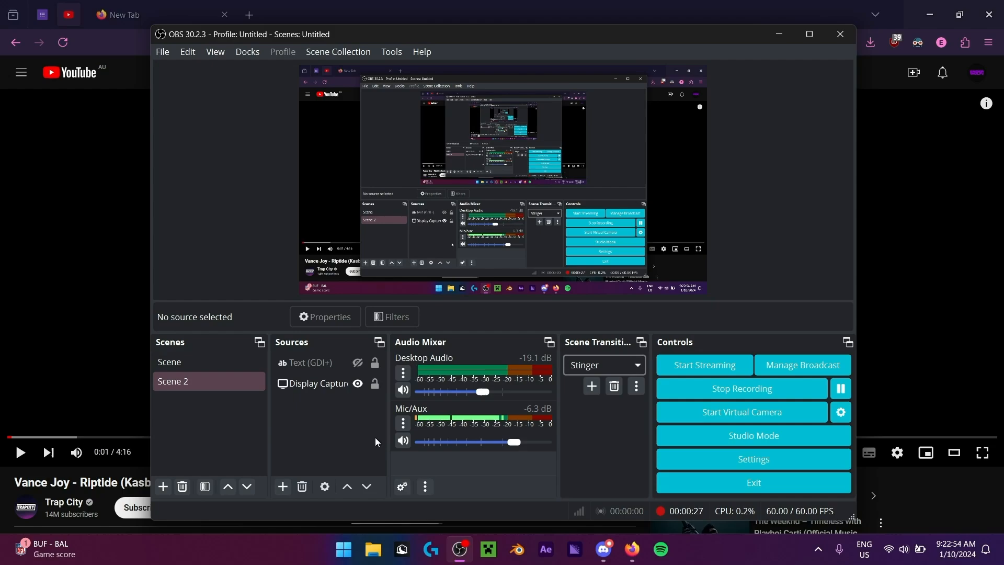
Step: Switch to Firefox and look over the YouTube page of the video "Vance Joy - Riptide (Kasbo Remix)"
left_click(129, 480)
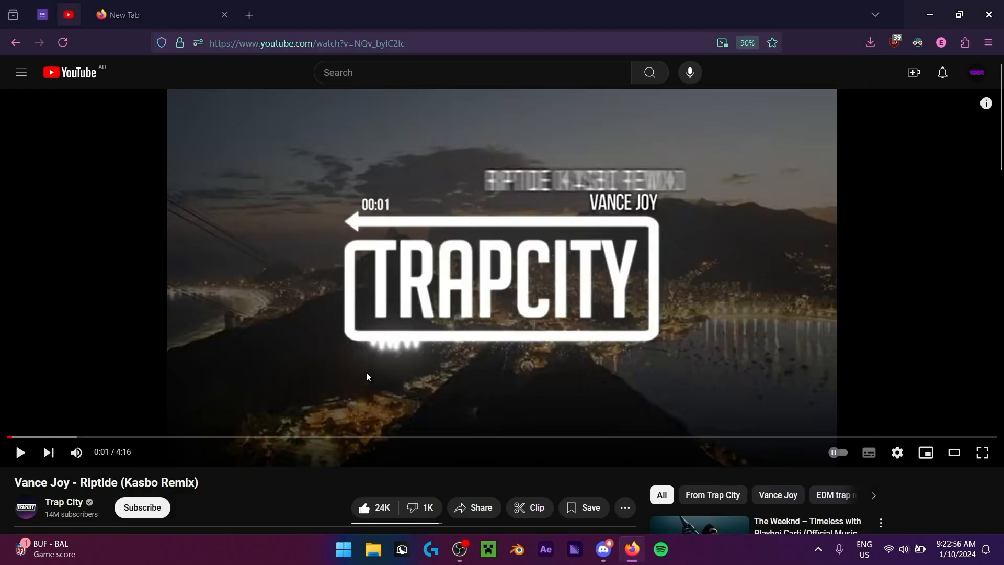
scroll(347, 406, "down", 4)
scroll(259, 425, "up", 4)
scroll(281, 446, "down", 1)
left_click_drag(46, 420, 189, 426)
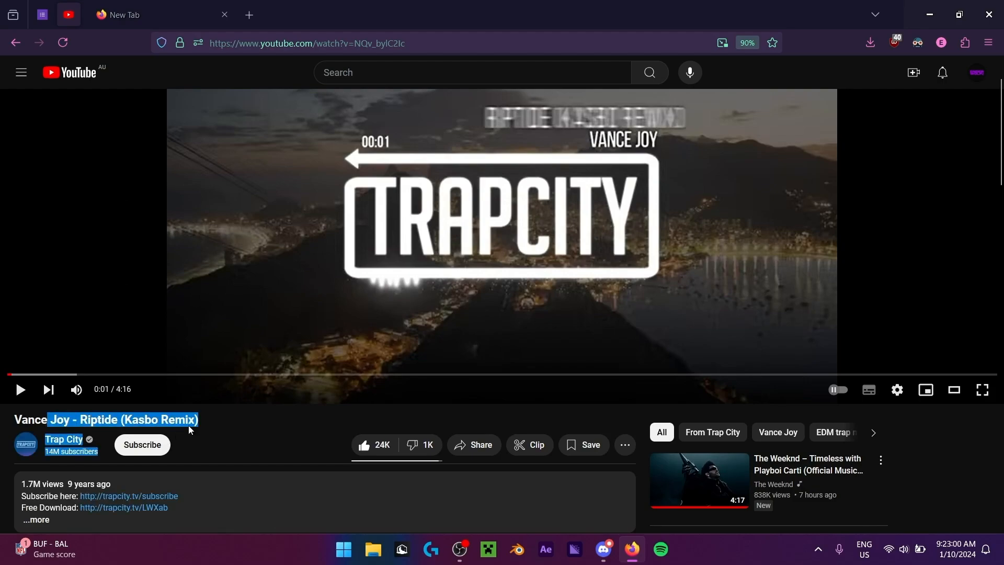
left_click(298, 446)
scroll(306, 443, "up", 1)
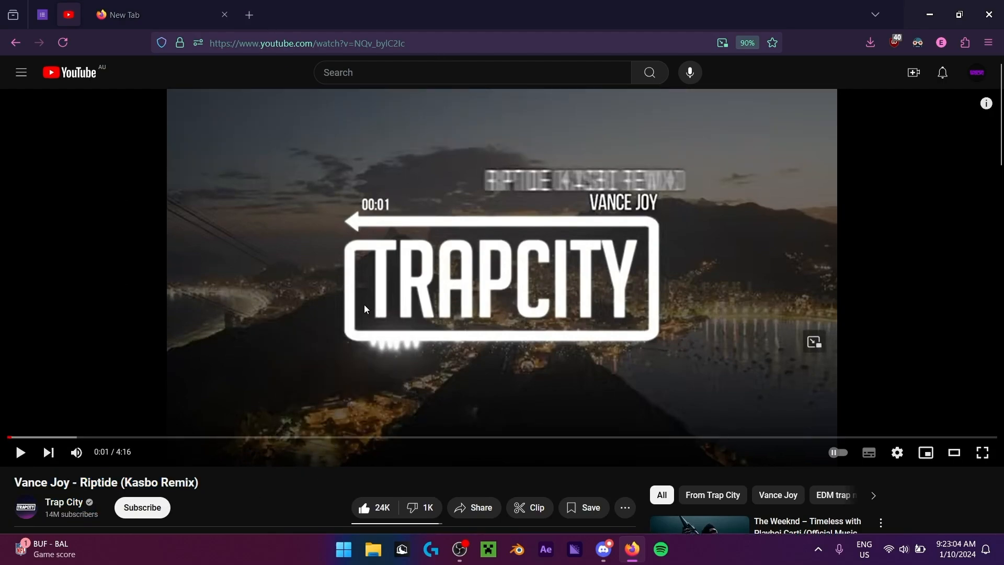
left_click(424, 43)
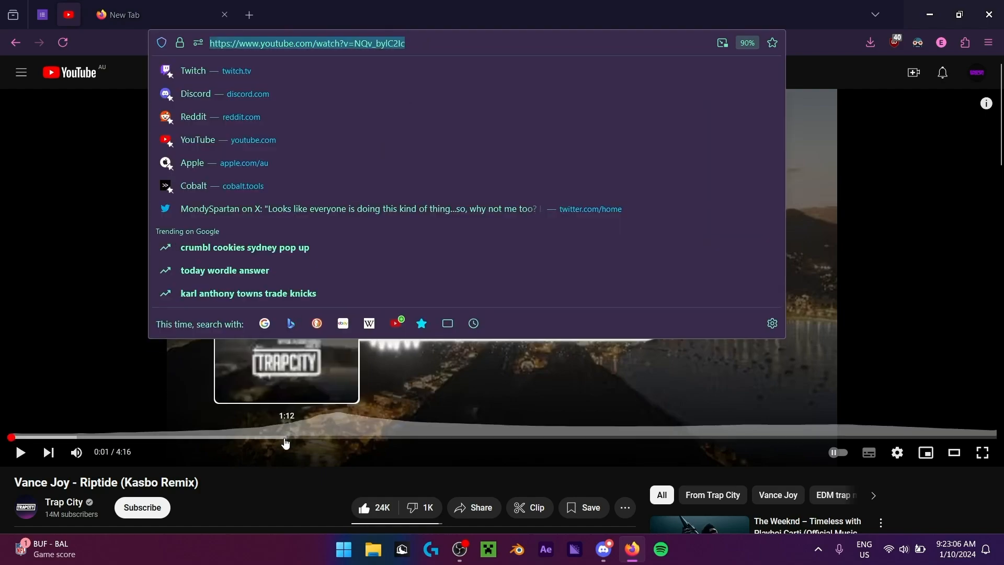
type("c")
left_click(263, 512)
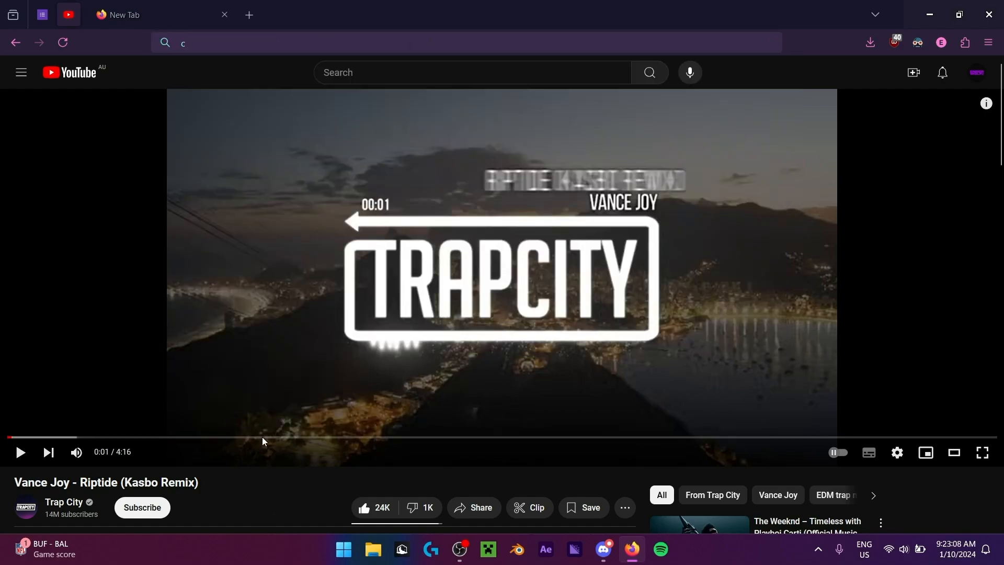
left_click(15, 42)
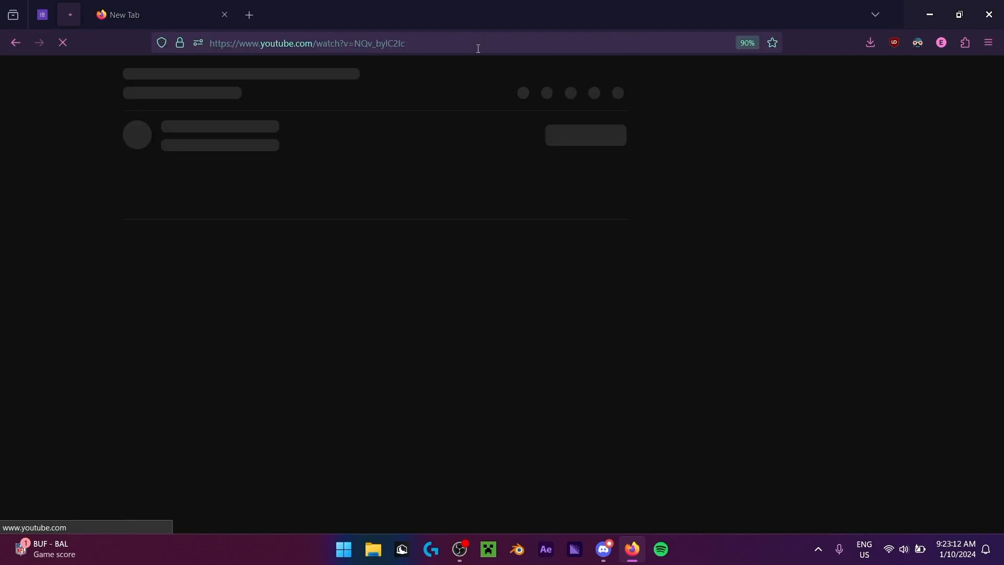
Step: Copy the web address of the "Vance Joy - Riptide (Kasbo Remix)" YouTube video
left_click(477, 44)
key("ctrl+c")
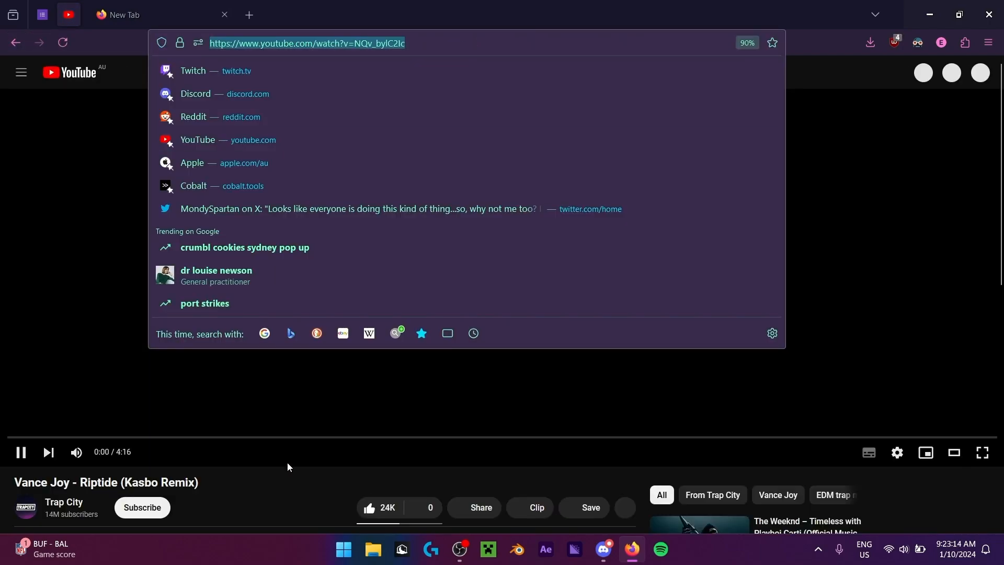
left_click_drag(272, 507, 242, 438)
left_click(148, 381)
Step: Open Cobalt in the empty tab and download the copied YouTube link with the audio option
left_click(125, 15)
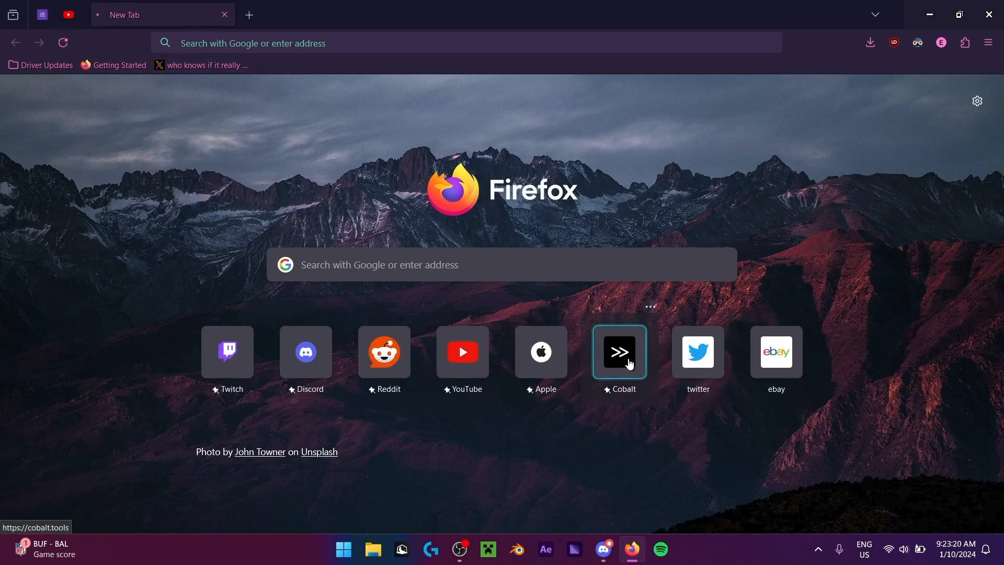
left_click(629, 360)
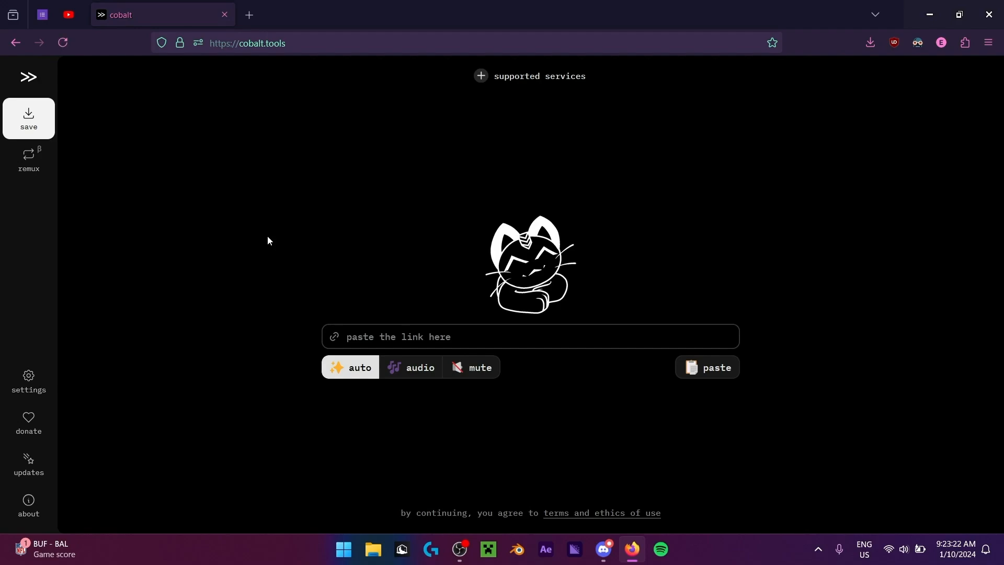
left_click(408, 370)
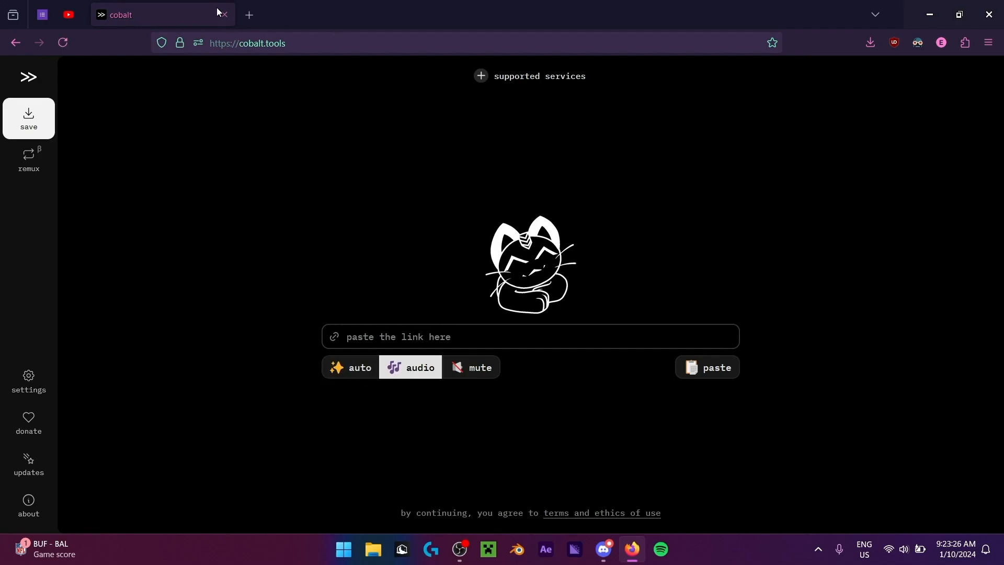
left_click(425, 328)
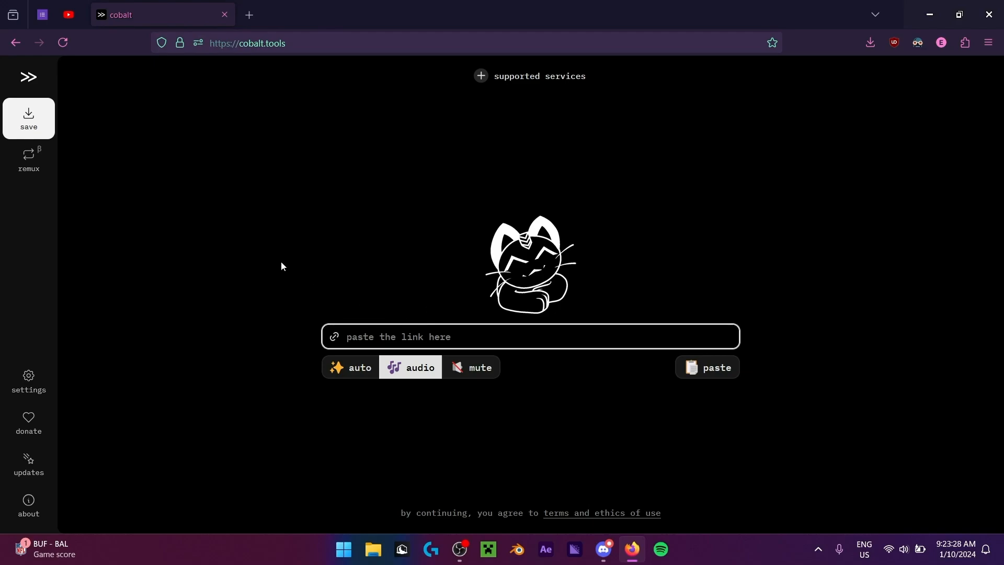
key("ctrl+v")
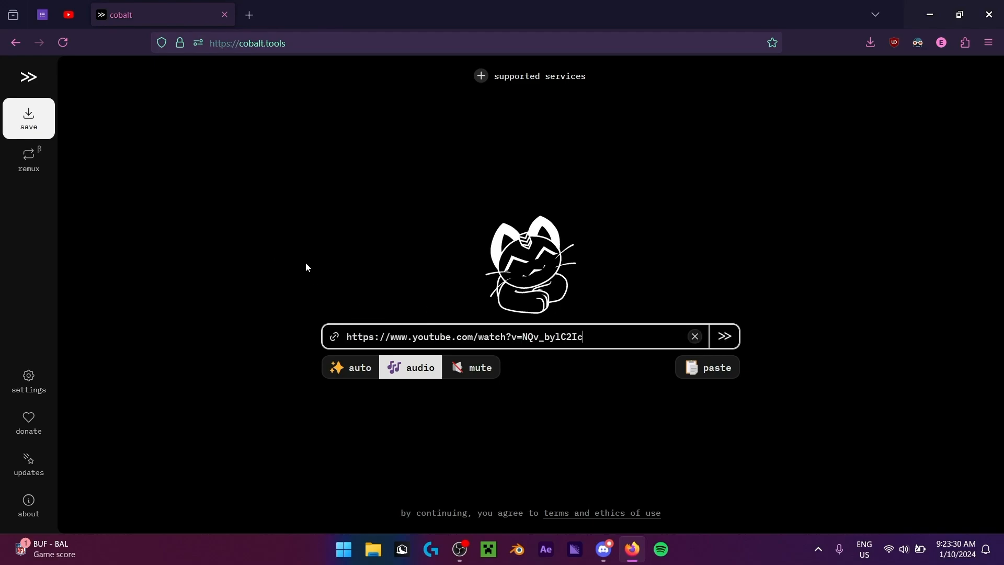
left_click(725, 335)
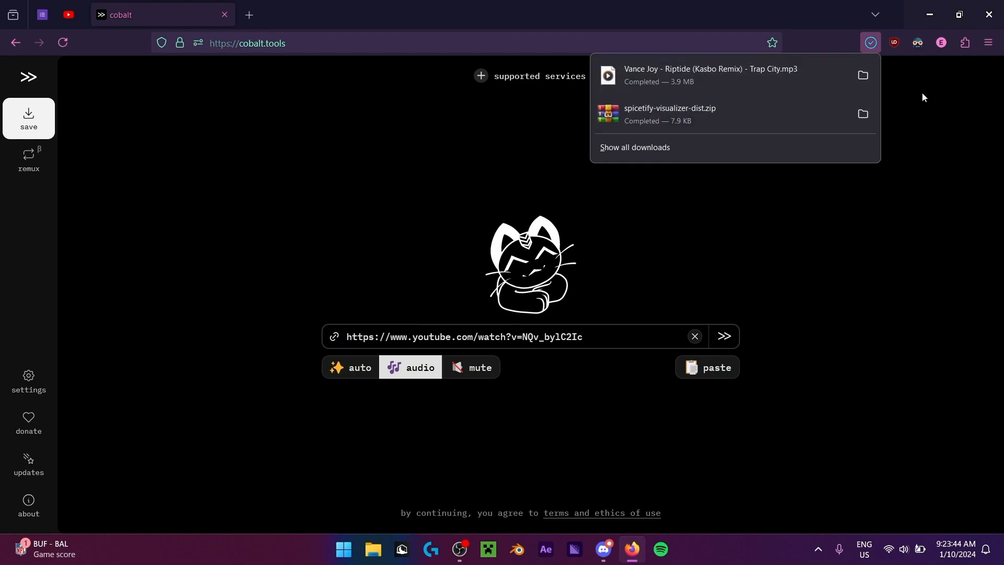
Step: Close the Cobalt tab and switch to Adobe After Effects
left_click(225, 15)
left_click(97, 16)
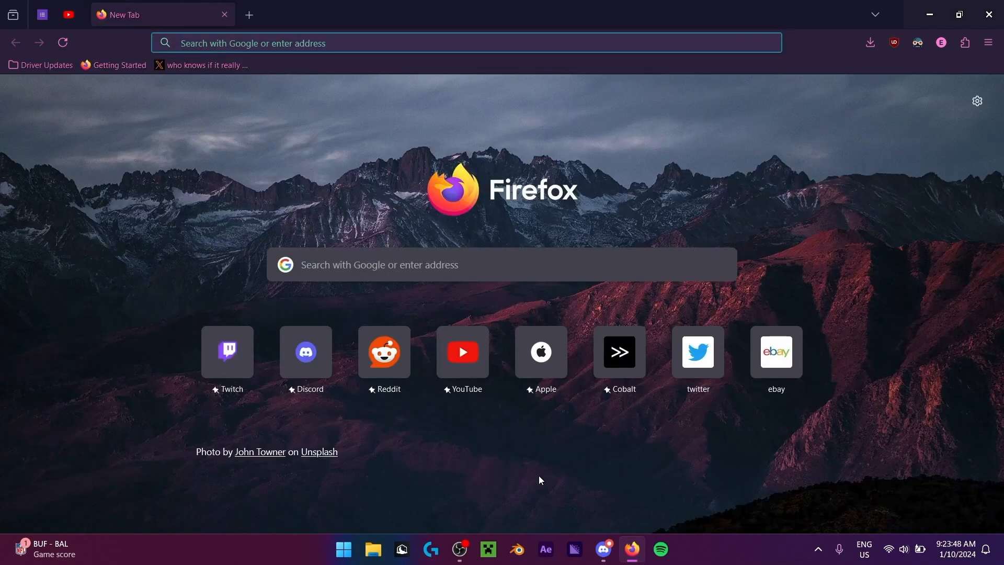
left_click(539, 550)
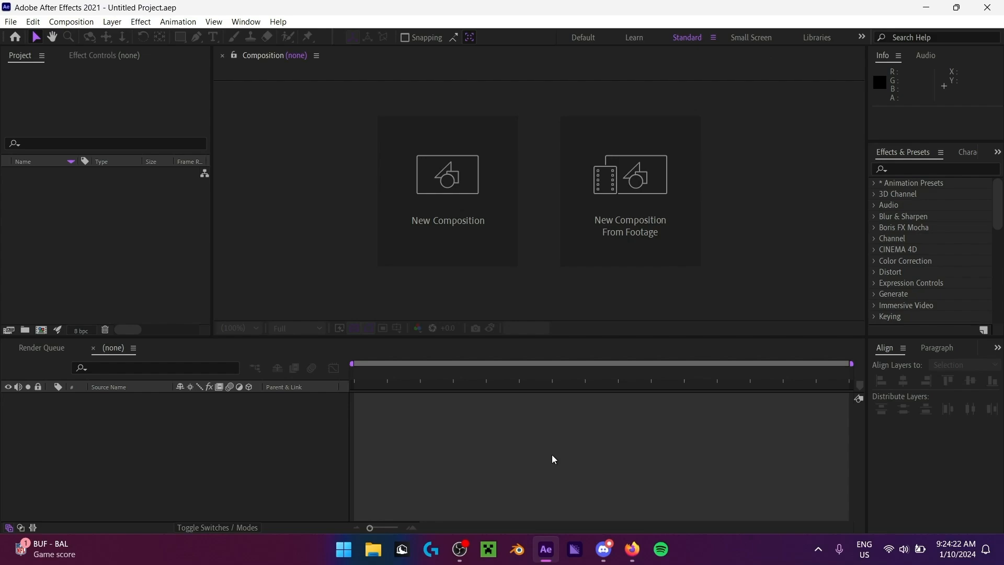
Step: Look over the panels of the Default workspace and return to the Standard workspace
left_click(595, 36)
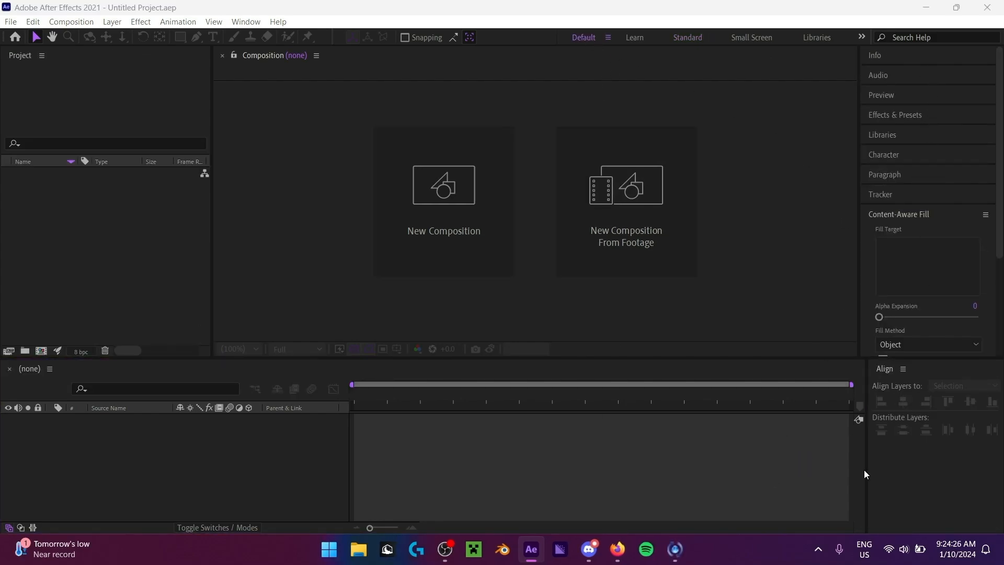
left_click(529, 438)
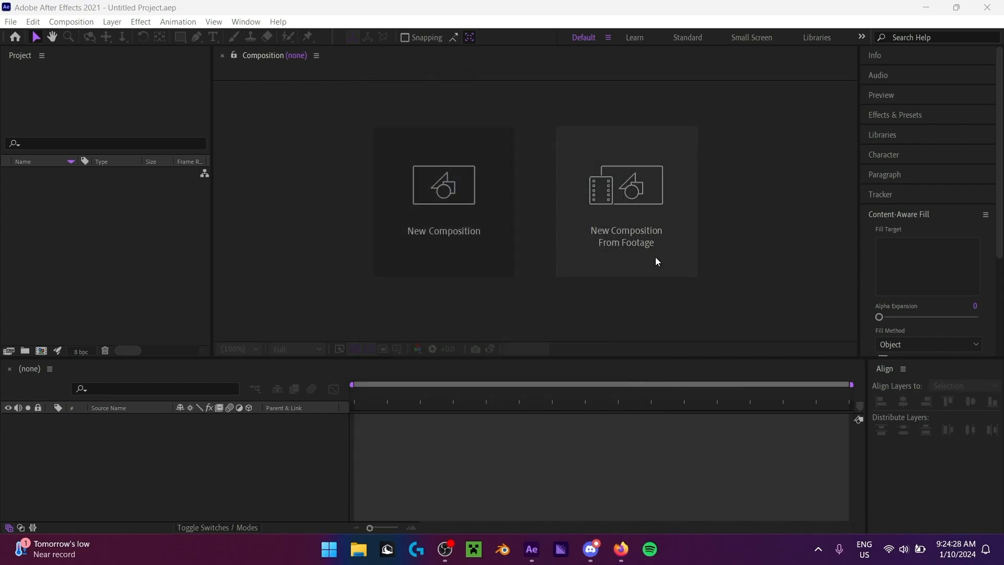
left_click(939, 135)
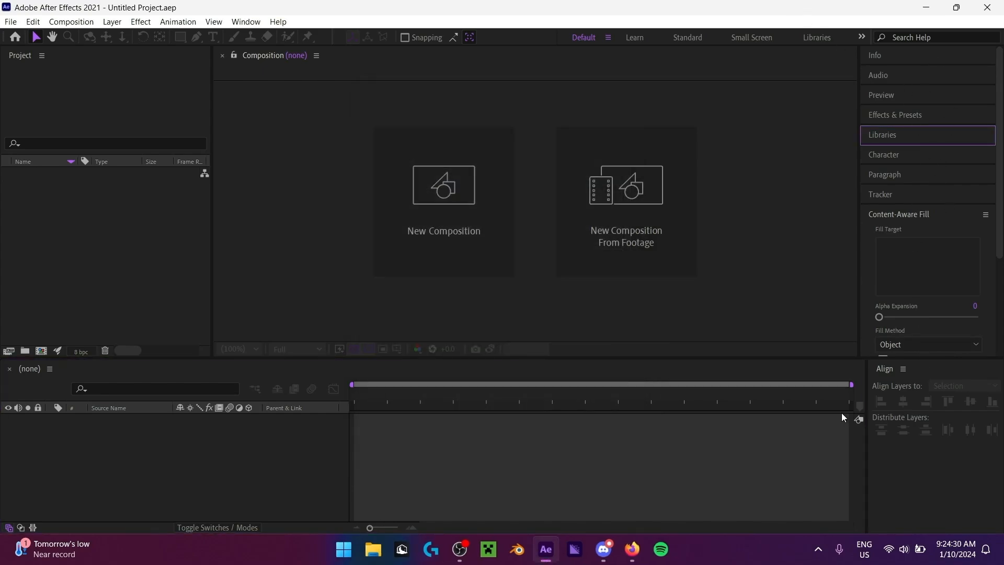
scroll(910, 293, "down", 5)
scroll(913, 288, "up", 5)
left_click(675, 35)
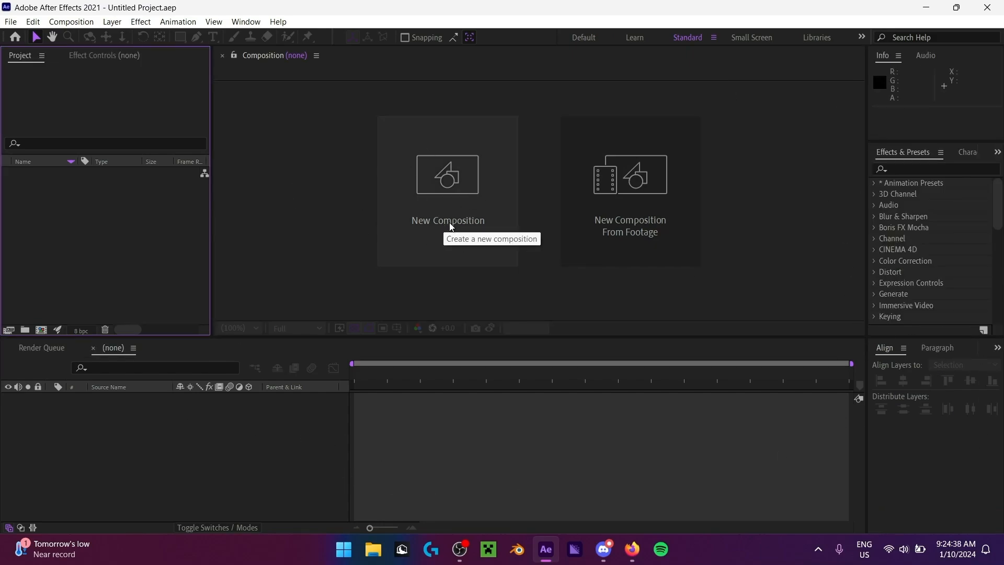
Step: Create composition Comp 1 at 1920 x 1080 px, 60 fps, Quarter resolution, duration 0:00:12:37, with a black background
left_click(459, 201)
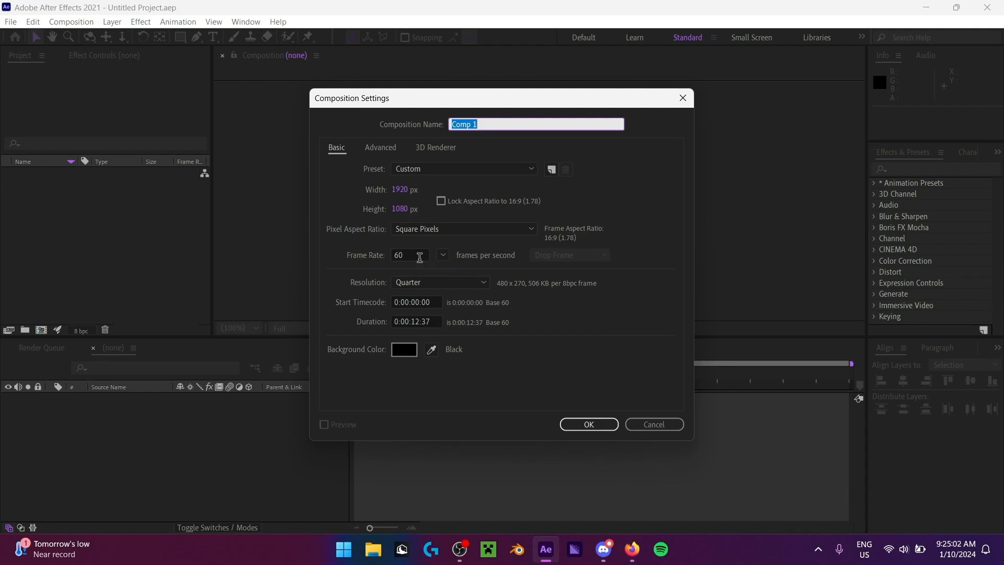
left_click(443, 256)
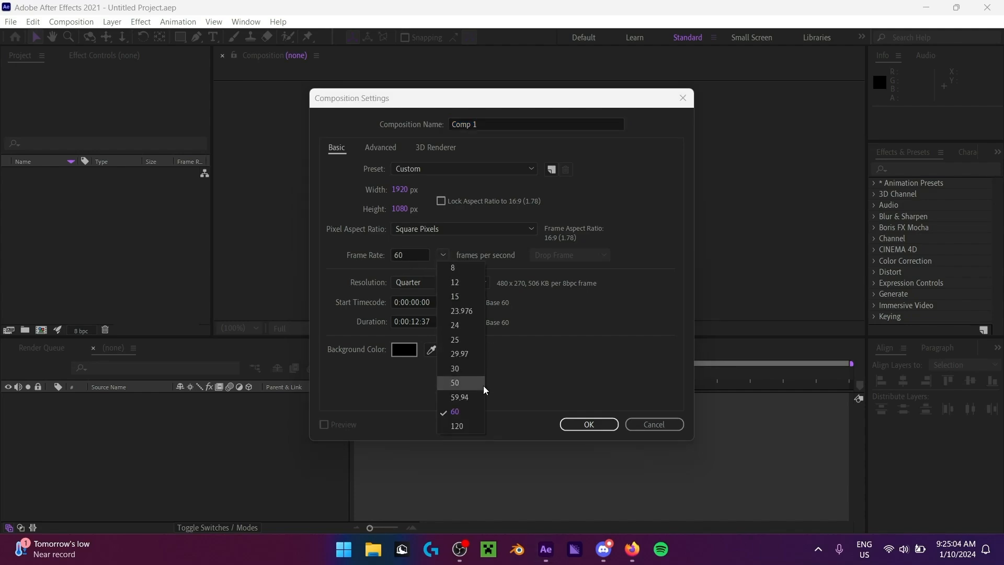
left_click(593, 336)
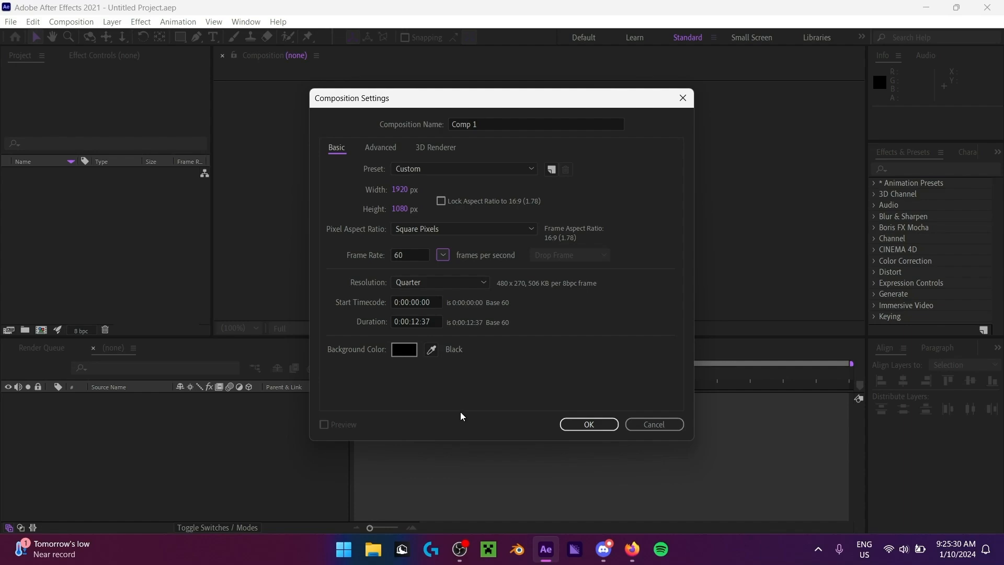
left_click(407, 352)
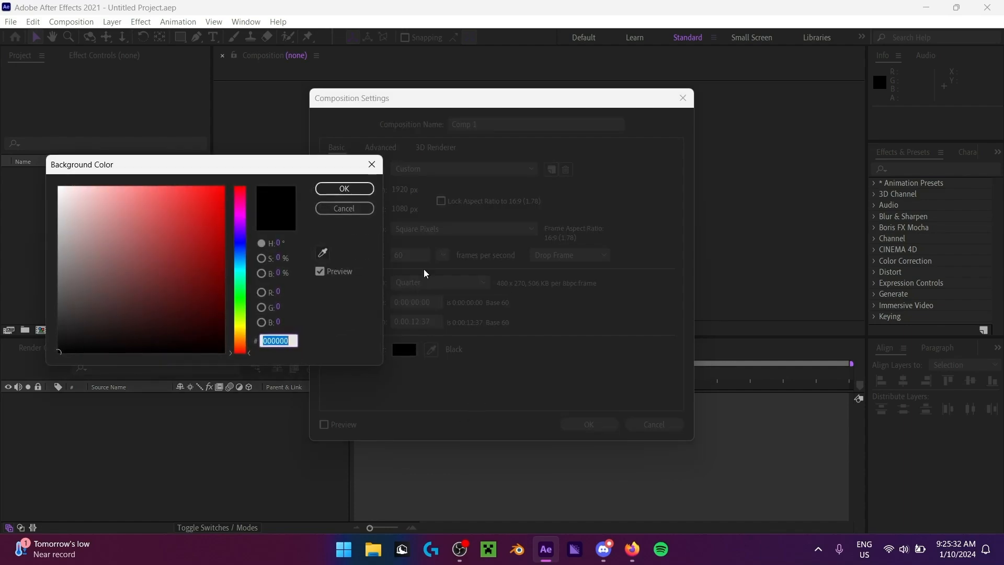
left_click(344, 188)
left_click(580, 423)
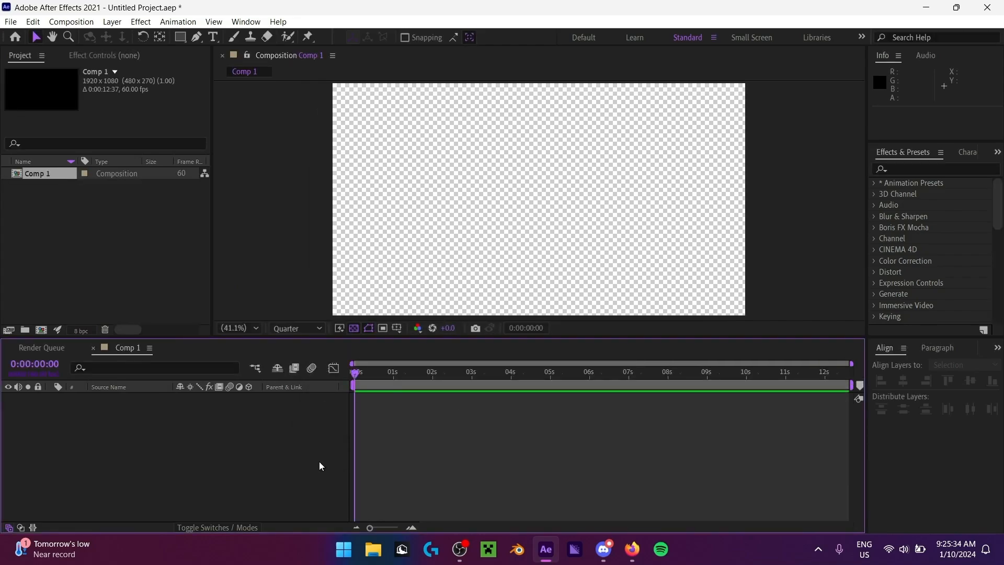
Step: Turn off the transparency grid in the Comp 1 viewer
left_click(355, 330)
left_click(355, 328)
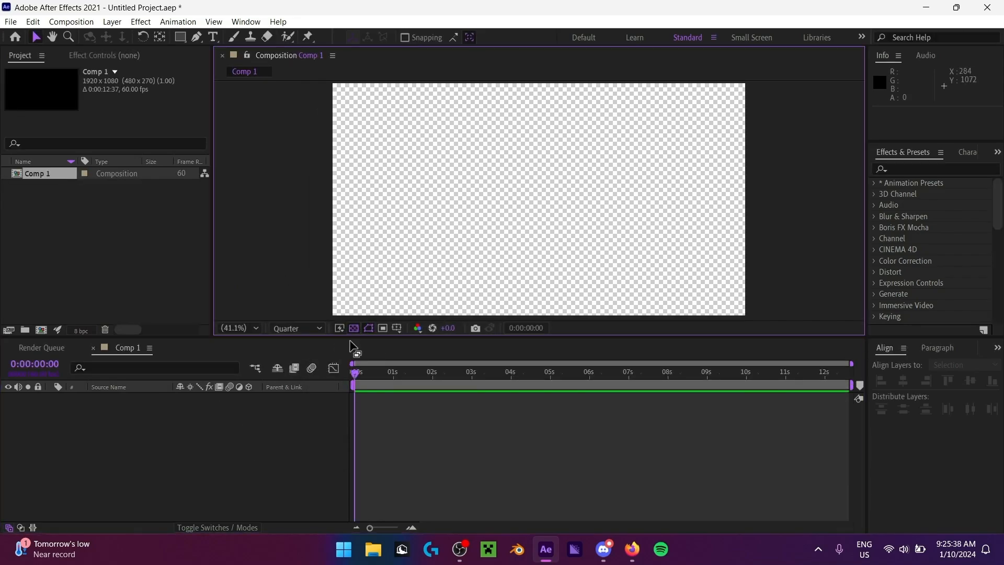
left_click(354, 328)
left_click(354, 329)
left_click(353, 329)
left_click_drag(400, 138, 645, 207)
left_click_drag(431, 107, 560, 241)
left_click_drag(353, 104, 421, 163)
left_click_drag(355, 157, 502, 110)
left_click(355, 328)
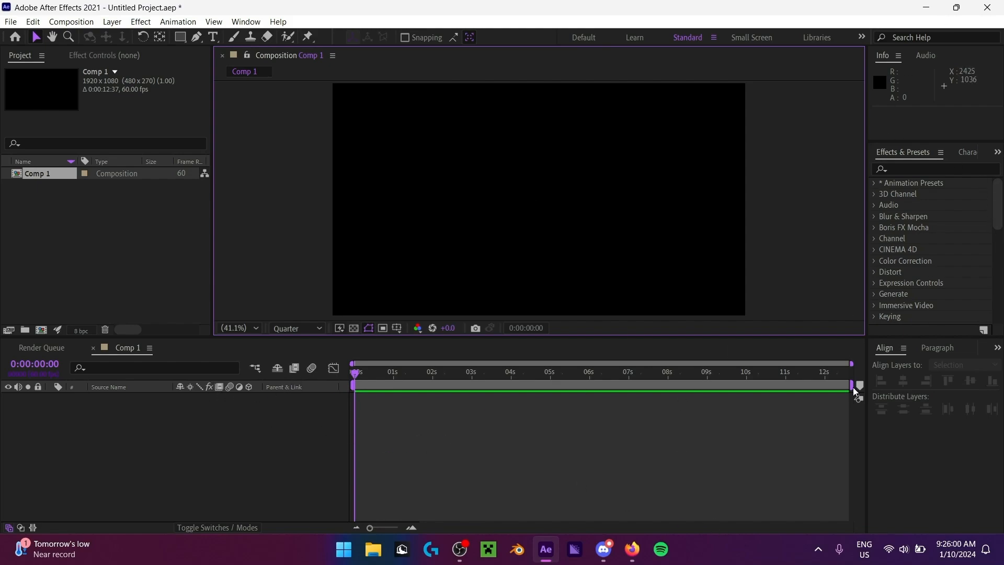
left_click_drag(26, 254, 65, 221)
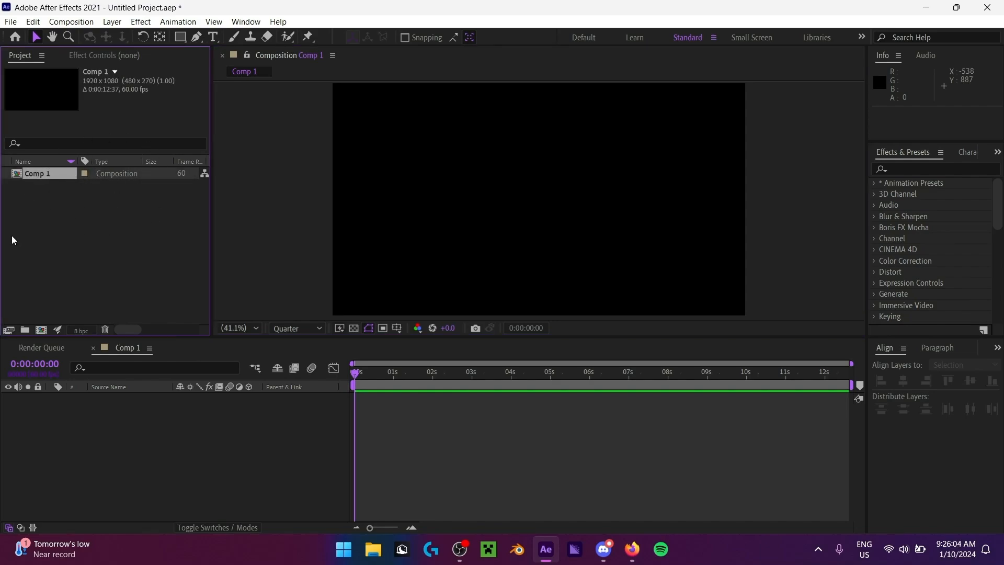
left_click_drag(20, 286, 164, 238)
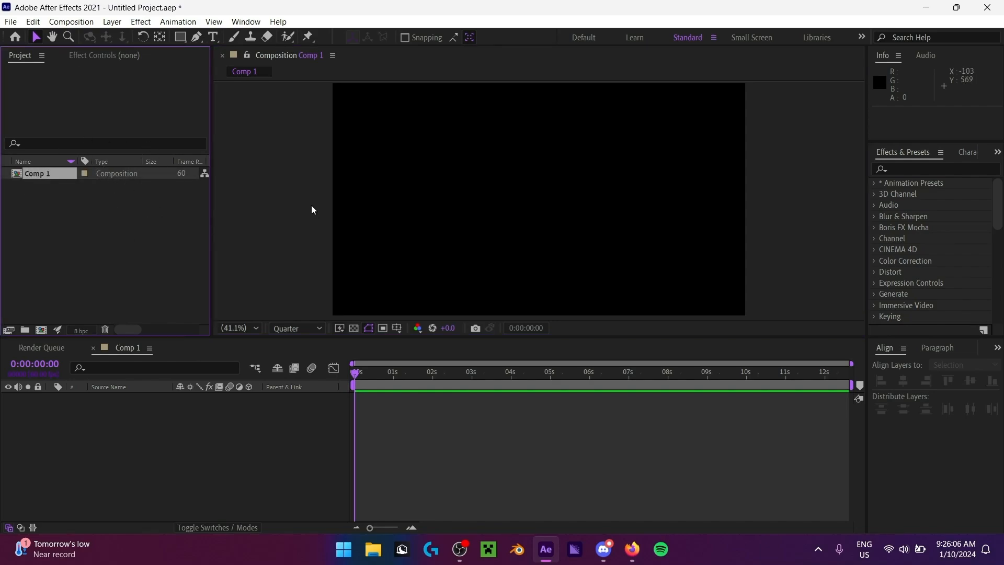
Step: Examine the settings in the Preview, Align and Paragraph panels, finishing with Align displayed
left_click(946, 354)
left_click(968, 348)
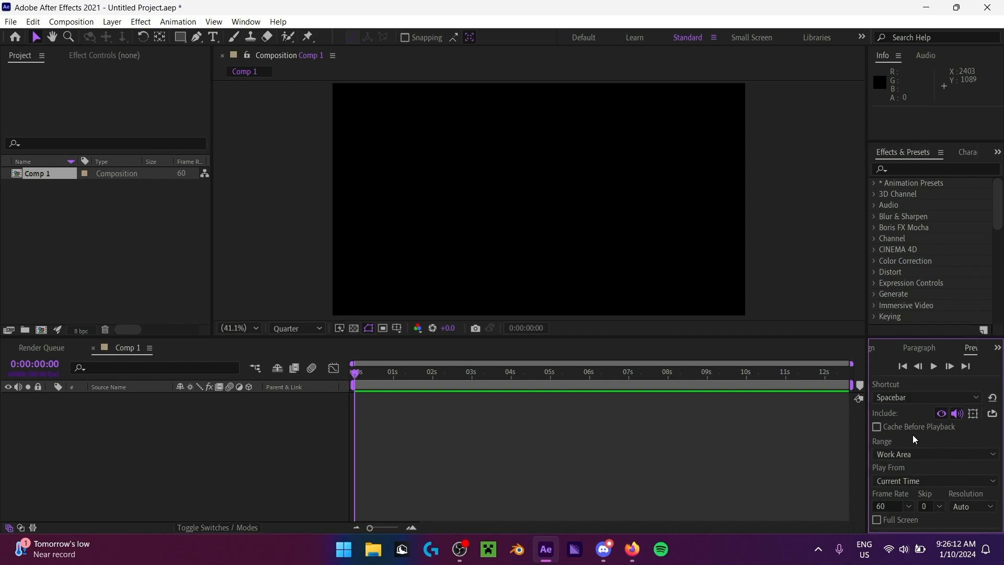
left_click(963, 401)
left_click(902, 387)
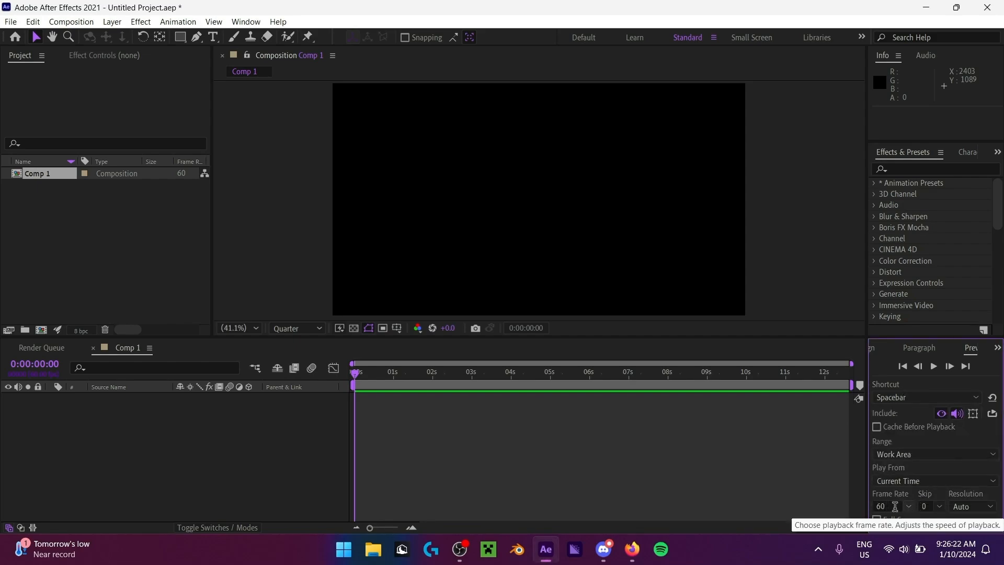
left_click(915, 348)
left_click(879, 348)
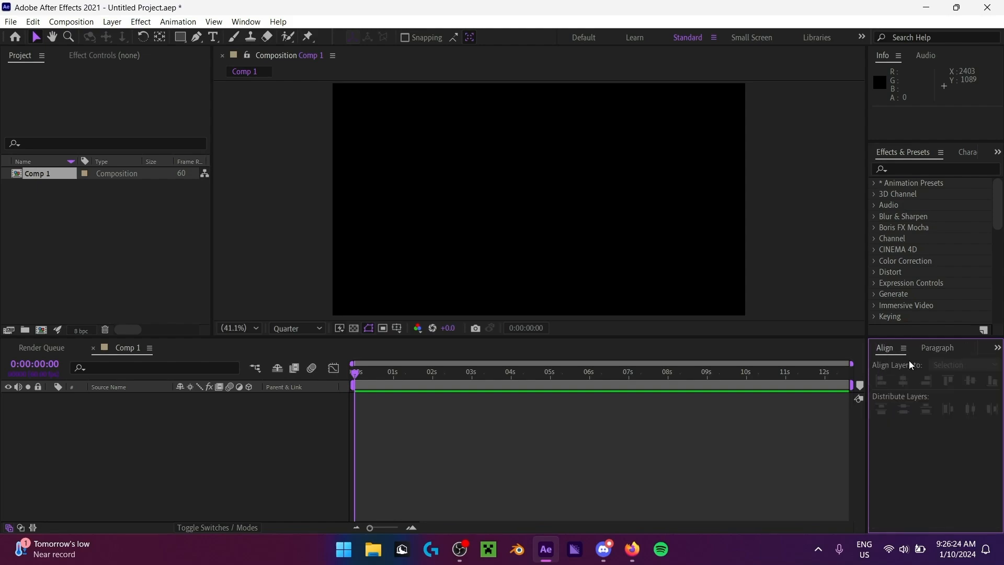
left_click(939, 348)
left_click(1000, 348)
left_click(979, 393)
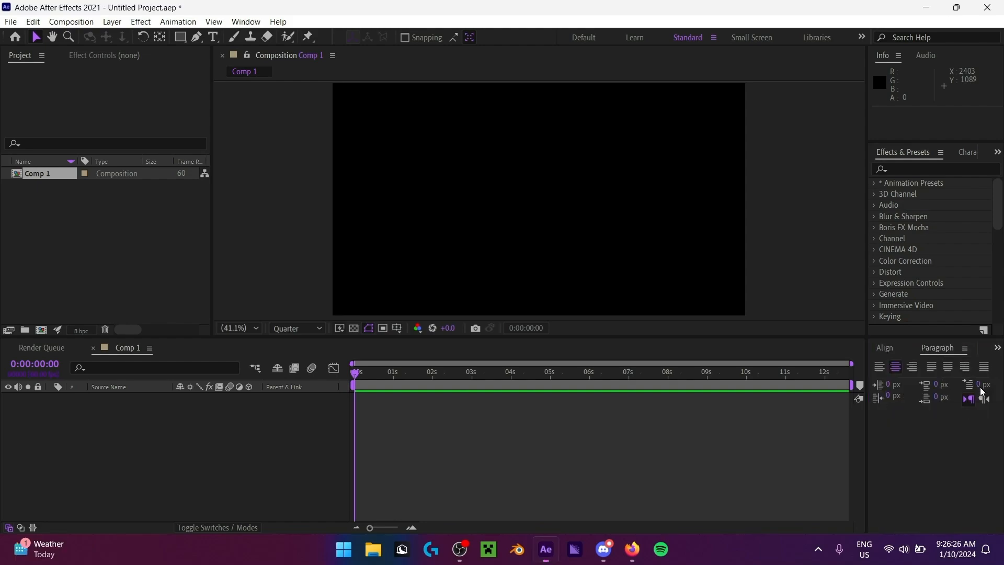
left_click(903, 350)
left_click(891, 351)
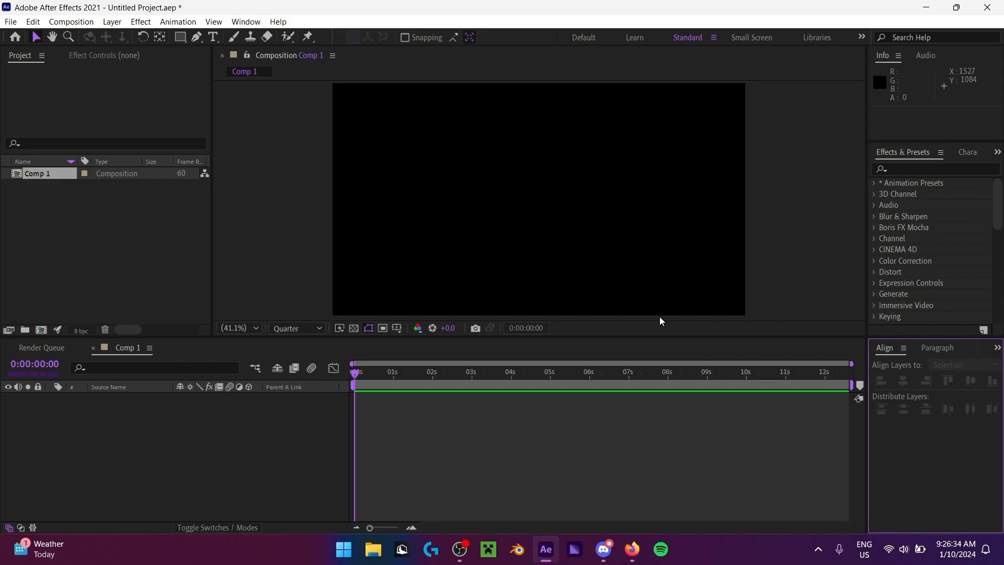
Step: Look through the list of panels that can be shown or hidden in the workspace
left_click(246, 22)
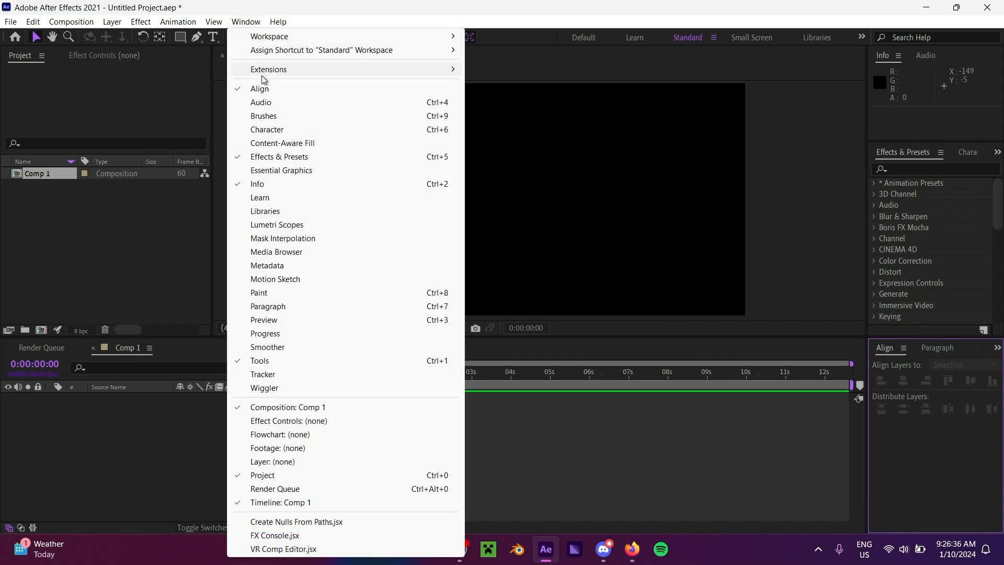
left_click(246, 21)
left_click(245, 22)
left_click(610, 445)
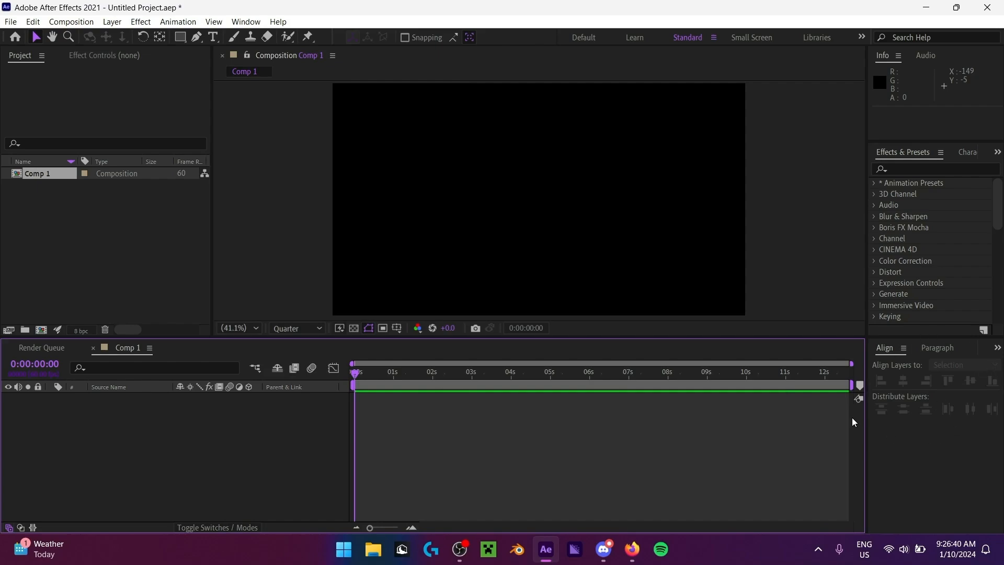
Step: Examine the Audio, Info and Character panels and the list of available panels, finishing with Effects & Presets displayed
left_click(926, 56)
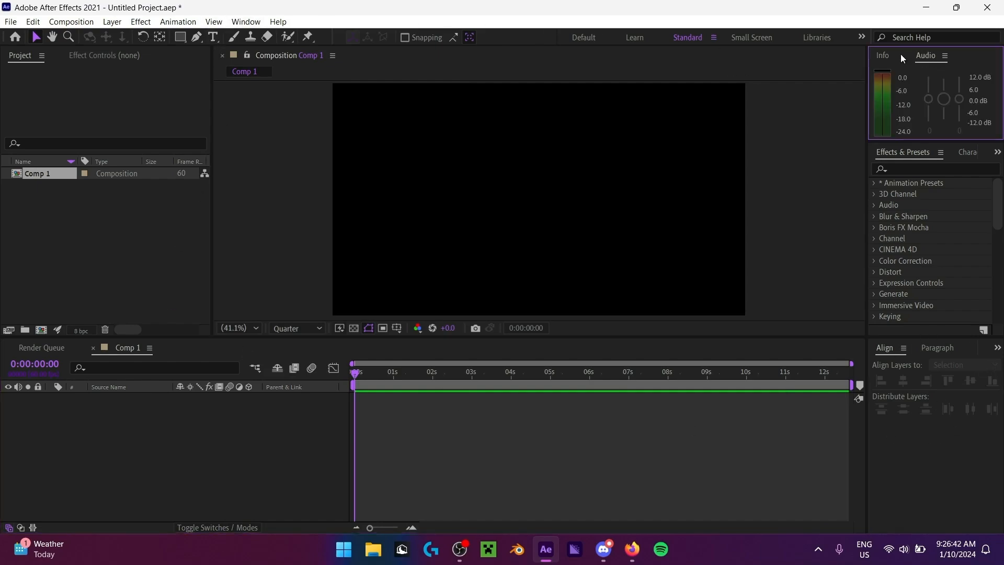
left_click(901, 55)
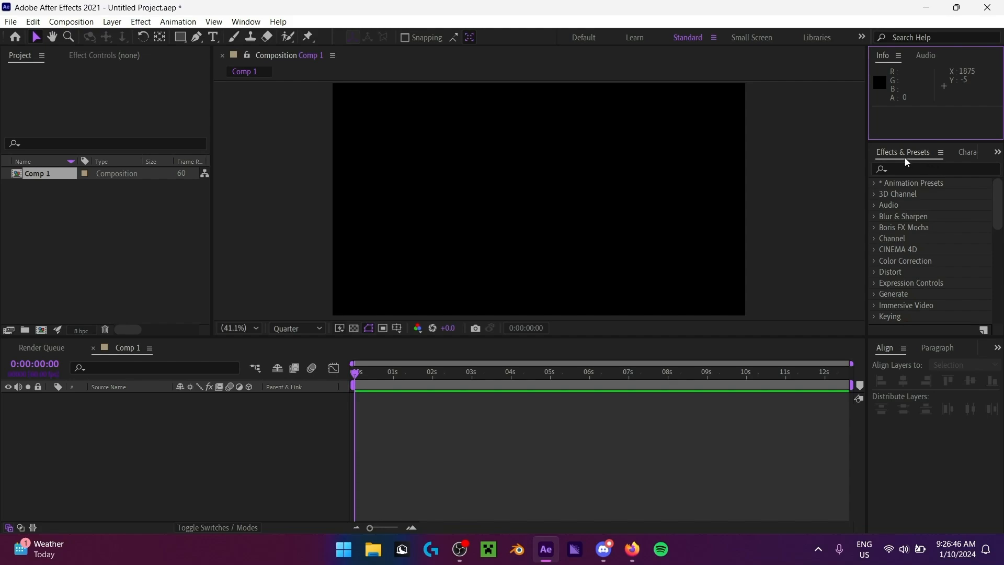
left_click(246, 21)
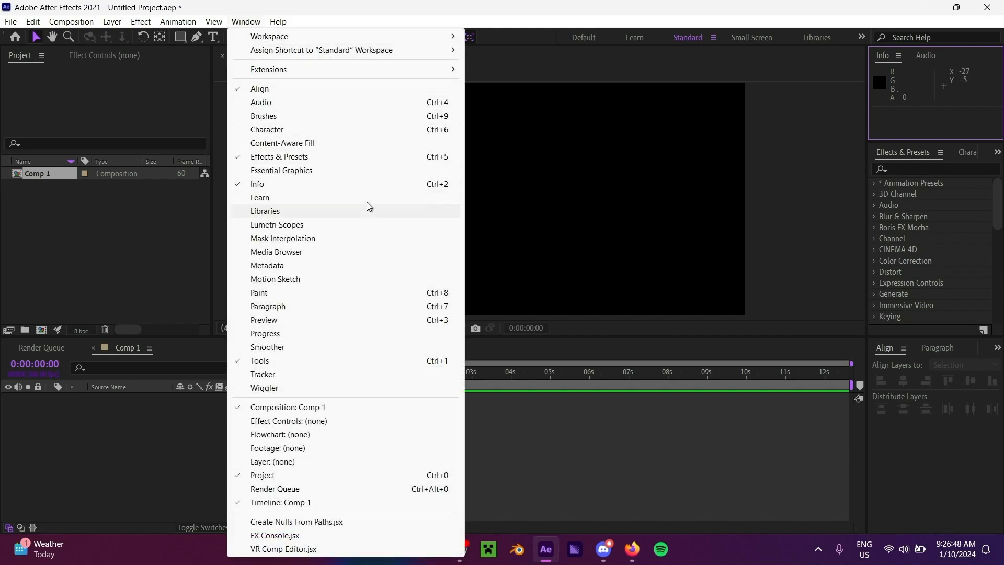
left_click(146, 426)
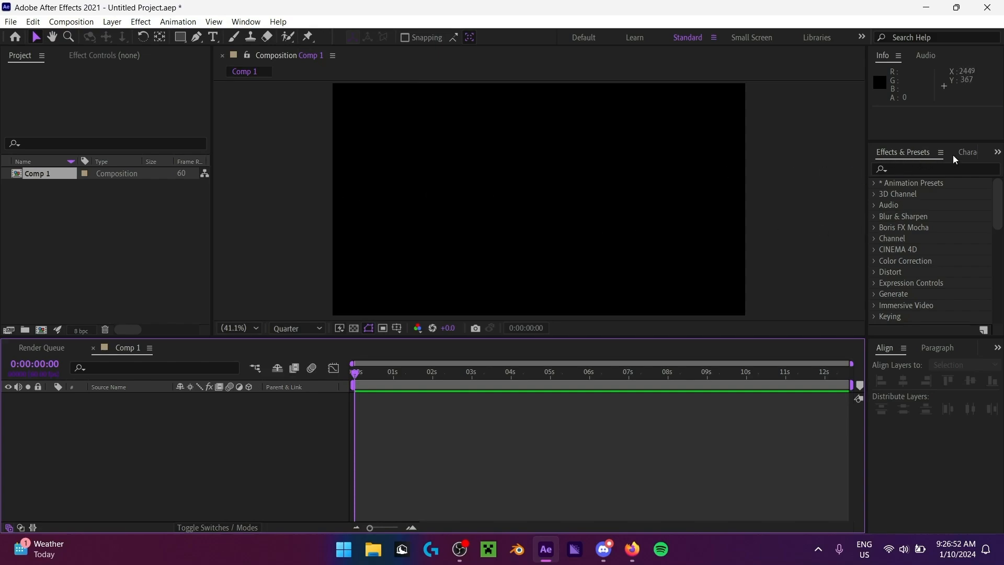
left_click(966, 152)
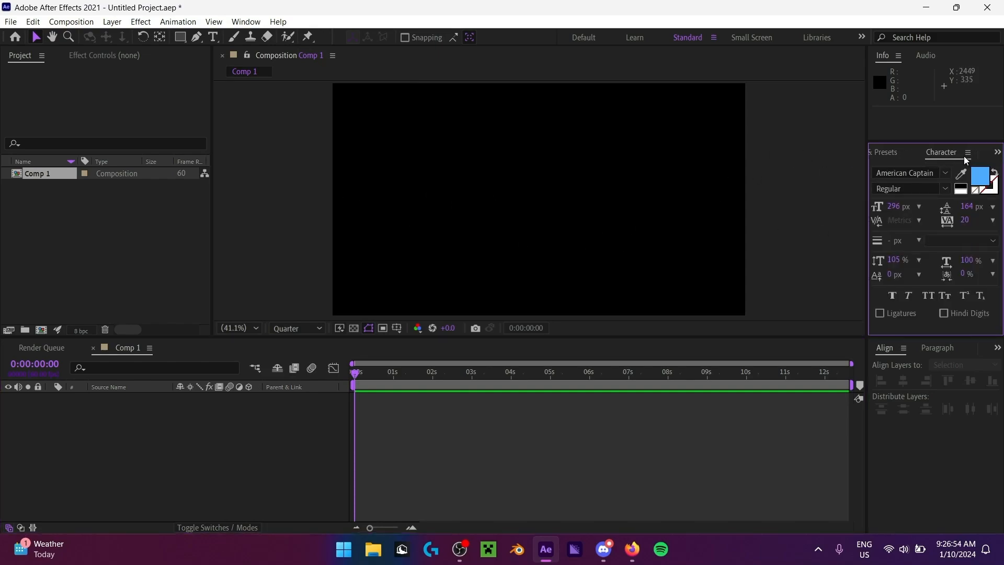
left_click(998, 153)
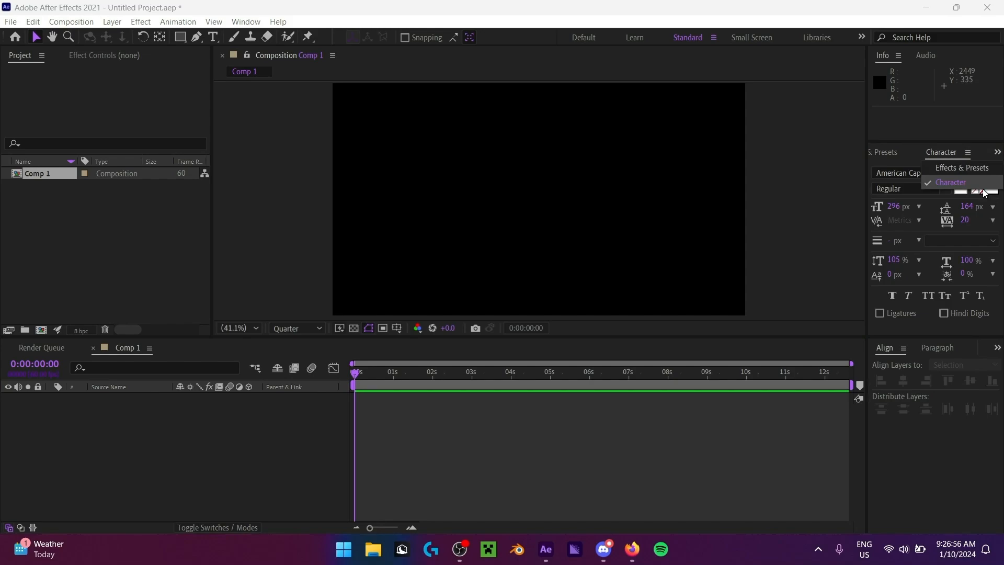
left_click(981, 166)
left_click(967, 154)
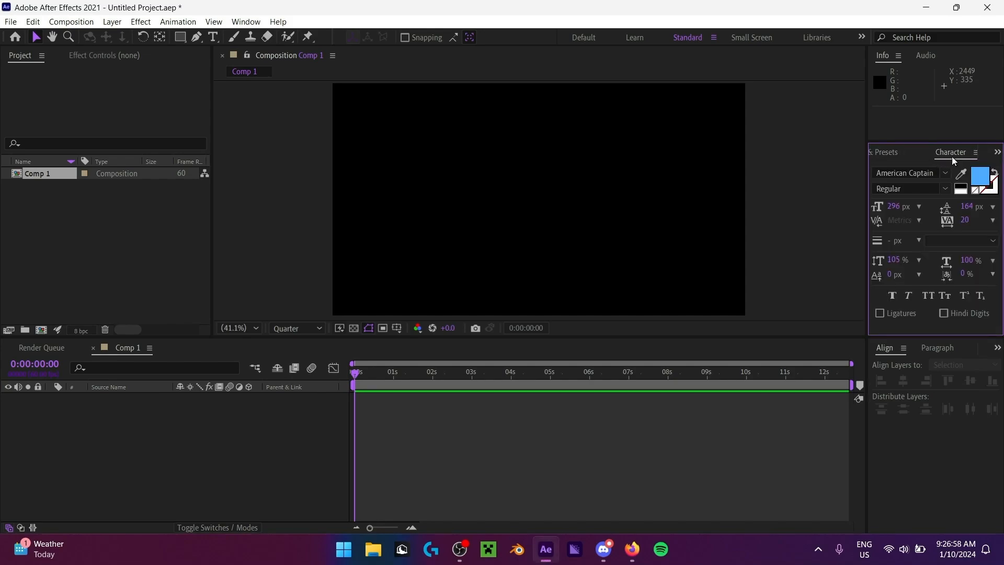
left_click(895, 156)
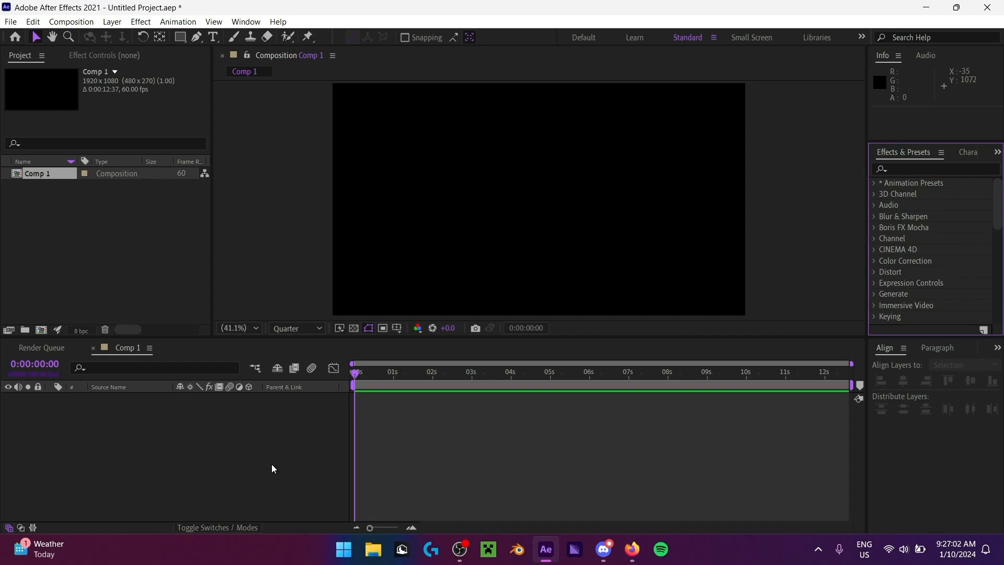
Step: Import the Vance Joy - Riptide (Kasbo Remix) MP3 from the Downloads folder into the Comp 1 timeline and return to the composition
left_click(373, 549)
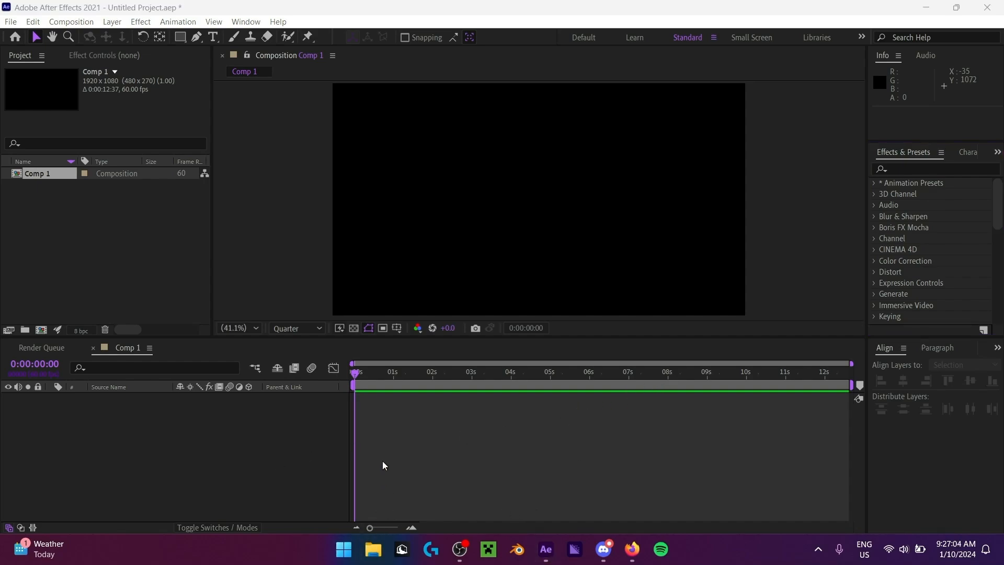
left_click(234, 315)
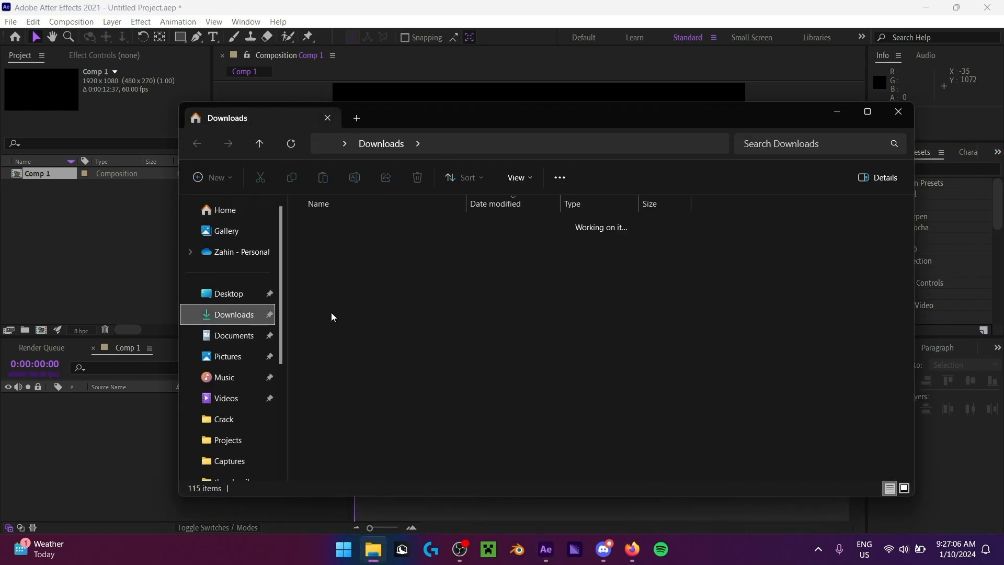
left_click_drag(508, 127, 602, 118)
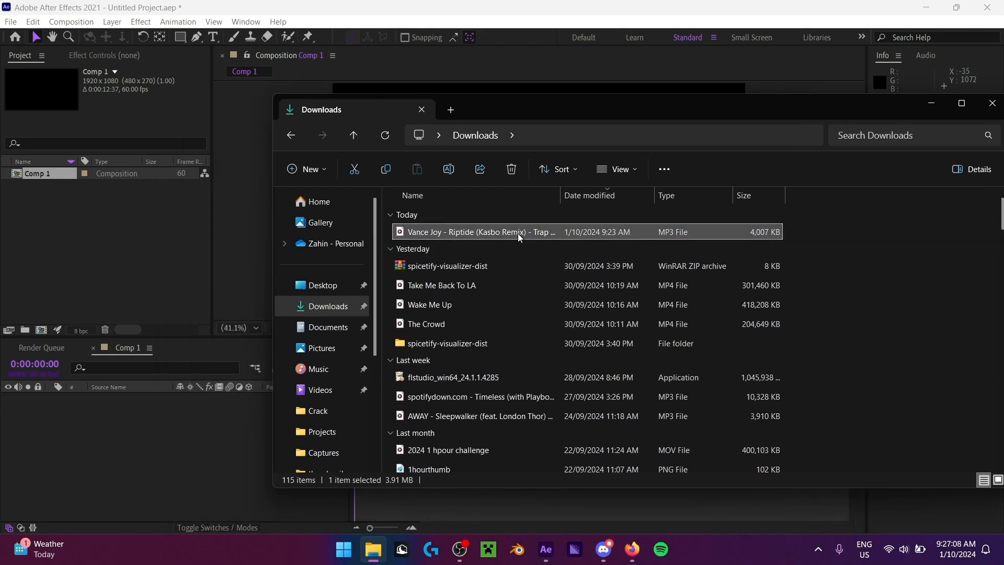
left_click_drag(516, 231, 531, 439)
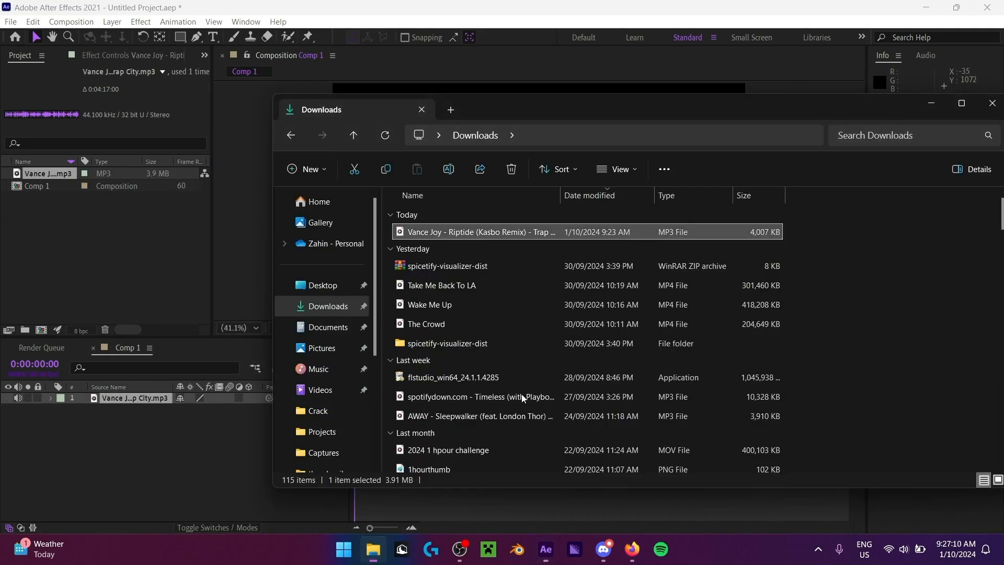
left_click_drag(699, 108, 545, 125)
left_click(828, 122)
mouse_move(63, 547)
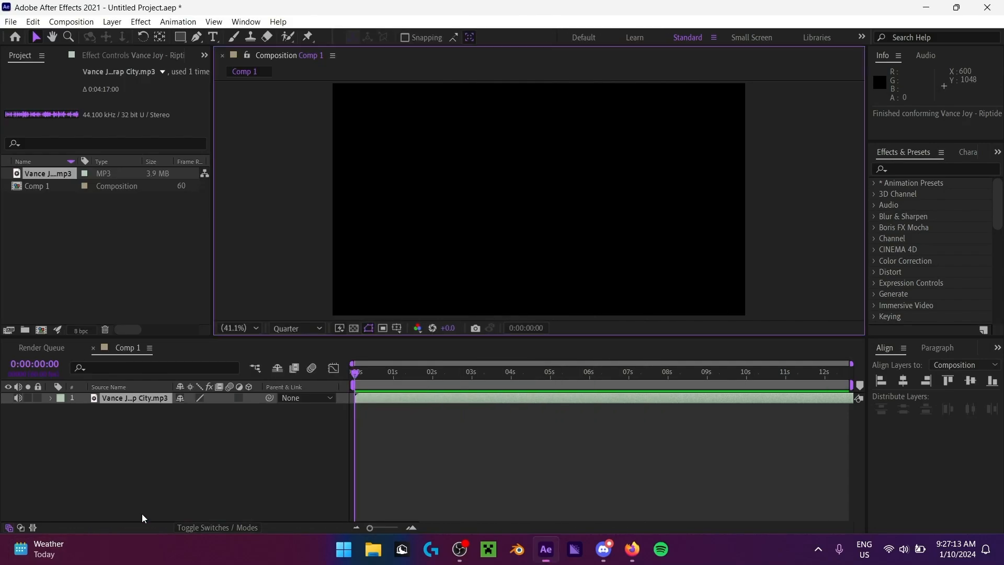
Step: Expand the MP3 layer's Audio properties and display its waveform in the timeline
left_click(142, 473)
left_click(140, 398)
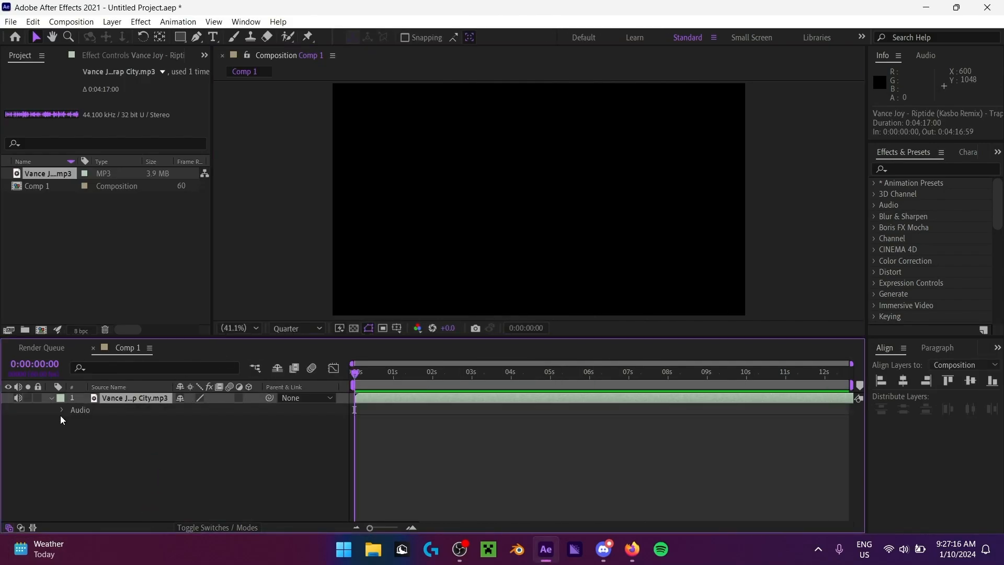
left_click(62, 410)
left_click(52, 399)
left_click(51, 398)
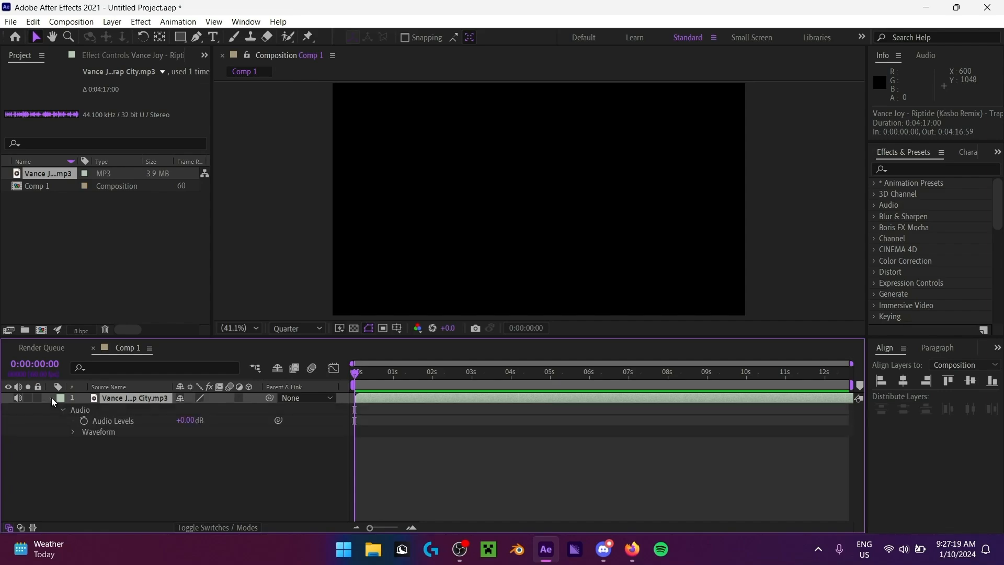
left_click(71, 432)
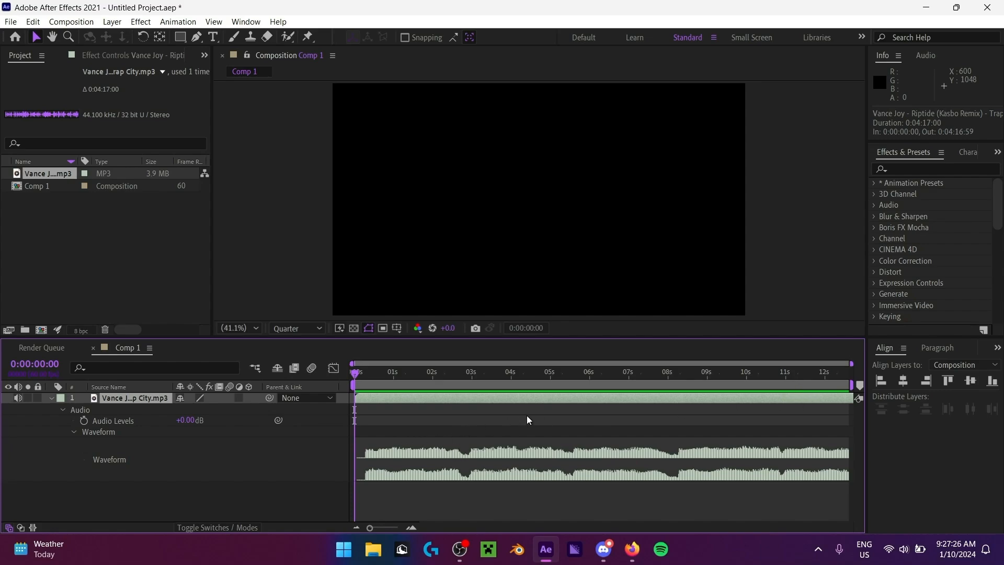
Step: Slide the MP3 layer earlier in the timeline until its in point is at about -0:00:20:25
left_click_drag(744, 398, 408, 416)
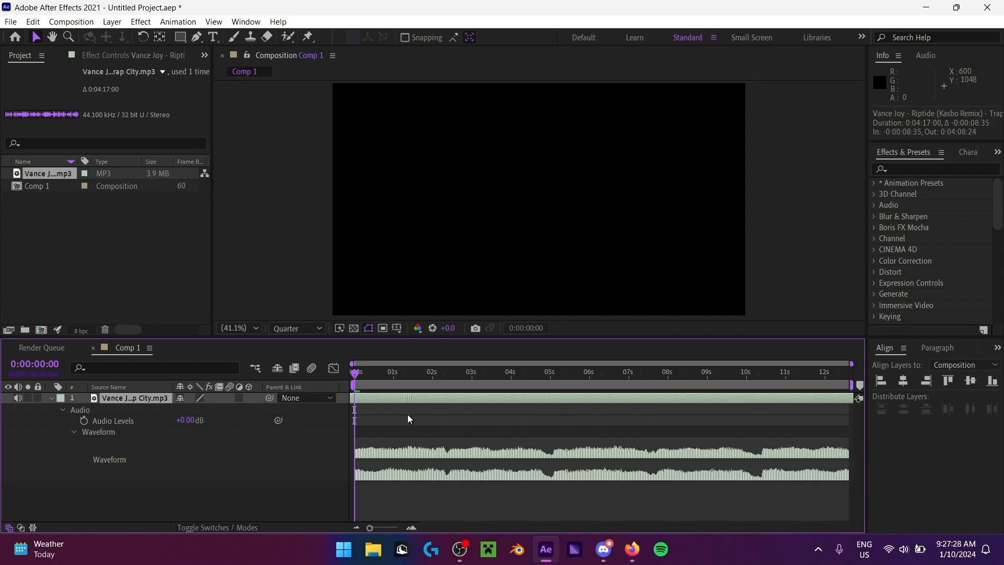
left_click_drag(736, 399, 309, 426)
left_click_drag(726, 398, 454, 396)
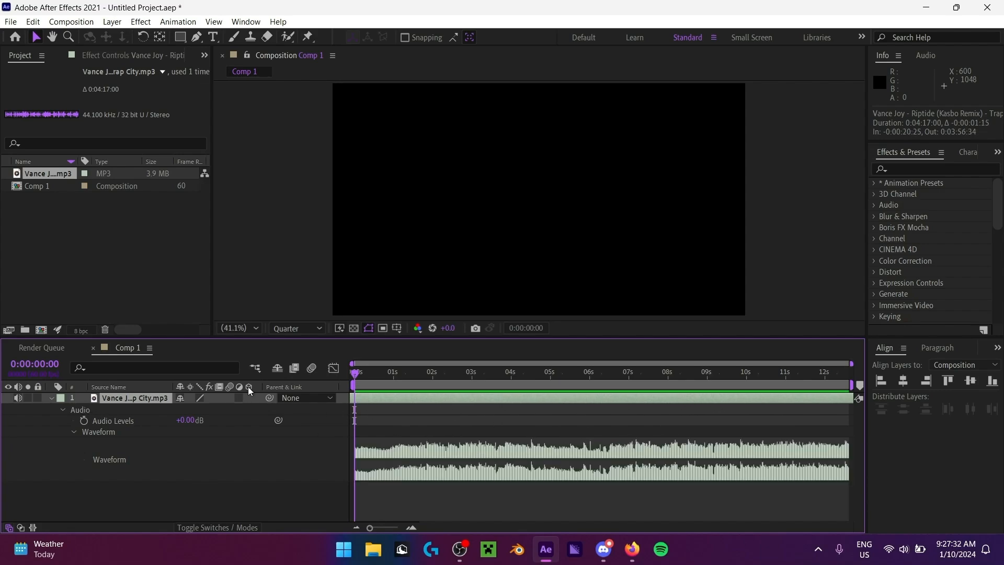
Step: Delete the shifted MP3 layer, add the MP3 from the project items to Comp 1 again at 0:00:00:00, and play it briefly
key("Delete")
left_click_drag(42, 176, 409, 391)
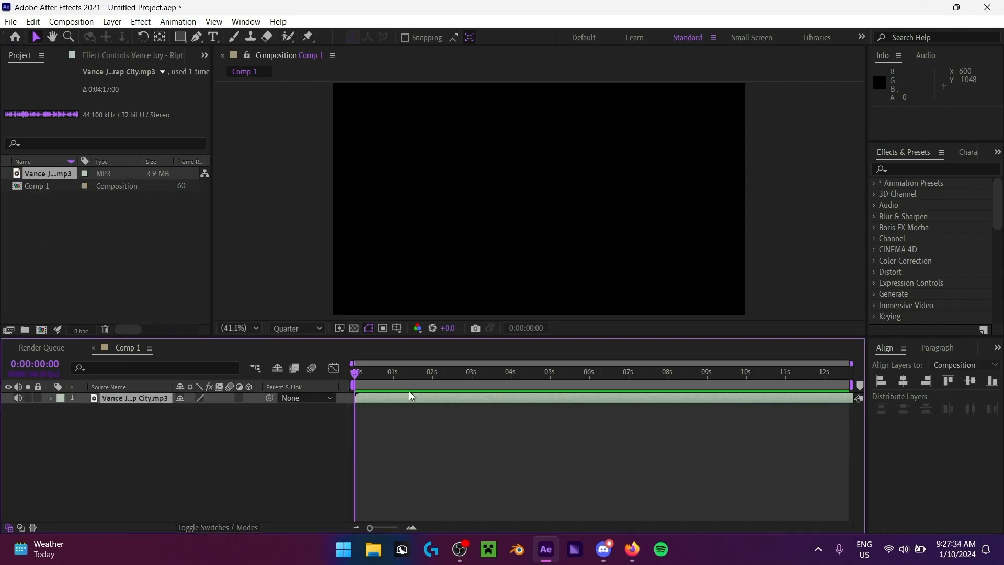
key("space")
key("space")
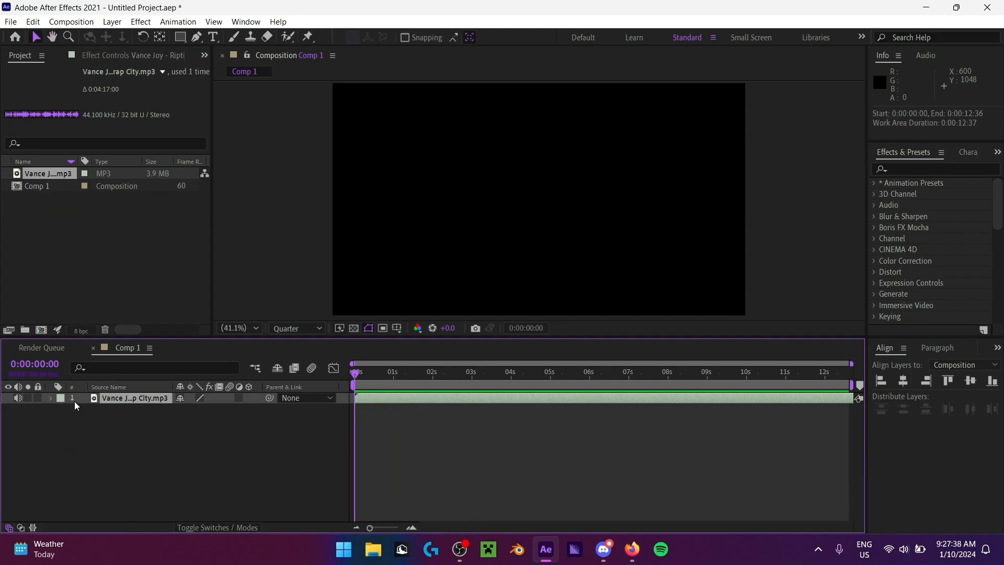
Step: Reveal the Audio Levels and Waveform of the newly added MP3 layer in Comp 1
left_click(55, 398)
left_click(50, 398)
left_click(62, 410)
left_click(67, 421)
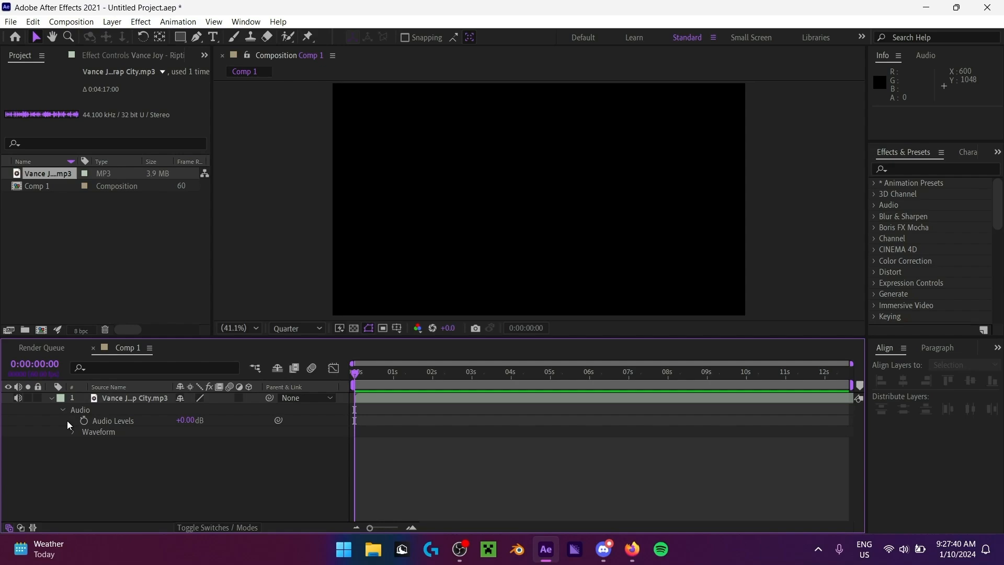
left_click(73, 433)
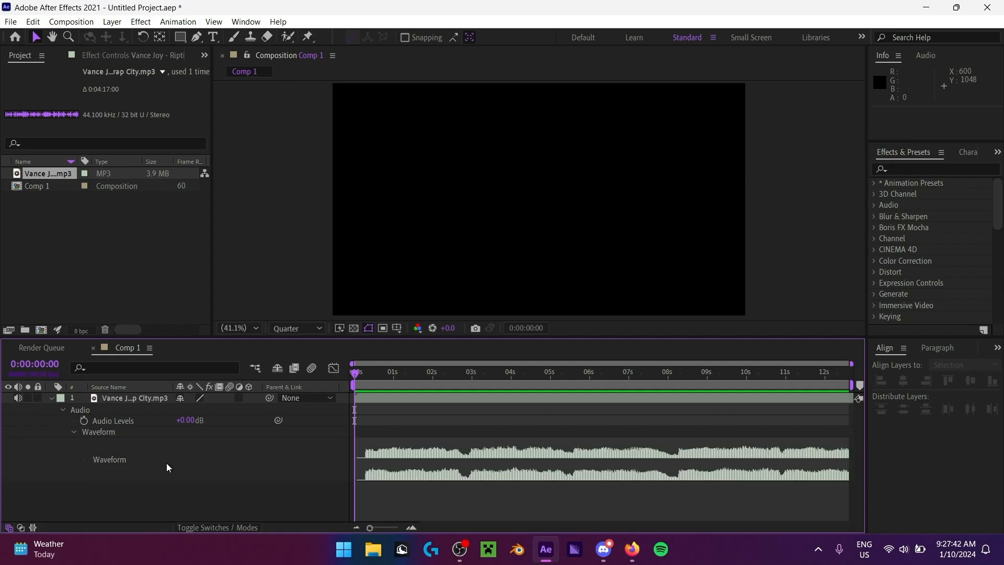
Step: Slide the MP3 layer earlier against its waveform until its in point is at about -0:01:24:34
left_click(716, 399)
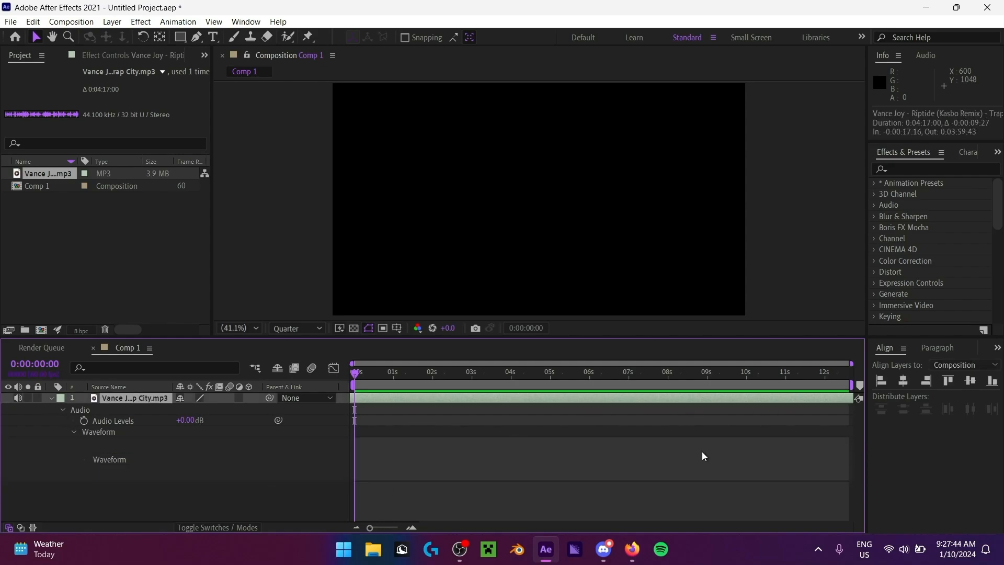
left_click_drag(800, 396, 688, 410)
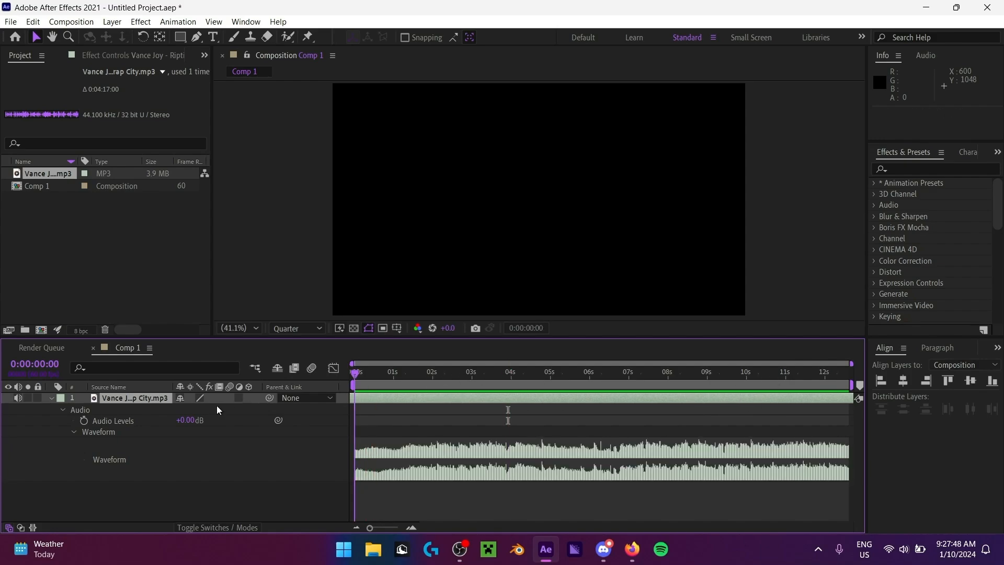
left_click(784, 388)
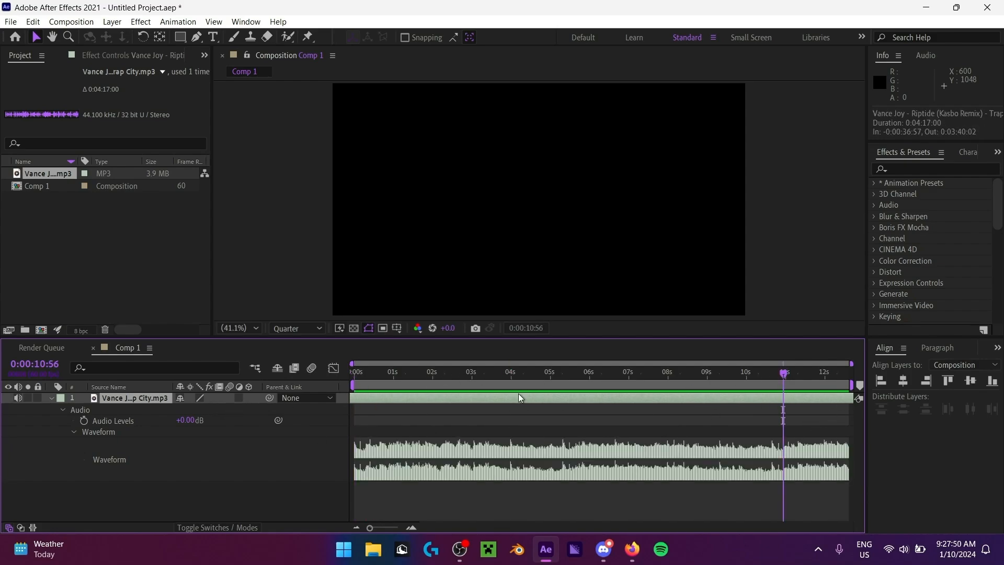
left_click_drag(786, 388, 1, 411)
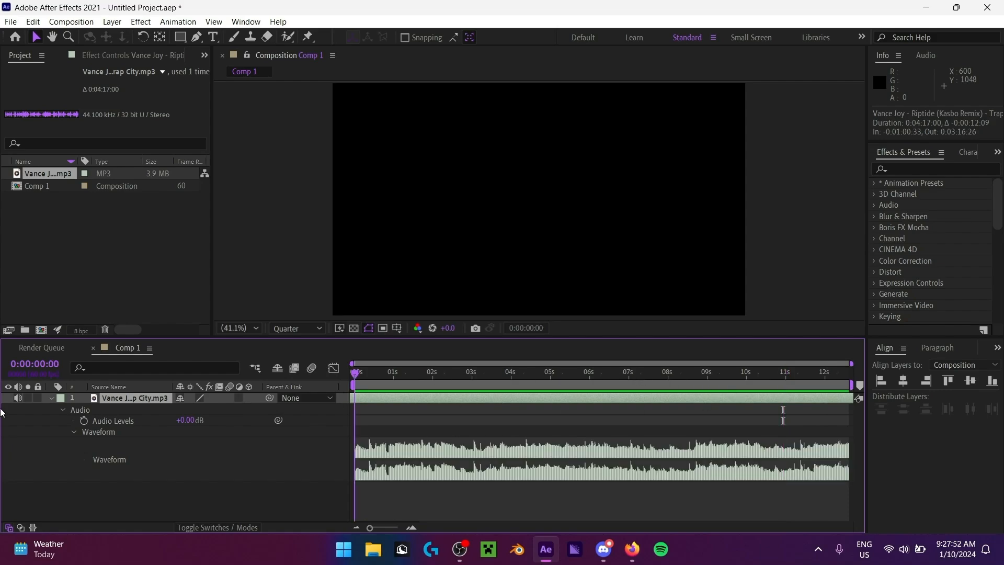
left_click_drag(701, 396, 264, 424)
key("space")
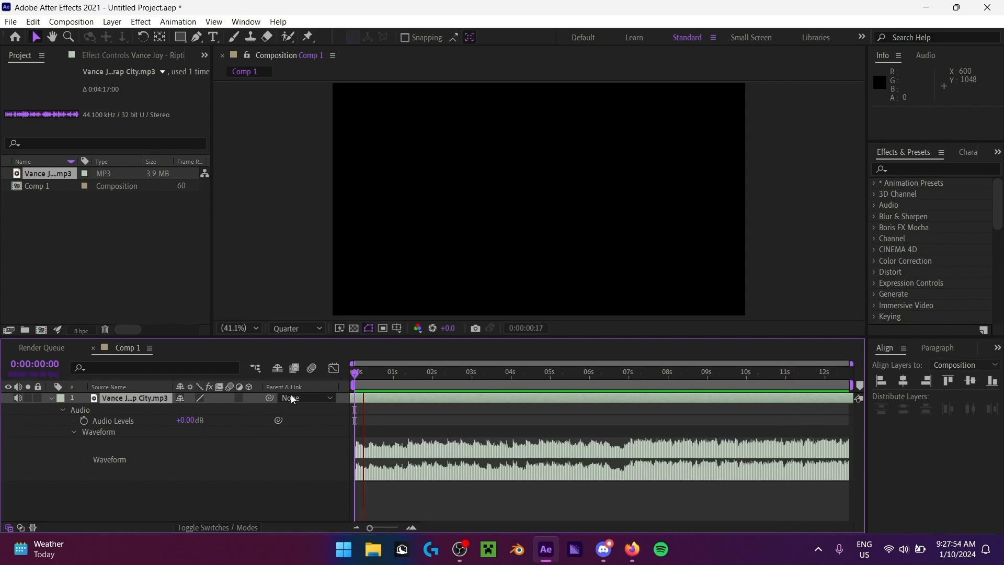
left_click_drag(644, 407, 409, 412)
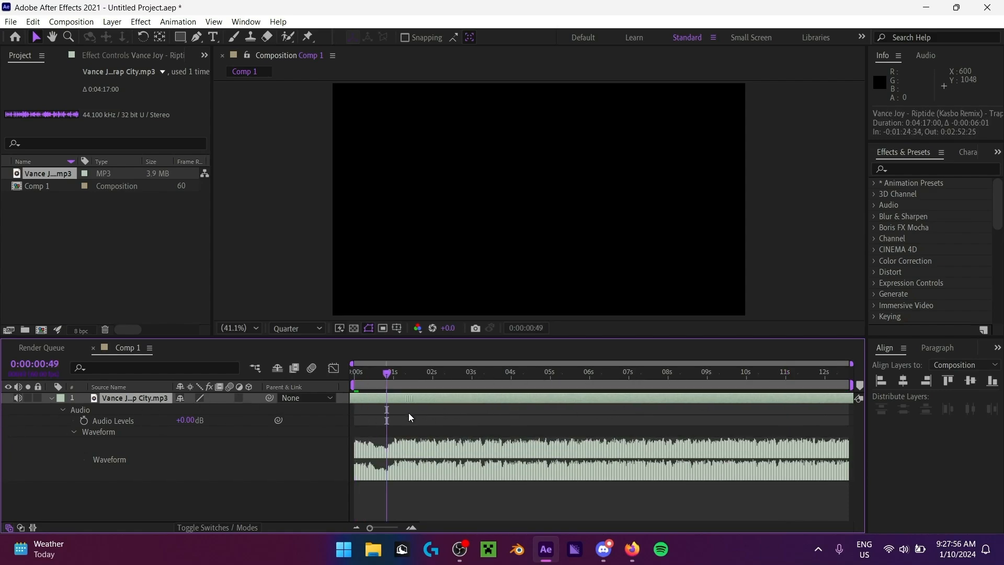
Step: Preview the audio from the composition start and shift the MP3 layer slightly later, to an in point of about -0:01:23:48
key("Home")
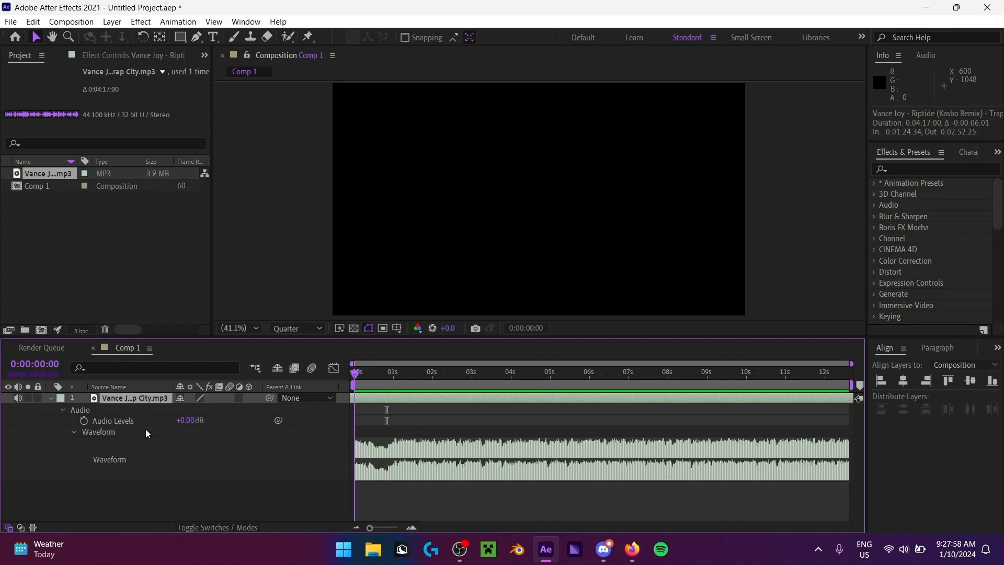
key("space")
key("space")
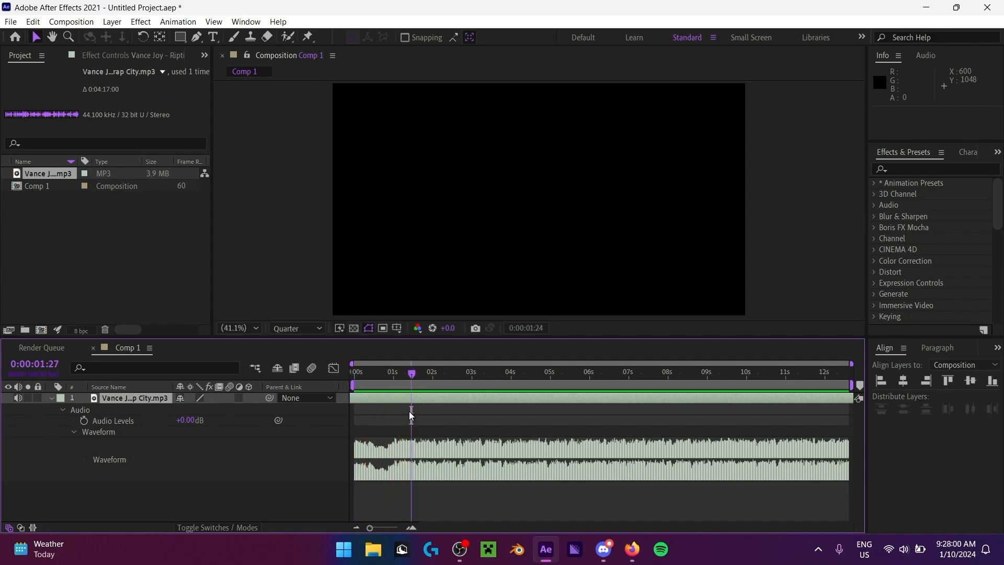
left_click_drag(437, 401, 468, 394)
Step: Raise the system volume to above 84 and play the repositioned audio from the start of Comp 1
key("XF86AudioRaiseVolume")
key("XF86AudioRaiseVolume")
key("XF86AudioRaiseVolume")
key("XF86AudioRaiseVolume")
key("XF86AudioRaiseVolume")
key("XF86AudioRaiseVolume")
key("XF86AudioRaiseVolume")
key("XF86AudioRaiseVolume")
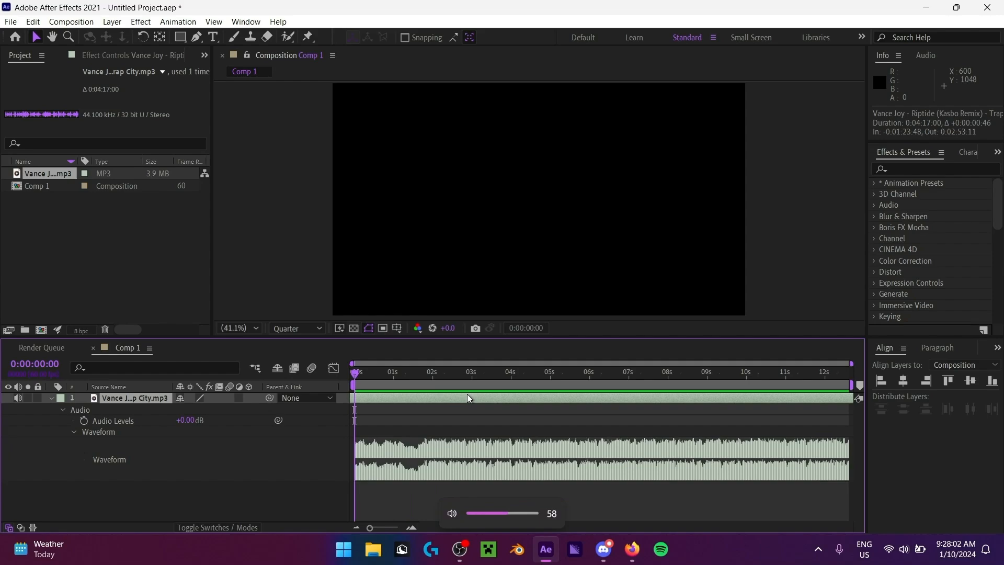
key("XF86AudioRaiseVolume")
key("XF86AudioRaiseVolume")
key("XF86AudioRaiseVolume")
key("XF86AudioRaiseVolume")
key("XF86AudioRaiseVolume")
key("XF86AudioRaiseVolume")
key("XF86AudioRaiseVolume")
key("XF86AudioRaiseVolume")
key("XF86AudioRaiseVolume")
key("XF86AudioRaiseVolume")
key("XF86AudioRaiseVolume")
key("XF86AudioRaiseVolume")
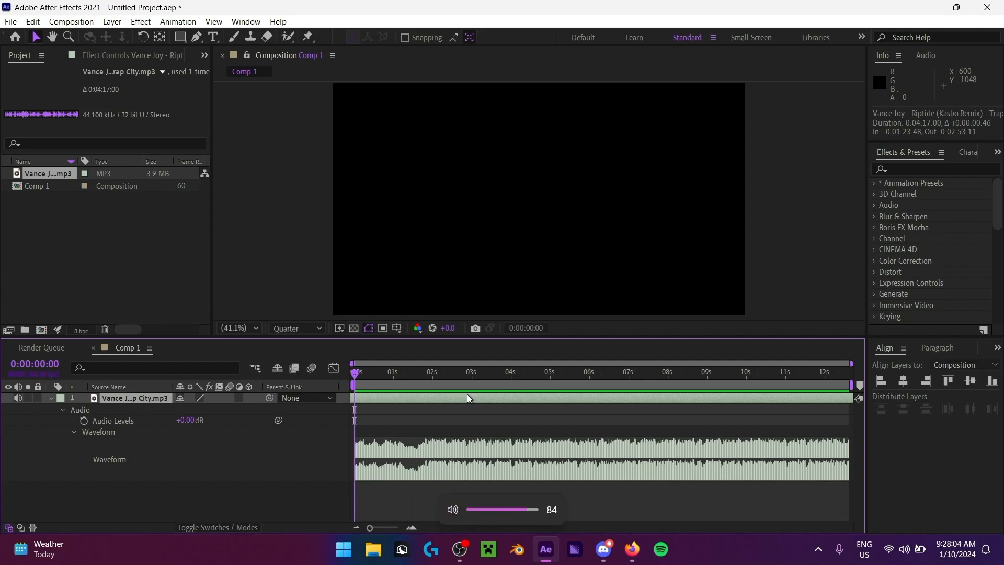
key("XF86AudioRaiseVolume")
key("XF86AudioRaiseVolume")
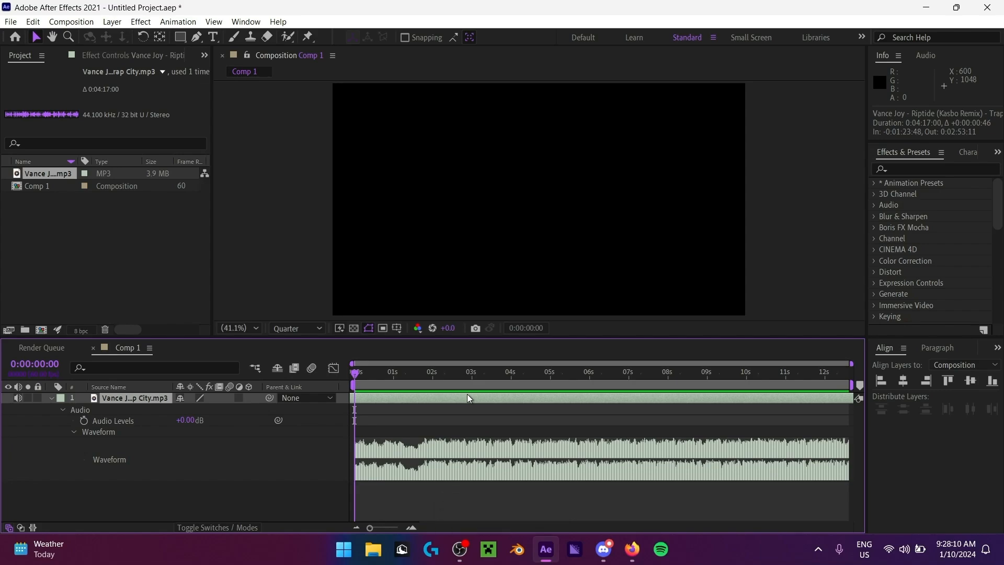
key("space")
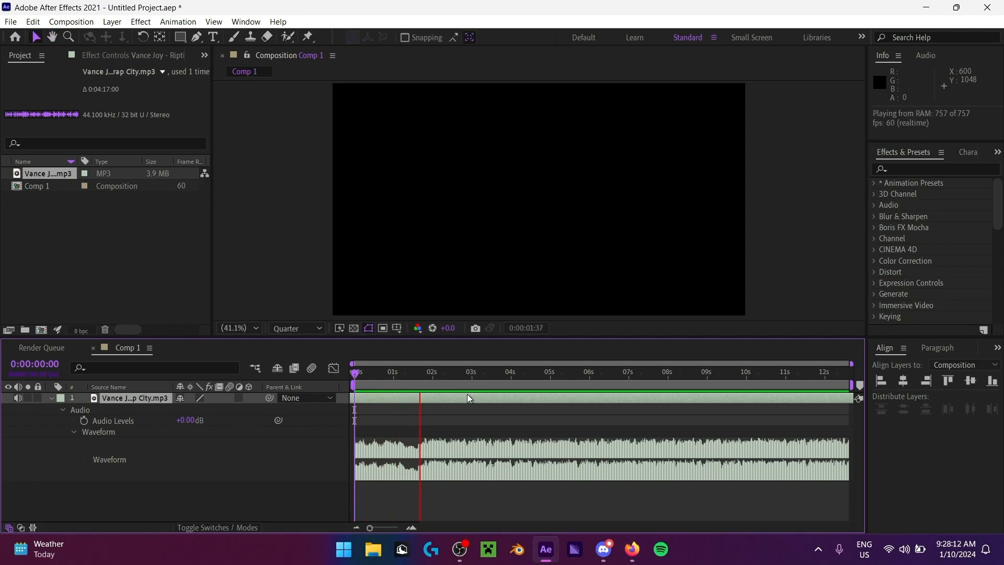
key("space")
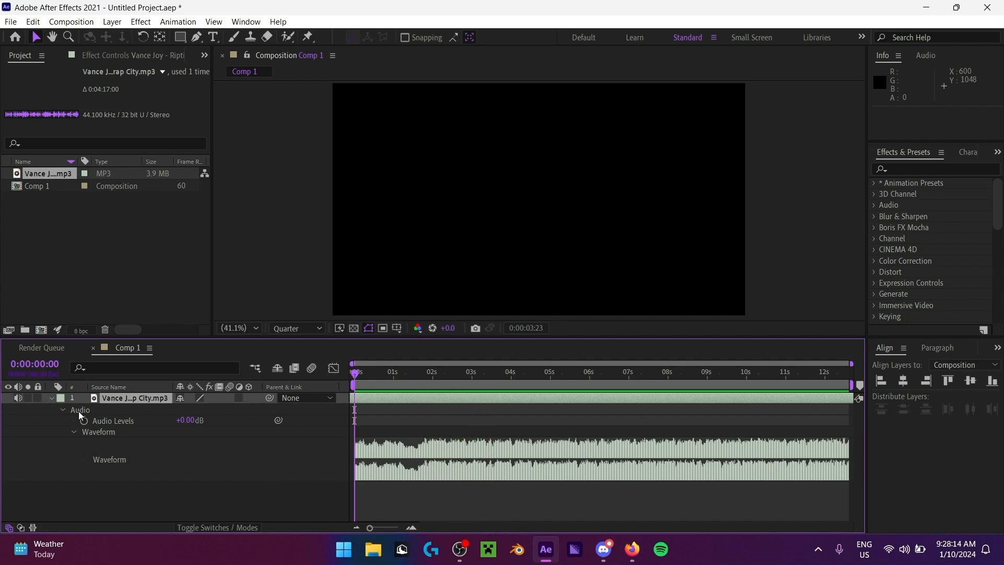
Step: Play the song from the start of Comp 1 and stop at 0:00:10:21 to locate the end point
key("space")
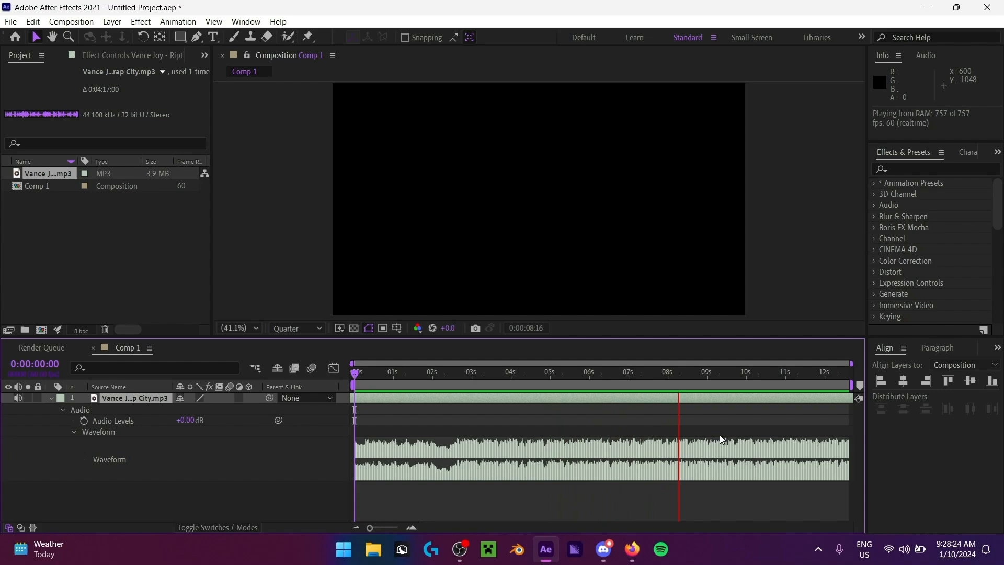
key("space")
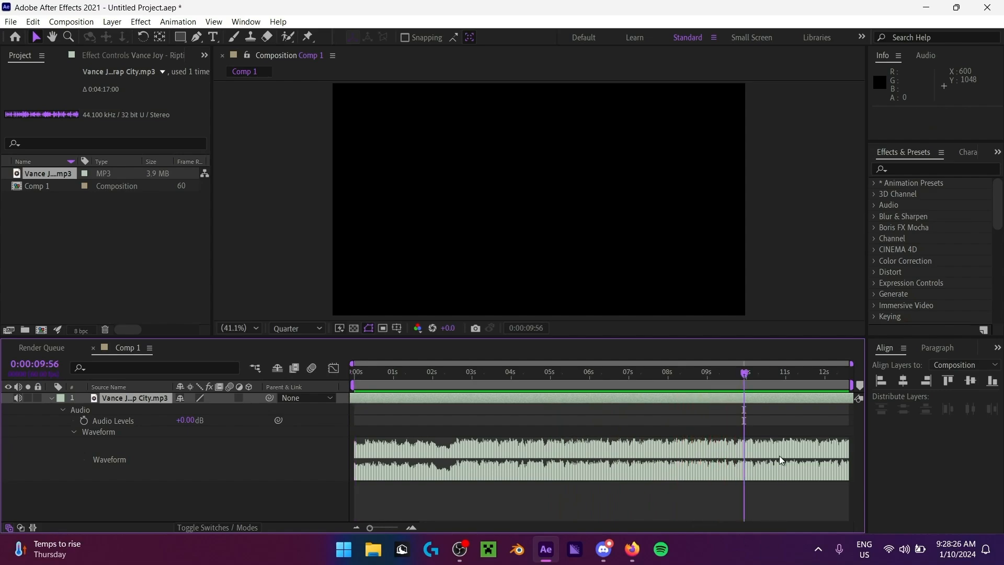
key("space")
key("space")
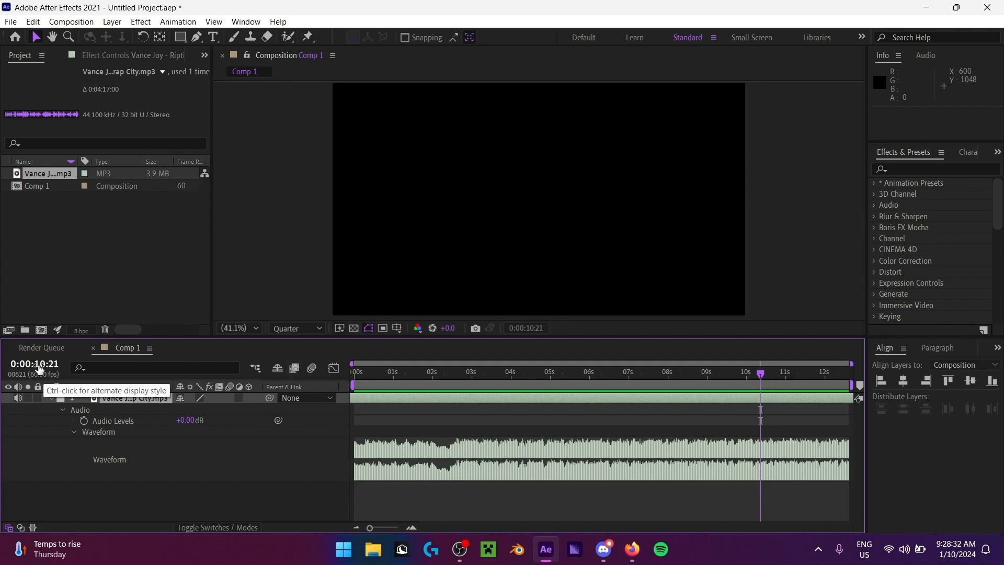
Step: Copy the current timecode and use it to set Comp 1's duration to 0:00:10:21
left_click_drag(54, 366, 51, 367)
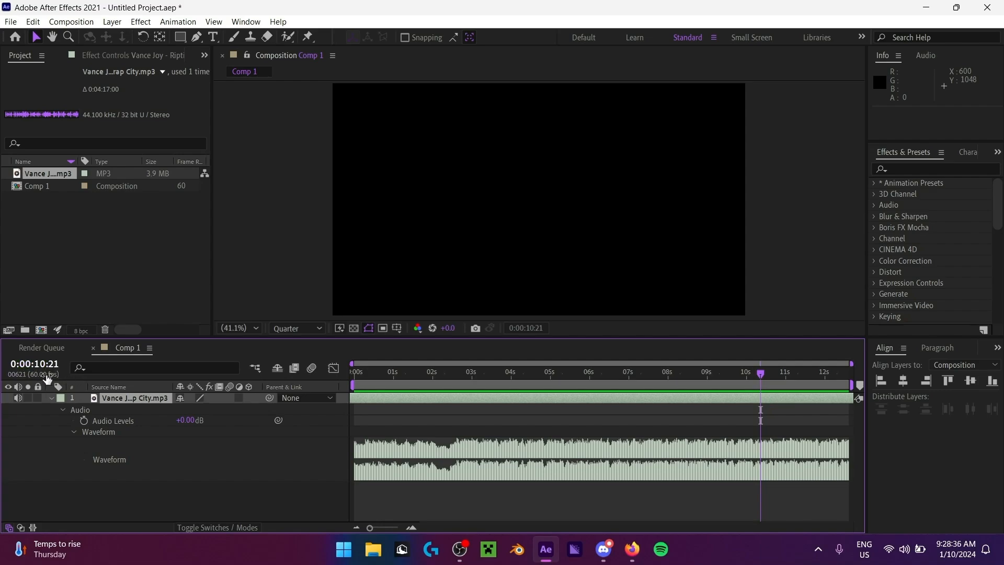
left_click(39, 364)
key("ctrl+c")
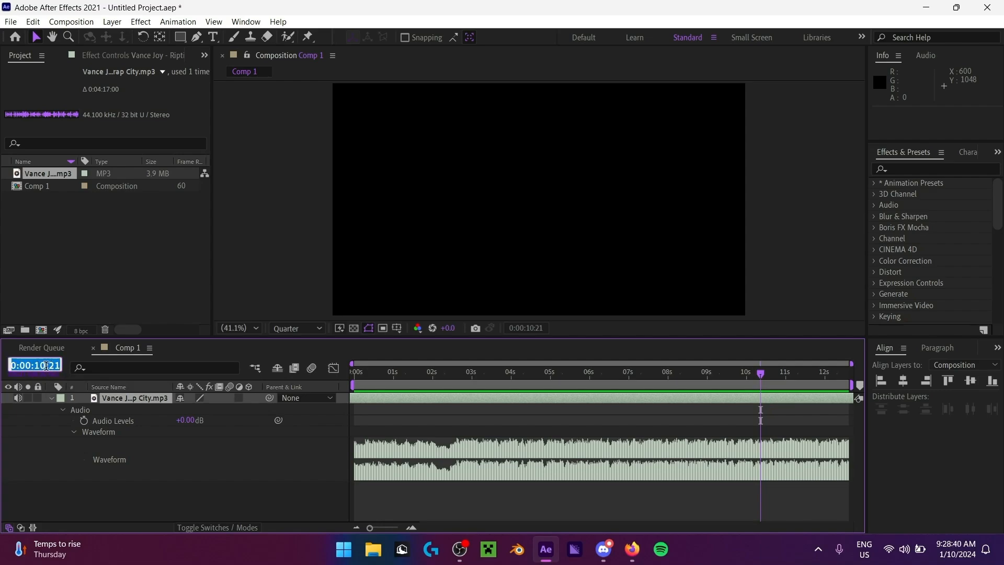
left_click(162, 506)
right_click(48, 185)
left_click(100, 191)
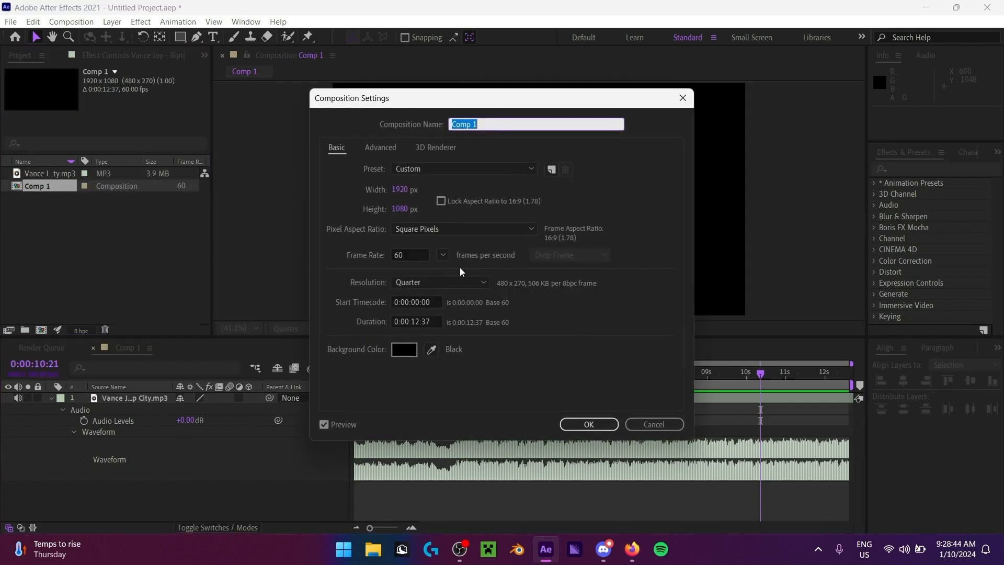
left_click(417, 321)
key("ctrl+a")
key("ctrl+v")
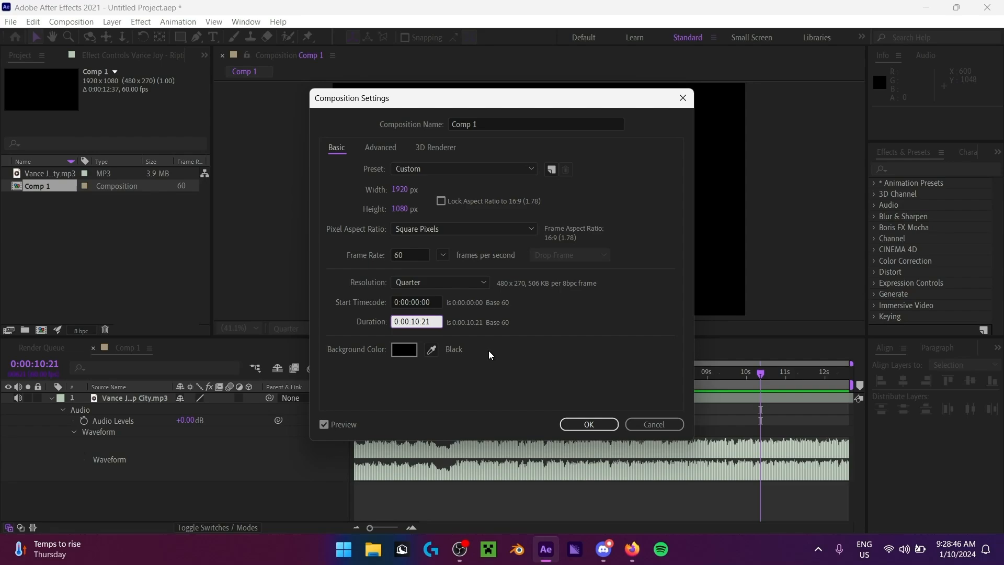
left_click(579, 416)
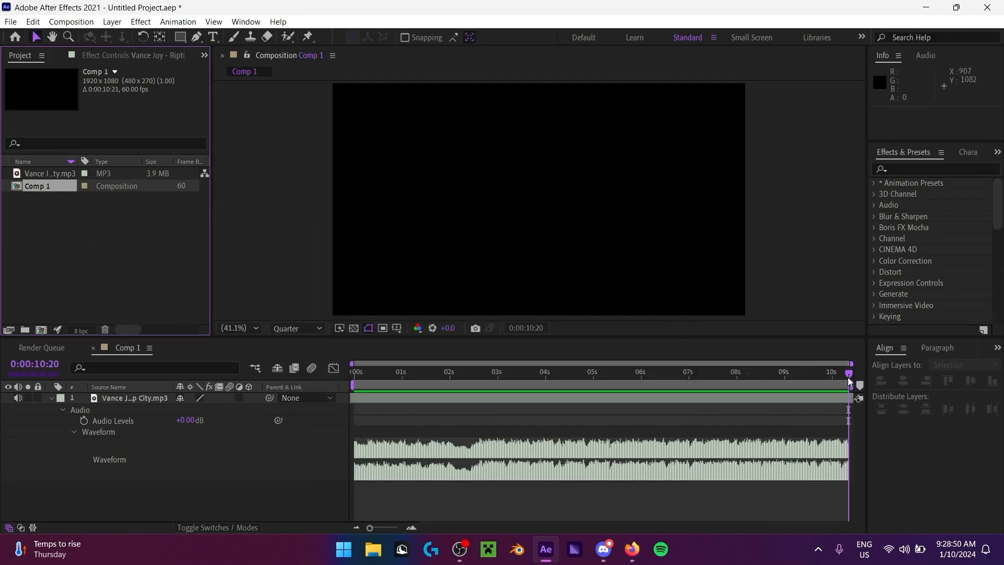
Step: Scrub through the shortened Comp 1 to its end and back to the start to check the new length
left_click_drag(838, 372, 888, 391)
left_click_drag(762, 373, 251, 402)
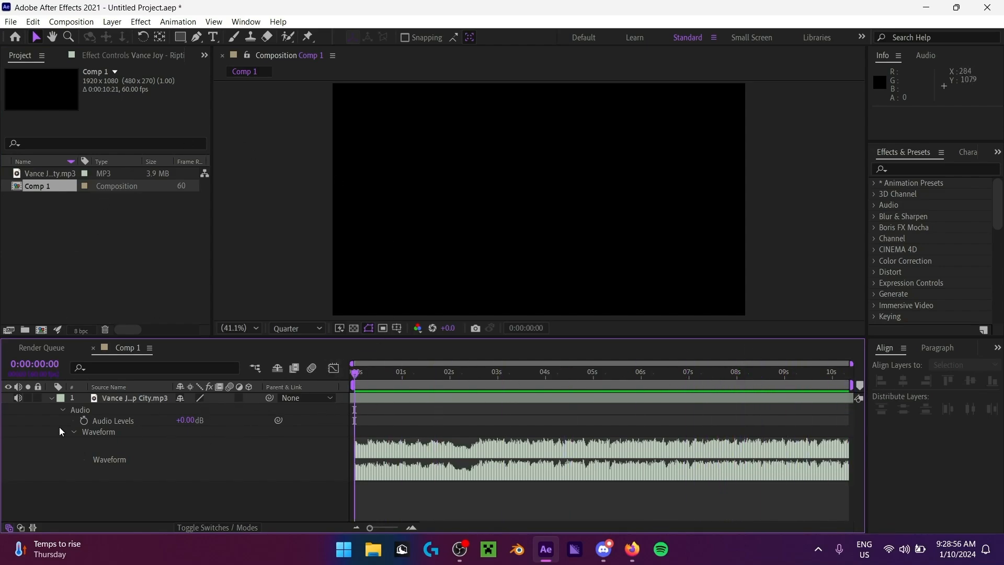
left_click(51, 398)
left_click(52, 398)
Step: Enable keyframing for the MP3 layer's Audio Levels at 0:00:02:37, where the waveform rises to full strength
left_click(453, 373)
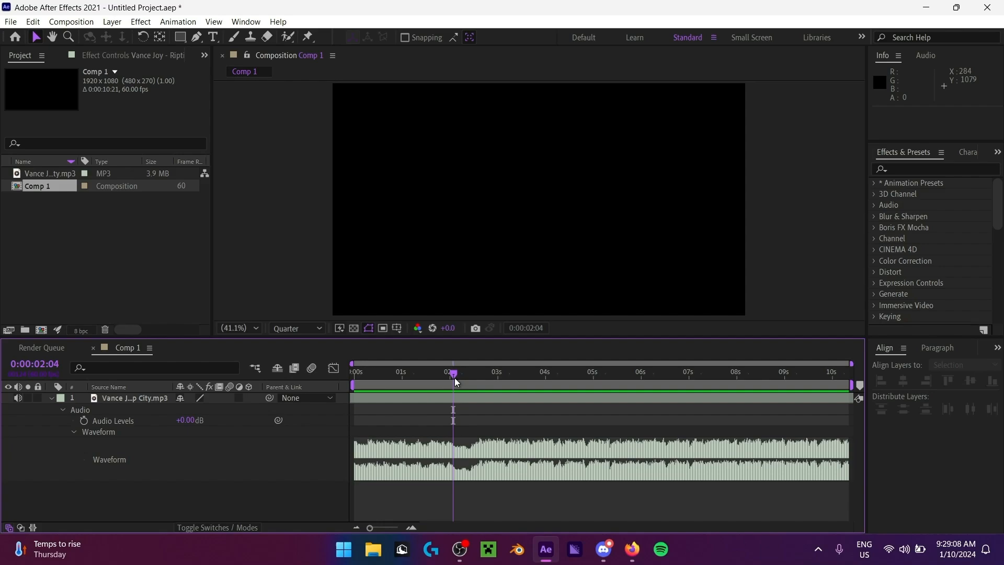
left_click_drag(454, 377, 479, 377)
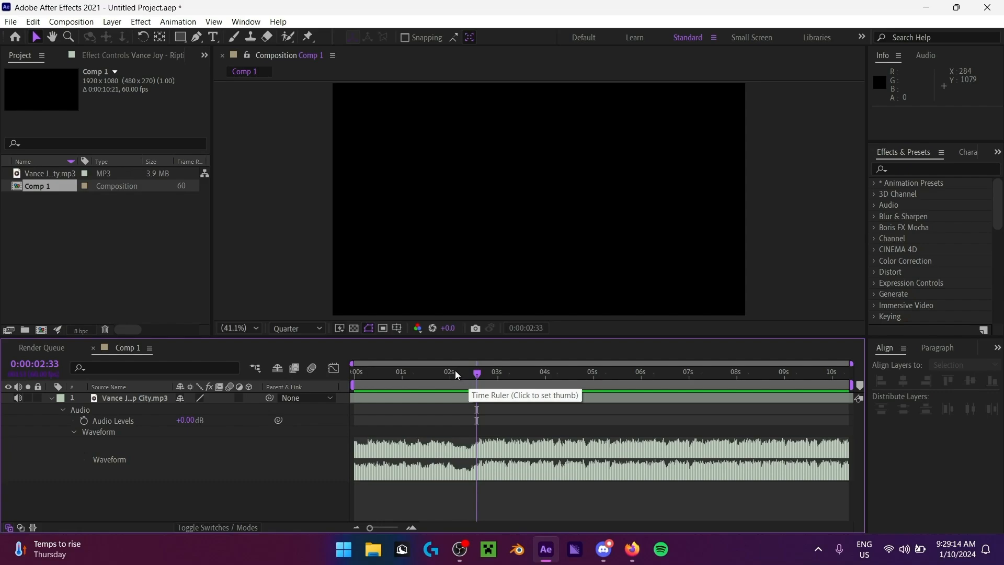
mouse_move(477, 373)
left_mouse_down()
mouse_move(467, 375)
mouse_move(477, 375)
left_mouse_up()
mouse_move(471, 375)
left_mouse_down()
mouse_move(462, 374)
mouse_move(482, 373)
mouse_move(450, 374)
mouse_move(481, 373)
left_mouse_up()
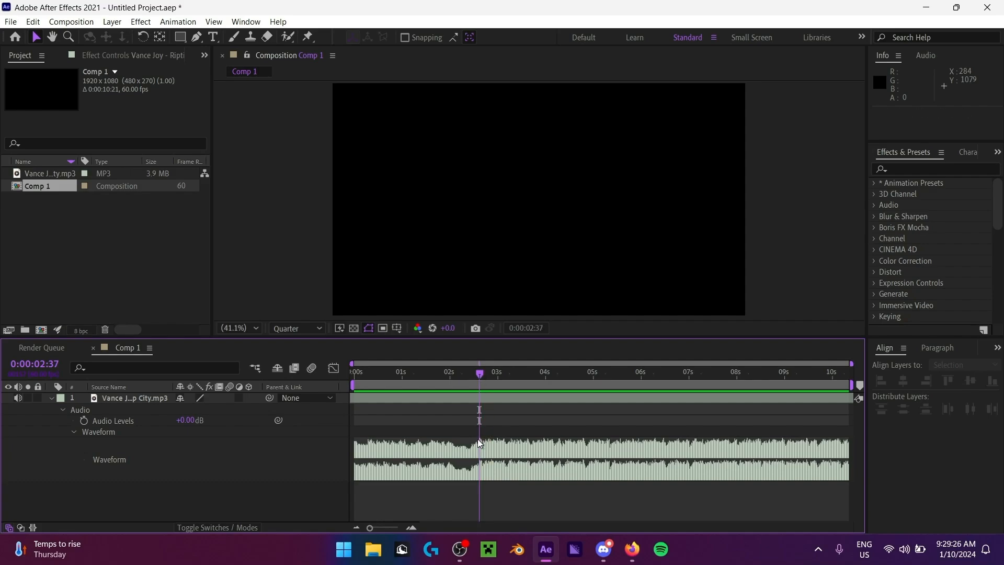
left_click(84, 421)
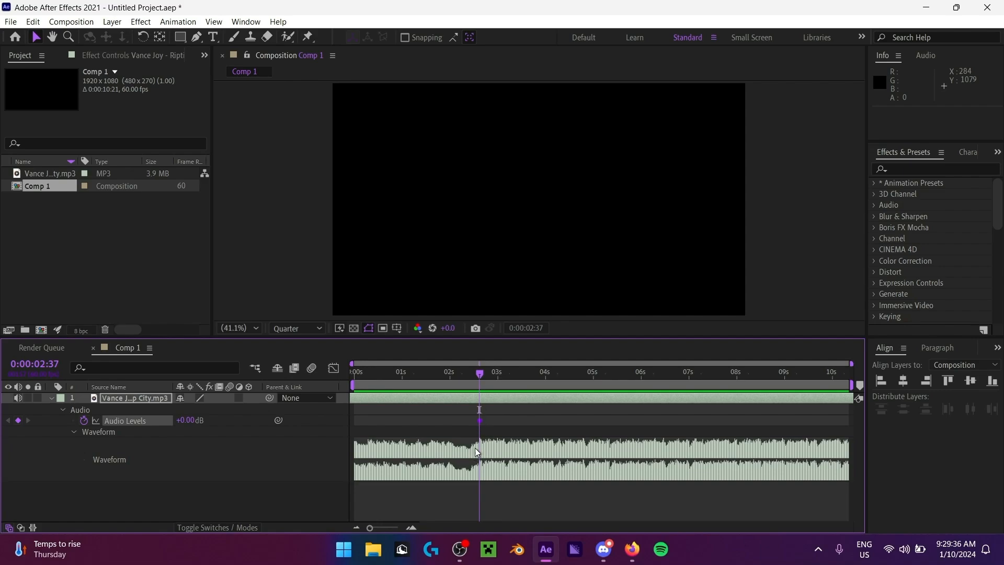
Step: Add an Audio Levels keyframe at 0:00:00:00 and set it to -50 dB for a fade-in
key("Home")
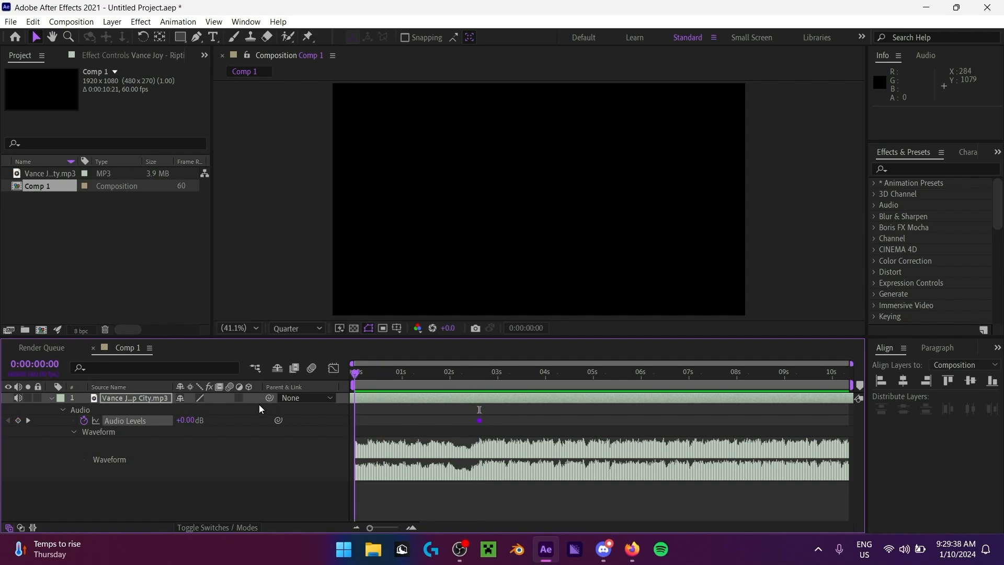
left_click(18, 420)
left_click(188, 420)
left_click(180, 495)
left_click(184, 420)
type("-50")
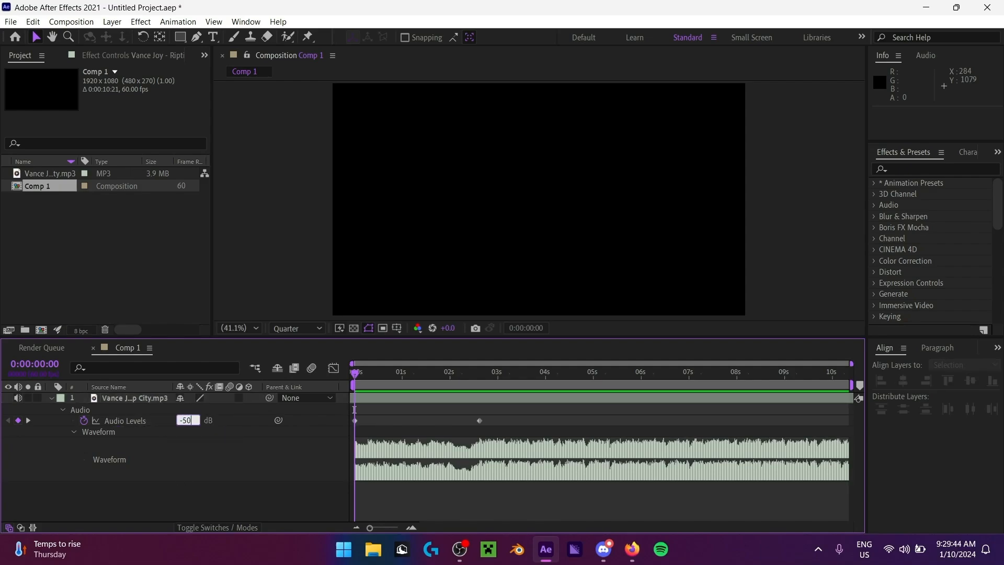
key("Return")
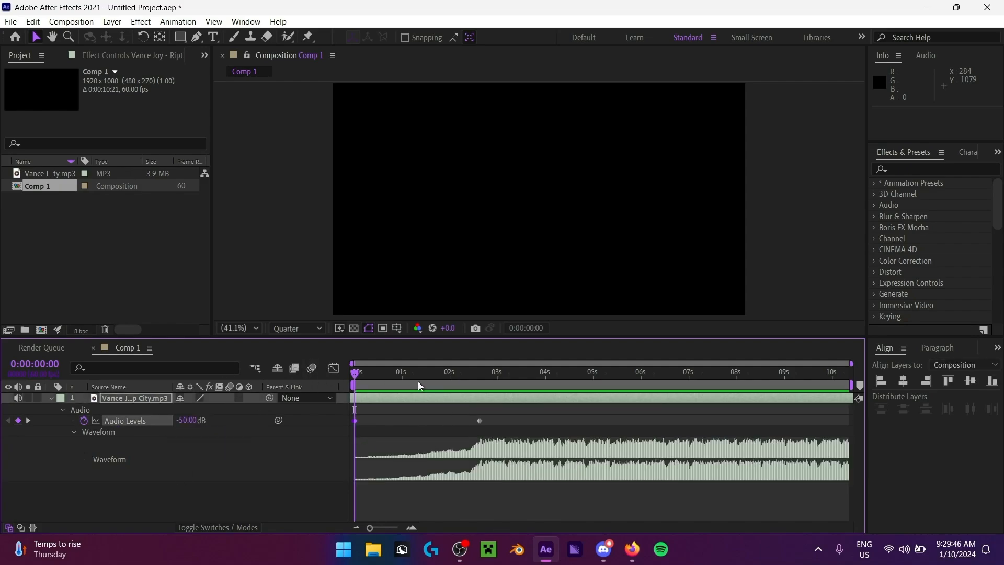
Step: Preview the fade-in and the later part of the song, and add an Audio Levels keyframe at 0:00:07:57
key("space")
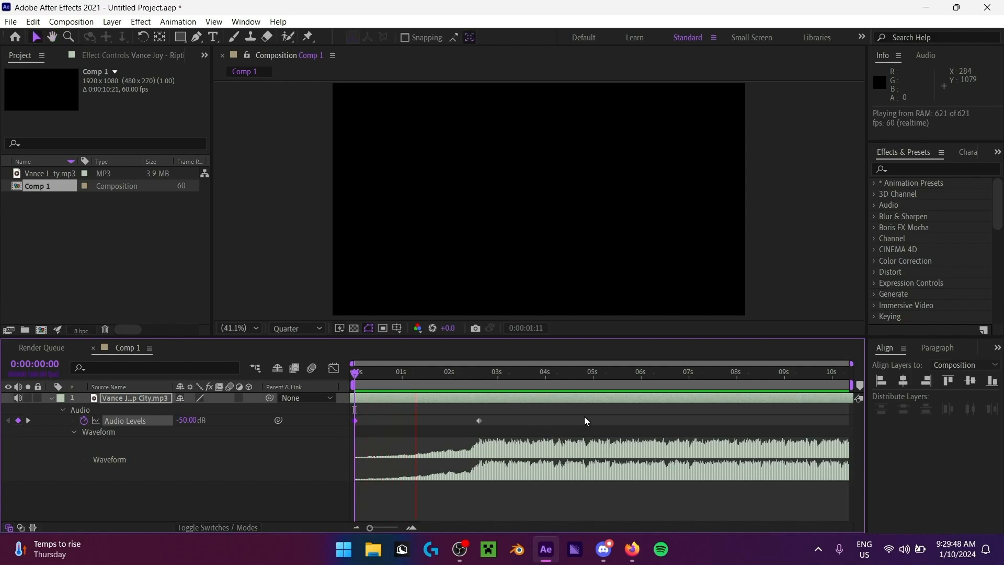
left_click(683, 381)
key("space")
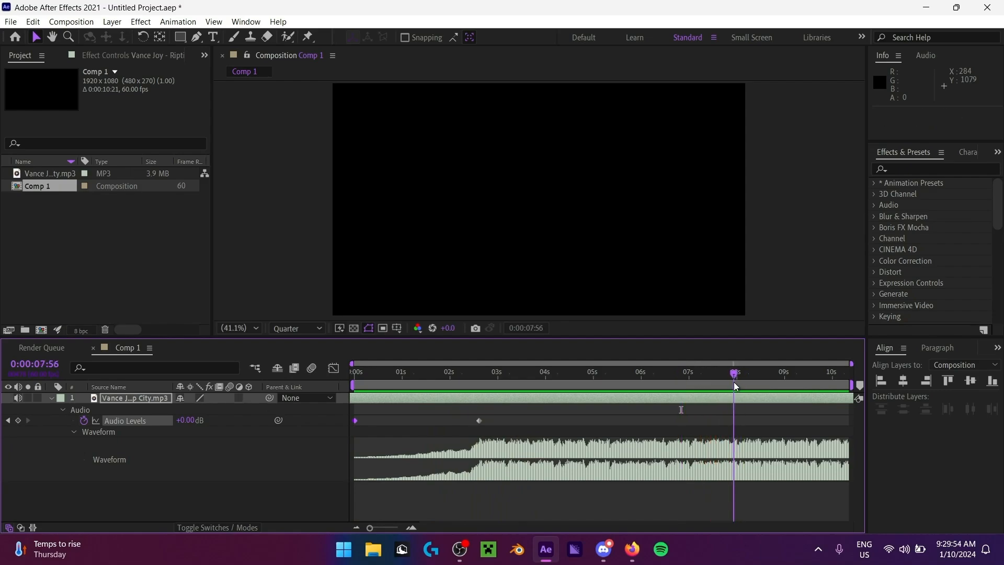
left_click(723, 383)
left_click(736, 381)
key("space")
key("space")
left_click(19, 421)
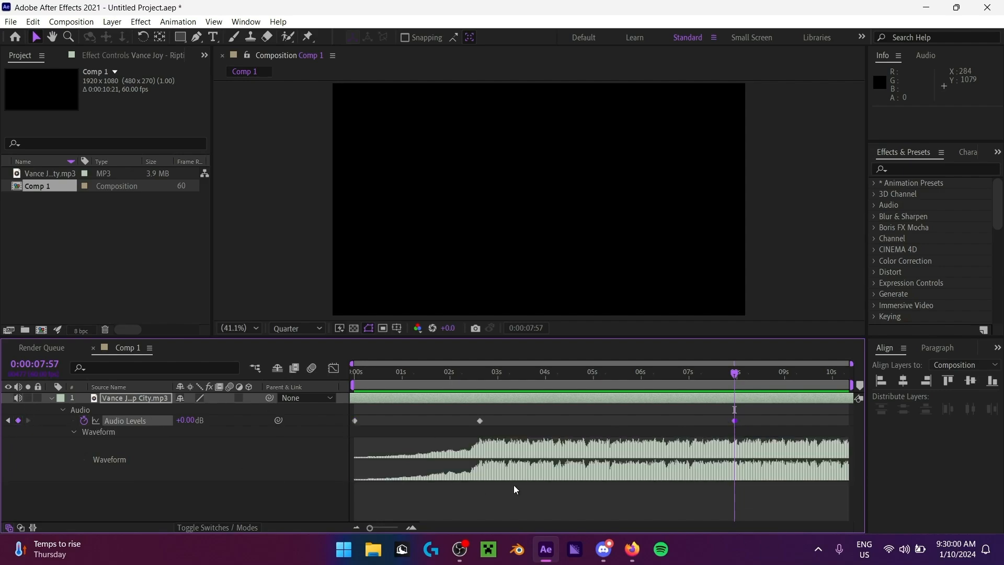
Step: Add an Audio Levels keyframe on the last frame of Comp 1, at 0:00:10:20
key("End")
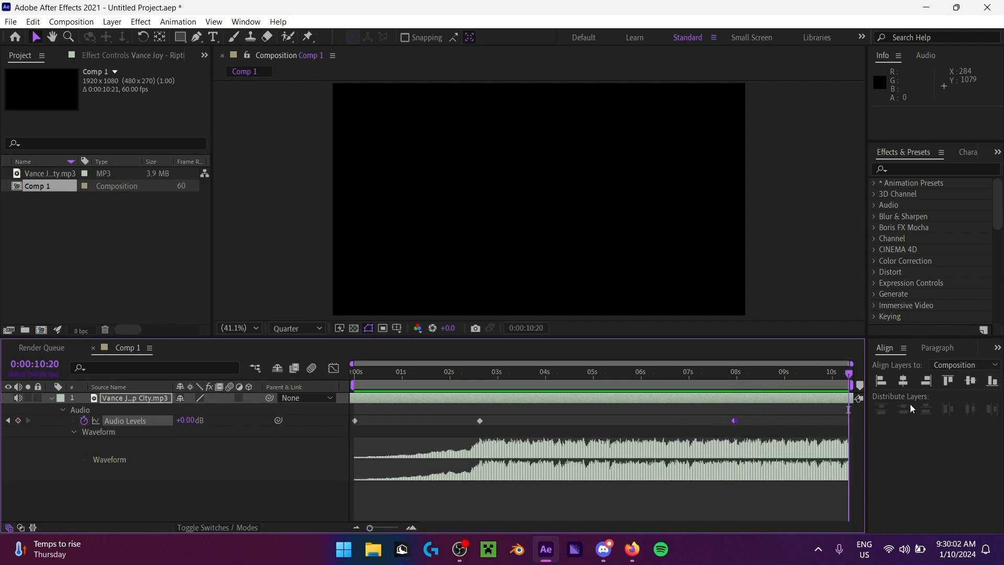
left_click(19, 421)
Step: Try setting Audio Levels to -50 dB with all of its keyframes selected, and undo the change
left_click(134, 420)
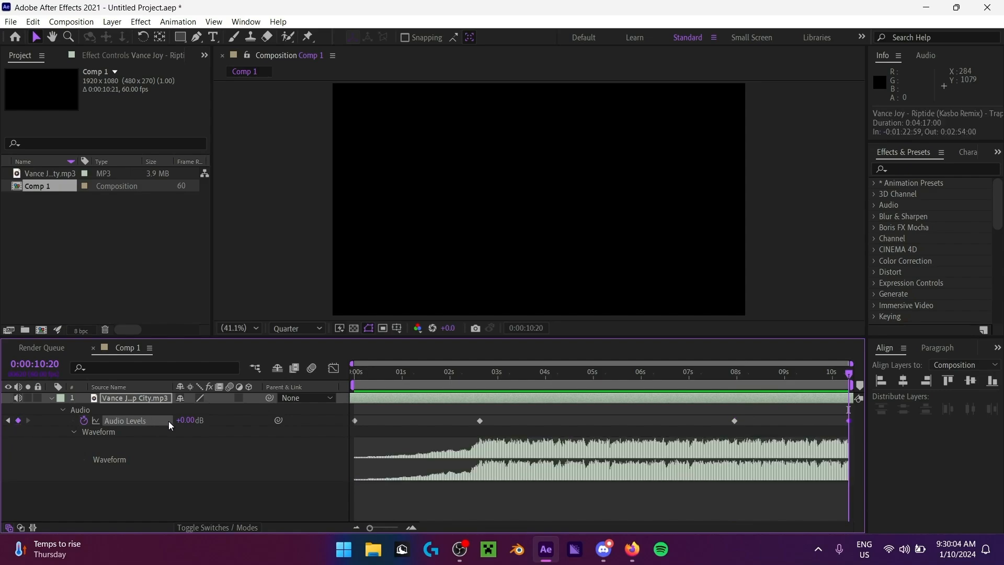
left_click(186, 420)
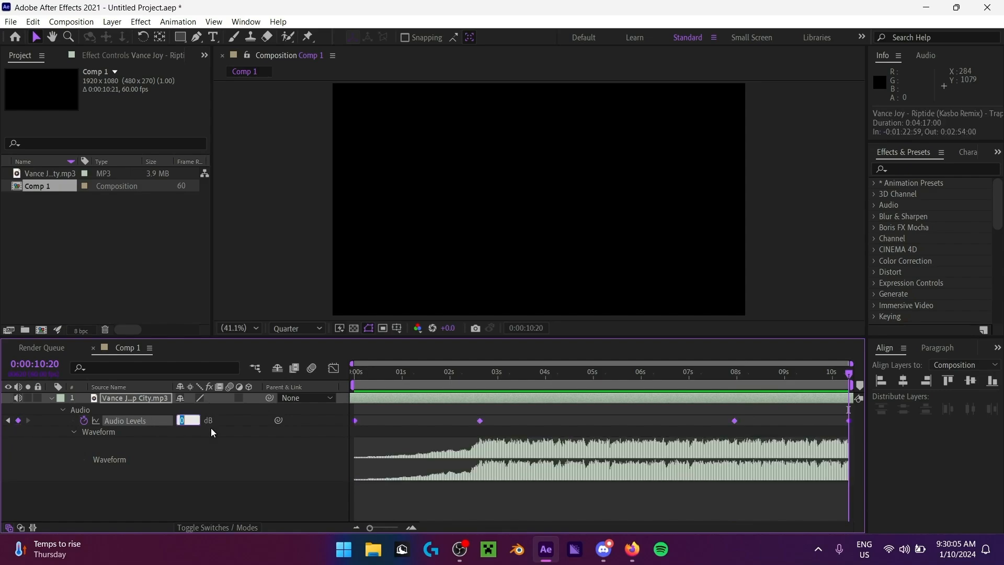
left_click(195, 497)
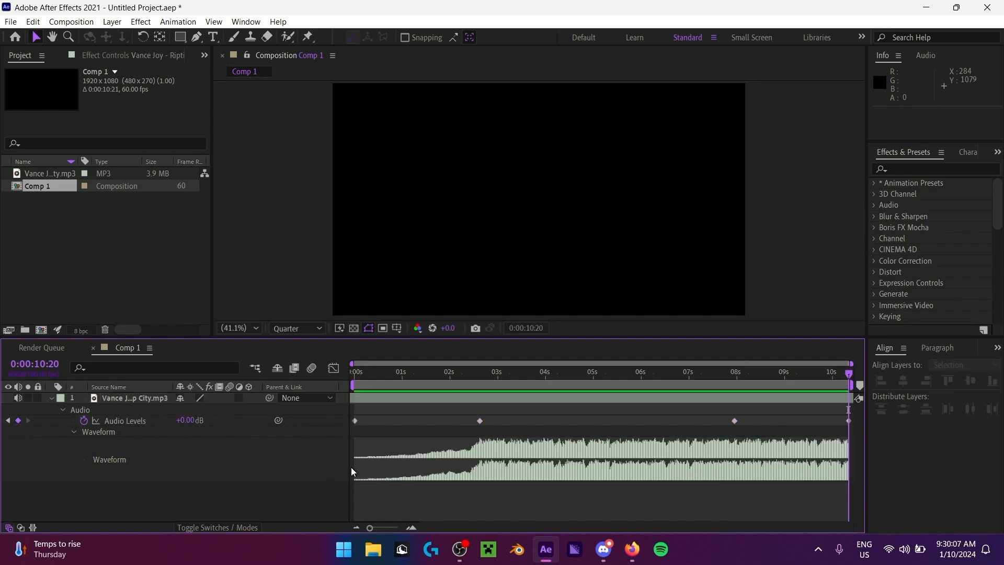
left_click(147, 422)
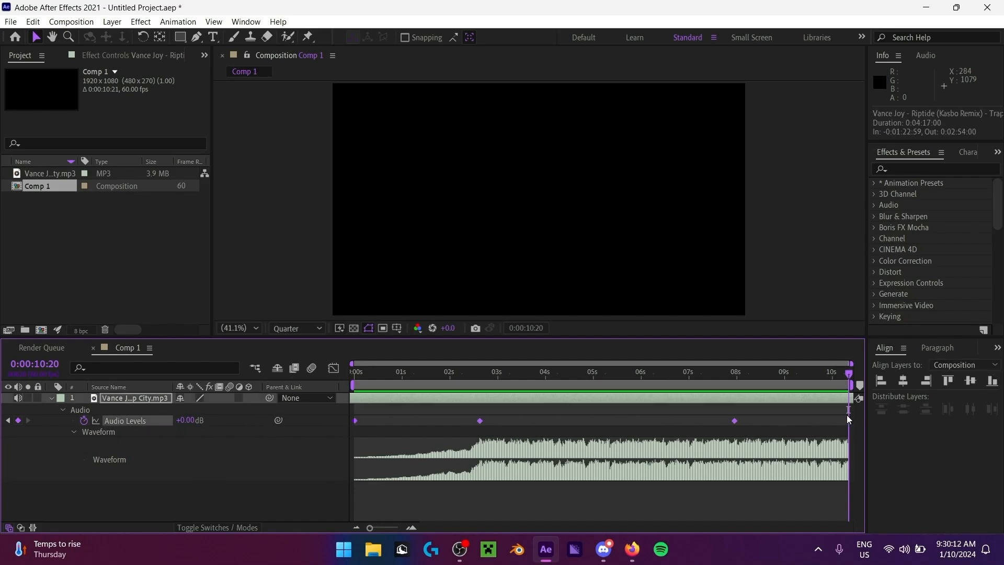
left_click(184, 421)
type("-50")
key("Return")
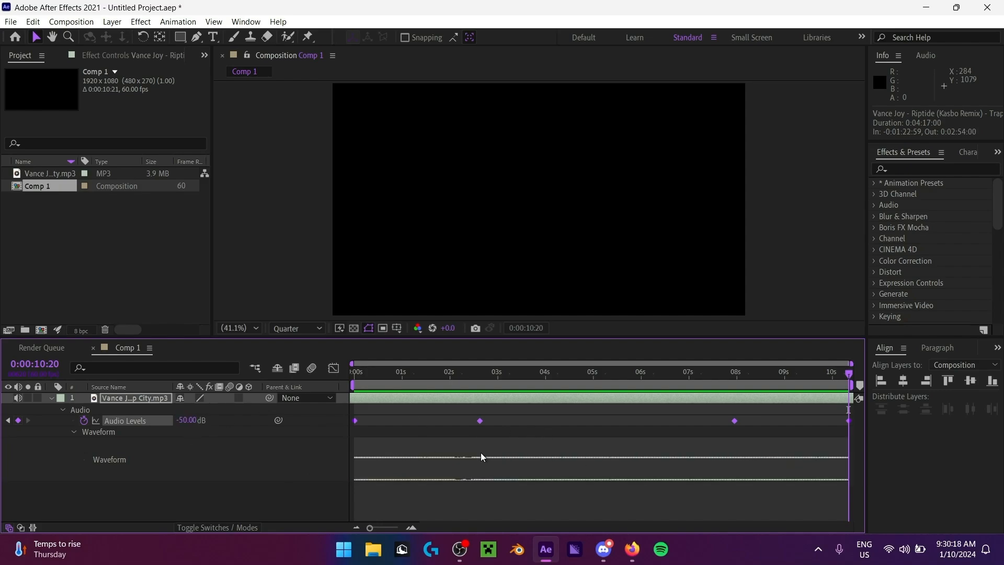
key("ctrl+z")
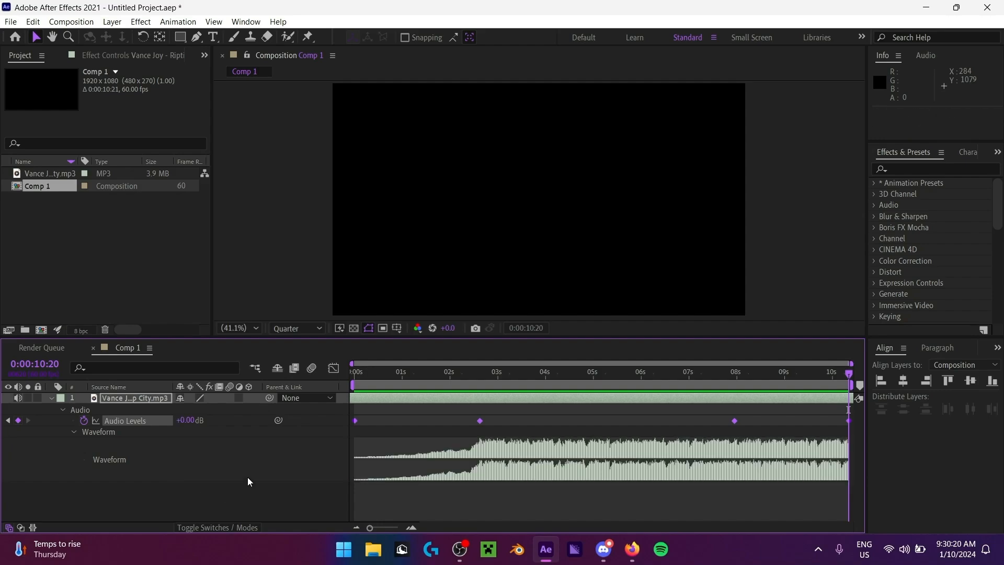
Step: Deselect the keyframes and set Audio Levels to -50 dB at 0:00:10:20 for a fade-out
left_click(247, 477)
left_click(185, 420)
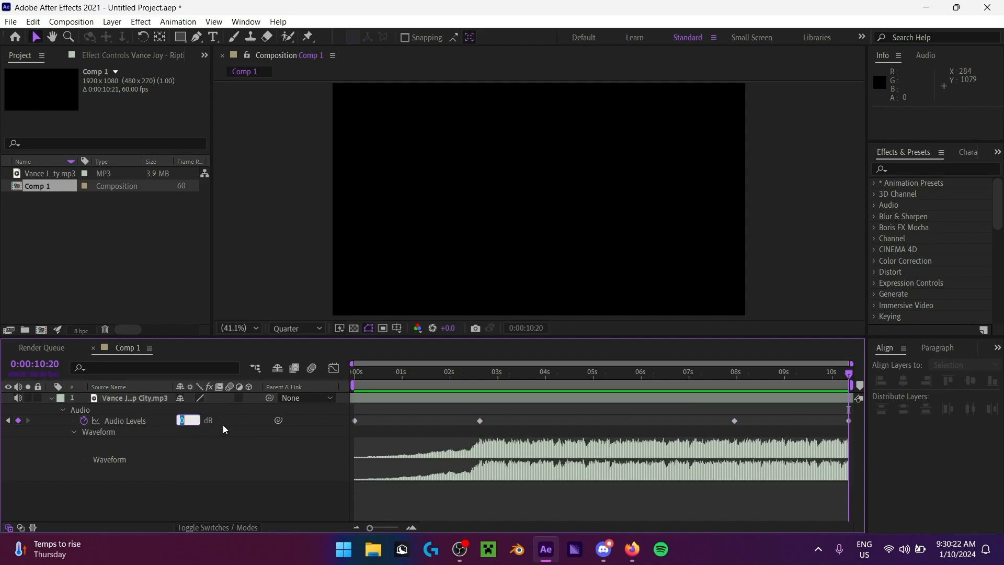
type("-50")
key("Return")
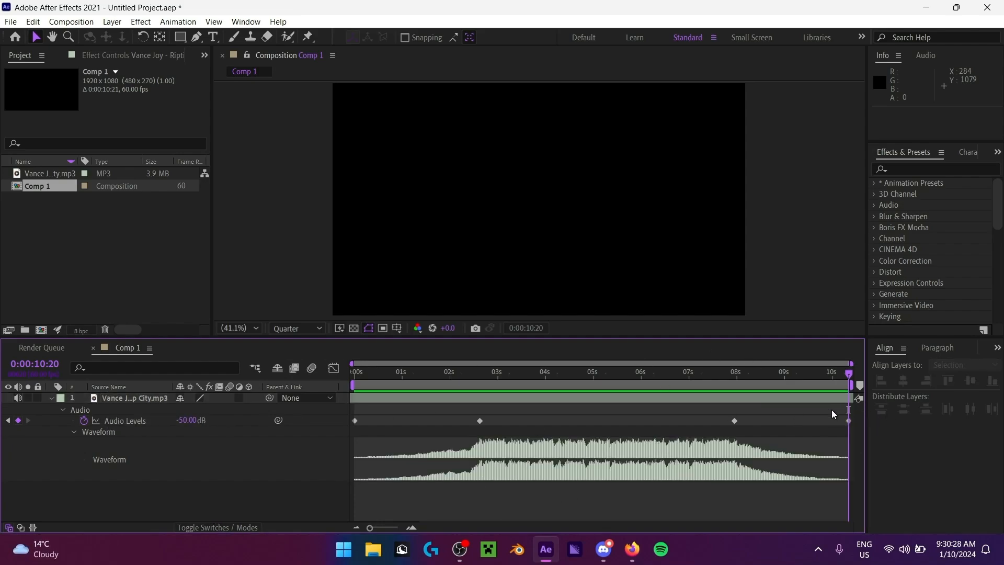
left_click(849, 421)
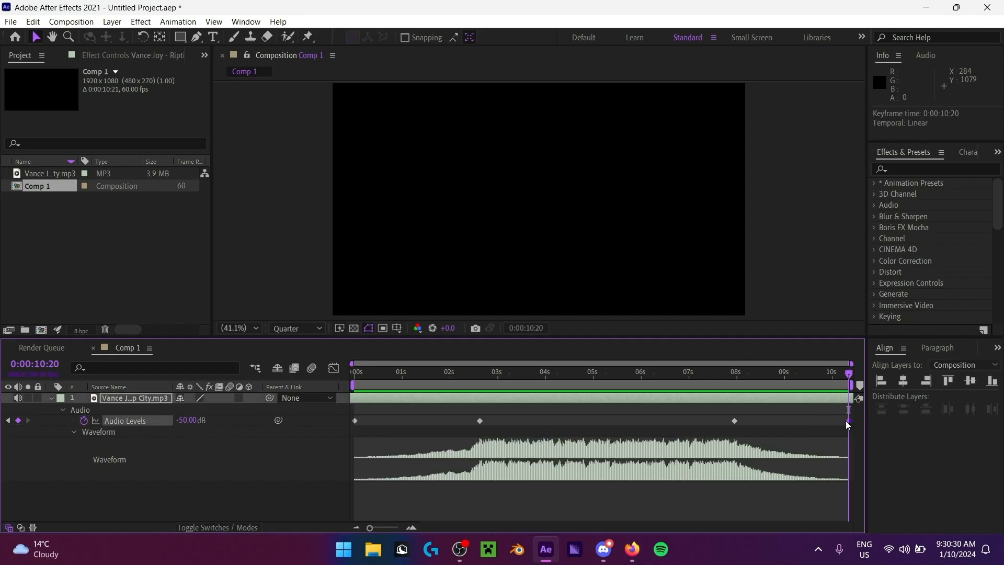
left_click(833, 414)
left_click_drag(833, 413, 863, 435)
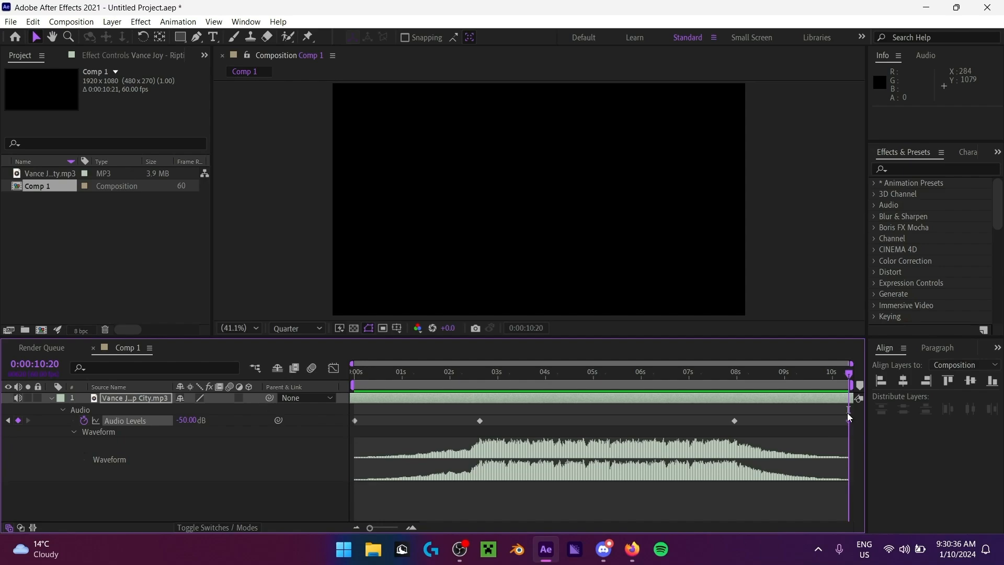
left_click(51, 443)
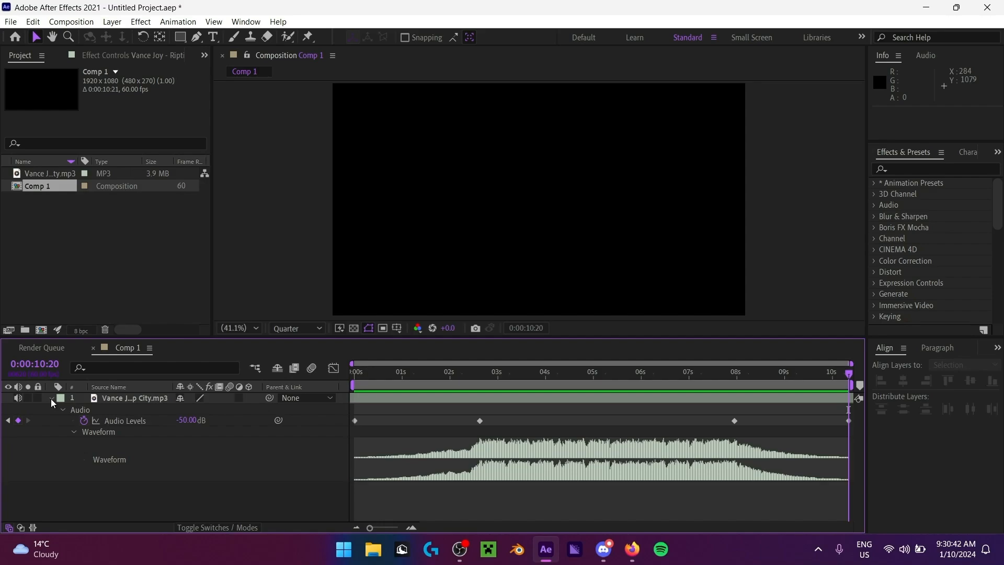
Step: Collapse the song layer's properties and try converting its audio to keyframes
left_click_drag(525, 373, 632, 380)
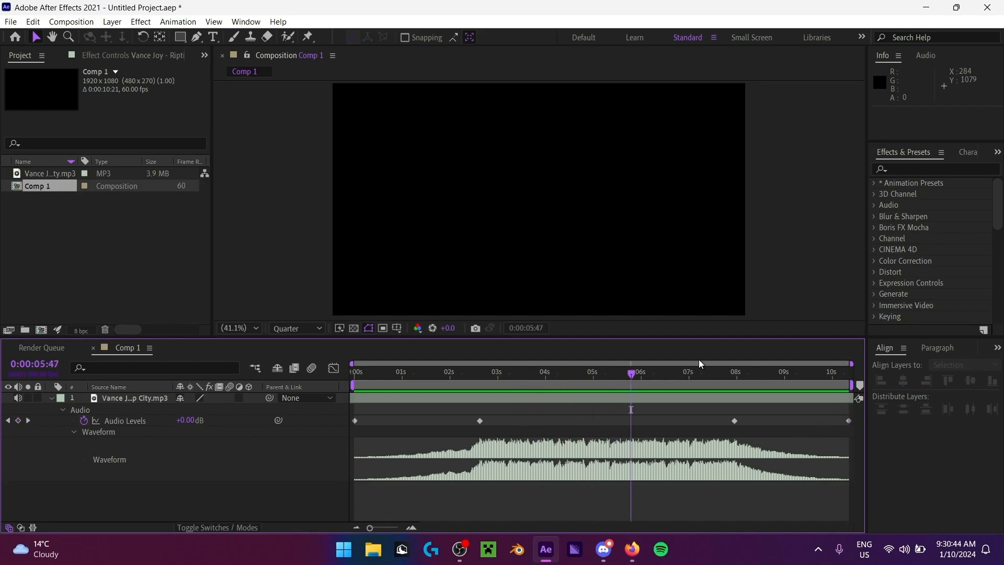
left_click(51, 400)
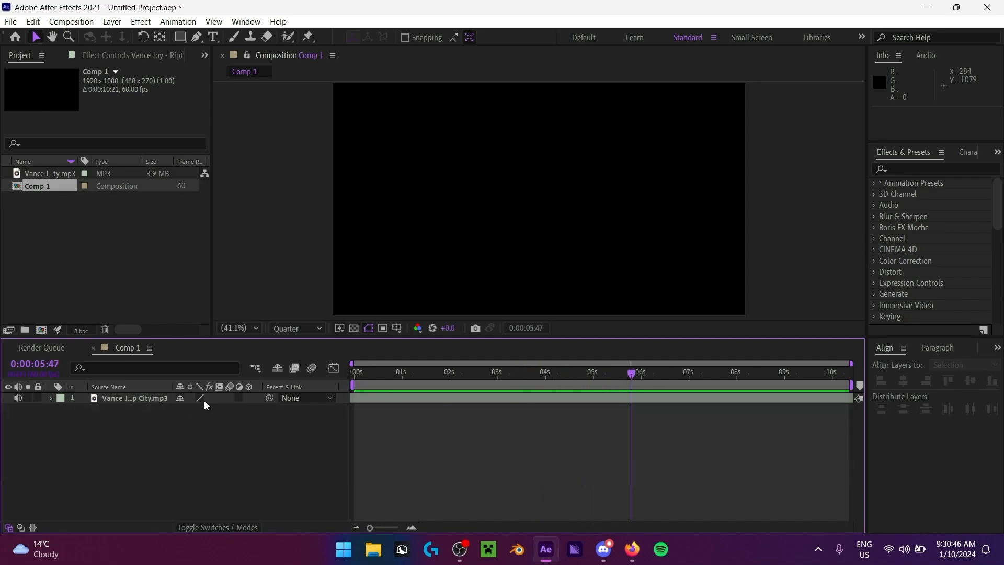
right_click(139, 403)
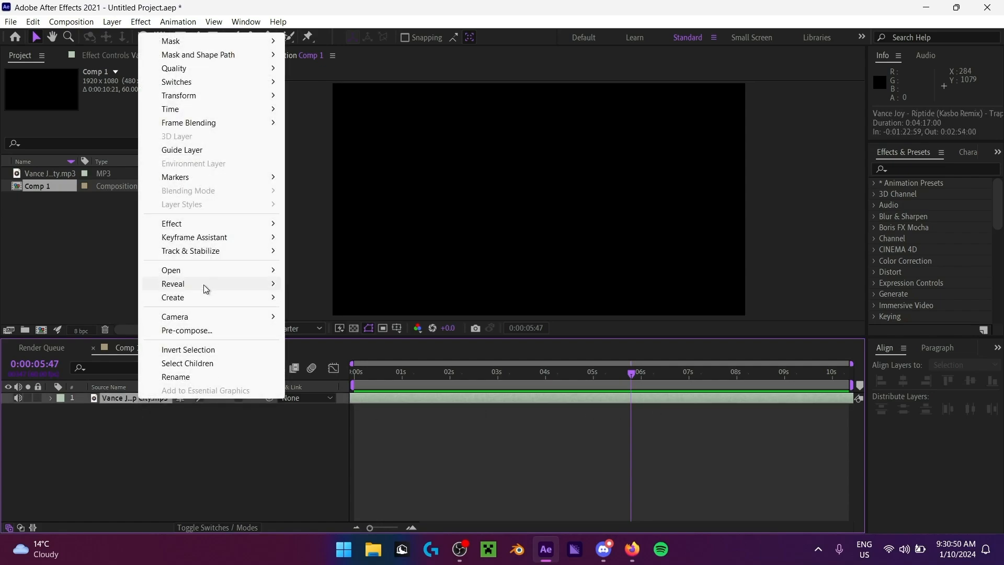
mouse_move(220, 242)
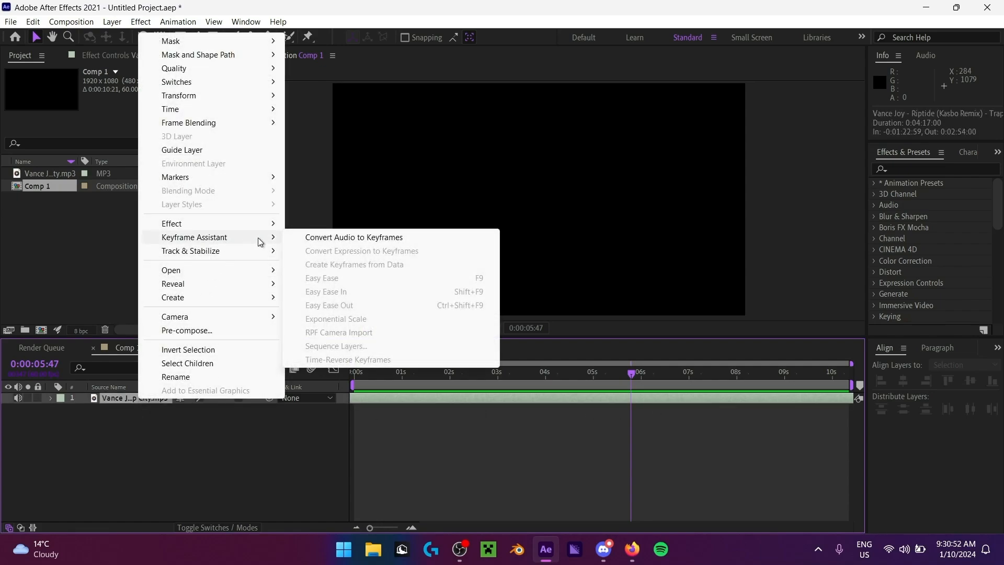
left_click(350, 241)
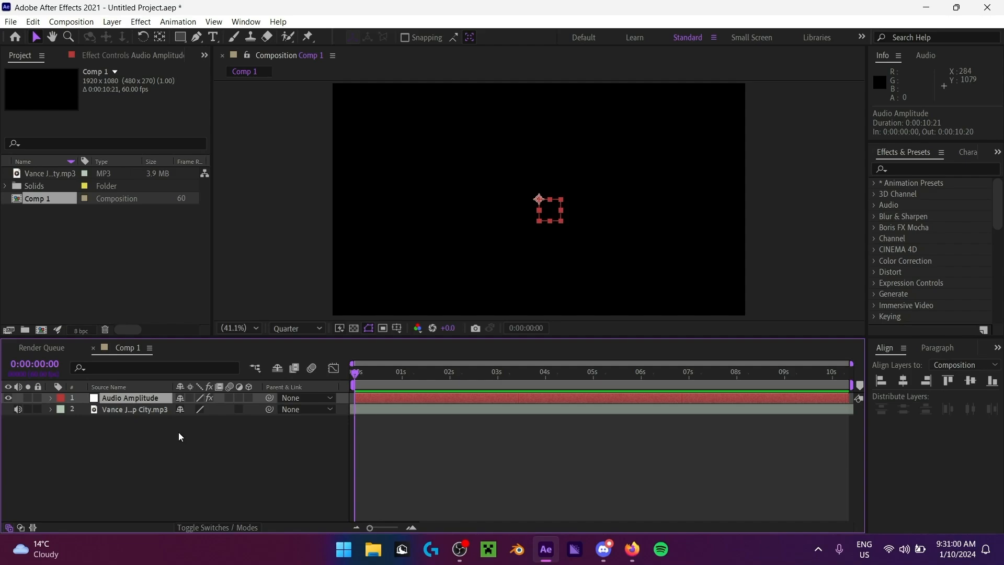
left_click(48, 409)
left_click(49, 410)
left_click(133, 460)
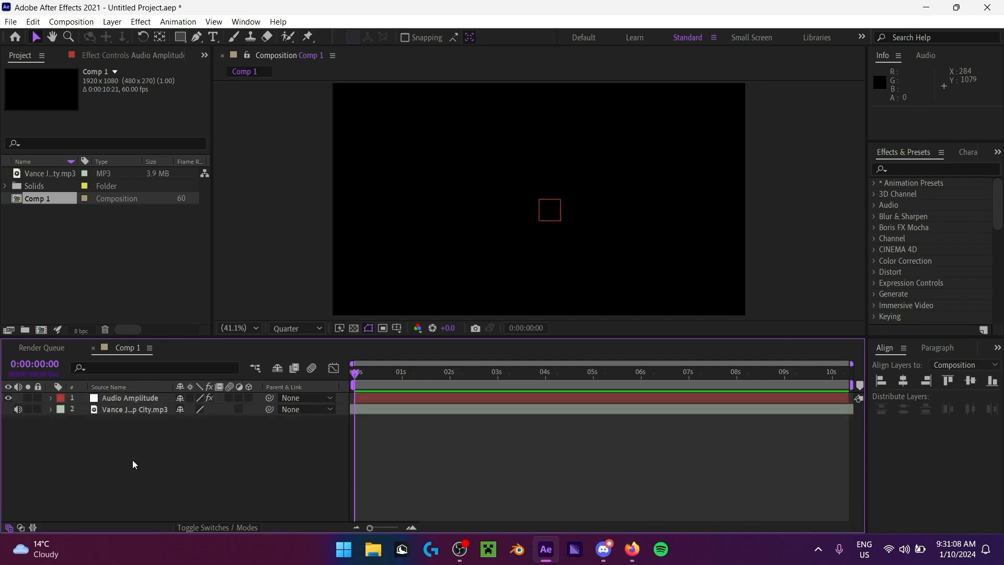
Step: Expand the effects of the Audio Amplitude layer and try deleting Left Channel and Right Channel
left_click(144, 401)
left_click(51, 399)
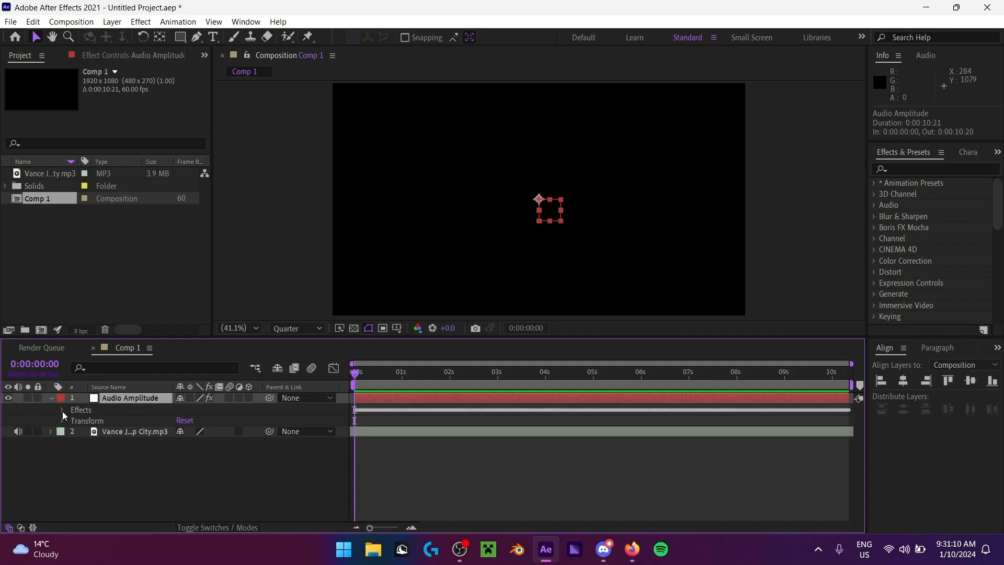
left_click(62, 410)
left_click(74, 443)
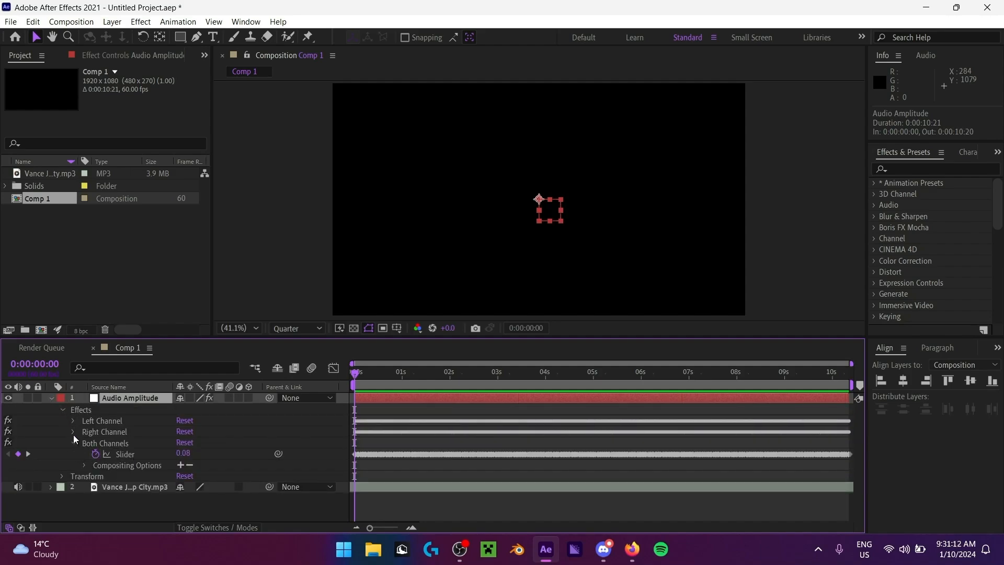
left_click(94, 422)
left_click(98, 433)
left_click(109, 423)
left_click(111, 430, "ctrl")
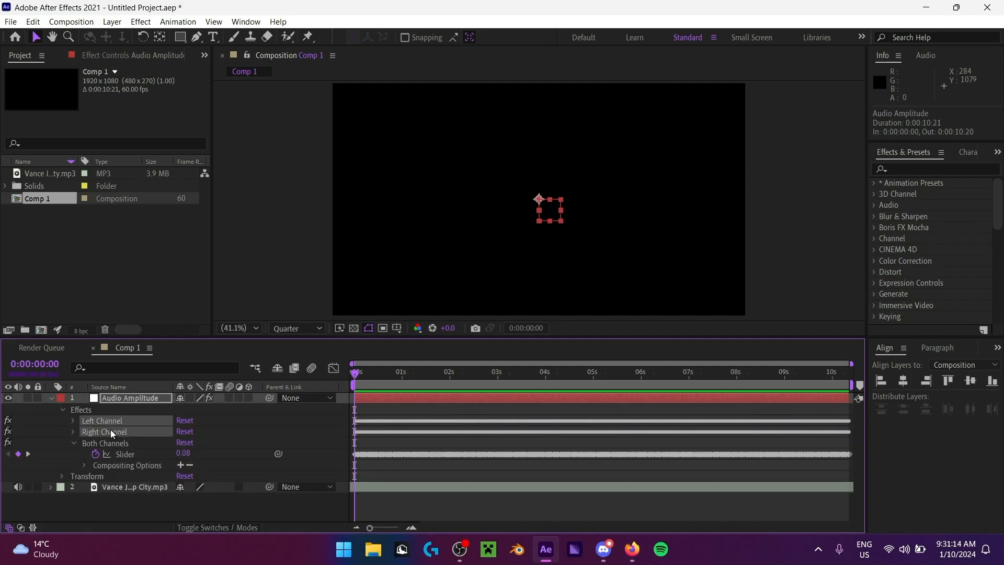
key("Delete")
left_click(192, 504)
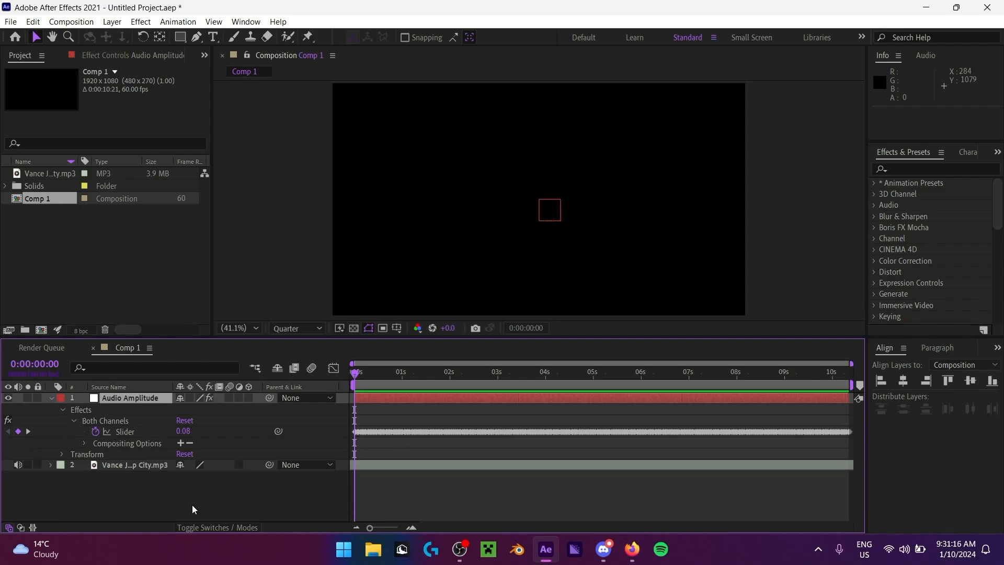
Step: Undo the channel deletion and the conversion of the song's audio to keyframes
left_click(139, 433)
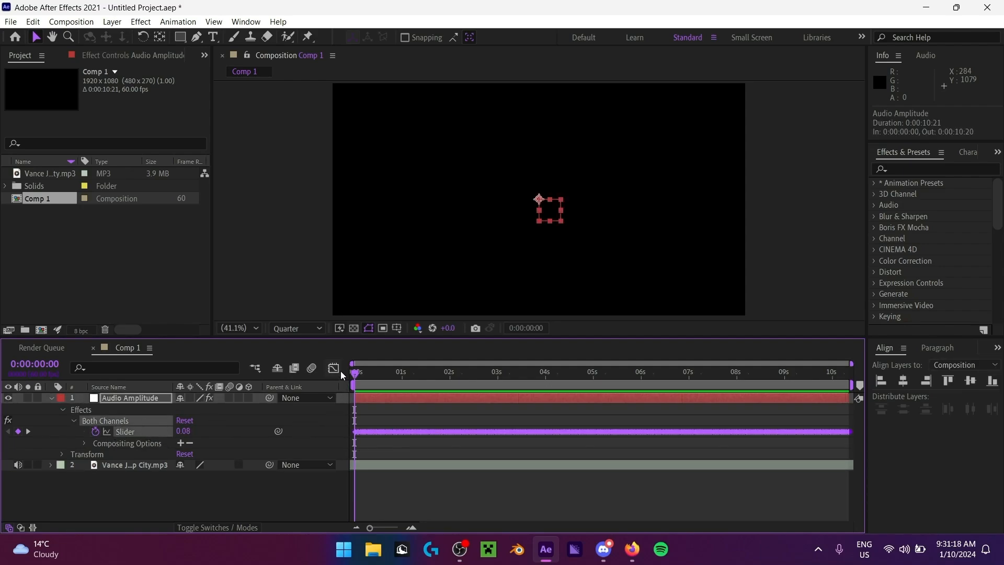
left_click(131, 491)
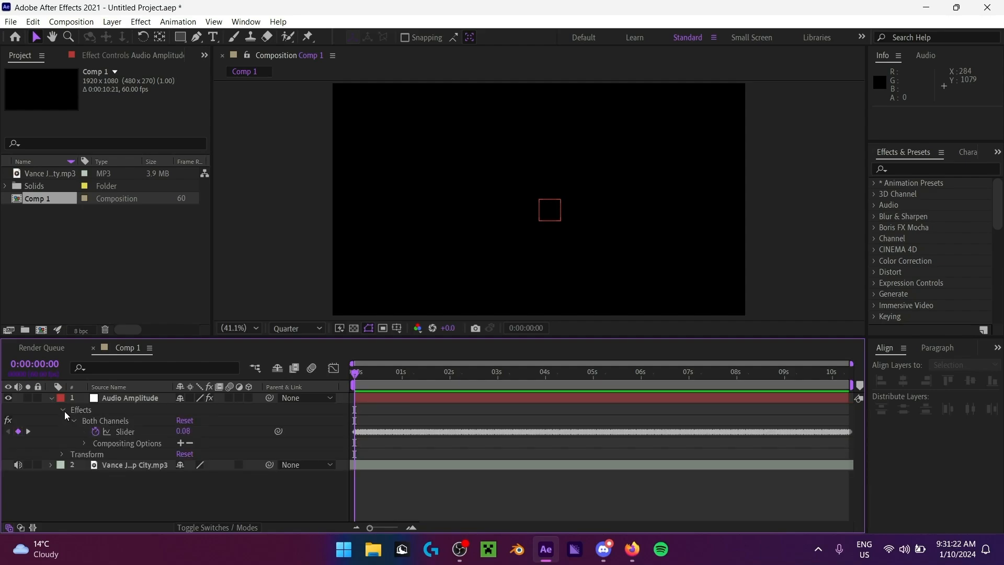
key("ctrl+z")
key("ctrl+z")
key("ctrl+z")
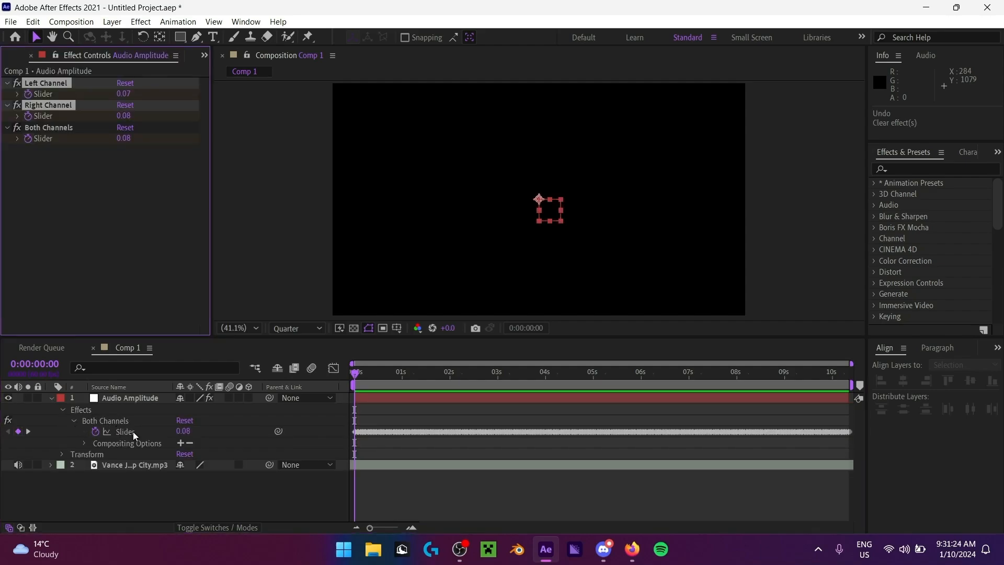
left_click(123, 415)
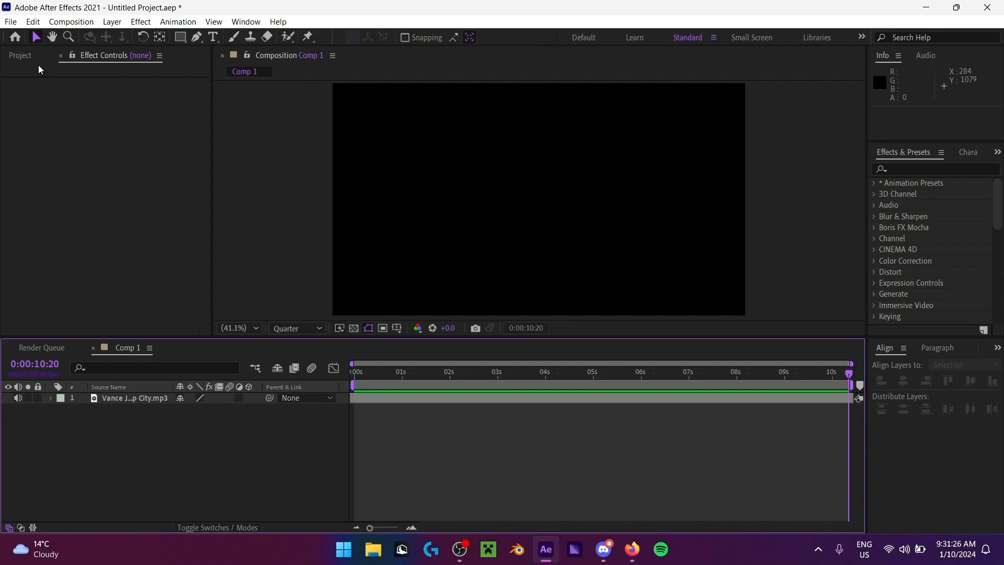
Step: Convert the song layer's audio to keyframes with the Keyframe Assistant
left_click(24, 55)
right_click(139, 401)
left_click(114, 400)
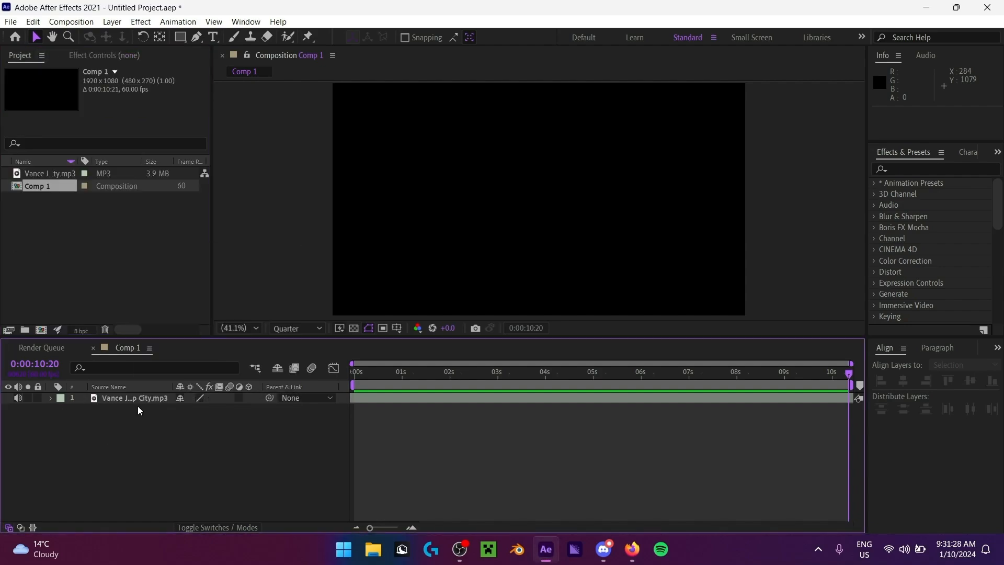
right_click(140, 400)
mouse_move(216, 238)
left_click(309, 238)
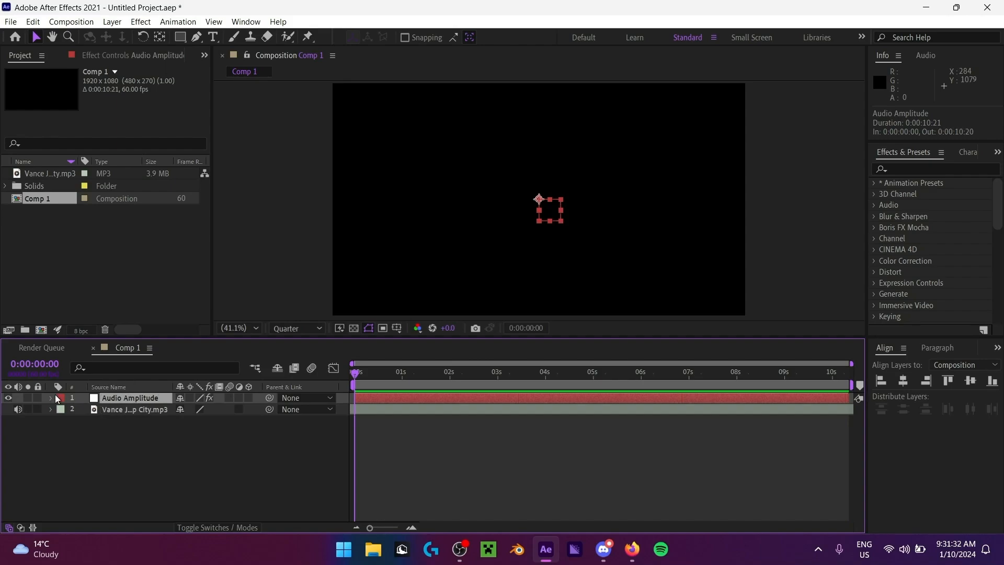
Step: Delete the Left Channel and Right Channel effects from the Audio Amplitude layer, keeping Both Channels
left_click(51, 398)
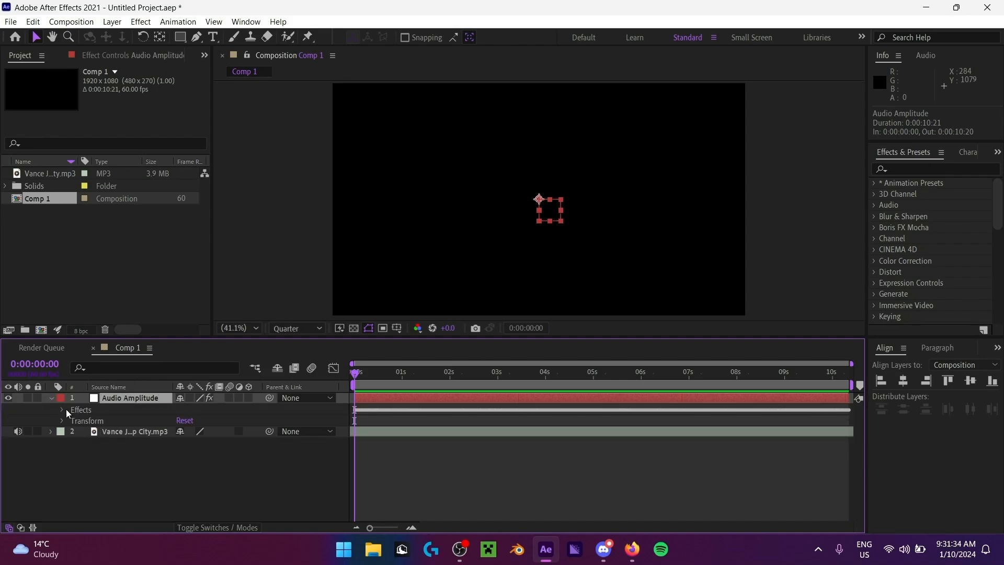
left_click(62, 409)
left_click(89, 421)
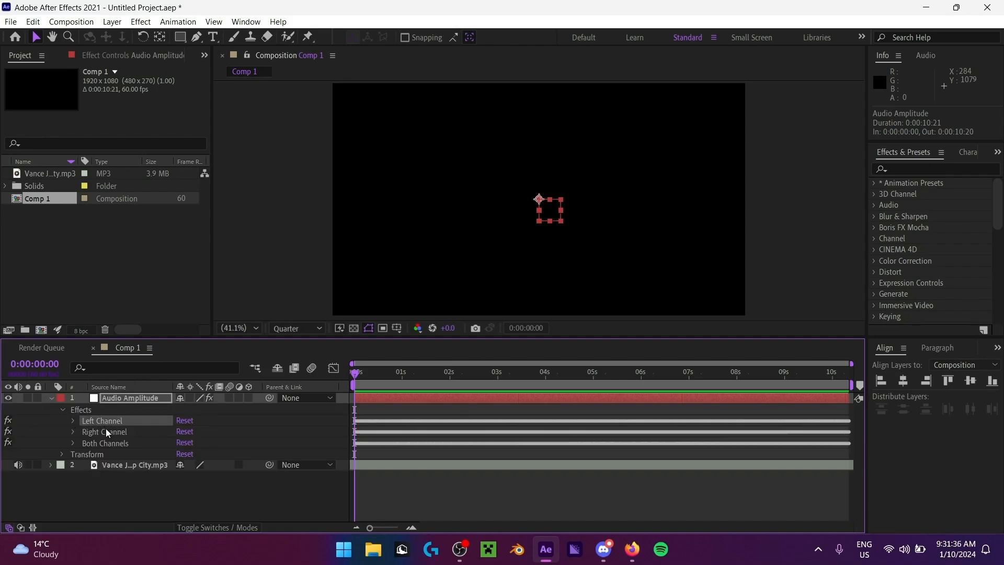
left_click(115, 429, "shift")
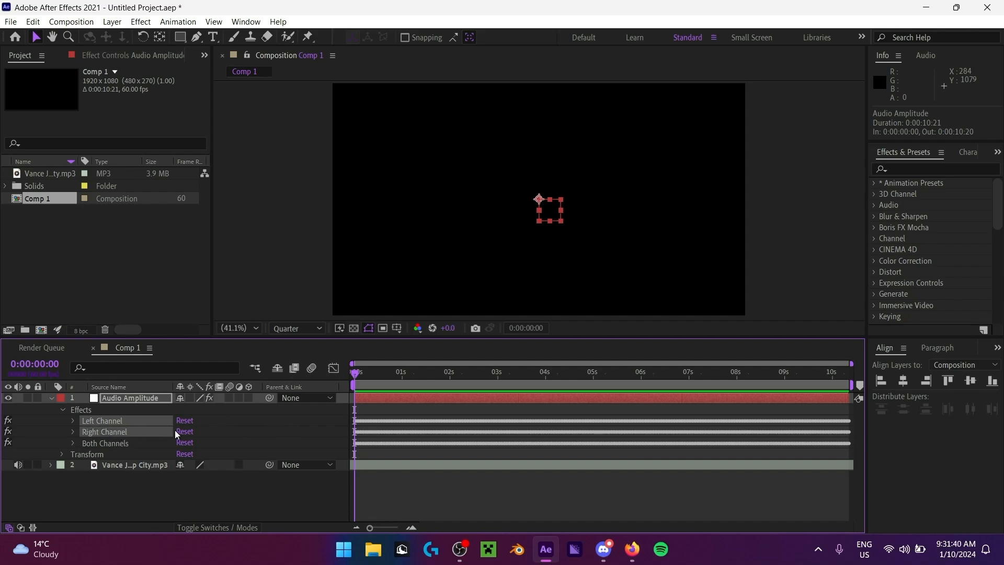
key("Delete")
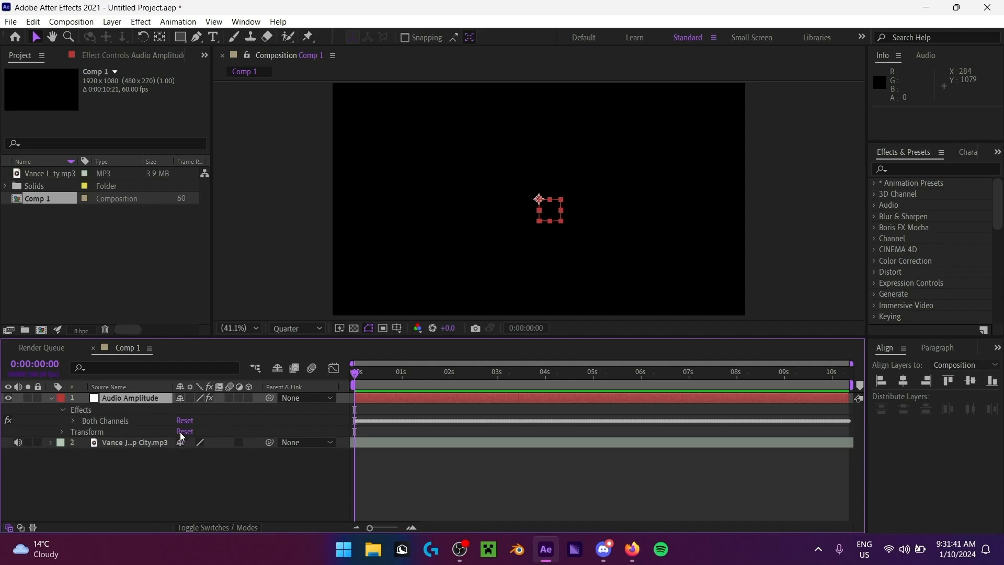
Step: Select all Slider keyframes of the Both Channels effect and show them in the Graph Editor
left_click(71, 421)
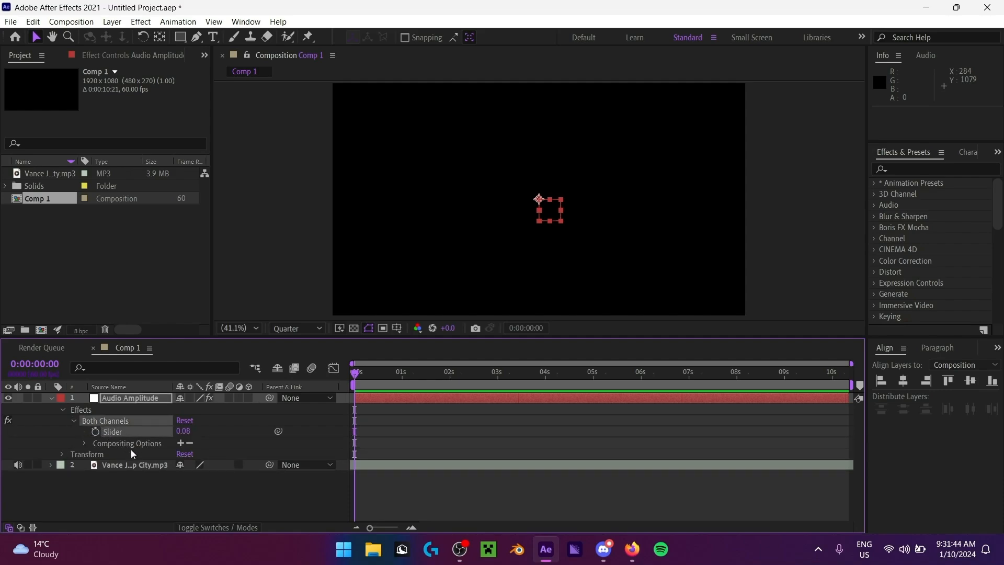
key("ctrl+z")
left_click(121, 431)
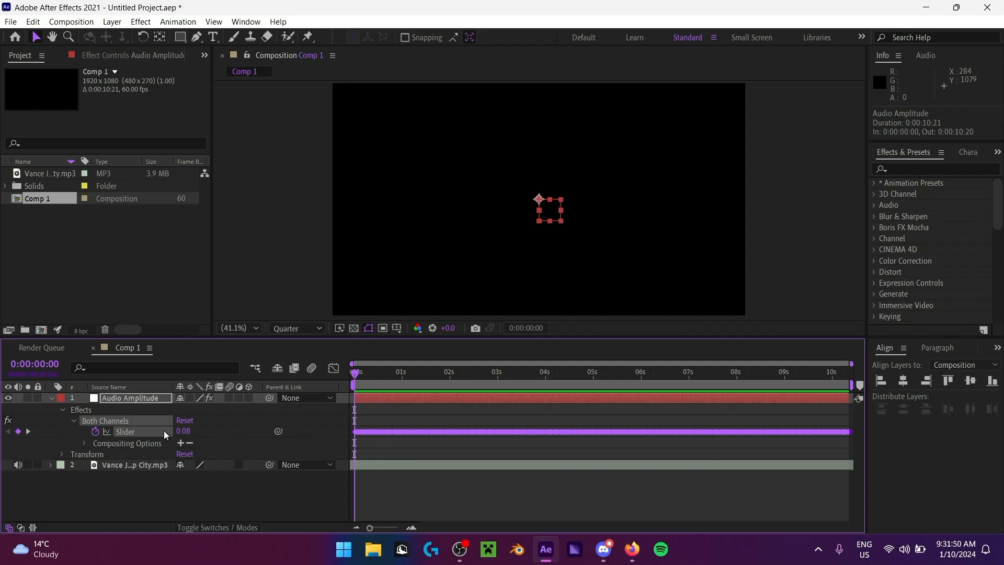
left_click(335, 369)
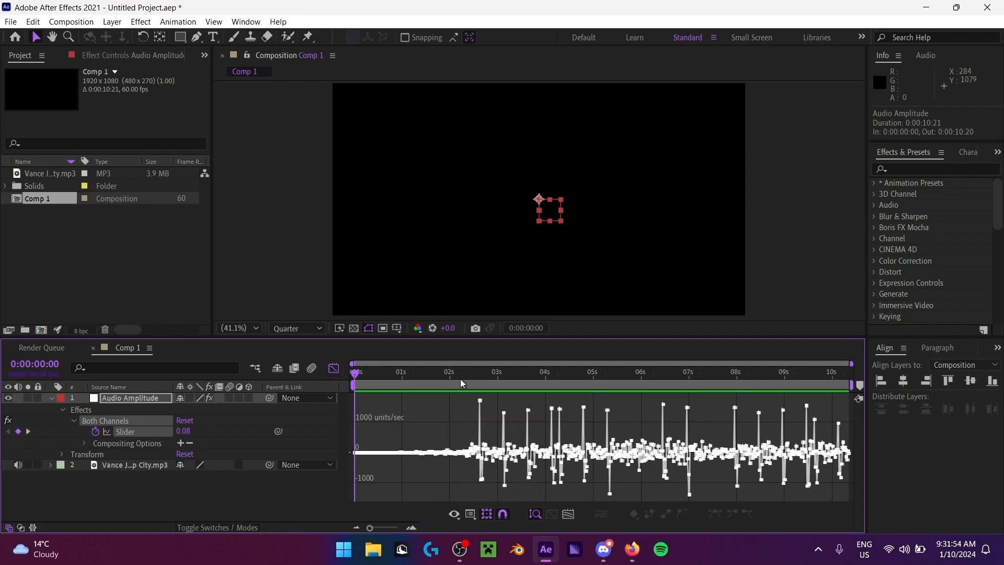
Step: Preview the song around the first tall spike in the Slider graph and add a composition marker at 0:00:02:37
mouse_move(461, 383)
left_mouse_down()
mouse_move(482, 379)
mouse_move(471, 383)
left_mouse_up()
key("space")
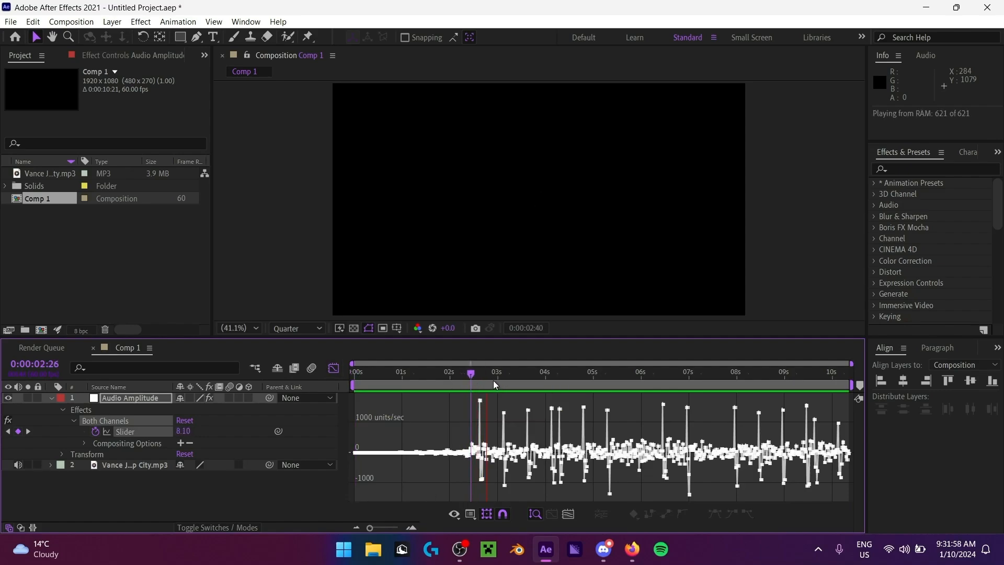
key("space")
left_click_drag(475, 383, 477, 379)
left_click(399, 528)
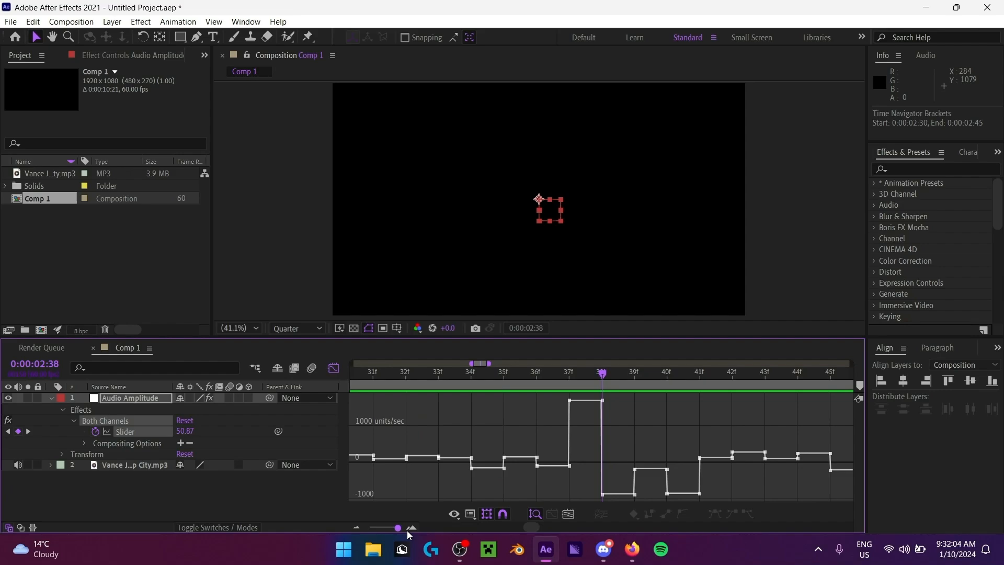
left_click_drag(578, 377, 538, 378)
key("space")
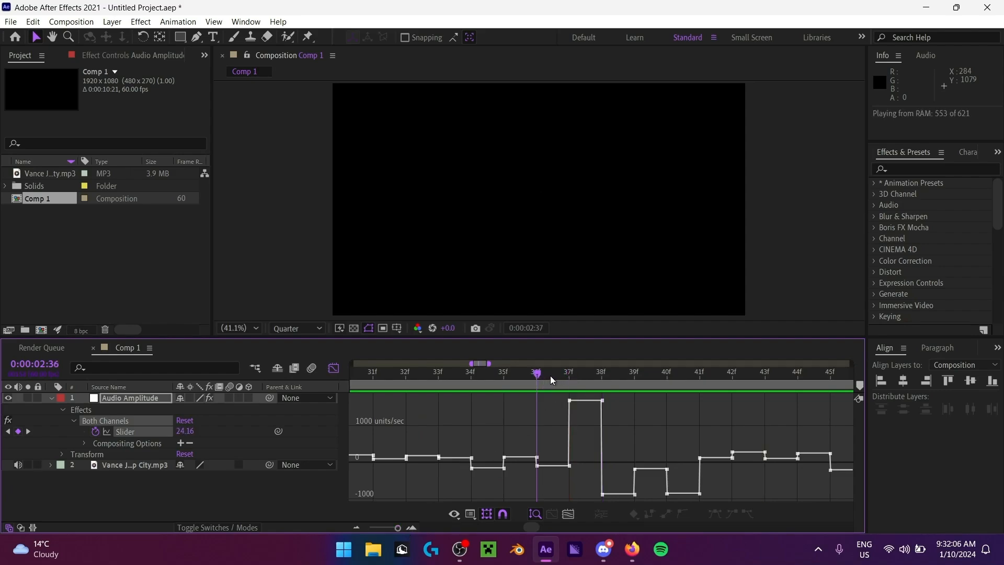
left_click(570, 375)
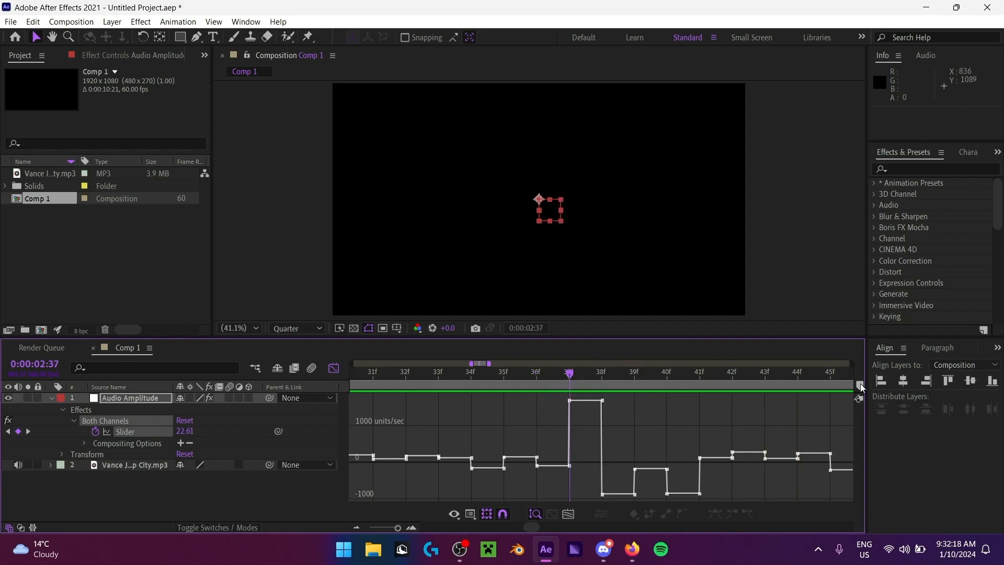
left_click_drag(860, 386, 571, 385)
Step: Preview the next beats of the song and add composition markers at 0:00:03:07 and 0:00:03:16
key("space")
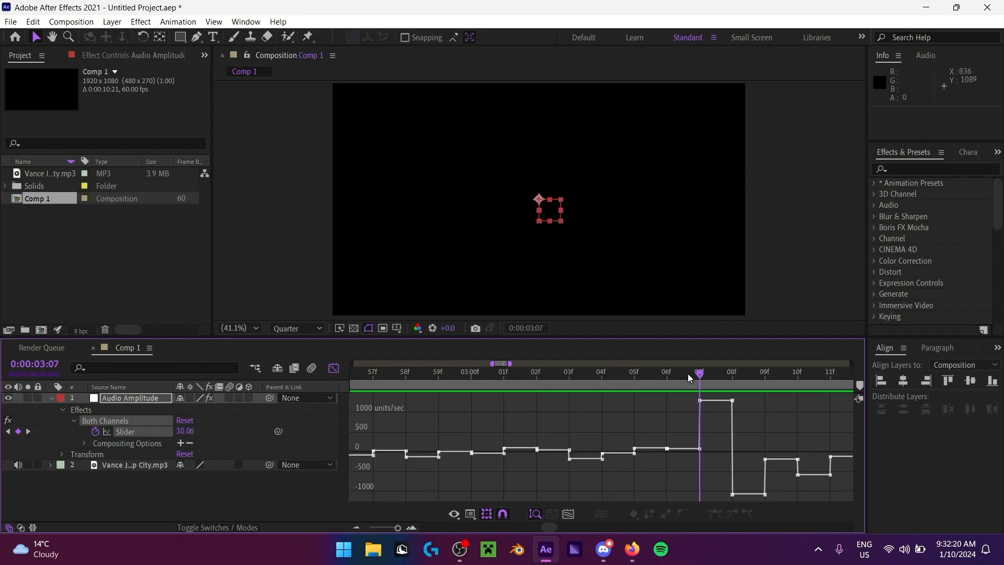
key("space")
key("space")
left_click(503, 371)
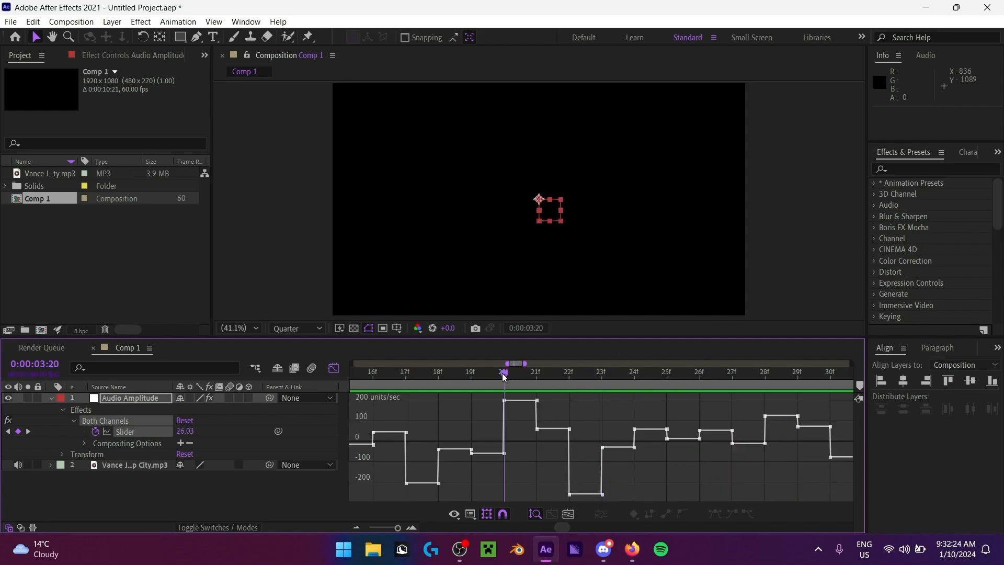
key("space")
key("space")
left_click_drag(353, 395, 577, 377)
key("space")
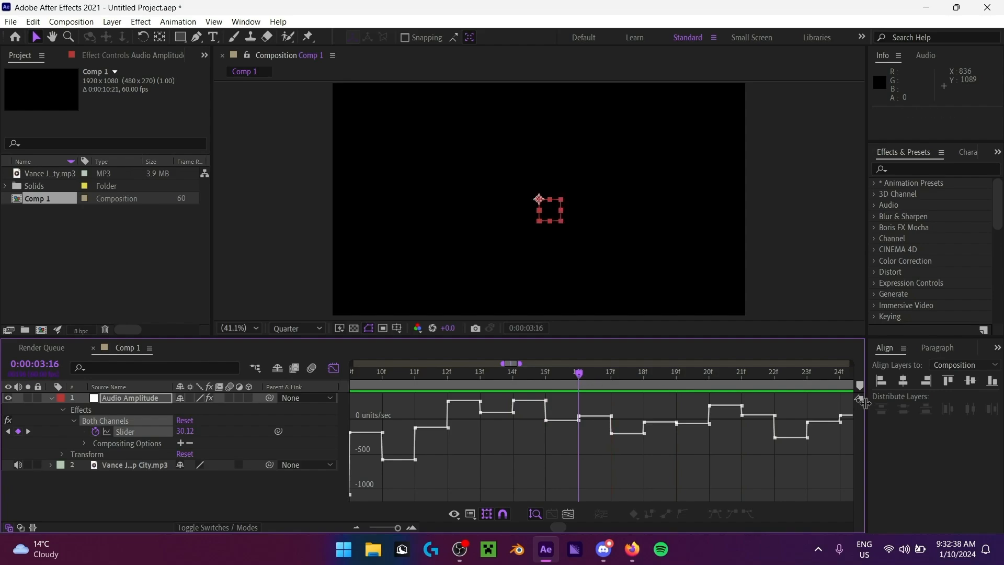
left_click(859, 386)
Step: Preview up to the following beat and add a composition marker at the graph spike at 0:00:03:37
key("space")
key("space")
left_click_drag(594, 376, 448, 380)
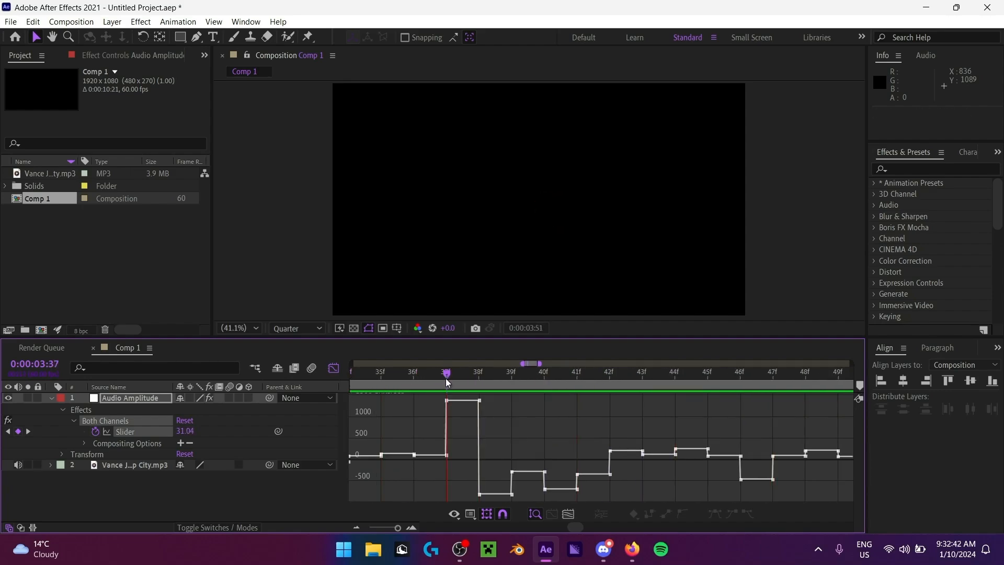
left_click(860, 387)
Step: Add composition markers at the next two spikes in the Slider graph, at 0:00:04:07 and 0:00:04:17
key("space")
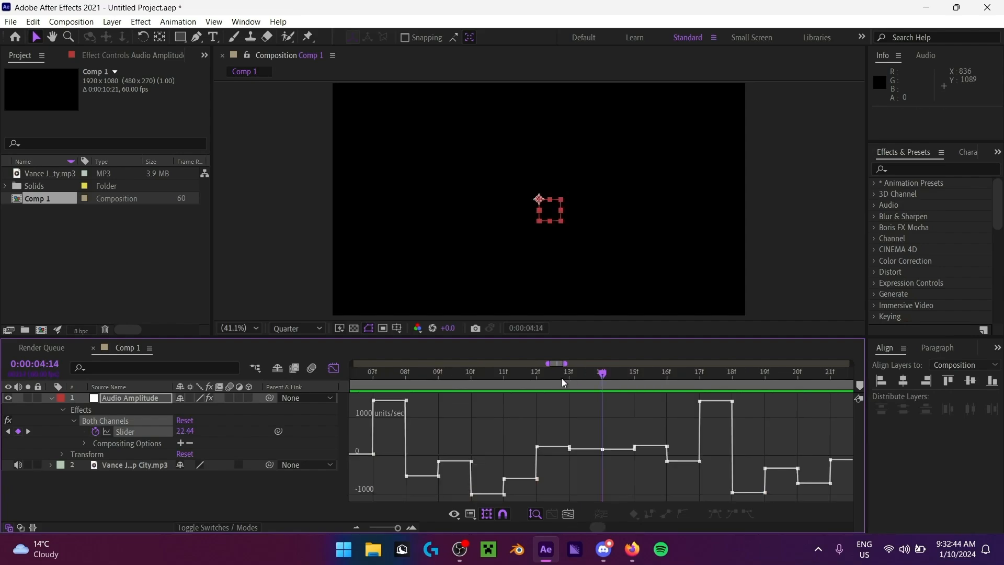
left_click_drag(603, 376, 475, 379)
key("space")
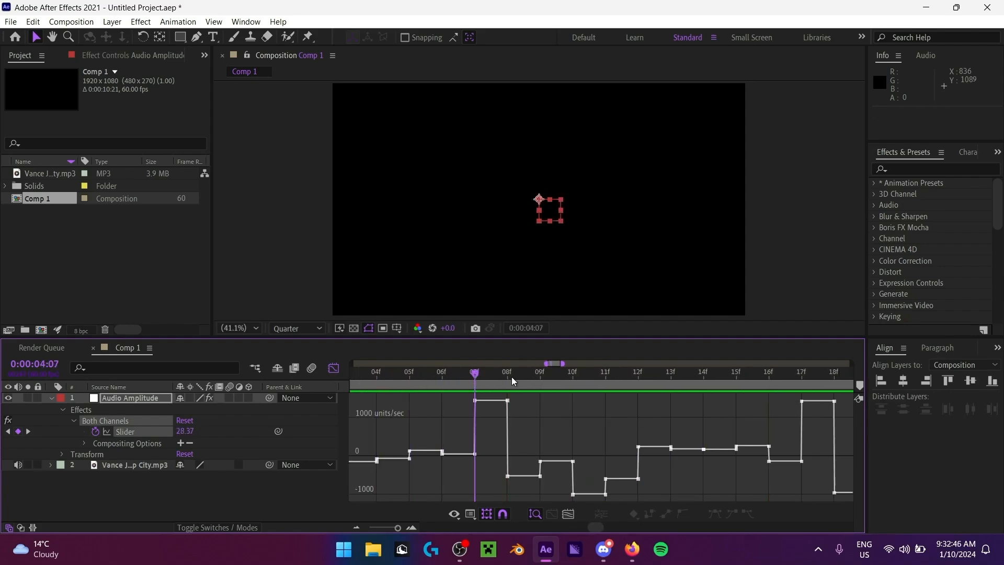
left_click(859, 386)
left_click(802, 375)
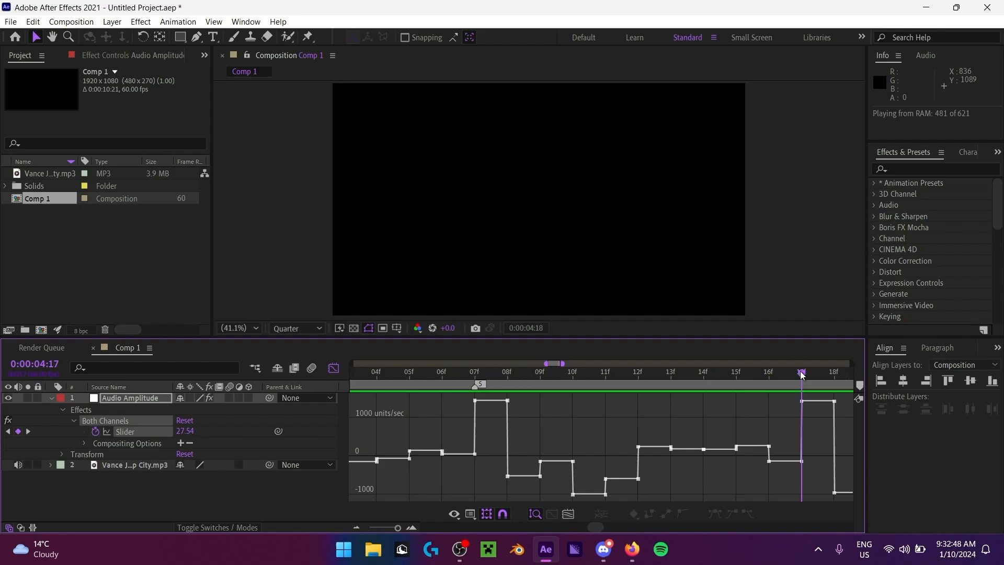
left_click(861, 387)
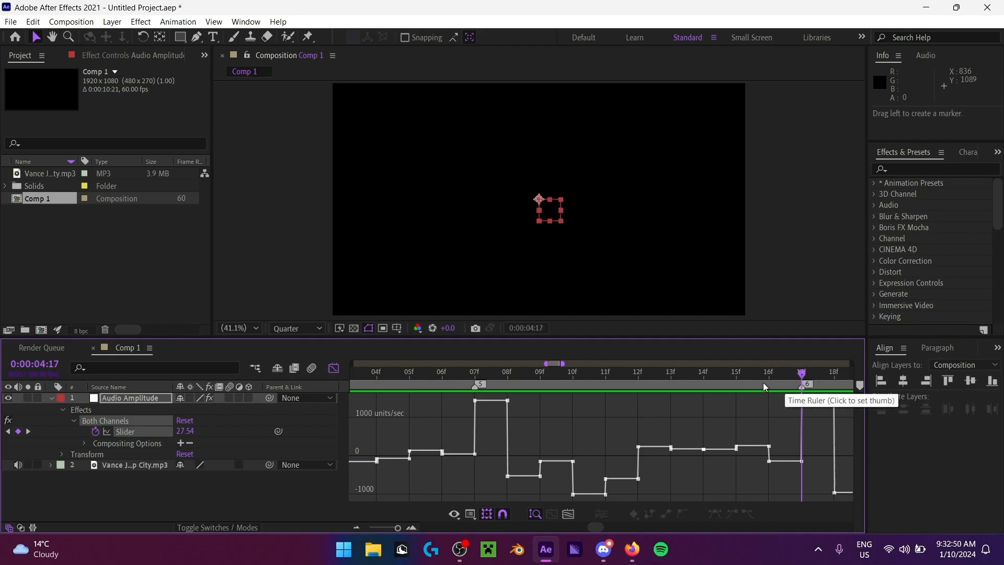
Step: Preview the song after 0:00:04:17 and add a composition marker on the next beat at 0:00:04:35
key("space")
key("space")
left_click(538, 375)
key("space")
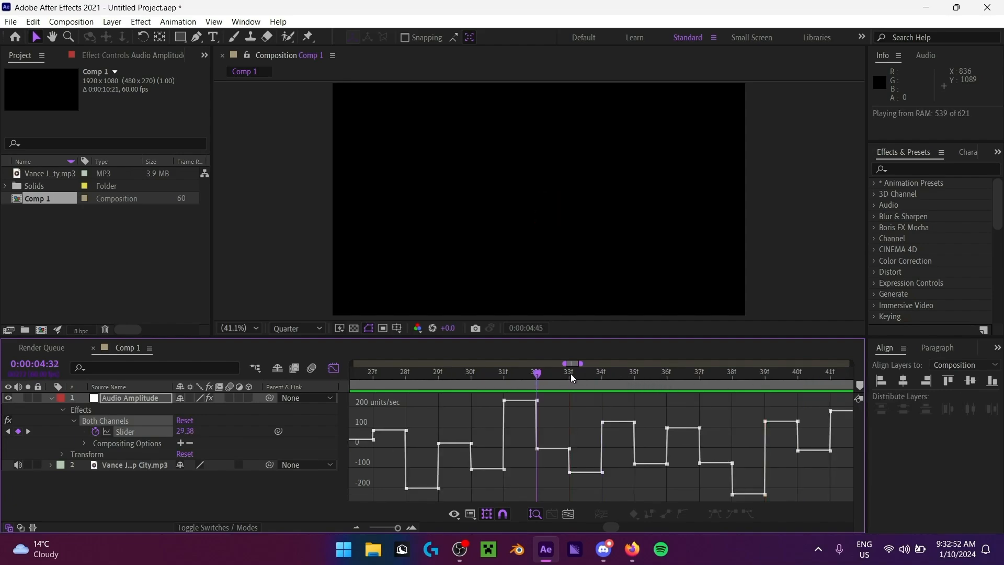
left_click(662, 378)
key("space")
left_click(637, 382)
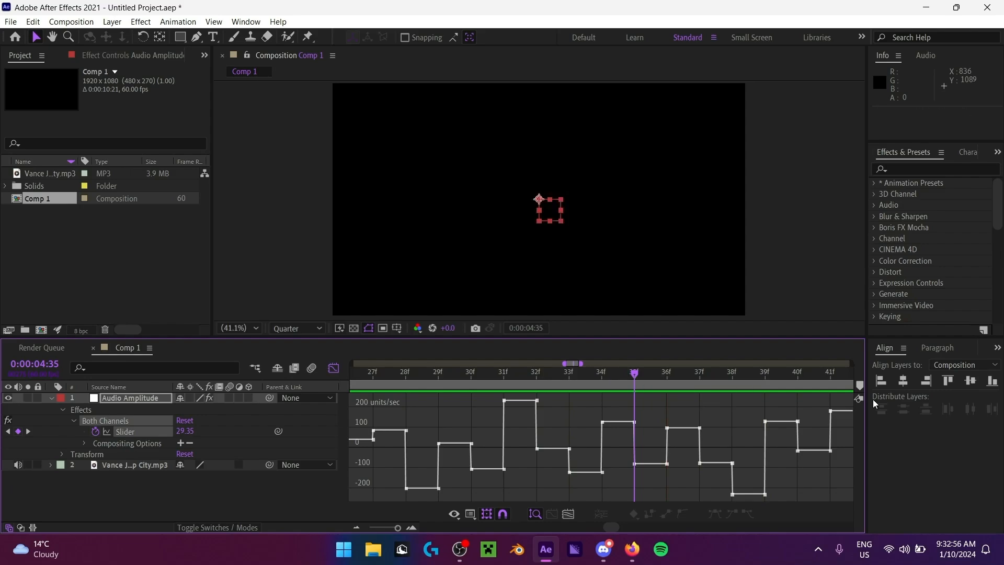
Step: Add composition markers at the next two tall spikes in the Slider graph, at 0:00:04:47 and 0:00:05:17
key("space")
left_click(667, 374)
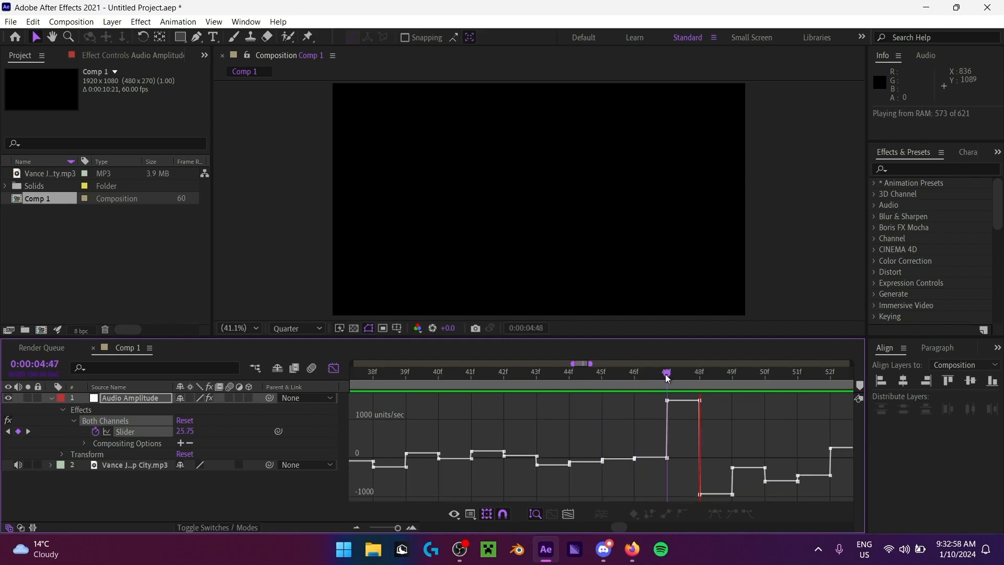
mouse_move(675, 402)
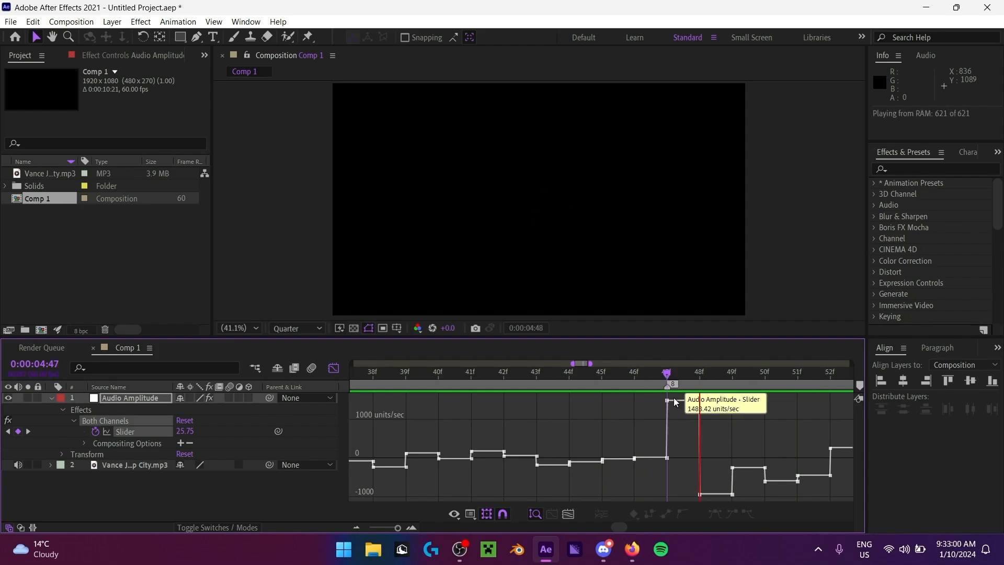
left_click(450, 382)
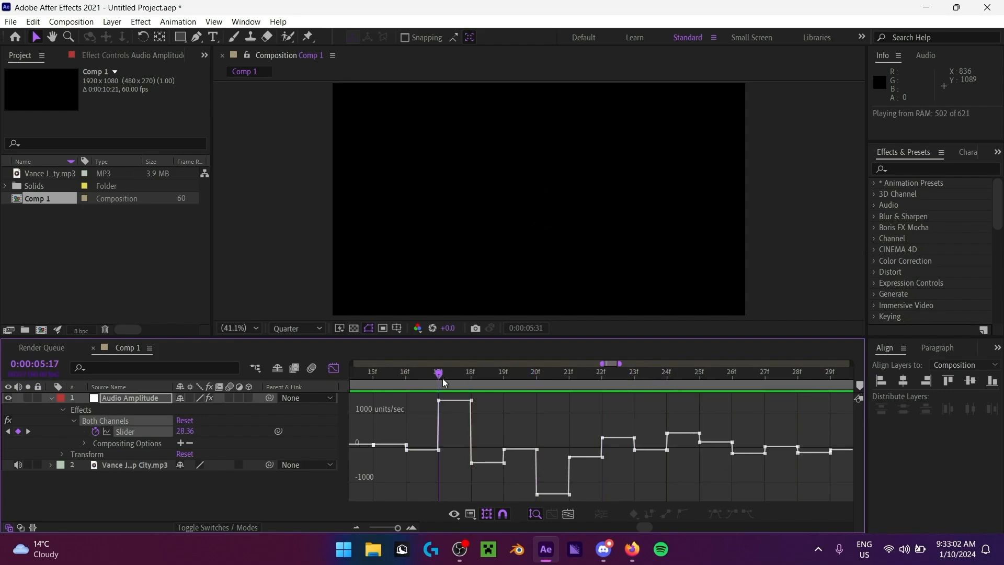
key("space")
left_click(860, 386)
Step: Preview up to the following beat and place a composition marker at 0:00:05:55
key("space")
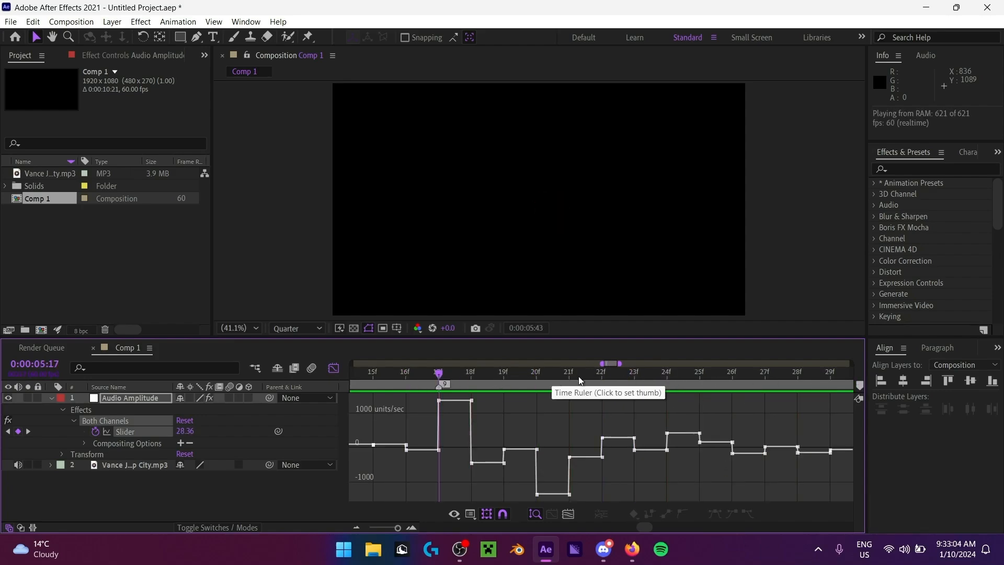
left_click(709, 378)
key("space")
left_click(675, 377)
key("space")
key("space")
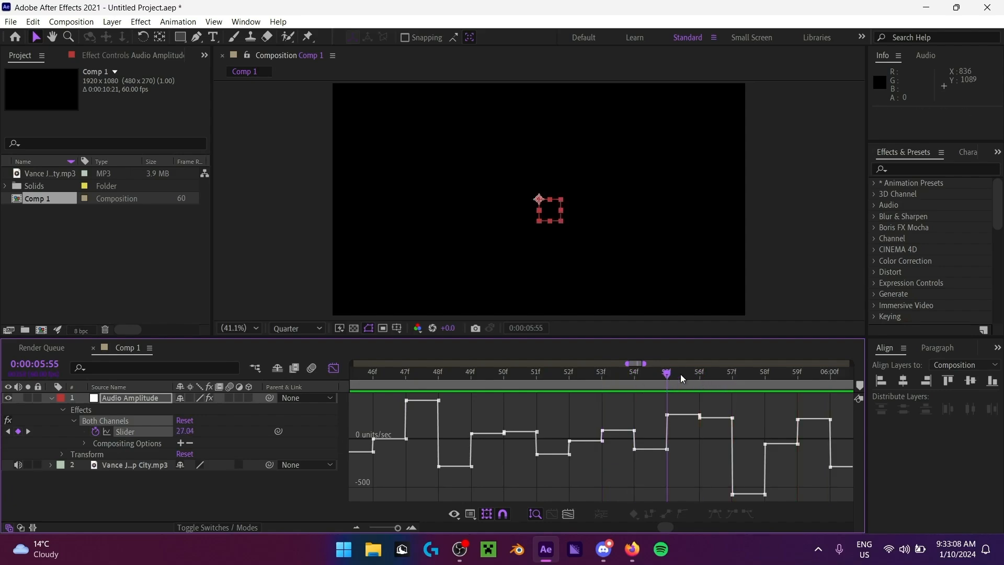
Step: Continue the preview and add a composition marker at the Slider graph spike at 0:00:06:27
key("space")
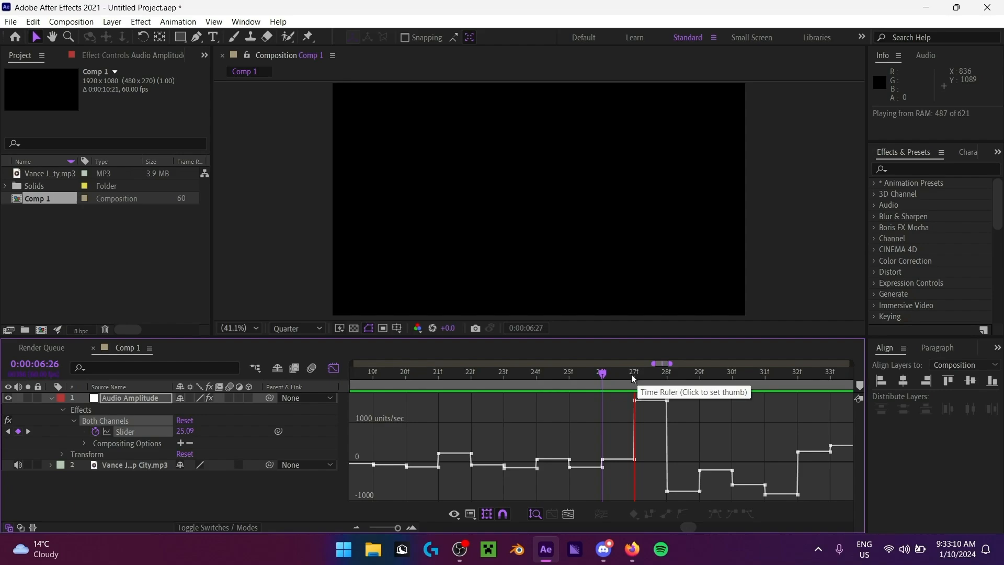
left_click(636, 377)
key("space")
key("space")
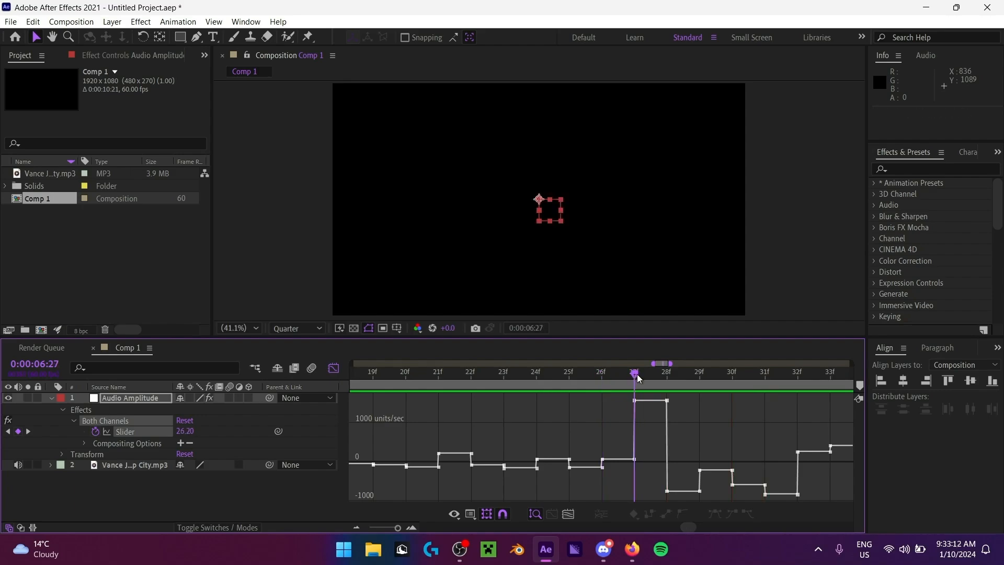
key("space")
Step: Preview the quieter section after 0:00:06:27 and add a composition marker at 0:00:06:45
key("space")
key("space")
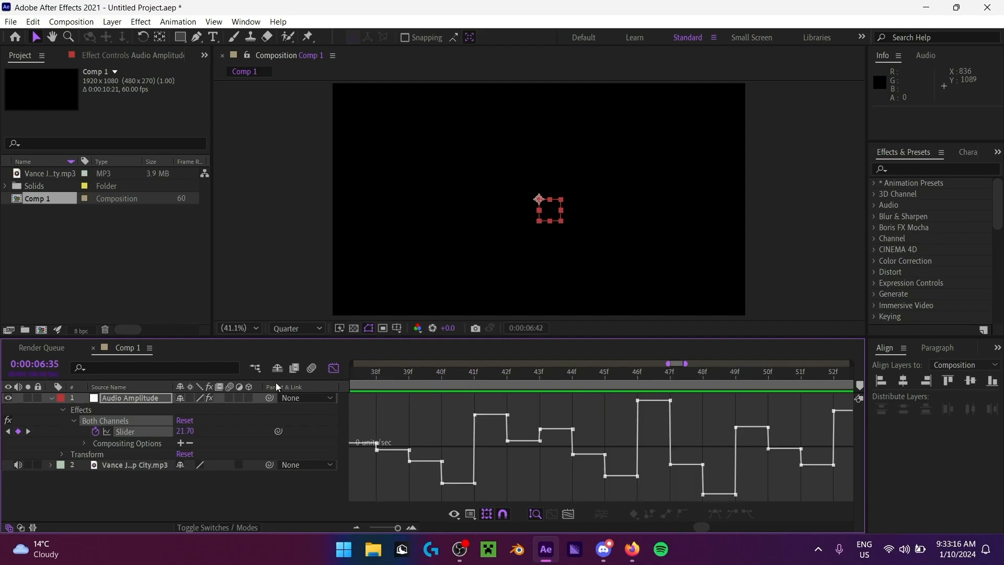
left_click_drag(276, 383, 516, 377)
key("space")
key("space")
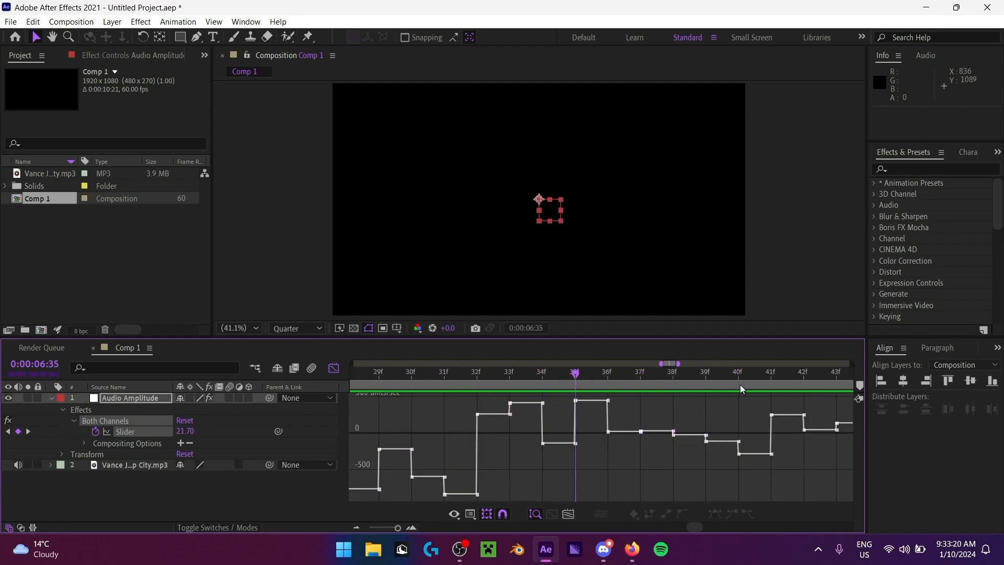
mouse_move(739, 385)
left_mouse_down()
mouse_move(702, 394)
mouse_move(661, 382)
mouse_move(789, 380)
mouse_move(724, 384)
mouse_move(743, 381)
left_mouse_up()
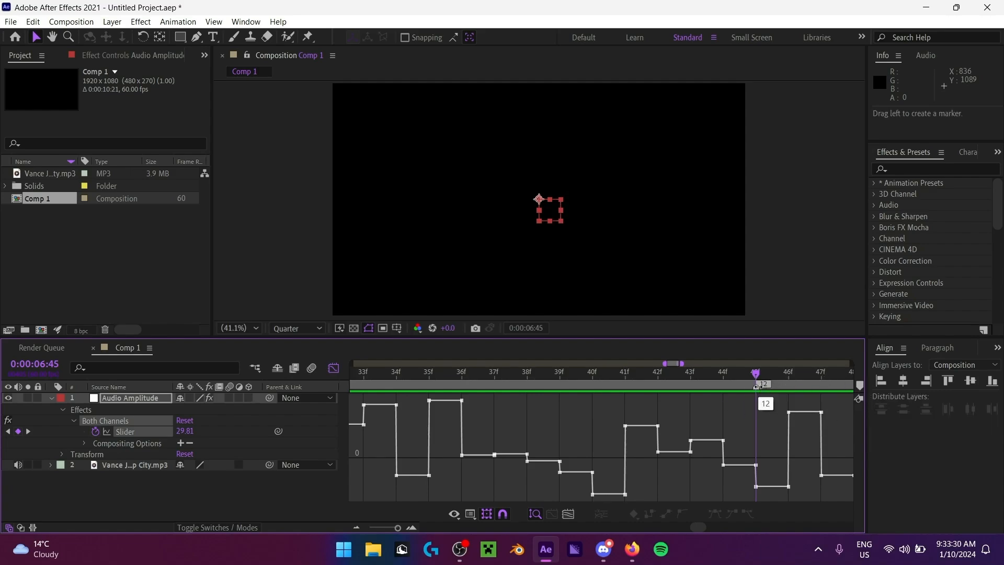
Step: Replay the beat around composition marker 12 and try to move the marker to 0:00:06:41
left_click(725, 375)
left_click(756, 374)
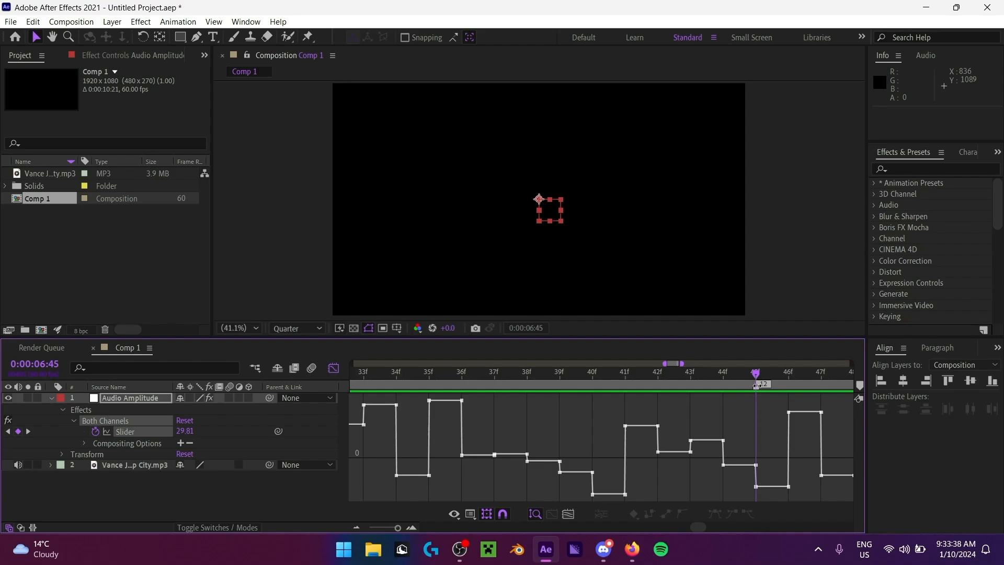
left_click_drag(756, 390, 632, 389)
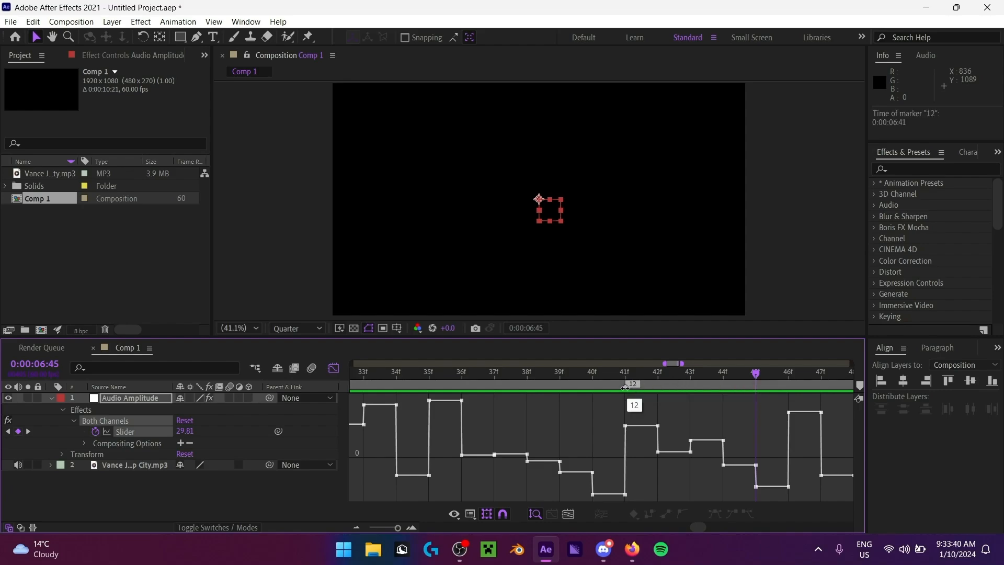
key("ctrl+z")
left_click(730, 377)
left_click(758, 374)
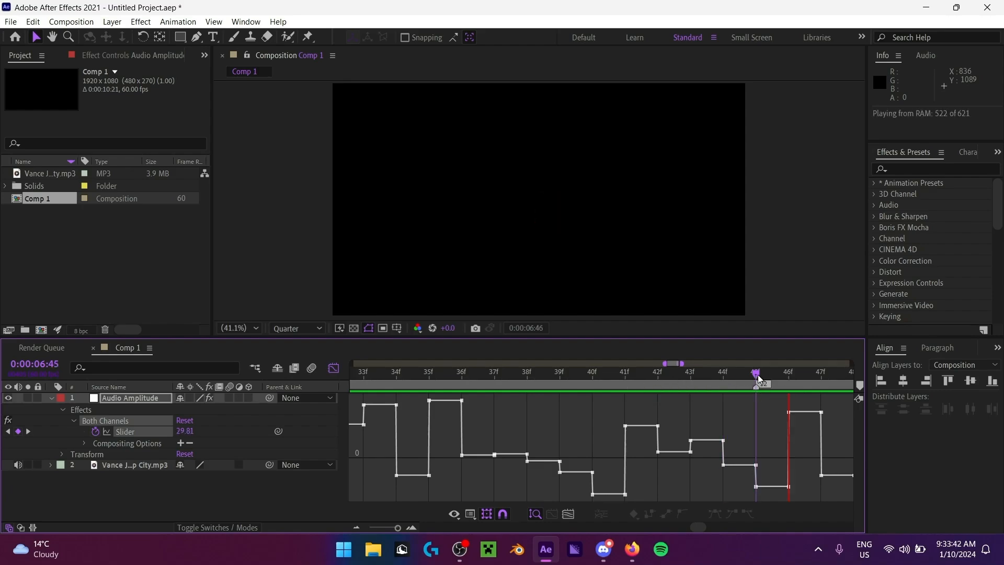
Step: Preview past marker 12 and add a composition marker at the tall graph spike at 0:00:06:57
key("space")
key("space")
key("space")
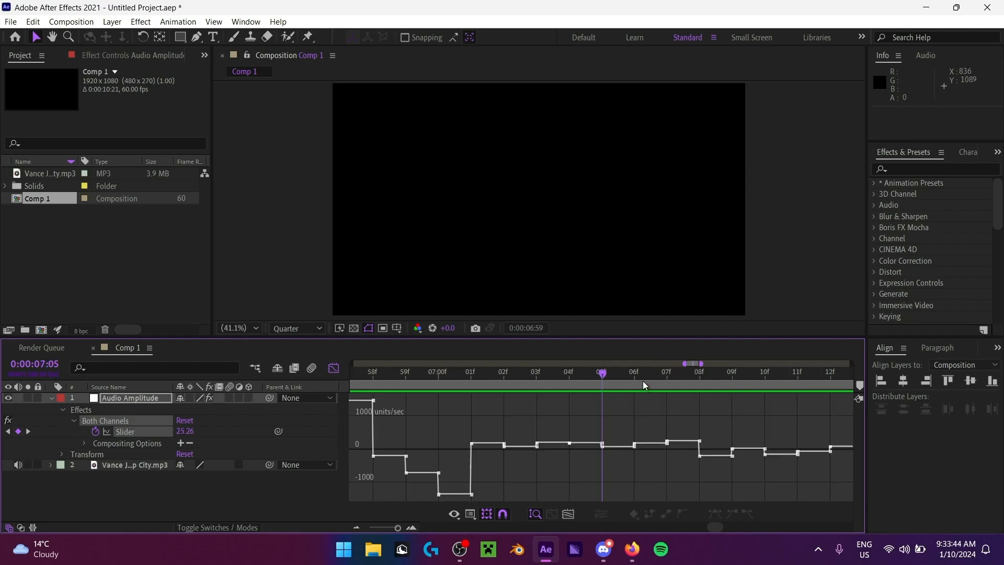
left_click_drag(569, 380, 396, 380)
left_click(533, 374)
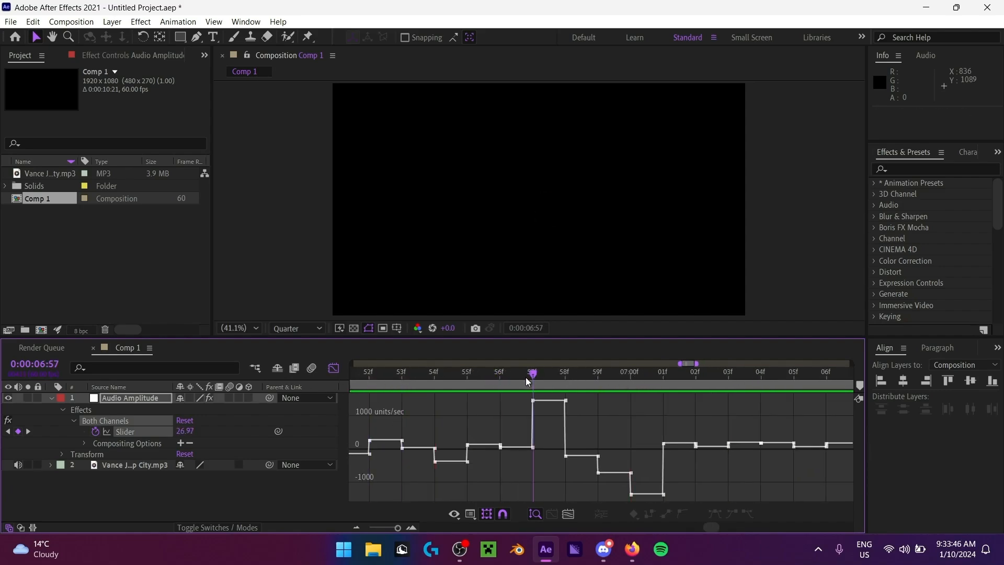
key("space")
key("space")
Step: Locate the next beat in the Slider graph and add a composition marker at 0:00:07:16
left_click(539, 376)
key("space")
mouse_move(544, 376)
left_mouse_down()
mouse_move(398, 386)
mouse_move(381, 375)
mouse_move(273, 388)
mouse_move(529, 375)
left_mouse_up()
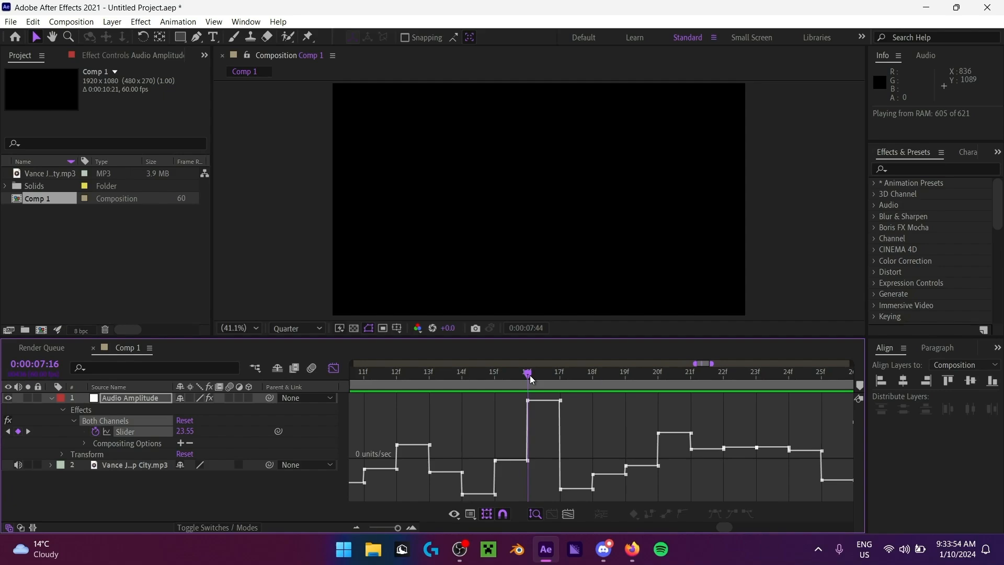
key("space")
left_click(860, 386)
Step: Preview the song onward from 0:00:07:16 and add a composition marker at the spike at 0:00:07:57
key("space")
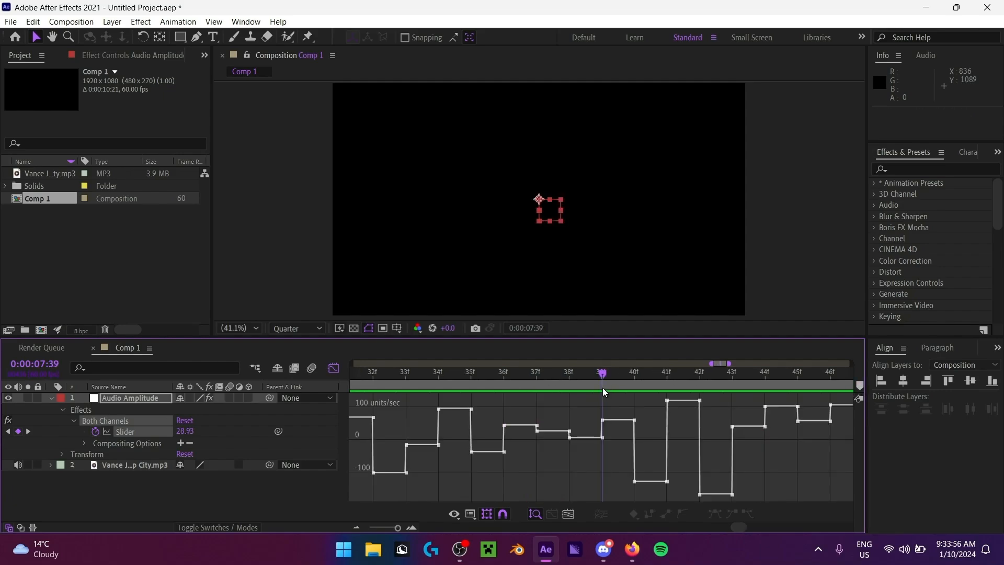
left_click(457, 373)
left_click_drag(470, 382, 351, 377)
key("space")
left_click(390, 376)
key("space")
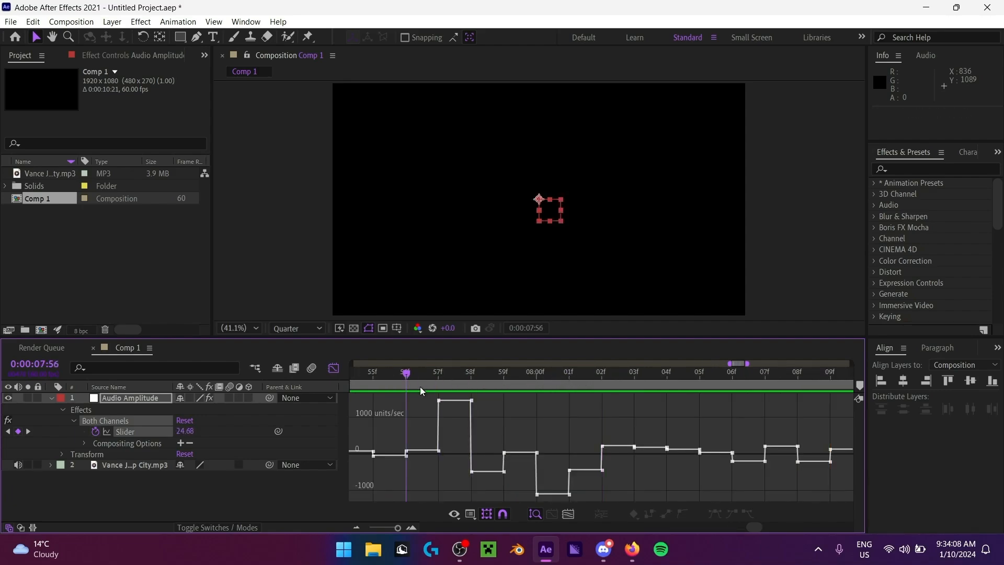
left_click(441, 381)
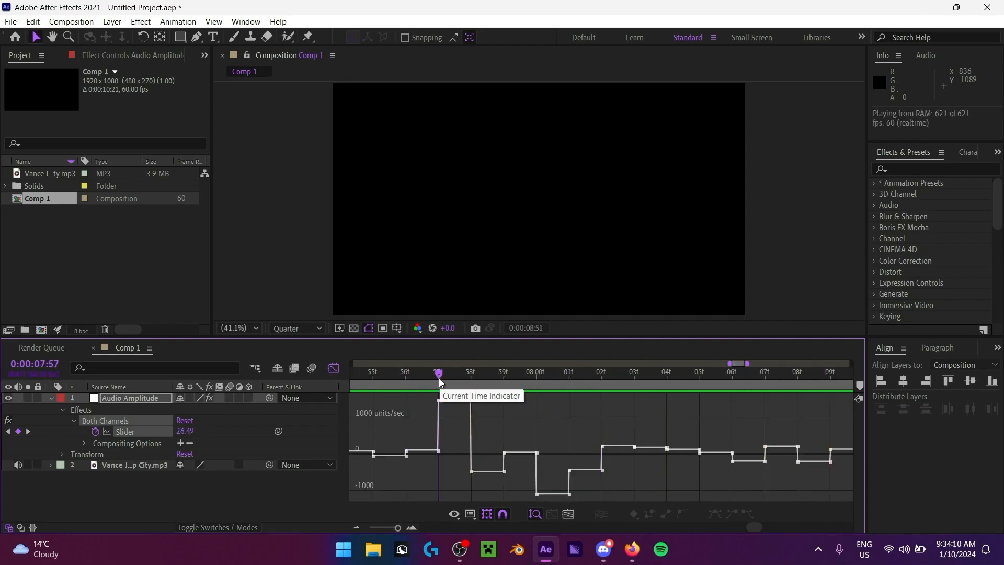
left_click(861, 386)
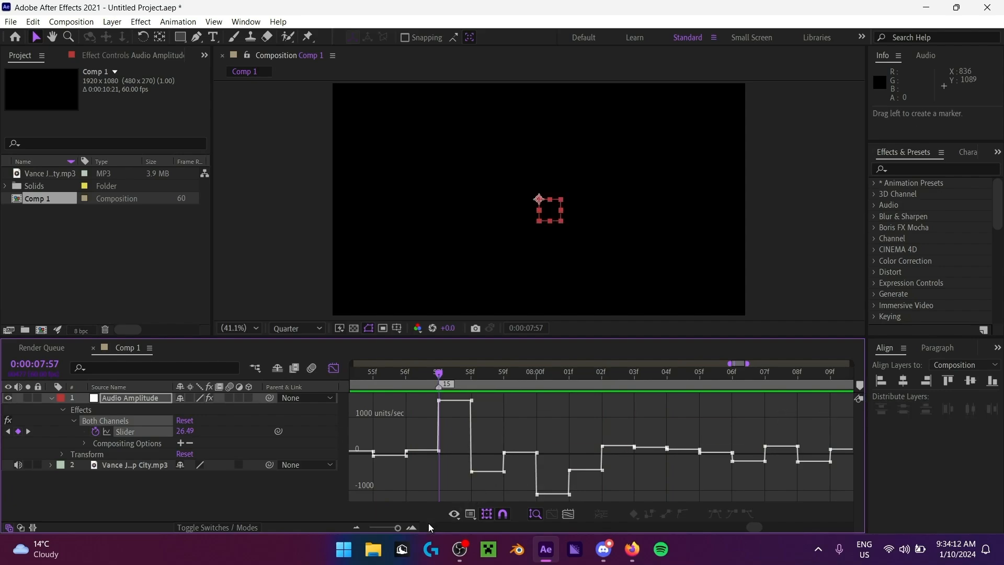
Step: Show the whole composition in the timeline, leave the Graph Editor and delete the Audio Amplitude layer
left_click_drag(397, 527, 341, 528)
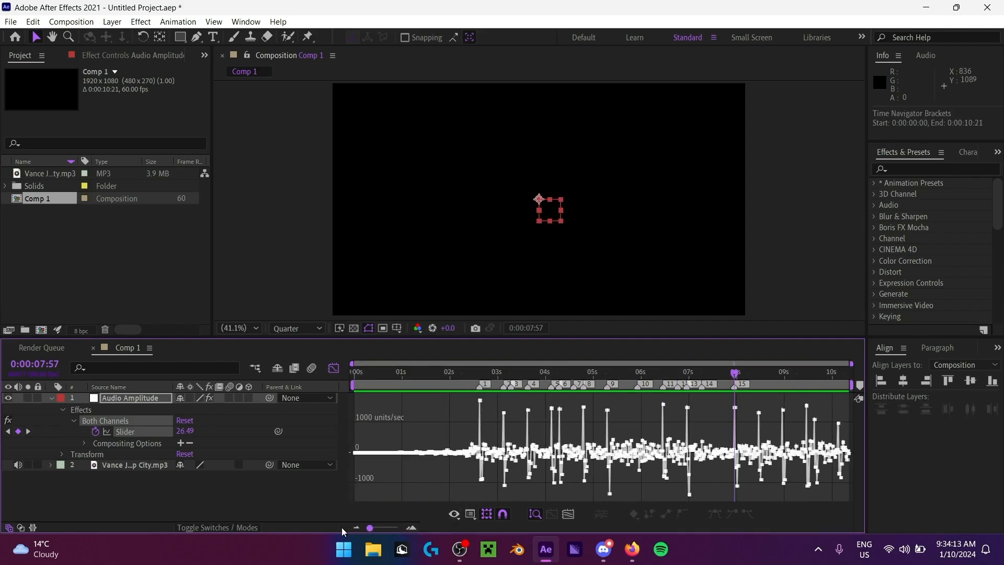
left_click(335, 369)
left_click(119, 399)
key("Delete")
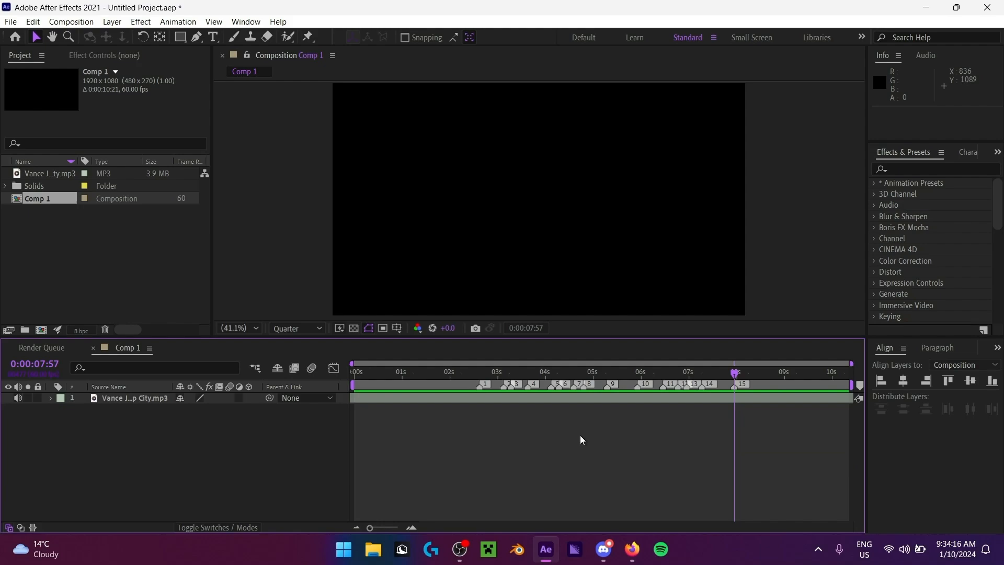
Step: Fade the song out from the last composition marker by keyframing its Audio Levels to -50 dB at 0:00:10:20
left_click_drag(713, 373, 710, 372)
key("space")
left_click(650, 372)
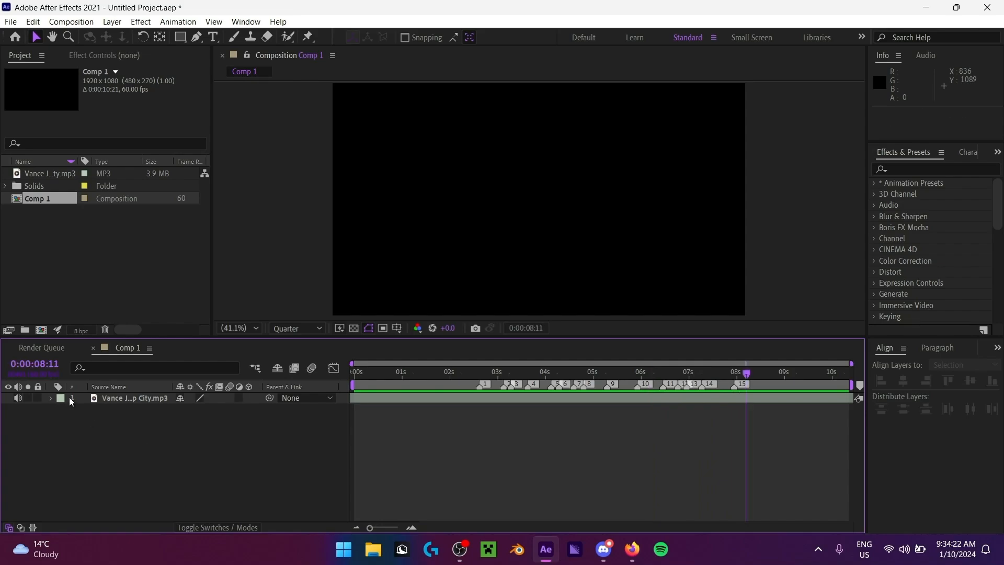
left_click(51, 398)
left_click(849, 372)
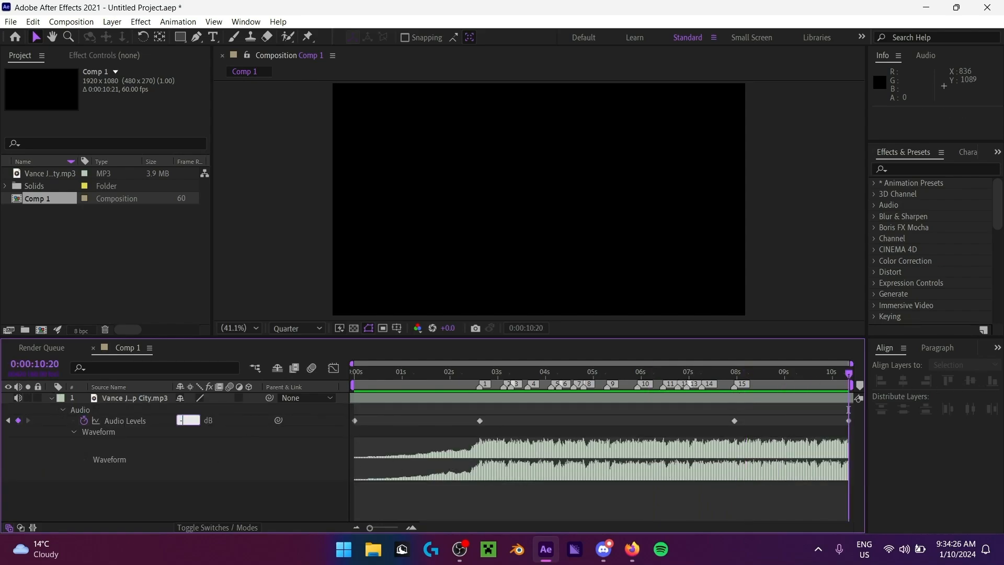
type("-50")
key("Return")
left_click(209, 421)
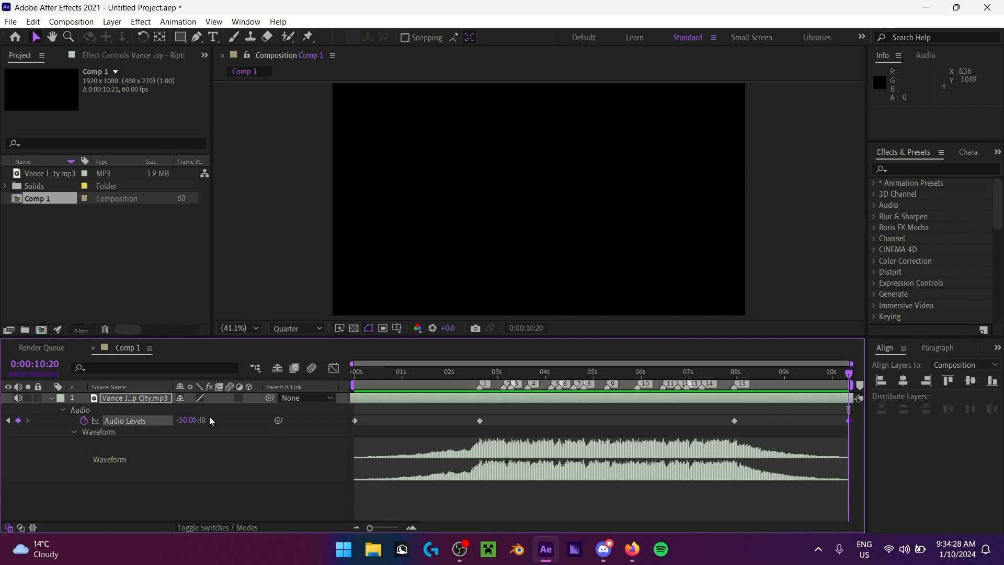
left_click(51, 398)
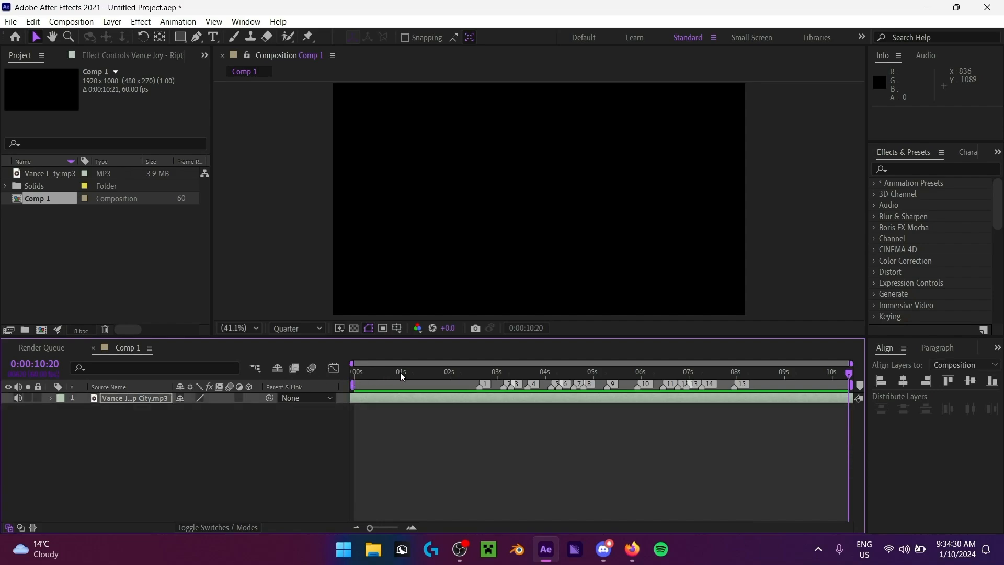
Step: Play back the song from several points to check the composition markers against the beats
left_click_drag(400, 372, 447, 379)
left_click(283, 428)
key("space")
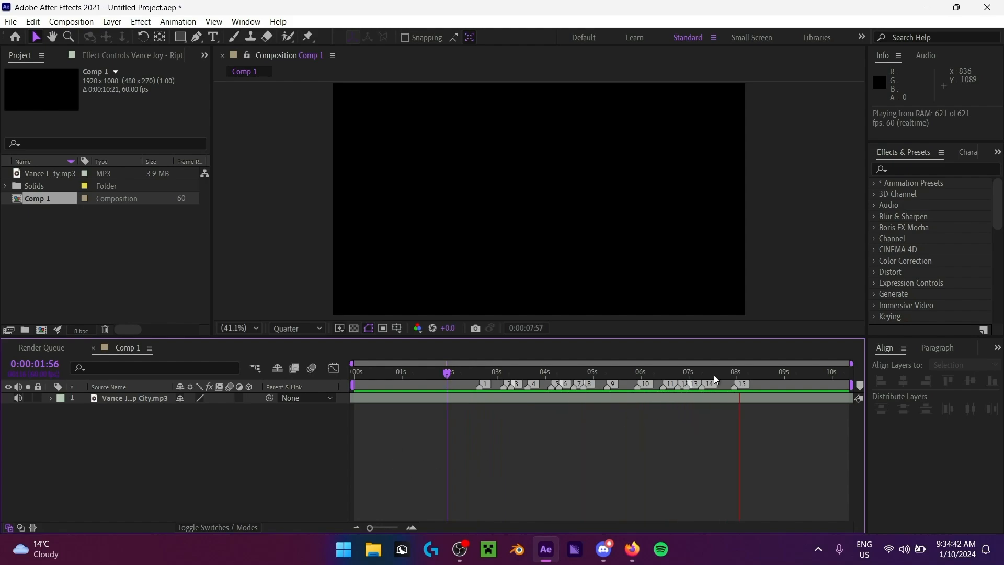
left_click(660, 372)
key("space")
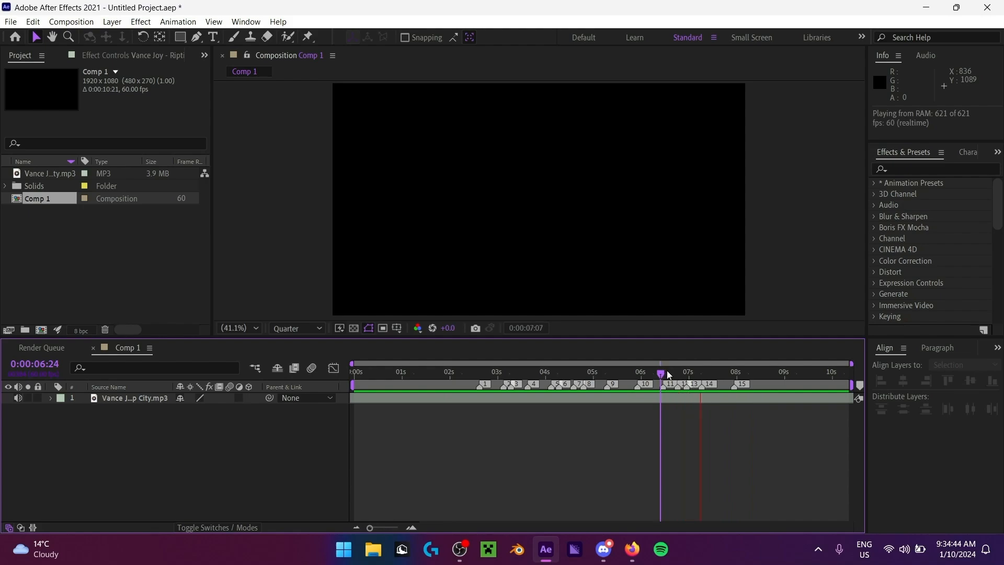
left_click(585, 373)
key("space")
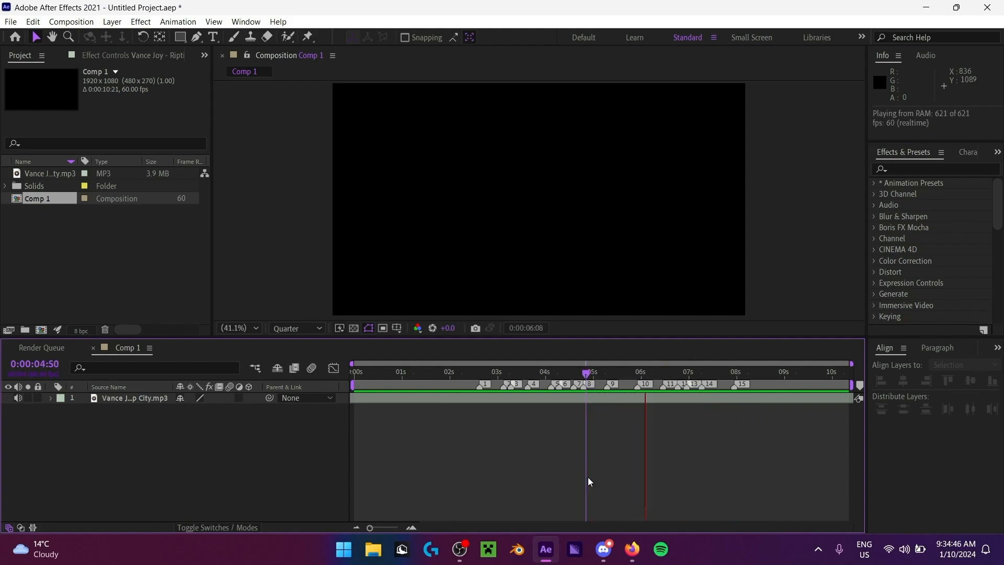
key("space")
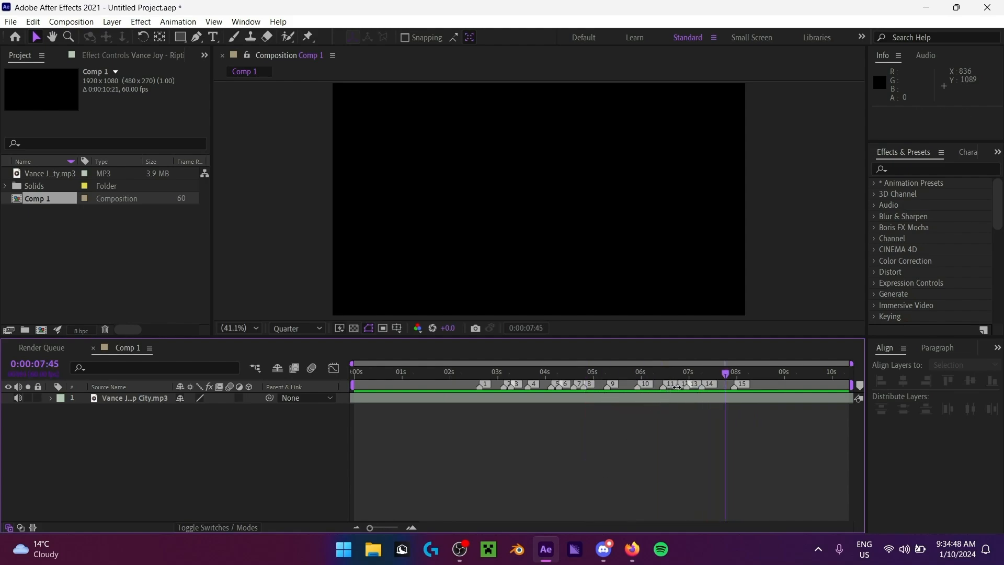
Step: Remove composition marker 12 at 0:00:06:45 and replay the song around markers 10 and 11
key("ctrl+z")
left_click_drag(677, 389, 859, 387)
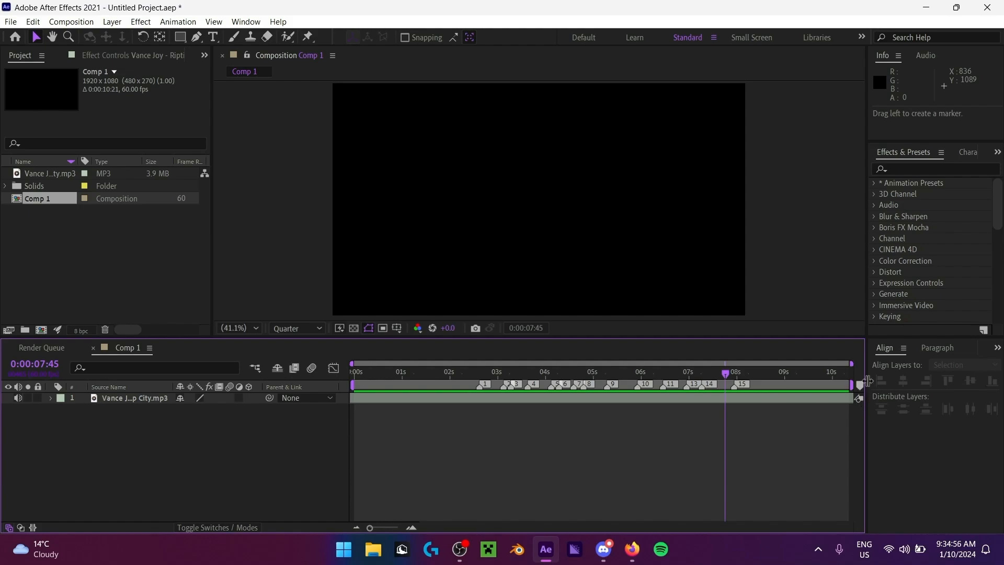
left_click(636, 372)
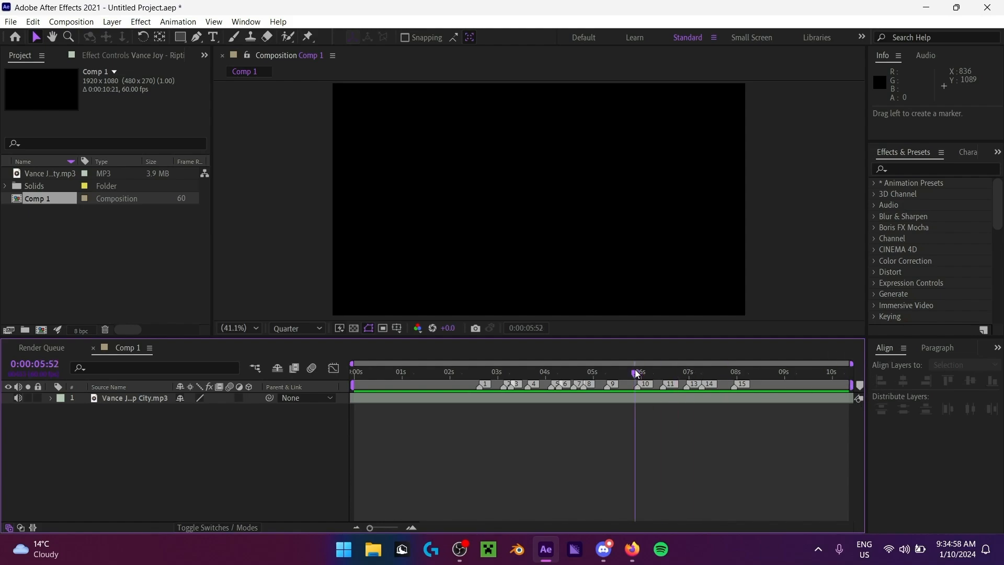
key("space")
left_click(653, 371)
key("space")
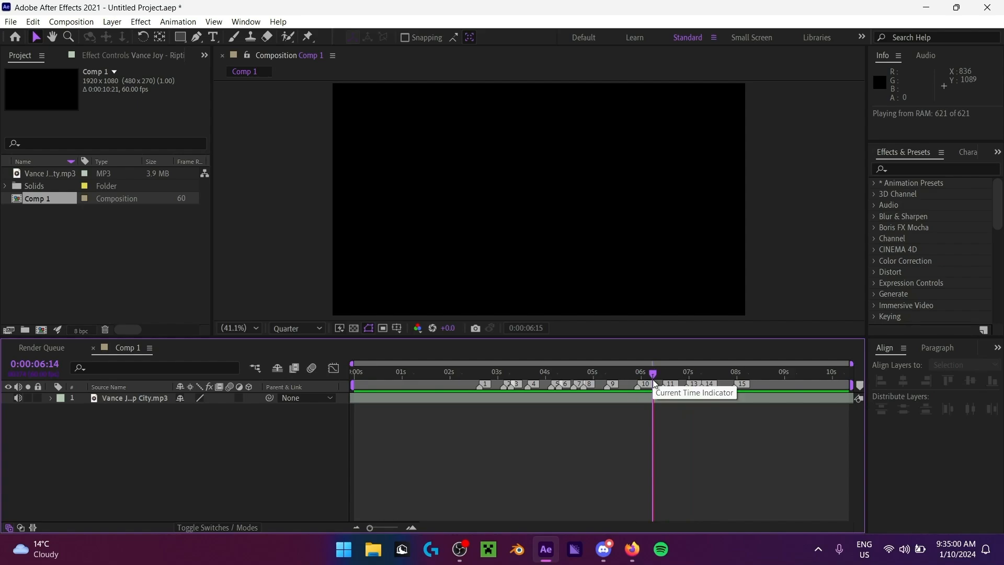
Step: Replay the song from 0:00:05:23 and from 0:00:06:48 to check the markers, and return the playhead to the start
left_click(612, 374)
key("space")
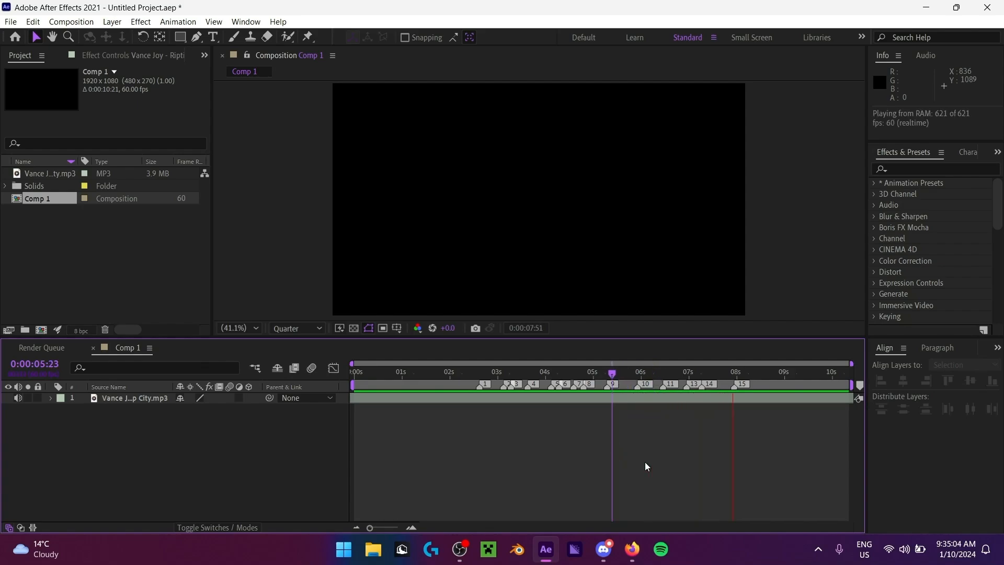
left_click(680, 372)
key("space")
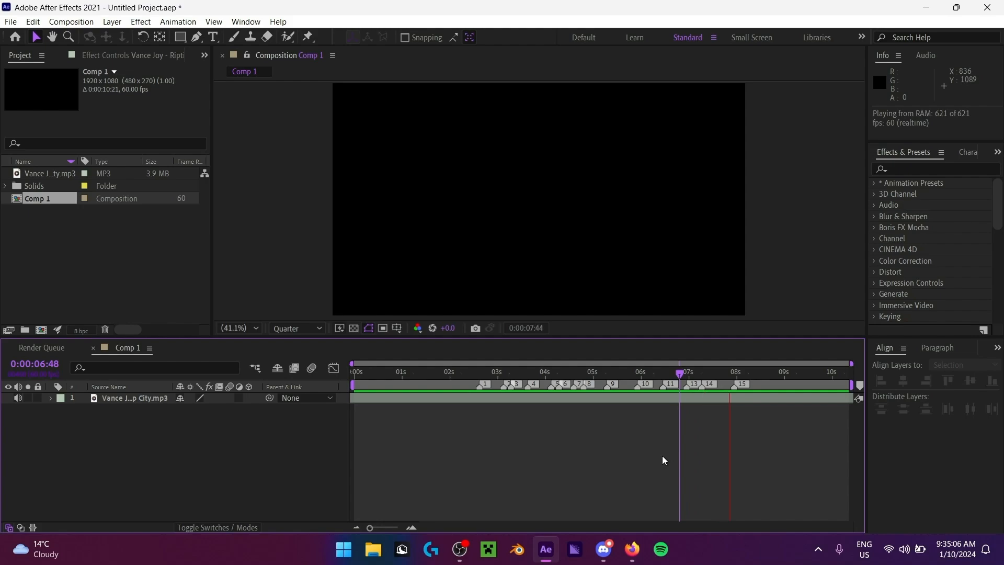
left_click(437, 373)
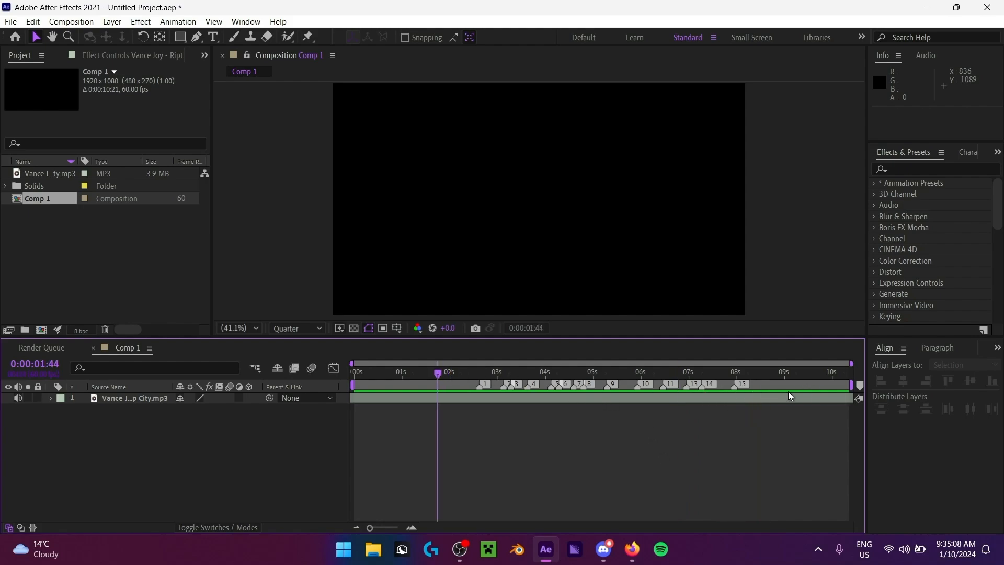
left_click_drag(438, 373, 325, 425)
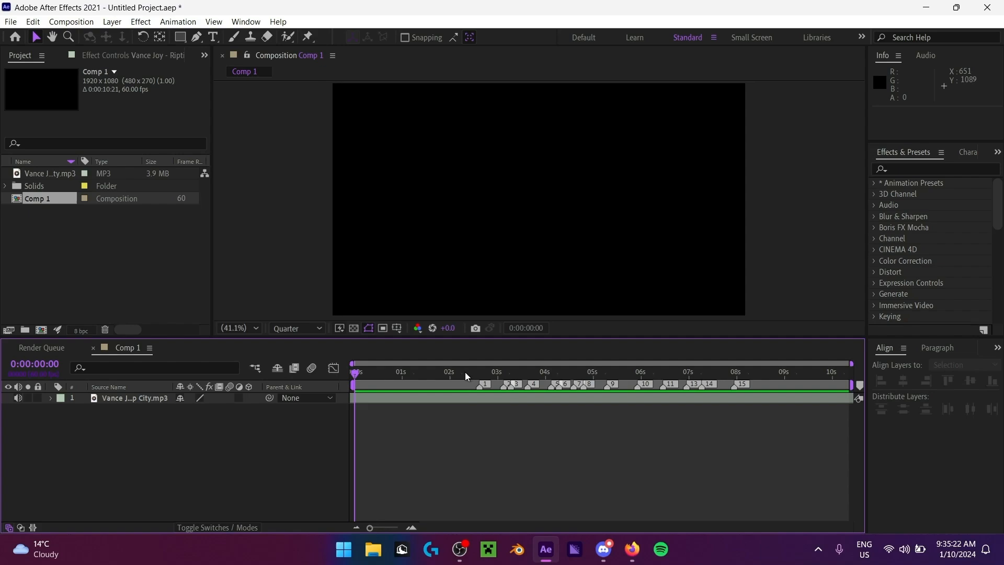
Step: Try moving composition marker 1 to 0:00:10:03, undo the move, and return the playhead to the start
mouse_move(486, 385)
left_mouse_down()
mouse_move(858, 385)
mouse_move(839, 385)
left_mouse_up()
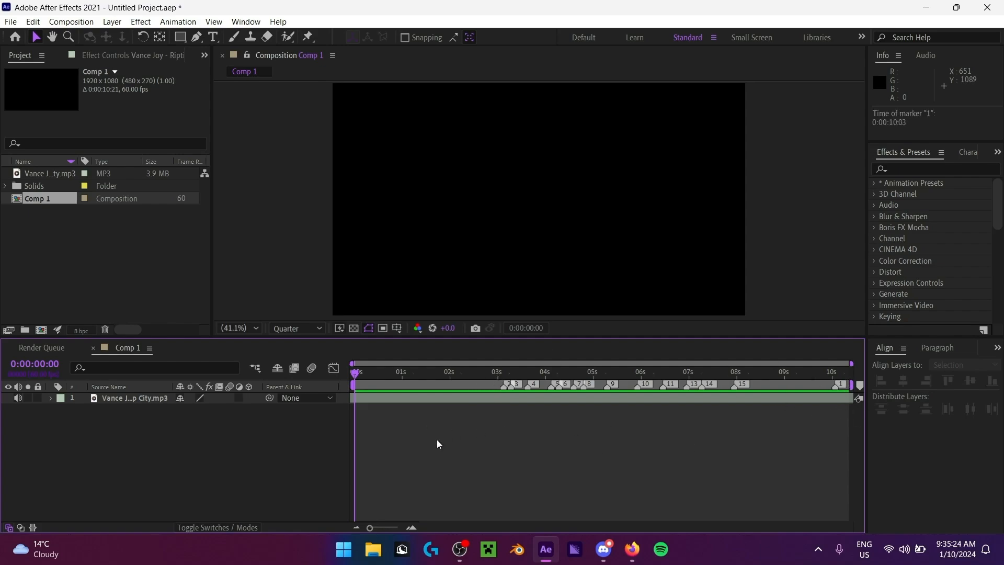
key("ctrl+z")
left_click_drag(398, 374, 474, 373)
key("Home")
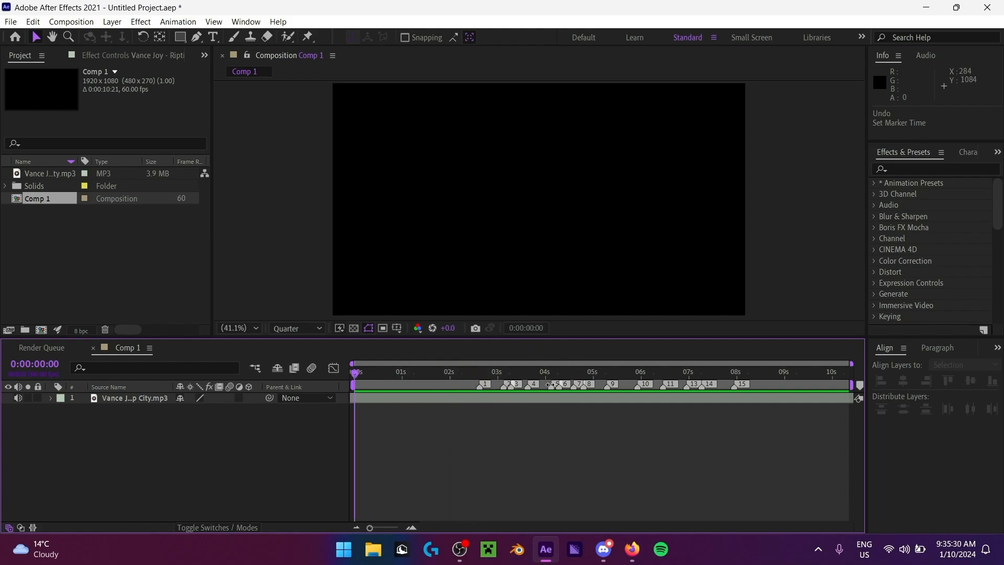
Step: Lock the composition markers in the timeline
right_click(529, 386)
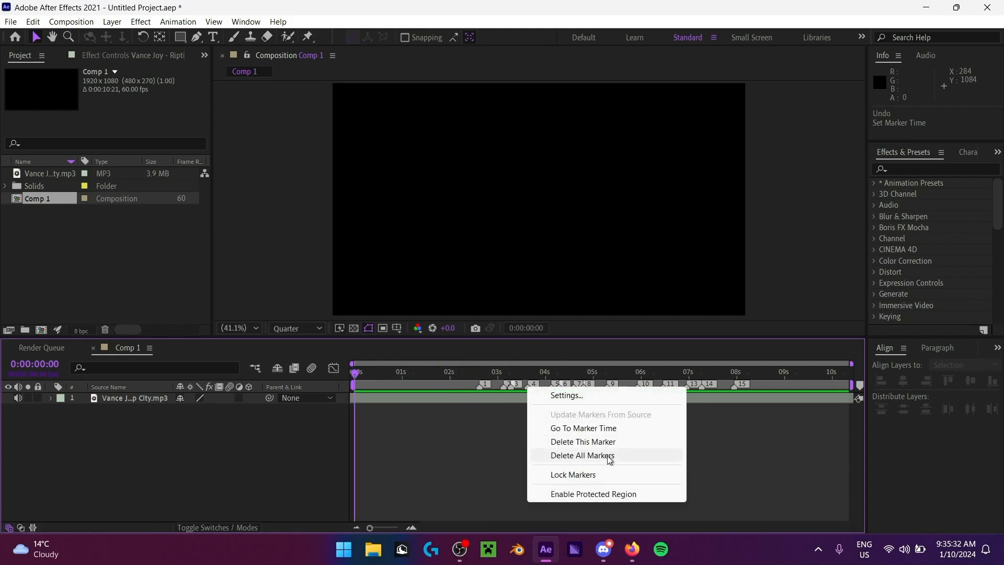
left_click(458, 439)
right_click(528, 388)
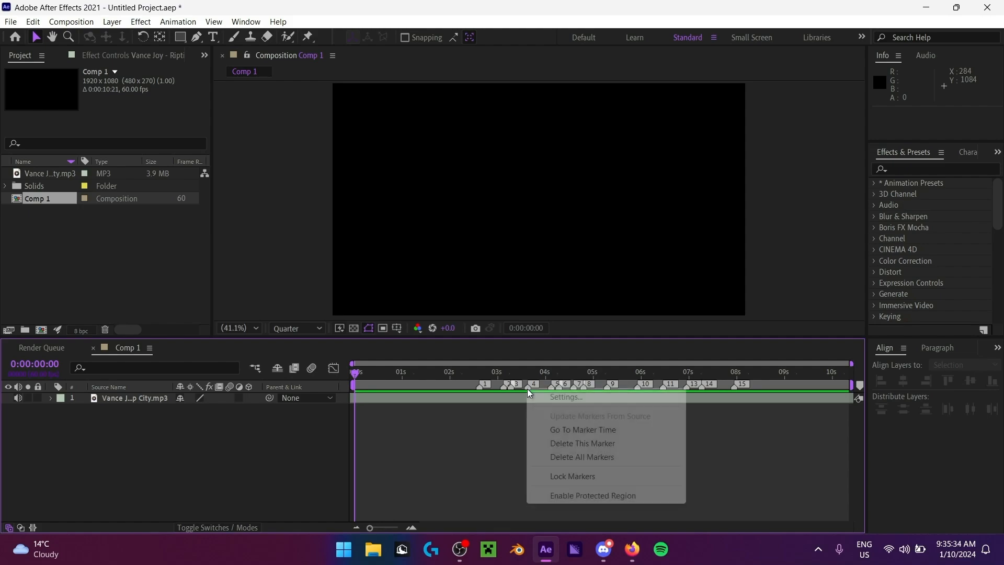
left_click(582, 477)
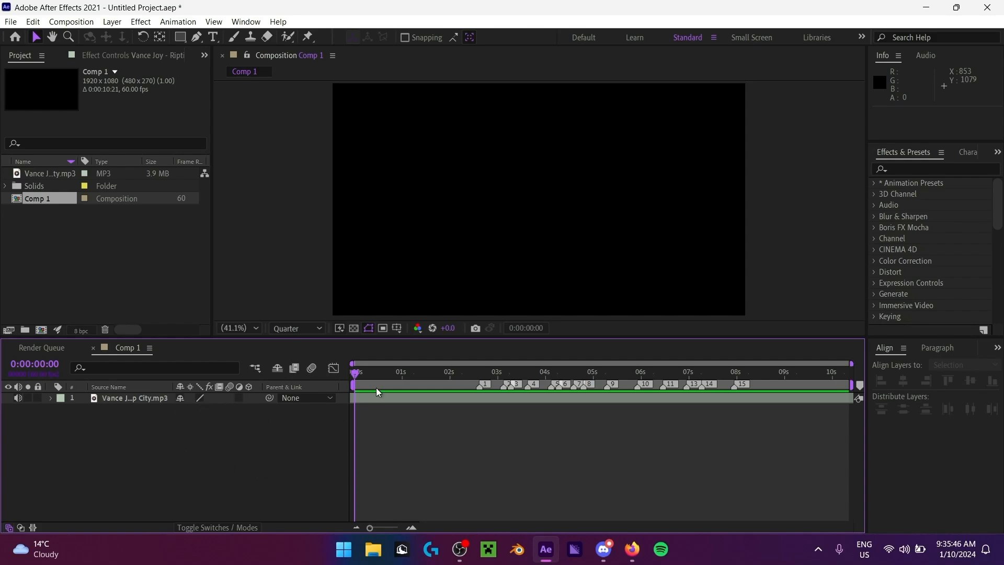
Step: Pre-compose the song layer as "Song", moving all attributes into the new composition, and deselect it
right_click(145, 404)
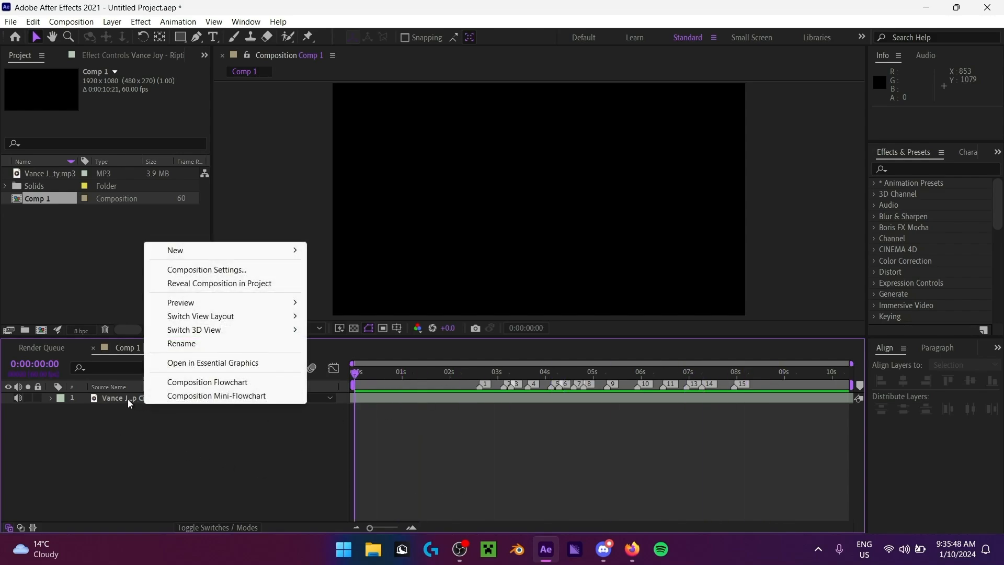
right_click(127, 398)
left_click(172, 331)
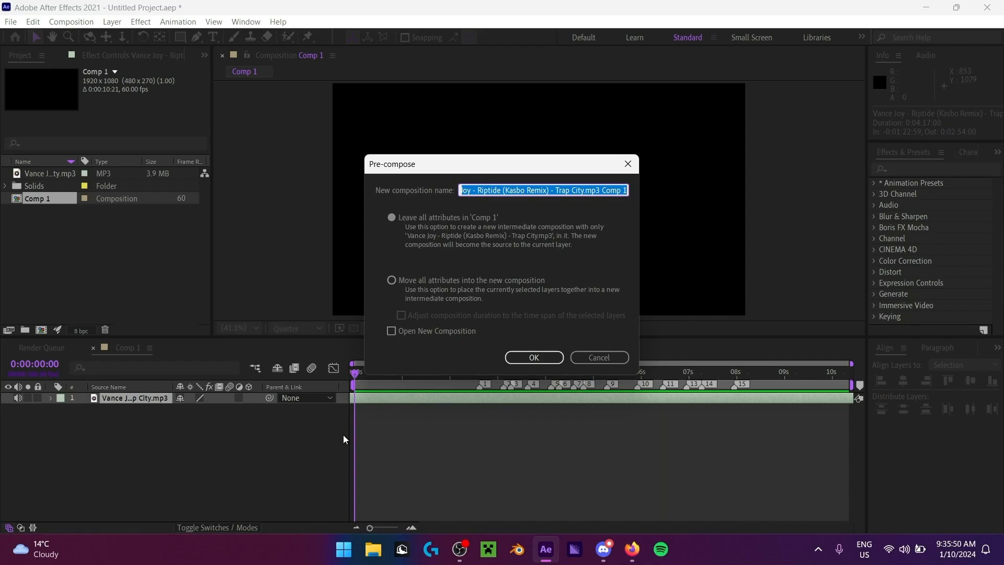
type("S0")
type("ng")
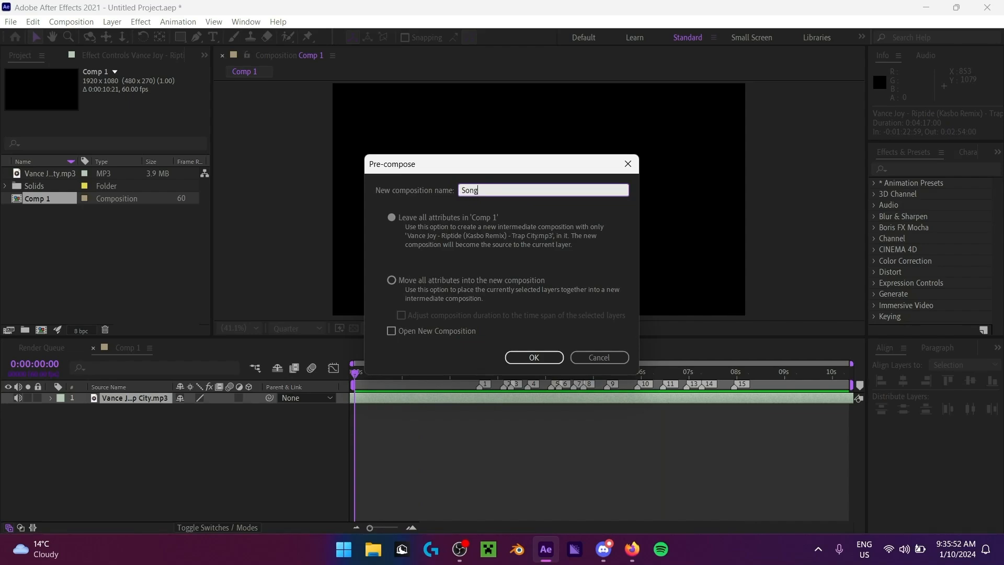
left_click(453, 280)
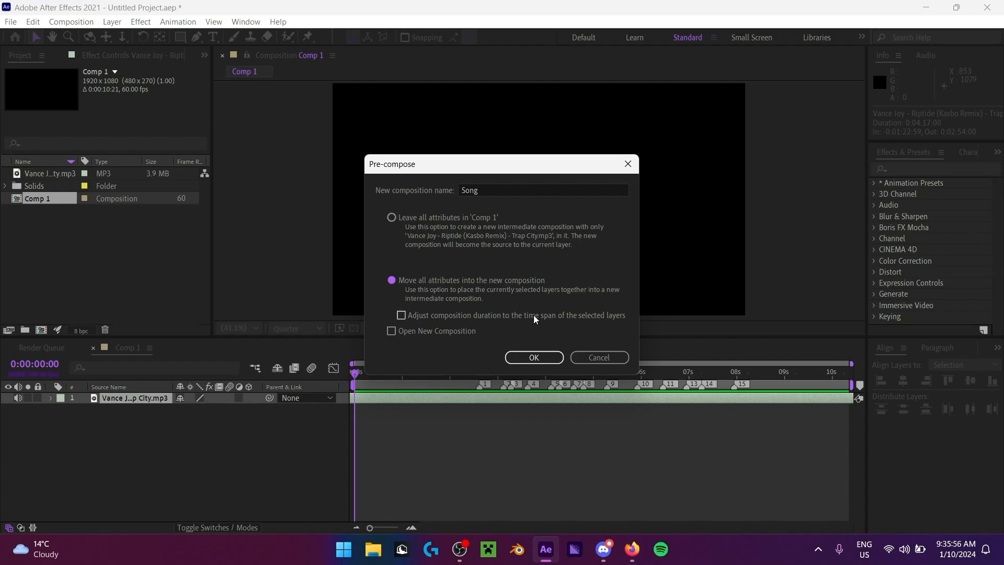
left_click(535, 356)
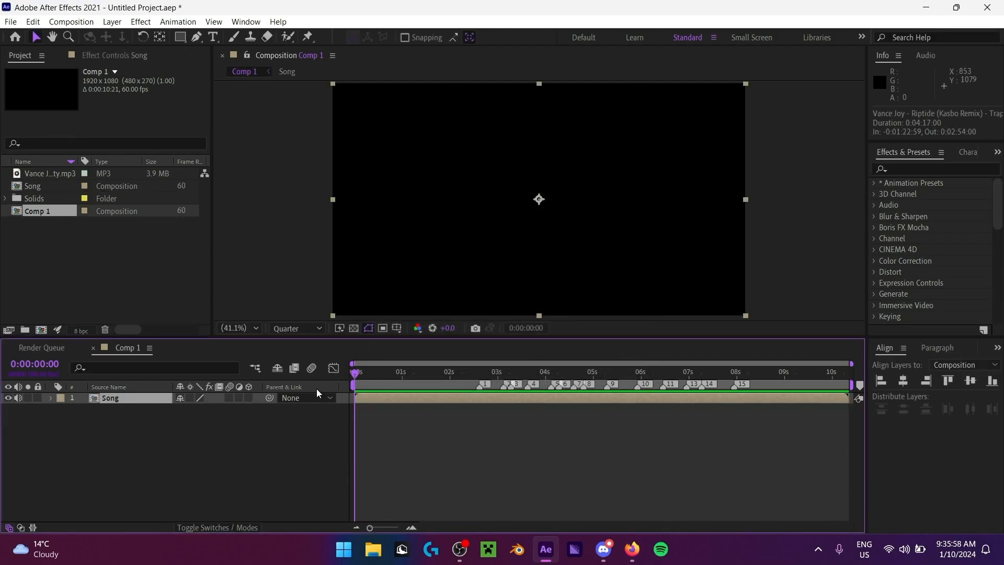
left_click(146, 423)
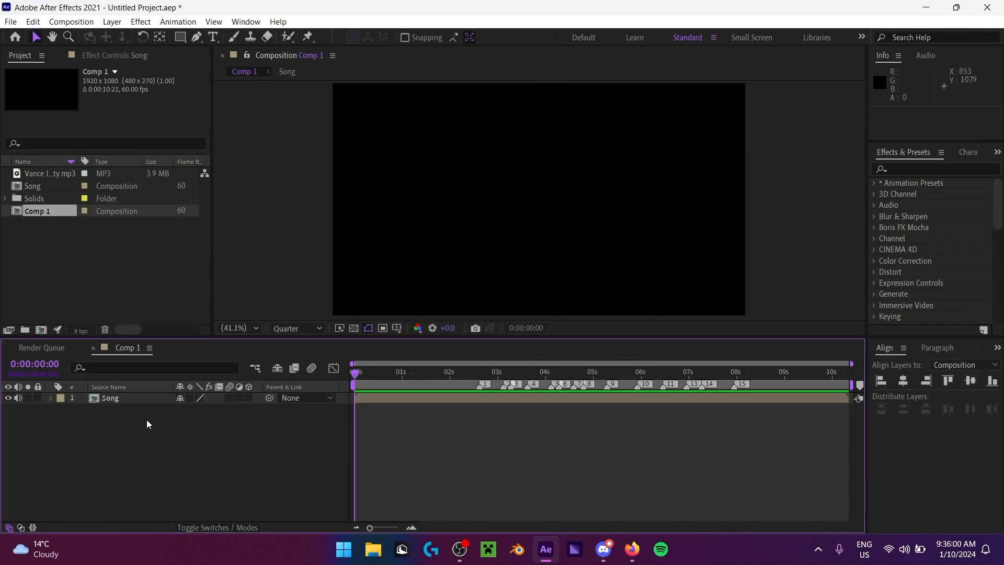
Step: Select the Song layer in the timeline
double_click(145, 399)
left_click(170, 347)
left_click(140, 454)
left_click(149, 399)
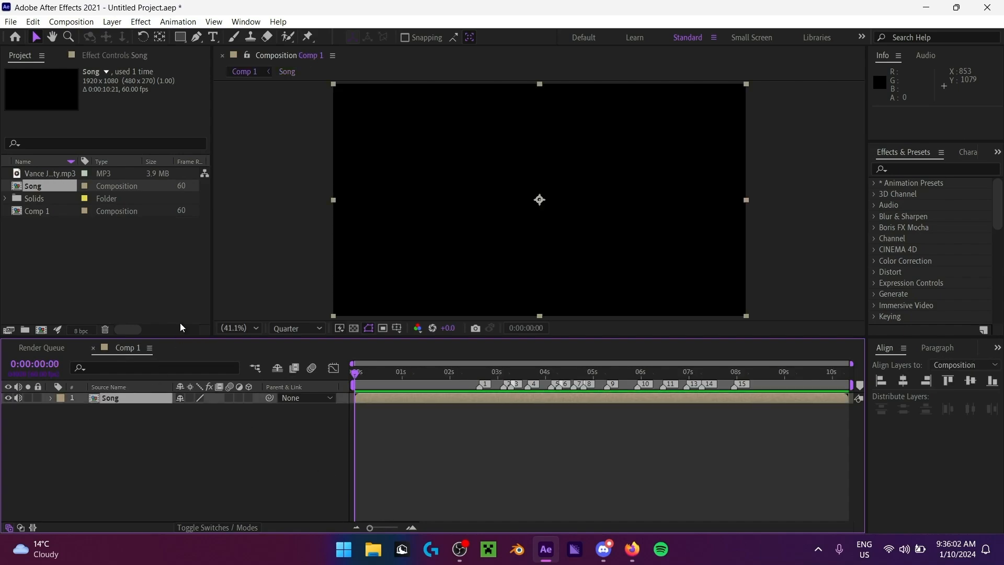
left_click_drag(141, 454, 235, 374)
left_click_drag(107, 436, 124, 464)
left_click(151, 399)
left_click(384, 416)
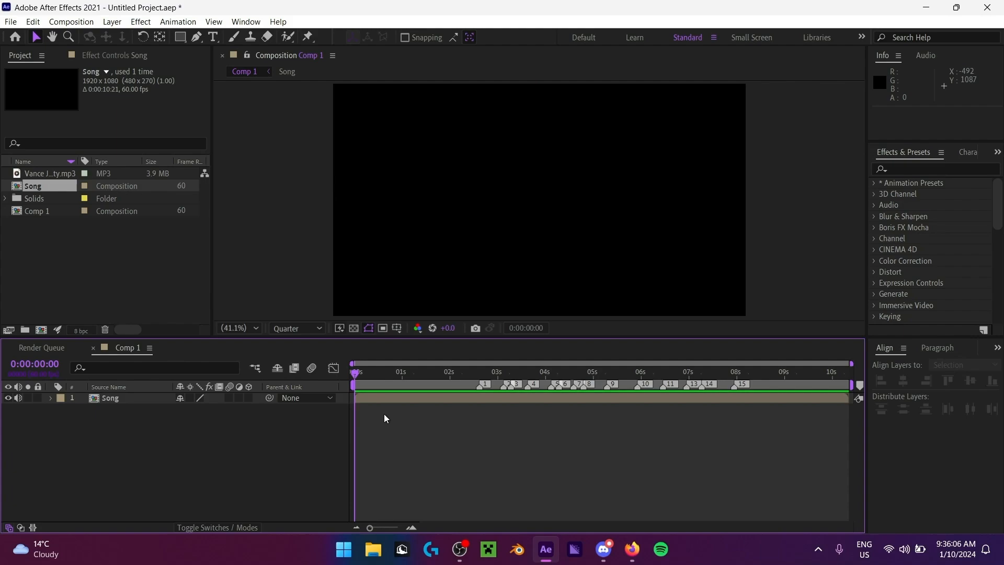
left_click(131, 402)
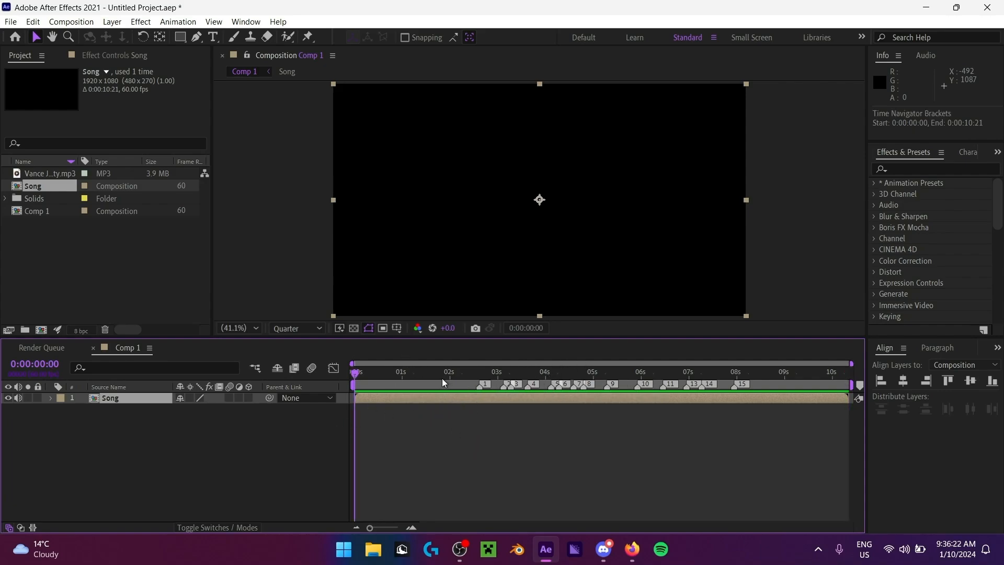
Step: Place a trial marker on the Song layer at 0:00:01:41 and shift it to 0:00:01:38
left_click_drag(452, 374, 437, 386)
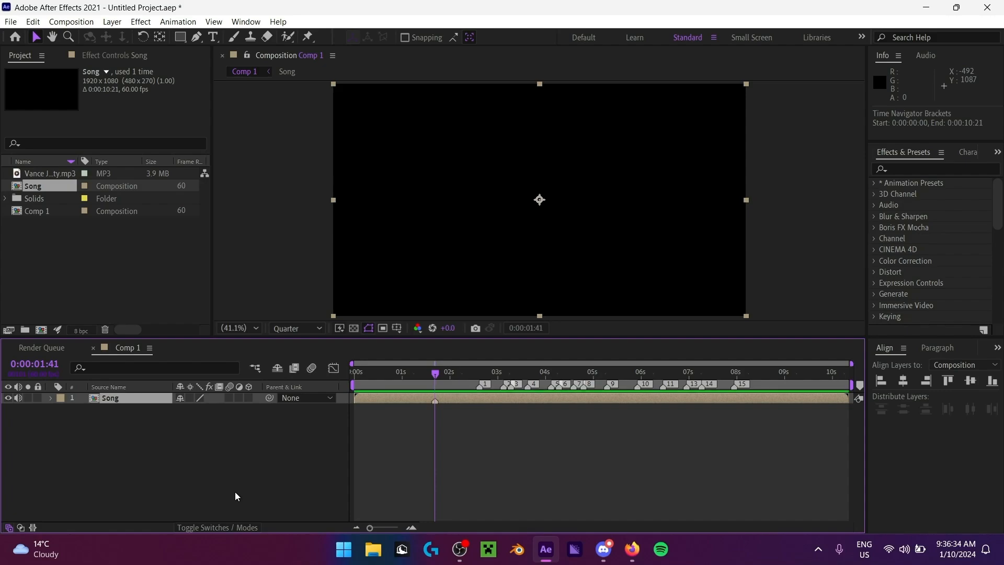
mouse_move(439, 376)
left_mouse_down()
mouse_move(427, 375)
mouse_move(433, 406)
left_mouse_up()
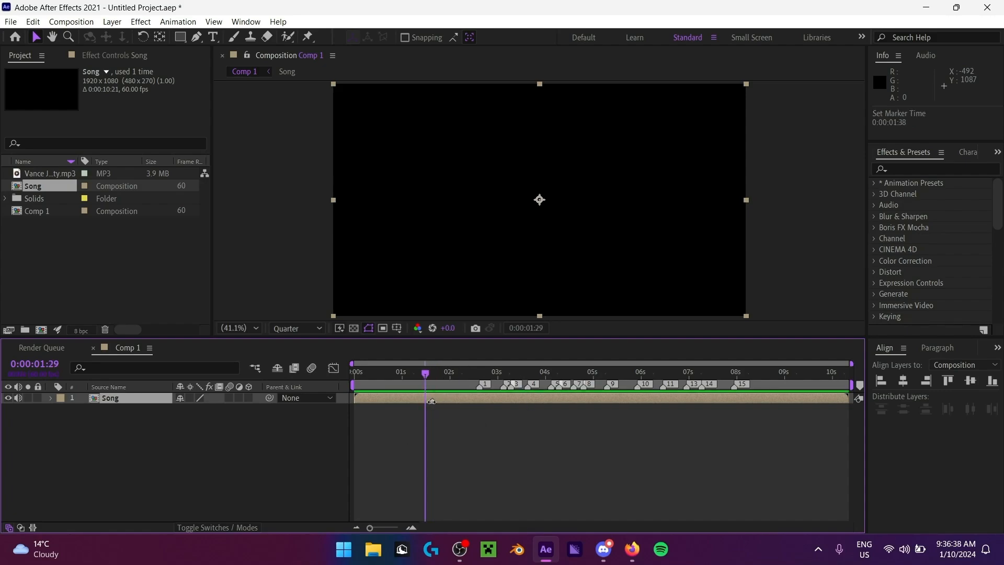
Step: Jump the playhead back and forth between the Song layer's marker and the composition's start and end
key("j")
key("k")
key("k")
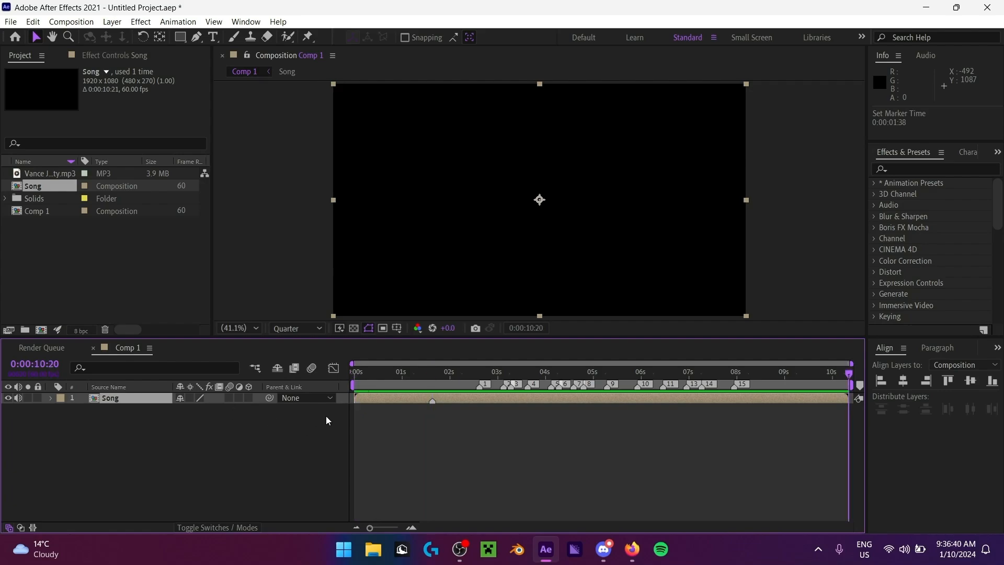
key("j")
key("j")
key("k")
key("k")
key("j")
key("j")
key("k")
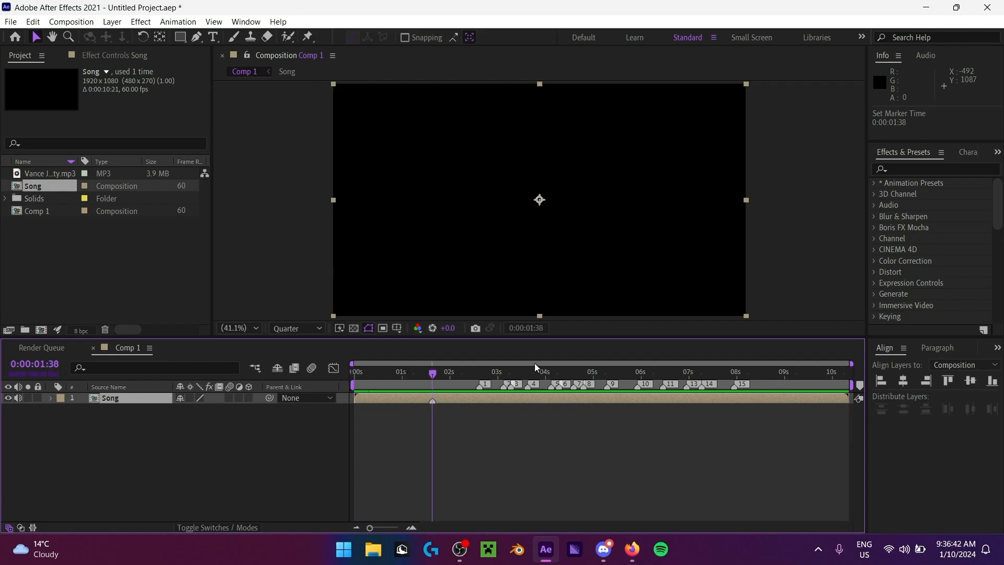
Step: Move the Song layer's trial marker past the composition's end and jump between the start and end
left_click_drag(430, 400, 1003, 439)
key("k")
key("j")
key("k")
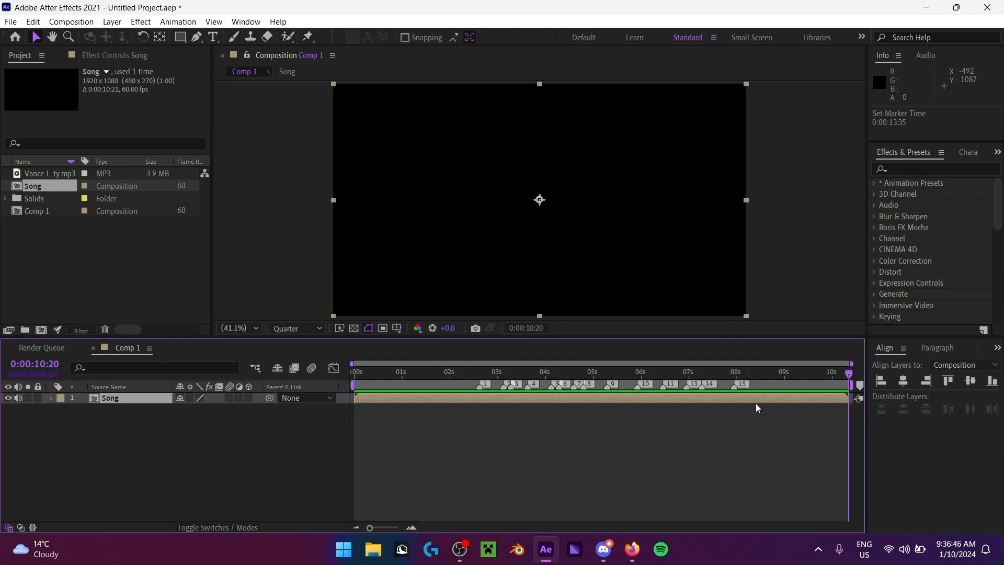
key("k")
key("j")
key("j")
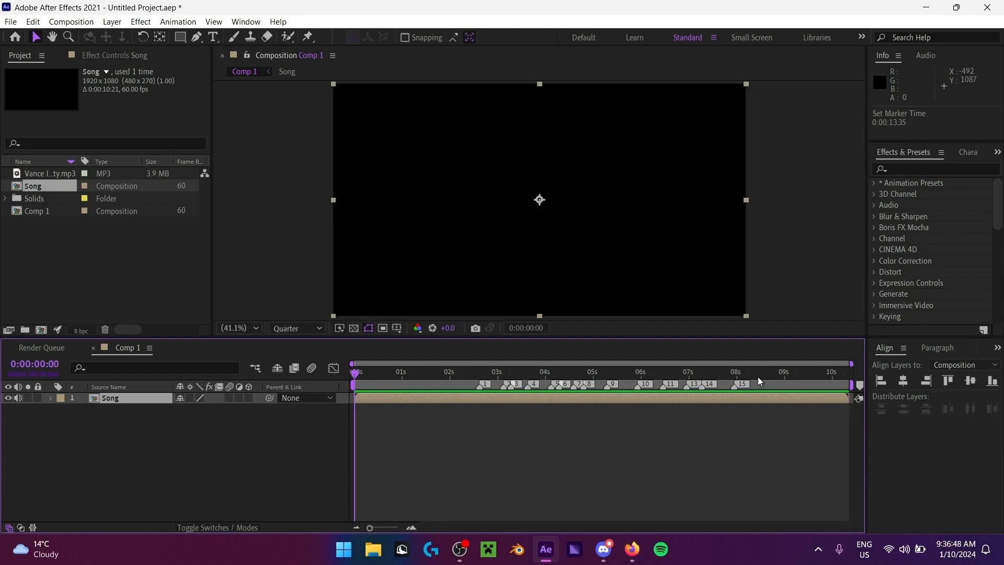
key("k")
key("j")
Step: Add markers to the Song layer at composition markers 1 through 9, from 0:00:02:37 to 0:00:05:17
mouse_move(472, 373)
left_mouse_down()
mouse_move(457, 374)
mouse_move(480, 374)
left_mouse_up()
key("space")
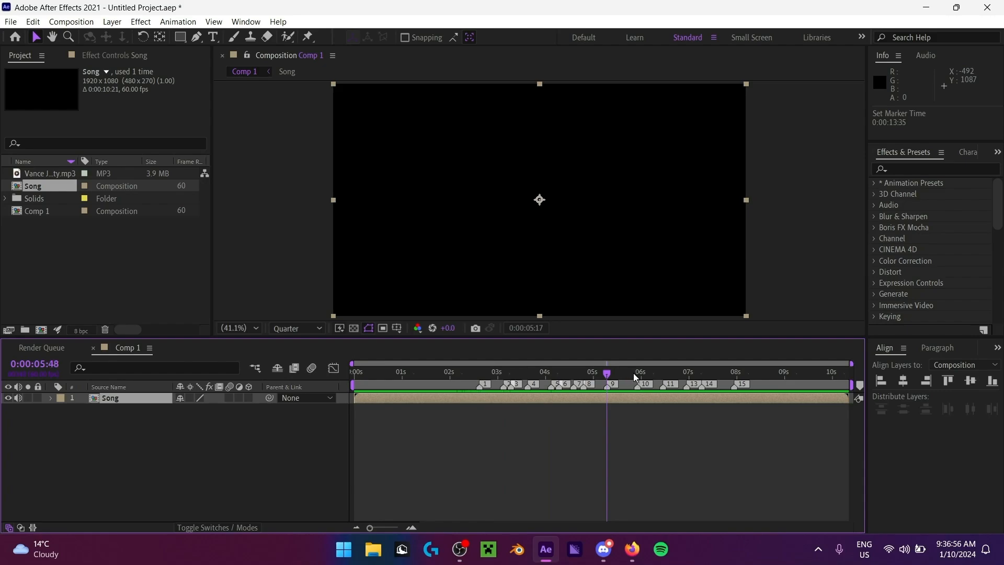
key("Home")
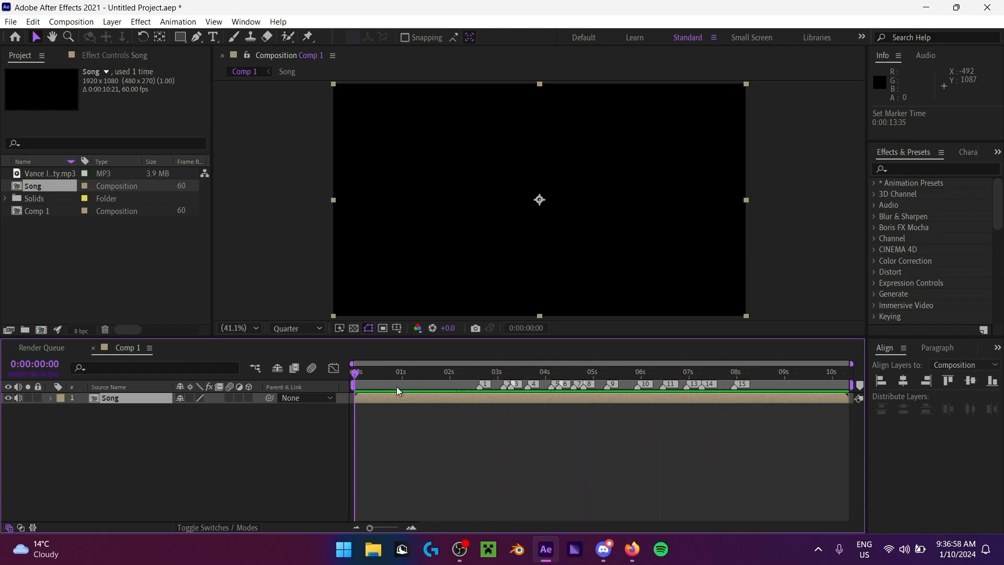
key("space")
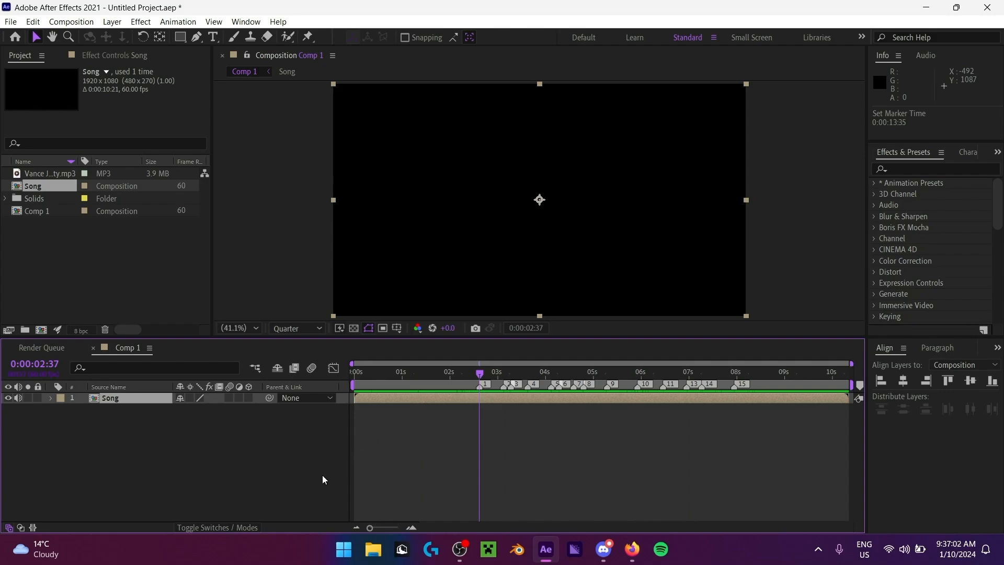
key("KP_Multiply")
key("space")
key("KP_Multiply")
key("KP_Multiply")
key("KP_Multiply")
key("KP_Multiply")
key("KP_Multiply")
key("KP_Multiply")
key("KP_Multiply")
key("KP_Multiply")
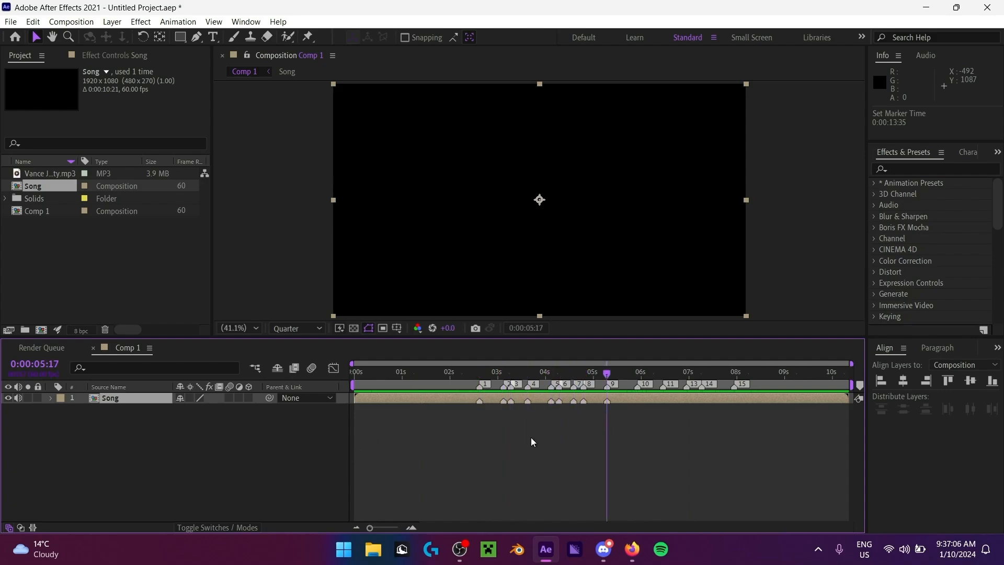
Step: Jump the playhead back and forth through the Song layer's markers to check their positions
left_click_drag(484, 372, 548, 433)
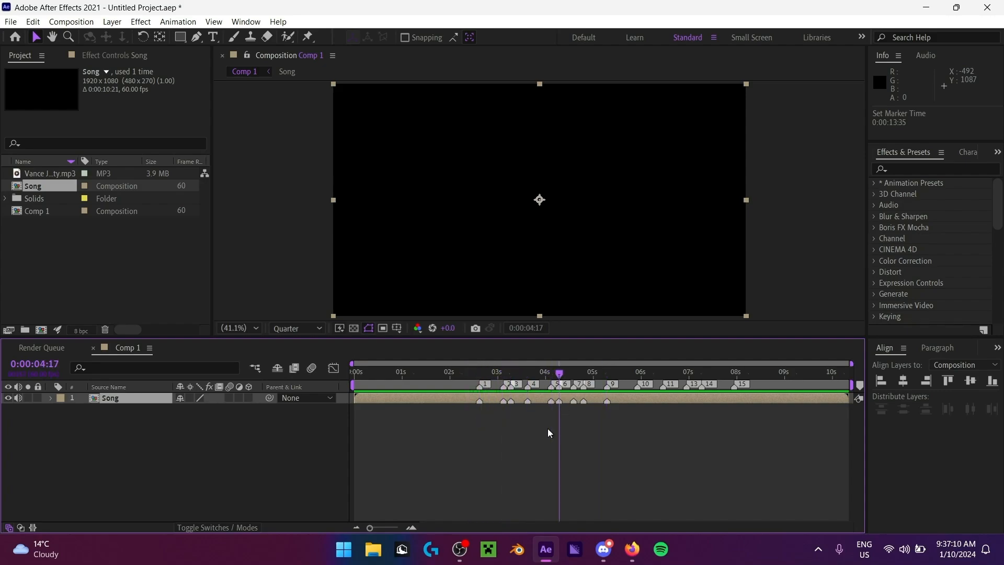
key("j")
key("j")
key("j")
key("j")
key("j")
key("k")
key("k")
key("k")
key("k")
key("j")
key("j")
key("j")
key("j")
key("k")
key("k")
key("k")
key("k")
key("j")
key("j")
key("k")
Step: Add Song layer markers at composition markers 10, 11, 13, 14 and 15, from 0:00:05:55 to 0:00:07:57, and return to the start
left_click(631, 371)
key("k")
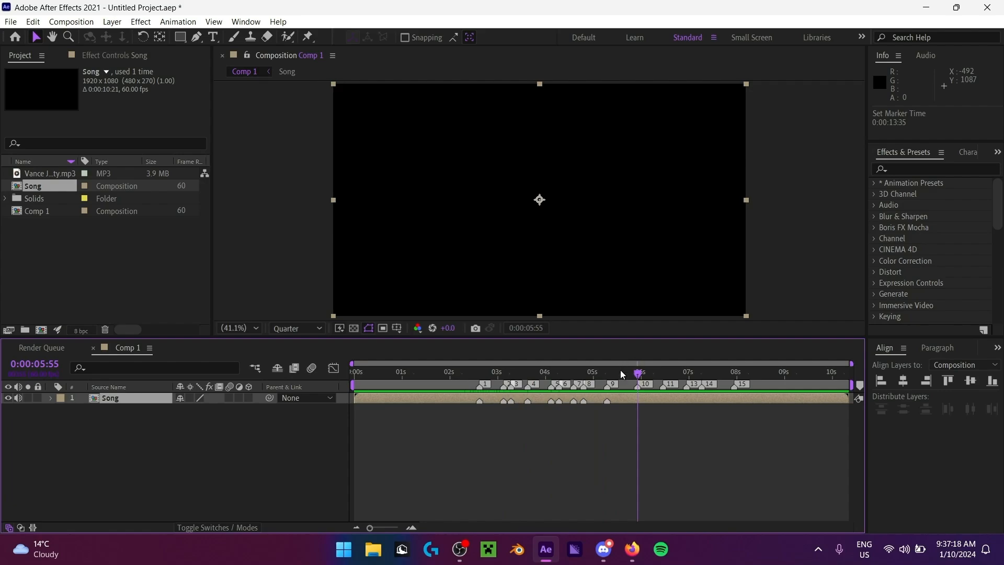
key("KP_Multiply")
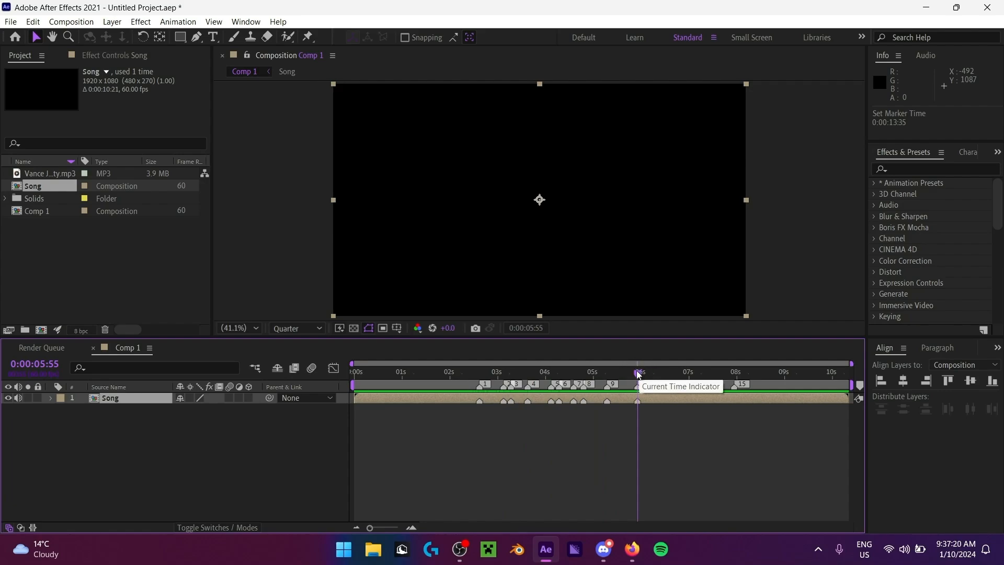
mouse_move(638, 372)
left_mouse_down()
mouse_move(738, 381)
mouse_move(658, 383)
mouse_move(701, 375)
left_mouse_up()
key("KP_Multiply")
key("KP_Multiply")
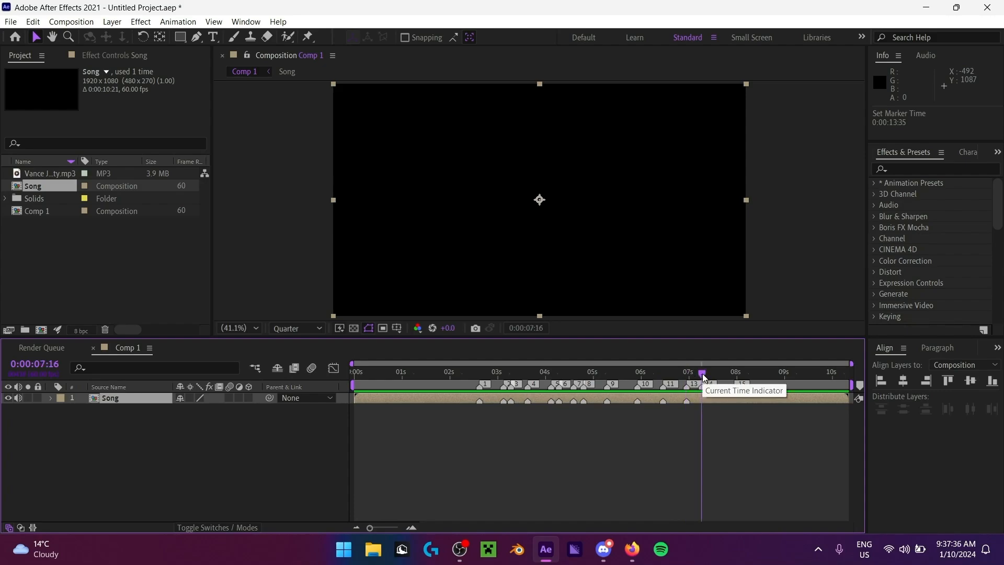
left_click_drag(704, 375, 738, 375)
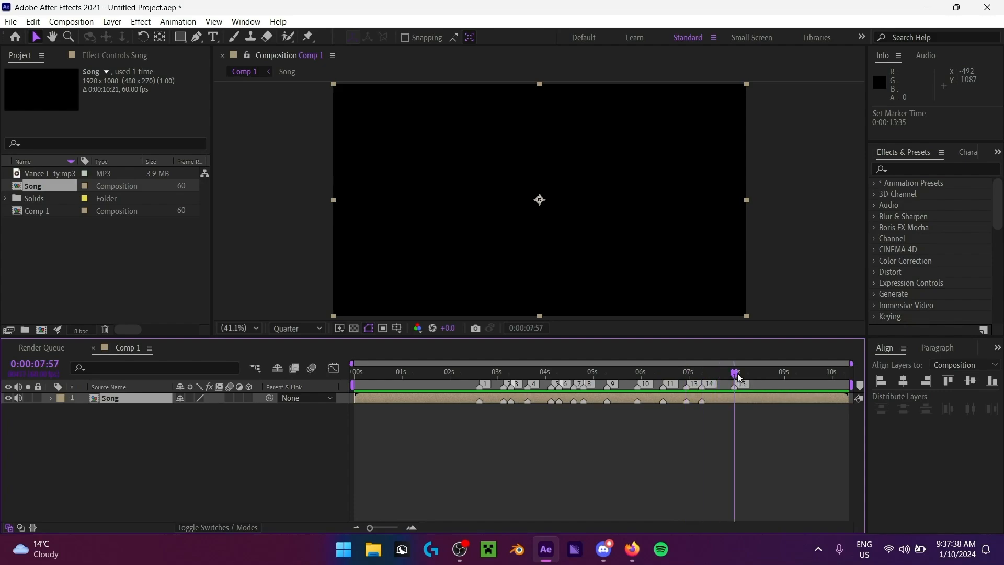
key("KP_Multiply")
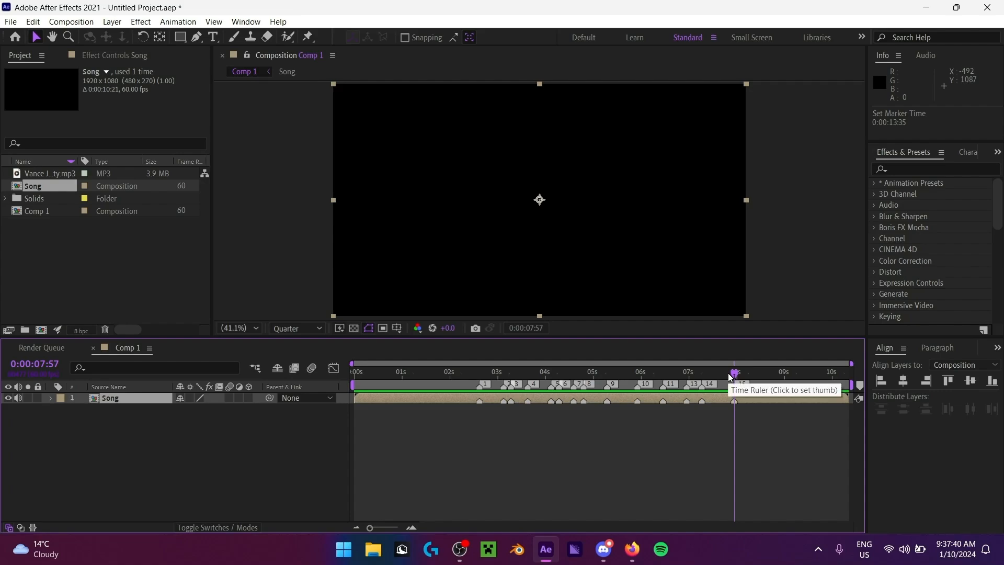
key("Home")
left_click(535, 430)
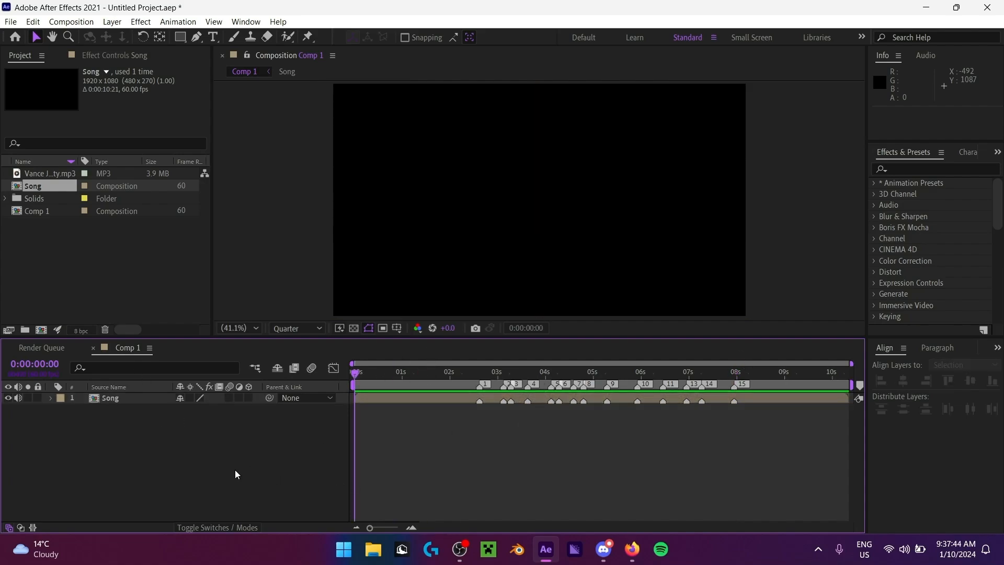
Step: Lock the Song layer's markers in Comp 1 and deselect the layer
left_click_drag(398, 374, 193, 401)
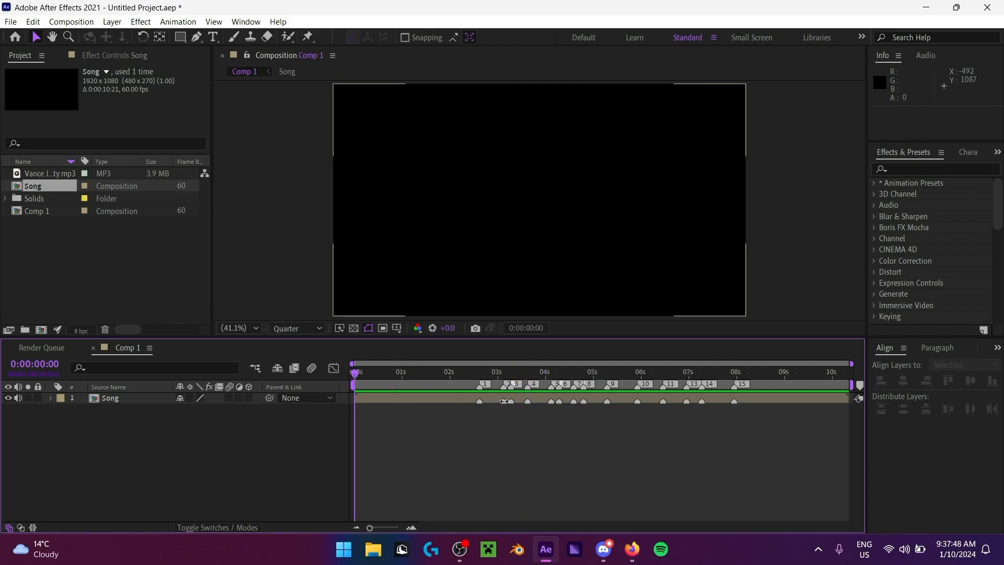
right_click(504, 401)
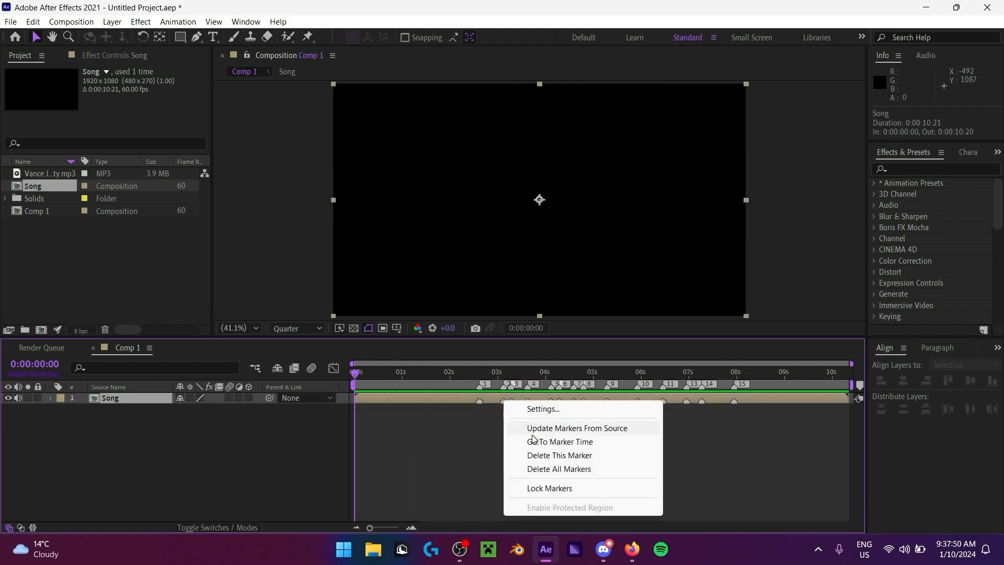
left_click(548, 488)
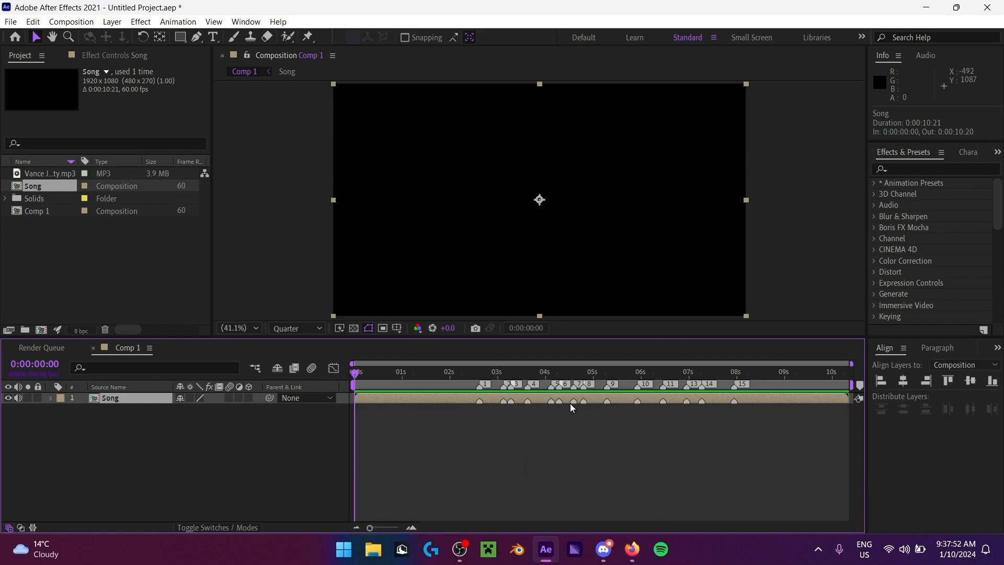
left_click(615, 405)
left_click(647, 402)
left_click(136, 453)
left_click_drag(408, 376, 251, 411)
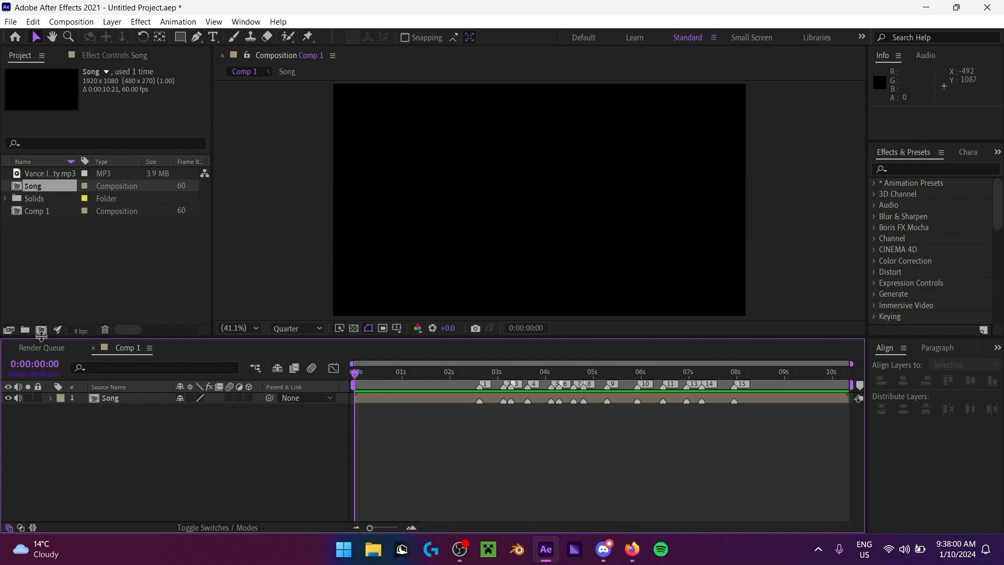
key("ctrl+n")
type("Text")
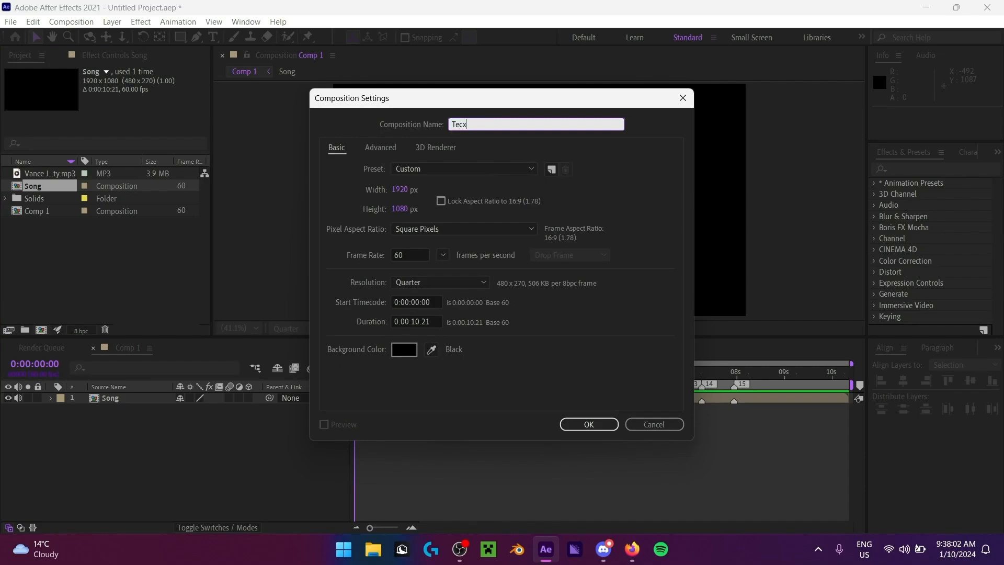
key("ctrl+a")
key("super+w")
left_click(676, 347)
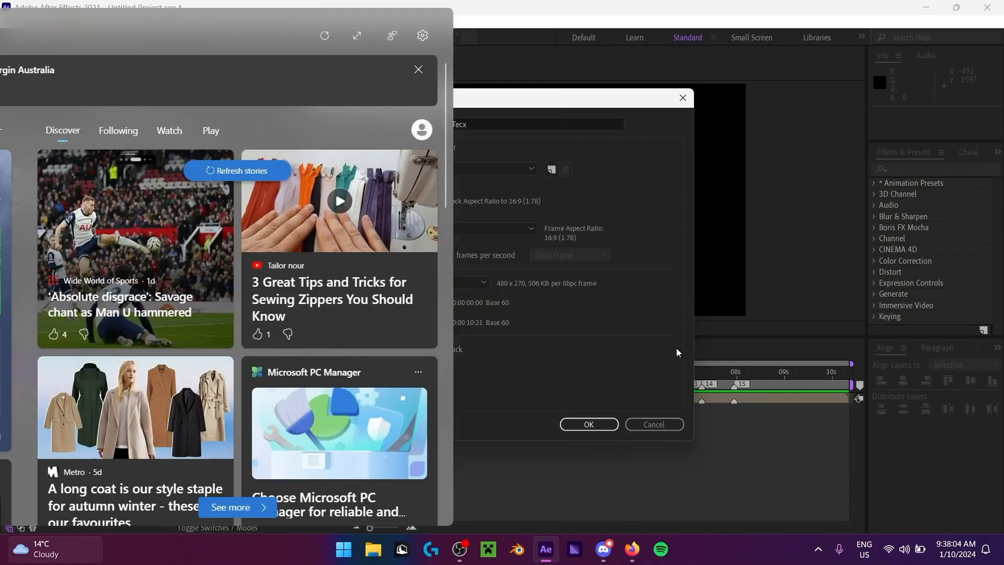
left_click(654, 418)
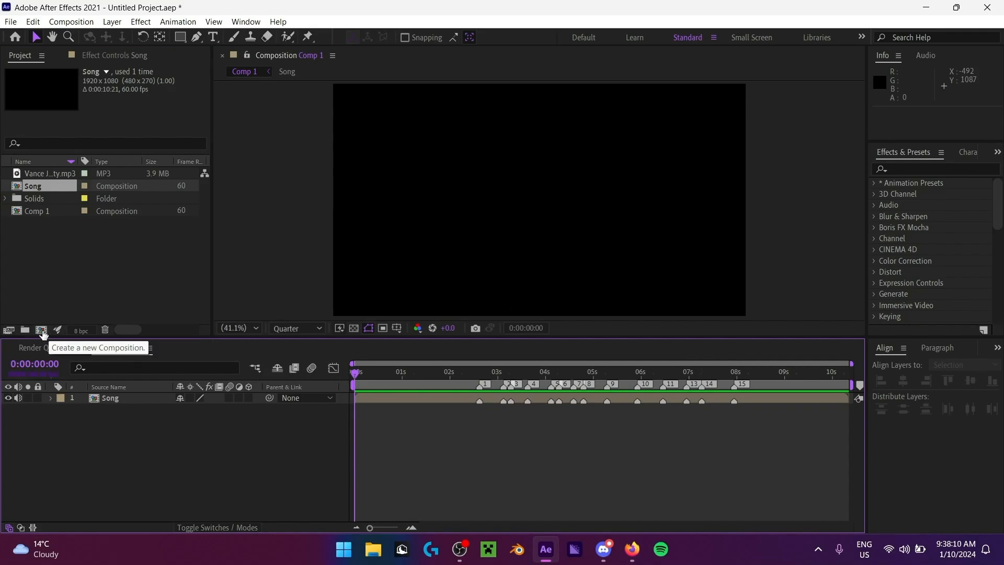
Step: Create a new composition named Text with the offered 1920 x 1080, 60 fps settings
left_click(42, 331)
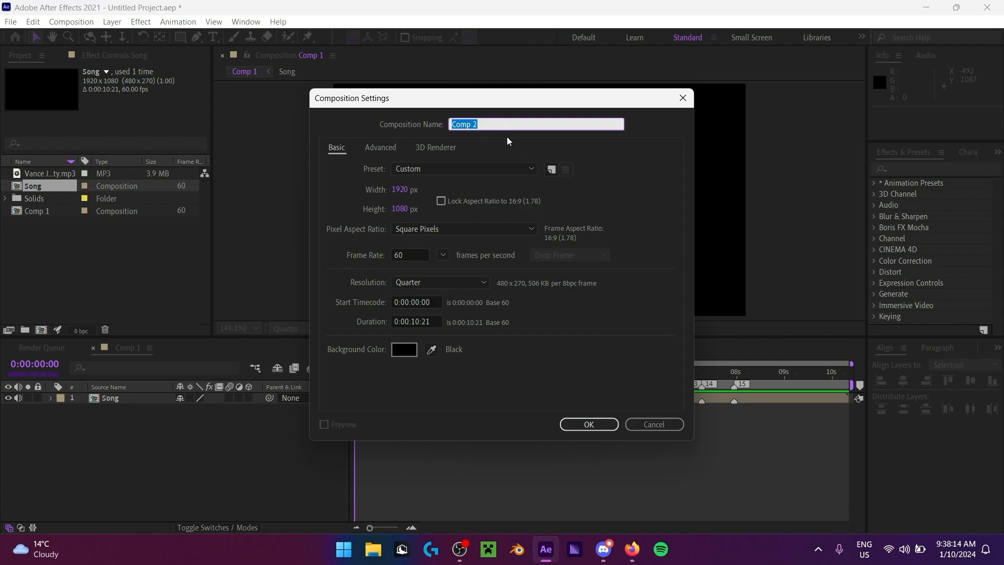
type("Text")
left_click(587, 425)
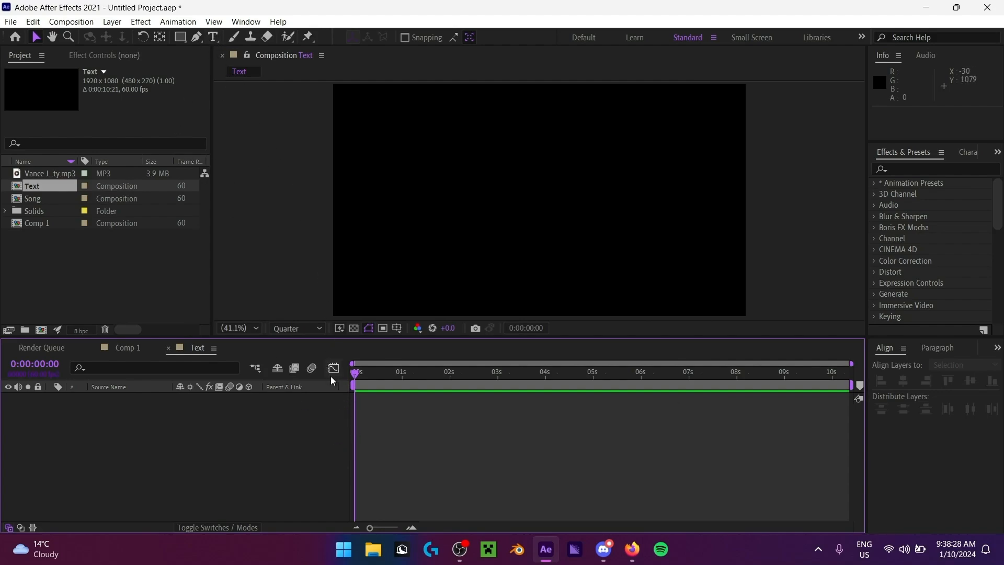
Step: Activate the Type tool and set the text fill colour to white (FFFFFF)
left_click(213, 37)
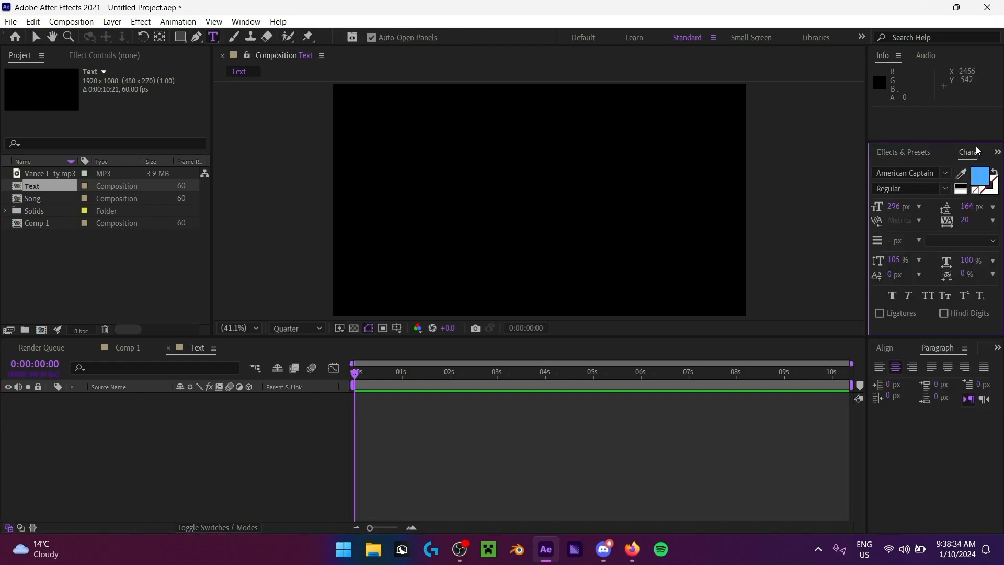
left_click(984, 182)
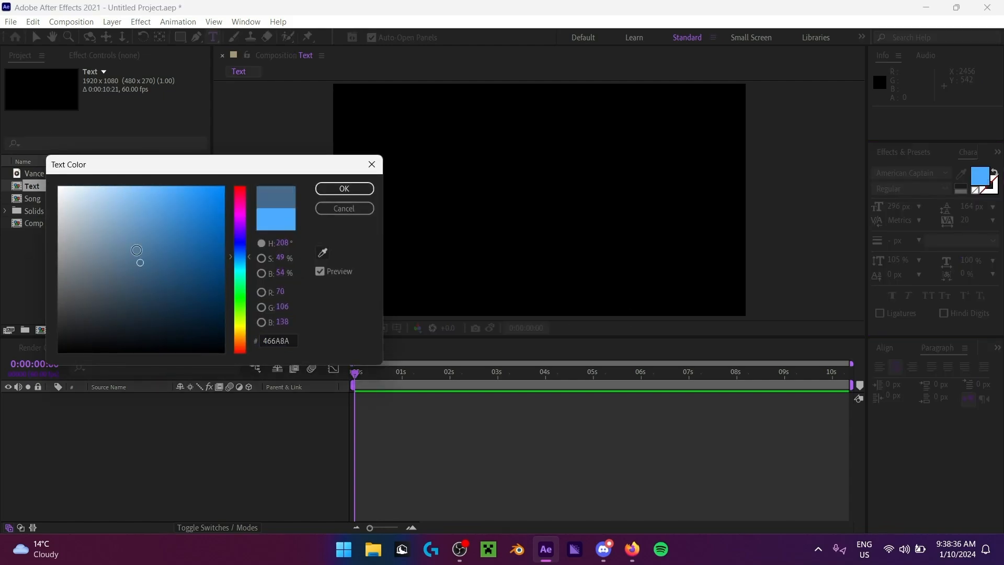
left_click(59, 187)
left_click(346, 188)
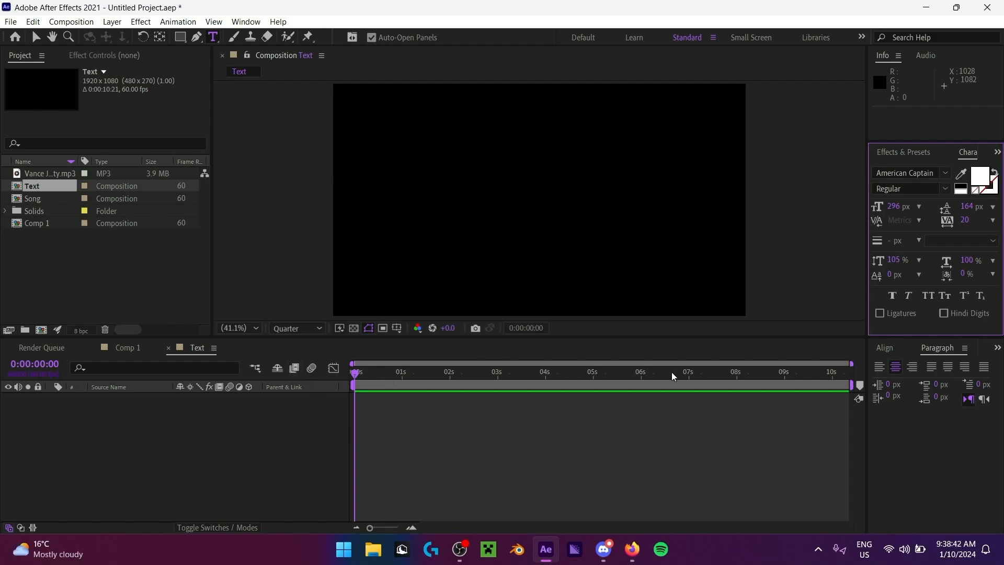
left_click(985, 176)
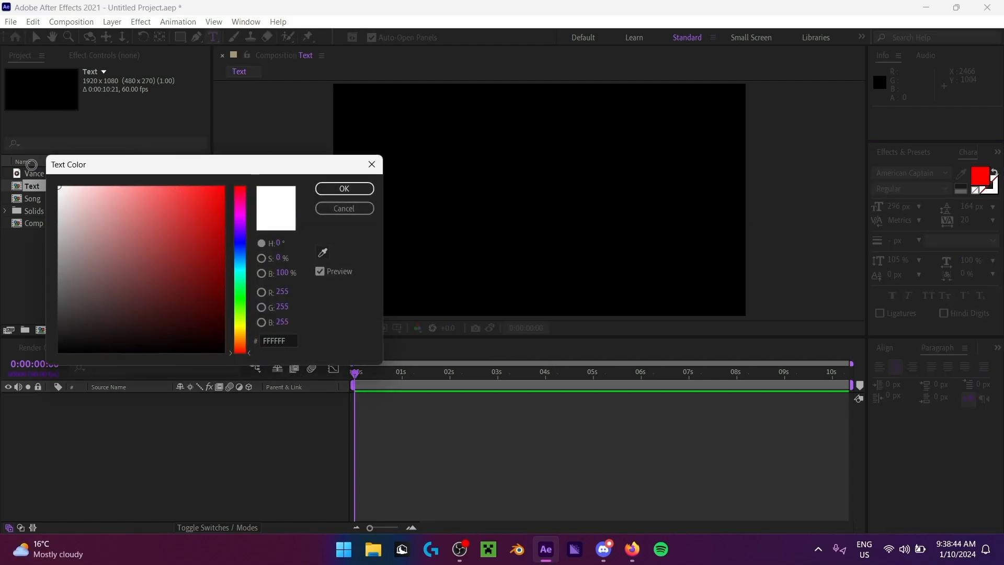
left_click(344, 189)
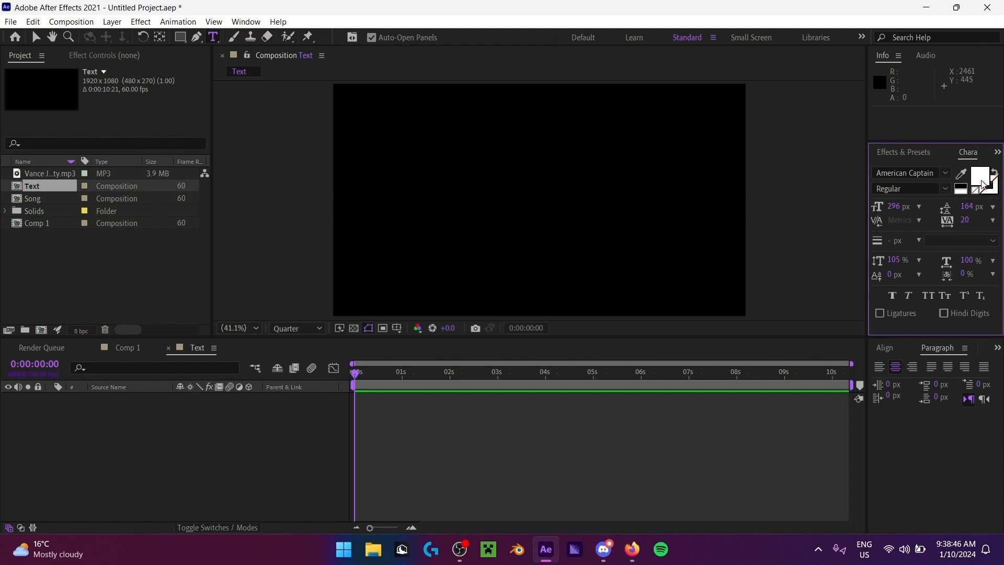
left_click(985, 180)
left_click(343, 190)
Step: Add a text layer reading TUTORIAL in the Text composition and try a tracking value of 12
left_click(484, 207)
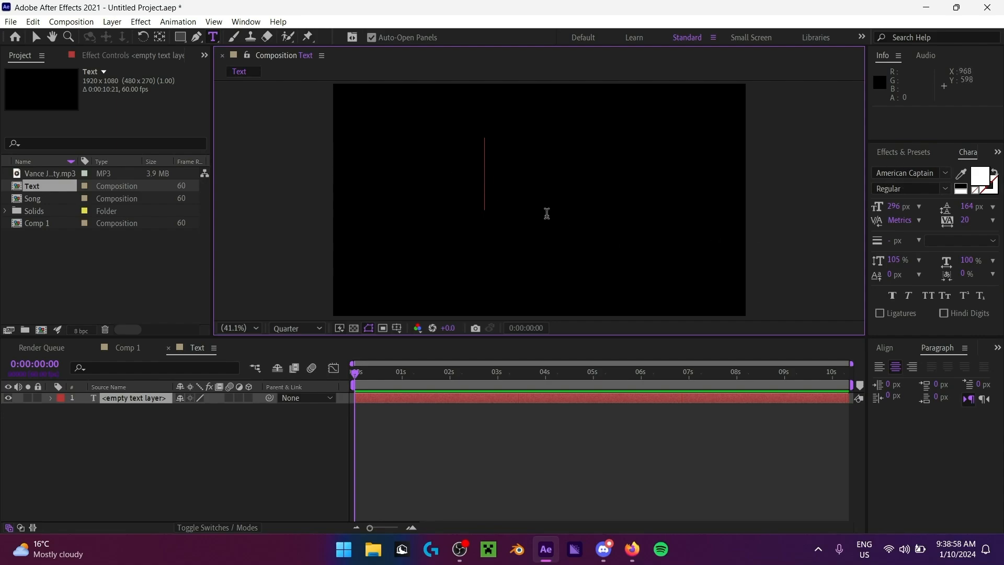
key("Caps_Lock")
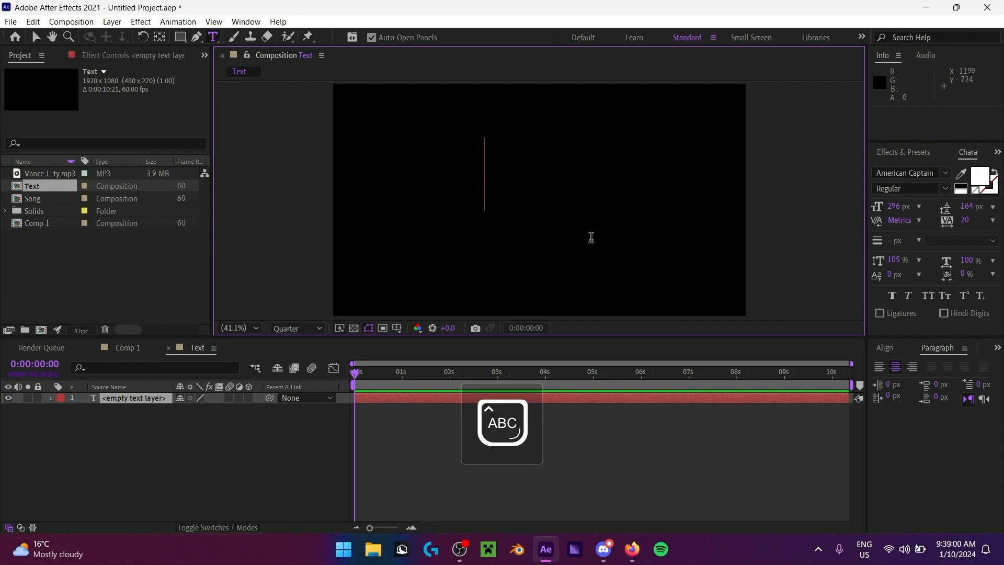
type("TUTORIAL")
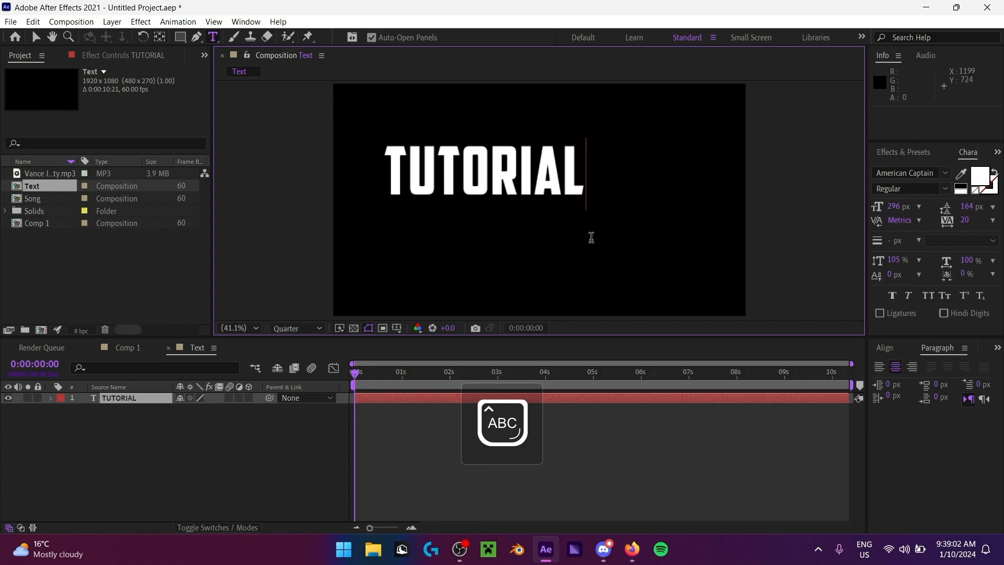
key("Caps_Lock")
left_click(963, 220)
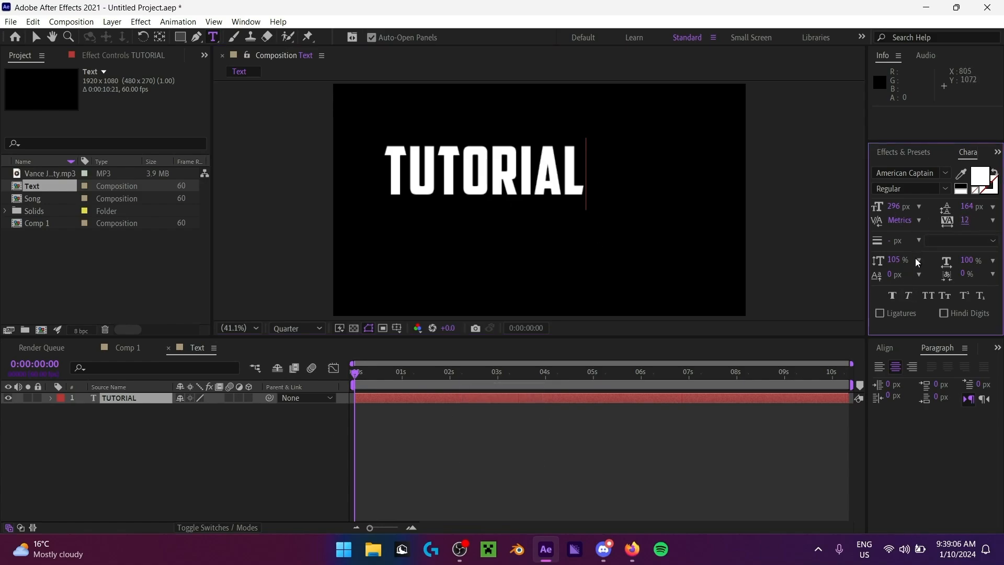
left_click(230, 438)
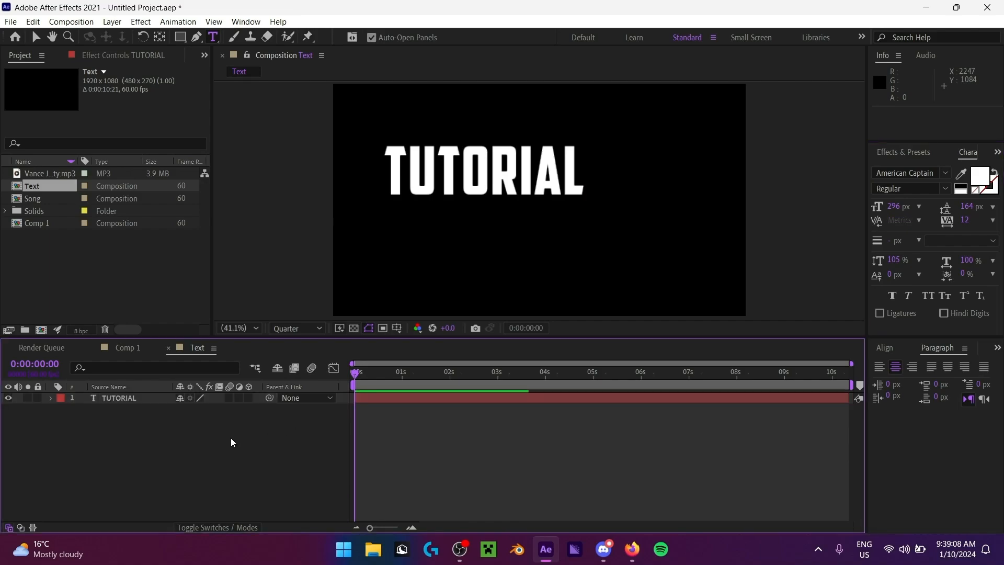
Step: Set the composition's preview resolution to Full and switch back to the Selection tool
left_click(133, 400)
left_click(296, 330)
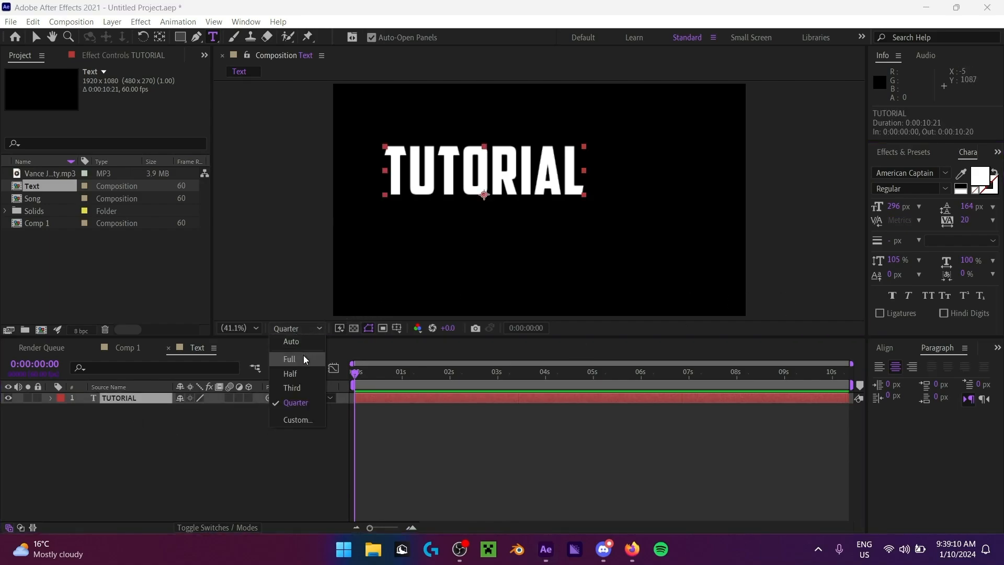
left_click(292, 359)
left_click(297, 333)
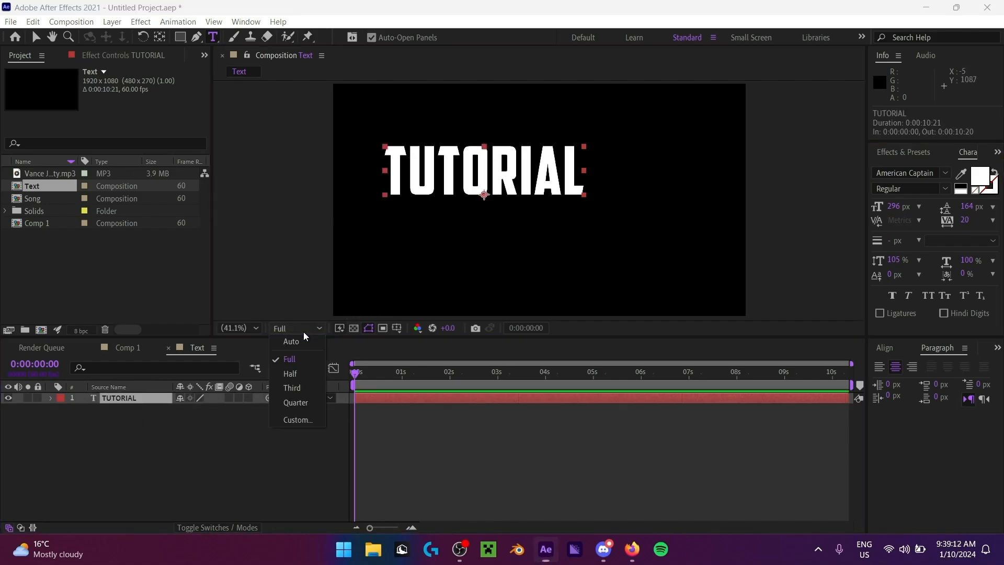
left_click(291, 341)
left_click(311, 326)
left_click(306, 356)
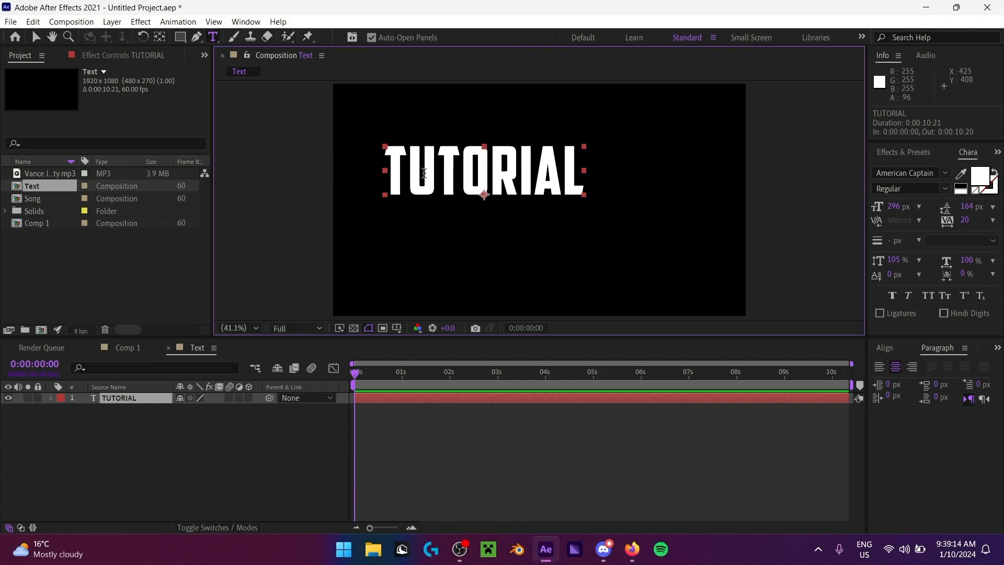
key("v")
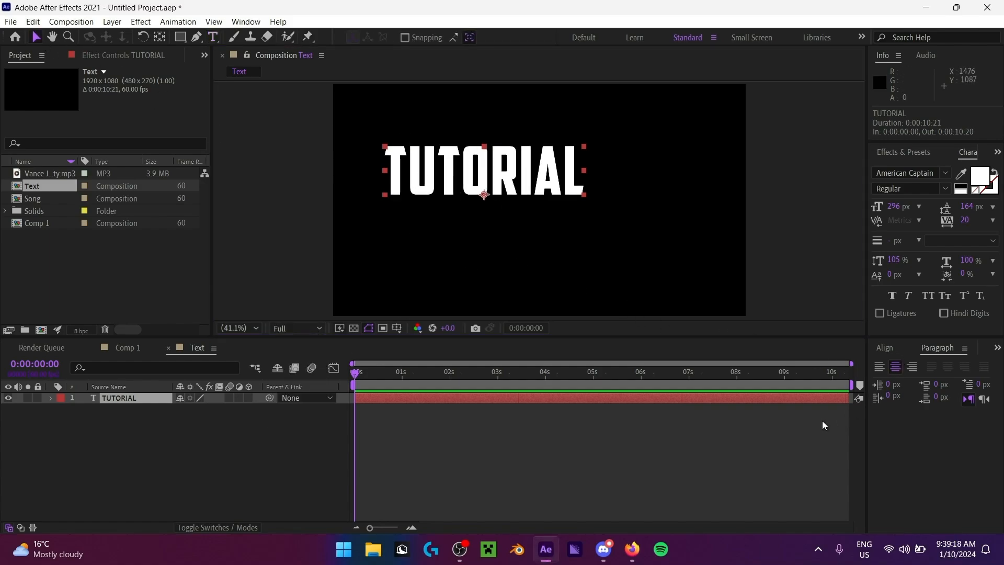
left_click(308, 328)
left_click(308, 331)
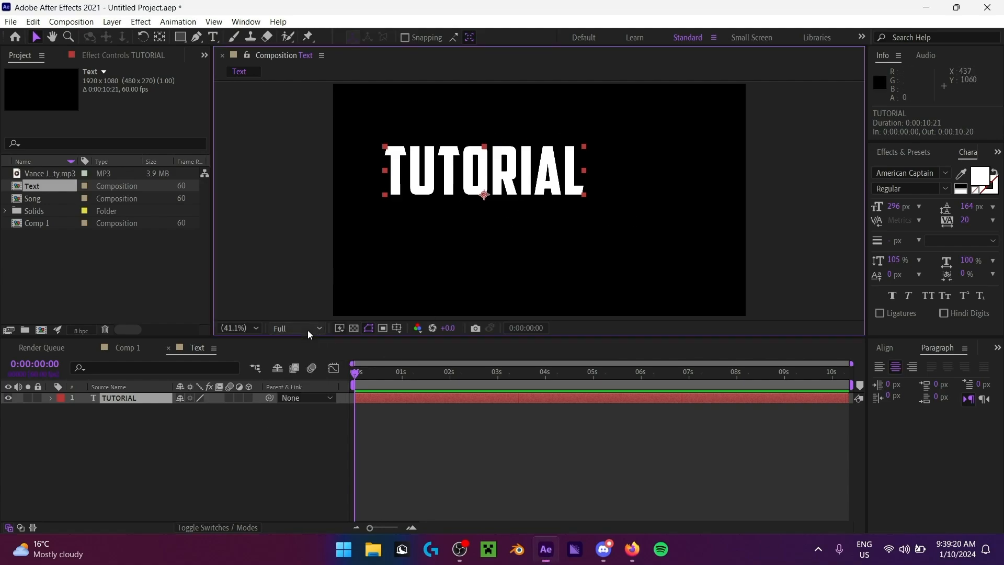
Step: Centre the TUTORIAL layer horizontally and vertically in the composition
left_click(884, 348)
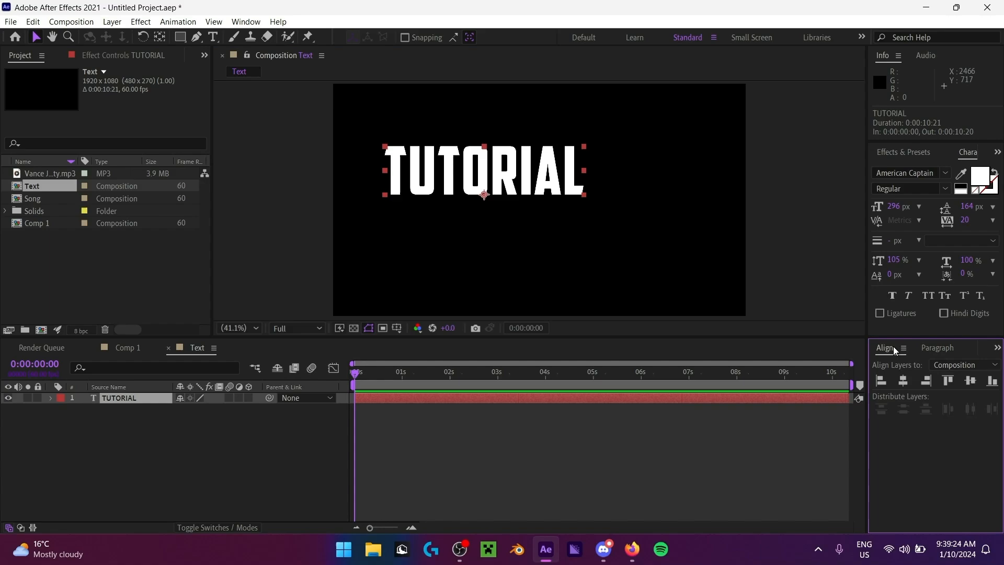
left_click(904, 381)
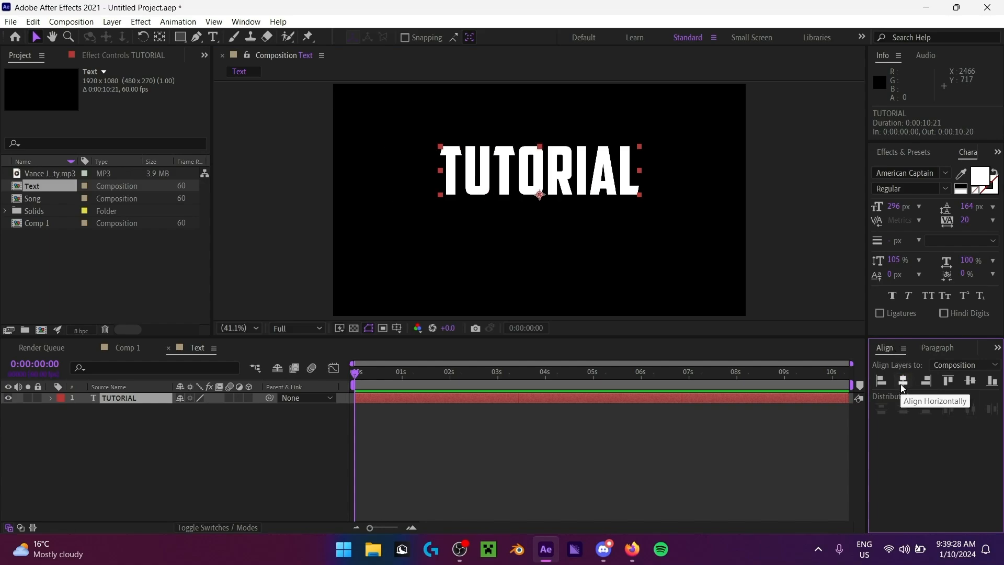
left_click(972, 382)
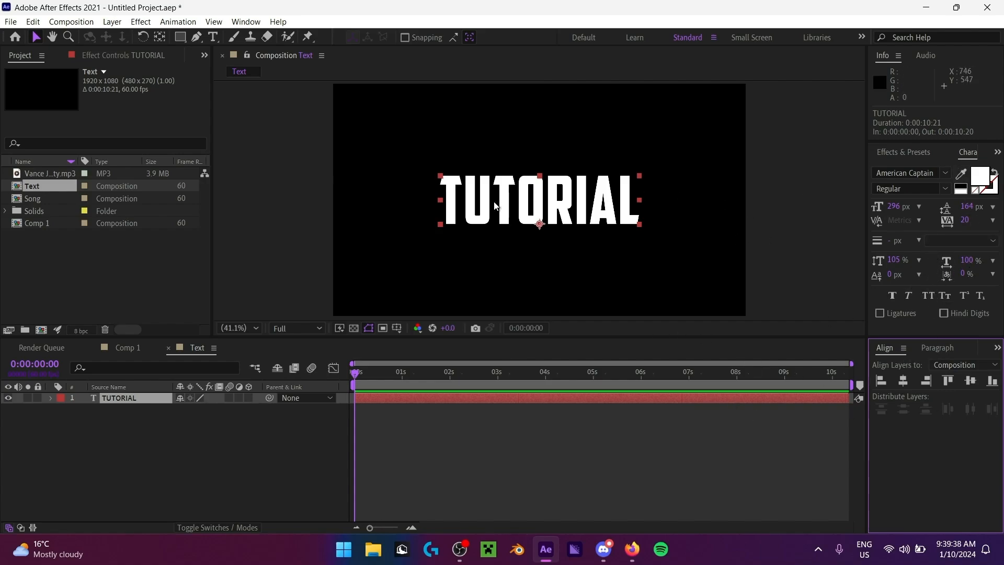
Step: Enlarge the TUTORIAL text to a font size of 363 px and realign it to the composition's centre
double_click(147, 396)
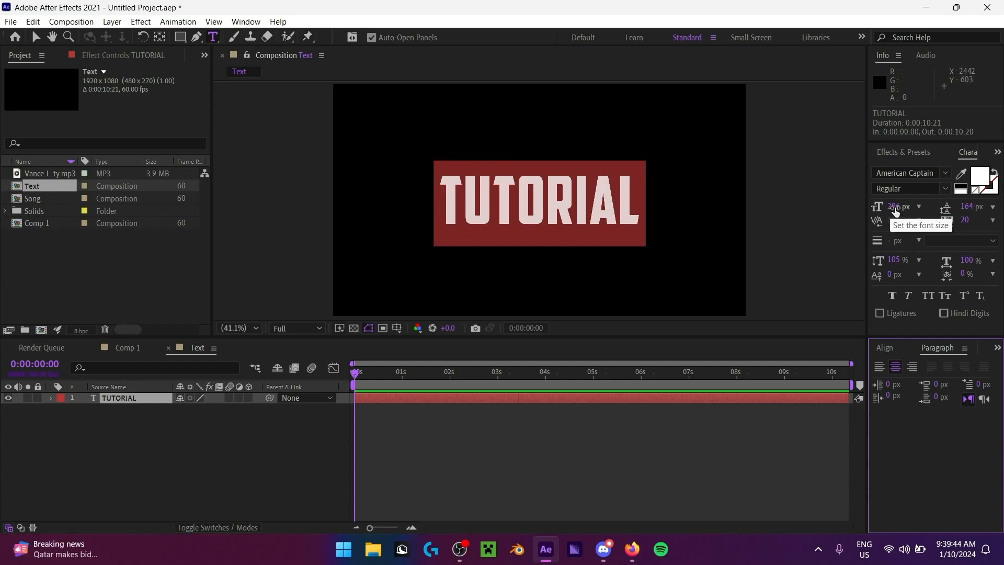
left_click_drag(895, 210, 943, 208)
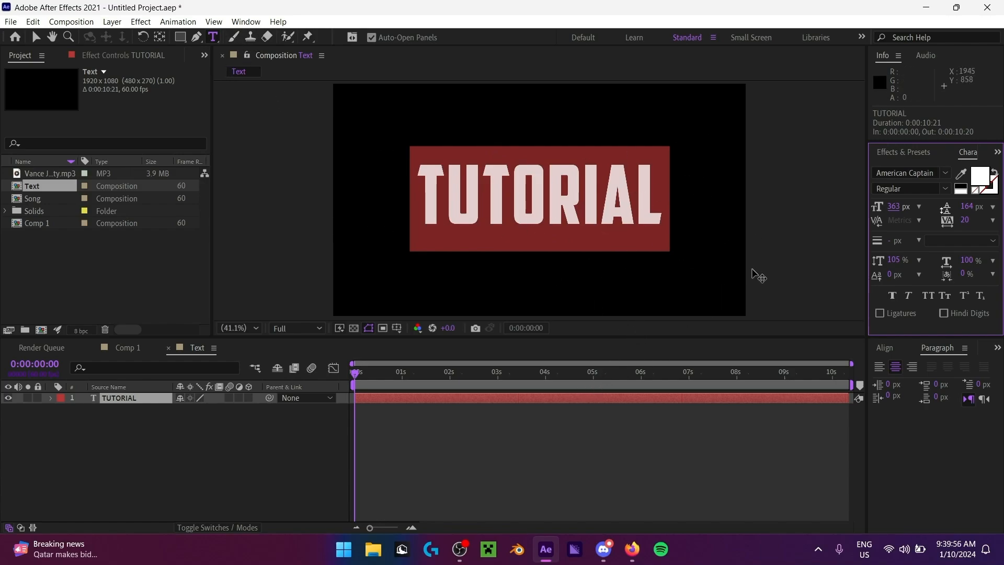
left_click(899, 353)
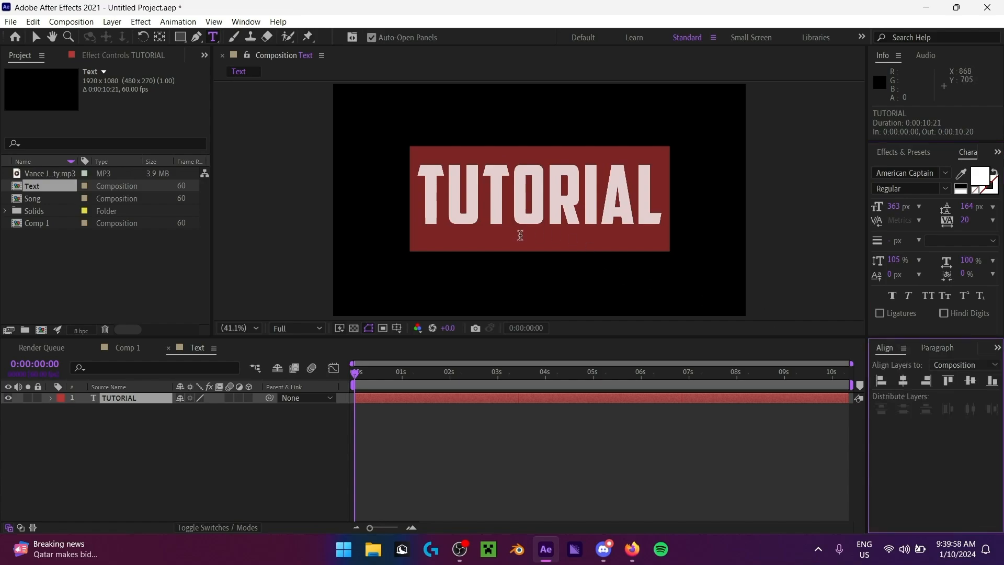
left_click(903, 379)
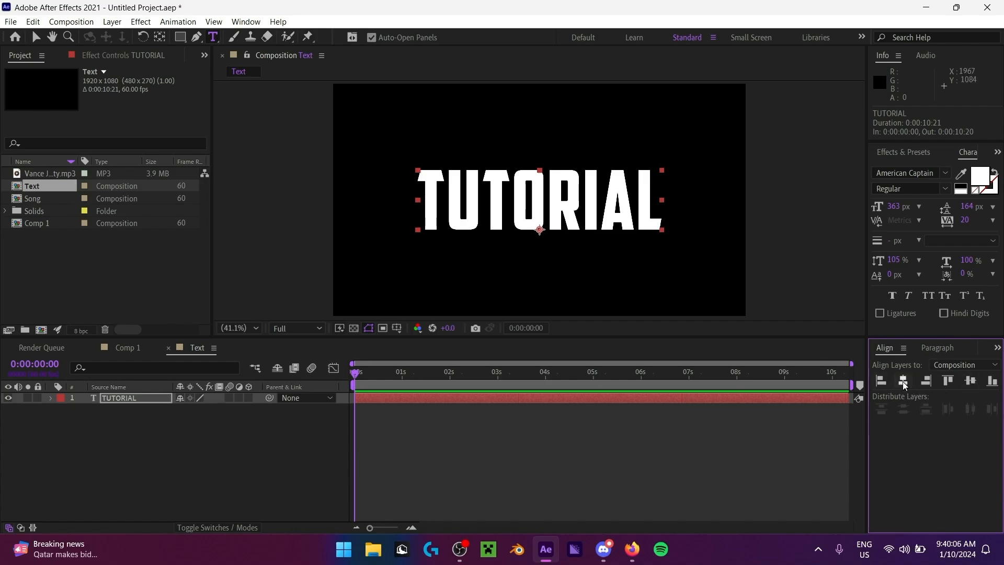
Step: Set the TUTORIAL text's tracking to 0, deselect the layer and return to the Selection tool
double_click(450, 226)
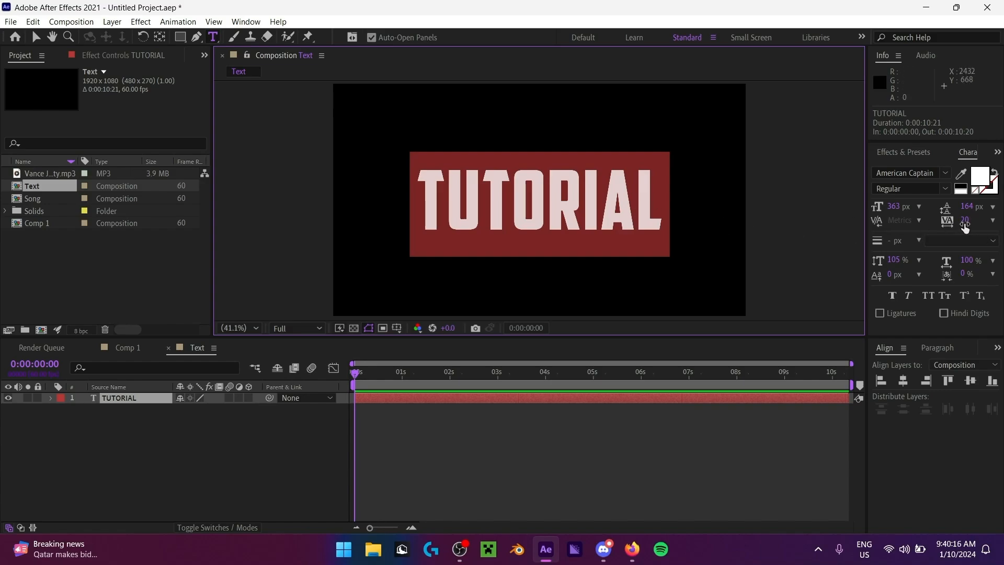
left_click_drag(966, 226, 960, 227)
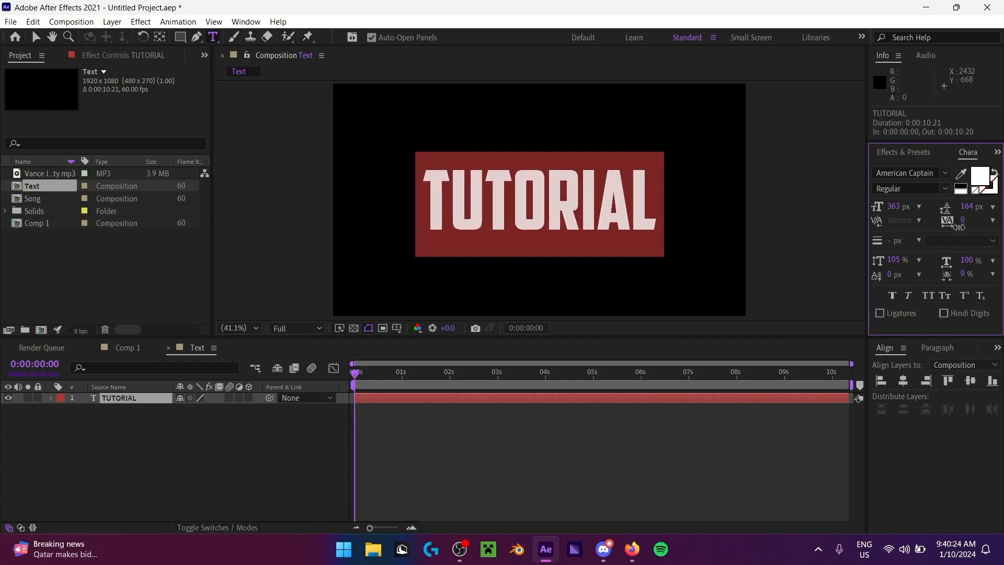
left_click(251, 438)
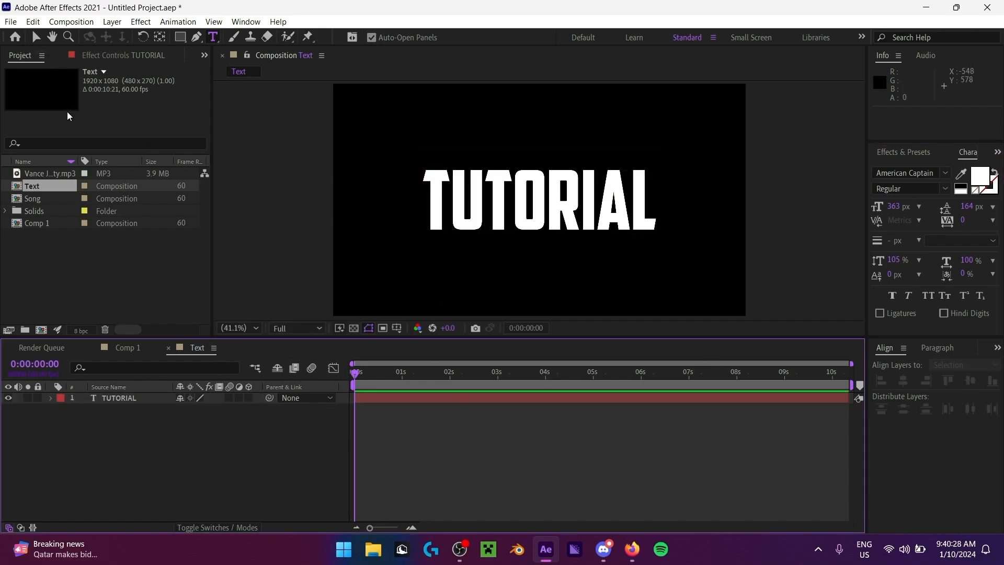
left_click(35, 37)
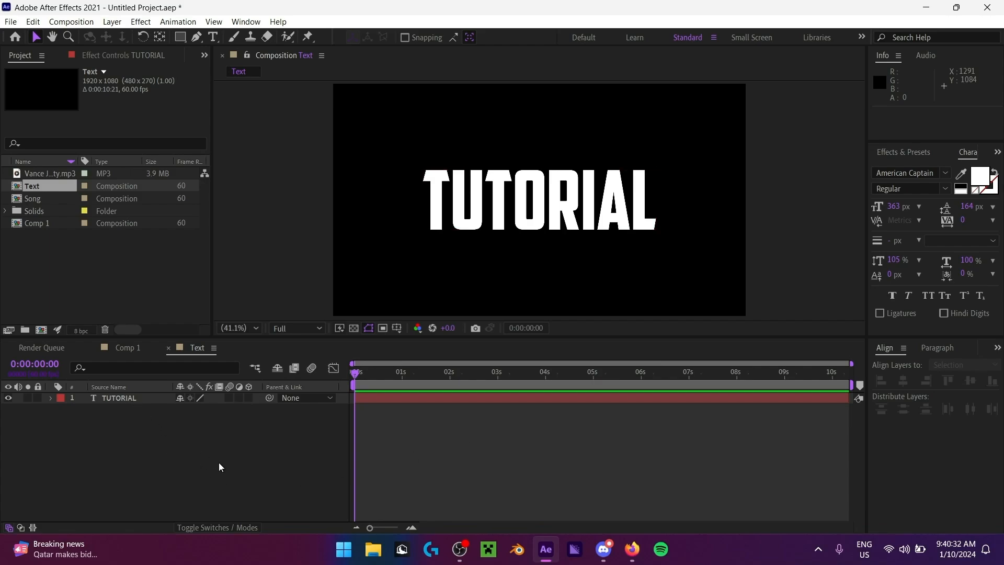
Step: Try the Arial font on the TUTORIAL text after browsing the available fonts
double_click(568, 206)
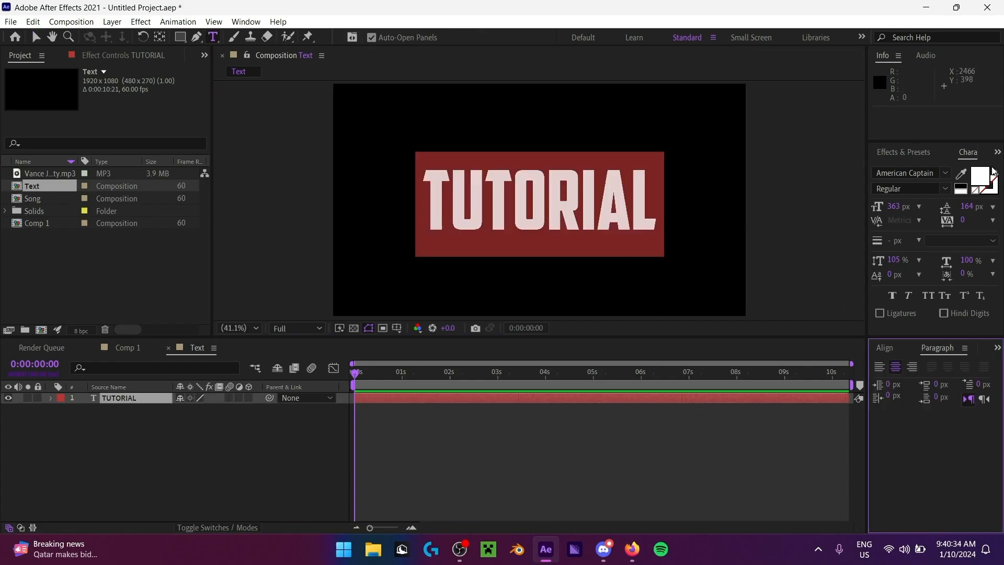
left_click(947, 175)
scroll(897, 341, "up", 1)
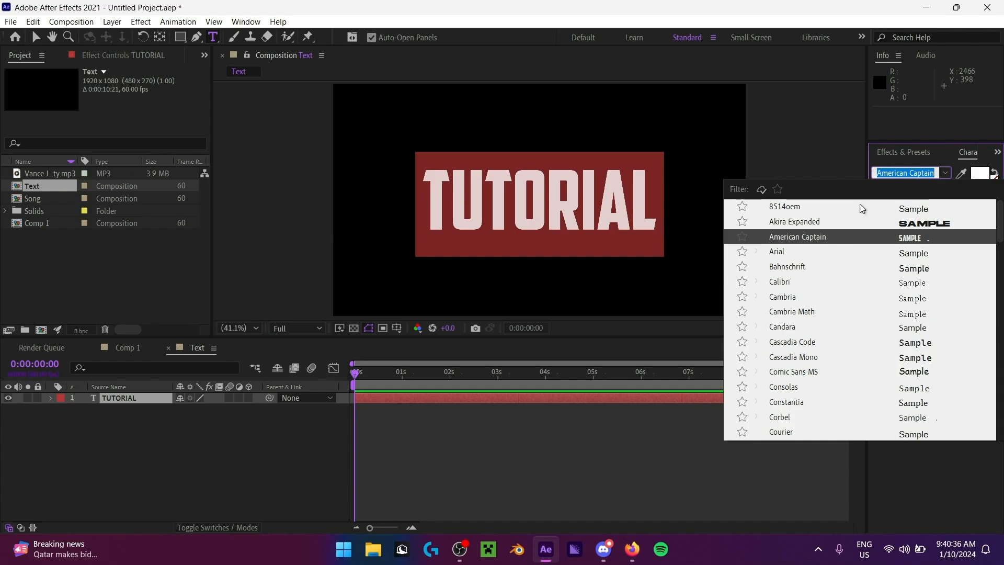
scroll(924, 370, "down", 6)
scroll(873, 330, "up", 6)
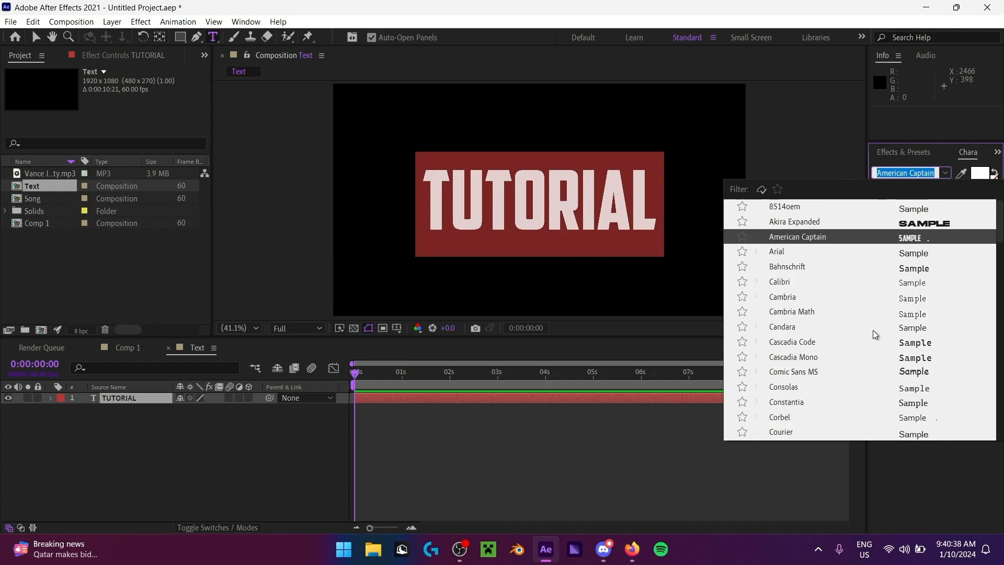
left_click(871, 253)
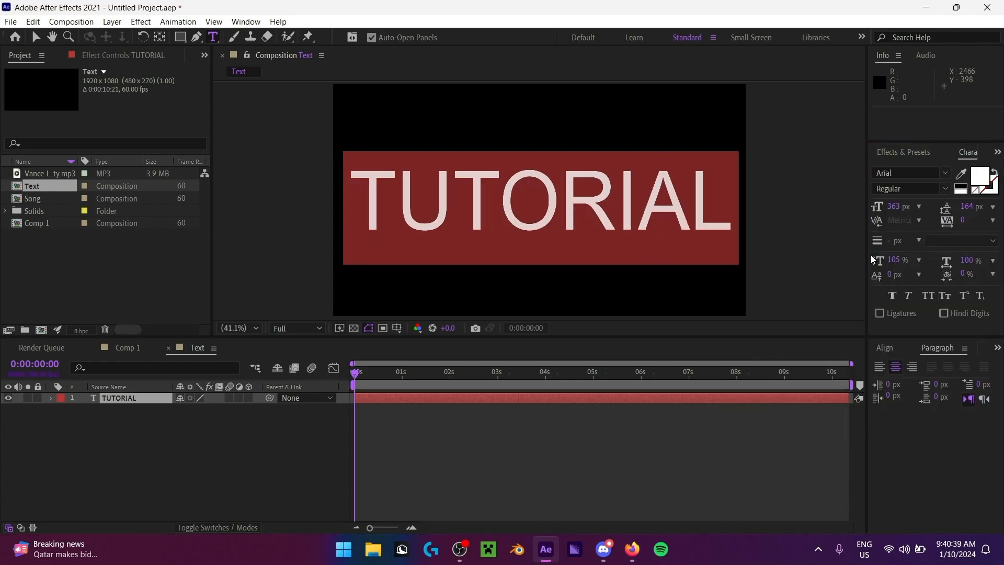
Step: Restore the American Captain font on the TUTORIAL text and deselect the layer
left_click(947, 175)
scroll(871, 259, "up", 2)
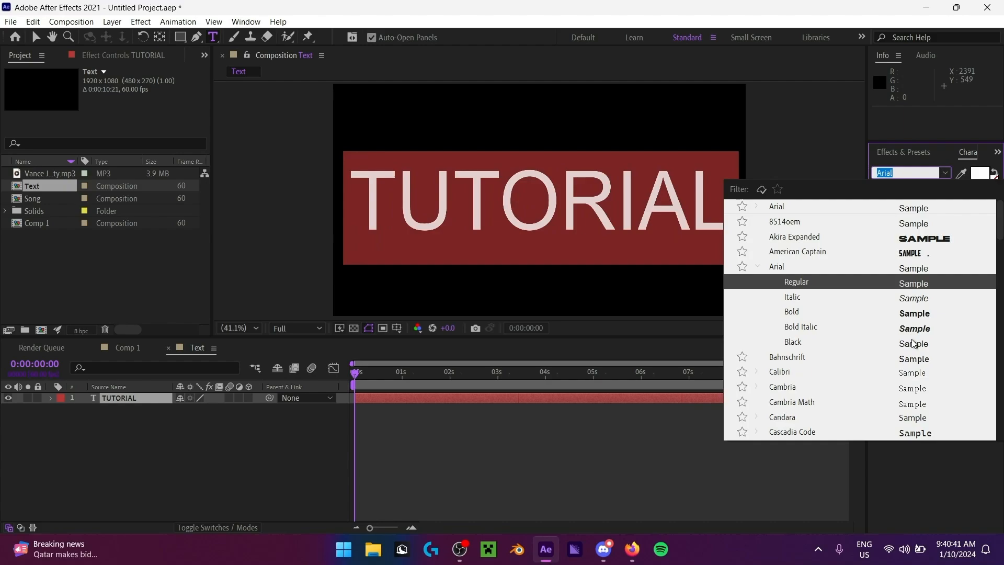
left_click(853, 254)
left_click(200, 513)
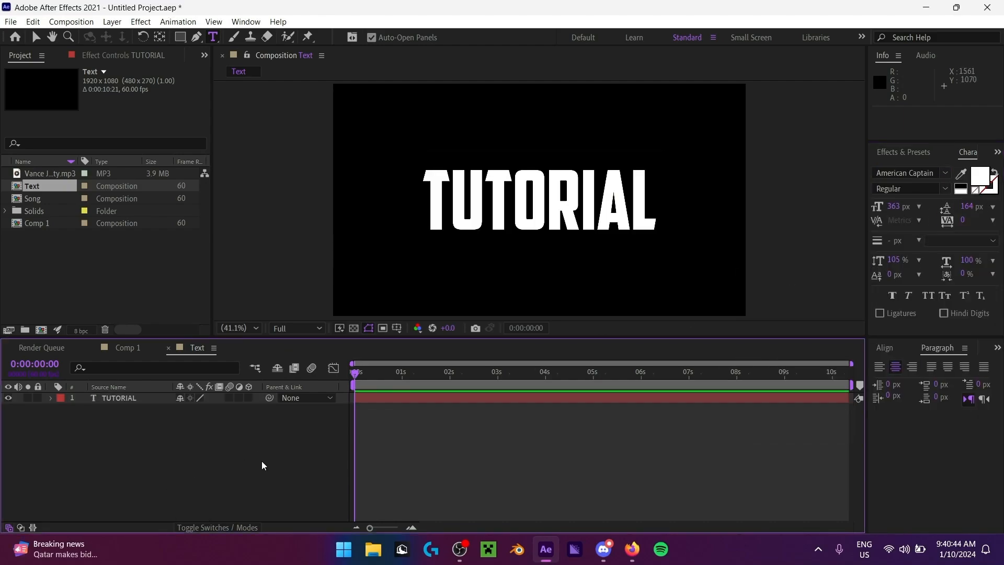
Step: Find the American Captain font file on the computer, view its preview, close it and return to the Selection tool
key("super")
type("american Captain")
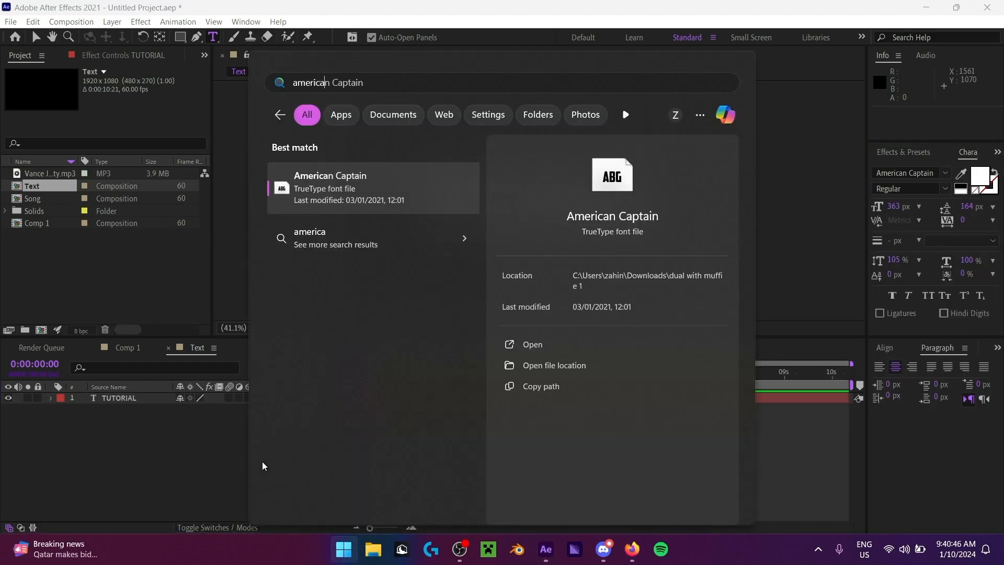
left_click(397, 182)
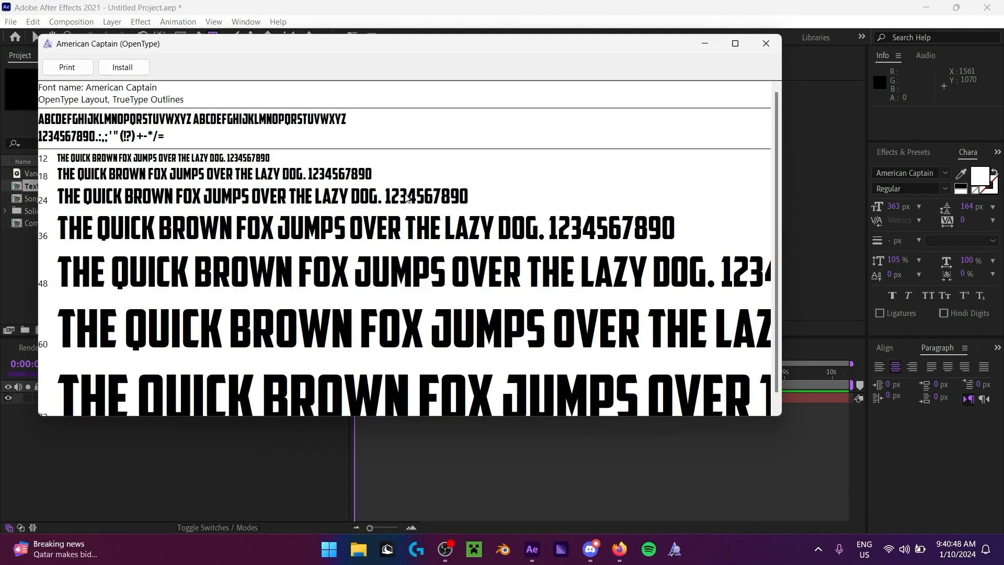
left_click_drag(199, 48, 310, 81)
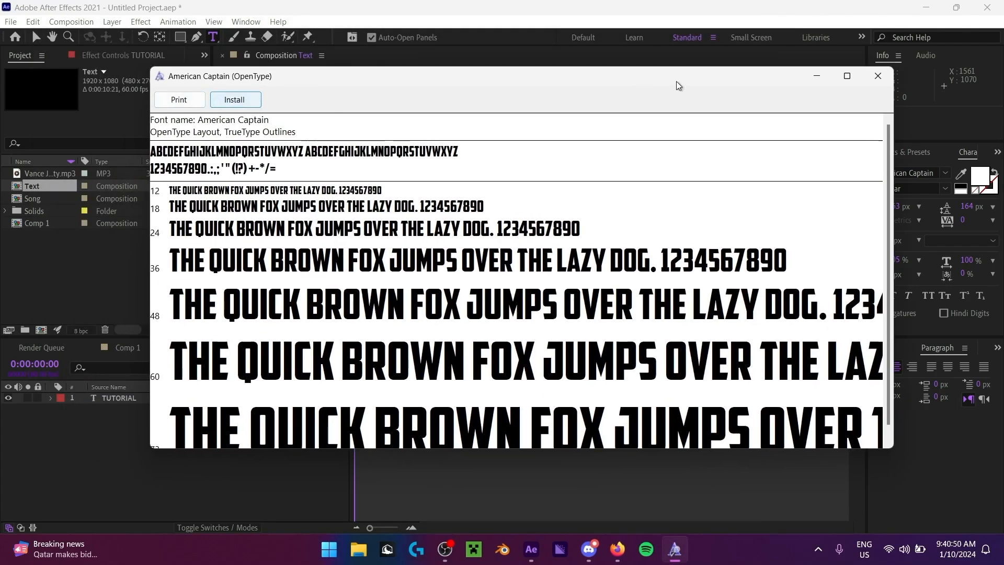
left_click_drag(687, 83, 633, 90)
left_click(820, 88)
left_click(217, 406)
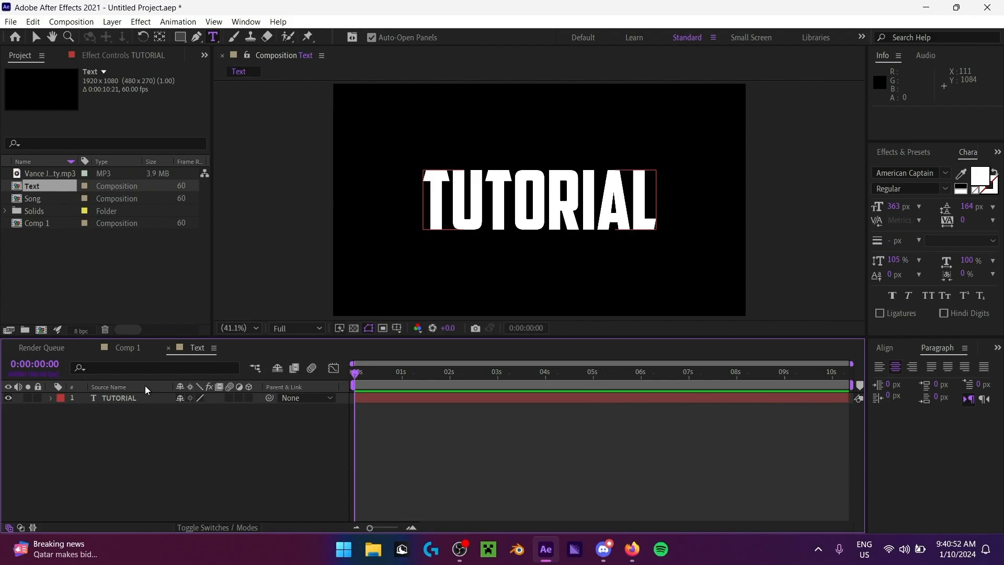
left_click(37, 38)
left_click(248, 454)
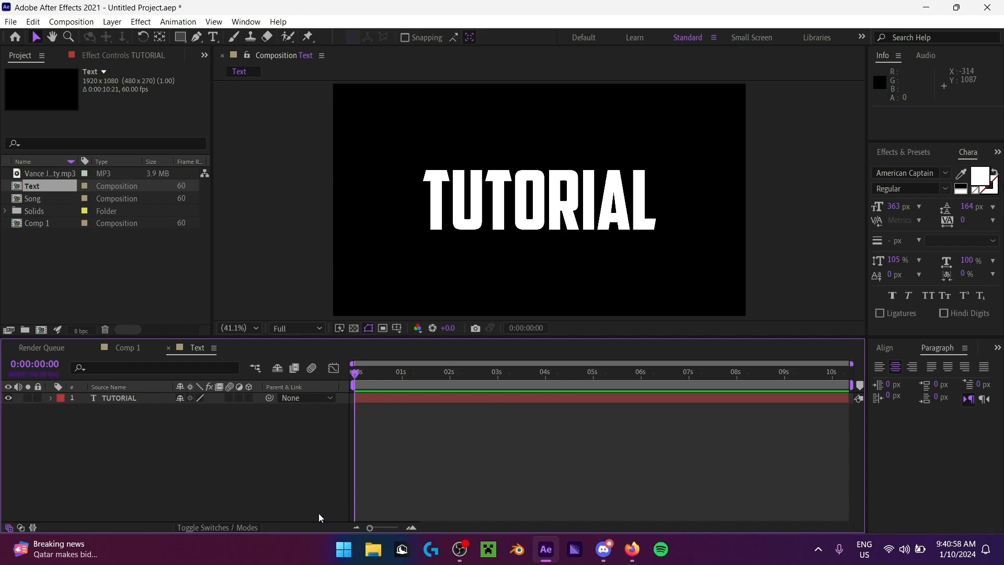
Step: Save the project in the Documents folder as "intro tutorial"
key("ctrl+s")
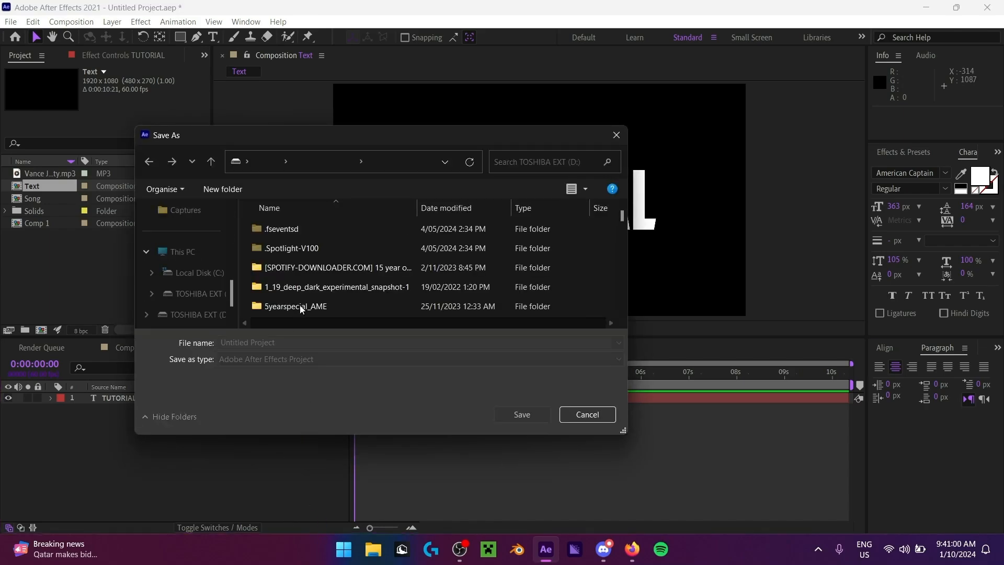
scroll(188, 272, "up", 3)
left_click(190, 273)
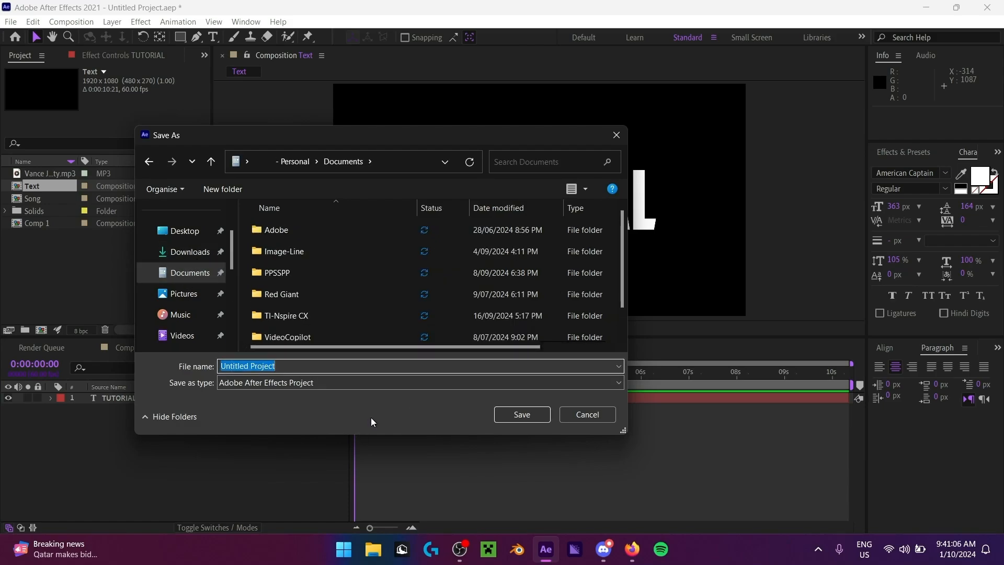
type("intro tutorial")
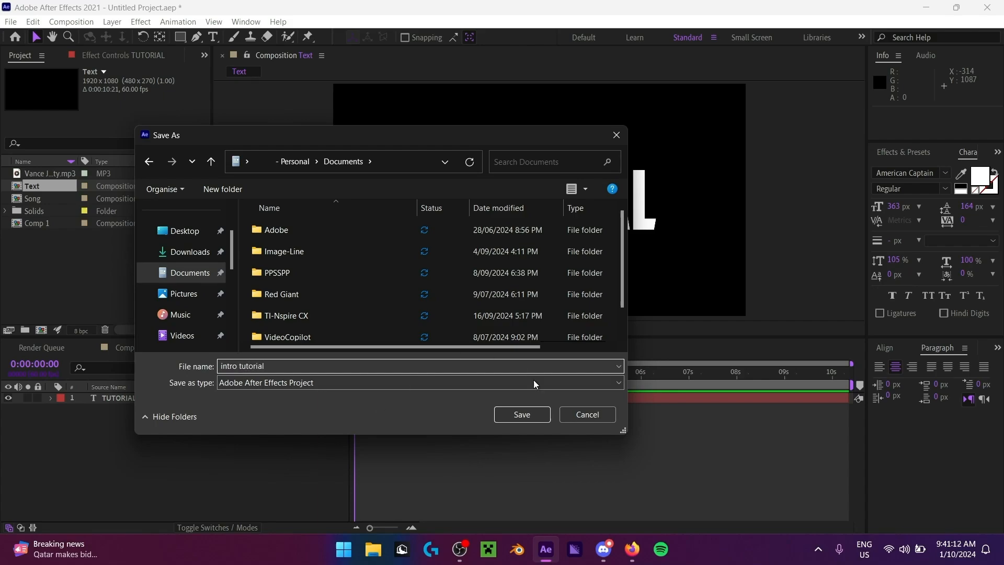
key("Return")
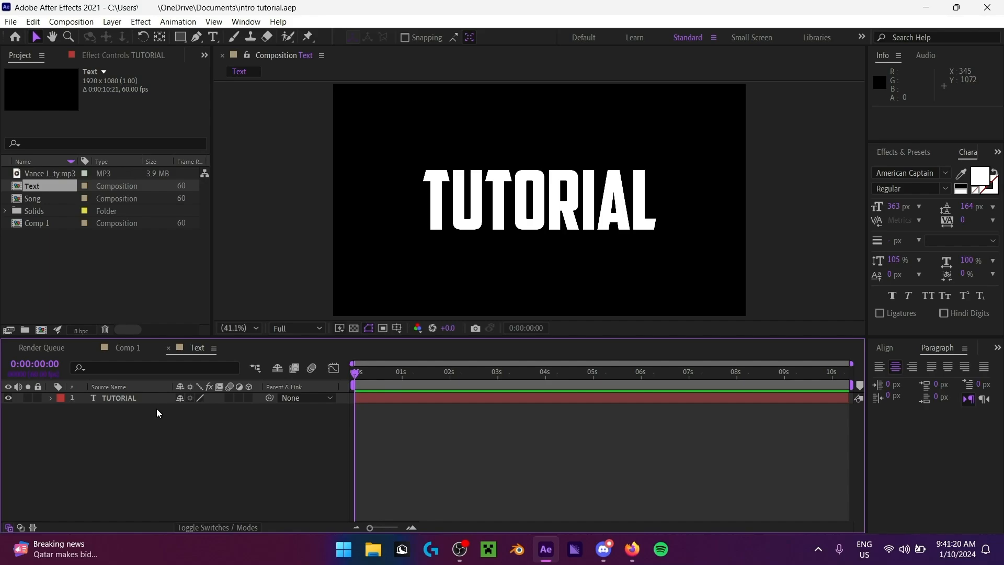
Step: Find the Gradient Ramp effect and apply it to the TUTORIAL text layer
key("ctrl+a")
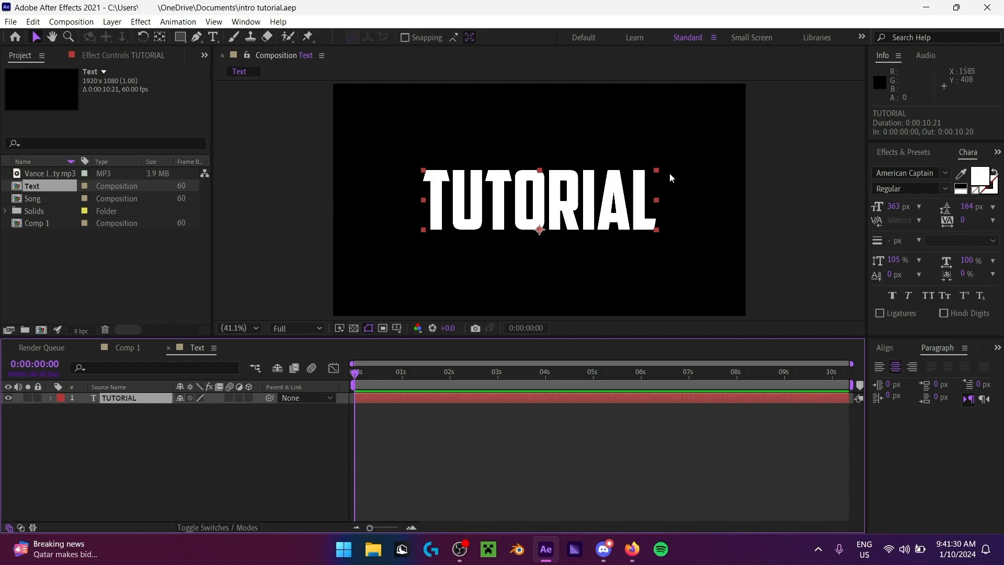
left_click(913, 152)
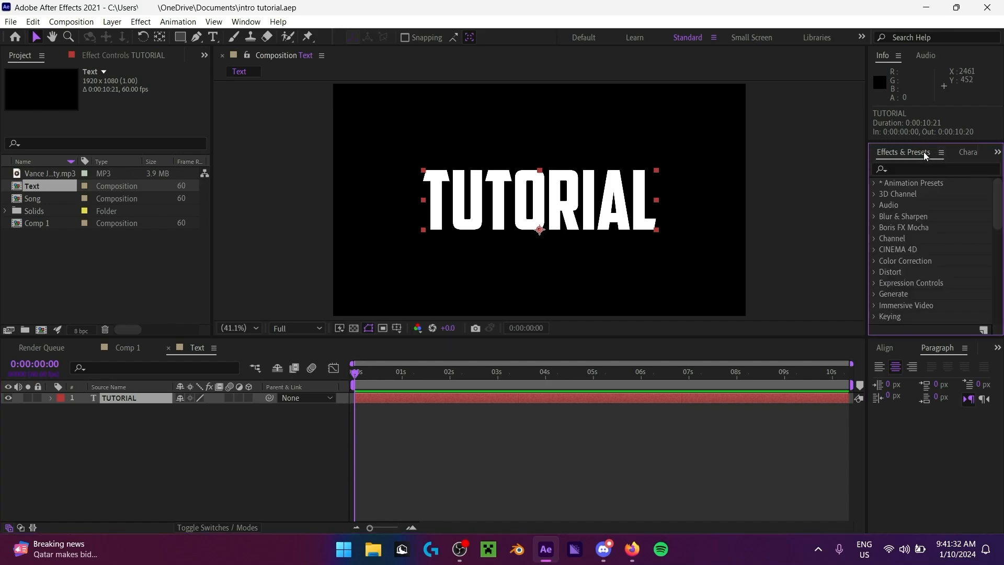
left_click(921, 167)
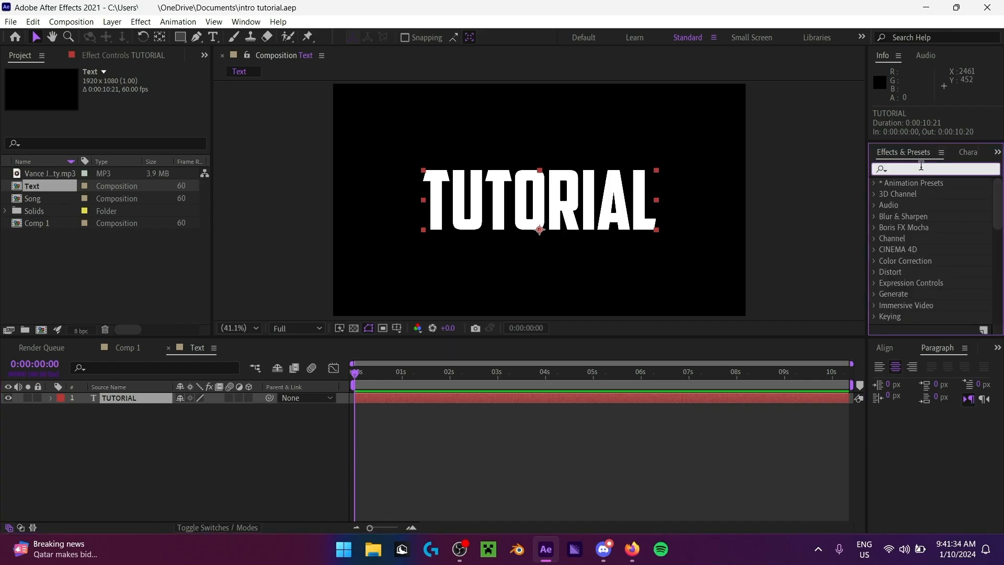
type("gradient ramp")
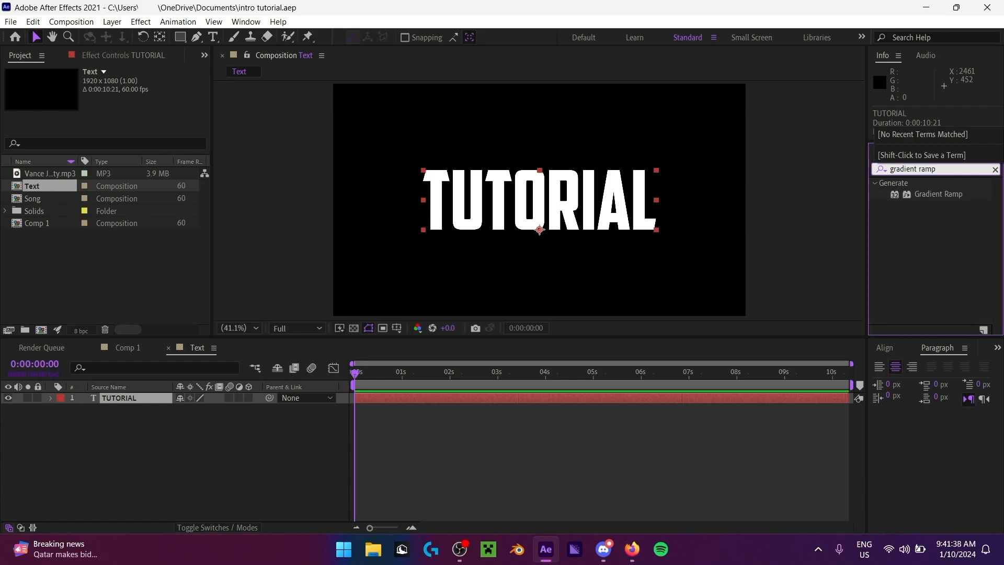
left_click(937, 241)
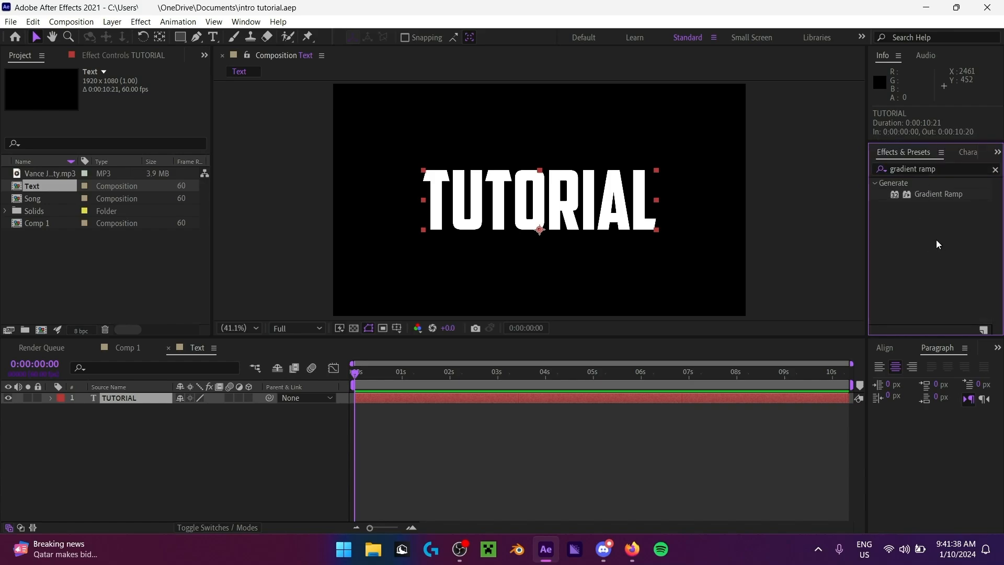
double_click(935, 197)
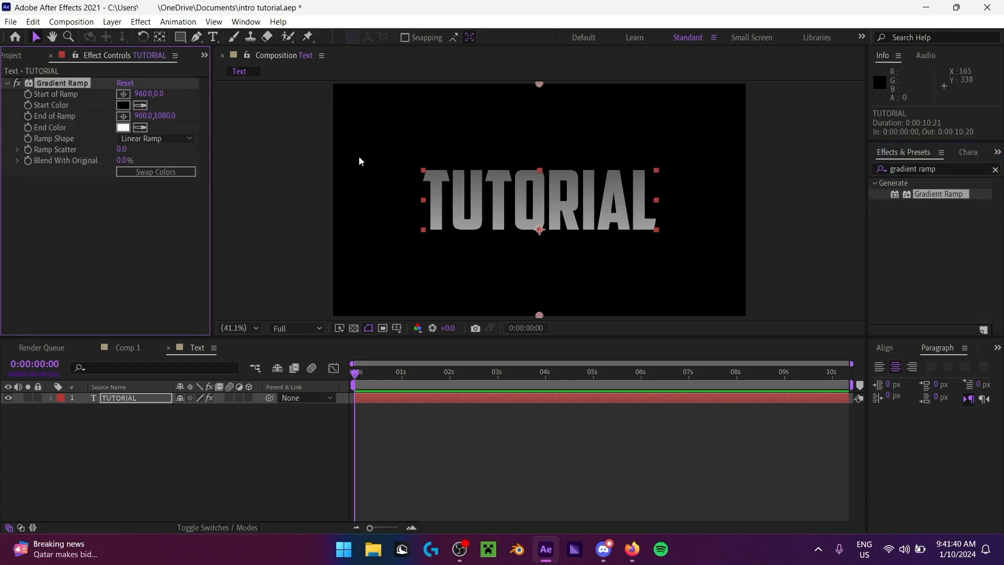
Step: Swap the Gradient Ramp's colours, then set its start point to 960, 402 and its end point to 960, 768
left_click(131, 171)
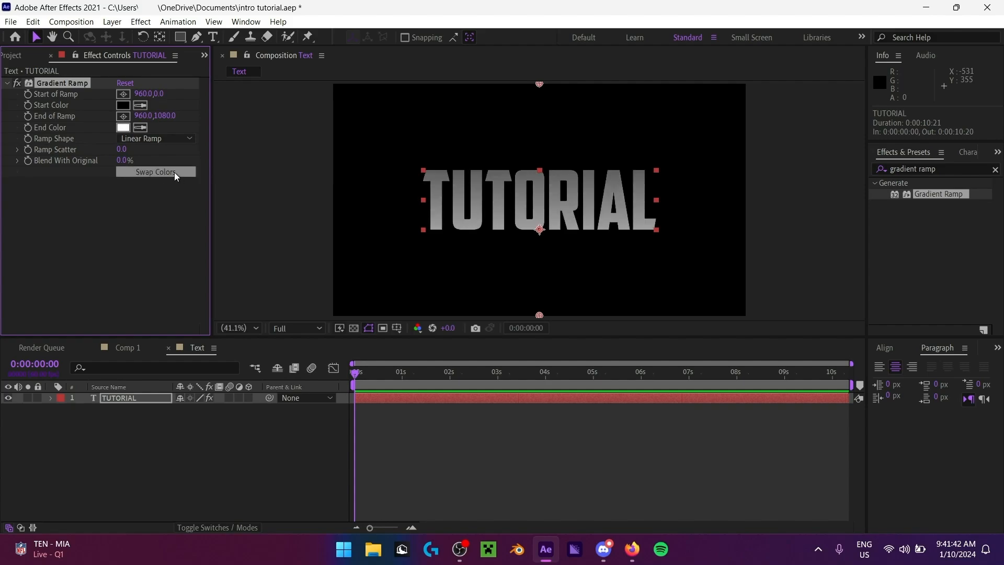
left_click(148, 172)
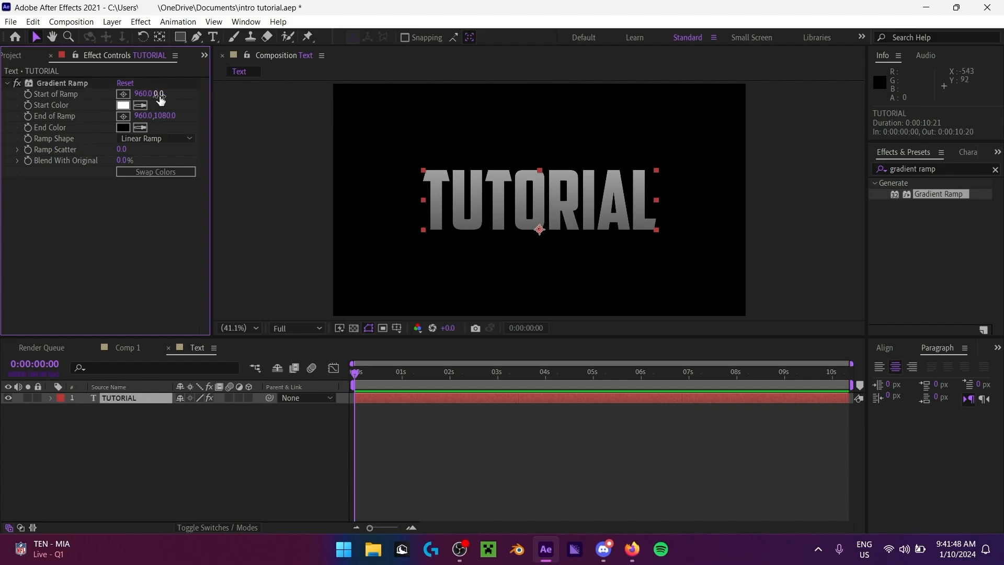
left_click_drag(159, 95, 404, 109)
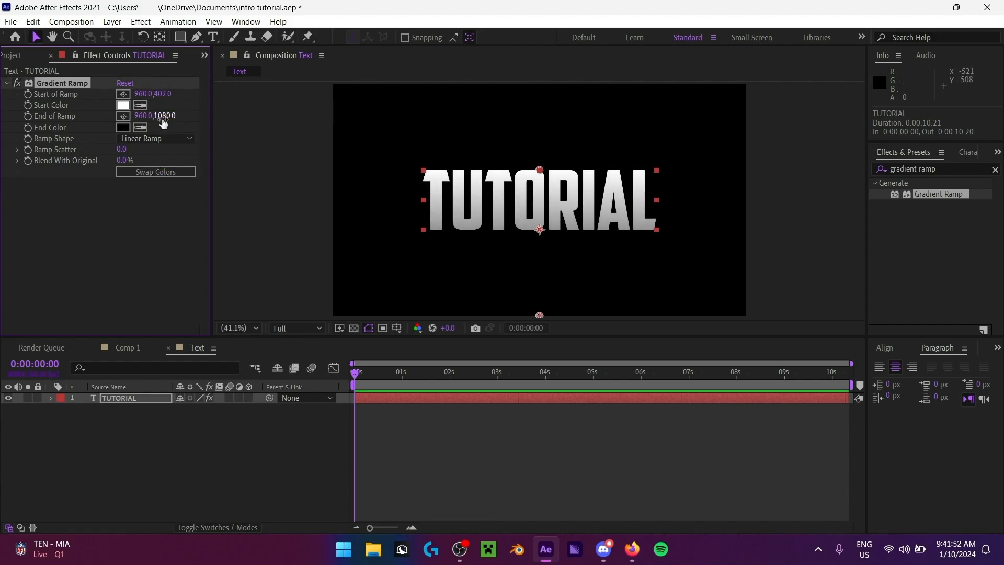
mouse_move(164, 123)
left_mouse_down()
mouse_move(106, 121)
mouse_move(172, 118)
left_mouse_up()
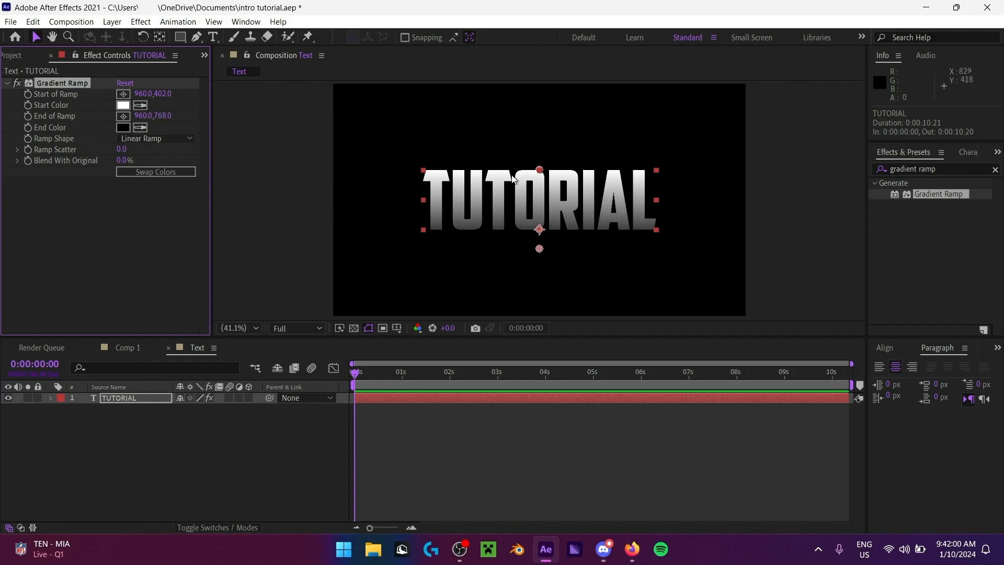
Step: Set the Gradient Ramp's start colour to a saturated purple, about A200FF
left_click(124, 105)
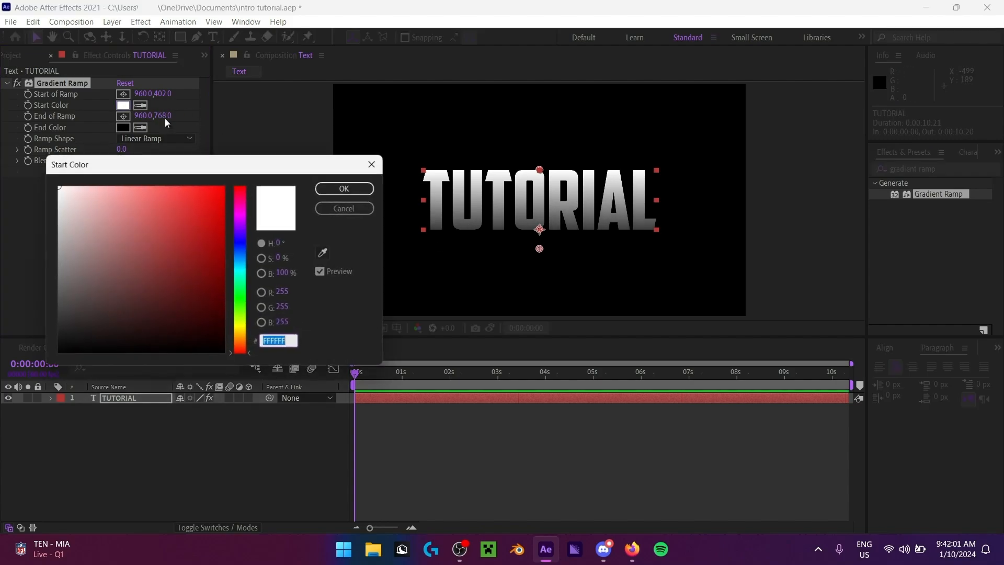
left_click(242, 225)
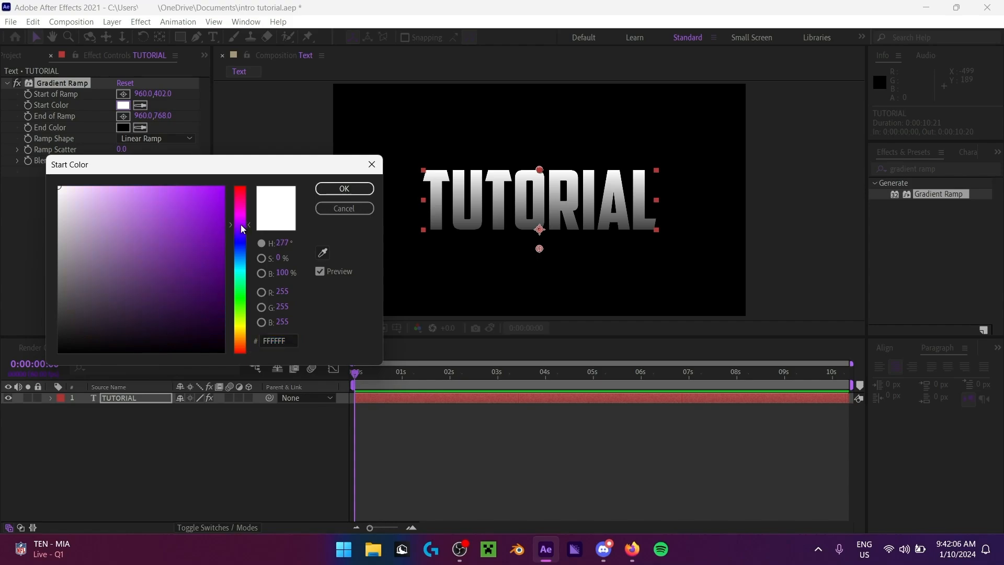
left_click(223, 187)
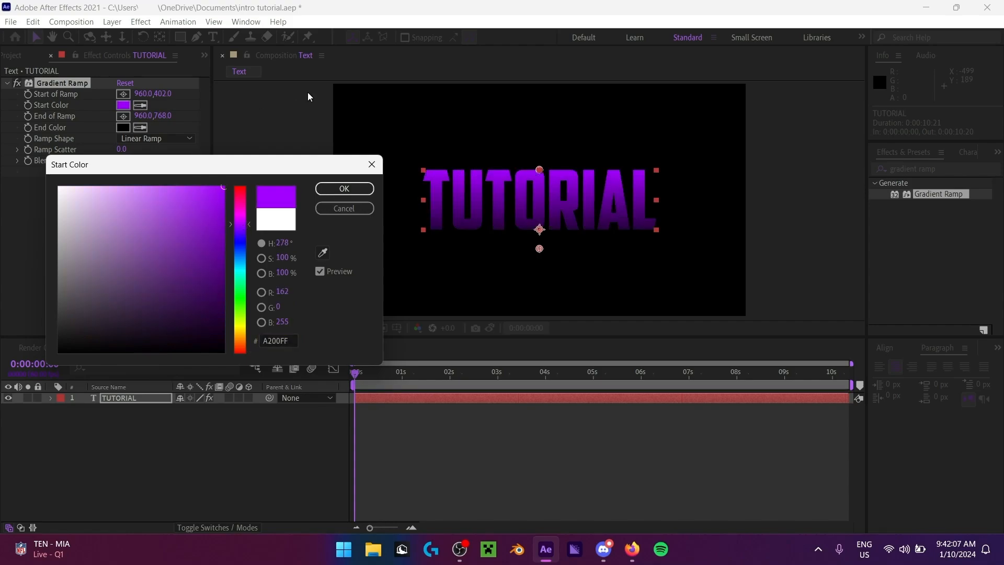
left_click(240, 225)
left_click(344, 188)
Step: Set the Gradient Ramp's end point to 960, 923 and its start point to 960, 375, and deselect the layer
mouse_move(163, 116)
left_mouse_down()
mouse_move(283, 131)
mouse_move(257, 132)
left_mouse_up()
left_click_drag(165, 95, 150, 95)
left_click(421, 446)
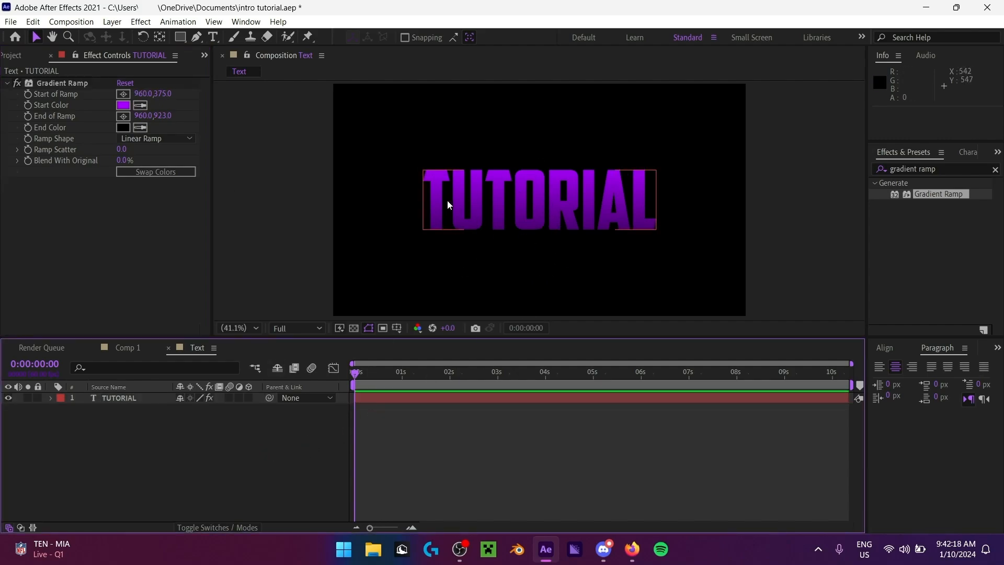
Step: Try swapping the Gradient Ramp's start and end colours, then swap them back
left_click(164, 171)
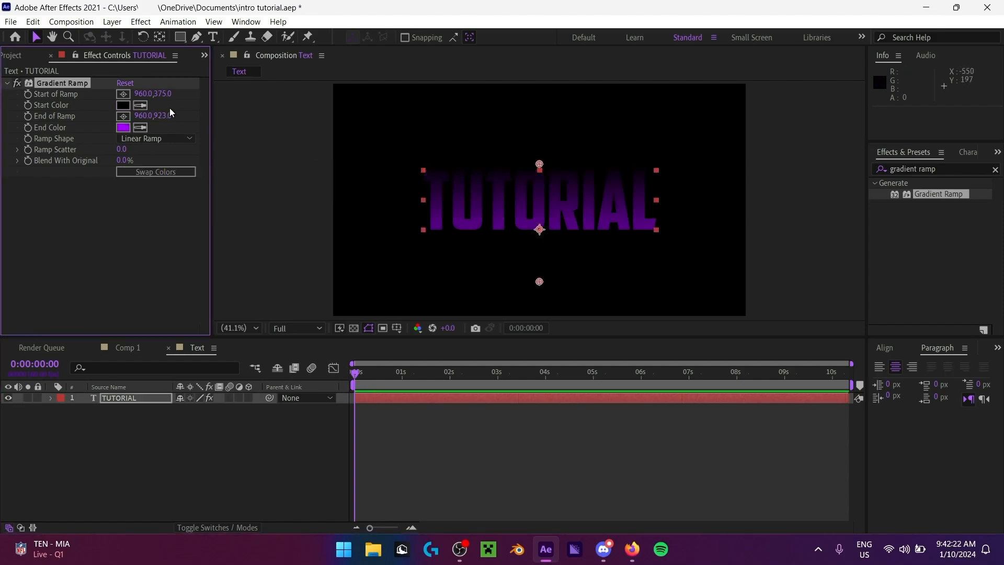
left_click(186, 174)
left_click(339, 449)
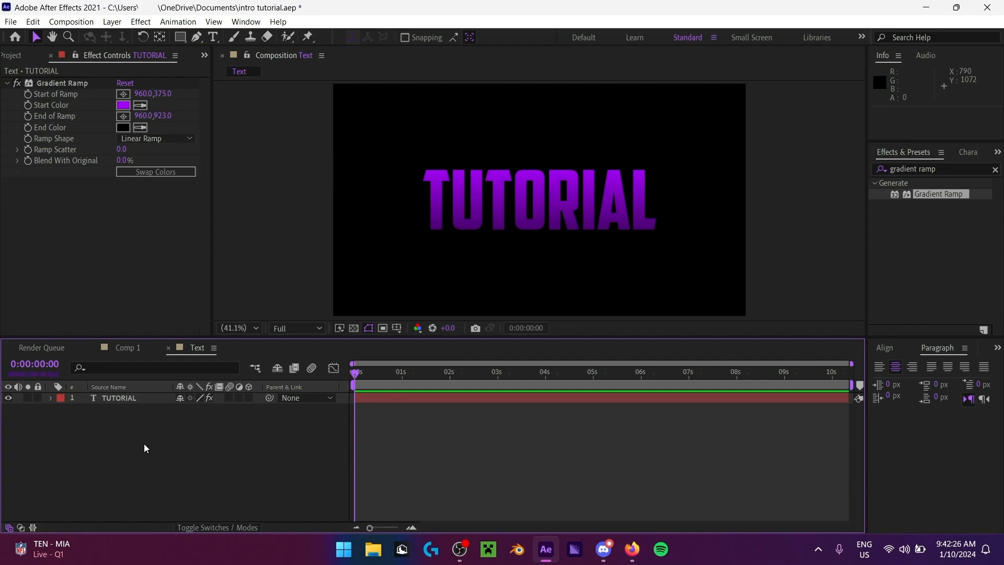
Step: Add a Bevel and Emboss layer style to the TUTORIAL text layer
left_click(126, 397)
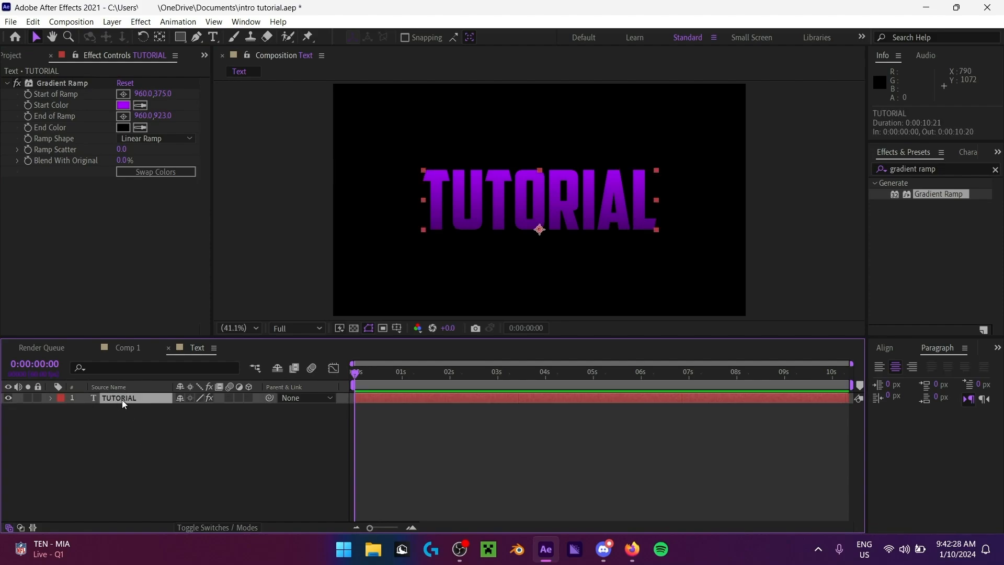
left_click(177, 460)
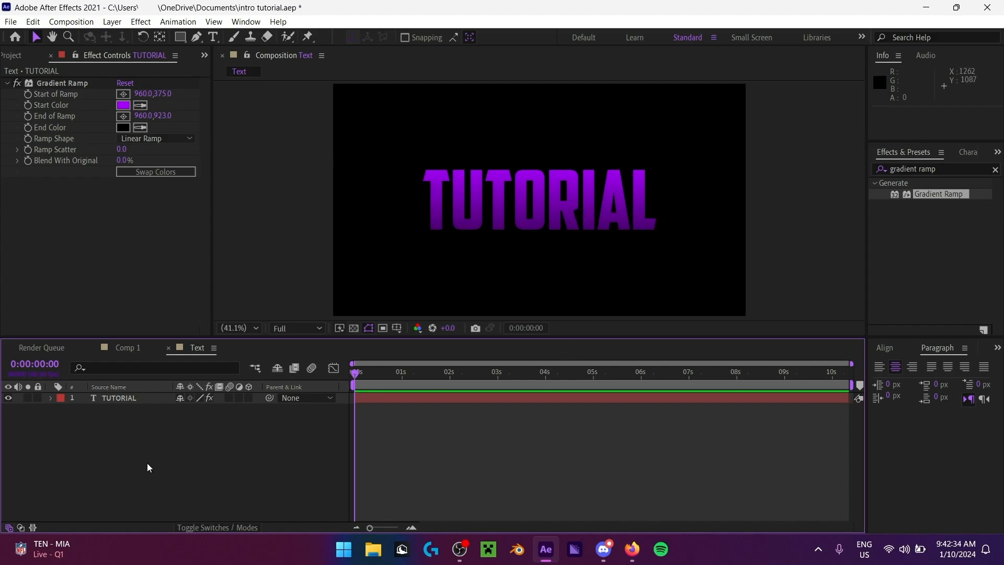
left_click(135, 401)
right_click(136, 400)
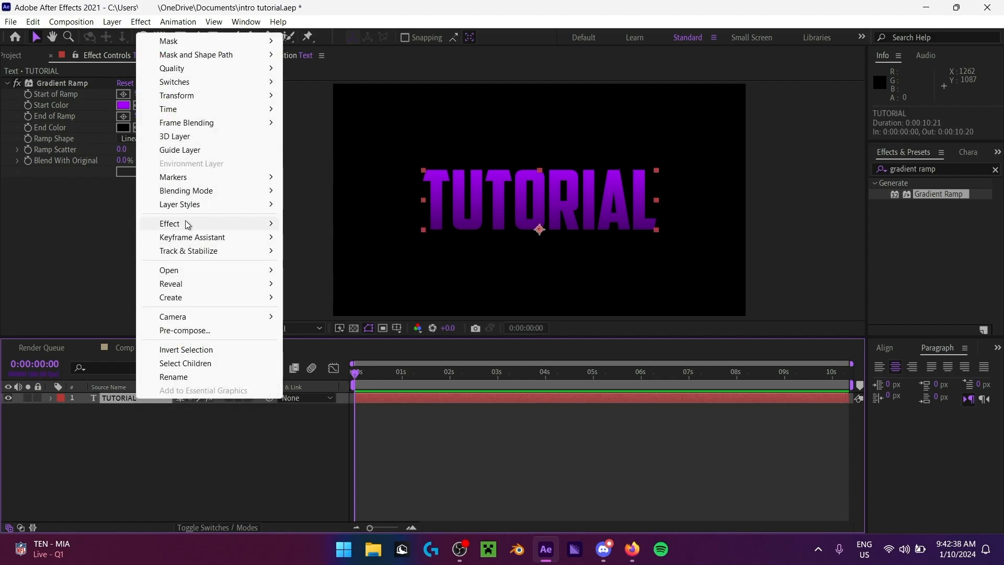
mouse_move(225, 204)
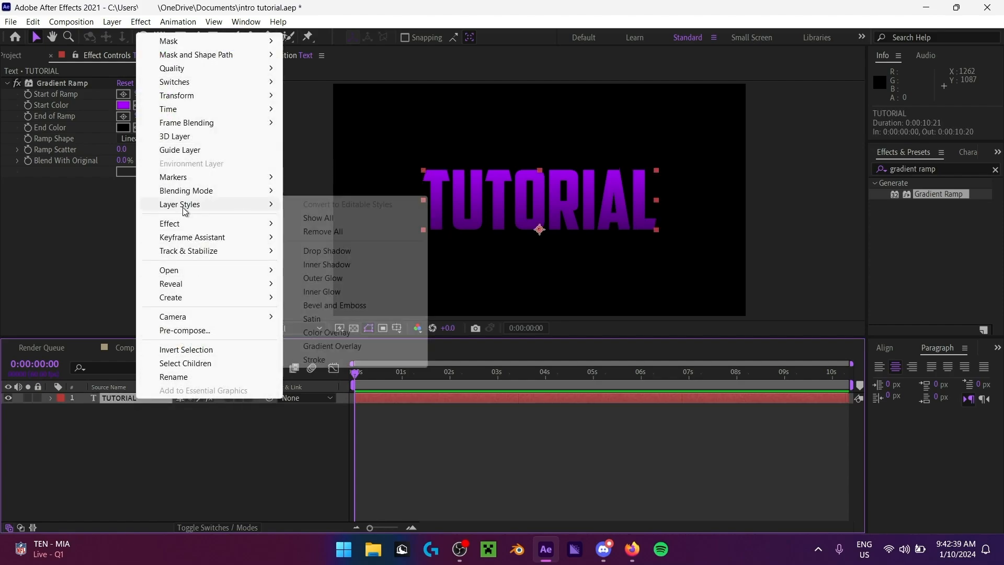
left_click(364, 304)
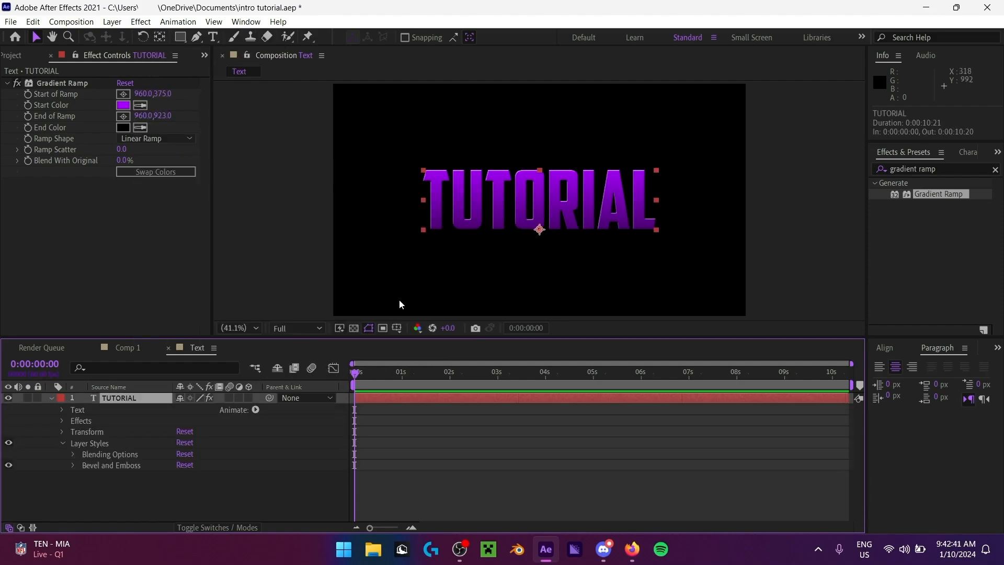
Step: Set the Bevel and Emboss style's size to 11 and its shadow opacity to 49%
left_click(72, 465)
scroll(152, 463, "down", 2)
scroll(208, 446, "up", 2)
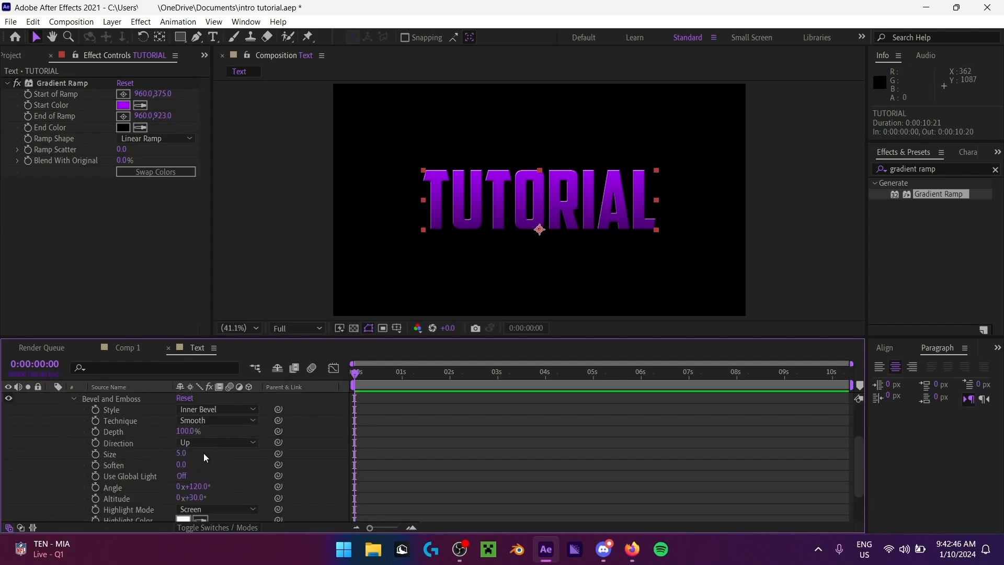
left_click_drag(183, 458, 218, 458)
scroll(219, 458, "up", 2)
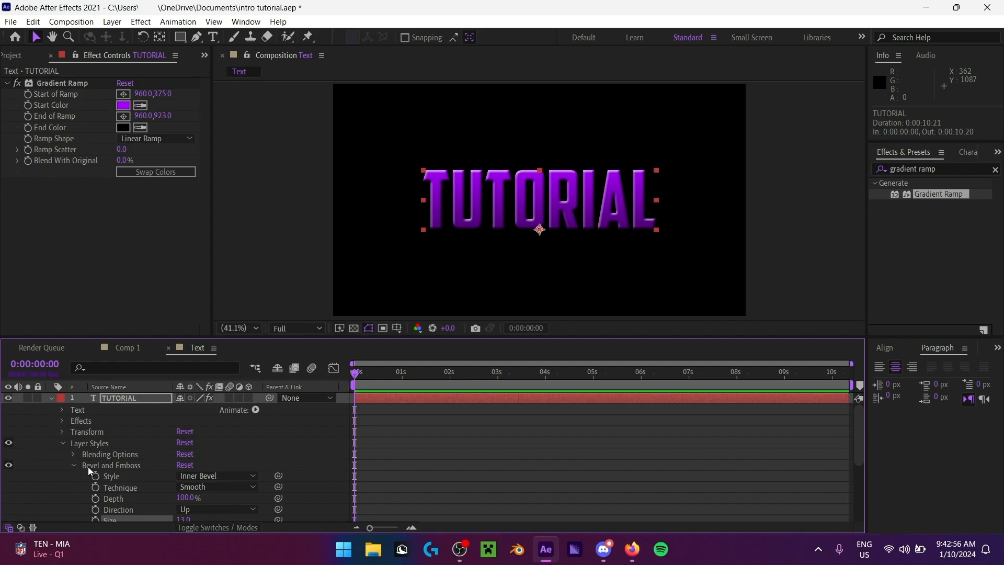
scroll(133, 466, "down", 3)
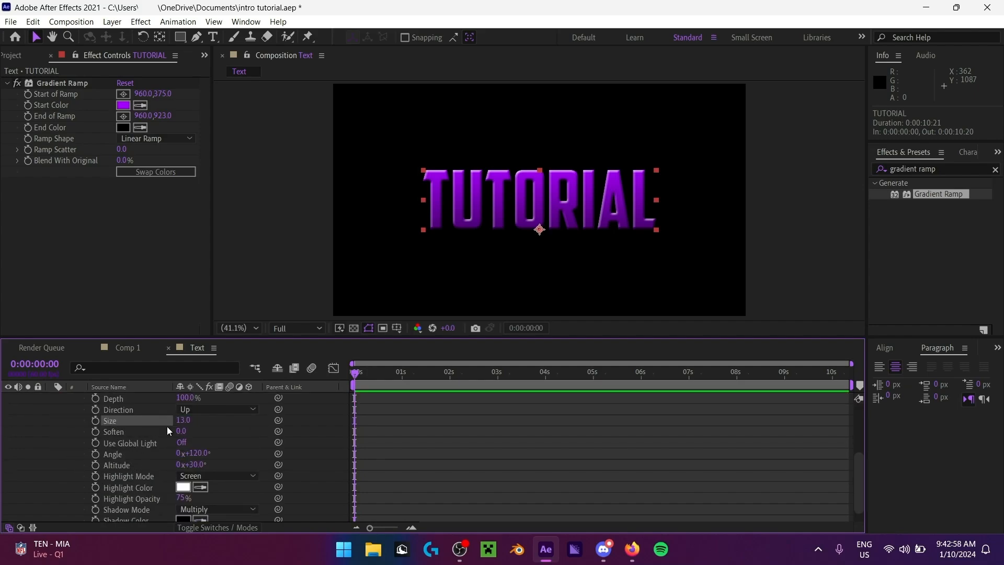
left_click_drag(183, 421, 187, 424)
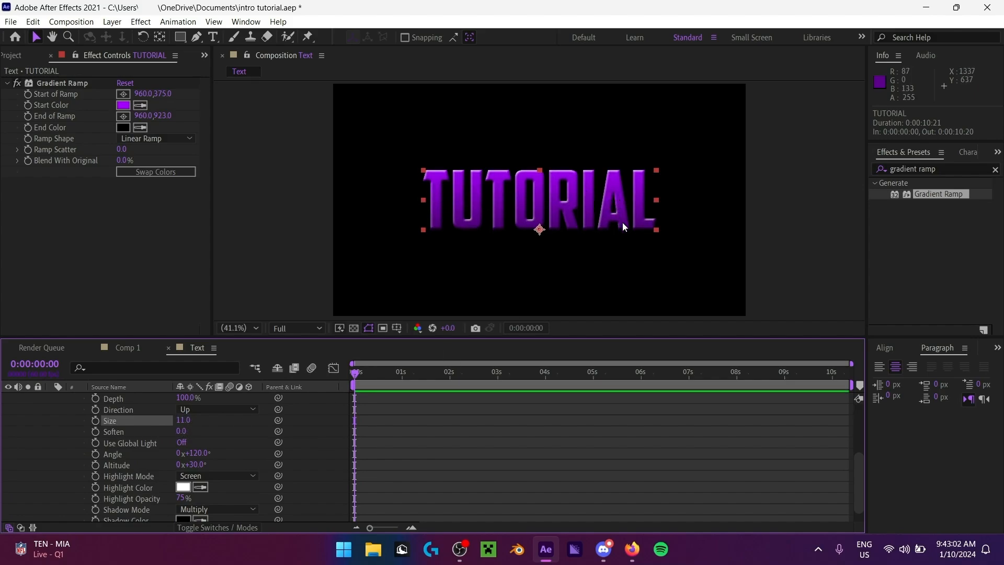
scroll(240, 485, "down", 1)
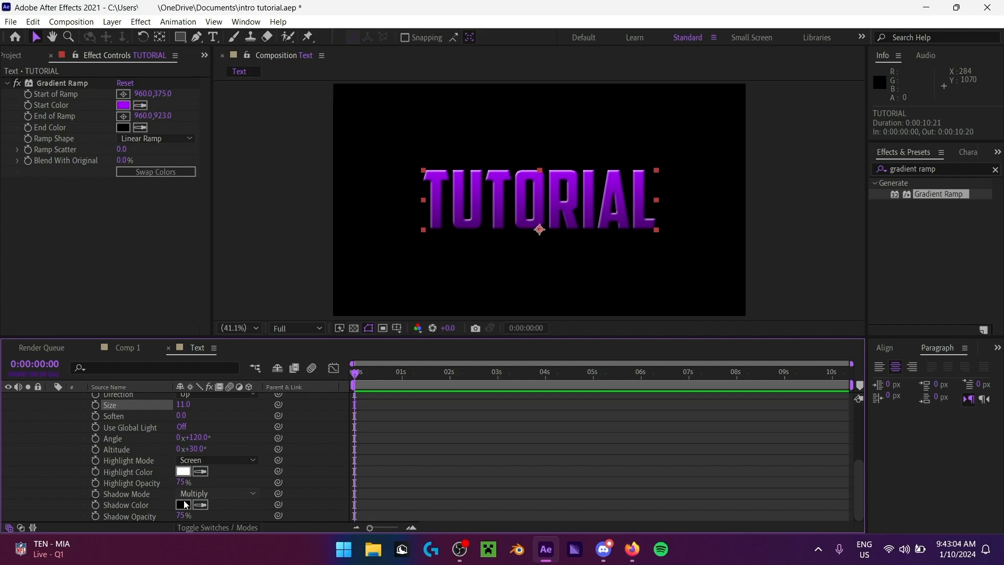
left_click_drag(181, 518, 100, 524)
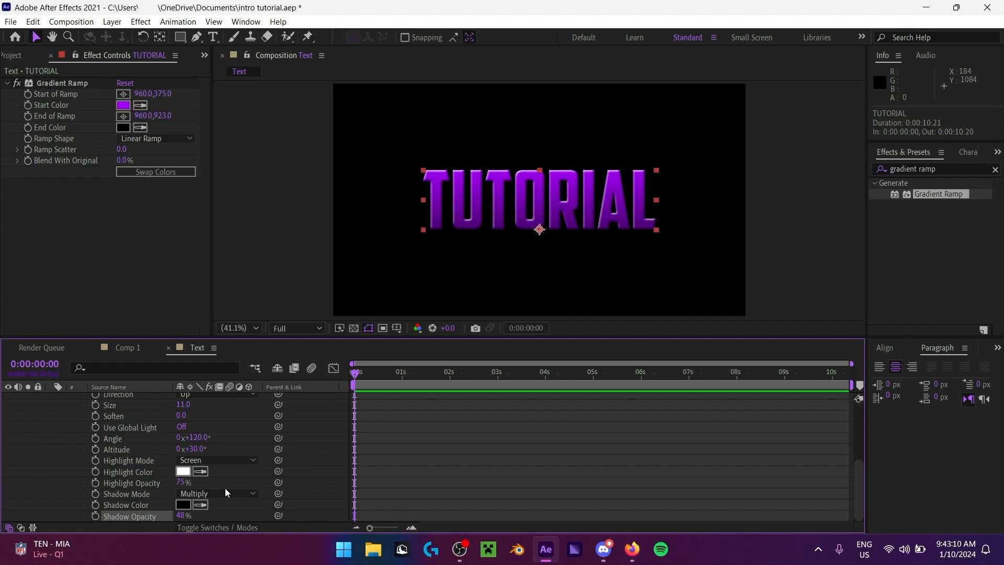
mouse_move(185, 518)
left_mouse_down()
mouse_move(175, 515)
mouse_move(184, 516)
left_mouse_up()
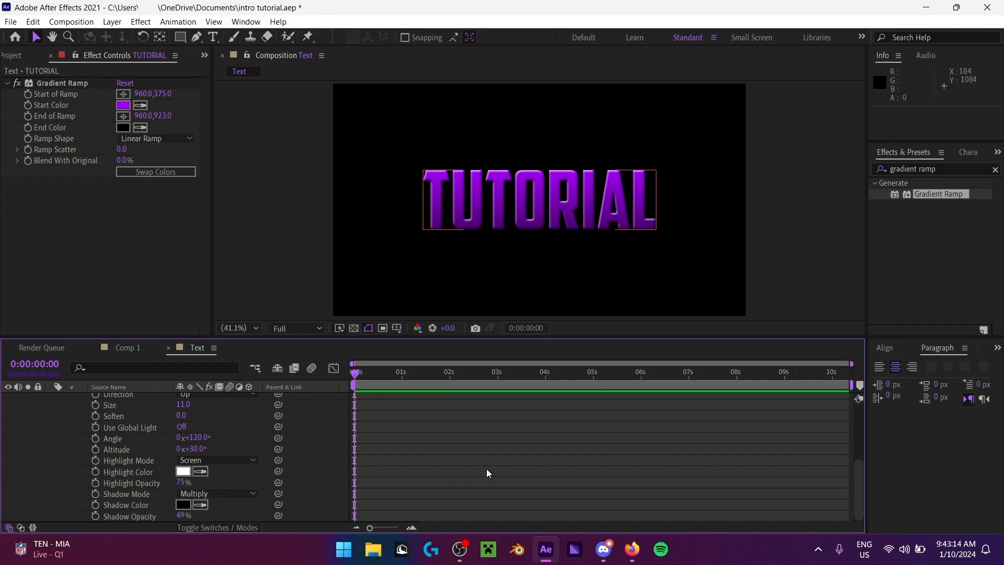
Step: Set the Bevel and Emboss style's highlight opacity to 83% and its size to 13
left_click(353, 328)
left_click(353, 328)
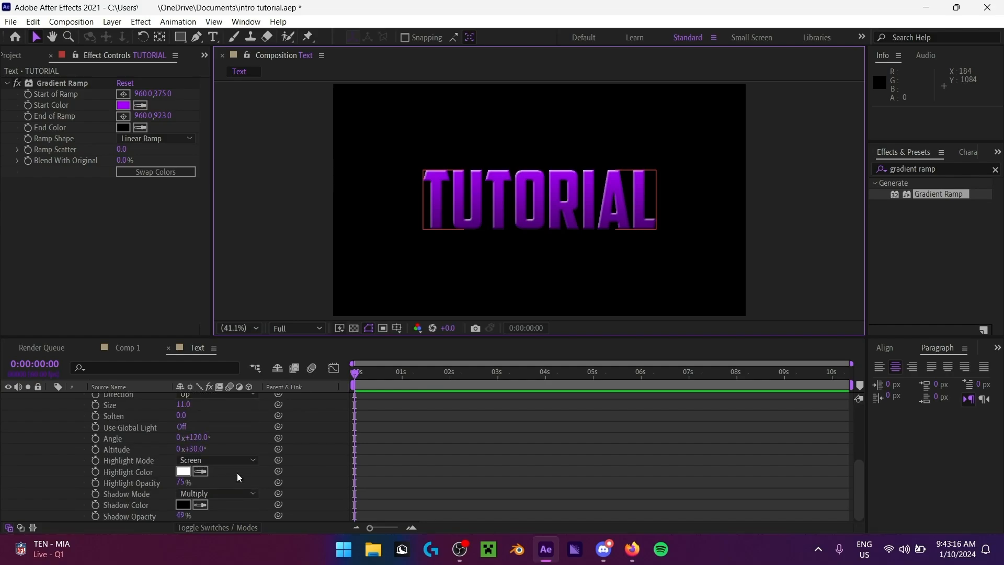
mouse_move(183, 482)
left_mouse_down()
mouse_move(207, 485)
mouse_move(195, 484)
left_mouse_up()
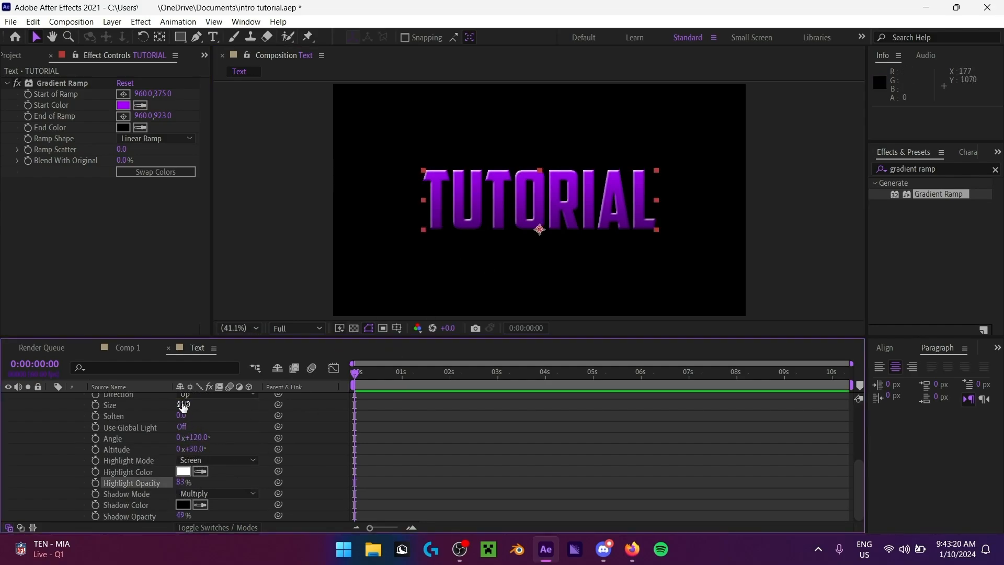
left_click_drag(183, 405, 189, 409)
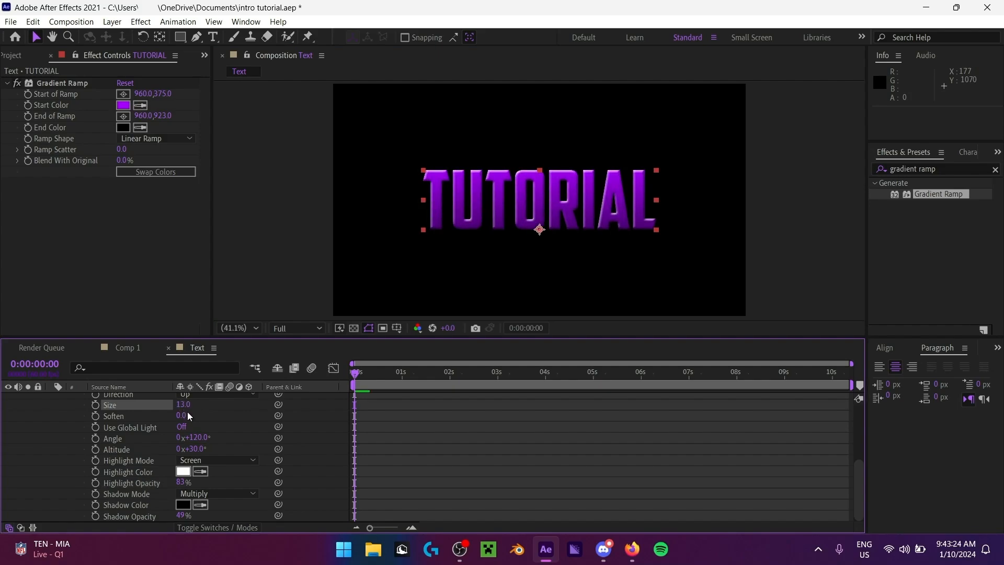
Step: Compare the title with and without Bevel and Emboss, leave the style switched off, and collapse the TUTORIAL layer
scroll(241, 455, "up", 5)
left_click(8, 465)
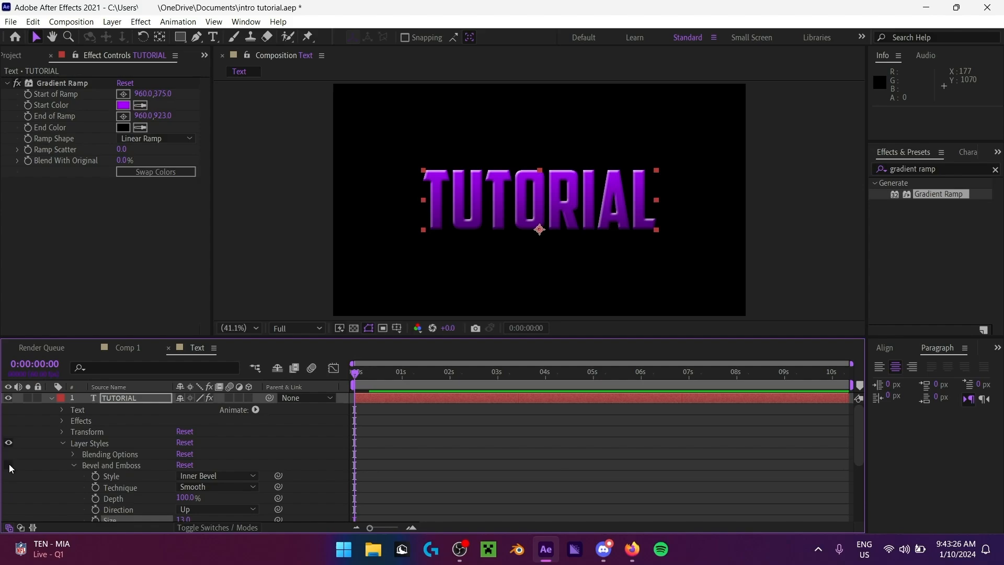
left_click(8, 466)
left_click(9, 465)
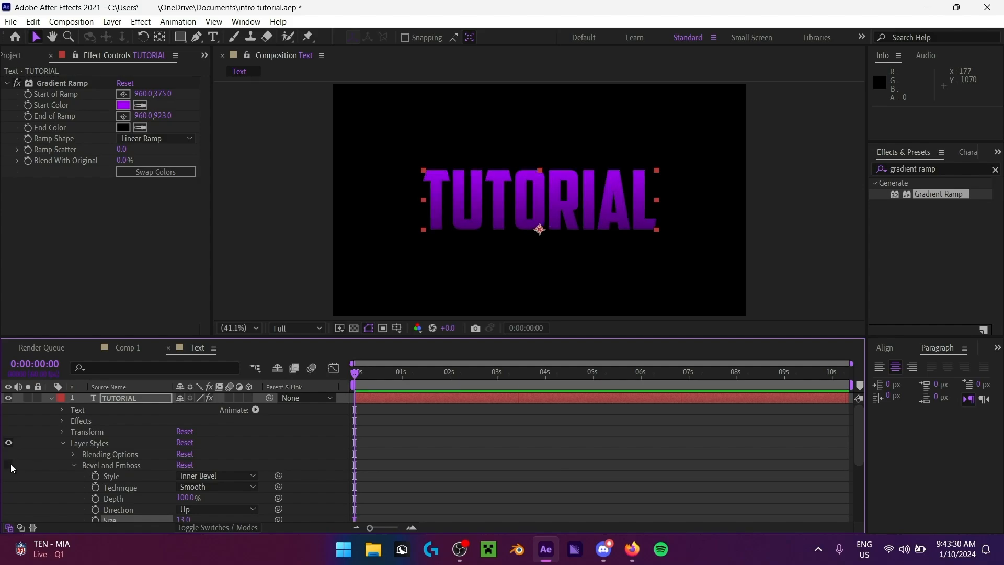
left_click(51, 398)
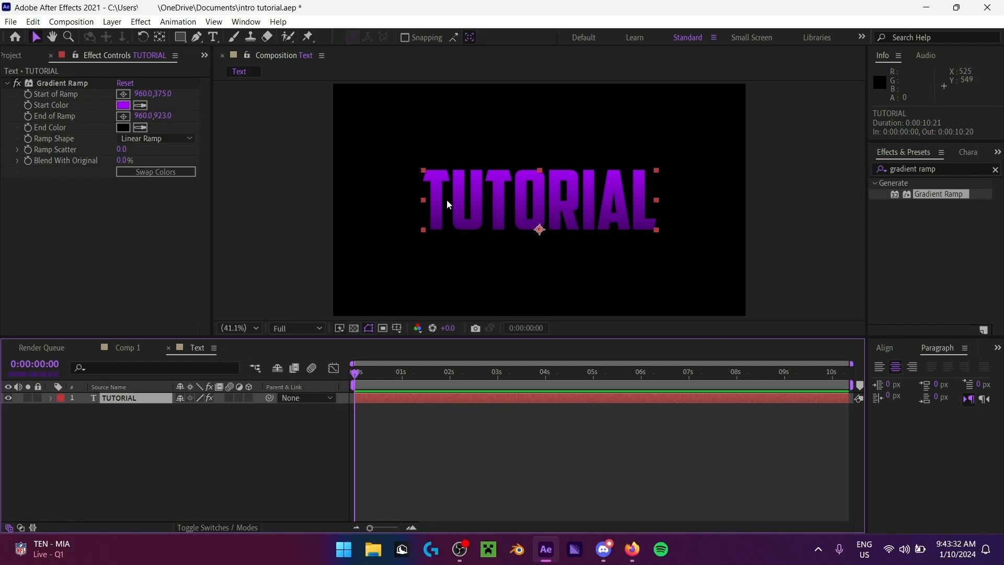
Step: Replace the effects search term with "cc light"
left_click(960, 168)
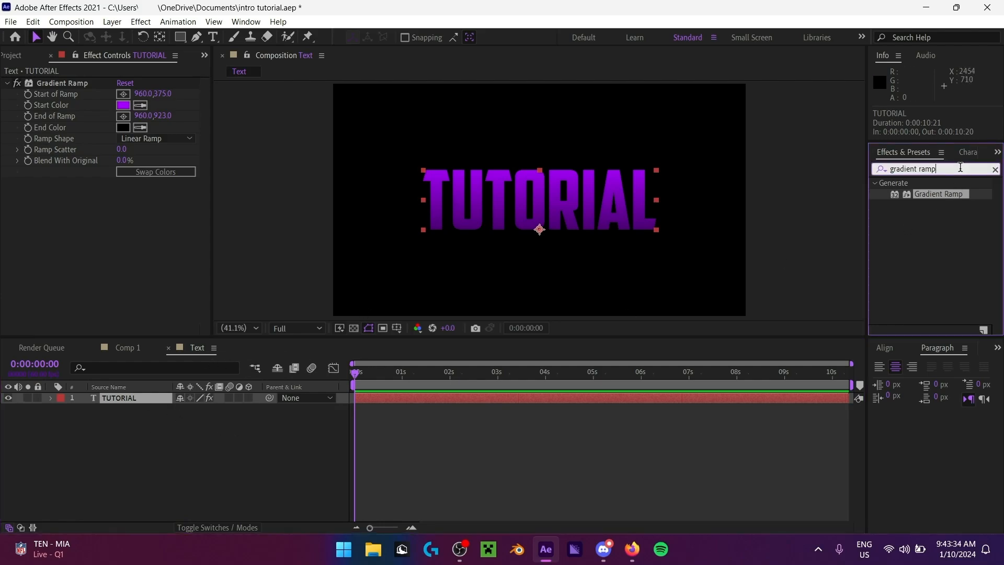
left_click(996, 170)
type("cc")
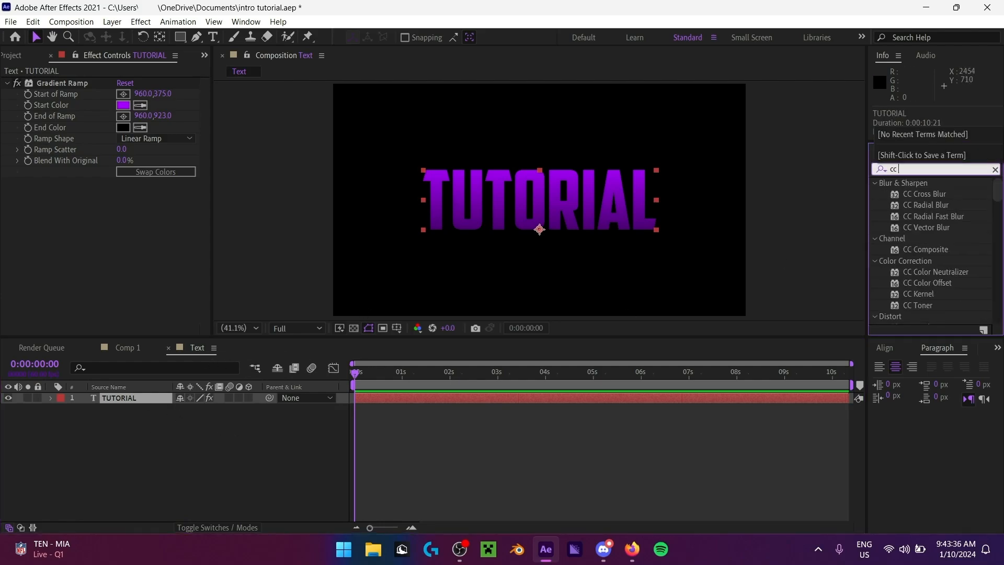
type(" light")
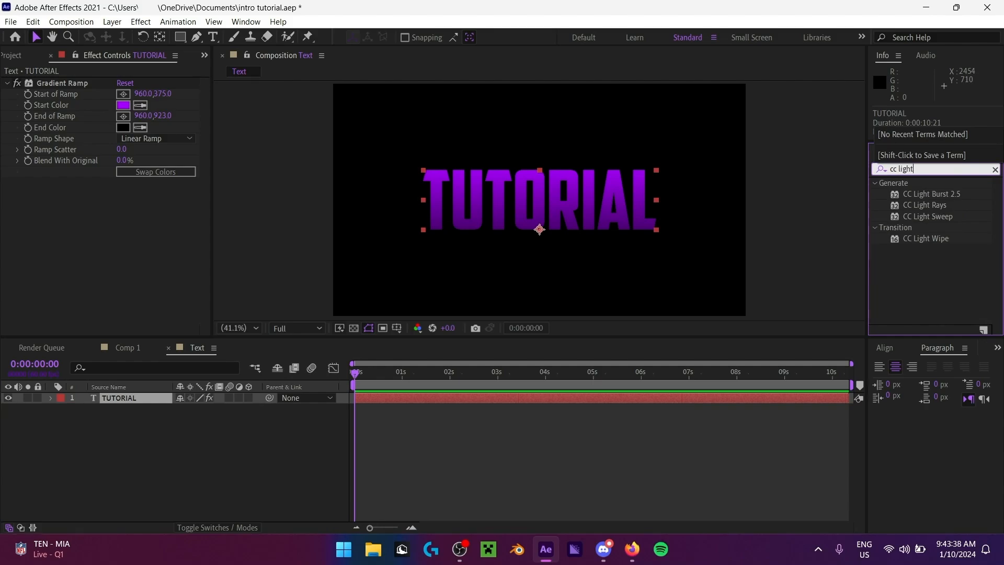
left_click(910, 239)
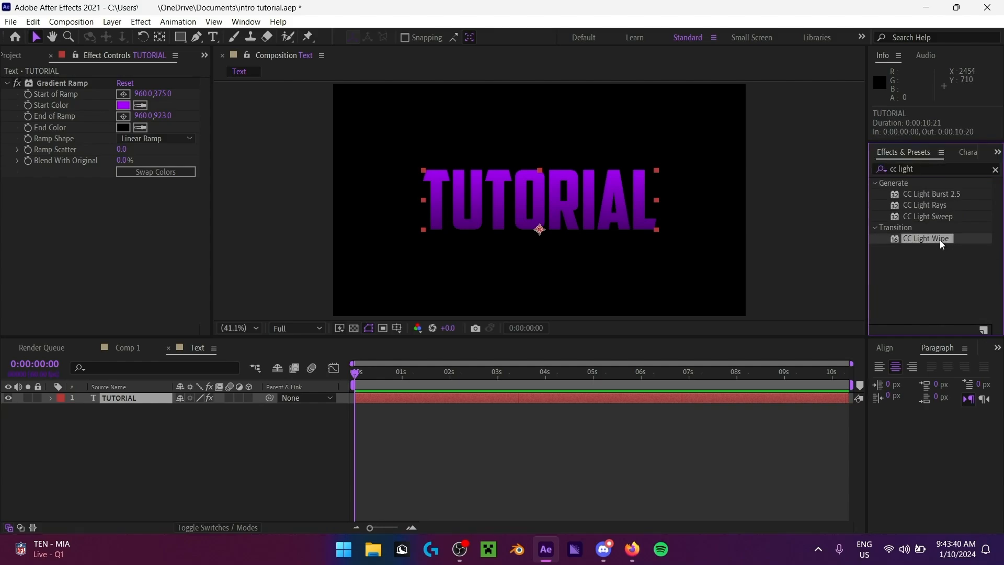
double_click(931, 237)
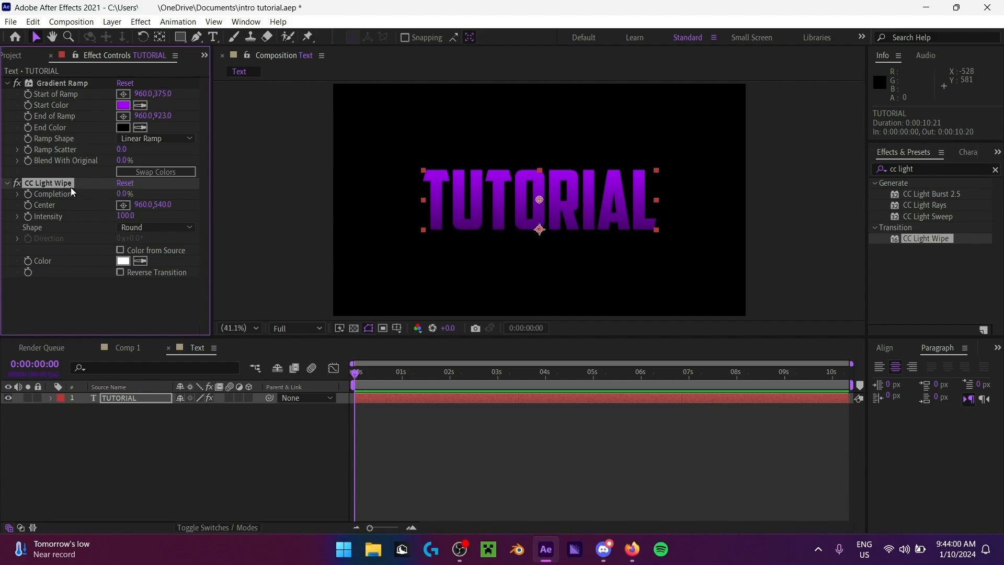
key("Delete")
Step: Apply the CC Light Sweep effect to the TUTORIAL layer and set its width to 989
left_click(936, 216)
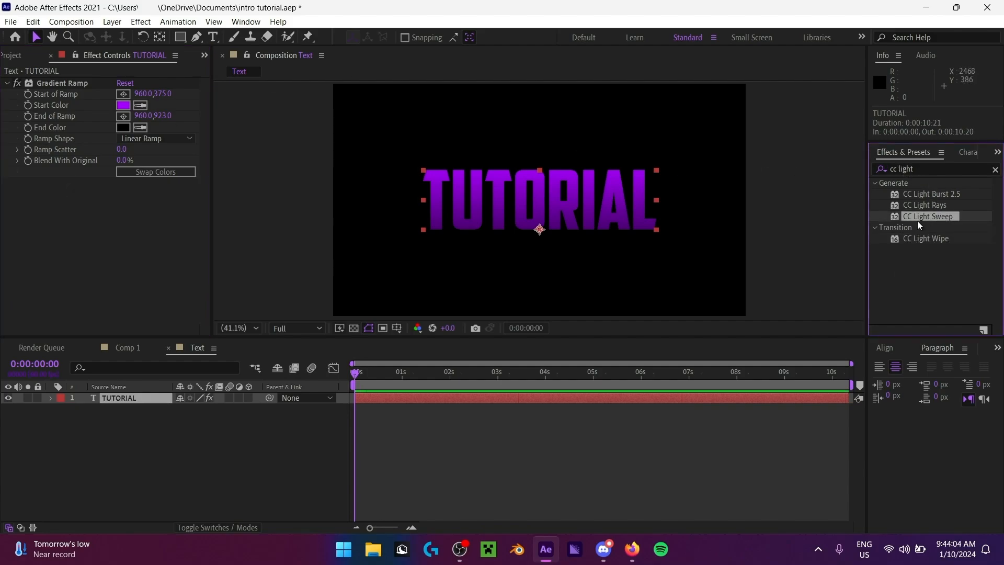
double_click(917, 219)
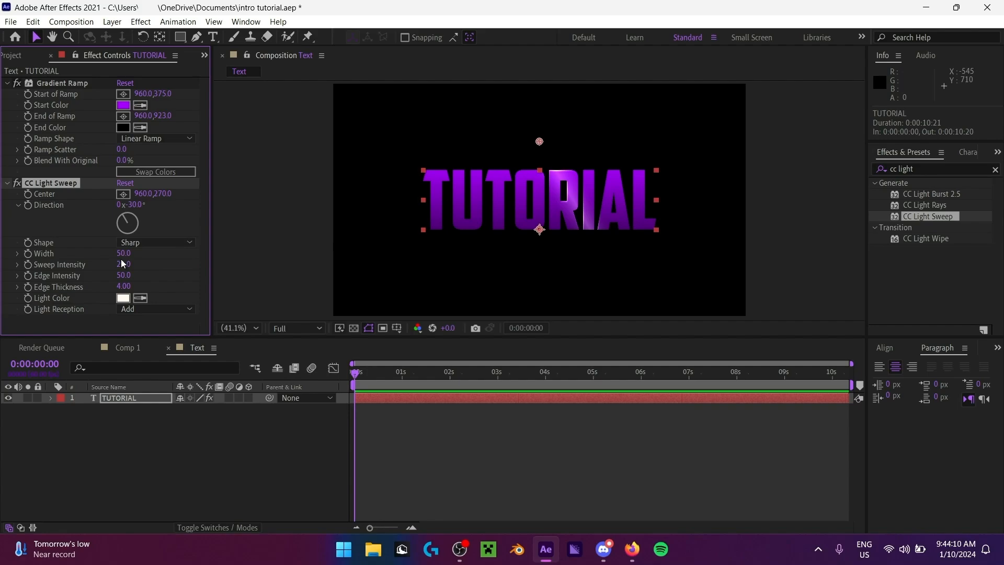
left_click_drag(123, 254, 682, 254)
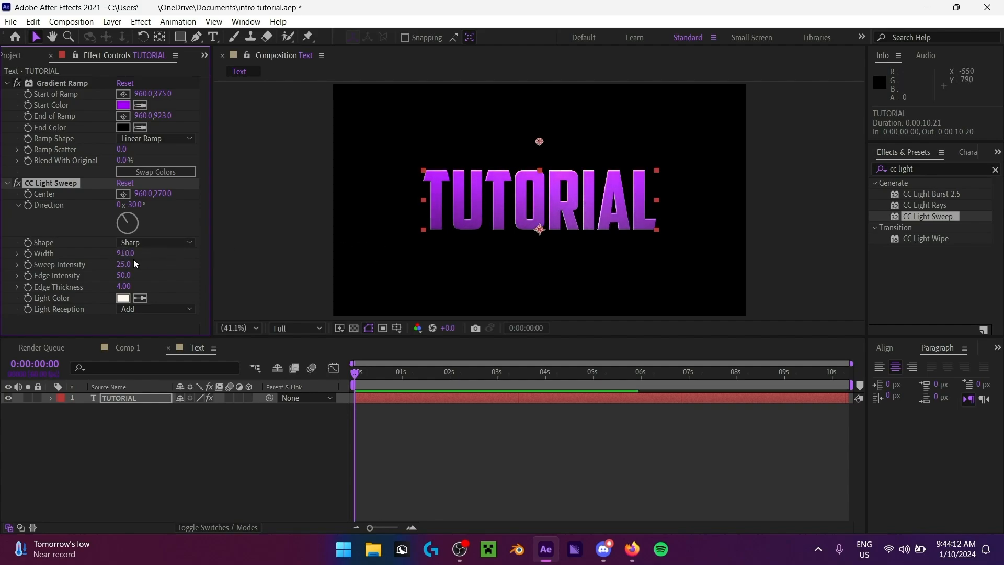
left_click_drag(125, 253, 167, 254)
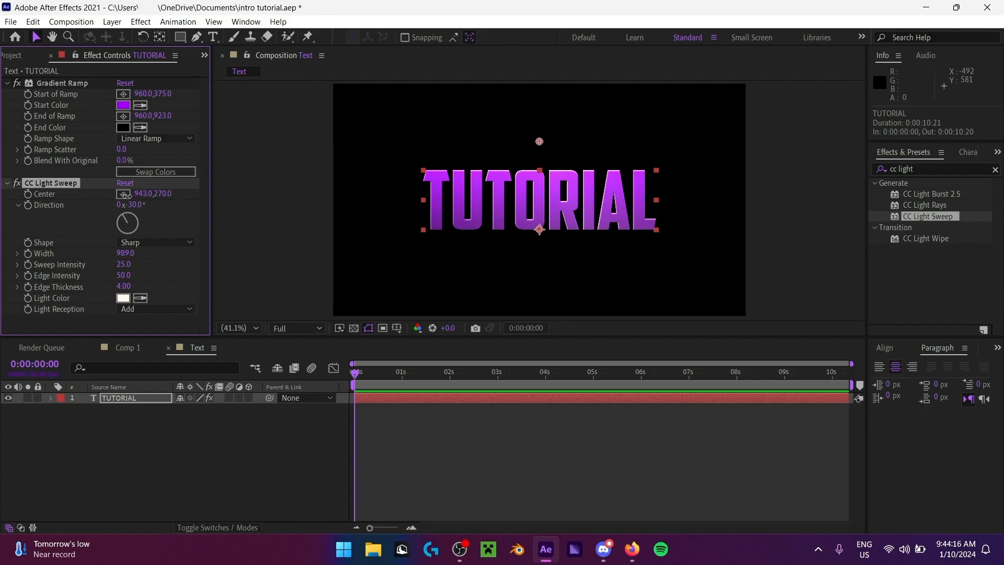
Step: Set the CC Light Sweep's center to 890, 270 and its sweep intensity to 0, keeping the direction at -30°
left_click_drag(141, 194, 174, 201)
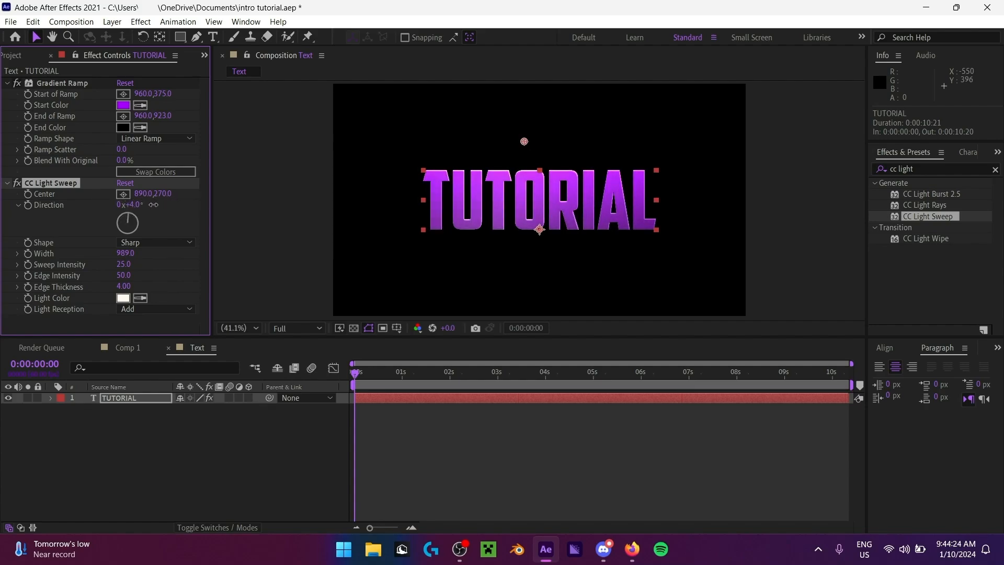
key("ctrl+z")
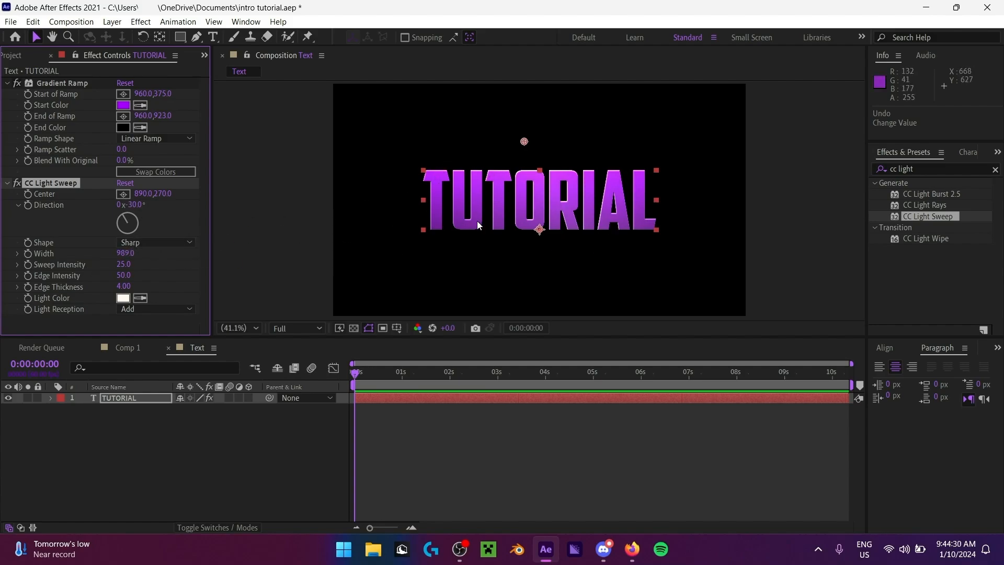
left_click(124, 264)
type("0")
key("Return")
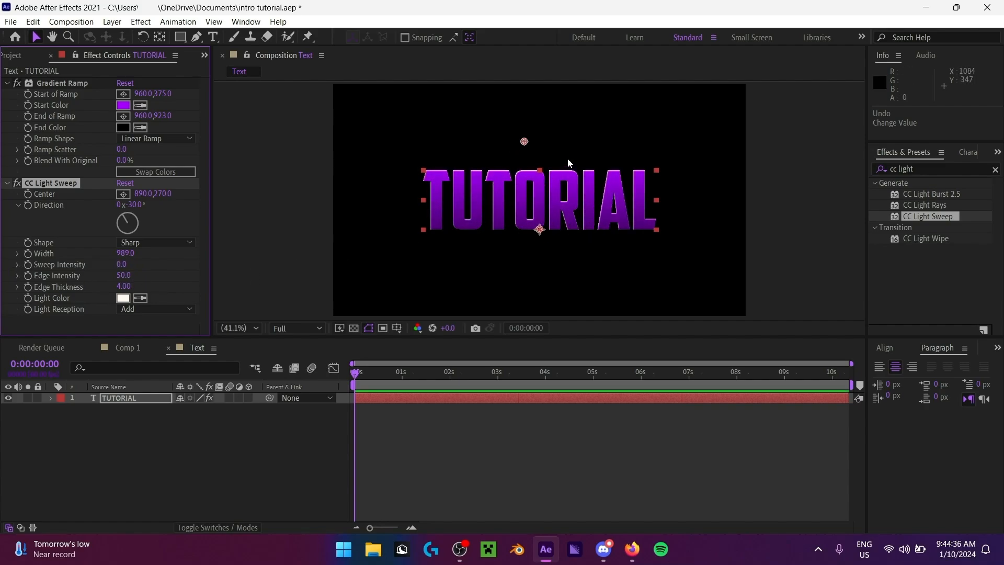
Step: Inspect the title's edges up close, set the CC Light Sweep's edge intensity to 80, and fit the composition in view
scroll(496, 175, "up", 3)
scroll(496, 175, "down", 1)
left_click_drag(452, 154, 444, 182)
scroll(443, 161, "up", 1)
scroll(495, 191, "down", 1)
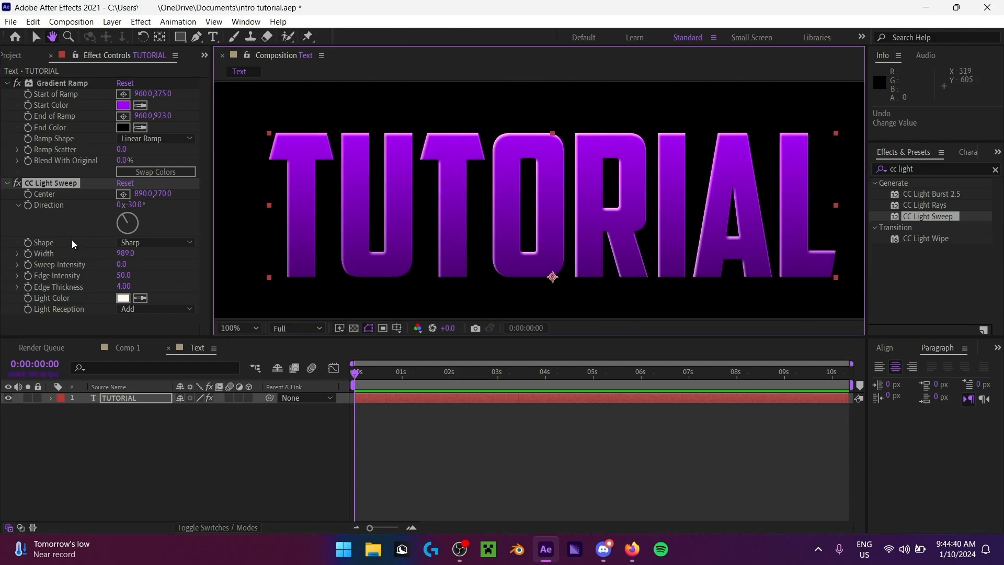
left_click_drag(122, 276, 137, 276)
left_click(237, 328)
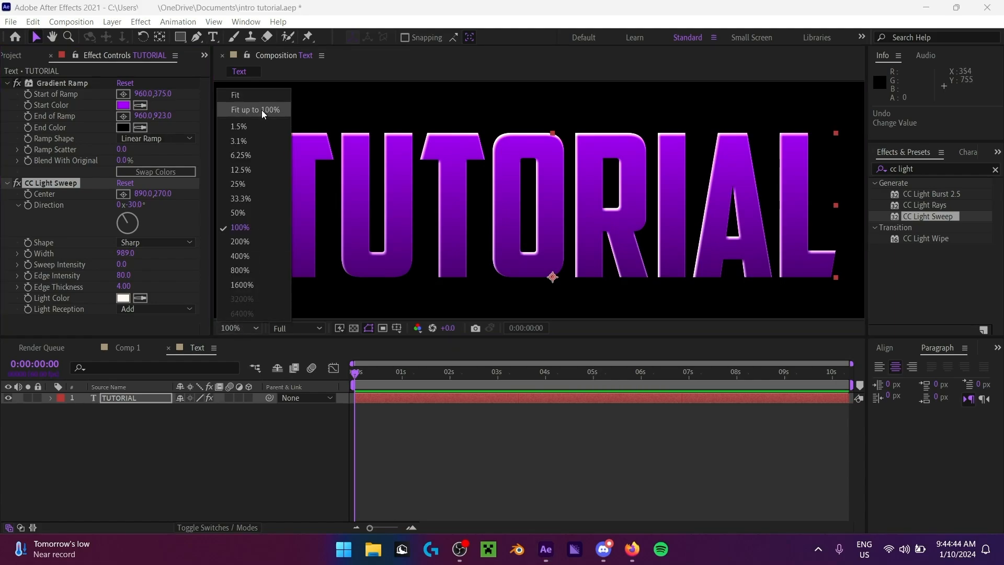
left_click(261, 110)
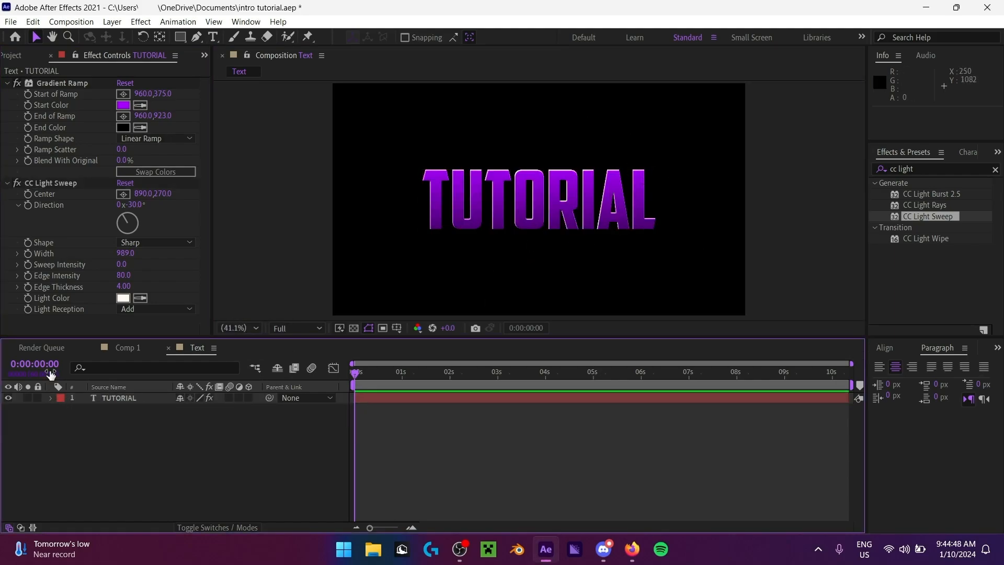
Step: Switch off the CC Light Sweep effect and turn the Bevel and Emboss layer style back on
left_click(17, 183)
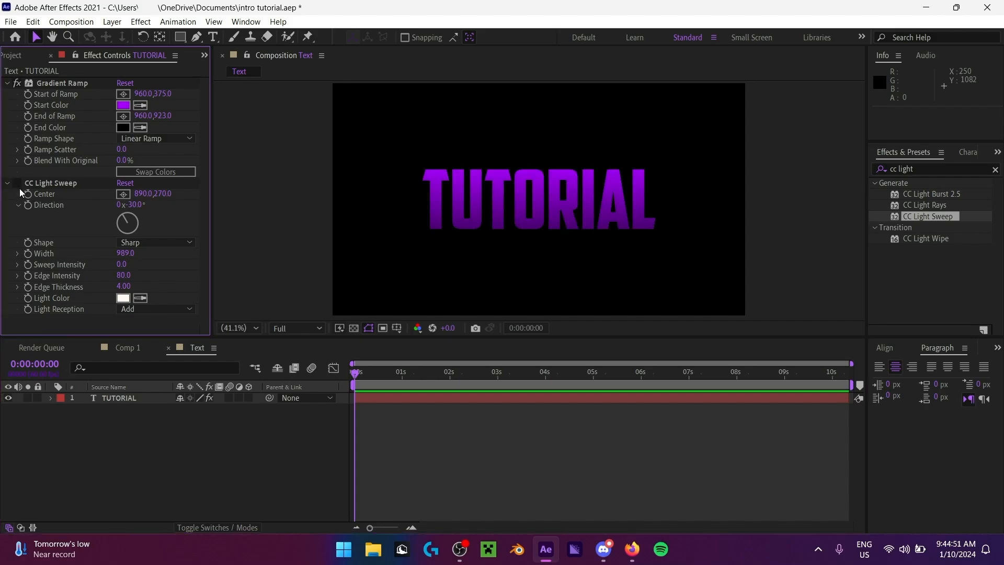
left_click(52, 398)
scroll(21, 429, "down", 2)
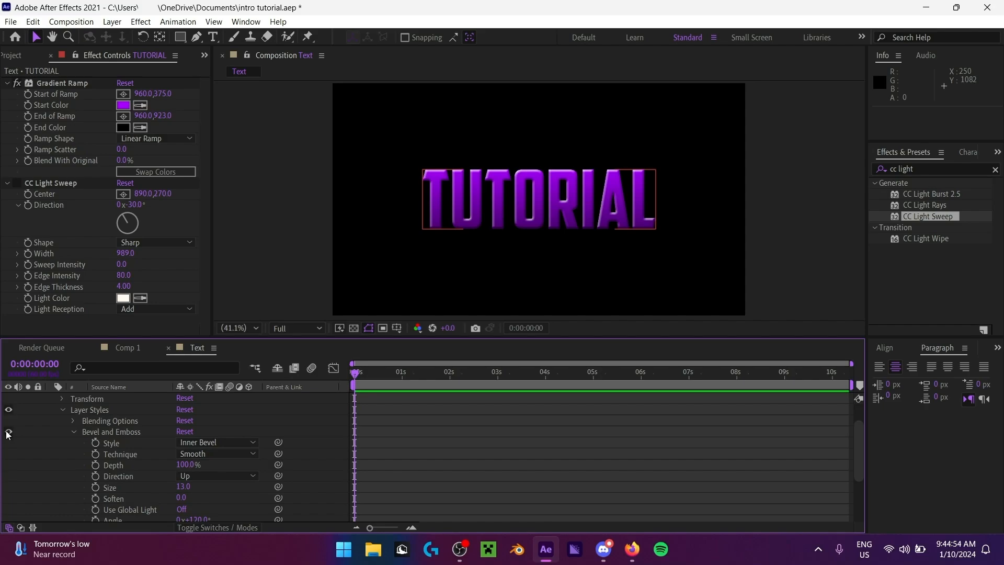
Step: Set the Bevel and Emboss shadow opacity to 39%, checking the title up close, and fit the composition in view
left_click(8, 433)
key("period")
left_click(240, 328)
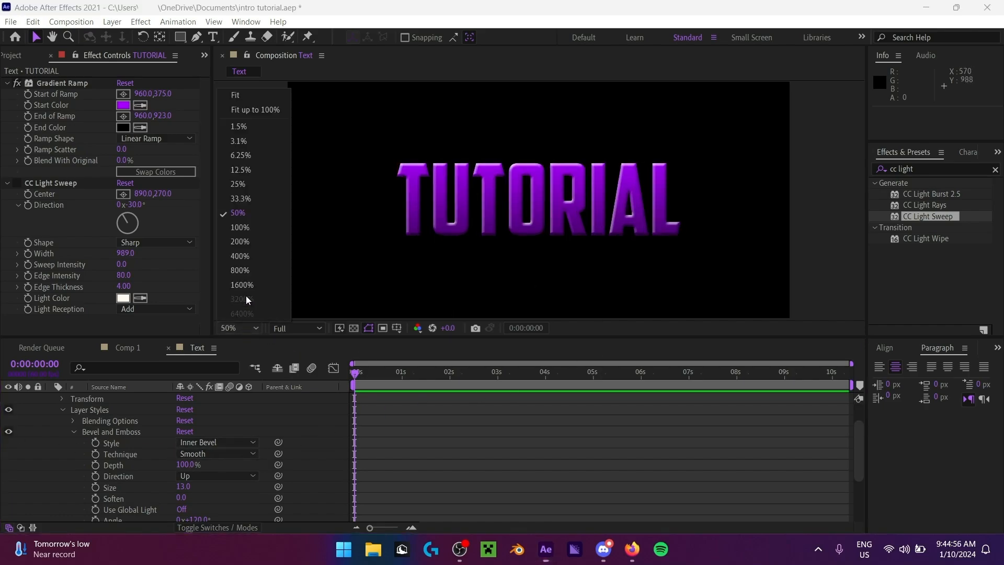
left_click(259, 107)
scroll(215, 468, "down", 4)
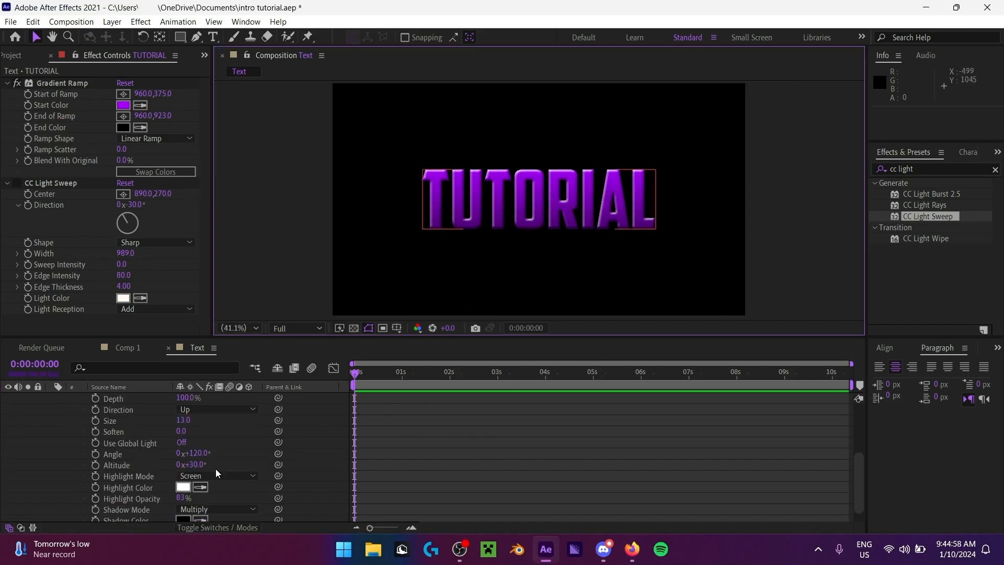
left_click(176, 516)
left_click_drag(176, 516, 174, 517)
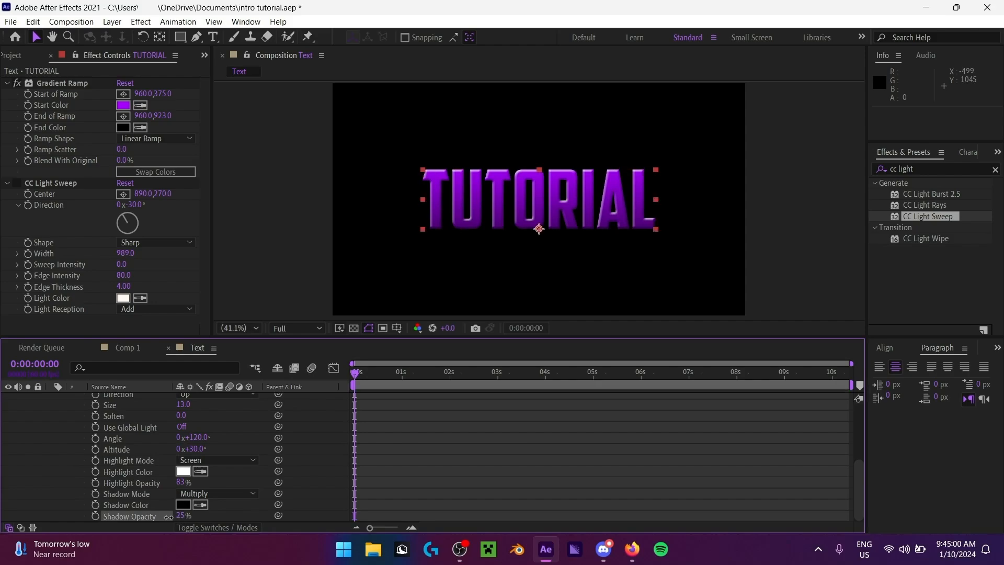
scroll(486, 283, "up", 2)
left_click_drag(504, 268, 498, 234)
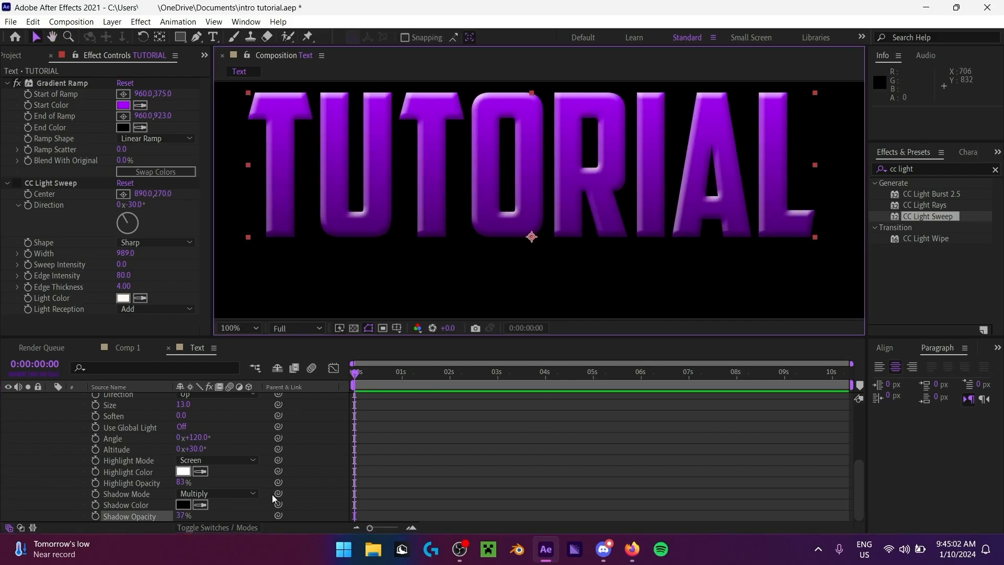
left_click_drag(183, 517, 181, 517)
left_click(237, 328)
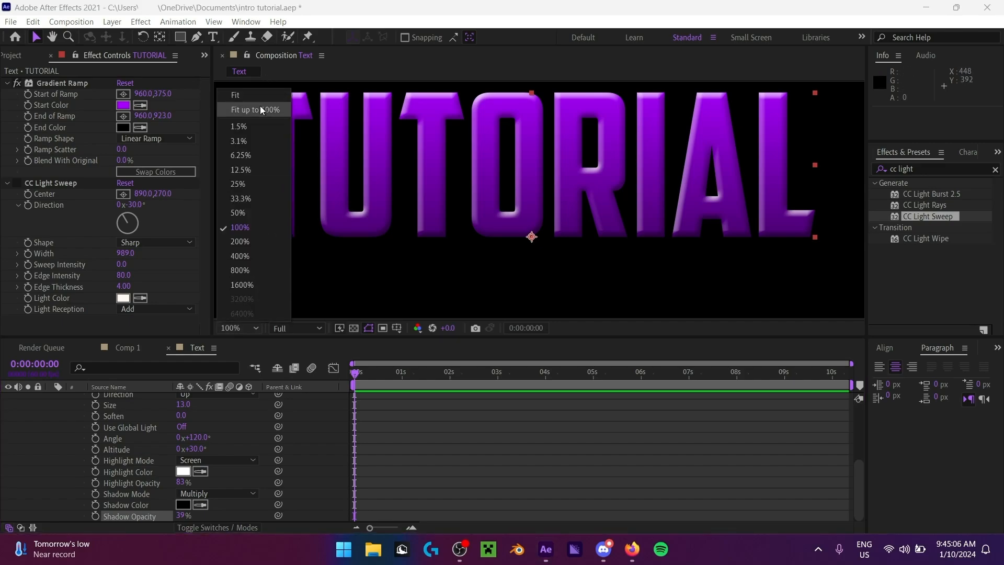
left_click(260, 110)
Step: Switch the CC Light Sweep back on with an edge intensity of 20, and compare the title with and without the effect
left_click(19, 185)
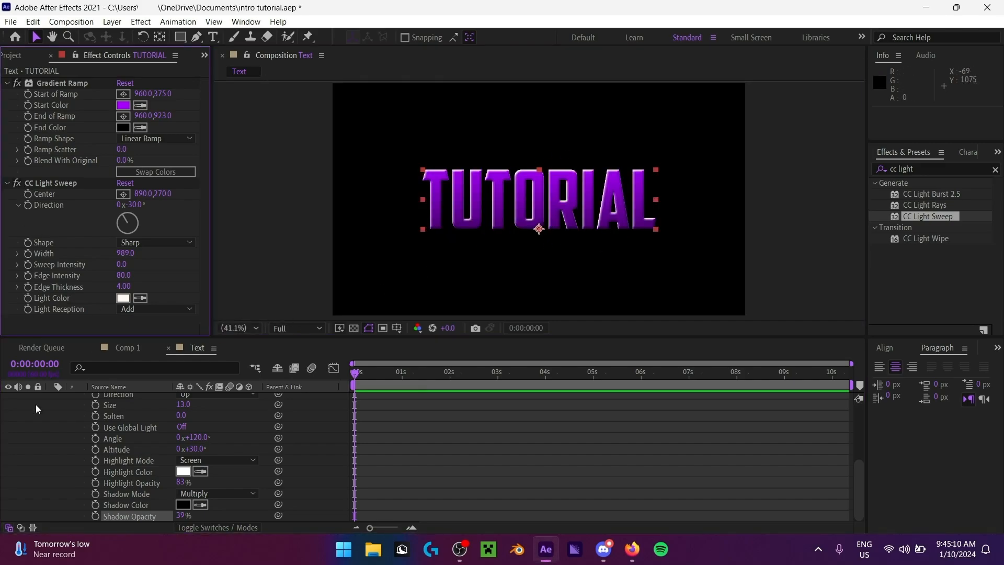
scroll(36, 404, "up", 5)
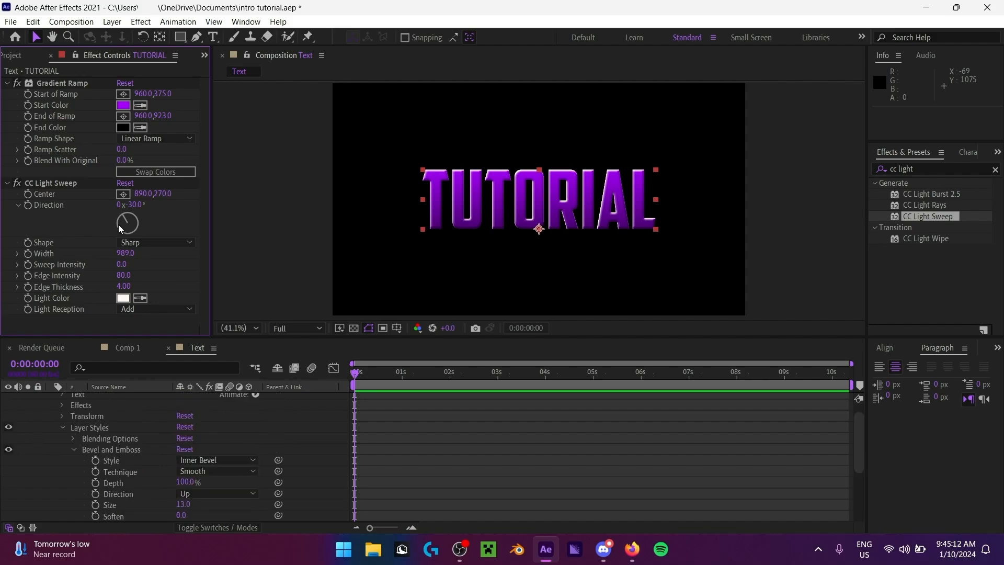
left_click_drag(130, 276, 90, 277)
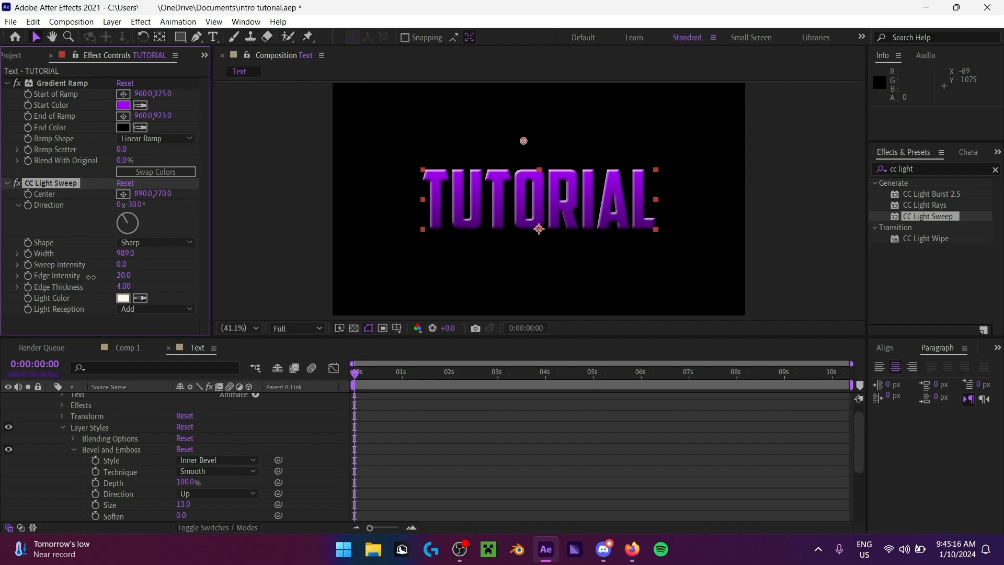
scroll(601, 230, "up", 2)
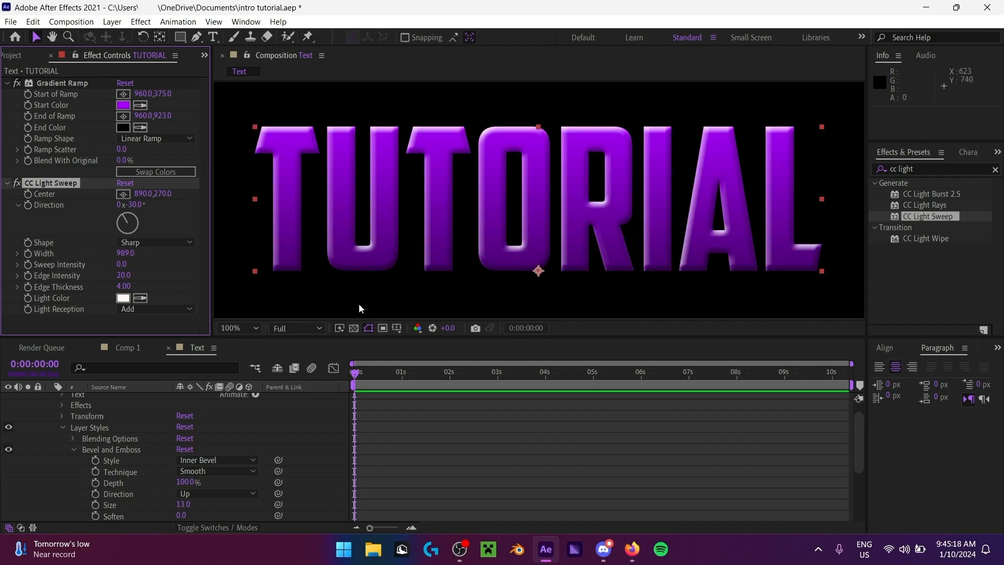
left_click(246, 332)
left_click(257, 110)
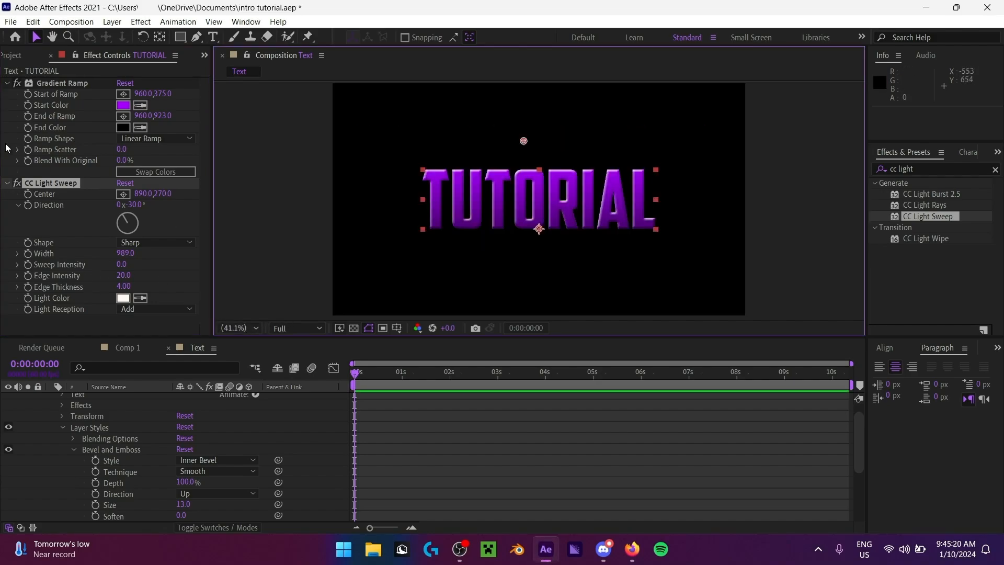
left_click(17, 182)
left_click(17, 182)
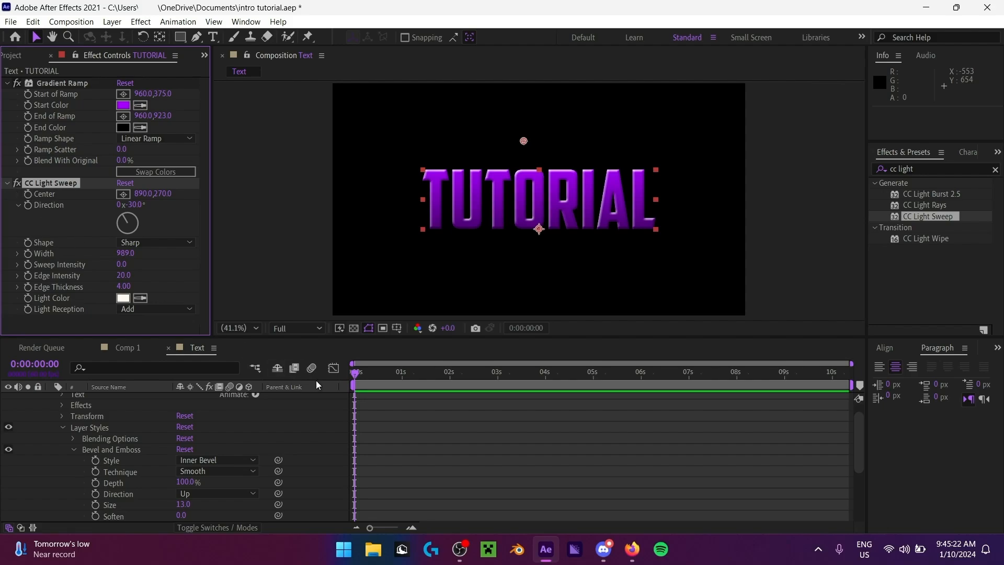
scroll(577, 216, "up", 1)
scroll(578, 216, "up", 2)
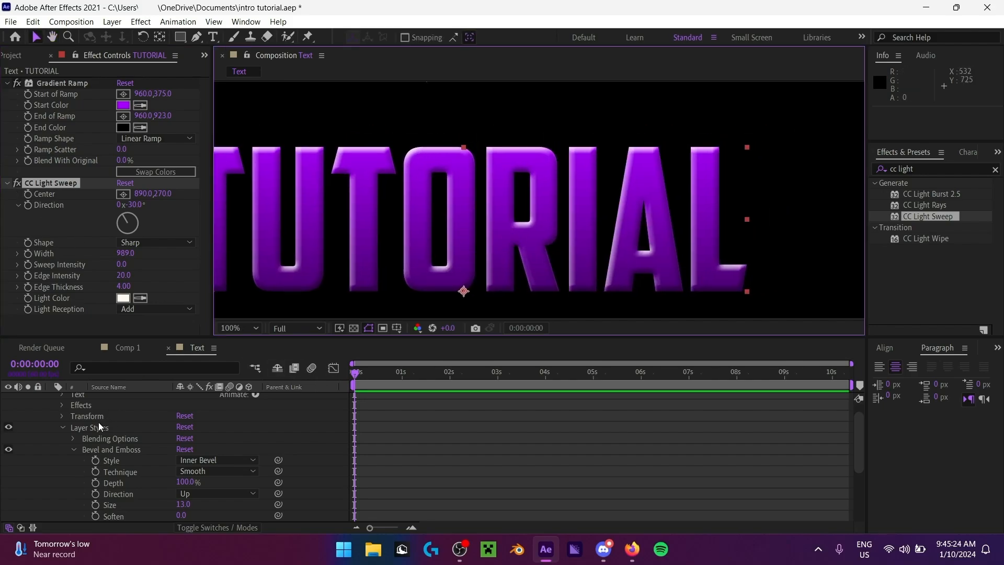
Step: Compare the title with Bevel and Emboss off and on, leave it on, and set the CC Light Sweep's edge intensity to 33
left_click(9, 450)
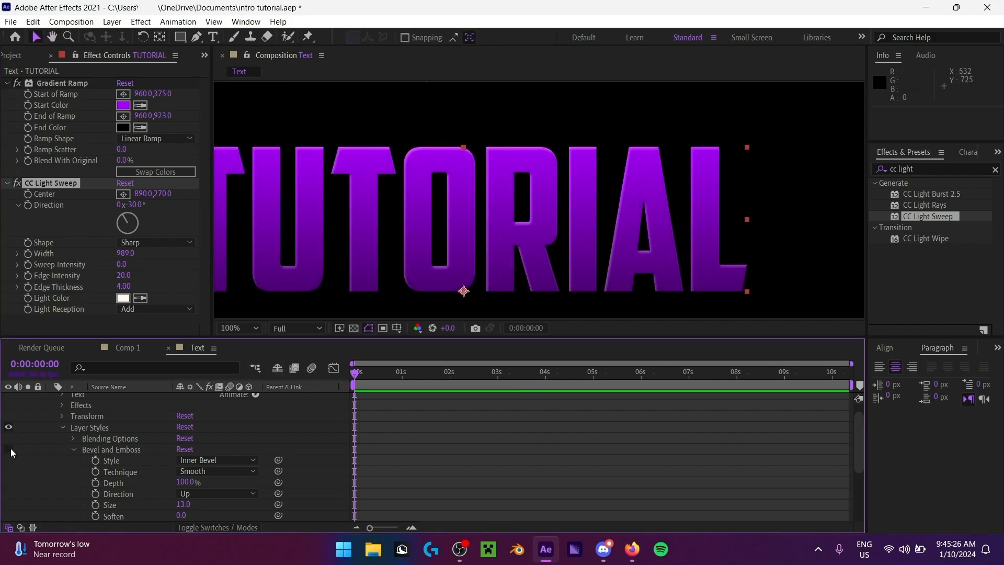
scroll(368, 240, "down", 2)
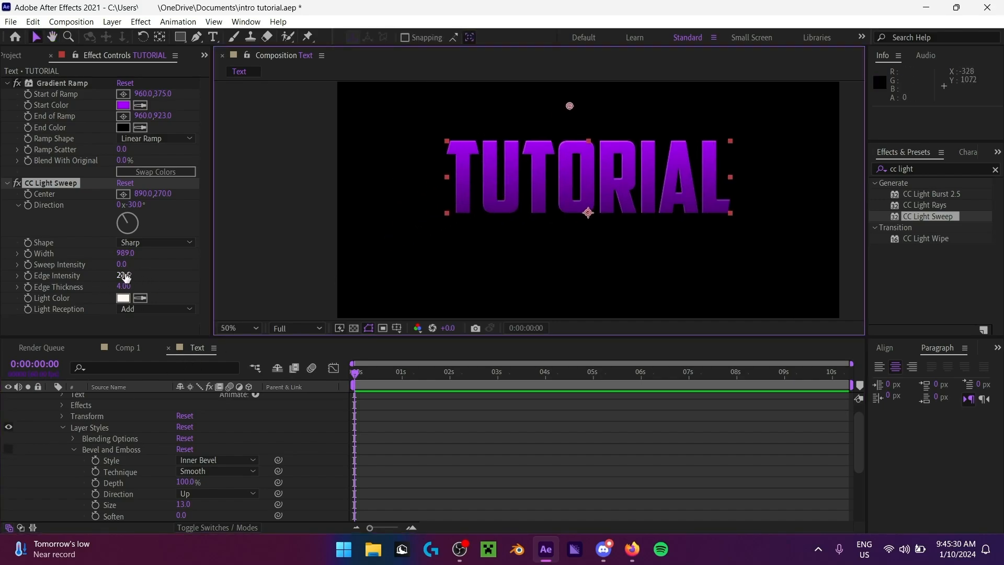
left_click_drag(124, 275, 169, 280)
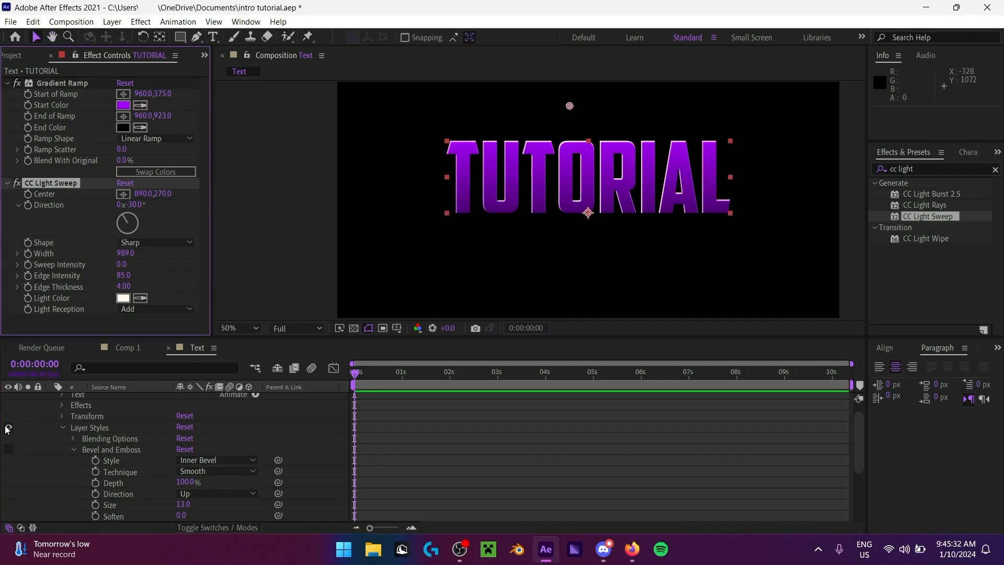
left_click(8, 451)
left_click(8, 451)
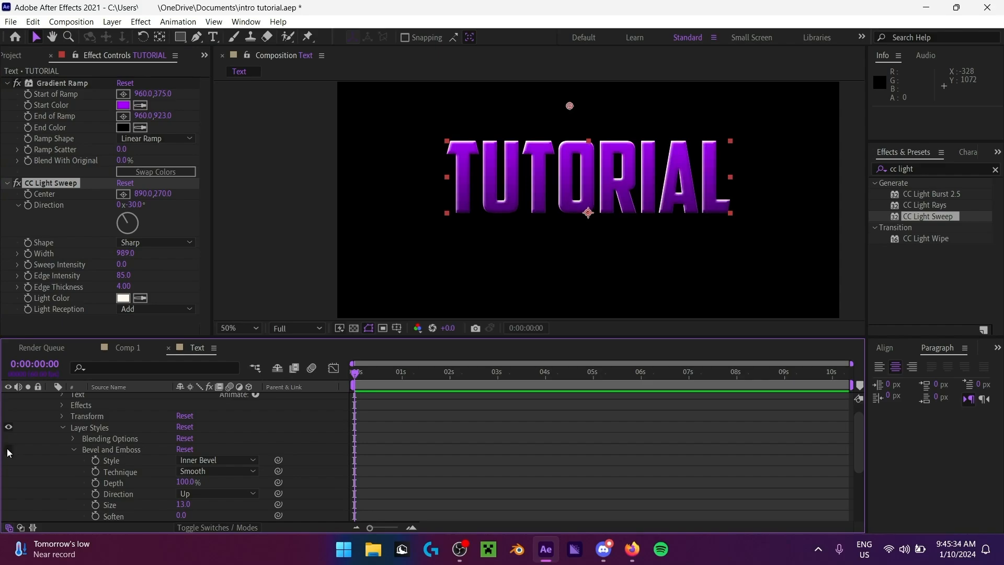
left_click_drag(125, 276, 99, 287)
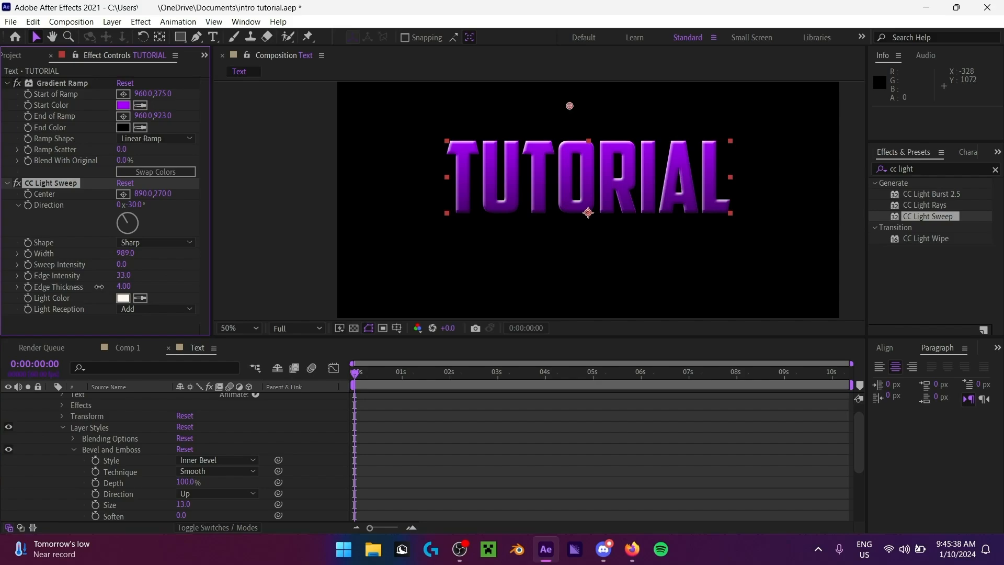
Step: Try a CC Light Sweep edge intensity of 20 and undo the change
left_click(124, 275)
type("20")
key("Return")
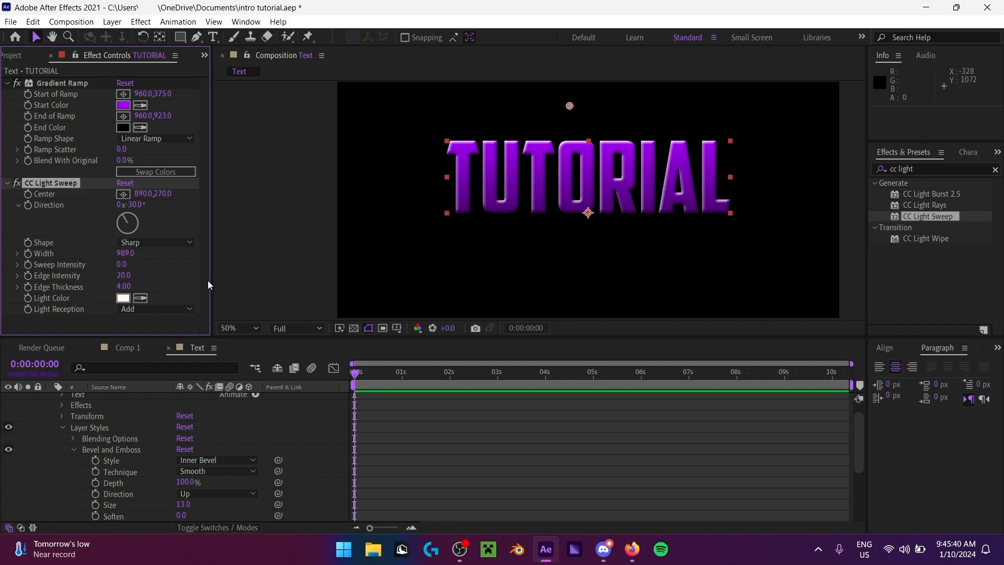
scroll(108, 517, "up", 1)
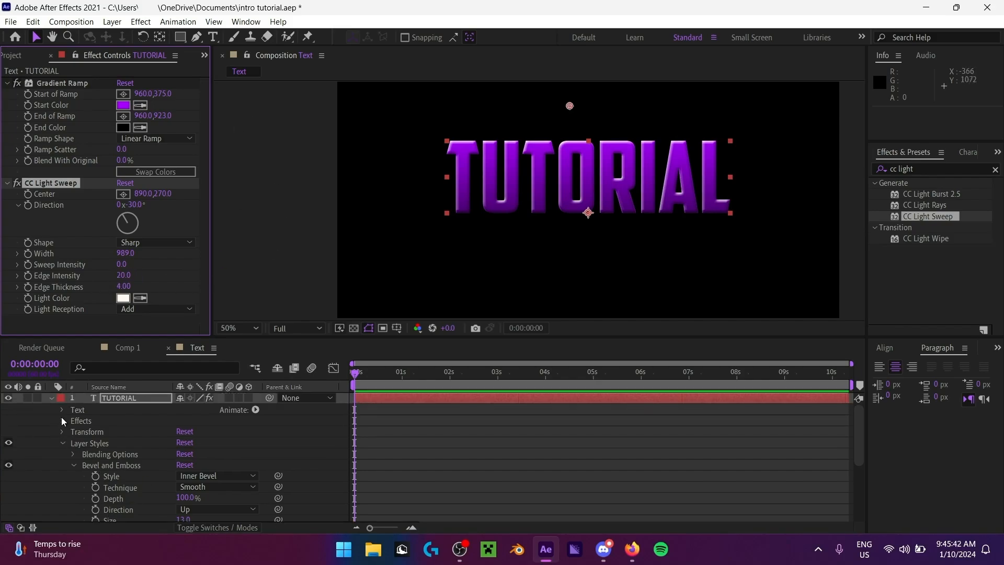
key("ctrl+z")
Step: Collapse the TUTORIAL layer's properties, fit the composition in view, and deselect the layer
left_click(51, 398)
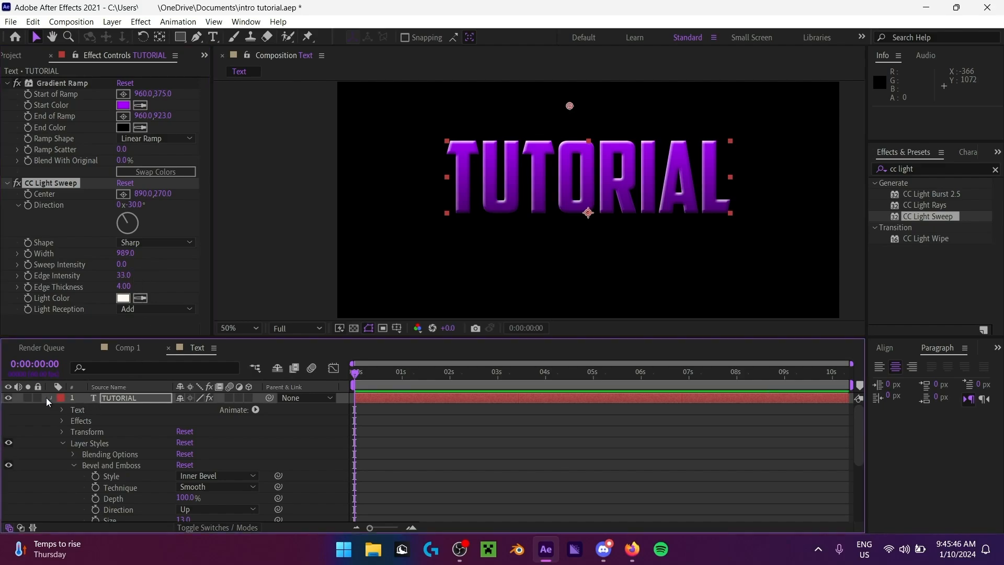
left_click(281, 326)
left_click(237, 326)
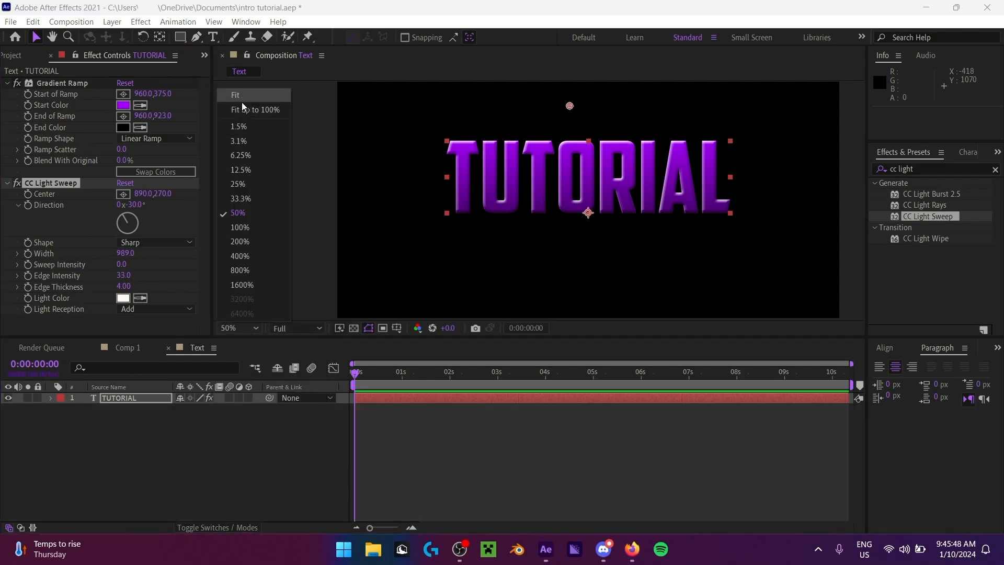
left_click(243, 105)
left_click(255, 418)
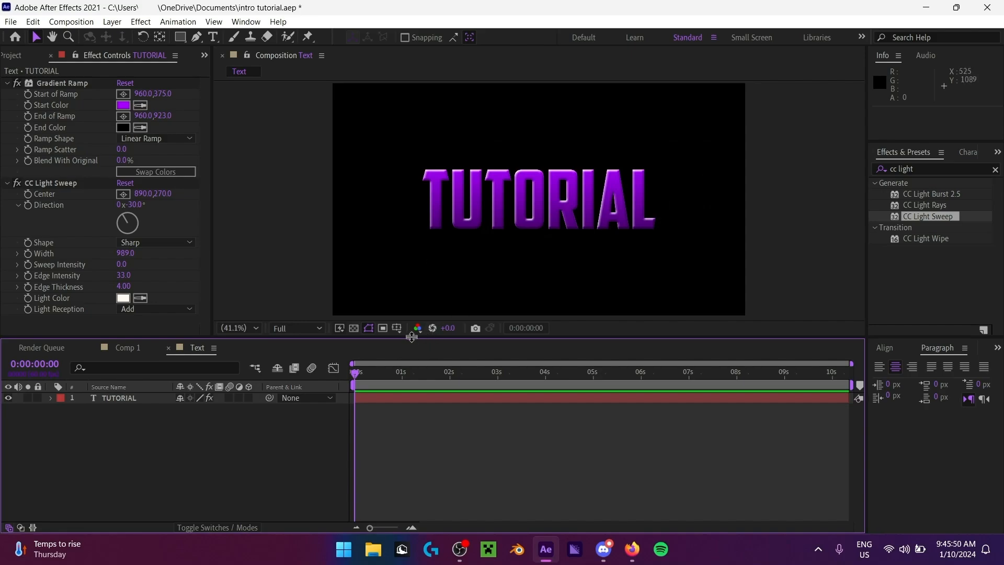
Step: Examine the TUTORIAL title's bevel and light-sweep edges up close from end to end, and fit the composition in view
left_click(14, 184)
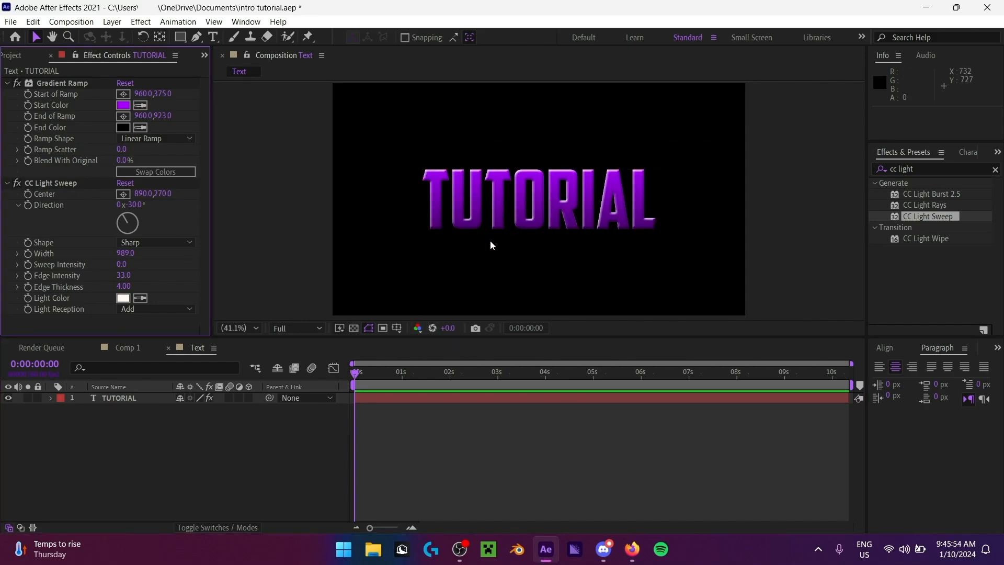
left_click(58, 491)
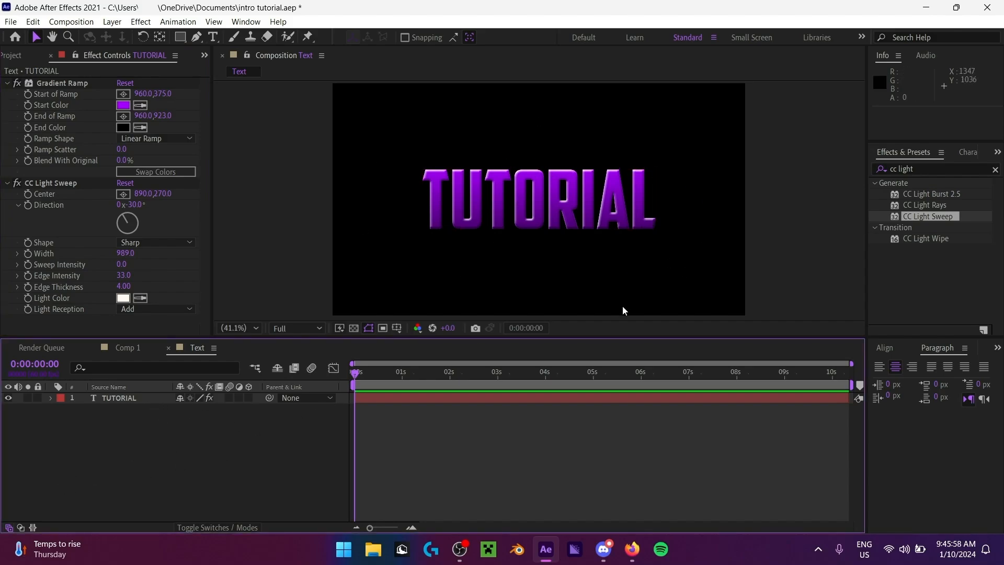
scroll(454, 187, "up", 3)
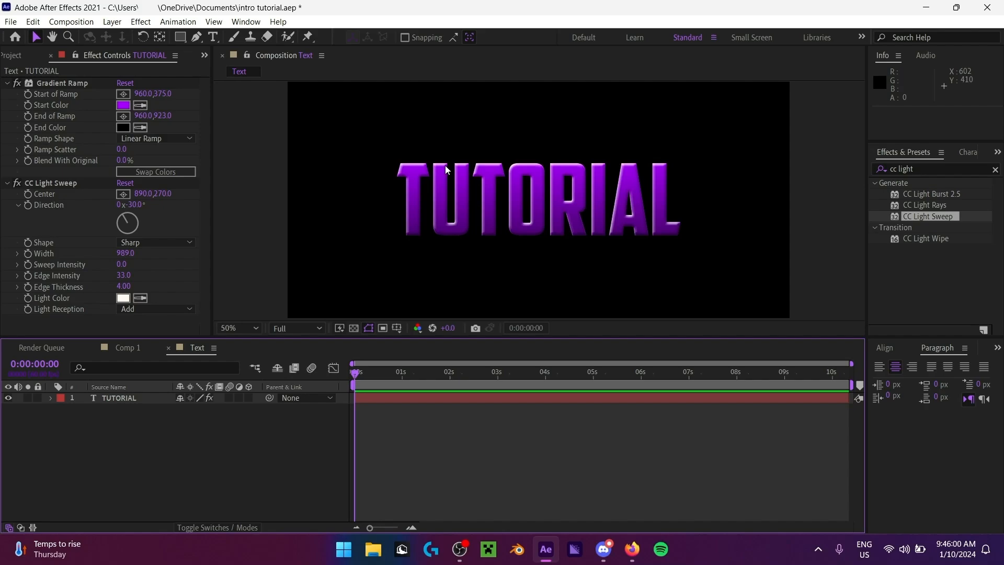
left_click_drag(673, 213, 460, 136)
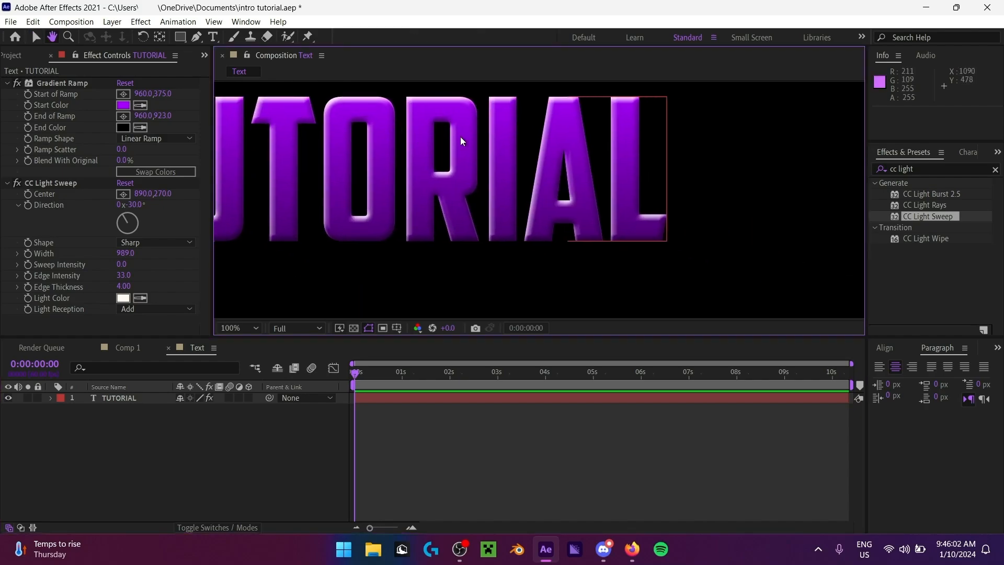
left_click_drag(406, 225, 630, 215)
left_click(238, 328)
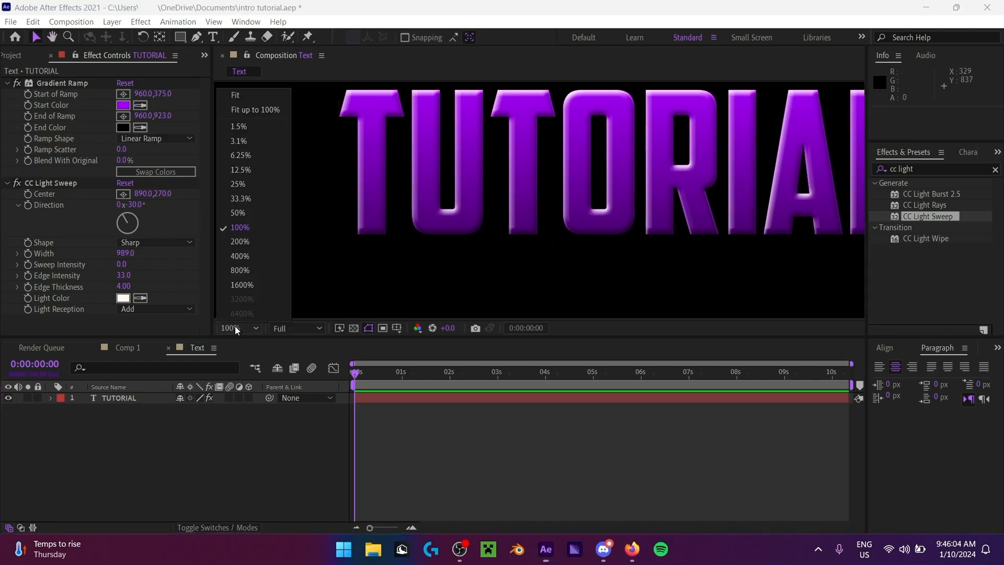
left_click(230, 109)
Step: Add a Stroke layer style to the TUTORIAL layer and check the outline up close
left_click(124, 399)
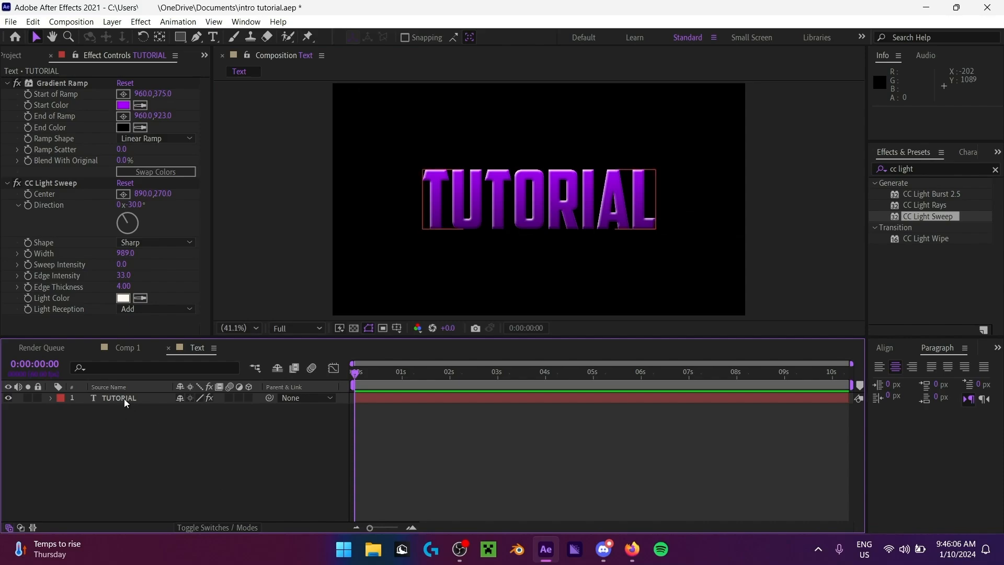
right_click(127, 395)
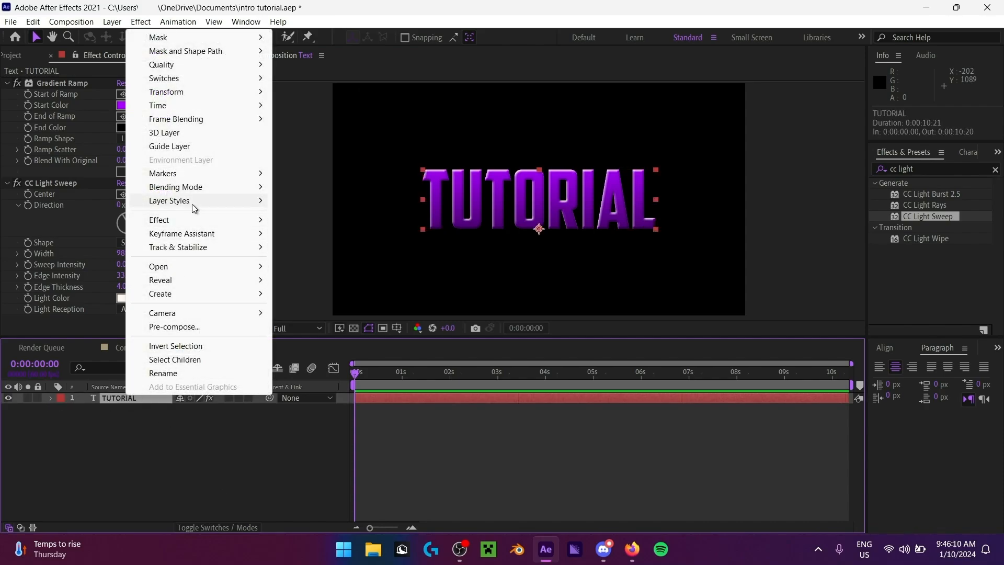
mouse_move(257, 201)
left_click(344, 358)
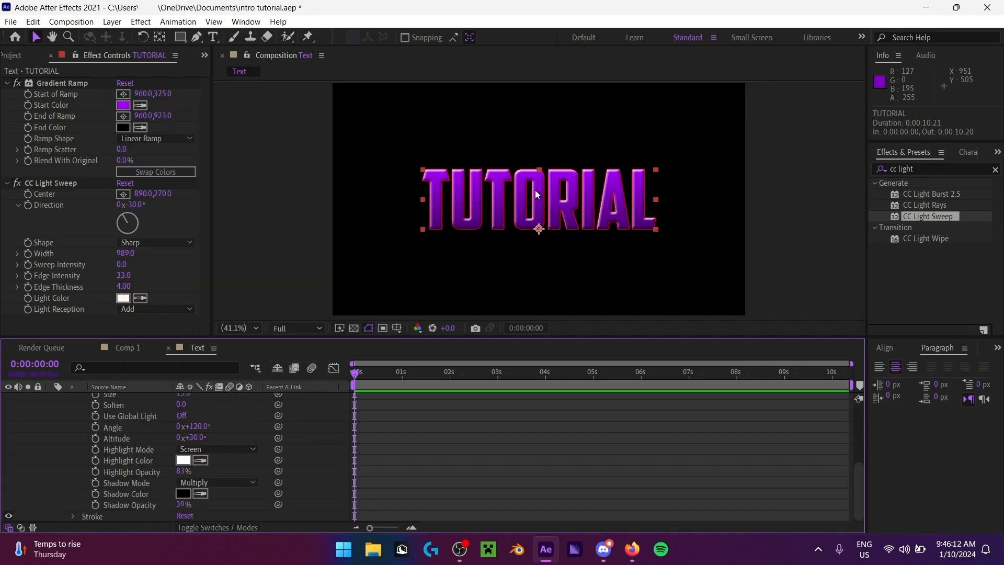
scroll(528, 180, "up", 3)
scroll(544, 208, "up", 1)
left_click_drag(544, 209, 504, 193)
scroll(504, 193, "down", 1)
left_click(249, 326)
left_click(265, 105)
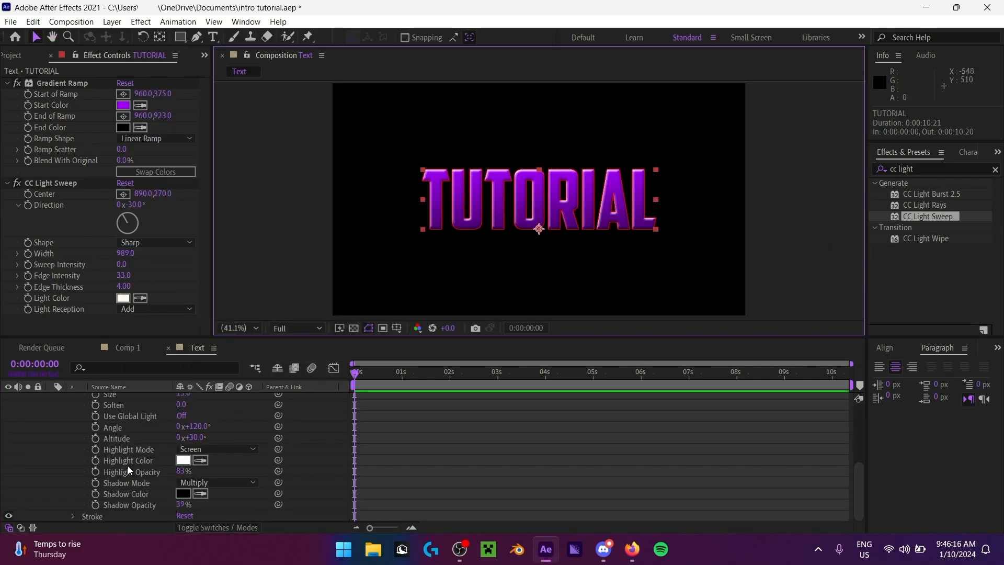
Step: Collapse the Bevel and Emboss settings so the TUTORIAL layer's Stroke style is within reach
scroll(131, 472, "up", 3)
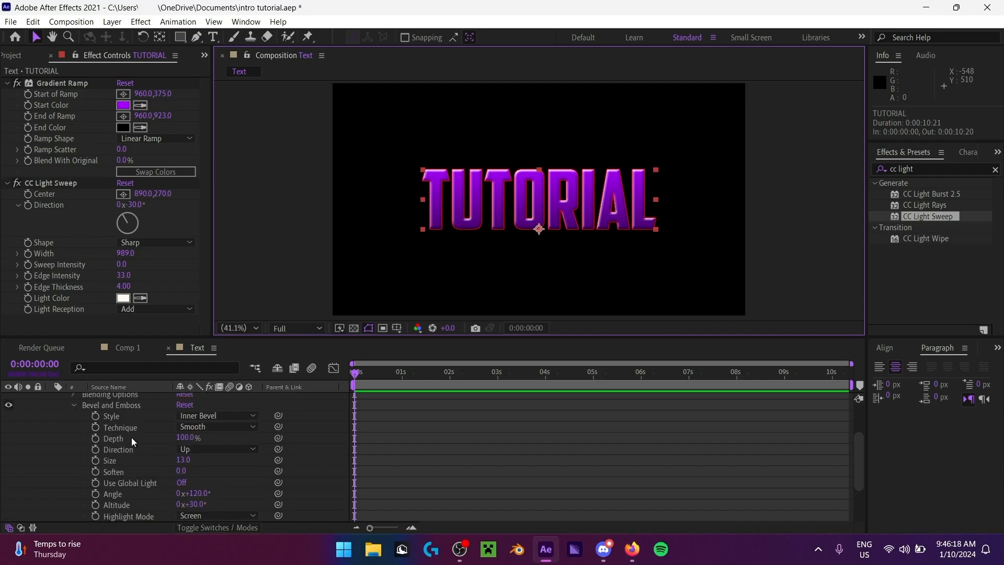
scroll(87, 506, "down", 2)
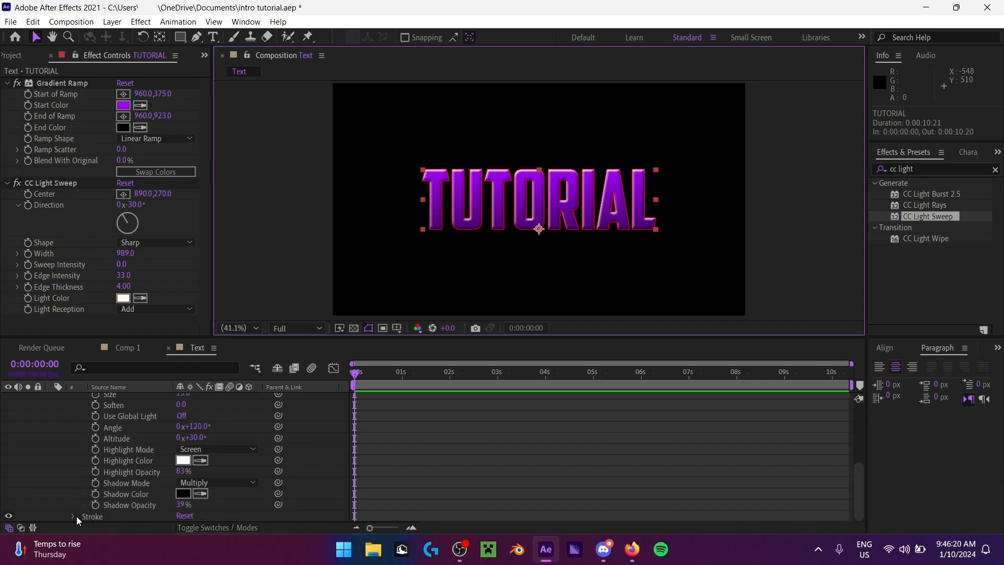
scroll(114, 478, "up", 3)
scroll(114, 478, "down", 3)
scroll(114, 482, "up", 3)
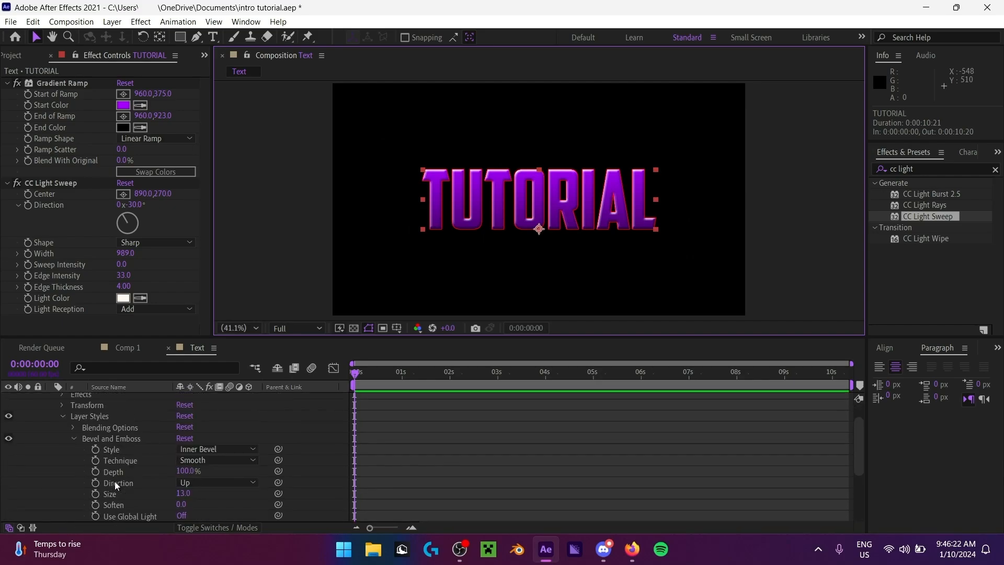
left_click(77, 438)
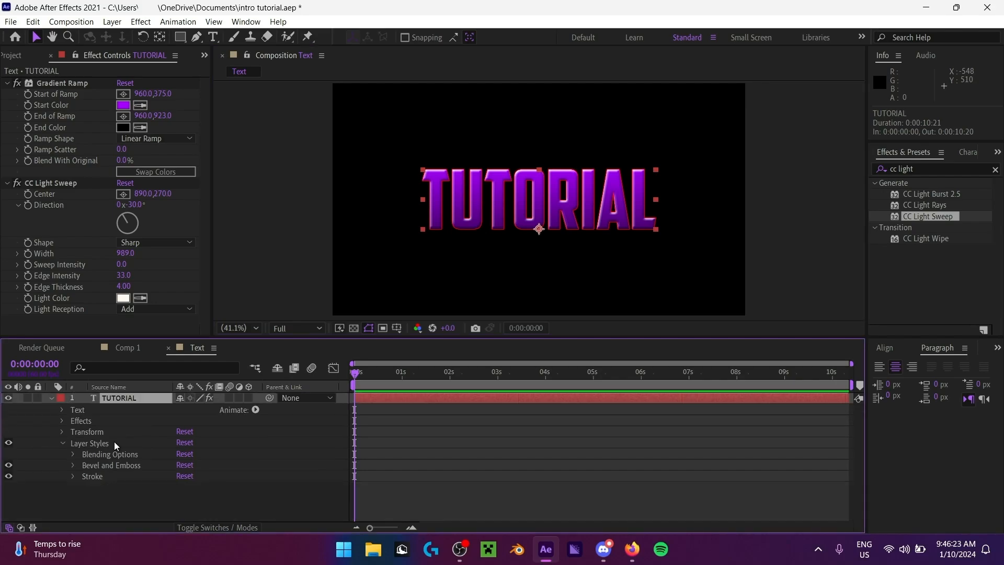
Step: Set the TUTORIAL layer's Stroke style to size 10.2 and a dark grey colour
left_click(74, 476)
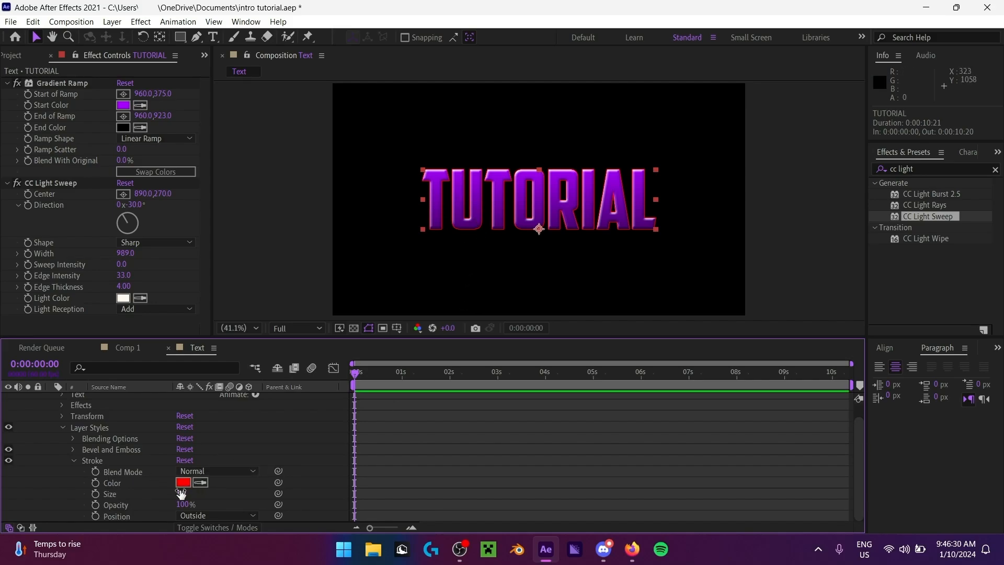
left_click_drag(180, 493, 226, 495)
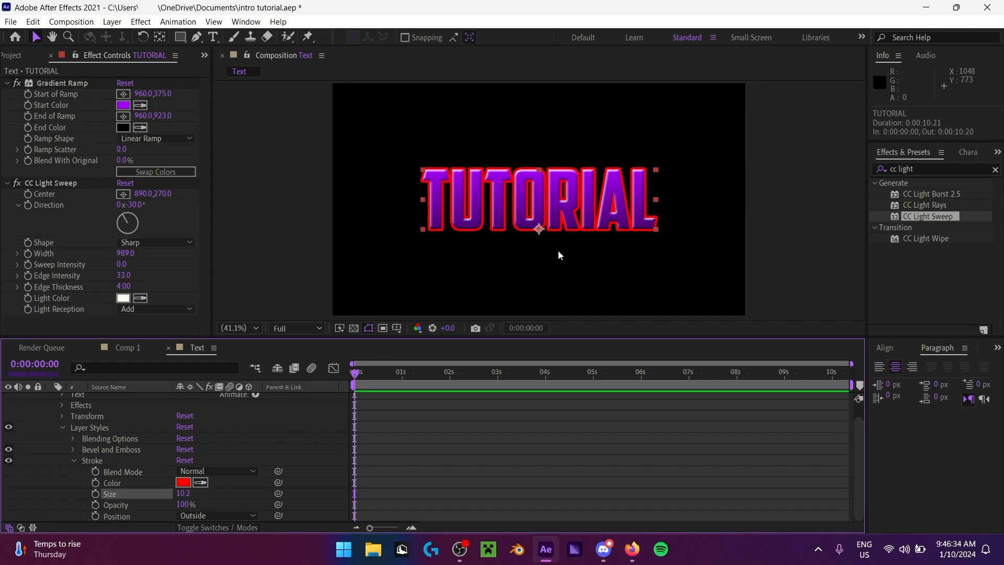
left_click(183, 483)
mouse_move(78, 265)
left_mouse_down()
mouse_move(52, 309)
mouse_move(14, 321)
left_mouse_up()
left_click(344, 189)
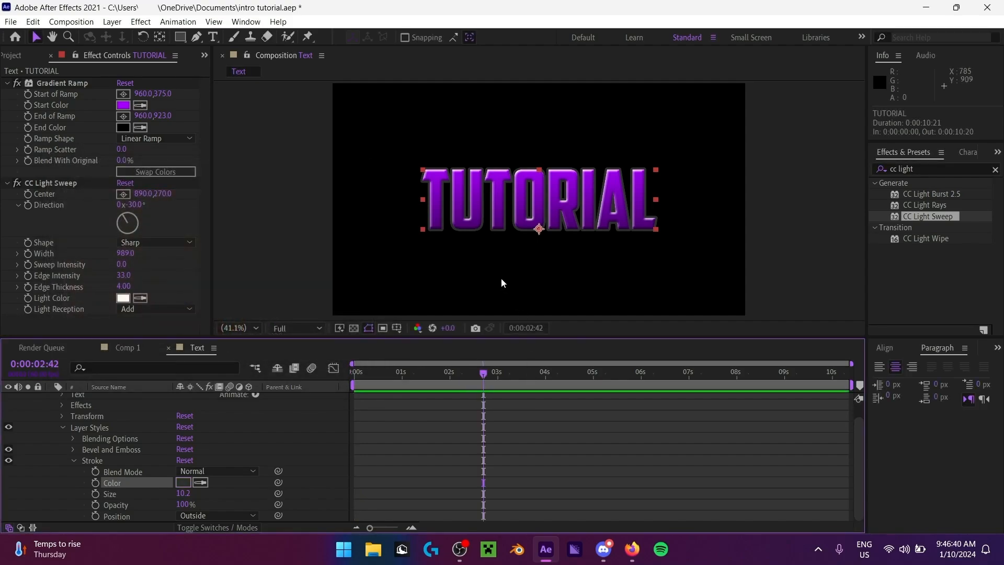
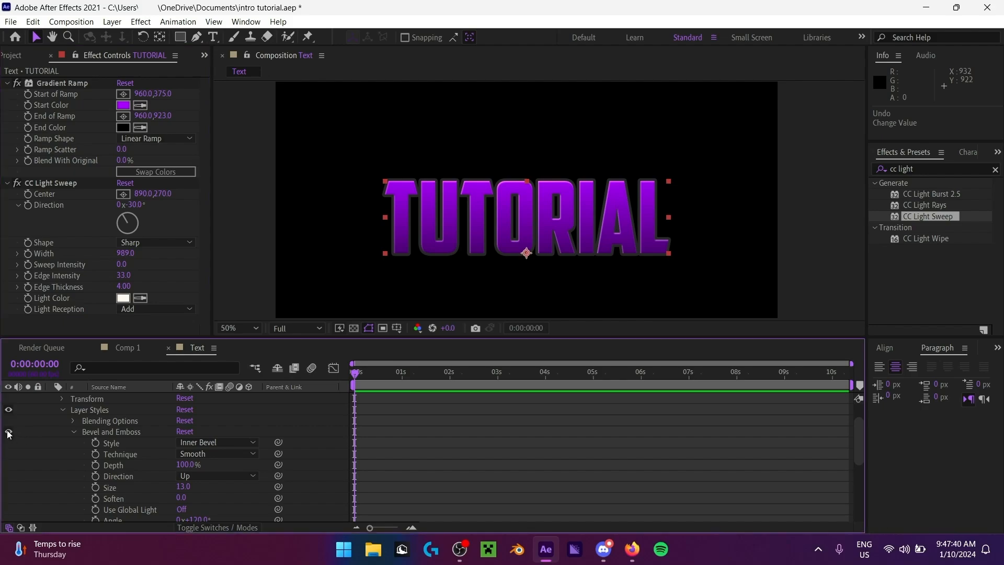
Step: Collapse the Bevel and Emboss settings, deselect the TUTORIAL layer and inspect the title's dark grey outline up close
scroll(63, 450, "up", 2)
left_click(75, 465)
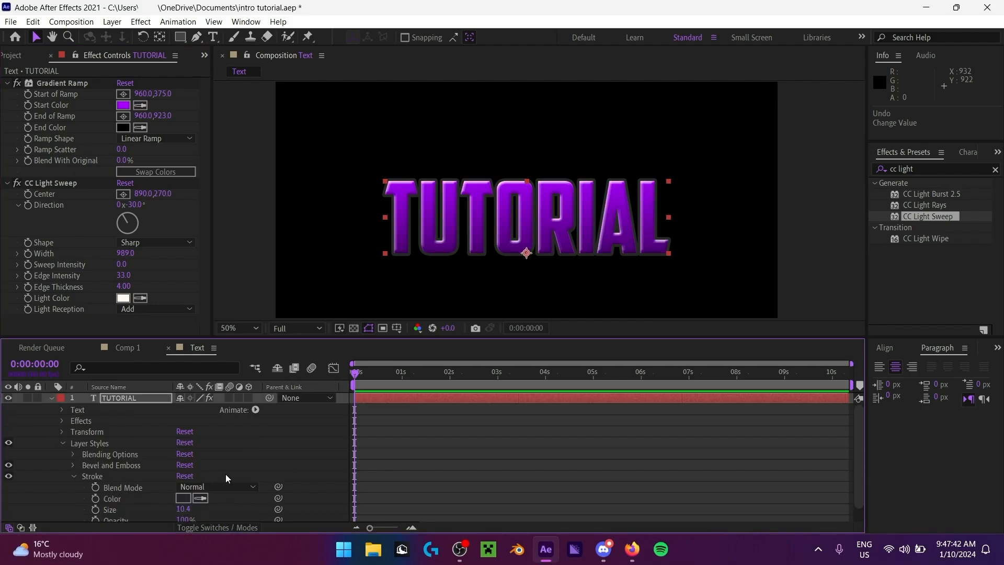
scroll(239, 503, "down", 1)
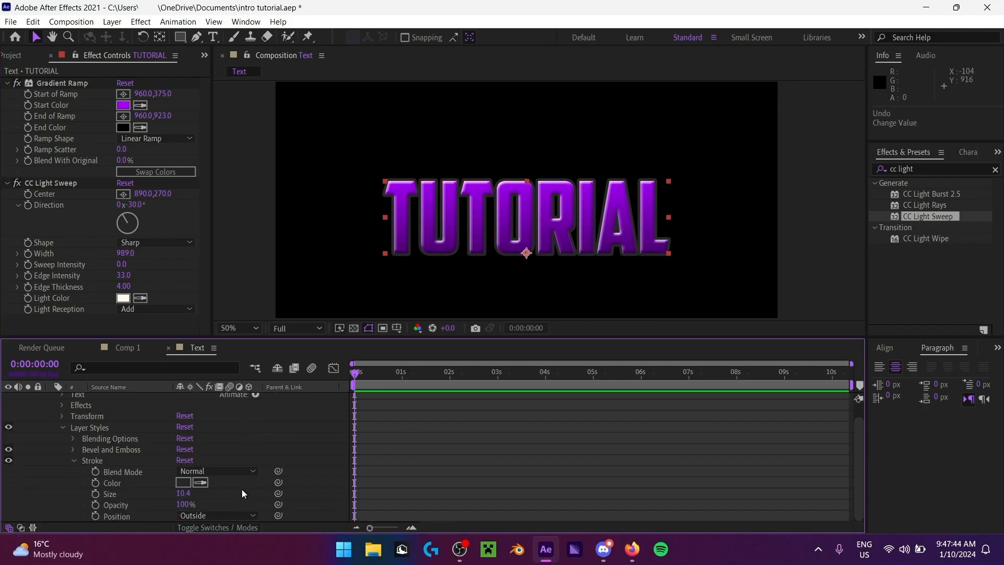
left_click(380, 460)
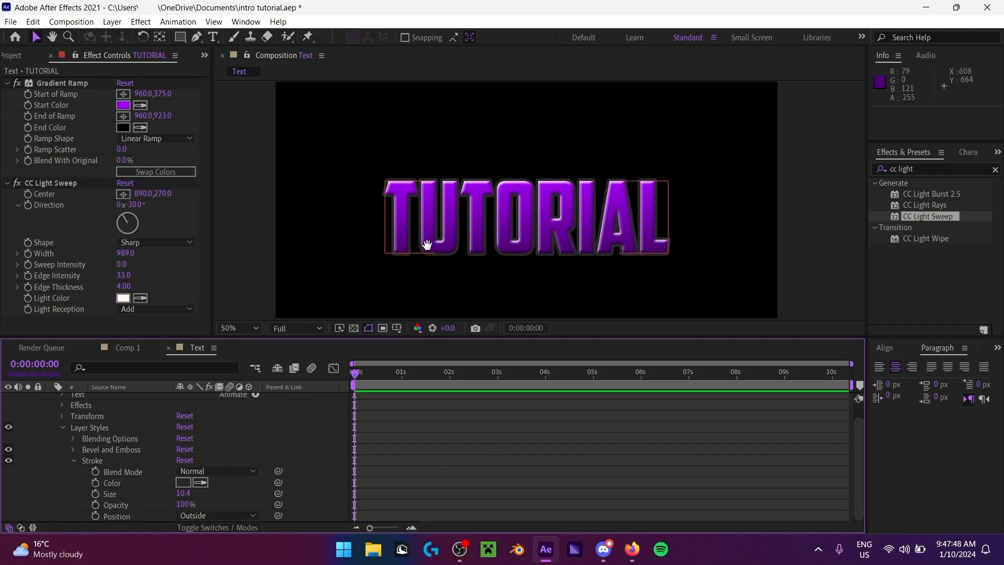
scroll(437, 246, "up", 2)
scroll(436, 246, "down", 1)
left_click_drag(469, 252, 484, 258)
left_click_drag(455, 220, 481, 241)
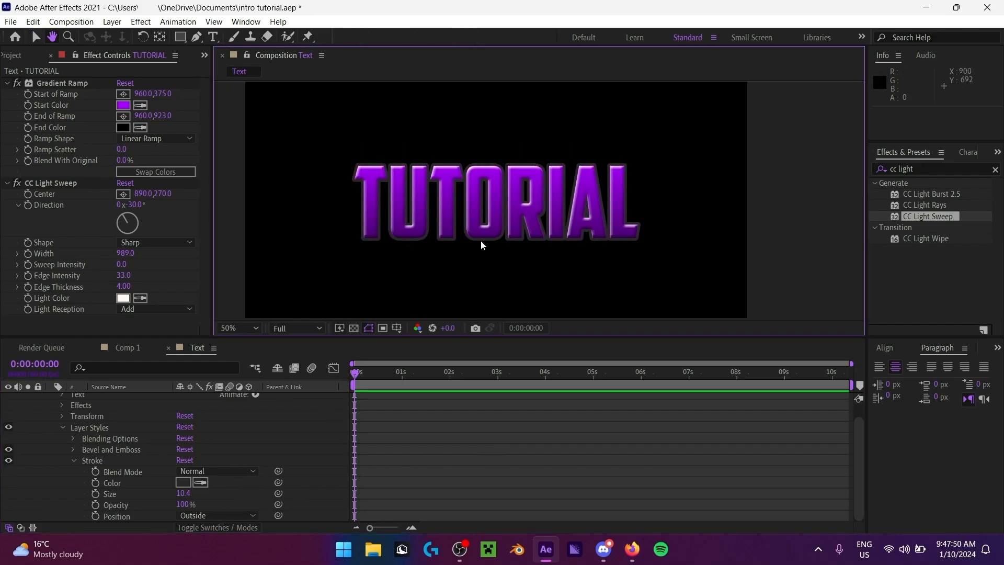
Step: Try a Stroke size of 9.7 on the TUTORIAL layer, check the stroke colour, and return the size to 10.4
scroll(481, 240, "up", 1)
mouse_move(183, 494)
left_mouse_down()
mouse_move(200, 499)
mouse_move(182, 501)
left_mouse_up()
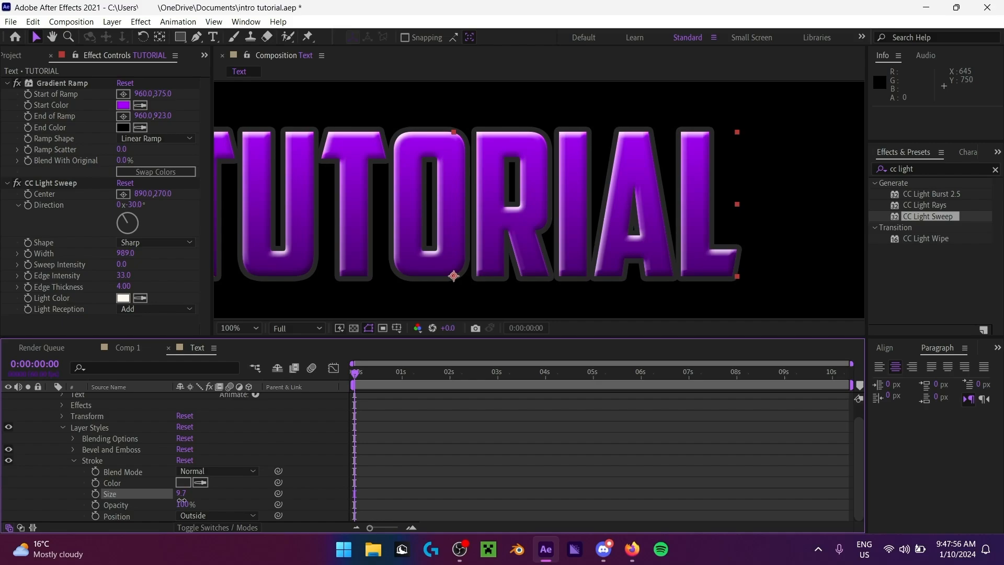
left_click(182, 484)
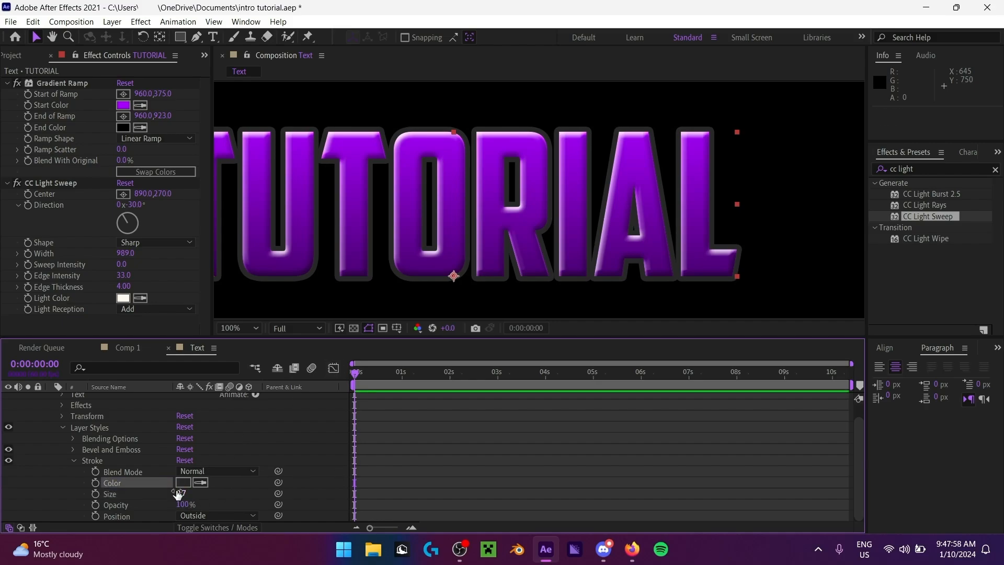
left_click_drag(178, 499, 183, 498)
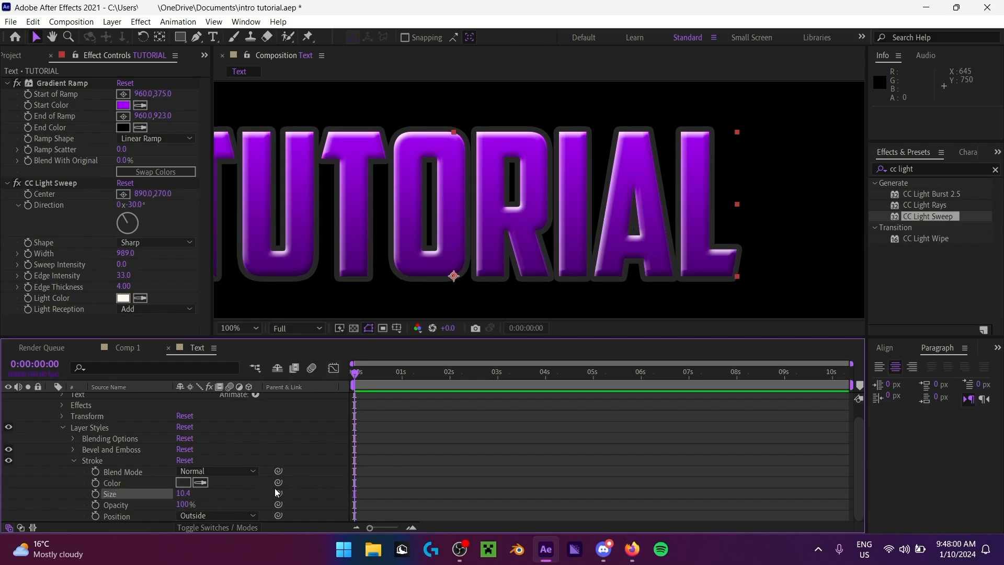
Step: Darken the TUTORIAL text layer's stroke color to #232323 and collapse the layer's properties
left_click_drag(330, 281, 355, 285)
mouse_move(299, 264)
left_mouse_down()
mouse_move(327, 269)
mouse_move(334, 299)
left_mouse_up()
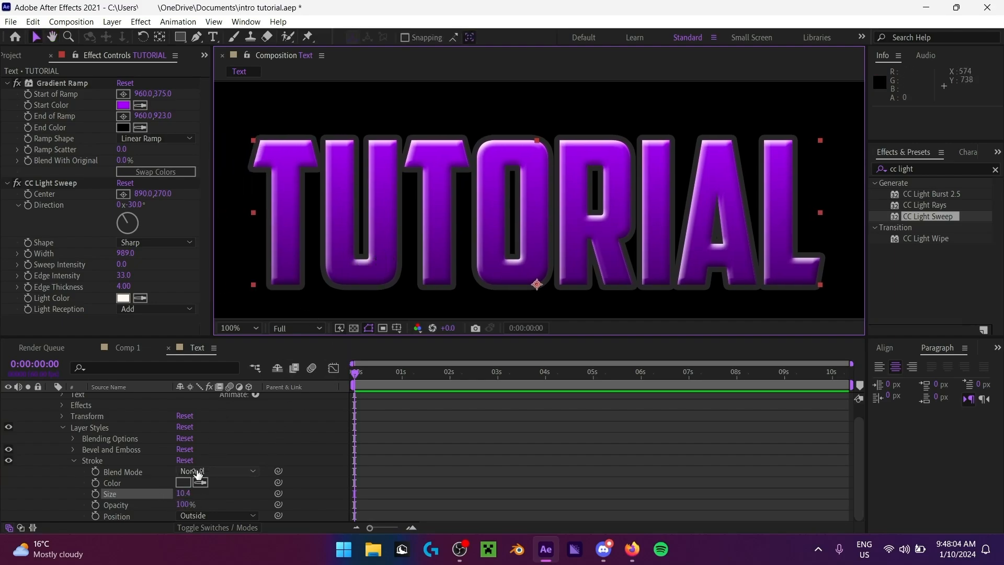
left_click(183, 482)
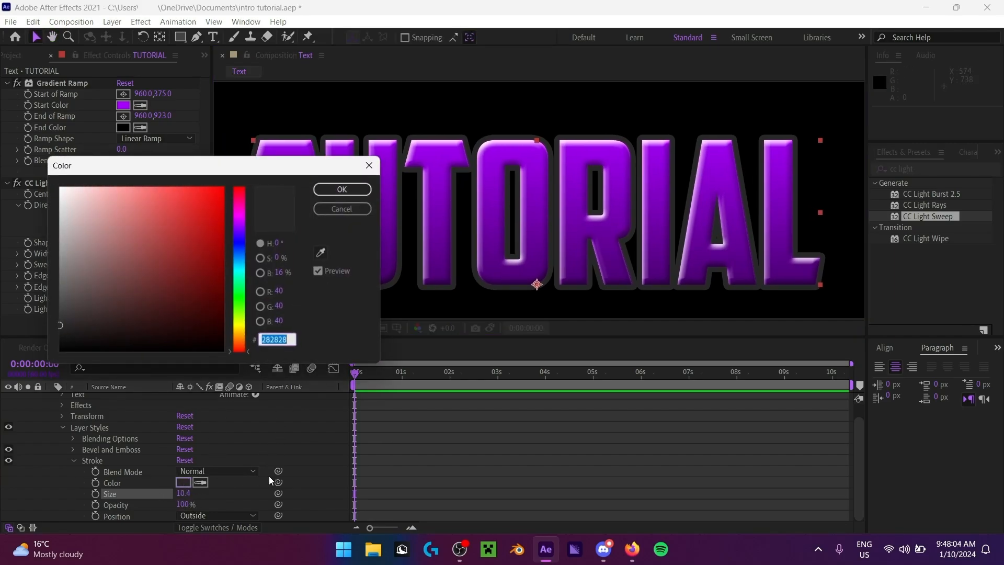
left_click(59, 329)
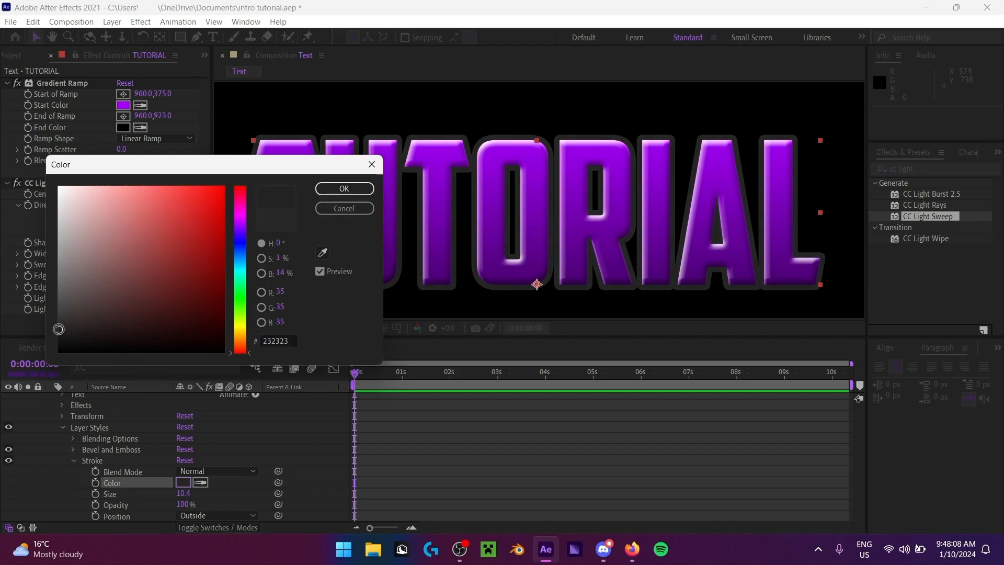
left_click(356, 190)
left_click(51, 398)
left_click(90, 460)
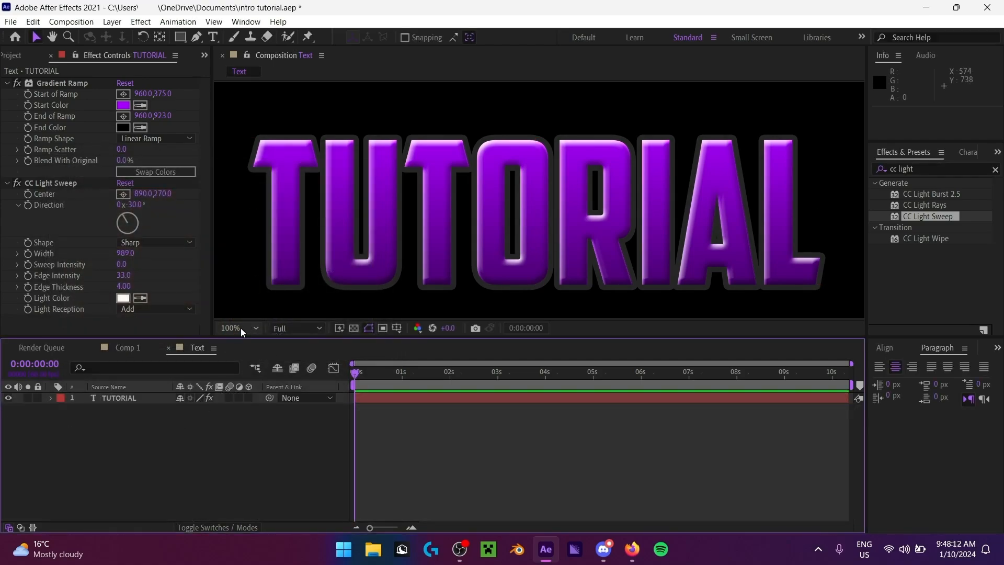
Step: Pre-compose the TUTORIAL text layer as TUTORIAL Comp 1, moving all attributes into the new composition
left_click(240, 328)
left_click(262, 111)
left_click_drag(377, 282, 606, 184)
left_click(146, 487)
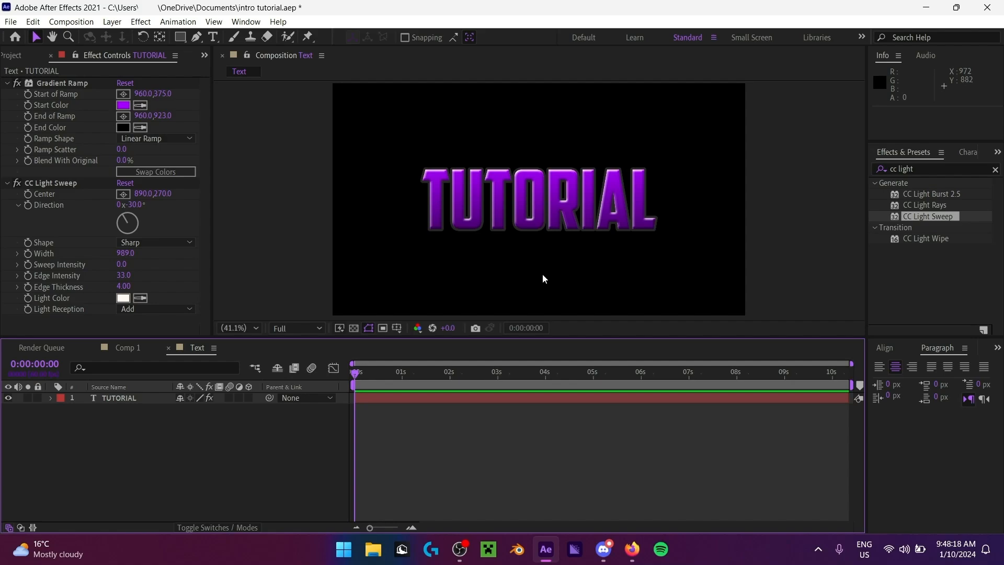
right_click(136, 397)
left_click(184, 327)
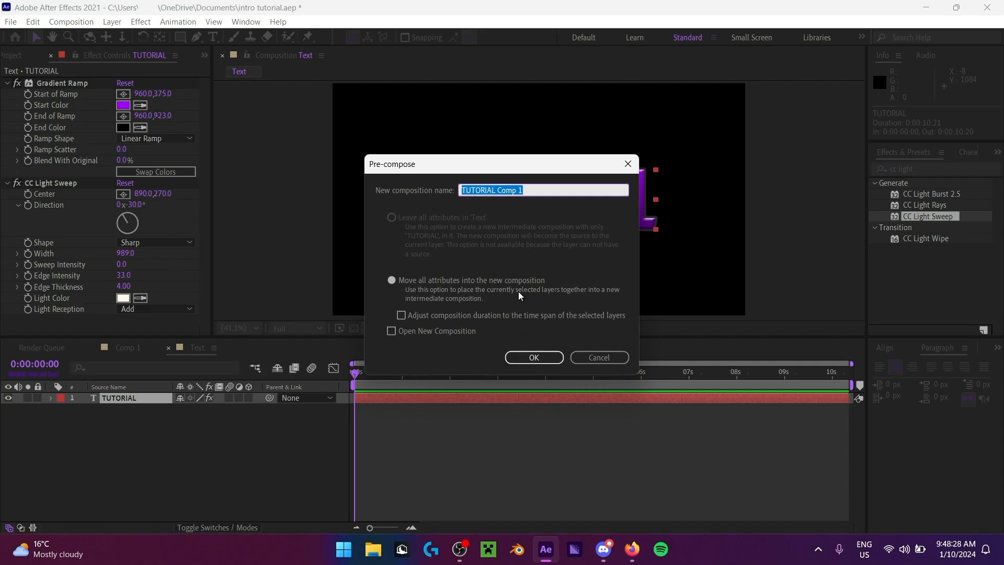
left_click(544, 359)
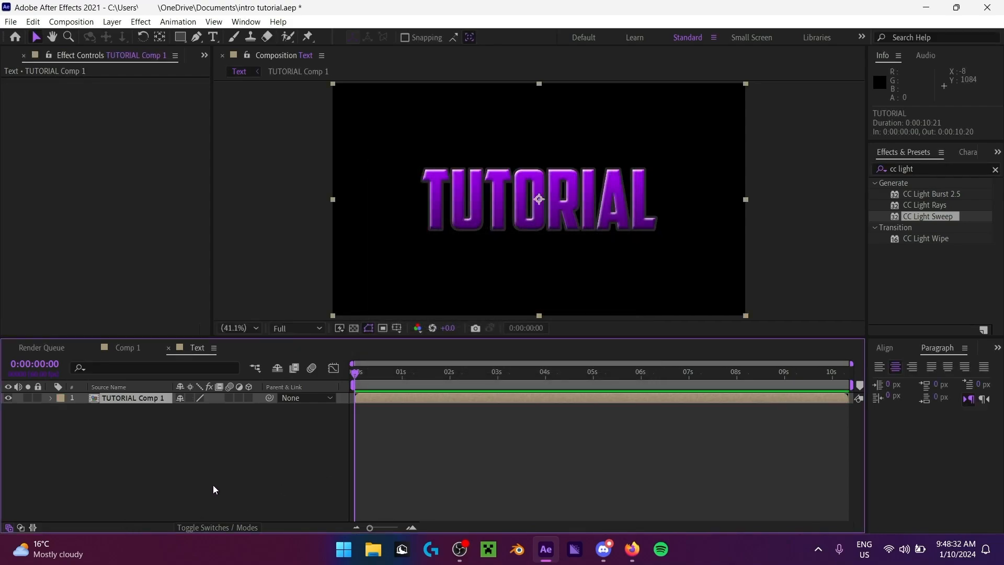
Step: Open TUTORIAL Comp 1 to view its contents, return to the Text composition and close the nested composition's timeline
double_click(109, 397)
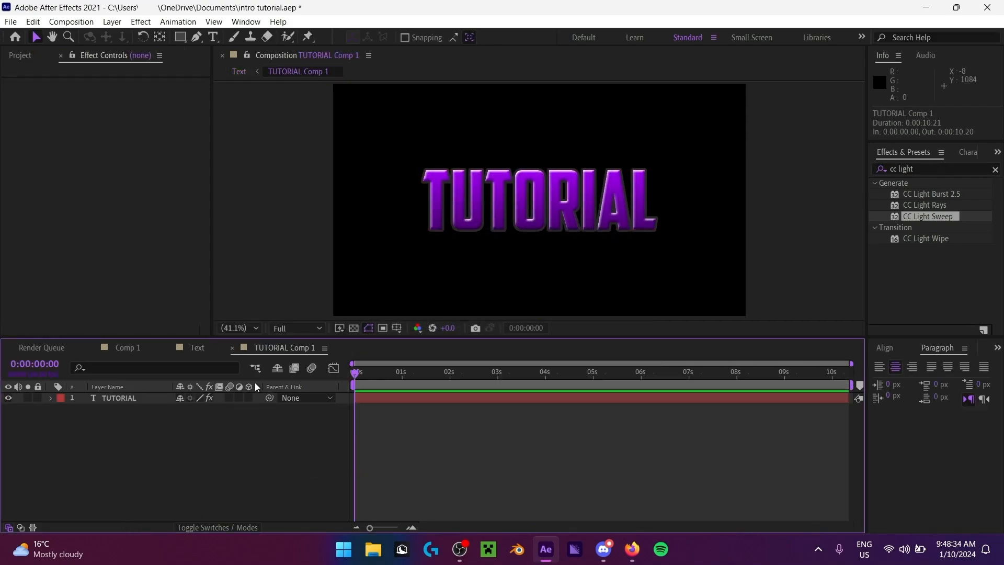
left_click(198, 346)
left_click(232, 348)
left_click(208, 502)
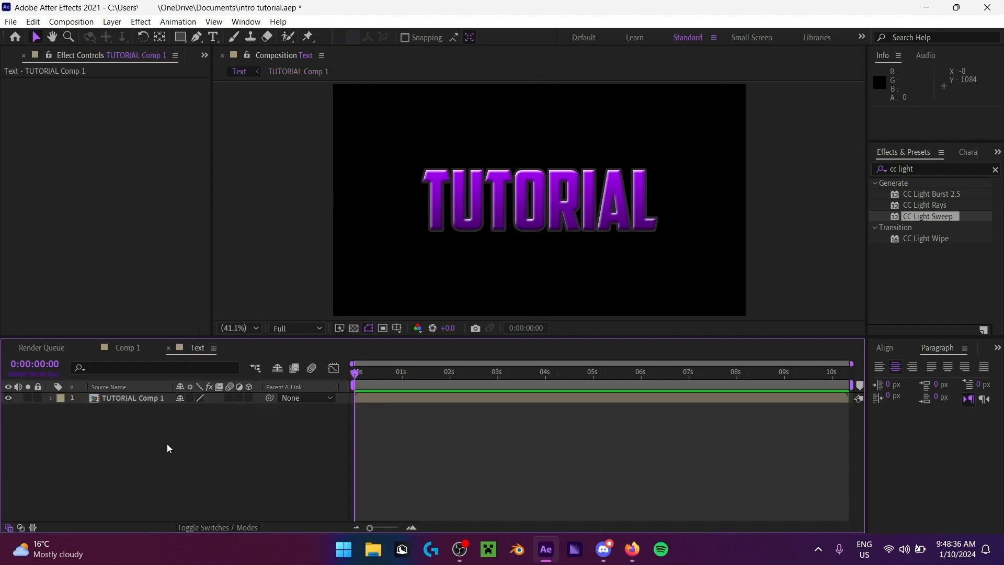
Step: Move the TUTORIAL Comp 1 layer's anchor point straight down below the lettering, keeping it horizontally centered
left_click(136, 395)
left_click(136, 401)
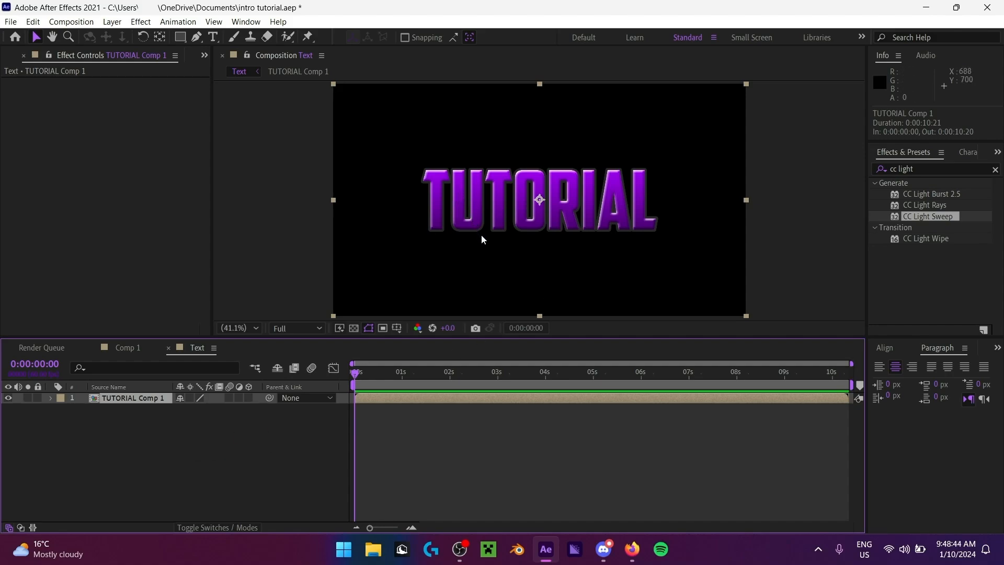
key("slash")
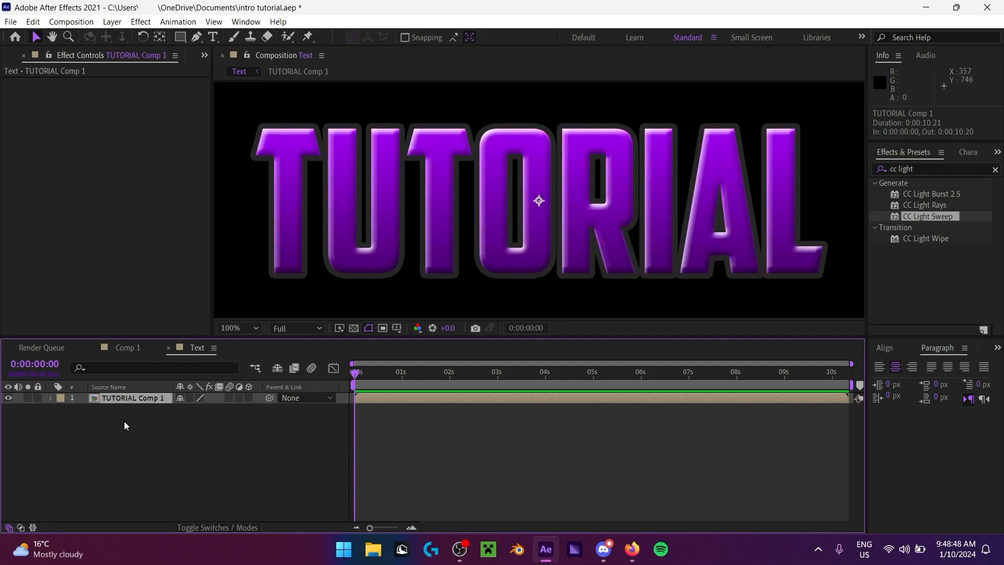
left_click(240, 328)
left_click(266, 113)
left_click(160, 37)
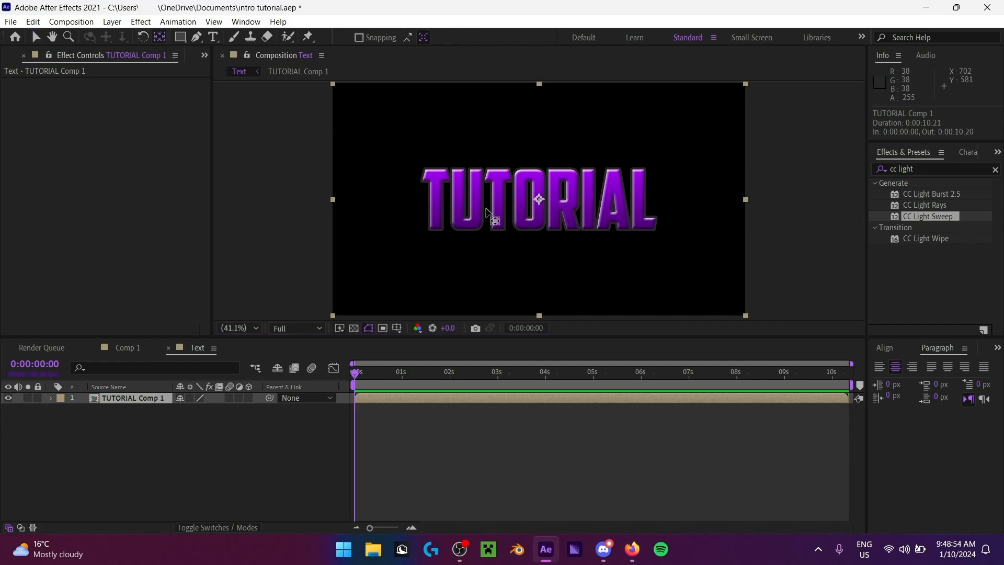
left_click_drag(549, 210, 544, 287)
key("v")
key("ctrl+z")
key("y")
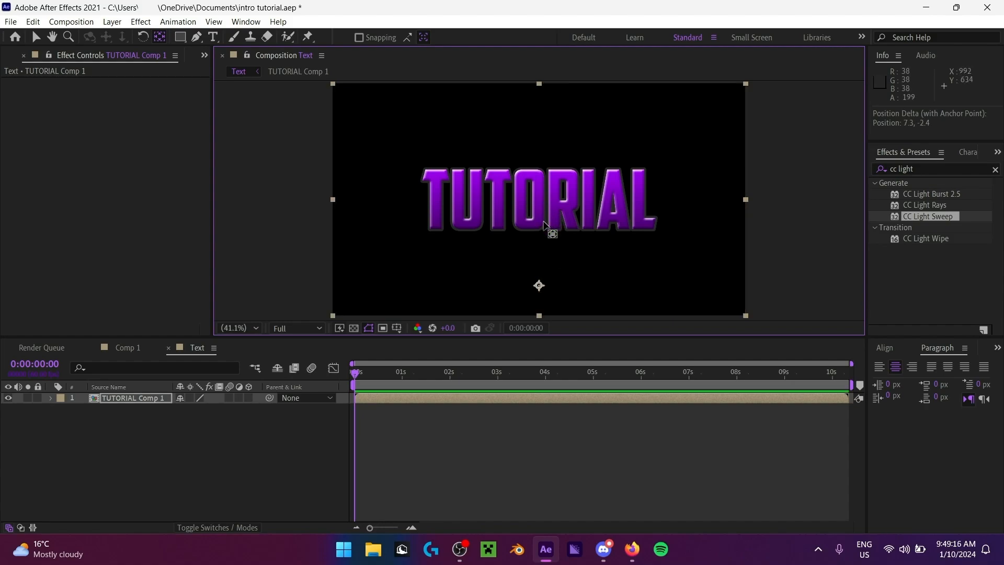
left_click(37, 39)
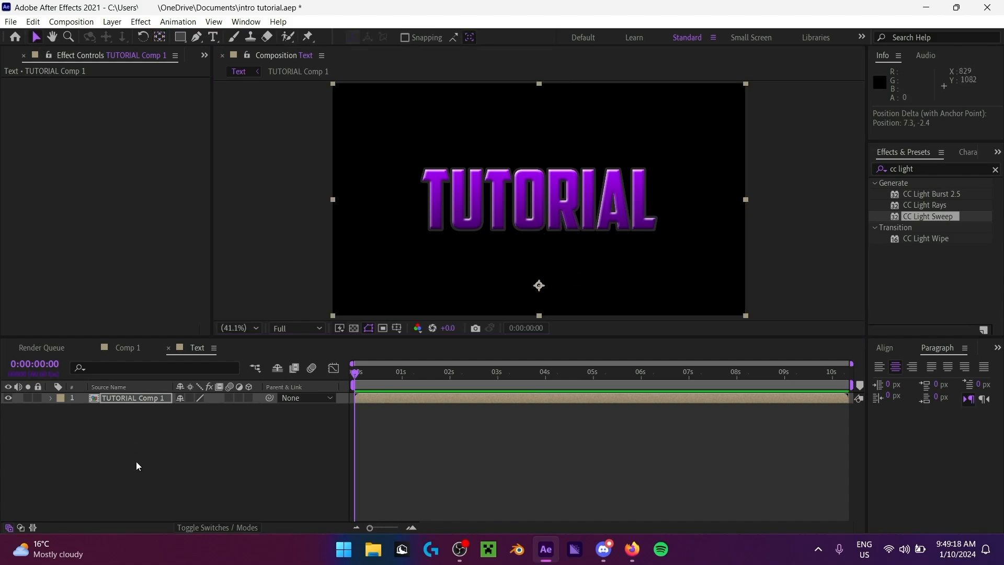
Step: Duplicate the TUTORIAL Comp 1 layer and set the lower copy's scale to 99%
left_click(137, 465)
left_click(140, 399)
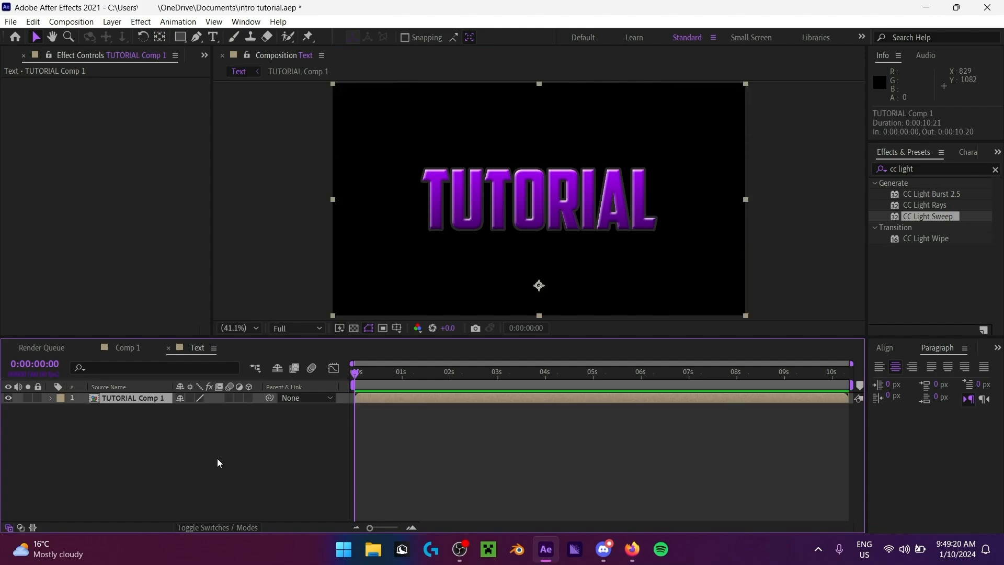
key("ctrl+d")
left_click(152, 411)
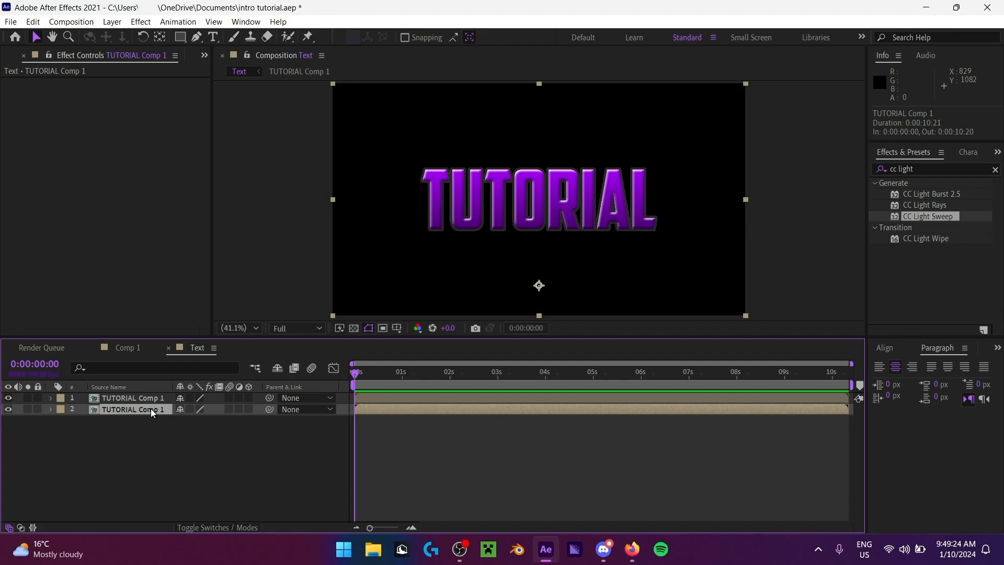
key("s")
left_click(197, 420)
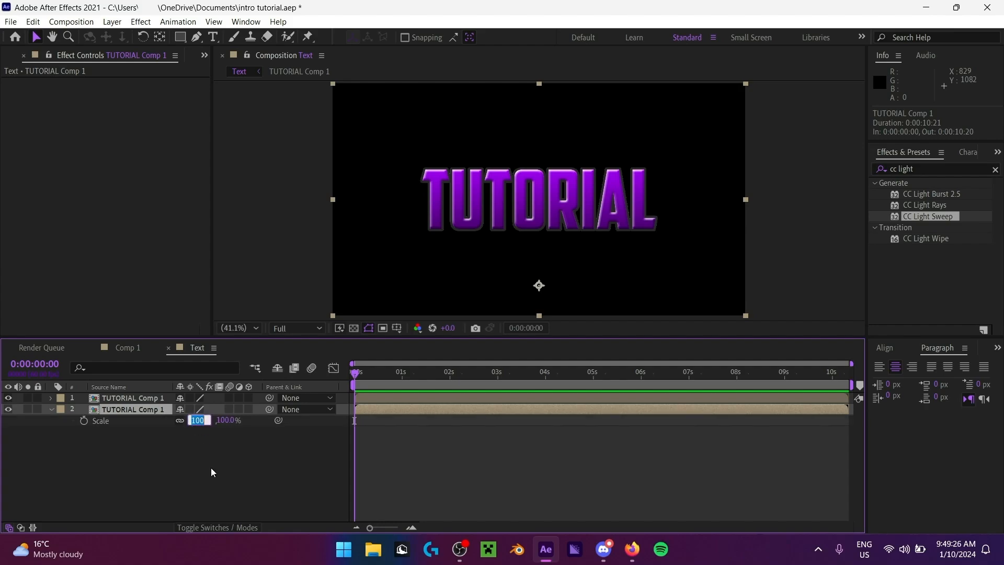
type("99")
left_click(209, 484)
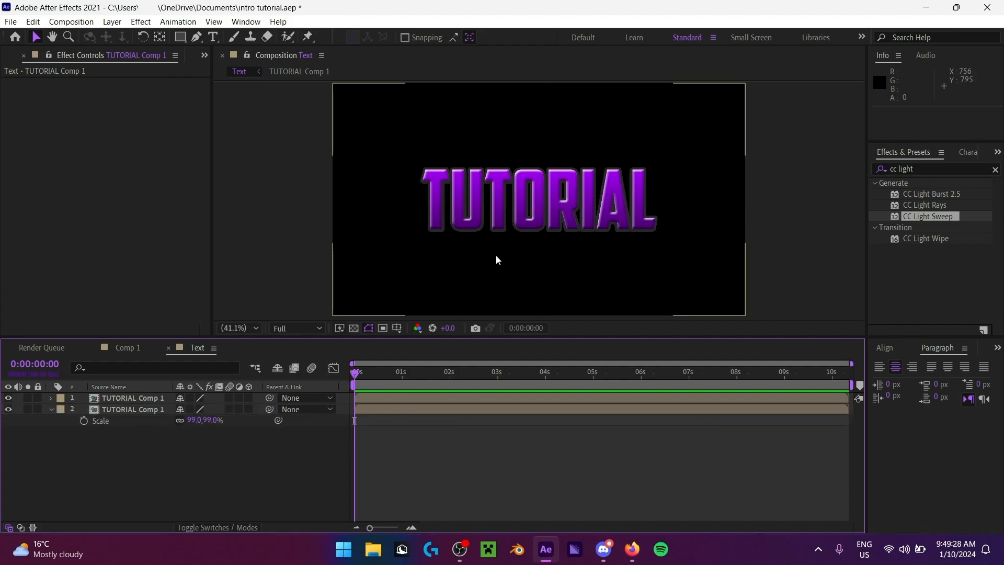
Step: Examine the lettering's edges up close to judge the depth effect of the scaled copy
scroll(523, 246, "up", 4)
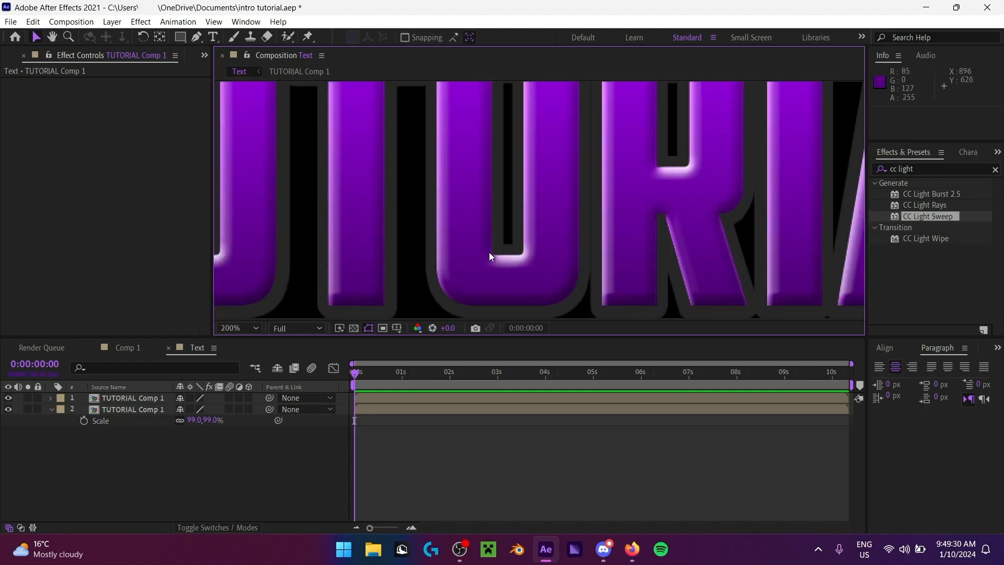
scroll(489, 252, "down", 2)
scroll(410, 253, "up", 2)
scroll(463, 249, "down", 2)
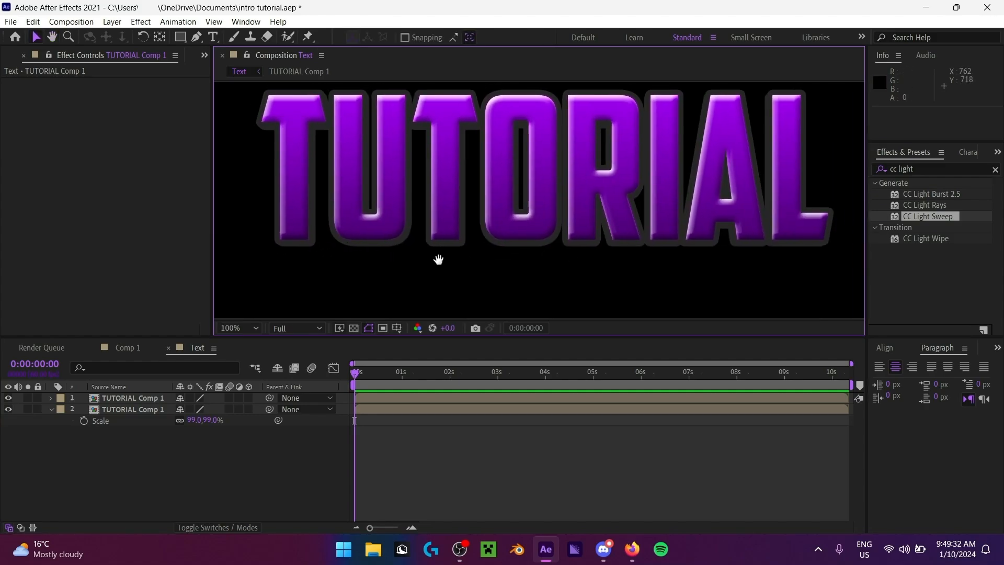
scroll(473, 254, "up", 1)
scroll(476, 249, "down", 2)
scroll(610, 249, "up", 2)
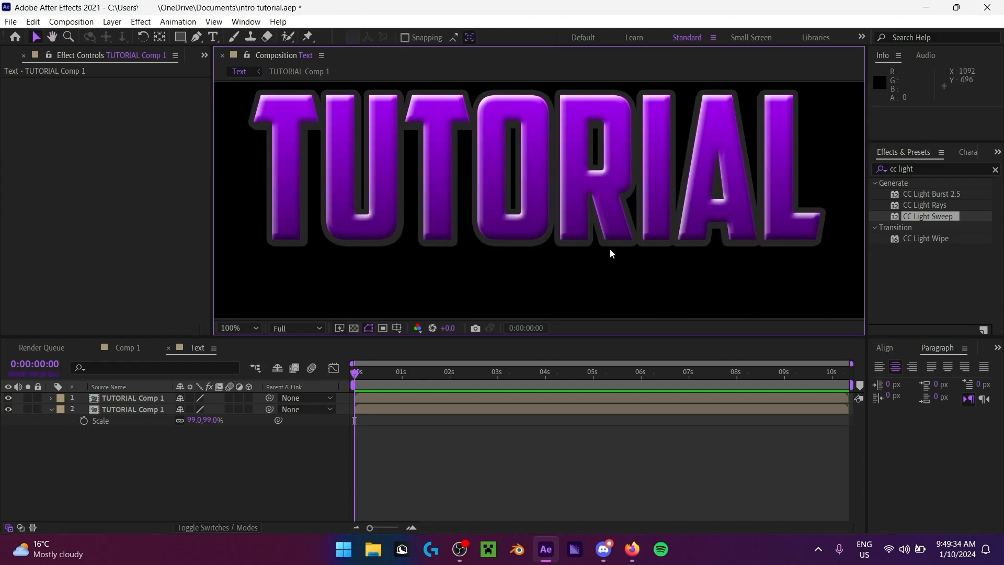
scroll(740, 254, "up", 3)
left_click_drag(740, 254, 429, 185)
left_click_drag(670, 246, 513, 248)
scroll(424, 219, "down", 1)
scroll(423, 220, "down", 1)
scroll(526, 255, "down", 1)
scroll(487, 243, "up", 1)
Step: Duplicate the 99% TUTORIAL Comp 1 layer and set the scale of the new copy above it to 98%
left_click(48, 412)
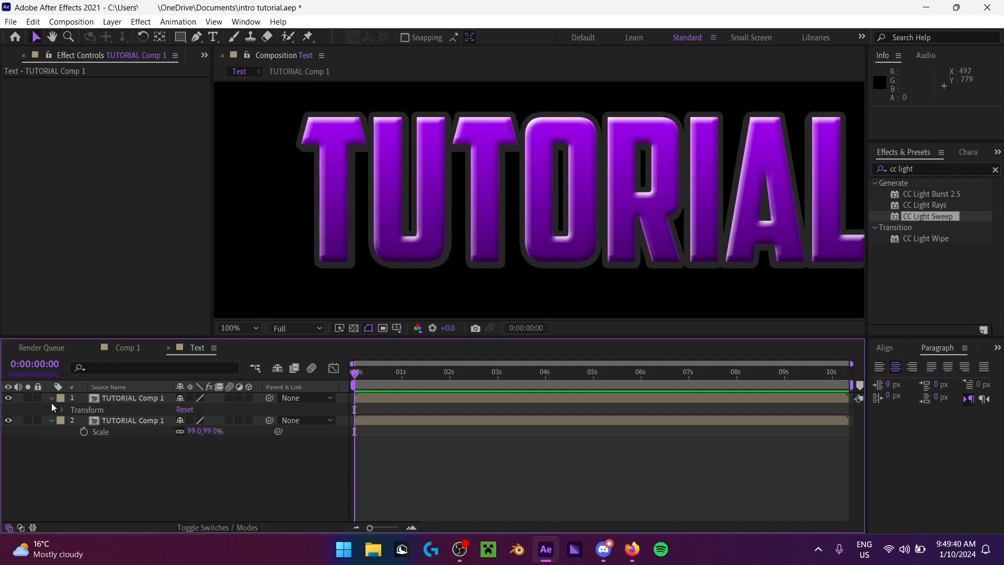
left_click(52, 410)
left_click(240, 328)
left_click(275, 105)
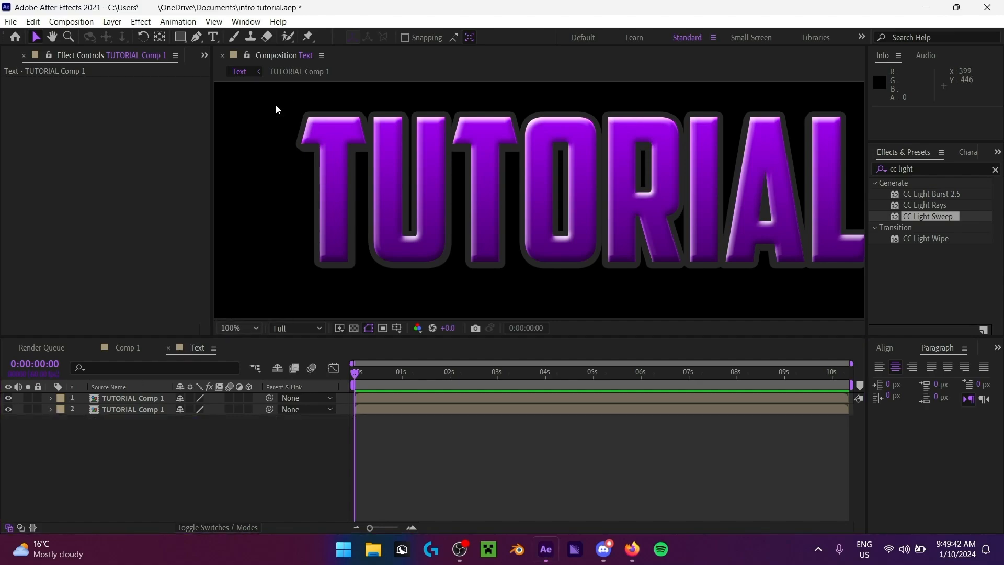
left_click(159, 411)
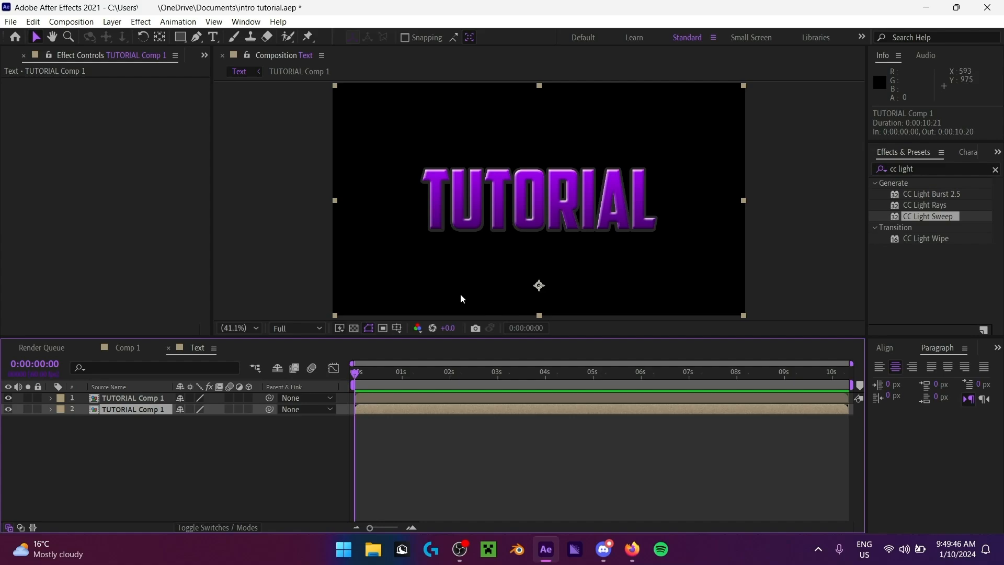
key("ctrl+d")
key("s")
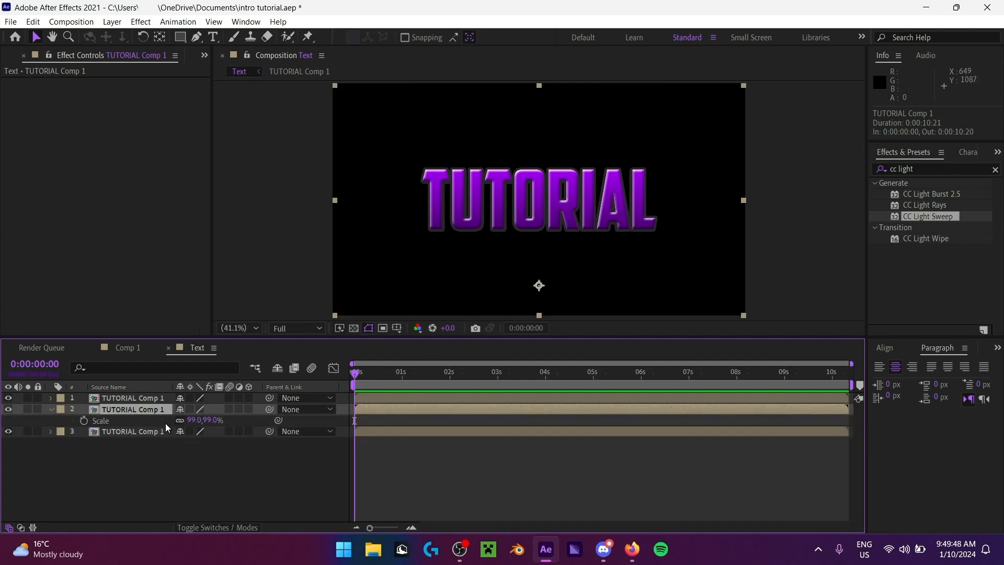
left_click(196, 421)
type("98")
key("Return")
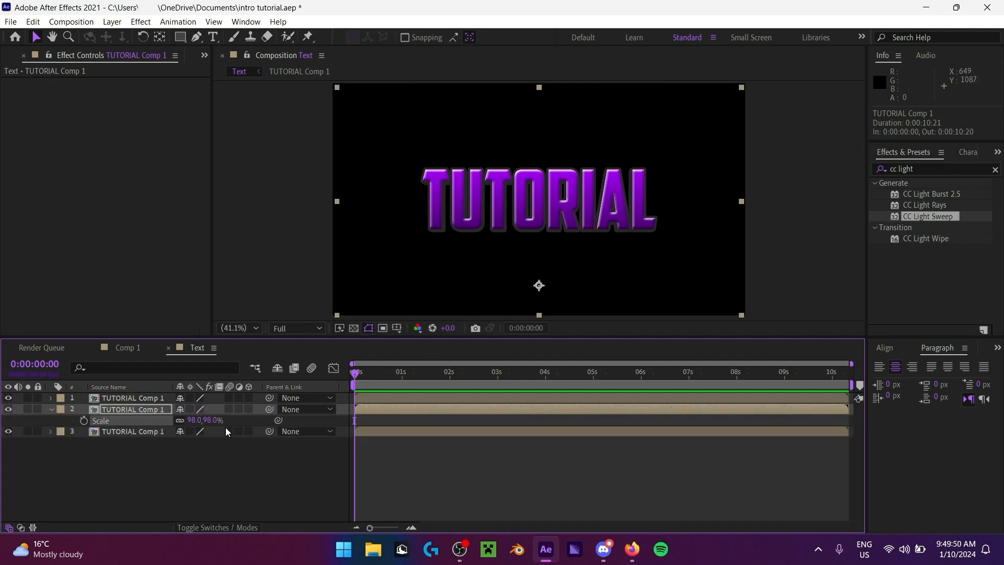
Step: Inspect the extruded lettering up close, collapse the 98% layer's properties and duplicate that layer
scroll(538, 243, "up", 3)
left_click_drag(562, 231, 577, 220)
scroll(566, 233, "up", 1)
left_click_drag(570, 257, 507, 256)
scroll(526, 253, "down", 1)
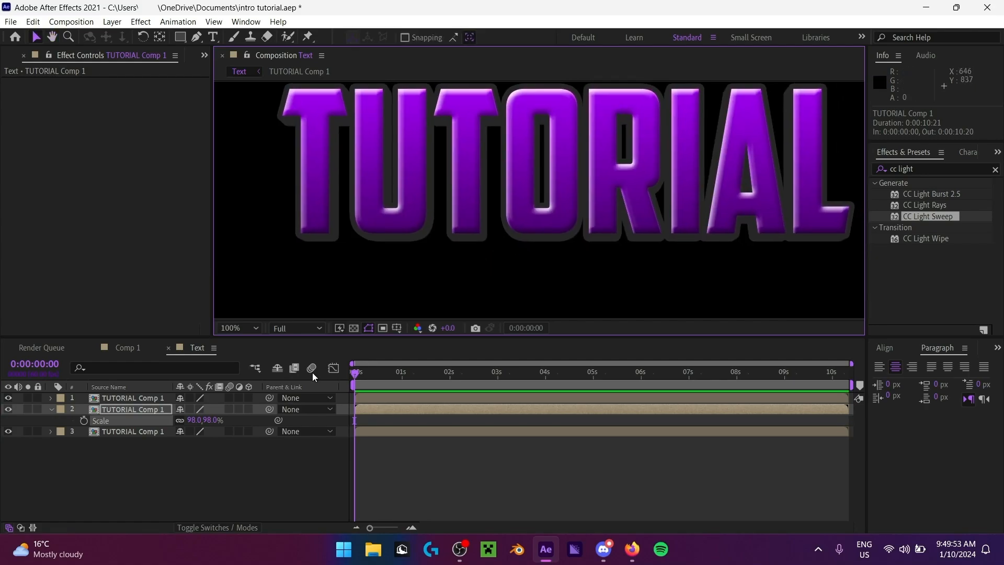
left_click(52, 410)
key("ctrl+d")
left_click(153, 399)
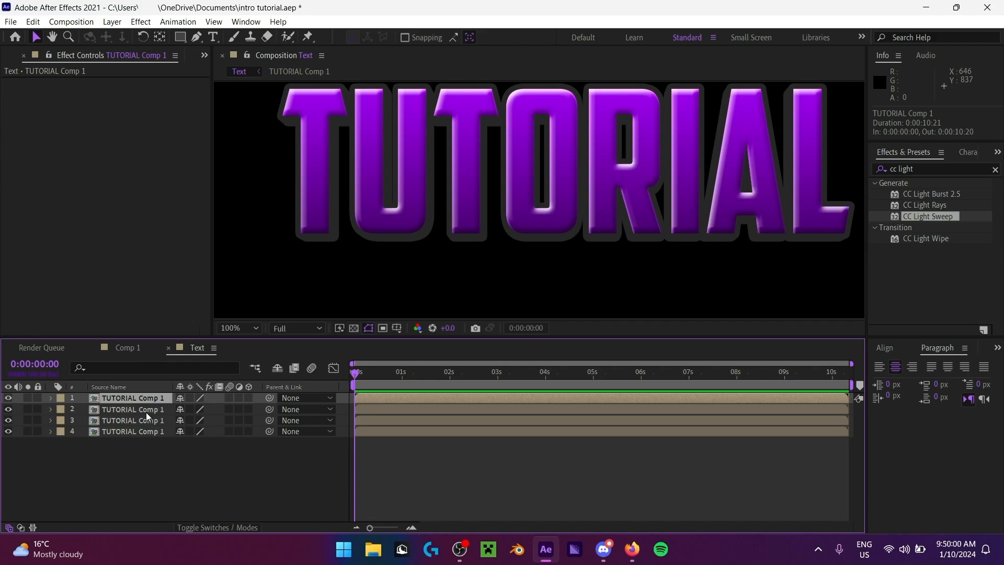
Step: Set the scale of the second TUTORIAL Comp 1 layer to 97%
left_click(145, 411)
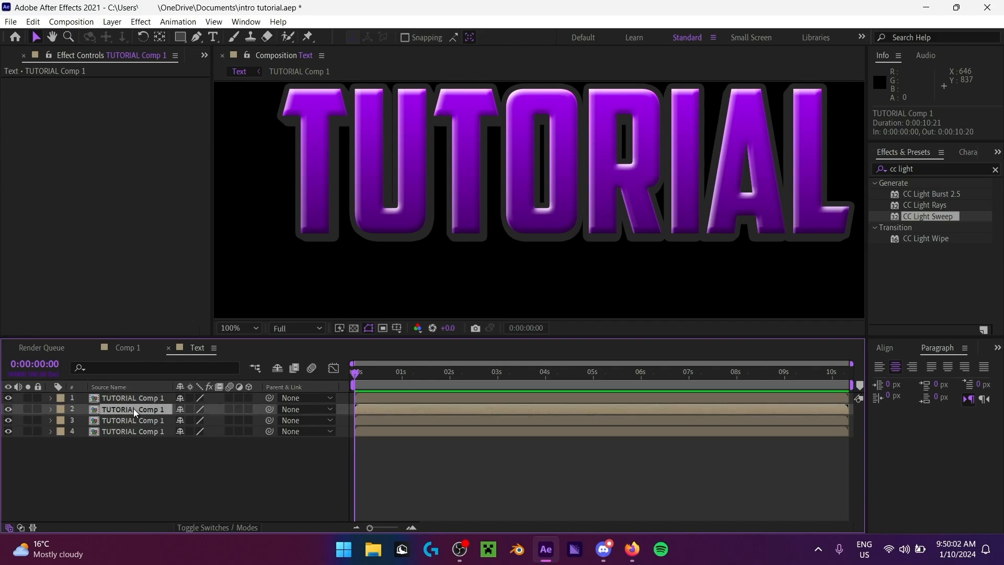
key("s")
left_click(137, 432)
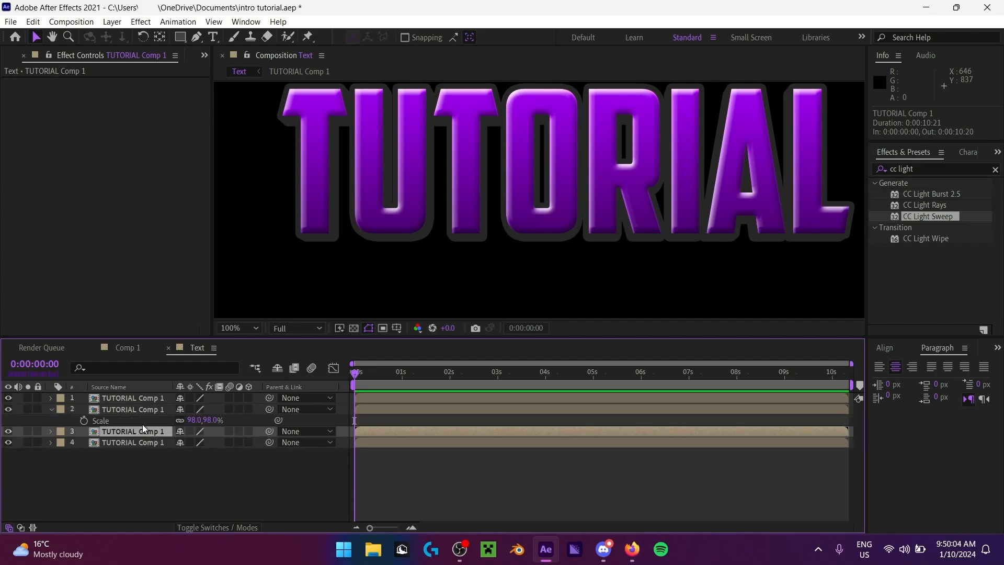
left_click(197, 421)
type("97")
left_click(175, 497)
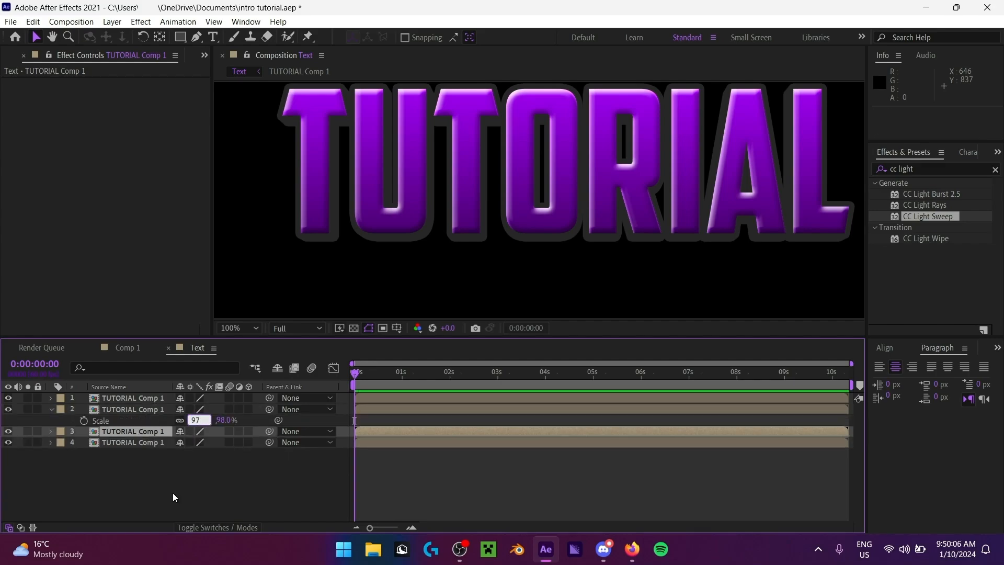
Step: Check the lettering's layered edges and restore the second layer's scale to 98%
scroll(475, 207, "up", 2)
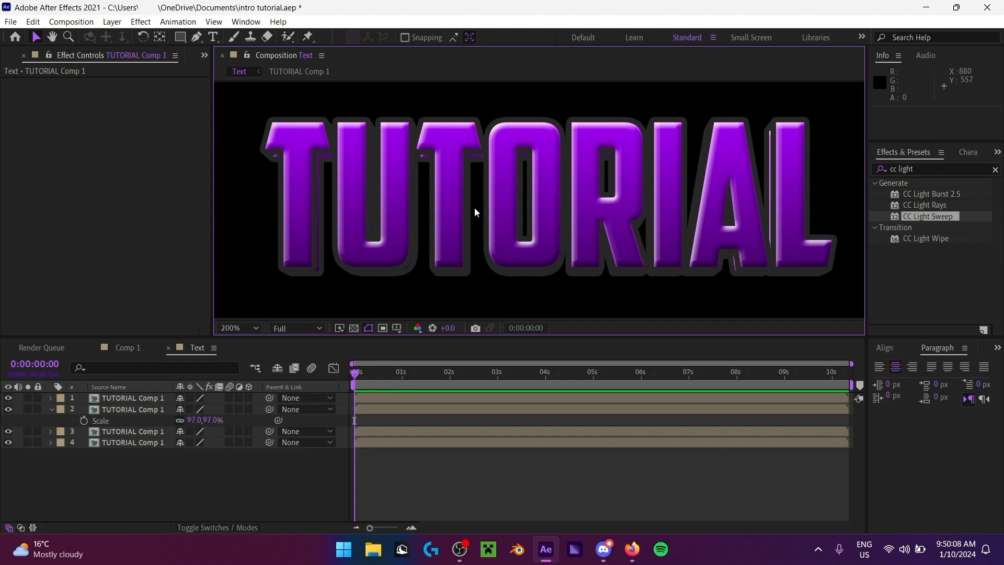
scroll(529, 200, "down", 2)
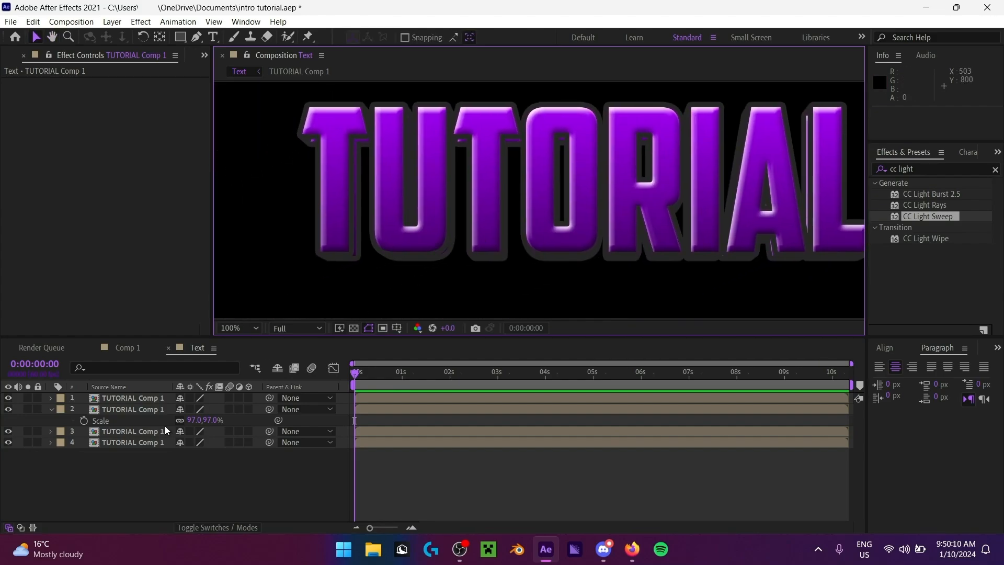
left_click(198, 421)
type("98")
key("Return")
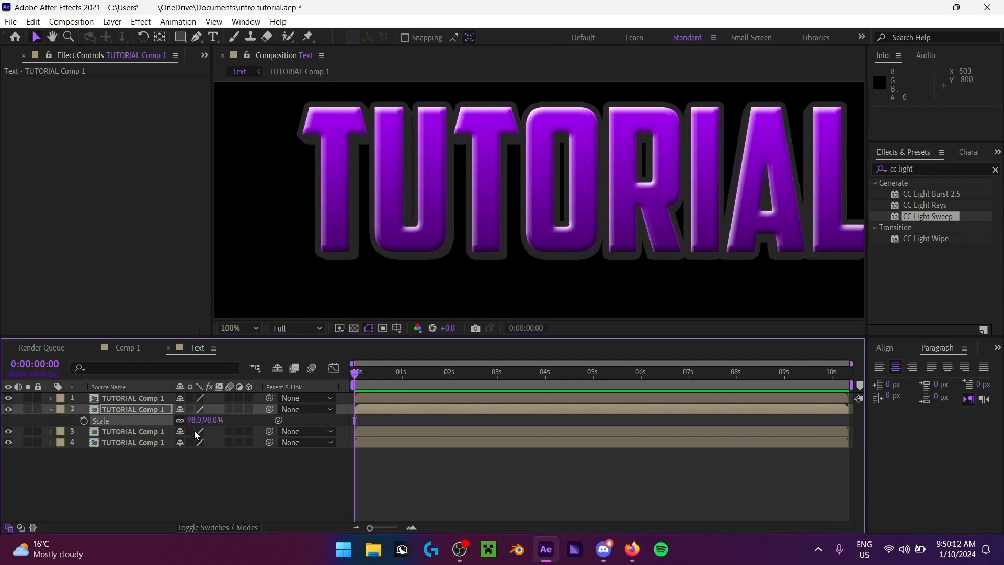
Step: Set the scale of the bottom TUTORIAL Comp 1 layer to 97% and collapse its properties
left_click(117, 411)
key("s")
left_click(114, 433)
key("s")
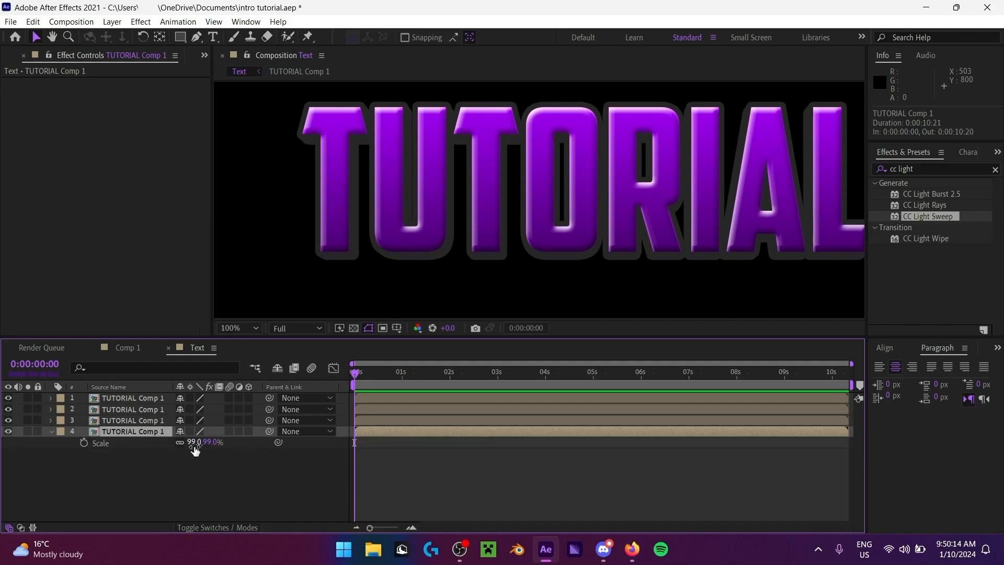
left_click(195, 444)
type("97")
key("Return")
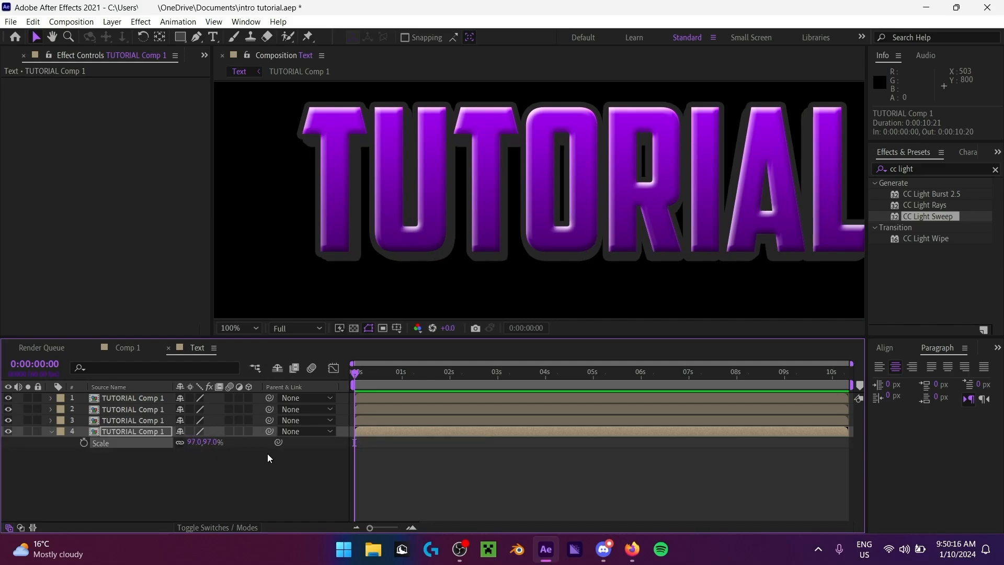
left_click(142, 430)
key("s")
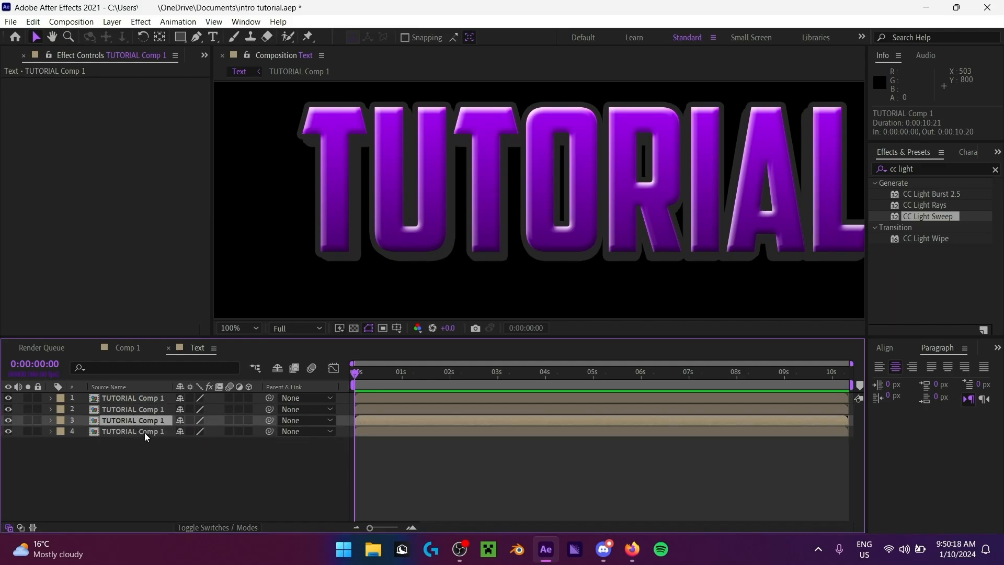
Step: Set the scale of the second TUTORIAL Comp 1 layer to 99% and collapse its properties
left_click(146, 420)
left_click(150, 408)
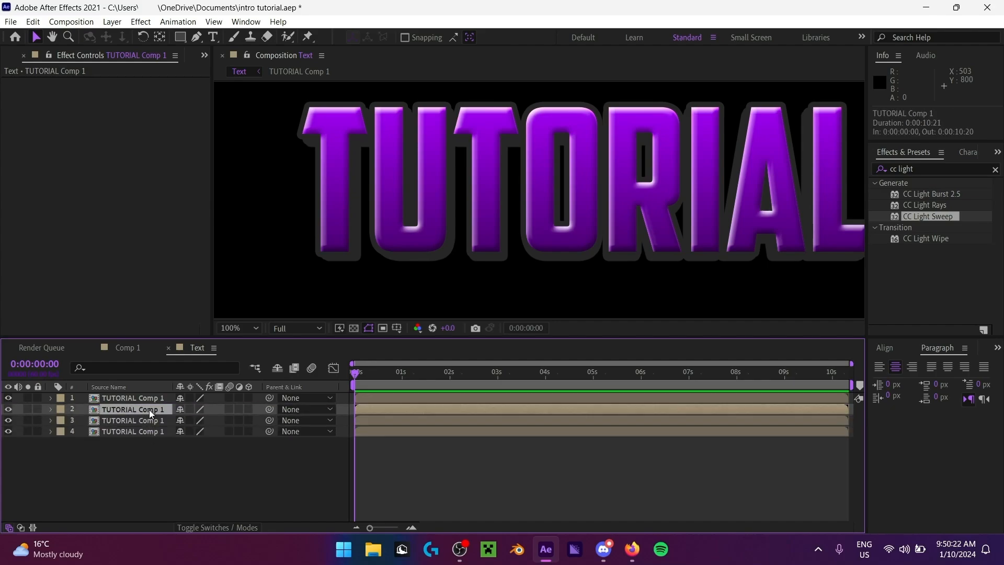
key("s")
left_click(190, 420)
type("99")
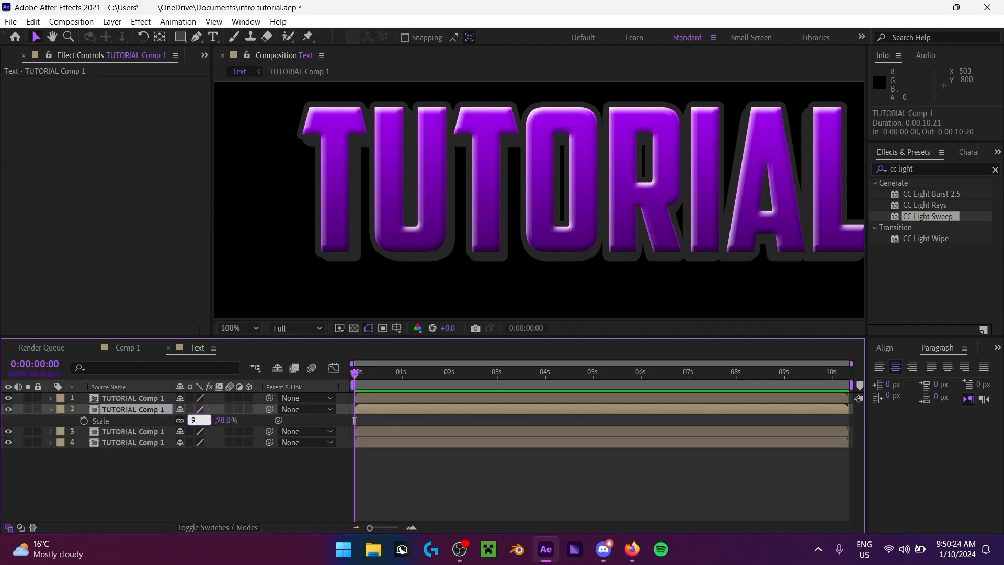
key("Return")
key("s")
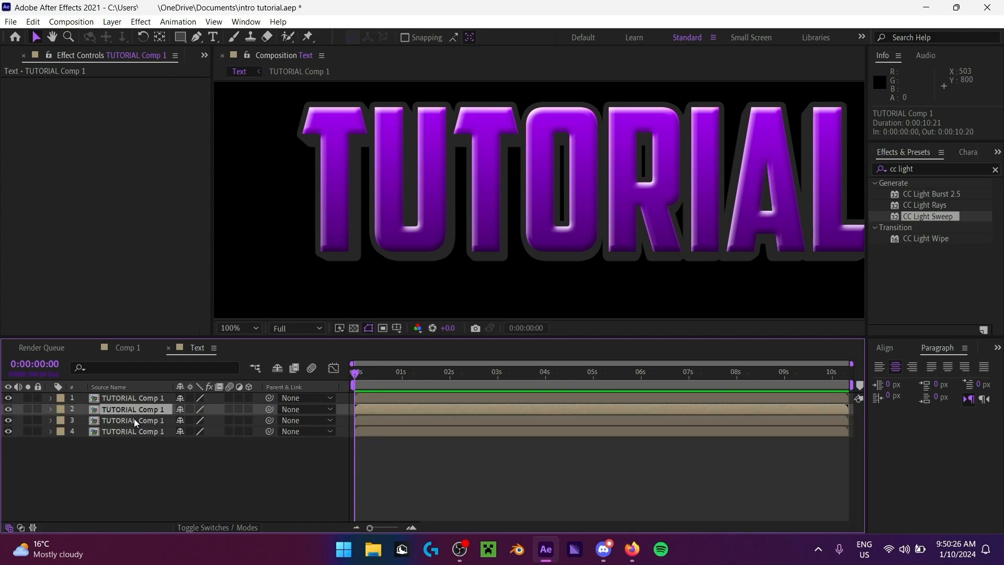
Step: Check the scale values of the third and fourth TUTORIAL Comp 1 layers
left_click(134, 420)
key("s")
key("s")
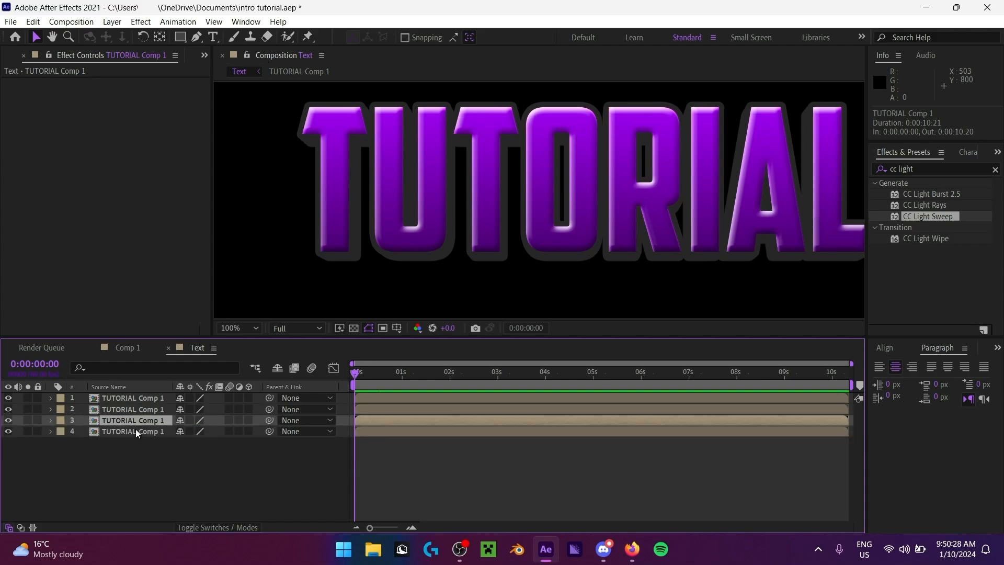
left_click(137, 432)
key("s")
key("s")
left_click(256, 502)
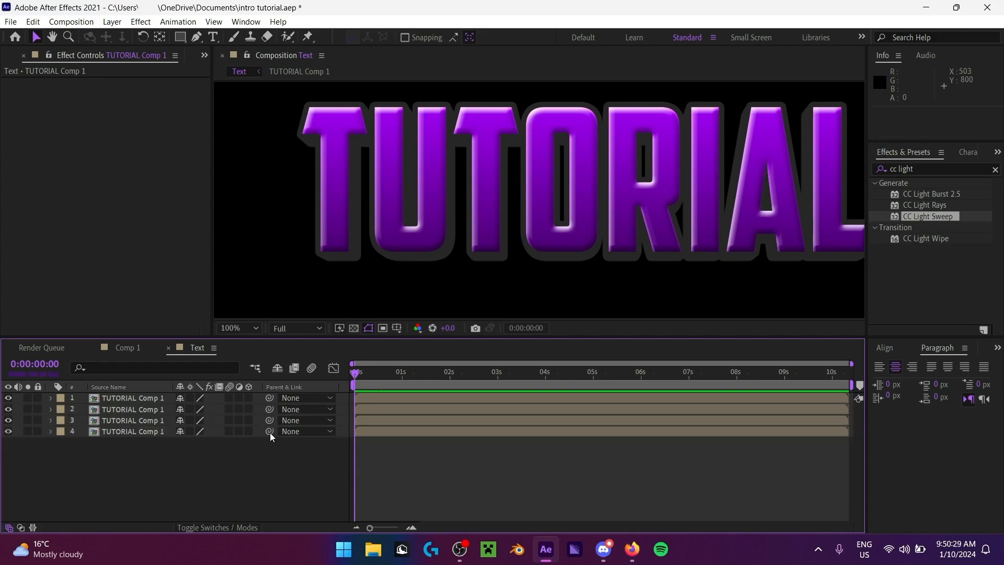
Step: Duplicate the fourth TUTORIAL Comp 1 layer, set the bottom copy's scale to 96% and collapse its properties
left_click(151, 432)
key("ctrl+d")
left_click(147, 441)
key("s")
left_click(198, 460)
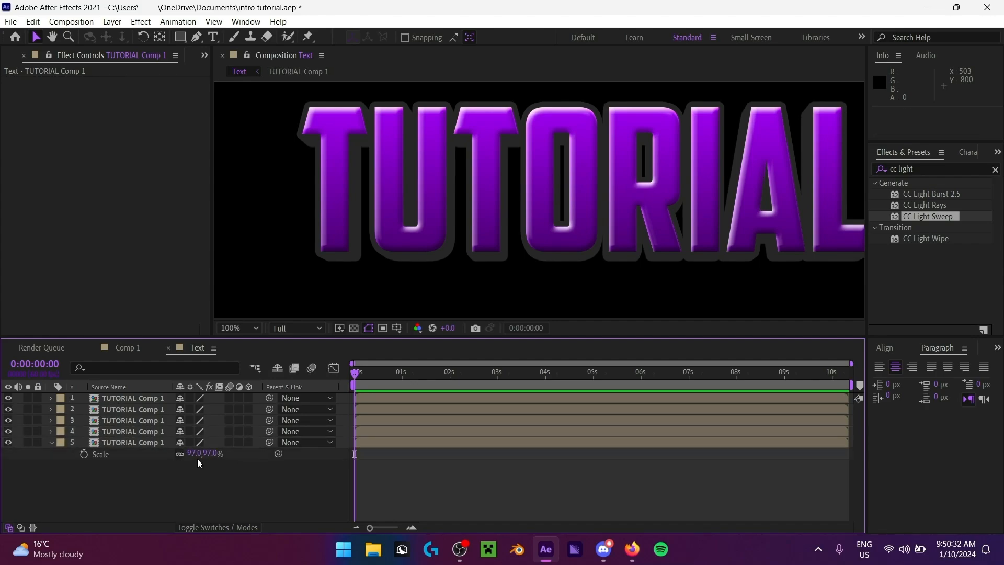
left_click(196, 454)
key("Return")
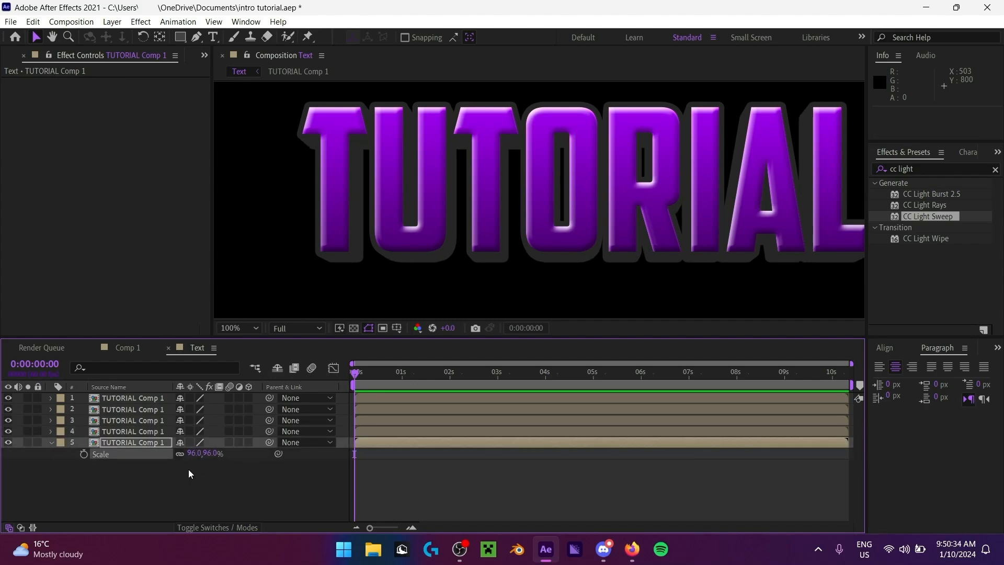
key("s")
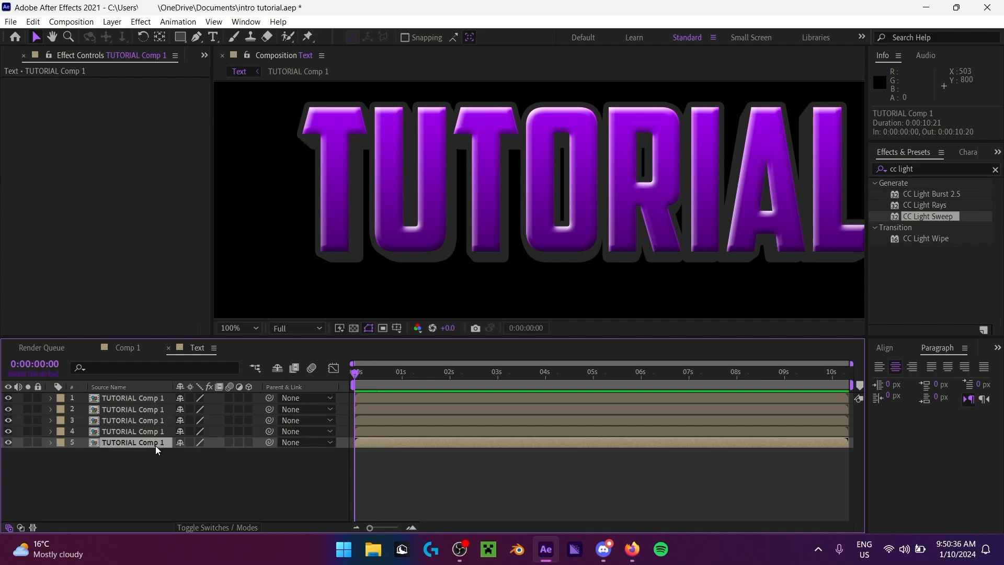
Step: Duplicate the 96% layer and set the scale of the bottom copy to 95%
key("ctrl+d")
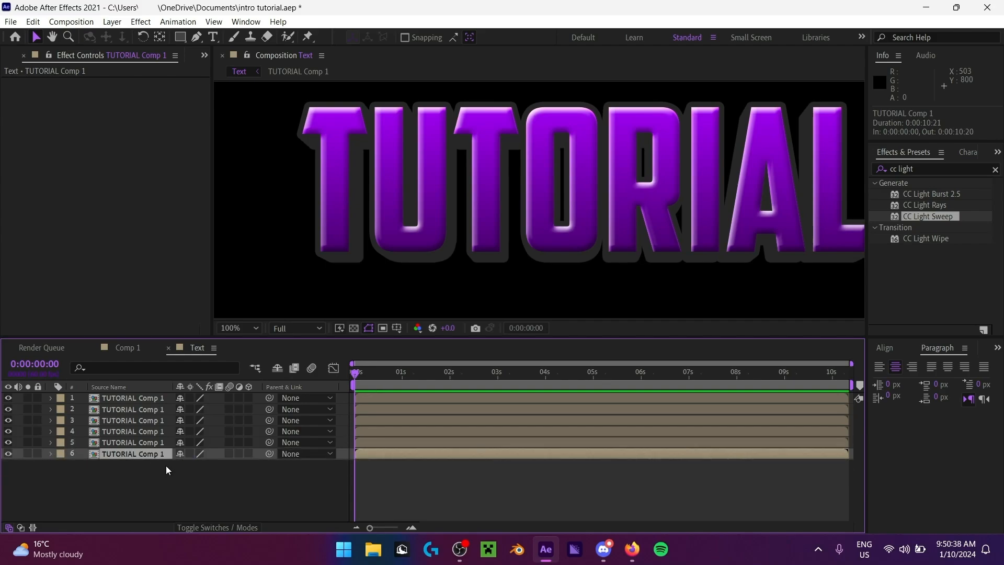
key("s")
key("s")
left_click(142, 473)
left_click(140, 457)
key("s")
left_click_drag(197, 465, 196, 465)
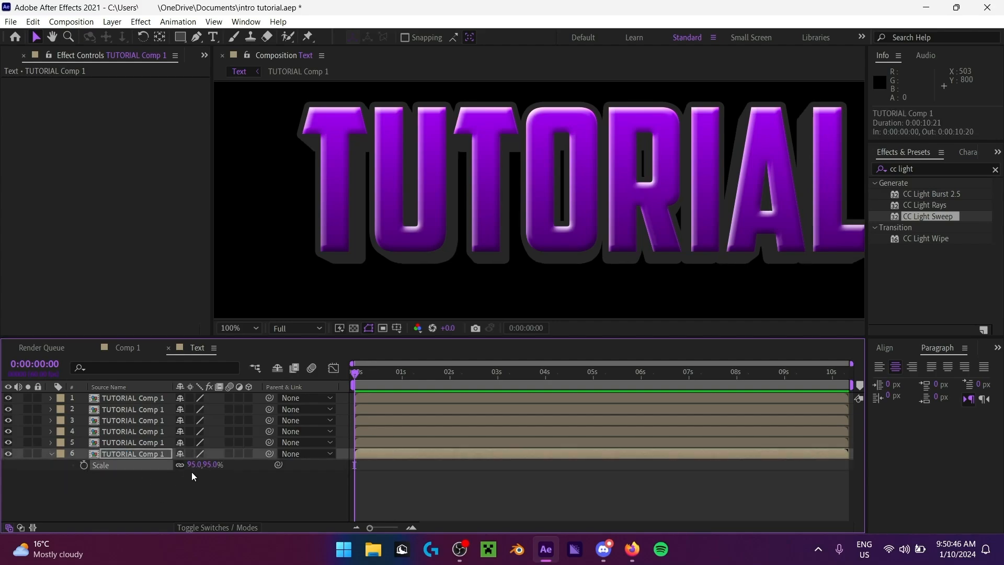
Step: Set the sixth layer's scale to 96% and step it back down to 95%
left_click(194, 465)
type("96")
key("Return")
left_click(218, 508)
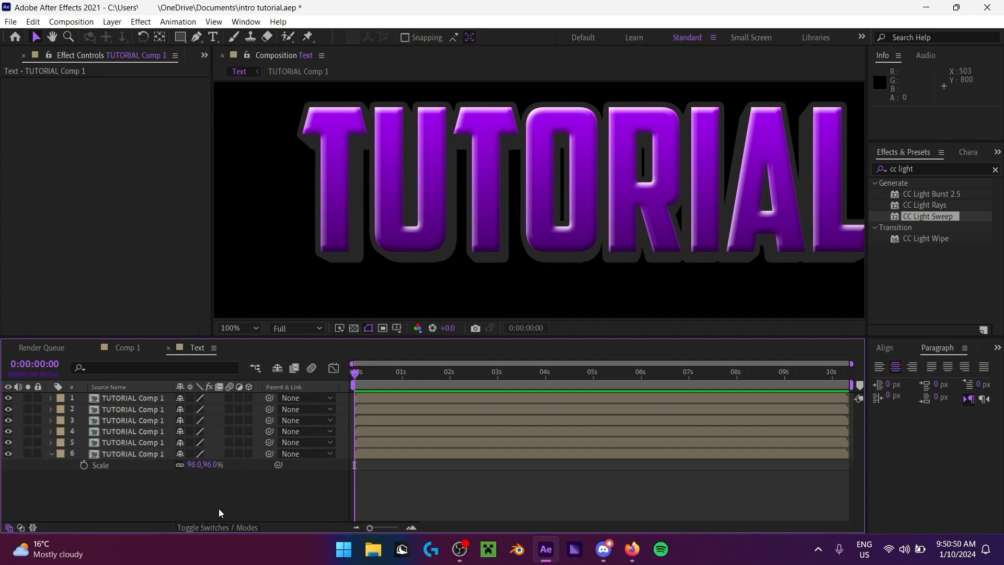
left_click(194, 465)
key("Down")
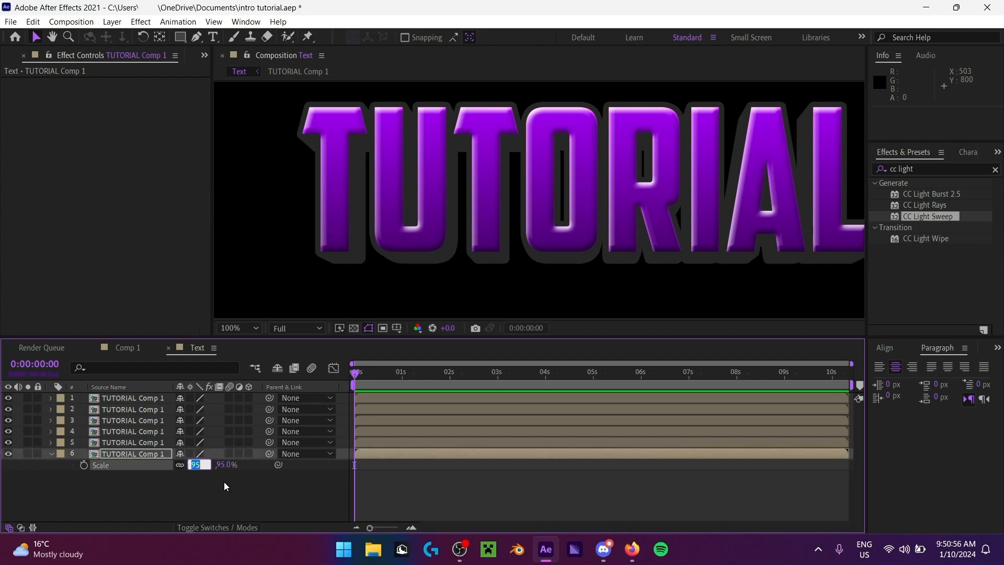
left_click(225, 489)
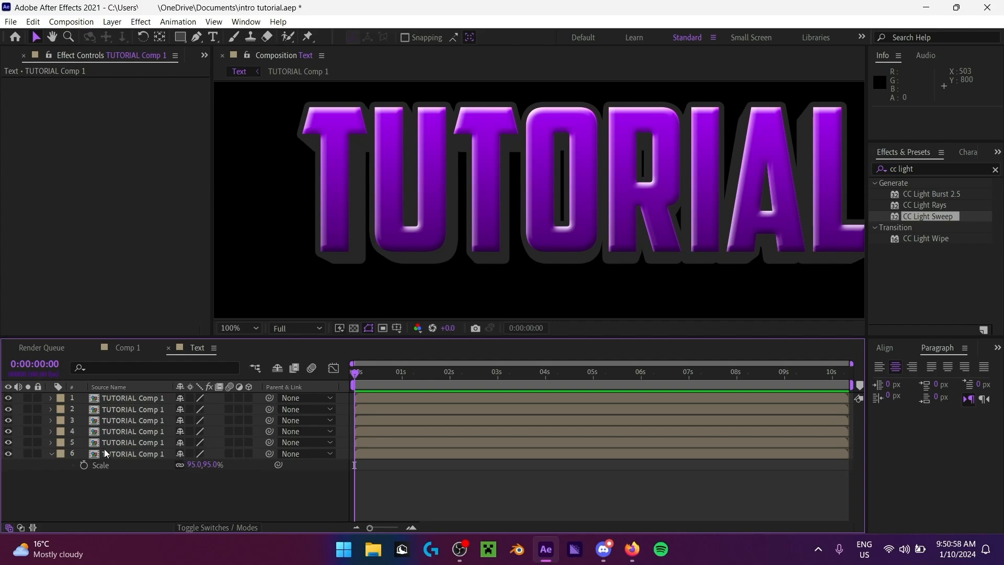
Step: Duplicate the 95% TUTORIAL Comp 1 layer, move the copy to the bottom of the stack and set its scale to 94%
left_click(131, 453)
key("ctrl+d")
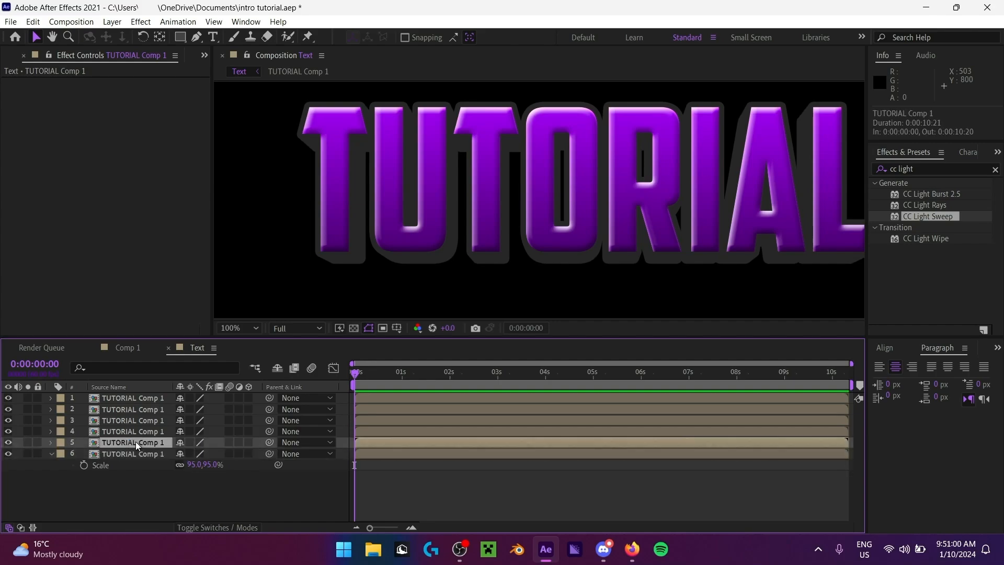
key("ctrl+Down")
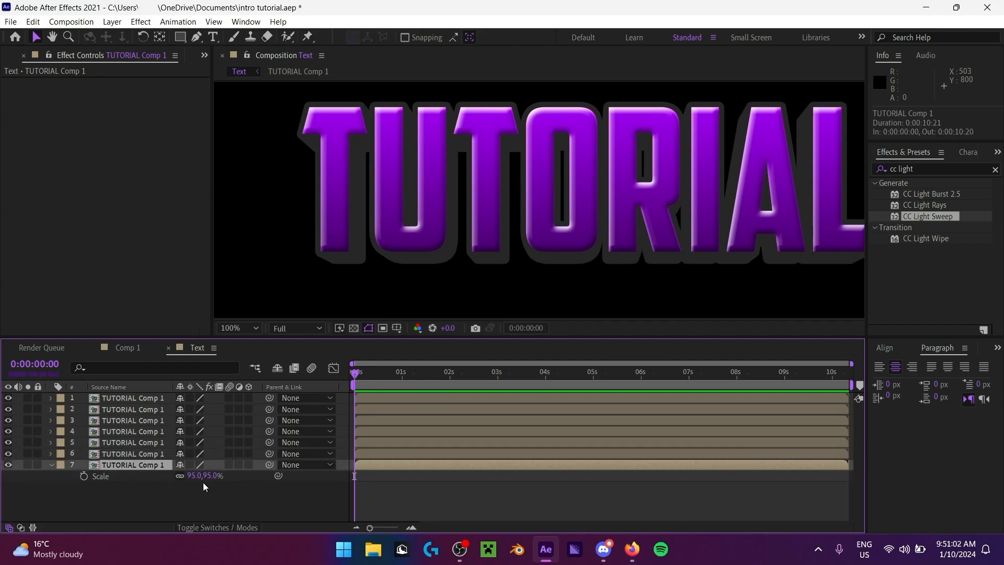
left_click(197, 475)
type("94")
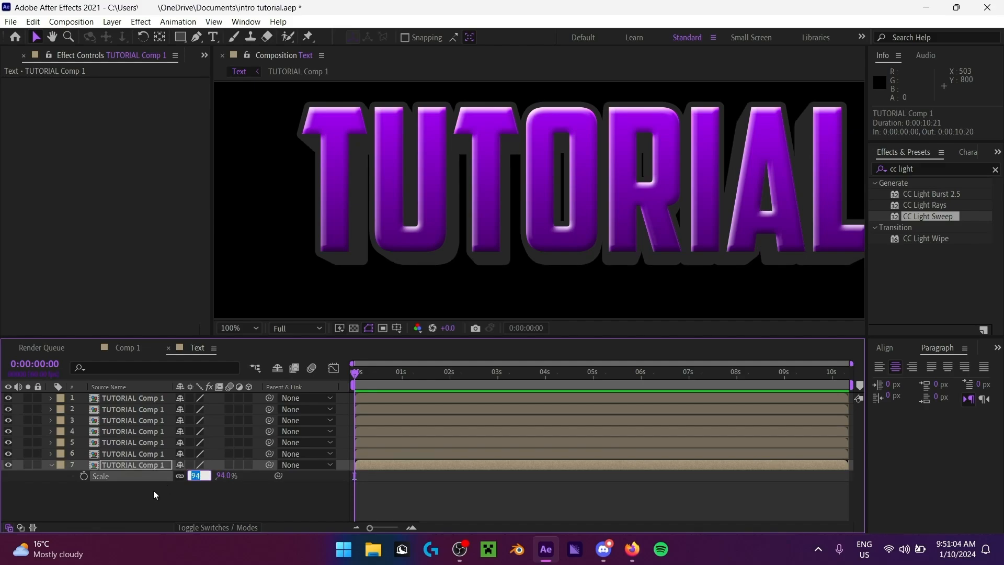
left_click(143, 497)
Step: Duplicate the 94% layer and set the scale of the bottom copy to 93%
left_click(131, 465)
key("ctrl+d")
left_click(196, 487)
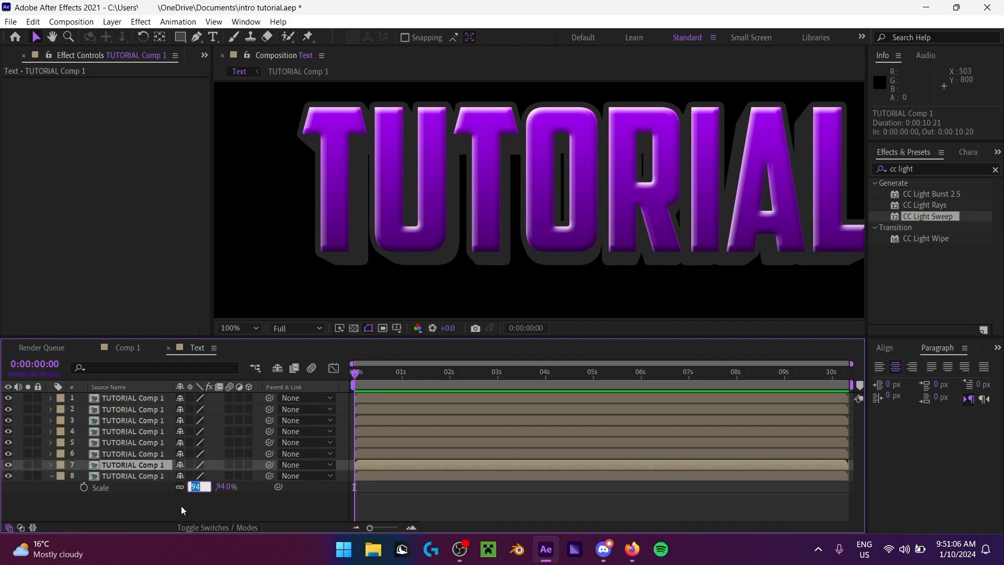
type("93")
left_click(175, 511)
Step: Duplicate the 93% layer and set the scale of the bottom copy to 92%
left_click(230, 329)
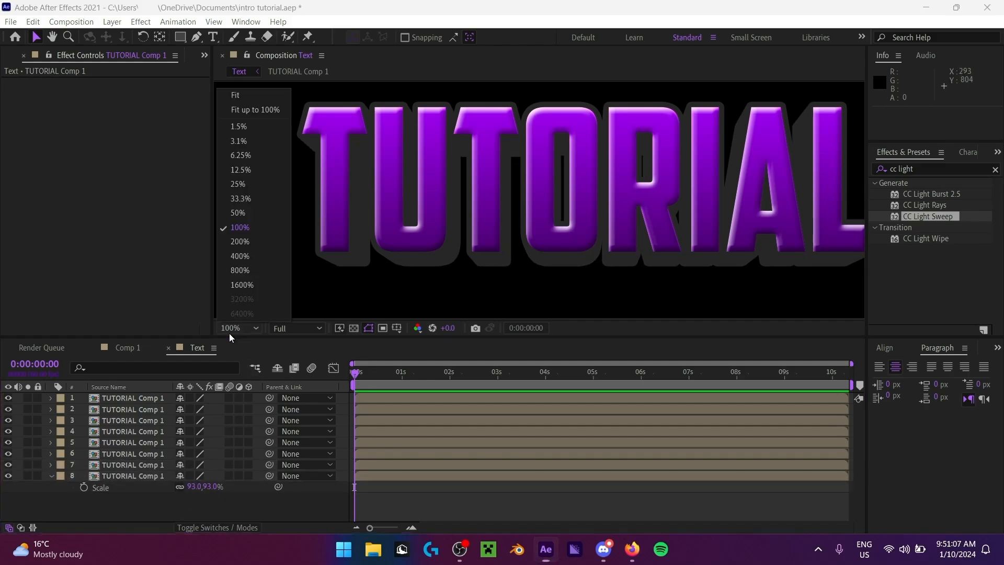
left_click(260, 111)
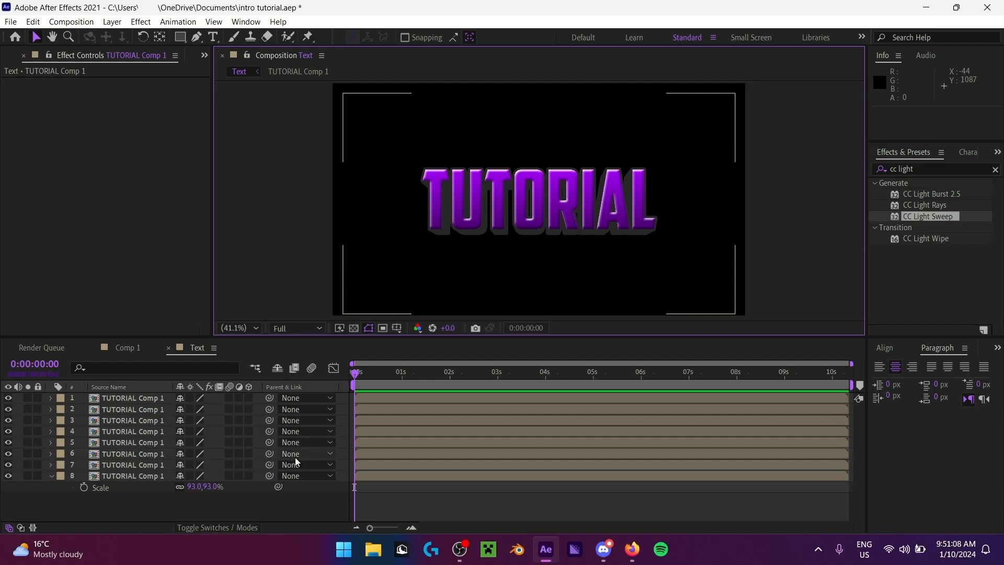
left_click(124, 476)
key("ctrl+d")
left_click(194, 499)
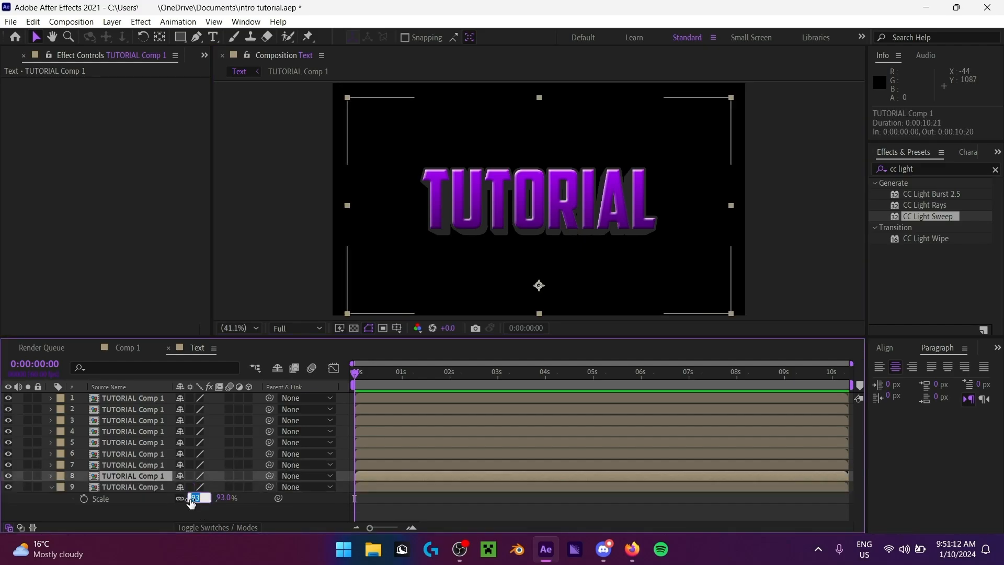
type("92")
key("Return")
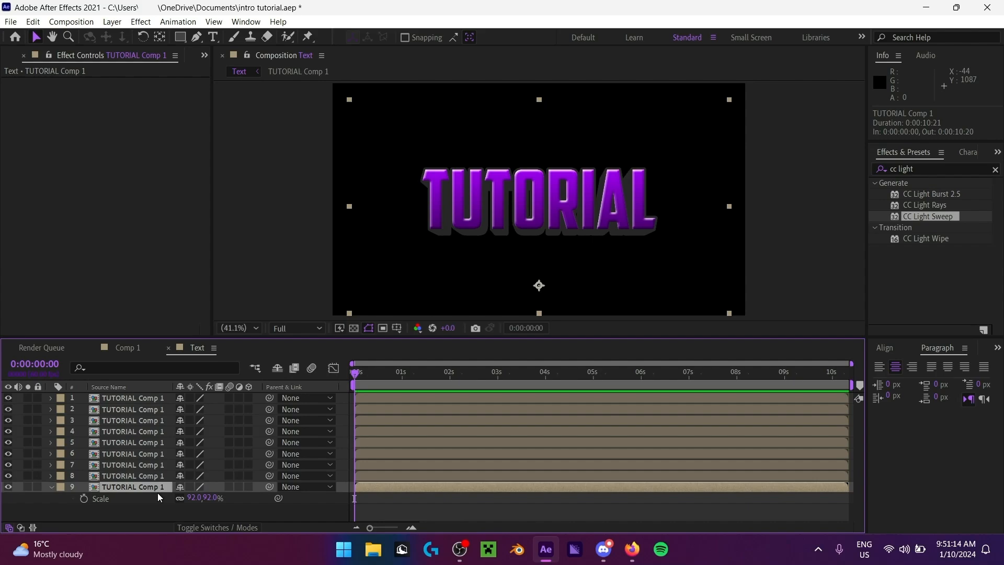
Step: Duplicate the 92% layer and set the scale of the bottom copy to 91%
key("ctrl+d")
left_click(194, 509)
type("91")
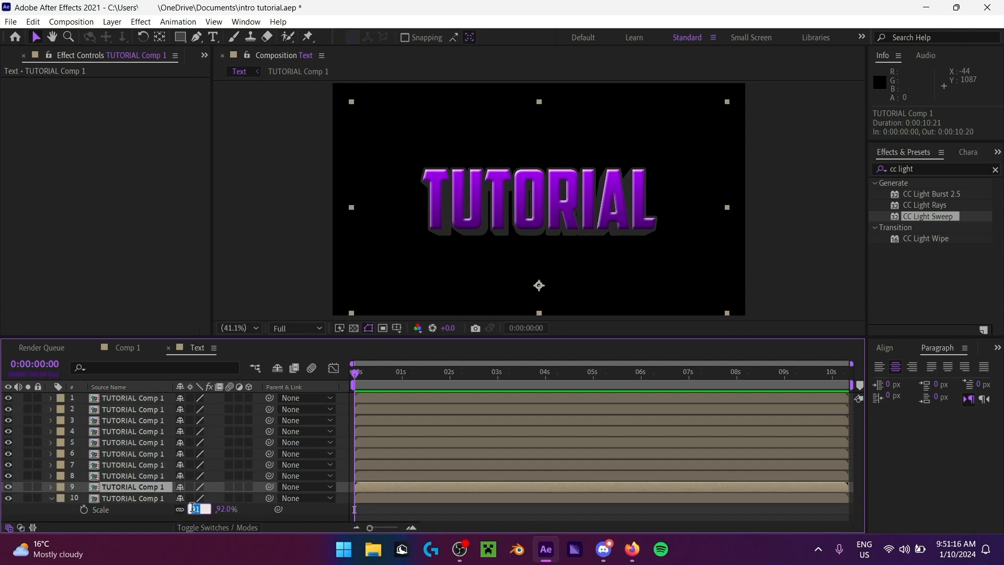
key("Return")
left_click(255, 520)
Step: Duplicate the 91% layer and set the scale of the bottom copy to 90%
left_click(161, 499)
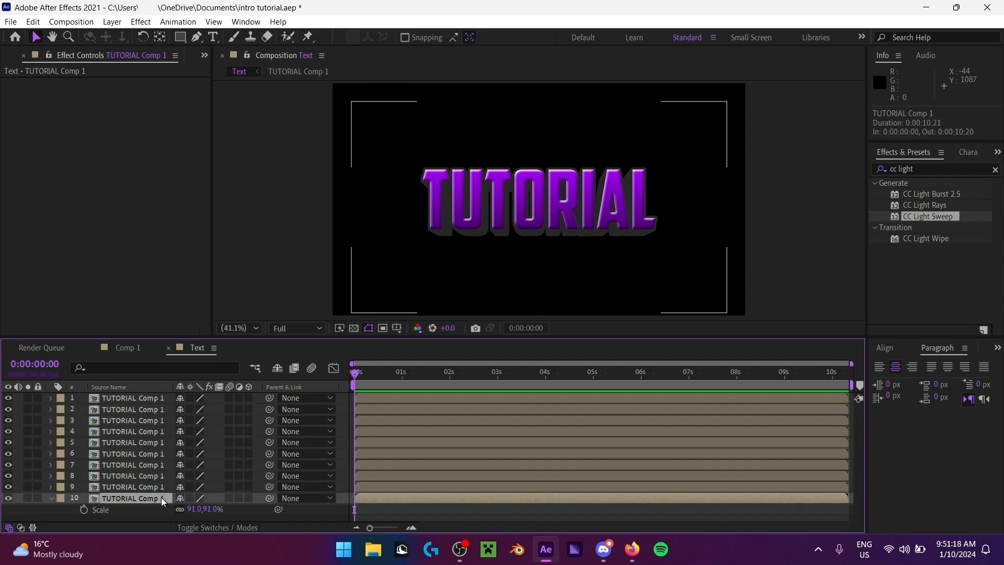
key("ctrl+d")
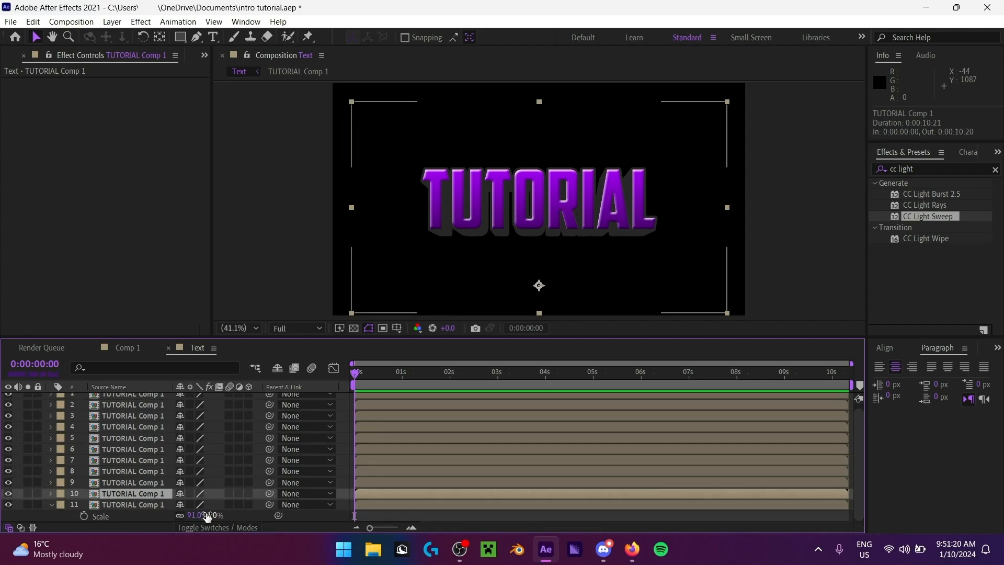
left_click(194, 515)
type("90")
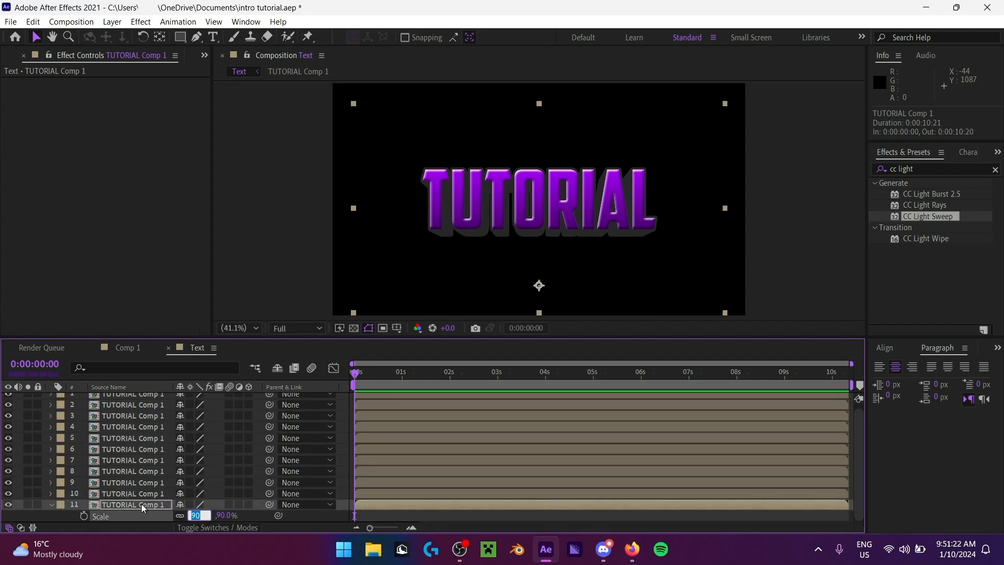
key("Return")
Step: Duplicate the 90% layer and set the scale of the bottom copy to 89%
key("ctrl+d")
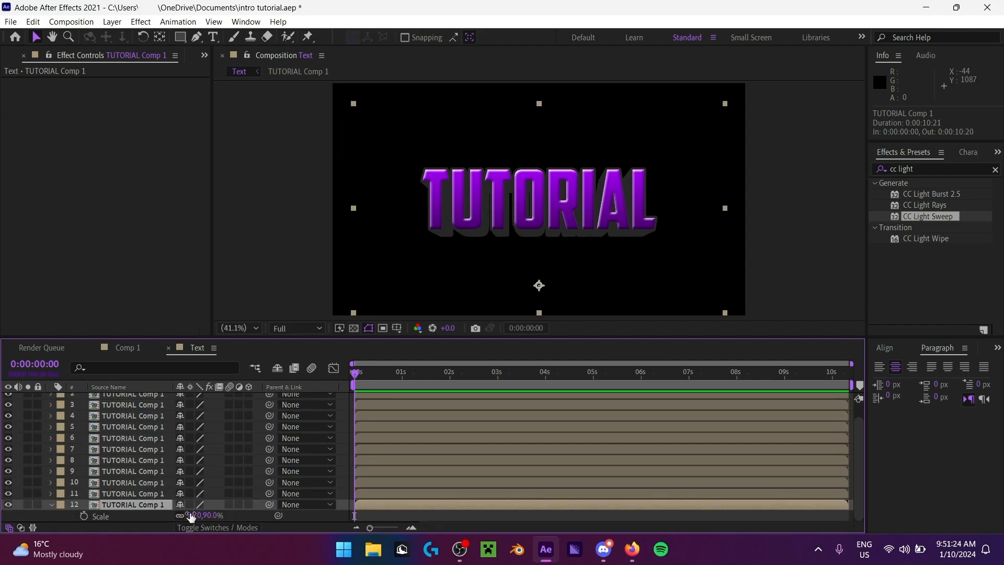
left_click(195, 516)
type("89")
key("Return")
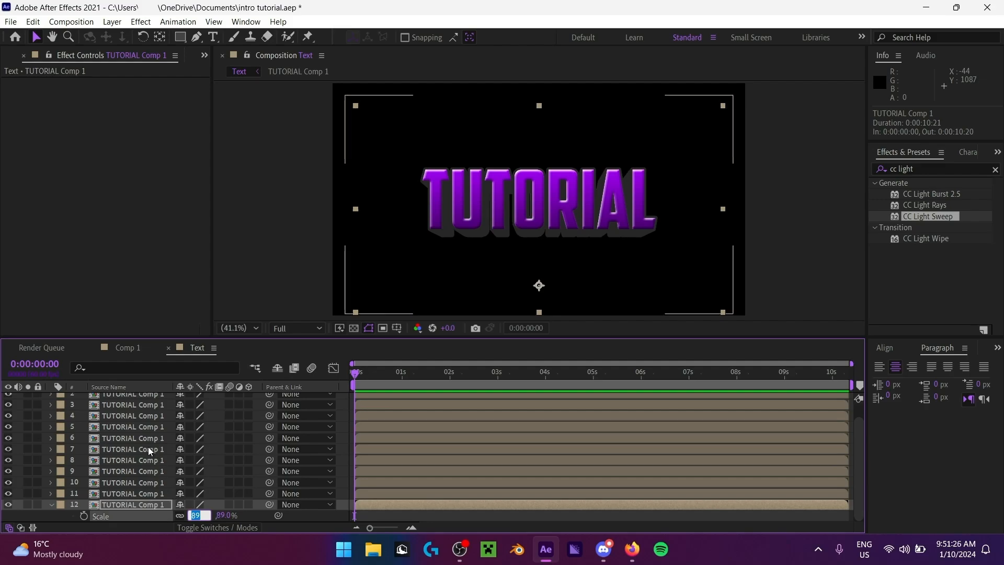
left_click(132, 484)
Step: Duplicate the 89% layer and set the scale of the bottom copy to 88%
left_click(133, 503)
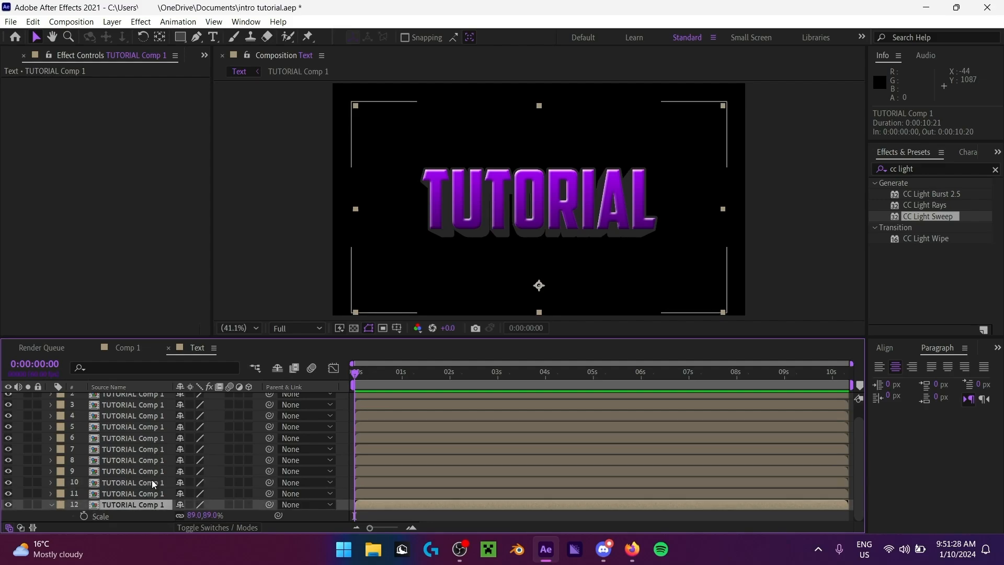
key("ctrl+d")
left_click(195, 516)
type("88")
key("Return")
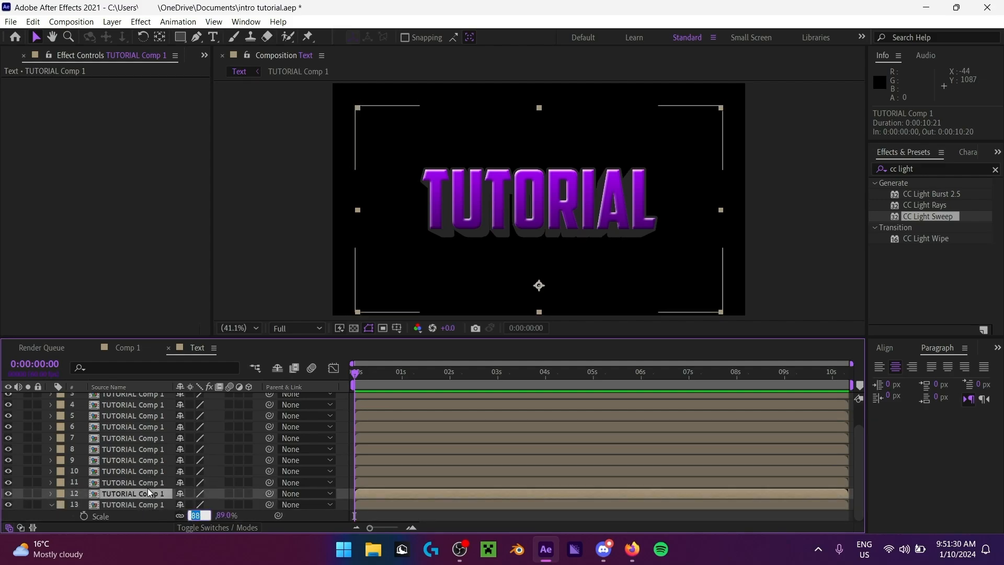
left_click(130, 470)
Step: Duplicate the 88% layer, set the bottom copy's scale to 87% and collapse its properties
left_click(125, 503)
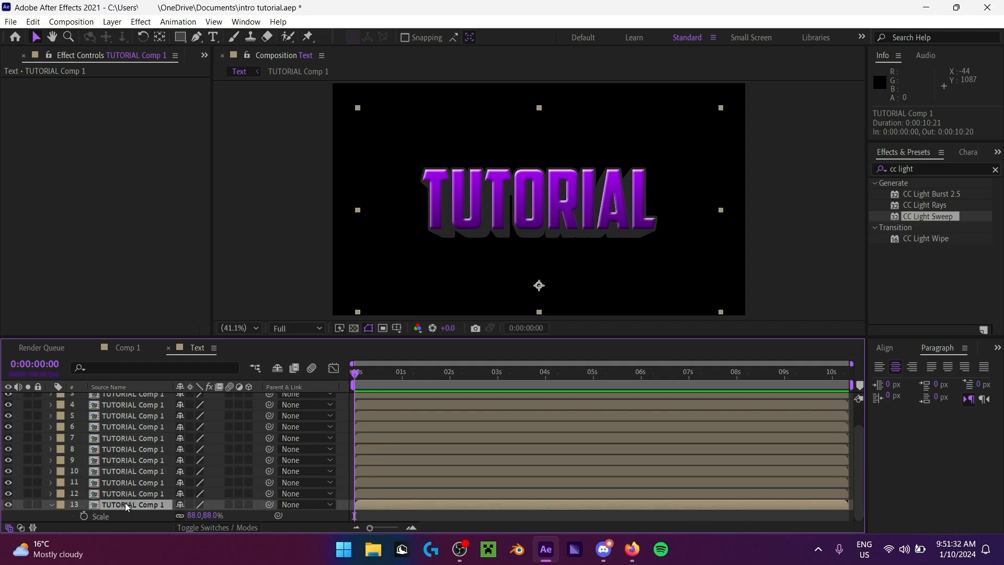
key("ctrl+d")
left_click(152, 504)
left_click(194, 515)
type("87")
left_click(119, 474)
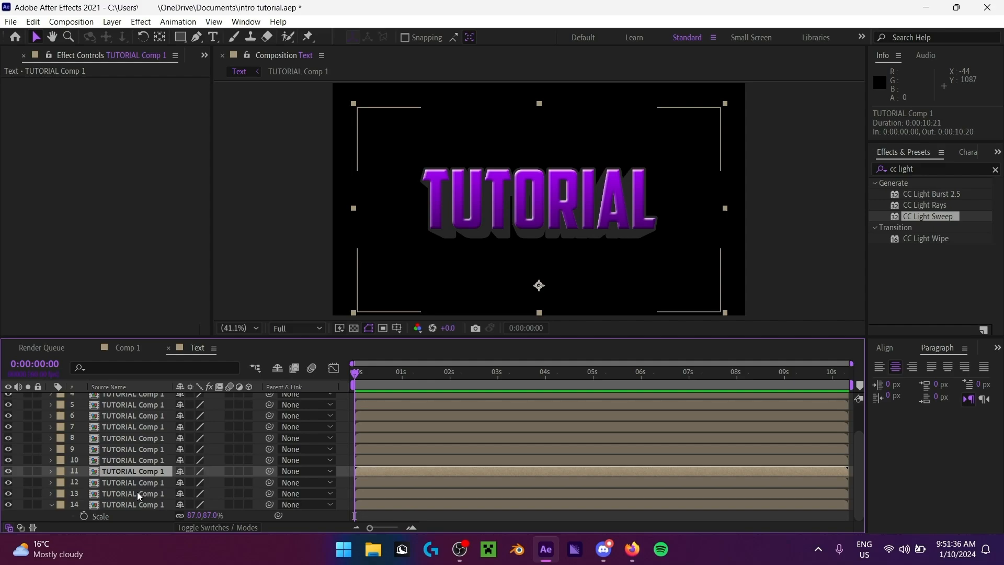
left_click(141, 504)
key("s")
scroll(217, 477, "up", 2)
scroll(437, 251, "up", 2)
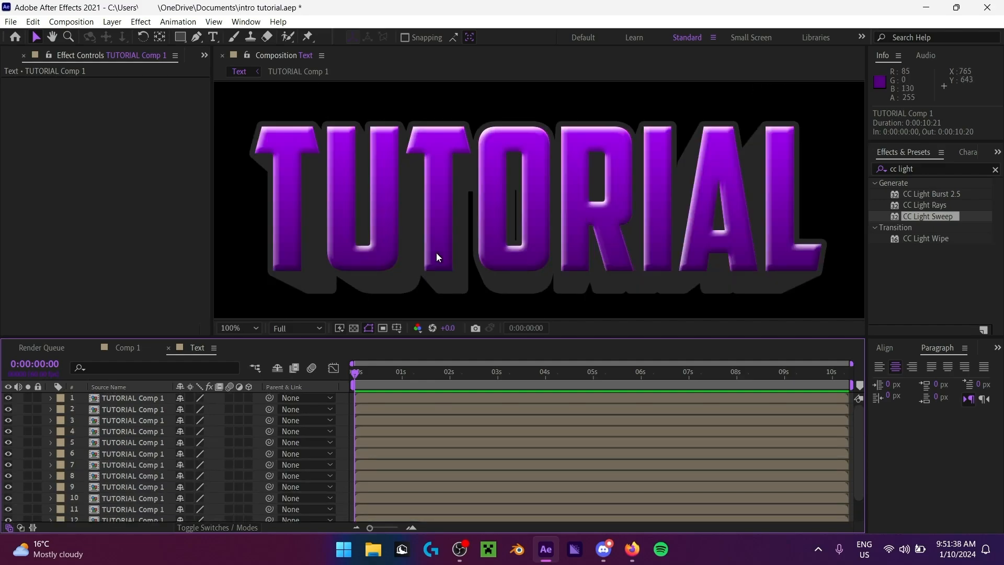
Step: Examine the extruded TUTORIAL text up close and as a whole frame, and look through its stack of duplicated layers
left_click_drag(437, 251, 378, 262)
scroll(377, 262, "down", 2)
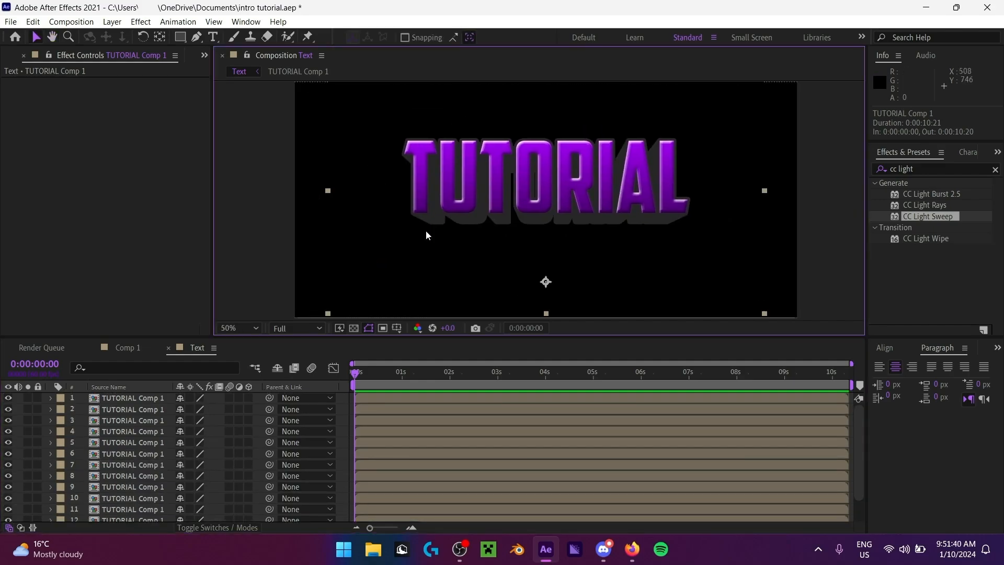
scroll(153, 468, "down", 2)
scroll(153, 467, "up", 2)
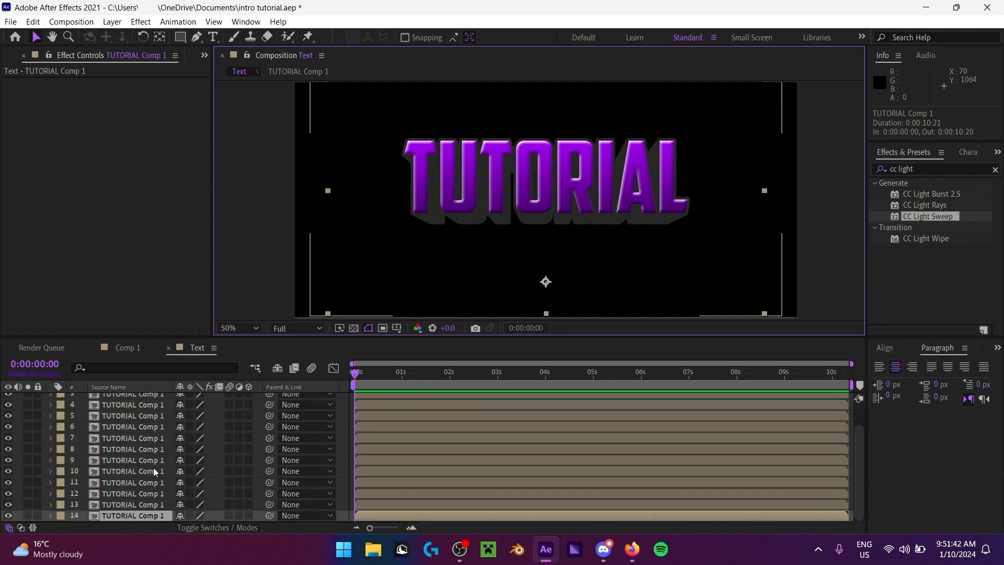
left_click(246, 328)
left_click(260, 112)
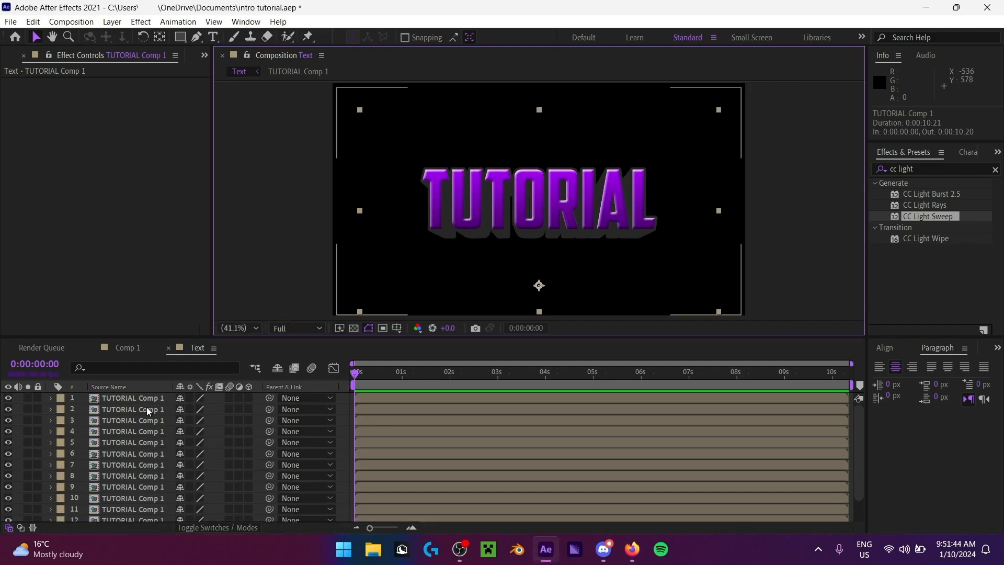
left_click(138, 398)
left_click(149, 410)
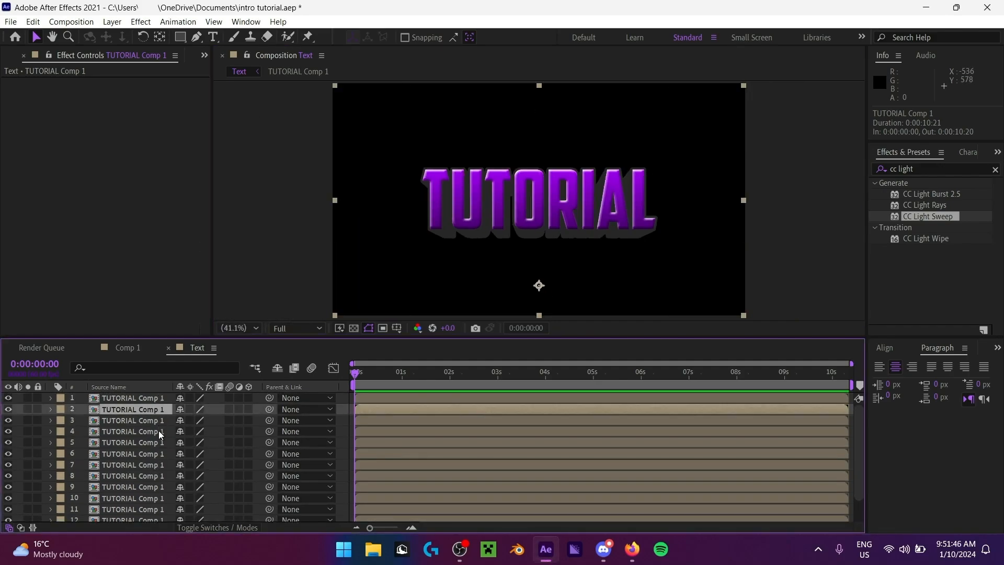
scroll(442, 177, "up", 2)
left_click_drag(441, 177, 520, 223)
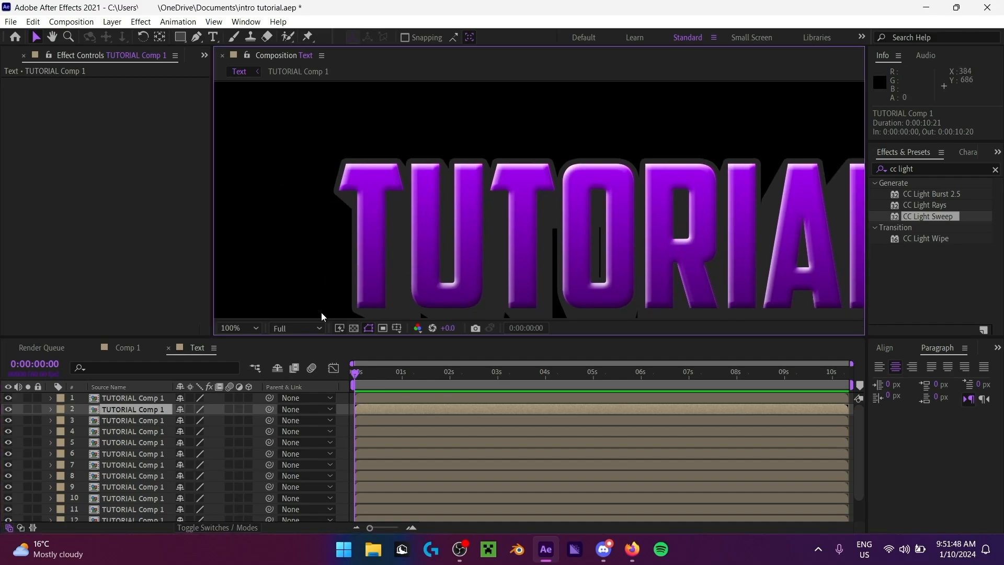
left_click(249, 328)
left_click(266, 96)
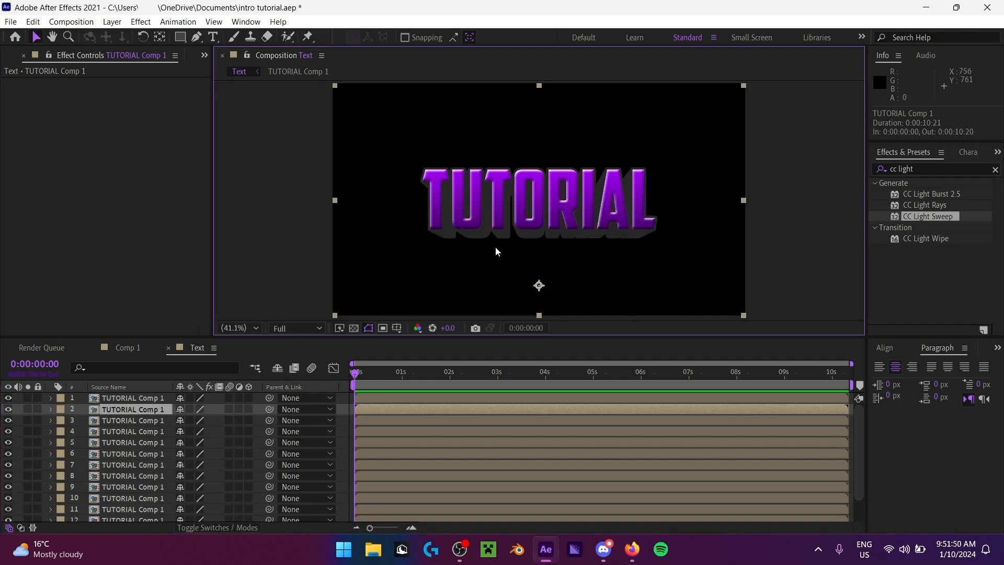
scroll(545, 250, "up", 2)
left_click_drag(481, 223, 413, 196)
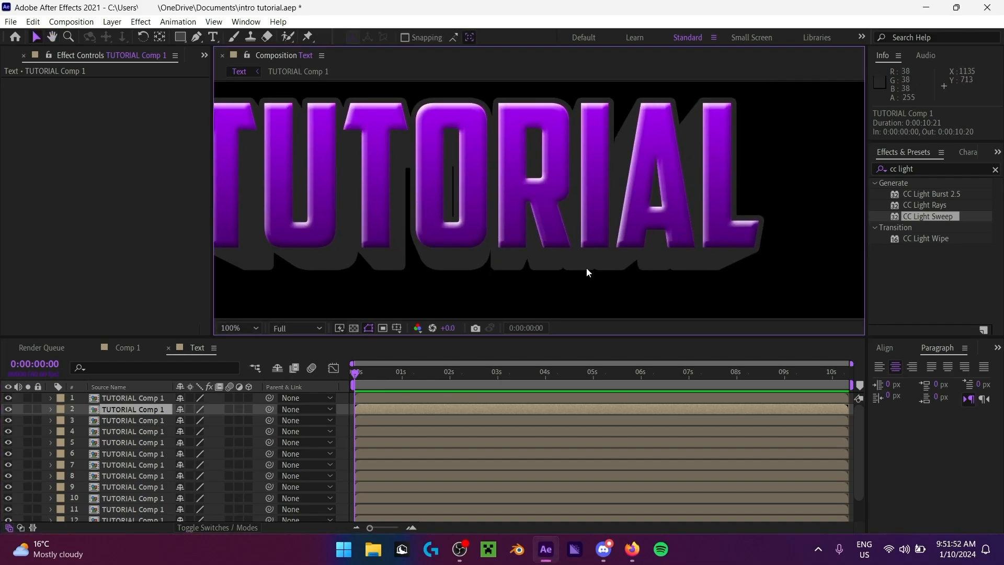
left_click_drag(502, 251, 601, 233)
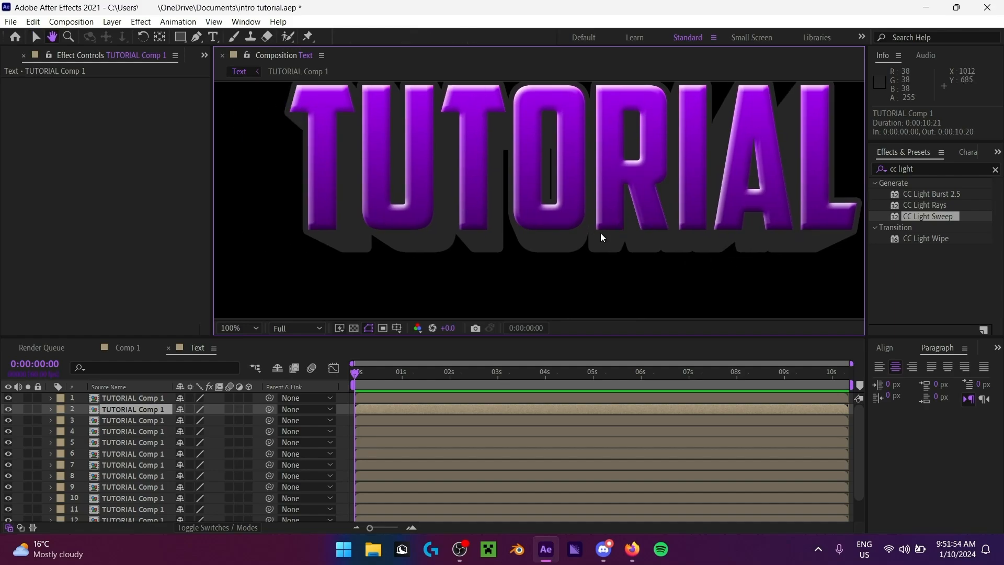
scroll(561, 234, "down", 3)
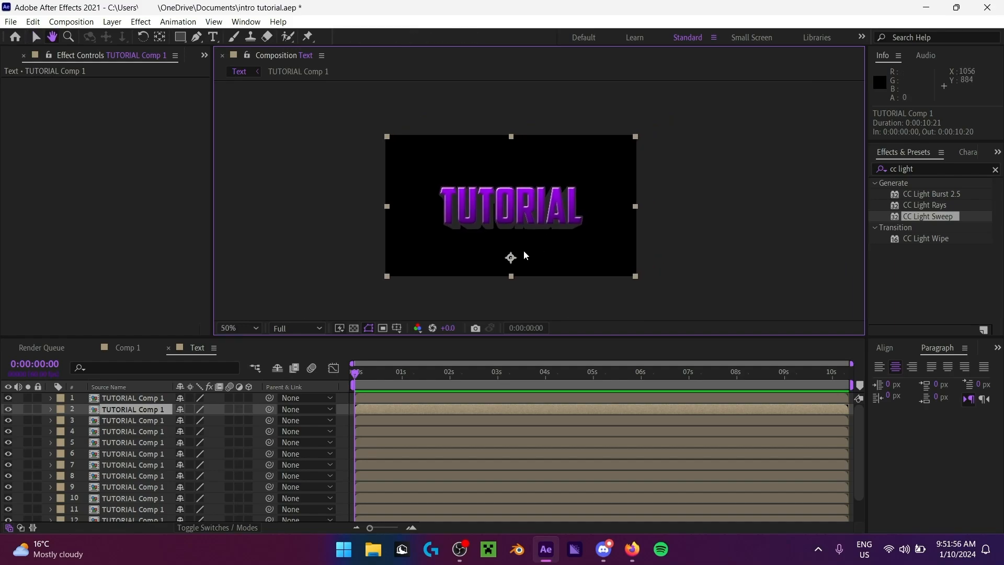
scroll(523, 250, "up", 4)
scroll(532, 244, "down", 3)
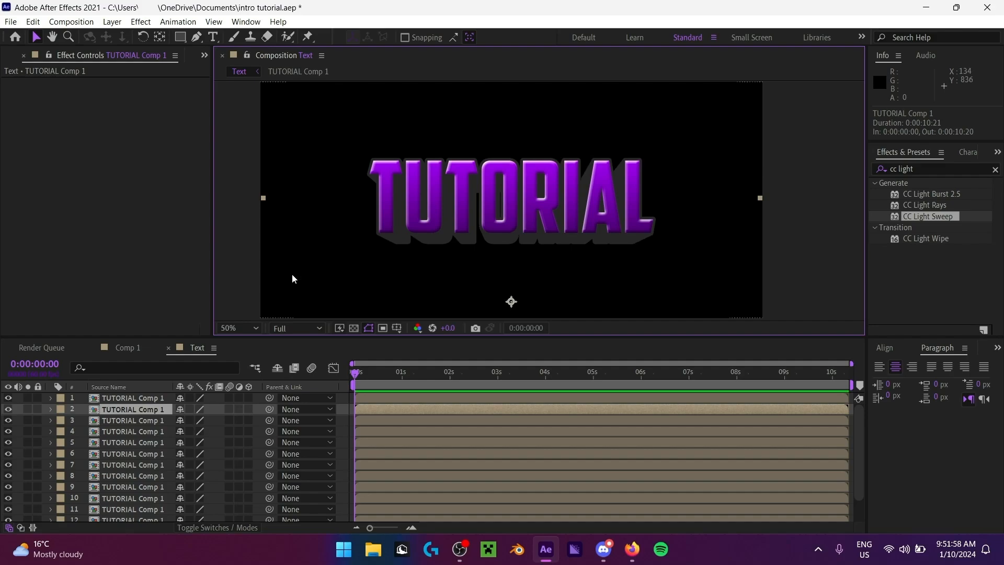
left_click(236, 328)
left_click(241, 128)
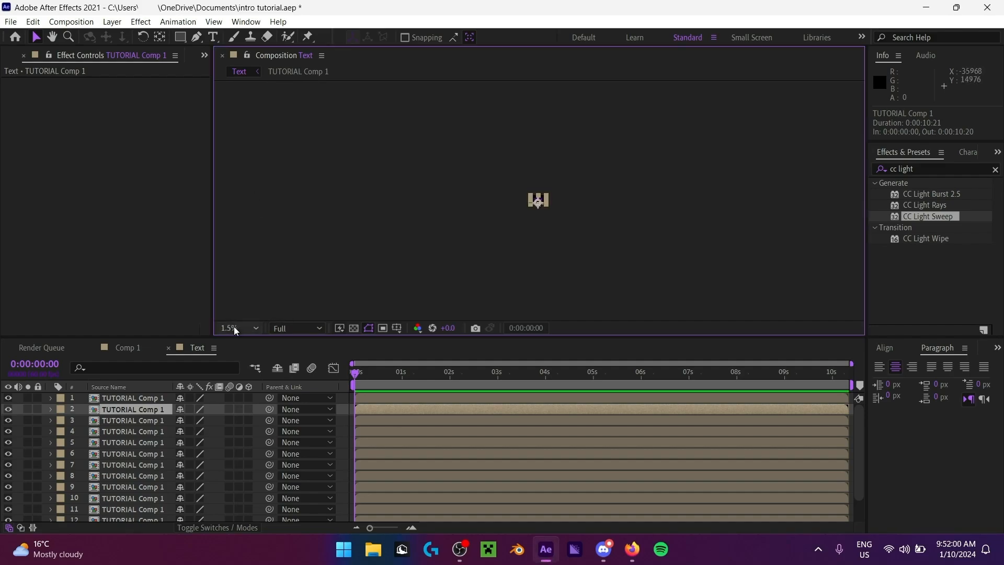
left_click(237, 328)
left_click(262, 109)
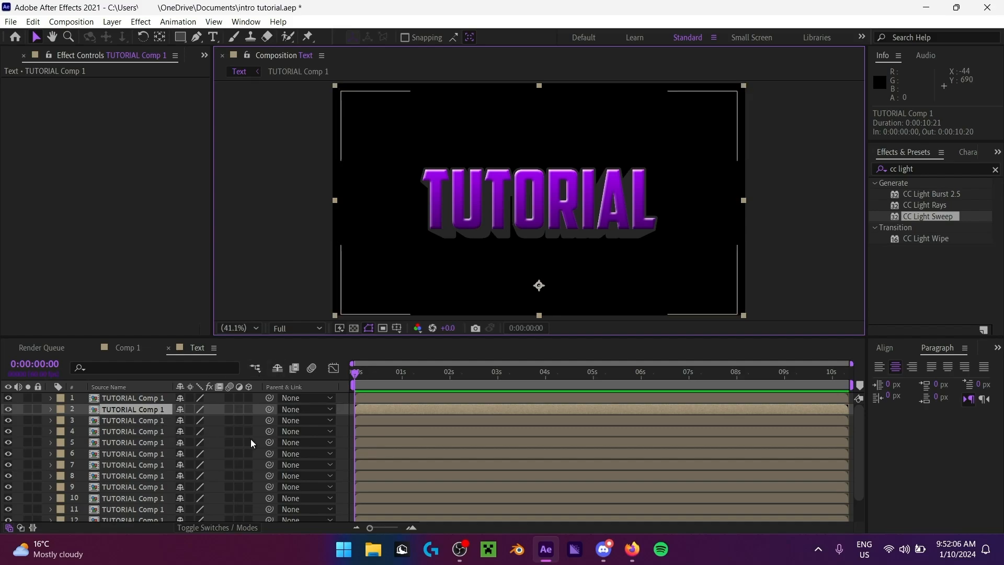
scroll(253, 436, "down", 3)
scroll(270, 422, "up", 3)
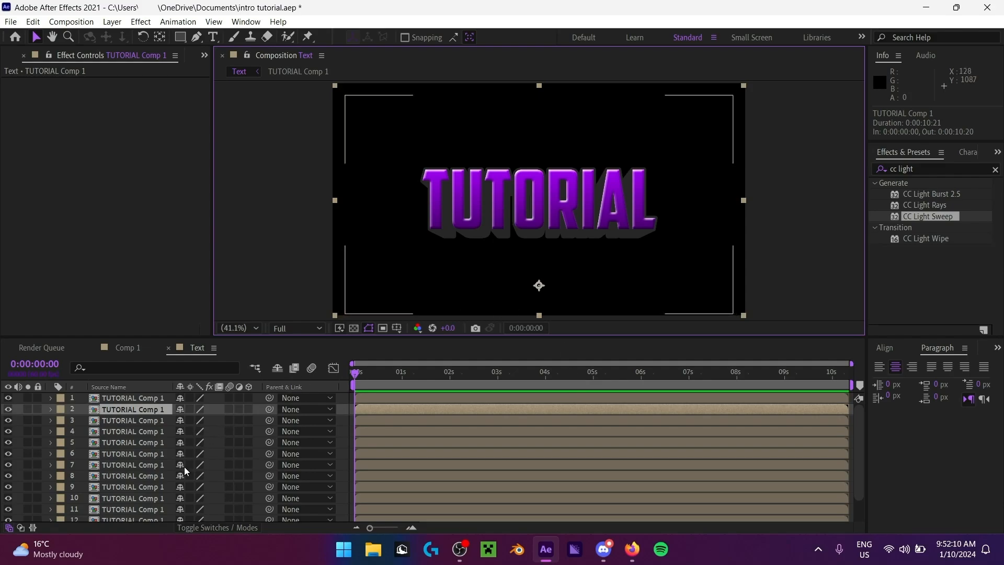
scroll(184, 466, "down", 2)
scroll(121, 422, "up", 2)
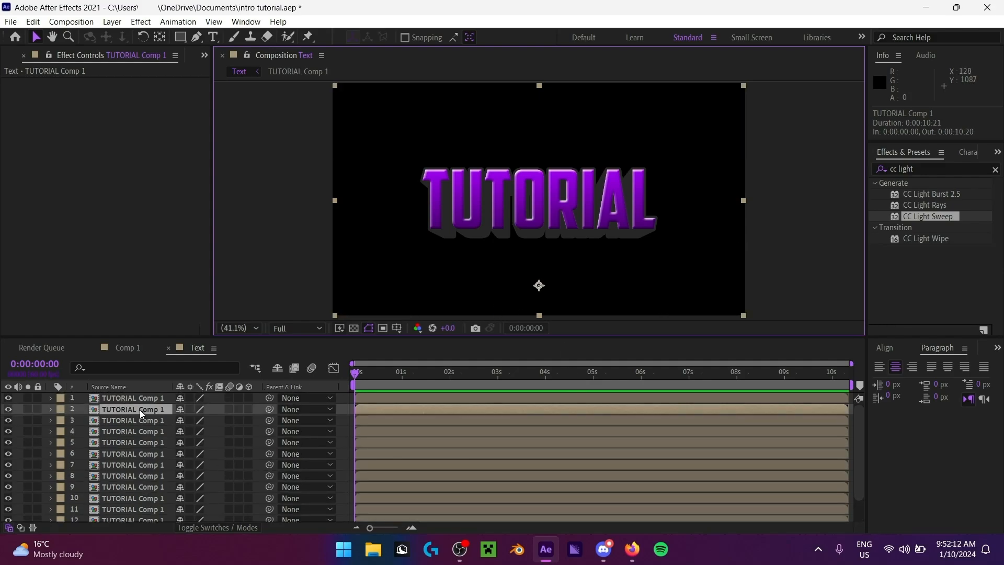
right_click(140, 402)
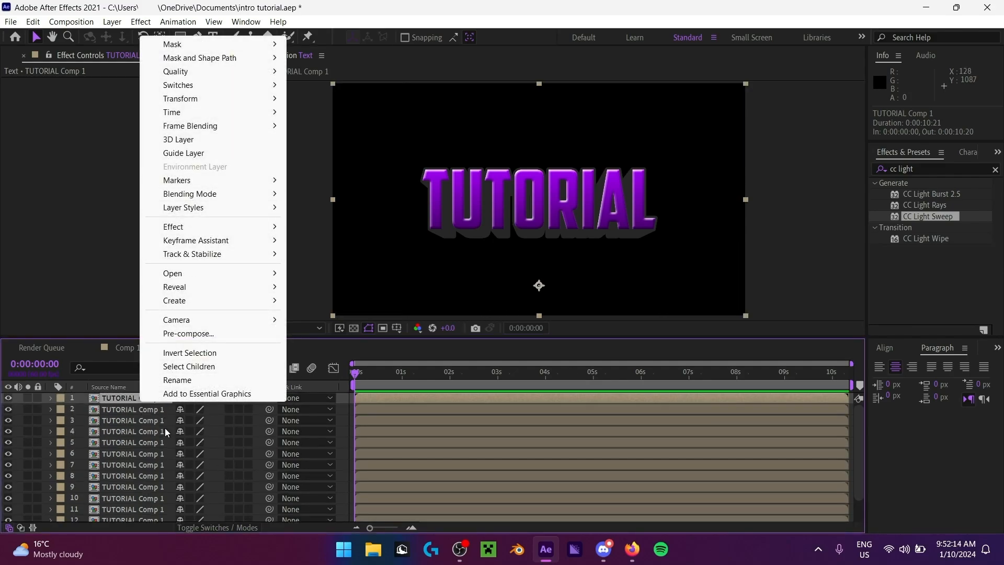
right_click(119, 436)
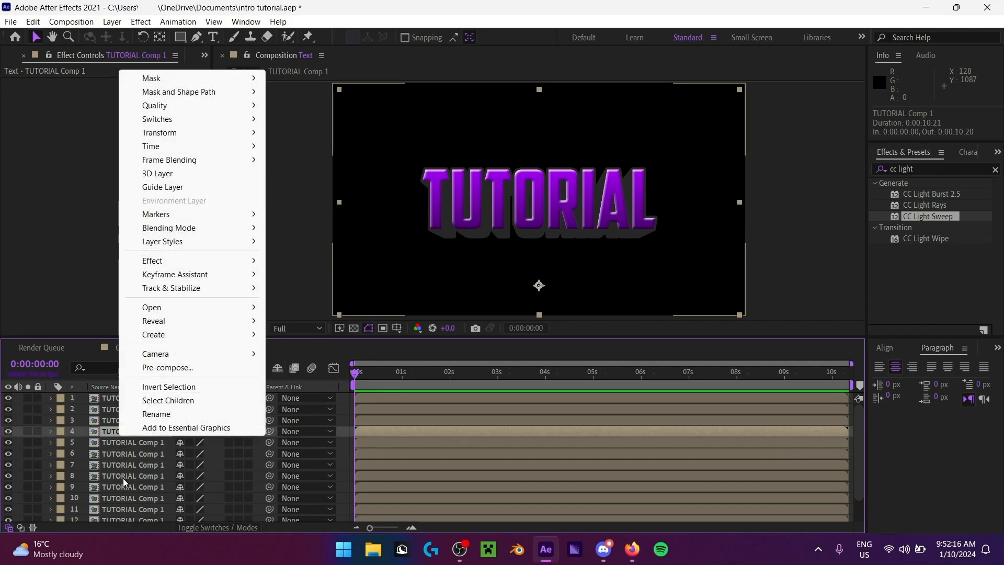
right_click(122, 478)
right_click(349, 471)
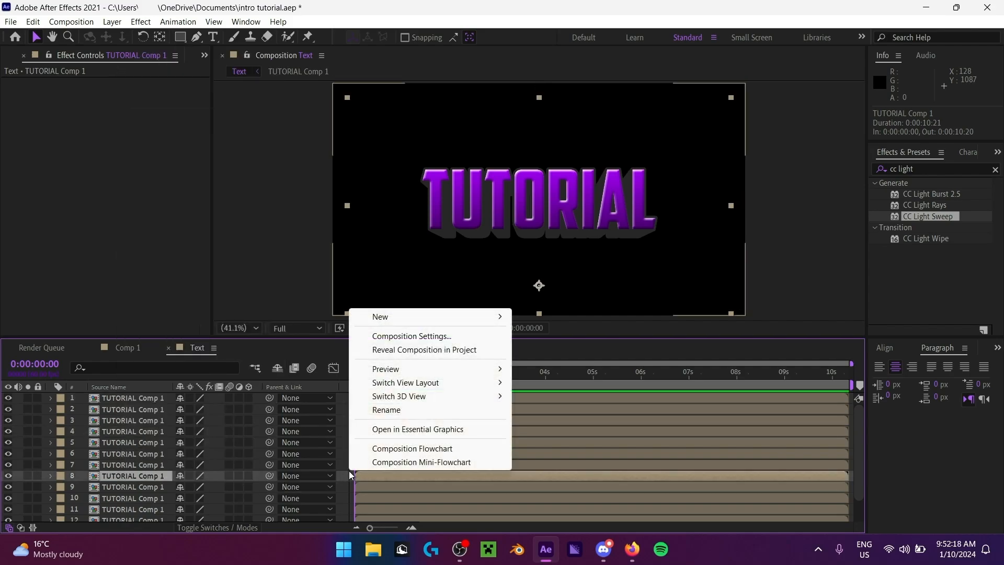
mouse_move(410, 316)
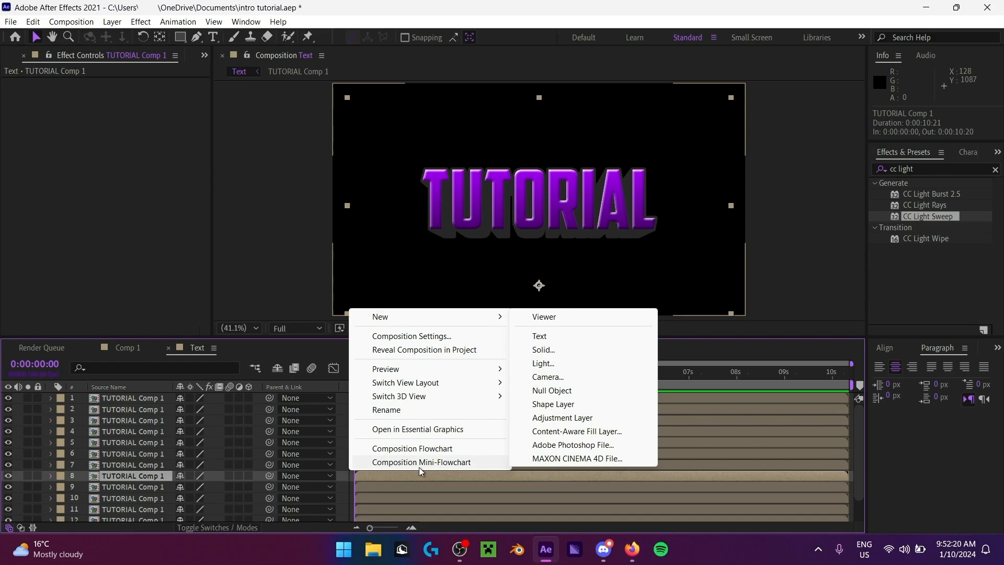
left_click(328, 509)
left_click(442, 466)
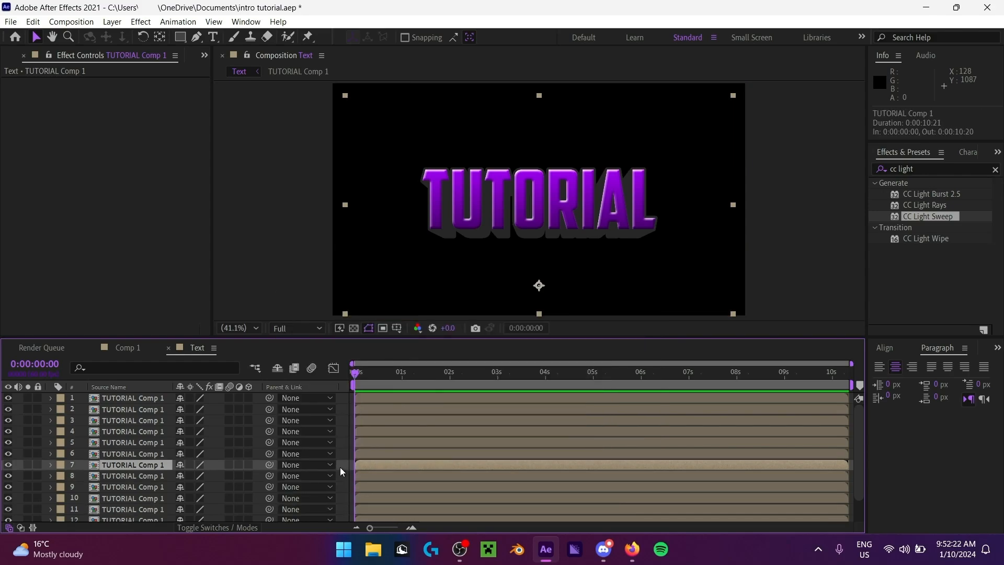
left_click(362, 401)
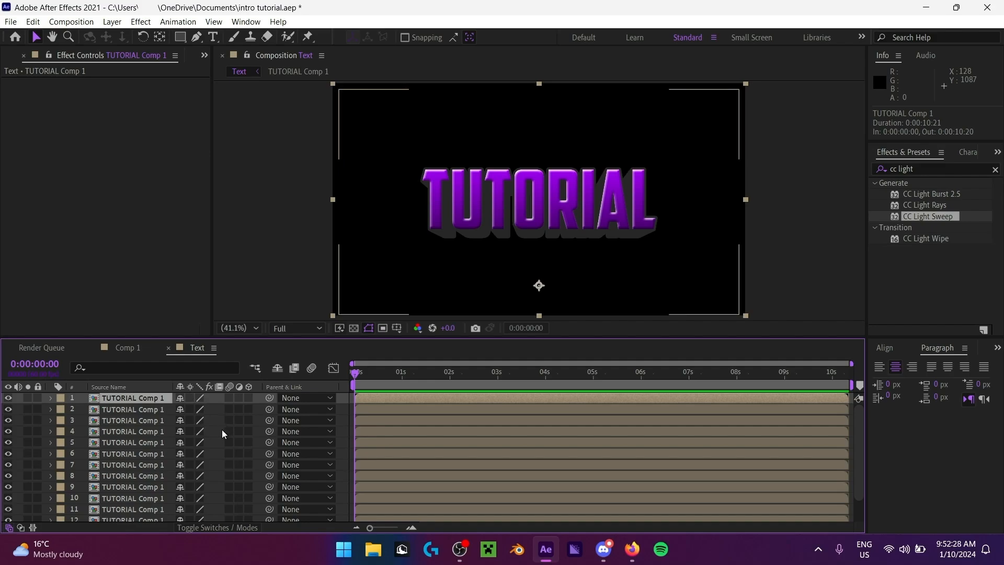
Step: Maximize and restore the timeline, effect controls and other workspace areas in turn
key("grave")
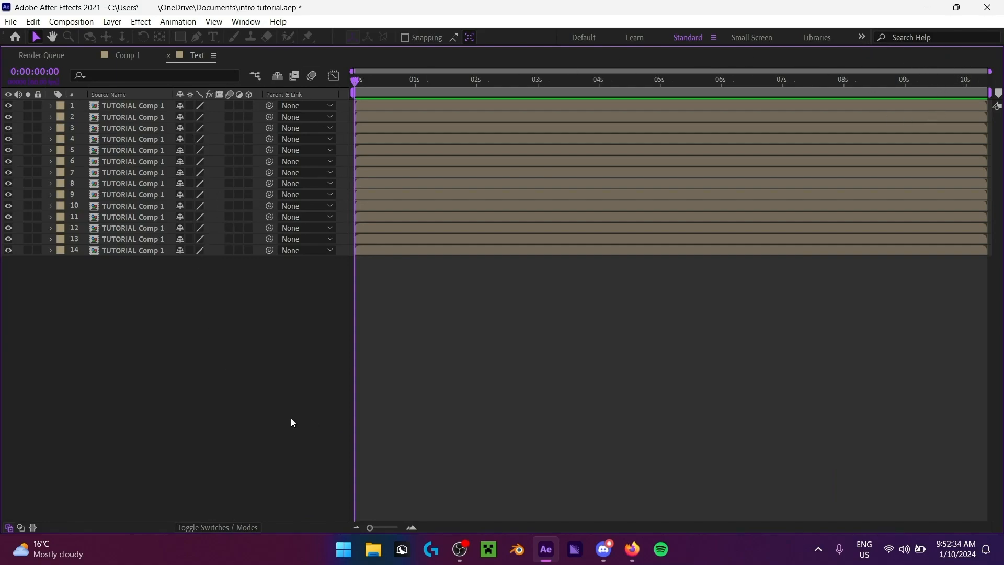
key("grave")
key("grave")
key("grave")
key("grave")
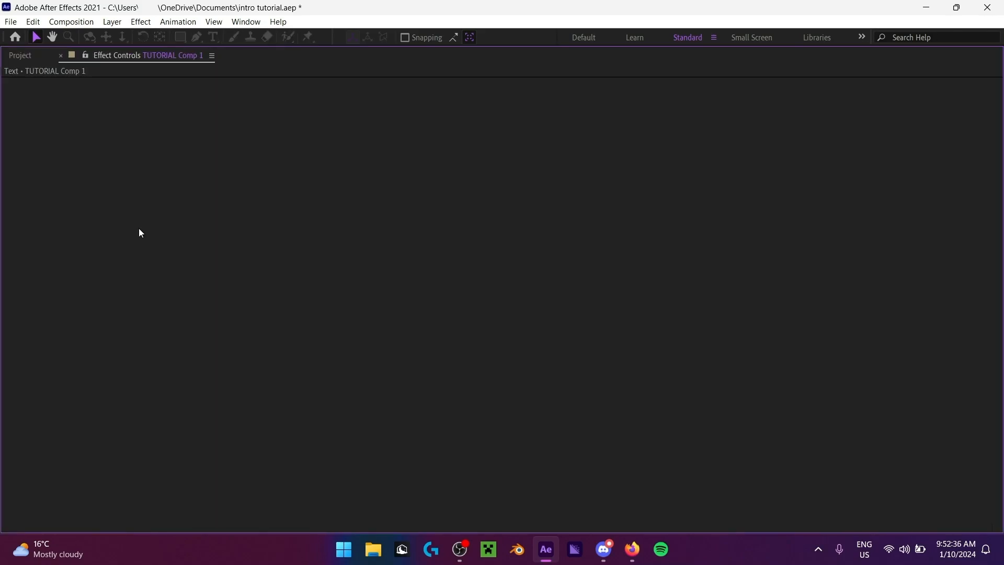
key("grave")
key("grave")
key("grave")
key("grave")
key("grave")
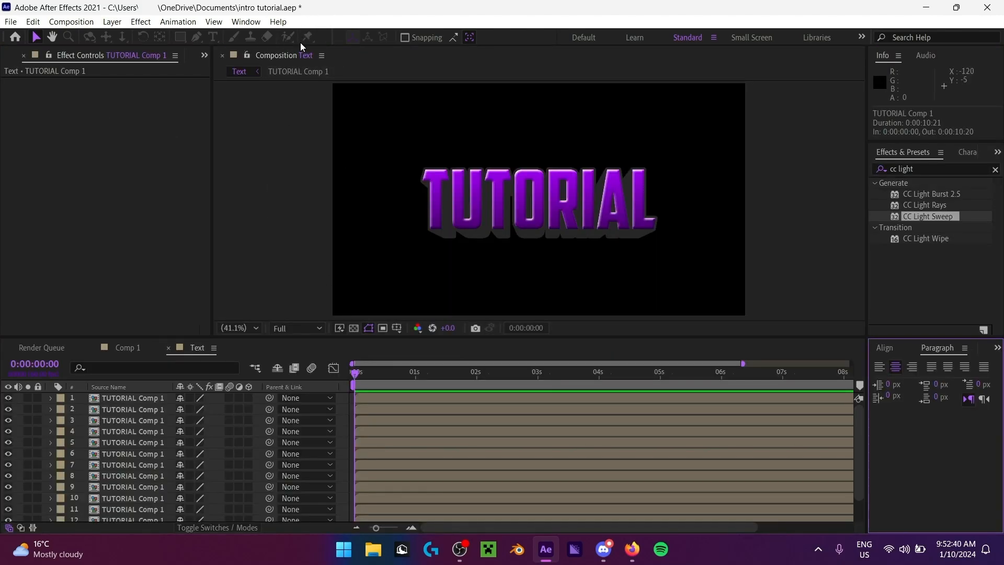
Step: Maximize the timeline, create a new adjustment layer and place it directly below the topmost TUTORIAL Comp 1 layer
key("apostrophe")
key("grave")
key("grave")
key("grave")
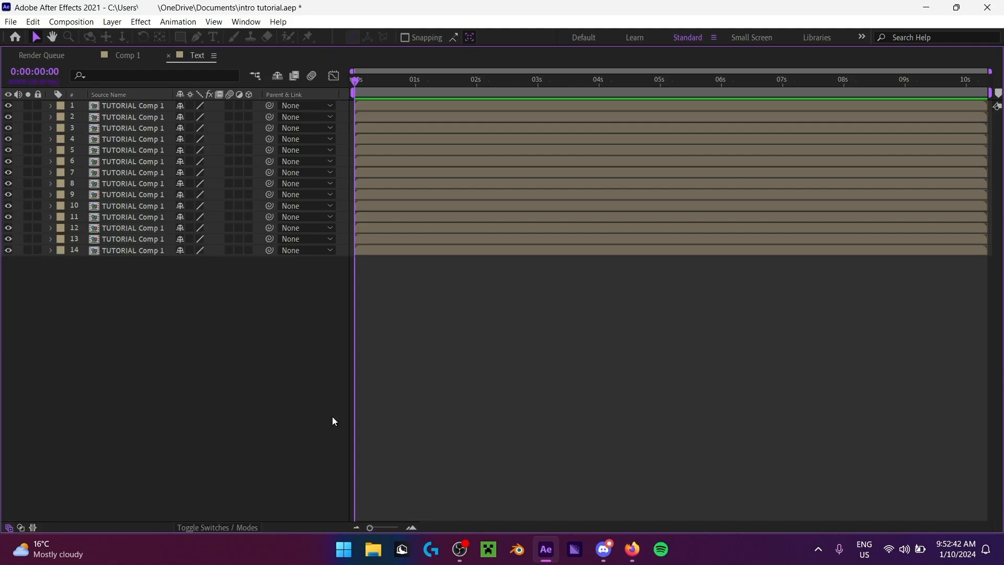
key("grave")
key("grave")
right_click(236, 343)
mouse_move(262, 352)
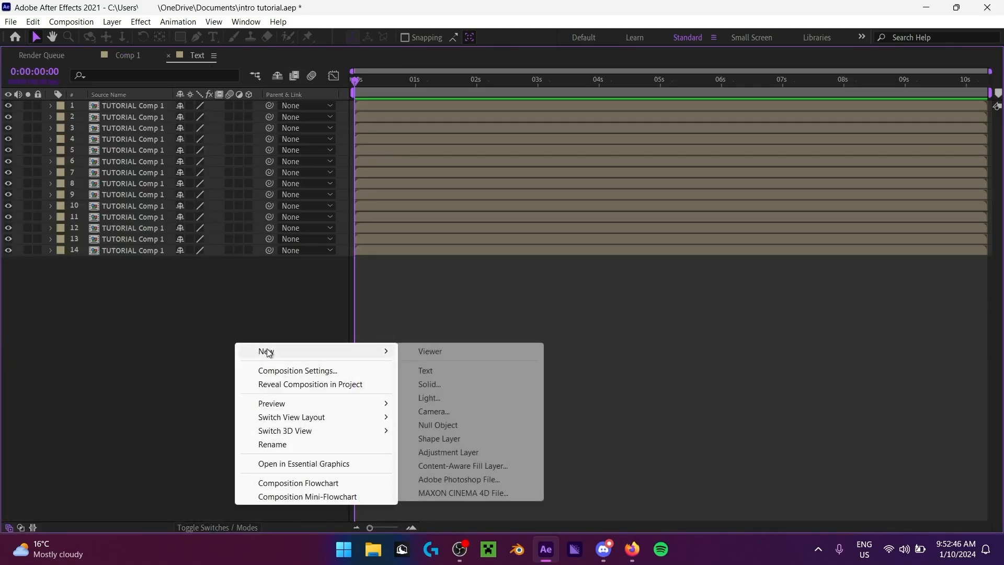
left_click(448, 452)
mouse_move(147, 106)
left_mouse_down()
mouse_move(156, 131)
mouse_move(156, 123)
left_mouse_up()
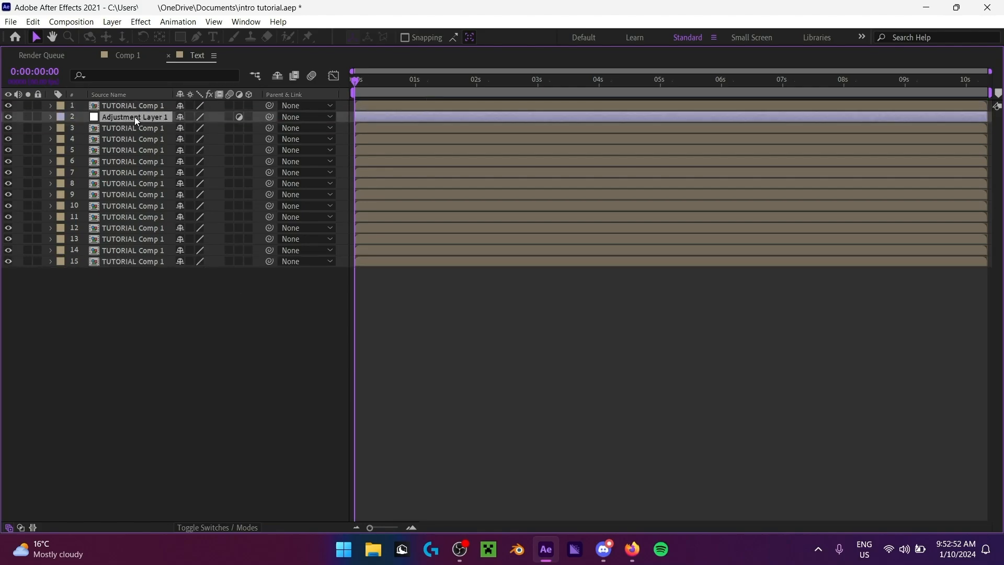
Step: Restore the normal workspace layout and apply the Hue/Saturation effect to the adjustment layer
key("grave")
left_click(147, 409)
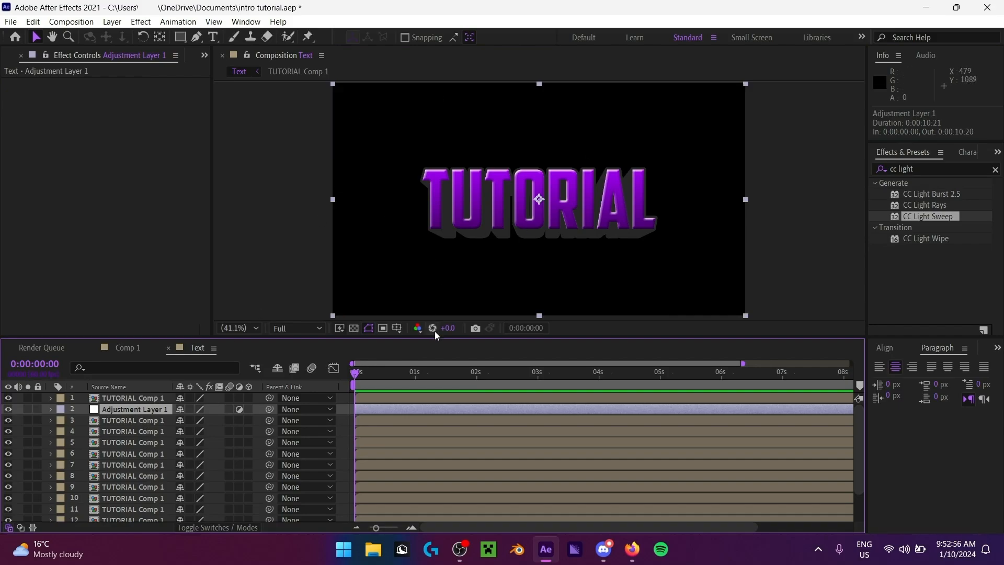
left_click(931, 169)
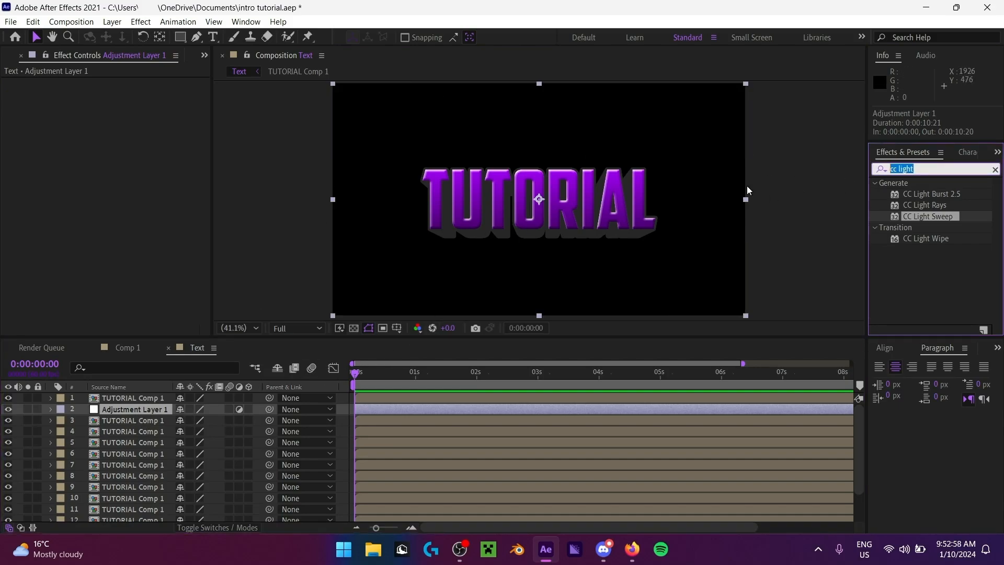
type("hue")
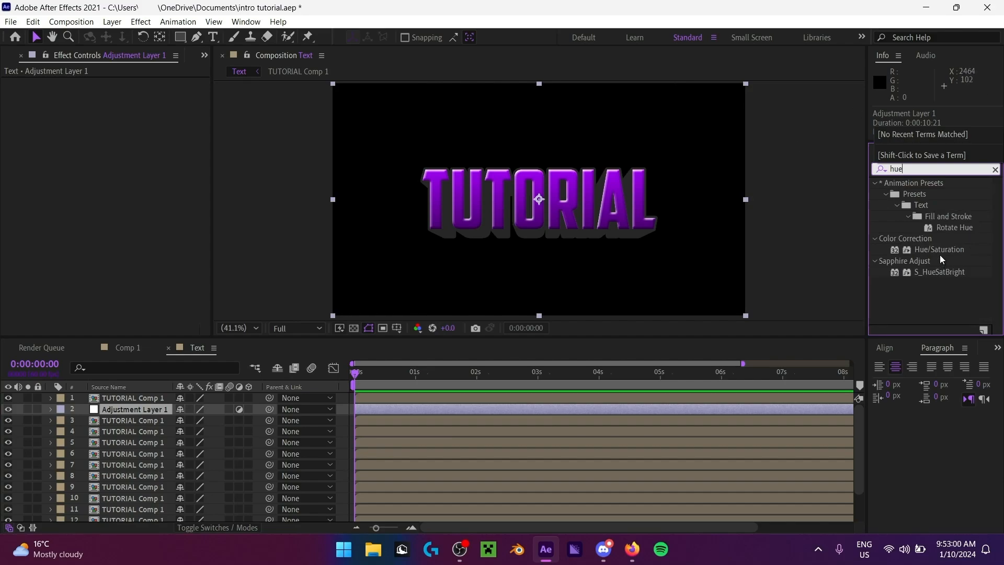
left_click(938, 250)
double_click(936, 250)
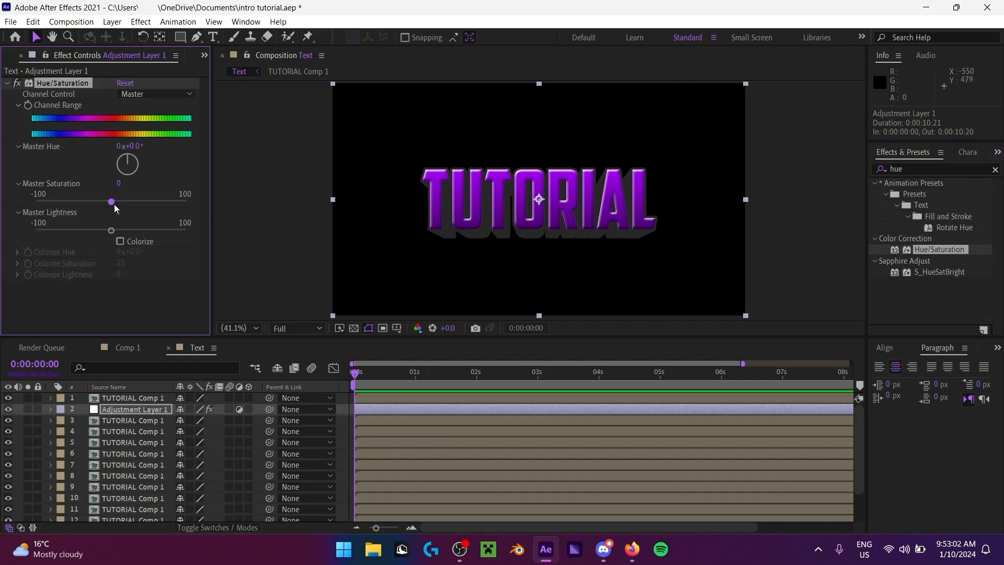
Step: Set the Hue/Saturation effect's Master Lightness to -34 and inspect the darkened extrusion up close
left_click_drag(119, 212, 97, 212)
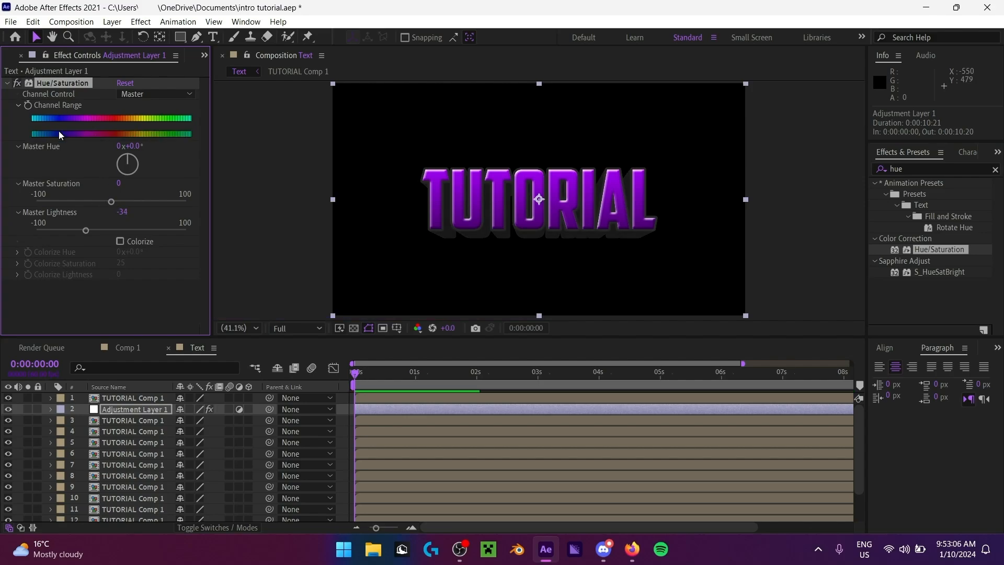
scroll(482, 240, "up", 1)
scroll(468, 239, "up", 3)
scroll(453, 240, "down", 2)
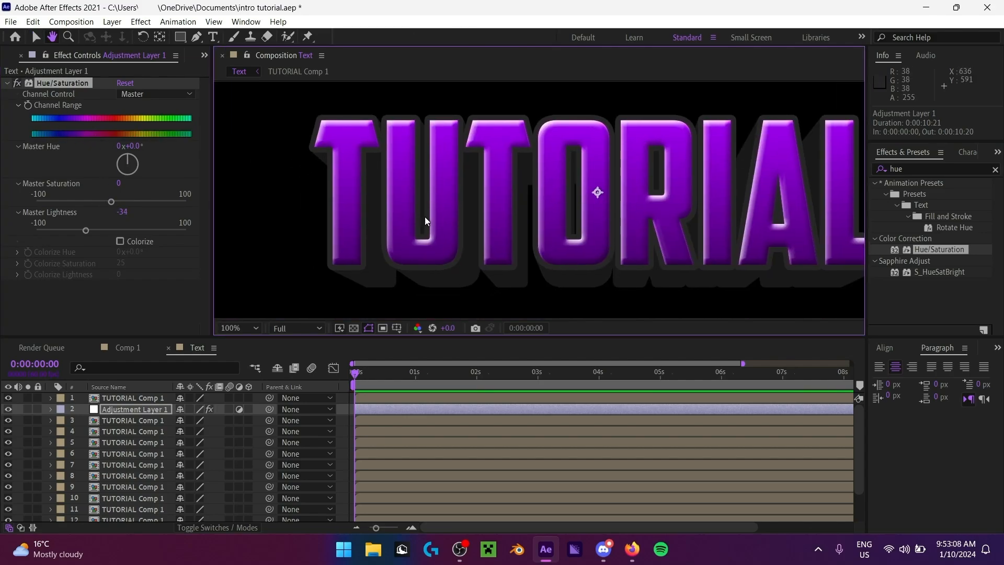
Step: Set the TUTORIAL text's Stroke layer style colour to 1F1E1E inside TUTORIAL Comp 1 and check it in the Text composition
double_click(155, 398)
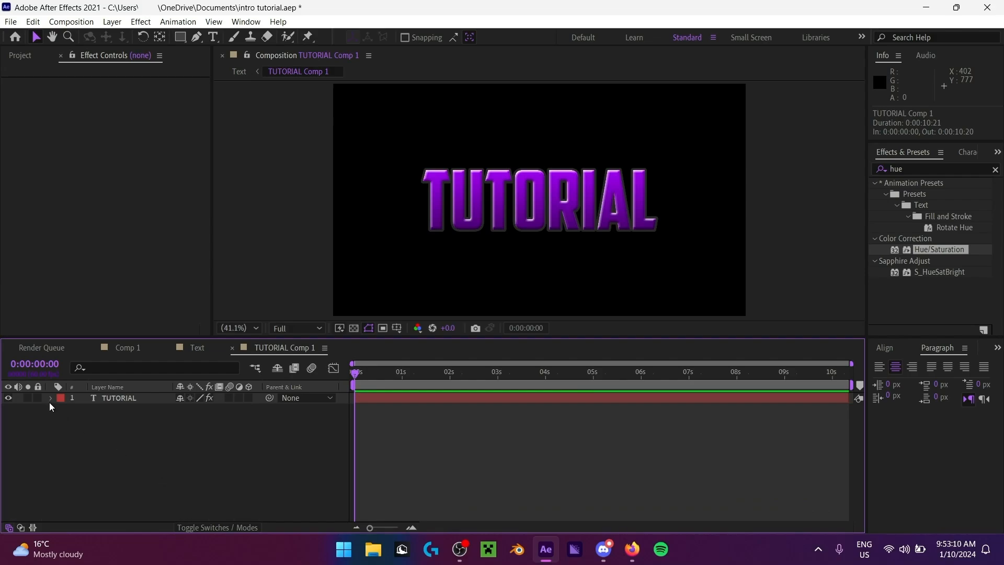
left_click(51, 399)
left_click(62, 443)
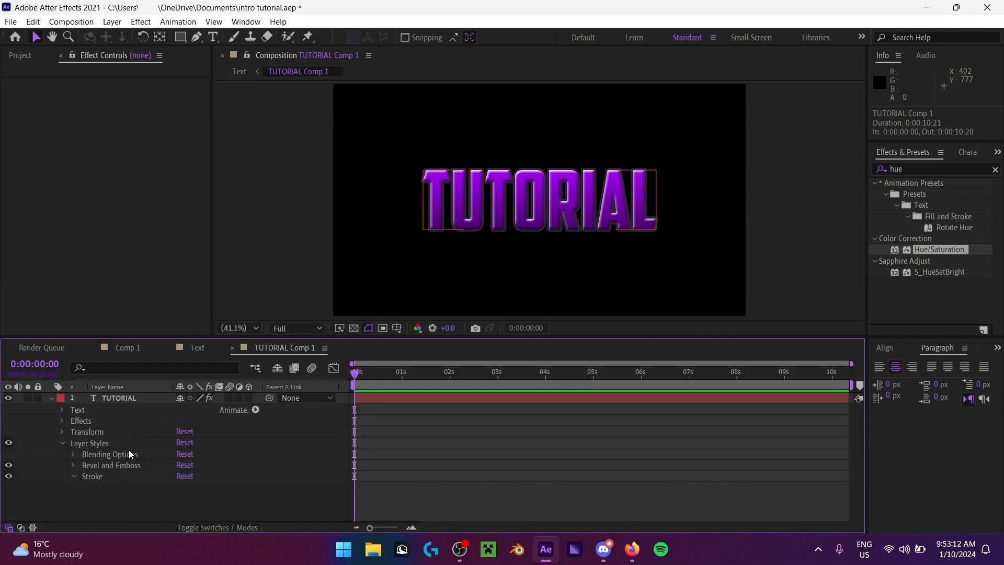
left_click(196, 347)
left_click(270, 348)
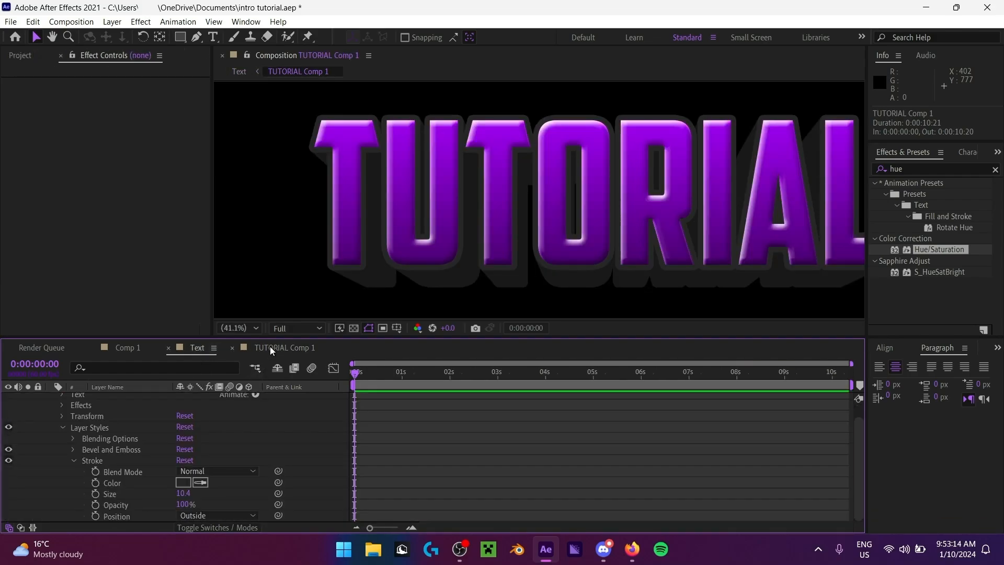
left_click(183, 483)
left_click(59, 333)
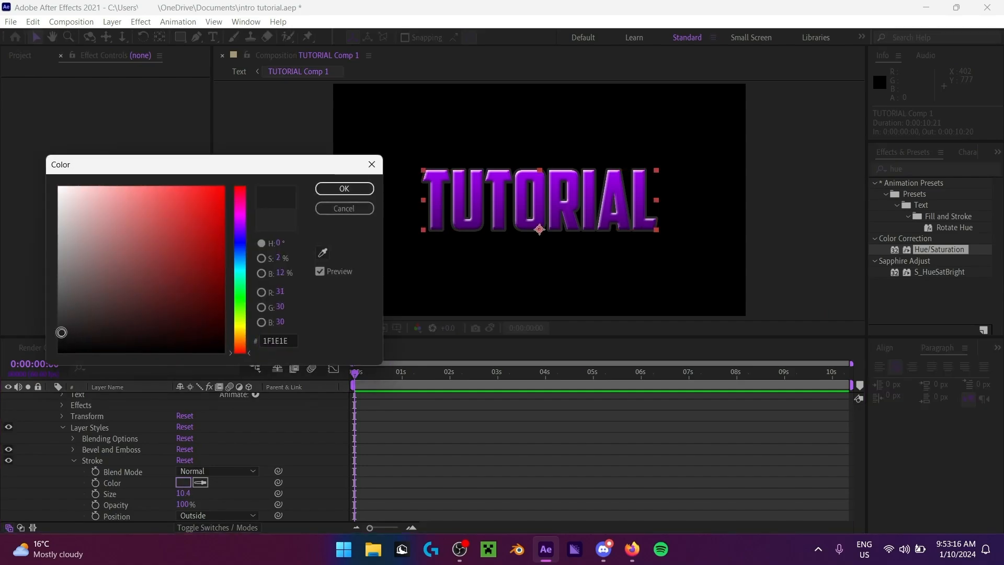
left_click(333, 189)
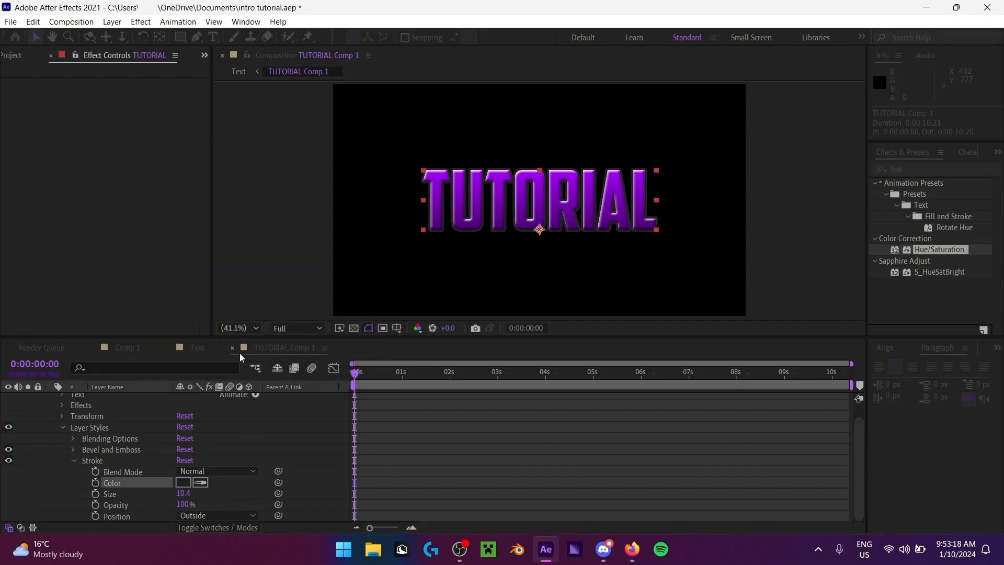
left_click(199, 347)
left_click(437, 267)
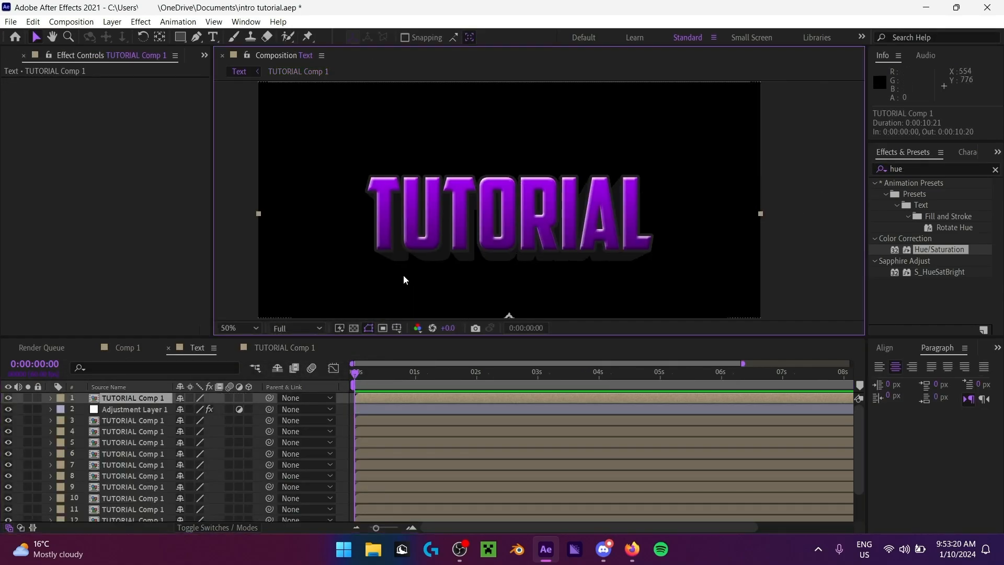
left_click(238, 328)
left_click(277, 108)
scroll(355, 208, "up", 2)
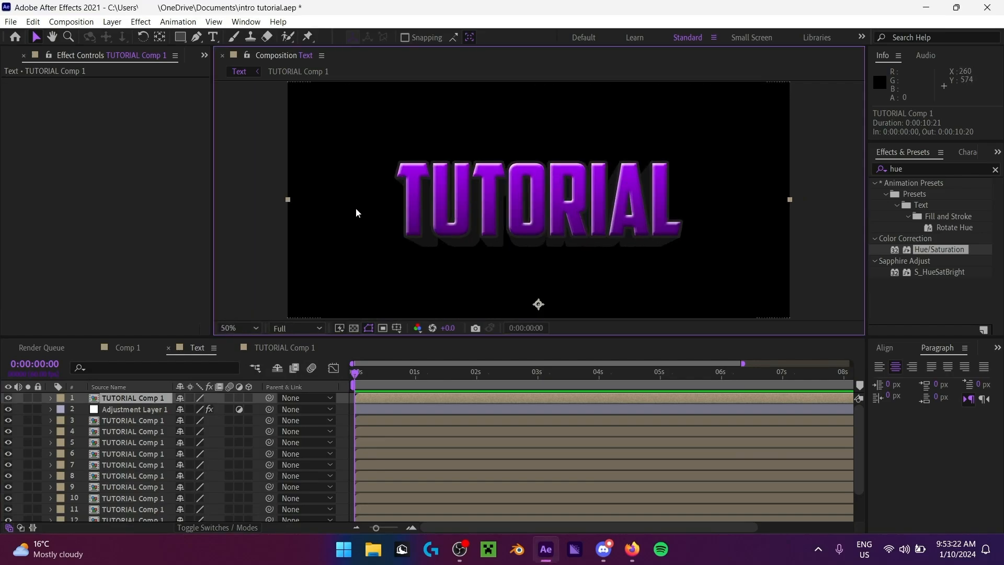
left_click_drag(319, 193, 342, 203)
Step: Increase the TUTORIAL text's Stroke size in TUTORIAL Comp 1 and check the thicker outline in the Text composition
left_click(282, 347)
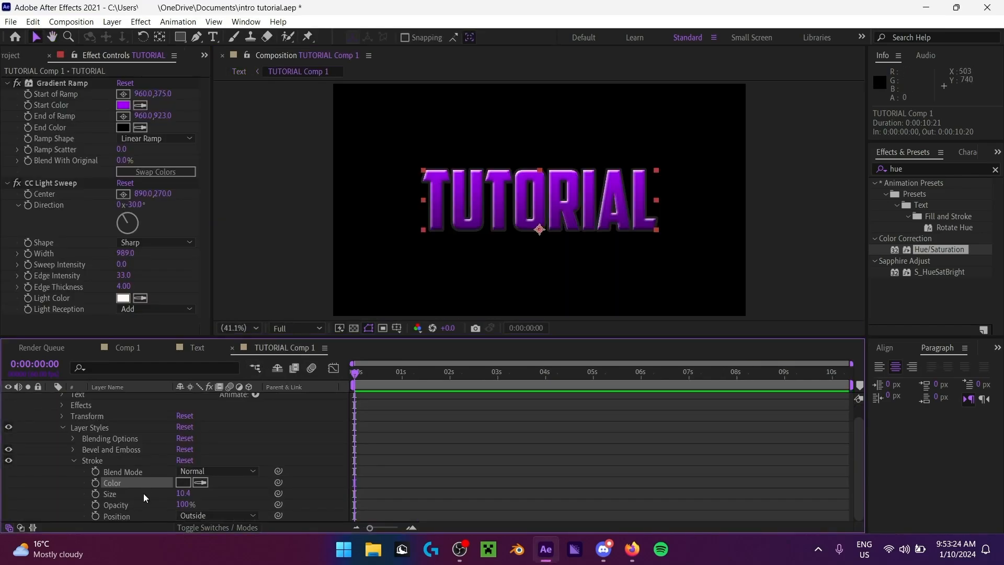
left_click(157, 494)
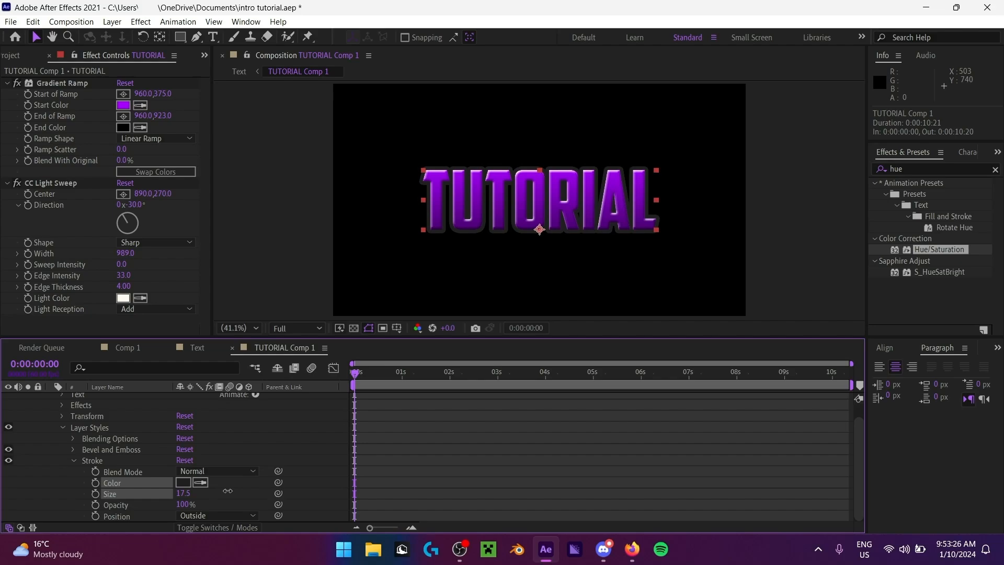
mouse_move(209, 493)
left_mouse_down()
mouse_move(225, 492)
mouse_move(215, 491)
left_mouse_up()
left_click(189, 348)
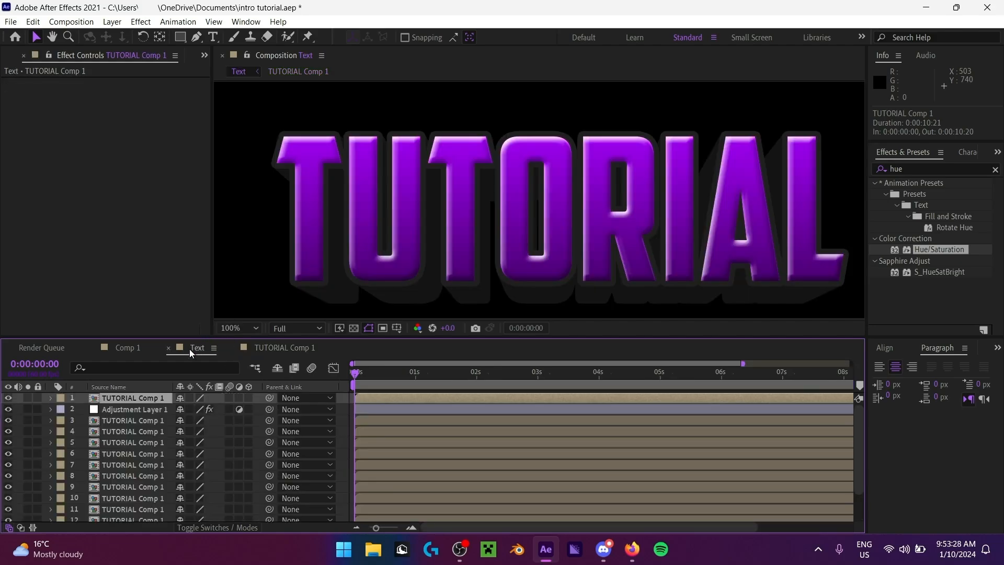
scroll(409, 271, "down", 4)
left_click_drag(442, 257, 407, 272)
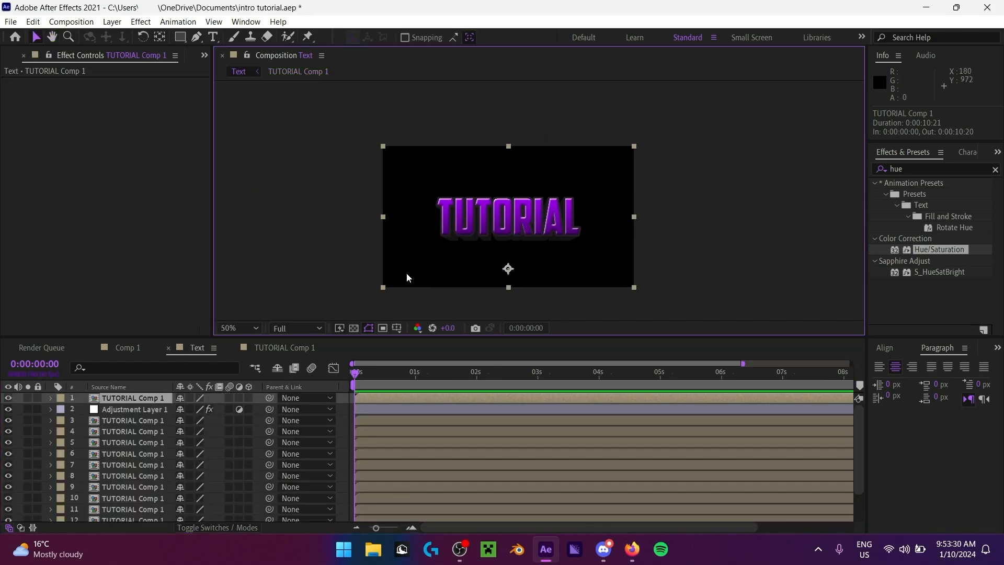
scroll(407, 272, "up", 2)
left_click(244, 328)
left_click(251, 110)
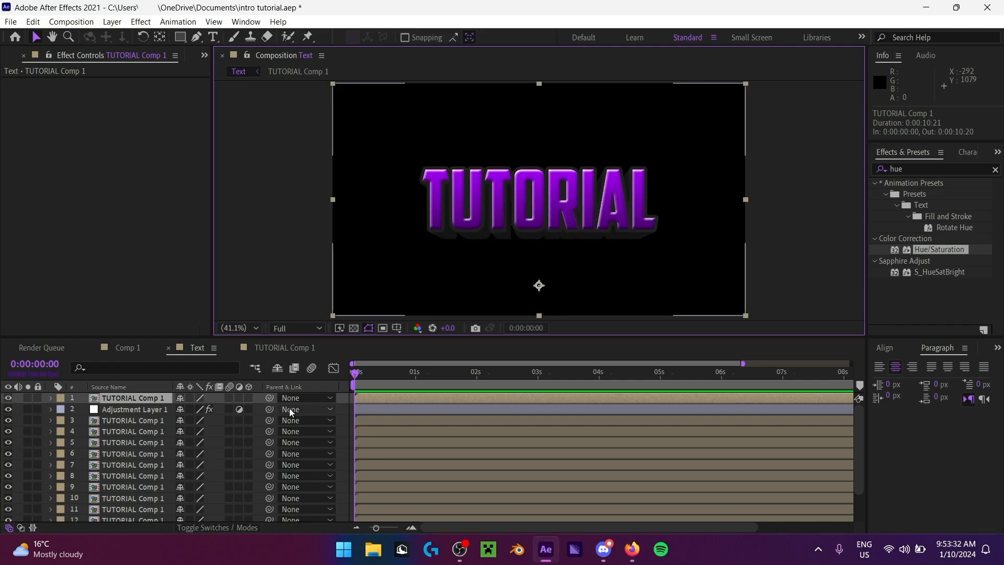
Step: Reduce the TUTORIAL text's Stroke size to about 13 and view the whole result fitted in the Text composition
left_click(291, 347)
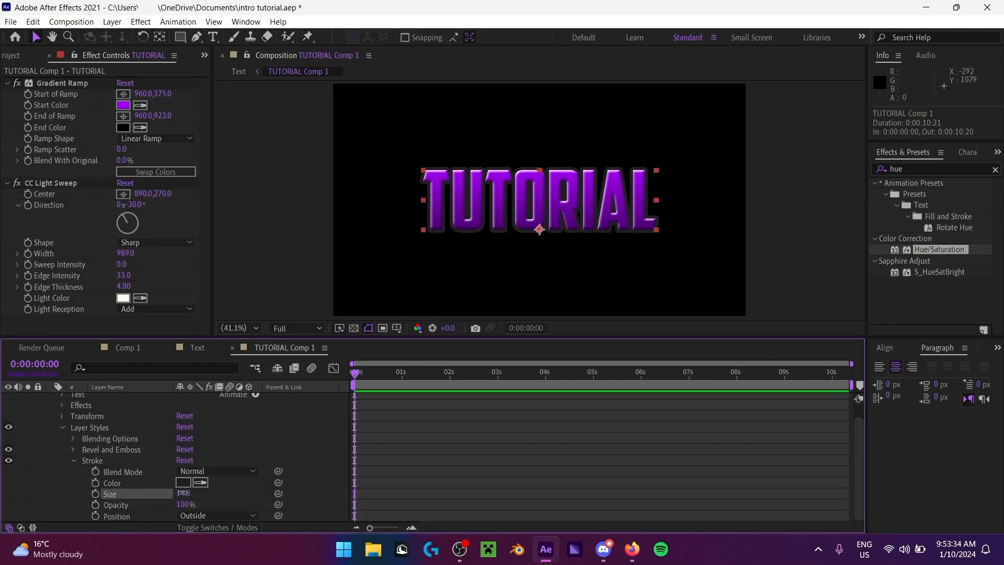
left_click_drag(184, 494, 172, 494)
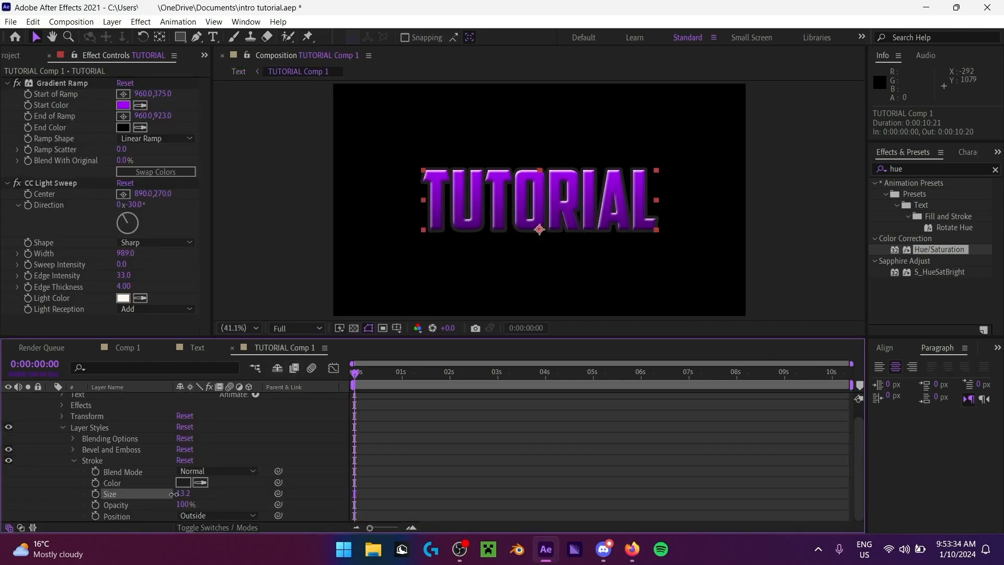
left_click(197, 347)
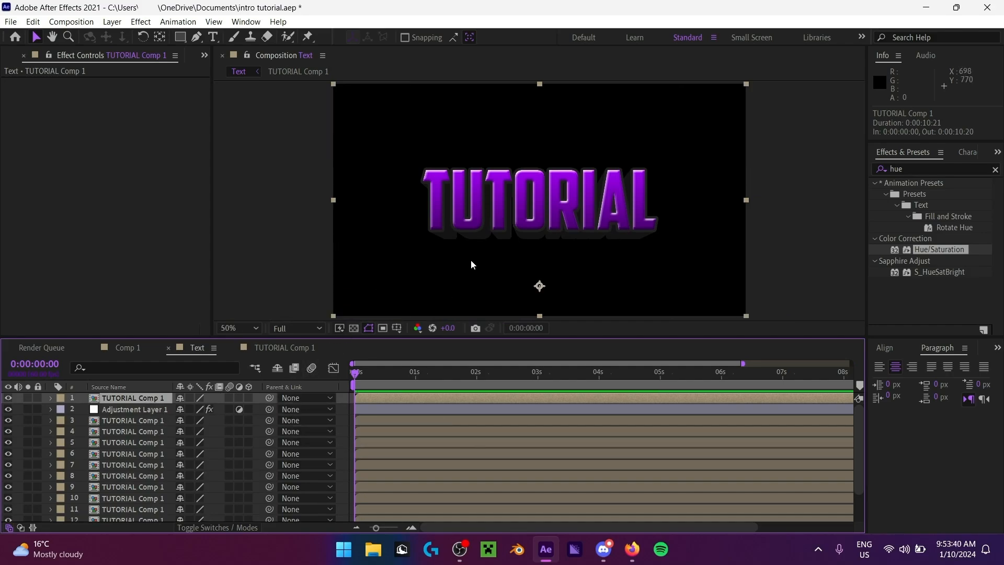
scroll(451, 240, "up", 1)
left_click(255, 330)
left_click(260, 109)
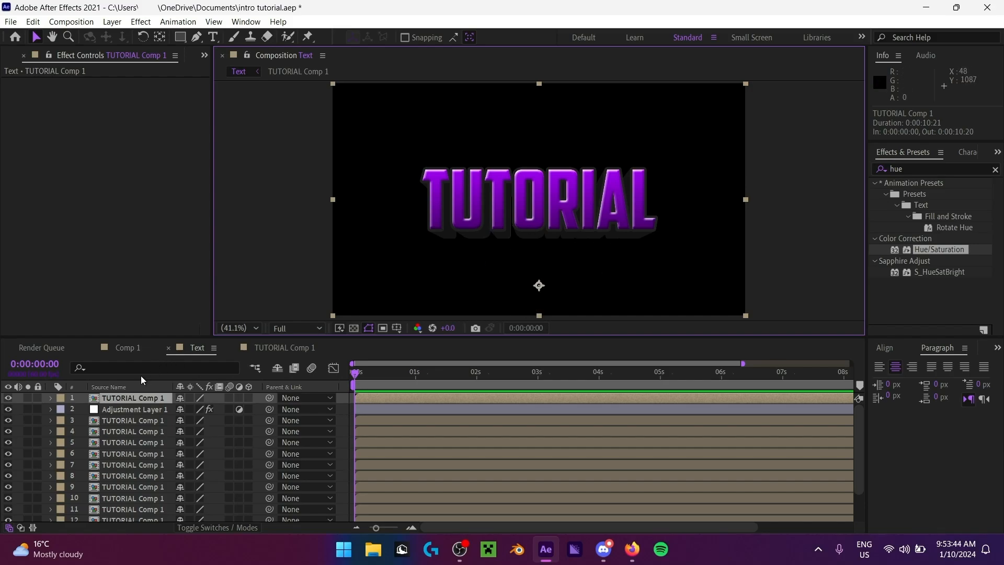
Step: Pre-compose all layers of the Text composition, moving all attributes into the new composition and keeping the default name
scroll(142, 416, "down", 2)
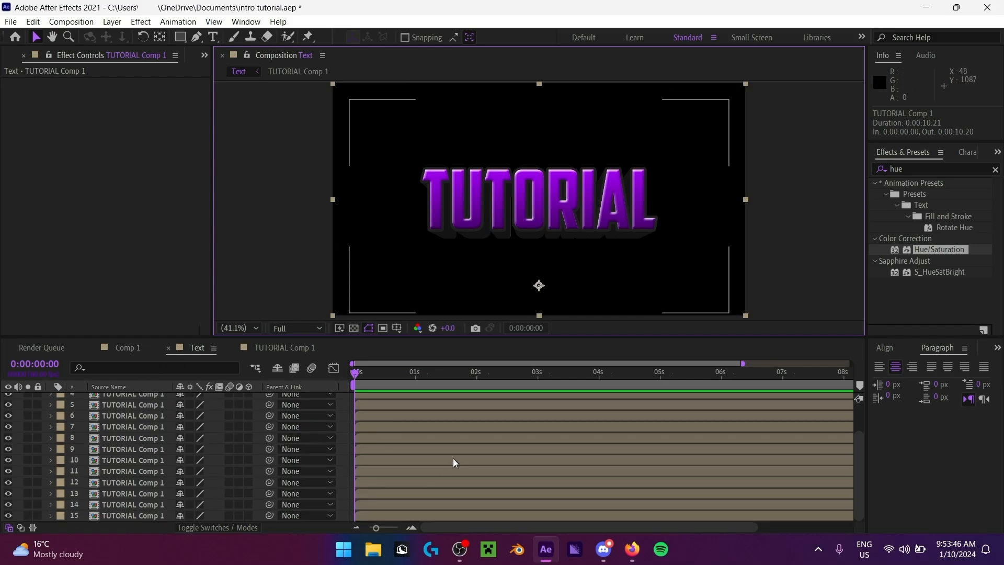
scroll(251, 458, "up", 2)
key("ctrl+a")
scroll(209, 443, "down", 2)
scroll(202, 438, "up", 2)
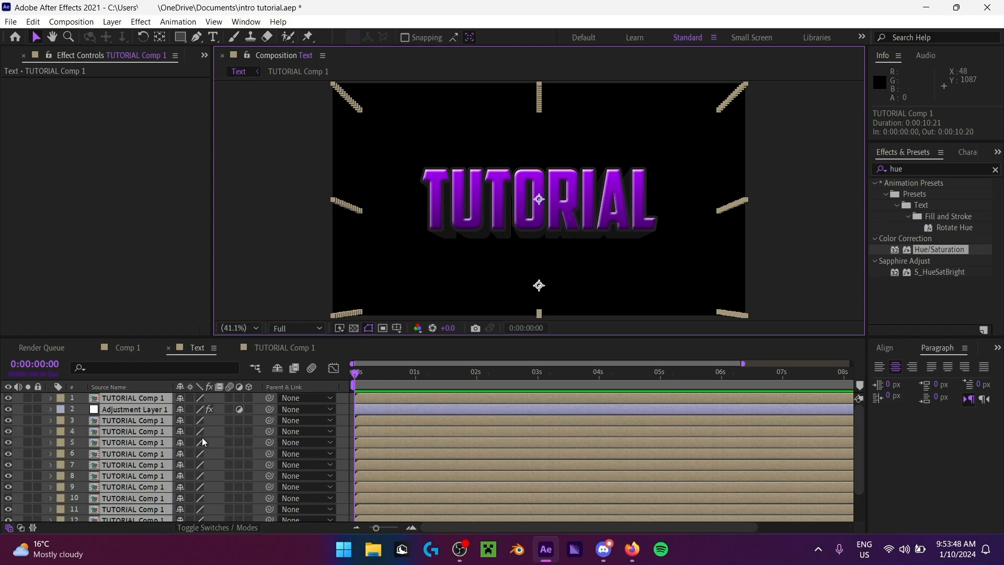
right_click(148, 451)
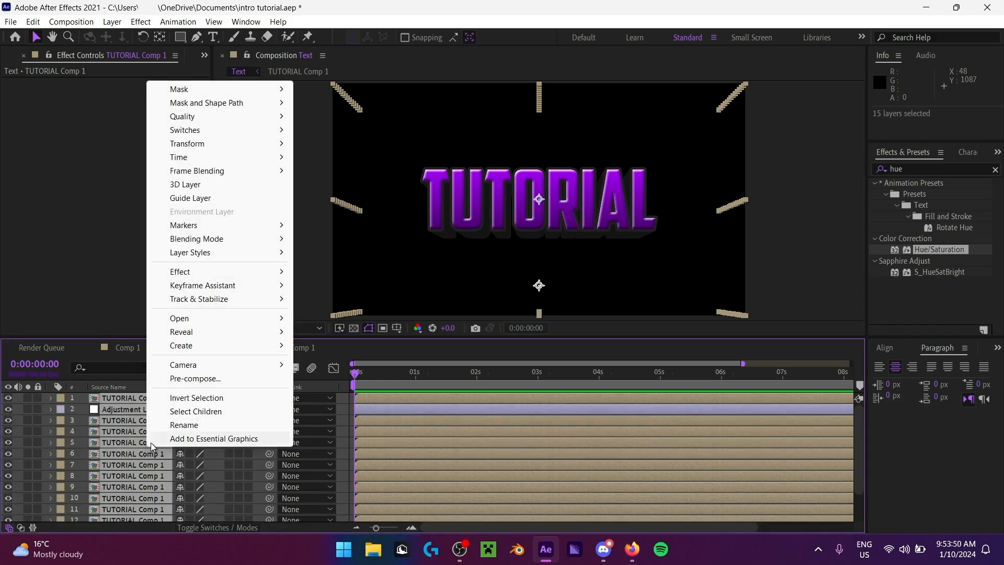
left_click(218, 379)
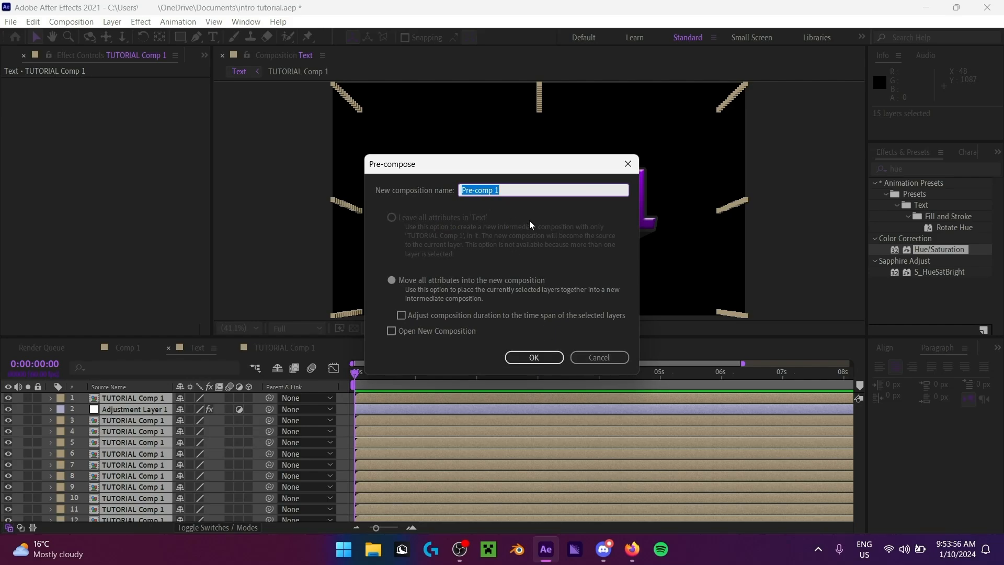
left_click(534, 358)
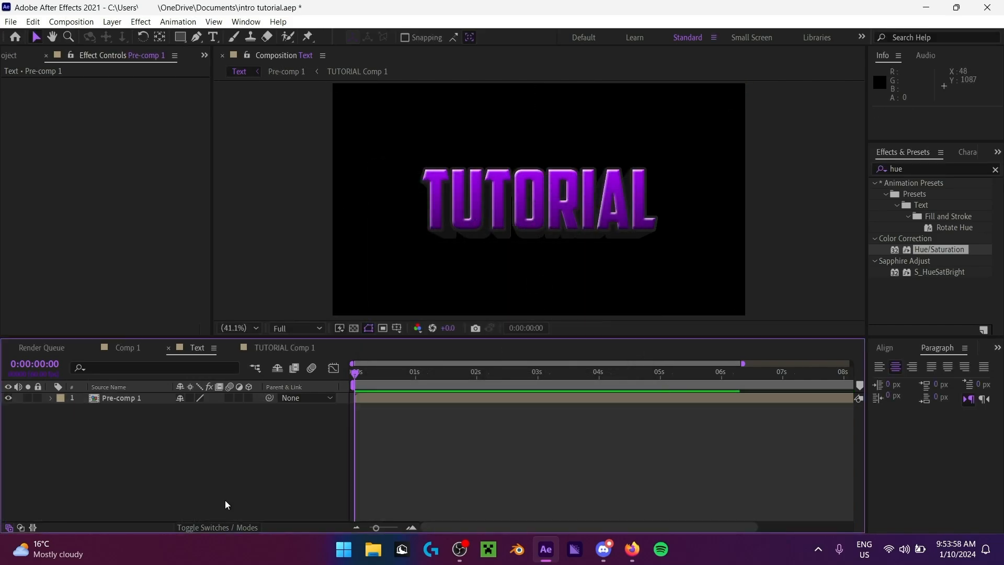
Step: Extend the time navigator's end so the Text timeline shows the composition's full duration
left_click(110, 398)
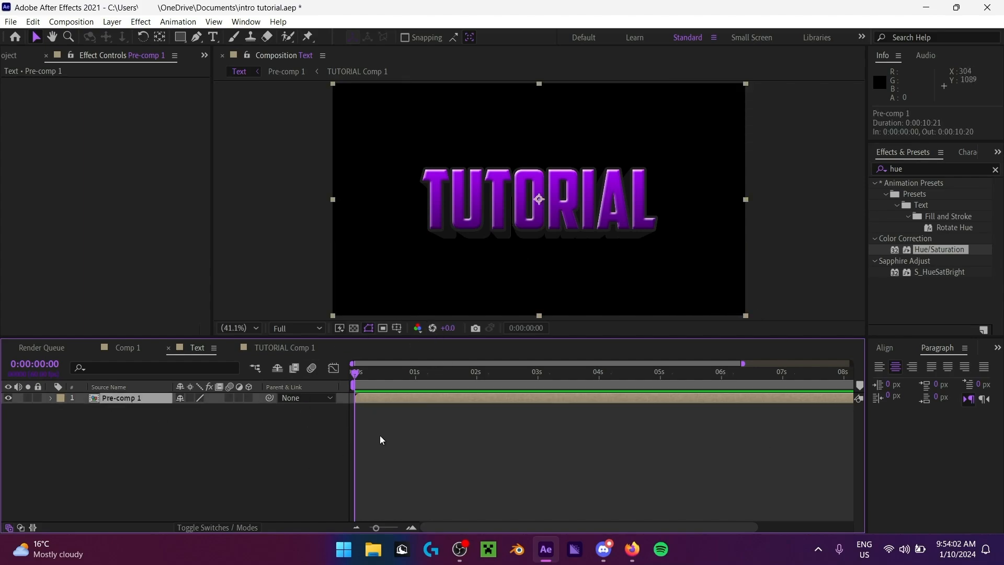
left_click_drag(744, 364, 852, 365)
left_click(308, 445)
left_click(151, 399)
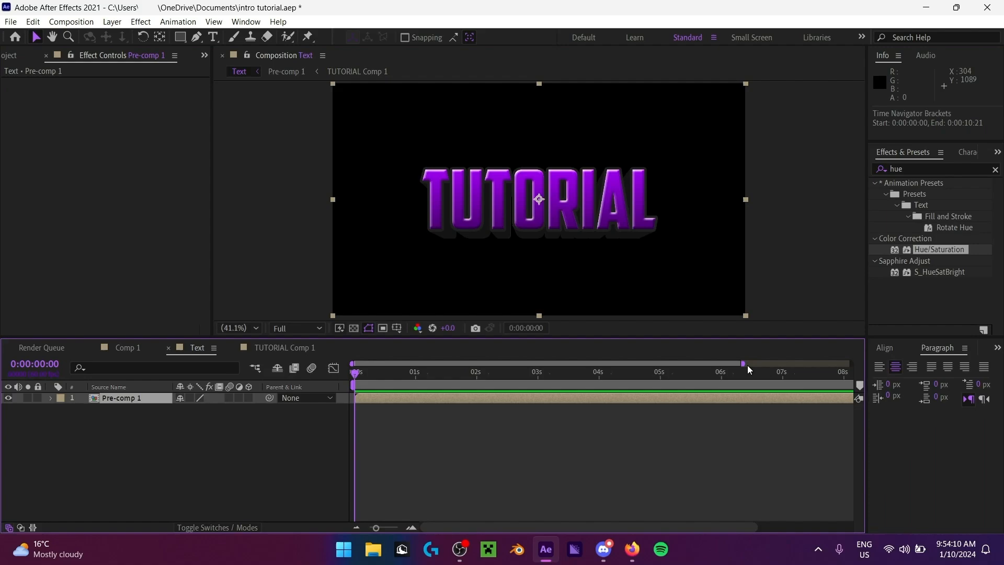
key("grave")
key("grave")
key("grave")
key("grave")
left_click_drag(743, 364, 851, 363)
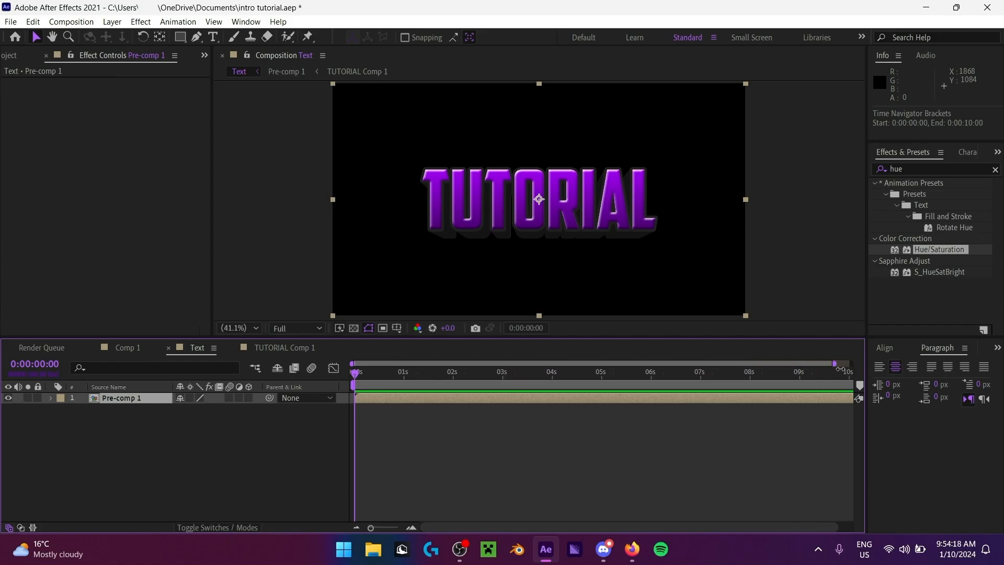
left_click(147, 479)
left_click(141, 401)
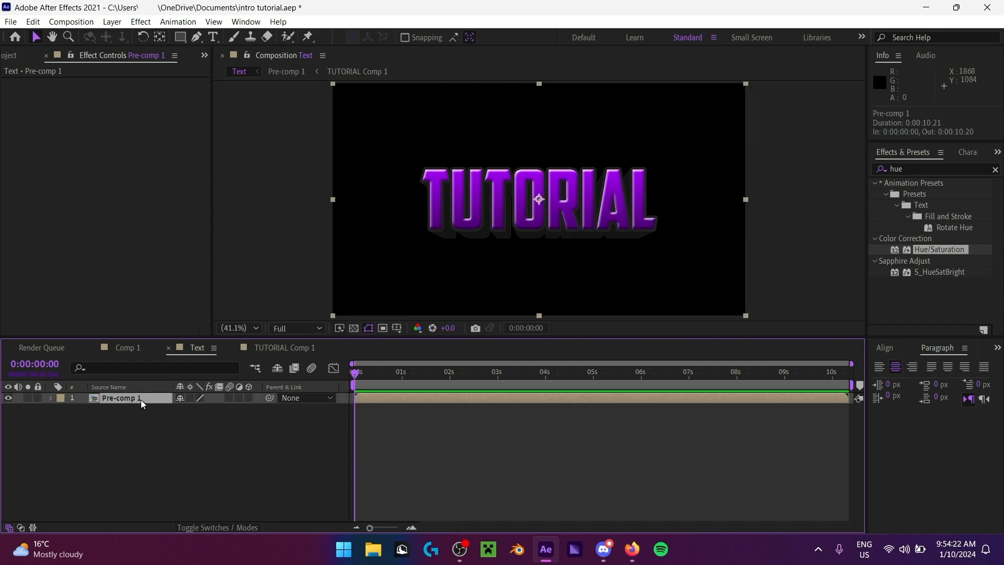
left_click(225, 460)
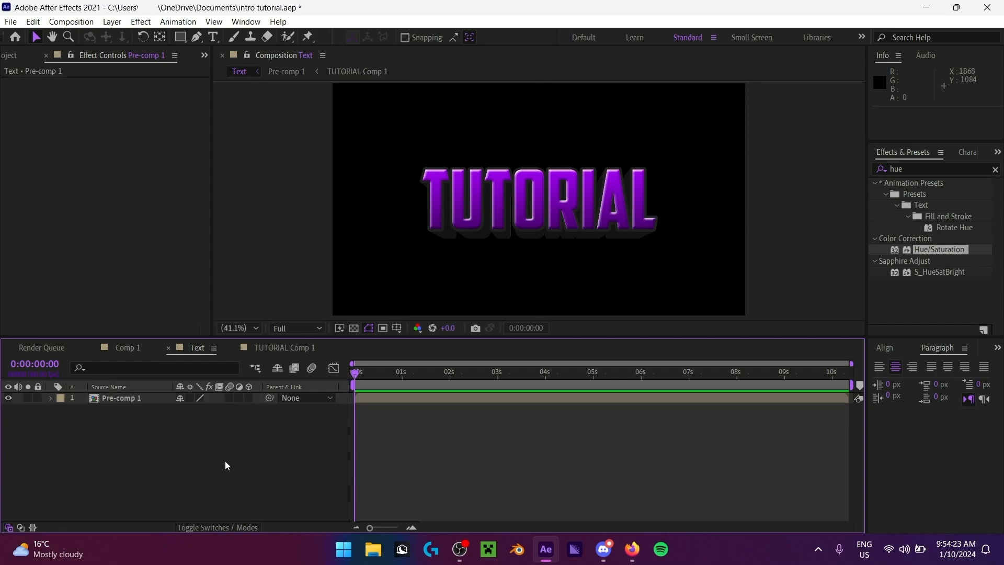
Step: Find the Warp effect in the Distort category and apply it to the Pre-comp 1 layer
left_click(143, 401)
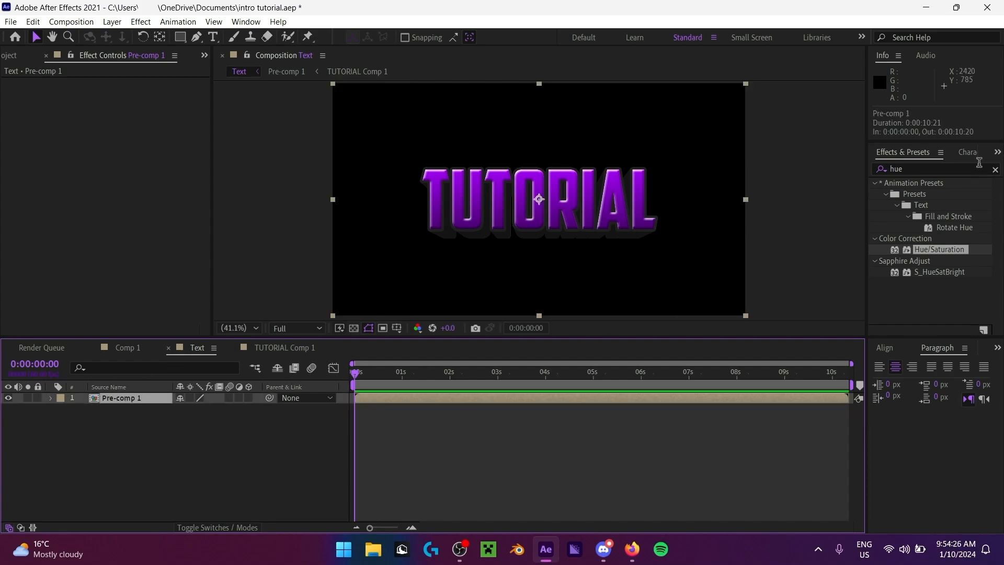
left_click(930, 168)
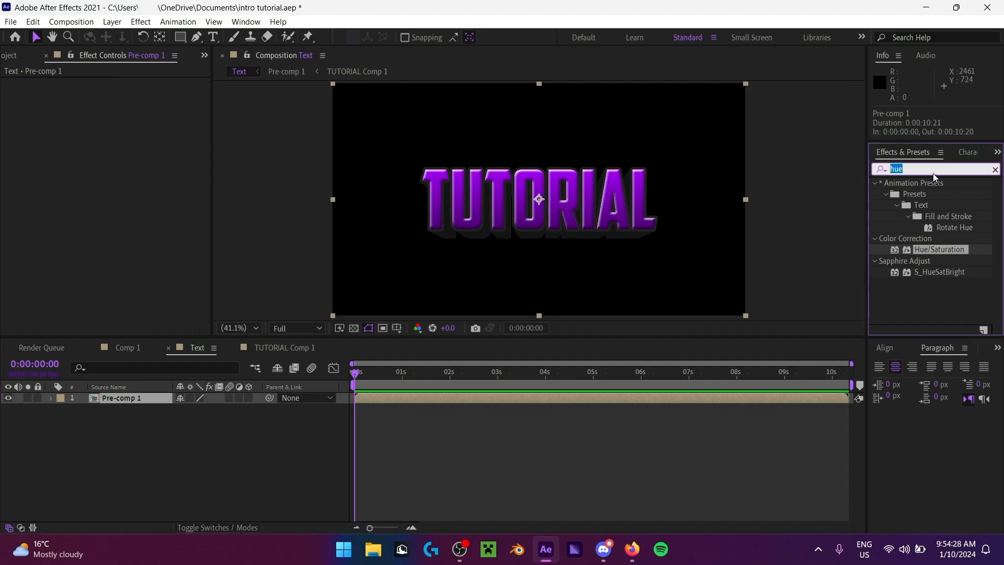
type("warp")
scroll(921, 282, "down", 3)
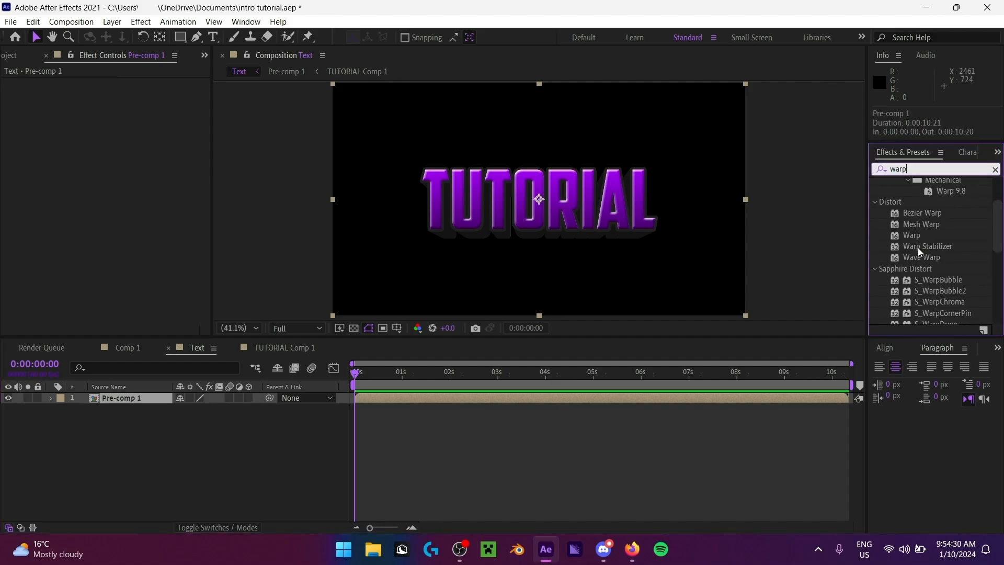
left_click(912, 235)
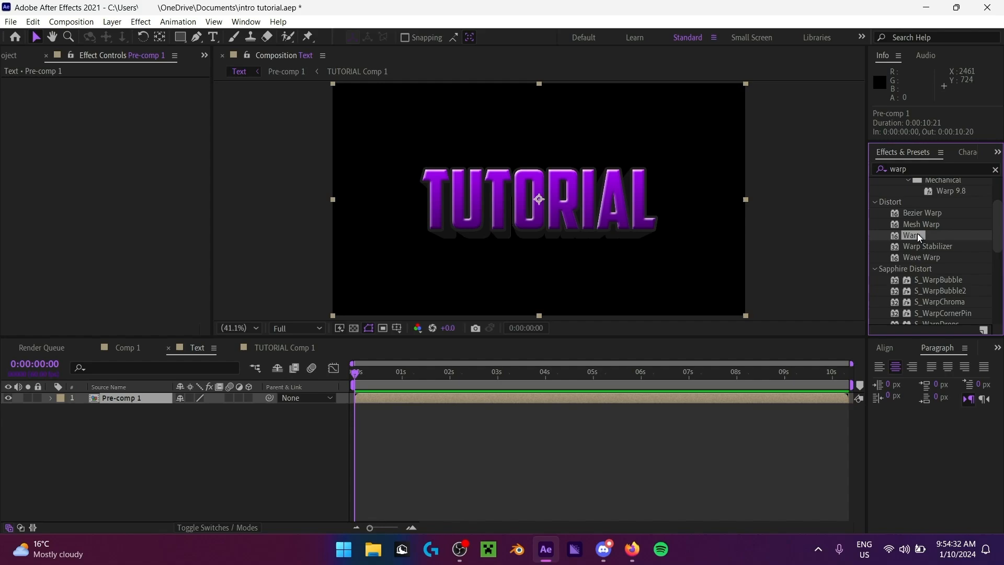
scroll(918, 234, "up", 2)
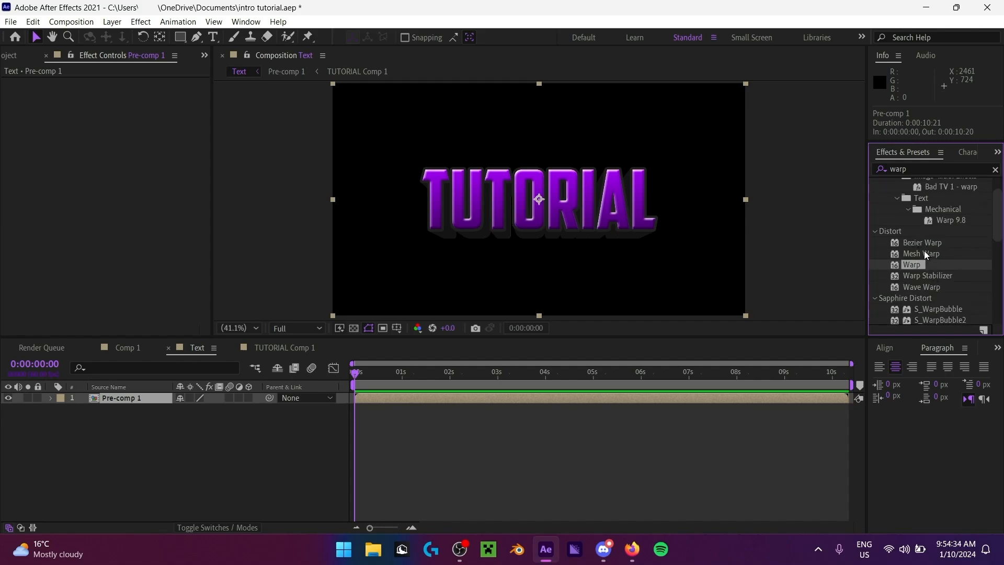
double_click(917, 265)
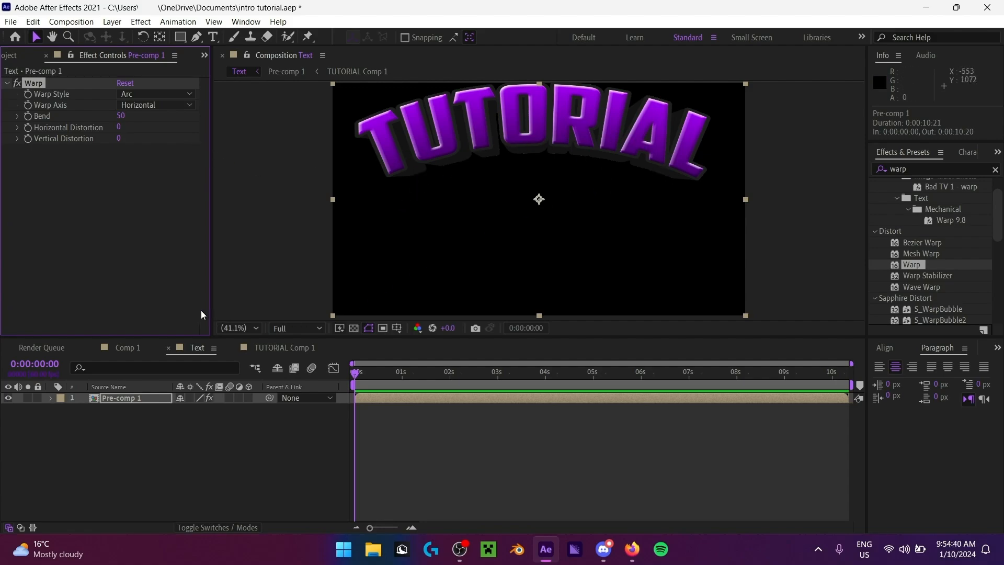
Step: Set the Warp effect's Bend to 0 and its Vertical Distortion to 10
left_click(120, 115)
key("Return")
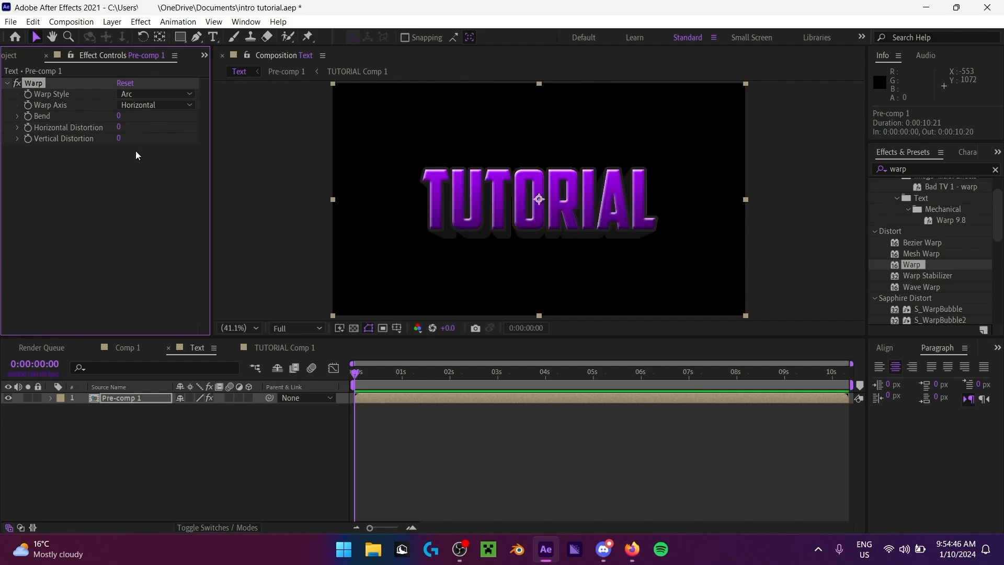
left_click(118, 144)
left_click(119, 139)
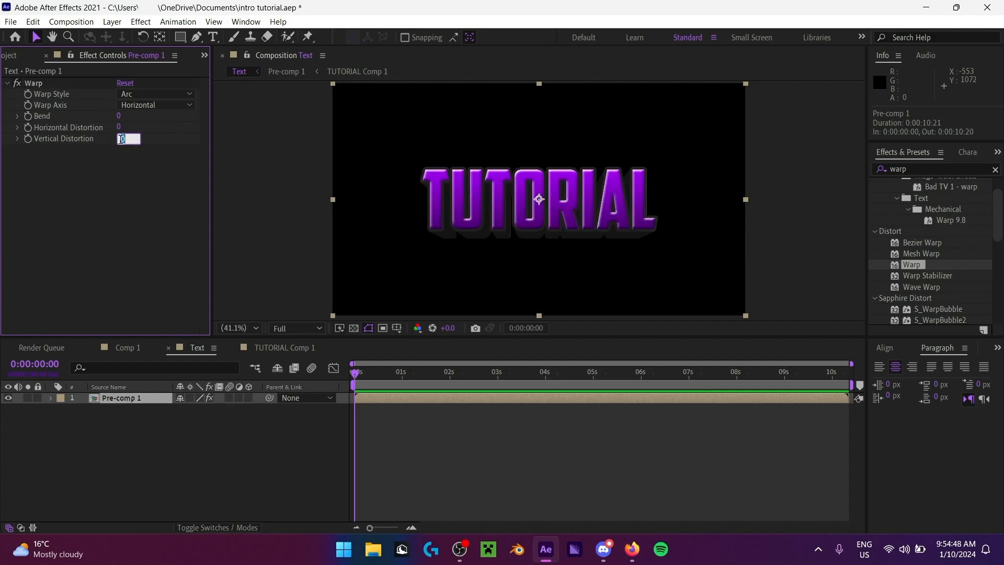
type("10")
key("Return")
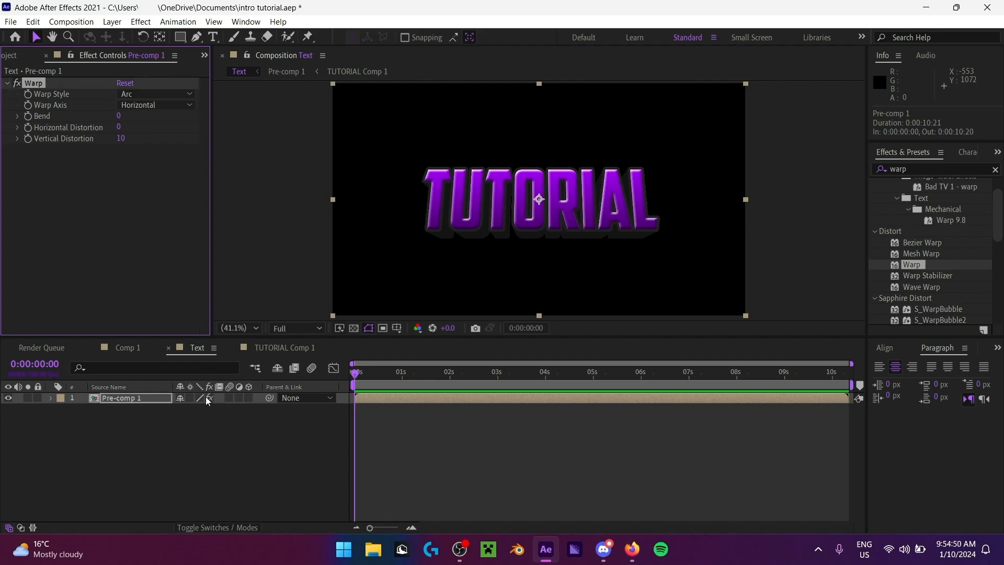
Step: Inside Pre-comp 1, duplicate the bottommost TUTORIAL Comp 1 layer and set the lowest copy's Scale to 86%
left_click(241, 400)
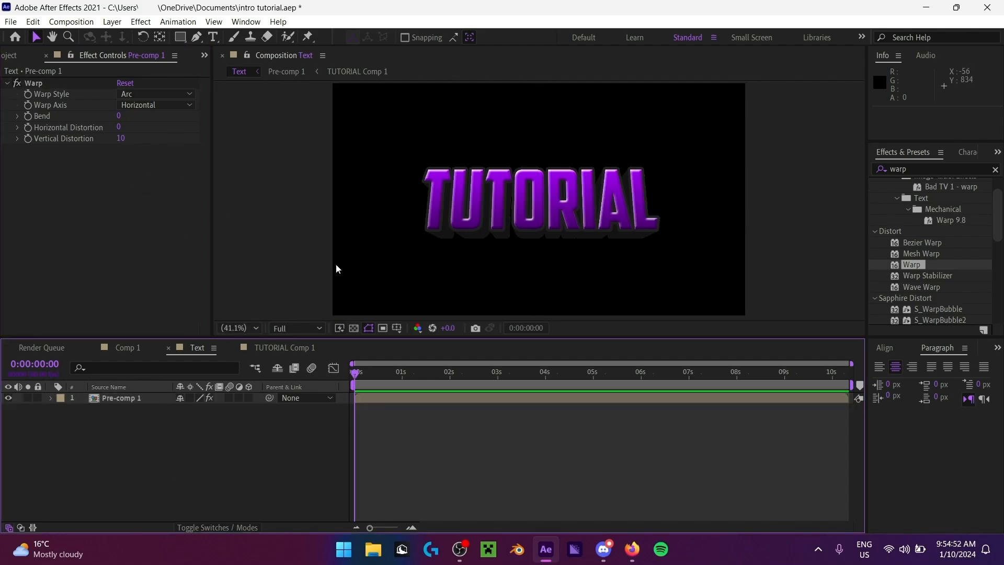
double_click(120, 398)
scroll(136, 445, "down", 2)
left_click(131, 517)
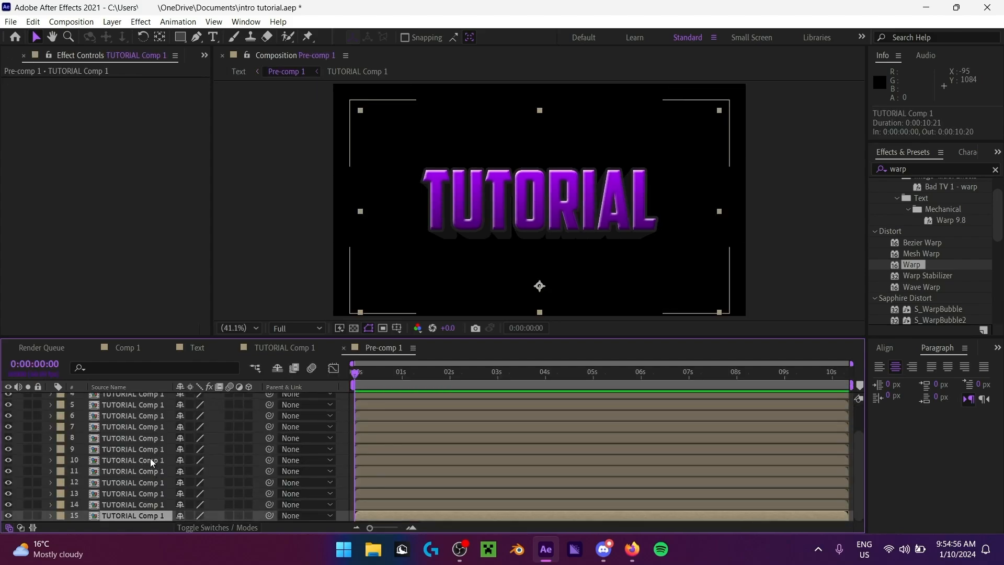
key("ctrl+d")
left_click(131, 515)
key("s")
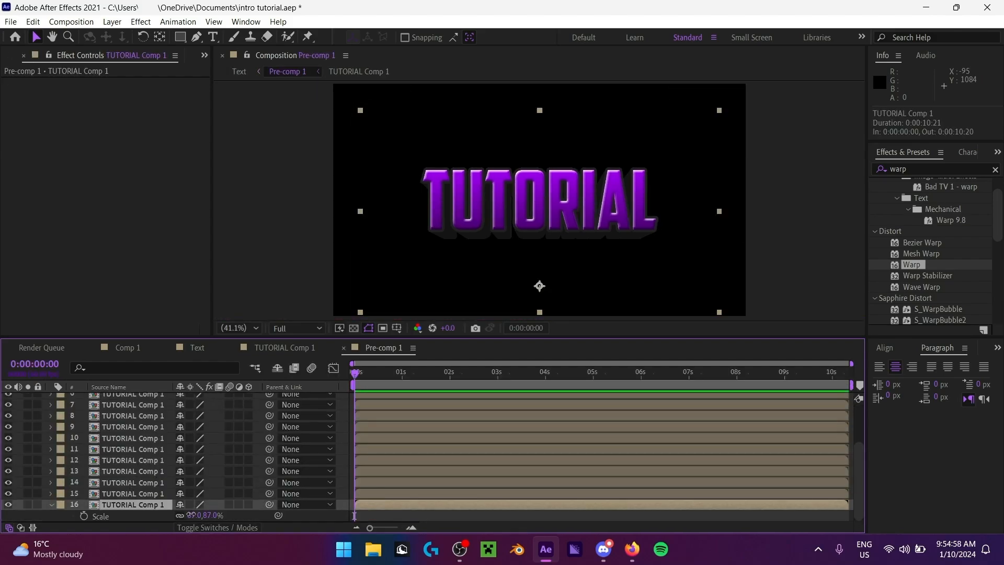
left_click(195, 515)
key("Down")
left_click(302, 517)
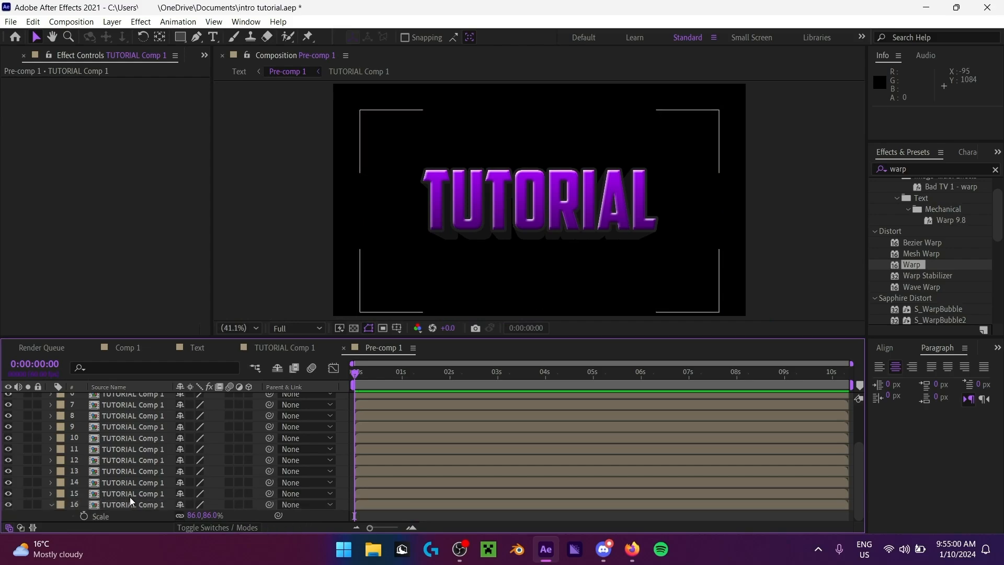
Step: Duplicate the bottommost TUTORIAL Comp 1 layer again, set the lowest copy's Scale to 85%, and collapse its Scale property
left_click(141, 506)
key("ctrl+d")
left_click(157, 513)
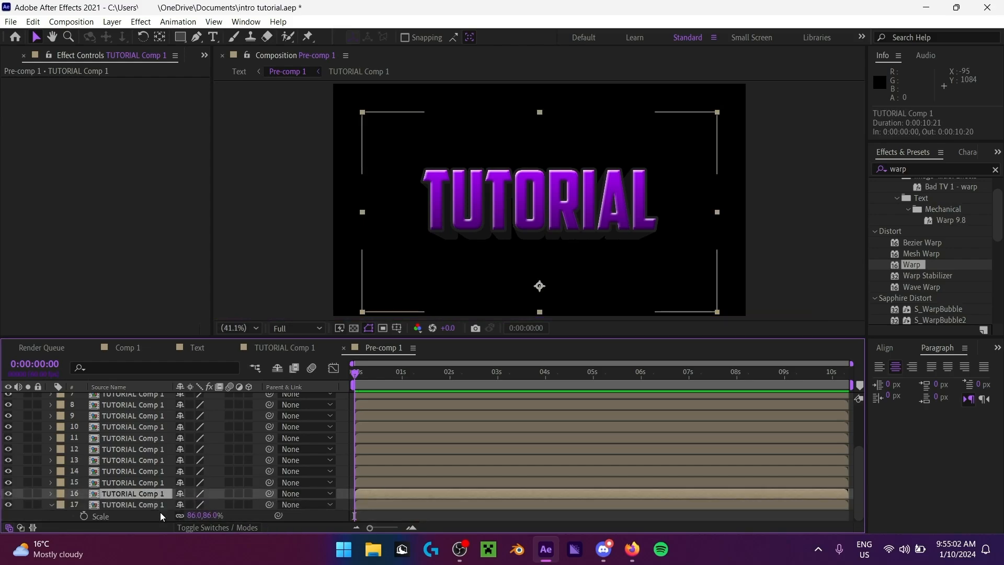
key("s")
left_click(194, 515)
key("Down")
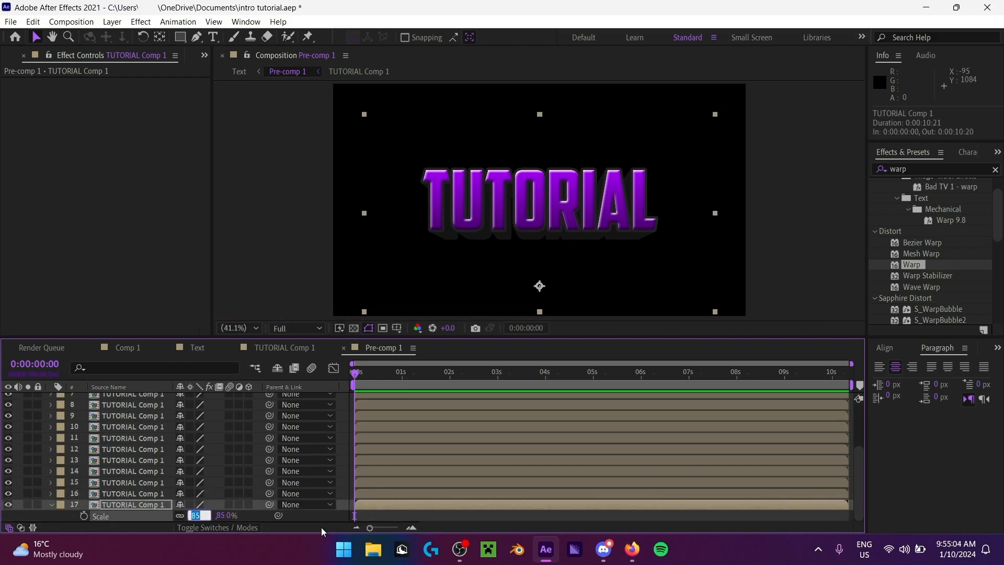
left_click(283, 520)
left_click(152, 506)
key("s")
Step: Fit the composition view up to 100% and return to the Text composition, with the Pre-comp 1 timeline placed right after it
scroll(441, 279, "up", 2)
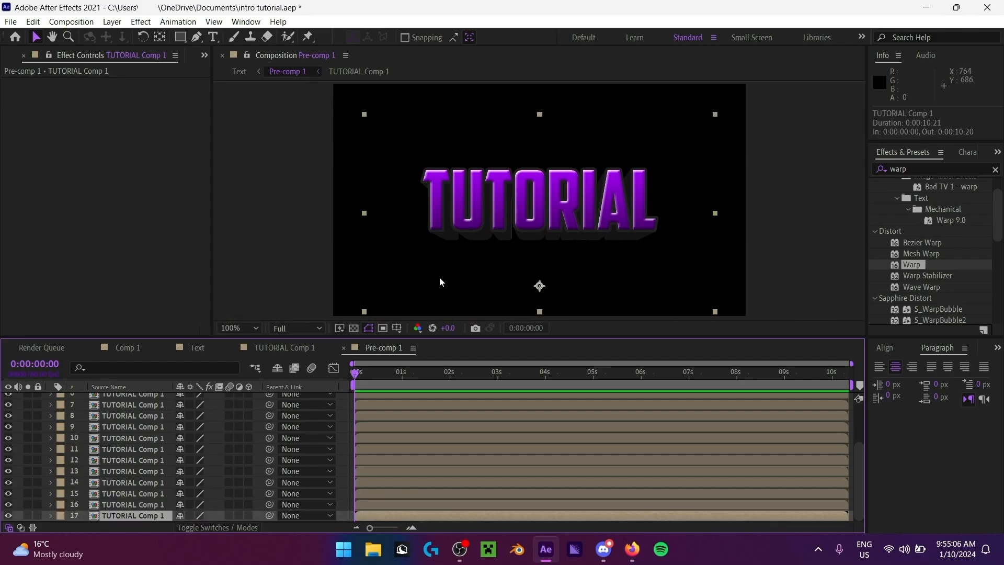
scroll(472, 277, "down", 1)
left_click(256, 328)
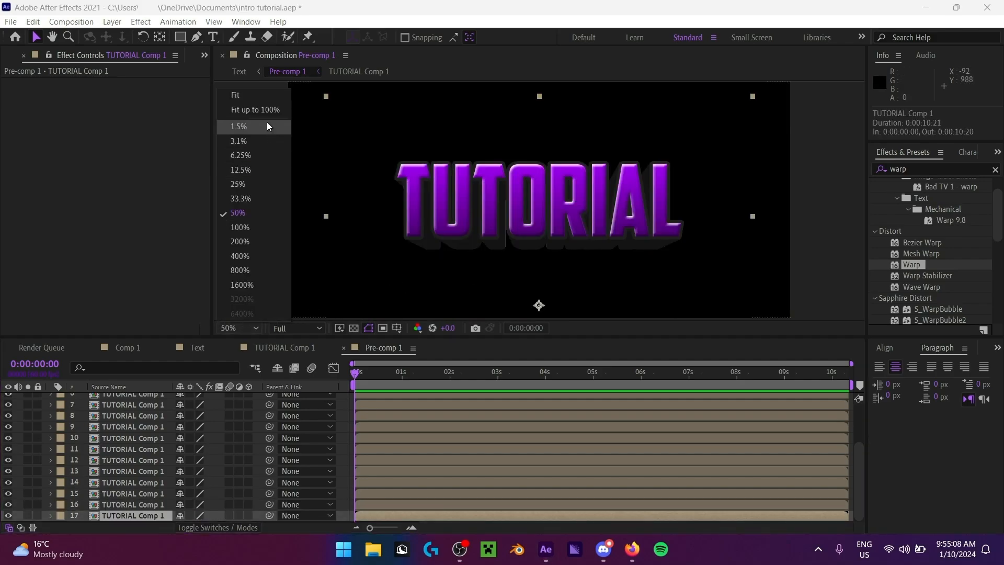
left_click(265, 113)
left_click(258, 346)
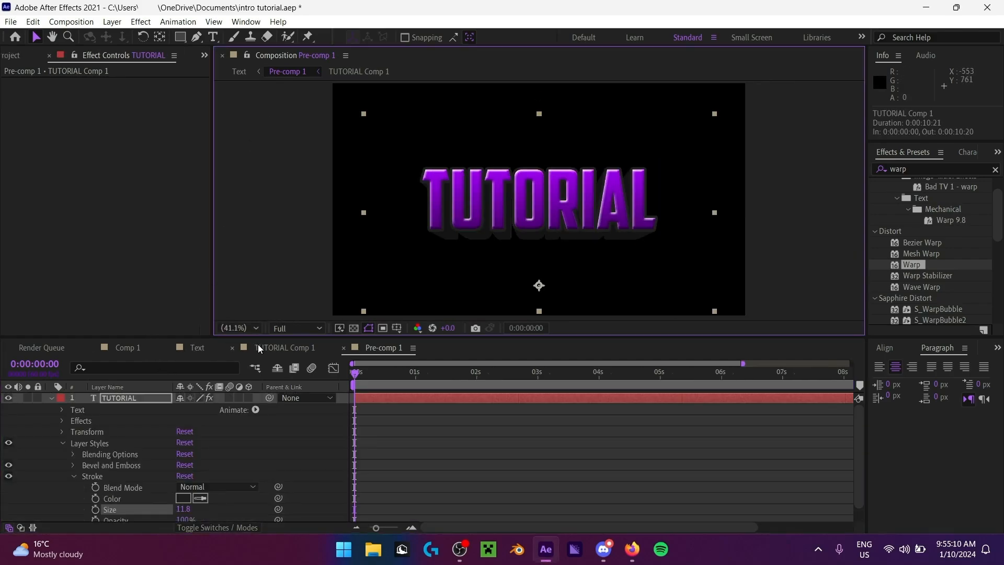
left_click(200, 348)
left_click_drag(249, 352, 359, 370)
left_click(196, 349)
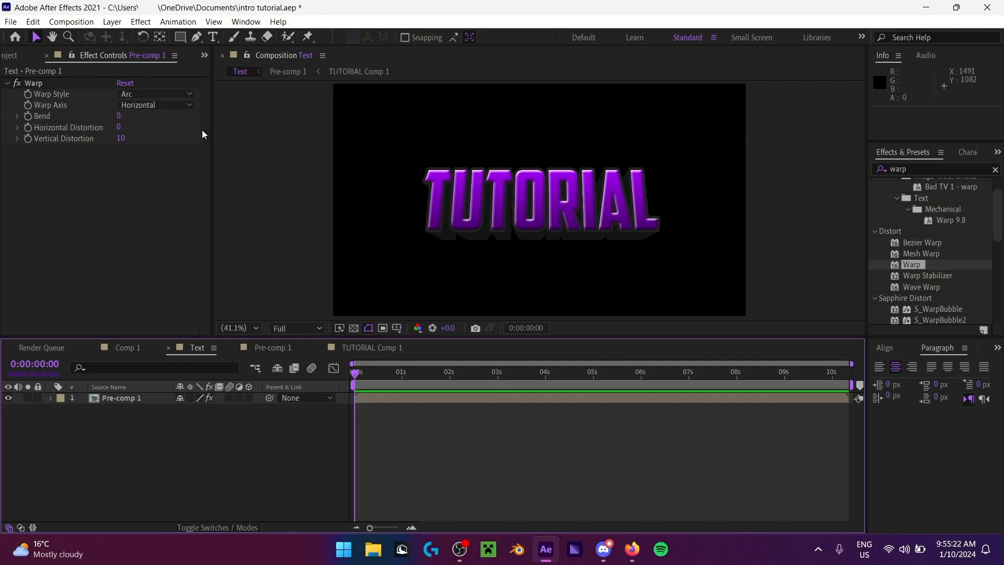
Step: Try Bend values of 2 and 3 in the Warp effect on Pre-comp 1
left_click(118, 117)
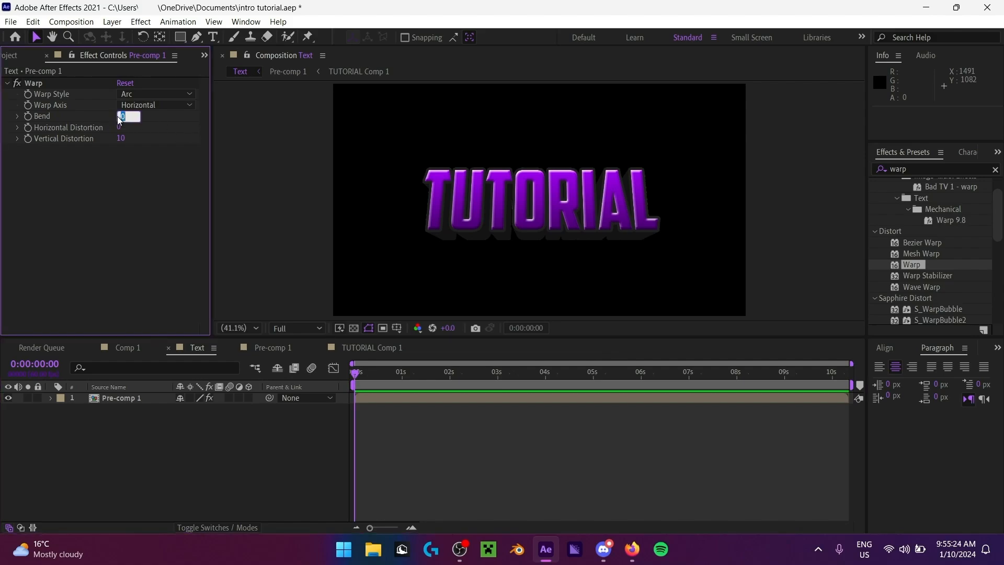
type("2")
key("Return")
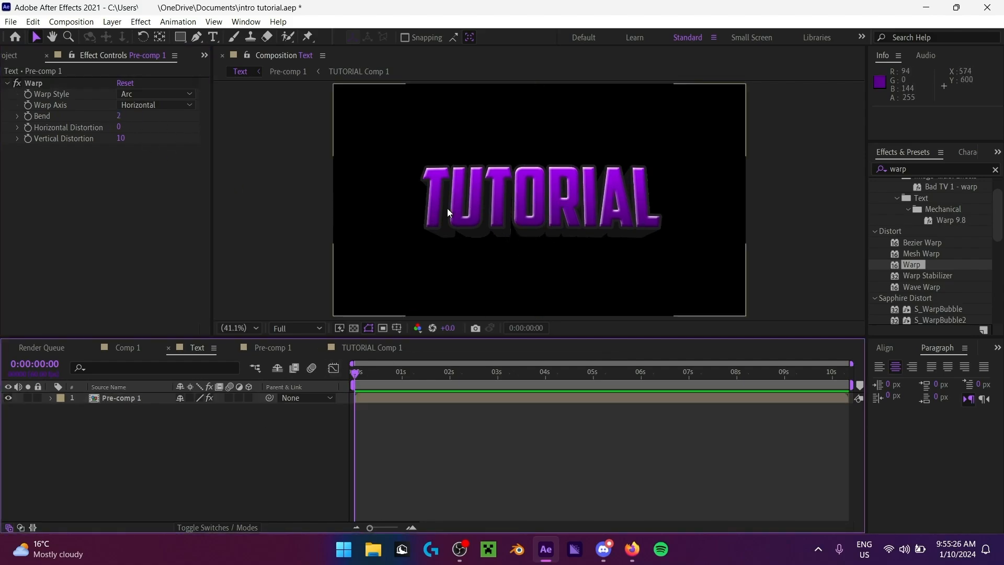
left_click(120, 116)
type("40")
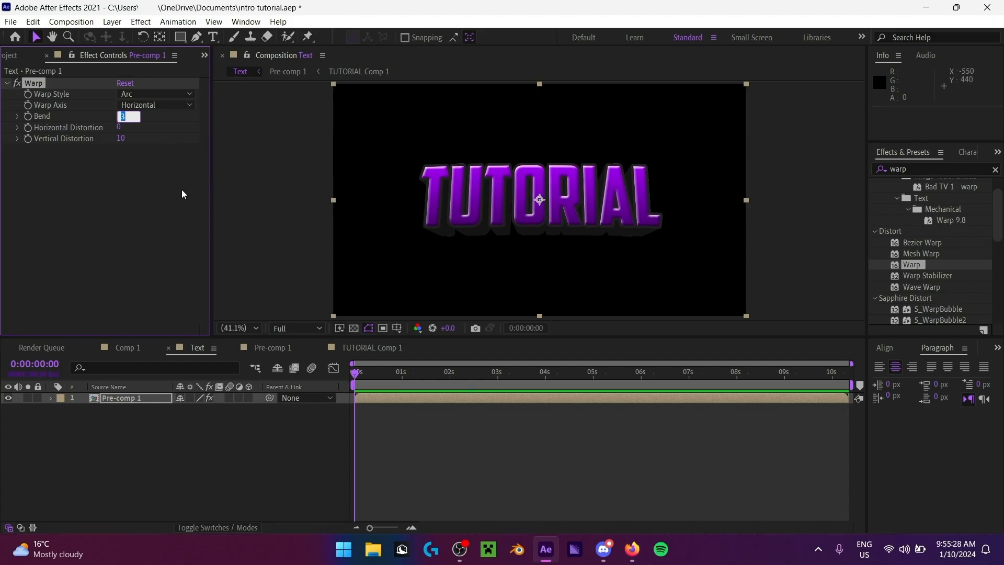
left_click(360, 454)
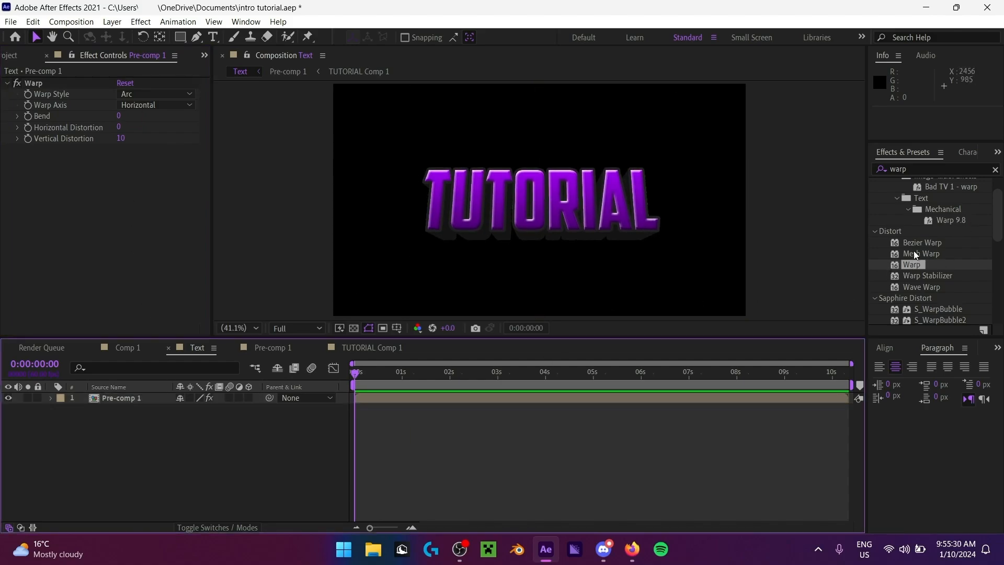
Step: Add a white Stroke layer style to Pre-comp 1 and set its size to 4.9
left_click(152, 400)
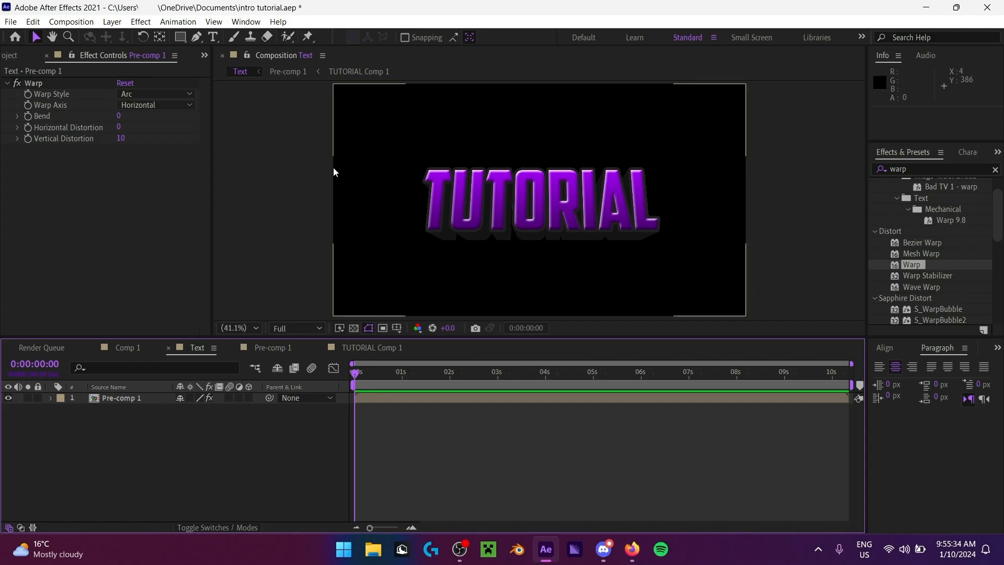
right_click(129, 401)
mouse_move(218, 202)
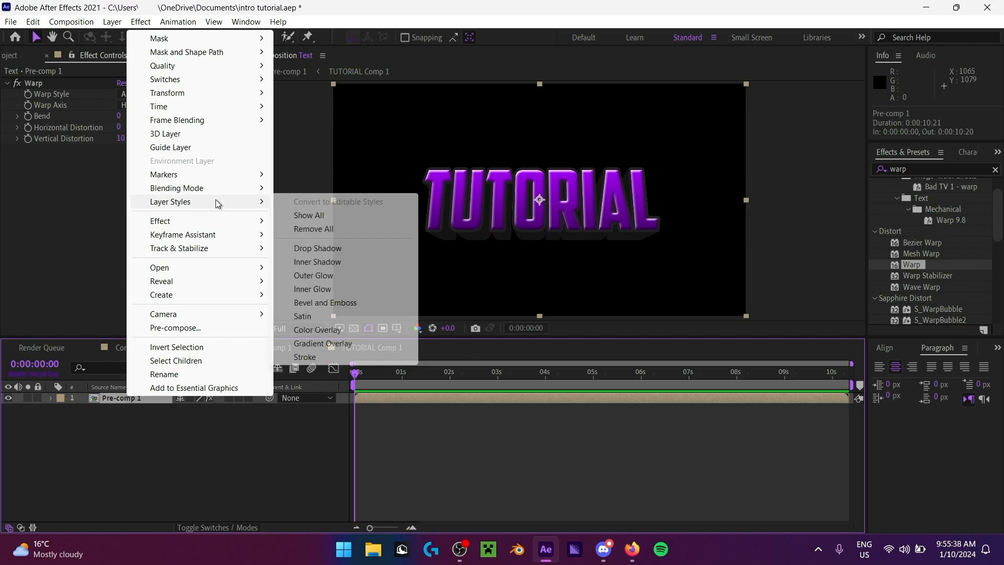
left_click(361, 358)
left_click(74, 454)
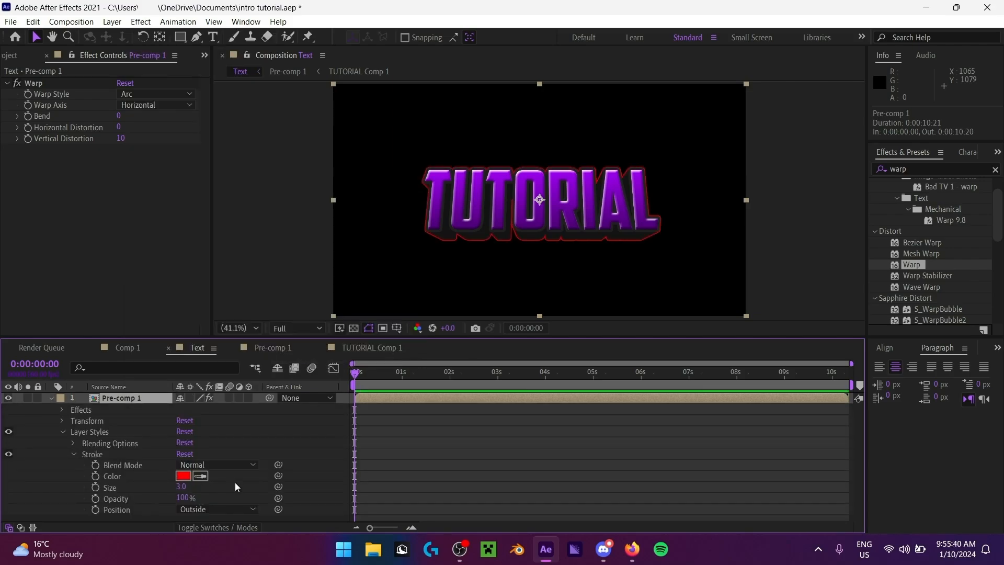
left_click(184, 475)
left_click(65, 190)
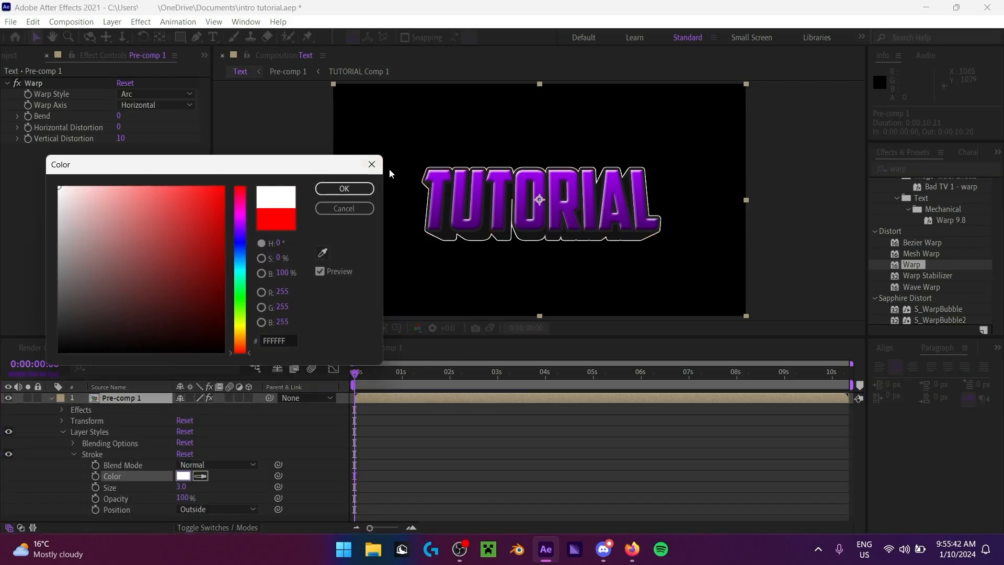
left_click(337, 191)
left_click_drag(181, 487, 195, 488)
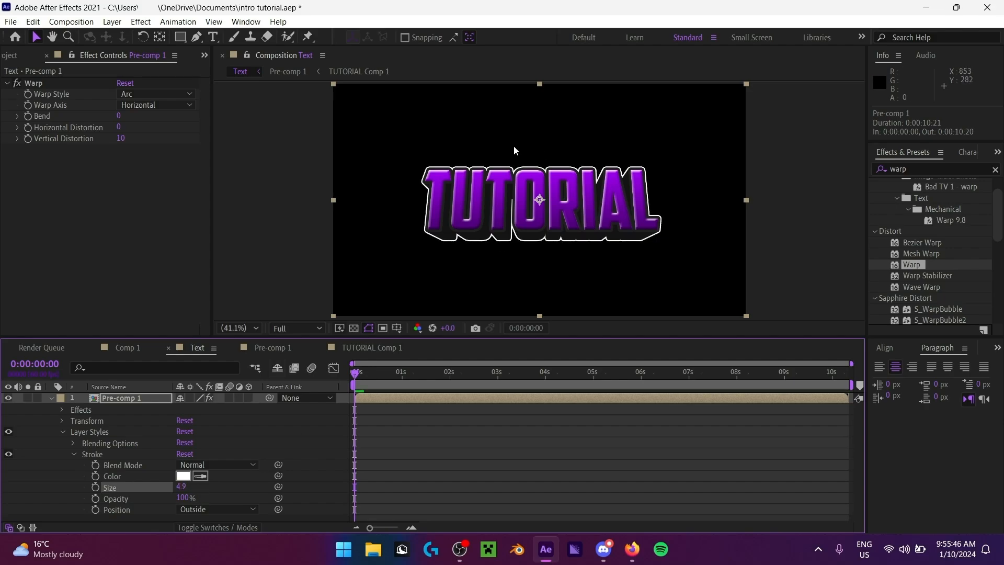
Step: Change the Pre-comp 1 stroke colour to a light purple and collapse the layer's properties
left_click(183, 476)
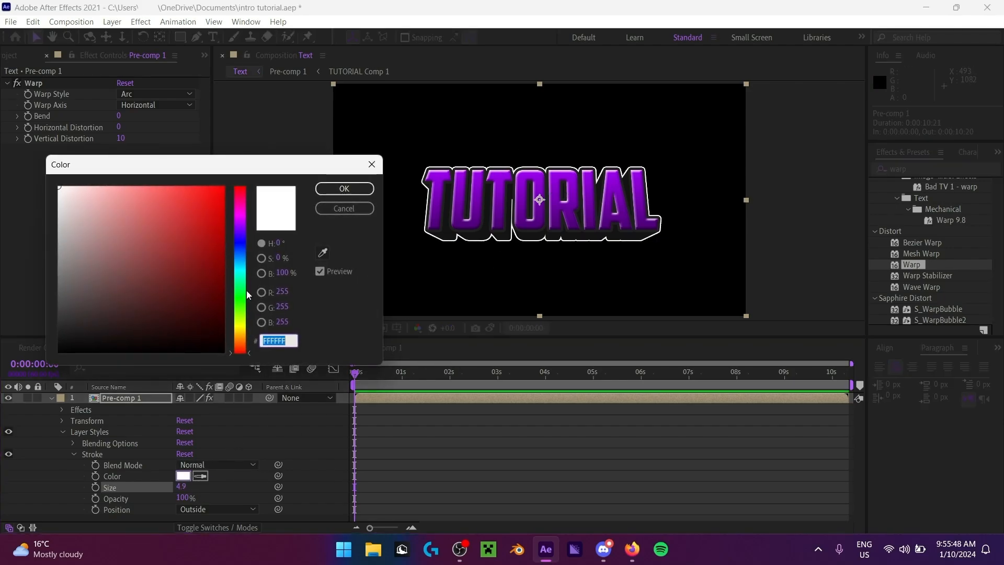
mouse_move(241, 231)
left_mouse_down()
mouse_move(242, 211)
mouse_move(244, 226)
left_mouse_up()
left_click_drag(177, 234, 383, 73)
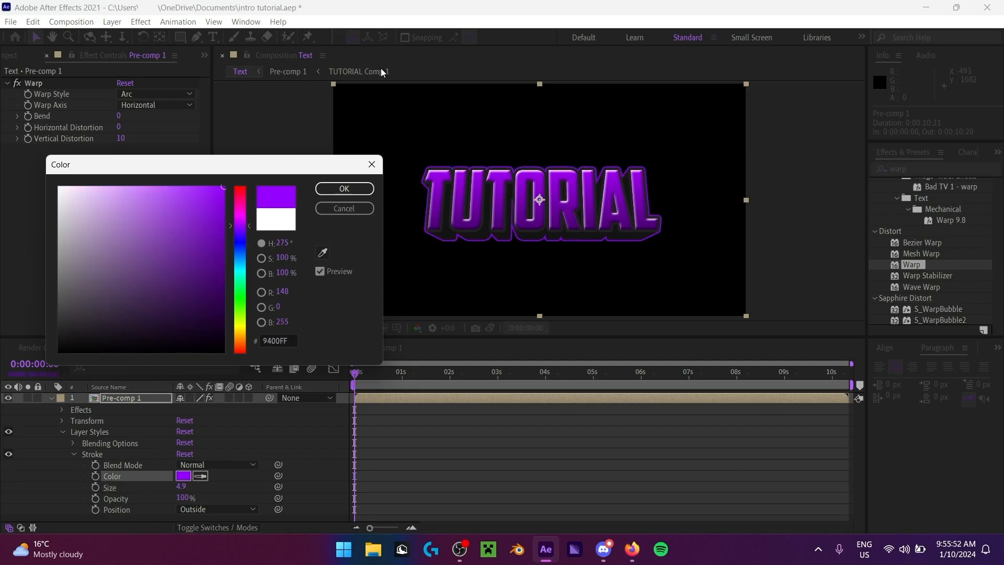
mouse_move(189, 183)
left_mouse_down()
mouse_move(180, 170)
mouse_move(155, 172)
mouse_move(168, 174)
left_mouse_up()
left_click(344, 189)
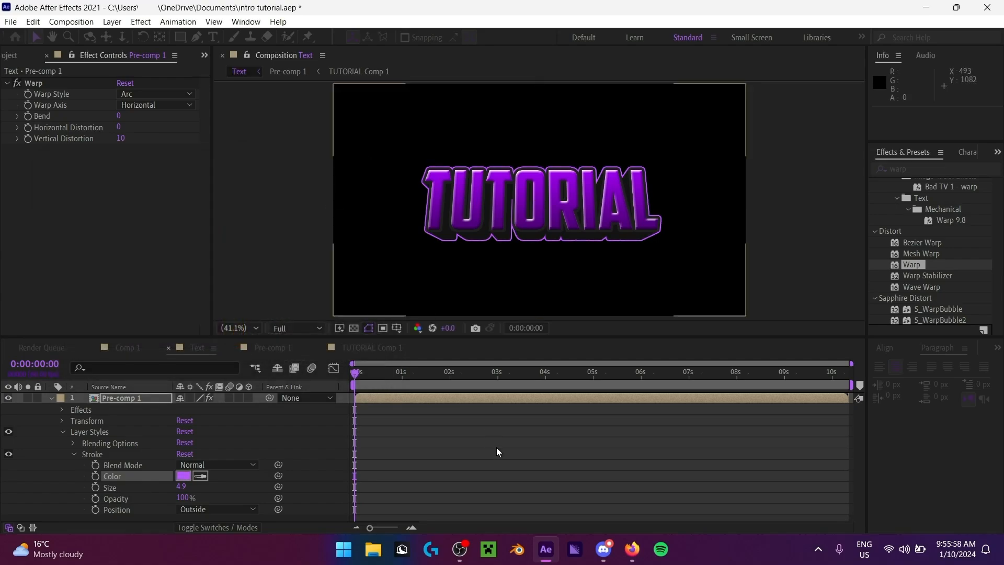
left_click(51, 399)
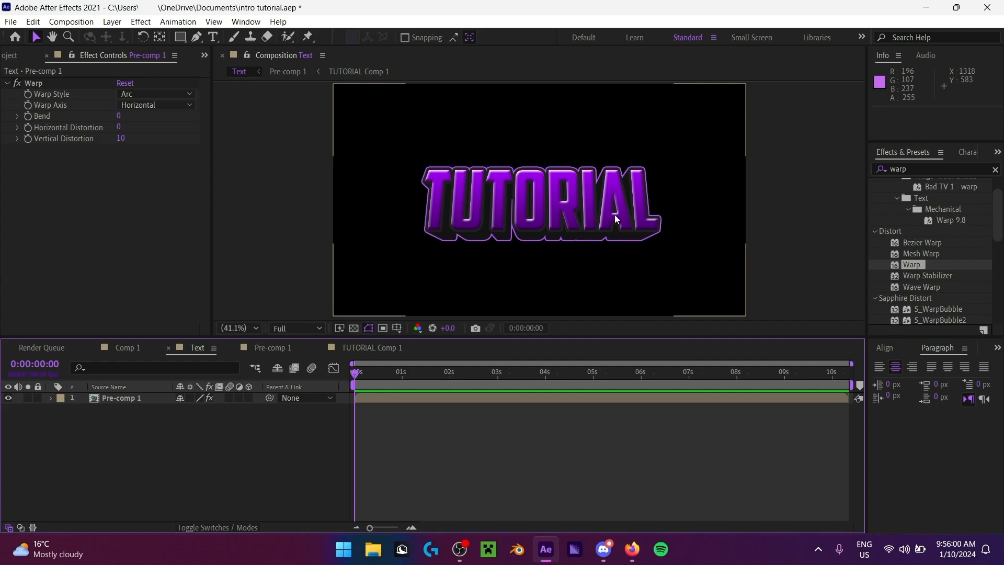
Step: Show the full duration of Comp 1 in its timeline and add the Text composition above the Song layer
left_click(128, 348)
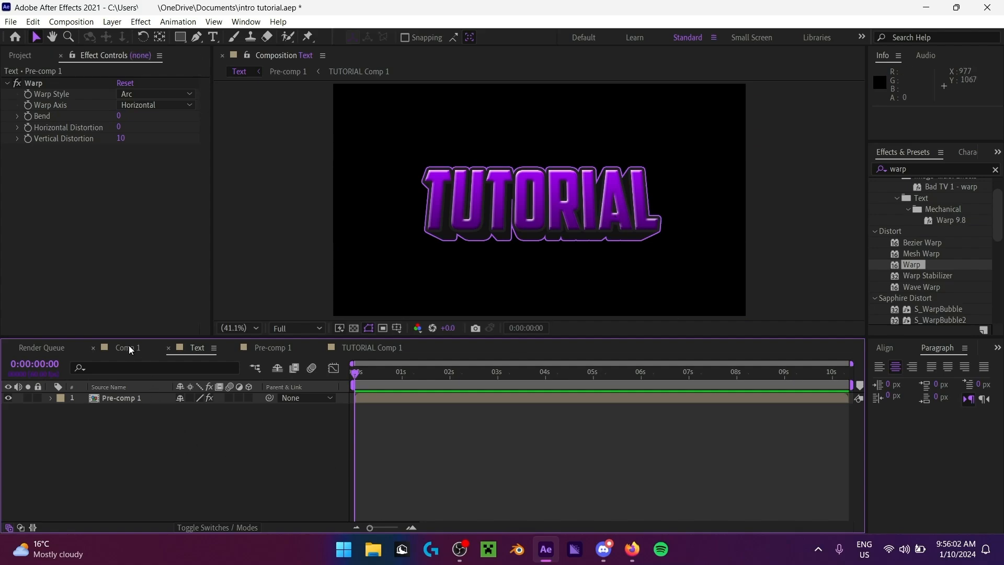
left_click(31, 56)
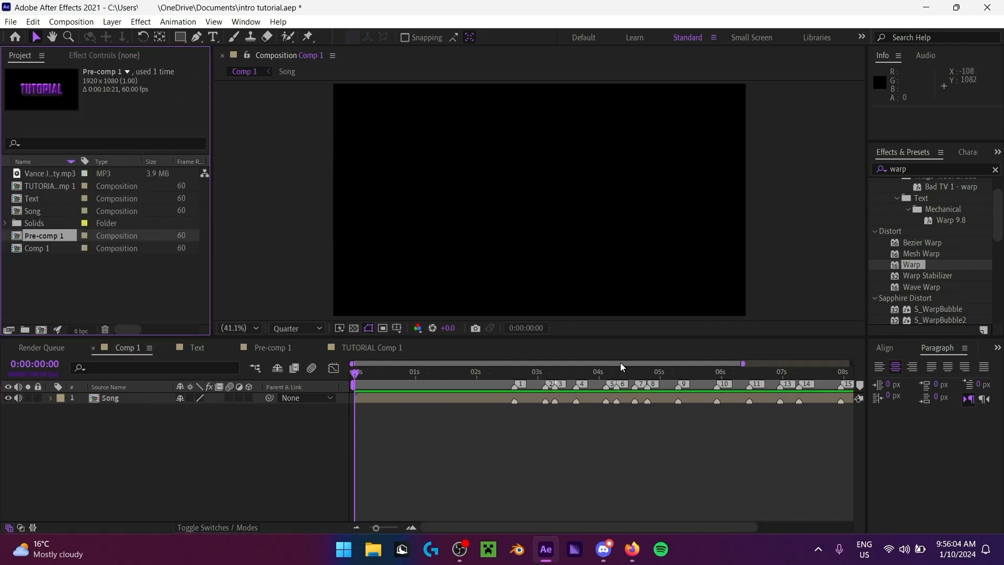
left_click_drag(744, 364, 852, 363)
left_click(31, 199)
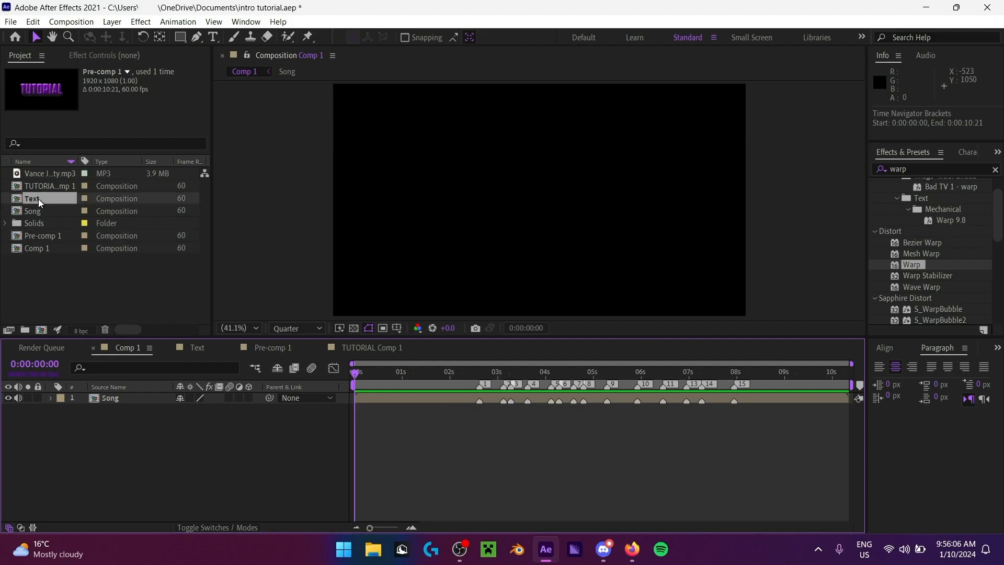
left_click_drag(38, 199, 146, 400)
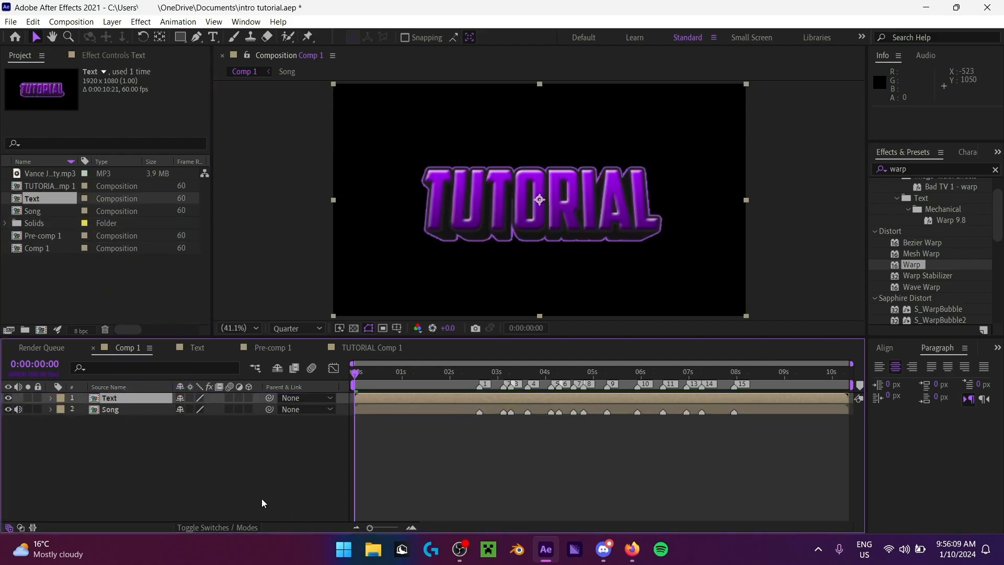
left_click(352, 425)
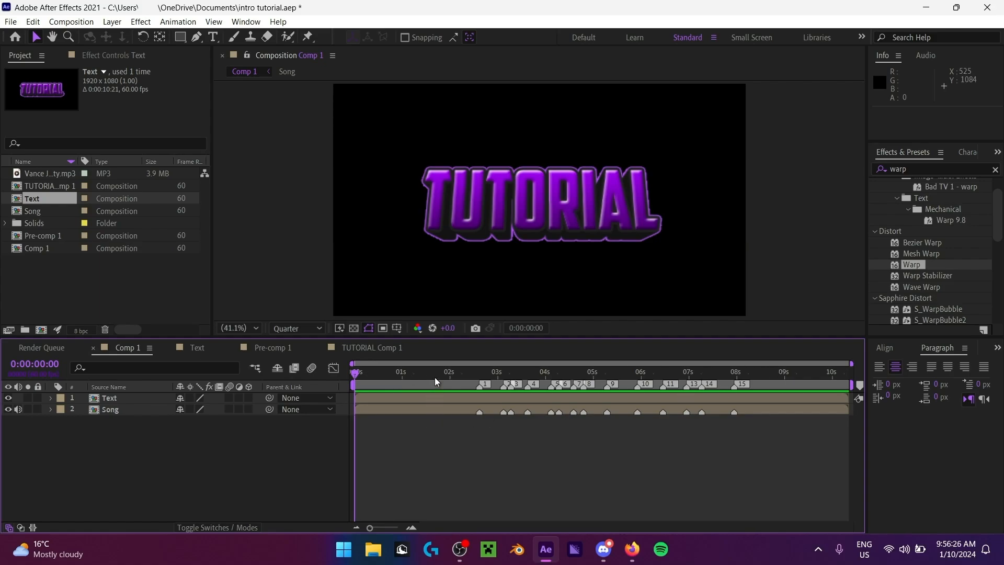
Step: Move the current time to marker 1 at 0:00:02:37 and reveal the Text layer's Scale property
left_click_drag(400, 382, 480, 384)
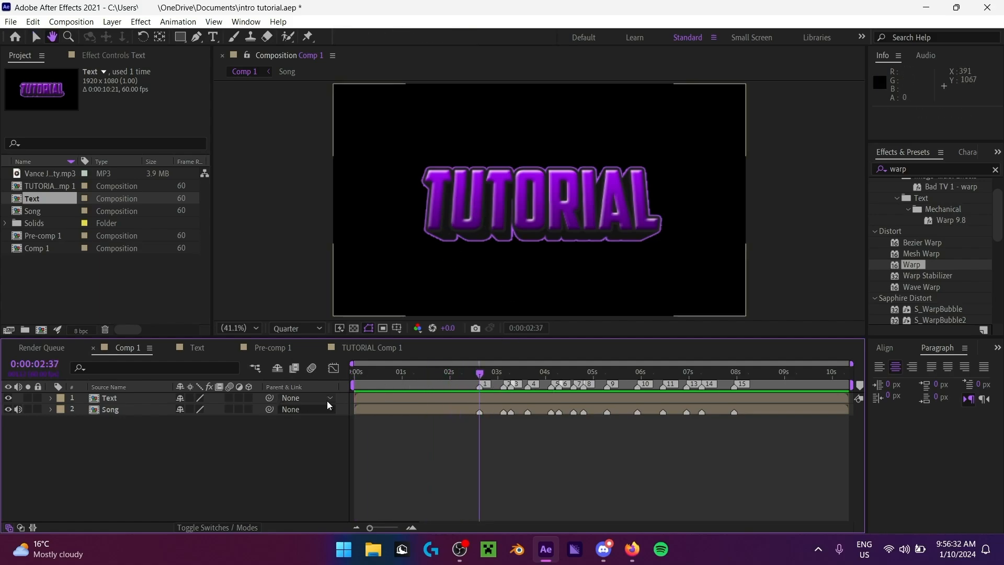
key("v")
left_click(378, 399)
key("s")
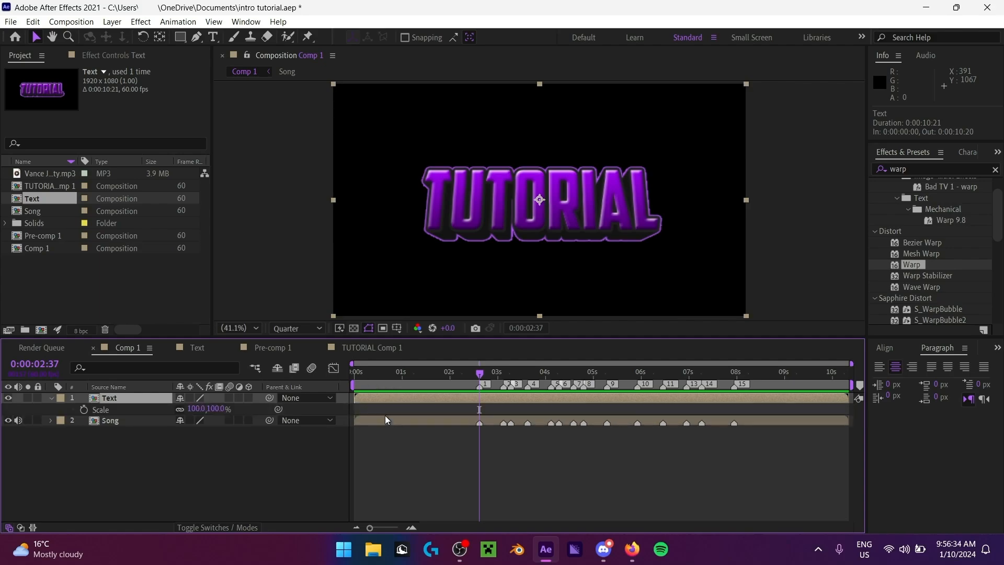
left_click(199, 472)
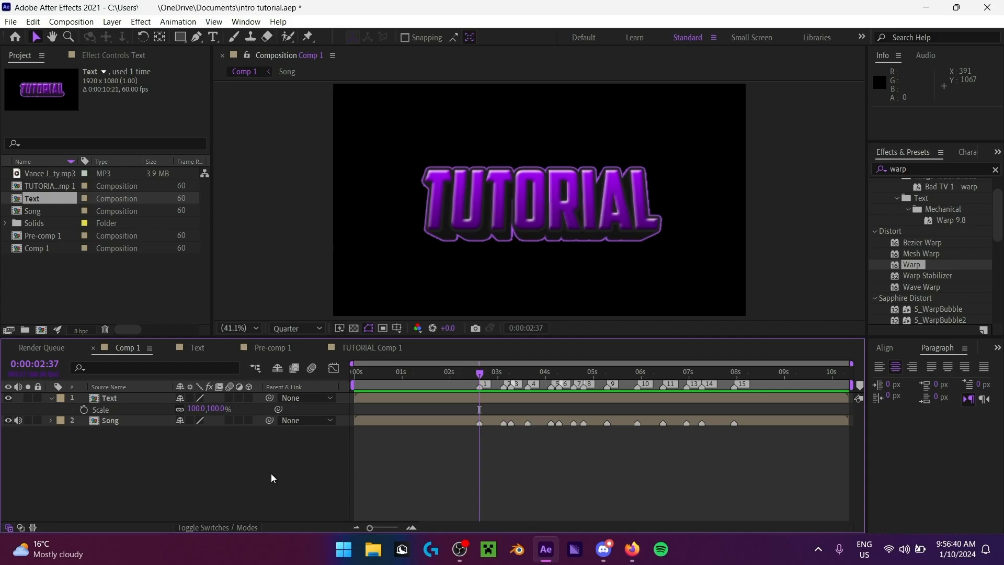
Step: Search Windows for "text bounce s" and open the Text_Bounce_scrip text document in Notepad
key("super")
type("te")
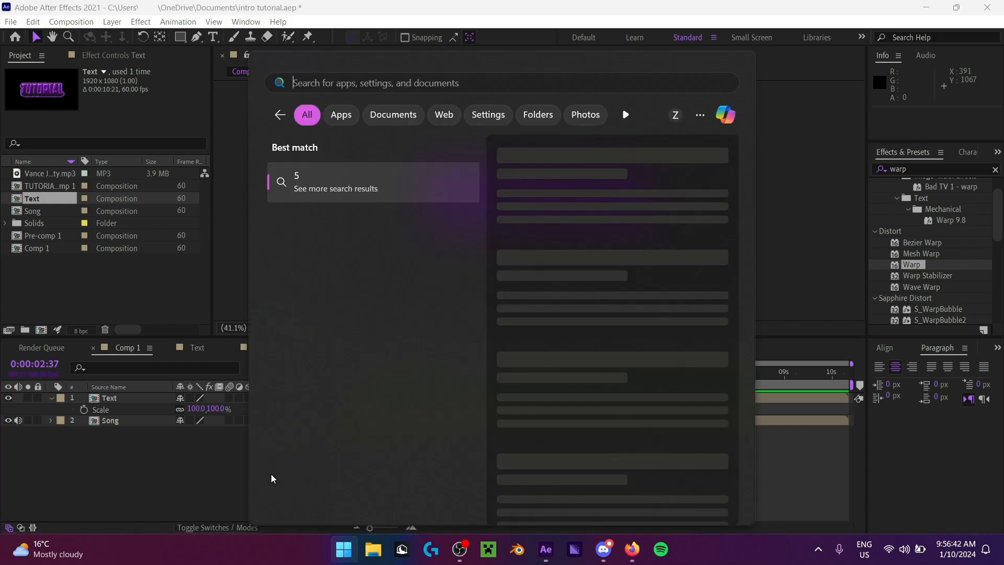
type("xt")
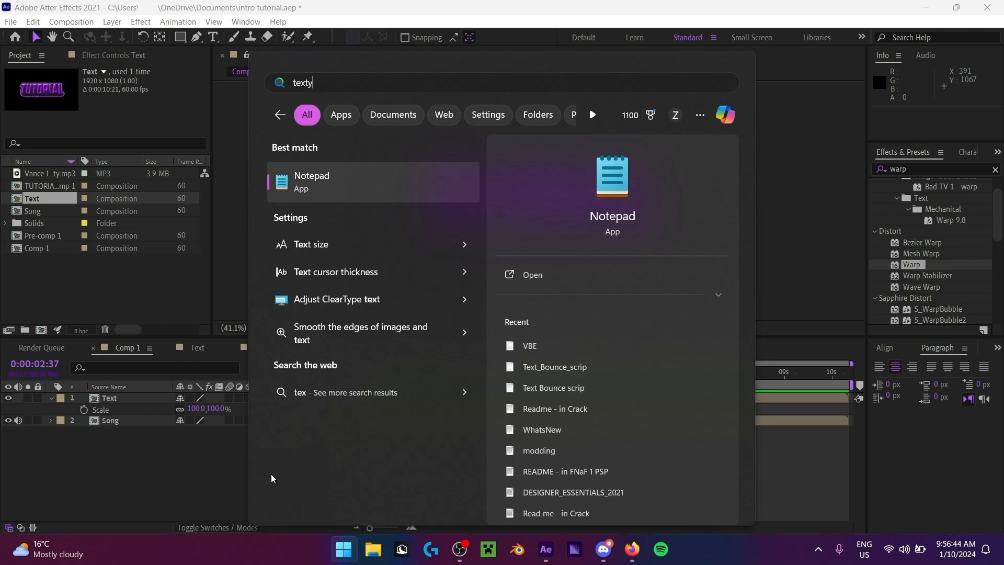
type(" bouncew")
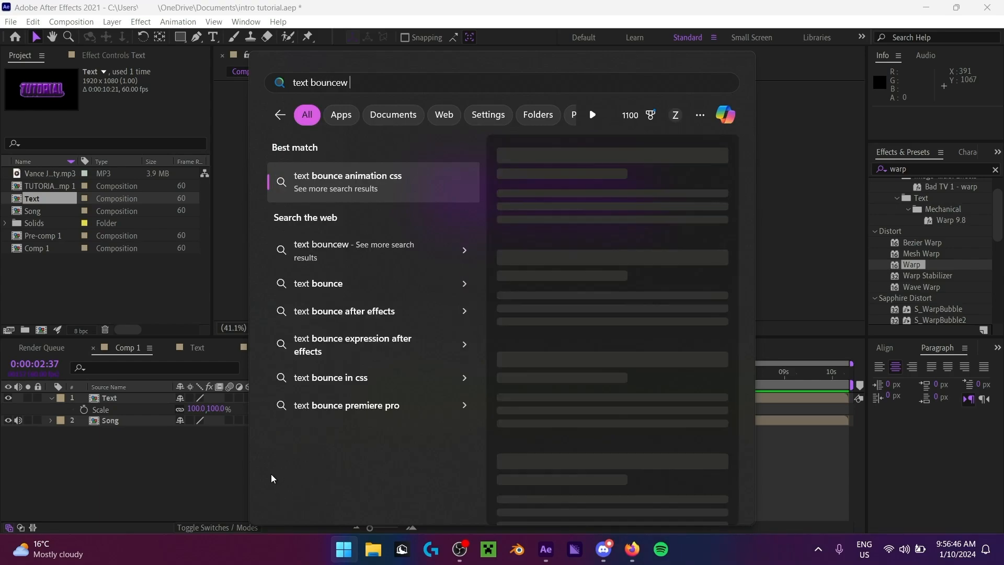
key("BackSpace")
type("s")
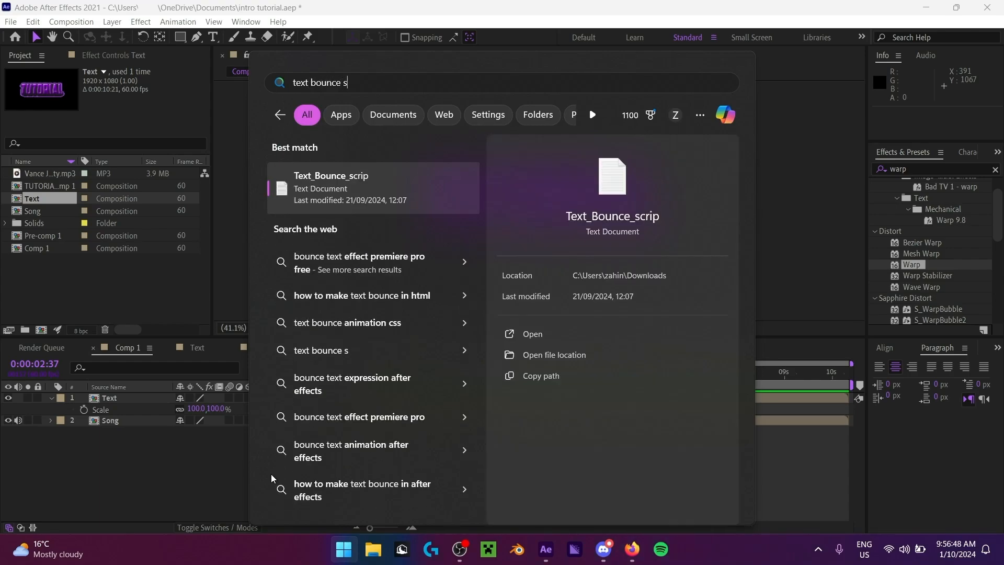
left_click(381, 175)
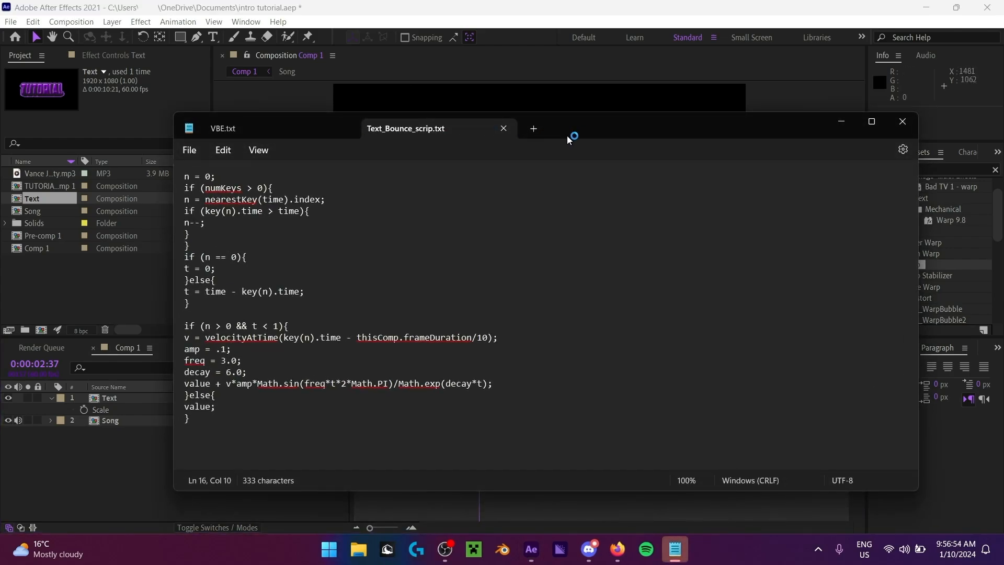
Step: Copy the entire bounce script from Text_Bounce_scrip.txt and switch back to After Effects
left_click_drag(576, 126, 562, 125)
left_click_drag(230, 428, 170, 155)
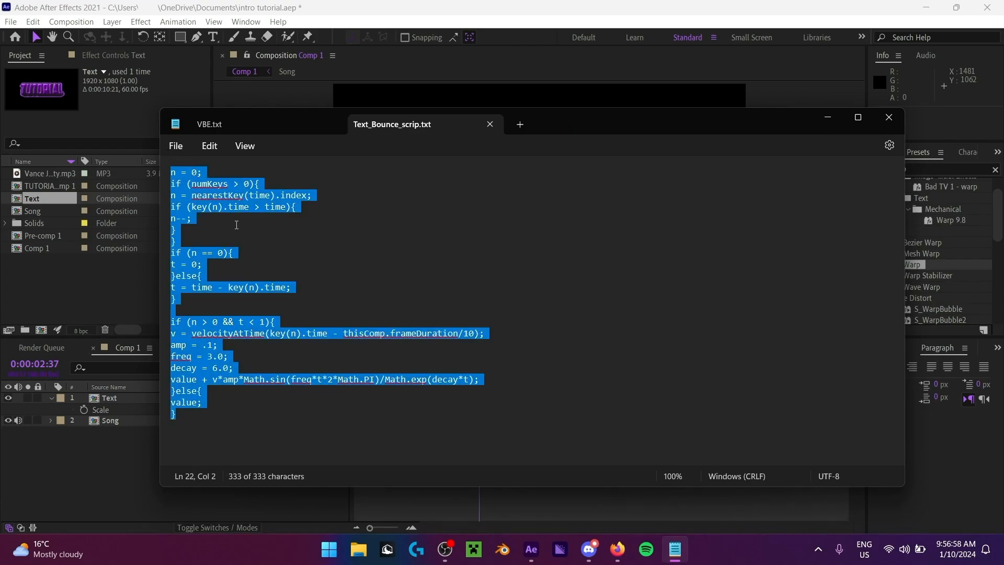
left_click(202, 447)
left_click_drag(200, 450, 150, 164)
left_click(199, 452)
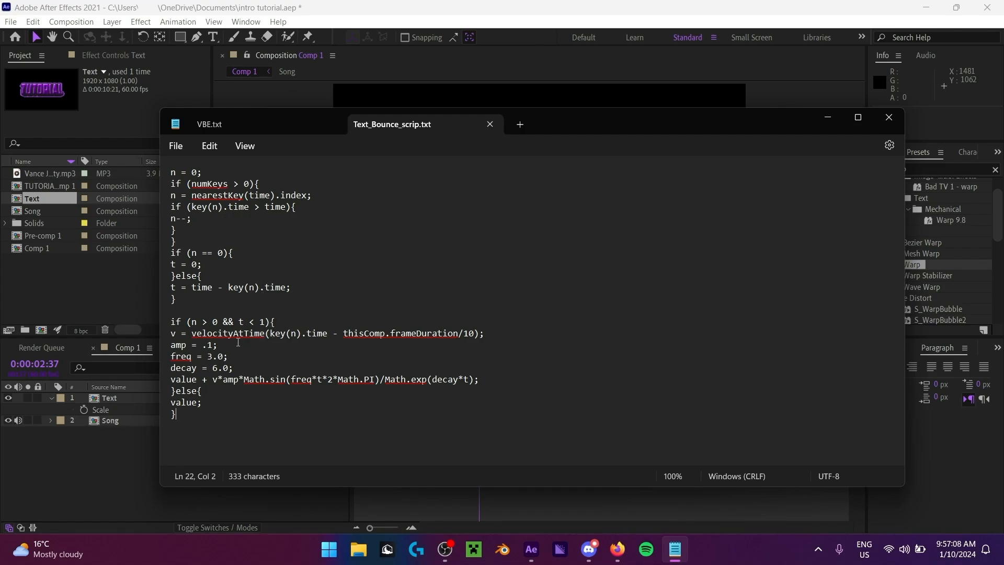
left_click_drag(166, 349, 234, 369)
left_click(242, 372)
left_click(241, 428)
left_click_drag(172, 346, 232, 370)
left_click(247, 413)
left_click_drag(182, 419, 173, 165)
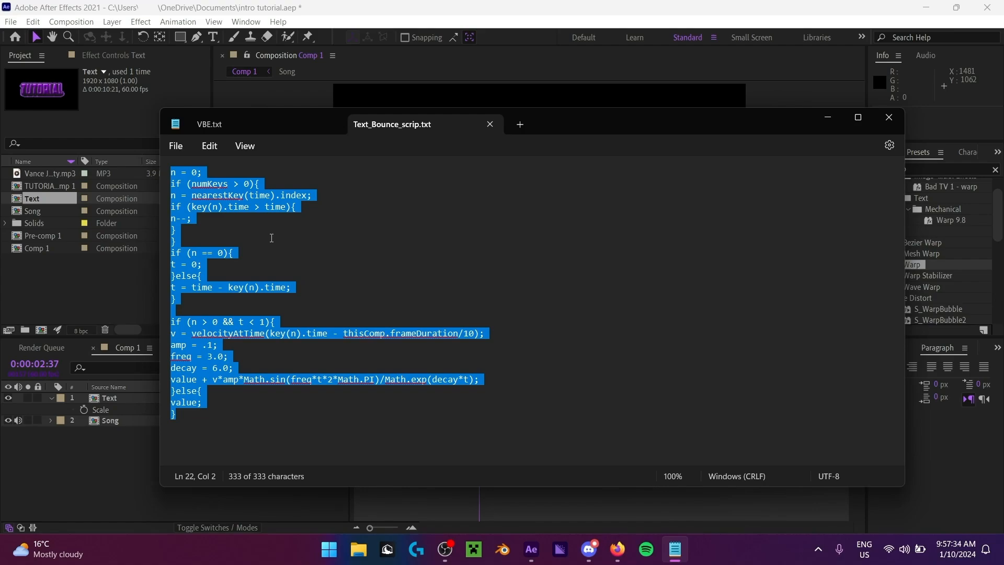
left_click(207, 7)
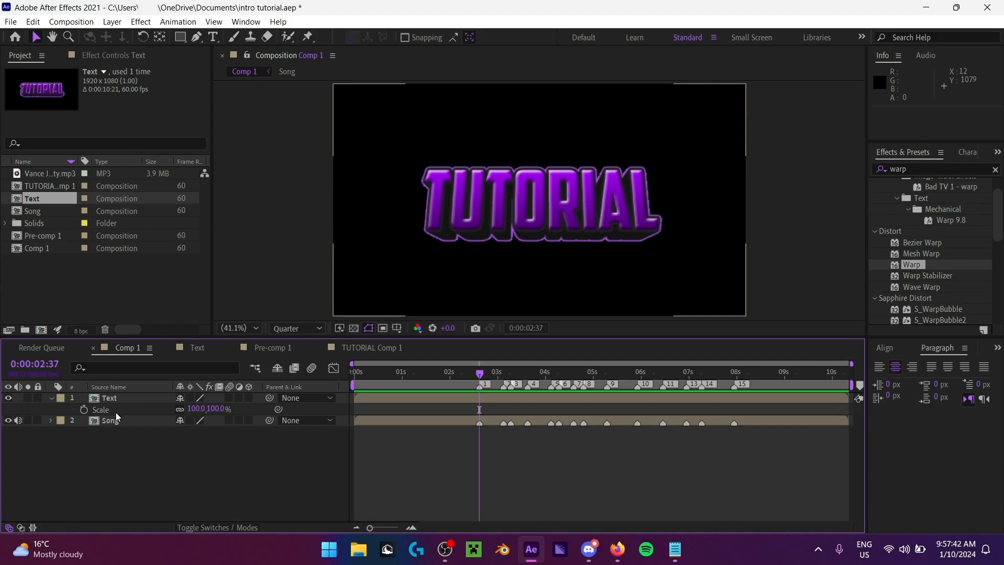
Step: Add an expression to the Text layer's Scale and replace its default code with the copied bounce script
left_click(84, 409, "alt")
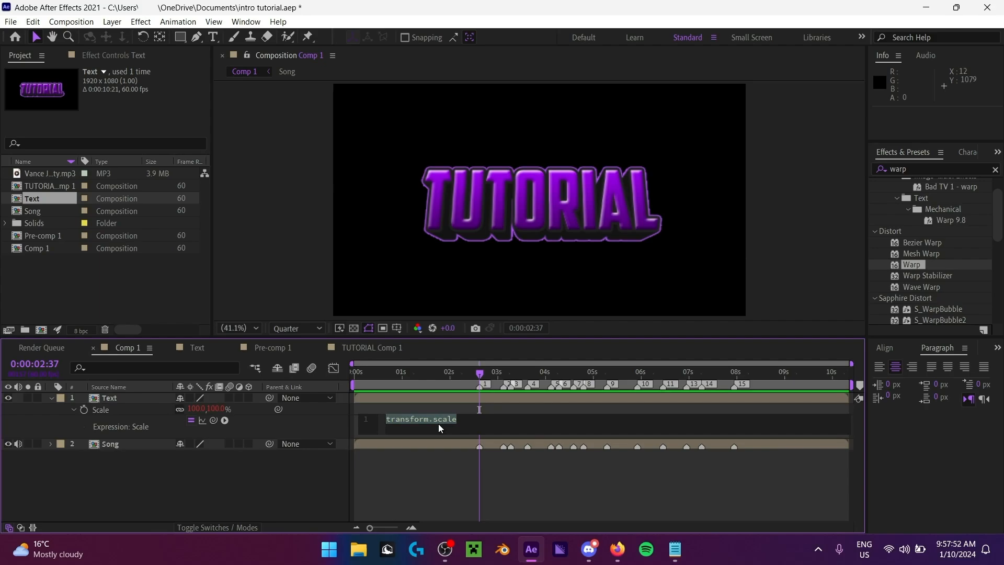
key("BackSpace")
key("ctrl+v")
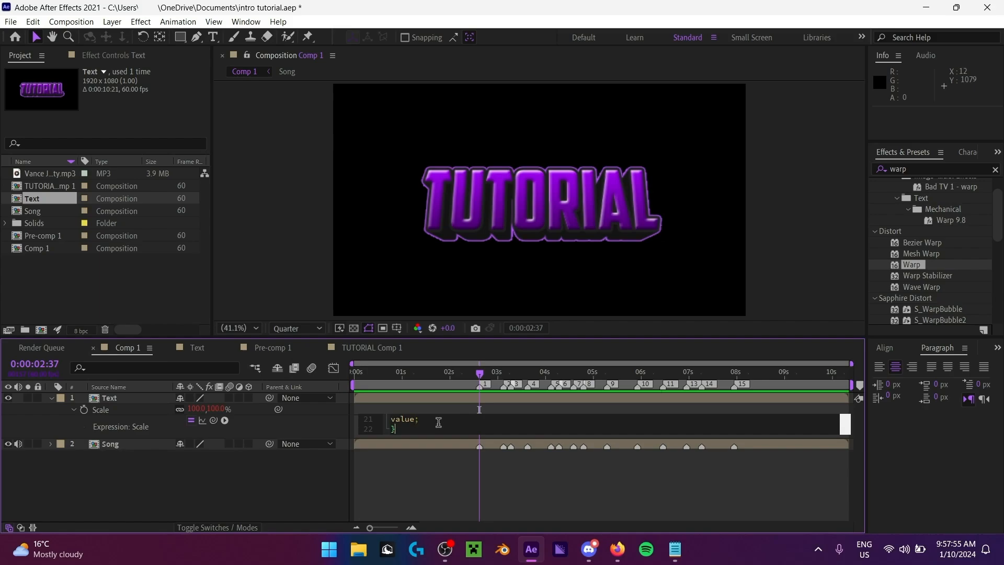
left_click(197, 514)
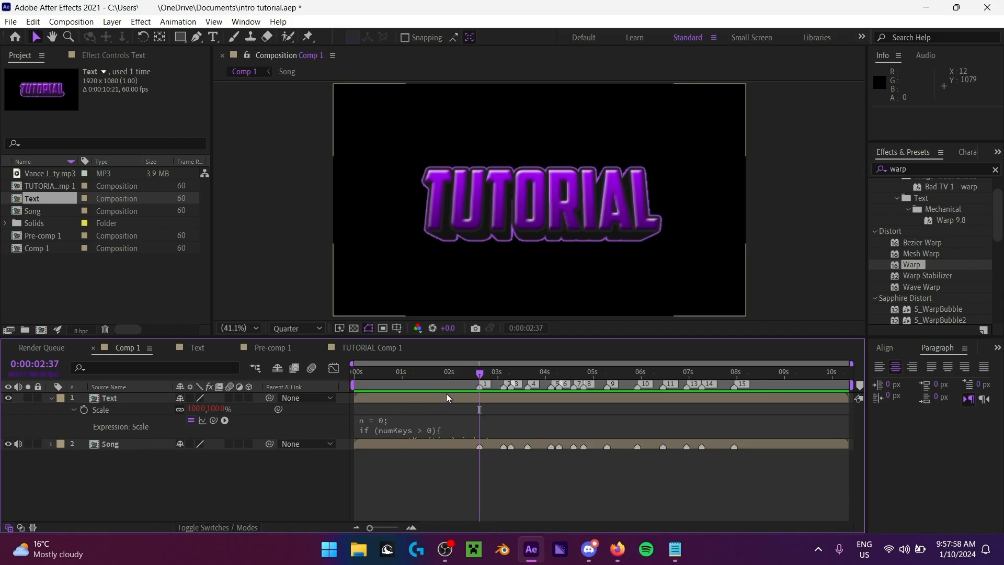
Step: Look through the code of the bounce expression on the Text layer's Scale property
left_click(416, 421)
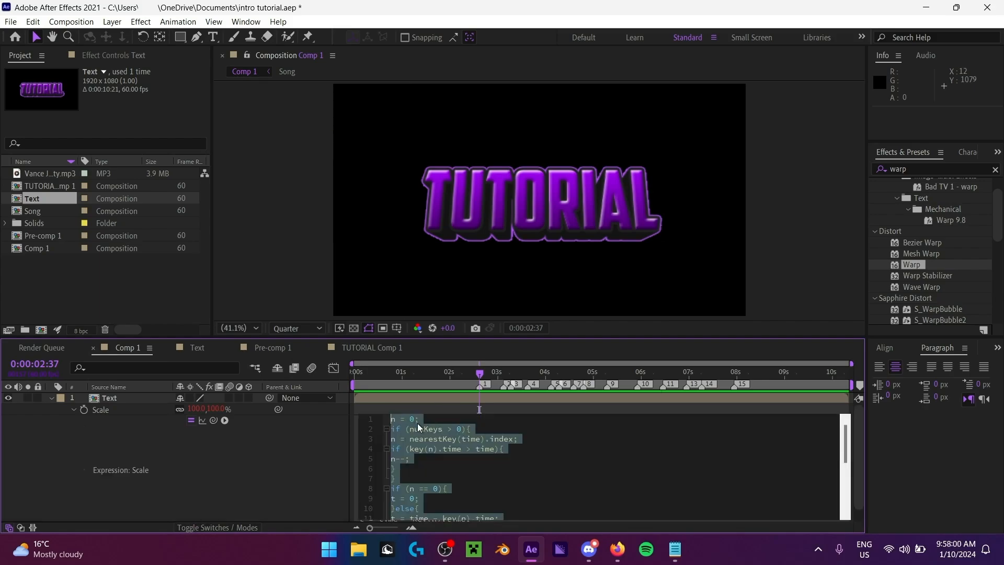
left_click(300, 447)
left_click(407, 436)
left_click(273, 441)
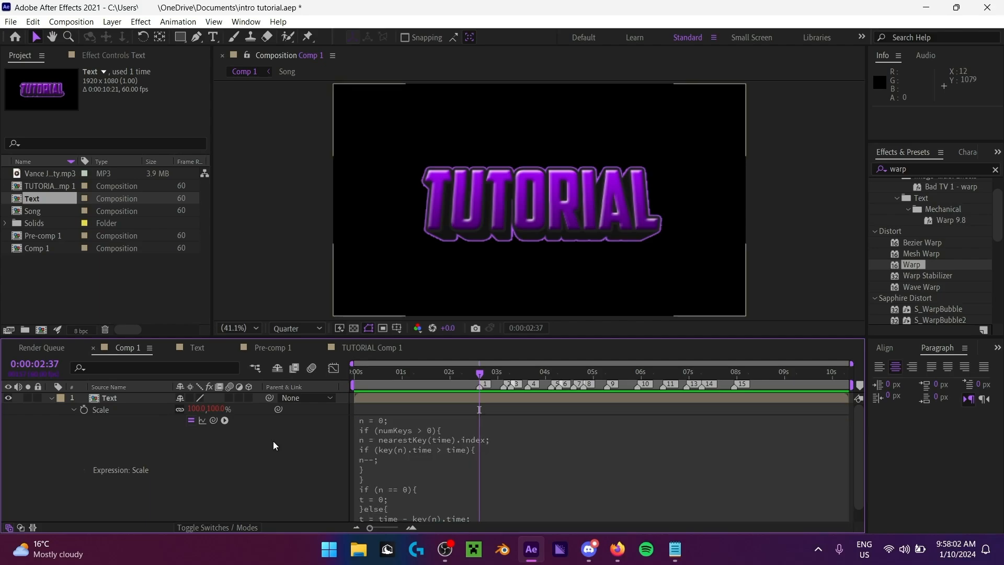
scroll(445, 455, "down", 1)
scroll(445, 455, "up", 1)
left_click(445, 457)
scroll(447, 460, "down", 3)
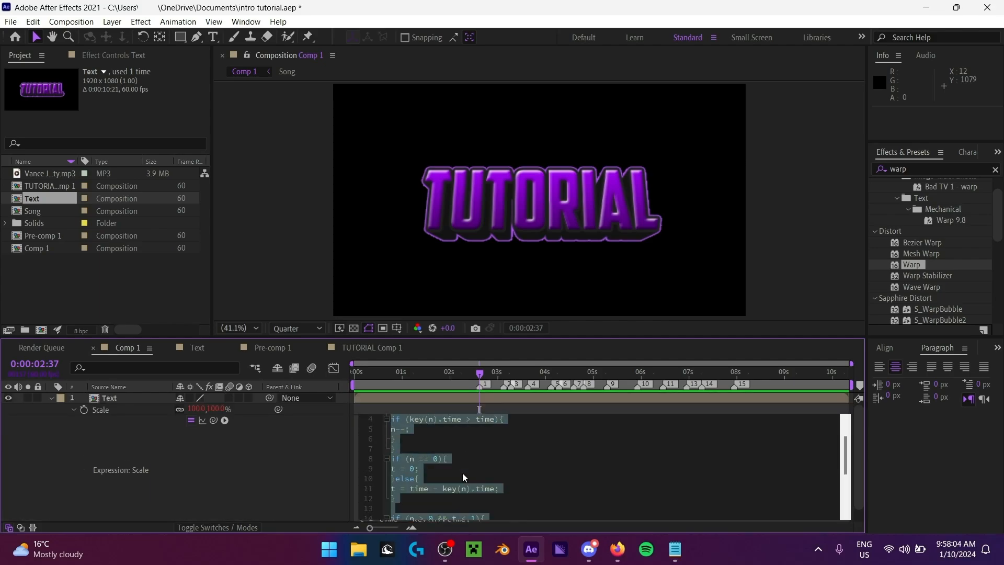
left_click(254, 468)
scroll(409, 469, "down", 1)
scroll(409, 469, "up", 1)
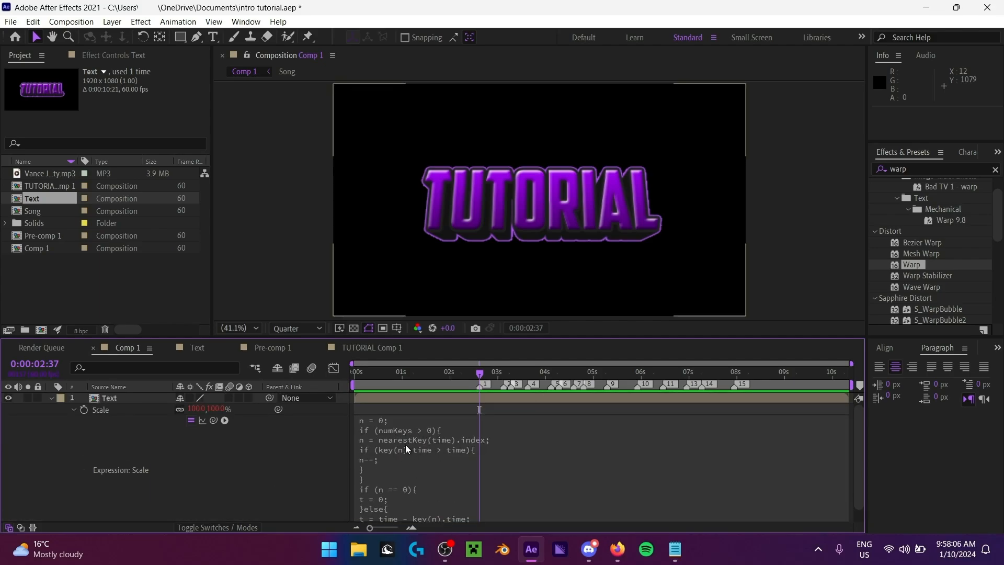
left_click(432, 458)
left_click(302, 454)
scroll(415, 461, "down", 1)
scroll(418, 461, "up", 1)
left_click(422, 459)
scroll(429, 460, "down", 1)
scroll(429, 459, "up", 1)
left_click(304, 456)
left_click(415, 460)
scroll(416, 461, "down", 1)
scroll(416, 461, "up", 1)
left_click(302, 458)
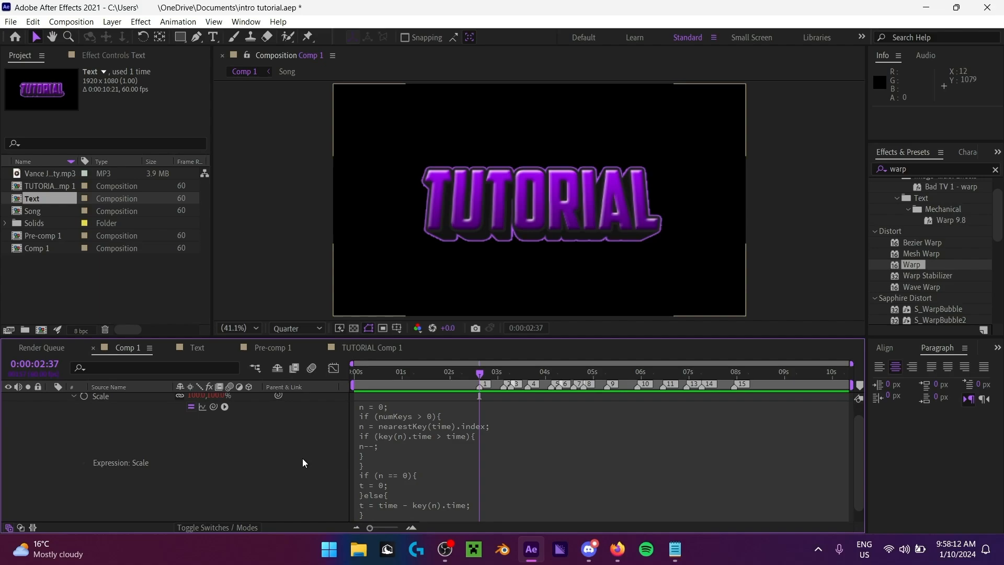
scroll(409, 466, "up", 1)
scroll(409, 467, "down", 2)
scroll(286, 442, "up", 2)
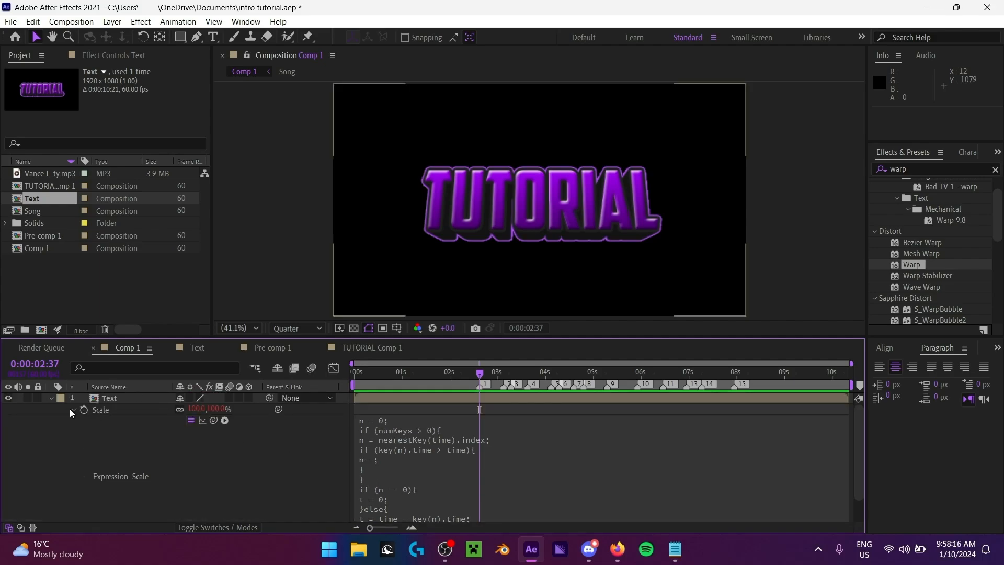
scroll(70, 409, "up", 1)
scroll(71, 409, "down", 2)
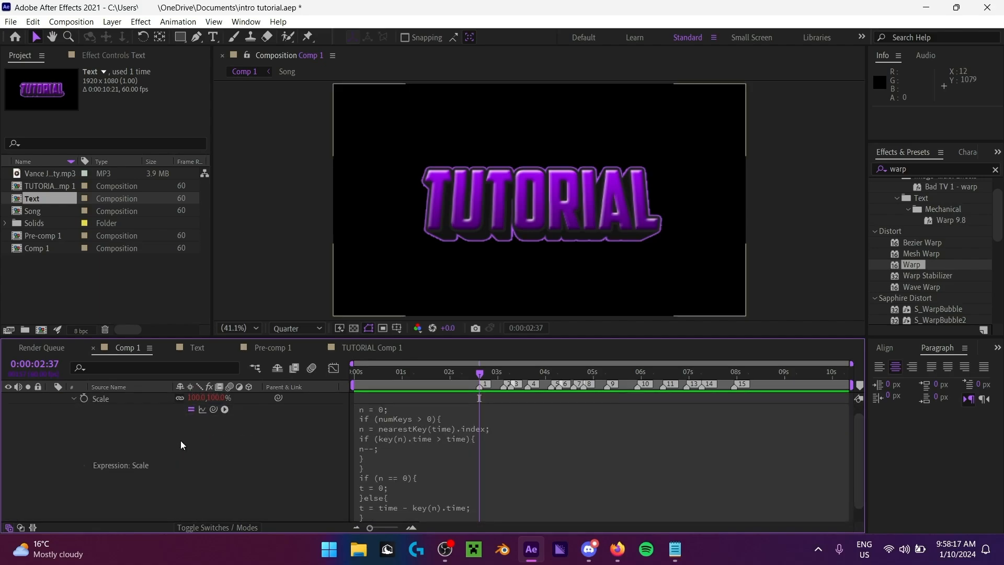
Step: Collapse the Text layer's Scale expression and close the Notepad window containing the script
left_click(75, 398)
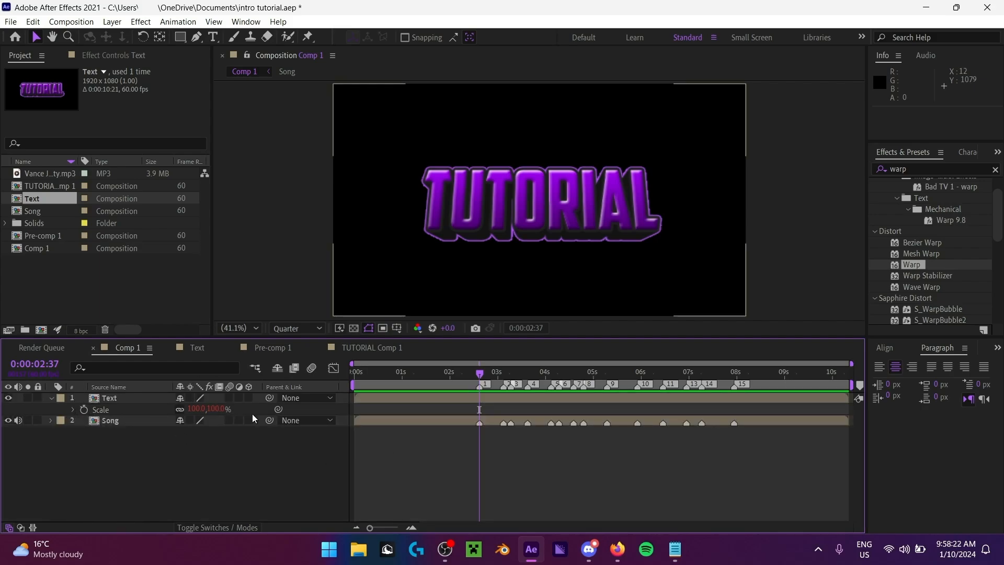
left_click(676, 550)
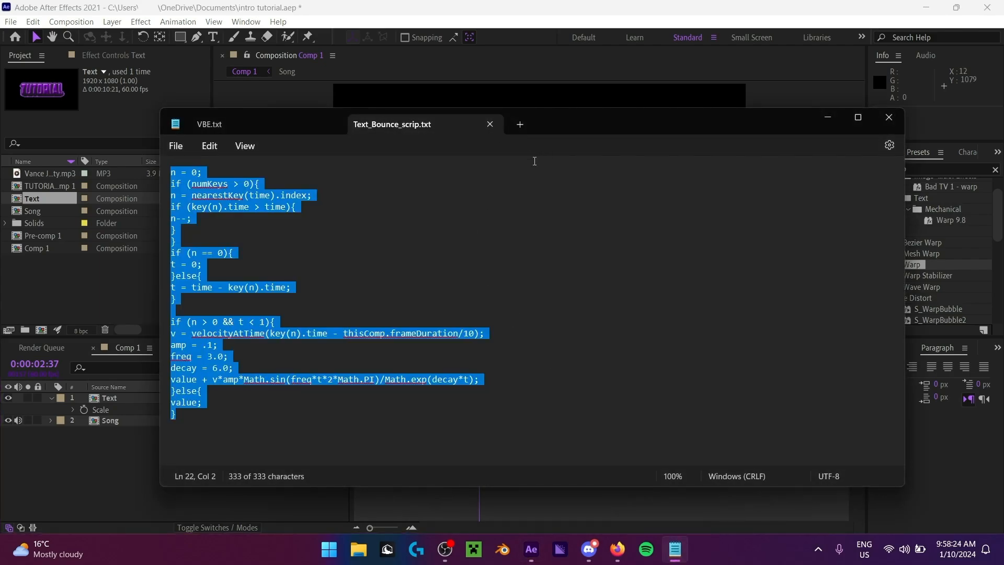
left_click(98, 455)
left_click(680, 545)
left_click(889, 117)
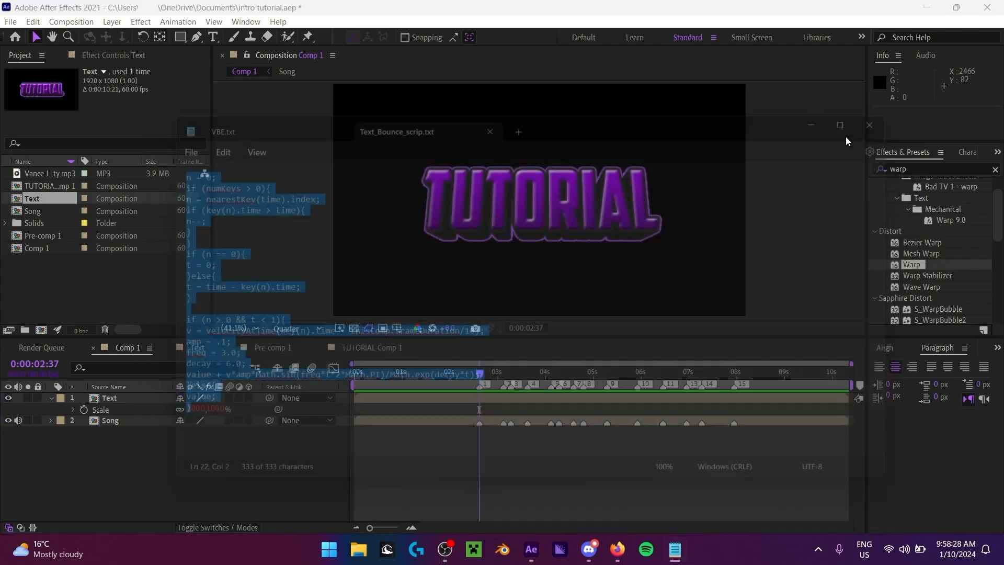
Step: Add Scale keyframes to the Text layer at marker 1 (0:00:02:37) and at marker 2 (0:00:03:07)
left_click(123, 399)
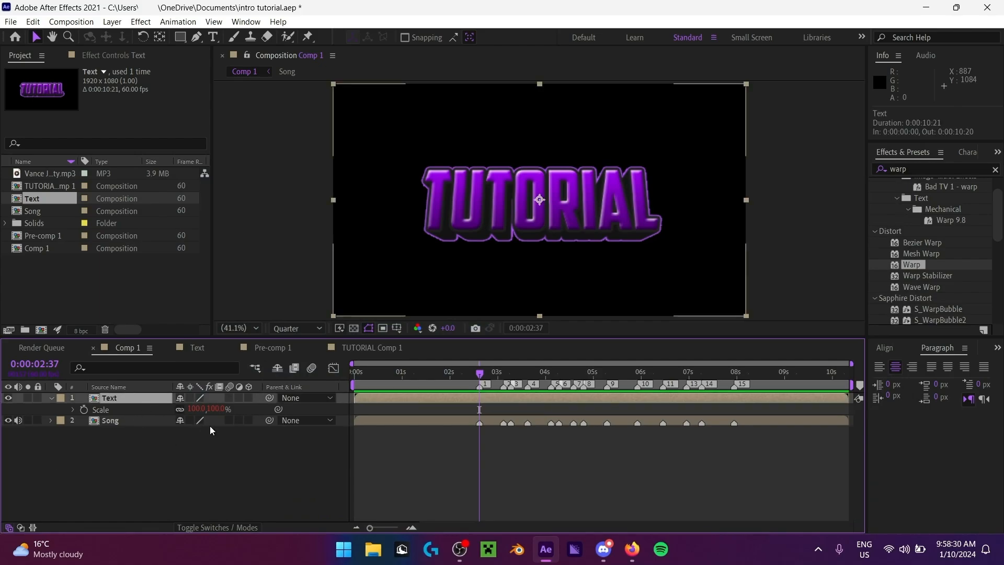
left_click(84, 411)
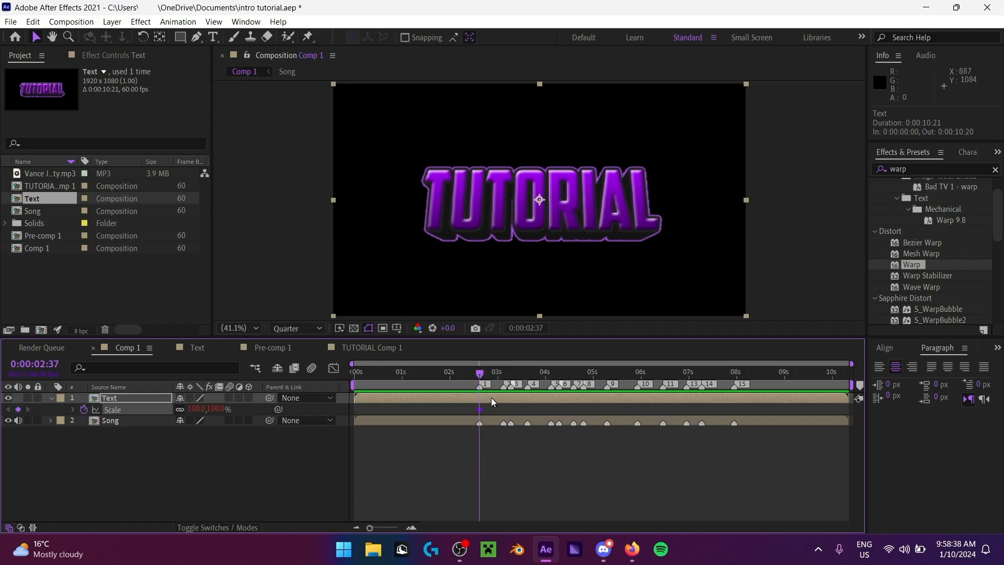
left_click_drag(370, 528, 404, 531)
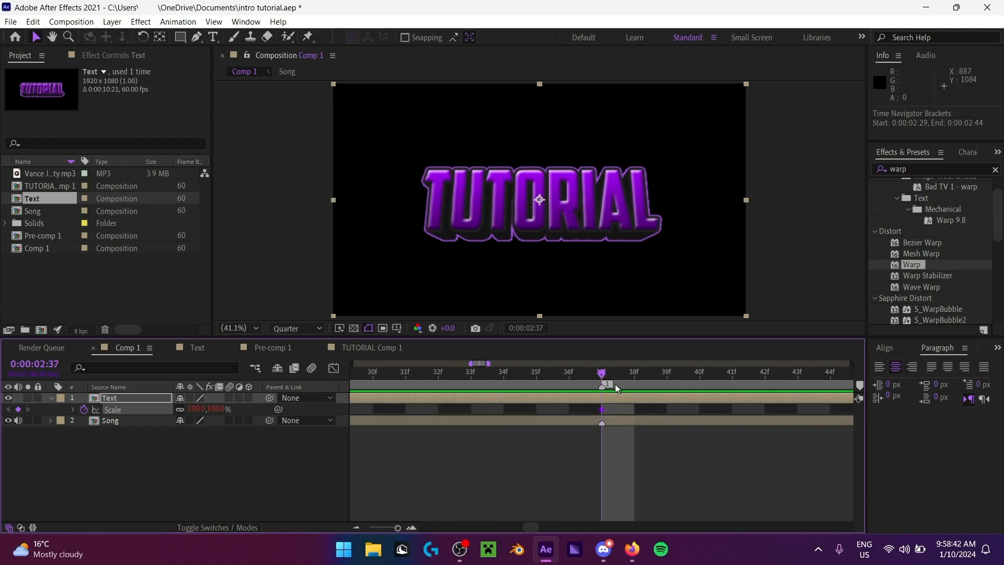
left_click_drag(399, 528, 362, 524)
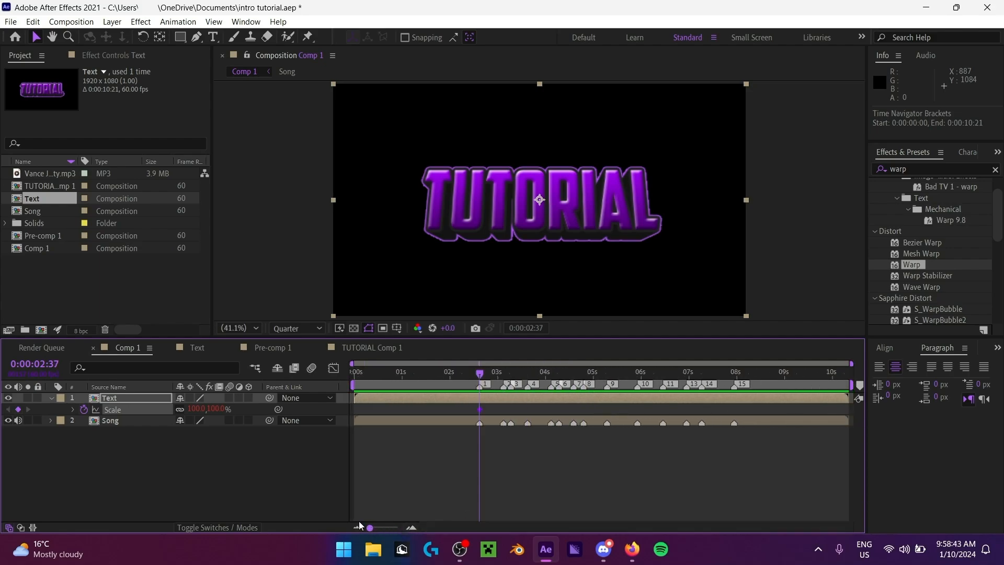
left_click(502, 381)
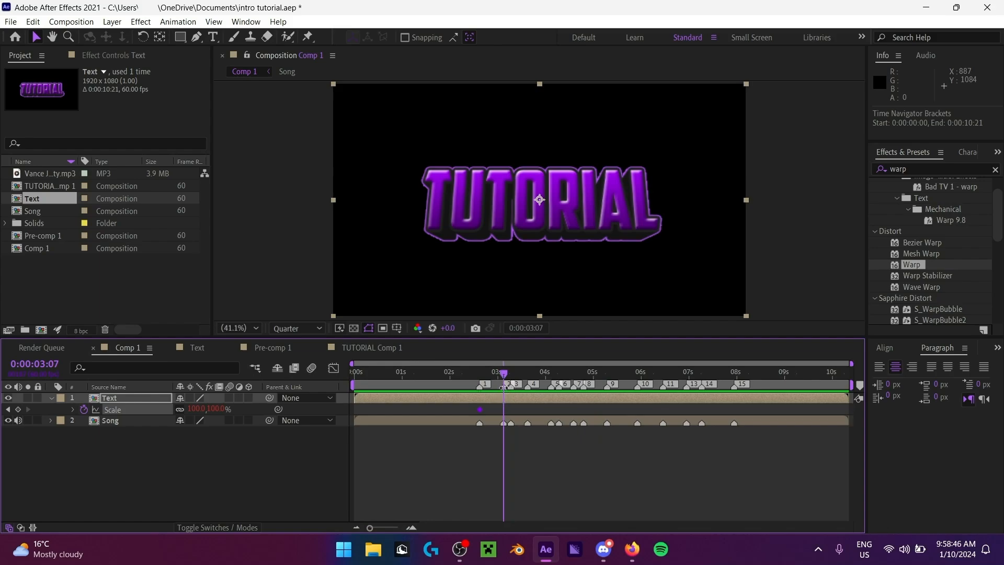
left_click(18, 409)
Step: Set the Text layer's Scale to 0% at the first keyframe, at 0:00:02:37
left_click(480, 378)
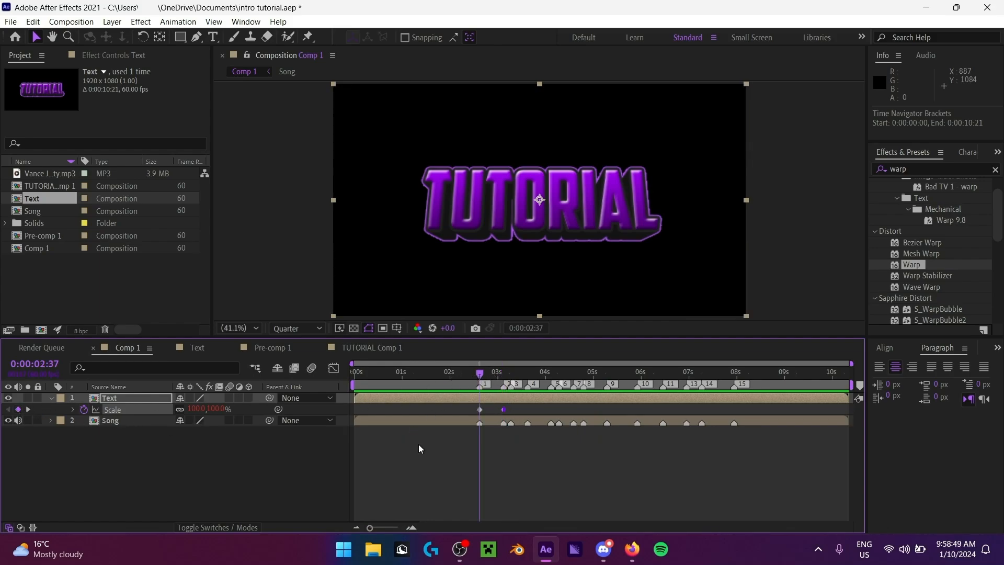
left_click(199, 408)
type("00")
left_click(463, 429)
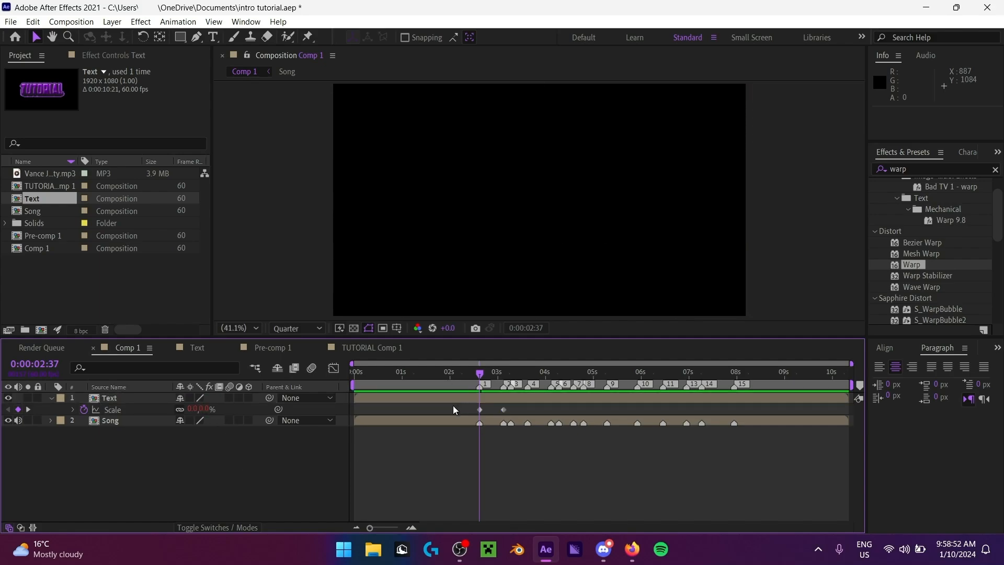
Step: Preview the Text layer's bouncing scale animation, playing and scrubbing from just before marker 1
left_click_drag(497, 377, 472, 375)
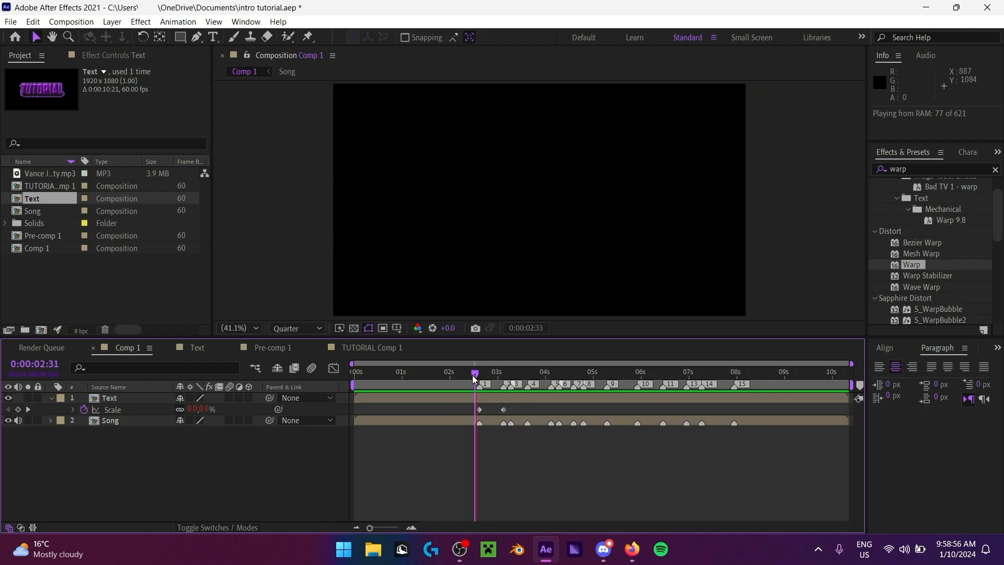
key("space")
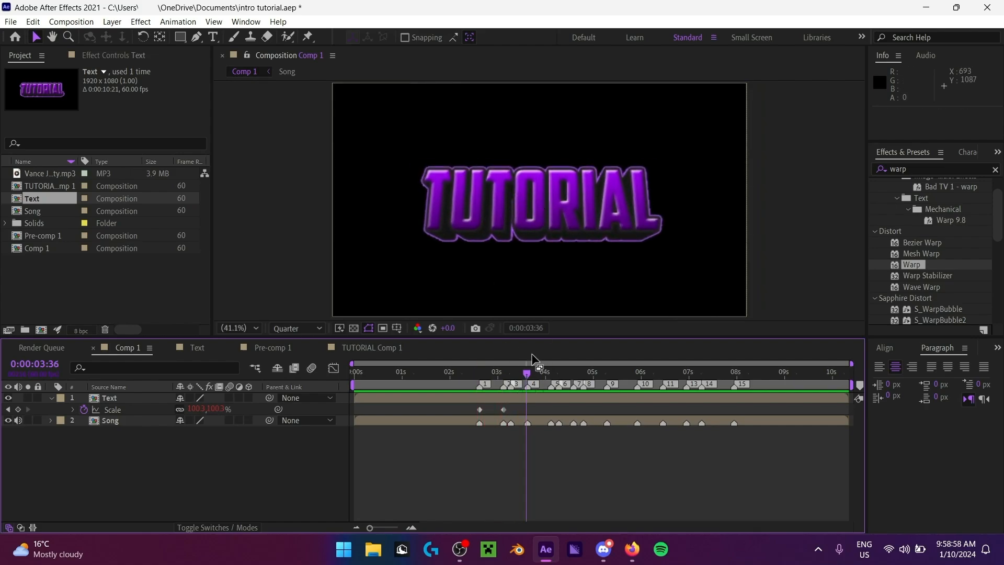
left_click(460, 549)
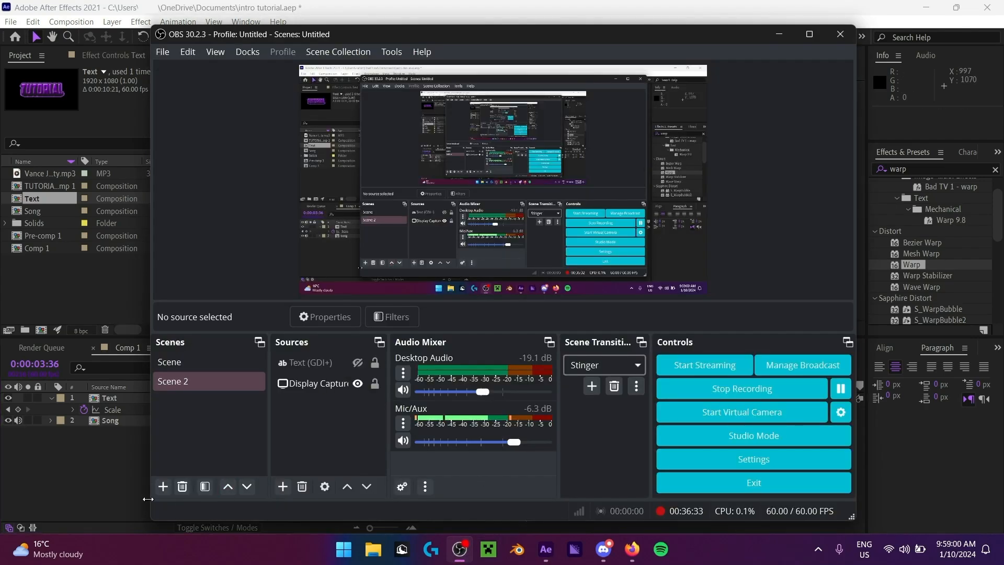
left_click(112, 480)
left_click(472, 375)
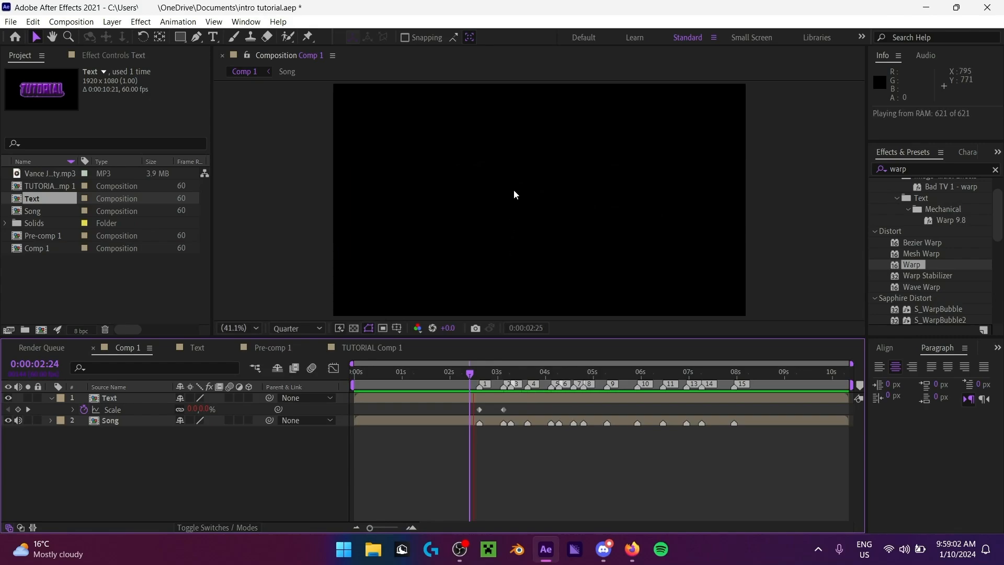
key("space")
key("space")
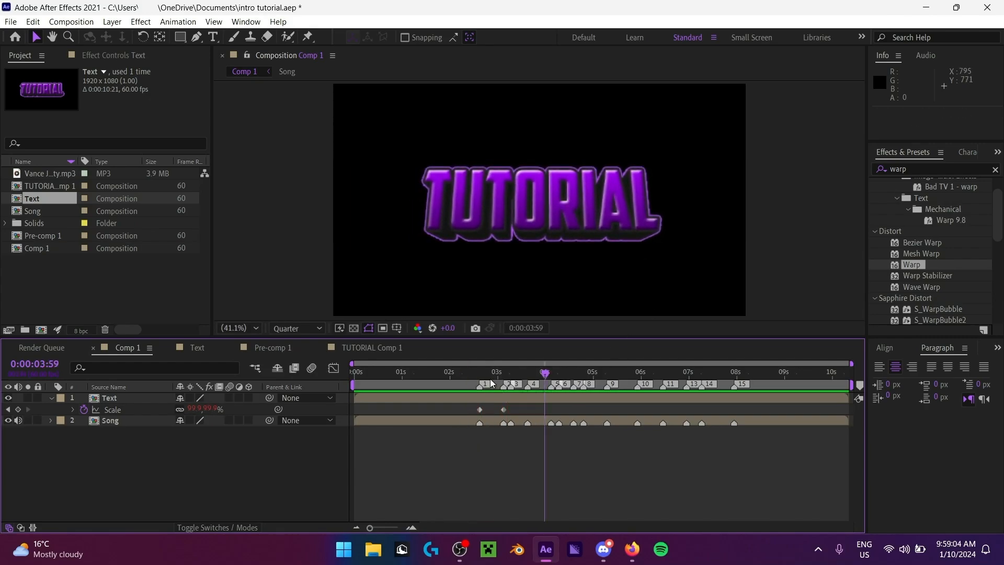
left_click_drag(492, 375, 519, 376)
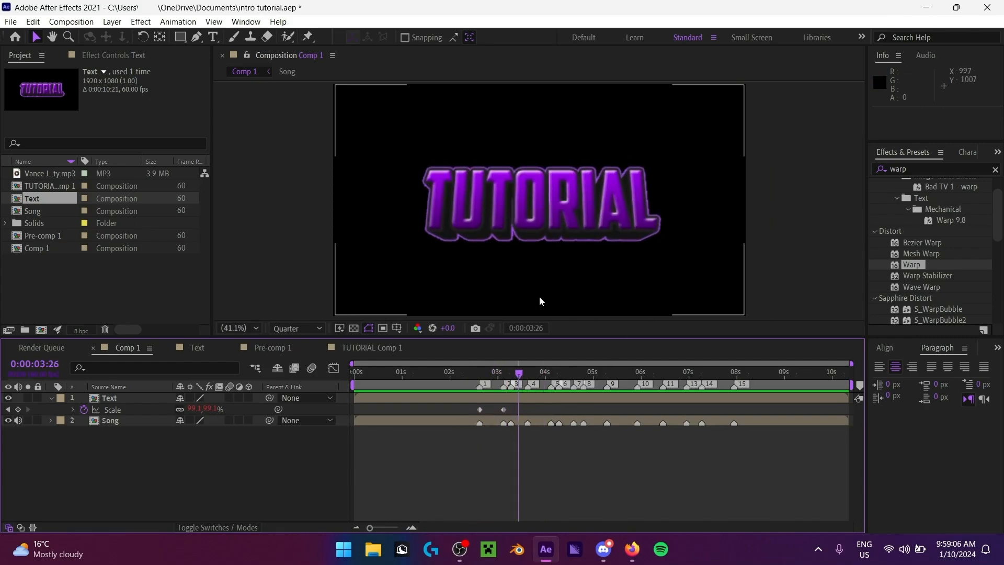
Step: Apply Easy Ease to the Text layer's first Scale keyframe at marker 1 (0:00:02:37)
left_click(479, 409)
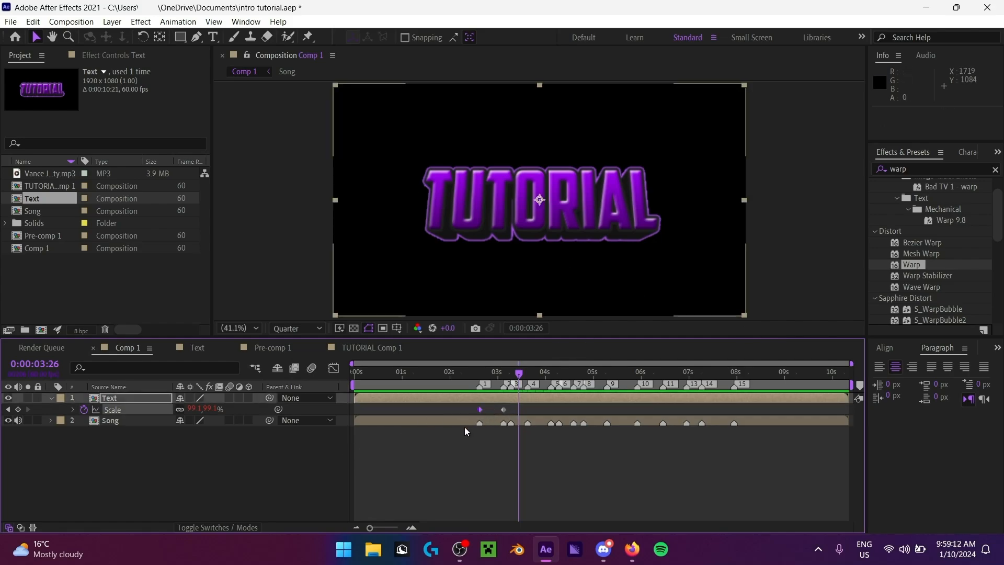
left_click(483, 409)
left_click(482, 411)
mouse_move(496, 372)
left_mouse_down()
mouse_move(481, 372)
mouse_move(532, 371)
mouse_move(479, 375)
left_mouse_up()
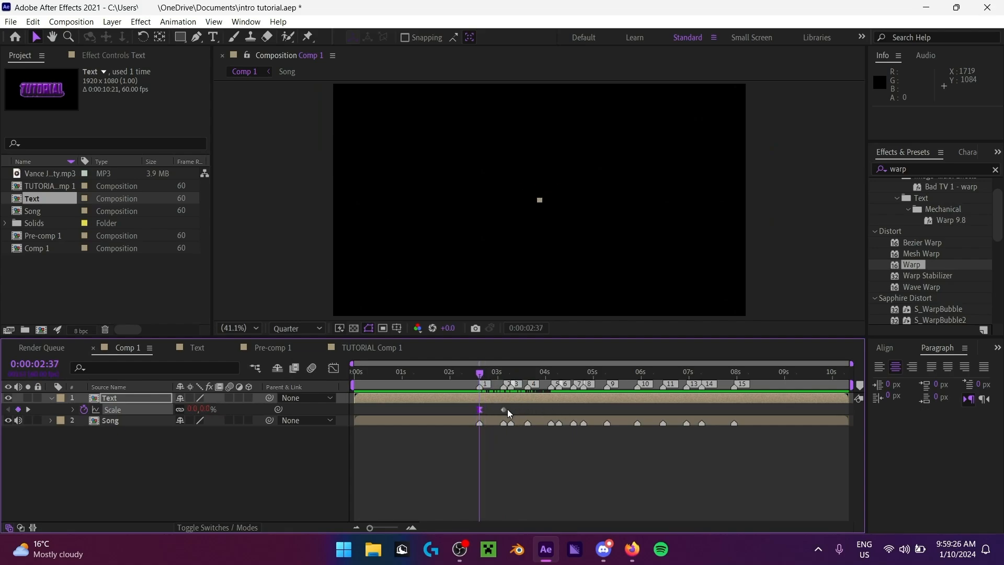
Step: Move the Text layer's second Scale keyframe close behind the first one, to 0:00:02:41
left_click_drag(503, 409, 483, 415)
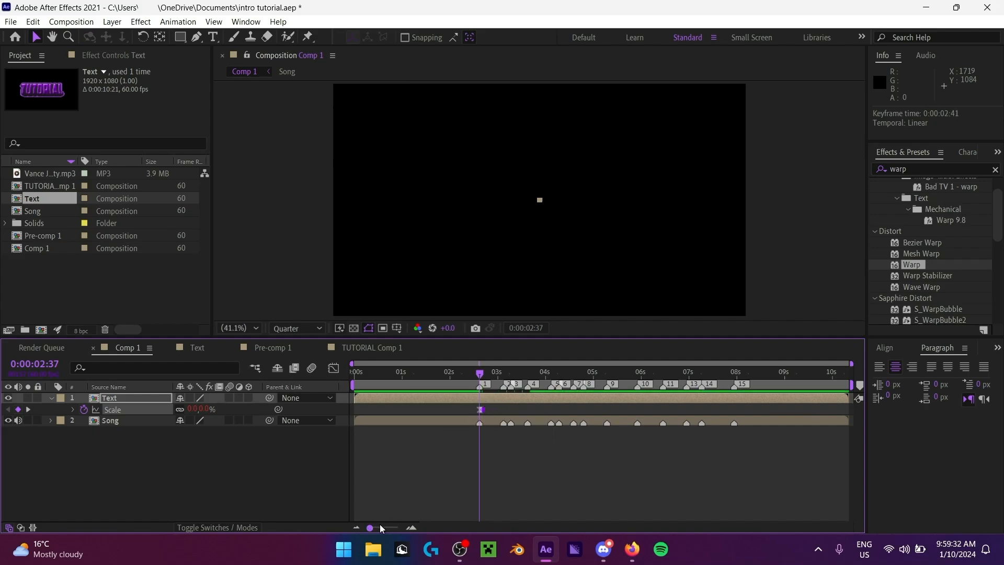
left_click_drag(380, 525, 399, 528)
left_click_drag(619, 385, 592, 395)
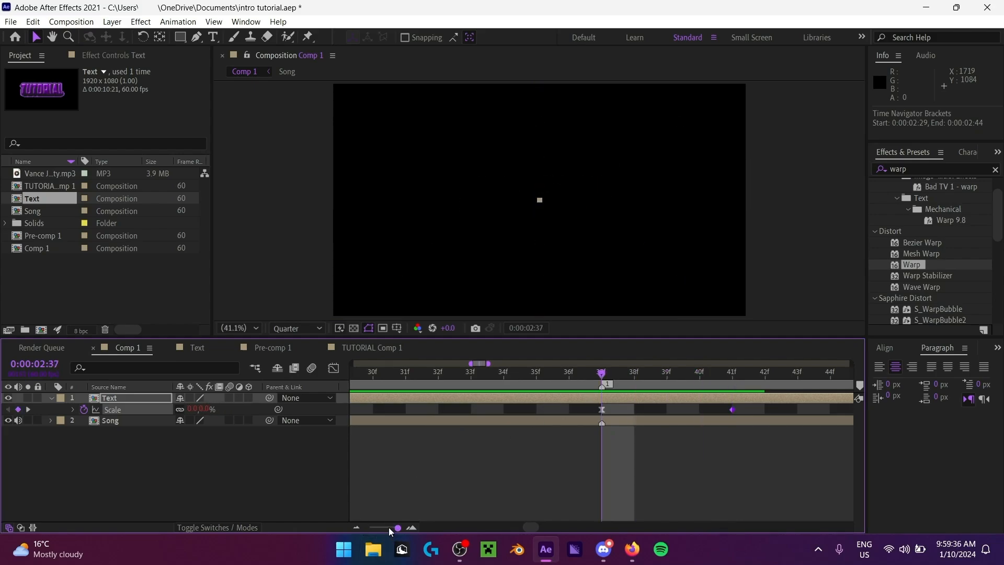
left_click_drag(388, 528, 367, 529)
Step: Preview the shortened Scale bounce of the Text layer from just before marker 1
left_click(469, 376)
key("space")
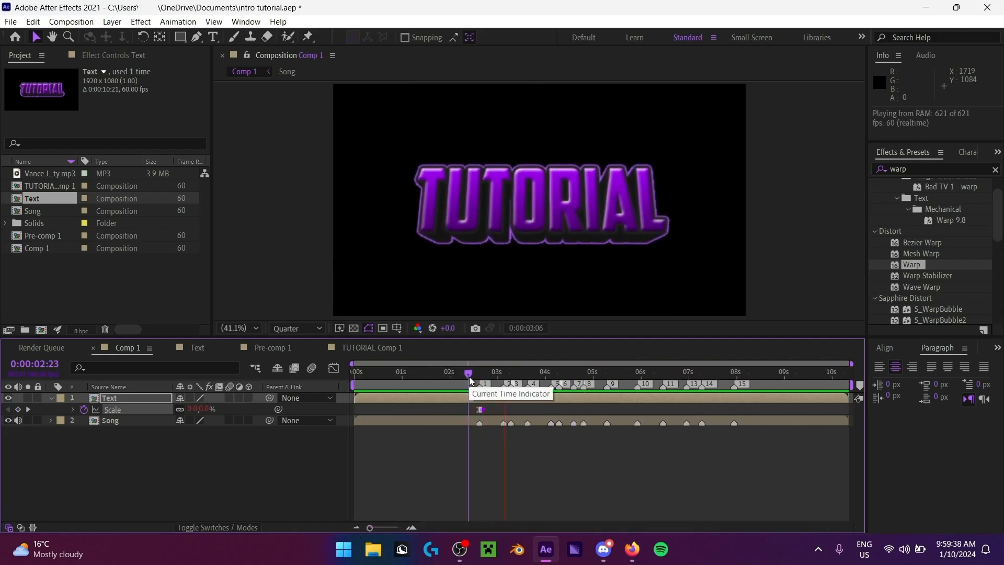
mouse_move(470, 378)
left_mouse_down()
mouse_move(479, 378)
mouse_move(475, 412)
left_mouse_up()
left_click(475, 374)
key("space")
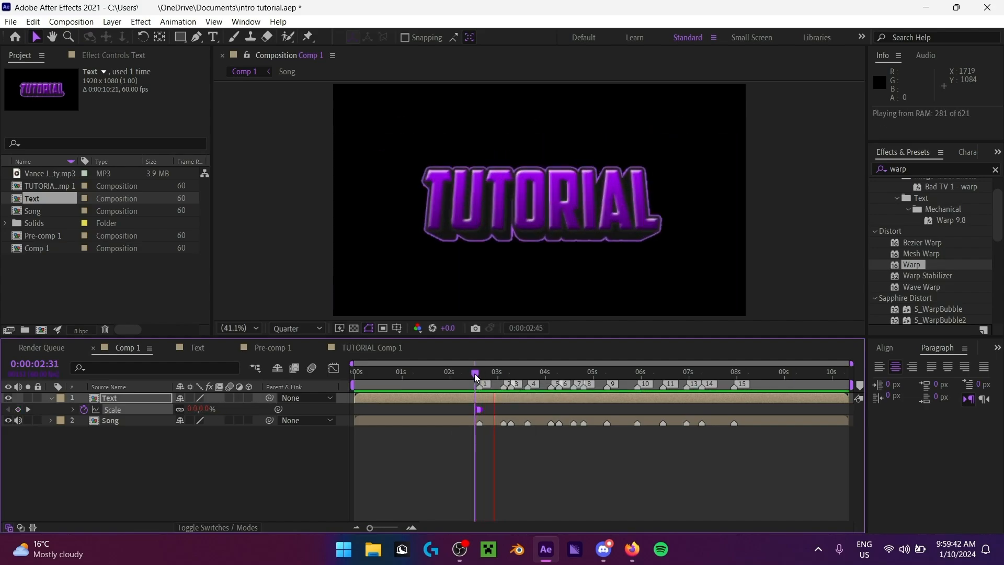
Step: Shift the Text layer's Scale keyframes slightly earlier so the first one sits at 0:00:02:35, just before marker 1
left_click_drag(475, 375, 481, 374)
key("Page_Up")
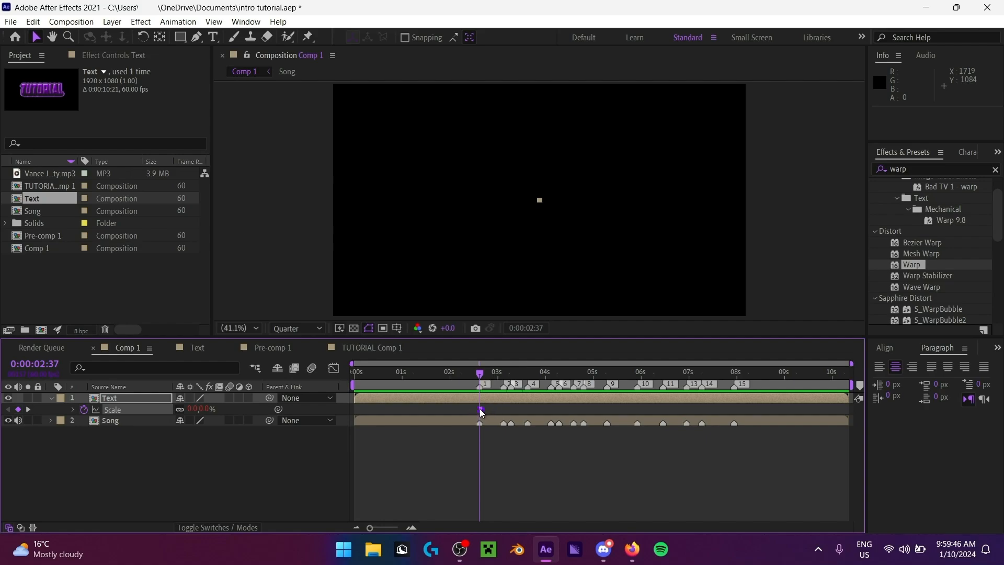
left_click_drag(478, 411, 477, 411)
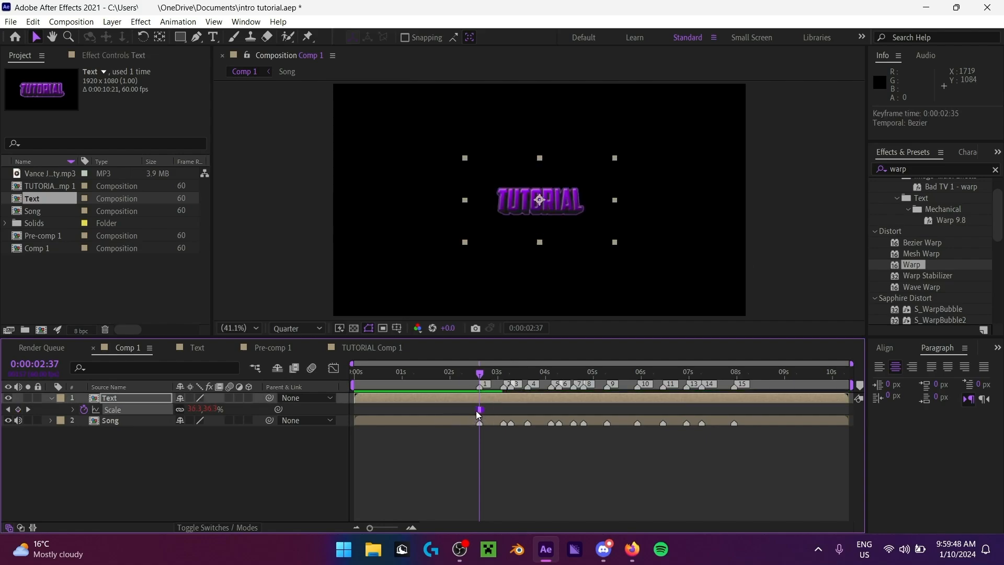
Step: Play back the retimed Scale bounce against the music from just before marker 1
left_click_drag(476, 374, 474, 372)
key("space")
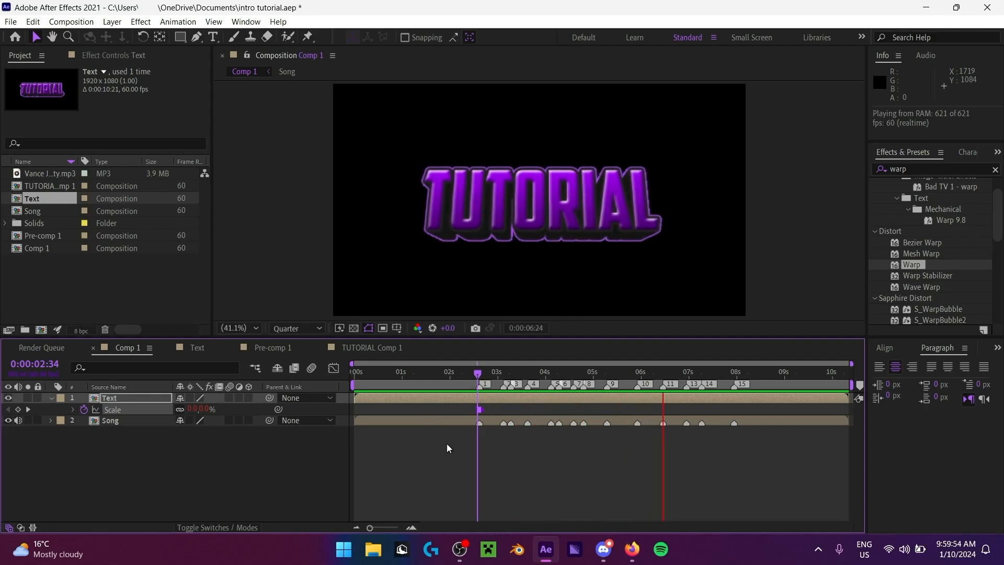
left_click(497, 372)
key("space")
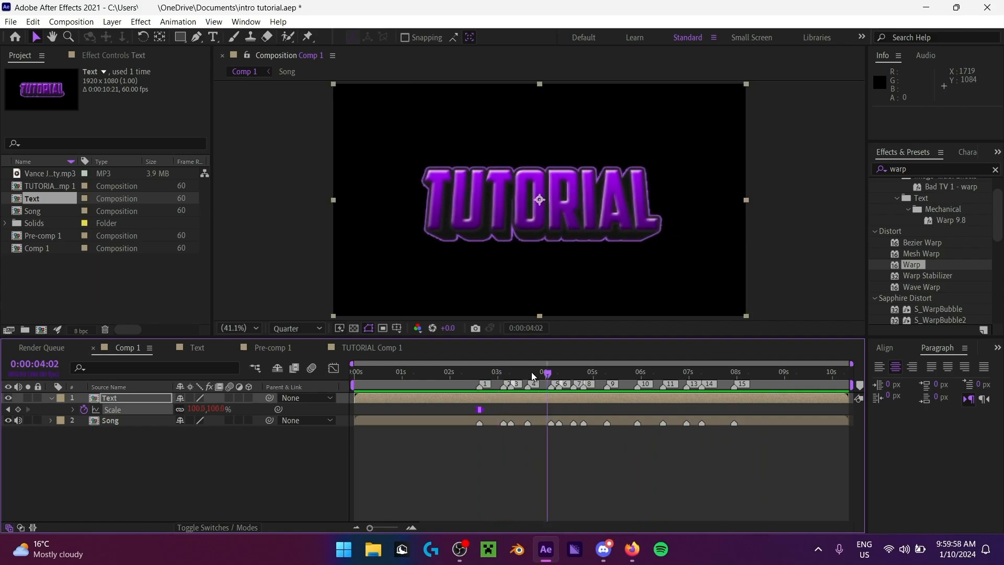
Step: Reveal the Text layer's Rotation and start its animation with a keyframe at marker 3 (0:00:03:16)
left_click_drag(531, 372, 512, 372)
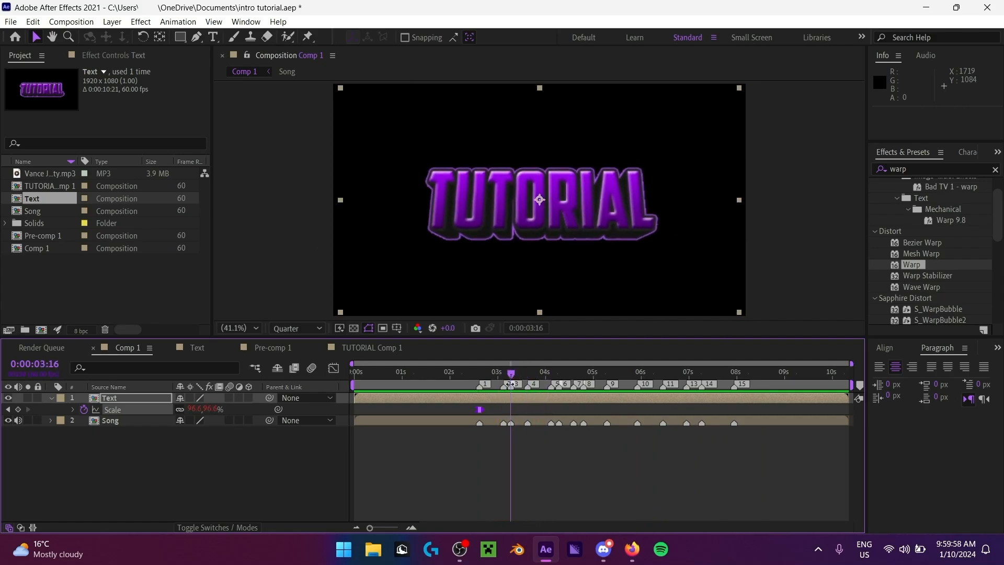
left_click(131, 397)
key("r")
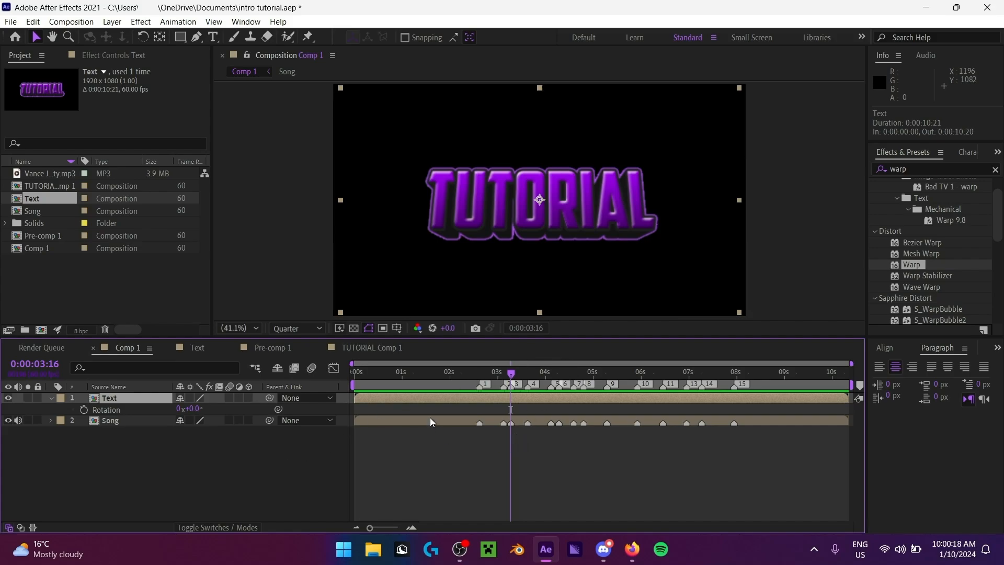
left_click(83, 409)
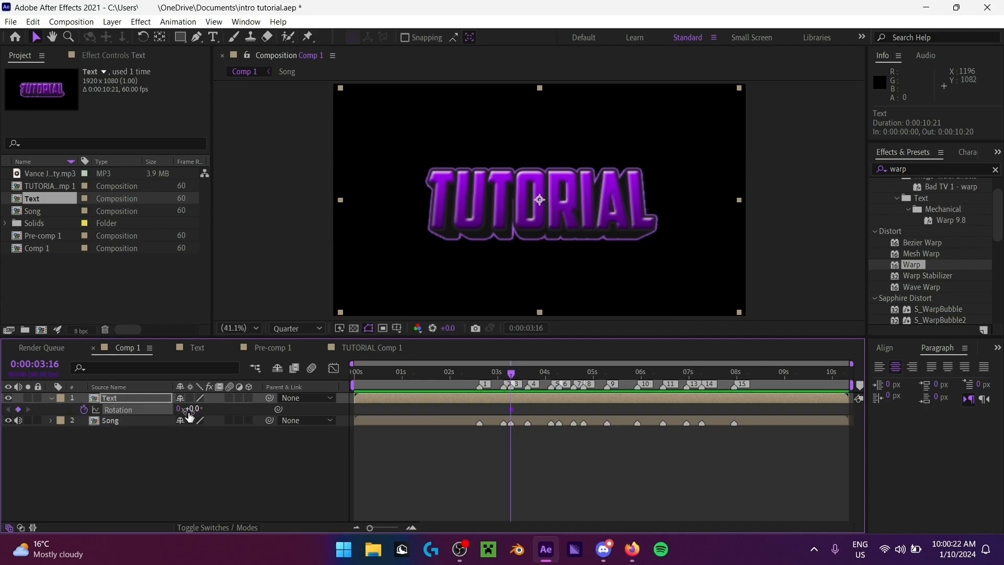
left_click(155, 398)
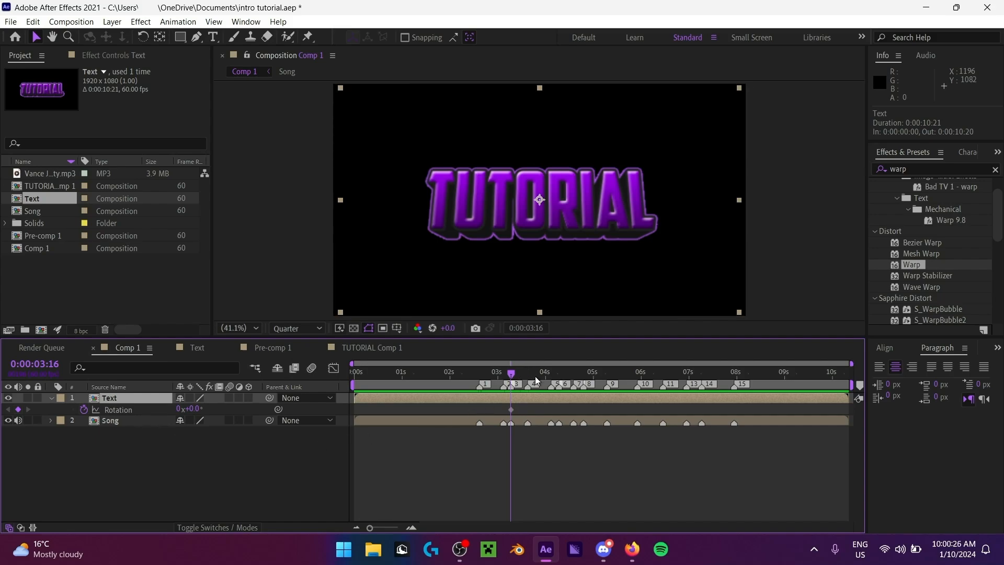
Step: Add a second Rotation keyframe to the Text layer at marker 5 (0:00:04:07)
left_click(553, 375)
left_click_drag(552, 374, 527, 375)
left_click(552, 374)
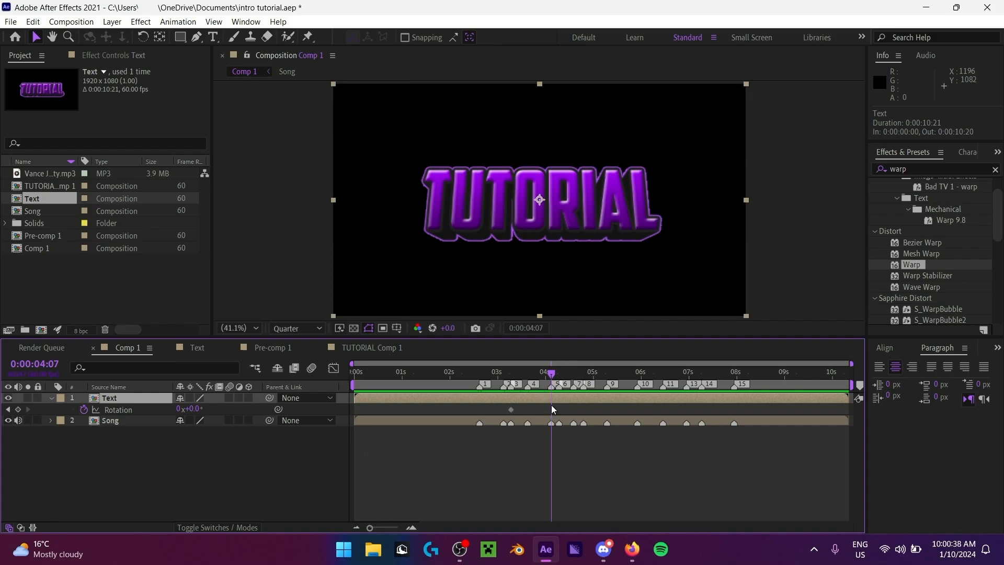
left_click(18, 410)
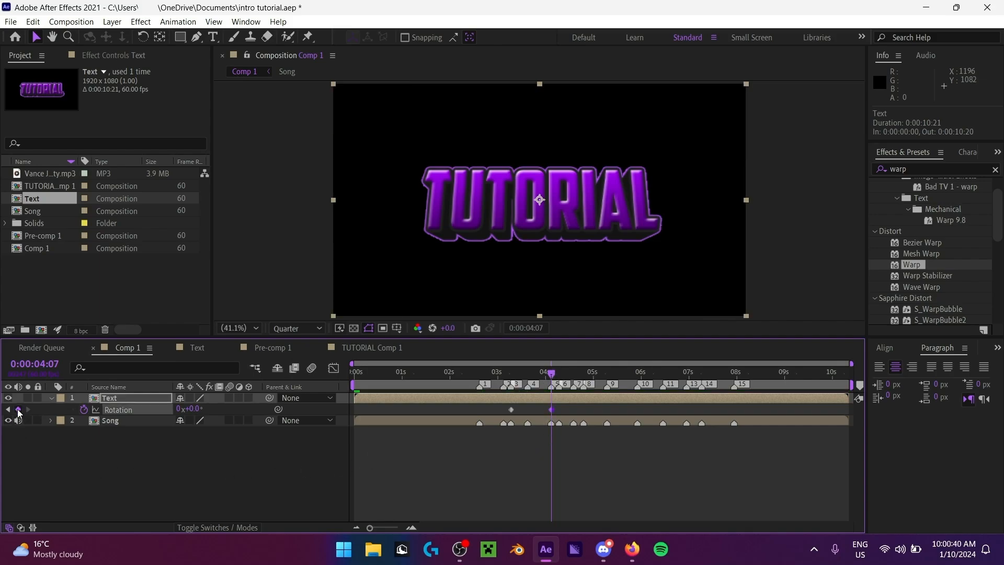
Step: Try a 360° Rotation on the second keyframe, then reset its revolutions to 0
left_click(194, 409)
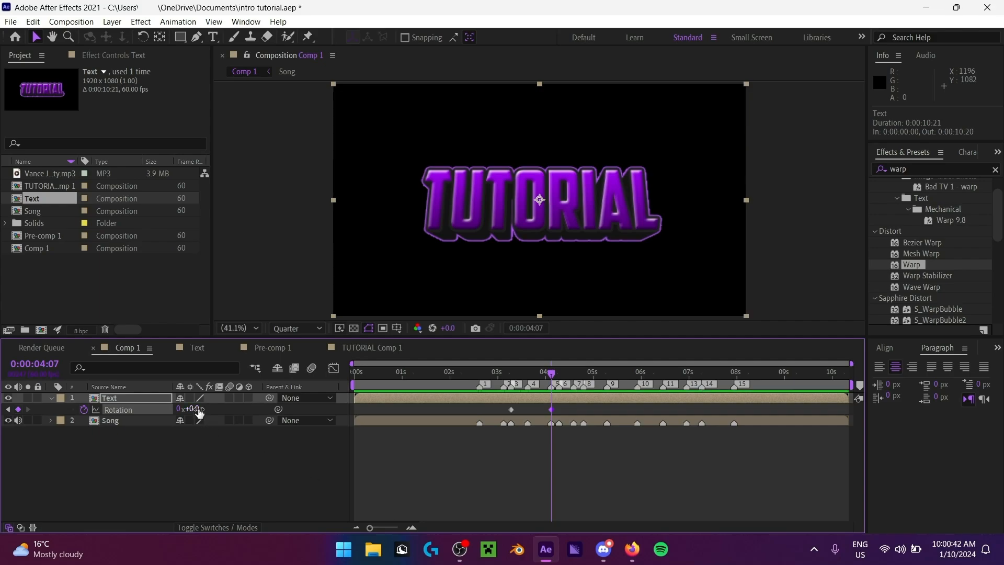
type("360\\")
key("Return")
left_click(180, 409)
type("0")
left_click(210, 501)
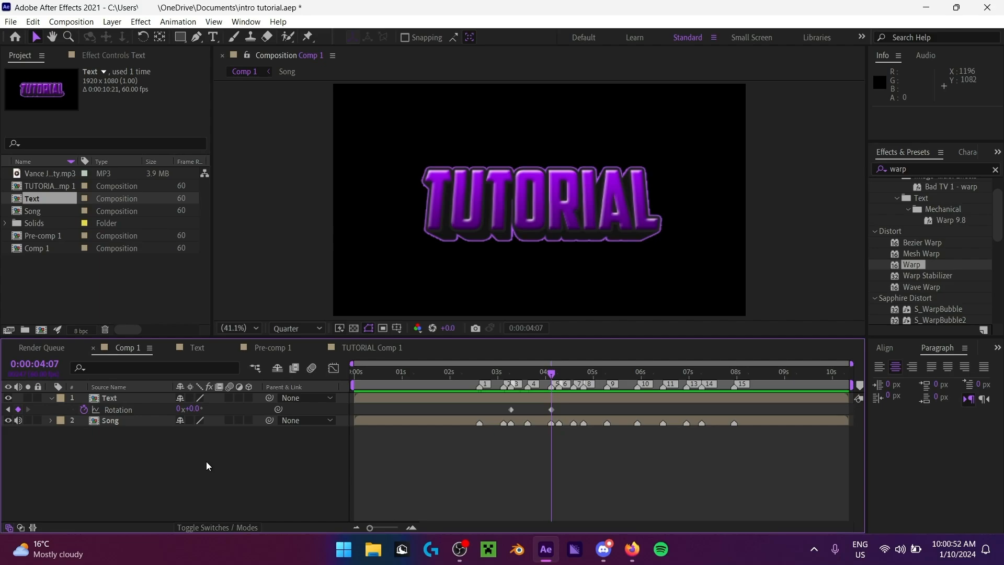
left_click(195, 409)
type("360")
key("BackSpace")
key("BackSpace")
key("BackSpace")
key("Return")
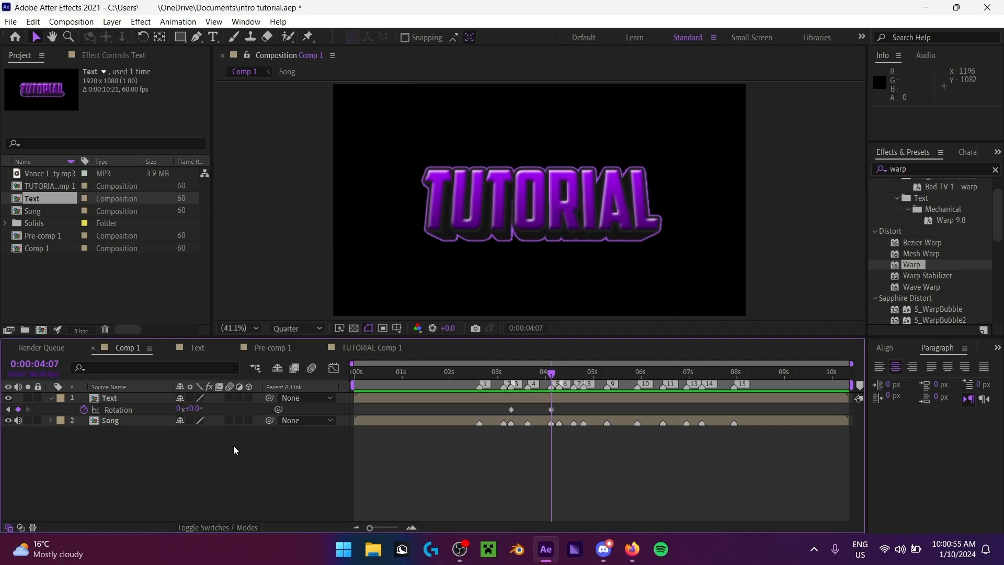
Step: Set the Text layer's Rotation to 1 full revolution (1x+0.0°) at the 0:00:04:07 keyframe
left_click(180, 409)
type("1")
key("Return")
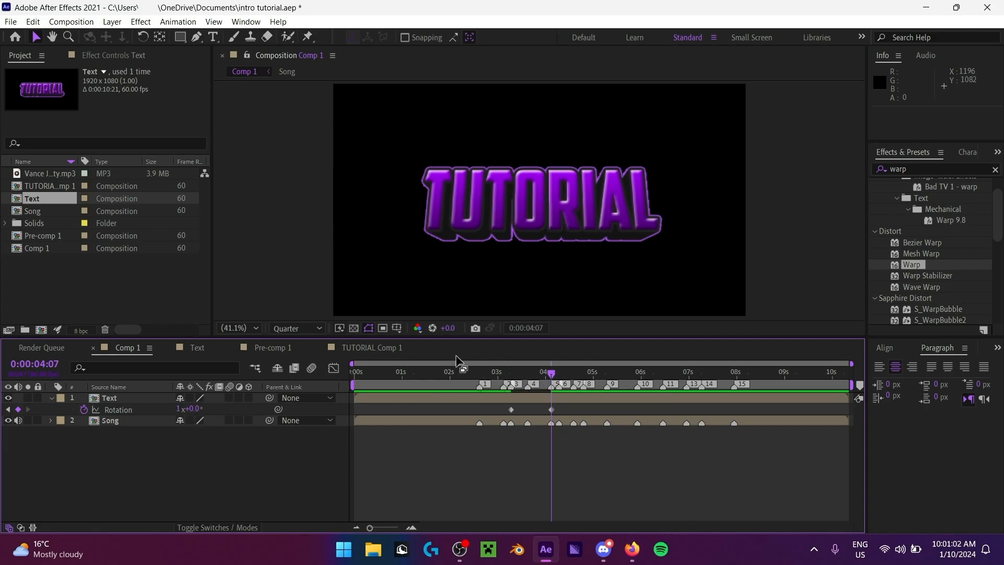
Step: Preview the Text layer's full spin between markers 3 and 5, playing and scrubbing through it
left_click(541, 384)
left_click_drag(541, 384, 506, 383)
key("space")
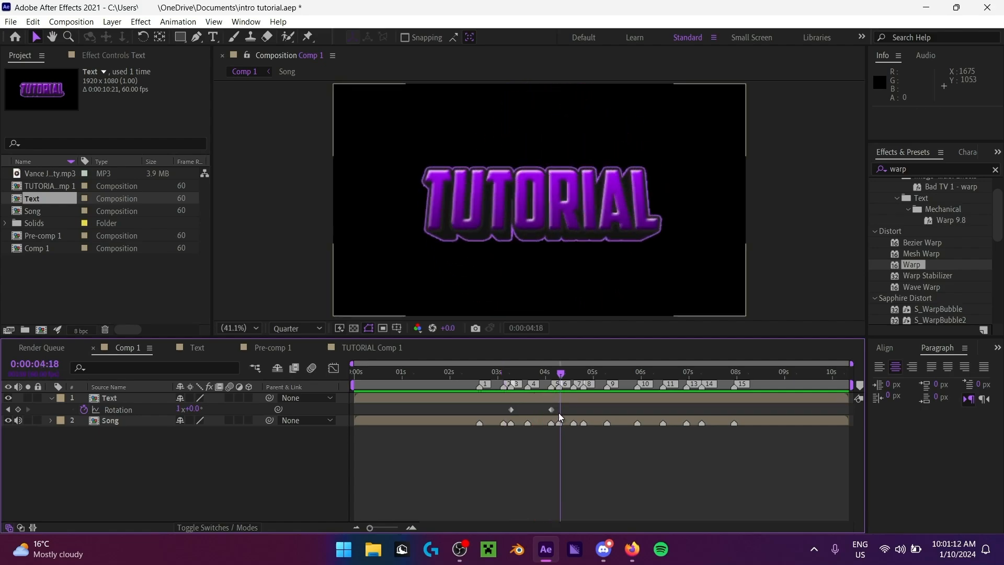
left_click_drag(545, 371, 522, 376)
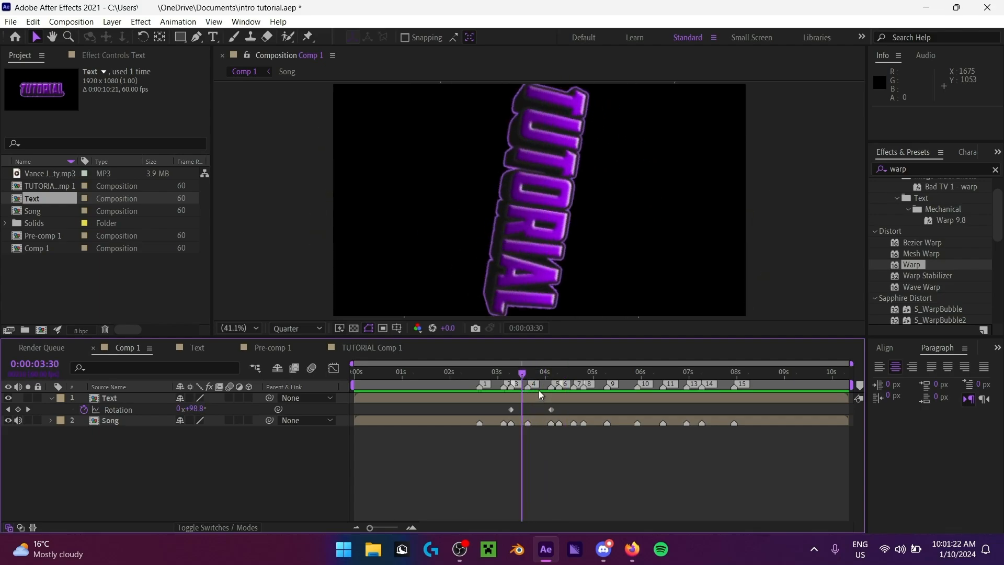
left_click(528, 374)
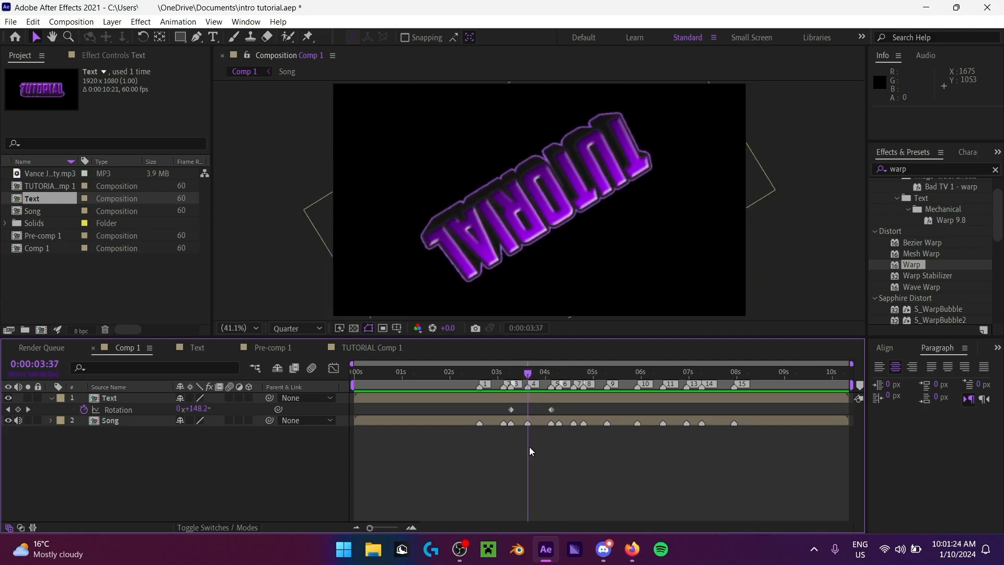
Step: Apply Easy Ease to both Rotation keyframes of the Text layer and preview the eased spin
left_click_drag(566, 408, 486, 415)
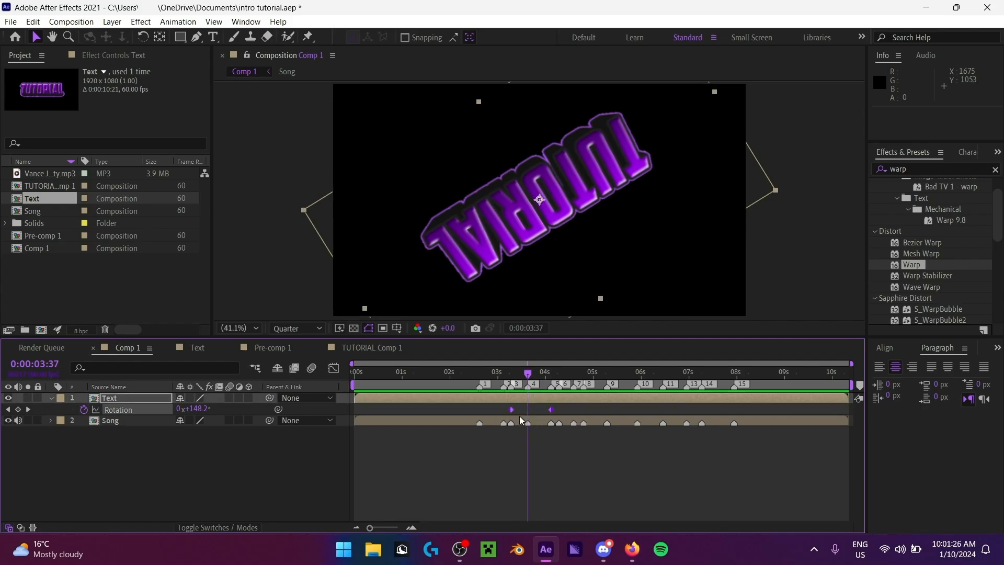
key("F9")
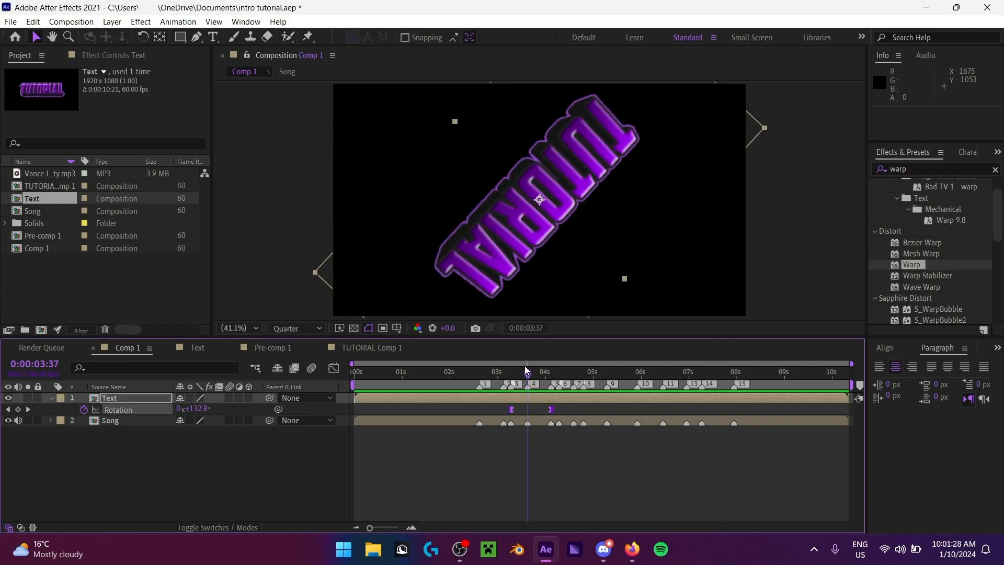
left_click(509, 375)
key("space")
key("space")
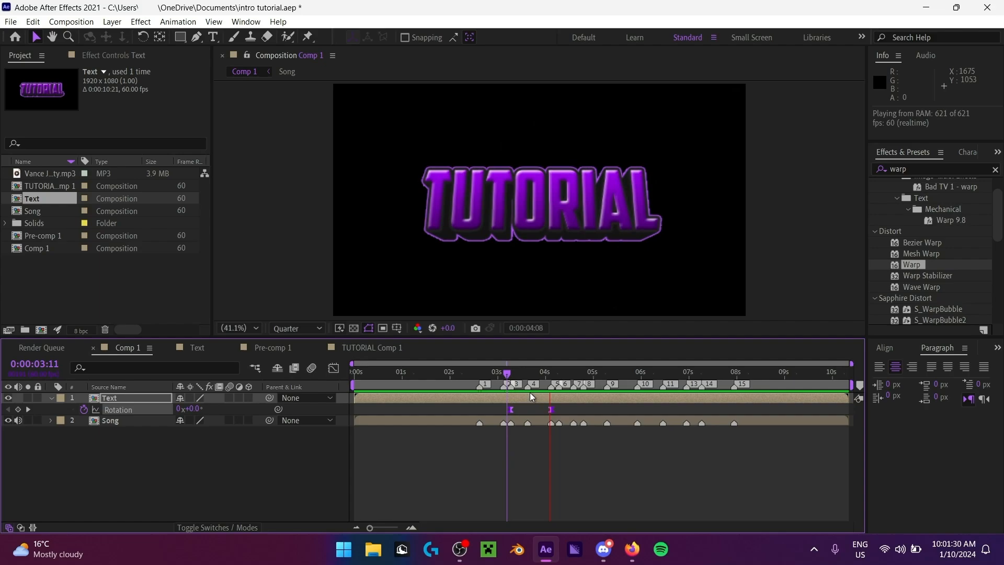
mouse_move(525, 373)
left_mouse_down()
mouse_move(551, 376)
mouse_move(521, 376)
left_mouse_up()
key("space")
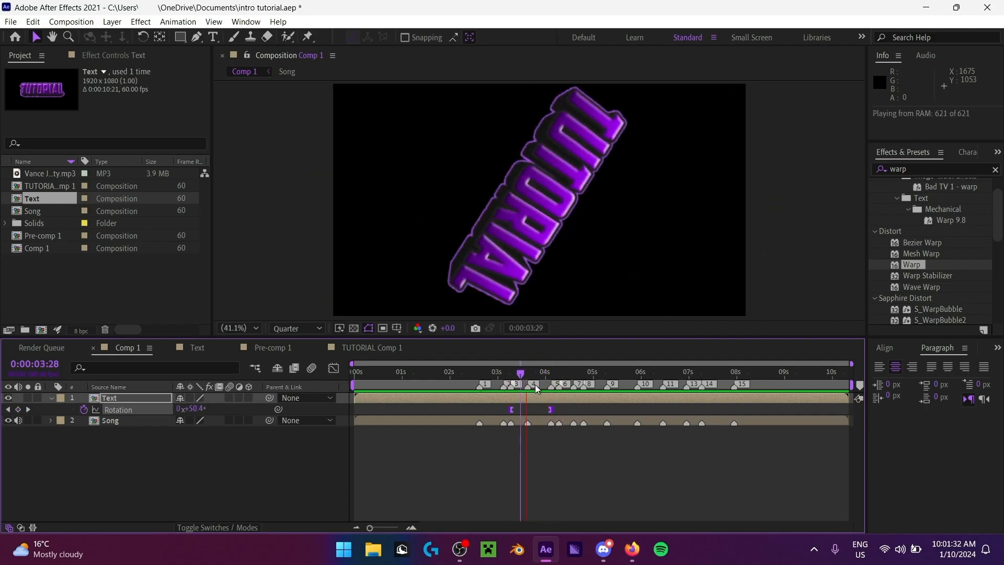
Step: Check the recording and audio levels in OBS, then return to After Effects at marker 4 (0:00:03:37)
left_click(460, 549)
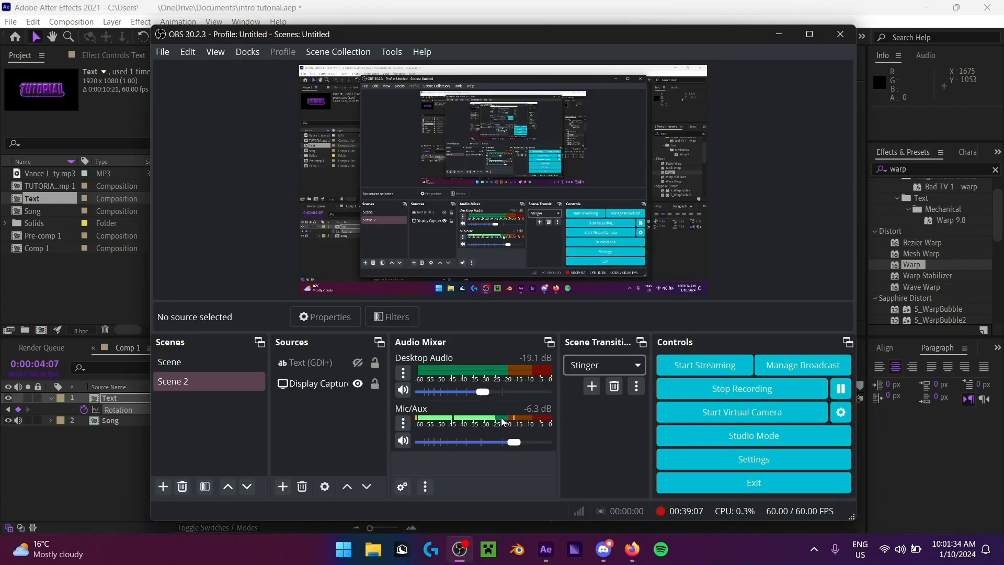
left_click(91, 503)
left_click_drag(535, 373, 529, 375)
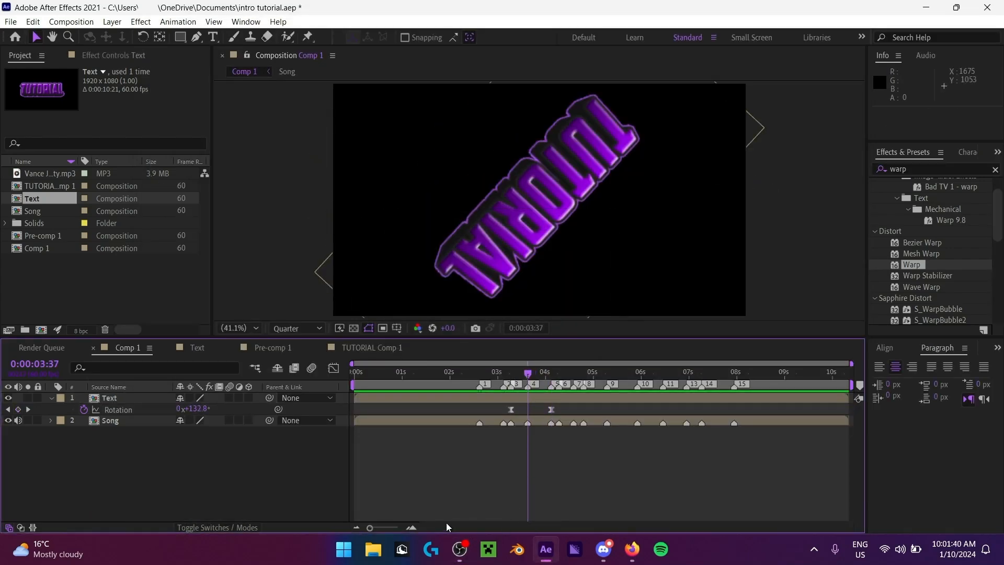
key("j")
key("k")
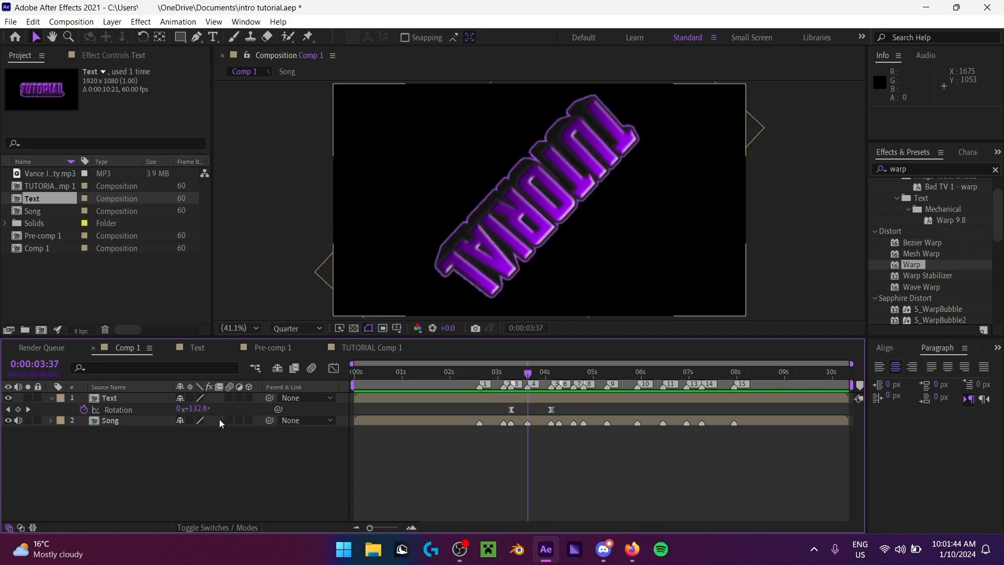
Step: Try to display the Text layer's Rotation keyframes in the Graph Editor, then return to the layer bars
left_click(121, 411)
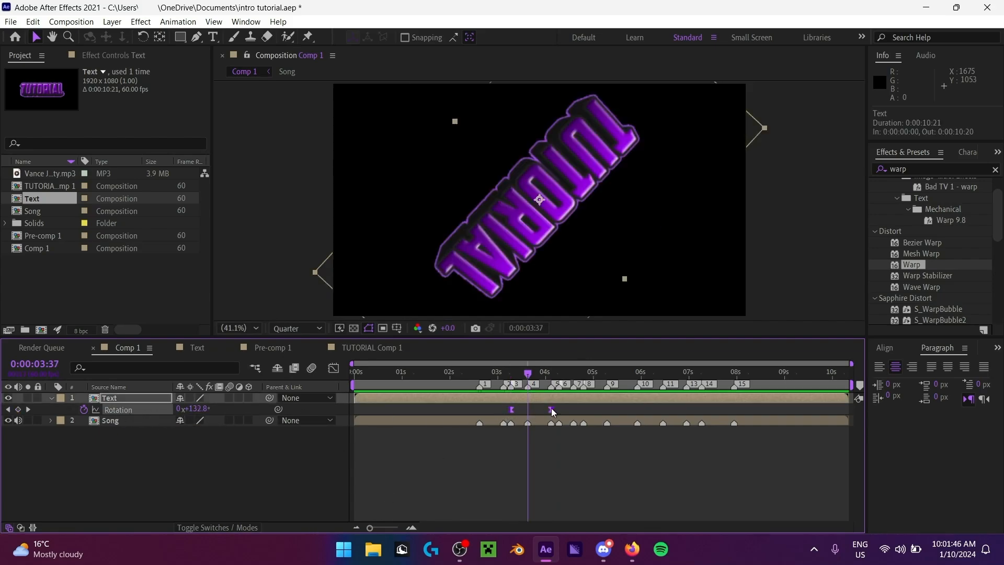
left_click_drag(571, 408, 495, 406)
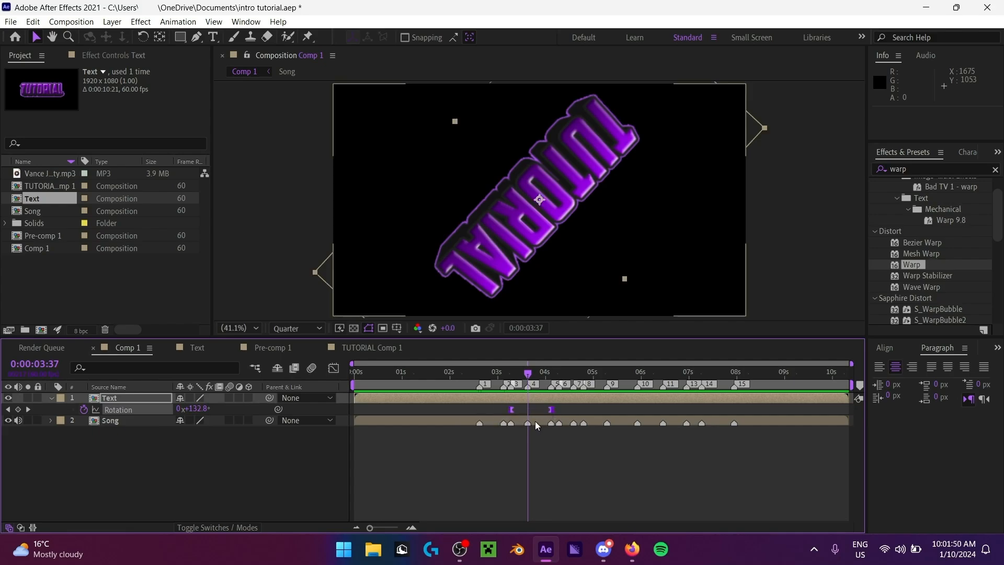
left_click(231, 465)
left_click(330, 370)
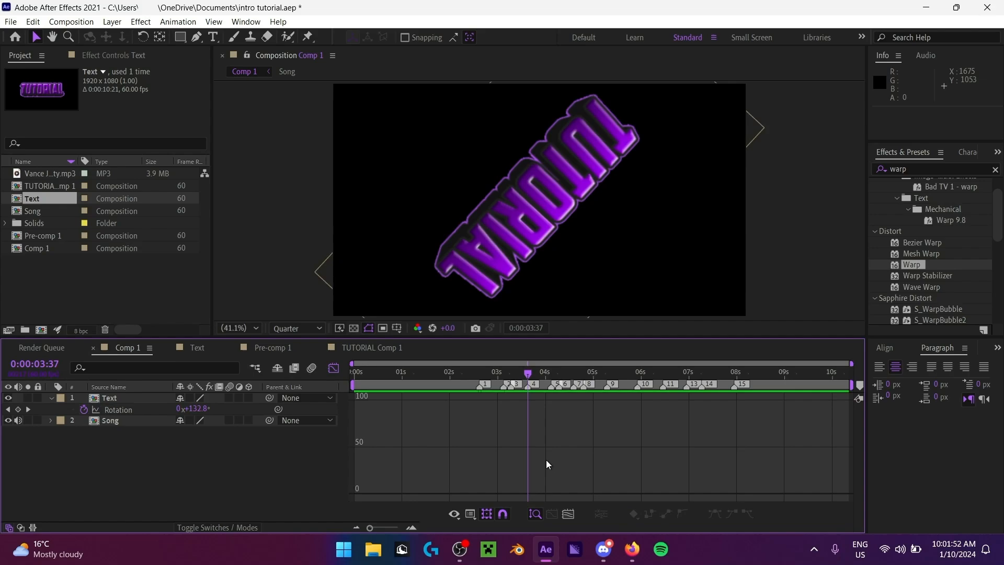
left_click_drag(445, 445, 621, 410)
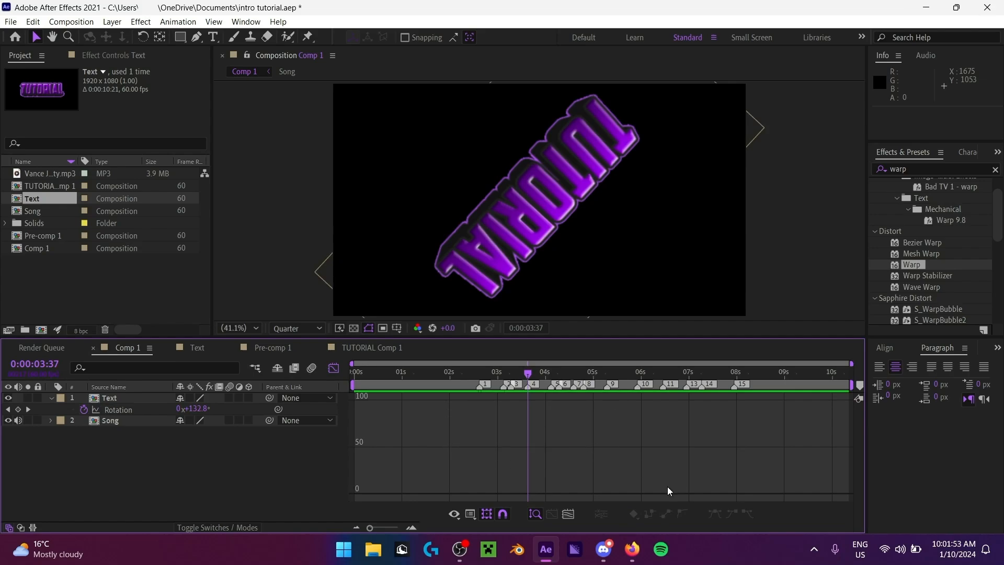
left_click(335, 369)
left_click(335, 369)
left_click(336, 369)
left_click(336, 369)
left_click(117, 410)
left_click(332, 369)
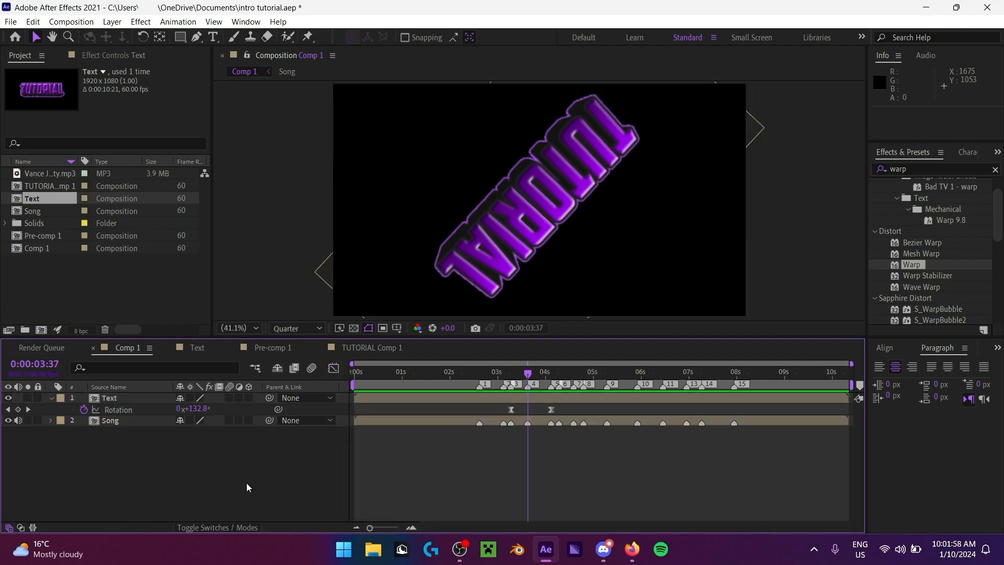
Step: Show the Text layer's Rotation curve in the Graph Editor, enlarged in time around markers 3 to 5
left_click(246, 482)
left_click(113, 410)
left_click(331, 369)
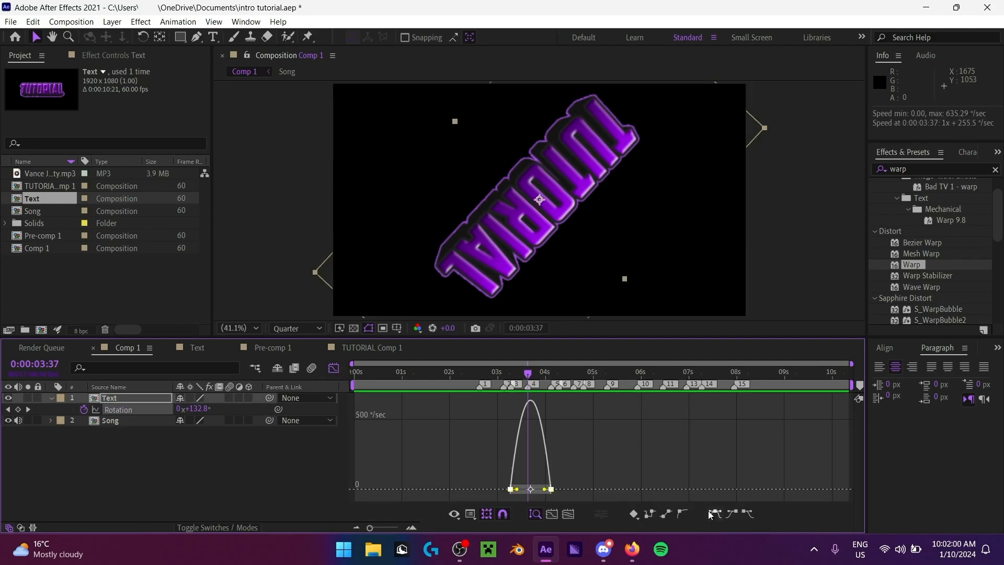
left_click_drag(614, 452, 460, 494)
left_click(588, 463)
left_click_drag(604, 466, 482, 484)
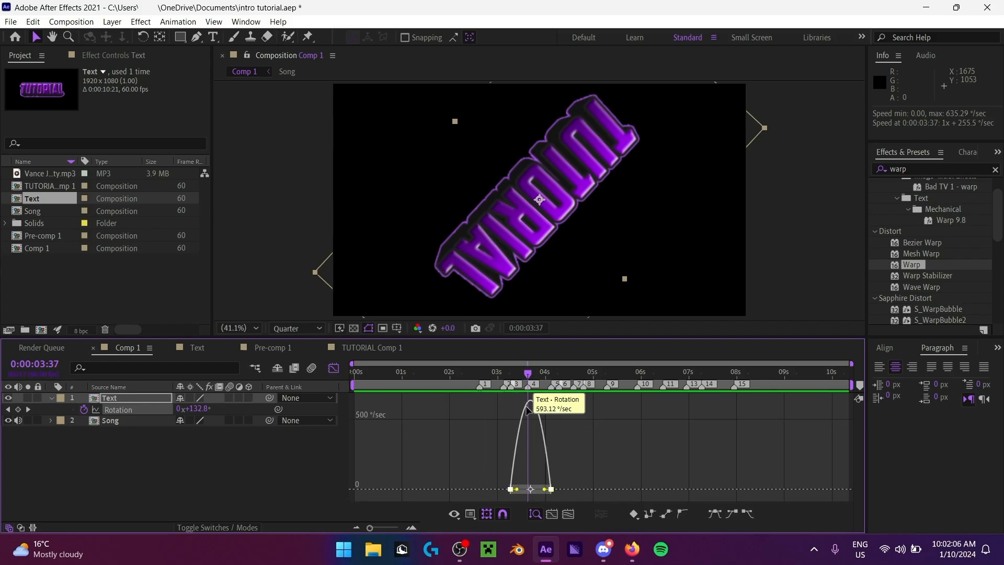
left_click_drag(390, 526, 399, 531)
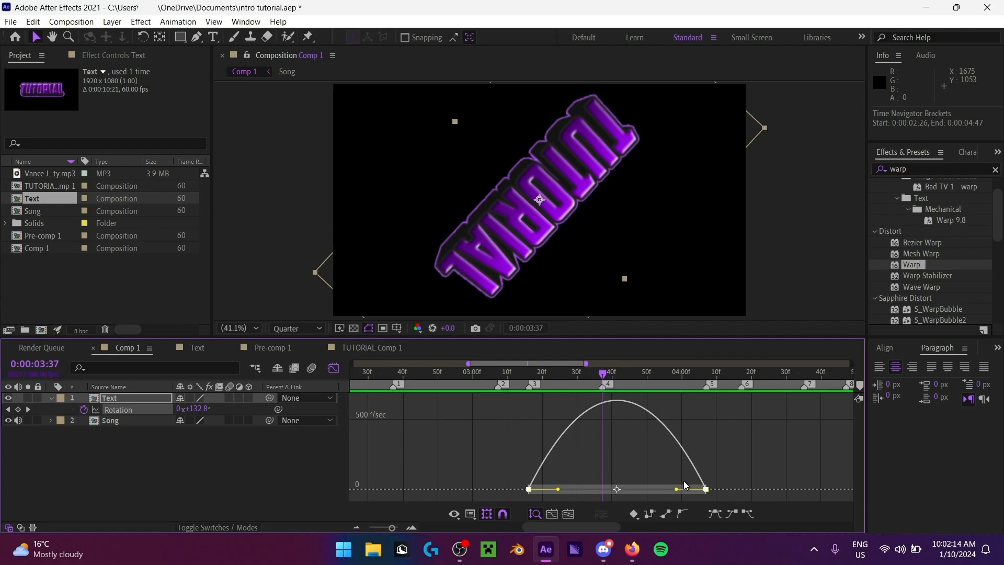
Step: Try extending the second Rotation keyframe's incoming speed handle, undo it, and switch the Graph Editor to the value graph
left_click_drag(677, 490, 643, 491)
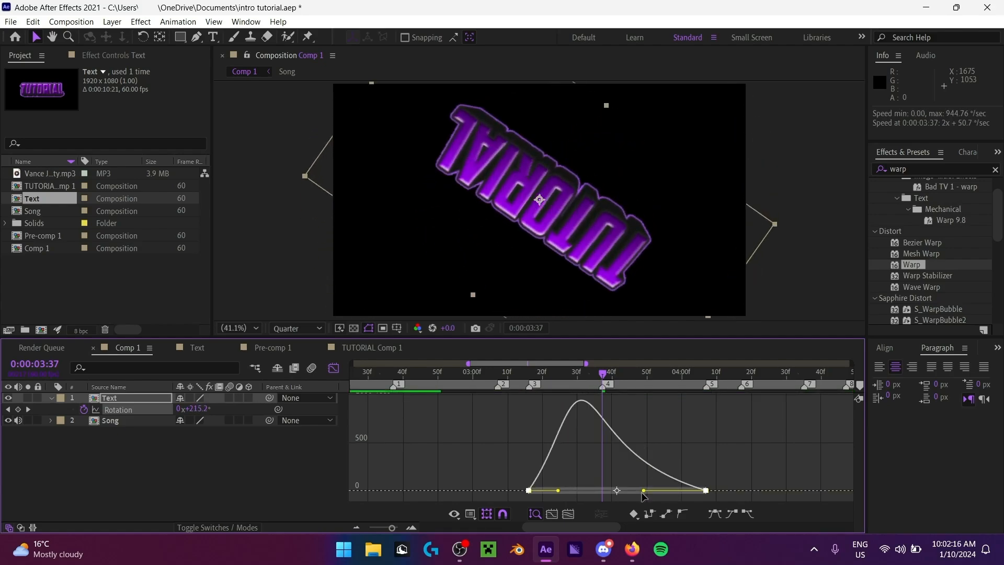
right_click(724, 441)
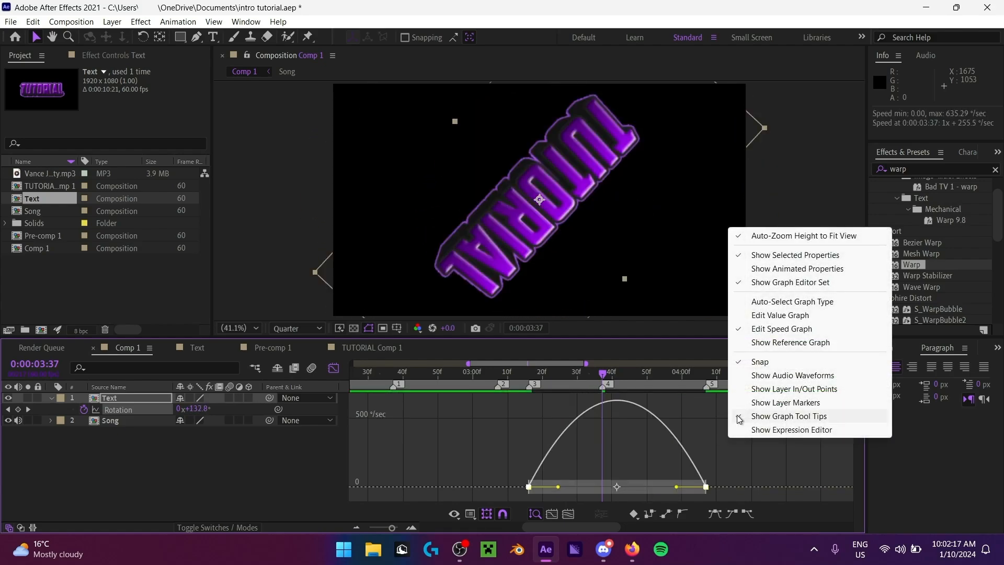
left_click(766, 316)
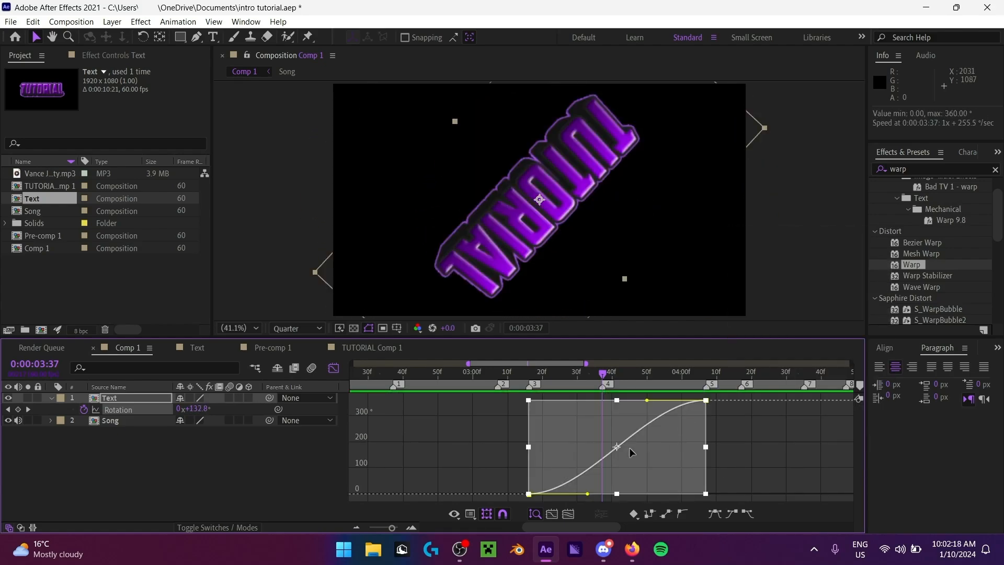
Step: Try steepening the Rotation value curve around marker 4 by lengthening both keyframes' handles, and preview the spin
left_click(680, 467)
left_click(704, 399)
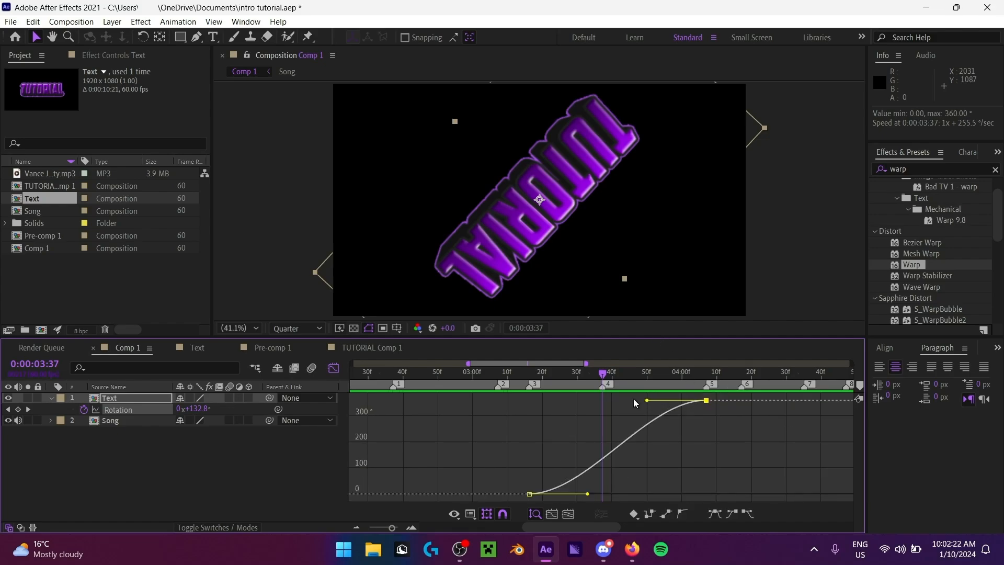
left_click_drag(633, 400, 601, 400)
left_click_drag(589, 495, 638, 495)
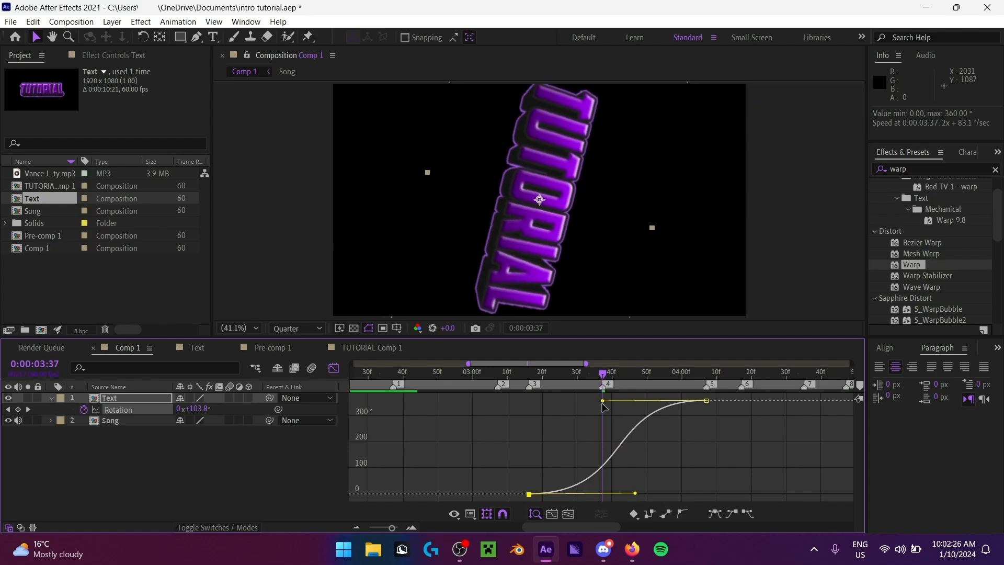
left_click_drag(603, 401, 585, 405)
left_click_drag(636, 494, 633, 493)
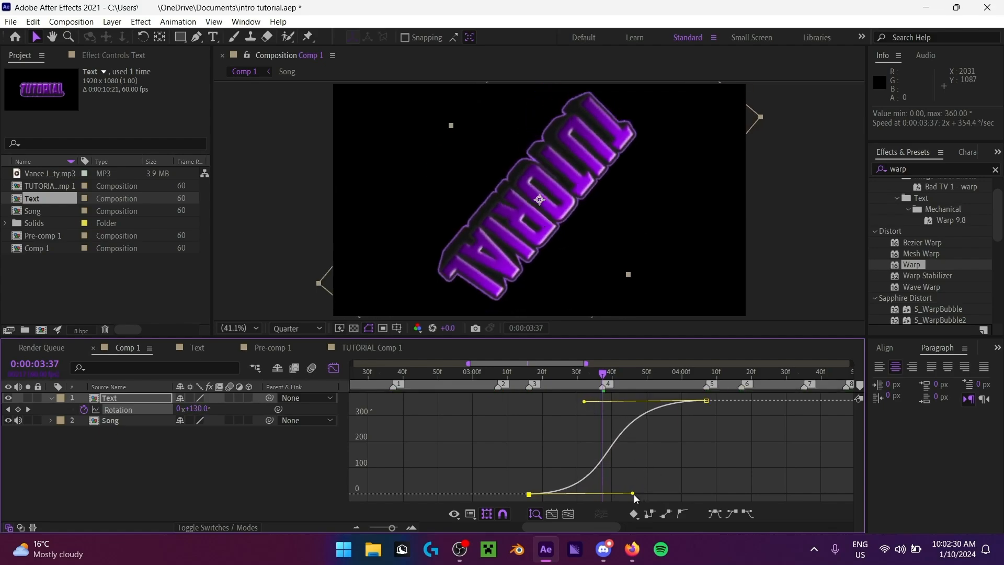
key("space")
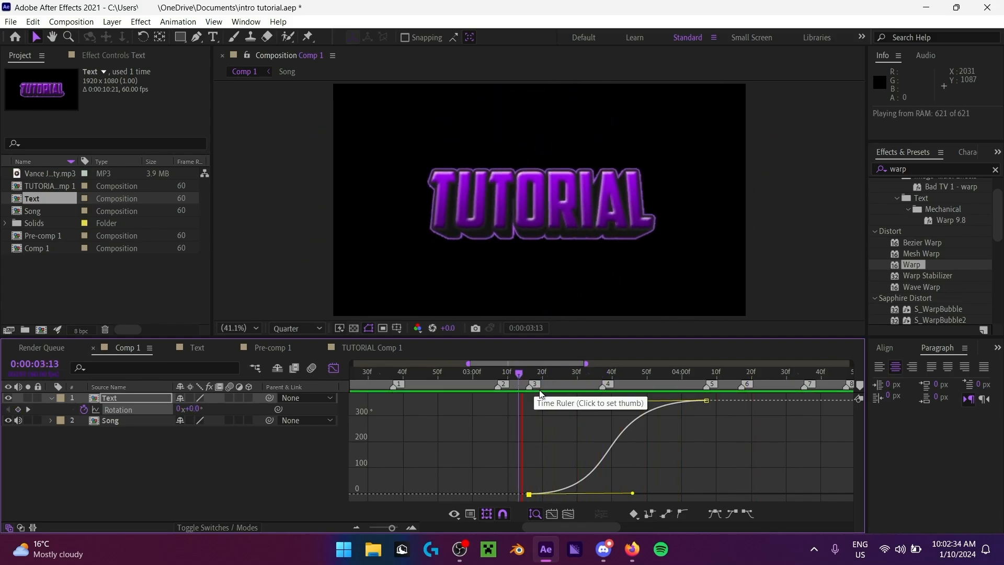
key("space")
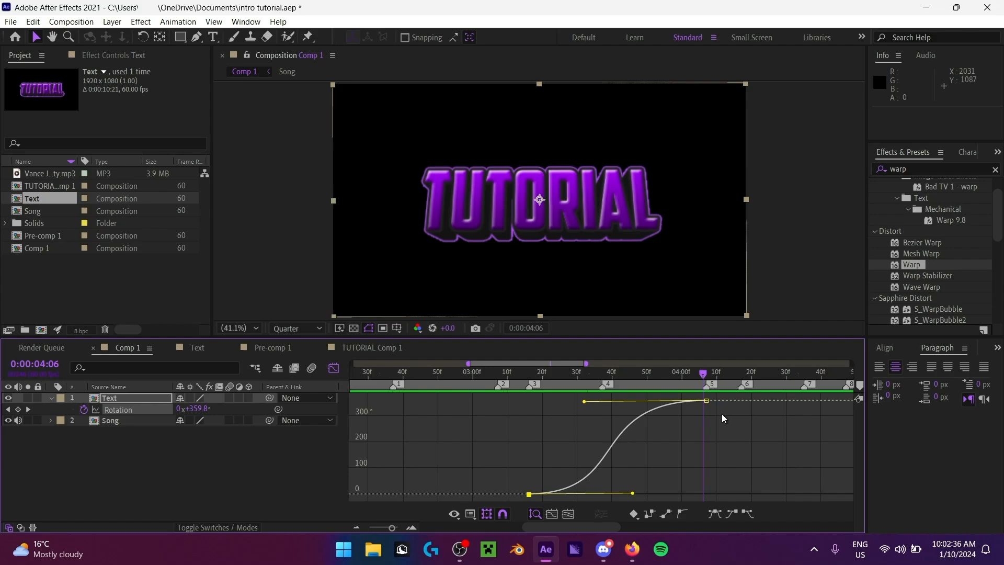
Step: Undo the value-curve handle edits and the Easy Ease on both Rotation keyframes
key("4")
key("ctrl+z")
key("ctrl+z")
key("ctrl+z")
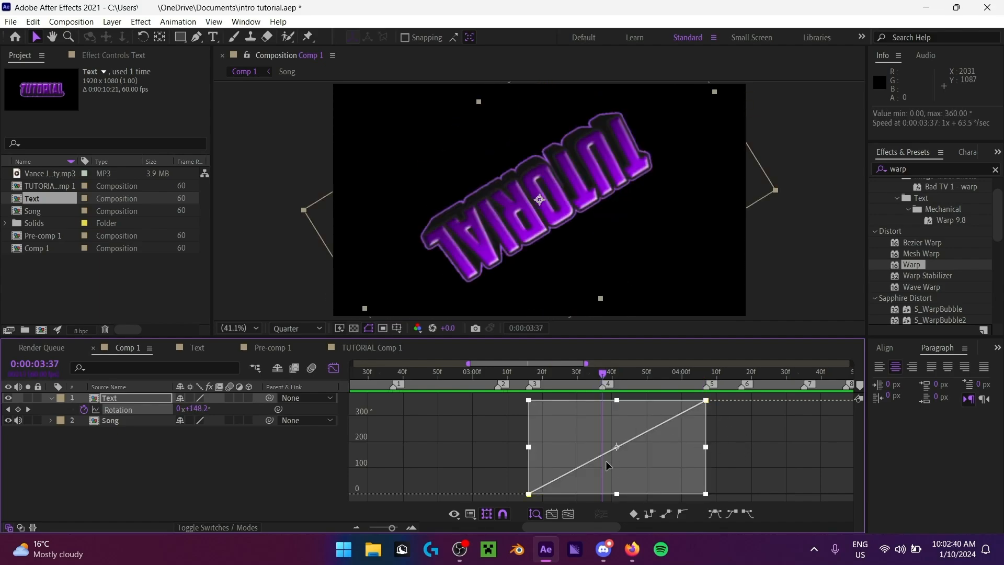
Step: Select both Rotation keyframes in the Graph Editor and apply Easy Ease to them
left_click(333, 367)
left_click(331, 371)
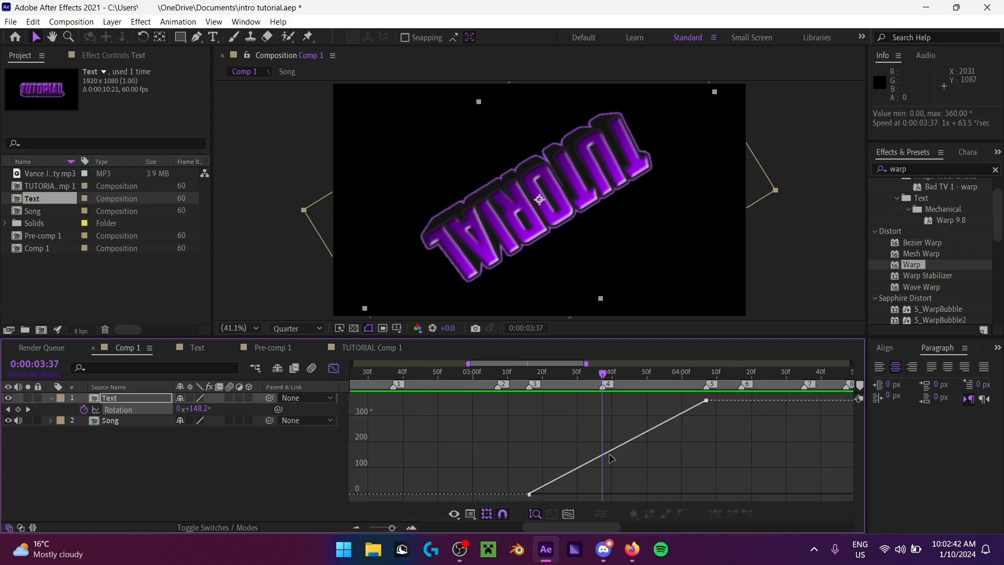
left_click_drag(488, 458, 586, 499)
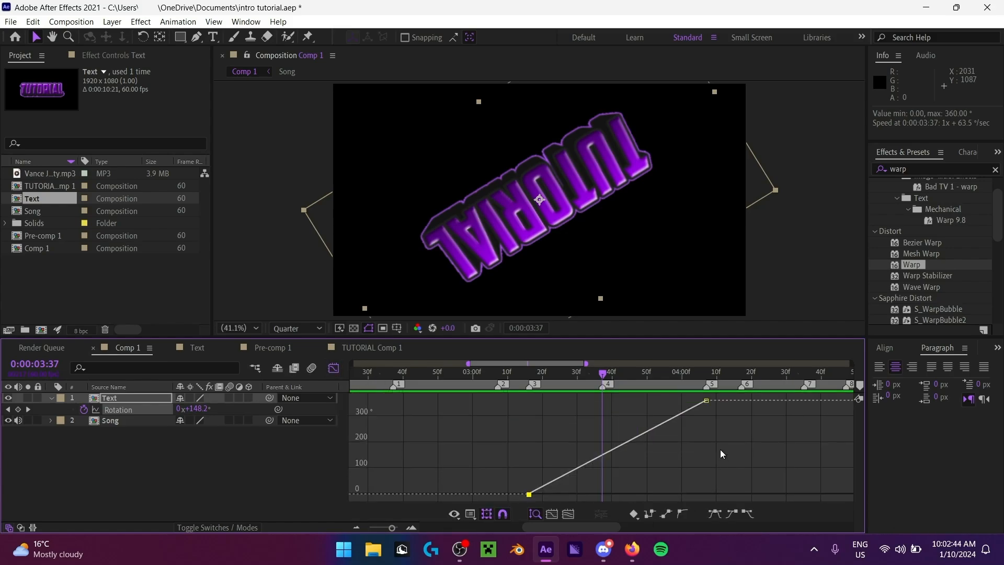
left_click(723, 448)
left_click_drag(728, 394, 525, 498)
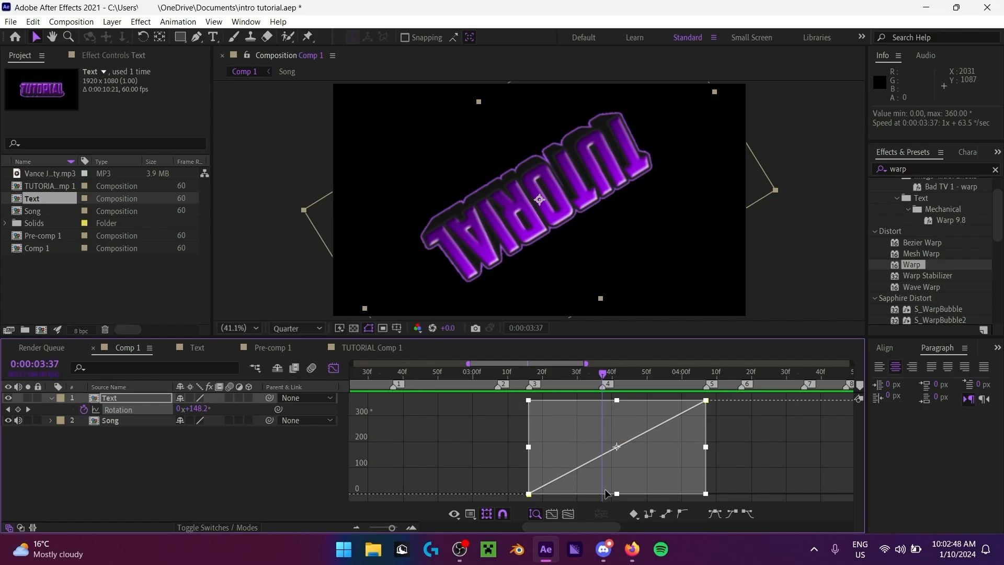
left_click(717, 516)
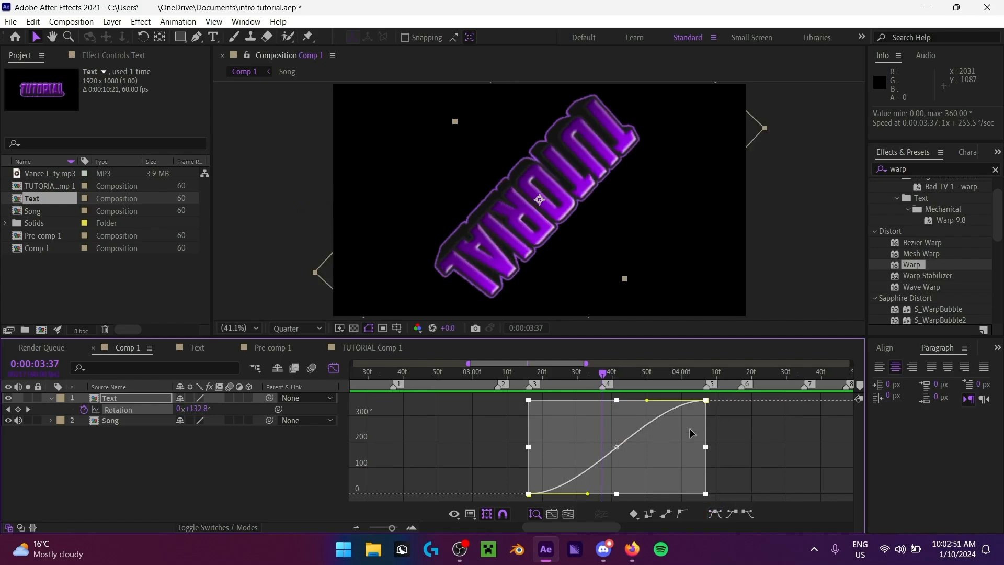
Step: Switch to the speed graph and extend both Rotation keyframes' handles inward so the speed peaks at marker 4
right_click(742, 444)
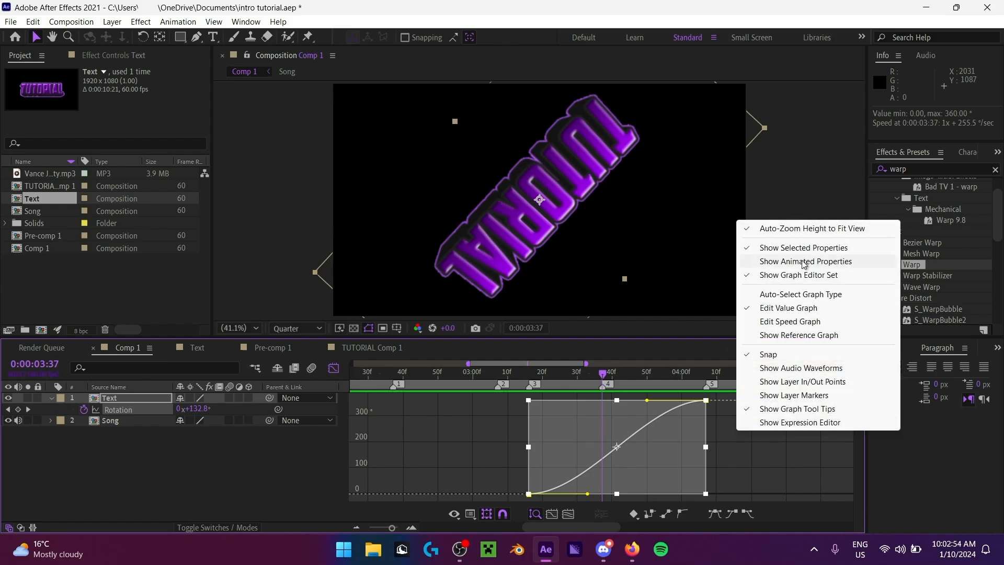
left_click(810, 321)
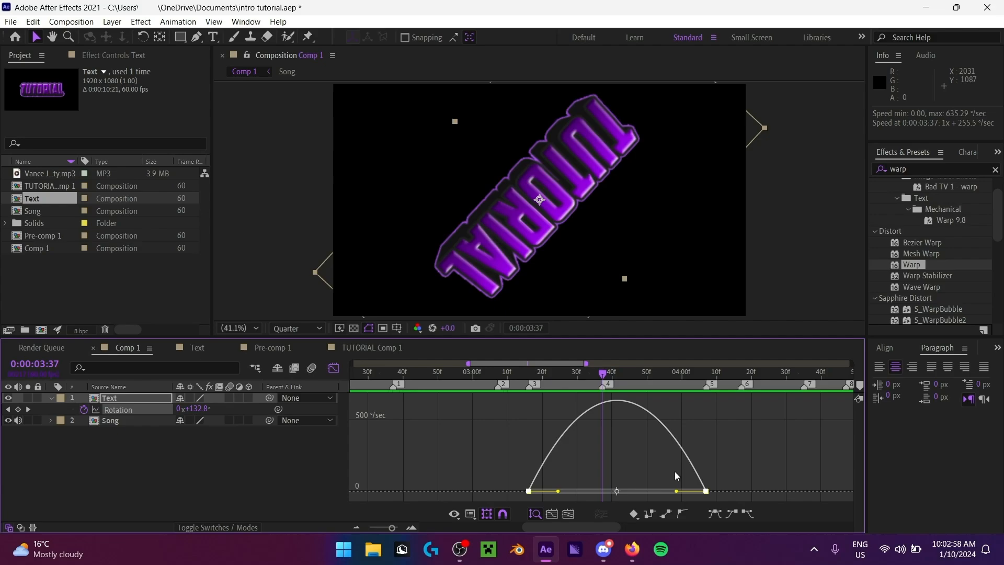
left_click_drag(677, 492, 645, 493)
left_click_drag(559, 490, 578, 491)
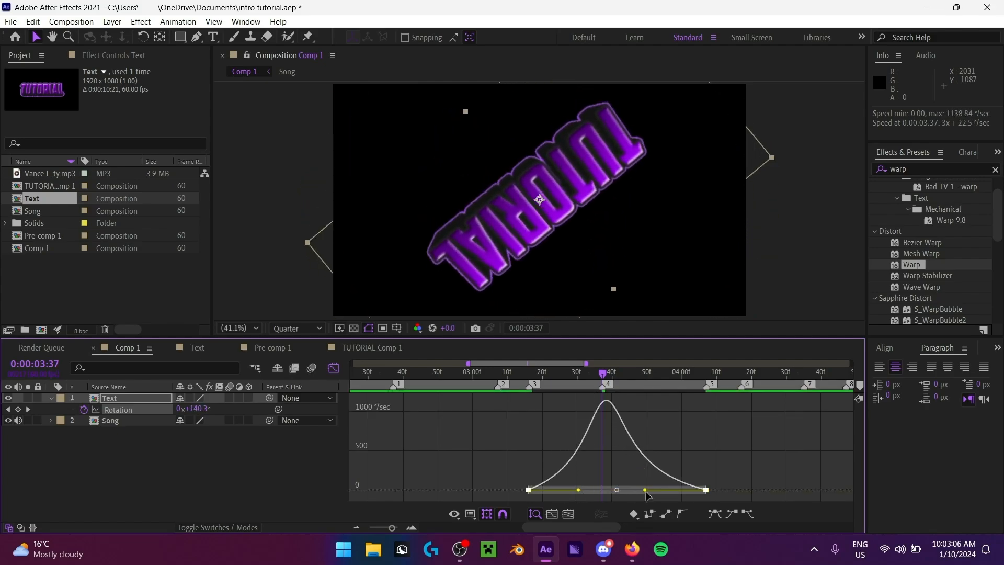
left_click_drag(645, 490, 642, 491)
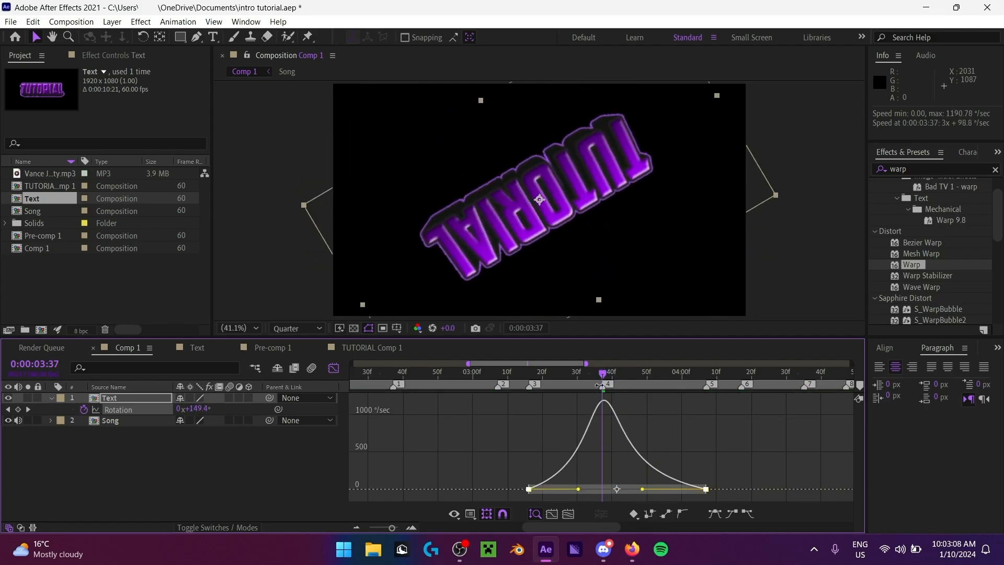
Step: Preview the reshaped spin from just before marker 3
left_click(593, 445)
left_click_drag(557, 378, 523, 384)
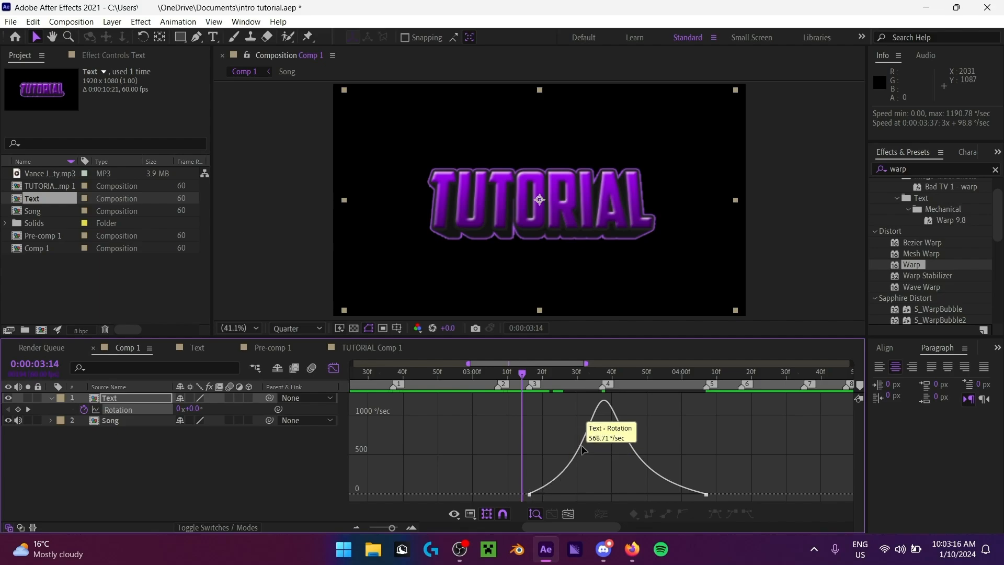
mouse_move(603, 403)
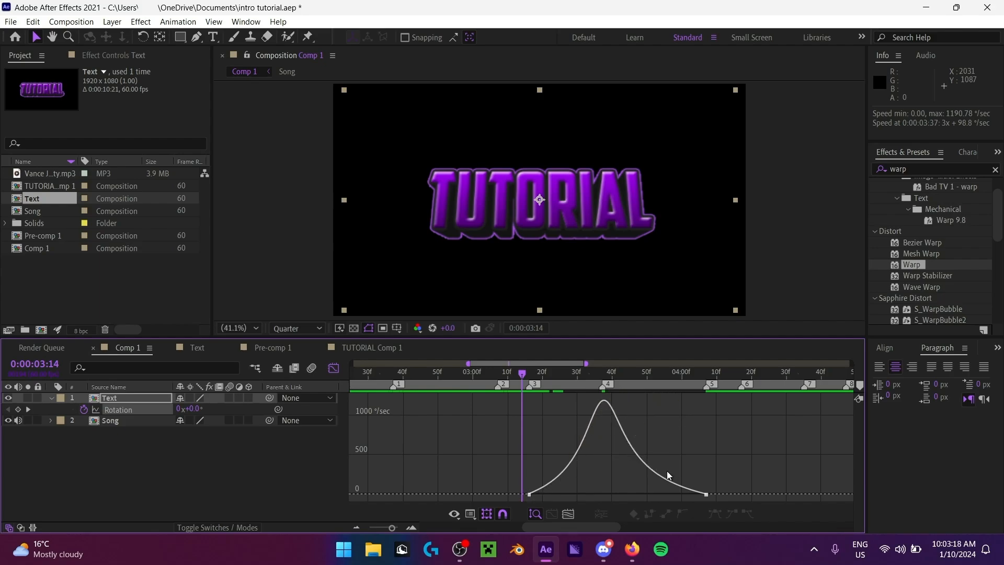
key("space")
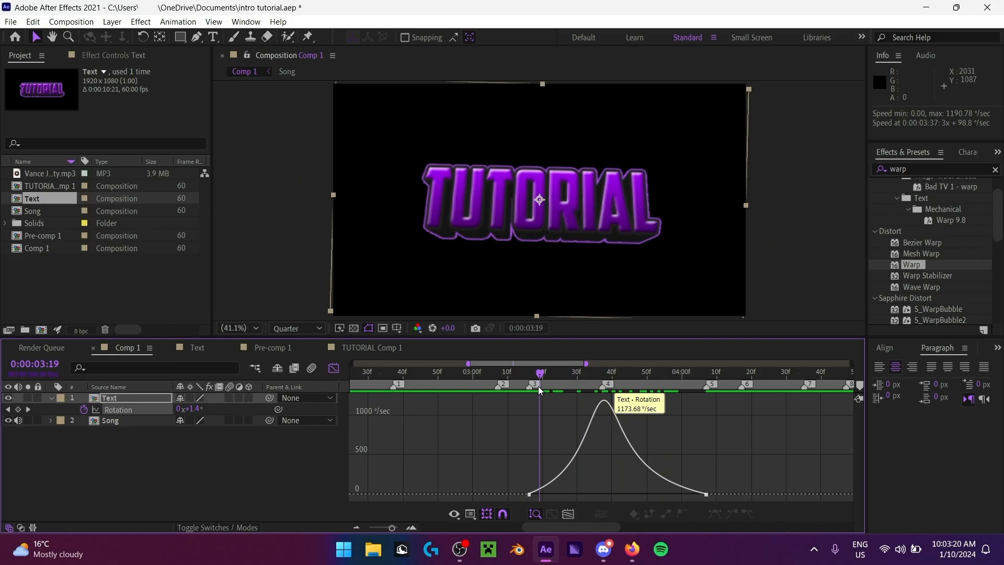
Step: Return to marker 4 and extend both Rotation speed handles slightly further inward, keeping the peak on the marker
left_click_drag(576, 376, 603, 376)
left_click_drag(757, 456, 639, 494)
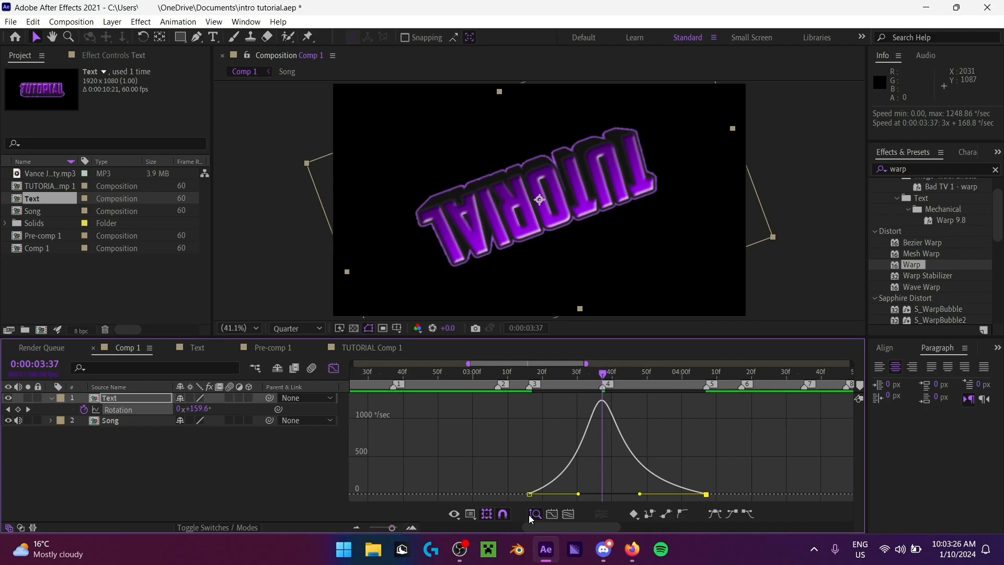
left_click_drag(578, 494, 581, 494)
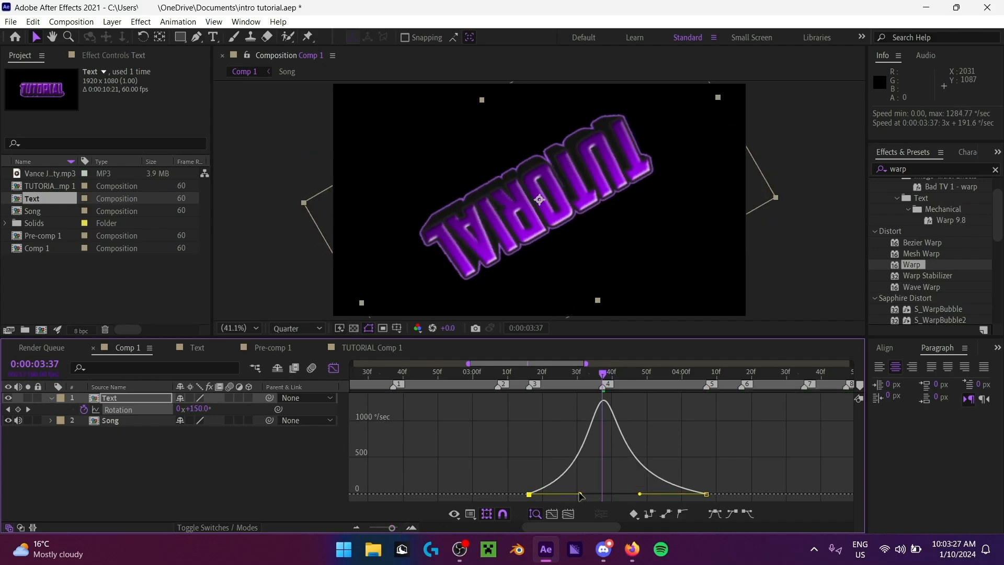
Step: Return to the layer bars with the whole composition duration in view and play the spin from 0:00:03:00
left_click(334, 368)
left_click_drag(393, 529, 343, 526)
left_click(498, 374)
key("space")
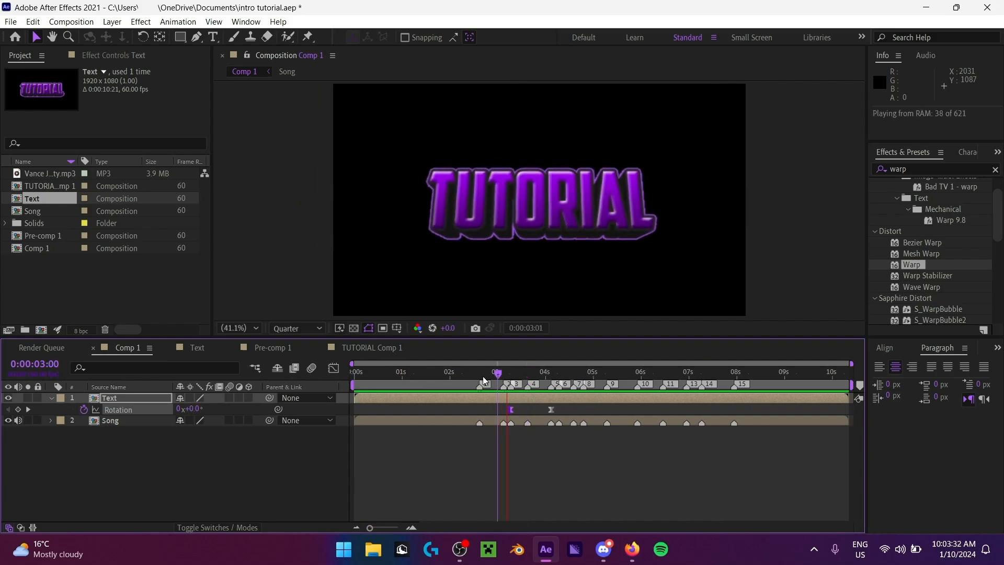
left_click(461, 375)
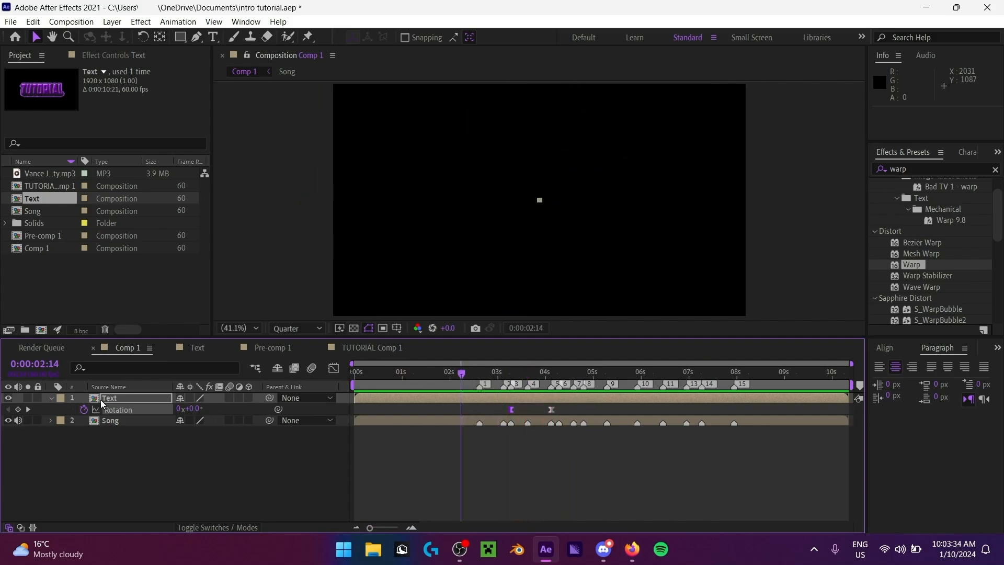
Step: Collapse the Text layer's properties and save the project, playing the intro from shortly before marker 1
key("u")
key("space")
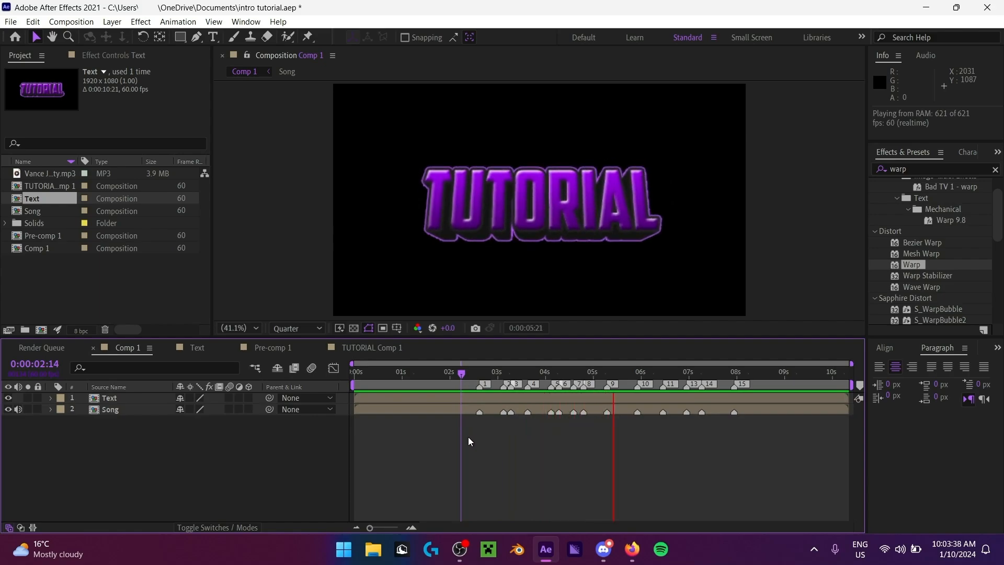
left_click(453, 378)
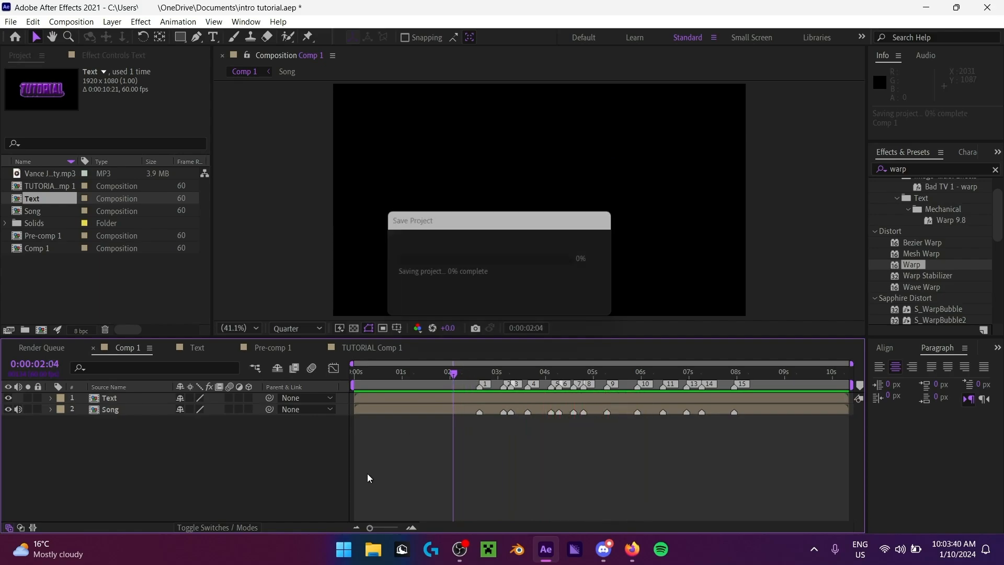
left_click(470, 374)
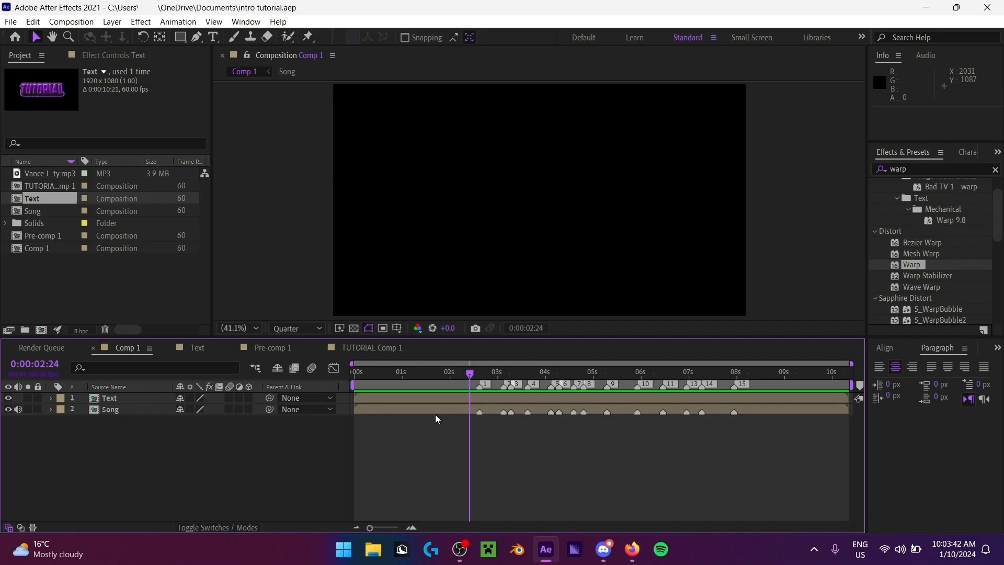
key("space")
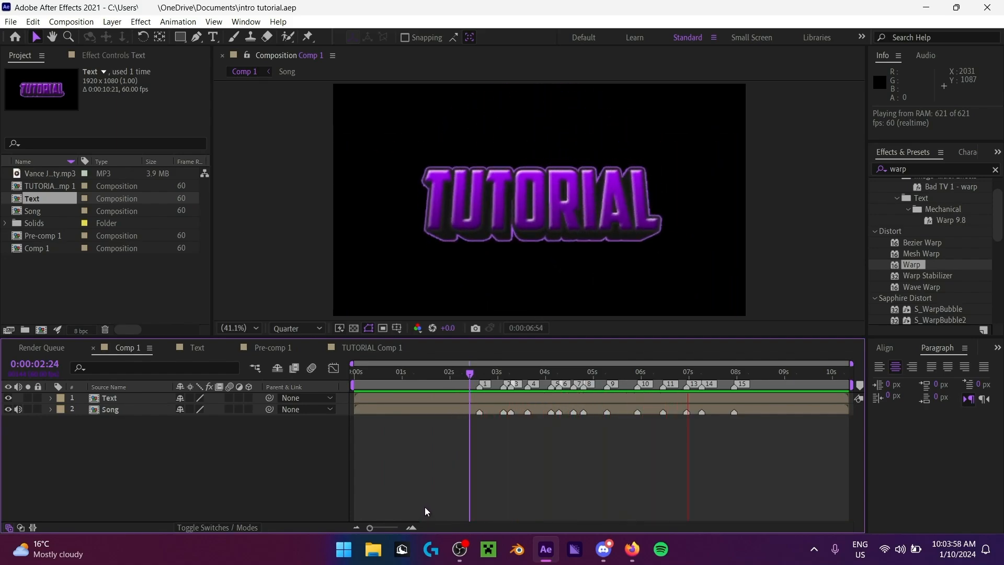
Step: Move to the start of Comp 1 and close the Text, Pre-comp 1 and TUTORIAL Comp 1 timelines
left_click_drag(469, 375, 109, 393)
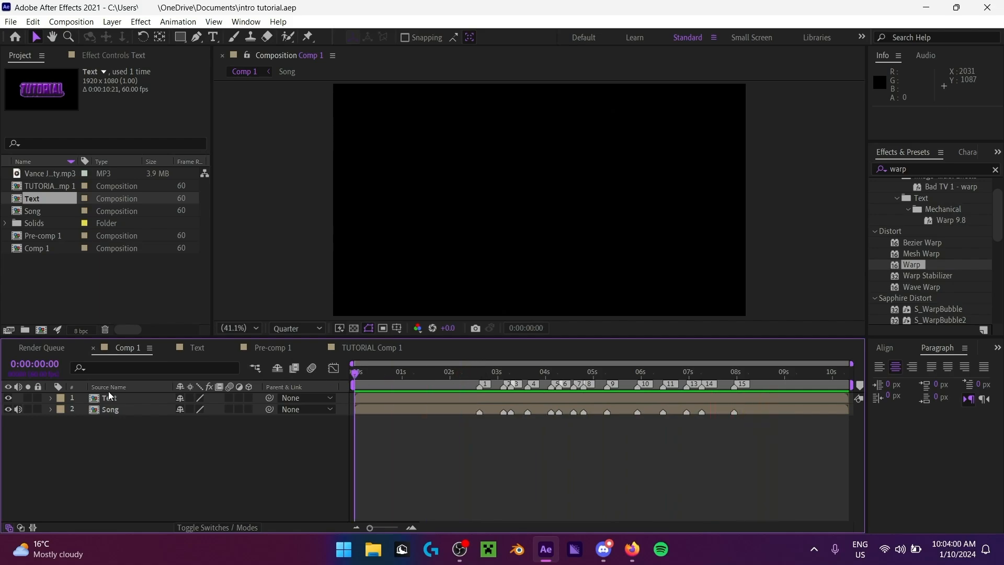
left_click(167, 348)
left_click(167, 347)
left_click(167, 348)
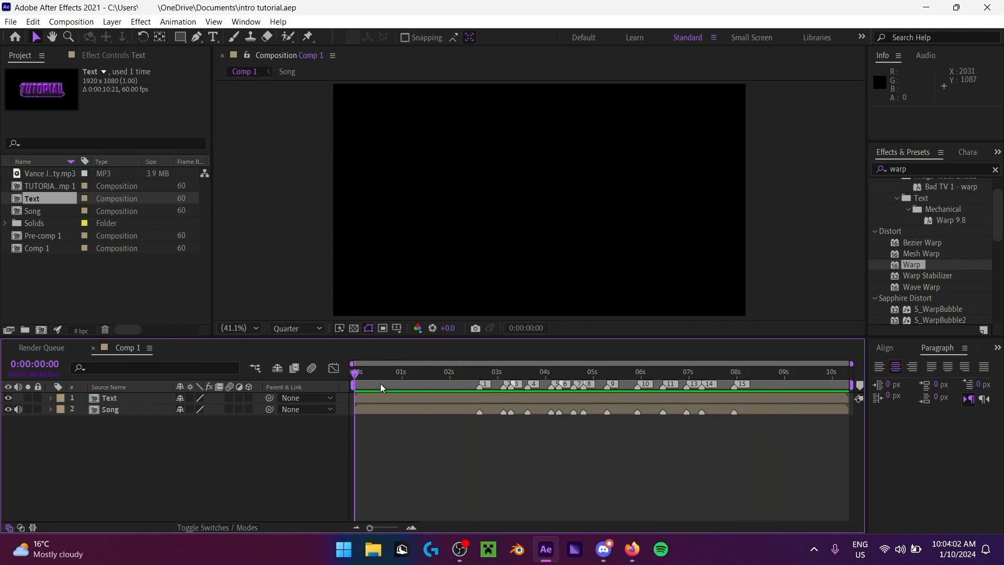
left_click_drag(472, 375, 373, 376)
left_click_drag(168, 482, 412, 424)
left_click(400, 398)
left_click(335, 432)
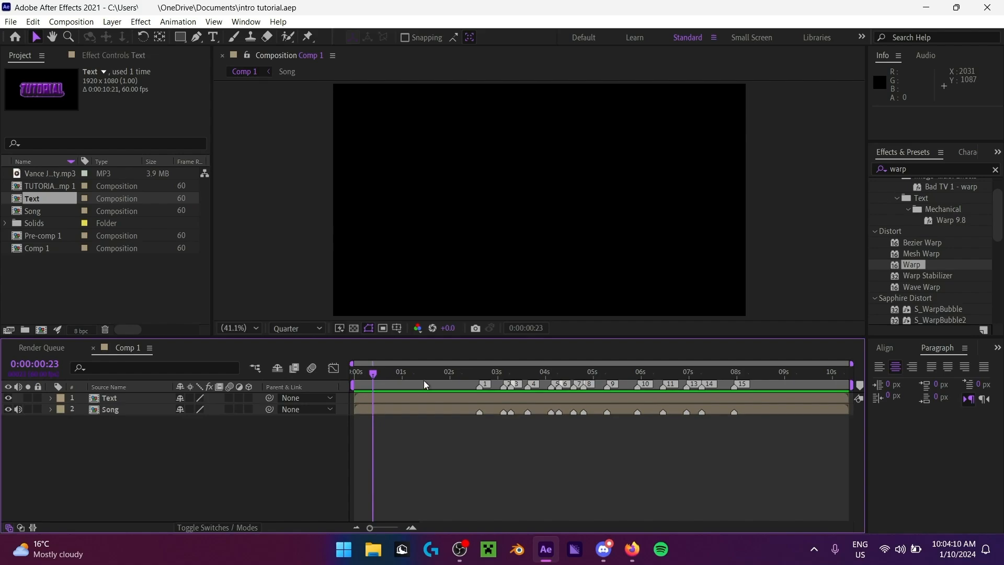
left_click(465, 376)
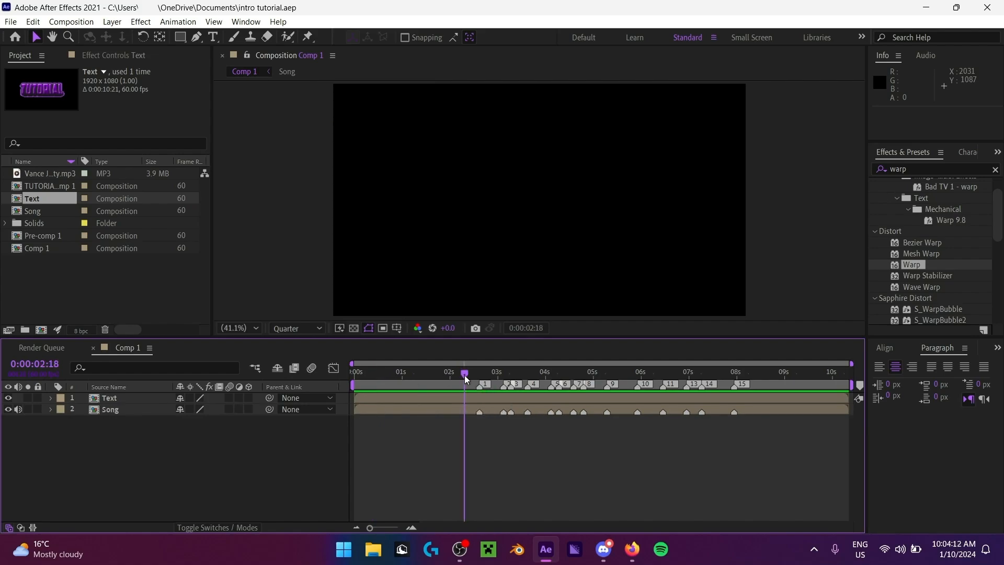
Step: Show the Text layer's Scale keyframes at marker 1 and go to the frame at 0:00:02:35
left_click_drag(464, 375, 479, 373)
left_click(475, 396)
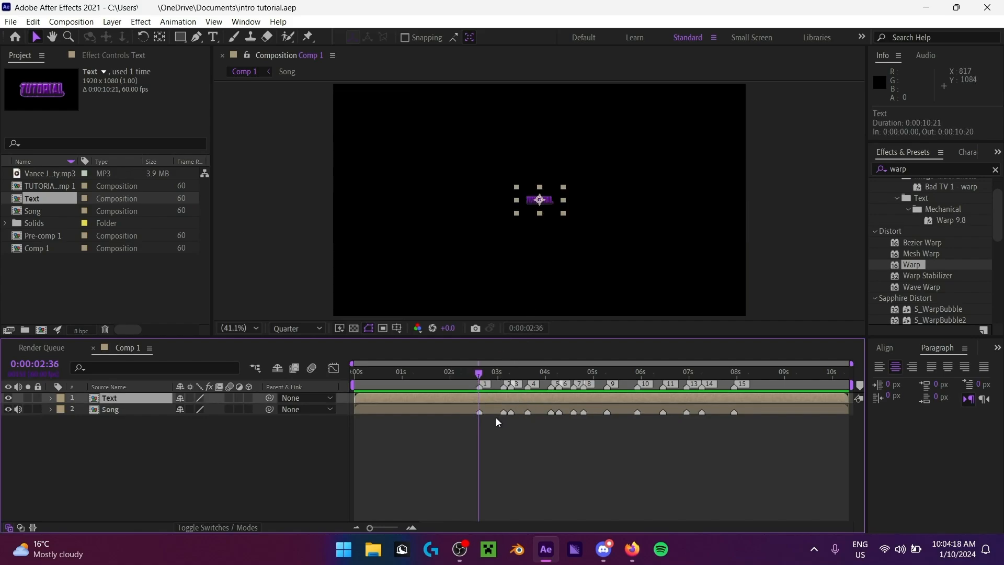
key("s")
left_click(408, 429)
key("Page_Up")
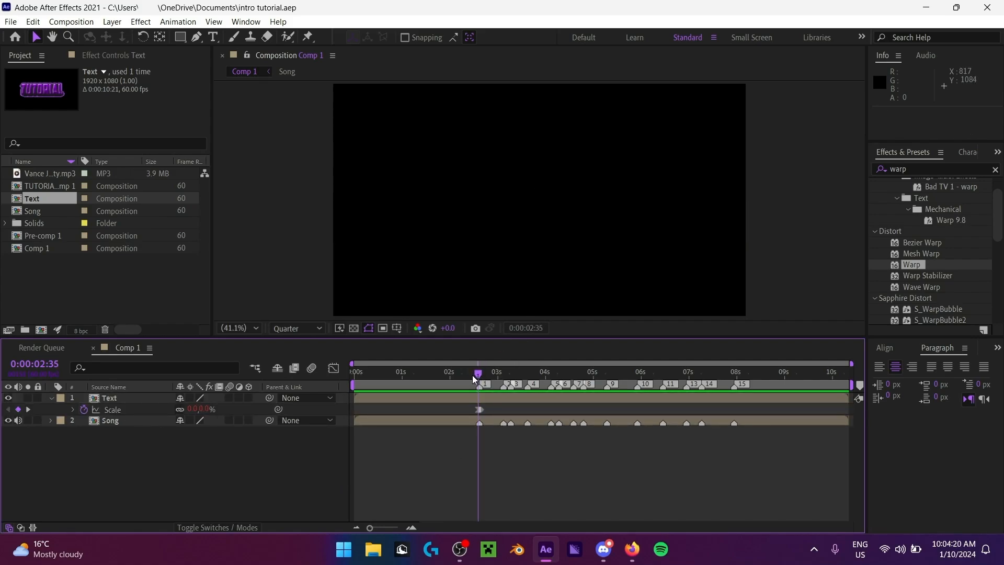
Step: Examine frame by frame, back and forth, where the TUTORIAL text first appears around the Scale keyframes at marker 1
key("Page_Down")
key("Page_Down")
key("Page_Down")
key("Page_Down")
key("Page_Up")
key("Page_Up")
key("Page_Up")
key("Page_Up")
key("Page_Down")
key("Page_Down")
key("Page_Down")
key("Page_Down")
key("Page_Up")
key("Page_Up")
key("Page_Up")
key("Page_Up")
key("Page_Down")
key("Page_Down")
key("Page_Down")
key("Page_Down")
key("Page_Up")
key("Page_Up")
key("Page_Up")
key("Page_Up")
Step: Try shifting the Text layer in time and cutting off its opening at 0:00:02:35, undoing both changes
left_click_drag(477, 372, 457, 375)
key("k")
left_click_drag(370, 401, 497, 395)
key("ctrl+z")
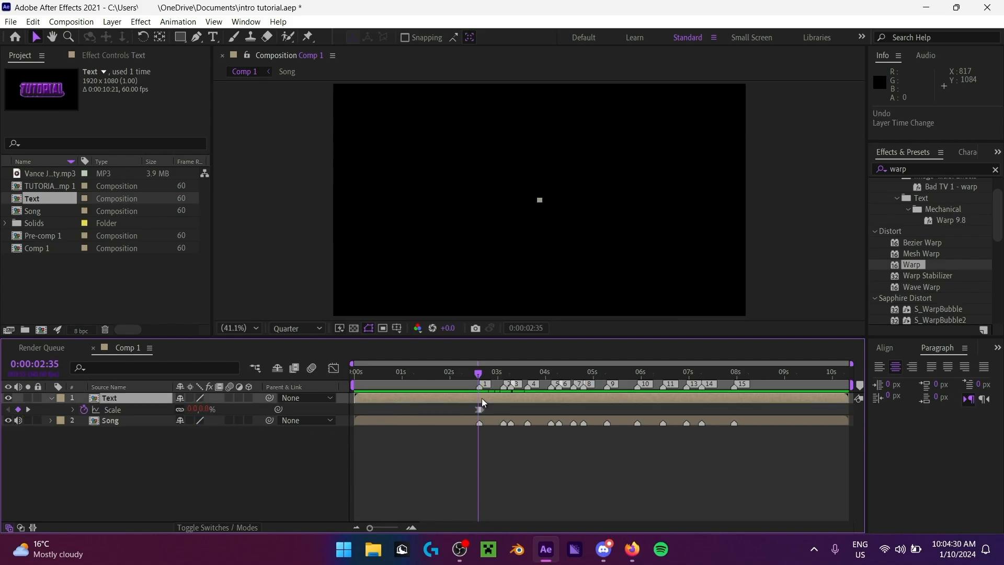
left_click(397, 451)
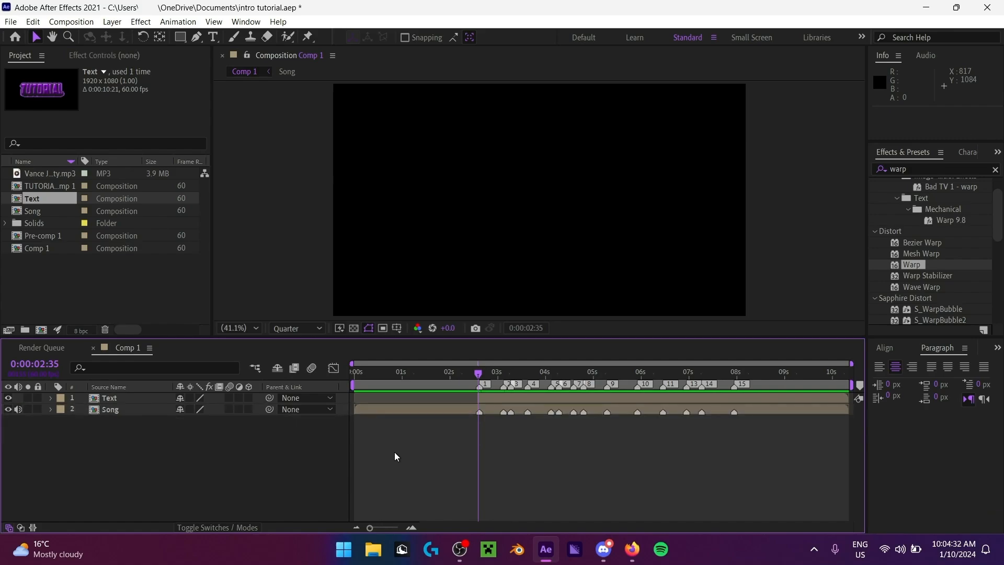
key("ctrl+z")
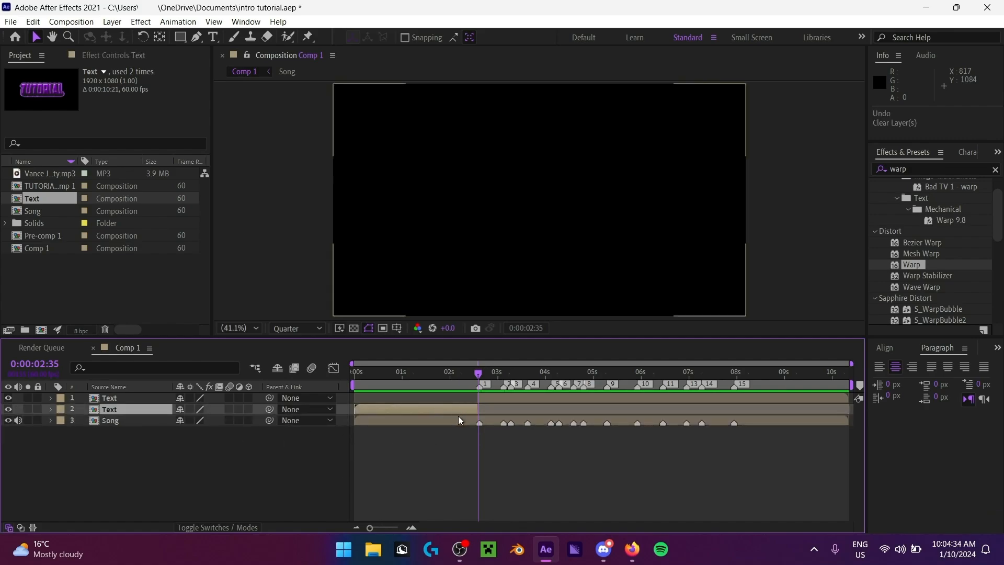
key("ctrl+z")
Step: Split the Text layer at 0:00:02:35 and delete the part before the split
key("ctrl+shift+d")
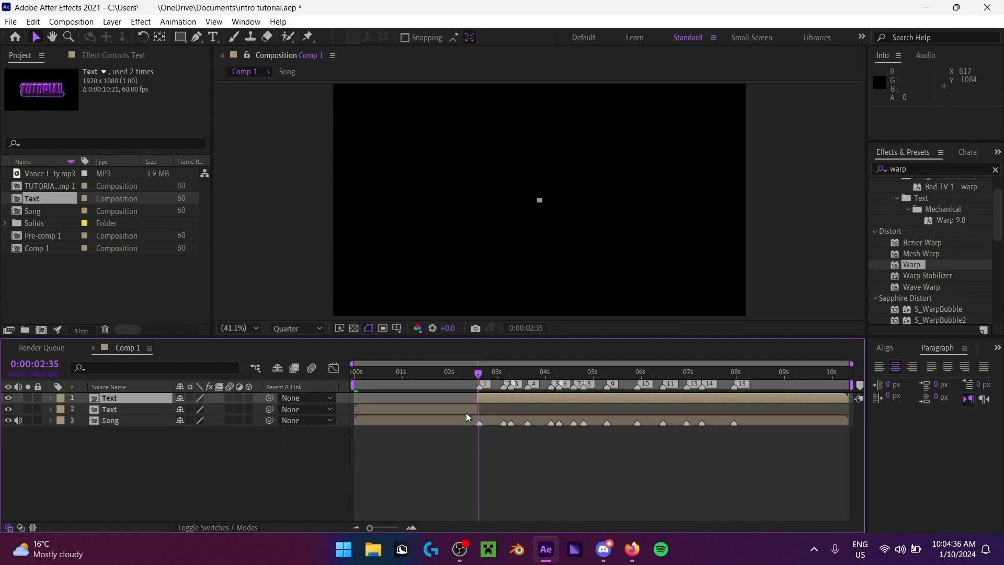
left_click(309, 458)
left_click(447, 413)
left_click(502, 397)
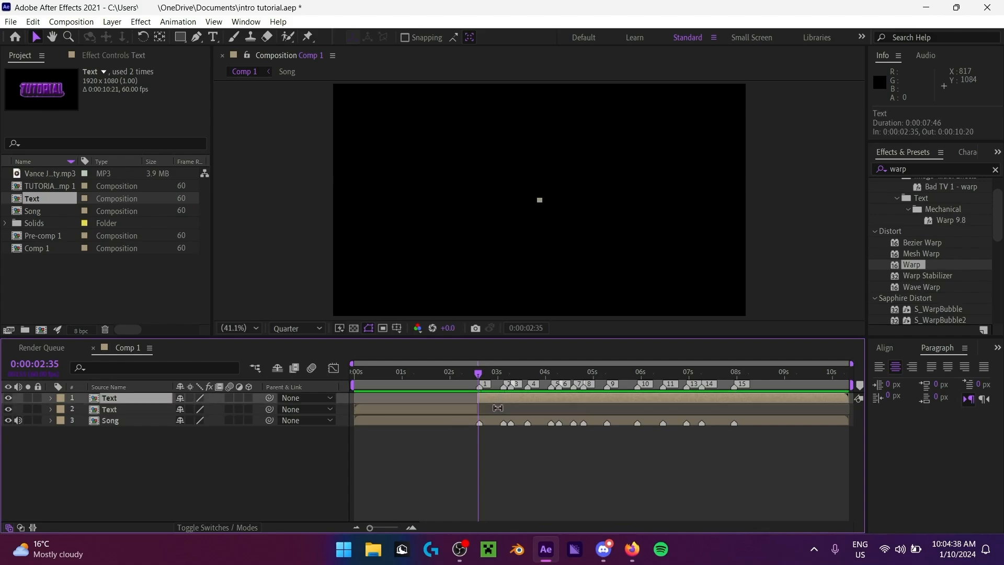
key("s")
key("space")
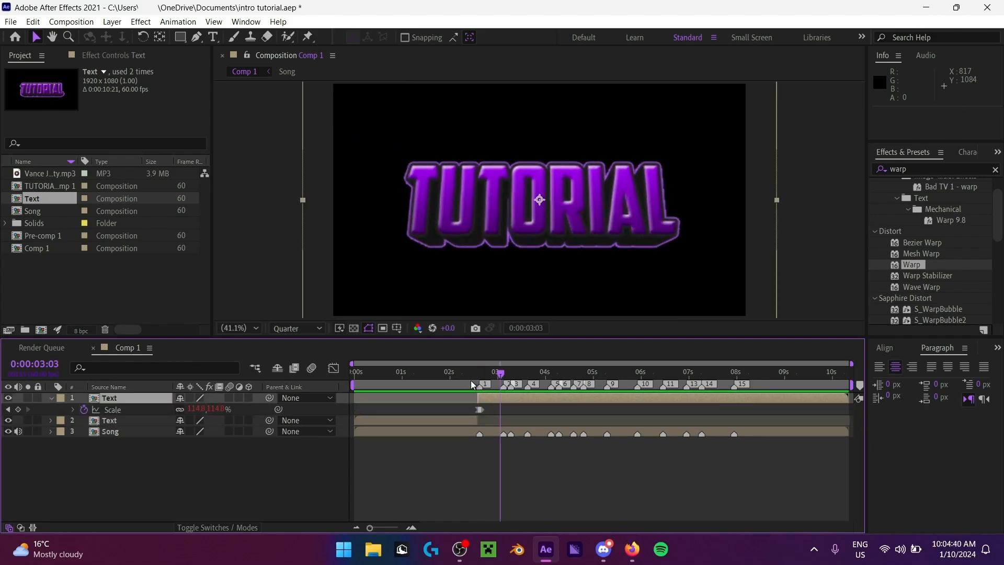
key("space")
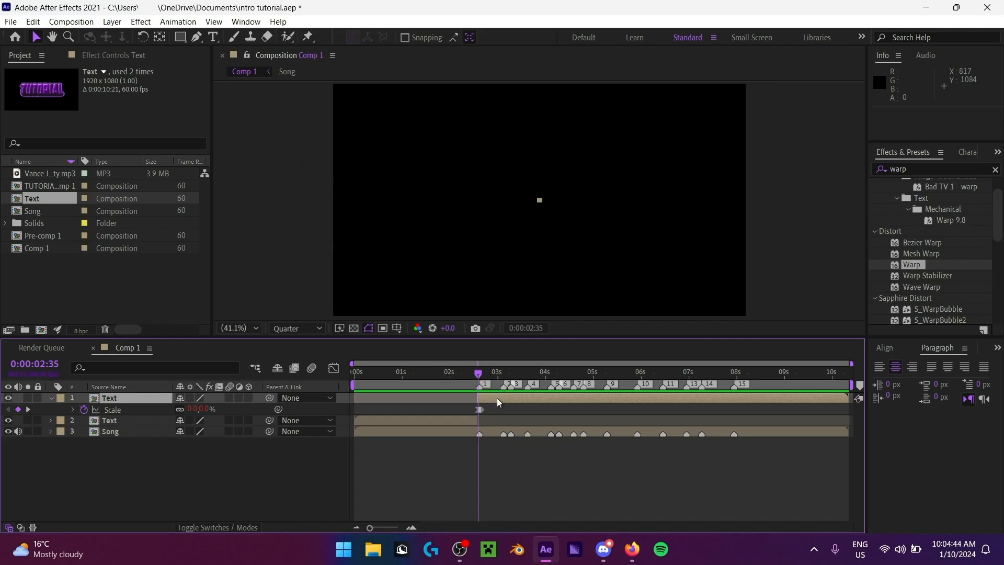
key("s")
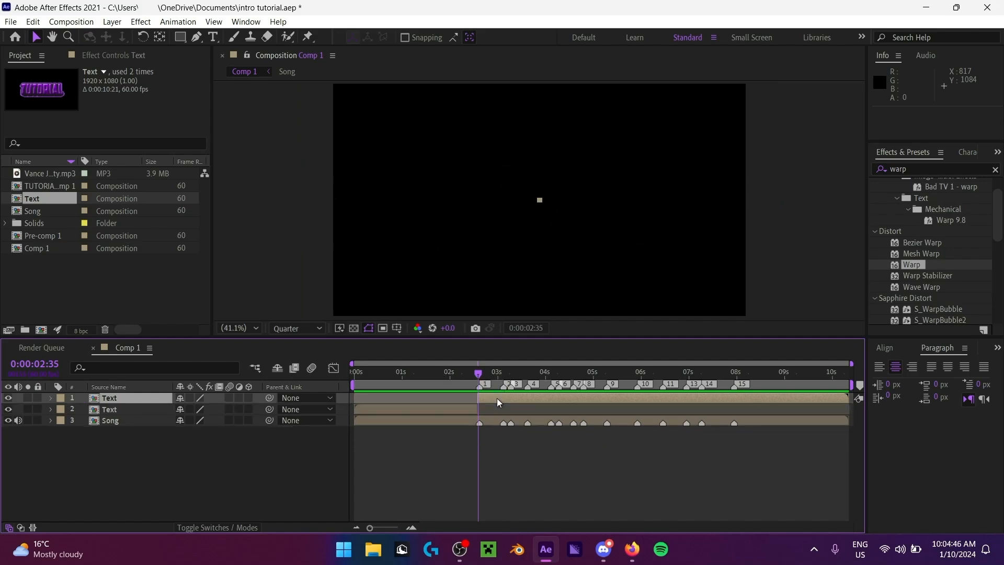
left_click(469, 409)
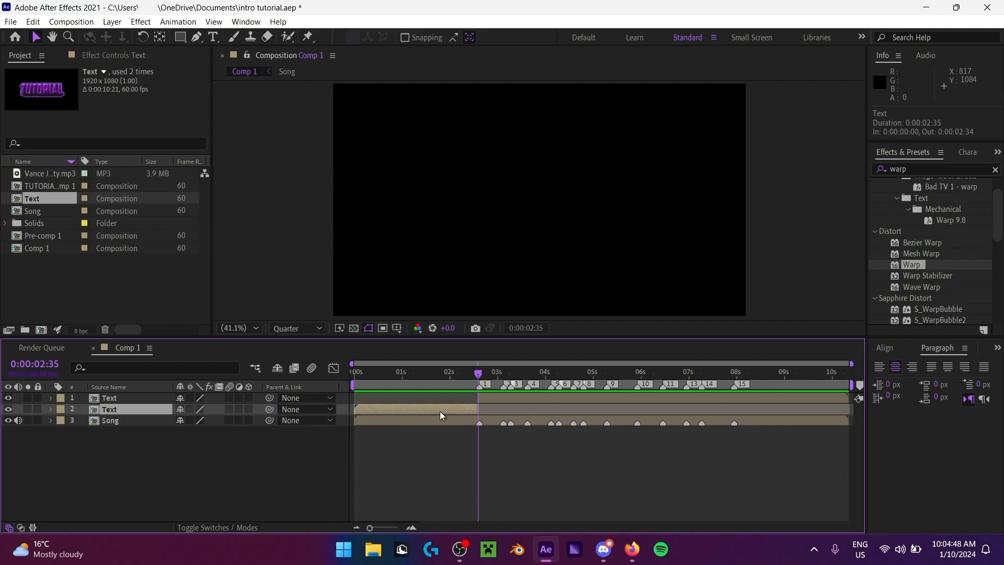
key("Delete")
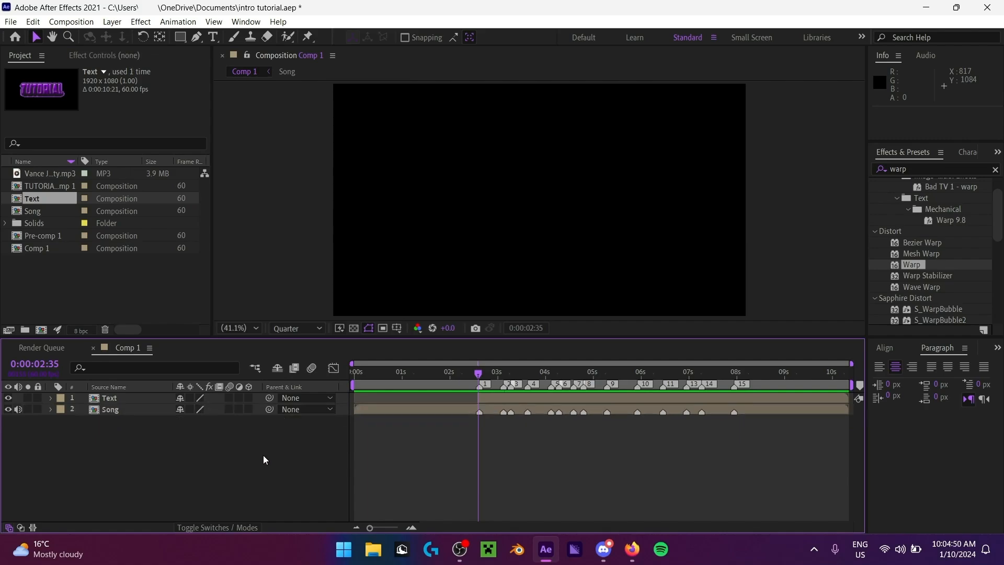
Step: Scrub across the Text layer's new start and play the intro from 0:00:01:52 at a lower system volume
left_click(483, 374)
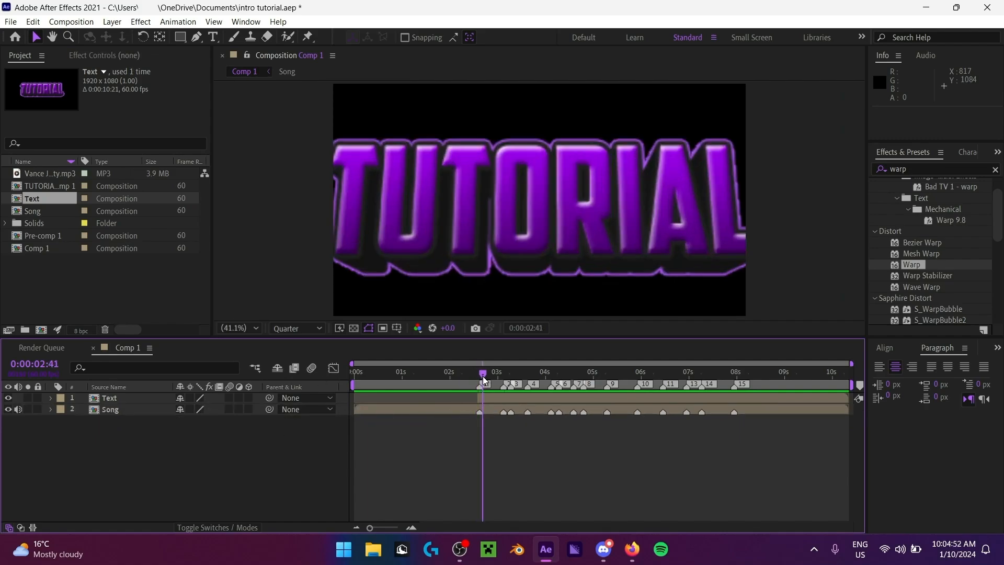
left_click_drag(484, 380, 444, 384)
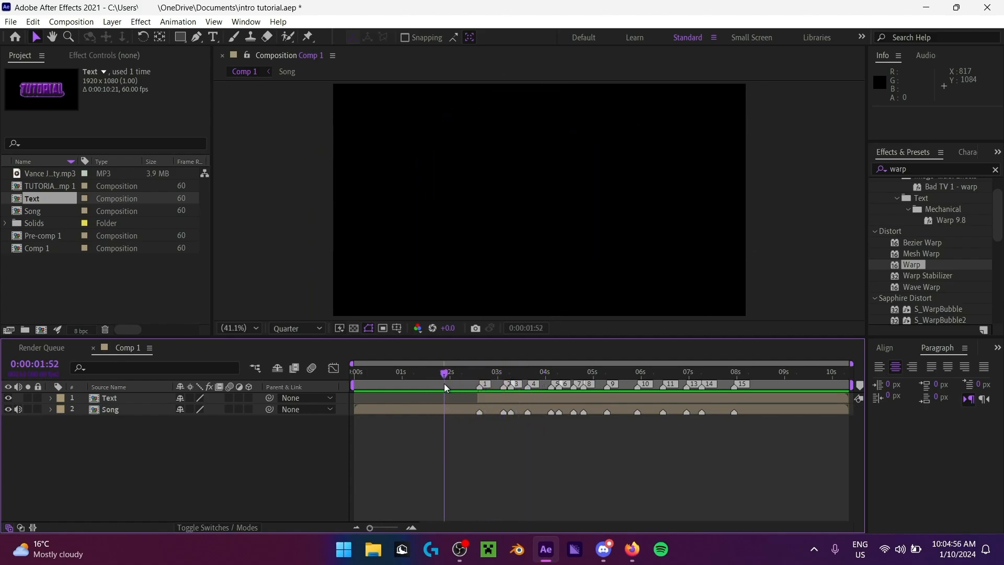
key("space")
key("XF86AudioLowerVolume")
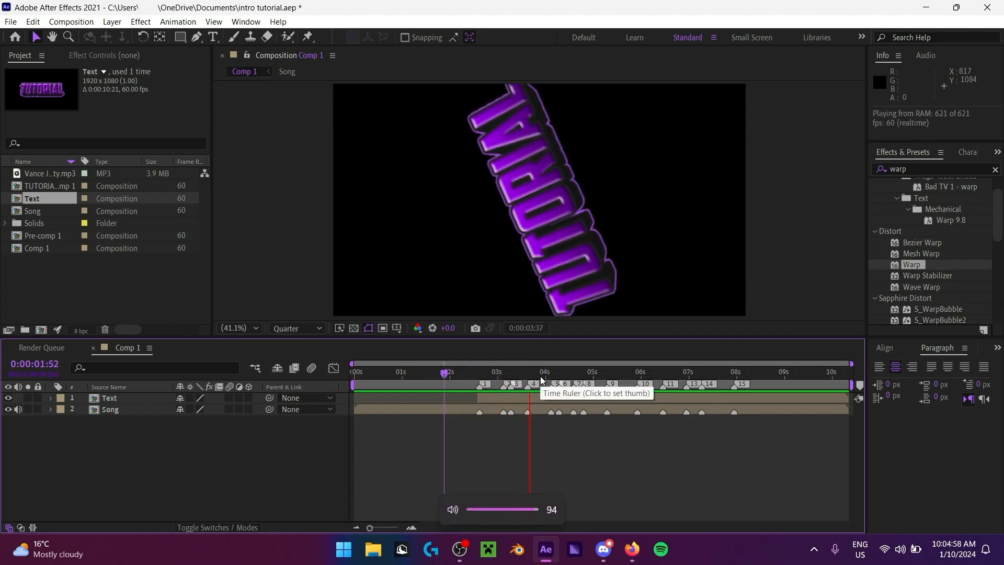
key("XF86AudioLowerVolume")
key("XF86AudioLowerVolume")
key("XF86AudioLowerVolume")
left_click(469, 375)
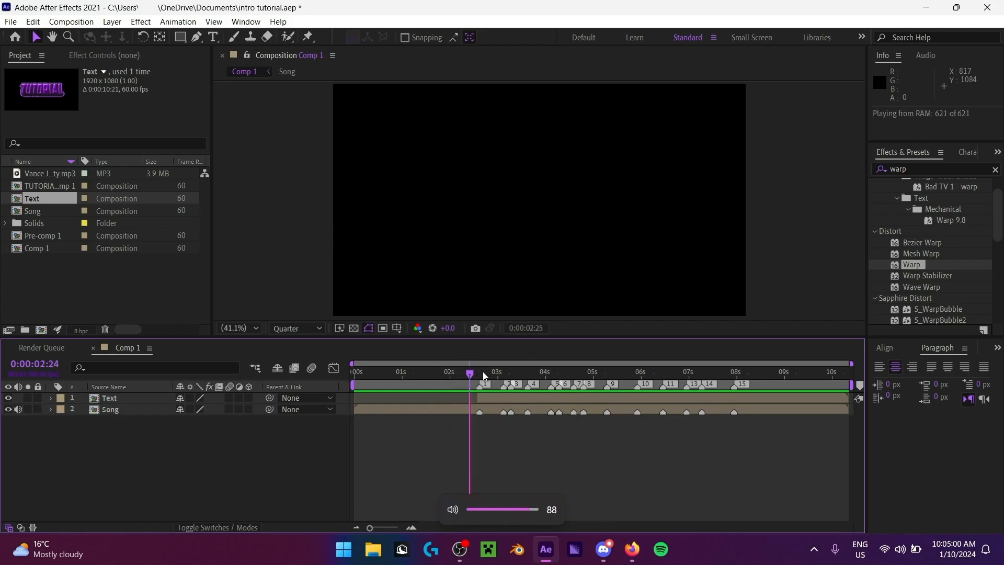
Step: Play the intro's ending from 0:00:07:07 and scrub and replay the stretch around marker 15 to judge where the text should end
left_click_drag(757, 374, 697, 374)
key("space")
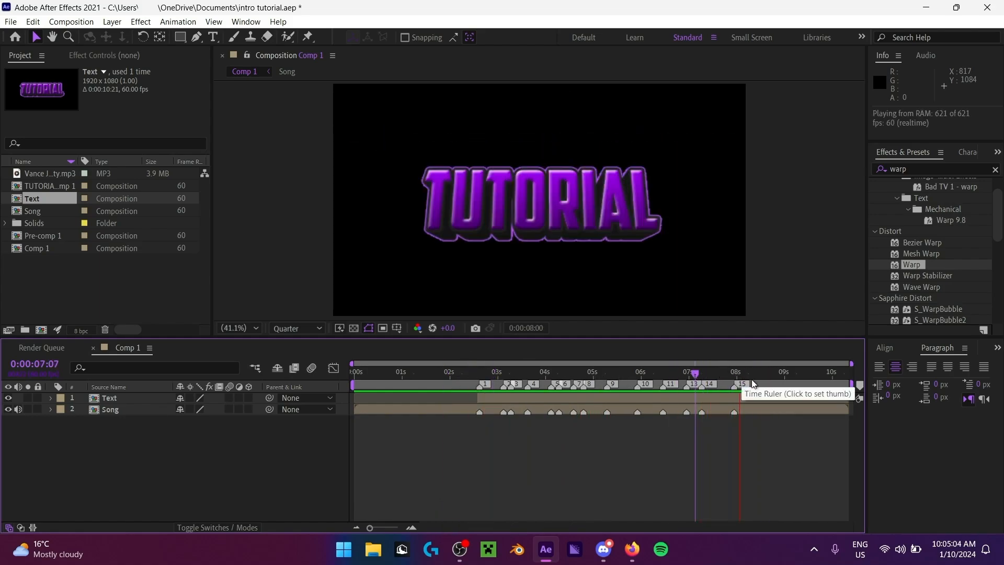
key("space")
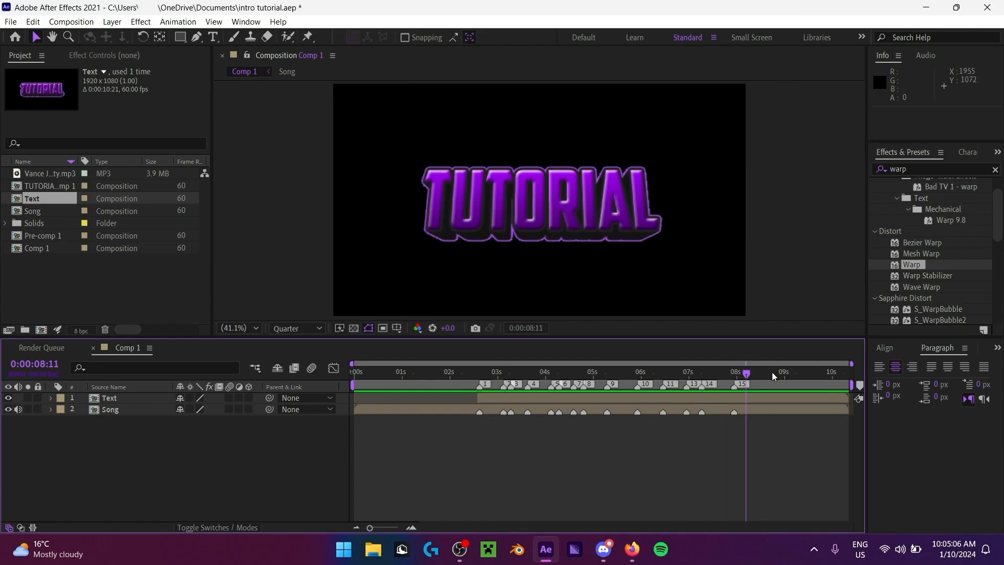
left_click(756, 373)
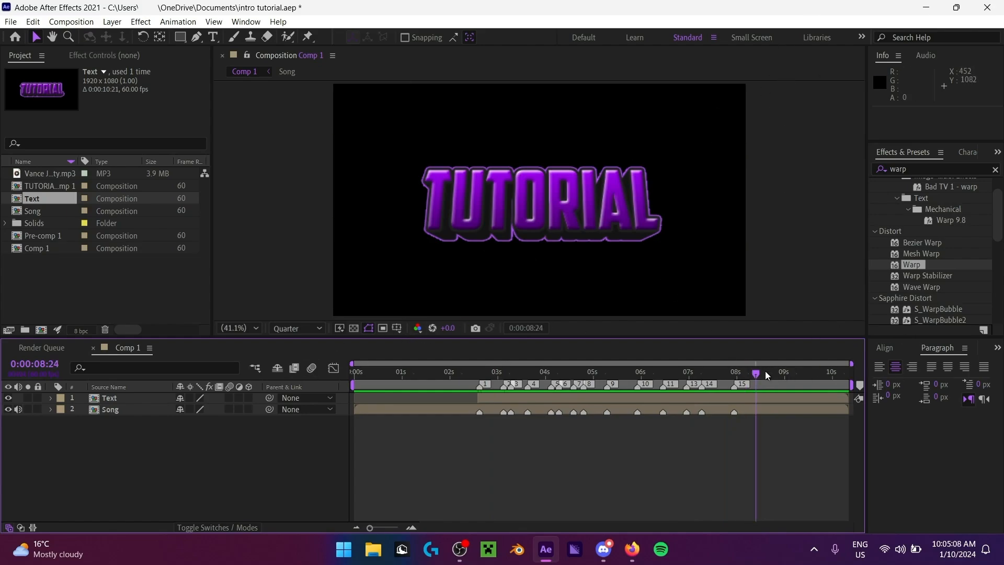
left_click(765, 373)
left_click(766, 376)
left_click(765, 376)
left_click(768, 374)
left_click(766, 374)
left_click(763, 375)
left_click_drag(761, 376, 726, 376)
key("space")
Step: Split the Text layer at 0:00:08:47 and delete the part after the split
left_click(800, 399)
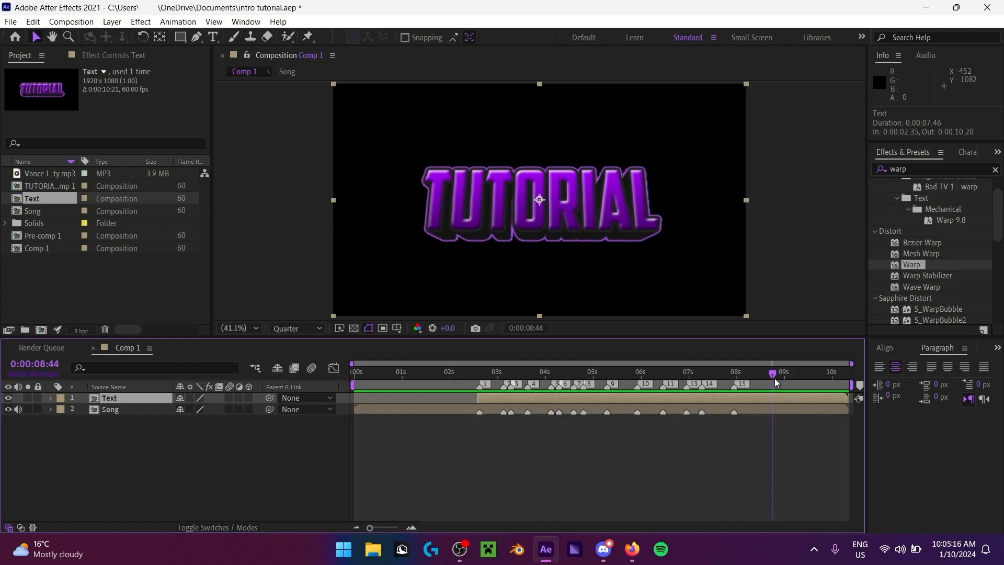
mouse_move(774, 377)
left_mouse_down()
mouse_move(726, 376)
mouse_move(784, 386)
mouse_move(775, 386)
mouse_move(733, 378)
mouse_move(790, 377)
left_mouse_up()
left_click(500, 462)
left_click(789, 402)
key("ctrl+shift+d")
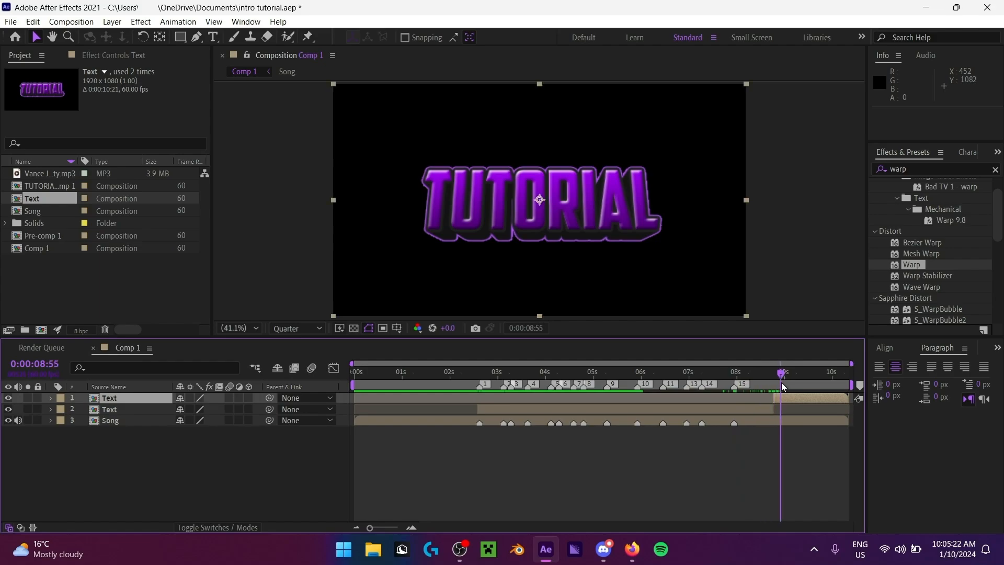
key("Delete")
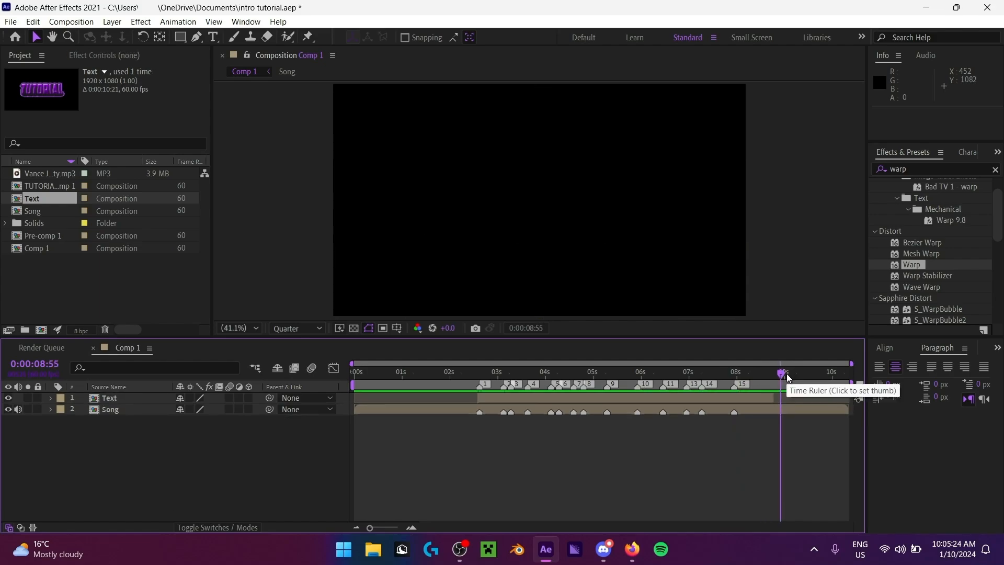
key("ctrl+z")
key("ctrl+z")
key("ctrl+shift+d")
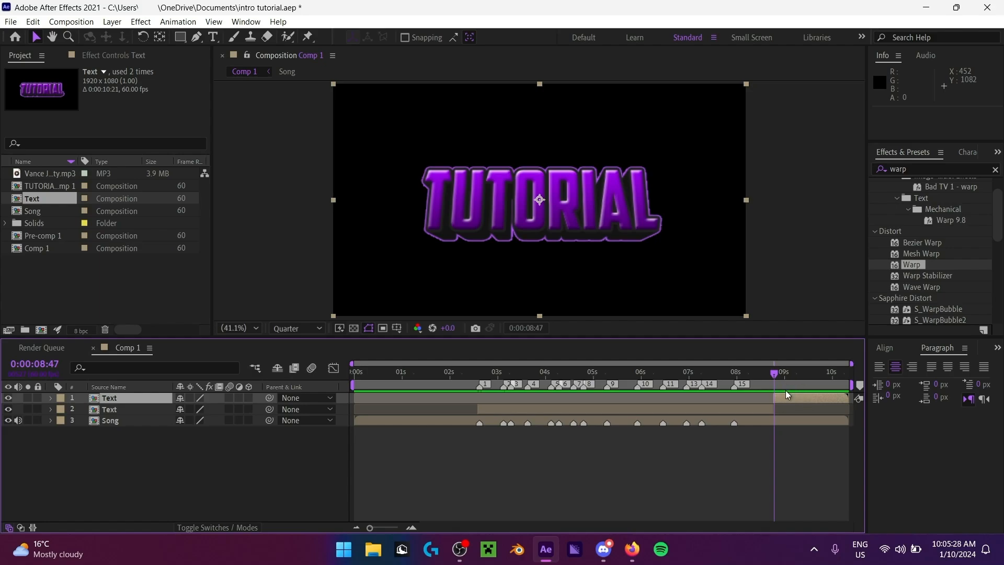
key("Delete")
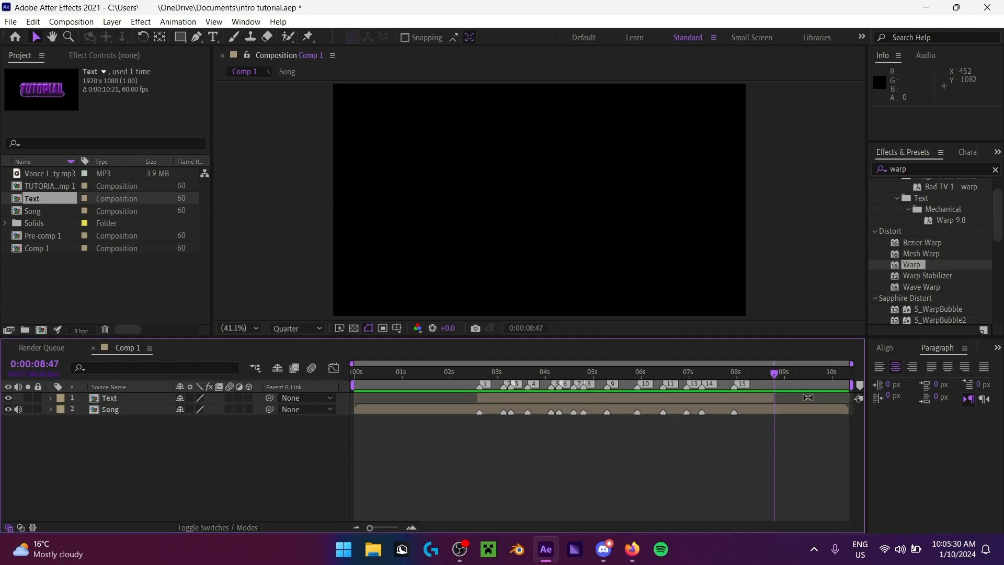
Step: Return to the start of the timeline and create a 1920 x 1080 px, 60 fps composition named Bg
left_click_drag(780, 378, 356, 390)
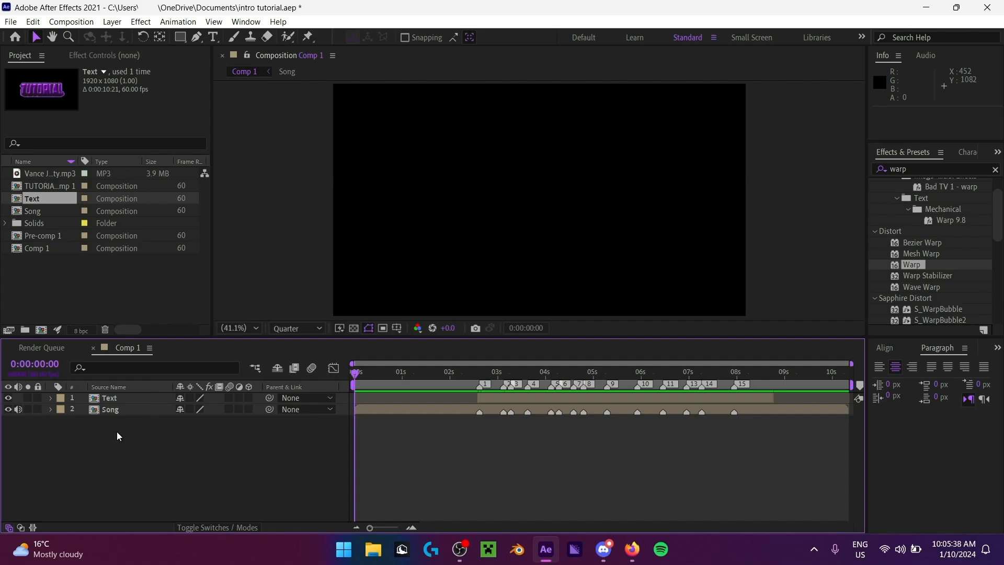
left_click(42, 330)
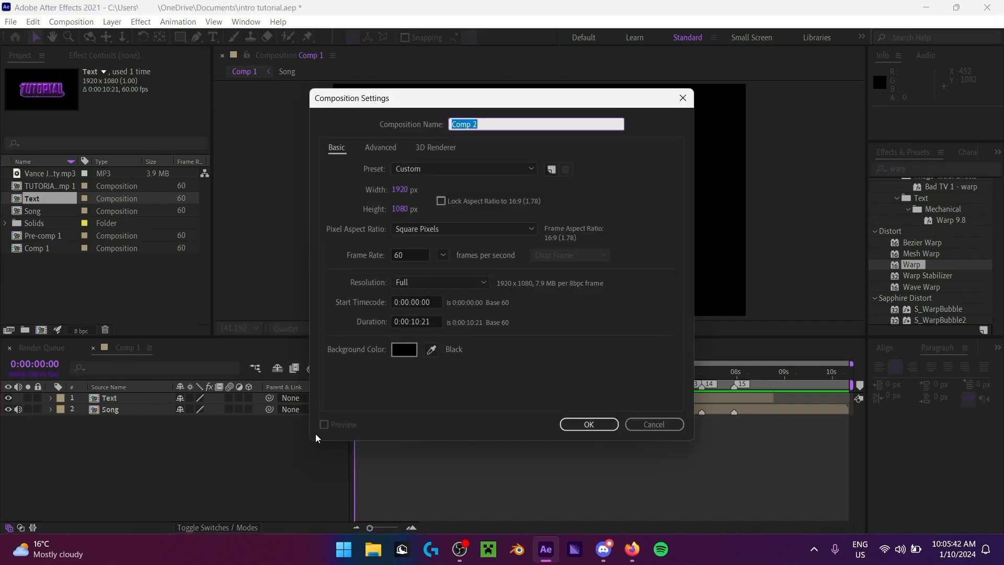
type("Bg")
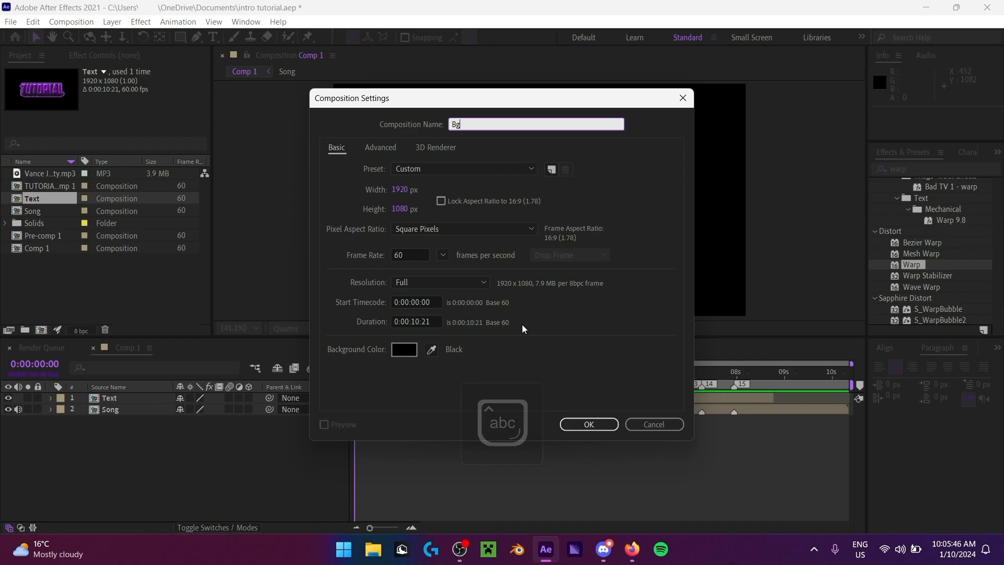
left_click(588, 425)
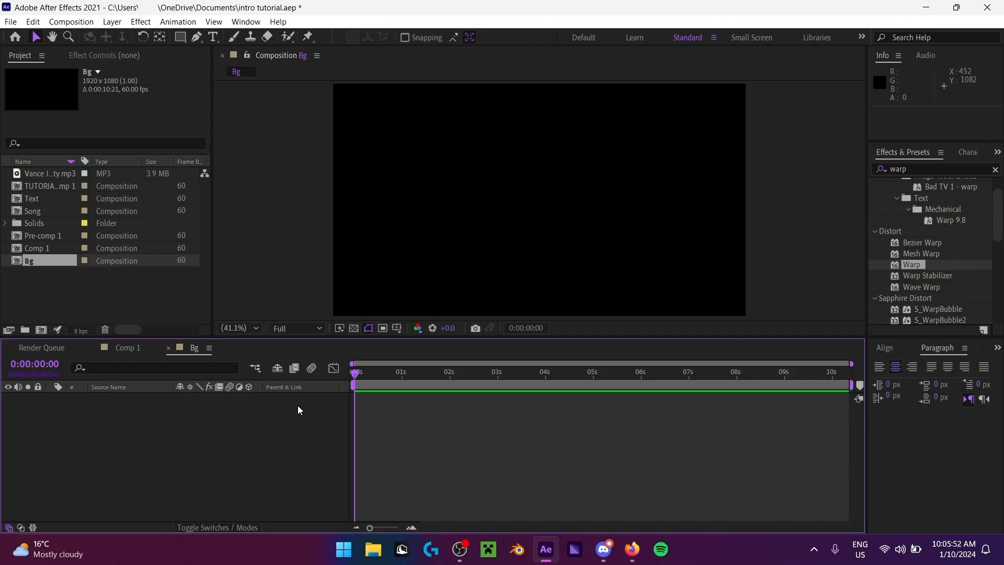
Step: Turn on the transparency grid in the Bg composition's viewer, switching it off and on to compare the empty background
left_click_drag(316, 219, 795, 230)
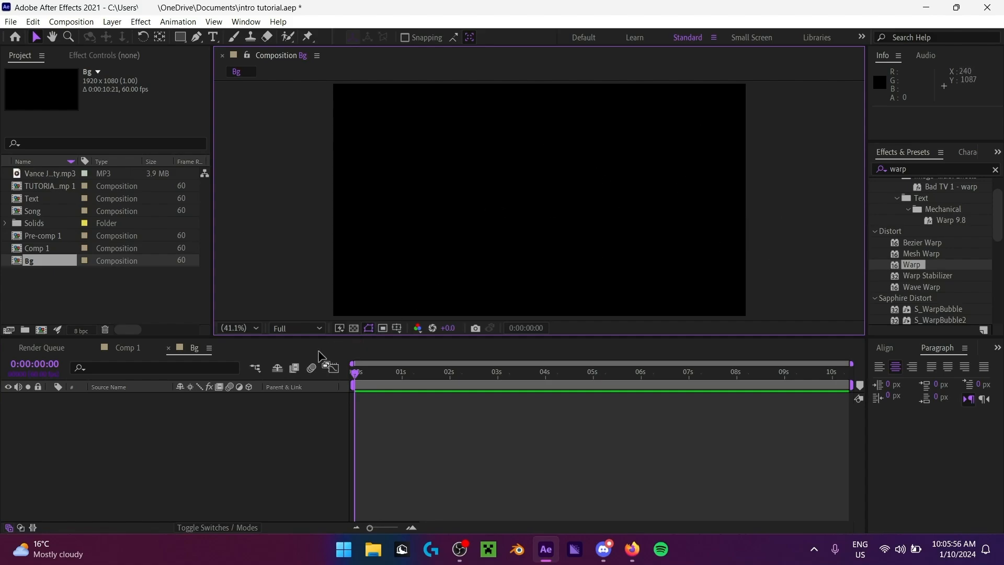
left_click(354, 328)
left_click_drag(308, 95, 717, 214)
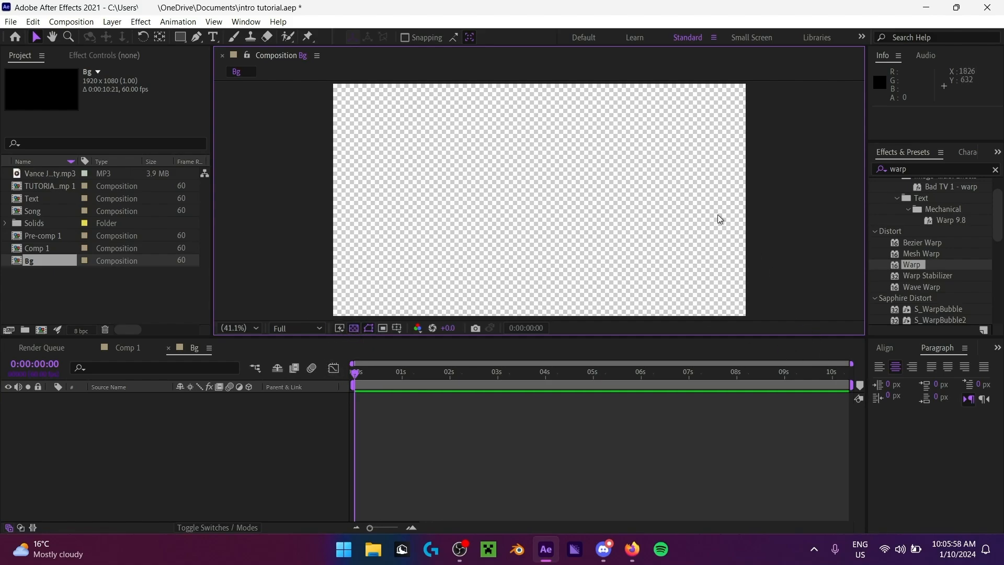
left_click_drag(305, 89, 533, 314)
left_click(353, 328)
left_click(353, 328)
left_click_drag(474, 213, 642, 127)
left_click_drag(400, 116, 728, 243)
left_click_drag(493, 146, 673, 221)
left_click_drag(351, 106, 648, 281)
left_click(353, 328)
left_click(354, 328)
Step: Draw a trial rectangle about 1138 x 730 px with a 50 px white stroke and delete its shape layer
left_click(180, 36)
left_click_drag(368, 111, 614, 268)
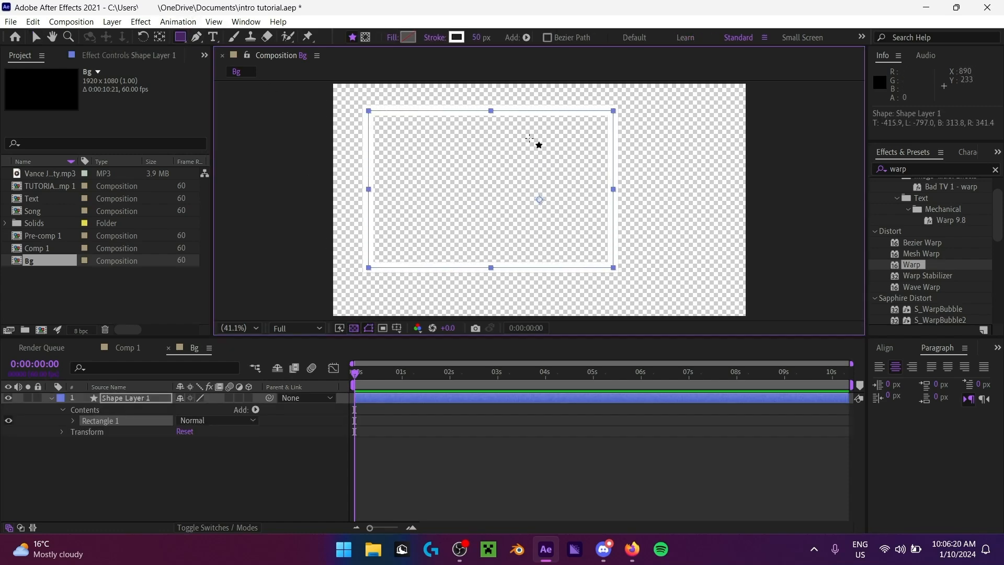
left_click(35, 36)
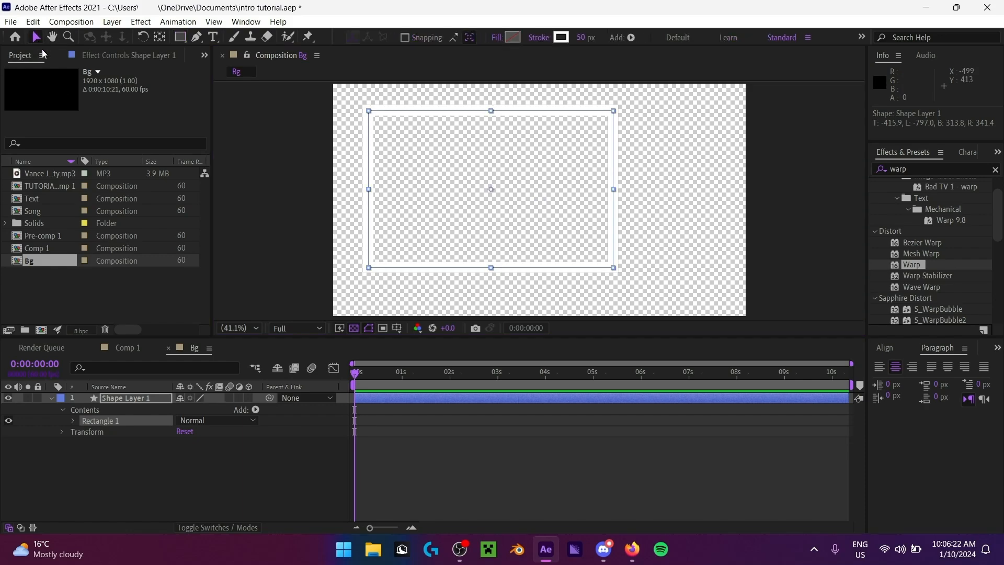
left_click(136, 402)
key("Delete")
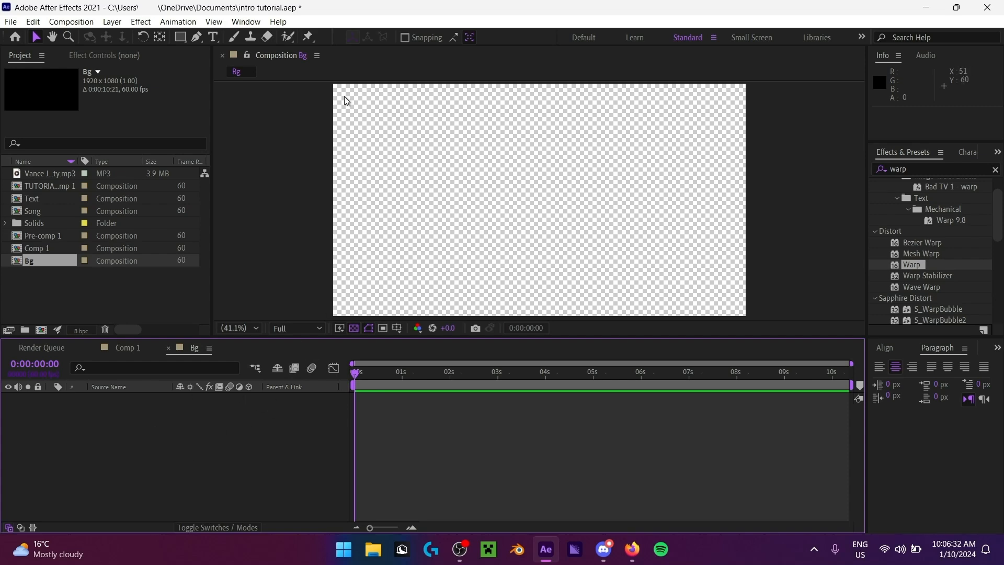
Step: Set the Rectangle tool's fill to a solid color and its stroke to none
left_click(180, 37)
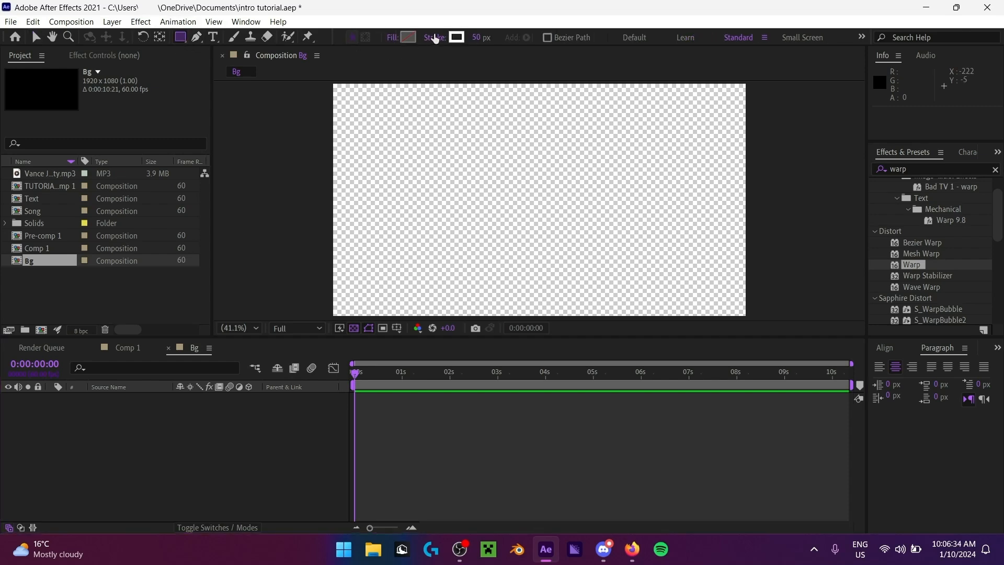
left_click(393, 37)
left_click(452, 237)
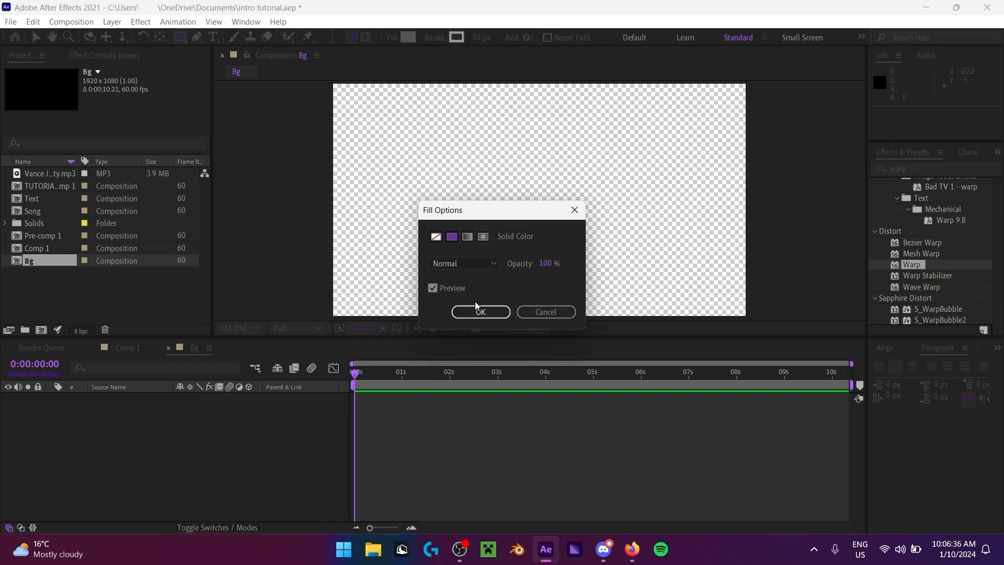
left_click(478, 312)
left_click(456, 37)
left_click(436, 237)
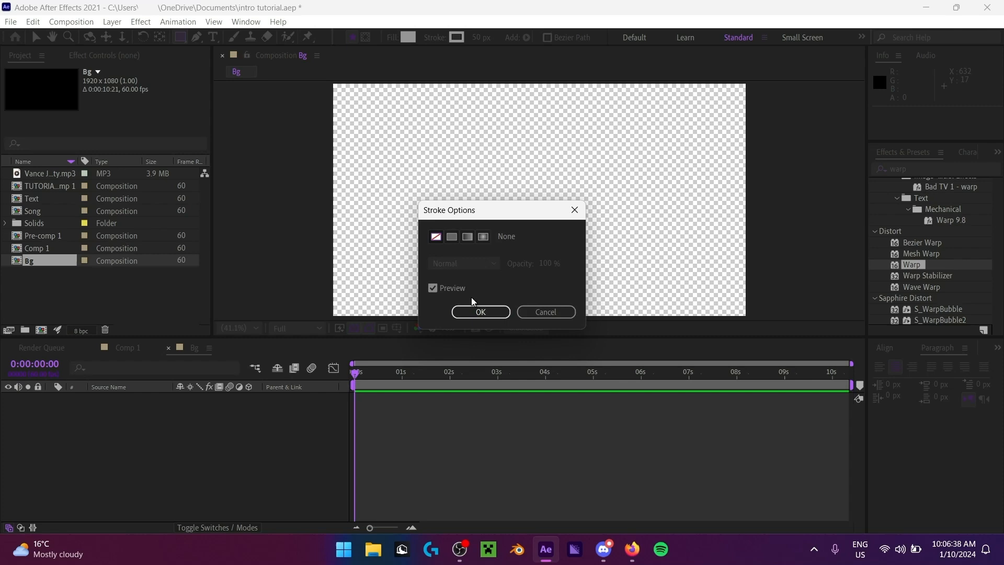
left_click(481, 312)
Step: Draw a trial white rectangle about 2313 x 1408 px over the Bg composition and delete its shape layer
left_click_drag(330, 83, 828, 386)
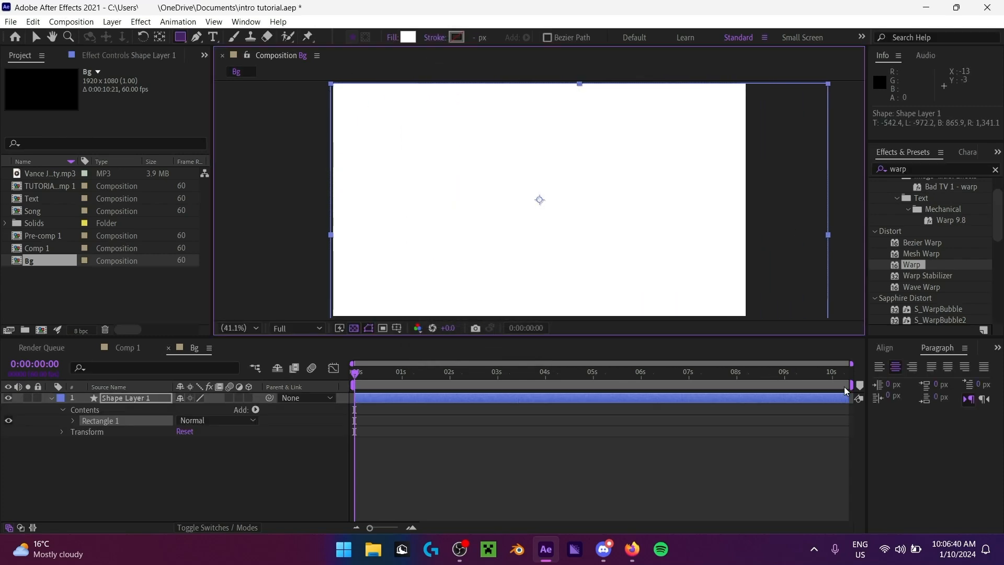
left_click(143, 400)
key("Delete")
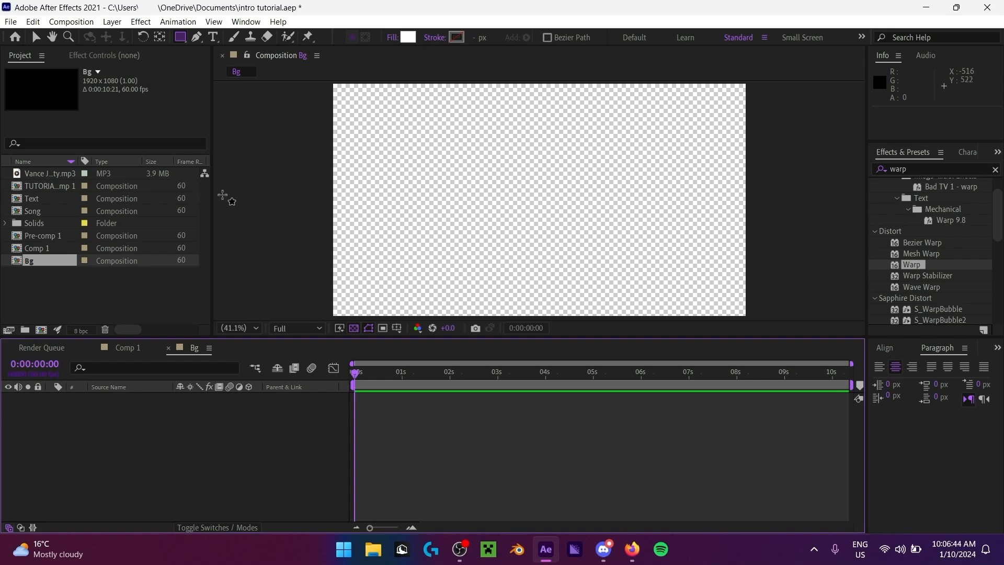
key("v")
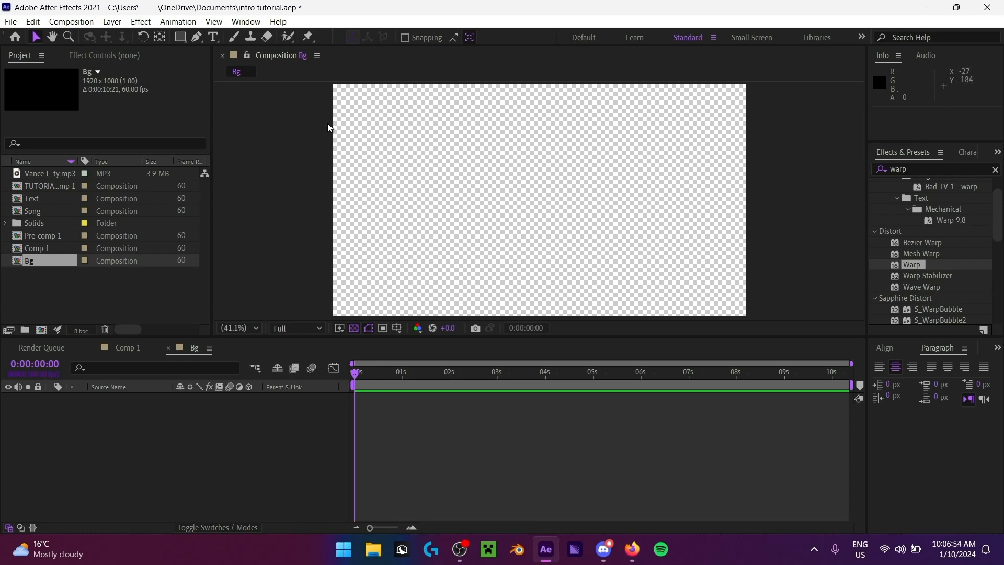
left_click_drag(350, 112, 630, 231)
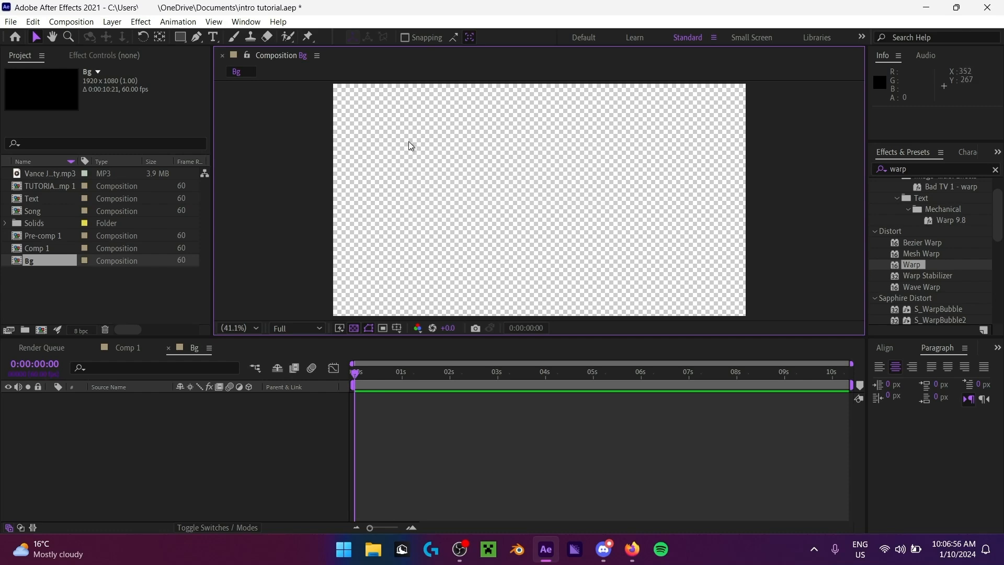
left_click_drag(402, 142, 685, 225)
left_click_drag(336, 121, 545, 182)
left_click_drag(545, 158, 564, 198)
left_click_drag(514, 165, 491, 186)
Step: Open the settings for a new 1920 x 1080 px solid layer in the Bg composition
right_click(155, 456)
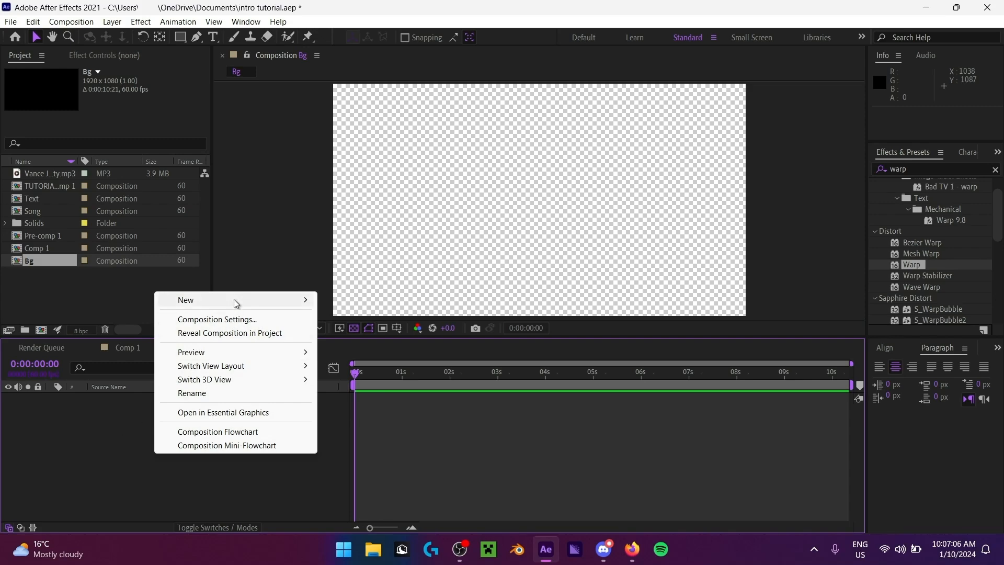
mouse_move(234, 299)
left_click(380, 333)
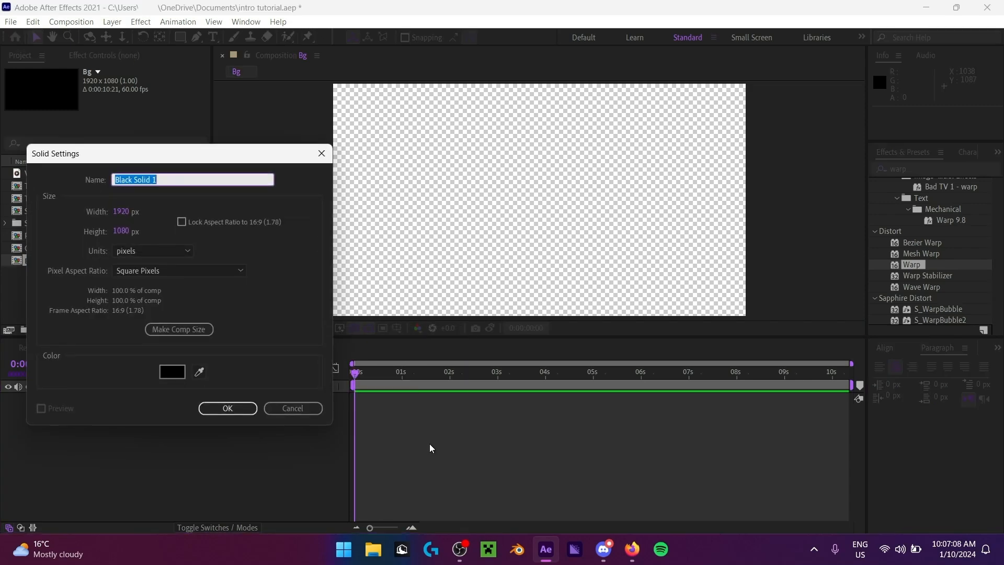
left_click_drag(173, 159, 475, 160)
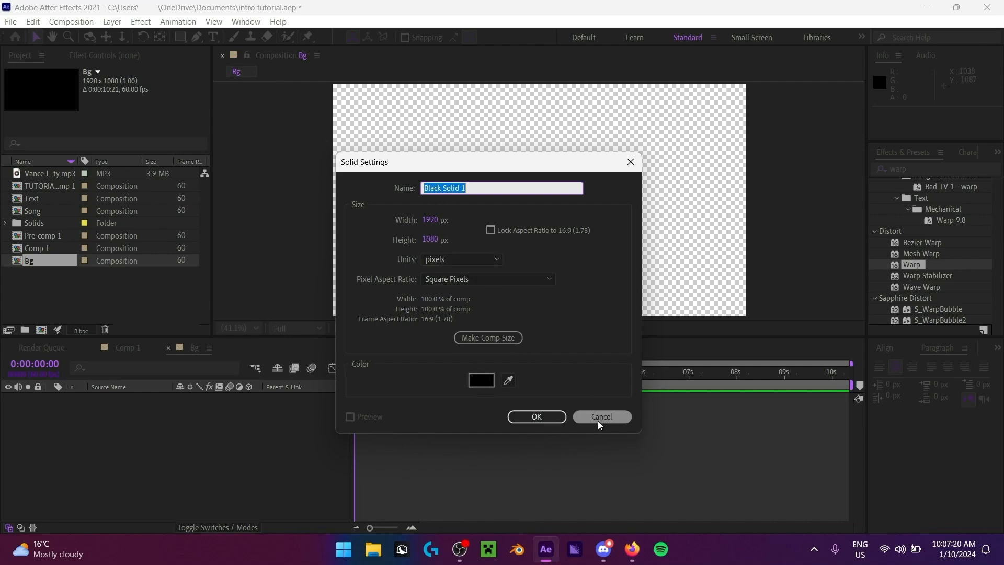
Step: Try magenta C400FF as the color of the new solid and return it to black 000000
left_click(482, 380)
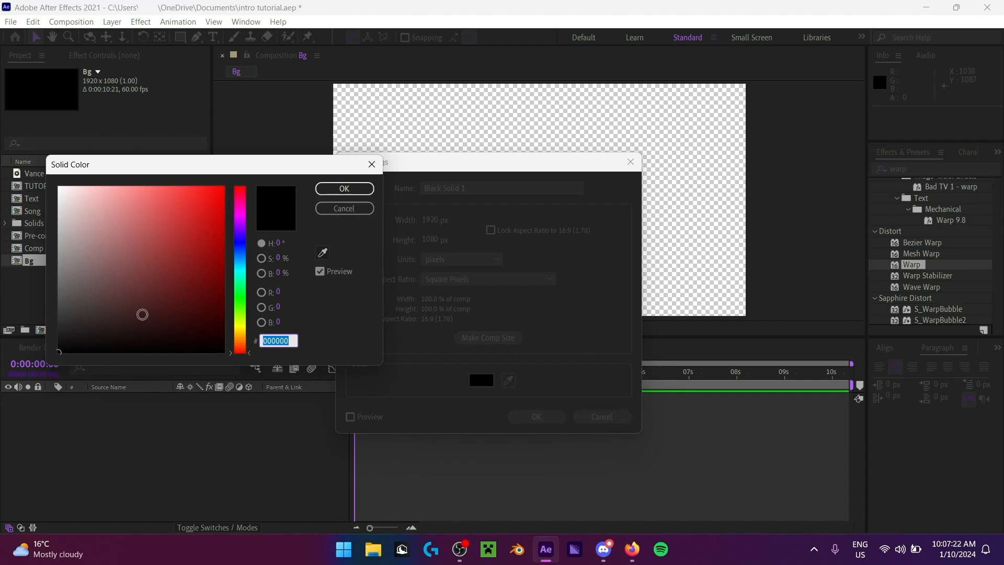
left_click(344, 188)
left_click_drag(429, 171, 404, 177)
left_click(449, 389)
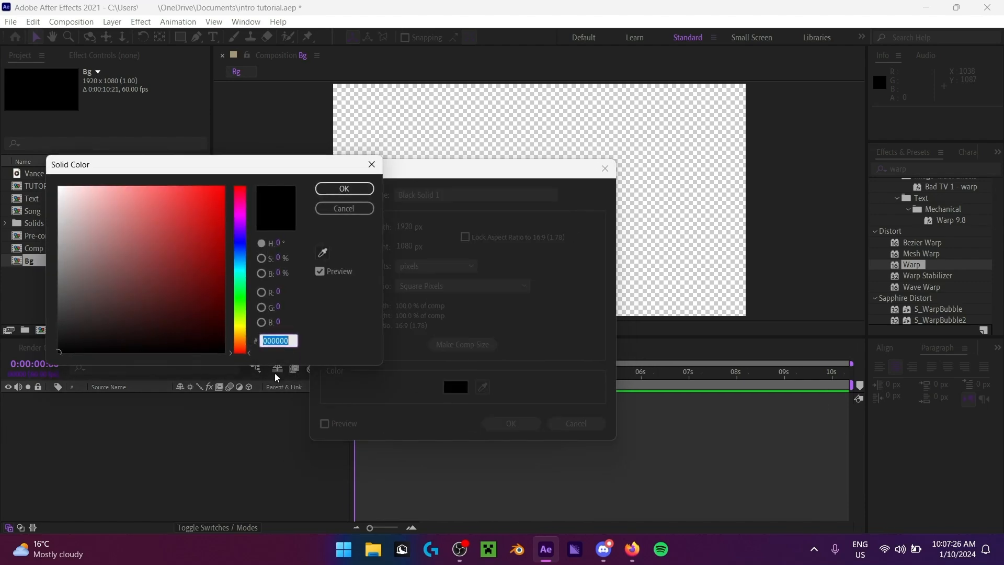
left_click_drag(240, 280, 241, 221)
left_click_drag(162, 253, 262, 148)
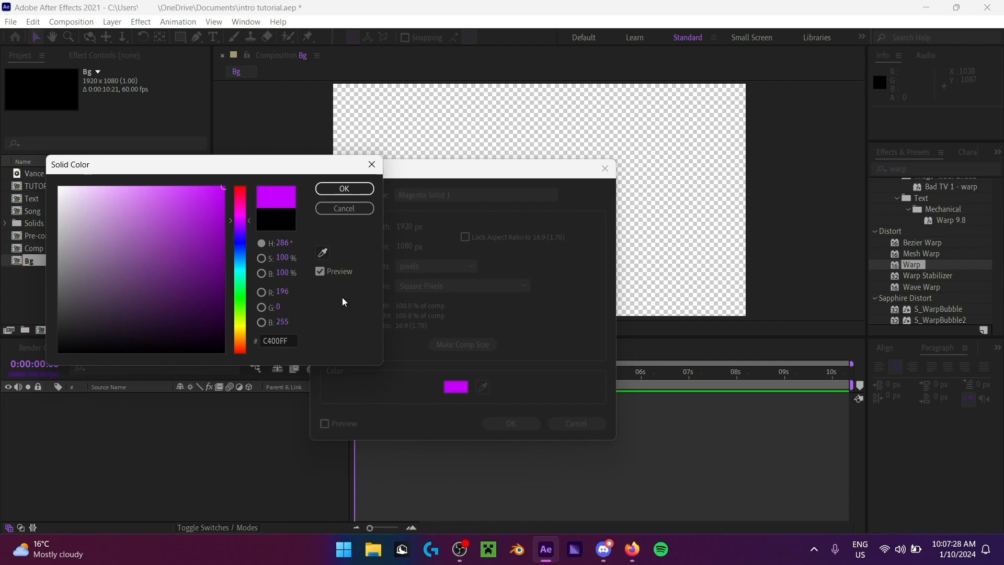
left_click_drag(167, 224, 45, 116)
left_click_drag(125, 262, 1, 494)
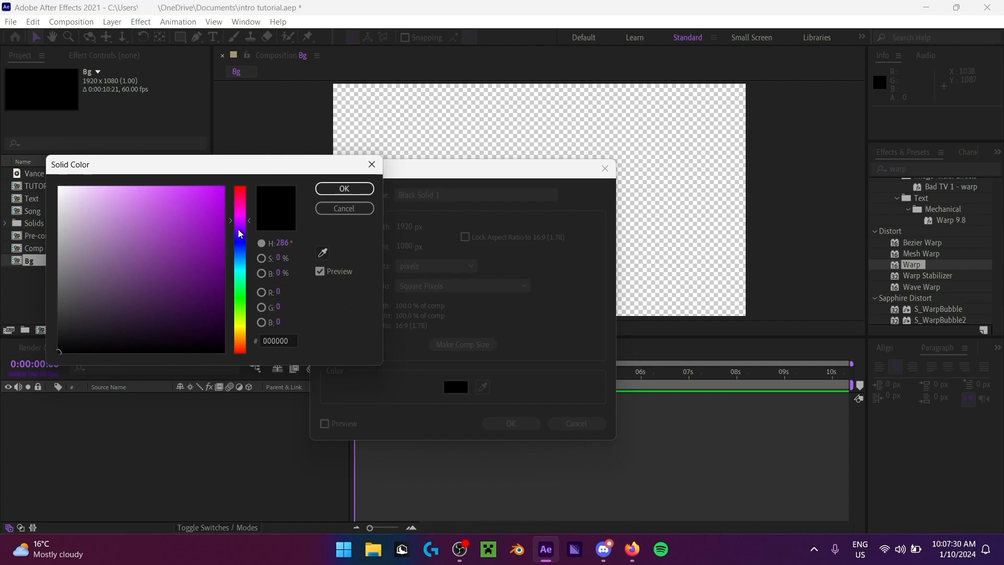
left_click_drag(241, 234, 279, 483)
left_click(343, 190)
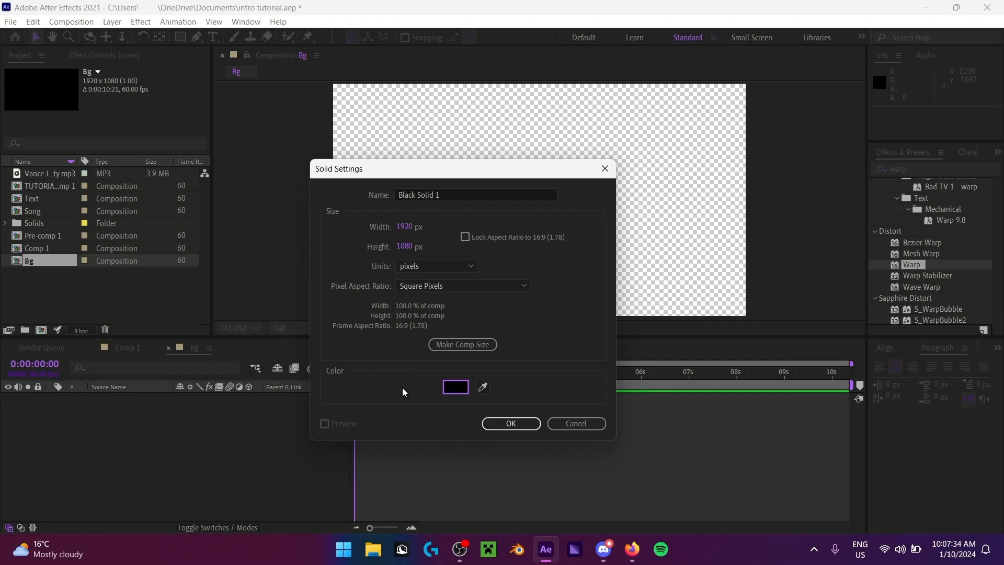
Step: Try white FFFFFF as the solid's color, then return it to black and create the layer as Black Solid 1
left_click(455, 387)
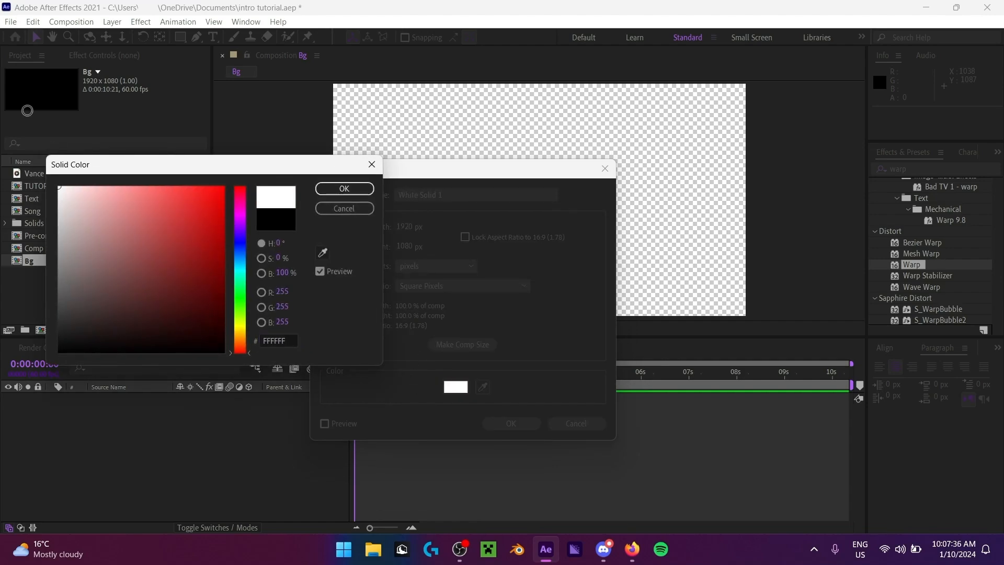
left_click(344, 189)
left_click(455, 388)
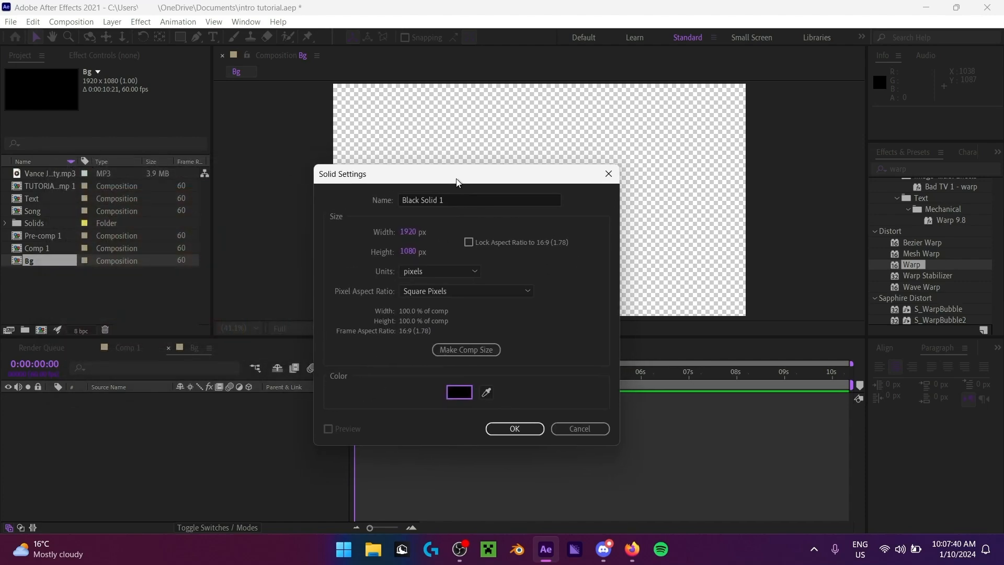
left_click(515, 415)
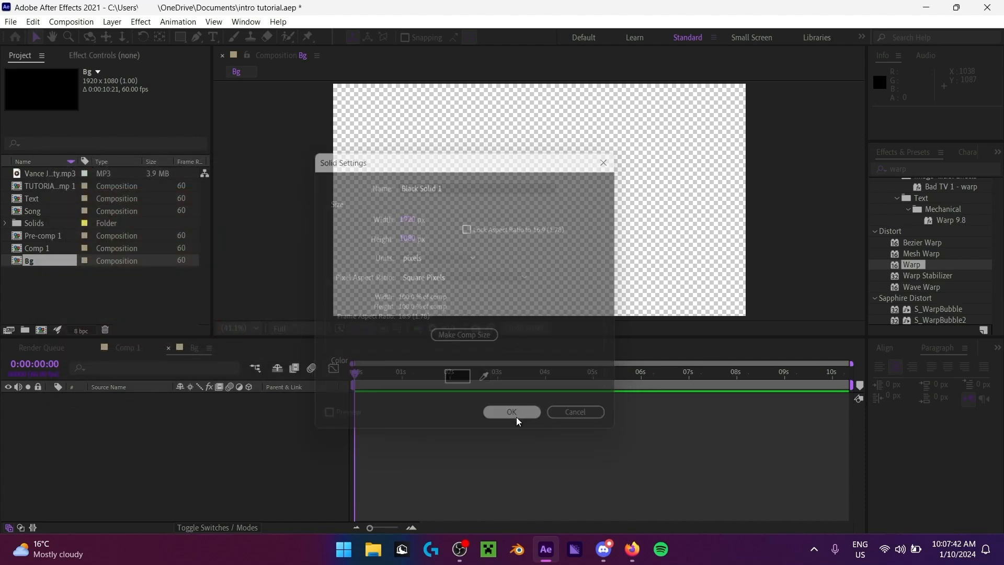
left_click(218, 446)
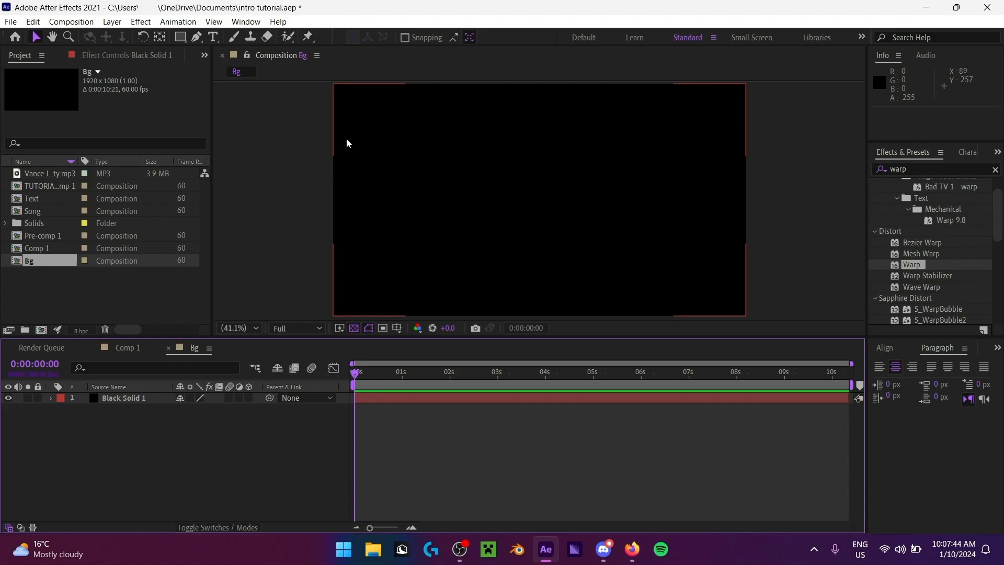
Step: Toggle the transparency grid to check how the black solid fills the Bg composition
left_click_drag(279, 98, 635, 293)
left_click_drag(227, 232, 235, 242)
left_click(354, 327)
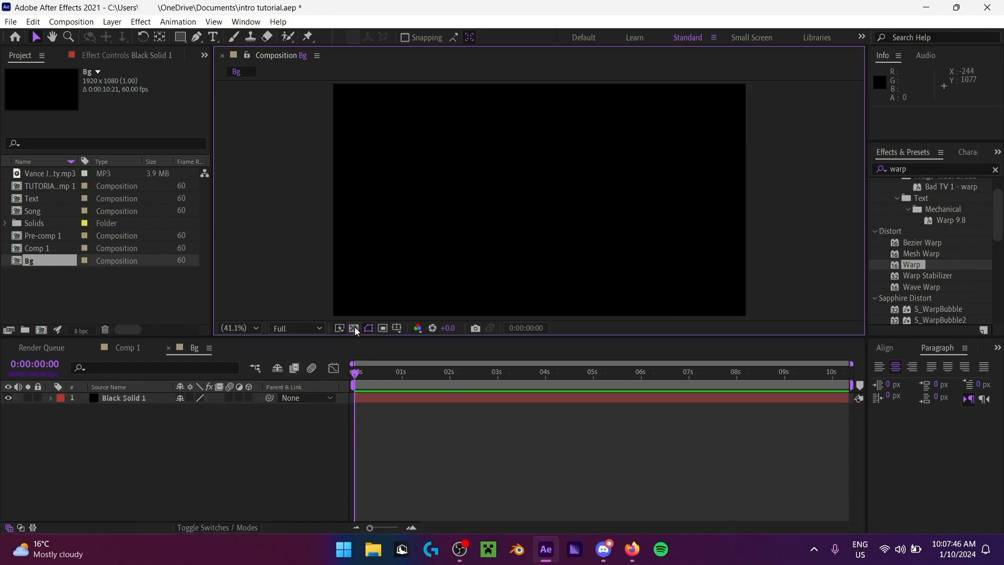
left_click(356, 329)
left_click(115, 399)
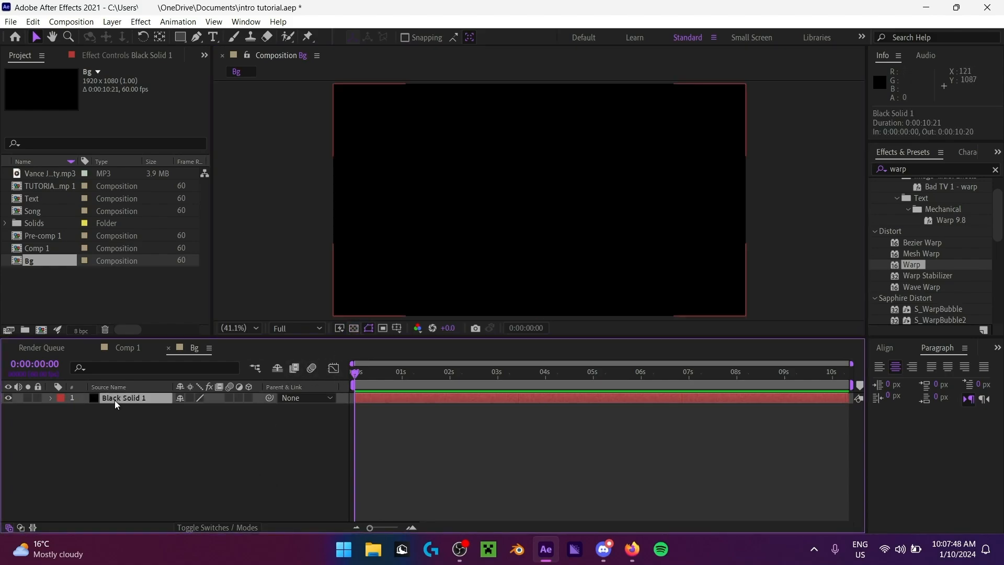
left_click(187, 462)
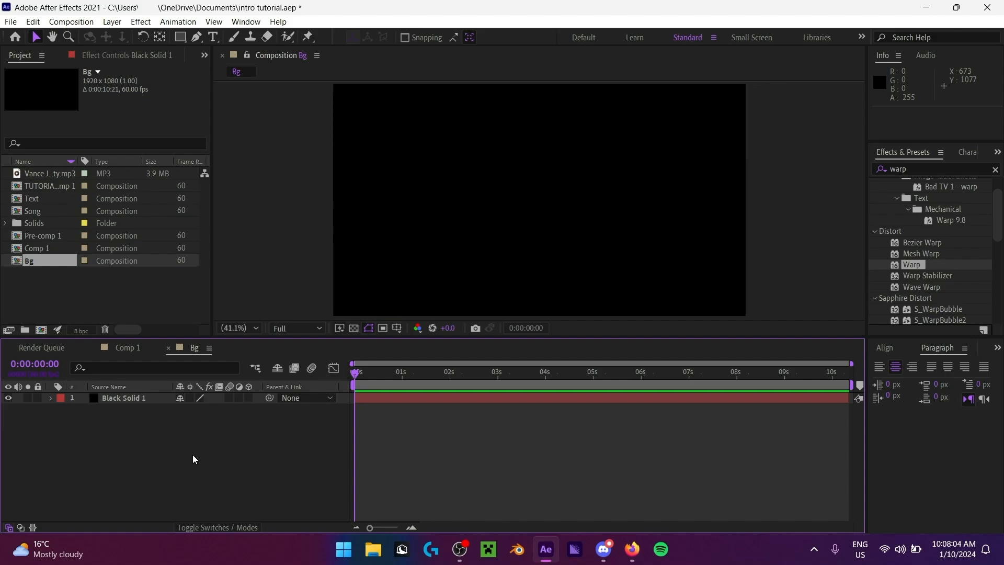
left_click(152, 403)
left_click(253, 453)
left_click(149, 403)
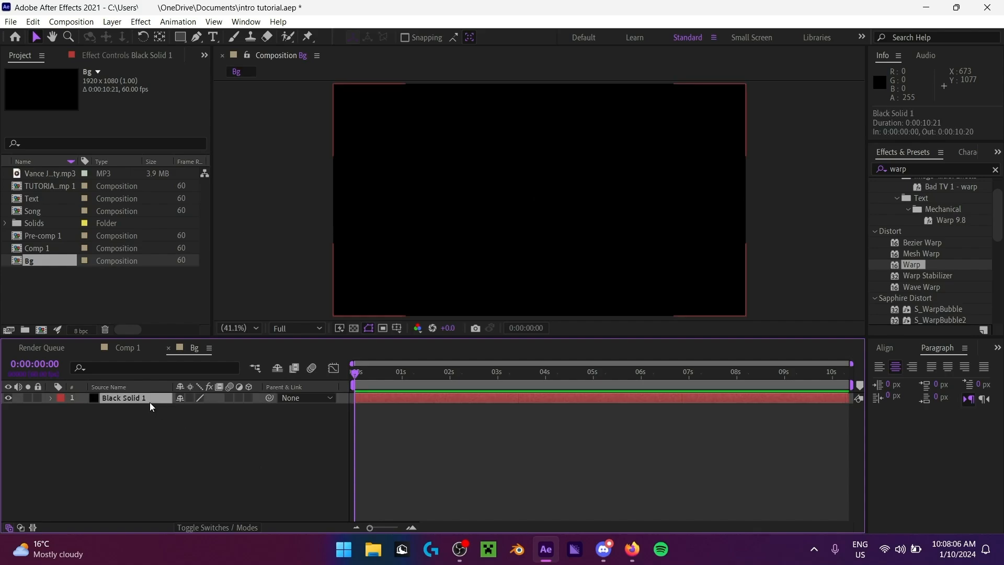
left_click(194, 474)
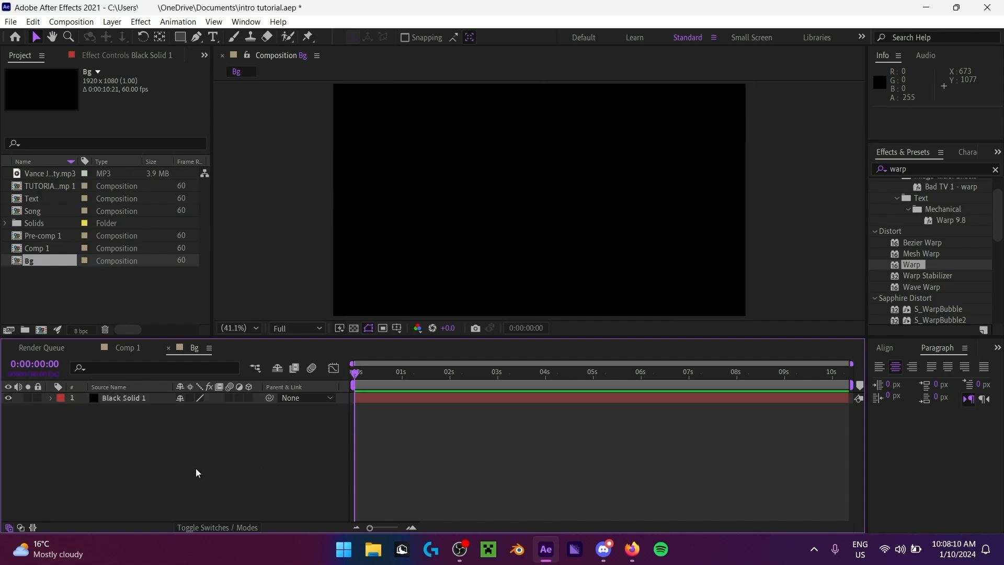
left_click(157, 399)
left_click(209, 461)
right_click(209, 460)
left_click(177, 438)
left_click(147, 399)
left_click(162, 445)
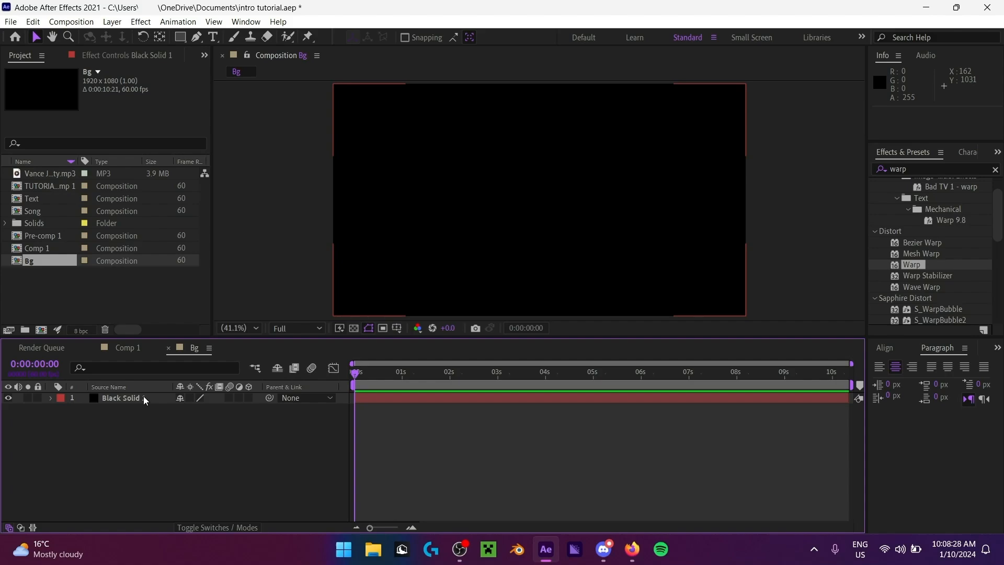
left_click(153, 397)
left_click(165, 438)
left_click(541, 132)
left_click(141, 409)
Step: Duplicate the Black Solid 1 layer and delete the upper copy
left_click(144, 401)
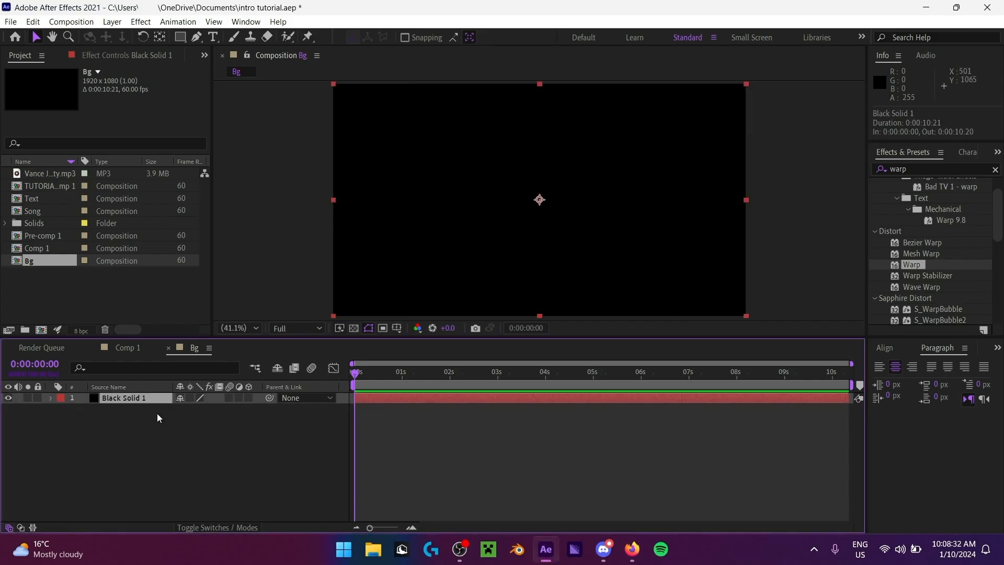
key("ctrl+d")
left_click(193, 449)
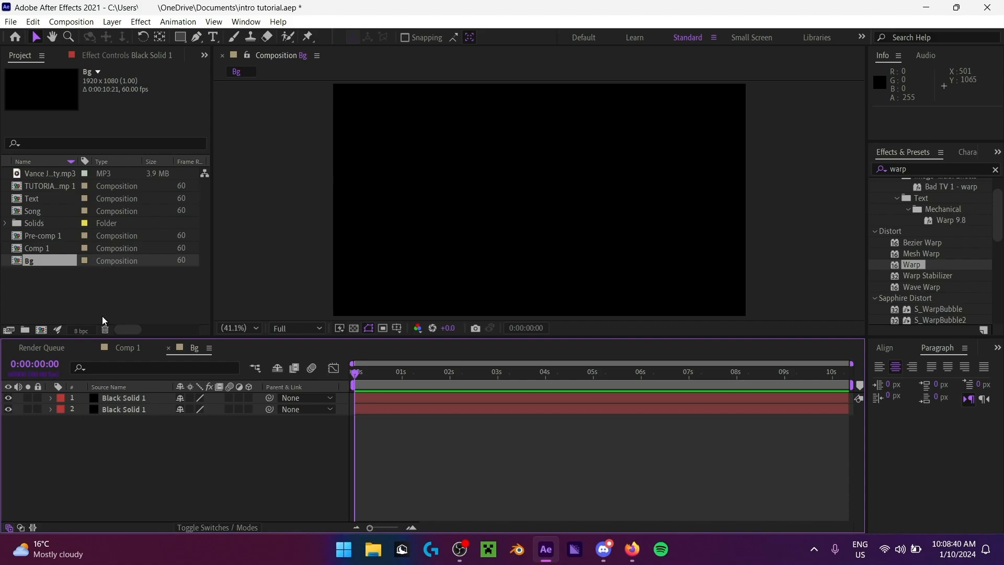
left_click(147, 402)
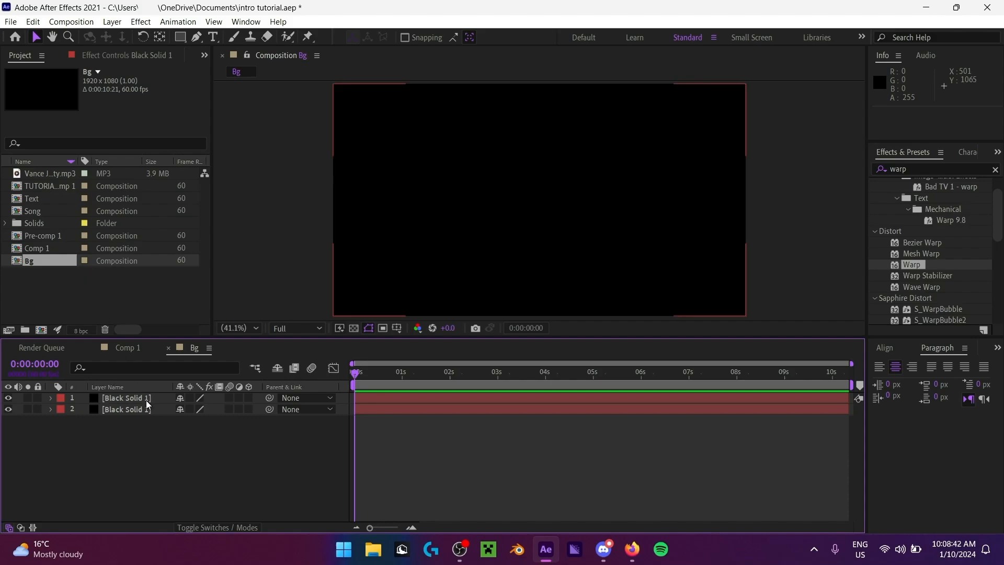
left_click(171, 472)
left_click(145, 402)
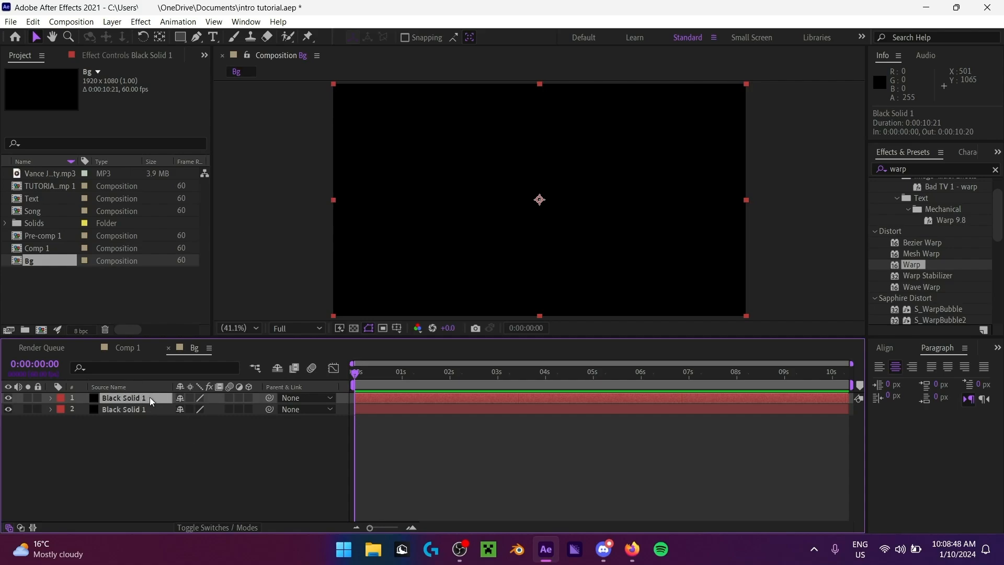
key("Delete")
Step: Examine the Audio Amplitude, Adjustment Layer 1 and Black Solid 1 items in the project's Solids folder
left_click(6, 223)
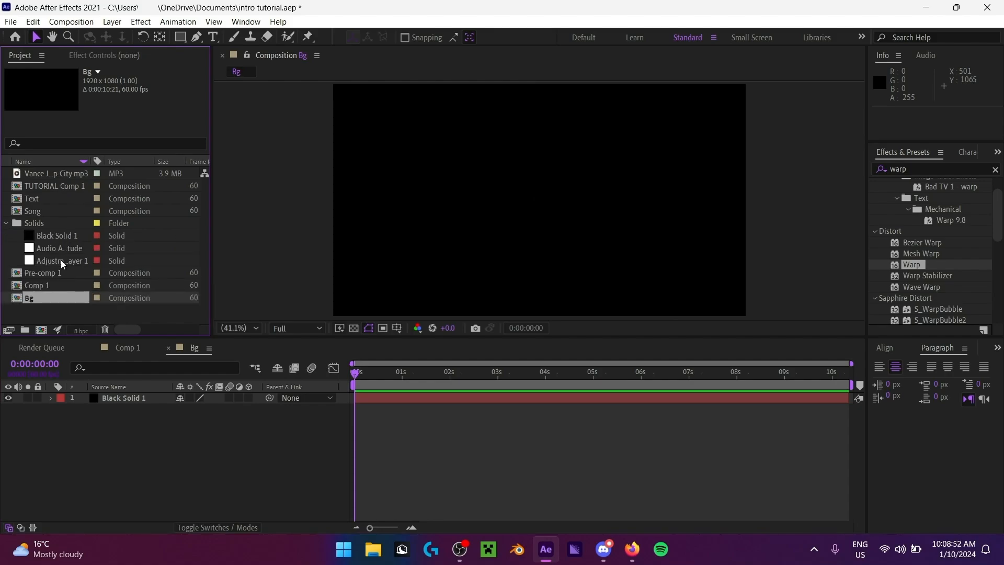
left_click(65, 246)
left_click(68, 260)
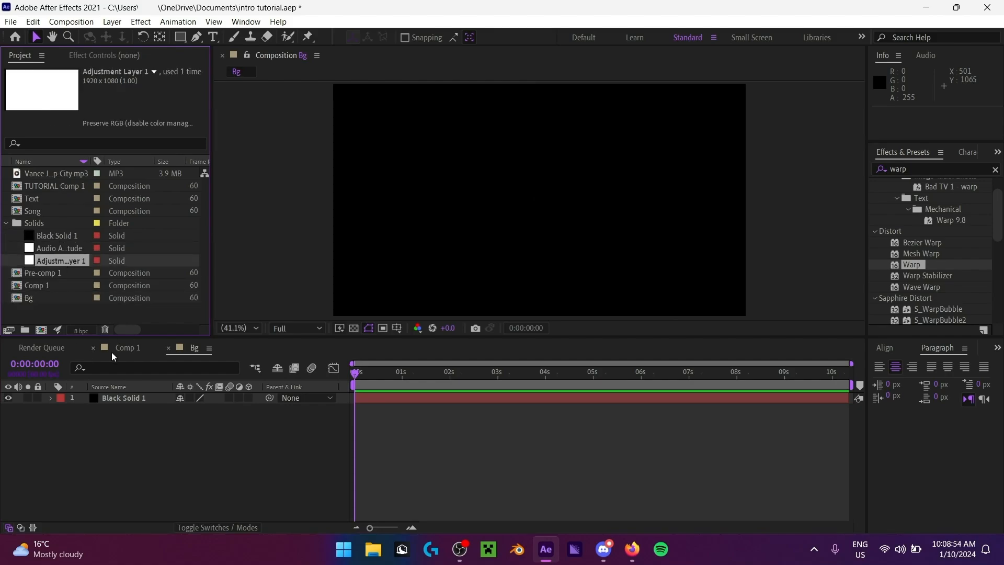
left_click(63, 248)
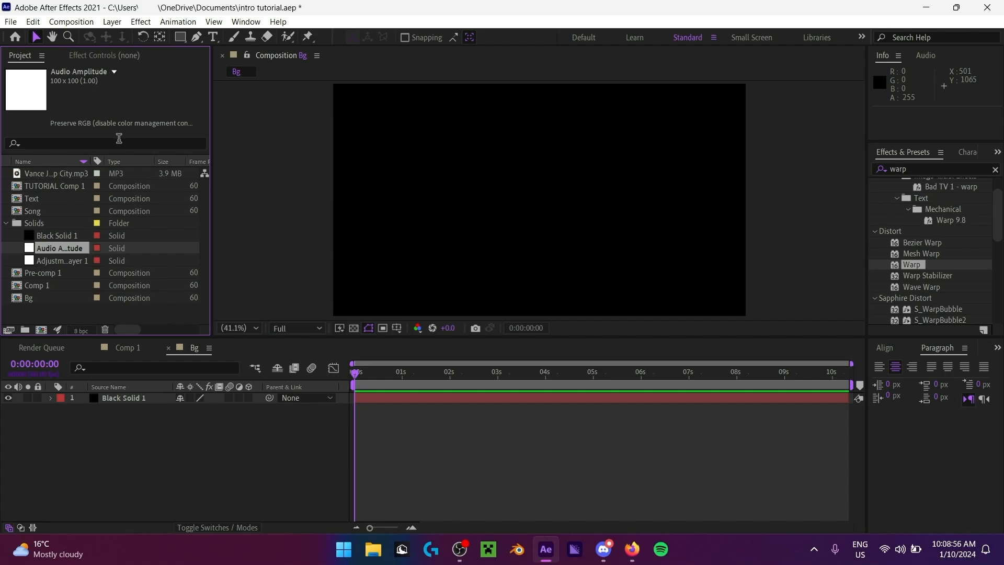
left_click(52, 237)
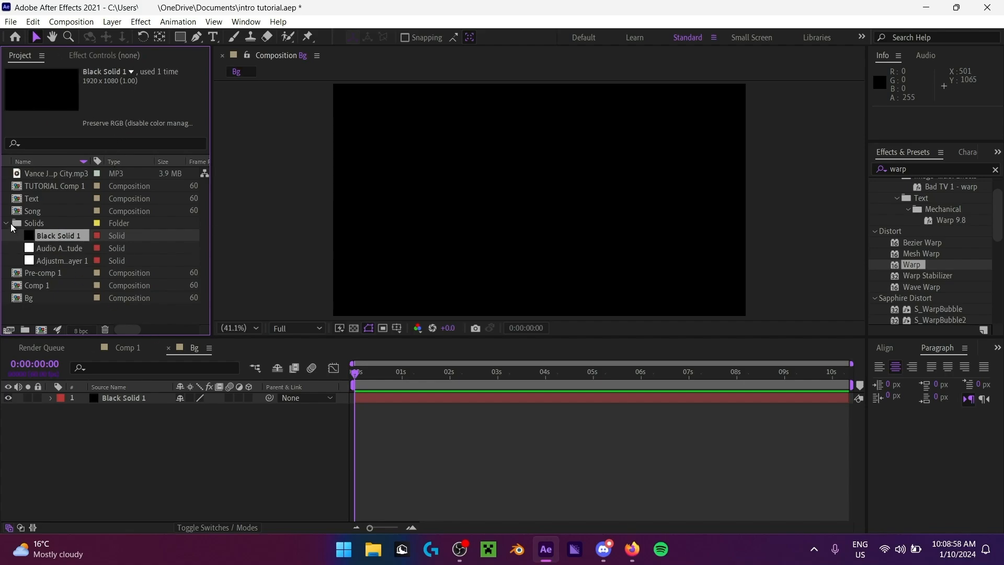
left_click(7, 224)
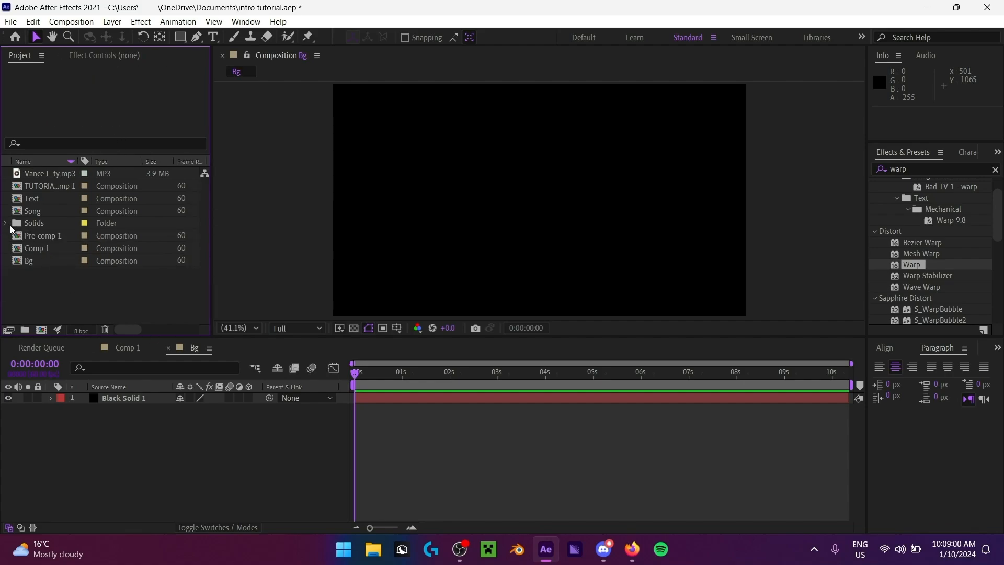
left_click(7, 223)
left_click(7, 223)
Step: Duplicate the Black Solid 1 layer in the Bg composition
left_click(200, 493)
left_click(134, 397)
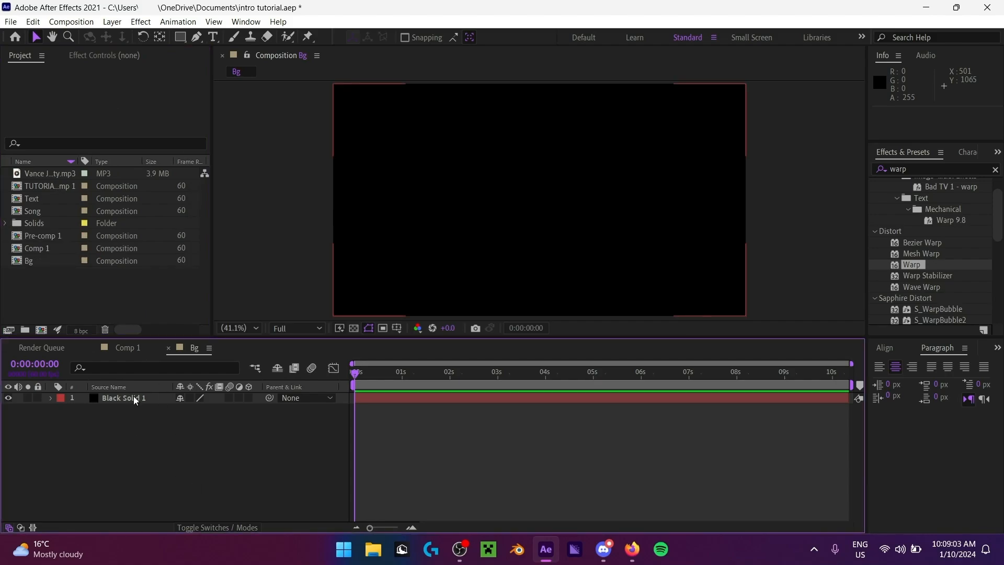
key("ctrl+d")
left_click(159, 440)
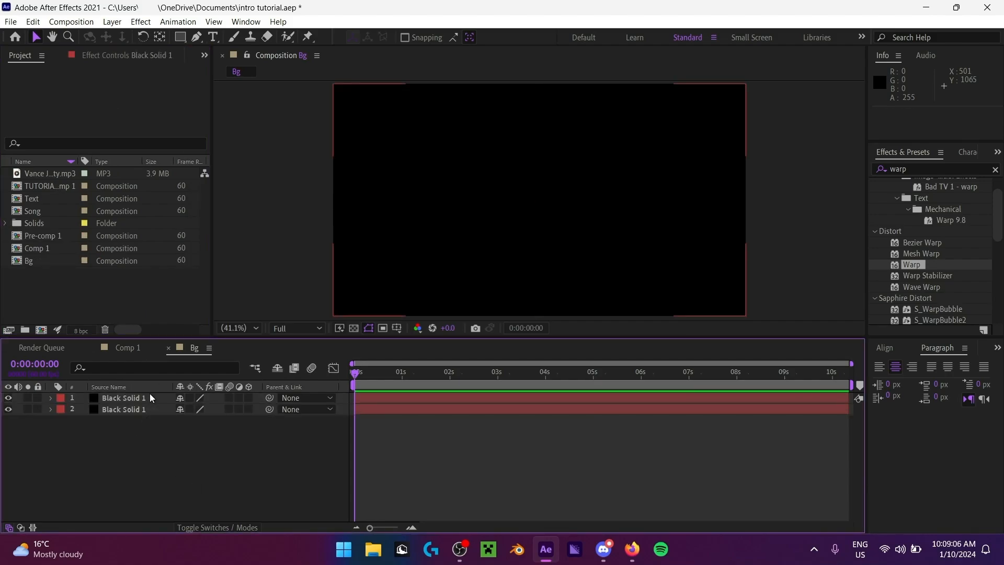
Step: Apply the Fractal Noise effect to the upper Black Solid 1 layer and expand its Transform settings
left_click(150, 398)
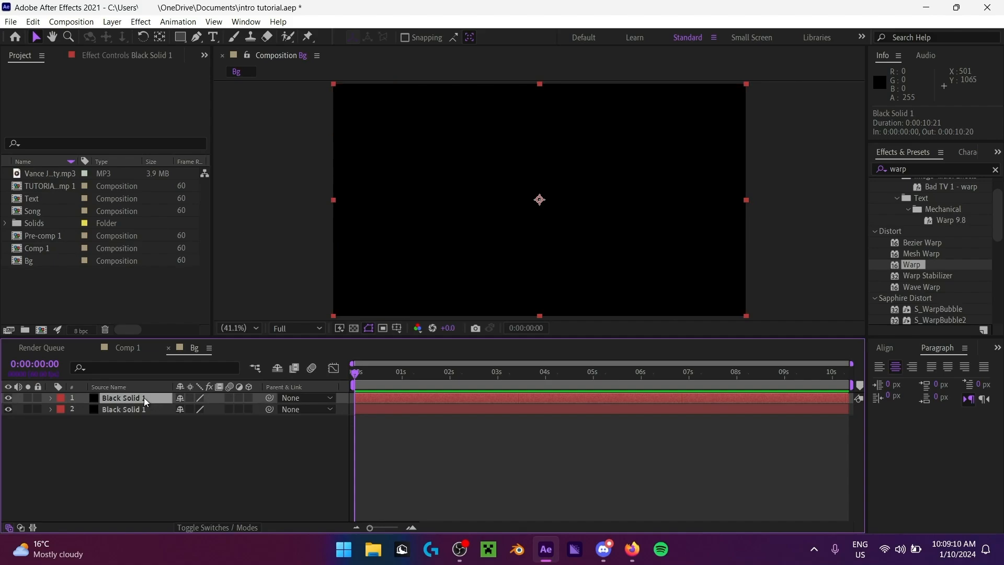
left_click(953, 170)
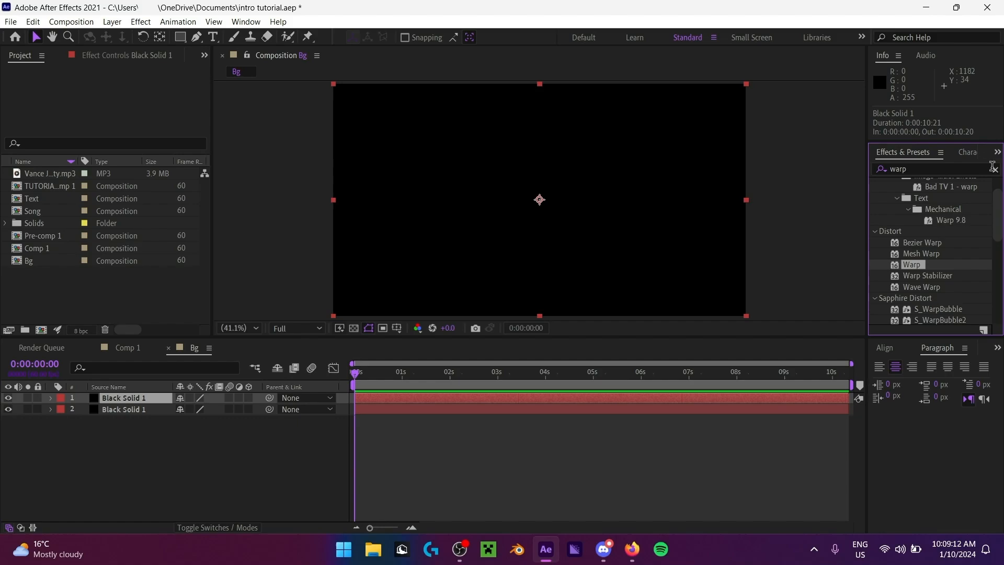
left_click(995, 171)
type("frac")
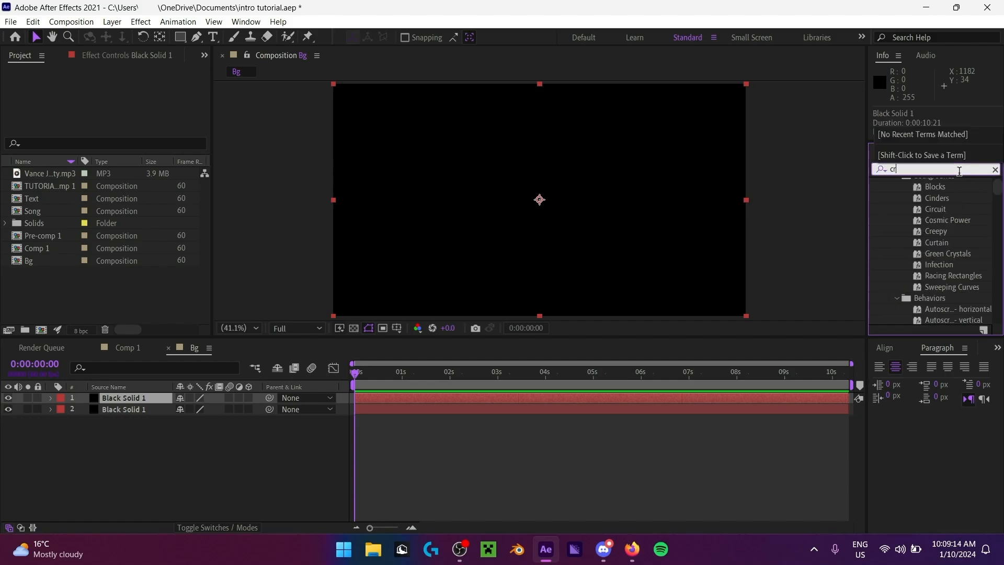
type("tal")
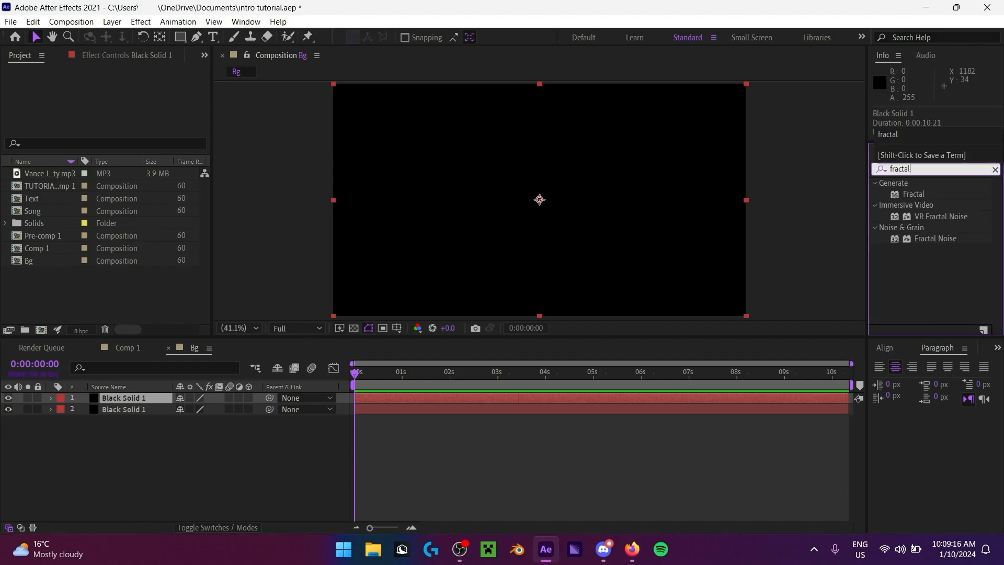
left_click(934, 239)
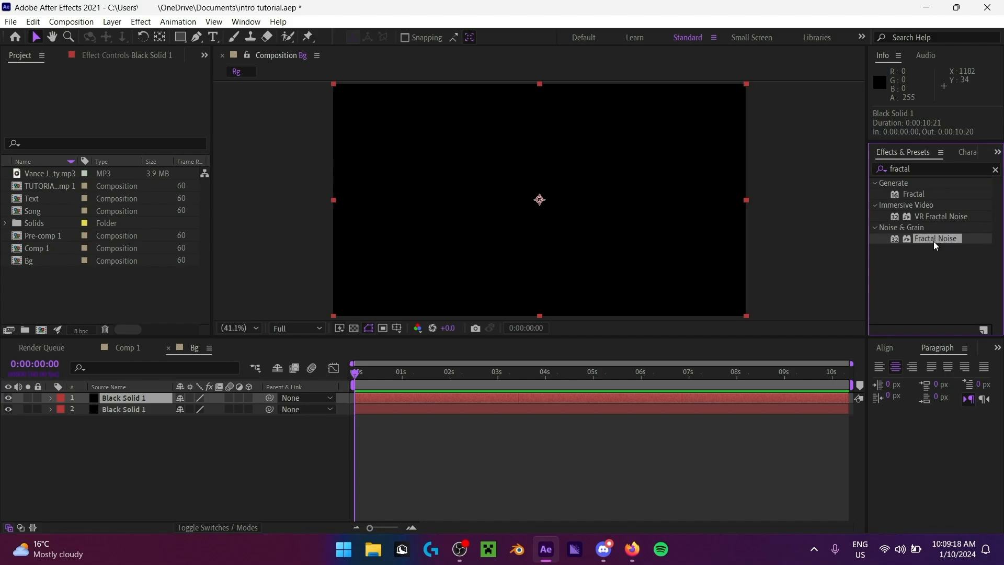
double_click(934, 239)
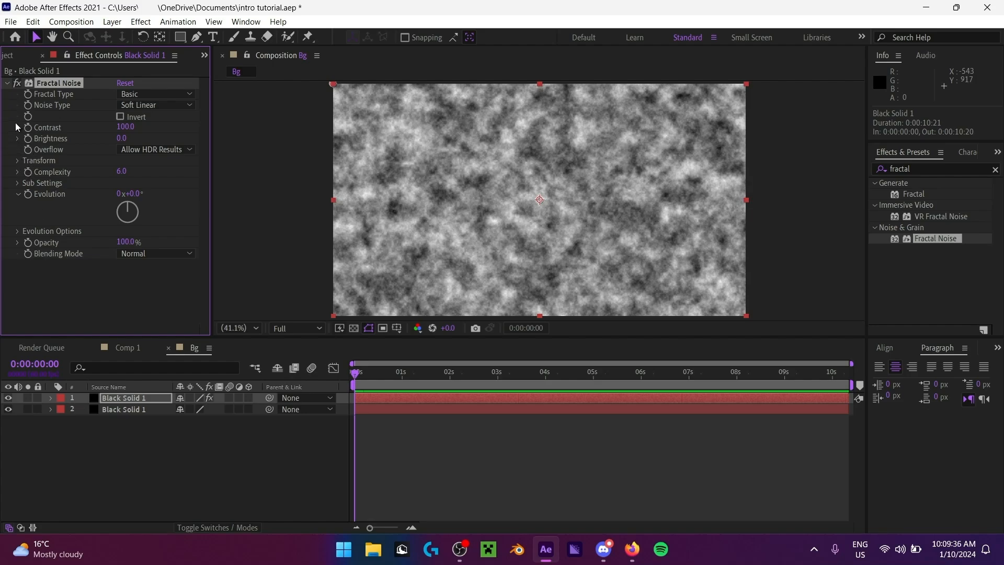
left_click(15, 159)
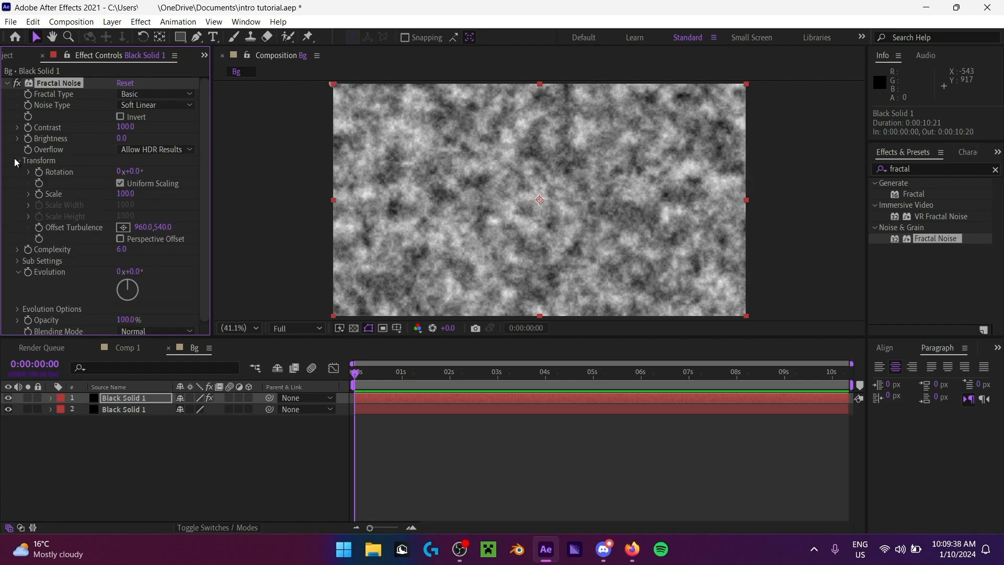
Step: Try a larger Scale for the Fractal Noise pattern, then return it to 100
left_click_drag(121, 194, 240, 222)
left_click(125, 194)
type("100")
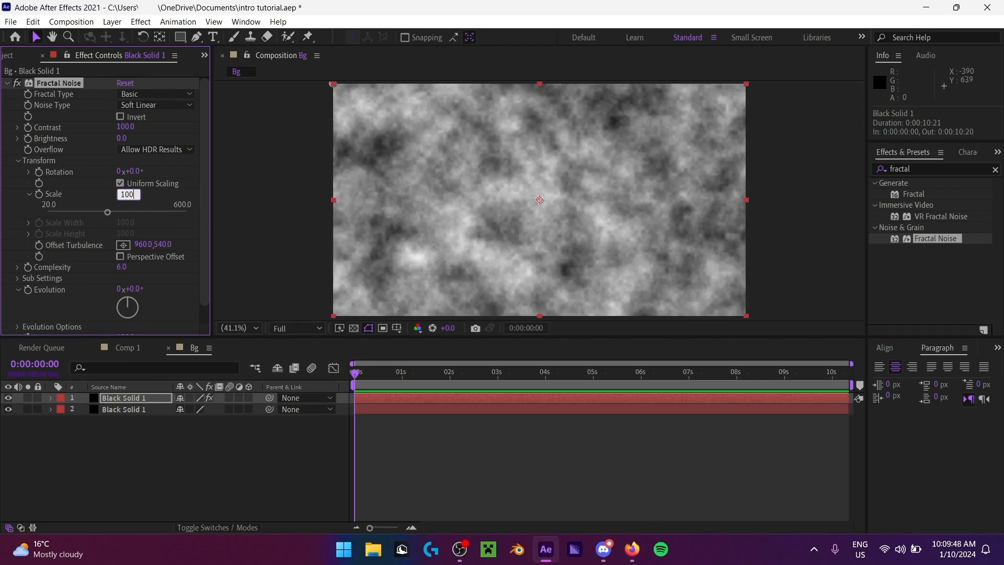
key("Return")
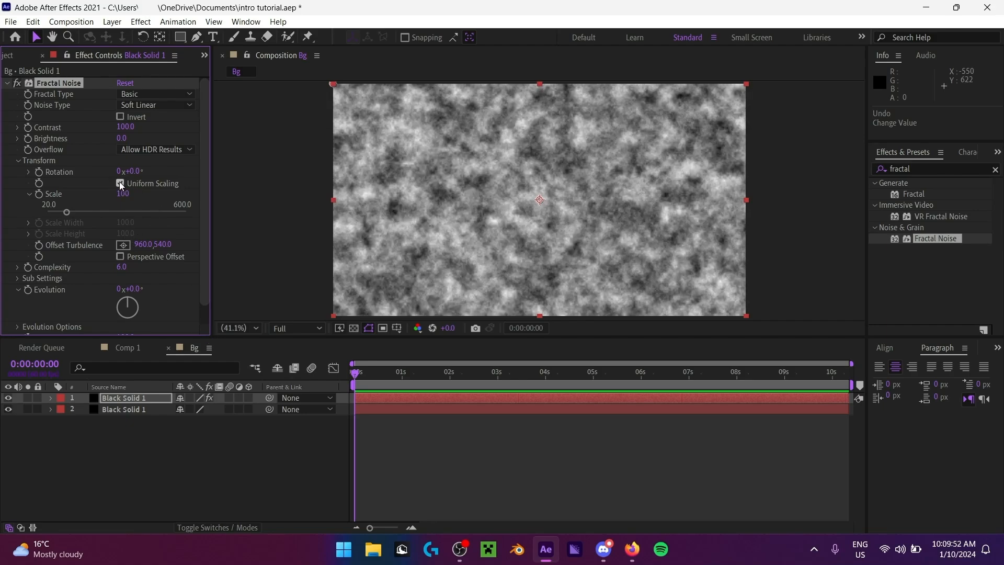
Step: Disable Uniform Scaling for the Fractal Noise, try a Scale Width of 1368 and undo that stretch
left_click(120, 183)
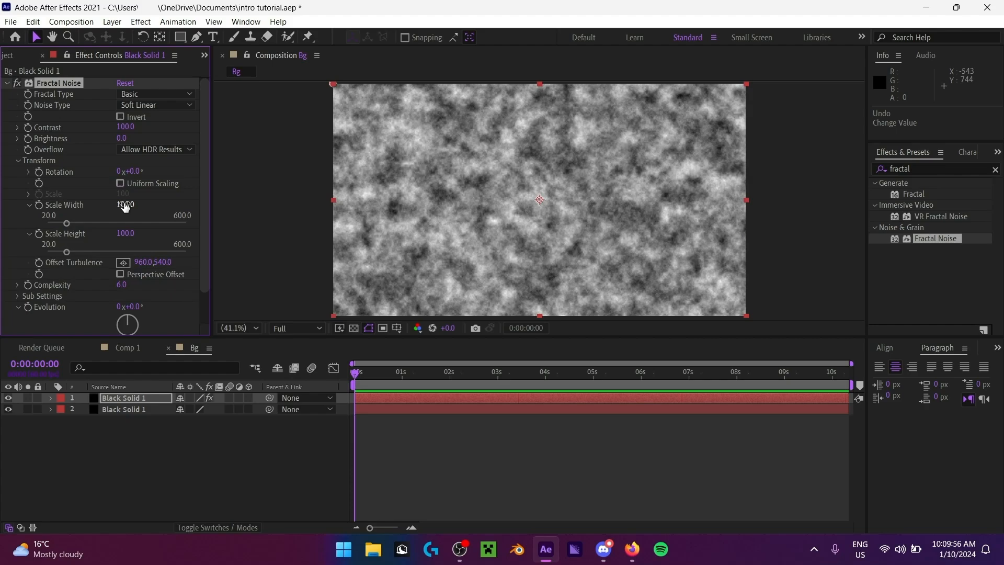
left_click_drag(124, 204, 93, 215)
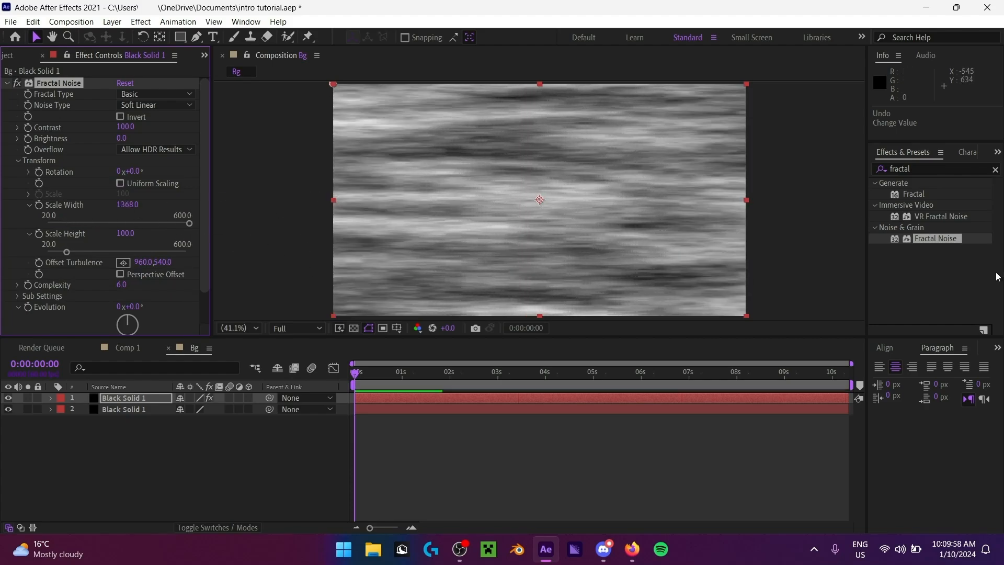
key("ctrl+z")
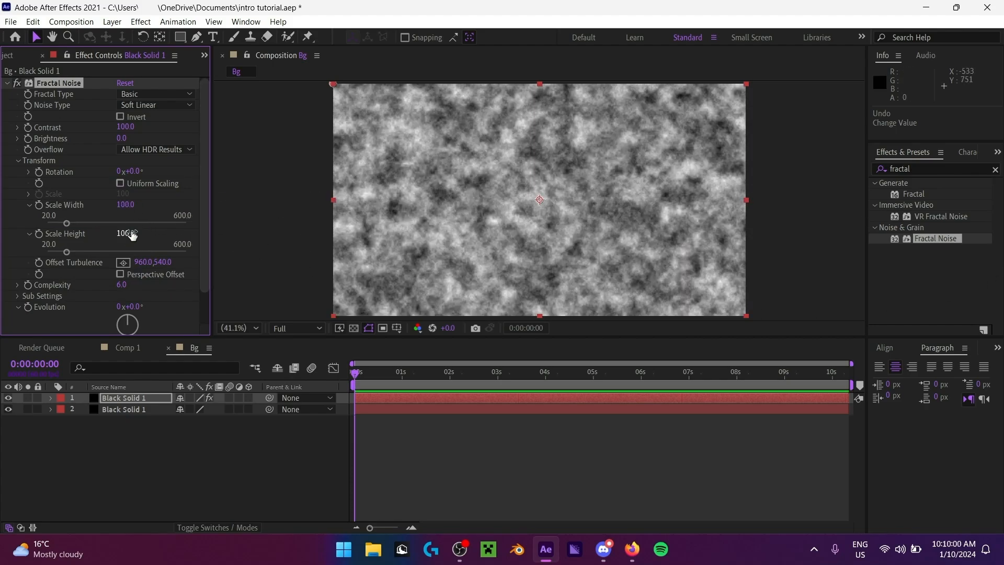
Step: Stretch the Fractal Noise on the upper Black Solid 1 into vertical streaks with a Scale Height of 10000
left_click(132, 233)
type("10000")
key("BackSpace")
key("BackSpace")
key("BackSpace")
key("BackSpace")
key("BackSpace")
type("20000")
key("Return")
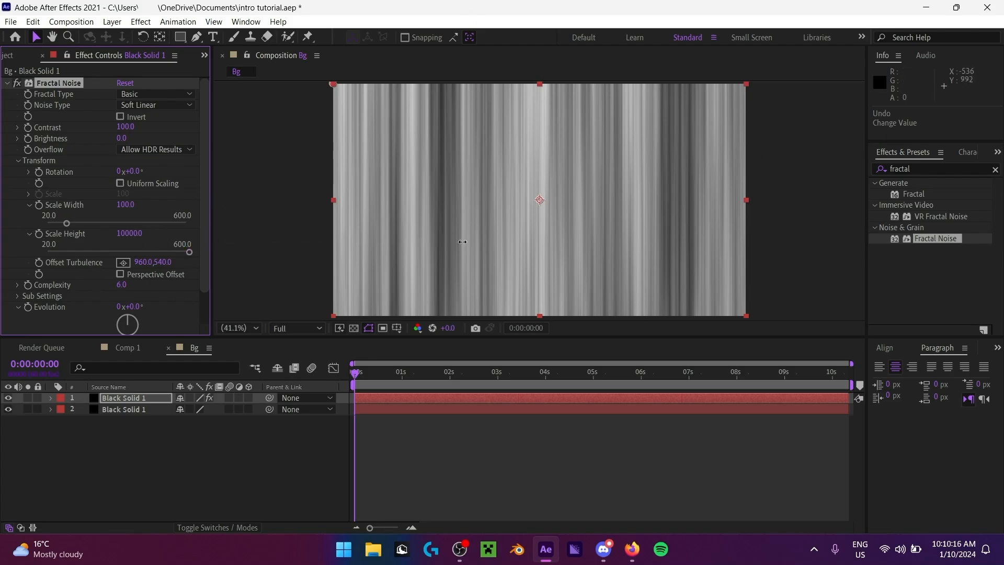
left_click(244, 446)
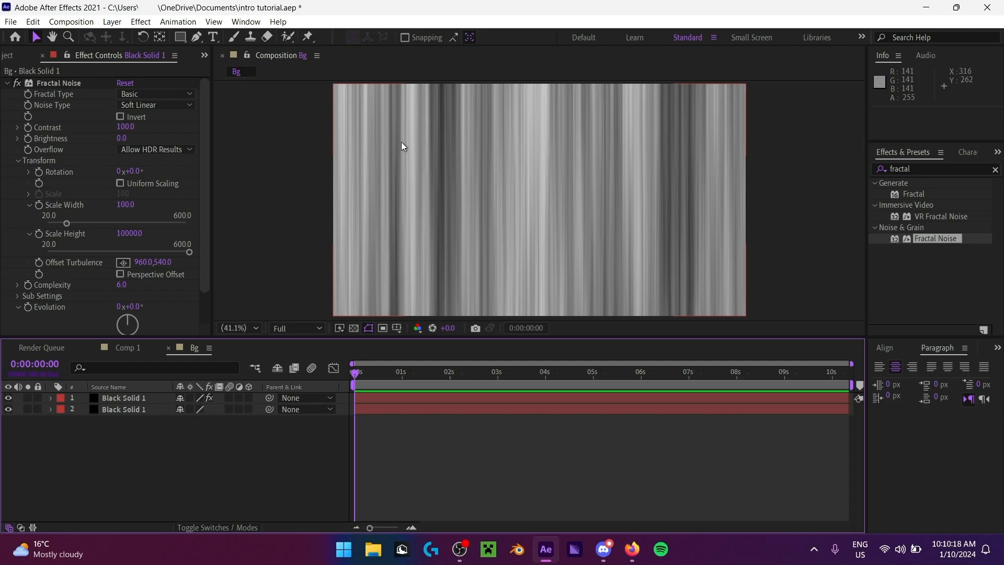
Step: Try reducing the noise's Scale Width to 83 on the upper Black Solid 1, and undo the change
left_click(131, 235)
left_click(152, 445)
left_click(135, 398)
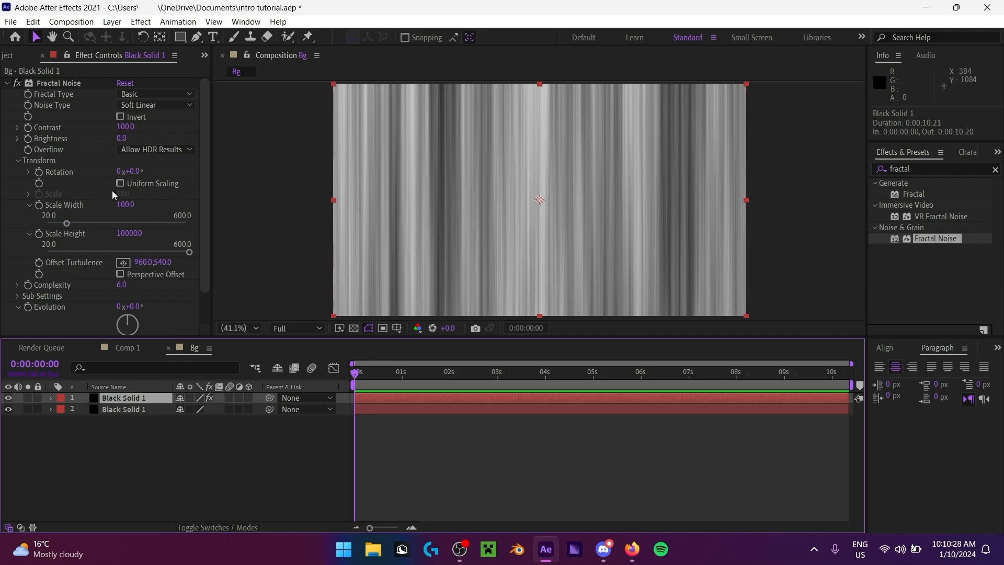
mouse_move(125, 205)
left_mouse_down()
mouse_move(155, 205)
mouse_move(117, 205)
left_mouse_up()
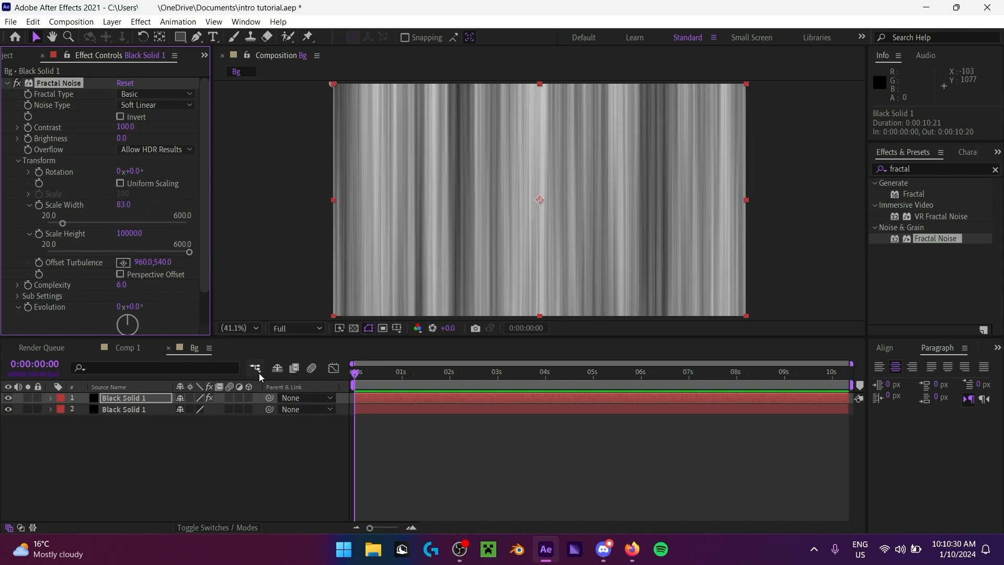
key("ctrl+z")
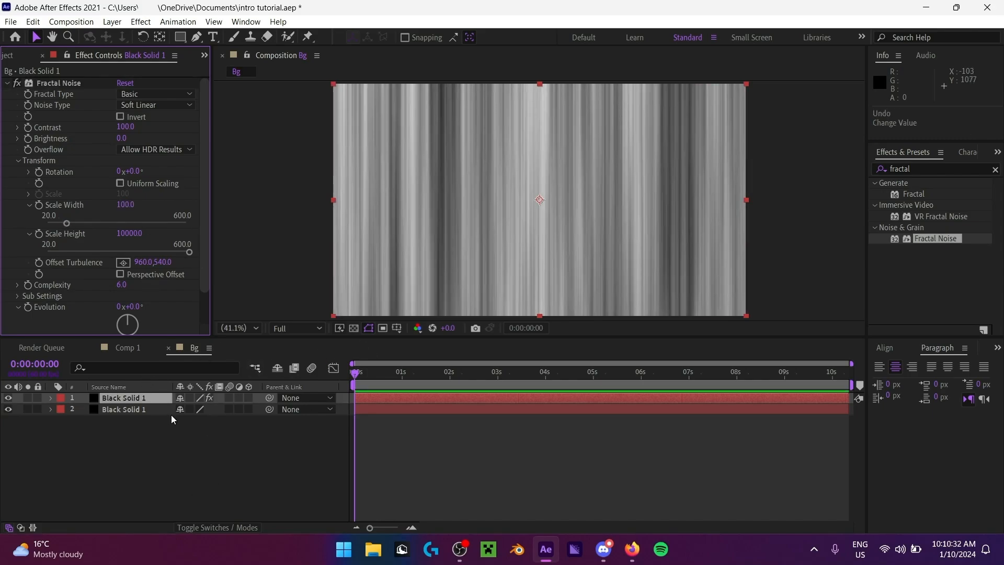
Step: Set the Fractal Noise Contrast to 316 and the Brightness to -15 on the upper Black Solid 1
left_click(151, 396)
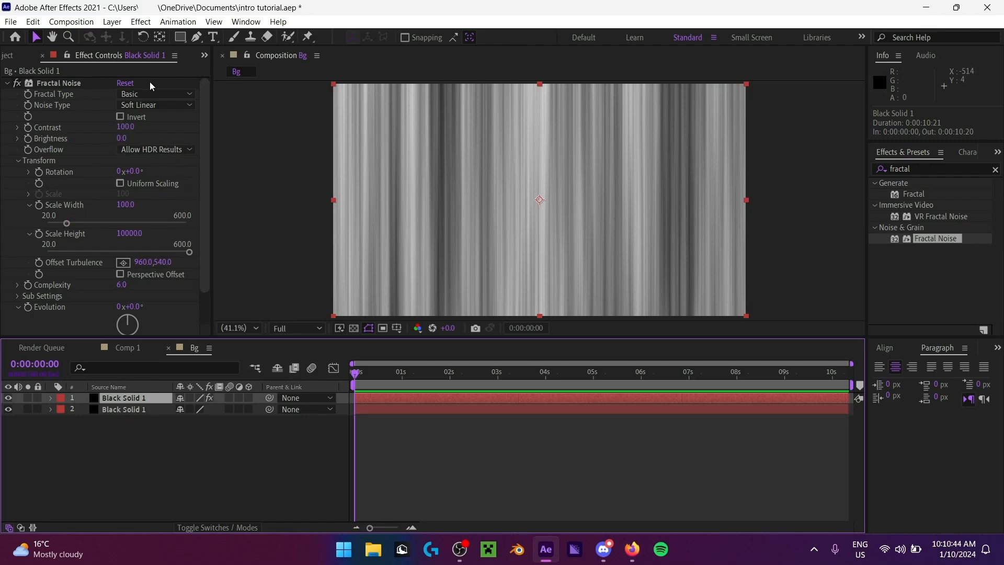
left_click_drag(126, 127, 264, 135)
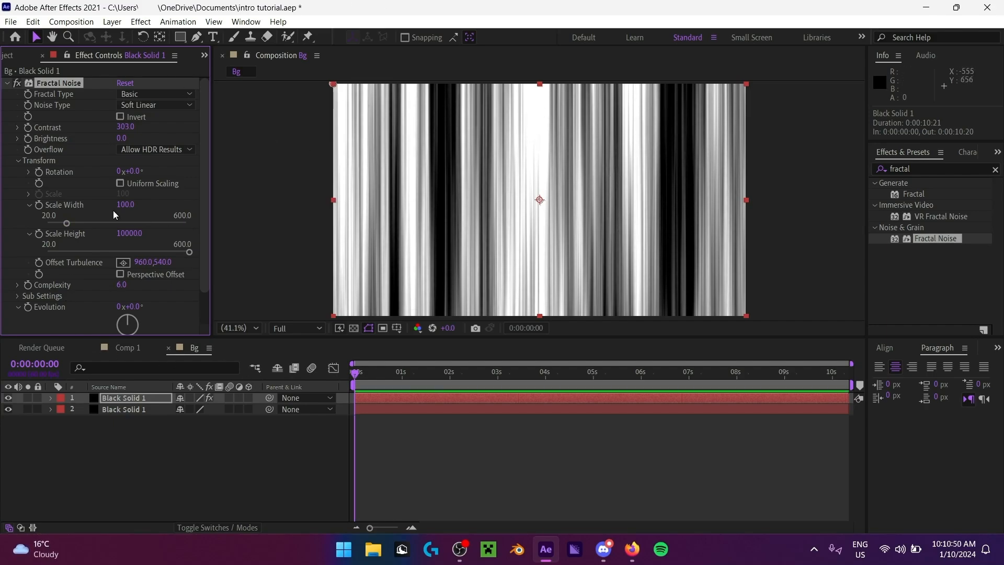
mouse_move(121, 138)
left_mouse_down()
mouse_move(107, 141)
mouse_move(135, 128)
mouse_move(131, 139)
left_mouse_up()
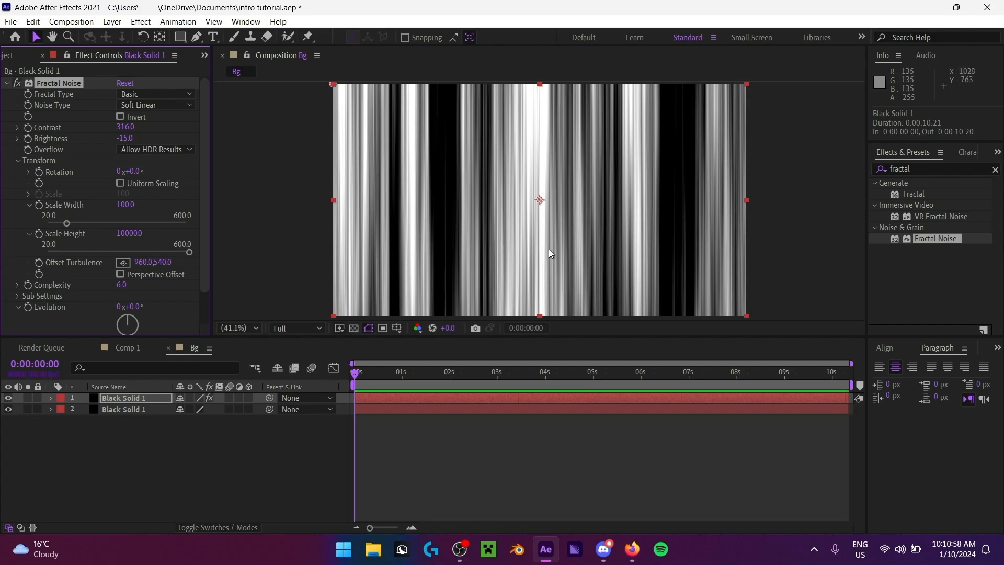
left_click_drag(357, 373, 206, 449)
left_click(206, 449)
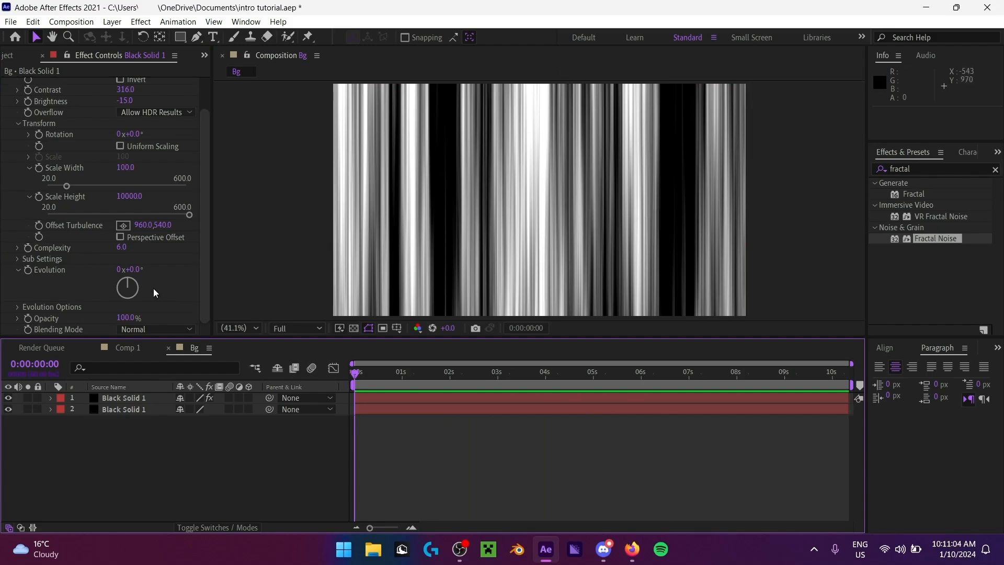
Step: Add a starting keyframe for the Fractal Noise Evolution at 0:00:00:00 and check it on the layer
left_click(30, 272)
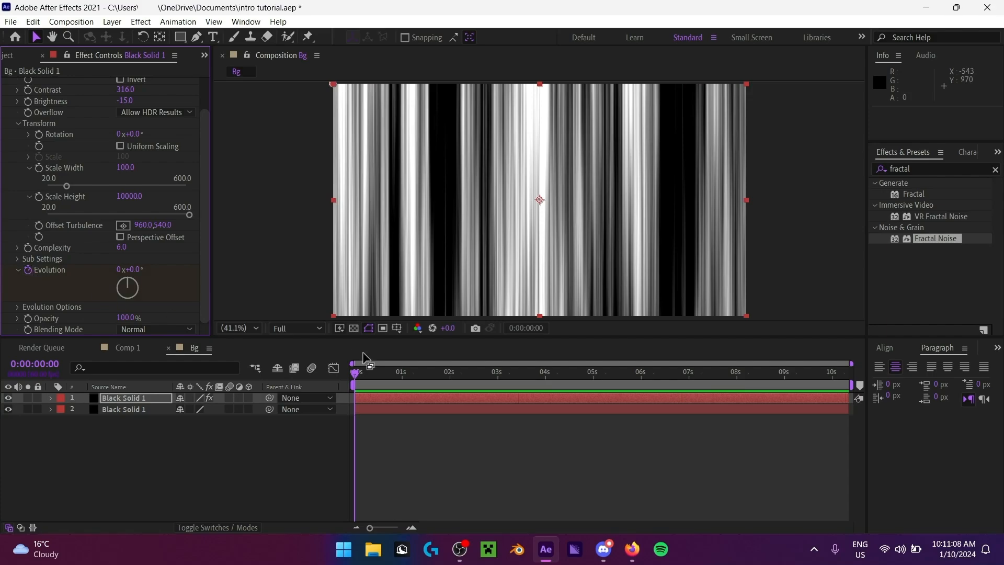
left_click_drag(429, 375, 850, 372)
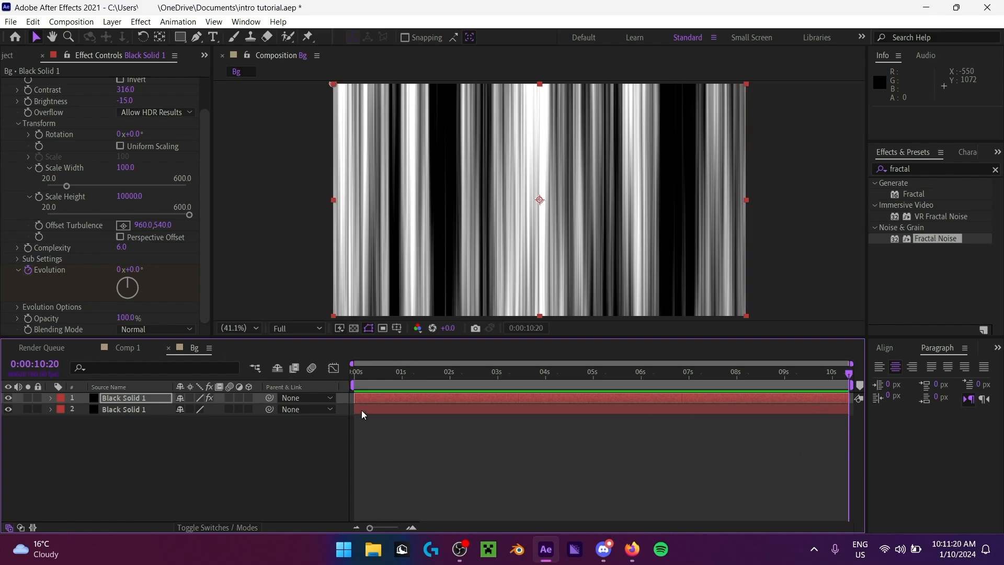
key("Home")
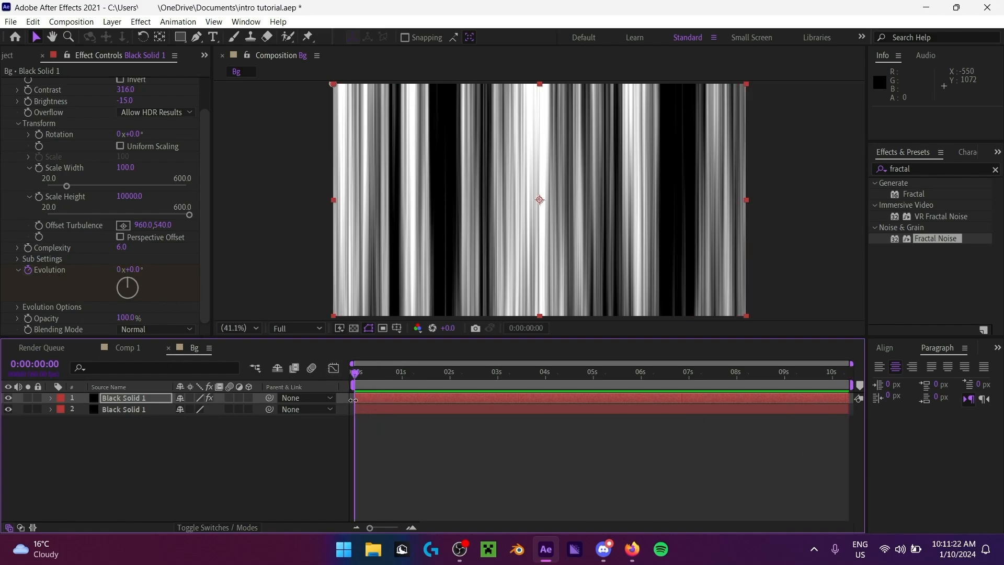
key("u")
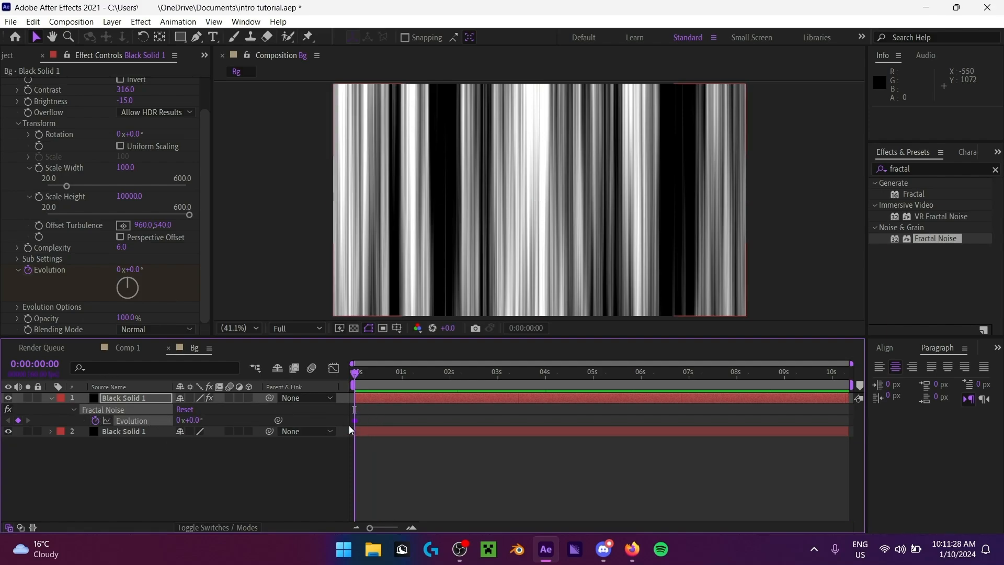
left_click(257, 495)
left_click(50, 398)
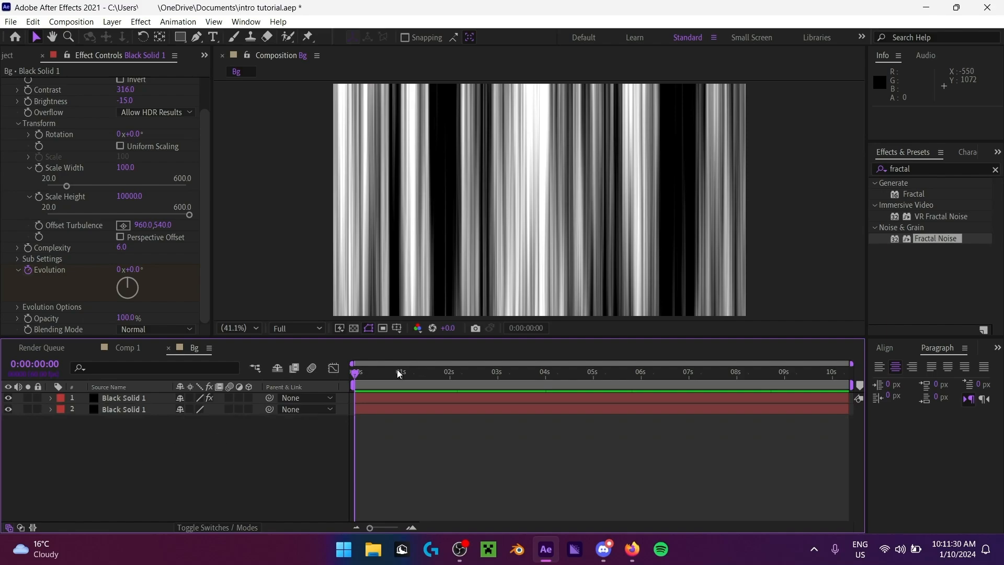
Step: Set the Fractal Noise Evolution to 4 revolutions at 0:00:10:20, the end of the composition
left_click_drag(397, 369, 879, 375)
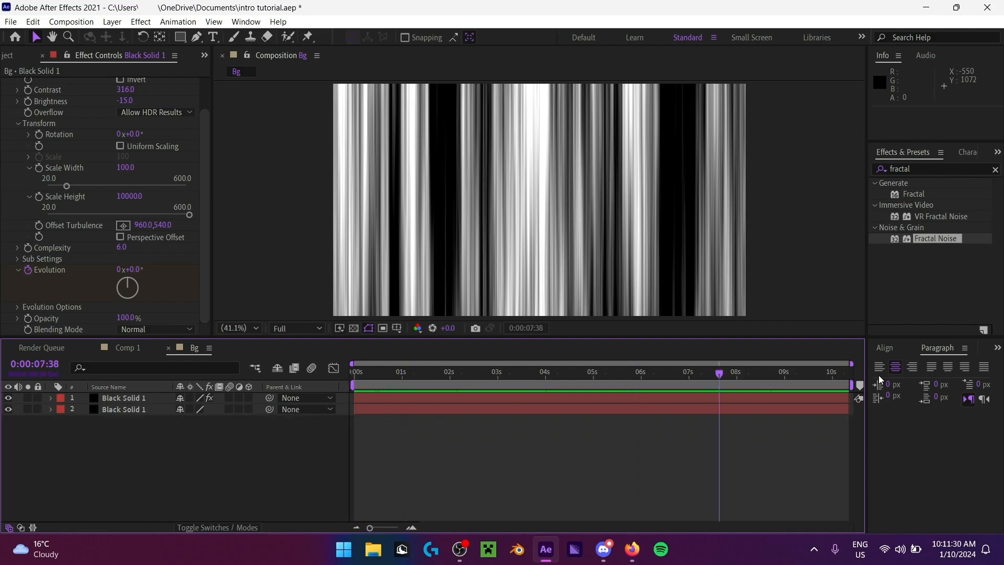
left_click(118, 270)
type("4")
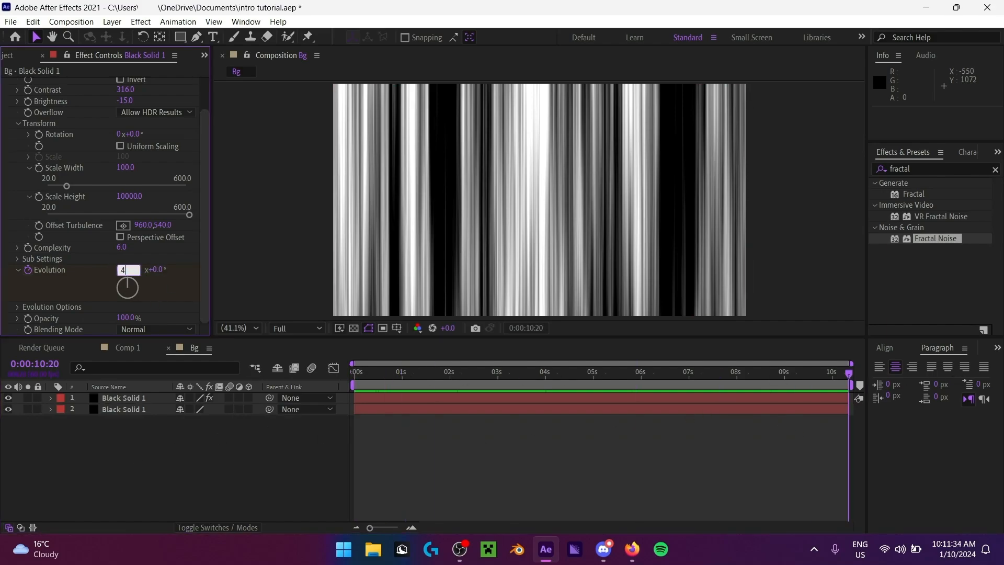
key("Return")
left_click(210, 454)
Step: Check the Evolution keyframes and values at the start and end of the Bg composition
left_click_drag(388, 374, 353, 374)
left_click(368, 395)
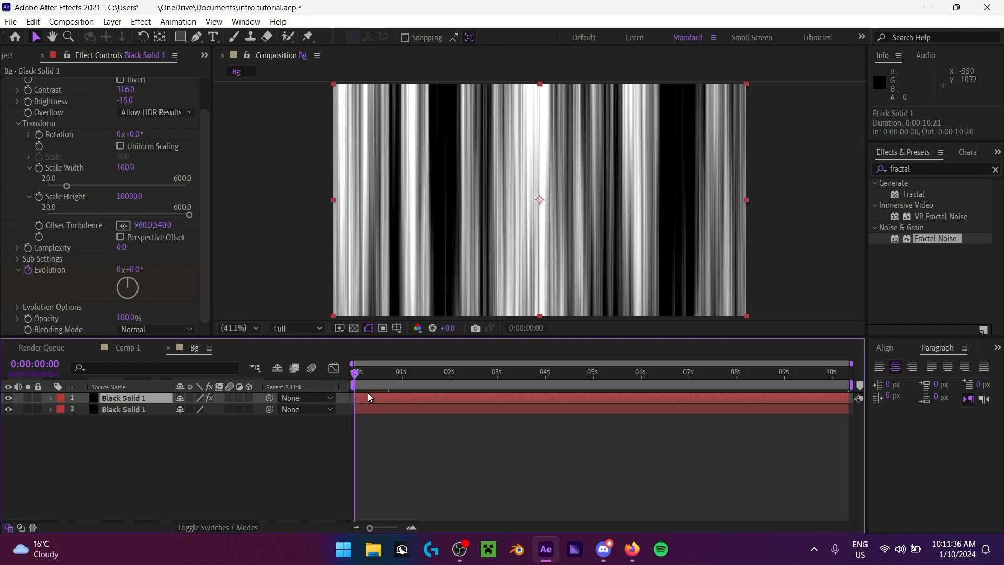
key("u")
left_click_drag(432, 374, 352, 375)
key("u")
left_click(317, 482)
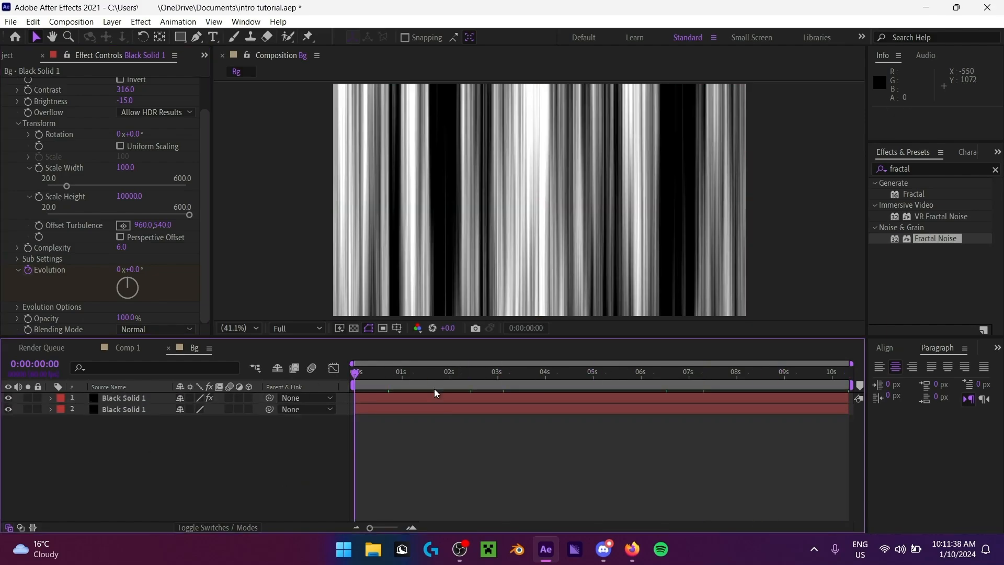
left_click_drag(468, 374, 305, 377)
key("End")
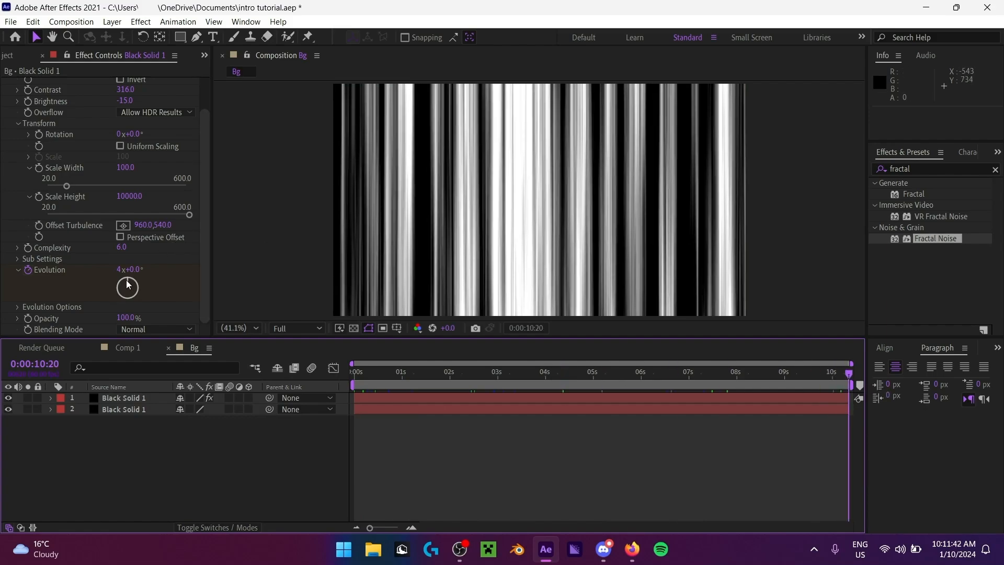
key("Home")
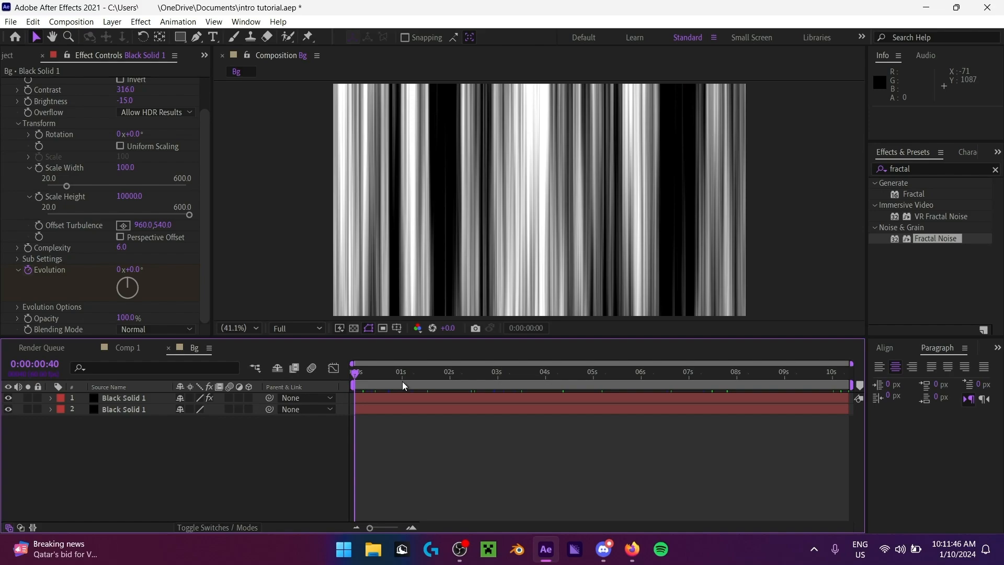
Step: Lower the preview resolution to Quarter and play the animated noise from the start
left_click_drag(411, 377, 221, 386)
key("space")
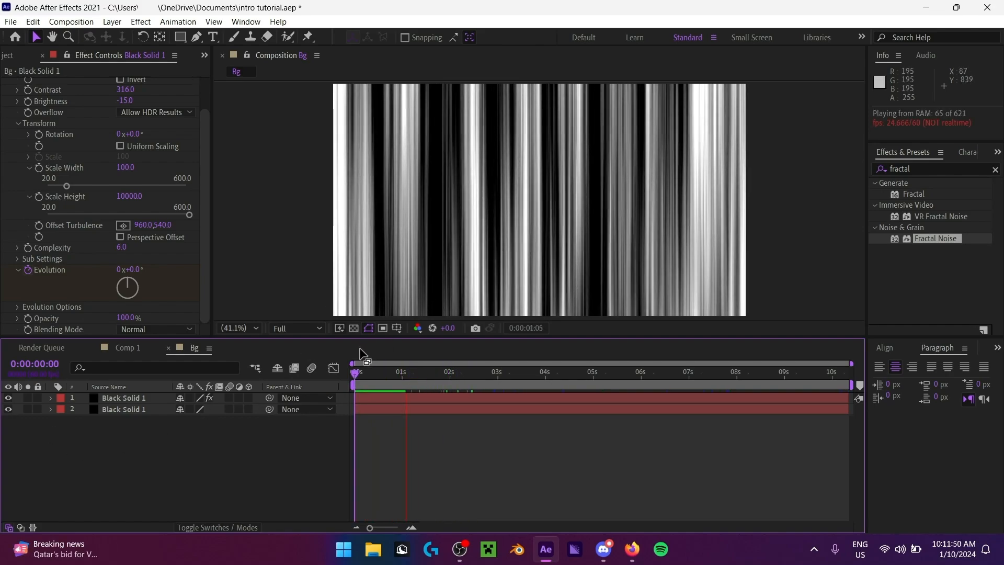
key("space")
left_click(297, 328)
left_click(296, 402)
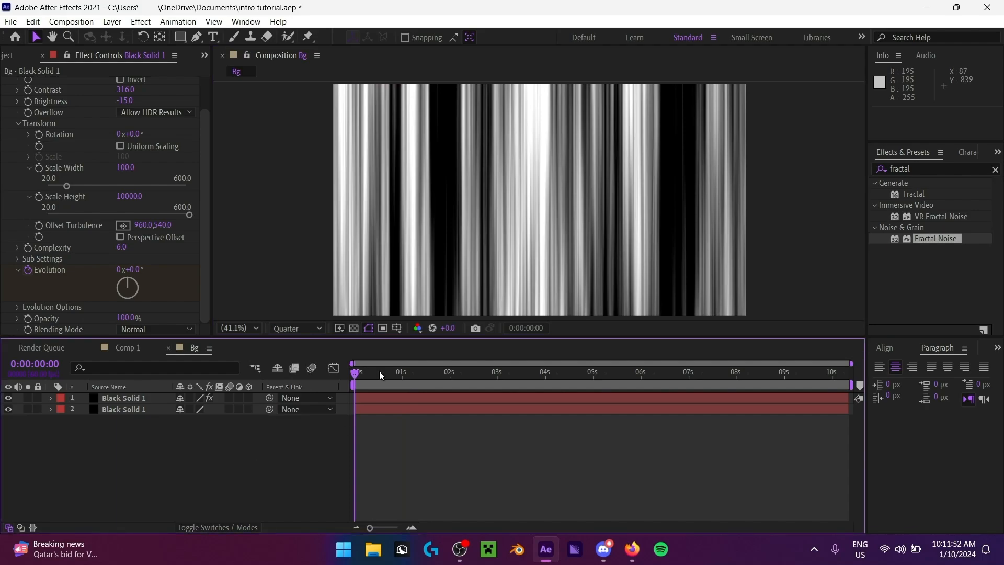
key("space")
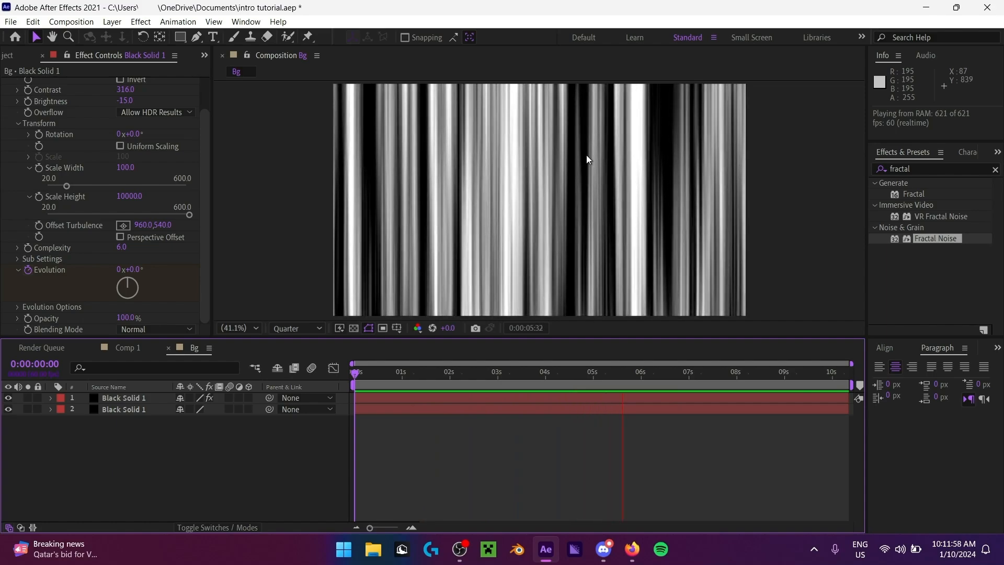
key("space")
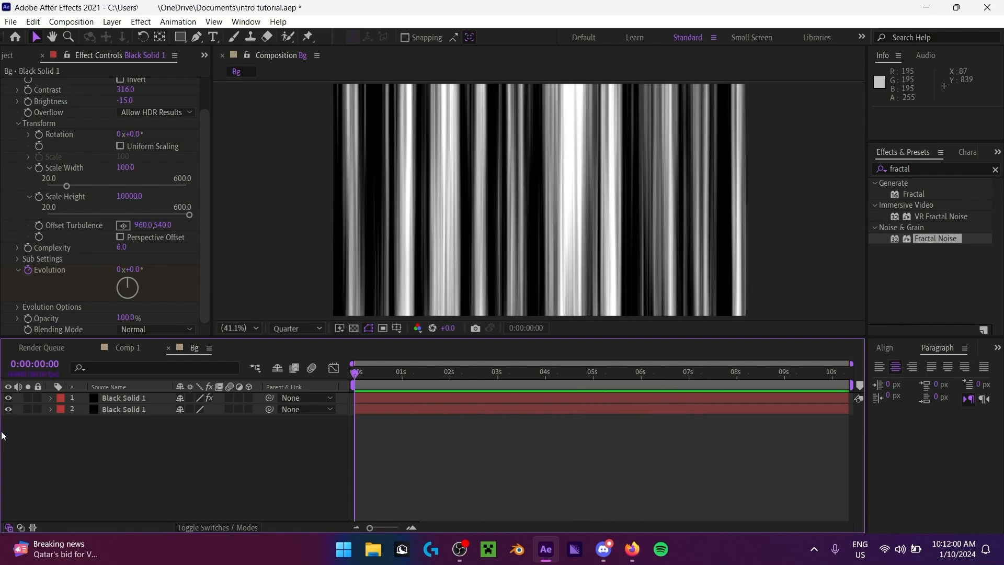
Step: Review the TUTORIAL text in Comp 1, and return to the start of the Bg composition
left_click(288, 328)
left_click(128, 348)
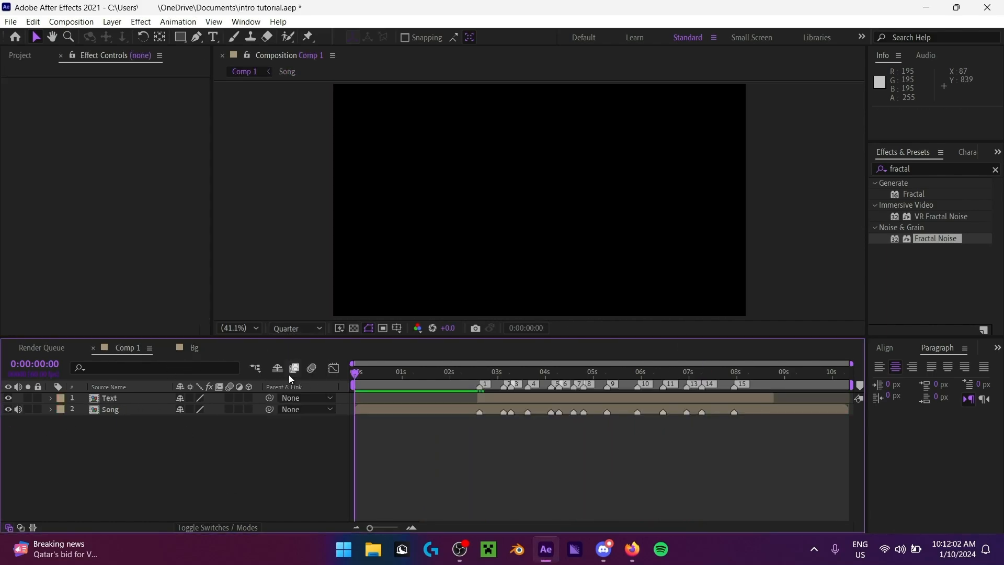
left_click_drag(396, 378, 579, 376)
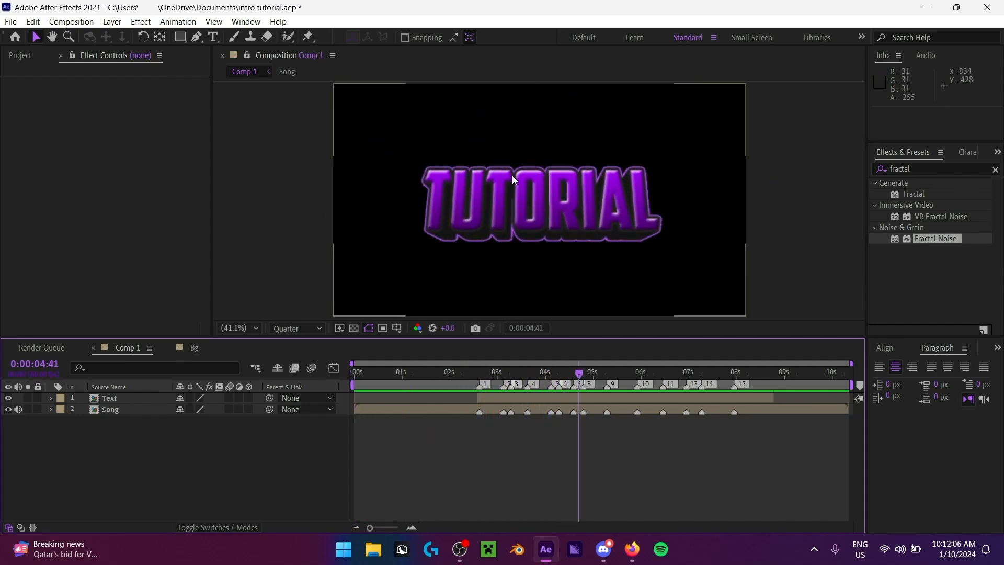
left_click(21, 56)
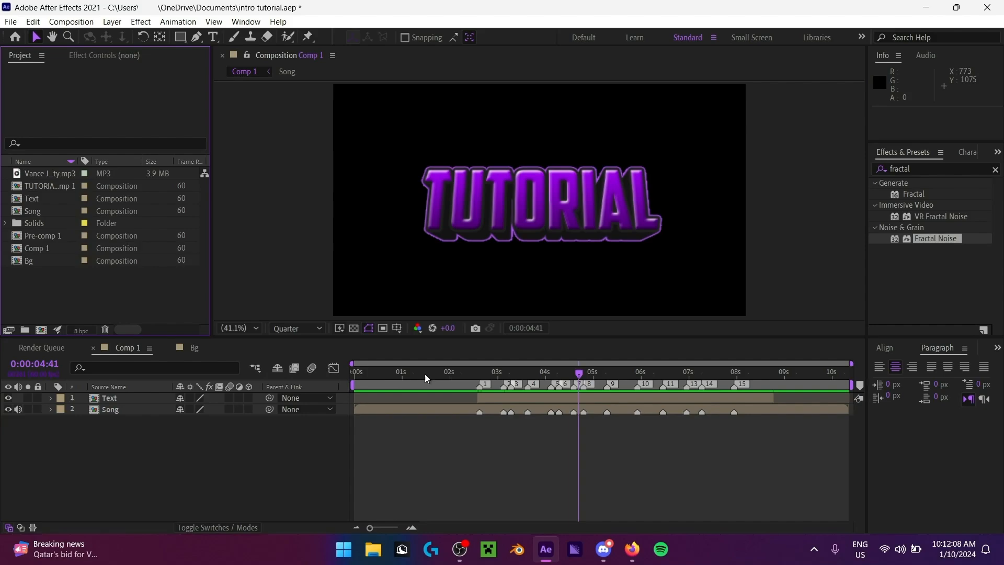
left_click(297, 328)
left_click(443, 377)
left_click_drag(443, 376, 355, 393)
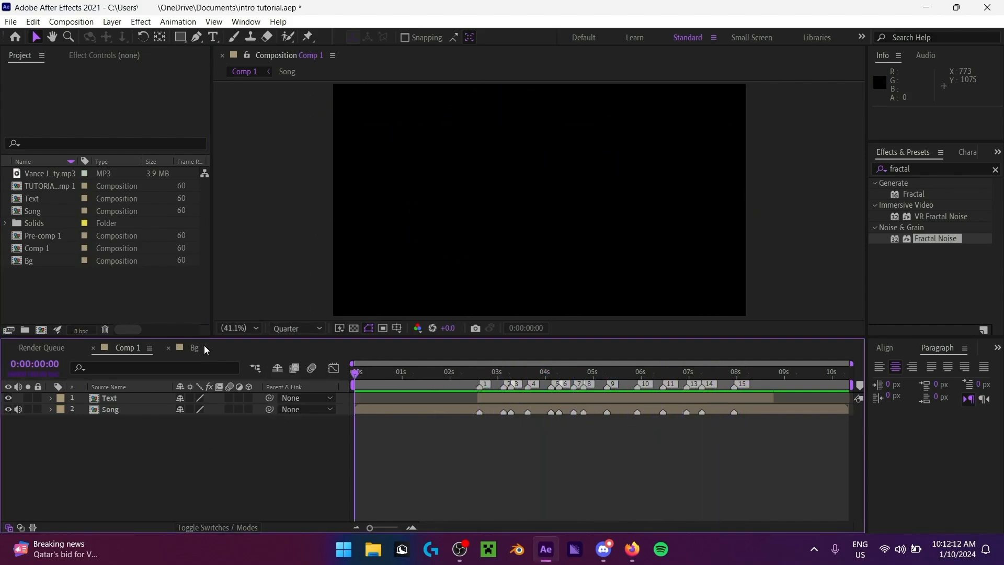
left_click(194, 347)
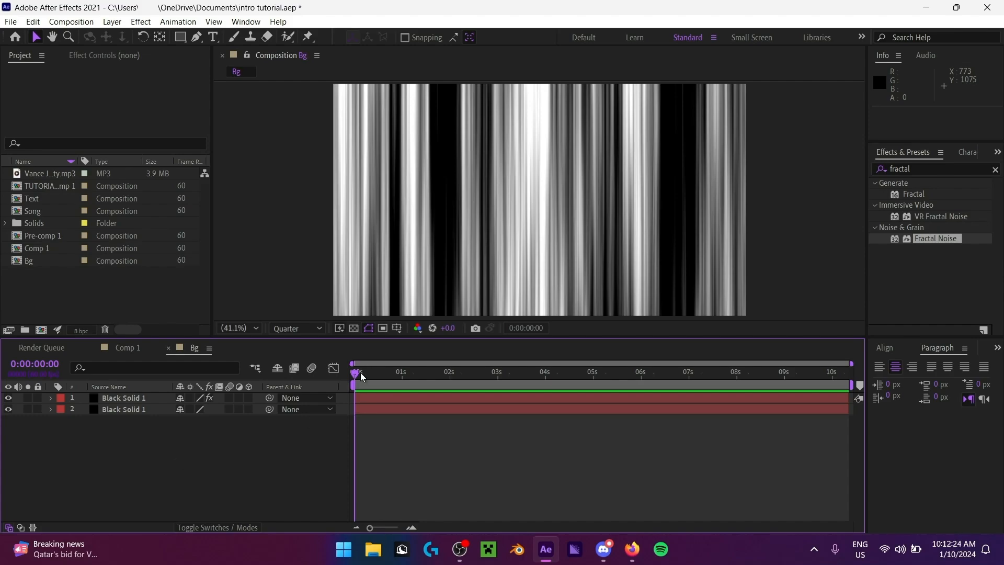
mouse_move(357, 374)
left_mouse_down()
mouse_move(501, 373)
mouse_move(355, 374)
left_mouse_up()
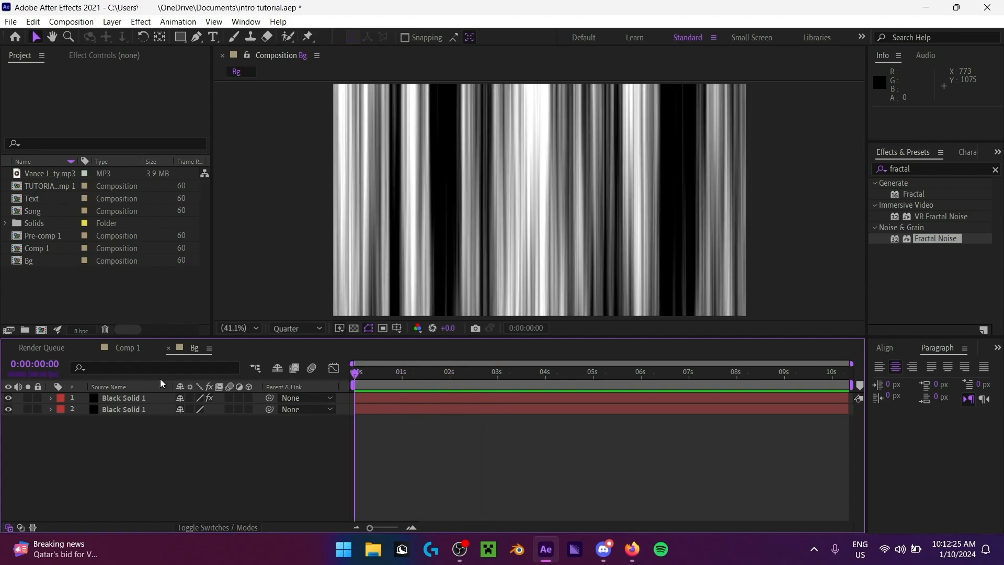
Step: Try scaling the upper Black Solid 1 into a thin horizontal band, about 102% by -9%, and undo it
left_click(137, 400)
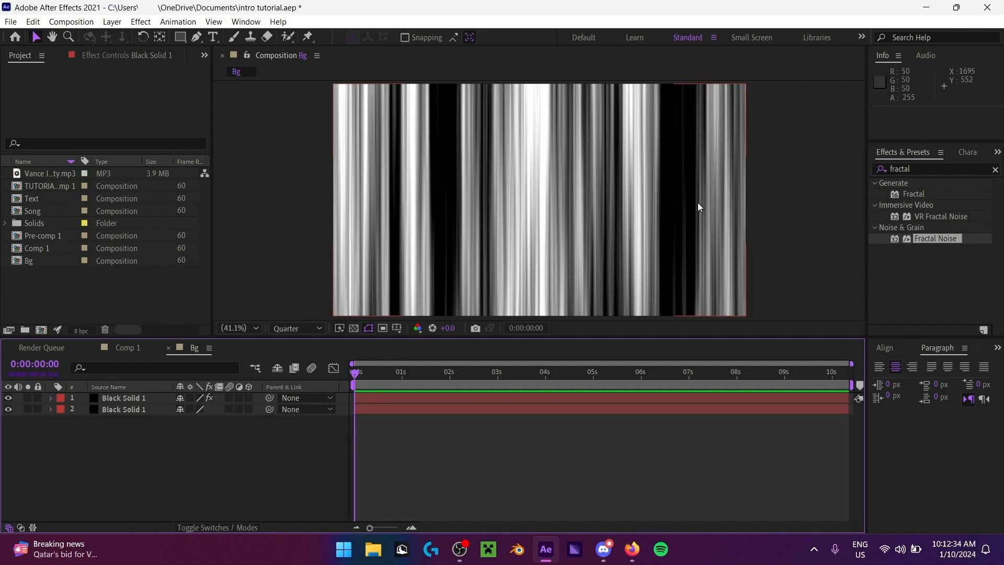
left_click(126, 400)
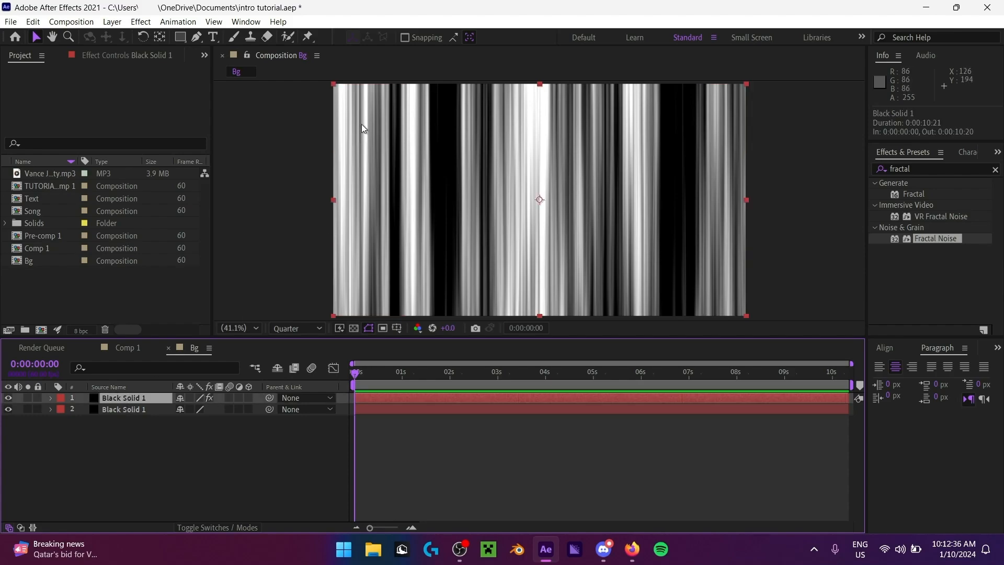
left_click_drag(337, 84, 324, 235)
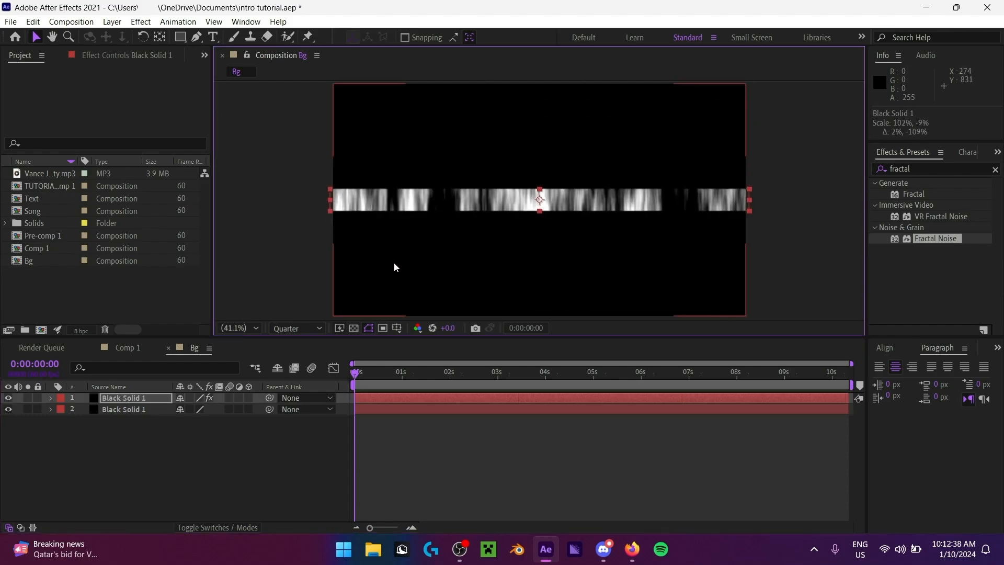
key("ctrl+z")
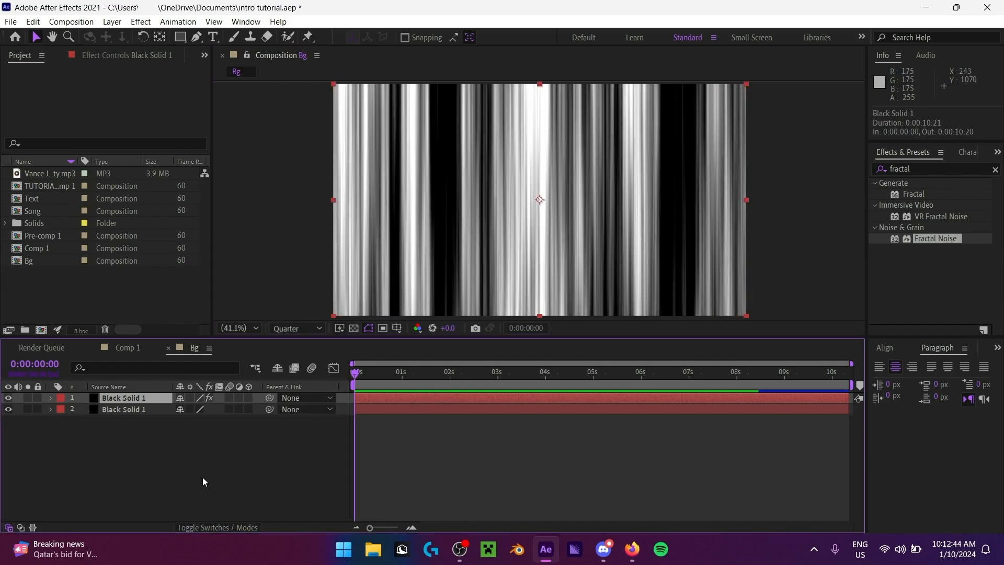
Step: Apply the Hue/Saturation effect to the upper Black Solid 1, try shifting its Master Hue, and undo the shift
left_click(996, 169)
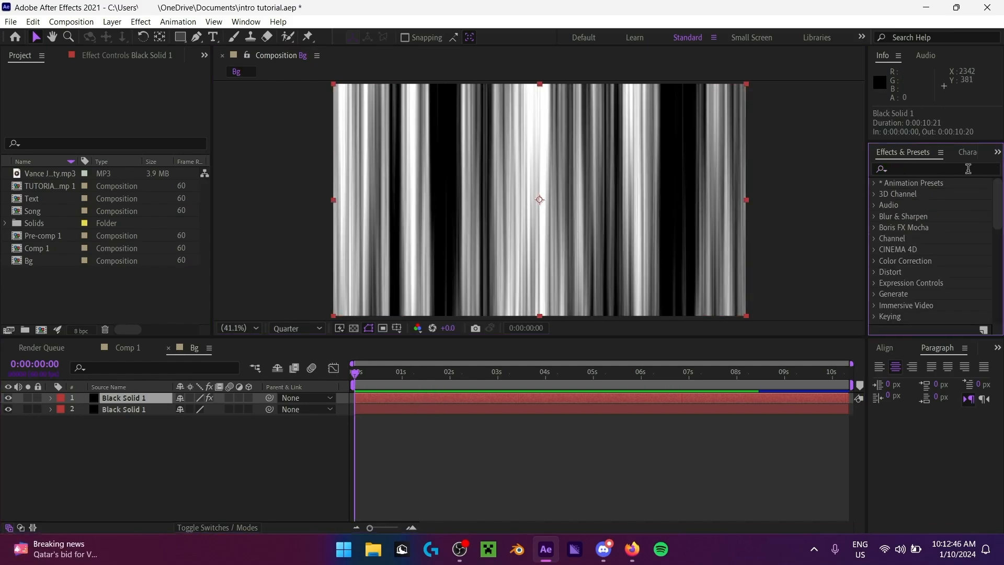
left_click(940, 168)
type("hue")
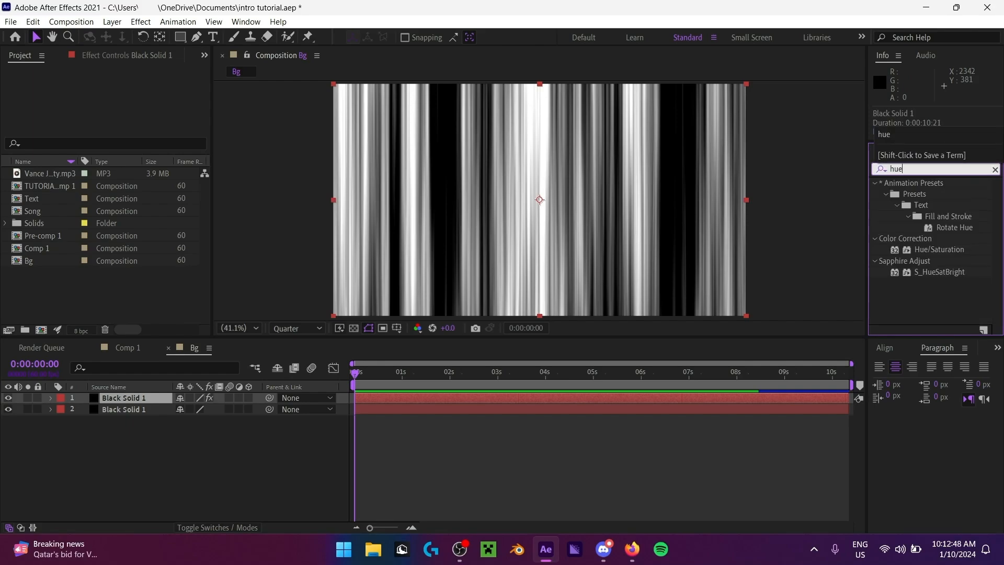
double_click(940, 249)
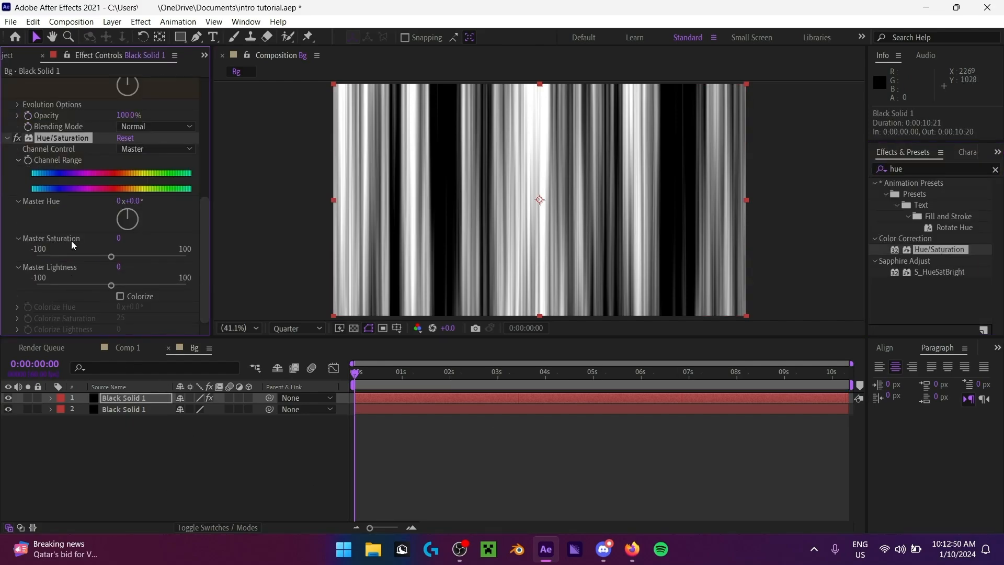
scroll(87, 233, "up", 2)
scroll(92, 247, "down", 2)
left_click_drag(133, 203, 262, 206)
key("ctrl+z")
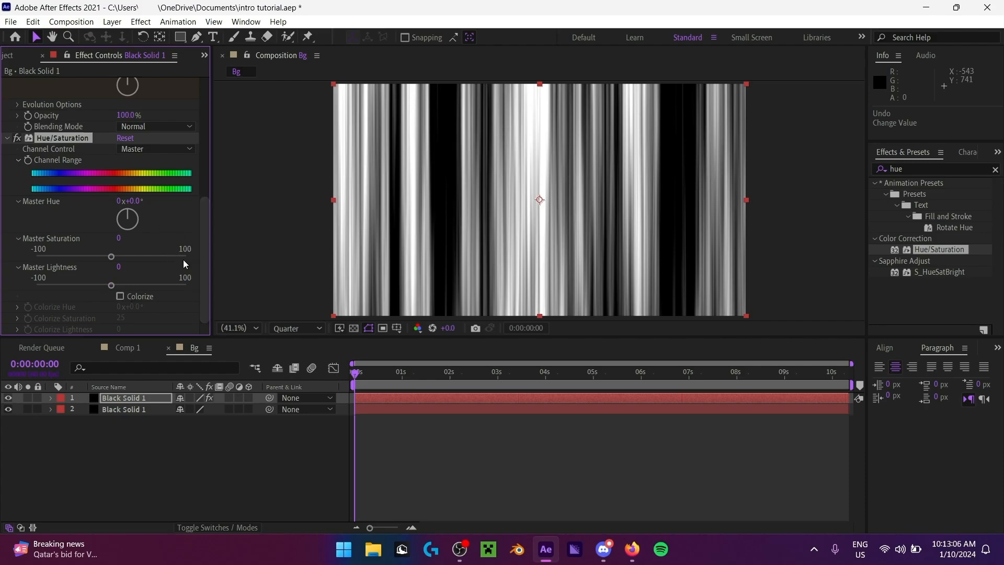
Step: Enable Colorize in the Hue/Saturation effect and set Colorize Saturation to 100
left_click(120, 297)
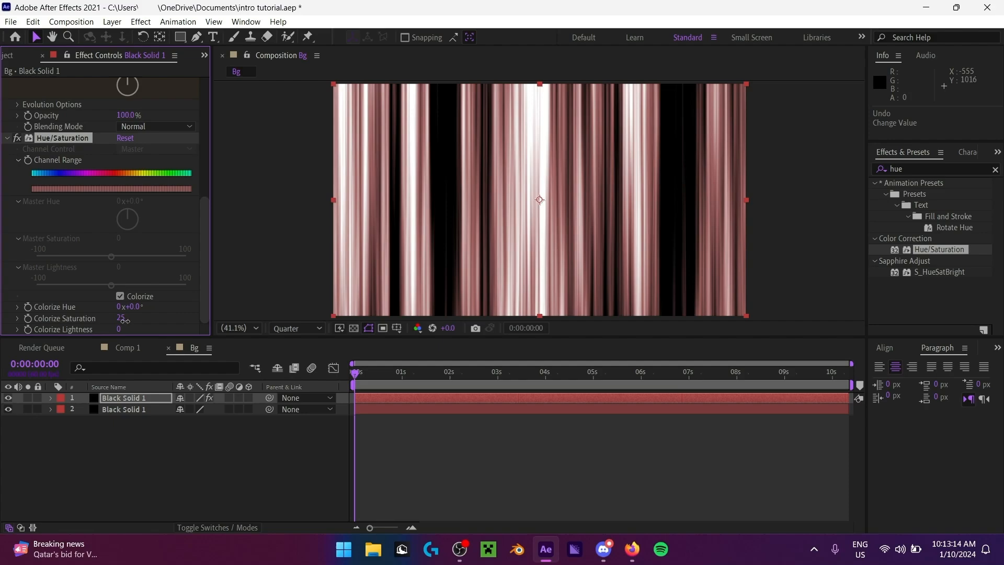
left_click_drag(125, 321, 444, 330)
left_click_drag(122, 319, 276, 321)
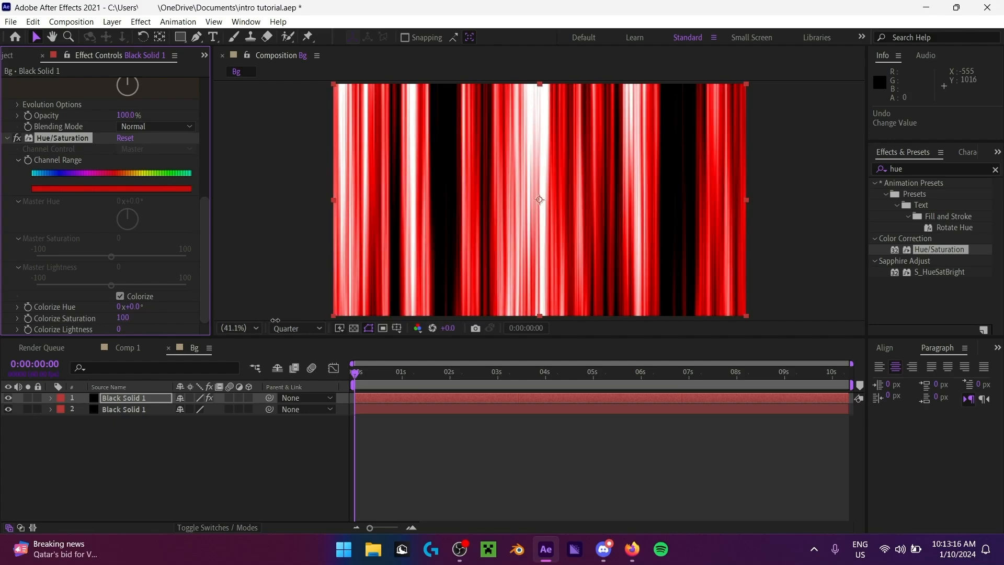
left_click(119, 318)
key("Return")
left_click(409, 454)
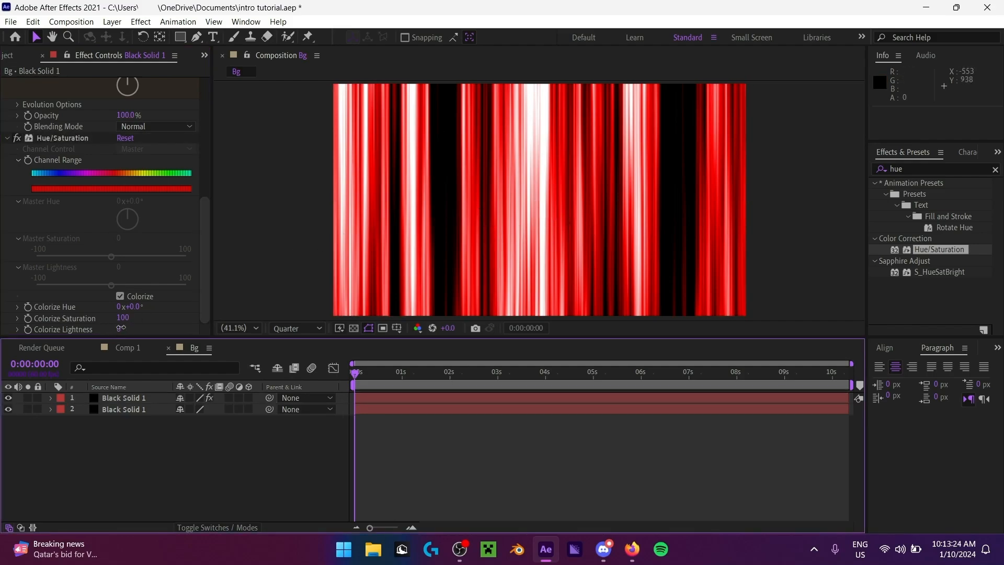
Step: Try a Colorize Lightness of -66, undo it, and shift the Colorize Hue to purple at about 274°
left_click_drag(118, 329, 84, 329)
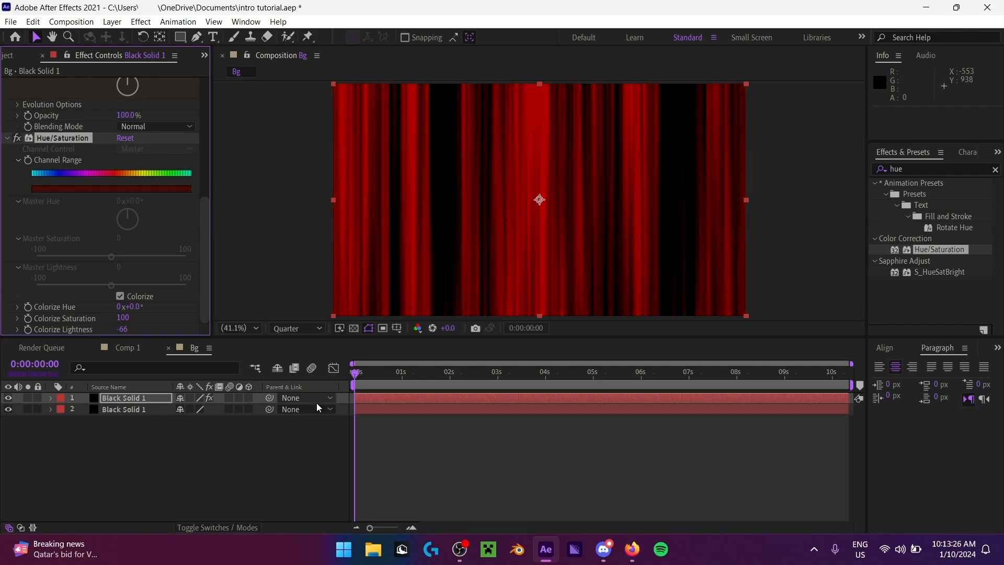
key("ctrl+z")
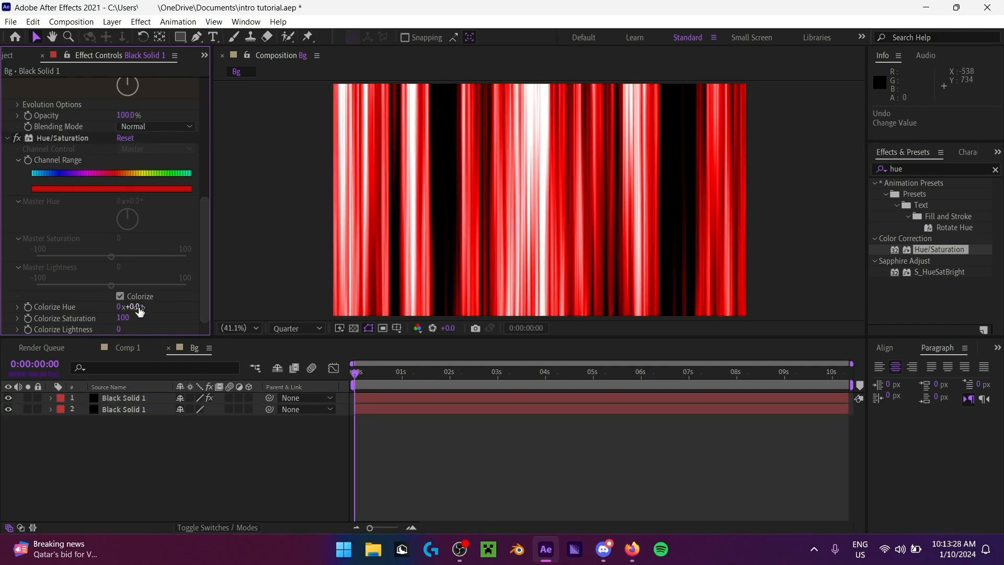
left_click_drag(139, 311, 306, 303)
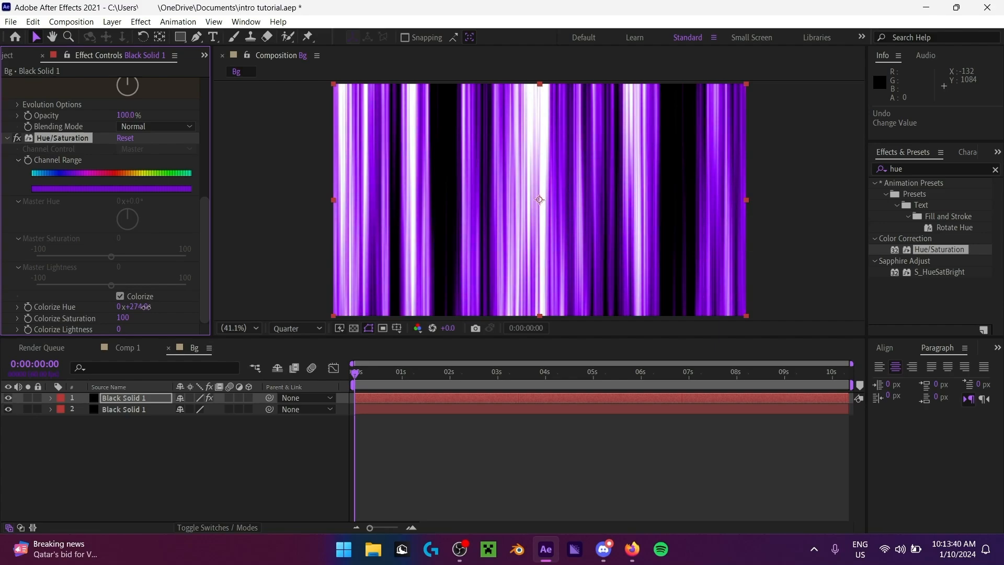
Step: Compare the purple streaks with the TUTORIAL text in Comp 1, and return to the start of the Bg composition
left_click(127, 347)
left_click_drag(448, 374, 556, 382)
left_click(193, 347)
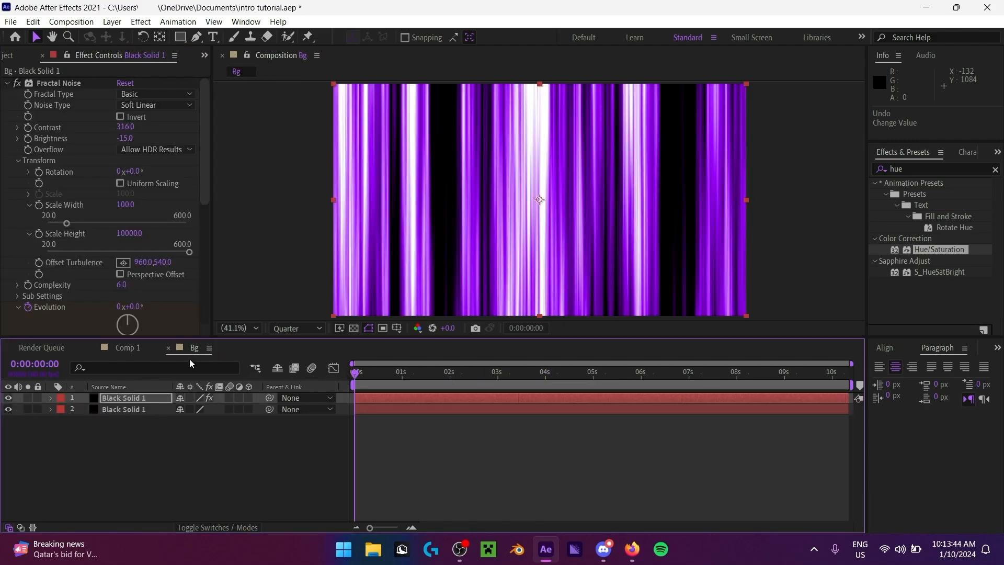
left_click(135, 349)
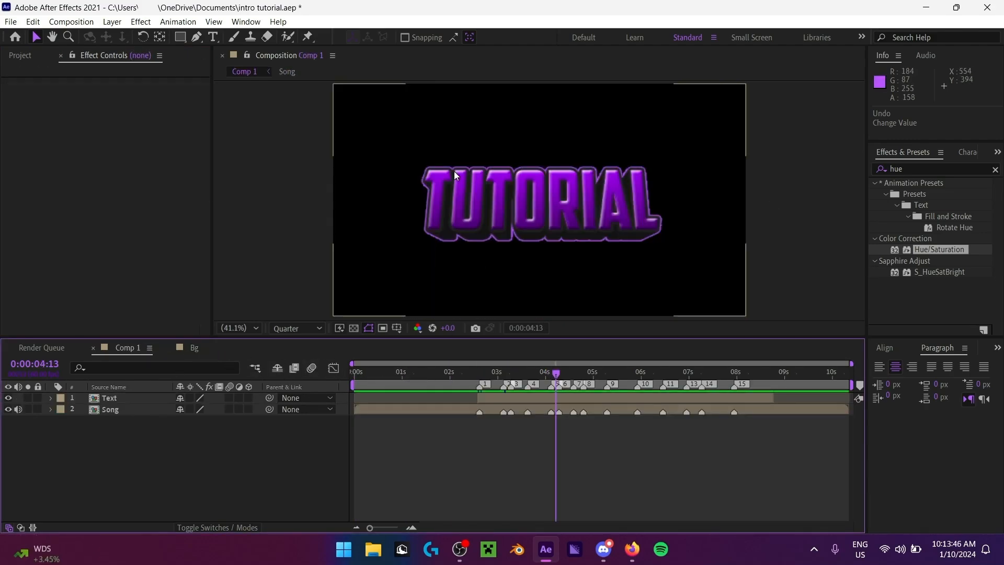
left_click_drag(369, 373, 163, 343)
left_click(193, 348)
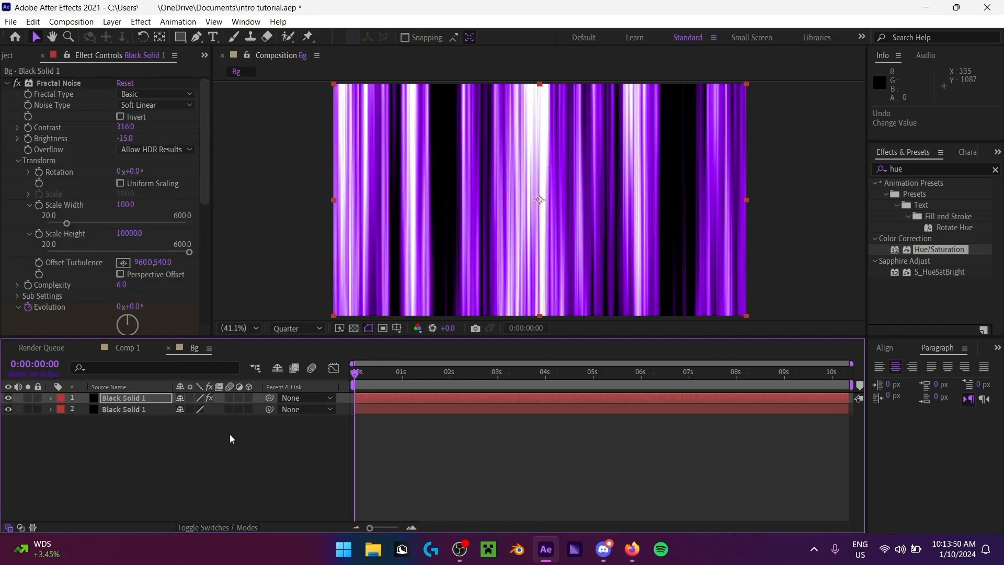
left_click_drag(389, 372, 346, 366)
Step: Try a freehand rectangular mask over most of the upper Black Solid 1, undo it, and collapse the layer
left_click(152, 398)
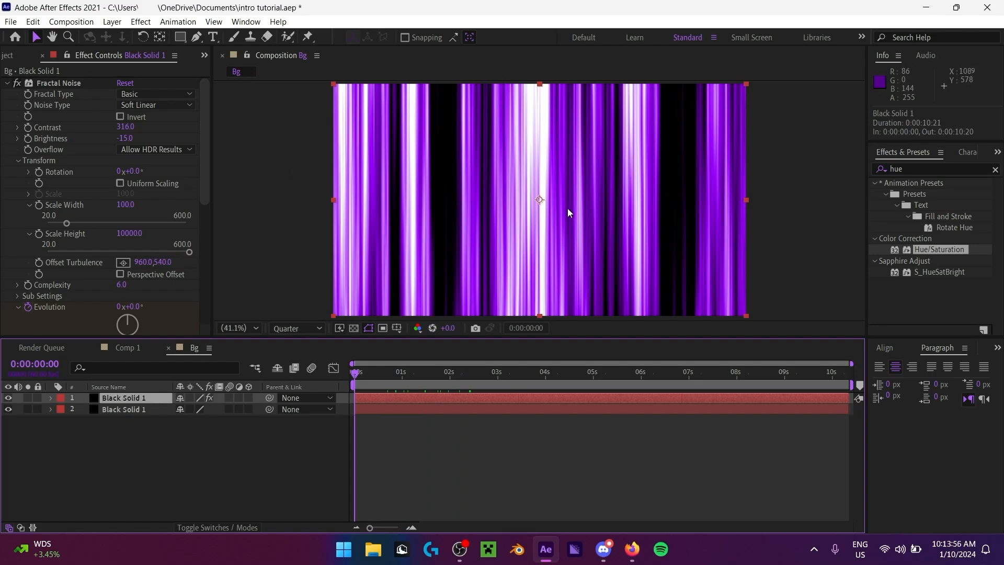
left_click(180, 37)
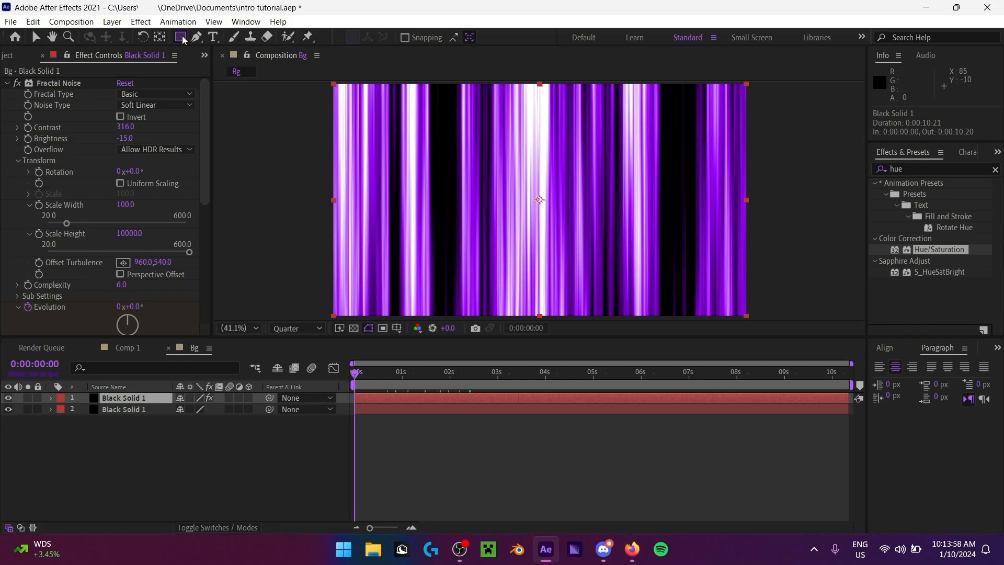
left_click_drag(372, 111, 698, 302)
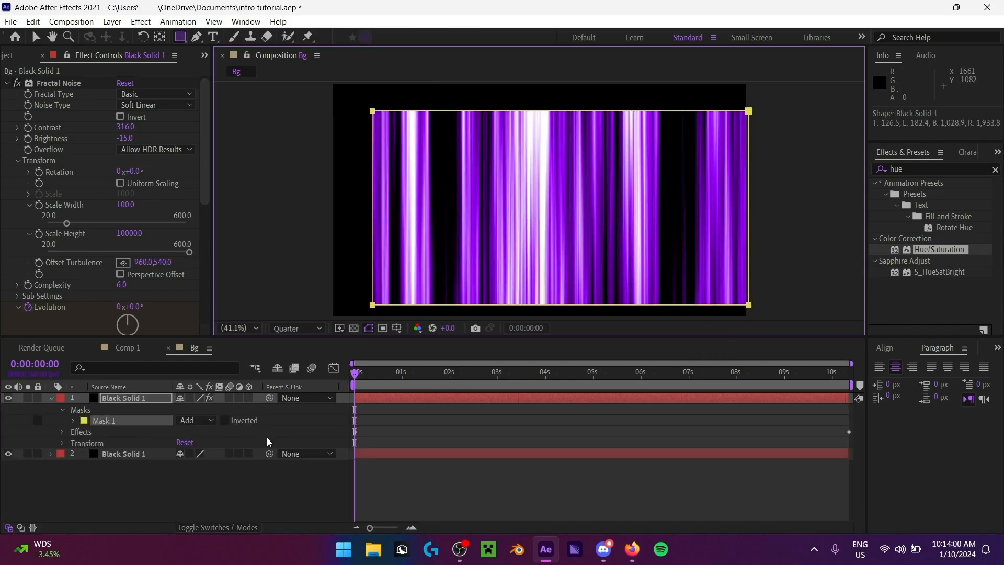
key("ctrl+z")
left_click(51, 397)
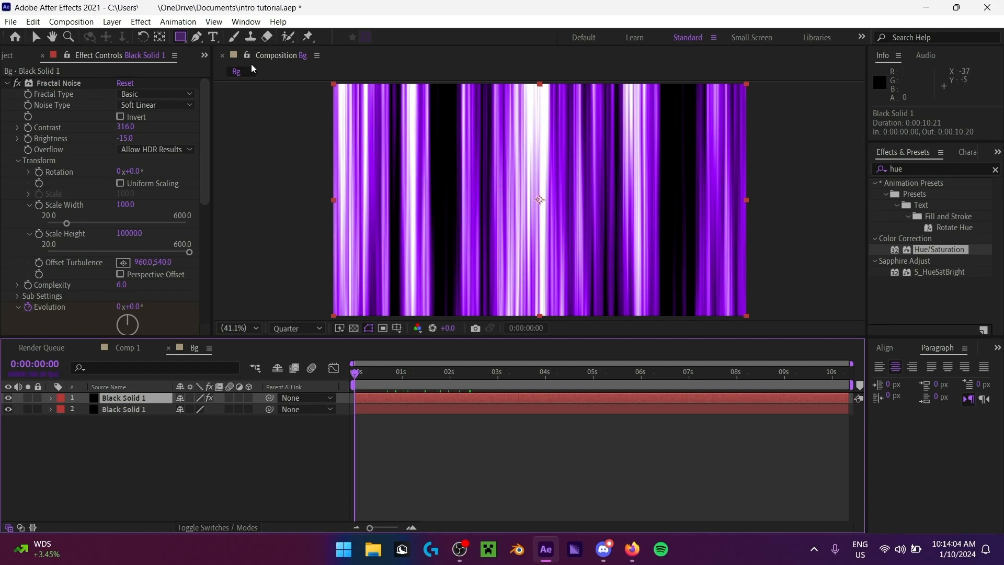
Step: Try drawing a white rectangle shape over the streaks with no layer selected, and undo it
left_click(194, 445)
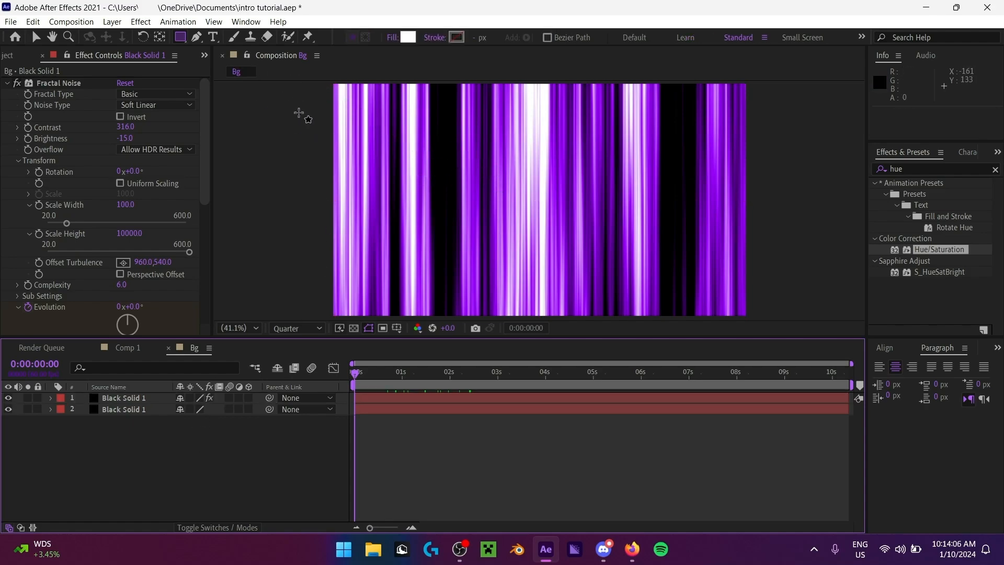
left_click_drag(299, 112, 736, 332)
left_click(147, 391)
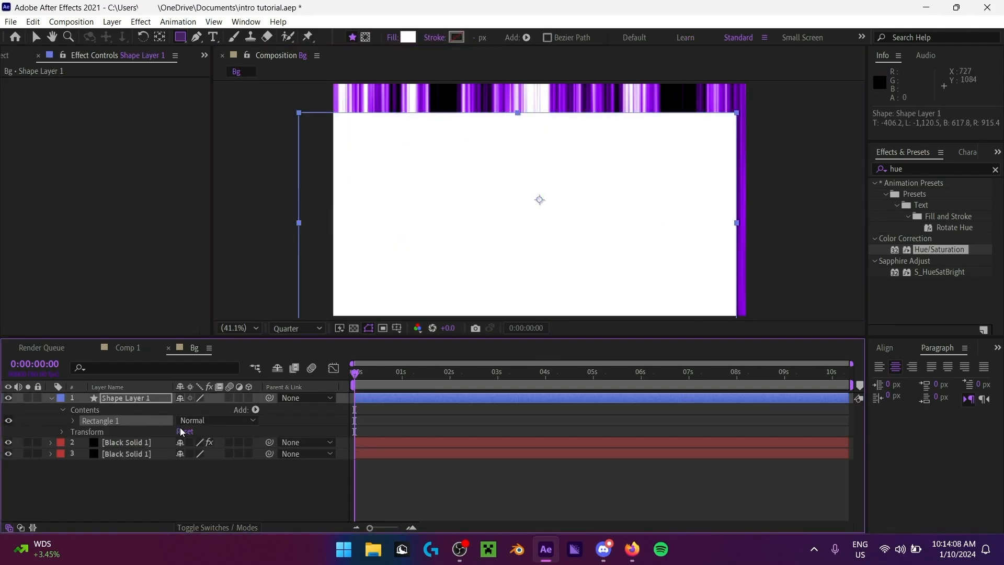
left_click(115, 391)
key("ctrl+z")
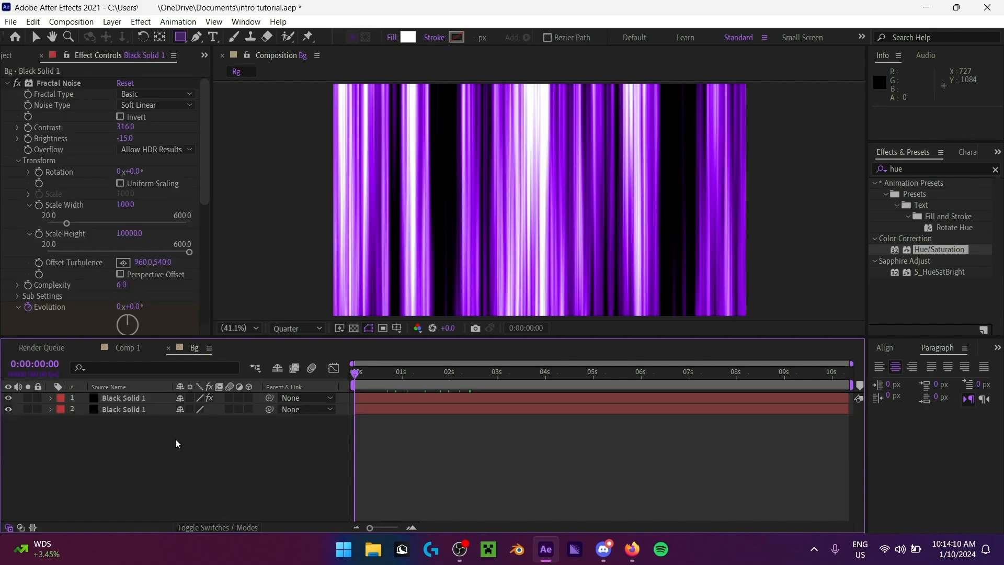
Step: Try two separate rectangular masks on the upper Black Solid 1, one large and one narrow, and undo both
left_click(159, 398)
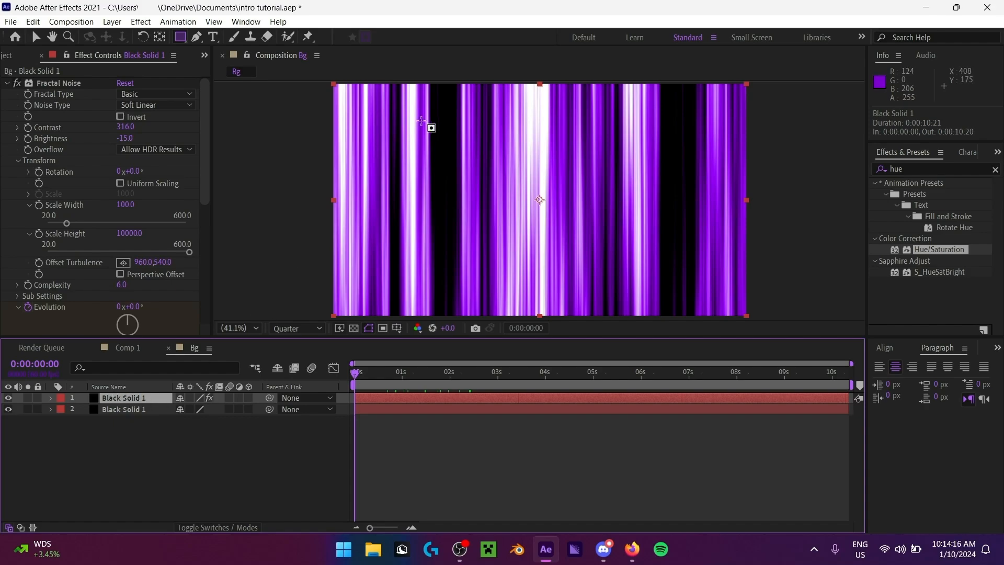
left_click_drag(372, 111, 609, 253)
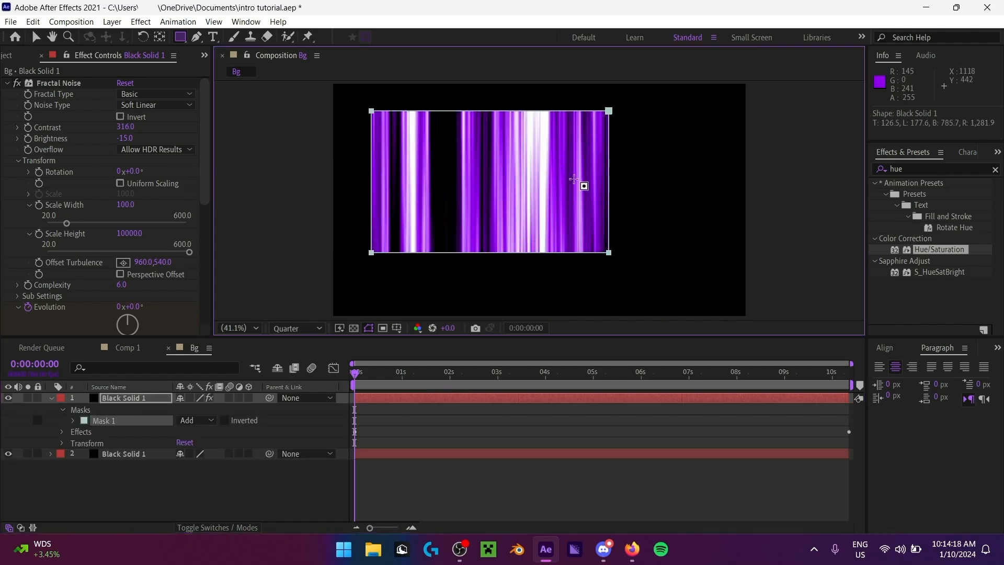
left_click_drag(651, 146, 723, 267)
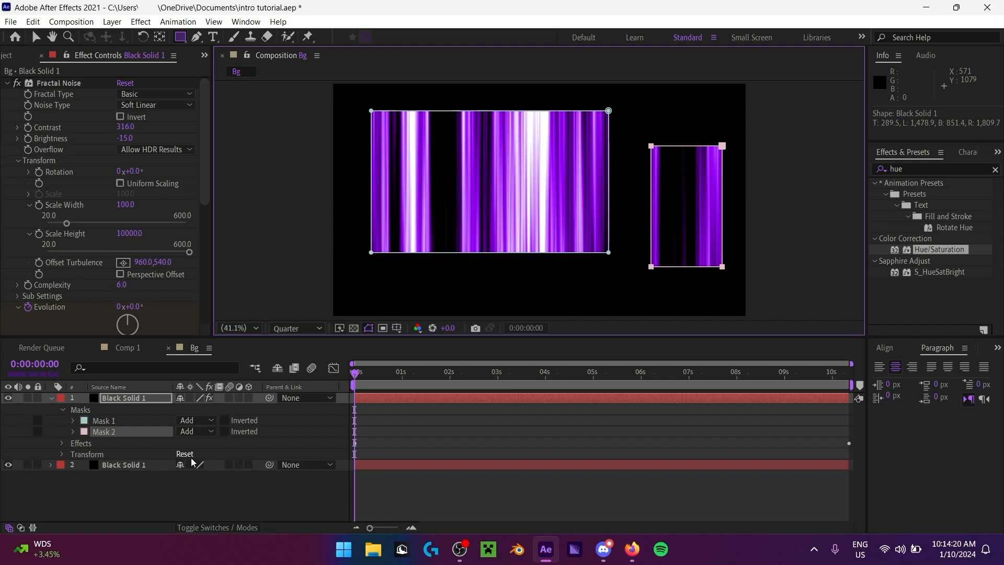
key("ctrl+z")
key("ctrl+z")
left_click(50, 397)
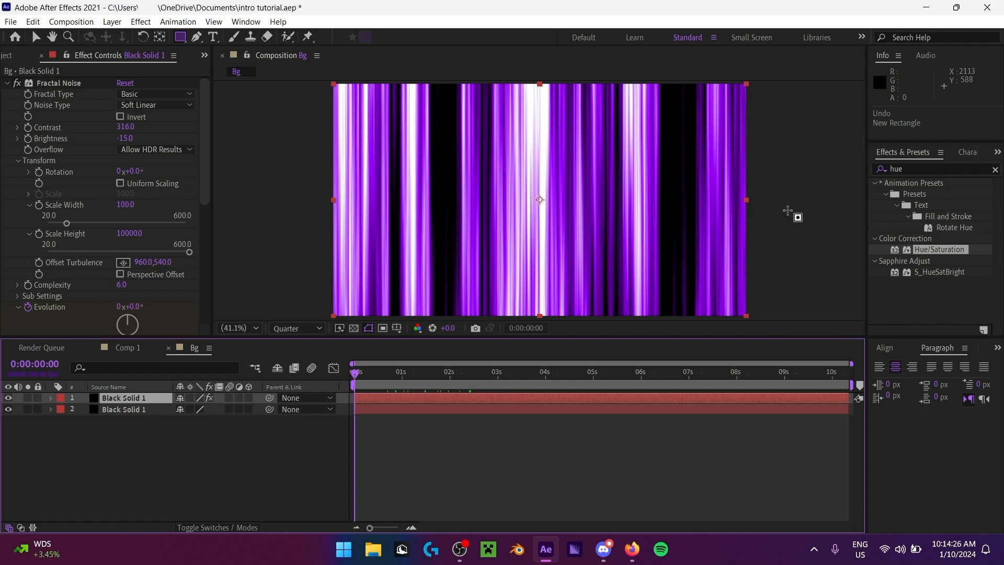
Step: Add a full-frame rectangular mask to the upper Black Solid 1 and return to the Selection tool
double_click(179, 37)
key("v")
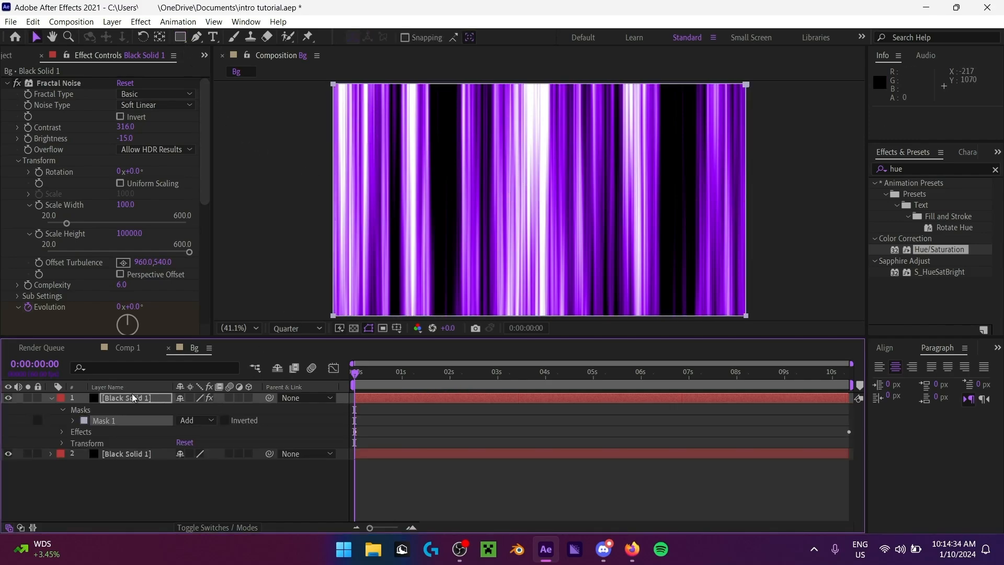
Step: Try creating a full-frame rectangle with no layer selected, and delete the resulting shape layer
left_click(154, 399)
left_click(162, 464)
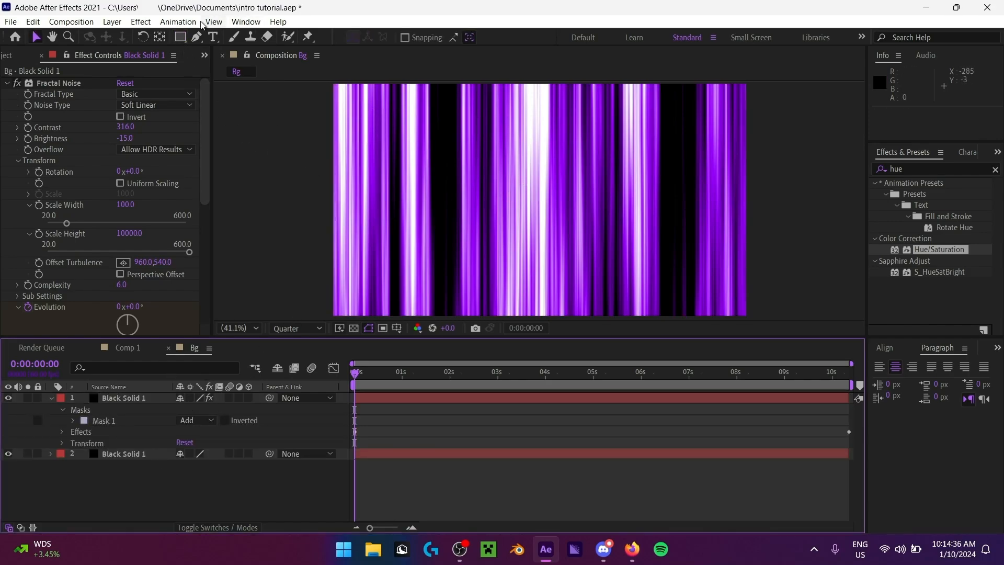
double_click(180, 38)
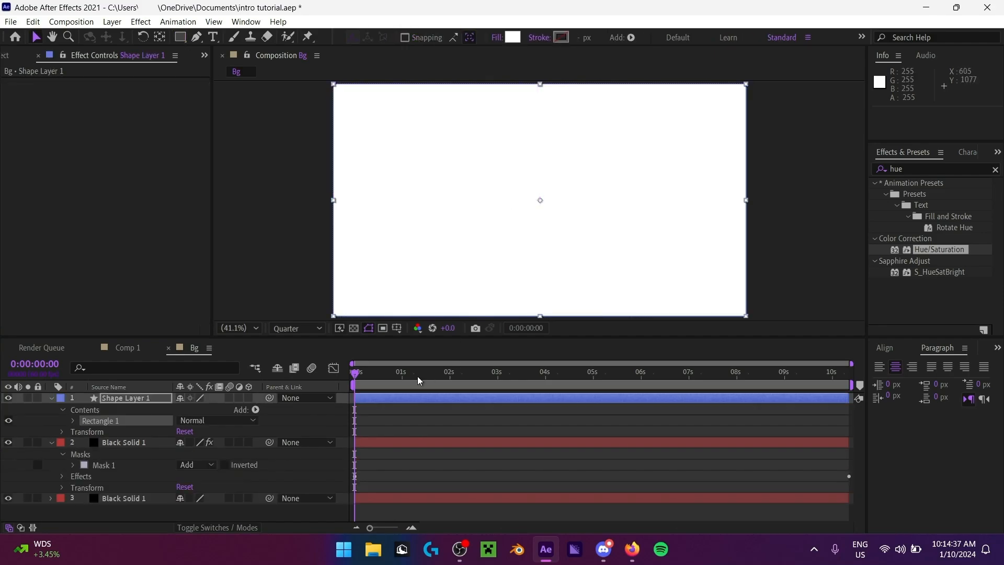
left_click(124, 398)
key("Delete")
Step: Lower the top edge of Mask 1 on the upper Black Solid 1 to mid-frame, and leave the mask selected
left_click(121, 400)
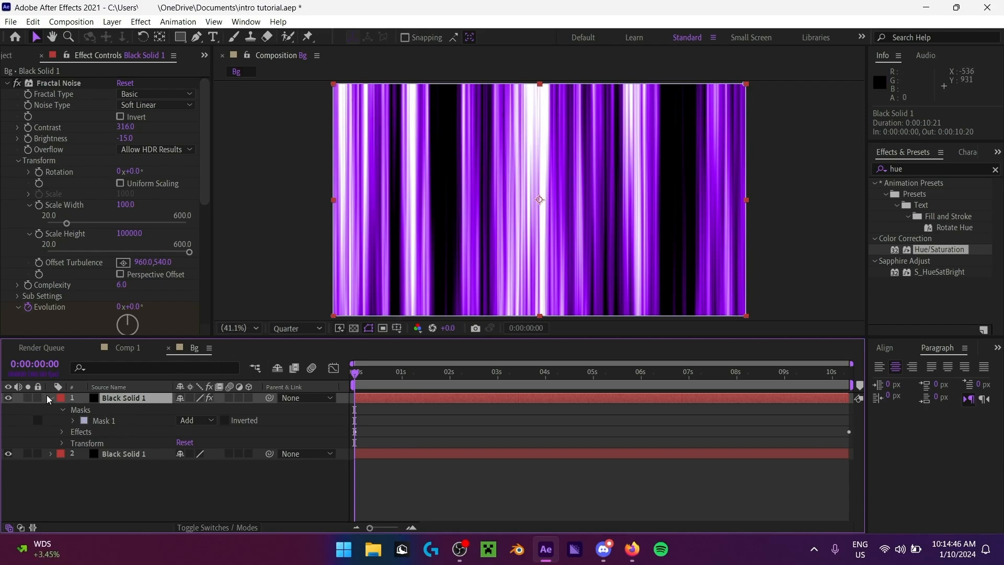
left_click(50, 398)
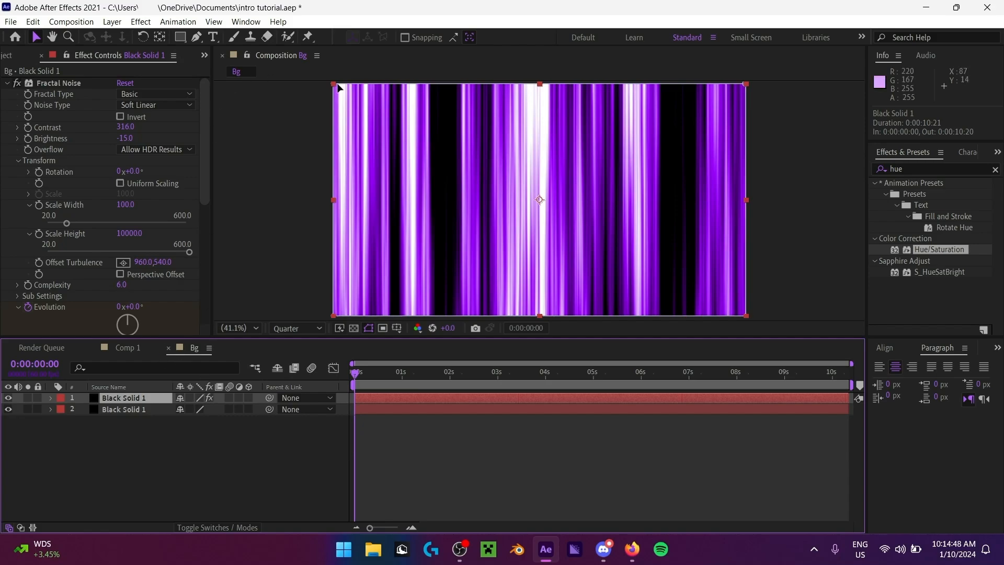
left_click(50, 399)
left_click(78, 420)
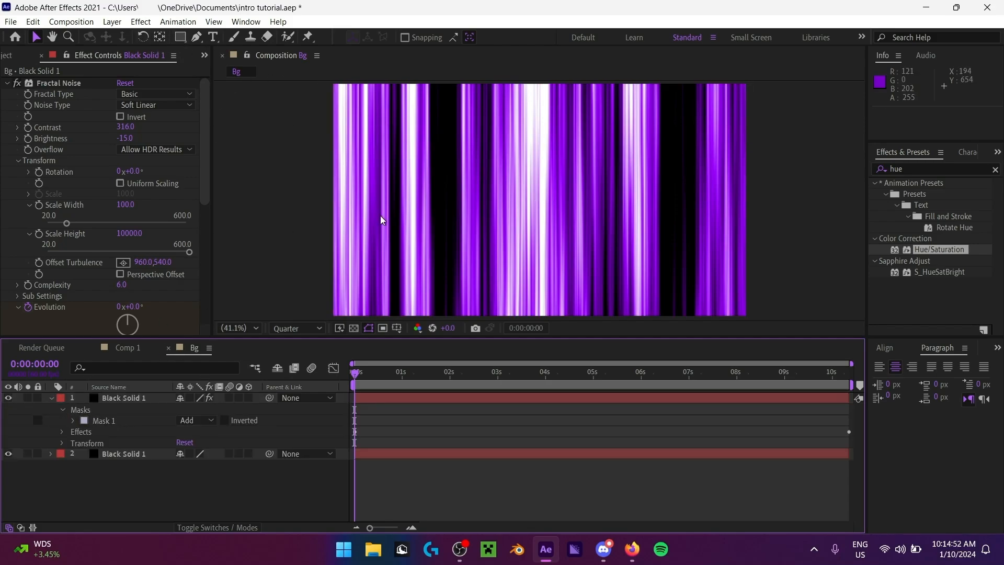
left_click(74, 421)
left_click(103, 421)
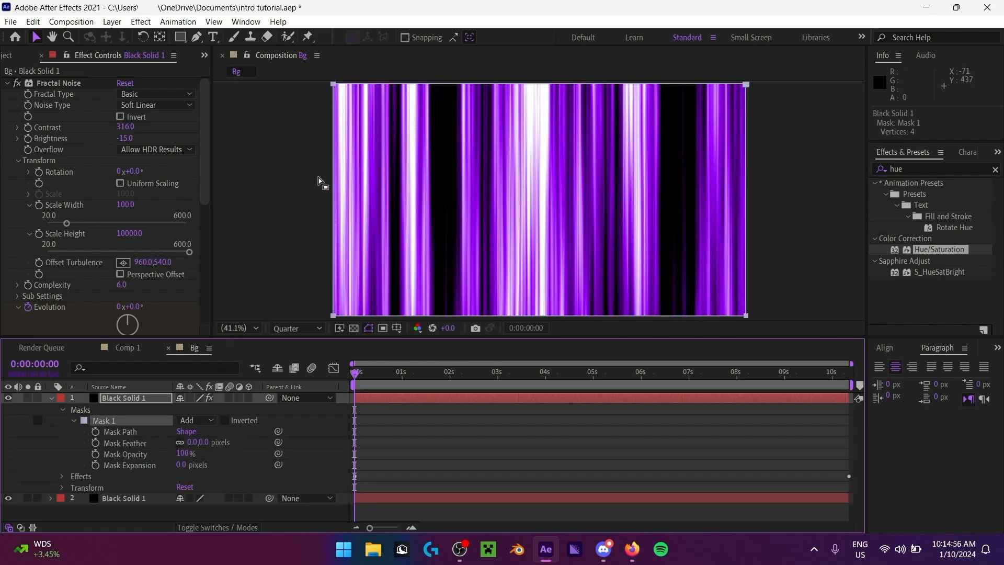
left_click(335, 90)
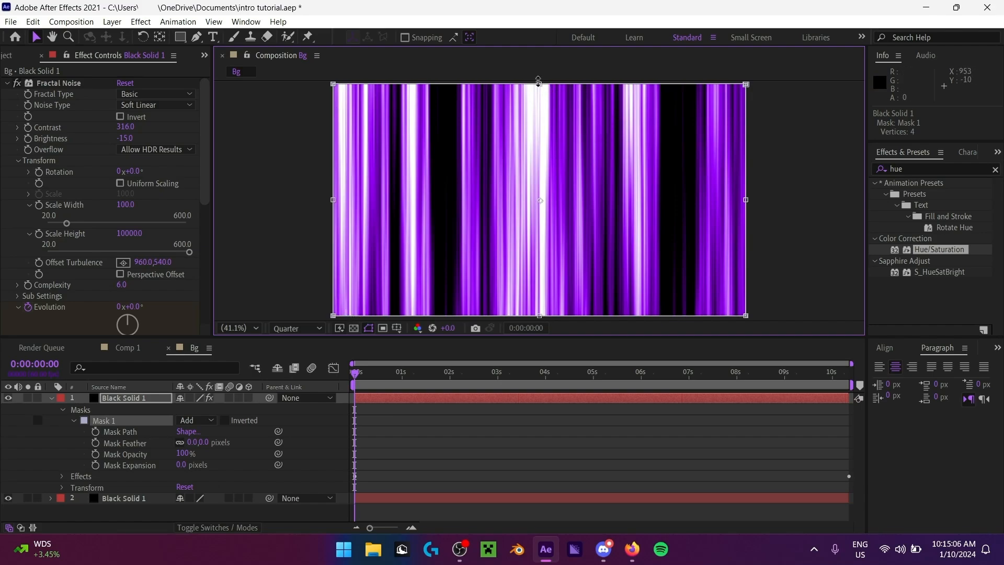
left_click_drag(540, 84, 542, 204)
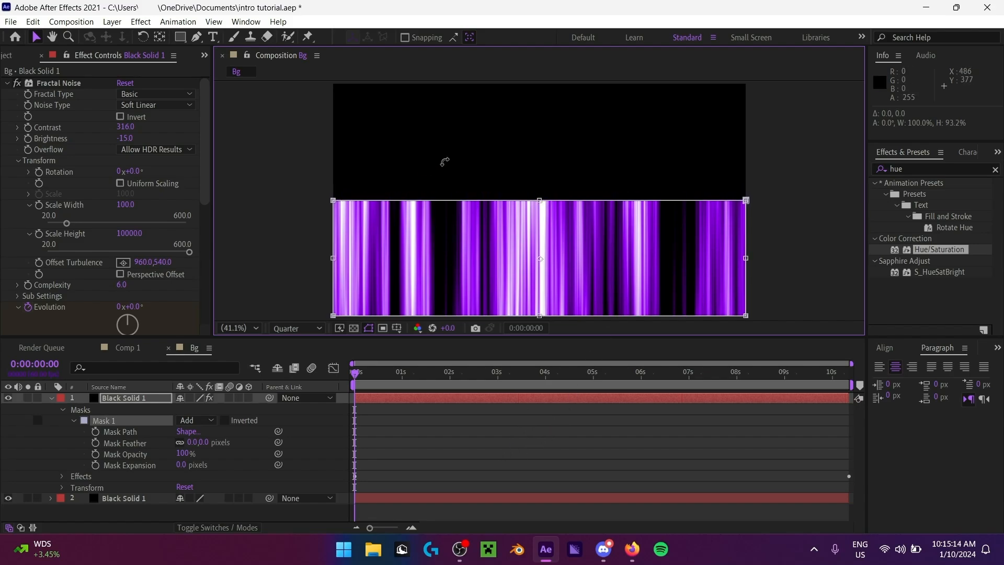
left_click(262, 518)
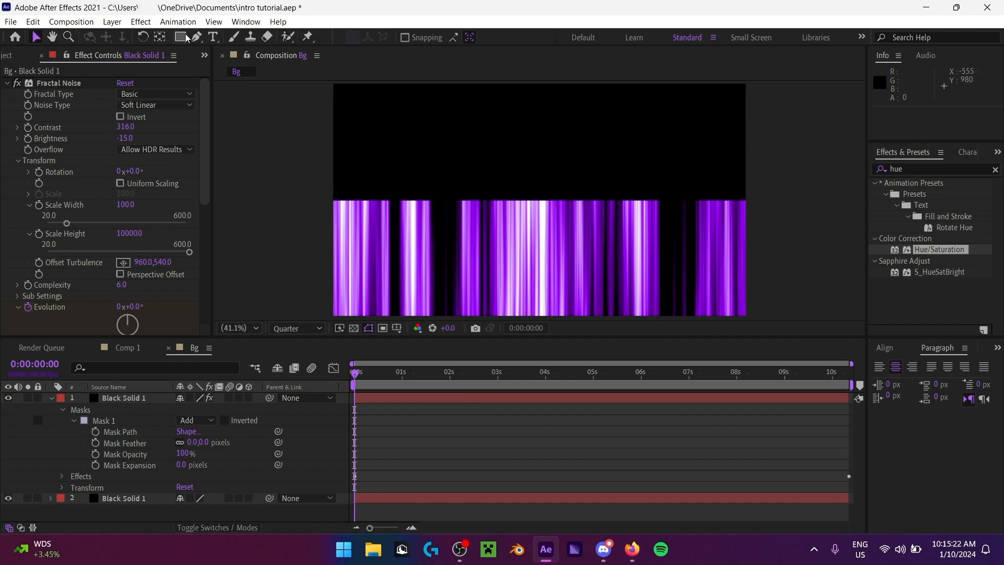
left_click(103, 421)
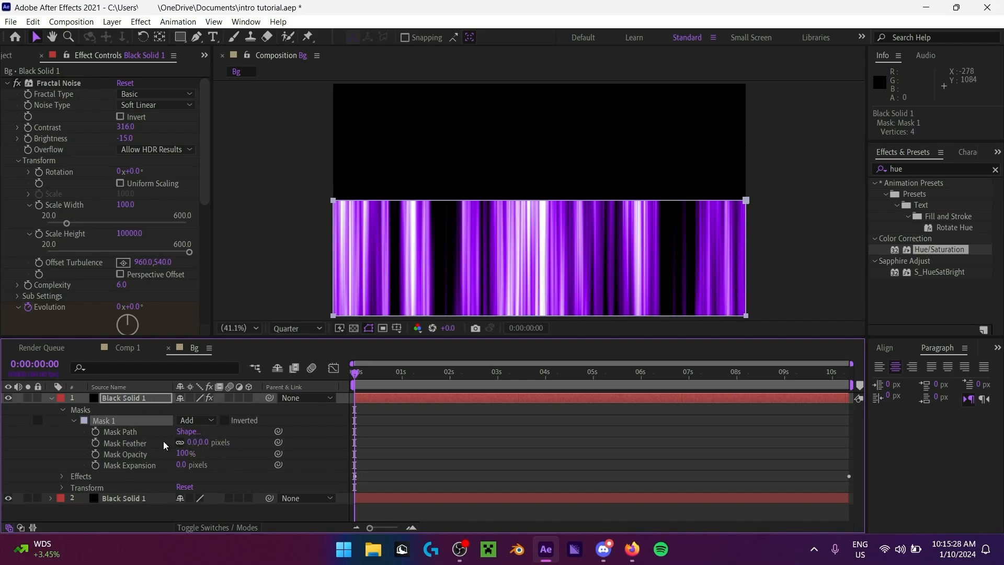
Step: Feather Mask 1 on the upper Black Solid 1 by 208 pixels, and raise the mask's top edge slightly
left_click_drag(193, 446, 321, 447)
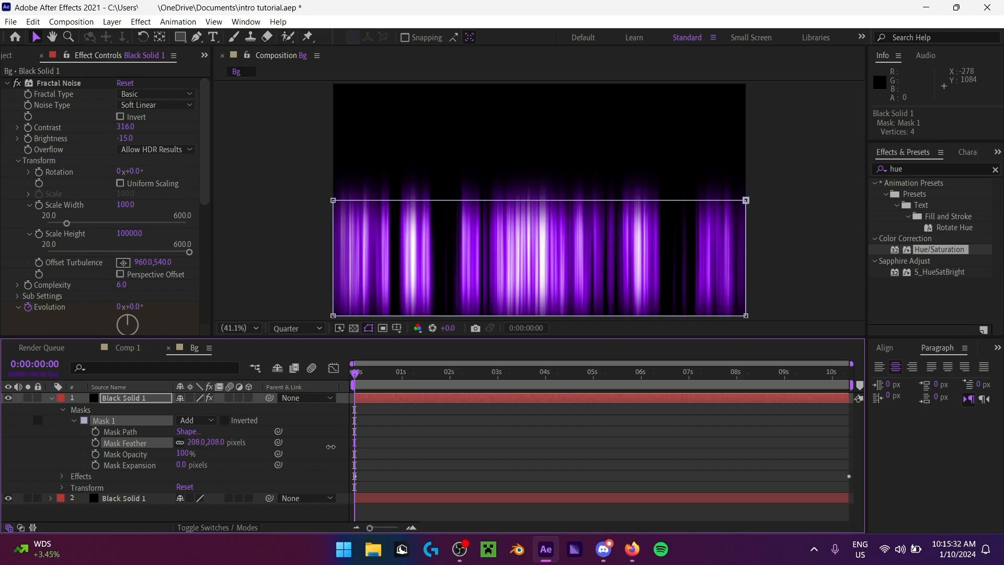
left_click(562, 449)
left_click(145, 400)
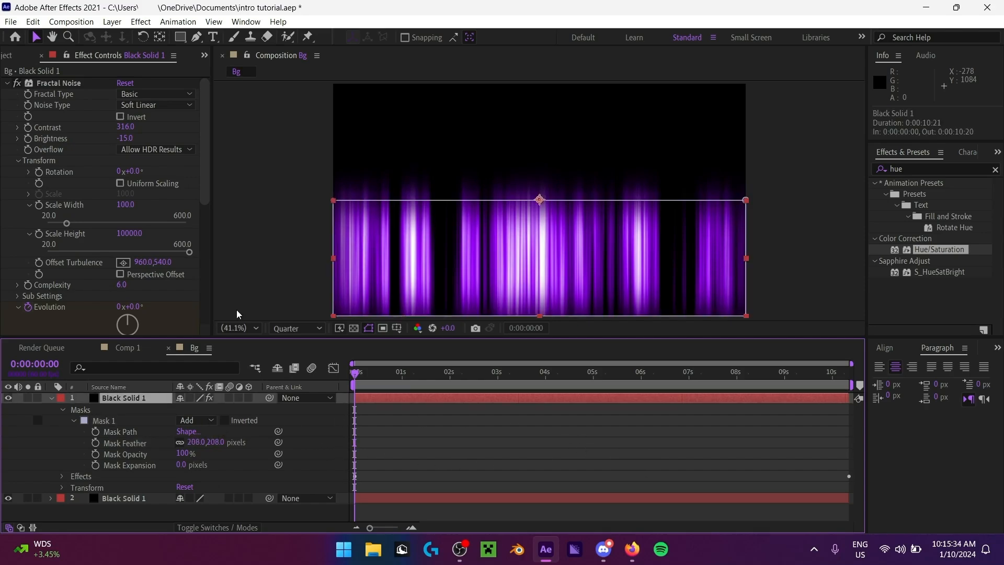
left_click(542, 201)
left_click_drag(542, 201, 537, 189)
left_click(507, 479)
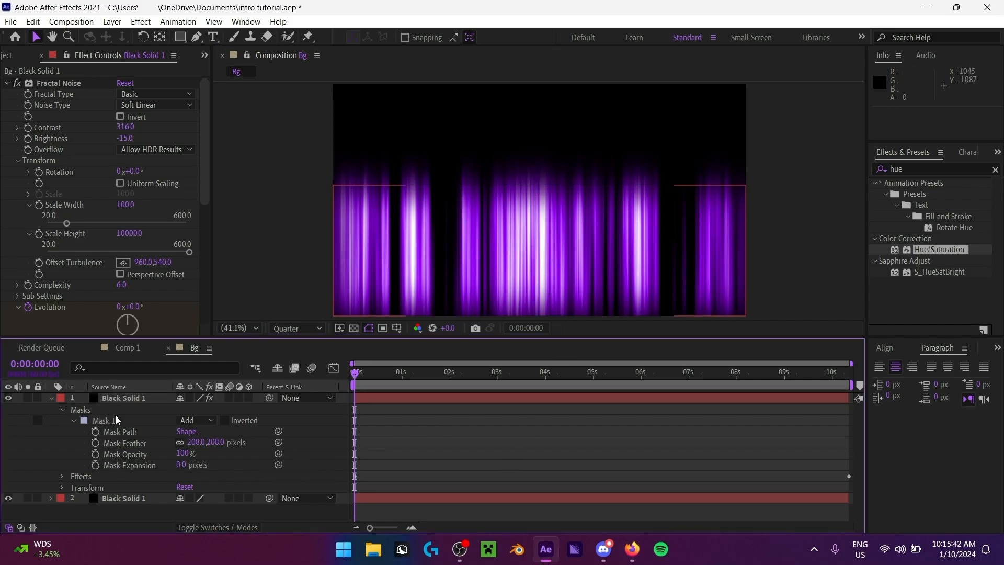
Step: Rotate the upper Black Solid 1 by 45° and move it into the frame's lower-left corner, at about 417.6, 761.4
left_click(124, 400)
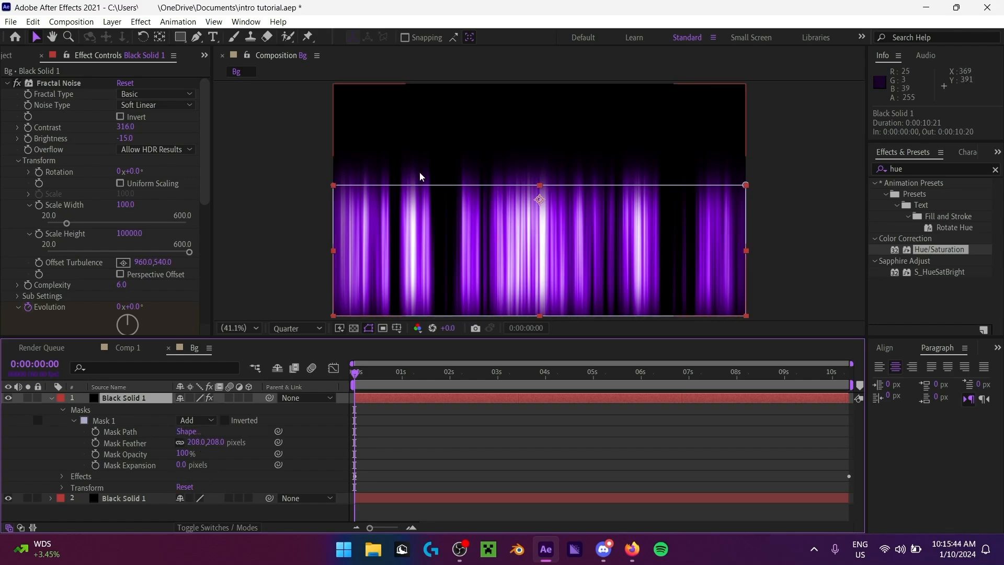
key("r")
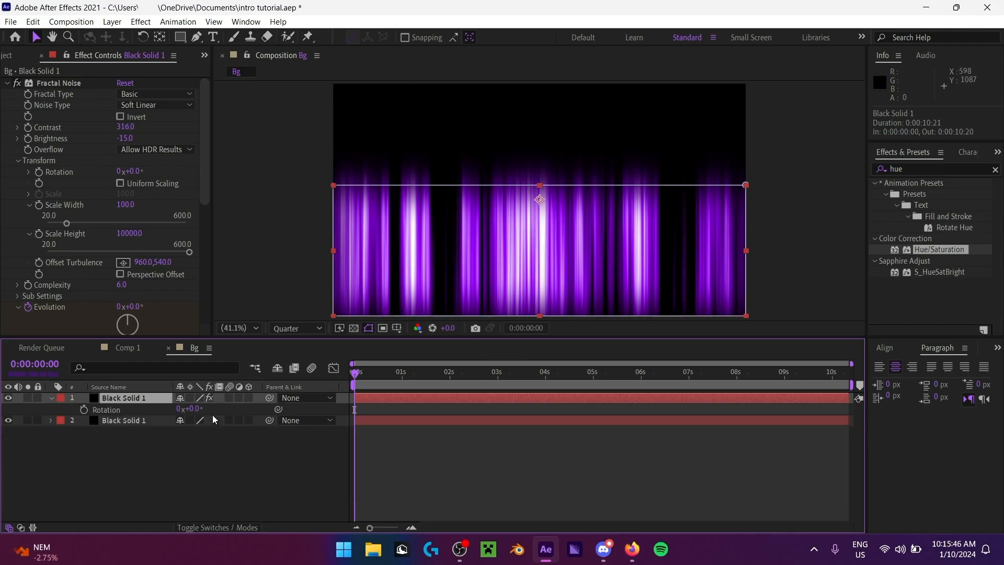
left_click(192, 409)
left_click(241, 510)
left_click_drag(471, 234, 356, 287)
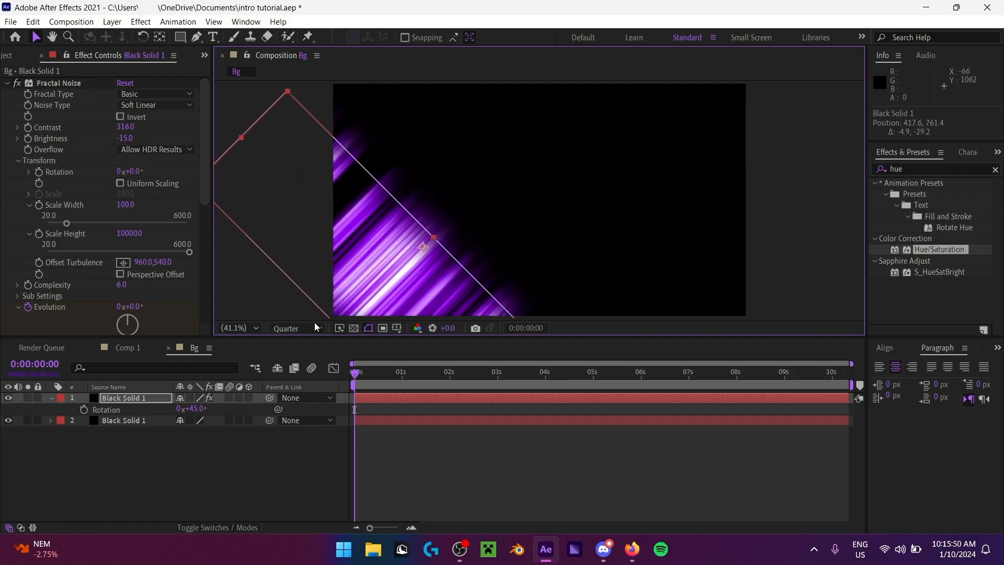
left_click(225, 500)
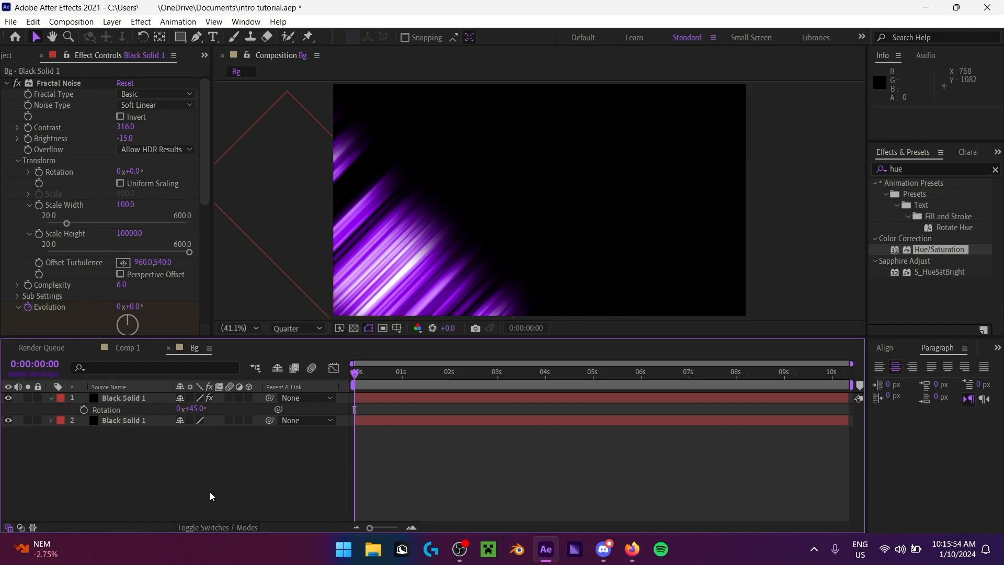
left_click(51, 397)
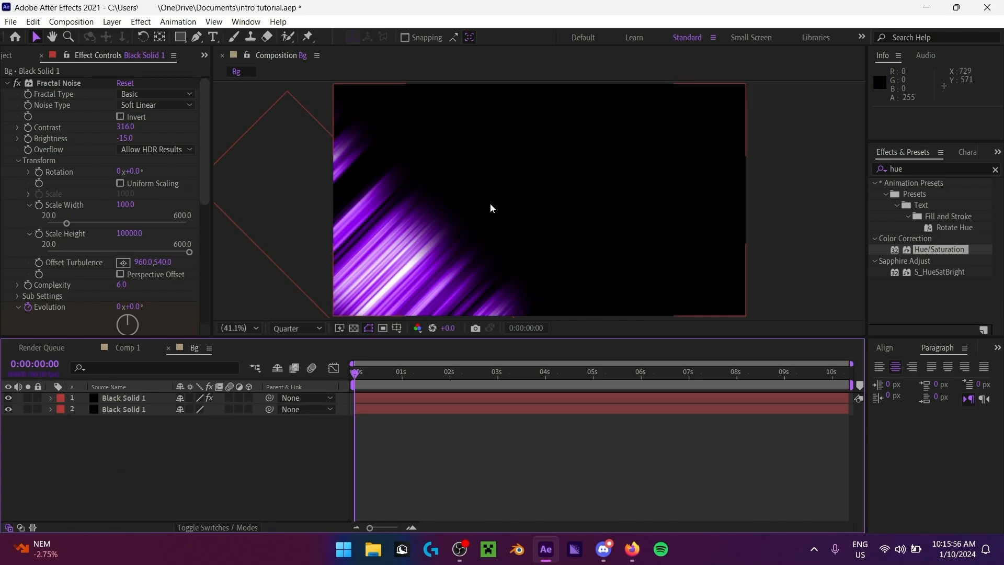
Step: Add a white (FFFFFF) 1920 × 1080 px solid above the other layers in the Bg composition
right_click(122, 481)
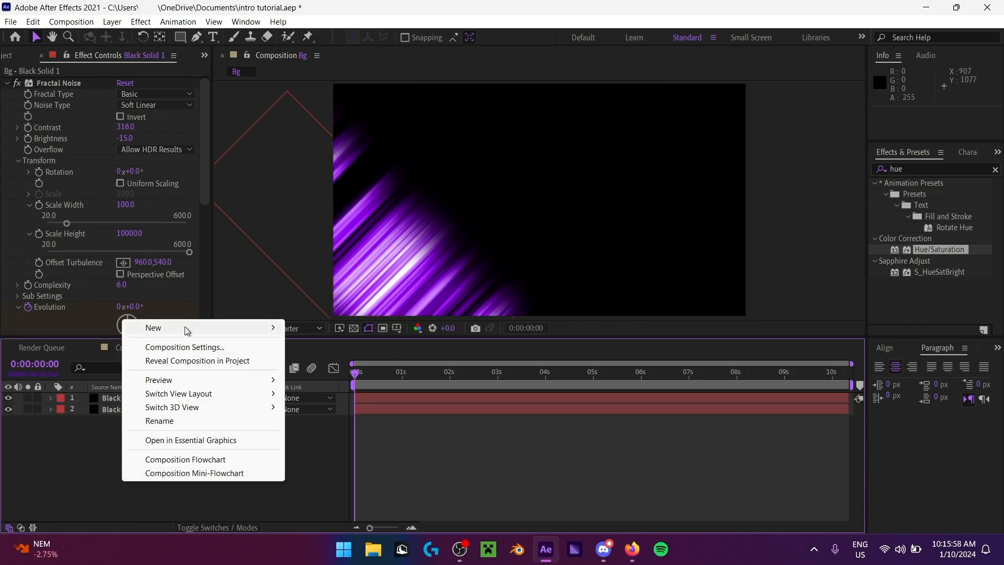
key("Escape")
left_click(9, 55)
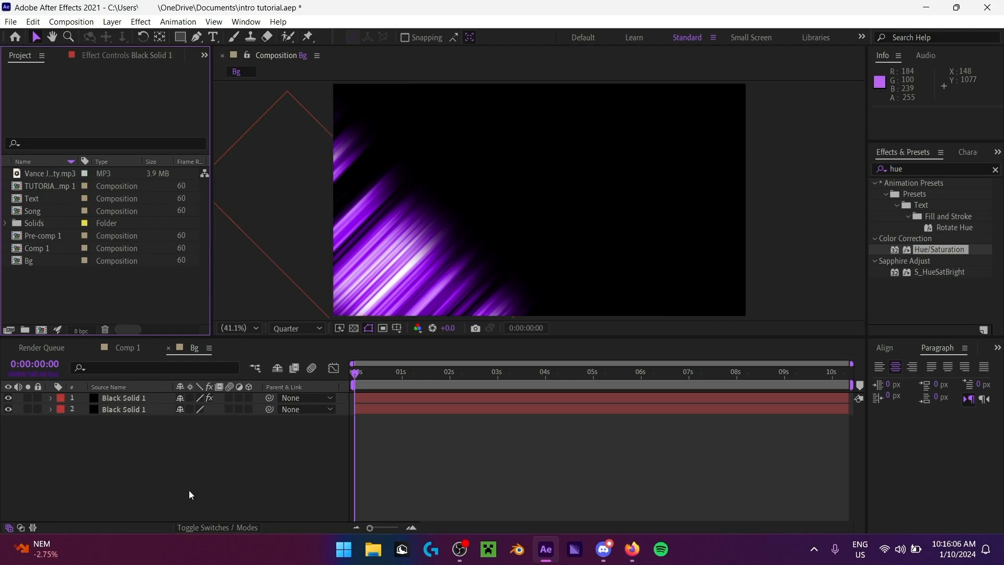
right_click(162, 444)
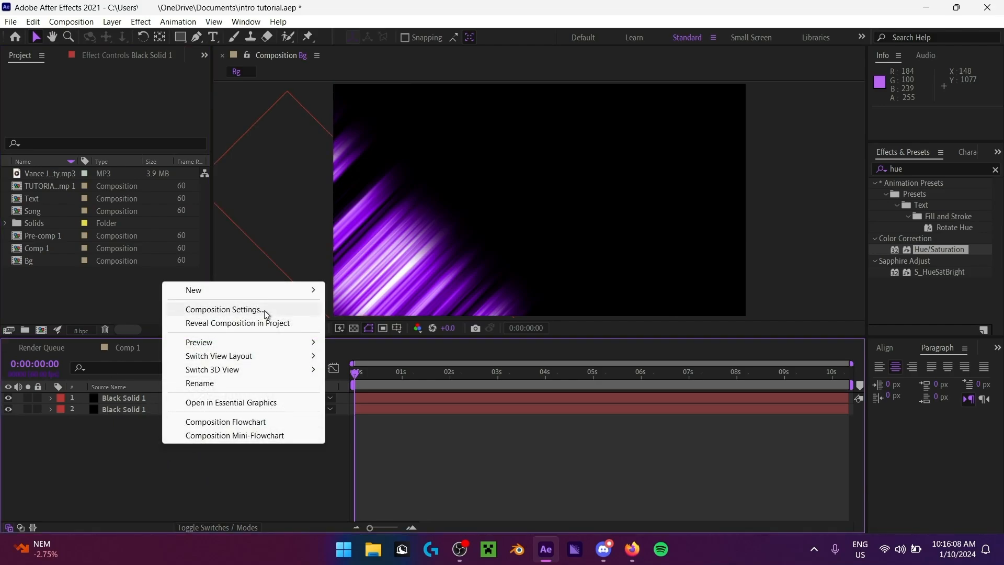
mouse_move(253, 285)
left_click(379, 322)
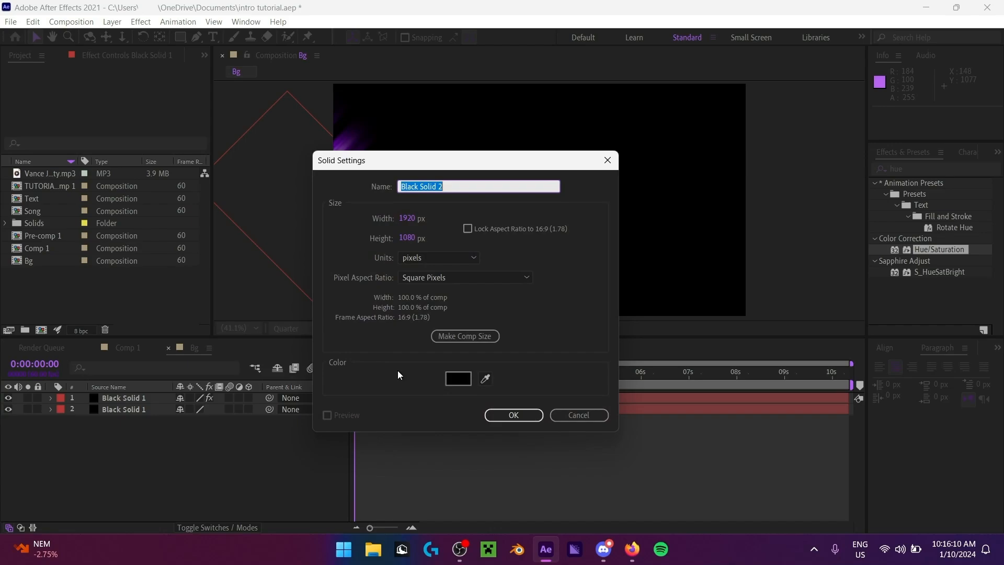
left_click(460, 379)
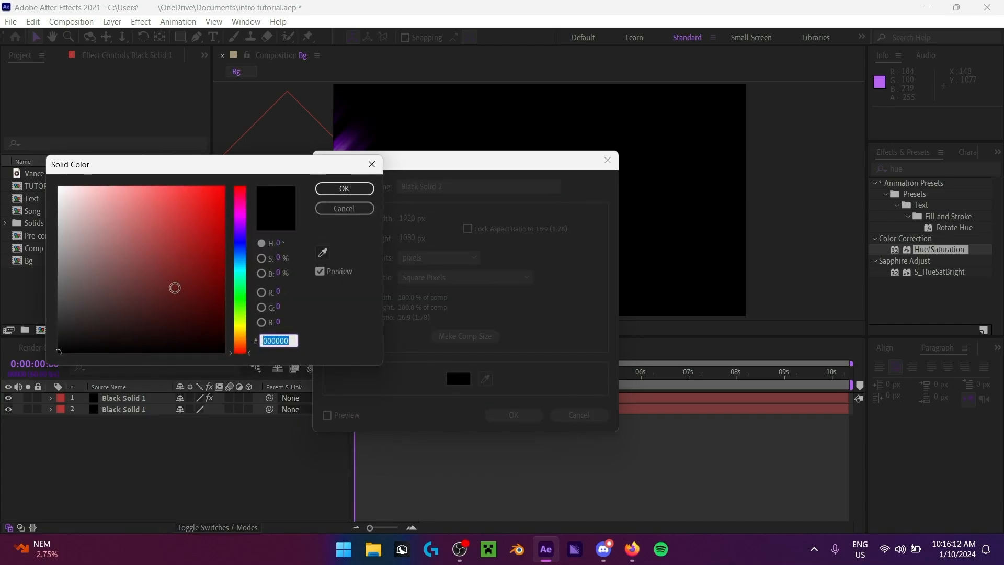
left_click_drag(157, 294, 56, 184)
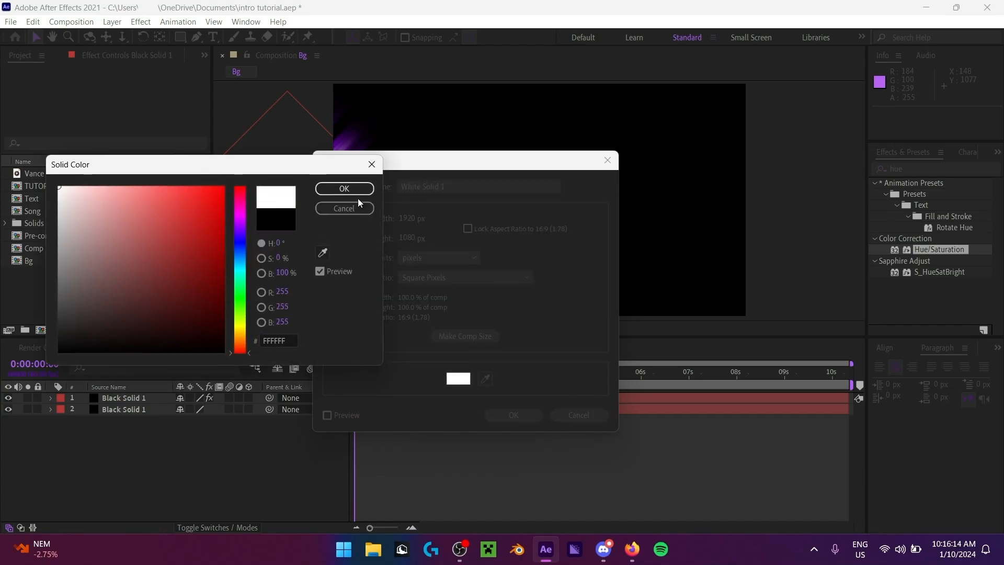
left_click(344, 189)
left_click(510, 416)
left_click(196, 458)
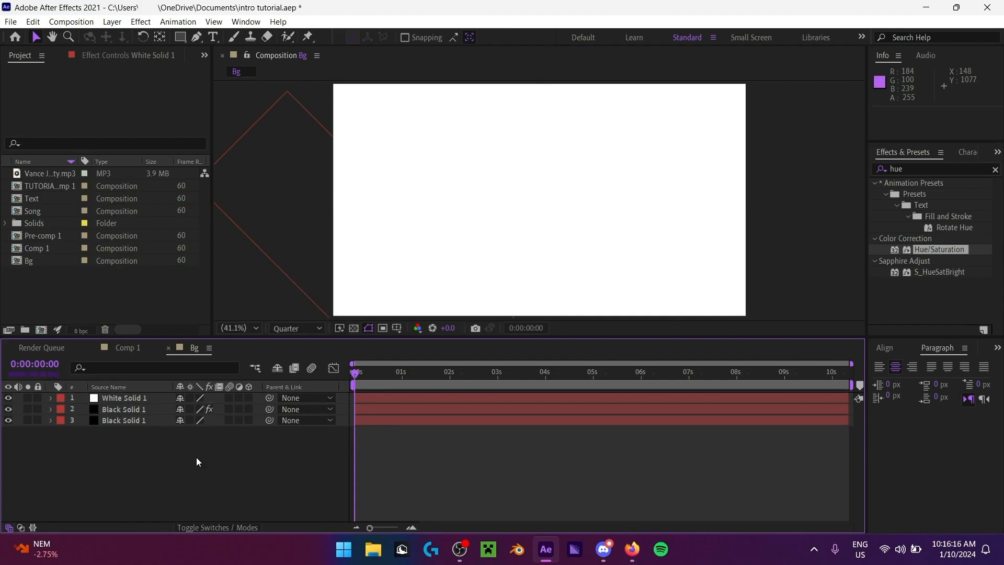
Step: Try adding a second 1920 × 1080 px white solid, and undo it
key("ctrl+y")
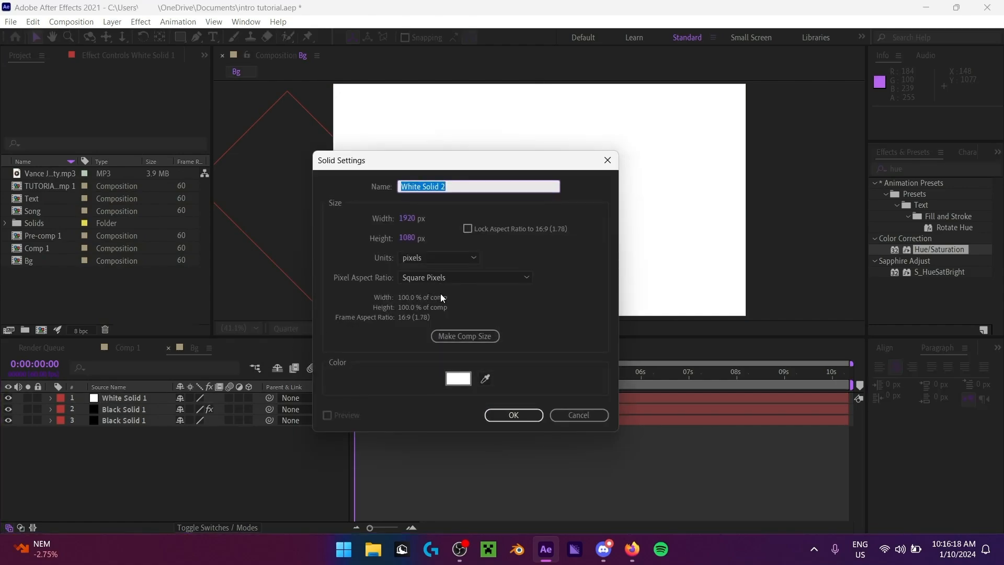
left_click(508, 415)
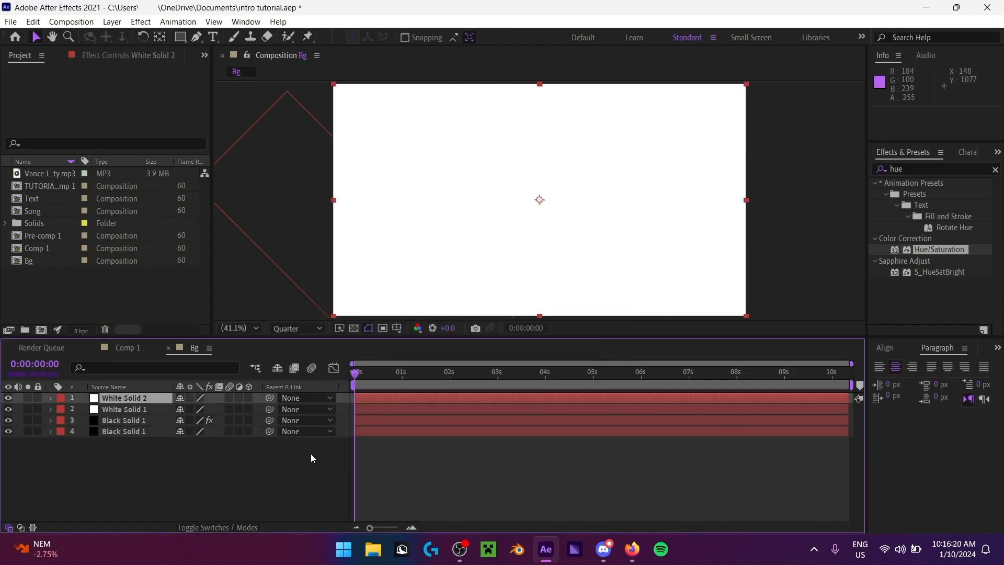
key("ctrl+z")
Step: View the solid settings of the upper Black Solid 1 and cancel the dialog
left_click(146, 398)
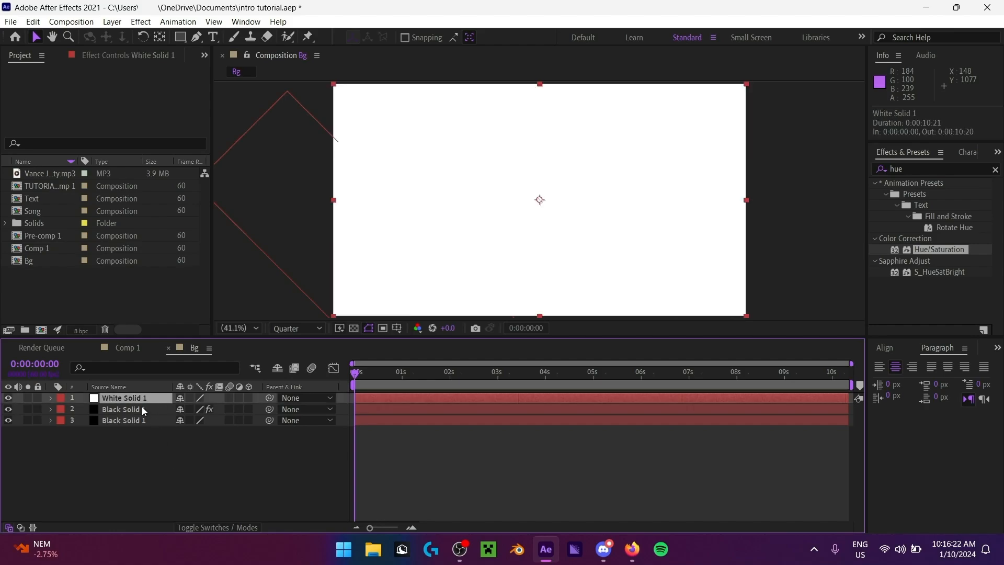
left_click(142, 409)
key("ctrl+shift+y")
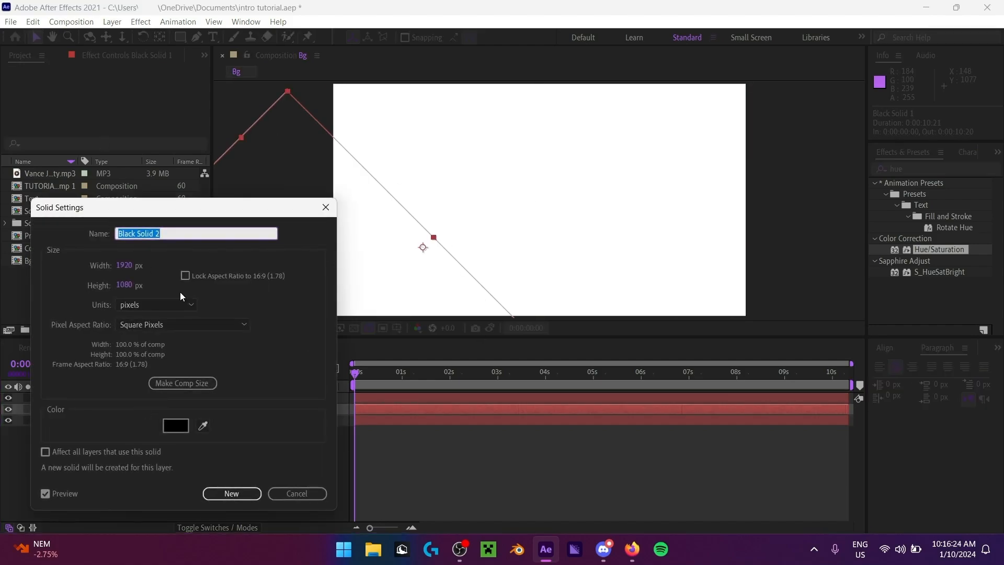
left_click(297, 493)
Step: Search the effects for "cc star" and apply CC Star Burst to White Solid 1
left_click(93, 399)
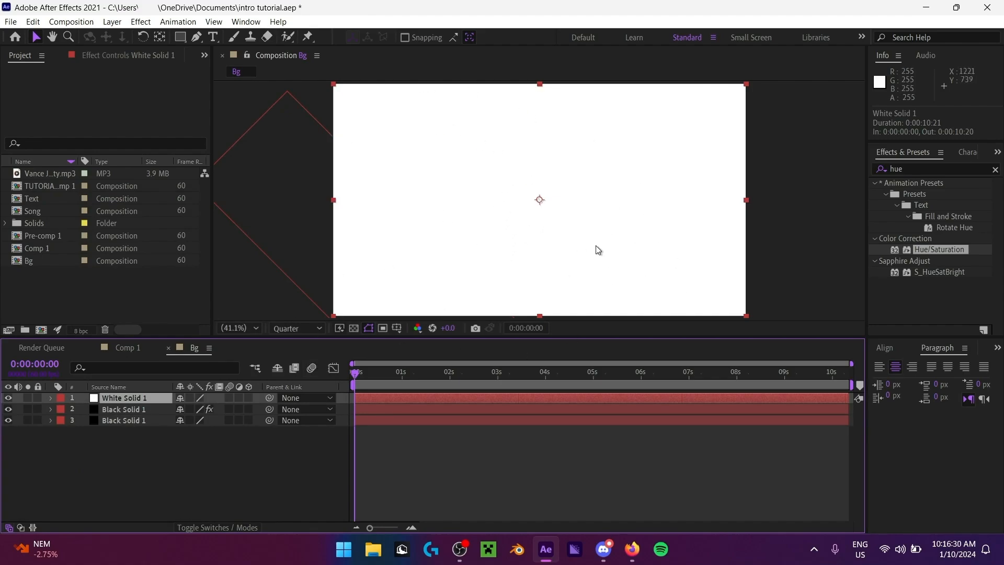
left_click(948, 168)
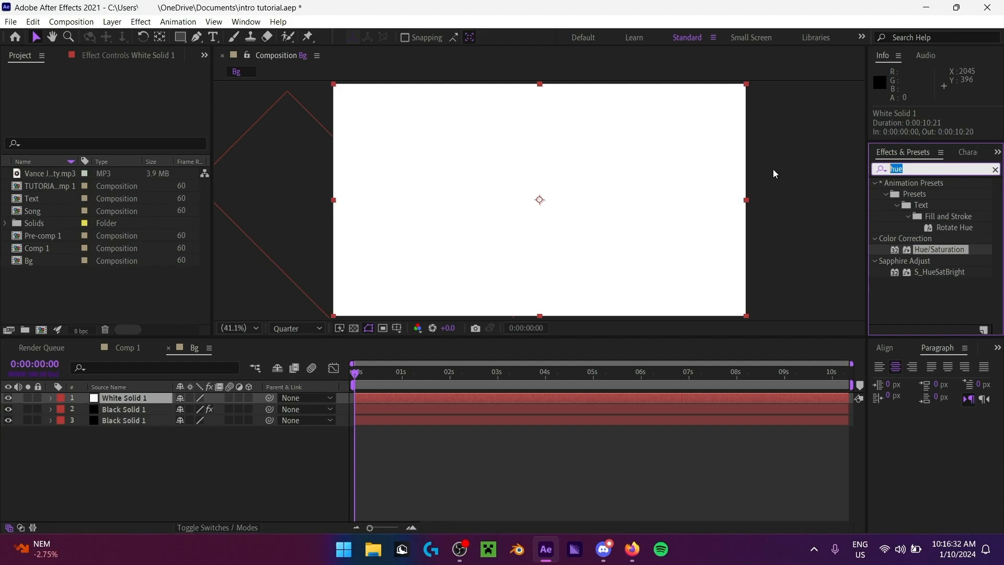
type("cc star")
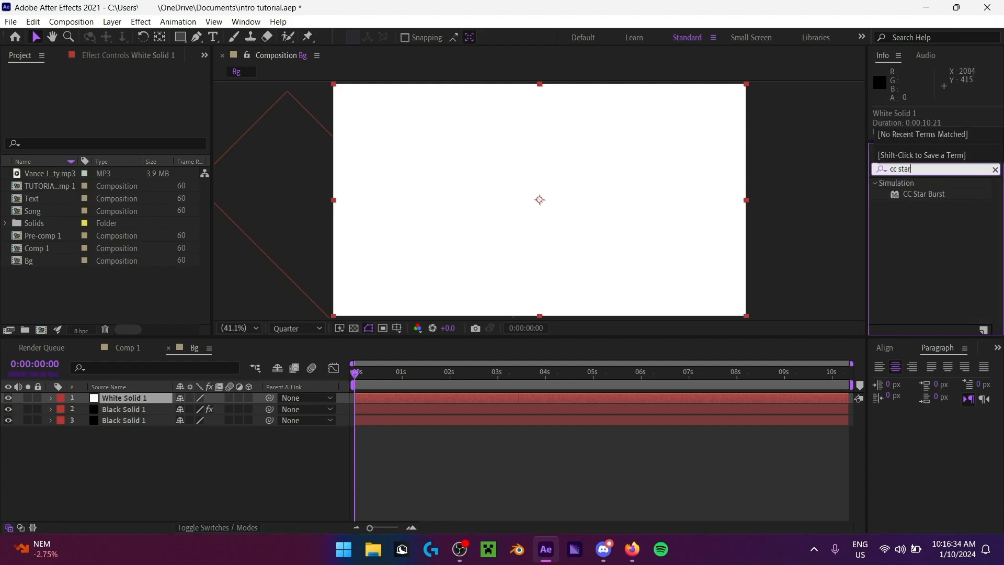
left_click(936, 229)
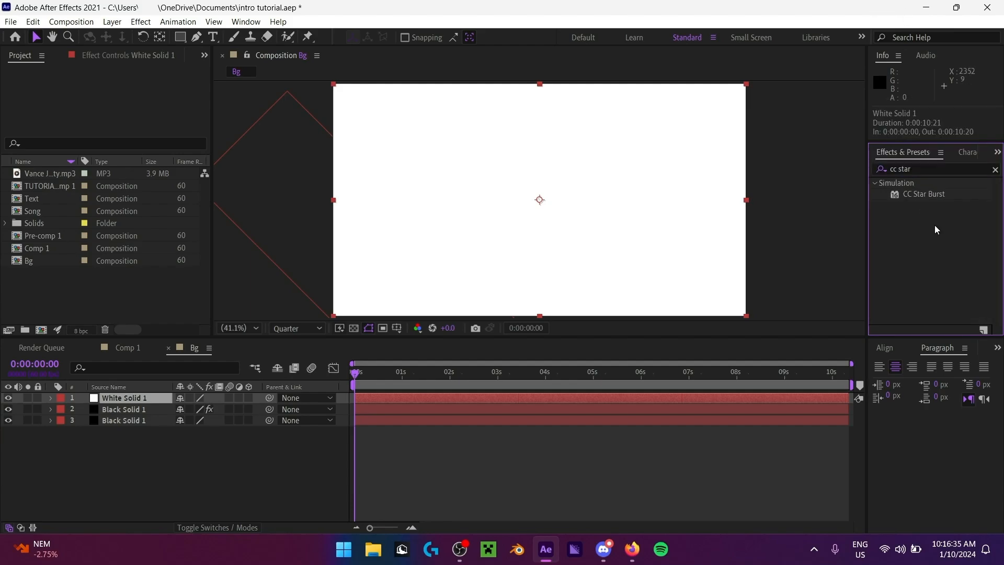
double_click(928, 193)
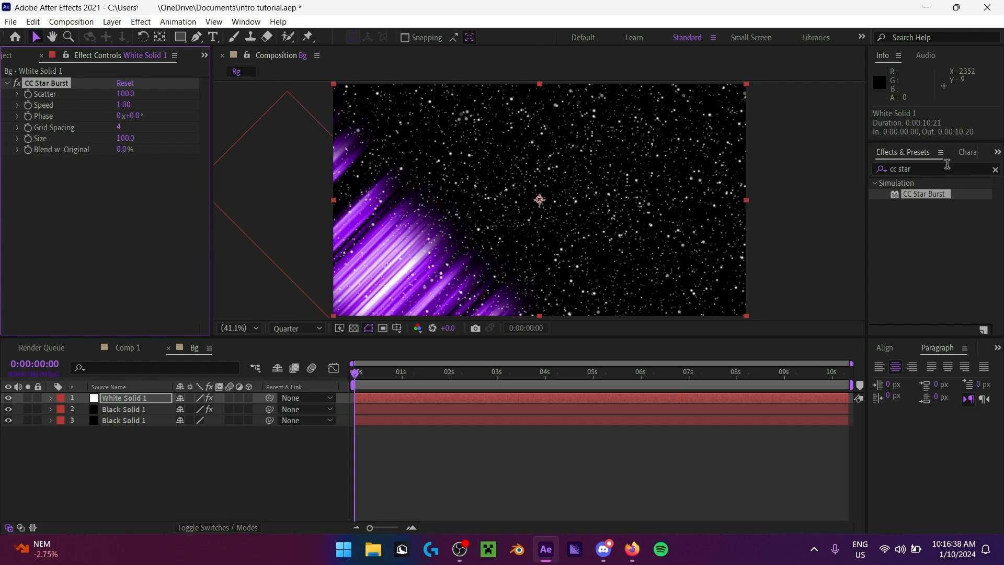
left_click(947, 167)
left_click(891, 250)
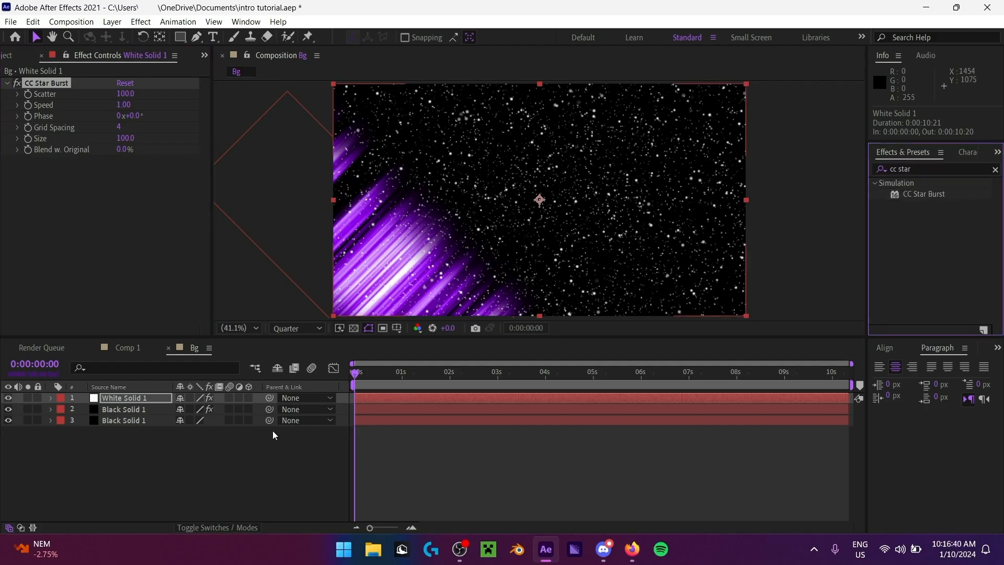
Step: Preview the star field's motion with nothing selected, and return to the start of the timeline
left_click(161, 397)
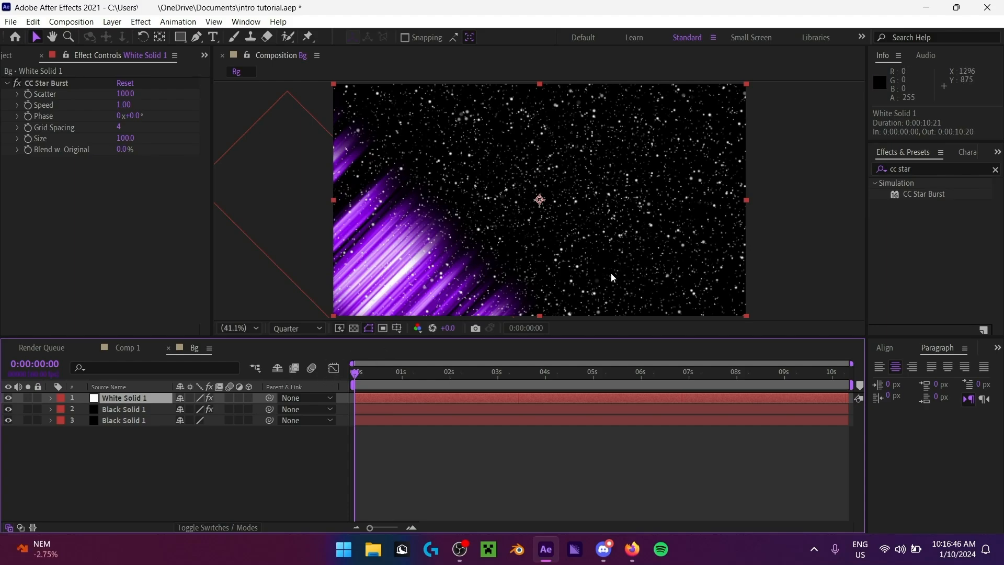
left_click(304, 425)
left_click_drag(393, 374, 230, 404)
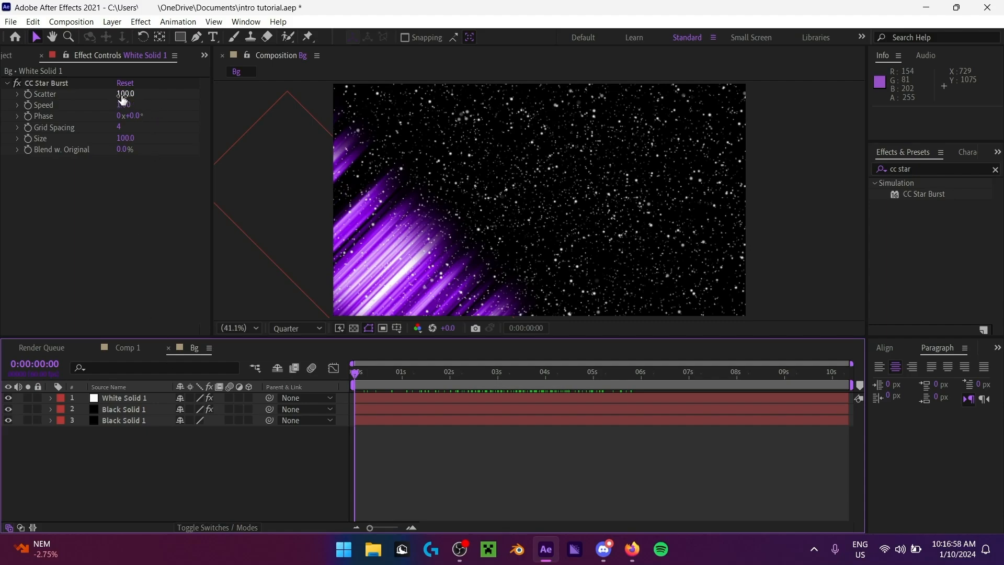
Step: Raise the CC Star Burst Scatter on White Solid 1 to 626 and set the preview resolution to Full
left_click_drag(124, 94, 257, 101)
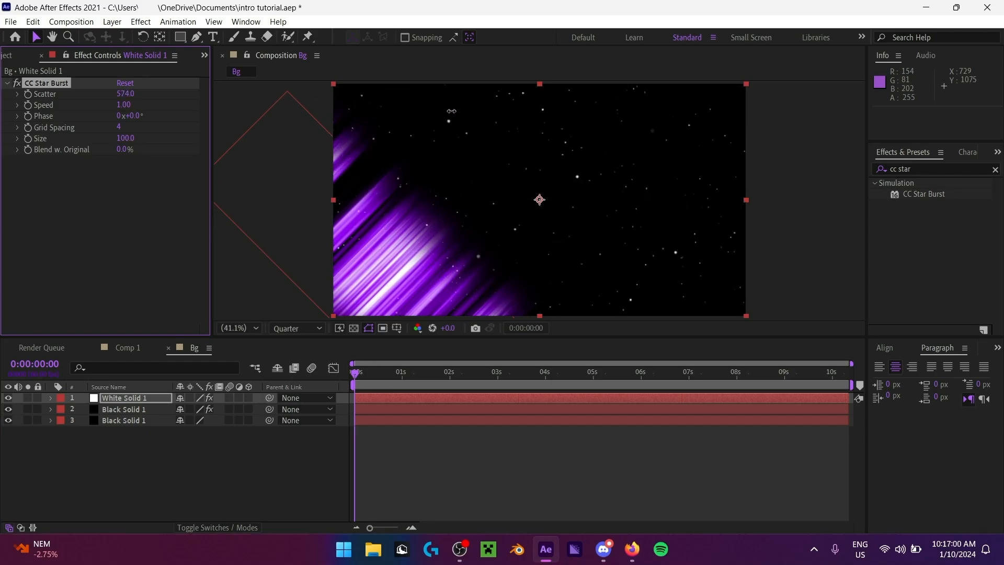
left_click_drag(134, 94, 139, 93)
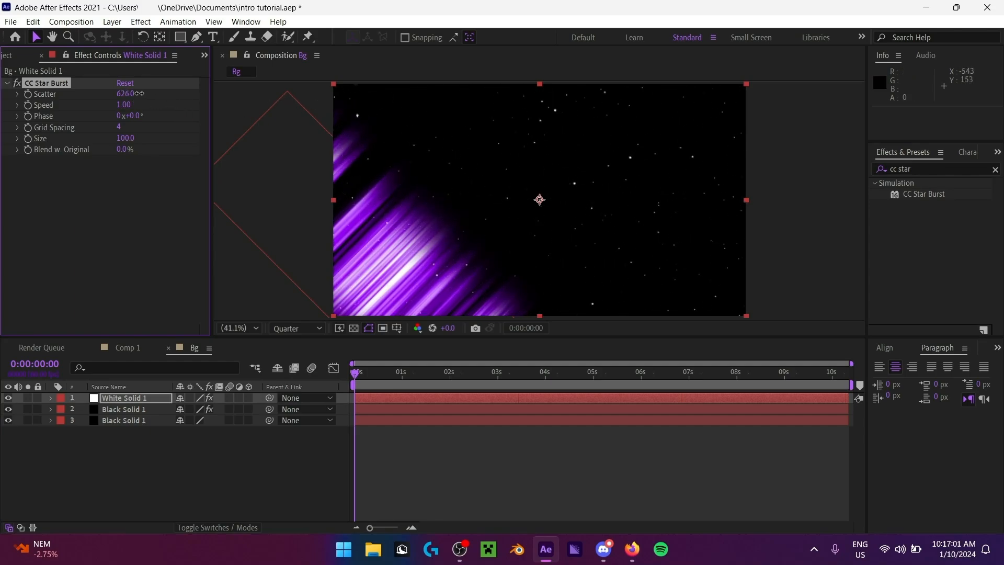
left_click(296, 328)
left_click(287, 358)
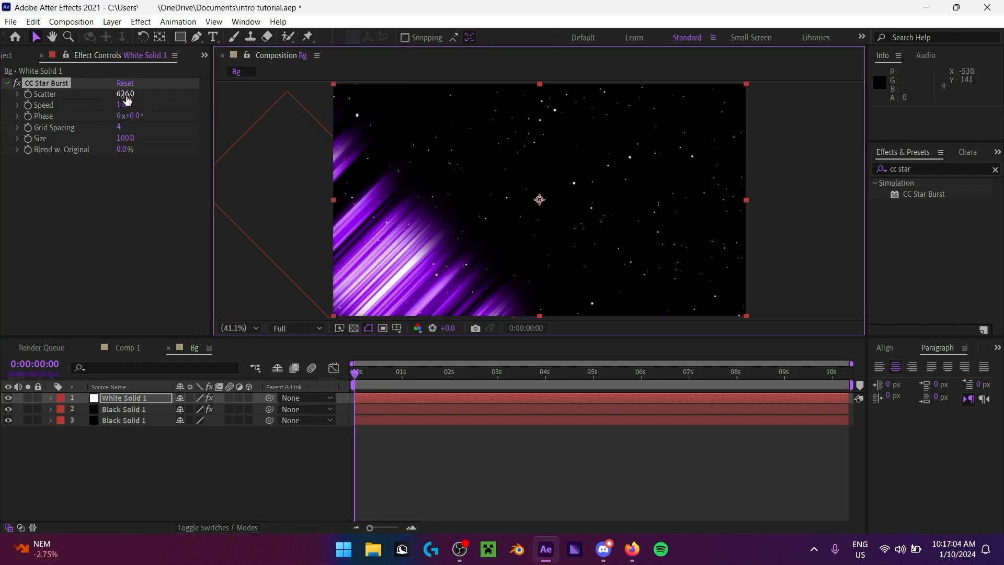
Step: Raise the CC Star Burst Scatter to 912 and set the preview resolution to Quarter
left_click_drag(126, 97, 229, 102)
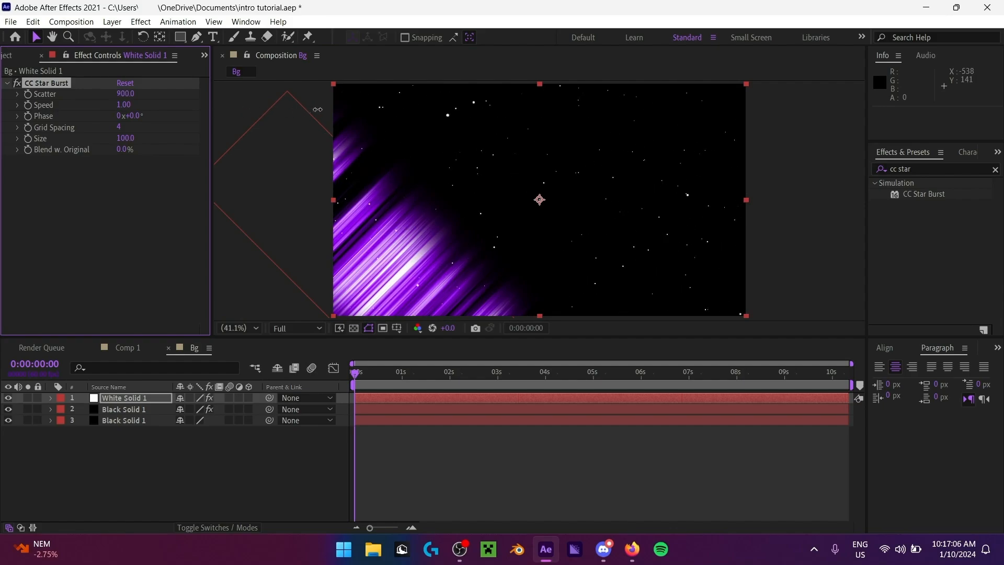
left_click_drag(113, 93, 141, 93)
left_click(314, 328)
left_click(288, 391)
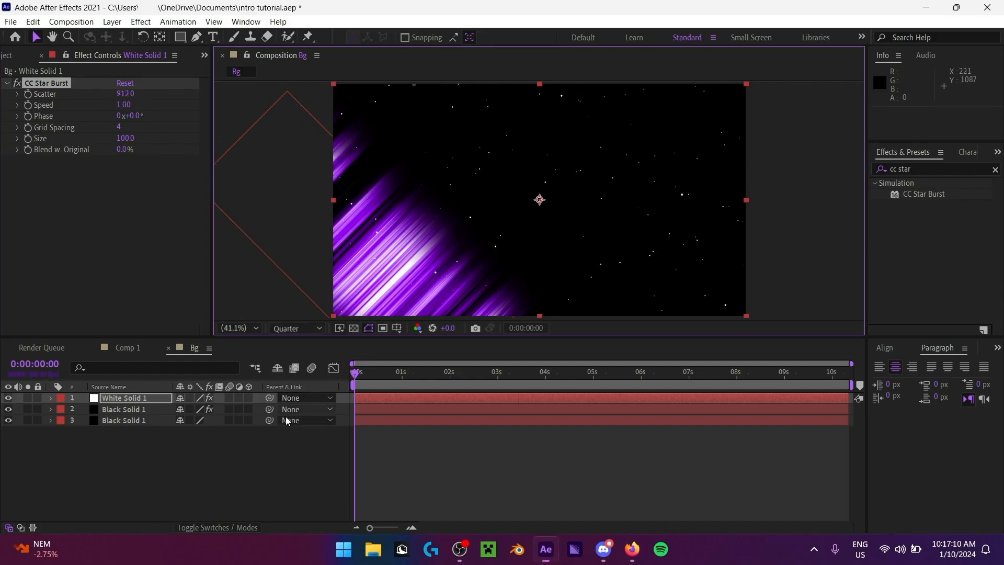
Step: Lower the CC Star Burst Scatter to 859 and set the preview resolution to Full
left_click(121, 500)
left_click_drag(124, 98, 97, 97)
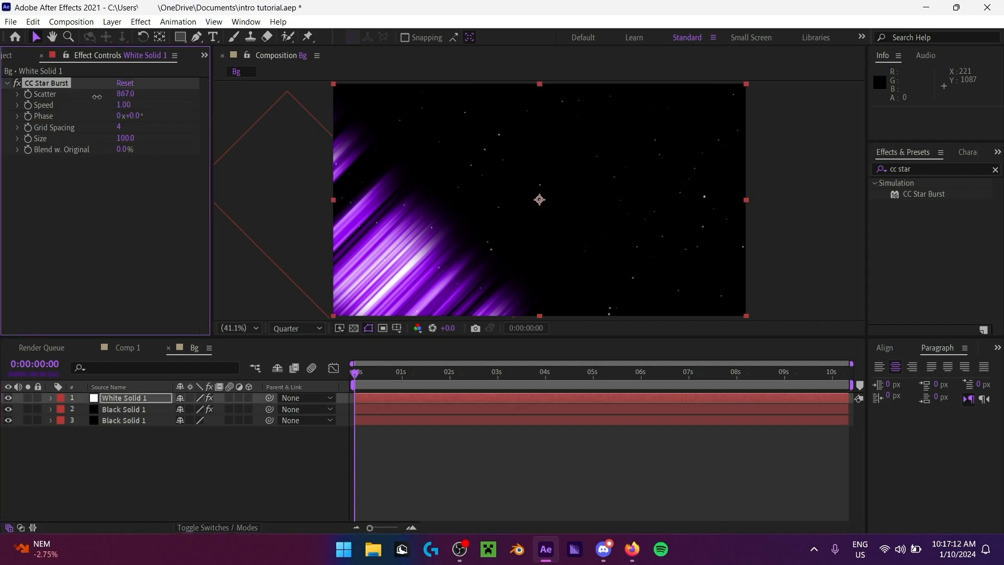
left_click(285, 328)
left_click(303, 369)
left_click(298, 328)
left_click(303, 357)
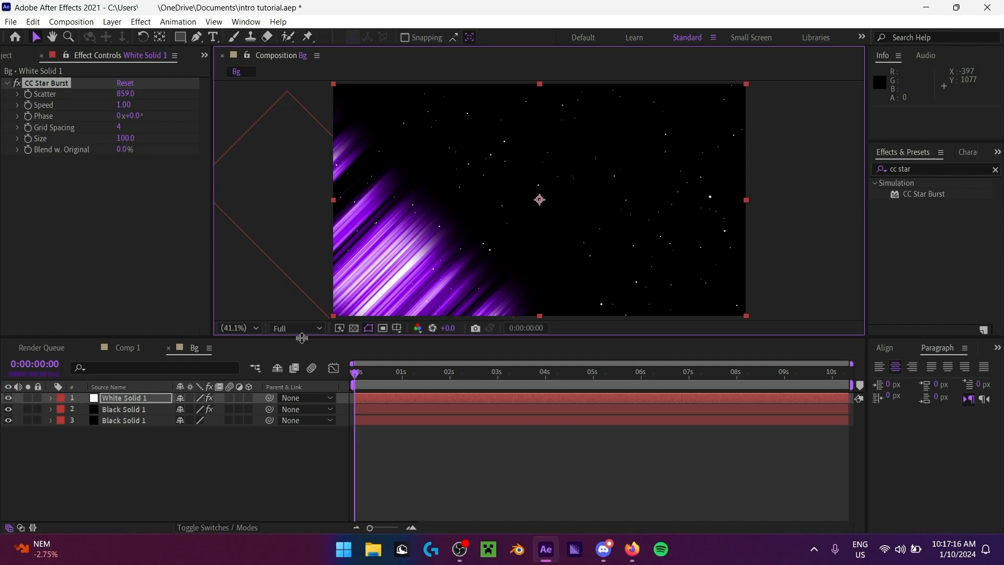
Step: Set the composition preview resolution to Quarter and leave all layers deselected
left_click(297, 329)
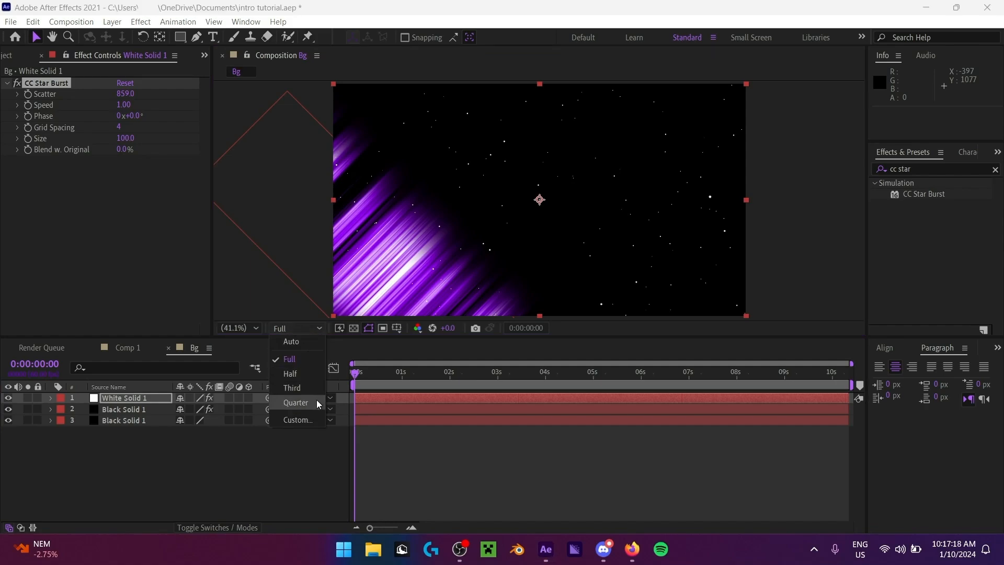
left_click(296, 403)
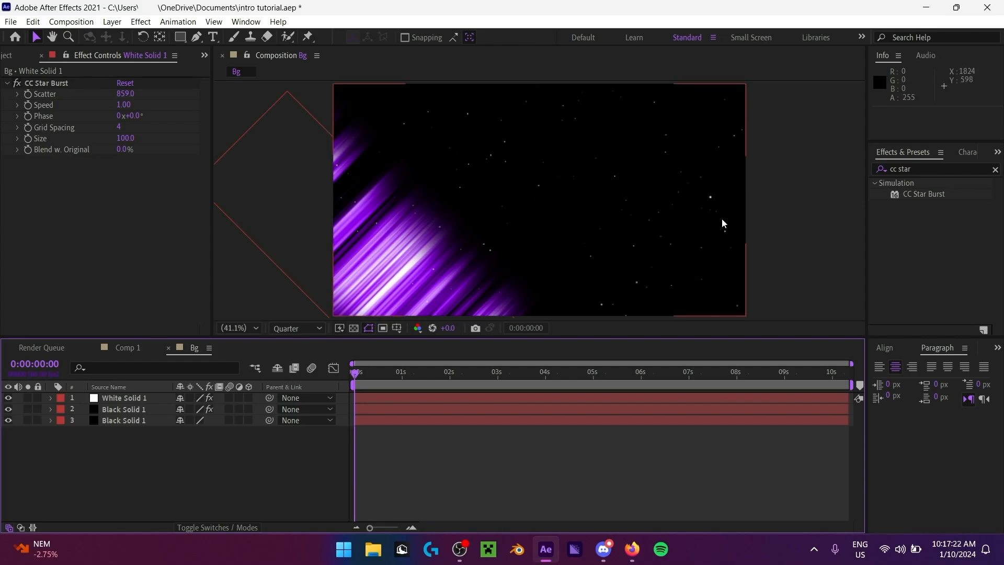
left_click_drag(450, 367, 183, 430)
Step: Activate the Rectangle tool and set its fill to None
key("q")
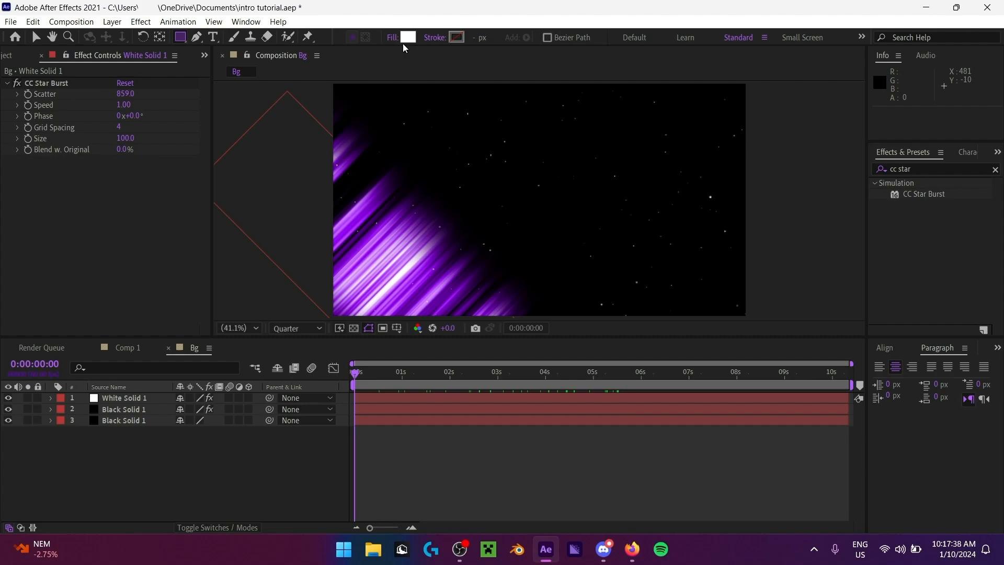
left_click(394, 38)
left_click(481, 313)
mouse_move(409, 129)
left_mouse_down()
mouse_move(655, 242)
mouse_move(685, 278)
left_mouse_up()
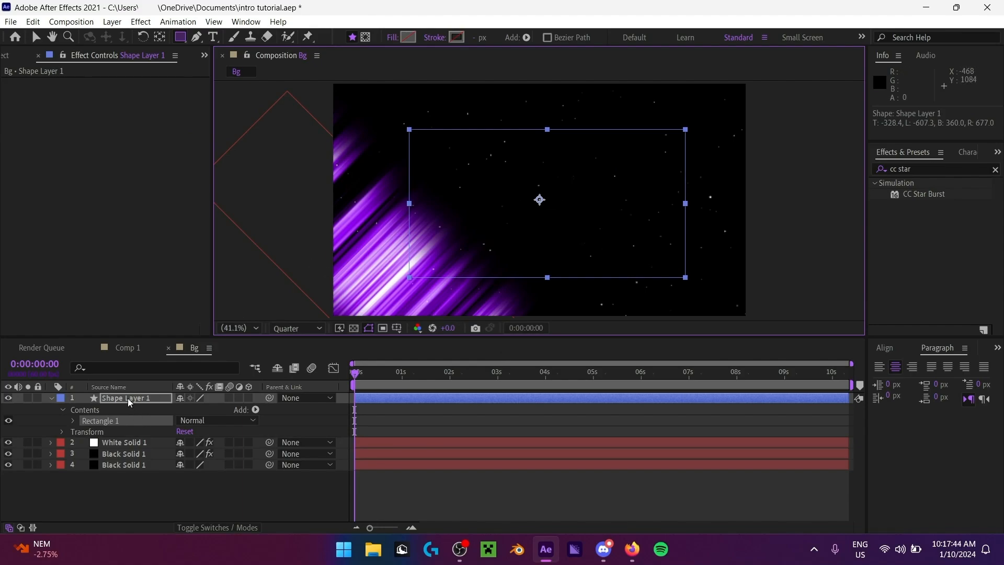
key("Delete")
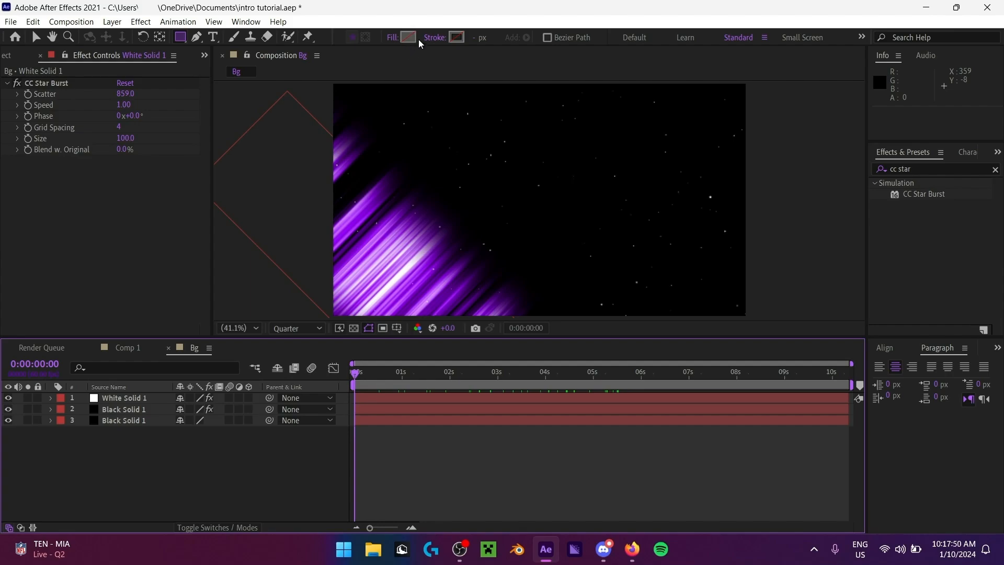
left_click(394, 38)
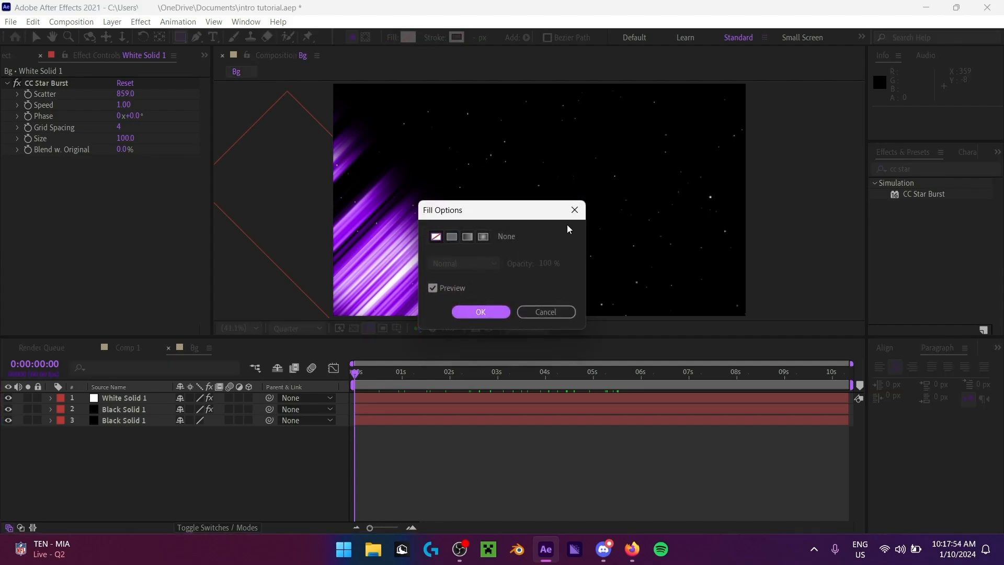
left_click(575, 211)
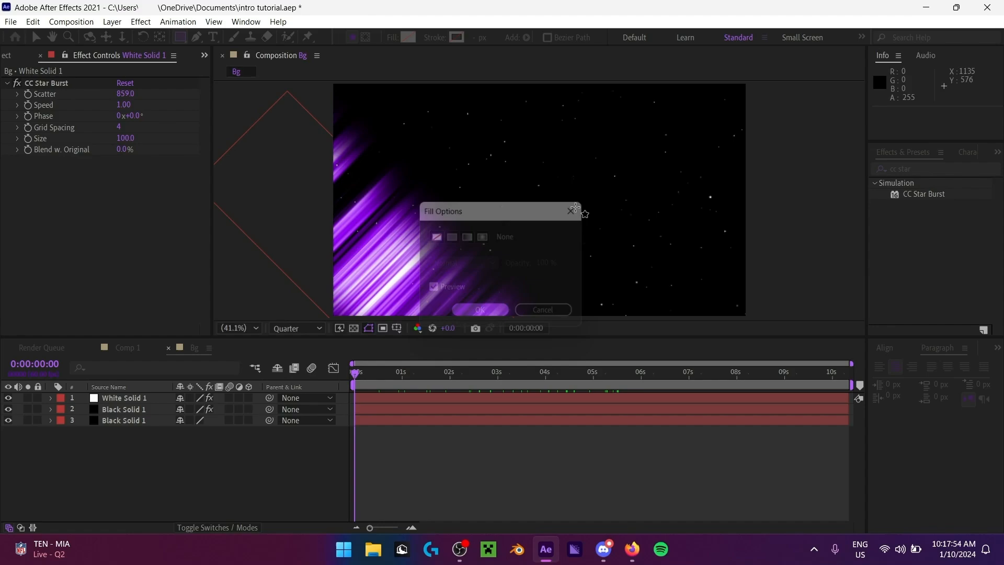
left_click(393, 39)
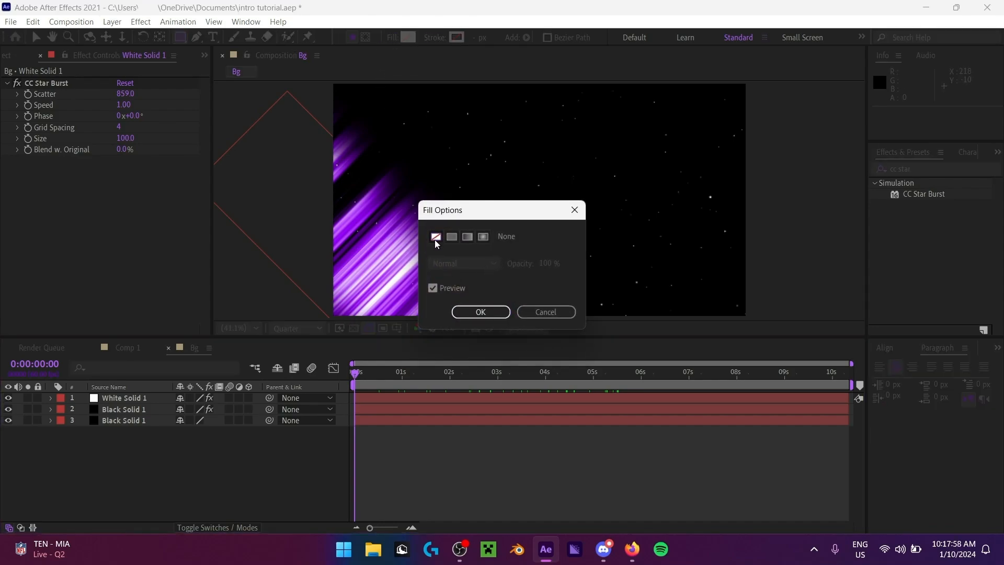
left_click(476, 313)
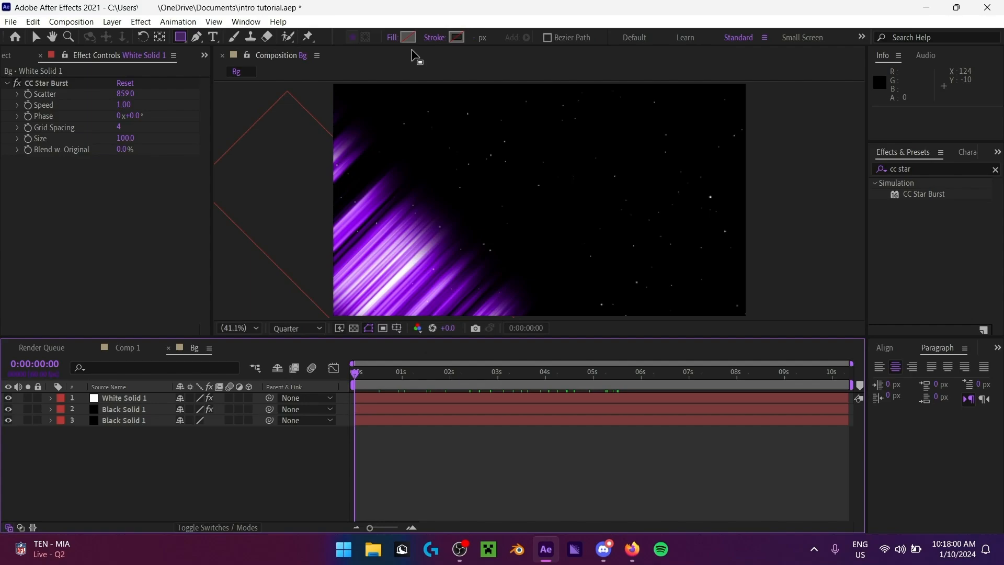
Step: Set the Rectangle tool's stroke to Solid Color, trying it on a test rectangle that is deleted again
left_click(440, 40)
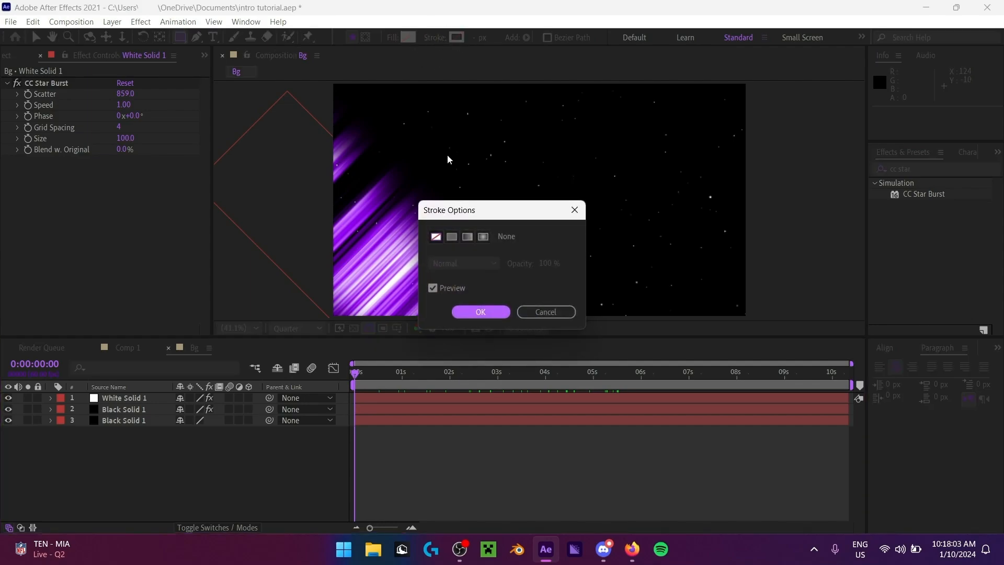
left_click(450, 238)
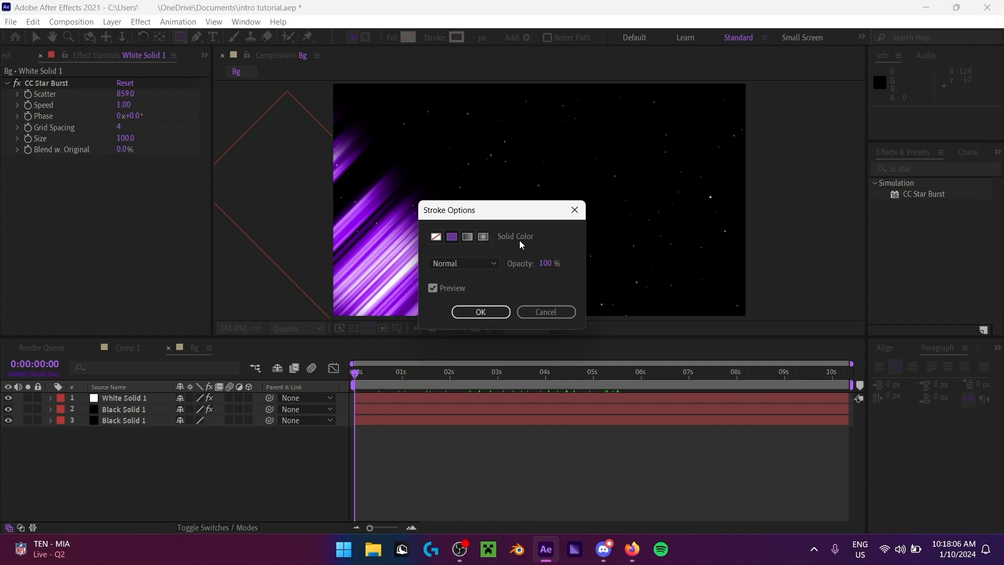
left_click(481, 312)
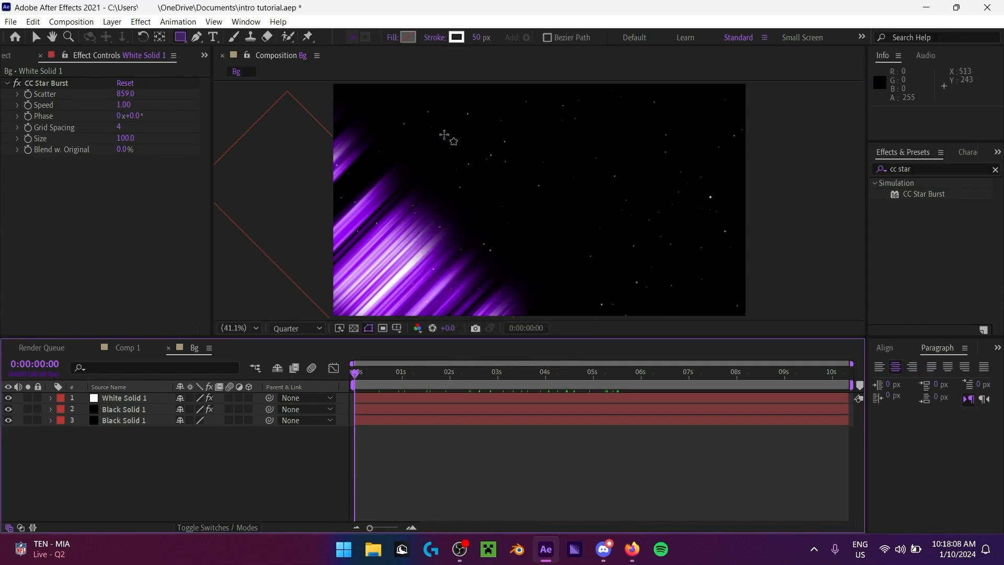
left_click_drag(419, 111, 642, 260)
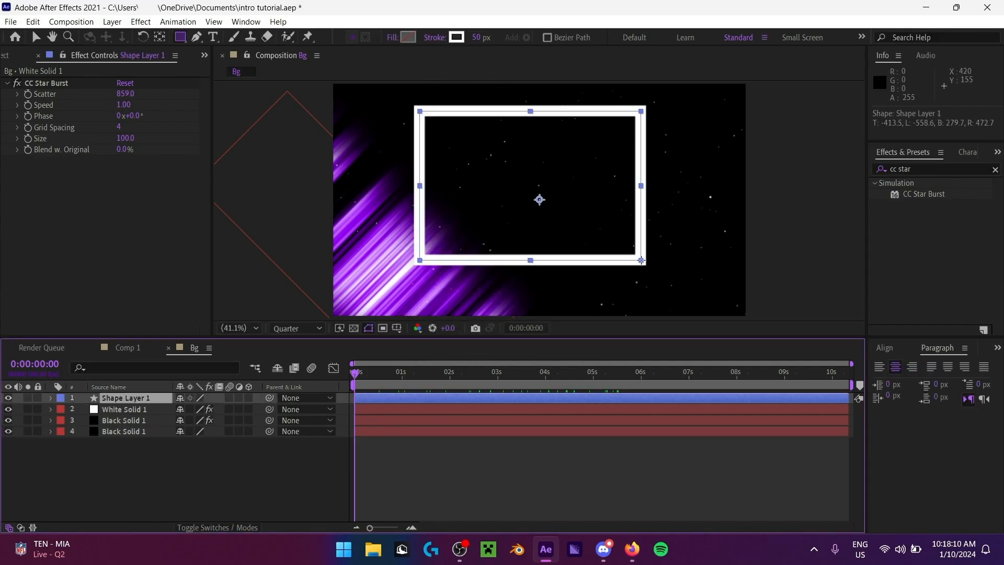
key("Delete")
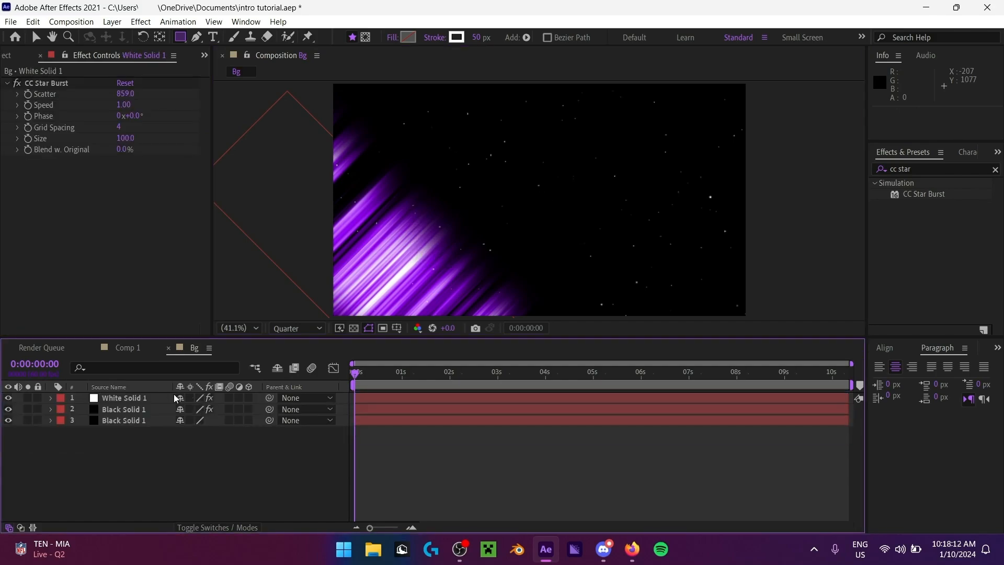
Step: Set the shape stroke width to 120 px, trying it on a test rectangle that is deleted again
left_click(478, 38)
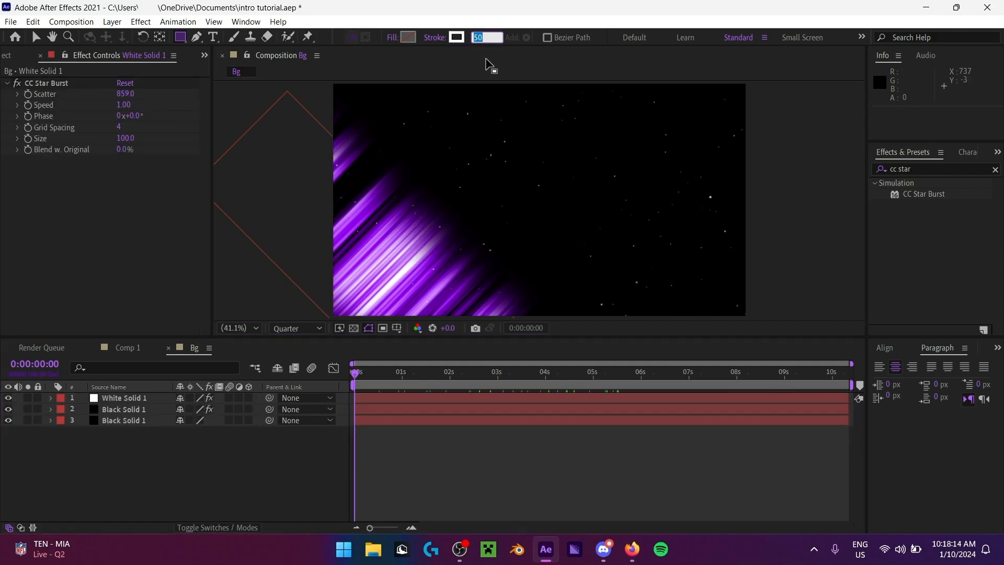
type("120")
key("Return")
left_click_drag(533, 225, 643, 283)
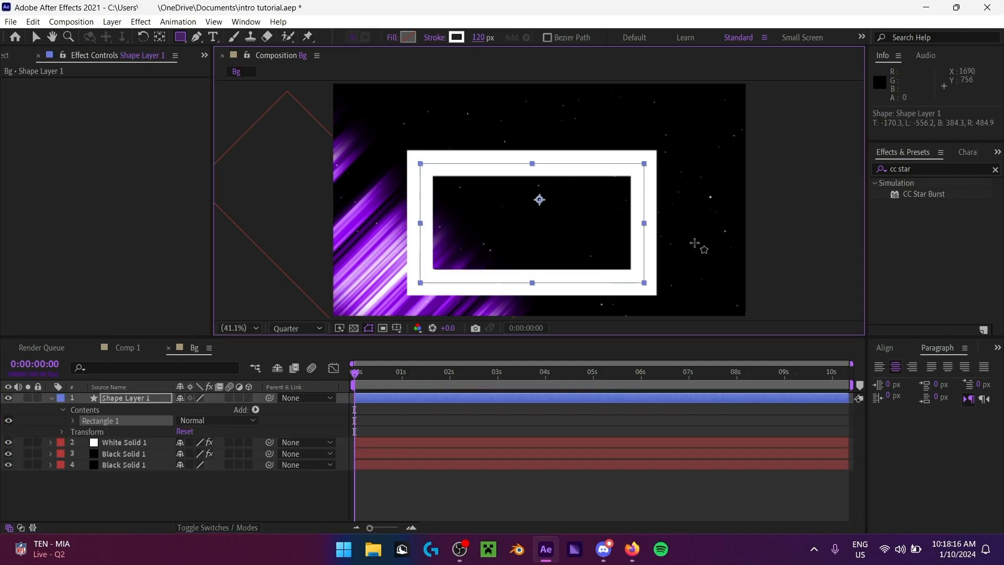
left_click(159, 399)
key("Delete")
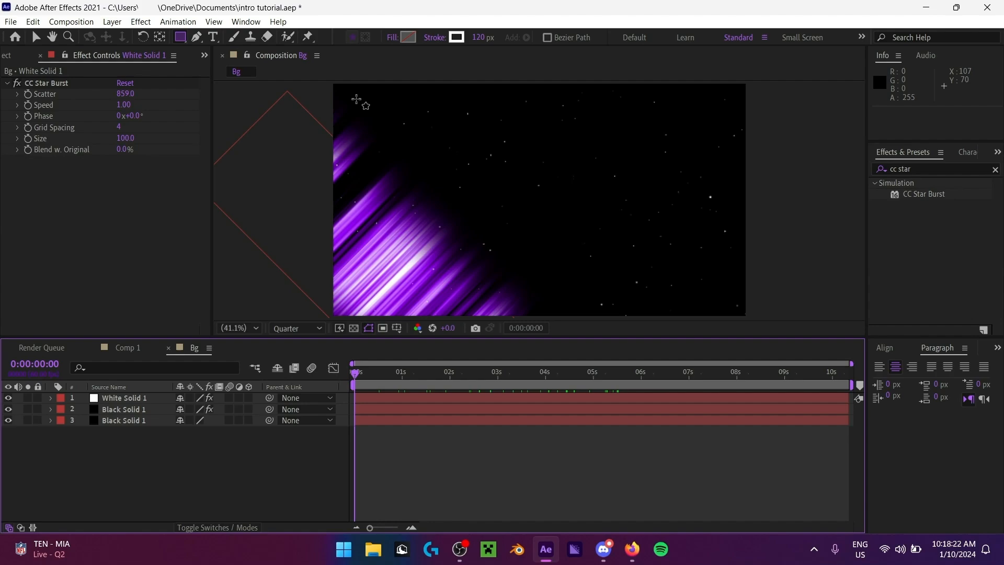
mouse_move(381, 98)
left_mouse_down()
mouse_move(593, 249)
mouse_move(607, 233)
mouse_move(682, 265)
mouse_move(593, 234)
mouse_move(575, 293)
mouse_move(670, 261)
mouse_move(528, 243)
mouse_move(639, 286)
mouse_move(518, 243)
mouse_move(590, 285)
mouse_move(620, 277)
mouse_move(585, 267)
mouse_move(646, 274)
mouse_move(608, 269)
mouse_move(690, 312)
mouse_move(563, 299)
mouse_move(600, 302)
mouse_move(597, 260)
mouse_move(565, 246)
mouse_move(617, 215)
mouse_move(576, 231)
mouse_move(517, 211)
mouse_move(515, 314)
mouse_move(688, 238)
mouse_move(480, 269)
mouse_move(684, 223)
mouse_move(651, 293)
mouse_move(659, 235)
mouse_move(638, 243)
mouse_move(578, 203)
mouse_move(669, 262)
mouse_move(696, 261)
mouse_move(597, 225)
mouse_move(657, 253)
mouse_move(532, 253)
mouse_move(607, 311)
mouse_move(646, 314)
mouse_move(566, 285)
mouse_move(611, 327)
left_mouse_up()
mouse_move(611, 185)
left_mouse_down()
mouse_move(563, 231)
mouse_move(622, 226)
mouse_move(613, 226)
mouse_move(691, 277)
mouse_move(604, 225)
left_mouse_up()
left_click(36, 38)
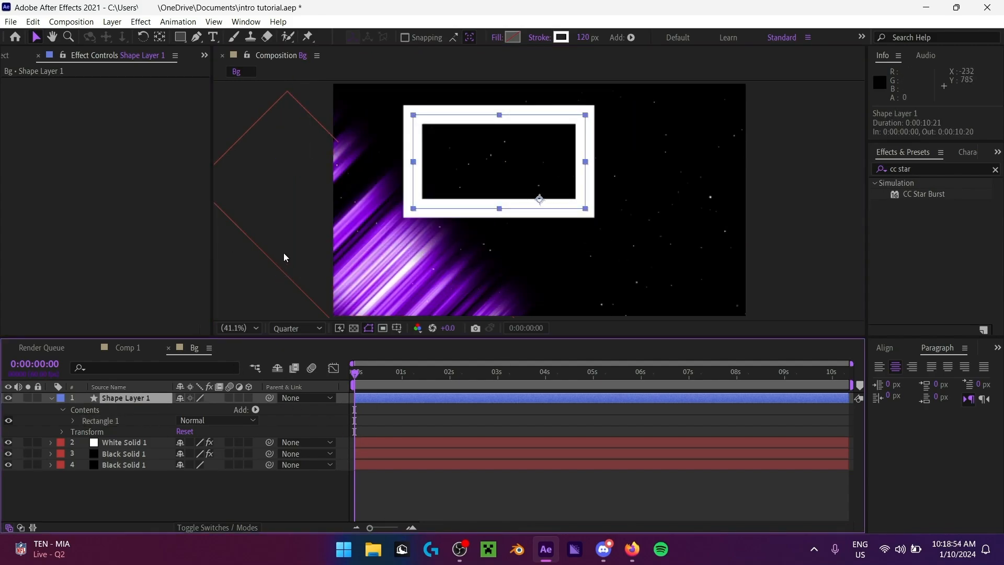
key("Delete")
Step: Draw an unfilled square about 1036 px wide with the white 120 px stroke, and collapse the new shape layer's properties
left_click(180, 37)
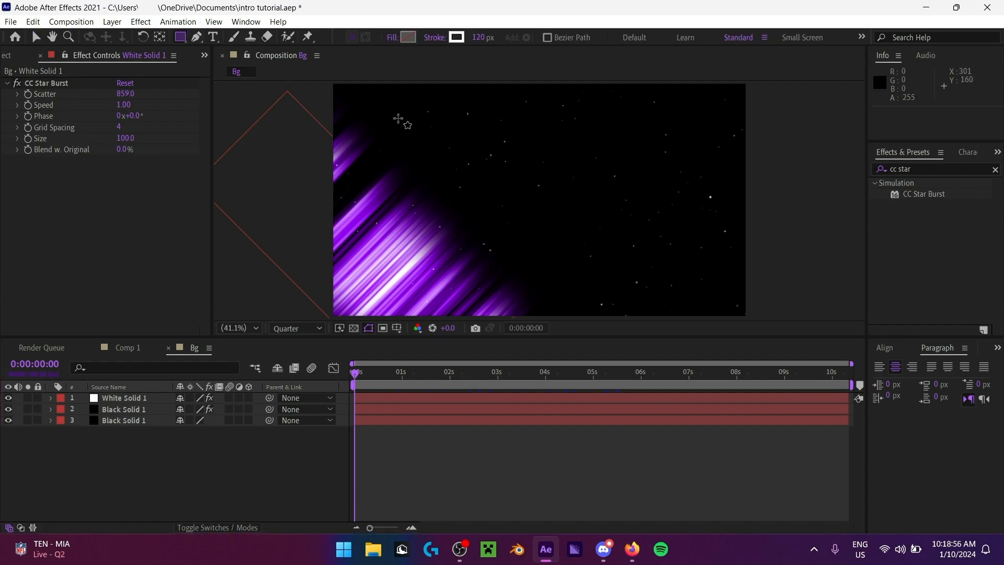
mouse_move(391, 103)
left_mouse_down()
mouse_move(572, 235)
mouse_move(577, 201)
mouse_move(654, 274)
mouse_move(628, 263)
mouse_move(582, 272)
mouse_move(613, 280)
left_mouse_up()
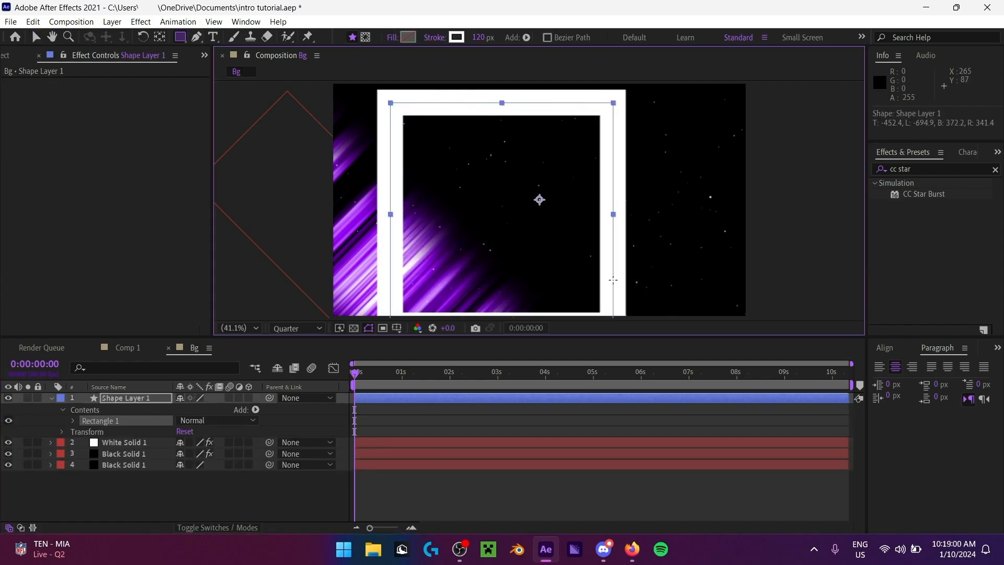
left_click(35, 36)
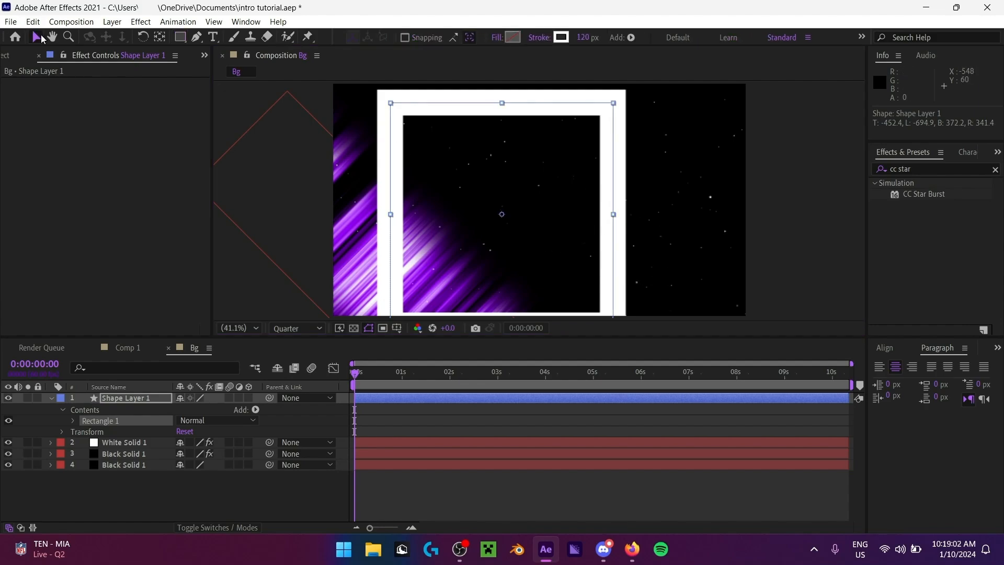
left_click(50, 398)
left_click(193, 468)
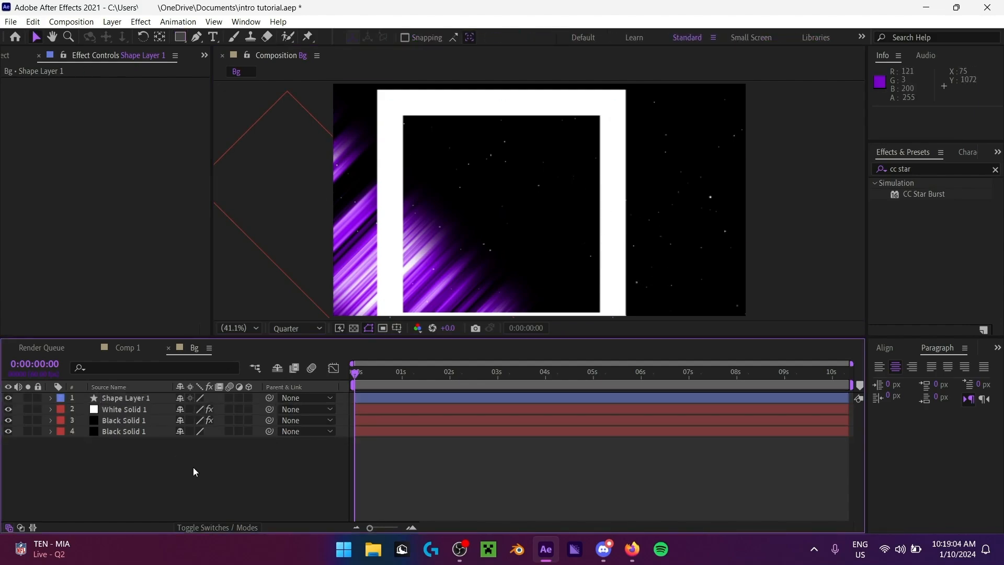
Step: Align Shape Layer 1 to the composition's centre horizontally and vertically
left_click(526, 258)
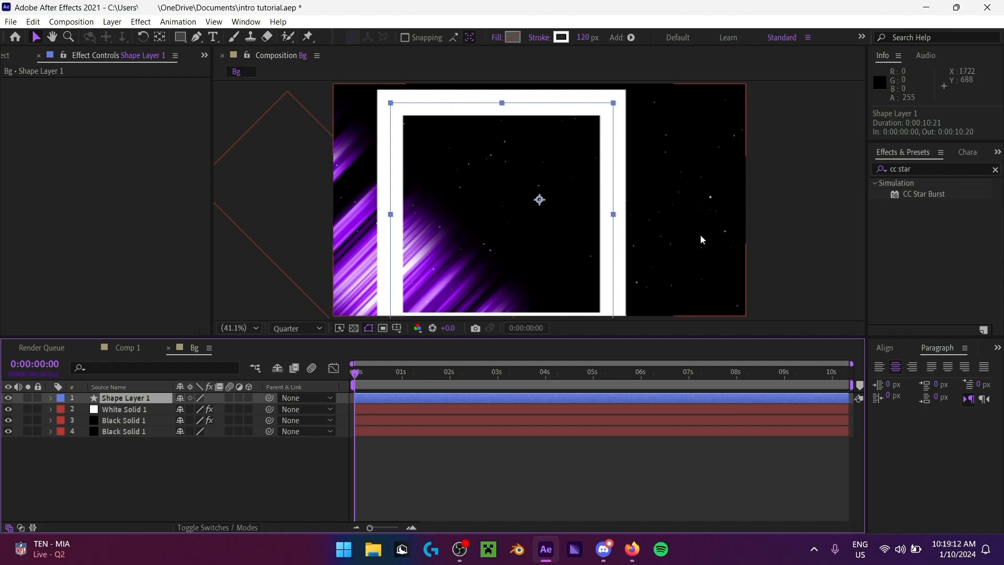
left_click(893, 346)
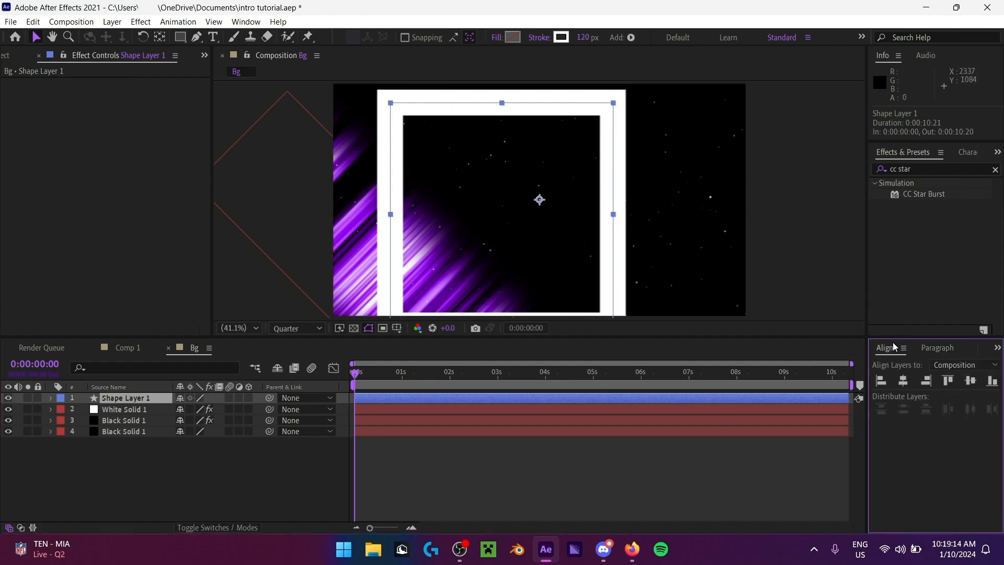
left_click(971, 381)
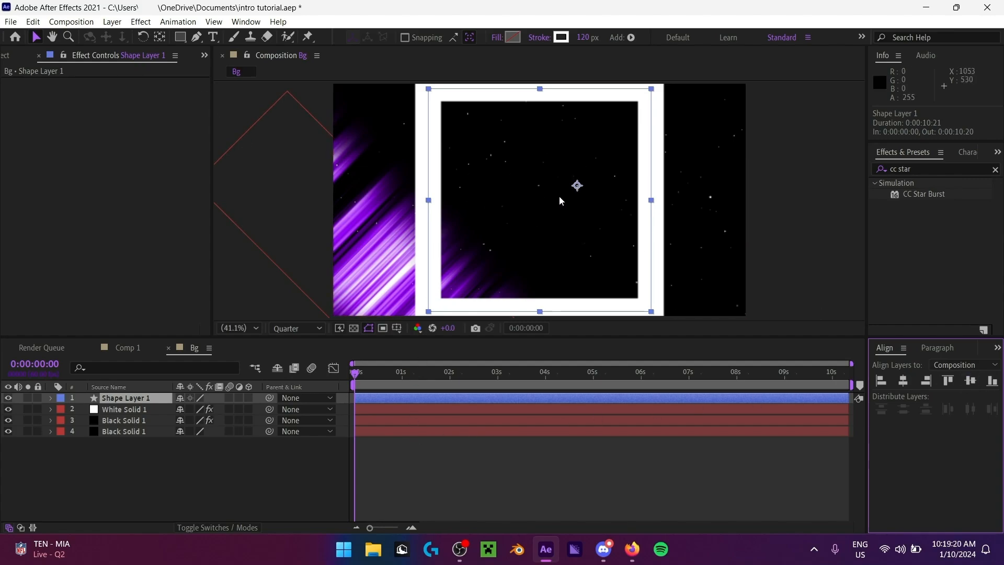
Step: Move the anchor point of Shape Layer 1 to the centre of the square, snapping it to the composition's centre
left_click(159, 37)
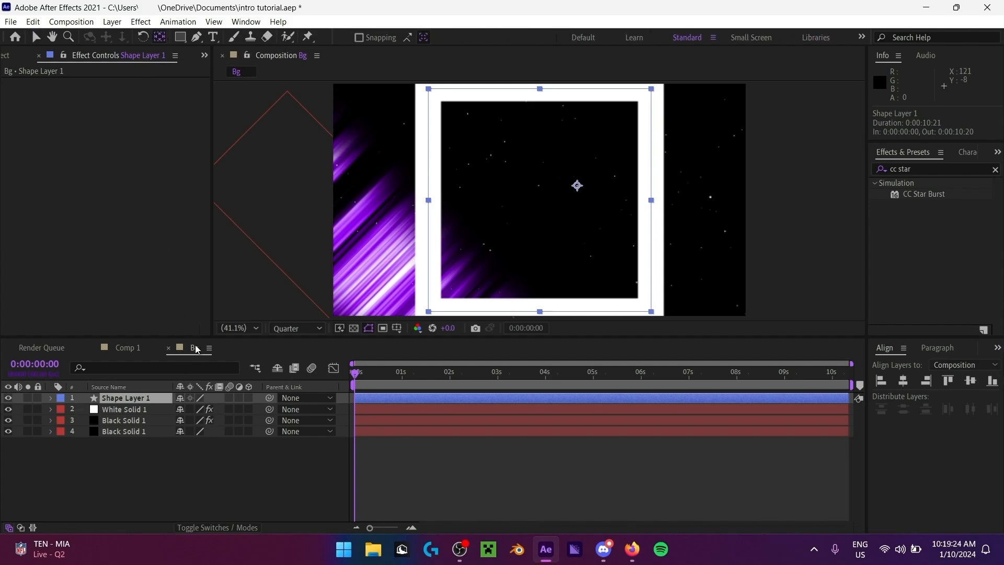
mouse_move(584, 192)
left_mouse_down()
mouse_move(549, 194)
mouse_move(579, 210)
left_mouse_up()
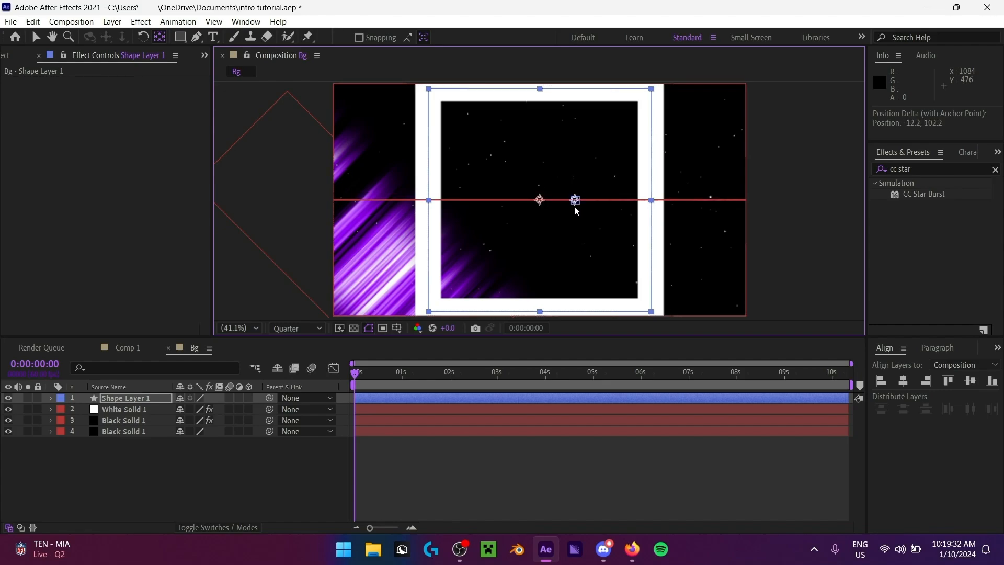
left_click_drag(575, 208, 547, 208)
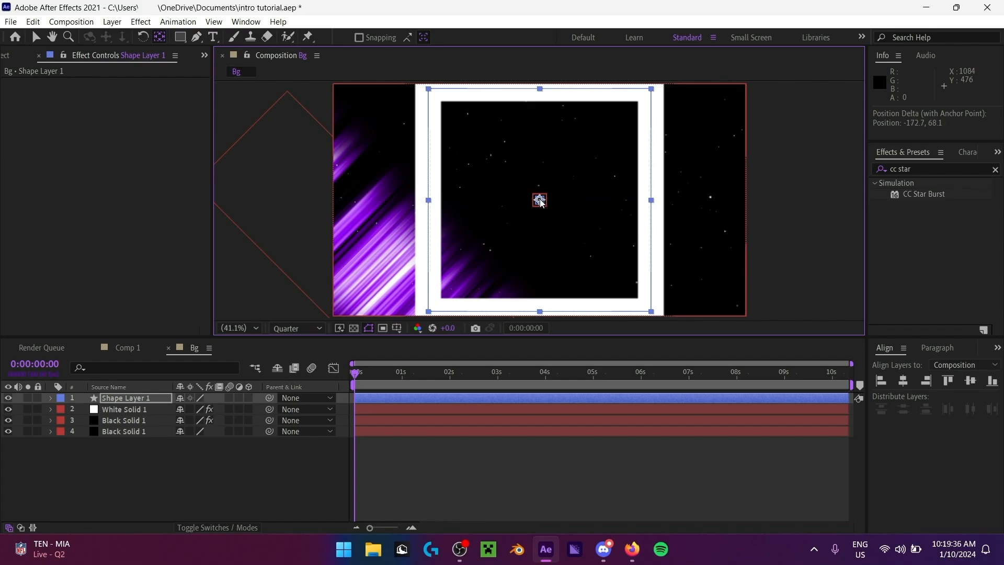
left_click_drag(546, 202, 539, 199)
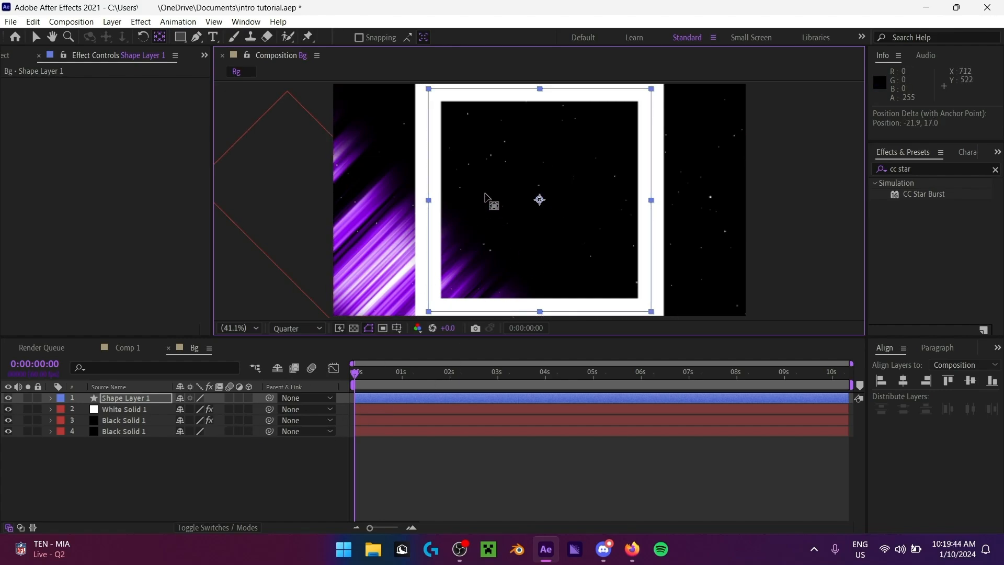
left_click(36, 38)
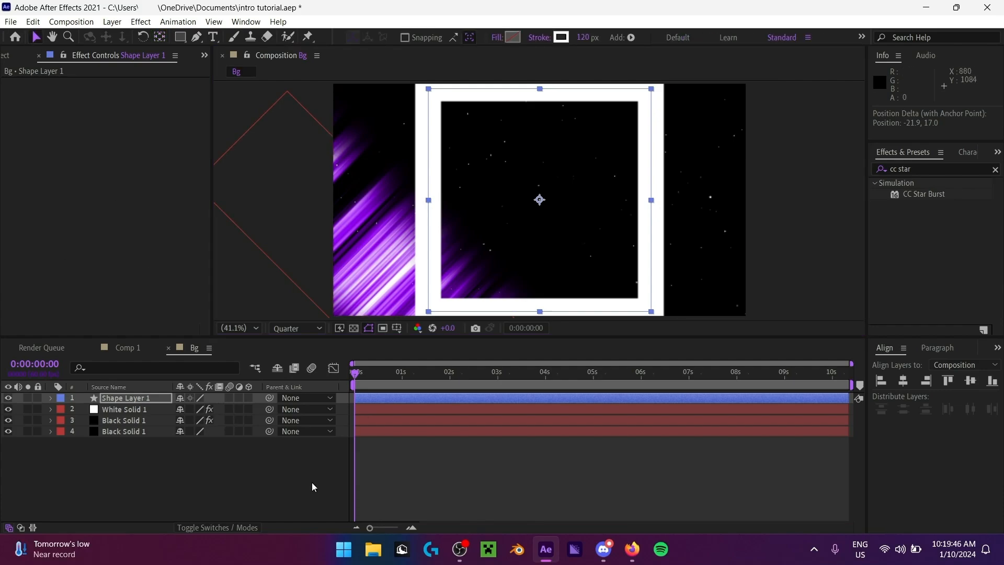
left_click(460, 549)
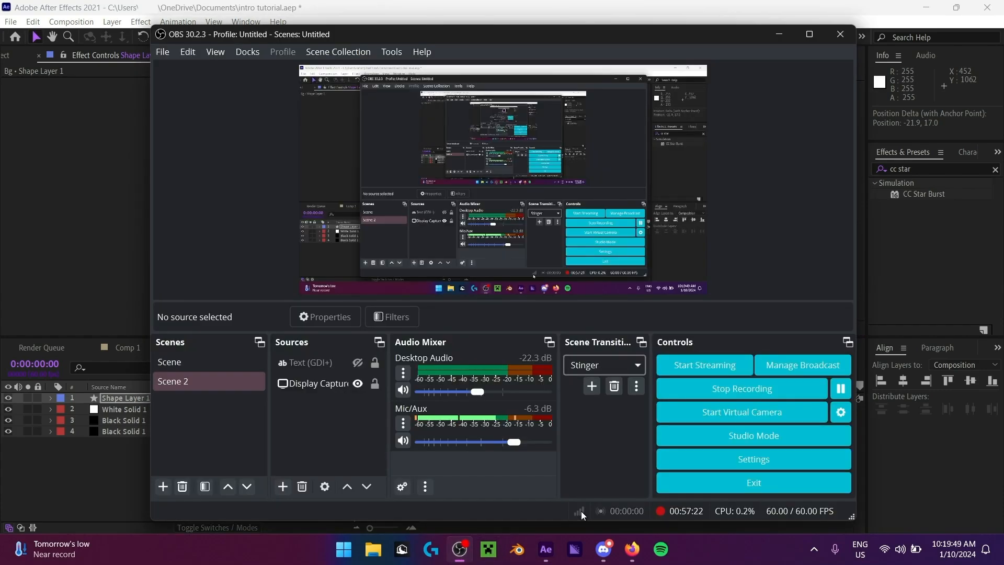
left_click(94, 475)
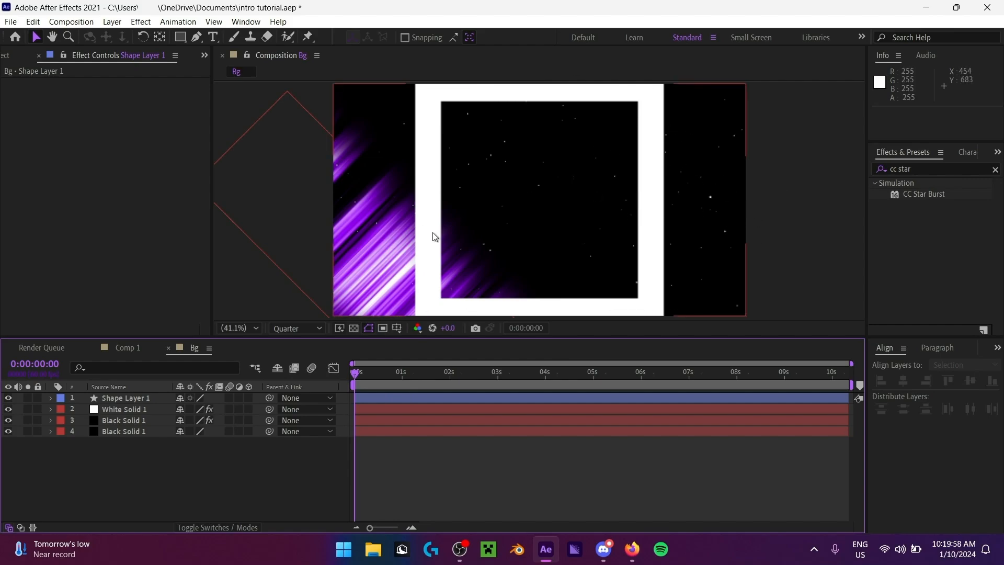
Step: Set the Rotation of Shape Layer 1 to 45° so the square outline forms a diamond
left_click(133, 399)
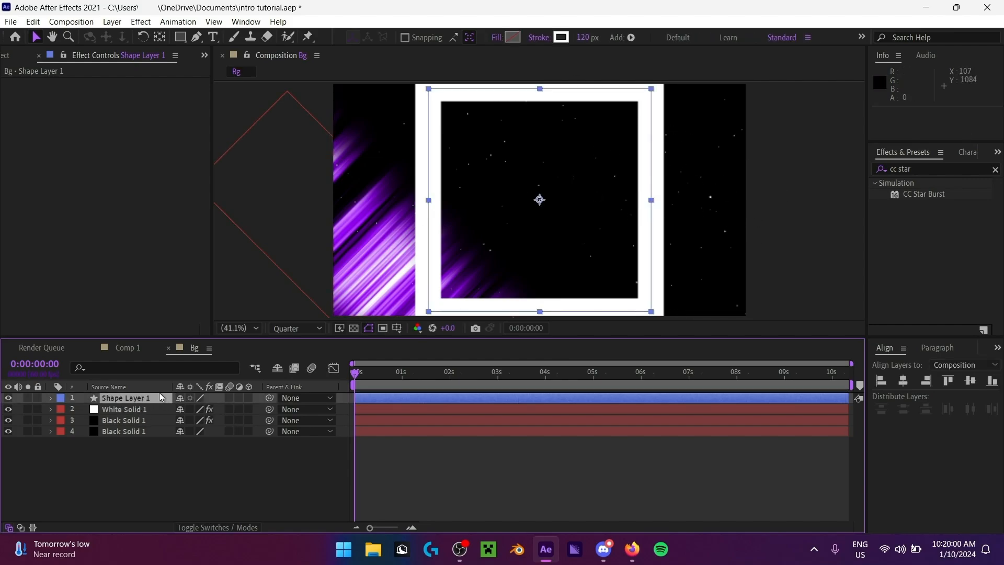
key("r")
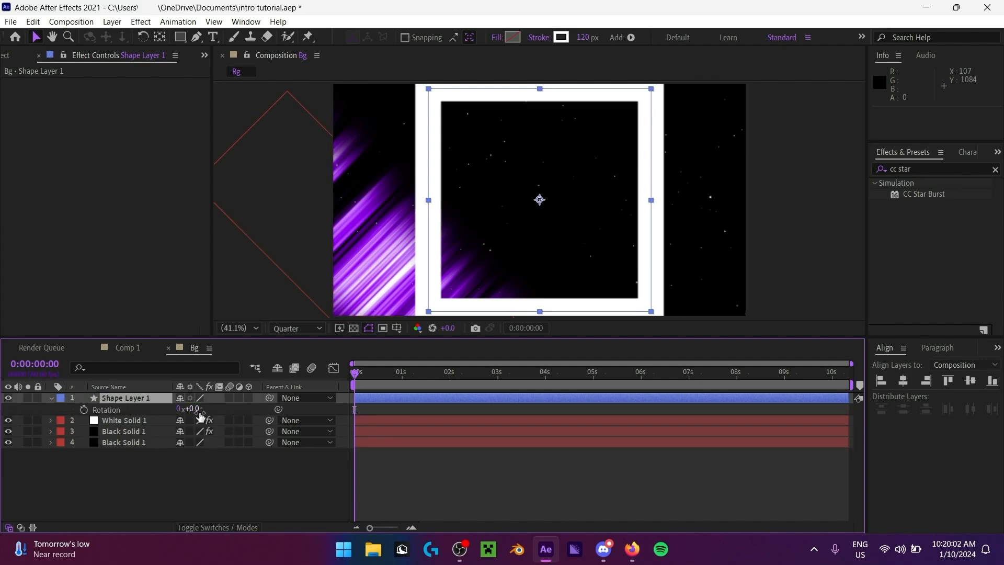
left_click(196, 409)
type("45")
key("Return")
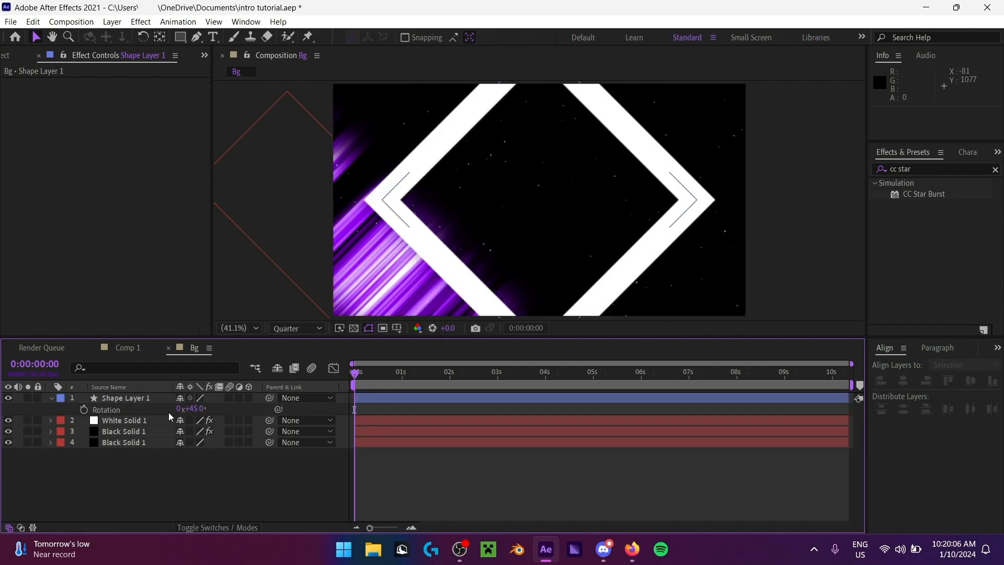
Step: Try enlarging the rectangle path of Shape Layer 1 through its Size property, to 1914.2 and to 1749.2, and undo both changes
left_click(136, 398)
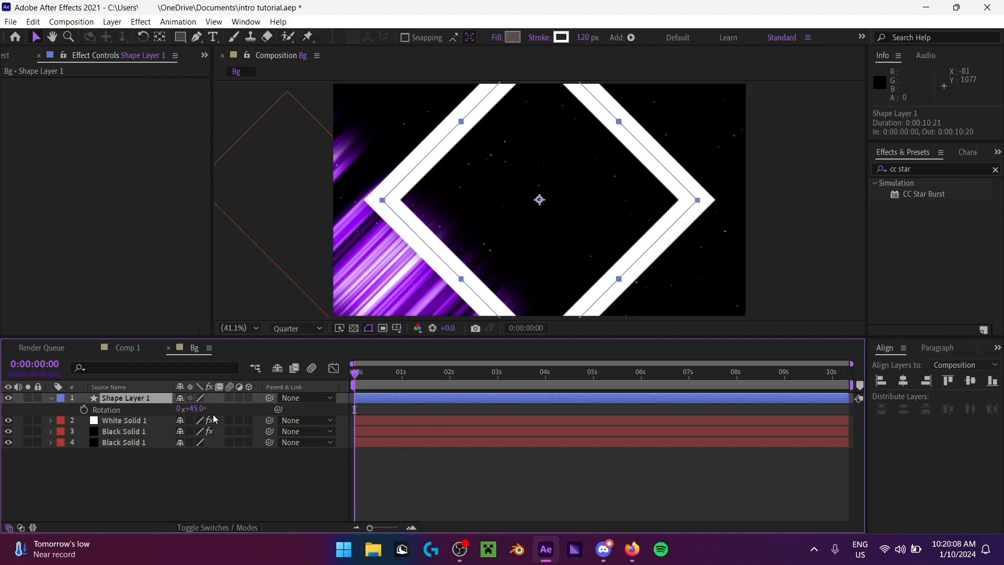
key("s")
left_click(153, 366)
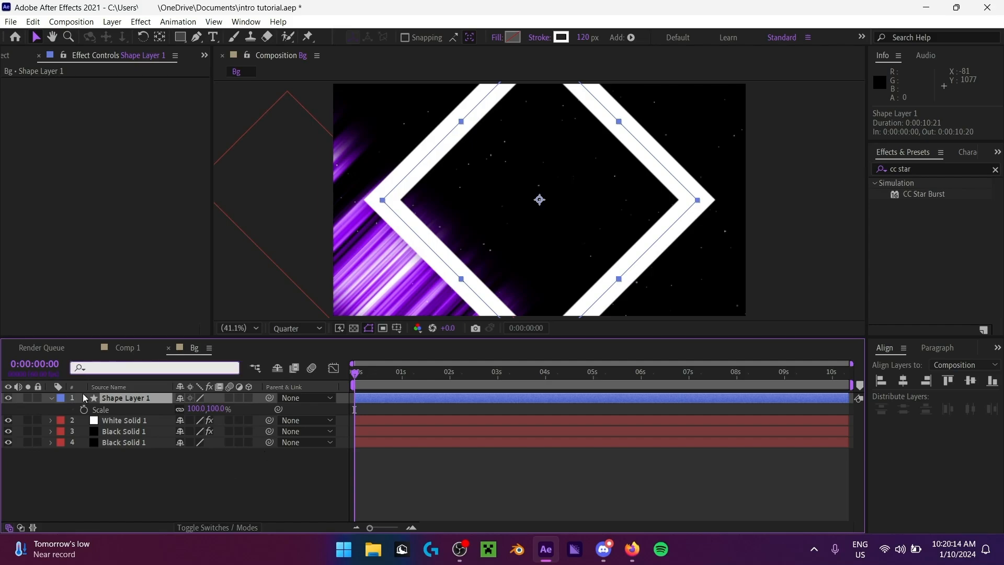
left_click(131, 404)
left_click(132, 367)
type("size")
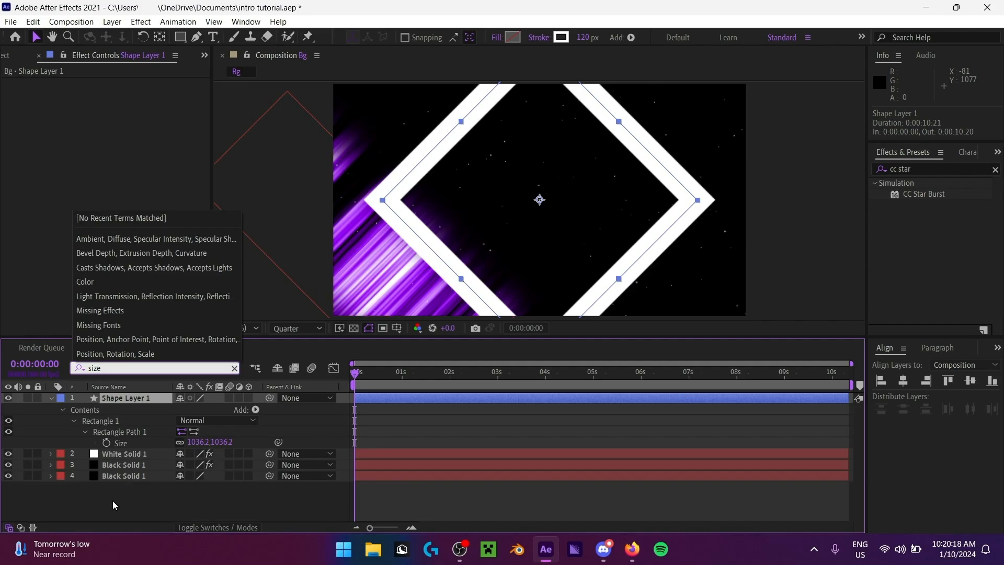
left_click(113, 503)
left_click(131, 444)
left_click_drag(202, 443, 743, 451)
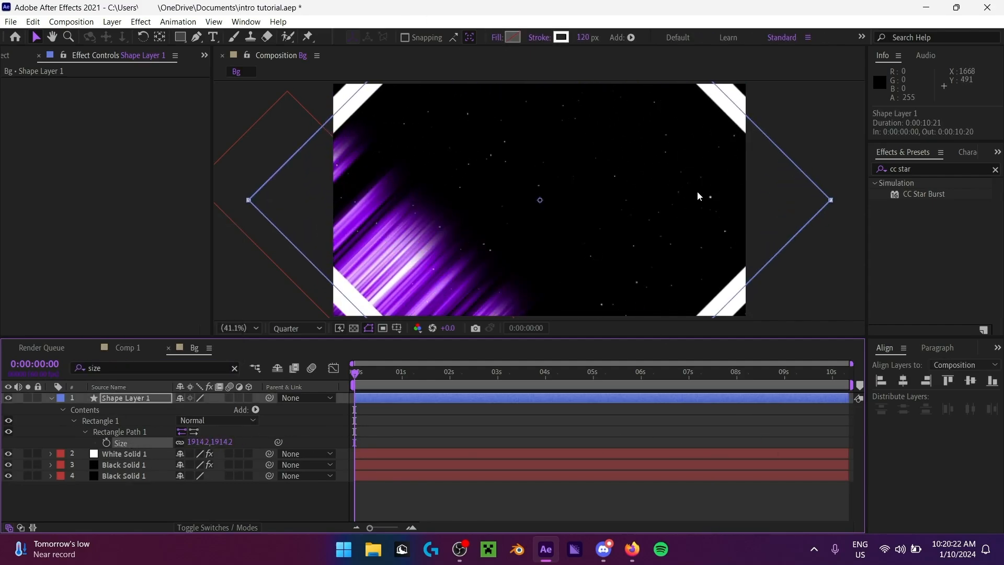
left_click_drag(201, 443, 340, 456)
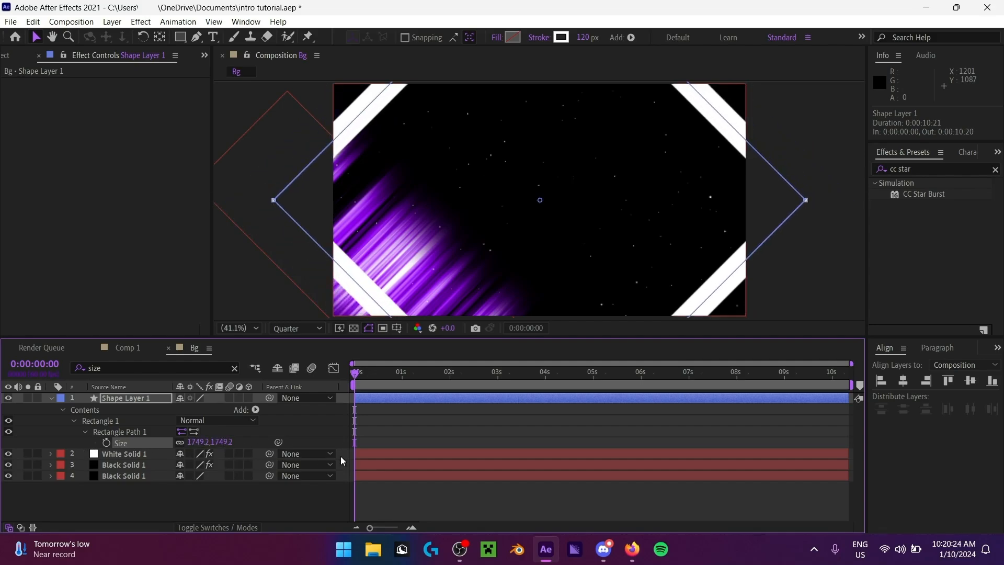
key("ctrl+z")
key("ctrl+z")
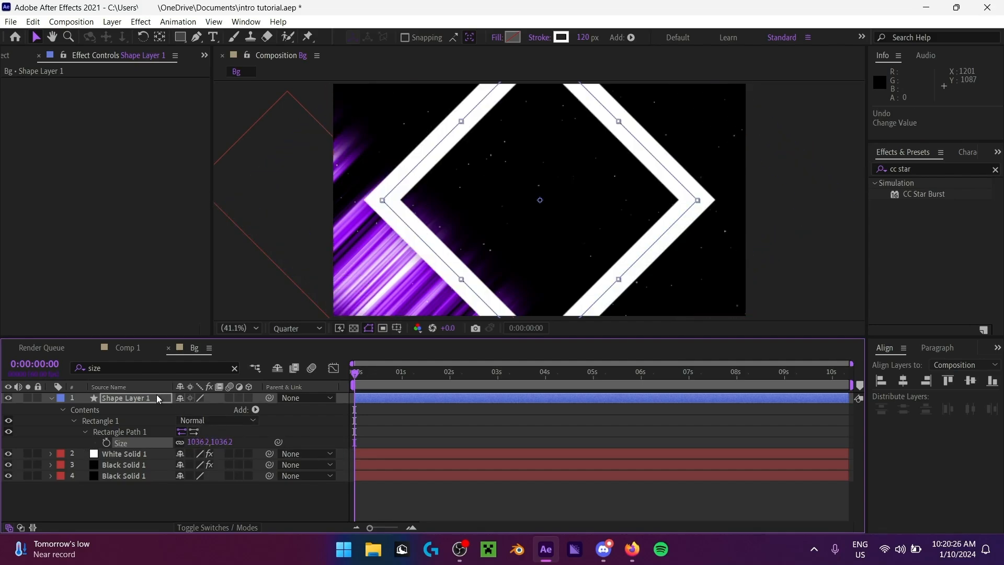
Step: Show the Scale property of Shape Layer 1 and set it to 0%
left_click(157, 396)
key("w")
key("s")
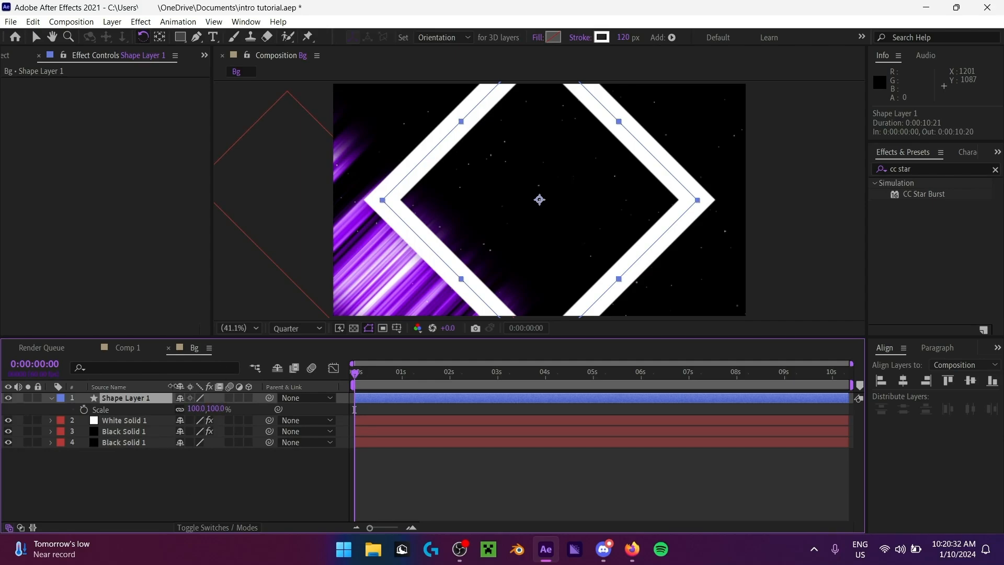
left_click(35, 37)
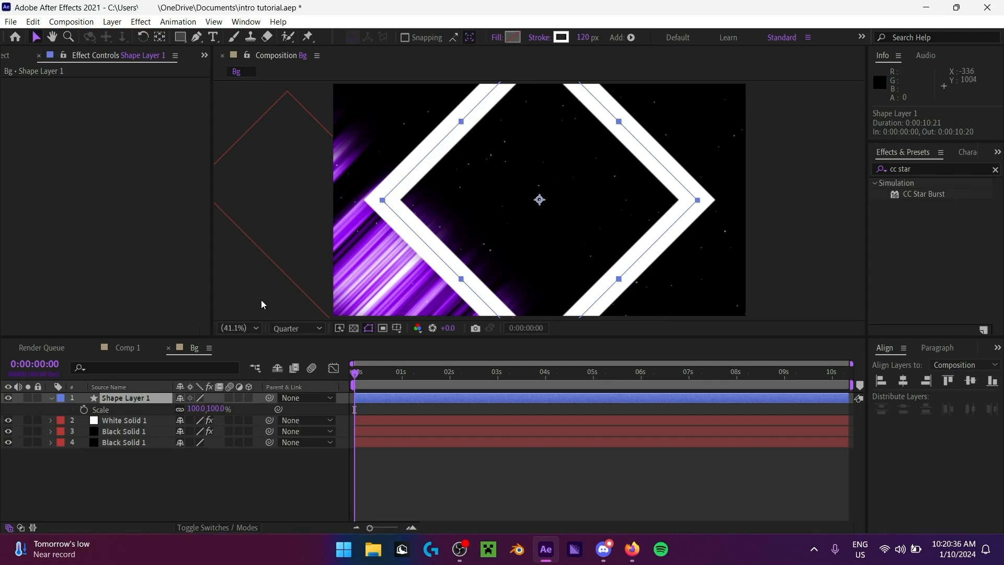
left_click(191, 409)
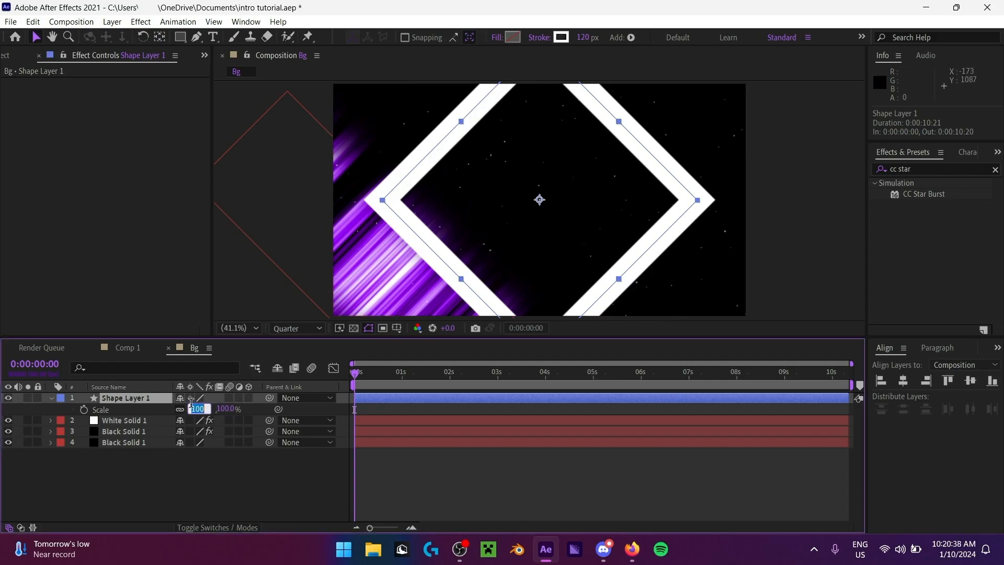
type("0")
key("Return")
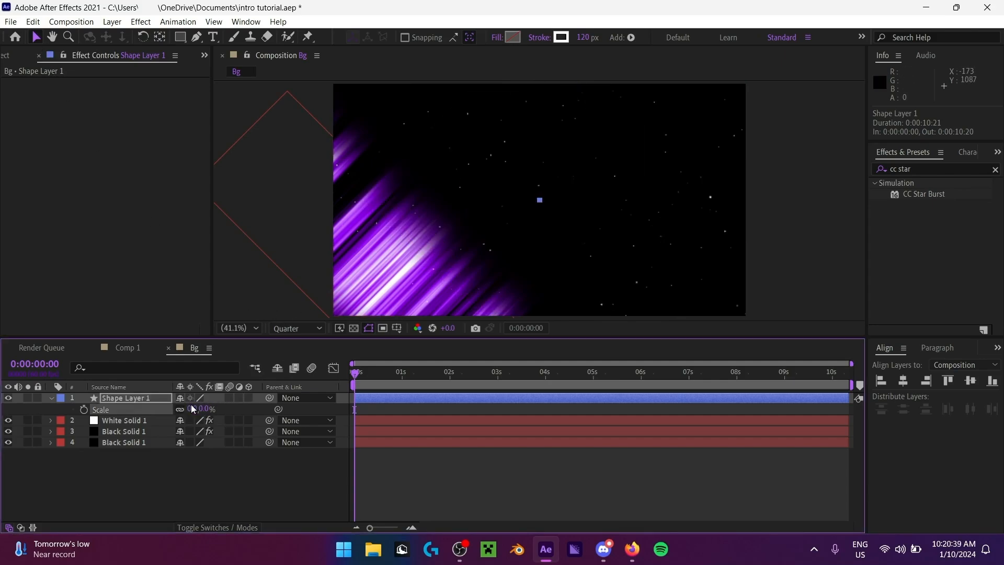
Step: Try moving the current time to 0:00:01:15 and return to the start of the timeline
left_click(33, 365)
left_click(249, 474)
left_click_drag(23, 369, 27, 366)
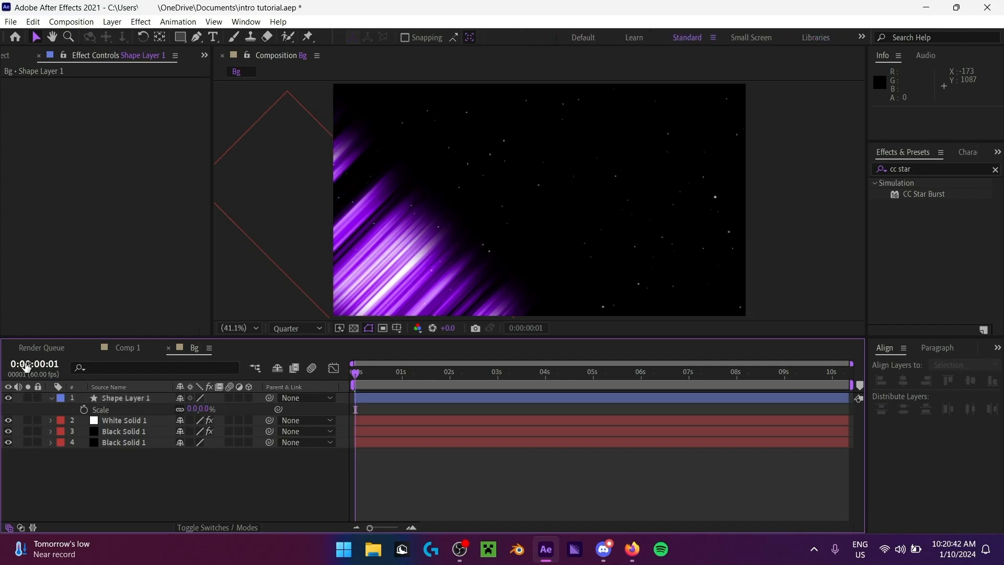
left_click(29, 365)
type("115\\")
key("BackSpace")
key("Return")
left_click_drag(374, 372, 340, 373)
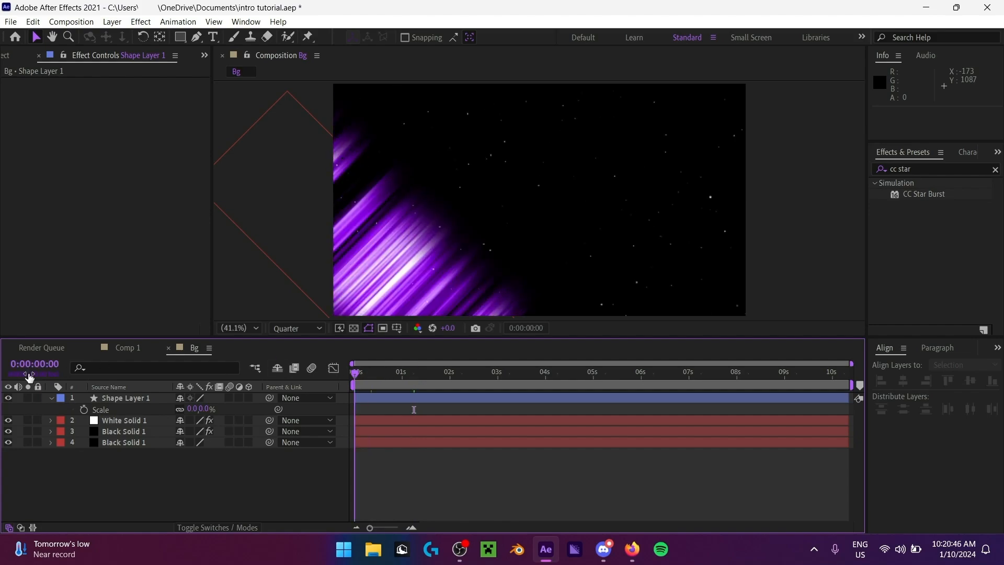
Step: Try jumping the current time to 0:00:11:45 and return to the start of the timeline
left_click(41, 366)
type("1")
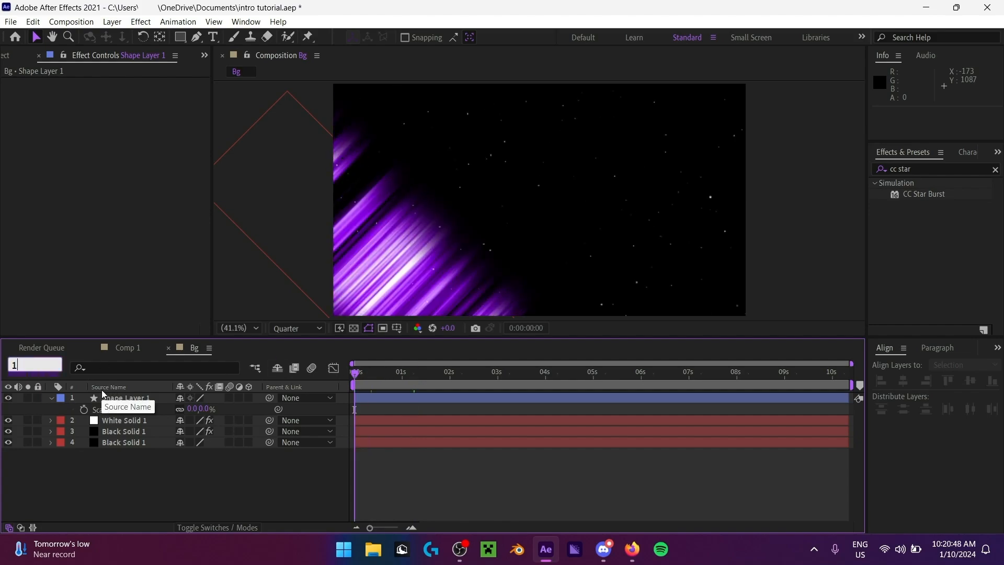
type("21245")
key("Return")
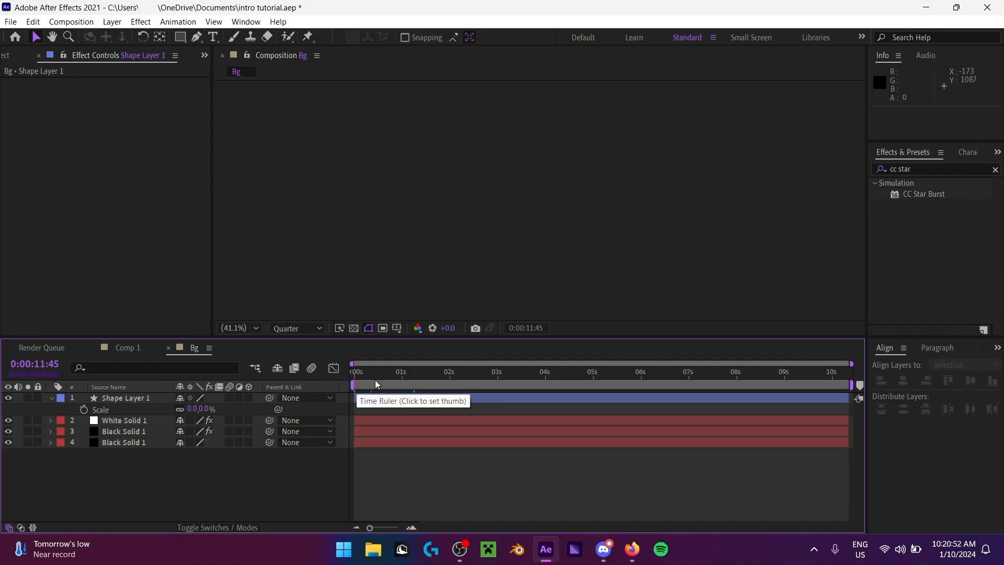
left_click_drag(392, 373, 340, 375)
Step: Jump the current time to 0:00:01:15 twice, returning to the first frame after each jump
left_click(34, 363)
type("115")
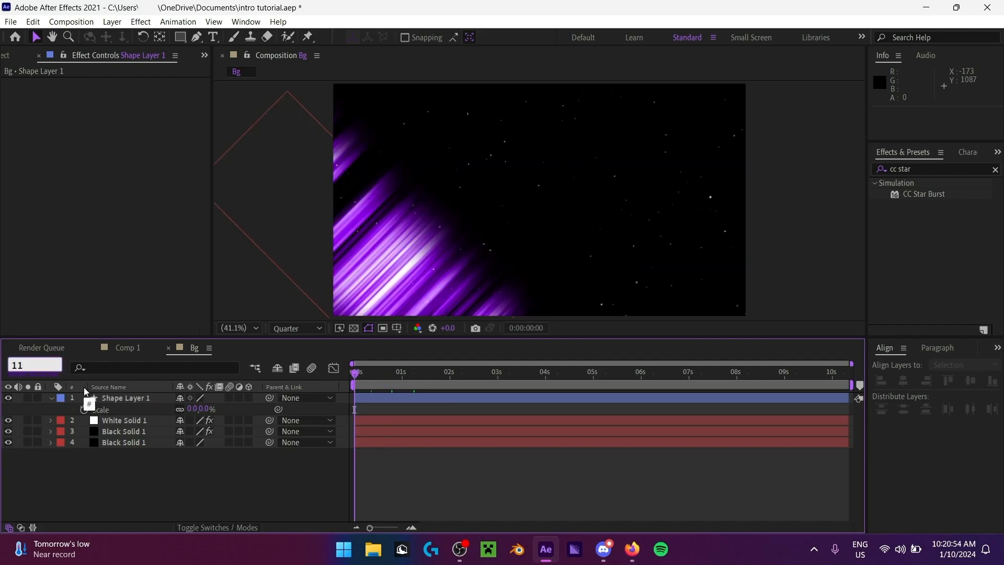
key("Return")
left_click(29, 364)
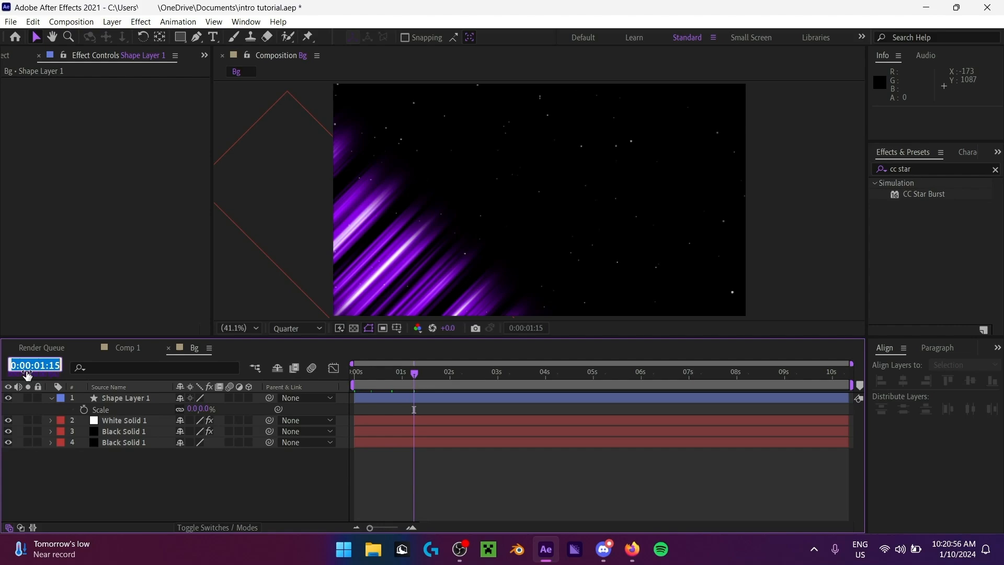
type("11")
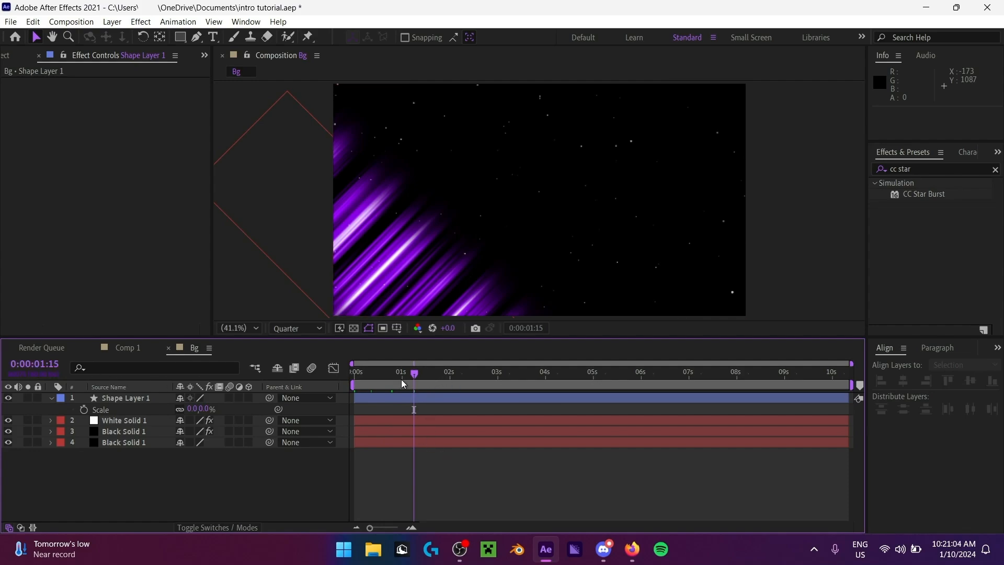
left_click_drag(401, 376, 41, 365)
left_click(41, 365)
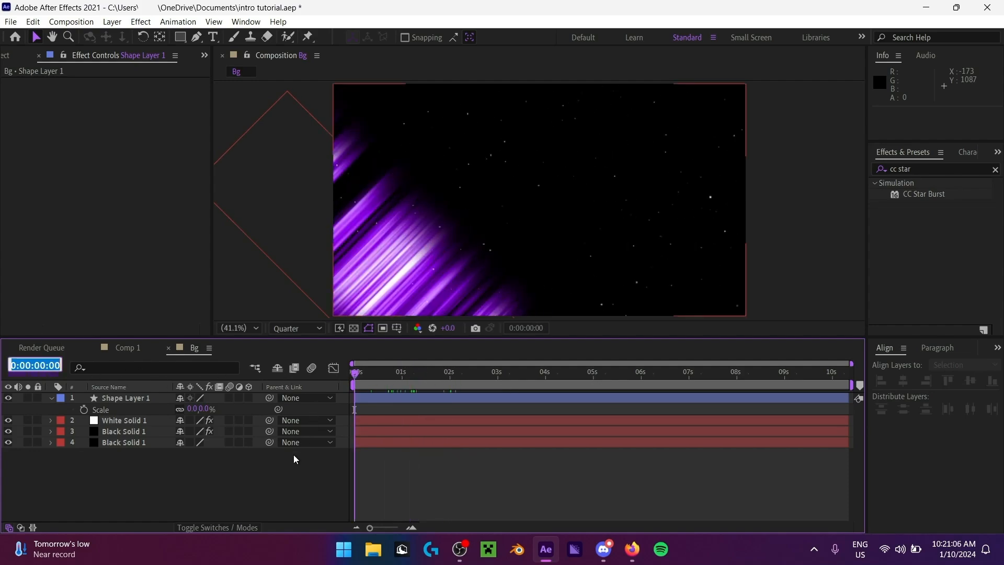
type("115")
key("Return")
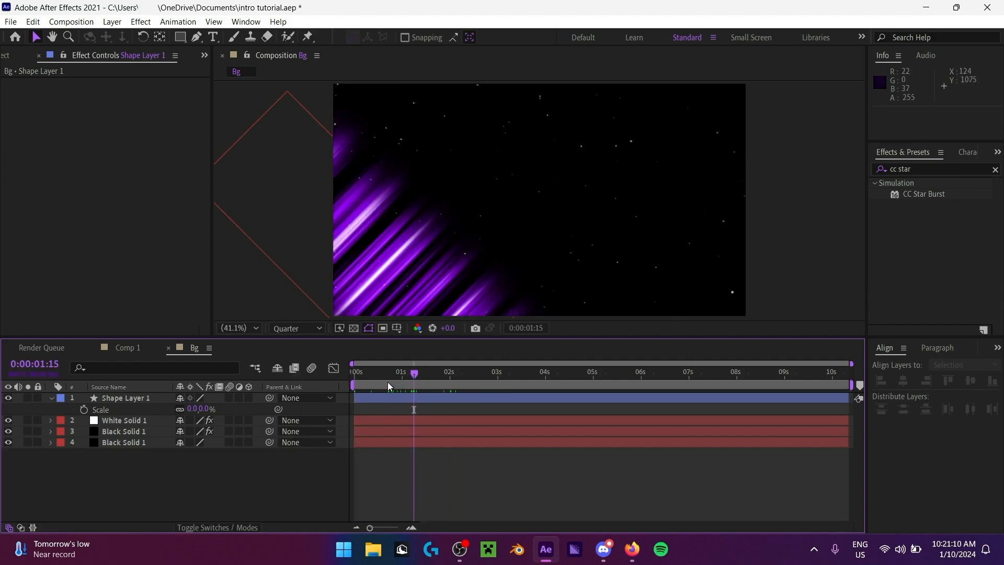
left_click_drag(388, 382, 140, 425)
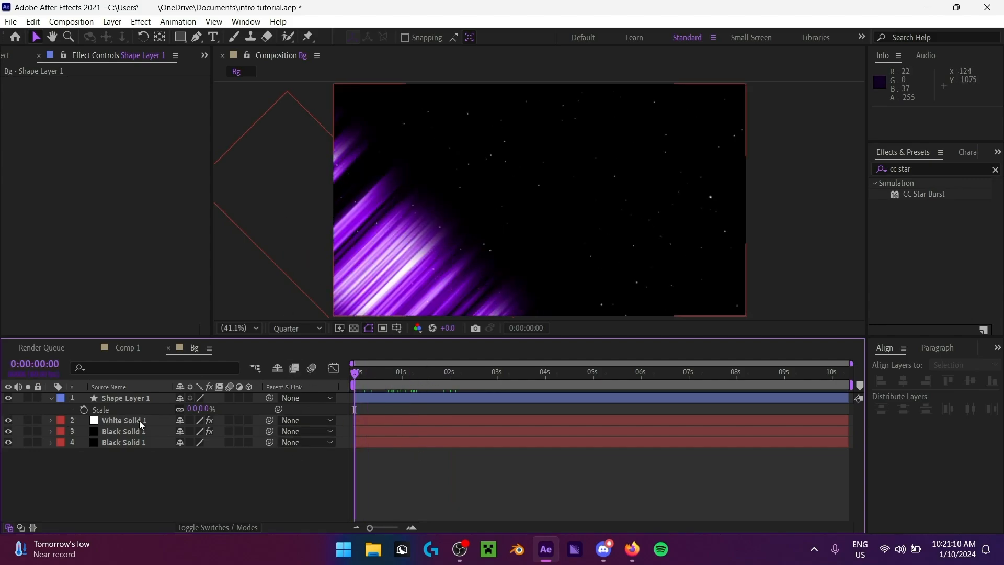
Step: Keyframe the Scale of Shape Layer 1 from 0% at the first frame to 239% at 0:00:01:15
left_click(83, 410)
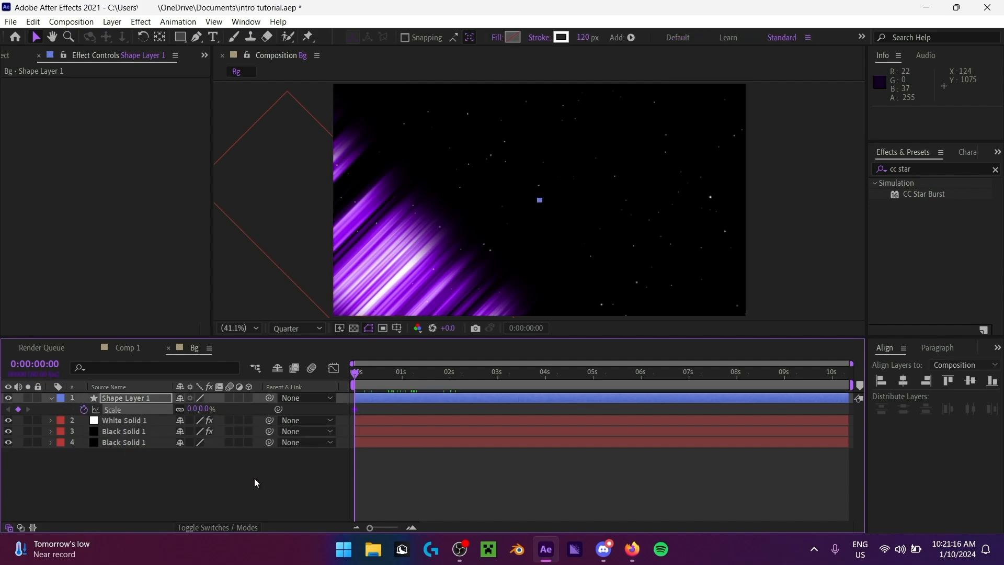
left_click(35, 365)
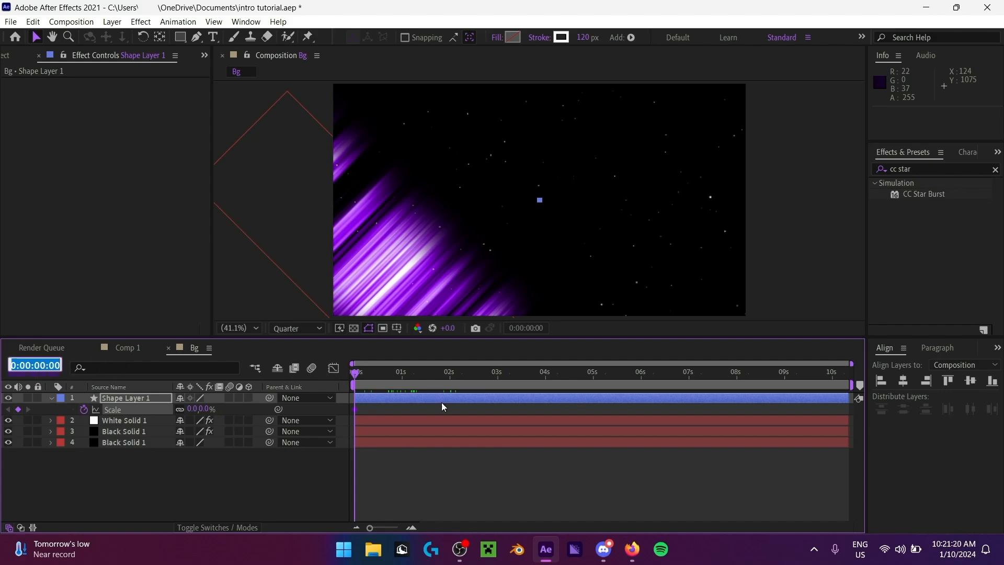
type("1")
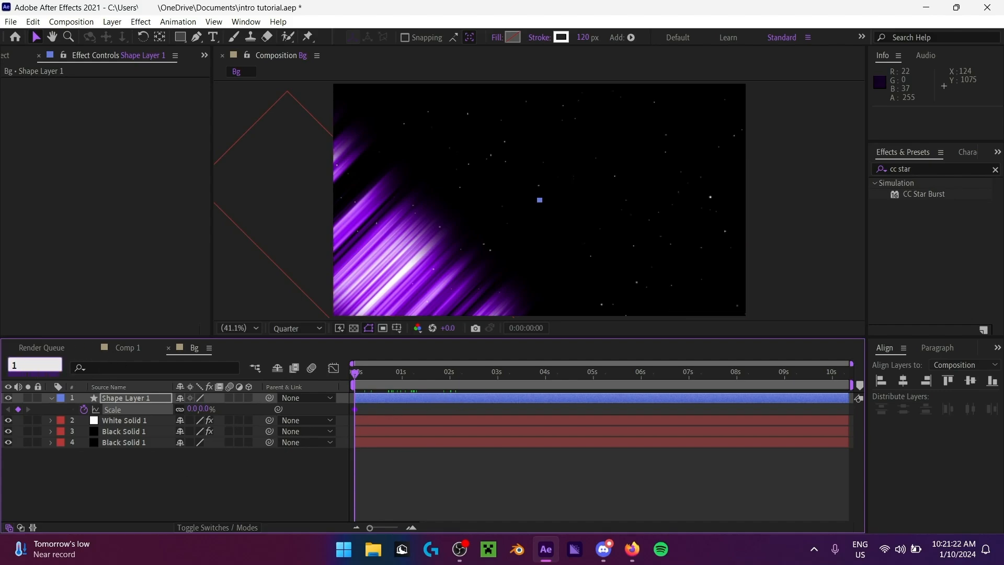
type(":15")
key("Return")
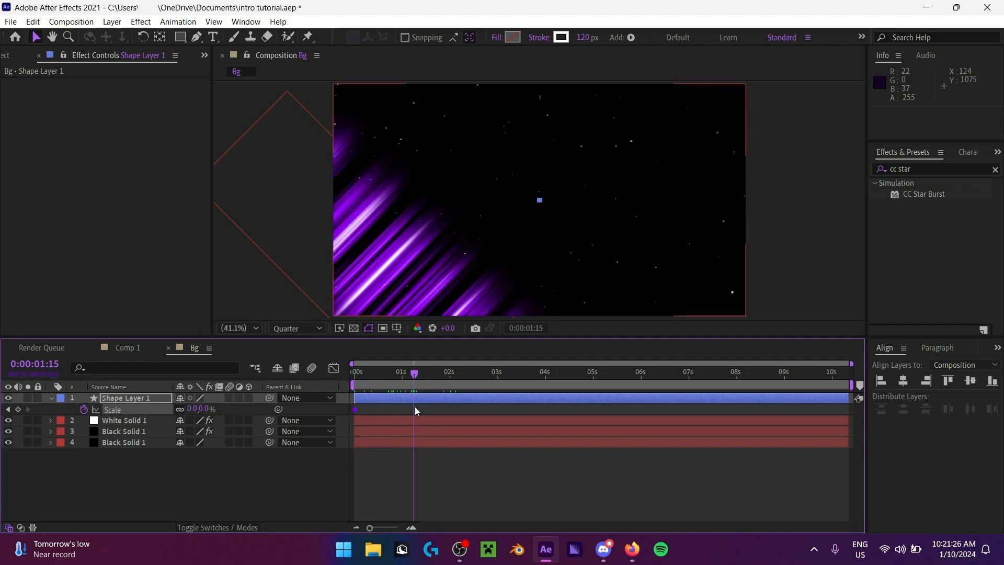
left_click(20, 410)
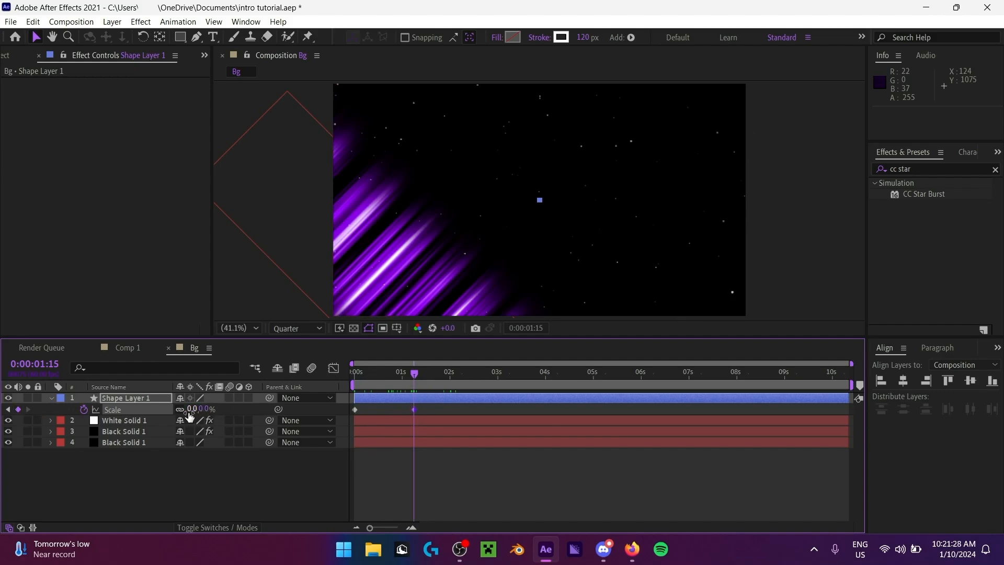
left_click_drag(190, 416, 337, 415)
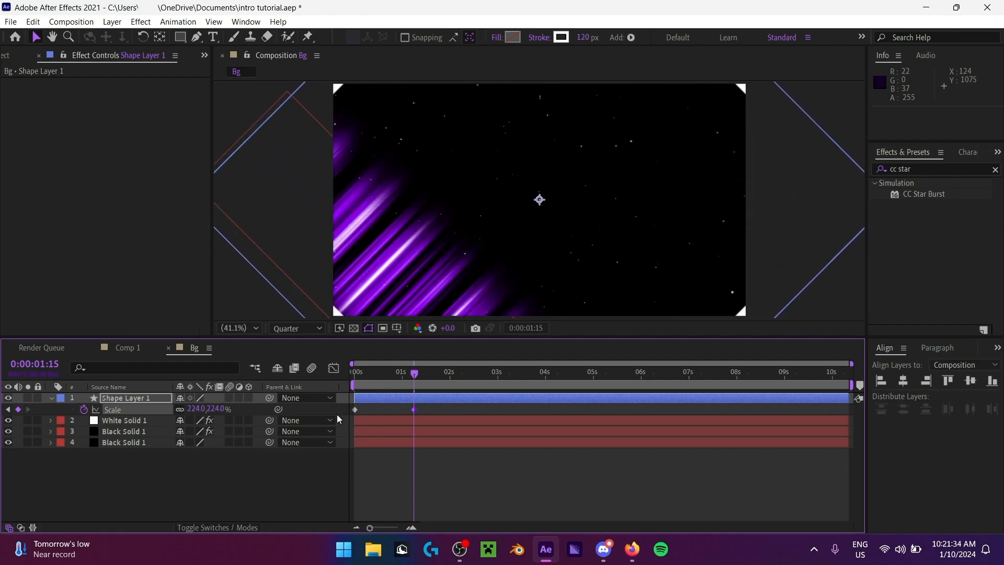
left_click_drag(194, 409, 201, 409)
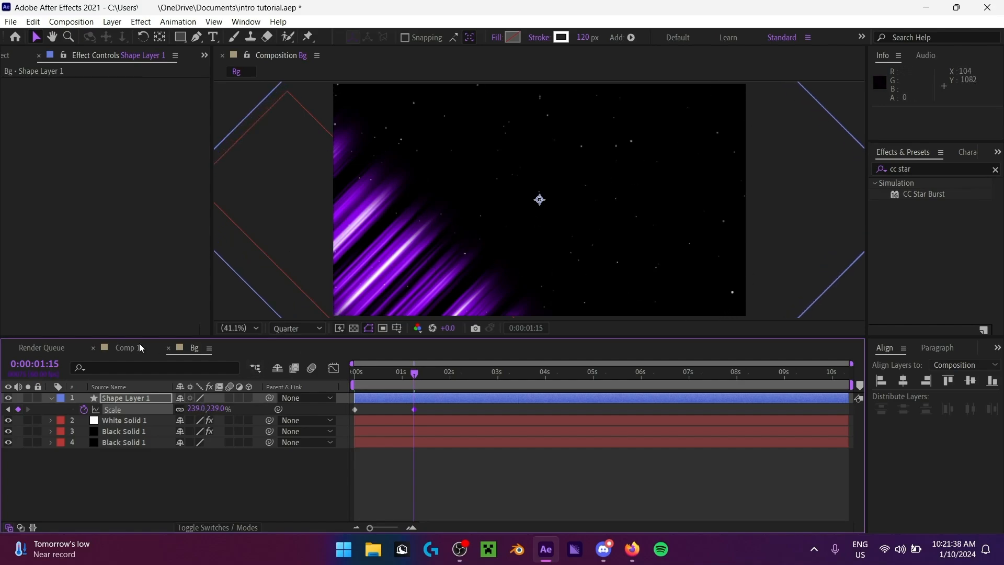
Step: Preview the diamond's scale animation and move its second Scale keyframe to 0:00:01:00
key("space")
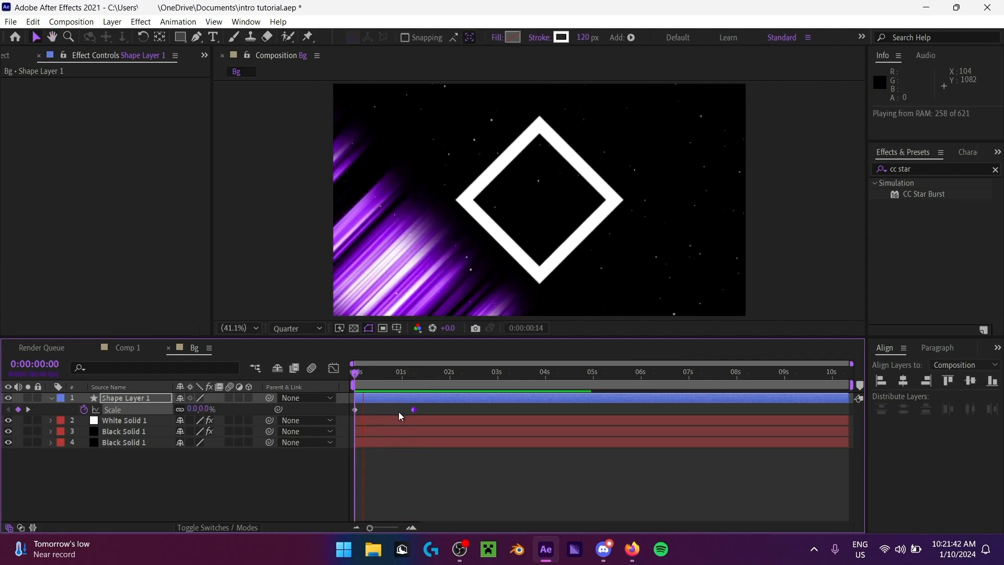
key("space")
left_click(35, 364)
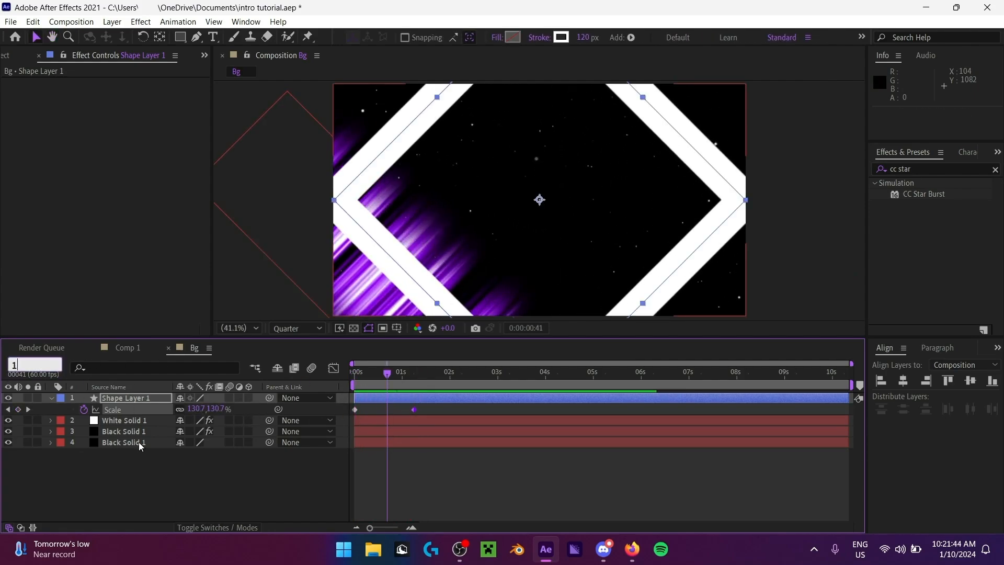
type("100")
key("Return")
left_click_drag(413, 409, 401, 411)
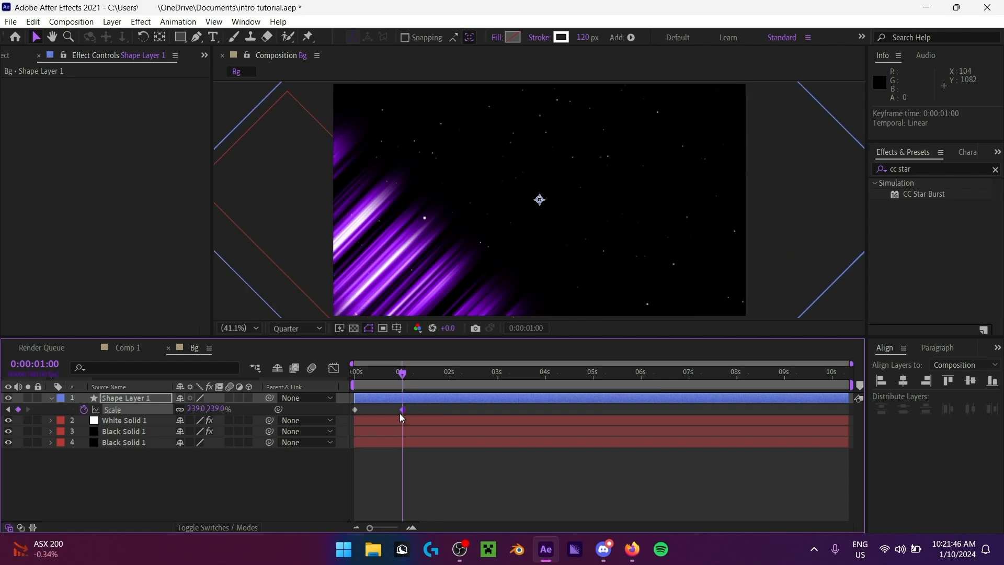
Step: Play the Bg composition from the start to check the expanding diamond, and park the current time at 0:00:00:33
left_click(272, 464)
key("Home")
key("space")
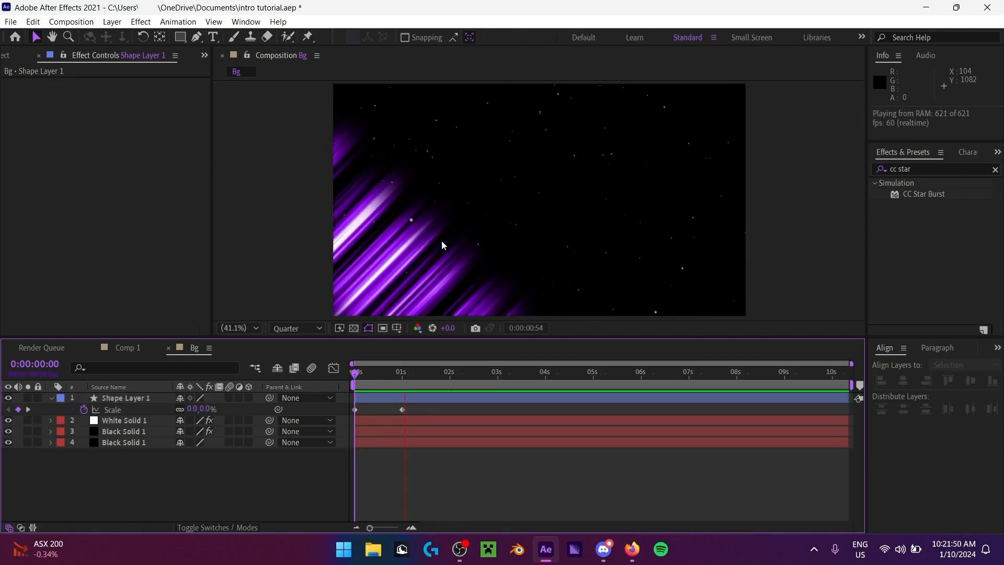
left_click(381, 376)
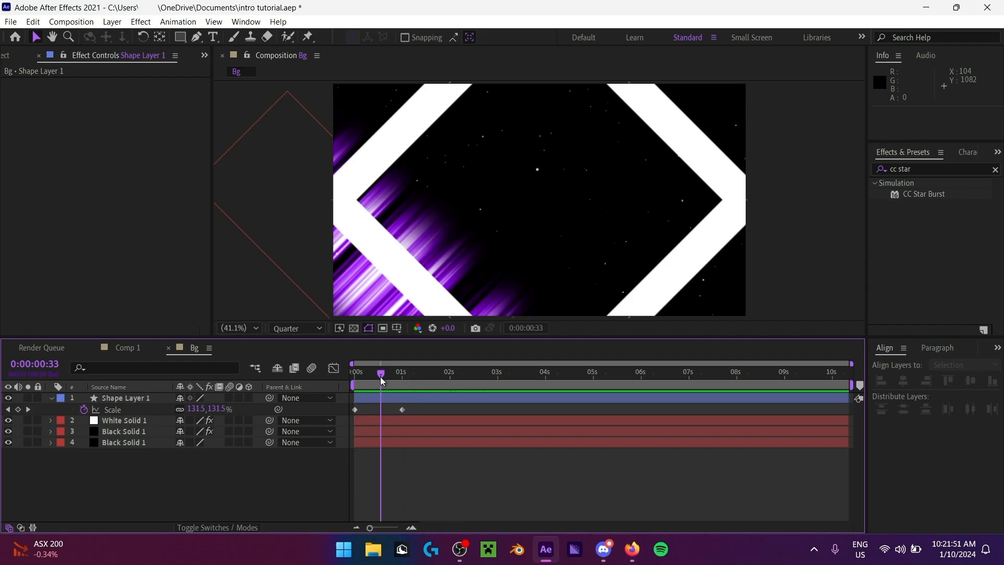
Step: Find the Drop Shadow effect and apply it to Shape Layer 1
left_click(51, 398)
left_click(131, 397)
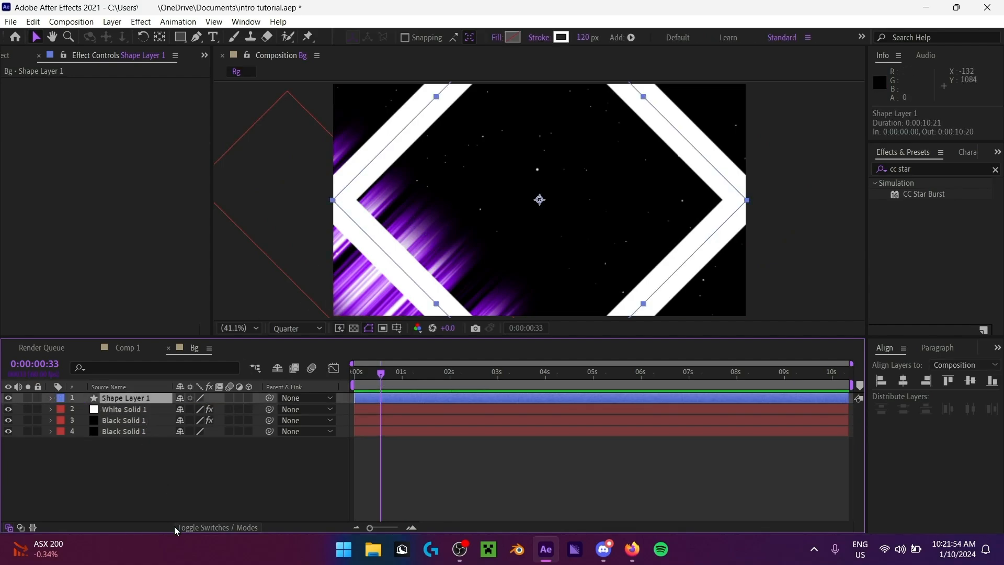
left_click(933, 168)
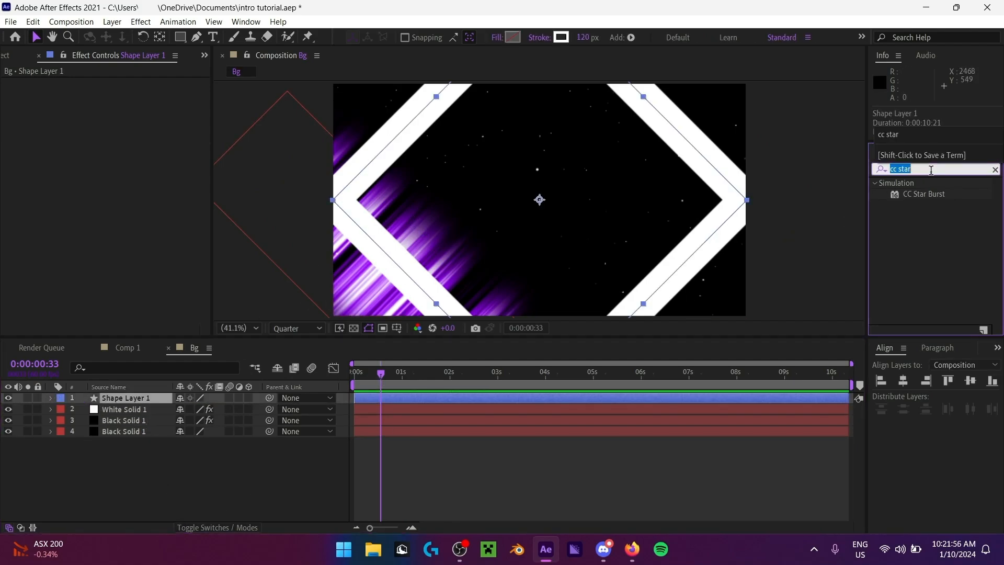
type("drop s")
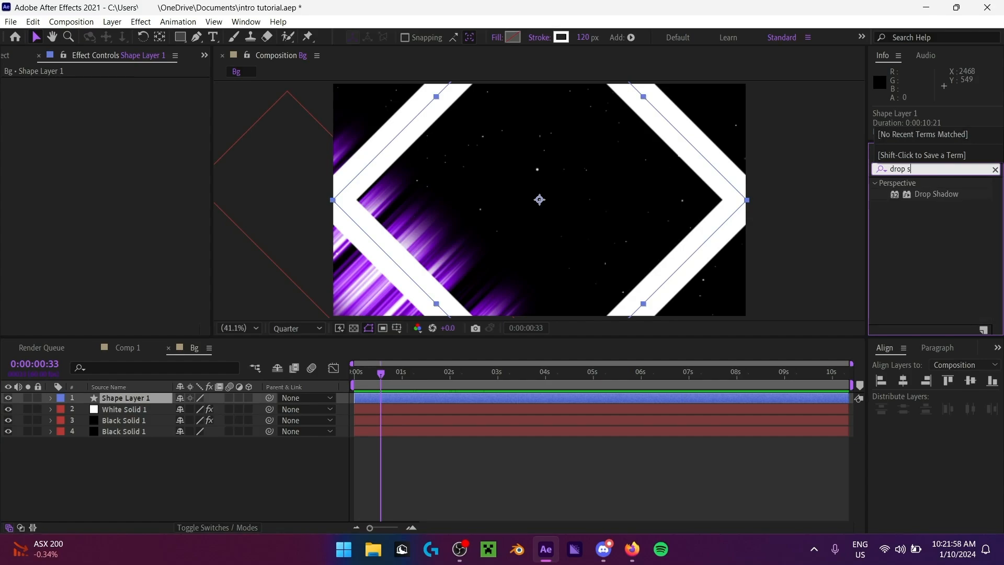
left_click(948, 194)
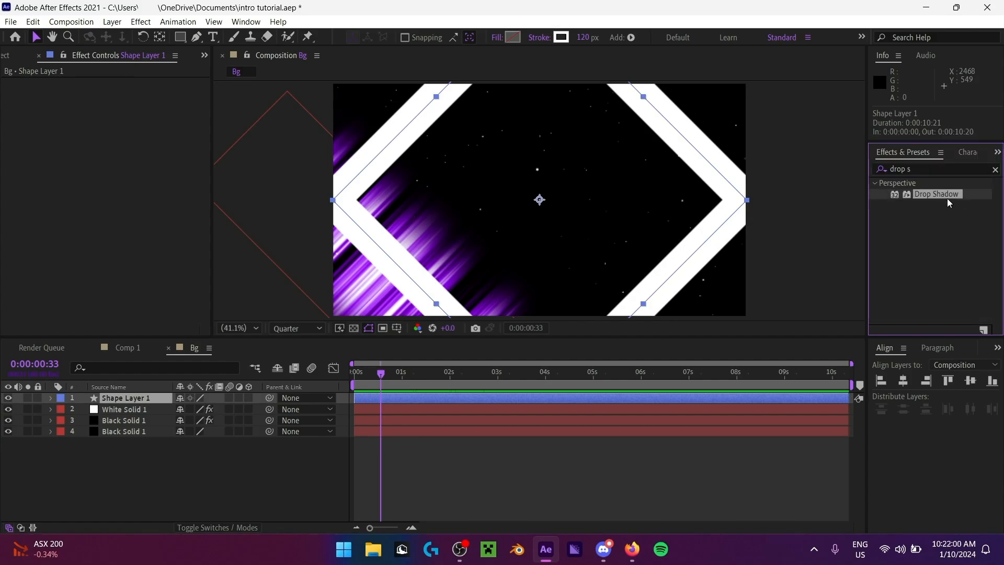
left_click_drag(948, 202, 523, 282)
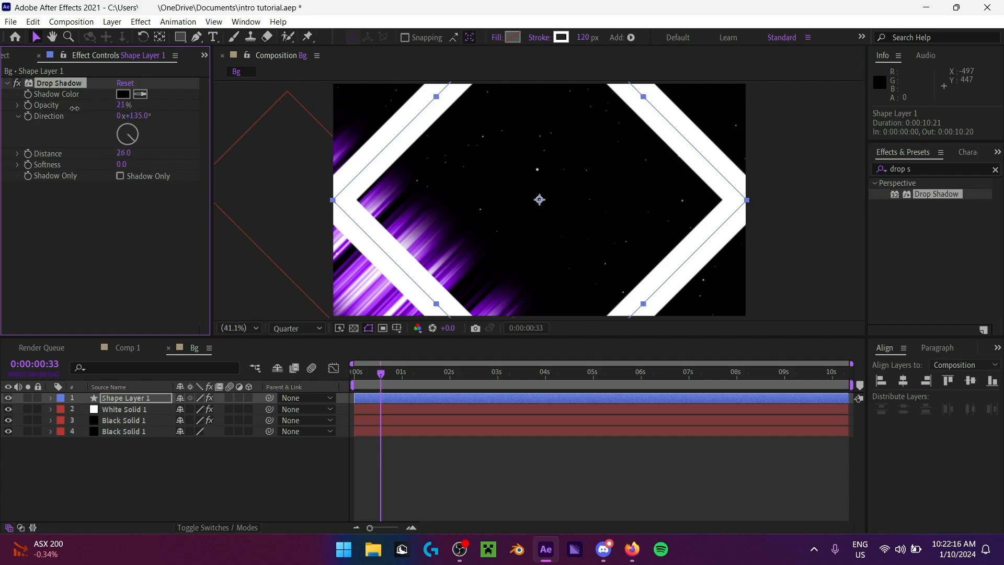
Step: Set the diamond's Drop Shadow Opacity to 39% and Distance to 33
left_click_drag(110, 108, 57, 110)
scroll(322, 231, "up", 3)
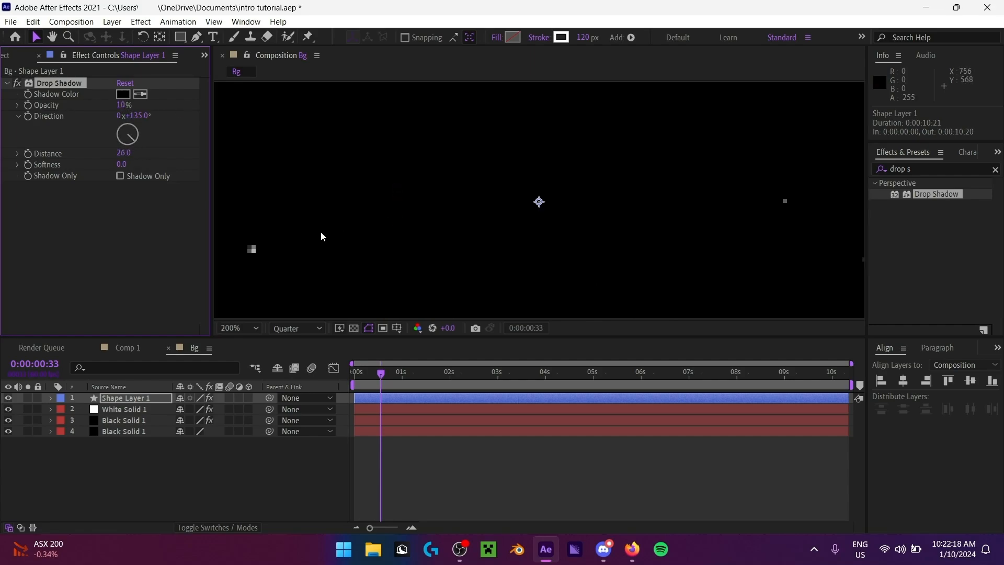
scroll(389, 203, "down", 2)
left_click_drag(361, 216, 602, 301)
scroll(389, 201, "down", 3)
scroll(258, 153, "up", 4)
left_click_drag(457, 173, 463, 289)
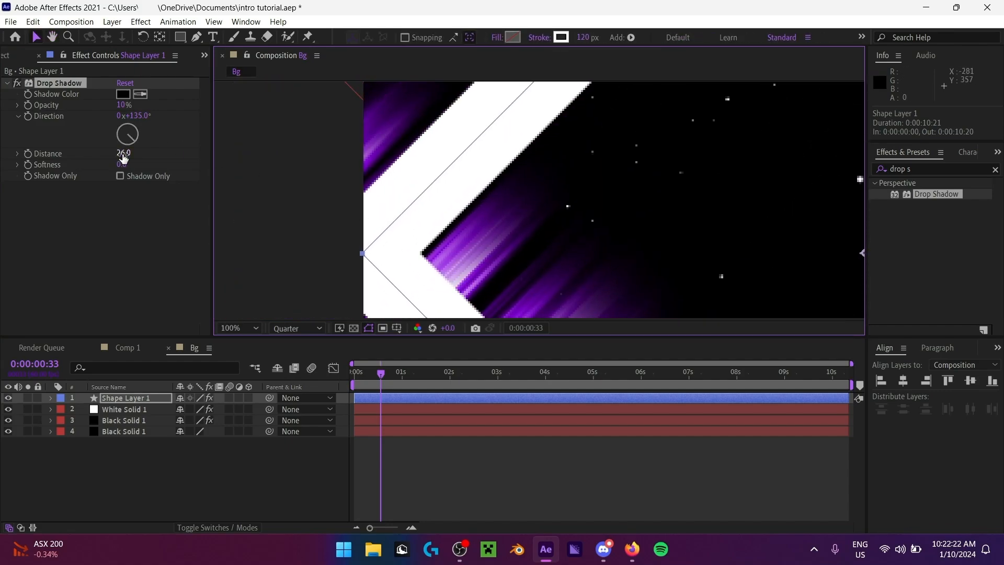
mouse_move(124, 154)
left_mouse_down()
mouse_move(138, 155)
mouse_move(125, 154)
left_mouse_up()
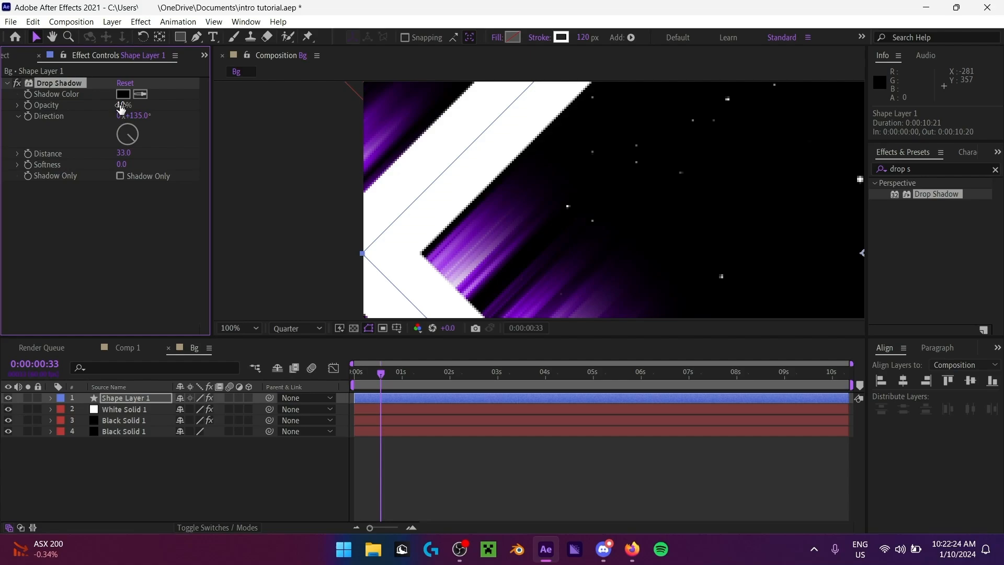
left_click_drag(124, 105, 262, 122)
left_click(230, 328)
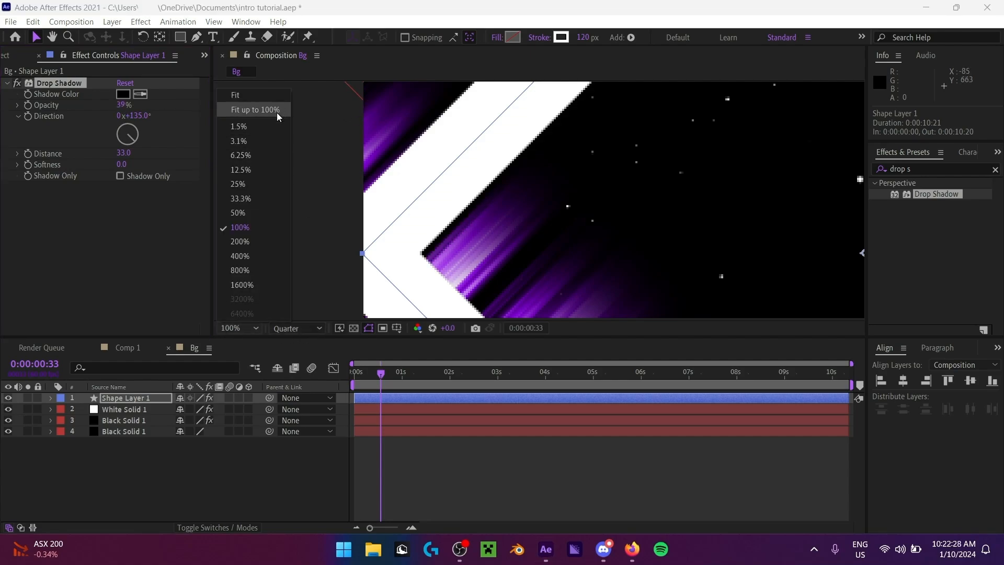
left_click(253, 107)
Step: Compare the diamond with the Drop Shadow effect off and on at 0:00:00:30, leaving the effect enabled
left_click(220, 527)
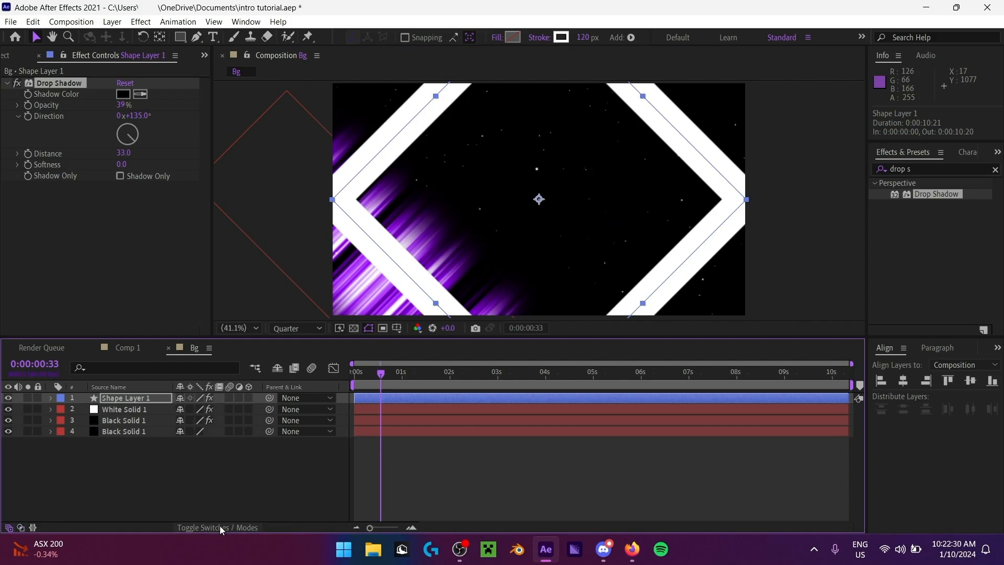
left_click(212, 481)
left_click(16, 84)
left_click(16, 84)
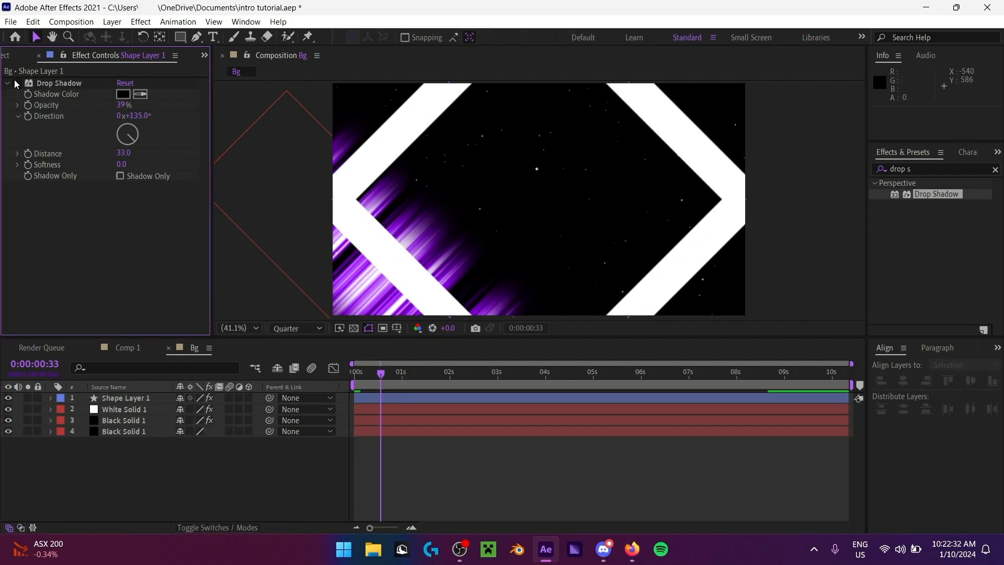
left_click(16, 83)
left_click_drag(384, 373, 379, 374)
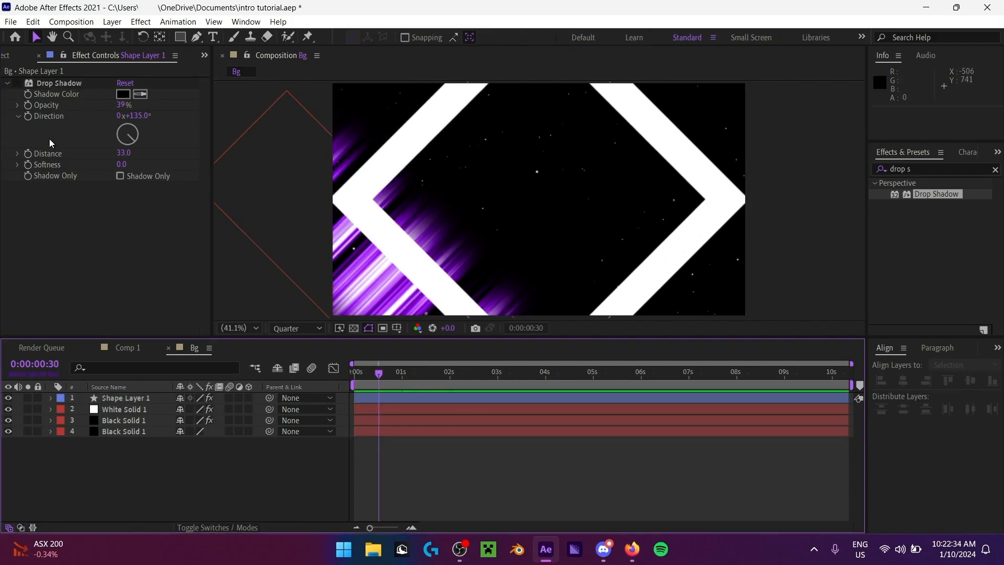
left_click(17, 85)
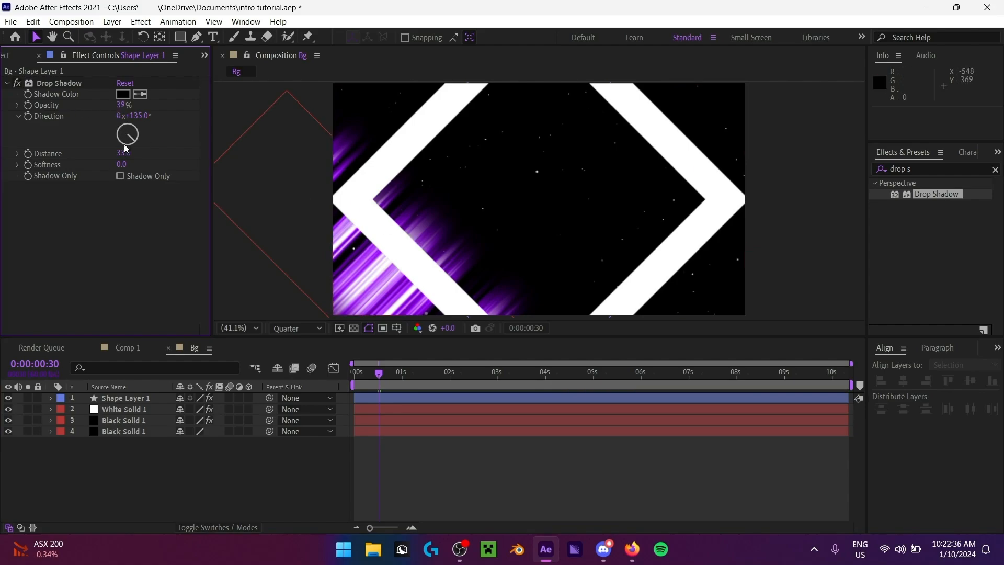
Step: Set the Drop Shadow Distance to 23, preview the diamond's expansion from the start, and park the current time at 0:00:00:21
left_click_drag(124, 152, 121, 152)
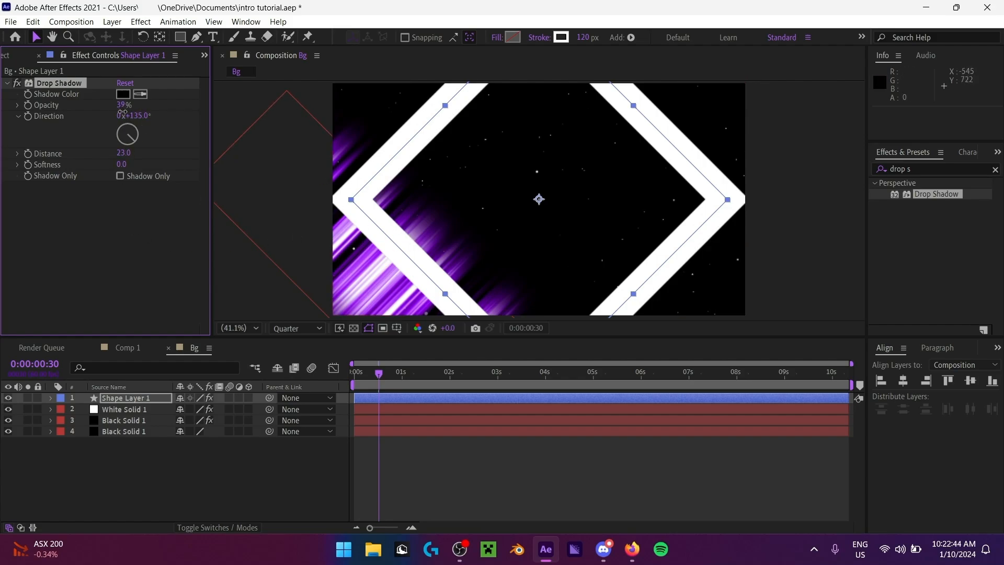
left_click(63, 442)
key("space")
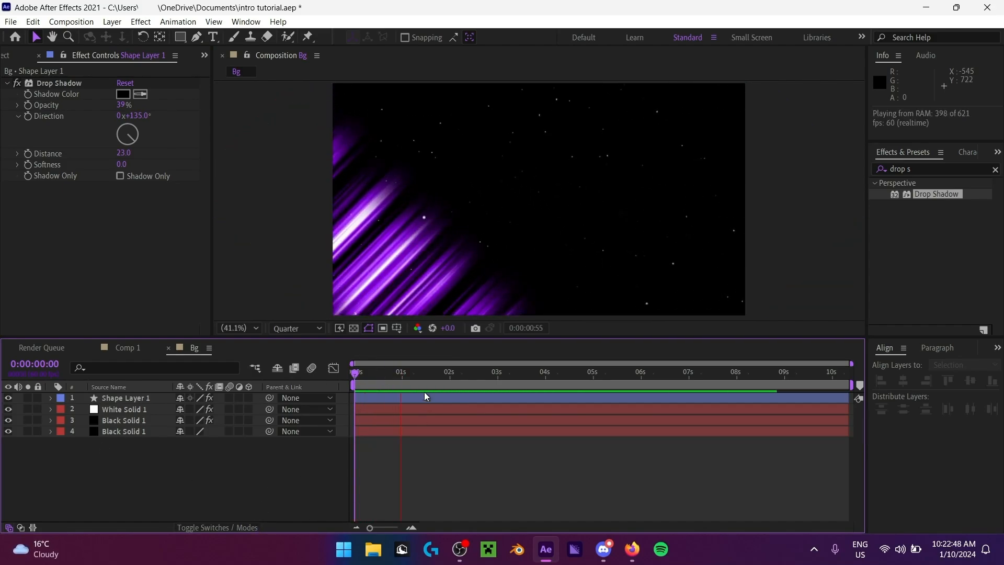
key("space")
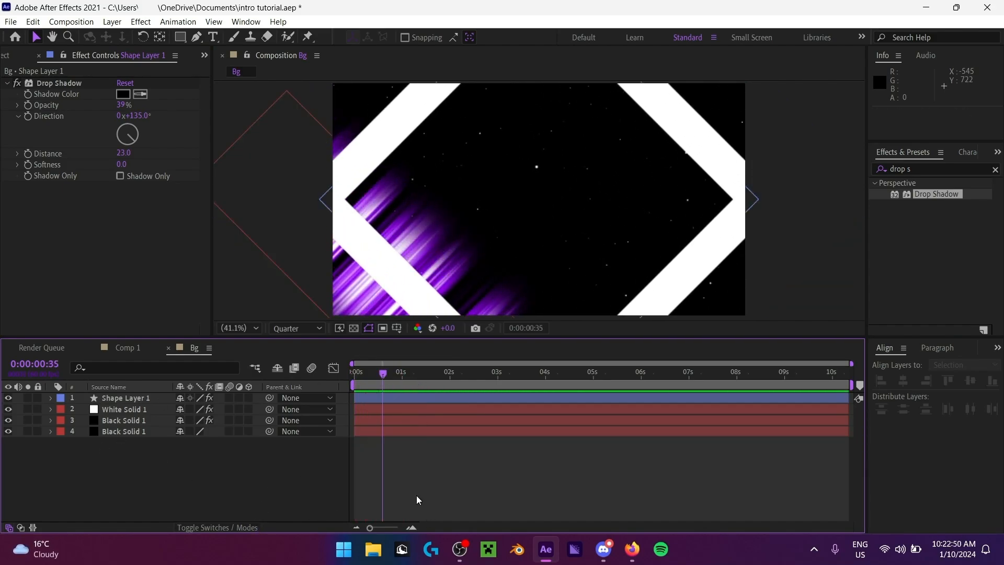
left_click(130, 397)
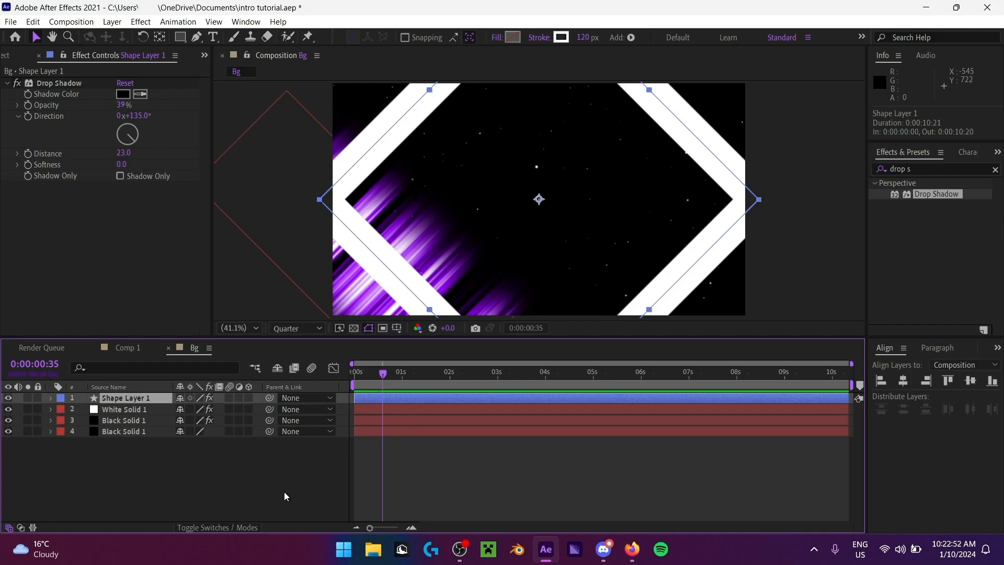
left_click_drag(383, 384, 387, 381)
left_click(200, 495)
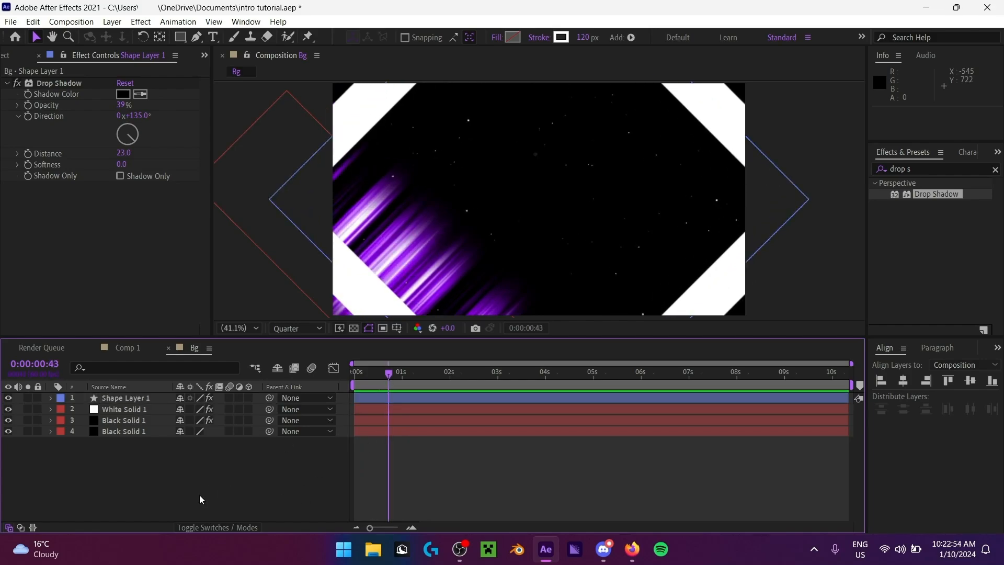
left_click(372, 375)
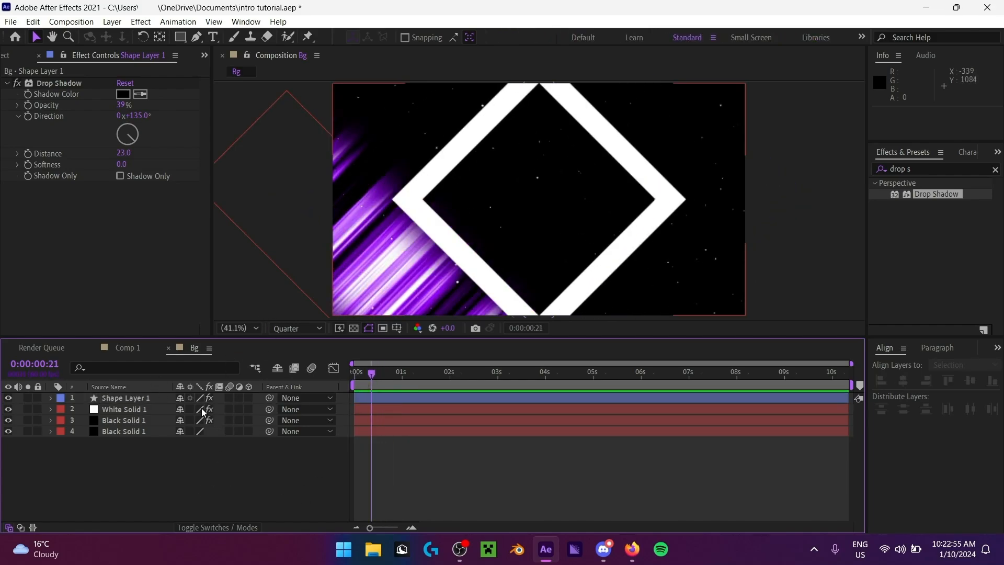
right_click(132, 402)
left_click(175, 329)
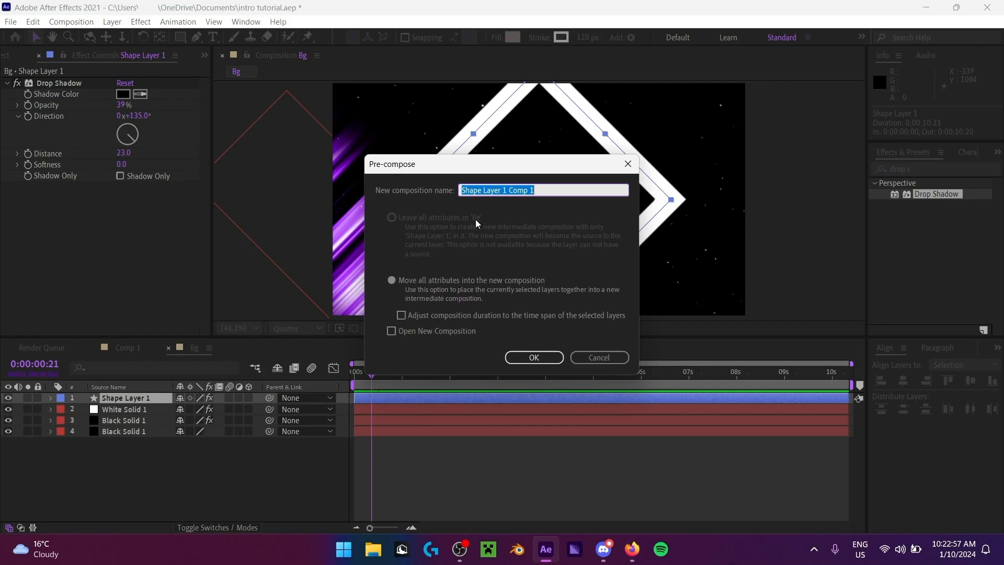
left_click(613, 360)
left_click(206, 469)
Step: Duplicate Shape Layer 1 at 0:00:00:45 and shift the copy in time so it starts at 0:00:00:33
mouse_move(398, 375)
left_mouse_down()
mouse_move(406, 374)
mouse_move(387, 378)
left_mouse_up()
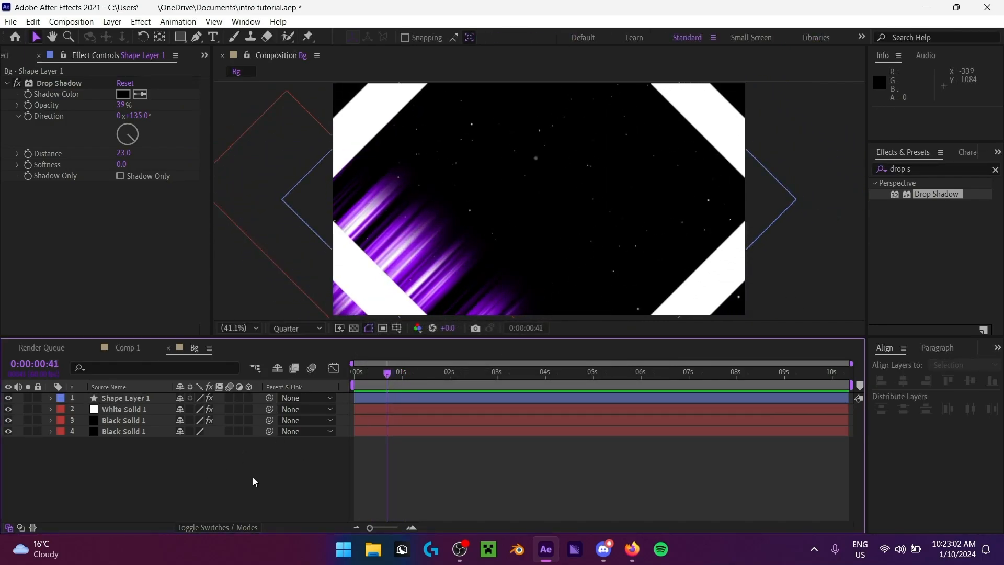
left_click_drag(382, 388, 395, 378)
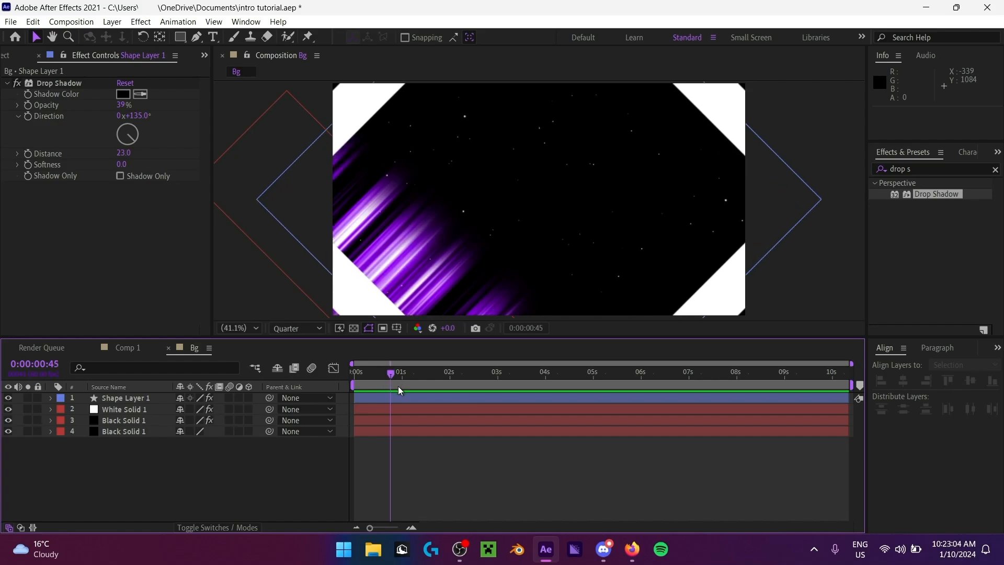
left_click(149, 399)
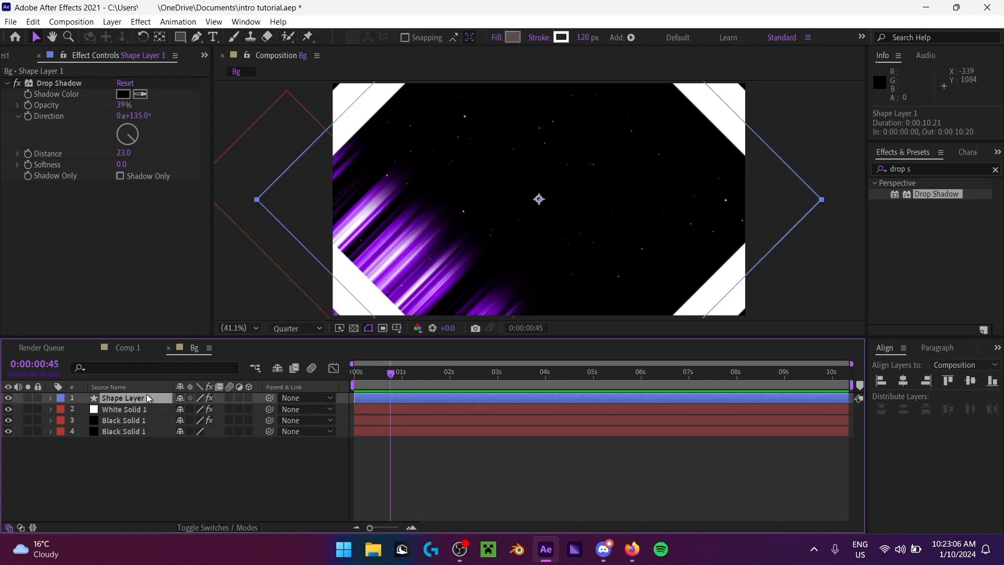
key("ctrl+d")
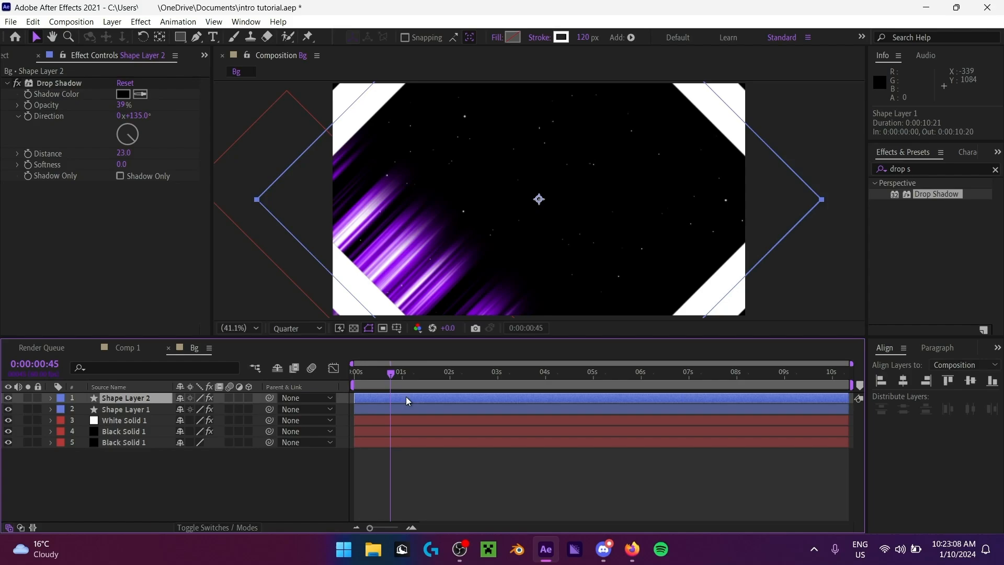
mouse_move(406, 396)
left_mouse_down()
mouse_move(421, 397)
mouse_move(394, 396)
mouse_move(421, 400)
left_mouse_up()
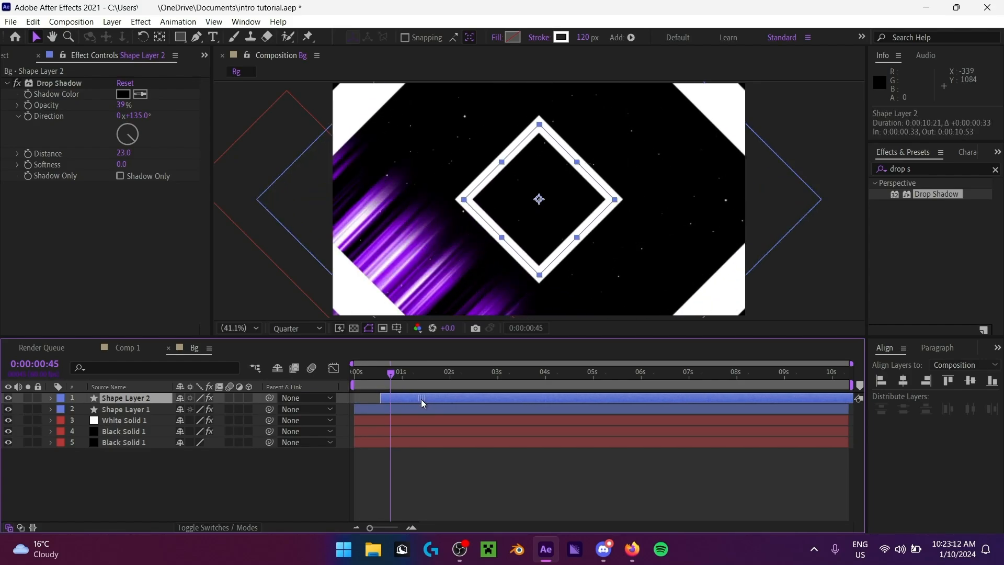
Step: Shift Shape Layer 2 to start at 0:00:00:29, preview both diamonds, and park the current time at 0:00:00:50
key("space")
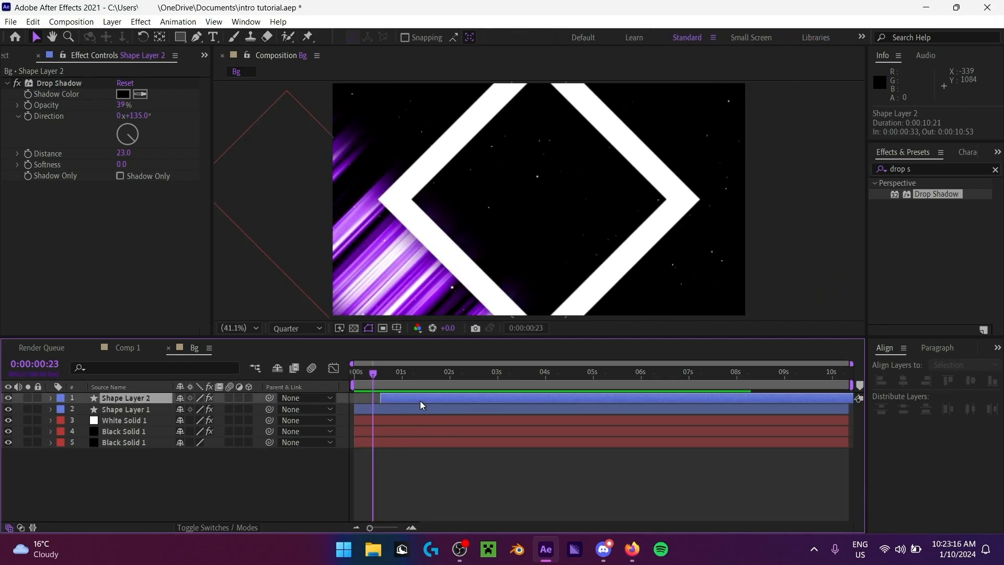
left_click_drag(420, 401, 415, 401)
key("space")
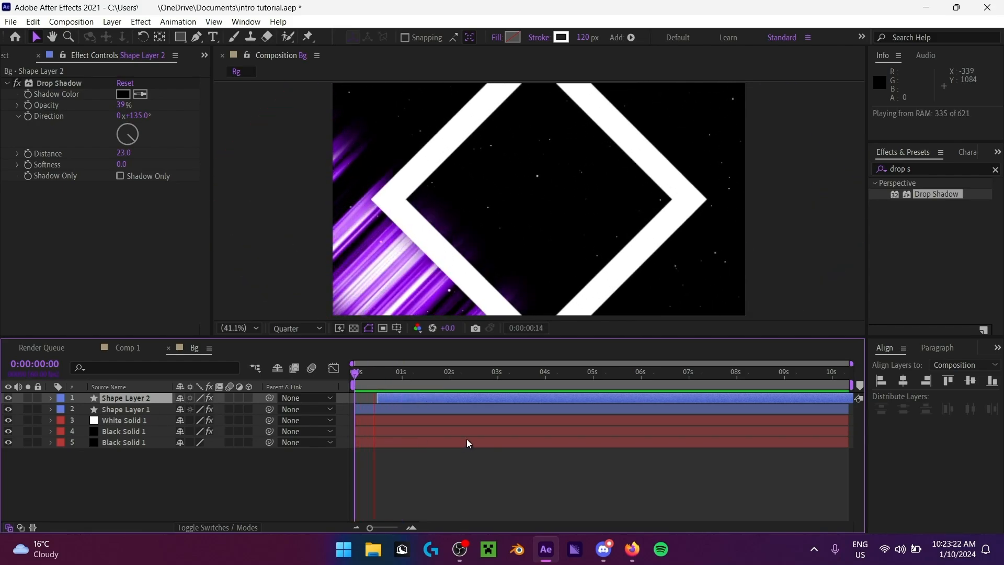
key("space")
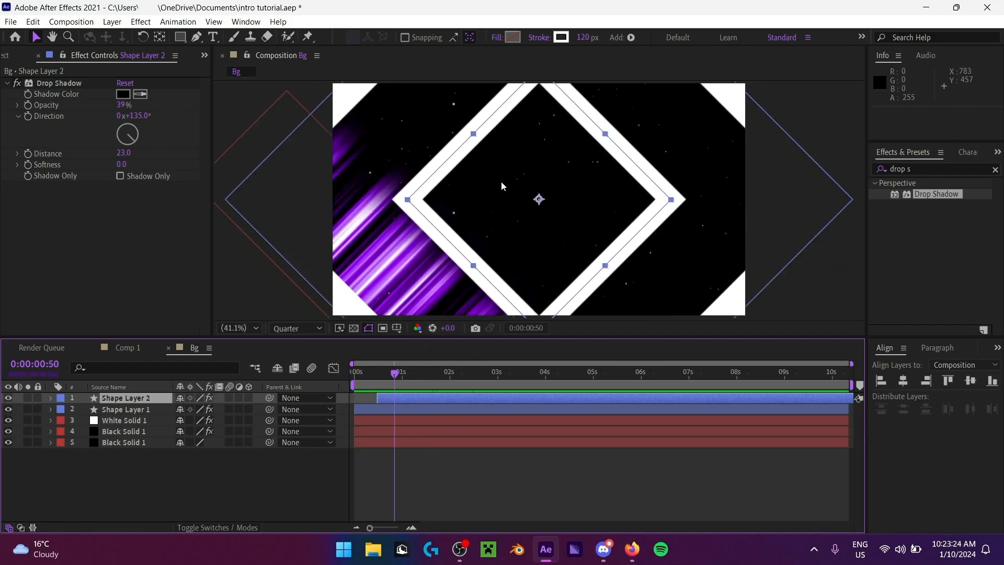
left_click(385, 375)
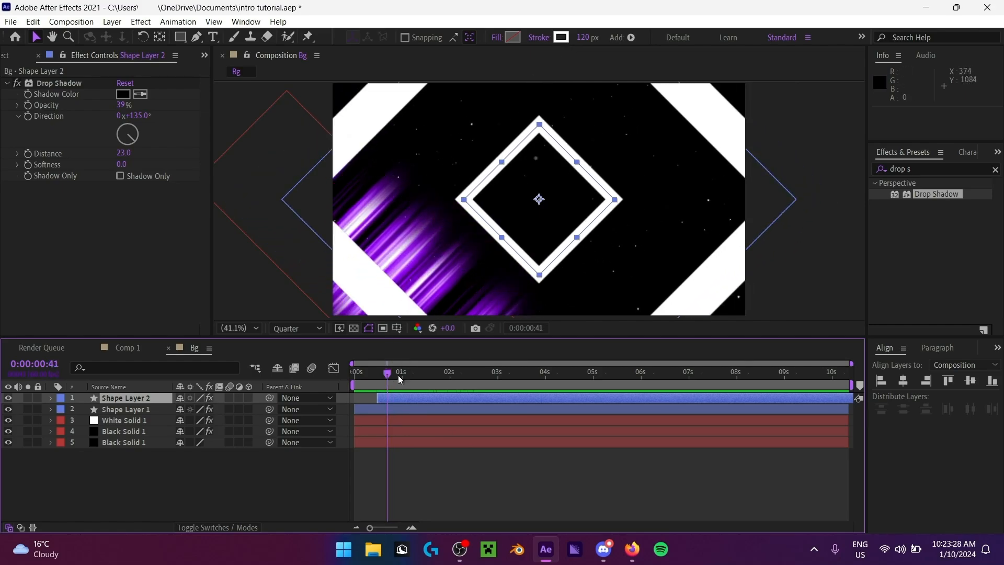
left_click(394, 385)
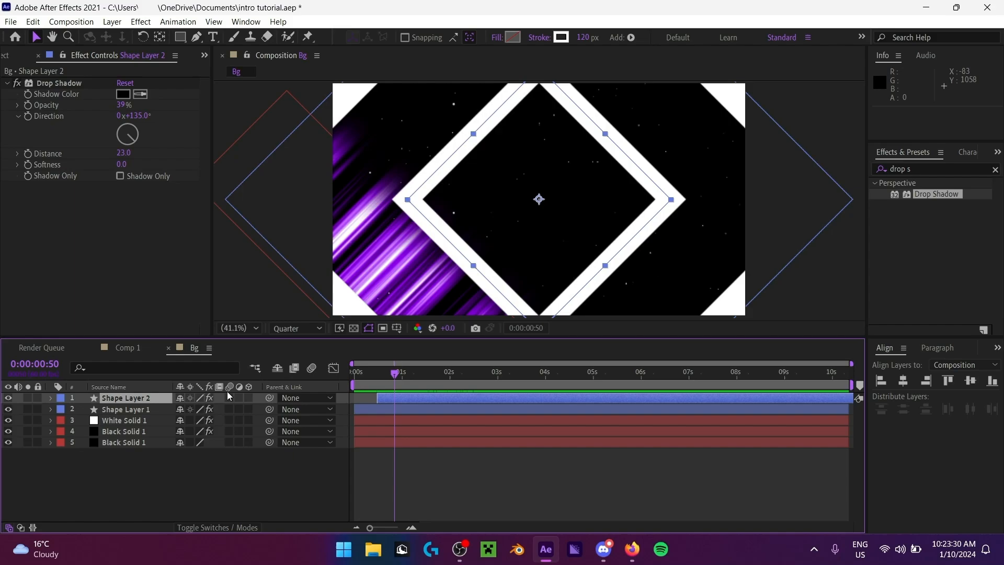
Step: Recolour Shape Layer 2's stroke from the white duplicate to light purple AE4EFF
left_click(157, 409)
left_click(162, 399)
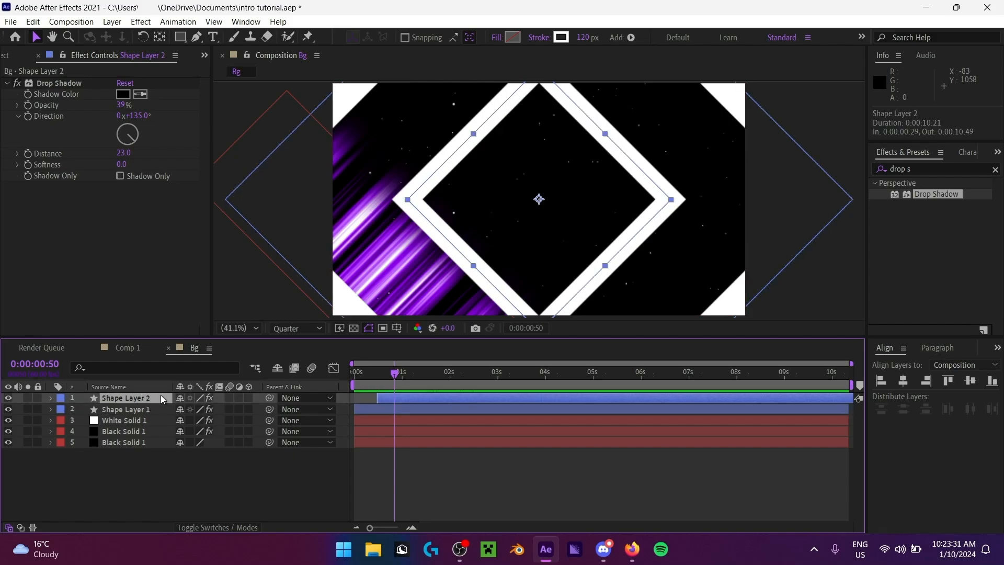
left_click(561, 38)
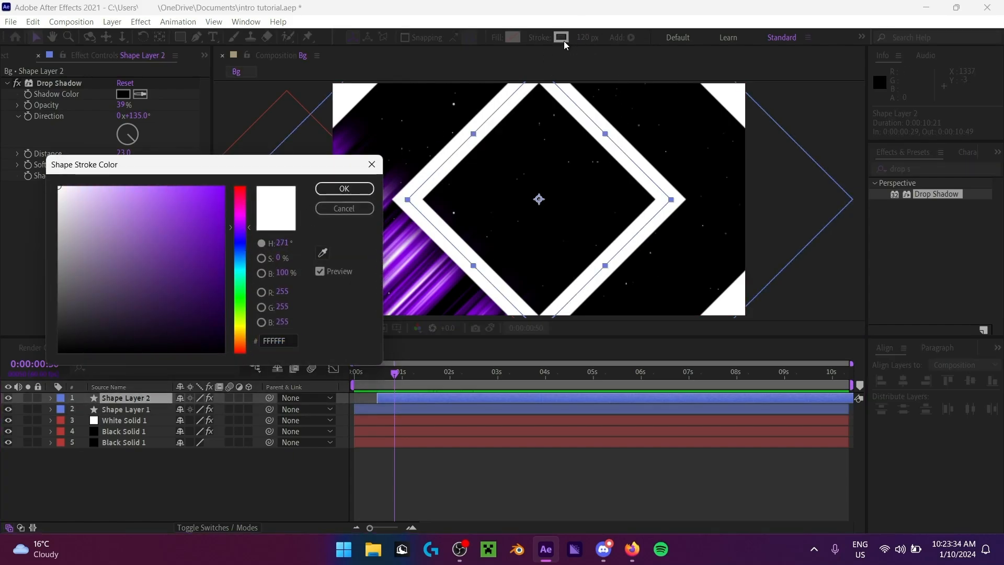
left_click_drag(243, 233, 245, 228)
left_click_drag(175, 235, 225, 186)
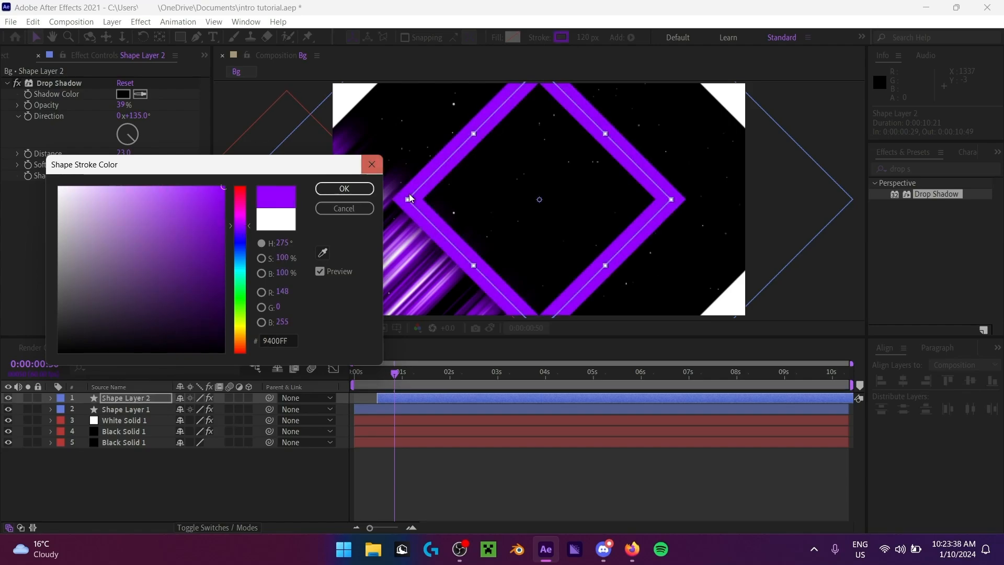
mouse_move(241, 231)
left_mouse_down()
mouse_move(178, 174)
mouse_move(189, 164)
mouse_move(157, 166)
mouse_move(190, 171)
left_mouse_up()
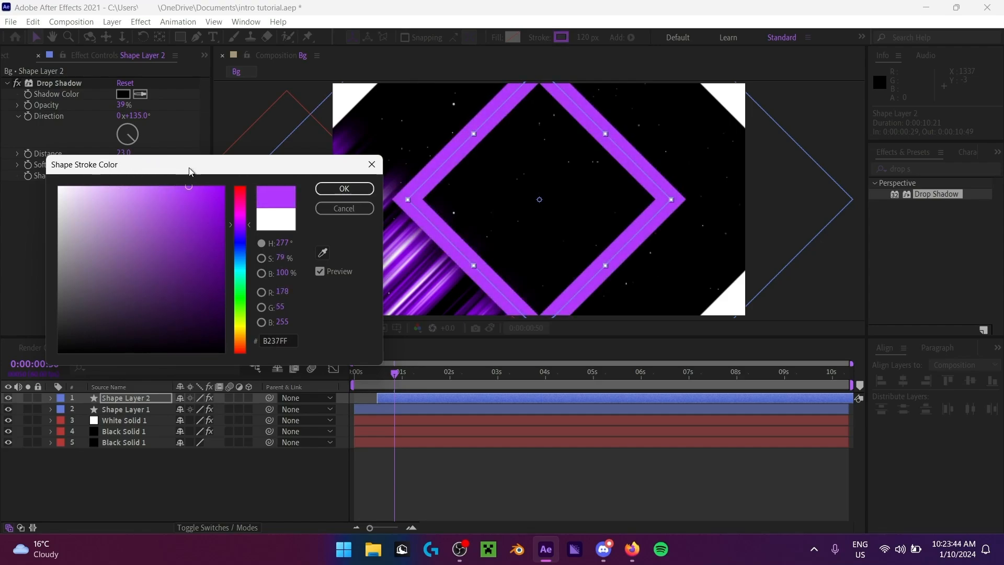
left_click_drag(244, 229, 244, 228)
left_click_drag(179, 168, 174, 161)
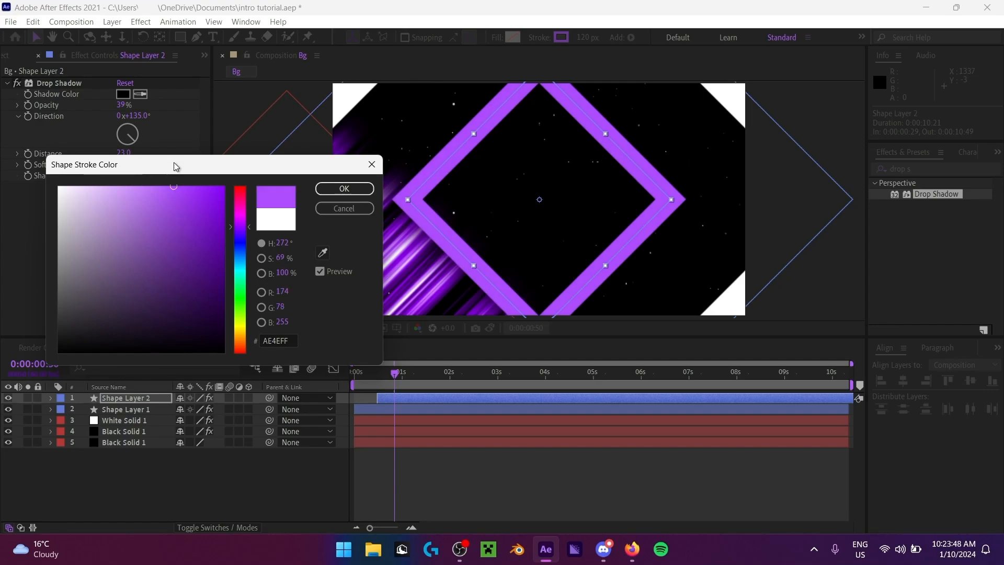
left_click(344, 188)
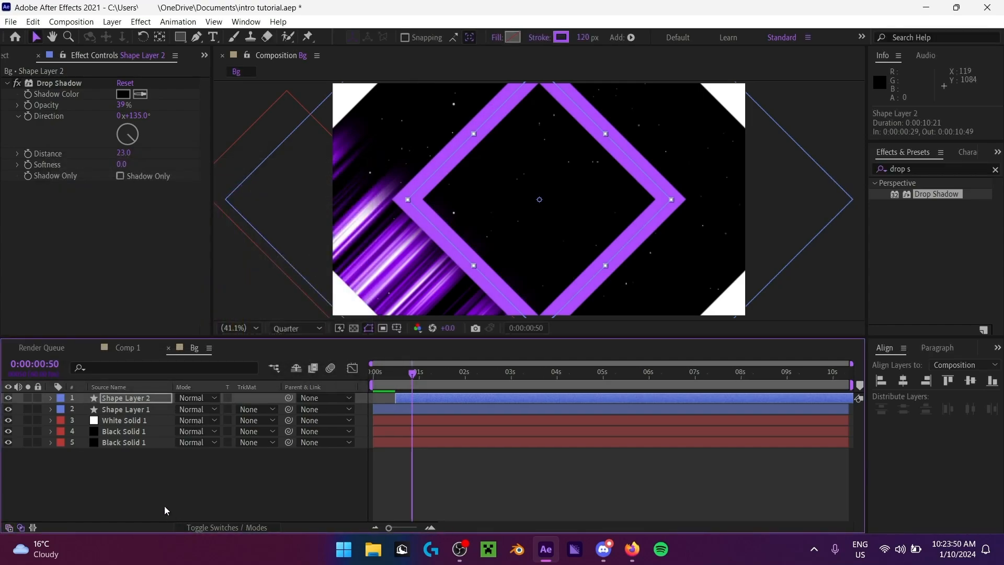
left_click(218, 525)
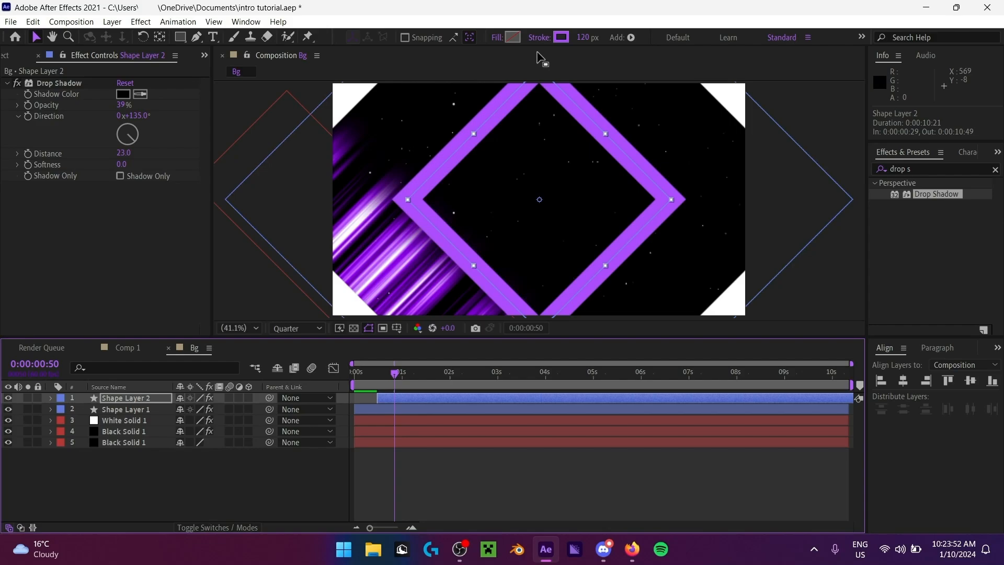
Step: Set Shape Layer 2's stroke colour to the more saturated purple A72FFF and deselect the layer
left_click(562, 37)
left_click(223, 187)
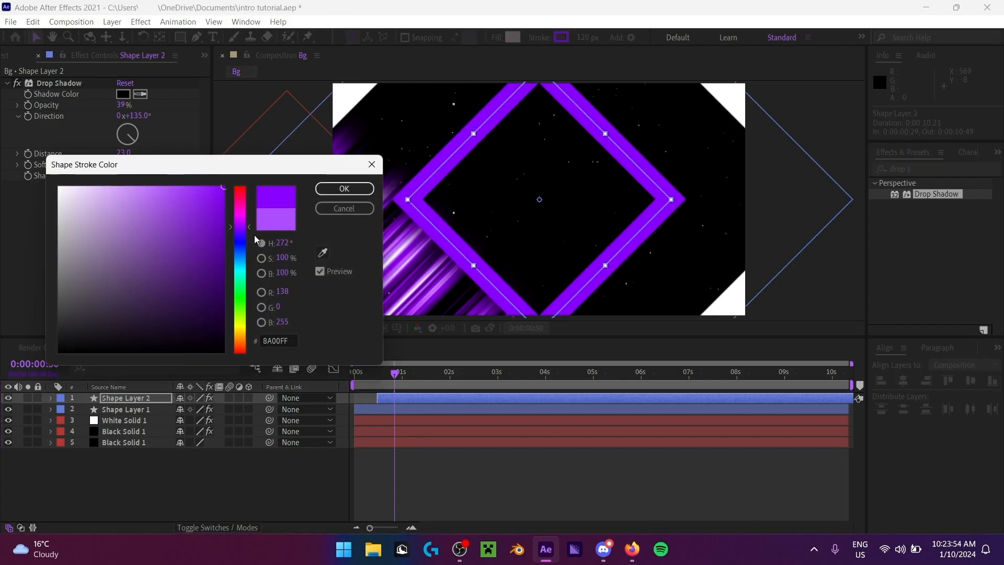
left_click_drag(242, 226, 240, 227)
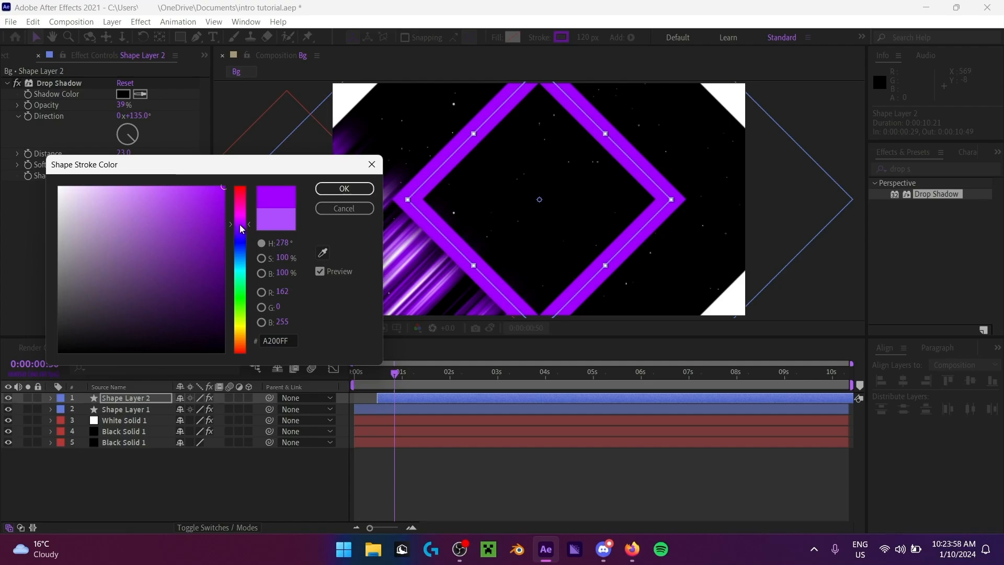
left_click_drag(242, 229, 244, 227)
left_click_drag(204, 179, 194, 172)
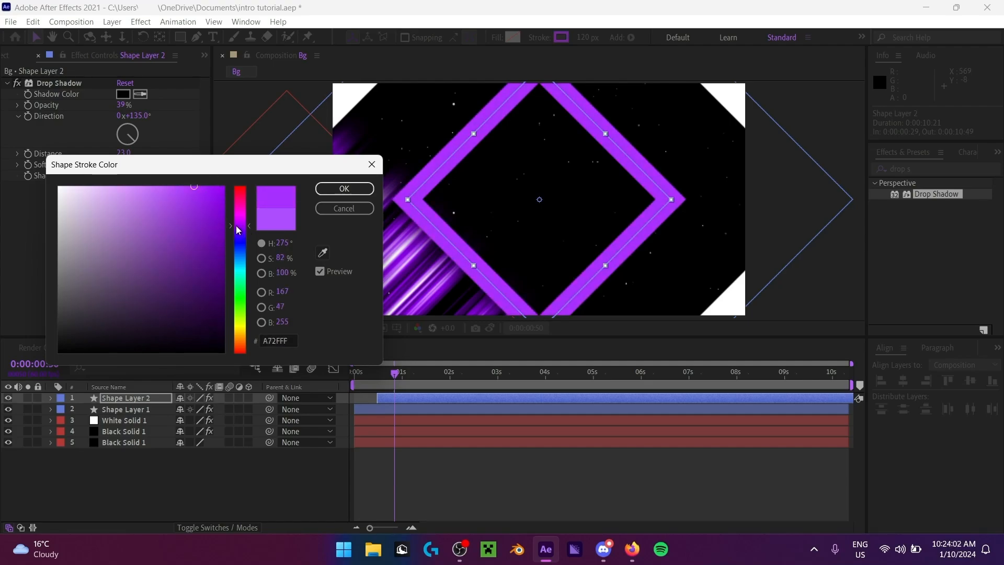
left_click(340, 191)
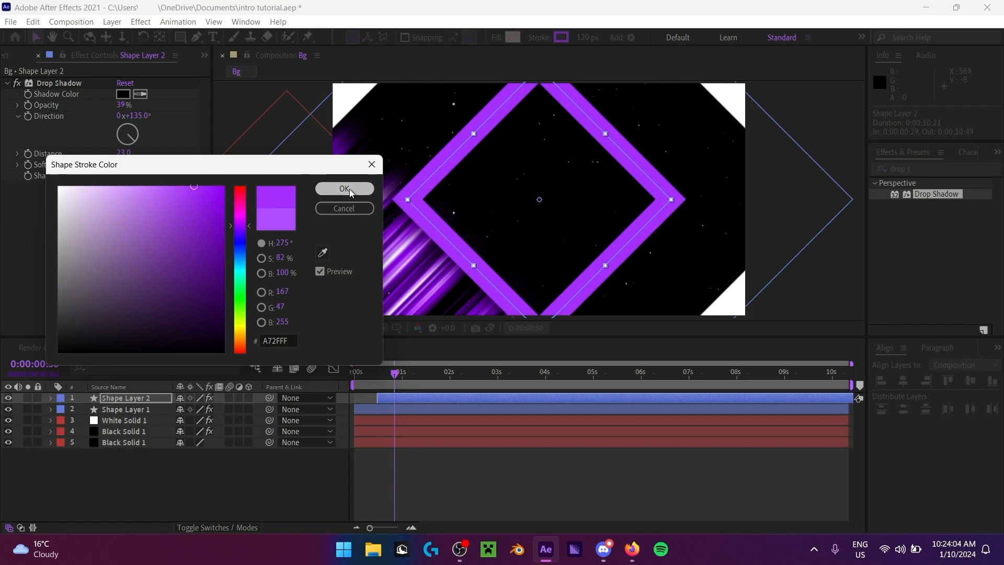
left_click(226, 457)
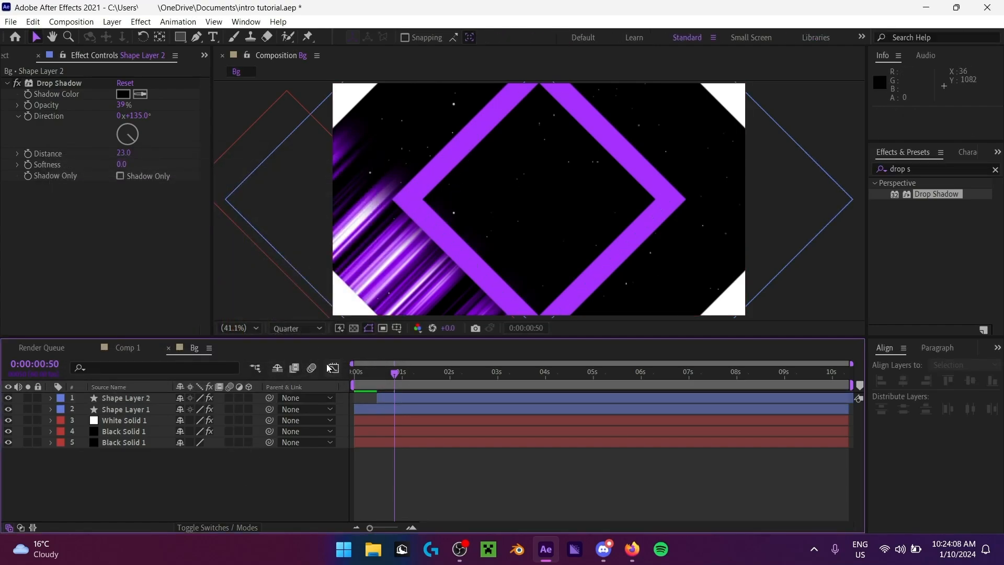
Step: Find the Venetian Blinds transition effect and apply it to Shape Layer 2
left_click(163, 398)
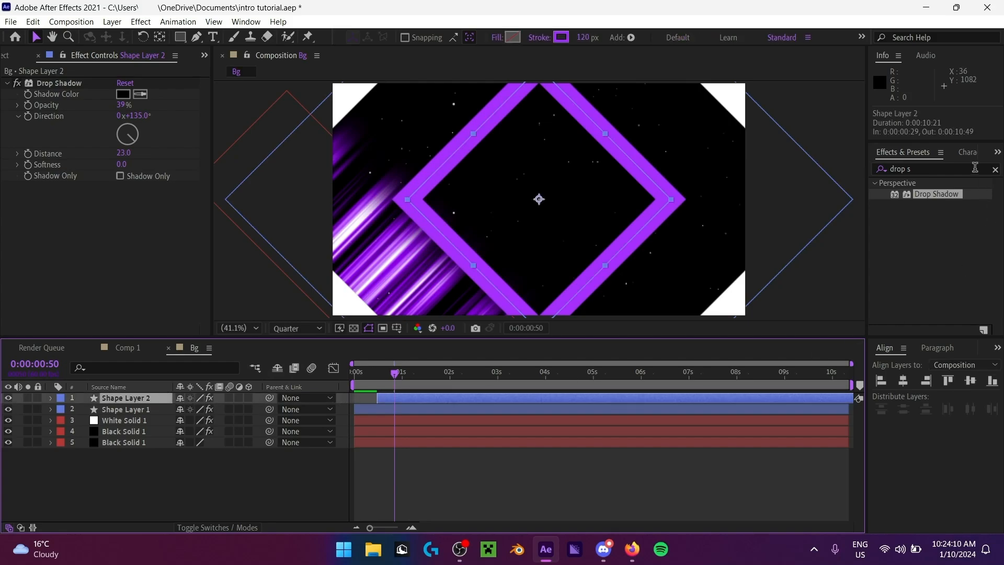
left_click(995, 172)
type("vewne")
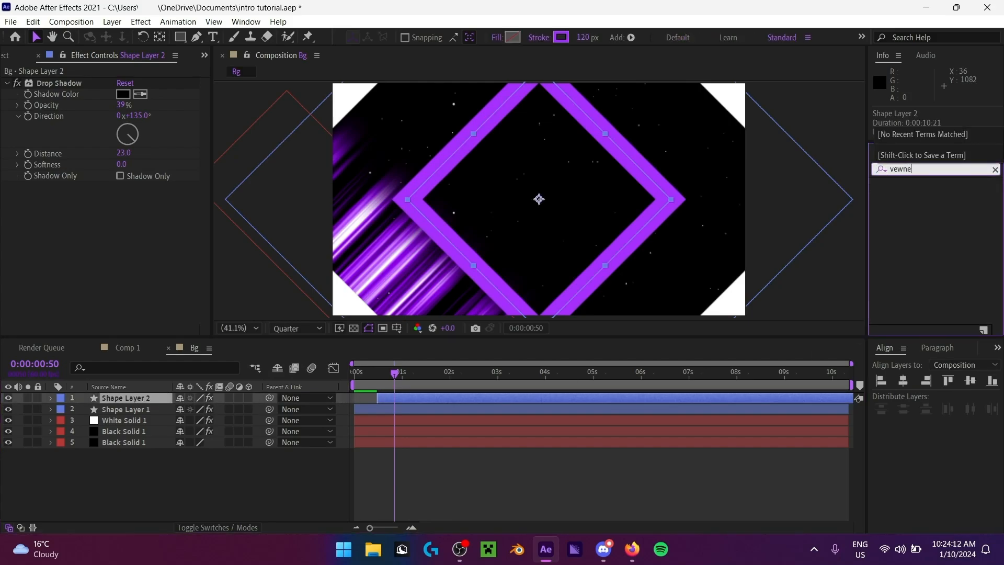
key("BackSpace")
key("BackSpace")
key("BackSpace")
type("ne")
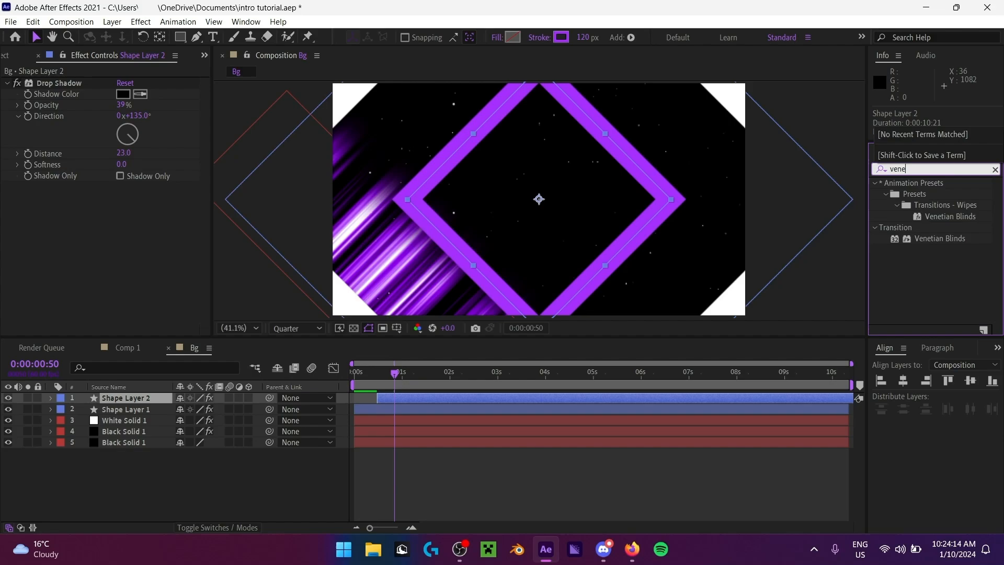
double_click(959, 240)
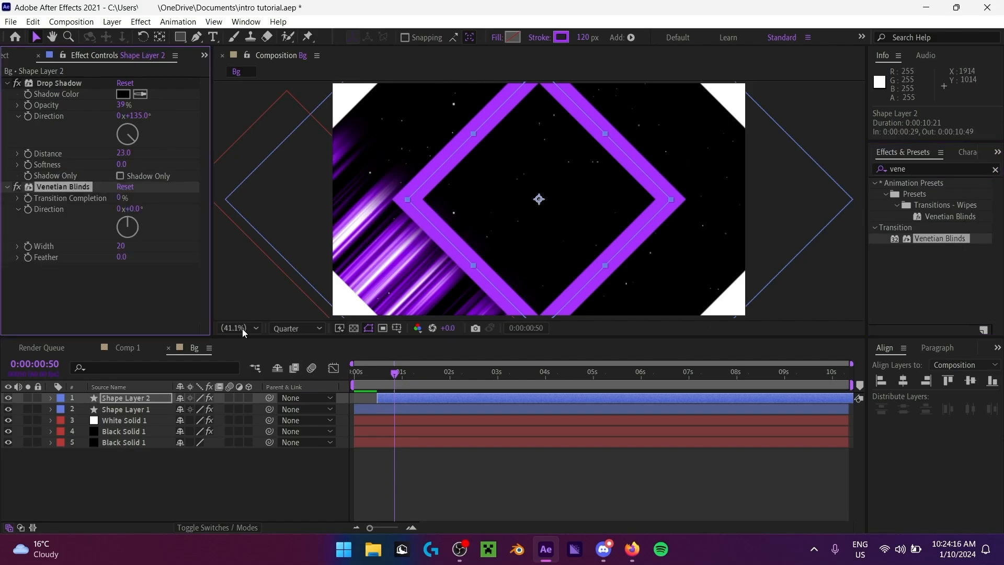
Step: Set the Venetian Blinds Transition Completion to 50% and its Direction to 90° on Shape Layer 2
left_click(121, 197)
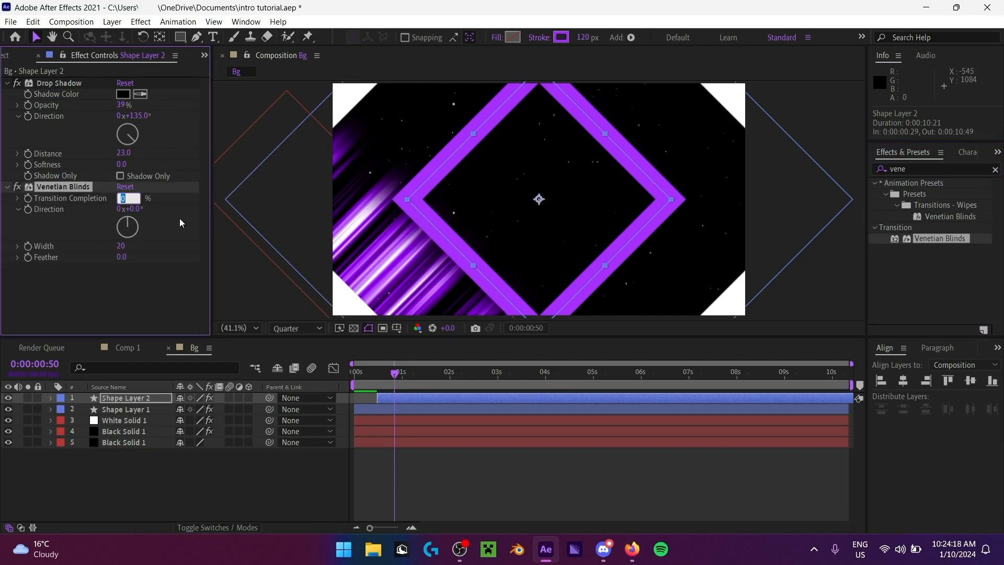
key("Return")
left_click(120, 198)
type("50")
key("Return")
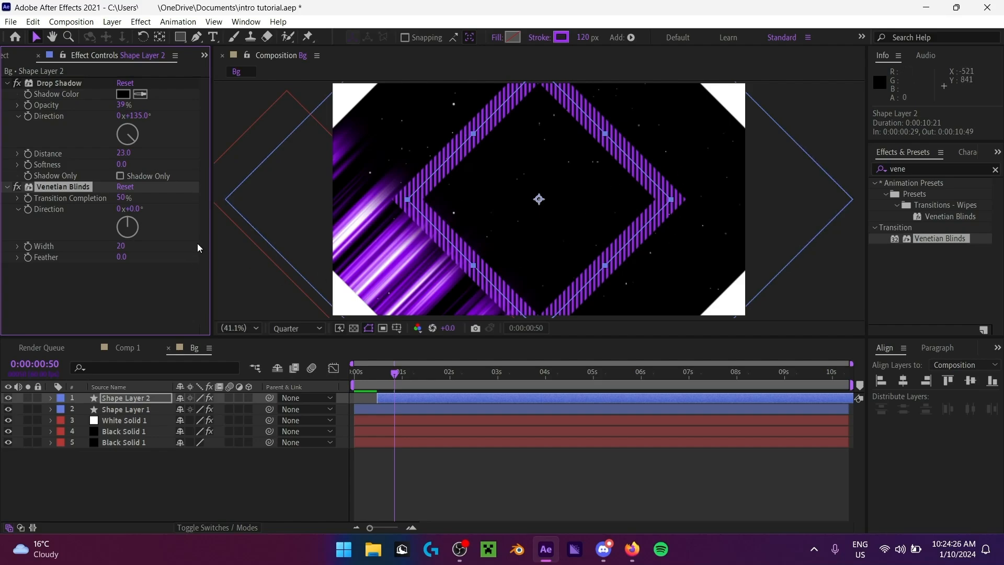
left_click(137, 210)
type("90")
key("Return")
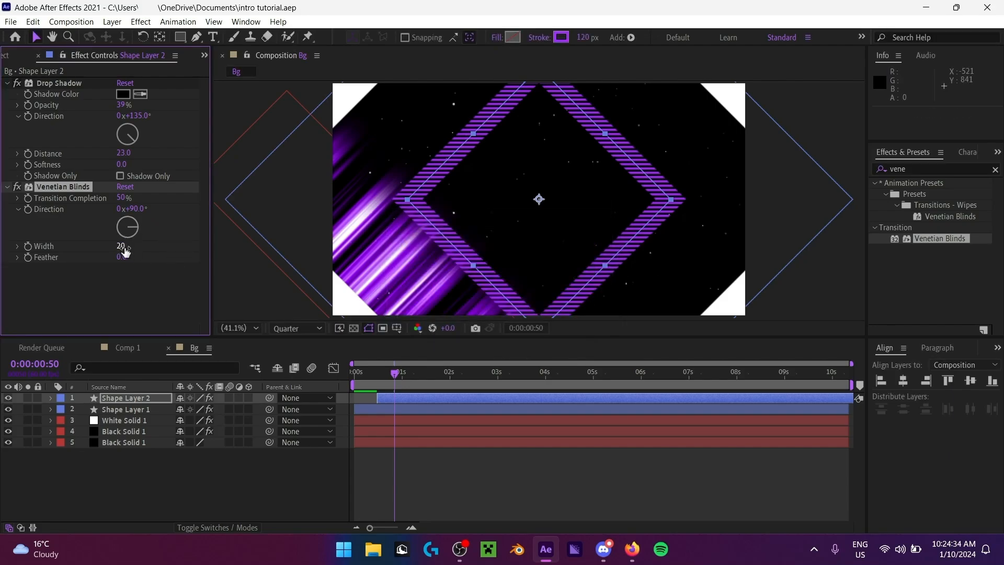
left_click(221, 456)
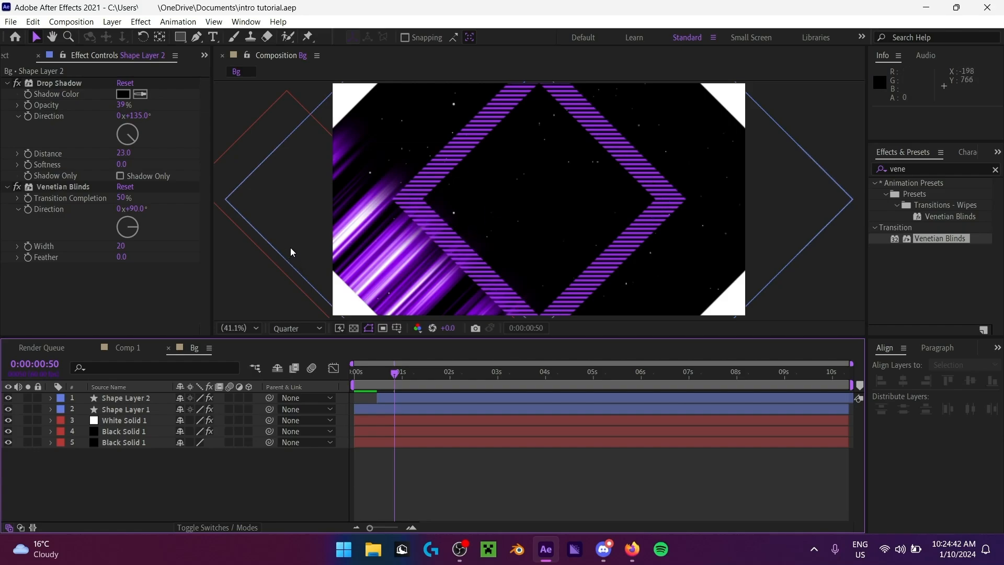
Step: Set the Venetian Blinds Width to 122 and park the current time at 0:00:00:59
left_click_drag(125, 253, 193, 249)
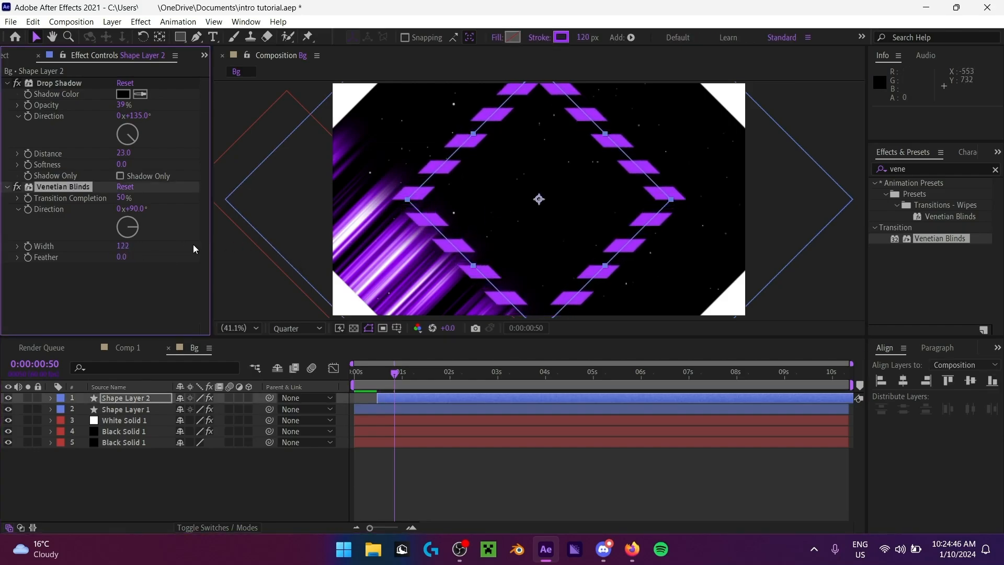
left_click(271, 490)
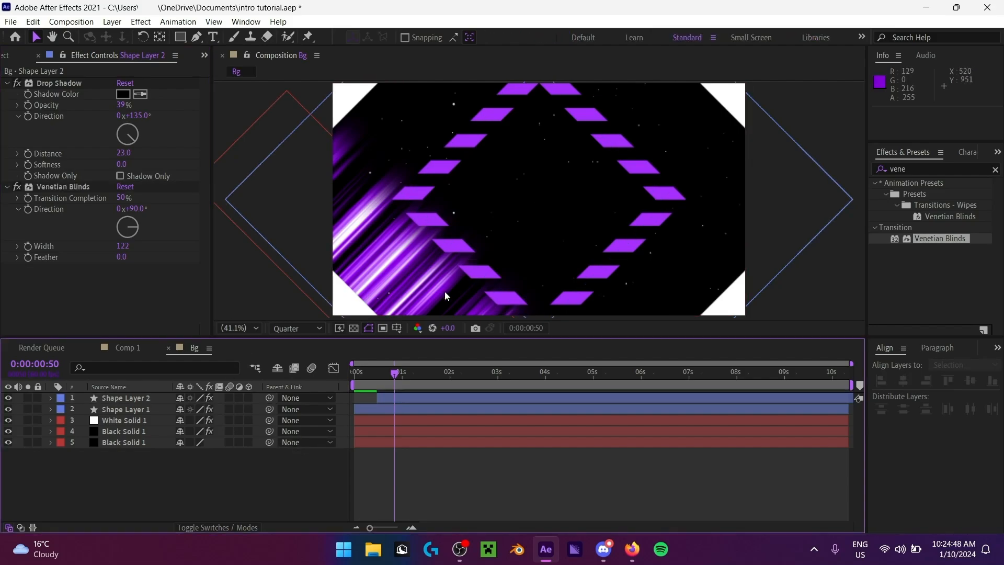
left_click_drag(397, 374, 405, 374)
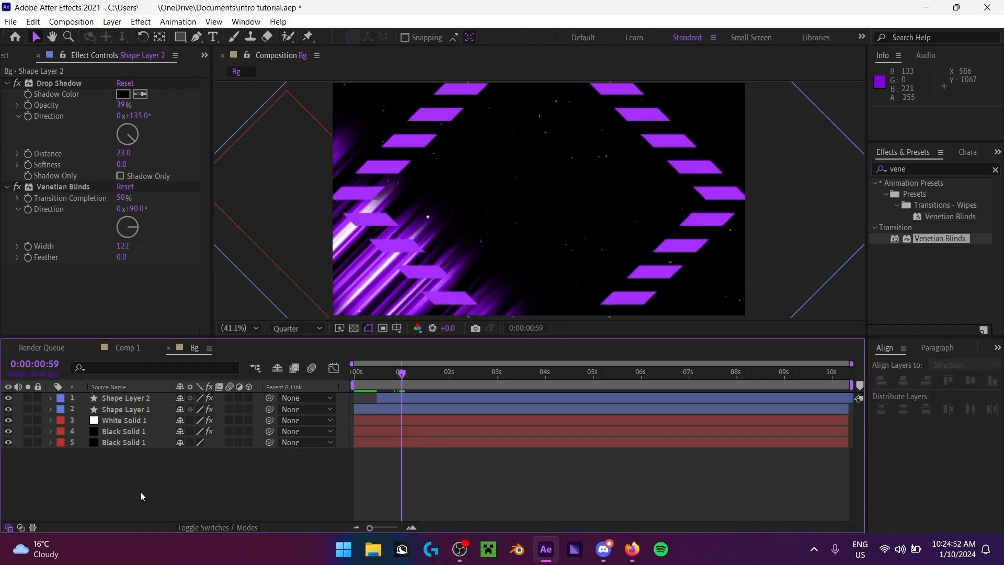
Step: Change the background Black Solid 1 on layer 5 to a new white solid with colour FFFFFF
left_click(152, 431)
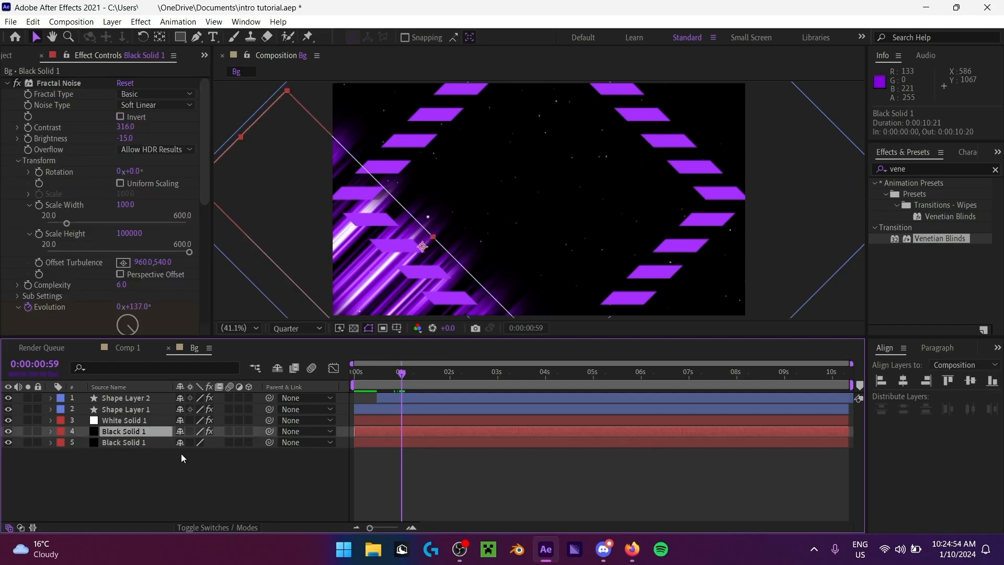
left_click(128, 443)
key("ctrl+shift+y")
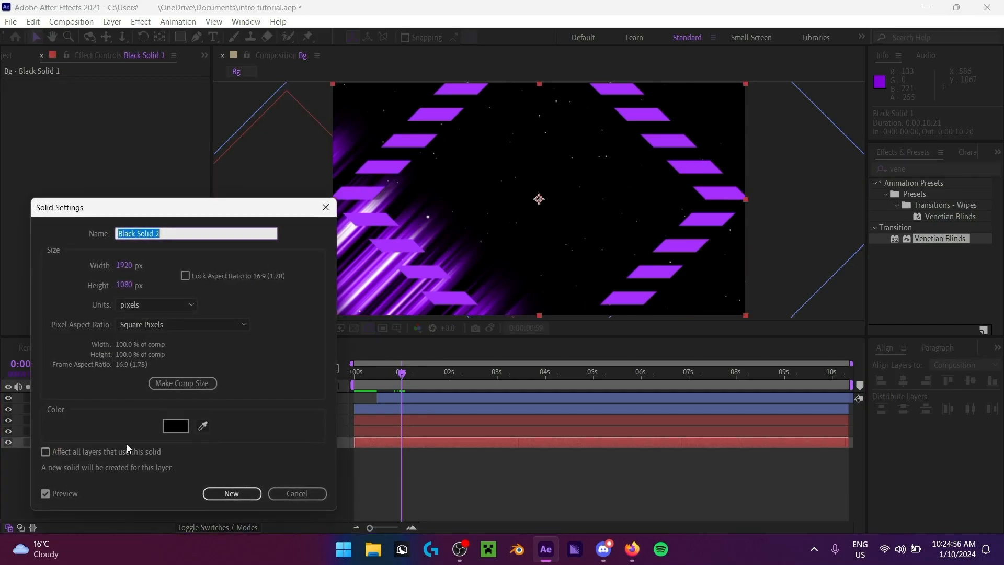
left_click(176, 425)
type("FFFFFF")
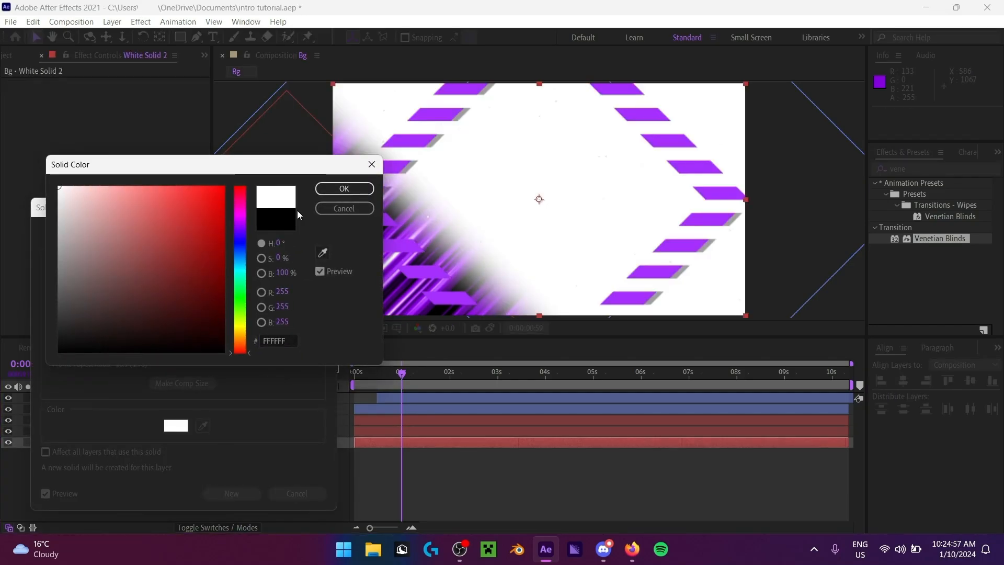
left_click(349, 189)
left_click(215, 492)
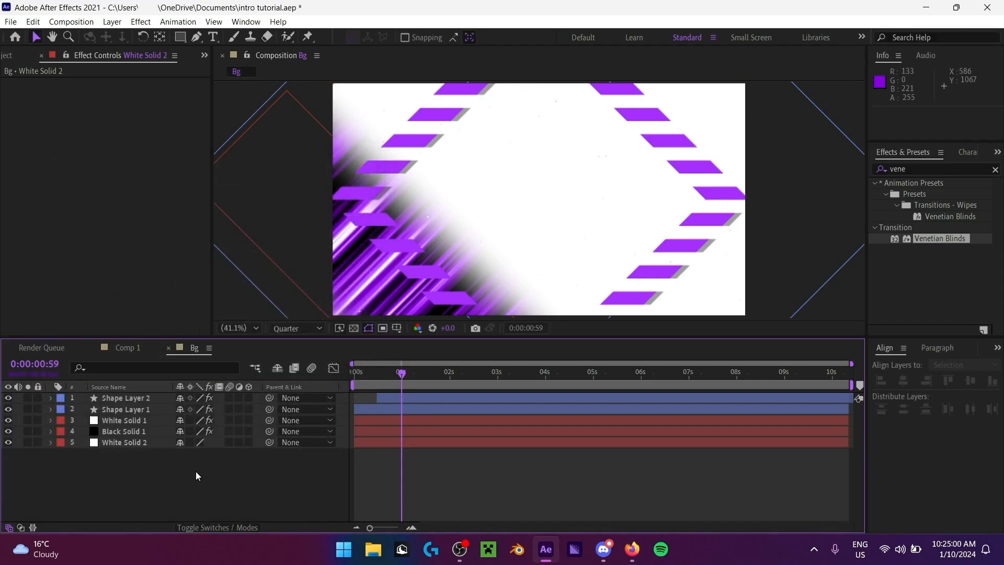
left_click(139, 444)
left_click(190, 486)
Step: Compare Shape Layer 2's shadow with Venetian Blinds ordered above and below Drop Shadow, leaving Venetian Blinds below
left_click(137, 398)
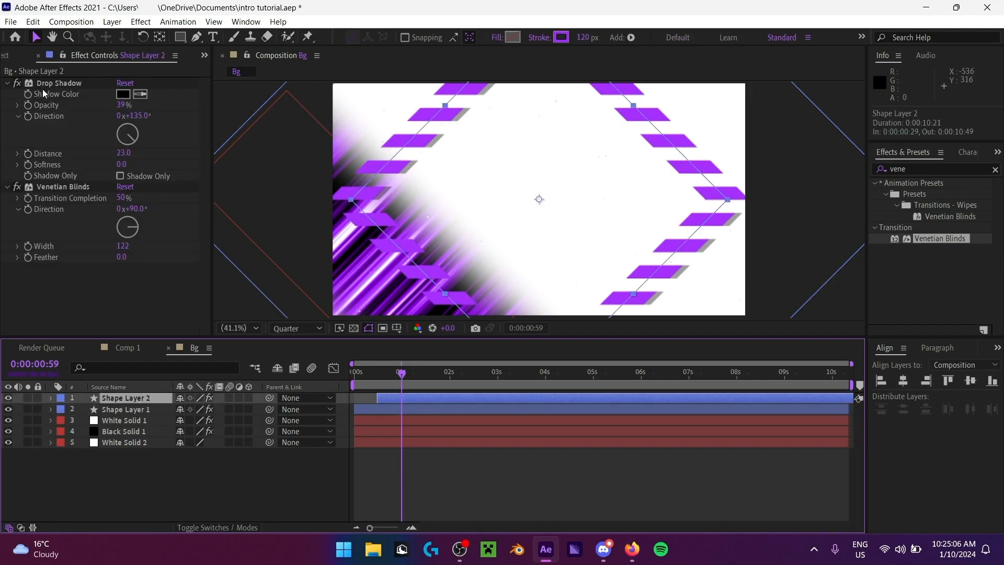
left_click(99, 259)
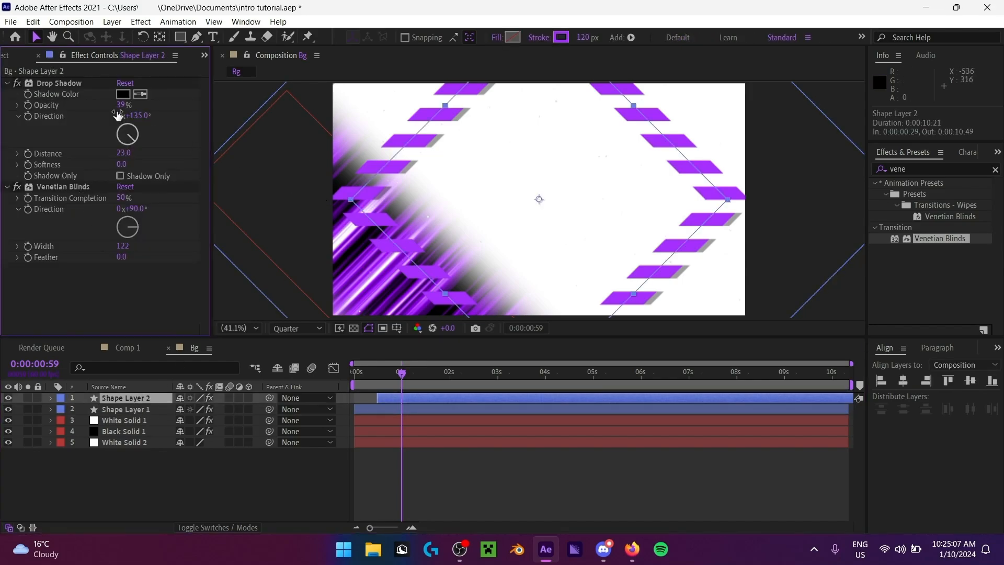
left_click(59, 84)
left_click(105, 187)
left_click(77, 188)
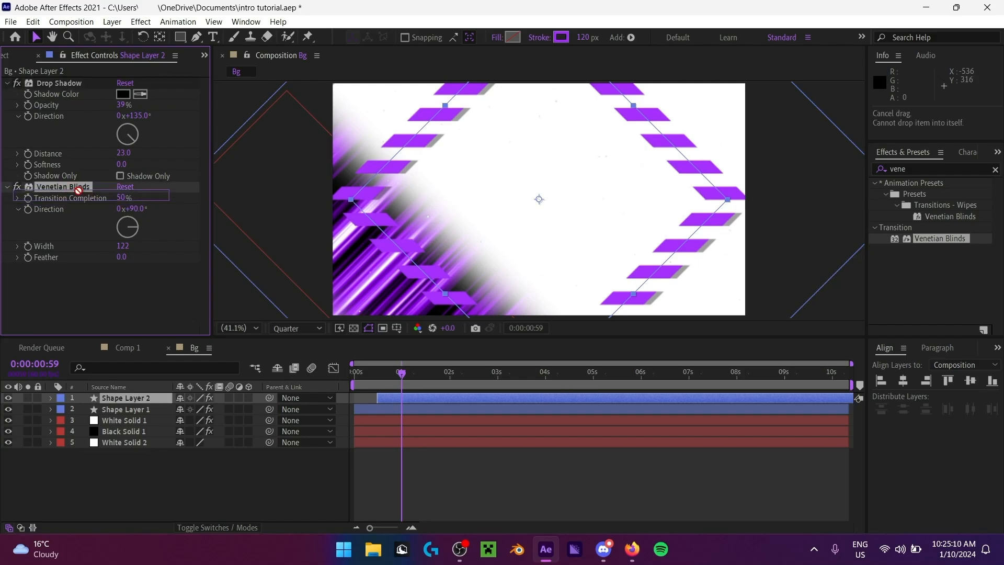
left_click(145, 265)
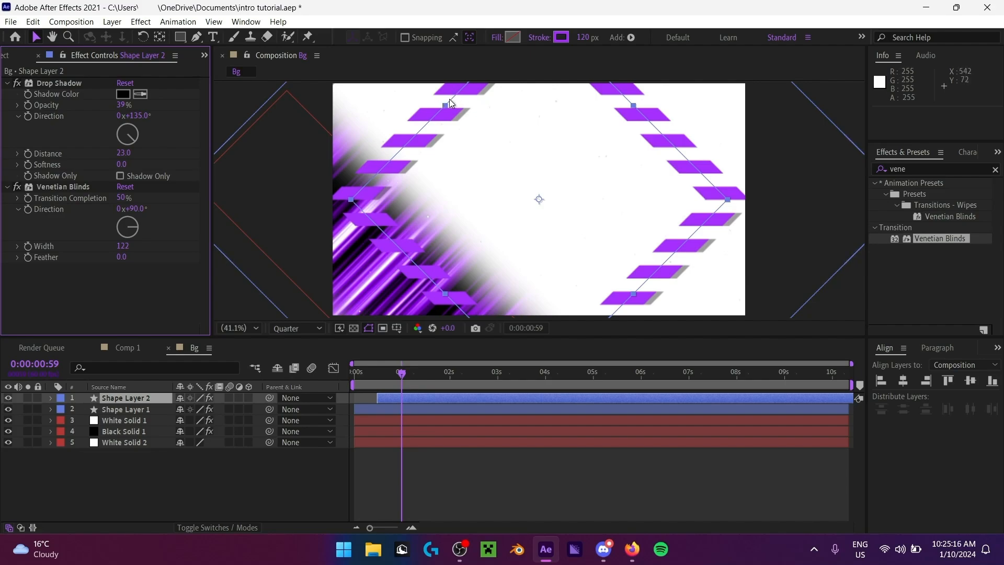
left_click(58, 190)
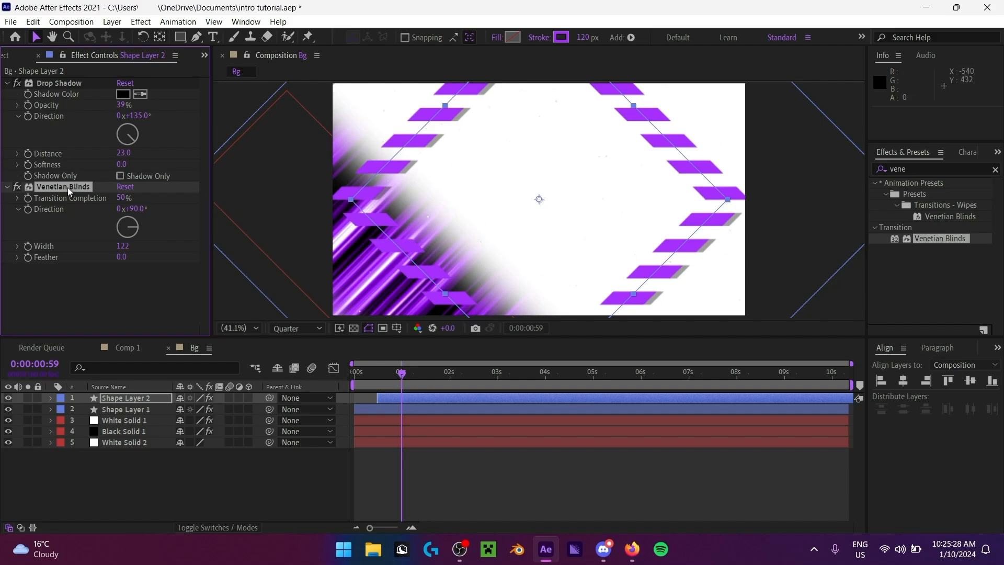
left_click_drag(67, 188, 42, 87)
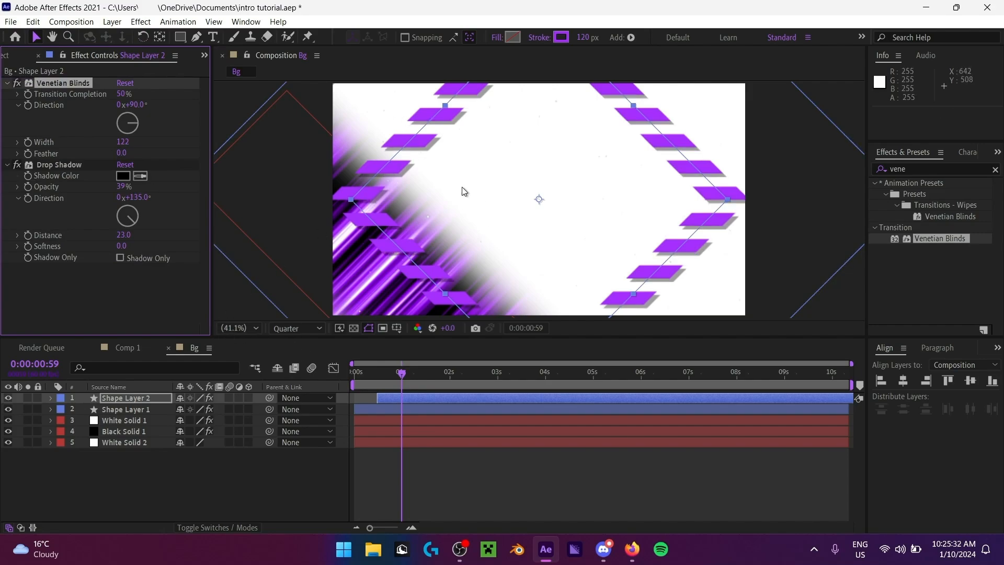
left_click(167, 294)
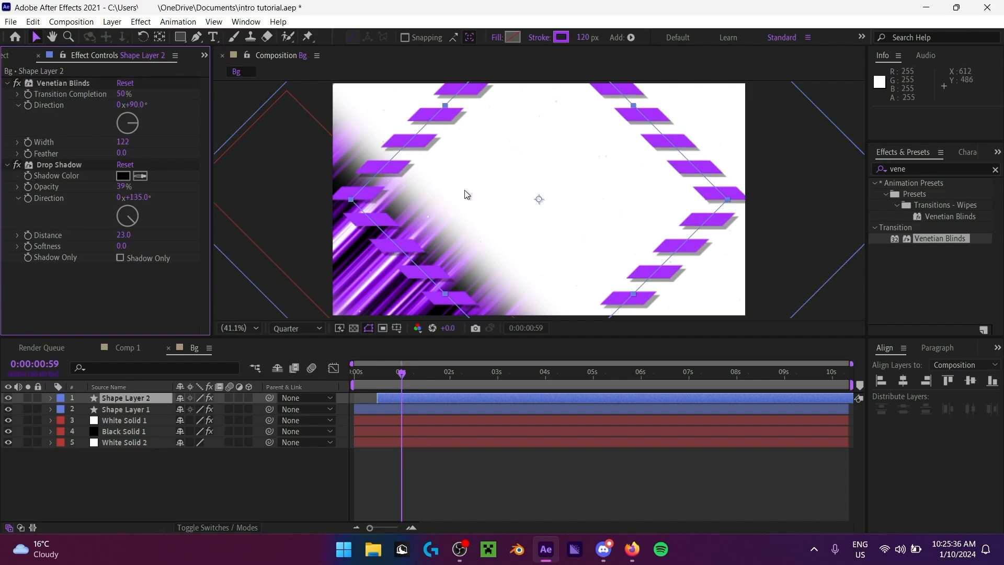
left_click_drag(49, 87, 52, 267)
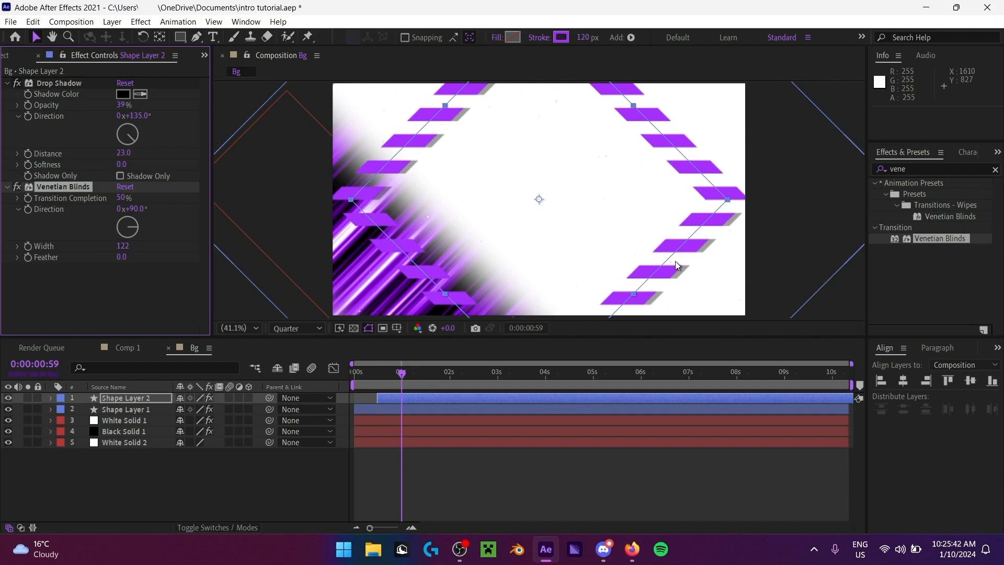
Step: Reorder Shape Layer 2's effects so Venetian Blinds comes before Drop Shadow, and check the diamond's shadow at an earlier frame
left_click_drag(90, 183, 77, 80)
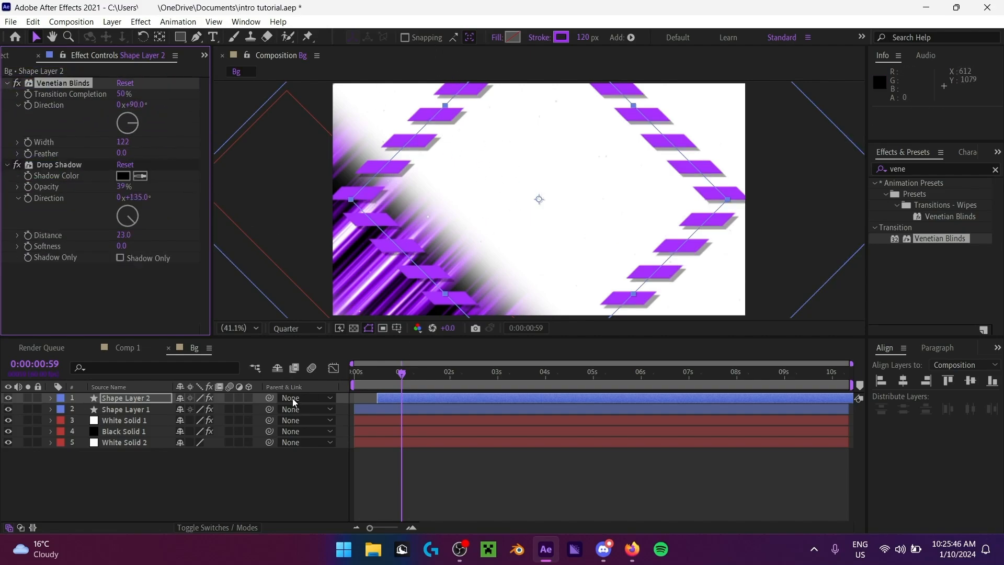
left_click(395, 380)
Step: Change the background White Solid 2 on layer 5 to a black solid and check the diamonds against it
left_click(104, 444)
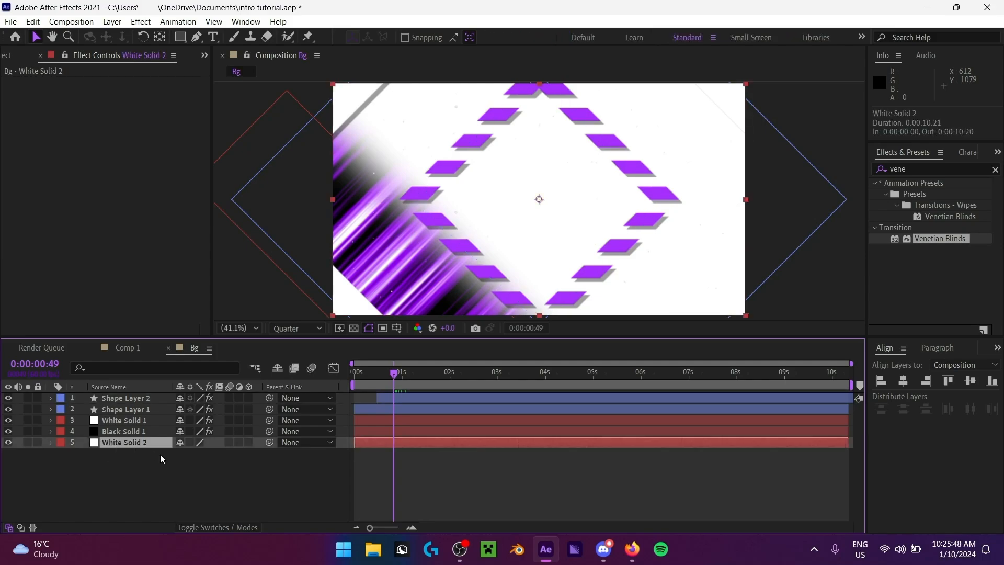
key("ctrl+shift+y")
left_click(176, 425)
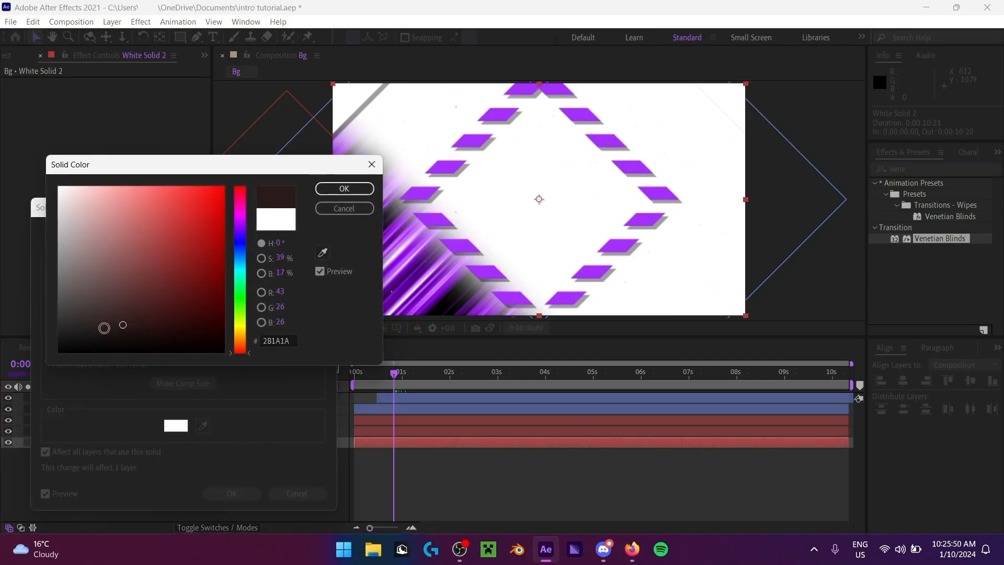
left_click(60, 351)
left_click(345, 189)
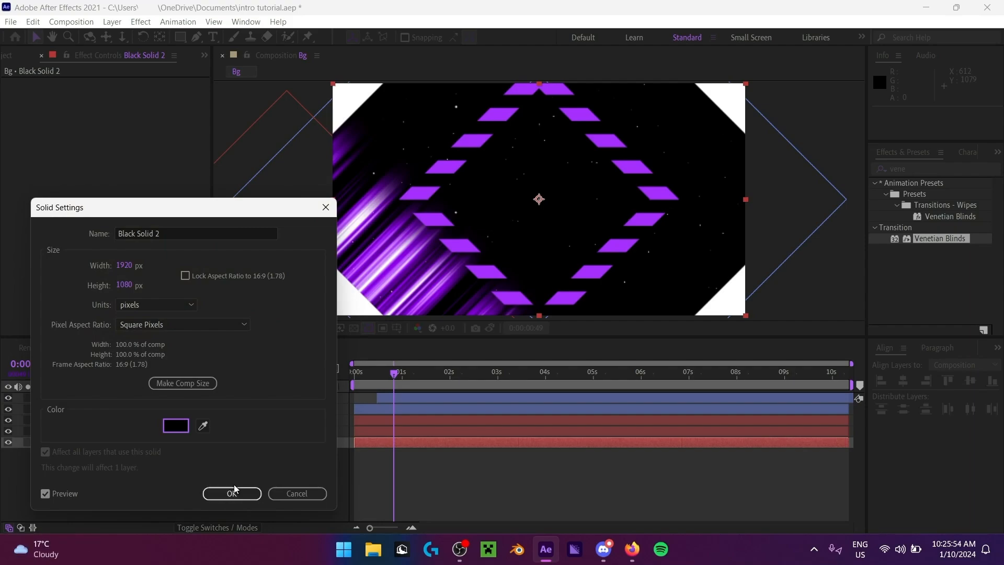
left_click(218, 495)
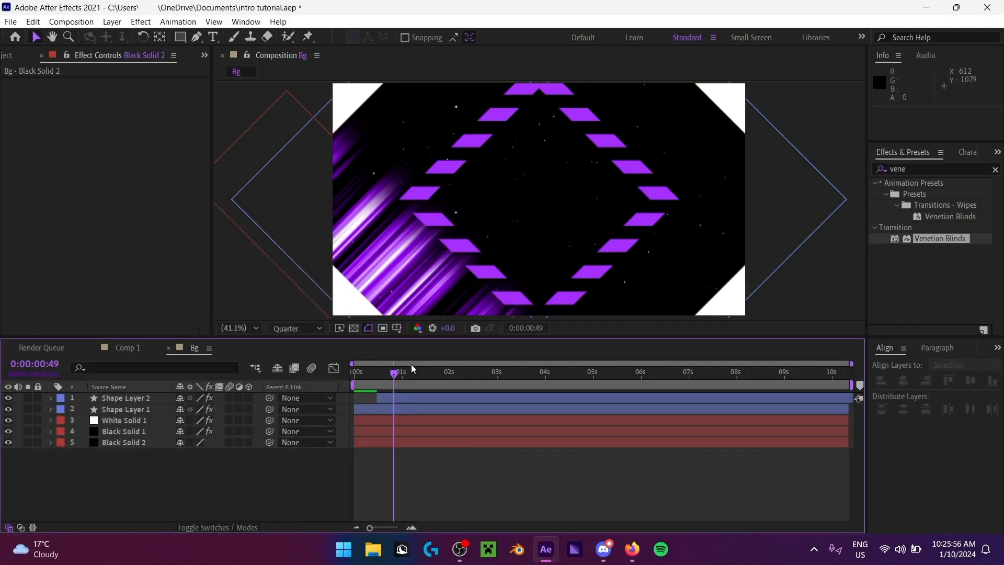
left_click_drag(385, 376, 402, 379)
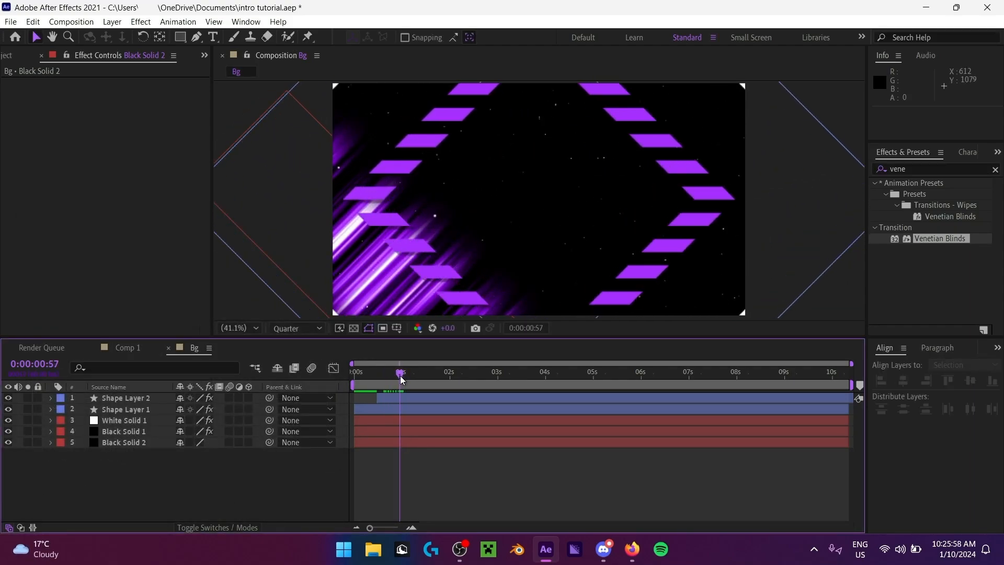
Step: Pre-compose Shape Layer 1 and Shape Layer 2, moving all attributes into the new composition under the default name
key("Home")
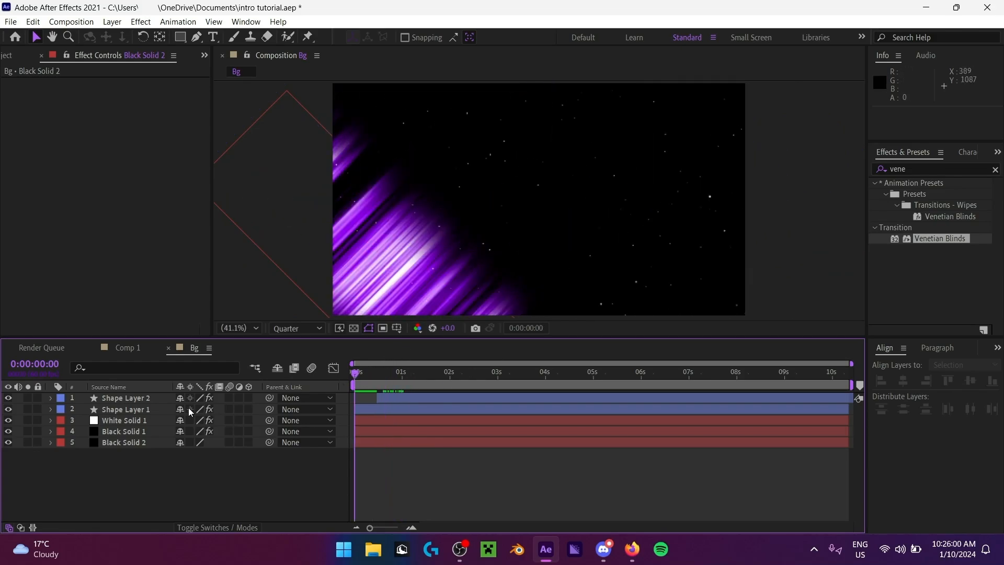
left_click(125, 398)
left_click(143, 407, "shift")
right_click(143, 406)
left_click(179, 337)
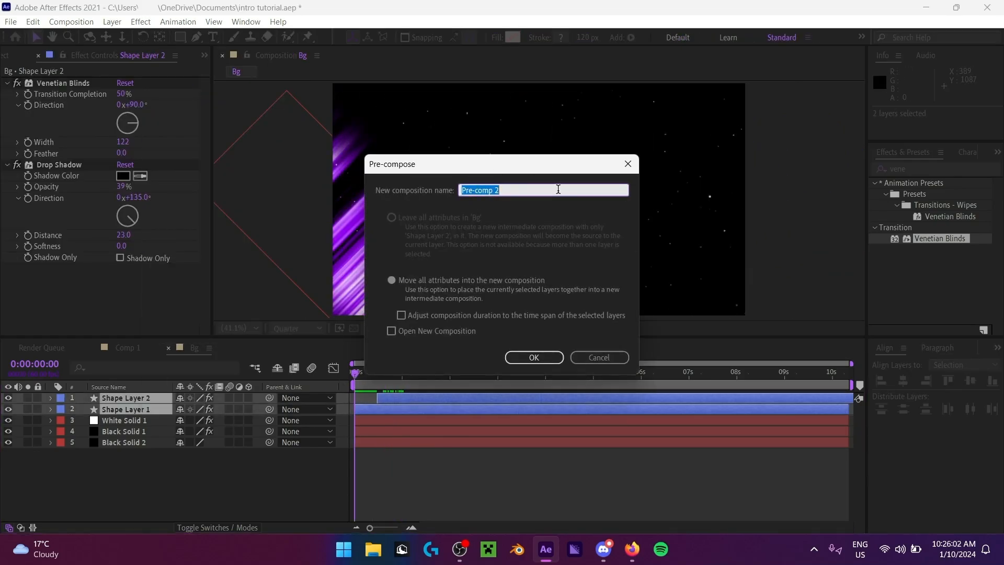
key("Return")
Step: Find the Echo effect and apply it to Pre-comp 2 at around 0:00:01:15
left_click_drag(381, 375, 407, 380)
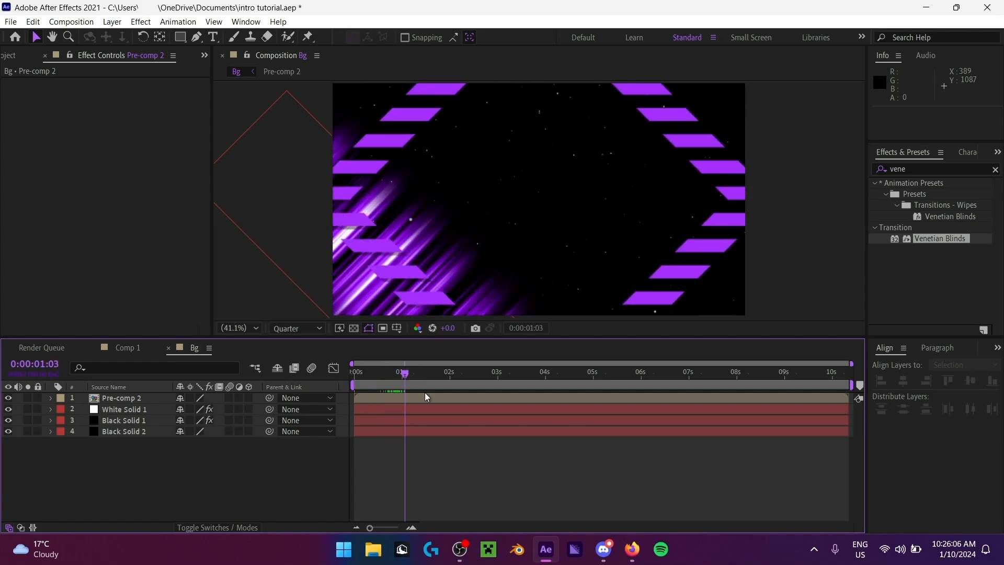
left_click(425, 393)
left_click(415, 383)
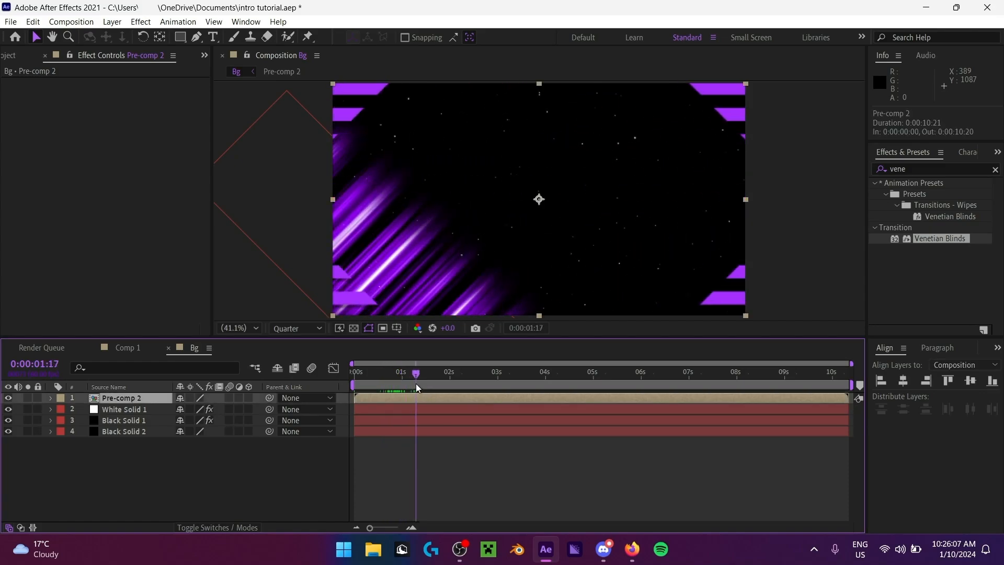
left_click(913, 168)
left_click(923, 166)
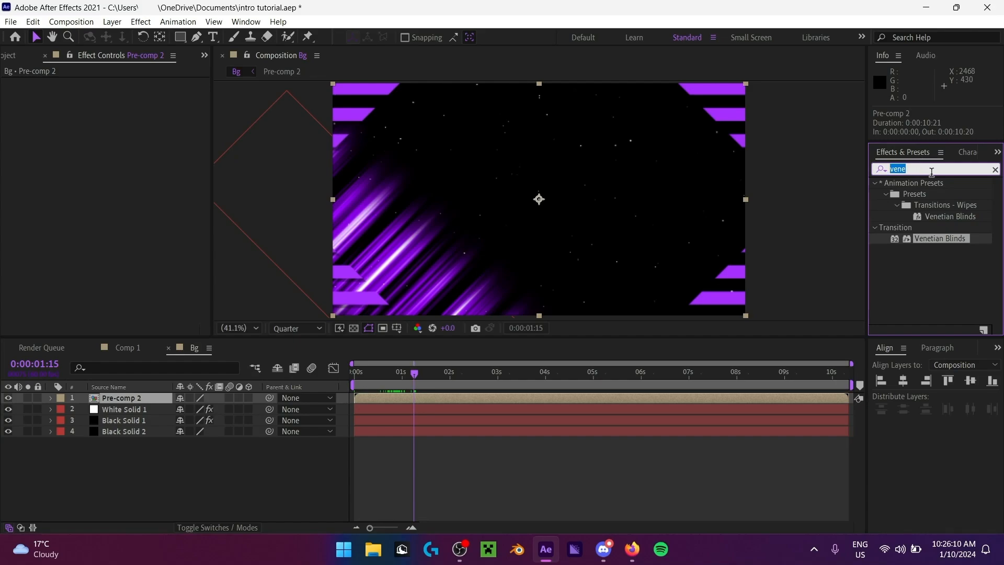
type("echo")
left_click_drag(911, 272, 582, 215)
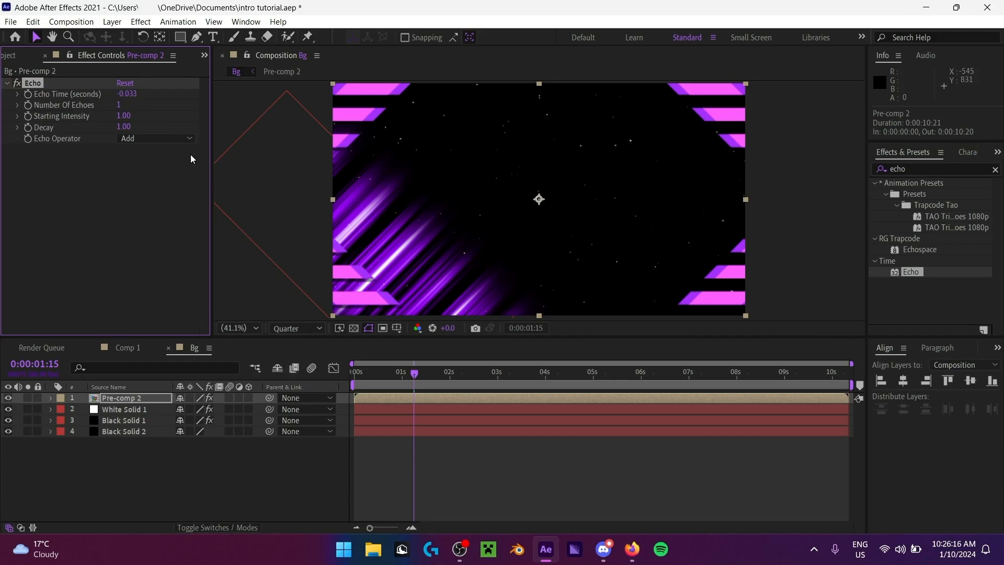
Step: Preview the default Echo across the diamond animation and set its Echo Time to -1.033 seconds
mouse_move(416, 373)
left_mouse_down()
mouse_move(382, 375)
mouse_move(396, 373)
left_mouse_up()
key("space")
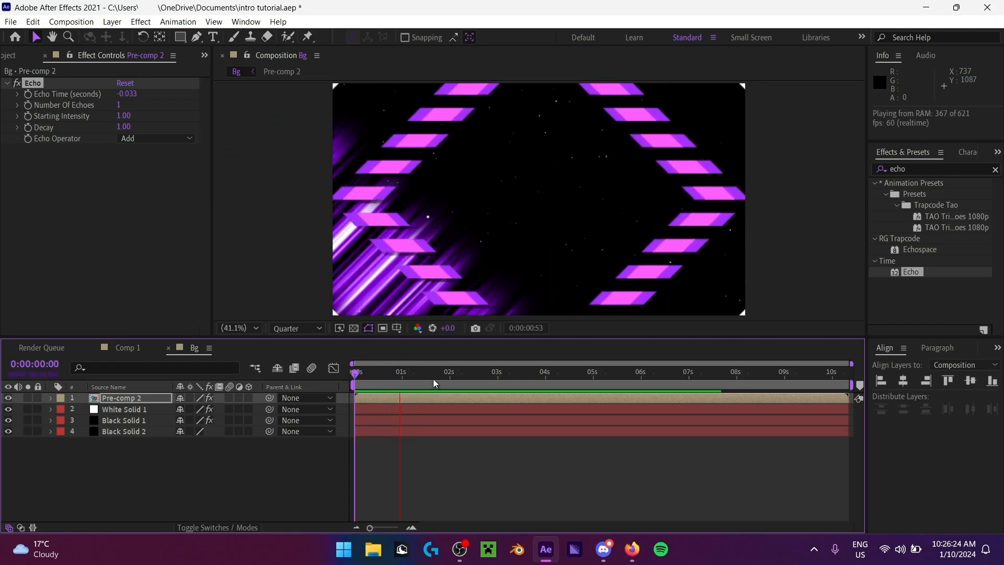
mouse_move(401, 374)
left_mouse_down()
mouse_move(380, 383)
mouse_move(400, 385)
left_mouse_up()
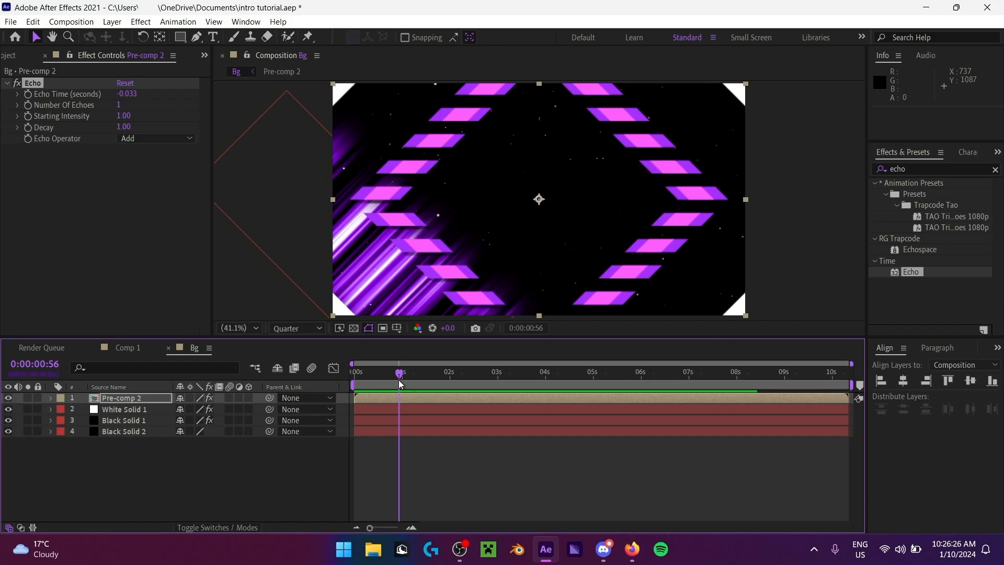
left_click(375, 365)
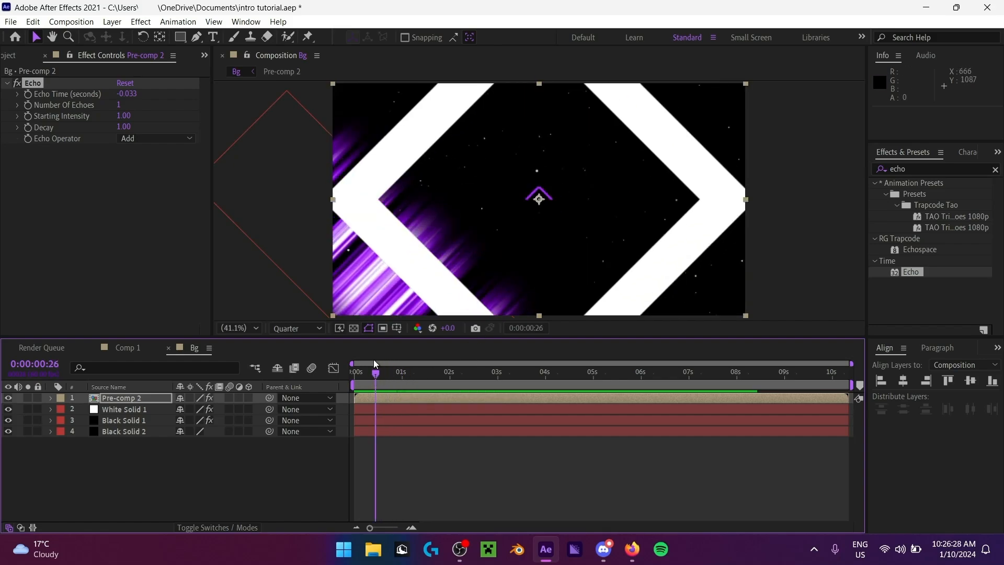
left_click_drag(397, 377, 416, 380)
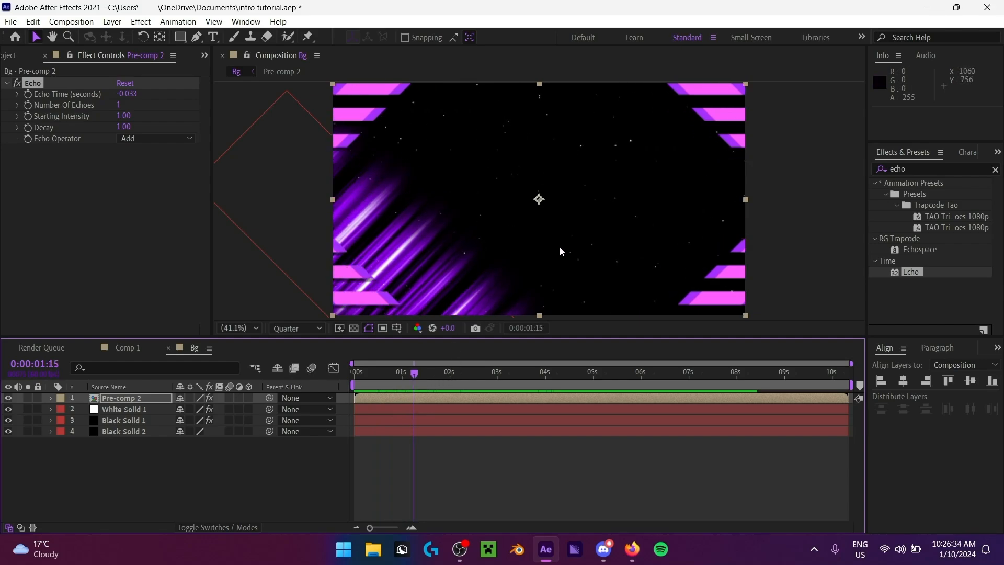
left_click(409, 378)
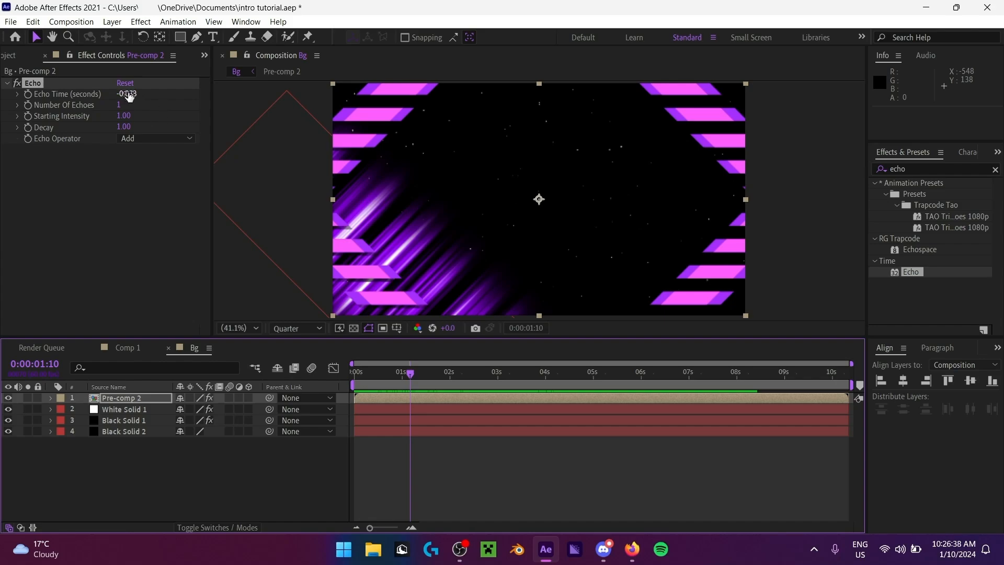
mouse_move(130, 97)
left_mouse_down()
mouse_move(72, 96)
mouse_move(132, 98)
left_mouse_up()
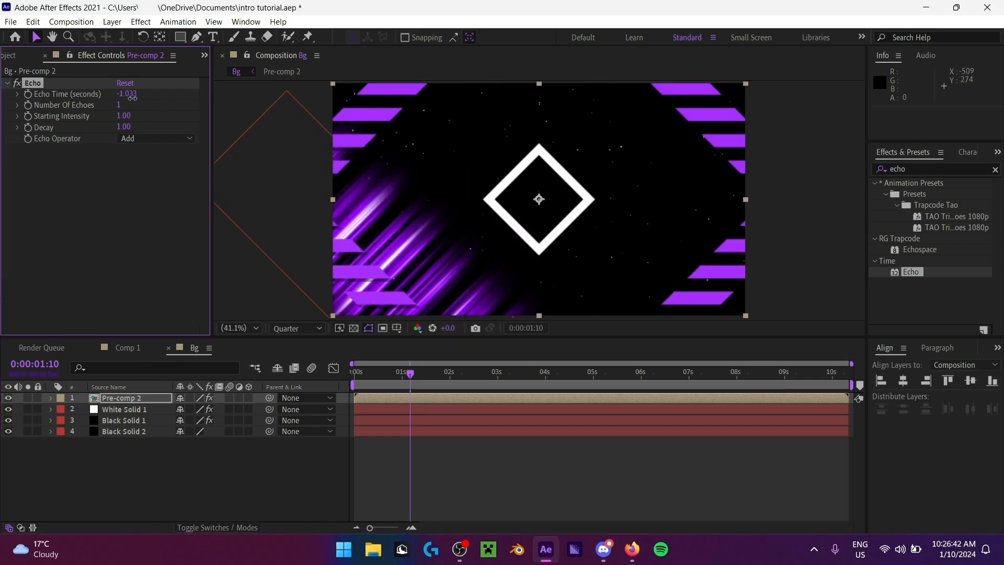
Step: Examine the timing of the echoed diamonds by playing the composition and checking frames between 0:00:00:30 and 0:00:01:02
left_click(388, 378)
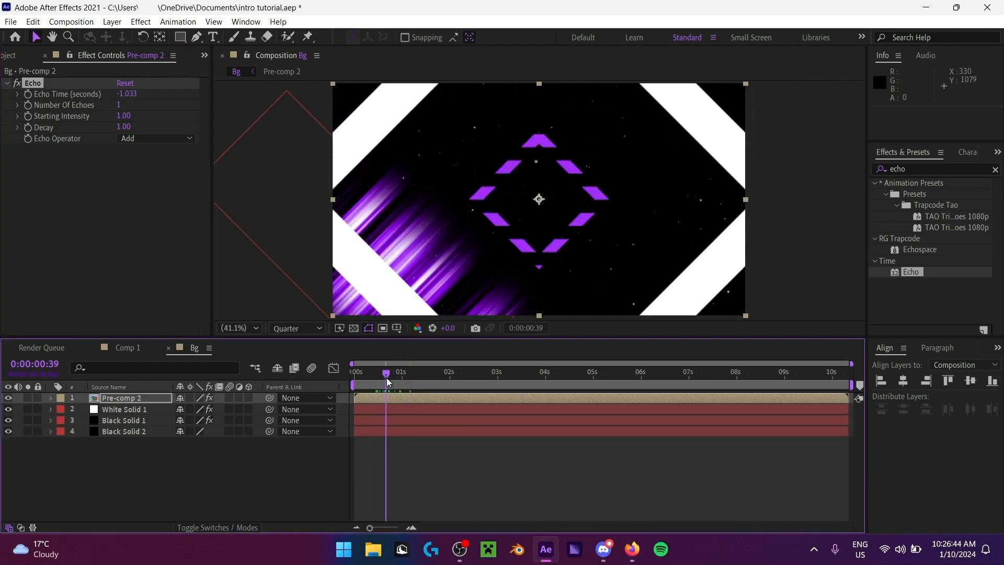
left_click_drag(385, 382, 378, 380)
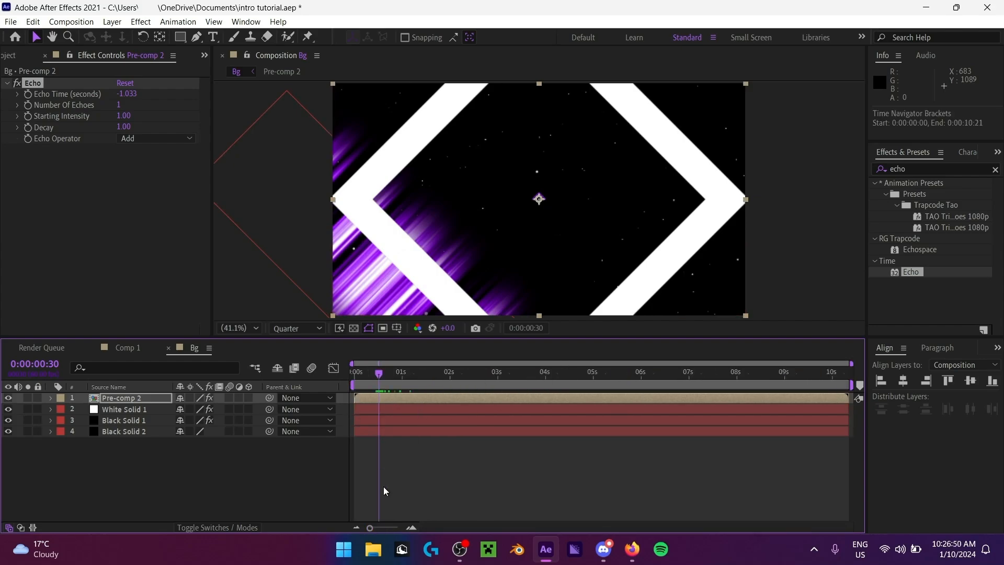
left_click_drag(377, 374, 376, 374)
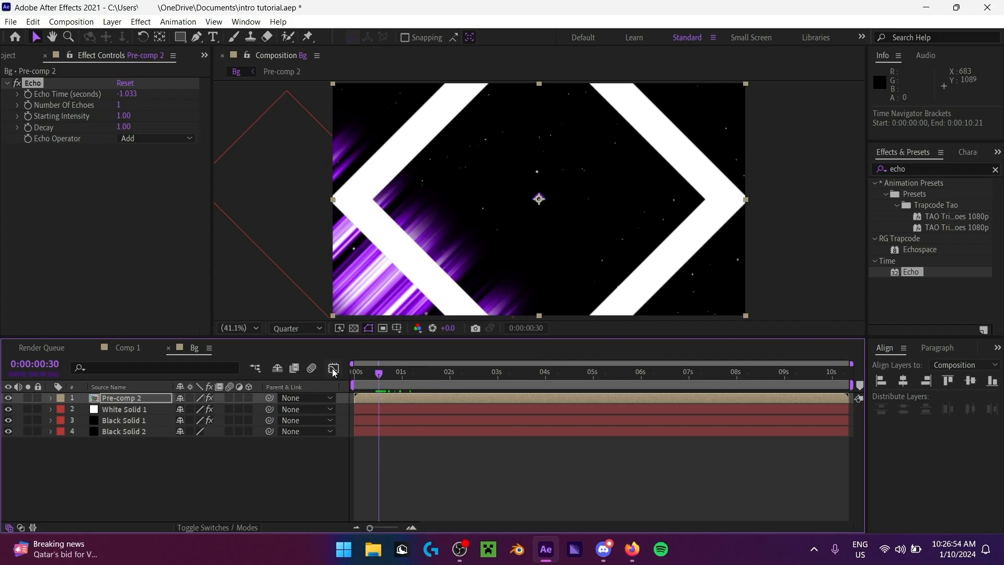
key("space")
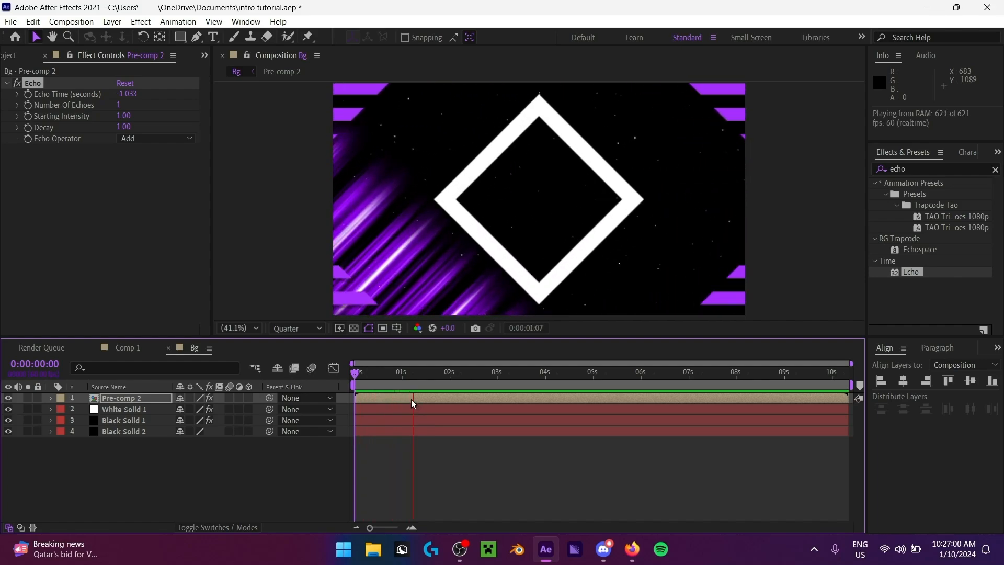
key("space")
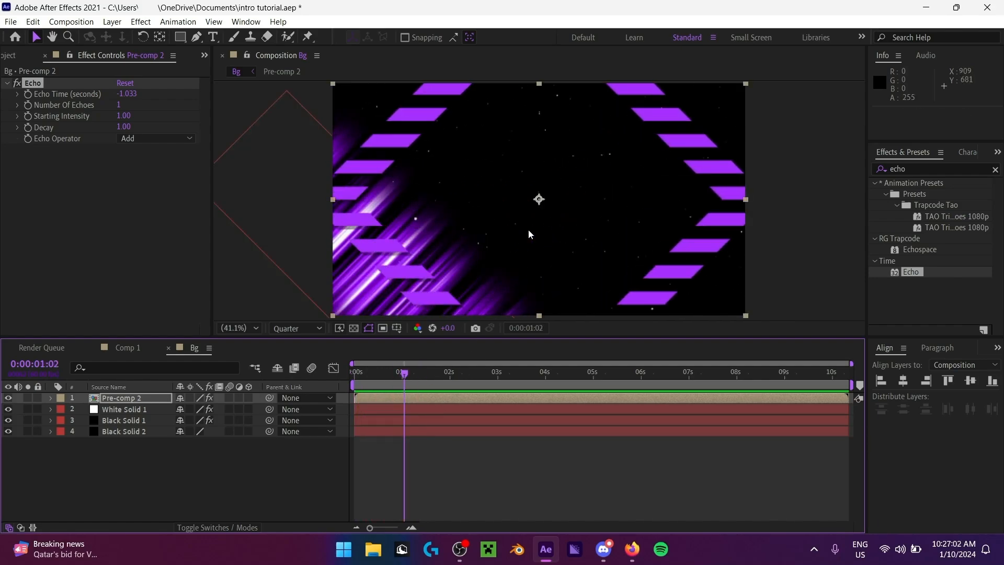
left_click_drag(396, 378, 377, 376)
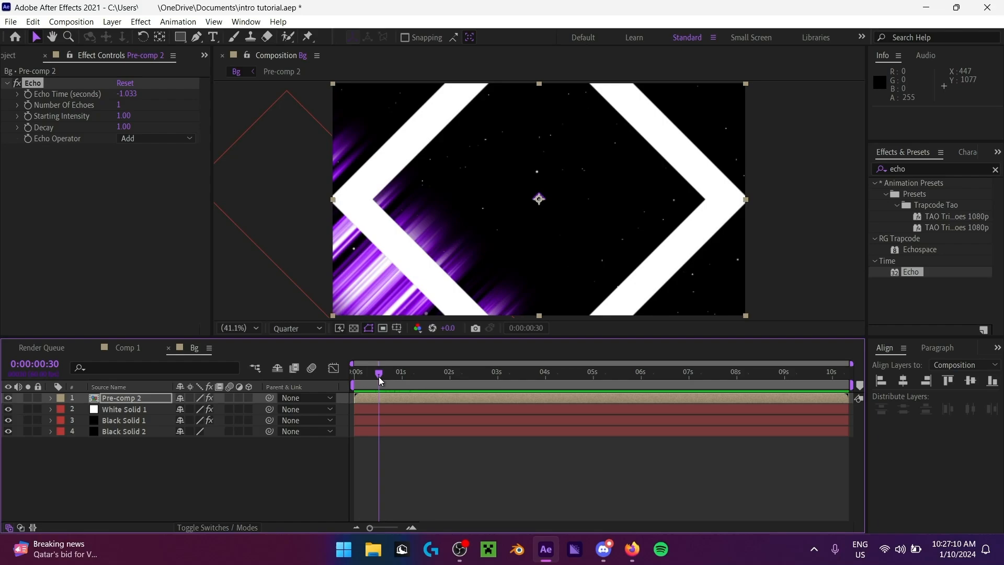
left_click_drag(380, 380, 403, 380)
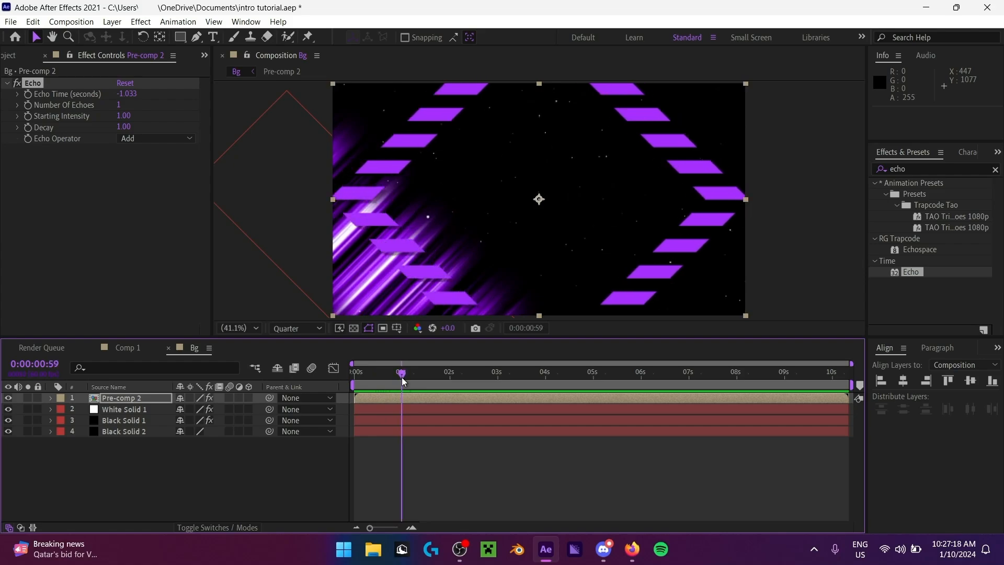
Step: Try an Echo Time of -1.133 seconds on Pre-comp 2 and play back the diamond animation
left_click_drag(129, 94, 132, 94)
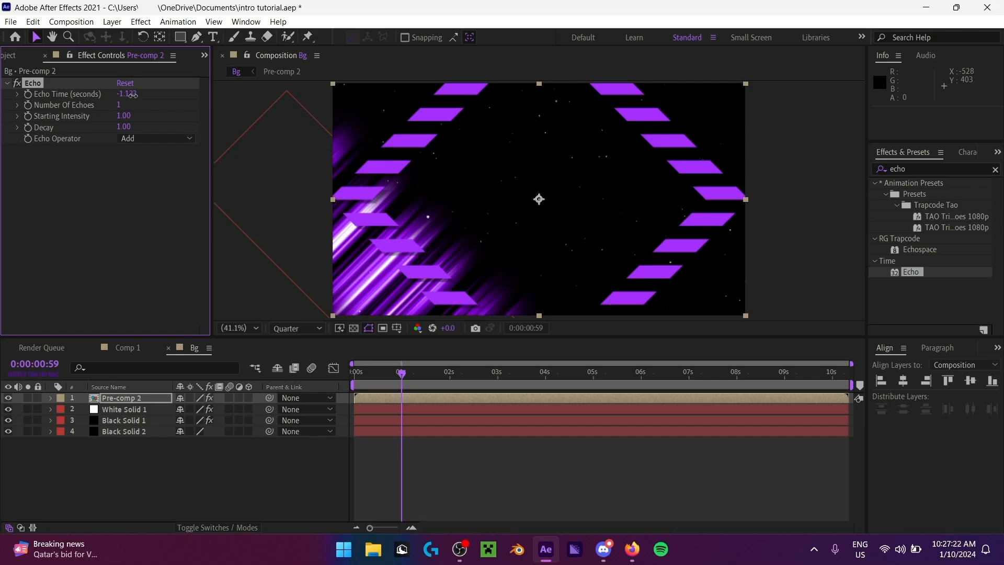
key("space")
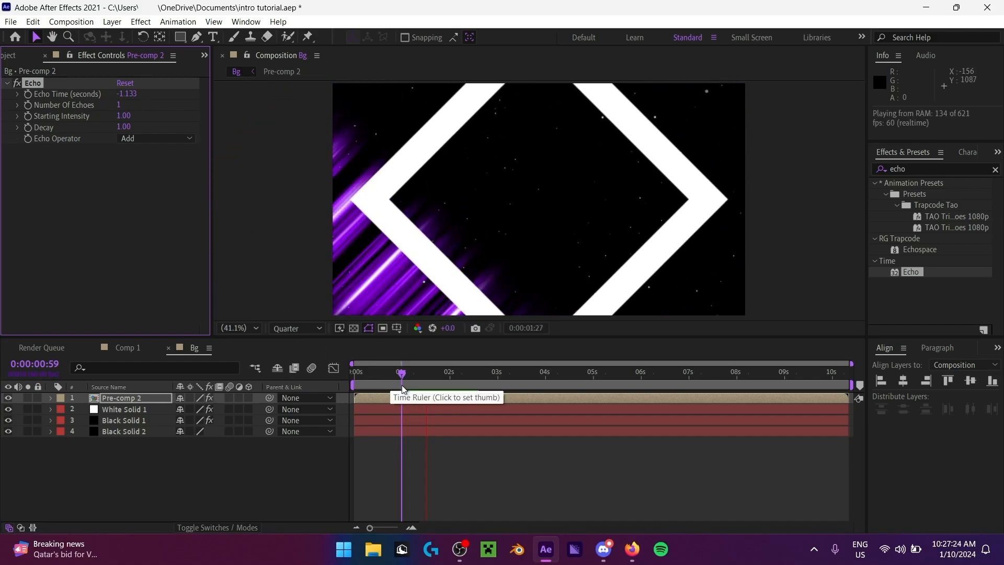
left_click_drag(402, 375, 358, 421)
key("space")
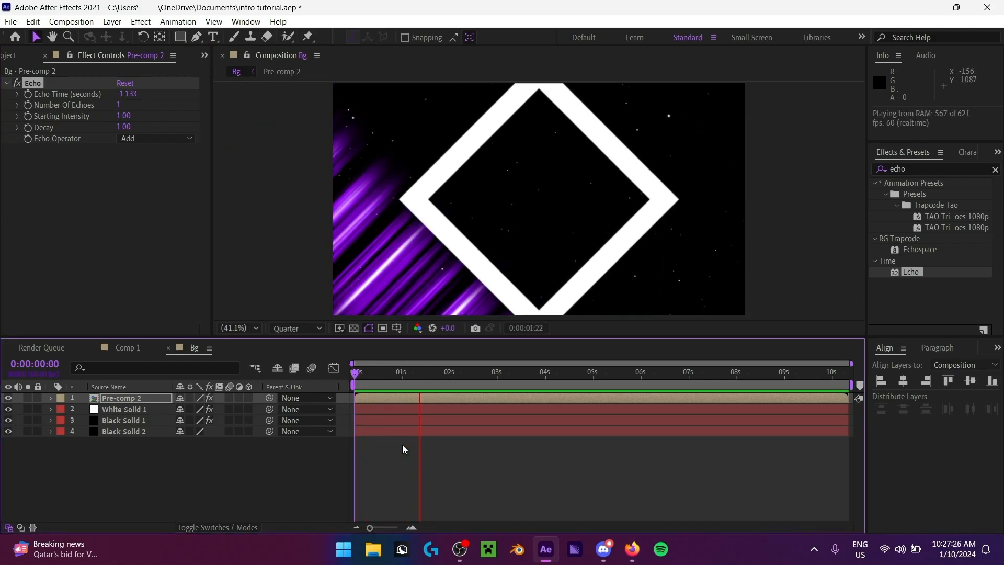
left_click(406, 388)
left_click_drag(406, 389, 413, 382)
left_click_drag(128, 96, 135, 102)
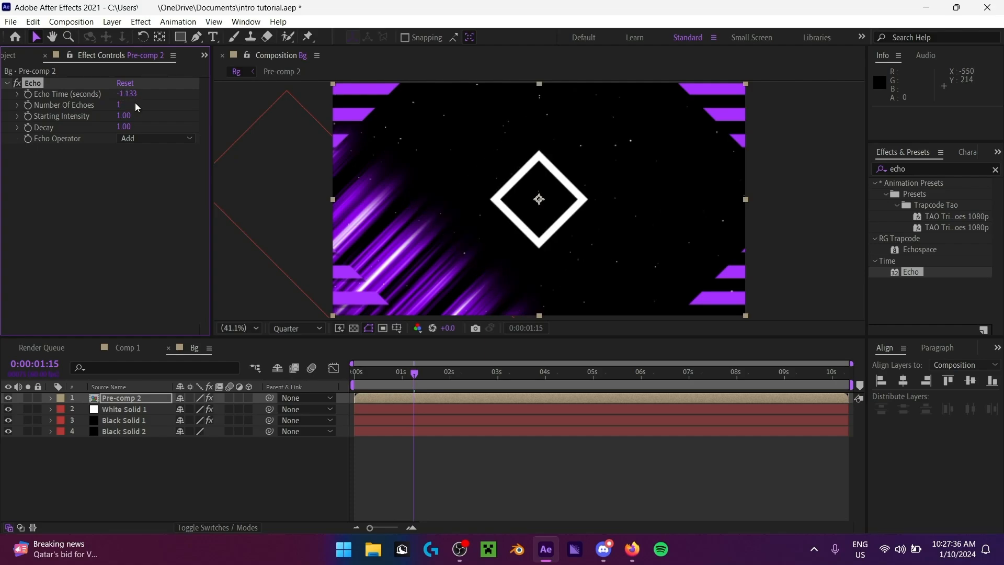
key("space")
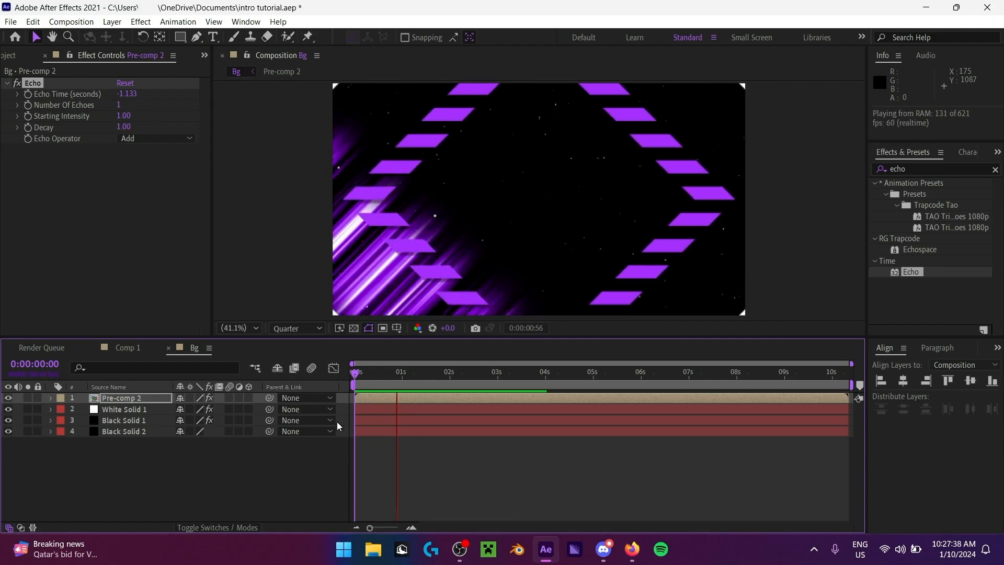
left_click(400, 384)
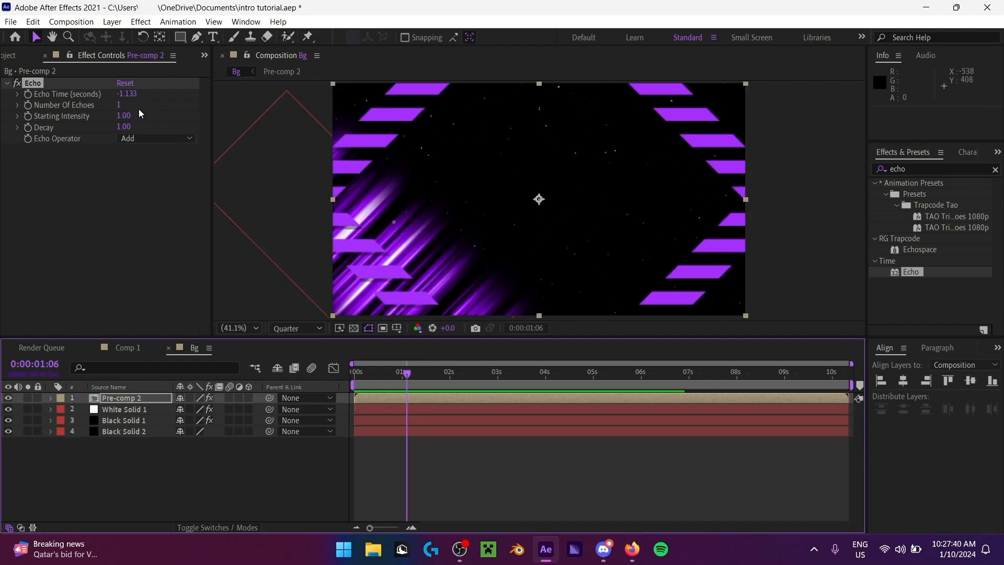
Step: Set Pre-comp 2's Echo Time to -1.033 seconds and preview the composition from the start
left_click_drag(128, 94, 133, 102)
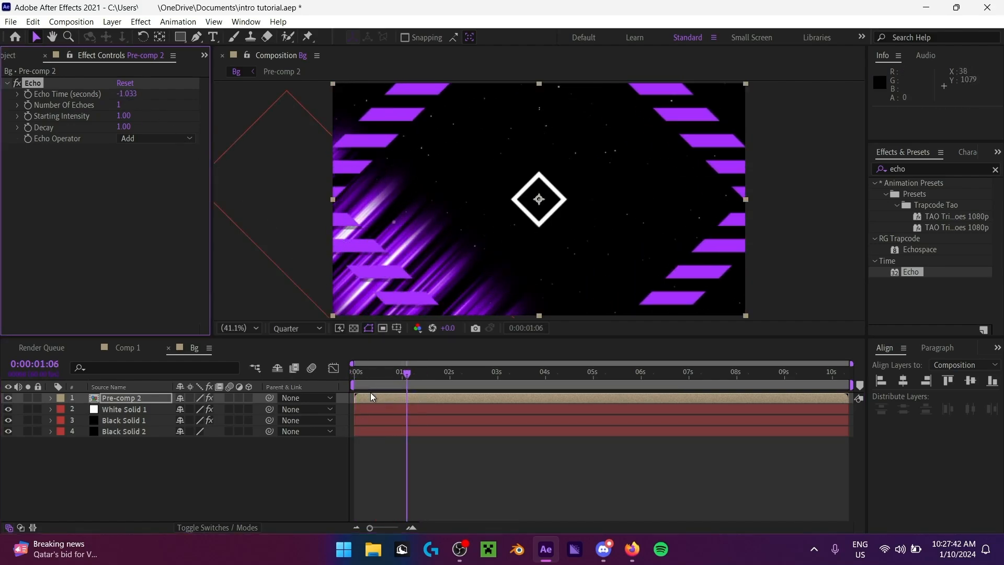
left_click(71, 444)
key("space")
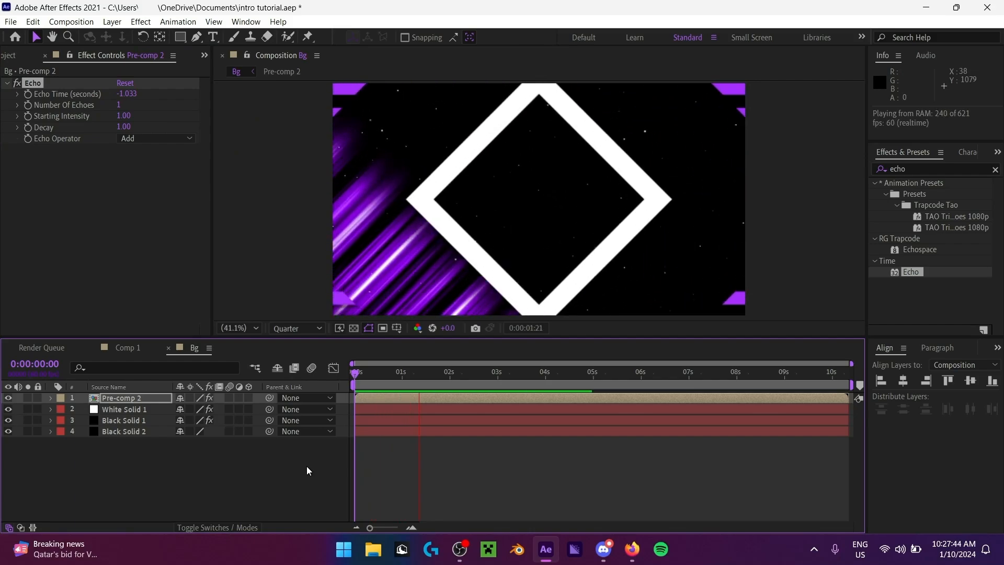
key("space")
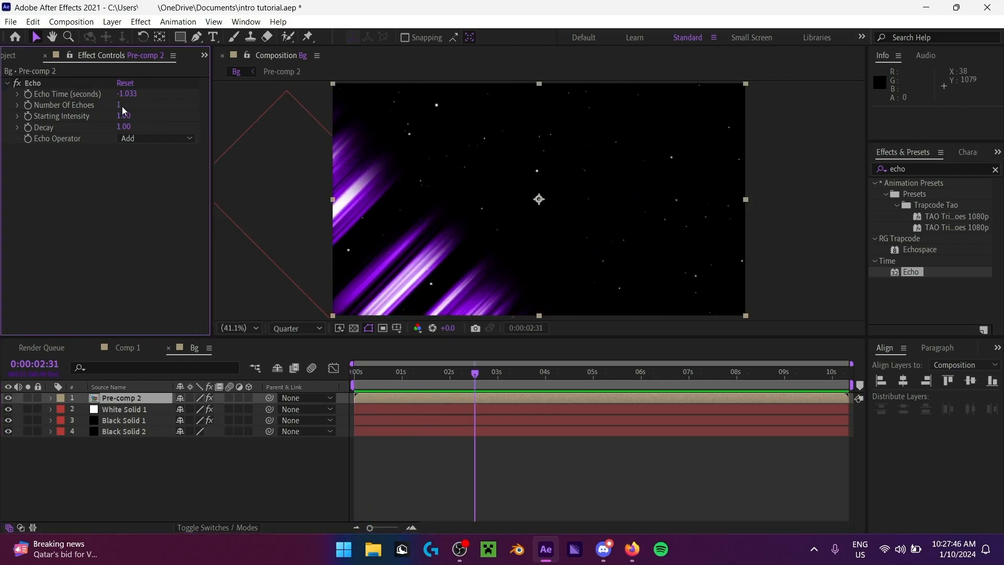
left_click_drag(469, 382, 407, 388)
key("space")
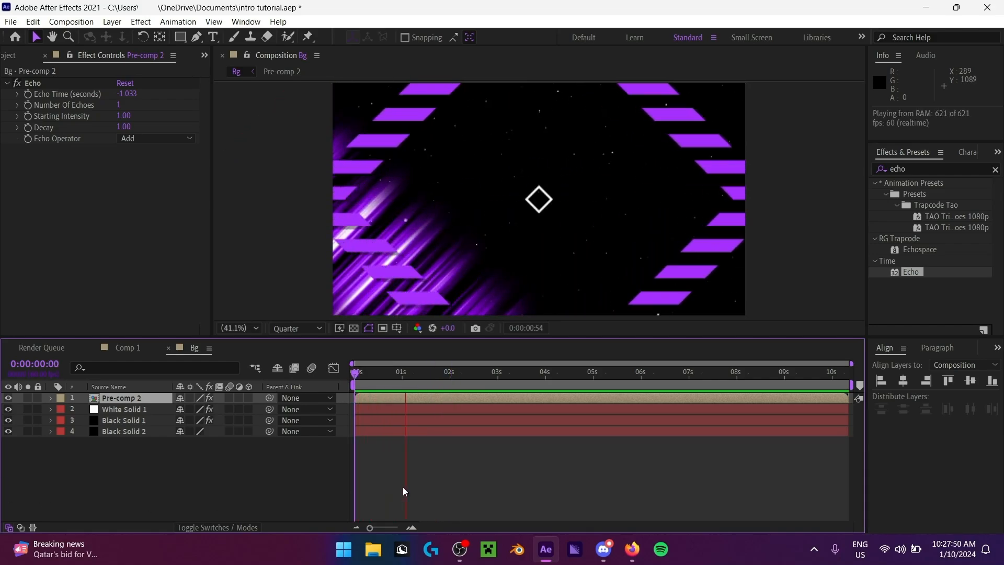
Step: Try 256 echoes in Pre-comp 2's Echo effect
key("space")
left_click(119, 104)
type("256")
key("Return")
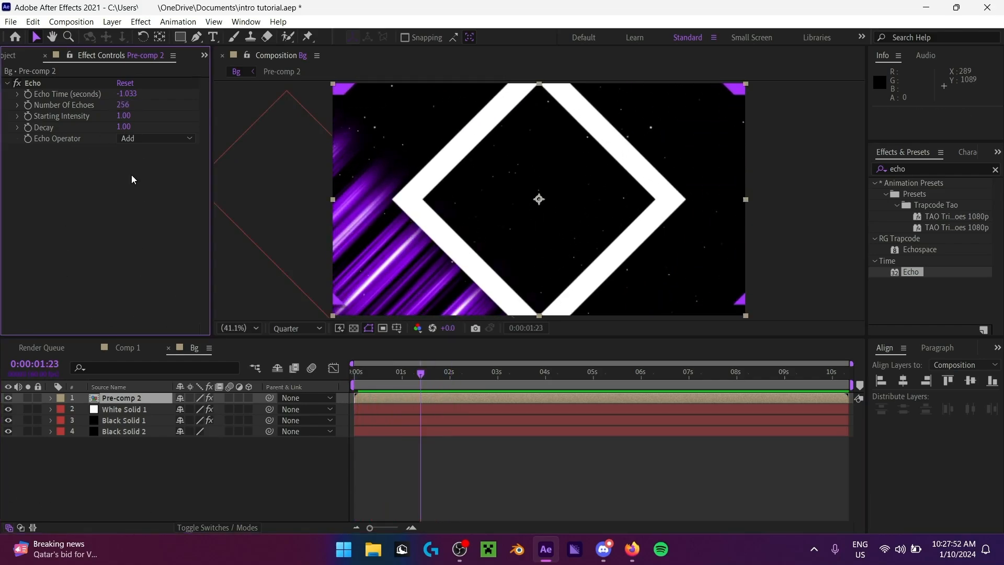
Step: Set Pre-comp 2's Number Of Echoes to 25 and play back the repeating diamonds
left_click(123, 105)
type("25")
key("Return")
key("space")
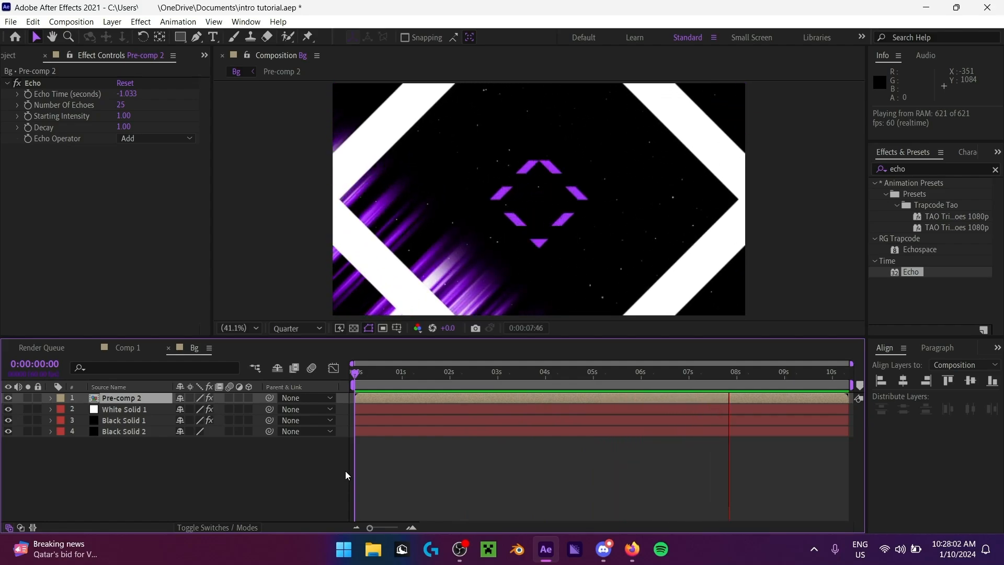
key("space")
left_click_drag(356, 374, 1, 332)
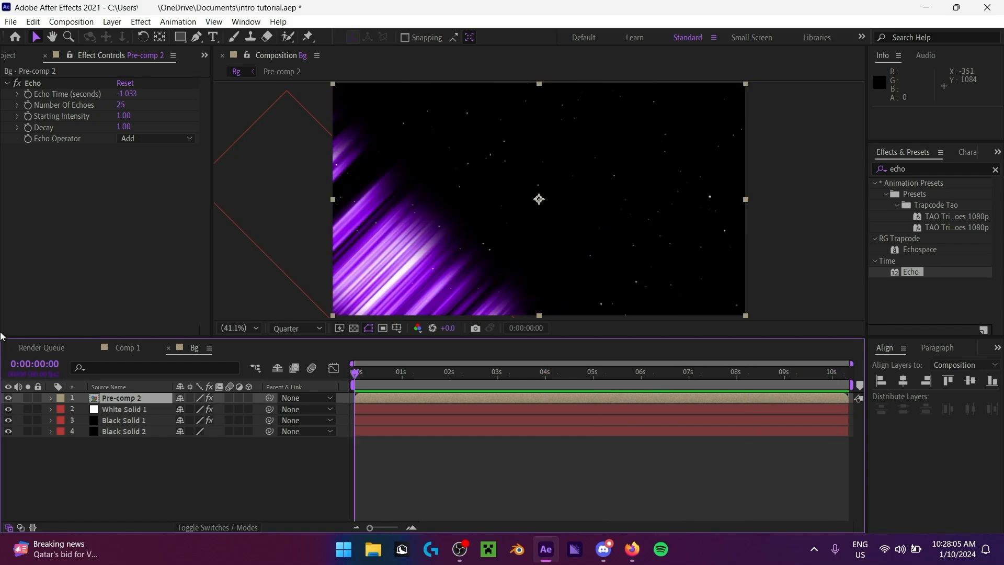
Step: Add the Bg composition to Comp 1 between the Text and Song layers and check it at 0:00:04:25
left_click(121, 347)
left_click(21, 60)
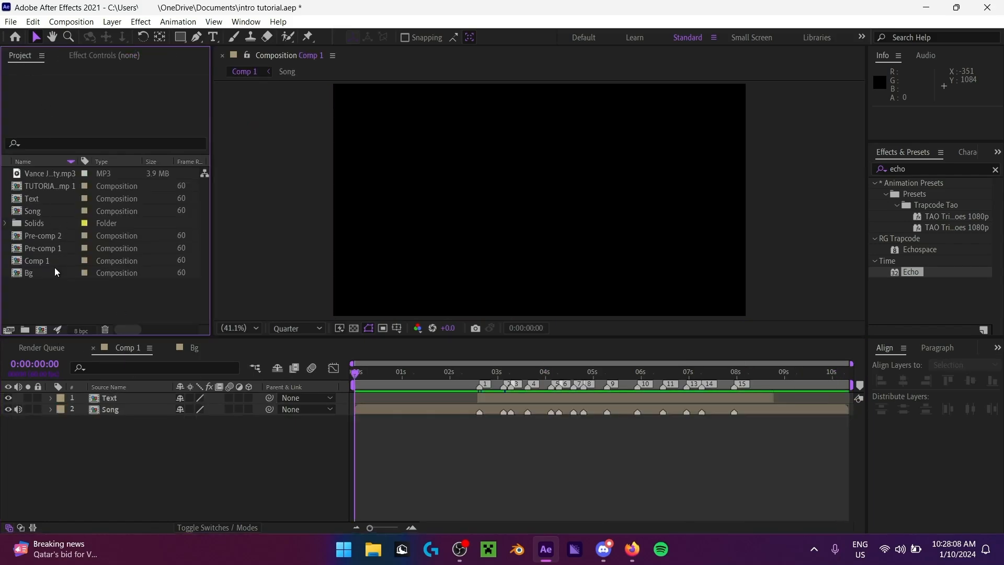
left_click(33, 273)
left_click_drag(38, 271, 153, 416)
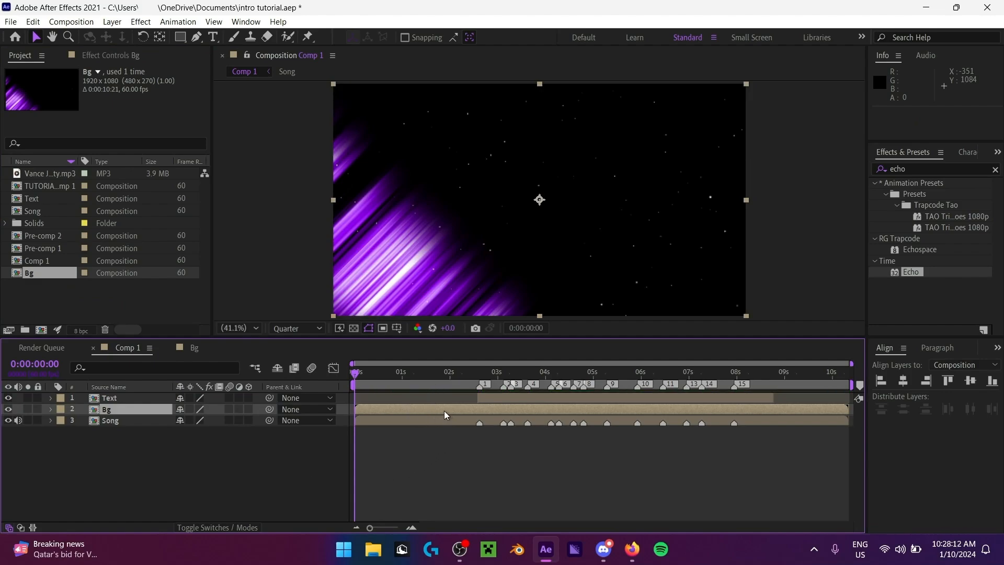
mouse_move(53, 273)
left_mouse_down()
mouse_move(119, 363)
mouse_move(108, 376)
mouse_move(50, 273)
left_mouse_up()
left_click_drag(424, 384, 566, 400)
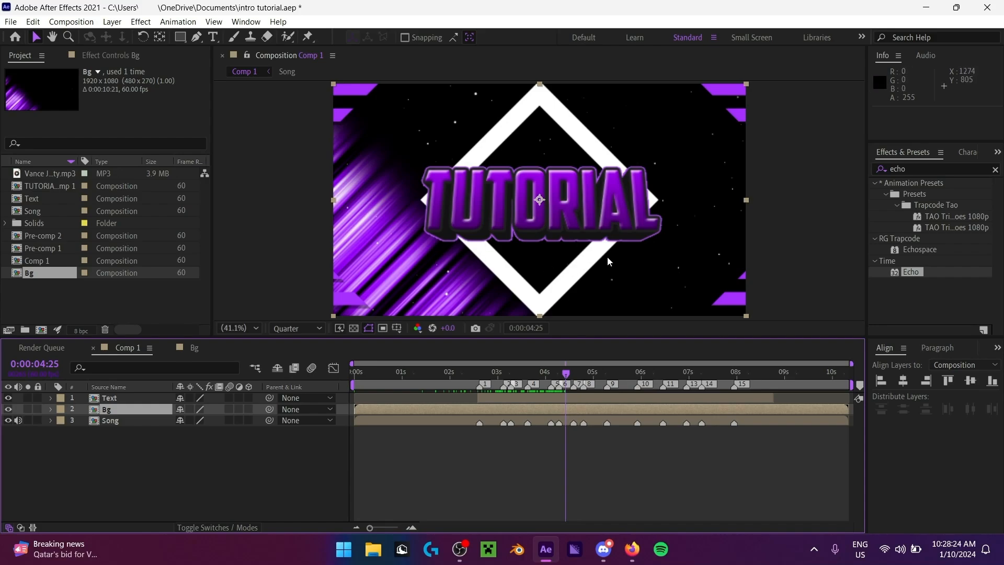
Step: Apply the Drop Shadow effect to the Text layer in Comp 1
left_click(159, 399)
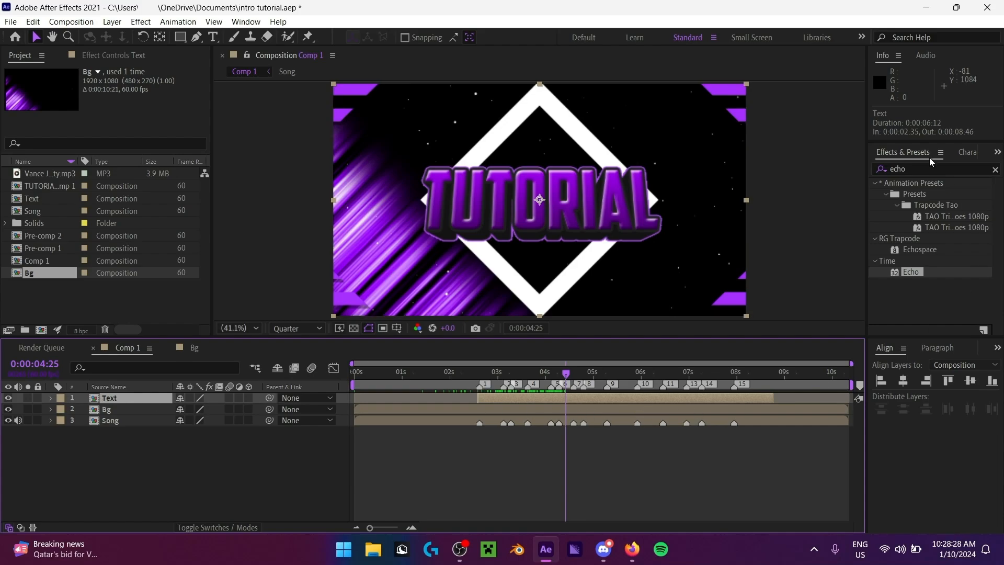
double_click(940, 169)
type("d")
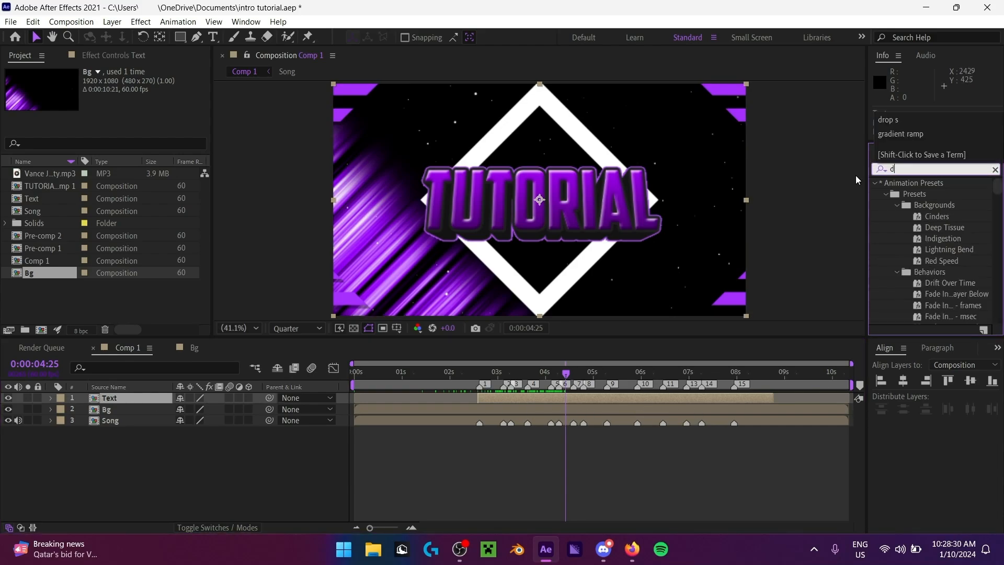
type("rop s")
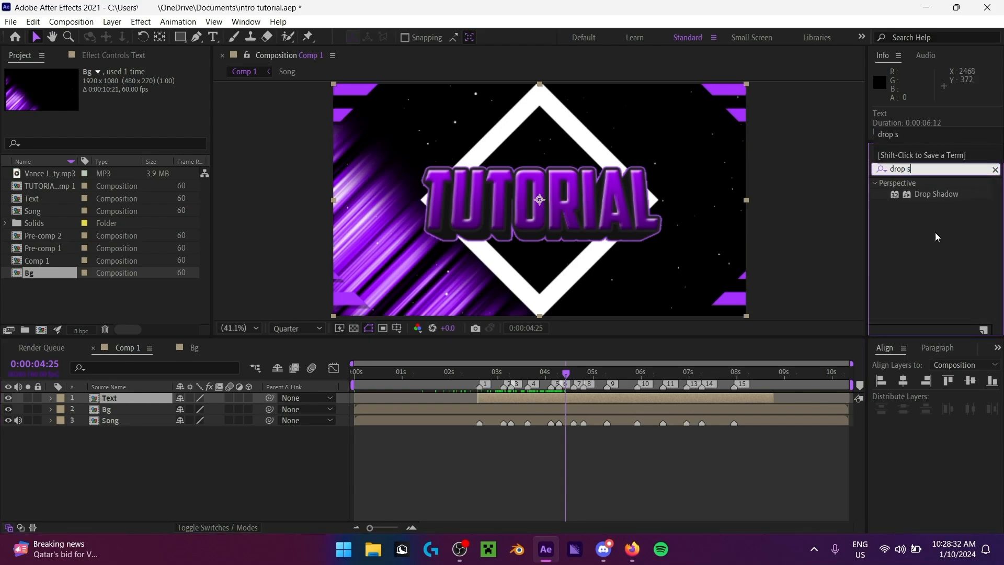
double_click(936, 194)
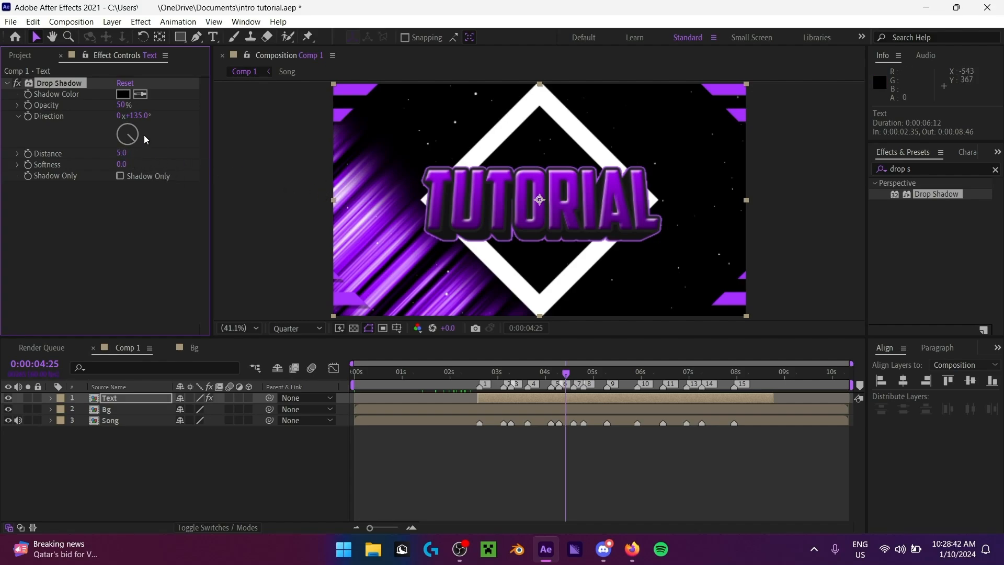
Step: Set the Text layer's Drop Shadow direction to 180° and its distance to 17
left_click(144, 119)
type("180")
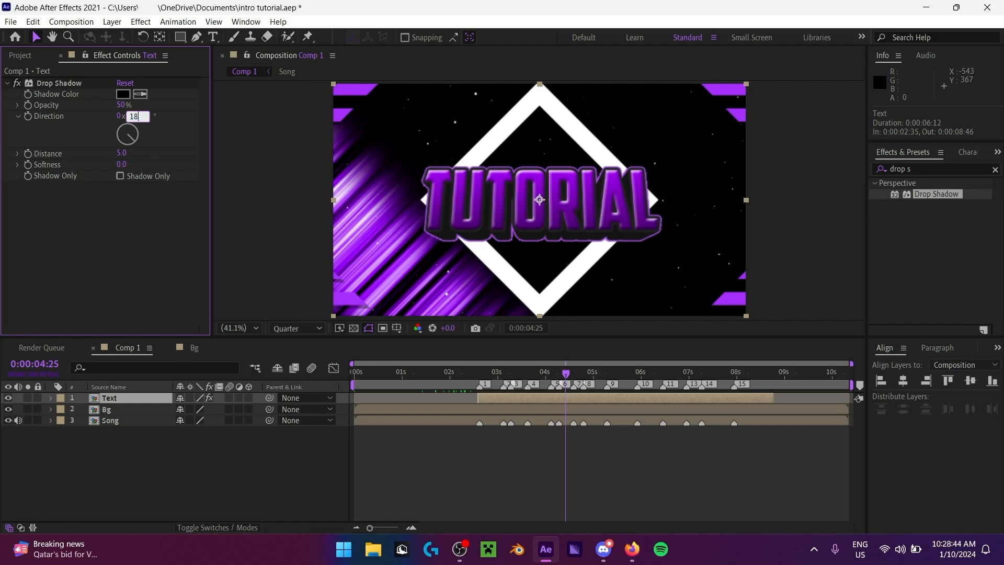
key("Return")
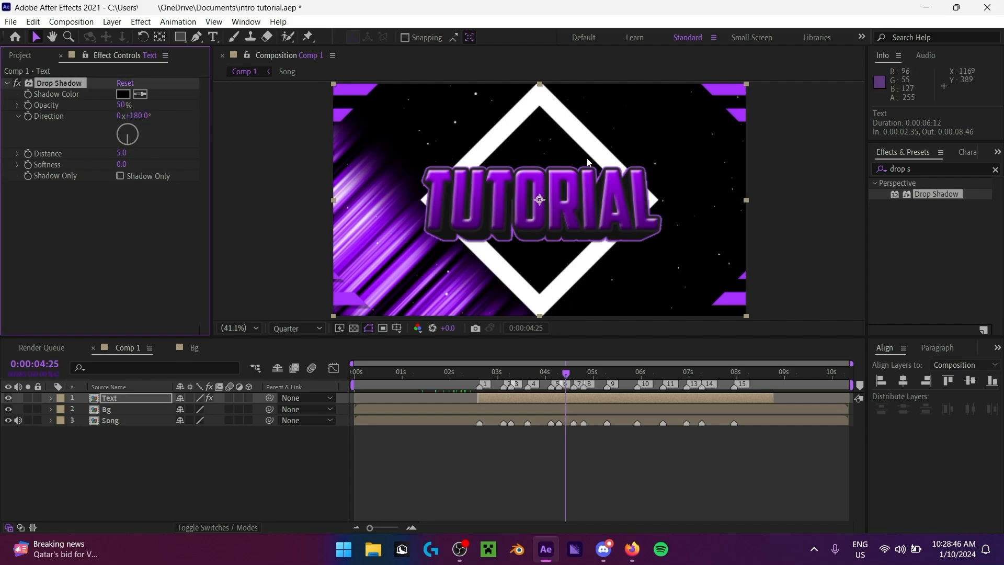
left_click_drag(124, 157, 132, 156)
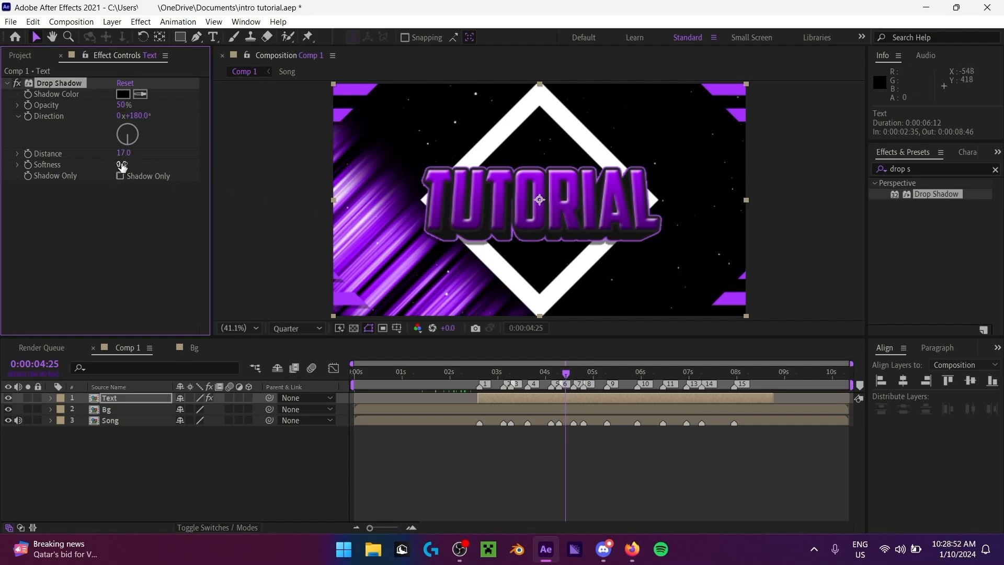
Step: Set the Text layer's Drop Shadow softness to 36, checking the shadow up close beneath the TUTORIAL letters
left_click_drag(121, 167, 155, 165)
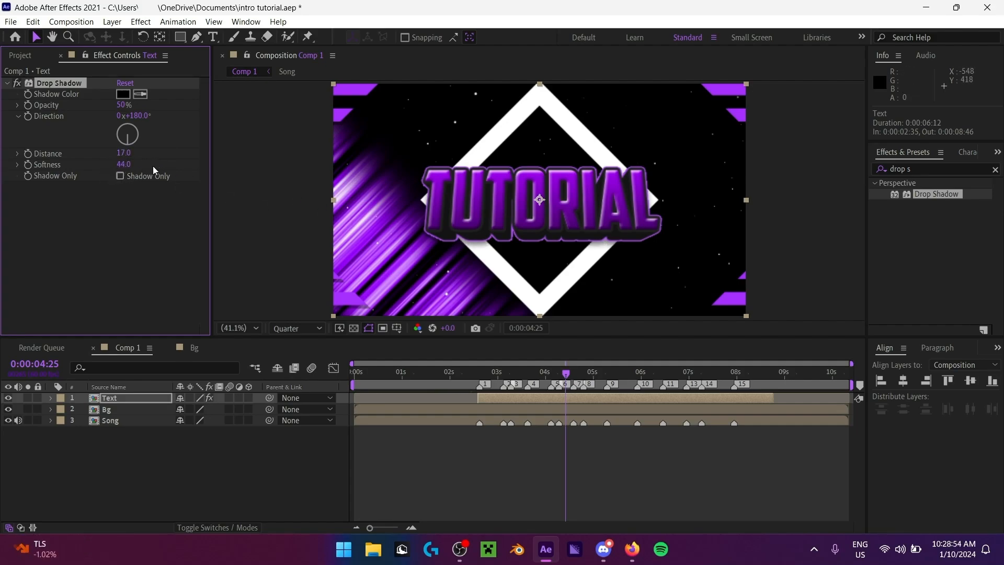
scroll(636, 276, "up", 2)
left_click_drag(678, 284, 525, 198)
scroll(525, 197, "up", 1)
scroll(521, 237, "down", 1)
left_click_drag(438, 251, 530, 245)
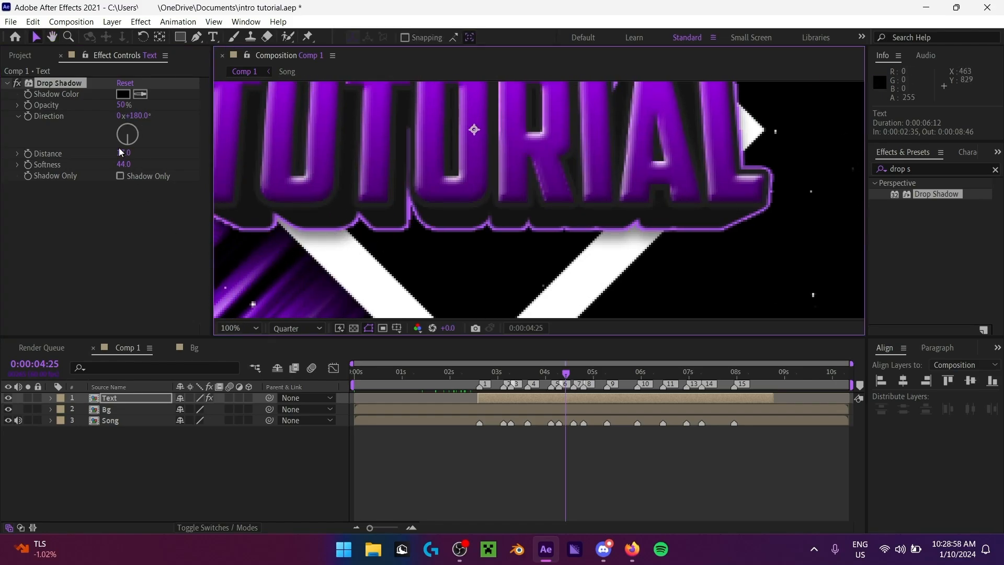
left_click_drag(123, 165, 114, 171)
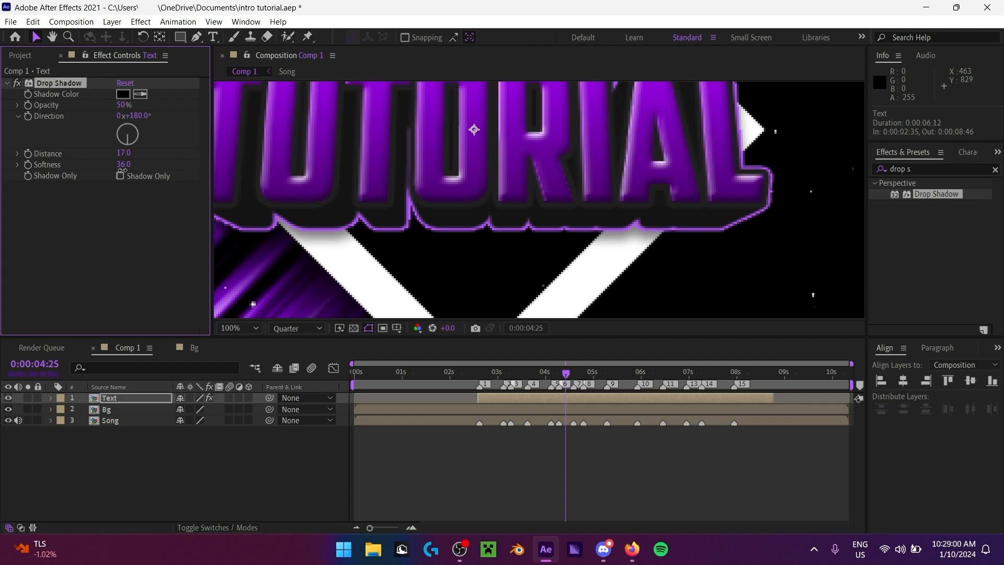
left_click(239, 329)
left_click(250, 115)
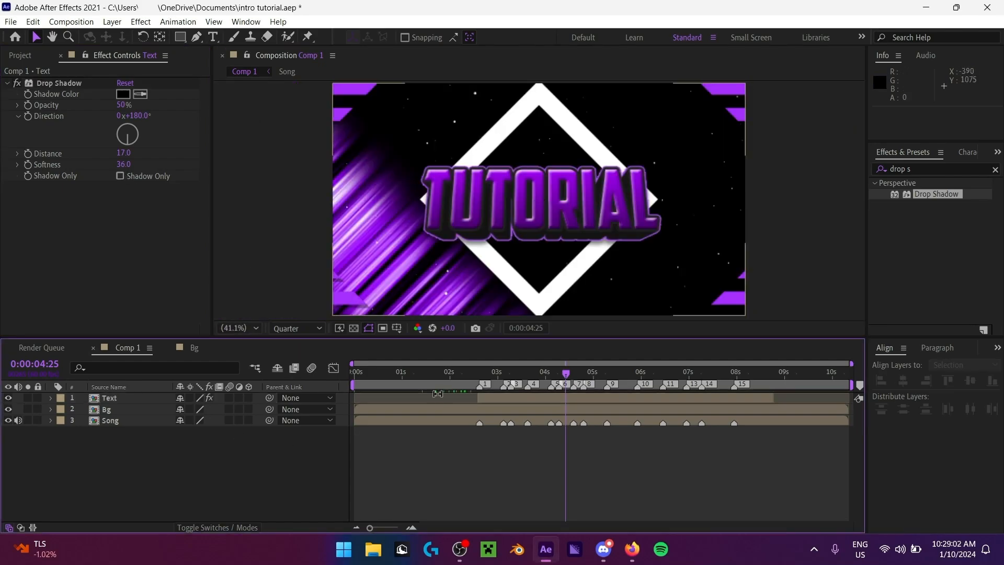
Step: Play Comp 1 from the start and examine the frames from 0:00:02:35 to 0:00:02:37 where the text appears
key("Home")
key("space")
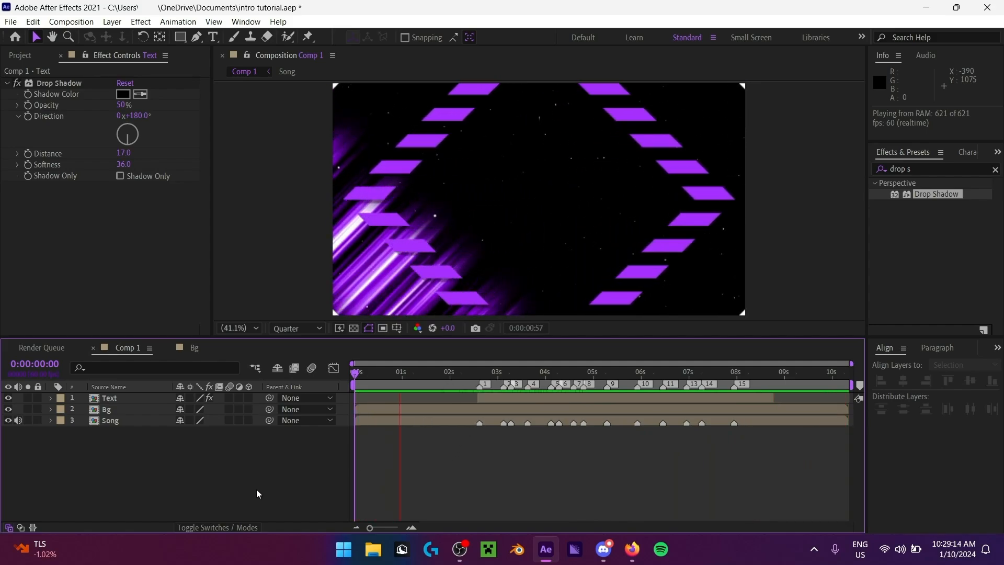
key("space")
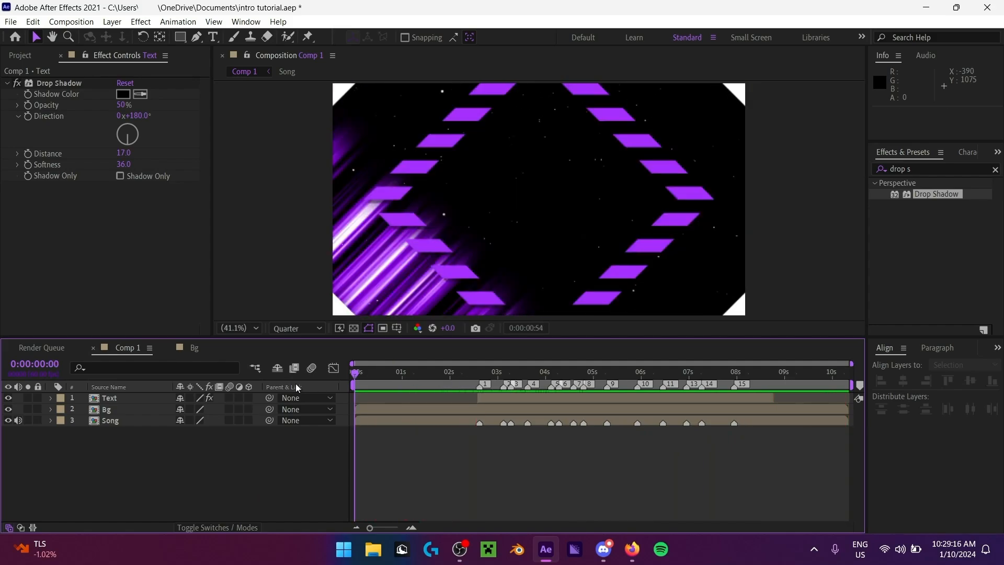
left_click_drag(471, 375, 478, 375)
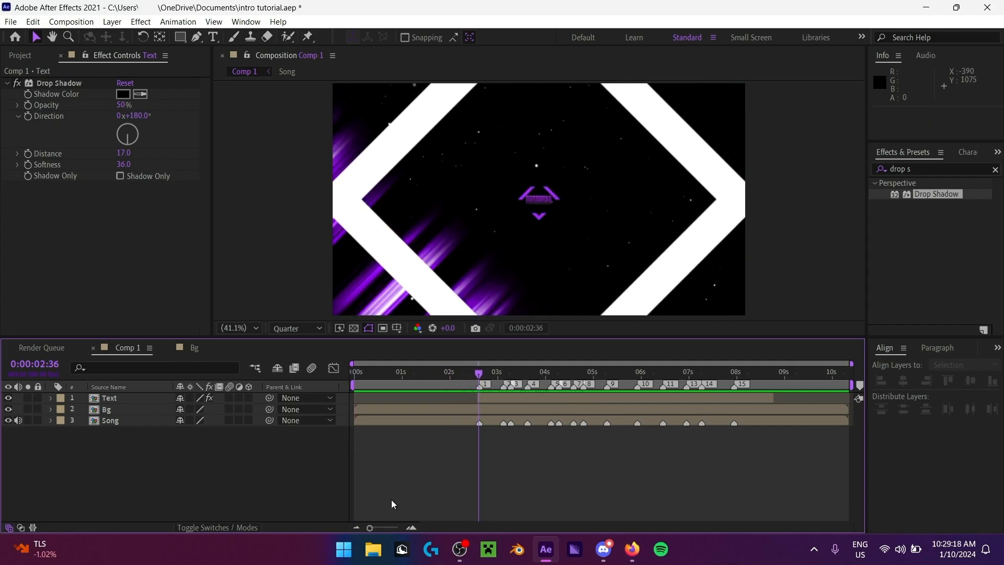
key("Page_Down")
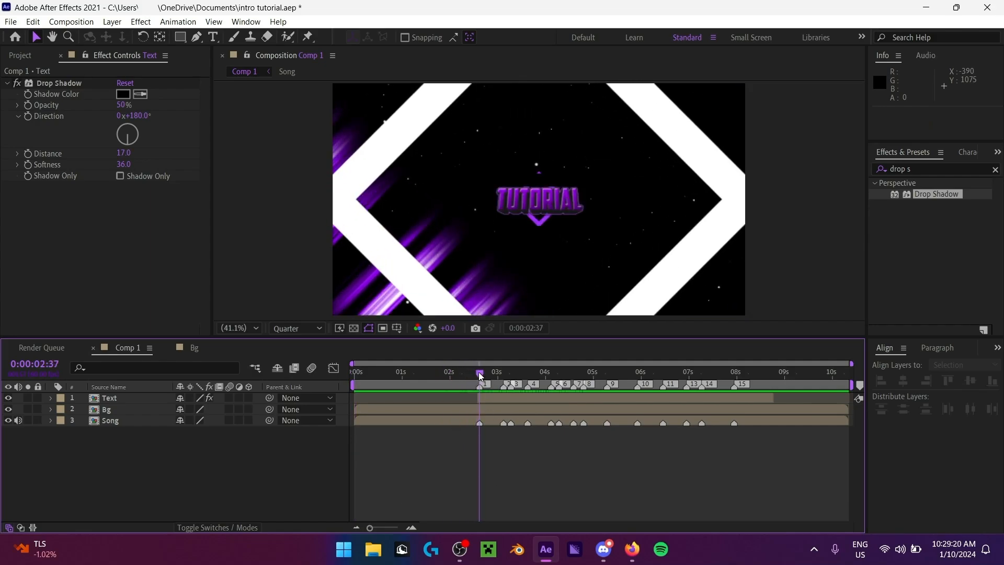
mouse_move(479, 372)
left_mouse_down()
mouse_move(466, 375)
mouse_move(474, 374)
left_mouse_up()
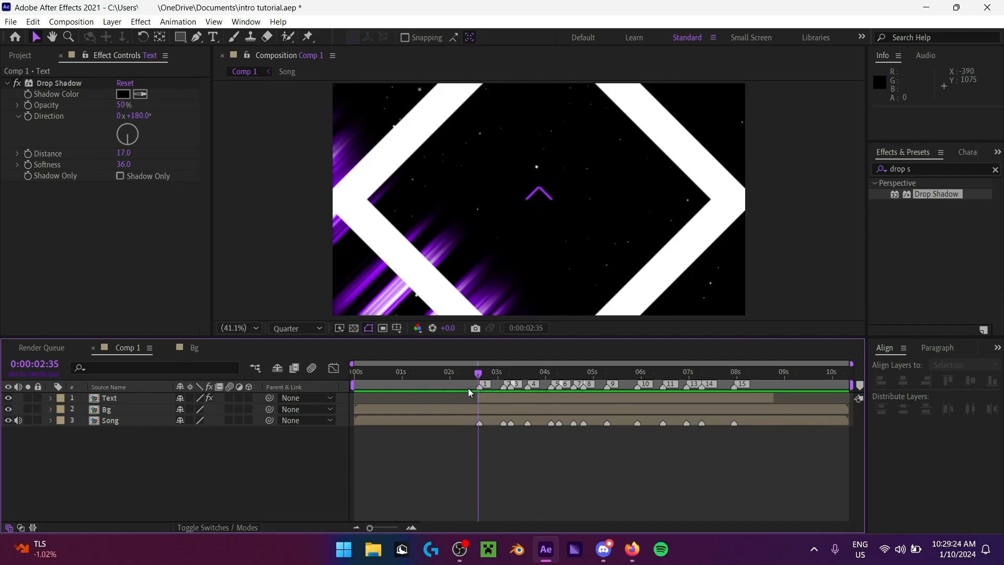
mouse_move(465, 374)
left_mouse_down()
mouse_move(438, 375)
mouse_move(457, 385)
mouse_move(470, 375)
left_mouse_up()
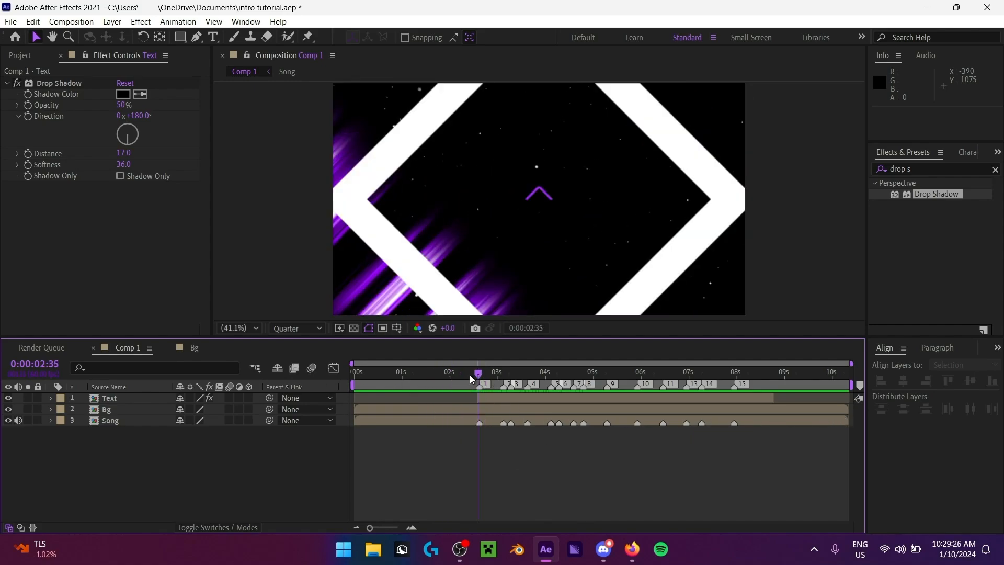
left_click(106, 409)
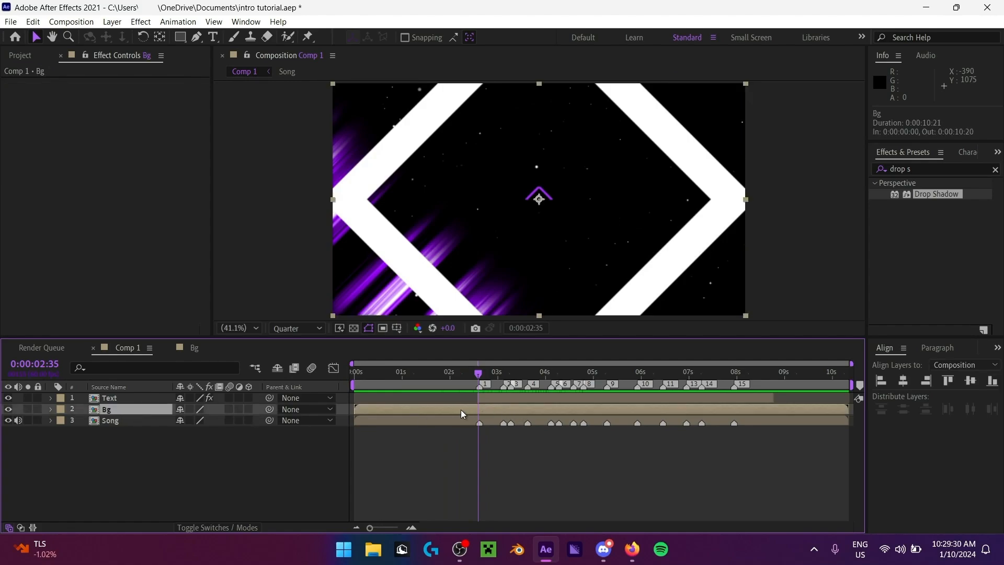
key("ctrl+shift+d")
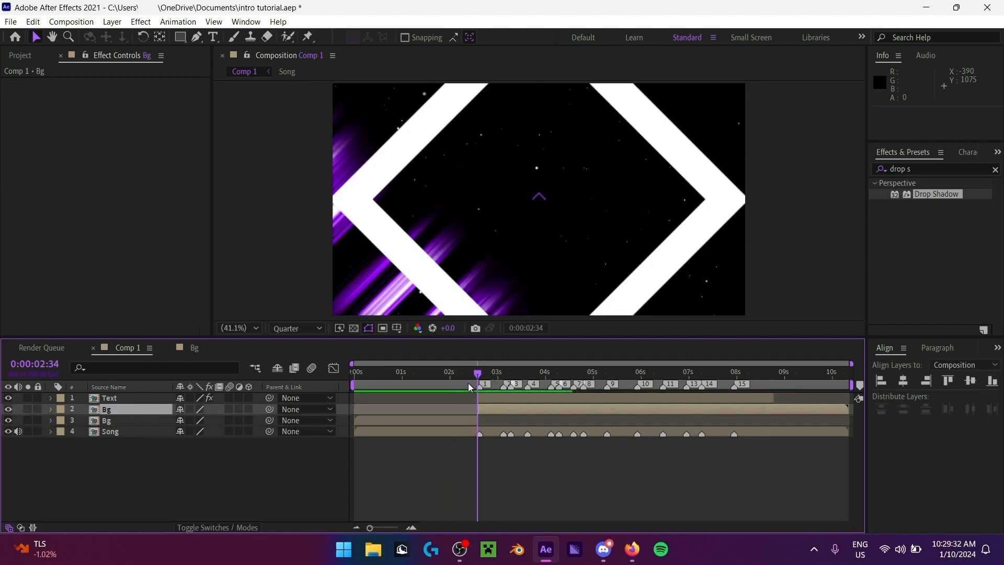
key("ctrl+z")
Step: Split the Bg layer at 0:00:02:35, where the Text layer starts, and delete the earlier part
mouse_move(478, 375)
left_mouse_down()
mouse_move(404, 382)
mouse_move(468, 378)
left_mouse_up()
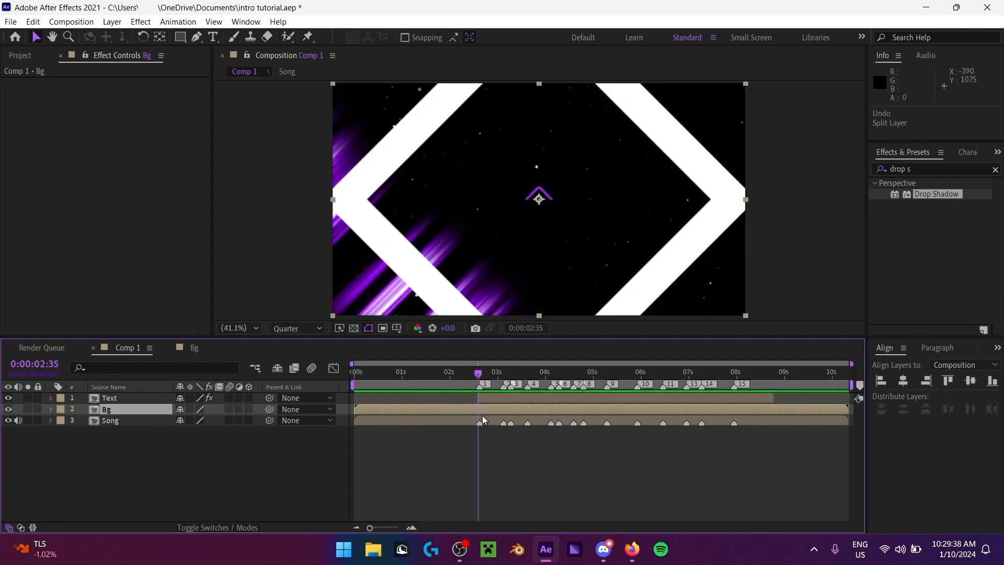
left_click(392, 535)
left_click_drag(390, 531, 409, 529)
left_click_drag(571, 381, 607, 401)
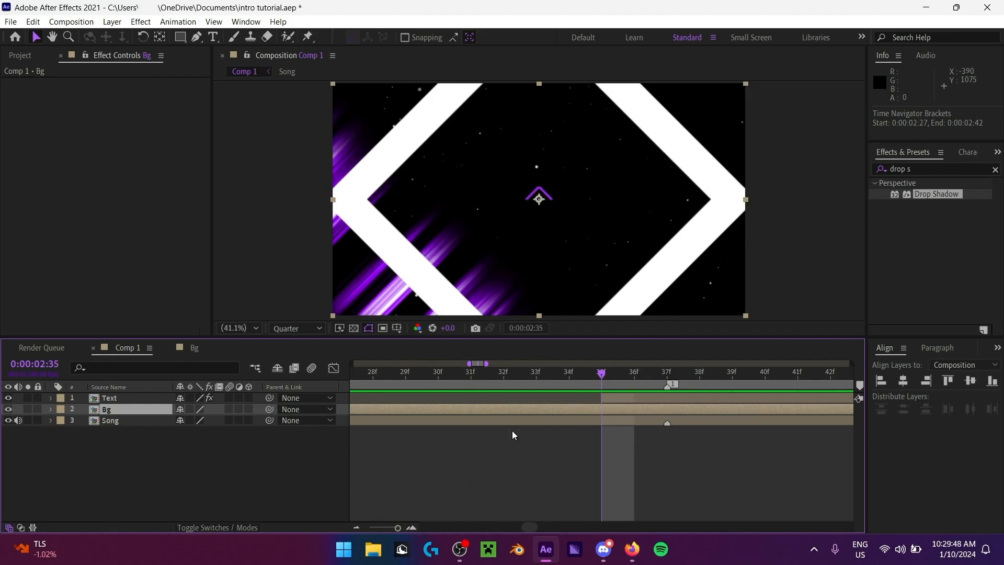
left_click_drag(389, 527, 367, 527)
left_click_drag(448, 374, 467, 381)
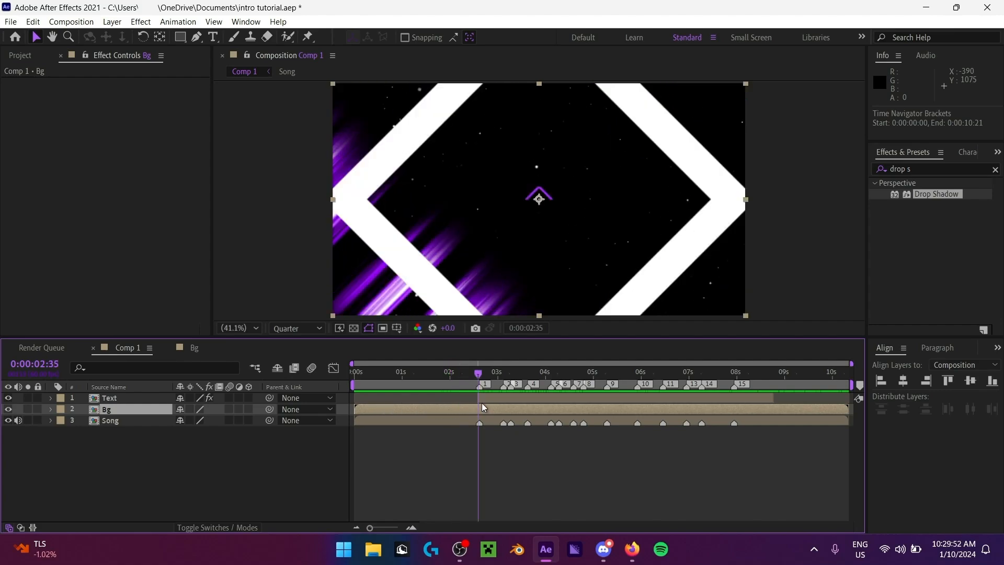
key("ctrl+shift+d")
left_click(471, 421)
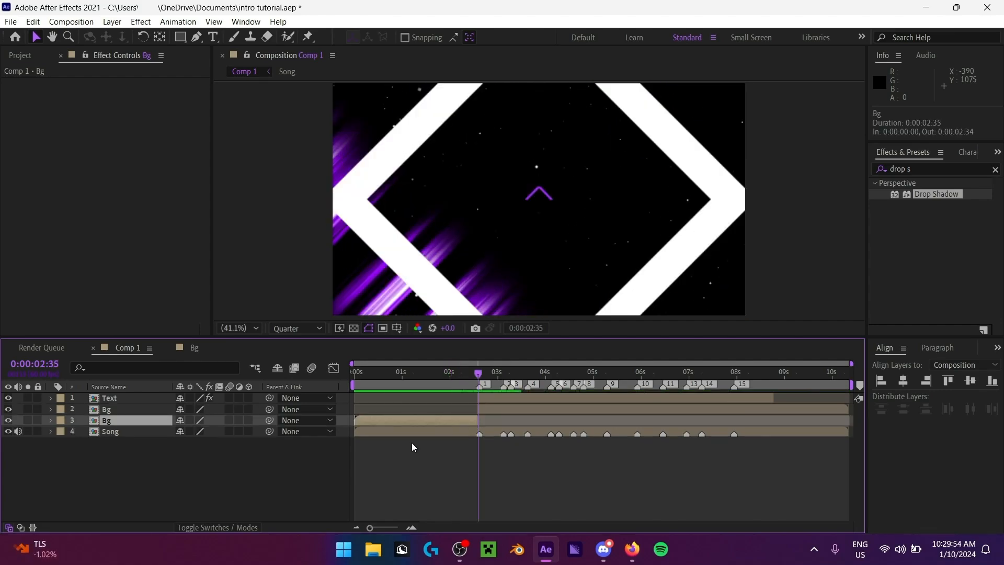
key("Delete")
Step: Split the Bg layer at 0:00:08:46, delete the later part and align its end with the Text layer's end
left_click(774, 376)
left_click(791, 409)
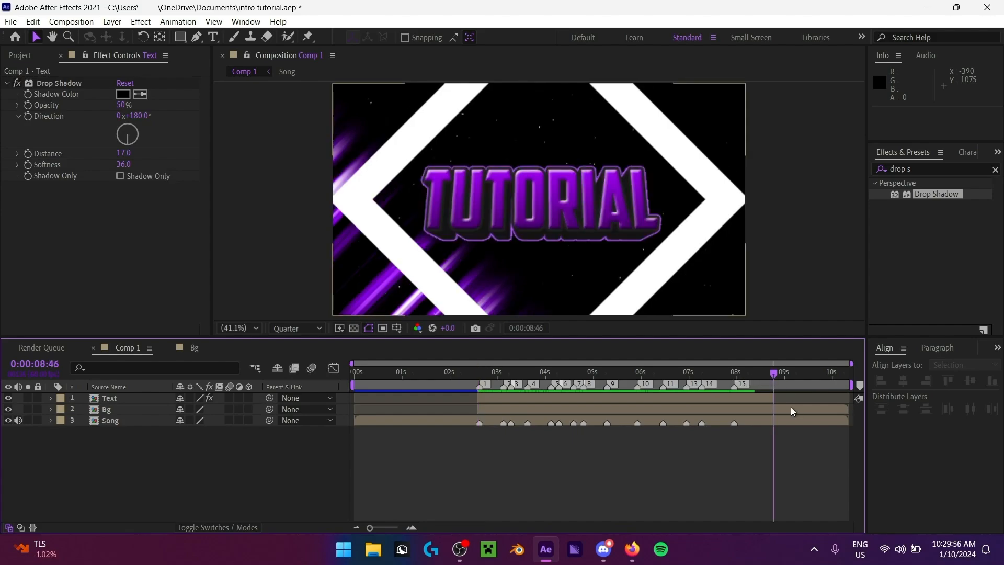
key("ctrl+shift+d")
key("Delete")
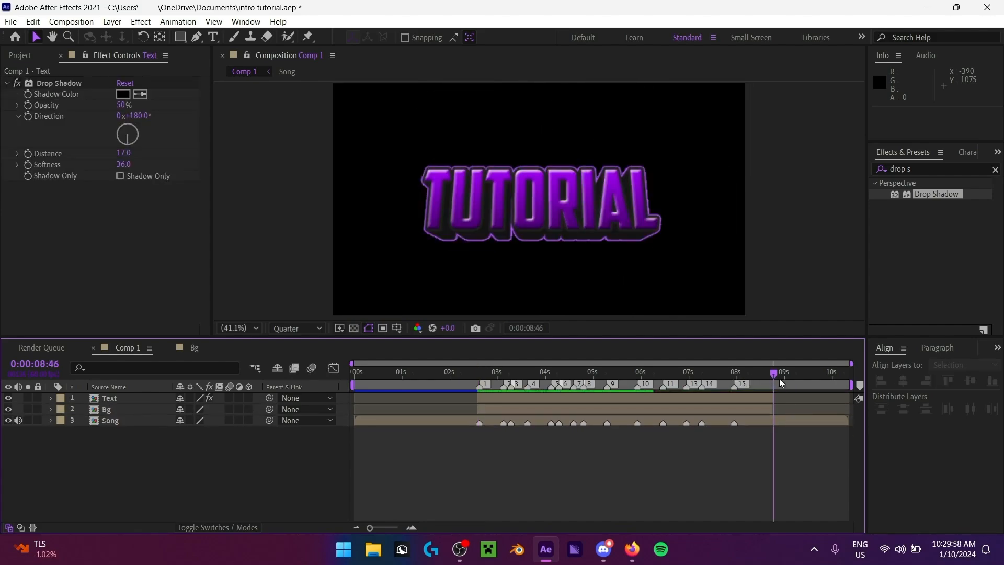
left_click_drag(777, 377, 603, 378)
key("space")
left_click(774, 375)
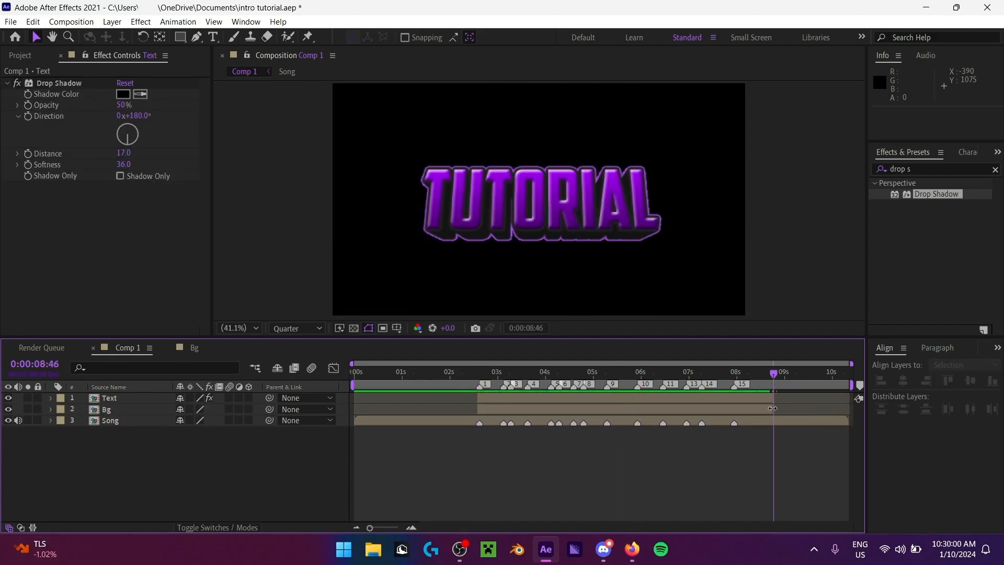
left_click_drag(773, 408, 778, 409)
Step: Play back Comp 1 to check the trimmed background with the text and song
left_click_drag(774, 375, 6, 557)
key("space")
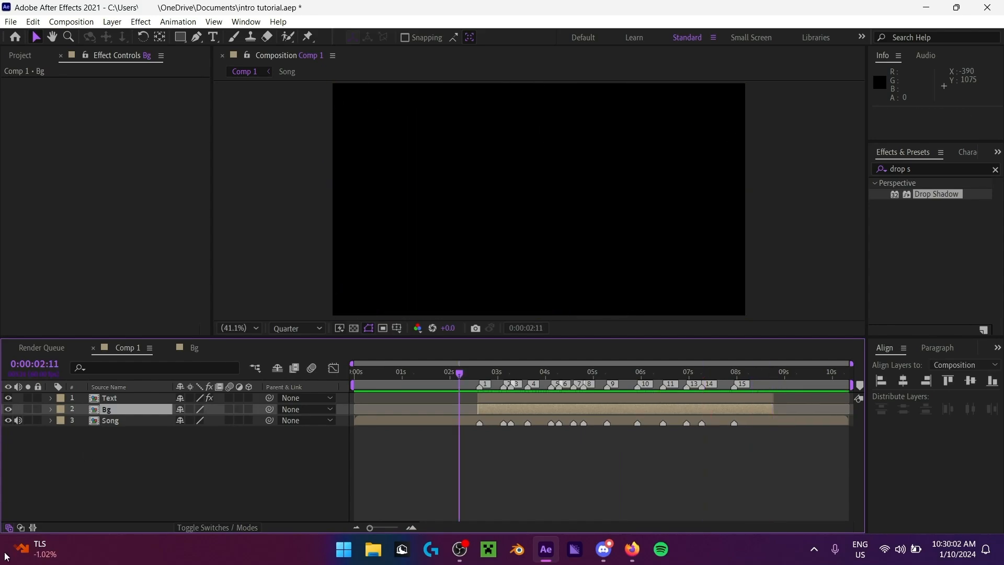
key("space")
key("space")
Step: Deselect the Bg layer, bring the project's item list into view and save the project
mouse_move(448, 377)
left_mouse_down()
mouse_move(549, 385)
mouse_move(478, 391)
mouse_move(377, 376)
mouse_move(443, 377)
left_mouse_up()
left_click(280, 488)
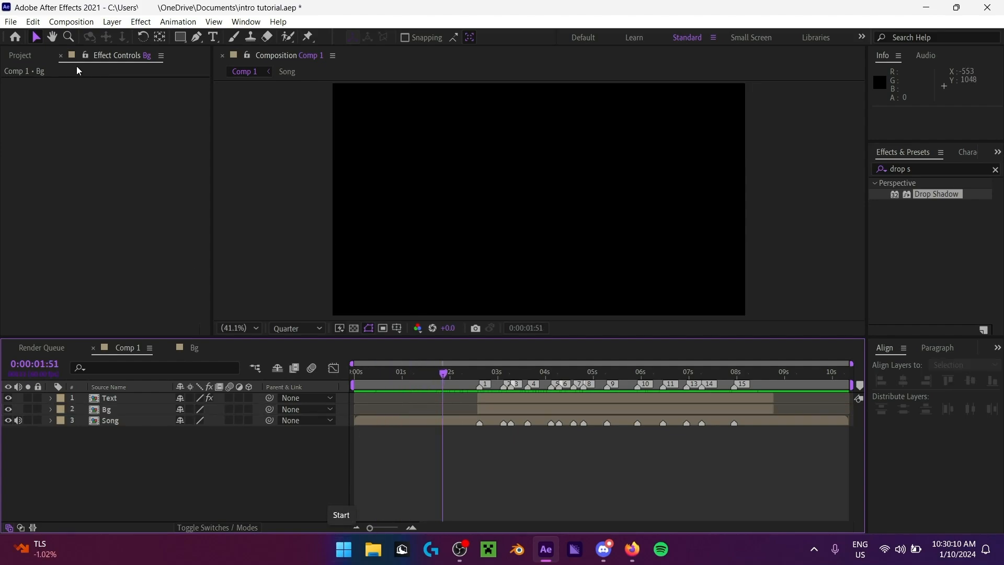
left_click(20, 55)
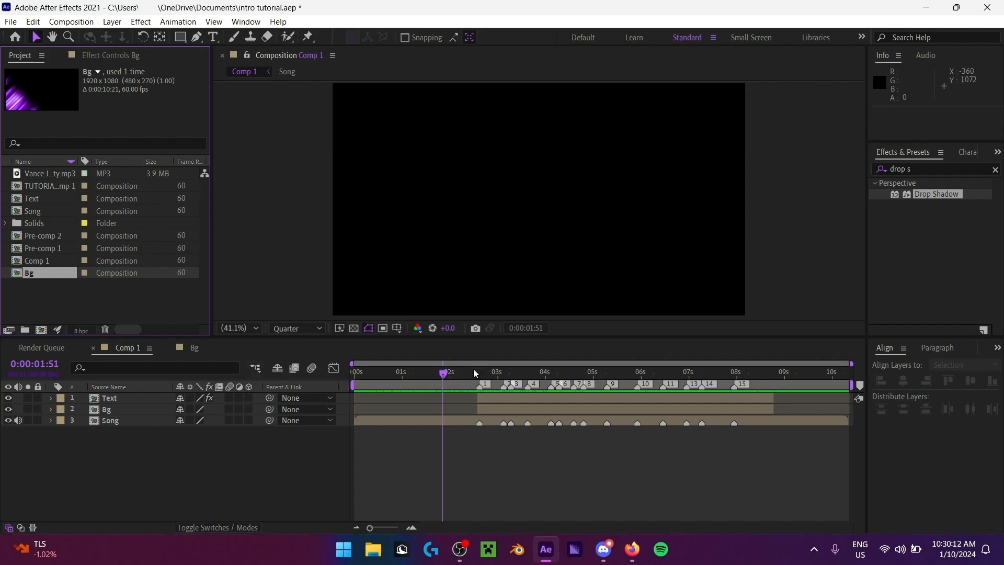
left_click(534, 372)
key("ctrl+s")
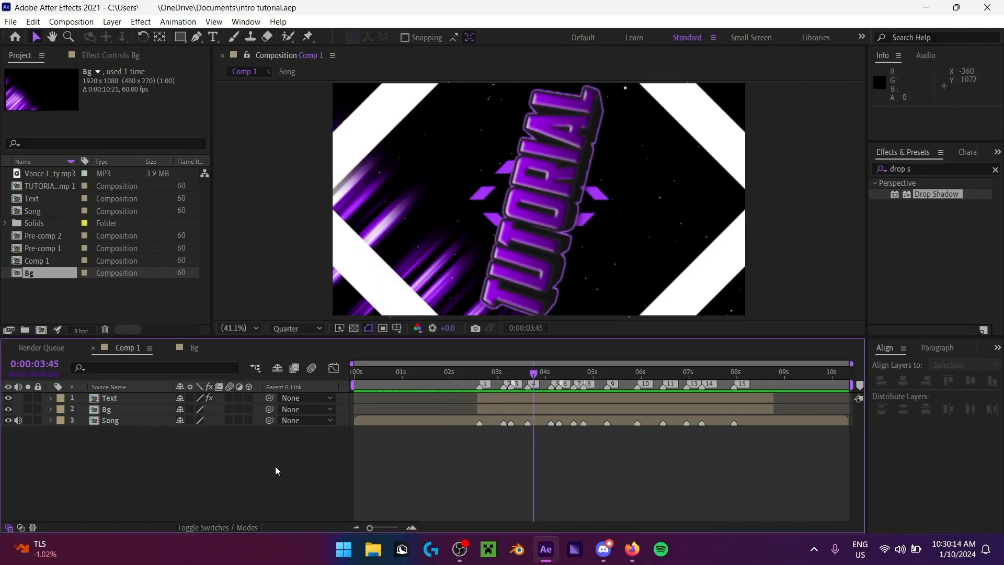
Step: Play Comp 1 from 0:00:02:18 and examine the frame at 0:00:02:35 where the background starts
left_click_drag(463, 374, 542, 384)
left_click(463, 376)
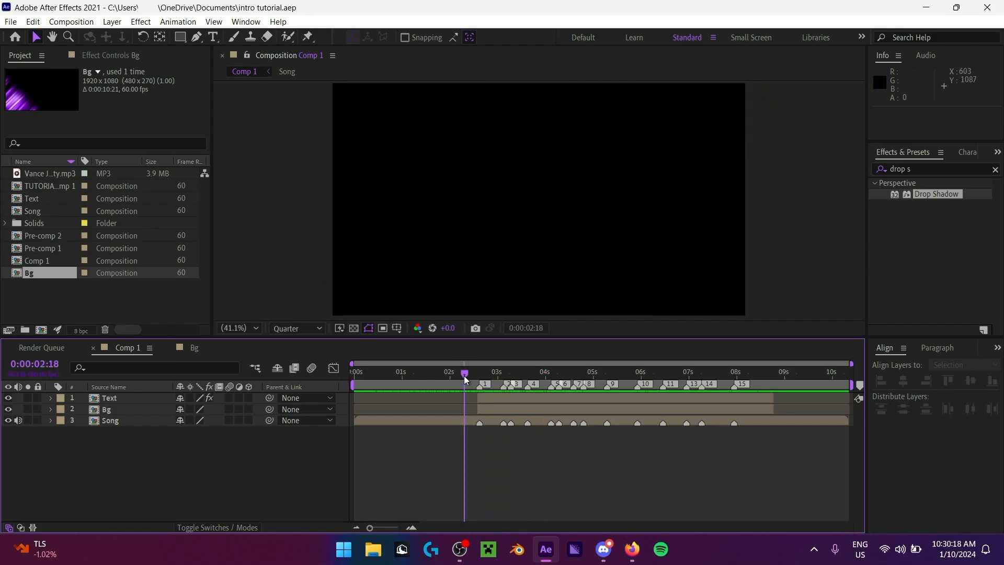
key("space")
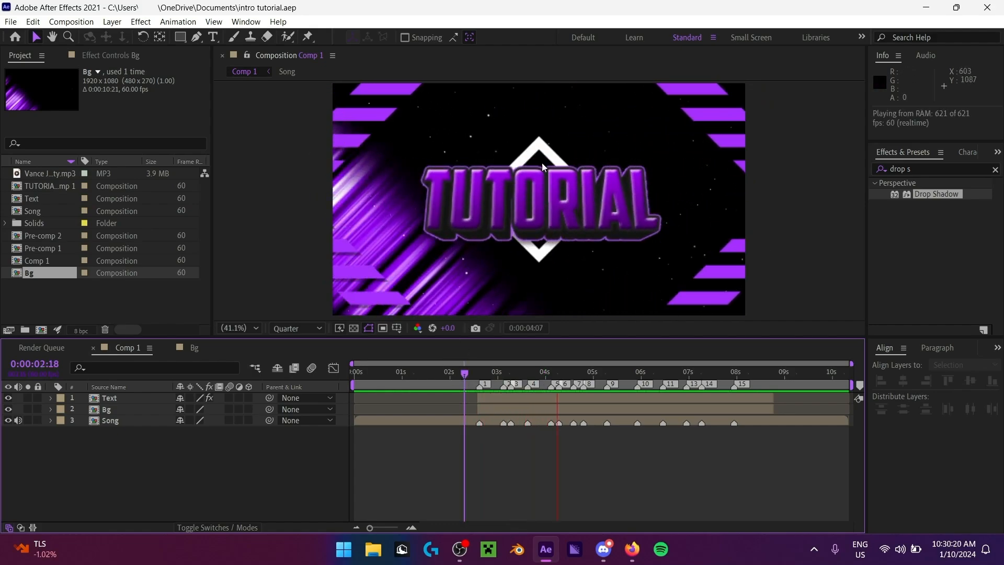
key("space")
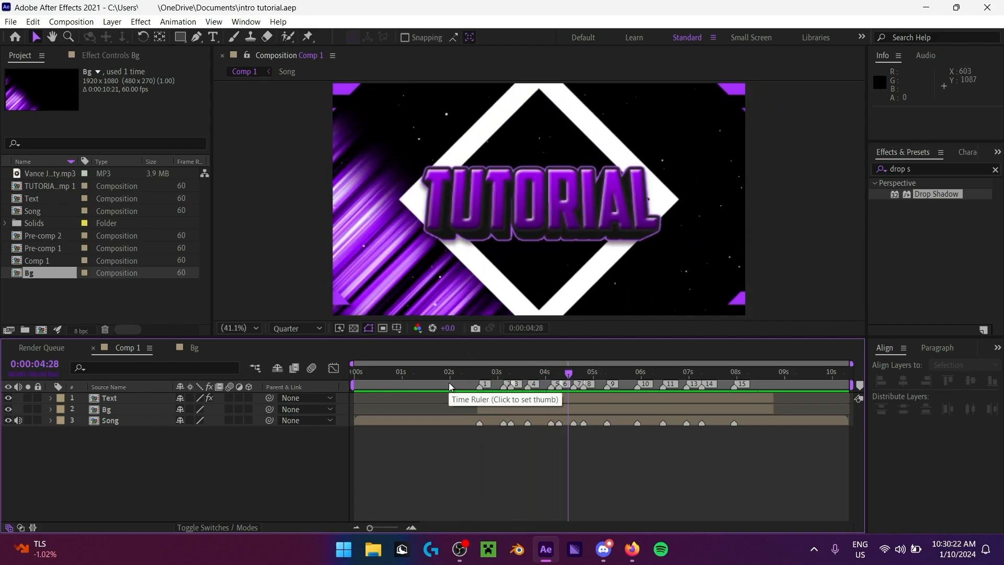
left_click(462, 383)
mouse_move(462, 382)
left_mouse_down()
mouse_move(721, 386)
mouse_move(485, 391)
mouse_move(478, 377)
left_mouse_up()
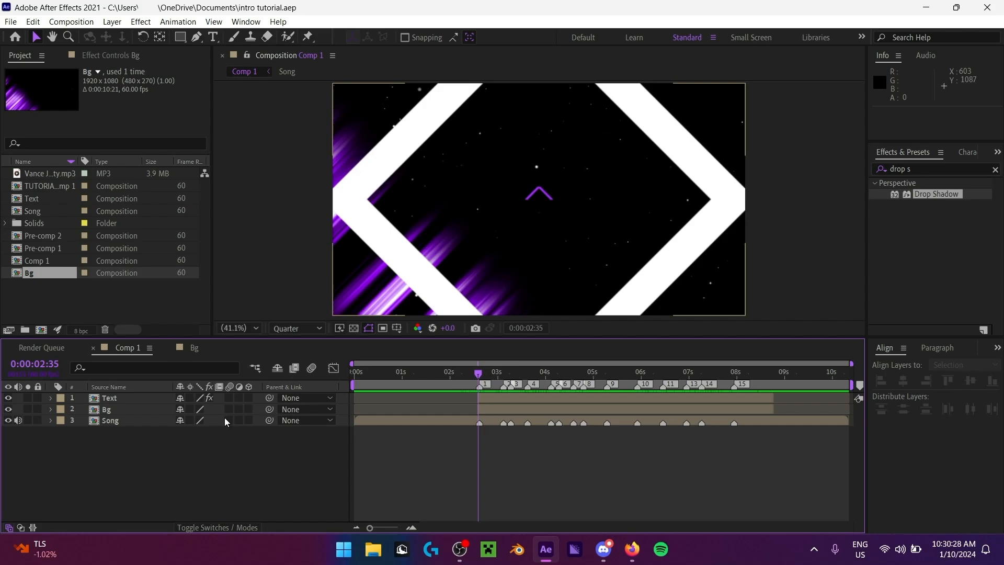
key("Home")
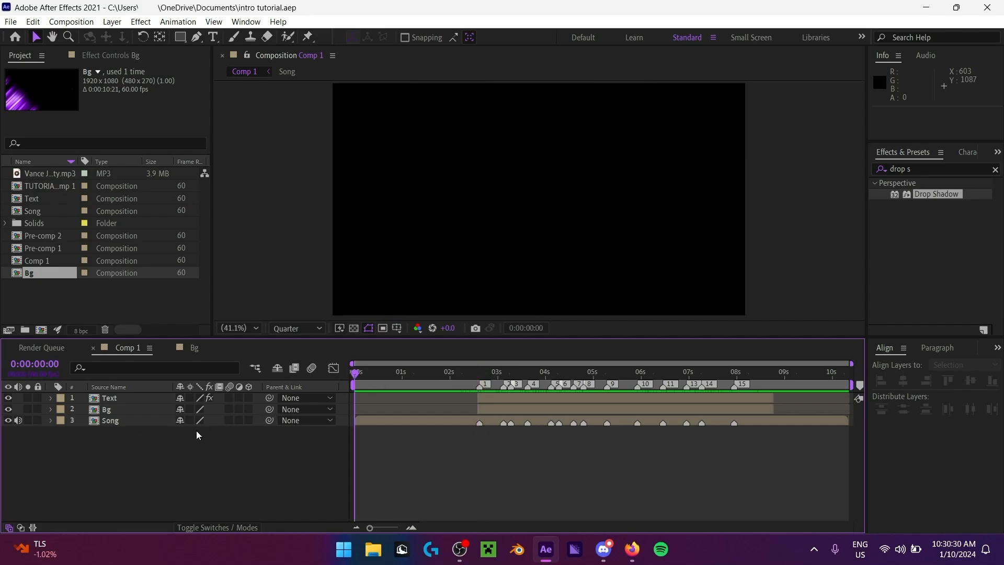
Step: Close the Bg composition's timeline and enable Time Remapping on the Bg layer in Comp 1
left_click_drag(388, 373, 306, 400)
left_click(168, 348)
left_click(119, 411)
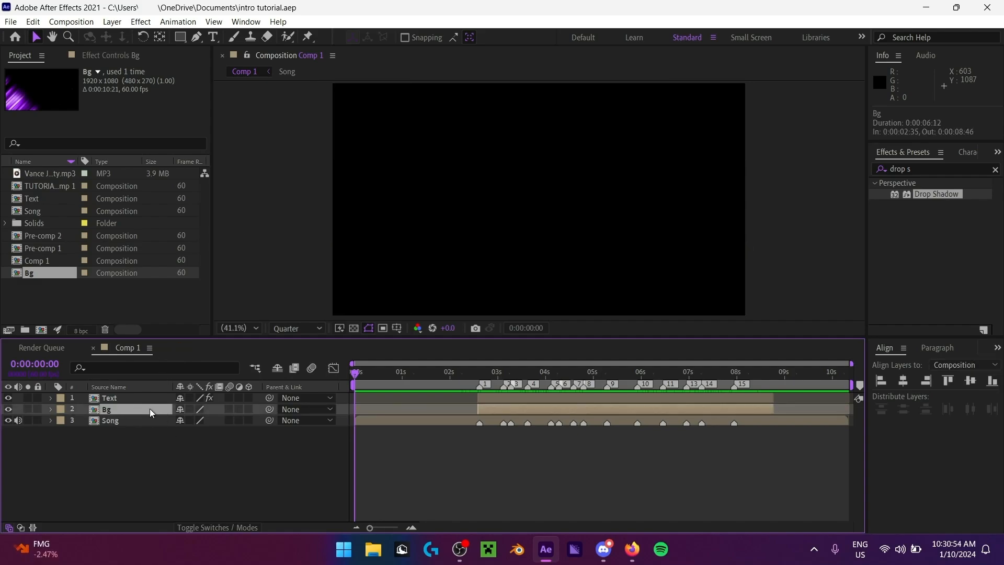
right_click(128, 409)
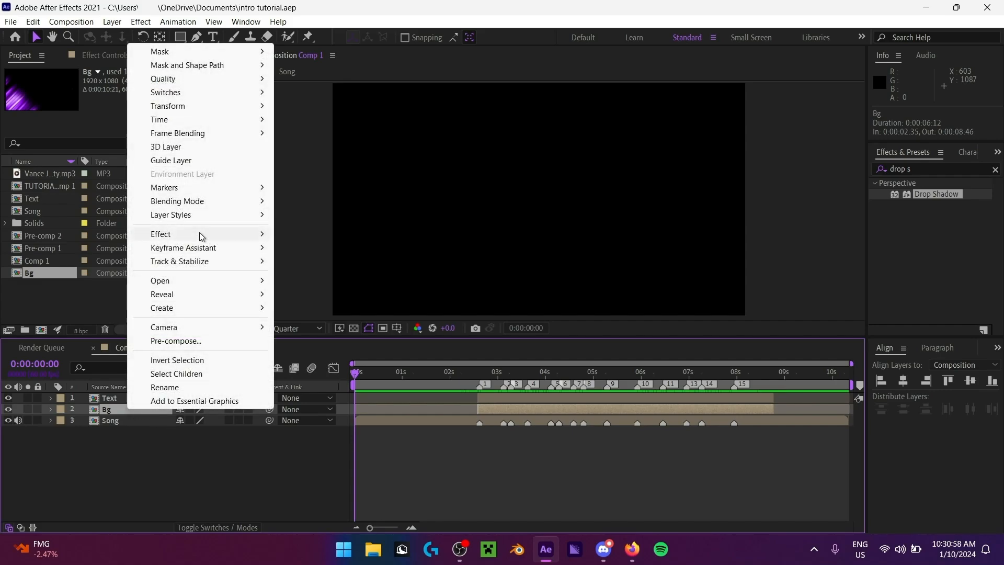
mouse_move(186, 123)
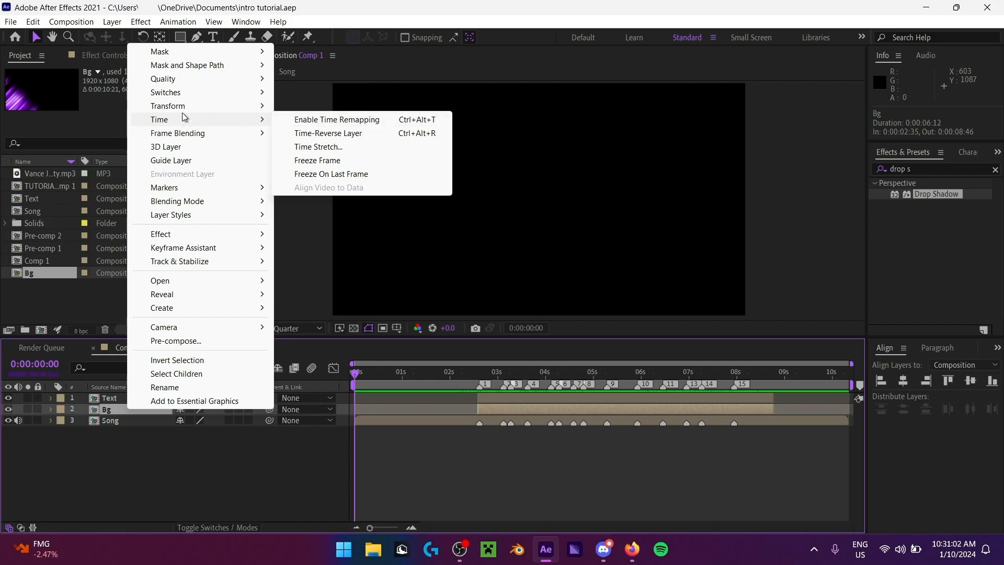
left_click(313, 122)
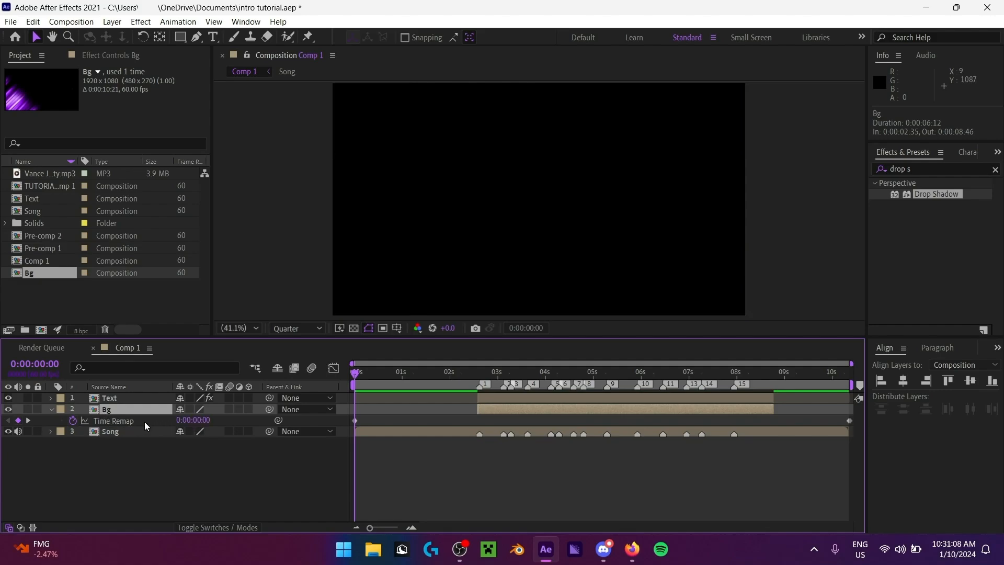
Step: Examine the Bg layer's start and end Time Remap keyframes and step back and forth through the numbered beat markers
left_click_drag(371, 375, 852, 415)
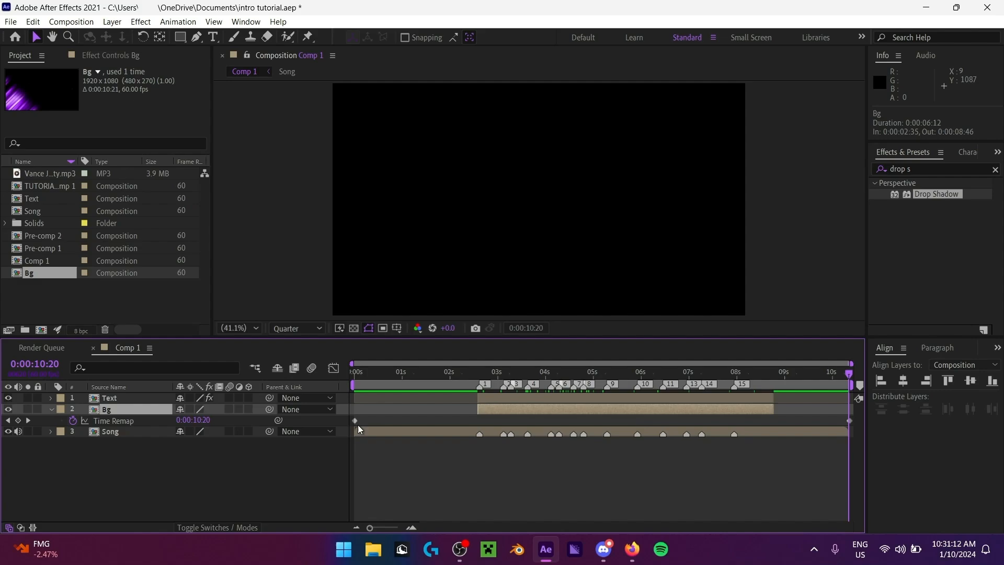
left_click_drag(451, 371, 387, 386)
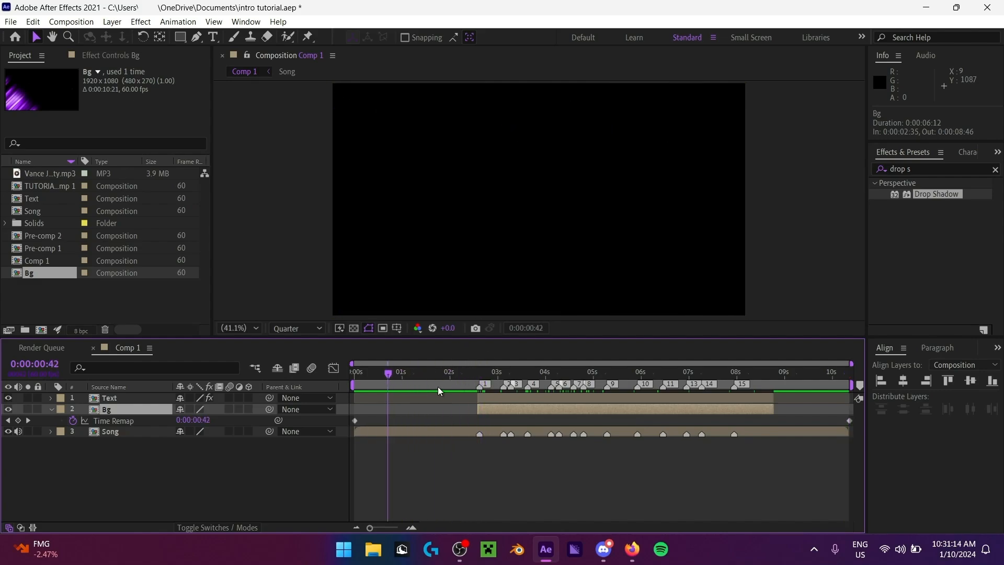
key("1")
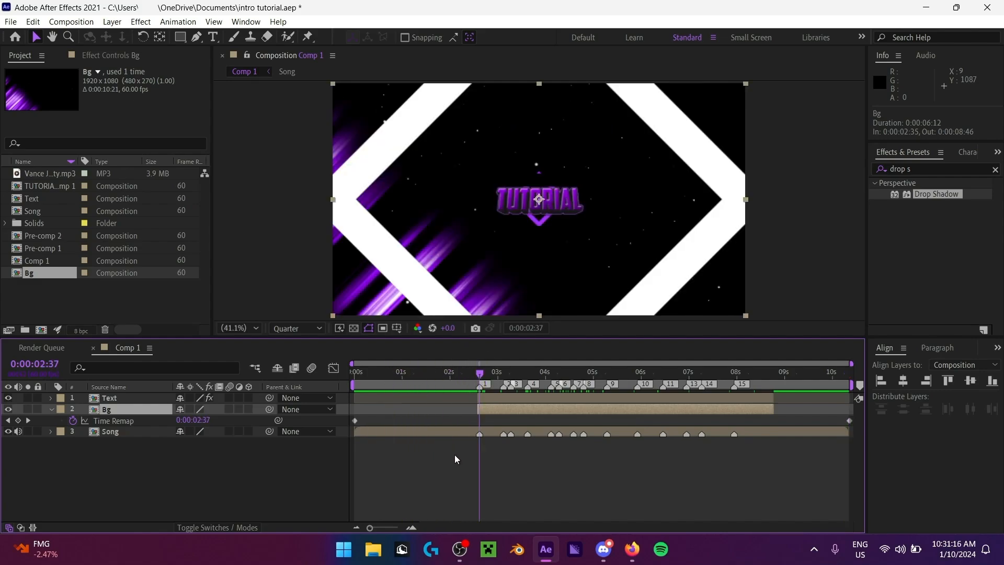
key("2")
key("4")
key("3")
key("1")
key("3")
key("1")
key("2")
key("5")
key("k")
key("k")
key("k")
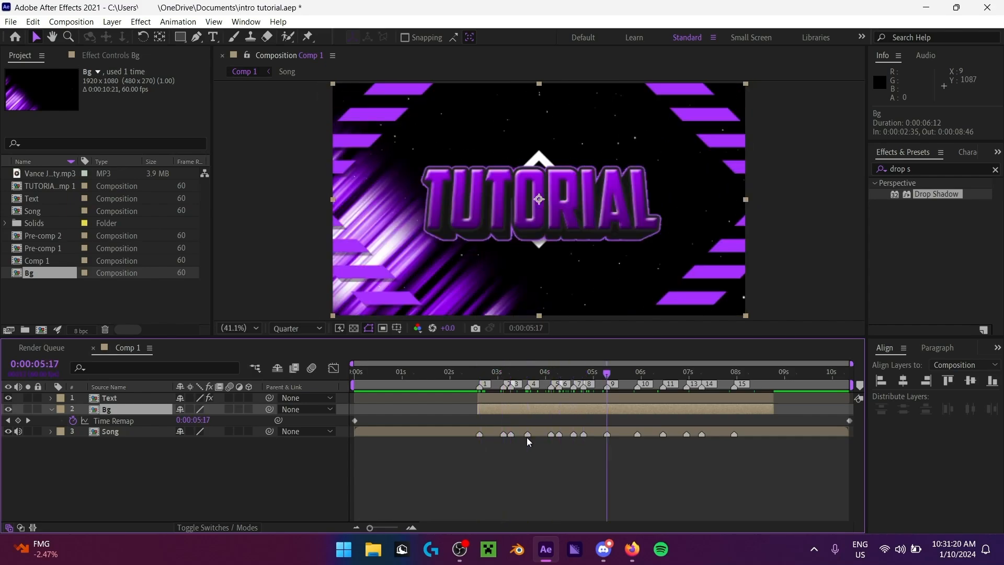
key("j")
key("j")
key("j")
key("j")
key("j")
key("j")
key("j")
key("j")
key("j")
key("k")
key("k")
key("k")
key("k")
key("k")
key("k")
key("k")
key("k")
key("k")
key("k")
key("k")
key("k")
key("k")
key("k")
key("k")
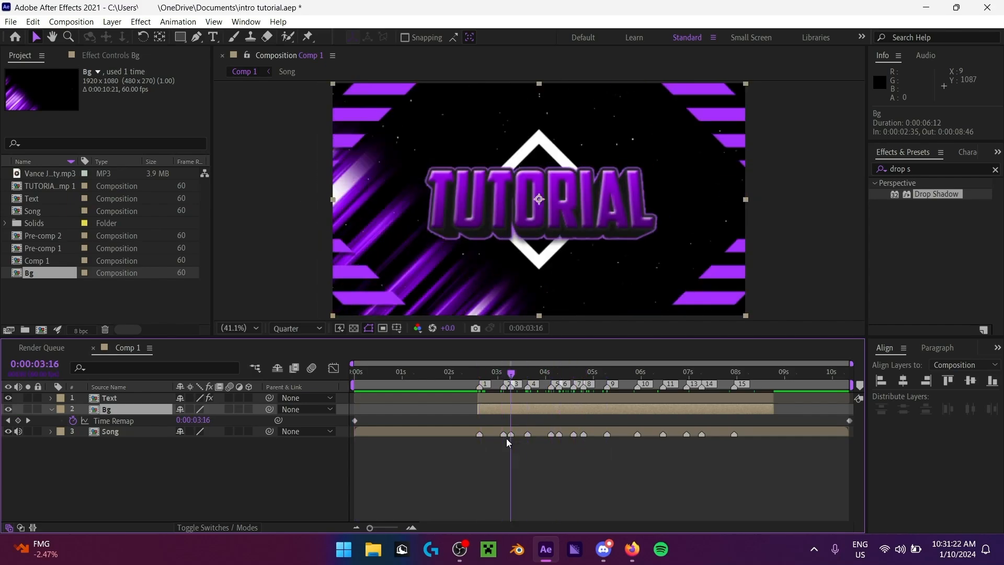
key("j")
key("j")
key("j")
key("j")
key("j")
key("j")
key("j")
key("j")
key("j")
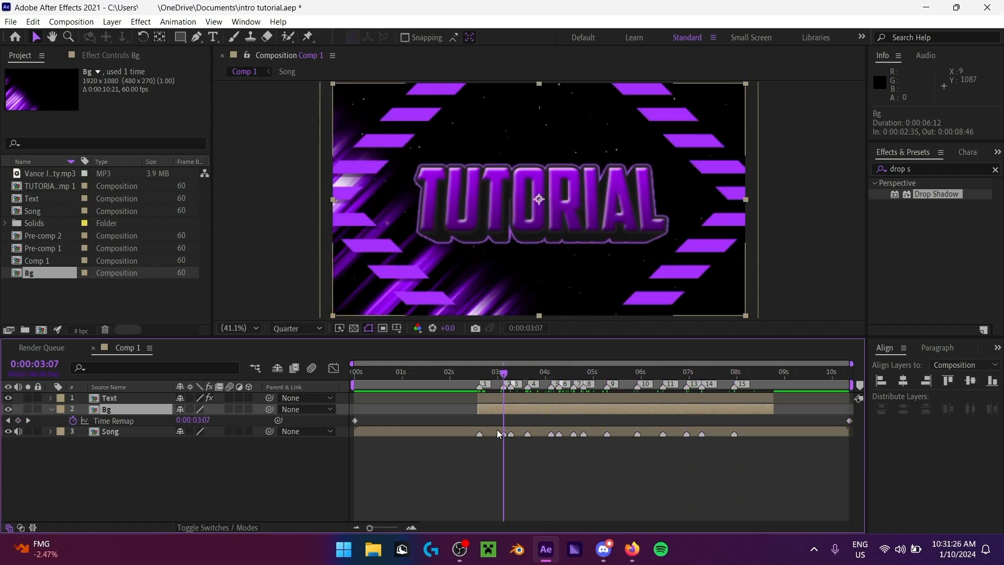
Step: Add Time Remap keyframes to the Bg layer at beat markers 1 to 5, from 0:00:02:37 to 0:00:04:07
key("Home")
key("k")
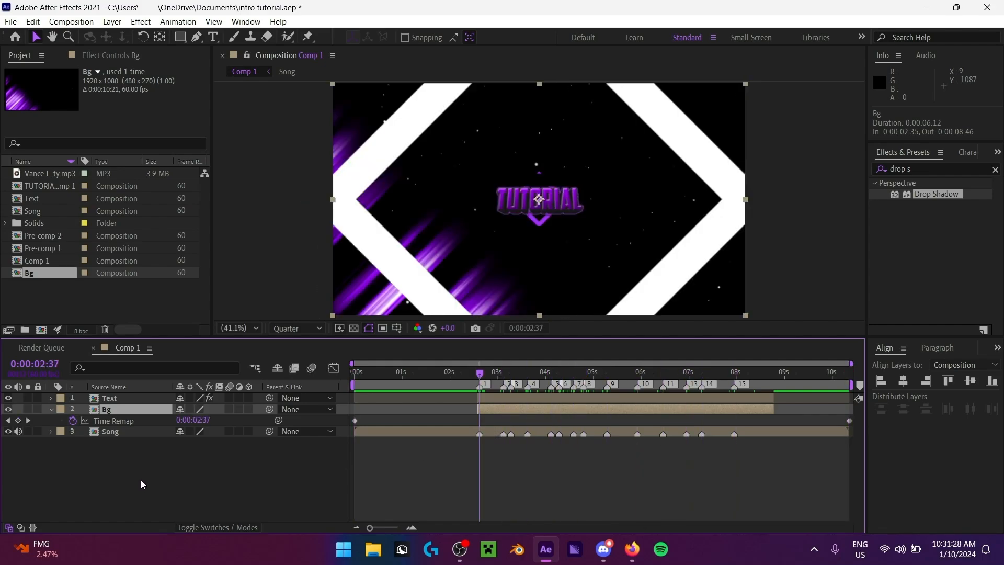
left_click(19, 422)
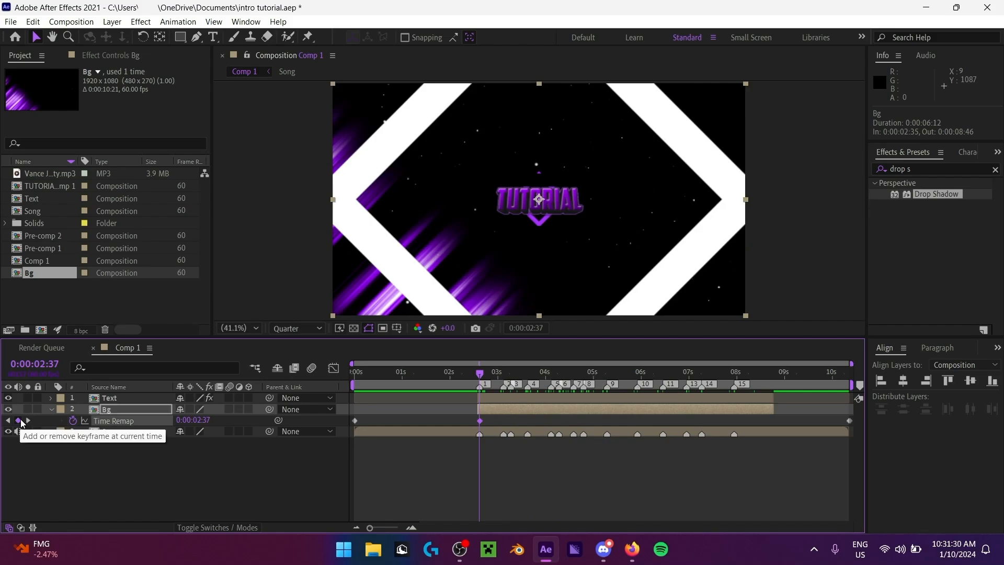
key("k")
left_click(19, 421)
key("k")
left_click(19, 421)
key("k")
left_click(19, 421)
key("k")
left_click(20, 421)
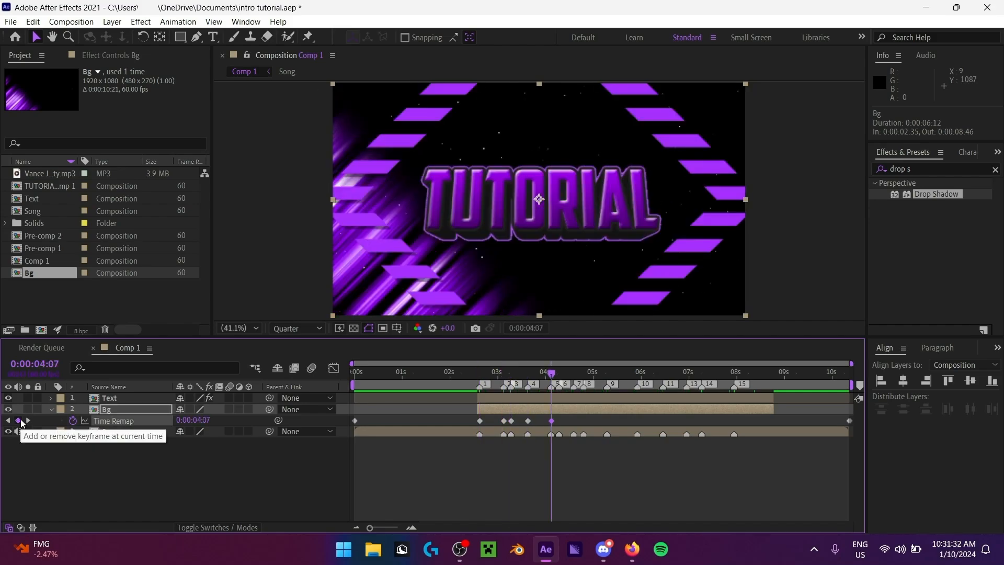
Step: Add Time Remap keyframes to the Bg layer at beat markers 6, 7 and 8
key("k")
left_click(20, 421)
key("k")
left_click(20, 421)
key("k")
left_click(20, 421)
Step: Add Time Remap keyframes to the Bg layer at beat markers 9 to 15, starting at 0:00:05:17
key("k")
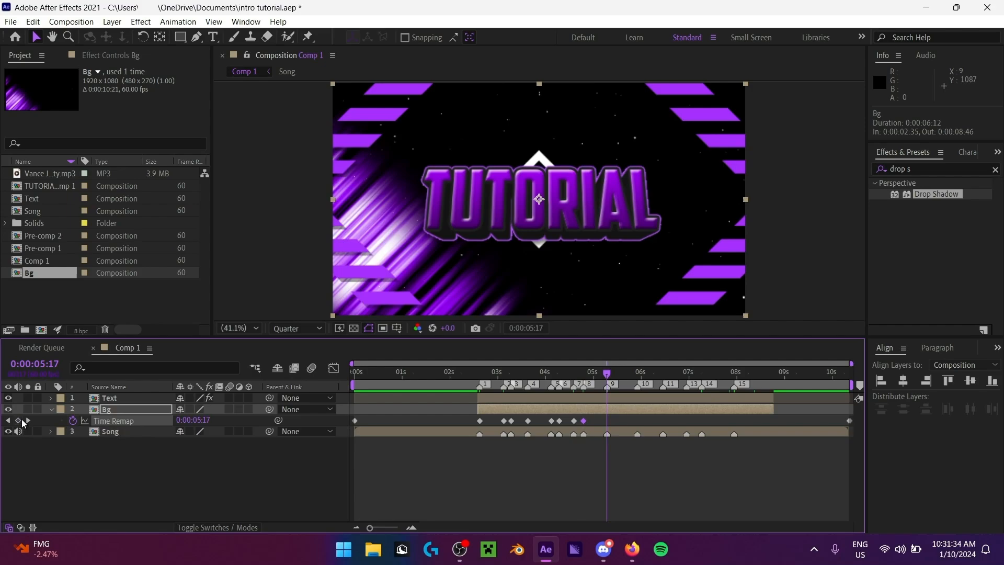
left_click(20, 421)
key("k")
left_click(20, 421)
key("k")
left_click(20, 420)
key("k")
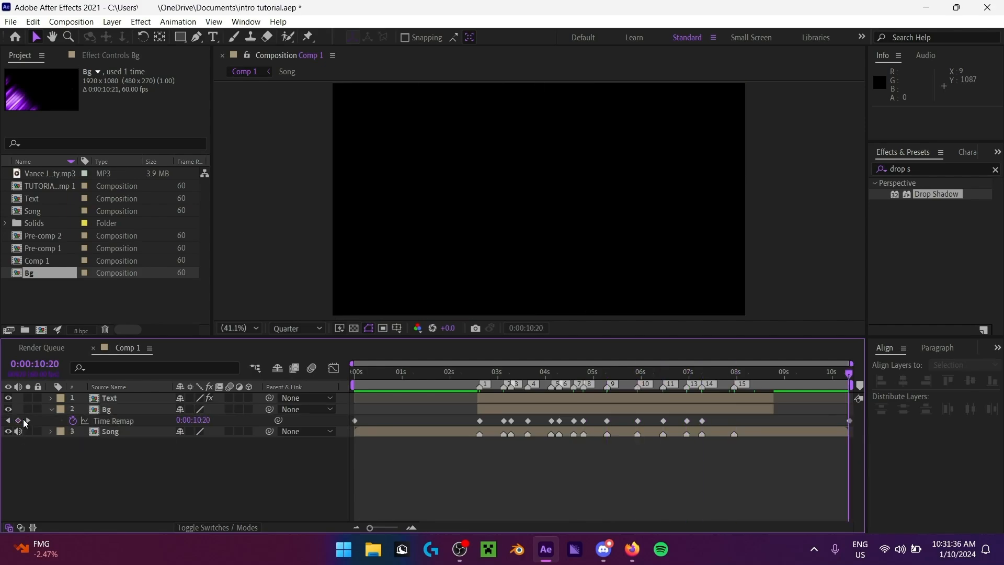
key("j")
key("k")
key("j")
left_click(19, 421)
key("k")
left_click(635, 409)
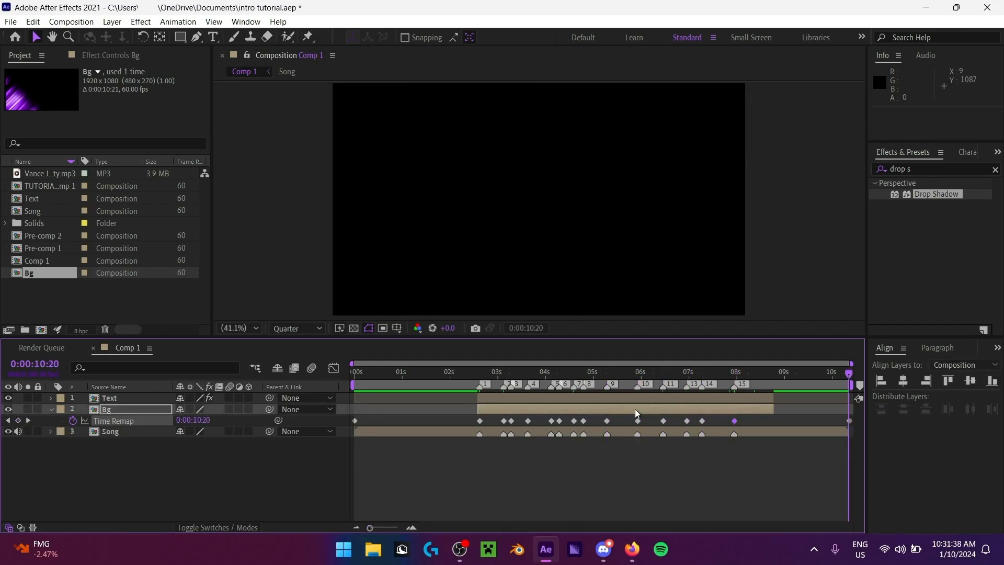
Step: Step through all Time Remap keyframes against the beat markers and preview Comp 1 from 0:00:02:21
key("j")
key("j")
key("j")
key("j")
key("j")
key("j")
key("j")
key("j")
key("j")
key("j")
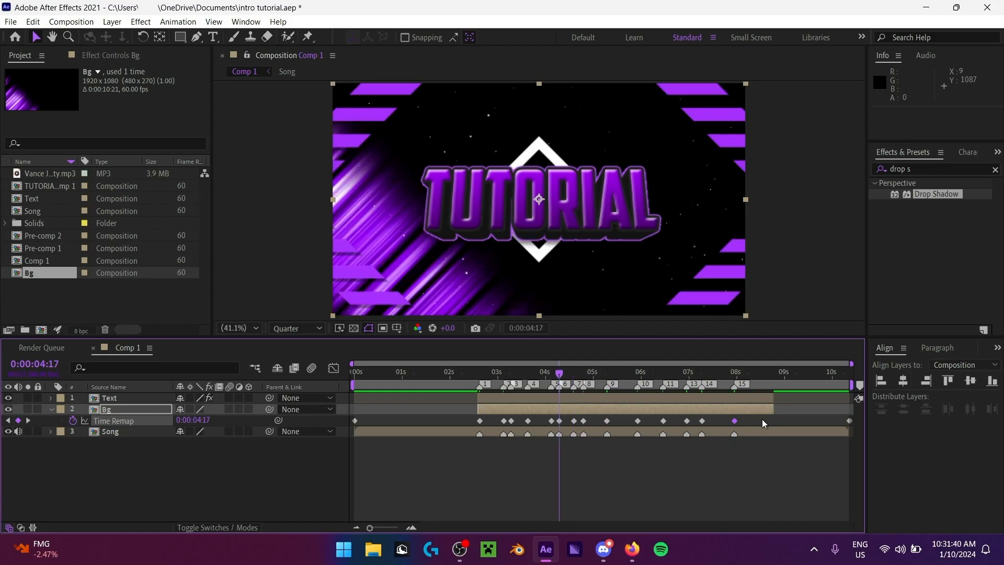
key("k")
key("k")
key("k")
key("k")
key("k")
key("k")
key("k")
key("j")
key("j")
key("j")
key("j")
key("j")
key("j")
key("j")
key("j")
key("j")
key("j")
key("j")
key("k")
left_click(467, 372)
key("space")
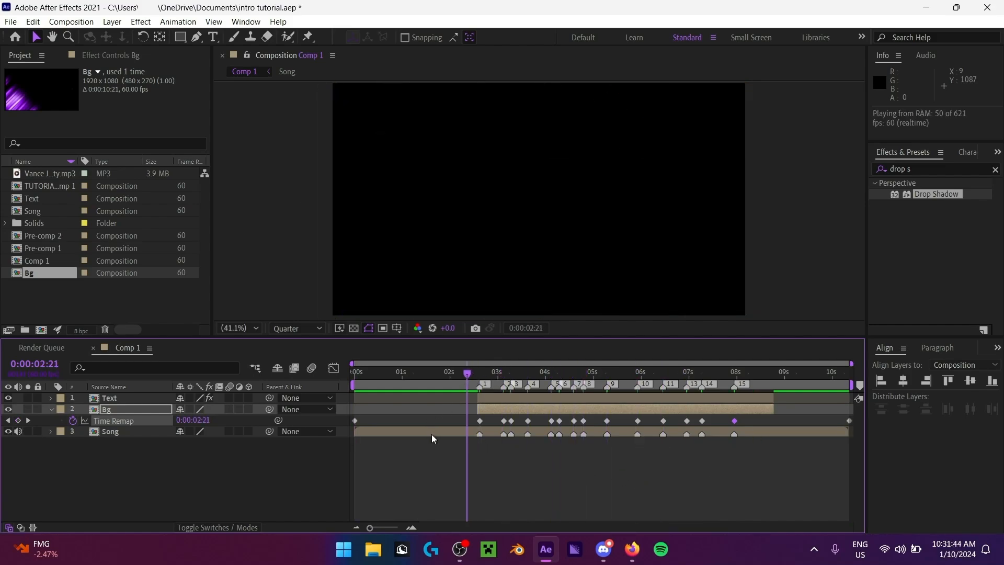
key("space")
Step: Apply Easy Ease to the Bg layer's Time Remap keyframes at markers 1 to 15, leaving out the first and last keyframes
left_click_drag(465, 375, 486, 386)
left_click_drag(457, 417, 757, 427)
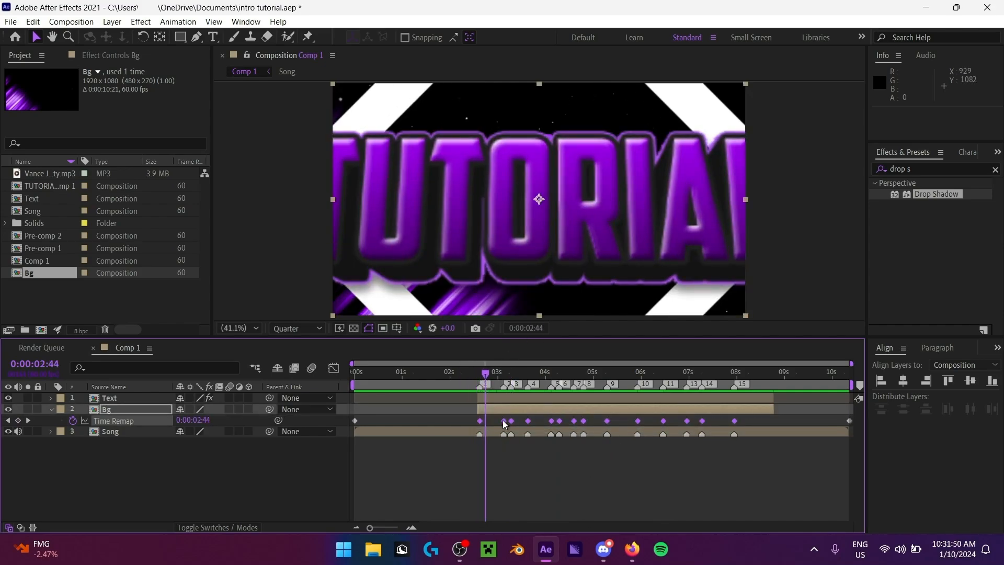
left_click_drag(455, 421, 836, 428)
left_click(354, 420)
left_click_drag(460, 417, 745, 430)
key("F9")
Step: Play Comp 1 from 0:00:02:08 to check the eased background, then inspect the frame at 0:00:03:20
key("space")
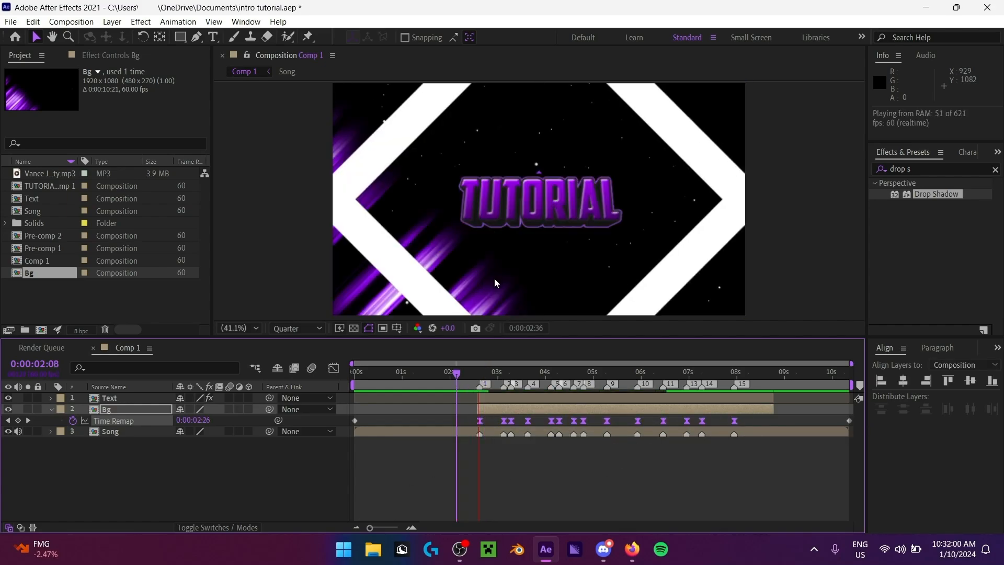
key("space")
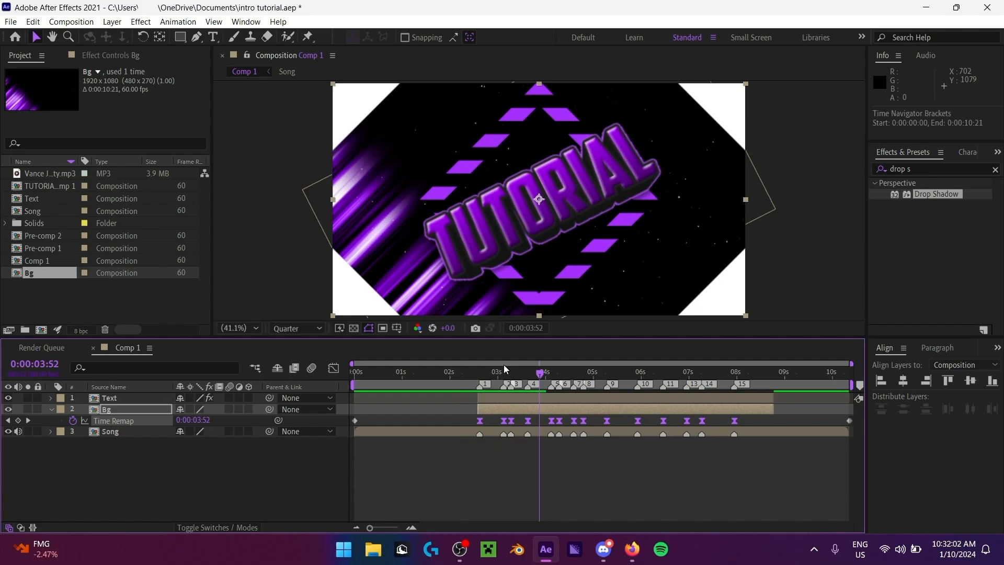
mouse_move(508, 370)
left_mouse_down()
mouse_move(529, 370)
mouse_move(514, 372)
left_mouse_up()
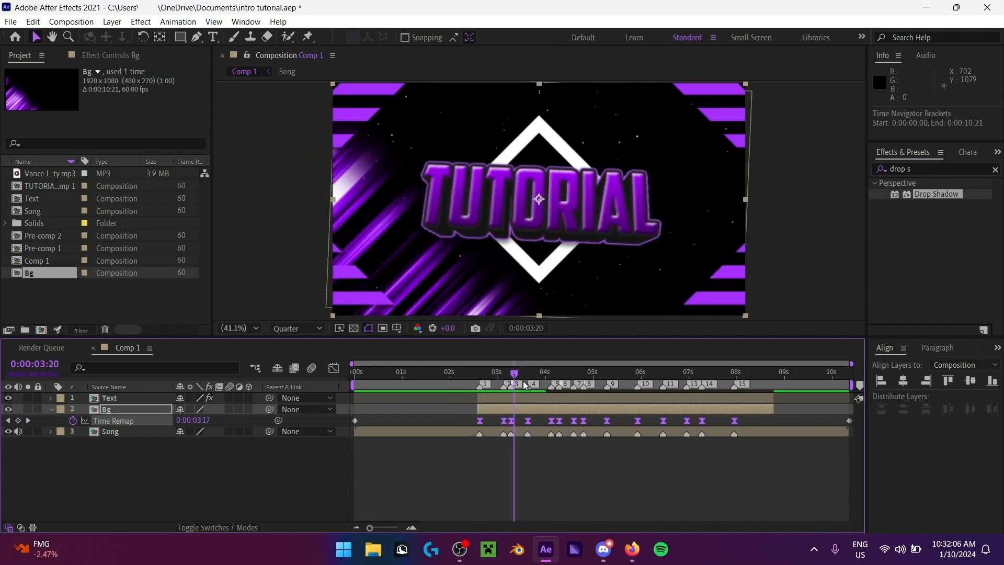
Step: Display the Bg layer's Time Remap curve in the Graph Editor as a value graph, enlarged around the beat markers
left_click(334, 368)
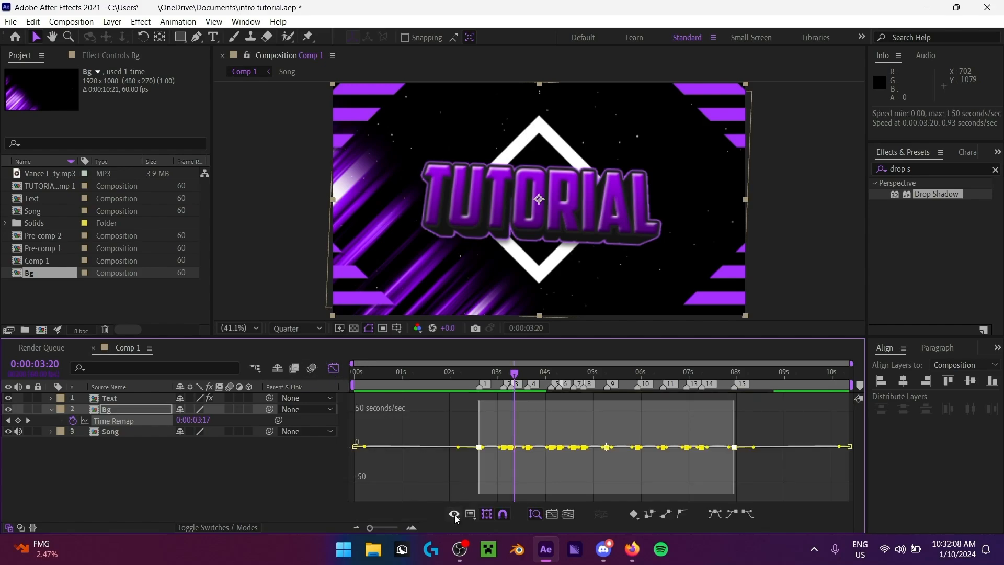
left_click_drag(370, 528, 385, 528)
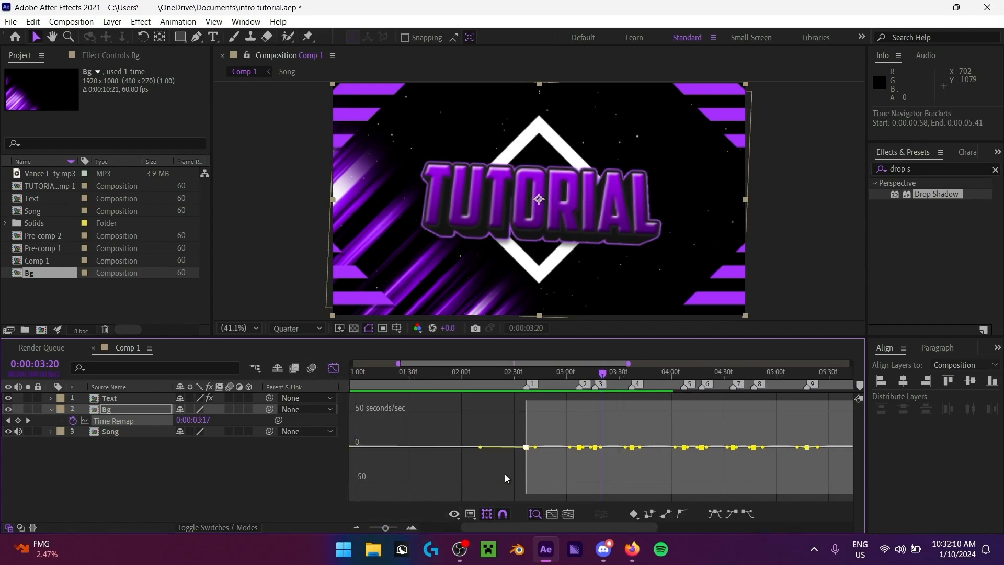
right_click(483, 422)
left_click(575, 294)
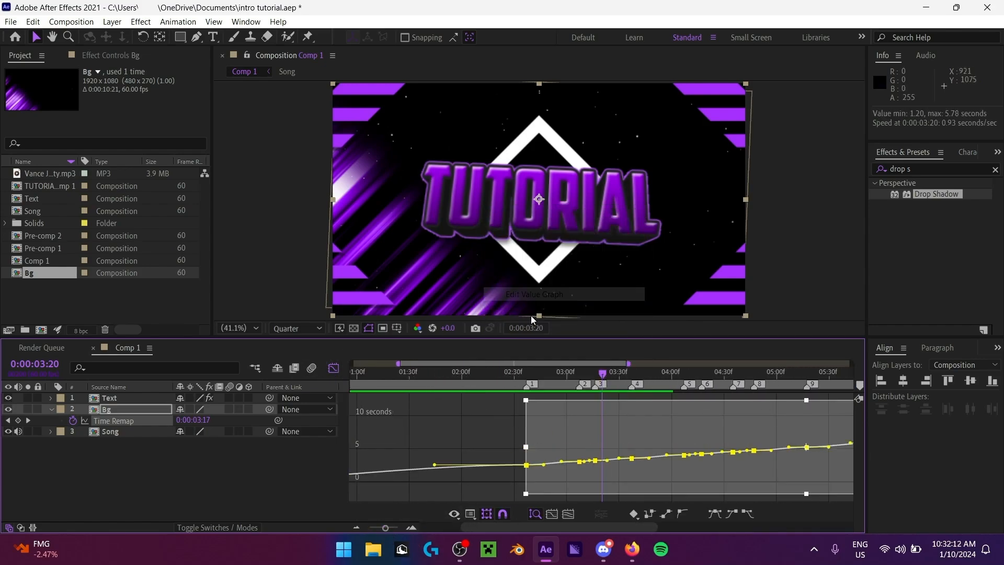
left_click_drag(623, 382, 633, 383)
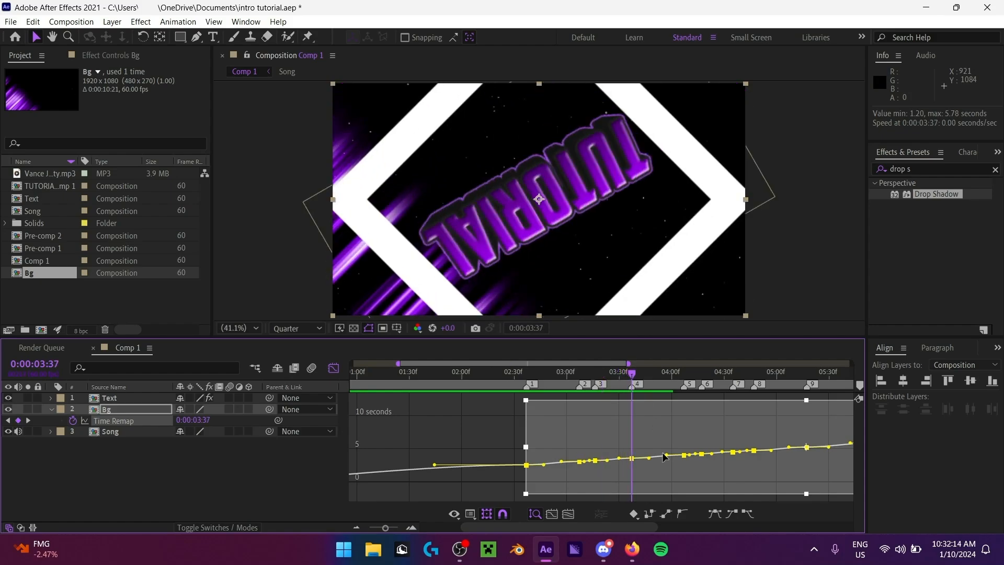
mouse_move(610, 528)
left_mouse_down()
mouse_move(682, 529)
mouse_move(627, 528)
left_mouse_up()
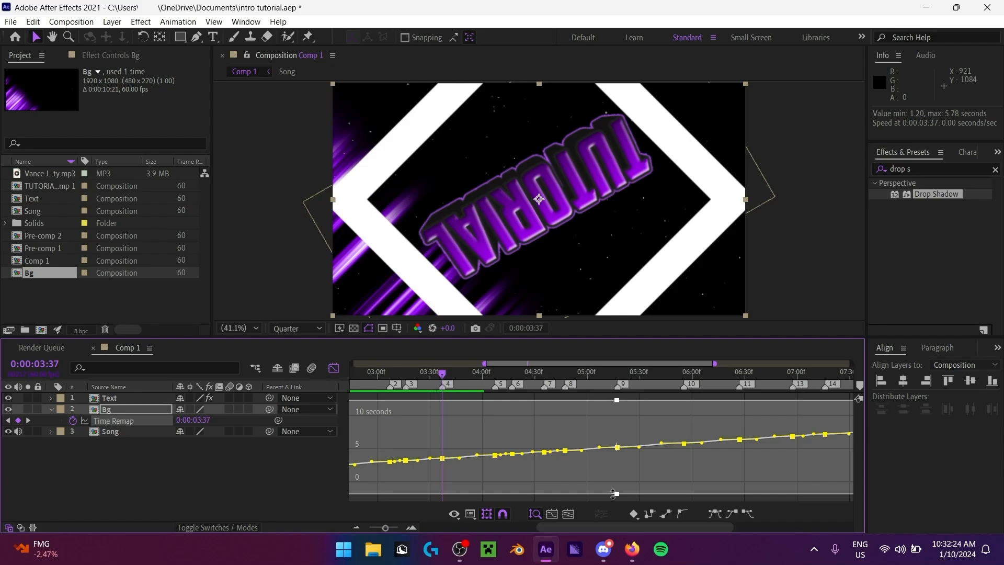
Step: Play Comp 1 from just before marker 2 to check the eased background, then inspect the frame at 0:00:03:52
left_click(382, 372)
key("space")
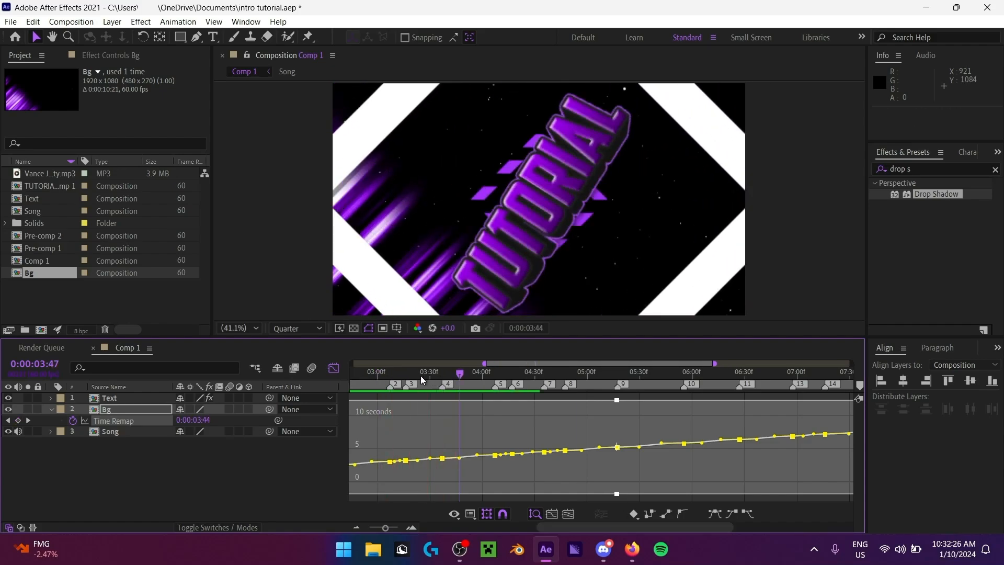
key("space")
left_click_drag(453, 372, 468, 372)
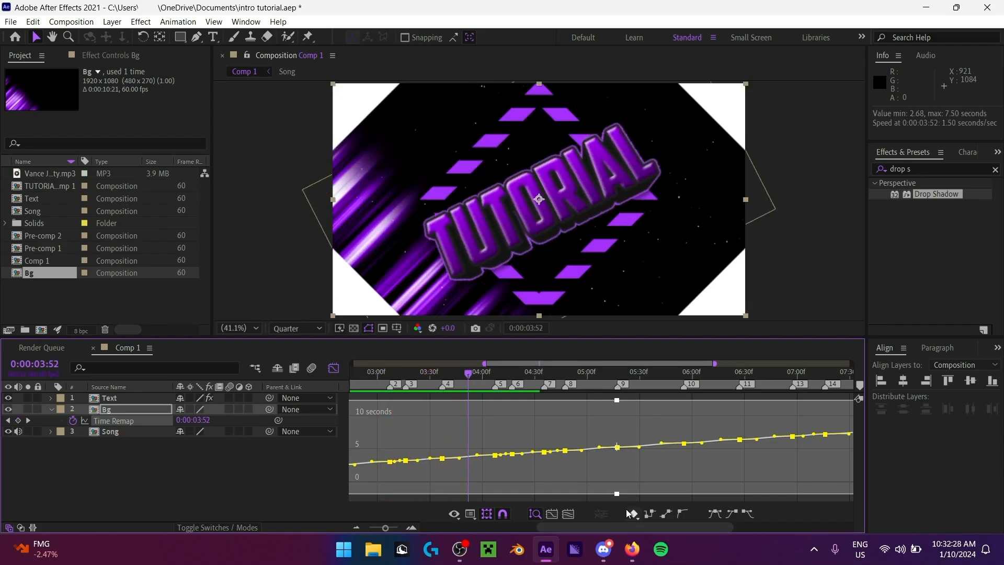
Step: Reshape all selected Bg Time Remap keyframes through the marker 10 keyframe's handles at 0:00:05:55, making the curve rise steeply at each beat marker
left_click_drag(601, 527, 631, 524)
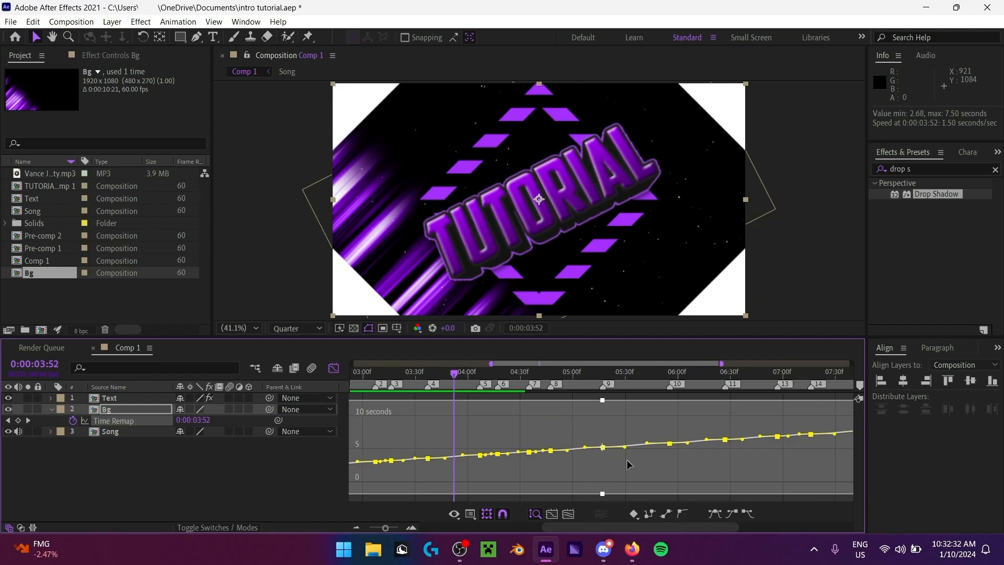
key("9")
left_click_drag(392, 527, 381, 530)
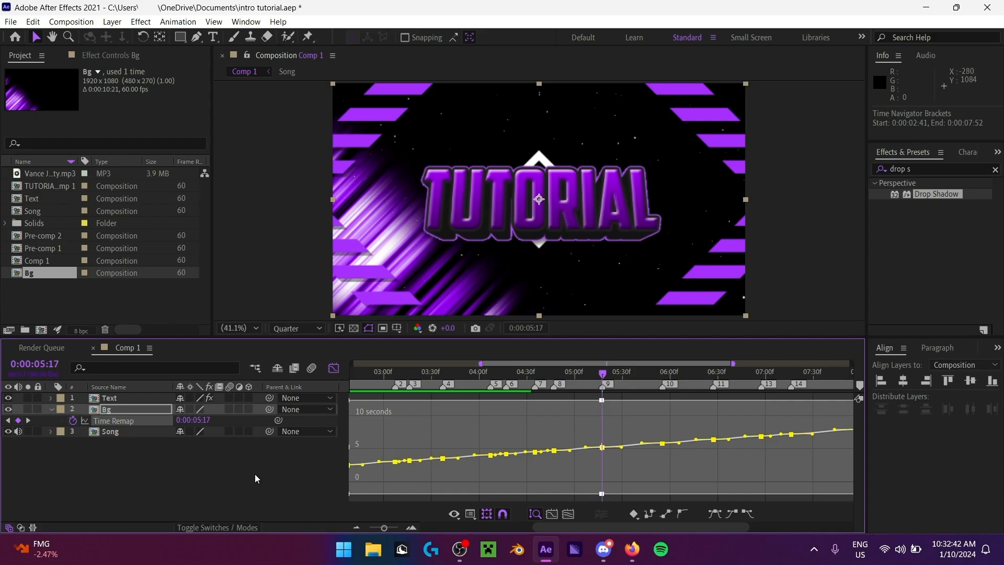
key("grave")
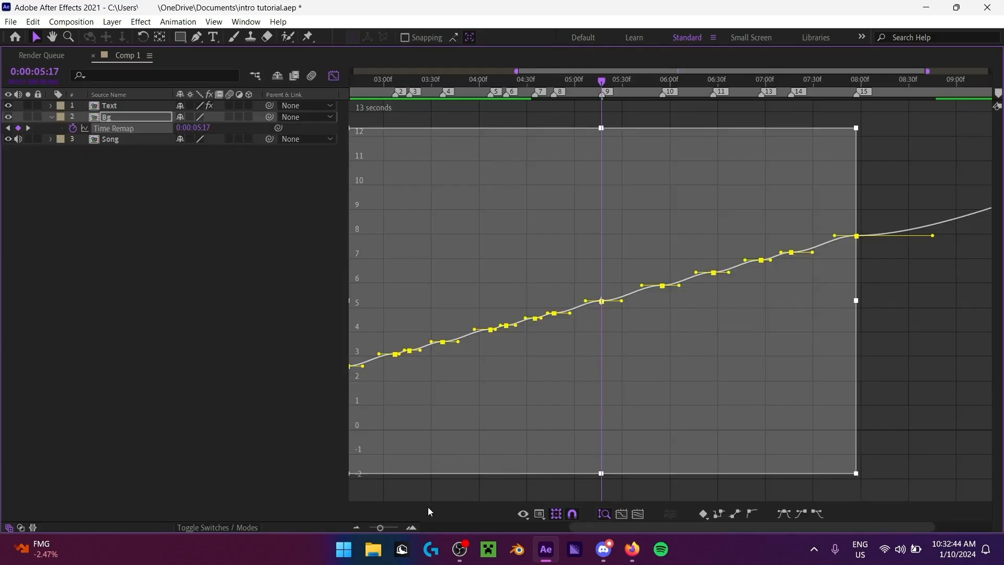
left_click_drag(385, 527, 386, 529)
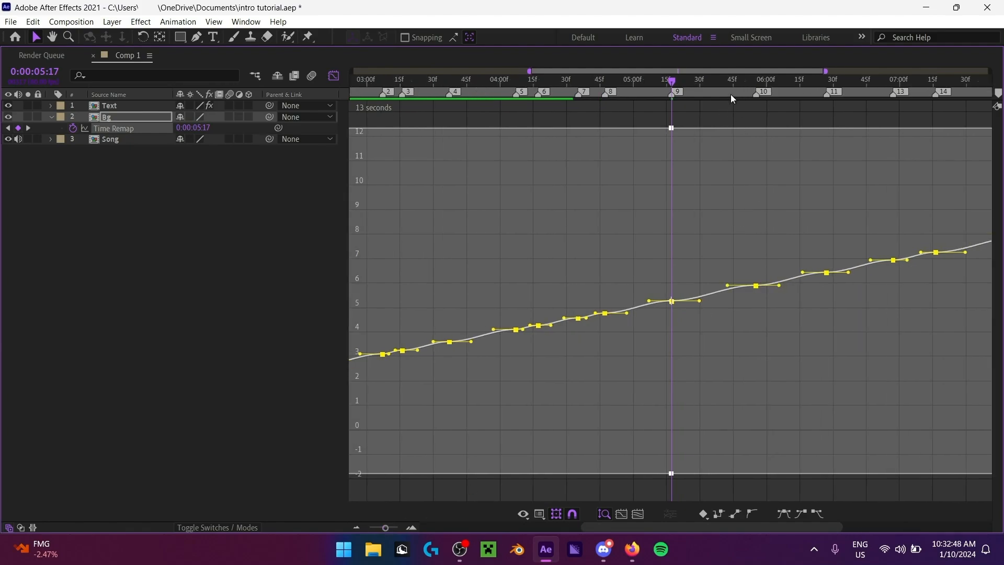
left_click_drag(720, 81, 754, 330)
left_click_drag(683, 529, 720, 531)
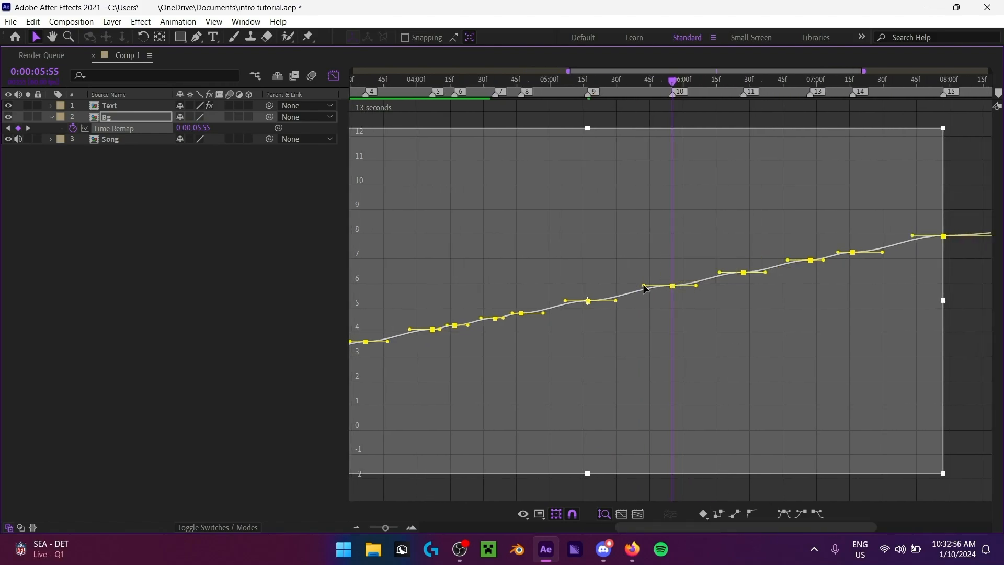
left_click_drag(644, 285, 657, 258)
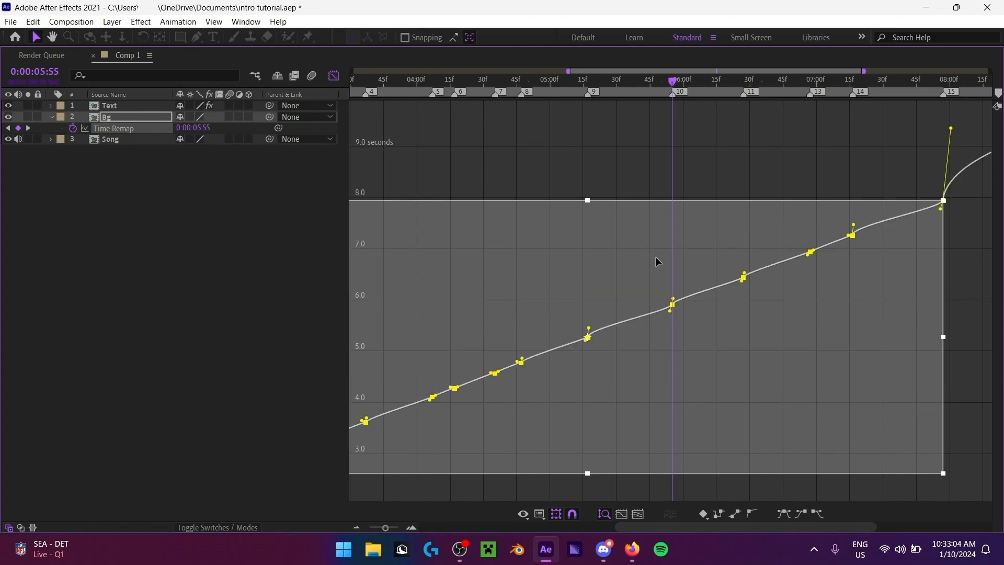
left_click_drag(670, 311, 674, 298)
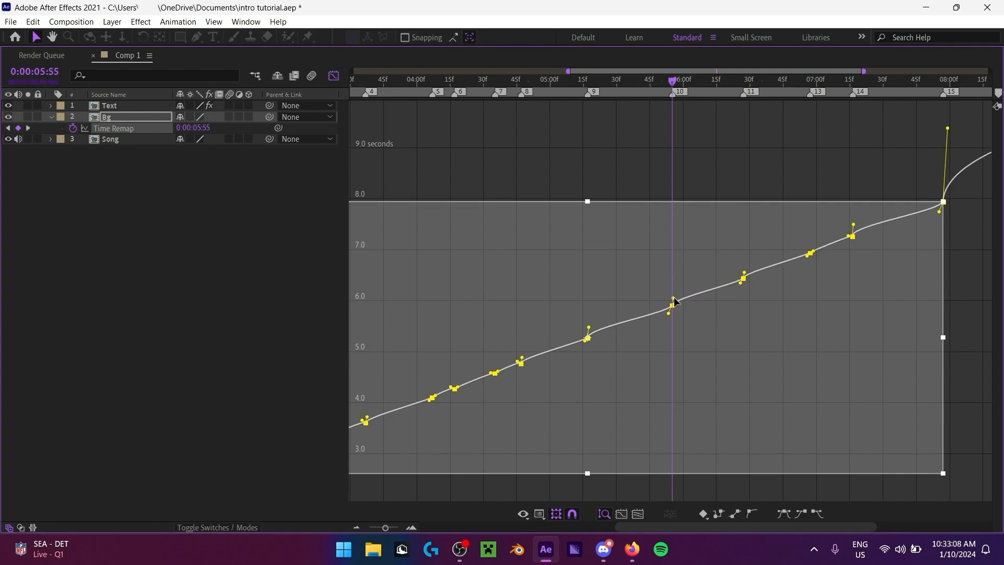
Step: Restore the normal panel layout and preview Comp 1 from 0:00:02:27 to check the reshaped background motion against the song
left_click(604, 526)
left_click_drag(649, 527, 611, 527)
left_click(687, 531)
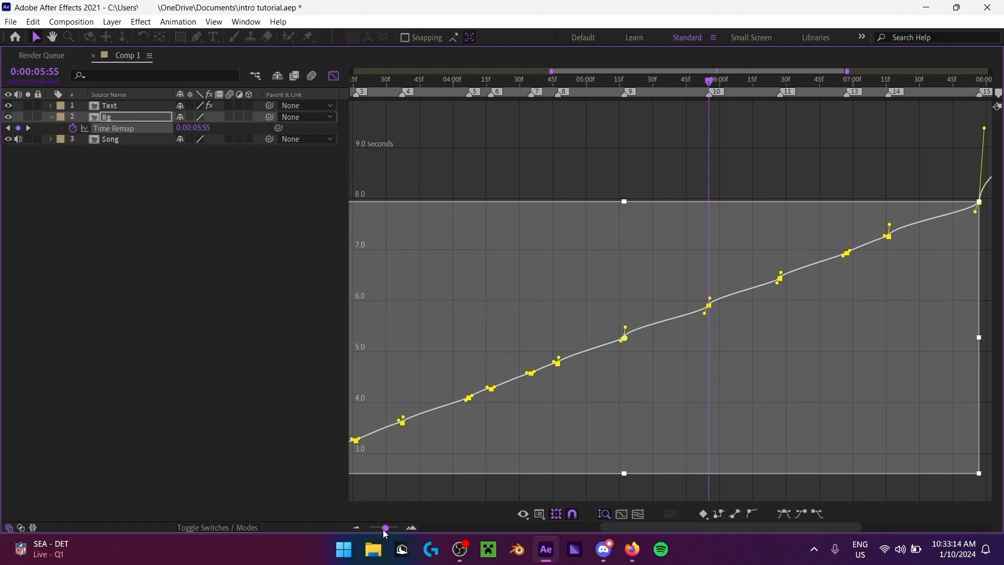
left_click_drag(384, 531, 375, 532)
key("grave")
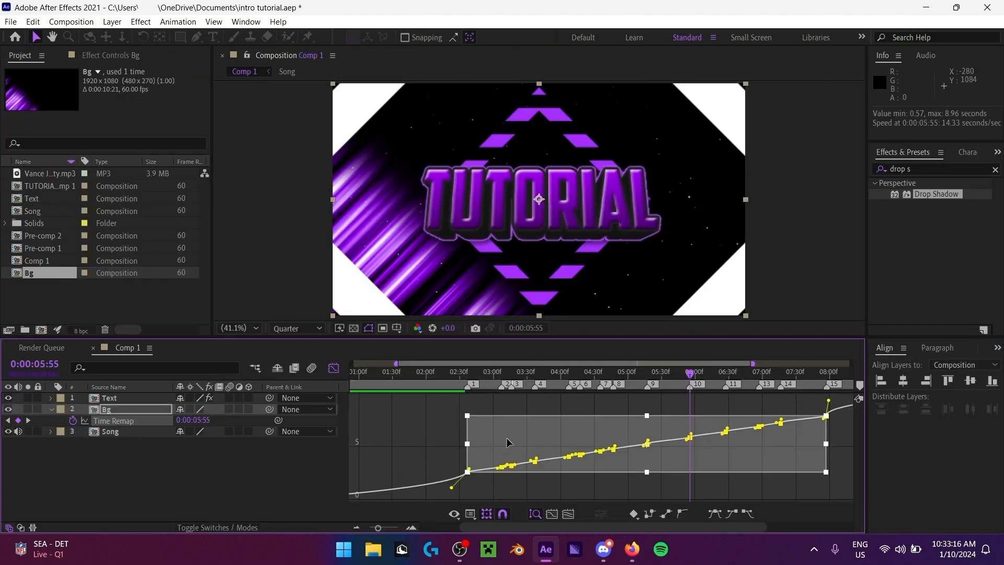
left_click(457, 374)
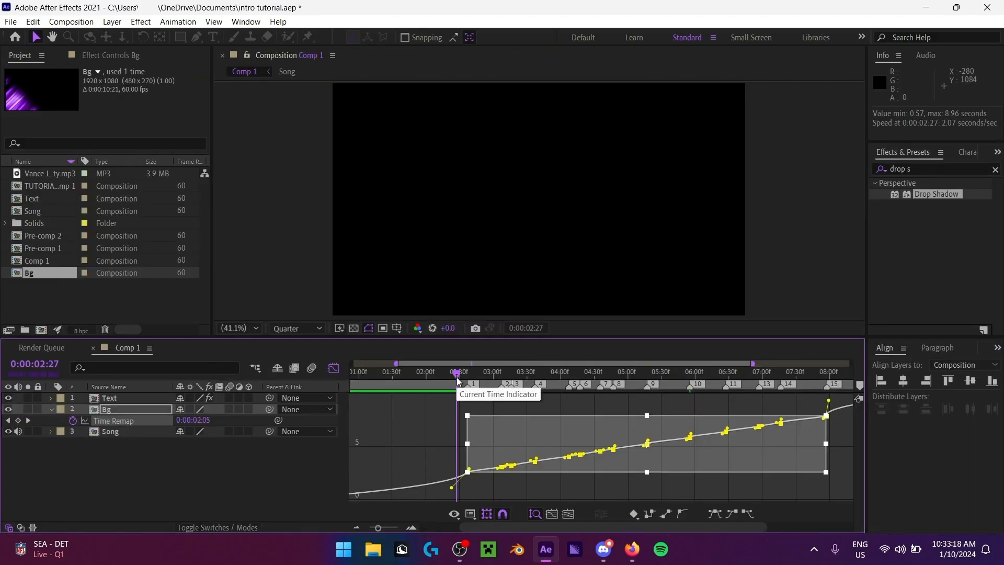
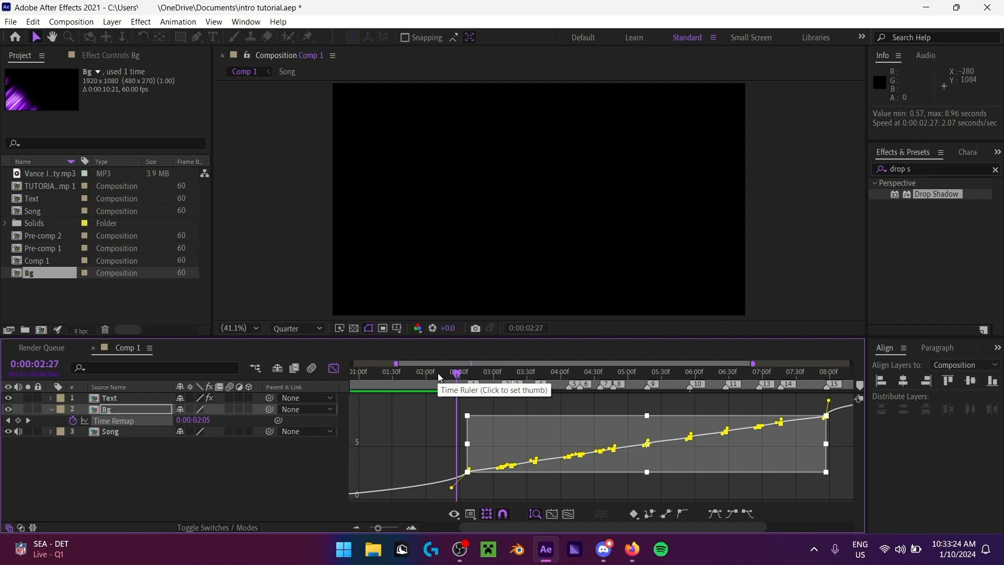
key("space")
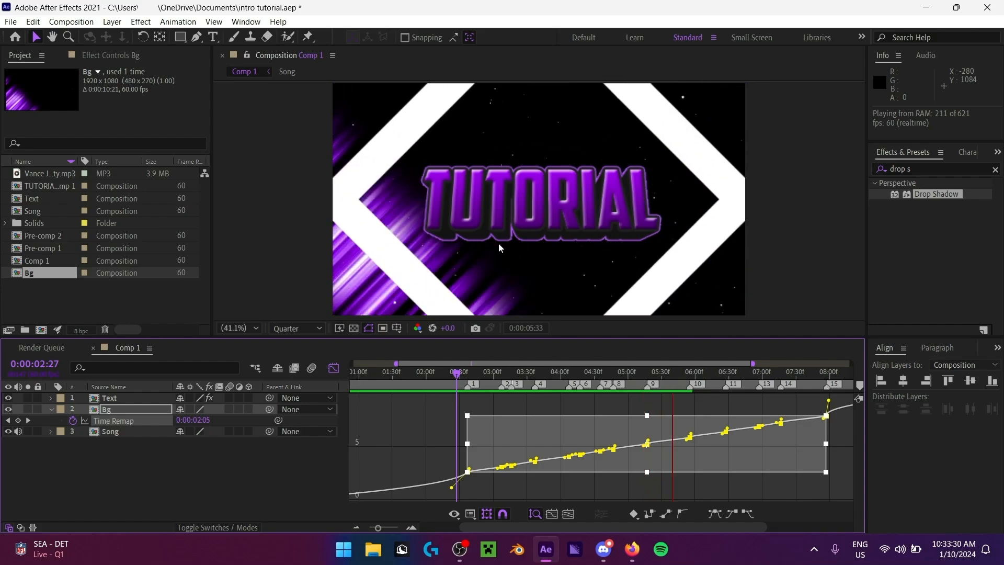
key("space")
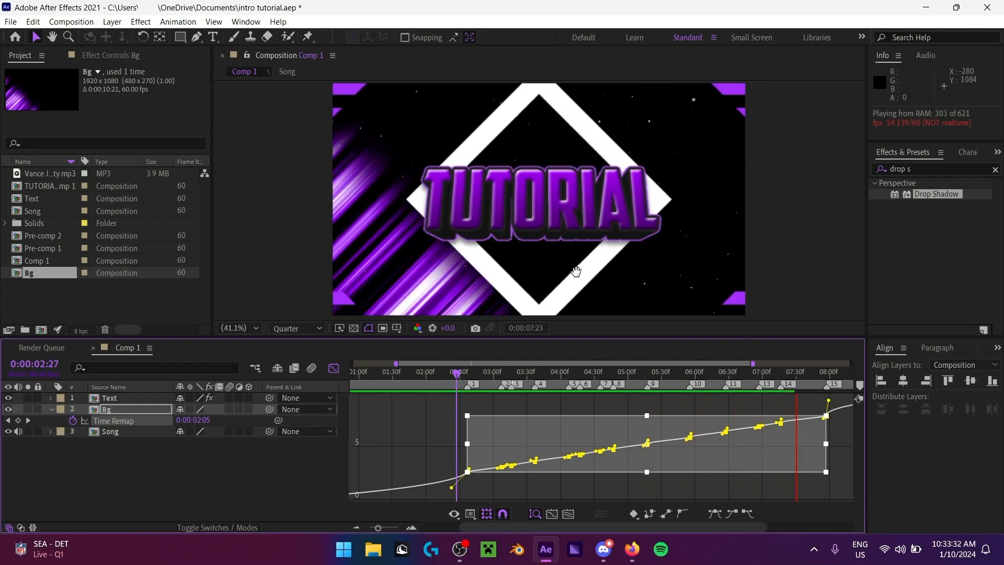
Step: Steepen both handles of the marker 2 keyframe on the Bg layer's Time Remap curve in the enlarged graph
left_click_drag(544, 374, 508, 374)
key("grave")
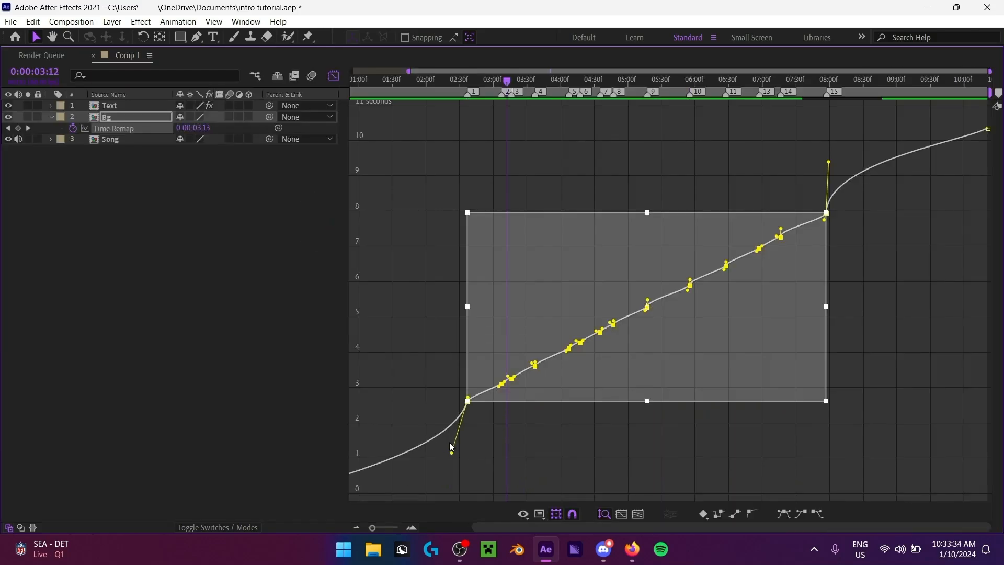
left_click(418, 335)
left_click_drag(448, 338, 522, 438)
left_click(426, 362)
left_click_drag(442, 369, 489, 448)
left_click_drag(489, 348, 512, 398)
left_click_drag(392, 528, 393, 529)
left_click(623, 269)
left_click(643, 278)
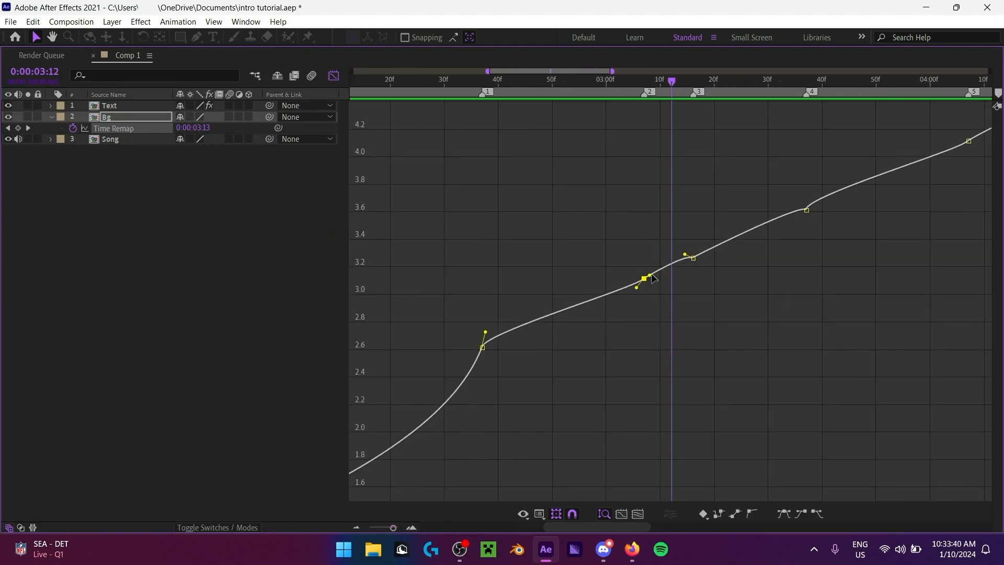
mouse_move(650, 275)
left_mouse_down()
mouse_move(639, 265)
mouse_move(652, 291)
left_mouse_up()
left_click(640, 267)
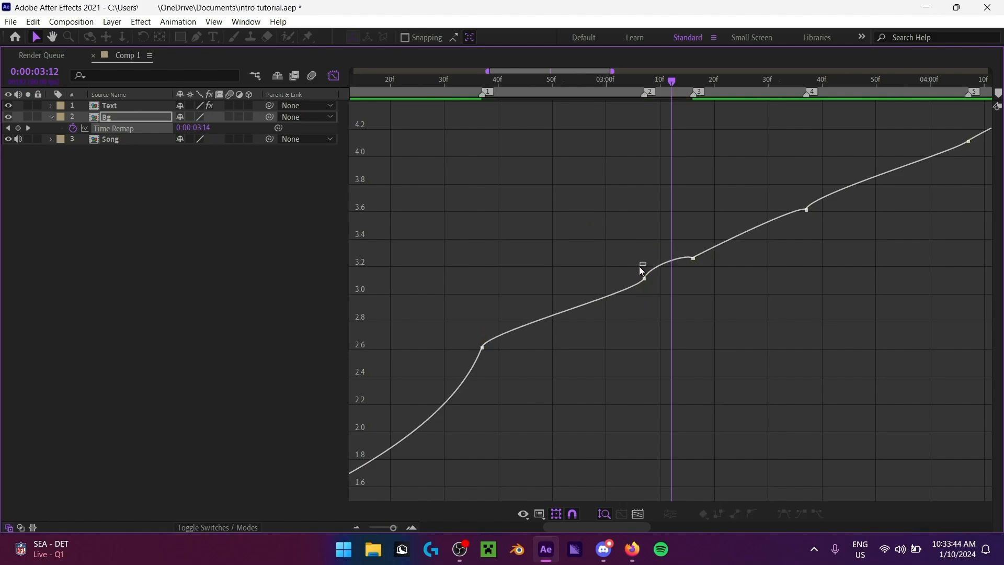
left_click_drag(637, 258, 678, 335)
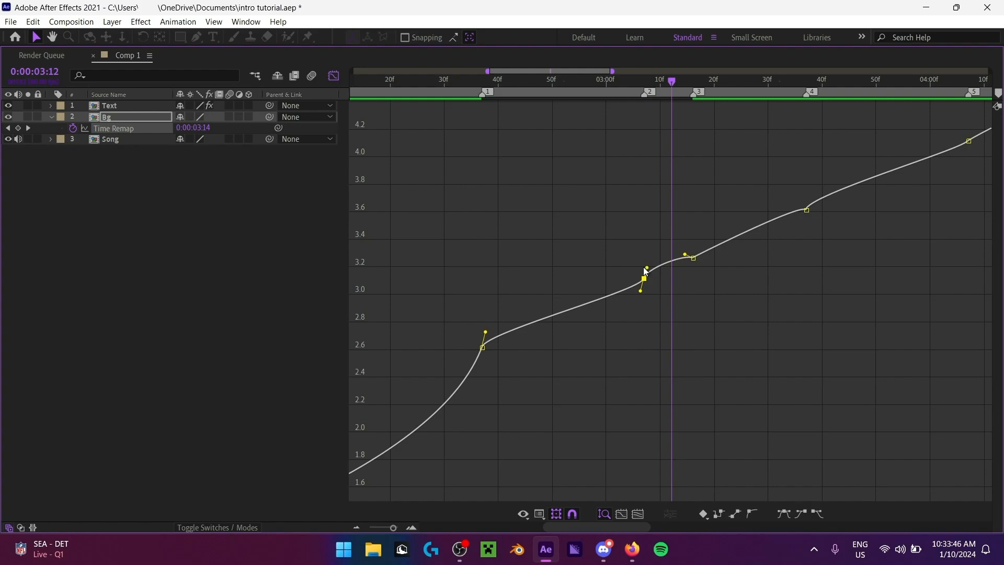
Step: Steepen the Time Remap curve through the keyframes at markers 3 and 4 using their incoming and outgoing handles
left_click_drag(683, 231, 754, 332)
mouse_move(685, 254)
left_mouse_down()
mouse_move(701, 284)
mouse_move(688, 249)
left_mouse_up()
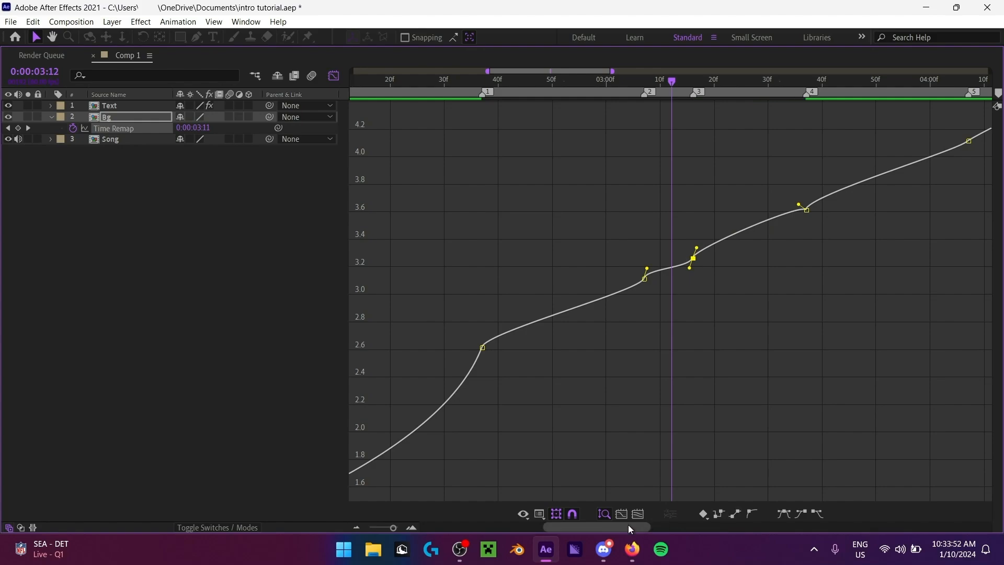
left_click_drag(626, 527, 661, 526)
left_click_drag(594, 335, 600, 357)
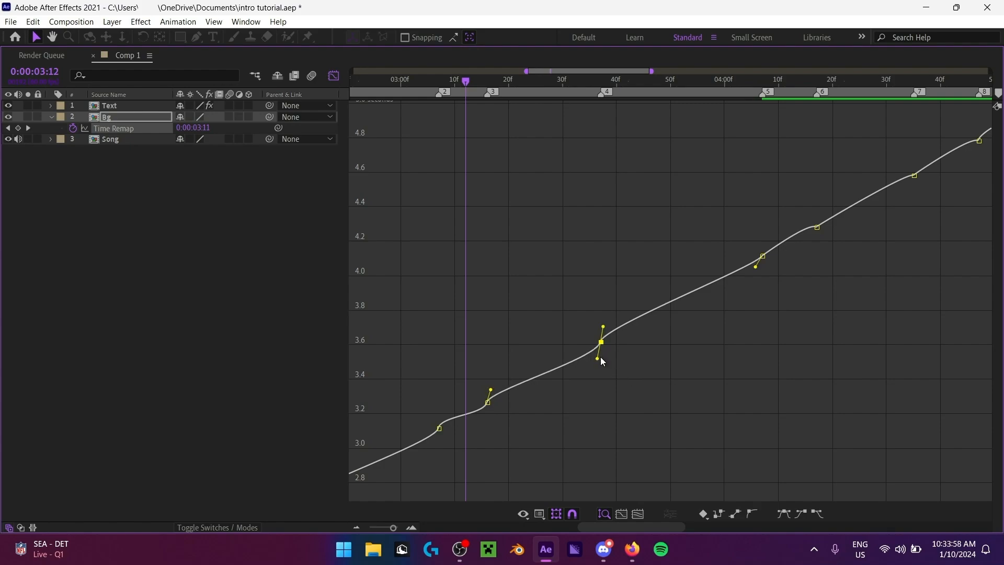
Step: Make the Time Remap handles more vertical at the keyframes on markers 5 and 6
left_click_drag(632, 524, 655, 524)
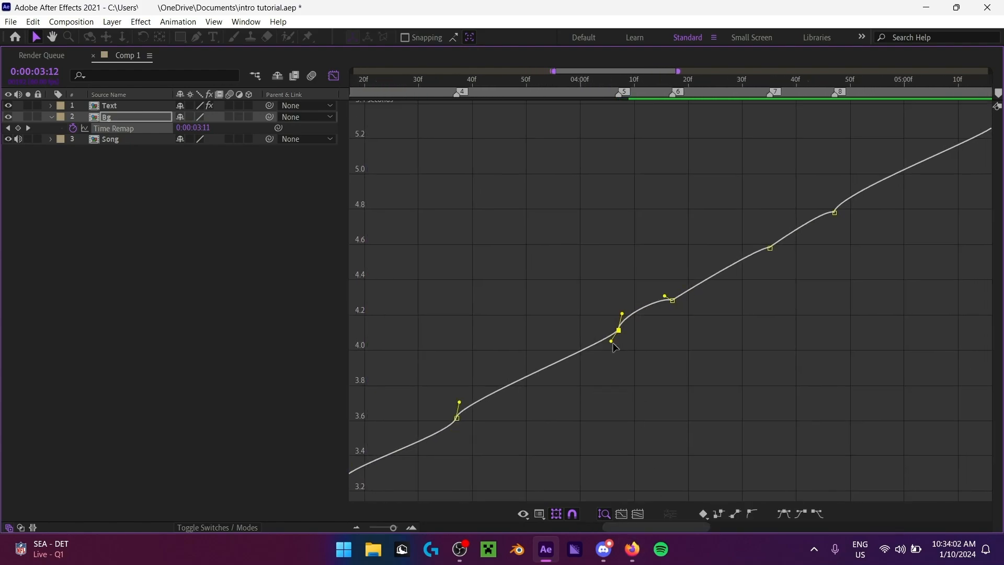
left_click_drag(612, 342, 616, 346)
left_click_drag(657, 272, 727, 378)
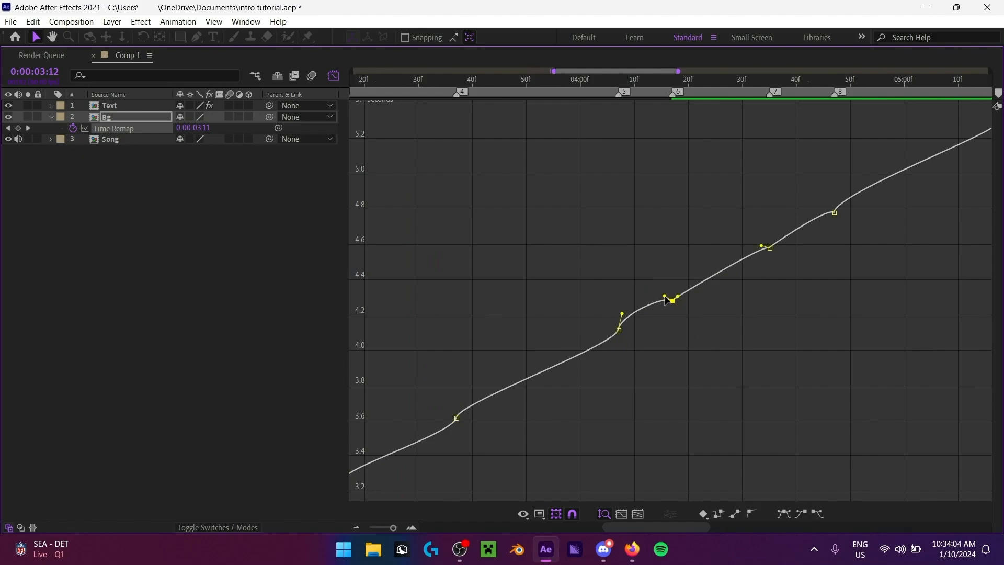
left_click_drag(682, 326, 669, 287)
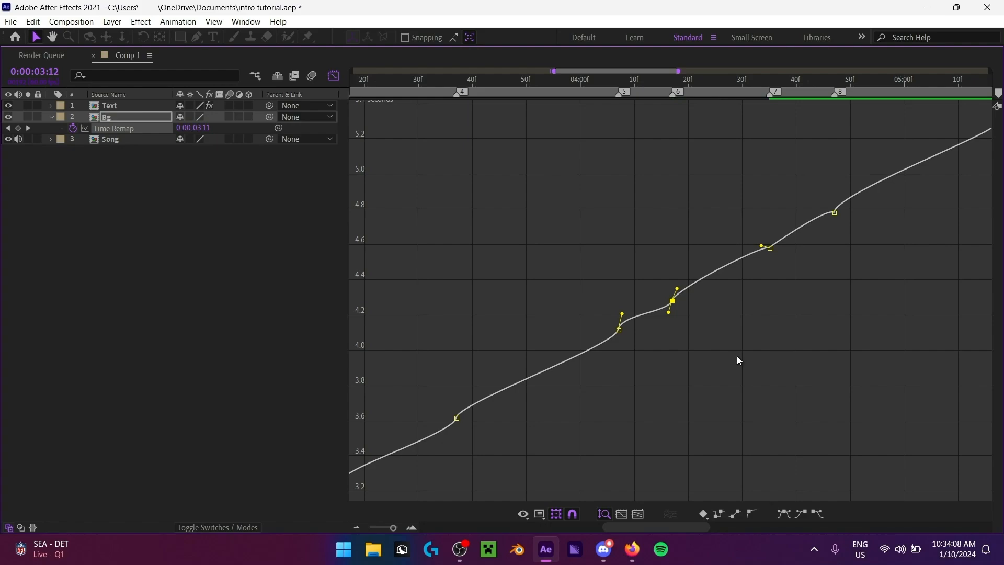
Step: Steepen the Time Remap curve through the keyframes at markers 7 and 8
left_click_drag(665, 526, 688, 525)
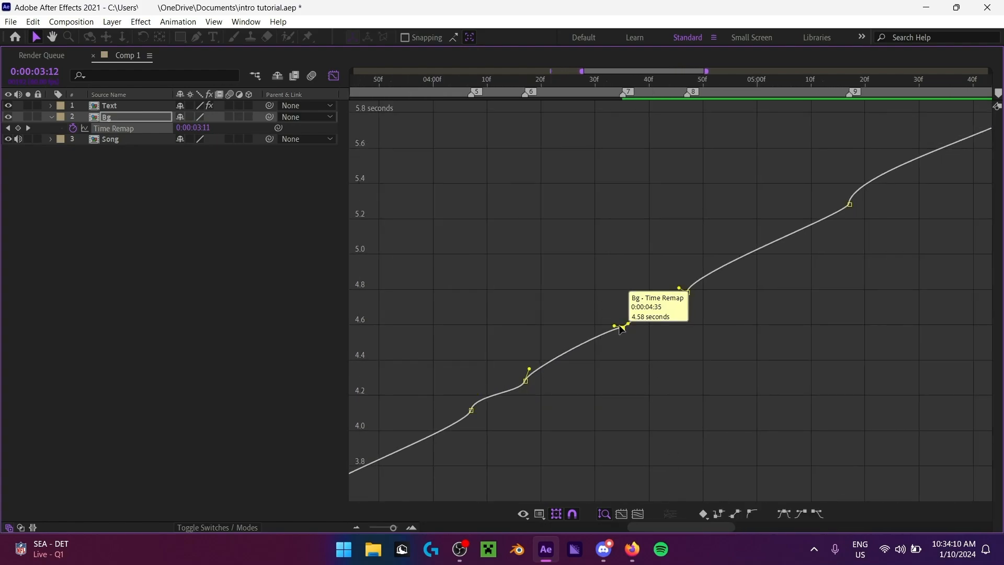
left_click(622, 328)
left_click_drag(615, 326, 625, 345)
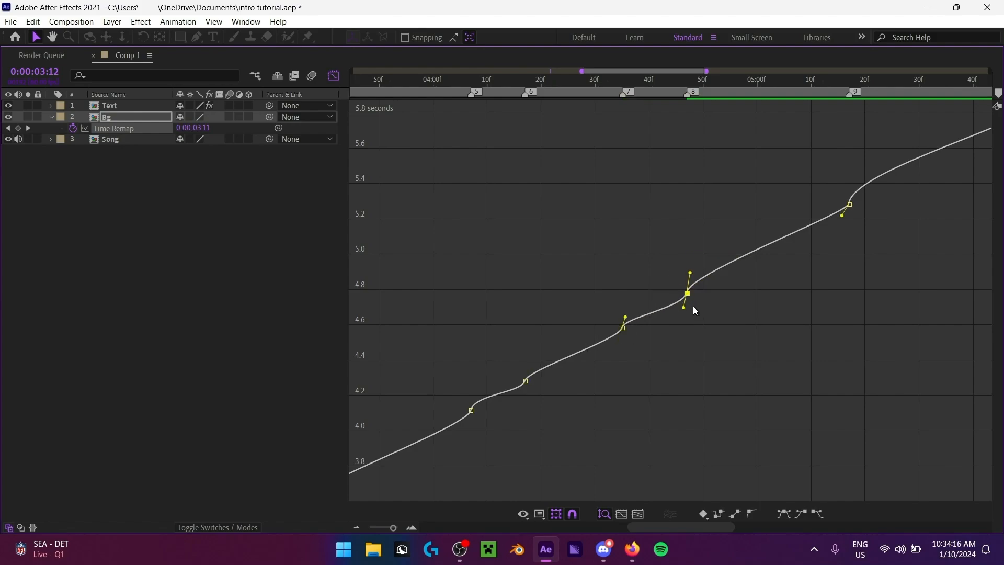
left_click_drag(693, 306, 694, 304)
Step: Steepen the Time Remap handles of the keyframes from marker 9 through marker 14 to sharpen each speed burst
left_click_drag(703, 529, 748, 531)
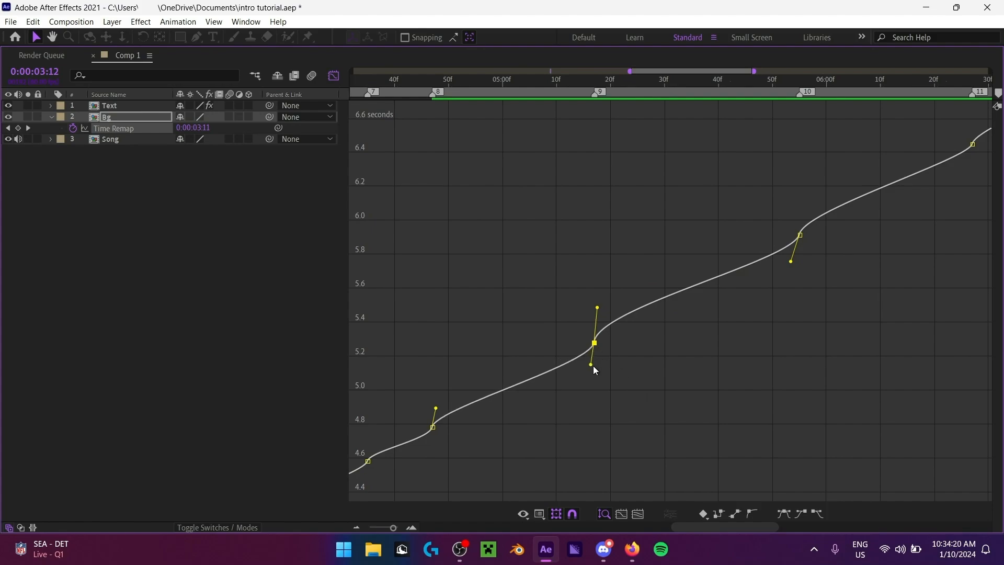
left_click_drag(739, 225, 831, 340)
left_click_drag(715, 528, 770, 528)
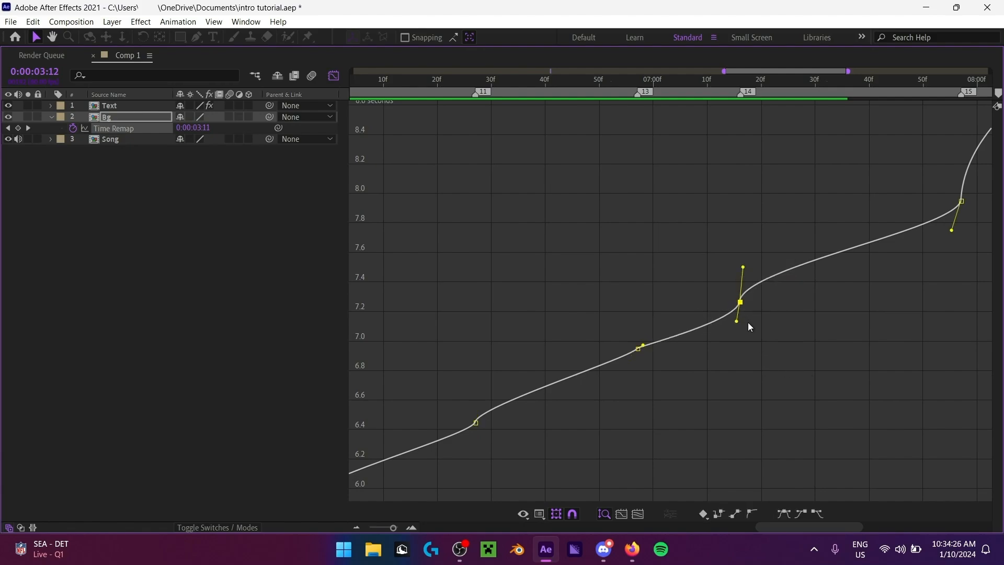
left_click(638, 348)
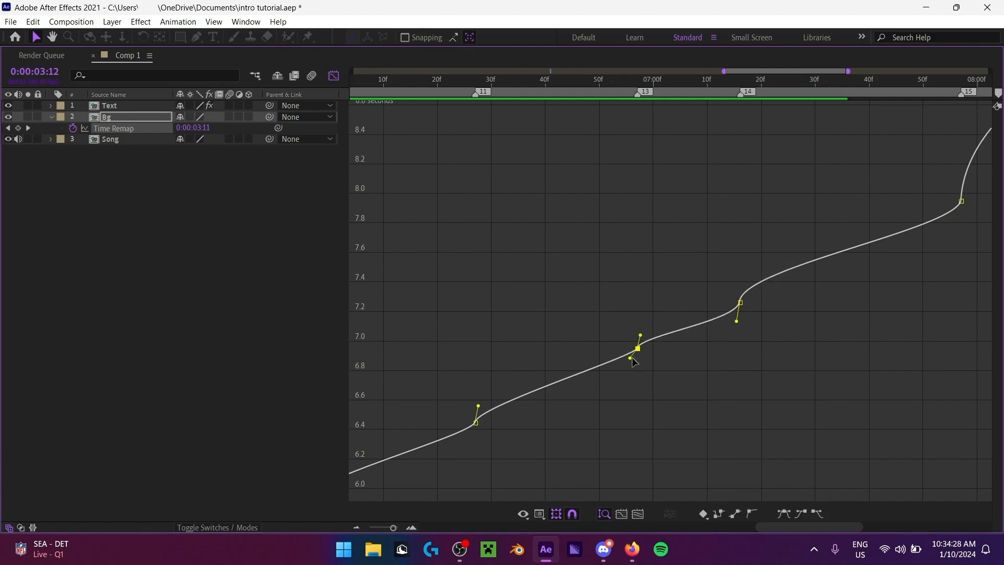
left_click_drag(777, 526, 806, 526)
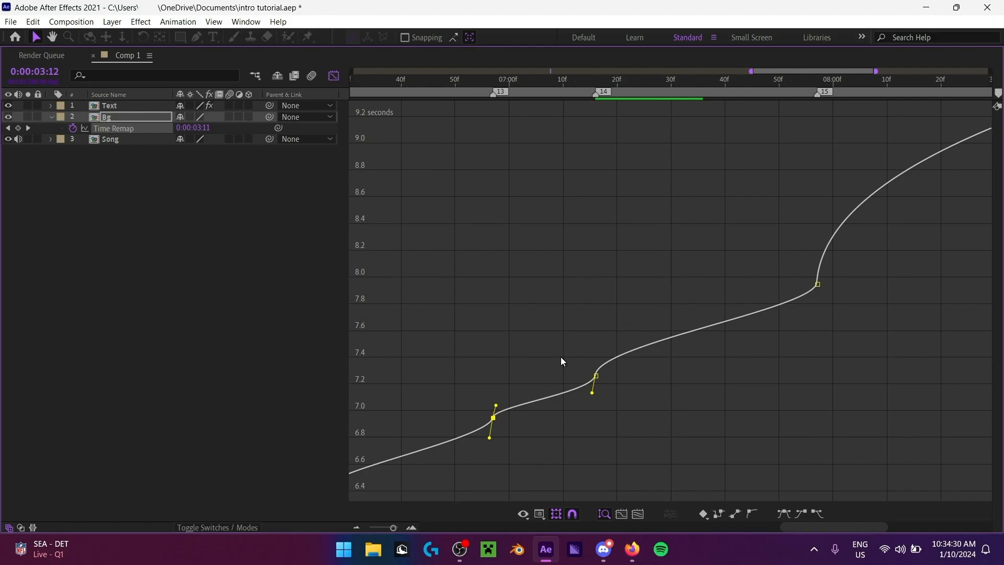
left_click_drag(599, 345, 603, 357)
left_click_drag(785, 240, 890, 377)
left_click_drag(393, 528, 359, 530)
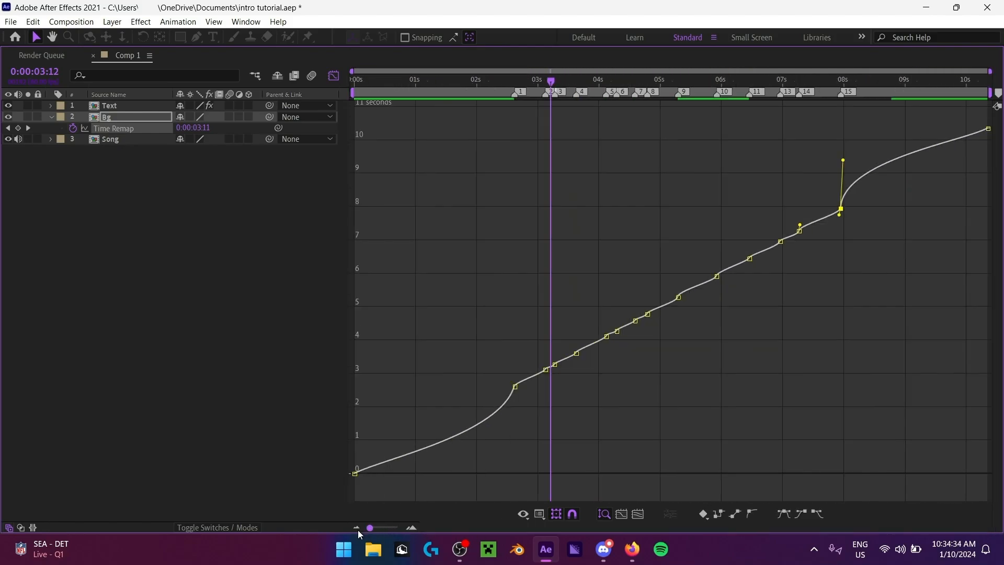
Step: Restore the full workspace and preview the composition from 0:00:02:11 to check the background's beat sync
key("grave")
left_click(488, 375)
key("space")
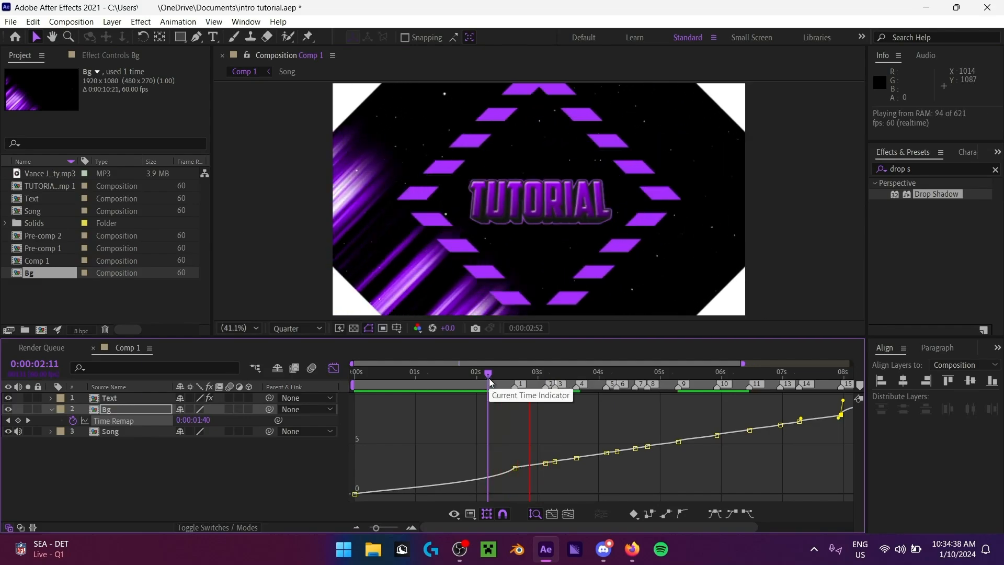
Step: At the marker 1 keyframe, lengthen the outgoing Time Remap handle and shorten the incoming one into a steeper angle
key("k")
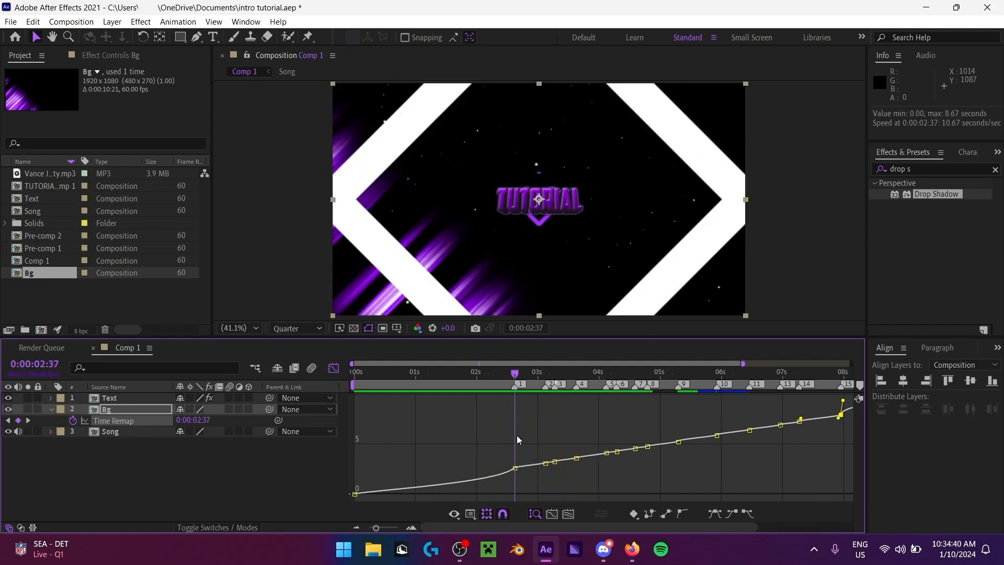
key("grave")
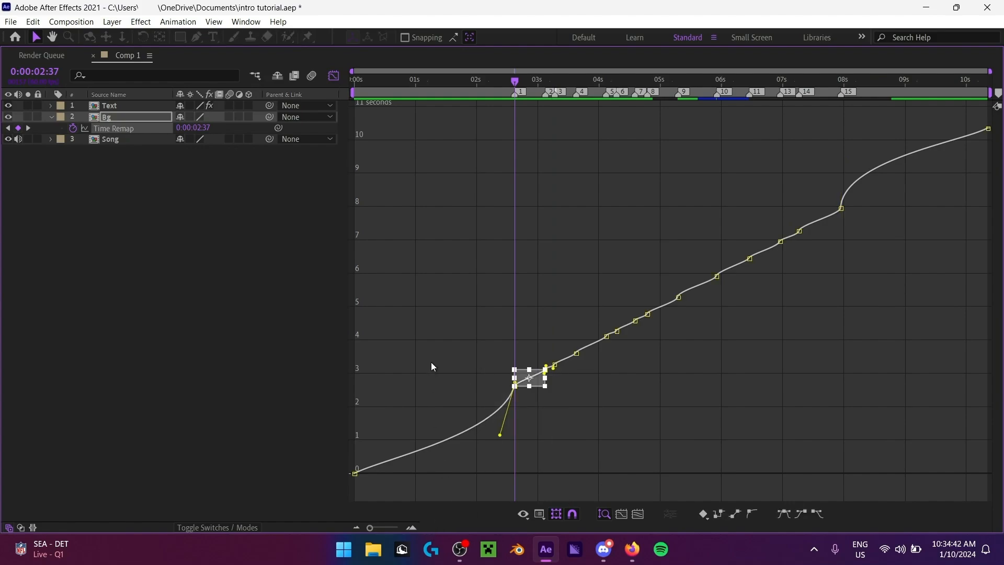
left_click_drag(384, 527, 391, 527)
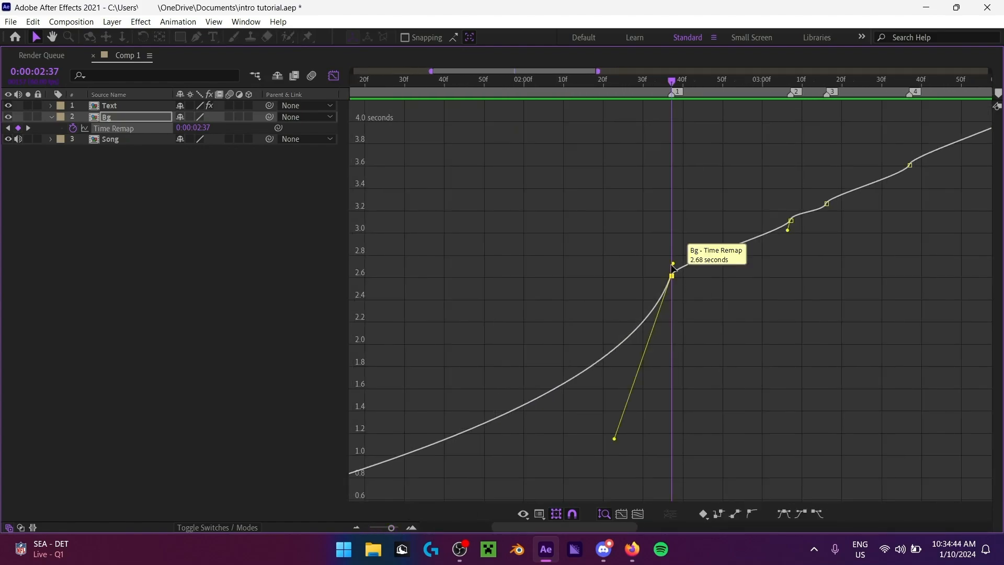
left_click_drag(673, 263, 673, 230)
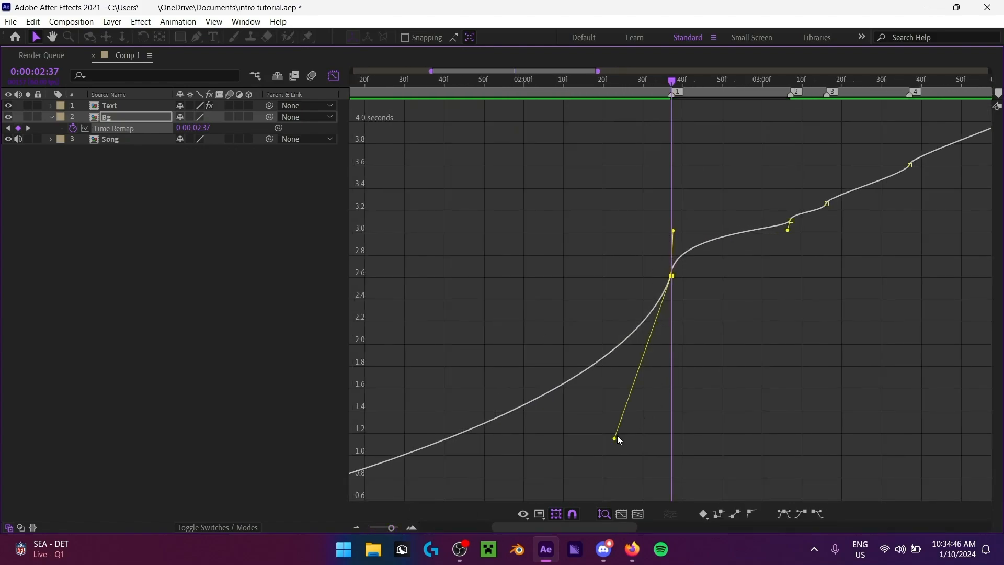
left_click_drag(616, 439, 665, 317)
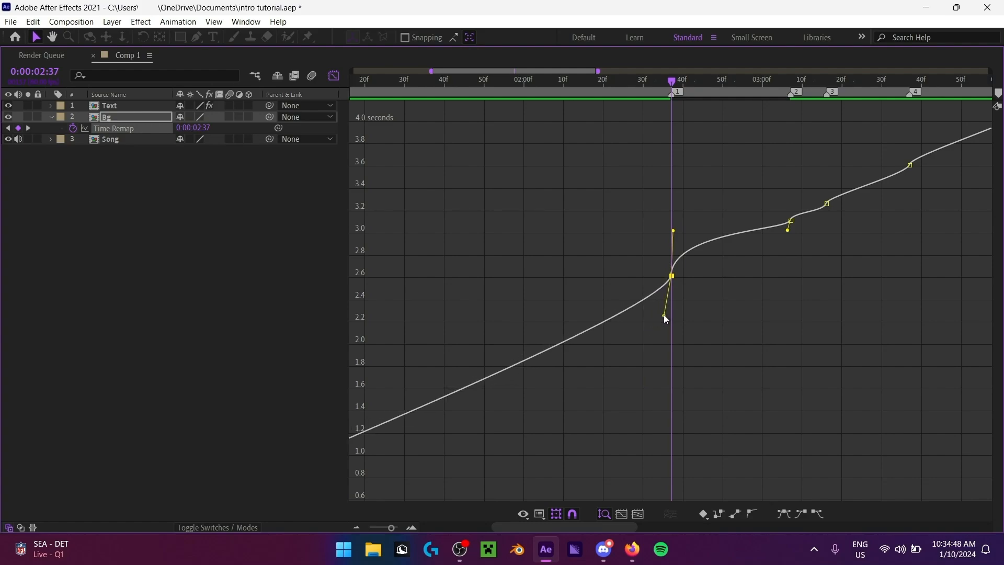
Step: Lengthen the incoming and outgoing Time Remap handles at markers 2 and 3, flattening the curve between them
left_click(791, 231)
left_click_drag(628, 526, 643, 521)
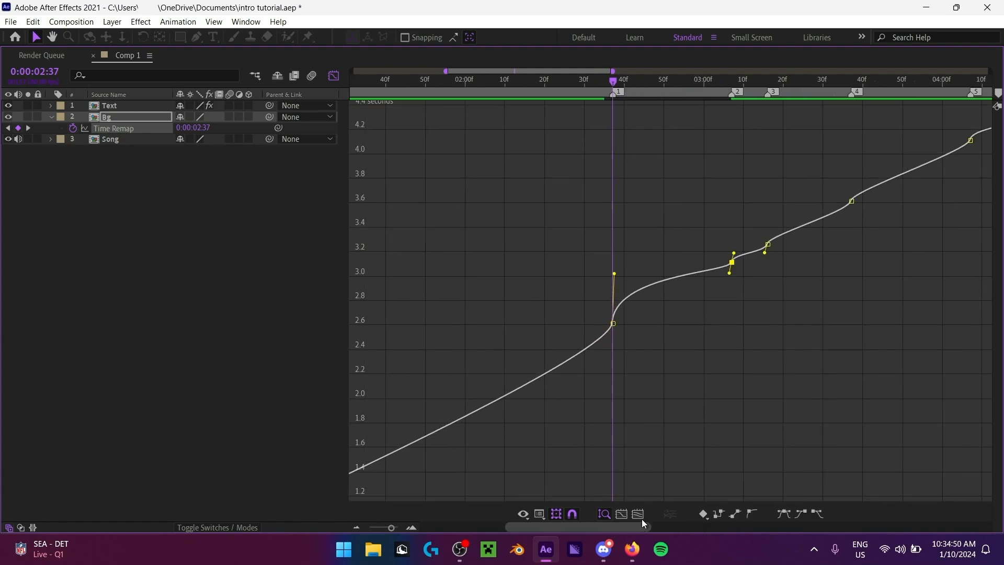
left_click_drag(734, 253, 729, 239)
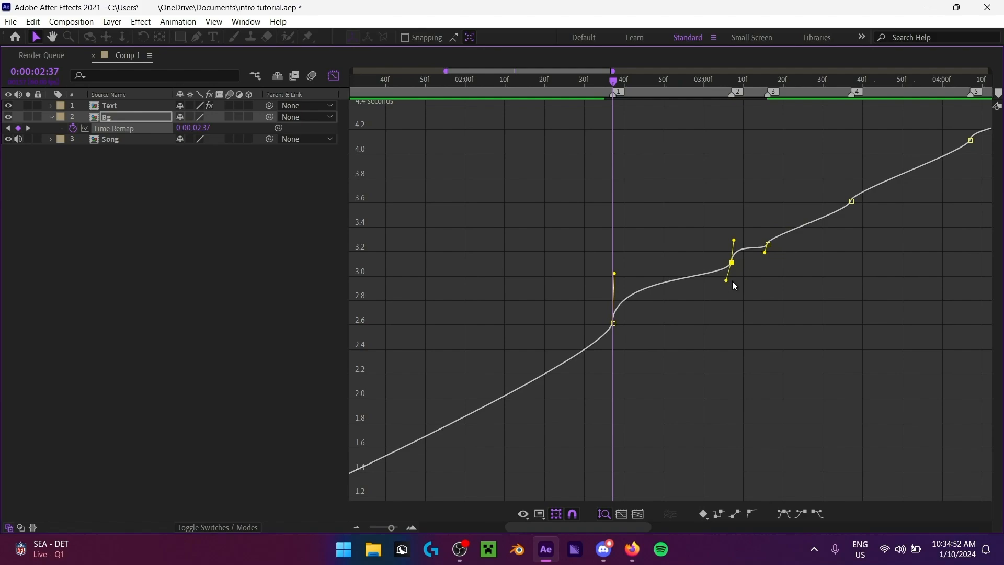
left_click(767, 245)
left_click_drag(770, 235, 772, 228)
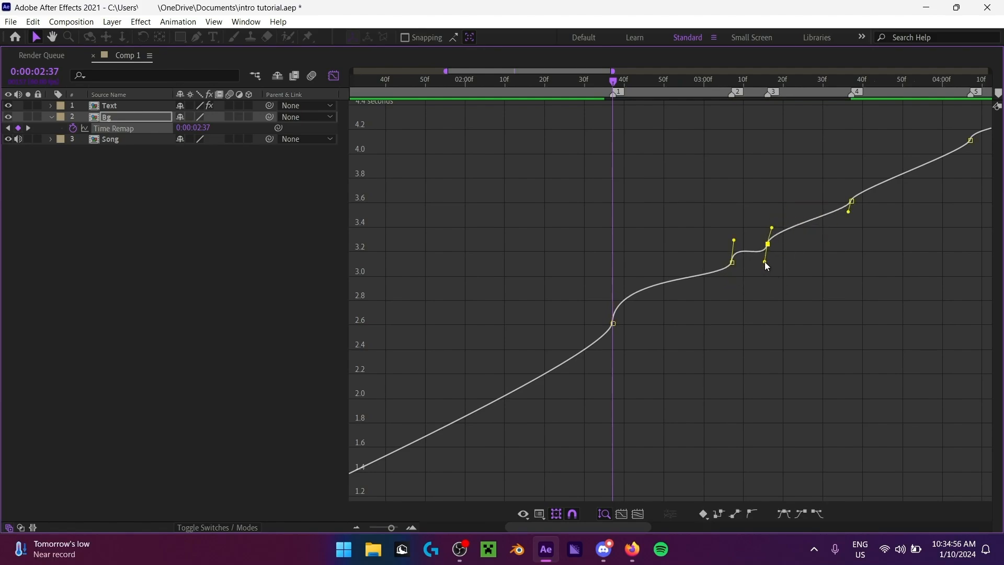
left_click_drag(766, 264, 765, 266)
Step: Preview the composition from 0:00:02:29 to check the revised background timing at the first markers
left_click_drag(842, 148, 930, 306)
key("grave")
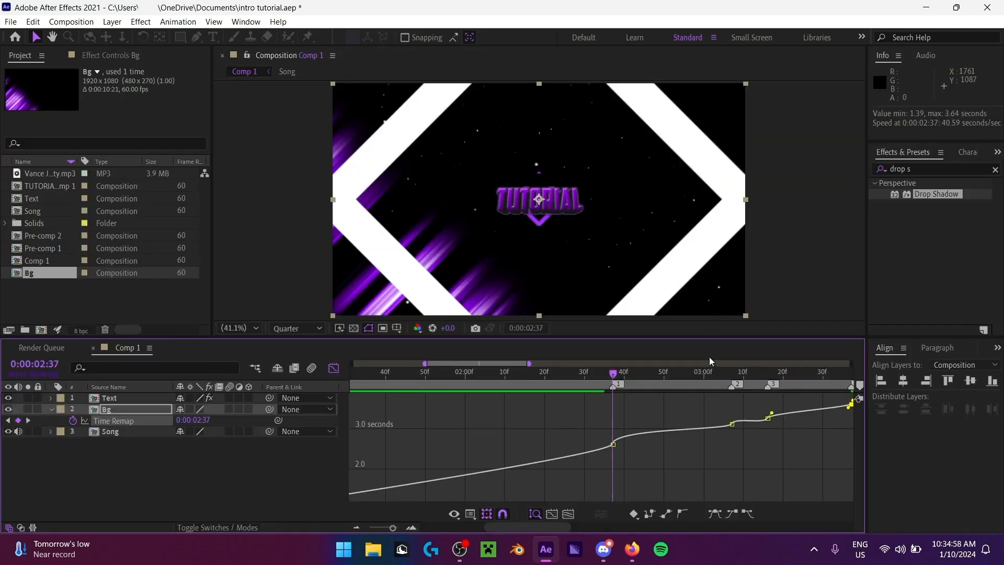
left_click_drag(705, 372, 735, 376)
key("space")
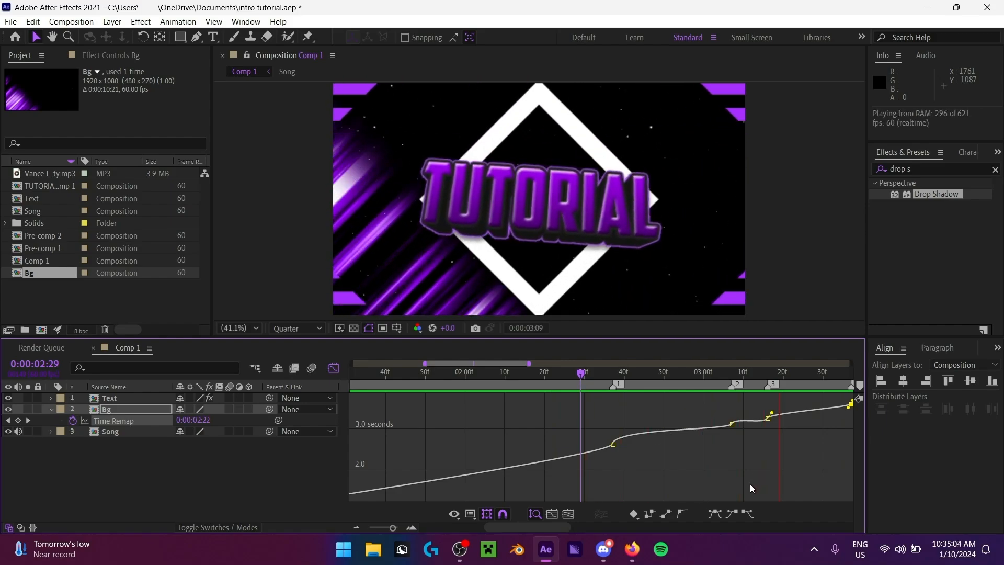
key("space")
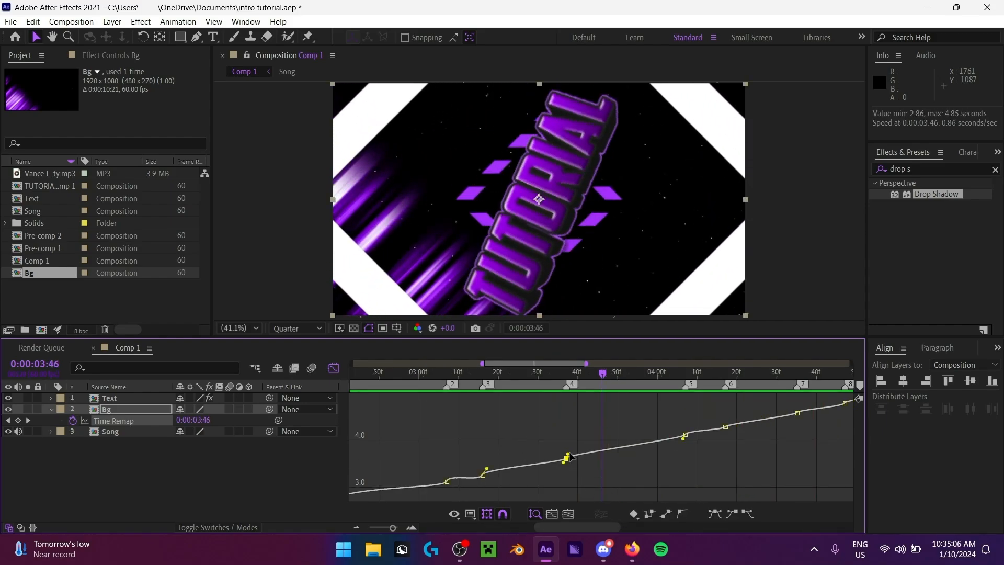
Step: Lengthen the Time Remap handle at the marker 4 keyframe and preview the change from 0:00:03:27
left_click_drag(568, 453, 562, 468)
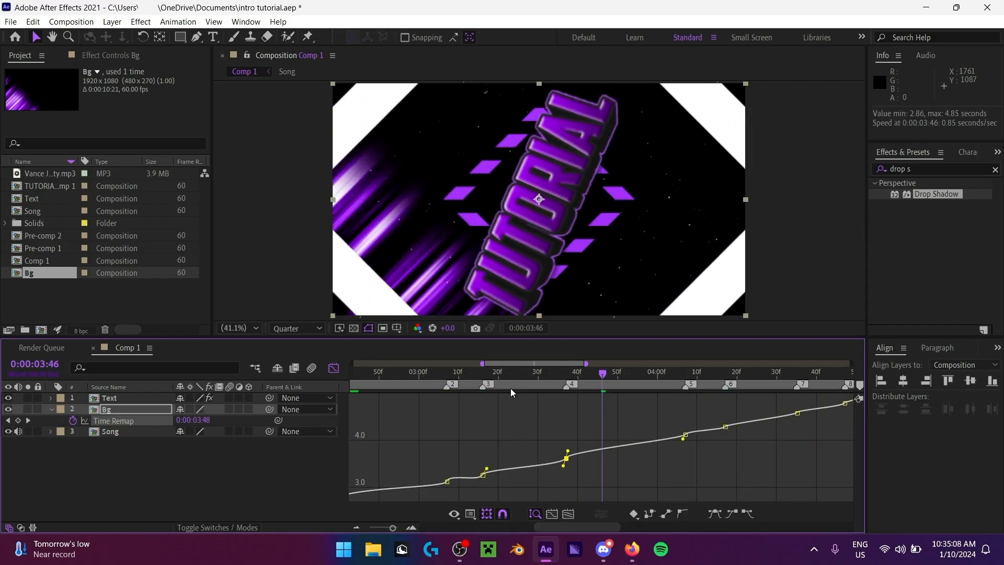
left_click_drag(512, 375, 526, 372)
key("space")
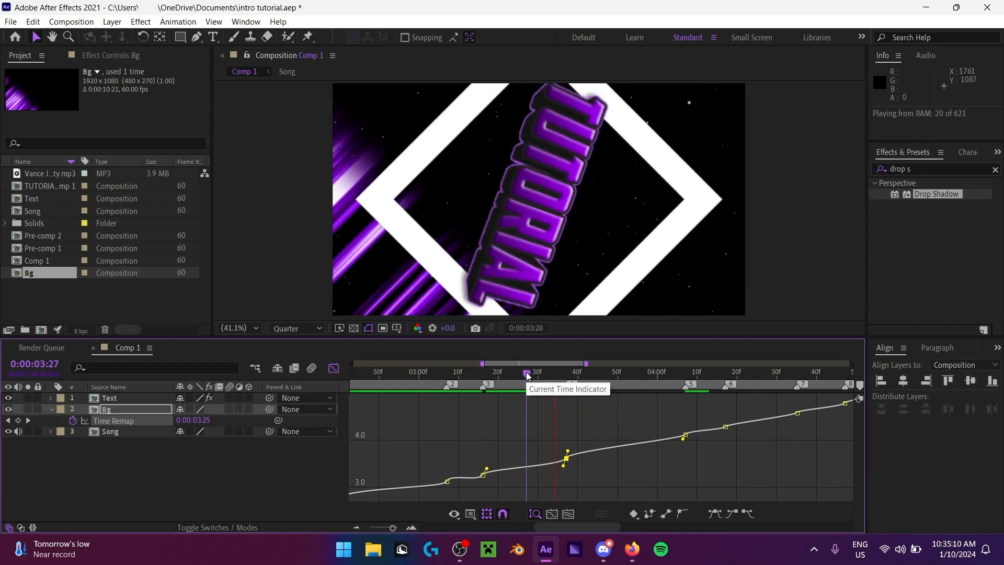
Step: Lengthen the incoming Time Remap handle of the marker 4 keyframe further in the enlarged graph
key("grave")
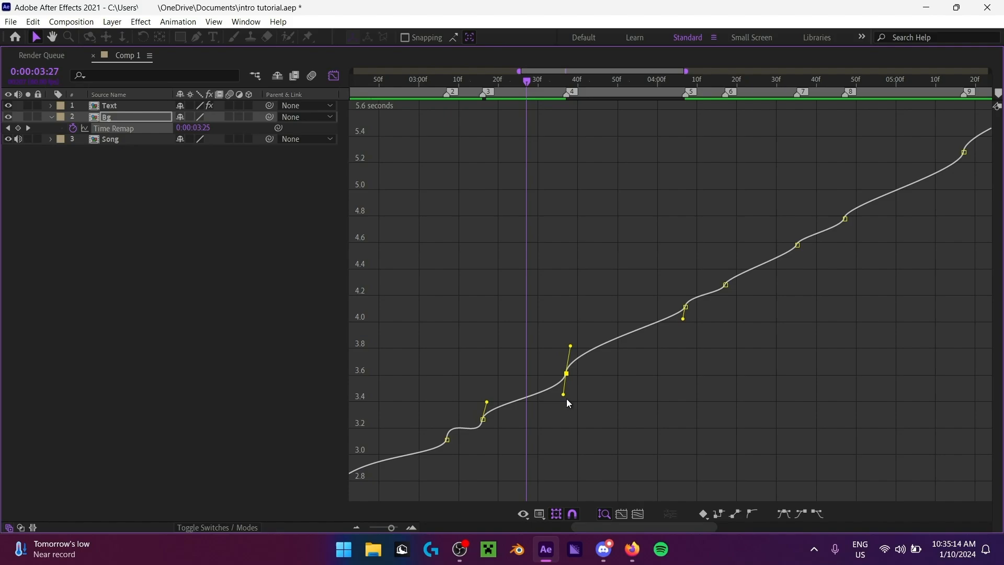
left_click_drag(584, 411, 564, 407)
key("grave")
Step: Preview the background motion repeatedly around markers 2 to 4 to judge the speed bursts
left_click(486, 375)
key("space")
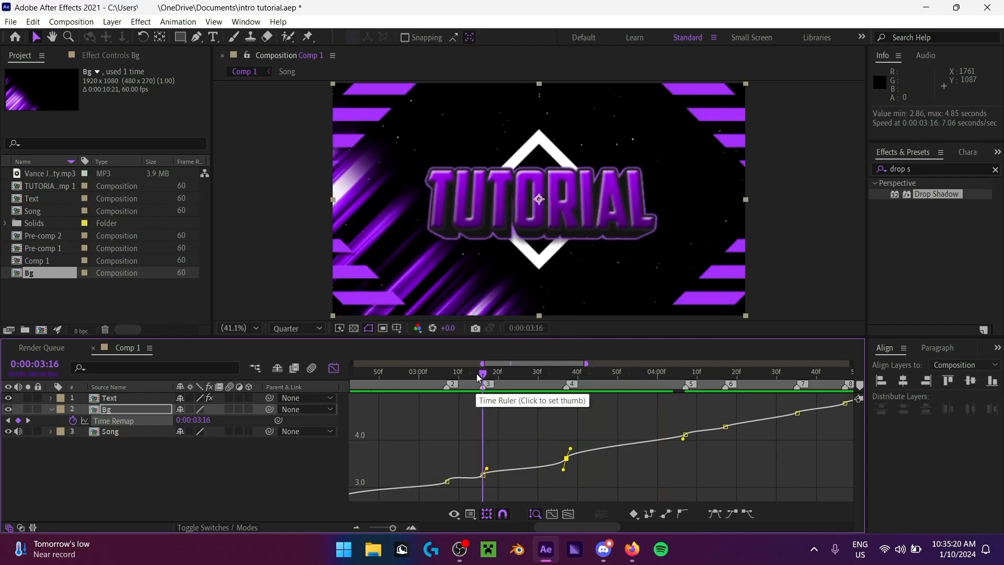
left_click(434, 374)
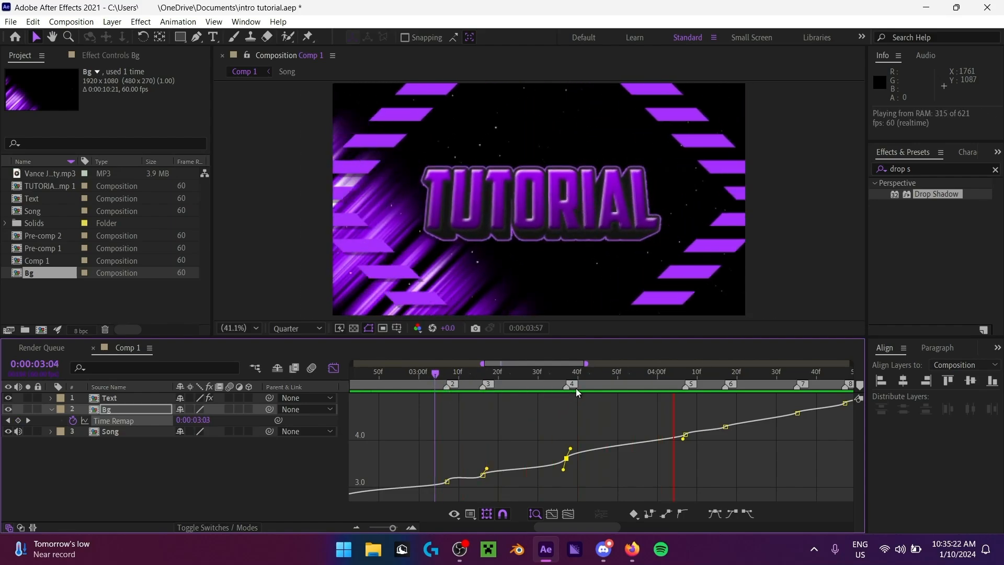
key("space")
left_click(549, 374)
key("space")
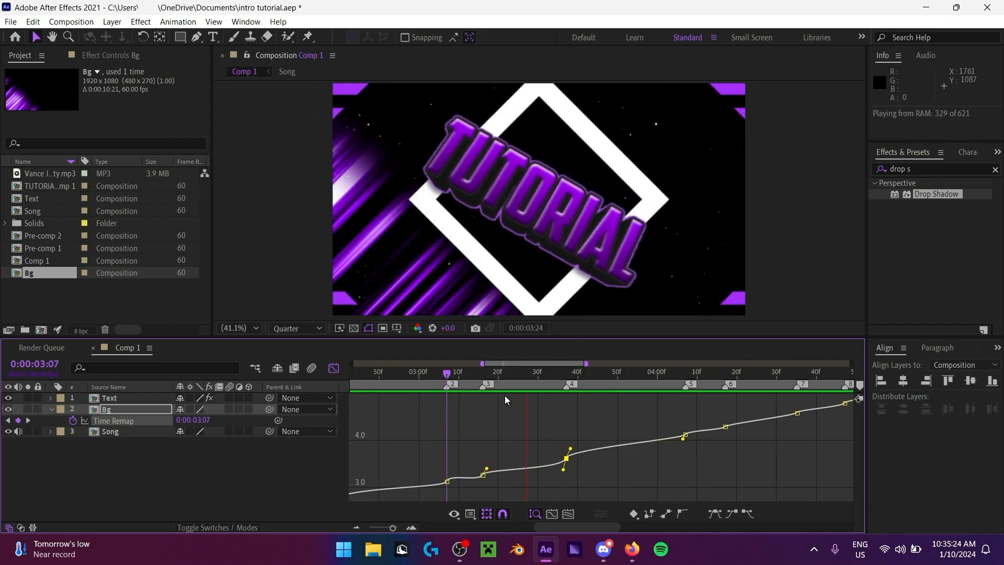
Step: Stop playback and lengthen the outgoing Time Remap handle of the marker 4 keyframe, flattening the curve toward marker 5
key("space")
left_click_drag(570, 450, 555, 426)
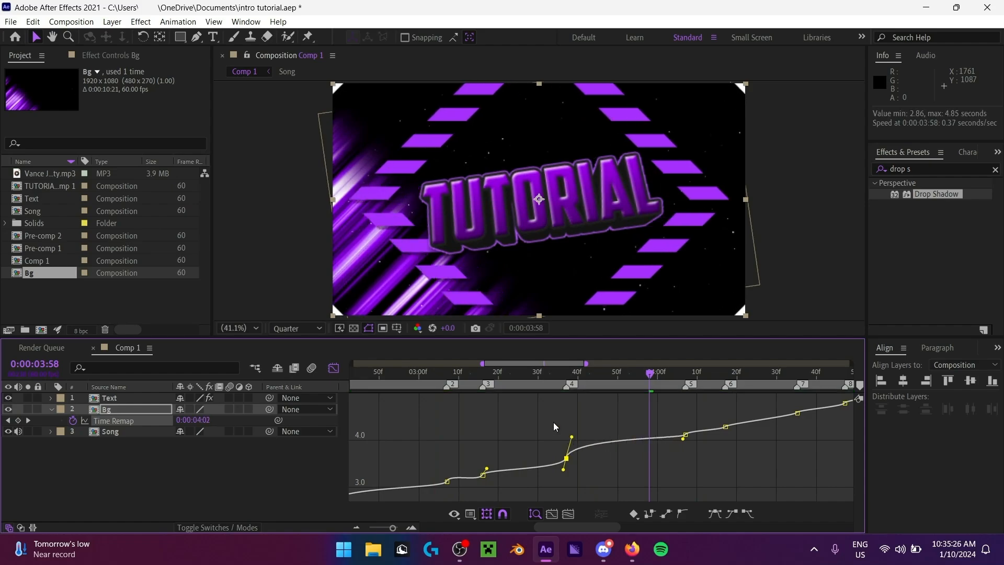
Step: Shorten the outgoing Time Remap handle of the marker 4 keyframe and preview the background motion around it
left_click(523, 376)
key("space")
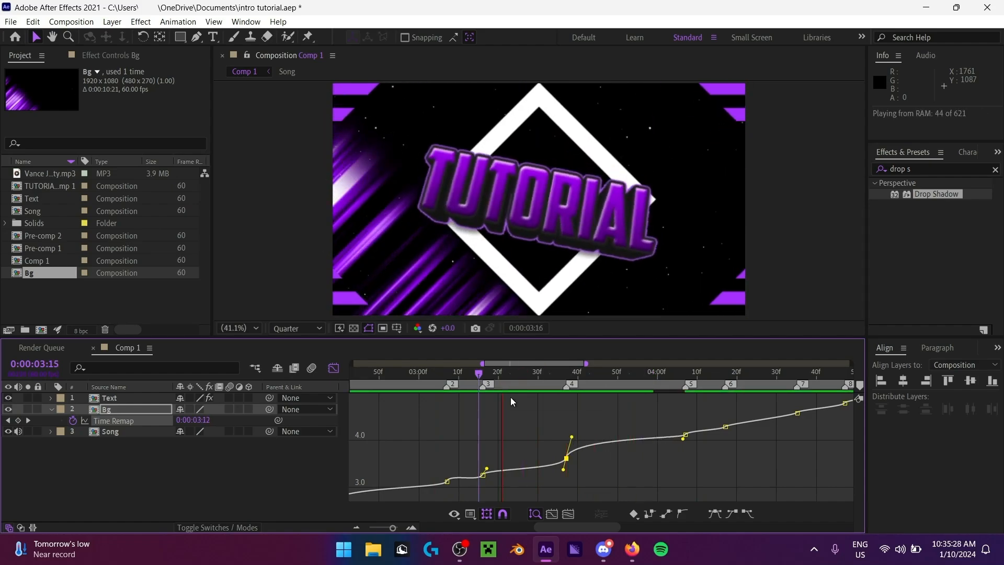
key("space")
left_click_drag(572, 437, 567, 443)
key("space")
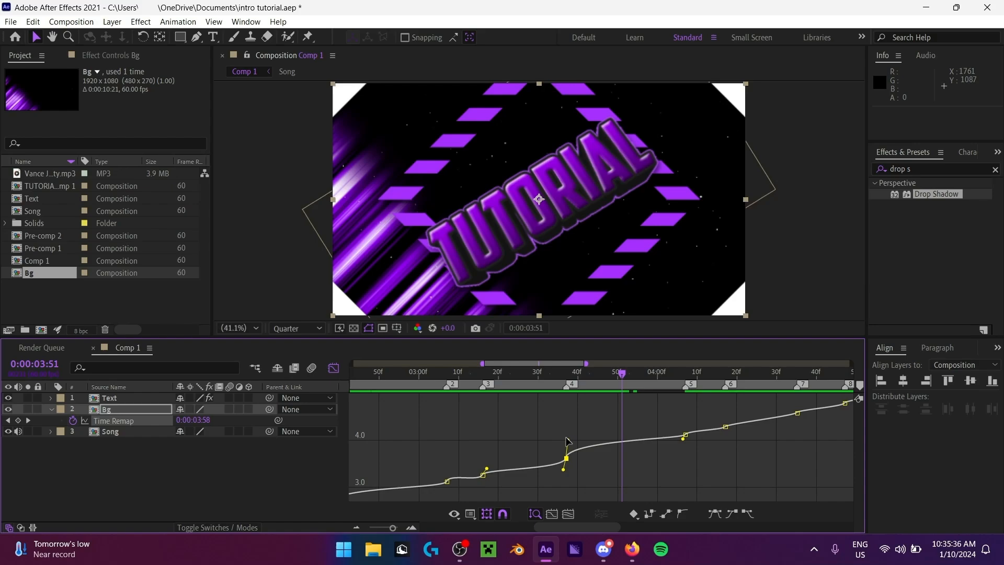
Step: Slightly lengthen the outgoing Time Remap handle of the marker 4 keyframe and preview the change from 0:00:03:03
left_click_drag(567, 442, 568, 441)
left_click(522, 374)
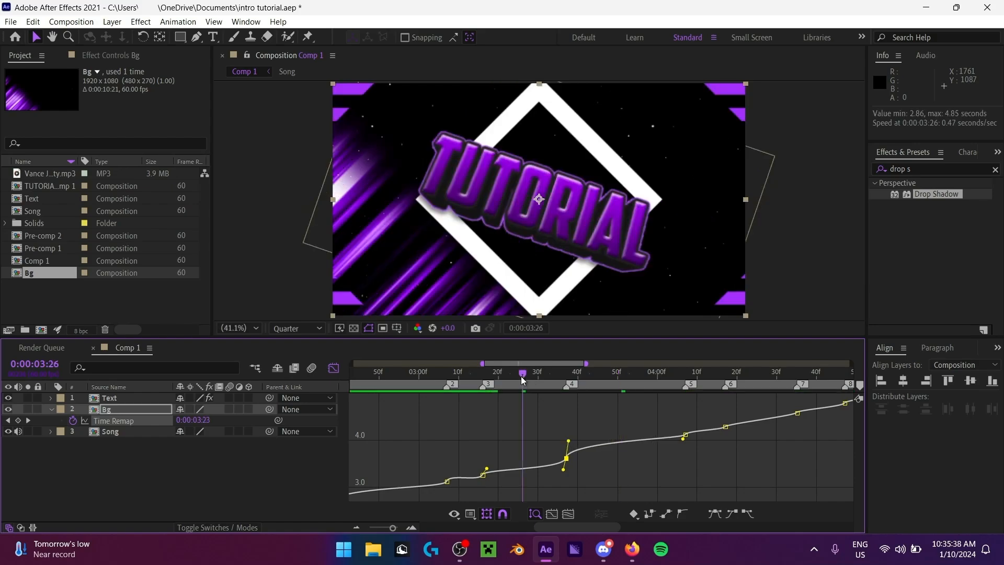
left_click_drag(521, 376, 431, 376)
key("space")
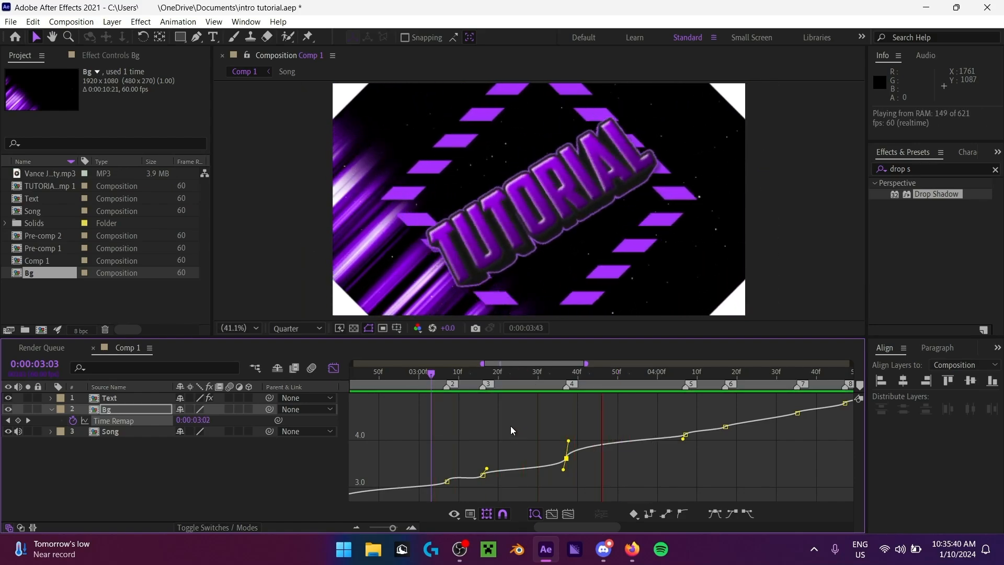
key("space")
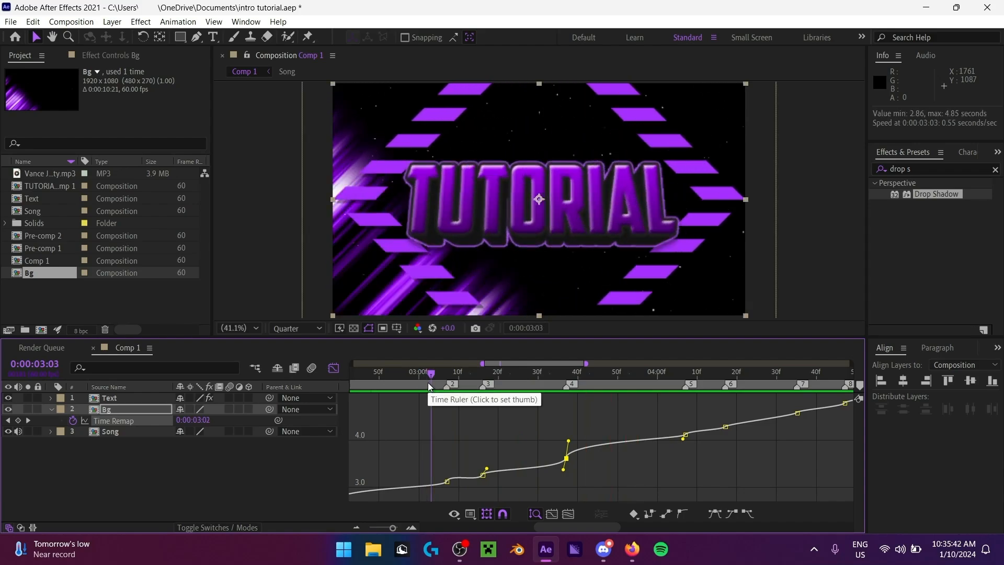
key("space")
Step: Lengthen the Time Remap handles of the marker 3 keyframe and preview the motion from 0:00:02:59
left_click_drag(427, 436, 487, 491)
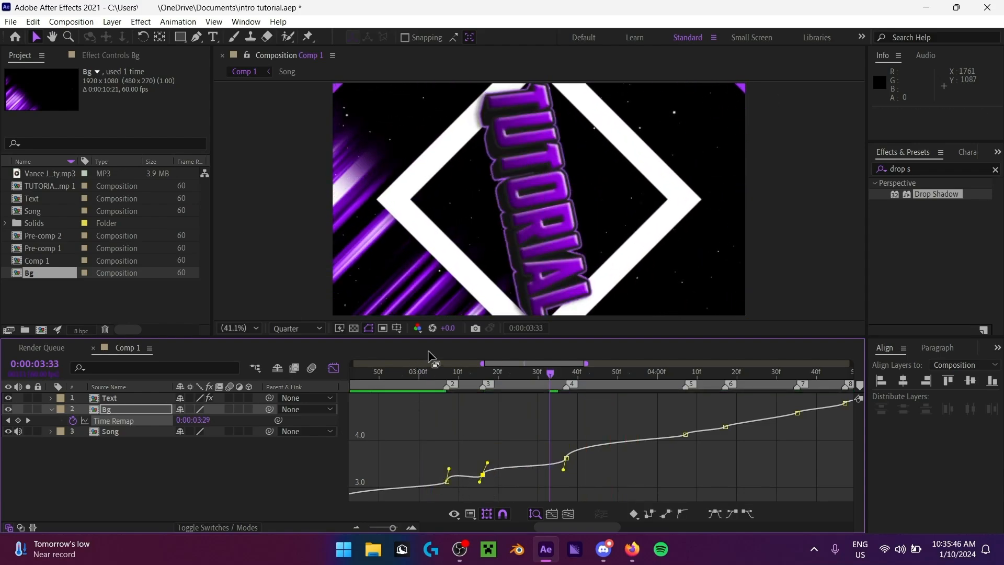
left_click(415, 374)
key("space")
key("space")
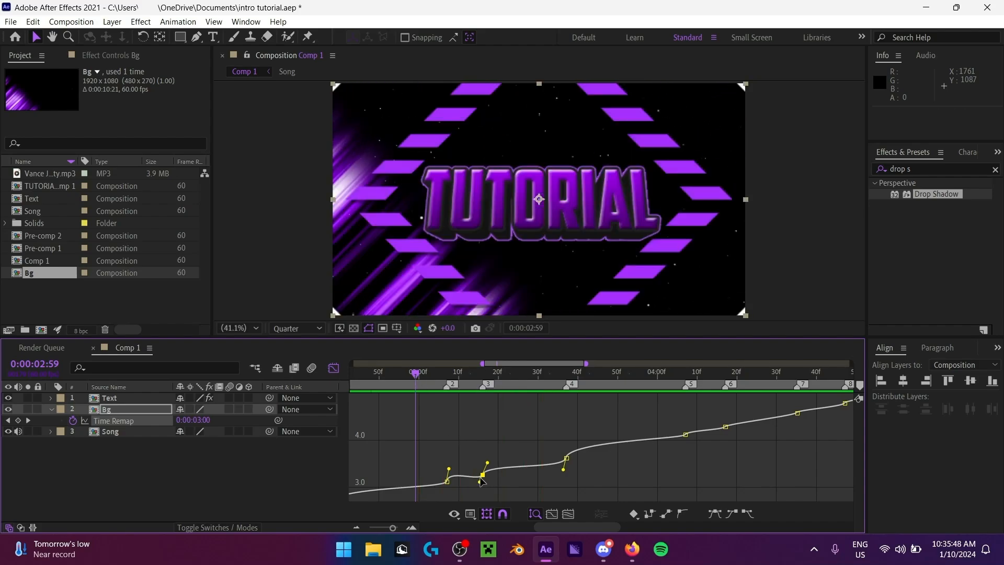
Step: Shorten the outgoing Time Remap handle of the marker 2 keyframe slightly, previewing the motion through markers 2 and 3
left_click(470, 374)
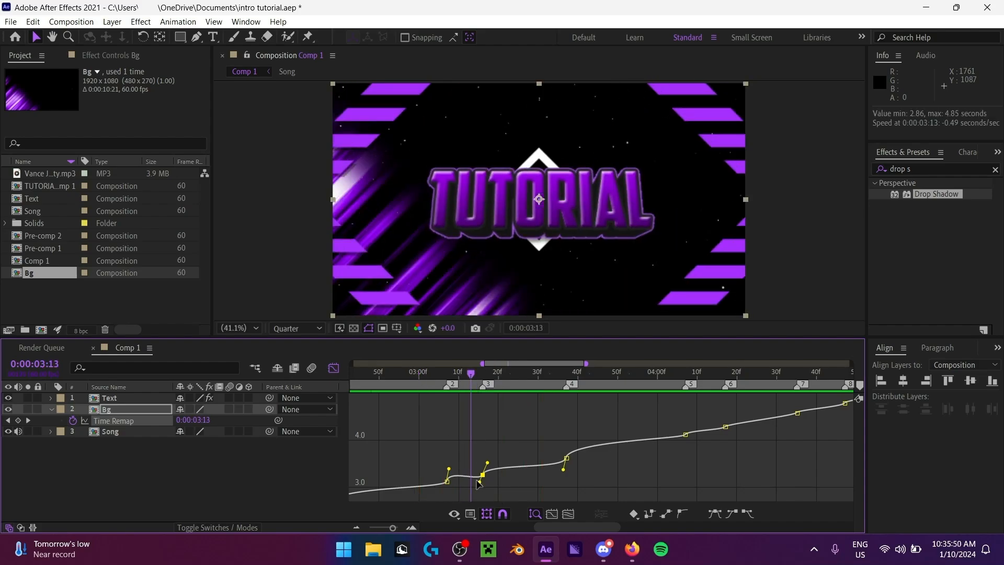
left_click_drag(489, 465, 450, 469)
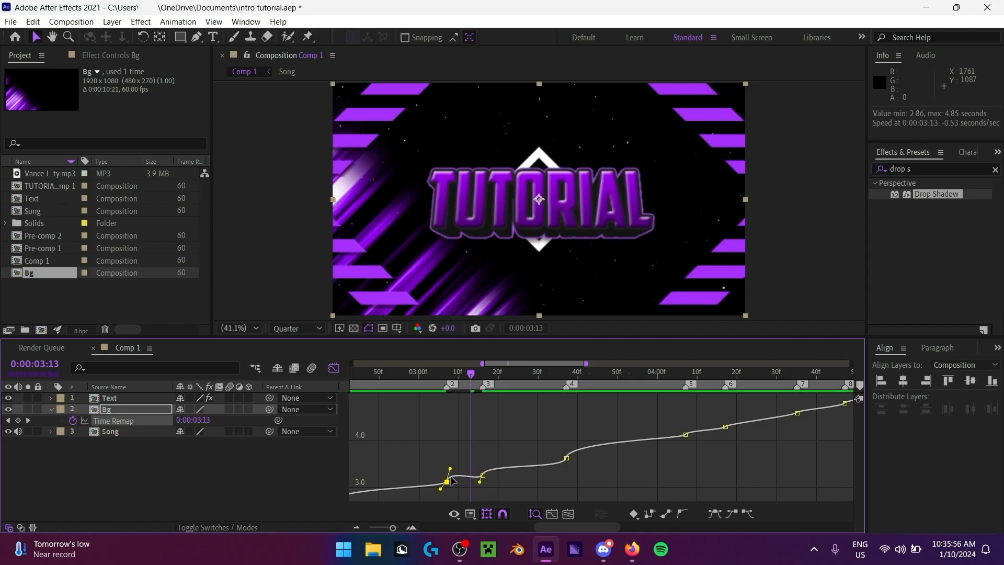
key("space")
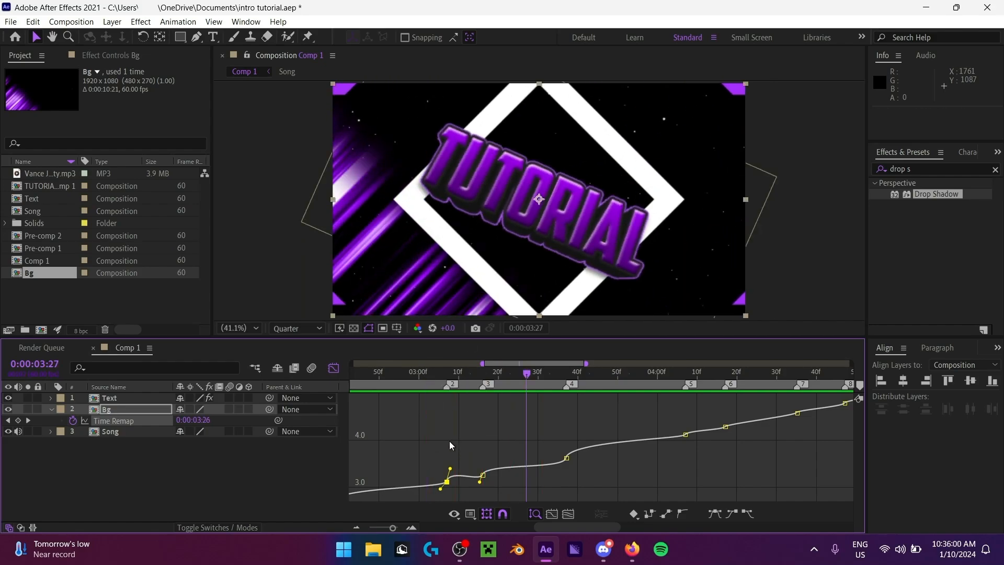
left_click(483, 475)
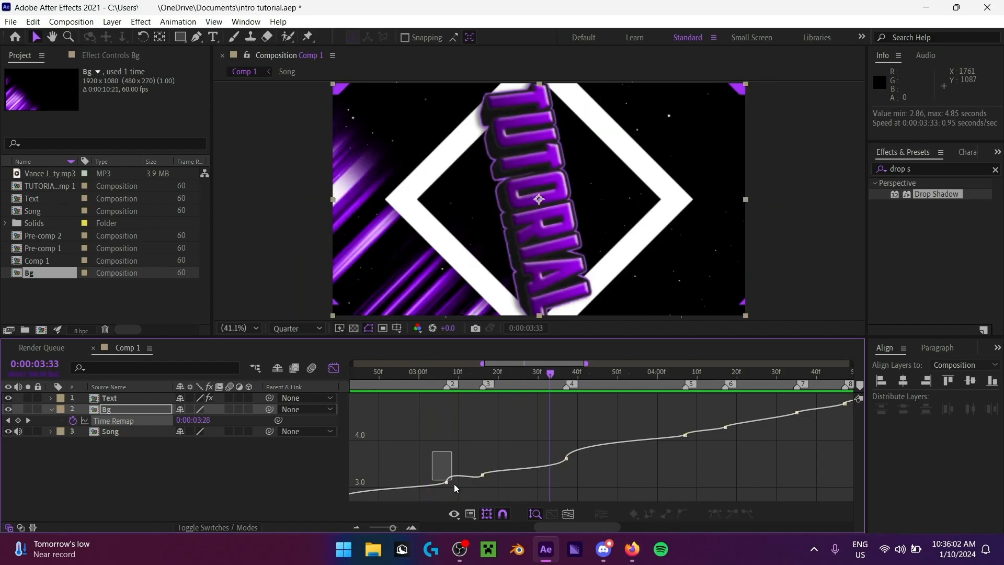
left_click_drag(449, 469, 450, 474)
left_click_drag(444, 385, 419, 373)
key("space")
Step: Shorten the Time Remap handles of the marker 3 keyframe and preview the motion from 0:00:03:04 and 0:00:03:02
left_click_drag(462, 452, 479, 482)
left_click(439, 384)
key("space")
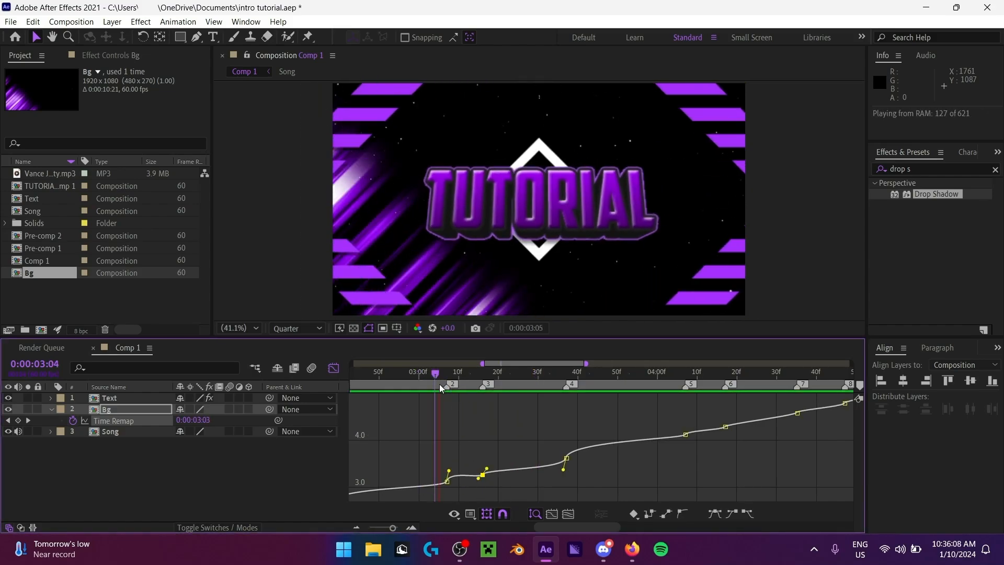
key("space")
left_click_drag(546, 419, 634, 497)
left_click(534, 381)
key("space")
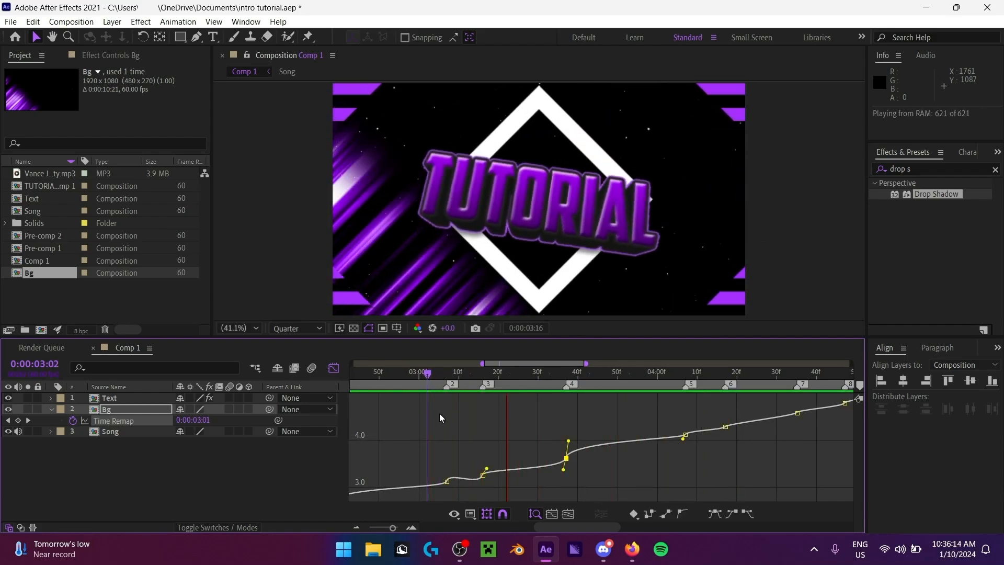
Step: Lengthen and steepen the Time Remap handles of the marker 3 keyframe, then preview from 0:00:03:04
left_click(483, 475)
left_click_drag(480, 487, 484, 464)
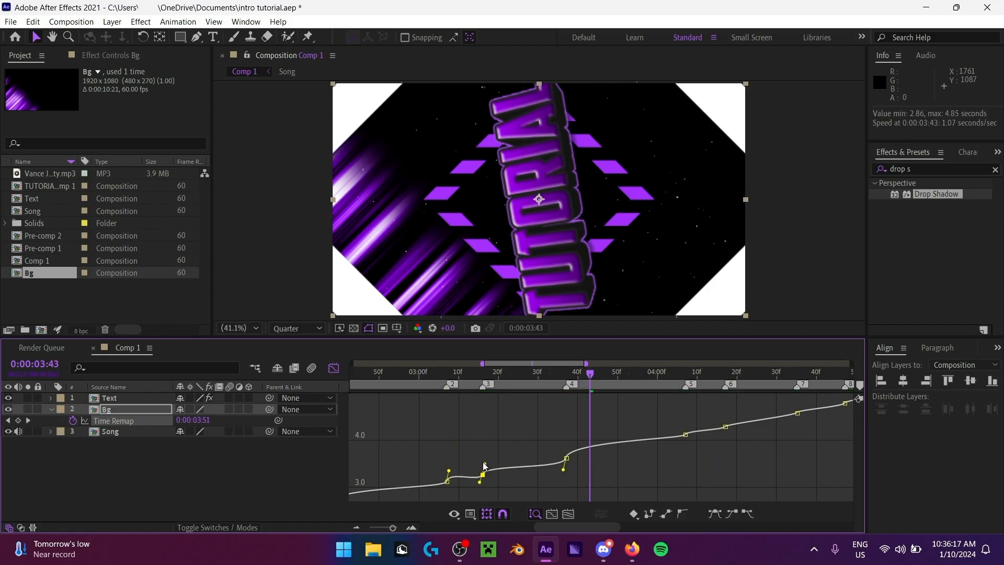
left_click(434, 373)
key("space")
key("space")
Step: Shorten the outgoing Time Remap handle of the marker 2 keyframe in the enlarged graph to remove the dip before marker 3, and preview from 0:00:03:01
left_click(449, 470)
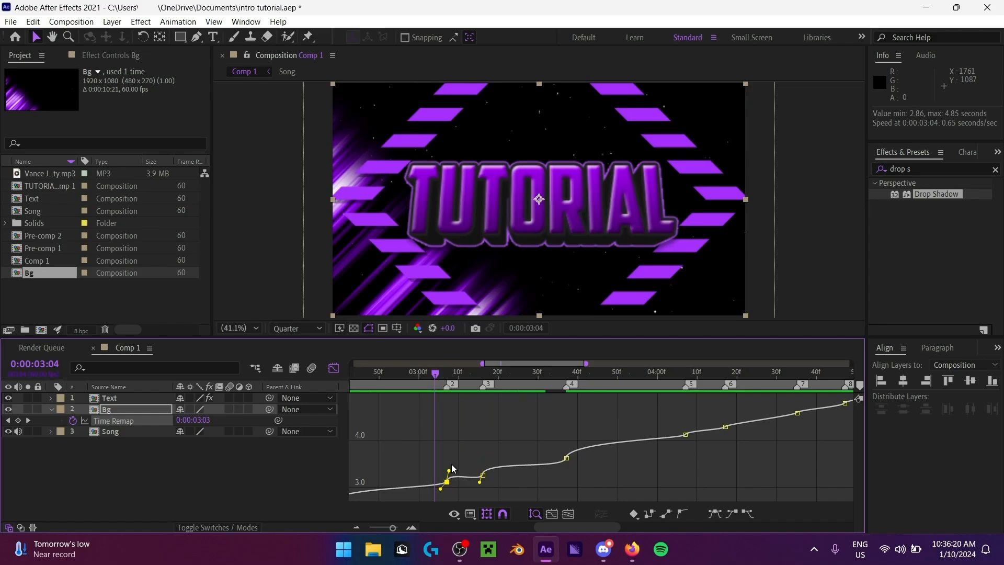
key("grave")
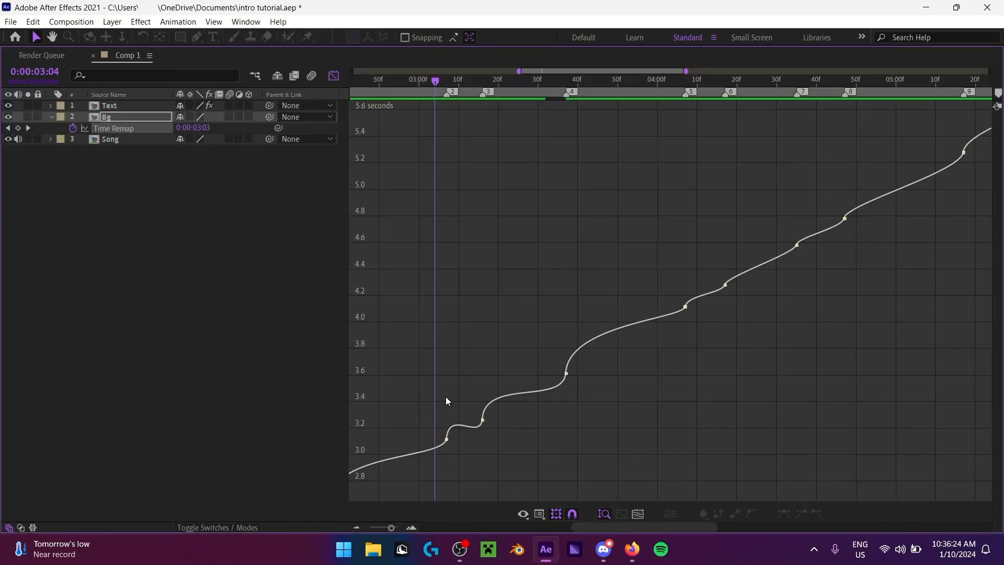
left_click(482, 420)
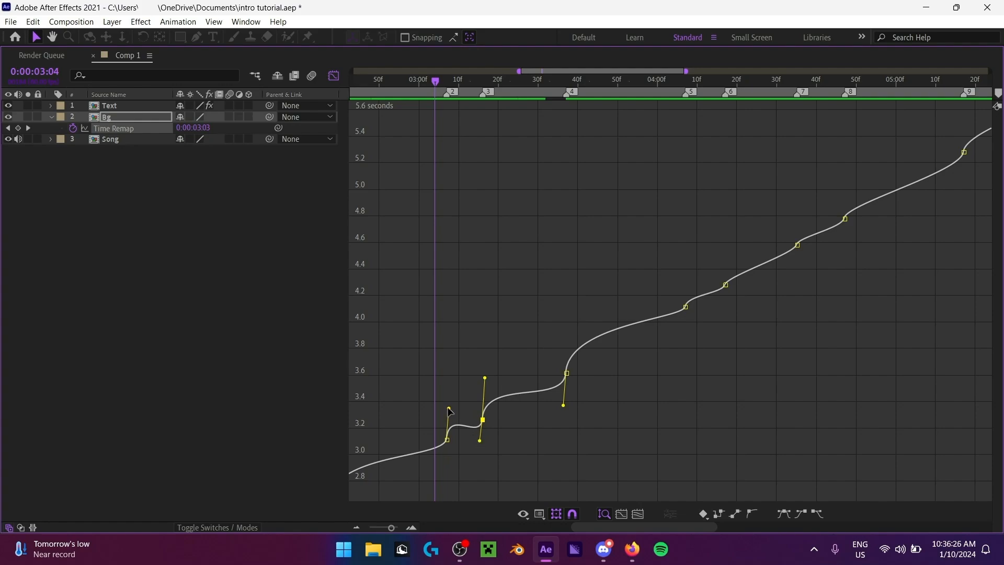
left_click(483, 419)
key("grave")
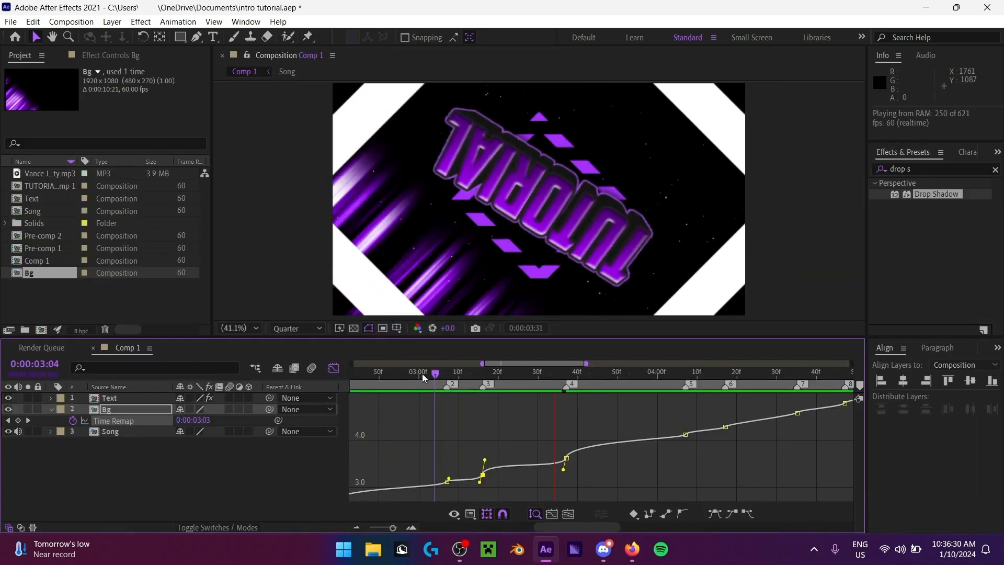
left_click(423, 372)
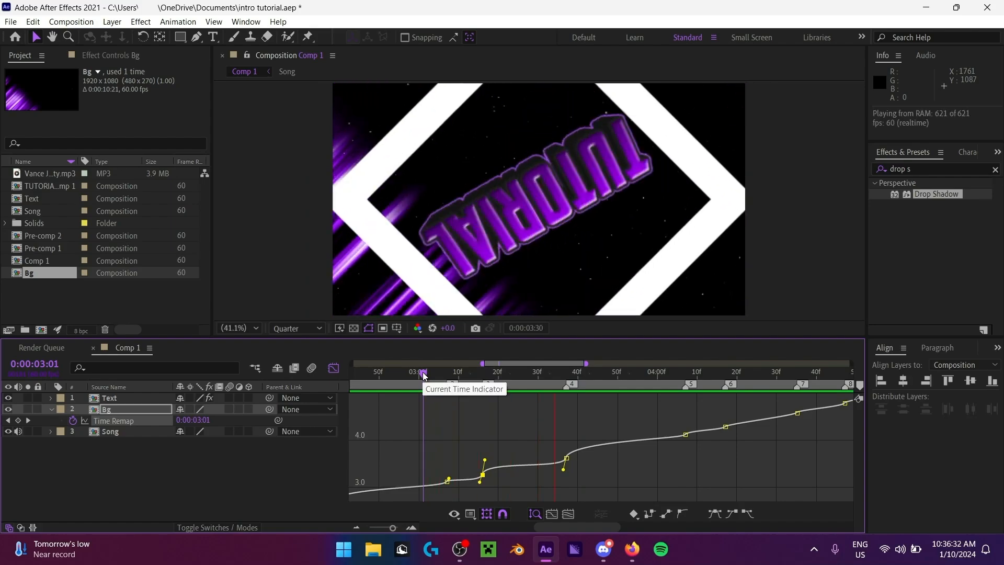
key("space")
Step: Lengthen the Time Remap handles of the marker 5 and marker 6 keyframes and preview from 0:00:04:01
left_click_drag(666, 409, 736, 481)
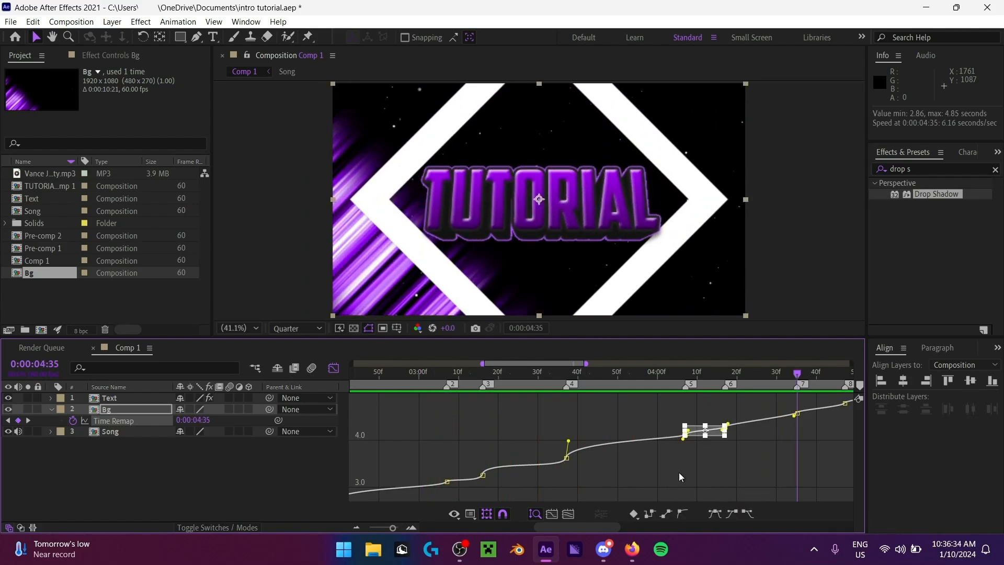
left_click_drag(672, 416, 695, 471)
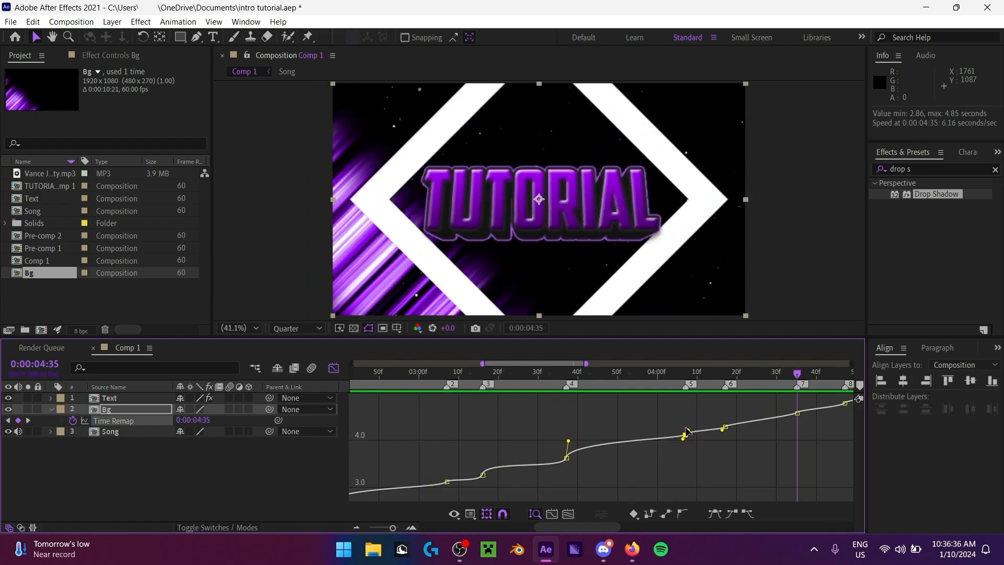
left_click_drag(687, 432, 728, 419)
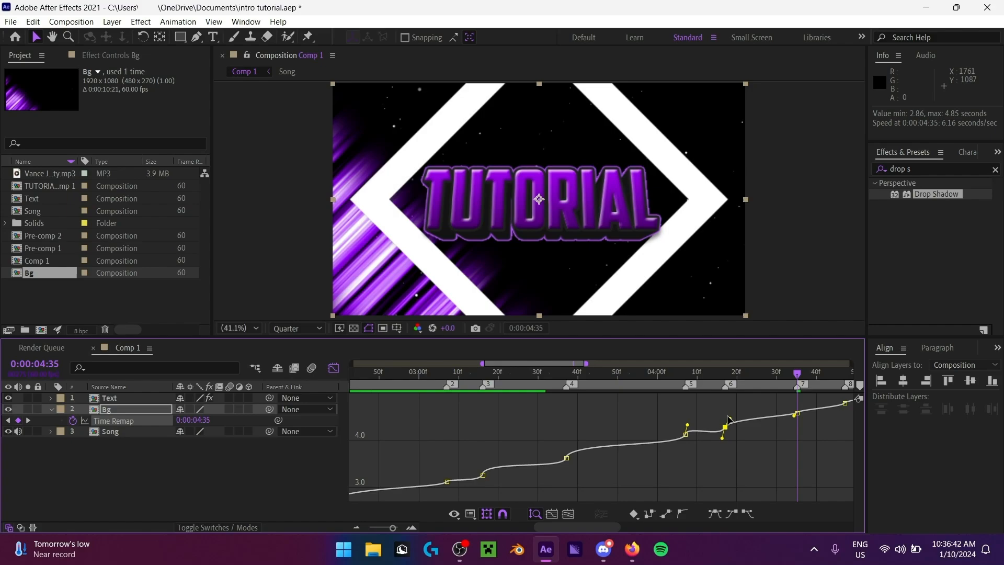
key("space")
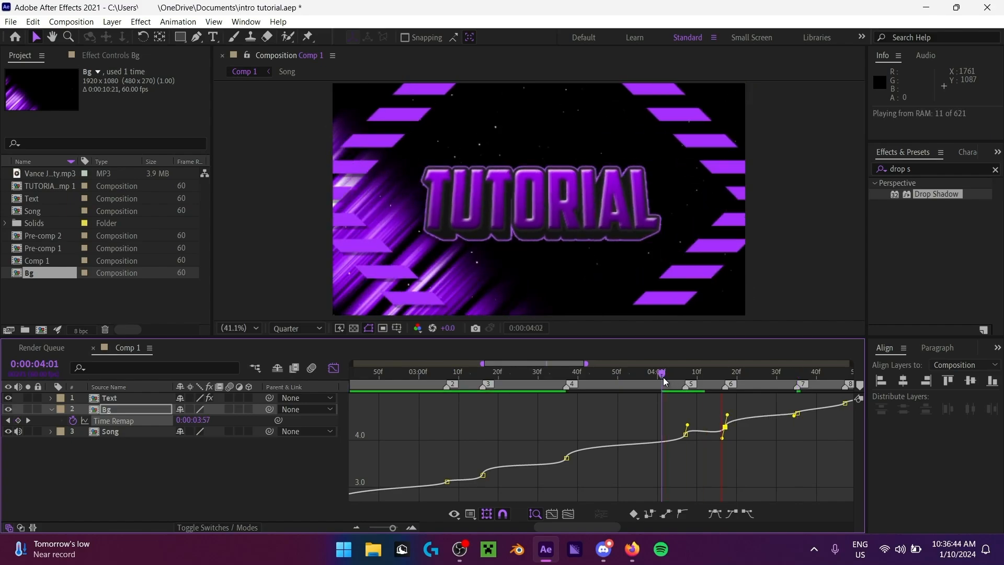
key("space")
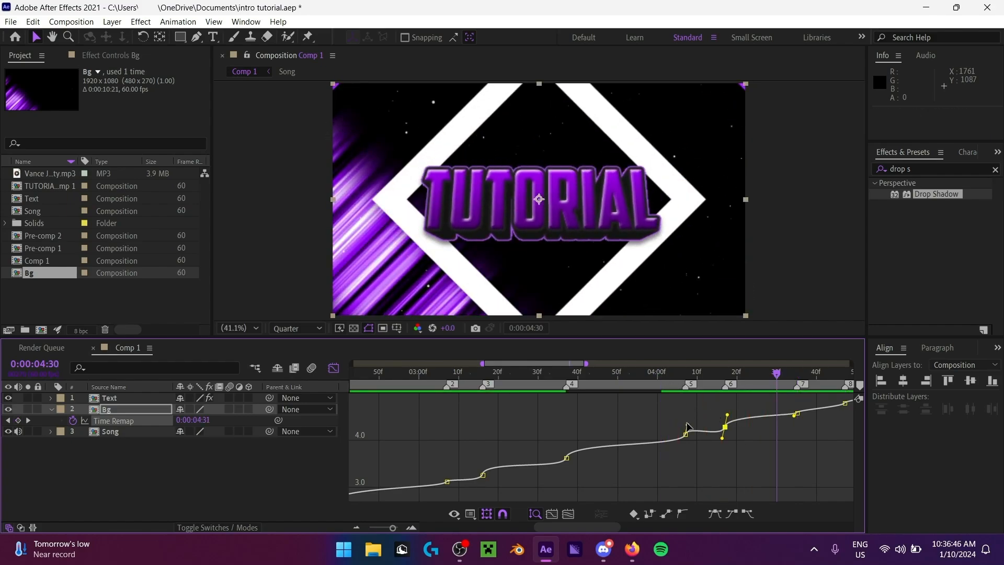
Step: Shorten the marker 5 keyframe's outgoing and the marker 6 keyframe's incoming Time Remap handles, previewing from 0:00:03:58
left_click(686, 434)
key("space")
key("space")
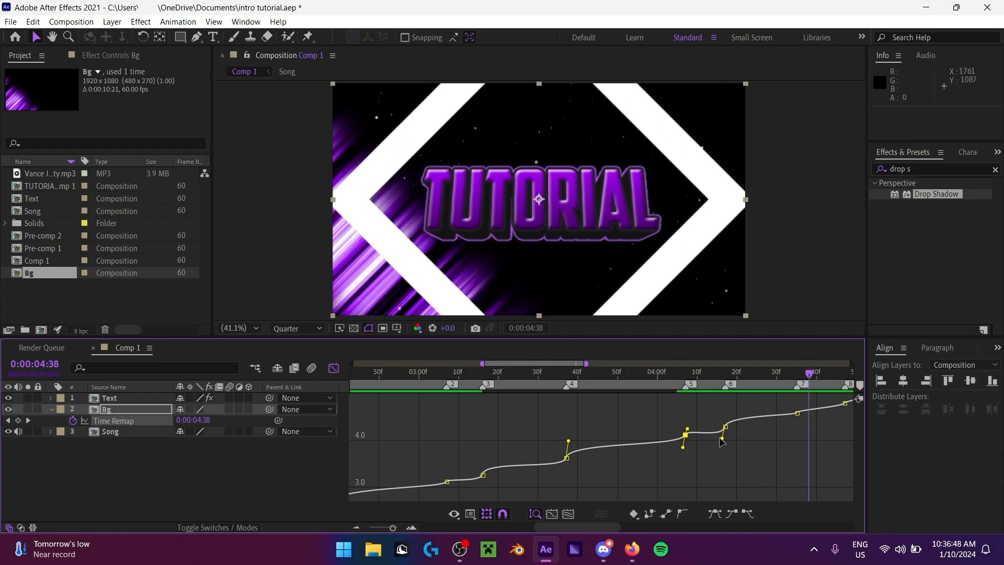
left_click_drag(721, 442, 722, 434)
key("space")
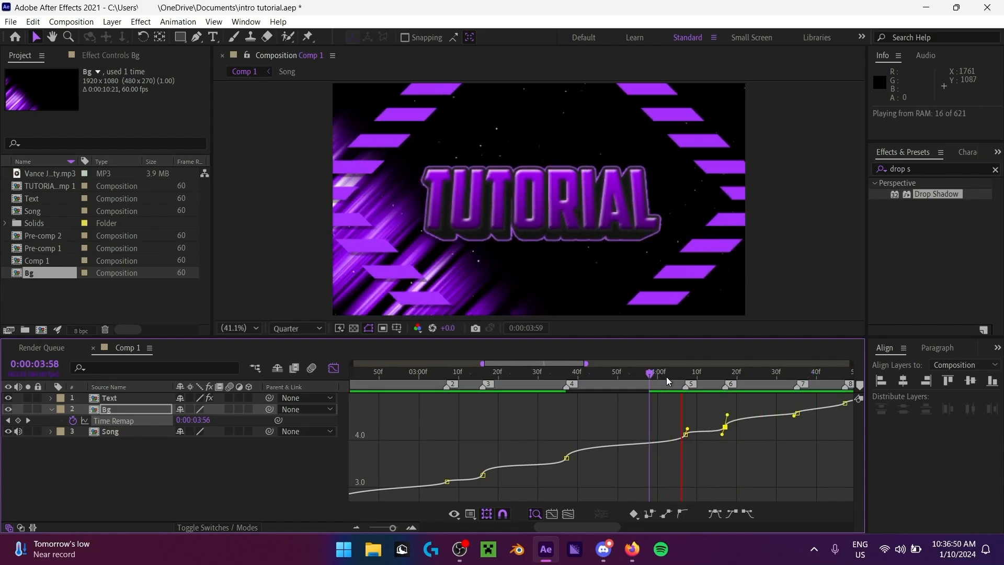
key("space")
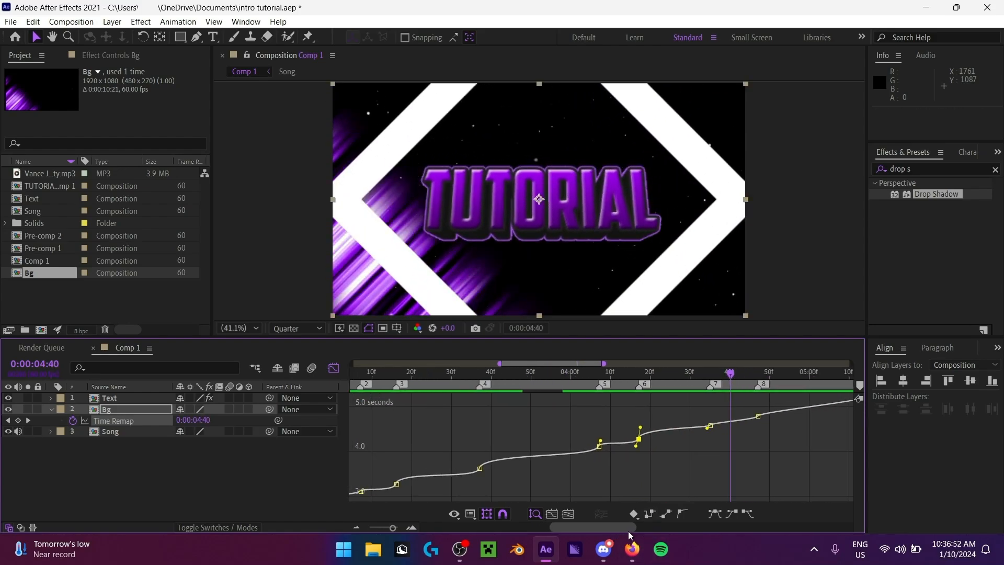
Step: Lengthen both Time Remap handles of the marker 7 keyframe and preview the motion from 0:00:04:13
left_click_drag(629, 536, 644, 535)
left_click(621, 445)
left_click_drag(625, 444, 619, 454)
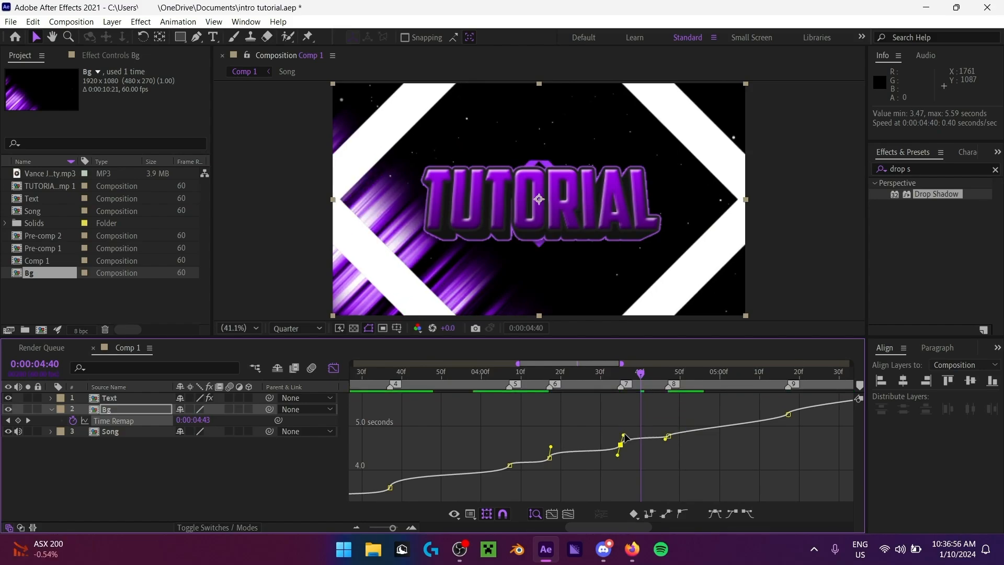
left_click_drag(575, 376, 534, 376)
key("space")
key("space")
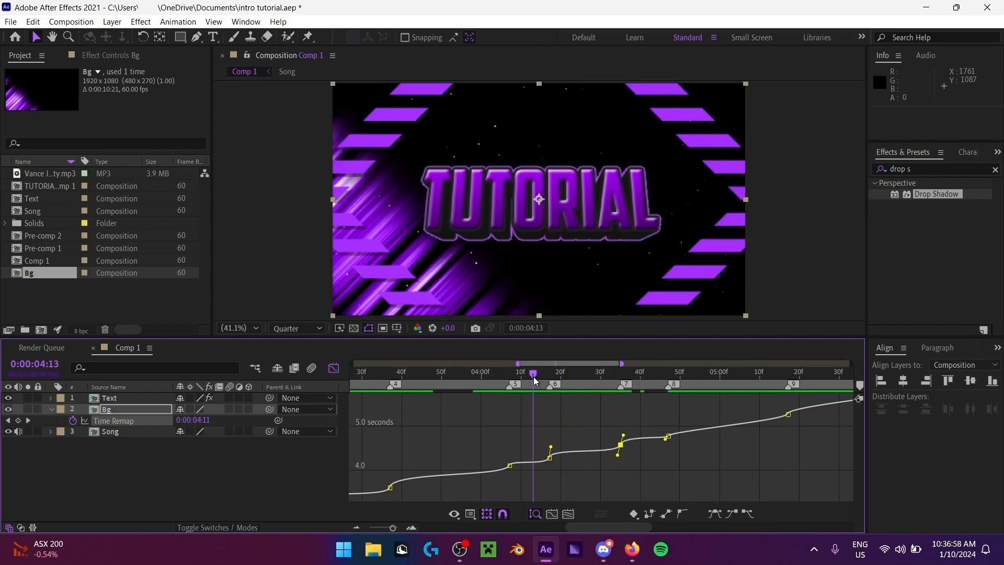
key("space")
key("space")
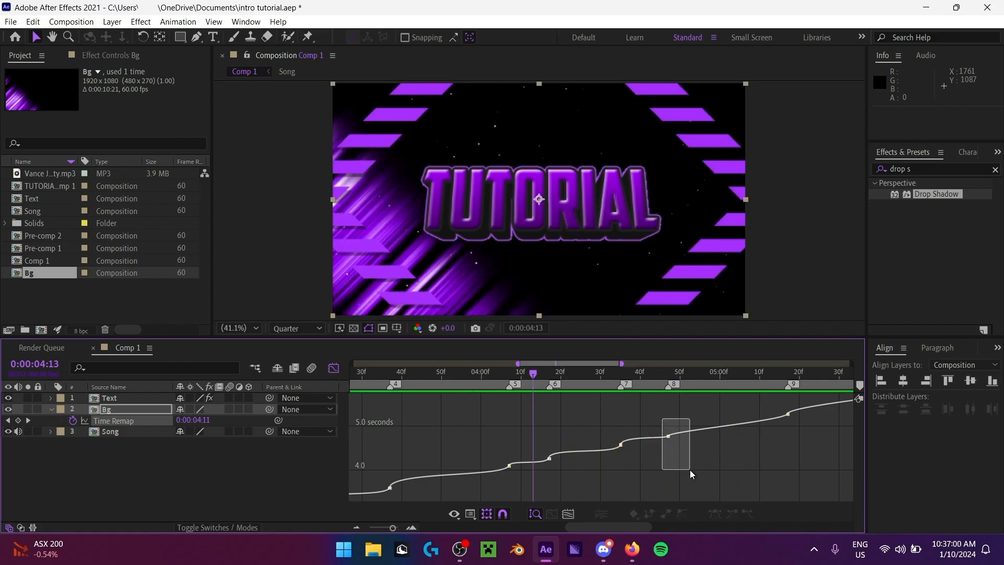
Step: Lengthen both Time Remap handles of the marker 8 keyframe and preview the motion from 0:00:04:29
left_click_drag(689, 470, 688, 469)
left_click(667, 444)
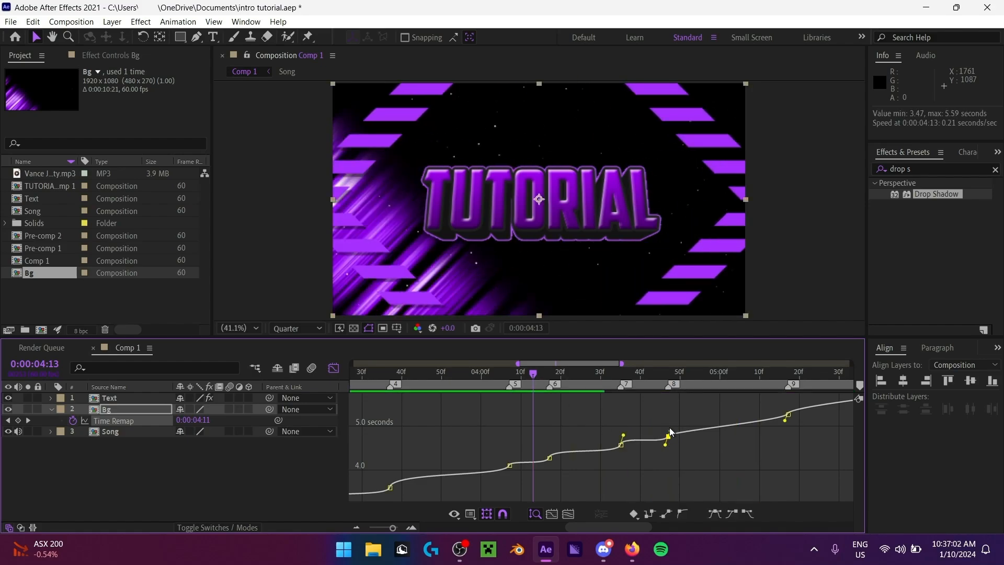
left_click_drag(671, 432, 671, 427)
key("space")
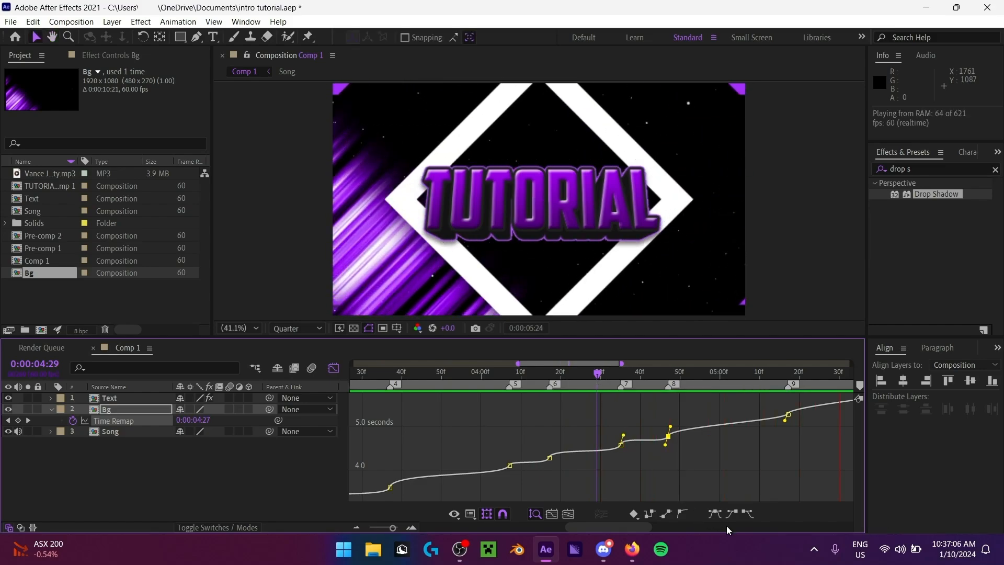
key("space")
Step: Lengthen both Time Remap handles of the marker 9 keyframe, previewing the motion from 0:00:05:08 and 0:00:04:59
left_click_drag(488, 429, 522, 470)
left_click(488, 381)
key("space")
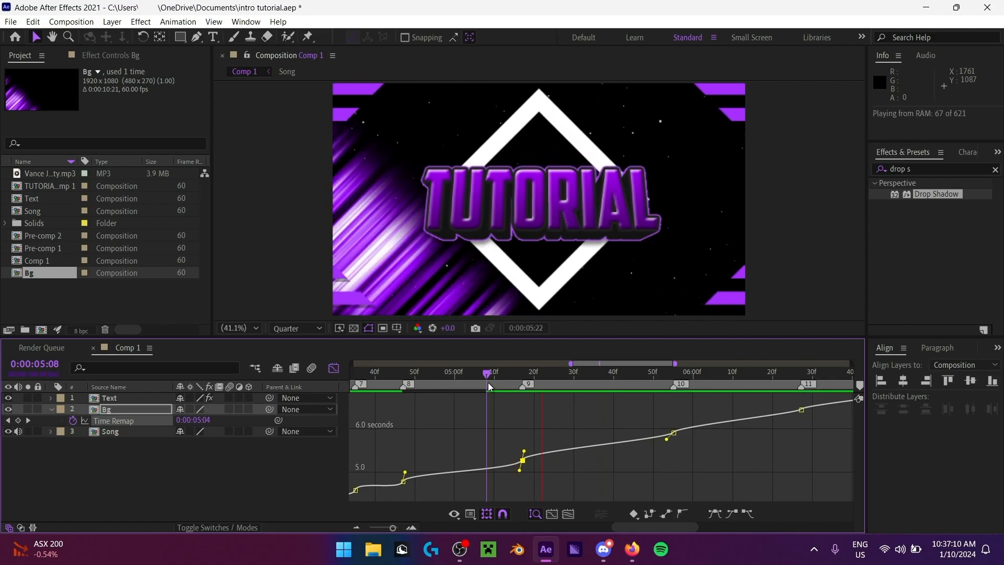
left_click(452, 380)
key("space")
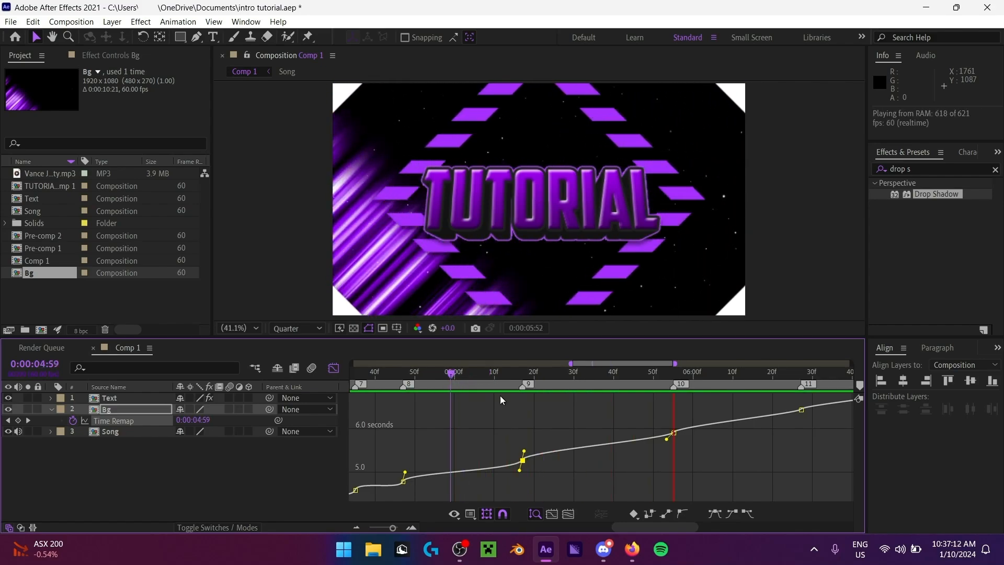
left_click_drag(524, 451, 520, 475)
left_click(481, 375)
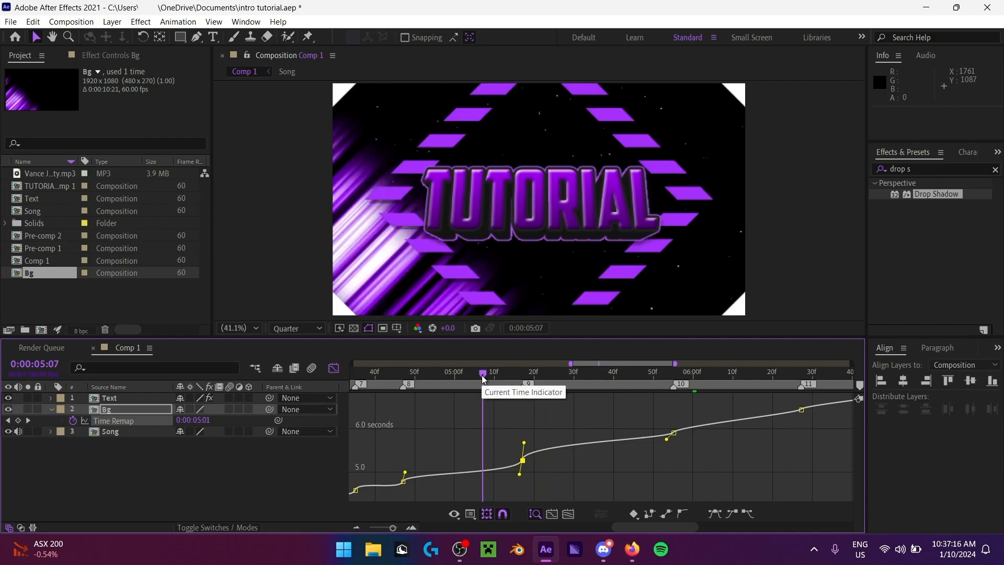
Step: Lengthen both Time Remap handles of the marker 10 keyframe, previewing the motion from 0:00:05:07 and 0:00:05:14
key("space")
key("space")
left_click_drag(657, 415, 701, 481)
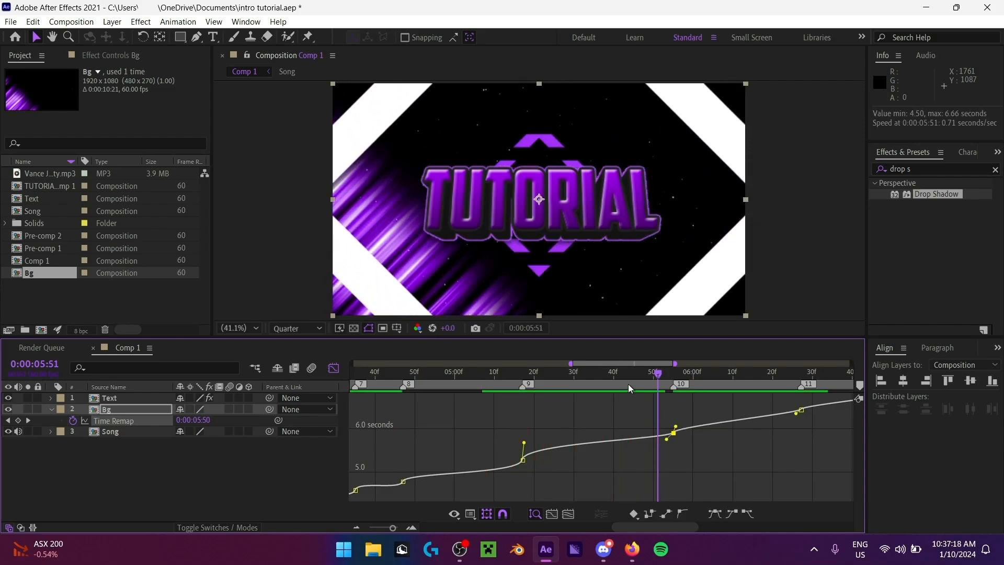
left_click(622, 381)
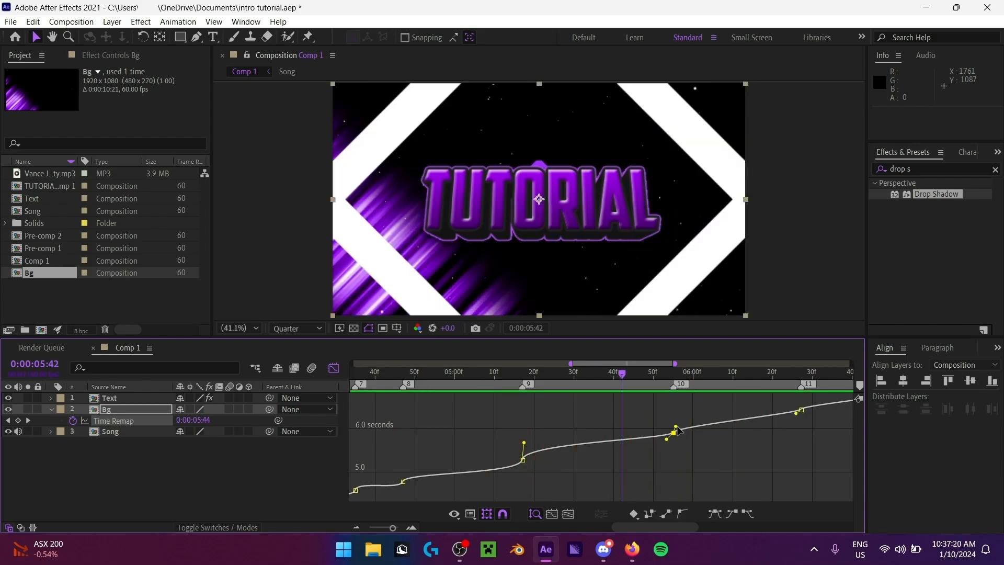
left_click_drag(676, 427, 667, 445)
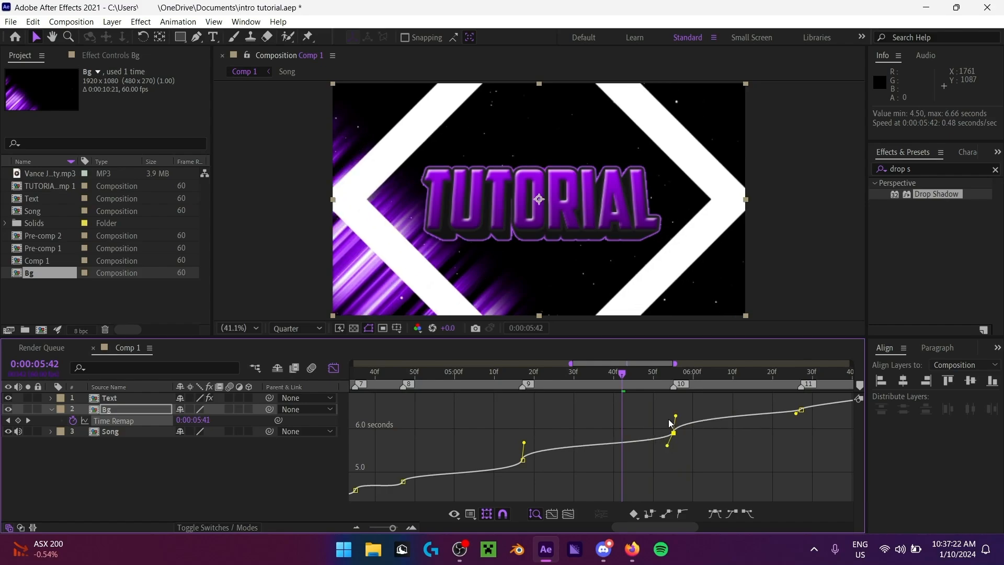
key("space")
left_click(503, 372)
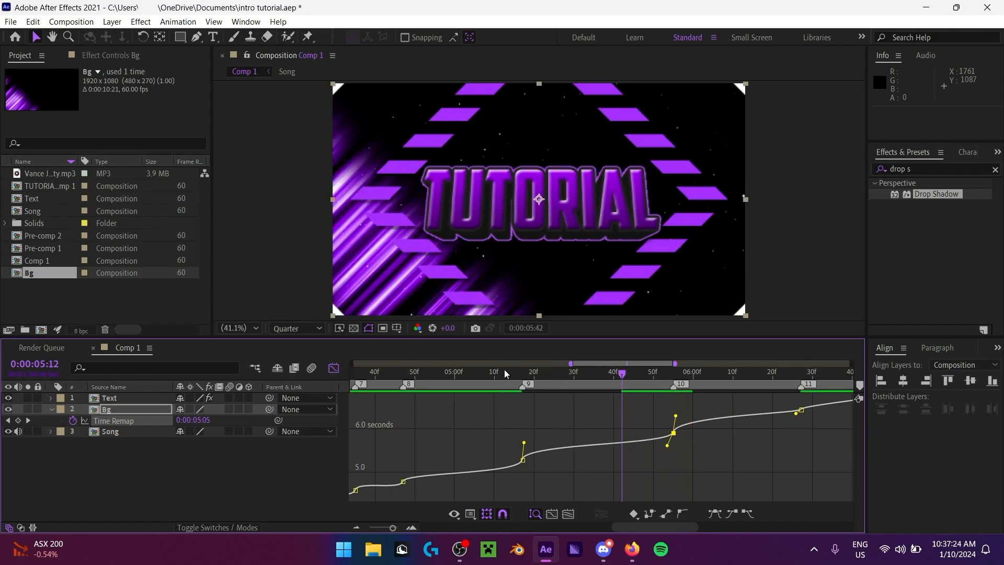
key("space")
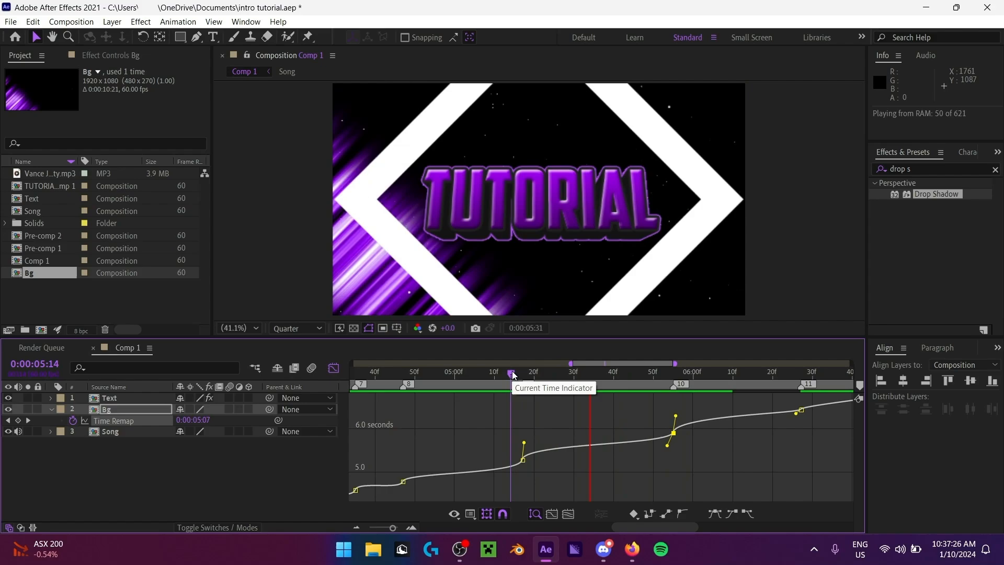
key("space")
Step: Lengthen both Time Remap handles of the marker 11 keyframe and preview the motion from 0:00:05:50
left_click_drag(672, 528, 690, 528)
left_click(699, 428)
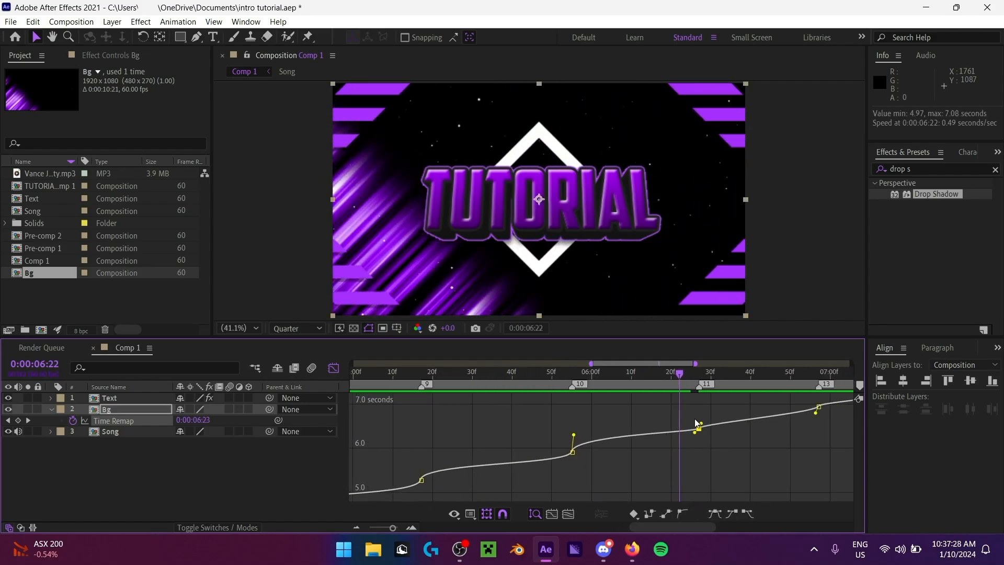
left_click_drag(701, 424, 702, 419)
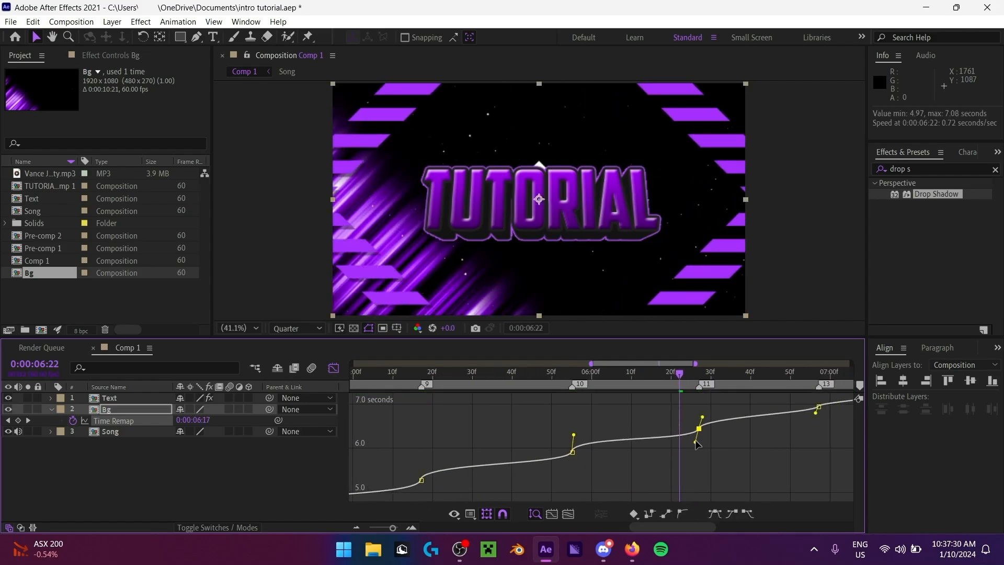
left_click(559, 386)
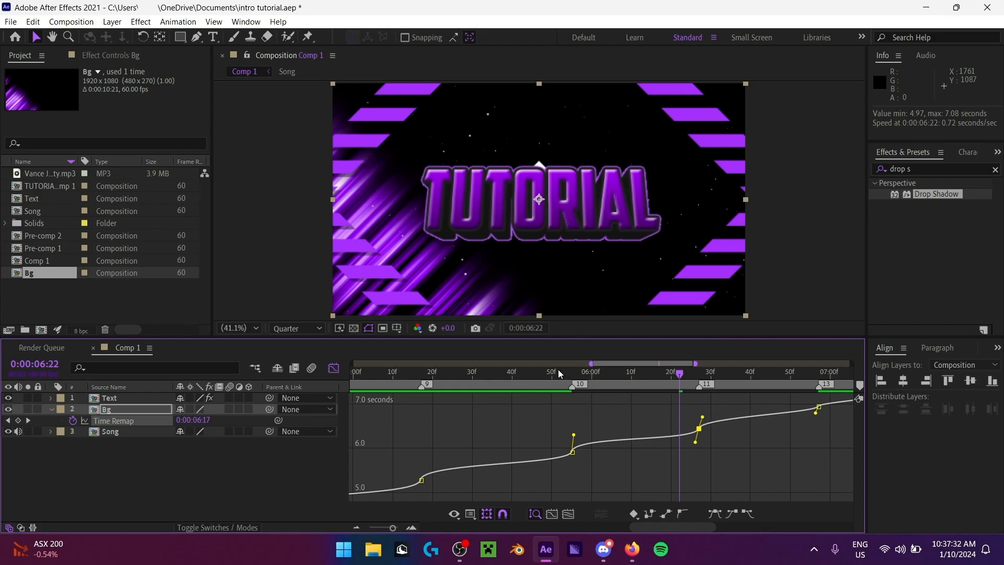
left_click(553, 384)
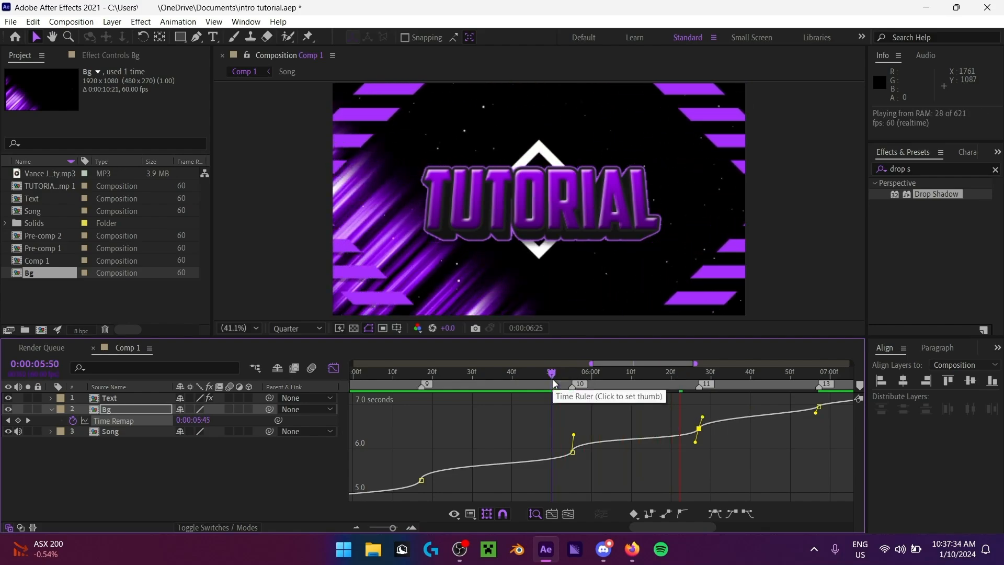
key("space")
key("space")
Step: Lengthen both Time Remap handles of the marker 13 keyframe and preview the motion from 0:00:06:40
left_click_drag(696, 527, 730, 528)
left_click(618, 443)
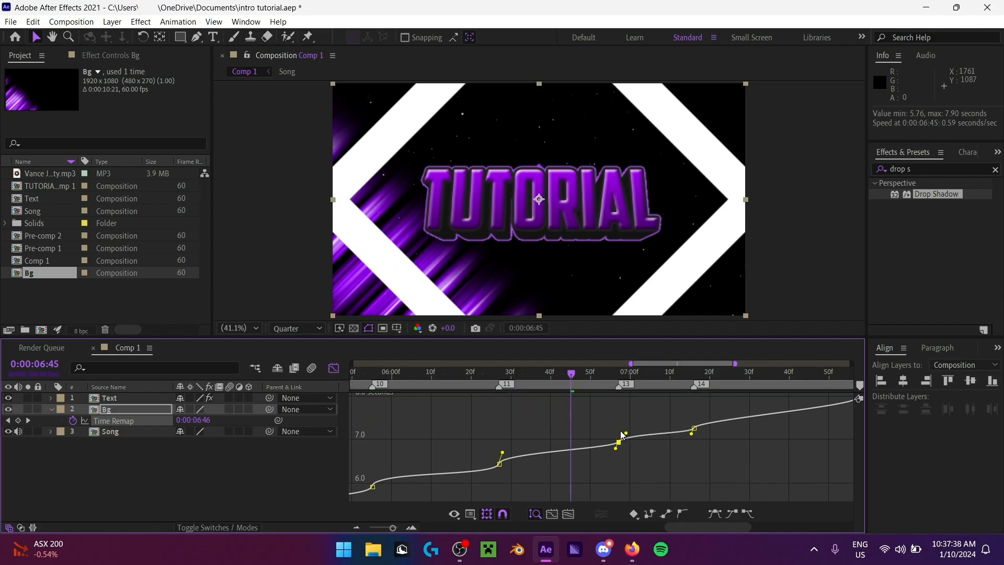
left_click_drag(615, 449, 616, 455)
left_click_drag(626, 434, 621, 430)
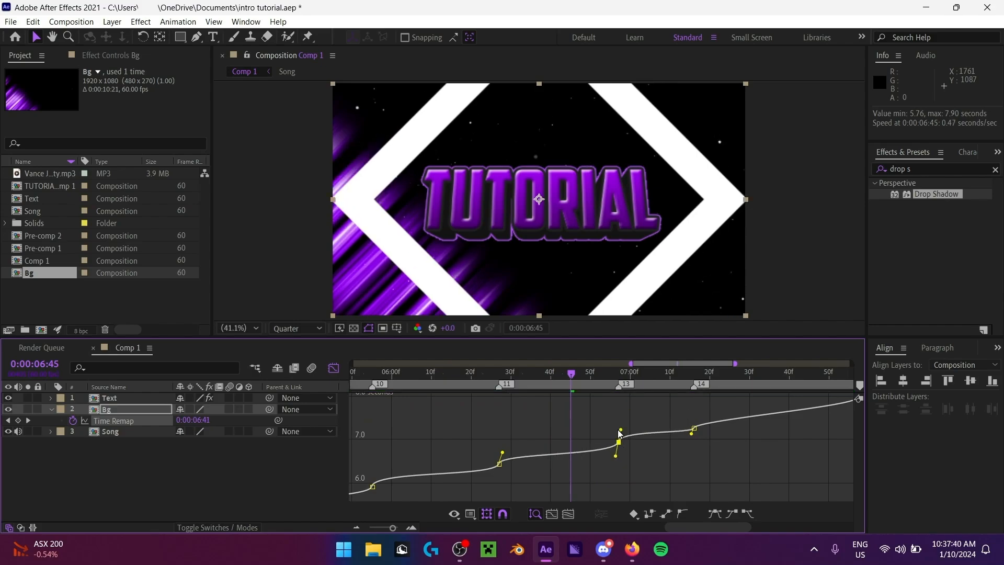
left_click_drag(586, 375, 497, 383)
key("space")
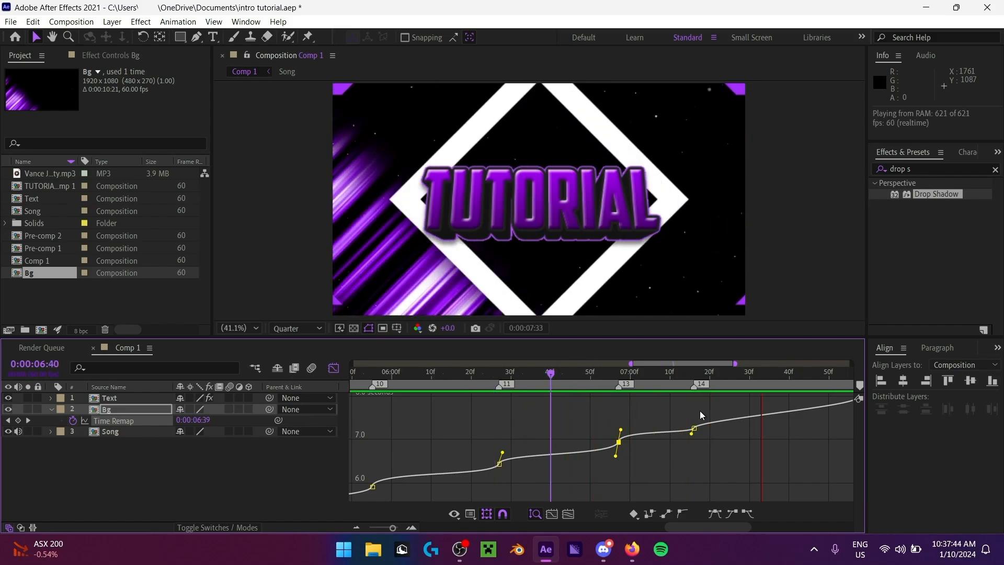
Step: Lengthen both Time Remap handles of the marker 14 keyframe and preview the motion from 0:00:06:52
left_click_drag(690, 401, 691, 438)
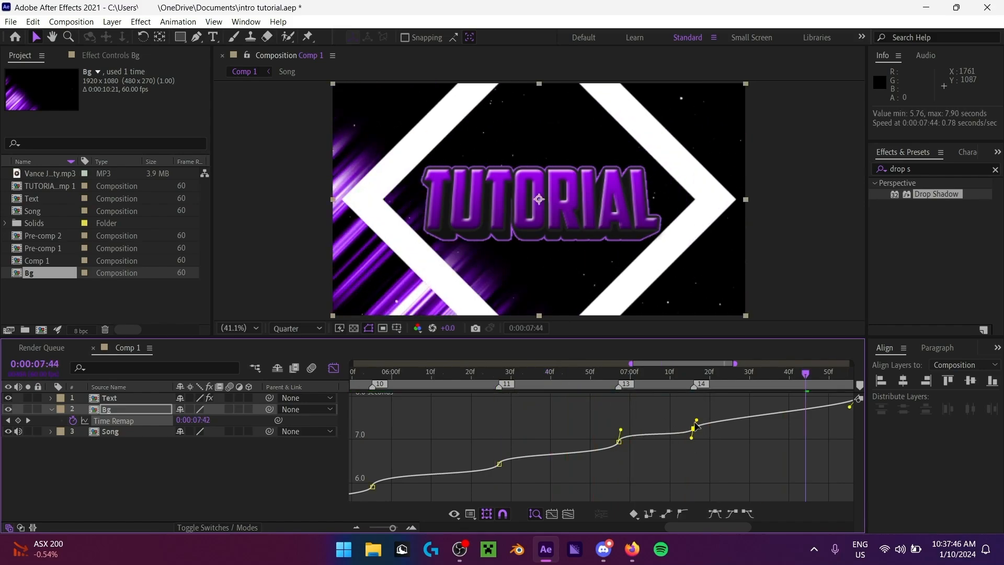
left_click(599, 373)
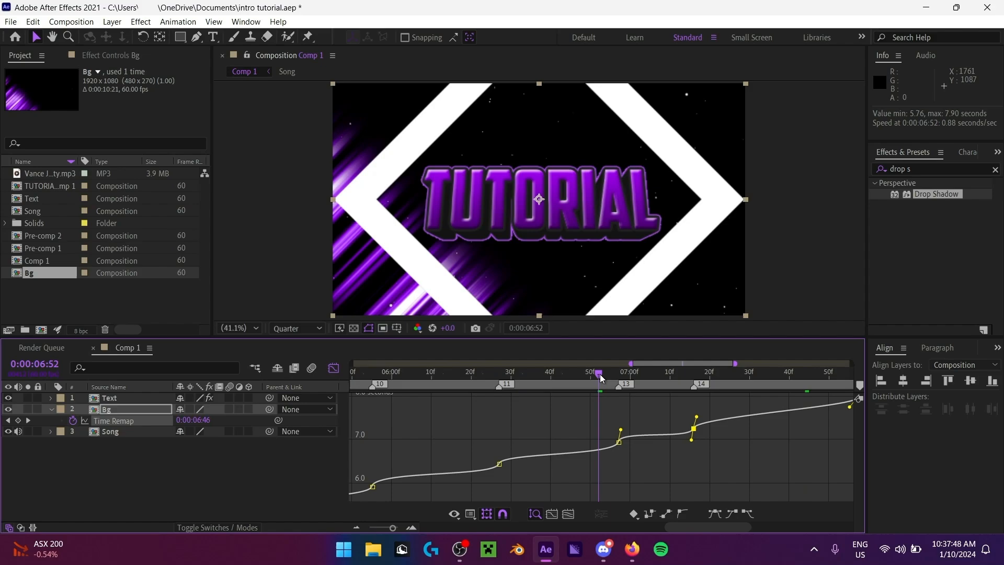
key("space")
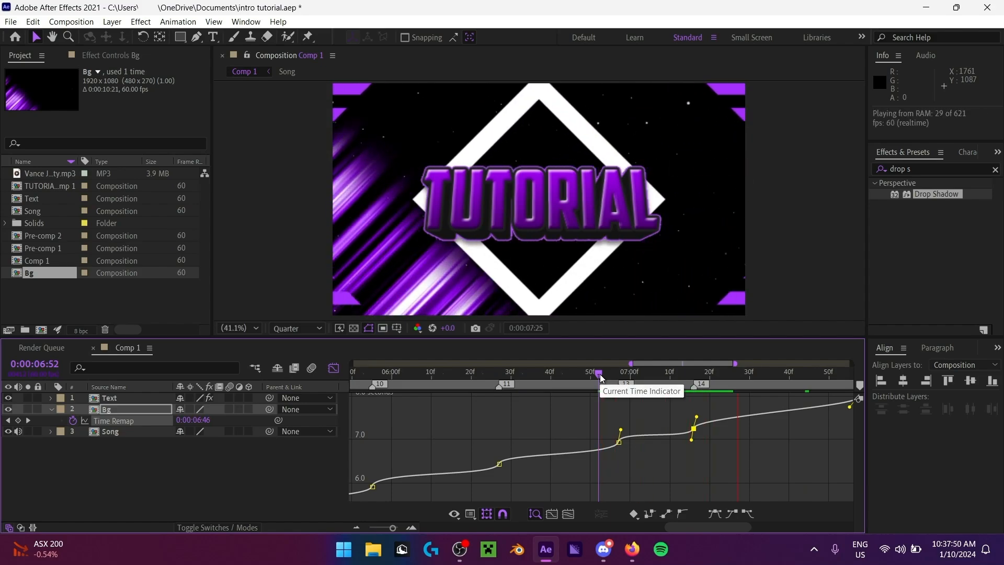
Step: Shorten the marker 15 keyframe's outgoing Time Remap handle and lengthen its incoming one, previewing from 0:00:07:47 and 0:00:07:11
left_click_drag(690, 524, 723, 529)
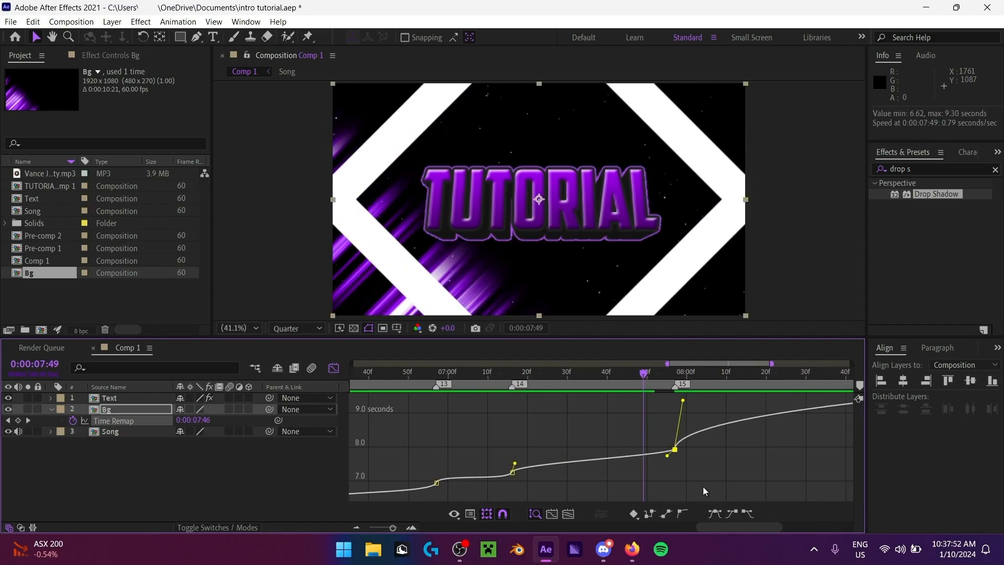
key("space")
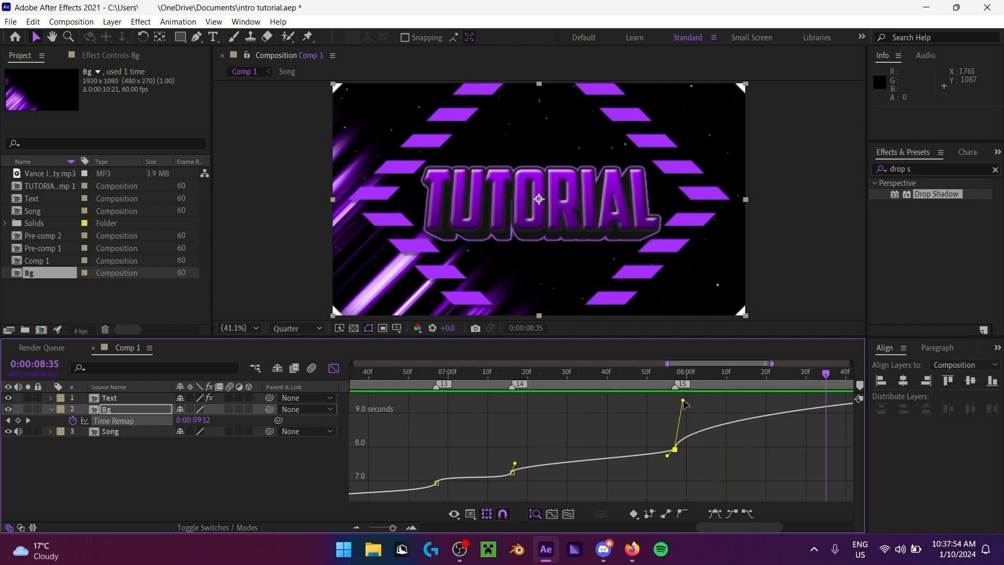
left_click_drag(684, 400, 672, 456)
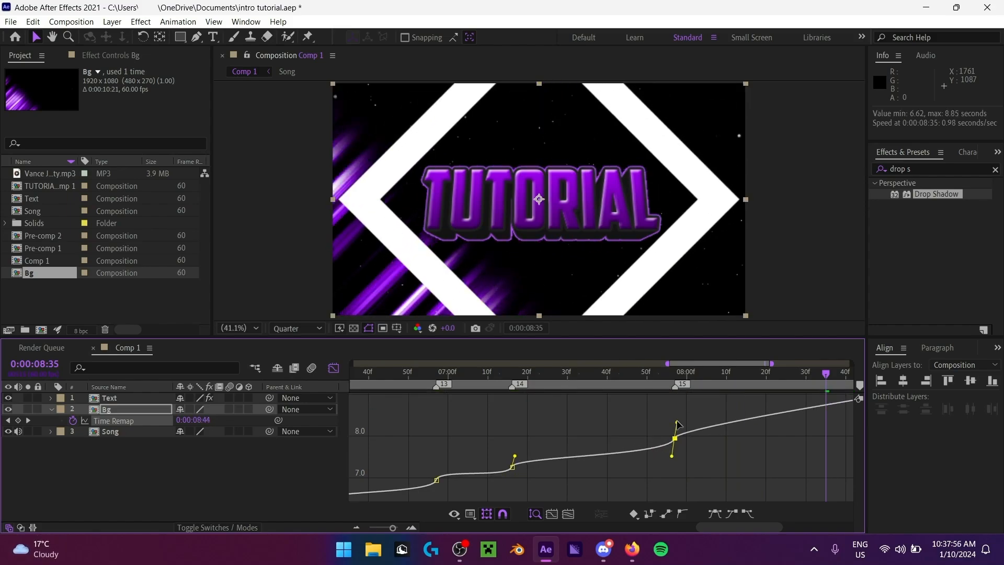
left_click(634, 376)
key("space")
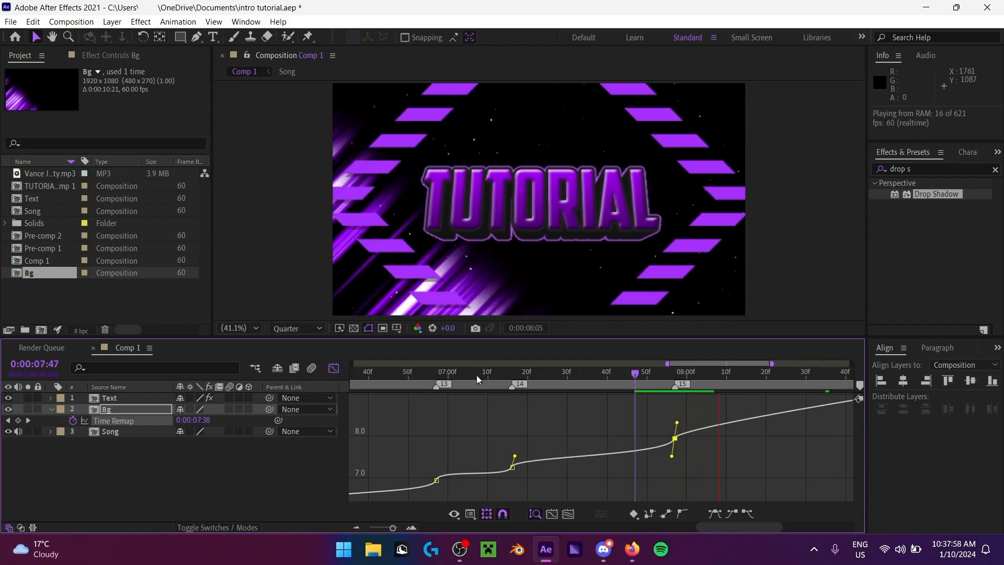
left_click(492, 376)
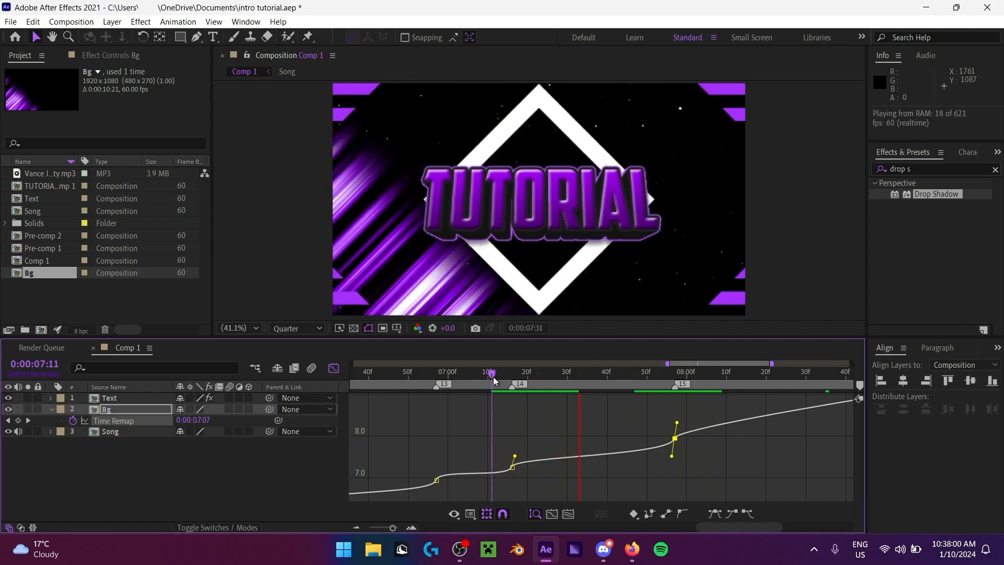
key("space")
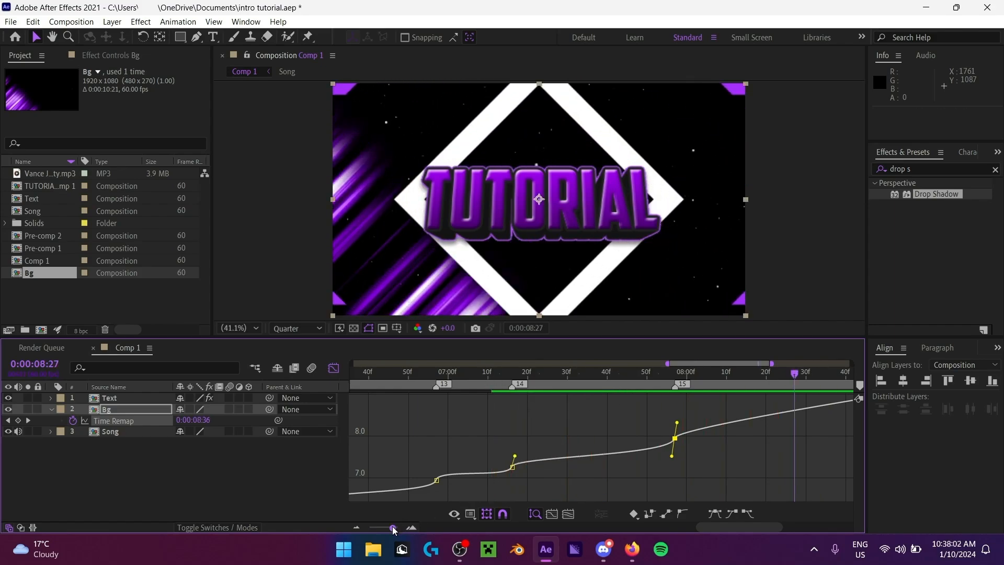
Step: Switch the timeline from the graph editor back to layer bars and collapse the Bg layer's properties
left_click_drag(393, 528, 341, 524)
left_click(333, 368)
left_click(183, 459)
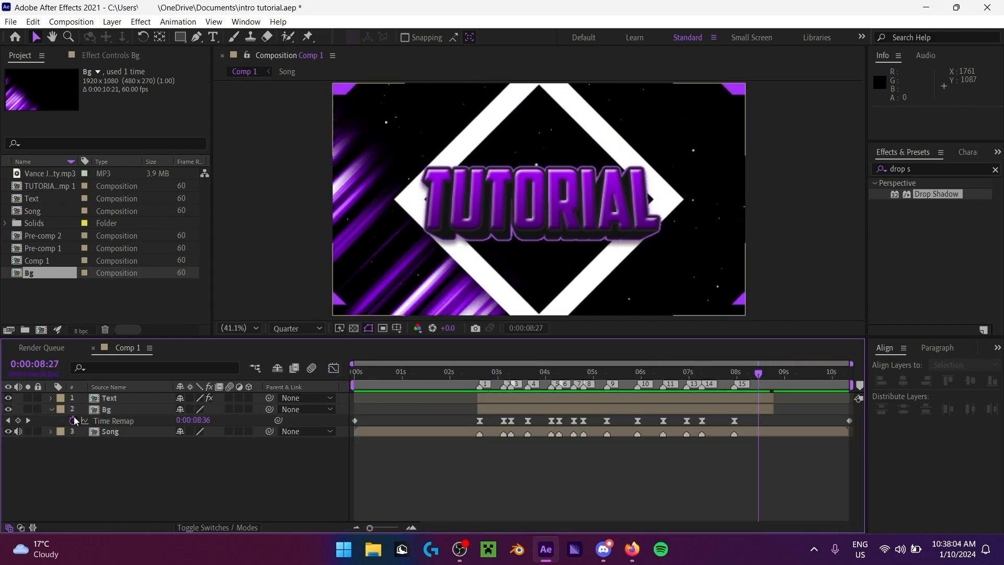
left_click(52, 411)
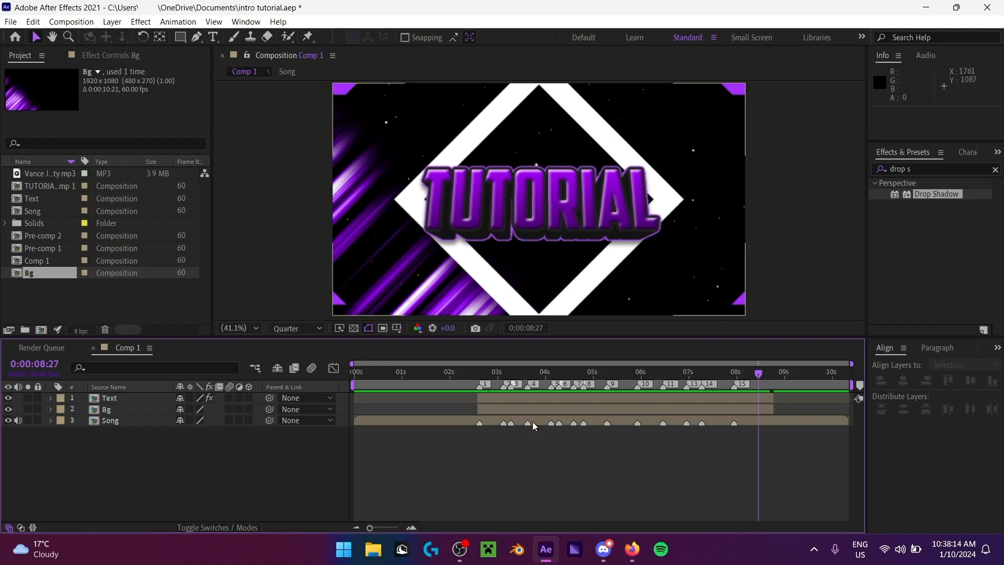
left_click(459, 549)
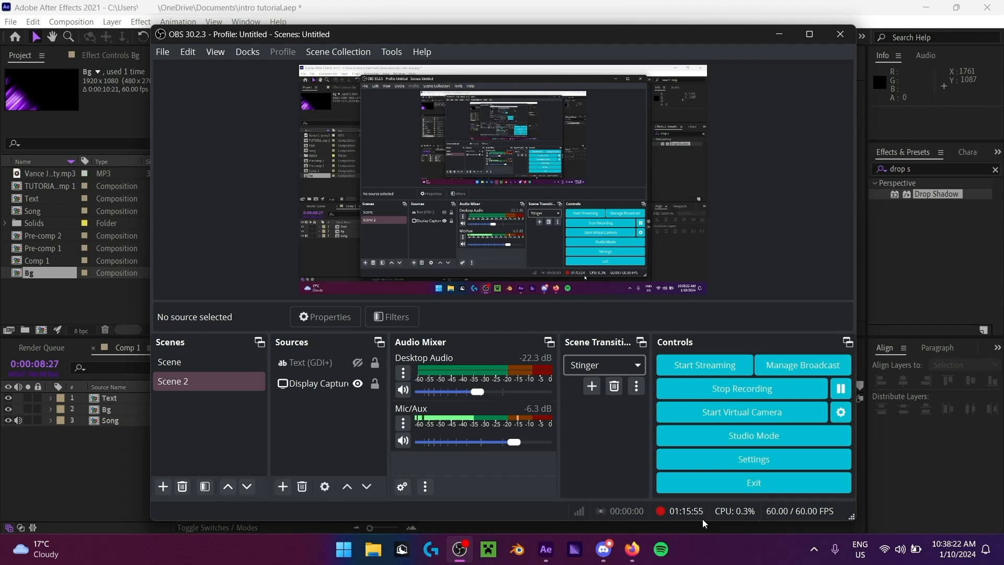
left_click(53, 461)
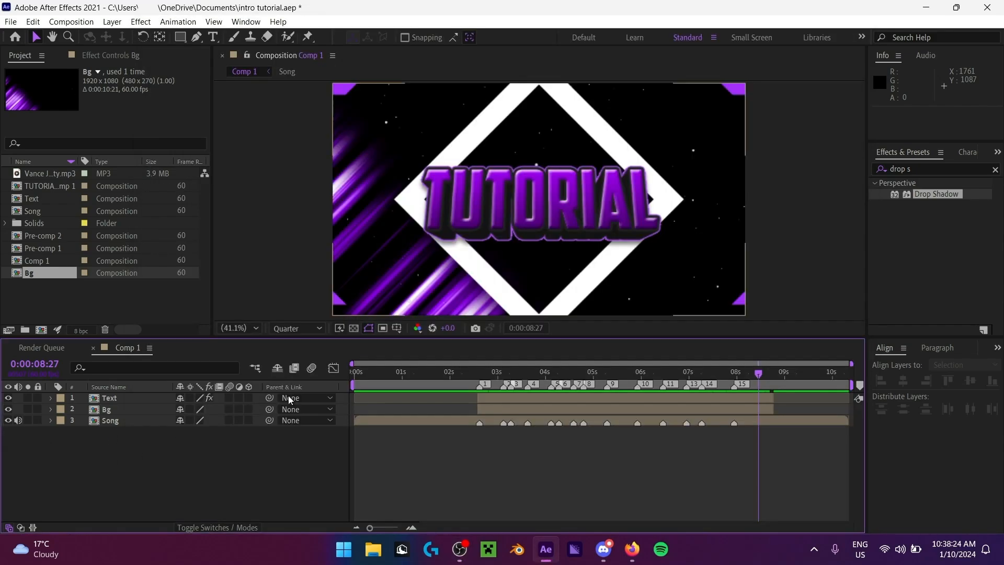
Step: Play the intro with the song from 0:00:01:45 and 0:00:02:03, and return the playhead to 0:00:00:00
left_click_drag(449, 376, 255, 393)
mouse_move(421, 375)
left_mouse_down()
mouse_move(507, 375)
mouse_move(432, 381)
left_mouse_up()
left_click(445, 381)
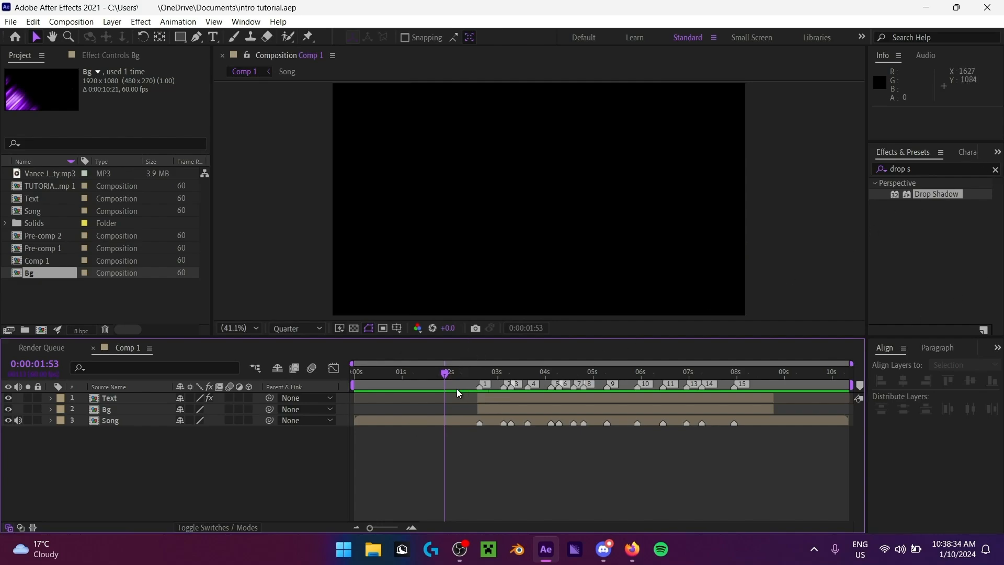
key("space")
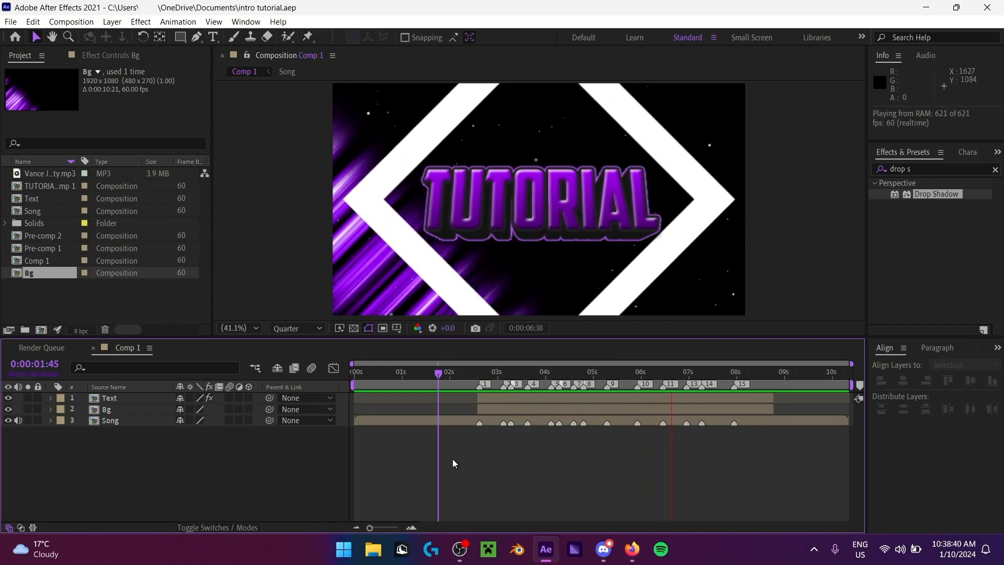
left_click(479, 380)
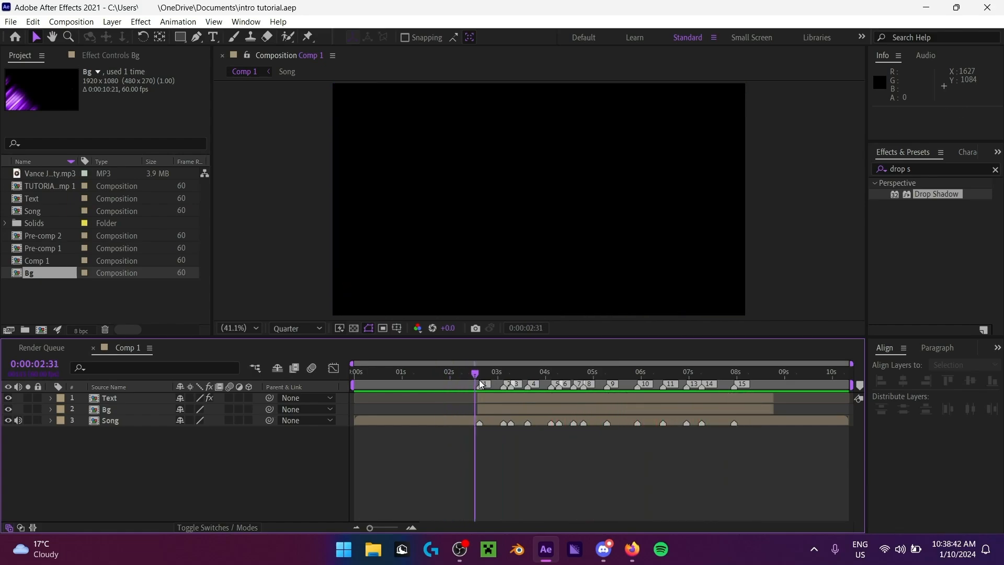
left_click_drag(479, 380, 450, 378)
key("space")
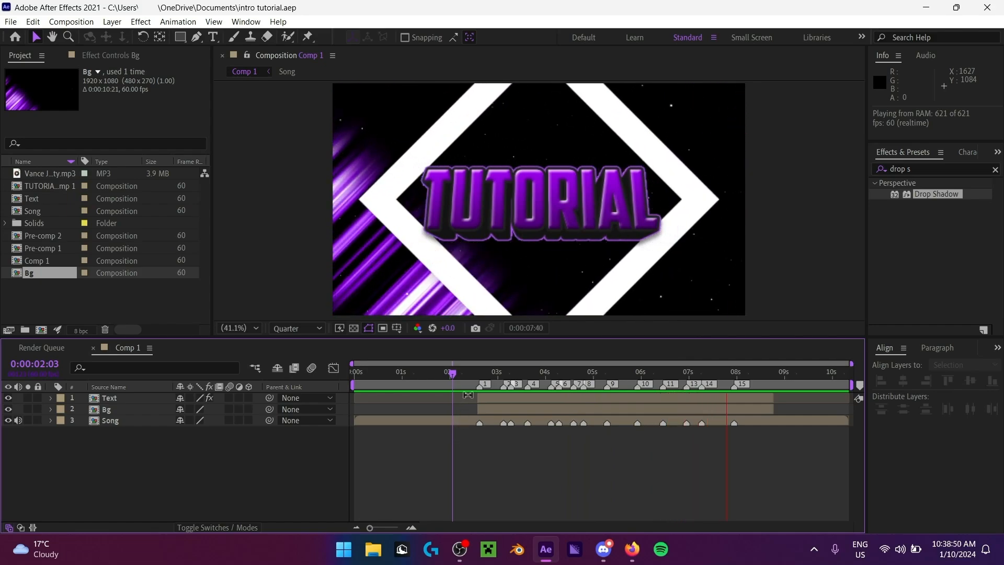
left_click_drag(452, 372, 181, 385)
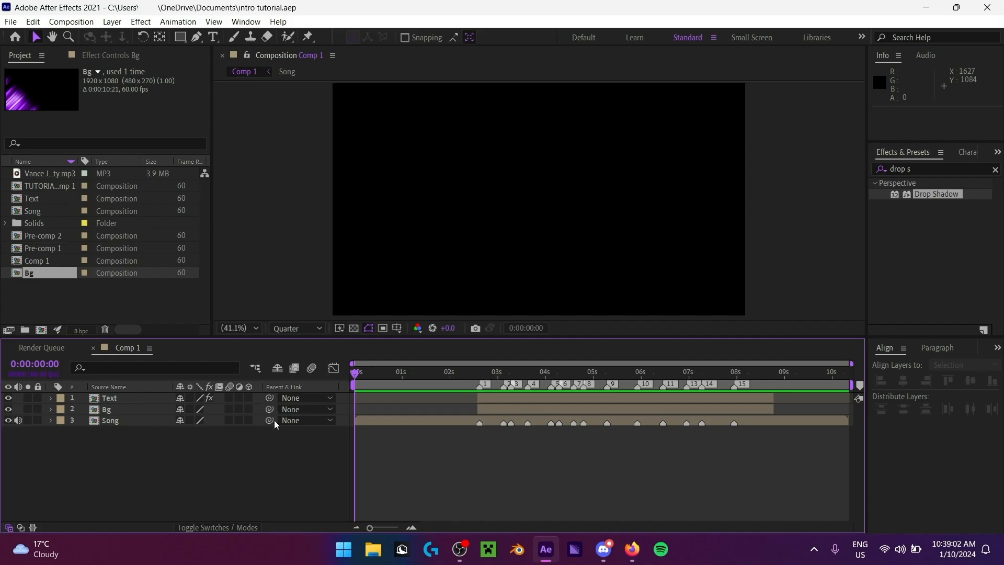
Step: Create a 1920 x 1080 px composition named a at 60 fps with a duration of 0:00:10:21
left_click(41, 330)
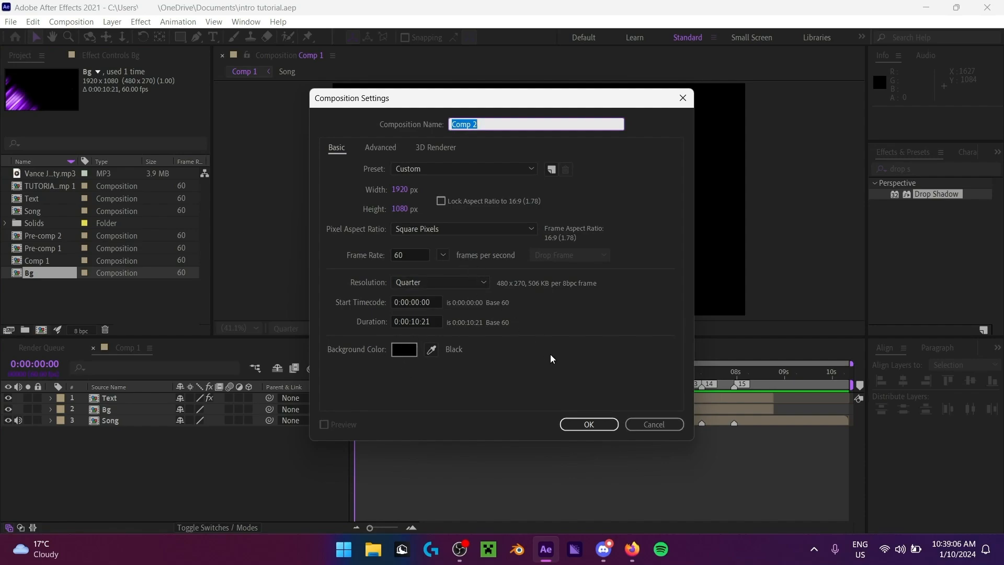
type("as")
left_click(590, 423)
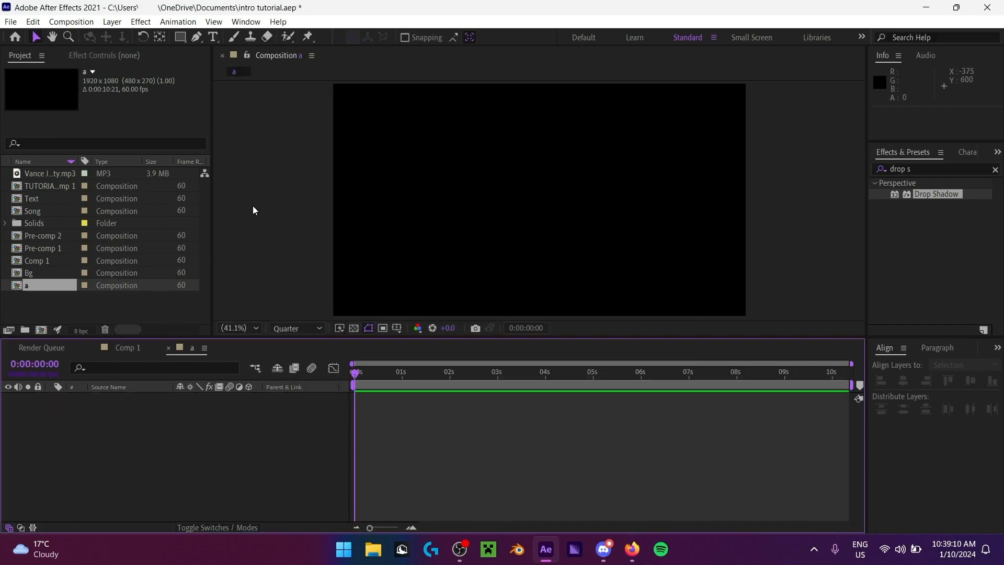
Step: Set the Pen tool to a 50 px stroke width with the fill type None
left_click(197, 37)
left_click(482, 38)
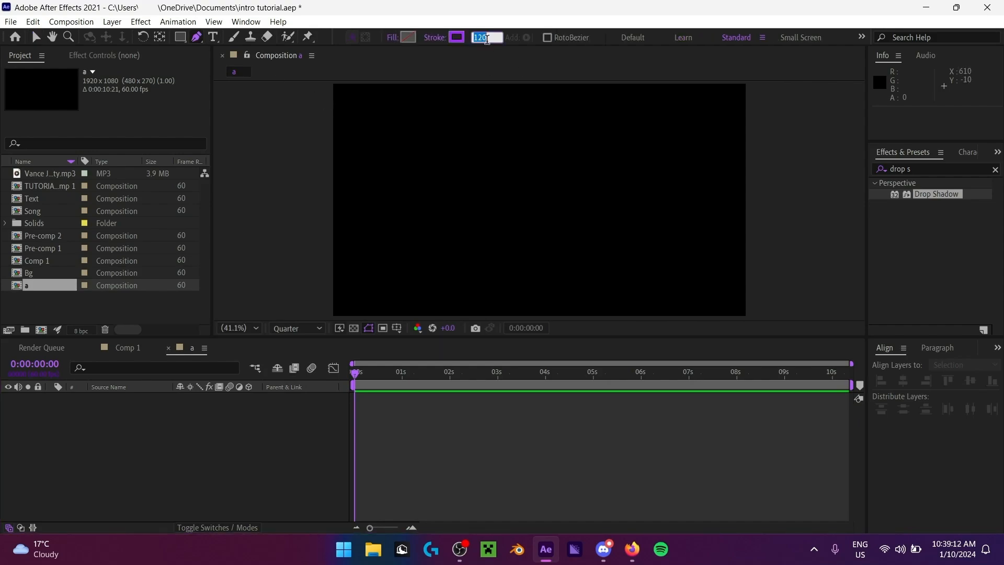
left_click(383, 235)
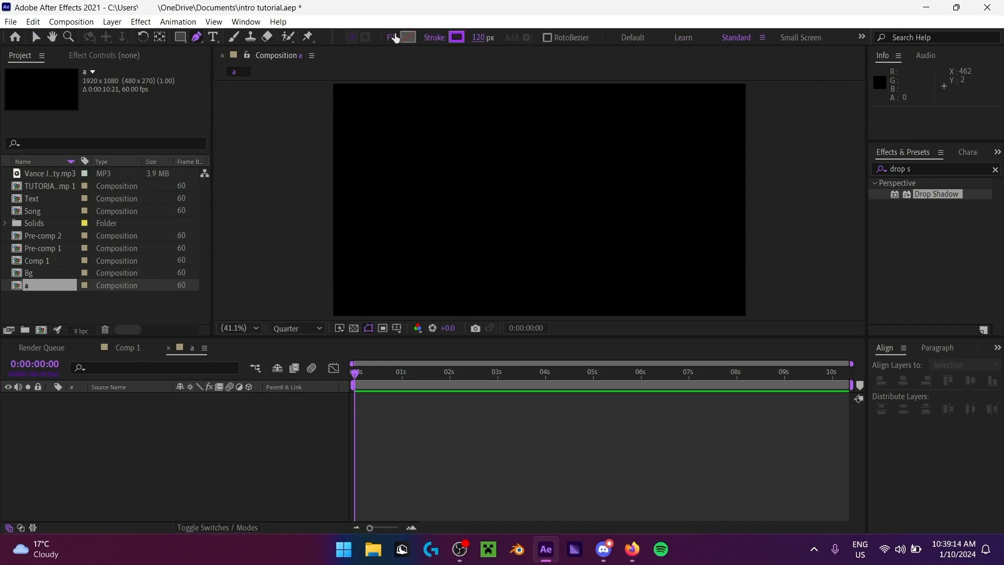
left_click(473, 39)
left_click(397, 40)
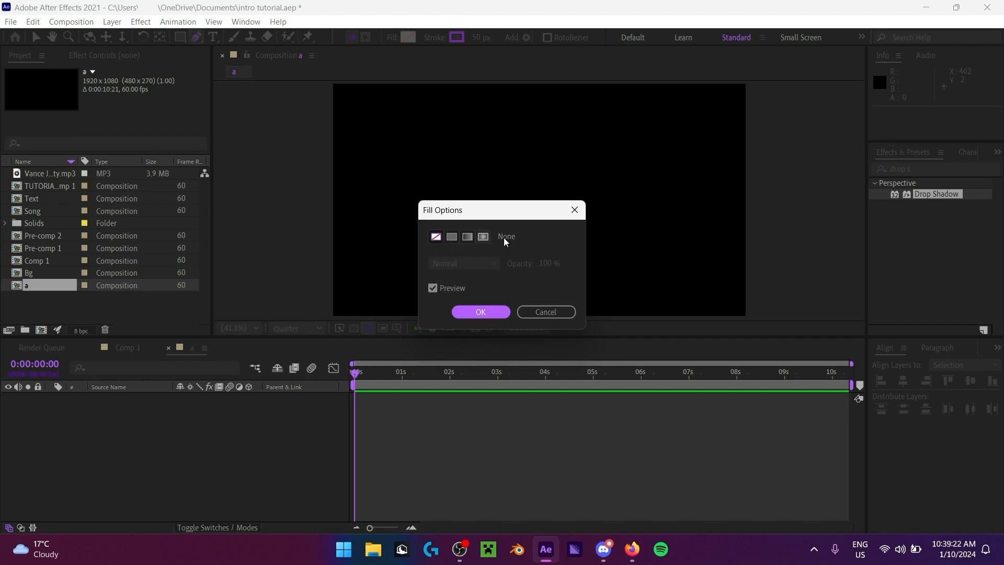
left_click(481, 312)
Step: Keep the stroke a solid colour in Normal mode and change its colour to white
left_click(434, 38)
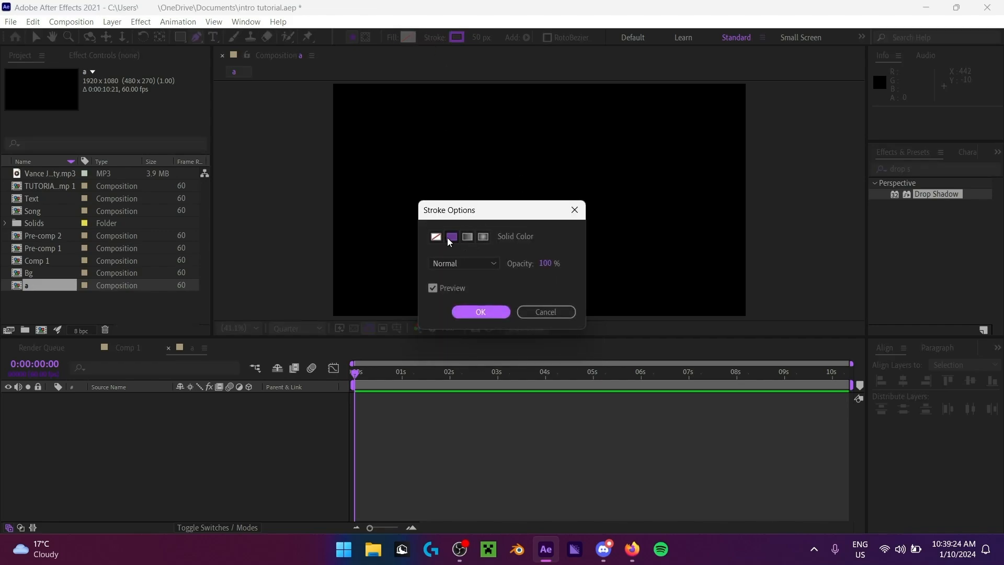
left_click(495, 313)
left_click(468, 38)
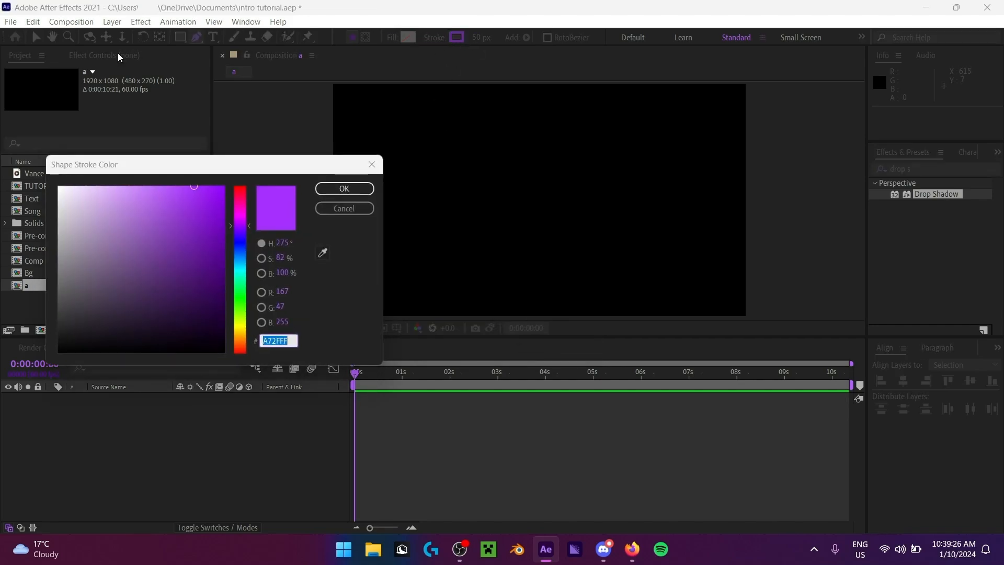
left_click_drag(84, 204, 40, 27)
left_click(350, 189)
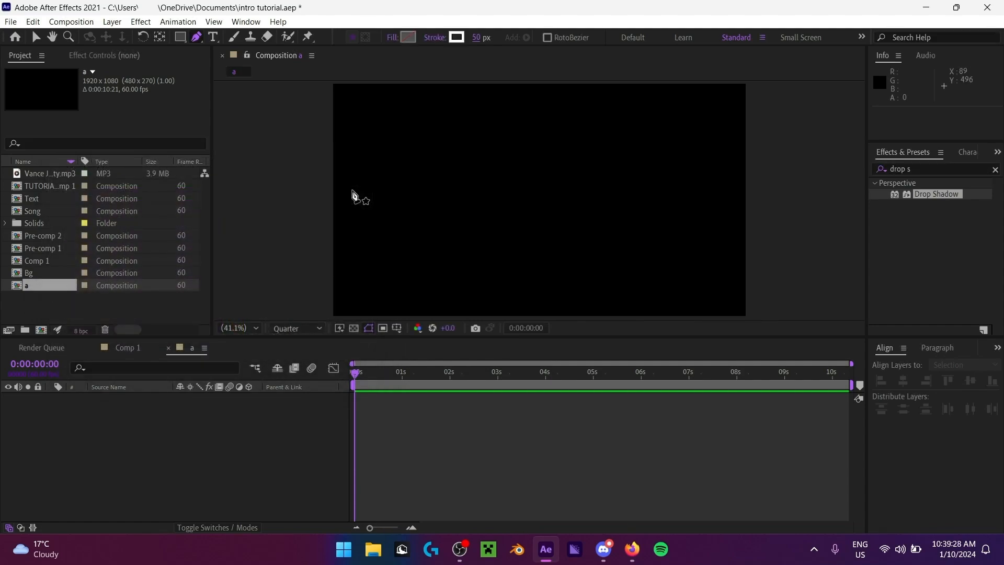
Step: Draw an open wavy three-vertex path across the upper part of the frame, starting outside its left edge
left_click(299, 131)
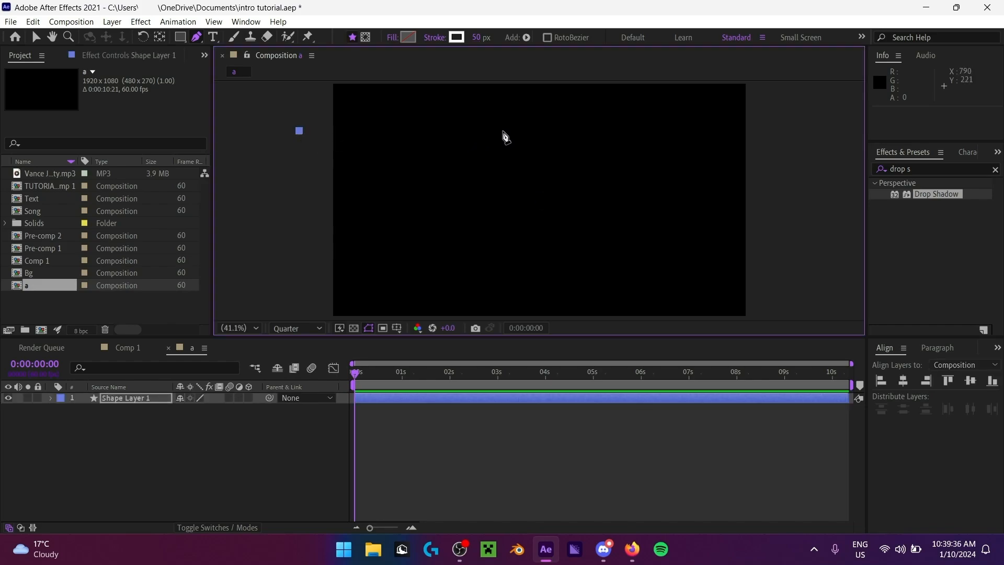
left_click_drag(503, 131, 590, 156)
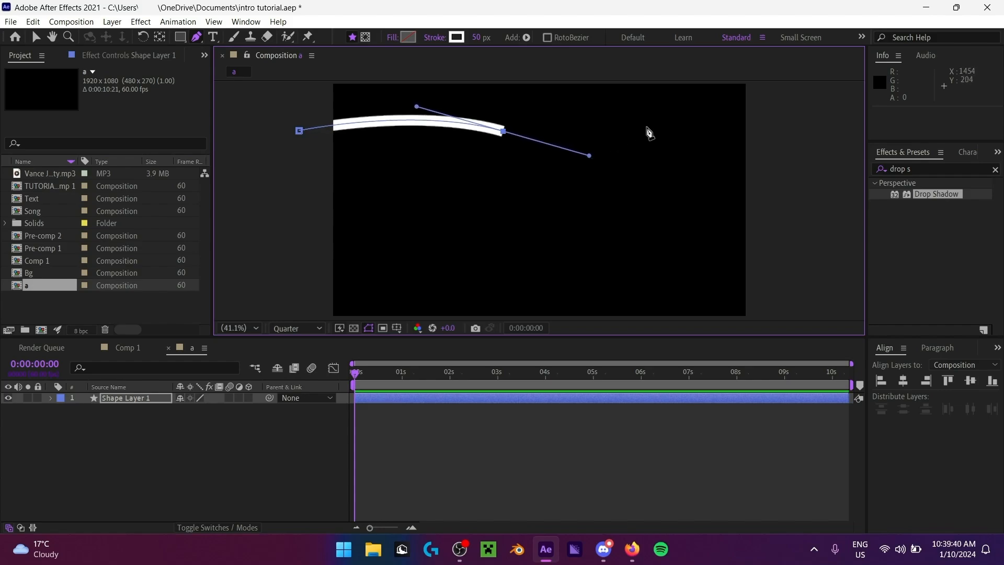
left_click_drag(673, 119, 707, 99)
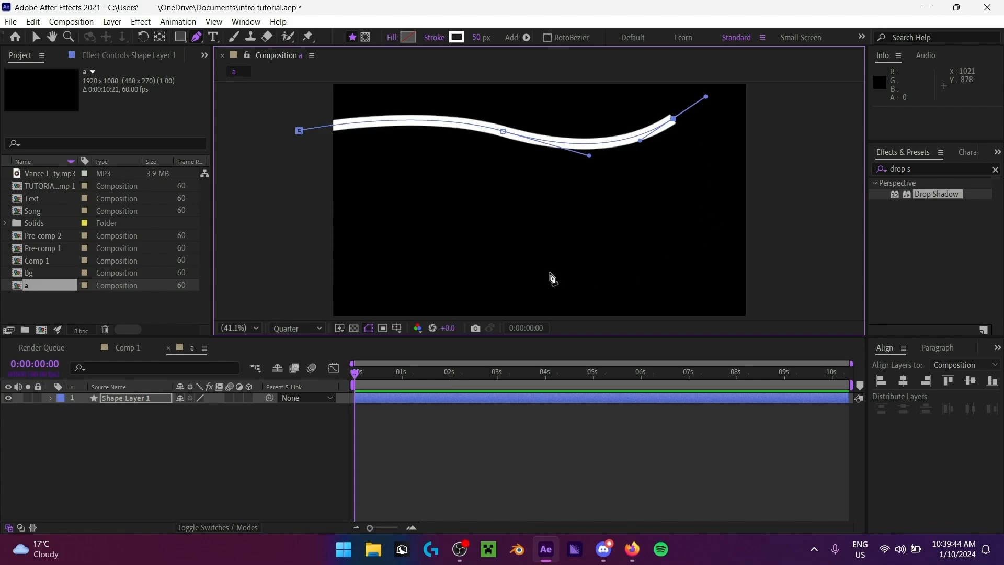
left_click_drag(465, 258, 50, 241)
left_click_drag(675, 120, 645, 126)
left_click_drag(506, 131, 466, 127)
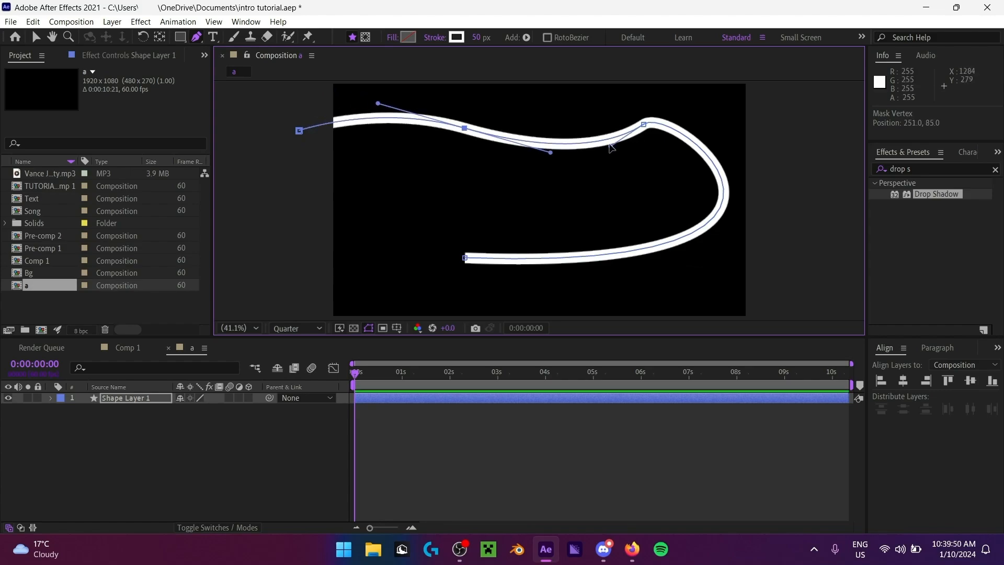
mouse_move(611, 146)
left_mouse_down()
mouse_move(611, 116)
mouse_move(605, 130)
left_mouse_up()
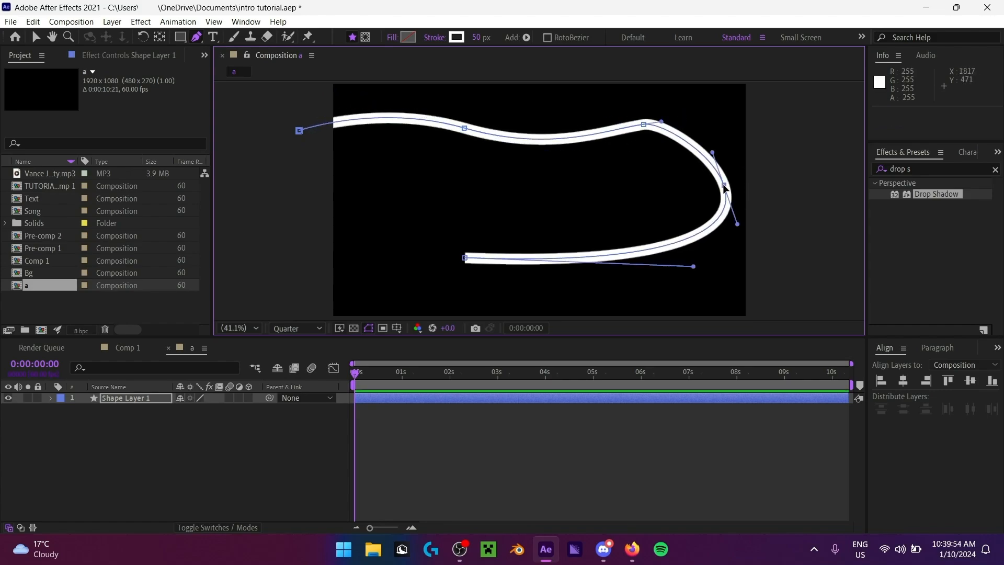
left_click_drag(726, 192, 691, 198)
key("ctrl+z")
key("ctrl+z")
key("ctrl+z")
key("ctrl+z")
key("ctrl+z")
key("ctrl+z")
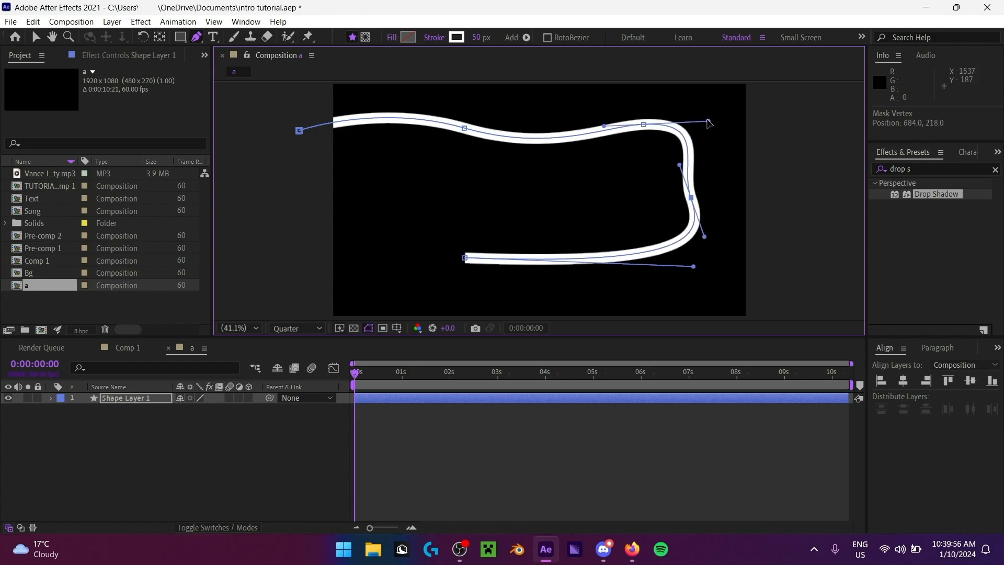
key("ctrl+z")
key("ctrl+z")
key("ctrl+z")
key("ctrl+z")
key("ctrl+z")
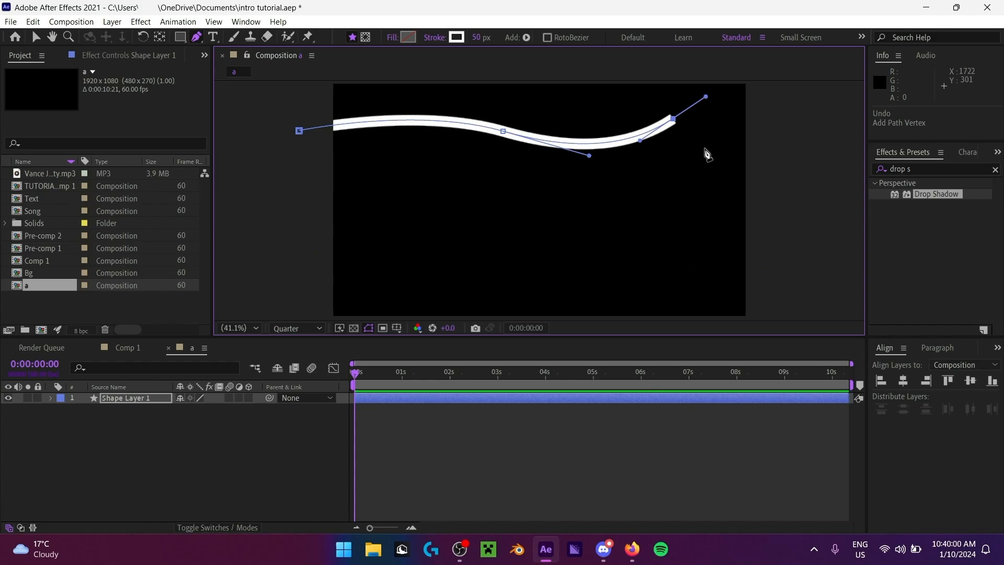
Step: Shift the wavy path's second and third vertices left, and extend it with curved vertices around the frame's right side to the lower left
left_click_drag(503, 130, 457, 126)
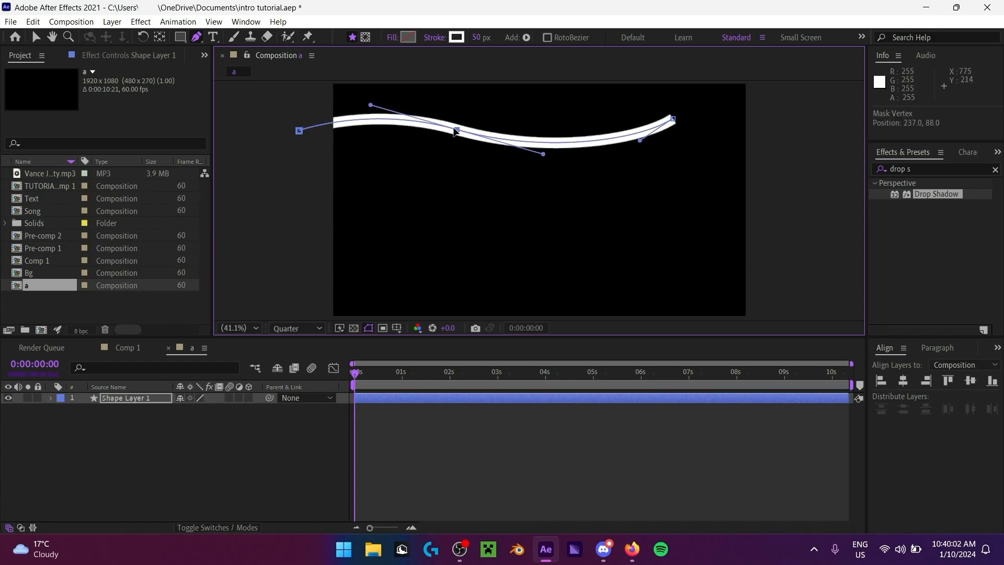
left_click_drag(673, 119, 638, 121)
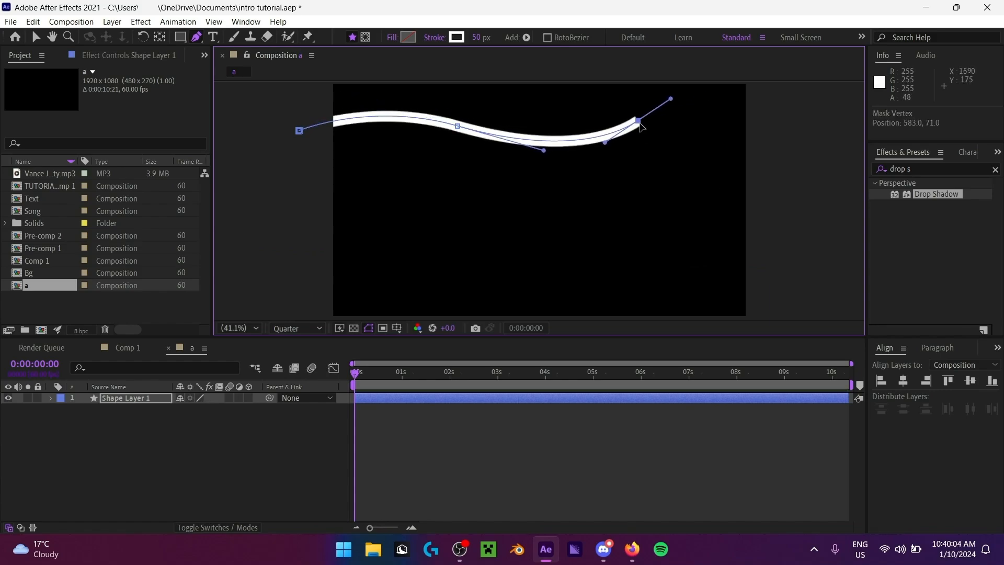
left_click_drag(719, 203, 684, 273)
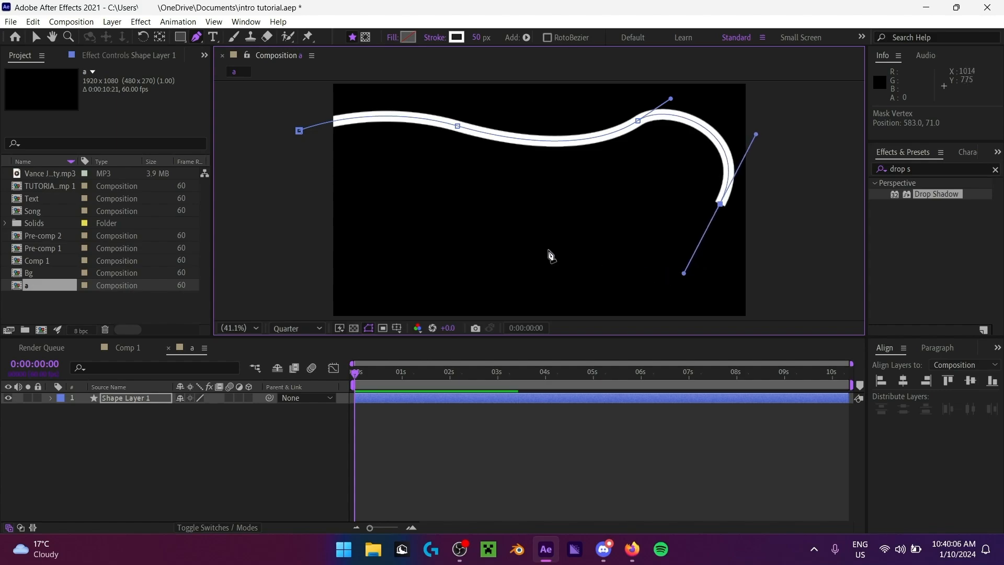
left_click_drag(448, 228, 421, 234)
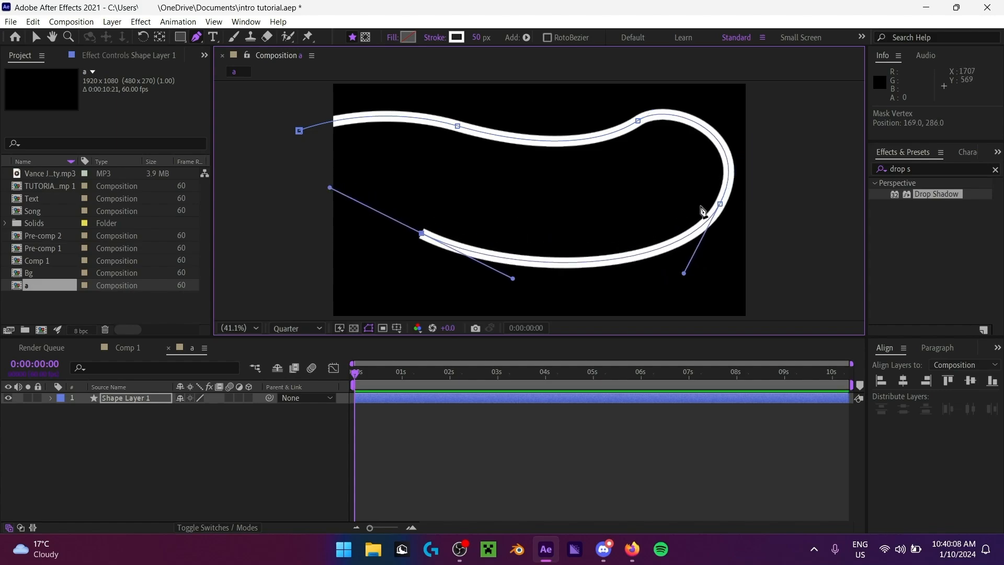
Step: Fine-tune the path's vertices and curve handles so the upper wave and the right-hand loop flow smoothly to the lower-left end
left_click_drag(721, 204, 711, 224)
left_click_drag(638, 121, 627, 113)
left_click_drag(459, 127, 445, 120)
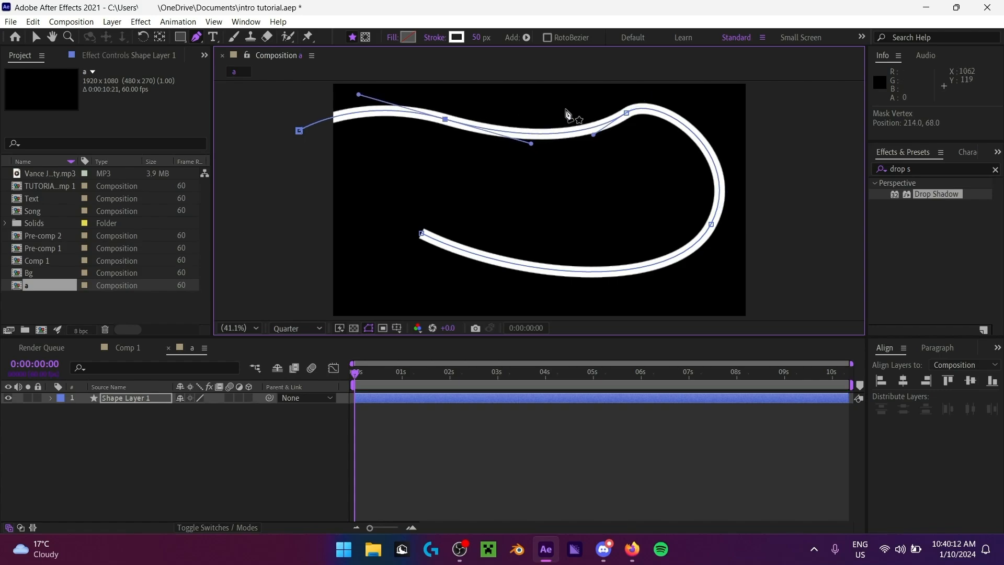
left_click_drag(592, 135, 587, 131)
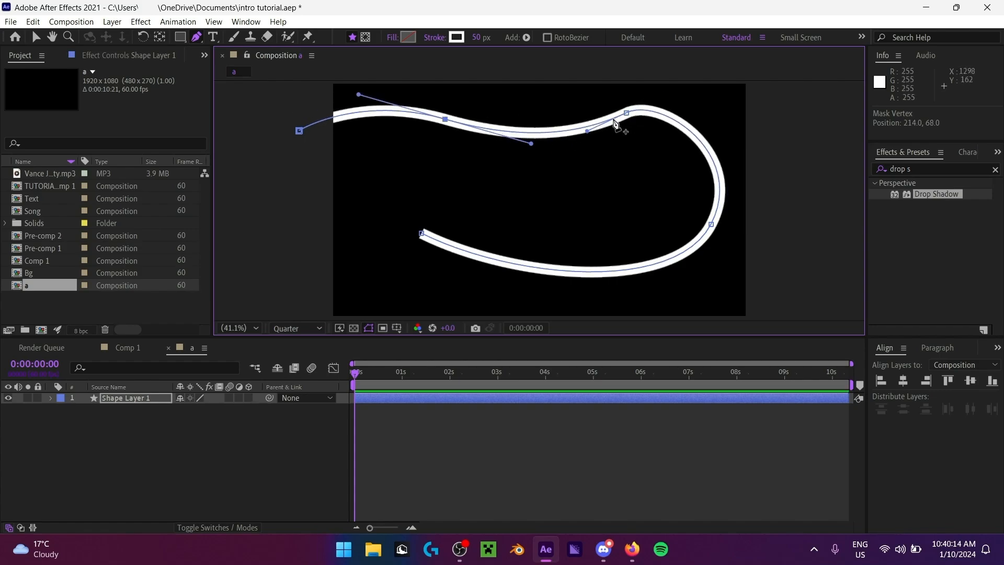
left_click_drag(712, 225, 712, 228)
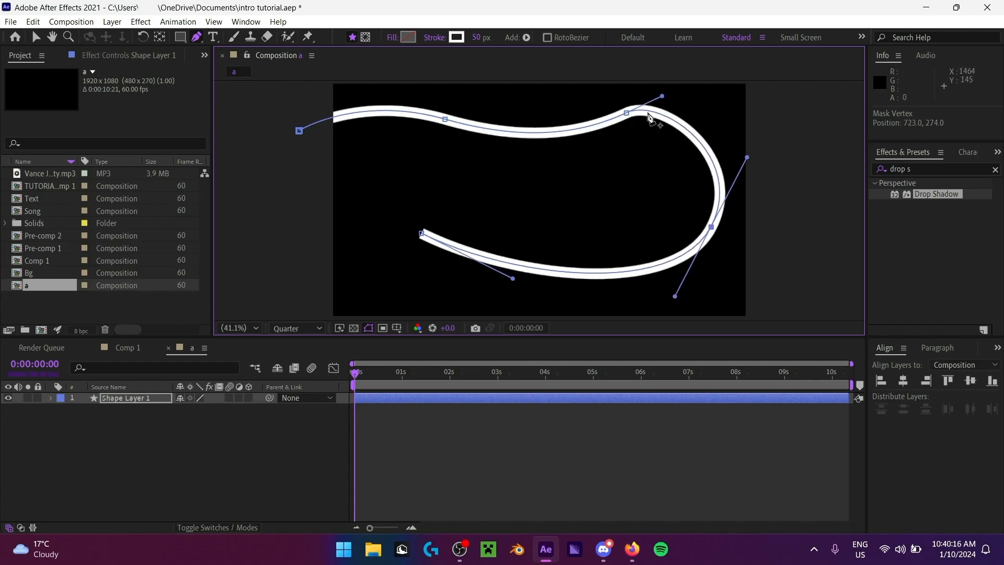
left_click_drag(662, 96, 637, 113)
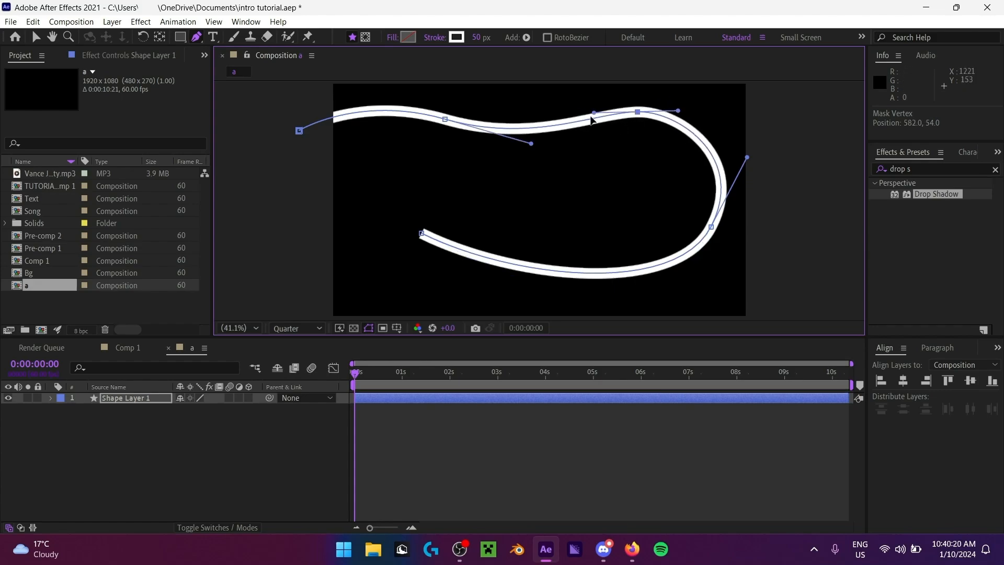
left_click_drag(445, 119, 442, 122)
left_click_drag(422, 235, 506, 283)
Step: Add Trim Paths to Shape Layer 1 and set its End to 0%
left_click(159, 397)
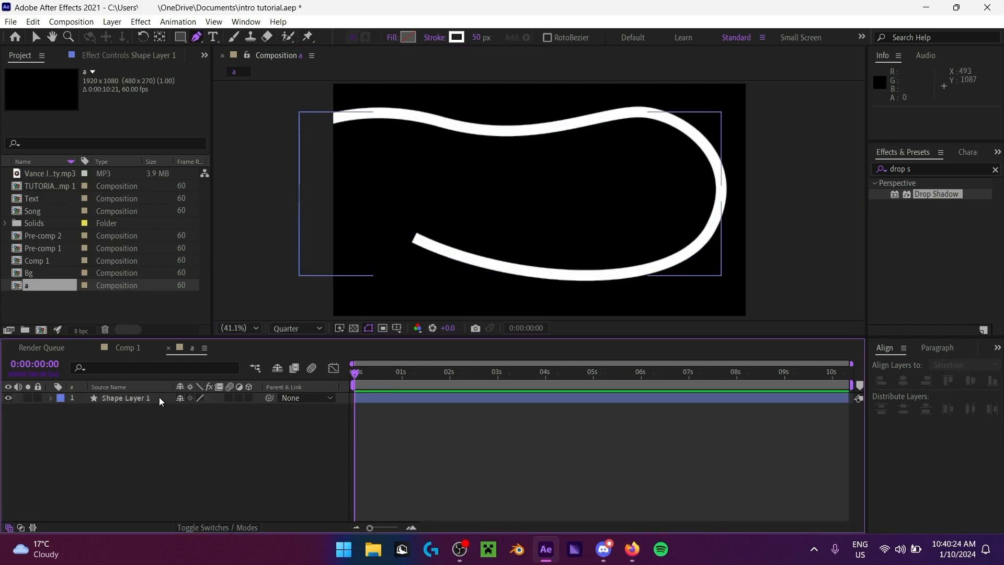
key("v")
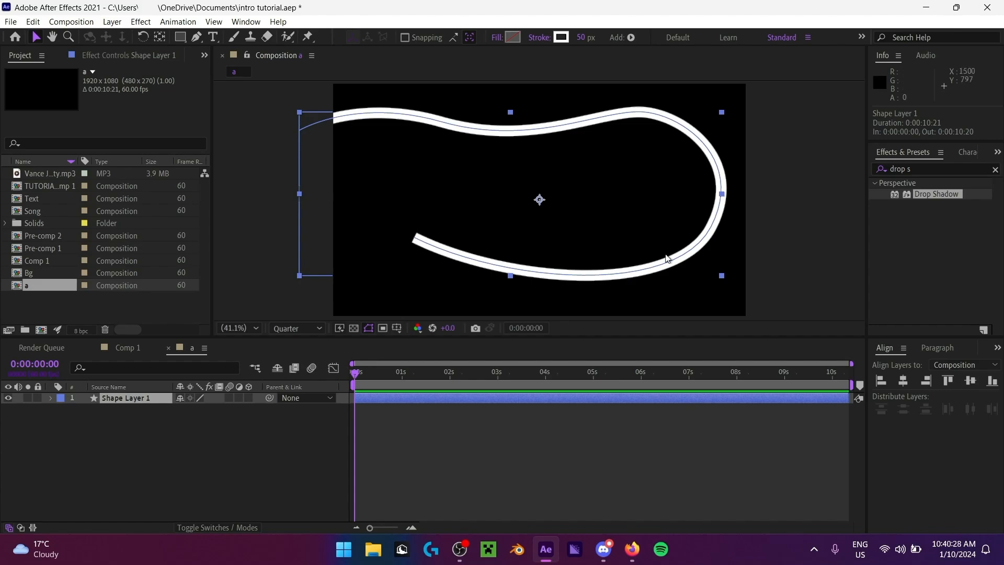
left_click(632, 38)
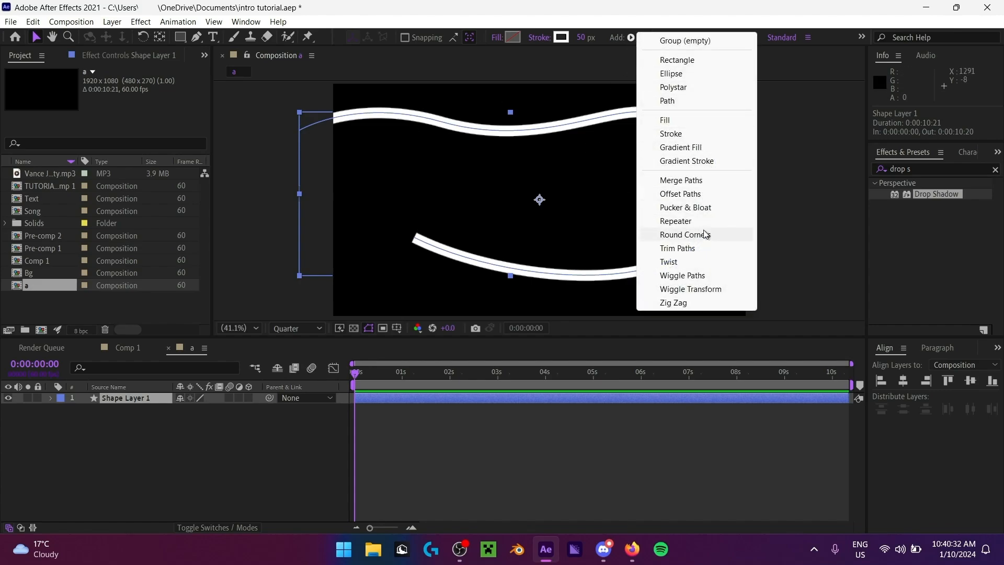
left_click(678, 248)
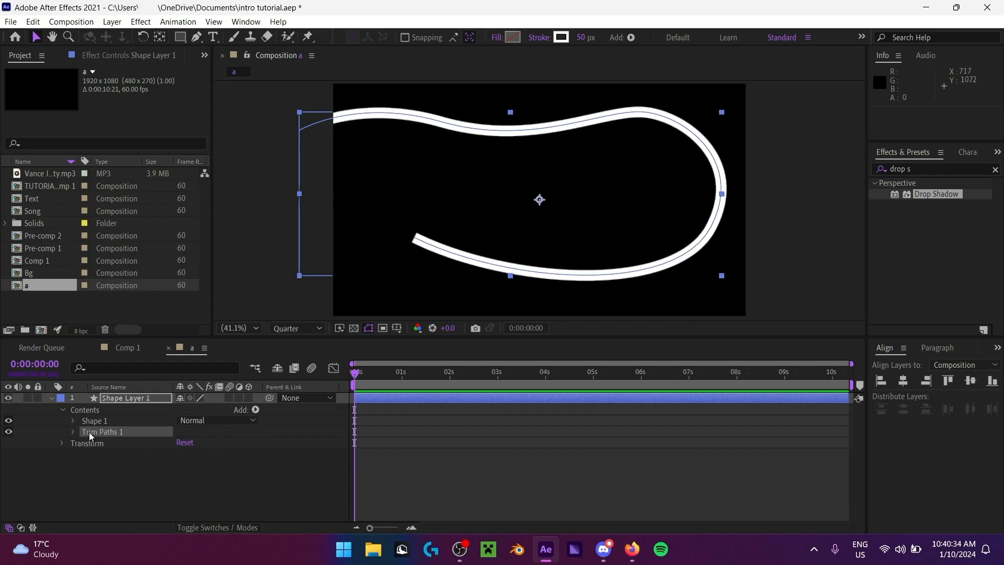
left_click(73, 432)
mouse_move(184, 454)
left_mouse_down()
mouse_move(148, 454)
mouse_move(196, 443)
mouse_move(149, 454)
left_mouse_up()
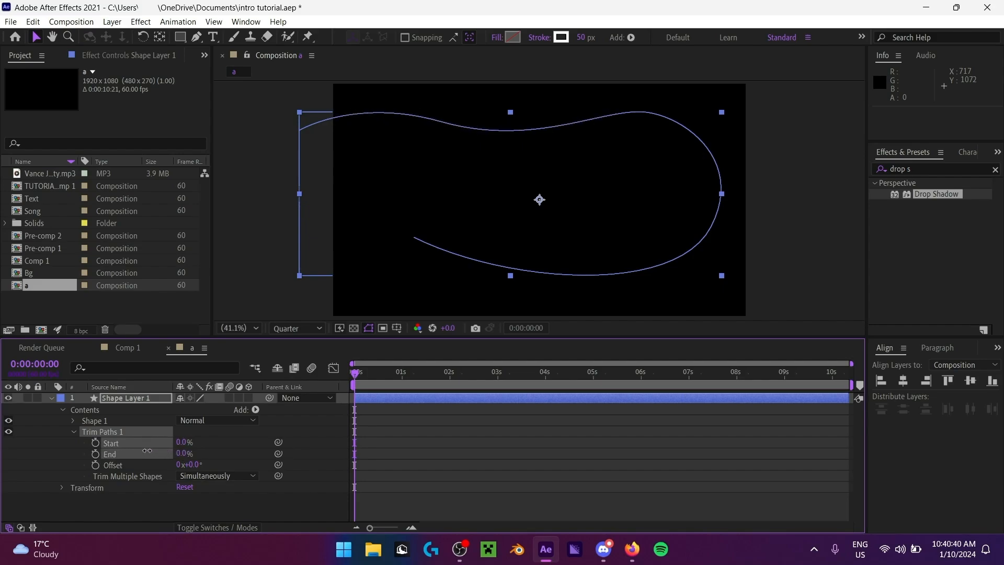
left_click(64, 446)
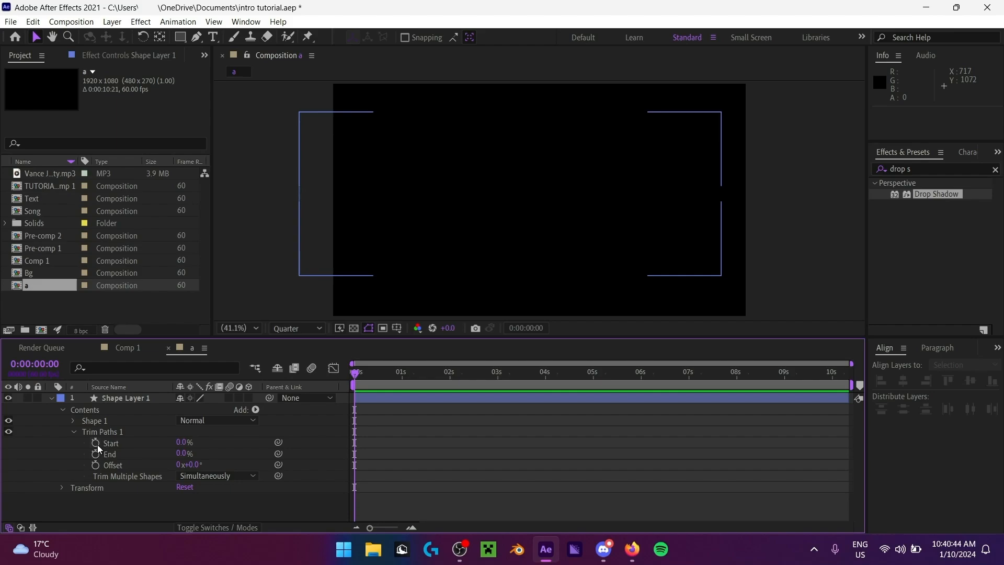
Step: Keyframe the Trim Paths Start and End at 0% at both 0:00:00:00 and 0:00:01:15
left_click(95, 443)
left_click(96, 454)
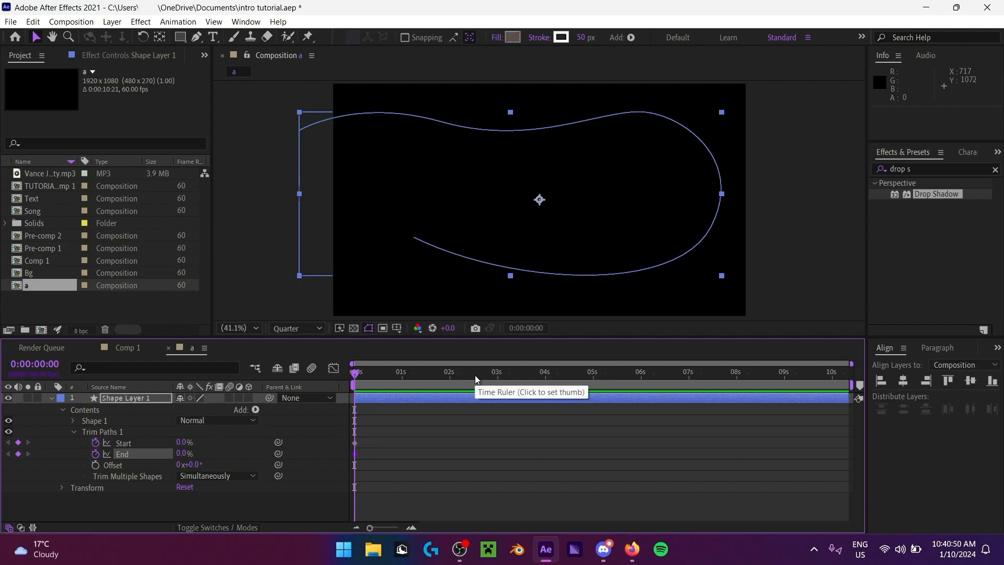
left_click(35, 364)
type("115")
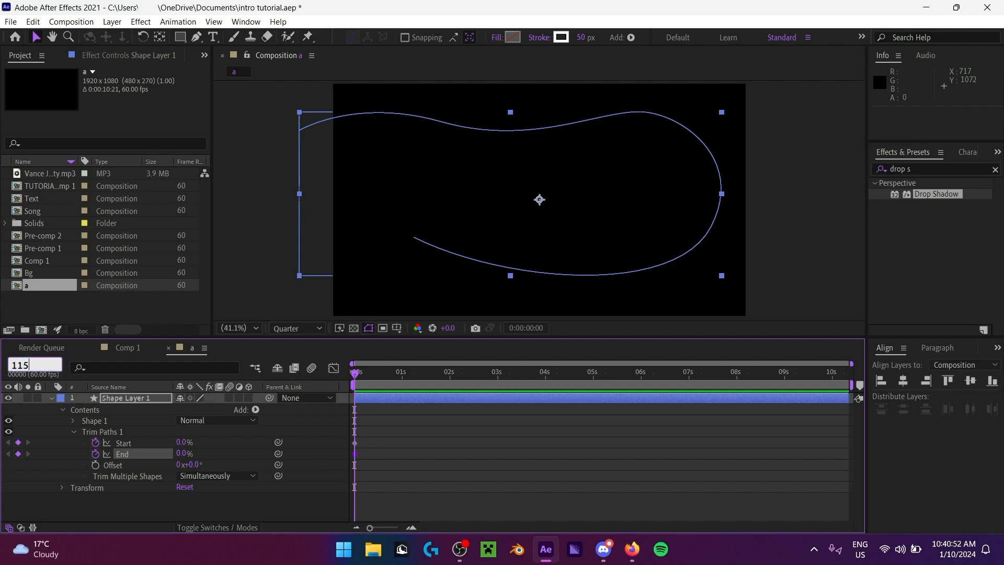
key("Return")
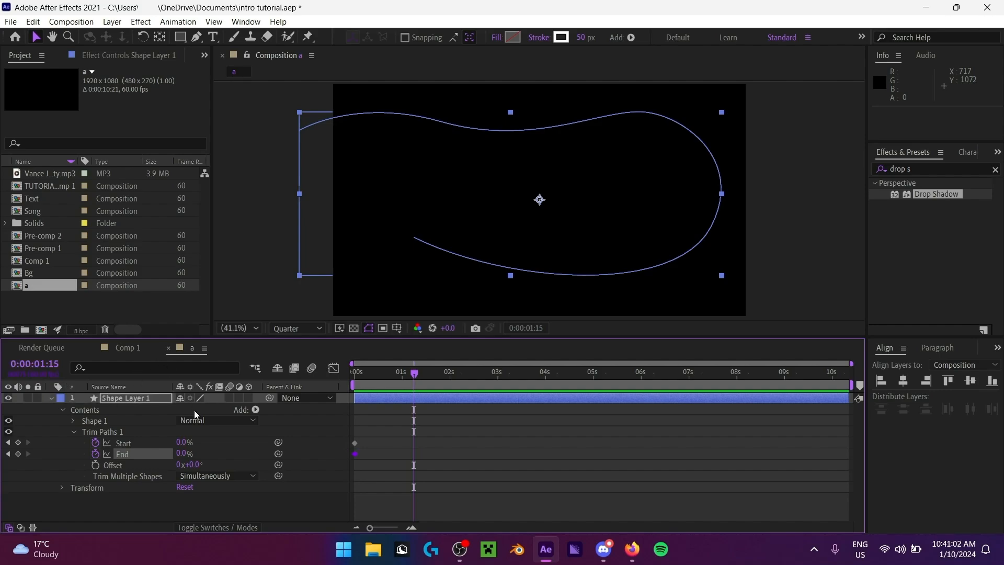
left_click(18, 442)
left_click(18, 453)
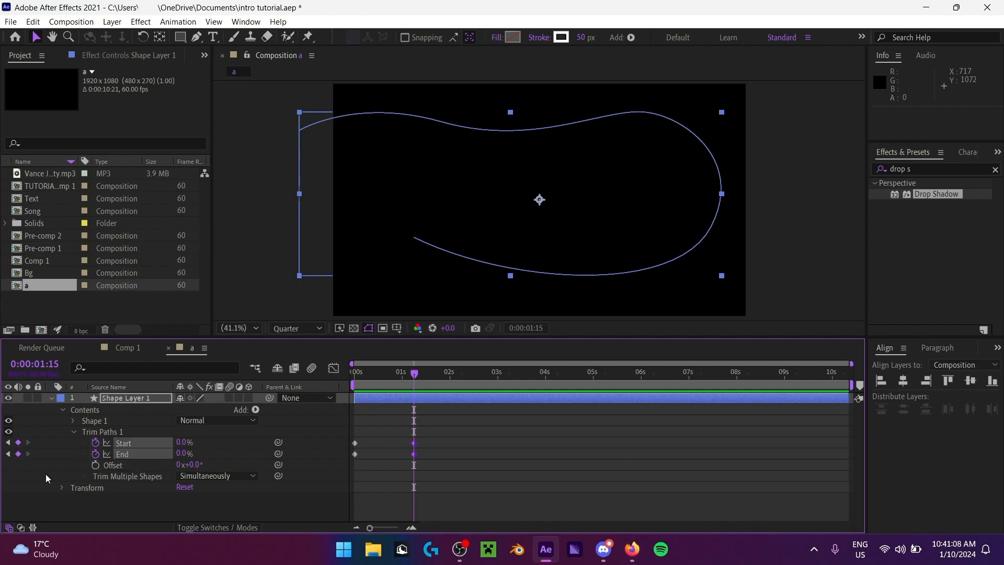
Step: Ease all the Trim Paths keyframes, offset the two Start keyframes to begin at 0:00:00:08, and play the result
left_click_drag(476, 428, 325, 482)
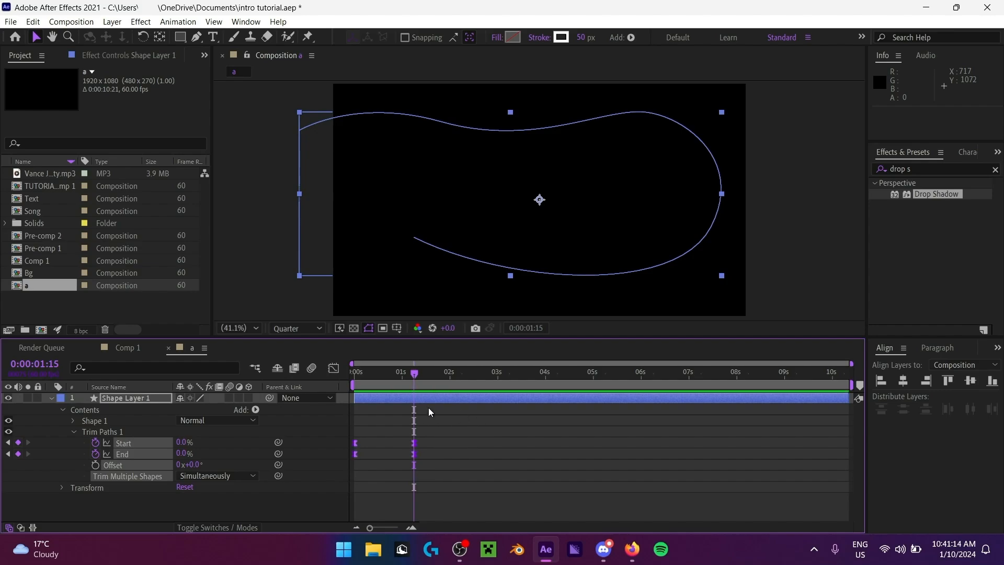
mouse_move(466, 423)
left_mouse_down()
mouse_move(348, 451)
mouse_move(362, 443)
left_mouse_up()
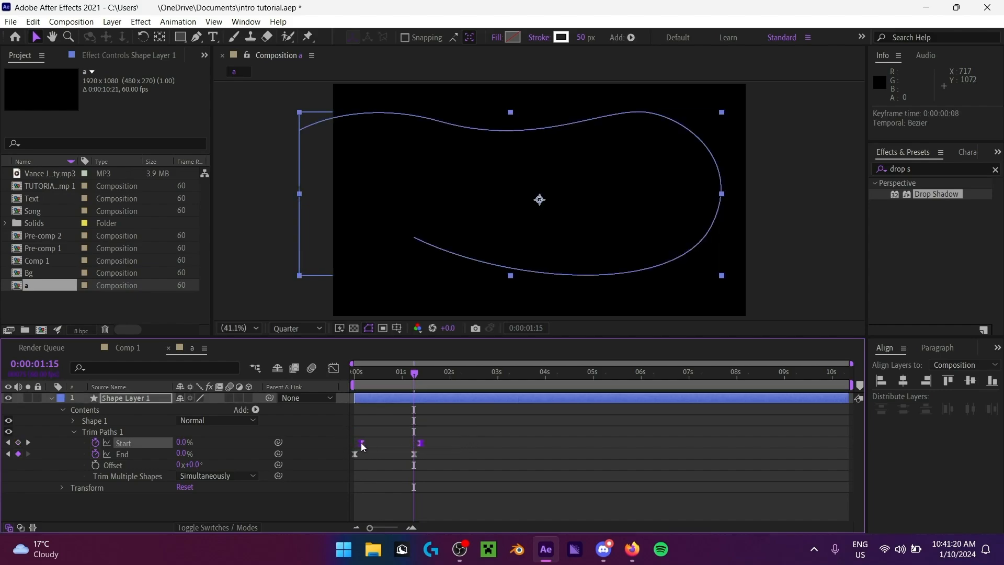
left_click_drag(400, 374, 380, 378)
key("space")
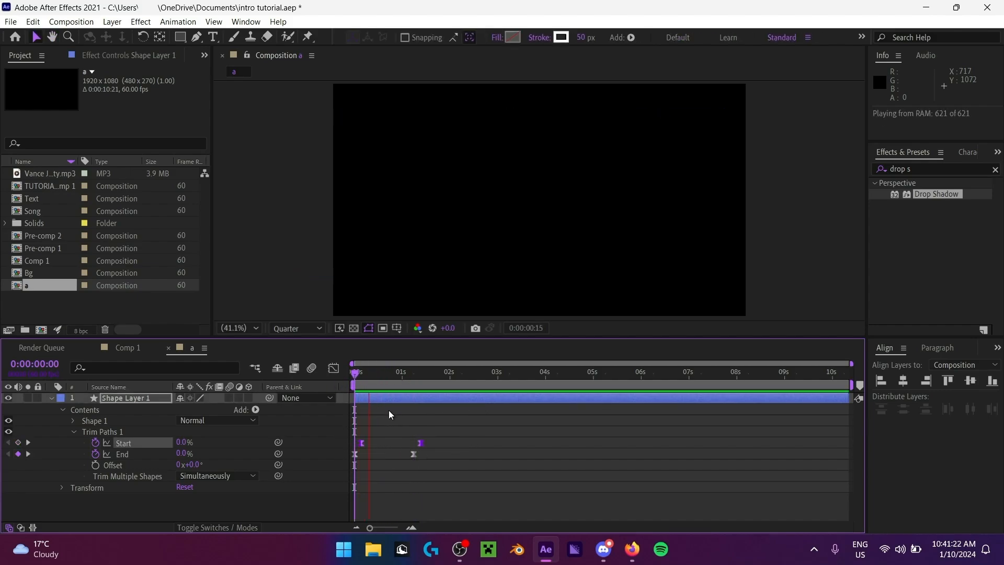
Step: Set the Trim Paths Start to 100% at 0:00:01:15
left_click(513, 443)
left_click_drag(447, 379, 416, 386)
left_click_drag(183, 443, 408, 448)
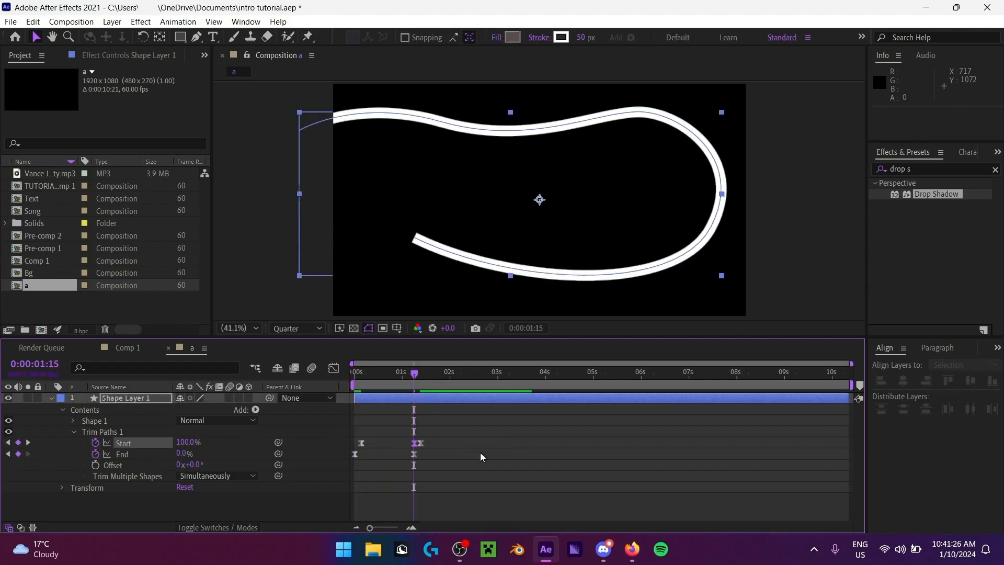
Step: Undo the last Start change, keyframing End at 100% at 0:00:01:15 and Start at 100% at 0:00:01:23
key("ctrl+z")
left_click_drag(180, 453, 366, 454)
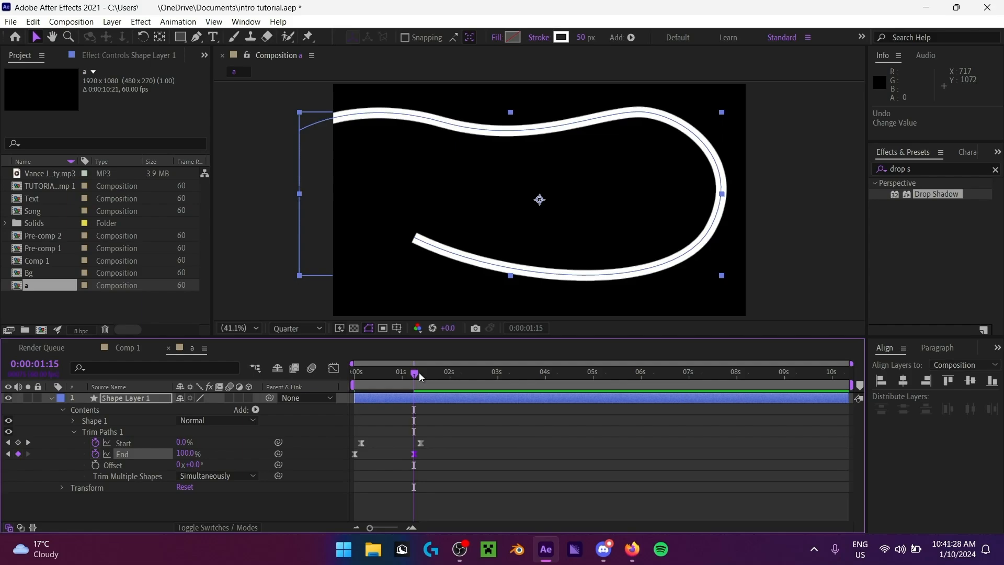
left_click(420, 373)
left_click_drag(184, 443, 545, 466)
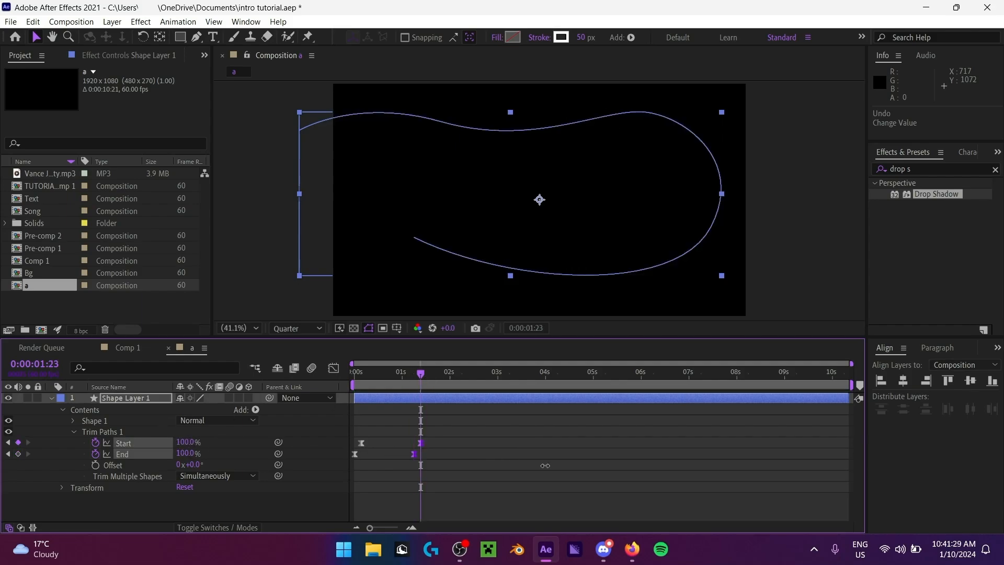
Step: Play the Trim Paths animation from the first frame and scrub through its first second
left_click(429, 366)
mouse_move(421, 383)
left_mouse_down()
mouse_move(392, 379)
mouse_move(405, 385)
mouse_move(351, 451)
left_mouse_up()
key("space")
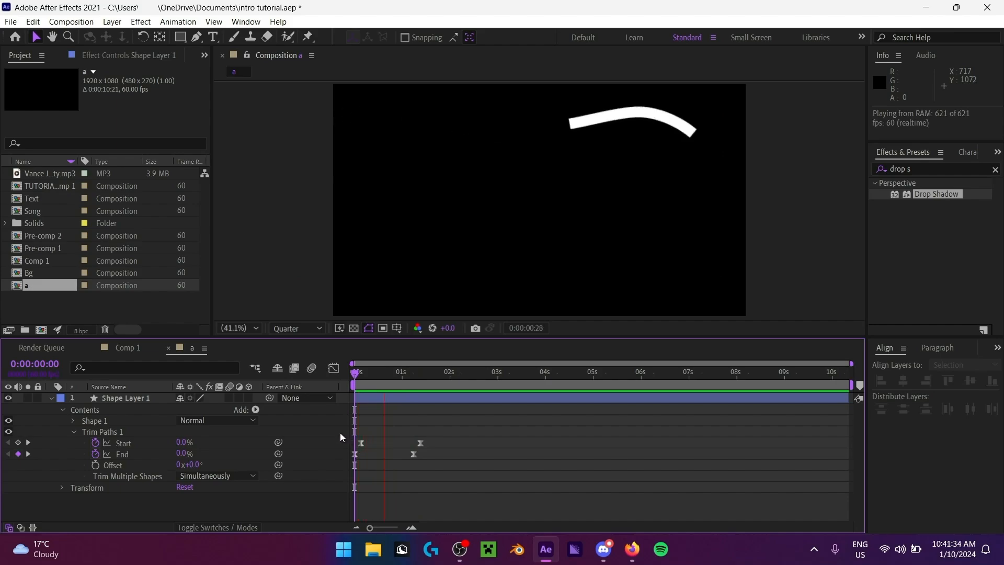
left_click(387, 376)
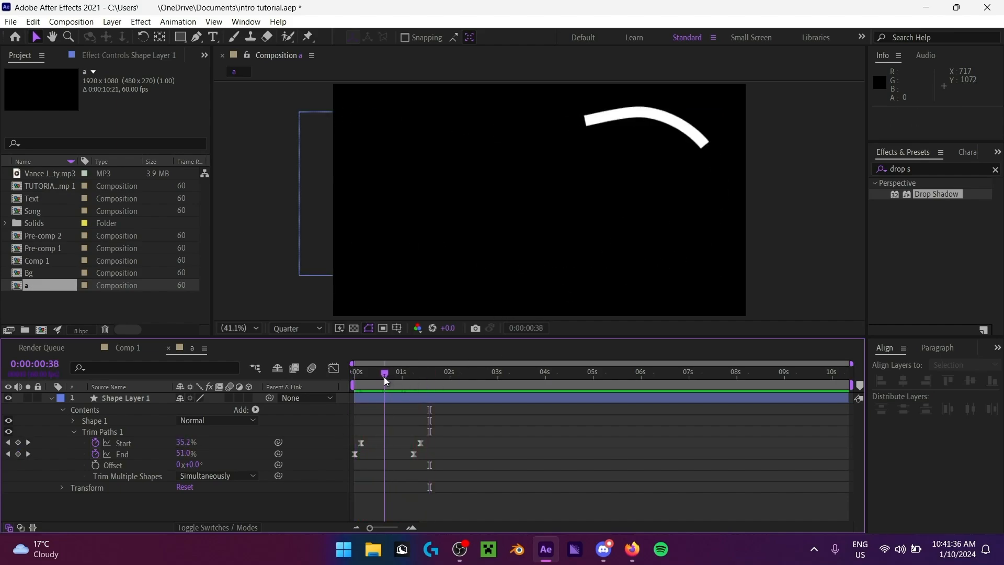
left_click_drag(387, 375, 407, 374)
Step: Reshape the speed graph of all Start and End keyframes to peak early and taper off slowly, and play the result
left_click_drag(481, 422, 319, 486)
left_click(397, 384)
key("shift+F3")
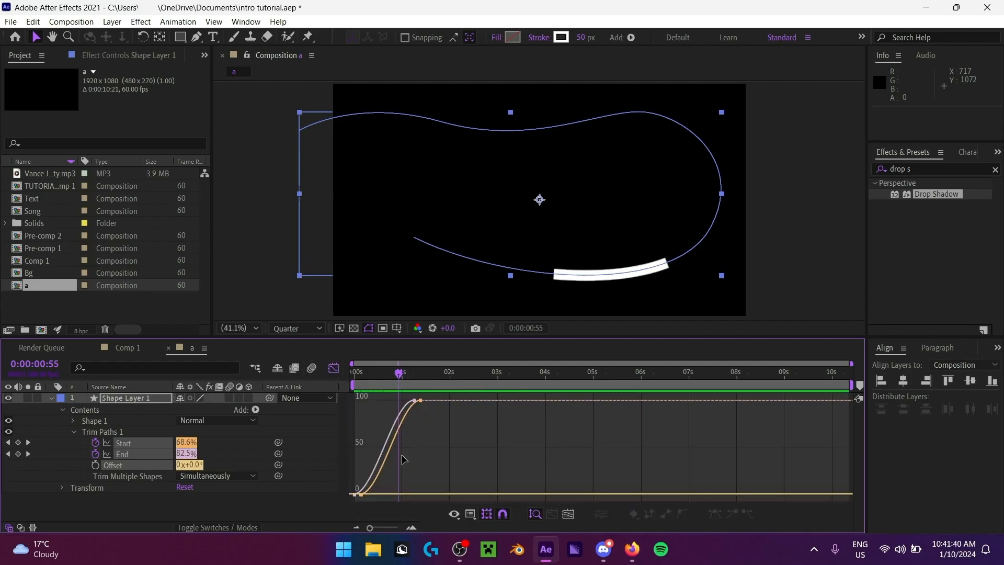
right_click(522, 436)
left_click(568, 326)
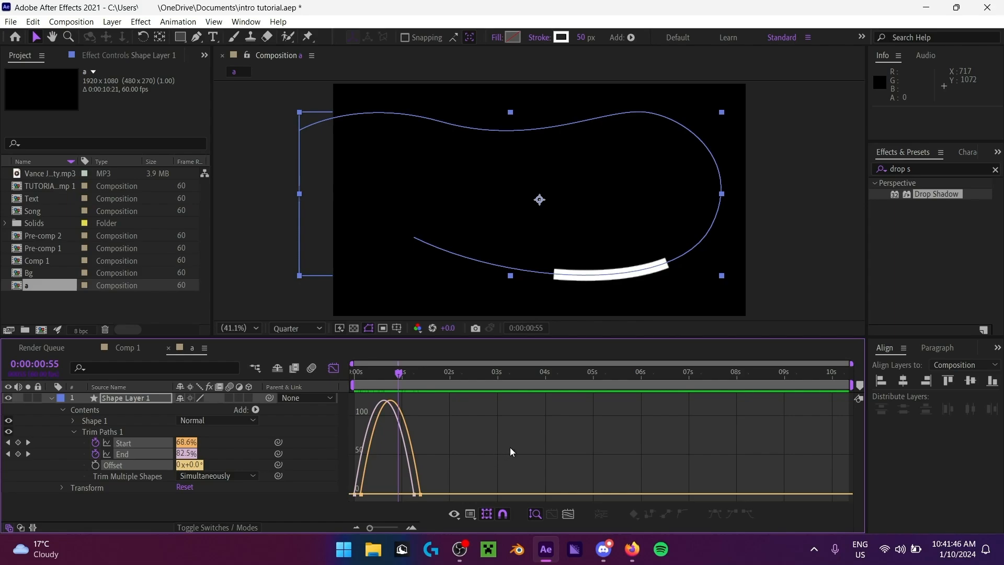
mouse_move(479, 447)
left_mouse_down()
mouse_move(348, 499)
mouse_move(395, 491)
mouse_move(378, 482)
left_mouse_up()
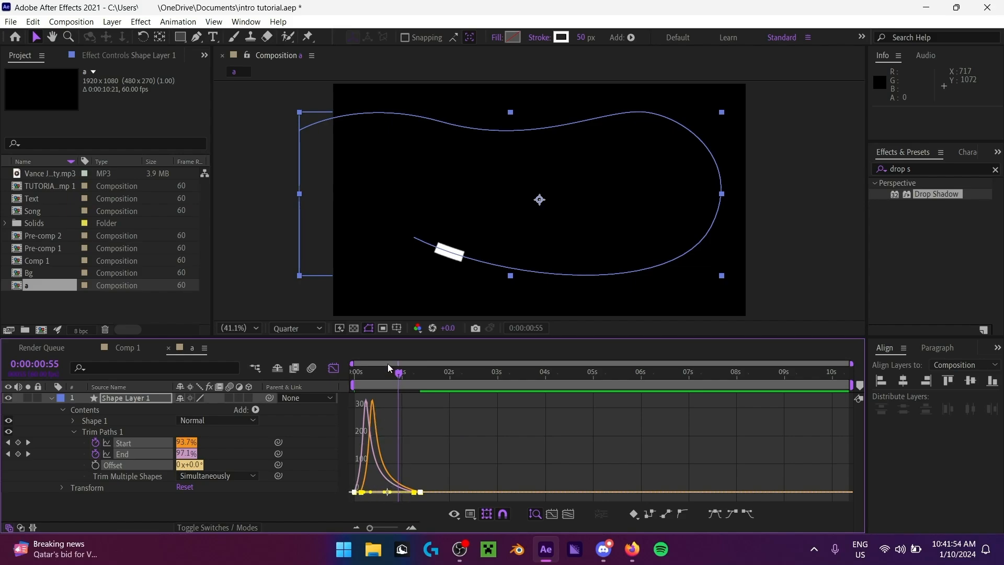
key("Home")
key("space")
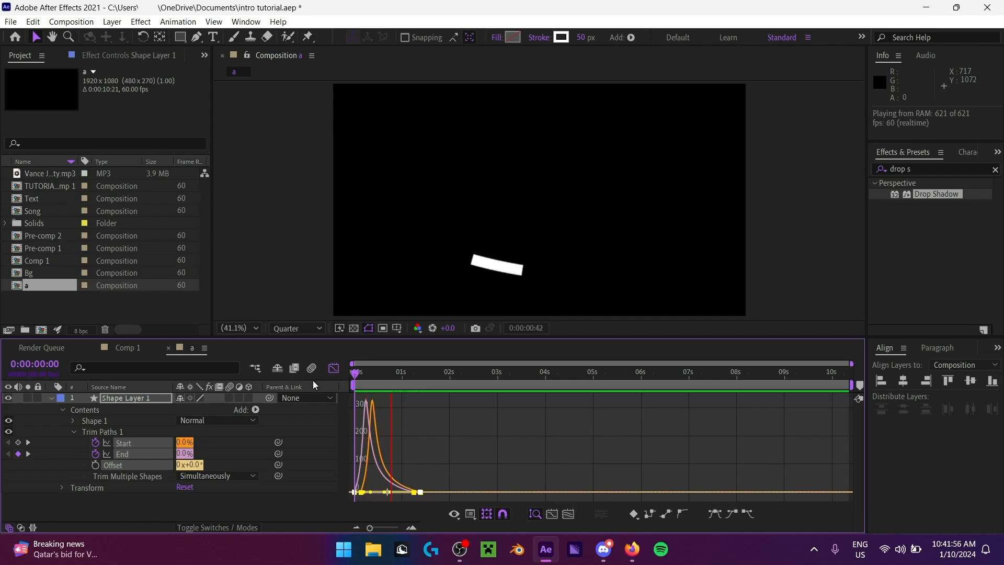
key("space")
left_click(333, 367)
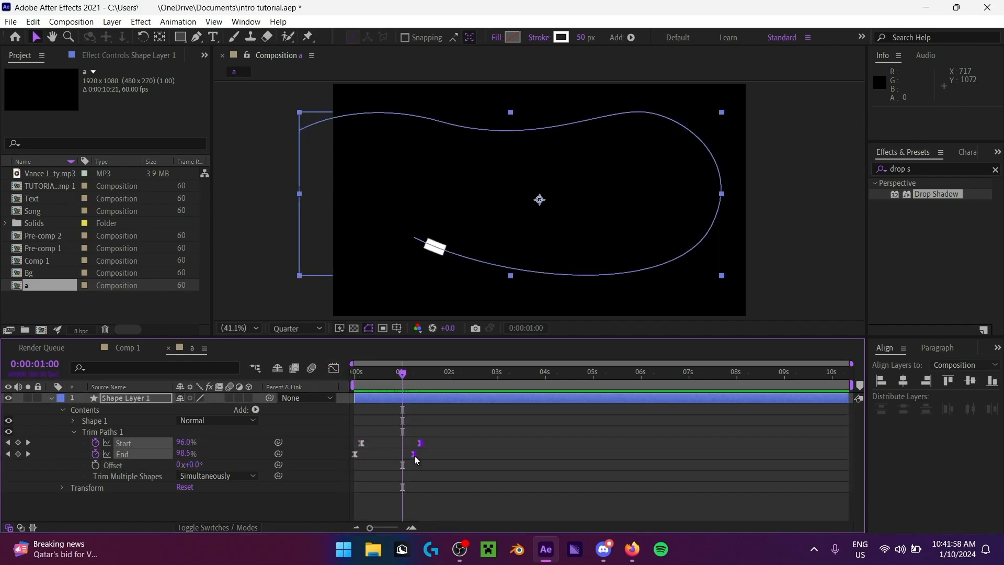
Step: Move the last Start and End keyframes later together by about a third of a second and play the animation
left_click_drag(414, 457, 431, 456)
key("space")
key("Home")
key("space")
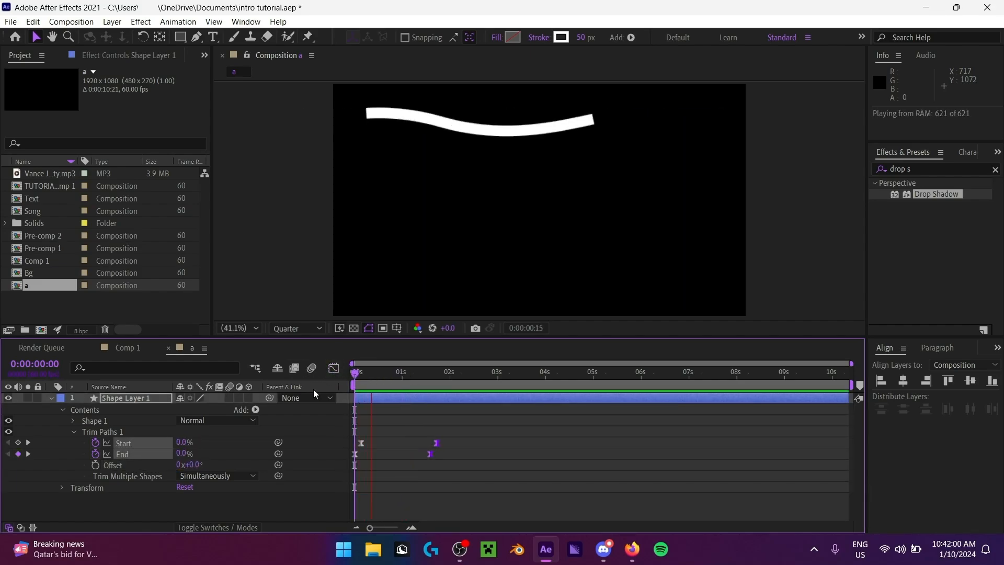
key("space")
Step: Shift both Start keyframes later so the first sits at 0:00:00:11, and preview the animation
left_click_drag(508, 432, 362, 445)
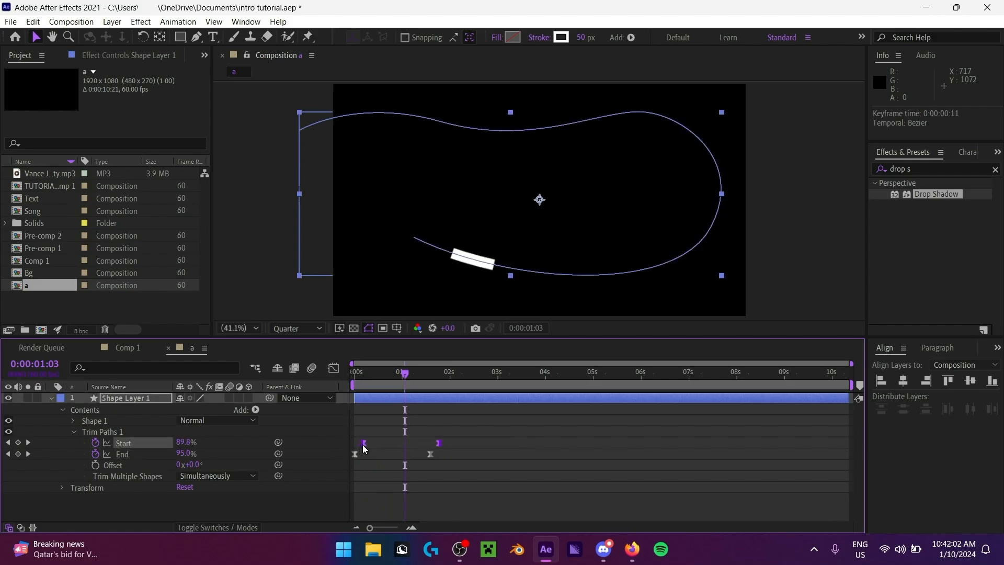
key("space")
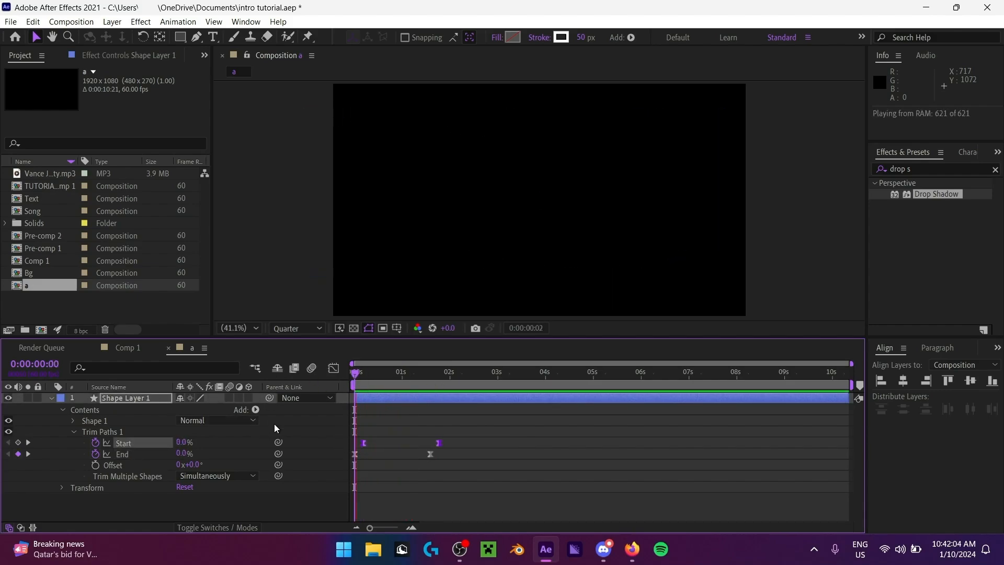
key("space")
Step: Move the last Start and End keyframes earlier together, placing the End keyframe at 0:00:01:24, and replay the animation
left_click_drag(458, 430, 419, 456)
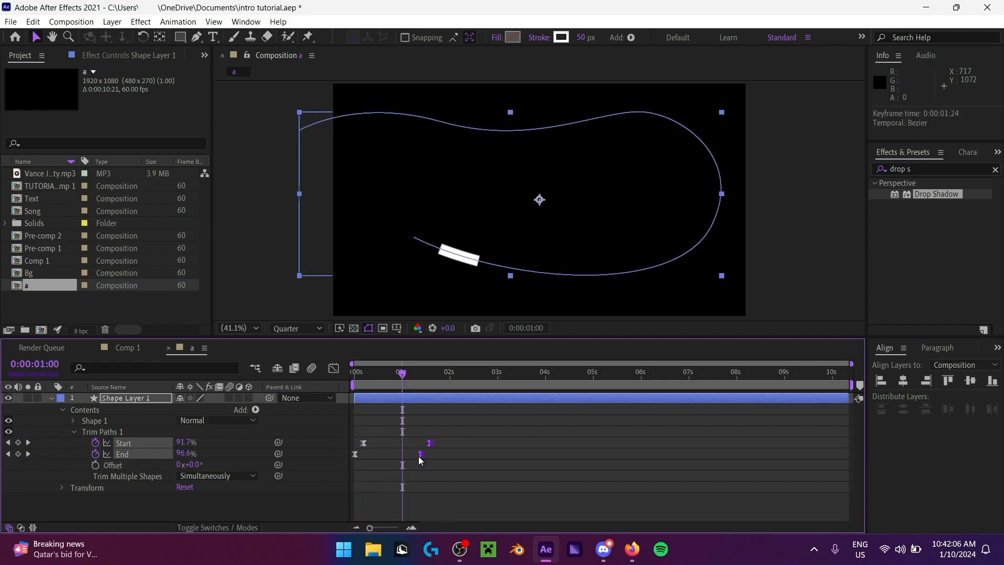
key("space")
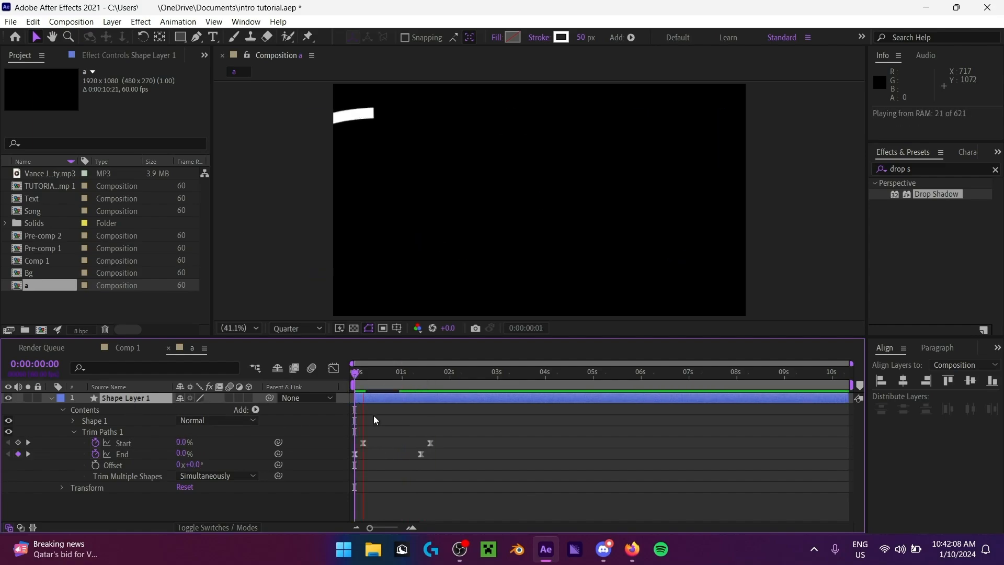
key("space")
left_click_drag(444, 441, 353, 445)
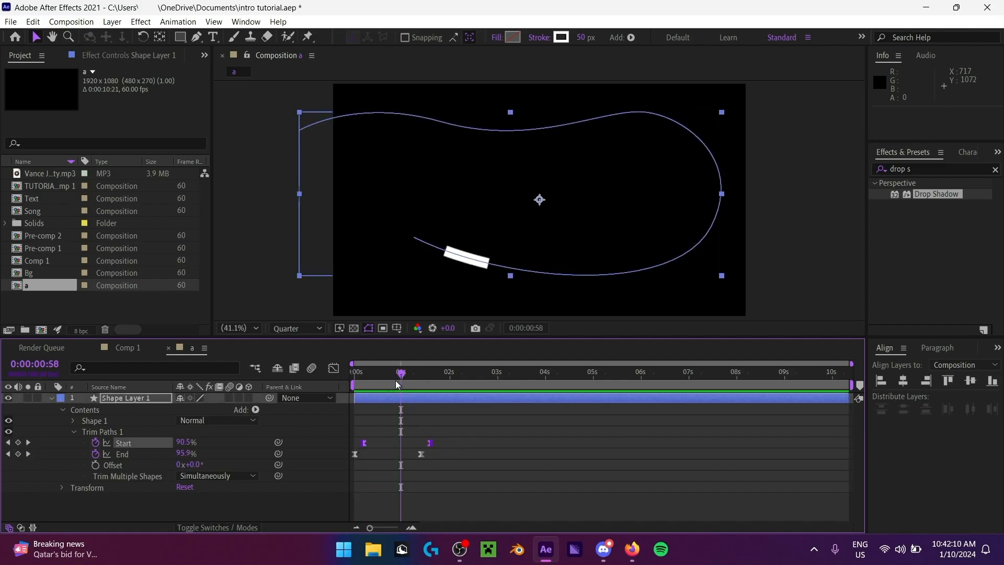
left_click_drag(397, 384, 283, 404)
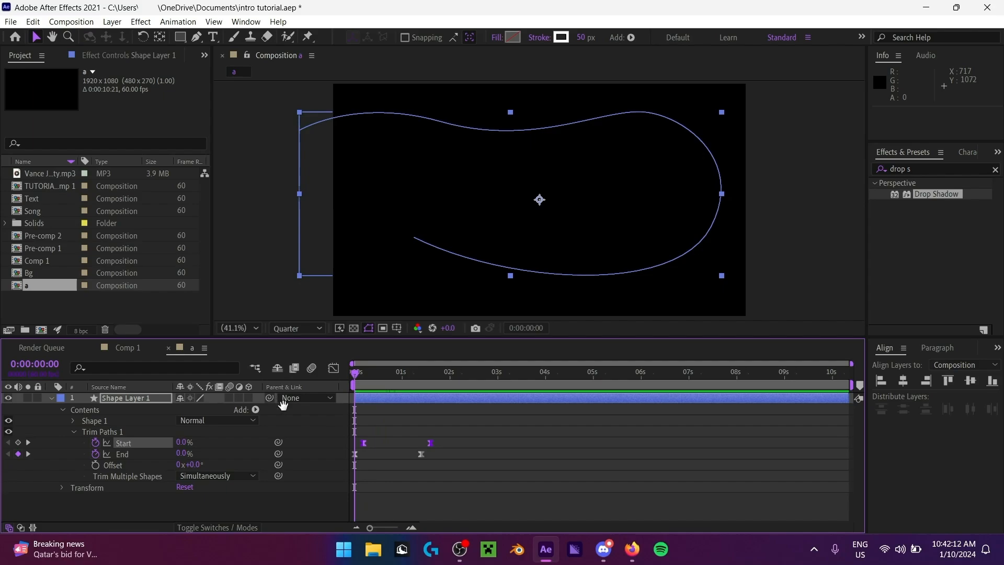
key("space")
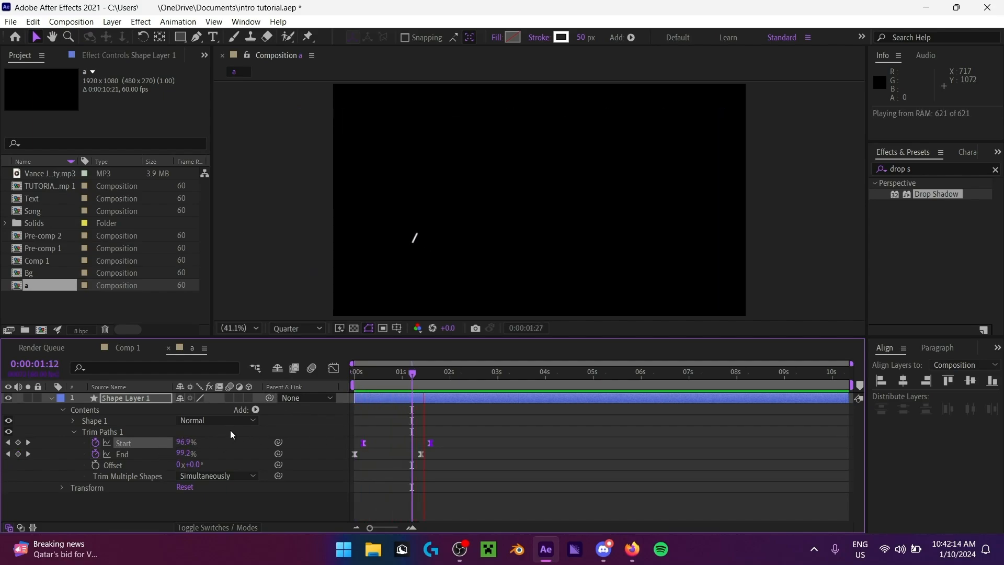
key("space")
Step: Collapse and duplicate Shape Layer 1, and set the duplicate's Rotation to 180°
left_click(52, 398)
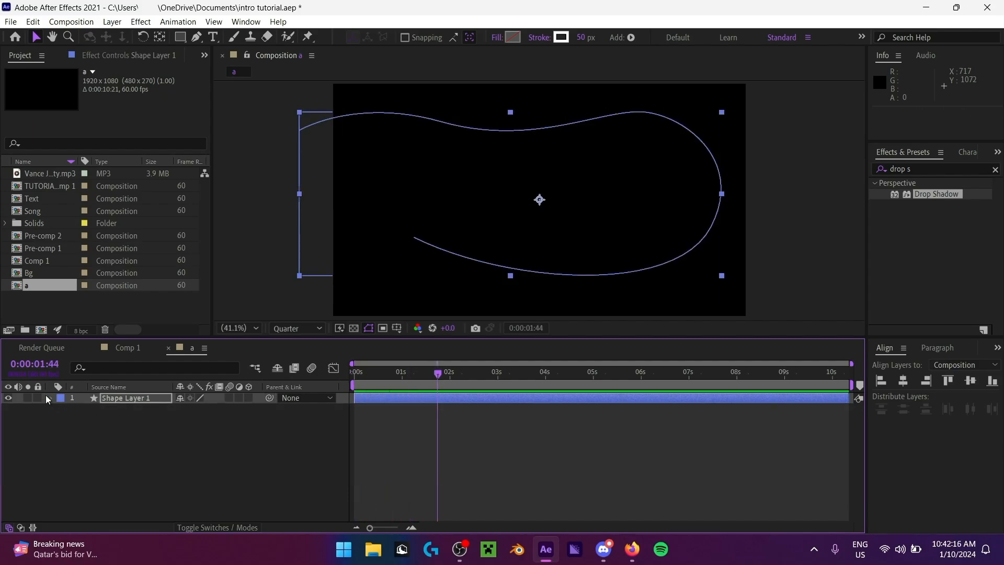
left_click(67, 399)
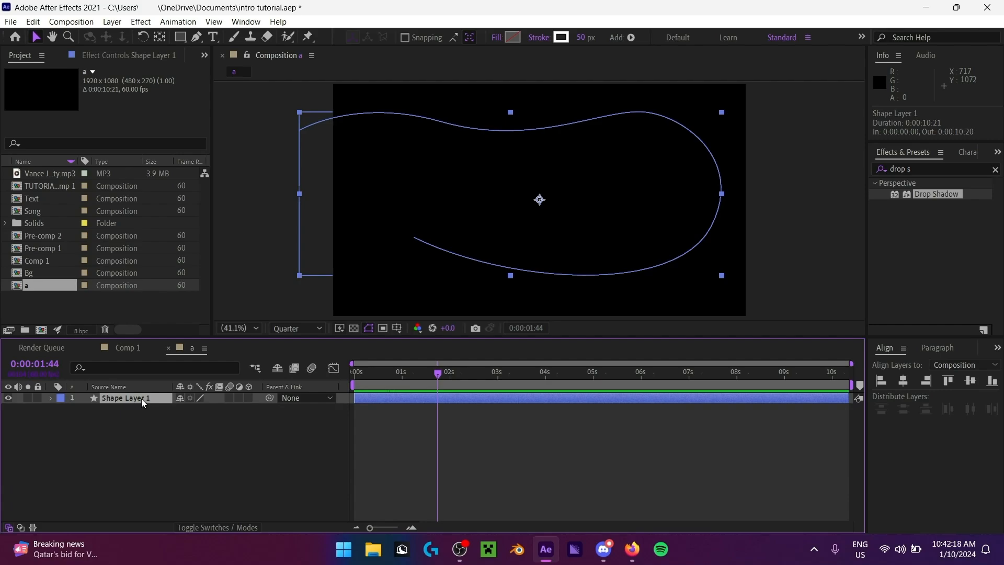
key("ctrl+d")
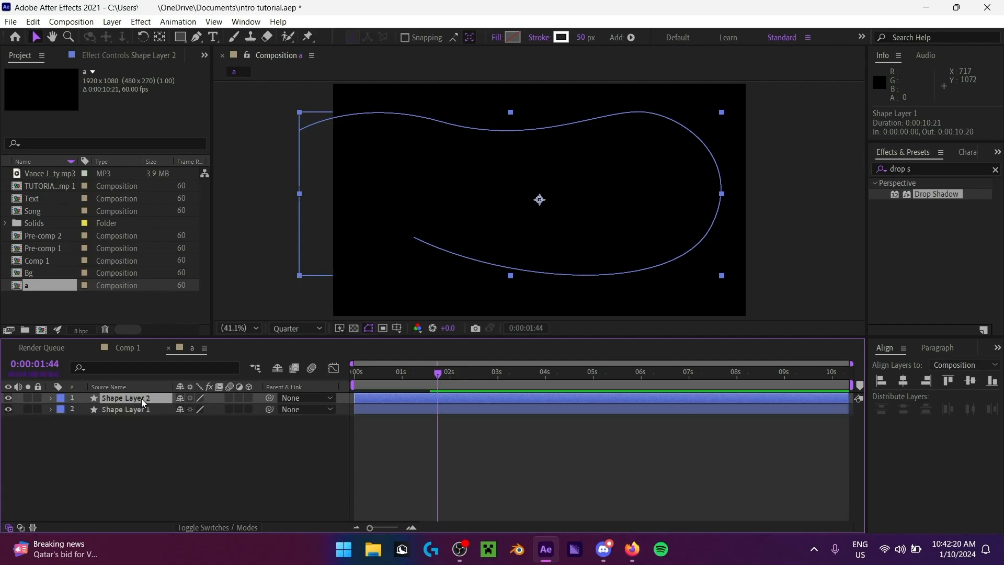
key("r")
left_click(195, 409)
type("1")
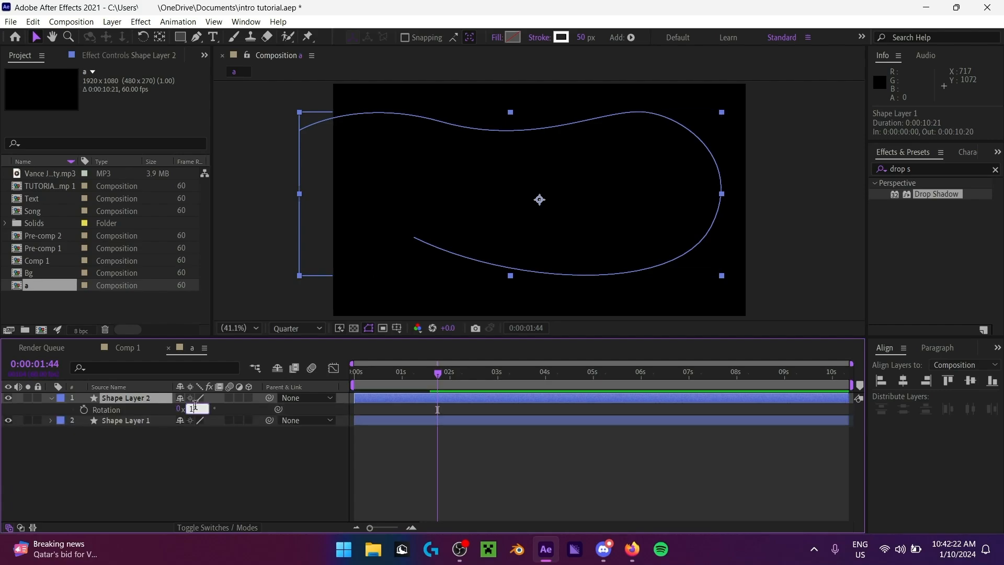
type("80")
key("Return")
Step: Play composition a several times from the first frame to check both mirrored strokes together
key("space")
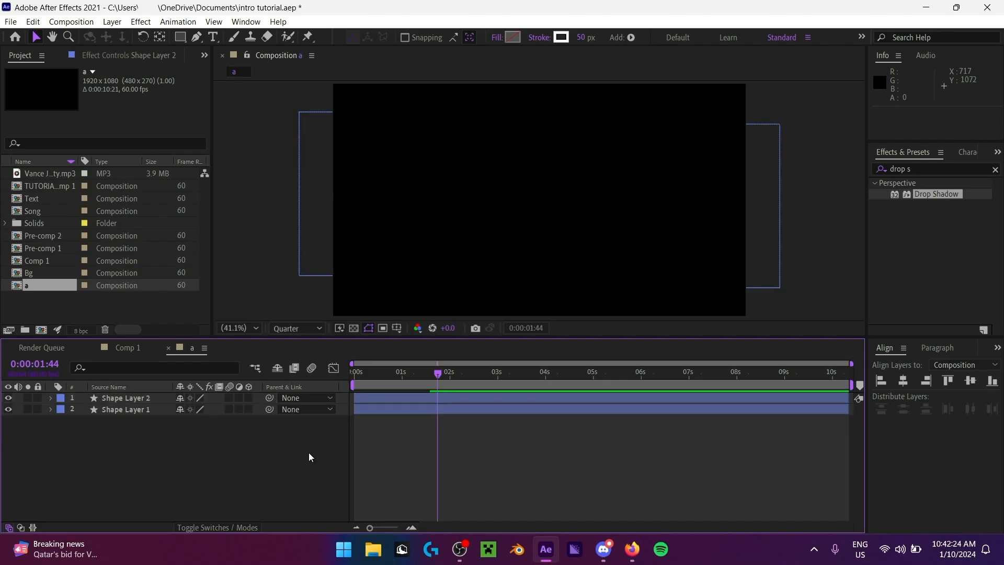
key("space")
key("Home")
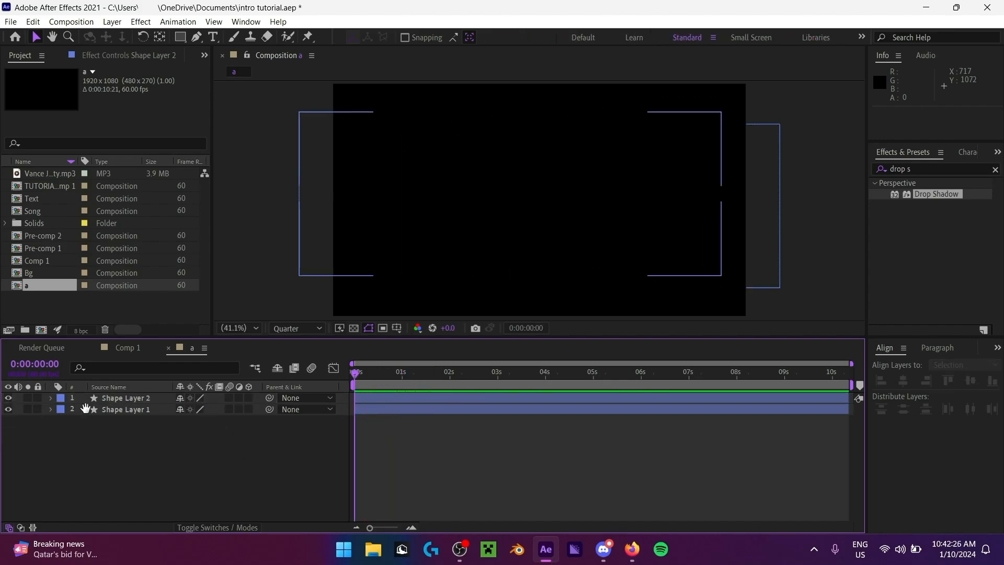
key("space")
key("space")
left_click_drag(384, 374, 36, 390)
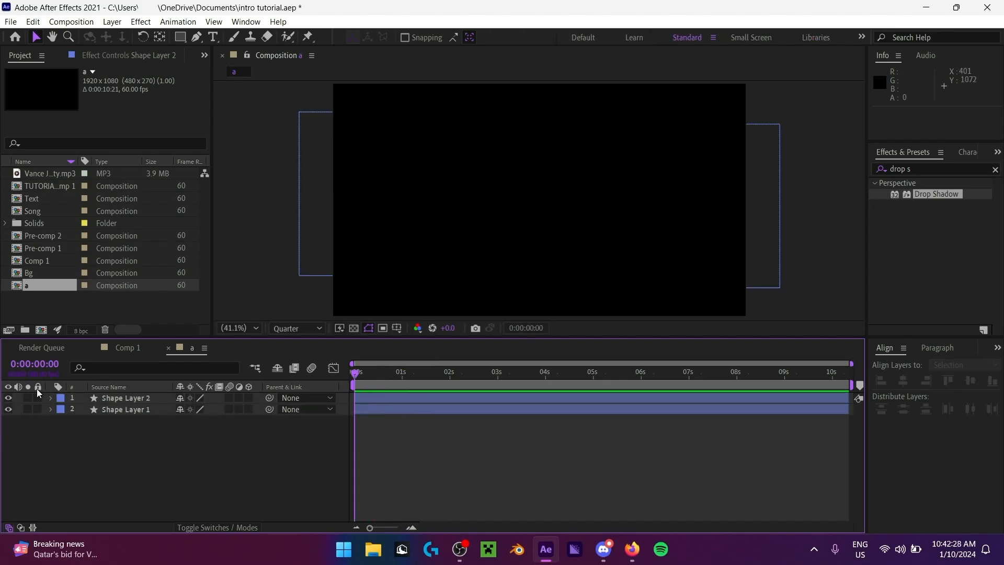
key("space")
key("space")
key("space")
left_click_drag(386, 373, 75, 388)
key("space")
Step: Insert composition a into Comp 1 between the Text and Bg layers, with its in point at 0:00:02:24
left_click(128, 348)
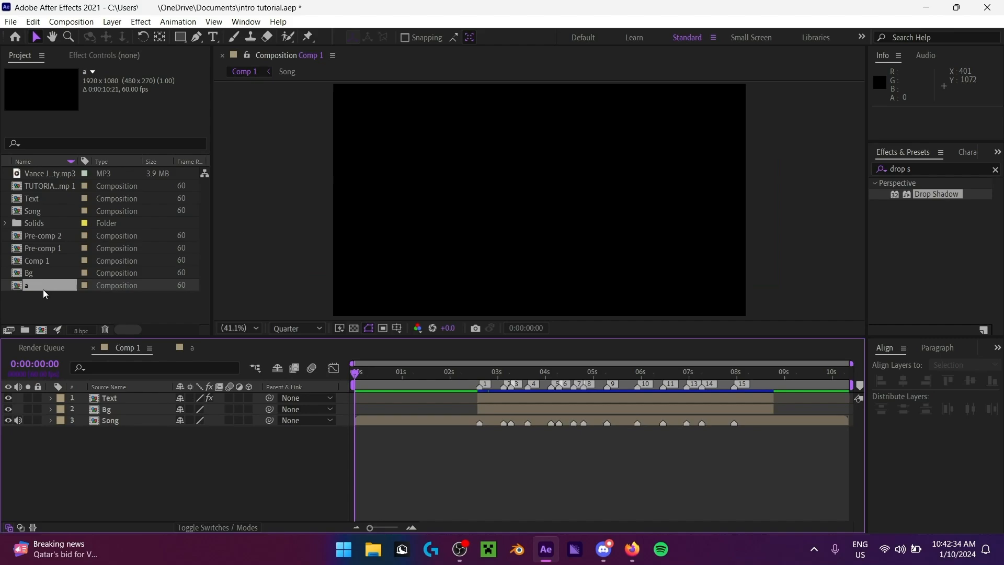
left_click_drag(43, 287, 140, 409)
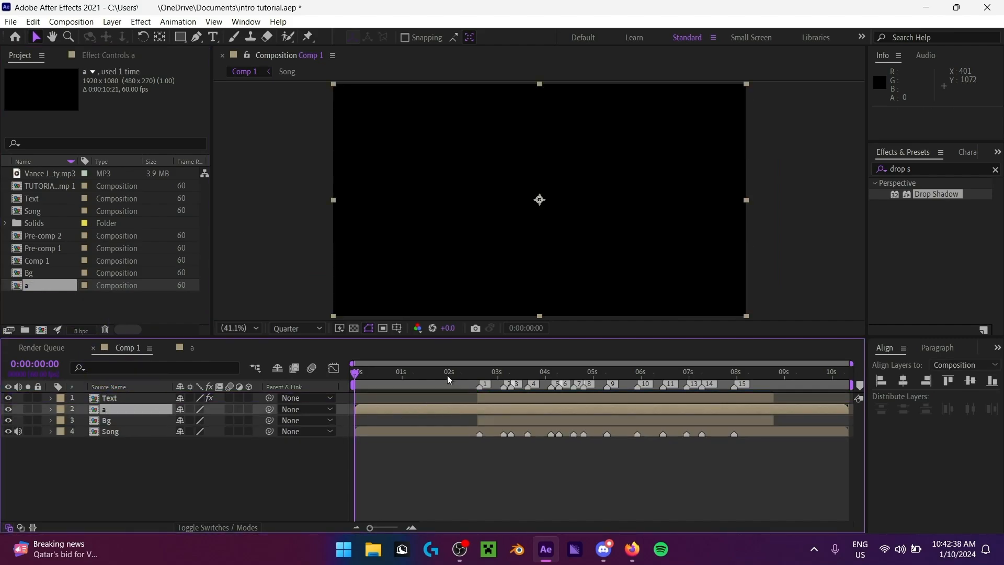
left_click_drag(478, 375, 431, 376)
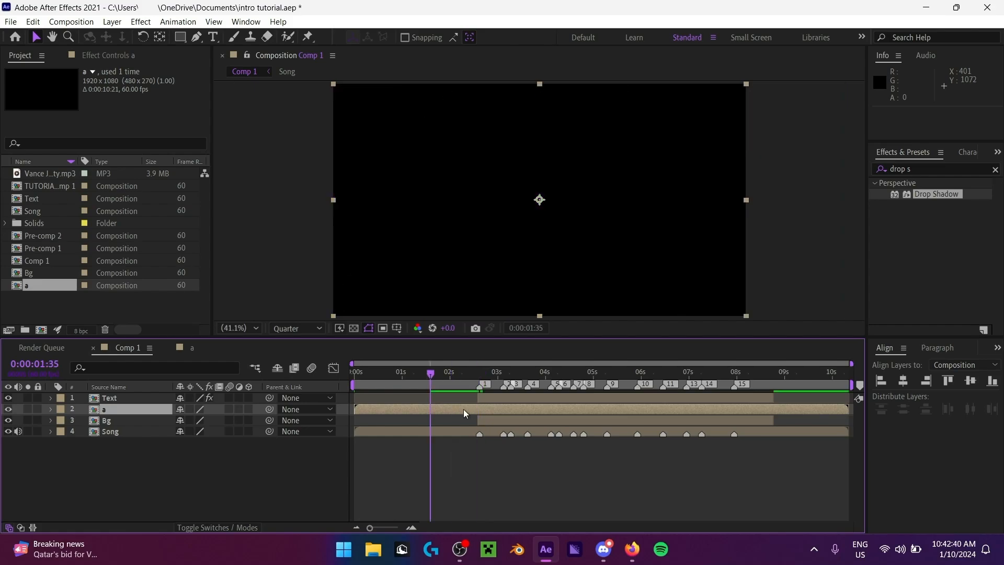
key("k")
left_click_drag(393, 413, 507, 419)
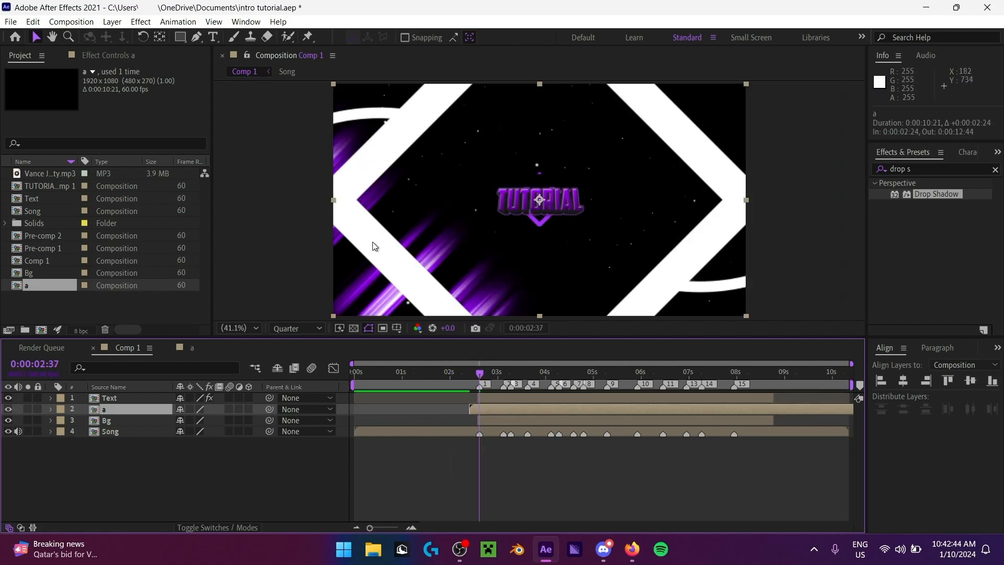
Step: Apply Drop Shadow to layer a with Opacity 27%, Distance 27 and Softness 12
double_click(944, 197)
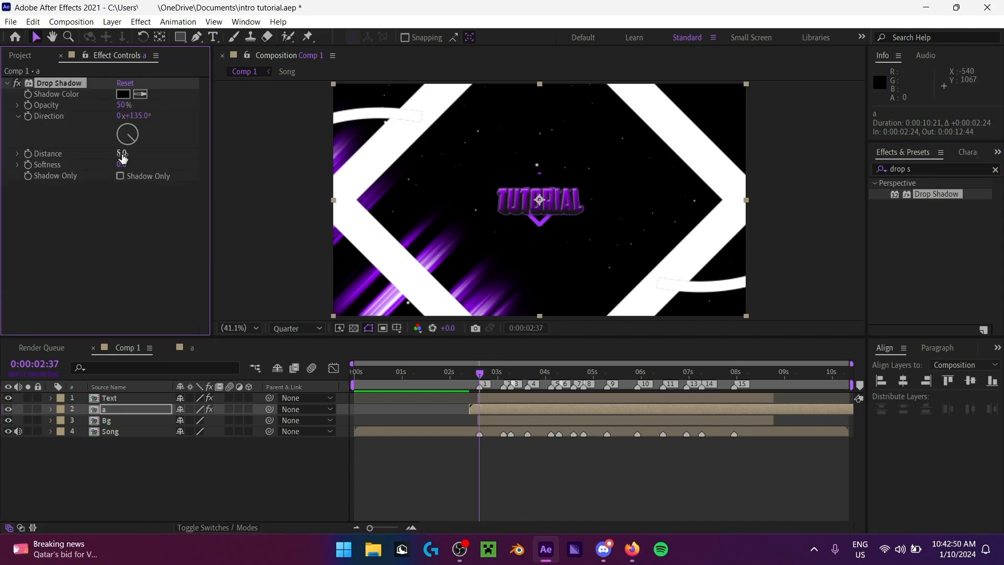
left_click_drag(124, 153, 135, 155)
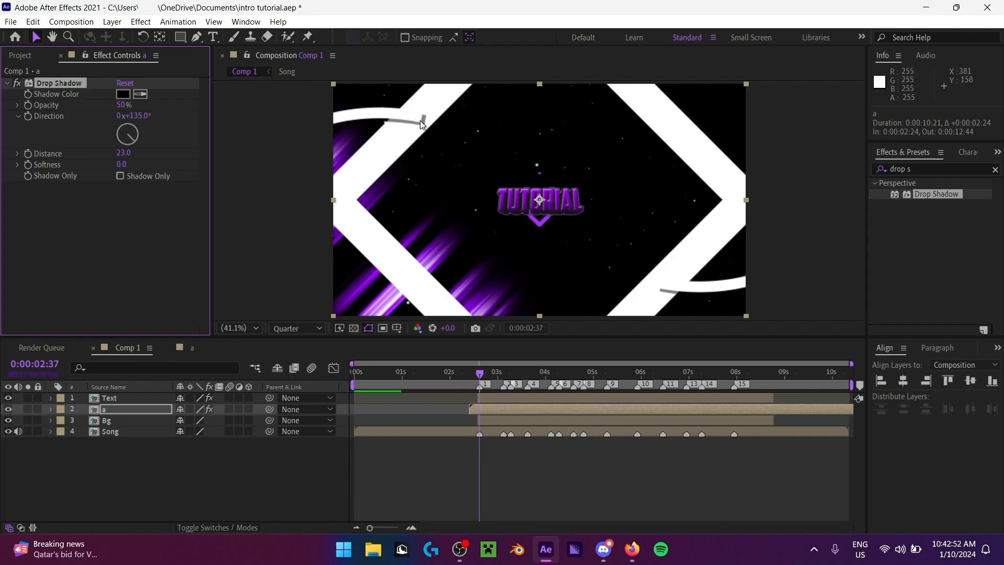
left_click_drag(131, 152, 135, 152)
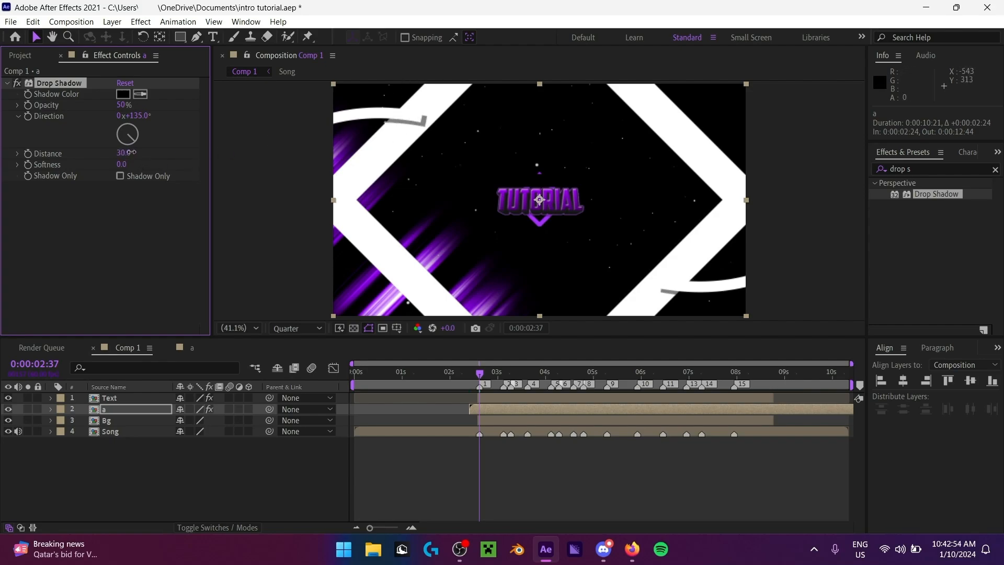
left_click_drag(131, 105, 89, 109)
mouse_move(122, 164)
left_mouse_down()
mouse_move(133, 165)
mouse_move(121, 155)
left_mouse_up()
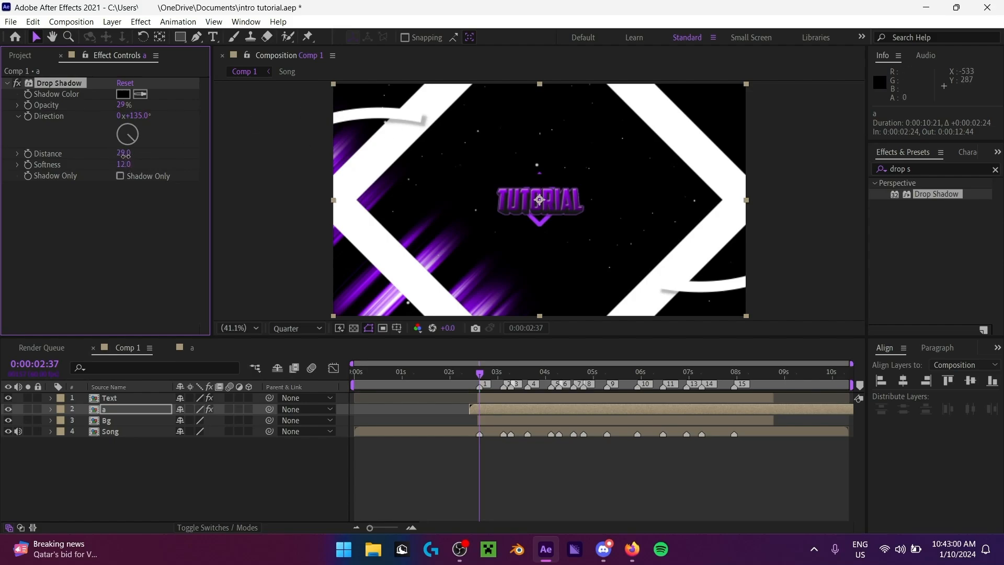
left_click_drag(125, 105, 113, 106)
Step: Play Comp 1 from 0:00:01:55, return to 0:00:02:37 and select layer a
left_click(425, 381)
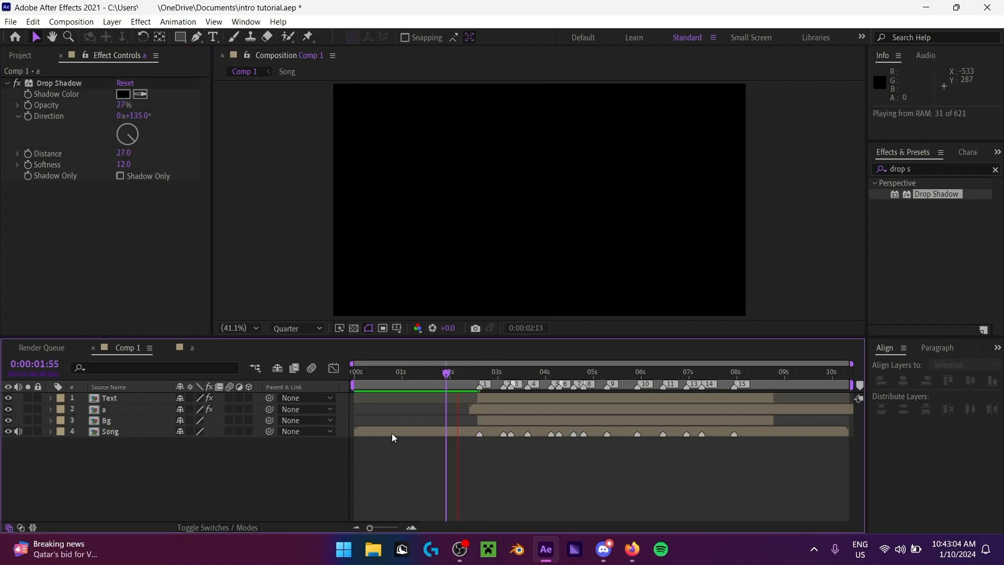
key("space")
left_click(485, 382)
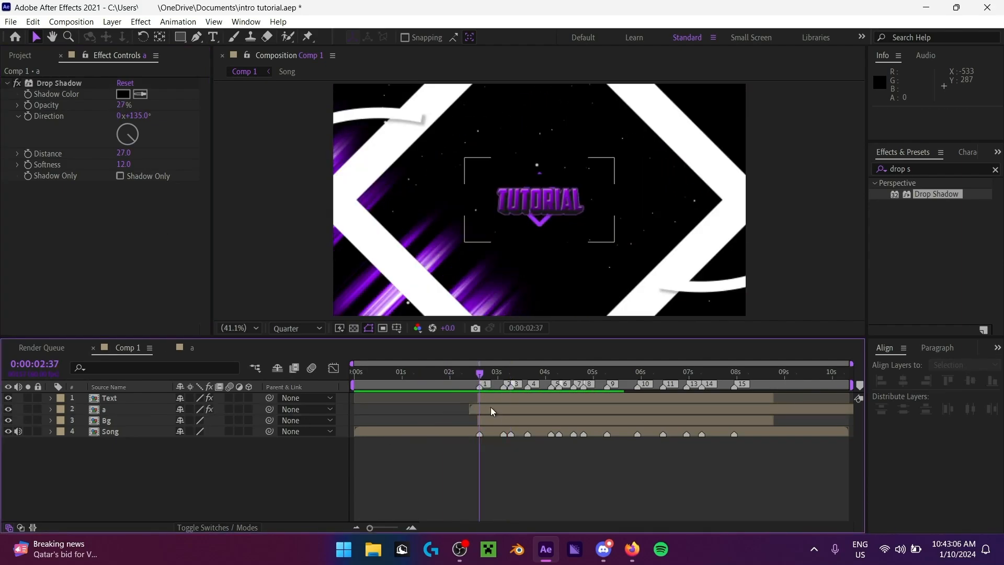
left_click_drag(513, 414, 514, 410)
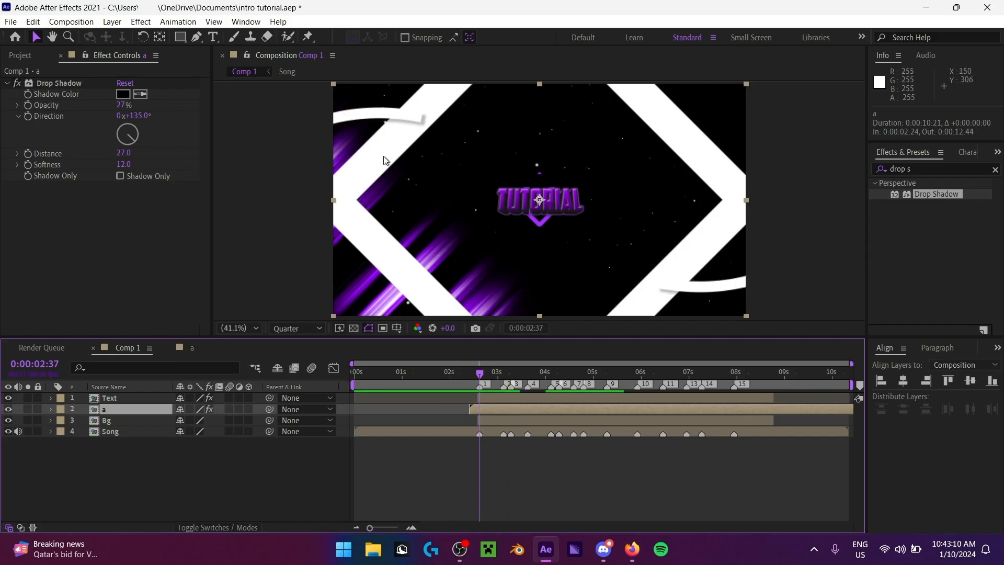
Step: Play Comp 1 repeatedly from several points, including 0:00:02:08 and 0:00:01:33, to check the strokes' timing against the markers
left_click_drag(513, 411, 513, 412)
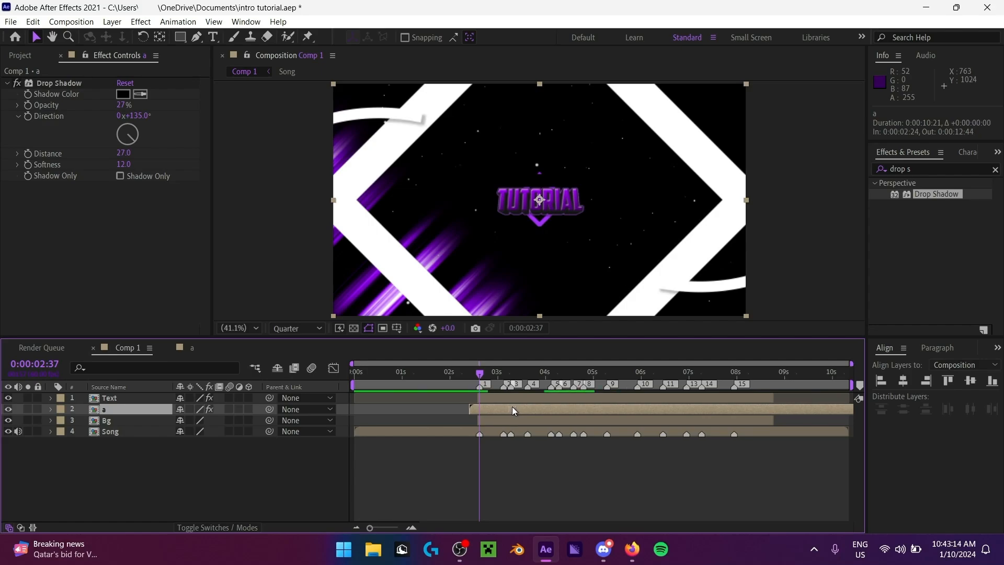
key("space")
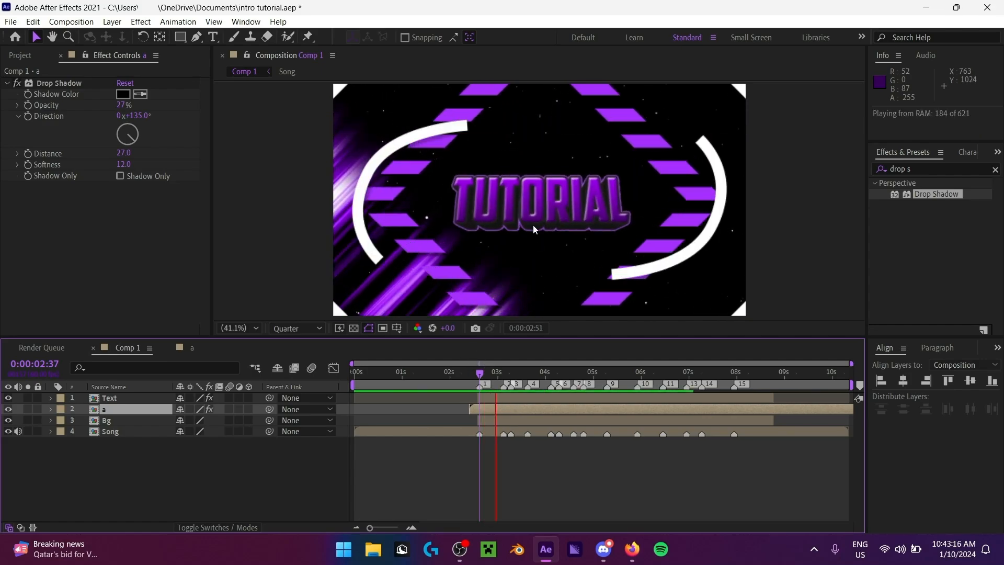
left_click(455, 373)
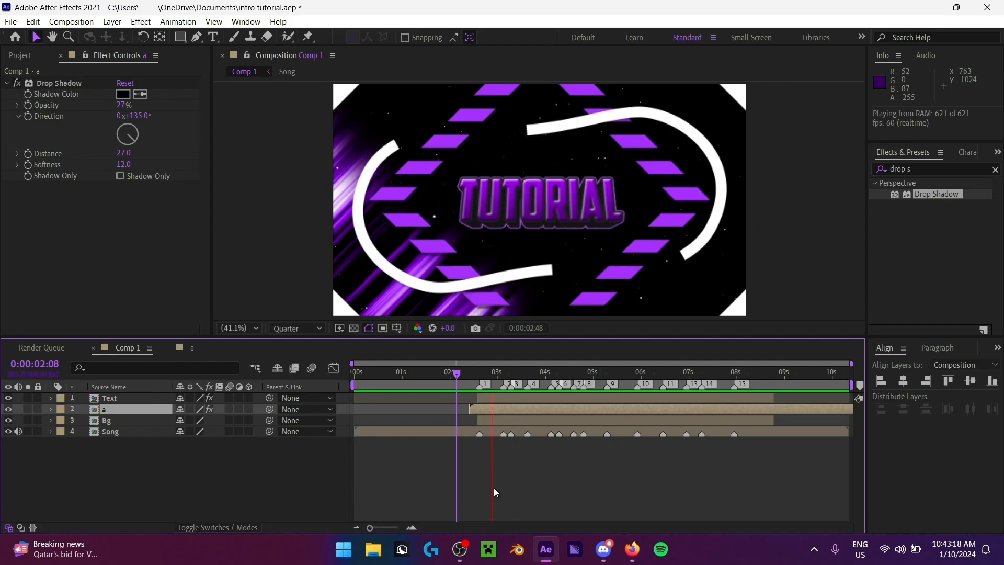
key("space")
left_click(526, 373)
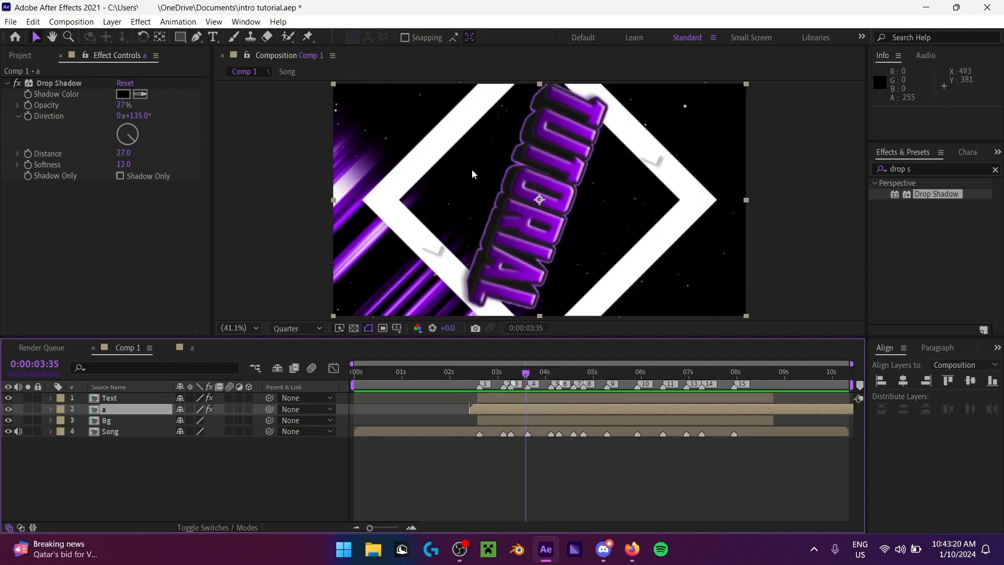
key("space")
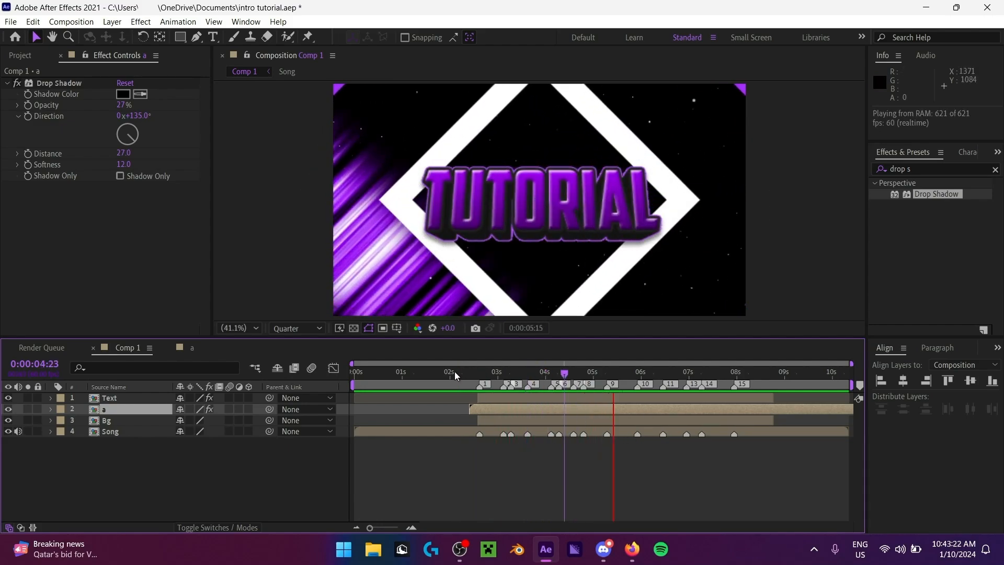
left_click(454, 372)
key("space")
key("space")
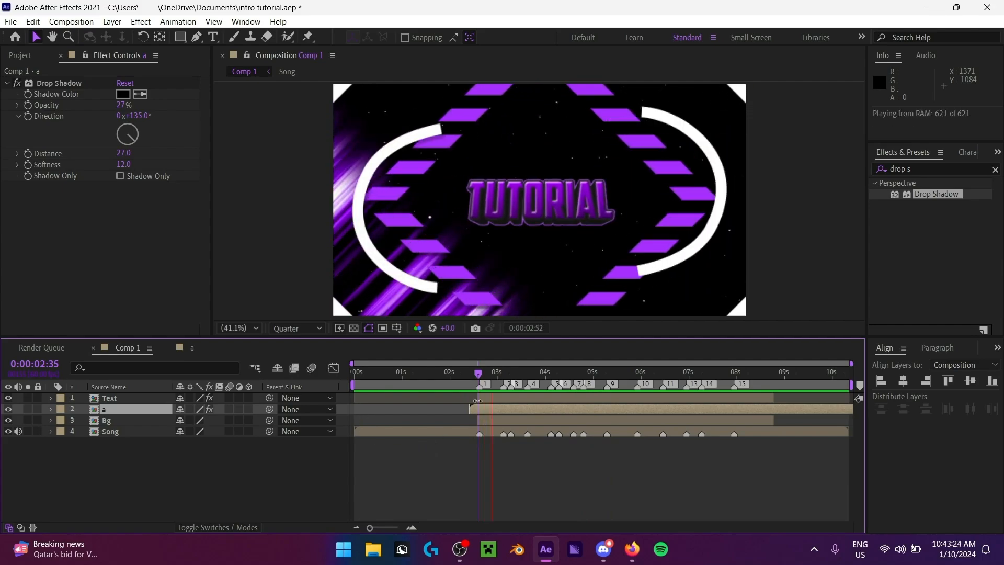
left_click(429, 373)
key("space")
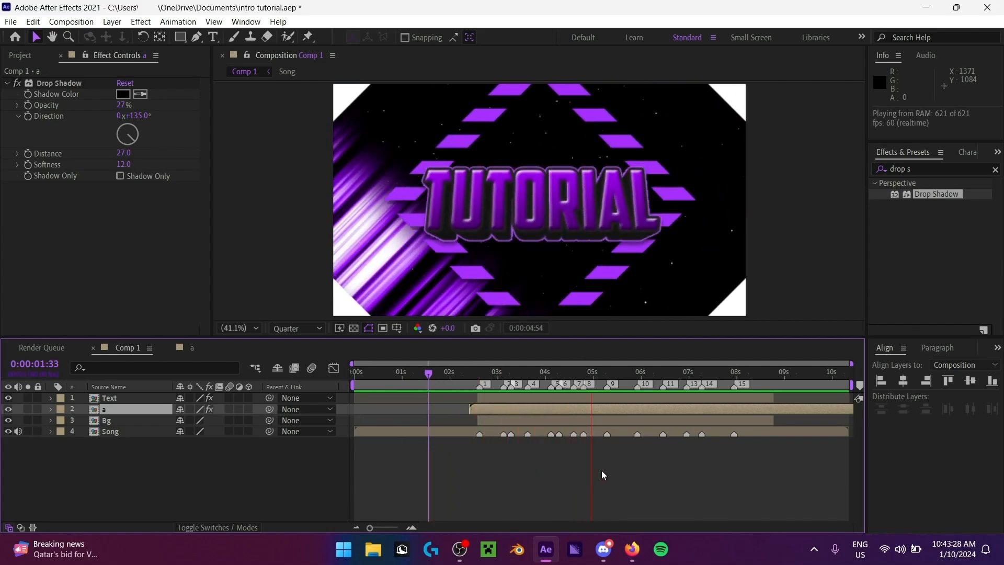
Step: Duplicate layer a in Comp 1 and shift the copy so it begins just before marker 9 at 0:00:05:17
left_click(607, 372)
key("ctrl+d")
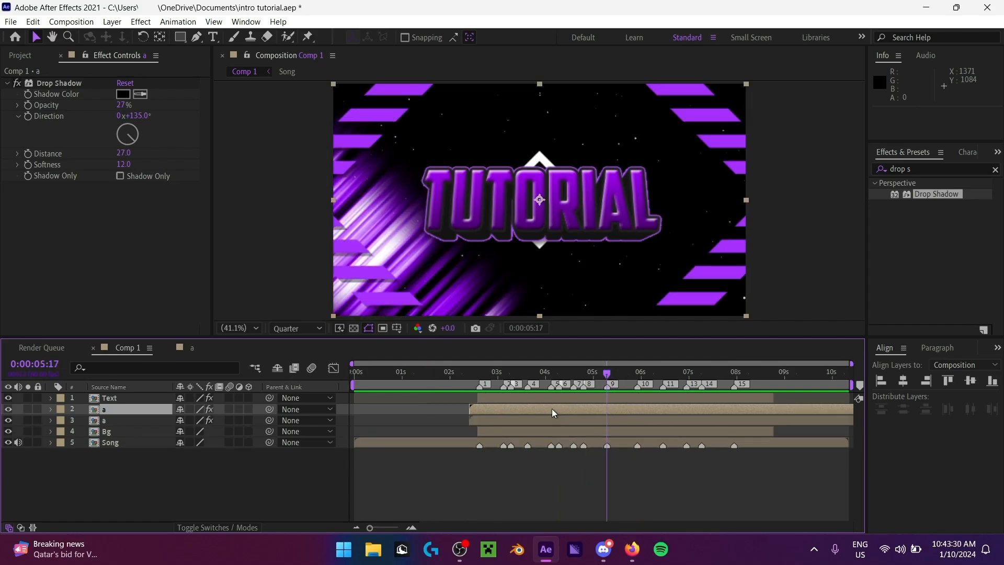
left_click_drag(552, 409, 639, 411)
Step: Duplicate the second layer a and move the new copy to start at 0:00:07:03, just before marker 14
left_click(466, 383)
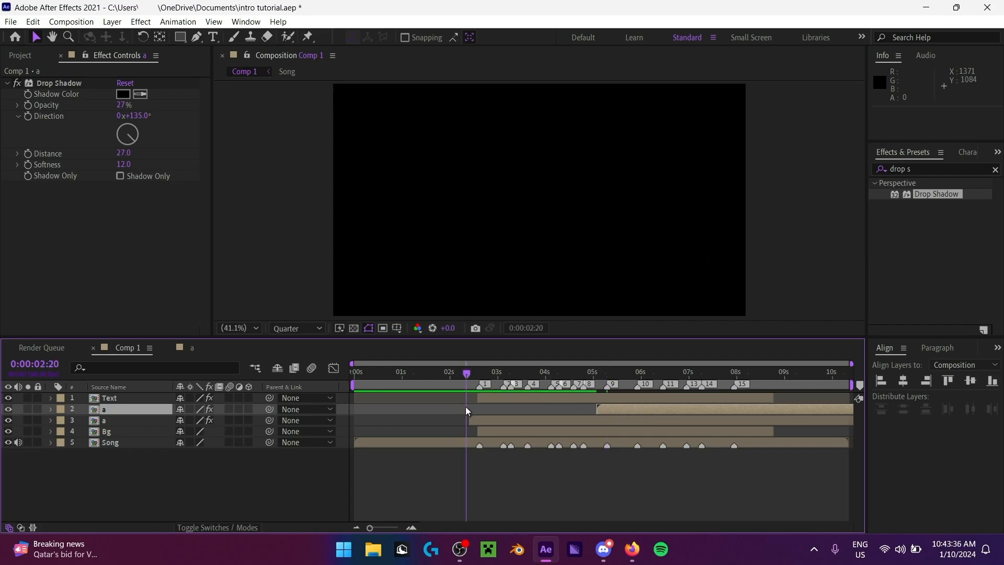
key("space")
left_click(574, 385)
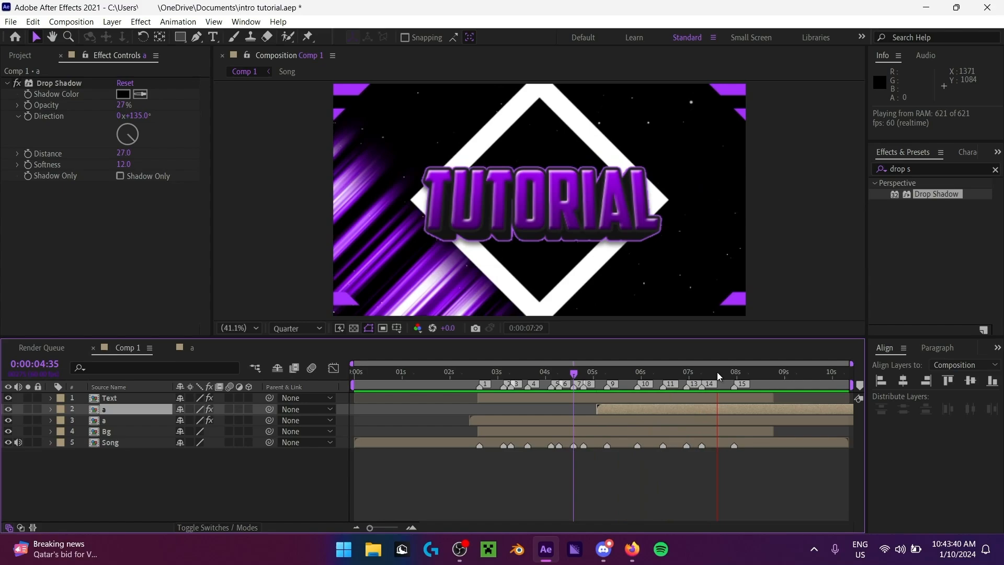
left_click(702, 372)
key("ctrl+d")
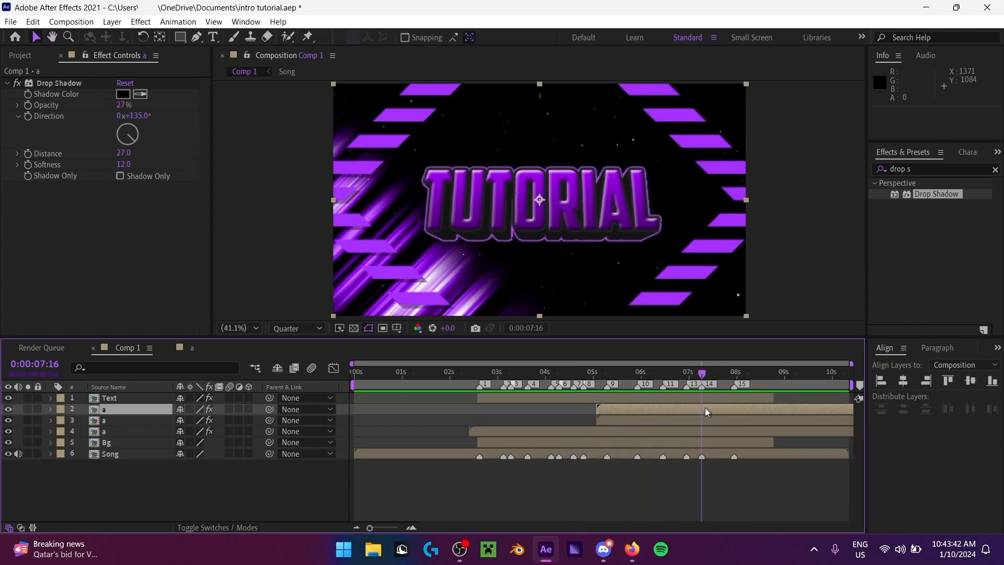
left_click_drag(705, 409, 795, 410)
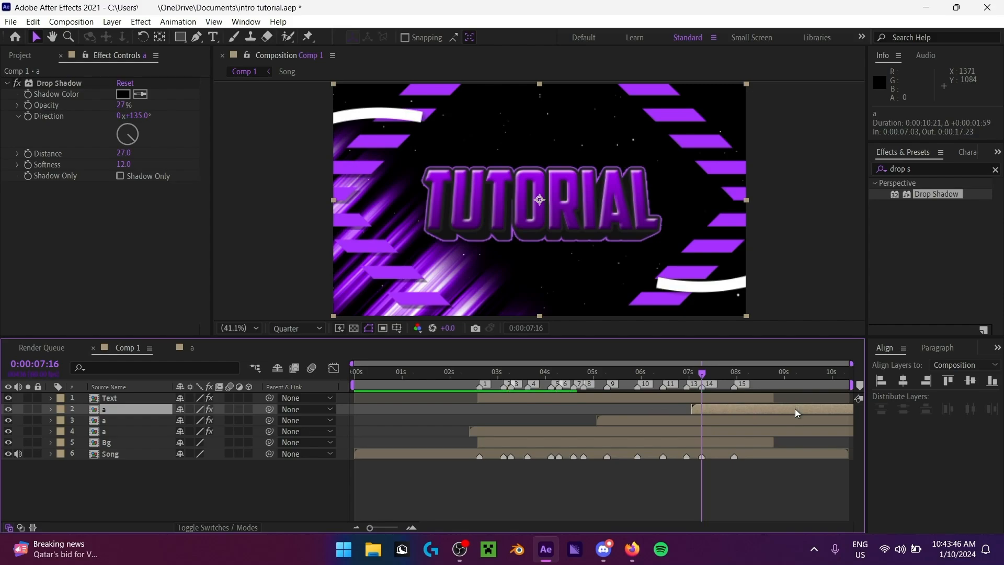
Step: Play Comp 1 from 0:00:02:16 to check the three a layers, save the project and return to the first frame
left_click(279, 515)
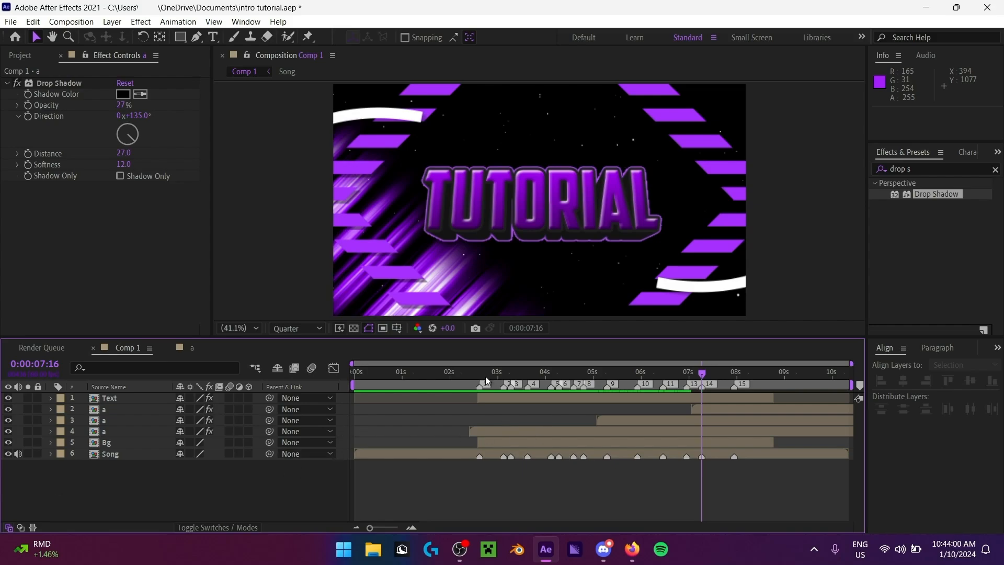
left_click(463, 382)
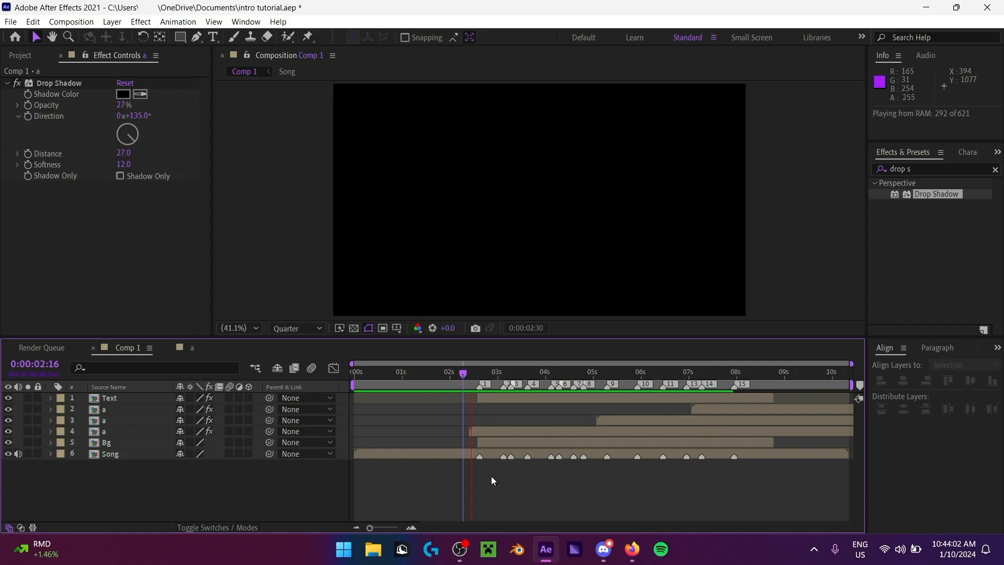
mouse_move(484, 377)
left_mouse_down()
mouse_move(670, 386)
mouse_move(476, 386)
left_mouse_up()
key("ctrl+s")
left_click_drag(414, 378, 0, 304)
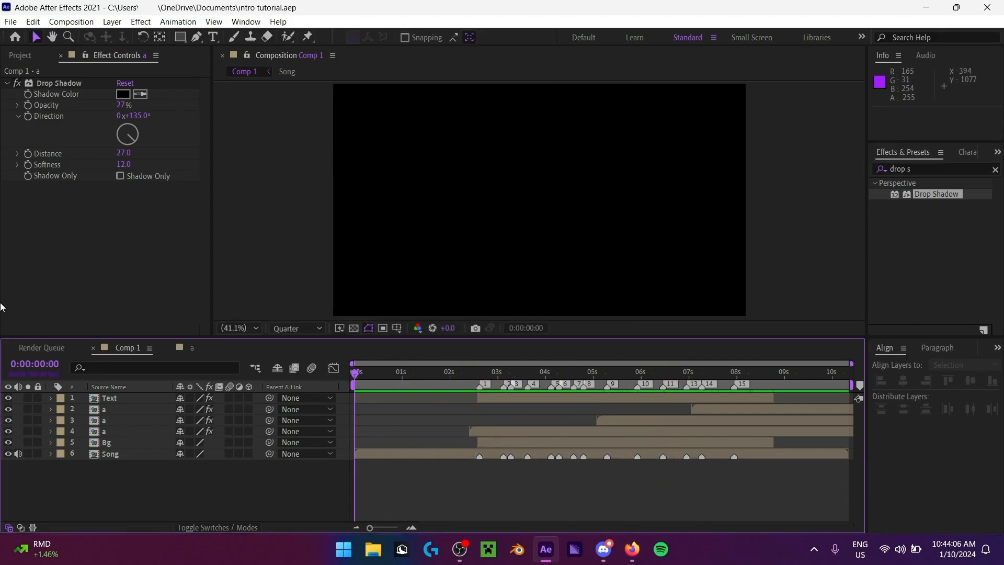
Step: Create a new 1920 x 1080, 60 fps composition named b with a duration of 0:00:10:21
left_click(20, 55)
key("ctrl+n")
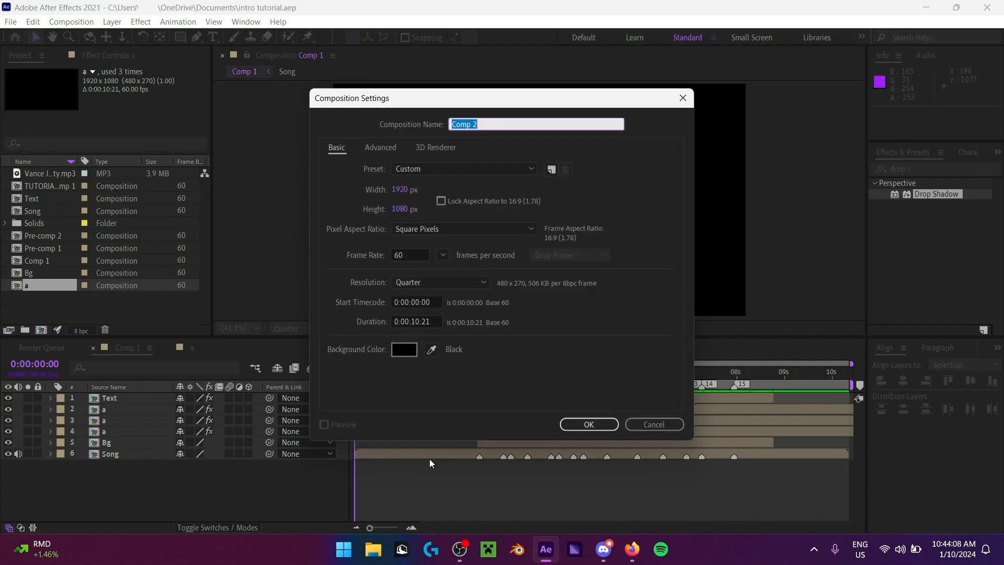
left_click(593, 424)
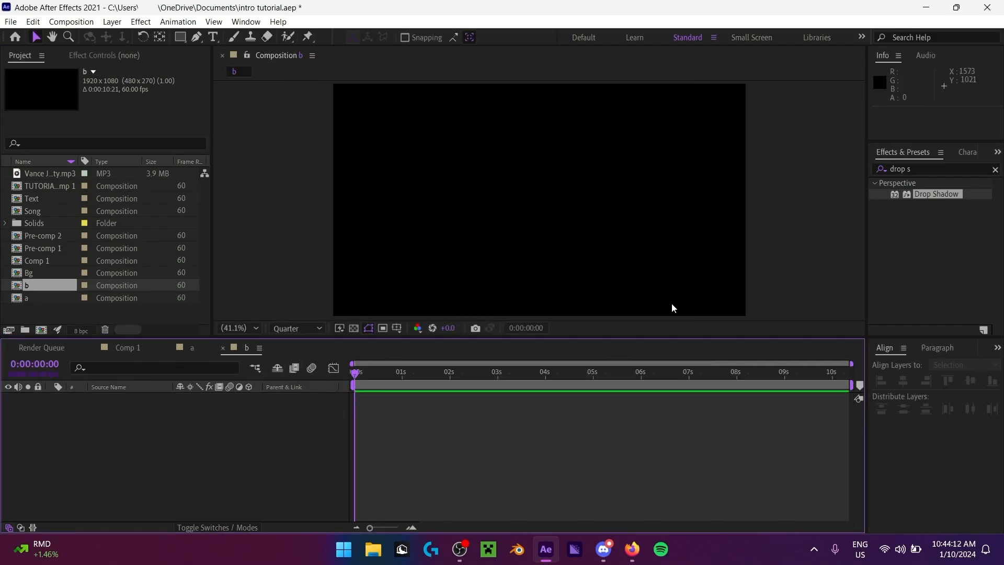
Step: Draw an open, curved 50 px white stroke with the Pen tool, hooking past the left frame edge and looping around the frame
left_click(196, 38)
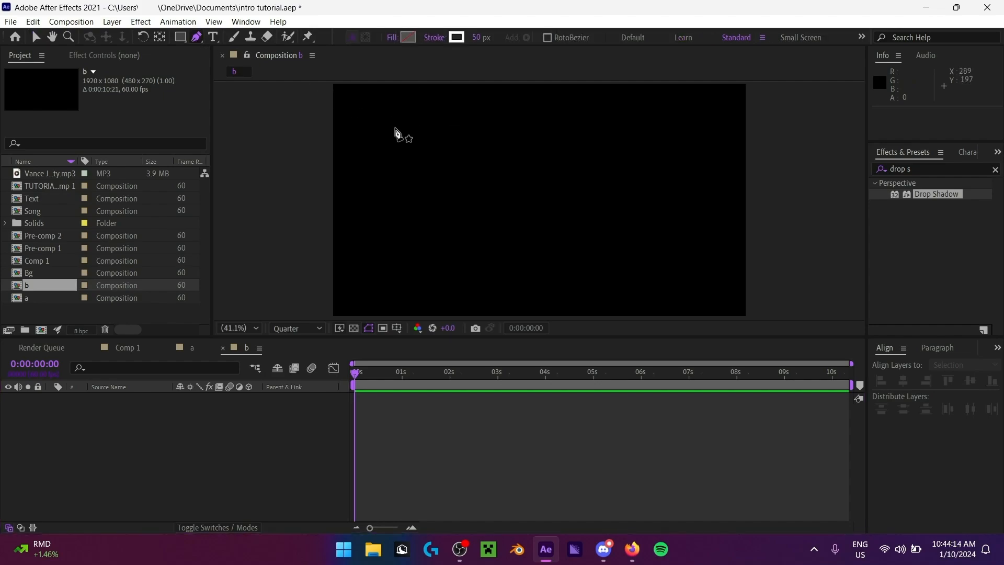
left_click(317, 171)
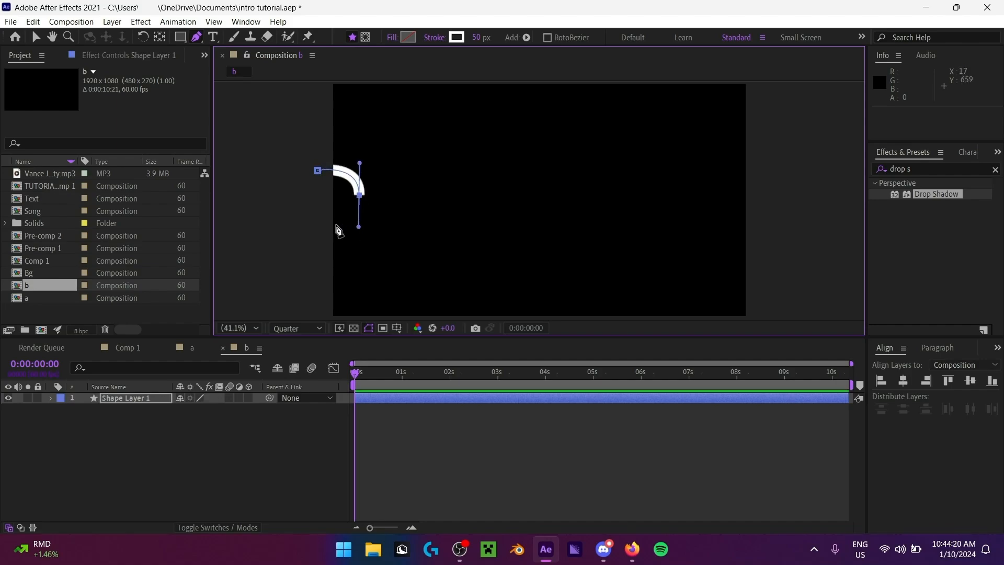
left_click_drag(314, 213, 293, 203)
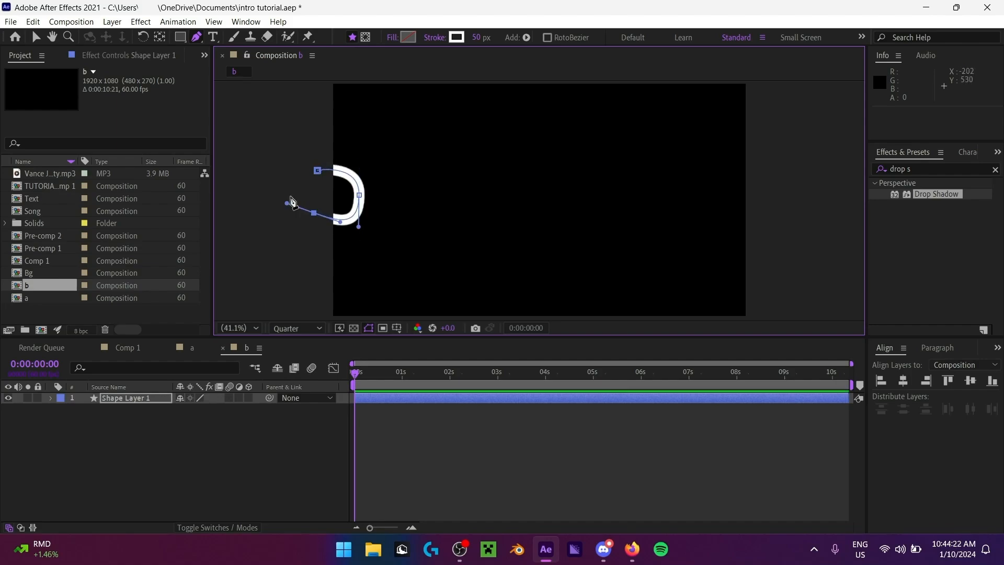
left_click_drag(450, 144, 592, 171)
left_click_drag(684, 144, 707, 133)
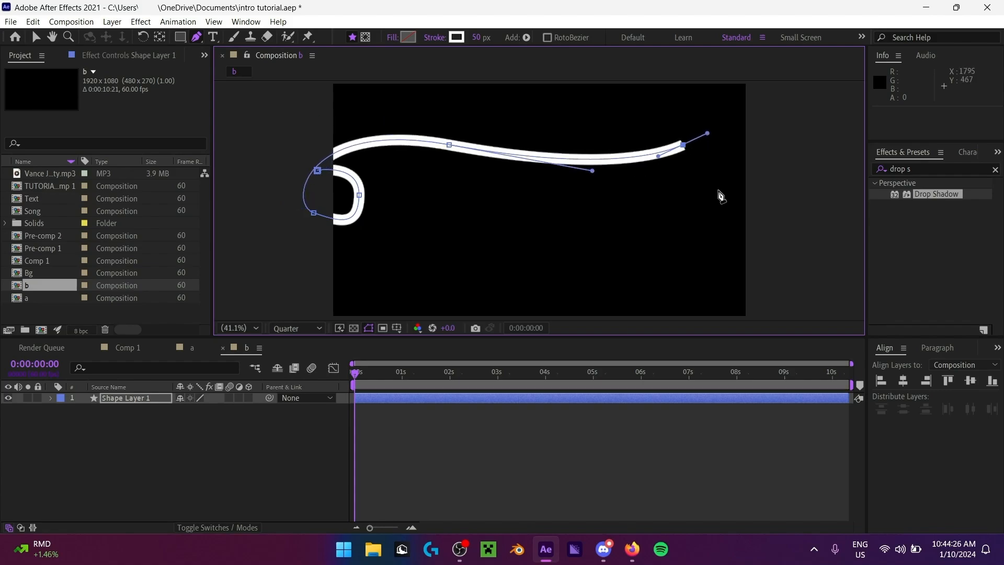
left_click_drag(706, 260, 621, 274)
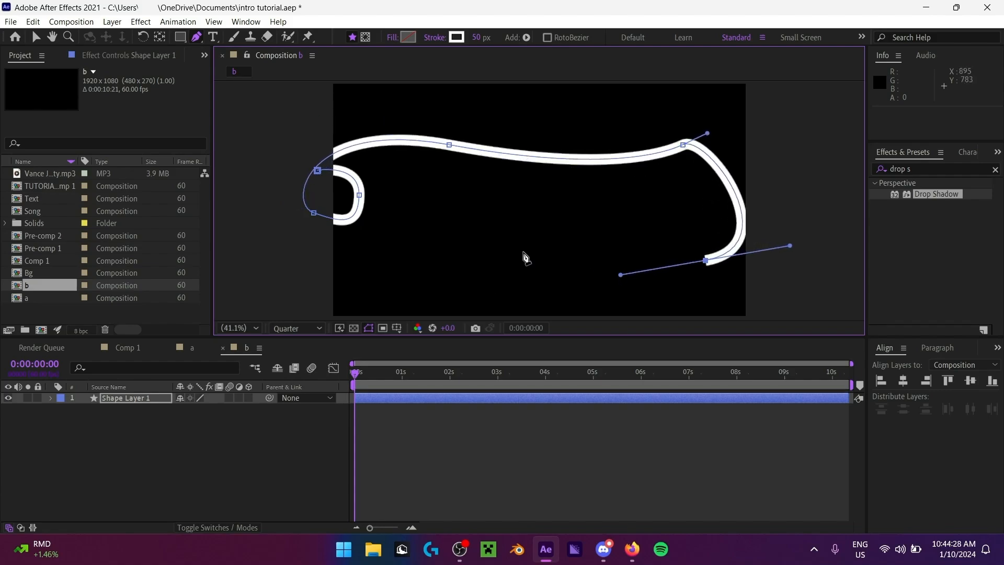
left_click_drag(440, 247, 364, 189)
Step: Reshape the stroke's large loop by pulling its right-hand vertices inward and adjusting the curve handles and lower end point
left_click_drag(705, 260, 706, 268)
left_click_drag(620, 284, 621, 287)
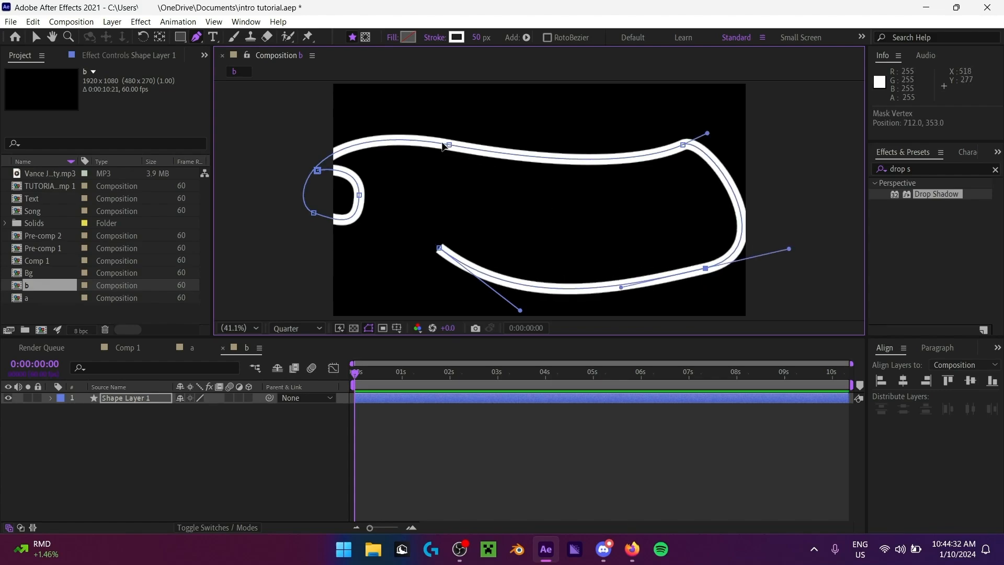
left_click_drag(449, 145, 434, 142)
left_click_drag(683, 144, 504, 164)
left_click_drag(626, 143, 708, 125)
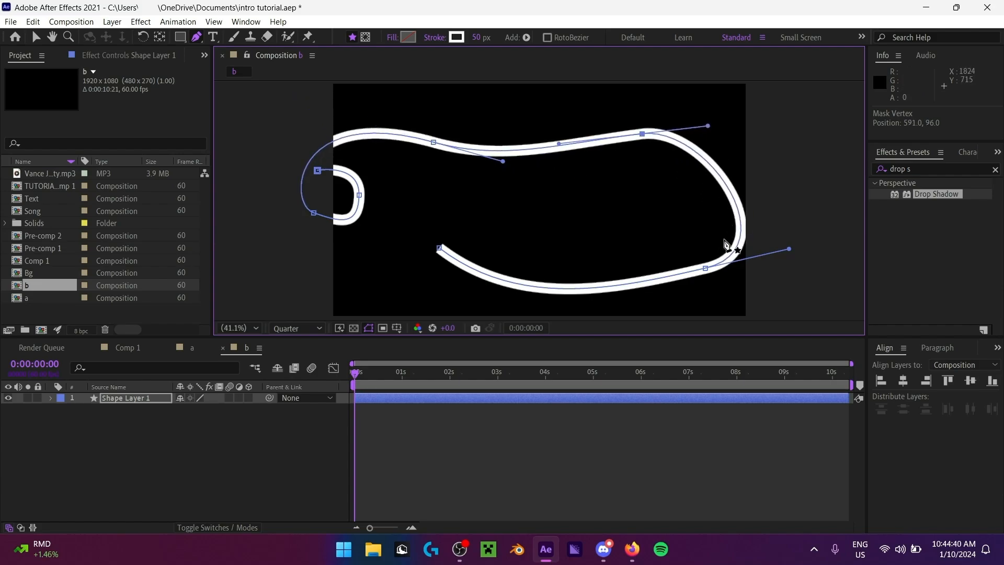
left_click_drag(725, 240, 642, 242)
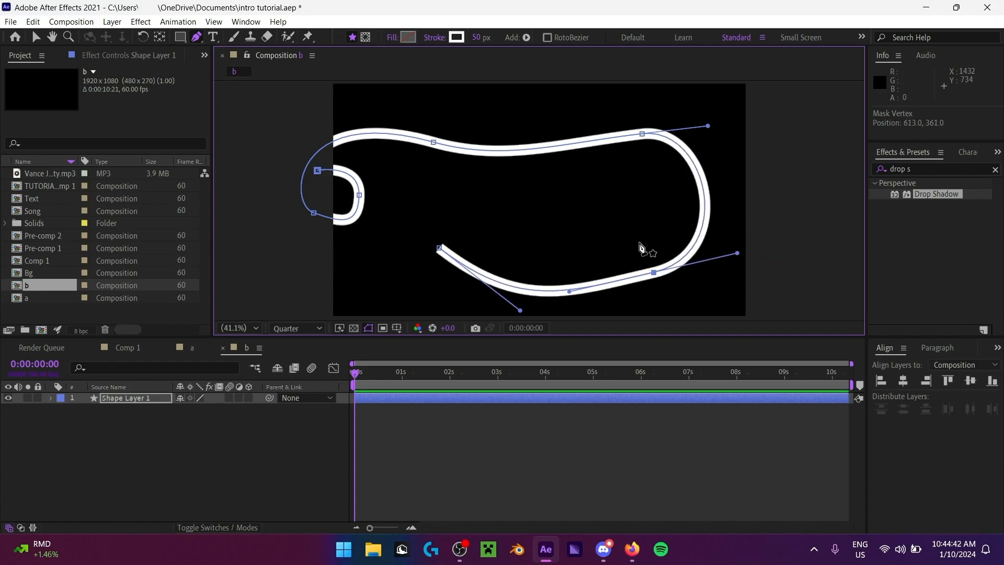
left_click_drag(439, 248, 433, 248)
left_click_drag(513, 310, 576, 300)
Step: Fine-tune the loop by raising its upper vertices and lower-right vertex, smoothing the top dip and extending the end point slightly left
left_click_drag(642, 135, 650, 135)
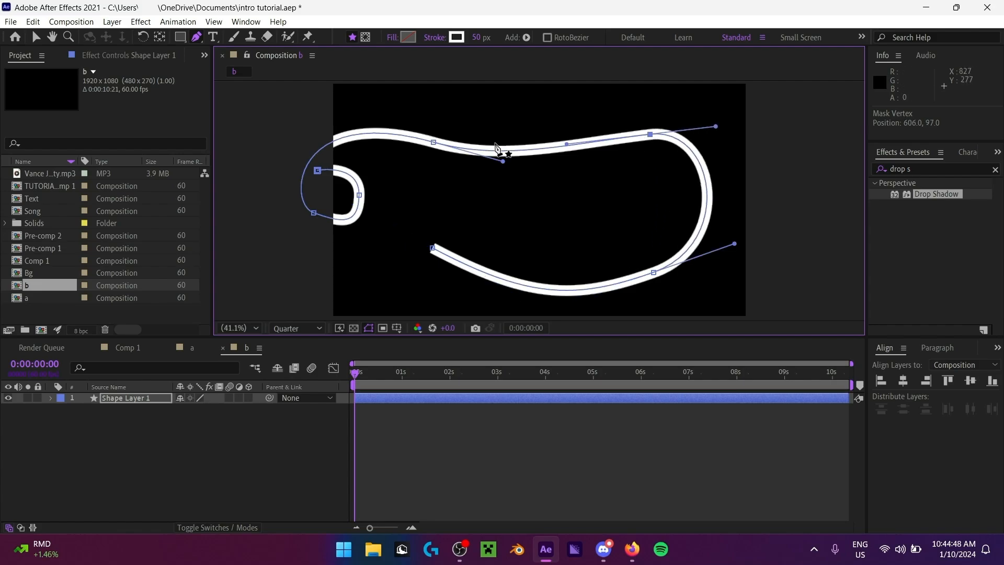
left_click_drag(433, 142, 449, 129)
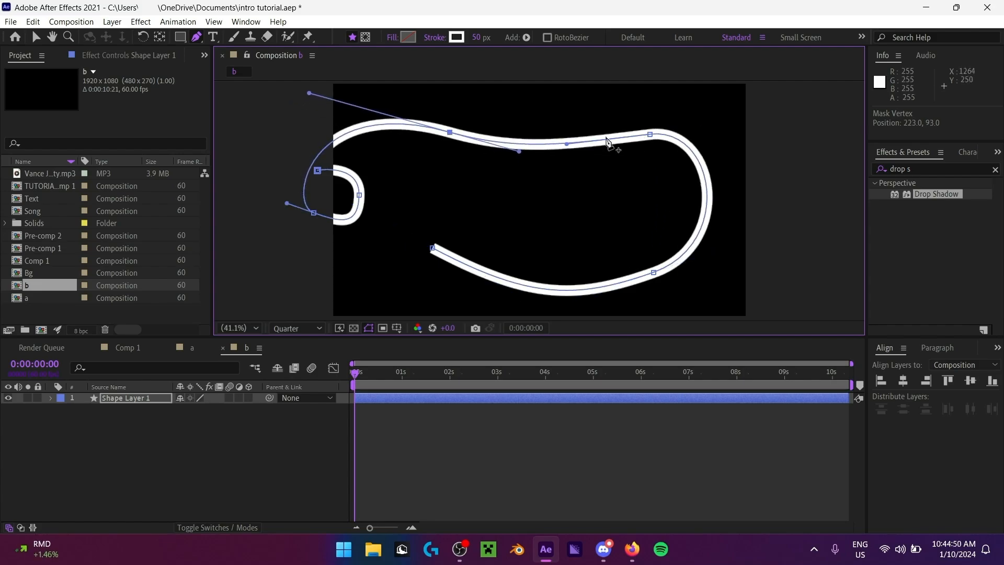
mouse_move(651, 135)
left_mouse_down()
mouse_move(661, 120)
mouse_move(652, 132)
left_mouse_up()
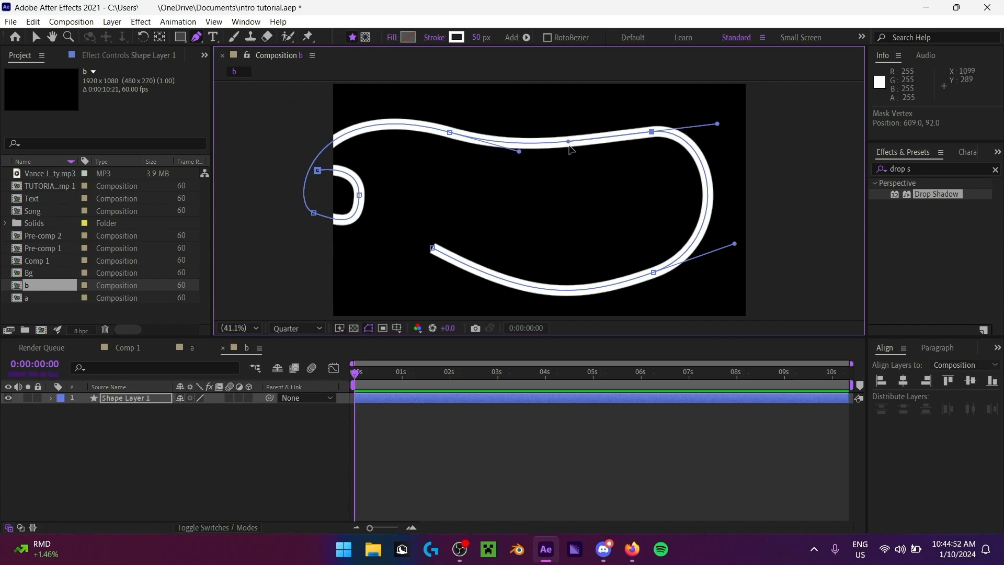
left_click_drag(569, 144, 578, 152)
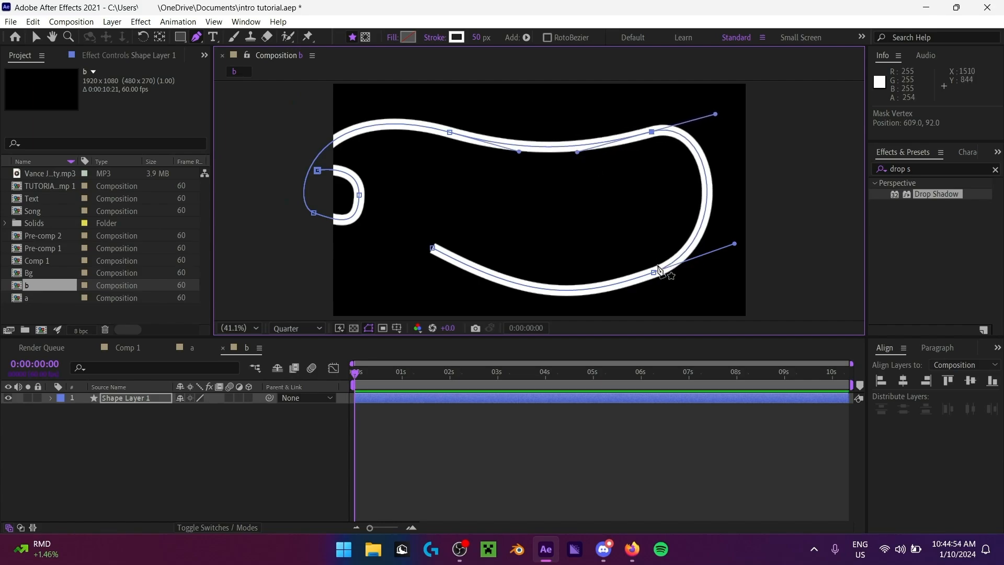
left_click_drag(658, 268, 660, 258)
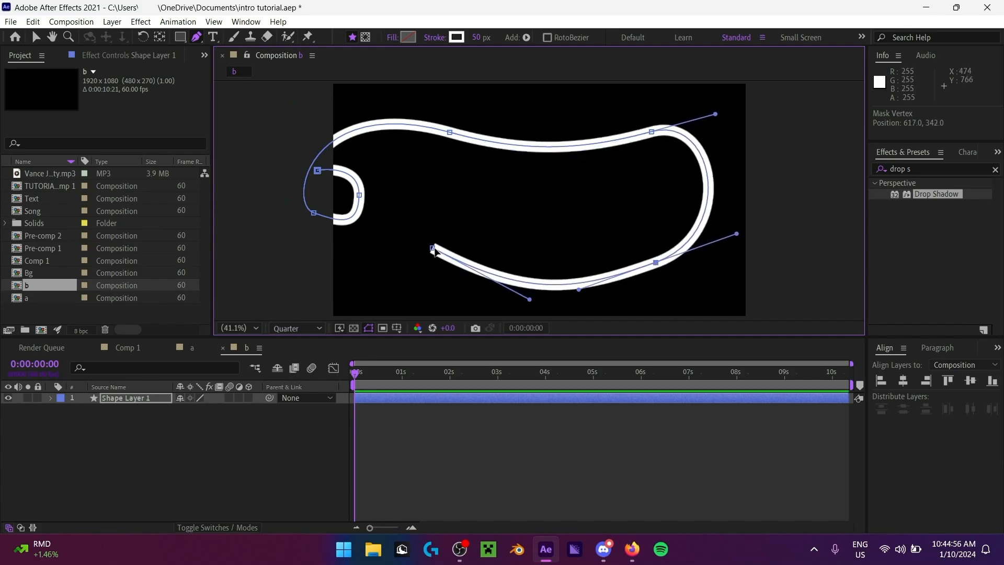
left_click_drag(434, 251, 428, 252)
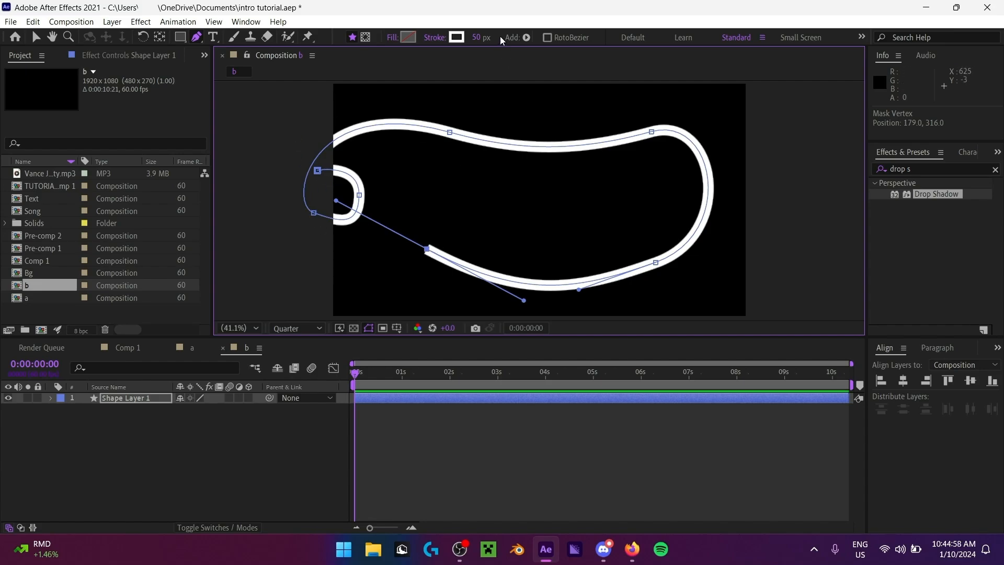
Step: Add Trim Paths to the stroke's Shape 1 in composition b and set its End to 0%
left_click(527, 40)
left_click(555, 248)
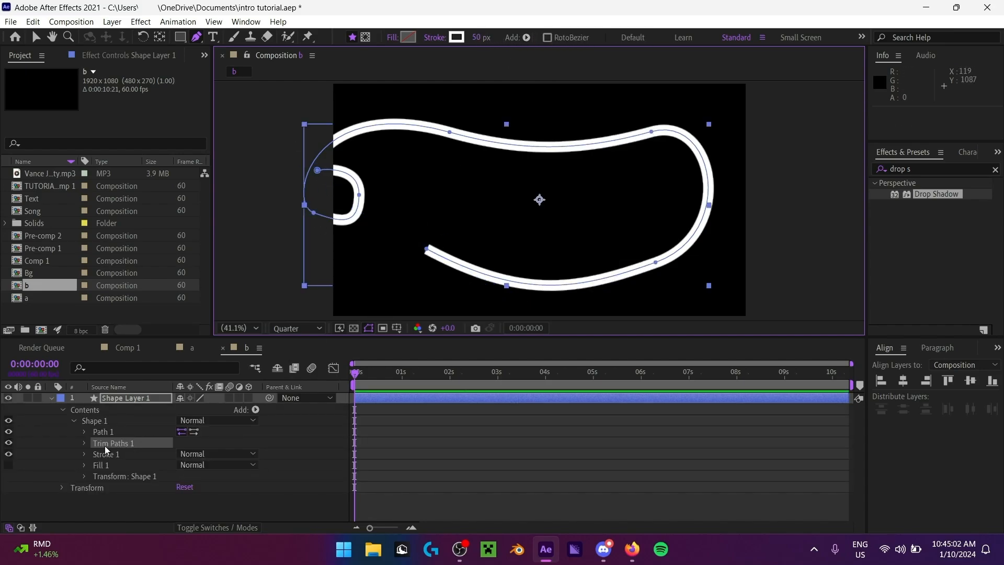
left_click(83, 443)
left_click_drag(186, 465, 105, 465)
left_click(406, 445)
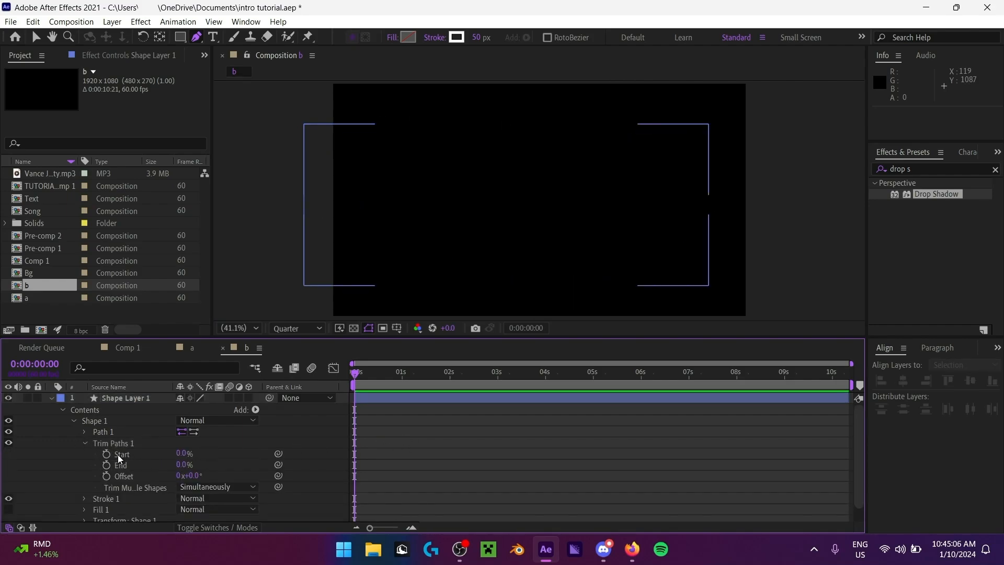
Step: Replace the Trim Paths on composition b's Shape Layer 1 with the keyframed Trim Paths copied from Shape Layer 1 in composition a
left_click(183, 350)
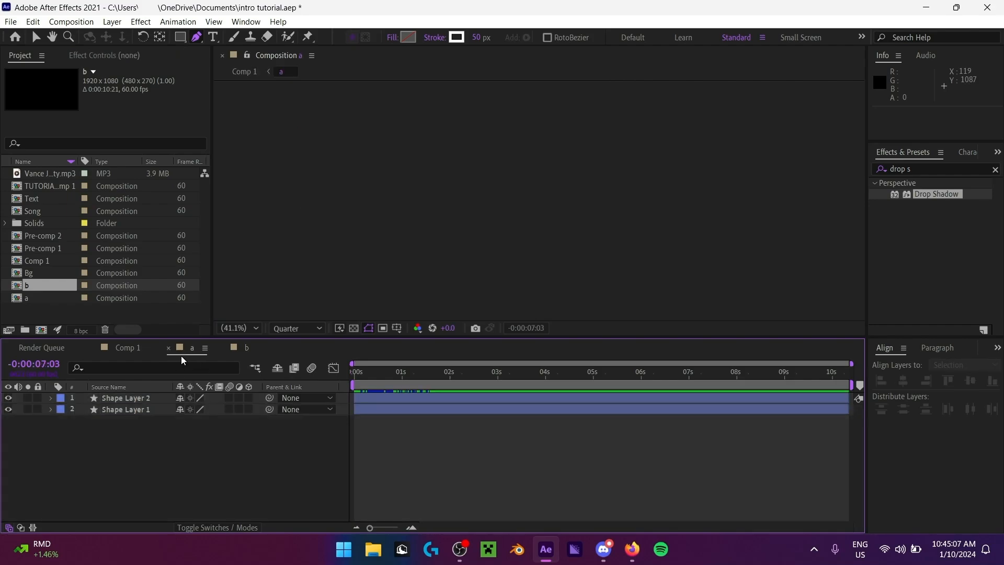
left_click(51, 409)
left_click(92, 442)
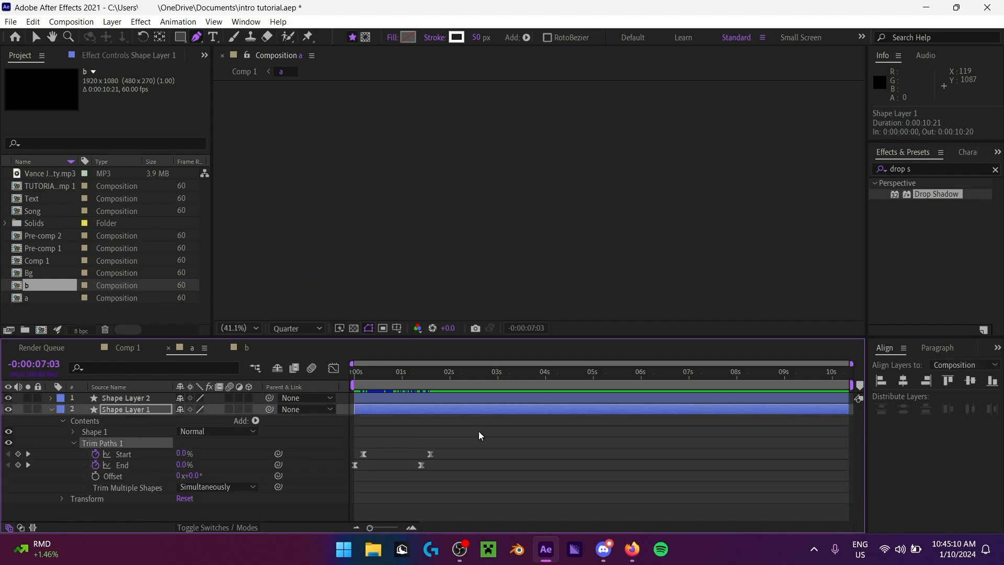
left_click(248, 348)
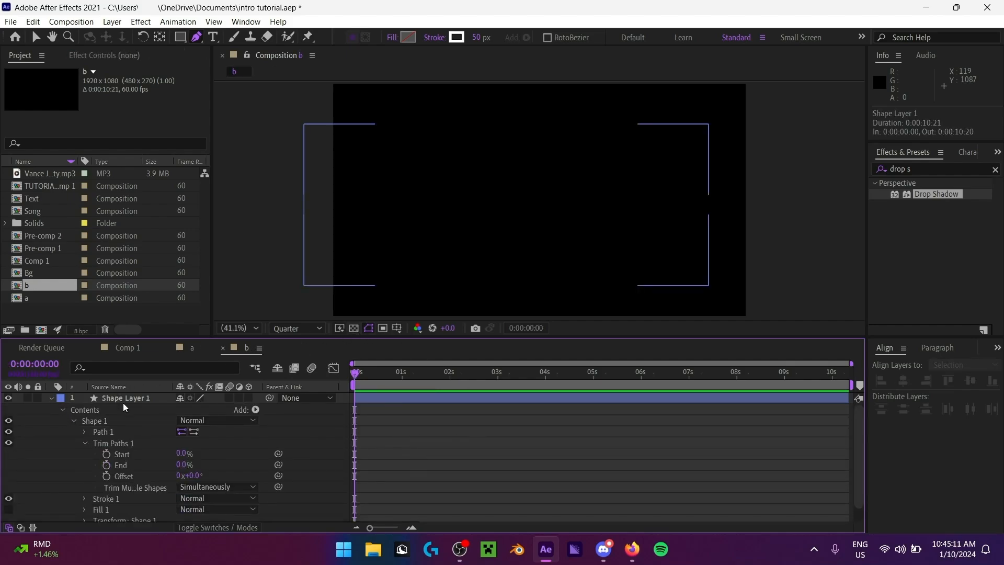
left_click(108, 445)
key("Delete")
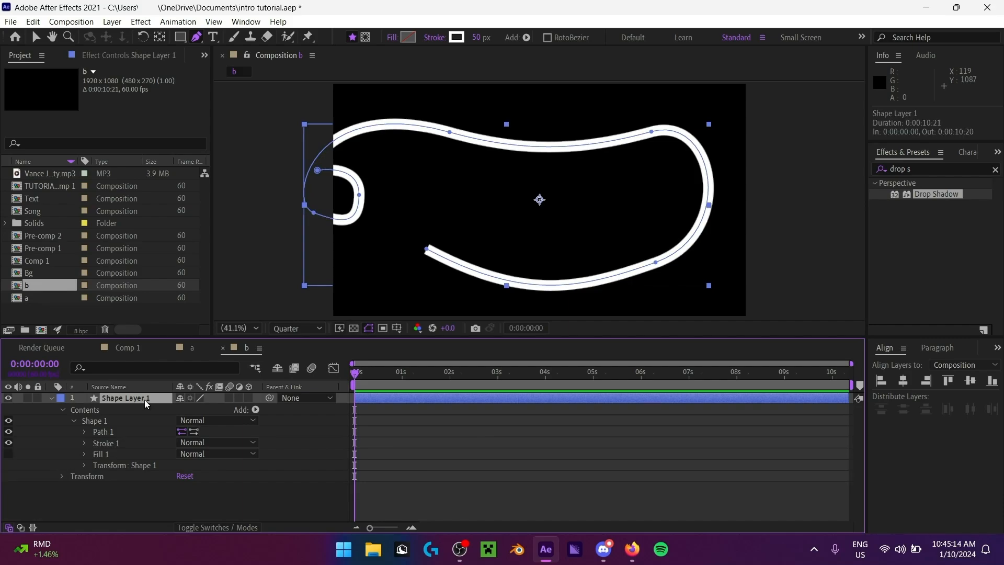
key("ctrl+z")
key("space")
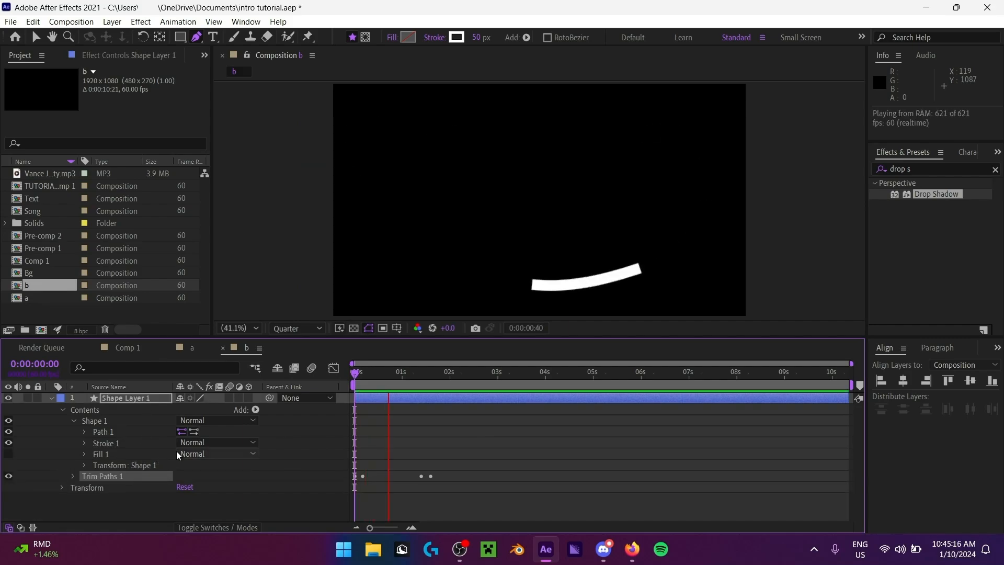
key("space")
Step: Duplicate Shape Layer 1 in composition b and set the copy's rotation to 180°
left_click(51, 397)
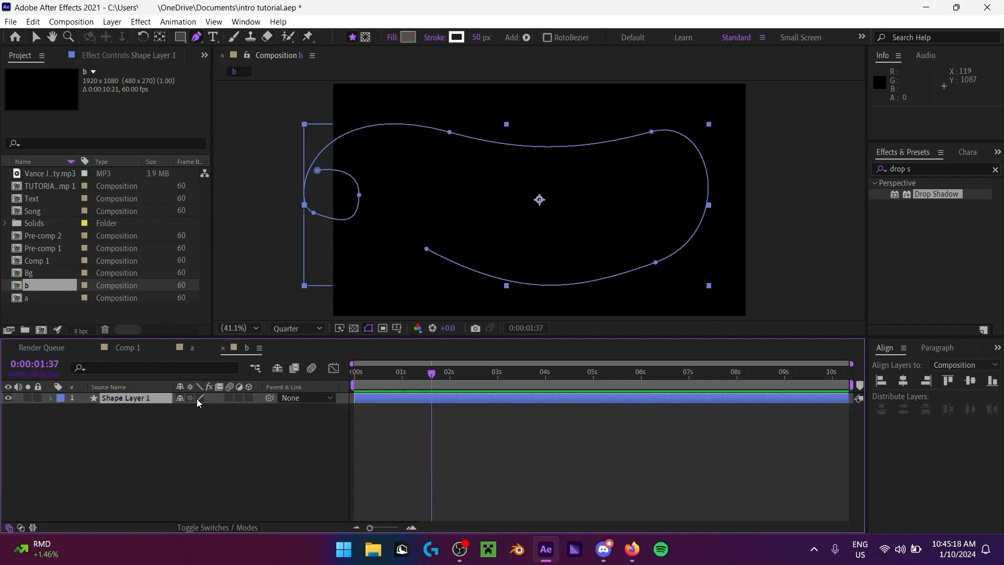
key("ctrl+d")
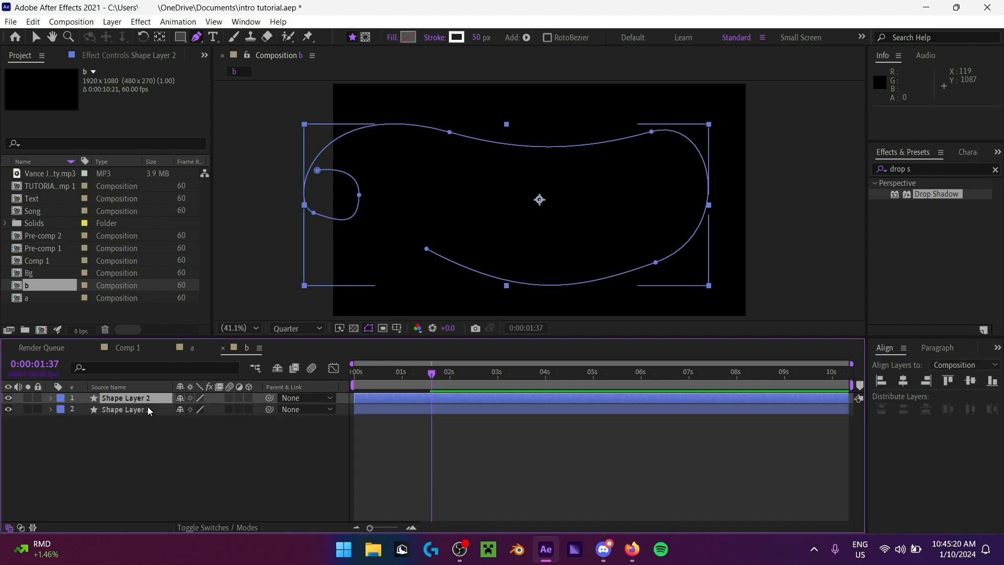
key("r")
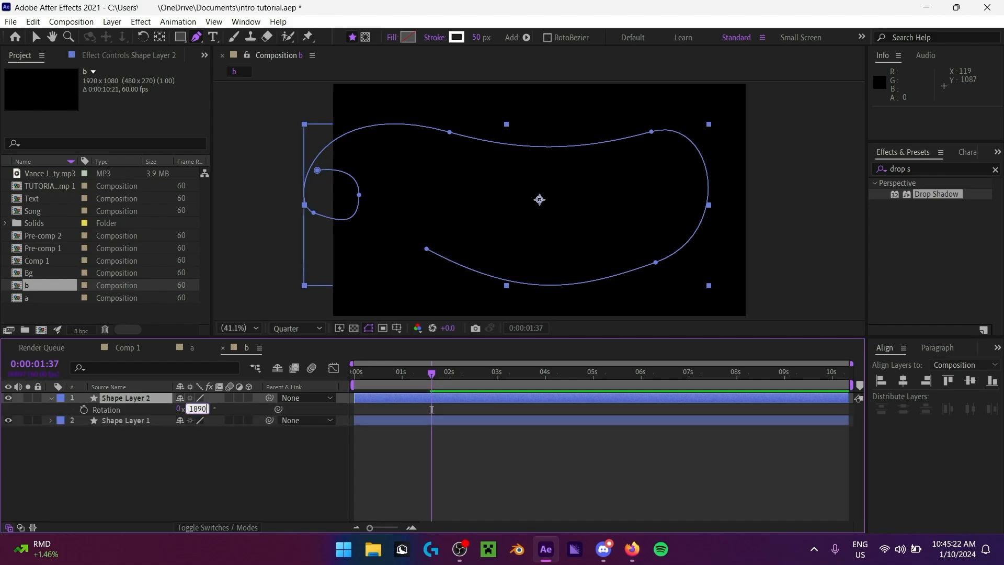
type("180")
key("Return")
key("r")
Step: Preview composition b from the start to check the two opposing stroke animations
key("space")
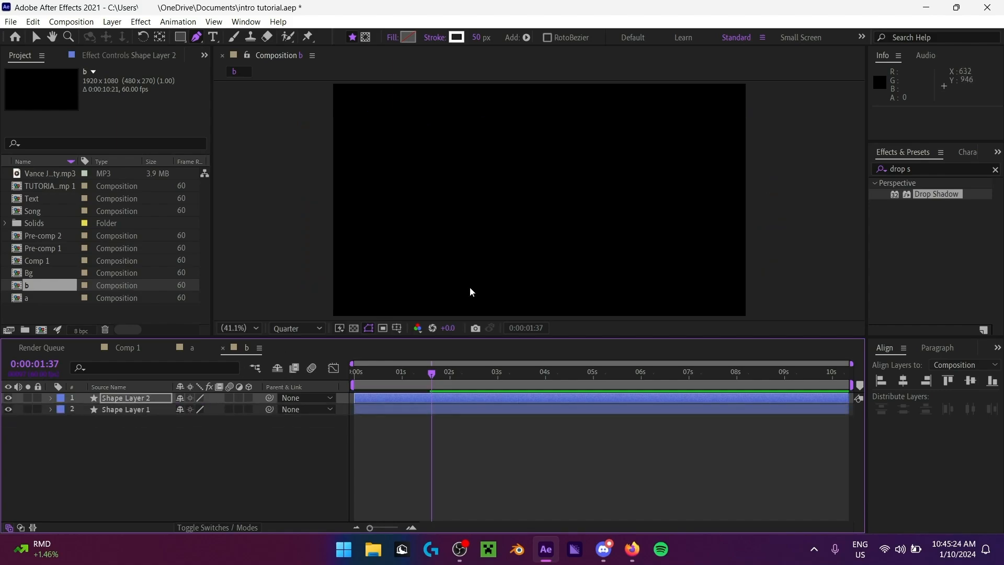
key("space")
key("Home")
key("space")
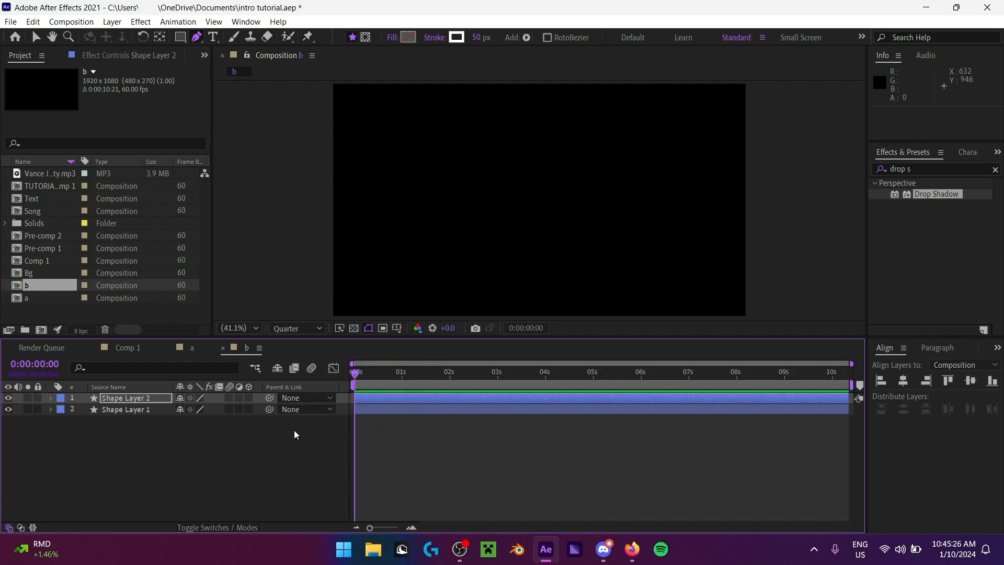
key("space")
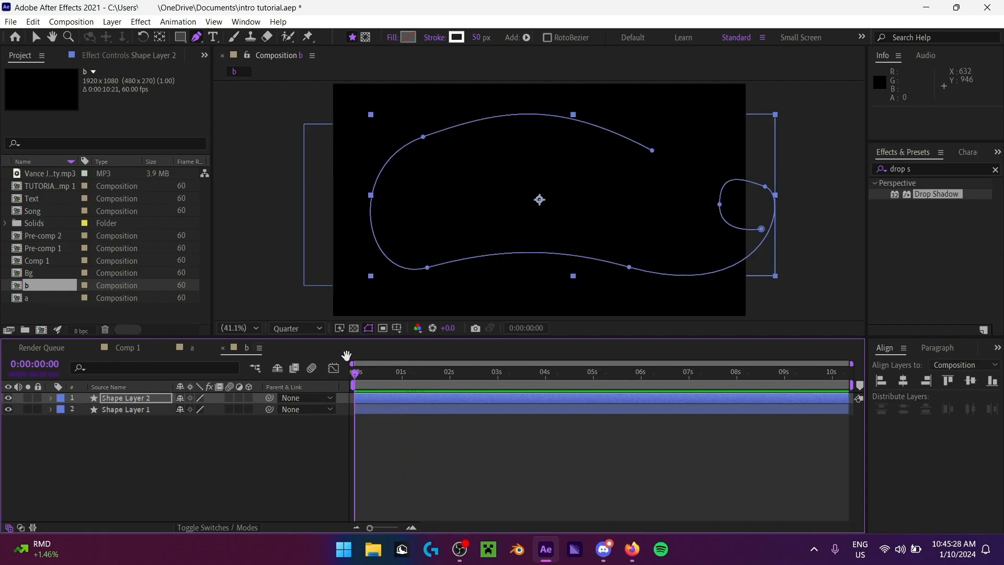
key("space")
key("space")
Step: Place composition b in Comp 1 below the Text layer and shift it to start at 0:00:03:05
left_click(152, 347)
left_click_drag(42, 284, 130, 401)
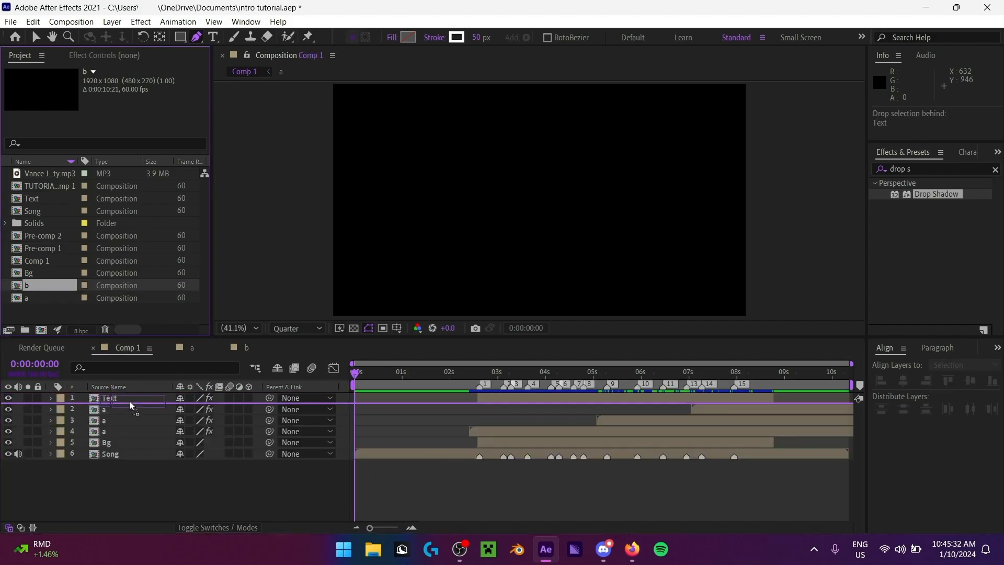
left_click(236, 347)
key("space")
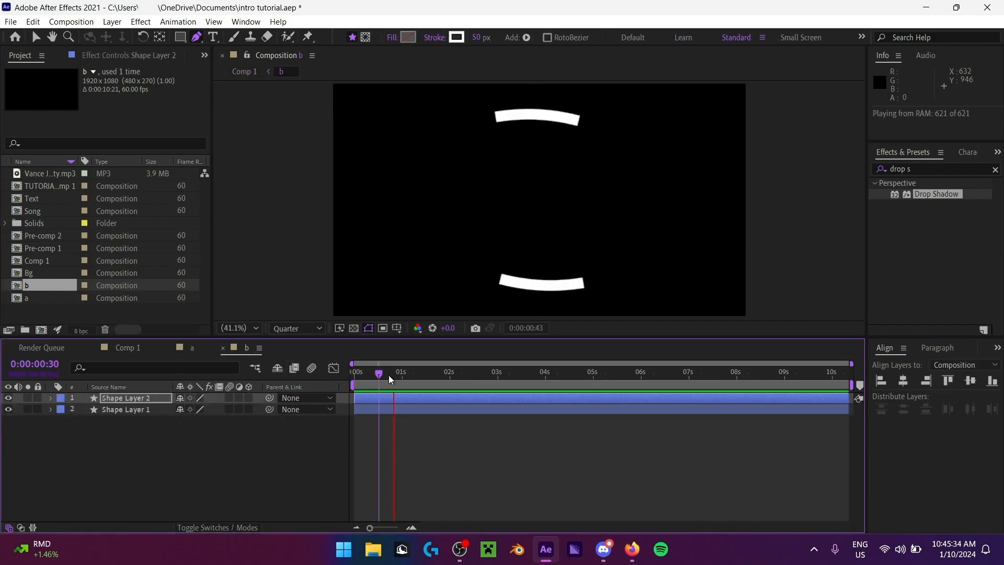
key("space")
left_click(125, 347)
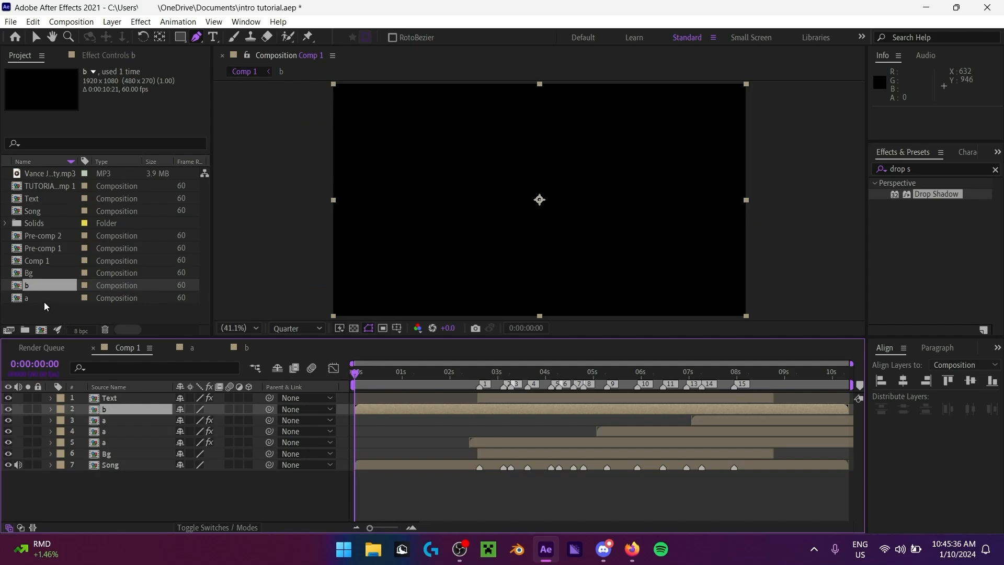
left_click_drag(401, 376, 437, 381)
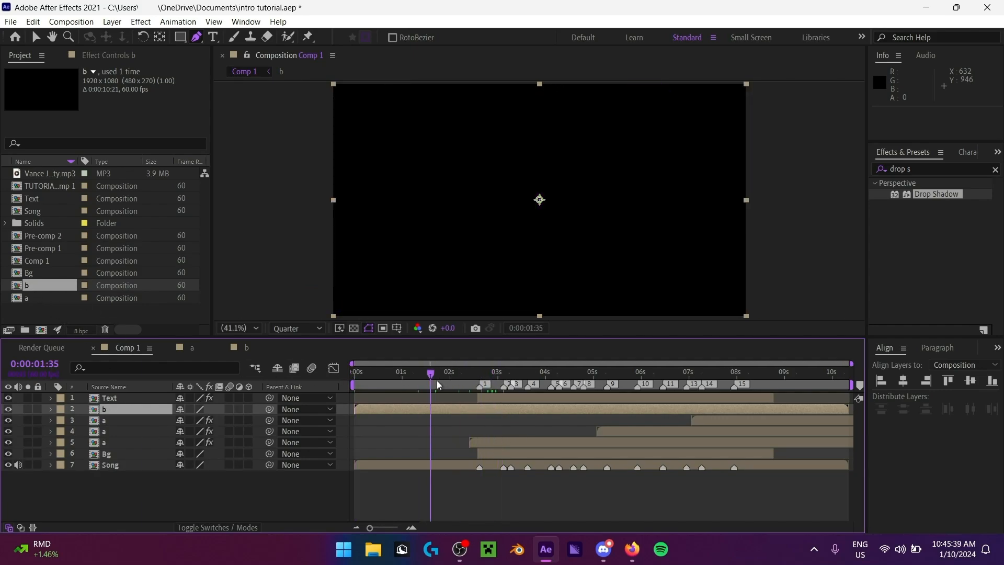
left_click(516, 410)
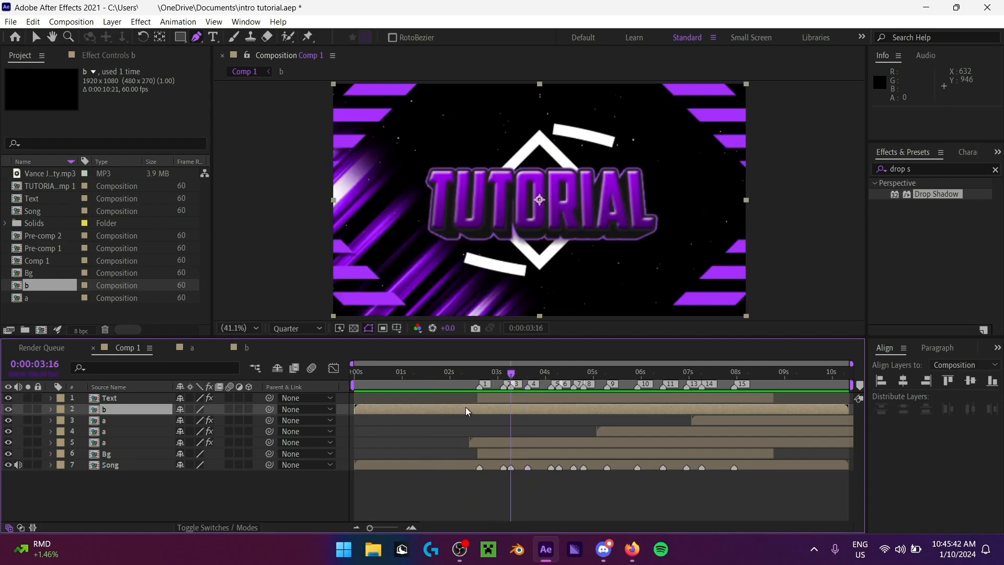
left_click_drag(485, 409, 590, 411)
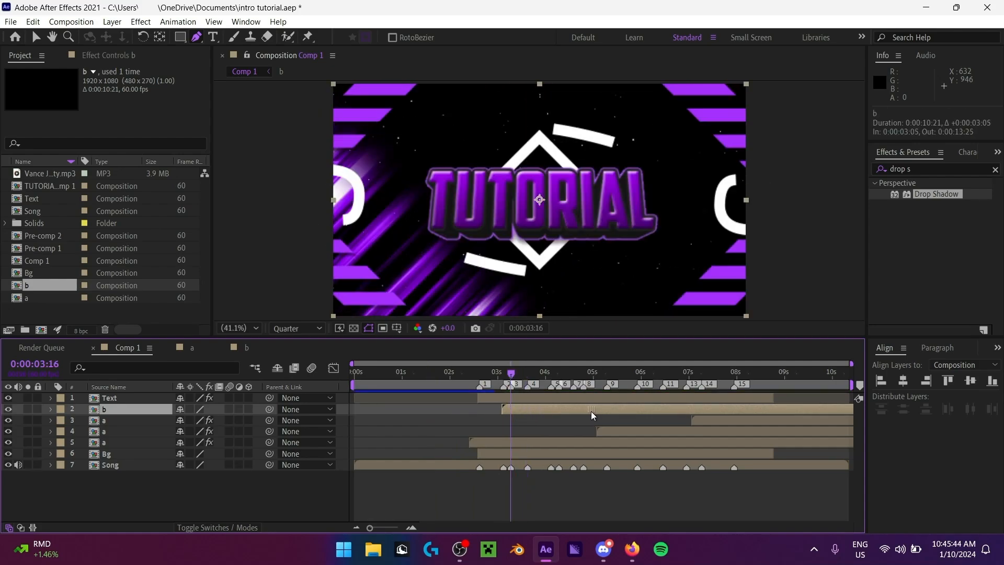
Step: Copy the Drop Shadow effect from the uppermost a layer to layer b in Comp 1
key("v")
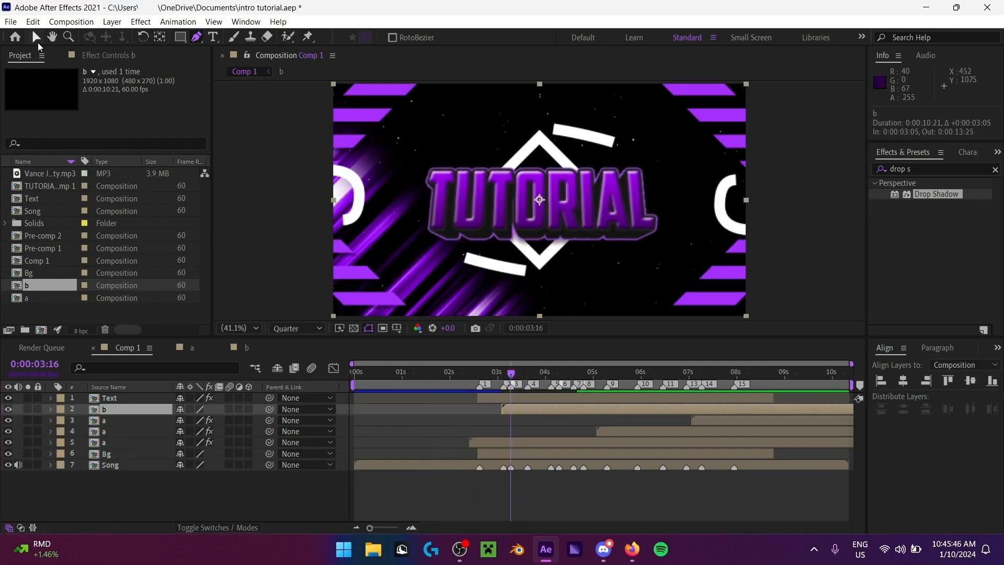
left_click(126, 421)
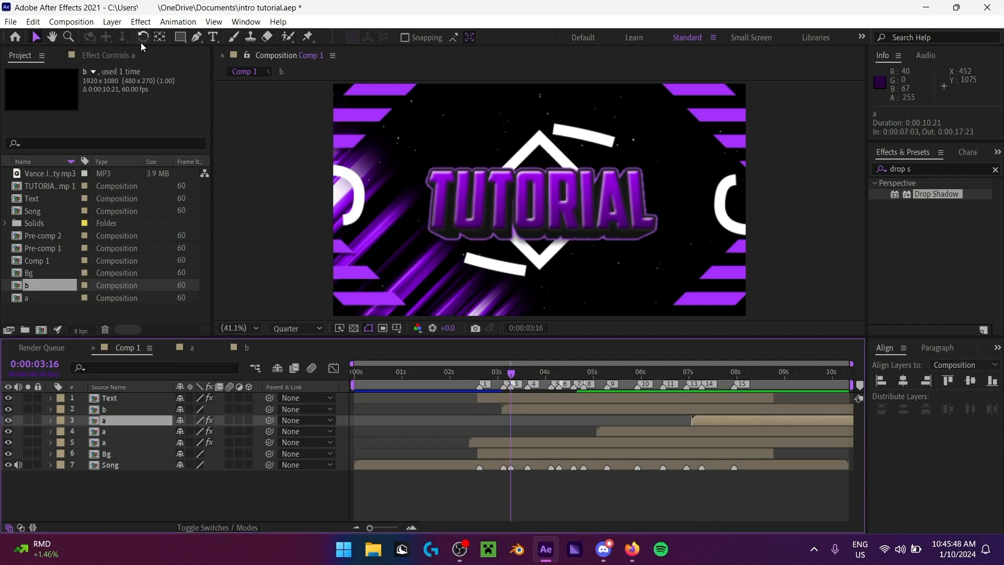
left_click(124, 54)
left_click(69, 83)
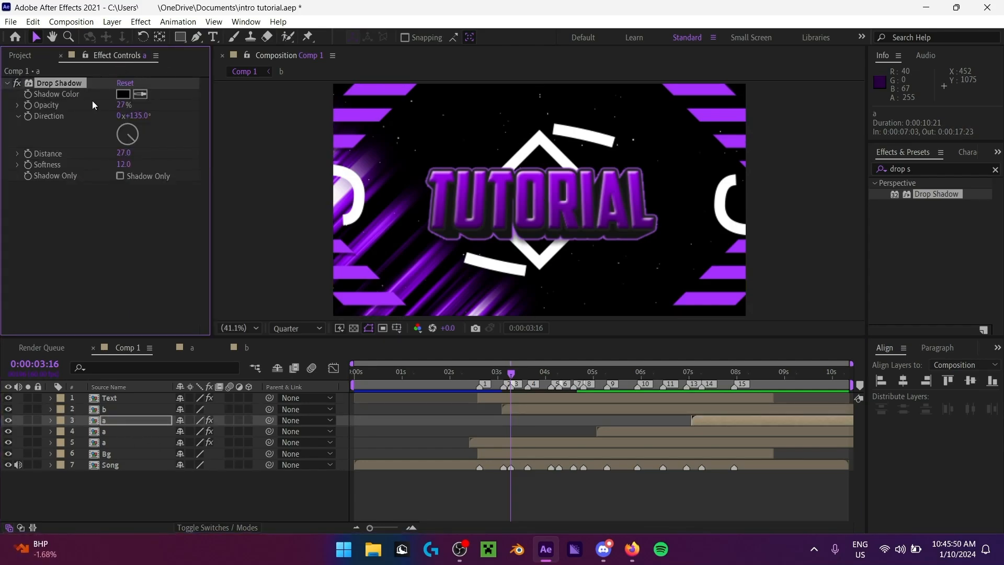
left_click(112, 409)
key("ctrl+v")
left_click(220, 473)
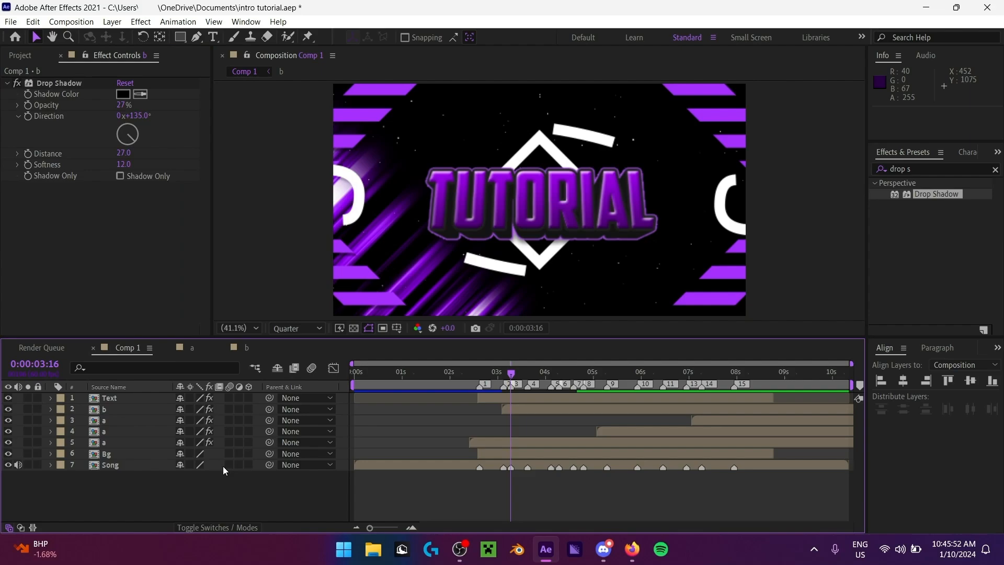
Step: Shift layer b slightly earlier to start at 0:00:02:59 and preview its timing against the music
left_click(450, 380)
key("space")
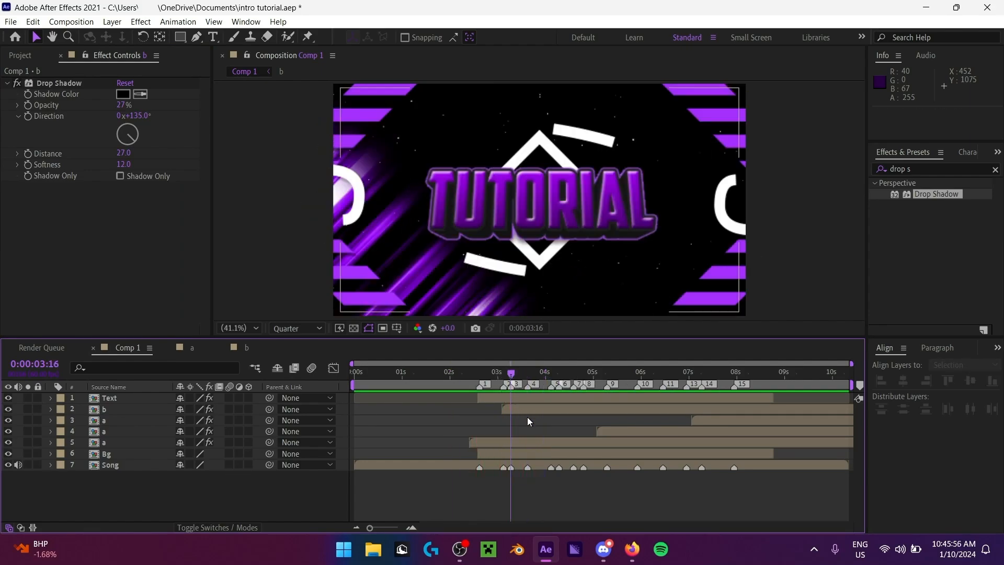
left_click_drag(531, 410, 527, 410)
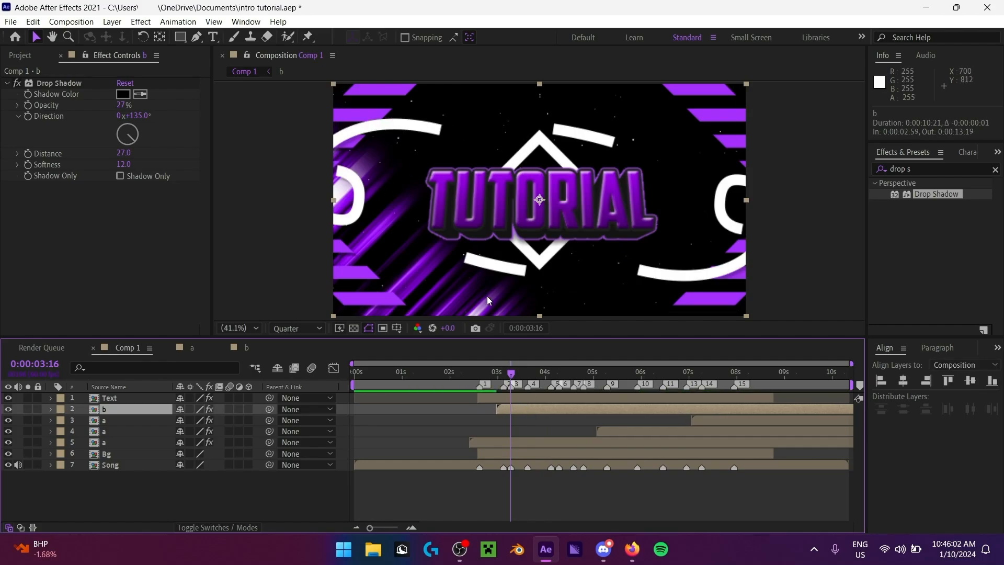
left_click(463, 383)
key("space")
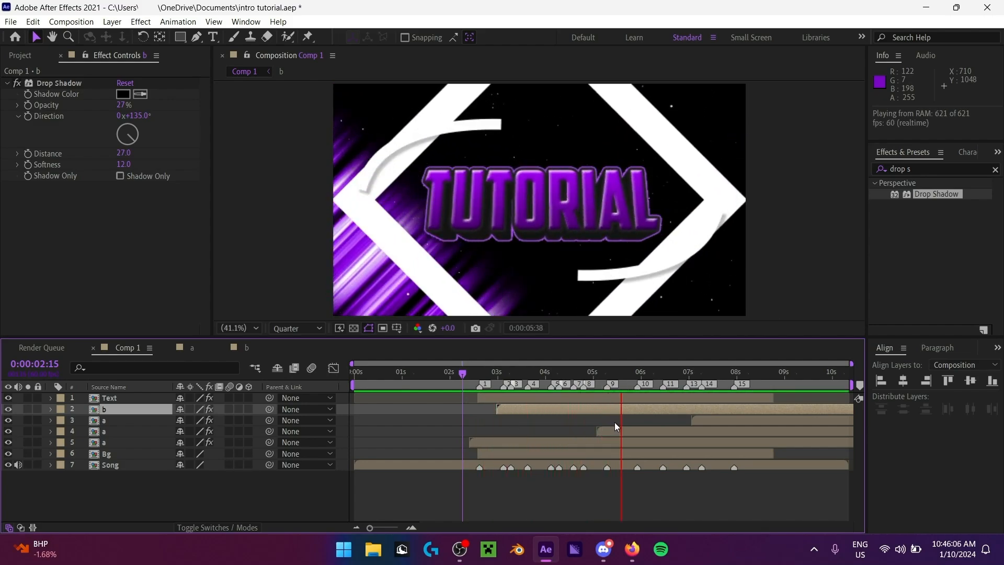
Step: Duplicate layer b near marker 11, shift the copy to start at 0:00:06:12, and preview the timing
left_click(663, 372)
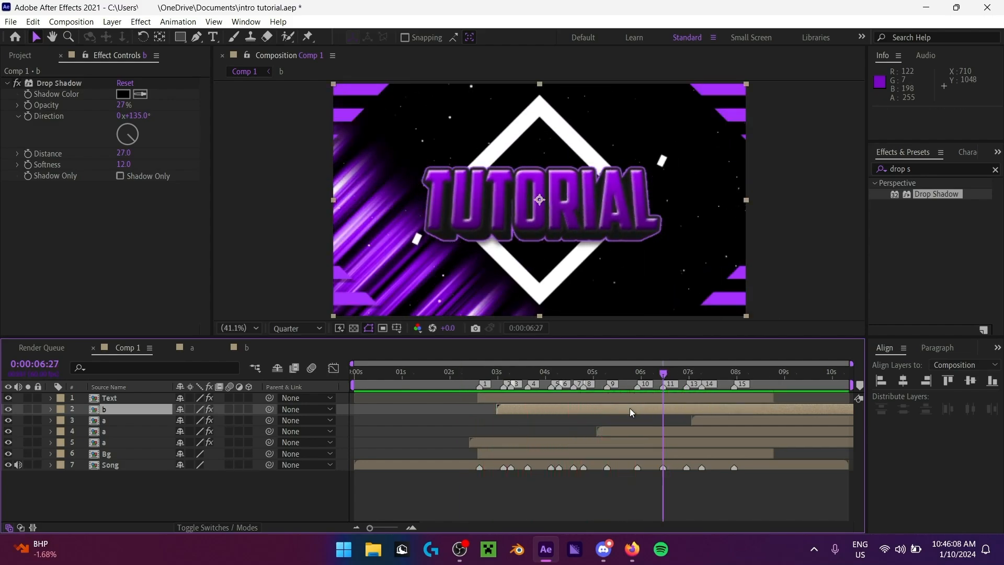
key("ctrl+d")
left_click_drag(630, 408, 748, 416)
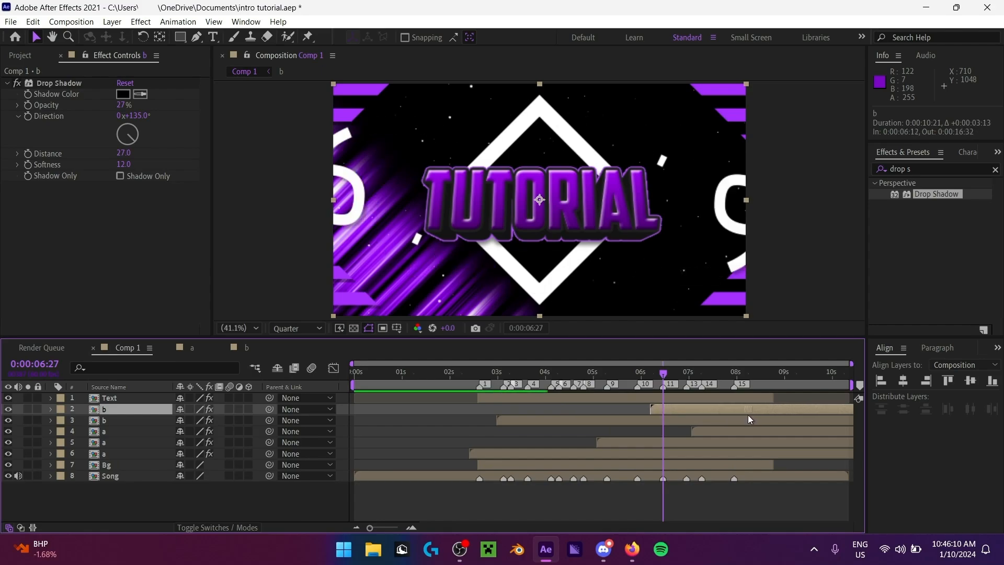
key("space")
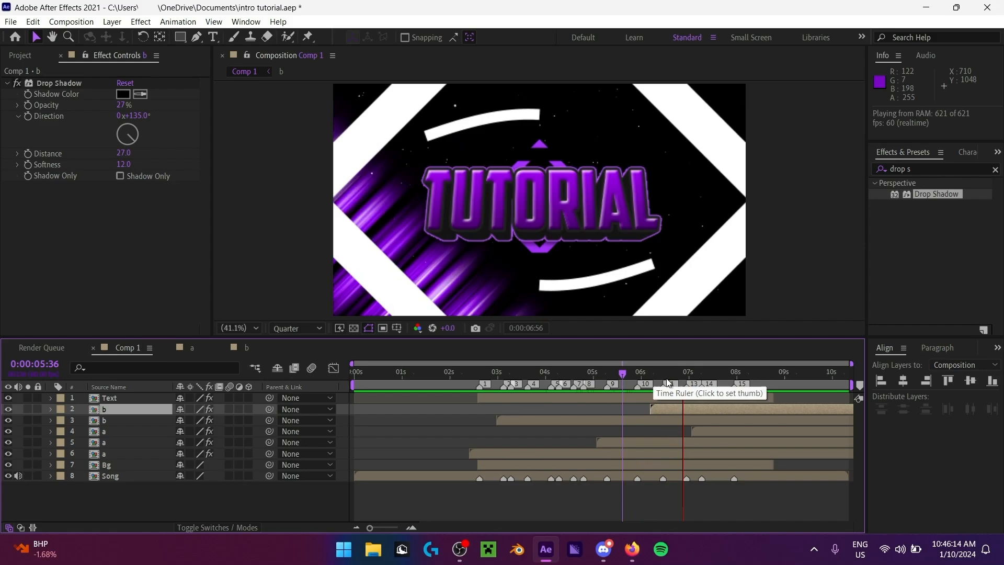
key("space")
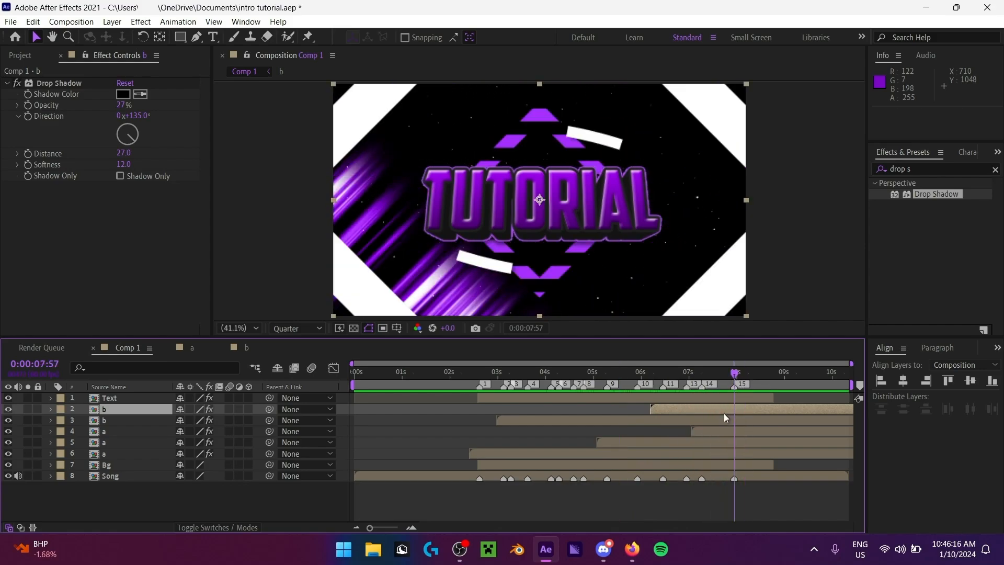
Step: Duplicate layer b again near marker 15, shift the copy to start at 0:00:07:41, and save the project
key("ctrl+d")
left_click_drag(724, 413, 792, 412)
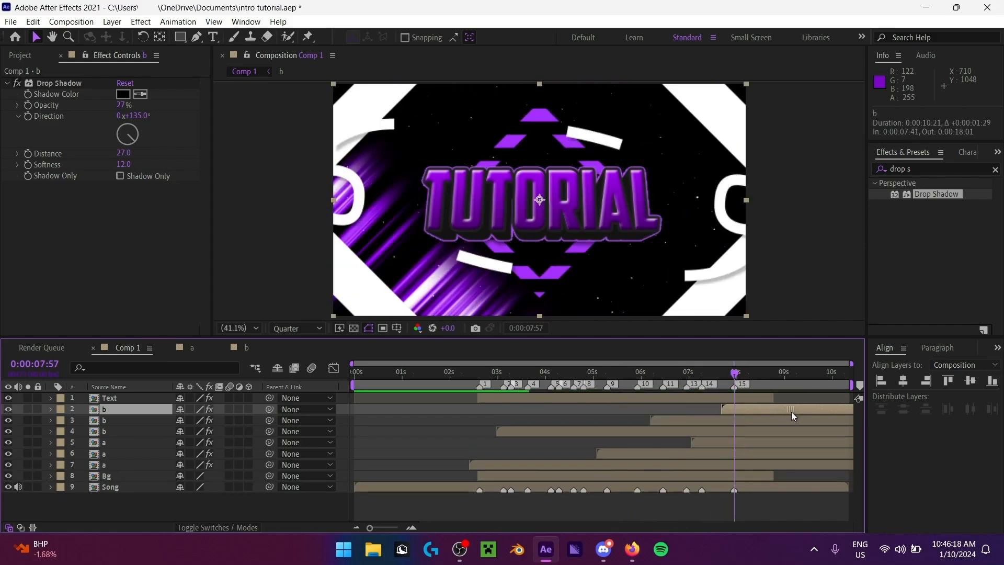
key("space")
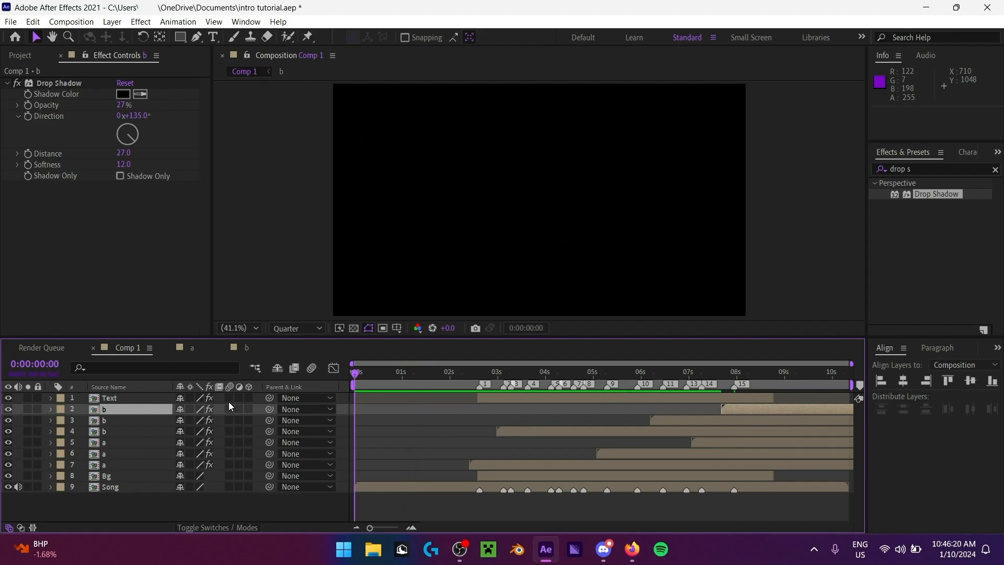
key("ctrl+s")
Step: Preview the Comp 1 animation against the music to check the timing of the a and b layers
left_click(21, 59)
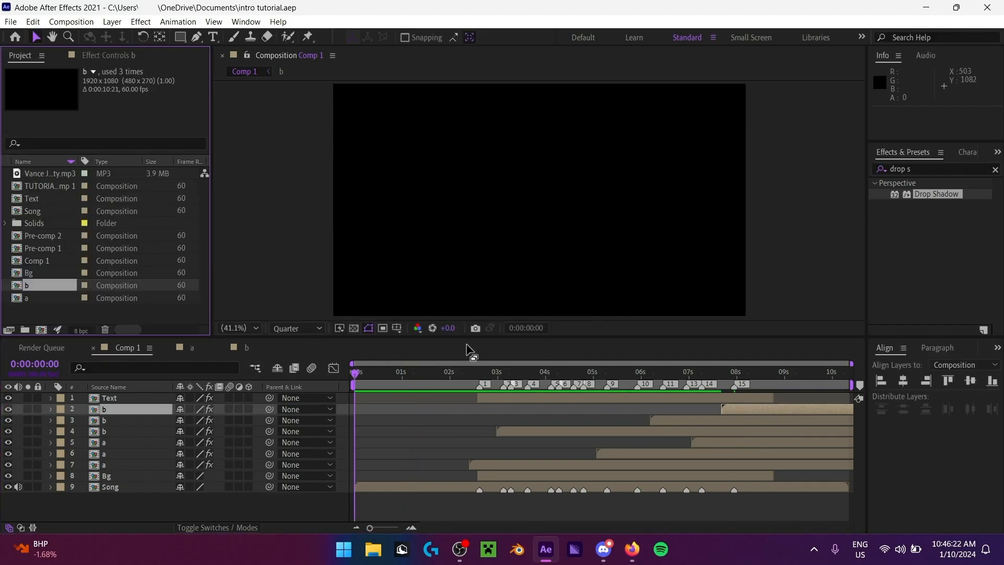
left_click(467, 346)
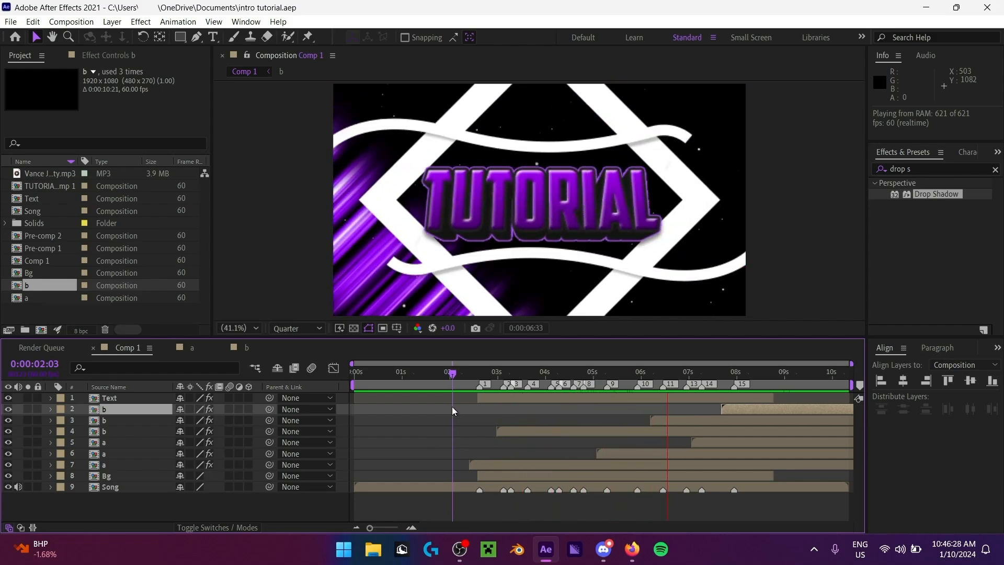
left_click(465, 372)
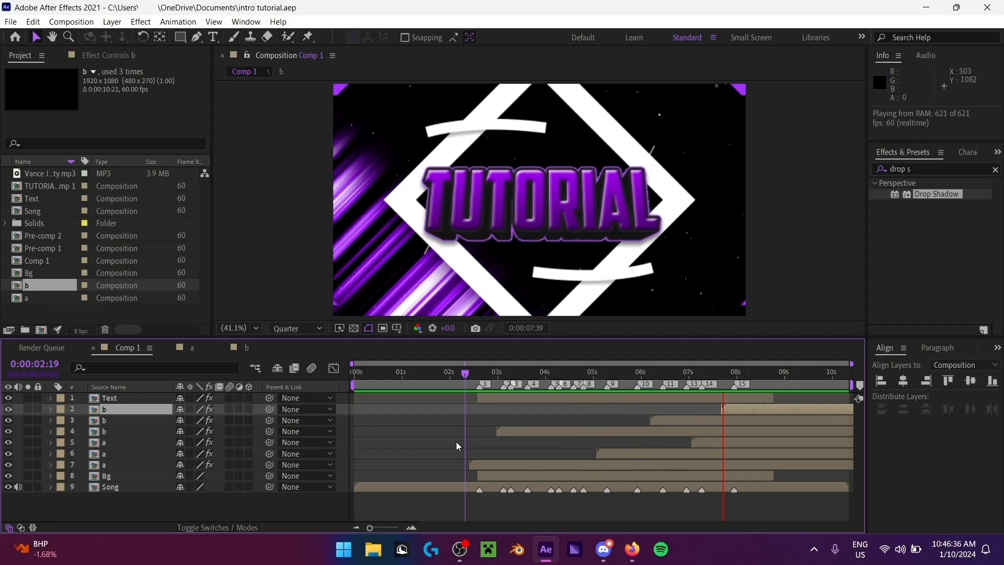
left_click_drag(467, 374, 367, 375)
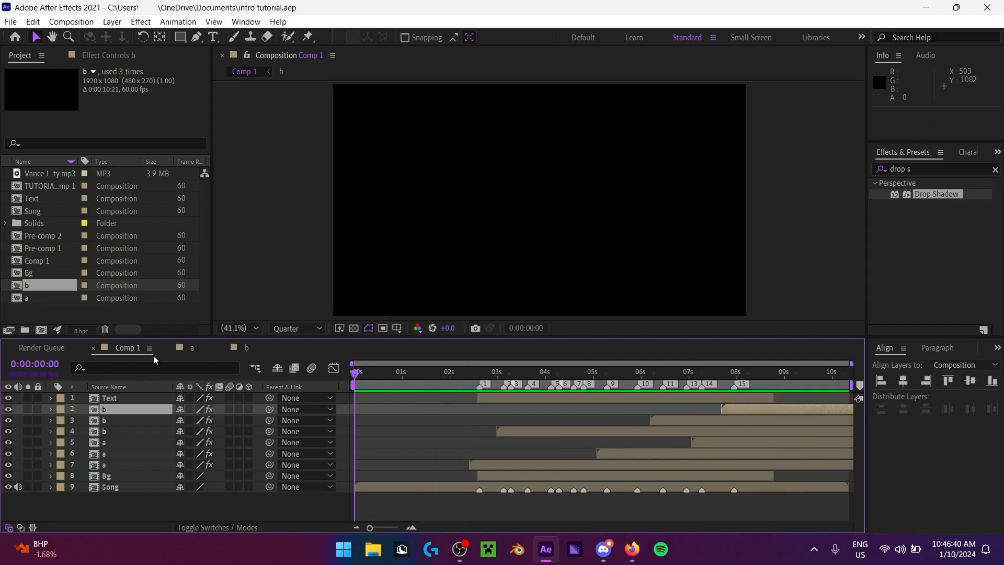
Step: Create a 1920 × 1080, 60 fps composition named c with a duration of 0:00:10:21
left_click(41, 329)
type("c")
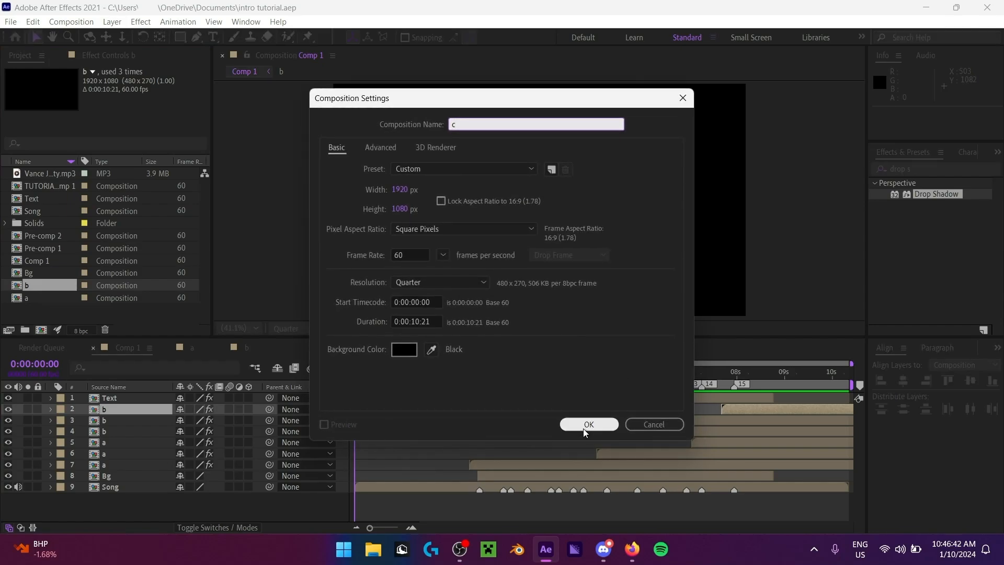
left_click(586, 422)
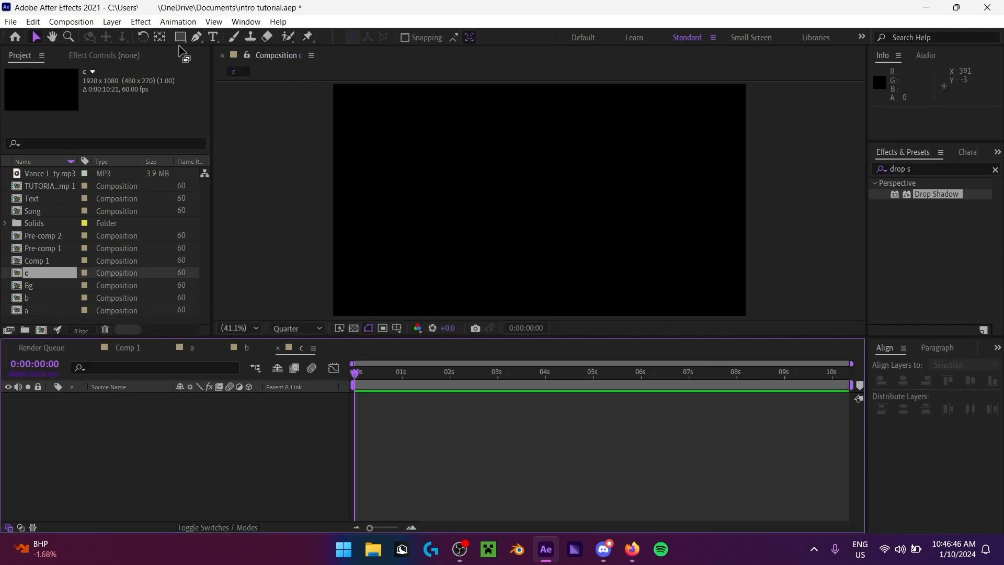
Step: Draw a curved, looping Pen path with a 50 px white stroke, starting outside the frame's left edge and sweeping across composition c
left_click(196, 37)
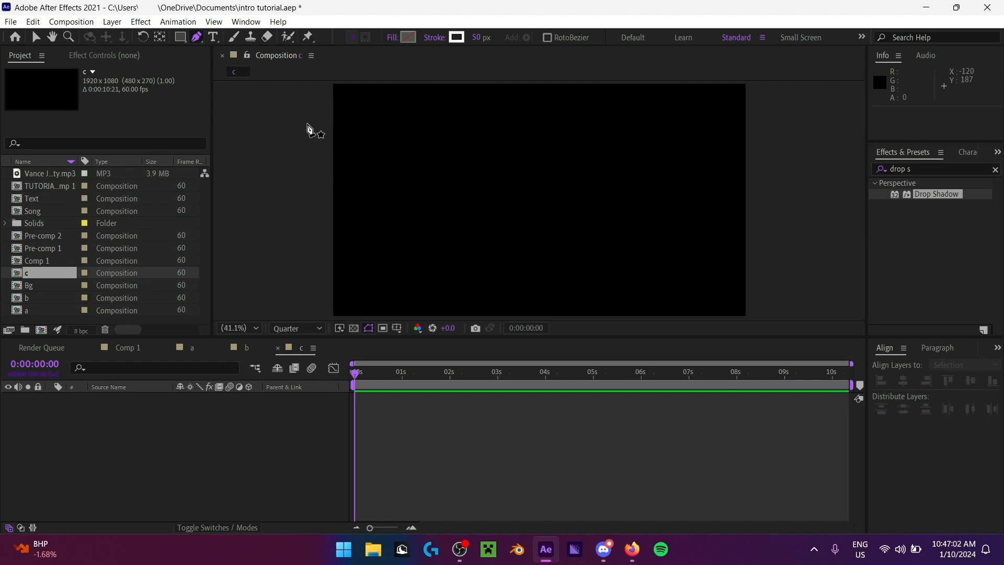
left_click(296, 123)
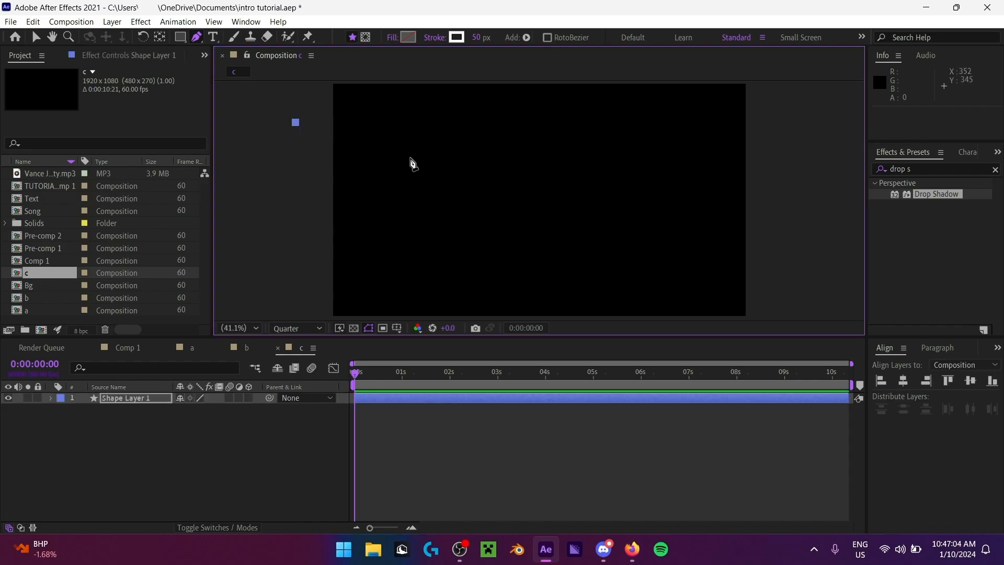
left_click_drag(450, 156, 513, 139)
mouse_move(679, 137)
left_mouse_down()
mouse_move(740, 173)
mouse_move(757, 196)
left_mouse_up()
left_click_drag(425, 249, 290, 158)
left_click(610, 160)
left_click_drag(627, 170, 759, 213)
left_click_drag(495, 103, 283, 169)
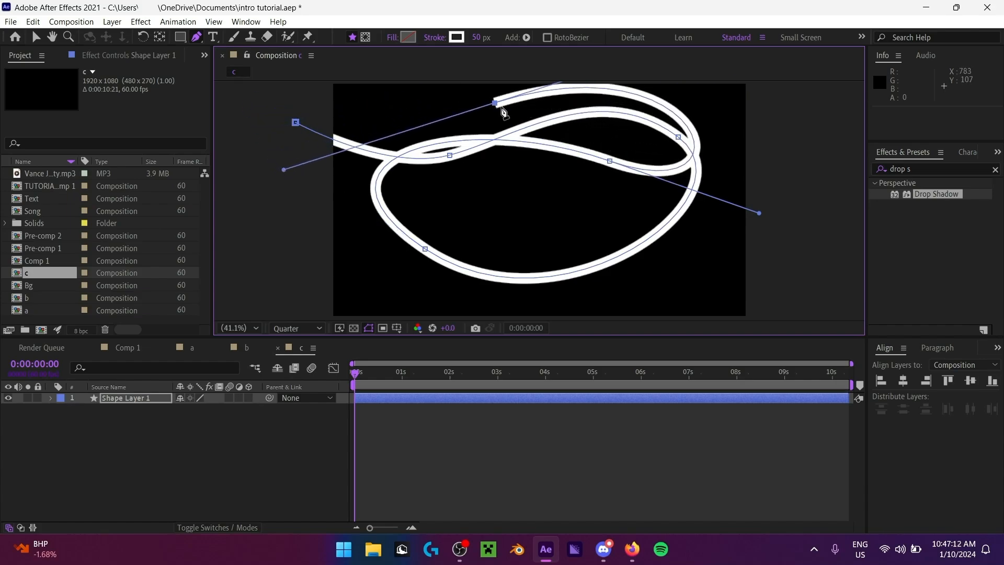
Step: Reshape the path's loops by lowering the end and inner vertices and shortening the lower-left curve handle, keeping the end vertex active
left_click_drag(501, 108, 485, 120)
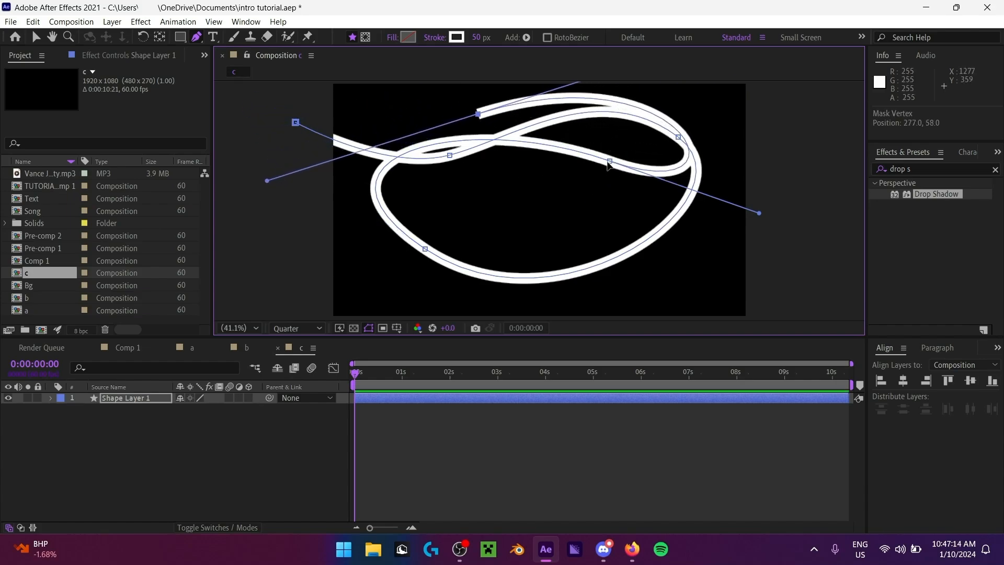
left_click_drag(608, 165, 615, 195)
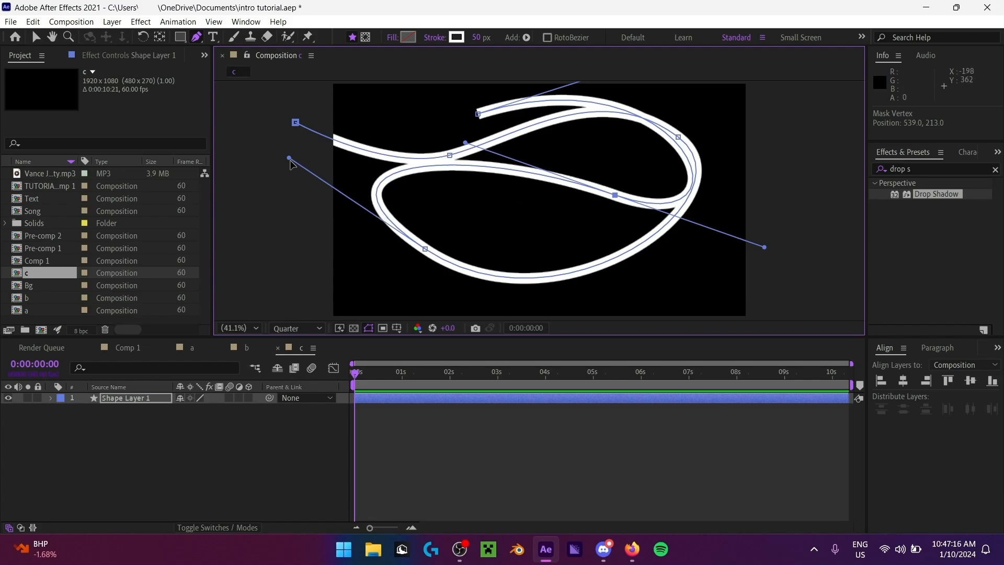
left_click_drag(290, 161, 368, 201)
left_click(479, 115)
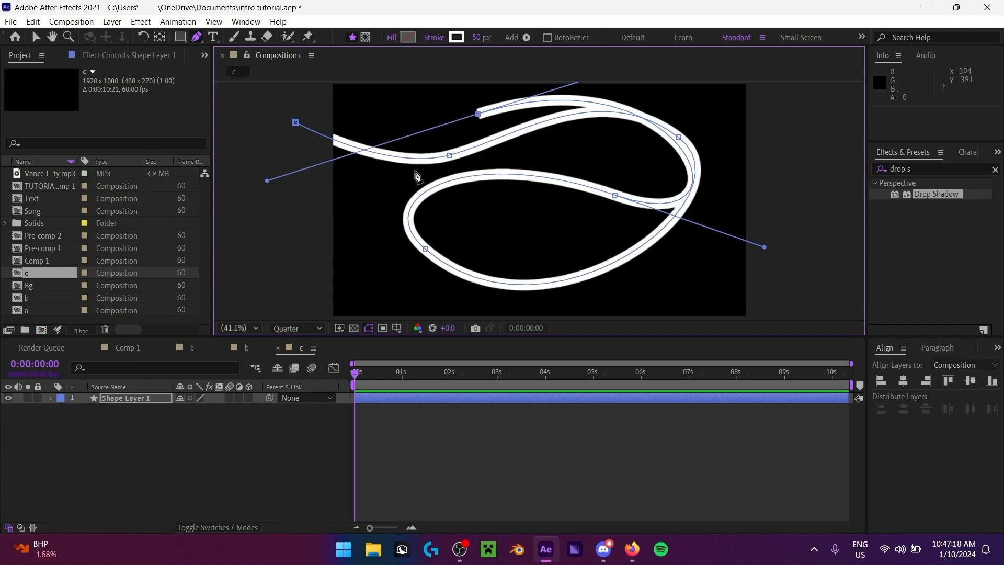
Step: Extend the Pen path with more overlapping loops across the frame and end it outside the bottom edge
left_click_drag(451, 221, 505, 222)
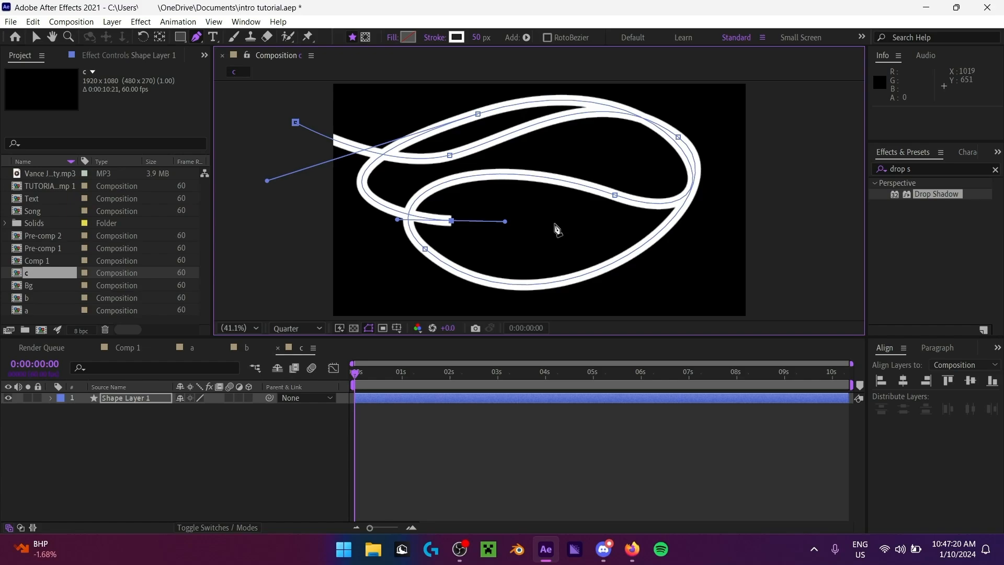
left_click_drag(657, 273, 638, 320)
left_click_drag(372, 217, 412, 108)
left_click_drag(615, 168, 688, 202)
left_click_drag(717, 132, 751, 186)
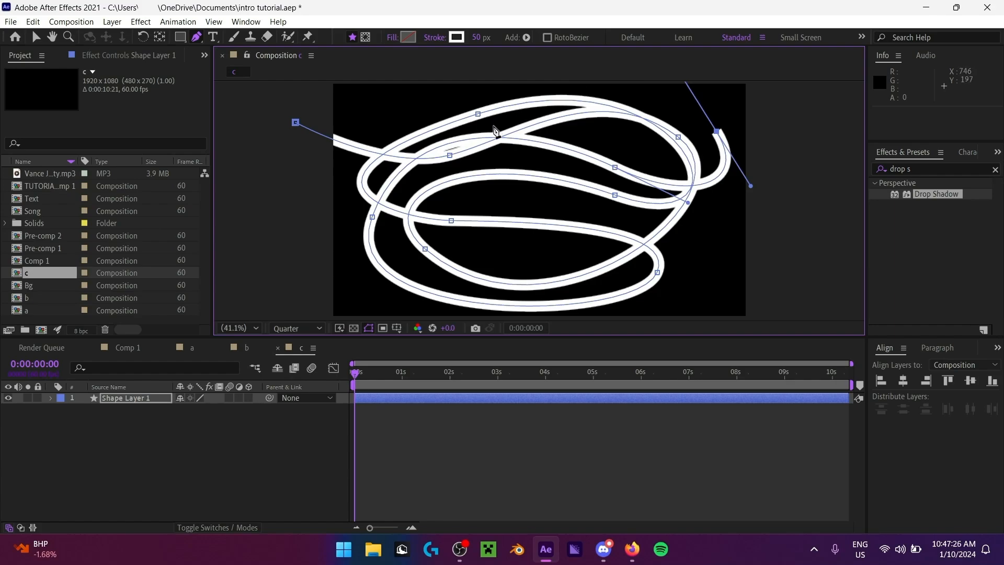
left_click_drag(493, 128, 464, 167)
left_click_drag(645, 220, 710, 190)
left_click_drag(721, 289, 712, 320)
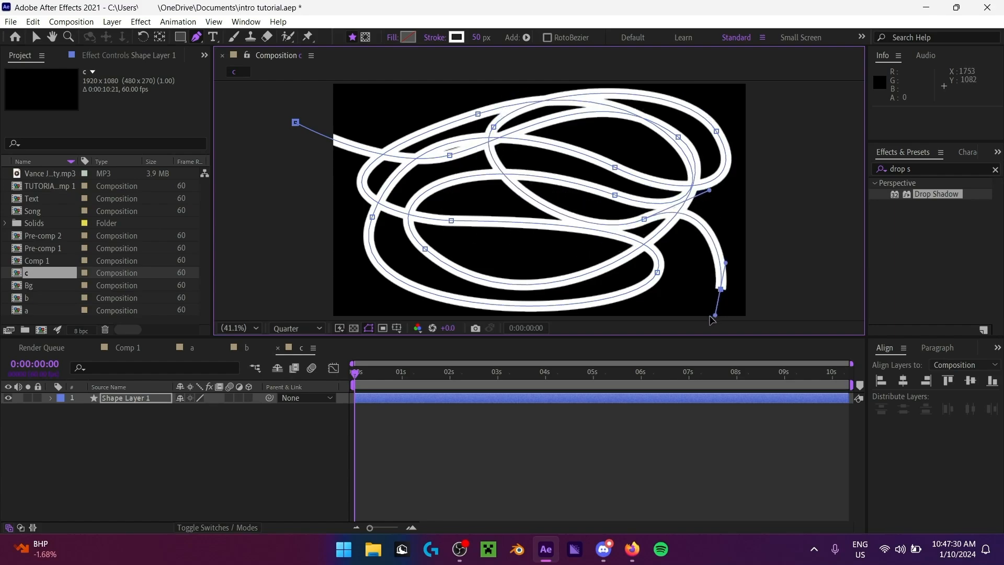
left_click_drag(667, 281, 667, 301)
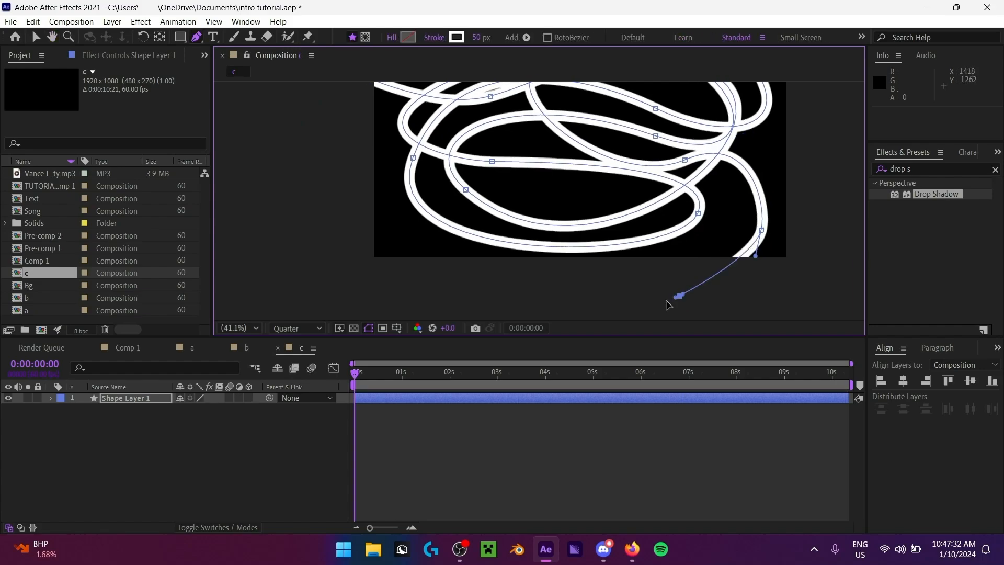
left_click_drag(607, 271, 561, 318)
left_click(244, 328)
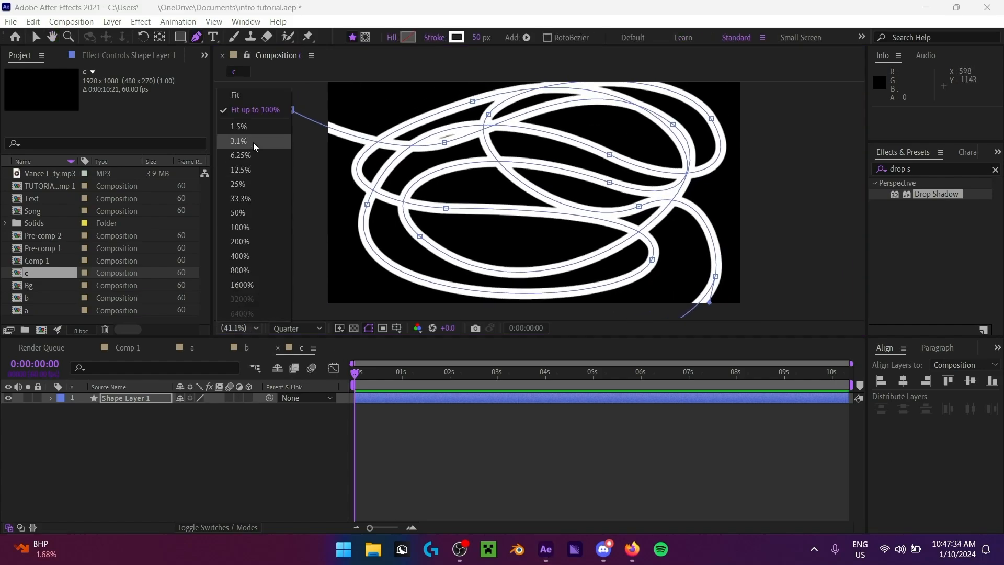
left_click(259, 99)
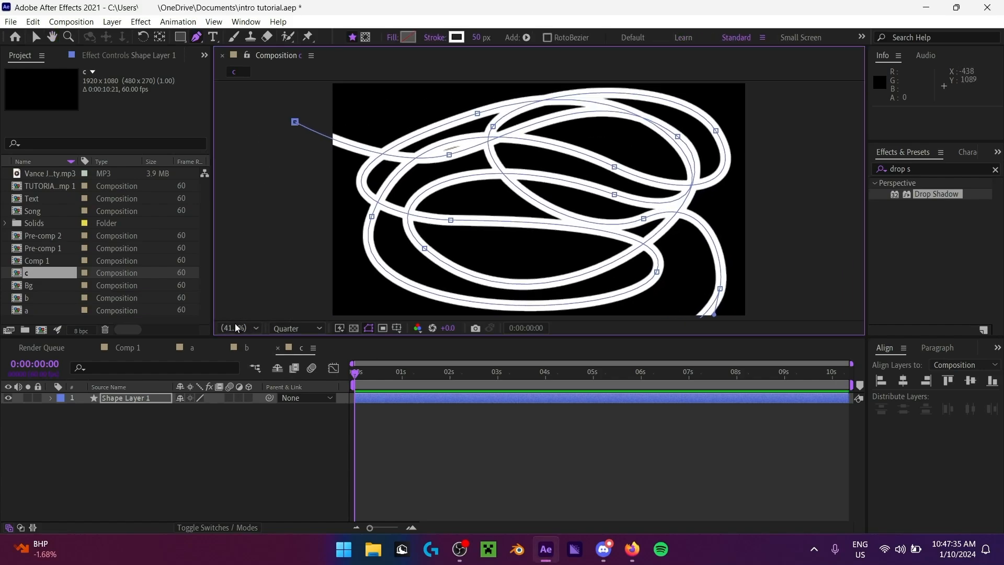
Step: Add Trim Paths to Shape Layer 1 in composition c
left_click(146, 398)
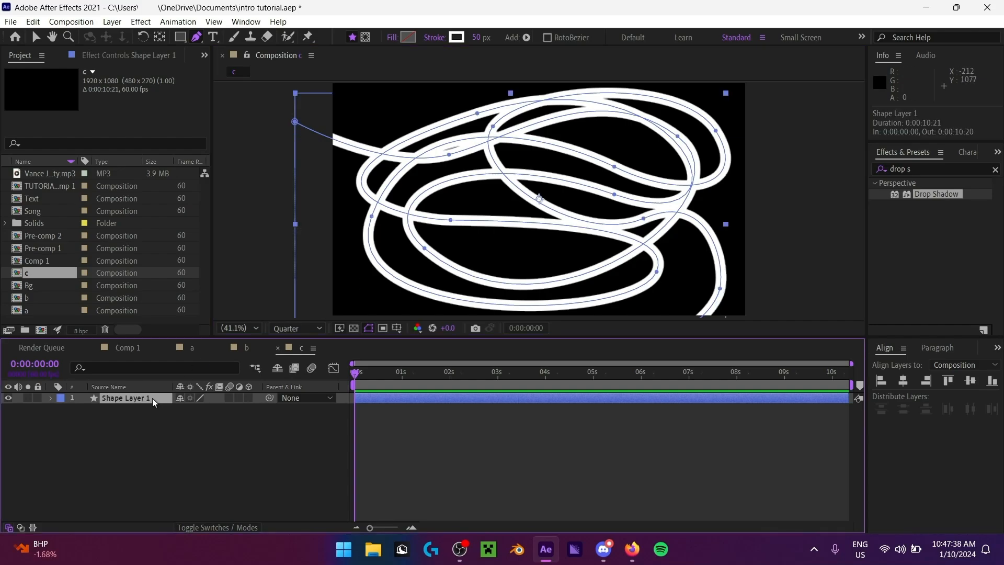
left_click(527, 37)
left_click(599, 248)
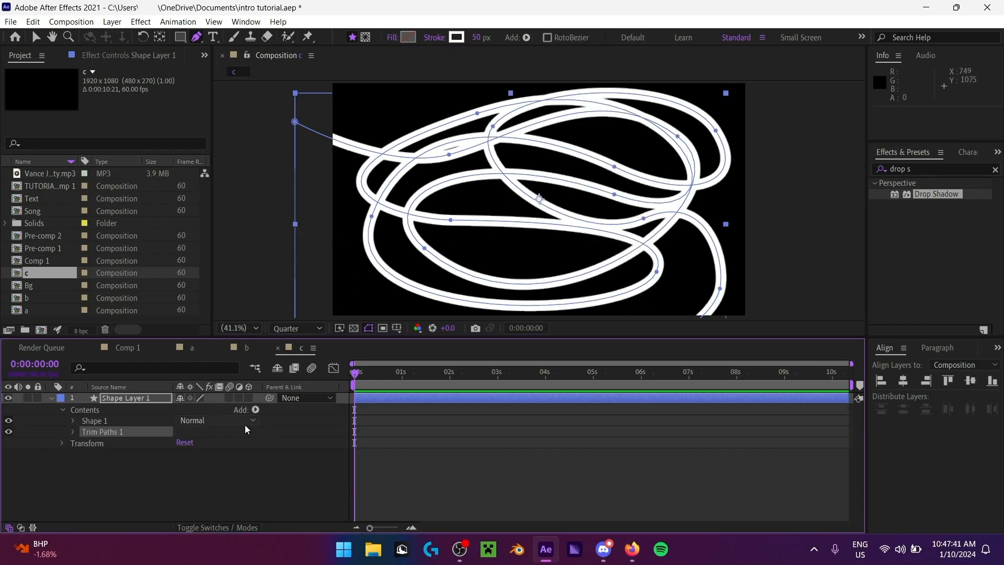
Step: Keyframe Trim Paths Start and End at 0:00:00:00, with End set to 0%
left_click(73, 432)
left_click(95, 443)
left_click(95, 454)
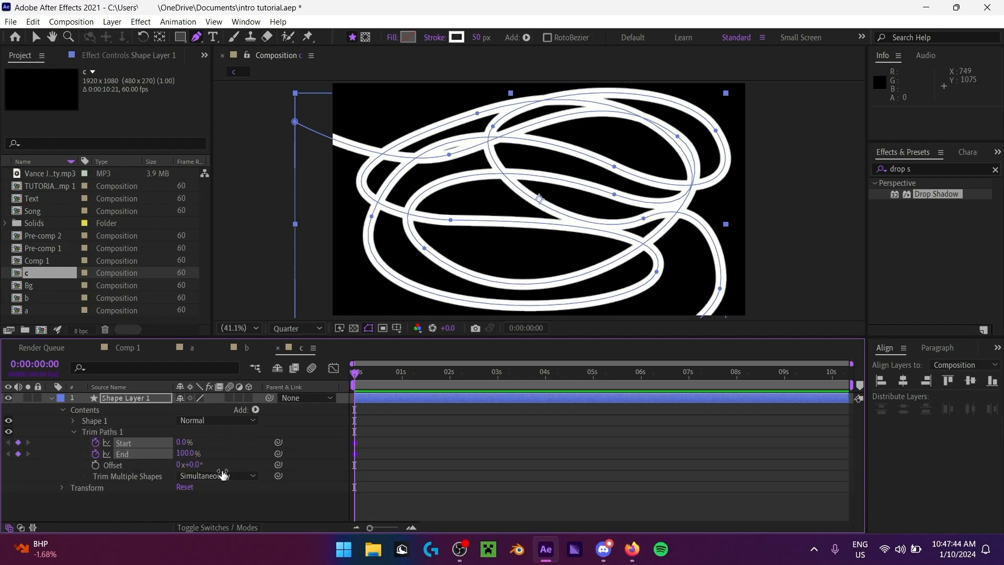
left_click_drag(184, 453, 66, 458)
left_click(138, 501)
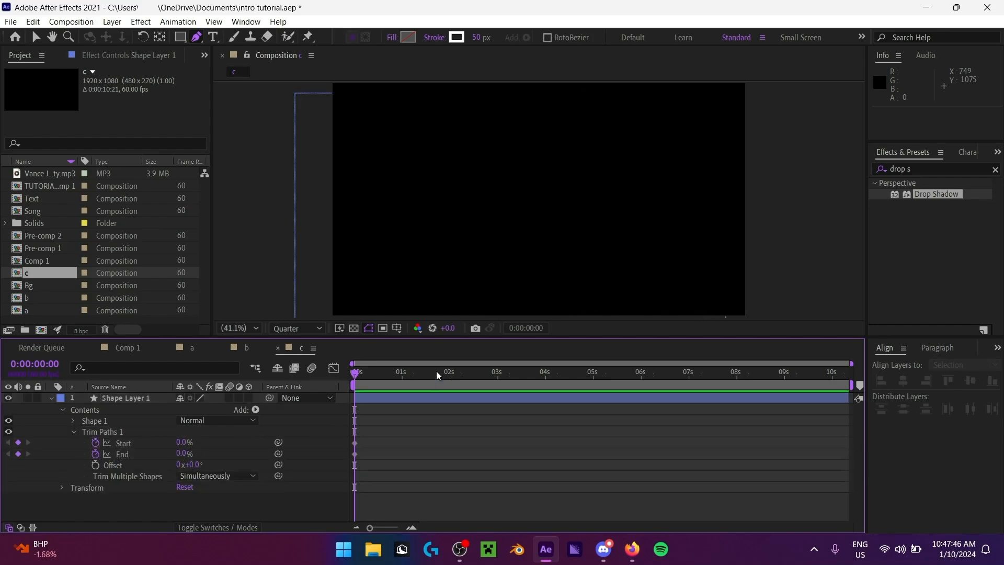
Step: Move the current time to 0:00:06:00 and add keyframes for Trim Paths Start and End
left_click(802, 378)
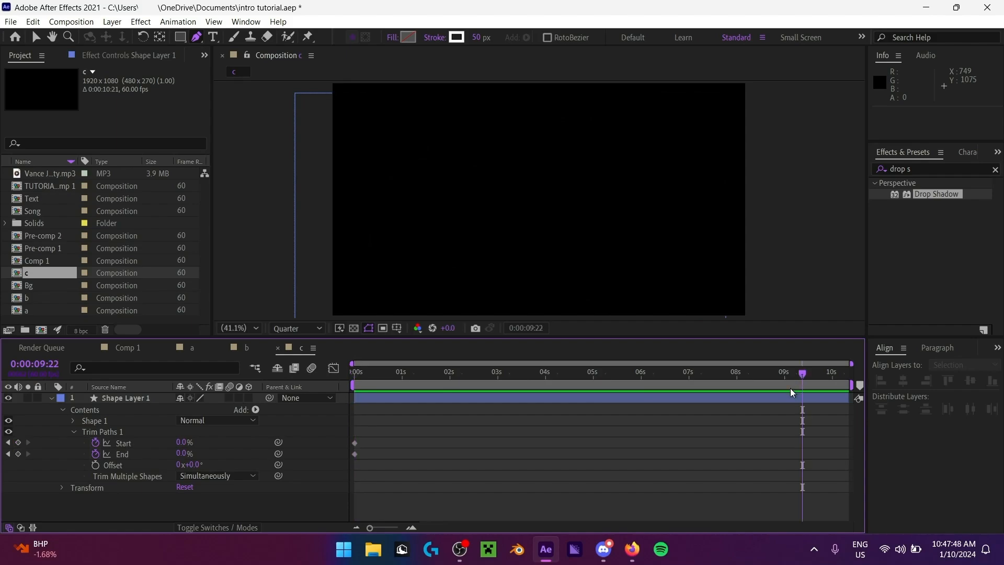
left_click_drag(789, 376, 639, 382)
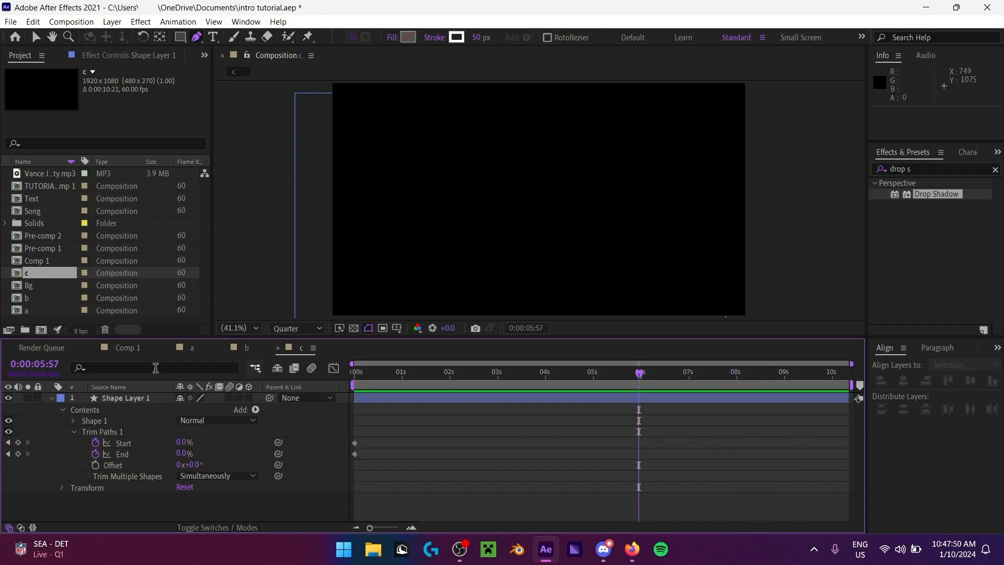
left_click(57, 365)
type("600")
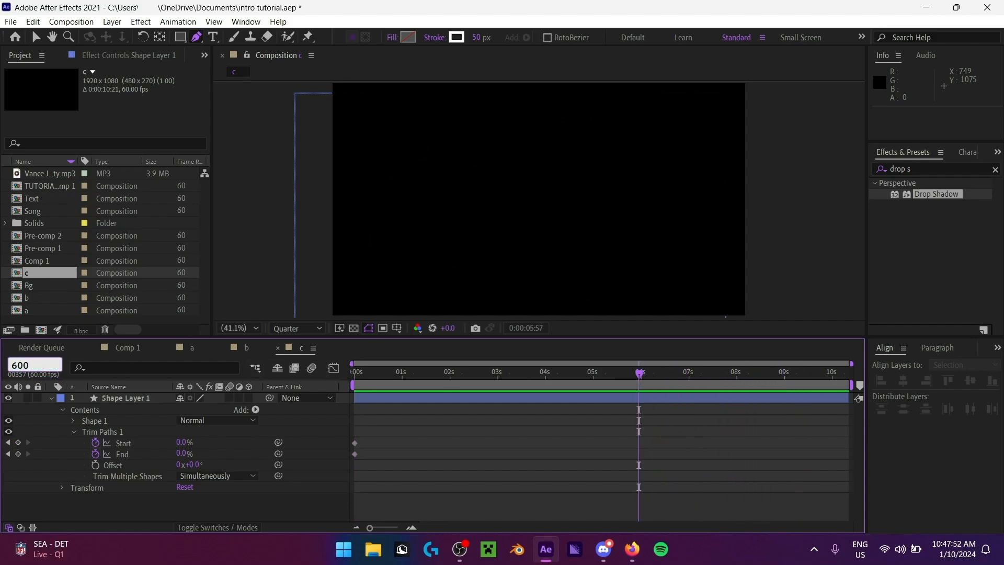
key("Return")
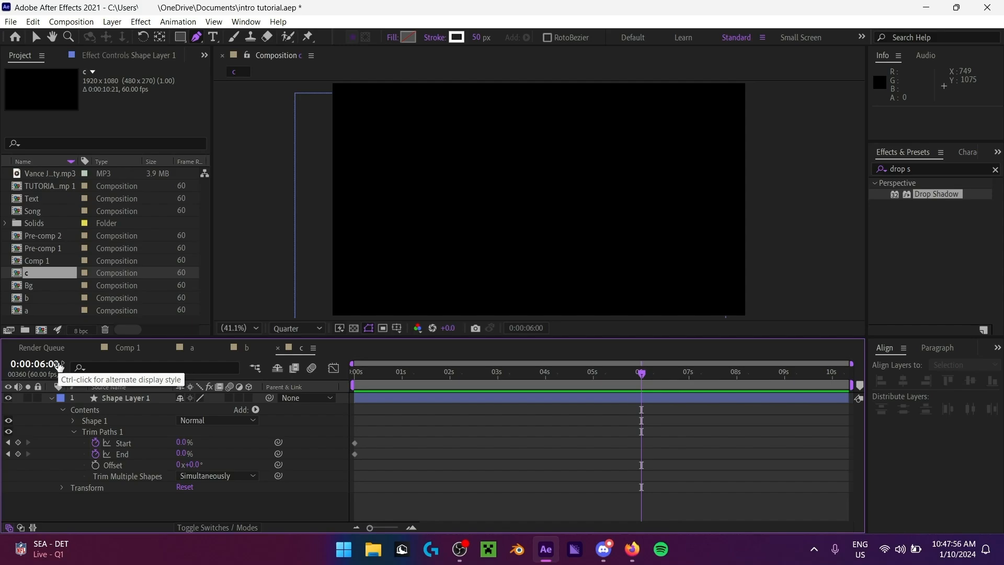
left_click(18, 443)
left_click(18, 454)
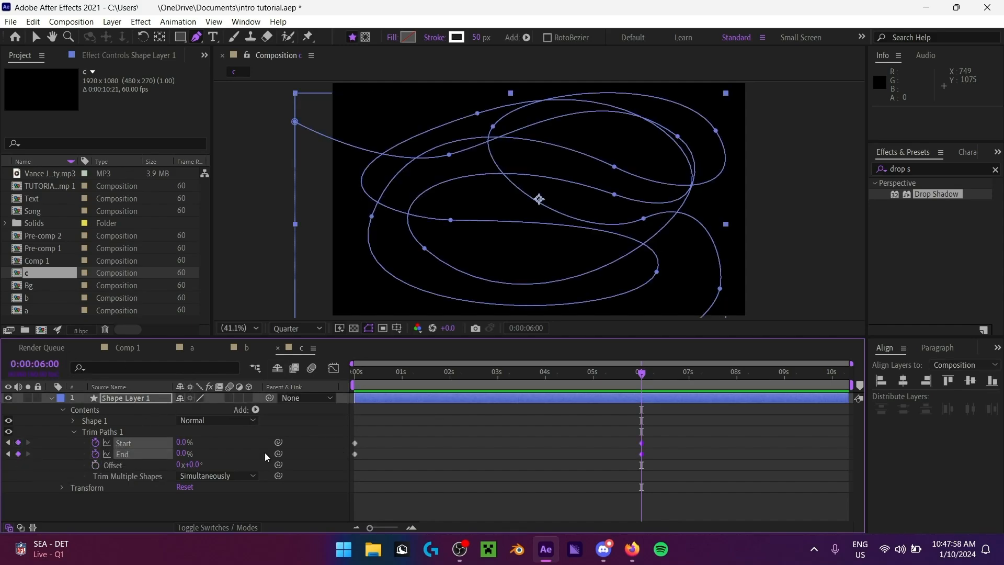
Step: Remove the Start and End keyframes at 0:00:06:00 and add them again
left_click(34, 440)
left_click(18, 454)
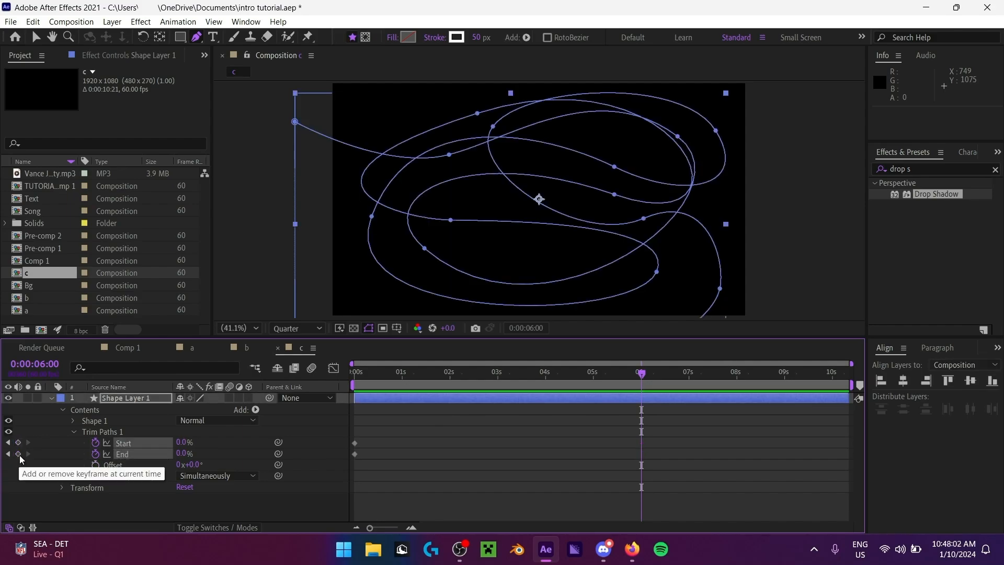
left_click(19, 454)
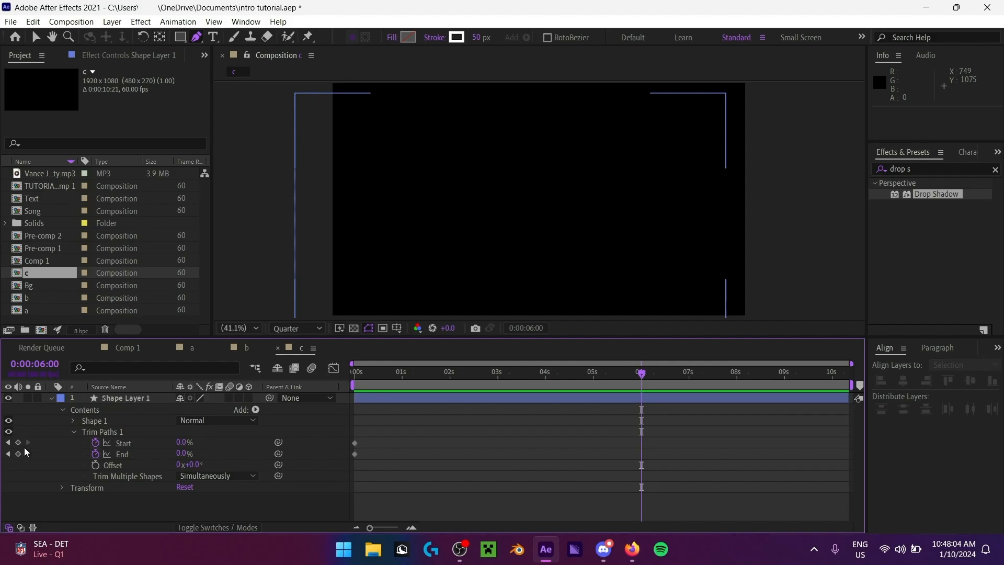
left_click(18, 442)
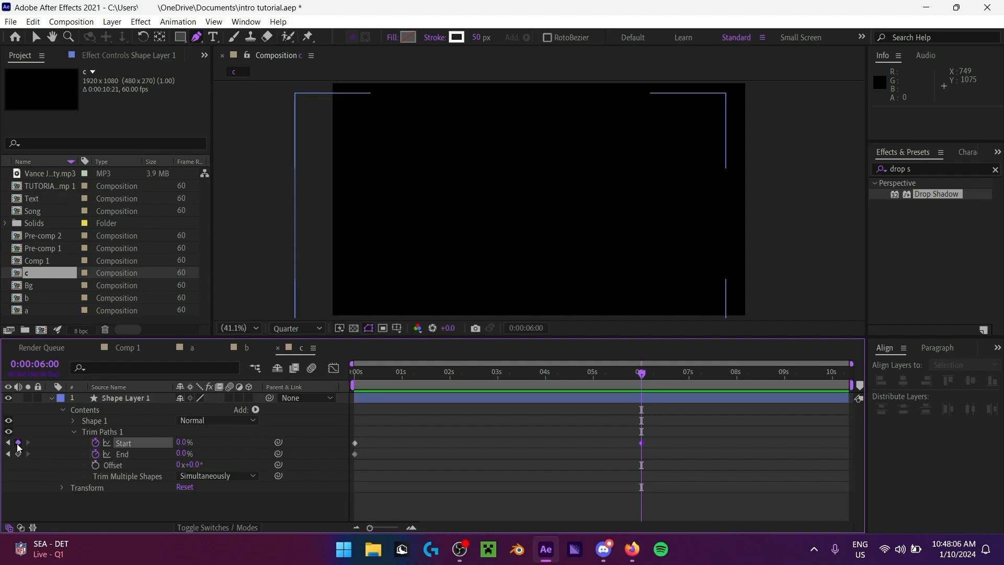
left_click(18, 454)
left_click(148, 465)
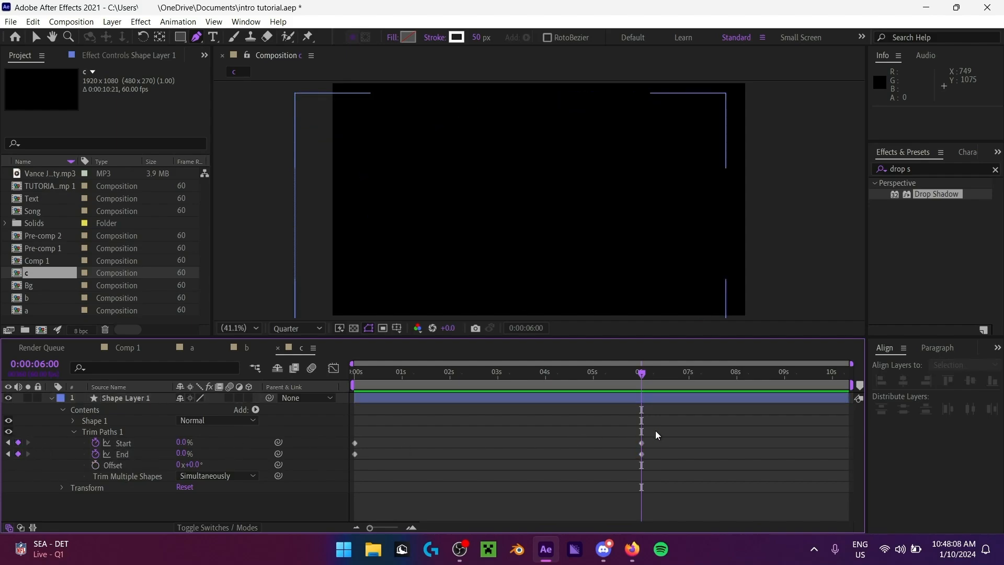
Step: Set Trim Paths Start and End to 100% at 0:00:06:00
left_click_drag(186, 443, 380, 444)
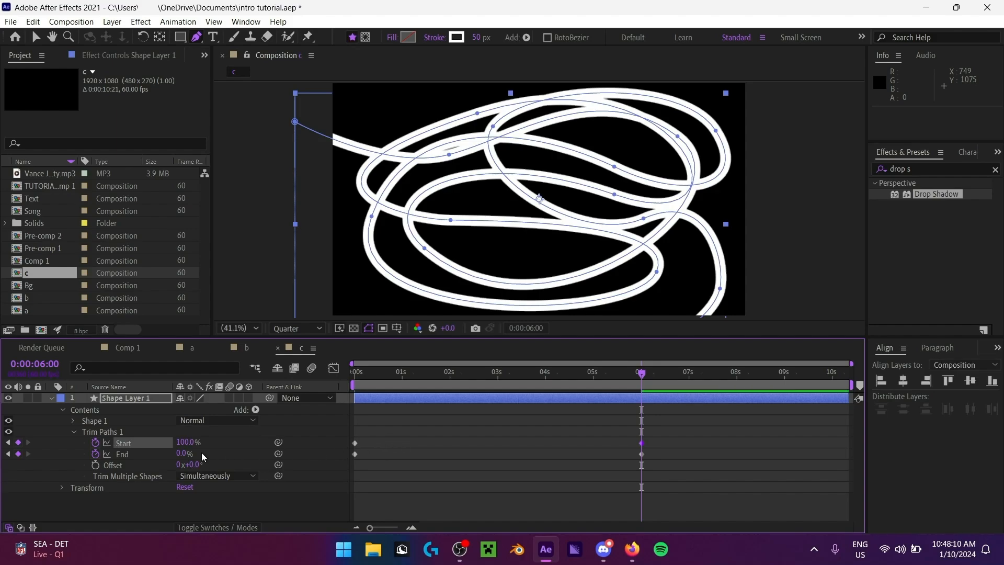
left_click_drag(183, 454, 259, 463)
left_click(233, 448)
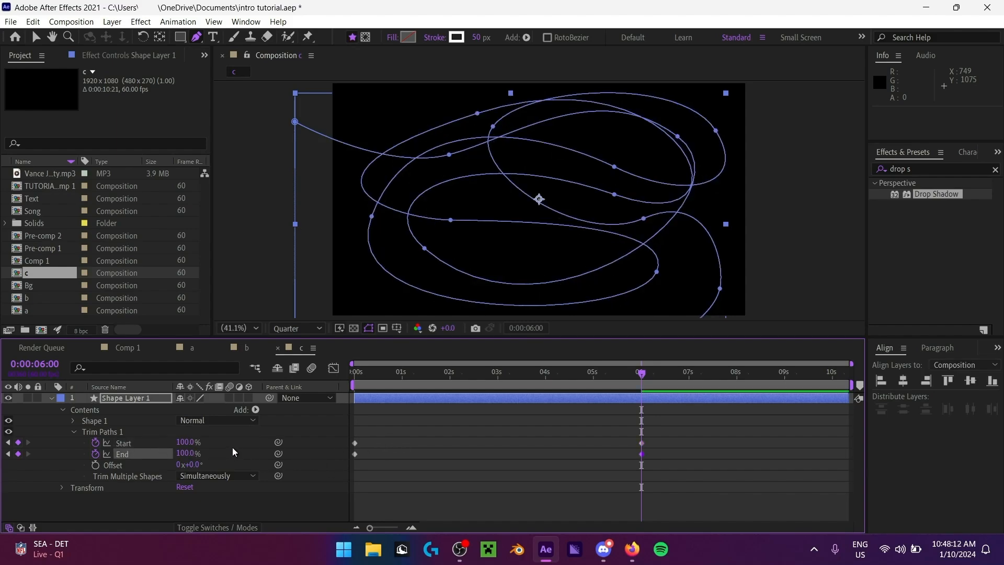
Step: Apply Easy Ease to all Start and End keyframes, and shift both Start keyframes later so the first is at 0:00:00:17
left_click_drag(673, 424, 325, 498)
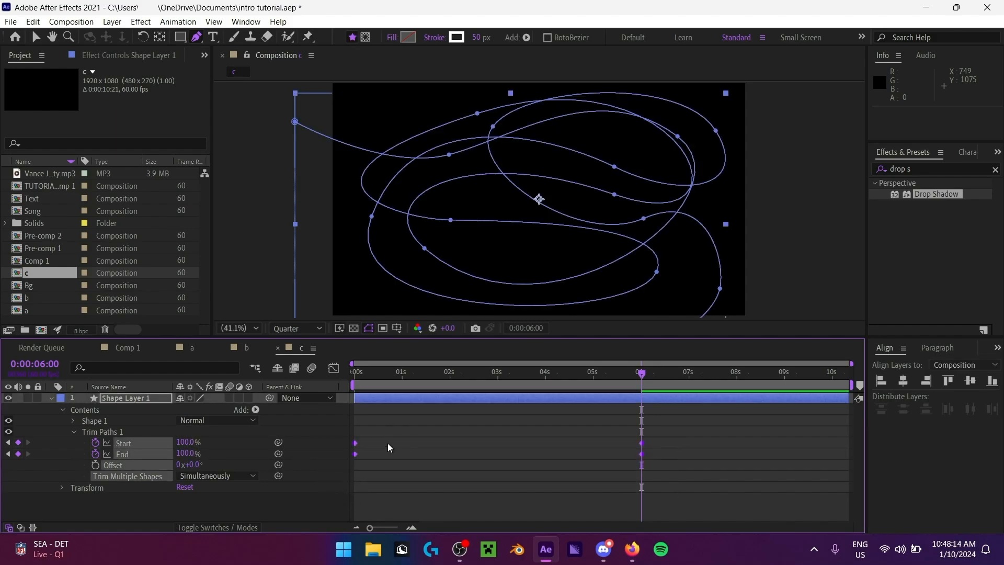
key("F9")
left_click_drag(704, 435, 369, 448)
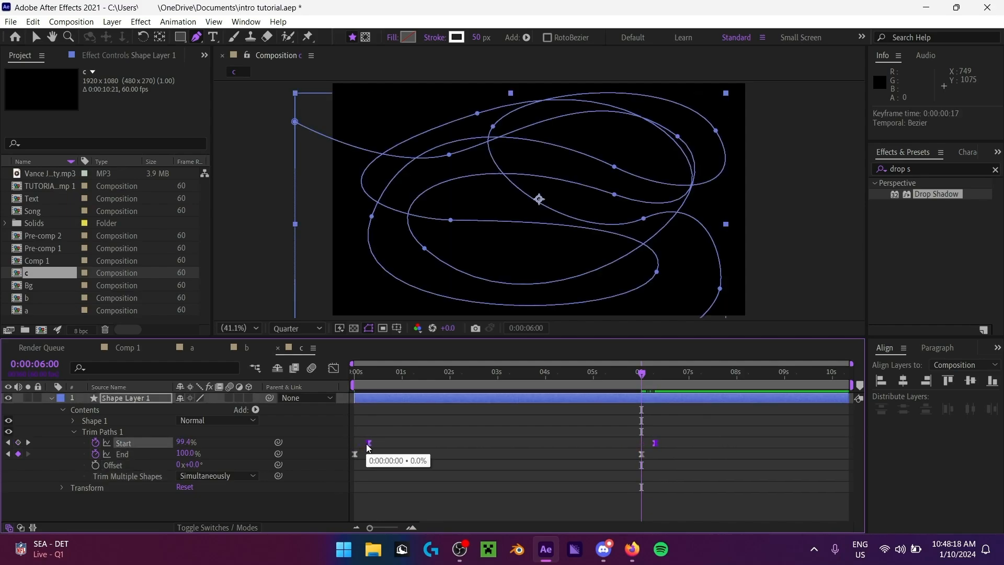
Step: Shift both Trim Paths Start keyframes slightly earlier to shorten the visible stroke, and preview the animation
key("Home")
key("space")
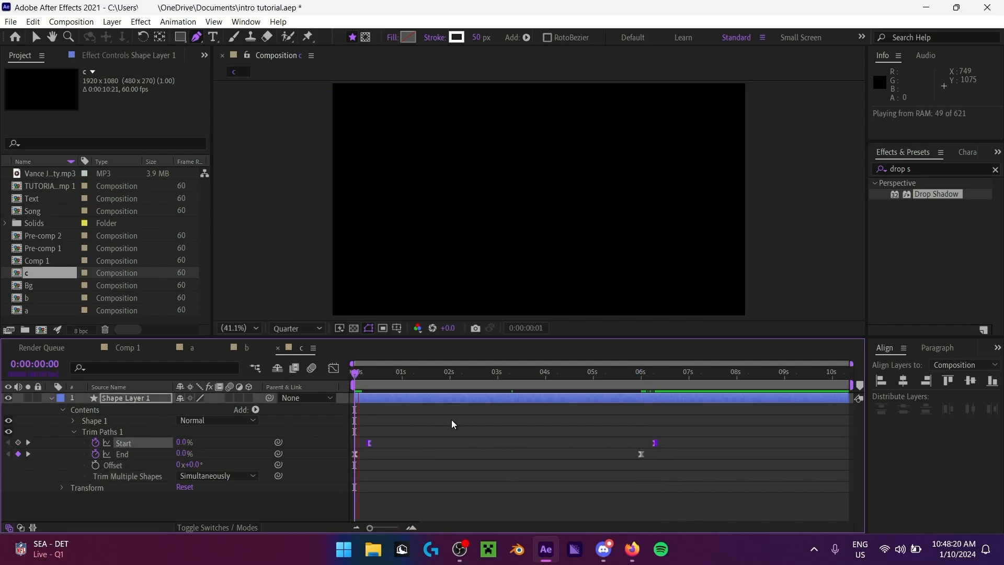
left_click_drag(369, 444, 365, 447)
key("space")
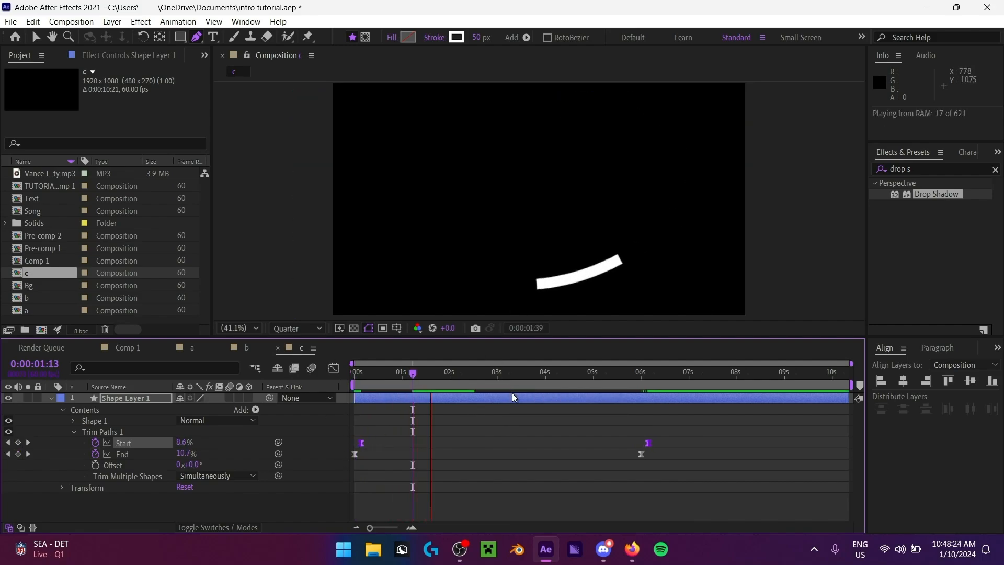
key("space")
key("v")
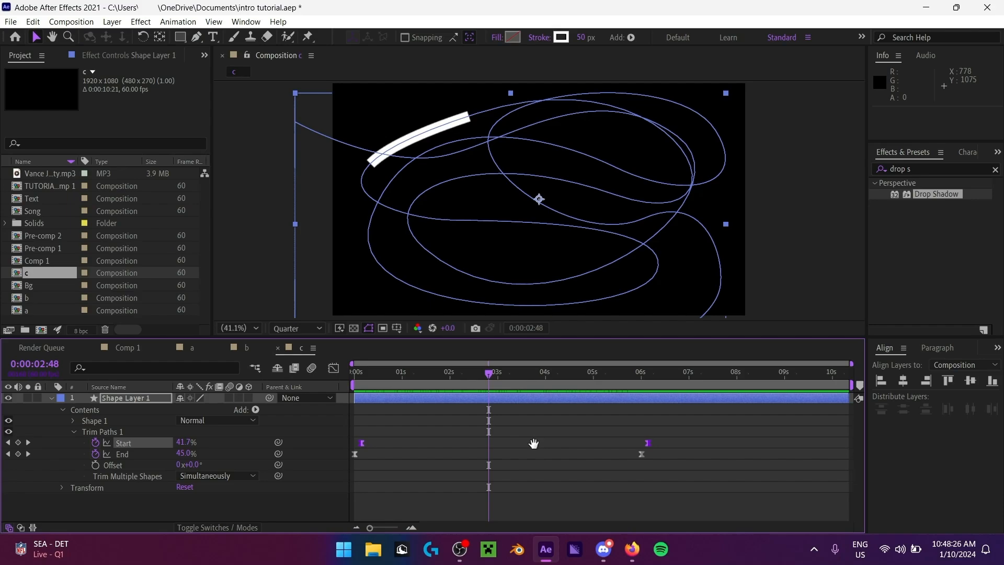
key("space")
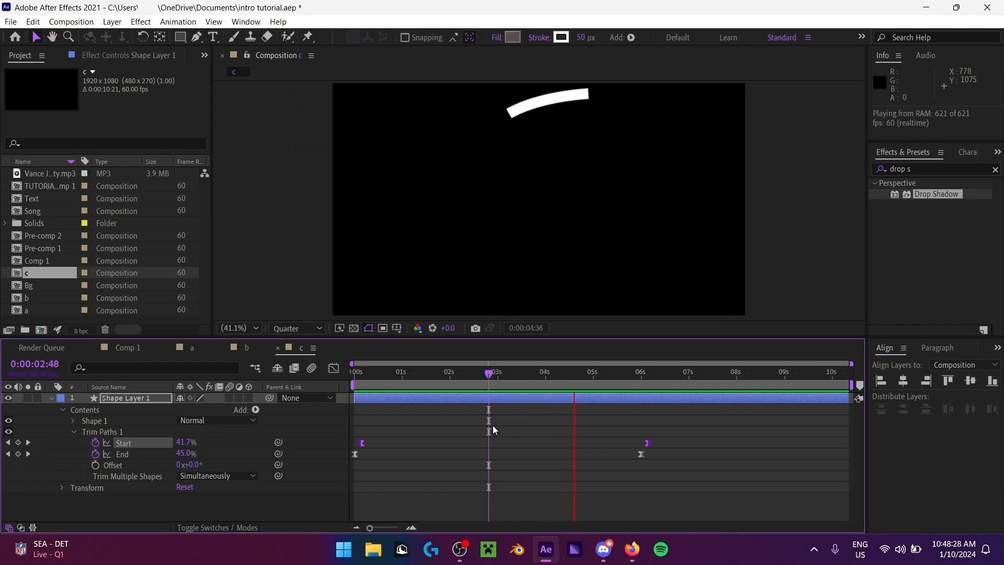
key("space")
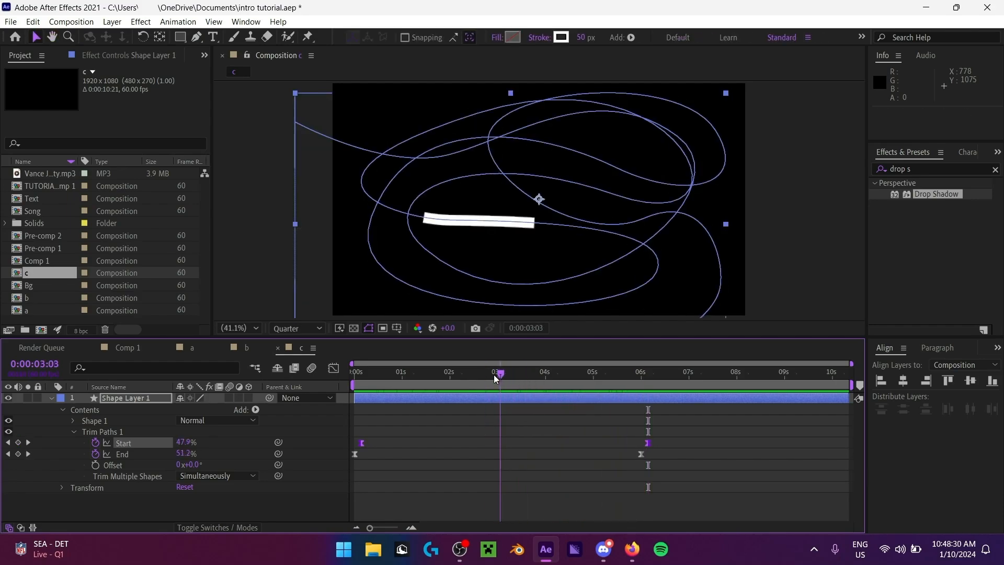
Step: Collapse Shape Layer 1's properties and play the trimmed stroke animation from the beginning
left_click(51, 397)
left_click(115, 397)
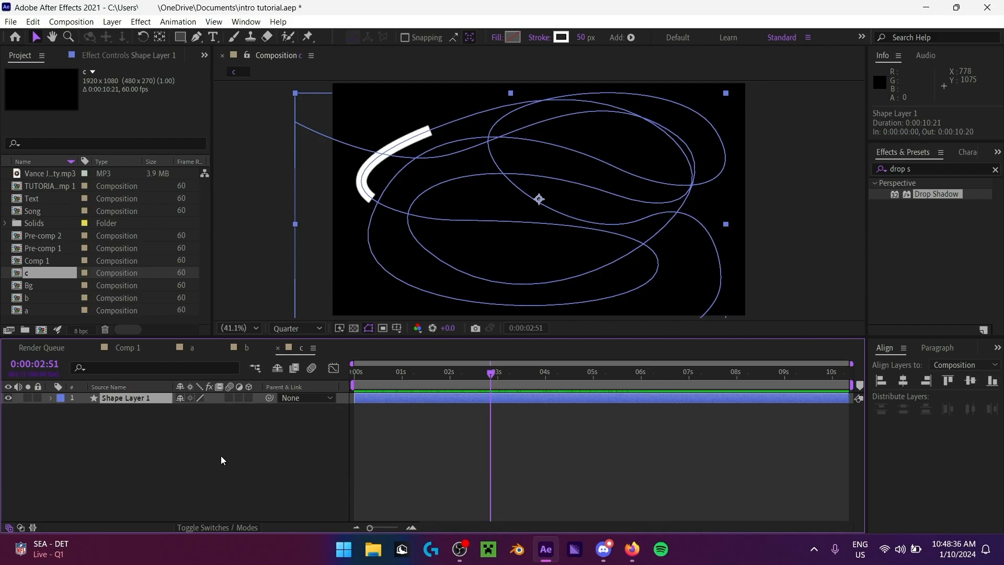
key("space")
key("space")
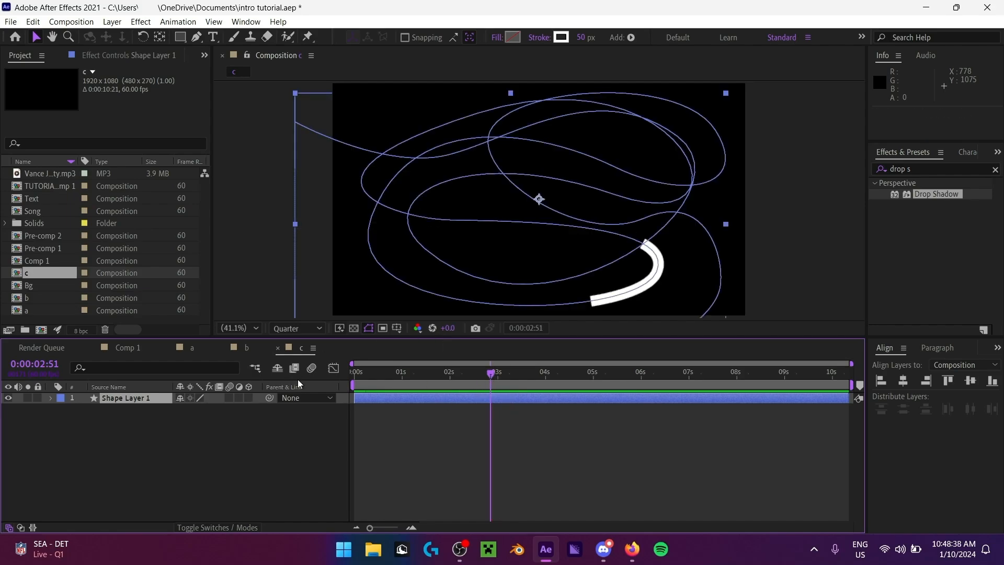
key("Home")
key("space")
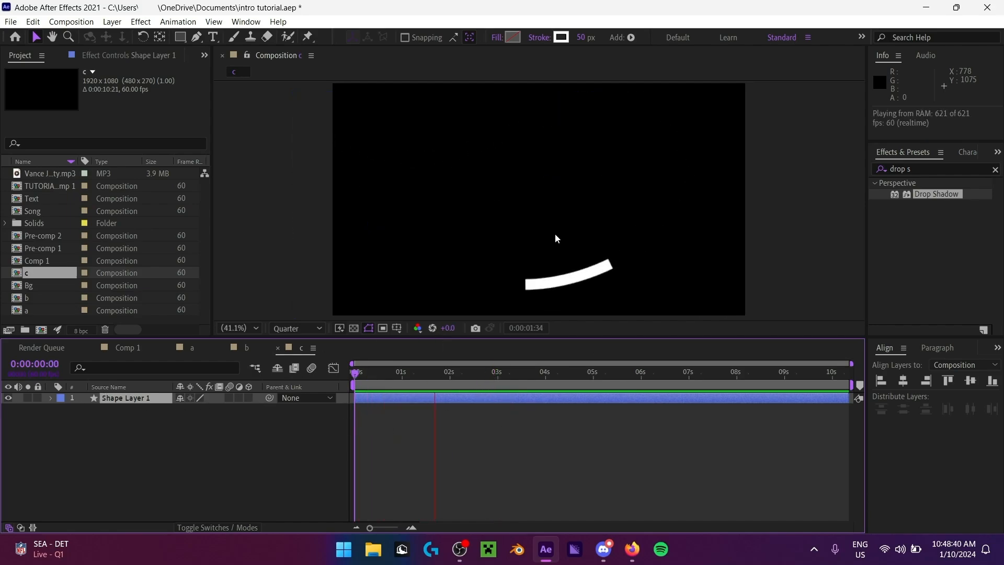
key("space")
Step: Duplicate Shape Layer 1 and set the copy's stroke width to 25 px
left_click(131, 398)
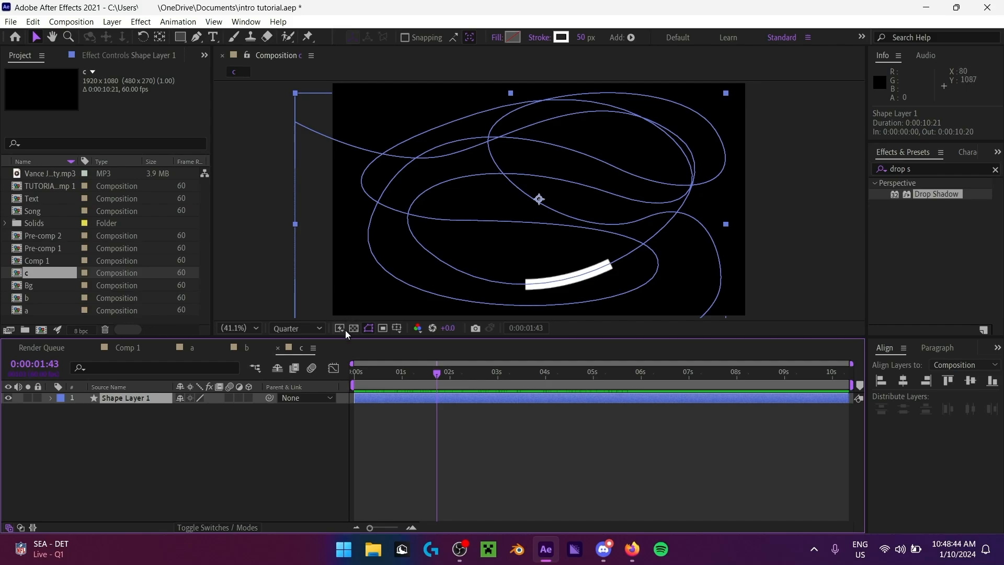
key("ctrl+d")
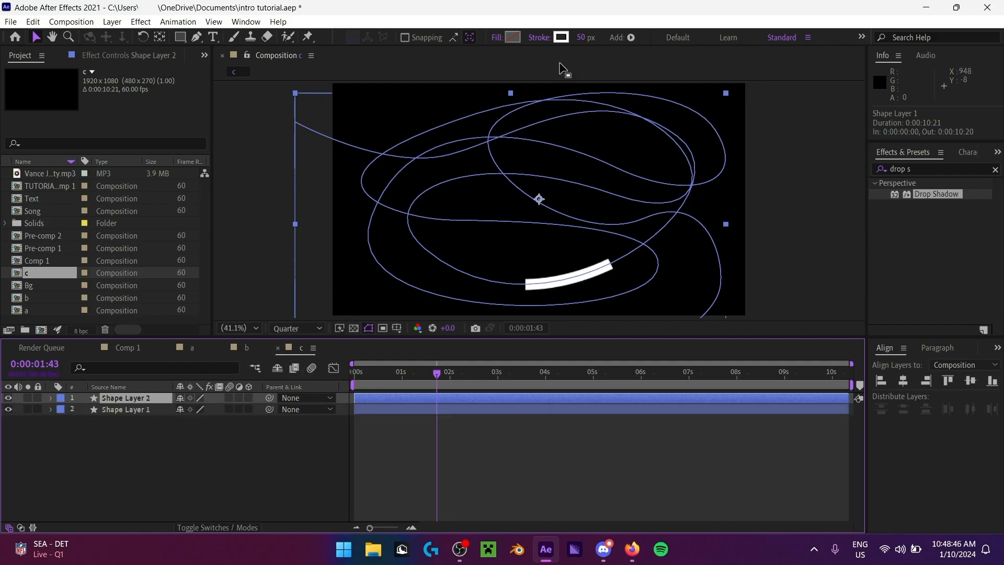
left_click(583, 38)
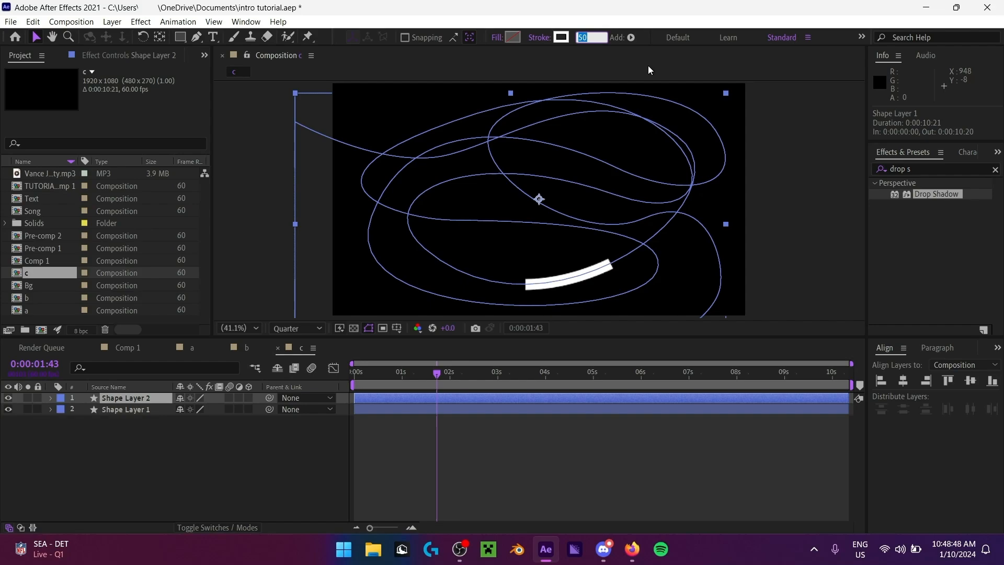
type("25")
key("Return")
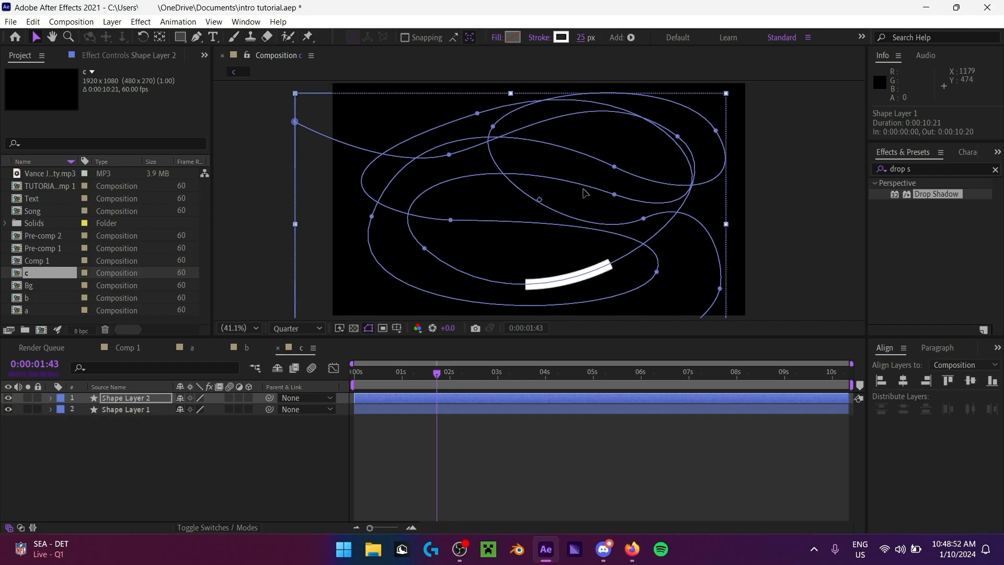
Step: Change the duplicated layer's stroke colour to purple 9D00FF
left_click(561, 37)
left_click_drag(244, 260, 245, 233)
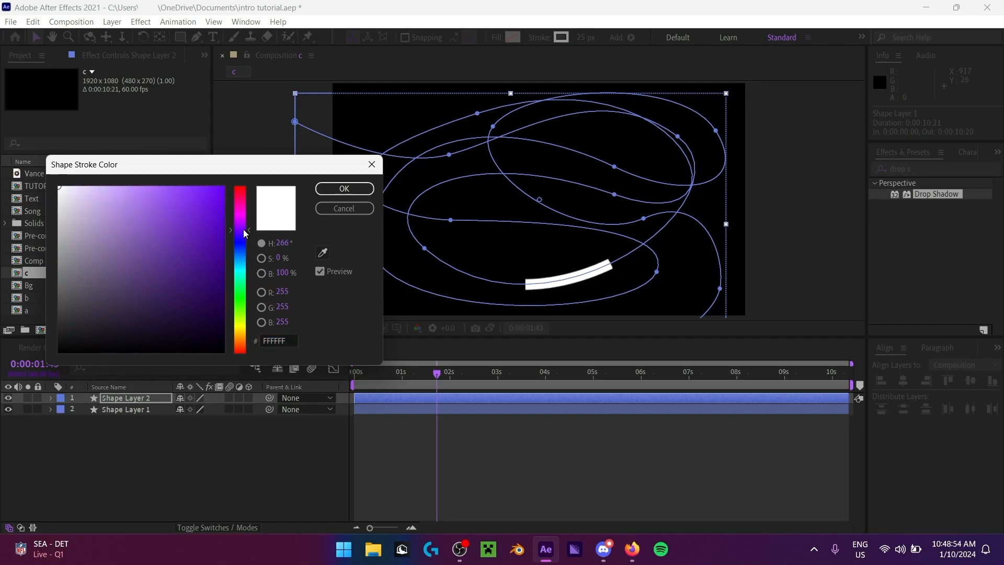
left_click_drag(222, 189, 242, 157)
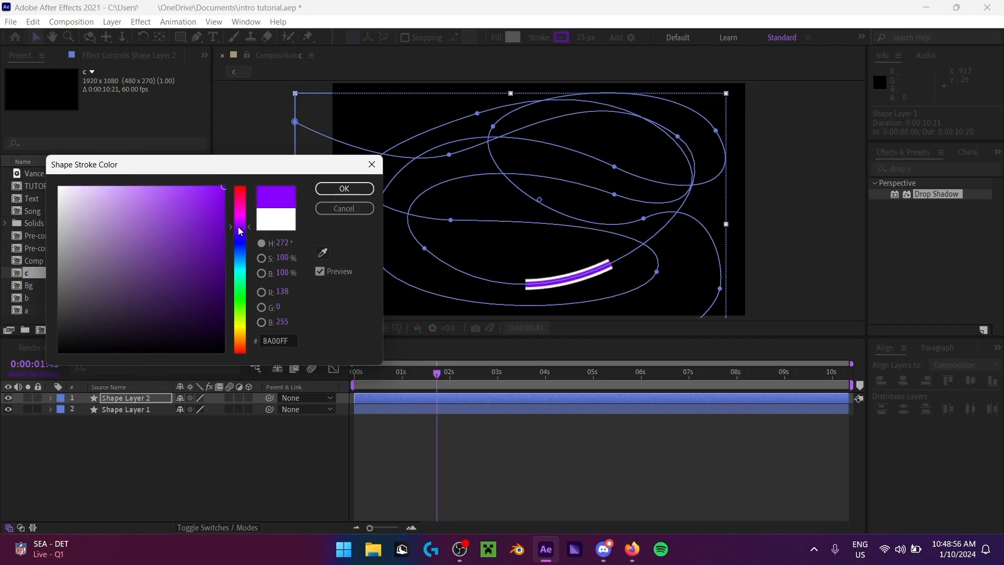
left_click_drag(240, 231, 242, 228)
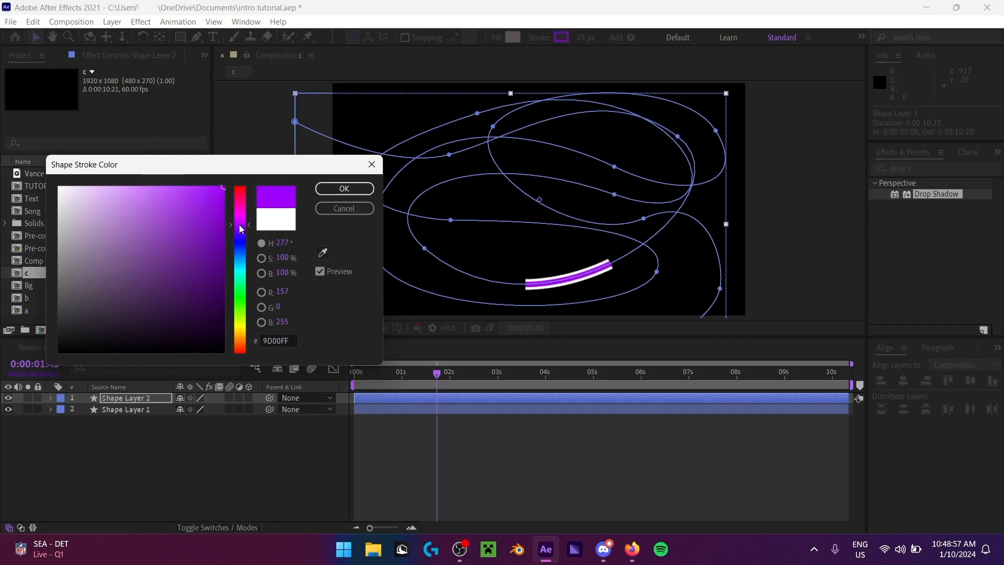
left_click(342, 189)
Step: Reduce Shape Layer 2's purple stroke width to 23 px
left_click(148, 397)
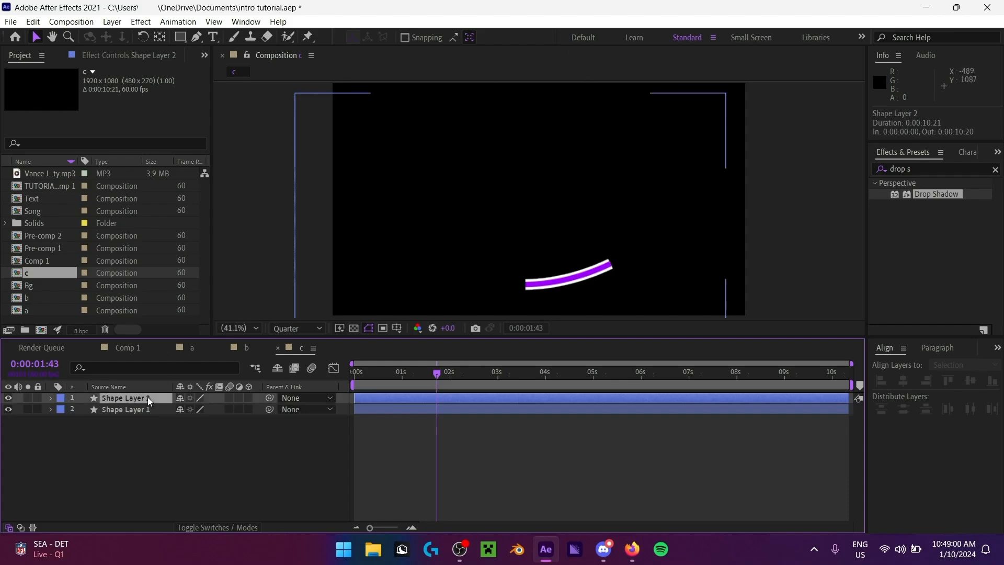
left_click_drag(578, 38, 574, 37)
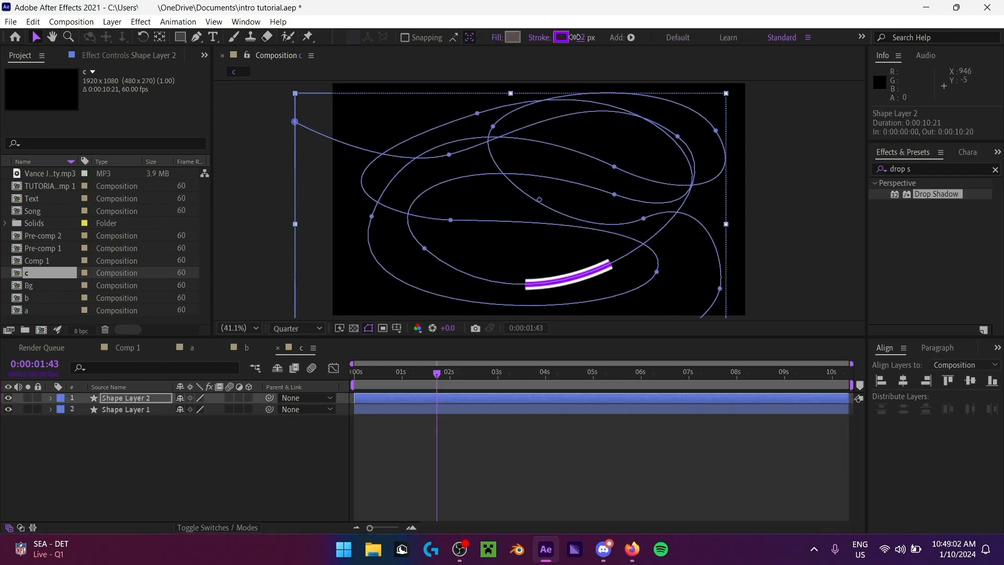
left_click(335, 439)
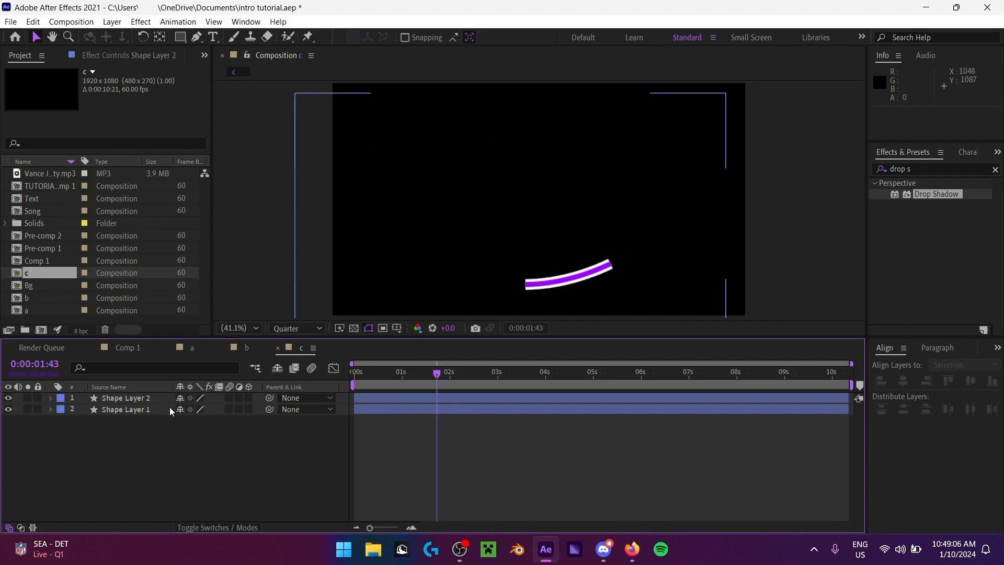
Step: Shift Shape Layer 2 three frames later so the purple stroke trails the white one, and preview the result
left_click_drag(429, 377, 416, 378)
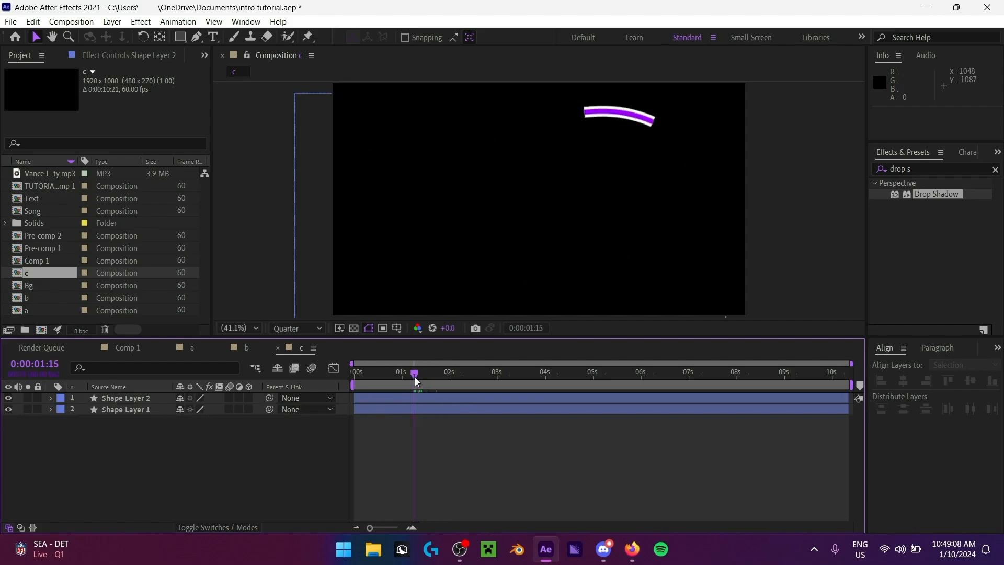
left_click(372, 401)
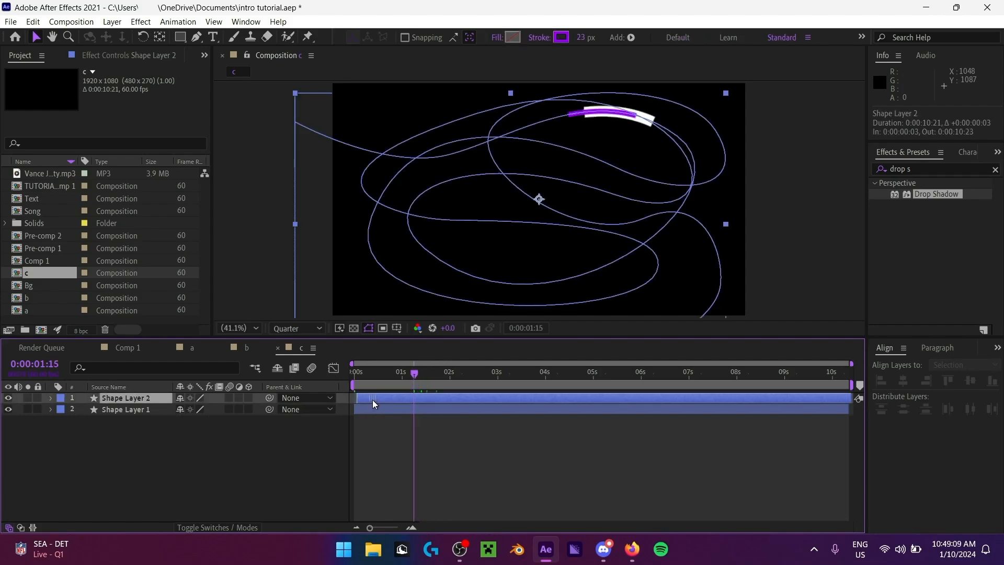
left_click(311, 462)
key("space")
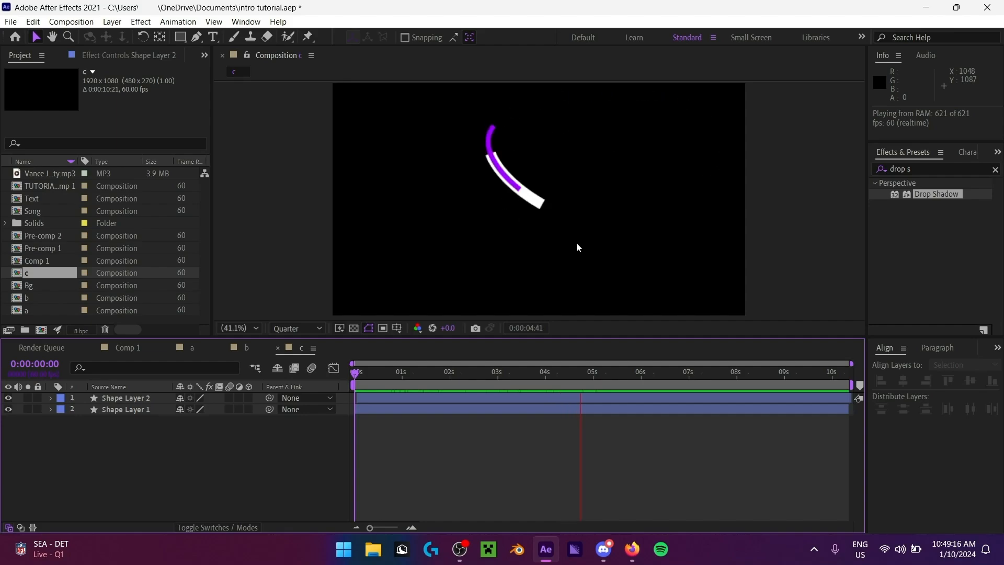
left_click(553, 373)
left_click_drag(535, 376, 502, 377)
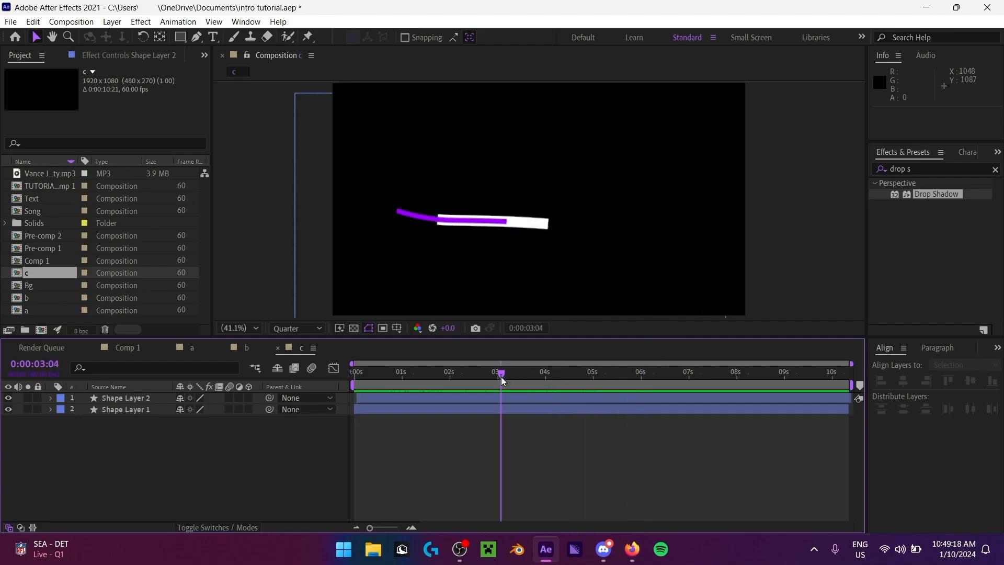
Step: Duplicate both shape layers, stack the two copies together above the originals, and check their Rotation property
key("ctrl+a")
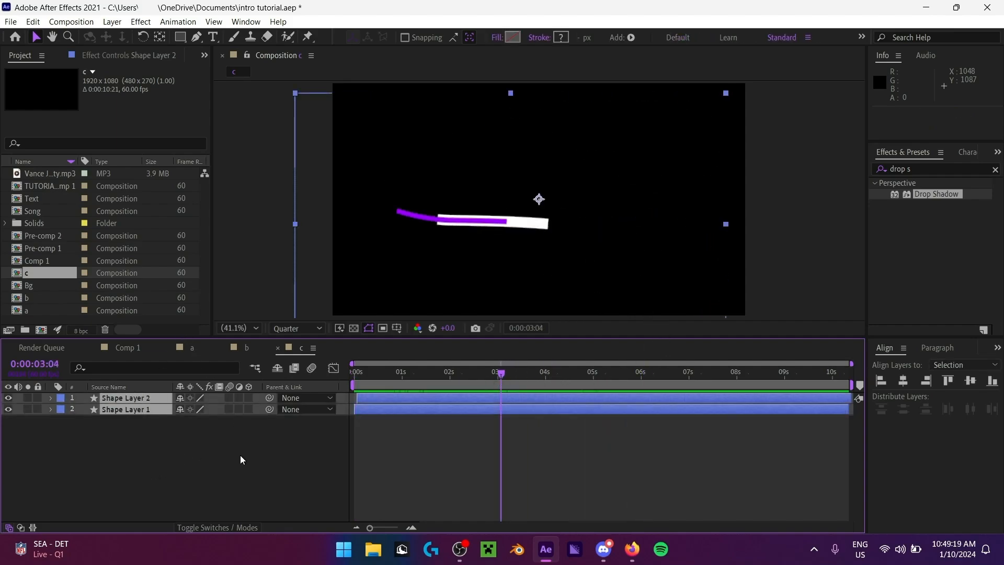
left_click(202, 479)
left_click_drag(464, 376, 473, 376)
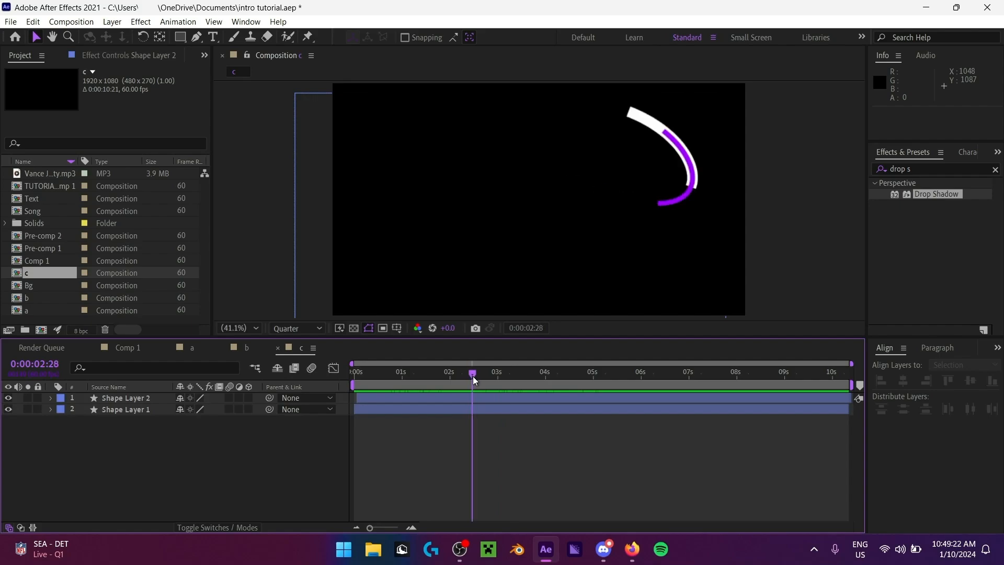
left_click_drag(114, 492, 143, 408)
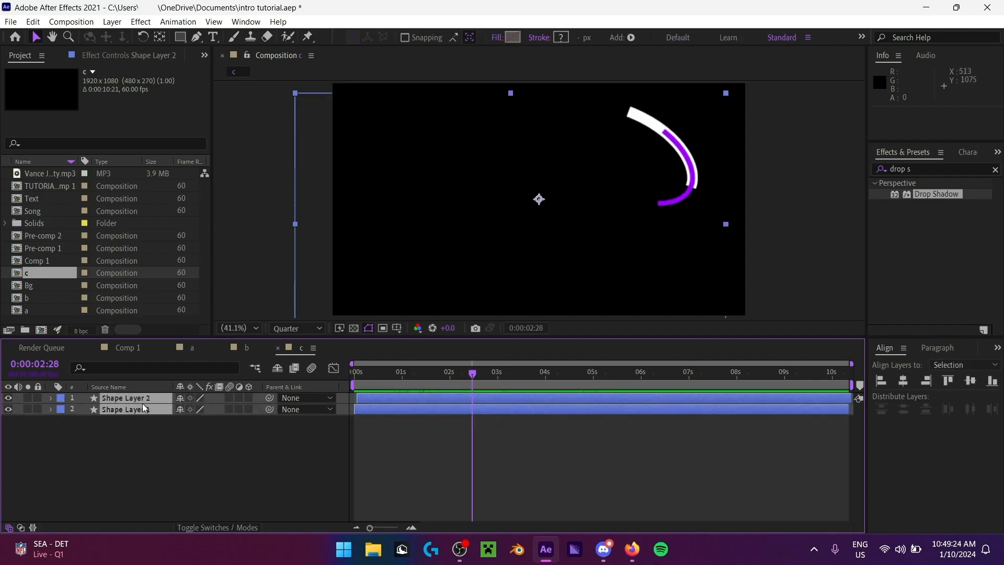
key("ctrl+d")
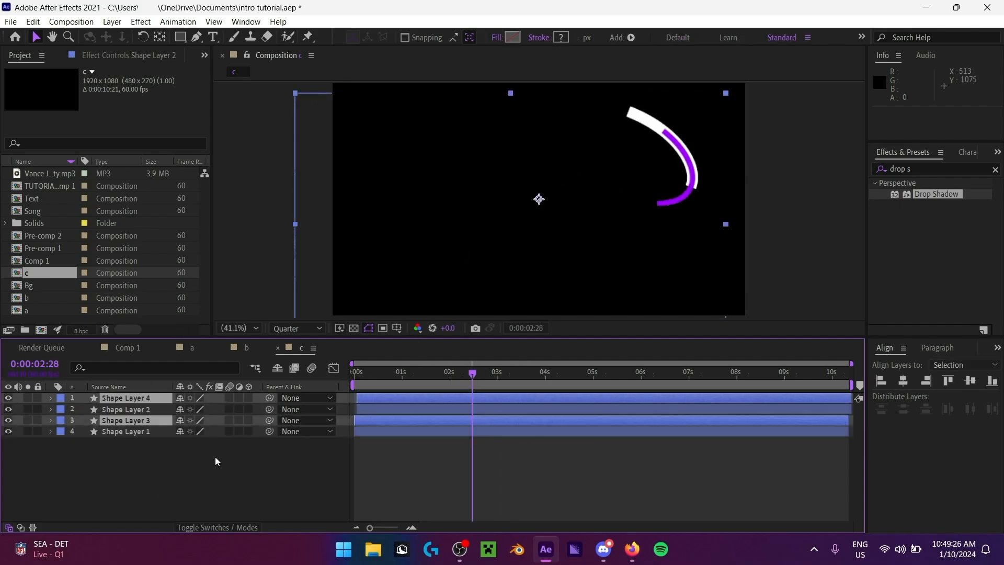
left_click_drag(158, 416, 158, 406)
key("r")
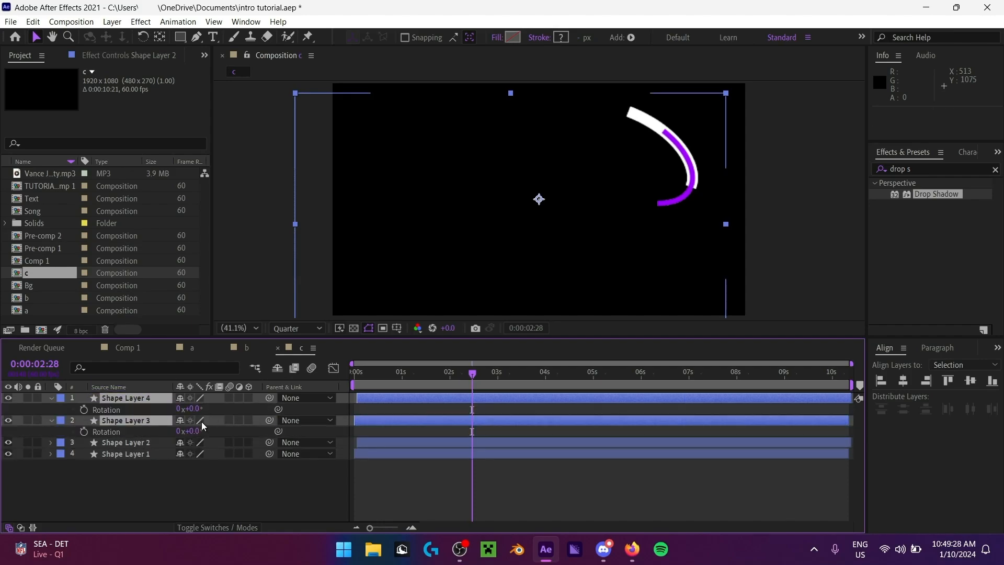
key("r")
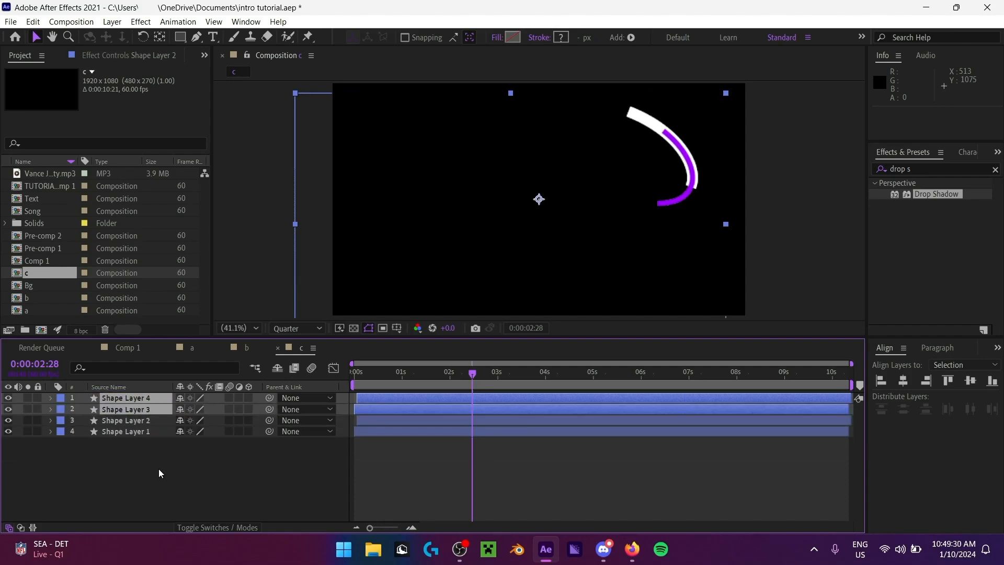
Step: Undo the layer duplication, the restacking and the time shift of Shape Layer 2
left_click(159, 469)
left_click(149, 401)
left_click(150, 410, "shift")
key("ctrl+z")
key("ctrl+z")
key("ctrl+z")
key("ctrl+z")
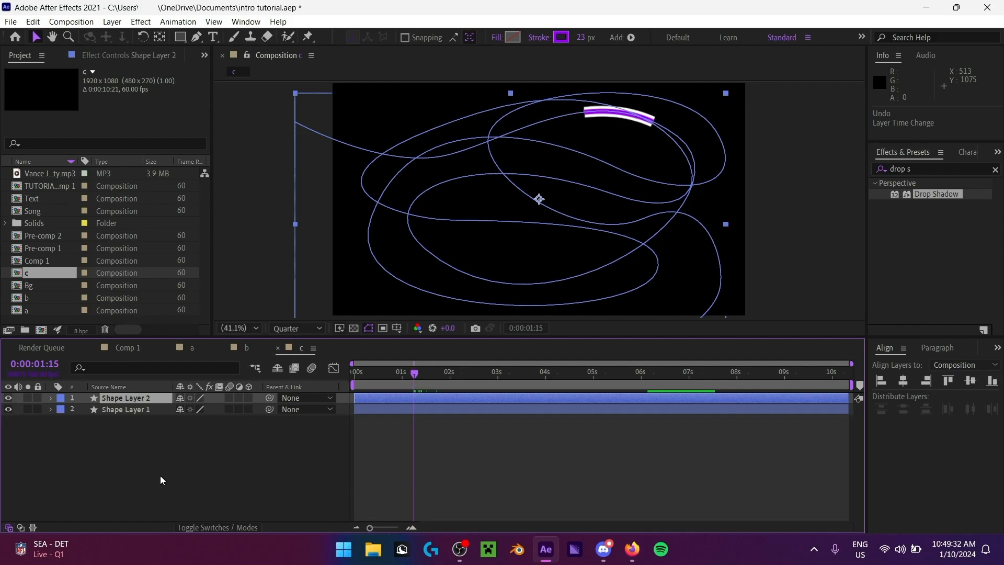
Step: Shift Shape Layer 2 to start at 0:00:00:02 and check the offset up to 0:00:01:59
left_click_drag(119, 476, 151, 377)
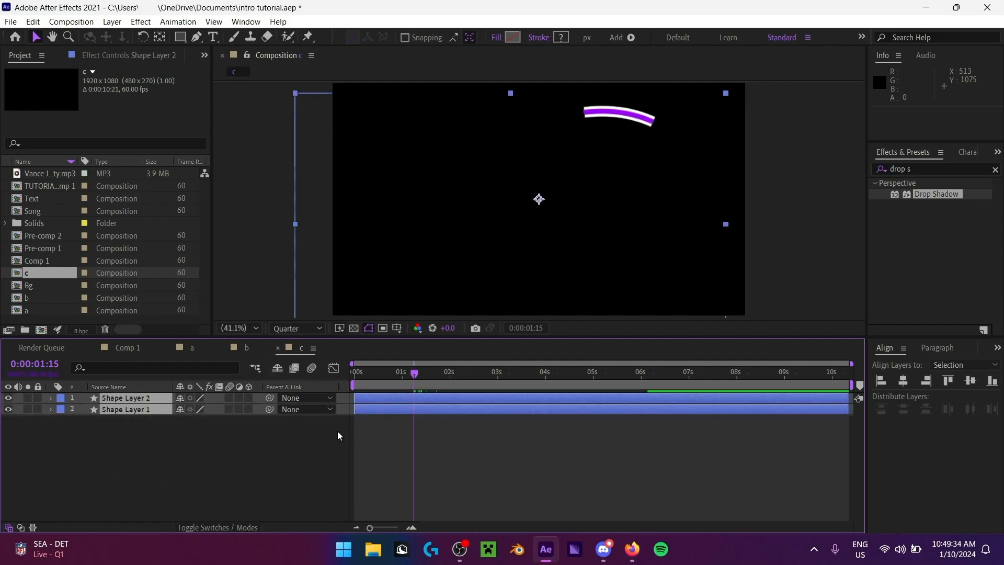
left_click(338, 431)
left_click_drag(378, 401, 381, 402)
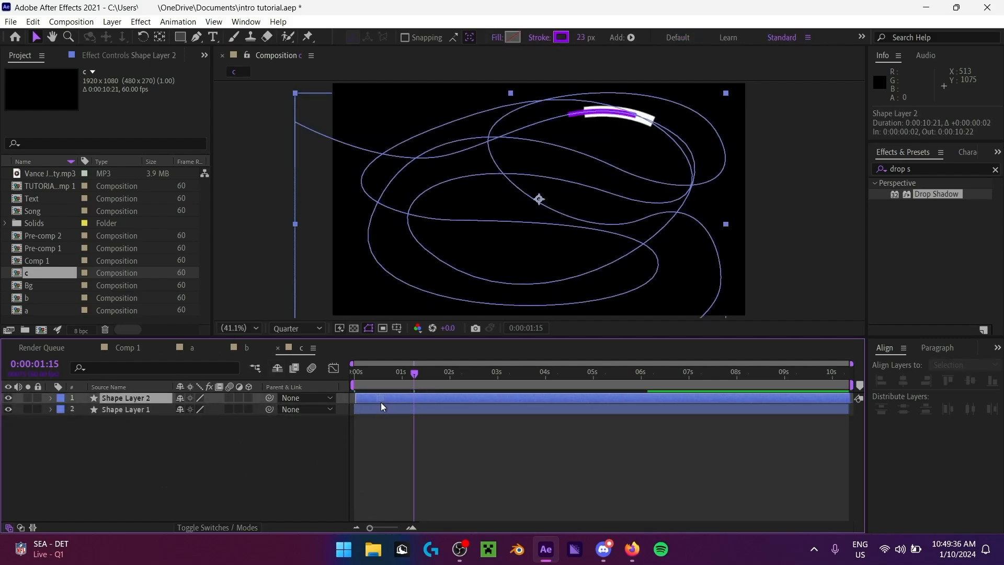
left_click_drag(414, 374, 450, 376)
Step: Duplicate Shape Layer 1 and Shape Layer 2 together
left_click_drag(337, 432, 187, 349)
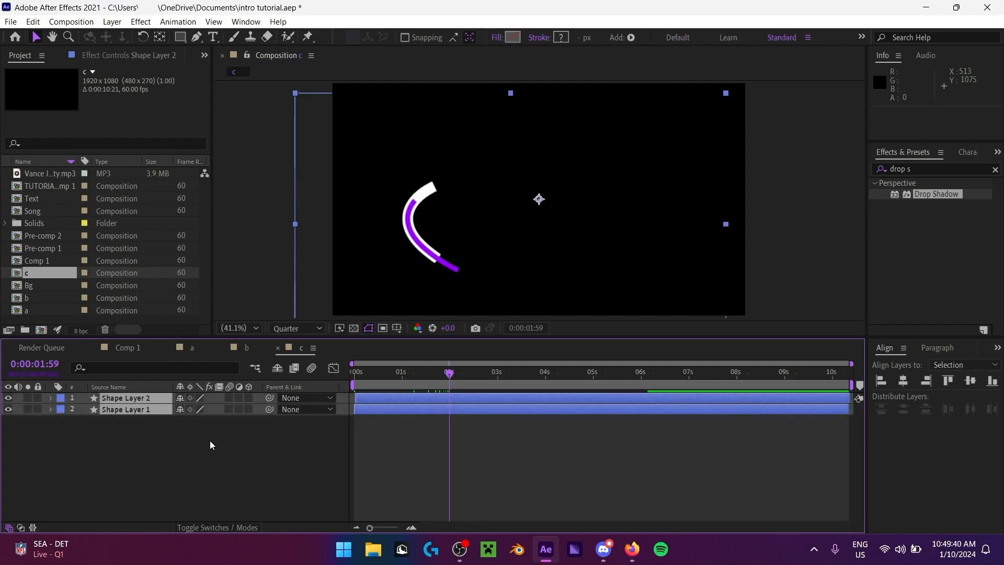
key("ctrl+d")
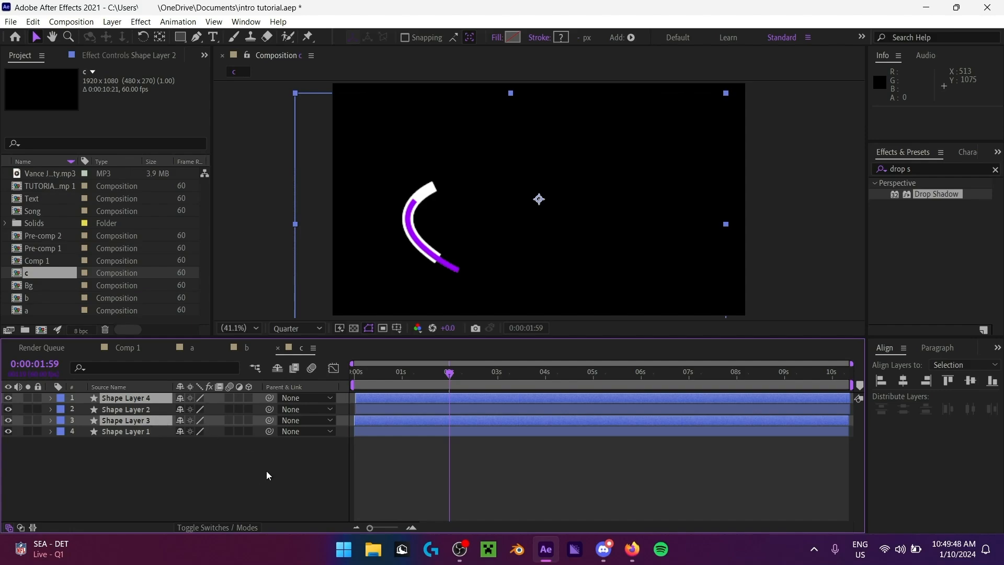
left_click(225, 485)
key("ctrl+z")
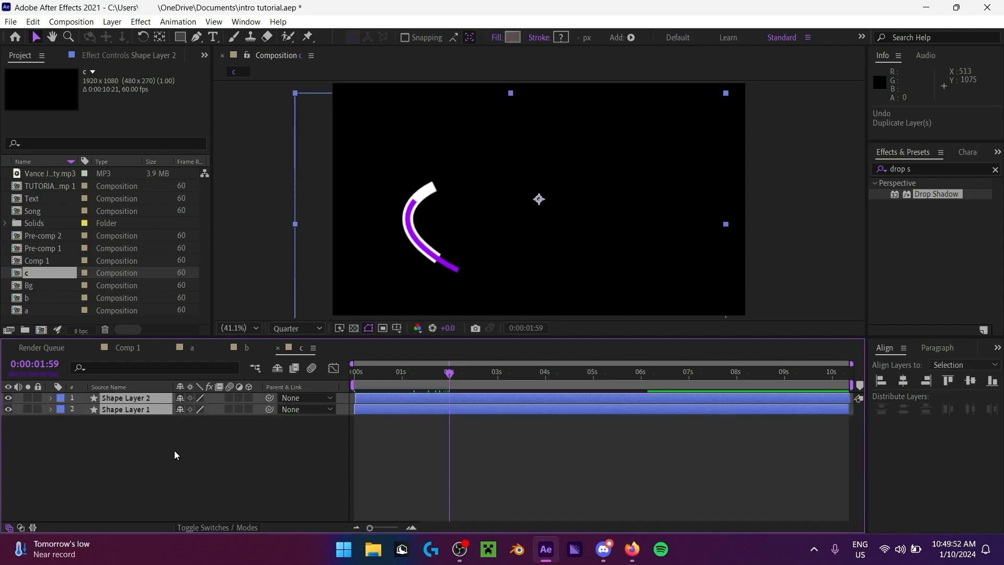
key("ctrl+d")
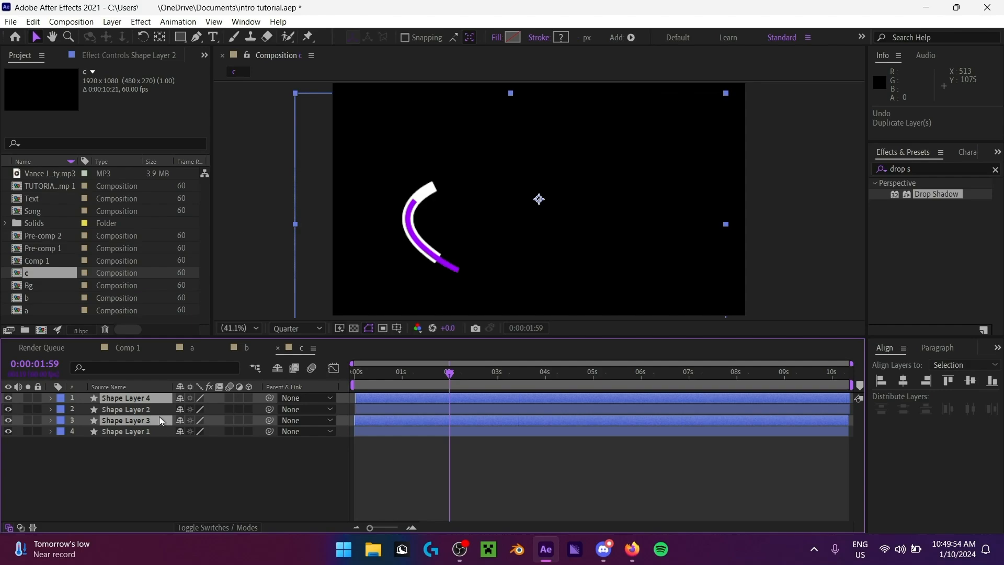
Step: Move Shape Layer 3 directly below Shape Layer 4 and set the Rotation of both layers to 180°
left_click_drag(159, 419, 159, 407)
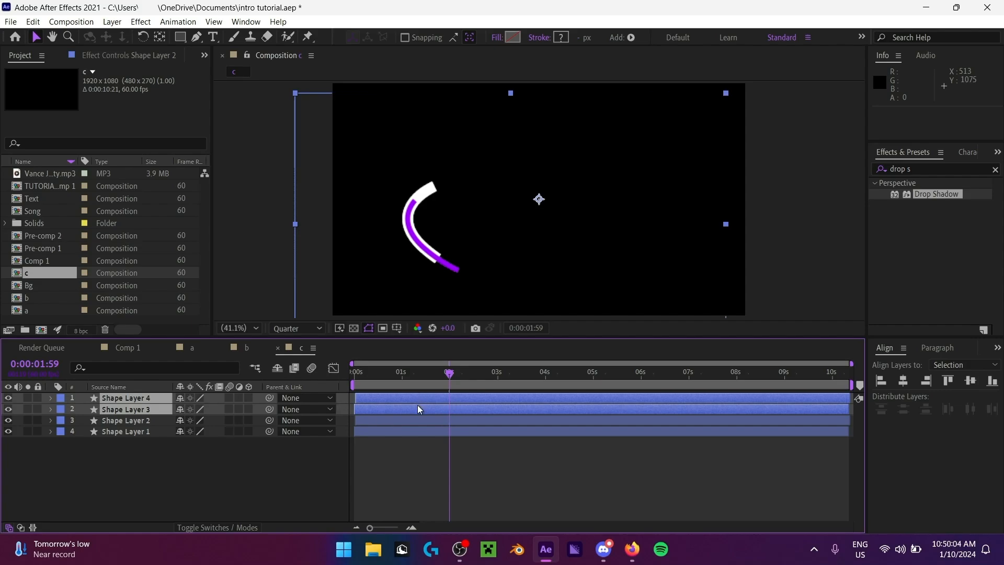
key("r")
left_click(189, 410)
type("1")
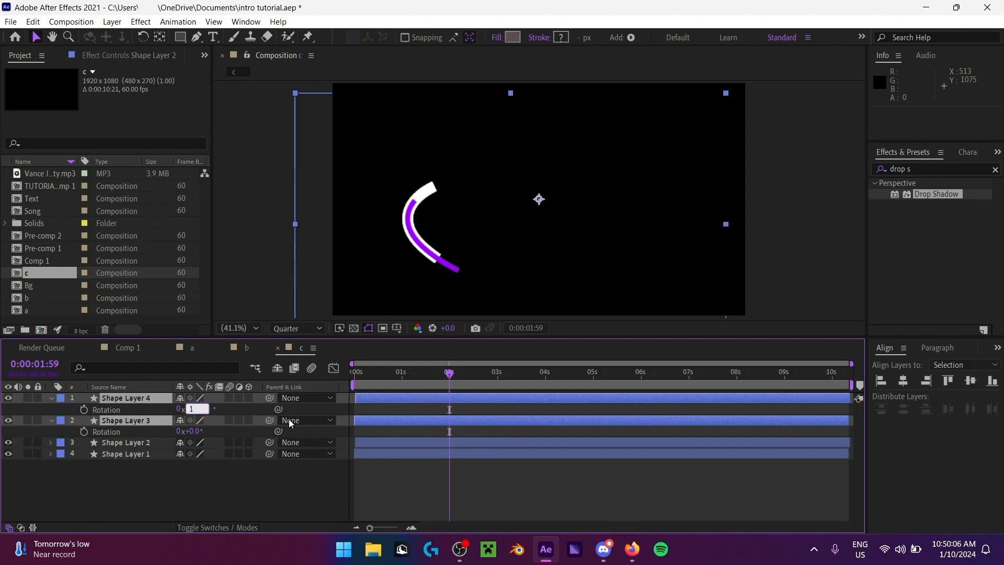
type("80")
key("Return")
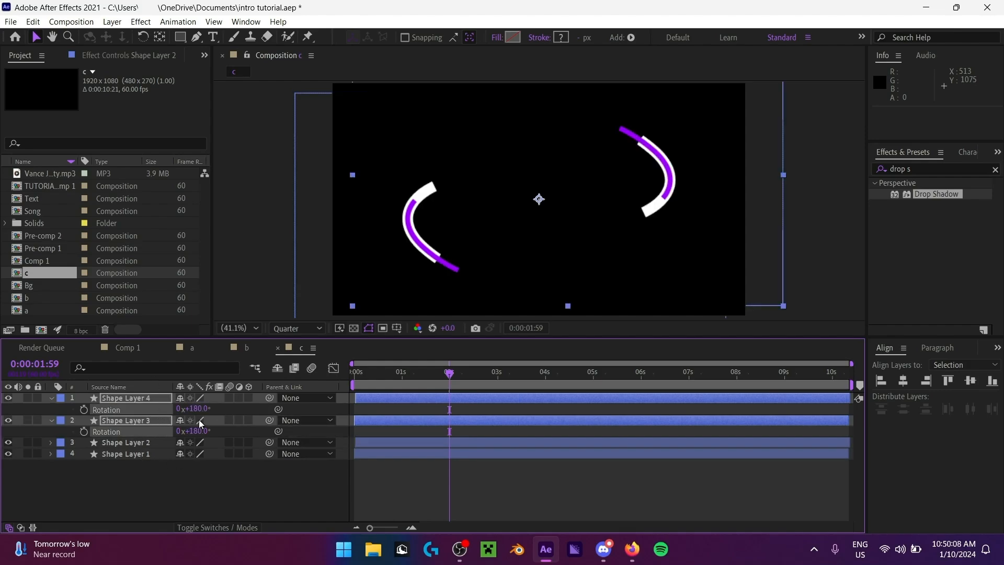
key("r")
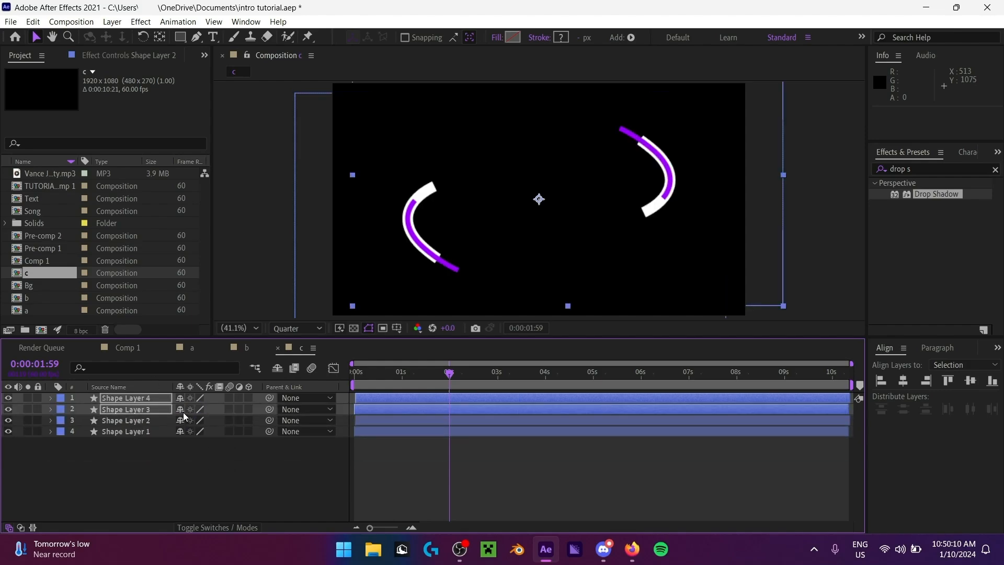
key("r")
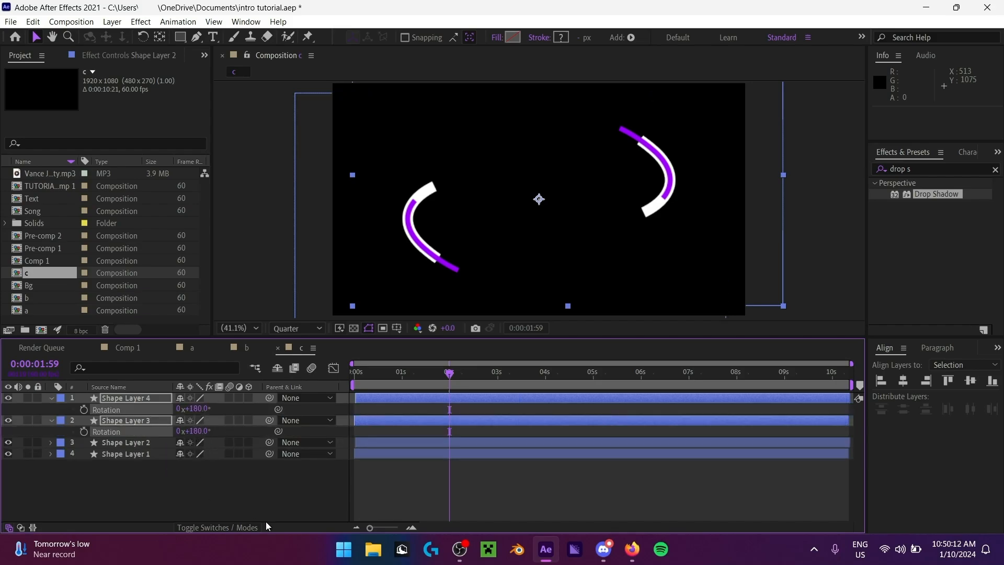
key("r")
left_click(272, 484)
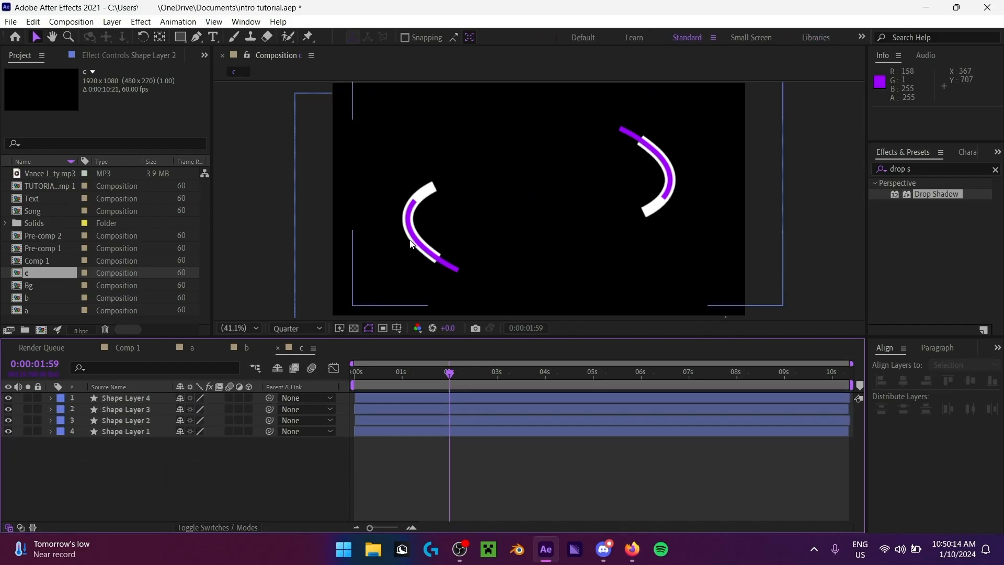
Step: Duplicate all four shape layers, shift the copies about 18 frames later, and preview composition c from the start
key("space")
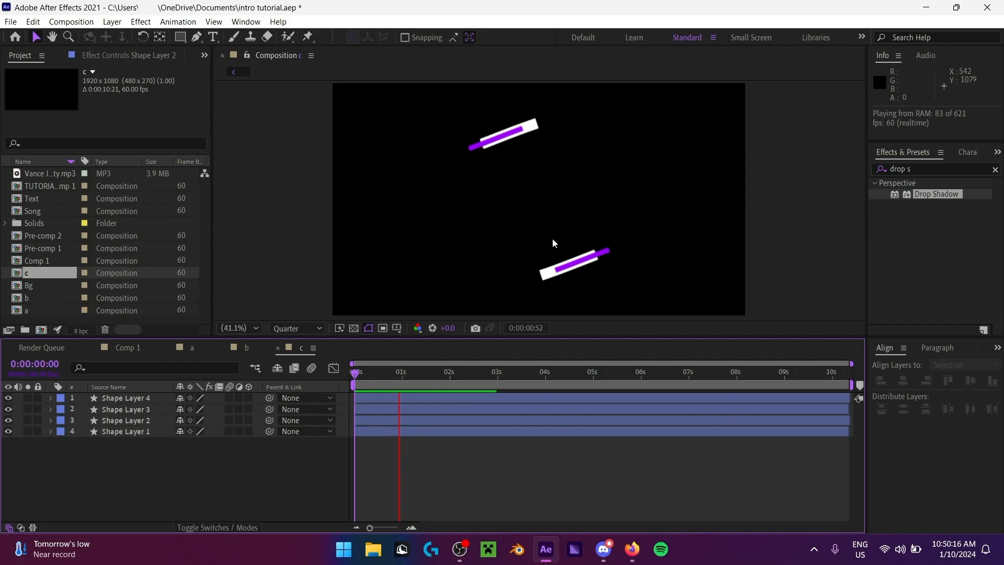
key("space")
left_click_drag(127, 499, 199, 394)
key("ctrl+d")
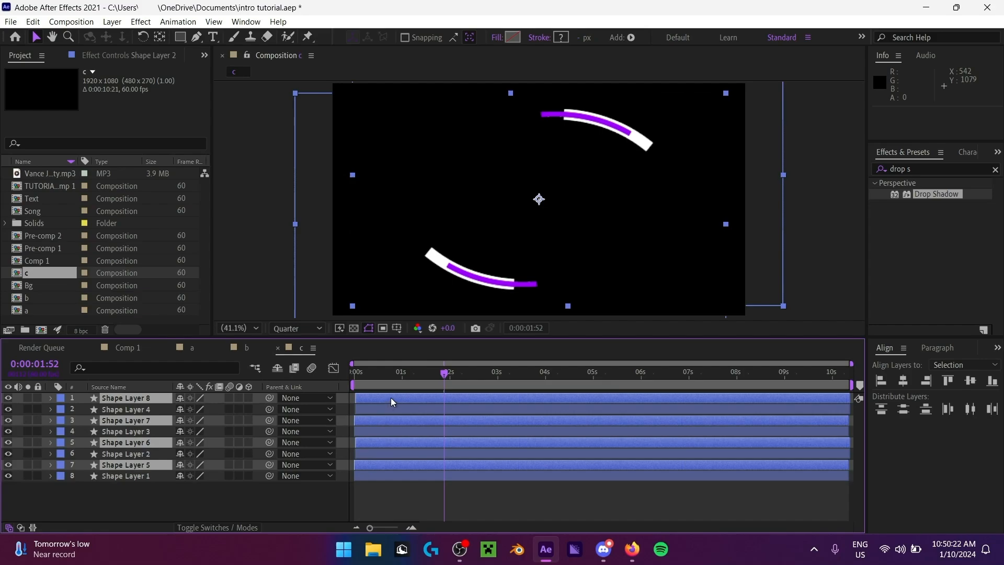
left_click_drag(391, 398, 406, 401)
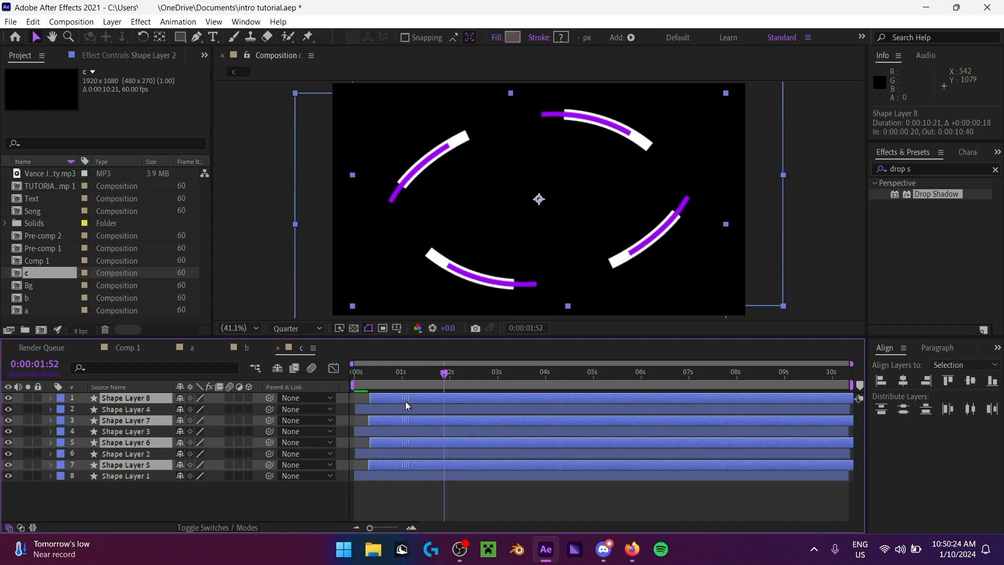
left_click(263, 488)
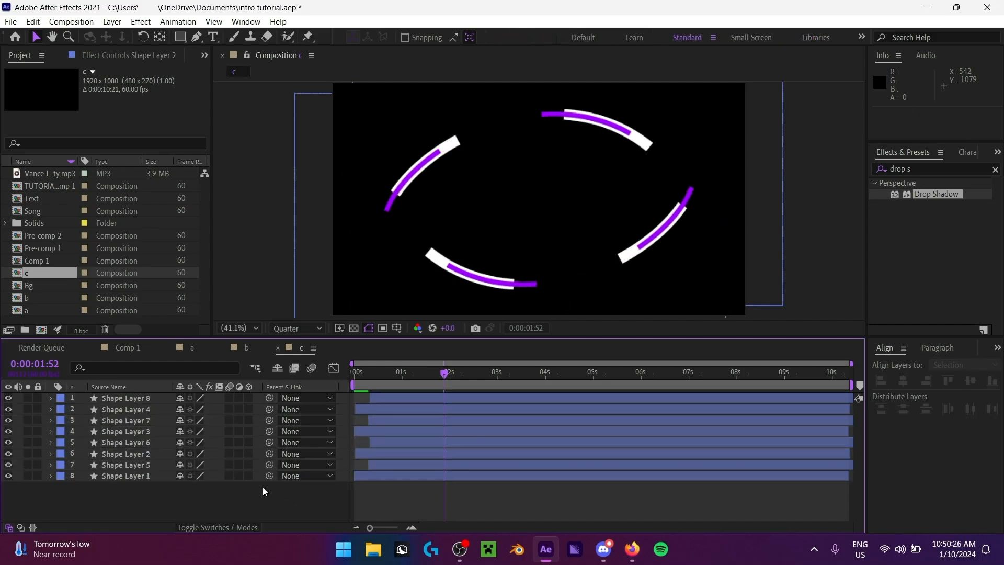
left_click_drag(444, 374, 132, 396)
key("space")
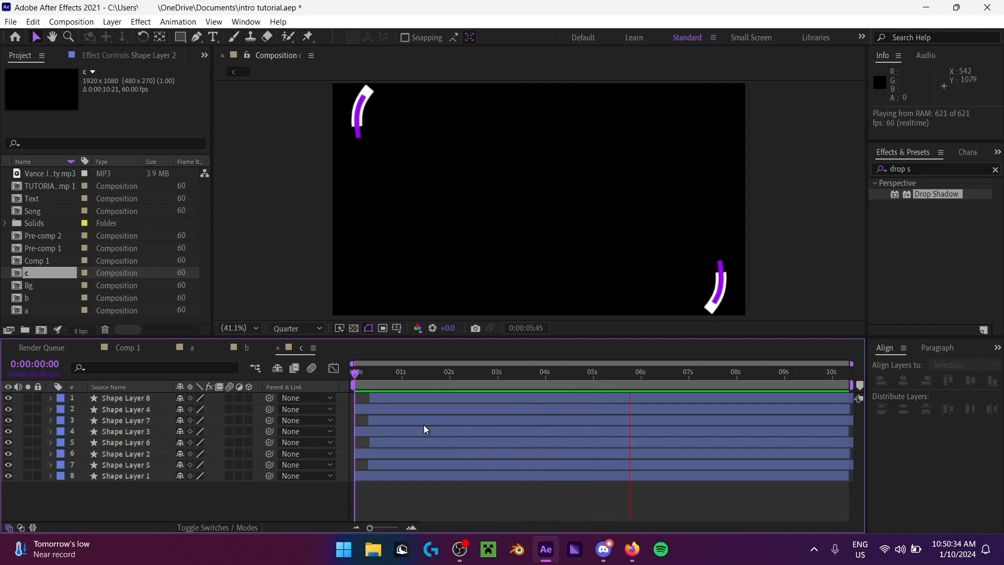
key("space")
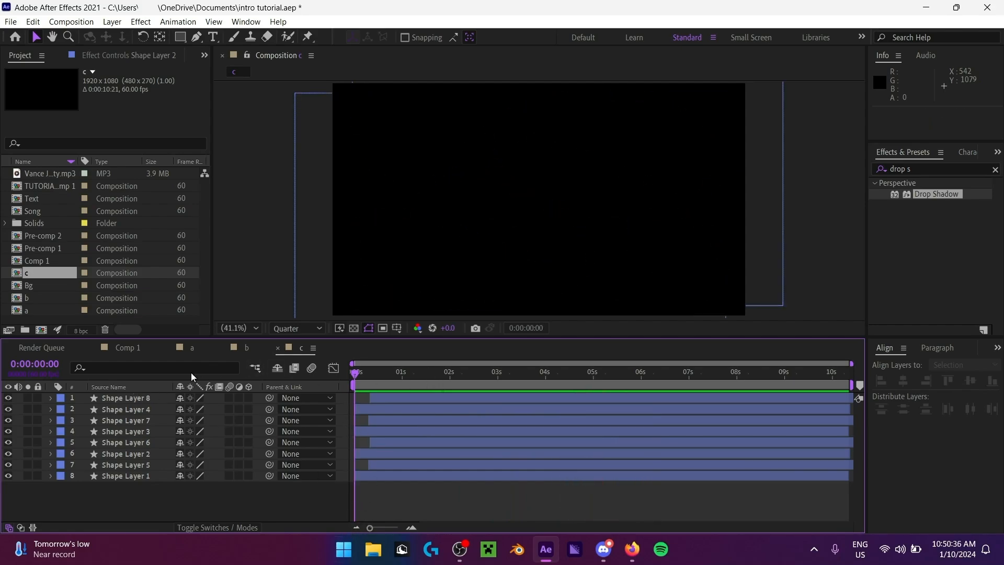
Step: Add composition c to Comp 1 directly below the Text layer and check the frame at 0:00:02:37
left_click(120, 347)
left_click_drag(42, 273, 171, 419)
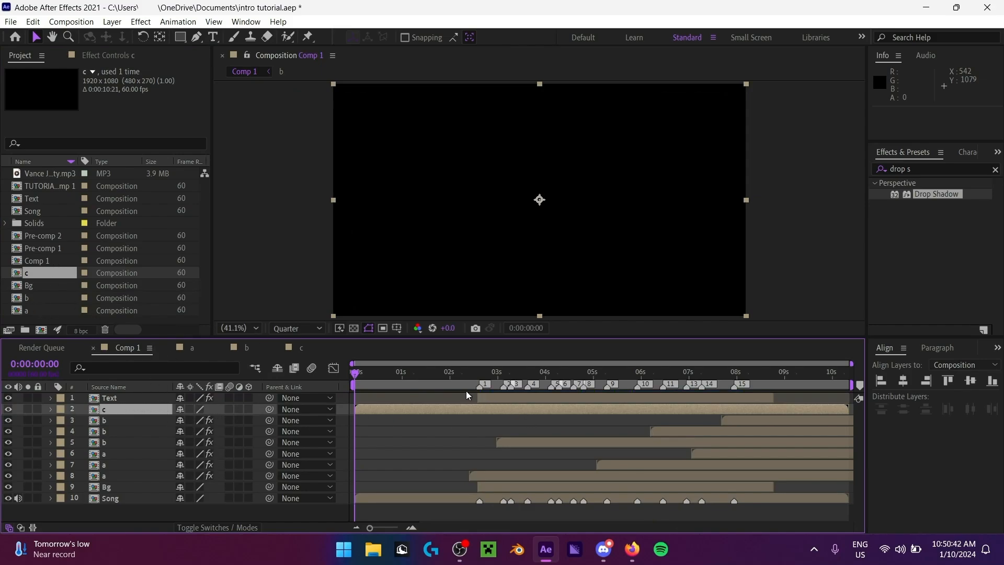
mouse_move(467, 377)
left_mouse_down()
mouse_move(547, 409)
mouse_move(601, 410)
mouse_move(413, 410)
mouse_move(454, 435)
left_mouse_up()
key("grave")
key("grave")
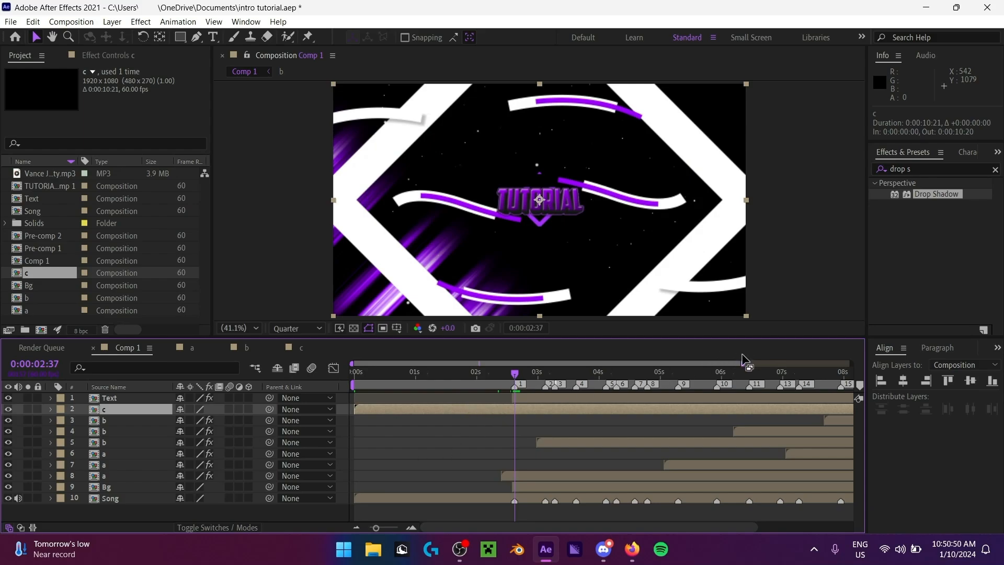
left_click_drag(742, 363, 852, 363)
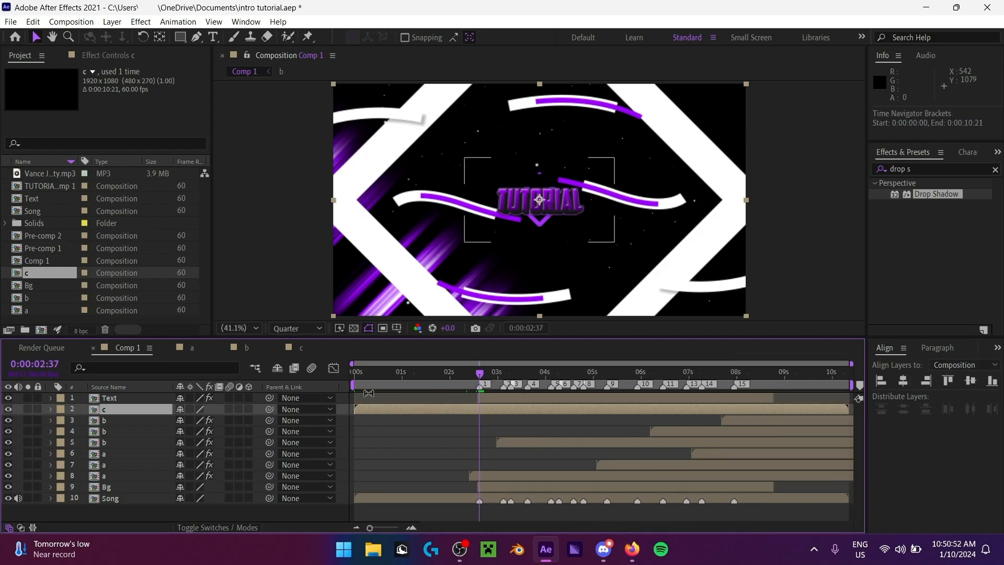
mouse_move(398, 410)
left_mouse_down()
mouse_move(416, 411)
mouse_move(400, 412)
left_mouse_up()
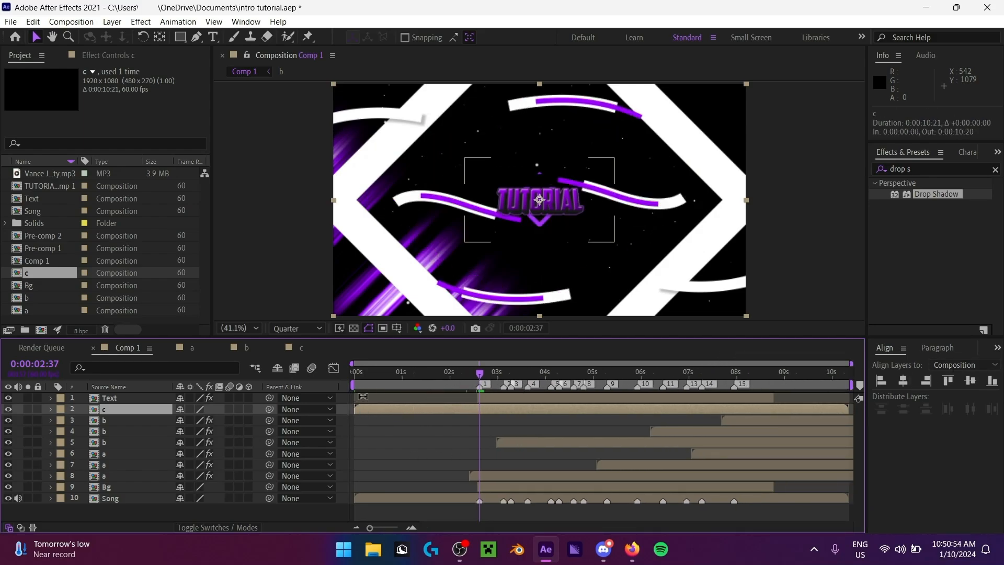
Step: Copy the Time Remap keyframes from the Bg layer and paste them onto layer c at 0:00:00:00
left_click(133, 488)
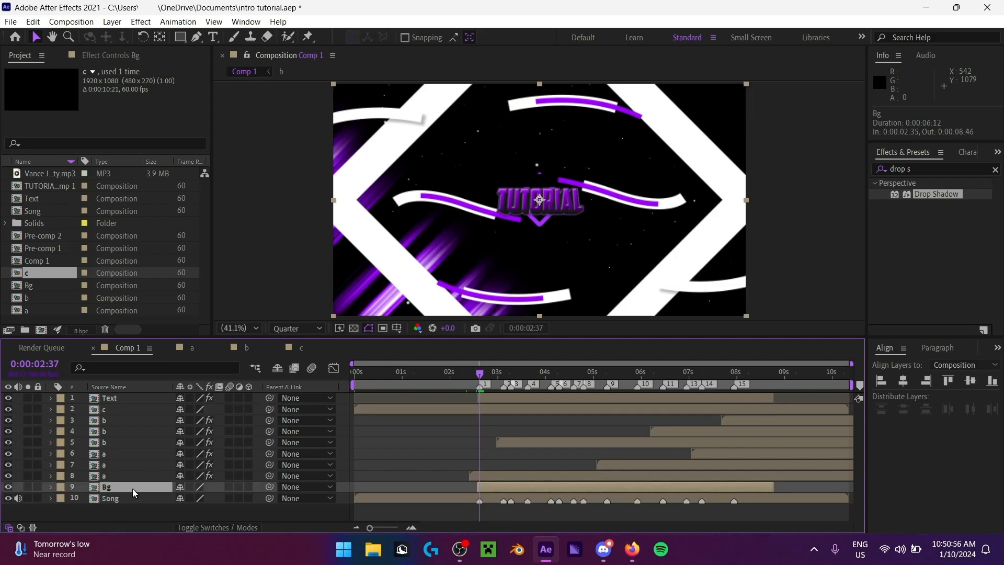
key("ctrl+alt+t")
left_click(131, 501)
key("ctrl+c")
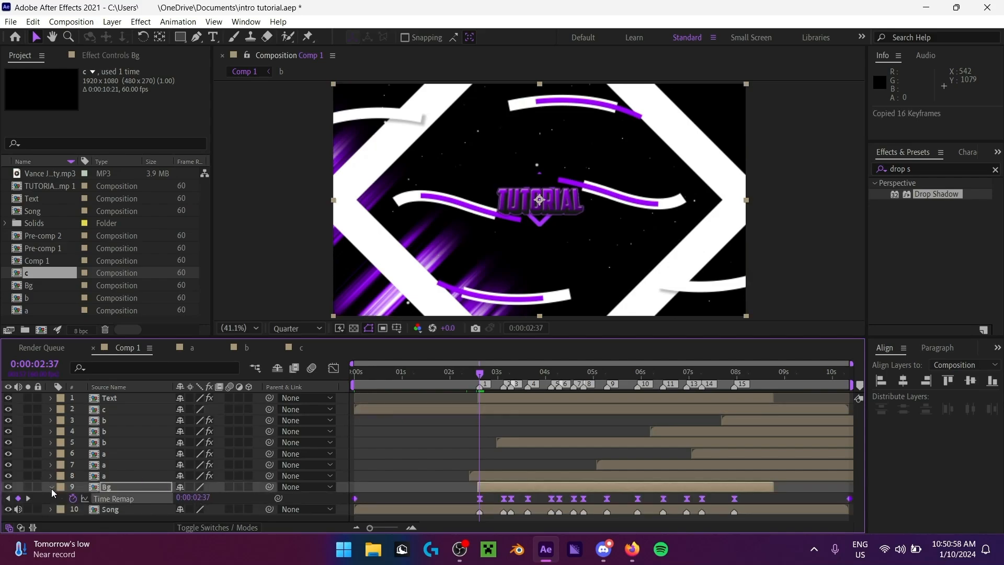
left_click(51, 487)
left_click(124, 411)
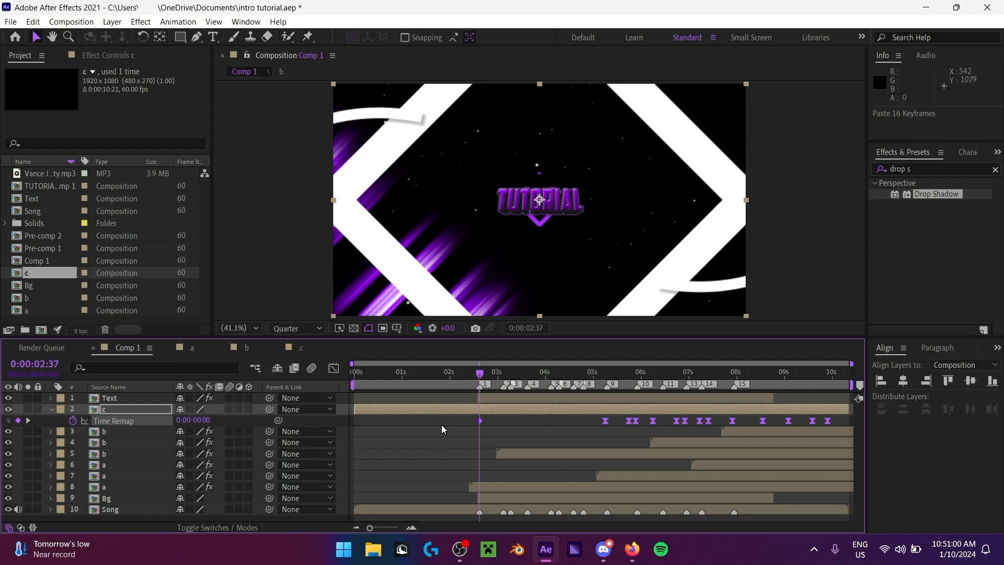
key("ctrl+z")
left_click(355, 373)
key("ctrl+v")
left_click(369, 454)
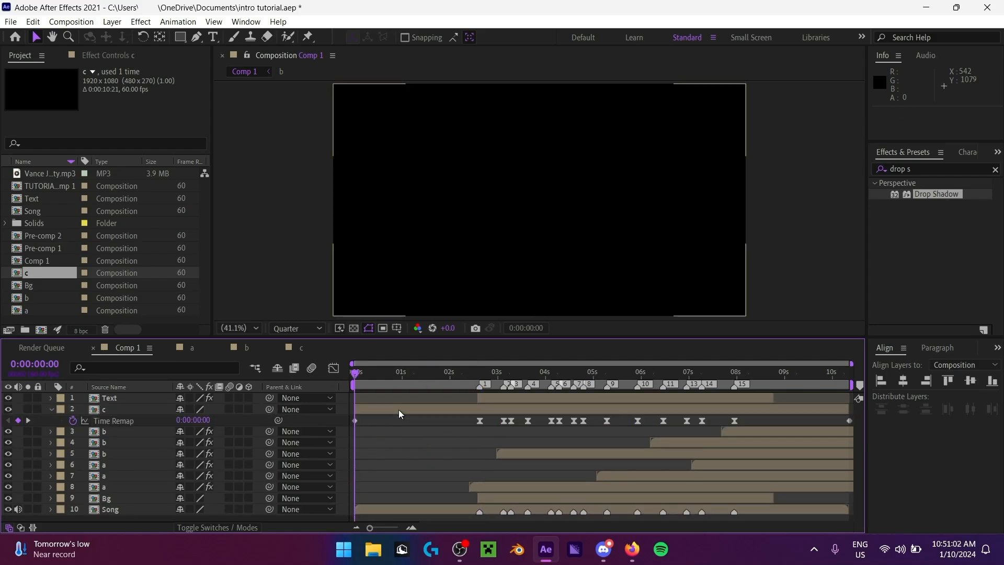
Step: Preview Comp 1 from 0:00:02:37 to check the strokes against the beat markers
left_click_drag(431, 374, 488, 382)
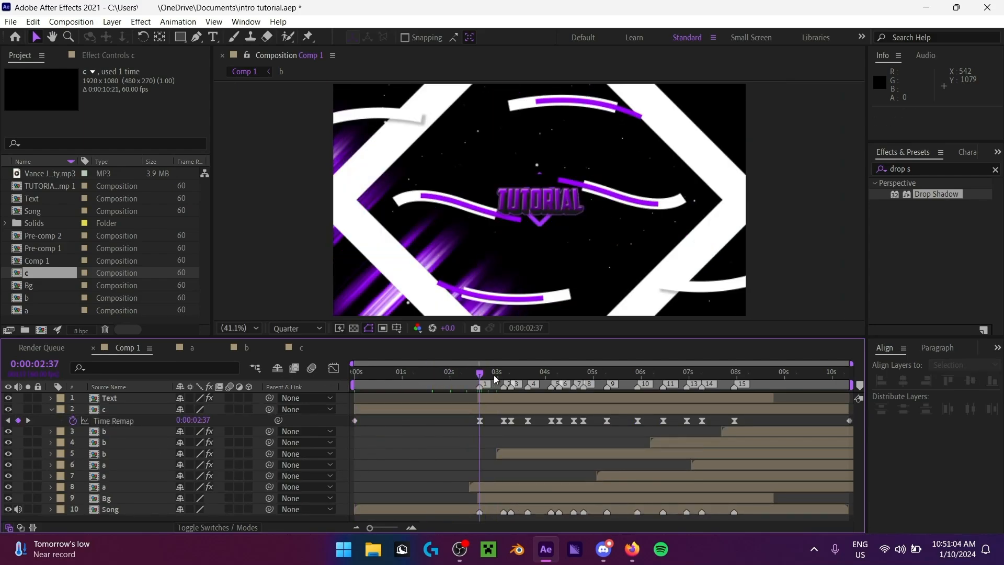
key("space")
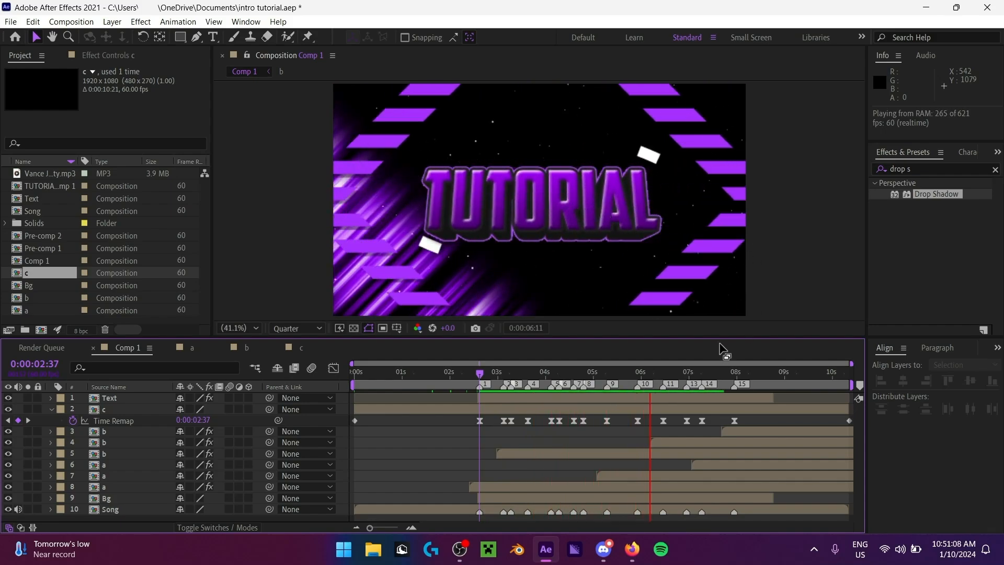
key("space")
left_click_drag(490, 373, 480, 373)
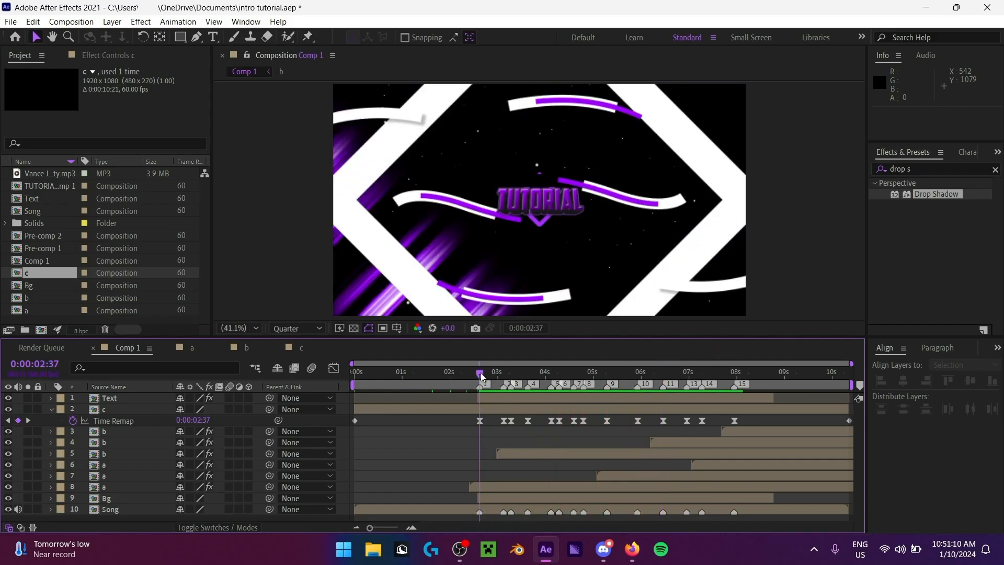
Step: Try moving layer c to start at 0:00:02:34 and preview the playback
left_click_drag(395, 410, 522, 417)
left_click(511, 417)
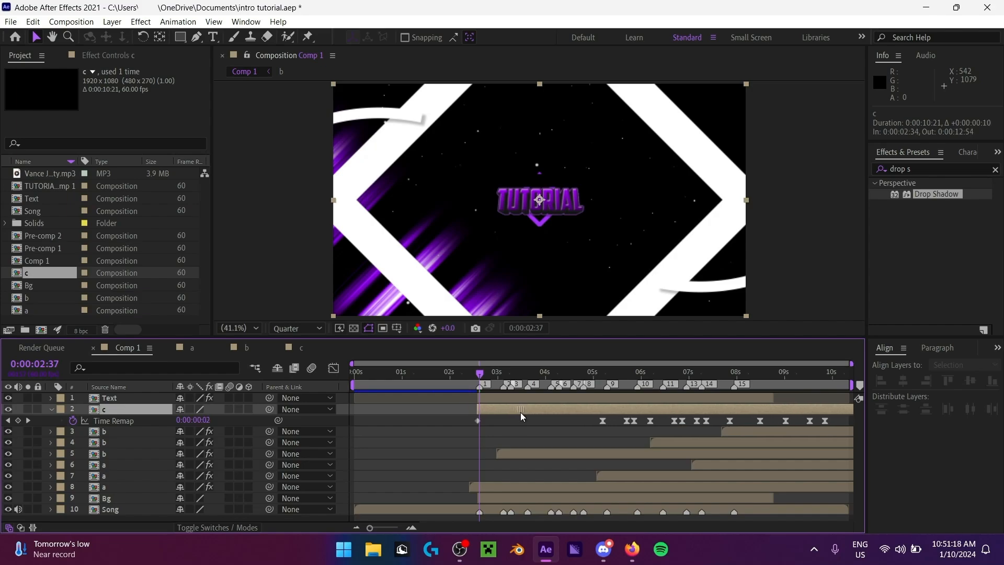
key("space")
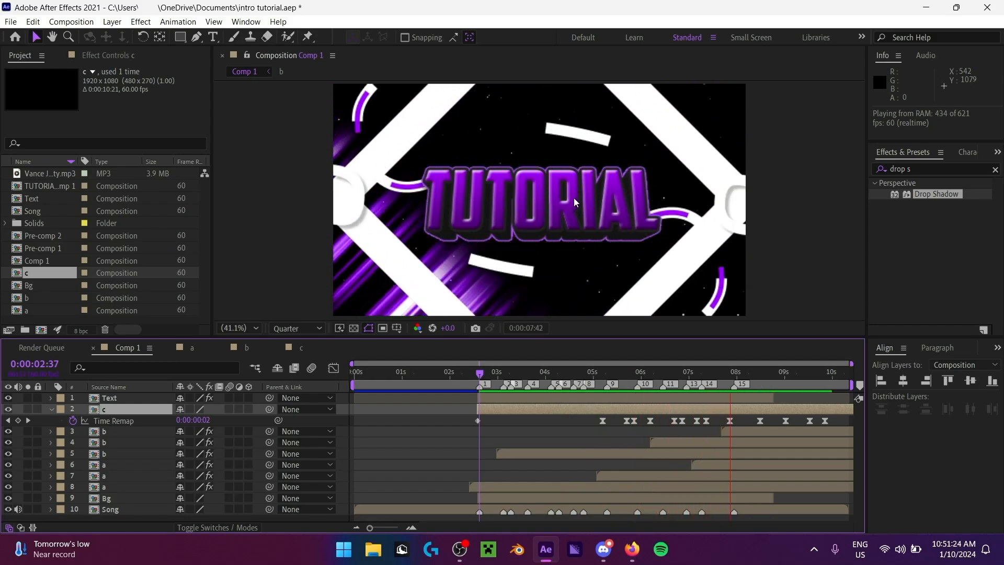
key("space")
key("ctrl+z")
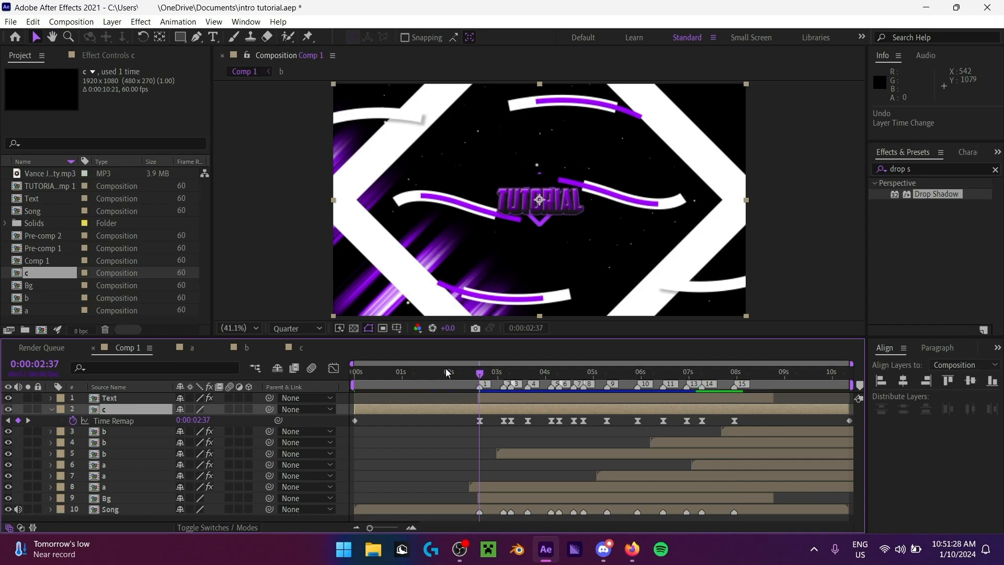
Step: Examine the time-remapped strokes of layer c across the timeline, especially around 0:00:04:17 to 0:00:04:35
left_click_drag(446, 368, 639, 375)
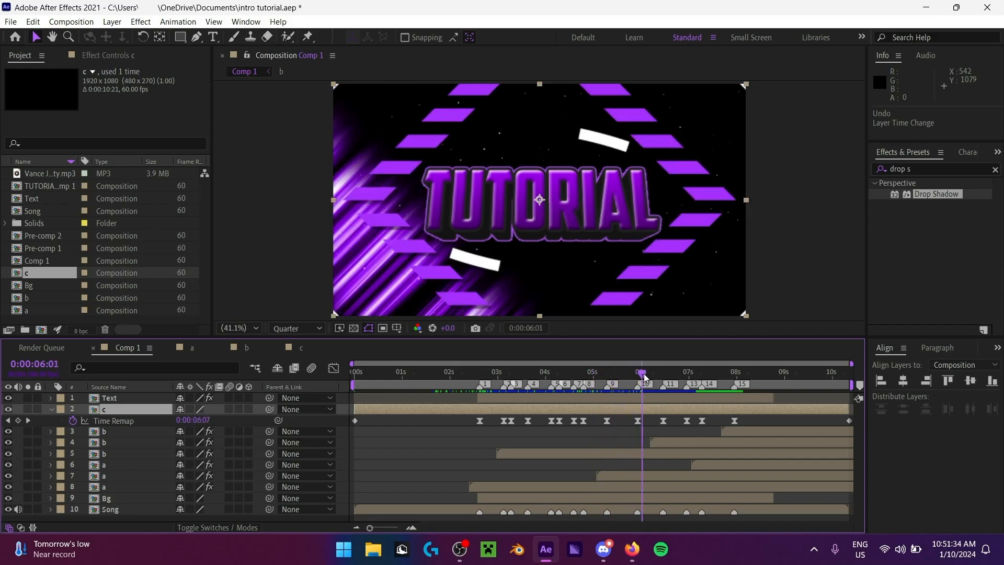
key("space")
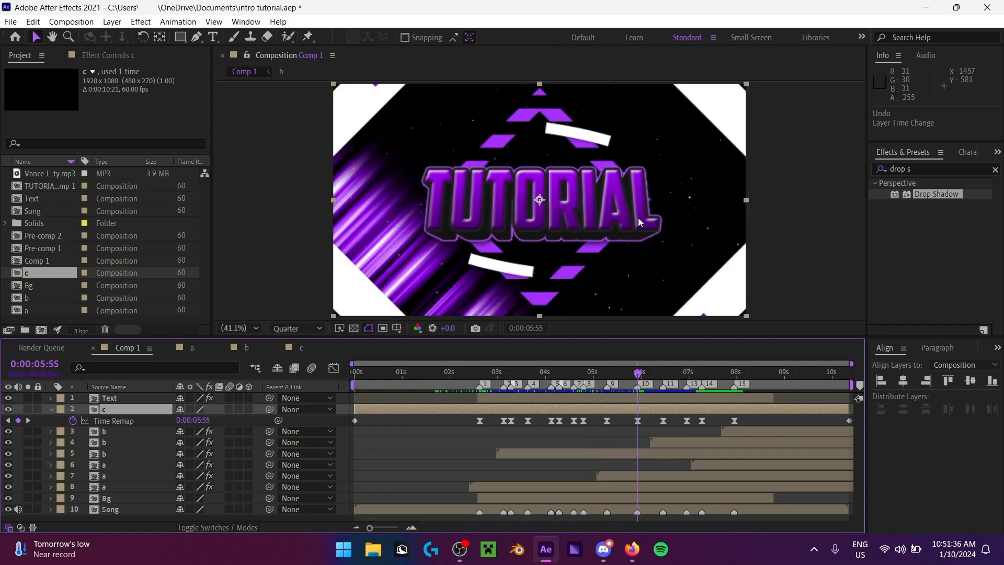
left_click(560, 374)
left_click(51, 409)
left_click(437, 430)
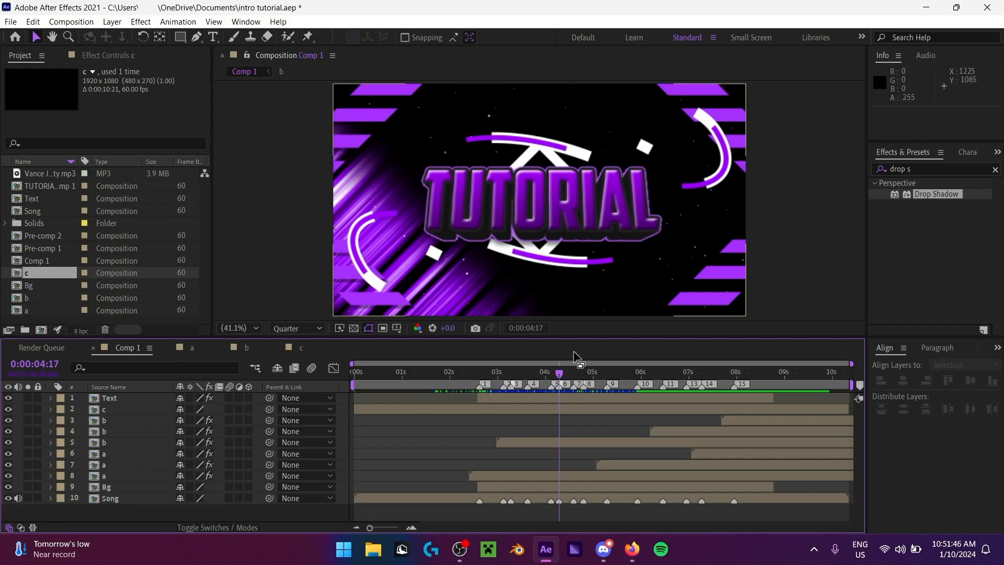
left_click(564, 373)
left_click_drag(565, 374, 574, 375)
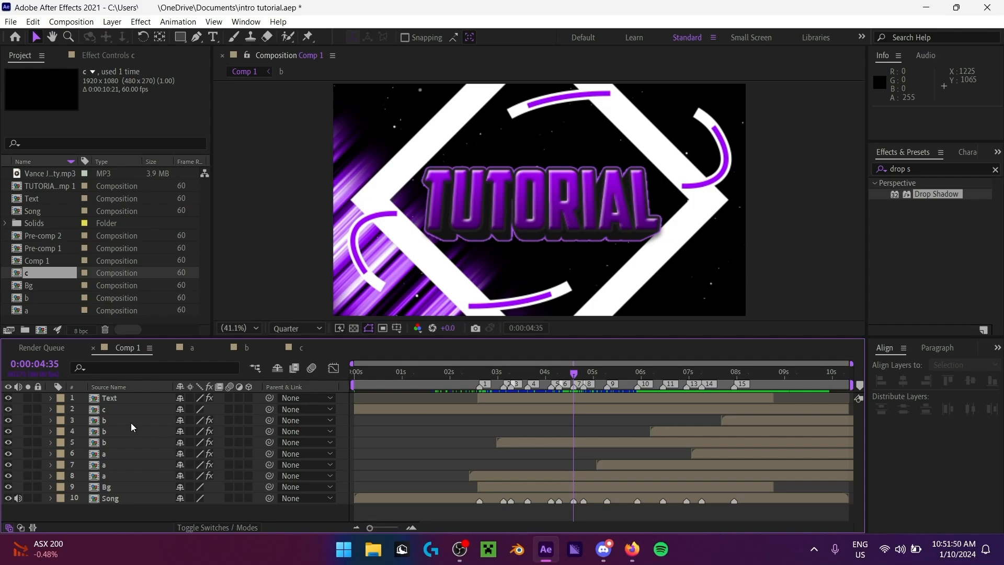
left_click(572, 373)
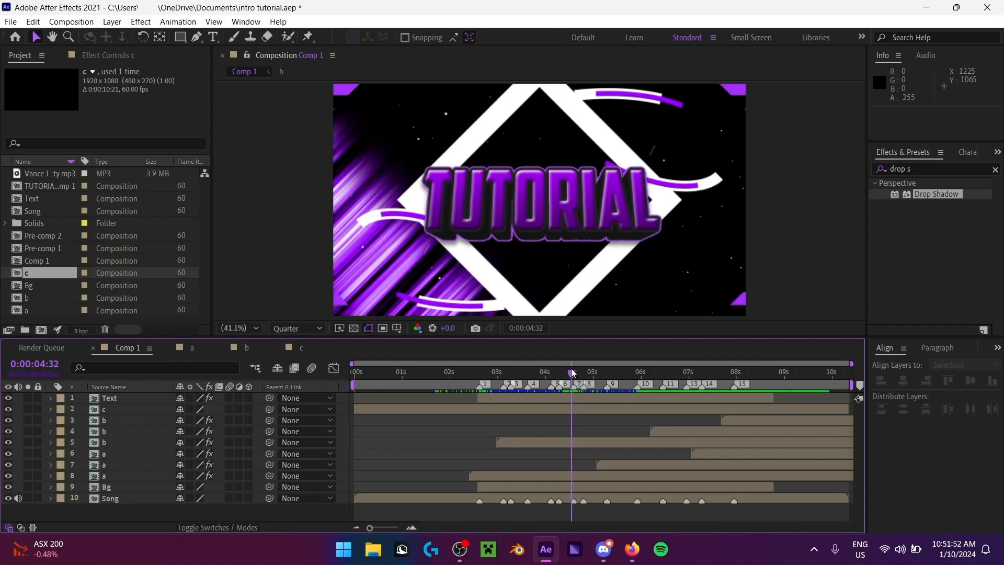
left_click(574, 372)
Step: Copy the Drop Shadow effect from the uppermost b layer to layer c and preview Comp 1
left_click(125, 413)
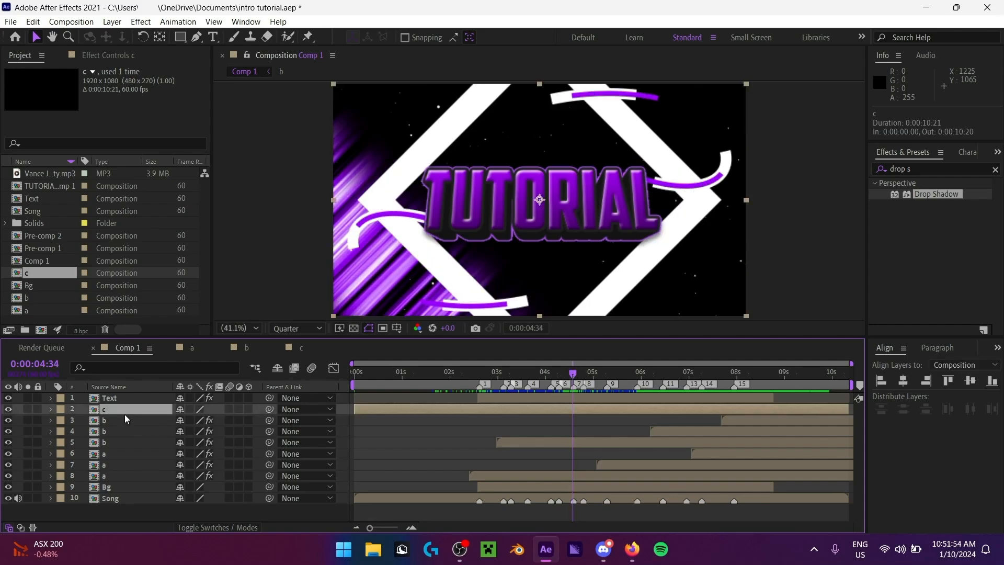
left_click(129, 420)
left_click(105, 55)
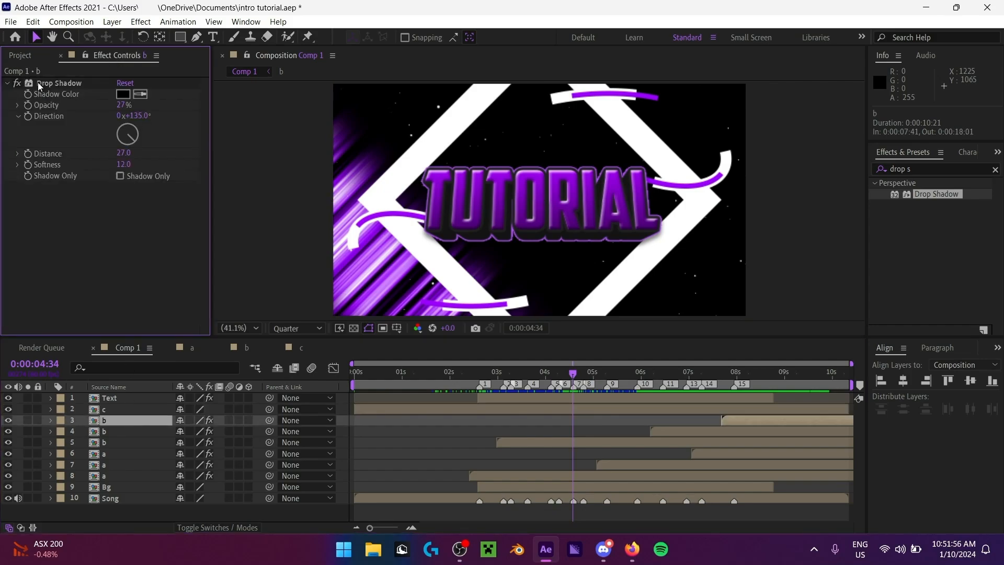
left_click(124, 410)
key("ctrl+v")
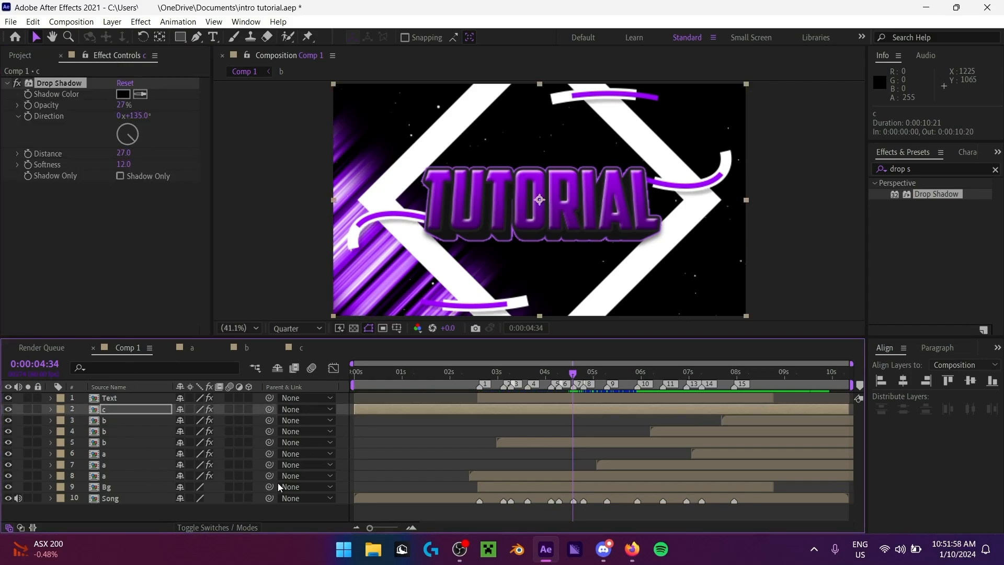
key("ctrl+shift+a")
left_click(456, 373)
key("space")
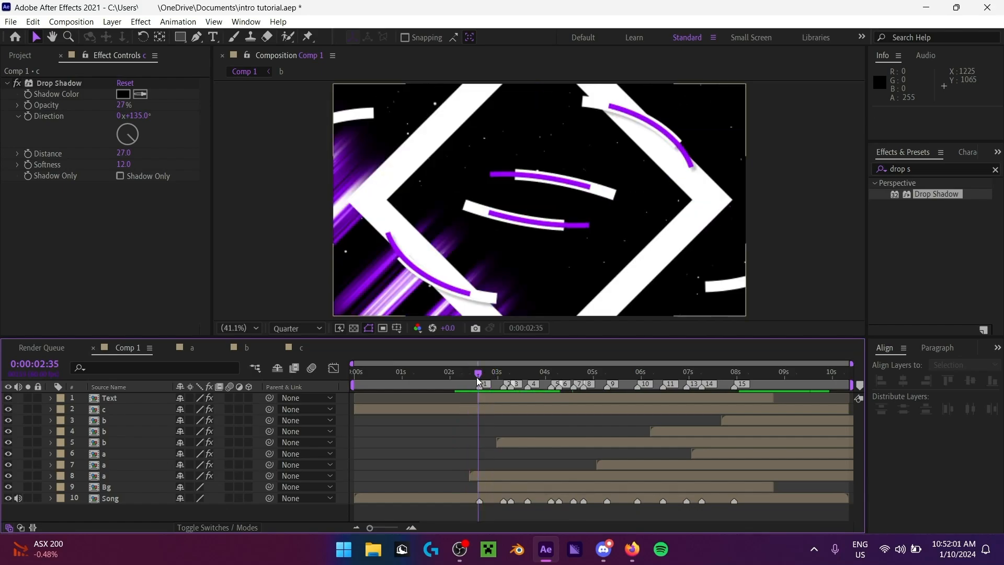
Step: Split layer c at 0:00:02:35, delete the part before it, and preview Comp 1 from 0:00:02:13
key("space")
left_click(466, 413)
key("ctrl+shift+d")
left_click(463, 423)
key("Delete")
left_click(460, 374)
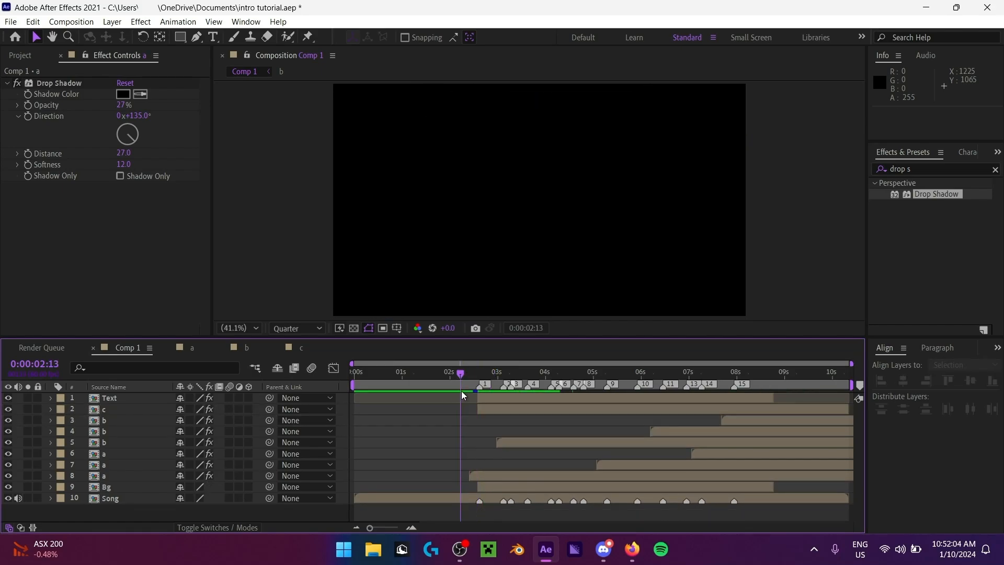
key("space")
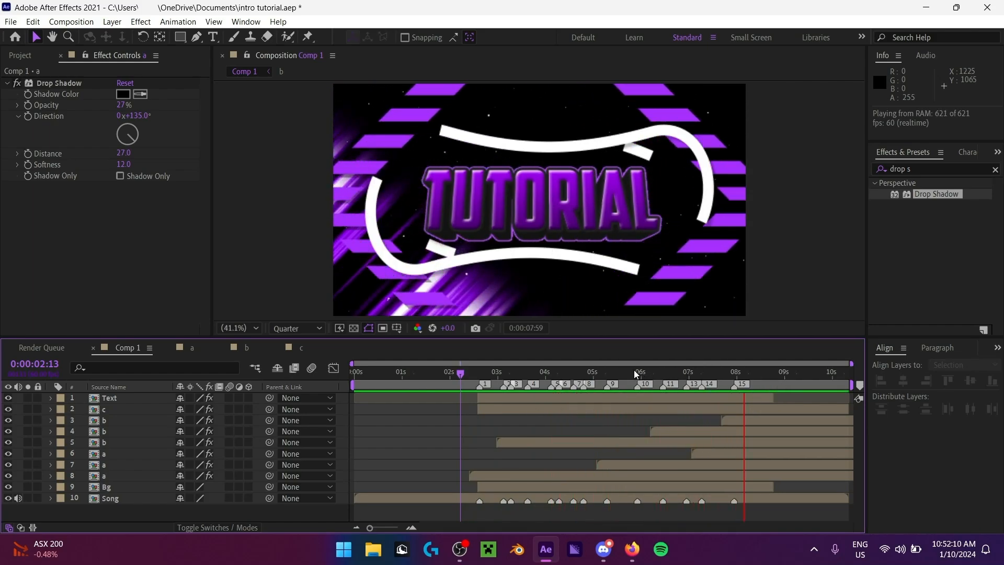
Step: Split layer c at 0:00:08:46, delete the part after it, and preview Comp 1
left_click(774, 376)
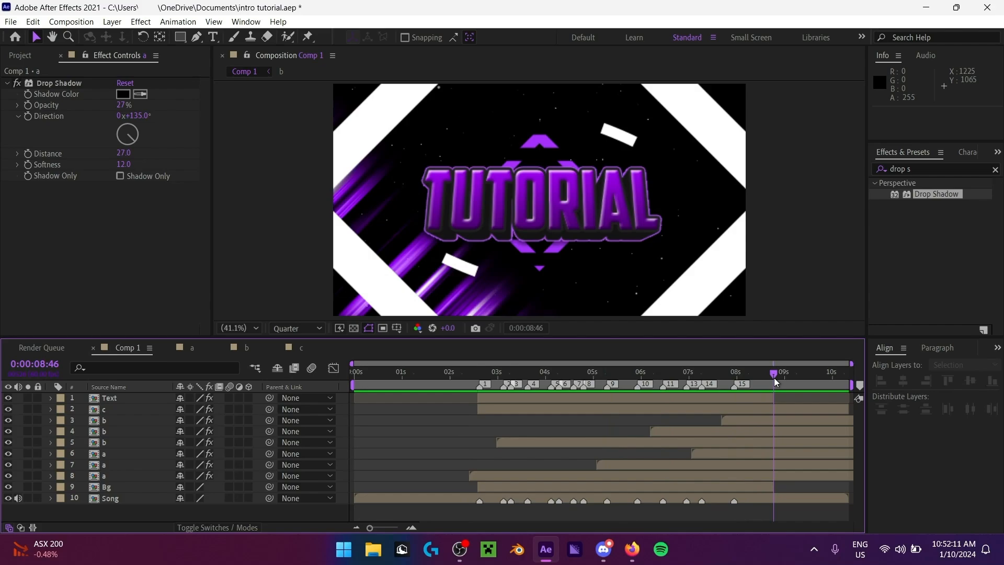
left_click(792, 408)
key("ctrl+shift+d")
key("Delete")
left_click(405, 373)
key("space")
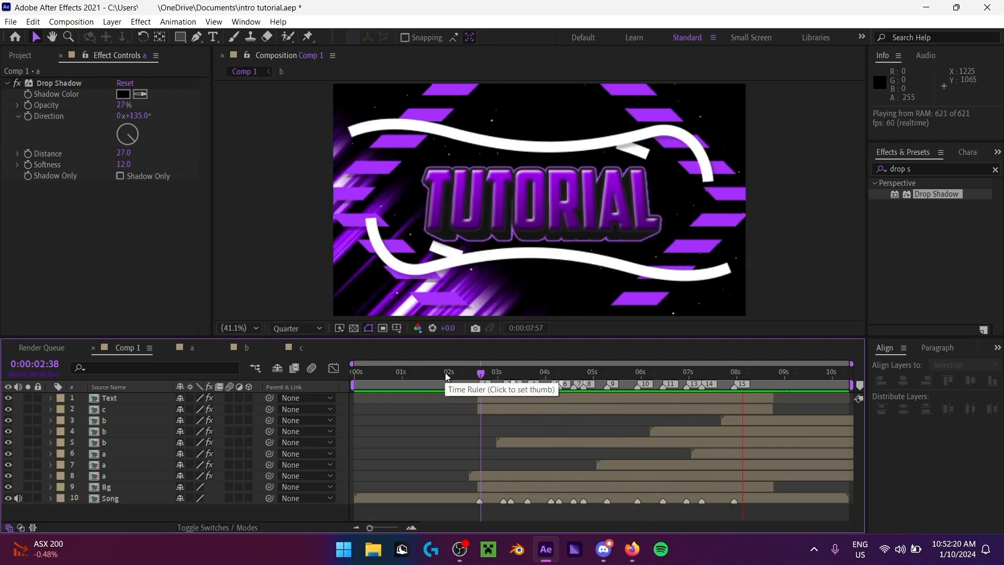
Step: Return Comp 1 to 0:00:00:00 and create a new composition named d with the default settings
left_click_drag(445, 373, 101, 250)
left_click(22, 52)
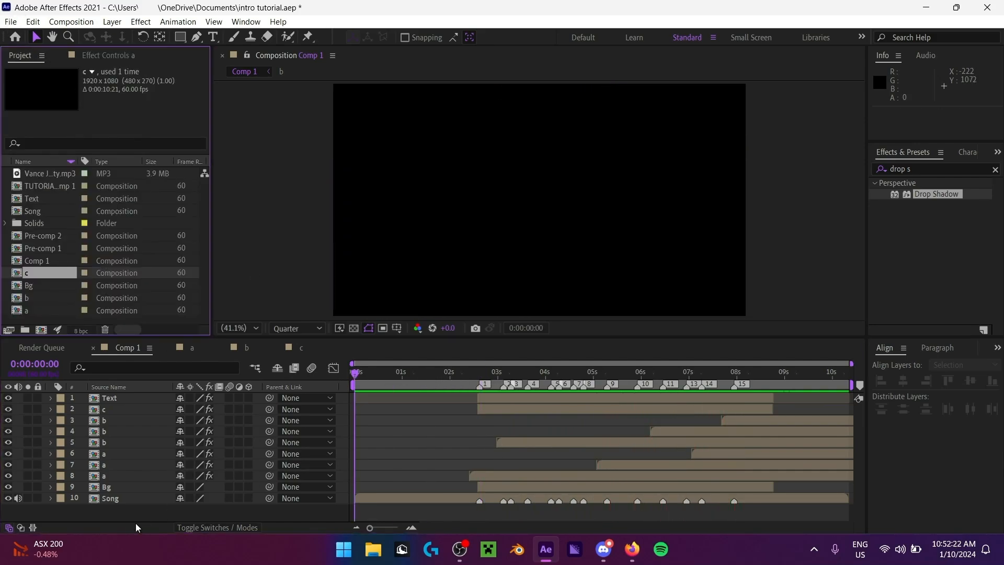
left_click(124, 512)
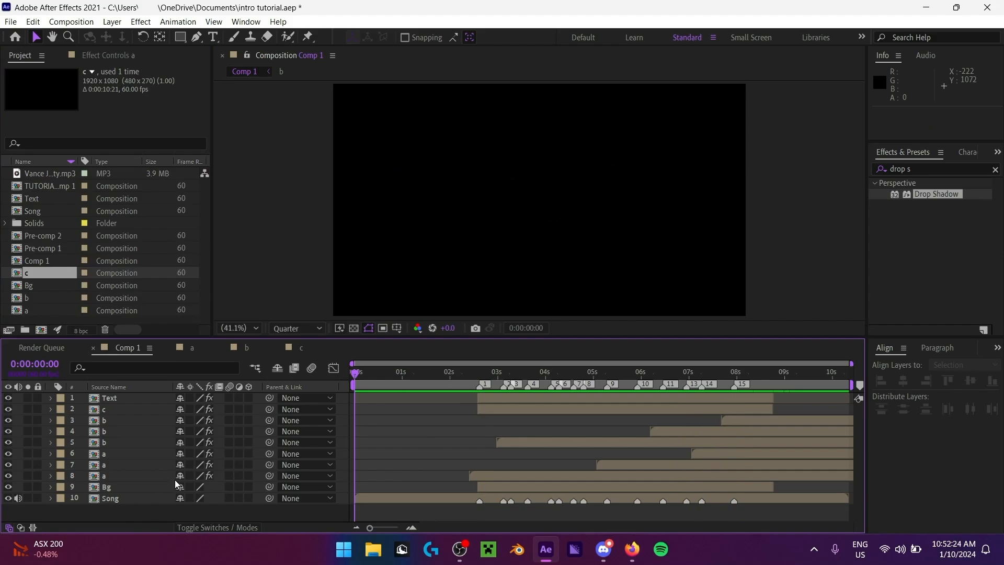
left_click(41, 330)
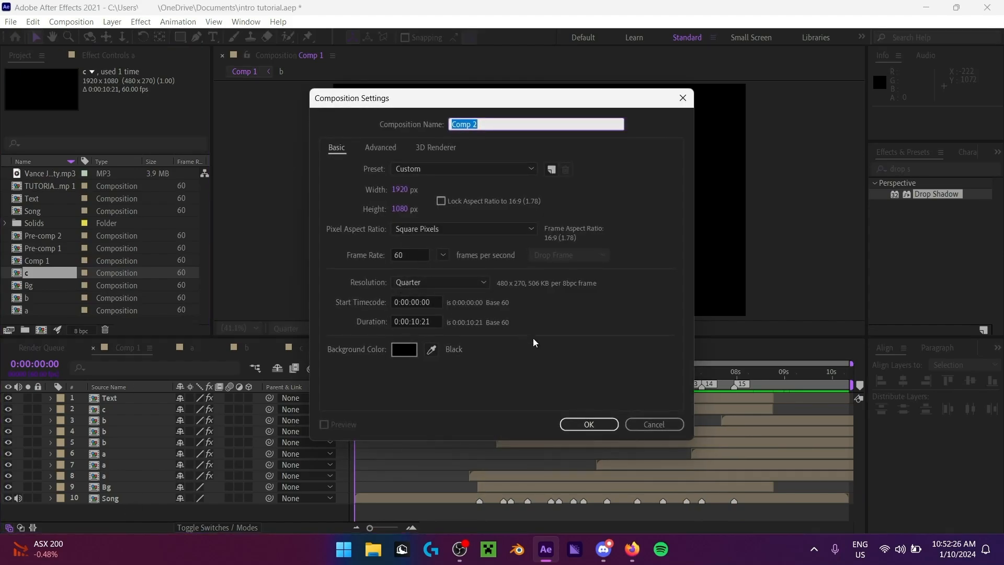
type("d")
left_click(589, 425)
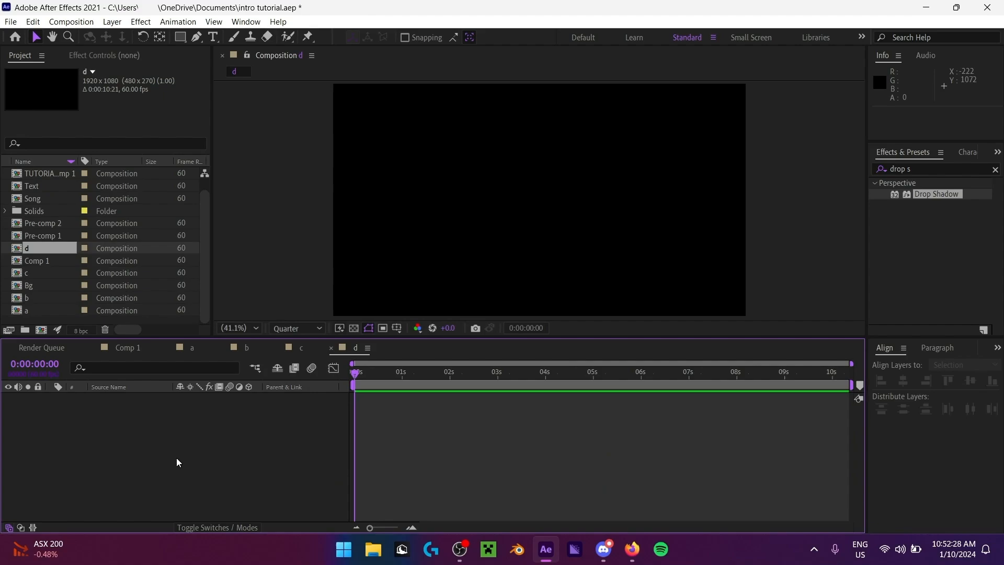
Step: Add a black solid layer to composition d
right_click(128, 399)
mouse_move(205, 283)
left_click(351, 318)
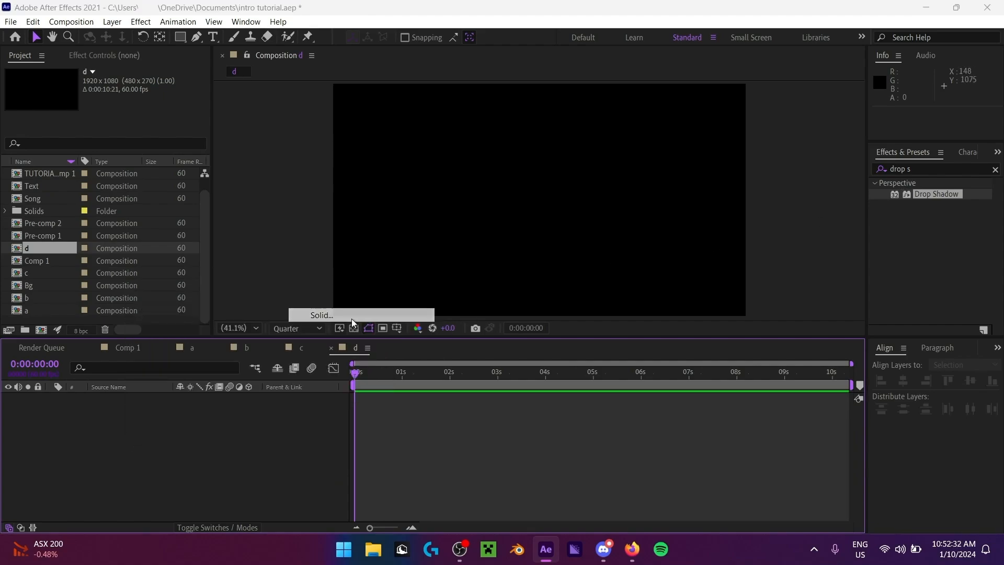
left_click(516, 415)
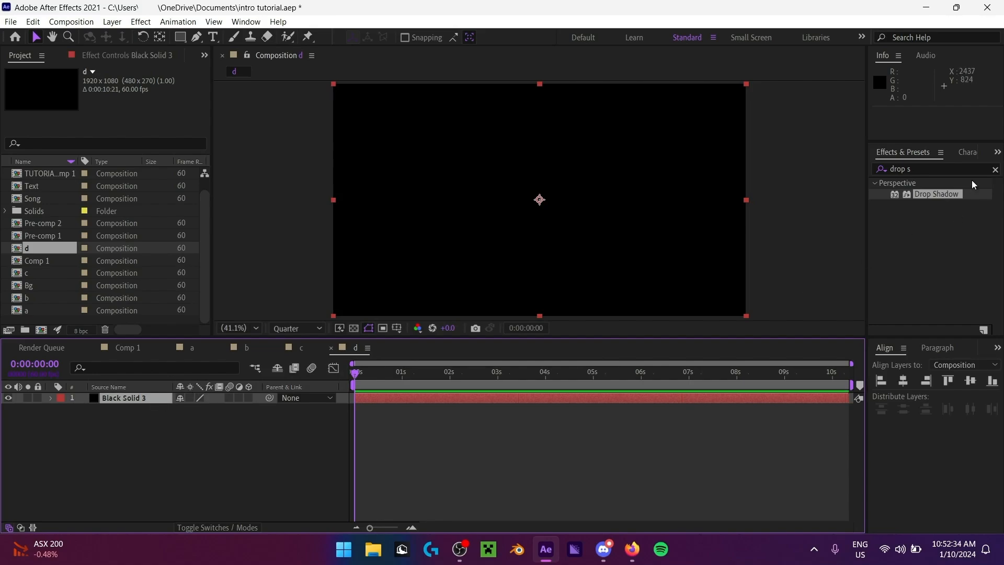
Step: Search the effects for "fractal" with the black solid in composition d selected
left_click_drag(950, 170, 823, 168)
type("fra")
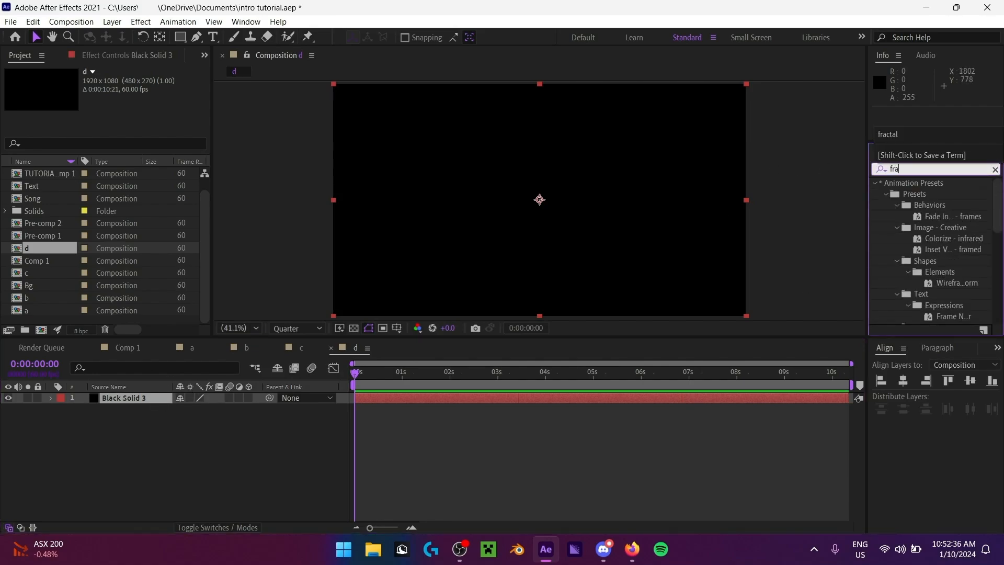
type("ctal")
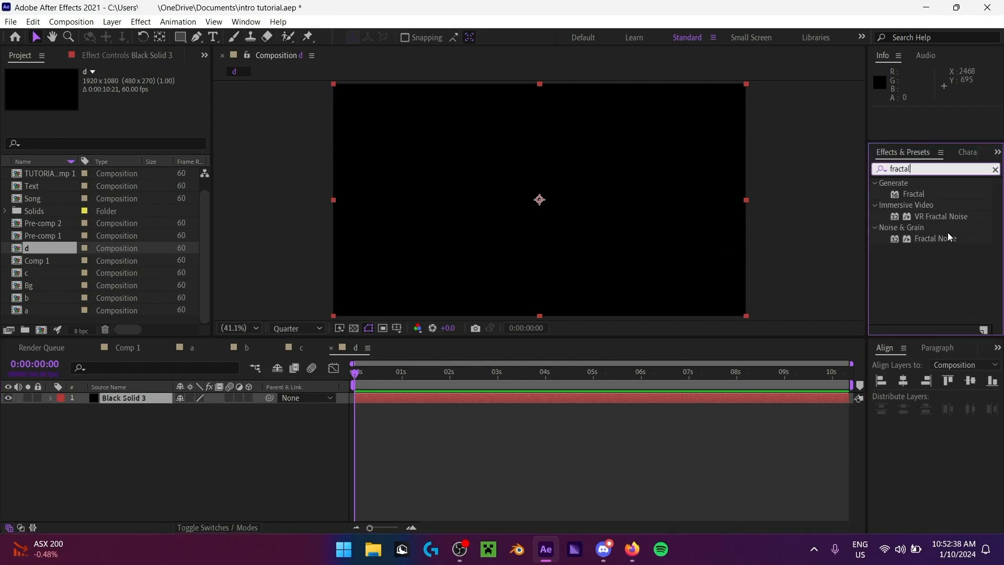
Step: Apply Fractal Noise to the black solid, with Uniform Scaling off and Scale Height set to 10000
left_click(948, 239)
double_click(958, 239)
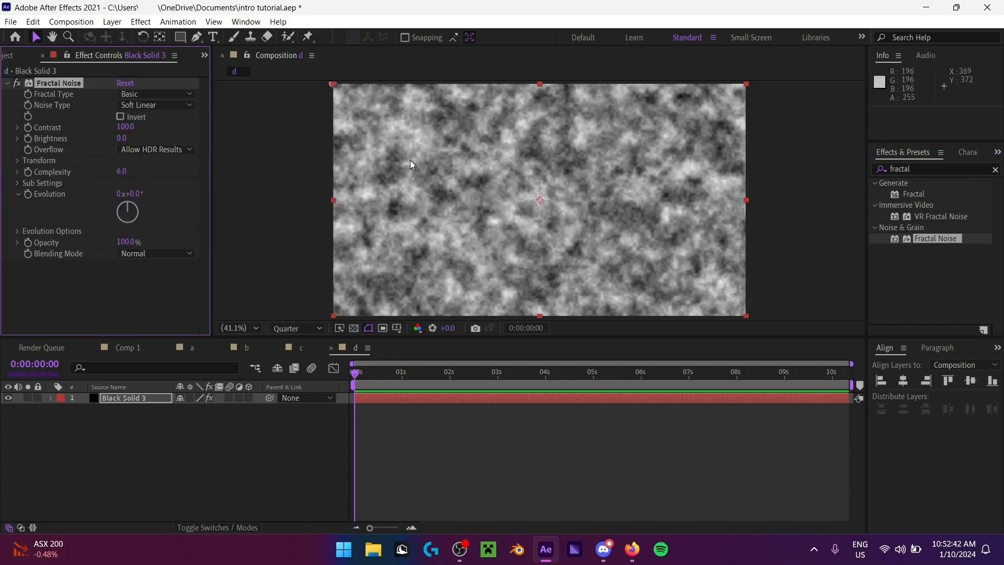
left_click(19, 161)
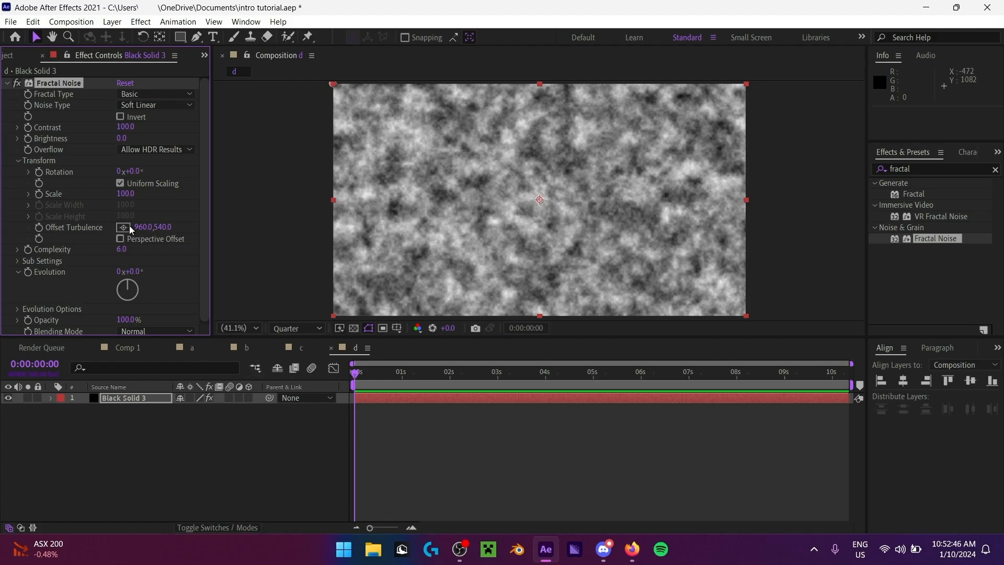
left_click(121, 184)
left_click(128, 234)
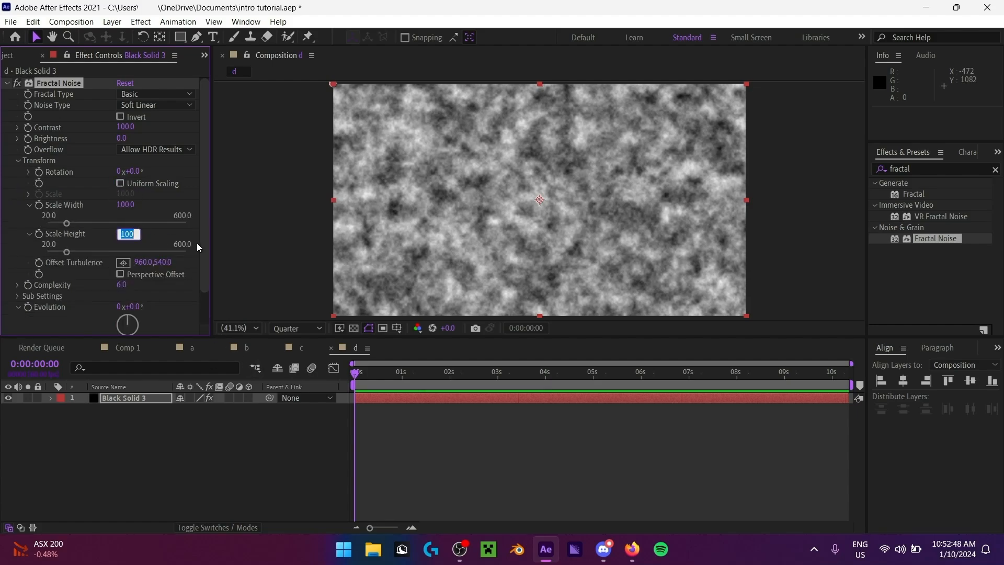
type("10000")
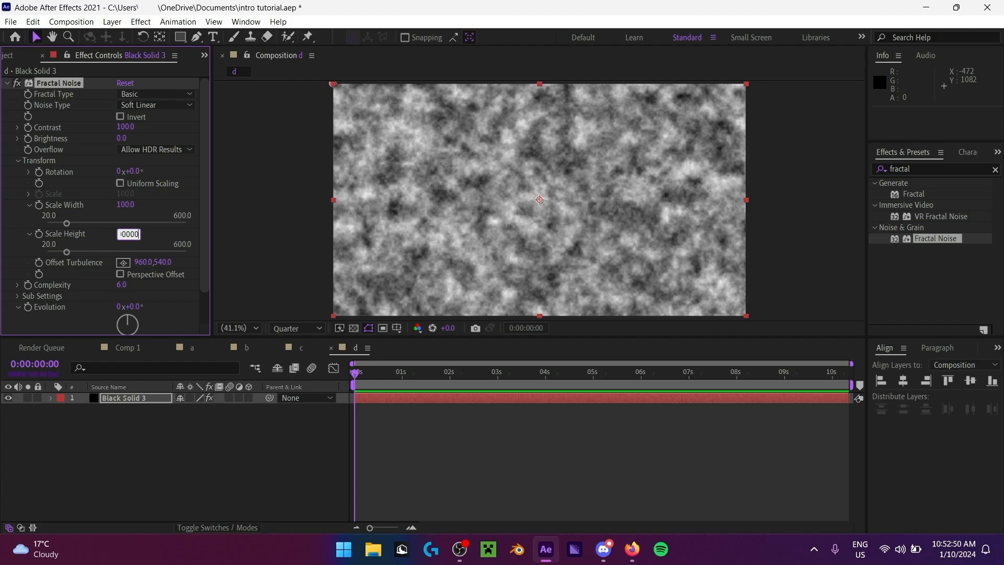
key("Return")
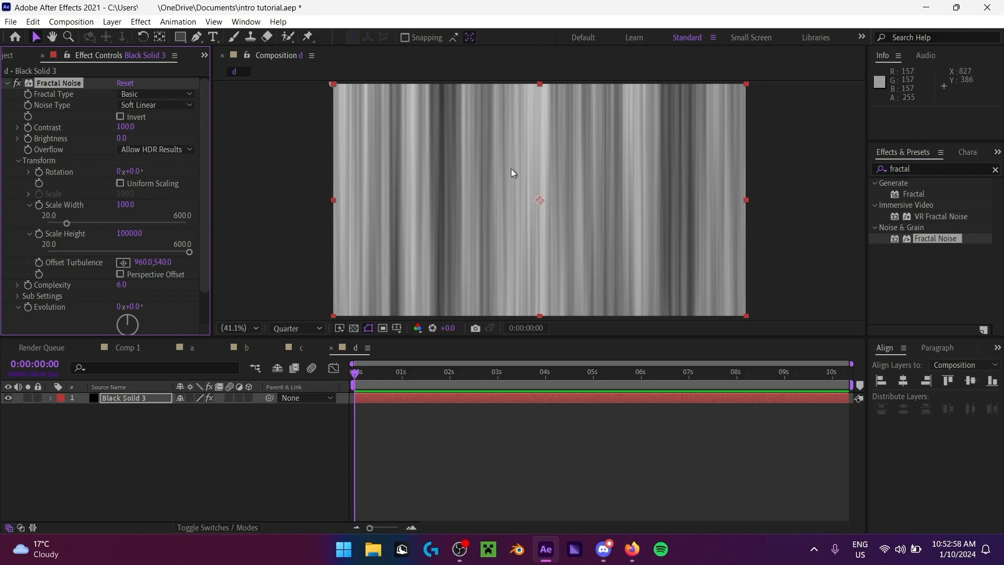
Step: Set the Fractal Noise contrast to 313 and its brightness to -11
left_click_drag(134, 125, 204, 122)
left_click_drag(123, 139, 165, 127)
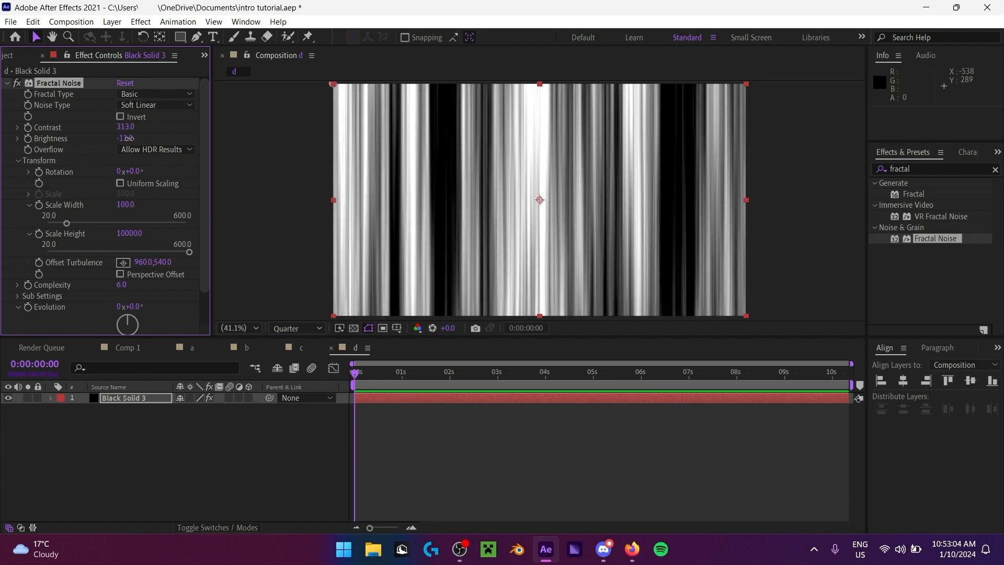
Step: Animate the noise Evolution with keyframes at the first frame and at 0:00:10:20, and preview the motion
left_click(27, 307)
left_click_drag(356, 376, 853, 384)
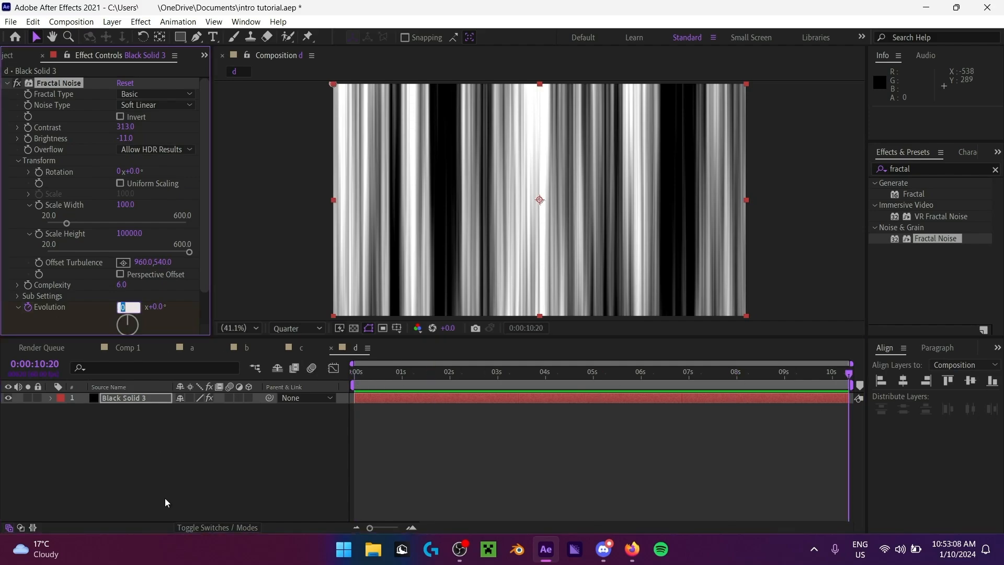
left_click(209, 482)
key("space")
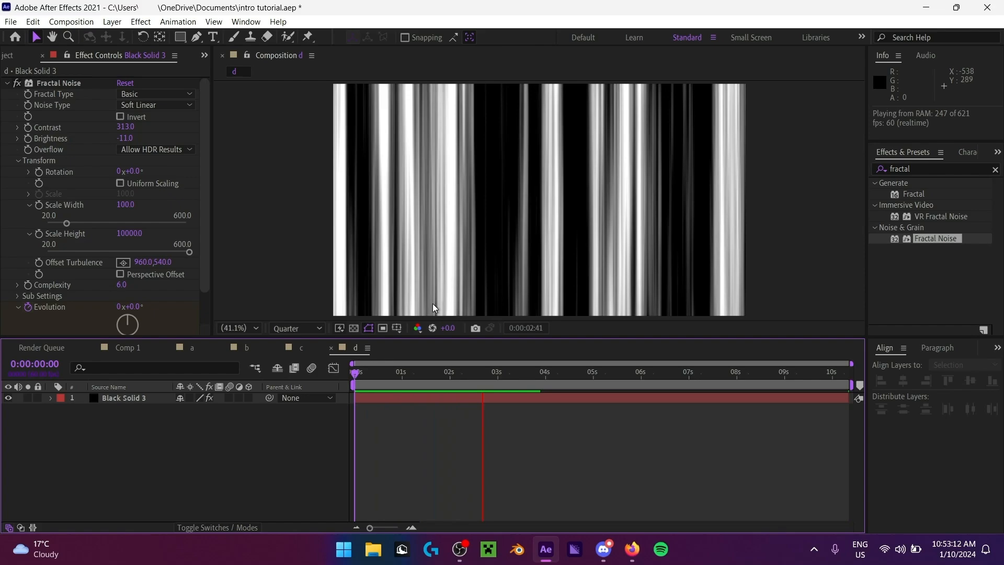
key("space")
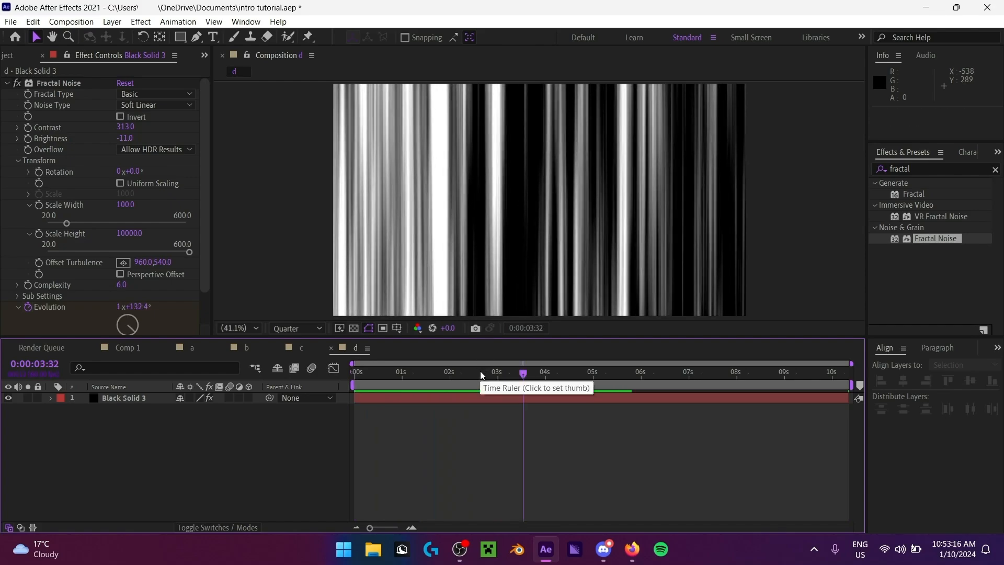
key("Home")
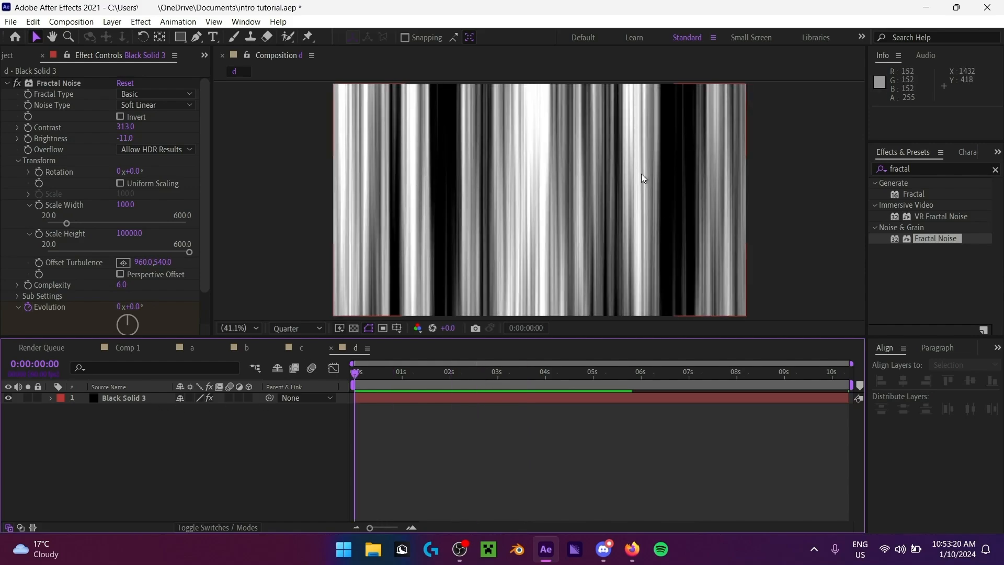
left_click(129, 398)
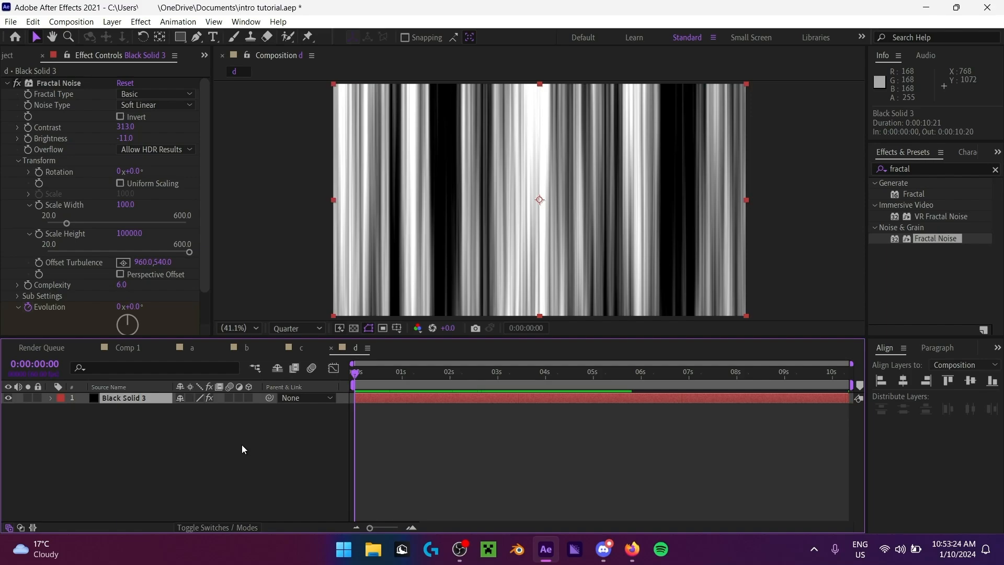
key("ctrl+space")
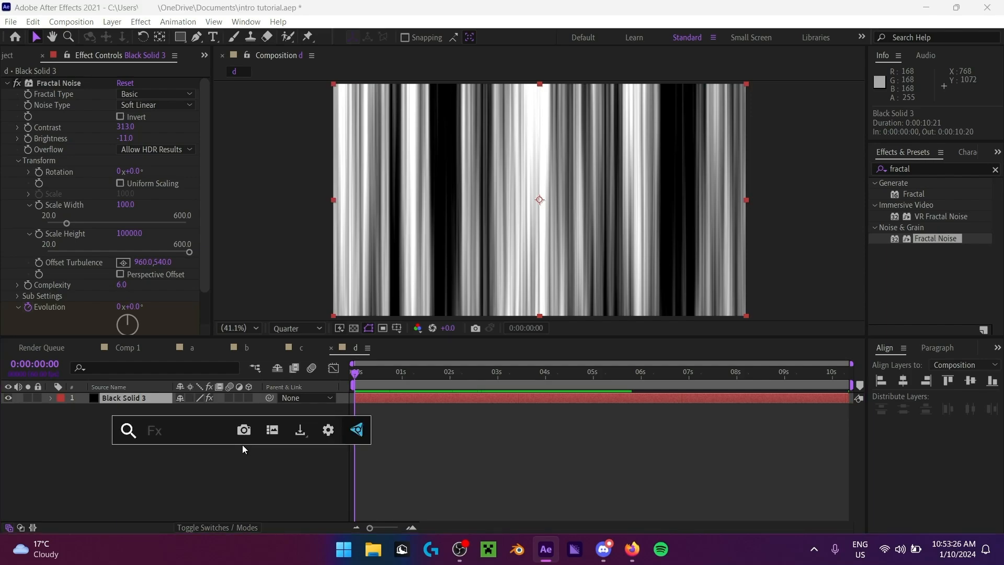
left_click(242, 450)
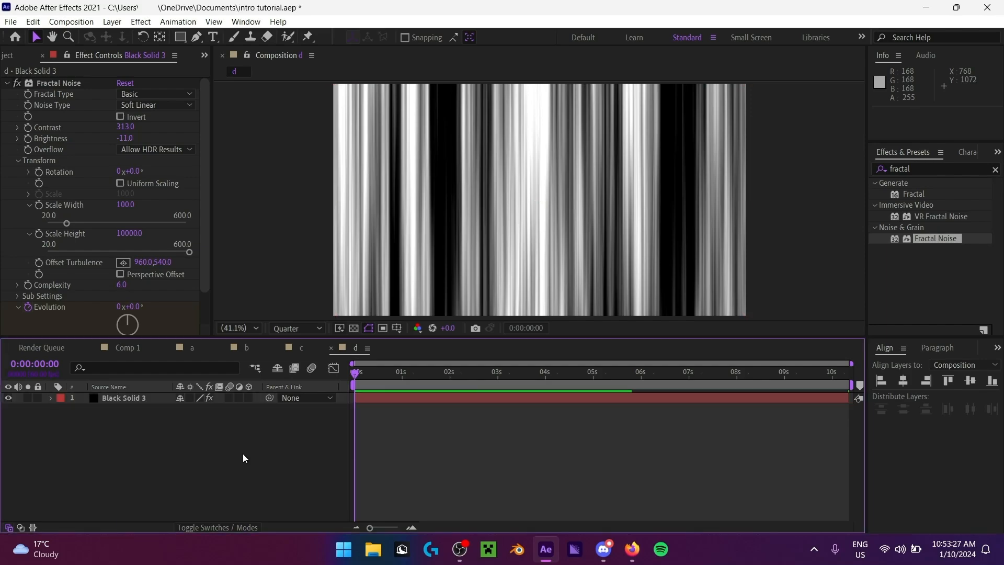
left_click(158, 396)
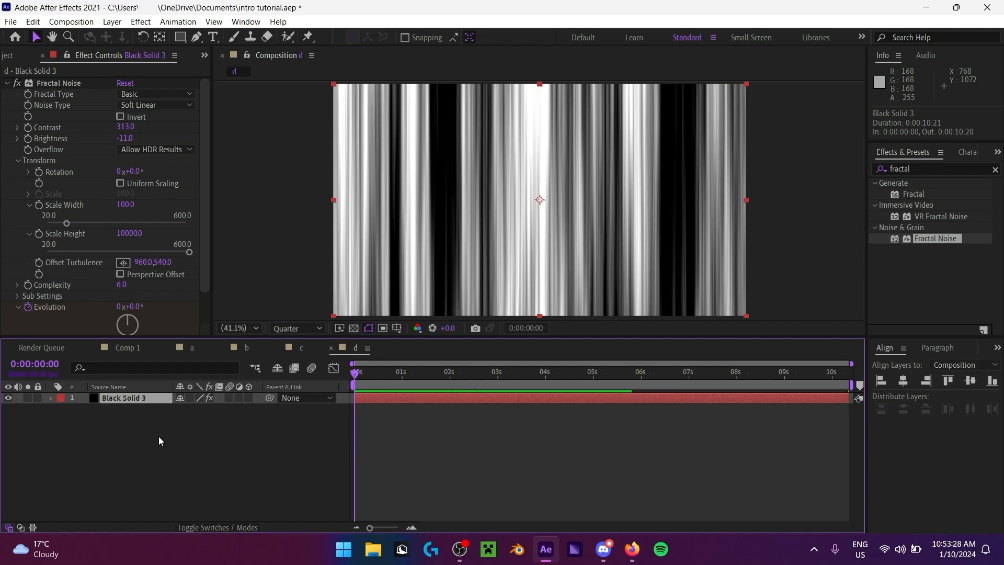
left_click(996, 169)
left_click(915, 168)
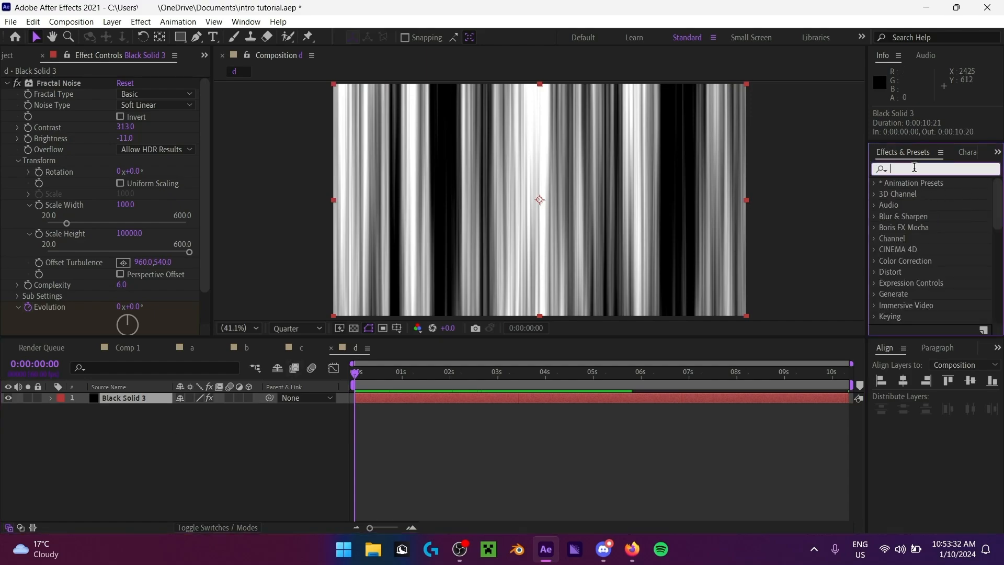
left_click(191, 456)
Step: Add a full-size rectangular mask to the black solid and keyframe its Mask Path at the first frame
left_click(134, 397)
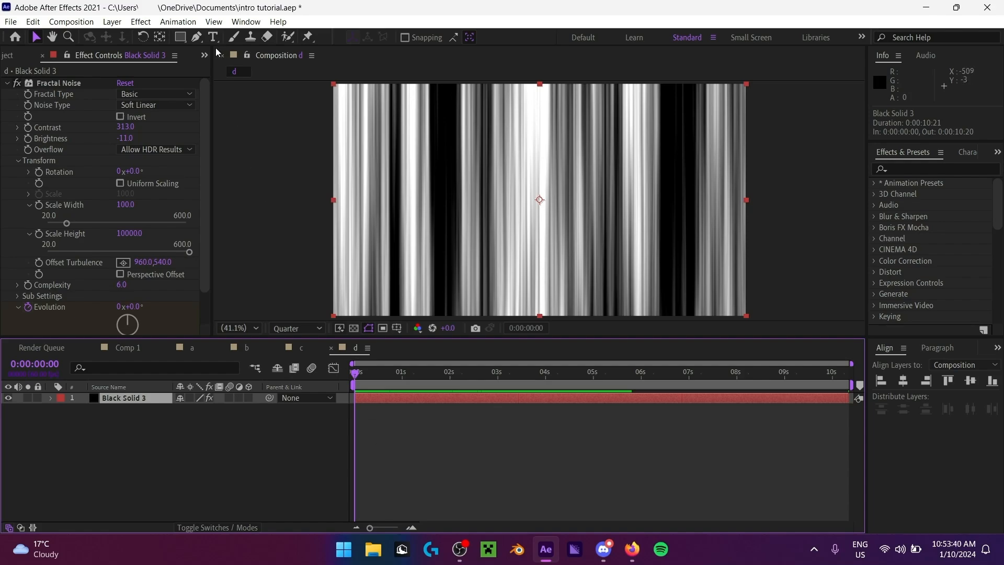
double_click(184, 36)
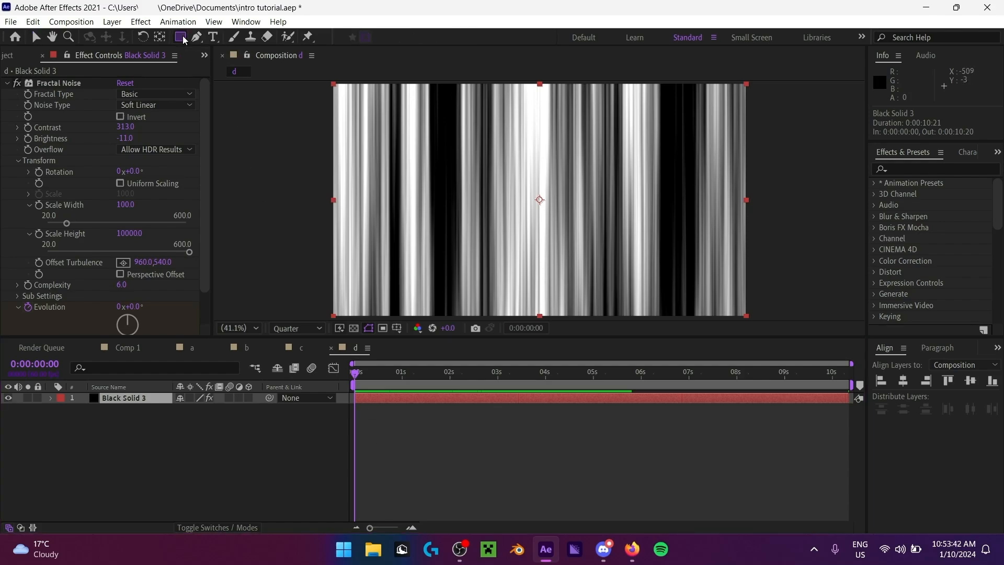
scroll(413, 163, "down", 2)
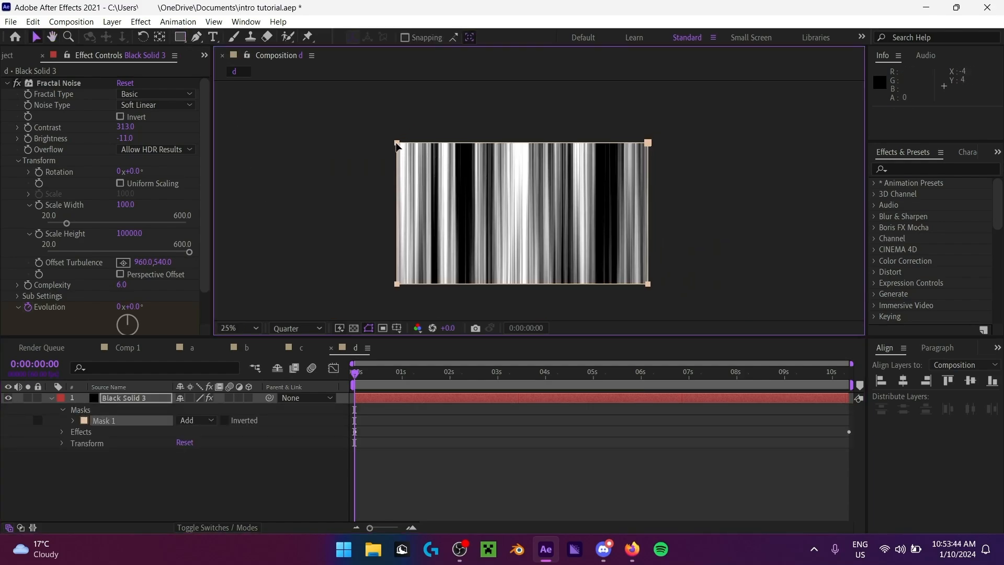
left_click(73, 422)
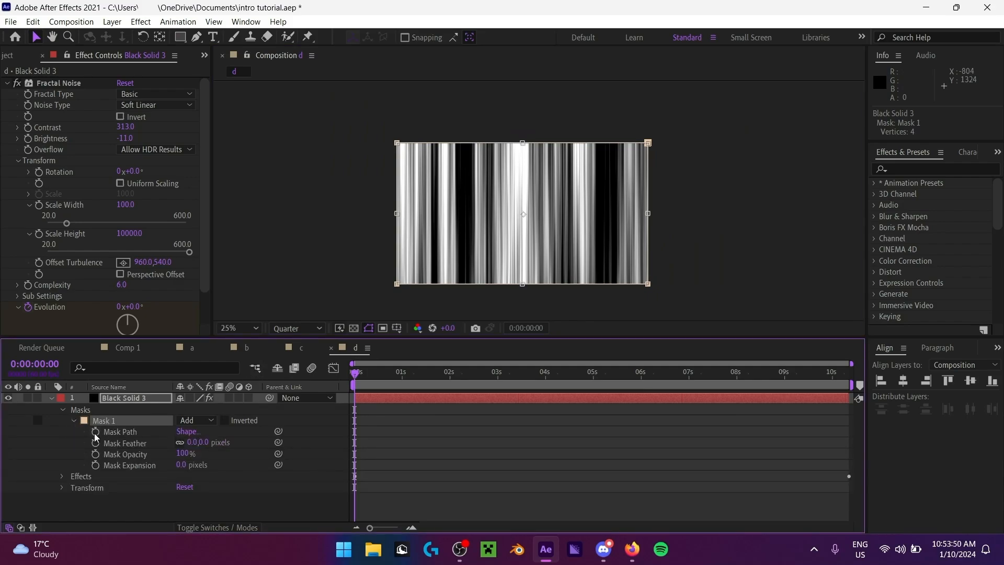
left_click(95, 432)
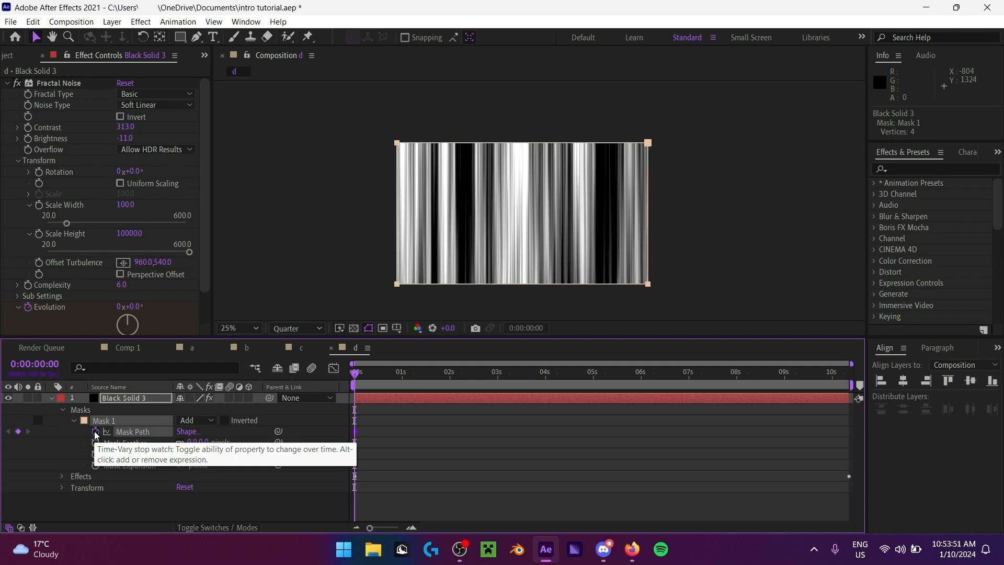
Step: Reshape the mask at the first frame into a thin full-width strip just above the composition's upper edge
double_click(398, 142)
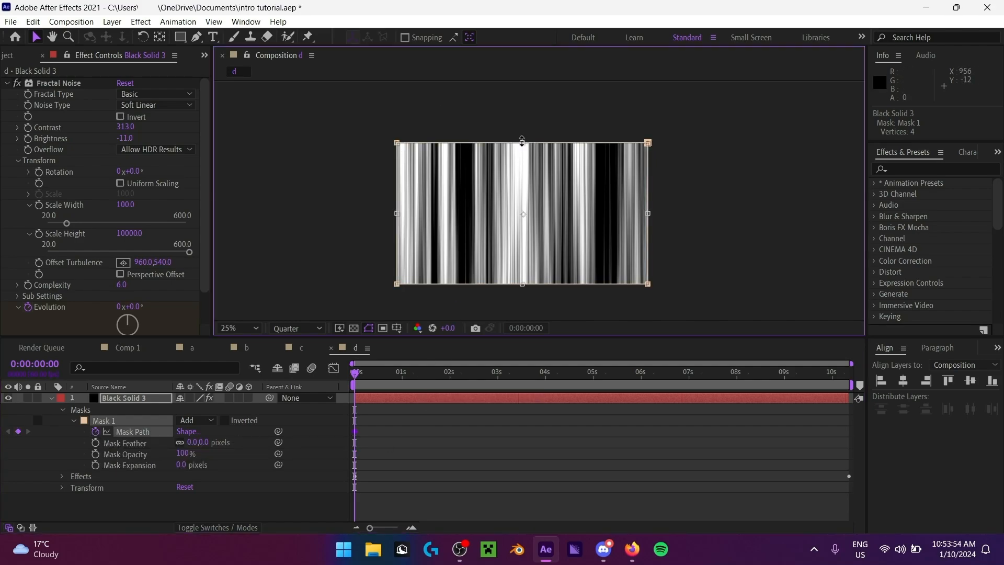
left_click_drag(522, 142, 522, 117)
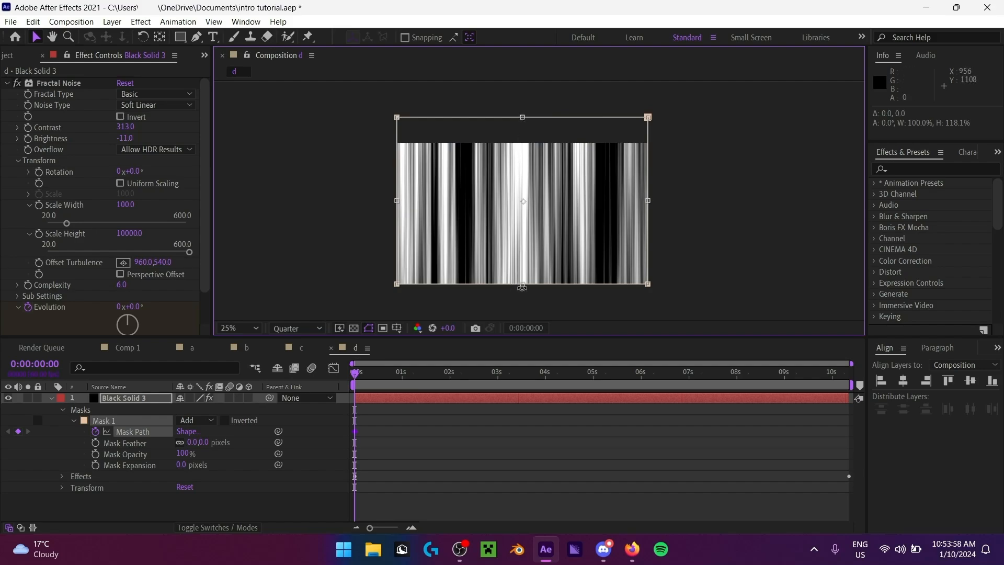
left_click_drag(521, 286, 523, 128)
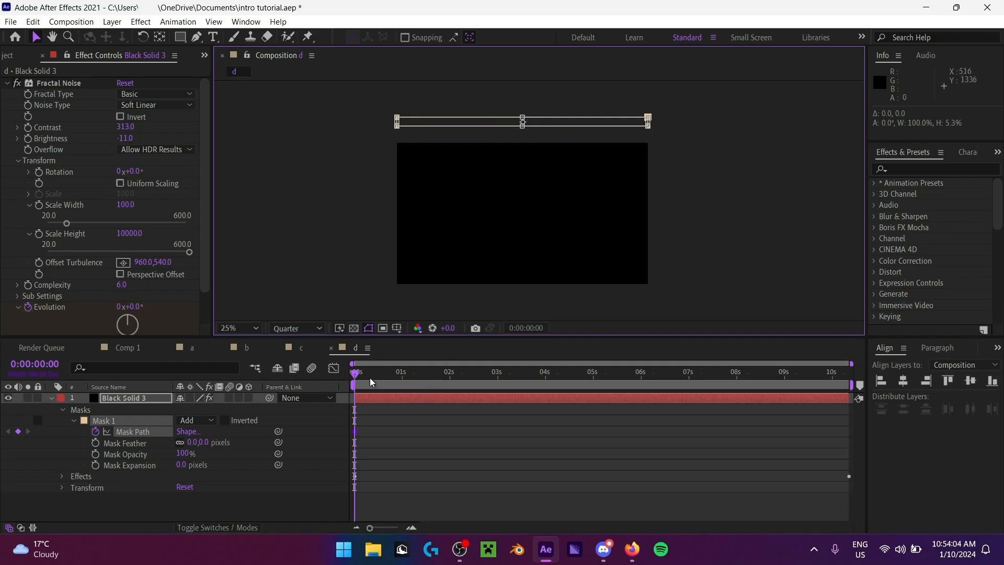
Step: Add a second Mask Path keyframe at 0:00:00:30
left_click(35, 365)
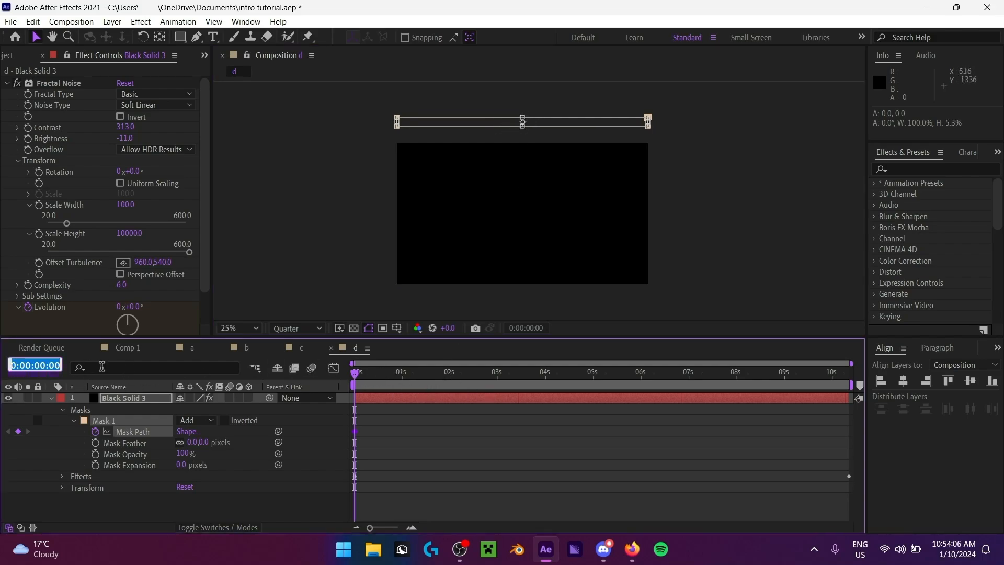
type("15")
key("Return")
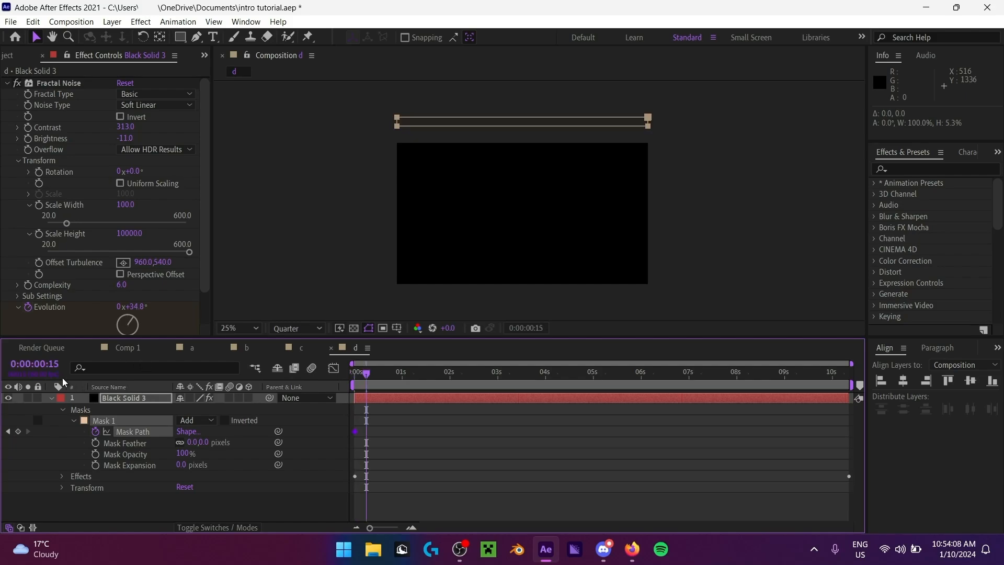
left_click(42, 349)
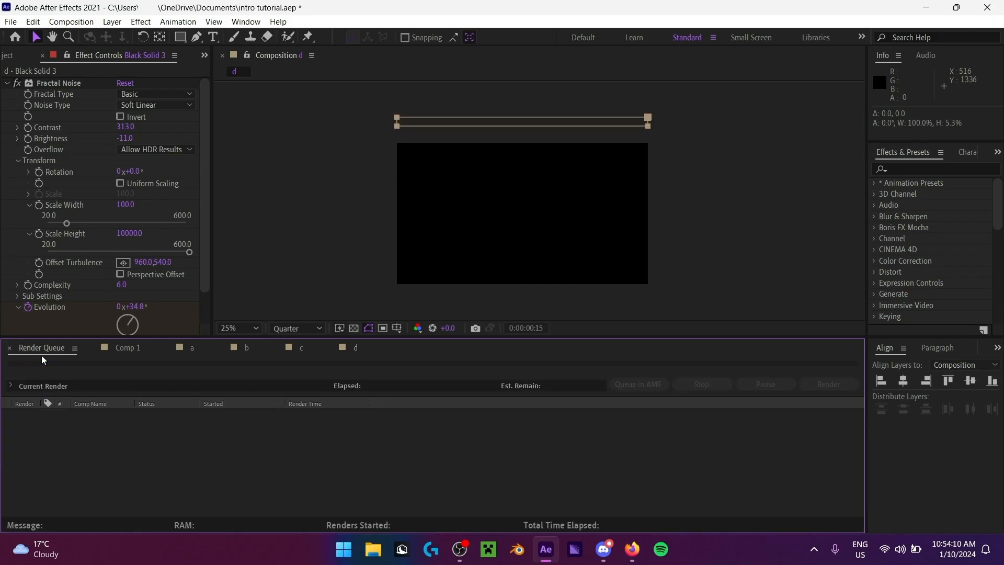
left_click(355, 349)
left_click(39, 366)
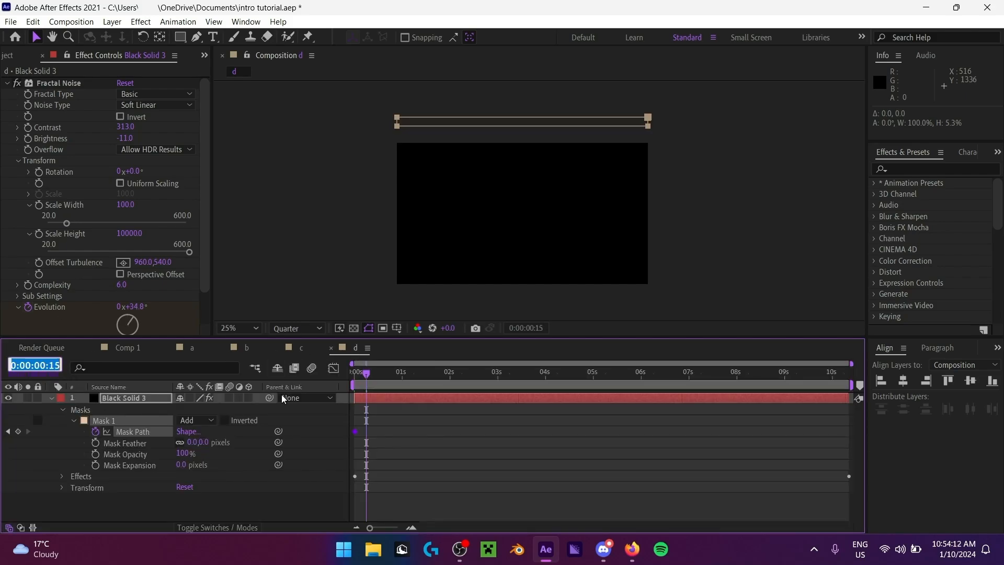
type("30")
key("Return")
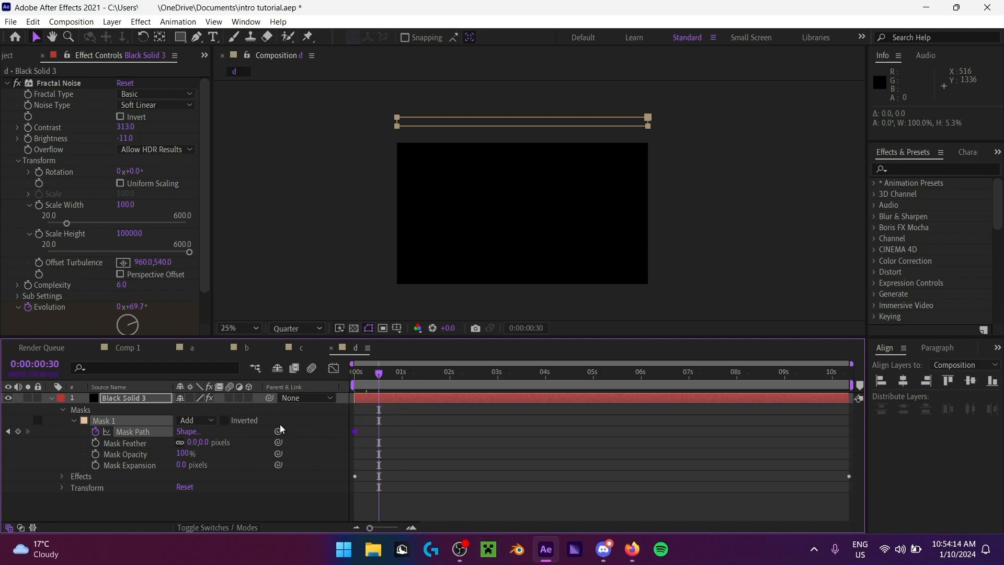
left_click(17, 431)
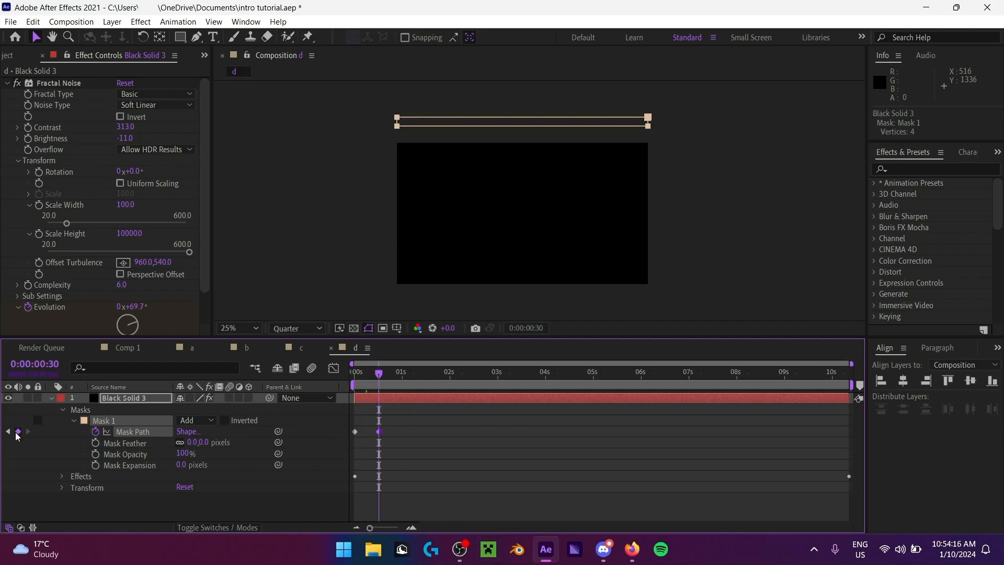
Step: Reshape the mask at 0:00:00:30 into a full-width band across the middle, leaving black bars above and below
double_click(398, 126)
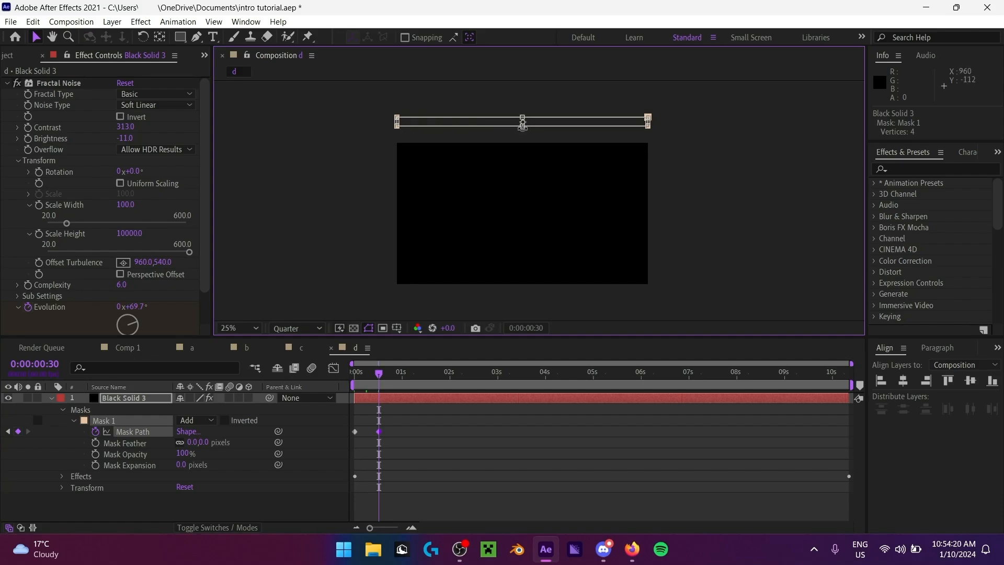
left_click_drag(522, 126, 522, 257)
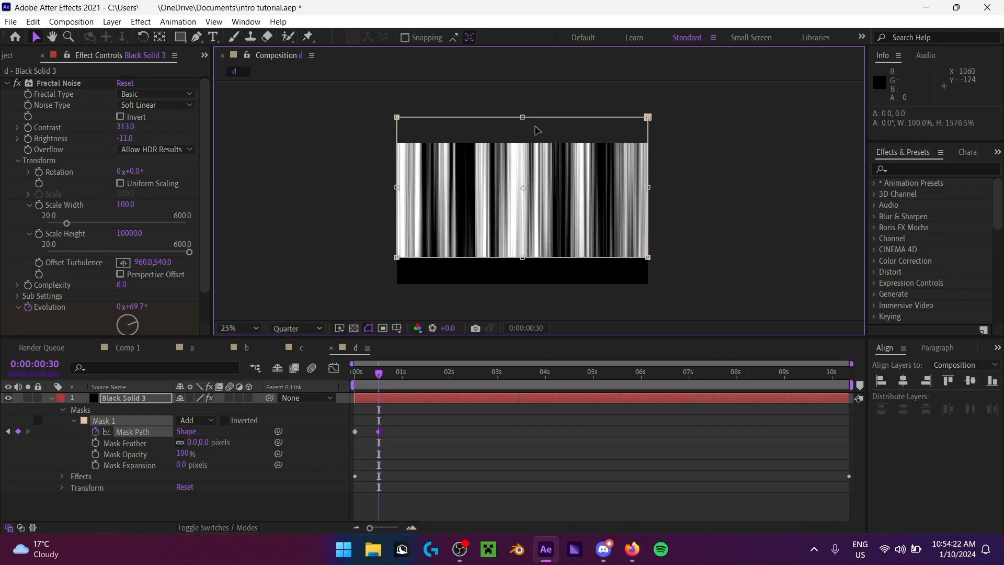
left_click_drag(523, 114, 522, 166)
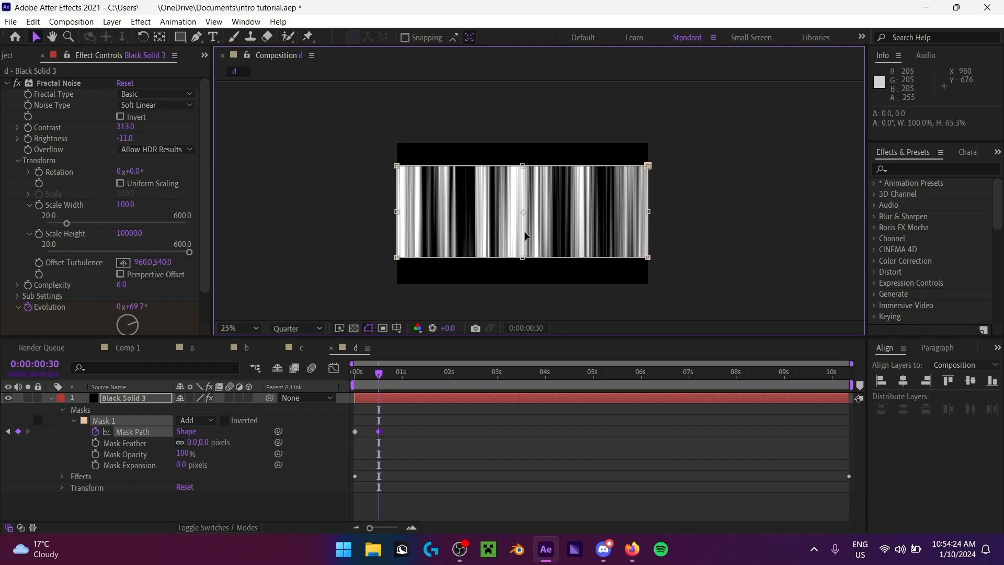
left_click_drag(523, 260, 523, 267)
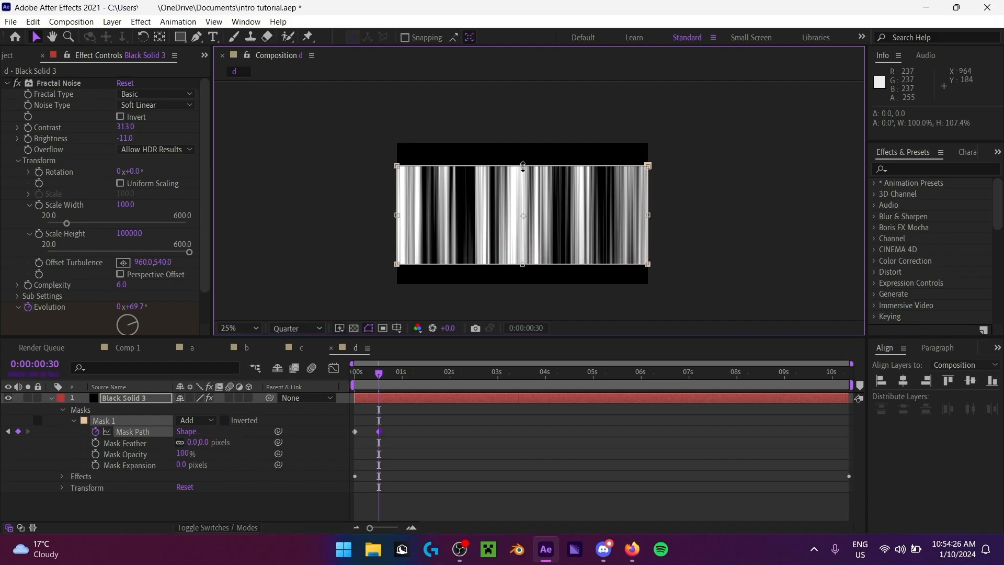
left_click_drag(522, 168, 524, 169)
left_click(250, 508)
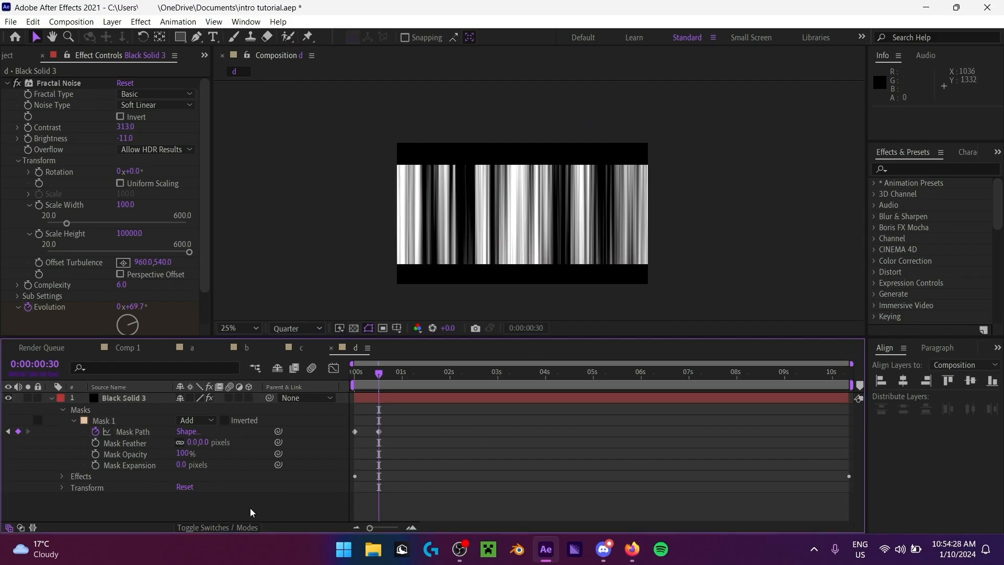
left_click(233, 327)
left_click(279, 111)
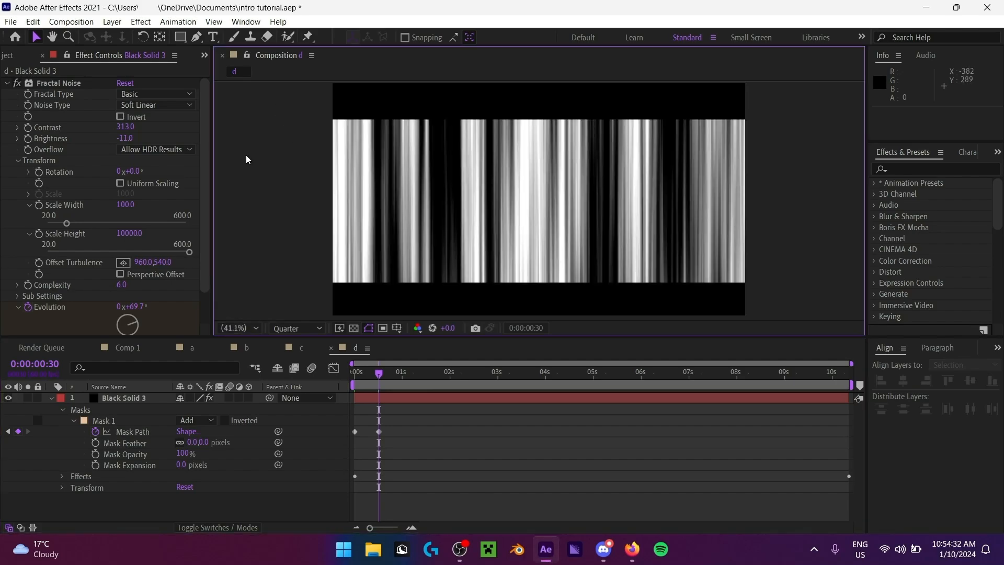
Step: Add a third Mask Path keyframe to the black solid's mask at 0:00:01:00
left_click(55, 364)
type("100")
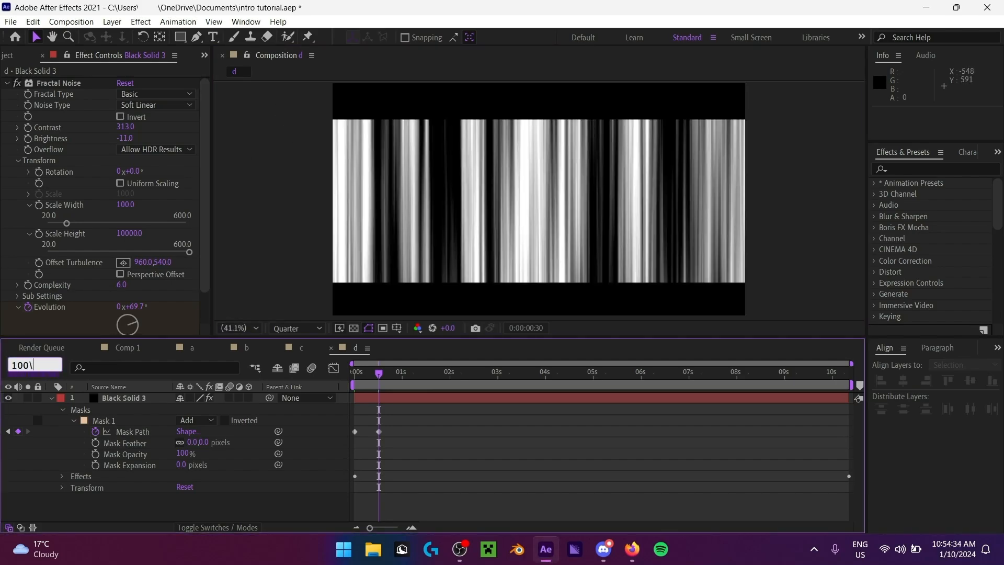
key("Return")
left_click(18, 431)
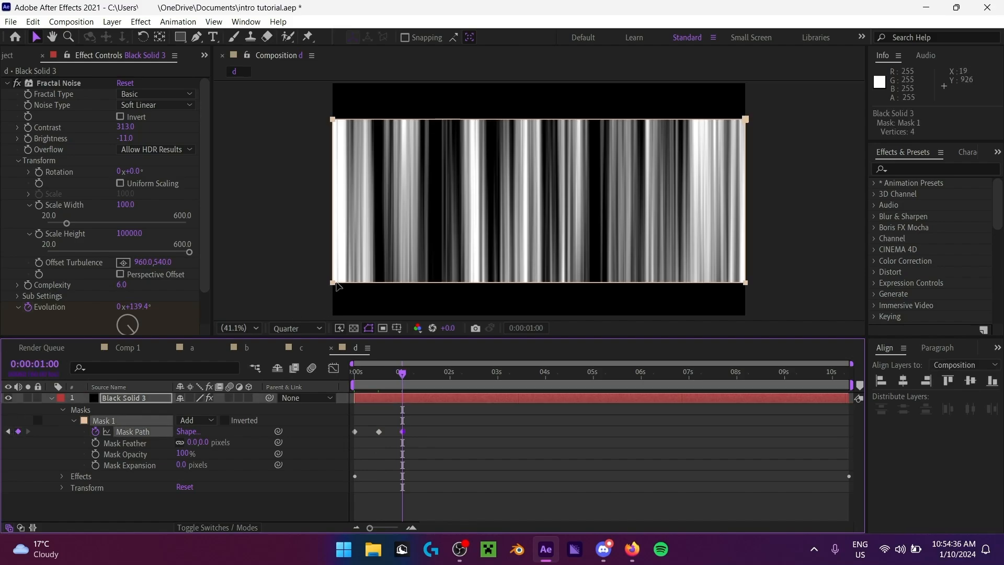
Step: Reshape the mask at 0:00:01:00 into a thin full-width strip just below the composition's lower edge
scroll(530, 244, "down", 3)
scroll(530, 244, "up", 1)
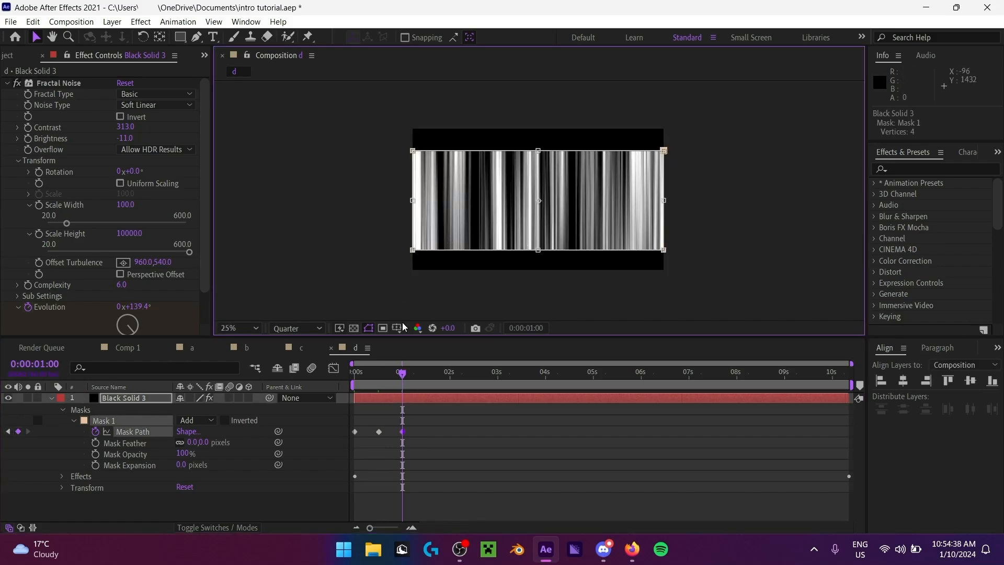
left_click_drag(539, 251, 539, 289)
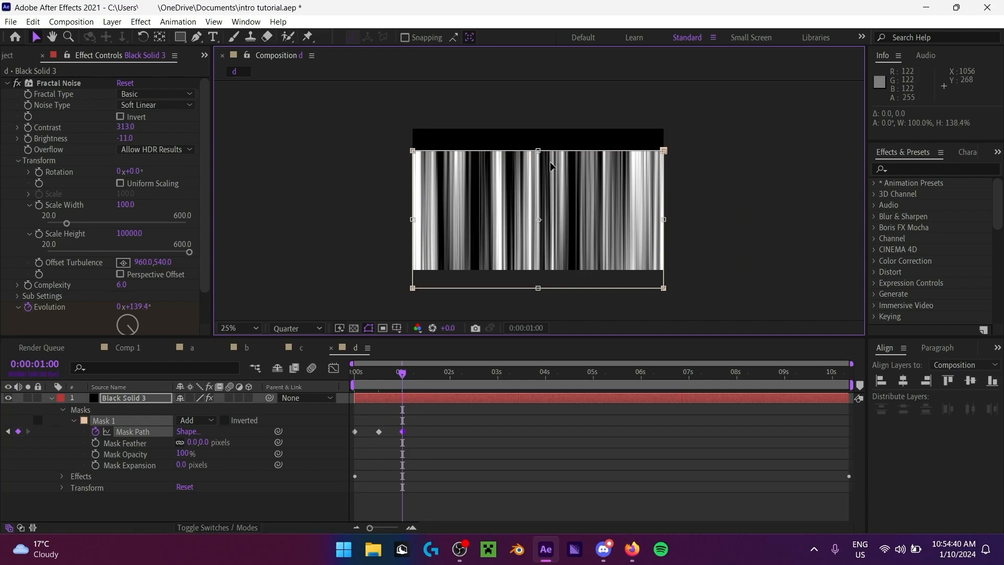
left_click_drag(538, 151, 537, 280)
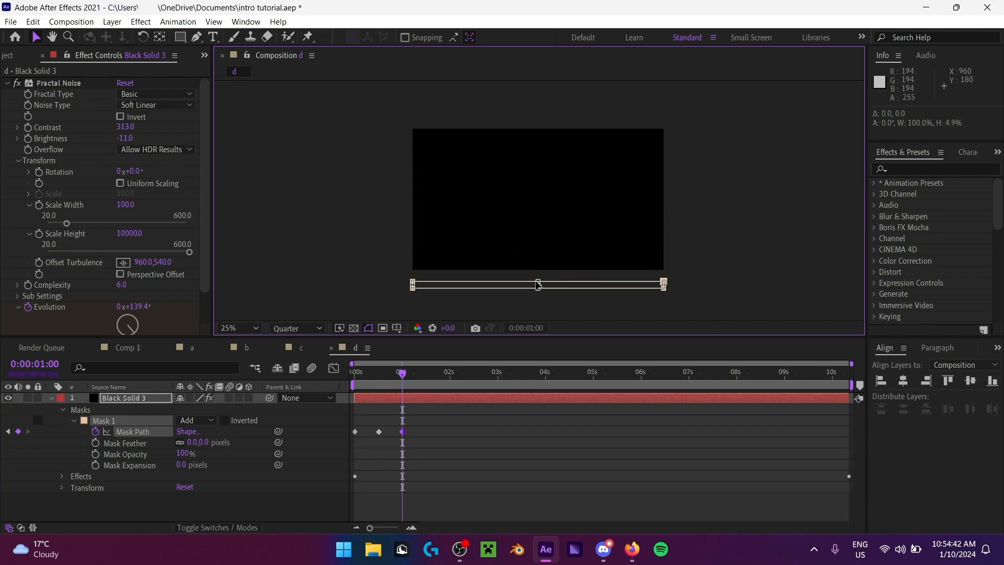
Step: Fit the composition in the viewer and play back the mask reveal from the first frame
left_click_drag(402, 374, 207, 318)
left_click(240, 328)
left_click(246, 55)
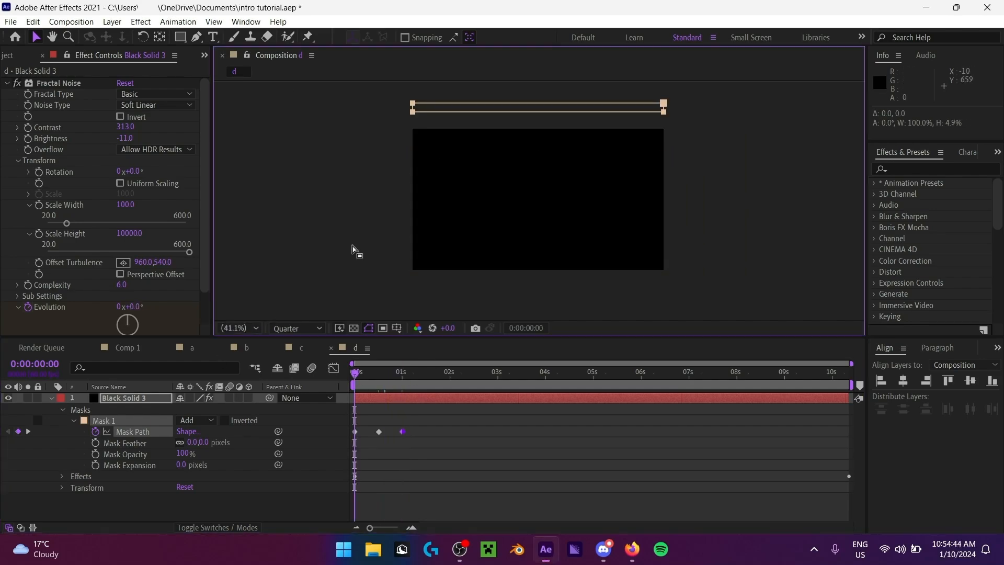
key("space")
key("space")
left_click_drag(403, 373, 370, 384)
key("space")
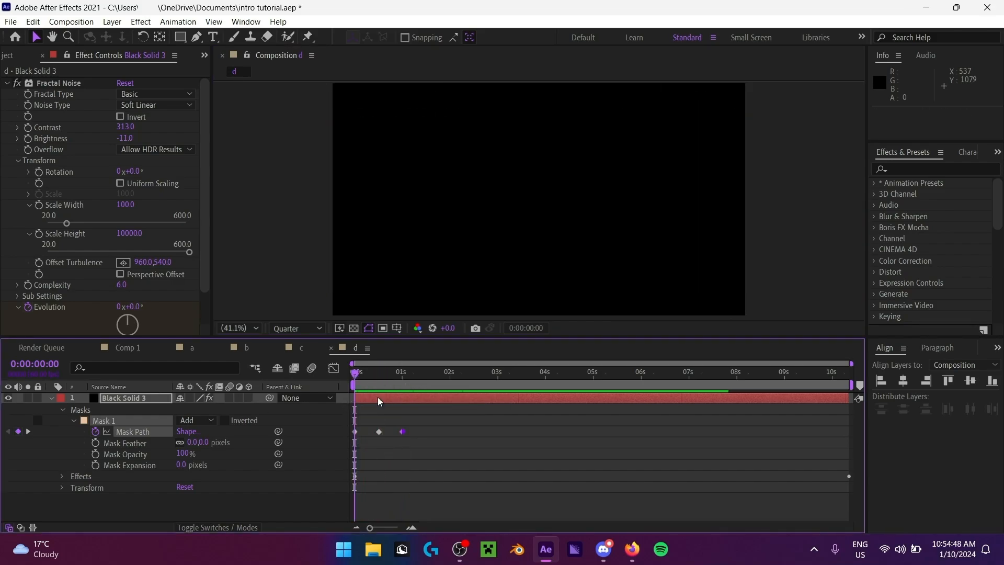
key("space")
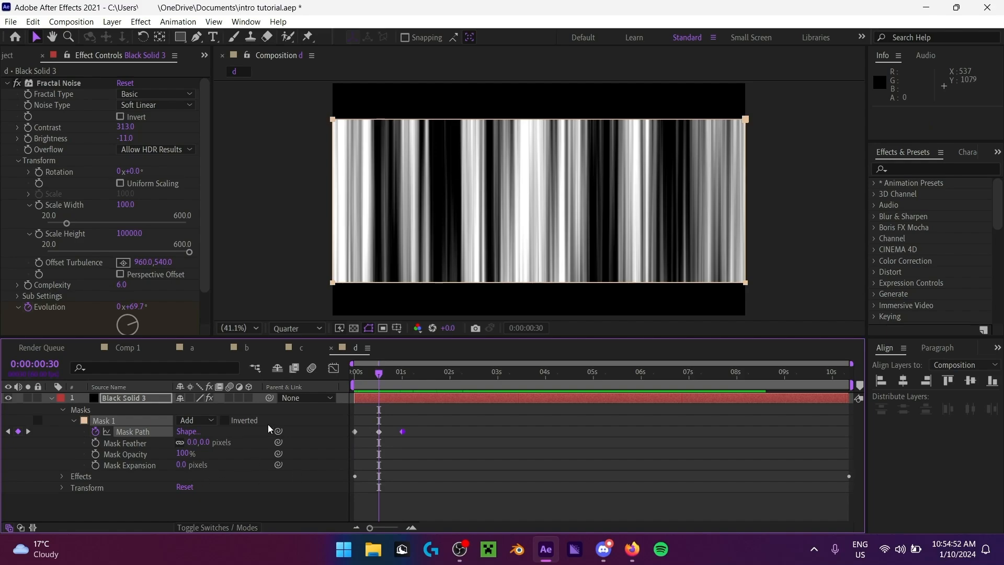
Step: Set the Mask Feather to 199 pixels and preview the softened mask animation
left_click_drag(192, 443, 331, 446)
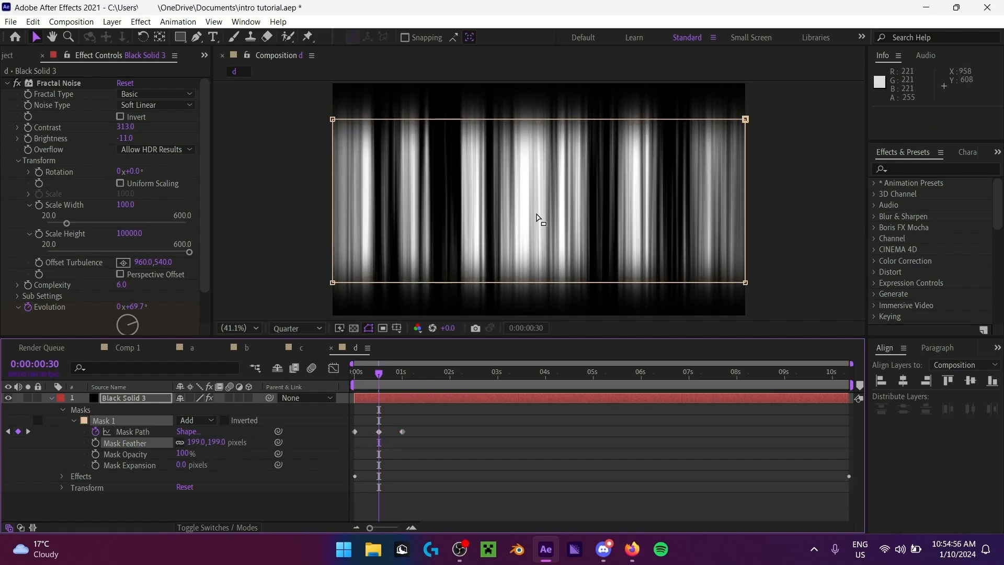
key("space")
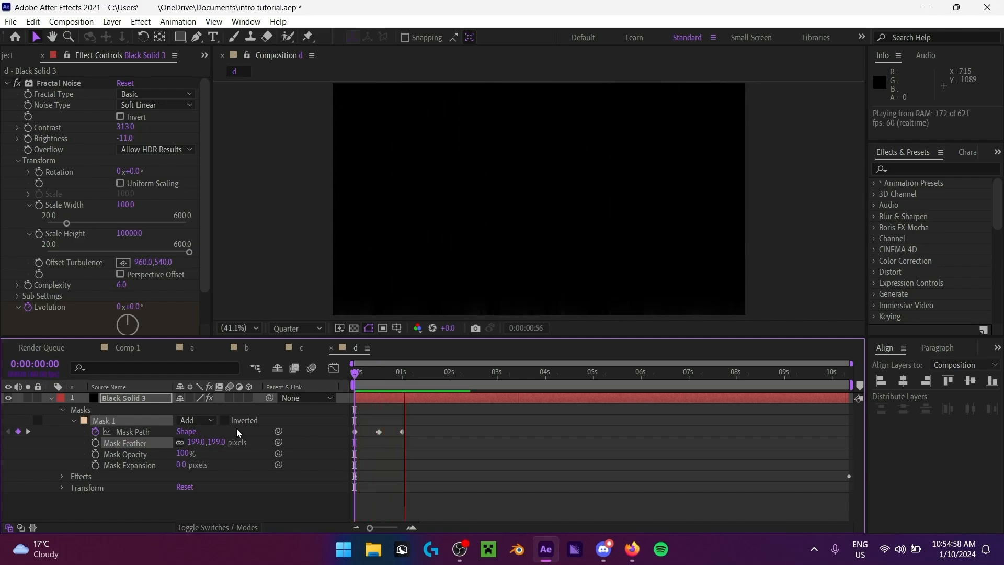
key("space")
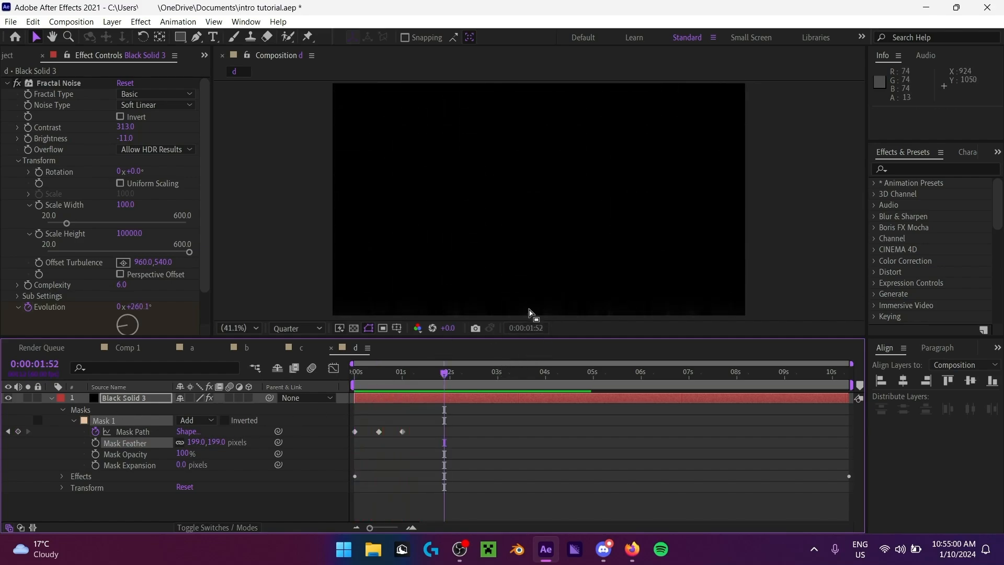
Step: Shift the mask strip at the 0:00:01:00 keyframe further below the composition's lower edge to clear the feathered glow from the frame
scroll(424, 209, "up", 3)
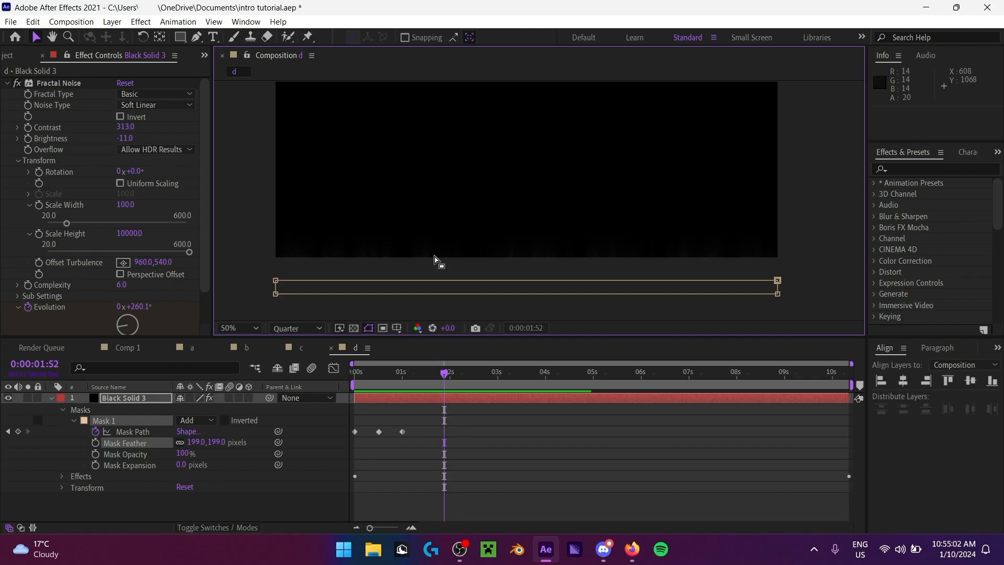
scroll(415, 174, "down", 2)
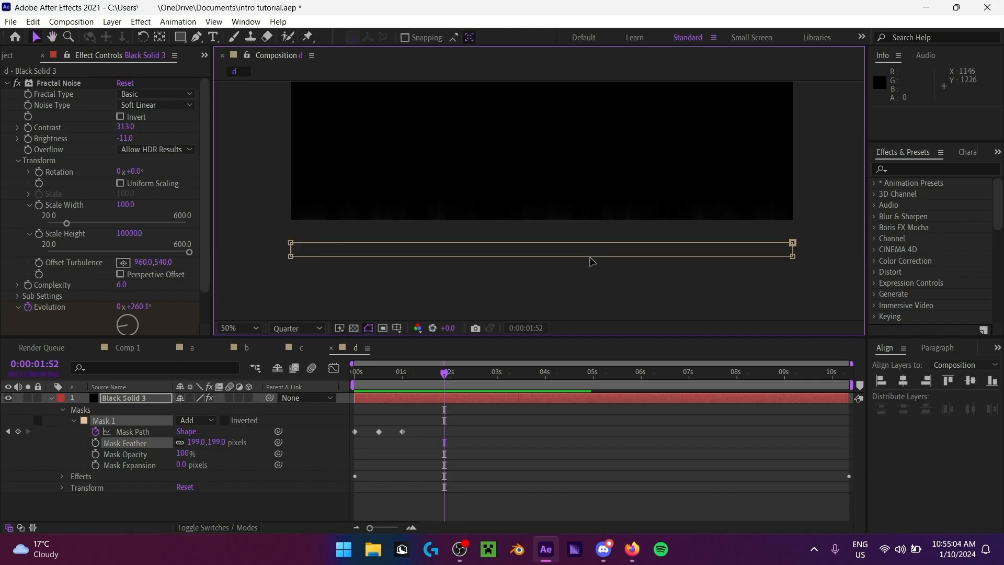
left_click(290, 244)
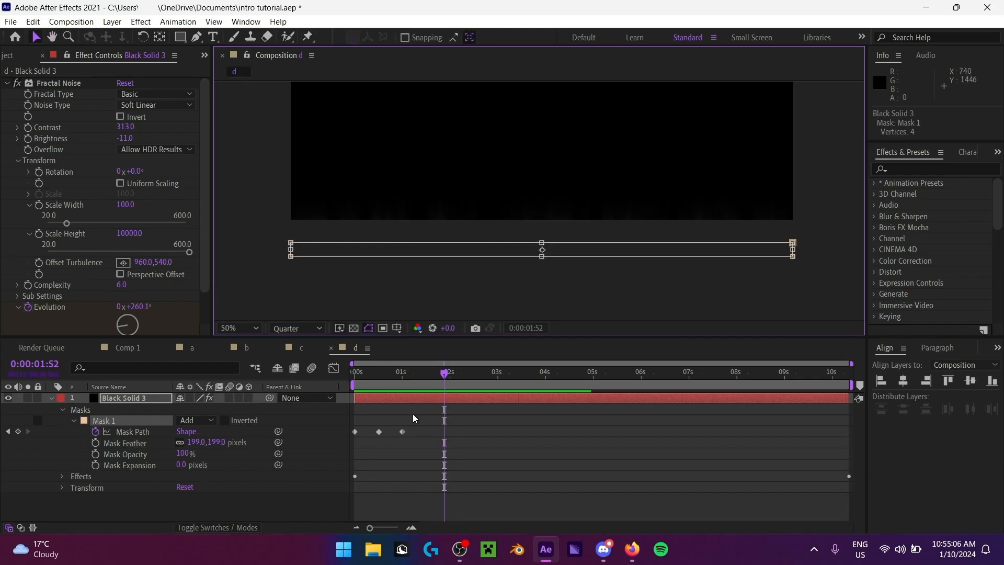
key("j")
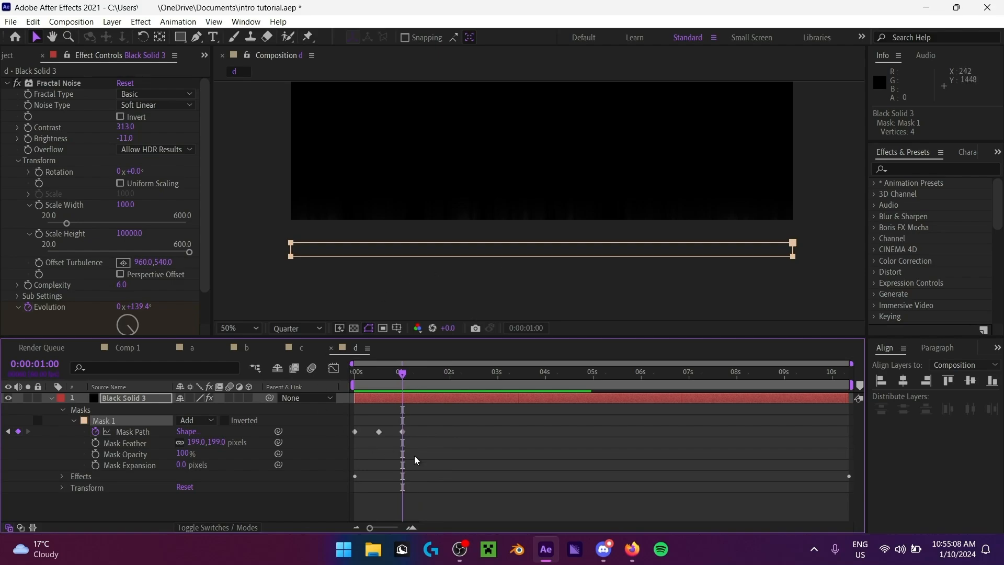
left_click(448, 445)
left_click(143, 396)
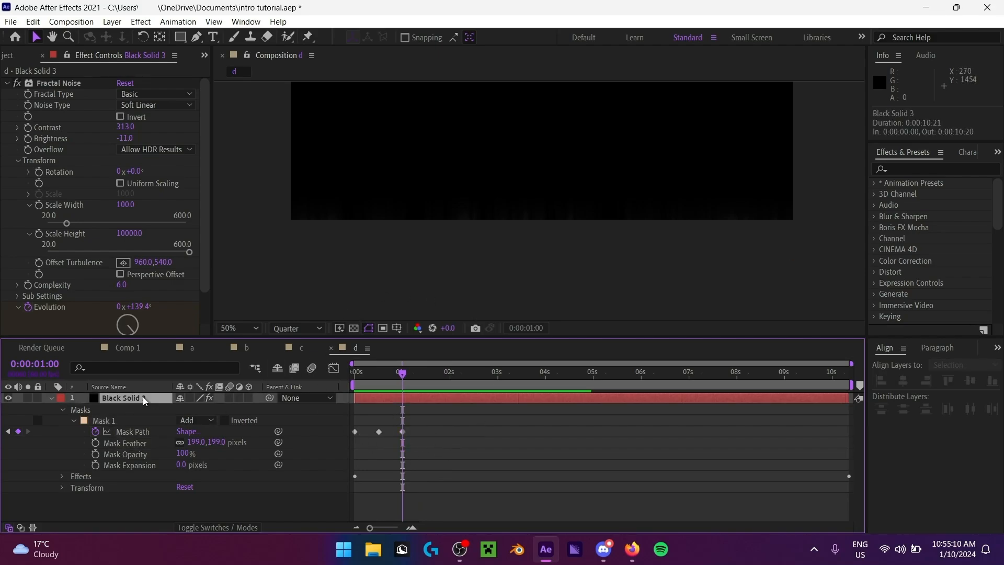
left_click(294, 257)
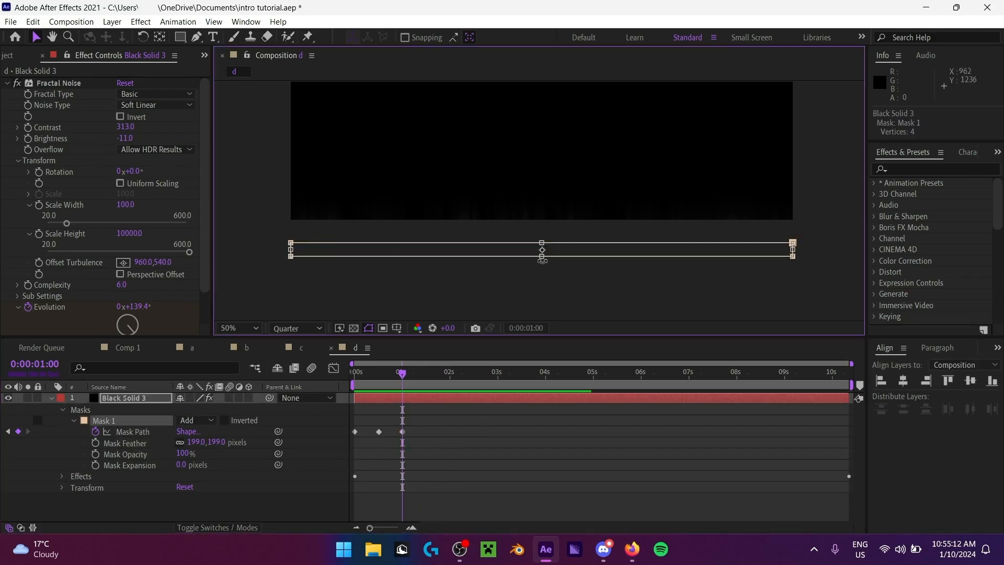
left_click_drag(542, 260, 541, 252)
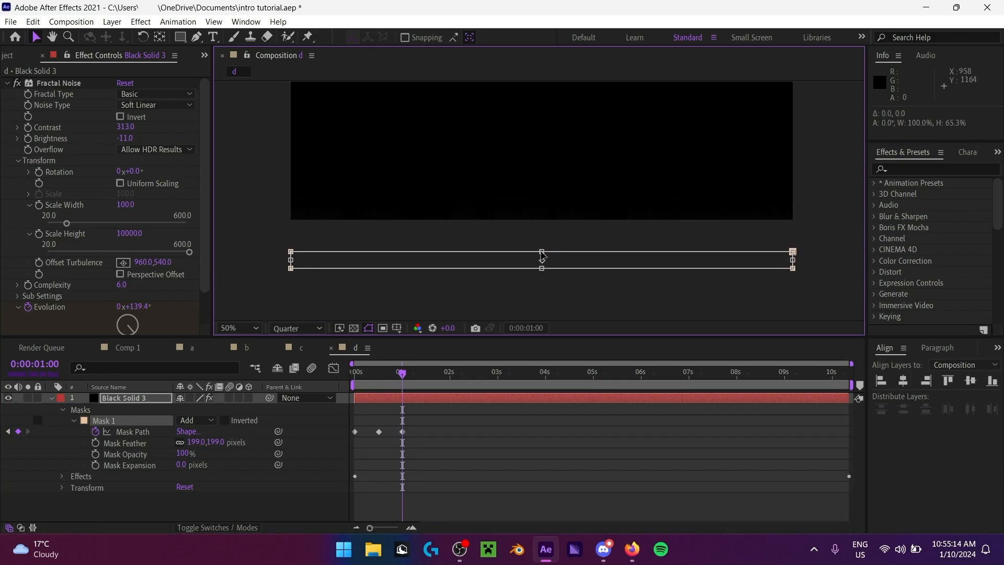
Step: Preview the feathered mask animation from the first frame and return to the 0:00:00:30 keyframe
left_click(239, 328)
left_click(276, 103)
left_click_drag(402, 374, 84, 422)
key("space")
key("space")
key("space")
key("space")
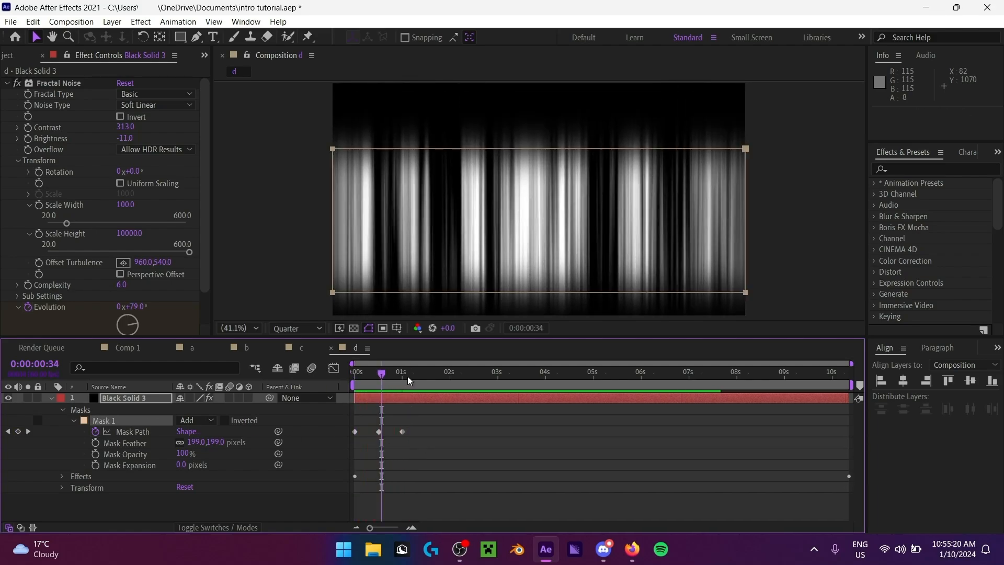
left_click_drag(406, 375, 350, 404)
key("k")
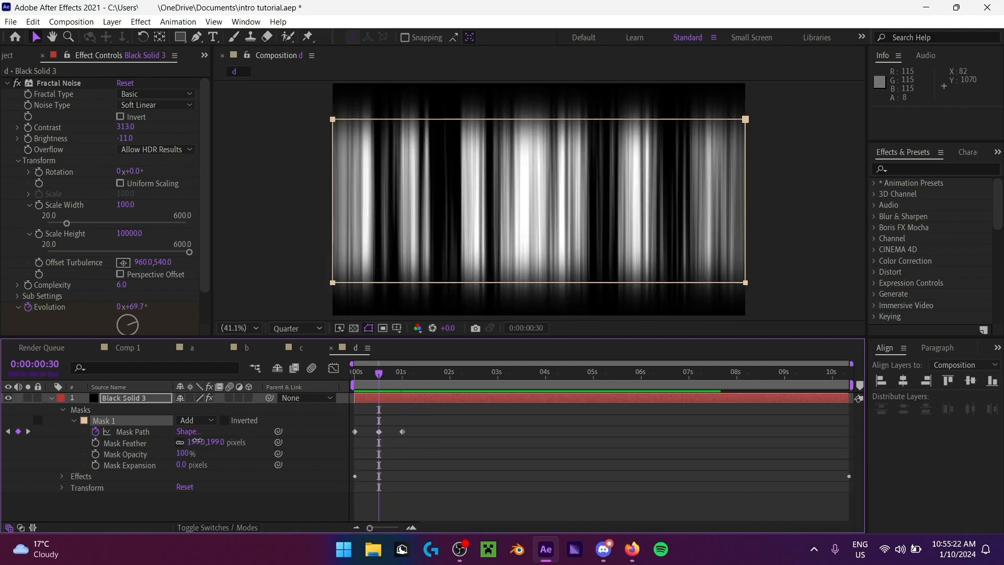
Step: Set the Mask Feather to 212 pixels and preview the mask animation
left_click_drag(197, 441, 230, 441)
key("space")
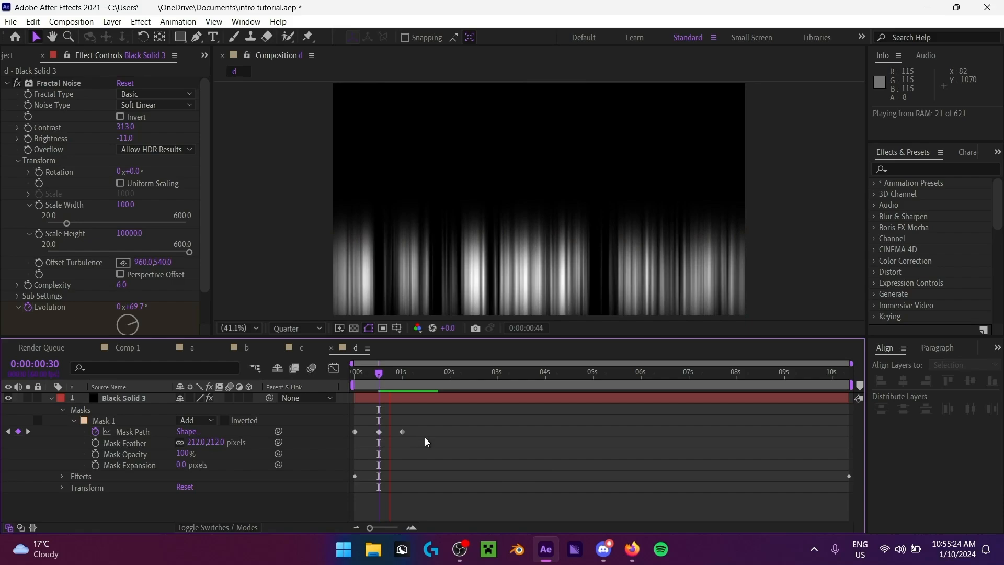
key("space")
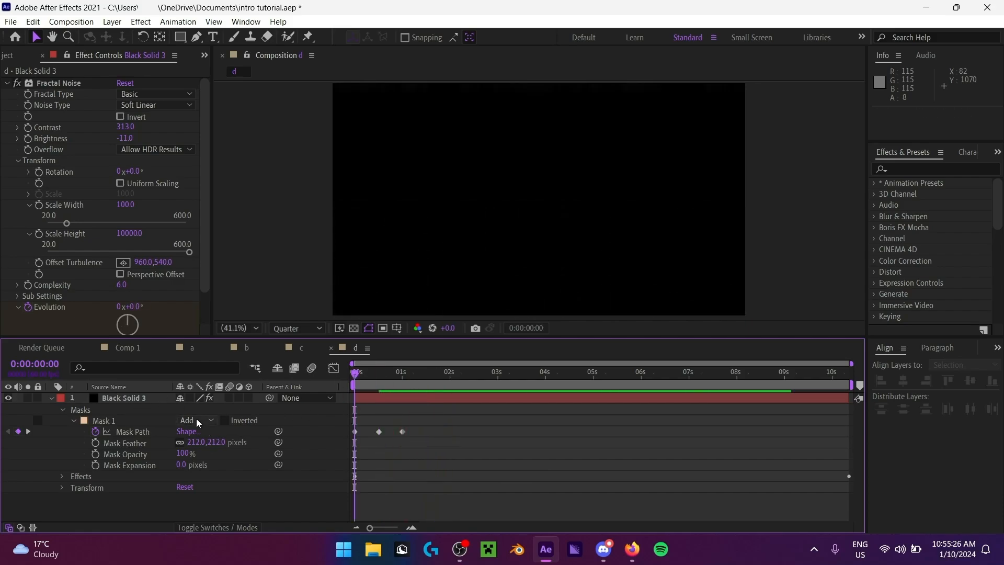
key("space")
mouse_move(387, 374)
left_mouse_down()
mouse_move(396, 387)
mouse_move(380, 389)
left_mouse_up()
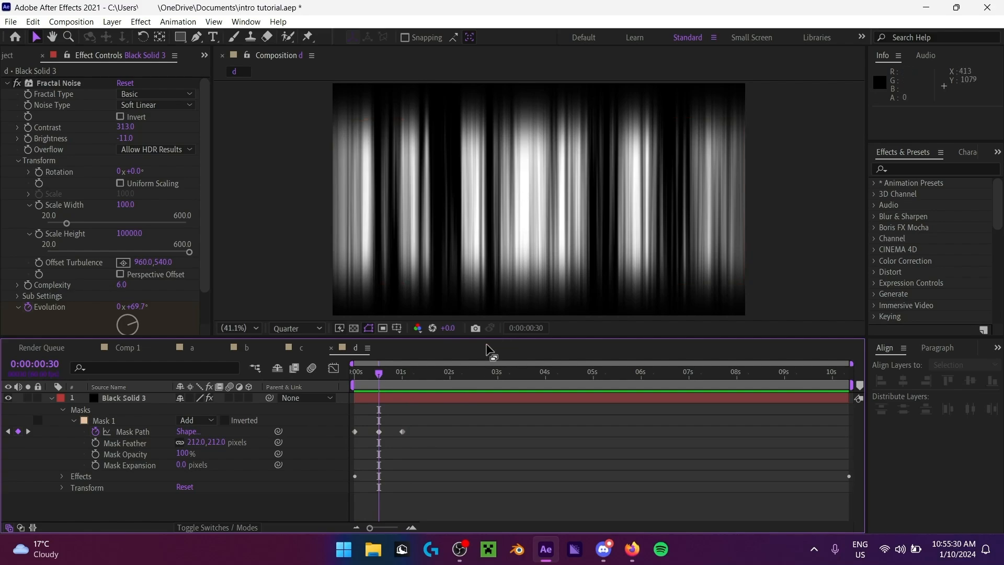
Step: Apply the Polar Coordinates effect to the black solid with Interpolation at 100% and preview the distorted streaks
left_click(134, 401)
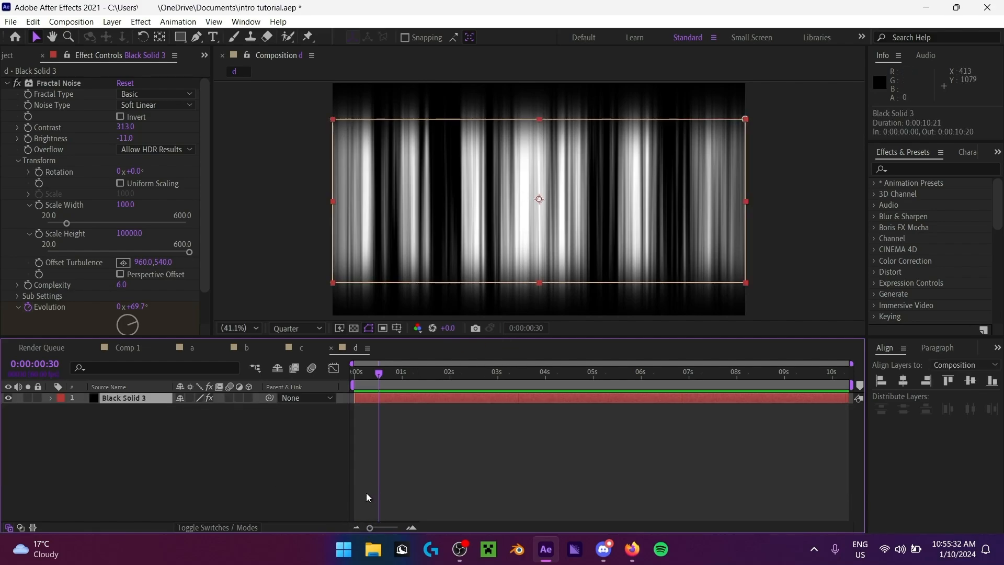
left_click(905, 169)
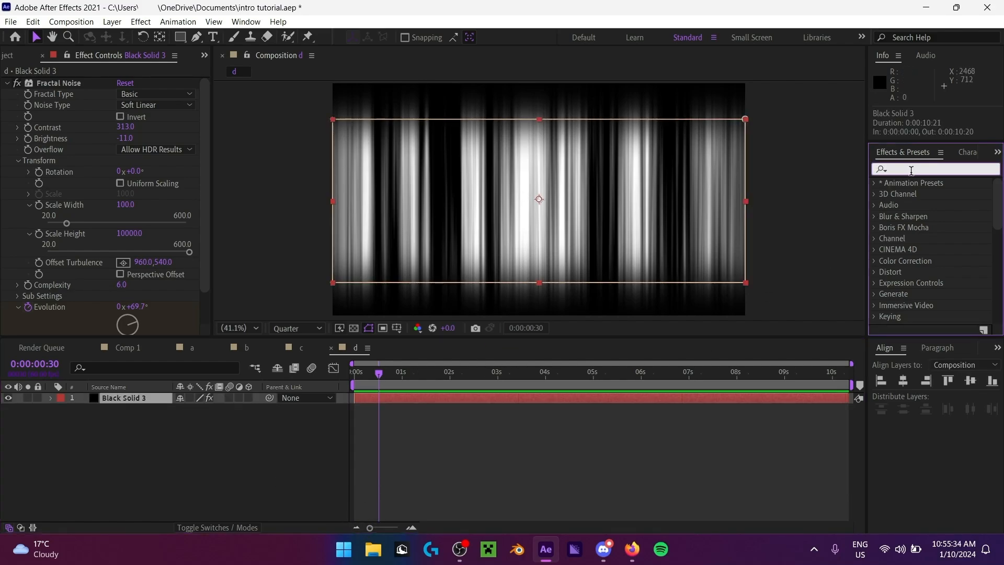
type("polar")
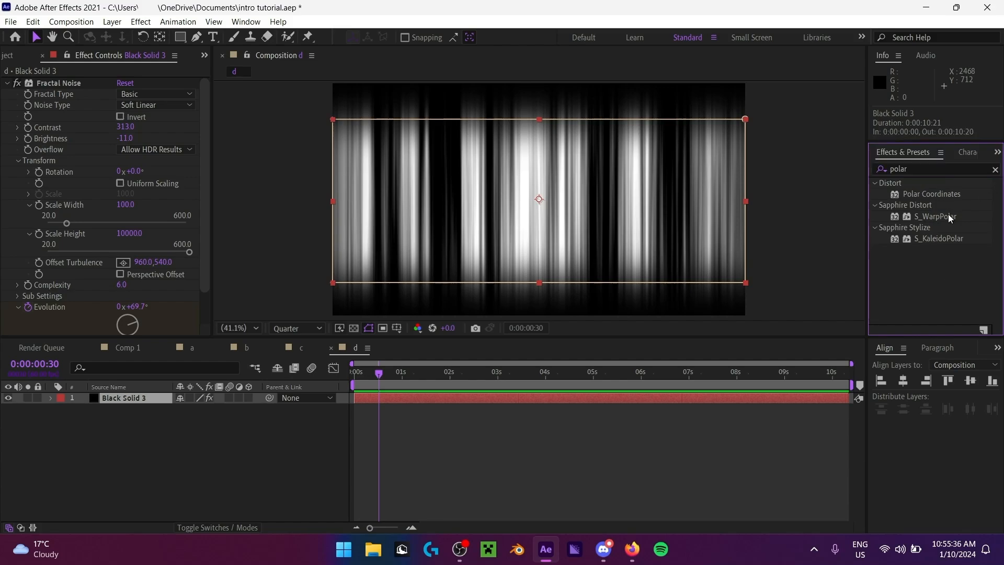
double_click(944, 195)
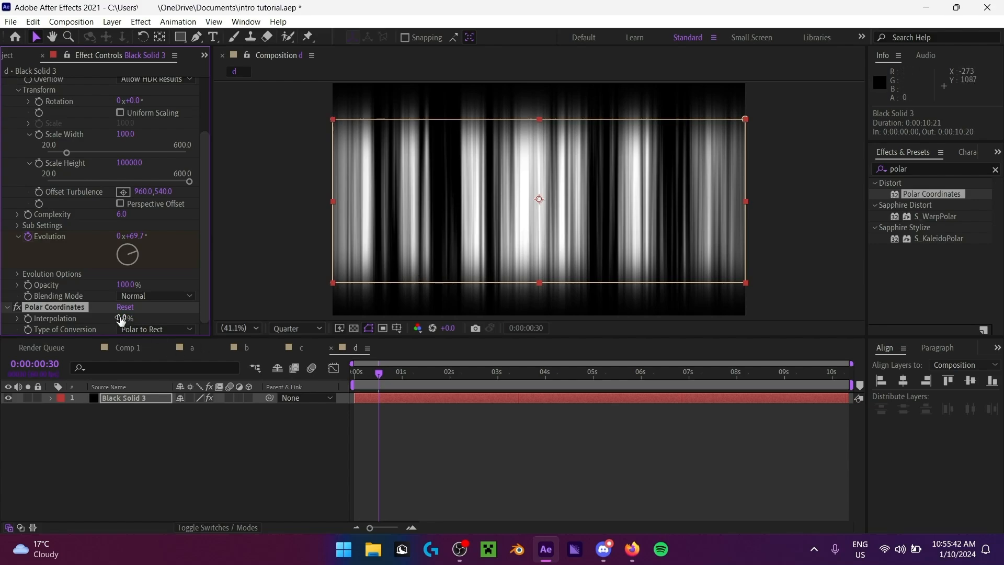
left_click_drag(123, 317, 212, 317)
left_click(255, 448)
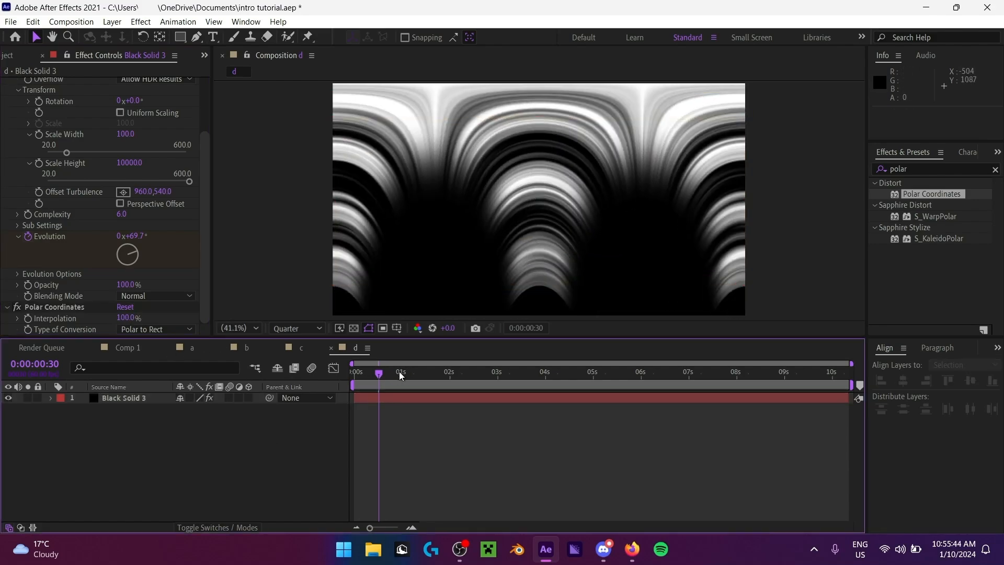
key("space")
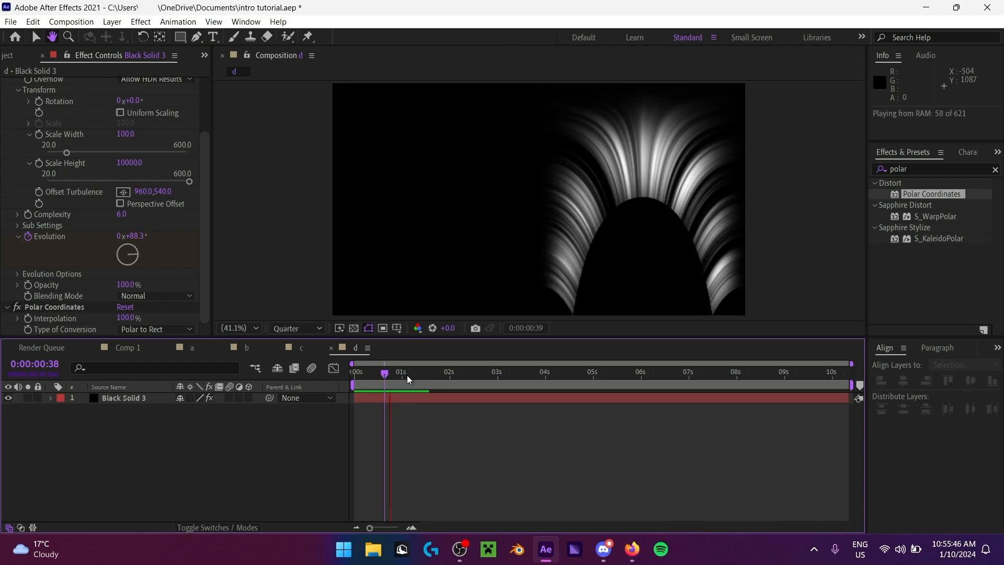
left_click_drag(385, 374, 338, 410)
key("space")
key("space")
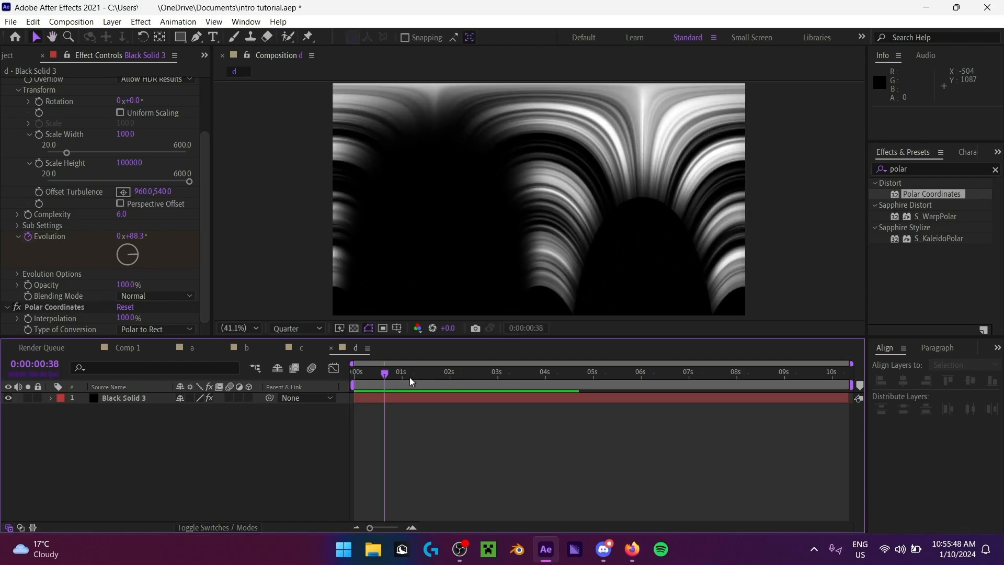
left_click_drag(410, 377, 379, 380)
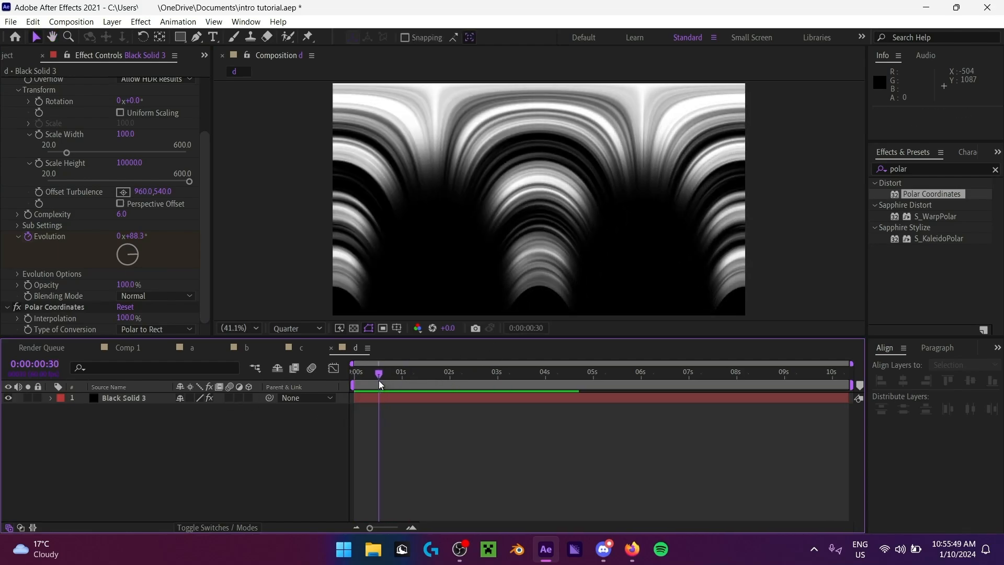
Step: Set the Polar Coordinates conversion type to Rect to Polar and preview the radial burst
left_click(153, 332)
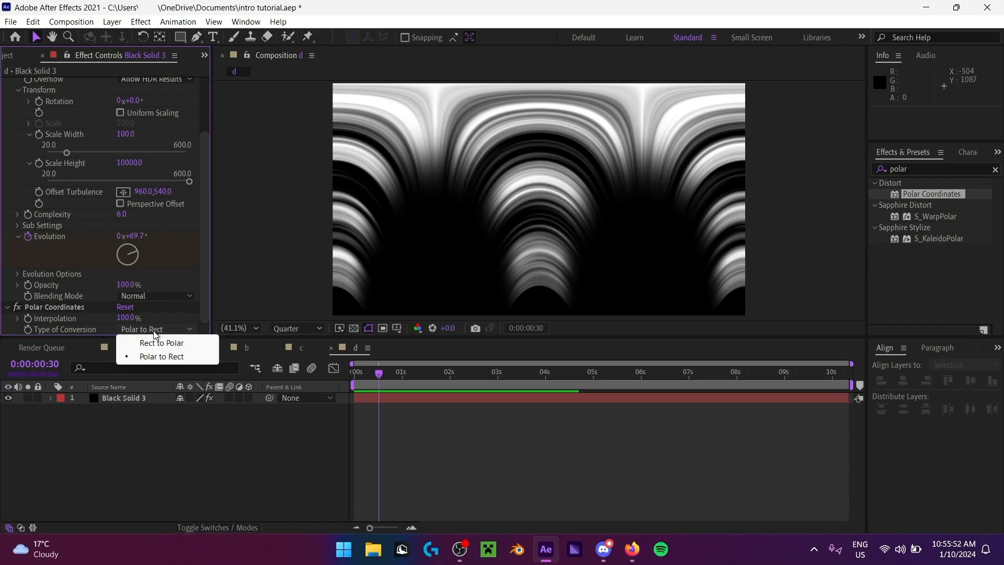
left_click(157, 342)
key("space")
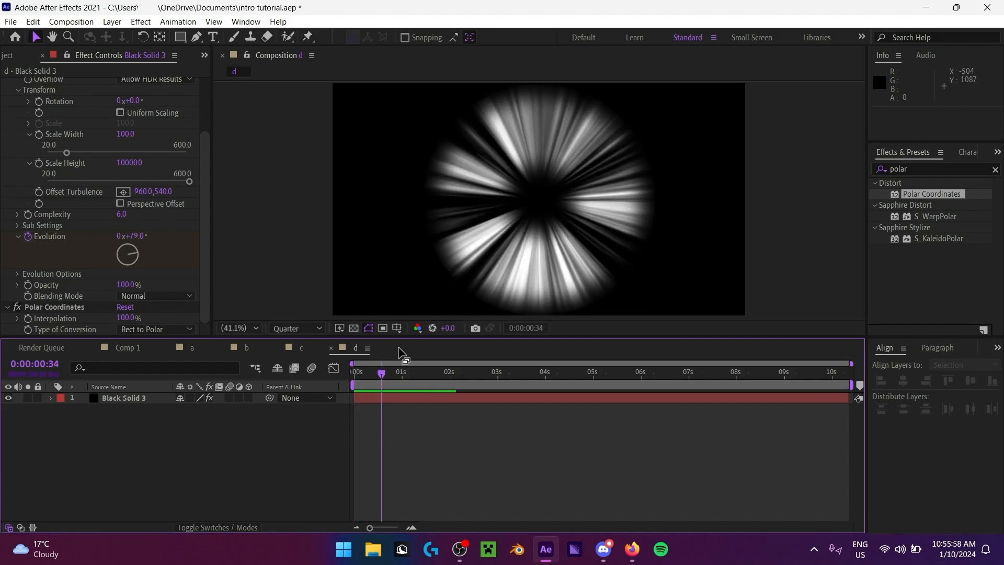
left_click(369, 378)
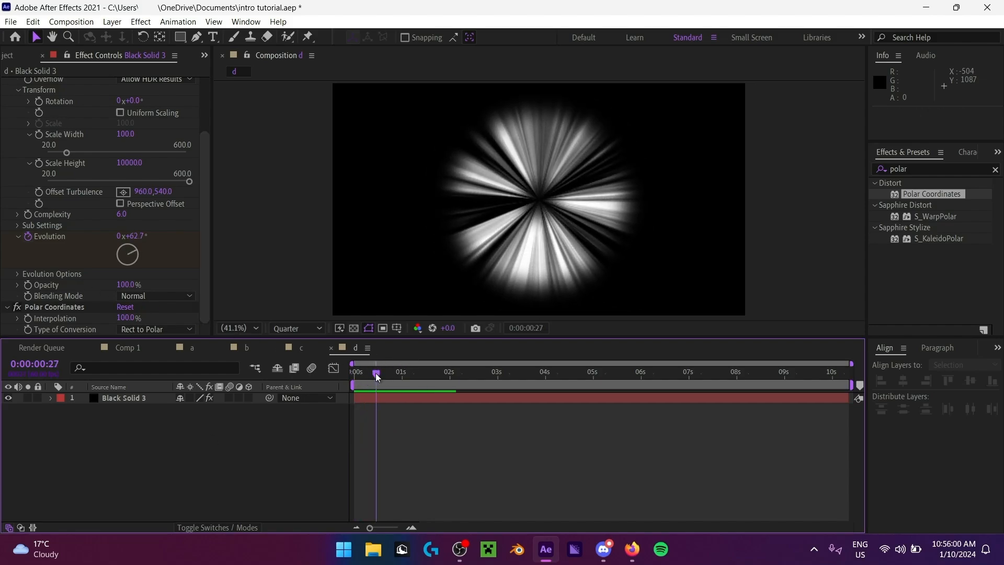
key("space")
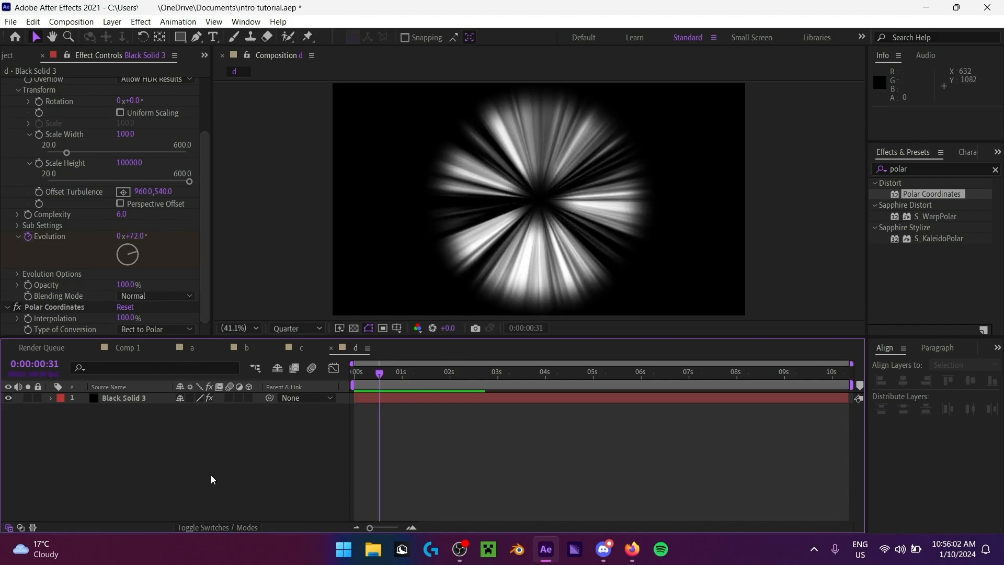
Step: Apply the Transform effect to the black solid with the playhead at 0:00:00:30
left_click(102, 399)
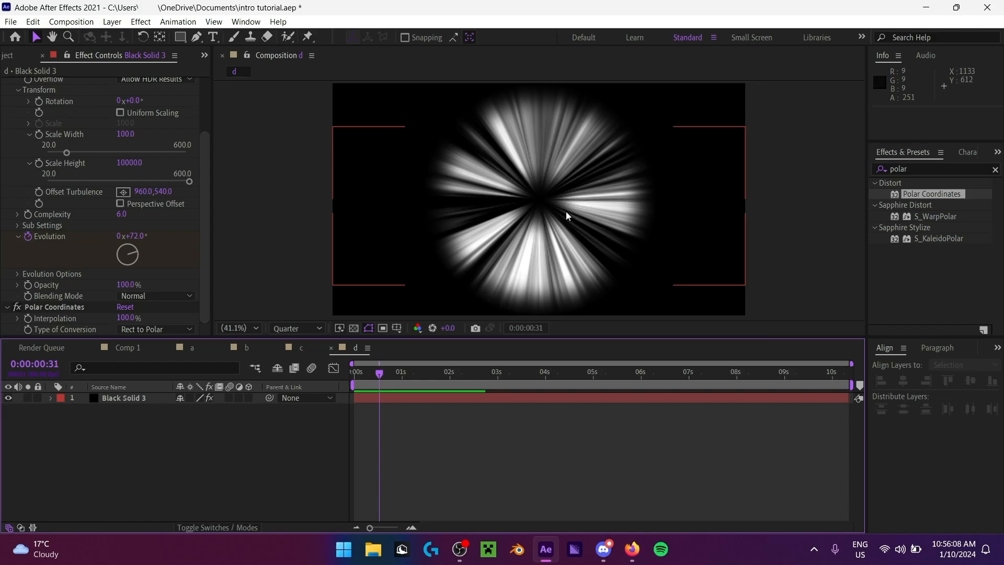
left_click_drag(406, 373, 379, 376)
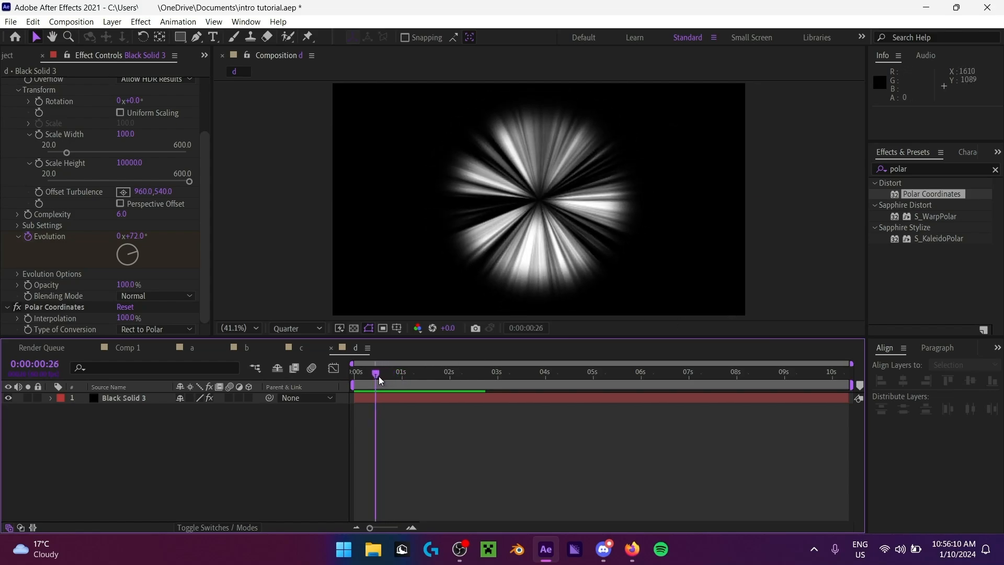
left_click(117, 396)
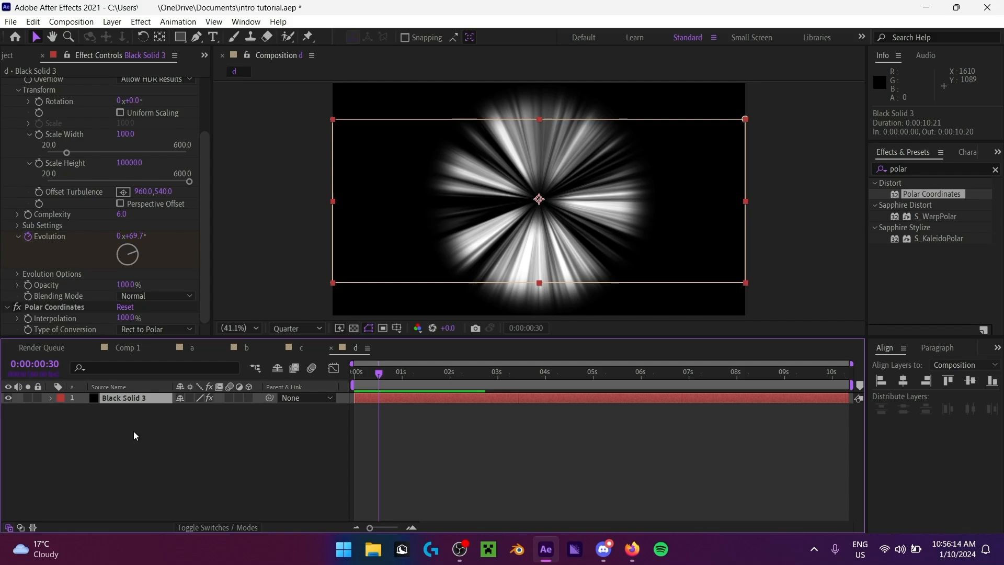
key("ctrl+space")
type("tras")
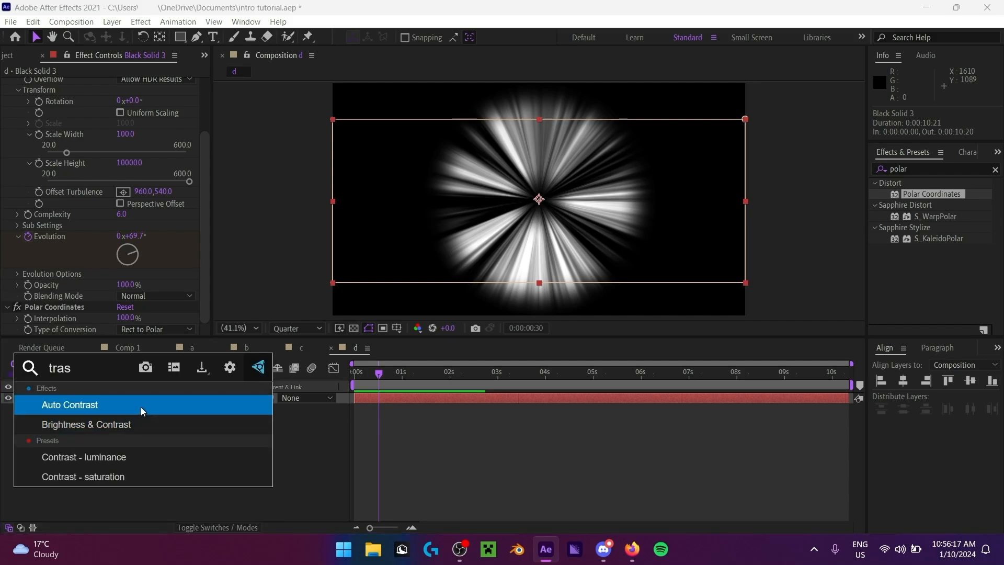
key("BackSpace")
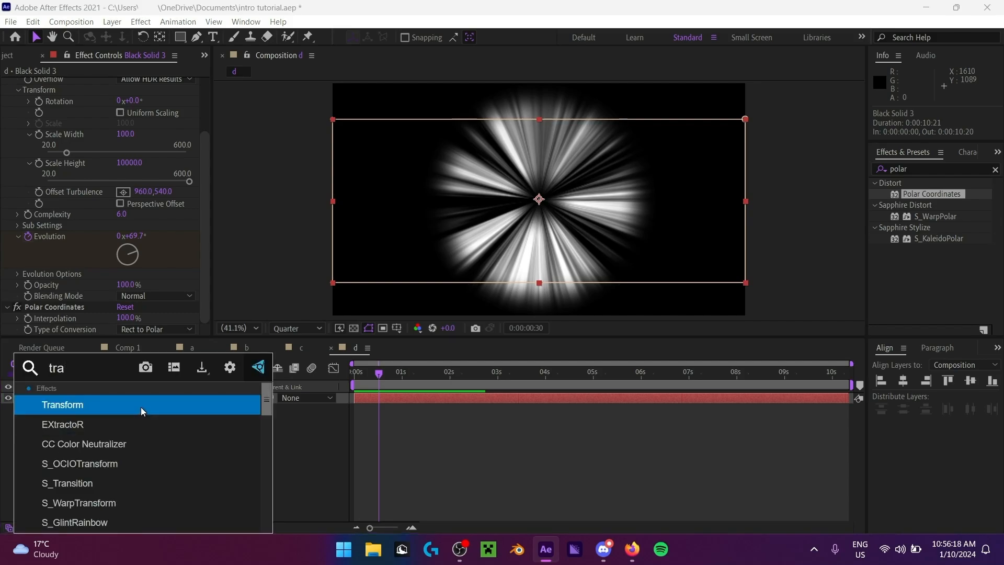
left_click(152, 406)
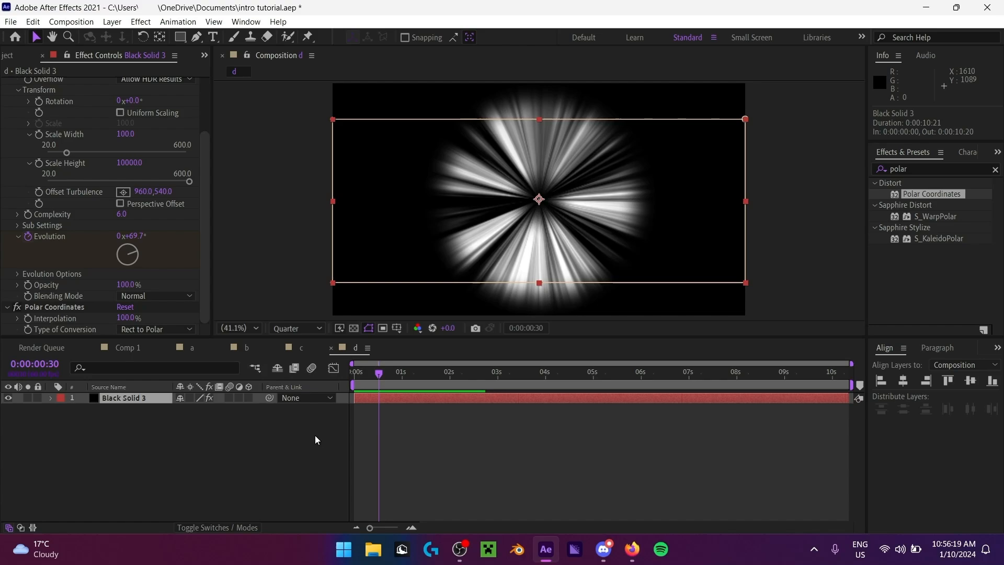
left_click(973, 168)
type("transf")
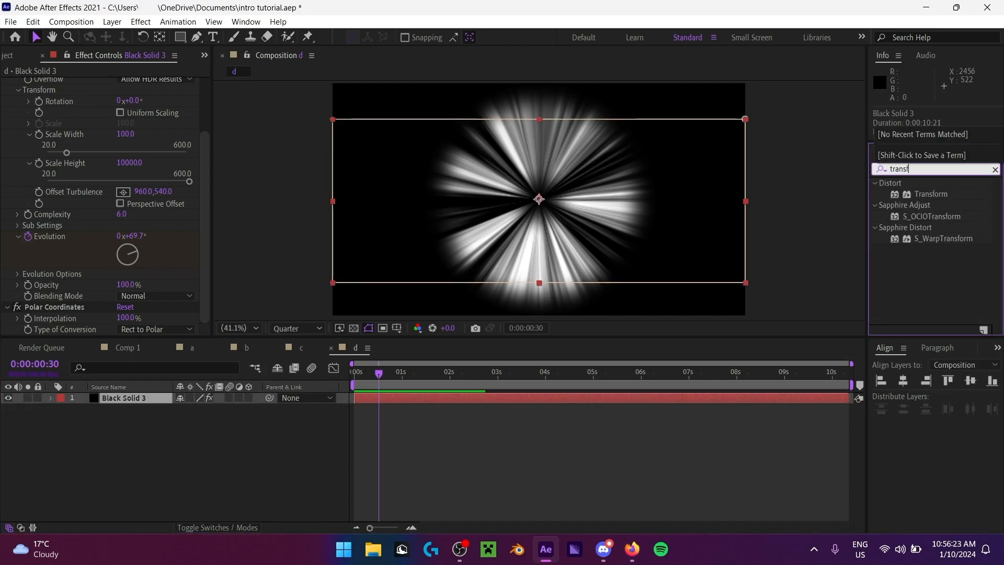
double_click(939, 194)
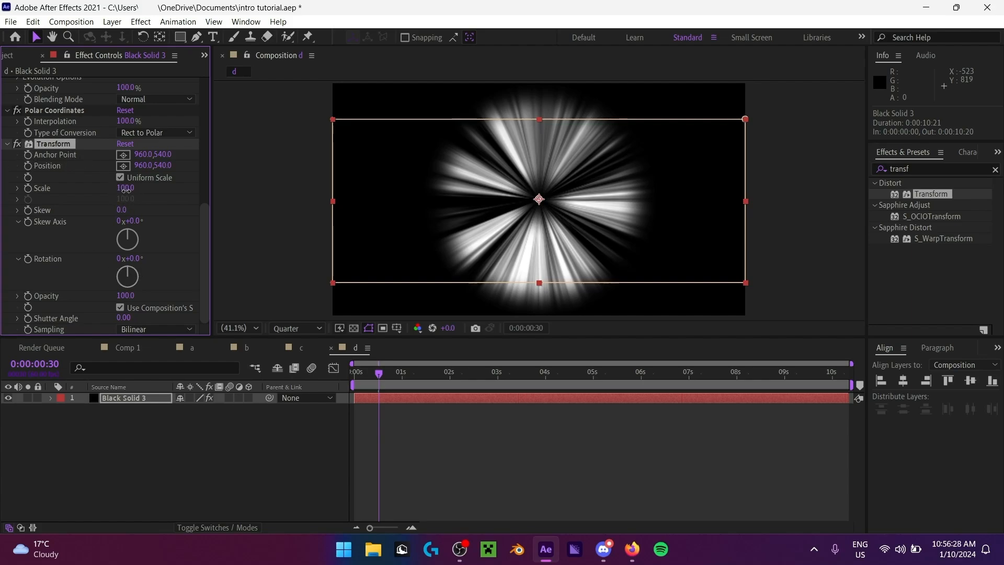
Step: Set the Transform effect's Scale to 226 and move the effect above Polar Coordinates in the effect order
left_click_drag(126, 189, 191, 189)
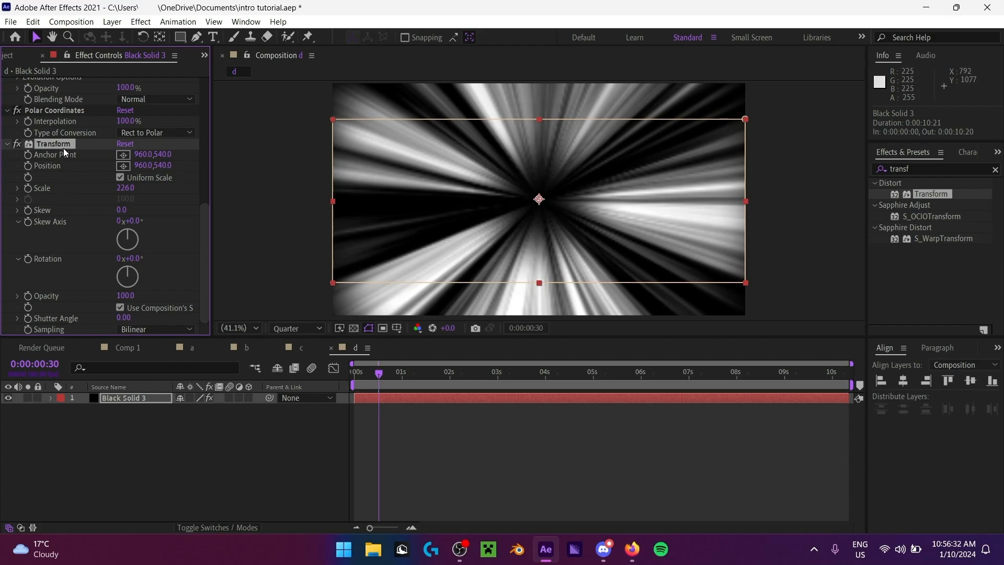
left_click_drag(65, 151, 67, 111)
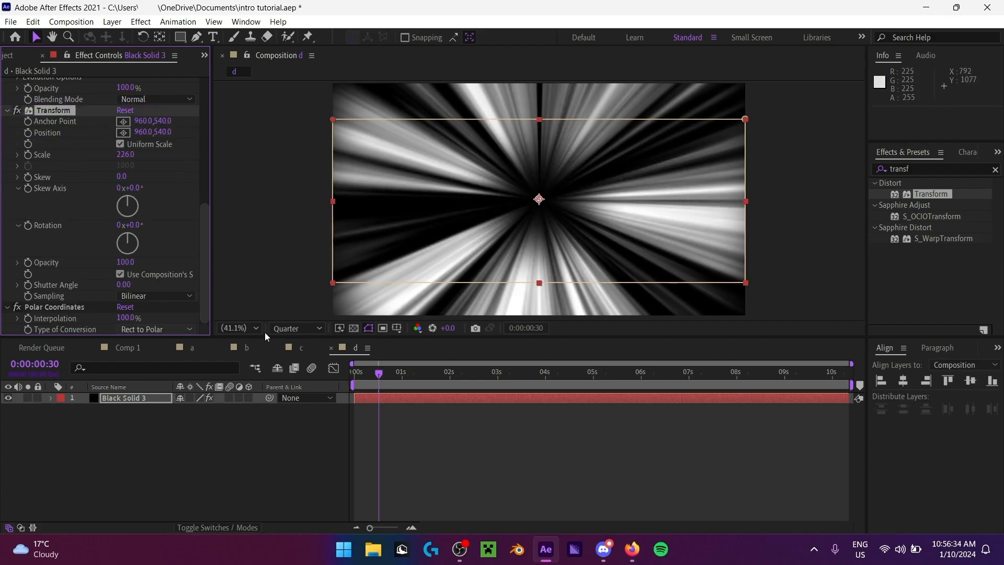
left_click(182, 478)
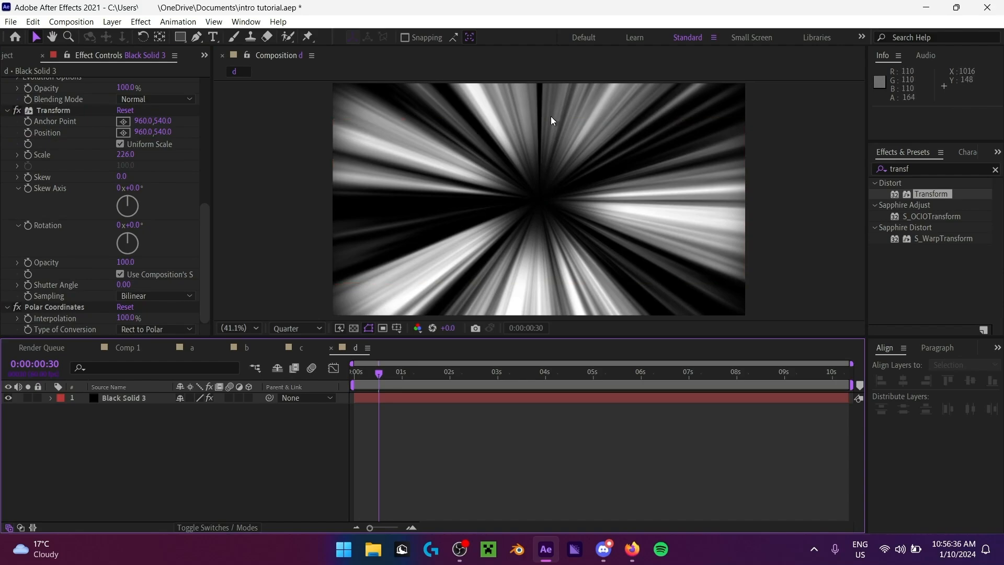
Step: Preview the enlarged radial burst from the first frame and stop at 0:00:00:27
left_click_drag(384, 372, 347, 376)
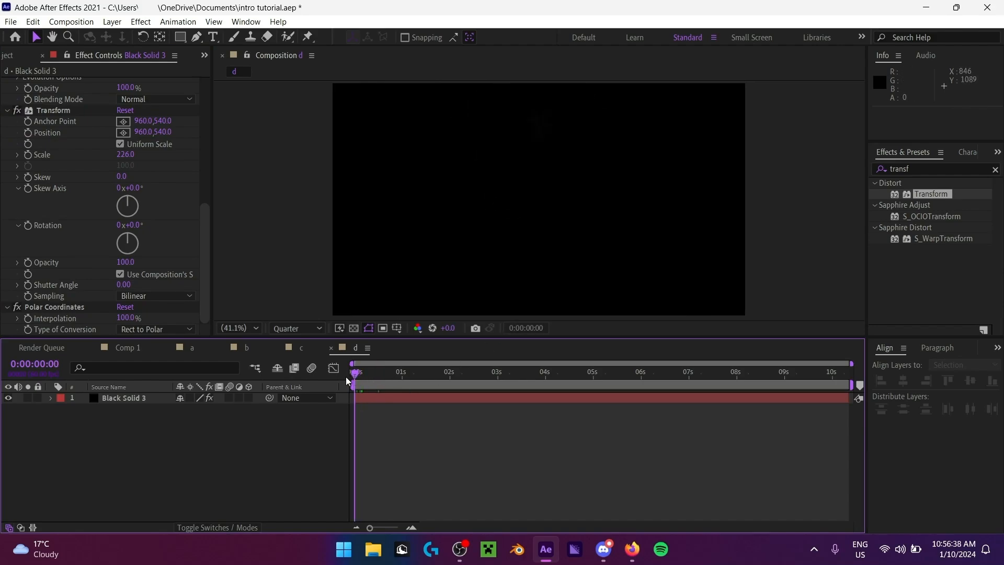
key("space")
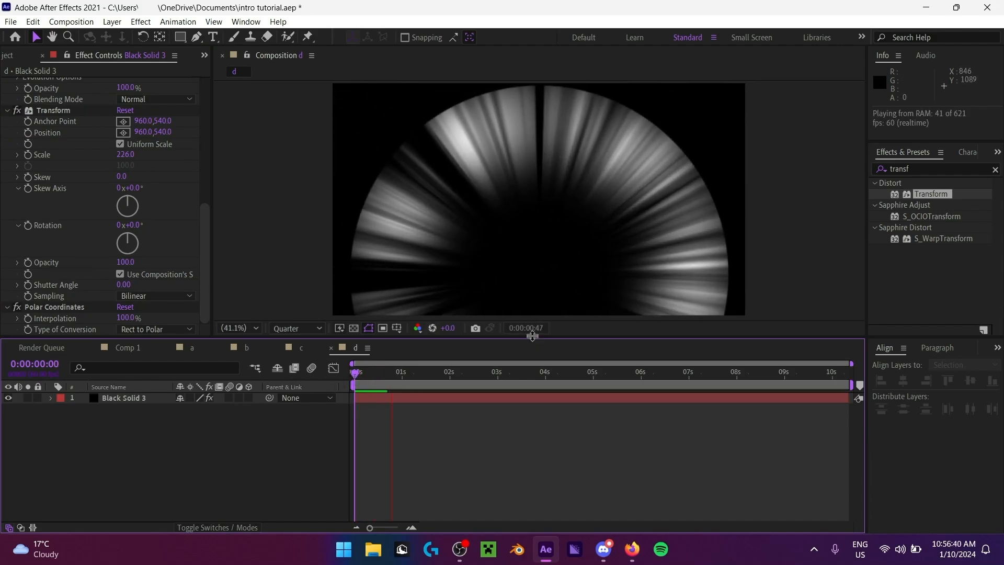
left_click(375, 375)
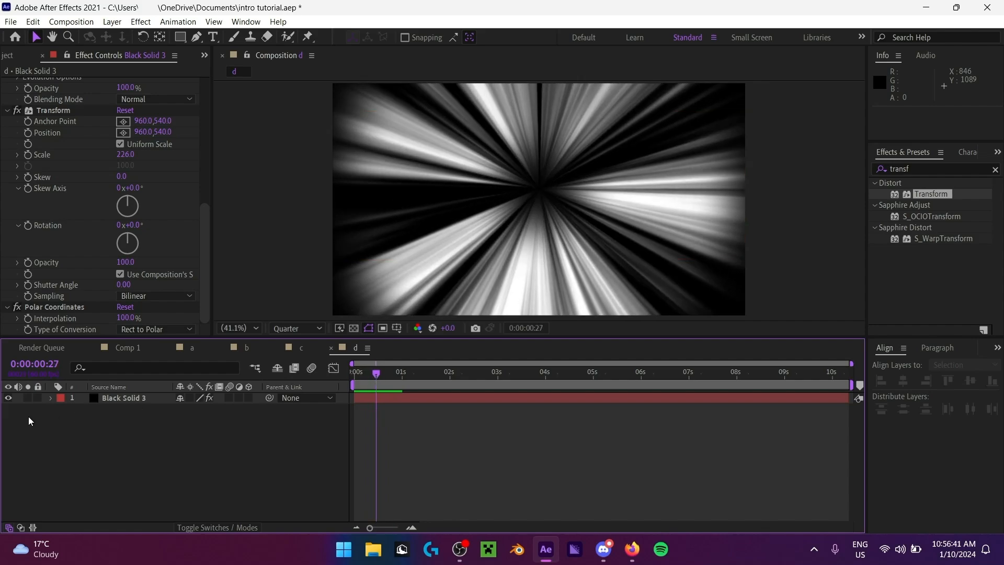
Step: Reveal the black solid's mask properties and set the mode of Mask 1 to Subtract
left_click(50, 398)
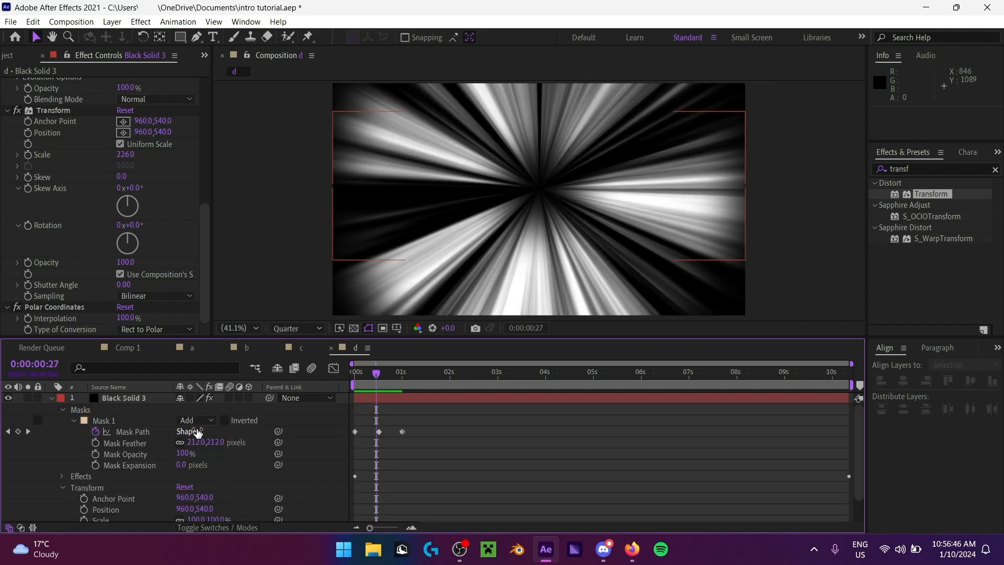
left_click_drag(356, 375, 377, 383)
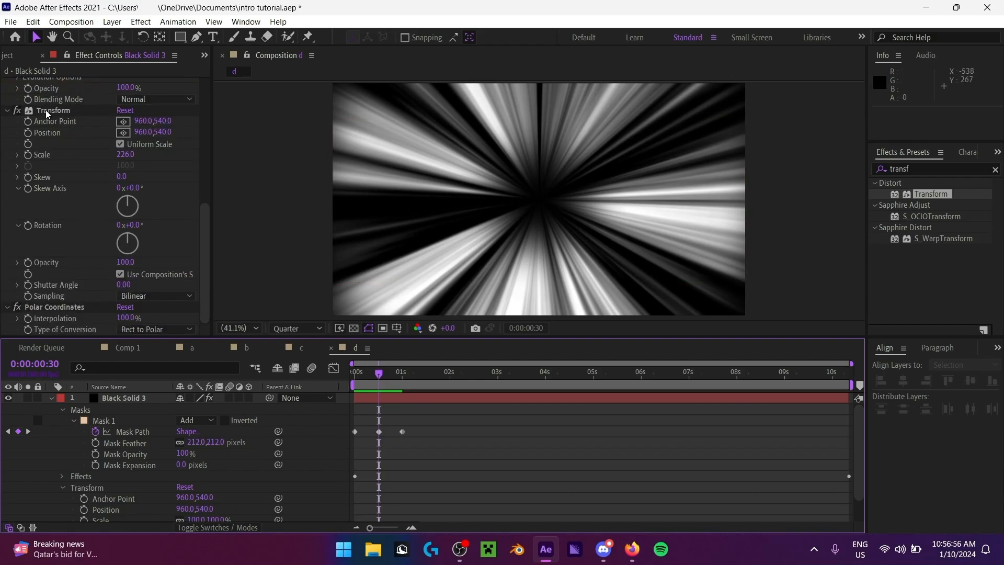
left_click_drag(46, 109, 26, 123)
left_click_drag(80, 298, 104, 185)
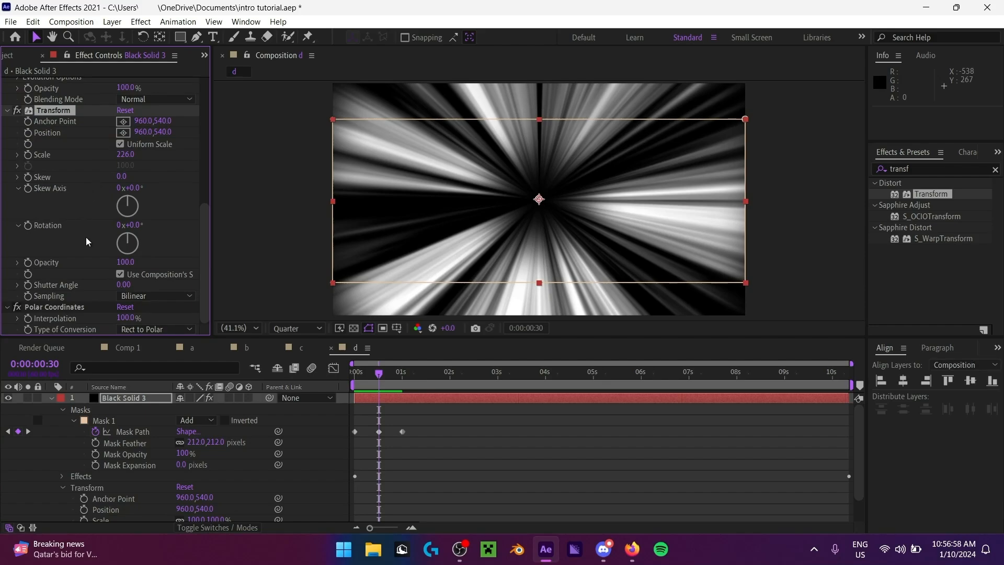
left_click(50, 398)
left_click(51, 398)
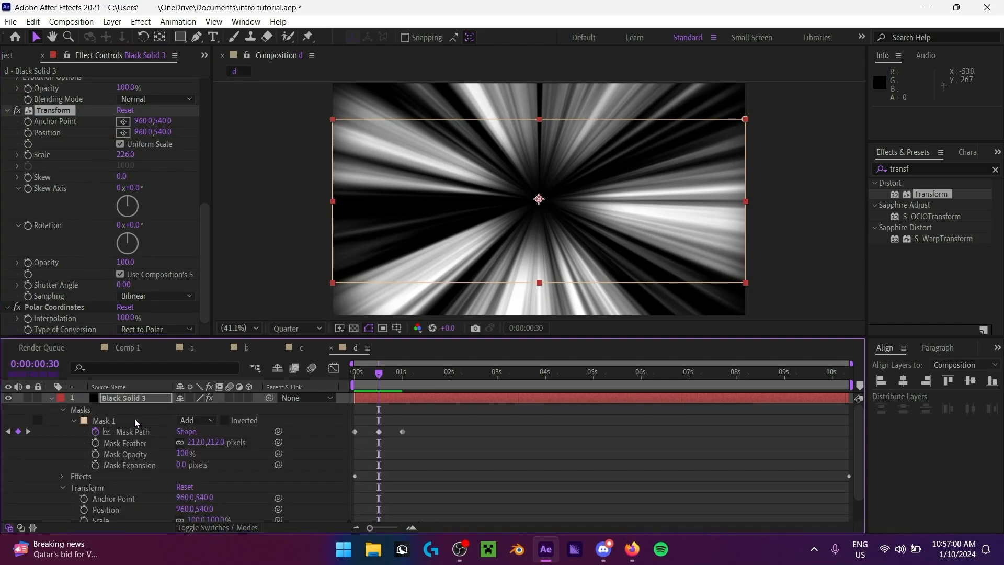
left_click(195, 424)
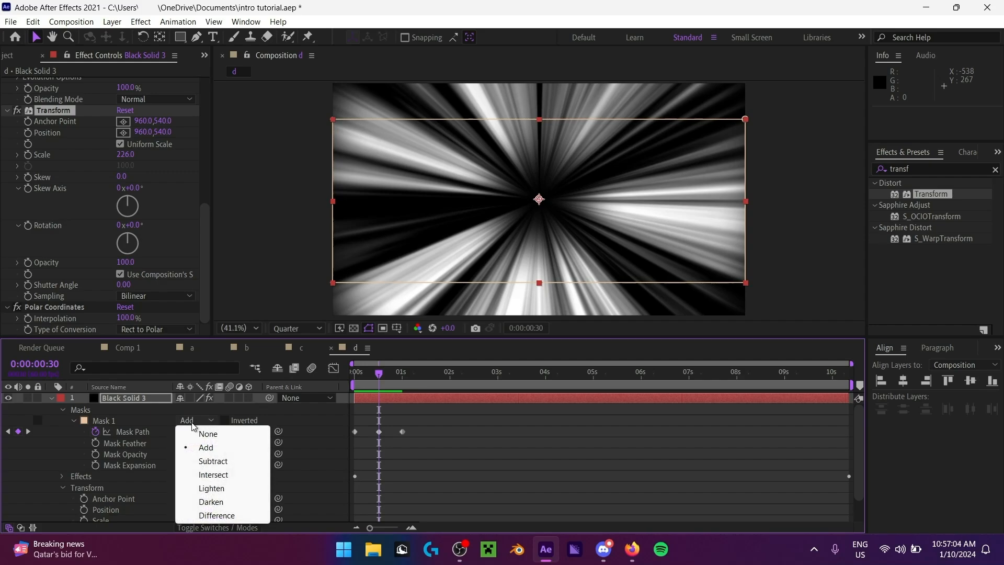
left_click(224, 460)
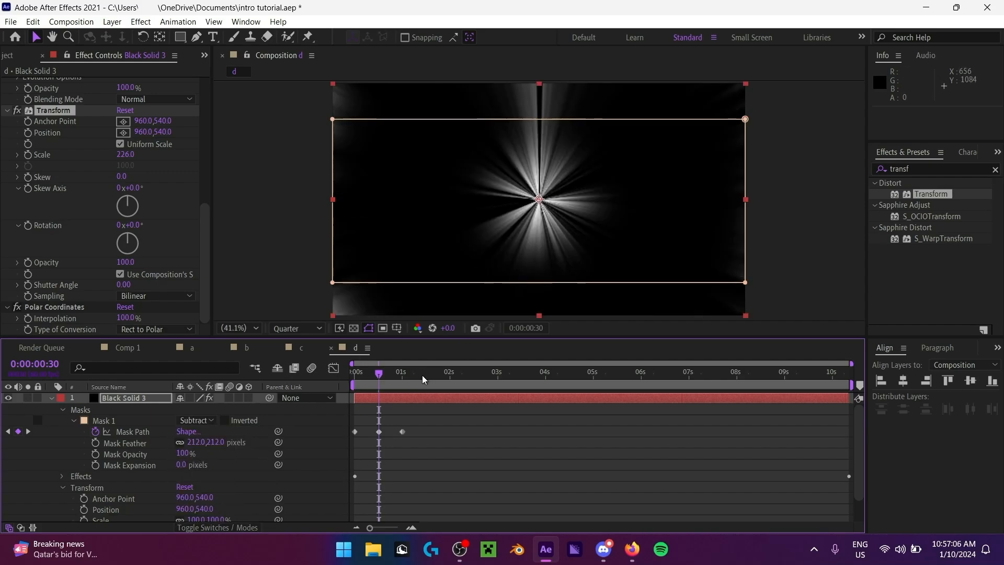
Step: Preview the burst with the subtracted mask from the first frame and stop at 0:00:00:32
key("Home")
key("space")
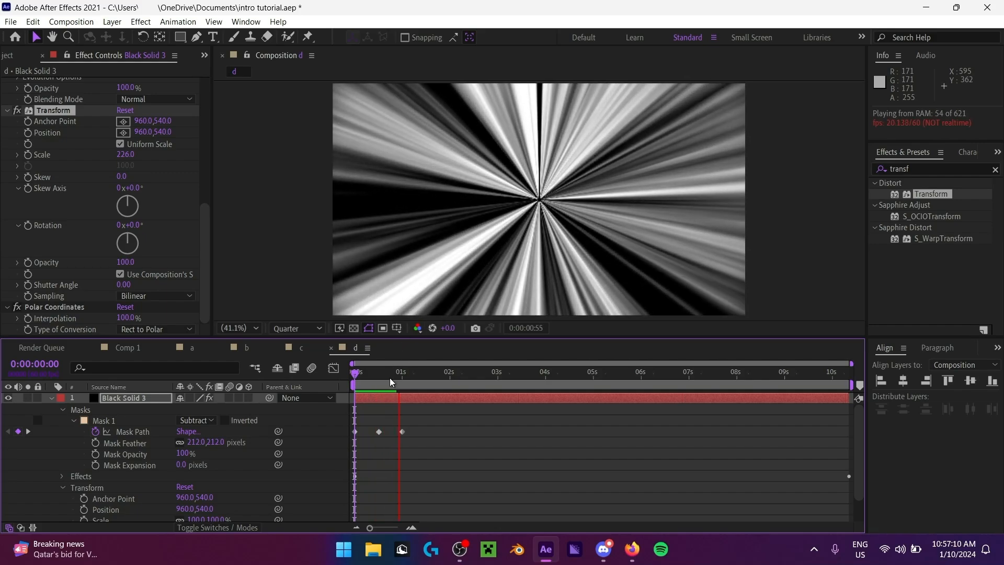
left_click_drag(385, 379, 380, 382)
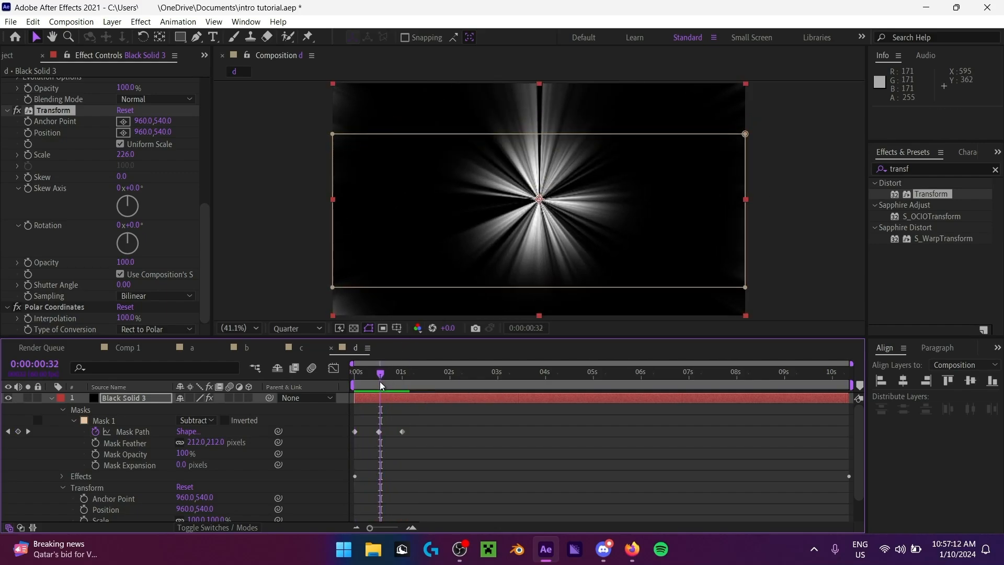
Step: Invert Mask 1, preview the burst, and park the playhead at 0:00:00:22 with the layer properties collapsed
key("space")
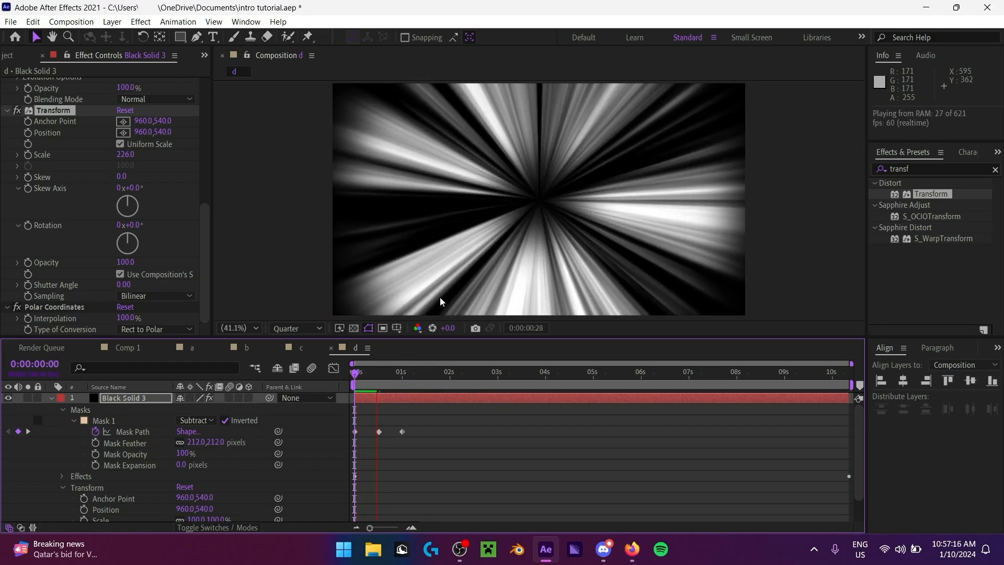
key("space")
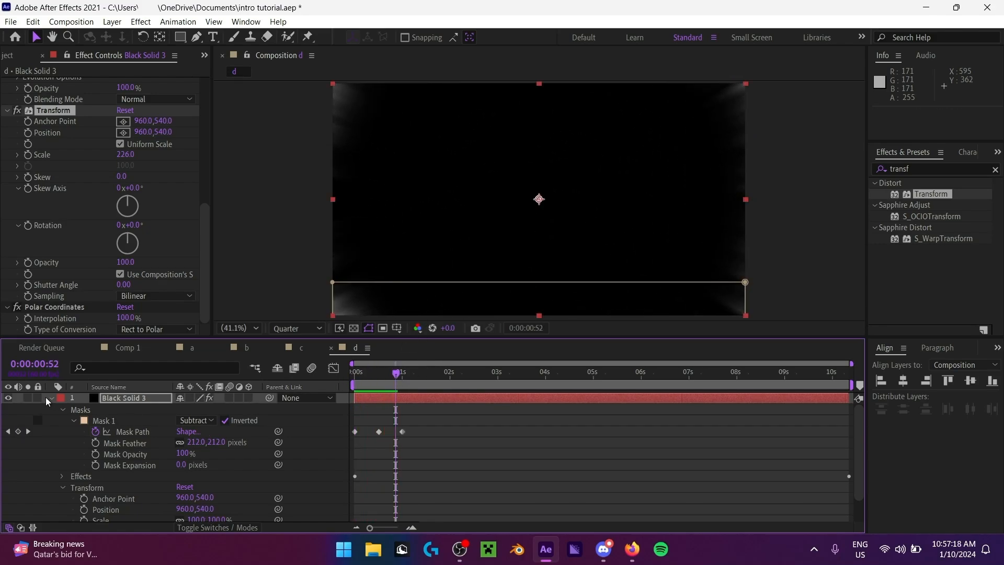
left_click(51, 399)
left_click(86, 458)
left_click_drag(393, 376, 372, 386)
left_click(543, 205)
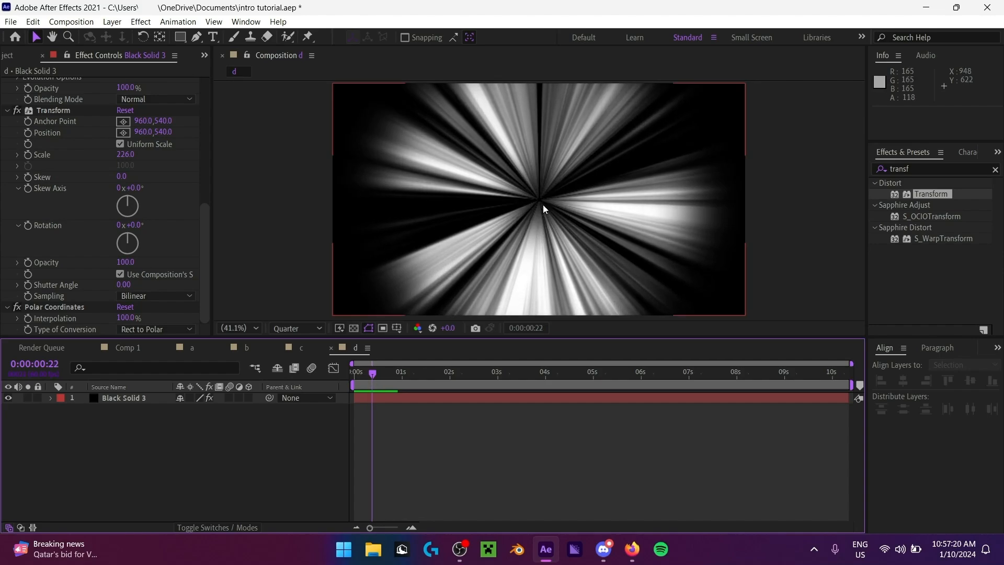
Step: Try the Transform effect below Polar Coordinates and examine the burst's center at Full resolution
left_click_drag(52, 110, 60, 325)
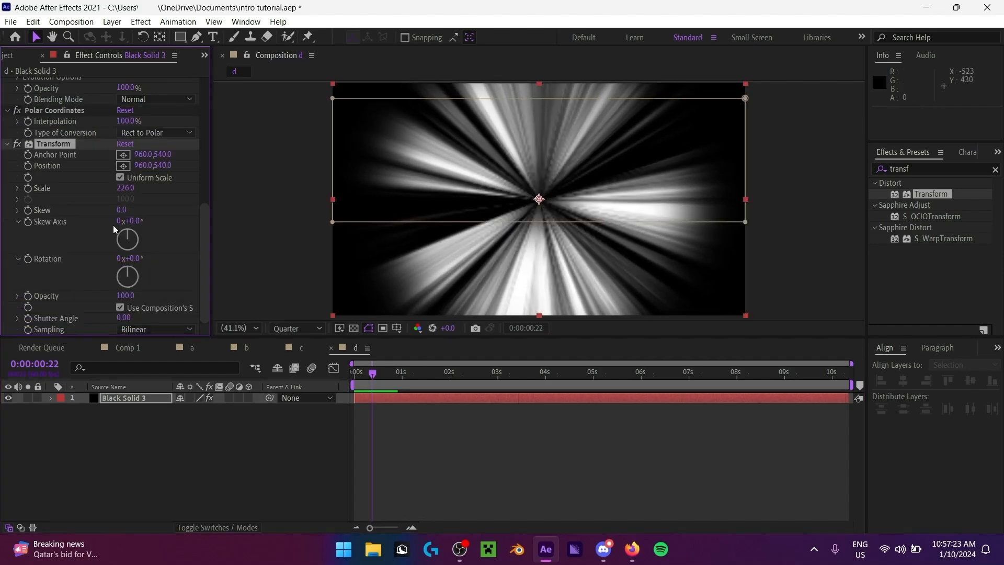
left_click(98, 453)
left_click(297, 328)
left_click(285, 354)
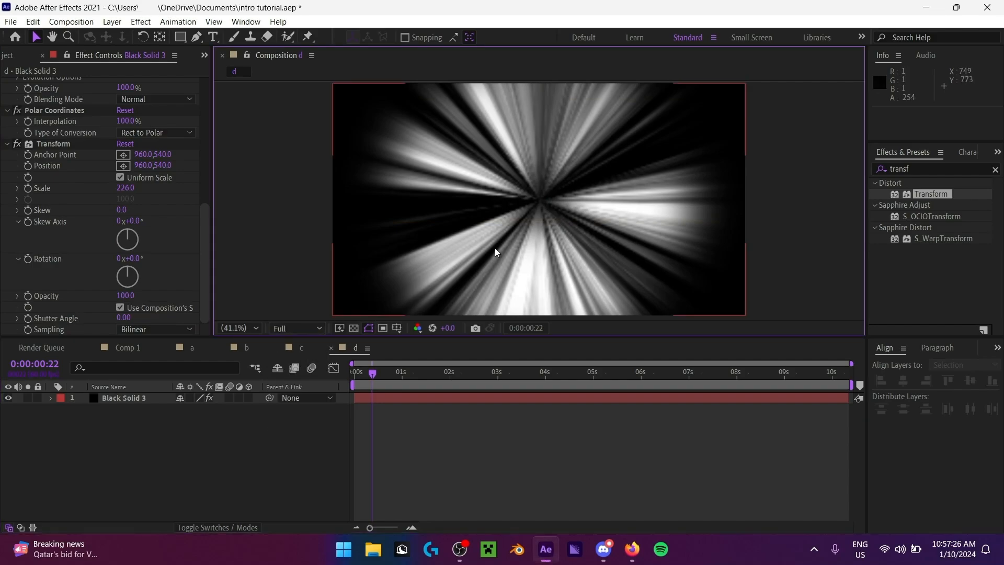
key("slash")
scroll(551, 216, "down", 2)
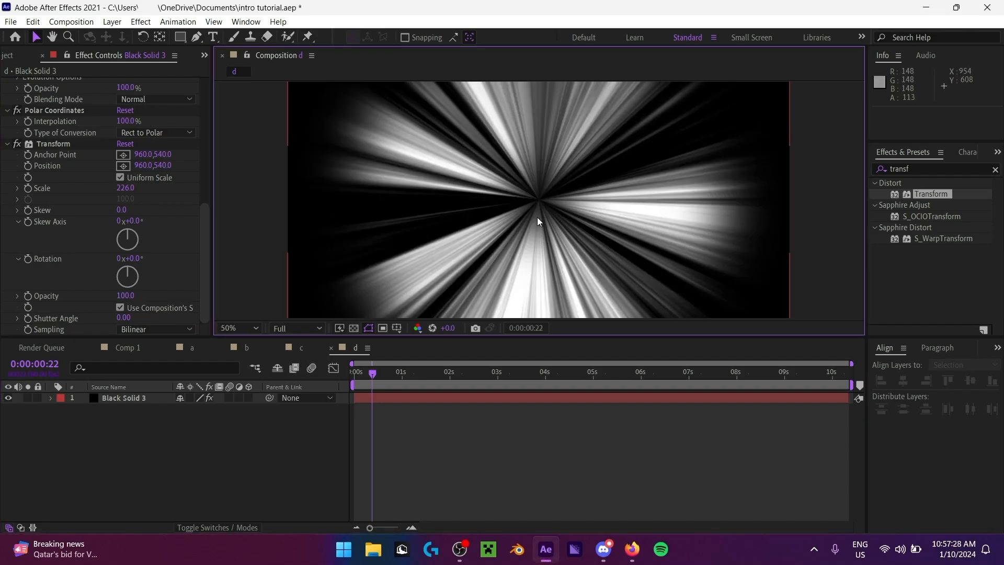
scroll(49, 237, "up", 2)
scroll(49, 237, "up", 1)
Step: Move the Transform effect back above Polar Coordinates and inspect the burst's center at 200% magnification
left_click(46, 198)
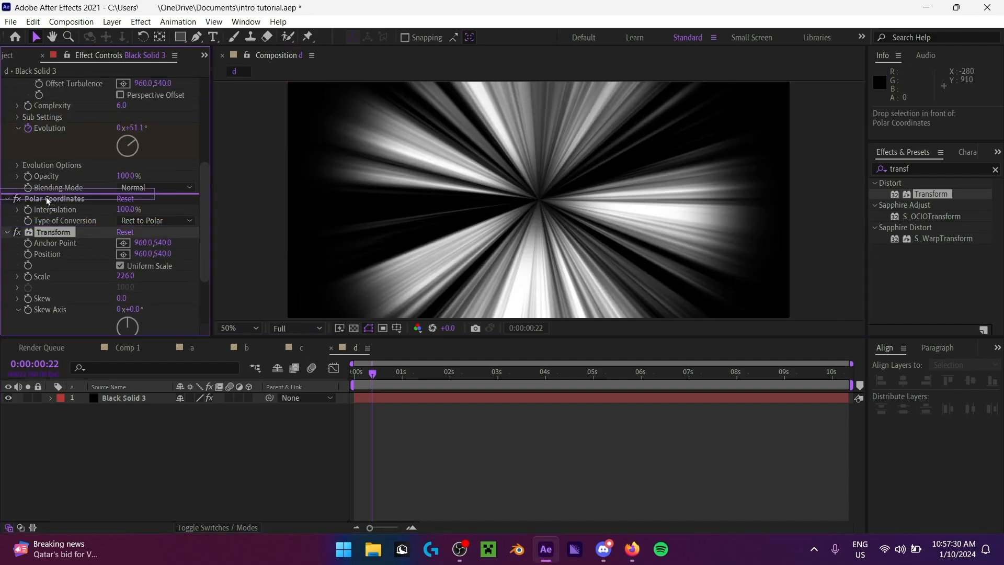
key("Delete")
key("period")
key("period")
key("comma")
key("comma")
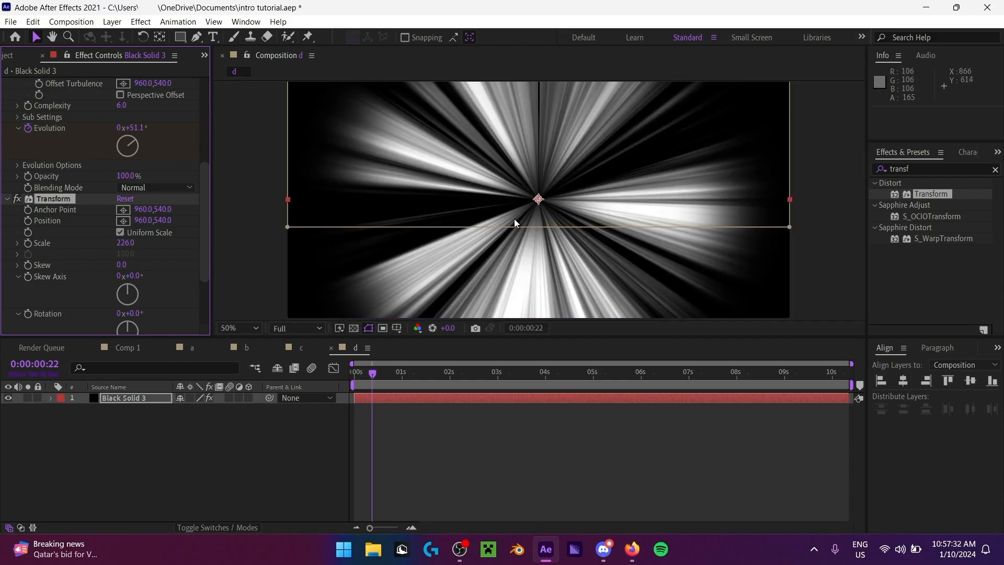
key("period")
key("period")
key("period")
scroll(507, 216, "down", 2)
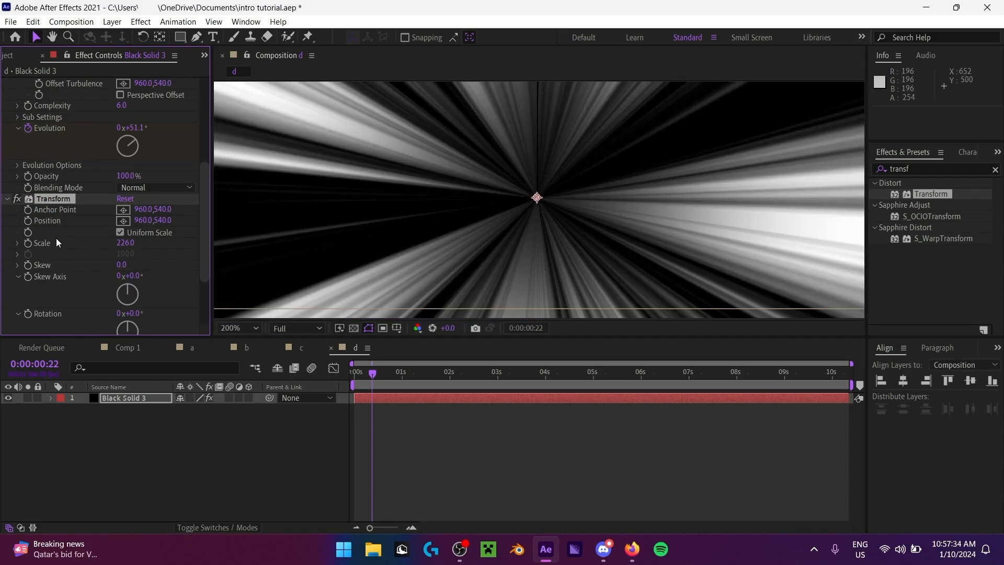
Step: Compare the magnified streaks with Transform below Polar Coordinates, ending with Transform above it again
scroll(55, 237, "down", 3)
left_click_drag(50, 108, 58, 329)
scroll(54, 198, "up", 2)
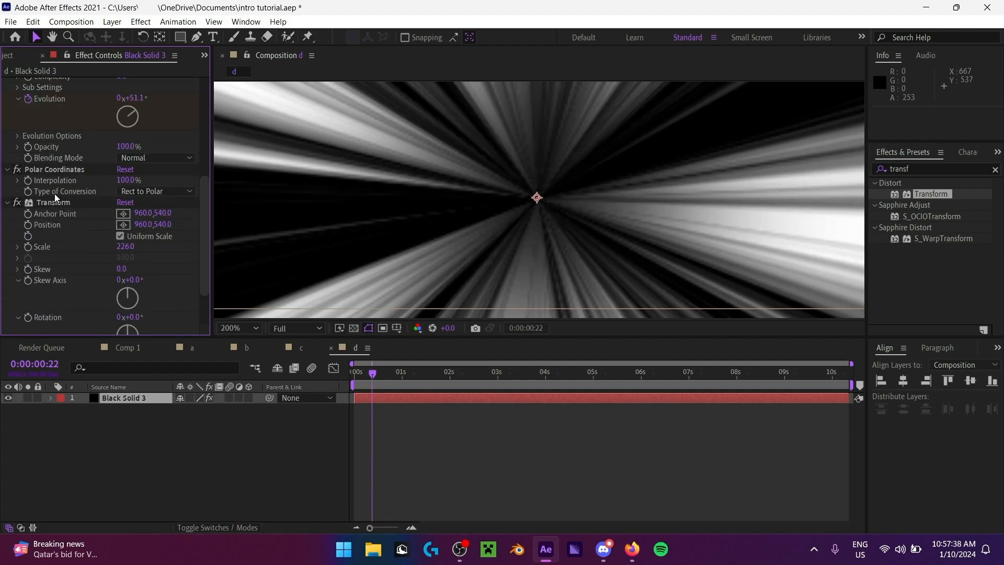
left_click_drag(54, 199, 65, 173)
Step: Return to the first frame and reset the composition view to Fit magnification and Quarter resolution
left_click(243, 328)
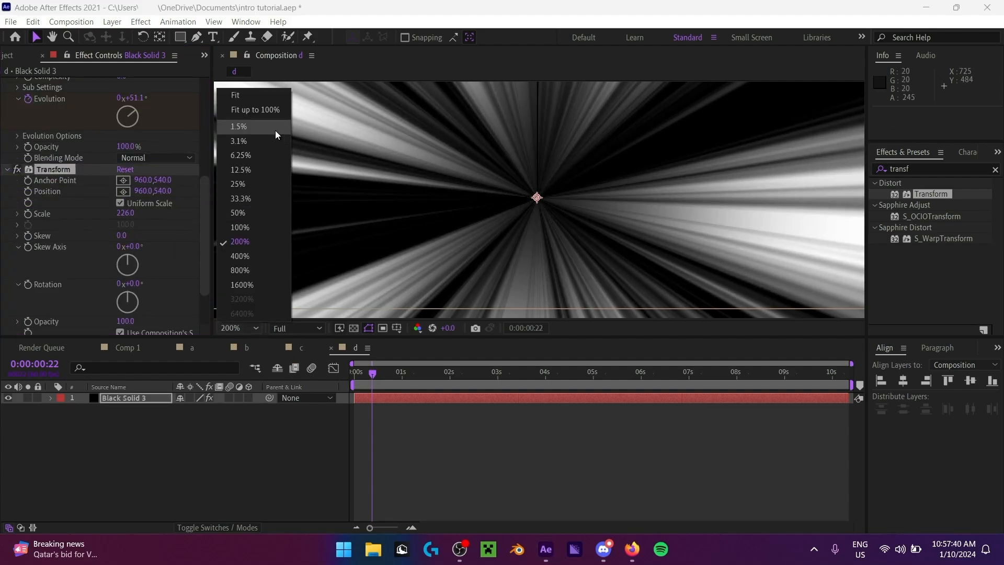
left_click(275, 97)
left_click(255, 485)
key("Home")
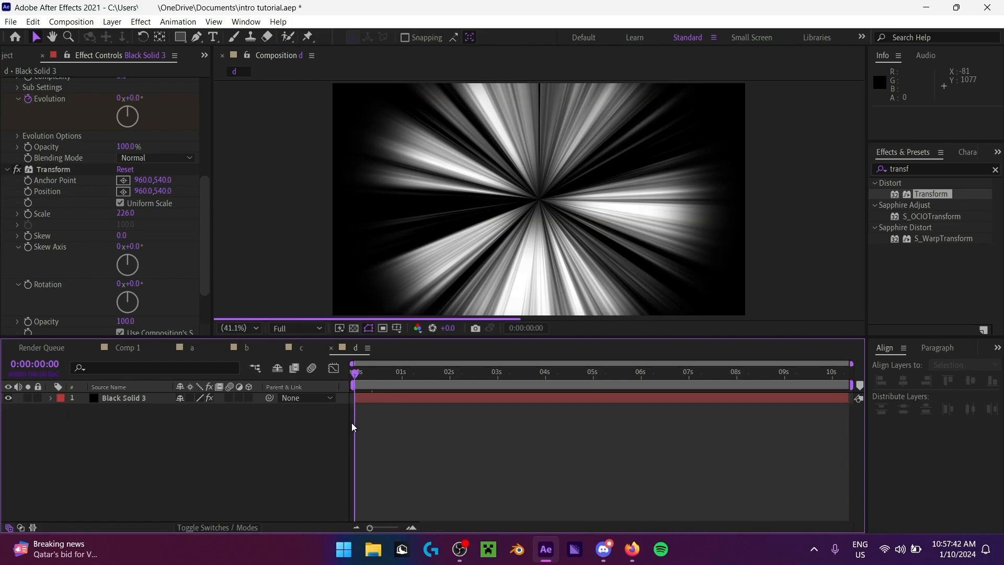
left_click(297, 328)
left_click(298, 400)
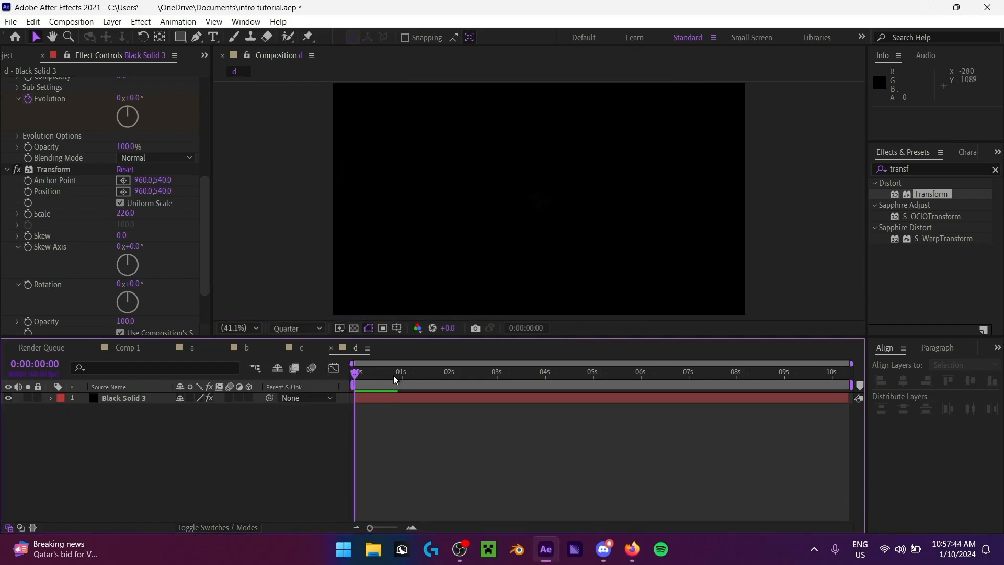
Step: Preview the burst animation from the first frame, undo the accidental layer shift, and park the playhead at 0:00:00:25
key("space")
key("space")
left_click_drag(378, 398, 228, 400)
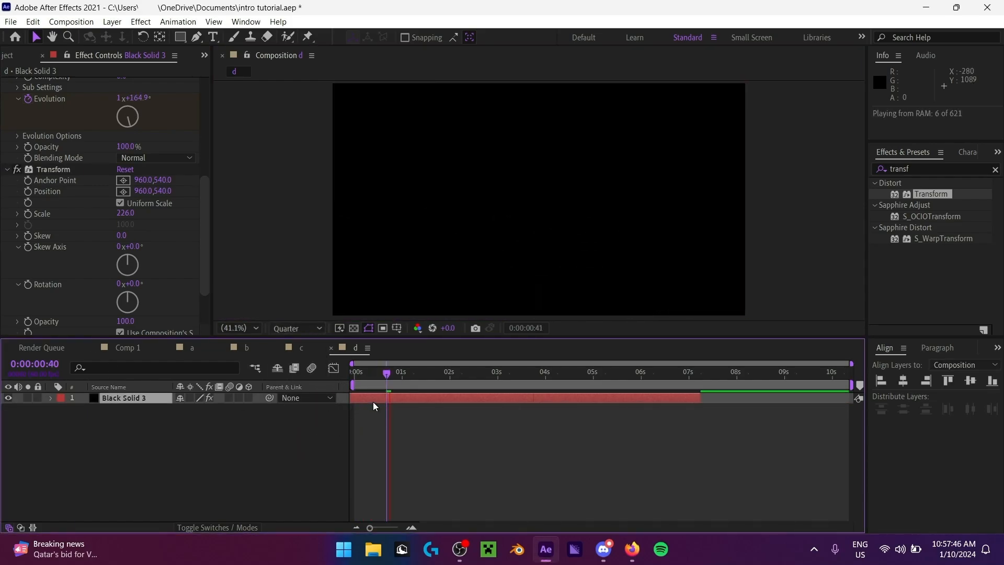
key("ctrl+z")
key("Home")
key("space")
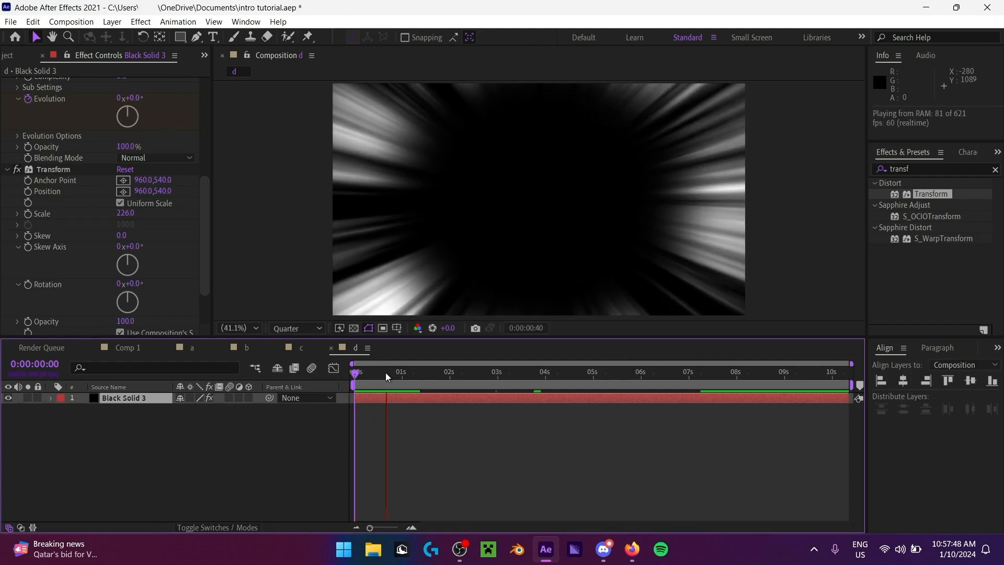
left_click_drag(413, 370, 374, 381)
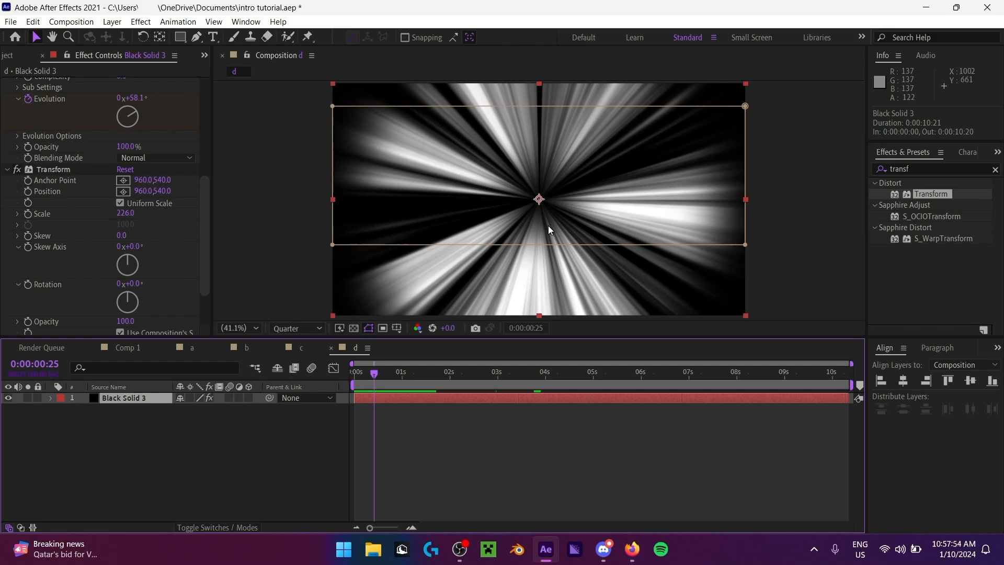
Step: Apply Hue/Saturation to Black Solid 3 with Colorize enabled and the Colorize Hue set to 272°
left_click(920, 168)
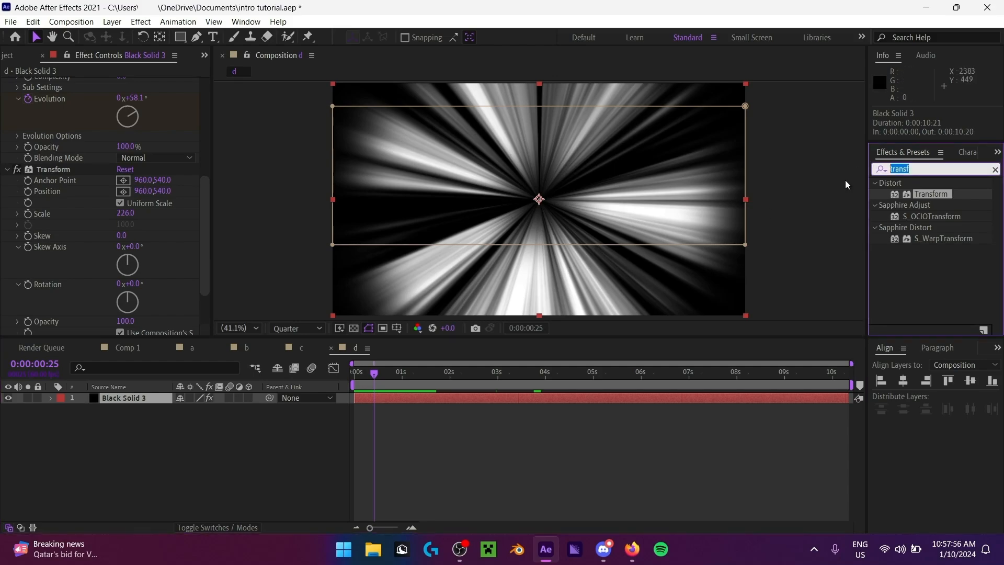
type("hue")
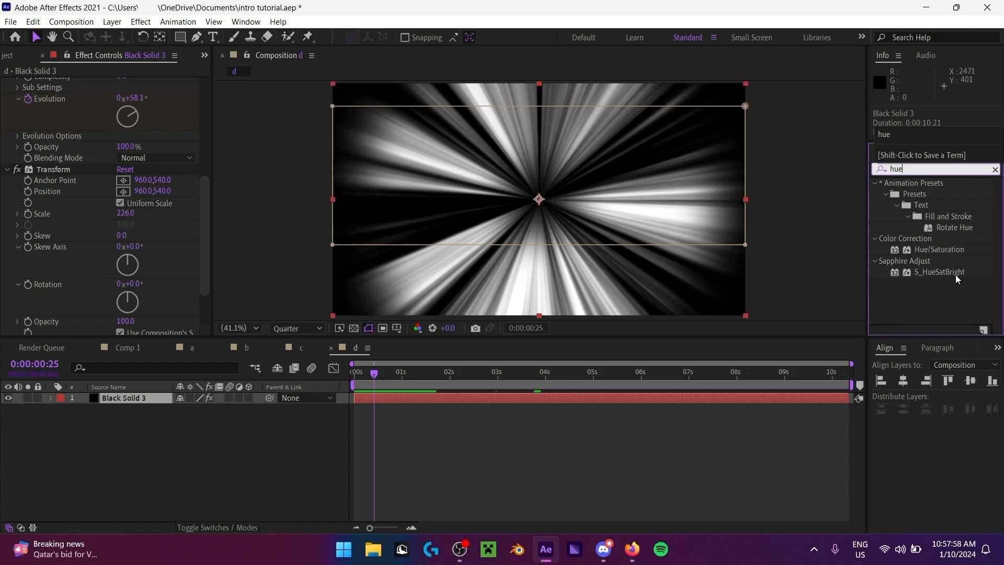
double_click(949, 250)
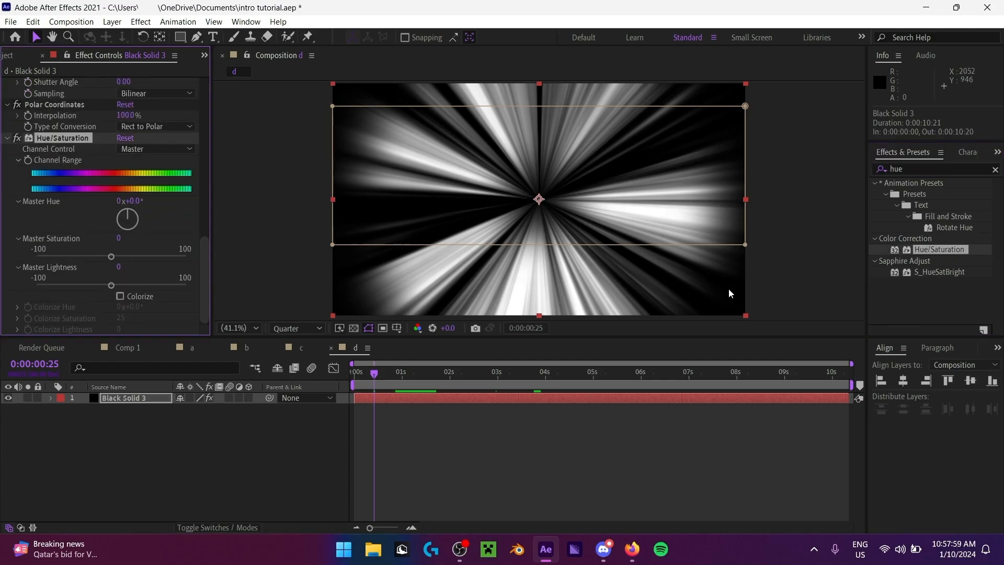
left_click(120, 297)
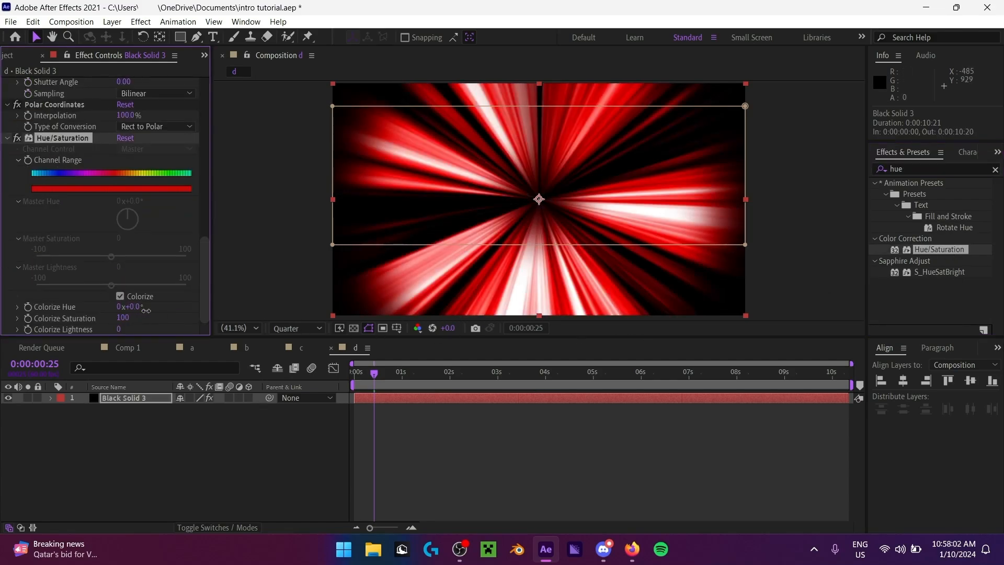
left_click_drag(146, 310, 315, 314)
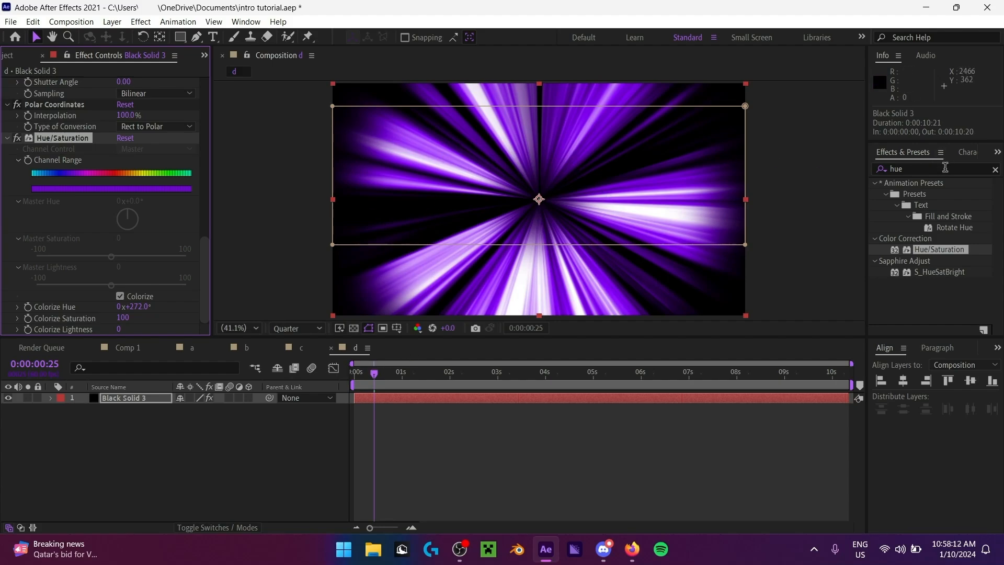
Step: Try the CC Twister effect on Black Solid 3 at 40% completion and delete it
left_click_drag(942, 168, 877, 181)
type("tw")
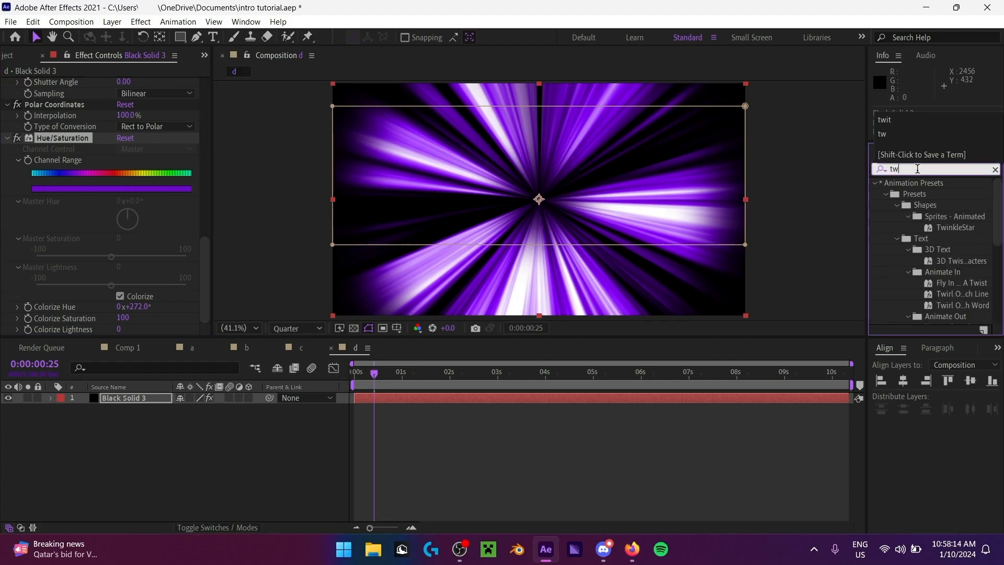
type("ist")
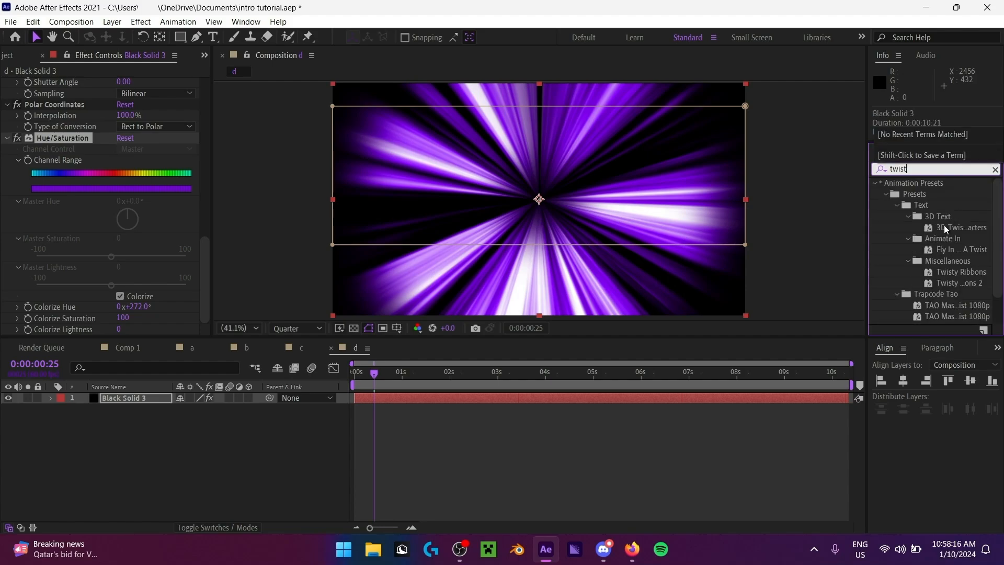
scroll(923, 250, "down", 1)
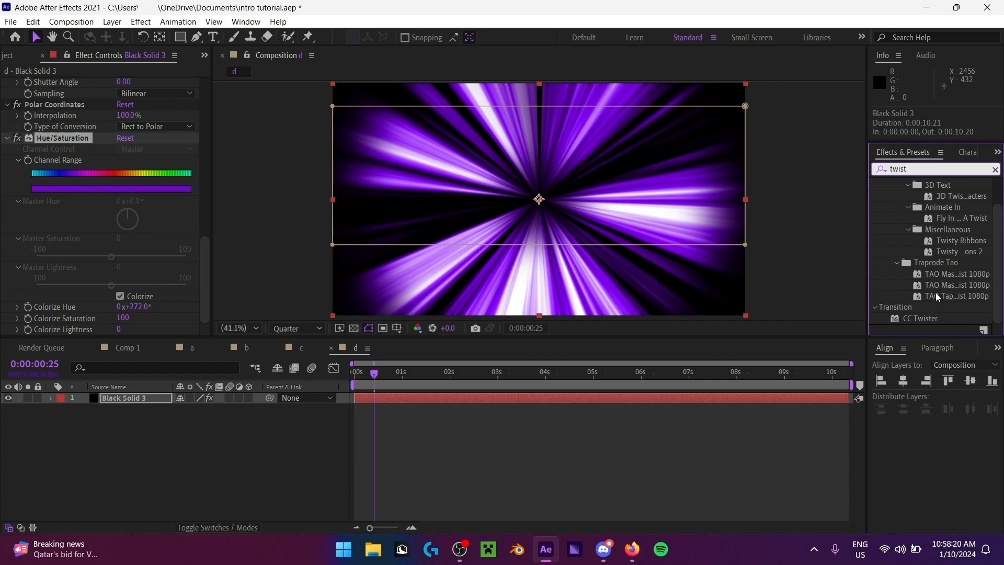
double_click(930, 316)
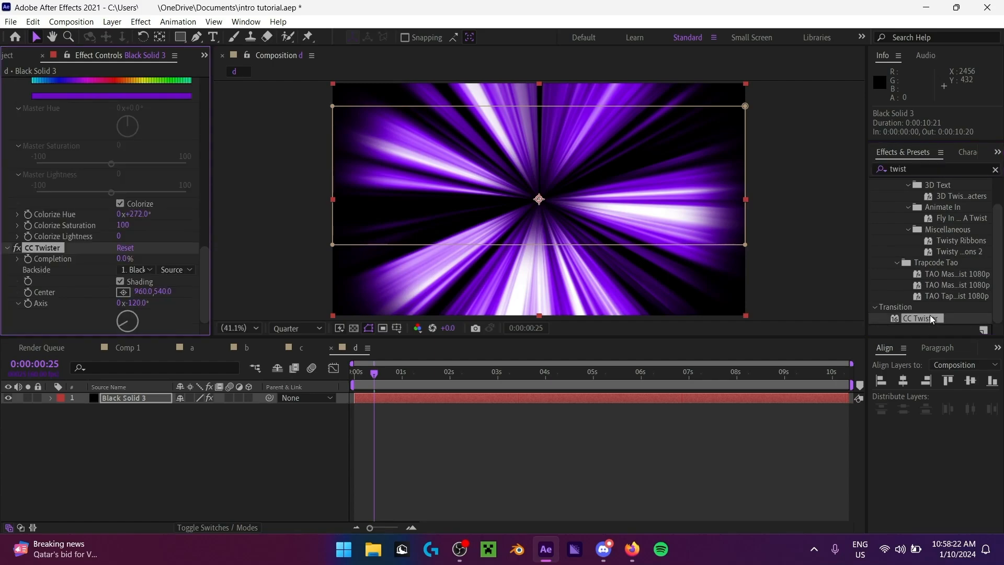
left_click_drag(124, 260, 149, 257)
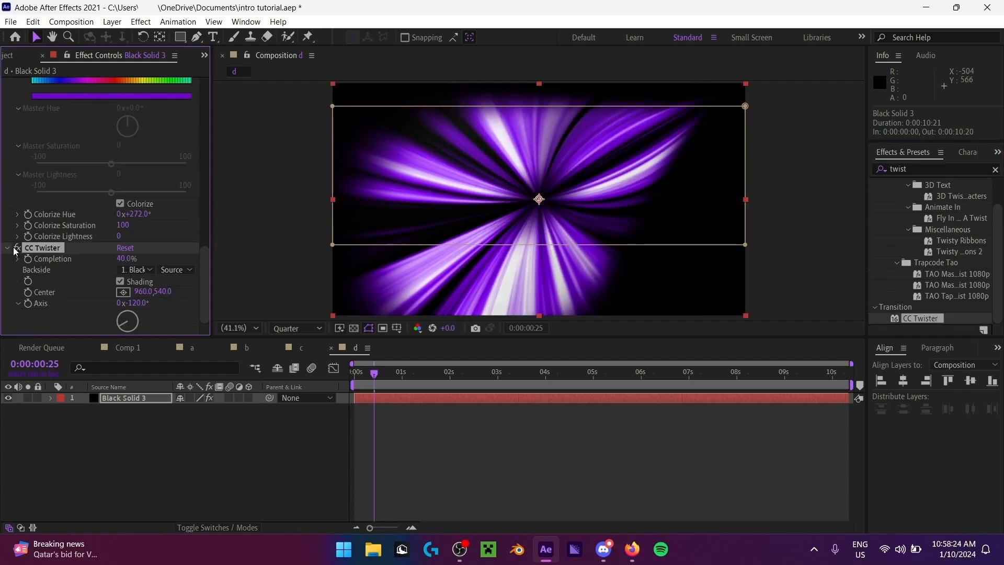
key("Delete")
left_click(939, 170)
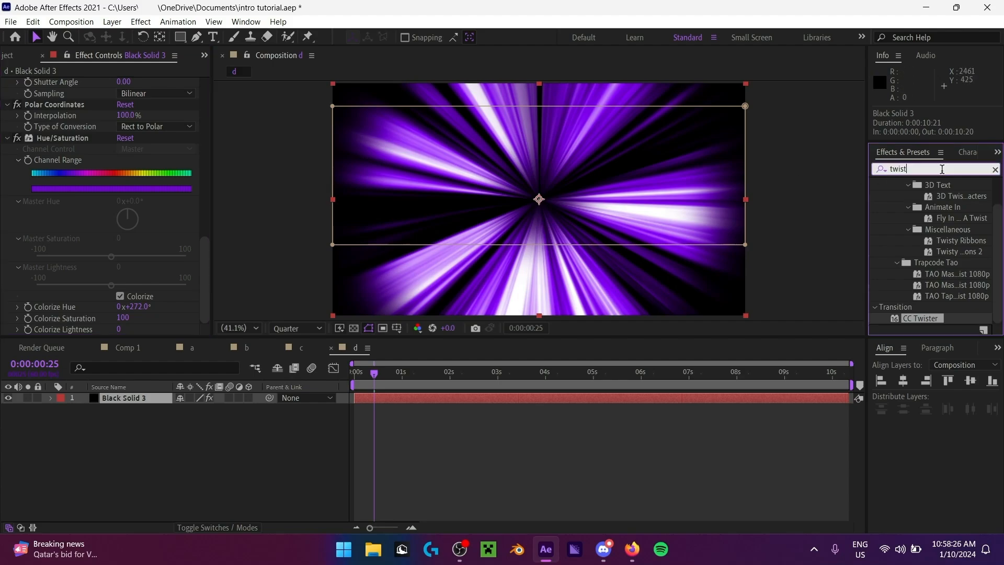
type("whir")
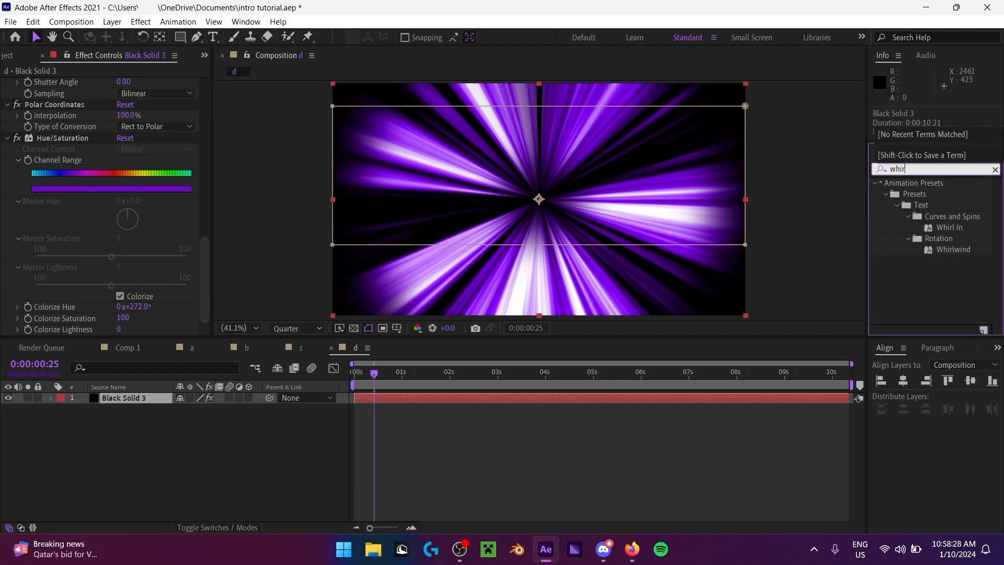
key("BackSpace")
key("BackSpace")
key("BackSpace")
key("BackSpace")
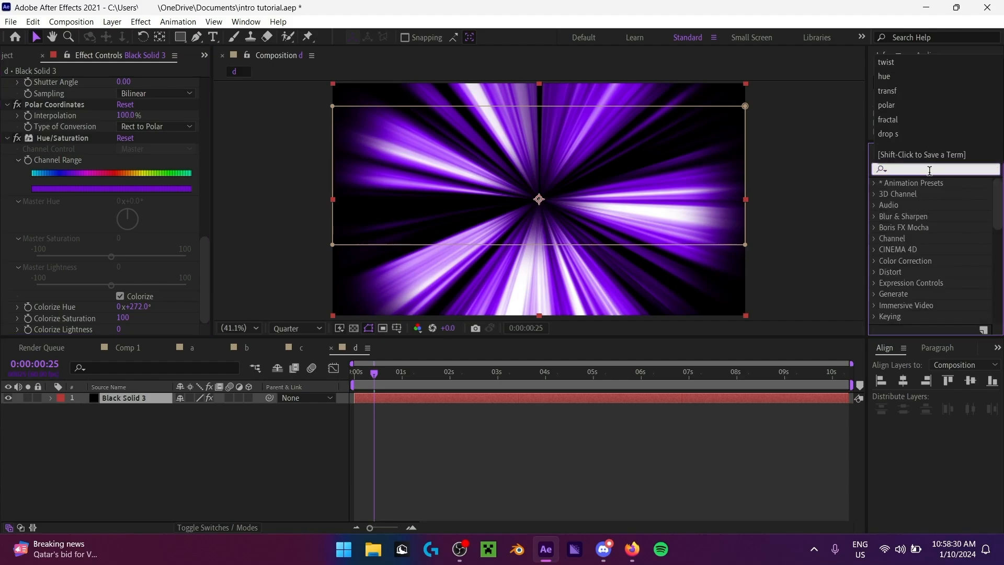
left_click(111, 496)
left_click(130, 400)
key("ctrl+space")
type("tw")
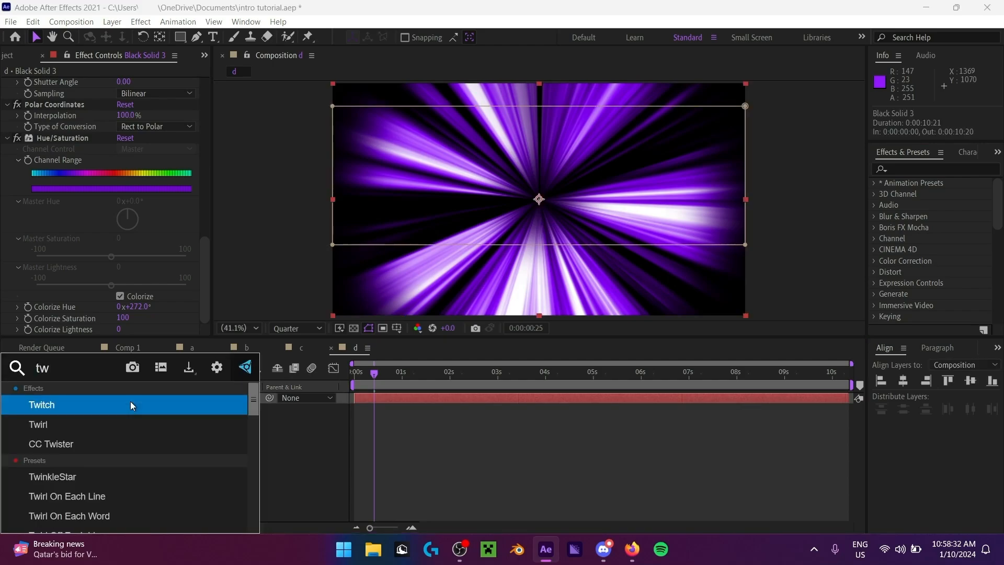
left_click(350, 440)
left_click(157, 401)
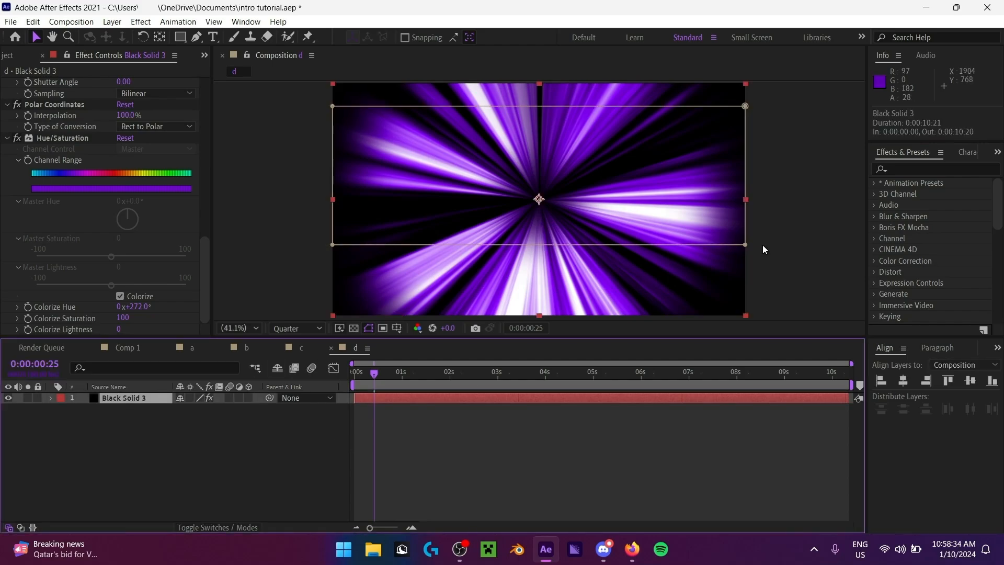
Step: Apply the Twirl distortion effect to Black Solid 3 with an angle of 15°
left_click(962, 167)
type("twir,")
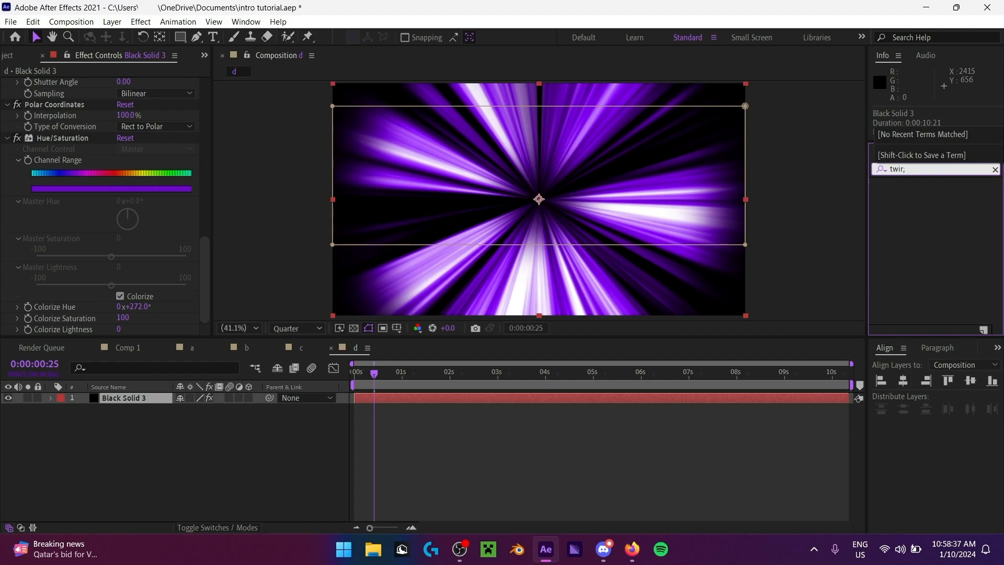
key("BackSpace")
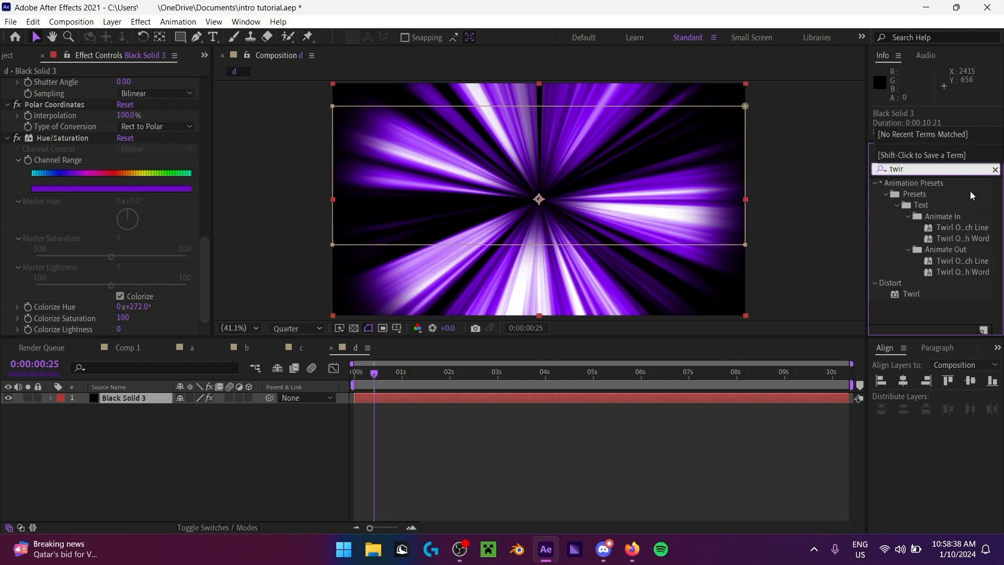
left_click(924, 329)
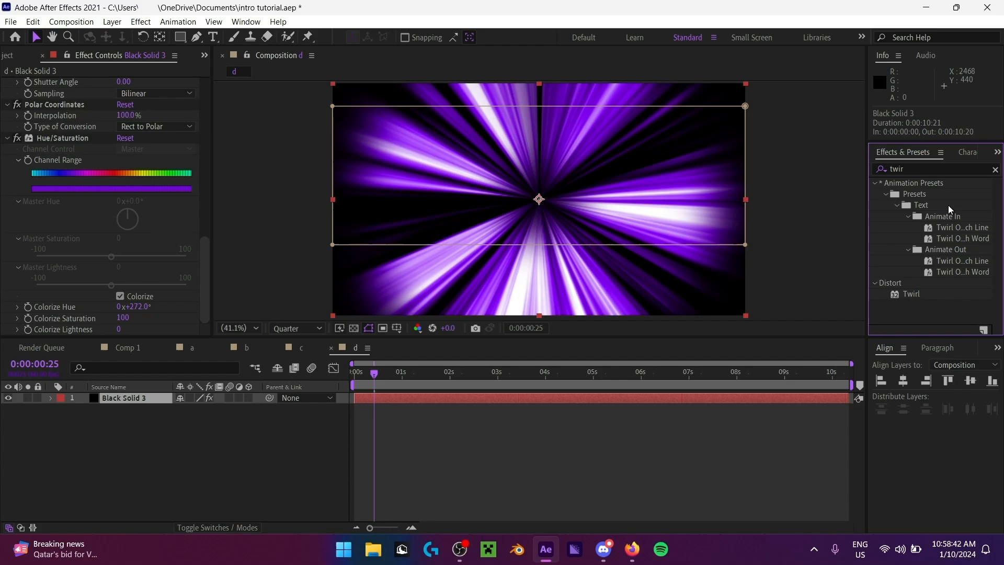
left_click_drag(918, 294, 144, 280)
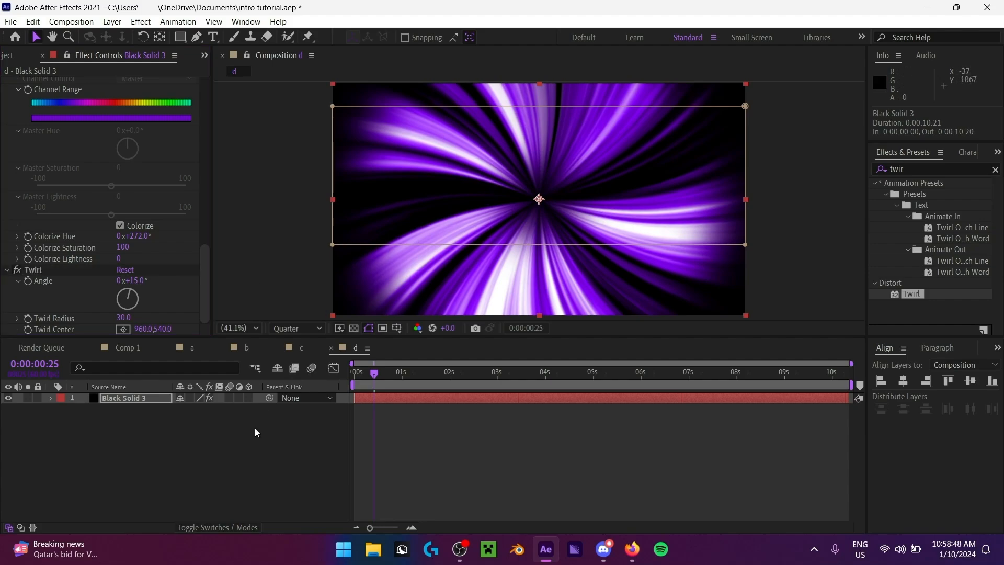
Step: Preview the twirled burst from the first frame and show the transparency grid to examine its transparent areas
left_click(168, 406)
key("Home")
key("space")
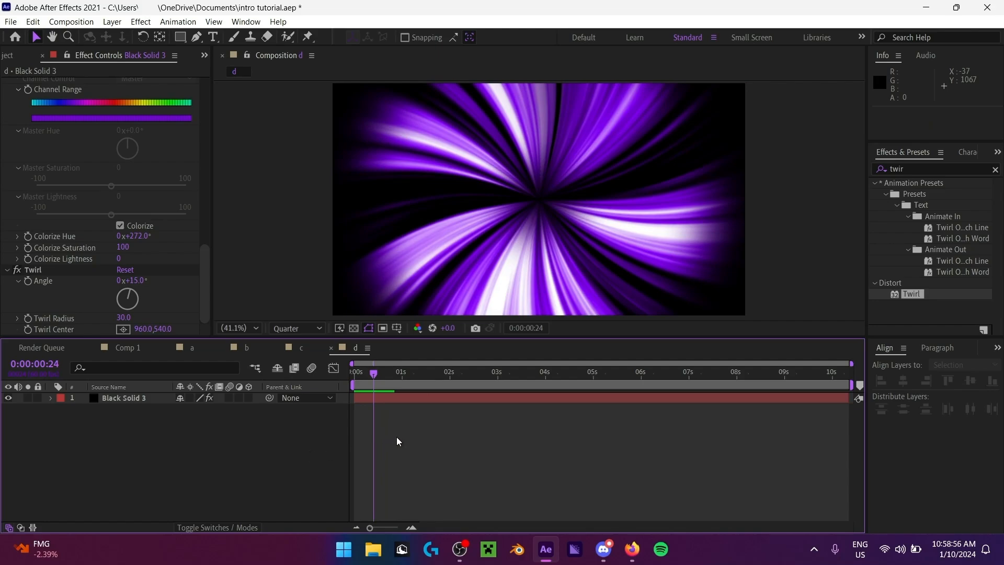
left_click(355, 327)
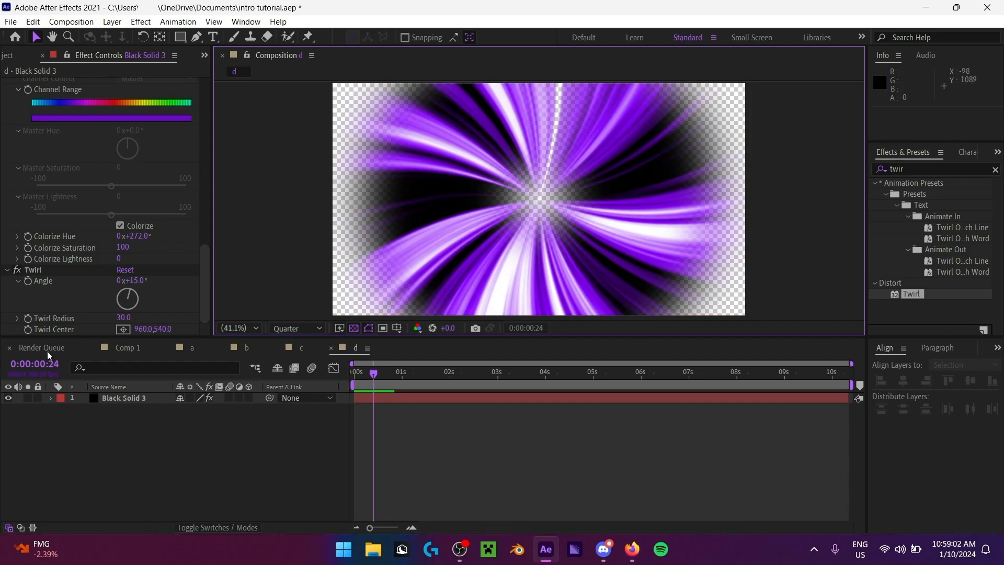
Step: Add composition d to Comp 1 directly below the Text layer, with its start at 0:00:02:08
left_click(133, 350)
left_click(20, 55)
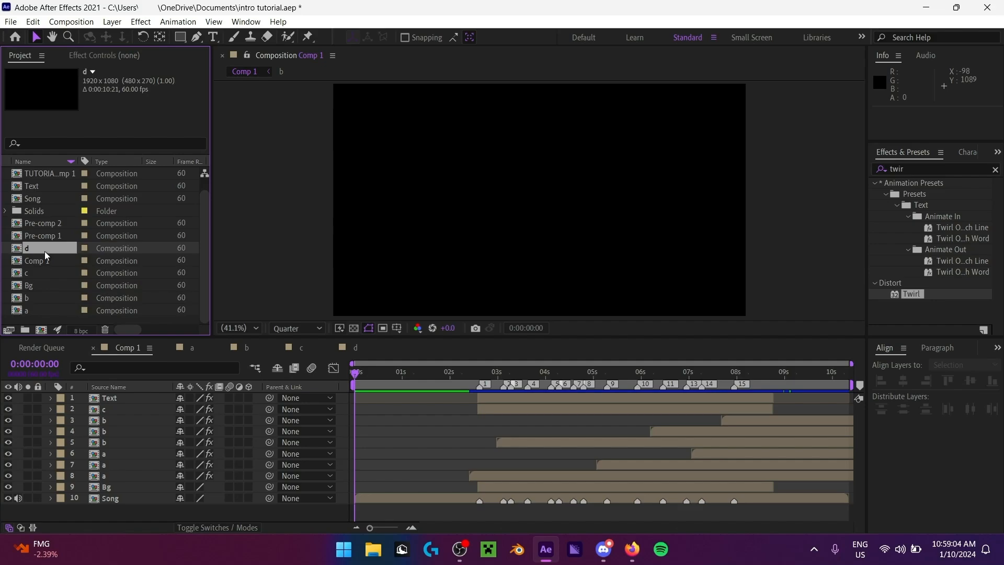
left_click_drag(45, 254, 131, 404)
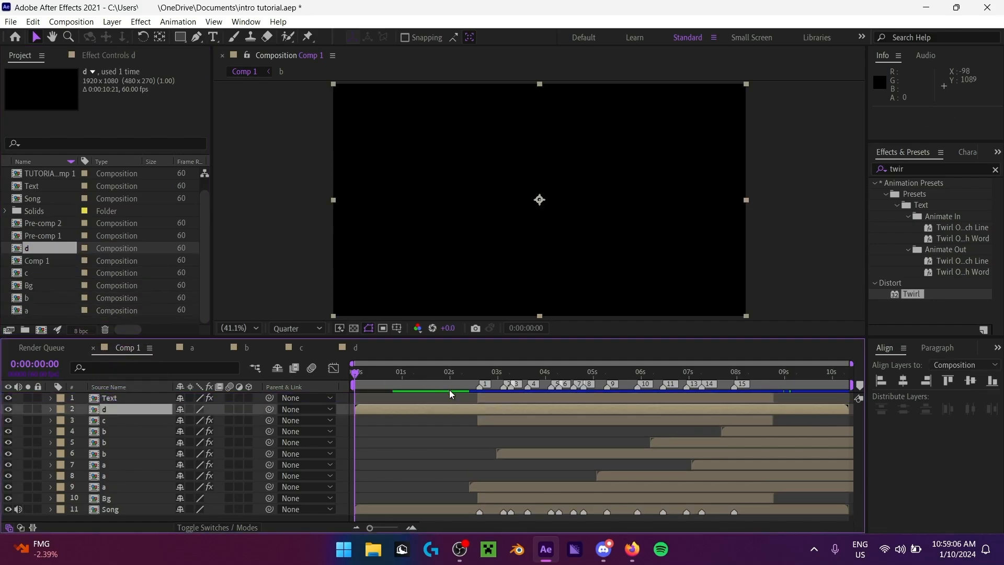
left_click_drag(451, 394, 583, 415)
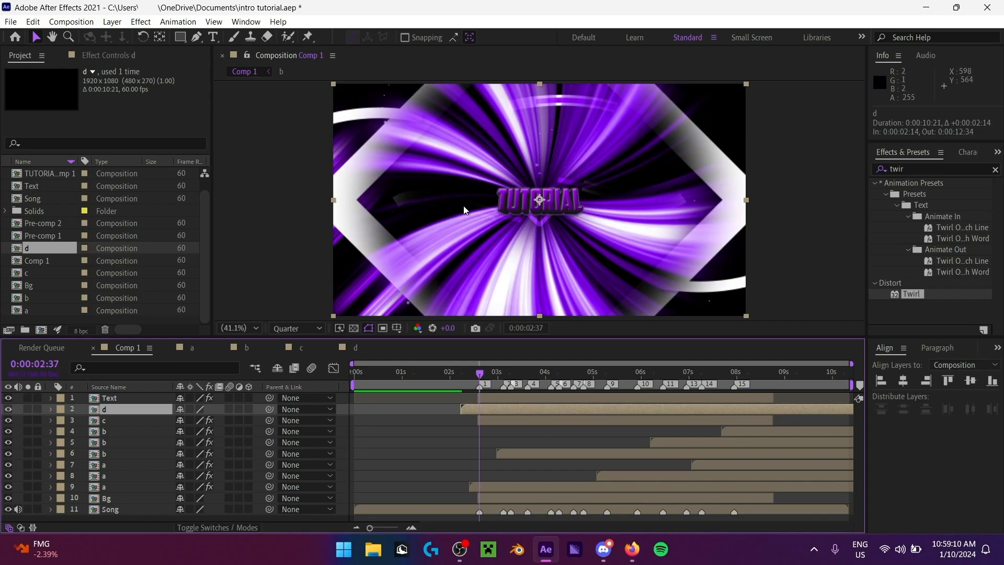
left_click_drag(518, 412, 515, 412)
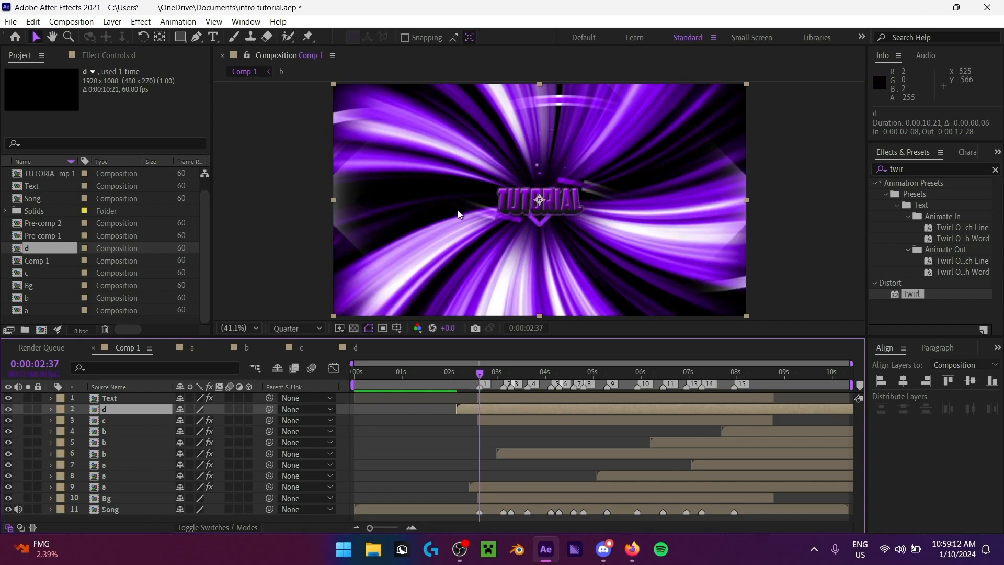
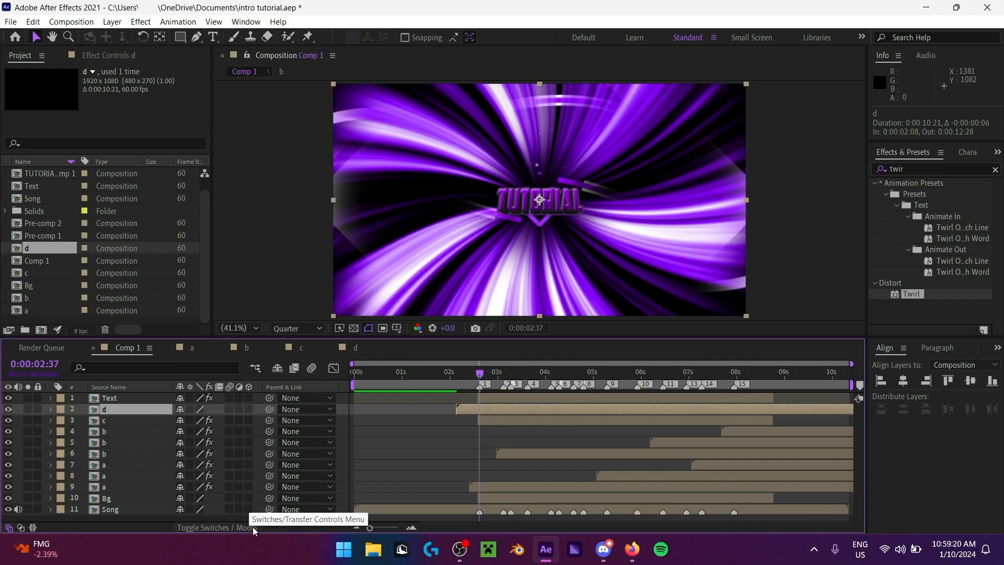
Step: Display the blending mode column for the Comp 1 layers and set layer d's mode to Lighten
left_click(228, 528)
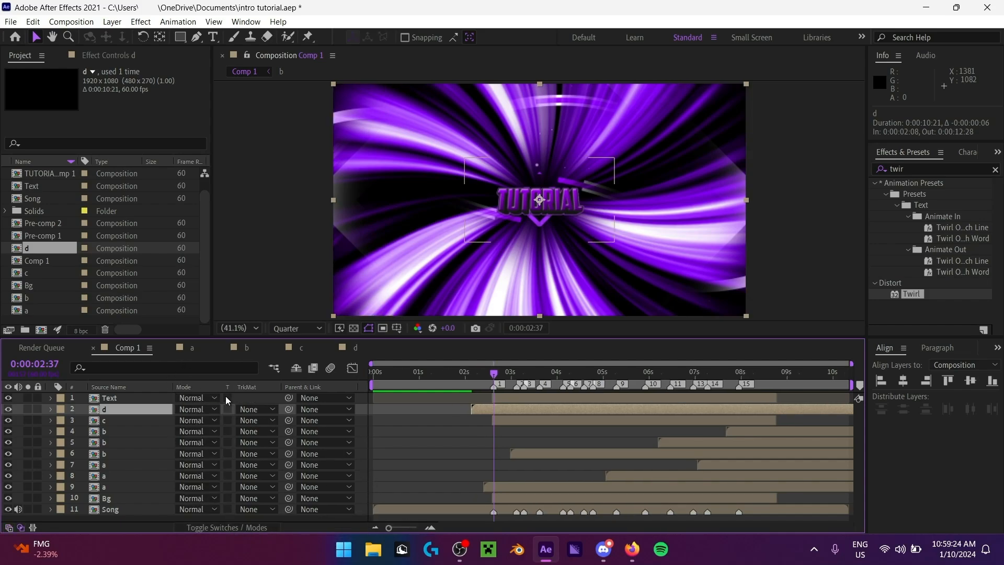
left_click(218, 529)
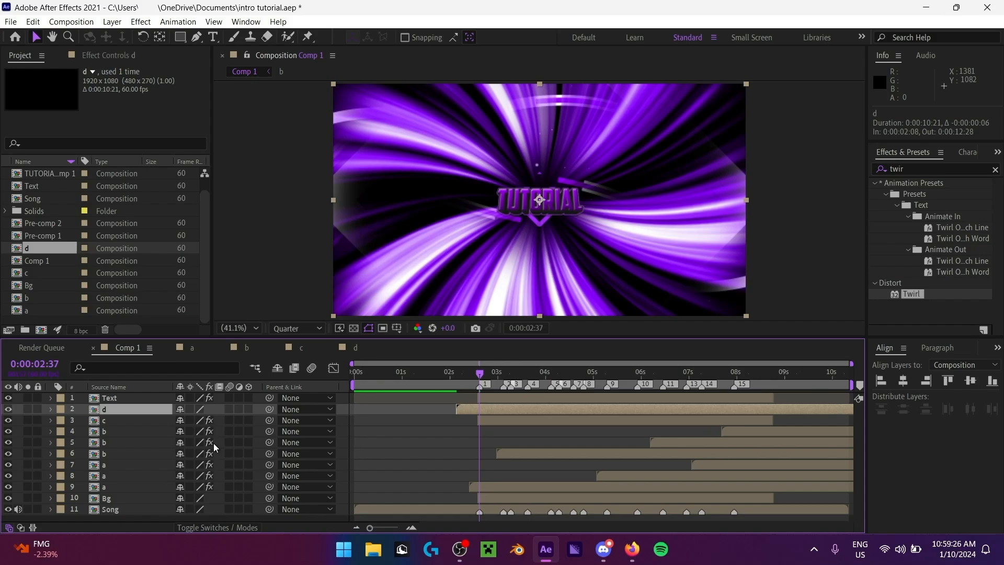
left_click(216, 541)
left_click(209, 528)
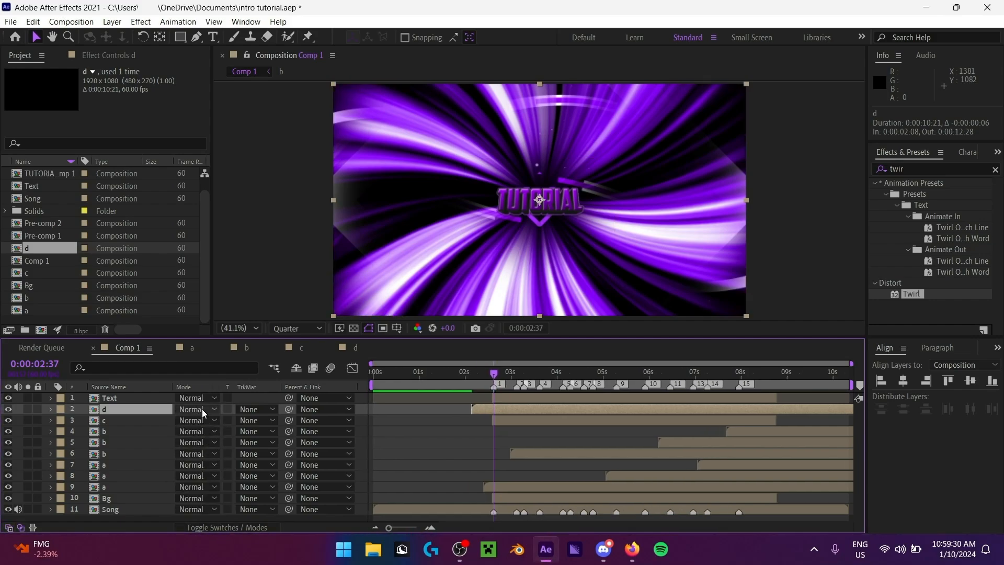
left_click(203, 410)
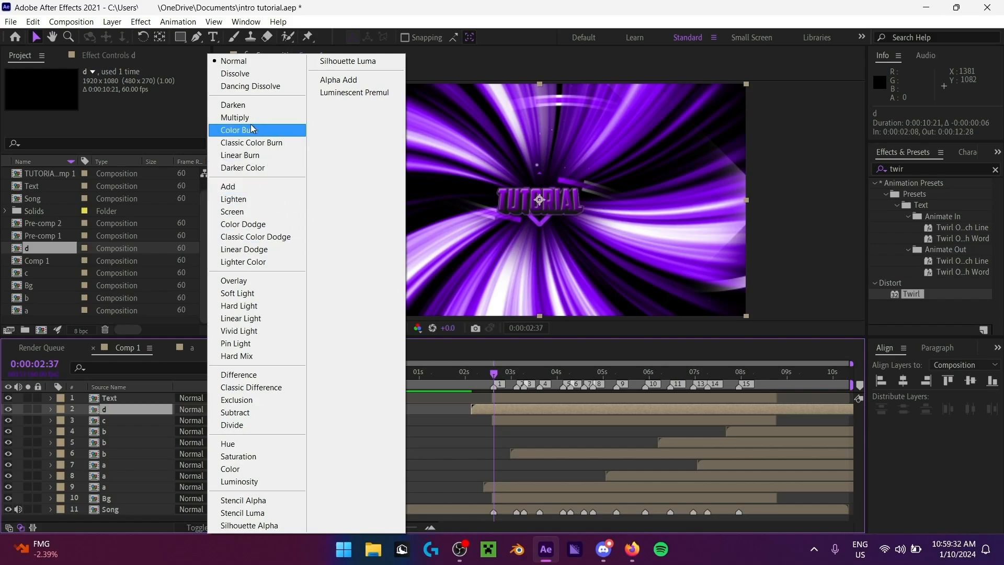
left_click(251, 198)
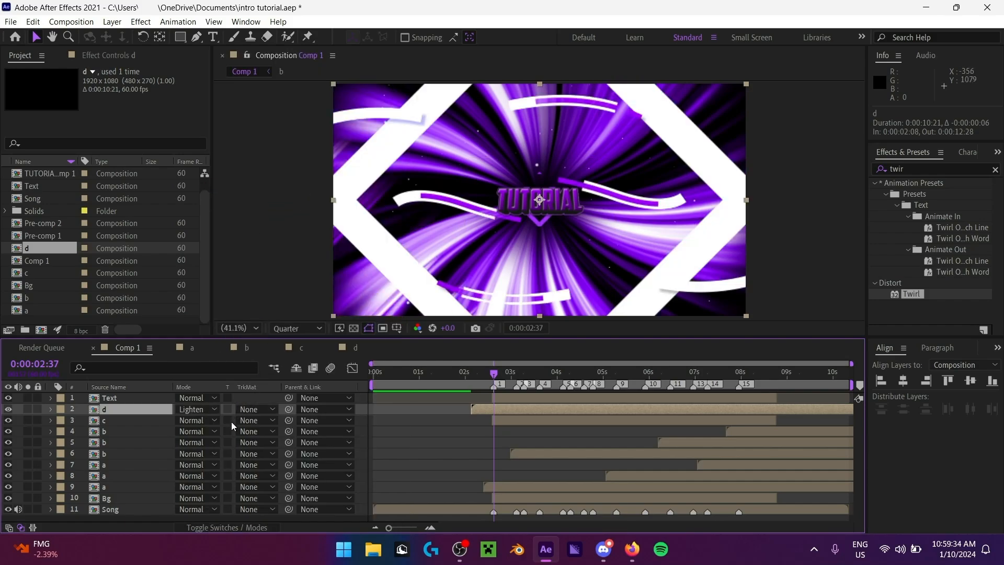
Step: Try the Screen blending mode on layer d and inspect the blended shapes up close
left_click(208, 407)
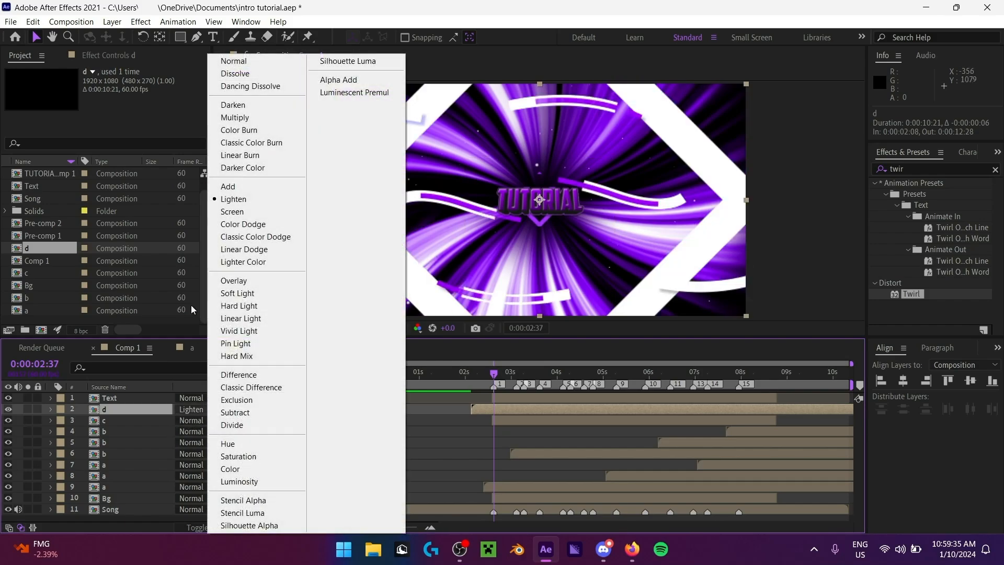
left_click(245, 210)
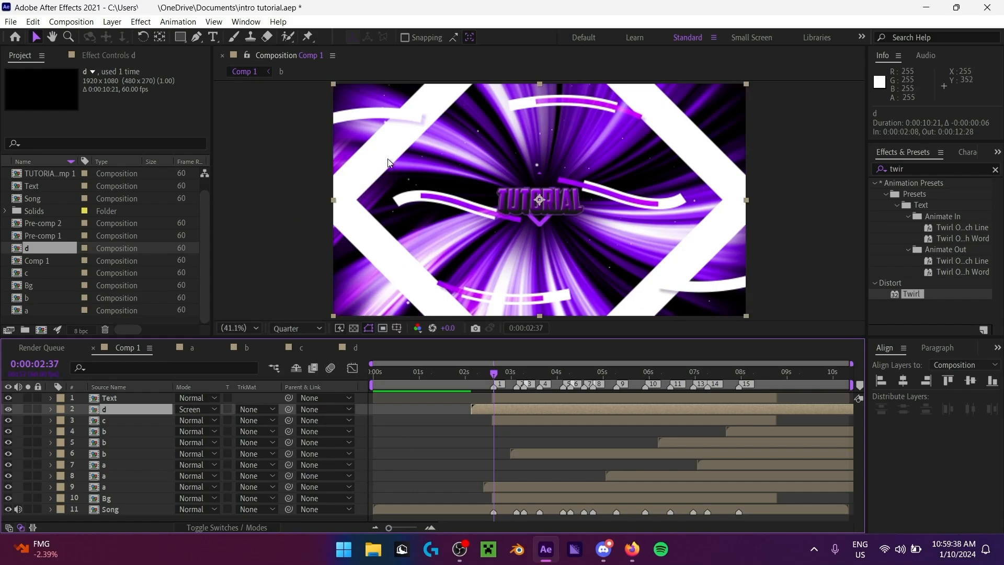
scroll(387, 162, "up", 4)
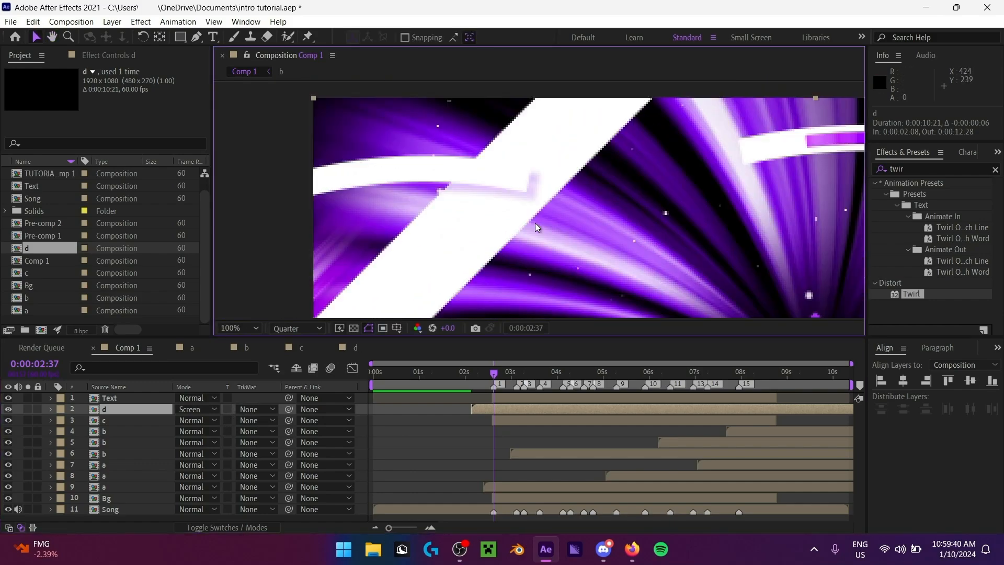
left_click_drag(535, 223, 500, 207)
left_click(255, 327)
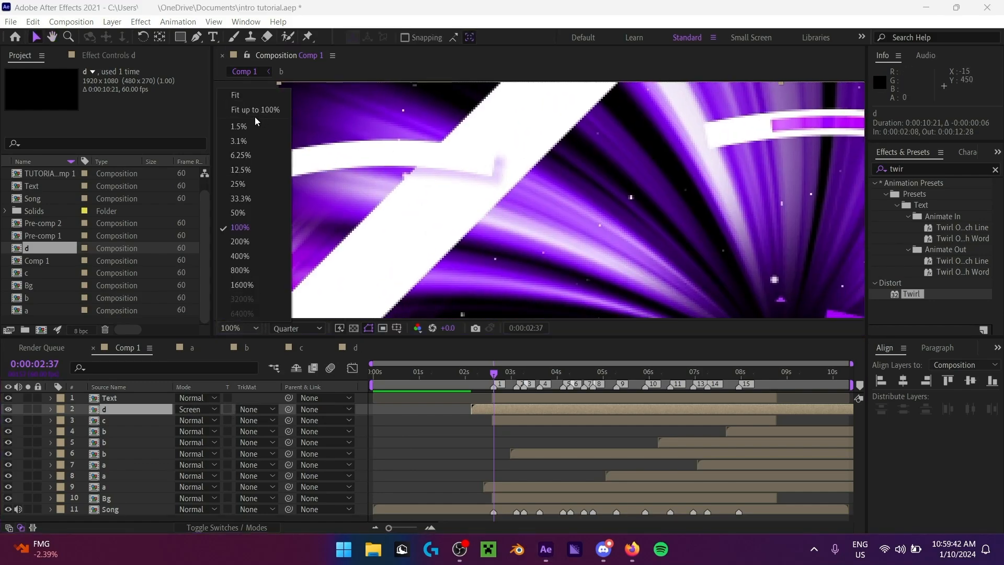
left_click(253, 111)
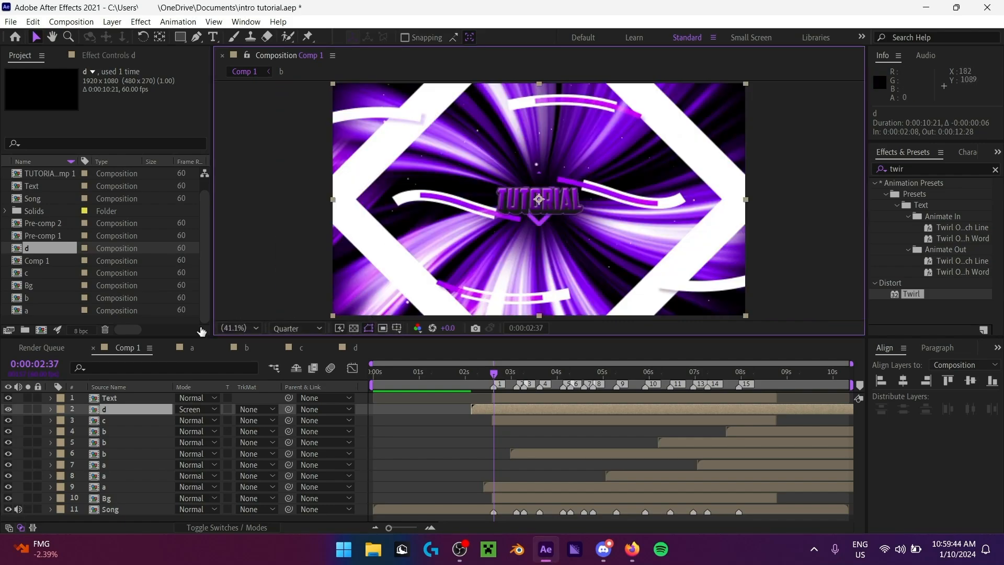
Step: Try the Add, Darken and Color Dodge blending modes on layer d
left_click(192, 410)
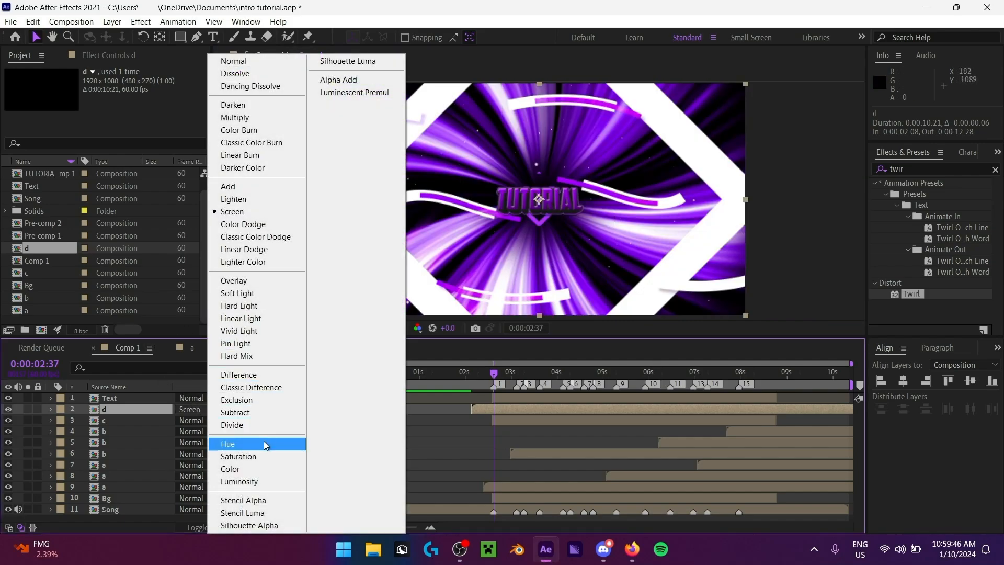
left_click(264, 192)
left_click(195, 409)
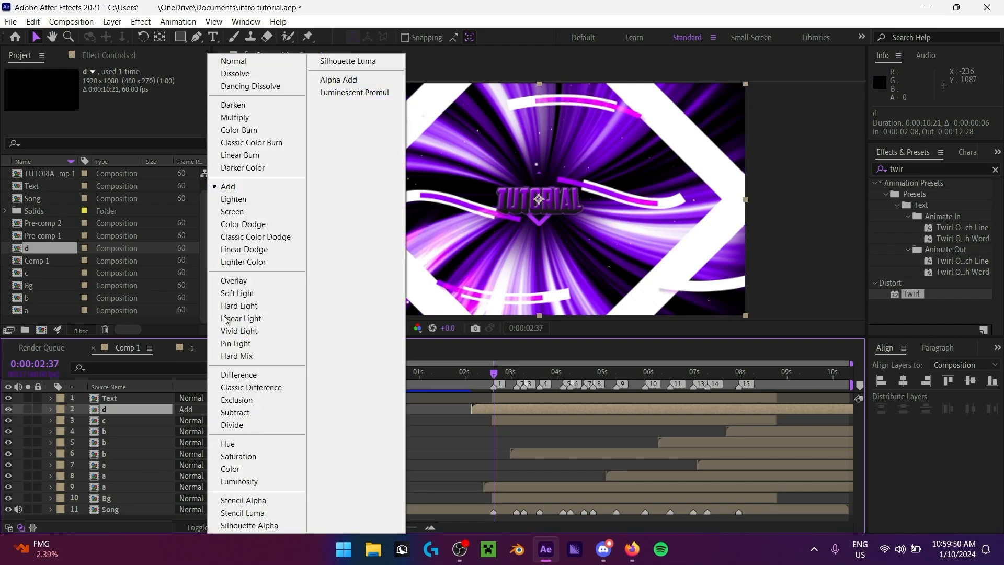
left_click(247, 107)
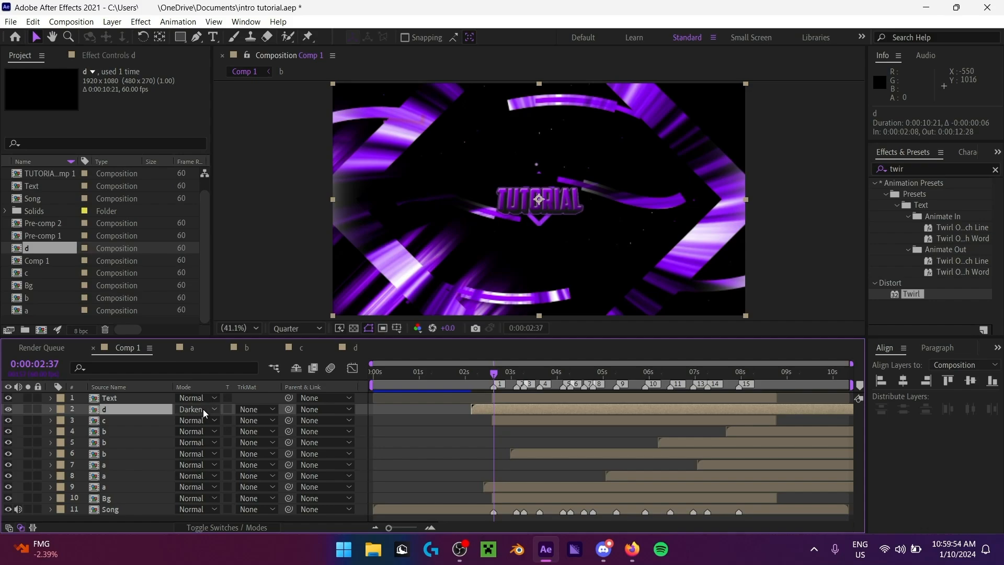
left_click(203, 409)
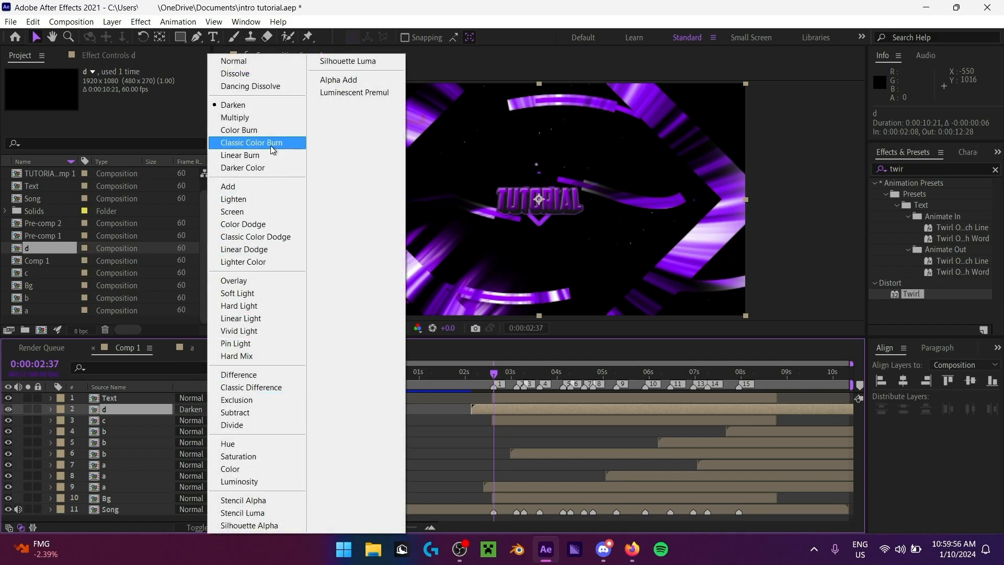
left_click(254, 224)
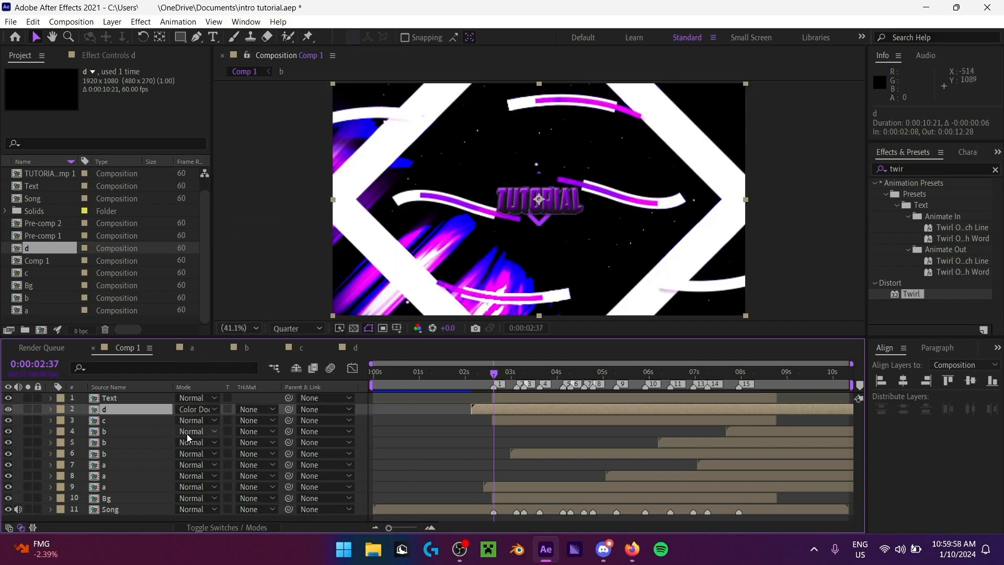
Step: Compare Lighten with Add on layer d and leave its blending mode at Lighten
left_click(198, 409)
left_click(250, 197)
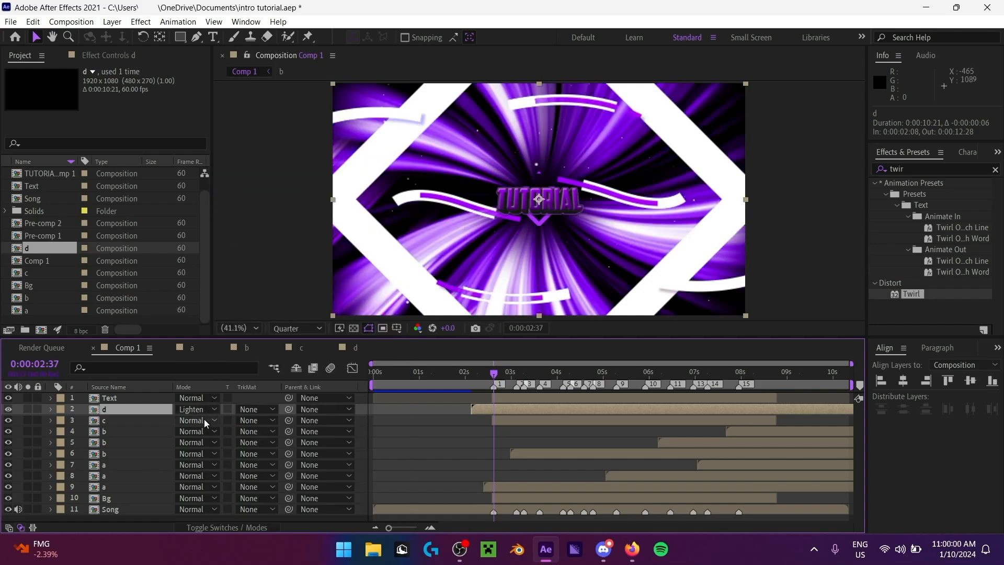
left_click(198, 409)
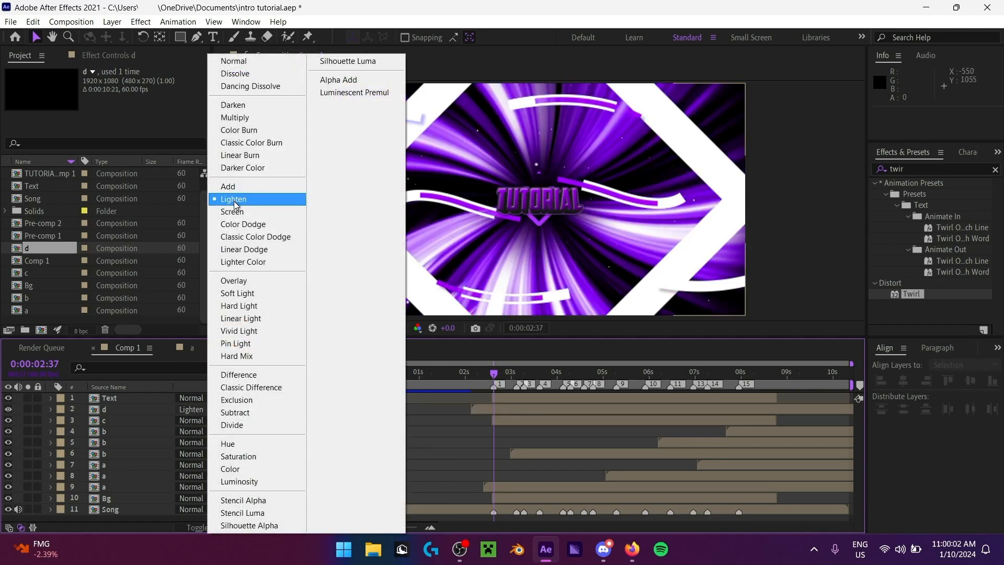
left_click(228, 186)
left_click(187, 411)
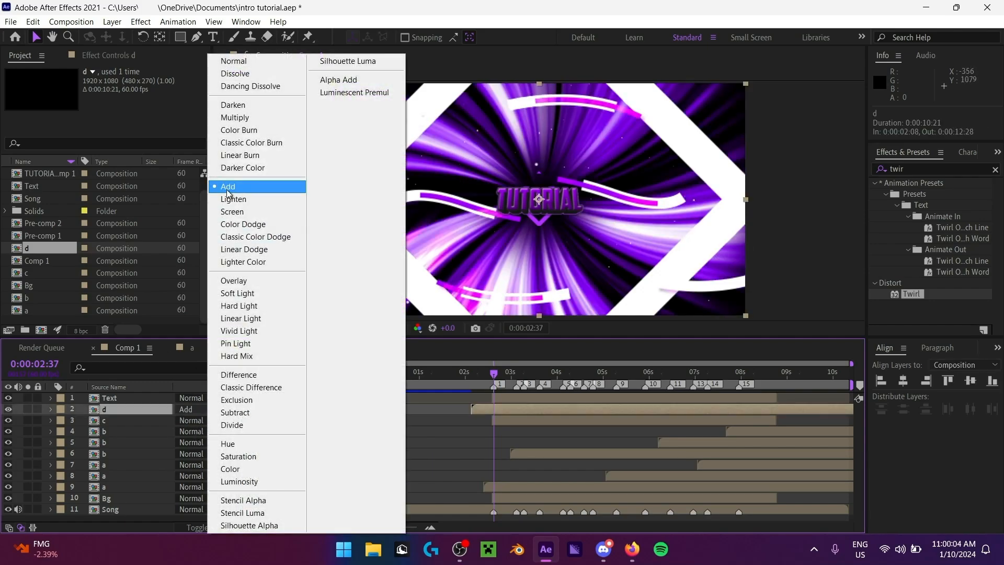
left_click(230, 199)
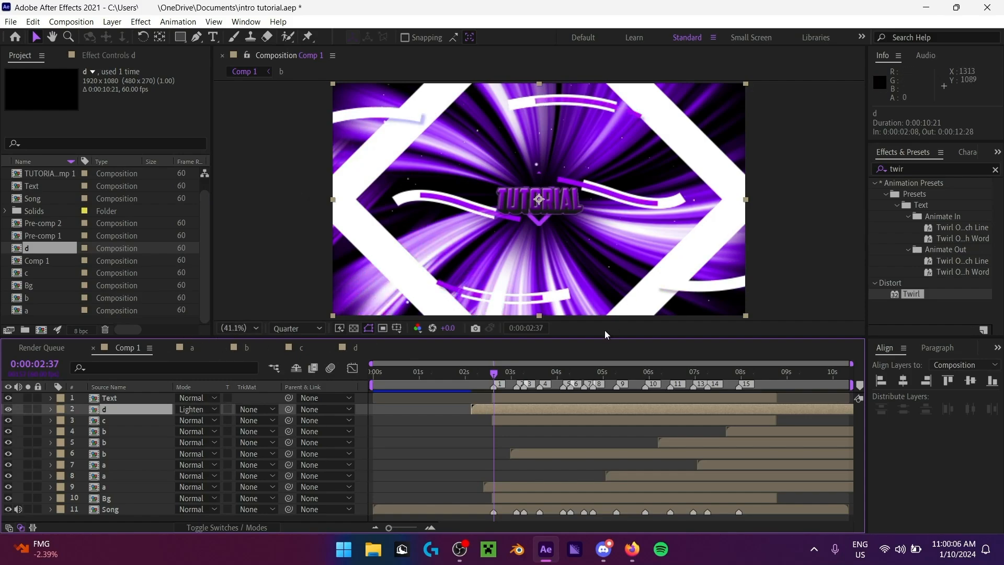
Step: Try starting layer d in Comp 1 at about 0:00:02:24 and preview the burst's timing
left_click(348, 347)
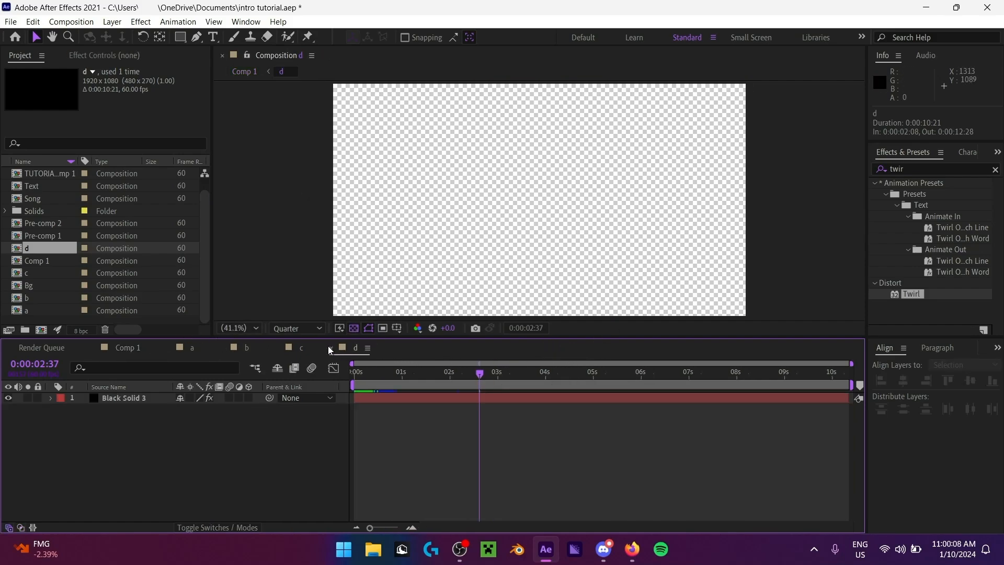
left_click(137, 347)
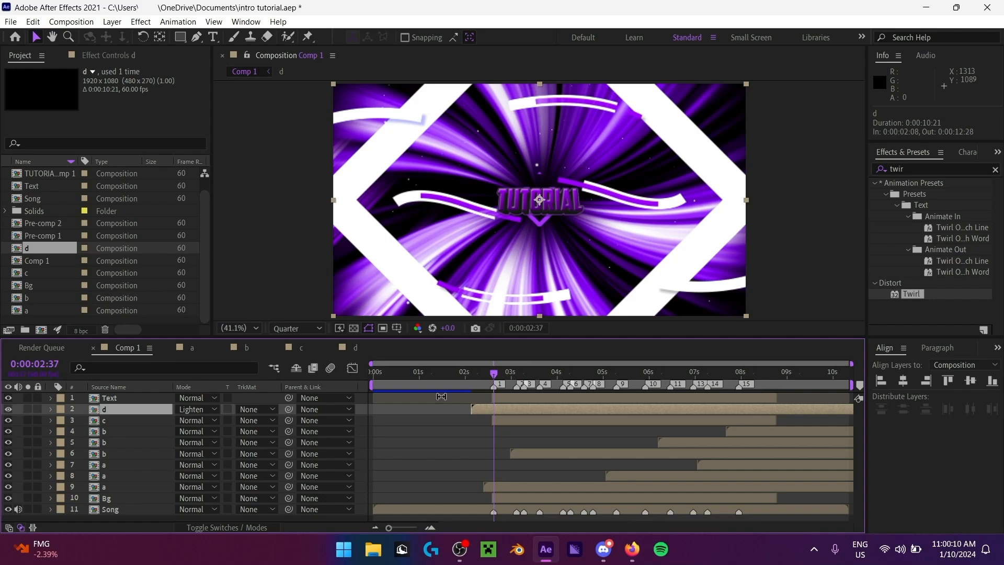
left_click(458, 384)
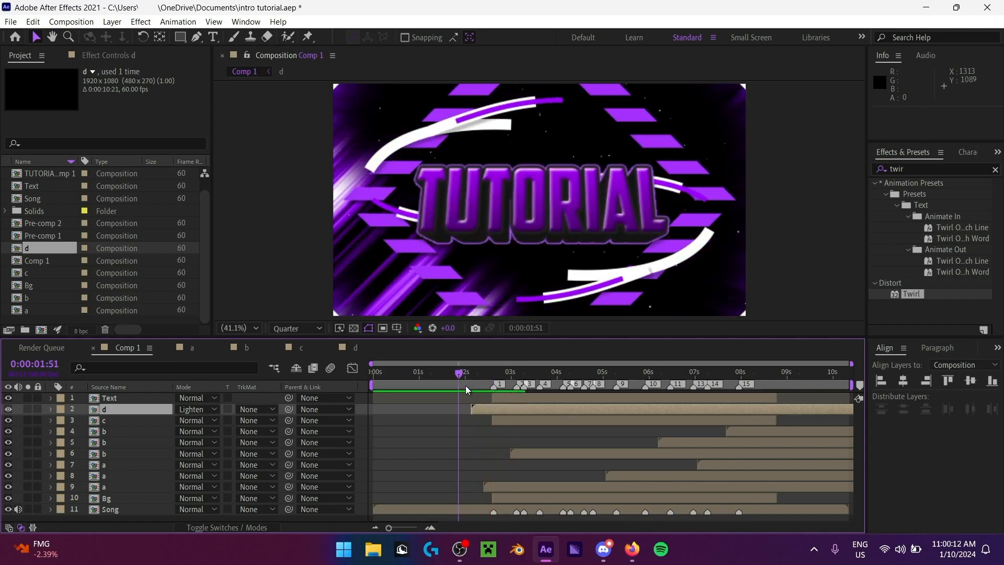
left_click(492, 385)
left_click_drag(489, 409, 505, 409)
key("space")
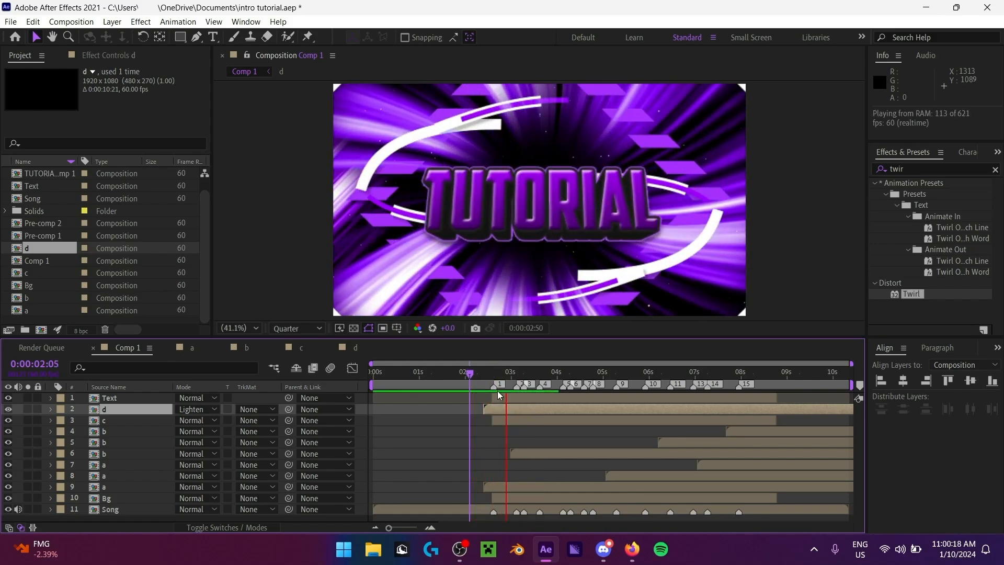
Step: Try delaying layer d's start to 0:00:02:39 and preview the burst against the first song marker
left_click_drag(512, 409, 522, 409)
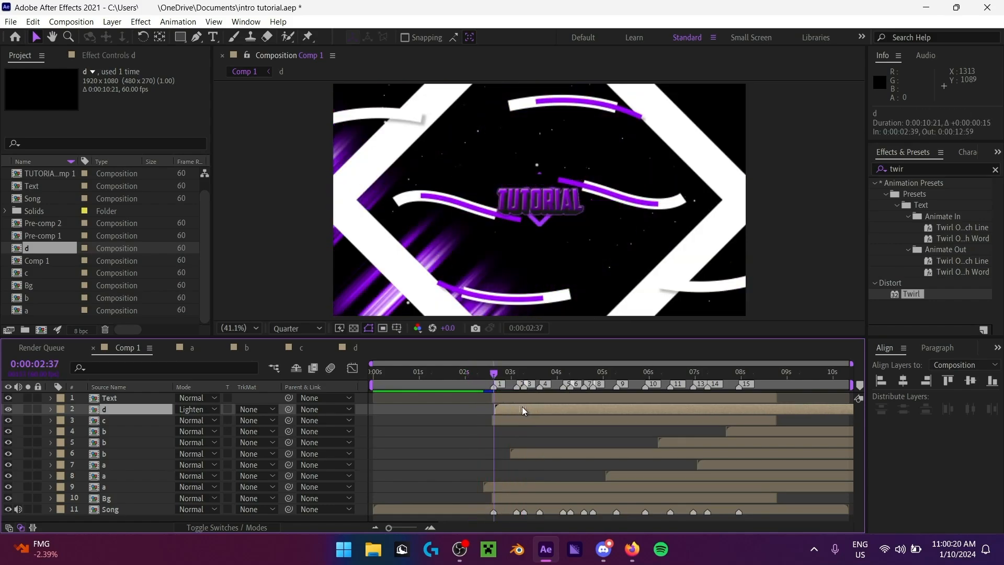
key("space")
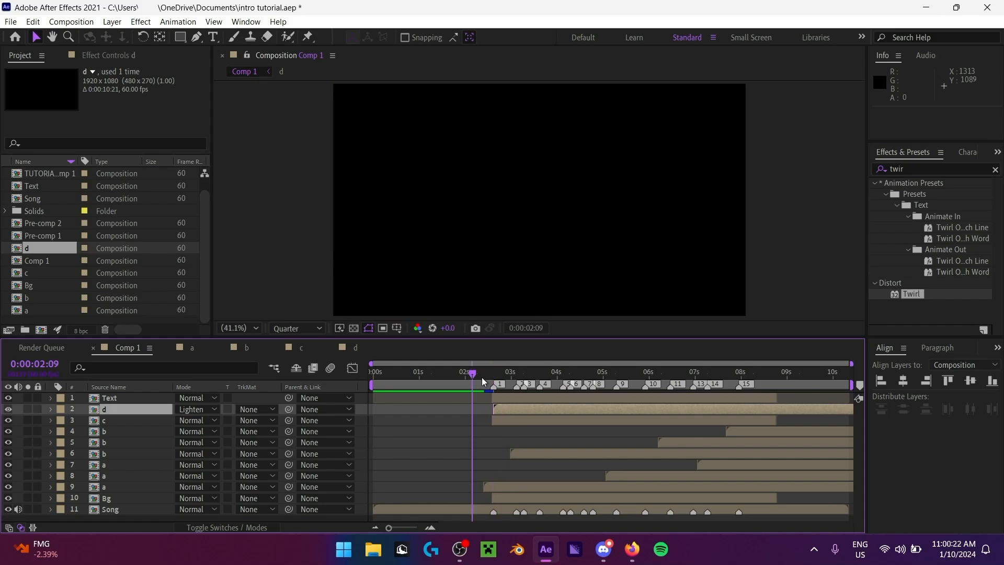
key("space")
left_click(492, 376)
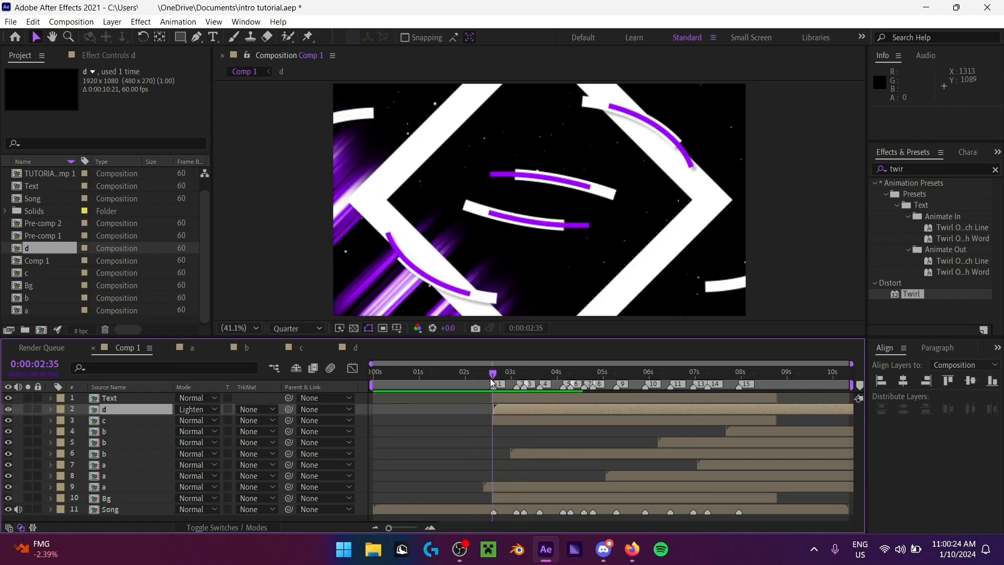
Step: Shift layer d to start at 0:00:02:30 and preview the burst's entrance
left_click_drag(390, 528, 417, 528)
left_click_drag(648, 409, 419, 403)
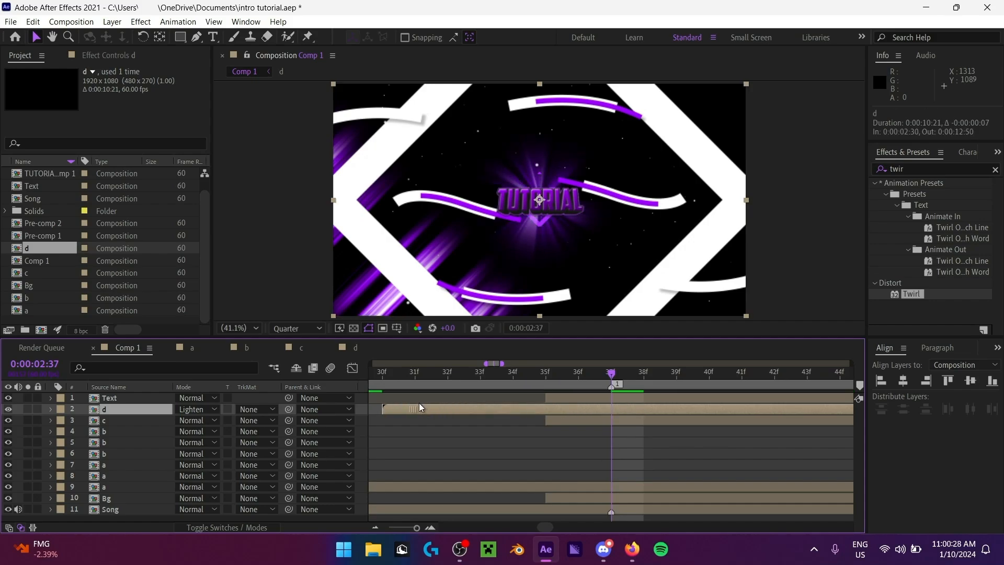
left_click_drag(403, 528, 361, 528)
left_click(481, 375)
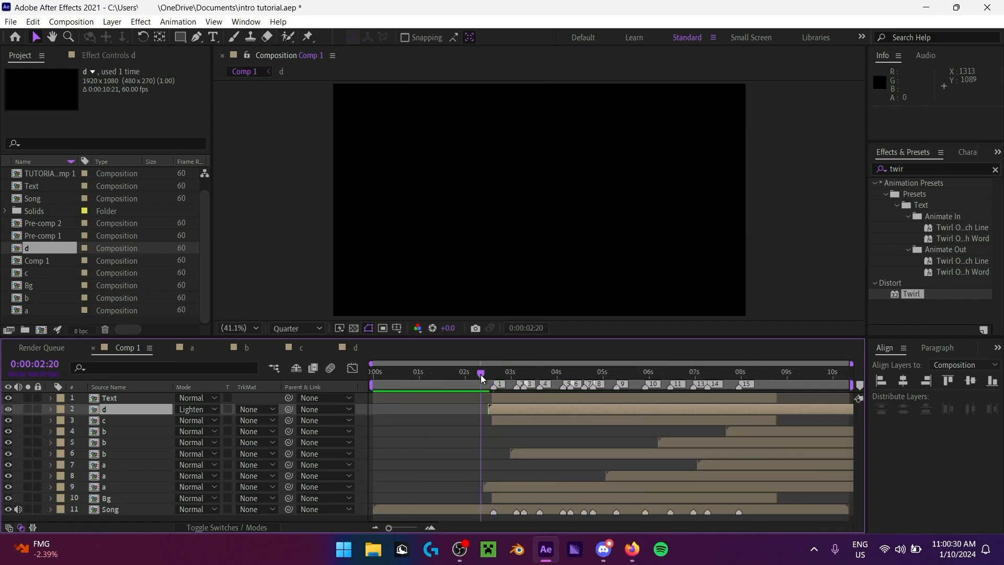
key("space")
key("space")
key("space")
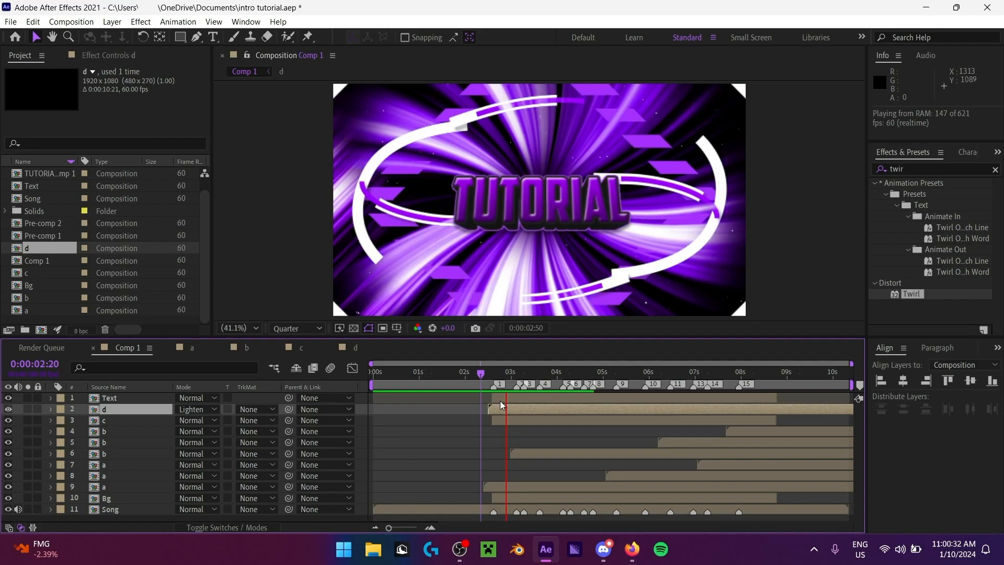
Step: Move layer d to start at 0:00:02:27 and preview the intro from just before the burst
left_click(495, 375)
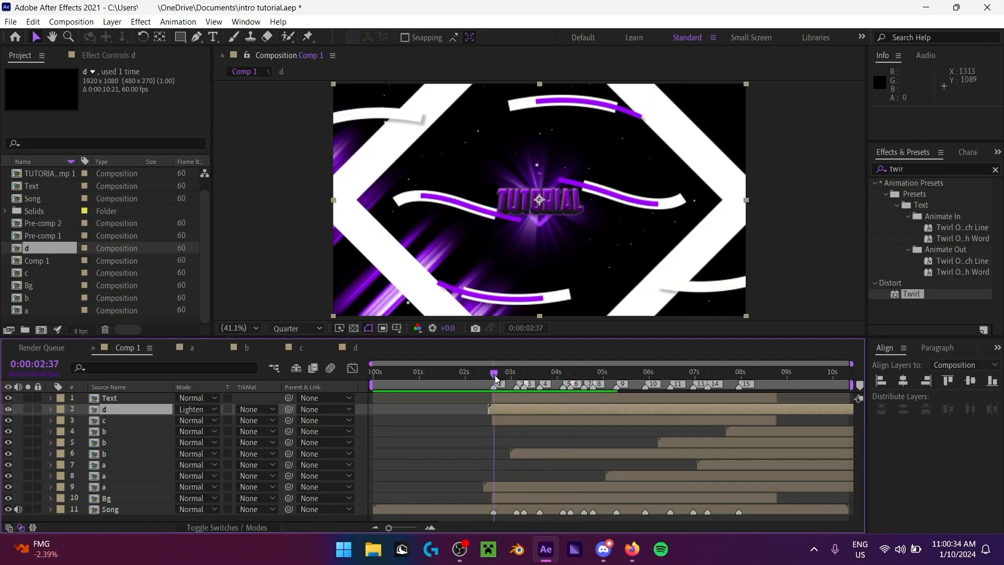
left_click_drag(506, 411, 504, 412)
left_click(475, 374)
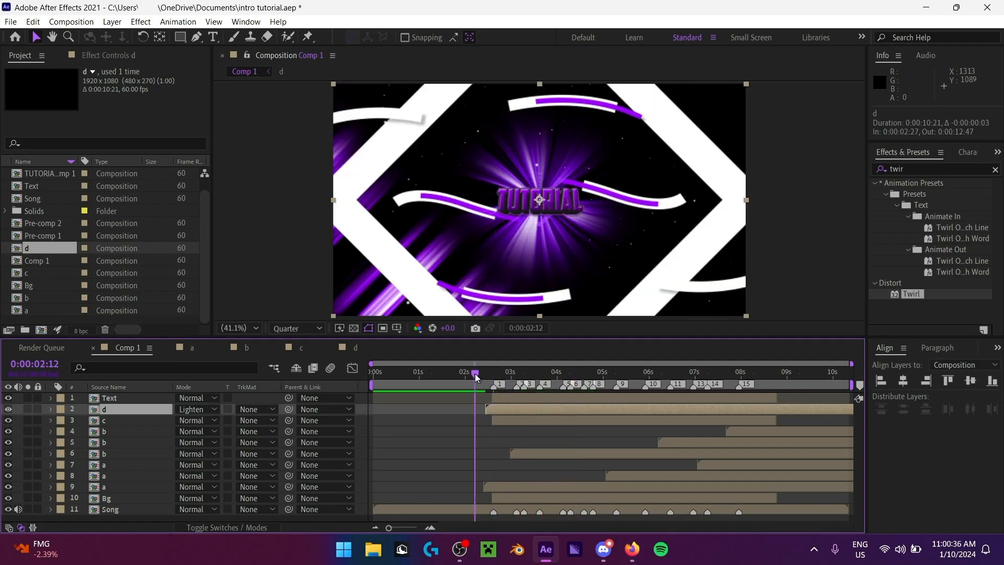
key("space")
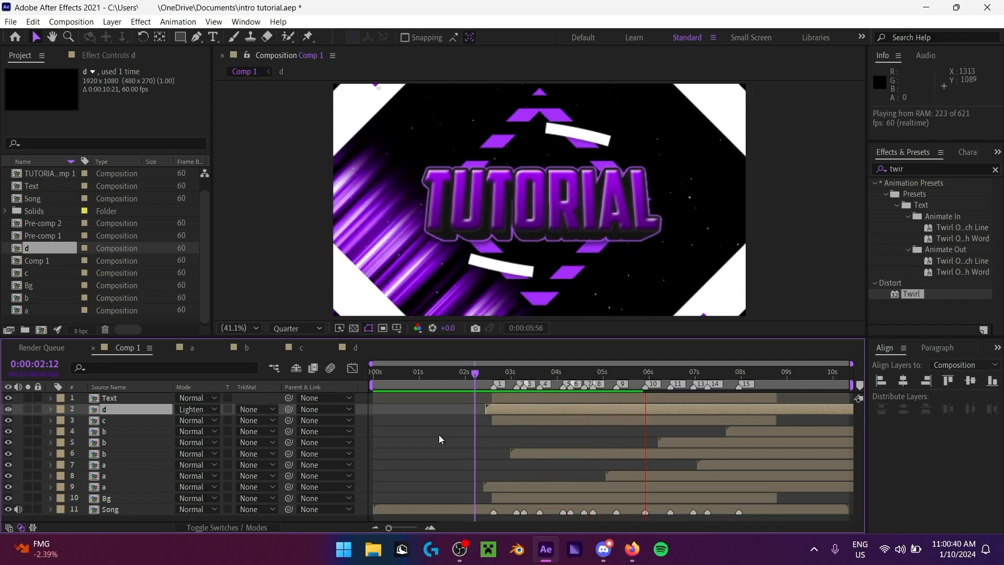
left_click(471, 380)
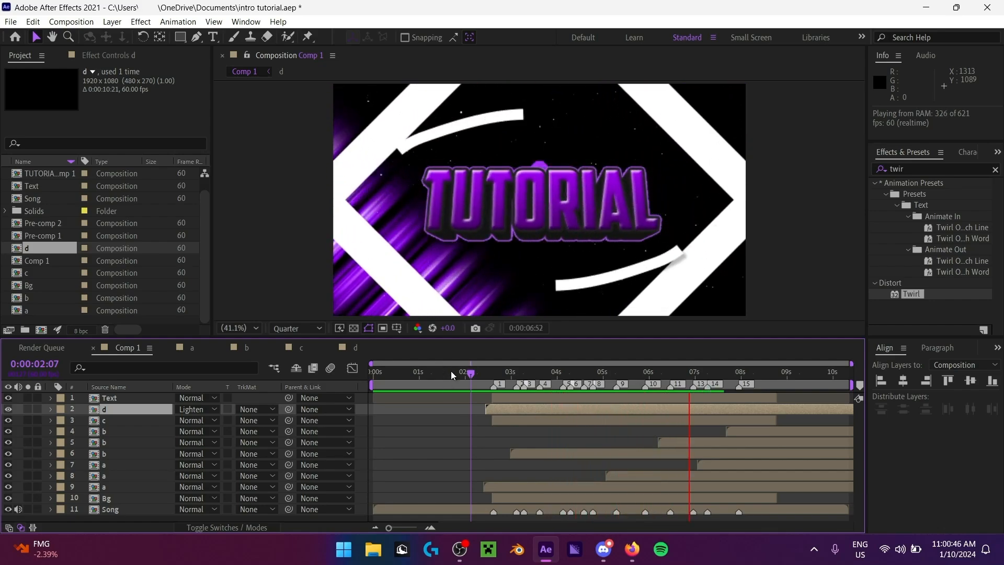
Step: Return Comp 1 to its first frame and create a new composition named e
left_click_drag(458, 378, 144, 390)
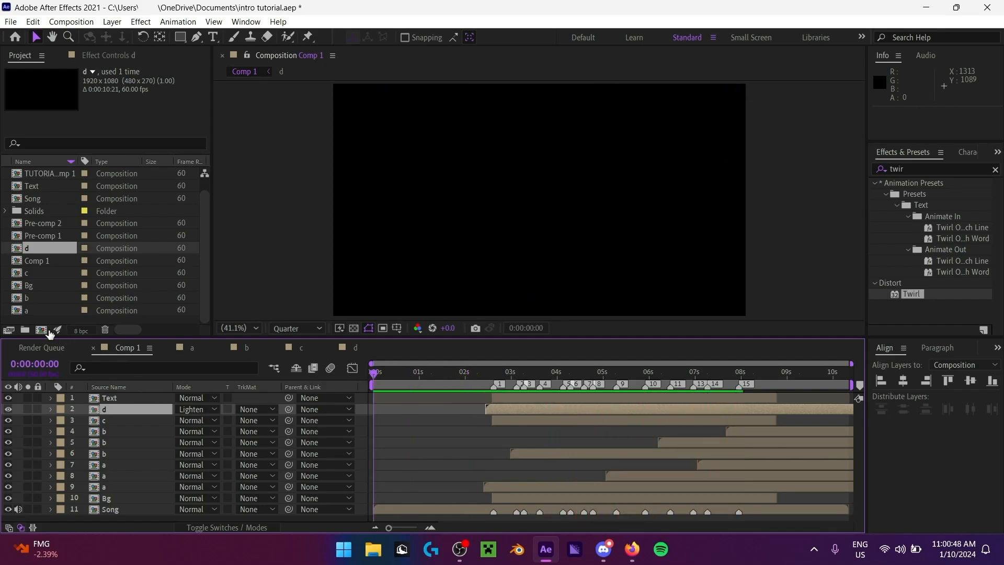
left_click(41, 329)
type("e")
left_click(587, 422)
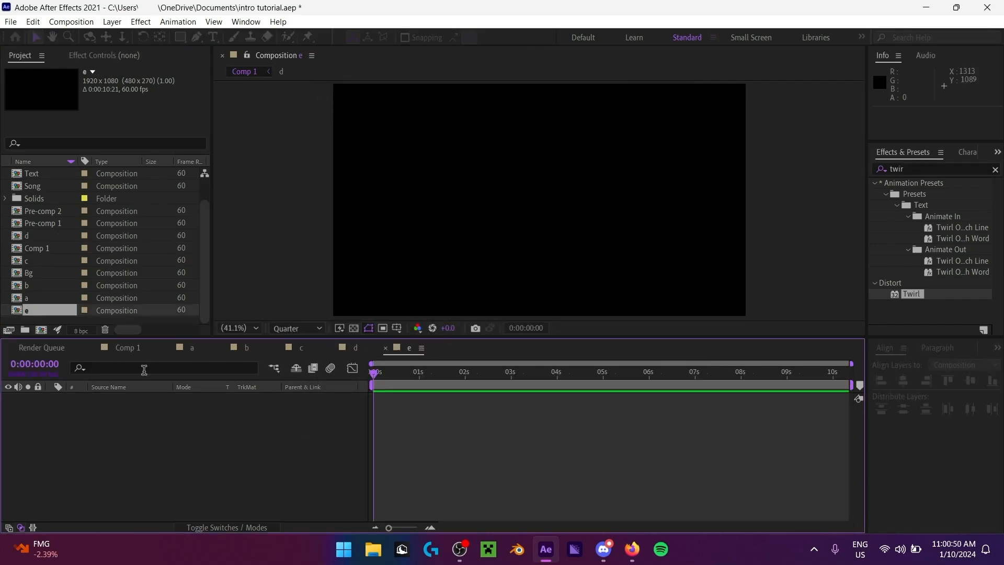
Step: Set the Pen tool's stroke to 50 px white and show the grid over composition e
left_click(198, 38)
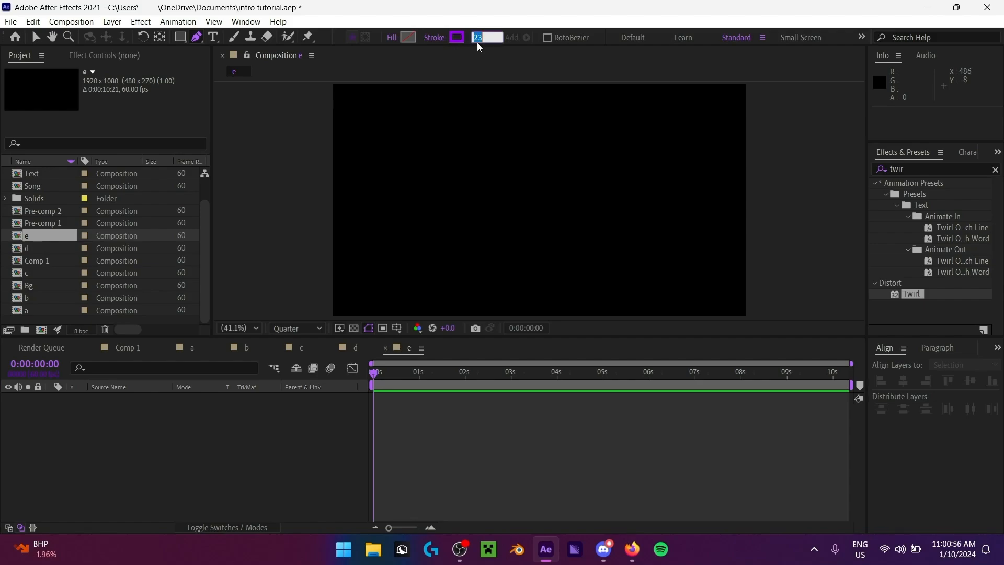
type("50")
key("Return")
left_click(456, 37)
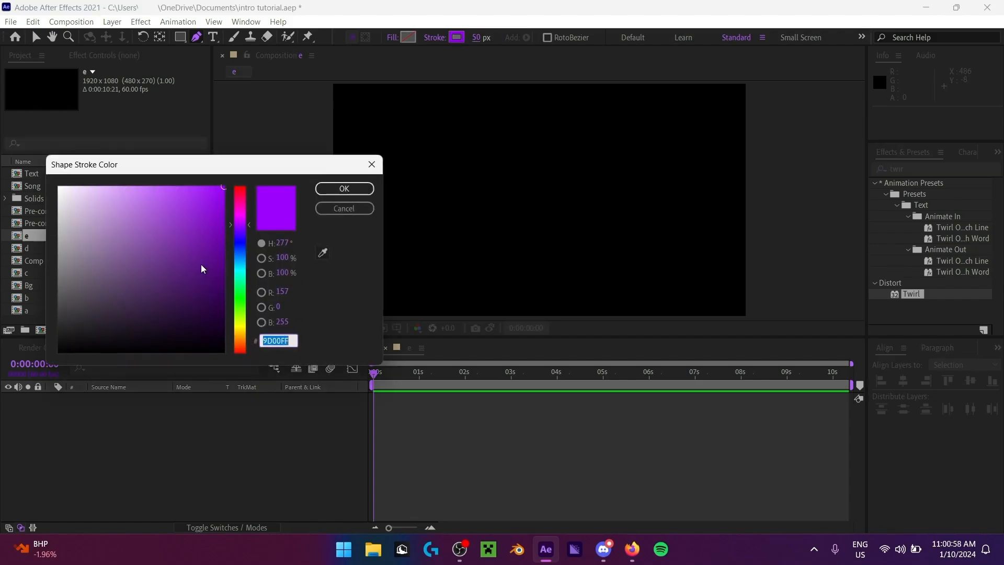
left_click_drag(201, 264, 57, 185)
left_click(347, 188)
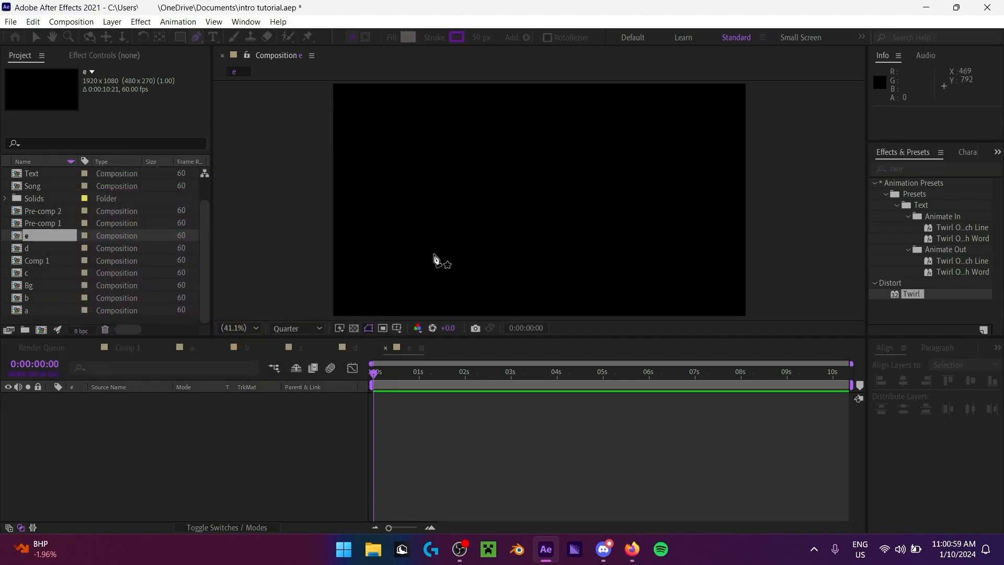
left_click(383, 327)
left_click(438, 358)
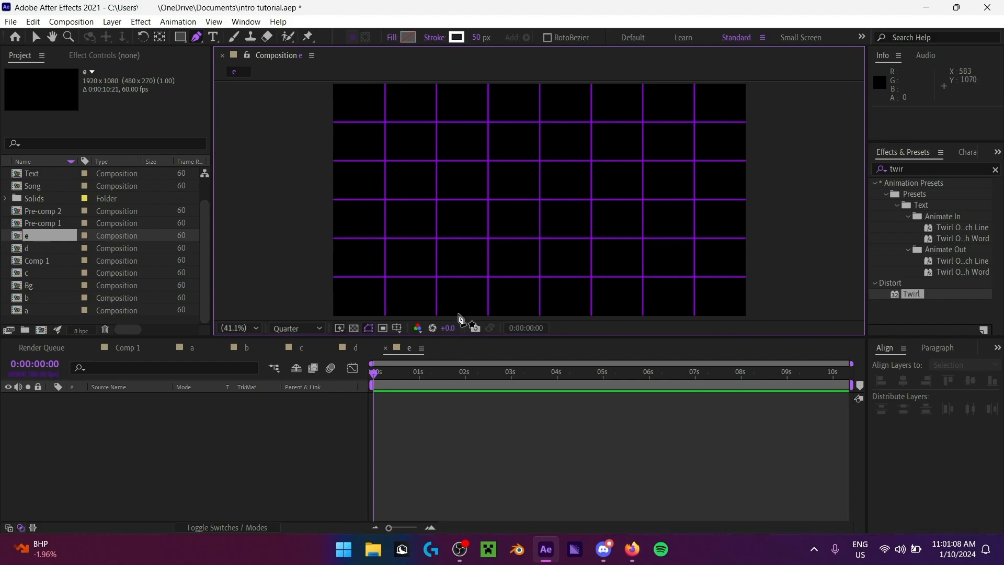
scroll(541, 209, "up", 1)
scroll(541, 209, "up", 4)
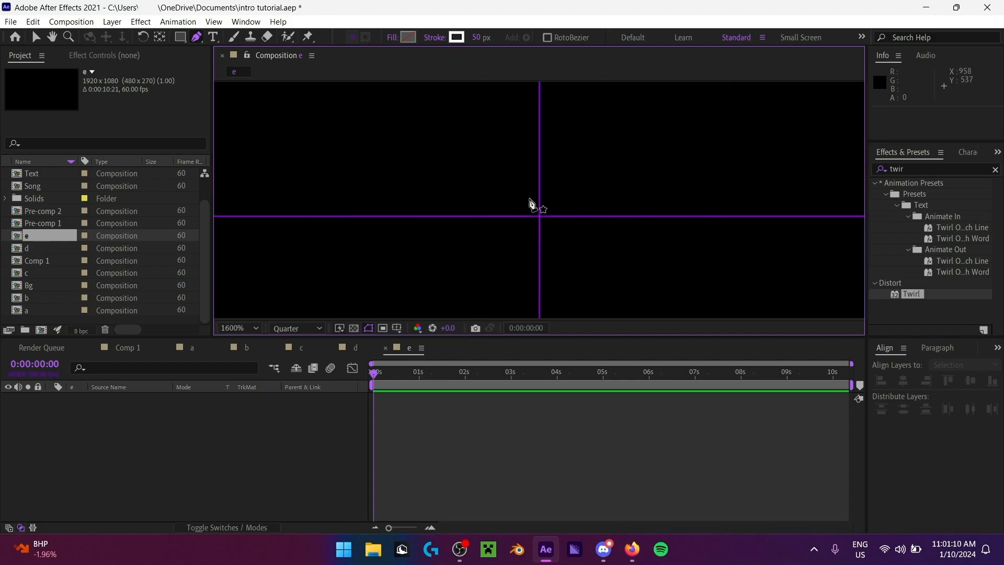
scroll(544, 228, "up", 5)
left_click(538, 216)
scroll(546, 210, "down", 15)
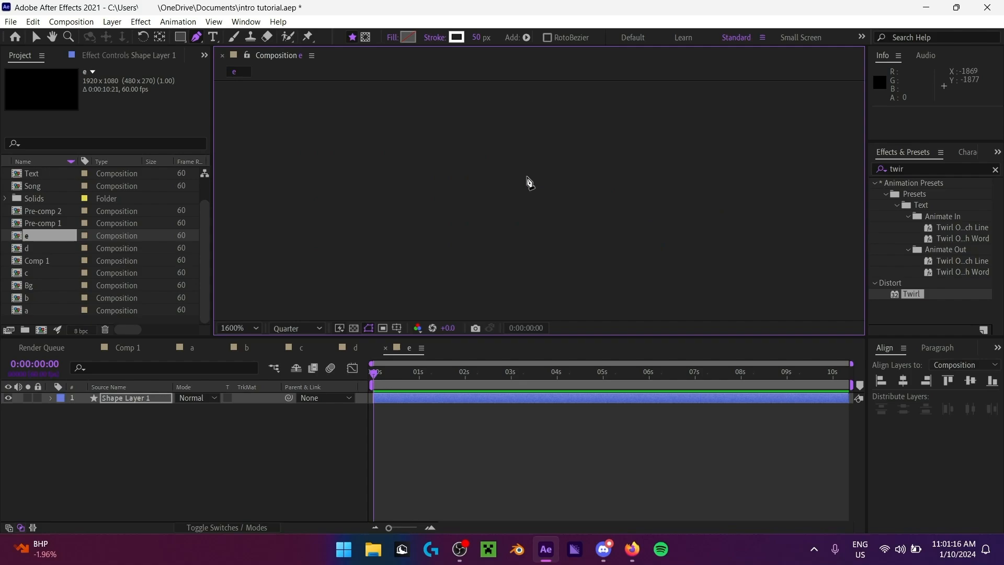
scroll(538, 264, "up", 10)
left_click(239, 328)
left_click(248, 108)
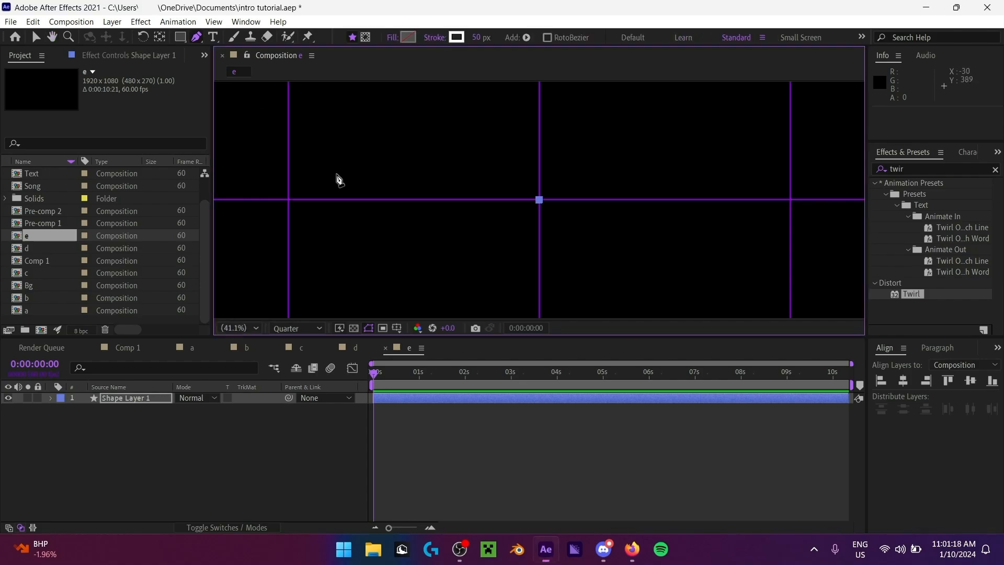
left_click(144, 399)
key("Delete")
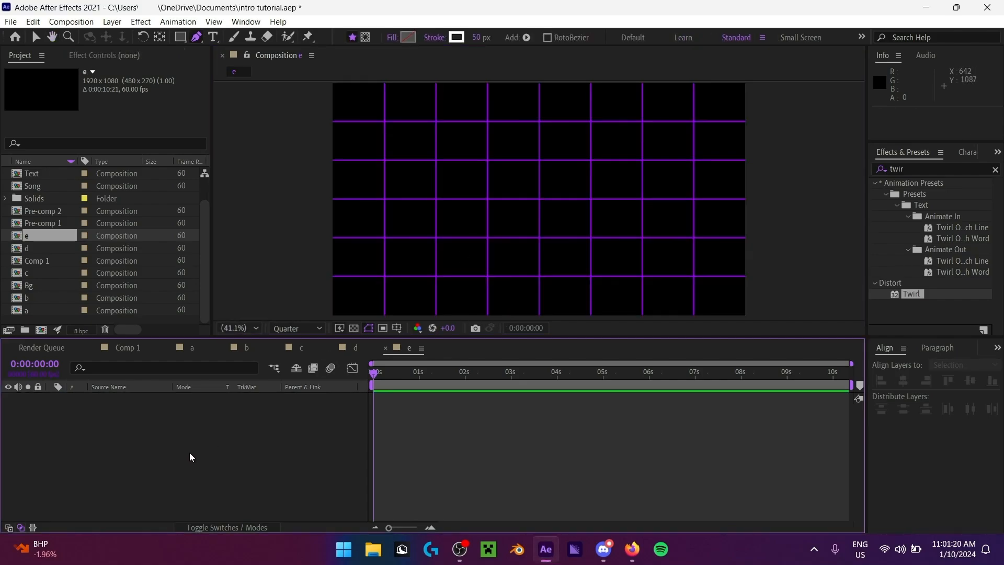
left_click(396, 328)
left_click(443, 357)
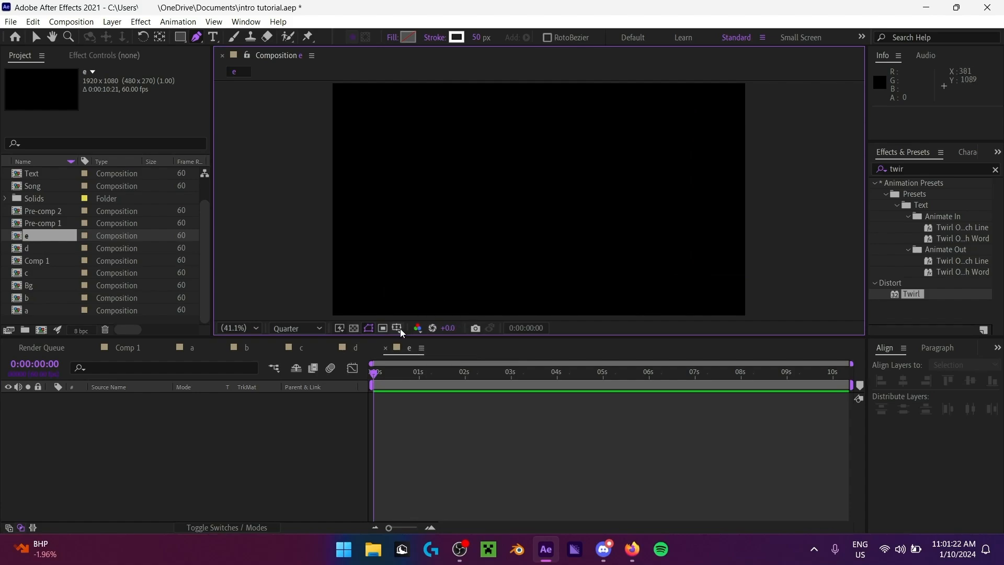
left_click(399, 329)
left_click(415, 358)
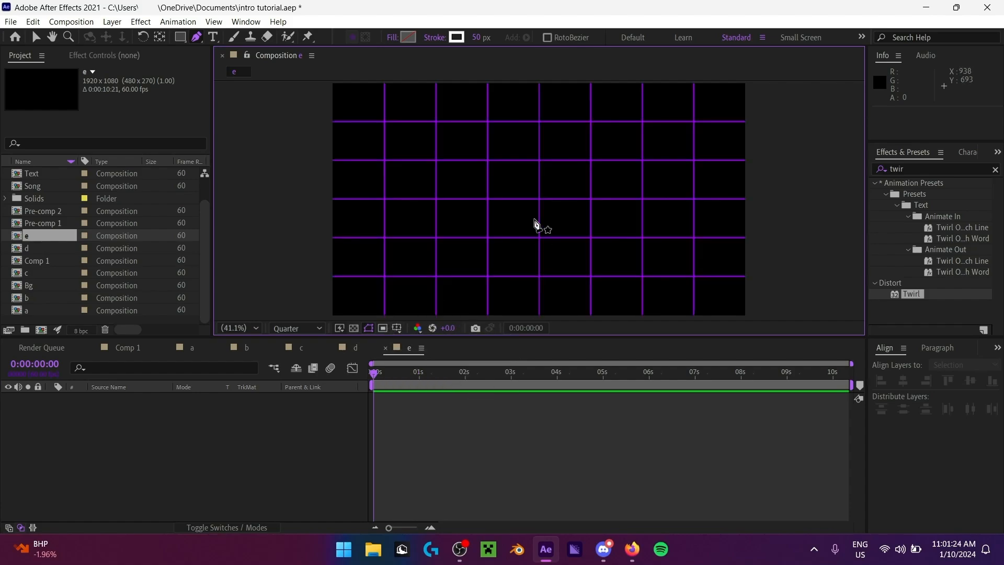
Step: Draw a straight horizontal line with the Pen tool from the composition's centre grid crossing rightward across about two and a half grid cells
scroll(544, 206, "up", 8)
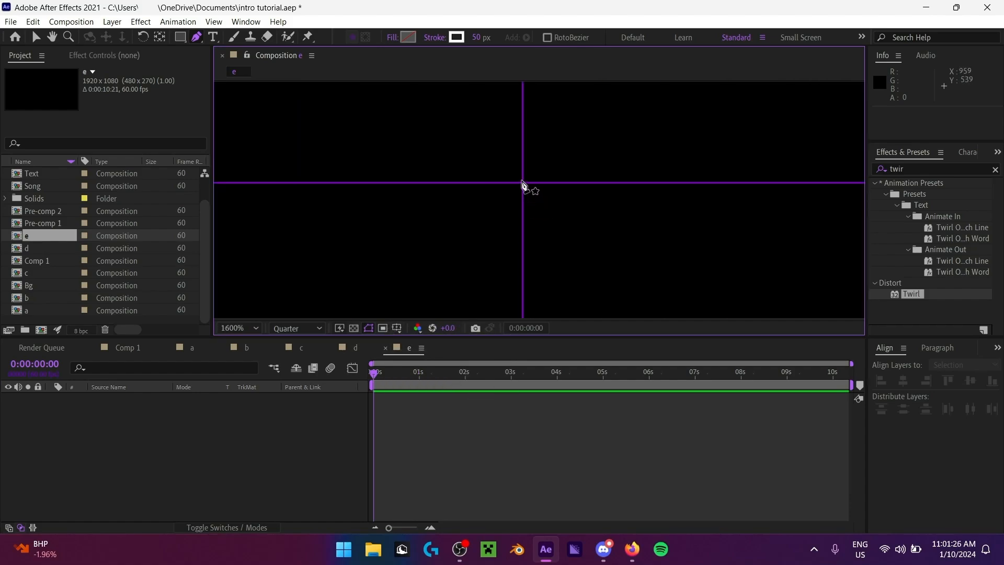
left_click(523, 184)
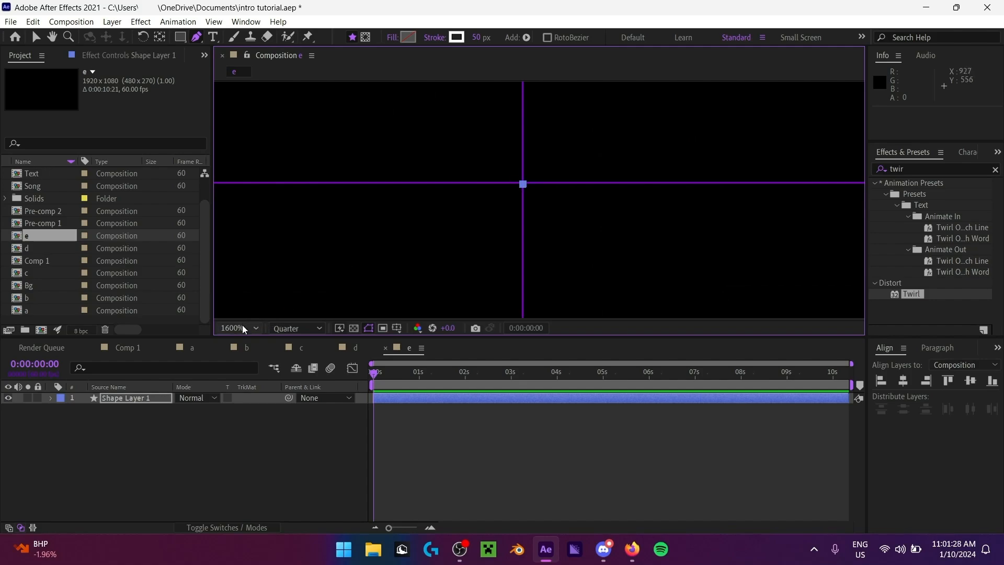
left_click(242, 328)
left_click(231, 125)
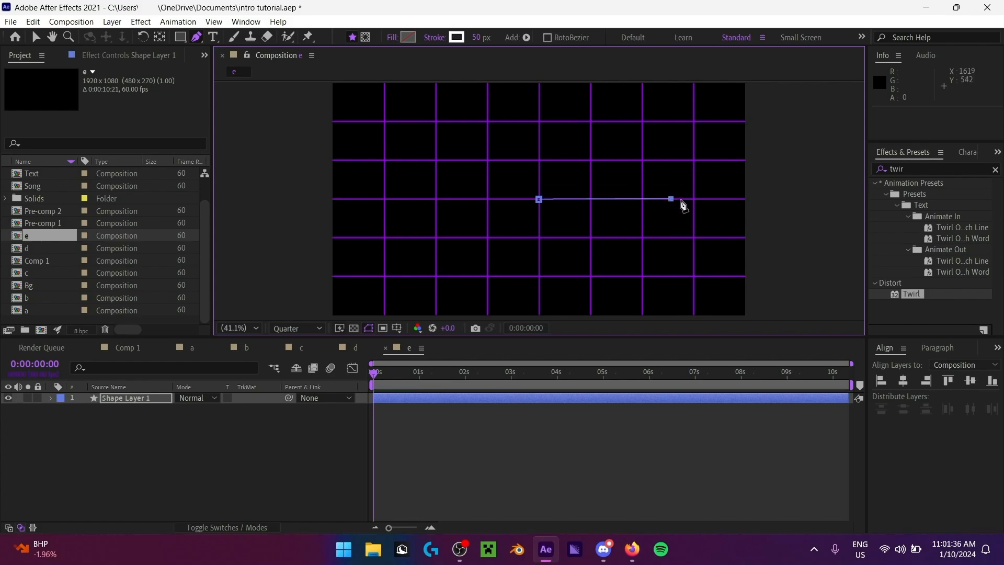
left_click(670, 198)
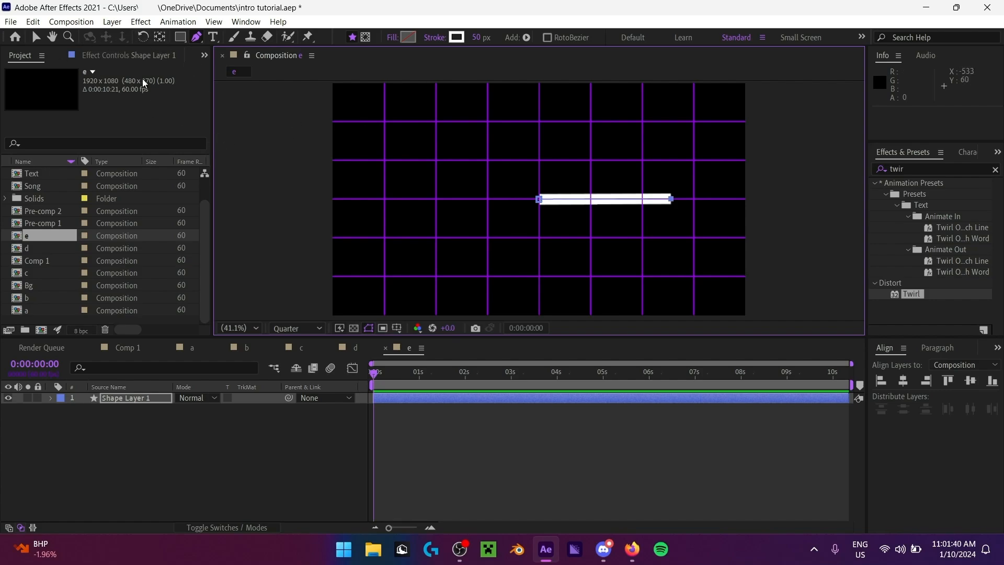
Step: Add Trim Paths to the line's shape layer and set its End to 0%
left_click(37, 41)
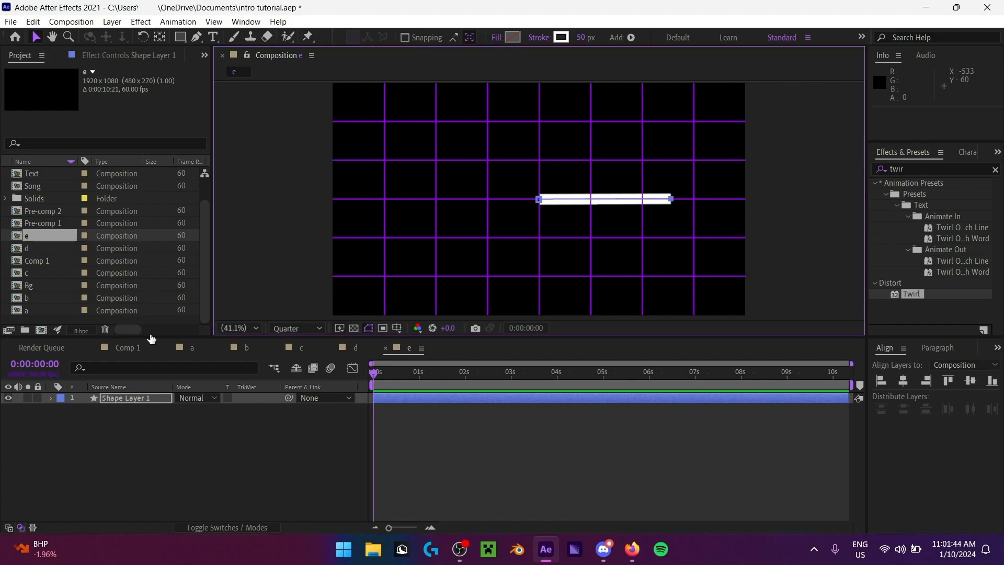
left_click(165, 422)
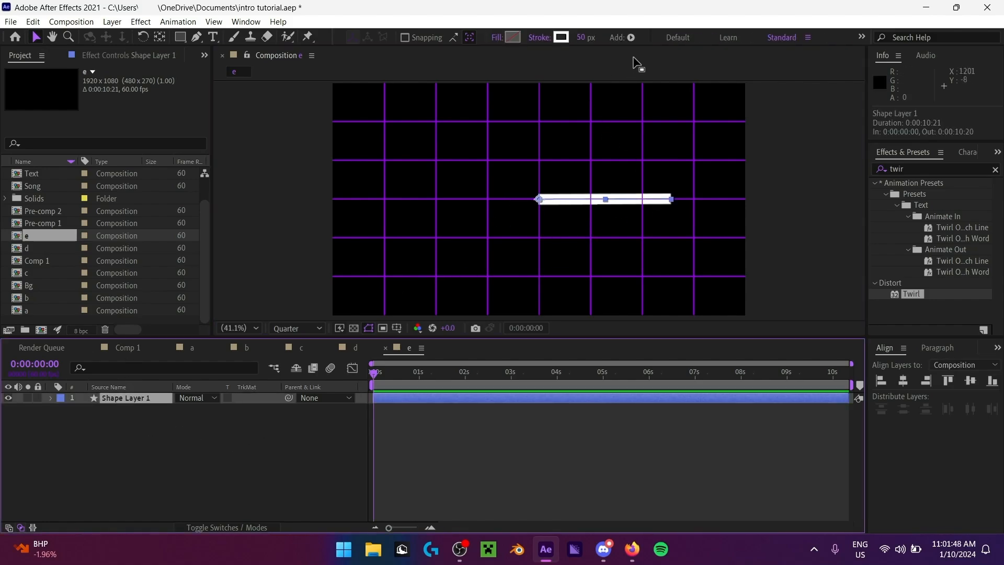
left_click(635, 39)
left_click(680, 247)
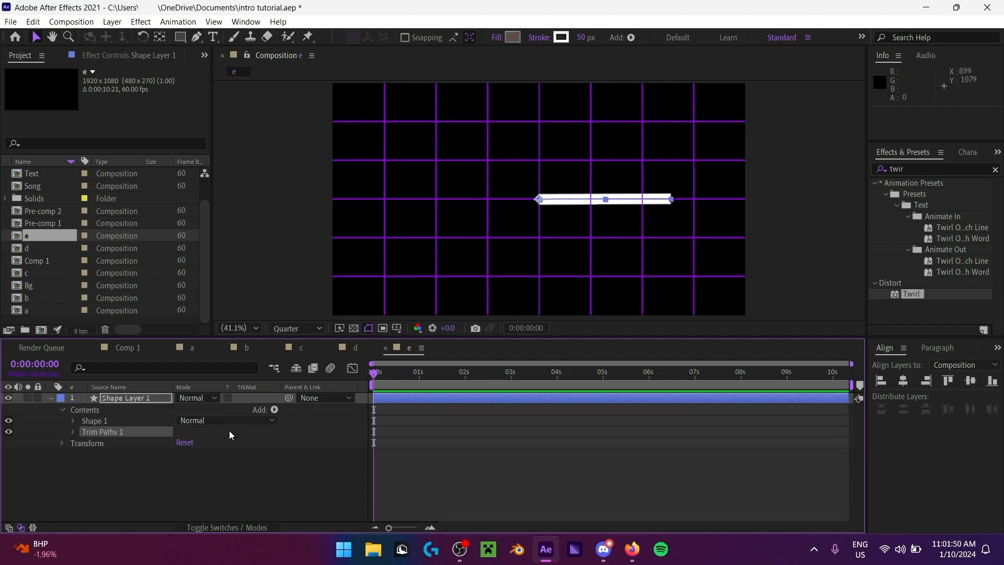
left_click(73, 432)
left_click_drag(184, 454, 121, 457)
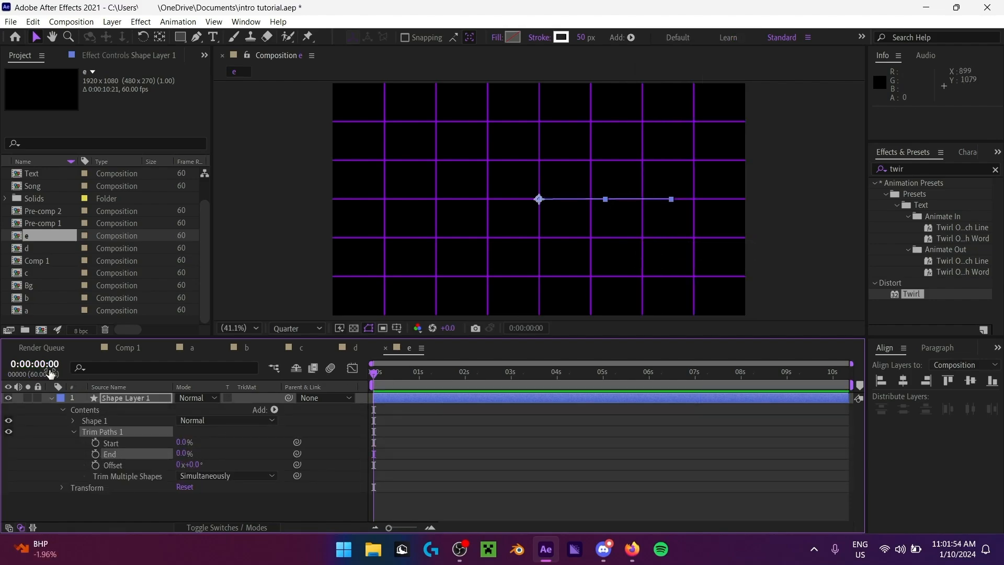
left_click(35, 364)
type("115")
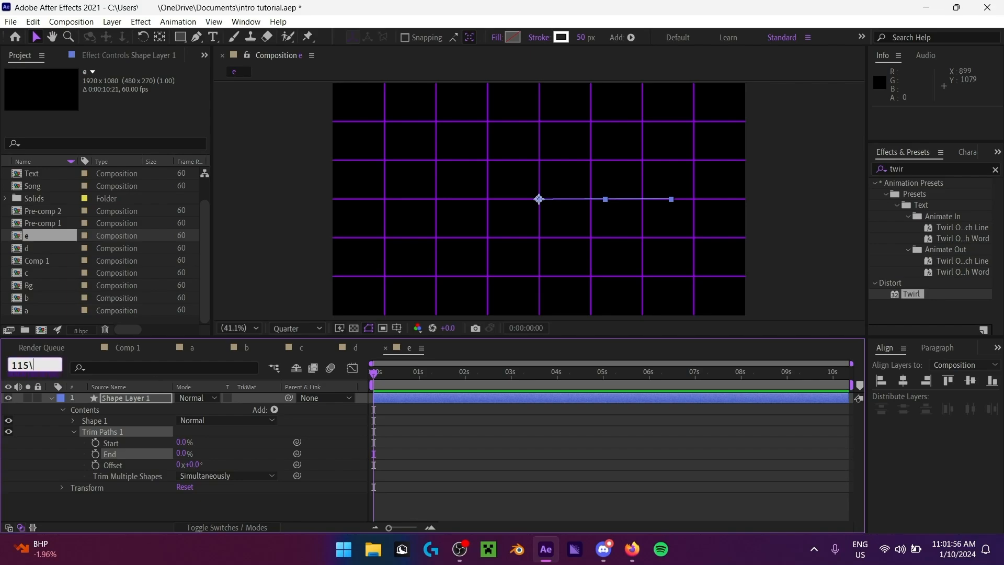
key("Return")
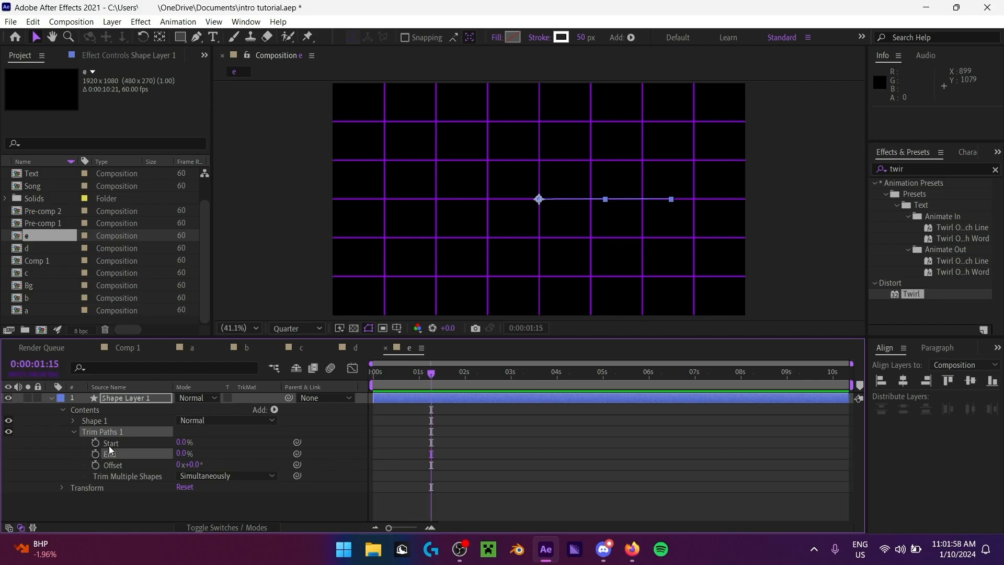
left_click(95, 443)
left_click(95, 454)
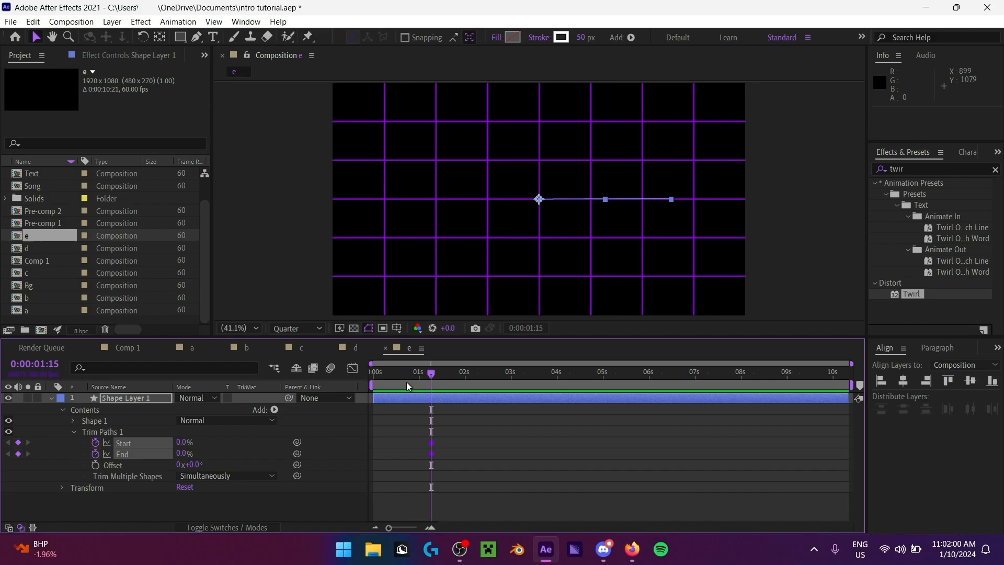
key("Home")
key("ctrl+z")
key("ctrl+z")
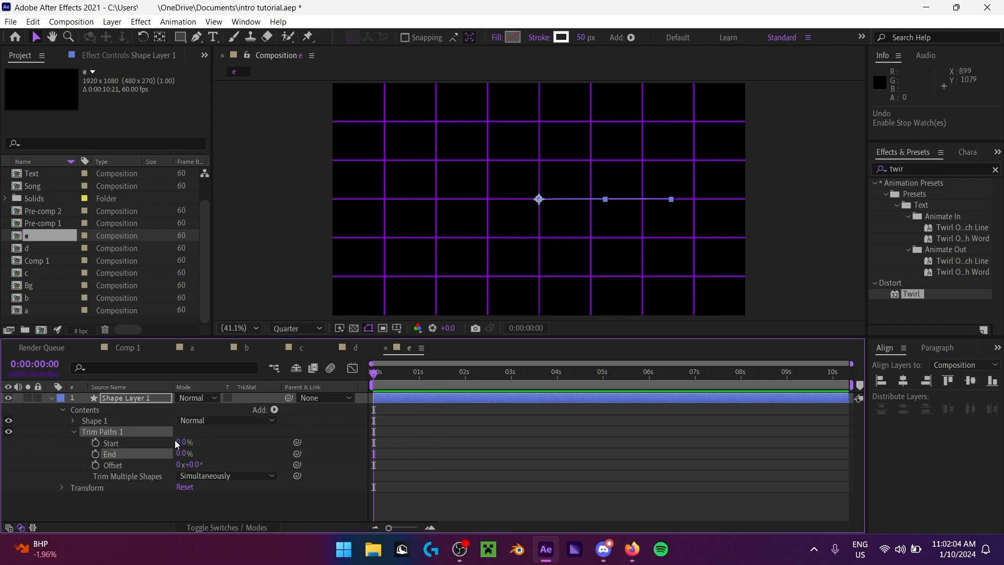
Step: Keyframe the Trim Paths Start and End at 0% on the first frame, and at 0:00:01:15 set Start to 100% and End to 50%
left_click(97, 454)
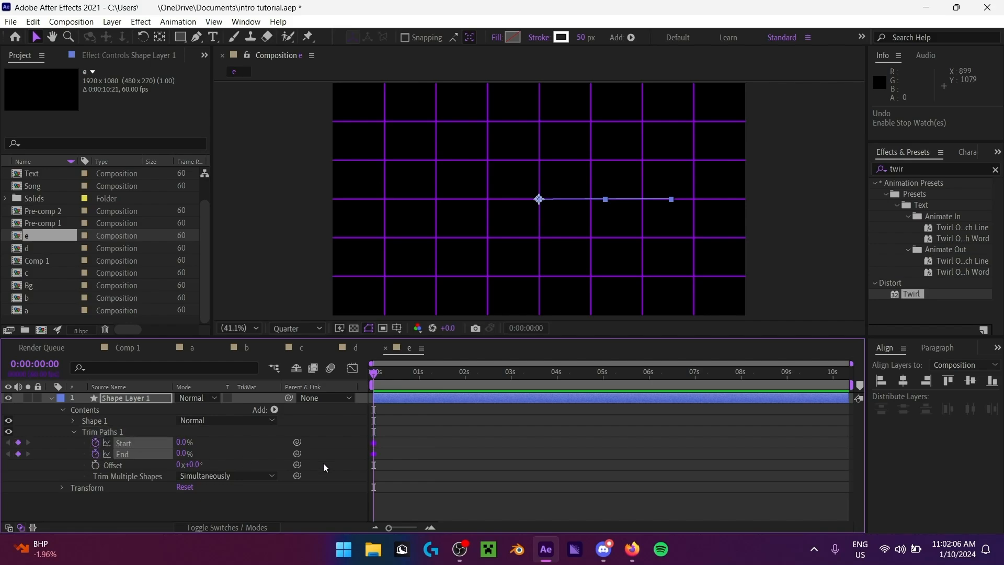
left_click(34, 364)
type("1")
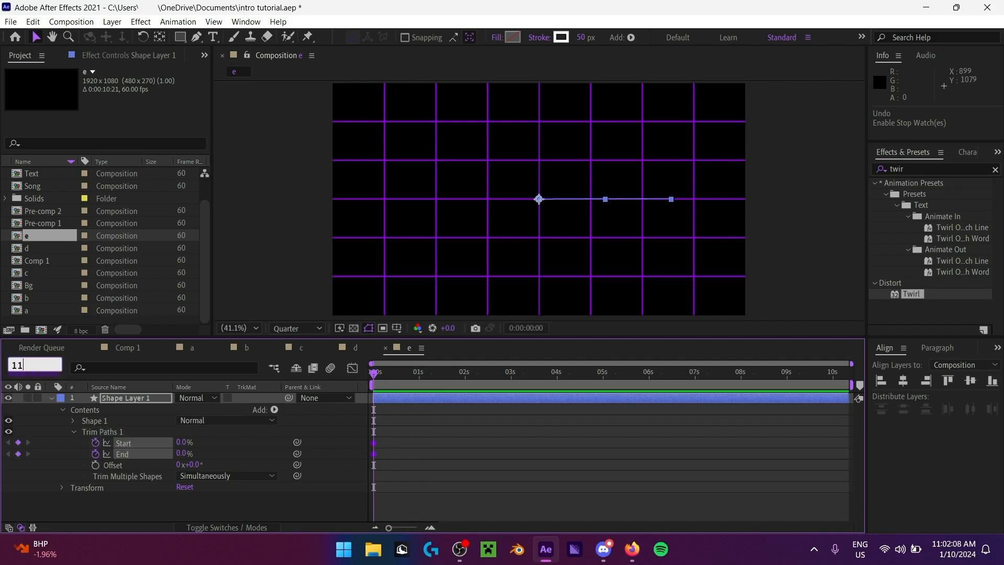
type(":15")
key("Return")
key("ctrl+z")
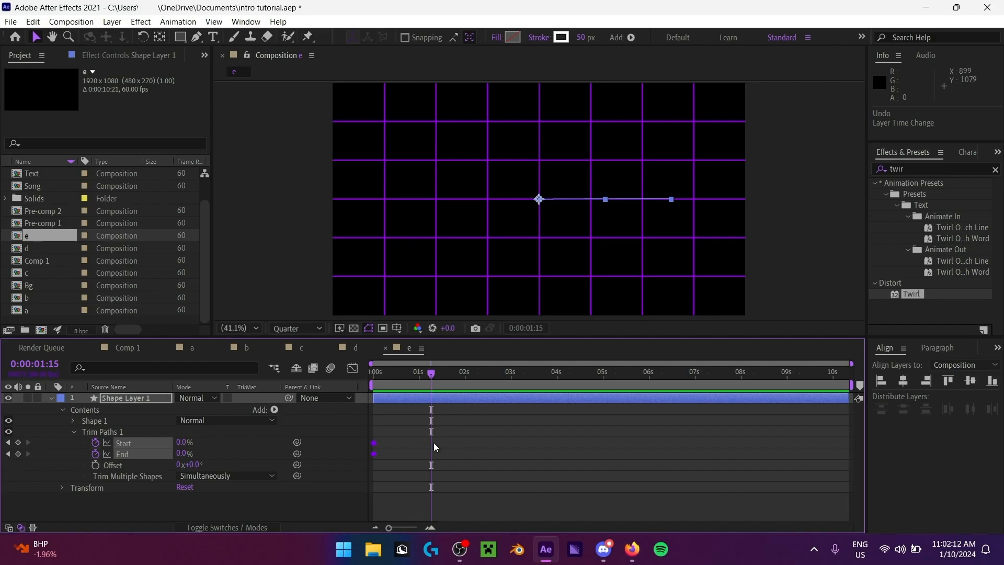
left_click(17, 443)
left_click(17, 454)
left_click_drag(181, 444, 619, 451)
left_click(184, 454)
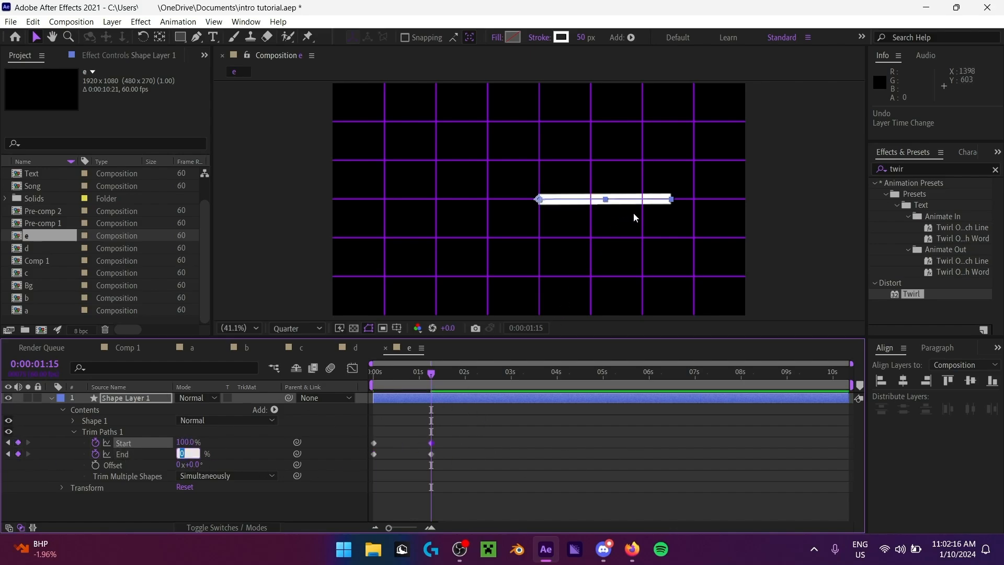
type("50")
key("Return")
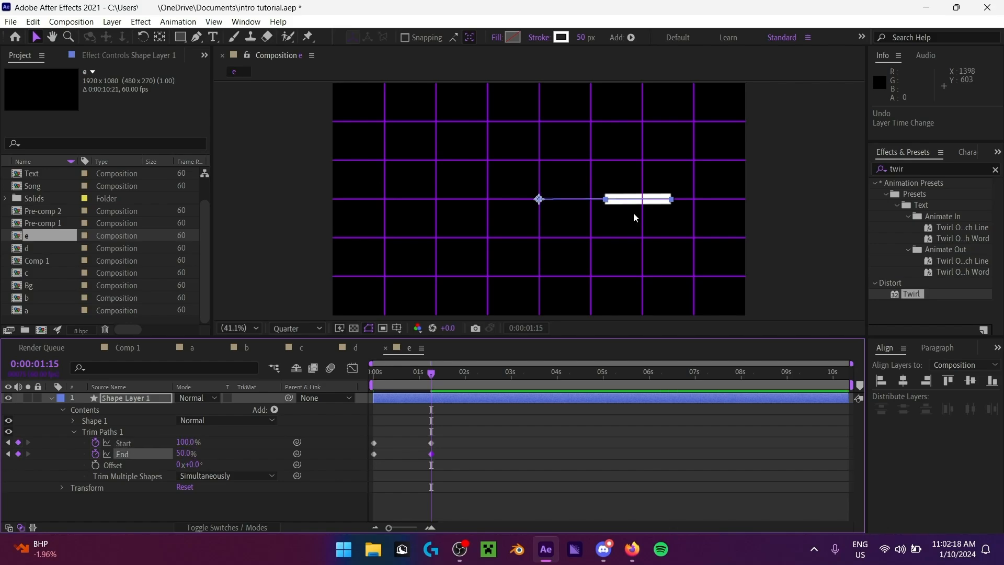
Step: Ease all the Trim Paths keyframes into a speed curve that peaks early and tapers off, and preview the line's motion
left_click(476, 426)
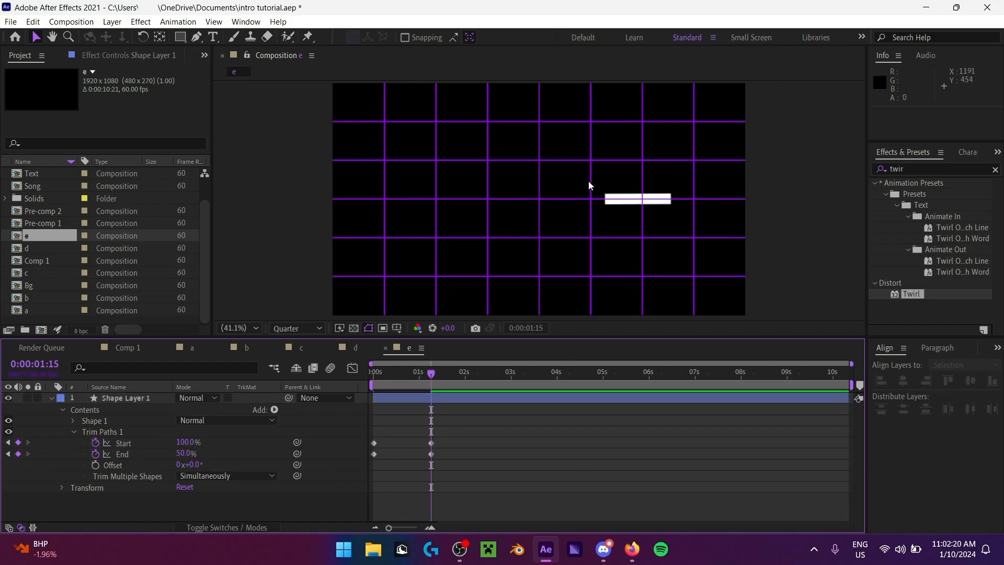
mouse_move(428, 378)
left_mouse_down()
mouse_move(372, 380)
mouse_move(431, 376)
left_mouse_up()
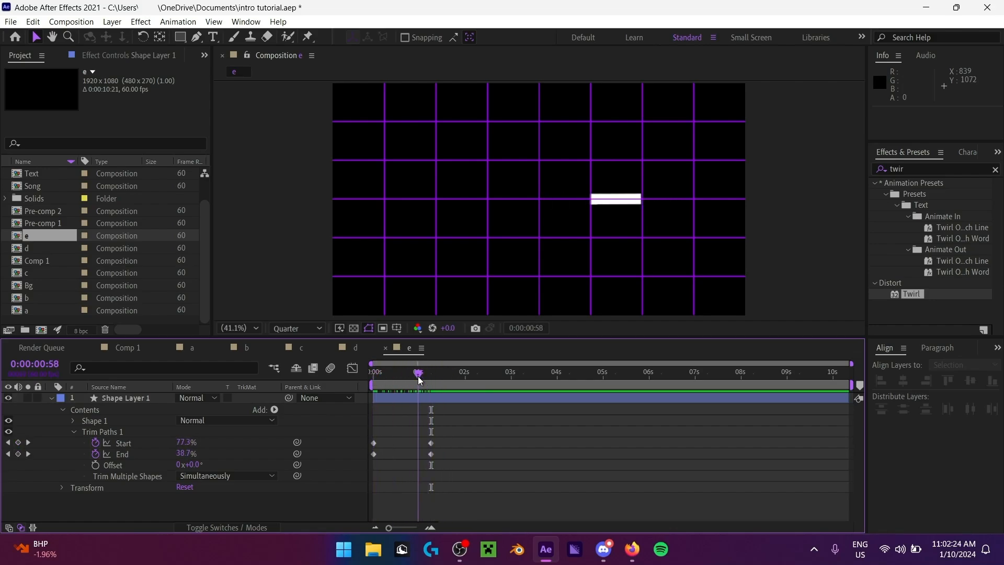
left_click_drag(481, 431, 368, 491)
key("shift+F3")
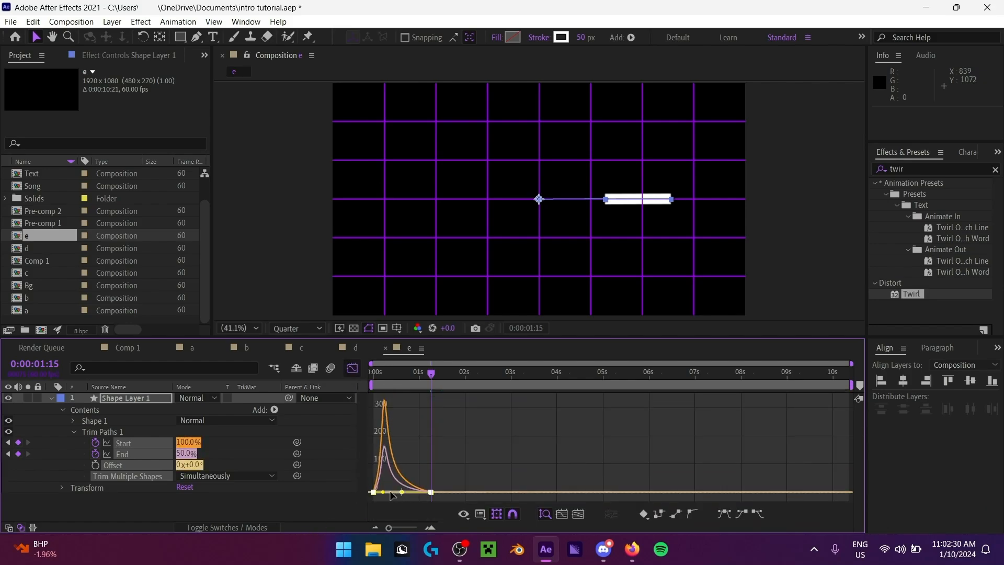
left_click(358, 372)
left_click_drag(413, 379, 356, 453)
key("space")
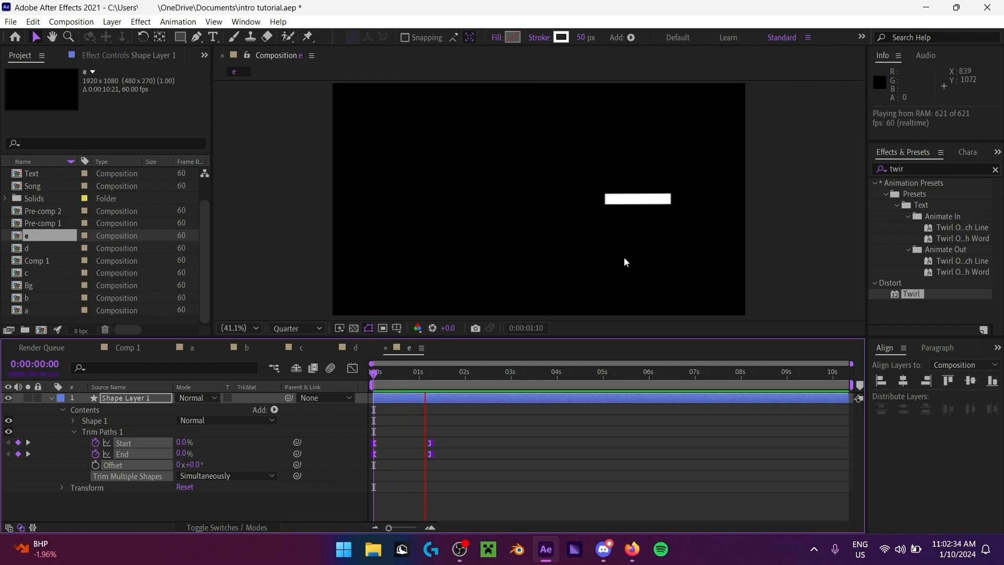
left_click(398, 378)
left_click_drag(394, 382, 383, 381)
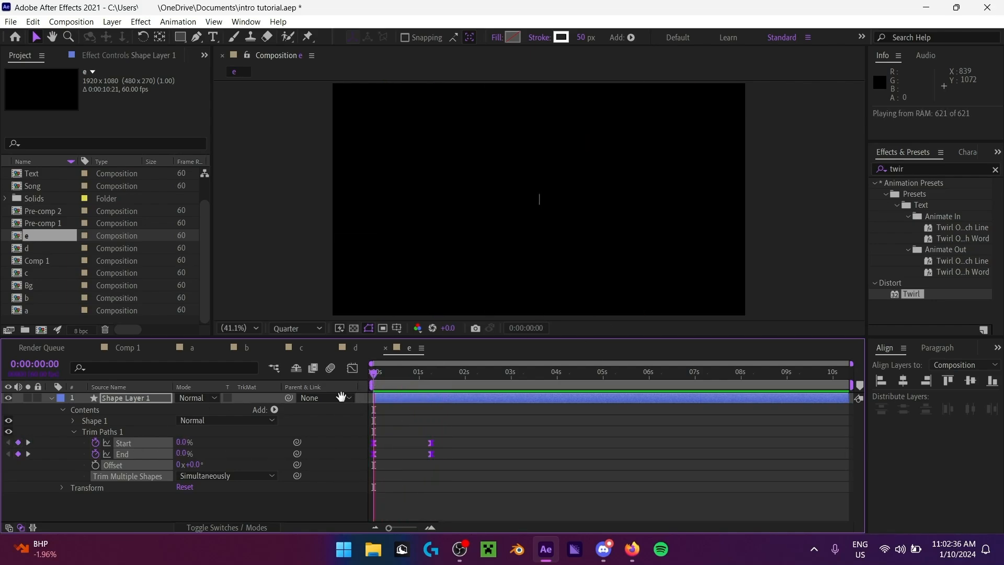
Step: Move the ending Start and End keyframes to 0:00:01:00 and preview the line animation from the first frame
left_click(46, 364)
type("1:00")
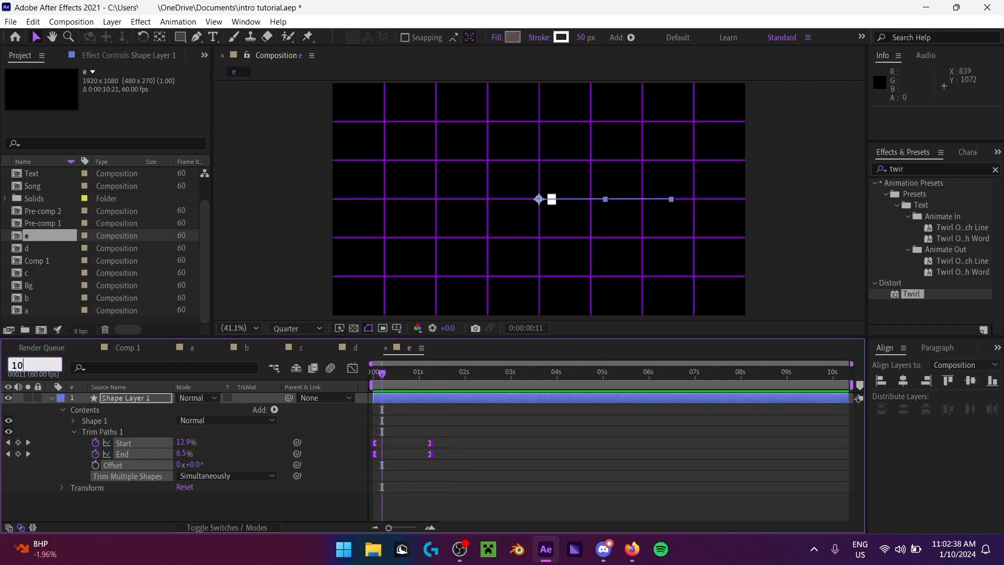
key("Return")
left_click(438, 432)
left_click_drag(438, 432, 419, 455)
left_click(459, 454)
left_click_drag(419, 373, 73, 430)
key("space")
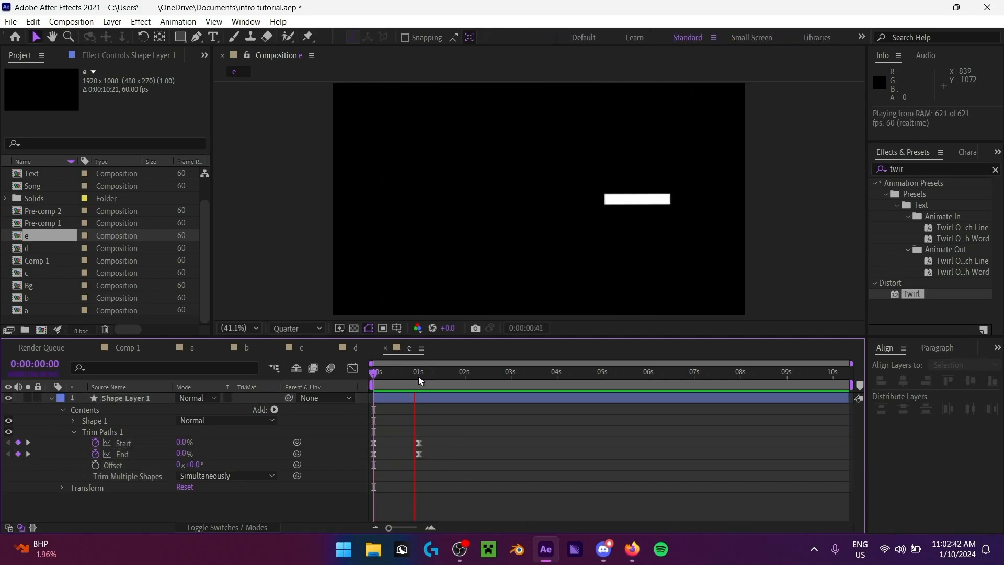
key("space")
left_click_drag(423, 374, 346, 378)
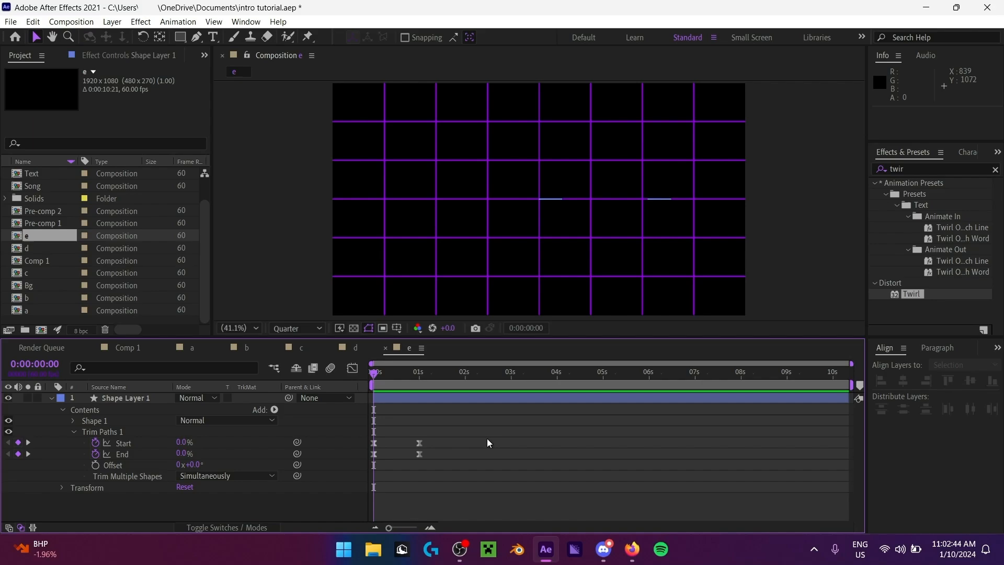
Step: Inspect the speed graph of the Trim Paths Start and End keyframes and set the current time to its peak, 0:00:00:11
left_click_drag(481, 450, 366, 477)
left_click_drag(453, 410, 366, 467)
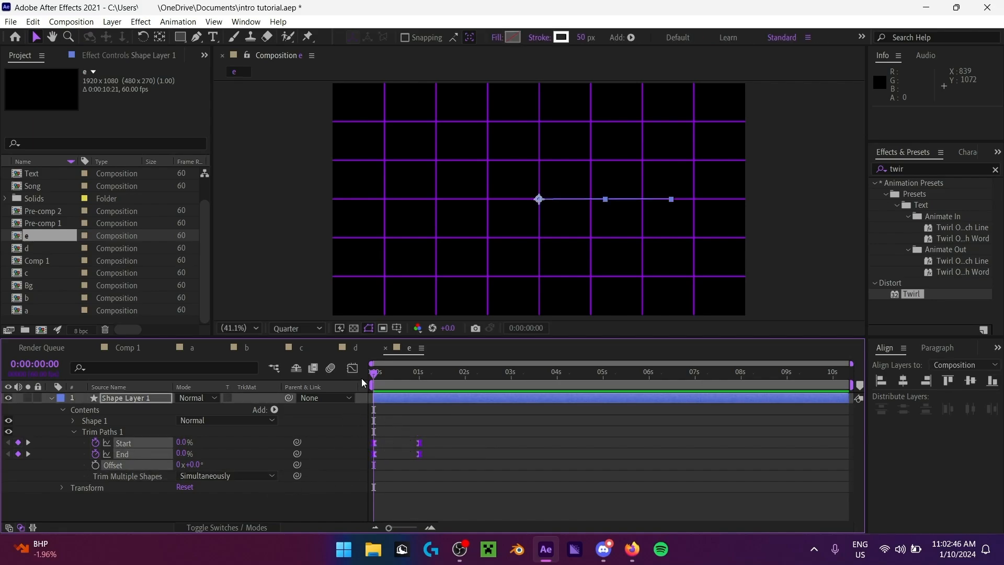
left_click(353, 368)
left_click_drag(375, 373, 381, 384)
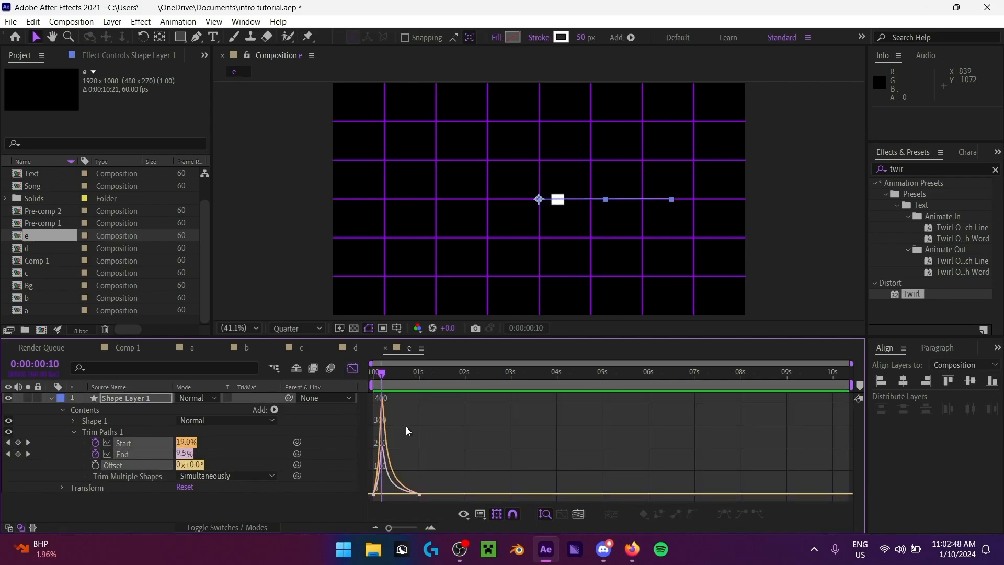
left_click_drag(389, 527, 411, 527)
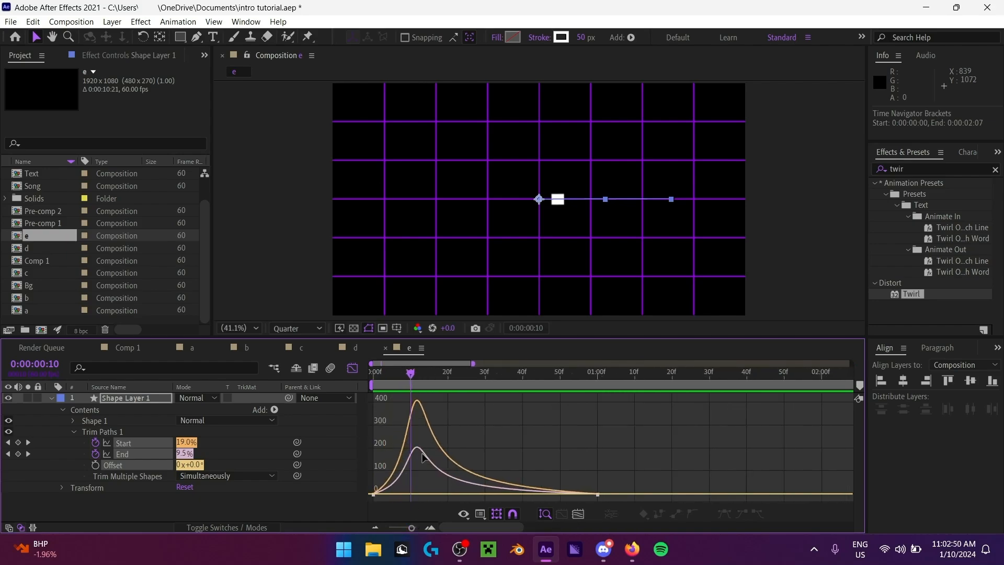
left_click_drag(413, 378, 416, 379)
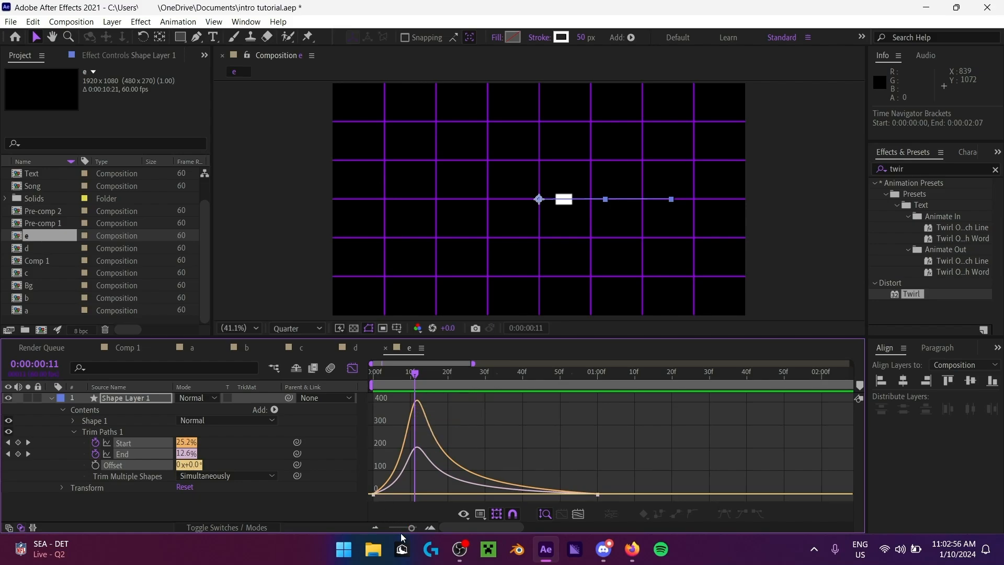
left_click_drag(412, 528, 374, 534)
left_click(352, 368)
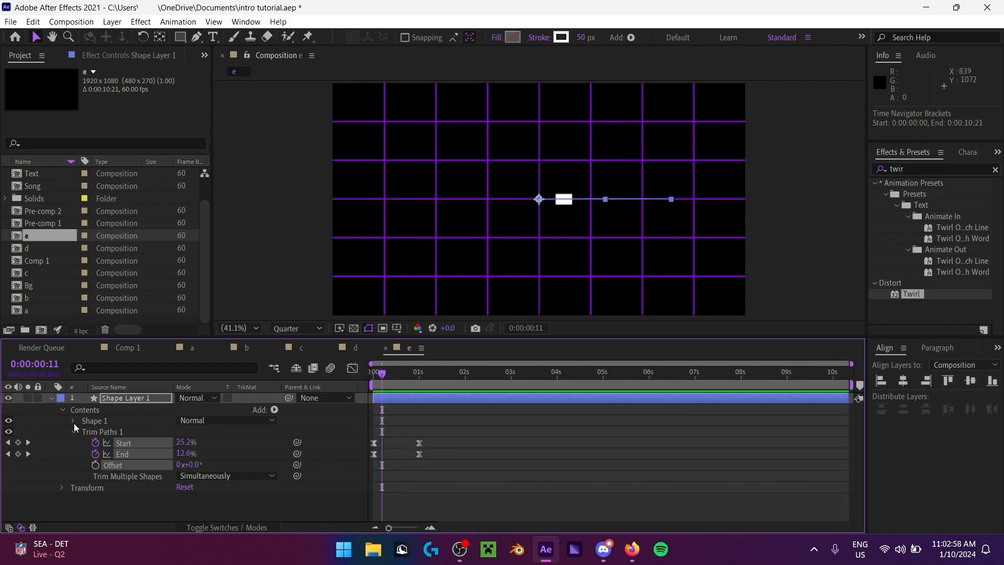
Step: Add a Stroke Width keyframe of 50 to the line's Stroke 1 at 0:00:00:11
left_click(72, 421)
left_click(85, 443)
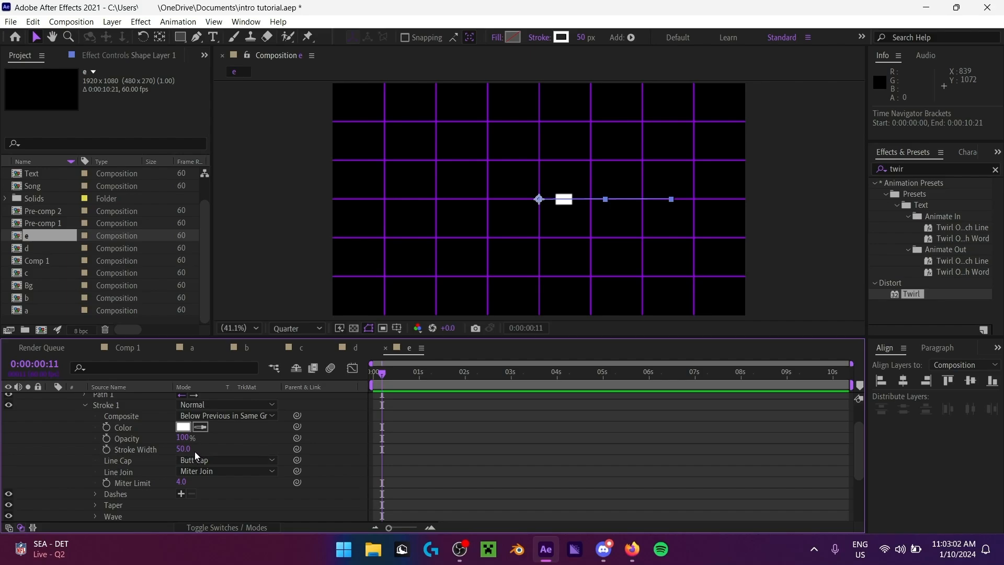
mouse_move(184, 448)
left_mouse_down()
mouse_move(238, 449)
mouse_move(173, 448)
left_mouse_up()
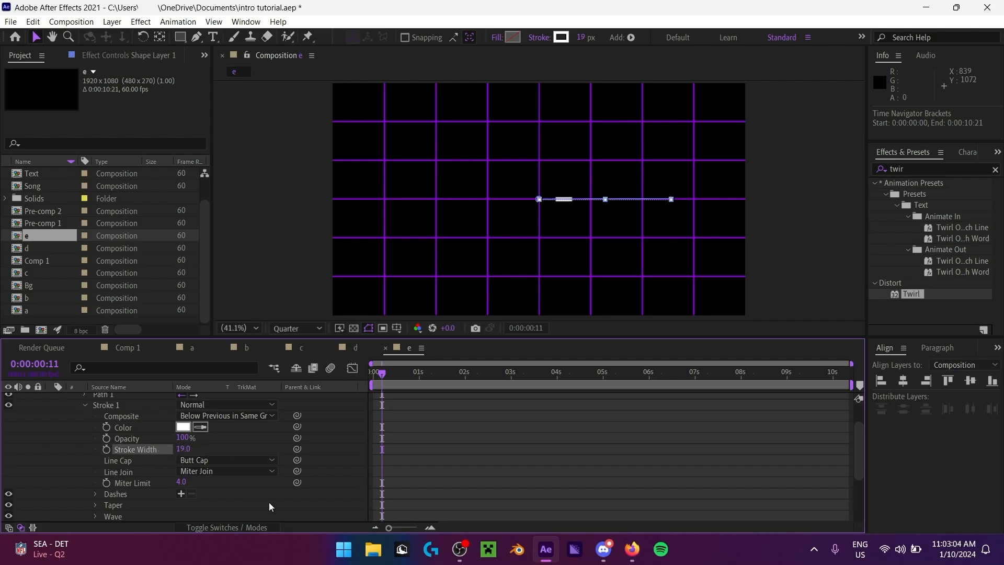
key("ctrl+z")
left_click(107, 450)
Step: Check the Stroke Width keyframe's timing against the peak of the Trim Paths speed graph
scroll(70, 469, "down", 3)
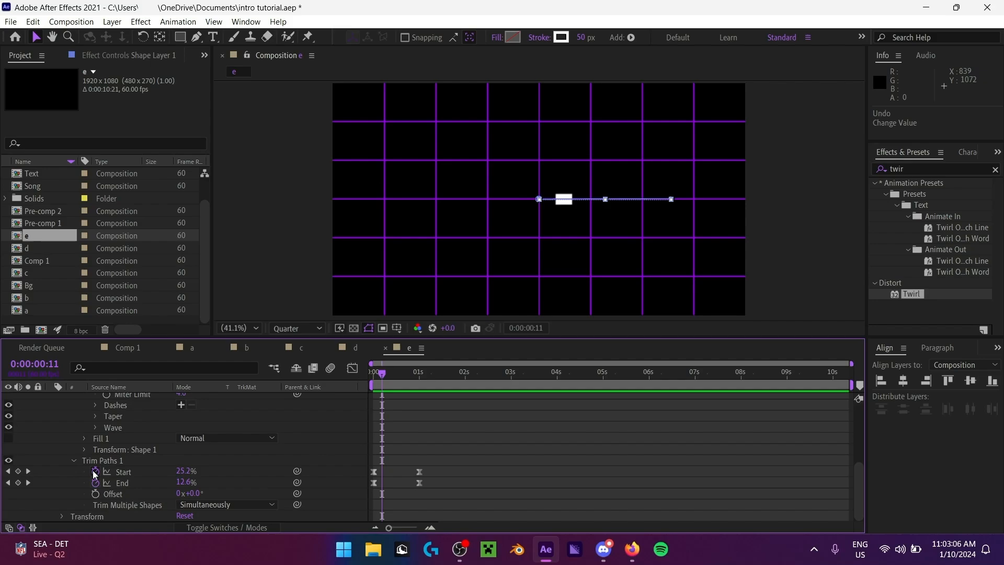
mouse_move(490, 454)
left_mouse_down()
mouse_move(325, 552)
mouse_move(330, 544)
left_mouse_up()
left_click(352, 368)
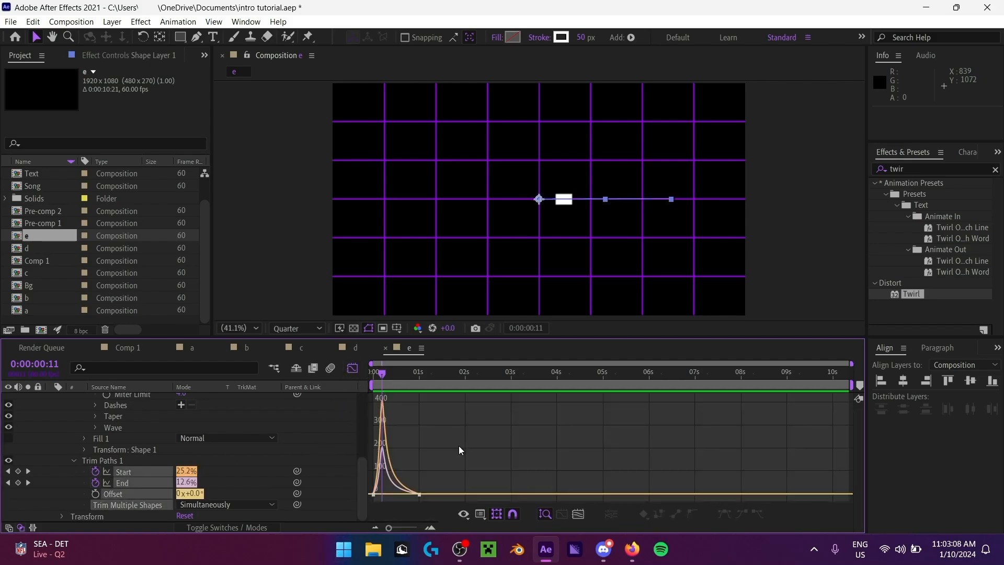
left_click(353, 368)
scroll(367, 475, "up", 4)
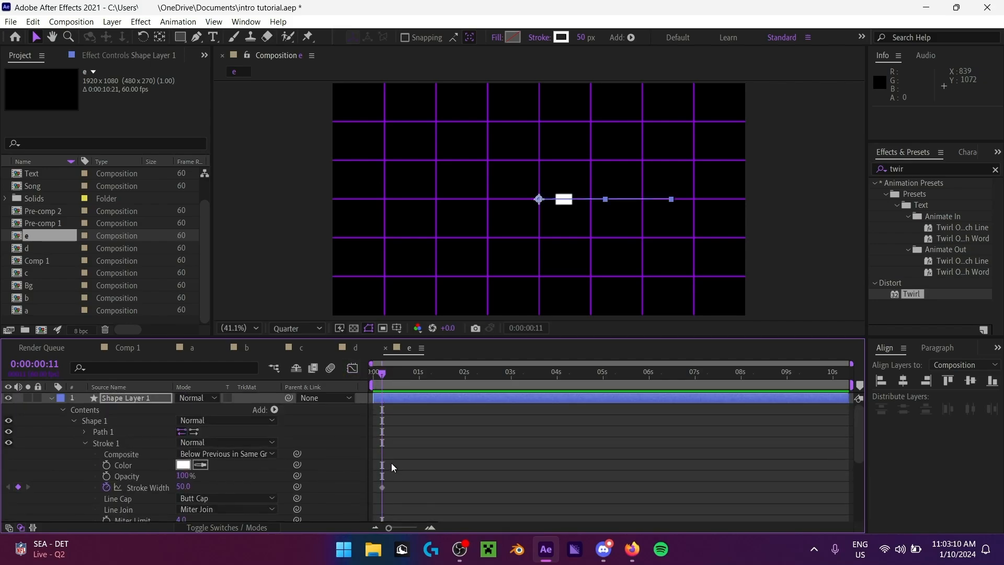
left_click_drag(391, 463, 356, 510)
scroll(403, 489, "down", 1)
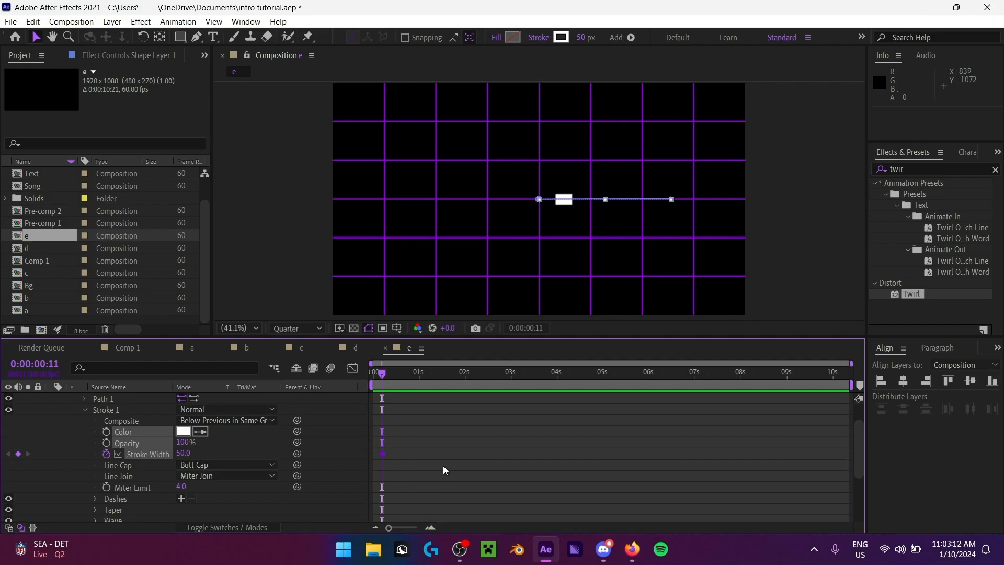
Step: Keyframe the Stroke Width at 0 at 0:00:01:00 and preview the thinning line
scroll(443, 469, "down", 3)
left_click(34, 364)
type("100")
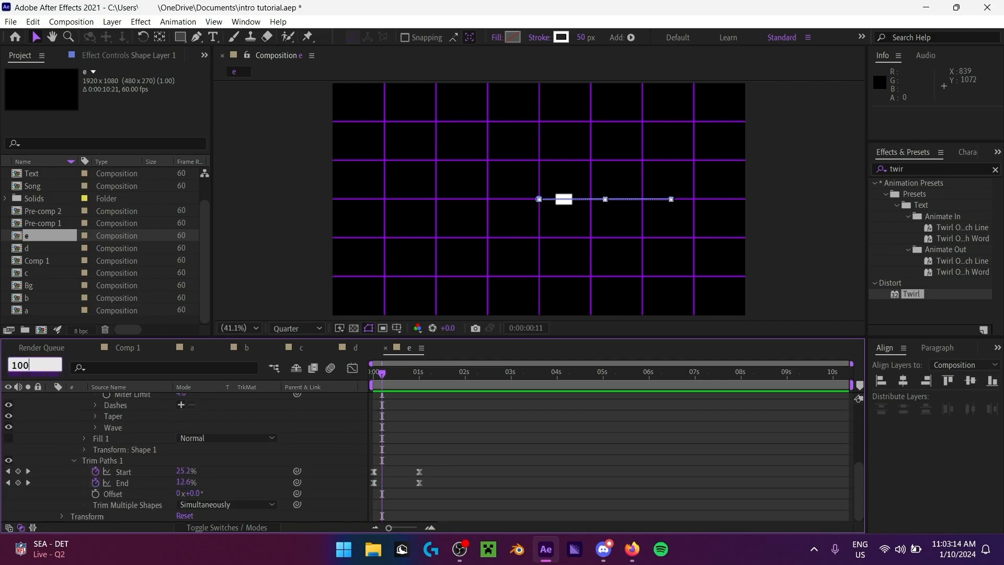
key("Return")
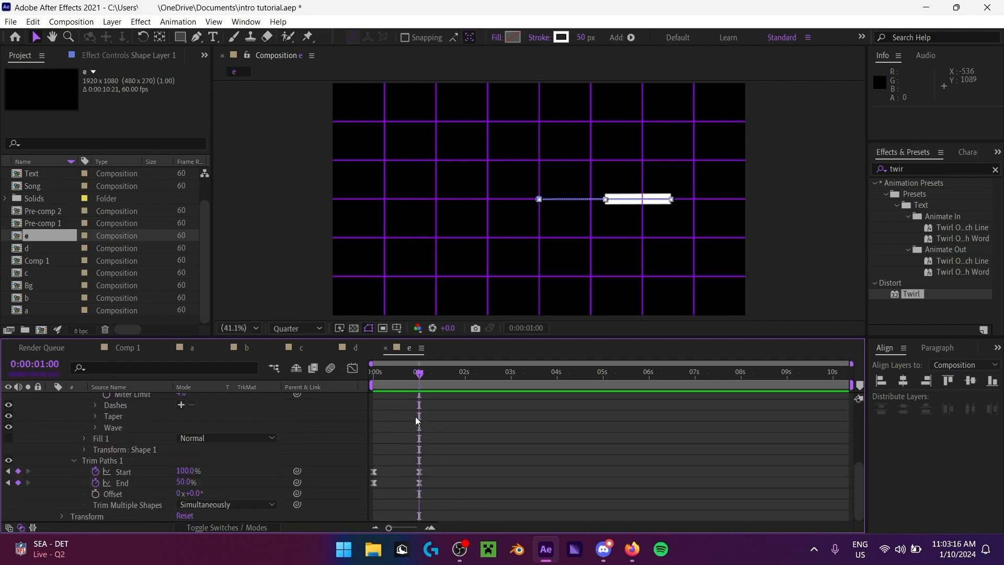
left_click(434, 464)
scroll(466, 454, "up", 3)
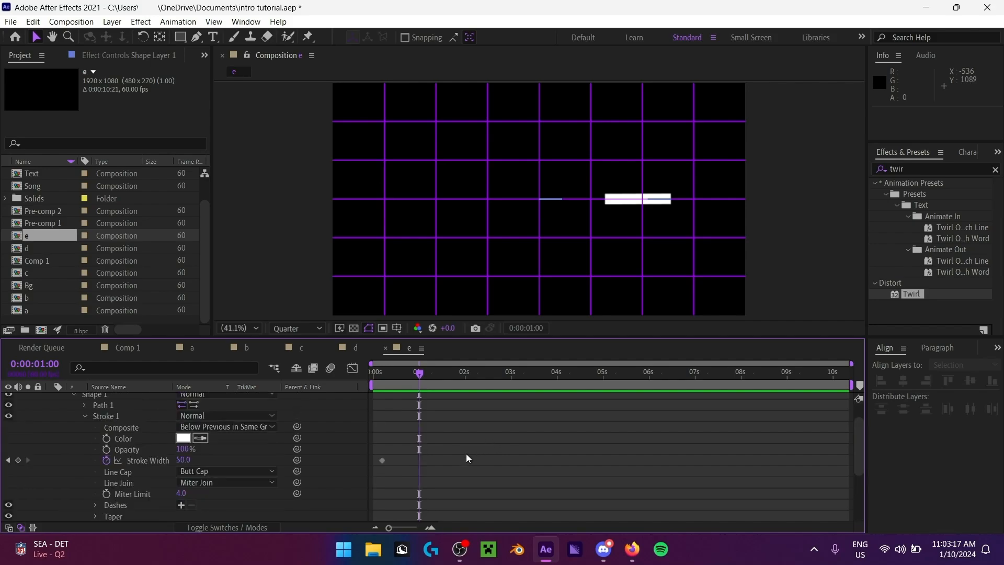
left_click(96, 461)
left_click_drag(186, 465, 157, 465)
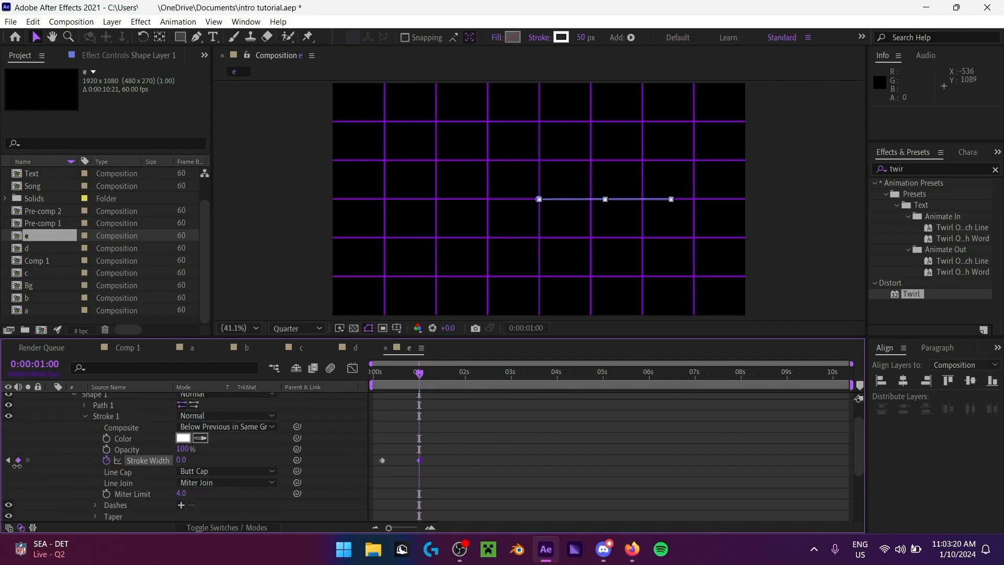
key("space")
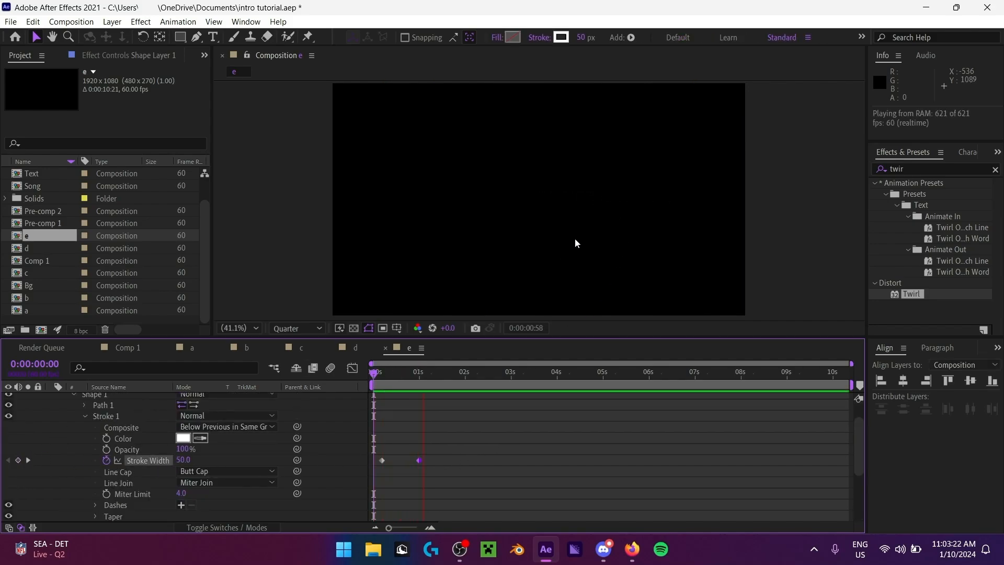
key("space")
Step: Try a duplicate of the line's shape layer rotated 90°, and delete that duplicate
scroll(115, 404, "up", 2)
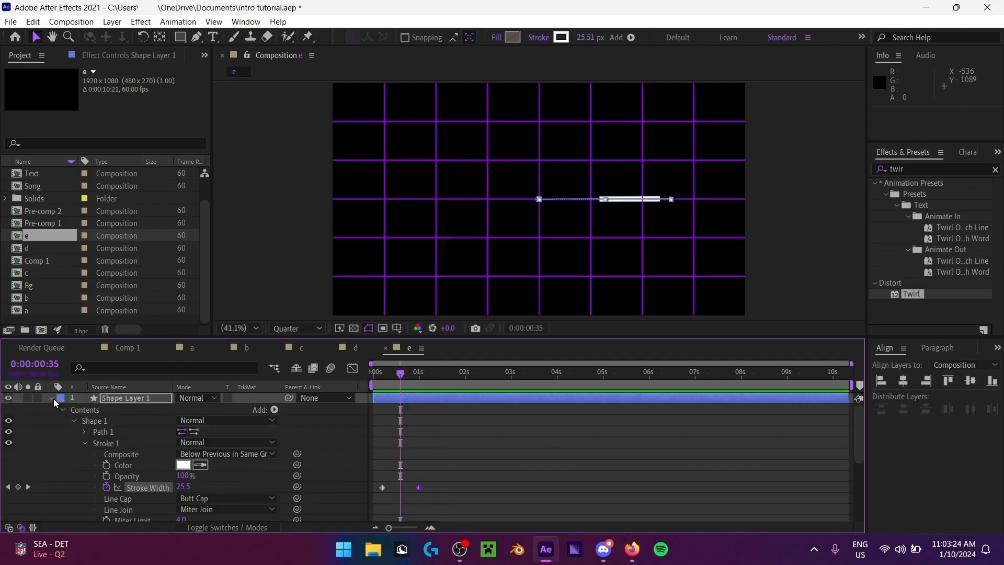
left_click(52, 399)
left_click(131, 399)
key("ctrl+d")
key("r")
left_click(195, 409)
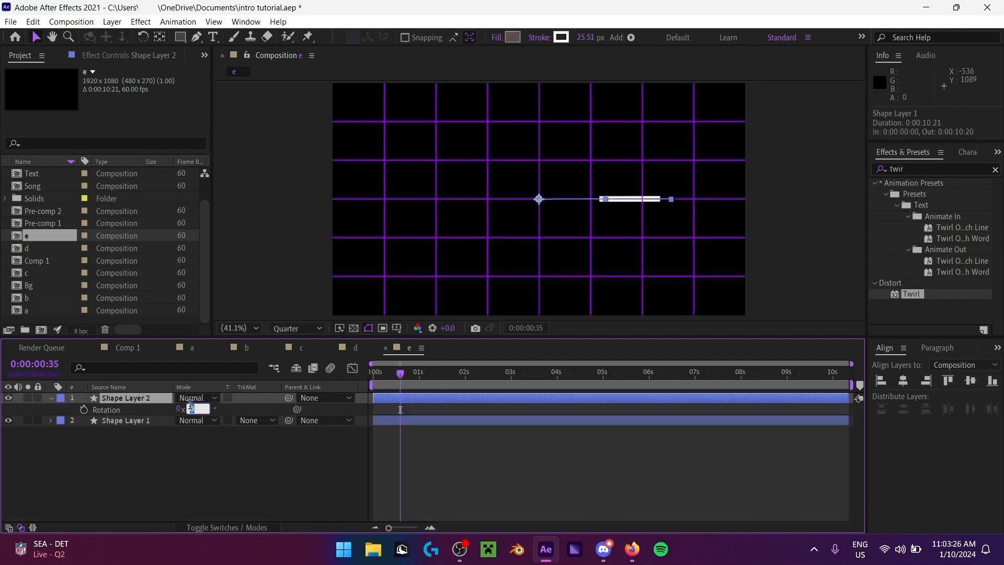
type("90")
key("Return")
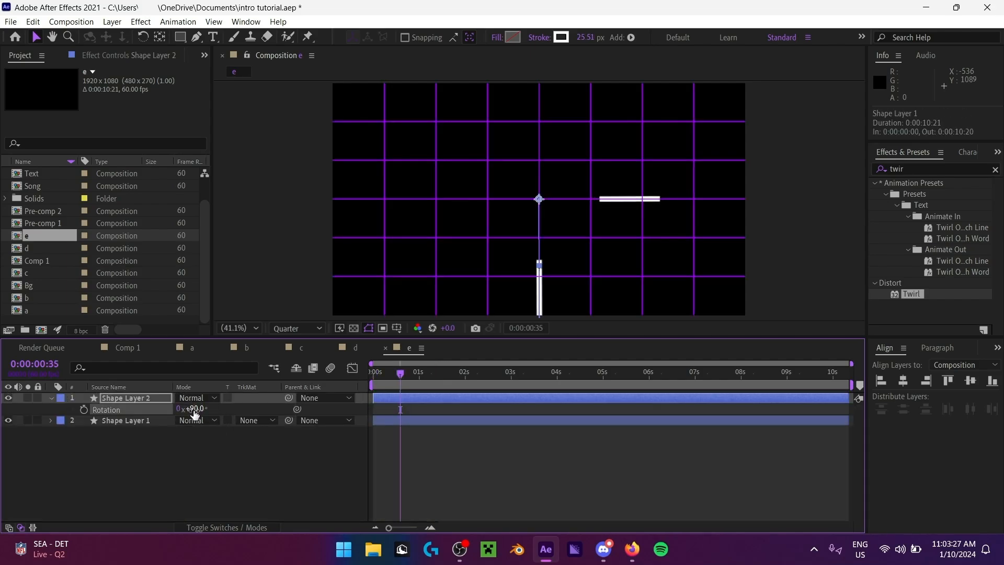
left_click(168, 450)
left_click(148, 400)
key("Delete")
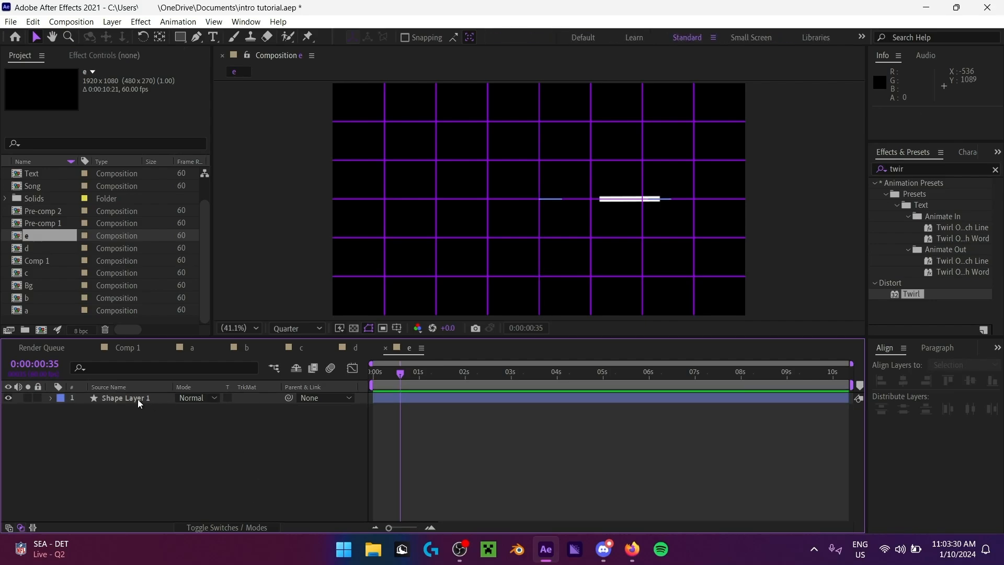
Step: Add a Repeater to the line's shape layer at 0:00:00:27 and set its Copies to 4
left_click(137, 400)
key("space")
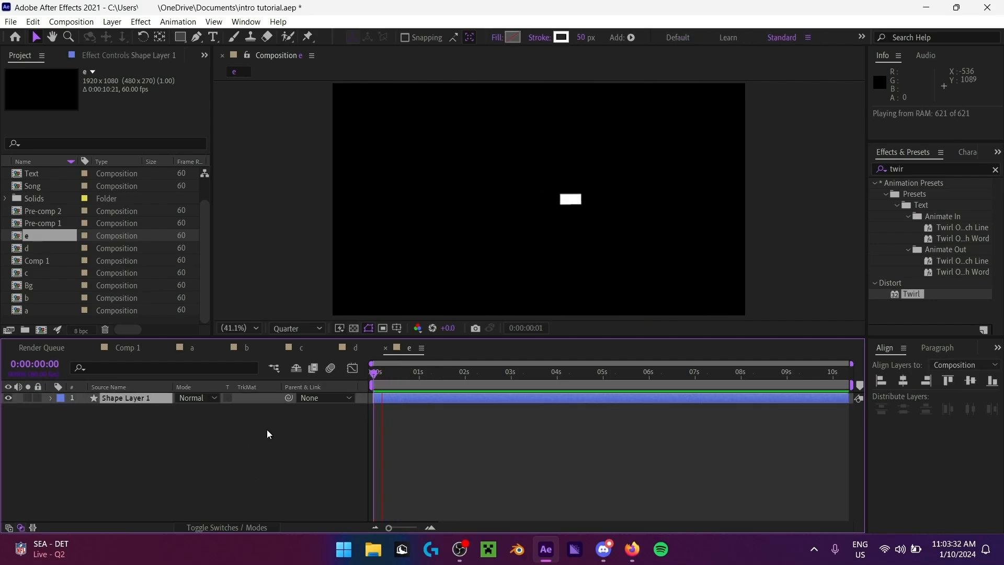
key("space")
left_click(394, 375)
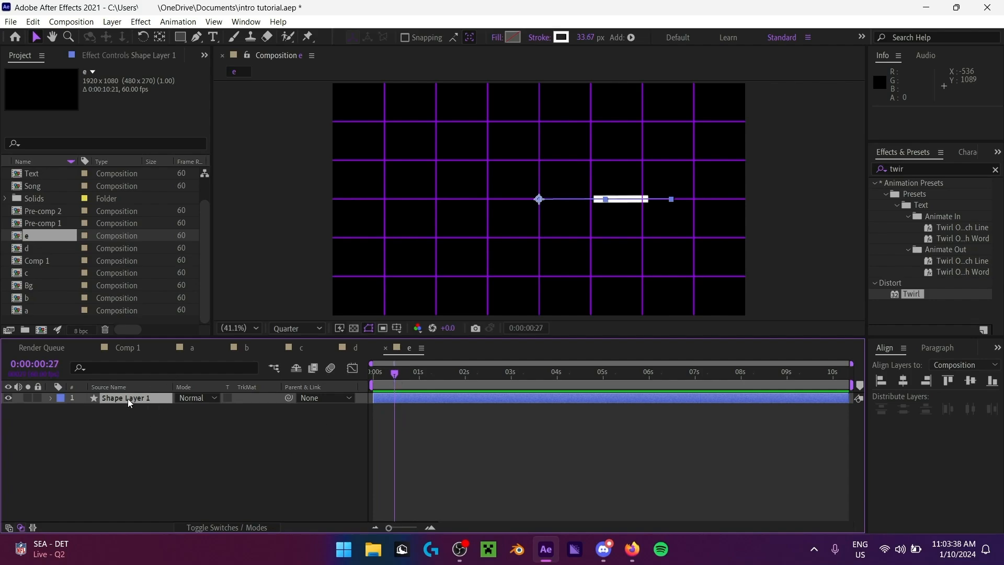
left_click(632, 37)
left_click(714, 221)
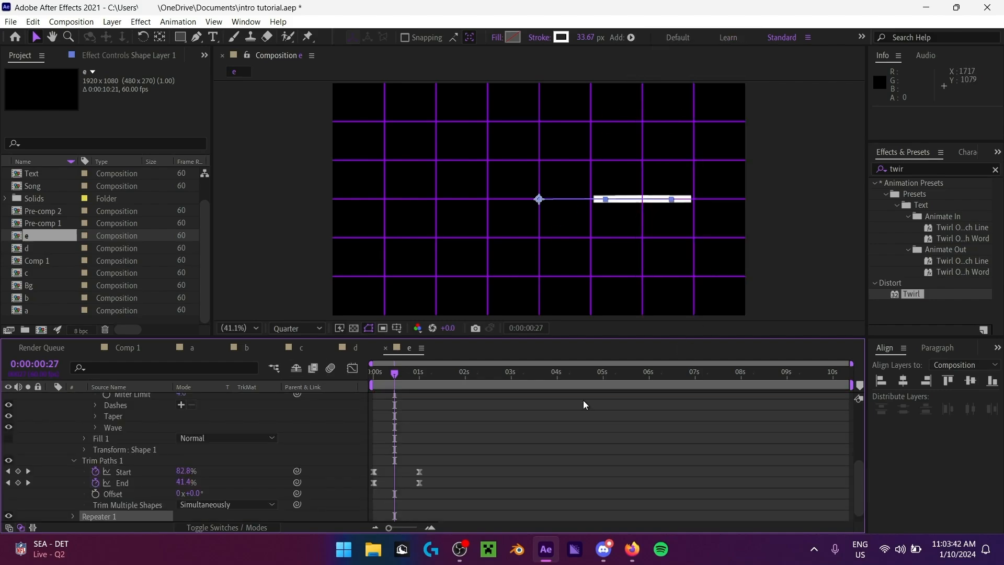
left_click(78, 516)
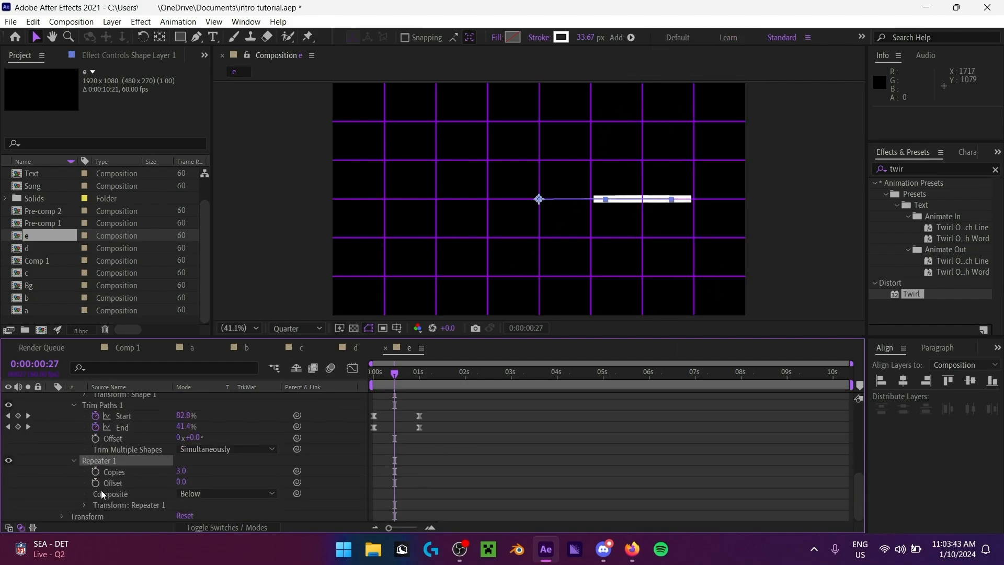
left_click(181, 470)
type("4")
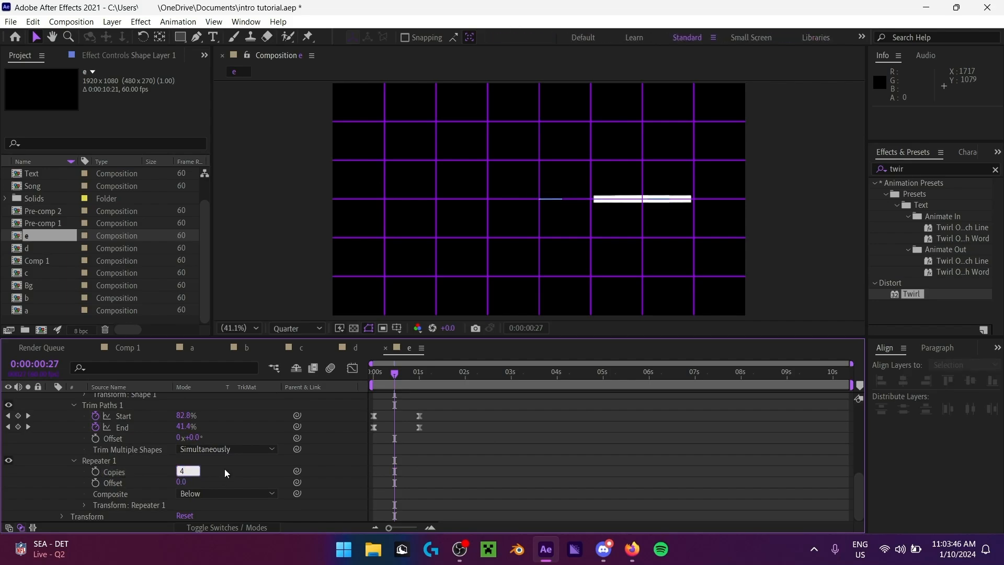
key("Return")
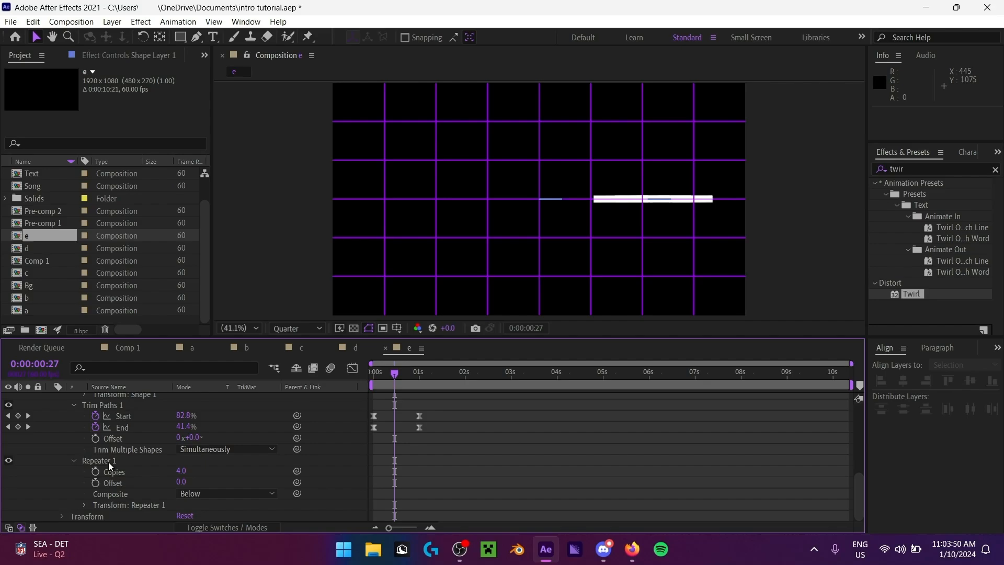
Step: Set the Repeater's transform Position to 0, 0 and its Rotation to 90° so the copies radiate from the centre
scroll(116, 501, "down", 2)
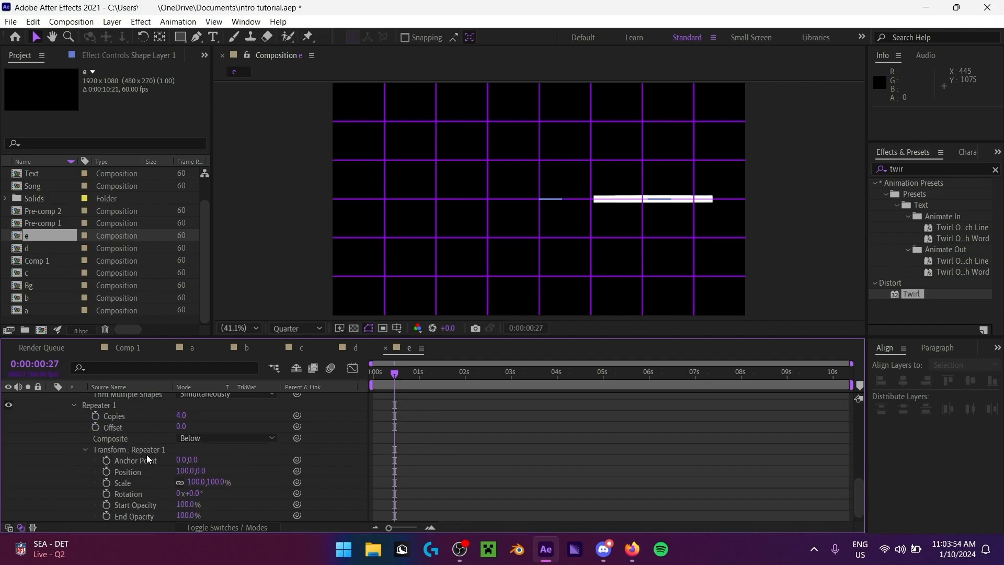
scroll(164, 455, "up", 3)
scroll(136, 434, "down", 3)
scroll(142, 428, "up", 3)
scroll(102, 432, "down", 1)
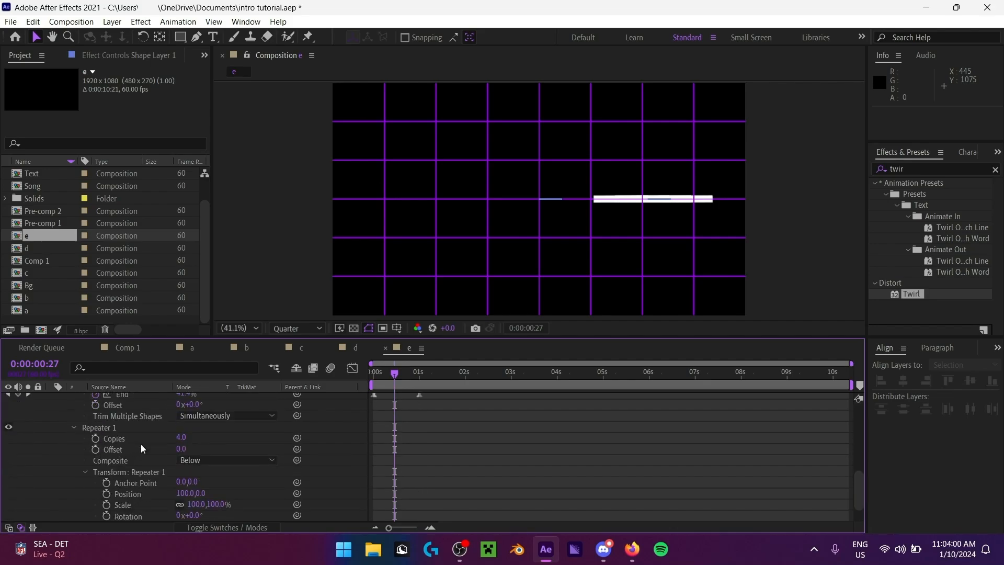
scroll(140, 444, "down", 2)
left_click(178, 460)
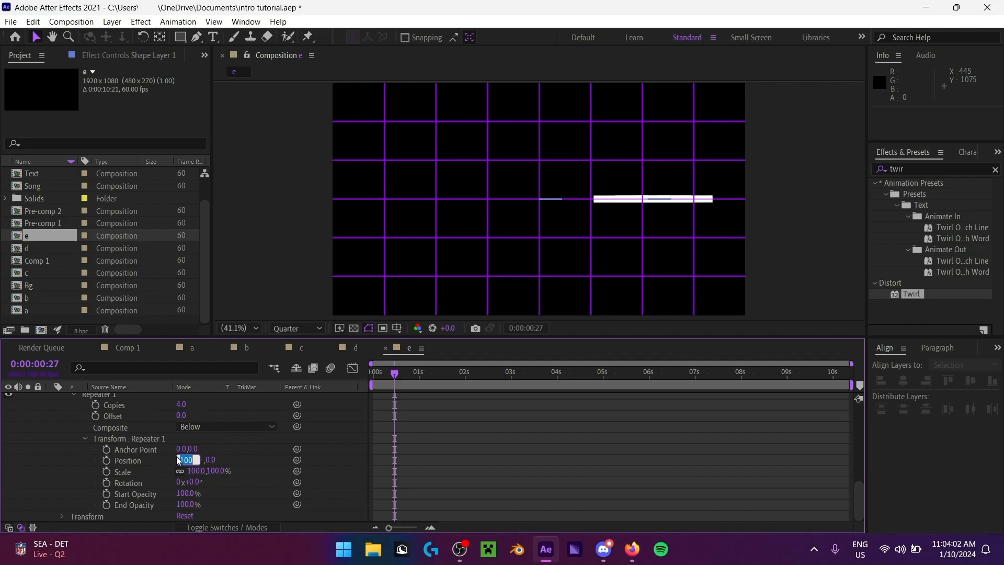
type("0")
key("Return")
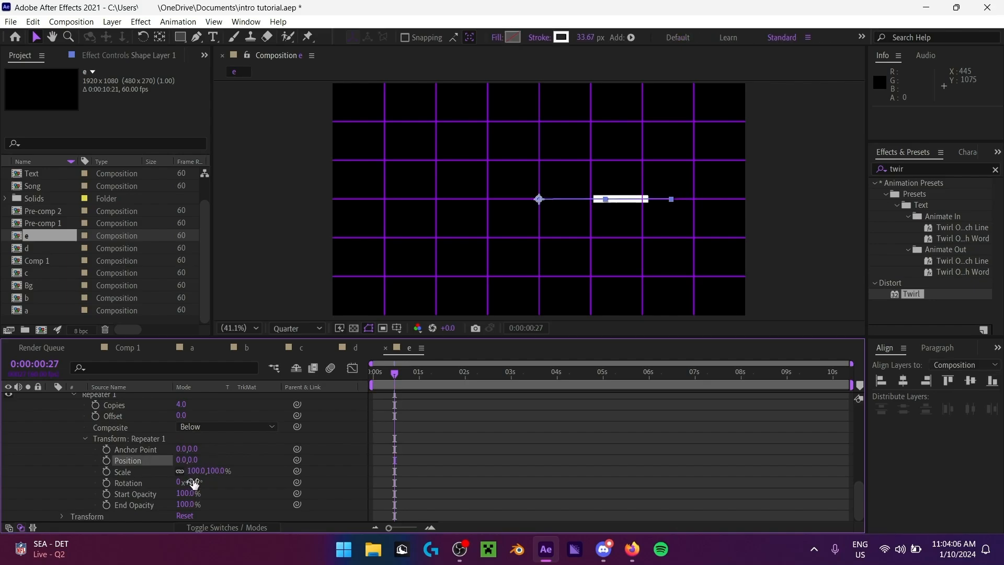
left_click(192, 482)
type("90")
key("Return")
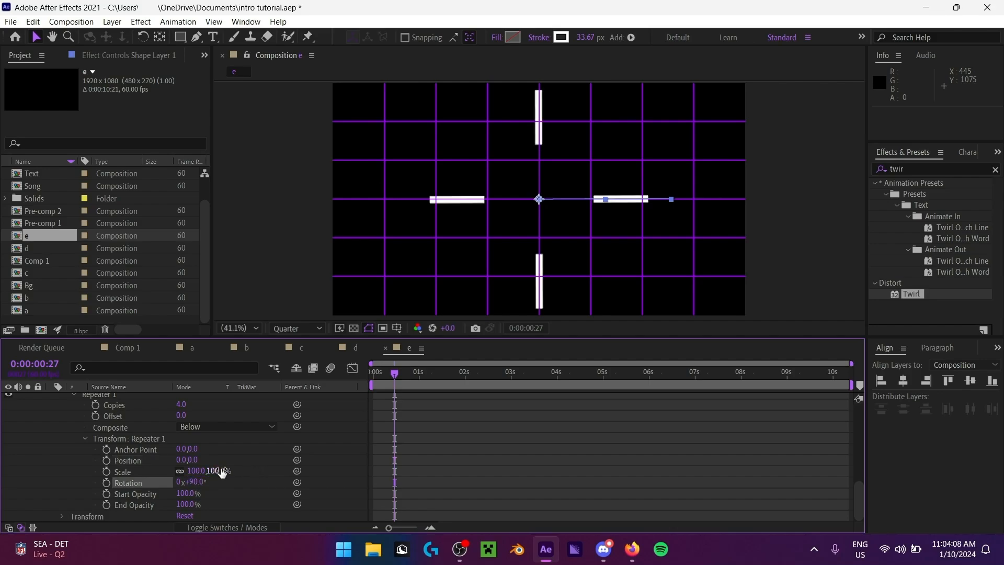
scroll(126, 430, "up", 5)
left_click(50, 398)
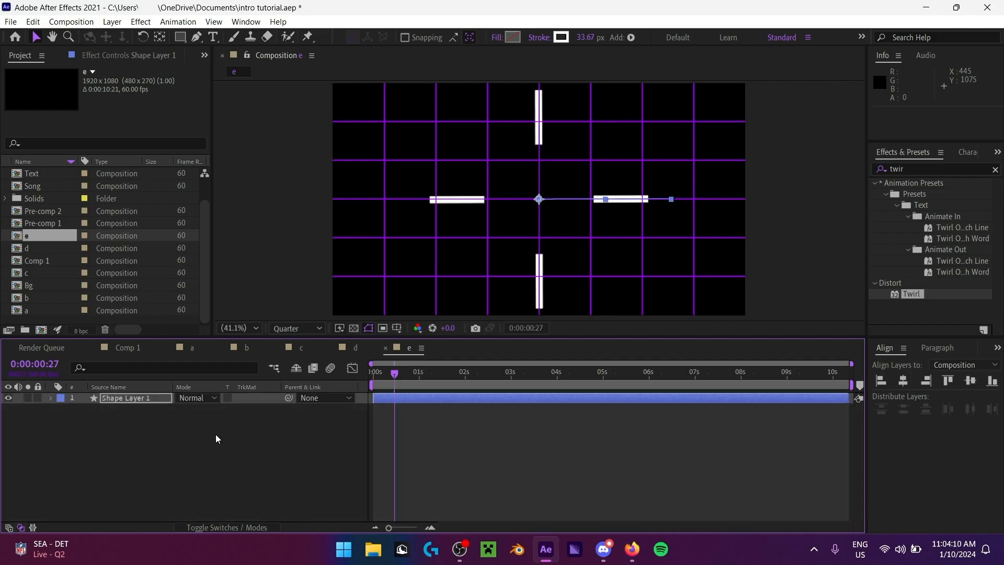
Step: Preview the four-way line burst from the first frame and open the viewer's grid and guide options
left_click(324, 416)
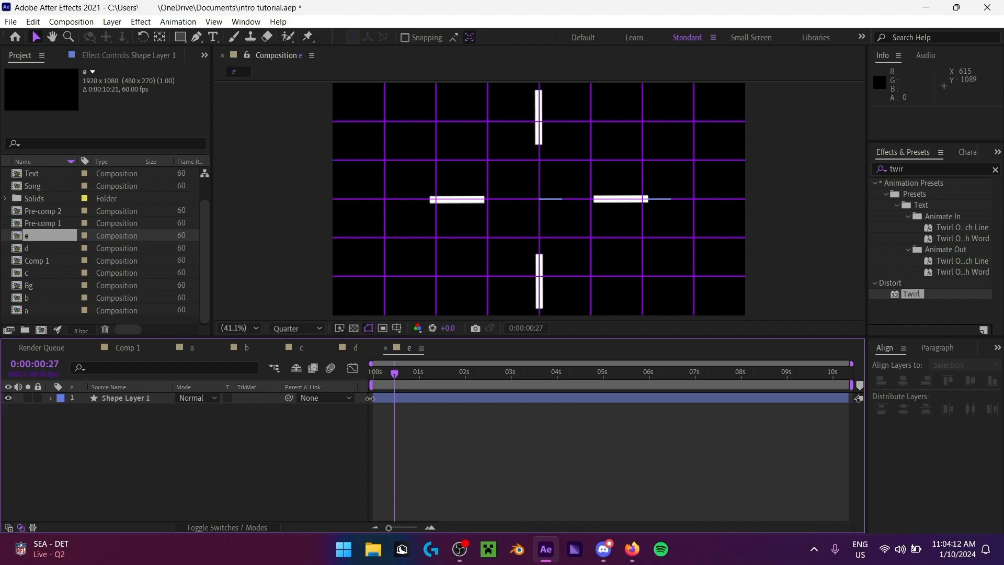
left_click_drag(395, 373, 83, 426)
key("space")
left_click(397, 328)
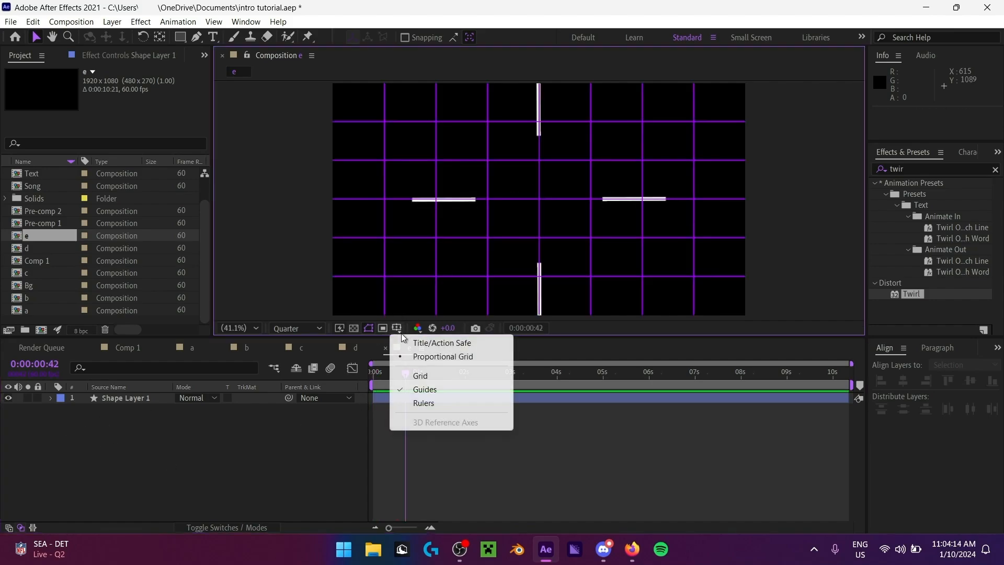
left_click(415, 374)
key("space")
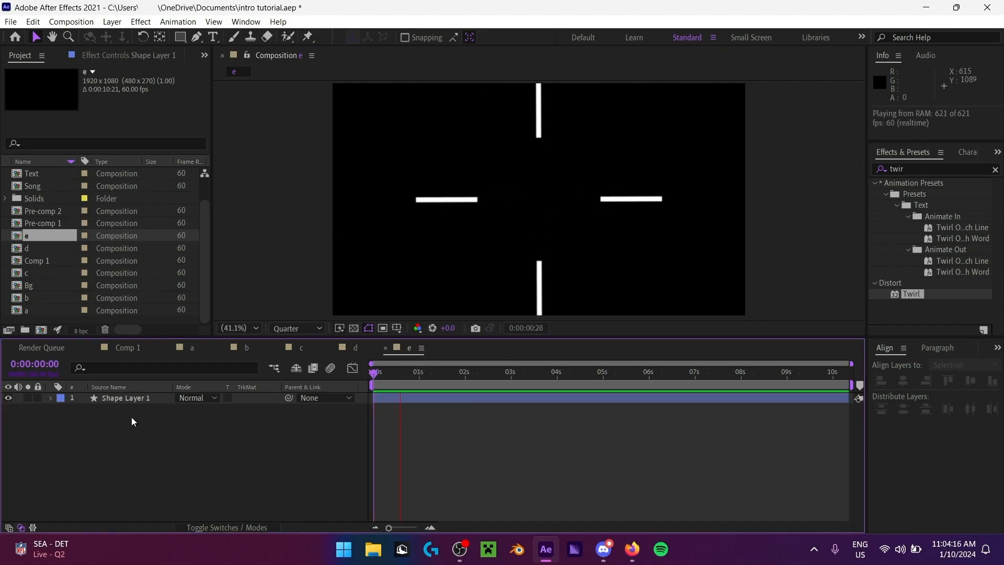
Step: Duplicate the line's shape layer in composition e and set the duplicate's Rotation to 45°
key("space")
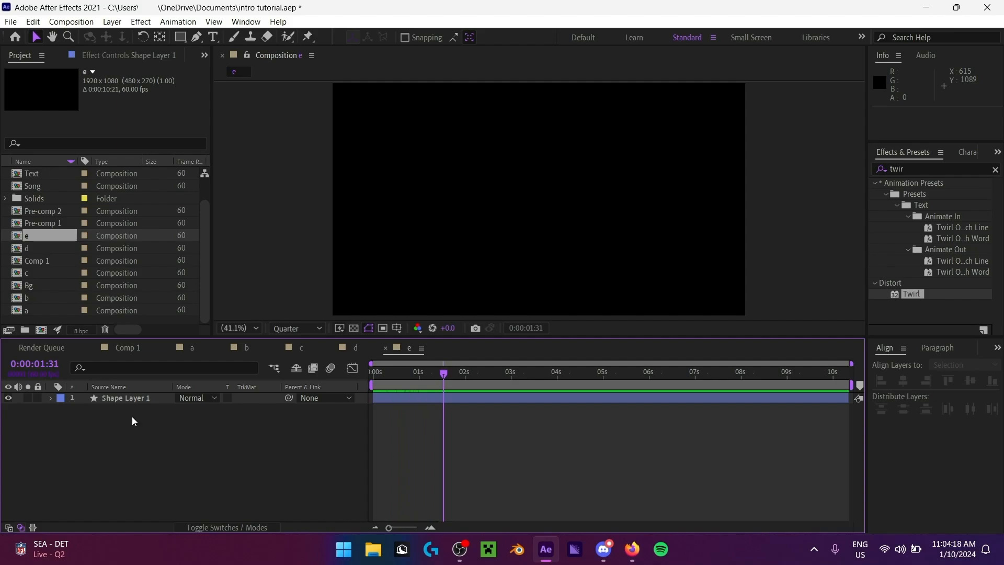
left_click(145, 393)
key("r")
key("ctrl+d")
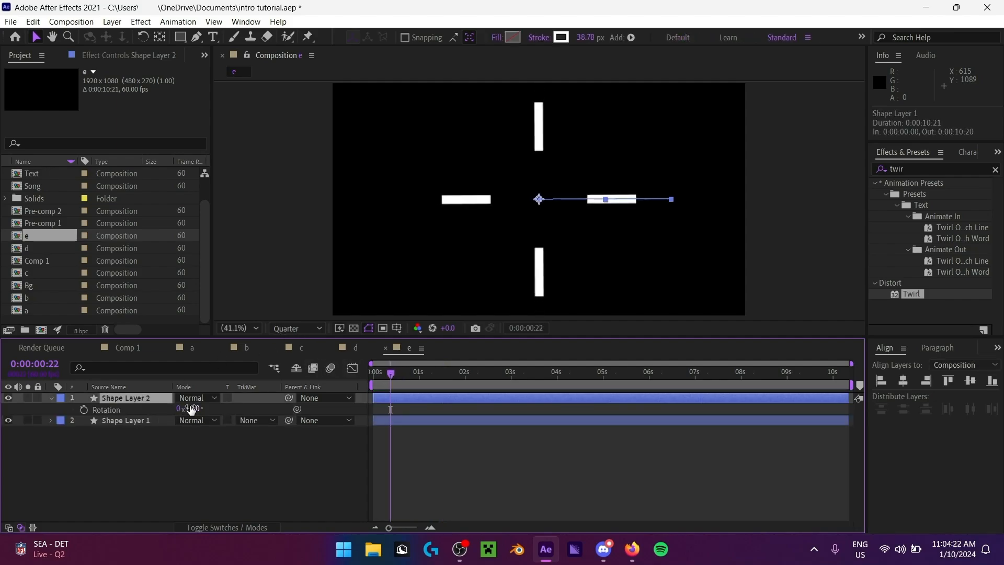
left_click(190, 409)
type("45")
left_click(243, 481)
key("r")
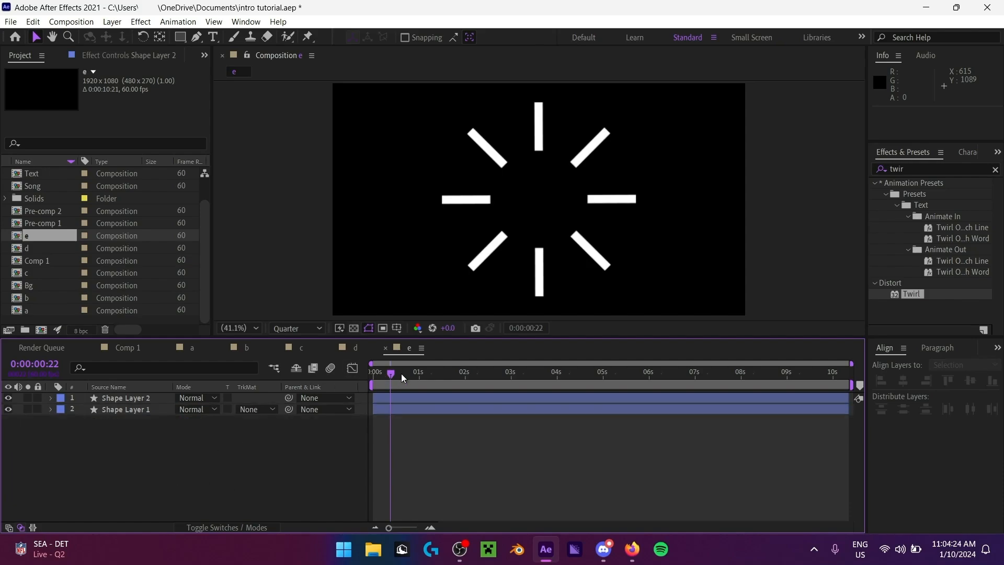
Step: Duplicate both line shape layers and raise the duplicates' Rotation to 66° and 21° so their lines fall between the originals
key("space")
left_click(143, 397)
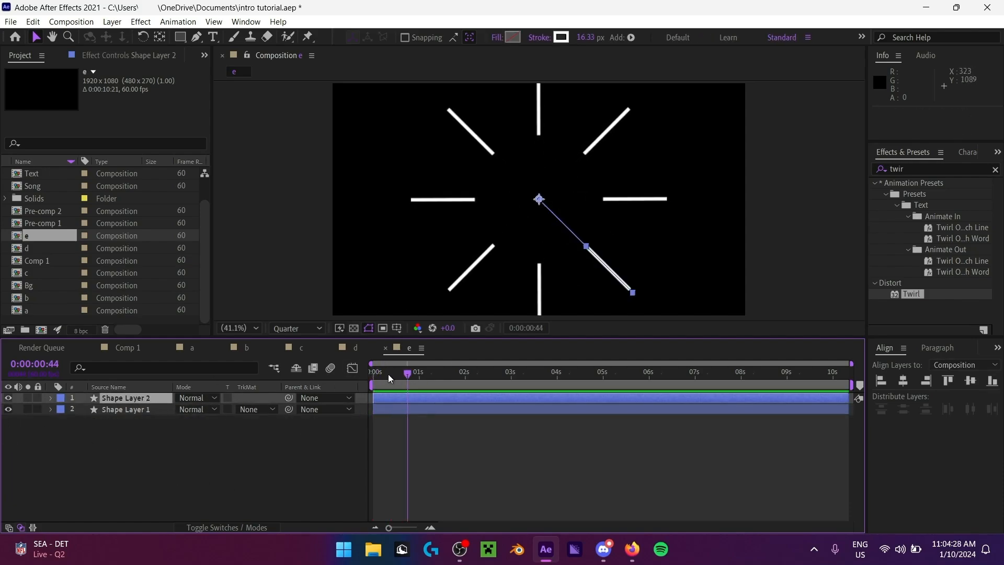
mouse_move(409, 362)
left_mouse_down()
mouse_move(380, 372)
mouse_move(400, 373)
left_mouse_up()
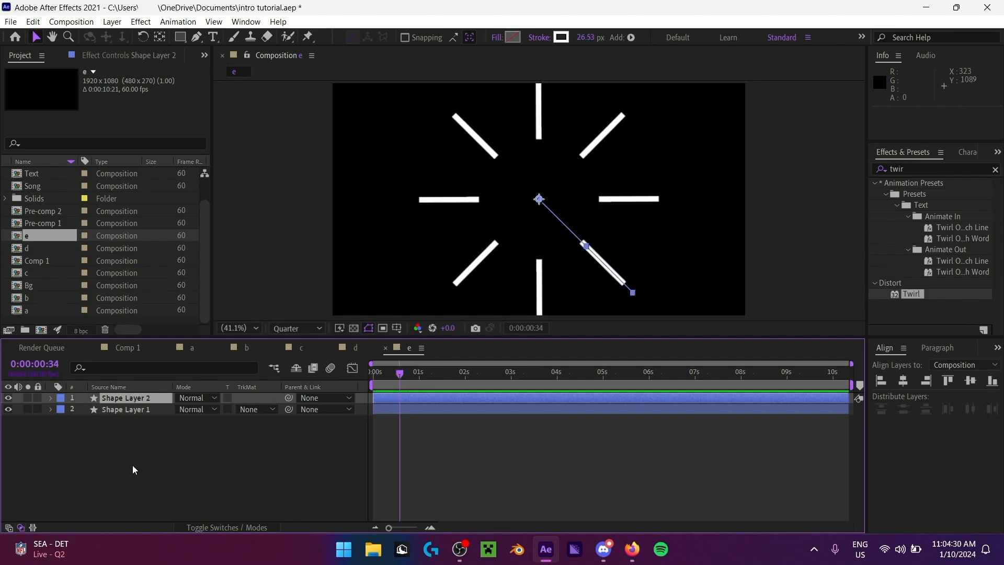
left_click(152, 472)
left_click_drag(106, 476, 156, 377)
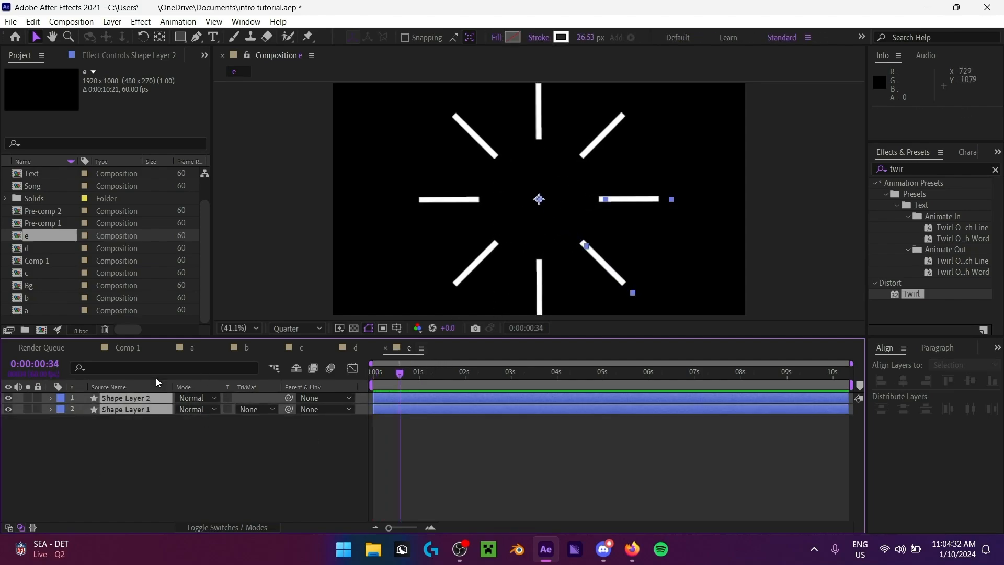
key("ctrl+d")
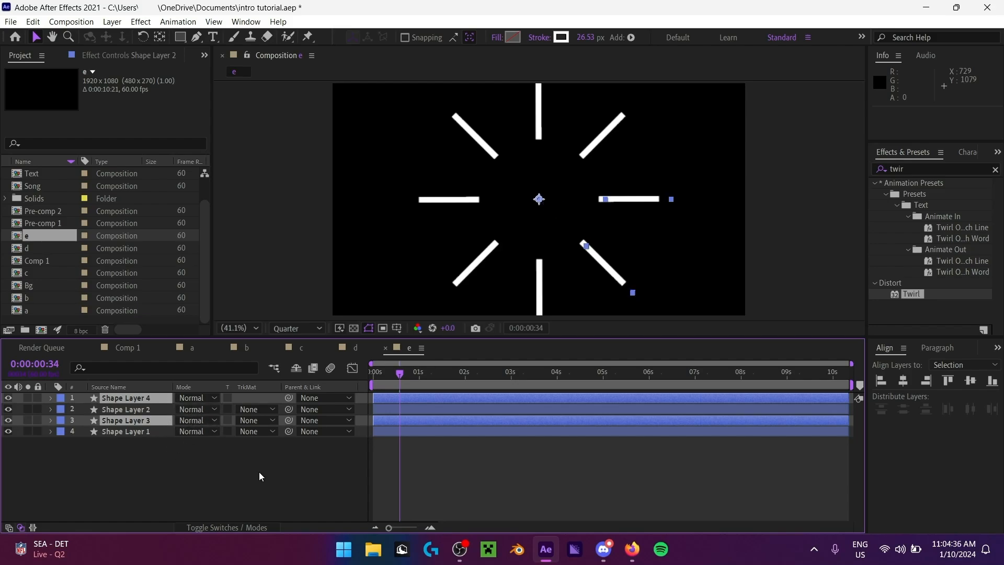
key("r")
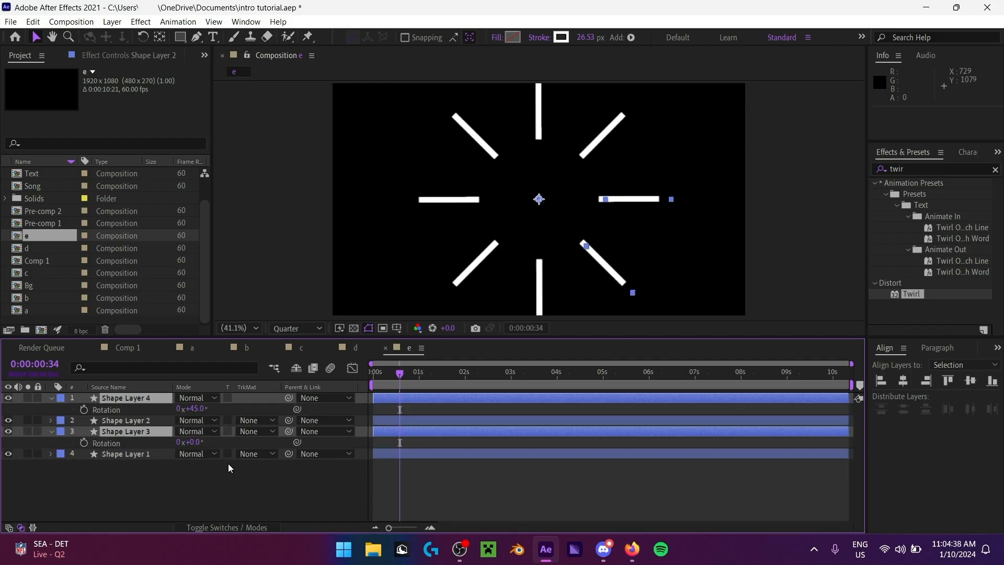
left_click_drag(201, 409, 212, 410)
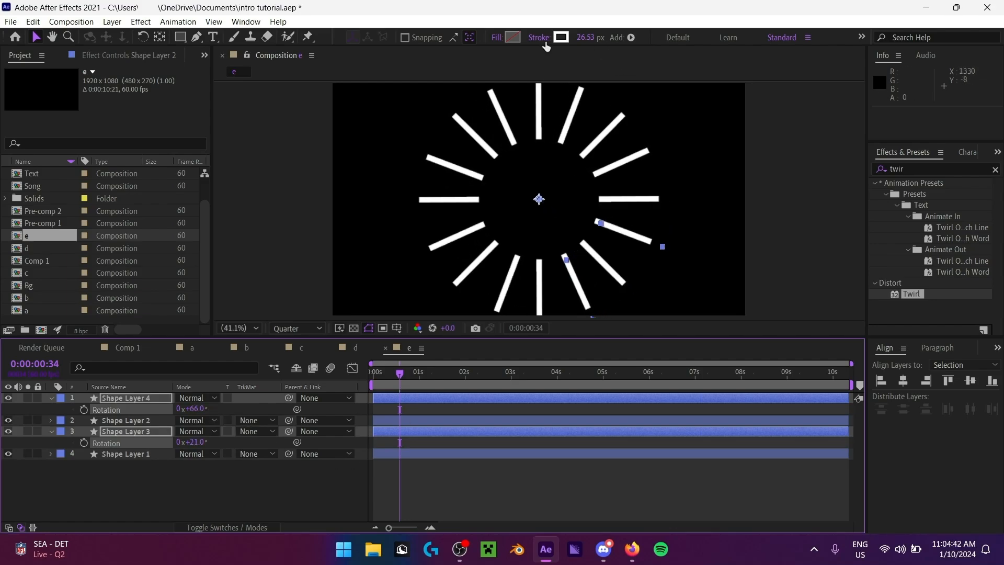
Step: Check the line spacing up close, try a Rotation of 67° on both selected duplicates, and undo that change
left_click_drag(506, 176, 549, 231)
scroll(548, 231, "up", 1)
left_click_drag(469, 227, 370, 209)
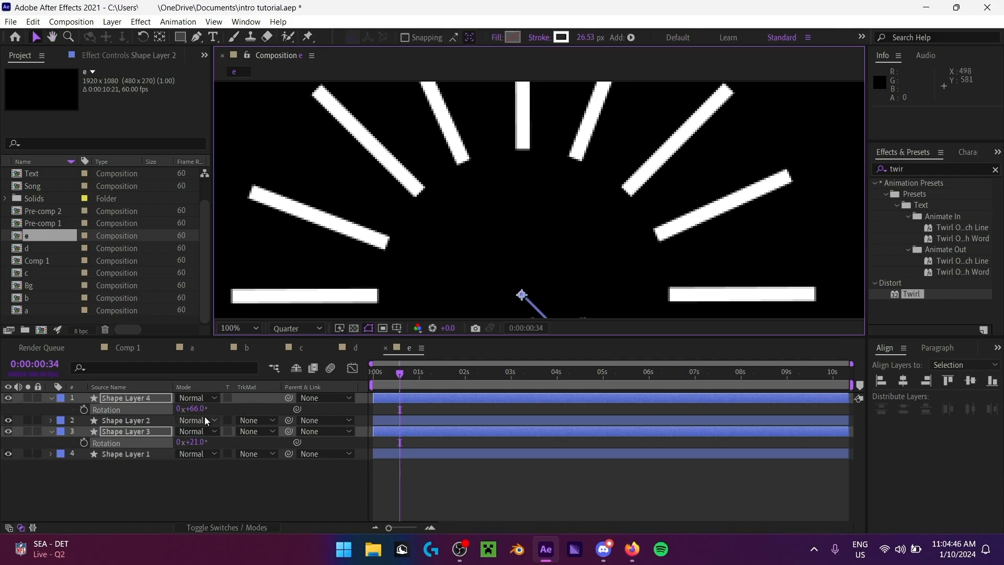
left_click_drag(197, 415, 195, 409)
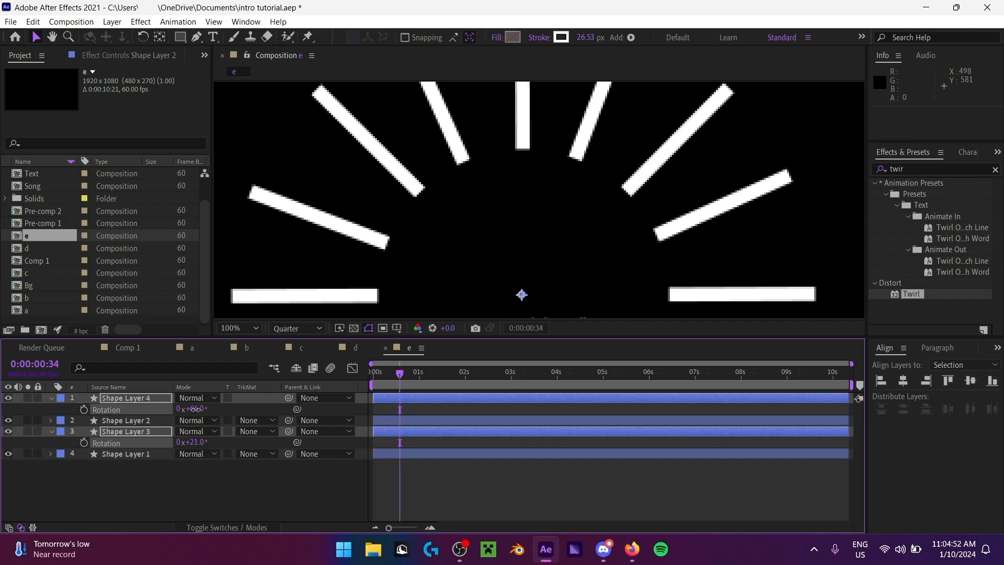
left_click(195, 409)
type("67")
left_click(261, 488)
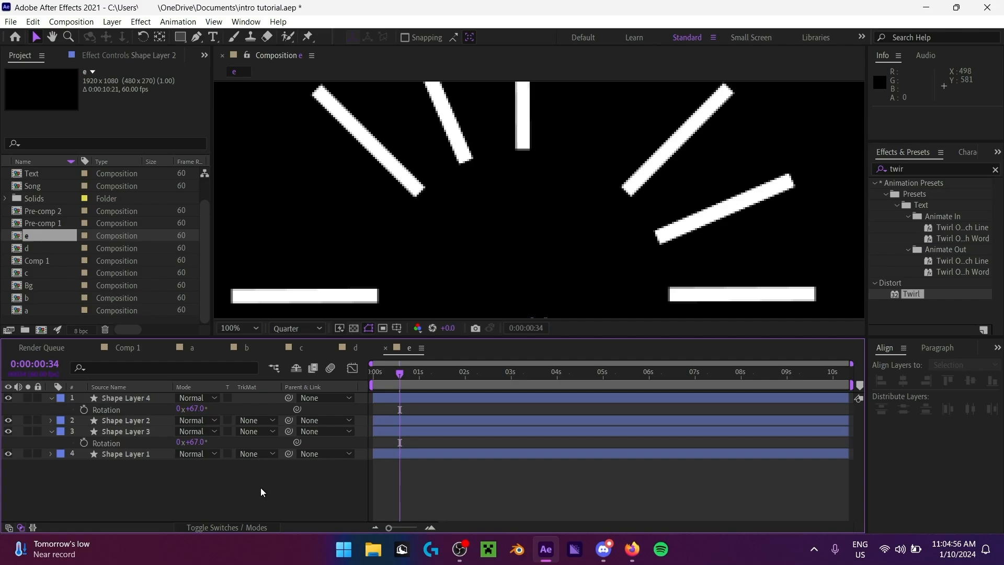
key("ctrl+z")
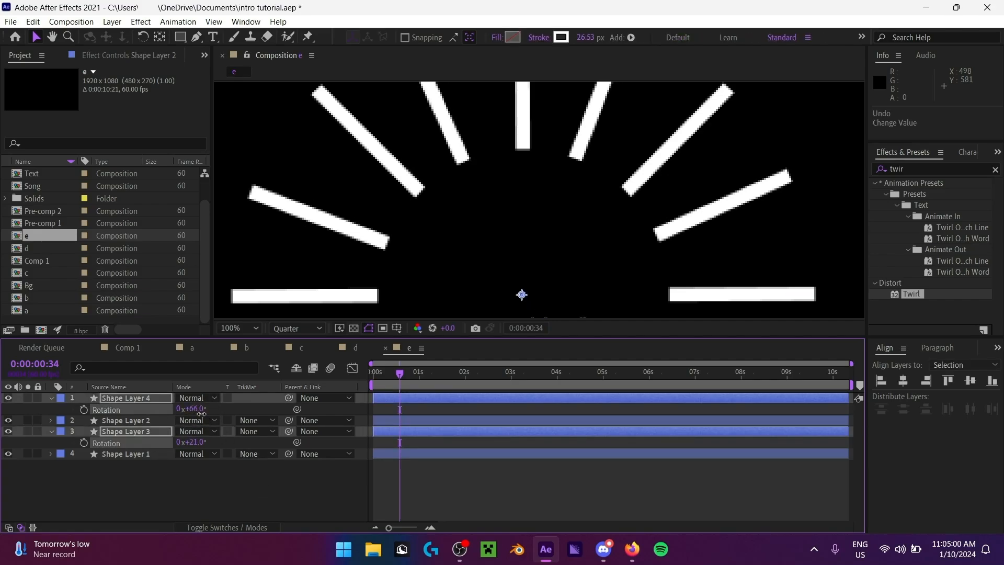
Step: Adjust the two duplicates' Rotation together to 67° and 22°, and return to the full view of the composition
left_click_drag(201, 413, 202, 413)
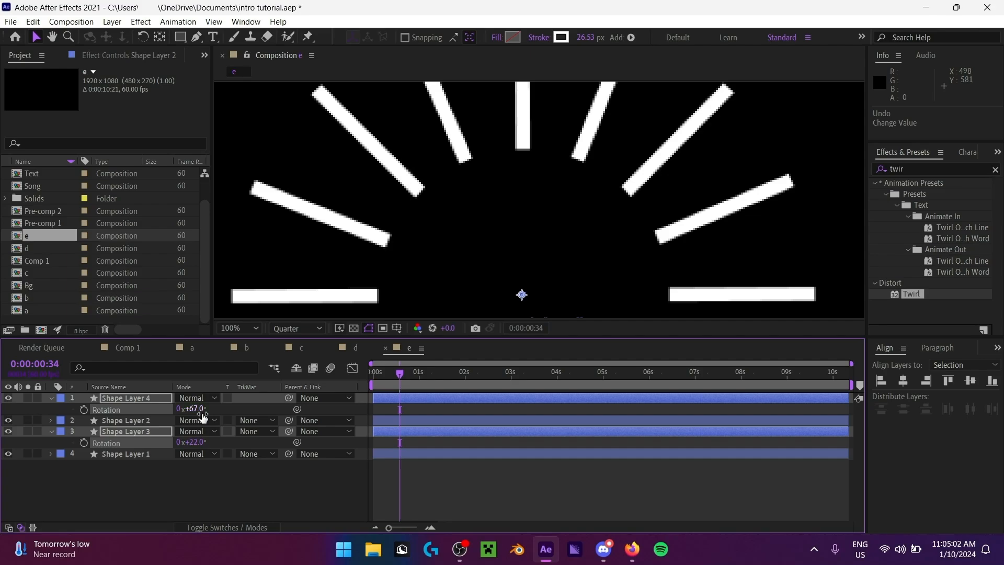
key("r")
left_click(240, 328)
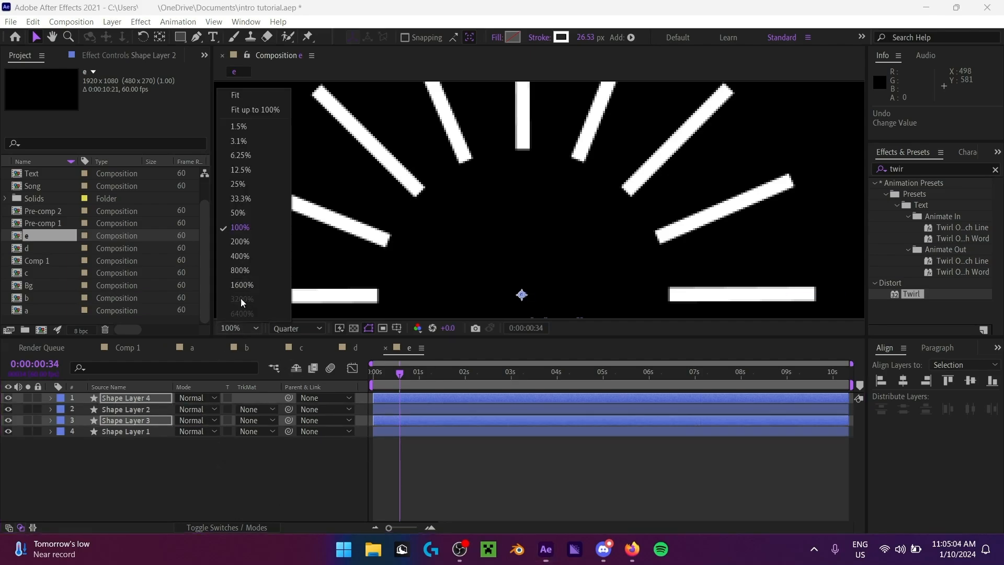
left_click(254, 107)
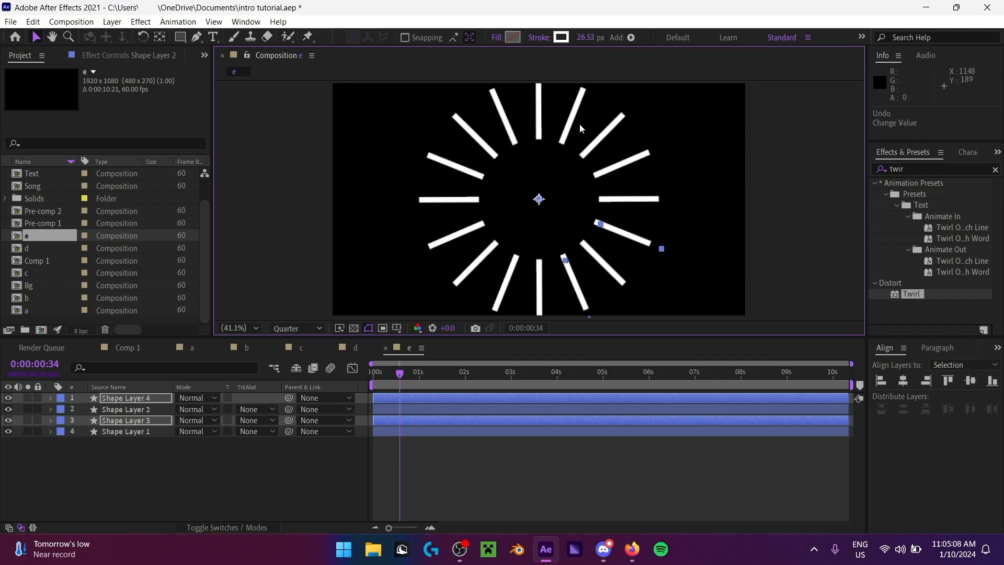
Step: Change the stroke color of the two selected duplicate shape layers to purple, about A200FF
left_click(561, 38)
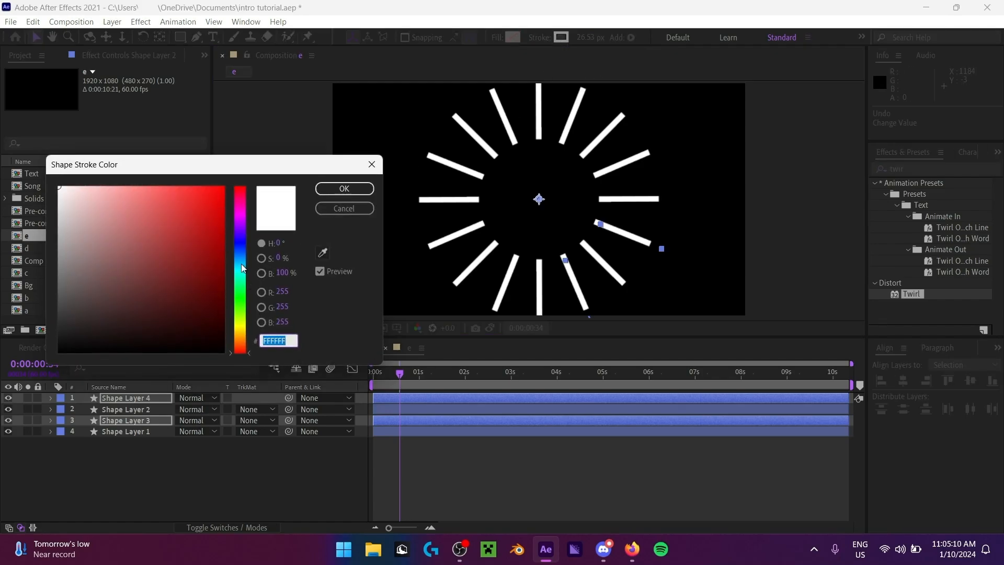
mouse_move(241, 264)
left_mouse_down()
mouse_move(240, 223)
mouse_move(300, 127)
left_mouse_up()
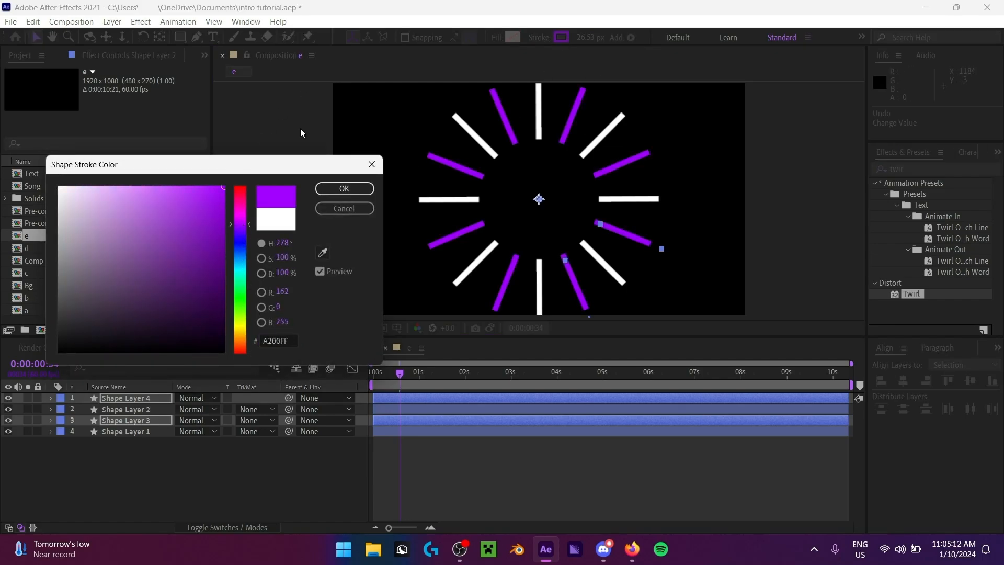
left_click_drag(240, 225, 239, 224)
left_click(345, 188)
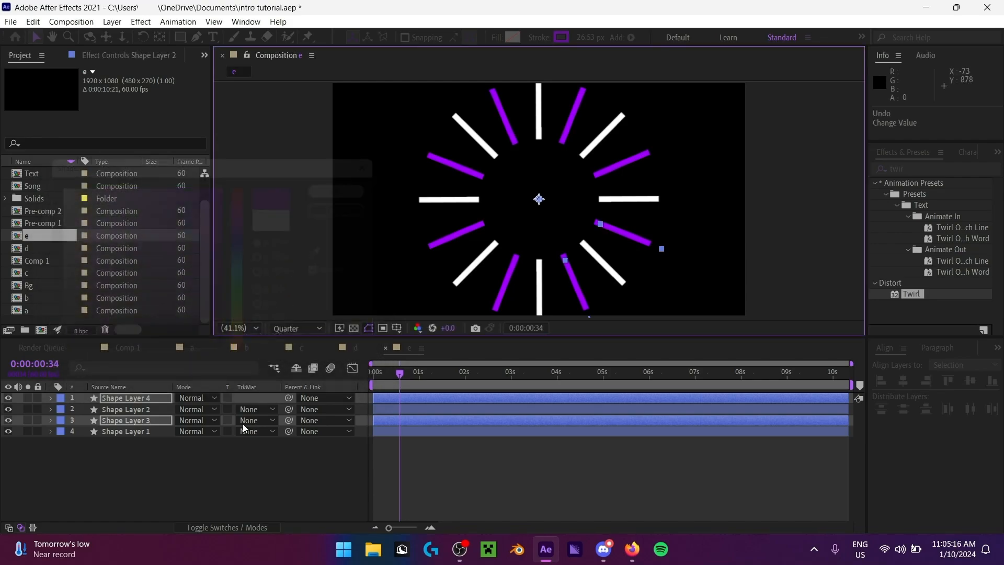
Step: Preview the white and purple line burst in composition e from the first frame
key("space")
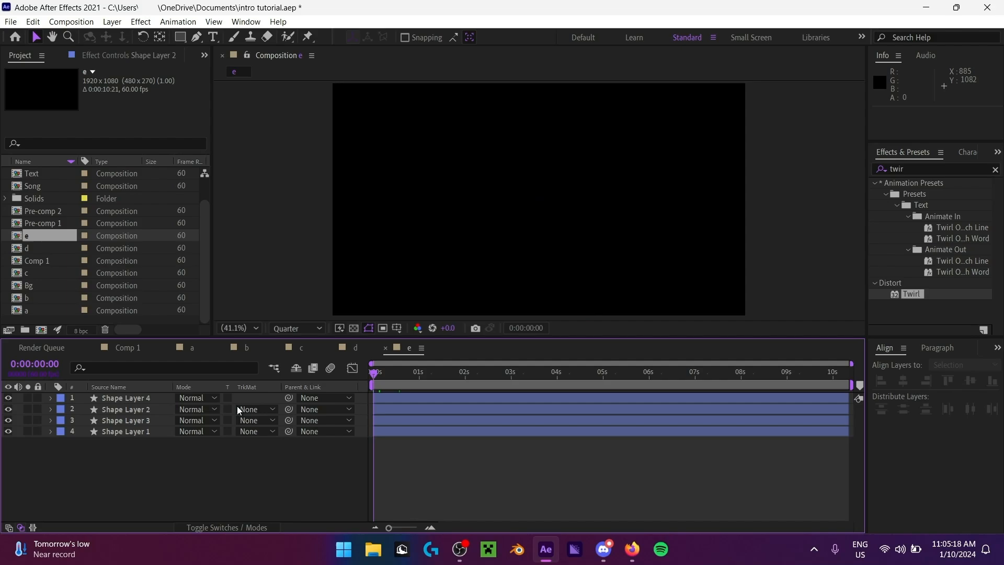
left_click(373, 372)
key("space")
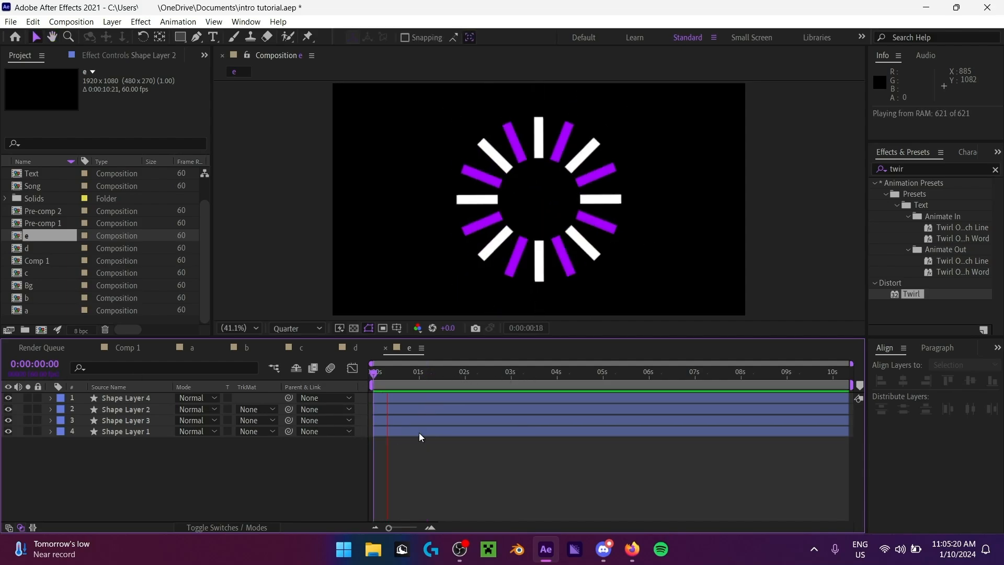
key("space")
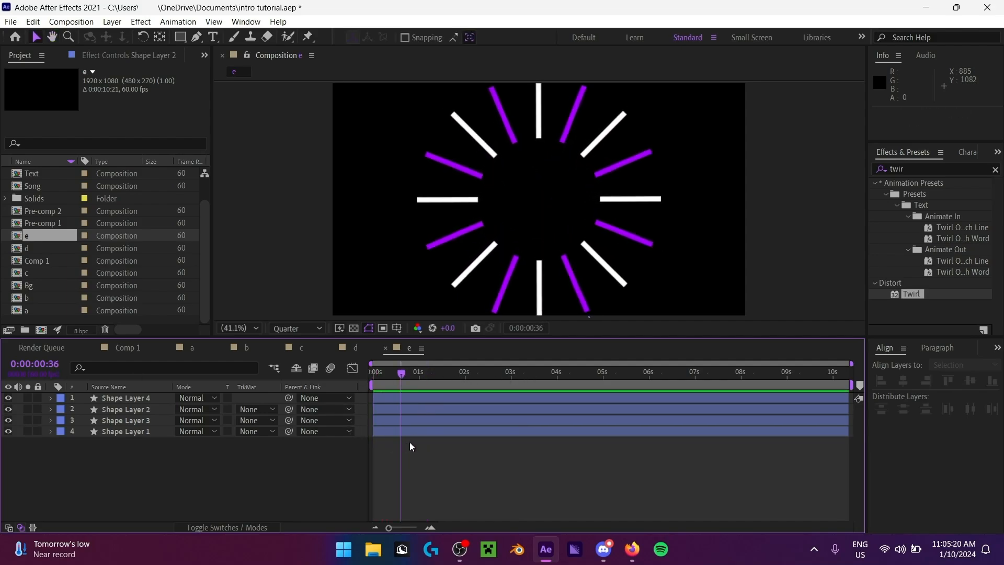
Step: Place composition e in Comp 1 directly below the Text layer and shift it to start at 0:00:02:27
left_click(129, 351)
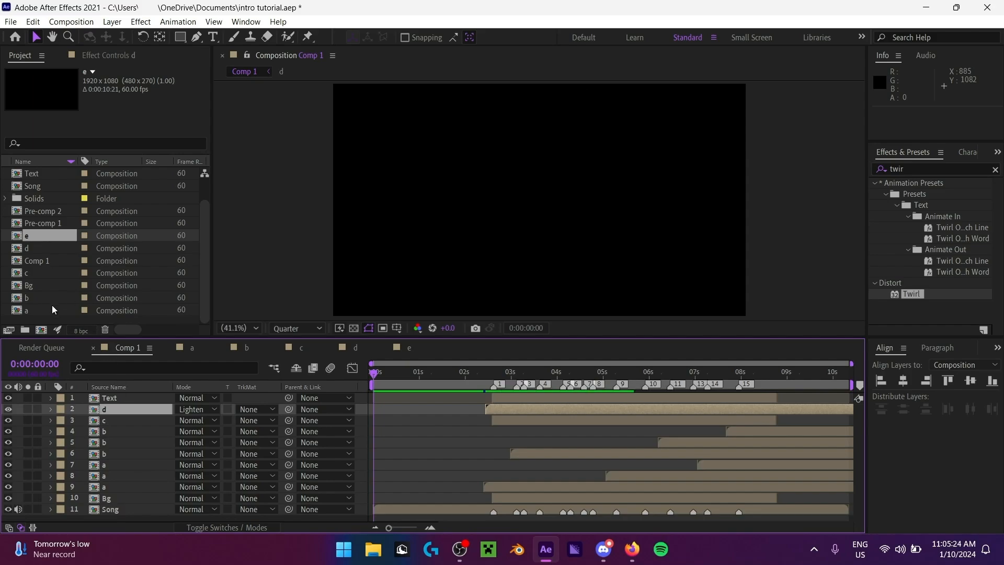
left_click_drag(45, 238, 135, 406)
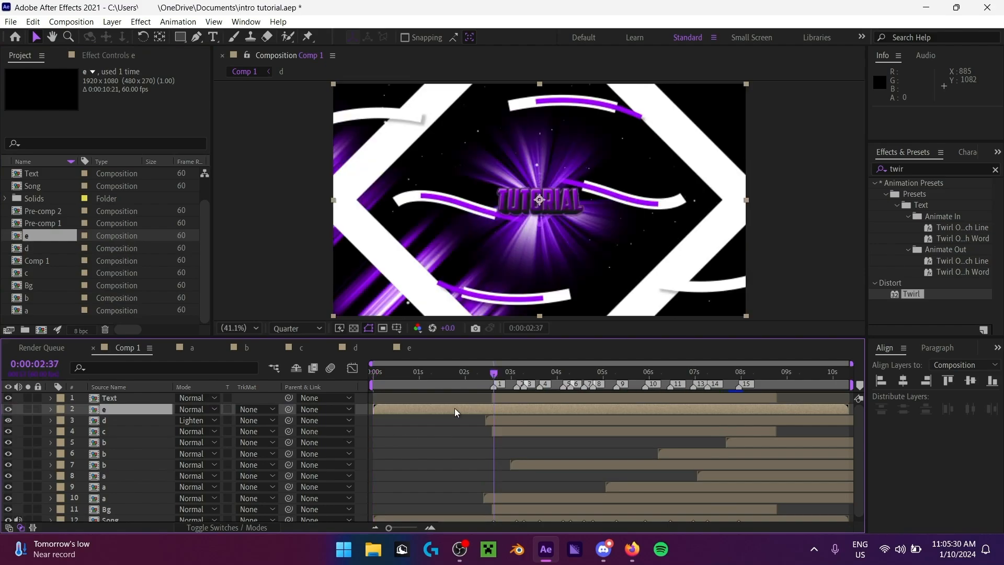
left_click_drag(445, 410, 566, 415)
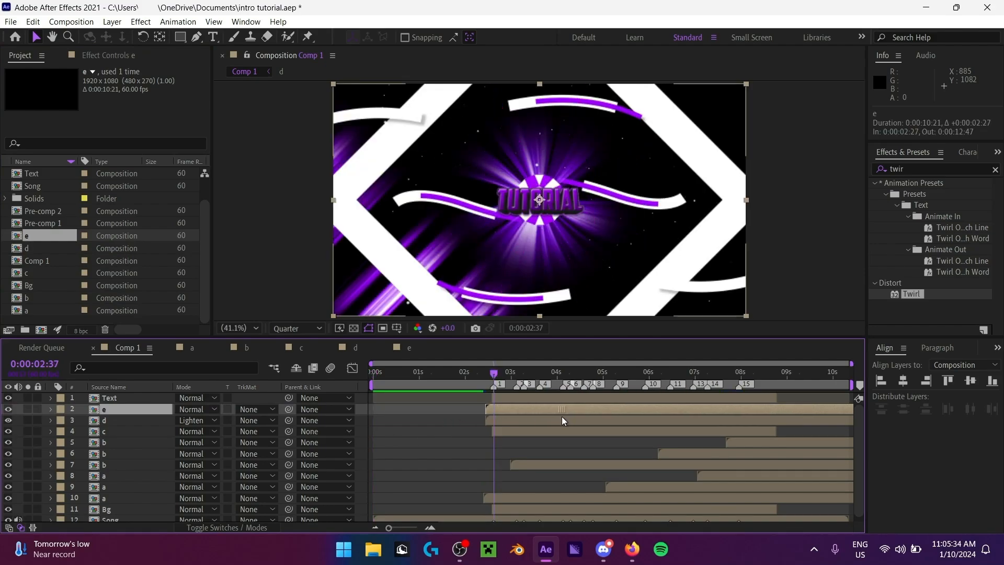
Step: Copy the Drop Shadow effect from layer c onto layer e in Comp 1
left_click(136, 423)
left_click(102, 55)
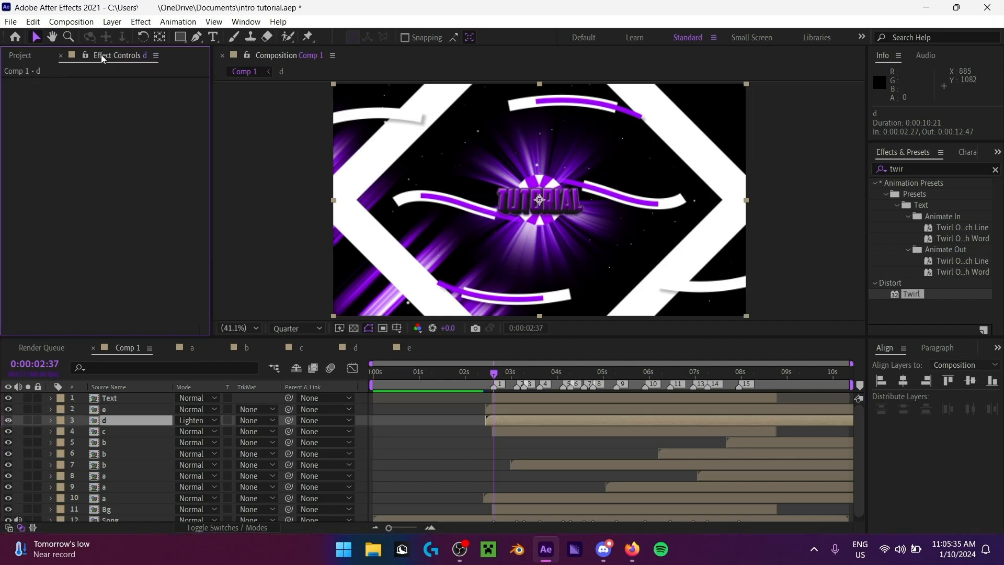
left_click(124, 430)
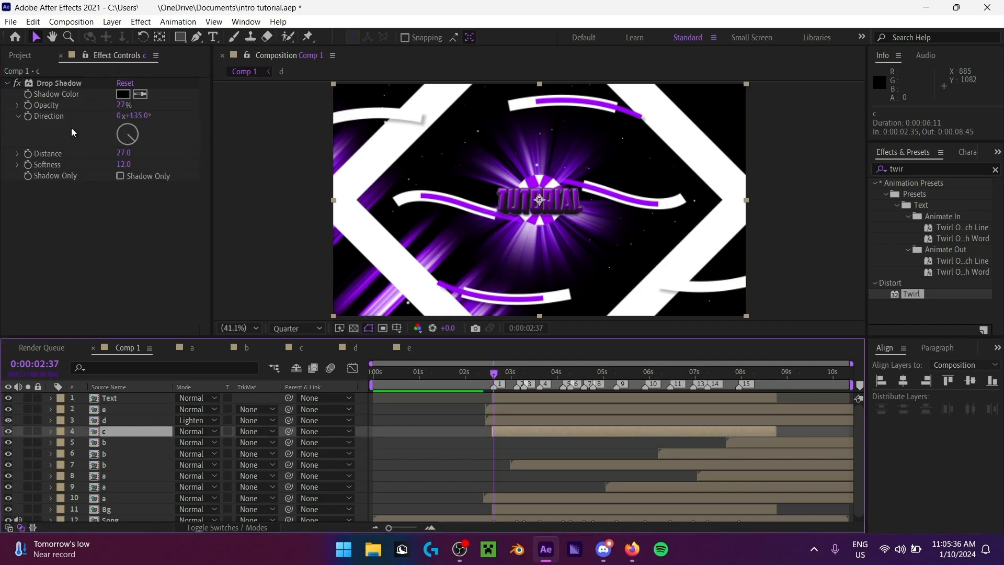
left_click(128, 411)
left_click(337, 454)
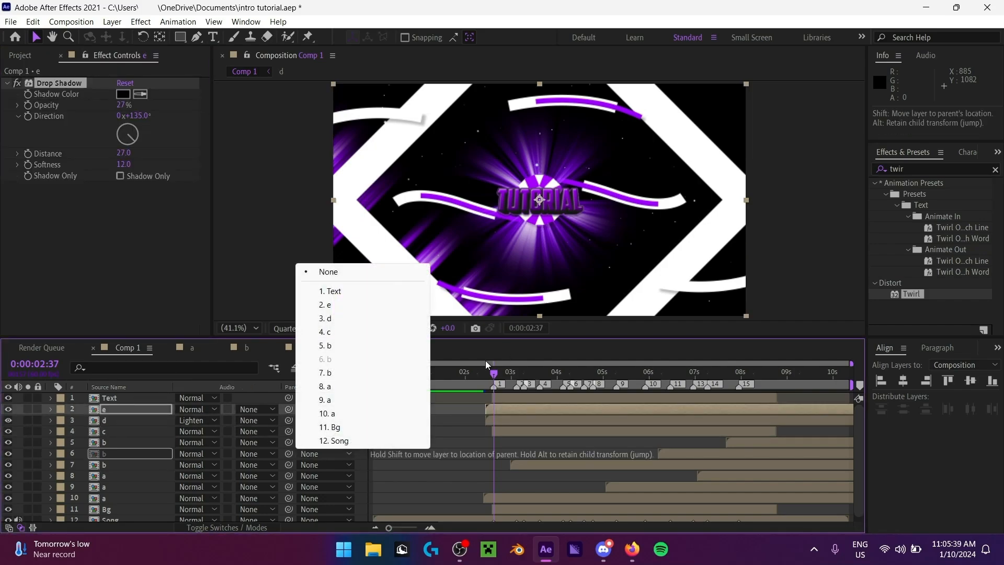
left_click(438, 451)
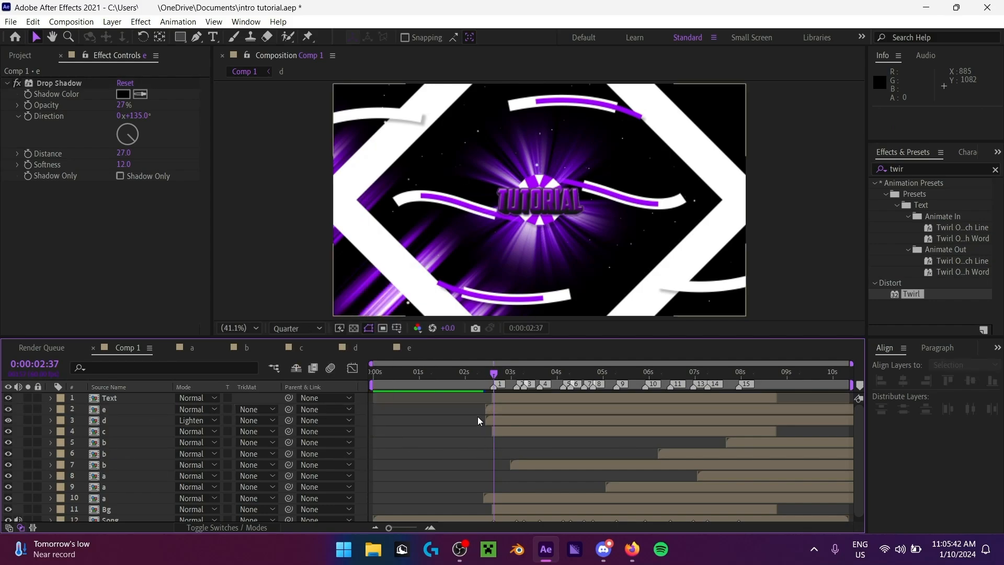
Step: Preview Comp 1 from 0:00:02:16 and again from 0:00:02:41 to check the line burst behind the title
left_click(478, 384)
key("space")
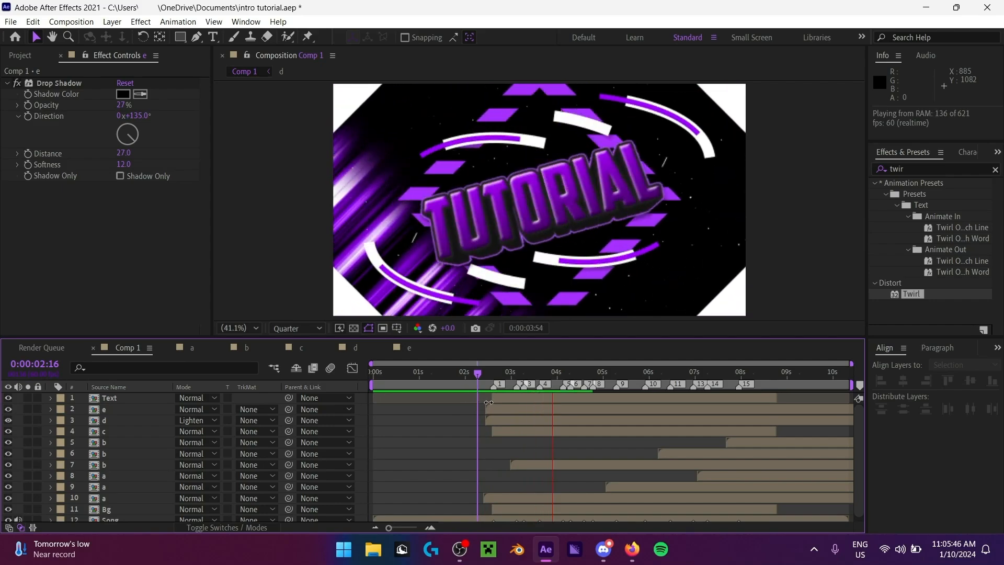
left_click(497, 374)
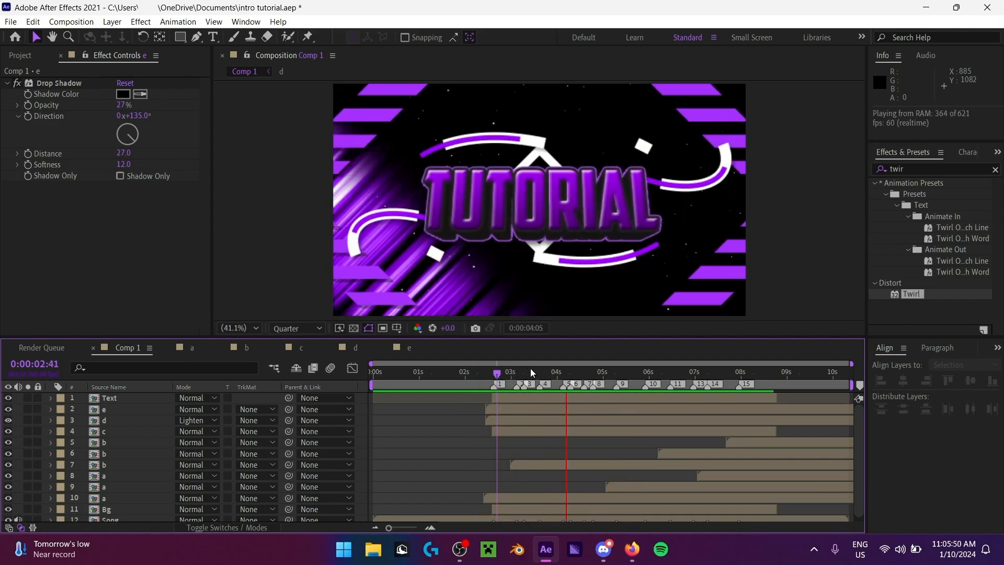
Step: Duplicate layer e at 0:00:03:07 and shift the duplicate to start at 0:00:02:55
left_click(528, 373)
left_click_drag(528, 372, 517, 372)
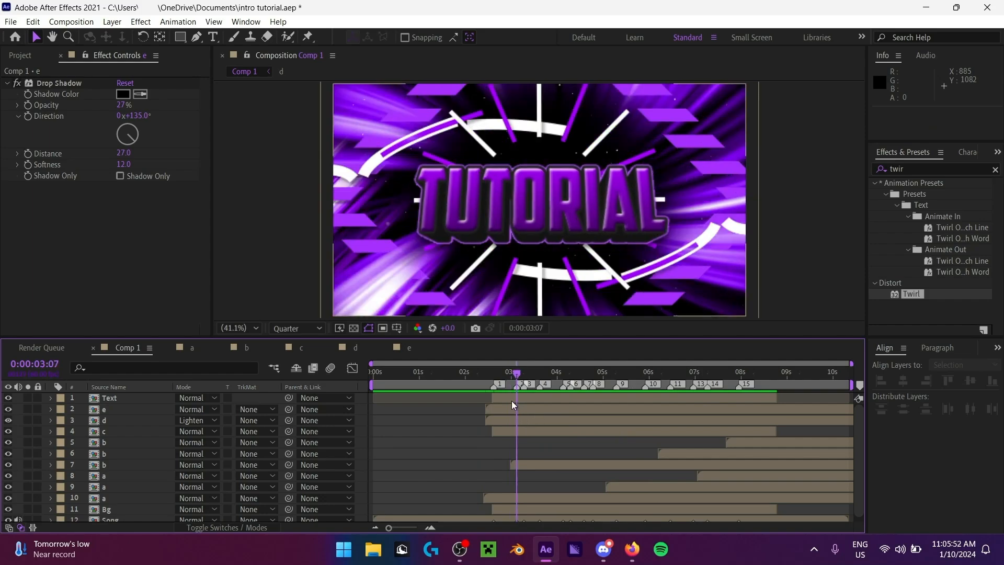
left_click(520, 409)
key("ctrl+d")
left_click_drag(540, 408, 561, 407)
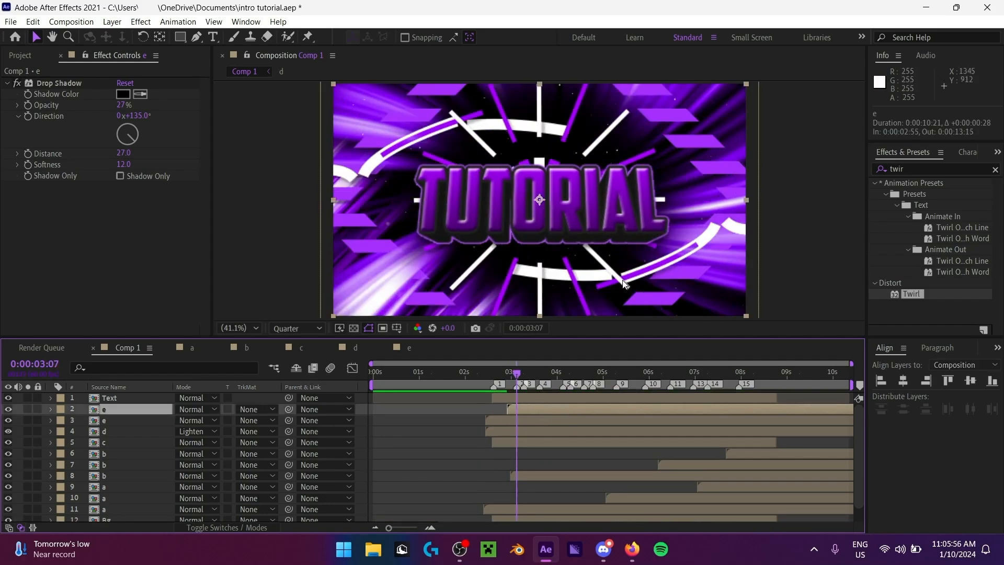
Step: Undo moving the newest e layer towards the frame's upper-left corner and try an X position of 0
left_click_drag(494, 301, 335, 151)
key("ctrl+z")
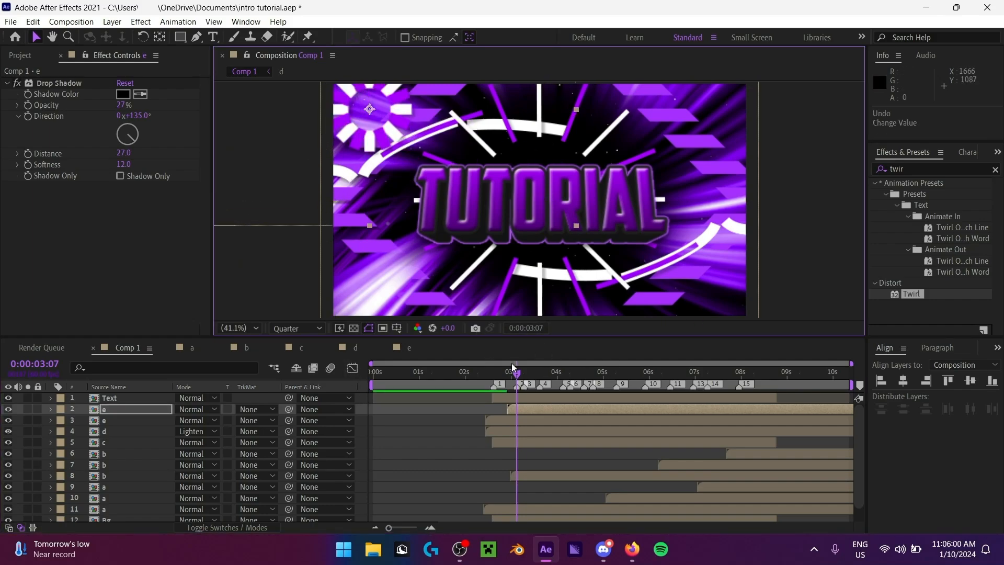
key("p")
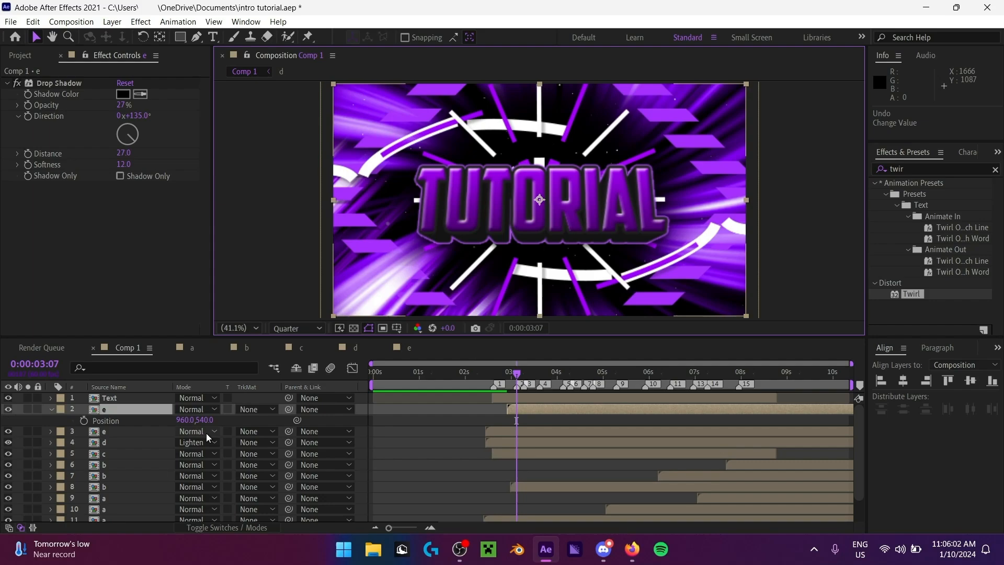
left_click(185, 421)
type("0")
key("Return")
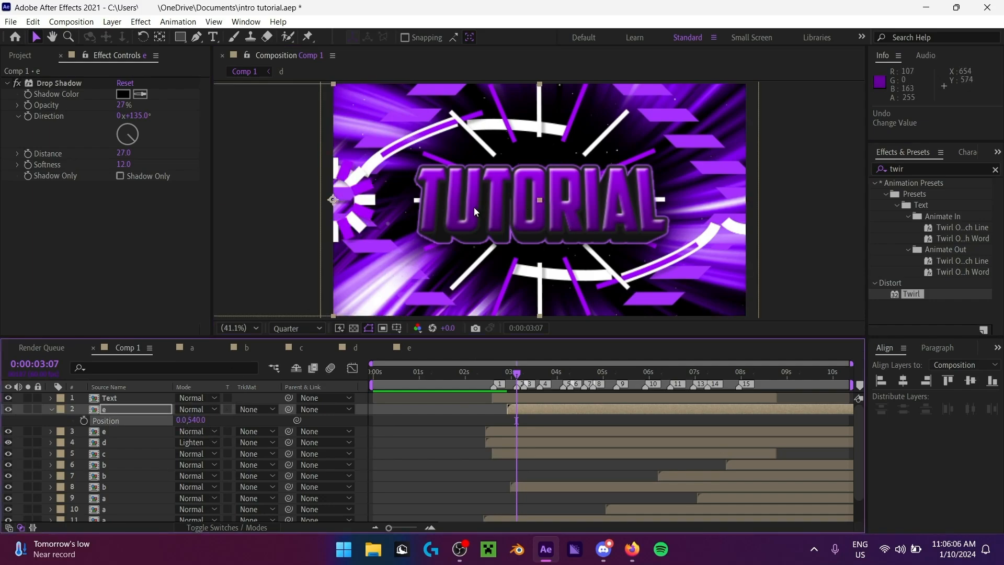
Step: Try X positions of 1080 and 1920 for the newest e layer in Comp 1
left_click(181, 420)
type("1080")
key("Return")
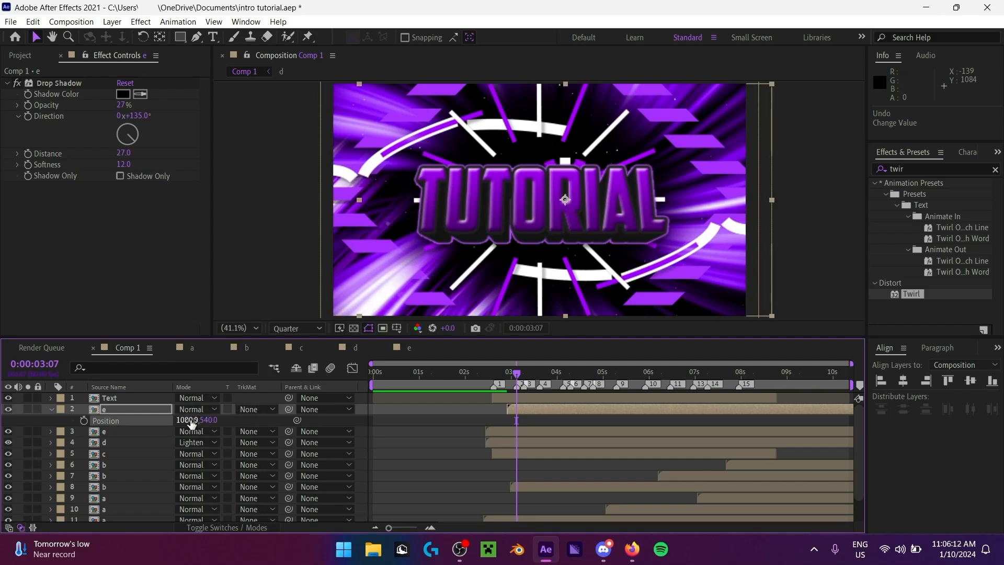
left_click_drag(194, 424, 200, 422)
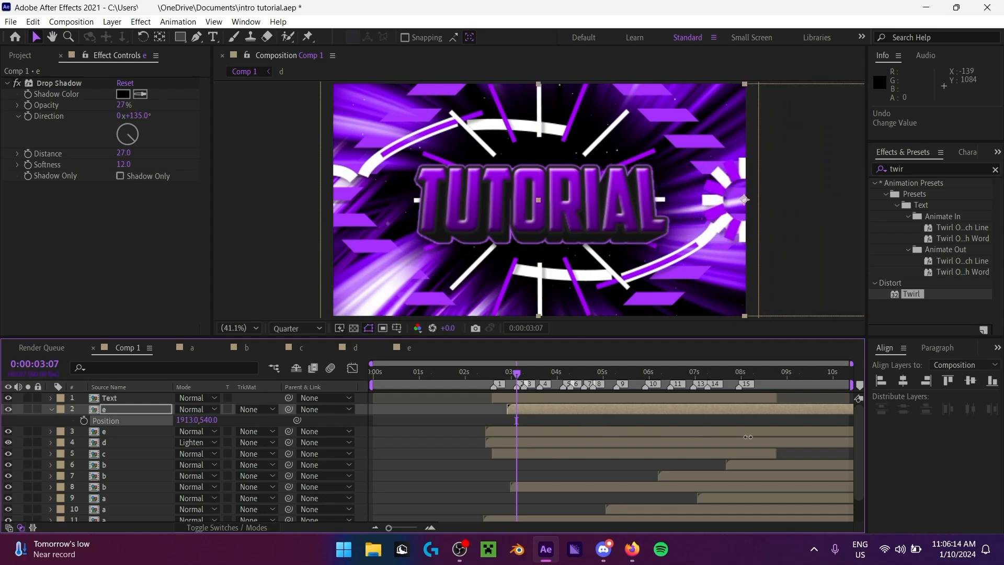
left_click(201, 422)
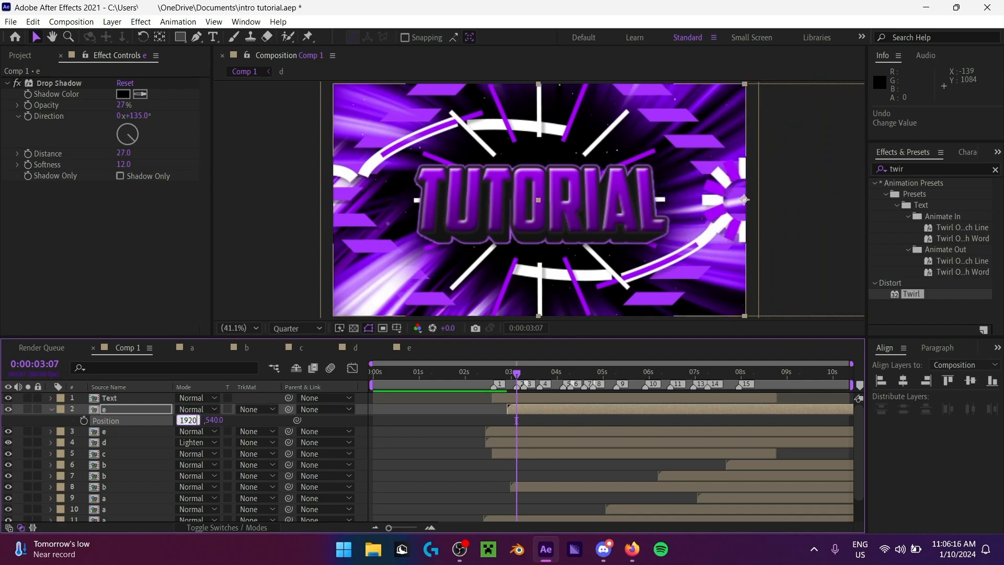
key("Return")
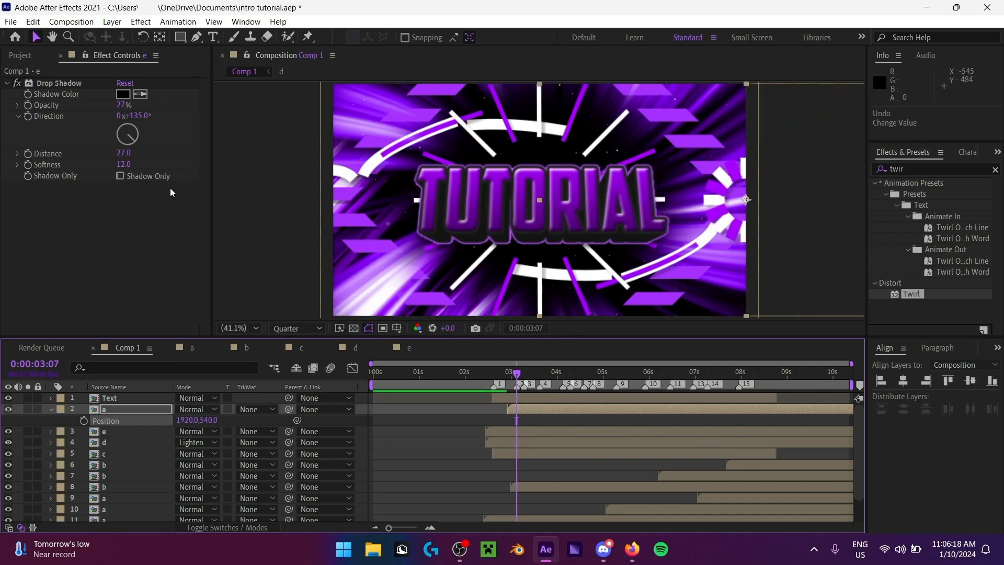
Step: Set the newest e layer's position to 0, 0 so its burst sits in the frame's upper-left corner
left_click(190, 420)
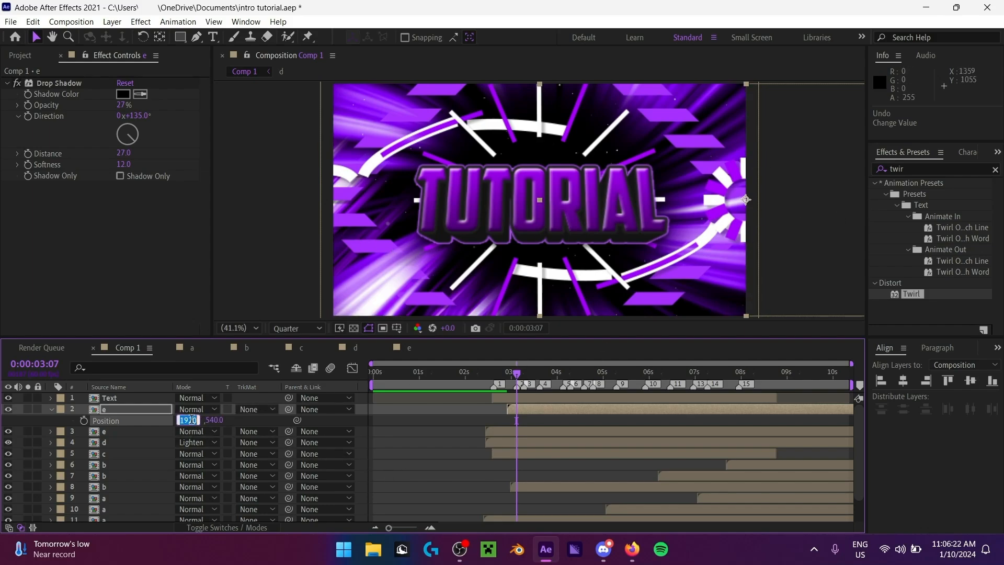
type("0")
key("Tab")
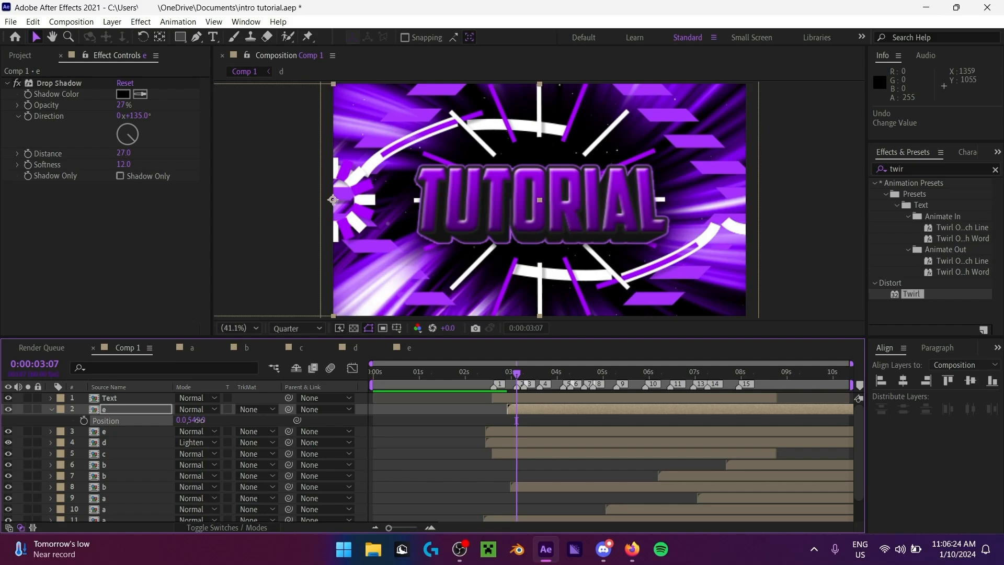
type("1080")
key("Return")
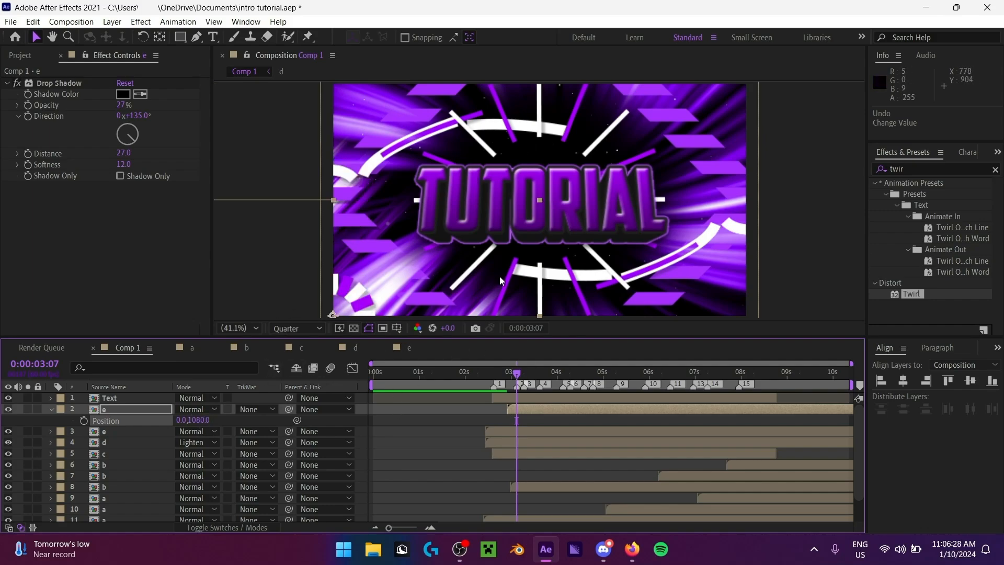
left_click(197, 420)
type("0")
key("Return")
left_click(422, 422)
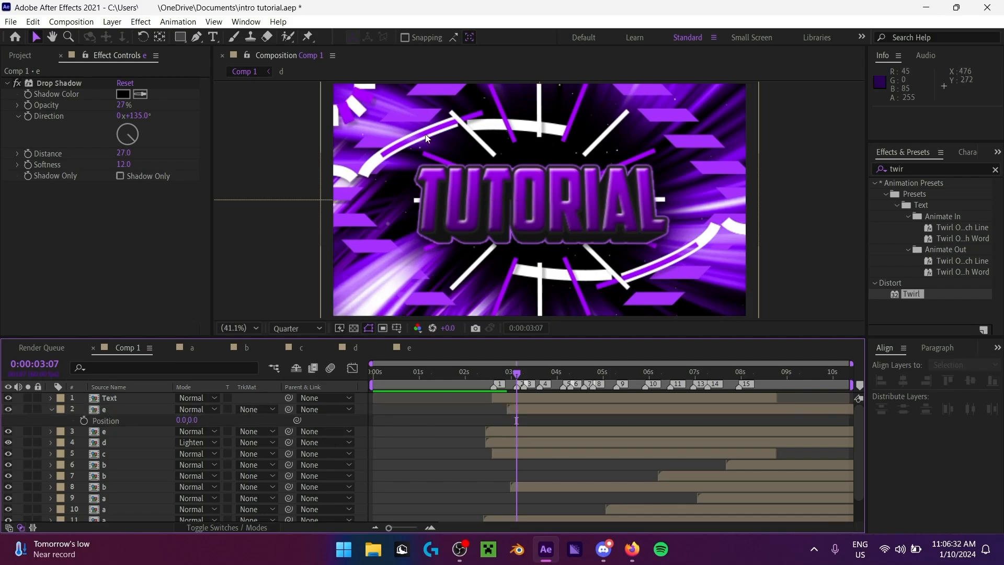
left_click(54, 408)
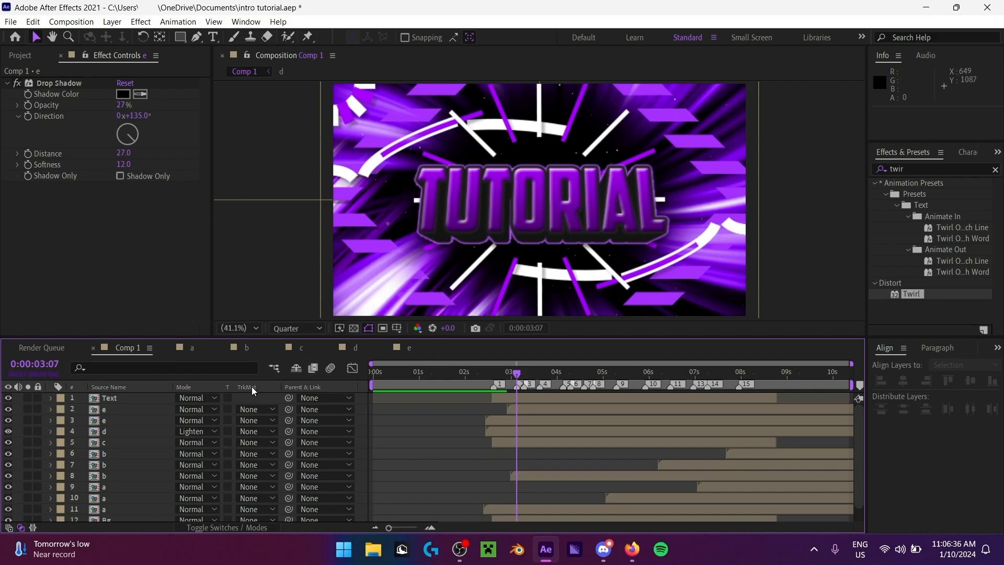
Step: Duplicate the corner burst layer e and shift the duplicate to start shortly before 0:00:03:16
left_click(114, 409)
key("space")
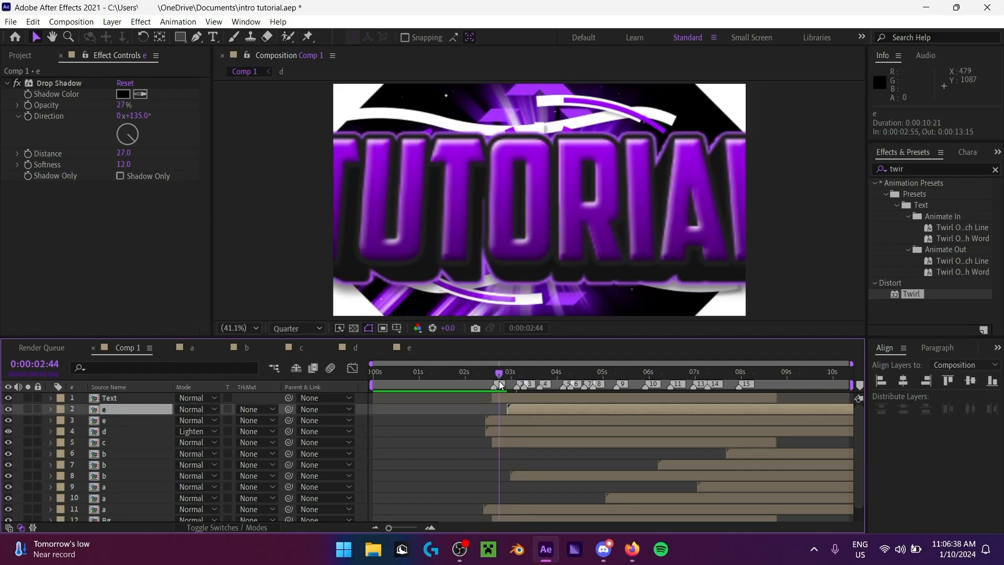
key("space")
left_click_drag(522, 381, 544, 410)
key("ctrl+d")
Step: Move the new e duplicate to the frame's lower-right corner at position 1920, 1080
left_click_drag(346, 108, 762, 339)
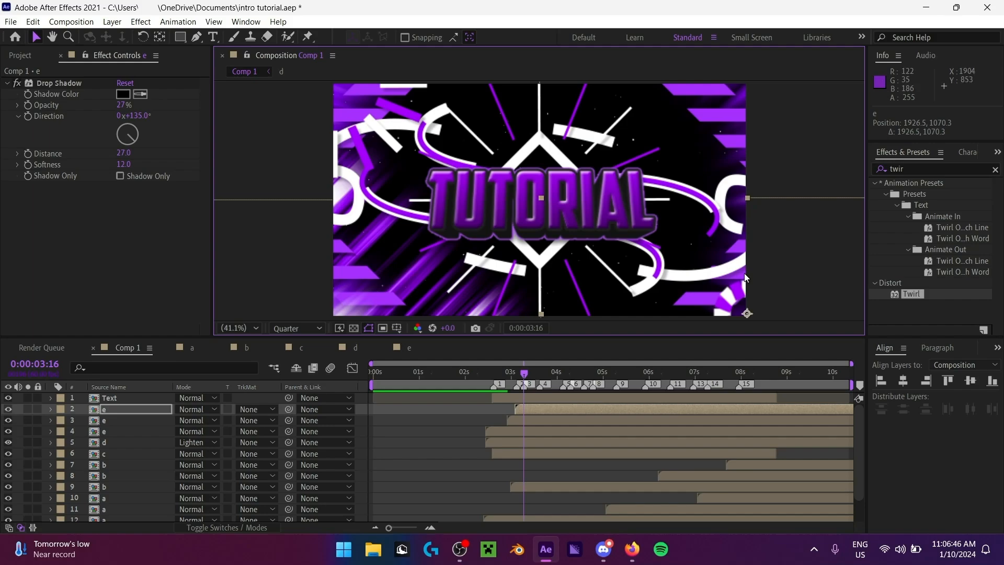
key("p")
left_click(191, 420)
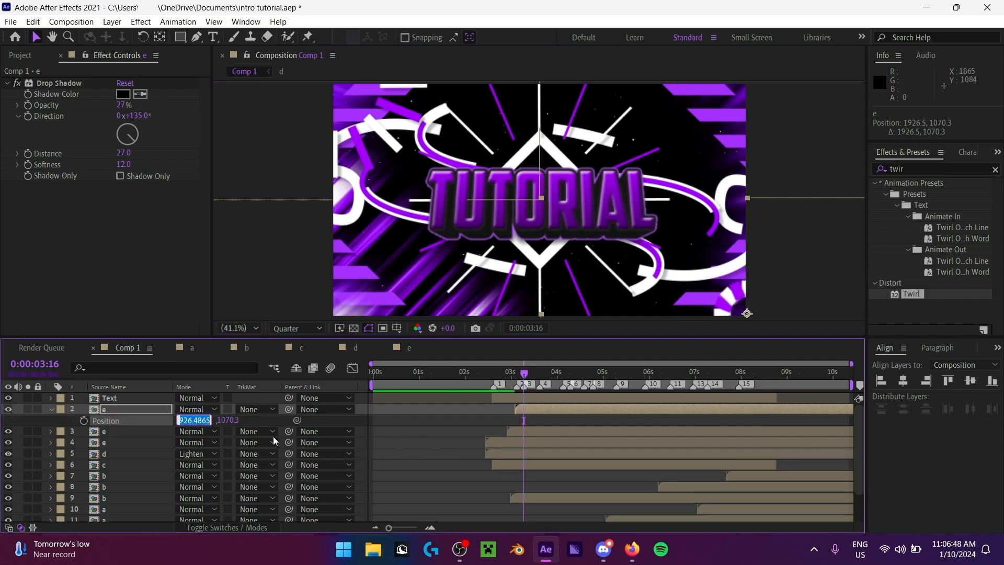
type("1920")
key("Tab")
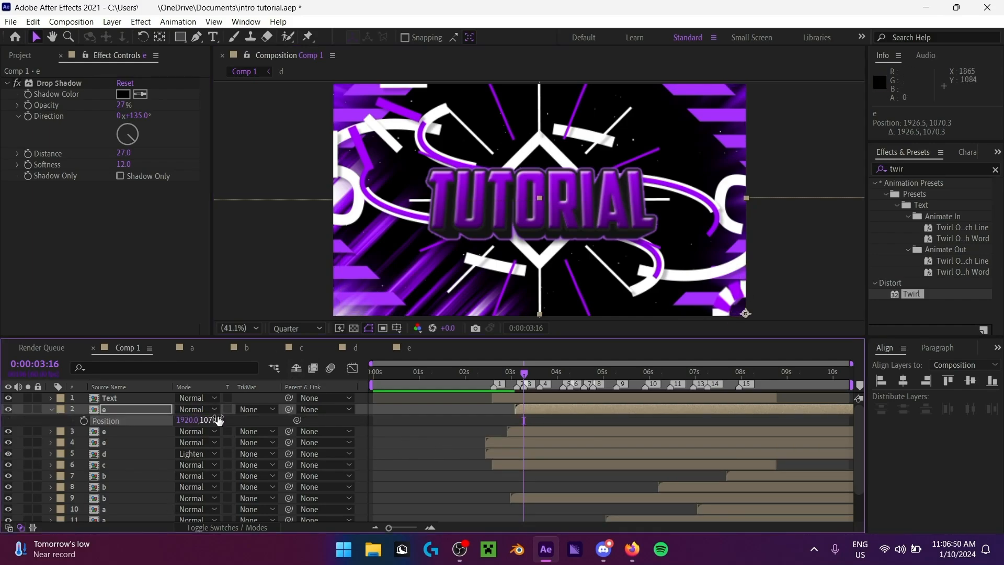
type("1080")
key("Return")
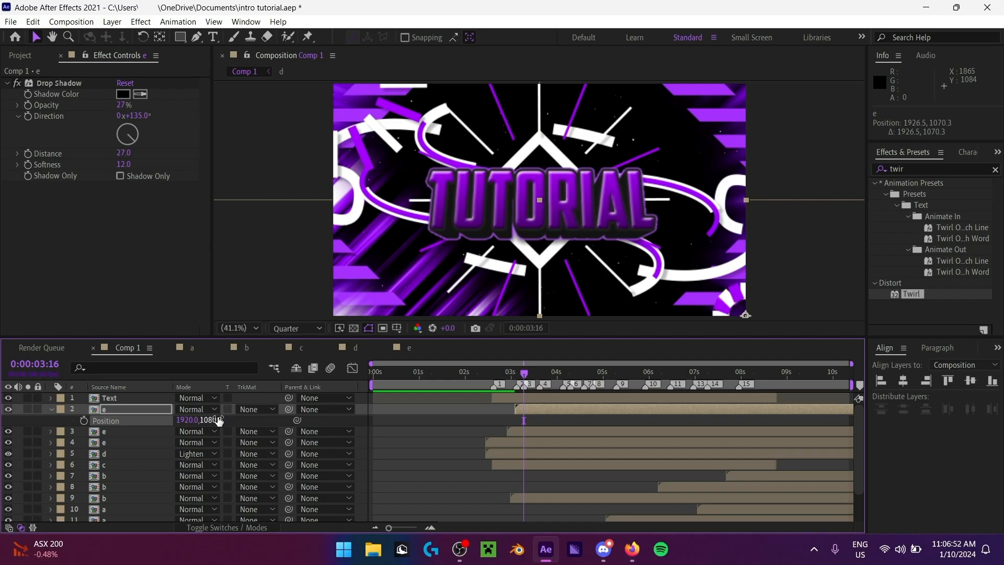
key("p")
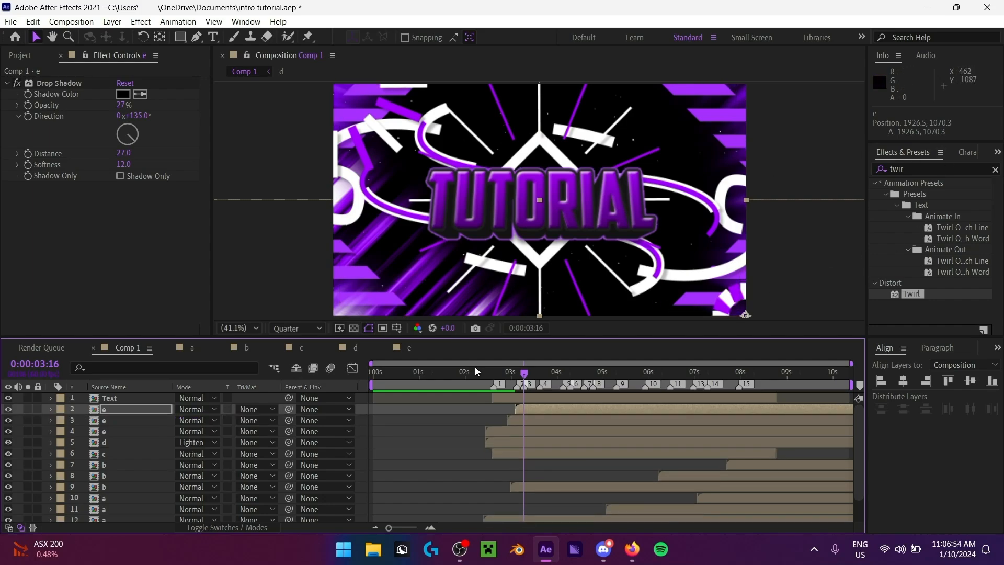
Step: Preview Comp 1 from 0:00:02:05 and again from 0:00:02:08 to check the corner line bursts
left_click_drag(475, 372, 470, 390)
key("space")
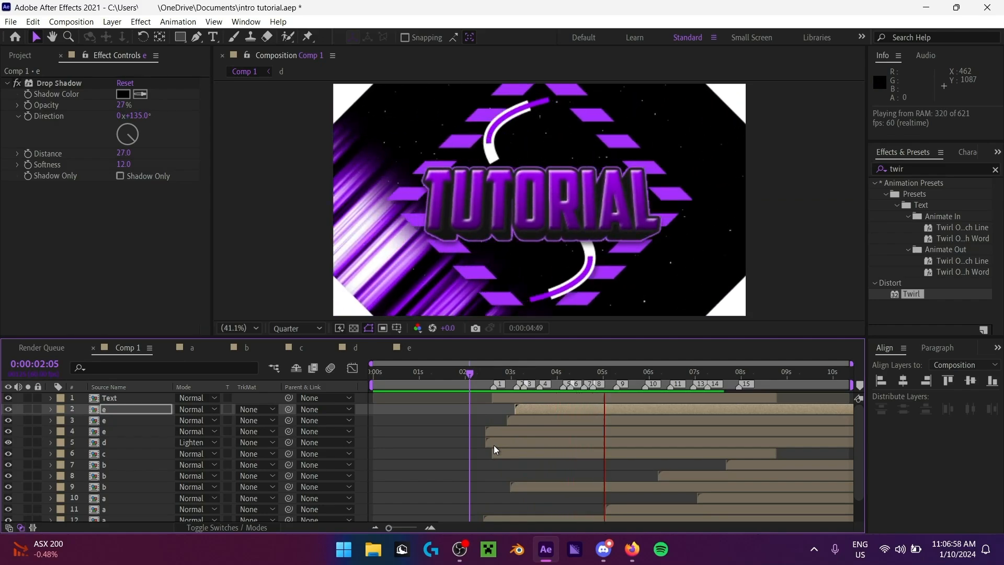
left_click_drag(558, 373, 472, 388)
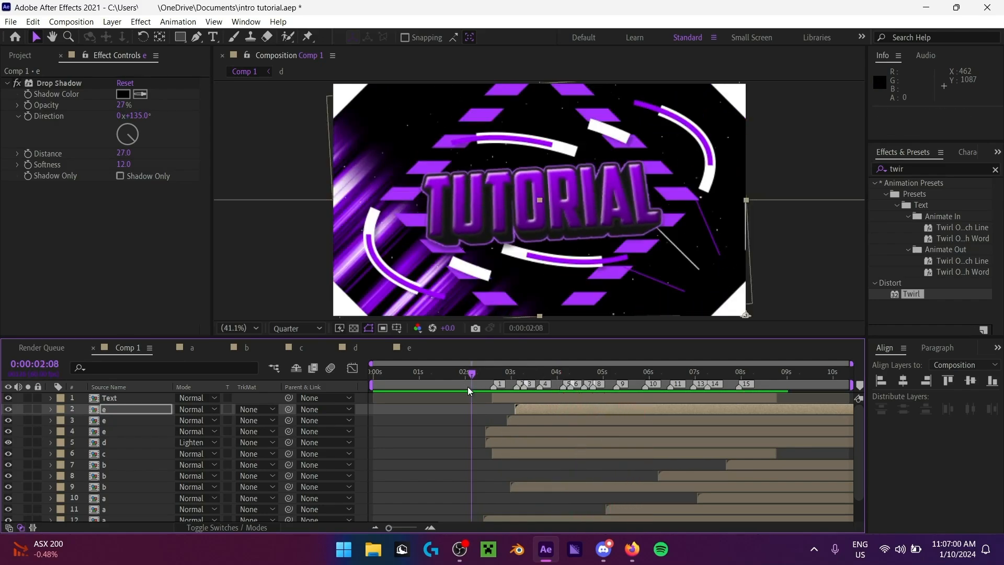
key("space")
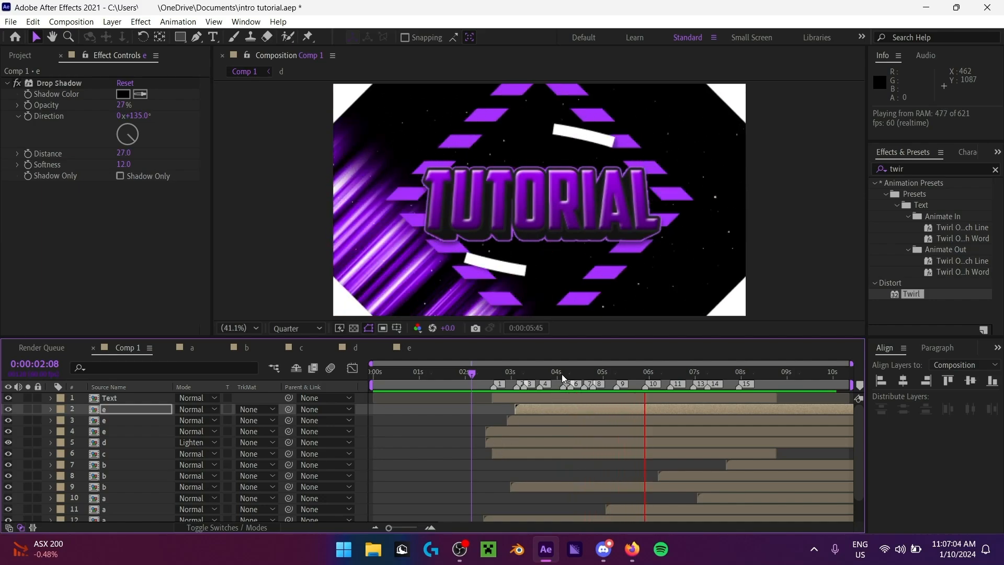
Step: Duplicate the lower-right burst layer e at 0:00:05:17 and shift the duplicate to start at 0:00:05:07
left_click_drag(563, 375, 617, 374)
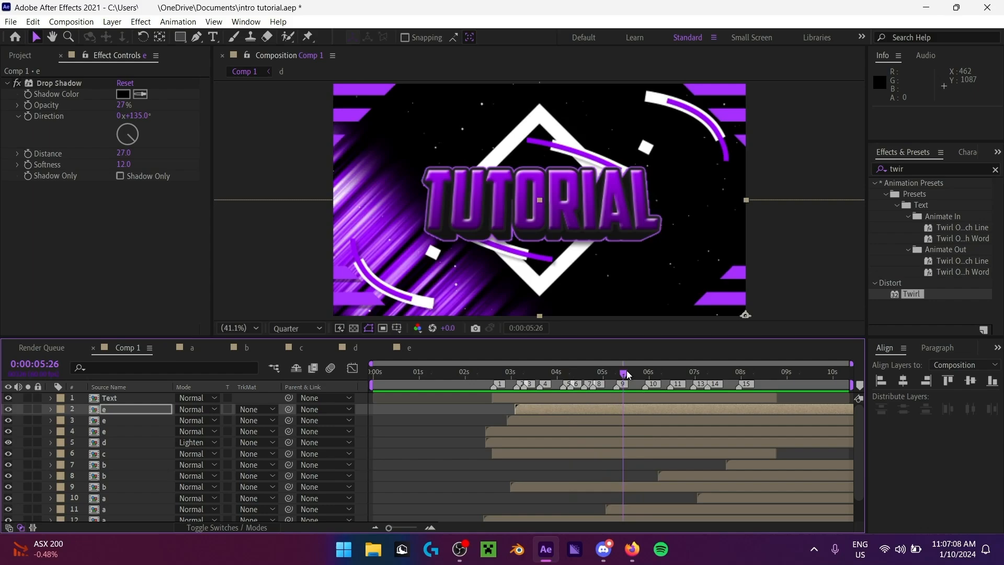
key("ctrl+d")
left_click_drag(571, 407, 663, 410)
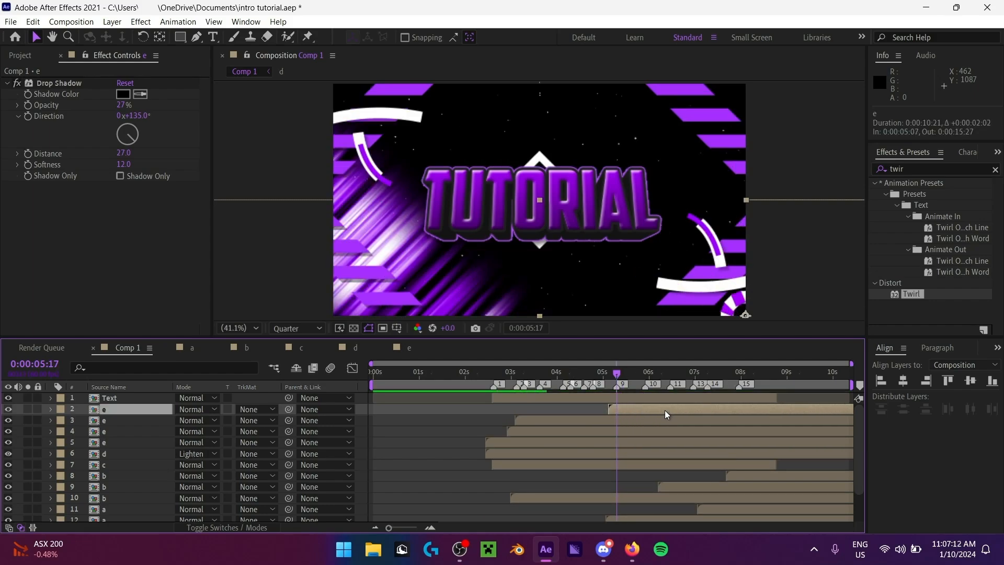
Step: Centre the duplicated e layer behind the title by setting its position to 960, 540
key("p")
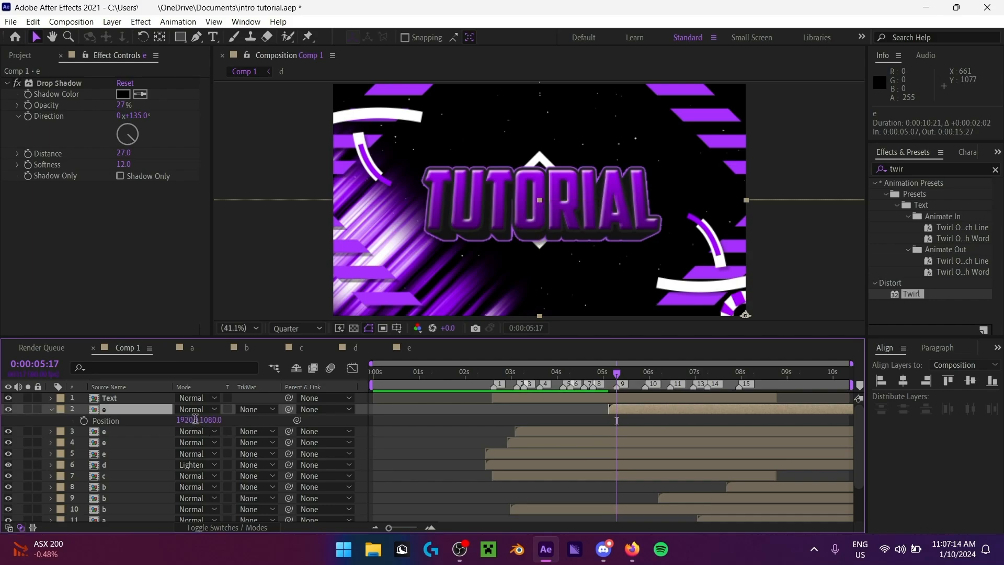
left_click(199, 422)
type("960")
key("Return")
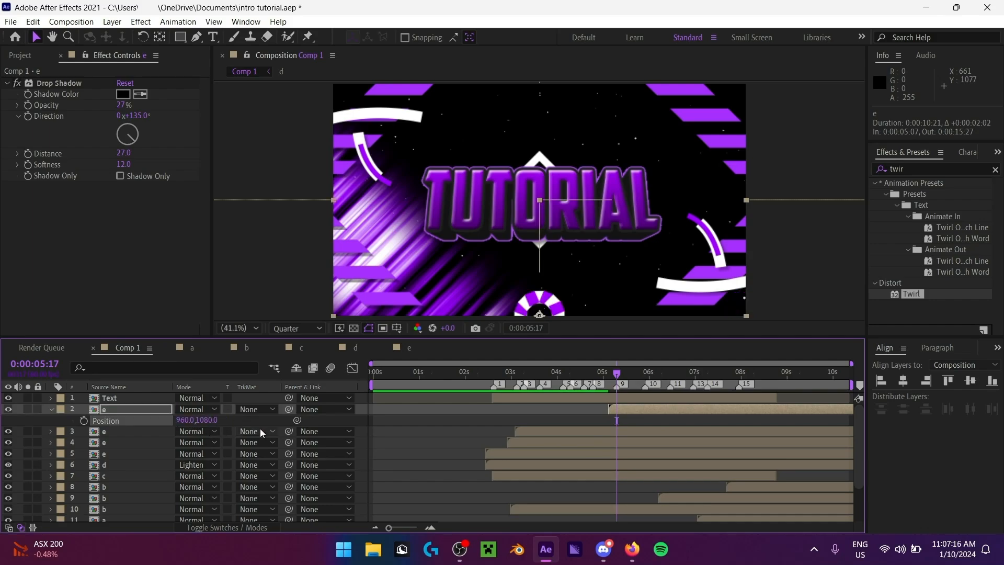
left_click(209, 420)
type("540")
key("Return")
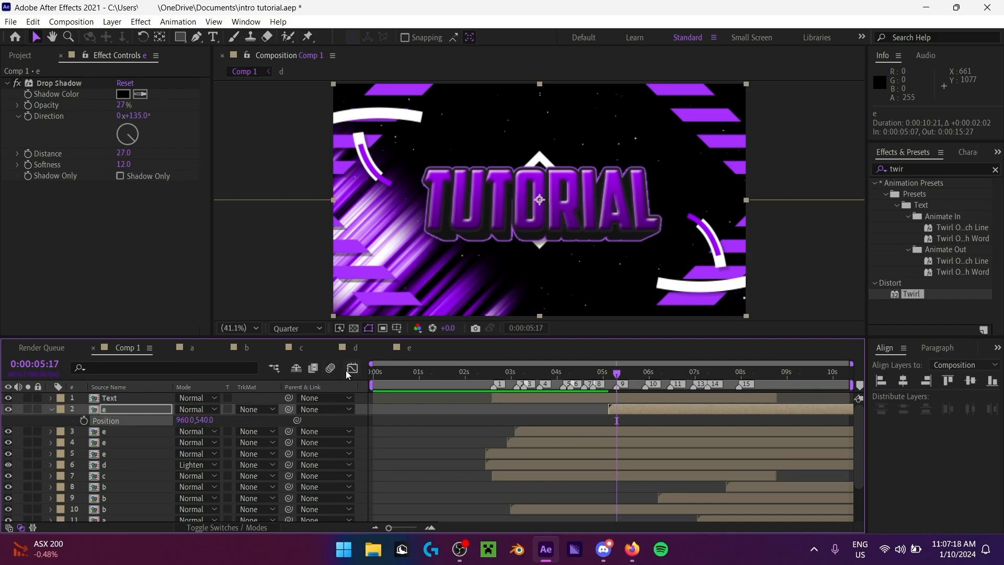
key("p")
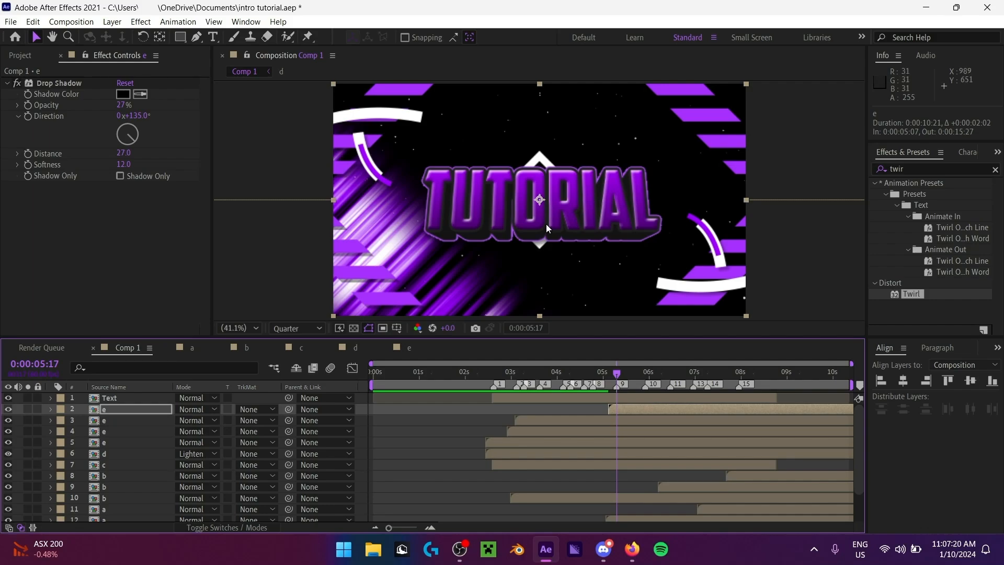
Step: Preview Comp 1 from 0:00:04:41 and 0:00:07:06, and return to 0:00:00:00
left_click(589, 373)
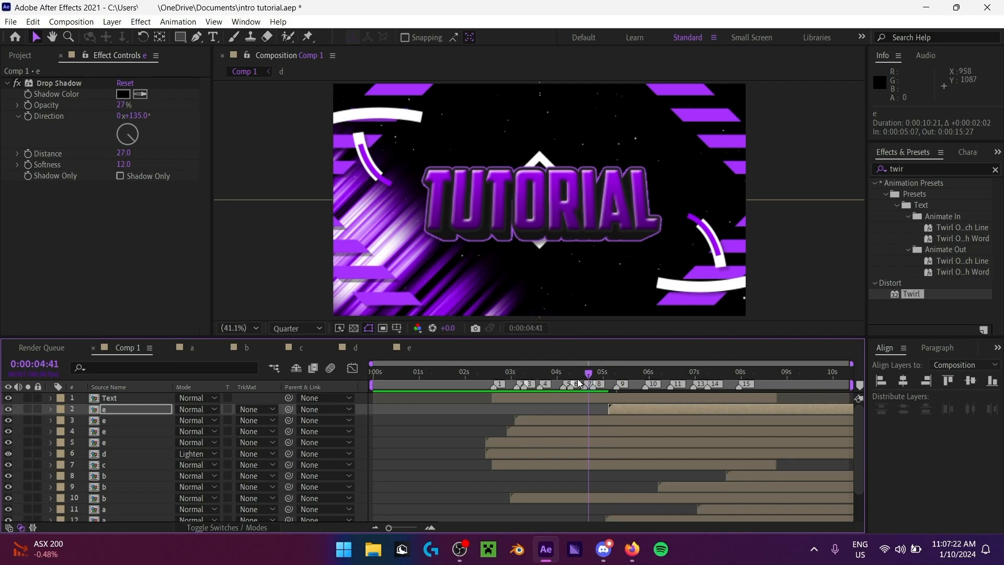
key("space")
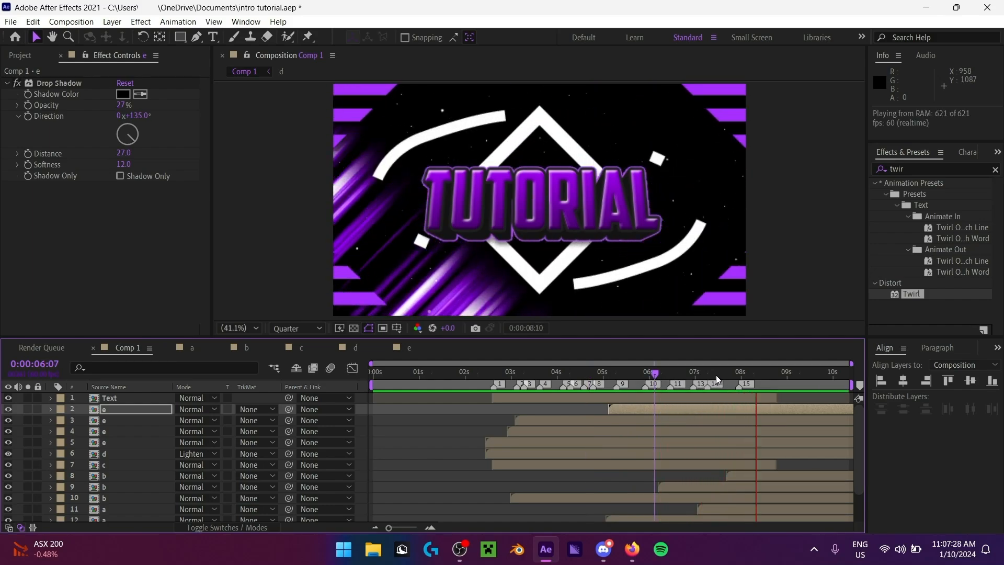
left_click(700, 375)
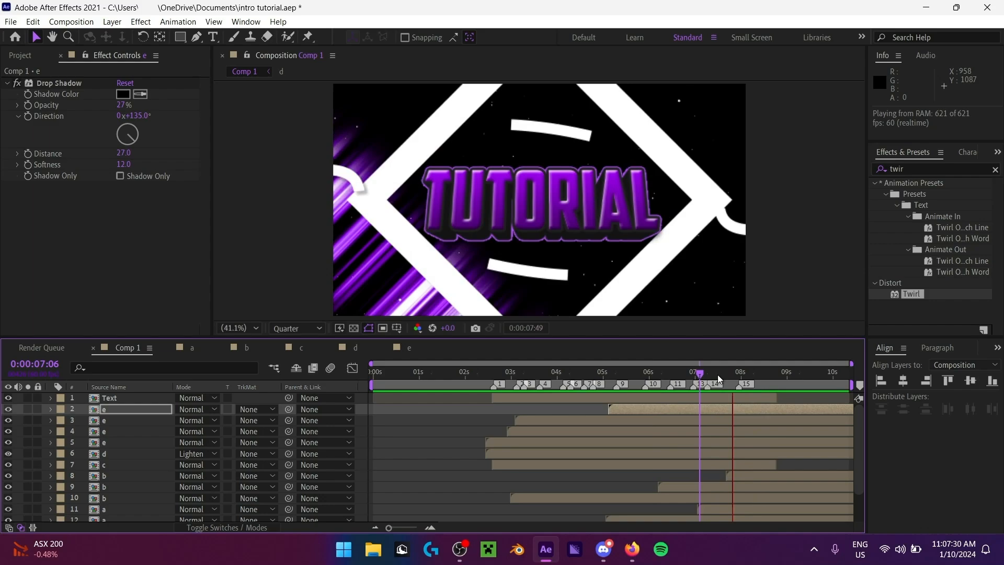
left_click_drag(718, 375, 353, 372)
key("space")
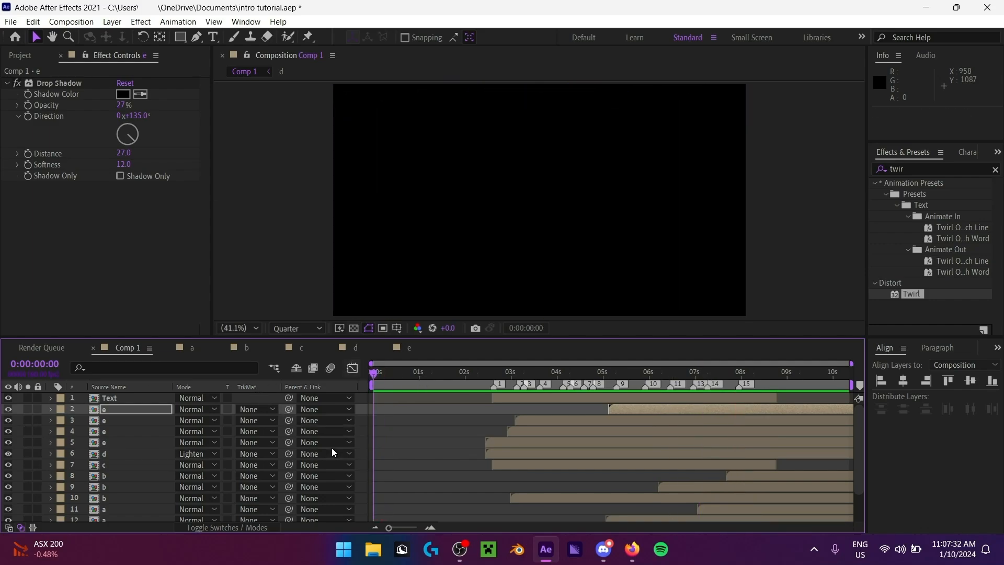
Step: Create a new 1920 x 1080, 60 fps composition named f with a duration of 0:00:10:21
left_click(24, 56)
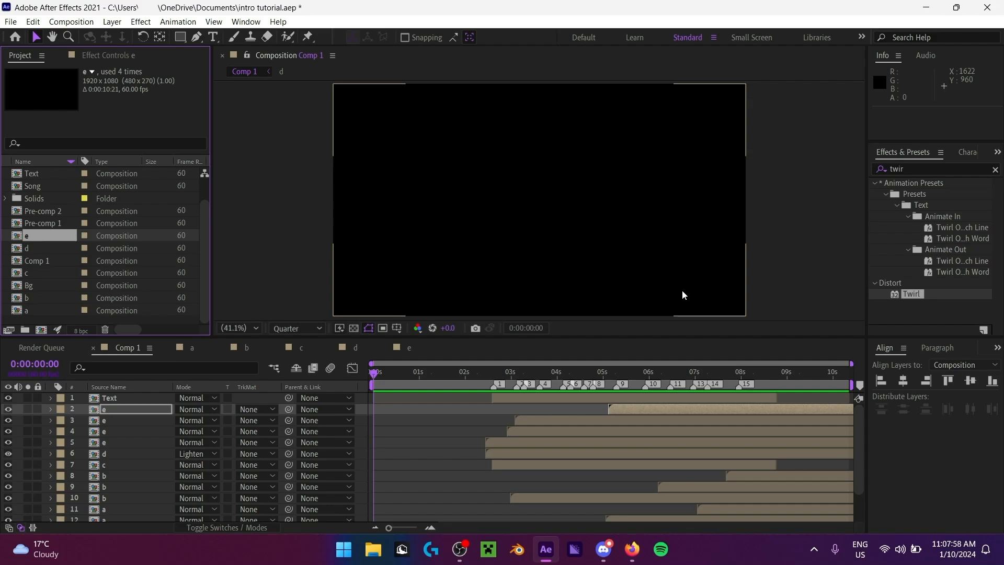
left_click(44, 330)
type("f")
left_click(583, 425)
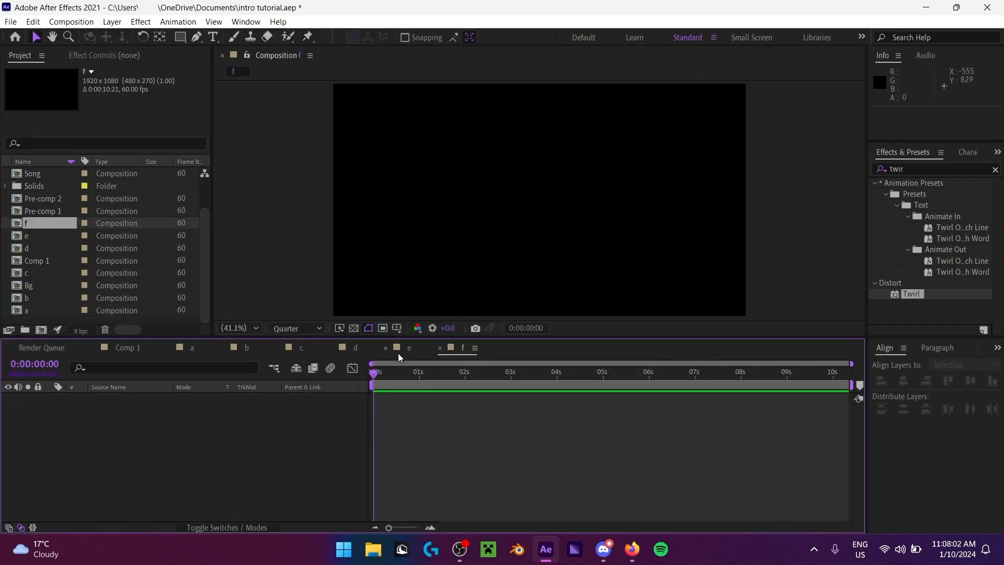
Step: Copy Shape Layer 1 from composition e into composition f
left_click(398, 350)
left_click(176, 463)
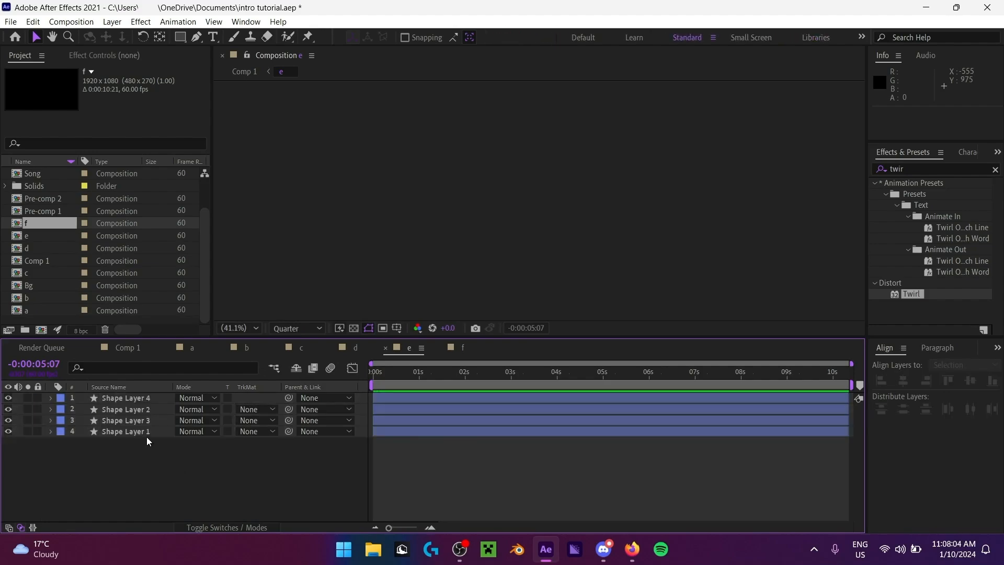
left_click(157, 433)
left_click(249, 458)
left_click(451, 349)
key("ctrl+v")
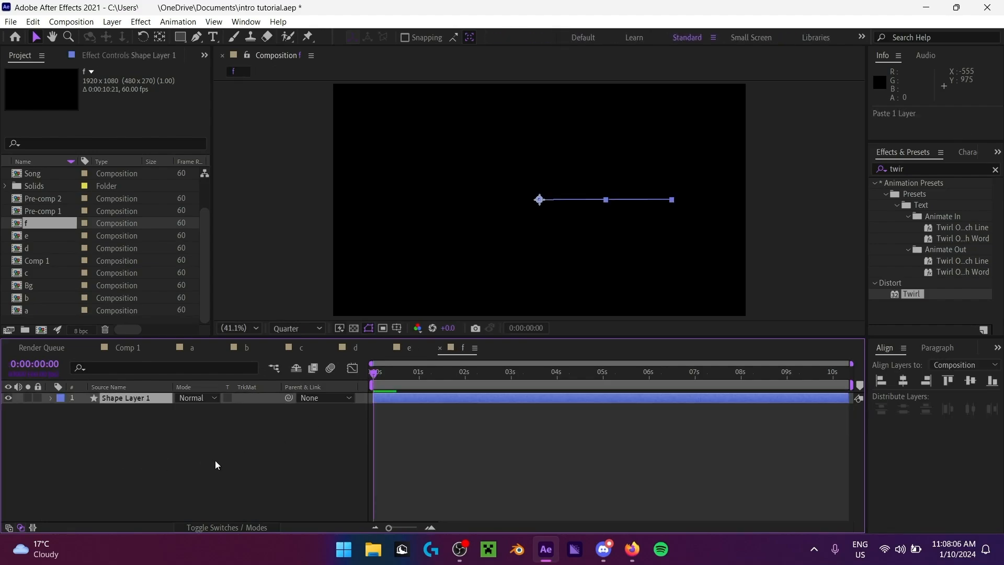
Step: Add a Twist path operation to Shape Layer 1 in composition f and check the bent lines around 0:00:00:26
left_click(215, 461)
key("space")
left_click(158, 397)
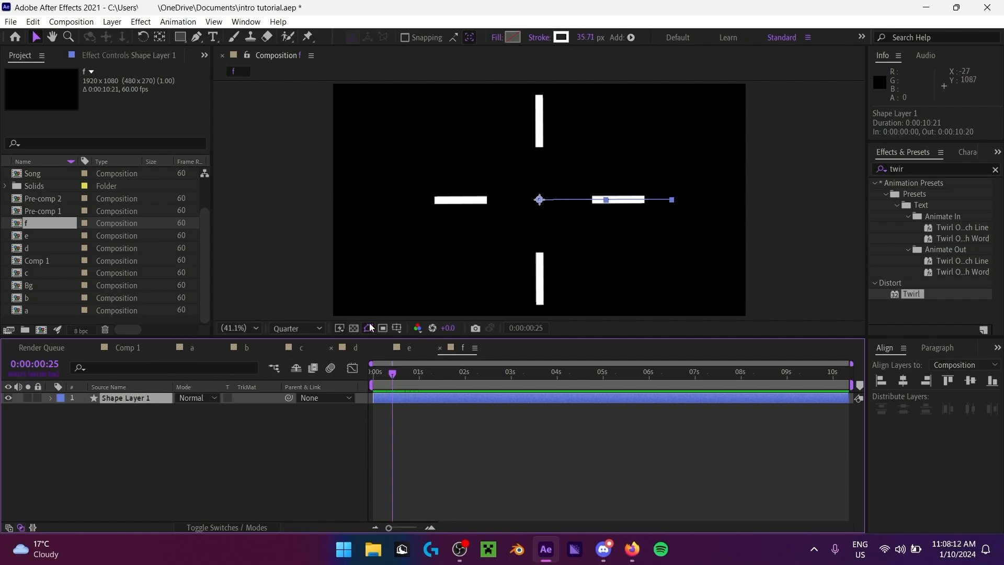
left_click(631, 38)
left_click(693, 261)
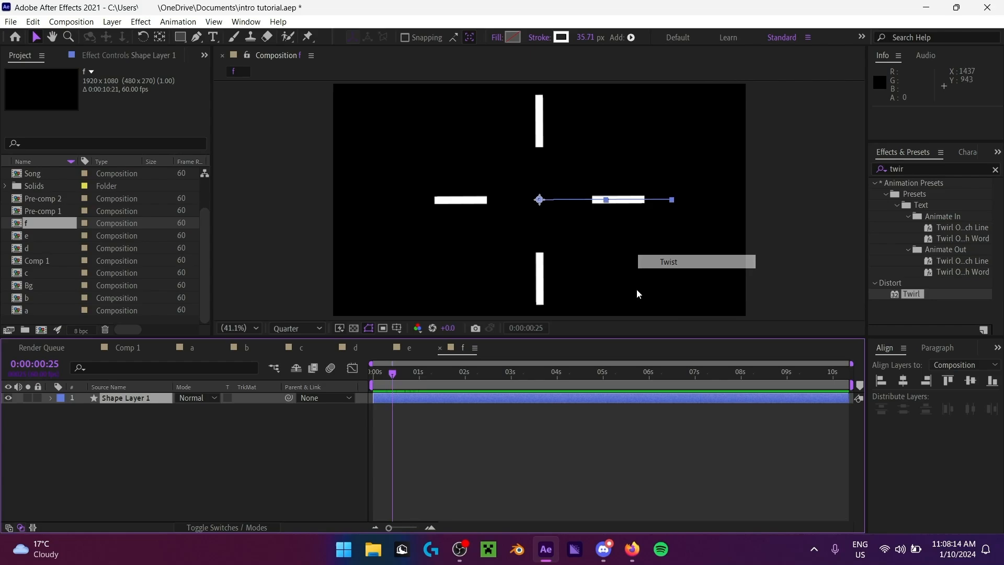
key("space")
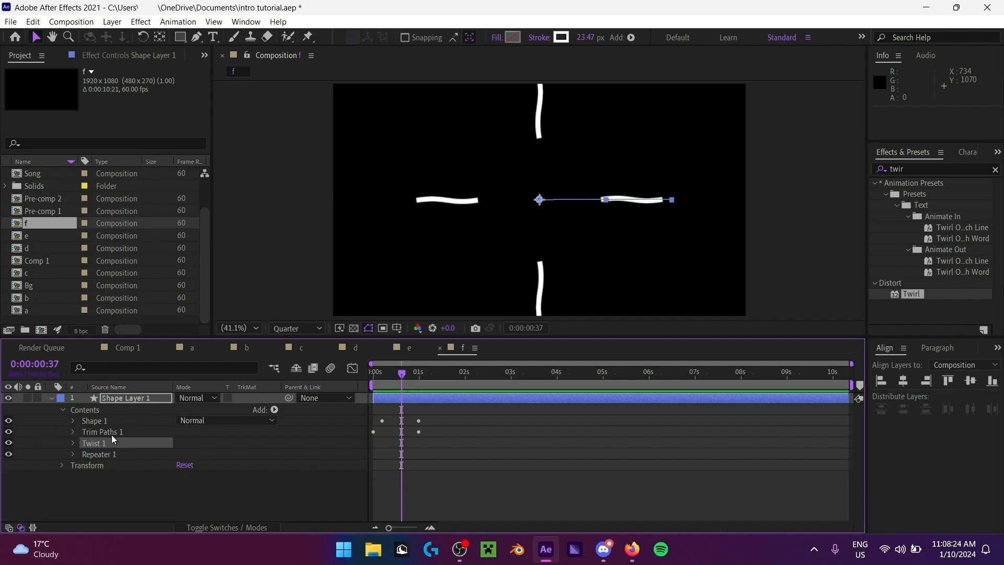
left_click_drag(406, 374, 394, 376)
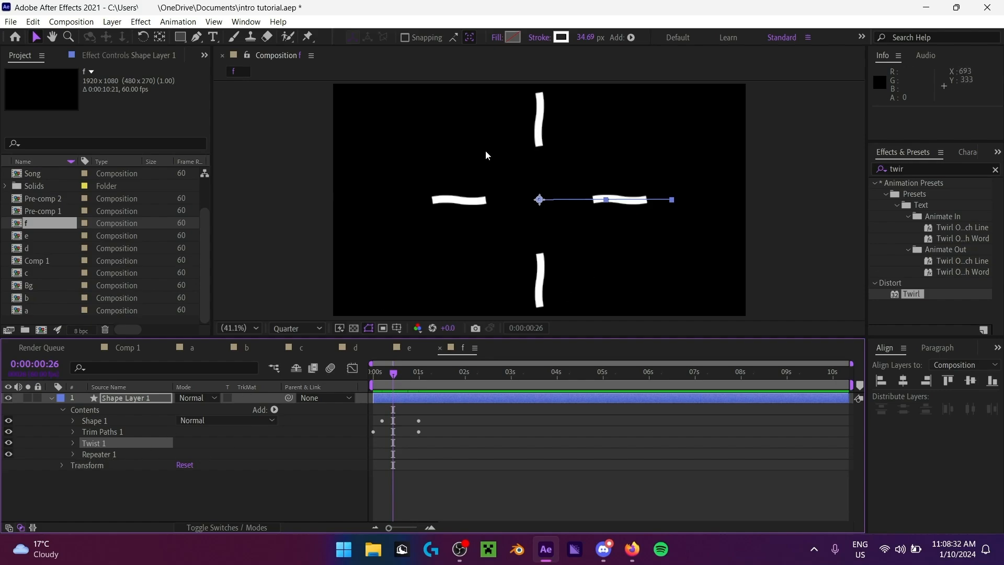
Step: Move Twist 1 above Trim Paths 1 in Shape Layer 1's contents and preview the line motion
left_click_drag(113, 444, 117, 428)
key("space")
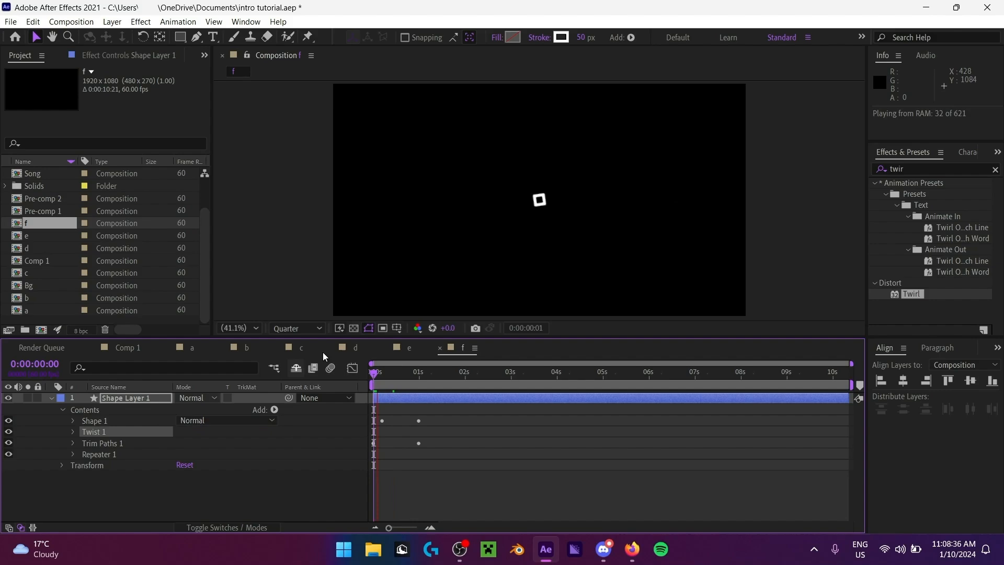
left_click_drag(408, 375, 395, 378)
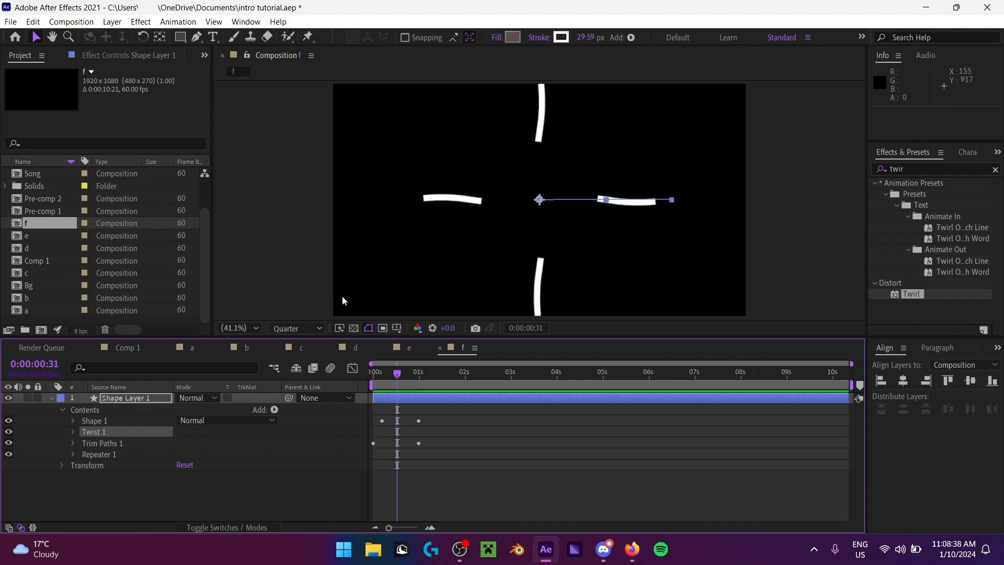
Step: Set Twist 1's angle to 16 and its center to 213, 0, preview the motion, and collapse the layer's properties
left_click(72, 432)
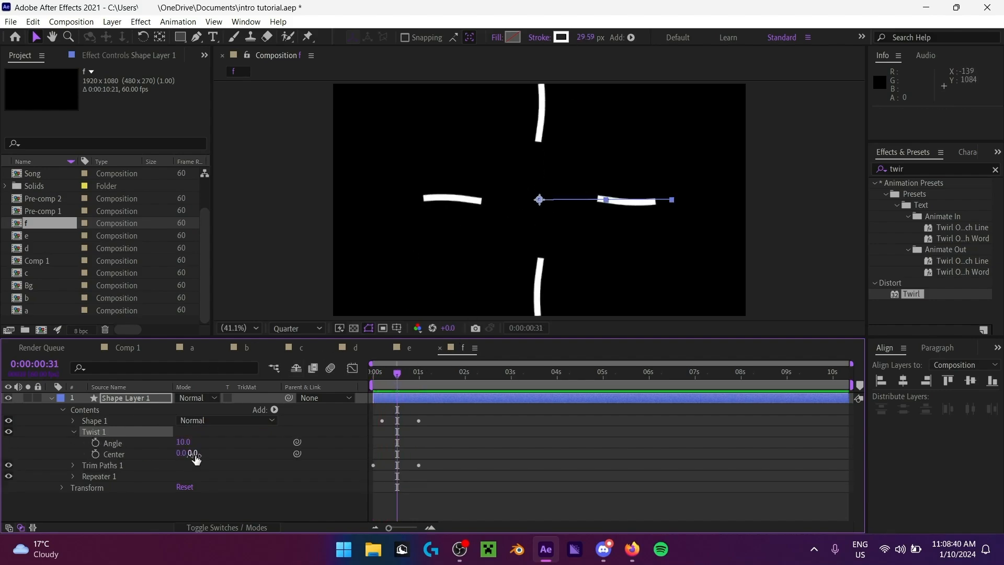
mouse_move(188, 443)
left_mouse_down()
mouse_move(184, 454)
mouse_move(239, 456)
mouse_move(189, 442)
mouse_move(207, 455)
mouse_move(195, 455)
mouse_move(184, 444)
left_mouse_up()
left_click_drag(388, 374, 369, 375)
key("space")
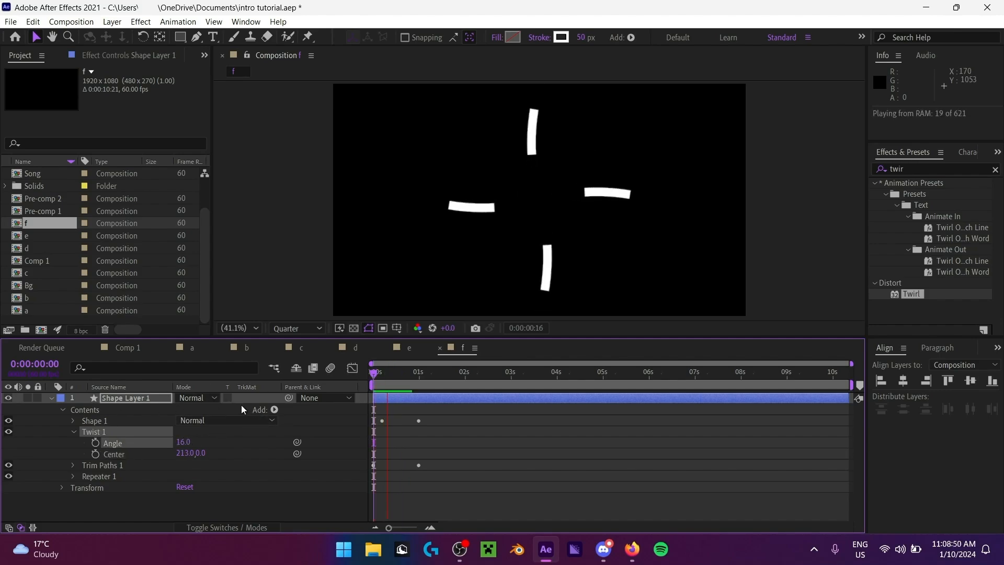
left_click(50, 398)
left_click(190, 399)
left_click(68, 475)
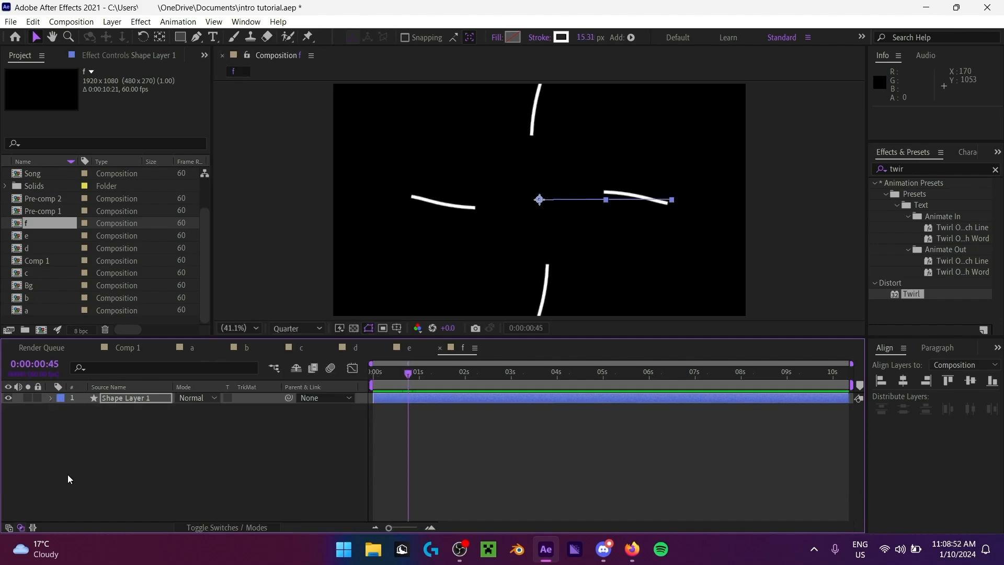
Step: Duplicate Shape Layer 1 and set the copy's rotation to 45°
left_click(67, 475)
left_click(142, 399)
key("ctrl+d")
key("r")
left_click_drag(188, 415, 192, 414)
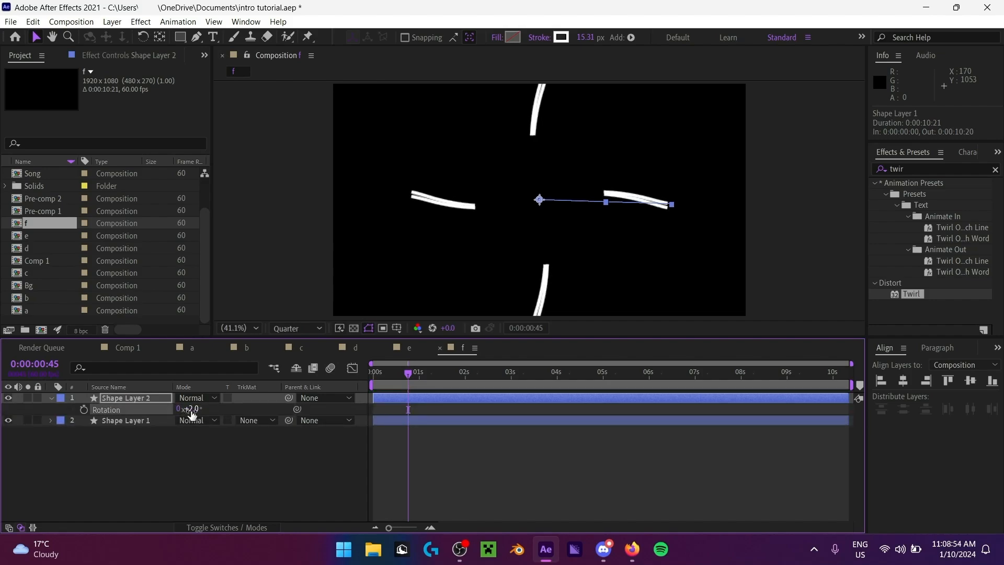
left_click(199, 407)
type("45")
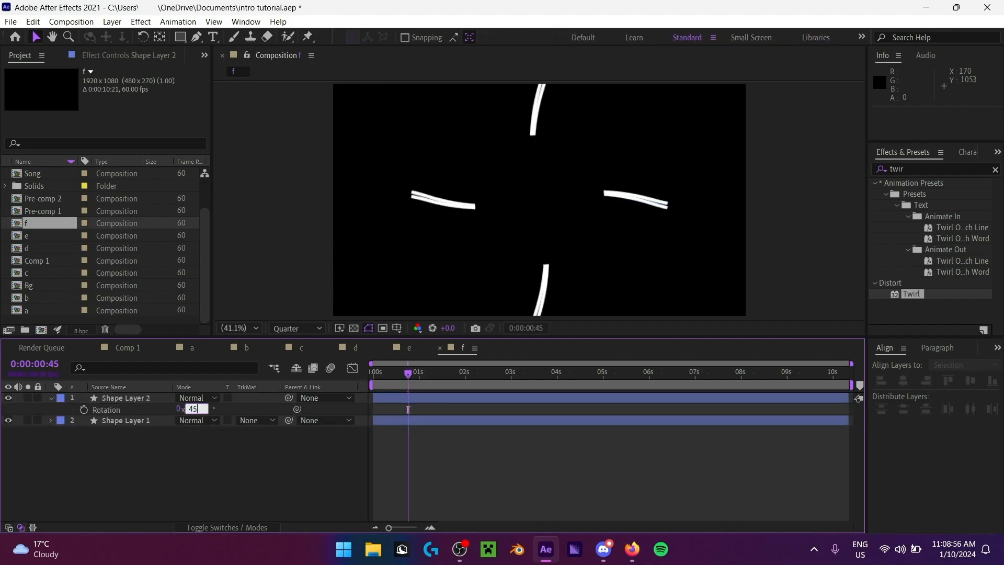
key("Return")
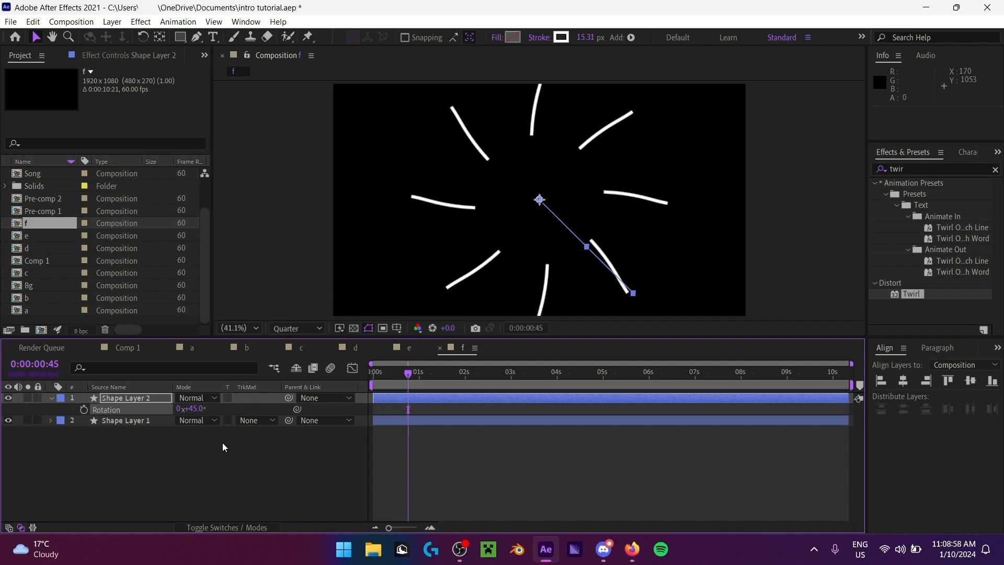
Step: Copy the purple stroke colour A700FF from Shape Layer 3 in composition e and return to composition f
left_click(222, 443)
left_click(409, 348)
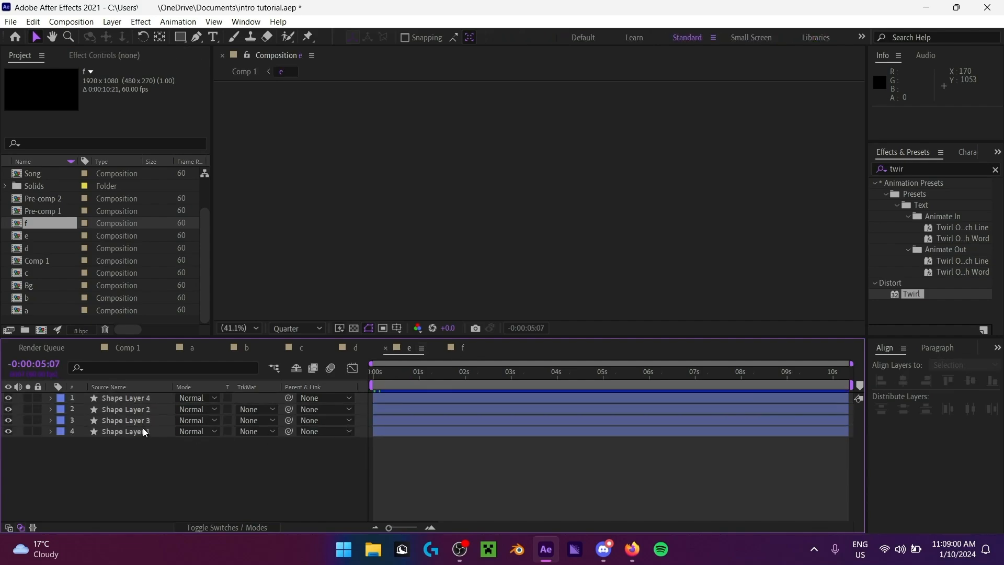
left_click(146, 422)
left_click(563, 37)
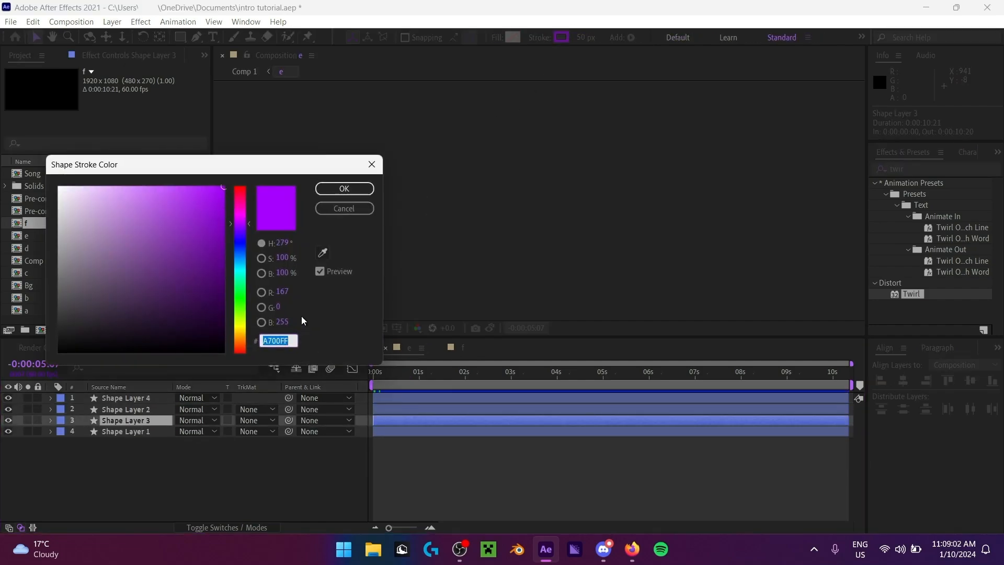
left_click(347, 193)
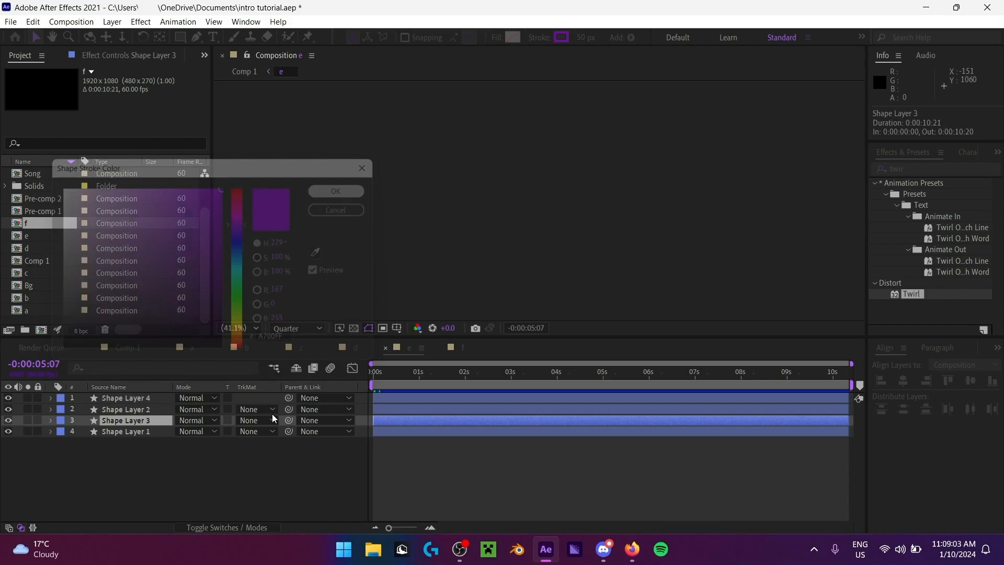
left_click(453, 350)
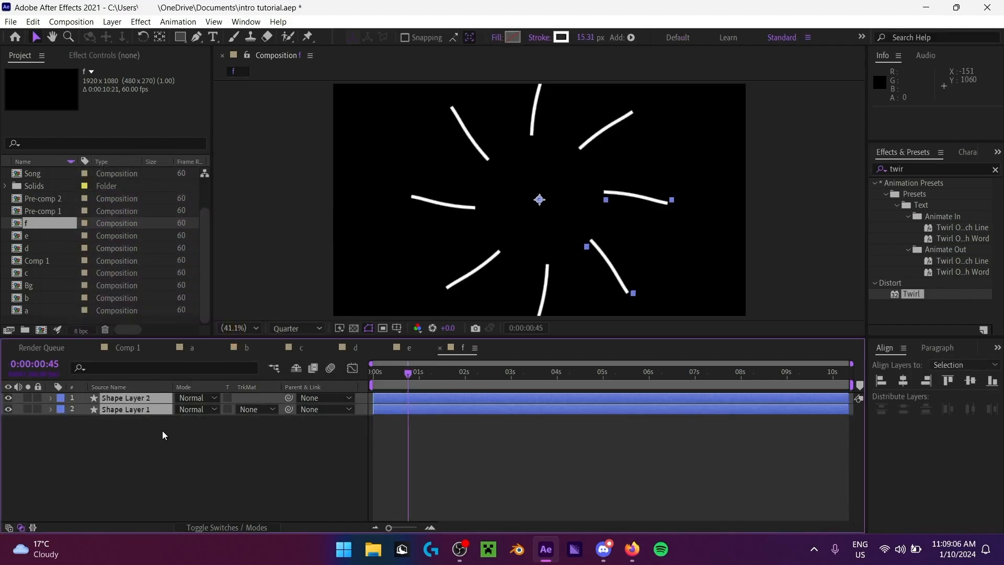
Step: Duplicate both shape layers and rotate the two copies by 22°, to 67° and 22°
key("ctrl+d")
key("r")
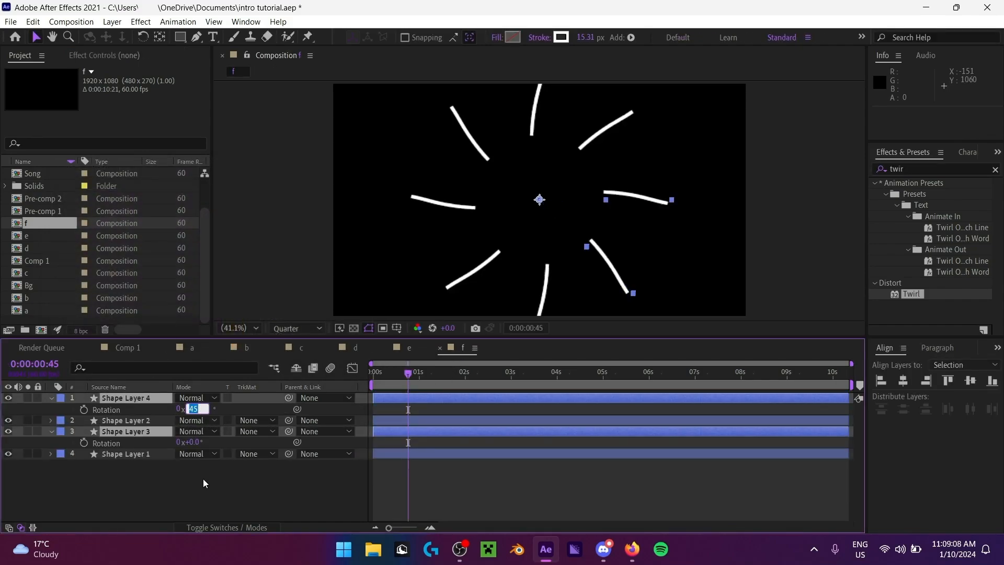
left_click_drag(201, 409, 214, 412)
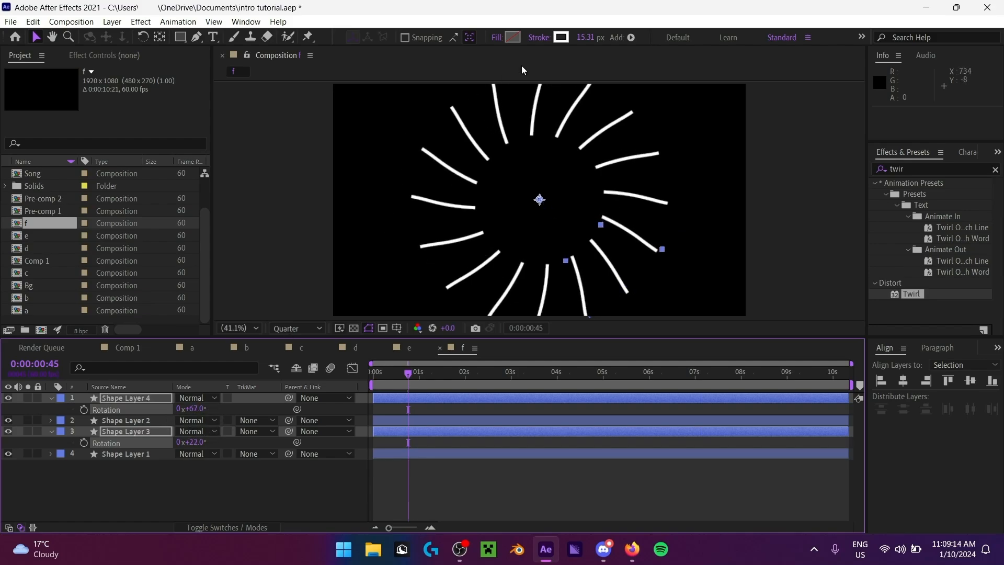
Step: Apply the copied purple A700FF as the stroke colour of Shape Layers 3 and 4, and collapse their rotation properties
left_click(563, 40)
key("ctrl+v")
left_click(360, 191)
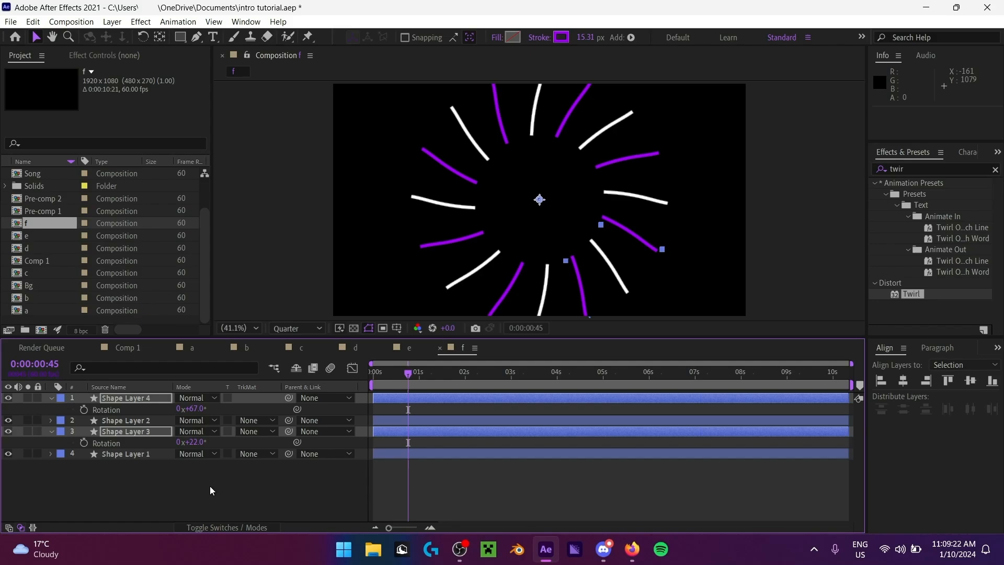
key("r")
left_click(222, 454)
Step: Preview the two-colour twisted line burst in composition f from the start
left_click_drag(391, 374, 369, 374)
key("space")
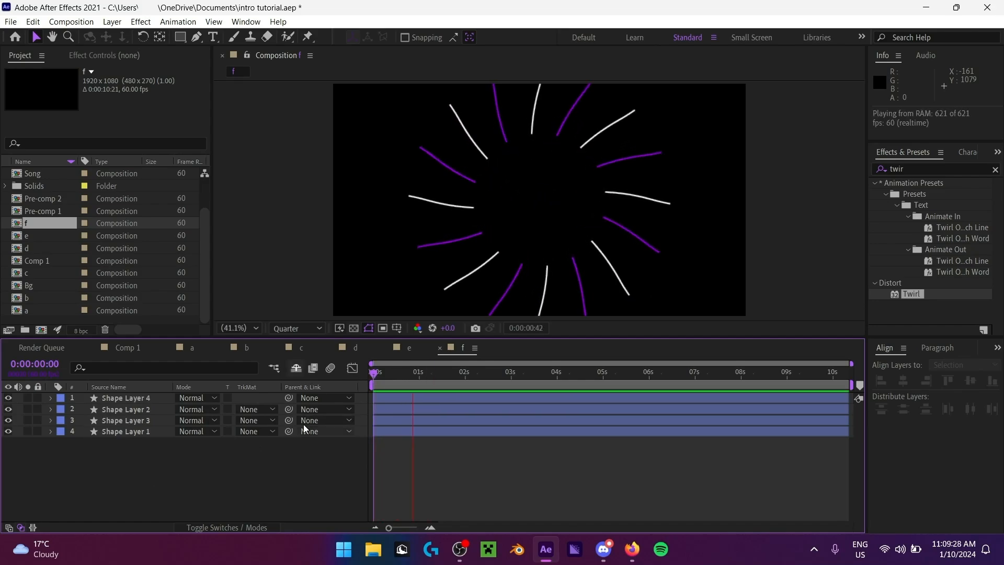
key("space")
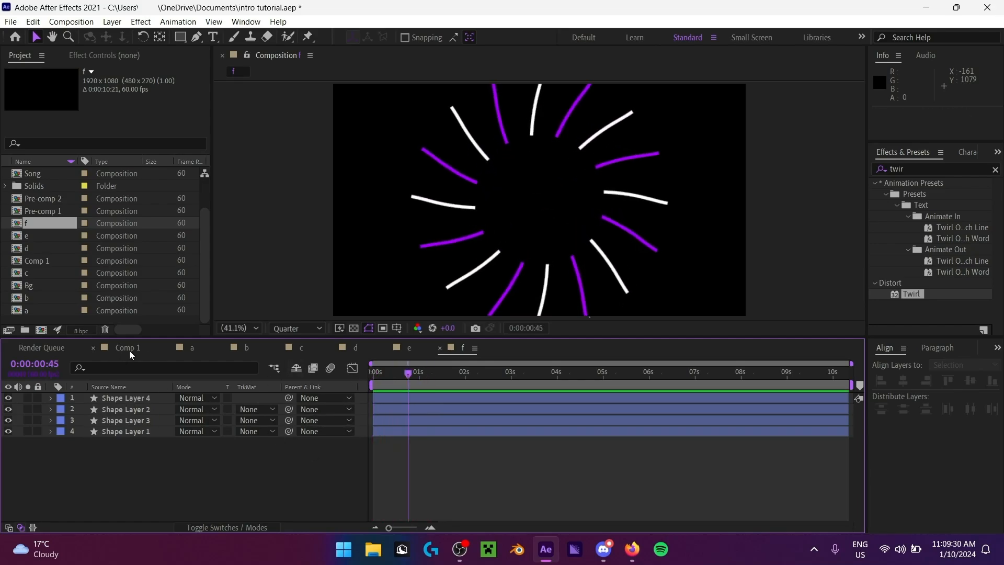
Step: Place composition f in Comp 1 directly beneath the Text layer, starting at 0:00:03:25
left_click(130, 350)
left_click(125, 409)
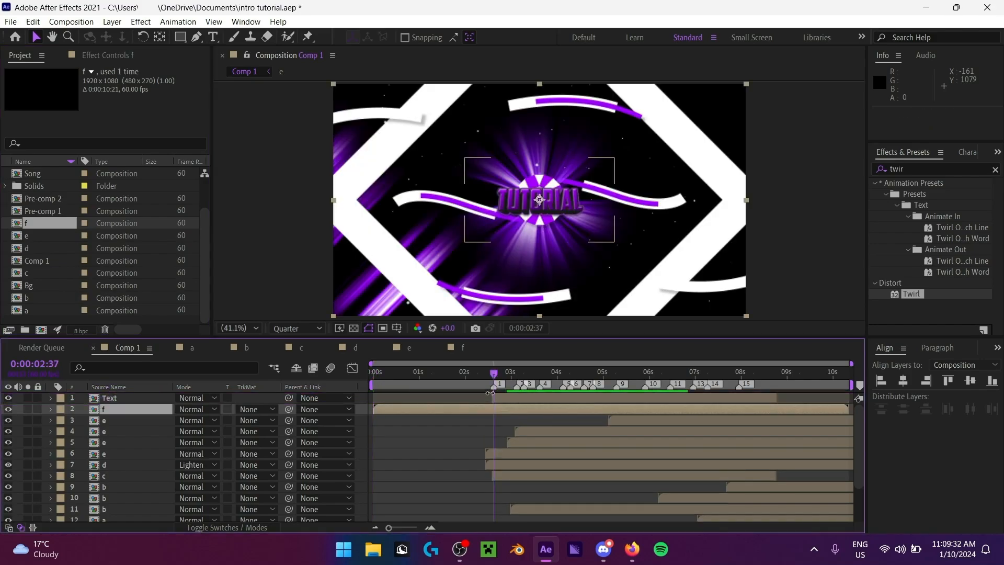
key("space")
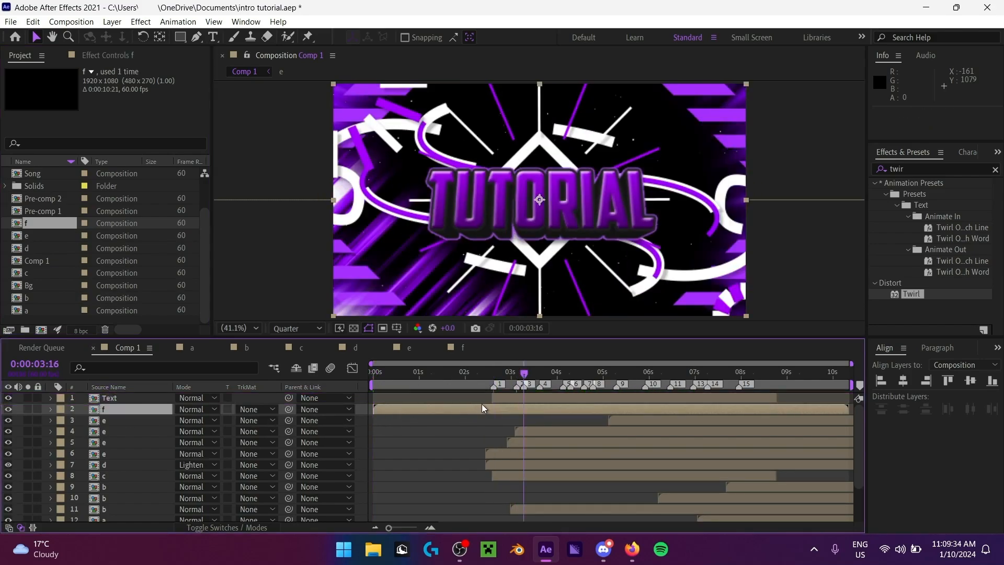
left_click_drag(451, 419, 603, 417)
Step: Copy the Drop Shadow effect from the topmost e layer onto the f layer
left_click(150, 422)
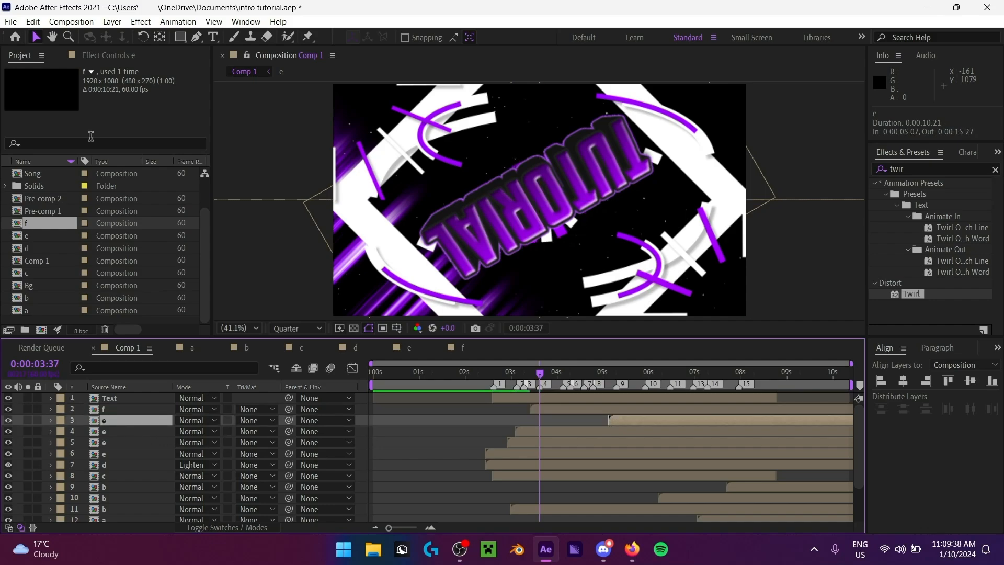
left_click(103, 55)
left_click(61, 82)
left_click(117, 408)
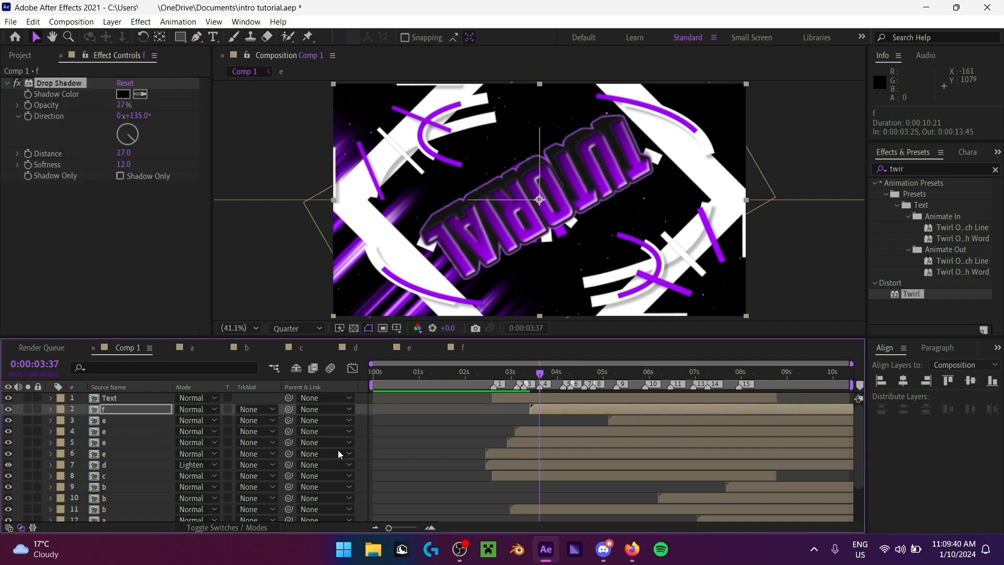
Step: Preview Comp 1 with the f burst, playing on from about 0:00:04:08
key("space")
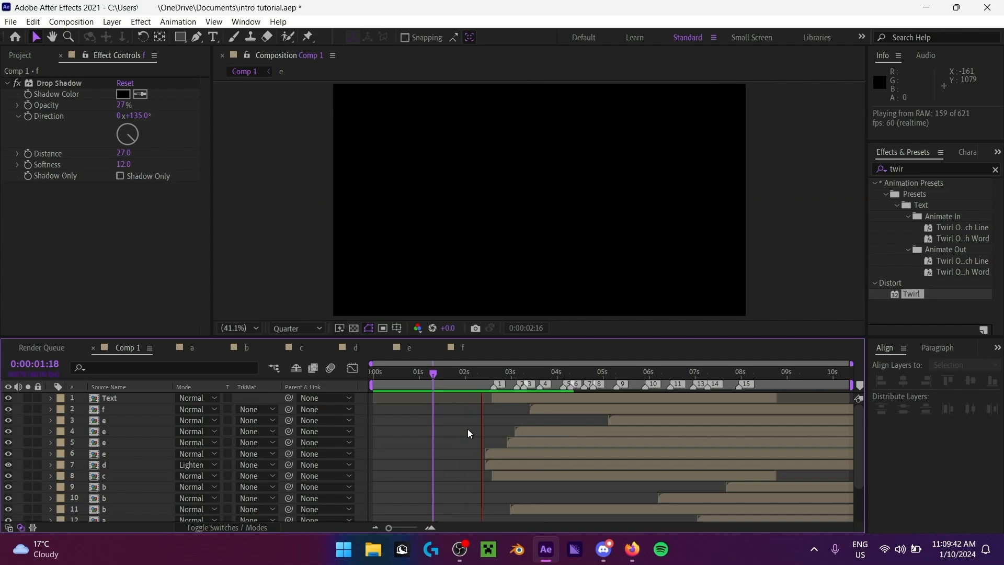
left_click(559, 377)
key("space")
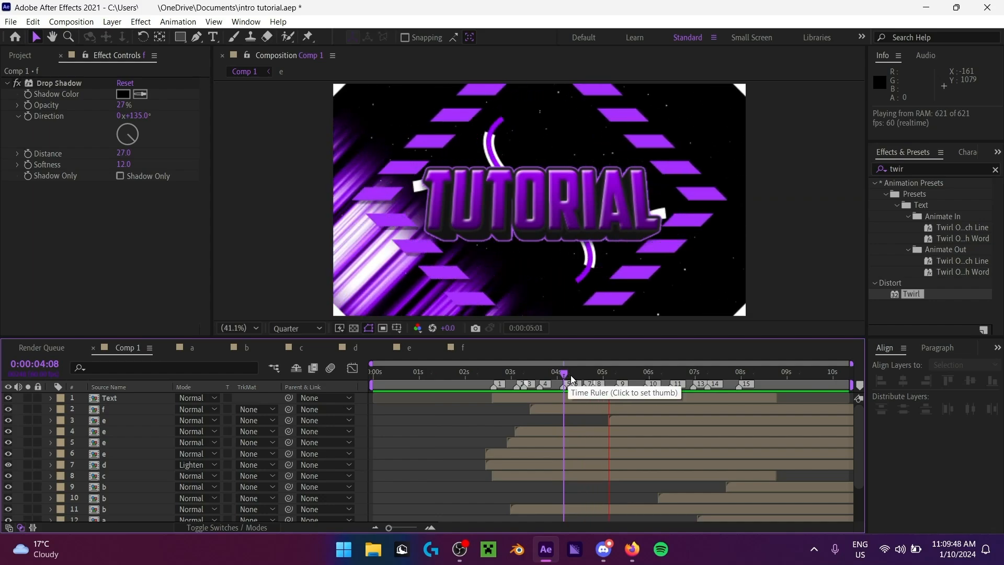
key("space")
Step: Duplicate the f layer, start the copy at 0:00:03:55, move it to the frame's left edge at about -8, 540, and preview it
left_click(557, 410)
key("ctrl+d")
left_click_drag(557, 410, 580, 409)
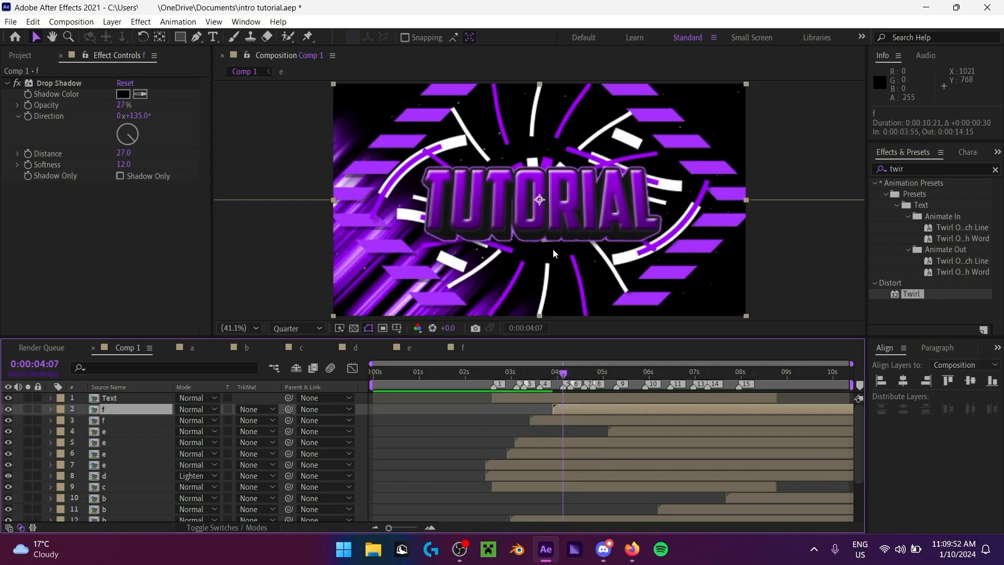
left_click_drag(566, 265, 362, 265)
key("Return")
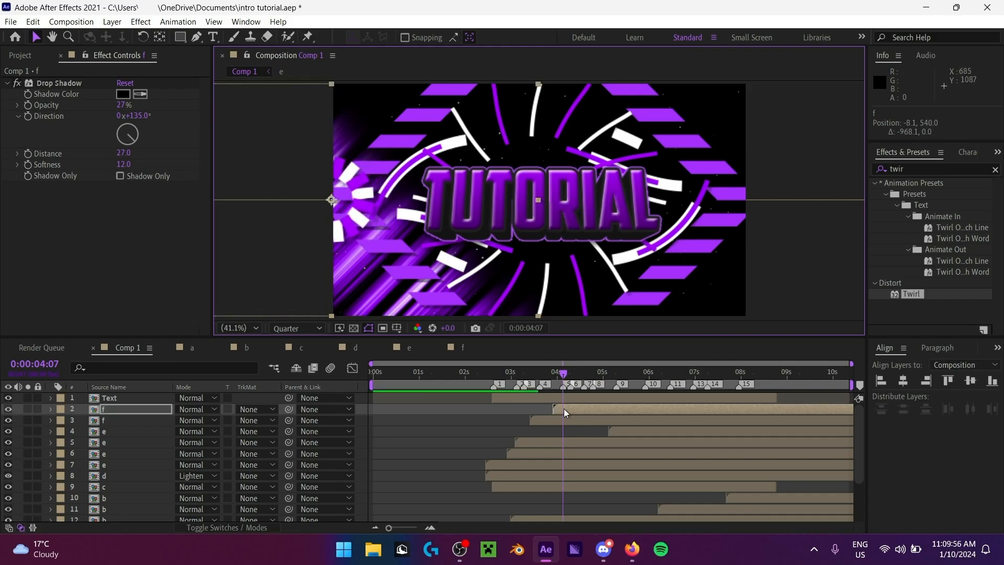
key("space")
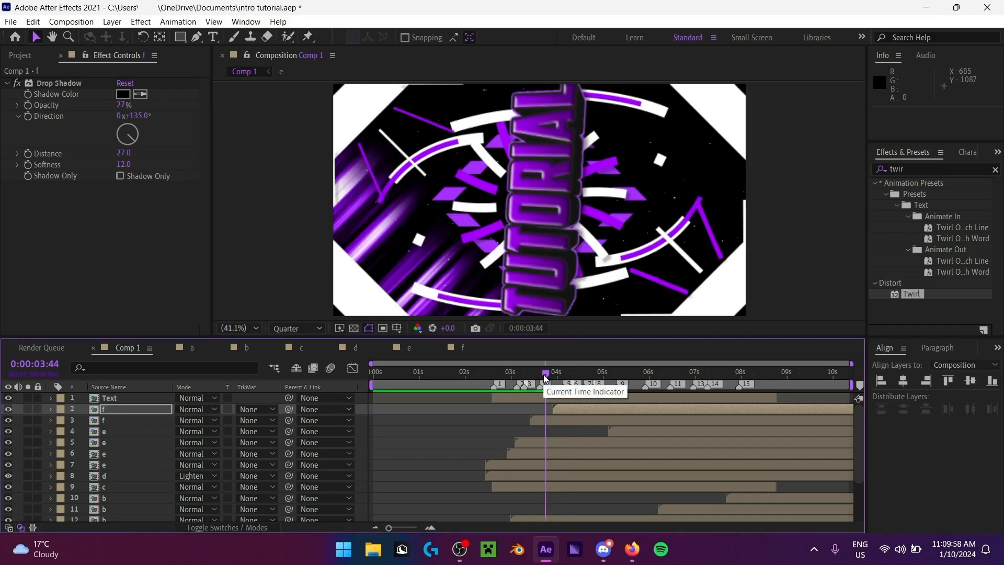
key("space")
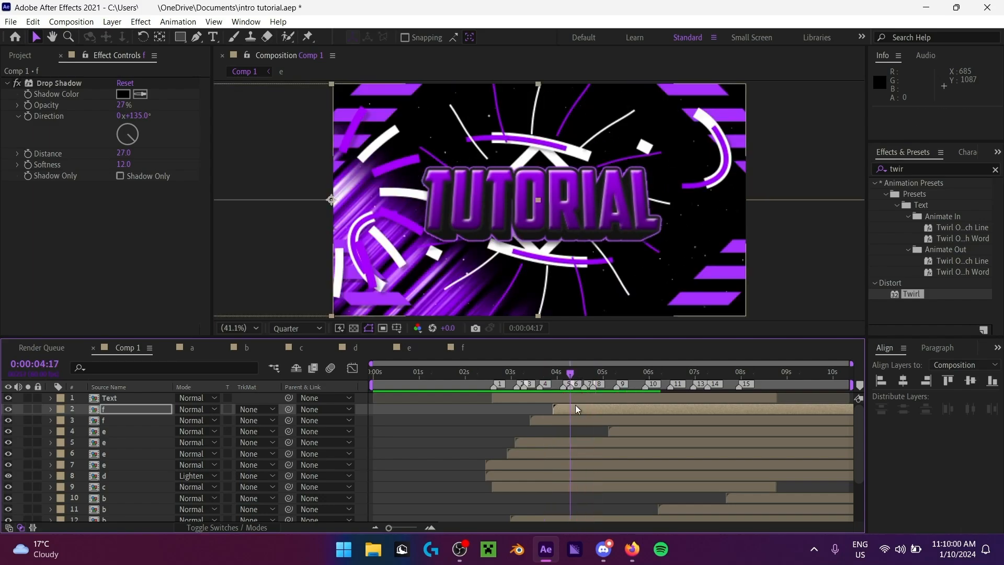
Step: Duplicate the left-edge f layer, start the copy at 0:00:04:06, and move it to the frame's right edge at about 1906, 542
key("ctrl+d")
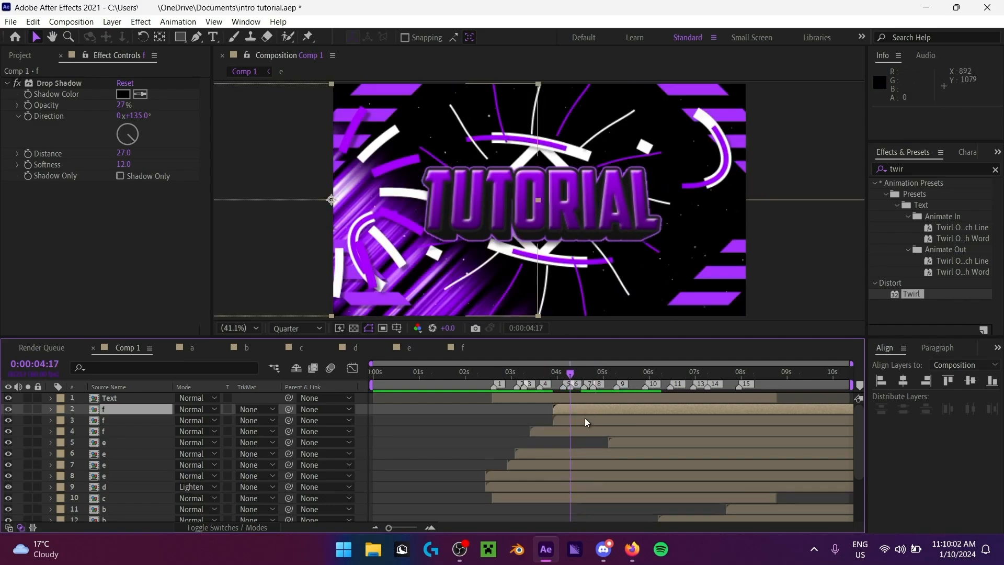
left_click_drag(584, 410, 593, 410)
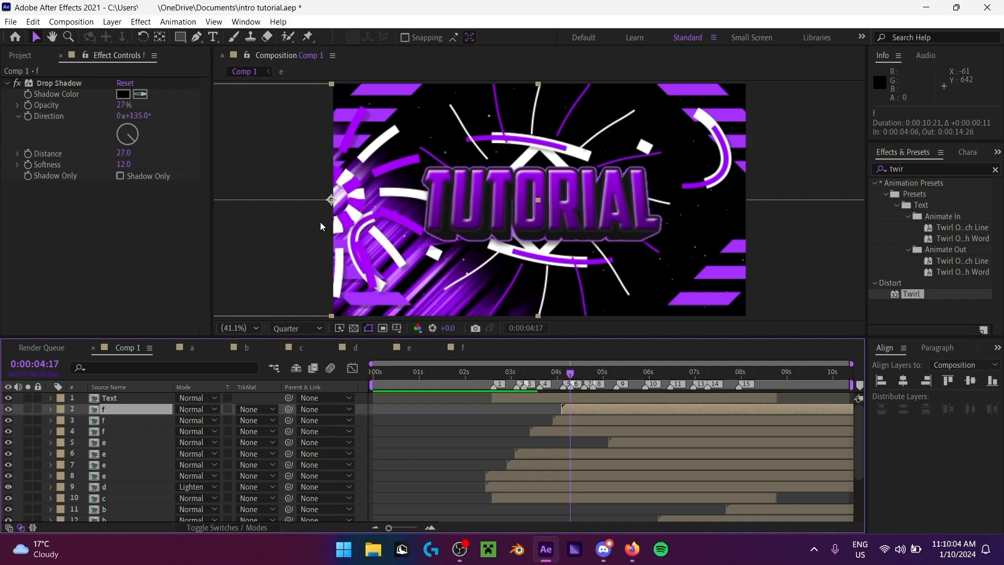
left_click_drag(323, 222, 736, 225)
key("space")
key("p")
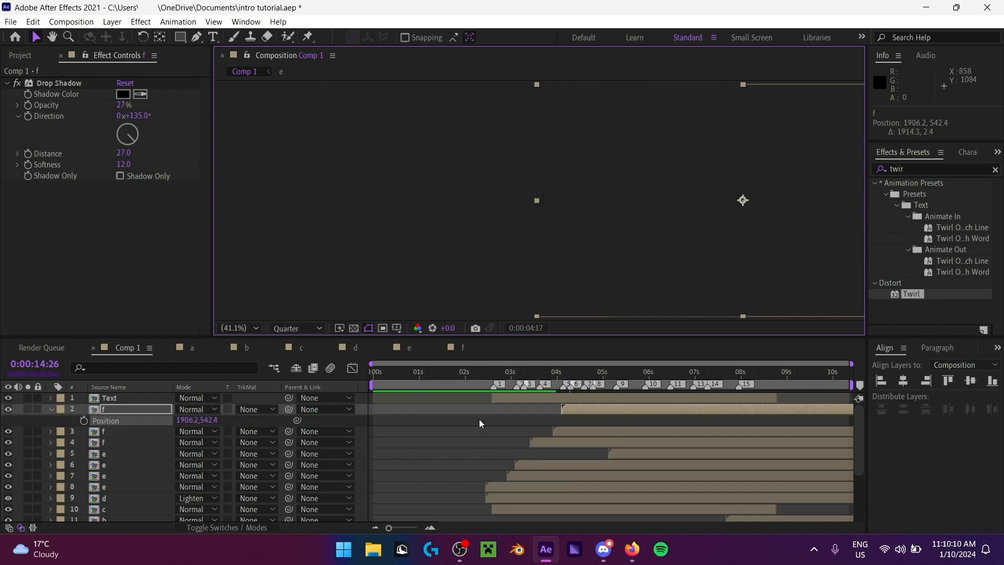
left_click_drag(498, 375, 574, 374)
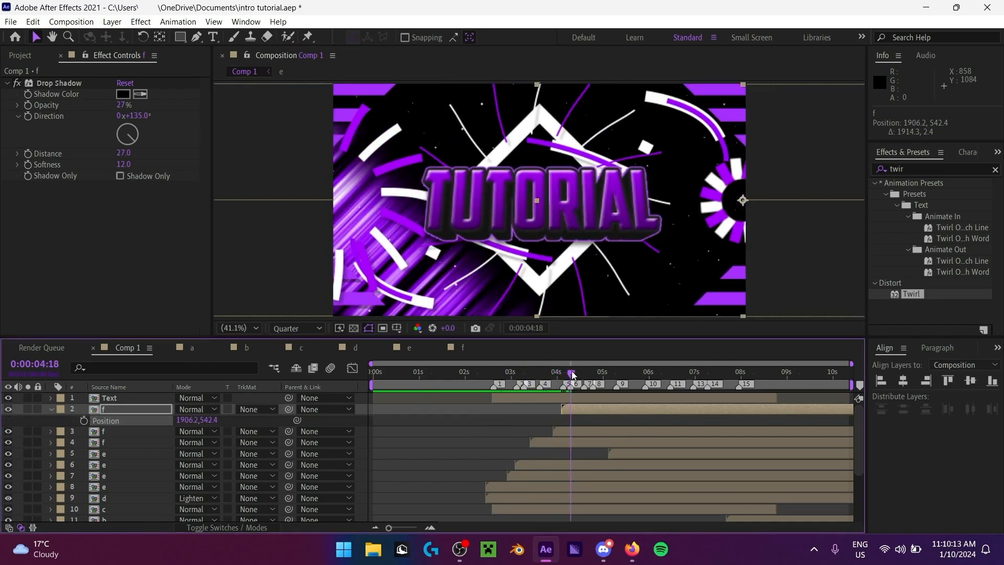
Step: Set the right-edge f layer's position to exactly 1920, 540
left_click(187, 419)
type("1920")
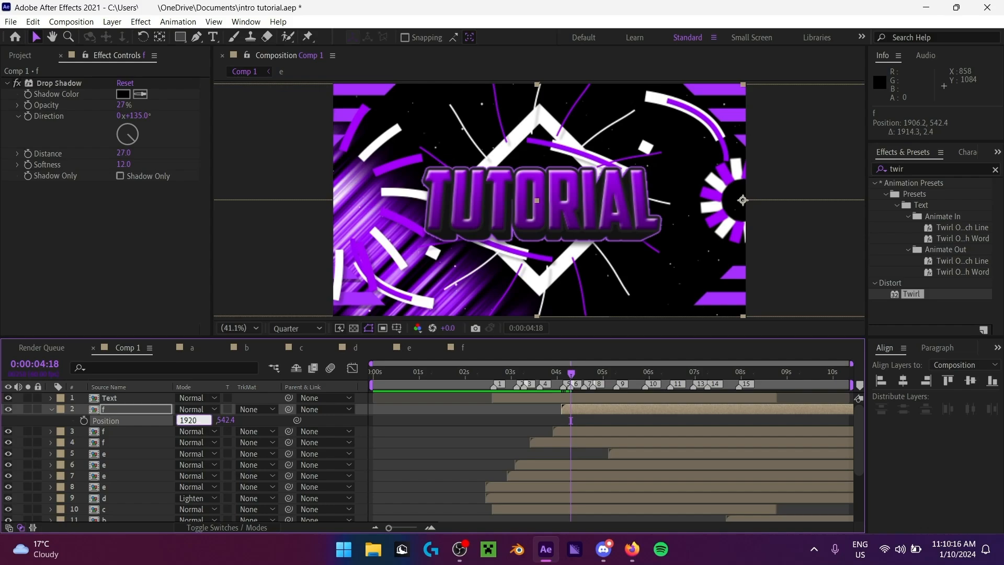
key("Return")
left_click(205, 420)
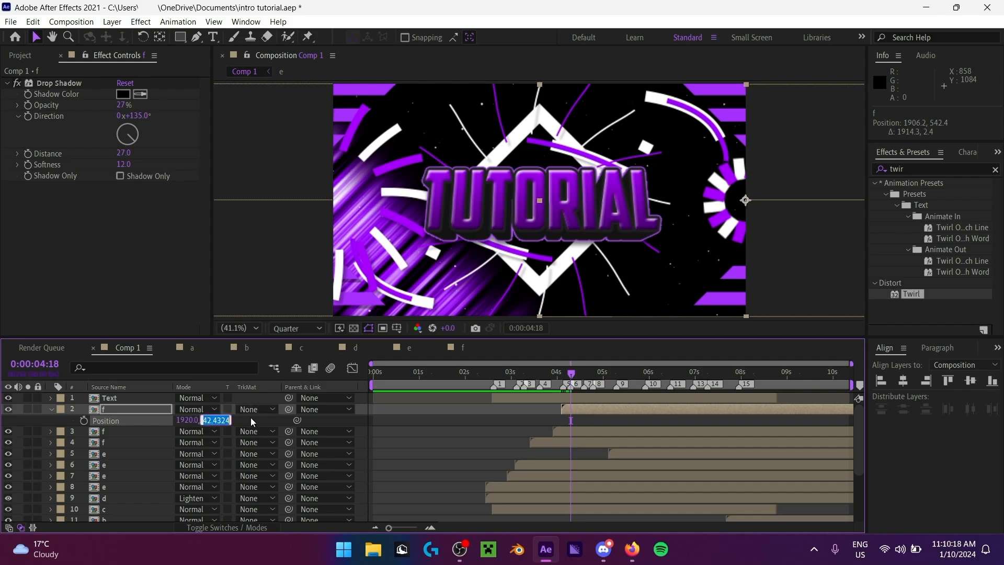
type("540")
key("Return")
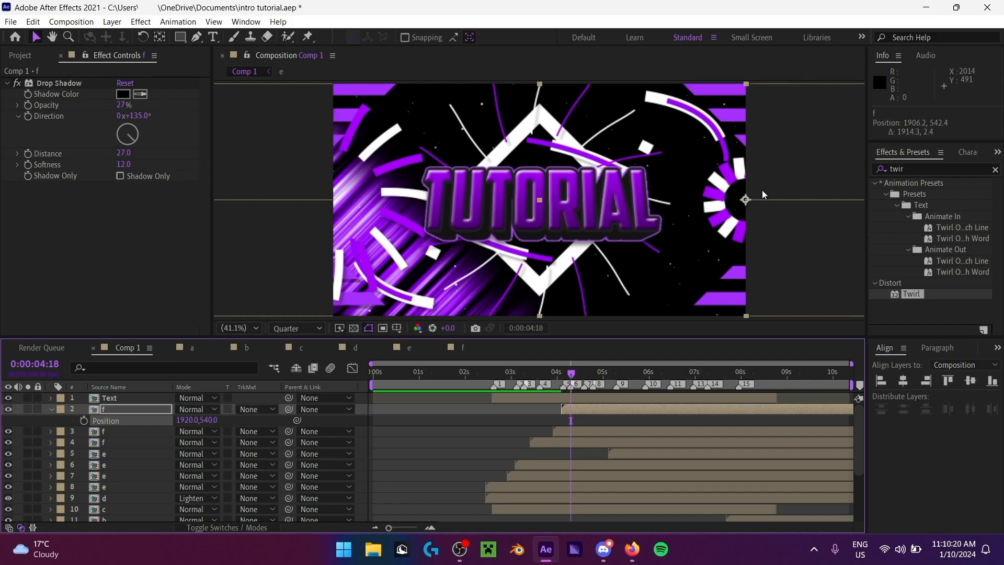
Step: Set the left-edge f layer's horizontal position to 0 and collapse the position properties of both edge f layers
left_click(563, 432)
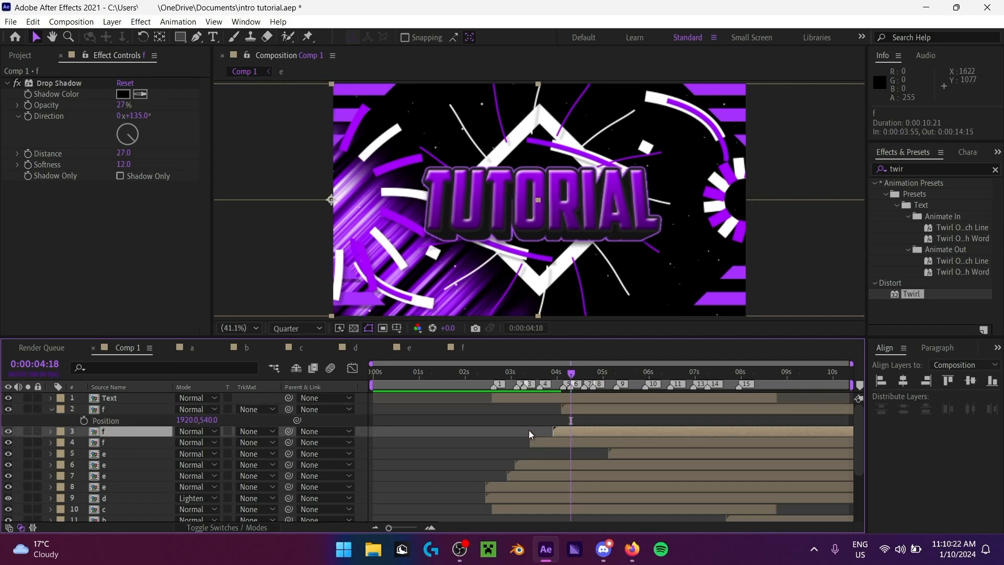
key("o")
key("p")
left_click_drag(558, 374, 564, 379)
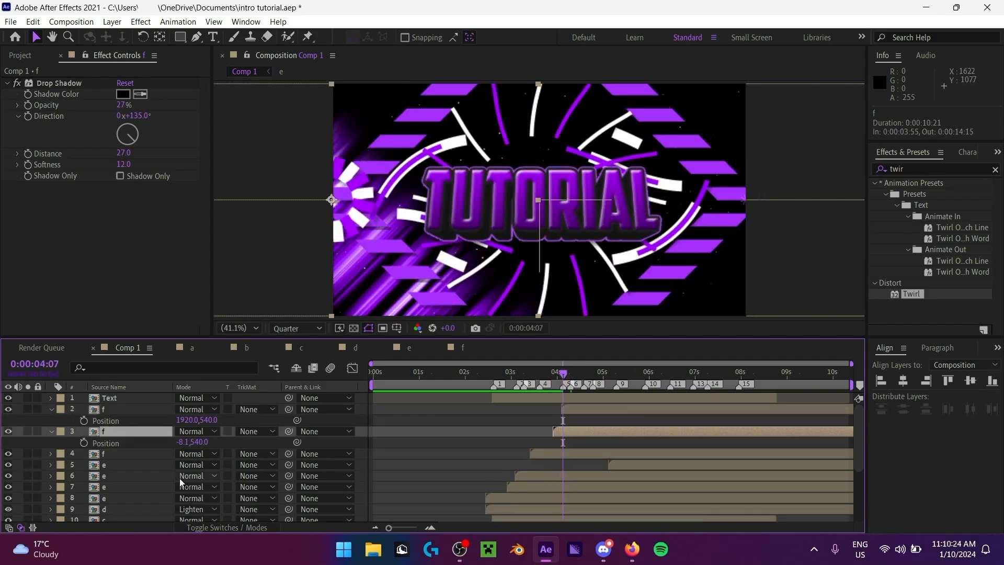
left_click(199, 442)
type("0")
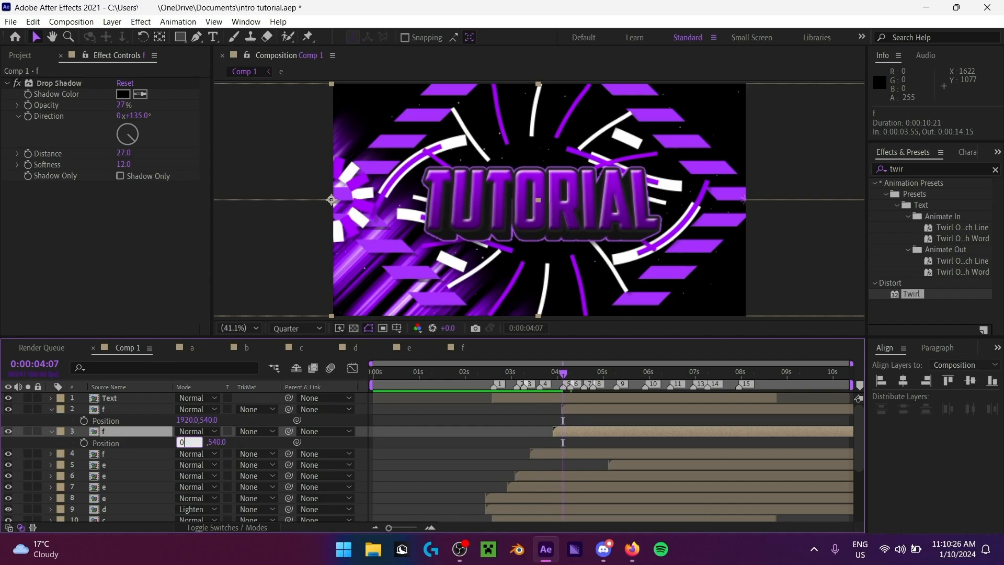
key("Return")
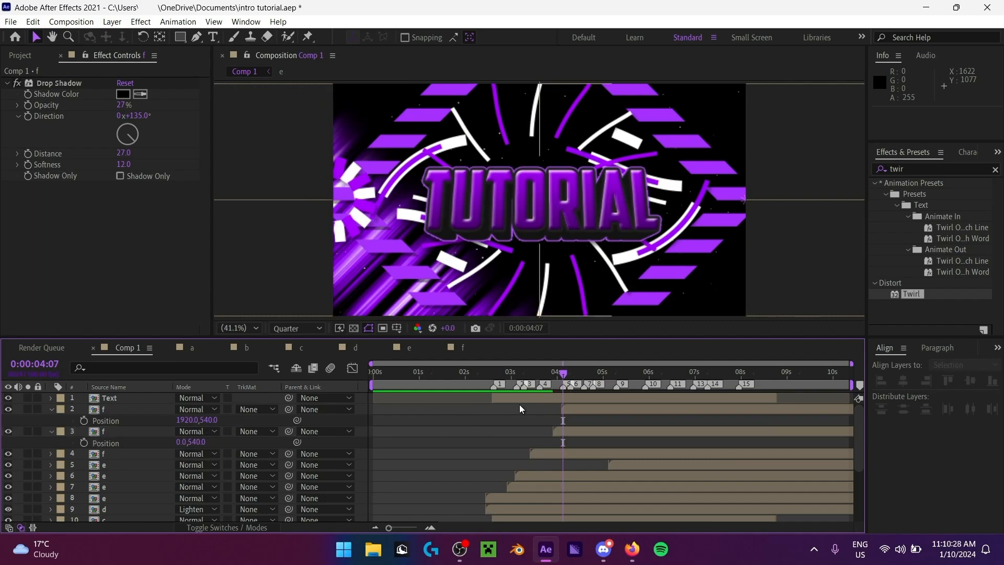
left_click(598, 427)
key("p")
left_click(580, 409)
key("p")
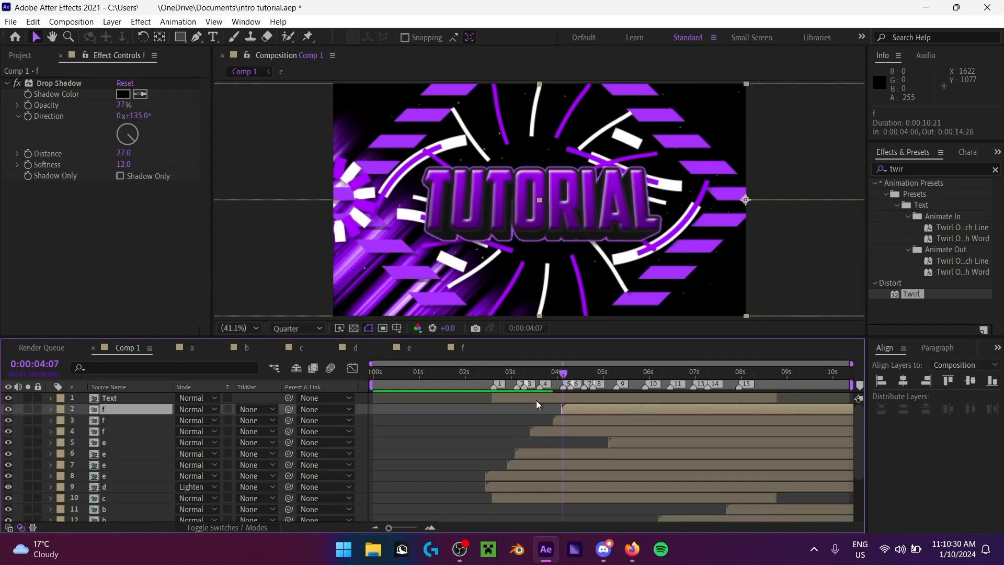
Step: Preview Comp 1 with the aligned f bursts, playing from about 0:00:02:17 and again from 0:00:02:26
left_click(468, 376)
key("space")
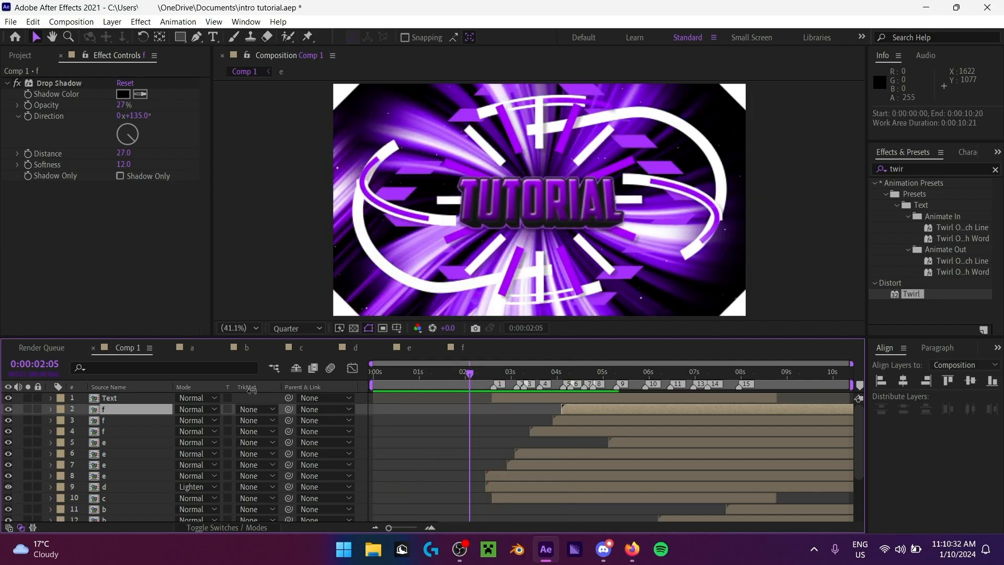
left_click_drag(478, 373, 501, 374)
key("space")
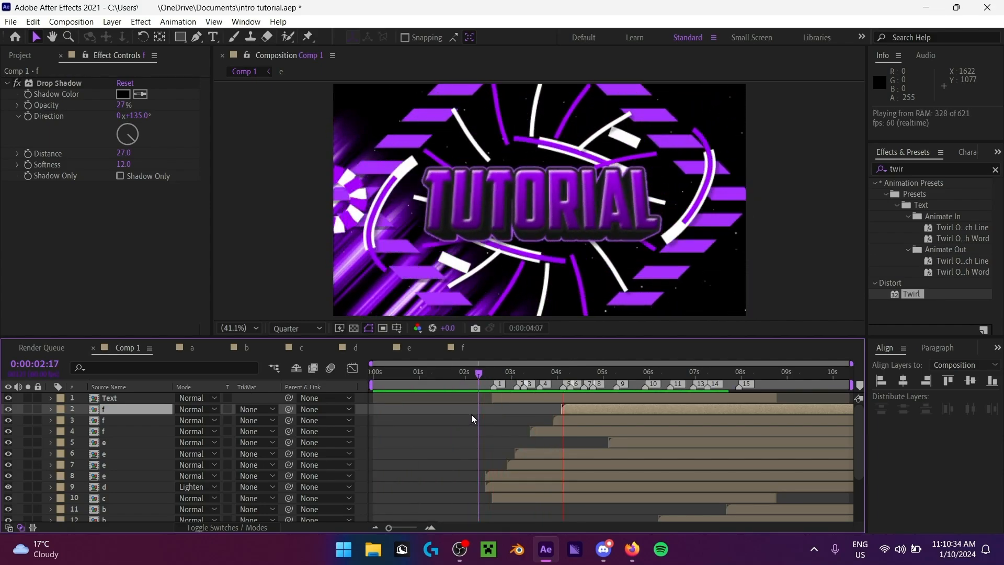
left_click(485, 371)
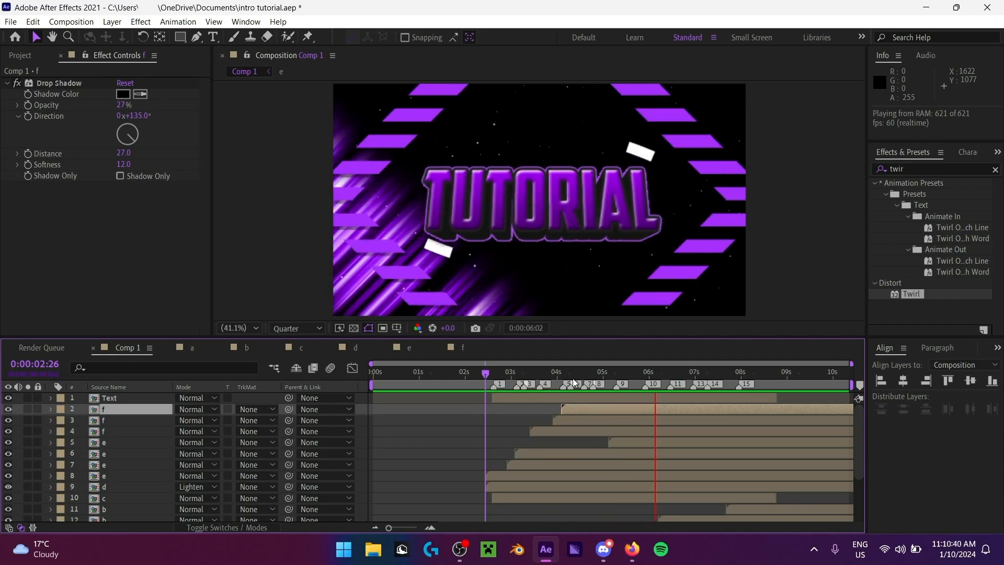
Step: Duplicate the top f layer and move the copy to start at 0:00:06:17, near marker 11
left_click(654, 371)
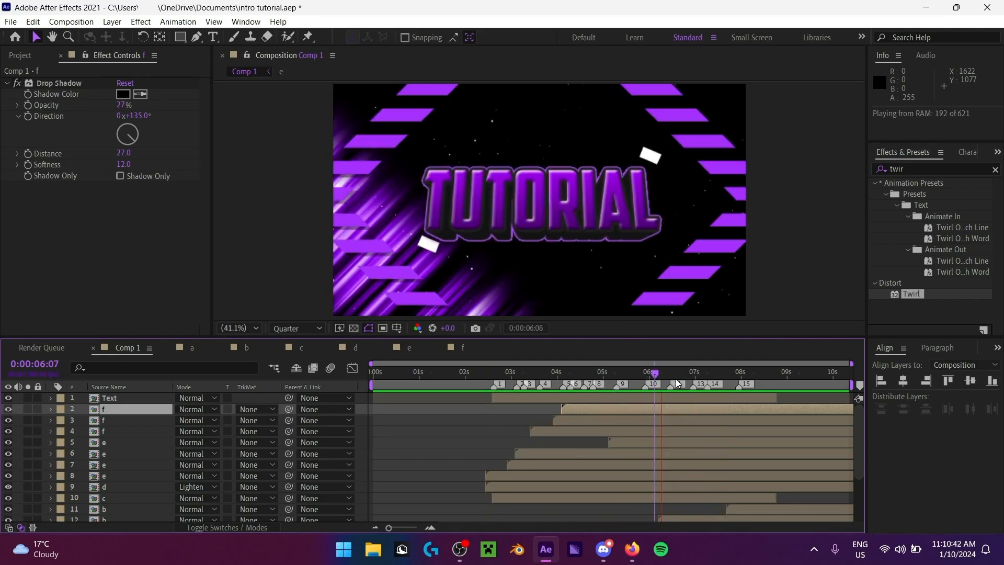
key("space")
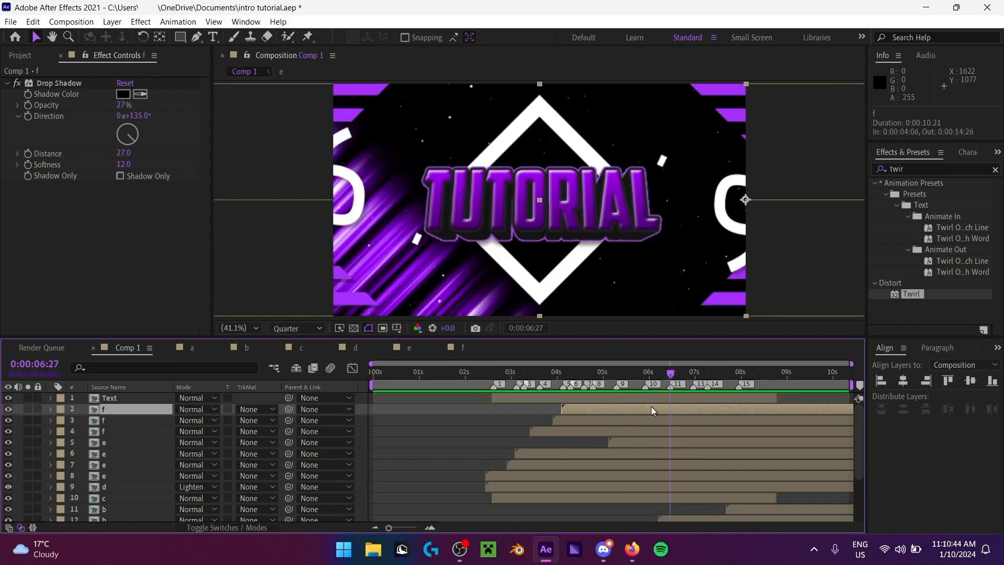
key("ctrl+d")
left_click_drag(649, 409, 736, 413)
key("p")
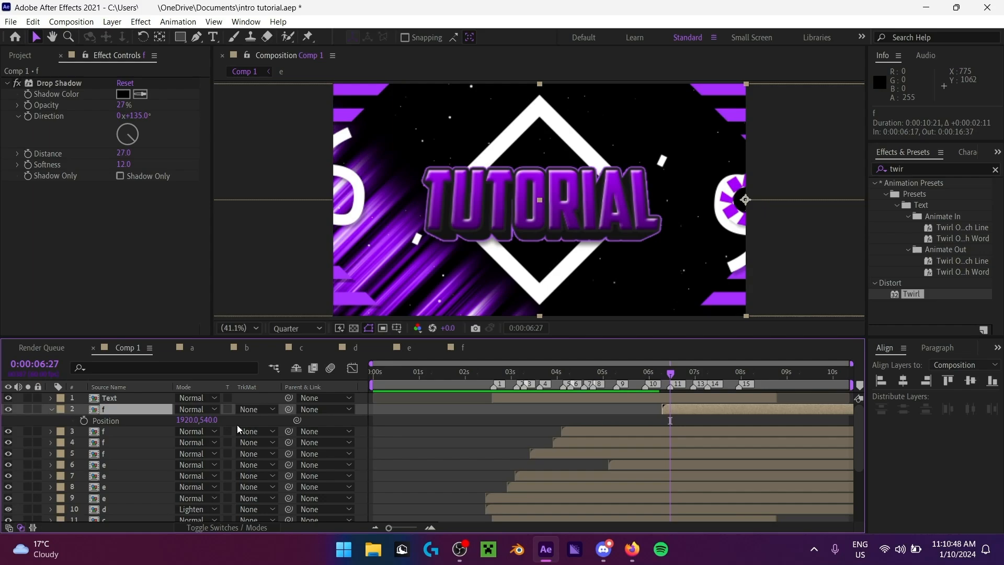
Step: Set the new f copy's Position to 1920, 0 at the frame's upper-right corner
left_click_drag(207, 421, 159, 424)
left_click(211, 421)
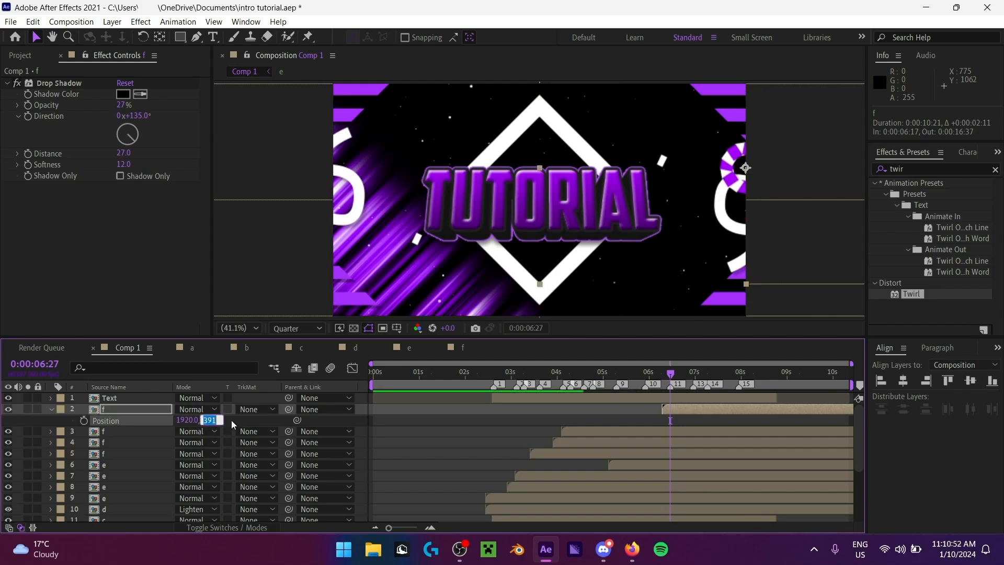
key("Return")
key("p")
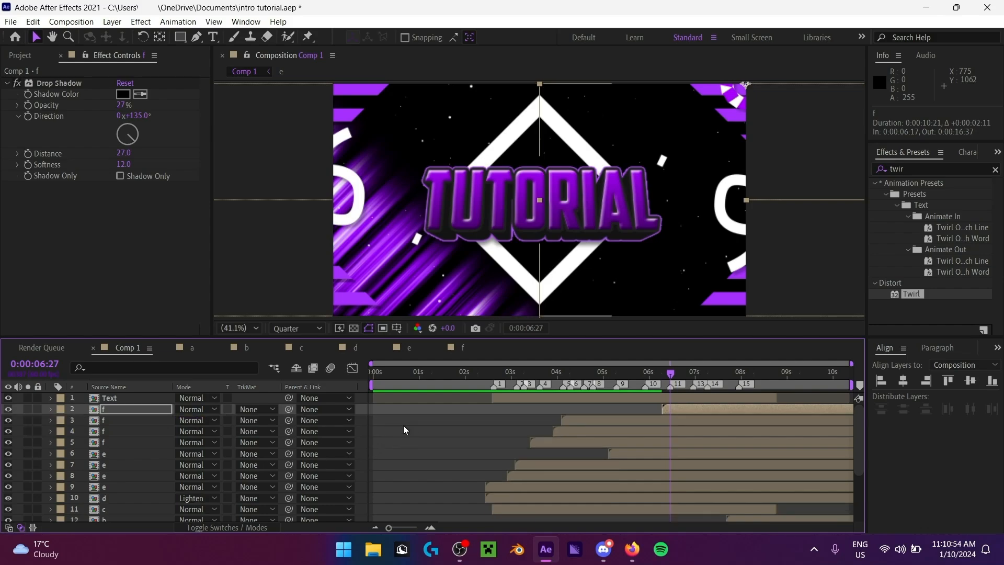
Step: Add another copy of the top f layer starting at 0:00:06:46 and positioned at 0, 1080
left_click_drag(678, 379, 727, 409)
key("ctrl+d")
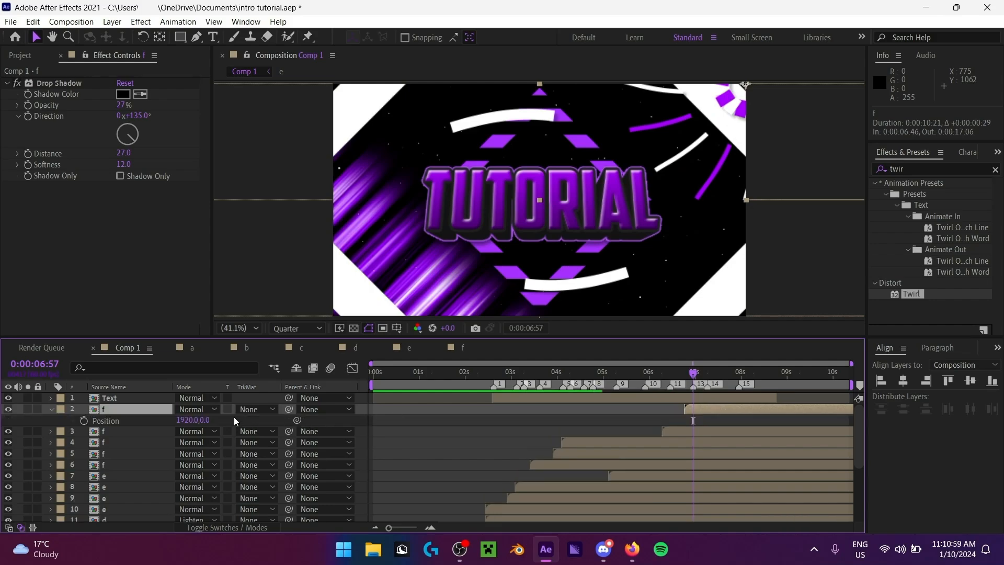
left_click(188, 420)
type("0")
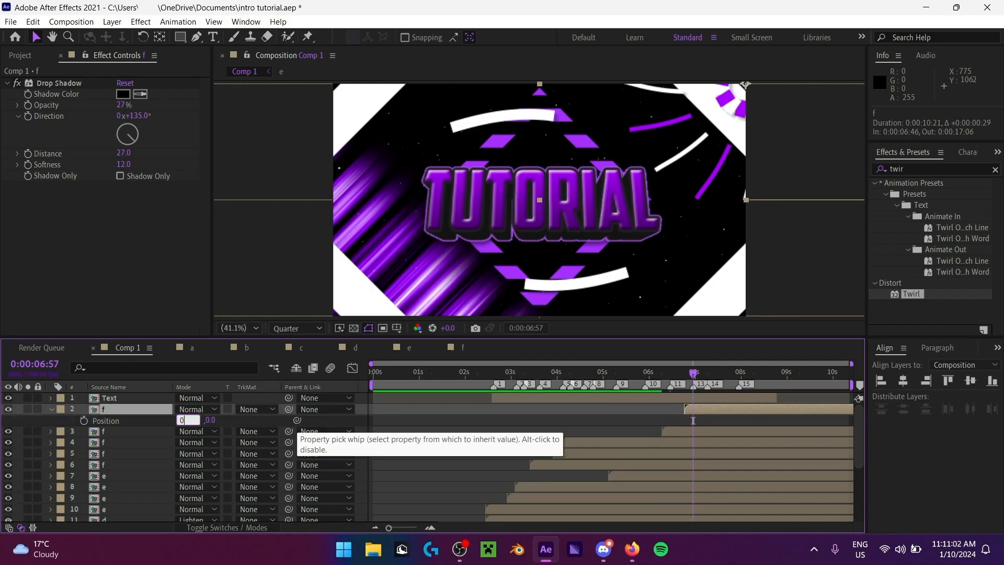
key("Return")
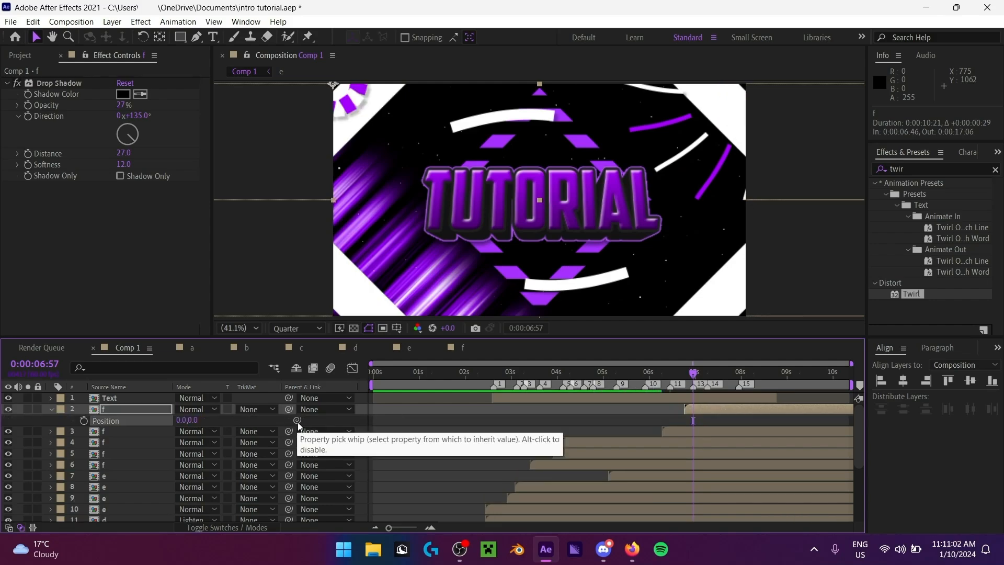
left_click(193, 420)
key("Return")
key("p")
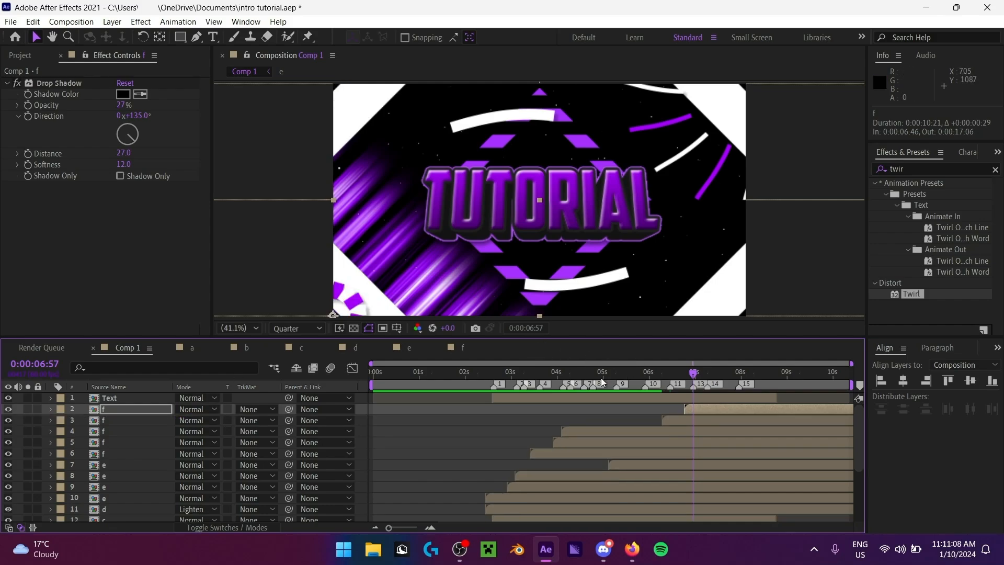
Step: Preview the intro from 0:00:01:53 and park the playhead at 0:00:07:16, on marker 14
left_click(459, 378)
key("space")
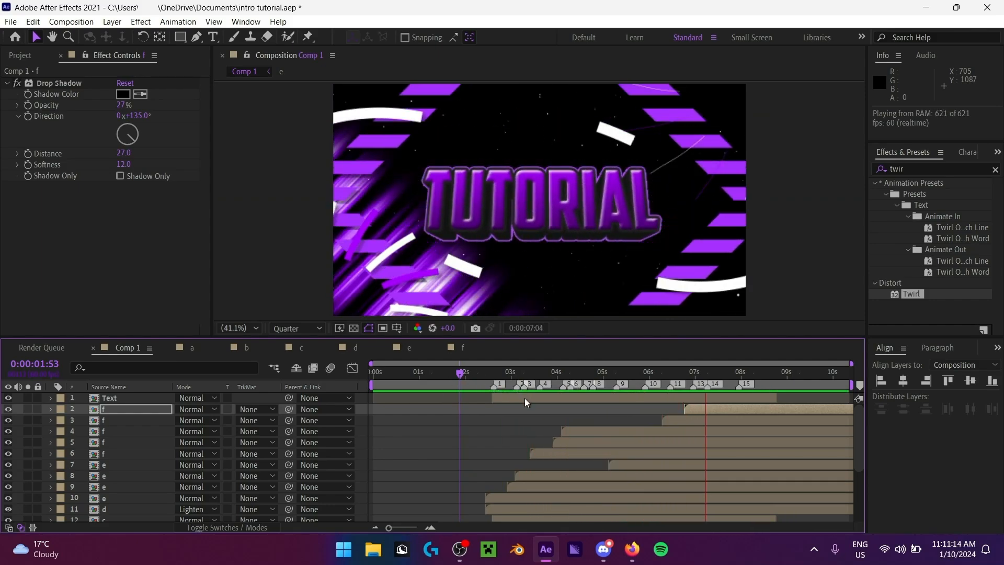
left_click(711, 374)
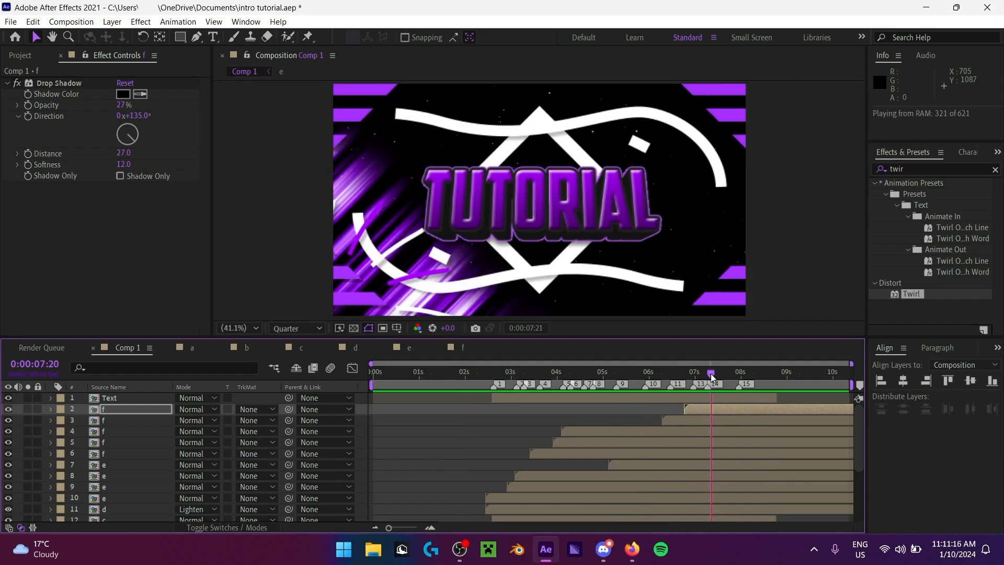
left_click(690, 374)
key("space")
left_click(708, 373)
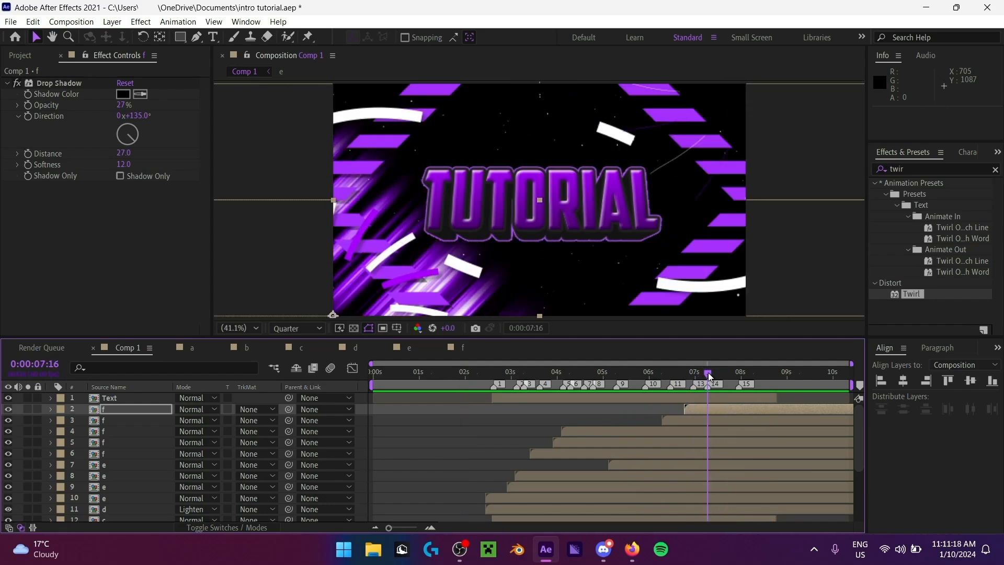
Step: Duplicate the top f layer and set the copy's Position to 960, 540
left_click(715, 409)
key("p")
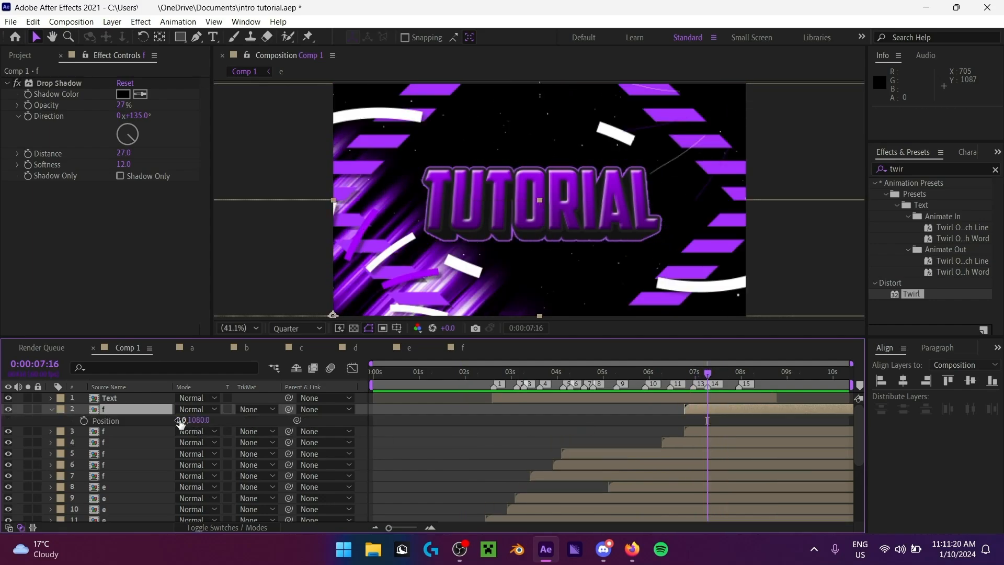
left_click(181, 420)
type("960")
key("Tab")
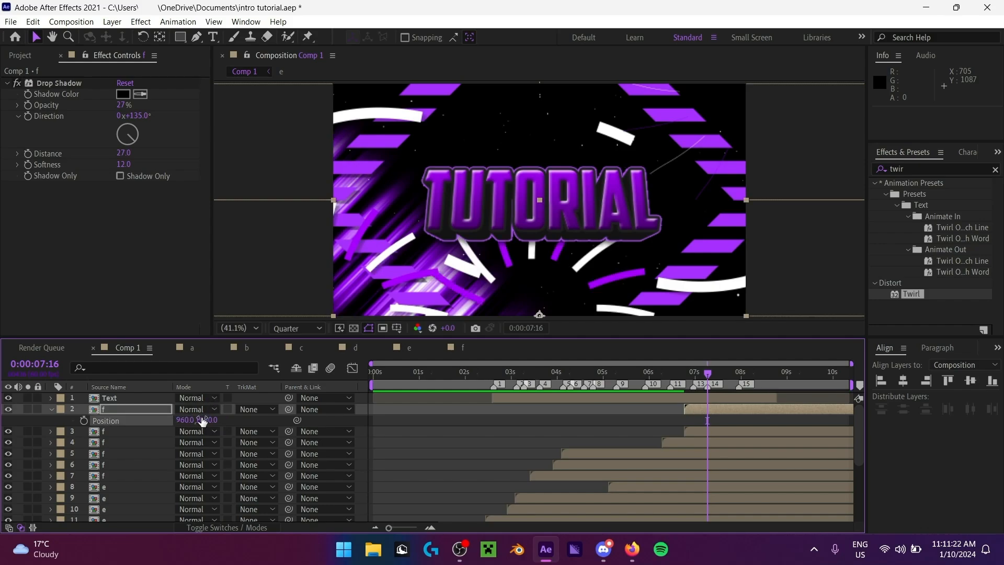
key("Return")
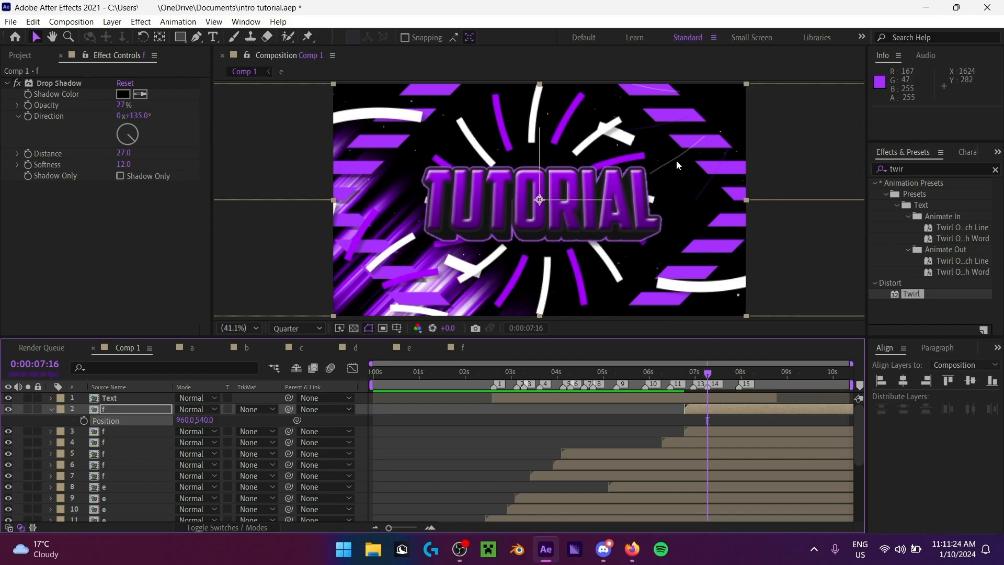
key("p")
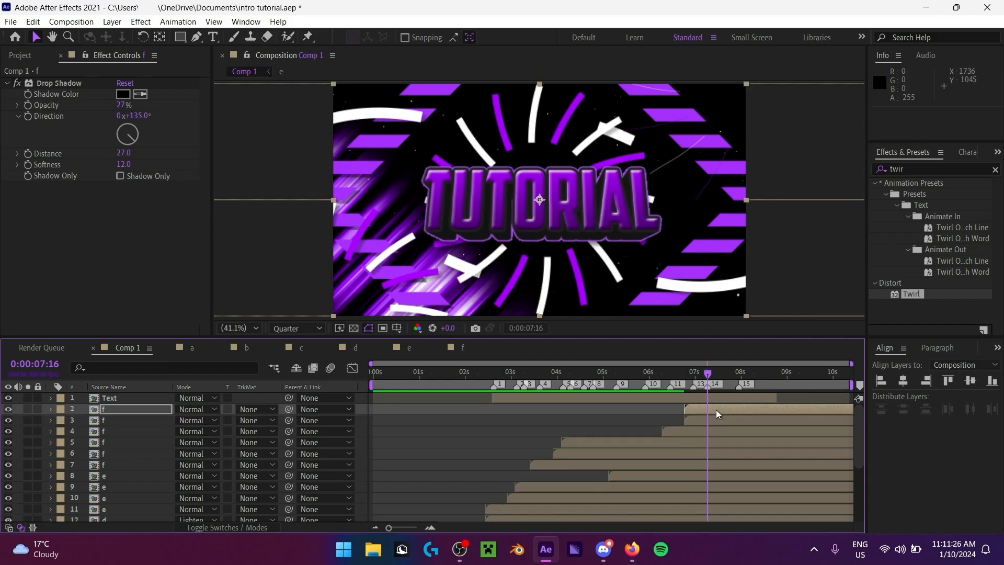
Step: Move the centred f copy to start at 0:00:07:06 and preview its timing against the background
left_click_drag(716, 409, 732, 411)
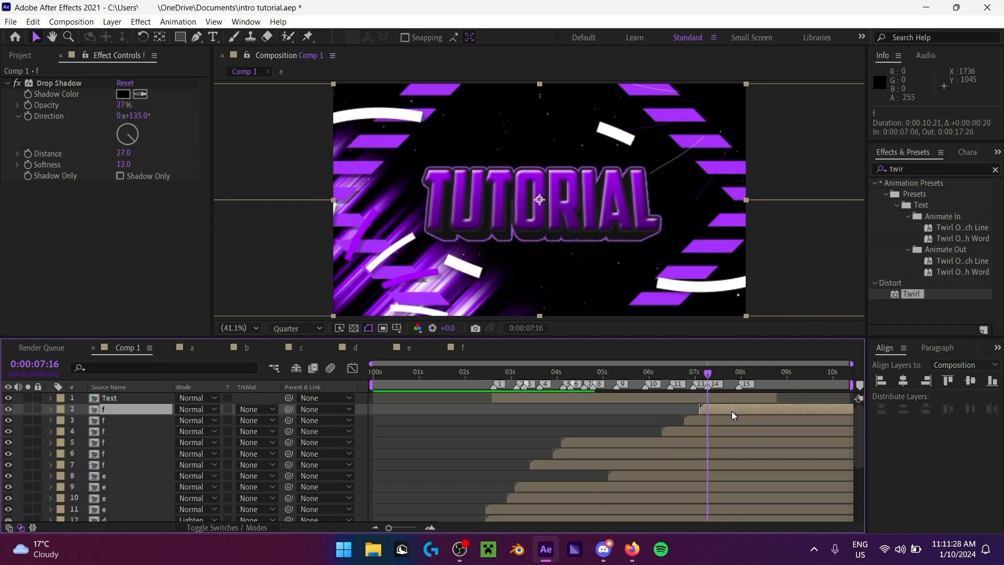
key("space")
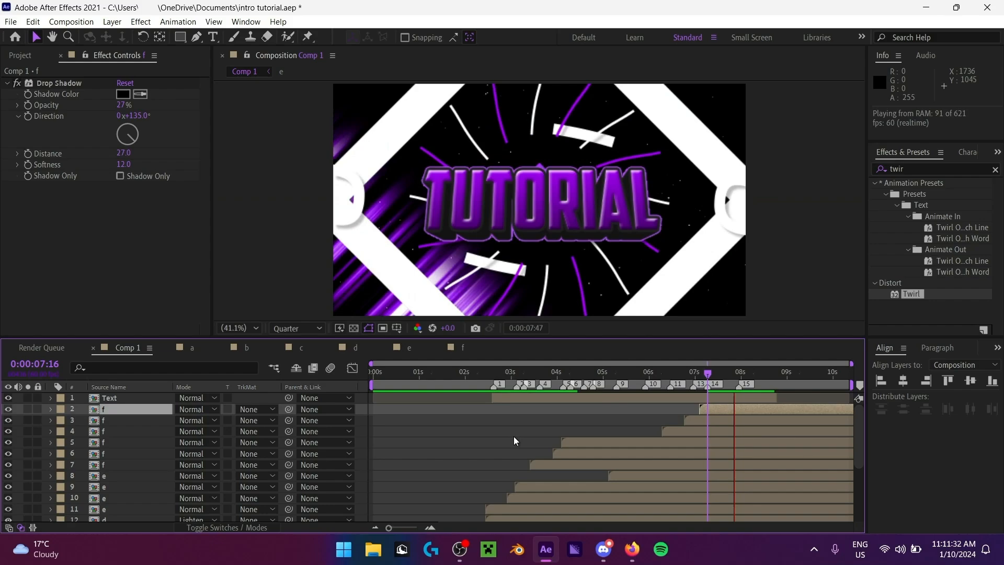
left_click(688, 373)
key("space")
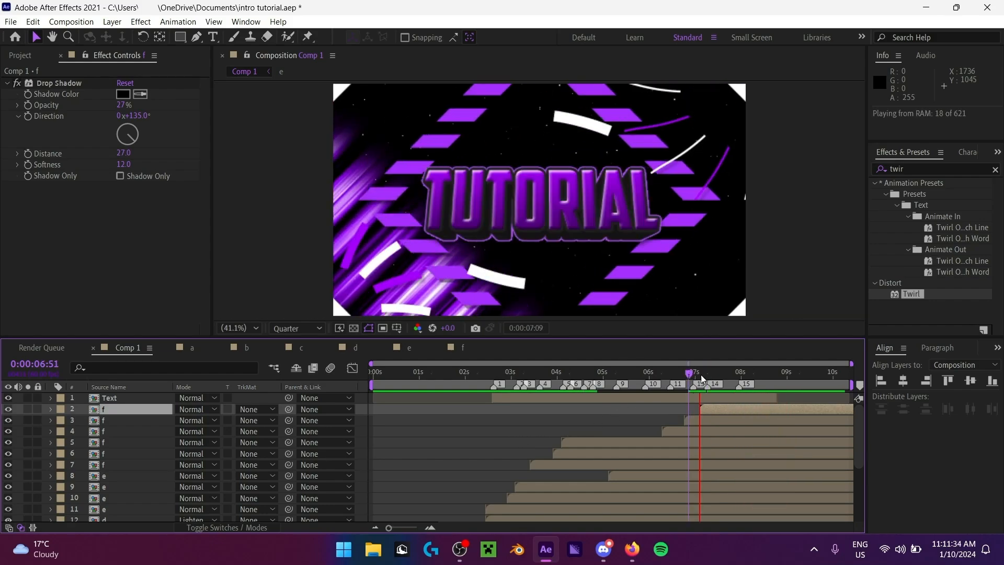
key("space")
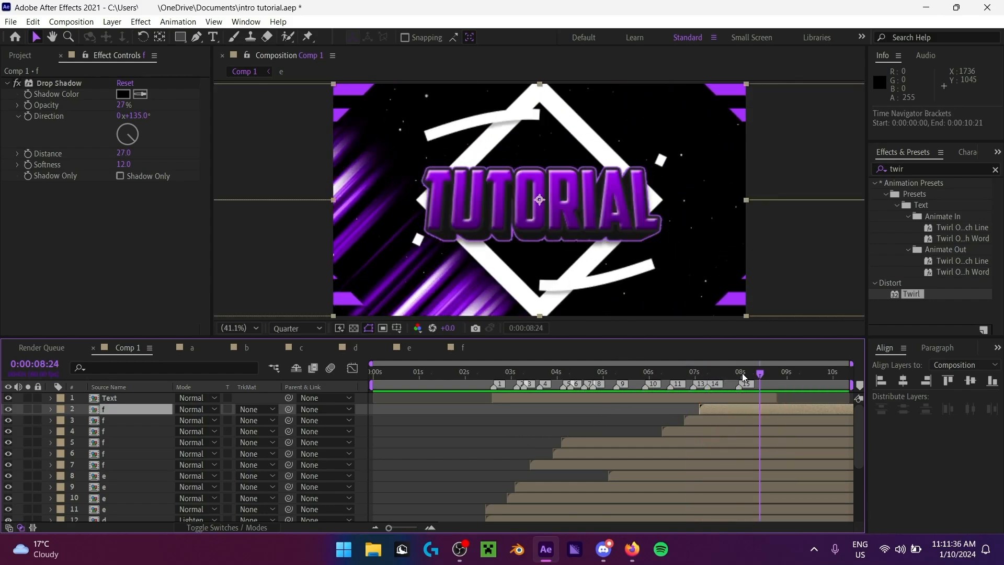
Step: Move the centred f copy to start at 0:00:07:47, just before marker 15
left_click(740, 373)
left_click_drag(729, 412, 760, 416)
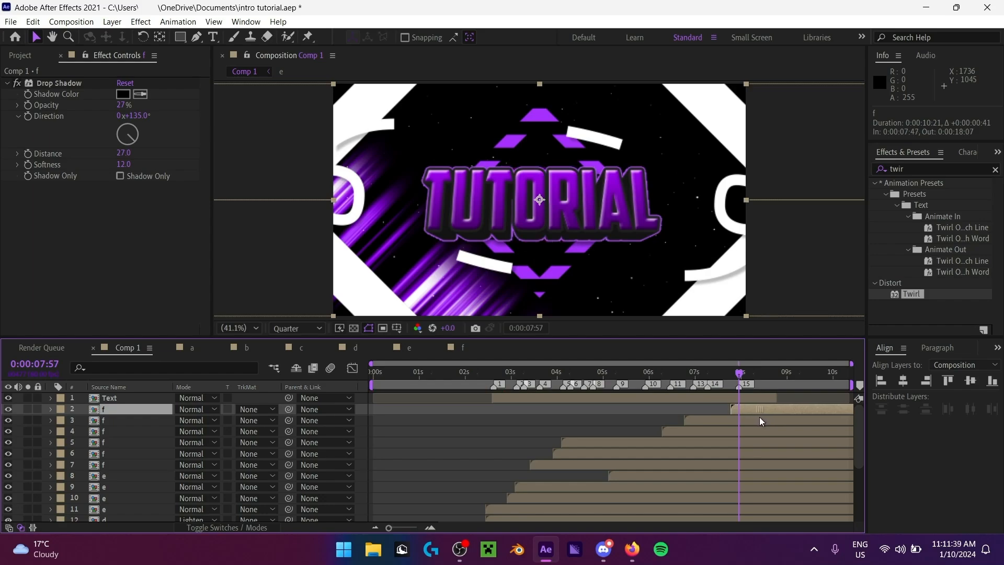
Step: Duplicate the uppermost e layer and move the copy to start at 0:00:07:06, just before marker 14
left_click(707, 374)
left_click(167, 477)
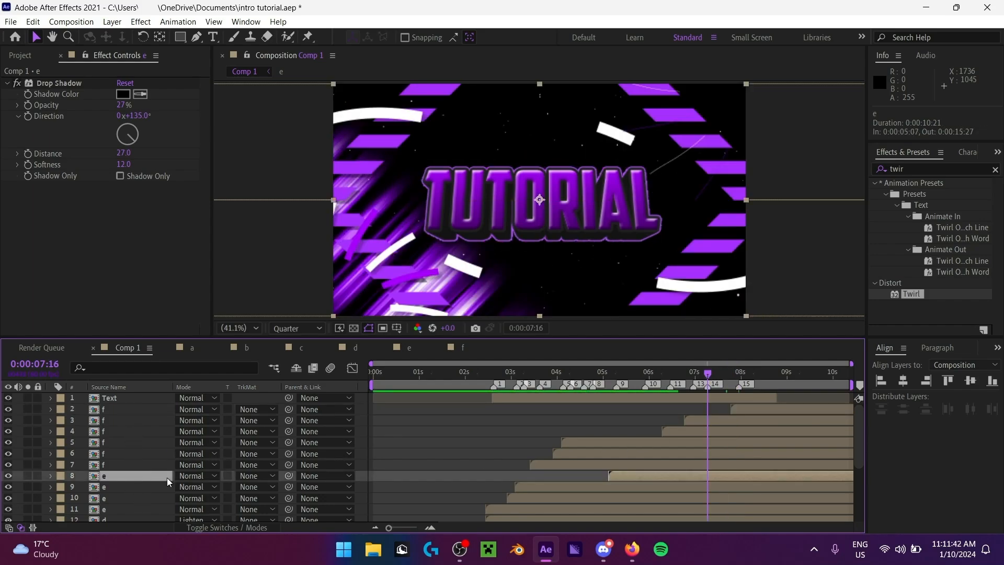
left_click_drag(670, 476, 757, 484)
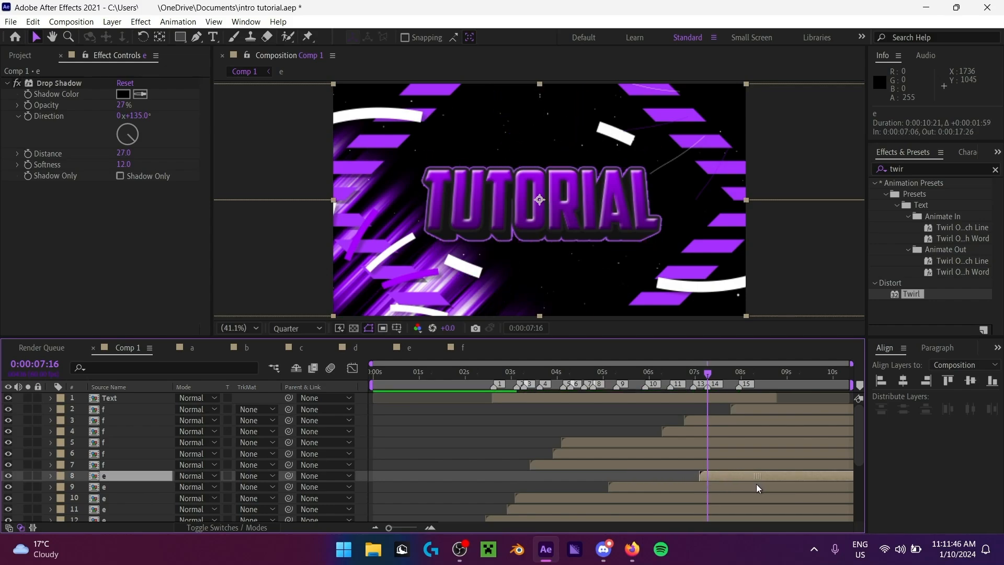
Step: Preview the intro from 0:00:02:12 and save the project with the playhead back at the start
left_click(475, 373)
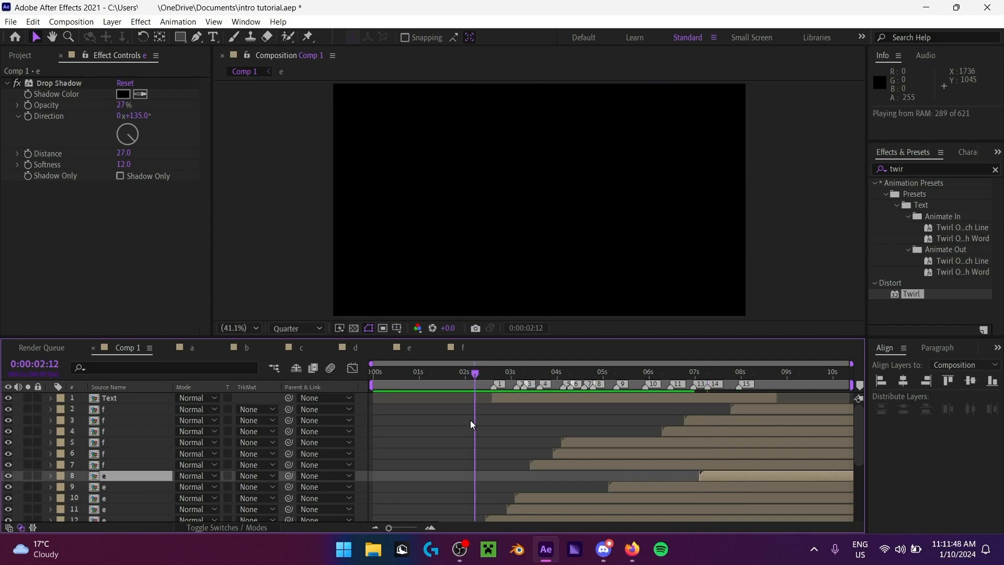
key("space")
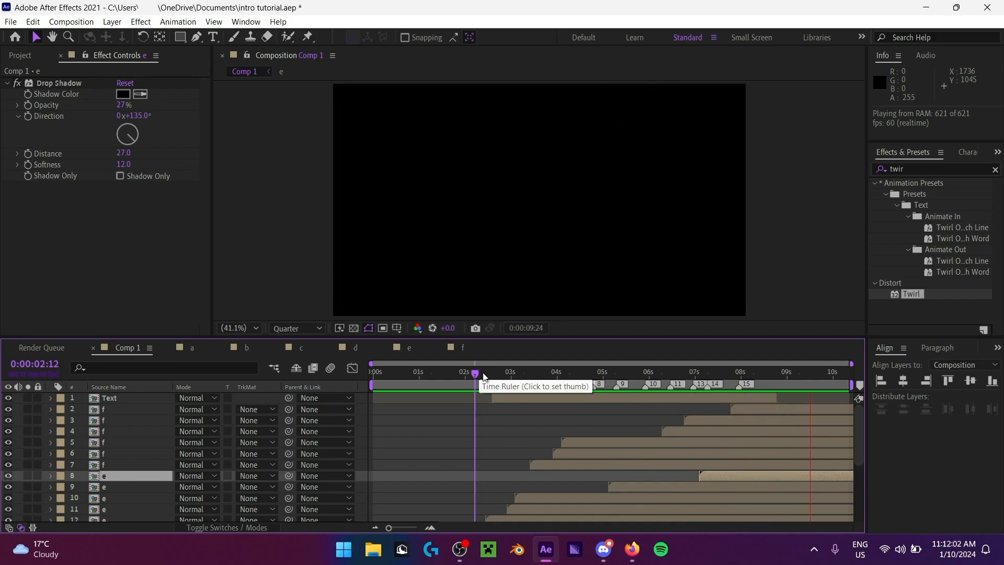
left_click(451, 436)
left_click_drag(469, 376, 493, 375)
key("space")
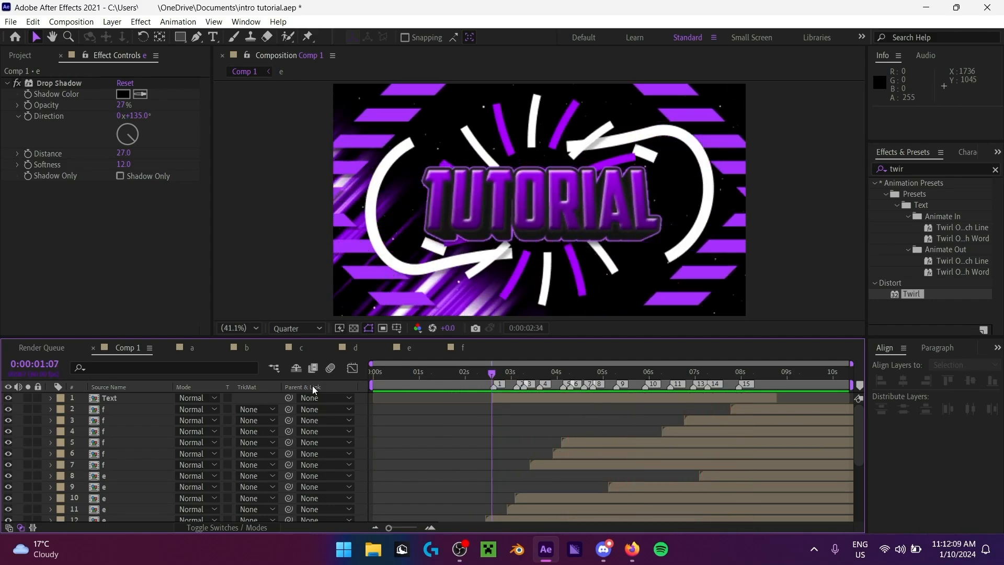
key("Home")
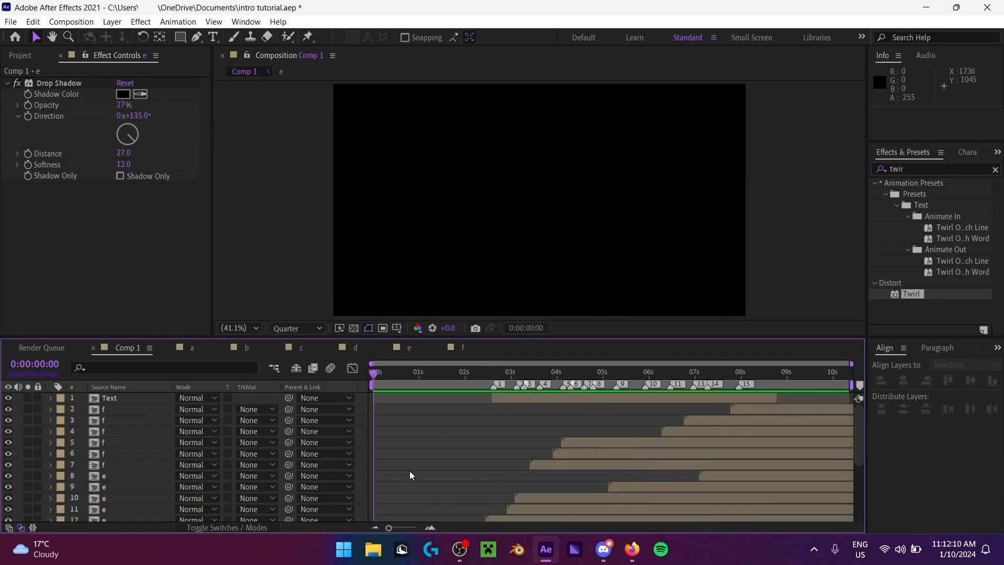
key("ctrl+s")
scroll(159, 447, "down", 5)
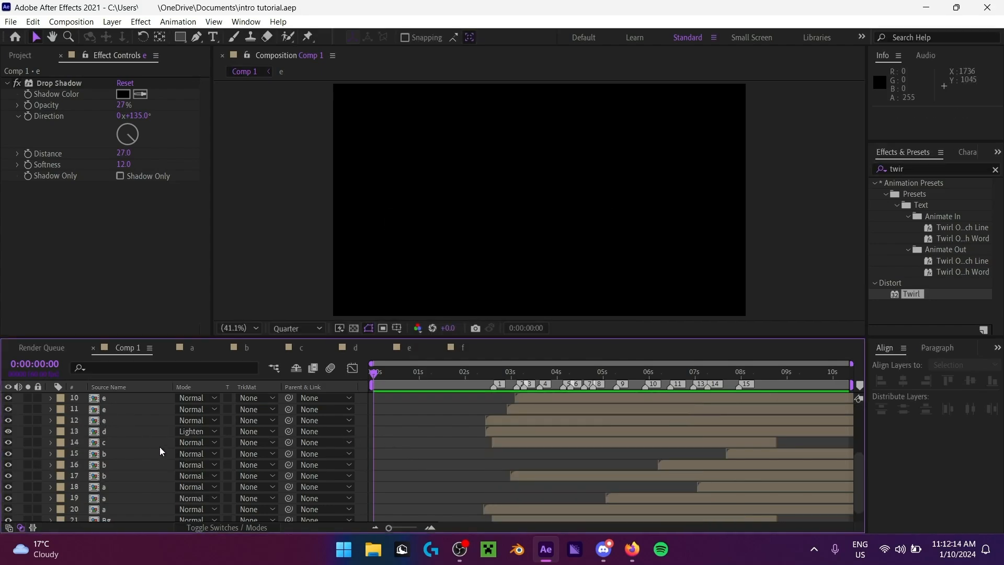
left_click(128, 449)
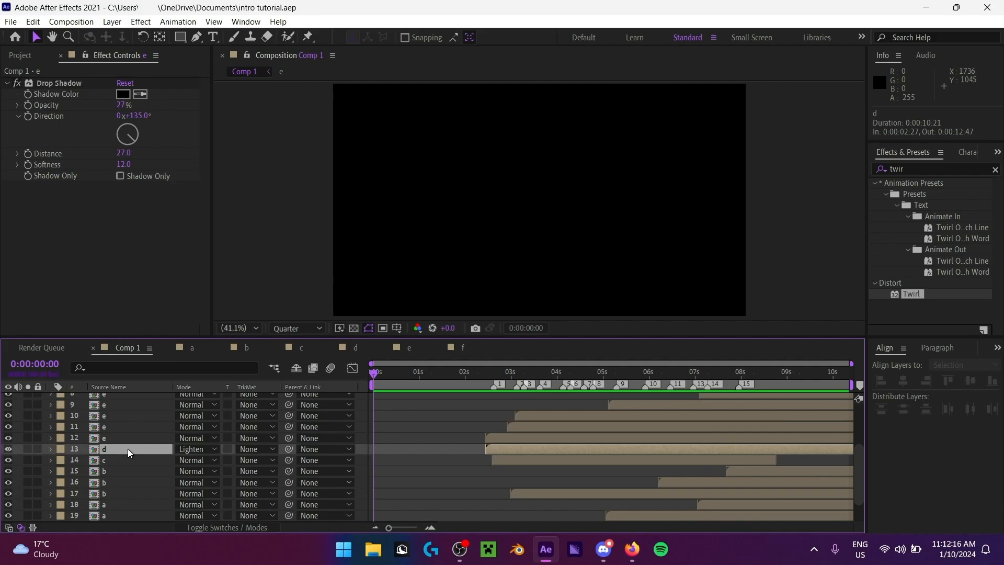
left_click(151, 426)
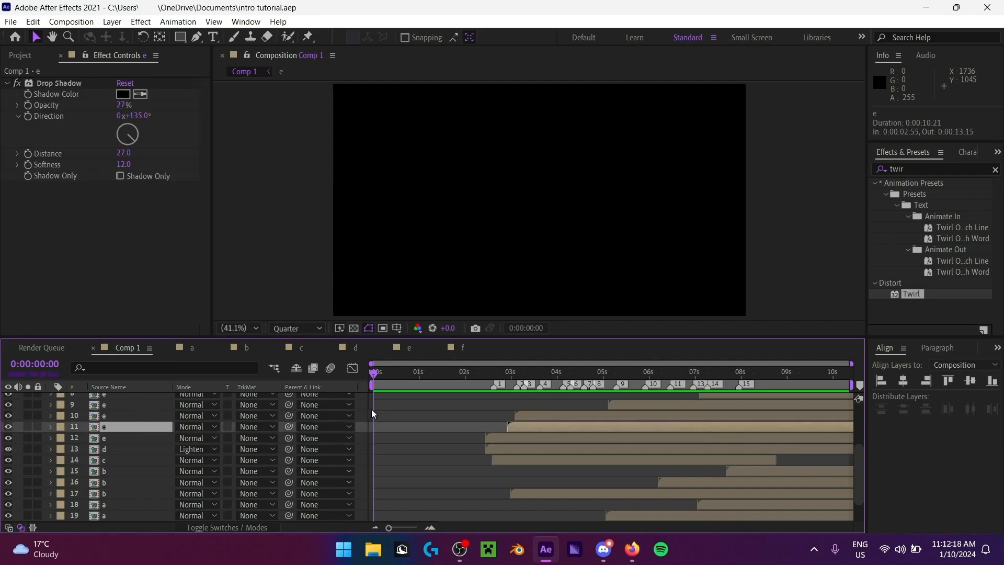
left_click_drag(380, 403, 579, 517)
left_click_drag(422, 420, 516, 477)
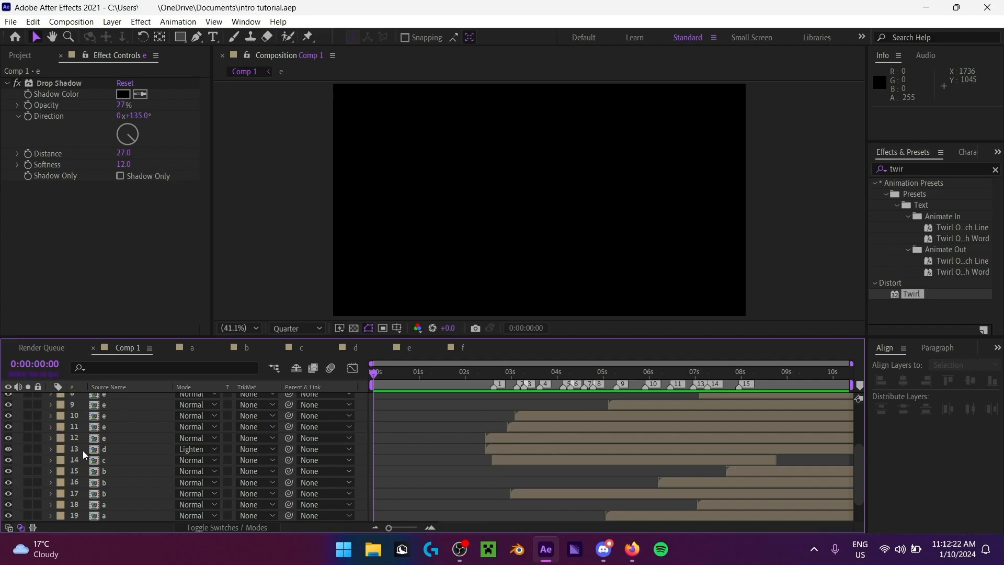
Step: Open the d precomposition and set the Black Solid 3 layer's blending mode to Lighten
left_click(111, 451)
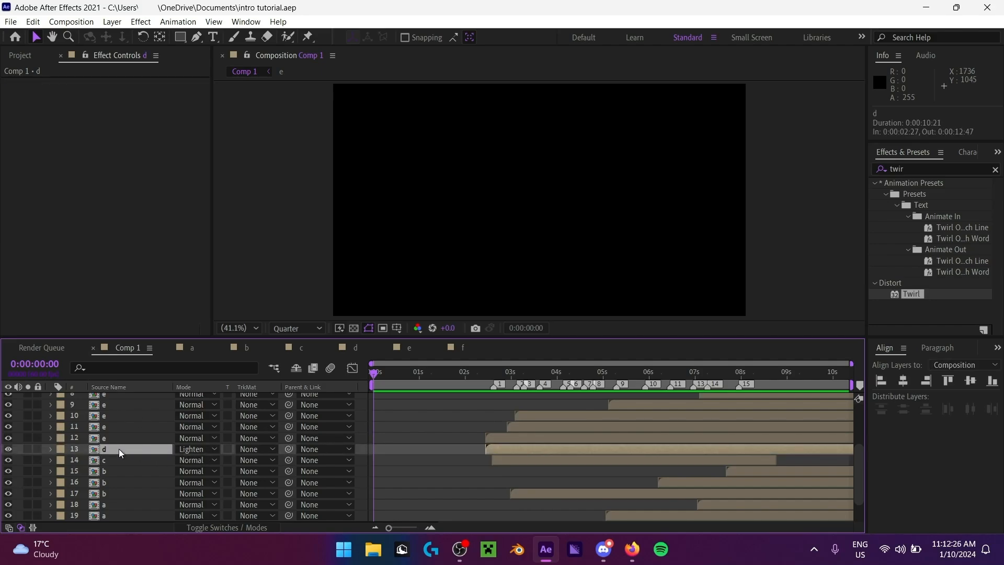
double_click(119, 449)
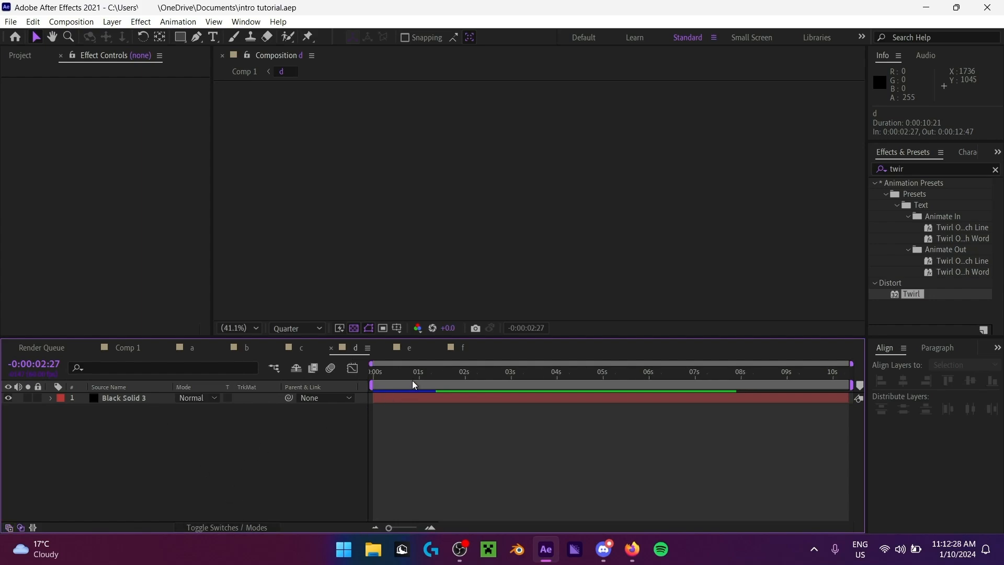
left_click_drag(413, 382, 389, 375)
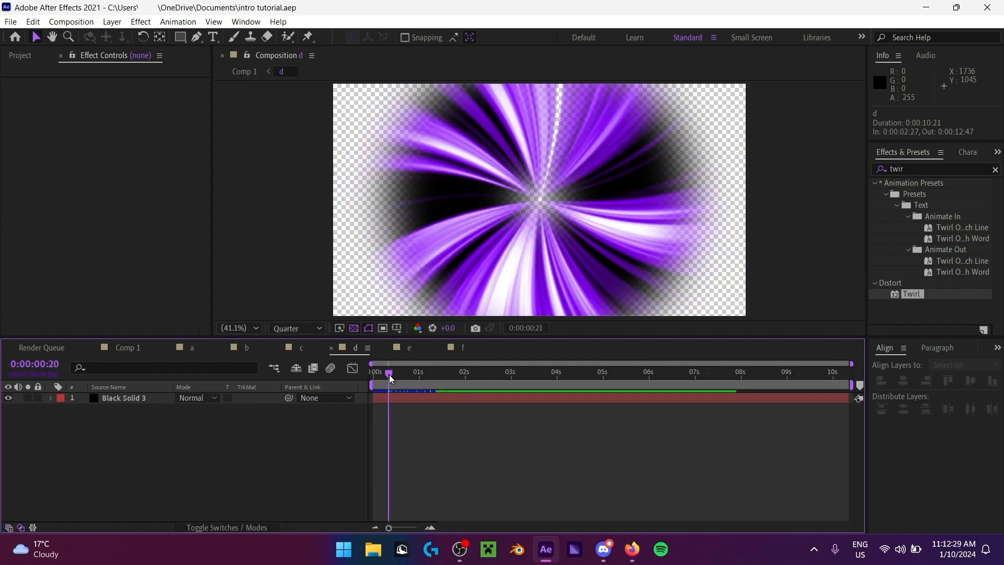
left_click(208, 398)
left_click(233, 199)
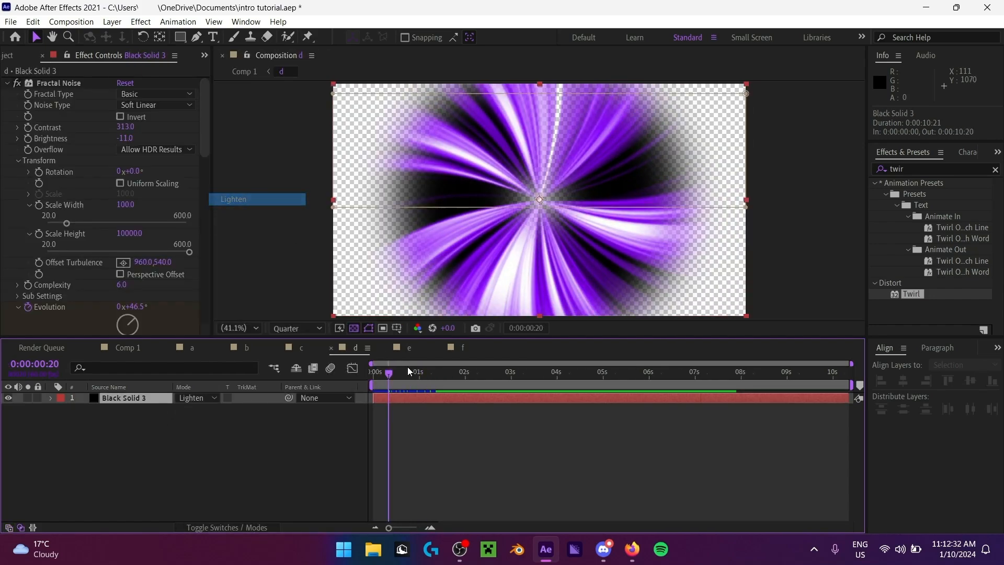
Step: Set the Black Solid 3 layer's blending mode back to Normal and return to Comp 1
left_click(198, 398)
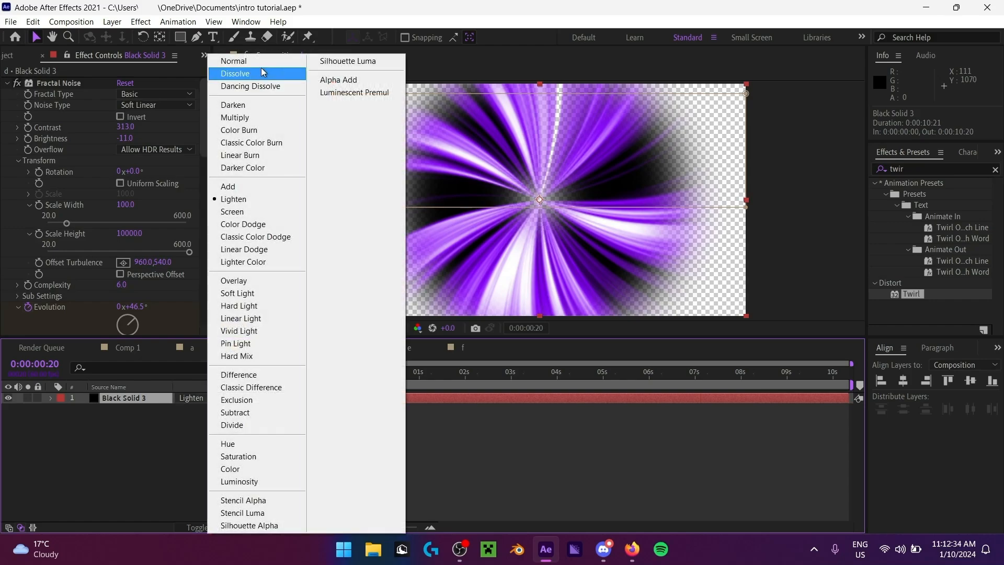
left_click(236, 58)
left_click(215, 469)
left_click(128, 348)
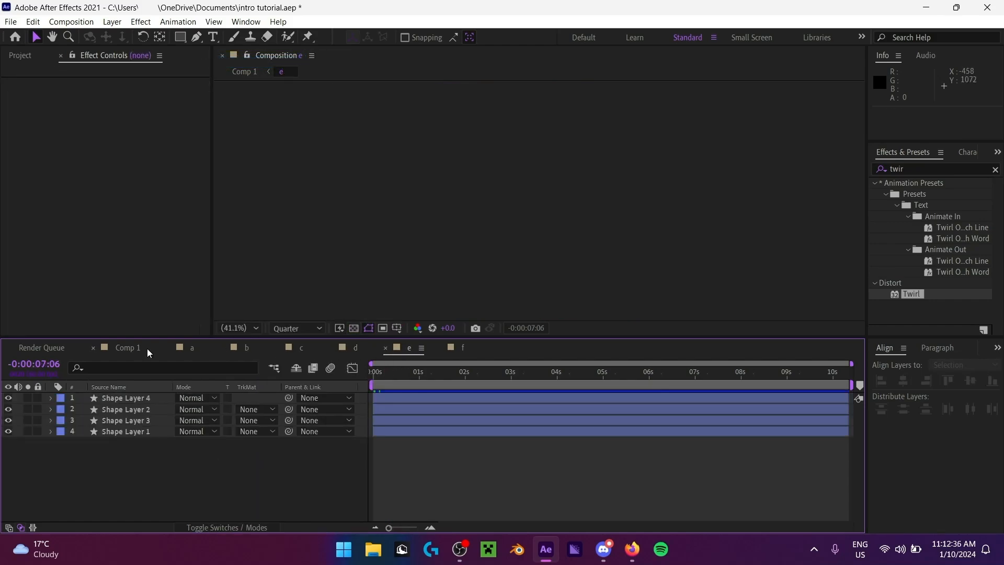
Step: Try to precompose all layers between Text and Bg, including d, and undo the precompose
scroll(136, 431, "down", 3)
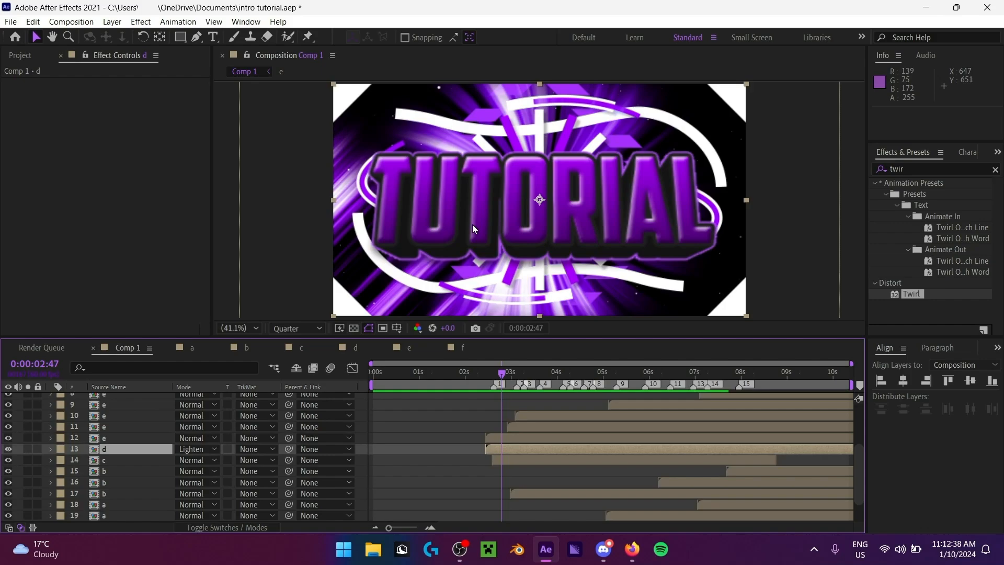
scroll(137, 427, "up", 4)
left_click(121, 410)
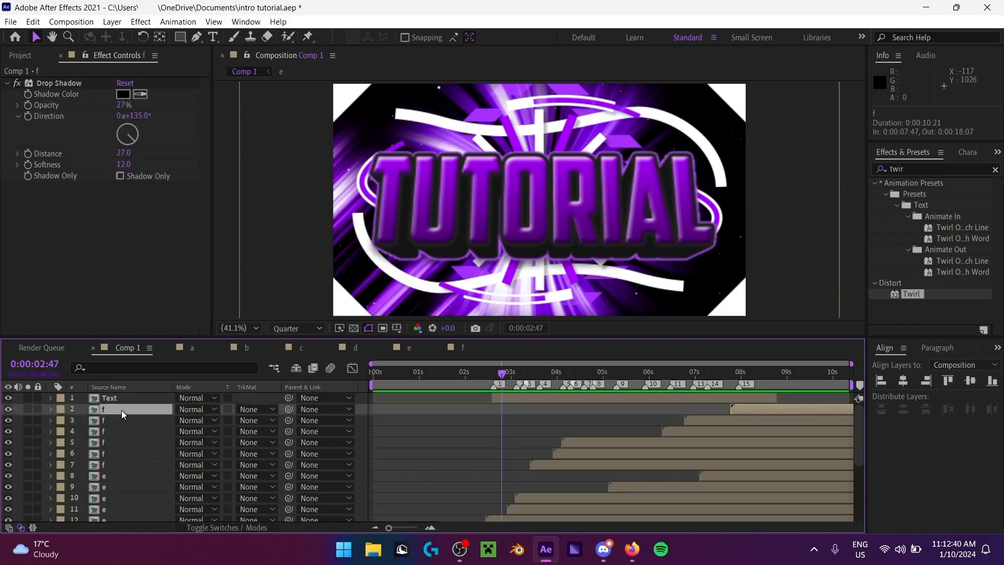
scroll(126, 445, "down", 5)
left_click(127, 494, "shift")
right_click(127, 494)
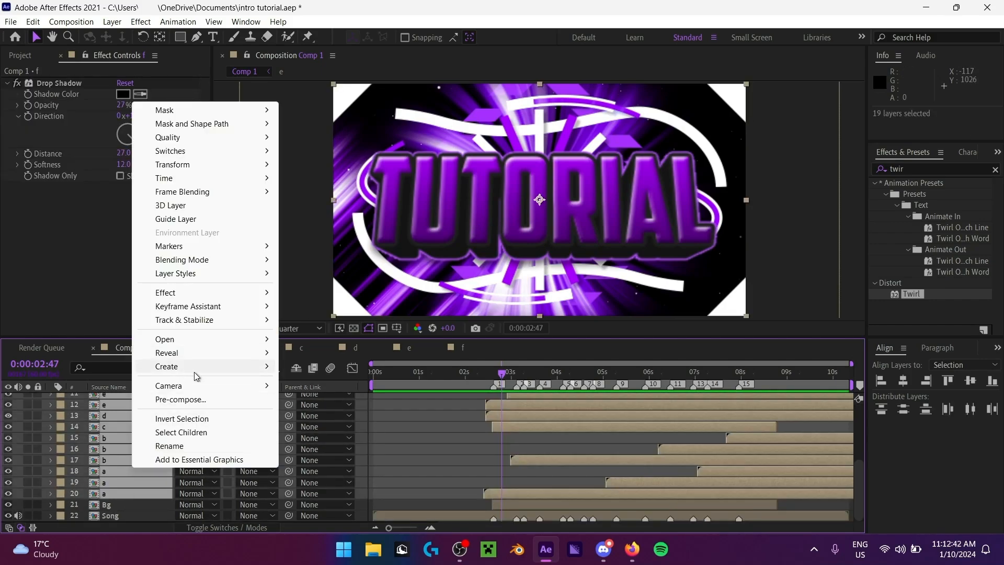
left_click(188, 399)
left_click(531, 357)
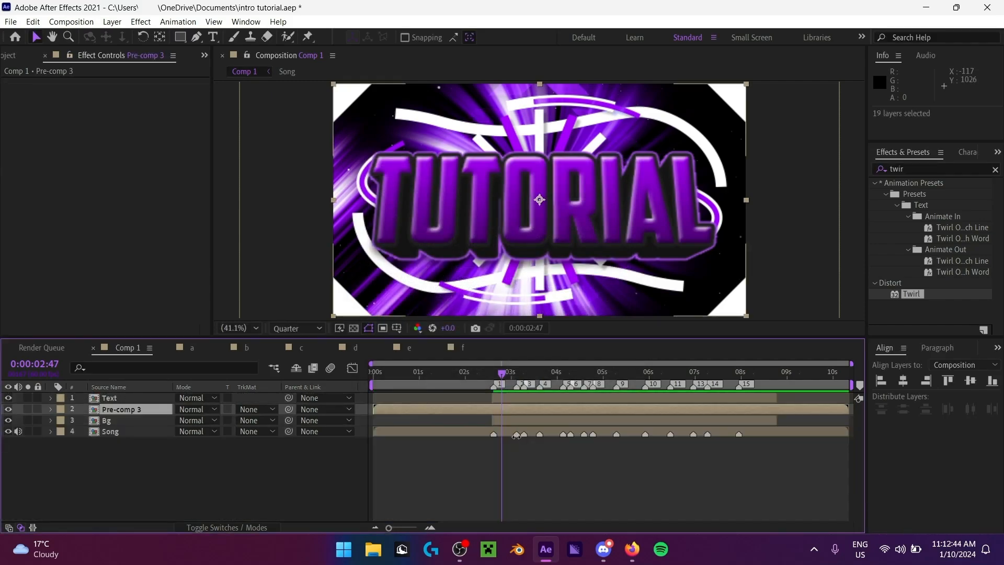
left_click_drag(502, 373, 508, 374)
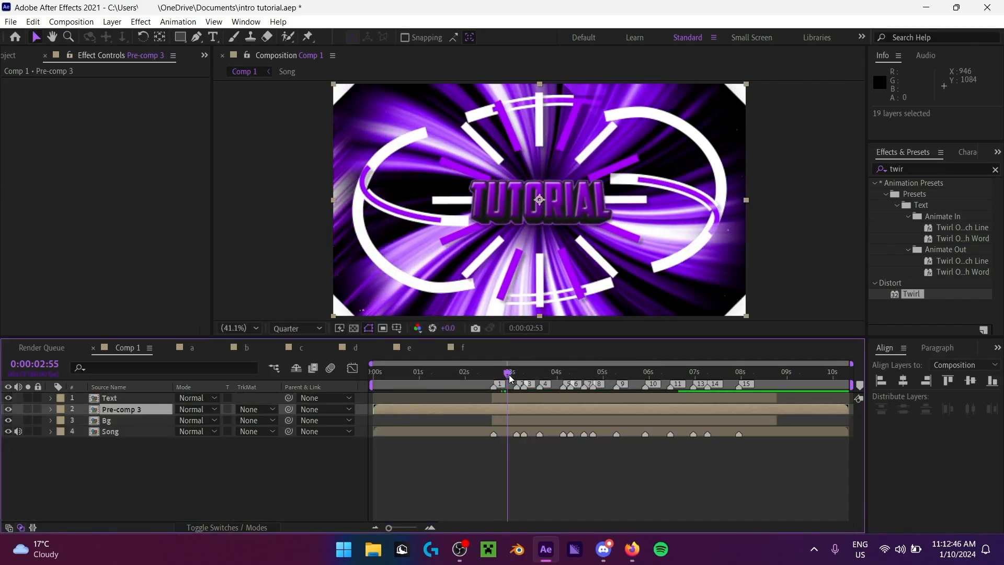
key("ctrl+z")
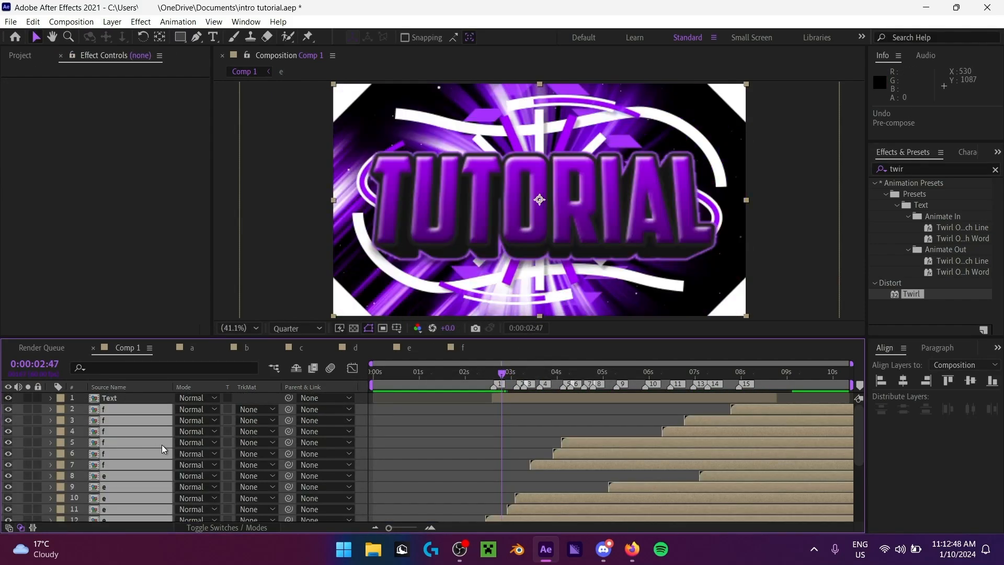
Step: Move the d layer up the layer stack to sit directly below the Text layer
scroll(163, 446, "down", 5)
left_click(386, 451)
left_click(149, 424)
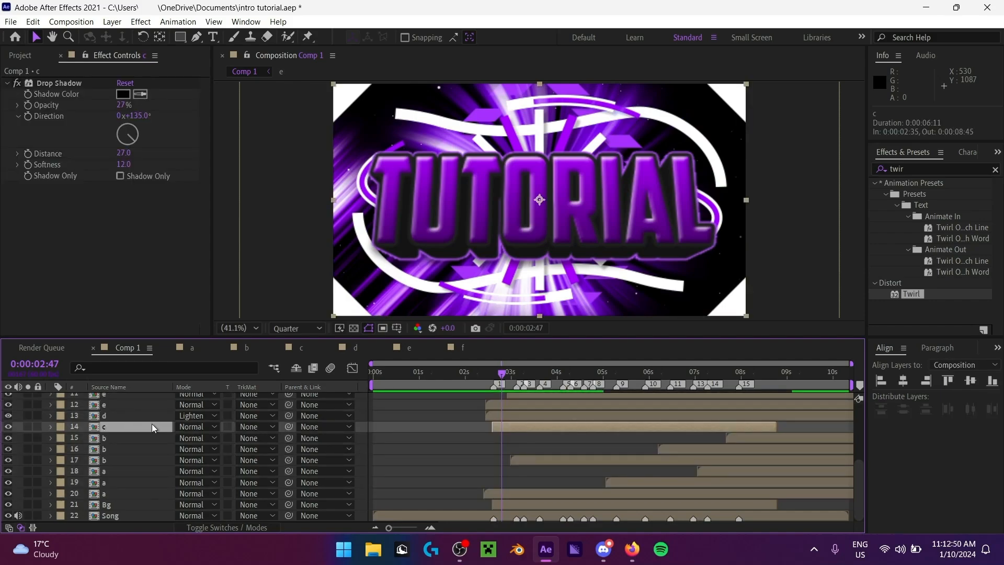
left_click(129, 415)
scroll(152, 416, "up", 3)
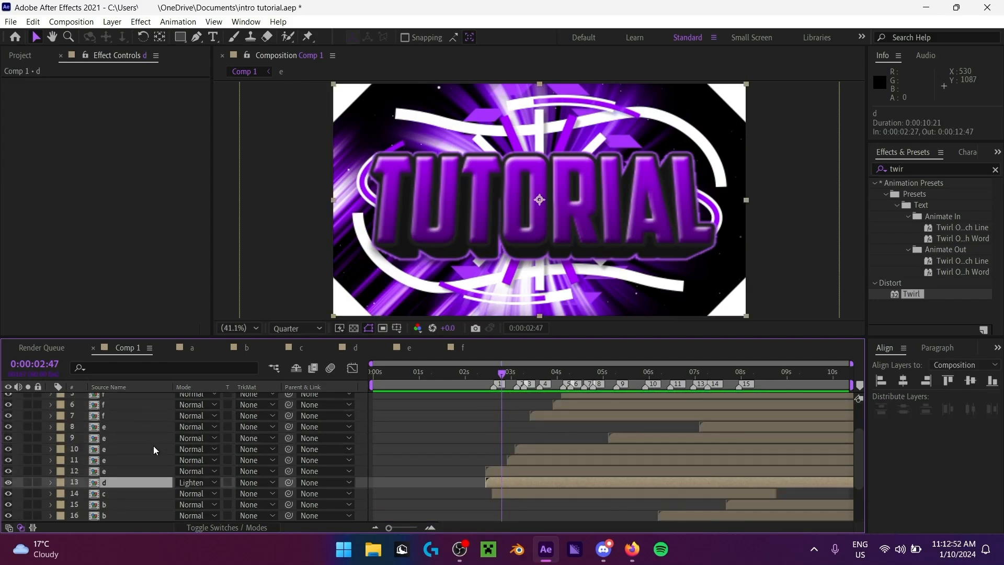
left_click_drag(151, 482, 145, 401)
scroll(148, 422, "up", 2)
Step: Precompose all the f, e, c, b and a layers between d and Bg into a composition named shapes all
left_click(136, 420)
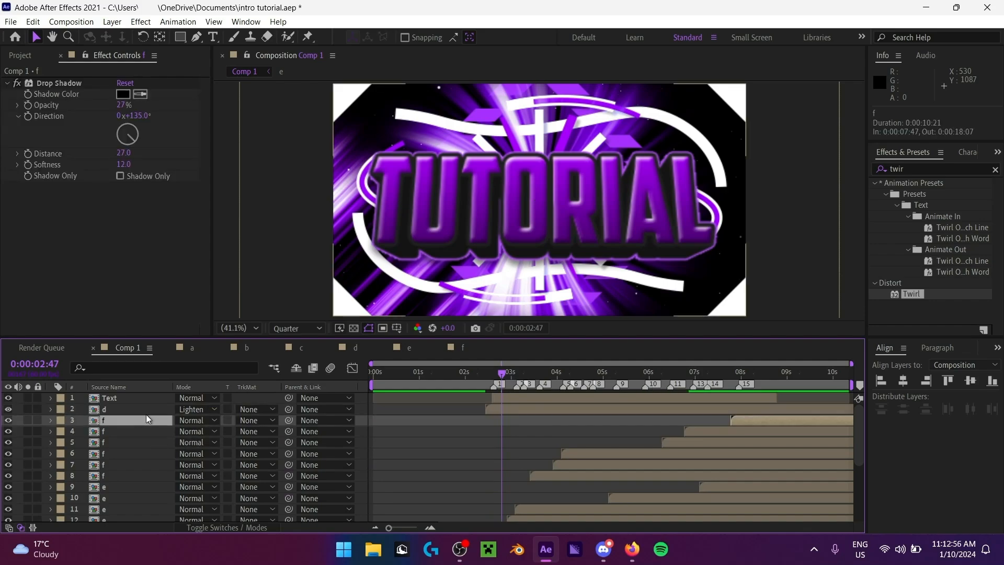
scroll(130, 471, "down", 3)
left_click(128, 492, "shift")
right_click(127, 491)
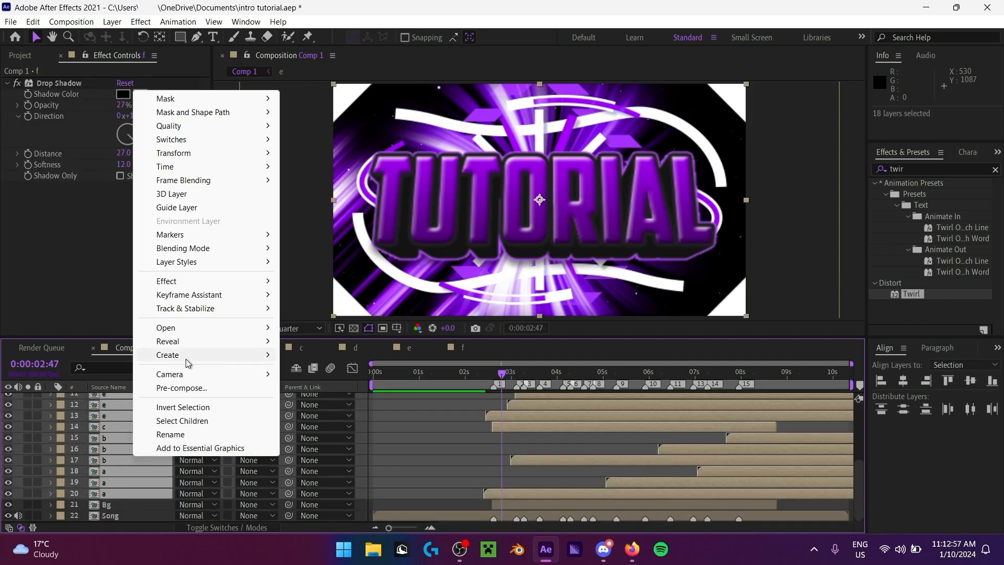
left_click(182, 387)
left_click(533, 357)
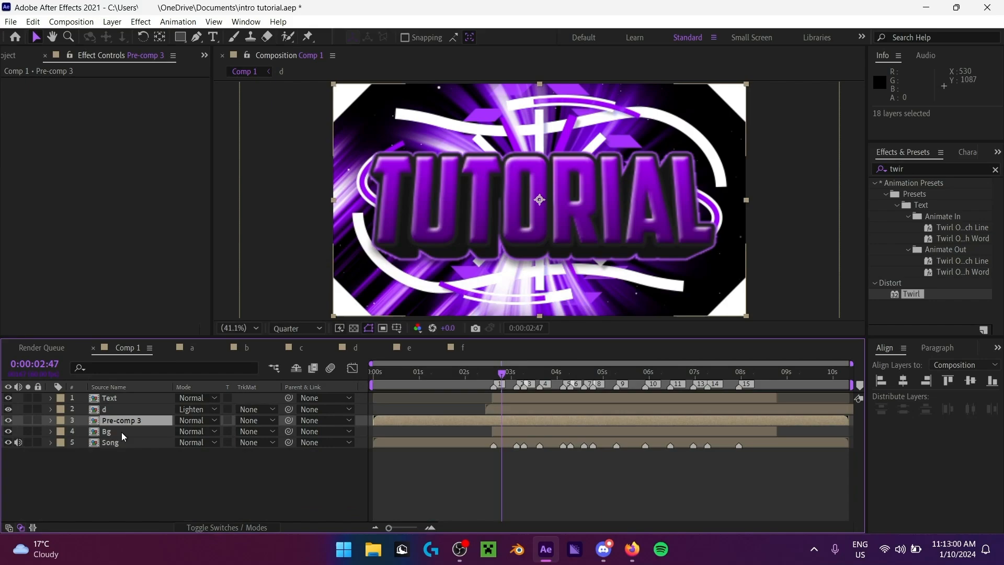
key("ctrl+z")
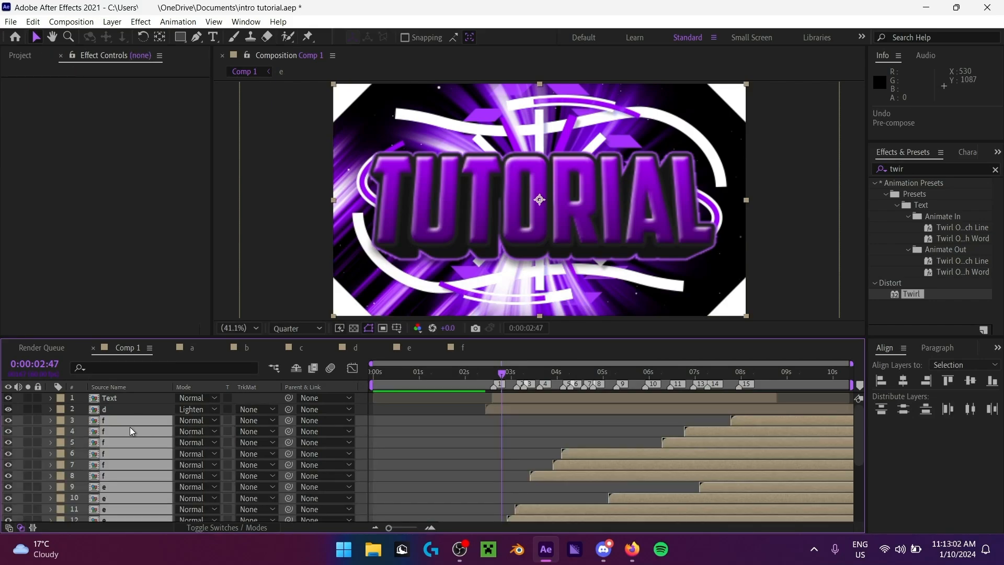
right_click(130, 427)
left_click(268, 375)
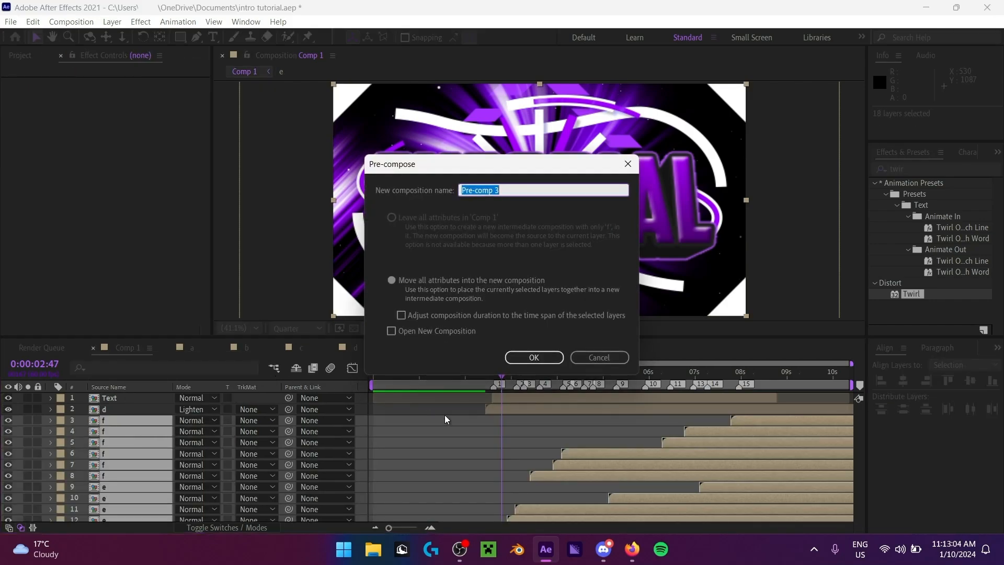
type("sah")
type("pes all")
key("Return")
left_click(337, 450)
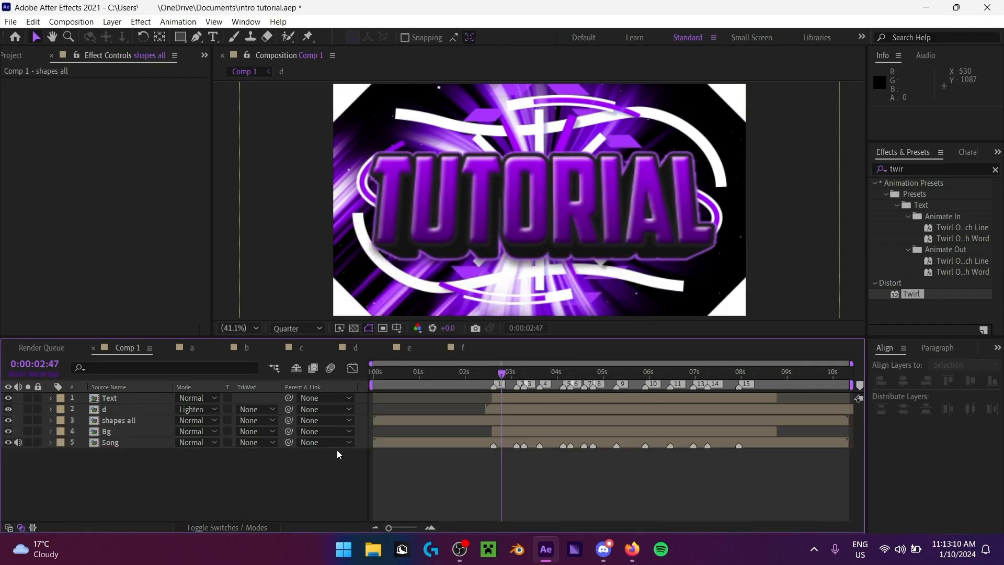
Step: Split the shapes all layer at 0:00:02:35 and delete the earlier part
left_click(483, 374)
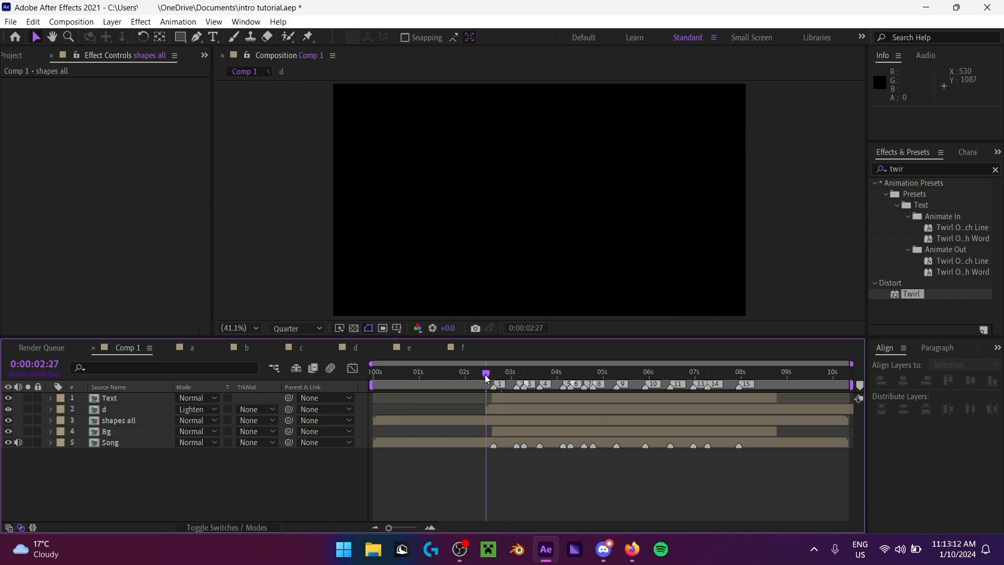
left_click_drag(486, 378, 493, 377)
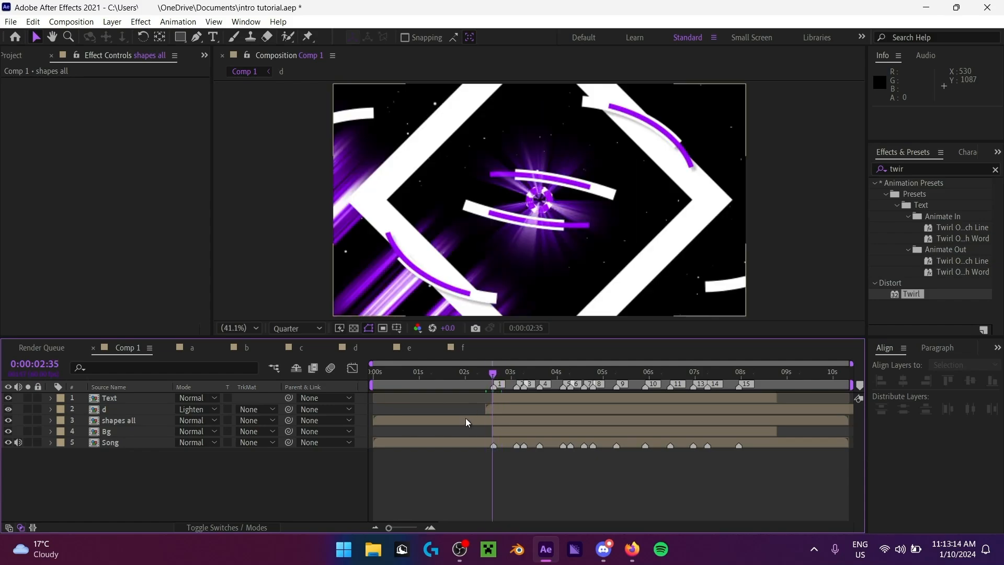
left_click(474, 419)
key("ctrl+shift+d")
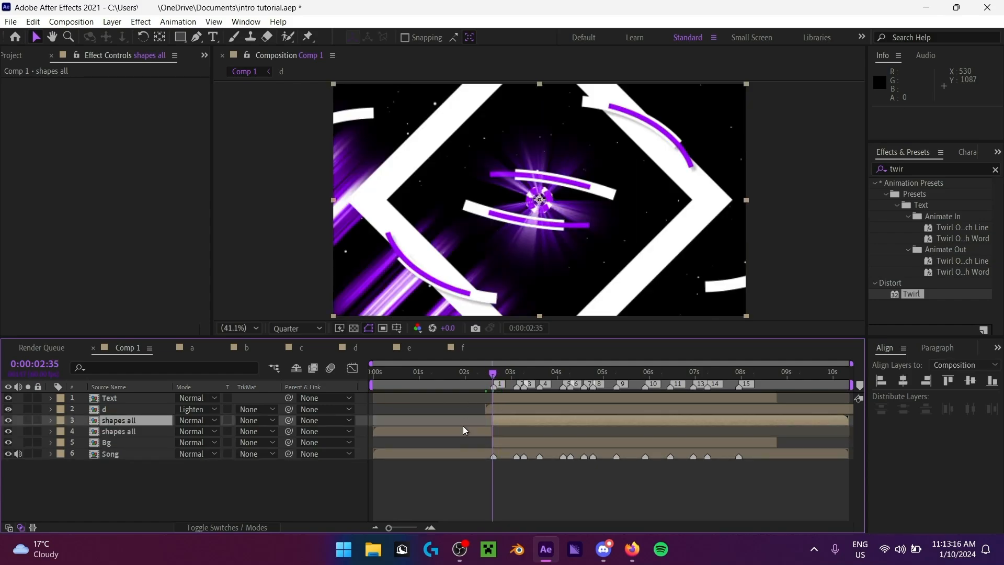
left_click(463, 432)
key("Delete")
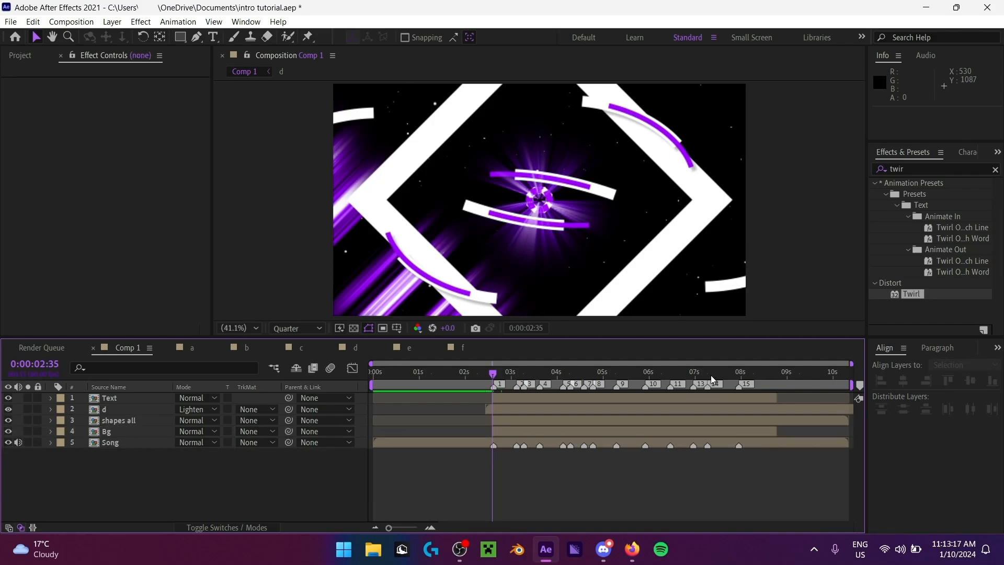
Step: Split the shapes all layer at 0:00:08:46, where Text and Bg end, and delete the later part
left_click(776, 376)
left_click(801, 411)
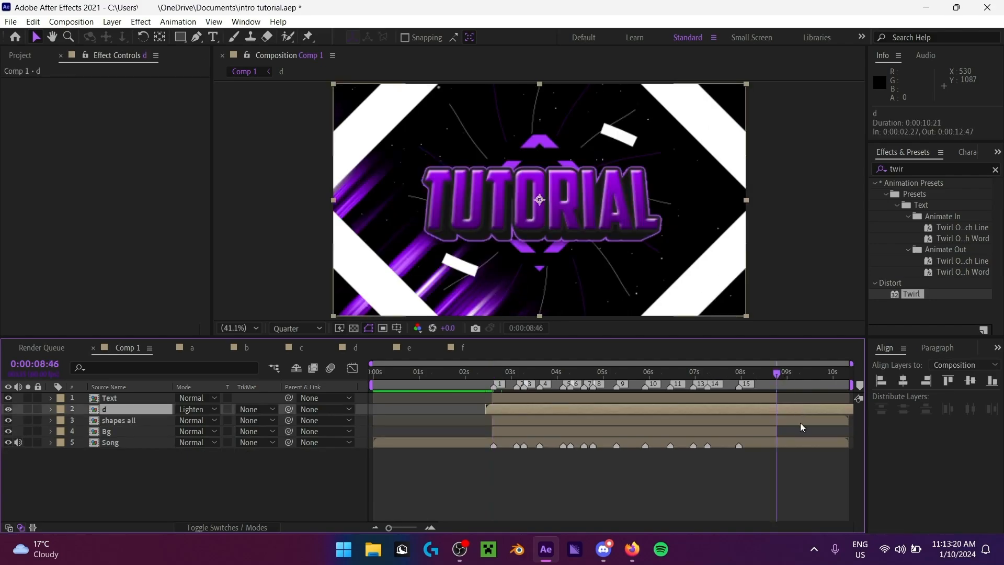
left_click(800, 422)
key("ctrl+shift+d")
key("Delete")
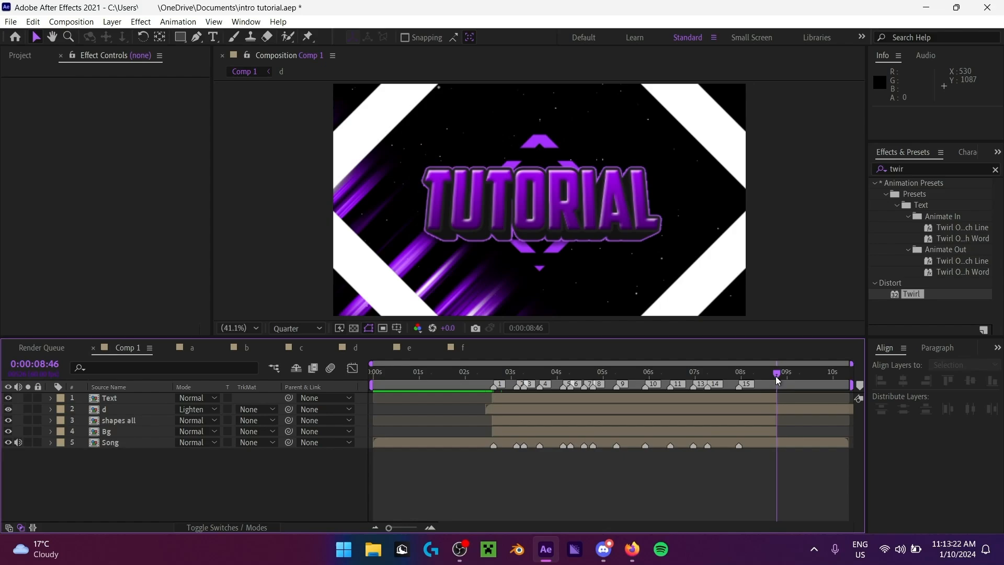
Step: Split the d layer at 0:00:03:24 and delete the part after it
left_click_drag(776, 376, 532, 371)
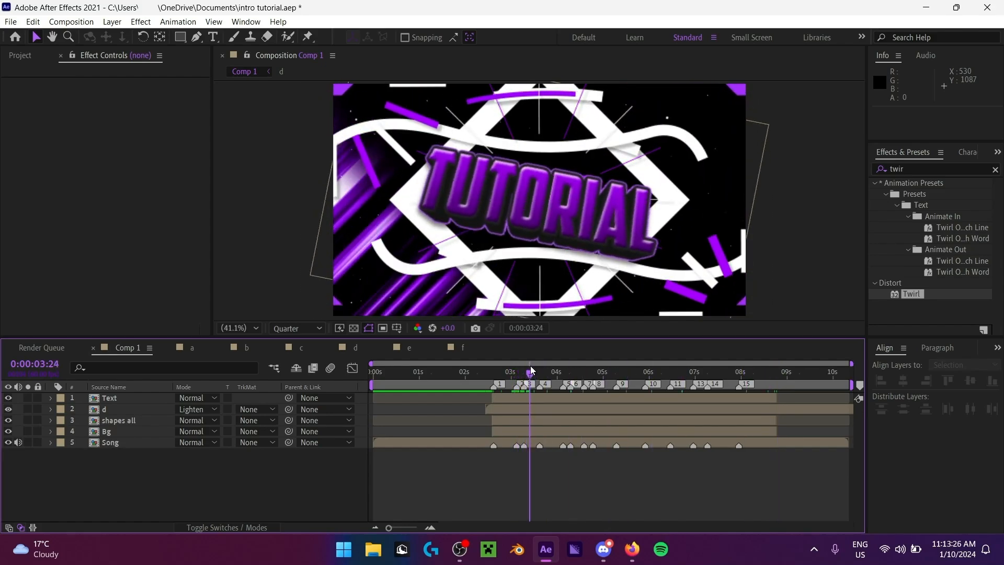
left_click(538, 411)
key("ctrl+shift+d")
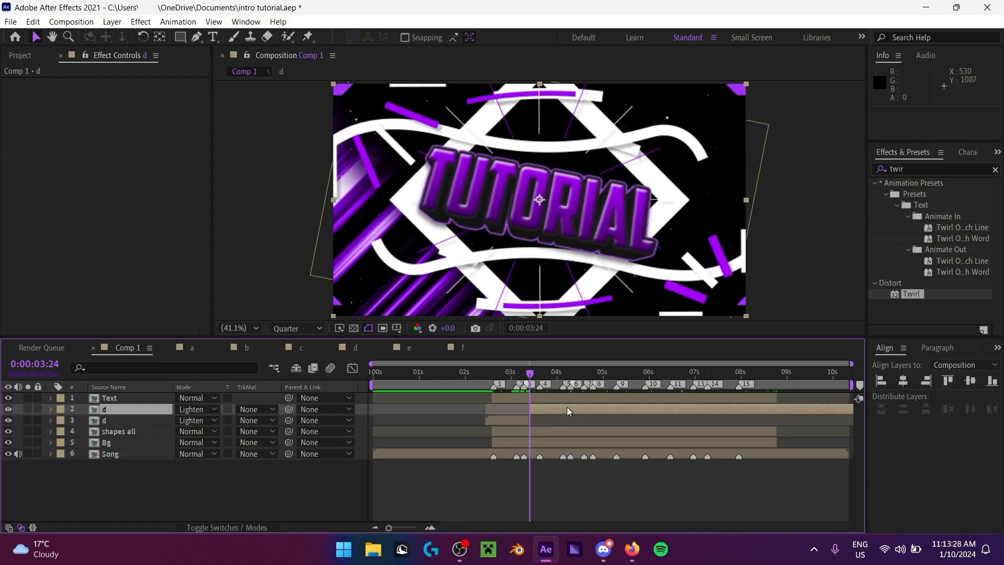
key("Delete")
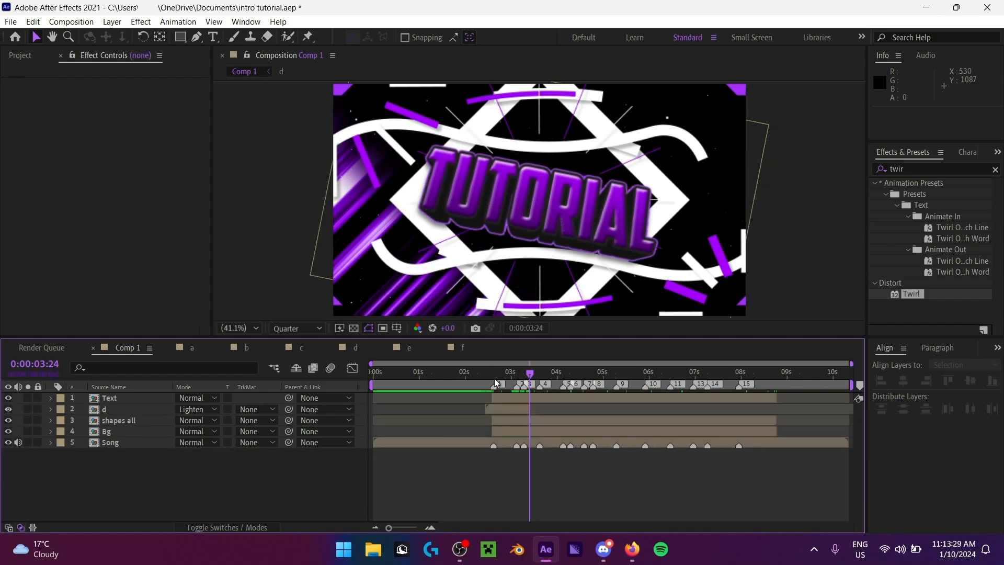
Step: Preview the trimmed intro, return the playhead to the start and save the project
key("space")
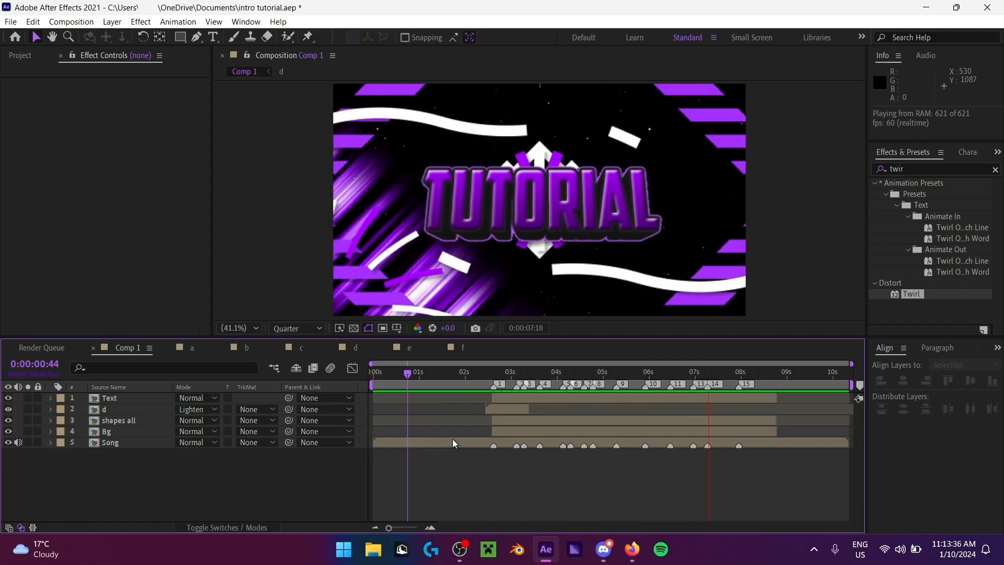
key("Home")
key("ctrl+s")
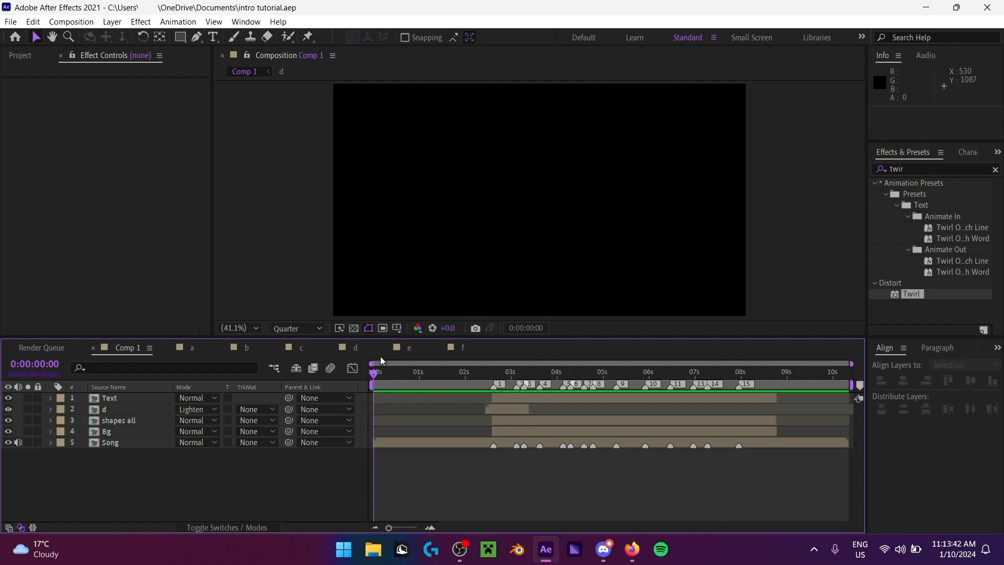
Step: Add a null object to Comp 1, split it at 0:00:02:35 and delete the earlier part
left_click(37, 57)
left_click(198, 475)
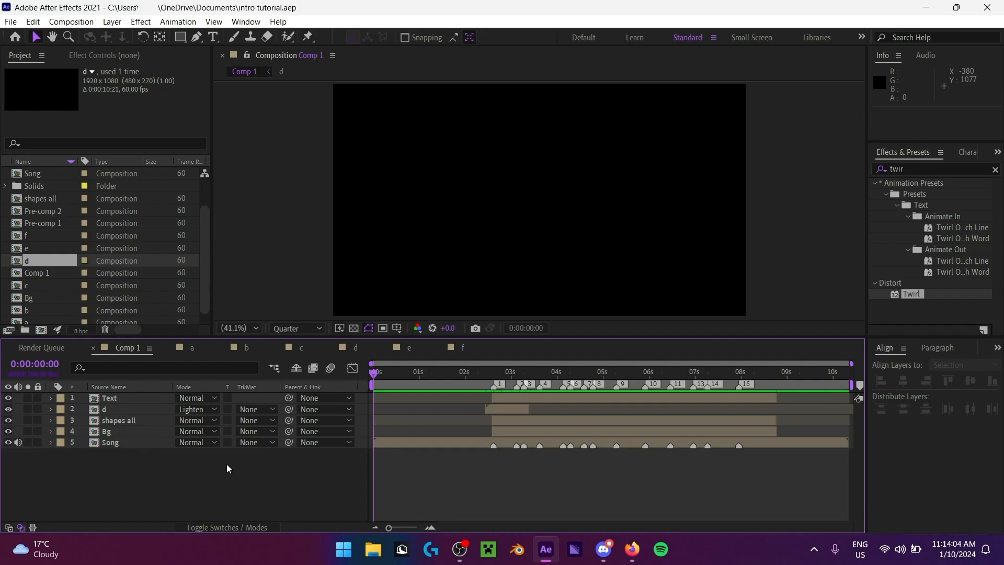
right_click(226, 460)
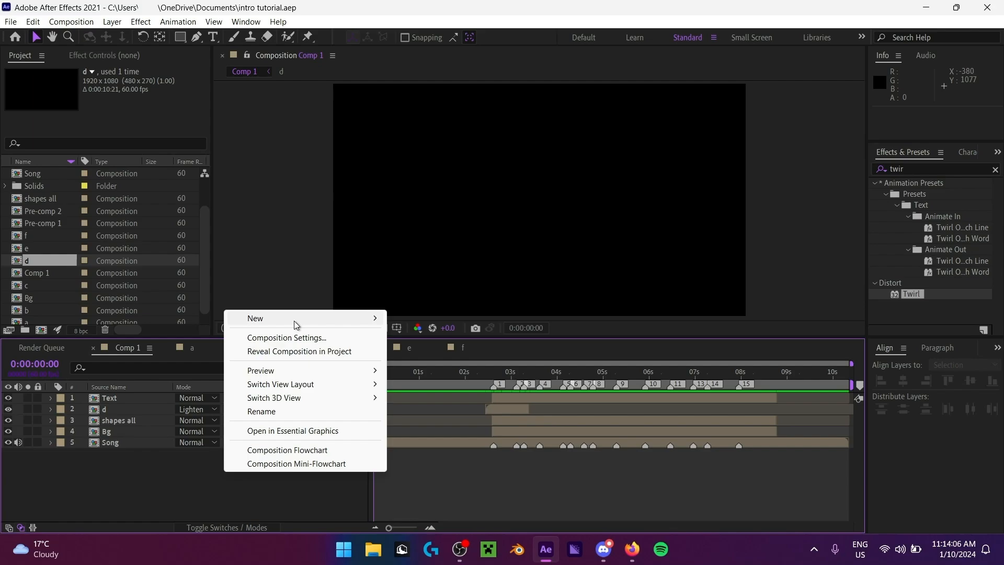
mouse_move(294, 320)
left_click(449, 393)
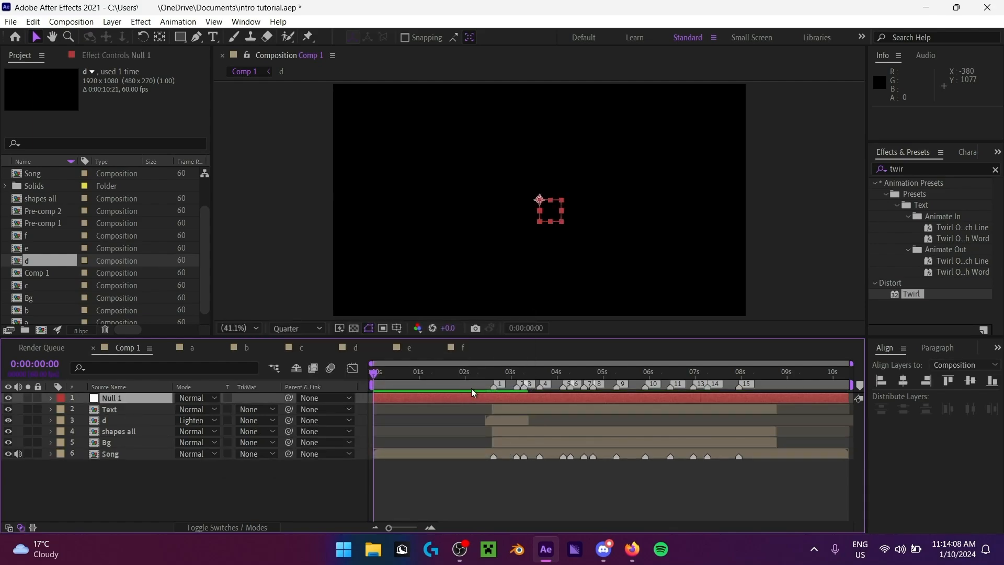
left_click_drag(477, 382, 490, 385)
key("ctrl+shift+d")
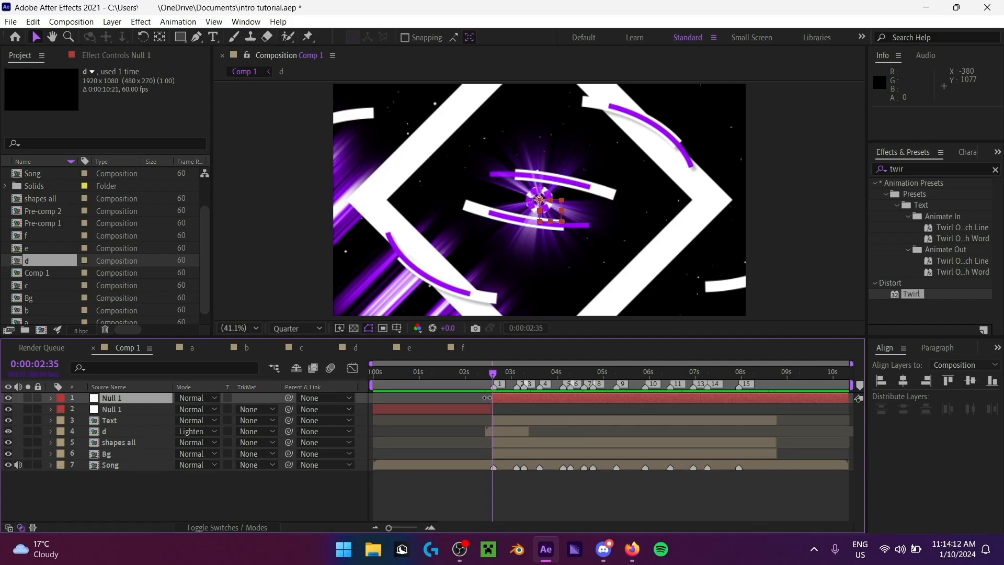
left_click(485, 408)
key("Delete")
Step: Split the null layer at 0:00:08:46 and delete the part after it
left_click_drag(793, 382, 789, 382)
left_click(789, 401)
key("ctrl+shift+d")
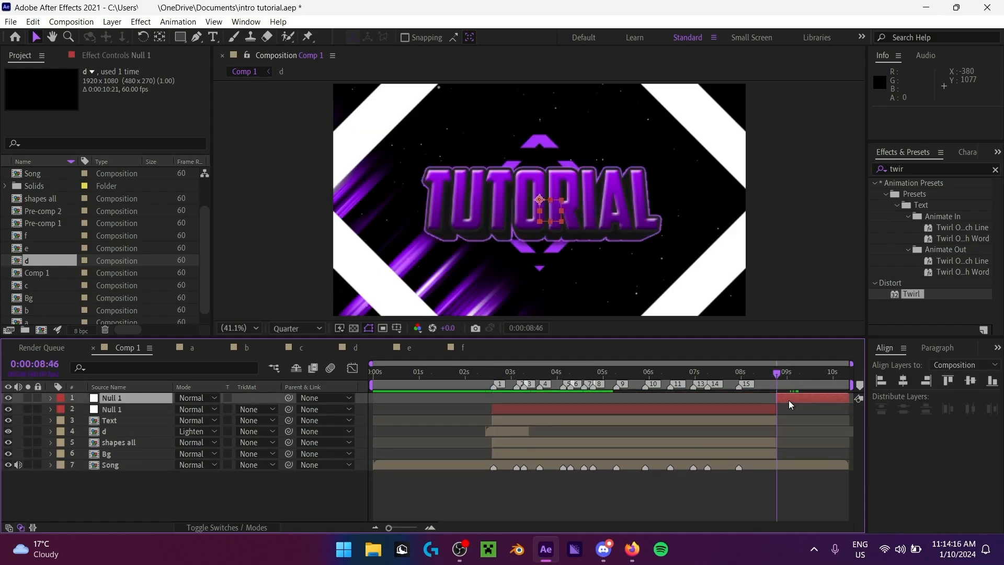
key("Delete")
Step: Find the Slider Control effect and apply it to the Null 1 layer with the playhead at 0:00:03:48
left_click_drag(724, 385, 548, 384)
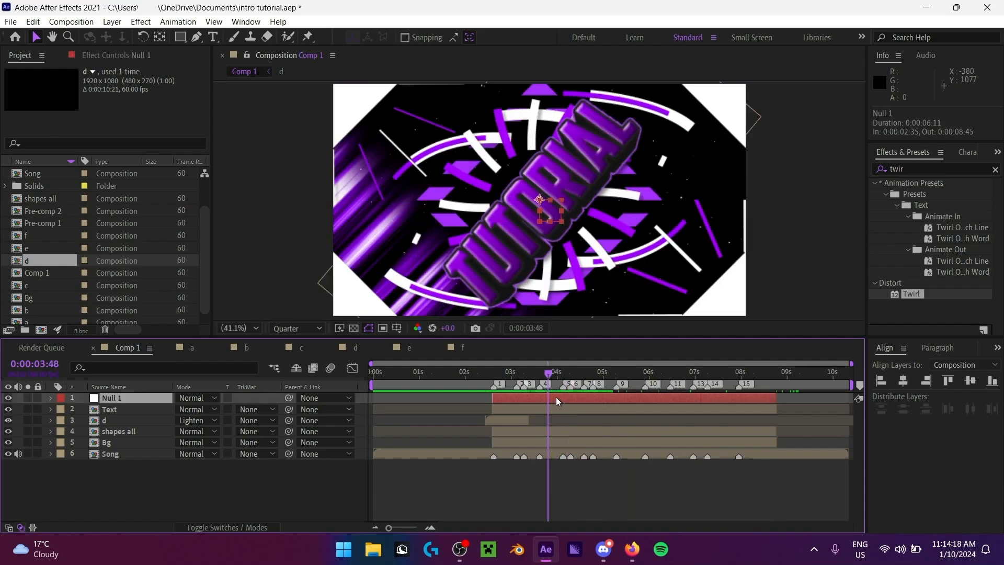
left_click(919, 168)
type("slider c")
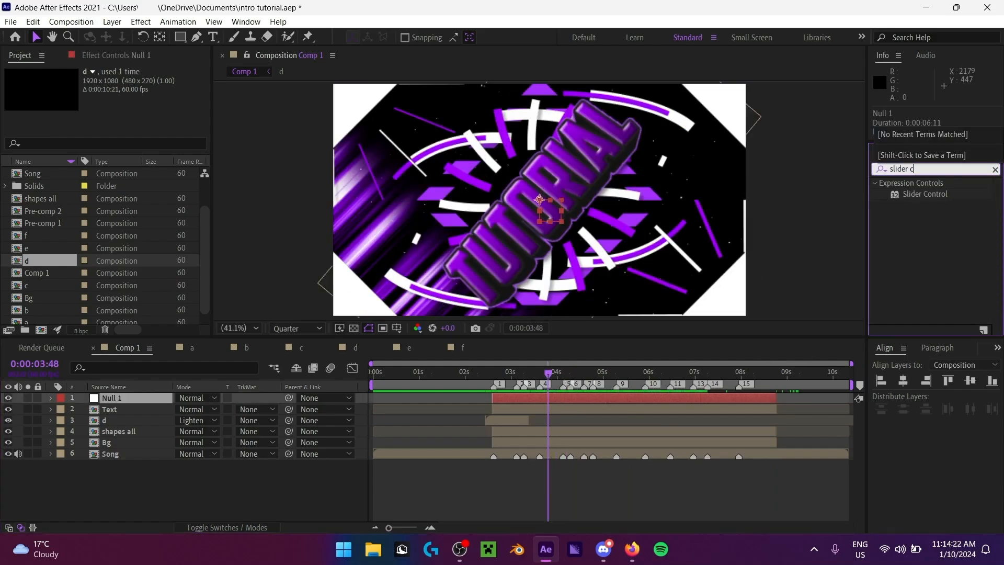
double_click(926, 194)
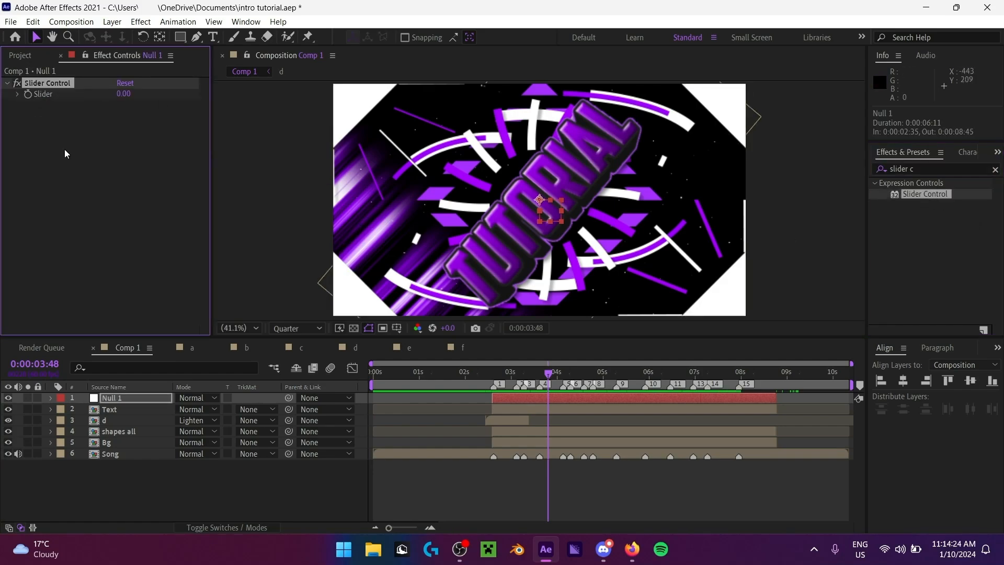
Step: Try out different Slider values on the Null 1 Slider Control and set it back to 0
left_click_drag(129, 94, 243, 107)
left_click(139, 92)
type("0")
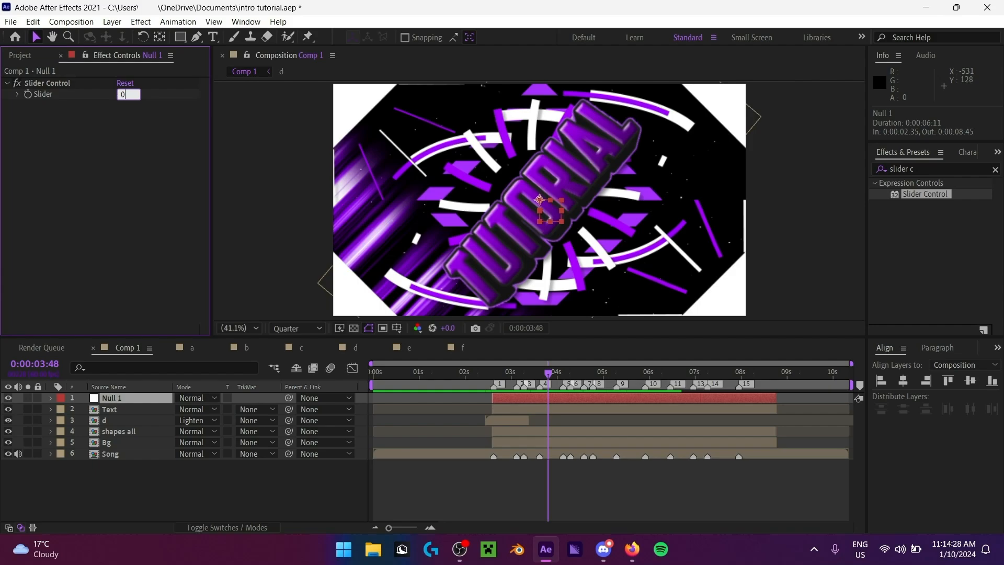
key("Return")
left_click(272, 476)
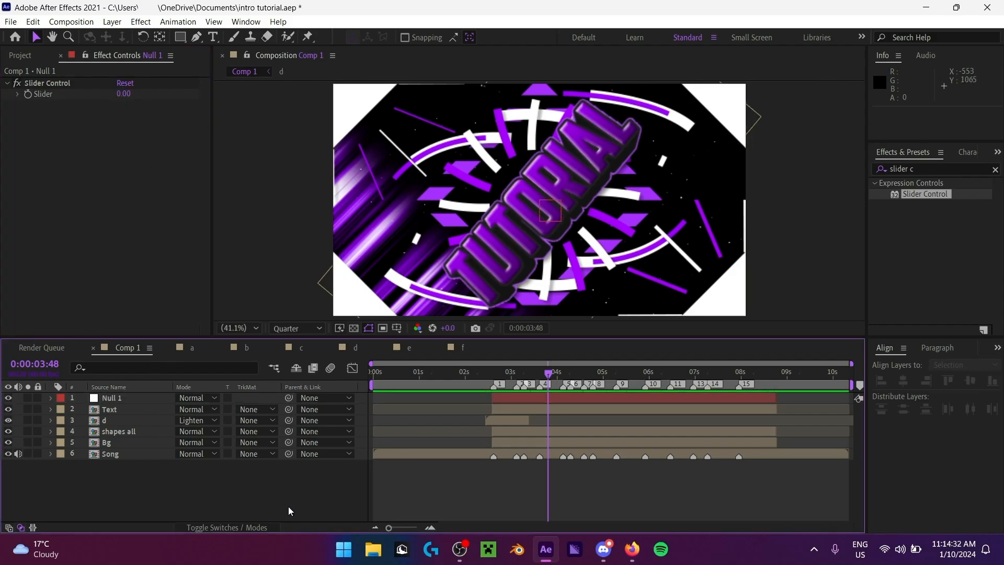
Step: Add a new adjustment layer above Null 1 in Comp 1
right_click(277, 488)
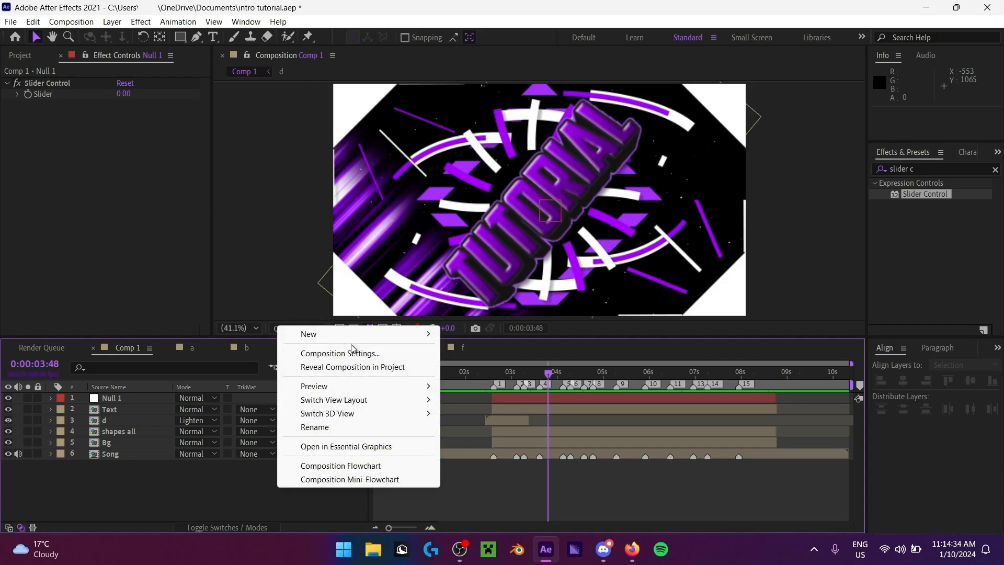
mouse_move(351, 334)
right_click(199, 491)
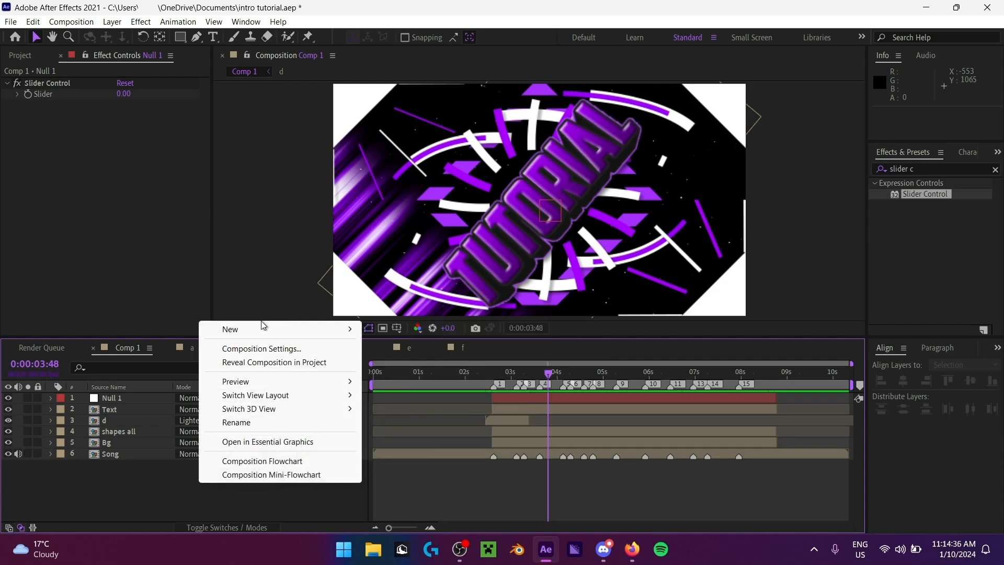
mouse_move(265, 325)
left_click(460, 430)
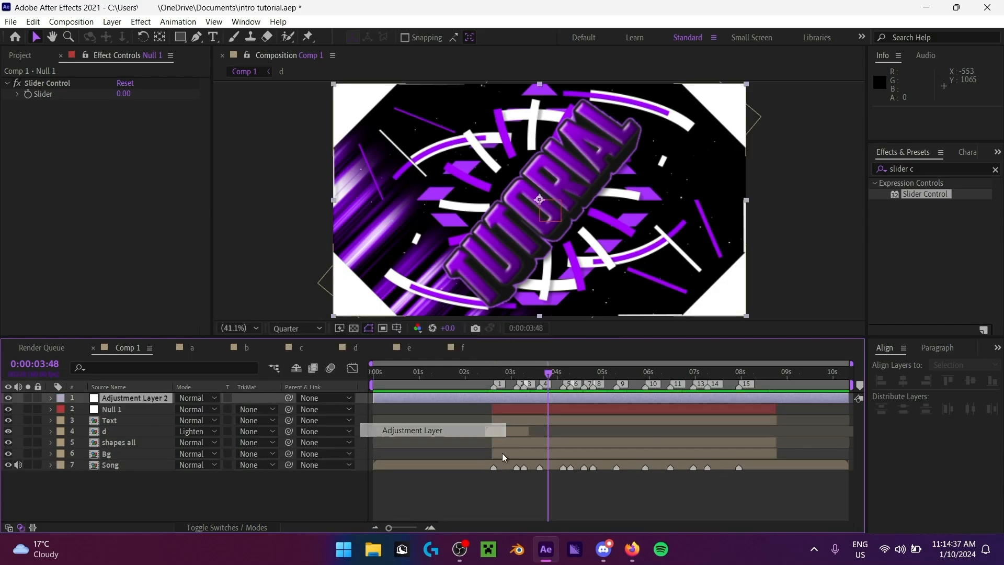
Step: Split the adjustment layer at 0:00:02:35 and delete the earlier part
left_click(475, 380)
left_click(492, 381)
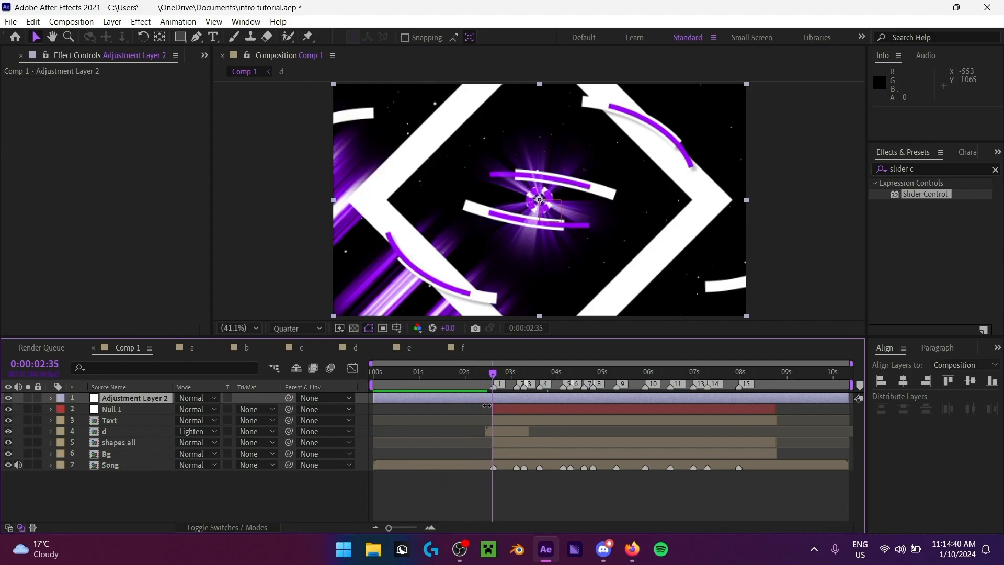
key("ctrl+shift+d")
key("Delete")
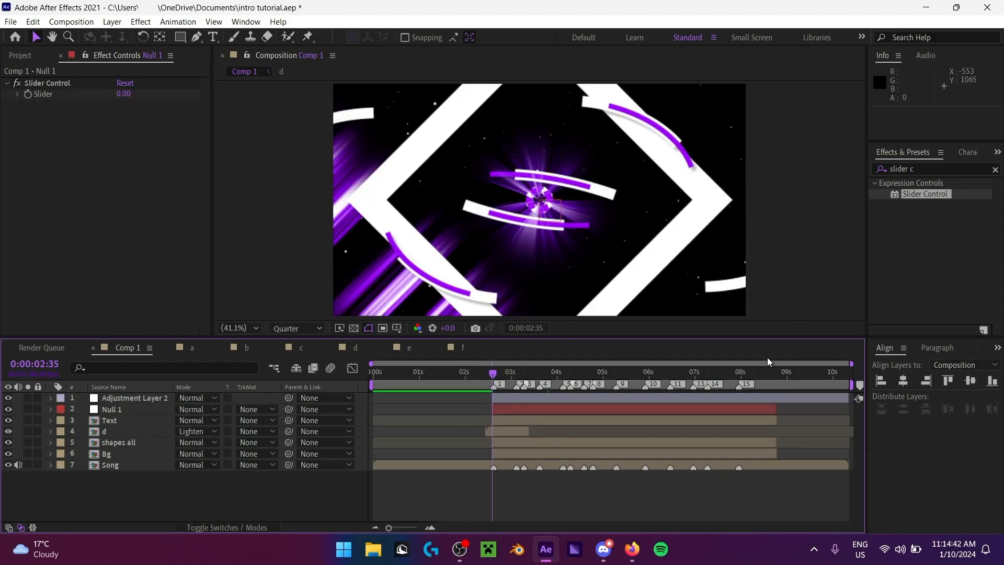
Step: Split the adjustment layer at 0:00:08:46 and delete the part after it
left_click(777, 379)
left_click(791, 399)
key("ctrl+shift+d")
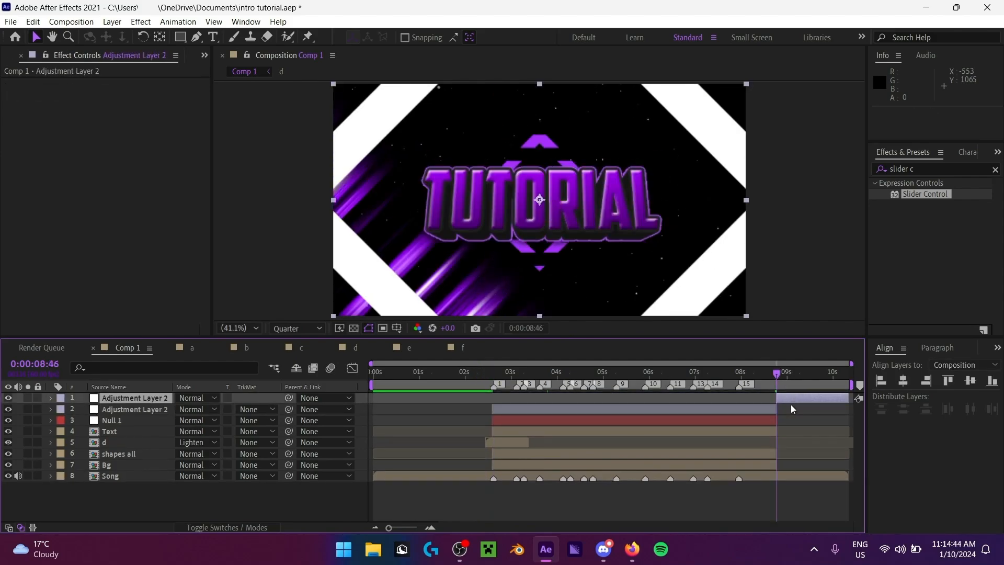
key("Delete")
Step: Find the Transform effect and apply it to Adjustment Layer 2 with the playhead at 0:00:03:37
left_click(552, 377)
left_click_drag(552, 378, 540, 377)
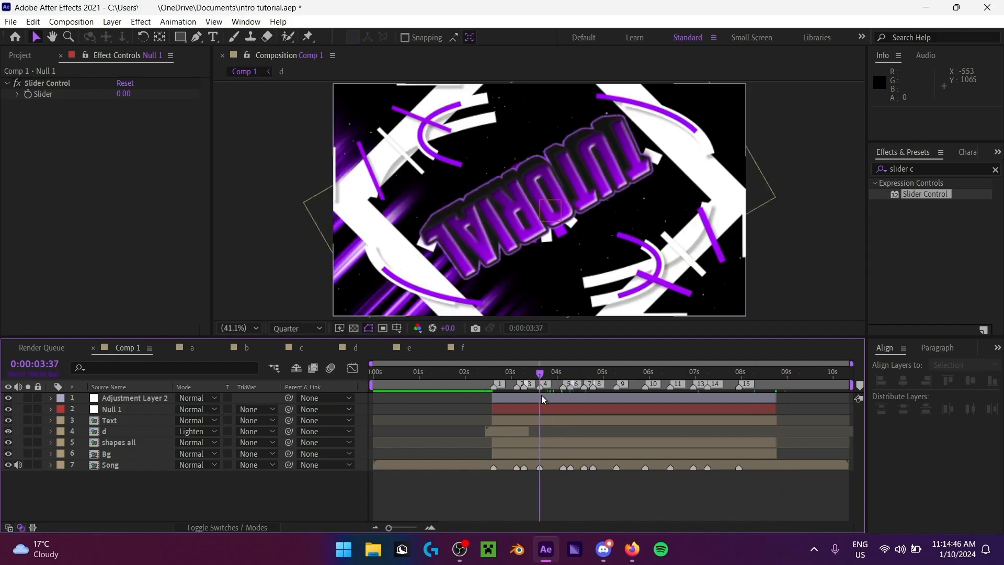
left_click(542, 398)
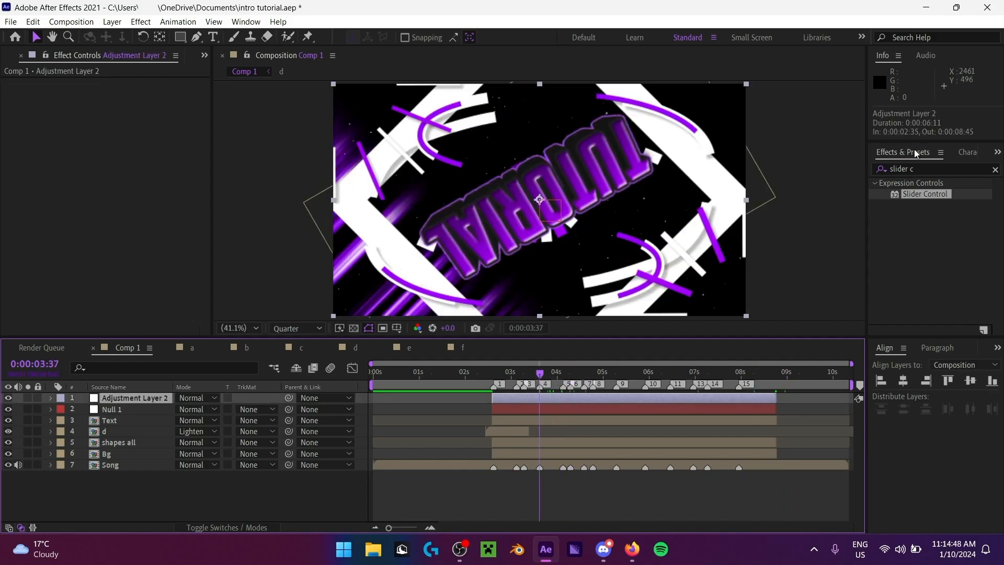
left_click(932, 169)
key("ctrl+a")
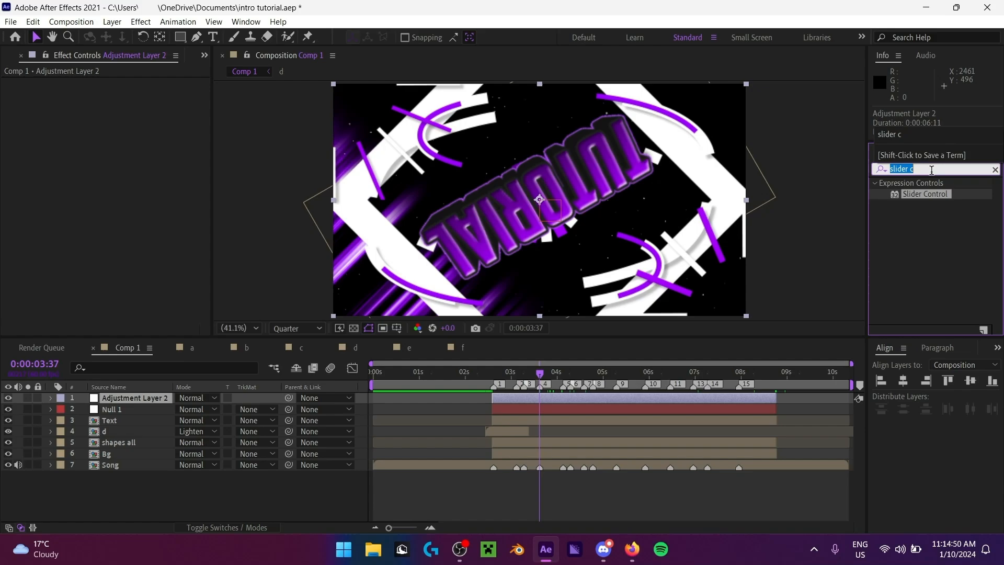
type("trans")
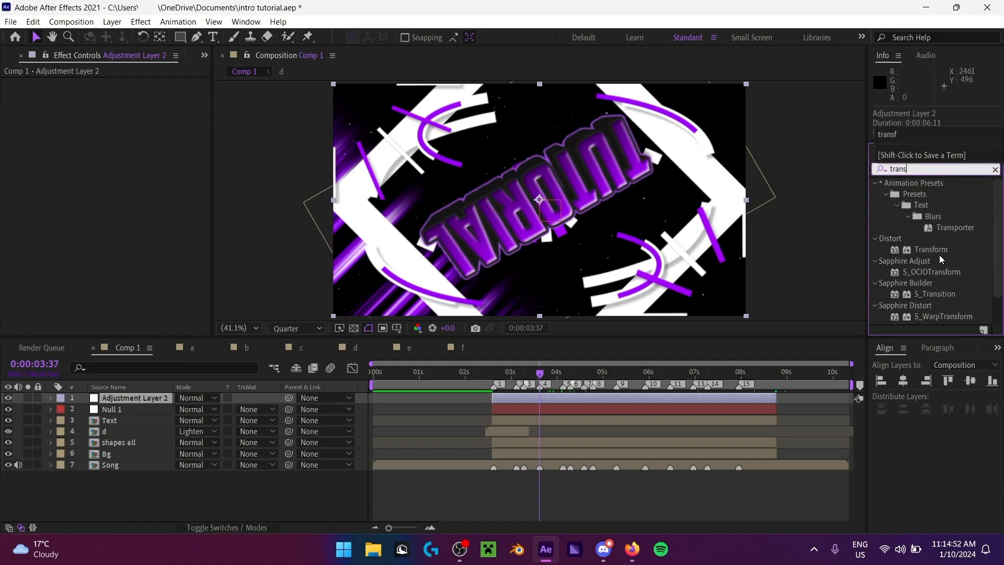
double_click(936, 250)
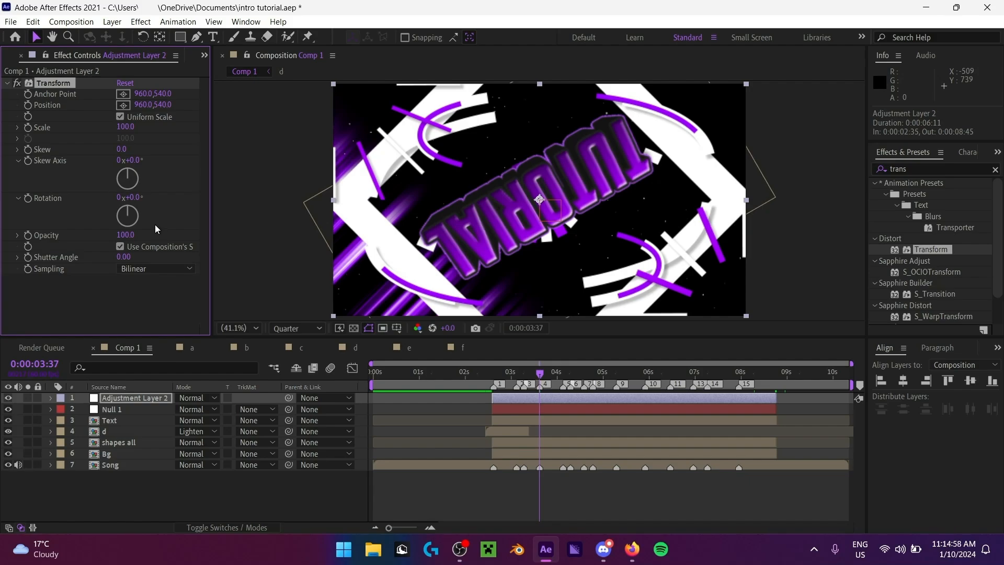
Step: Show the Text layer's transform properties, try out skewing with the adjustment layer's Transform effect, and set Skew back to 0
left_click(51, 420)
left_click(62, 444)
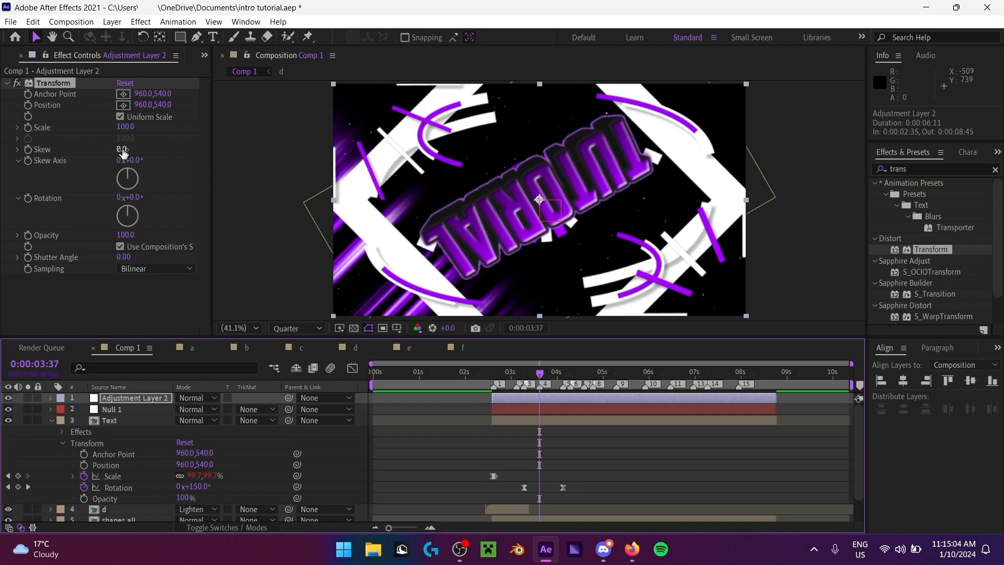
left_click_drag(120, 151, 571, 173)
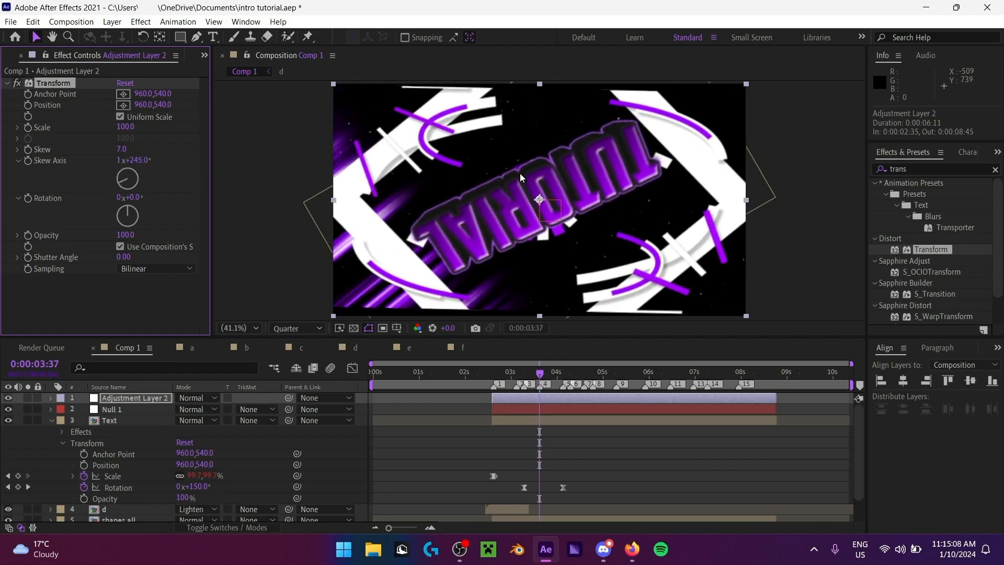
left_click(123, 149)
type("0")
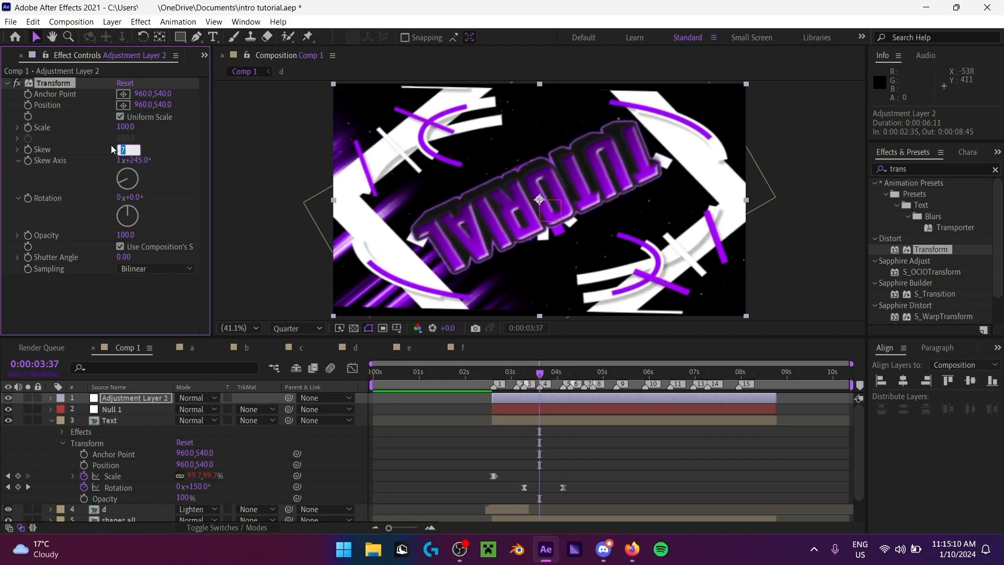
key("Return")
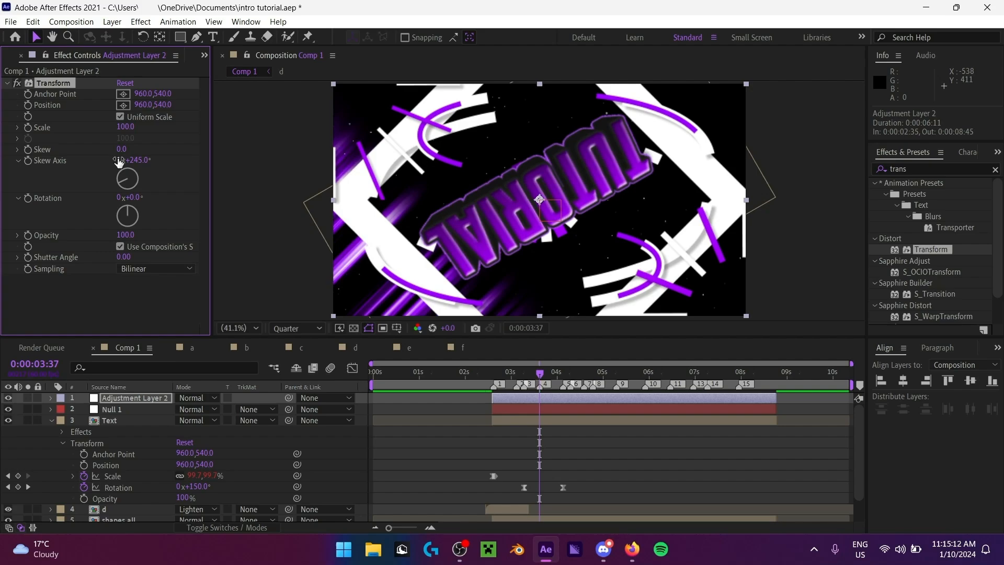
Step: Set the Transform effect's Skew Axis back to 0x+0.0° and collapse the Text layer's properties
left_click(120, 160)
type("0")
left_click(157, 157)
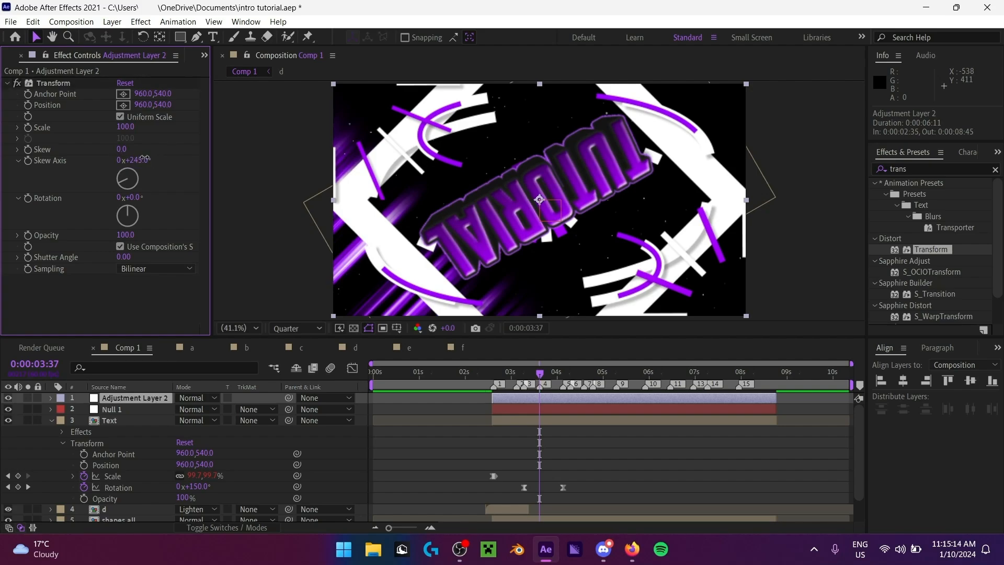
left_click(141, 159)
type("0")
key("Return")
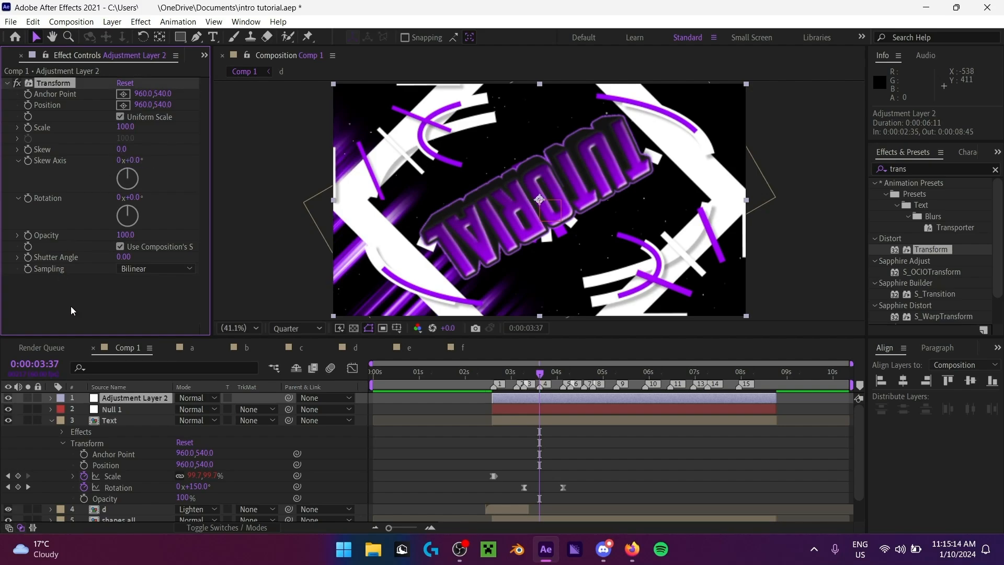
left_click(52, 421)
left_click(137, 494)
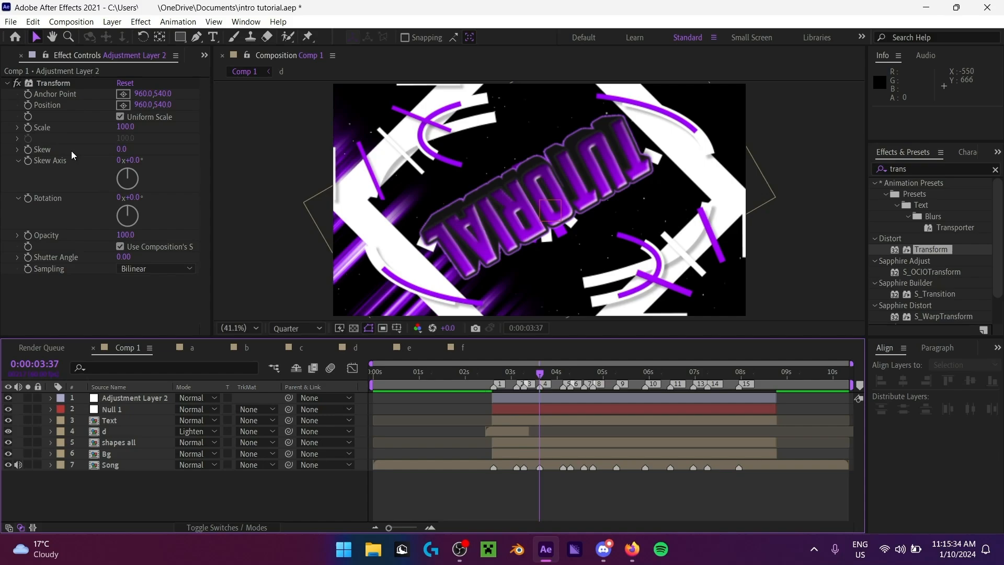
Step: Expand Adjustment Layer 2 in the timeline to show the individual properties of its Transform effect
left_click(50, 398)
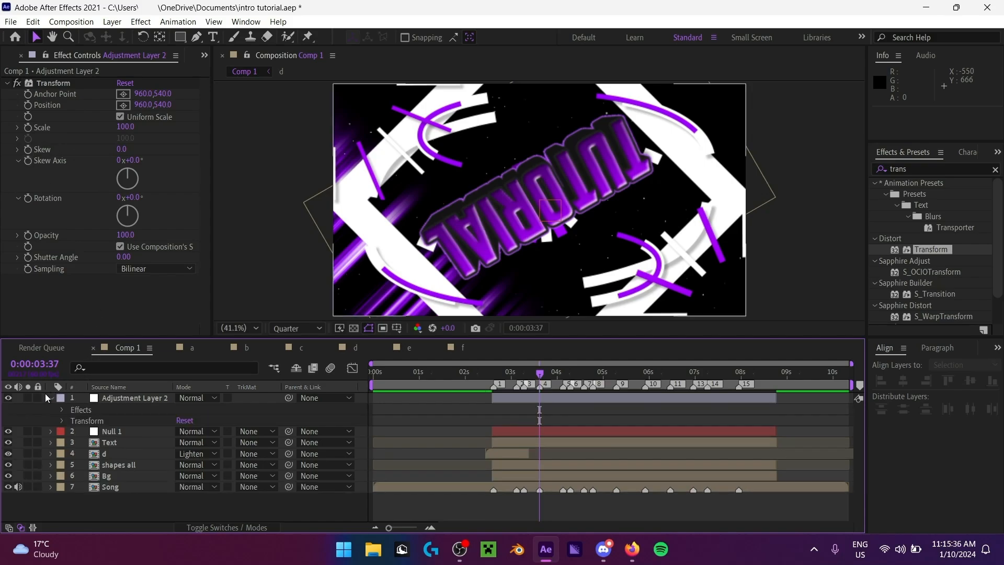
left_click(61, 410)
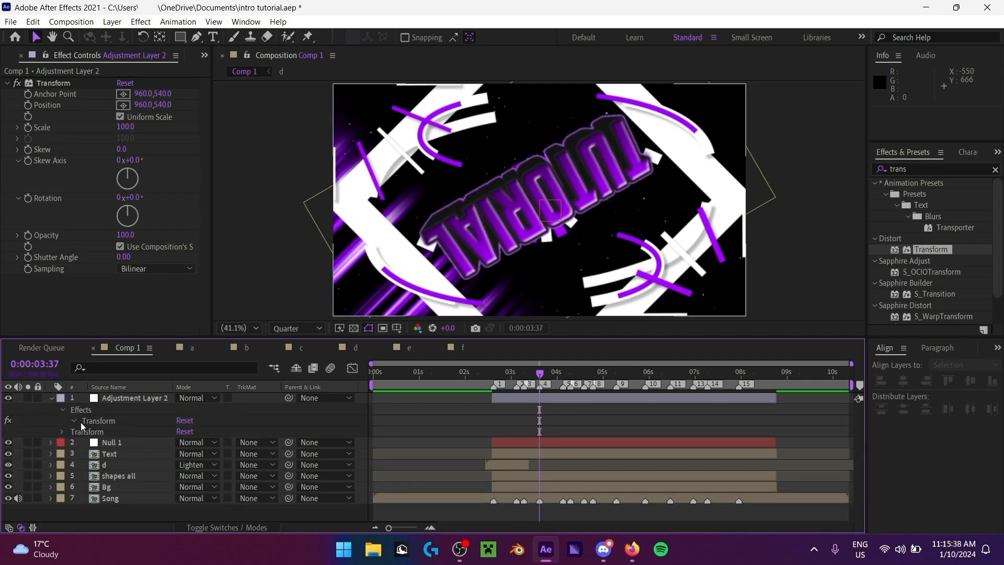
left_click(74, 422)
scroll(84, 406, "up", 1)
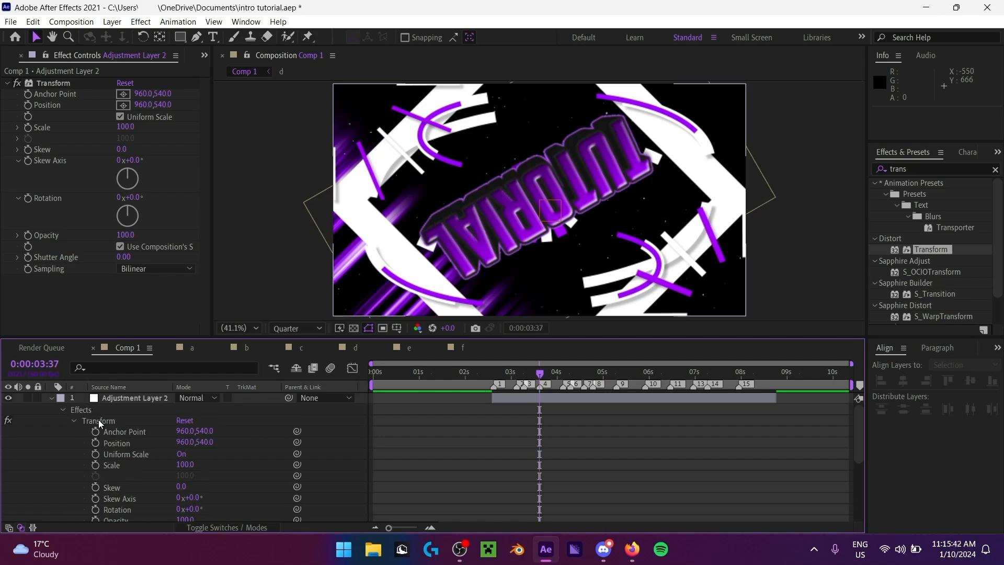
scroll(169, 454, "down", 4)
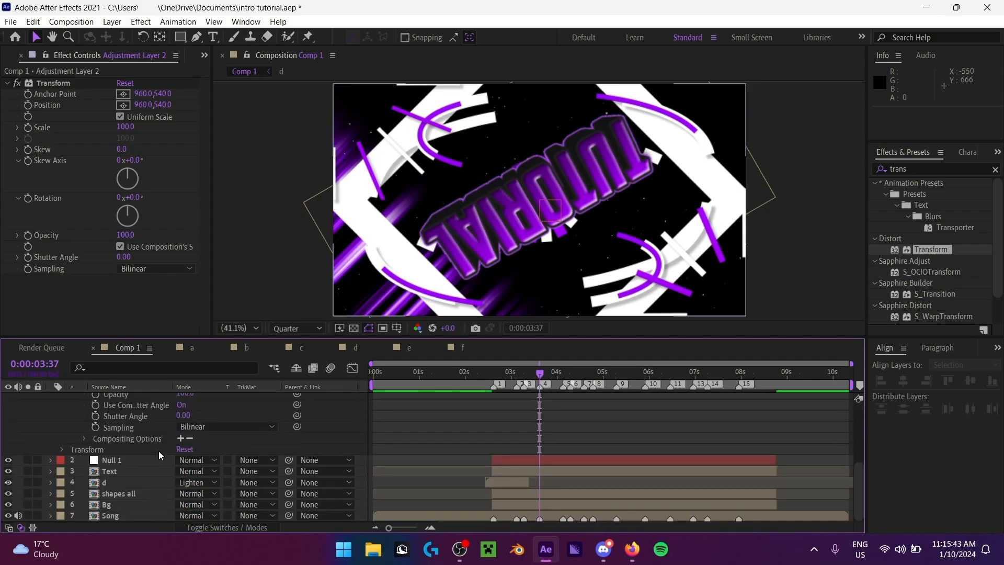
left_click(79, 449)
scroll(111, 443, "up", 4)
left_click(103, 419)
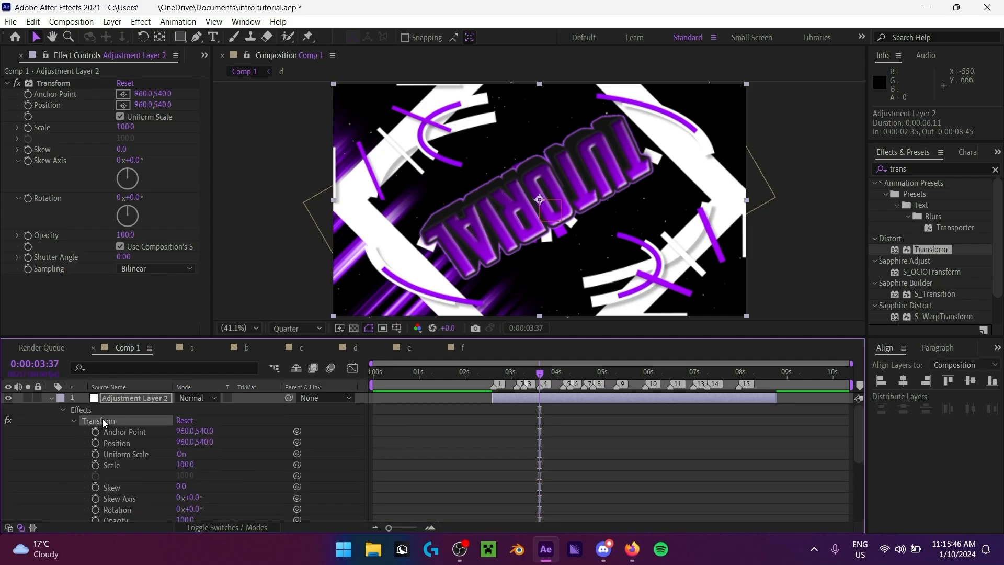
scroll(169, 451, "down", 3)
scroll(168, 450, "up", 3)
left_click(385, 445)
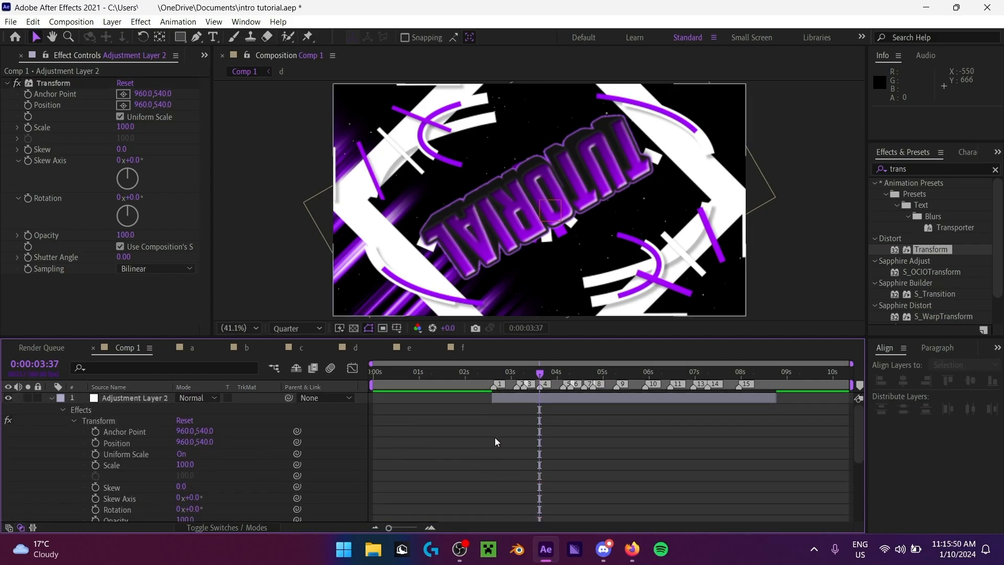
Step: Try to find the expressions text file by searching Windows for "vbe"
key("super")
key("super")
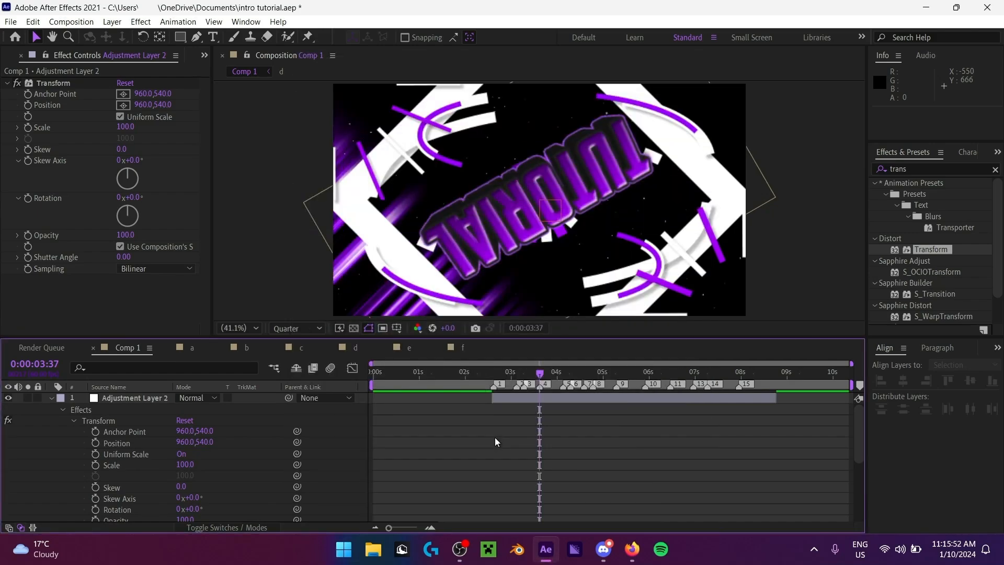
key("super")
type("vlc")
key("BackSpace")
key("BackSpace")
type("be")
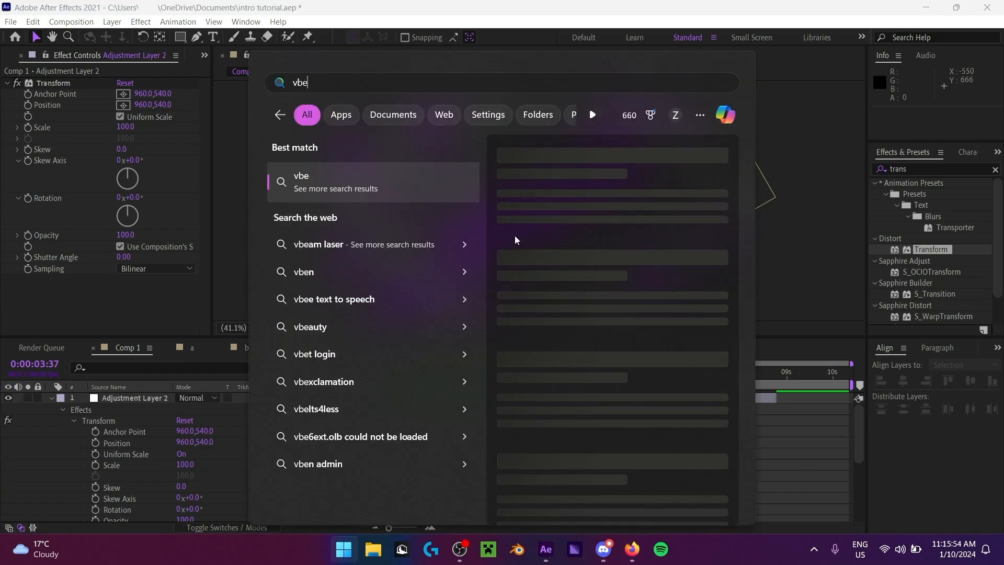
key("super")
Step: Open the recent Text_Bounce_scrip file in Notepad and switch to VBE.txt with the Position, Scale and Rotation expressions
key("super")
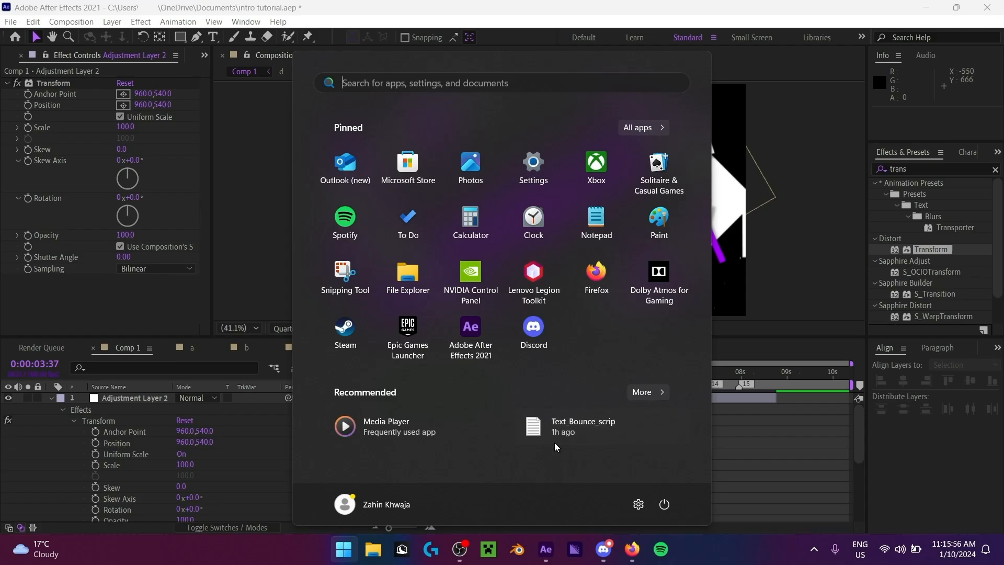
left_click(565, 426)
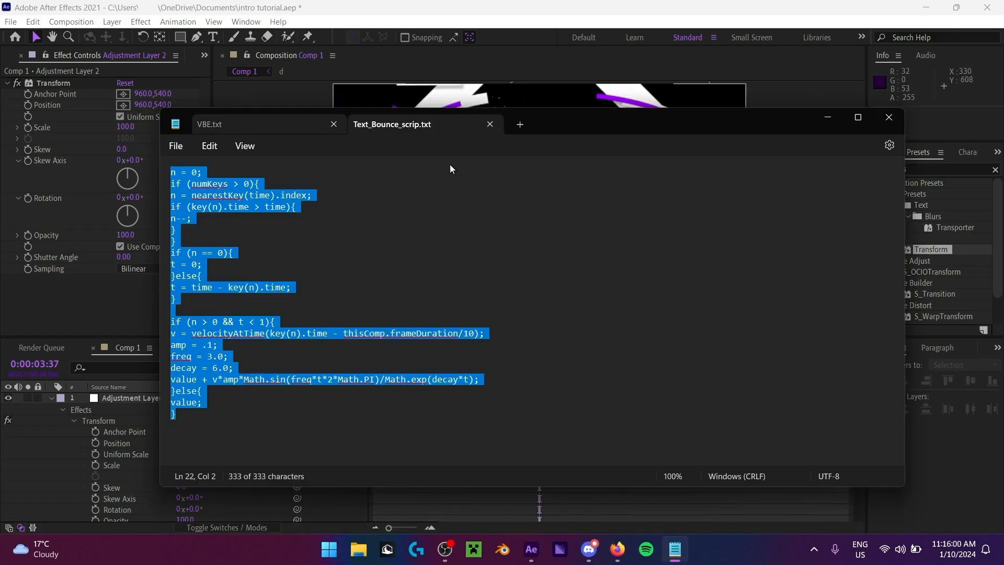
left_click_drag(548, 120, 527, 113)
left_click(283, 124)
left_click(692, 165)
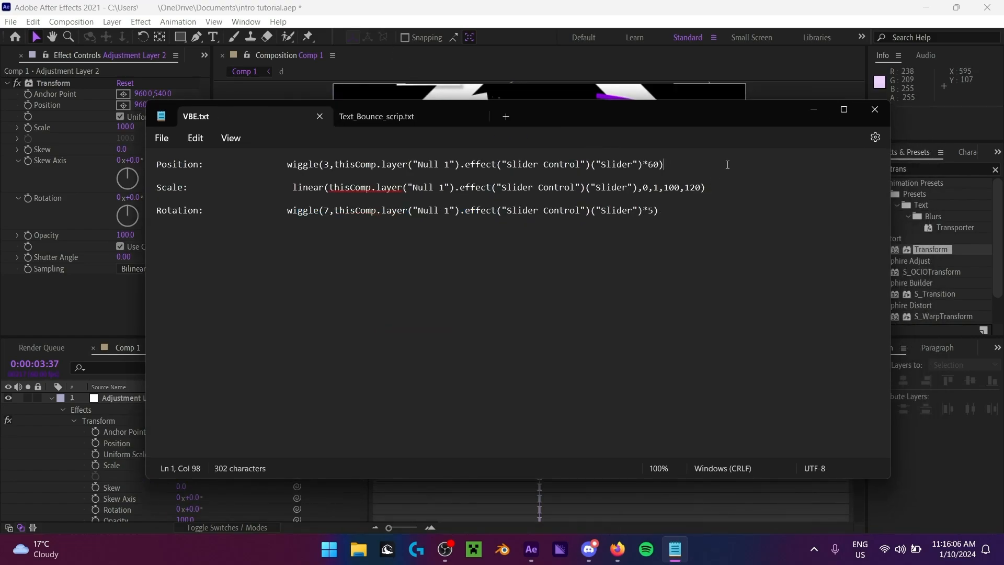
left_click_drag(601, 119, 617, 121)
Step: Save the After Effects project and return to Notepad, checking Text_Bounce_scrip.txt before going back to the VBE.txt expressions
left_click(507, 14)
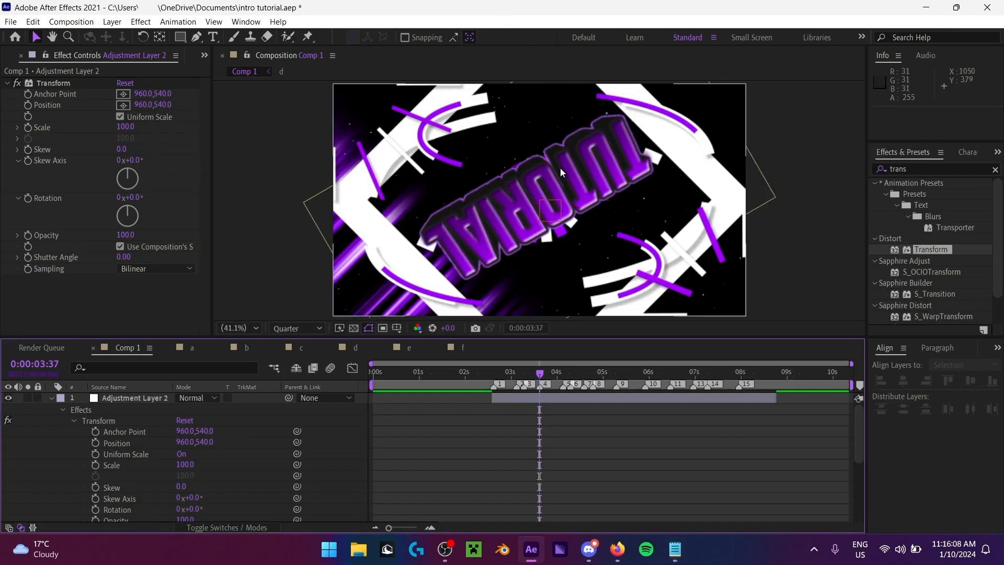
left_click(675, 549)
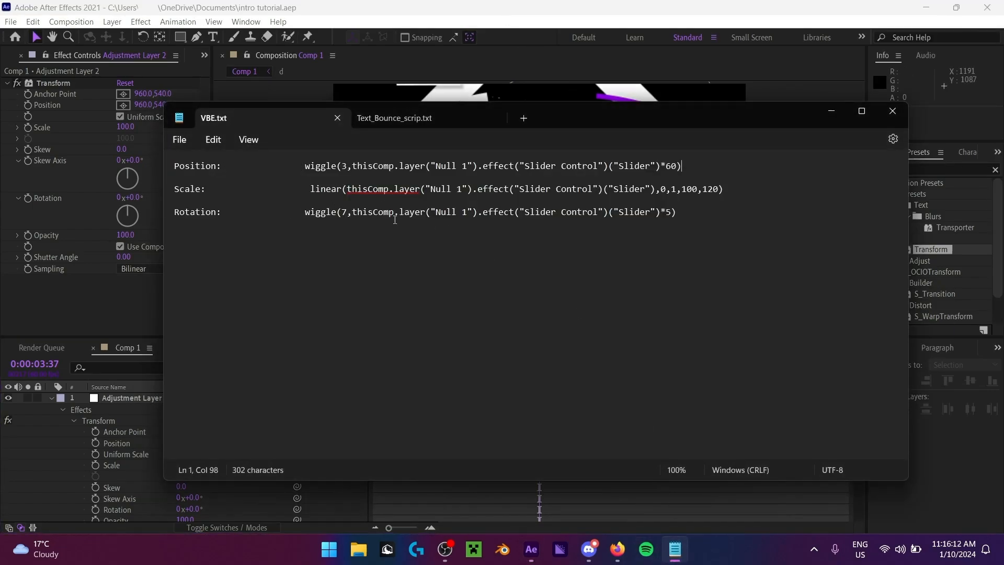
left_click(388, 120)
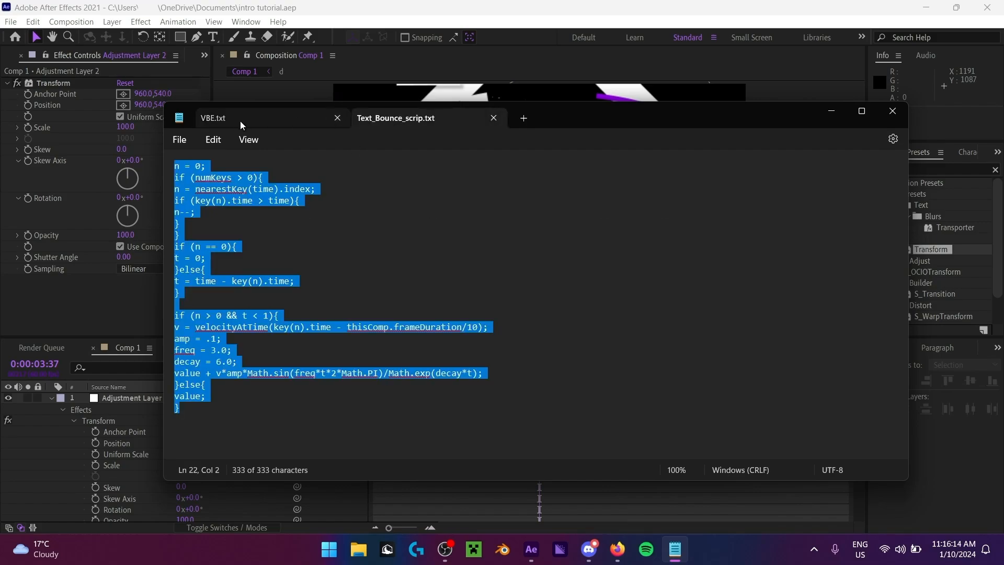
left_click(212, 421)
left_click(256, 118)
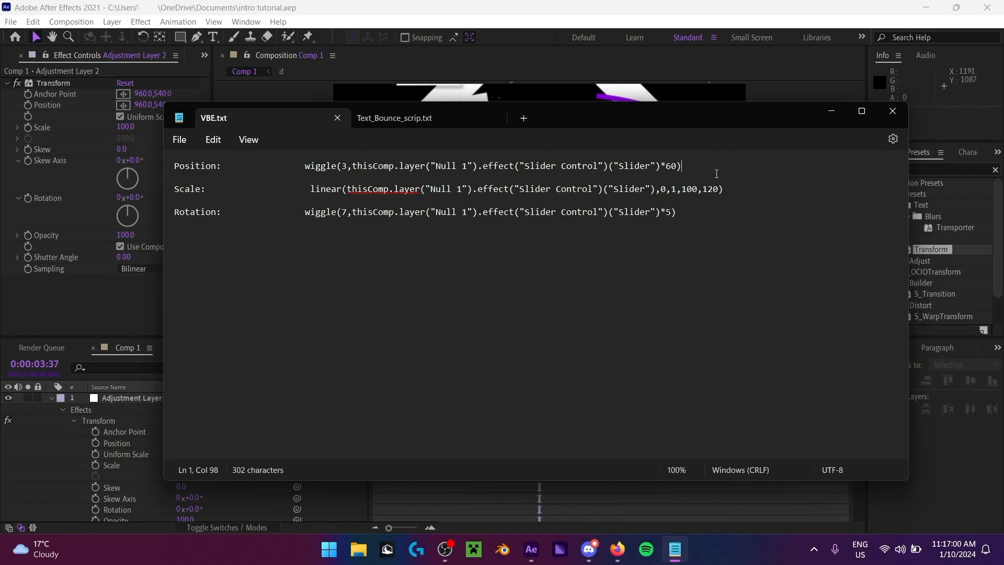
Step: Copy the Position expression wiggle(3,thisComp.layer("Null 1").effect("Slider Control")("Slider")*60) from VBE.txt onto Adjustment Layer 2's Transform effect Position in After Effects
left_click_drag(717, 168, 306, 166)
key("ctrl+c")
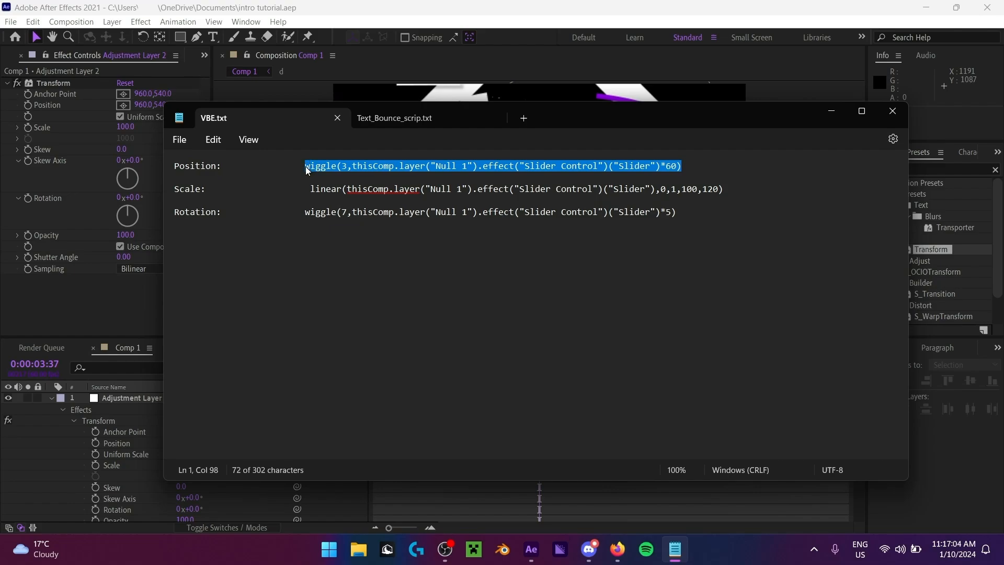
left_click(370, 4)
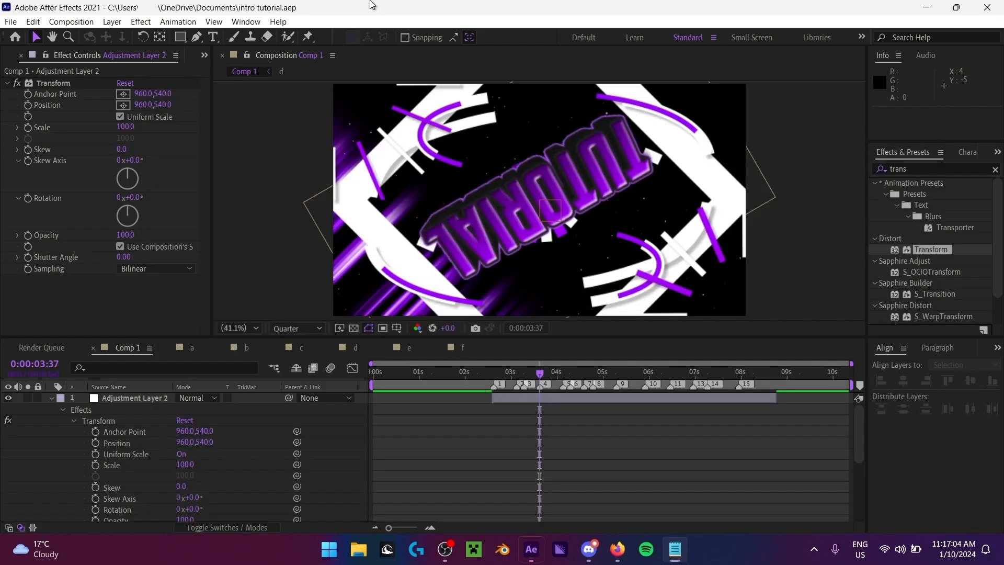
left_click(95, 444, "alt")
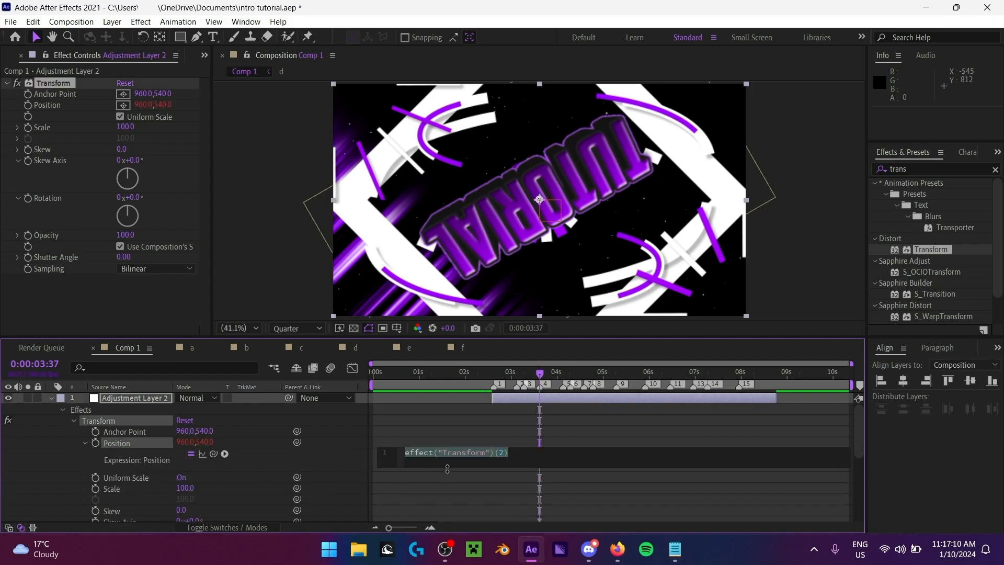
key("ctrl+v")
left_click(477, 487)
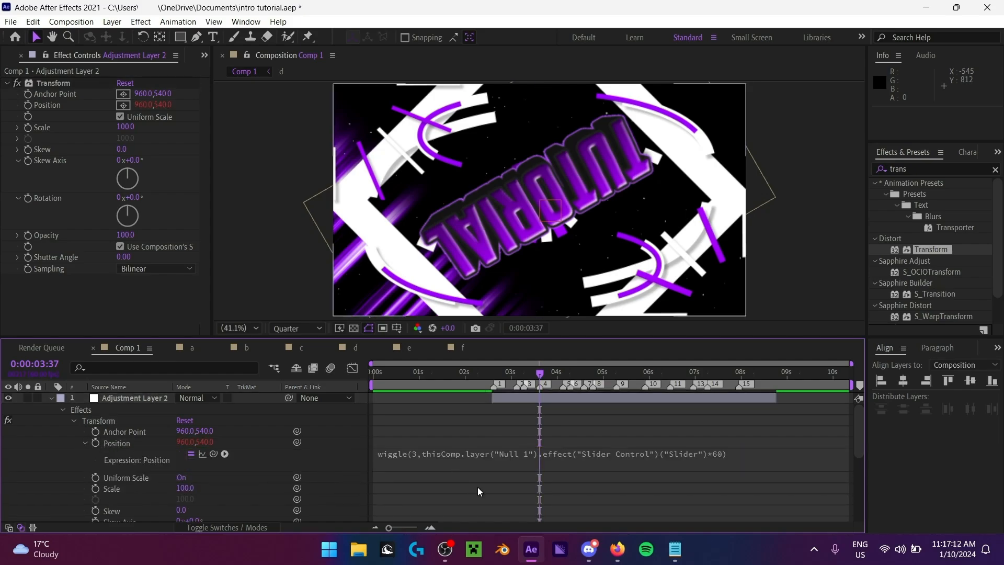
scroll(247, 459, "down", 1)
scroll(247, 460, "up", 1)
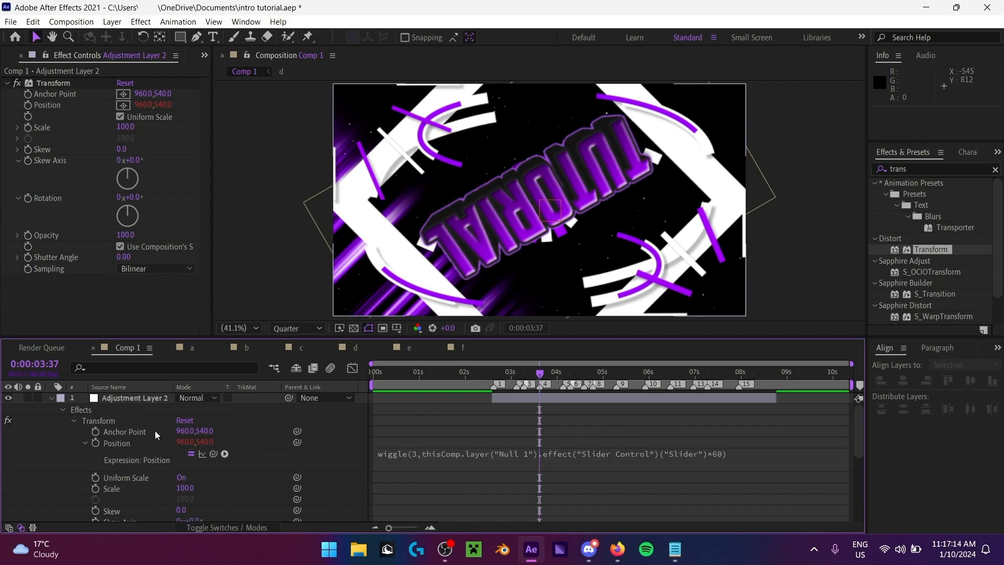
Step: Copy the Scale expression linear(thisComp.layer("Null 1").effect("Slider Control")("Slider"),0,1,100,120) from VBE.txt in Notepad onto the Transform effect's Scale in After Effects
scroll(153, 444, "down", 1)
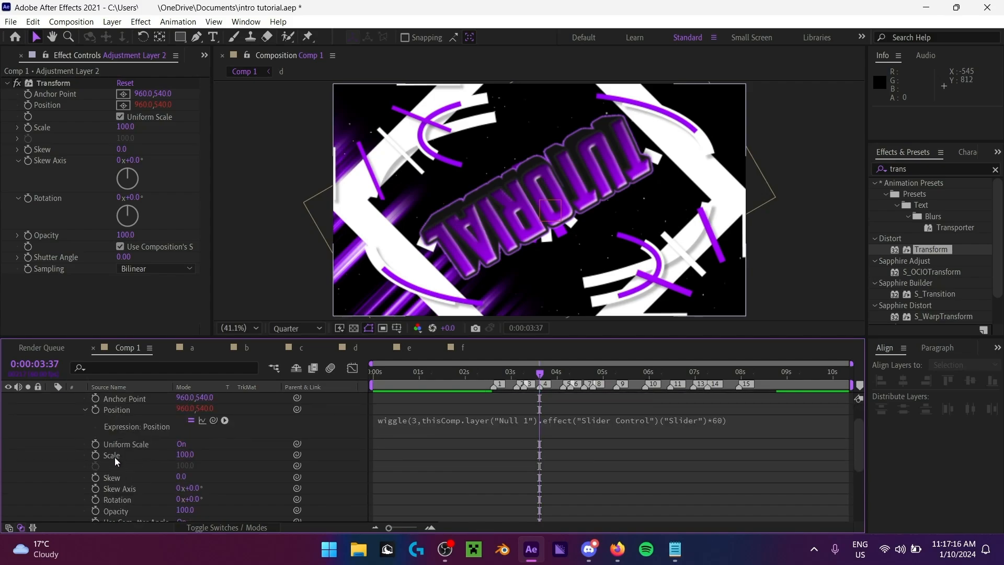
key("alt+Tab")
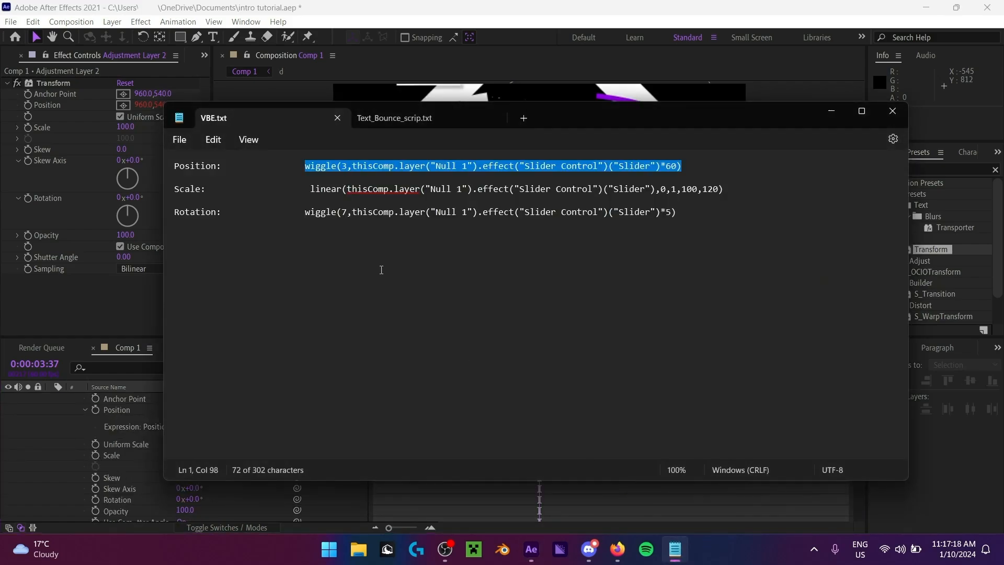
left_click_drag(312, 191, 725, 190)
key("ctrl+c")
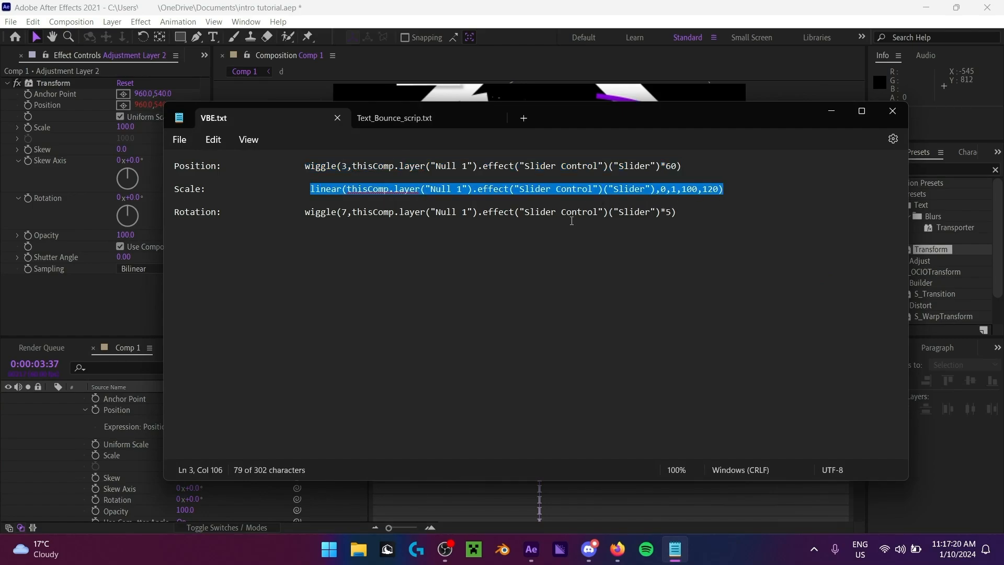
left_click(531, 550)
left_click(95, 456, "alt")
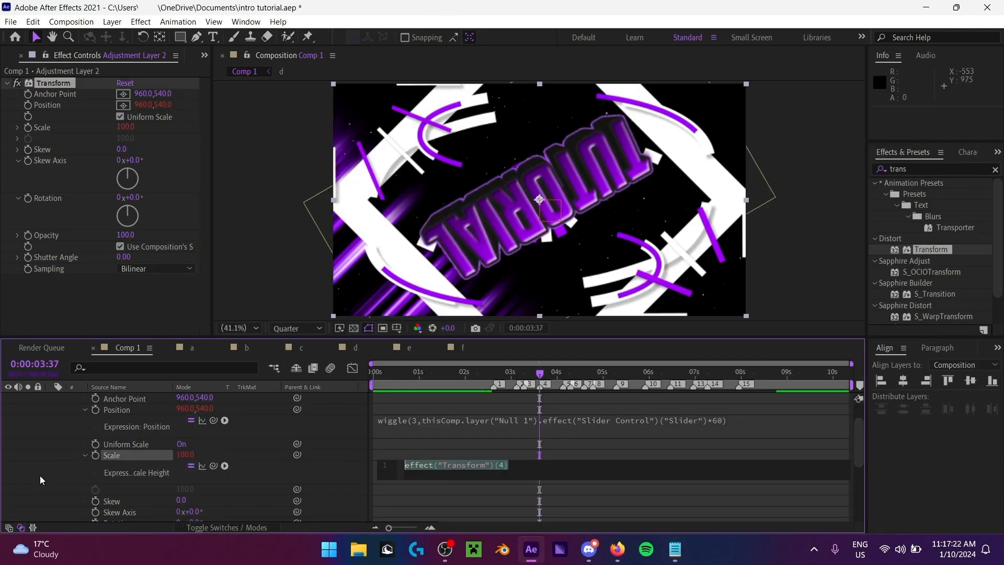
key("ctrl+v")
left_click(40, 477)
Step: Copy the Rotation expression wiggle(7,thisComp.layer("Null 1").effect("Slider Control")("Slider")*5) from VBE.txt in Notepad onto the Transform effect's Rotation in After Effects
scroll(200, 424, "down", 2)
key("alt+Tab")
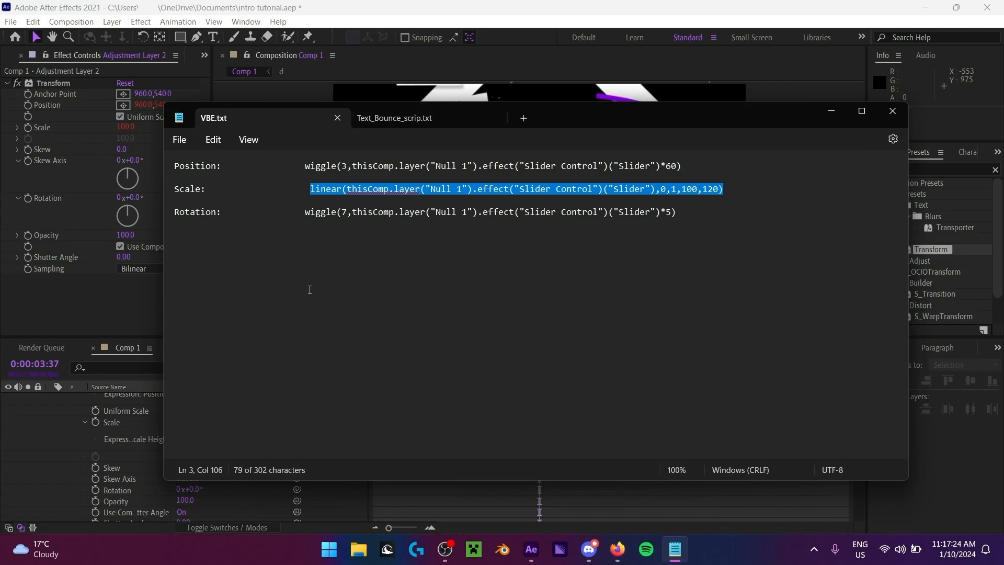
left_click_drag(306, 212, 677, 214)
key("ctrl+c")
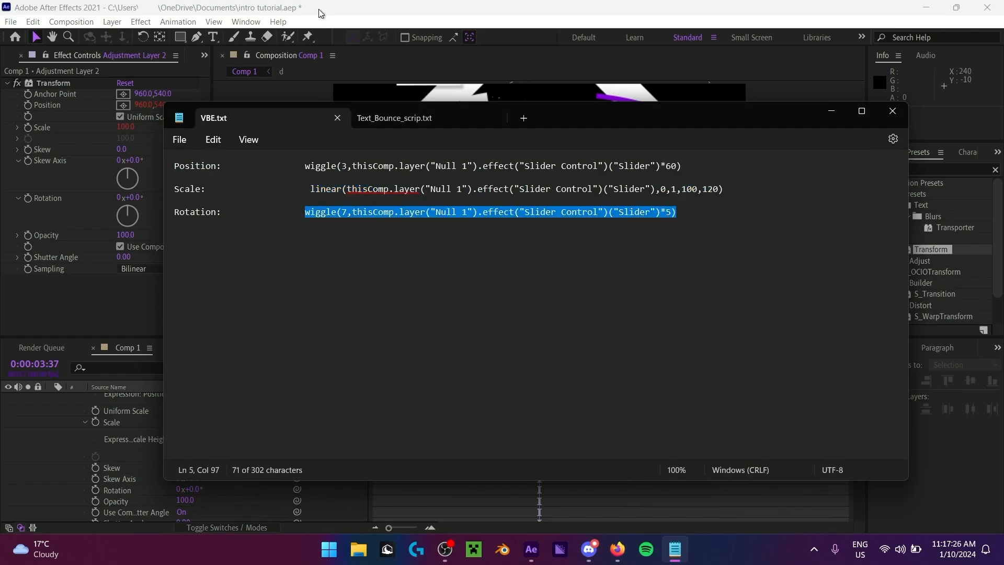
left_click(344, 5)
scroll(131, 437, "down", 3)
scroll(126, 450, "up", 2)
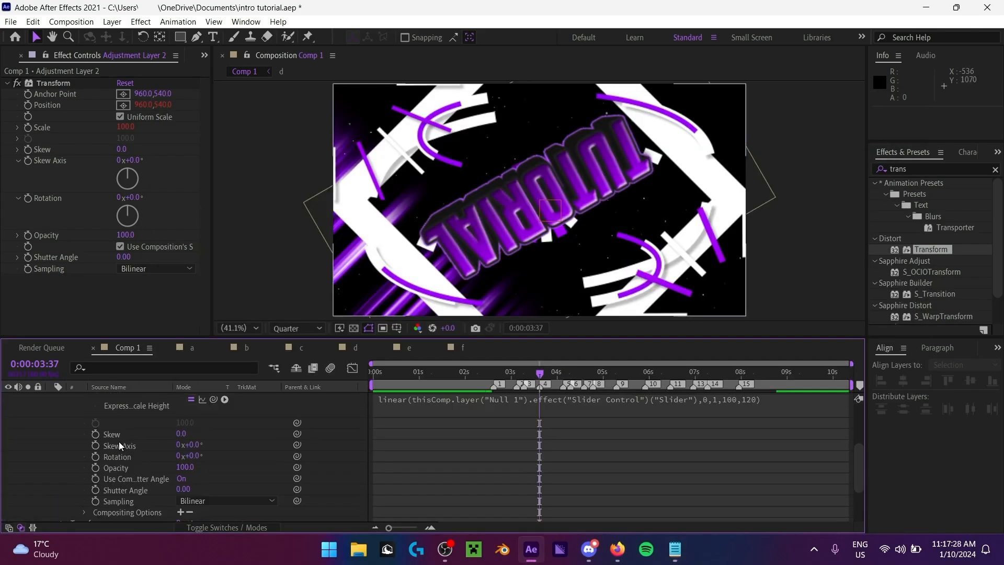
left_click(95, 456, "alt")
key("ctrl+v")
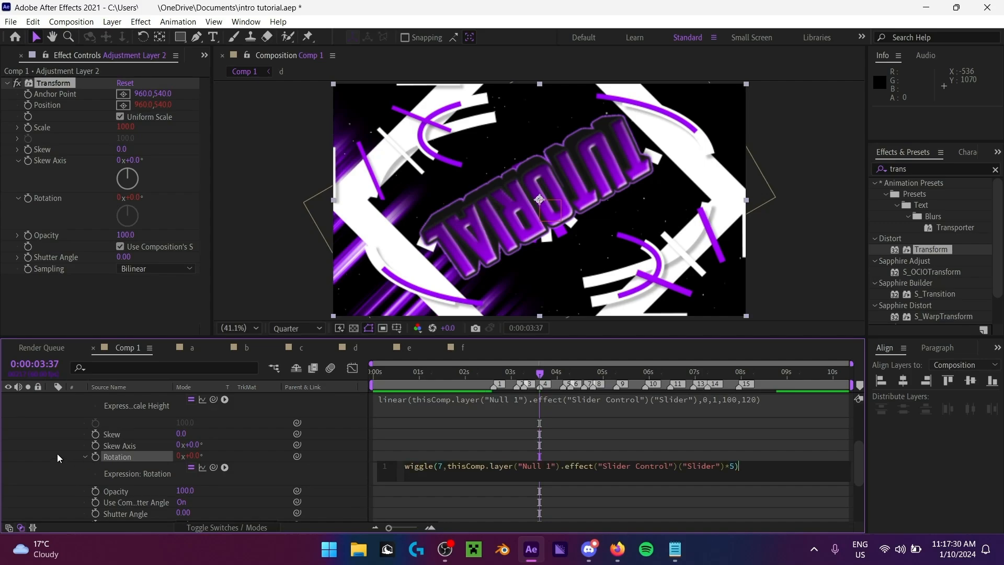
left_click(57, 454)
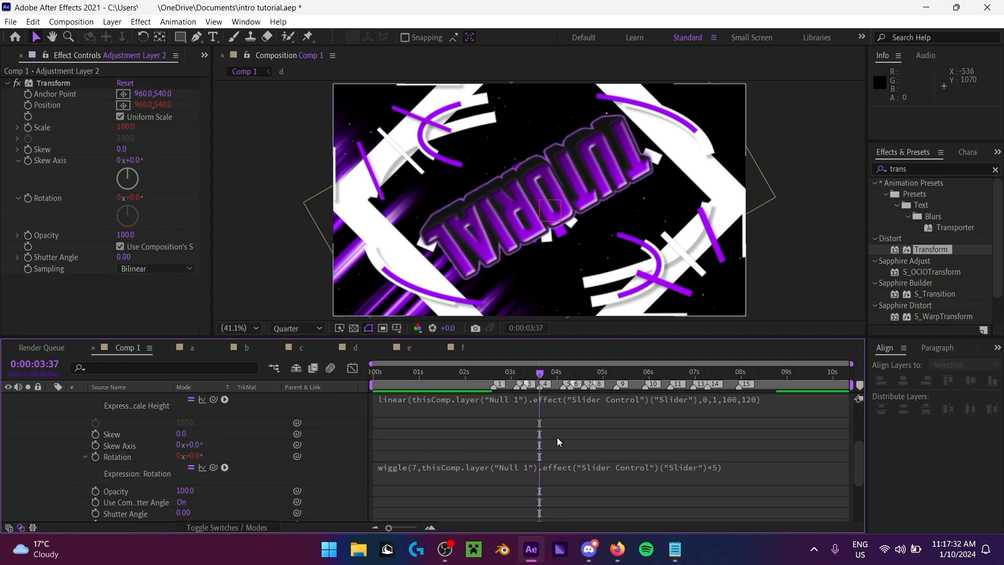
Step: Set Null 1's Slider to 1 and play back the composition to preview the camera shake
scroll(539, 441, "up", 3)
scroll(526, 444, "down", 2)
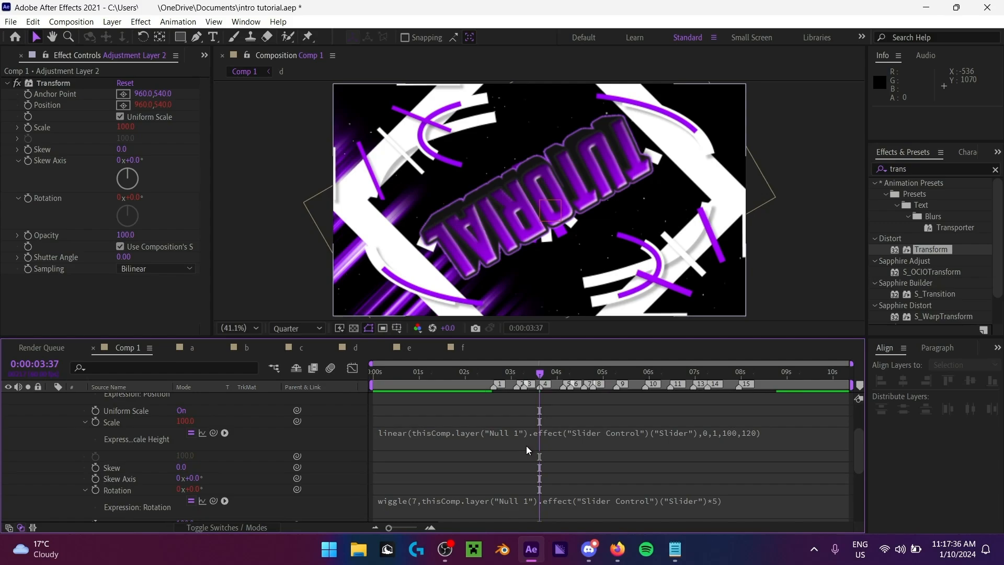
scroll(527, 446, "up", 2)
left_click_drag(539, 373, 579, 374)
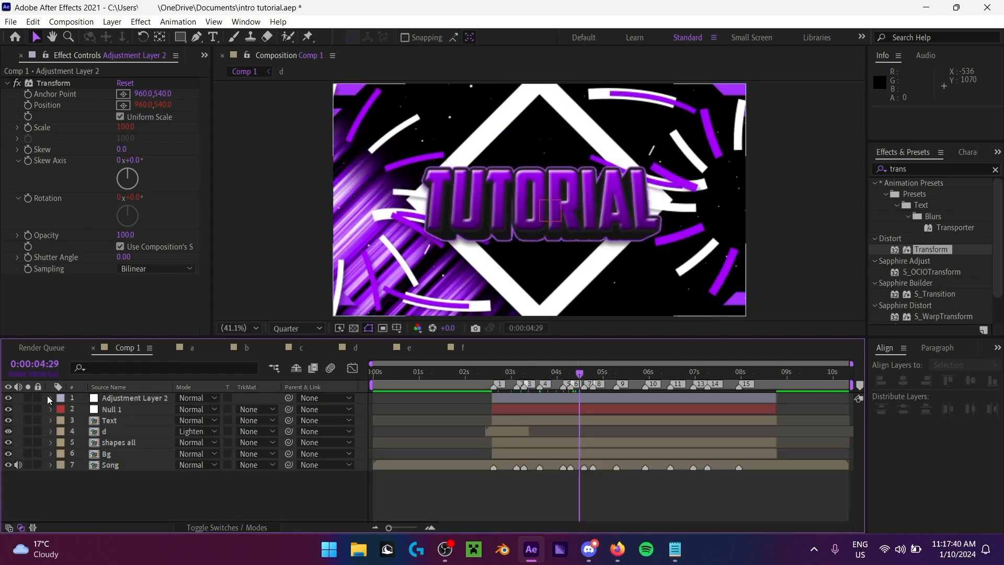
left_click(131, 408)
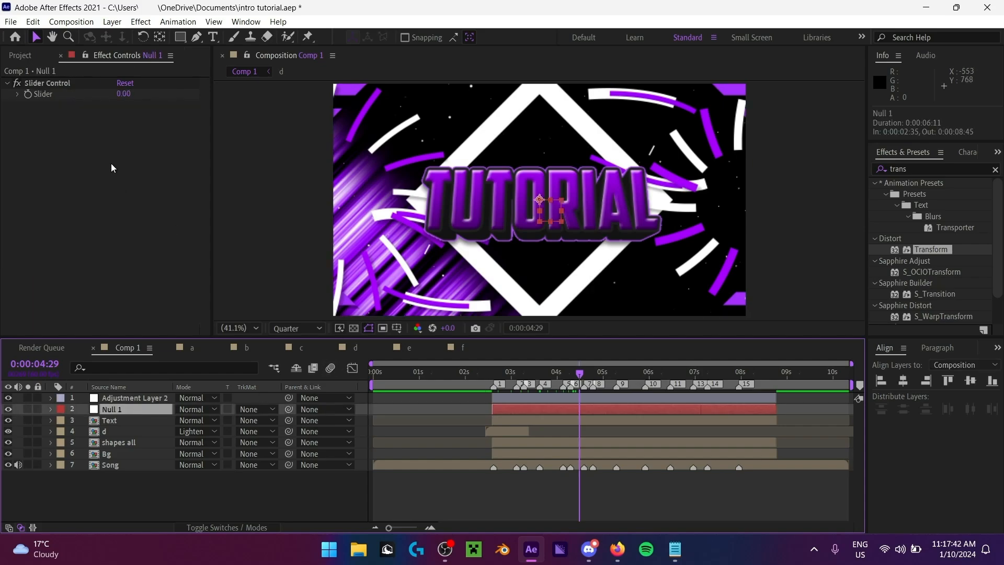
left_click(127, 105)
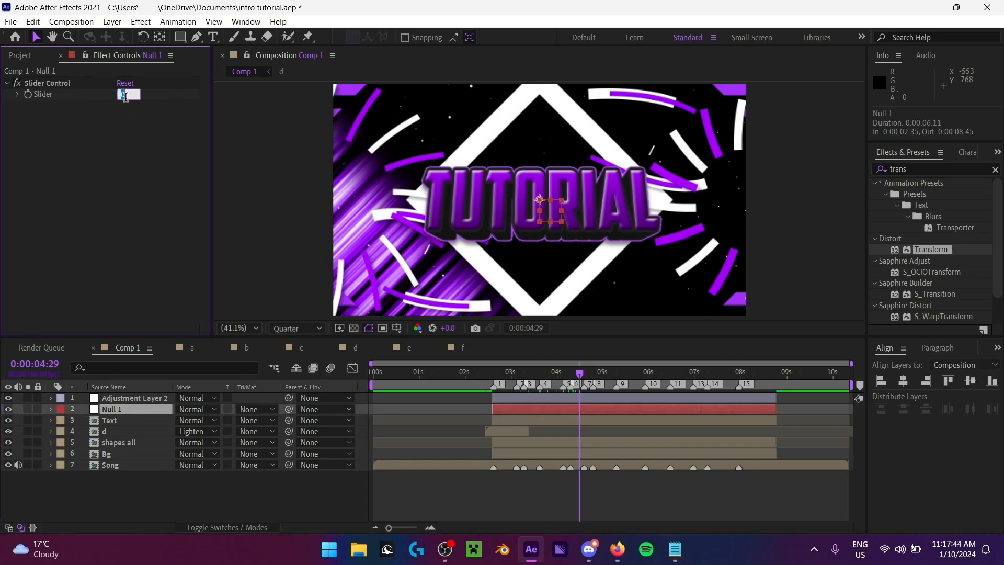
type("1")
key("Return")
key("space")
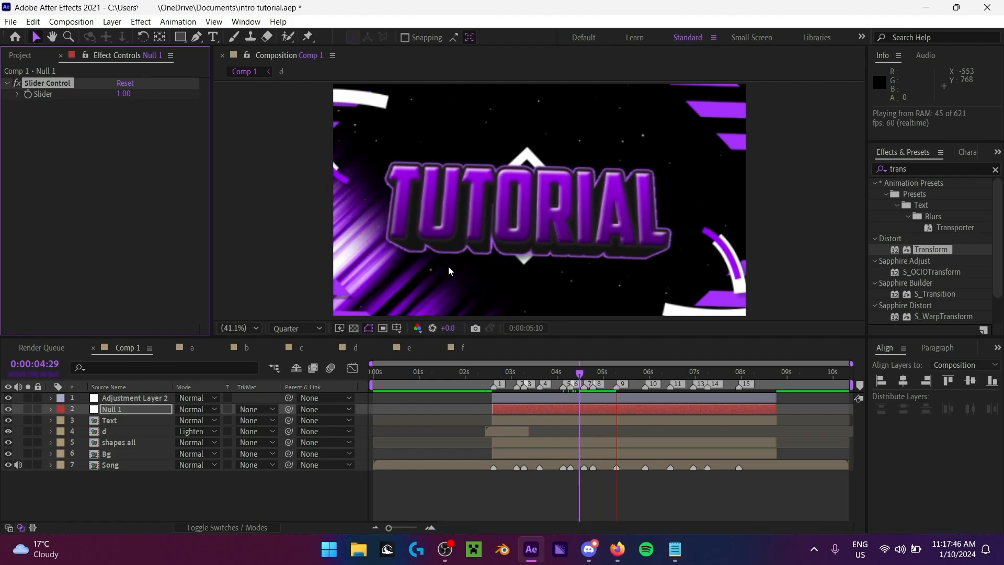
left_click(448, 377)
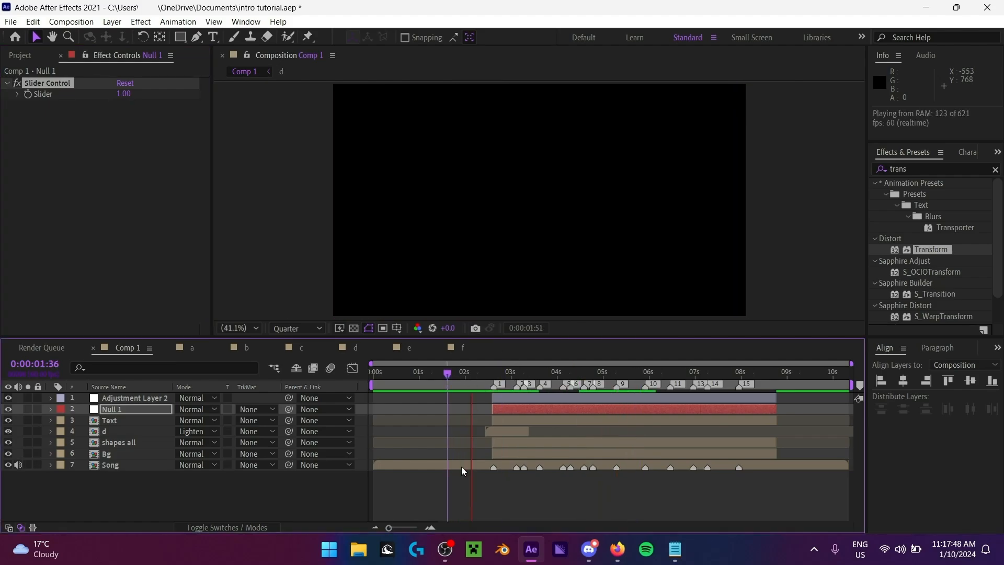
key("space")
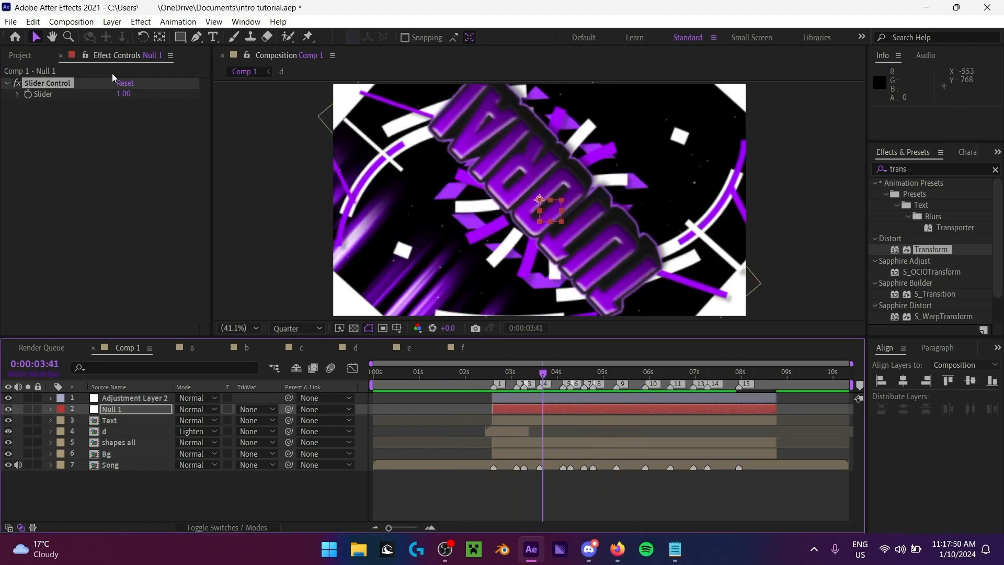
Step: Set Null 1's Slider to 0.7
left_click(124, 94)
type(".7")
key("Return")
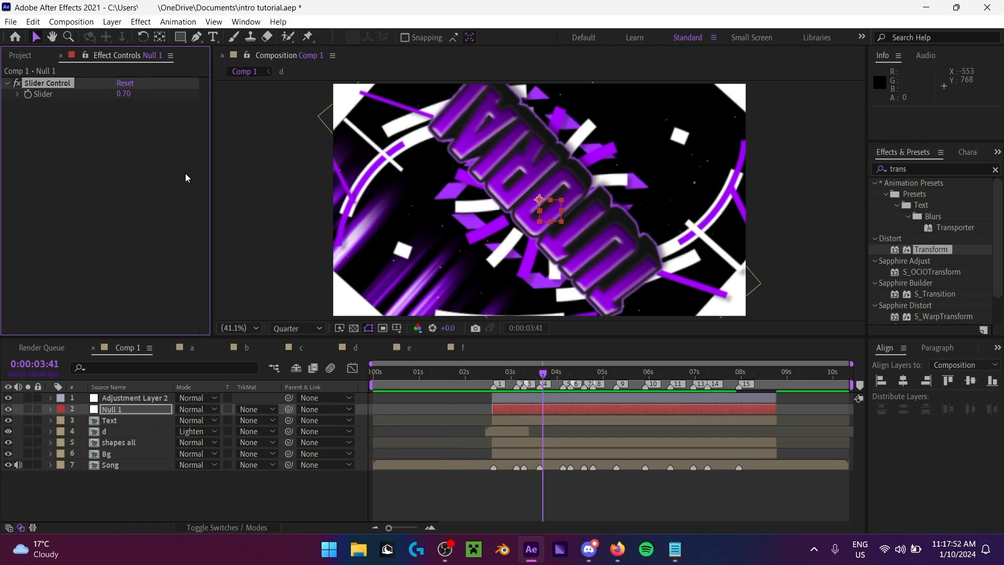
left_click(215, 455)
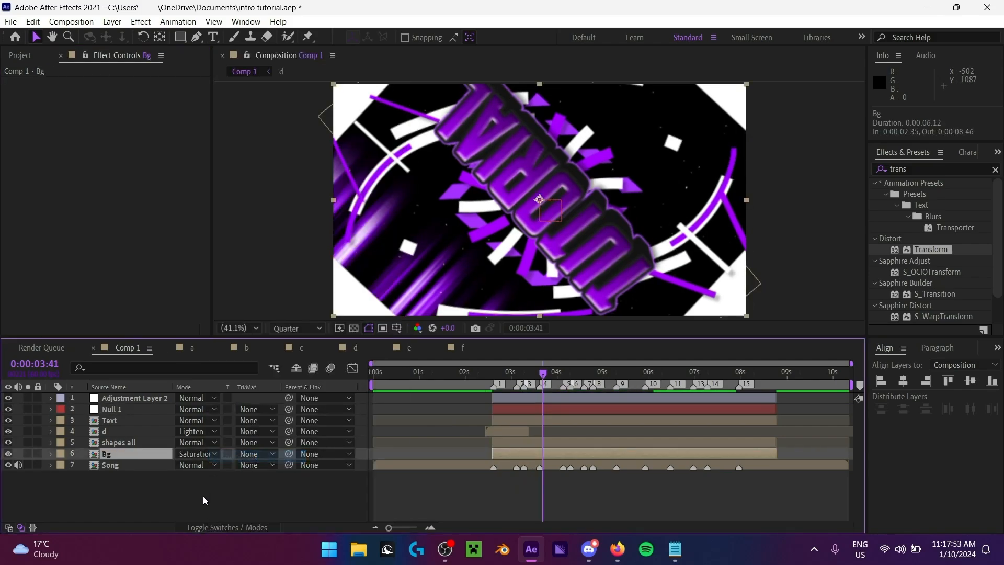
left_click(198, 455)
left_click(234, 60)
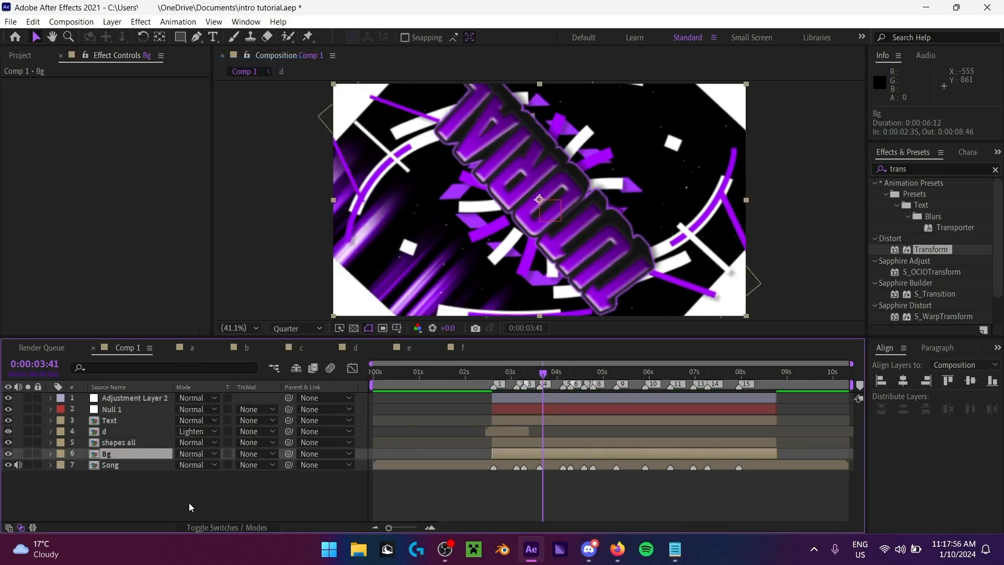
left_click(189, 503)
Step: Try Null 1's Slider across its low values, including 1 and 0, to compare the shake's strength
left_click(120, 409)
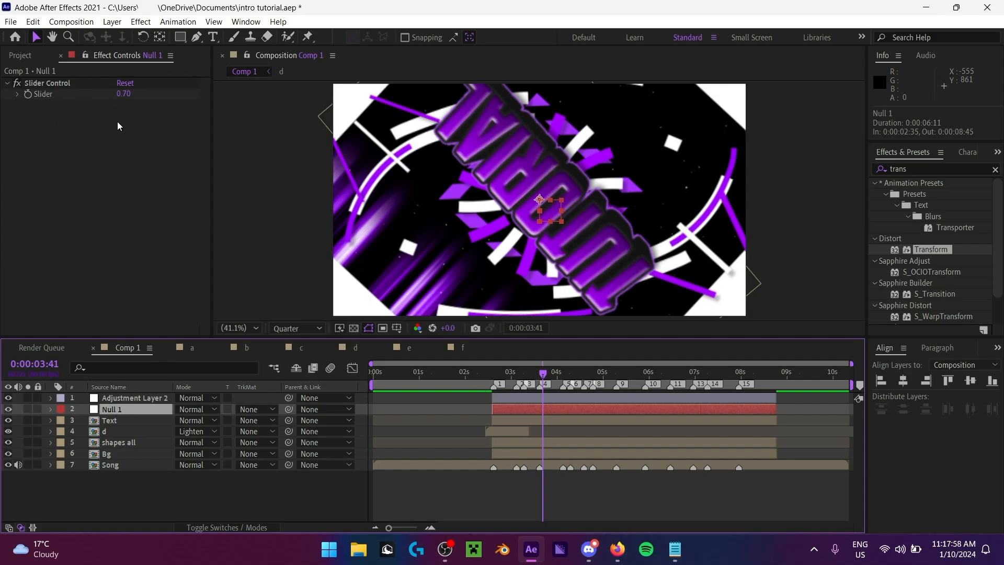
left_click(129, 84)
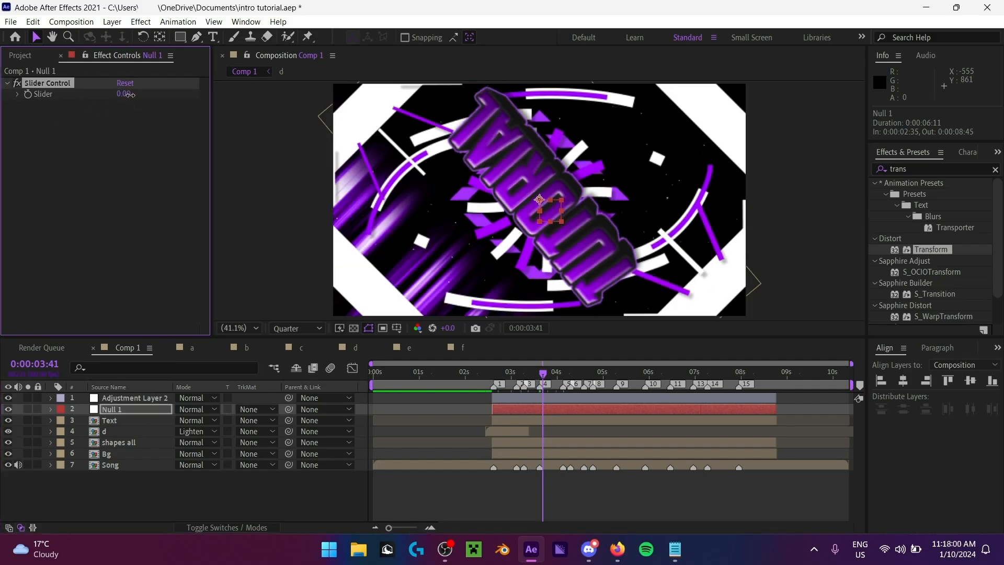
mouse_move(128, 95)
left_mouse_down()
mouse_move(180, 98)
mouse_move(120, 108)
mouse_move(133, 110)
left_mouse_up()
left_click(120, 95)
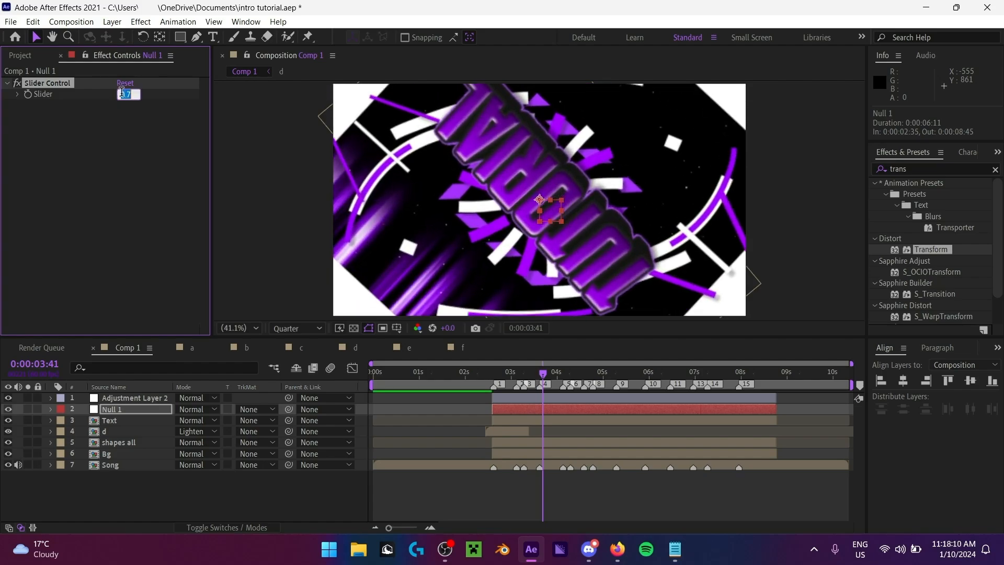
type("1")
left_click(162, 275)
left_click(126, 95)
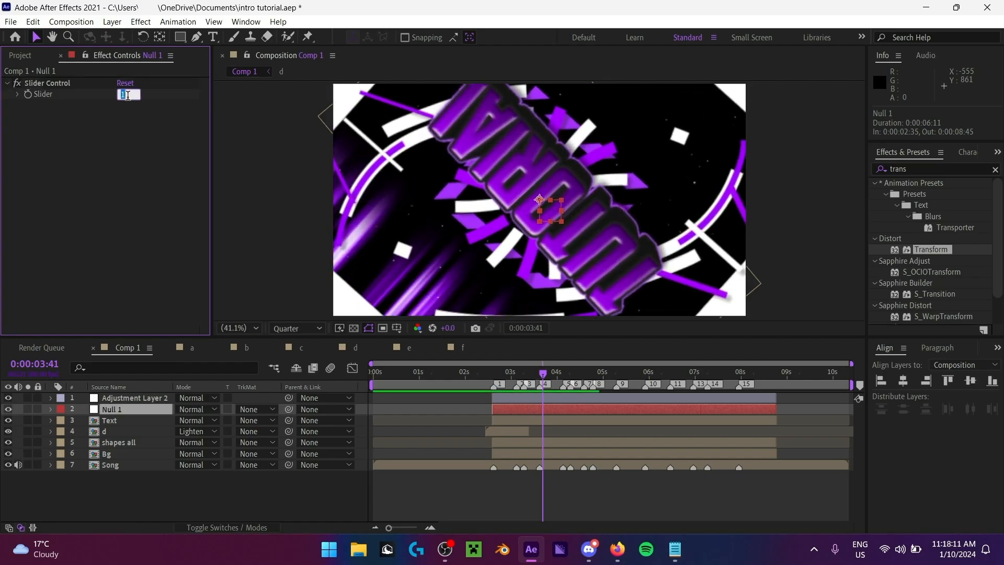
type("0")
left_click(93, 166)
Step: Expand Null 1's Slider range, try the value at its 100 end and undo the change
left_click(17, 94)
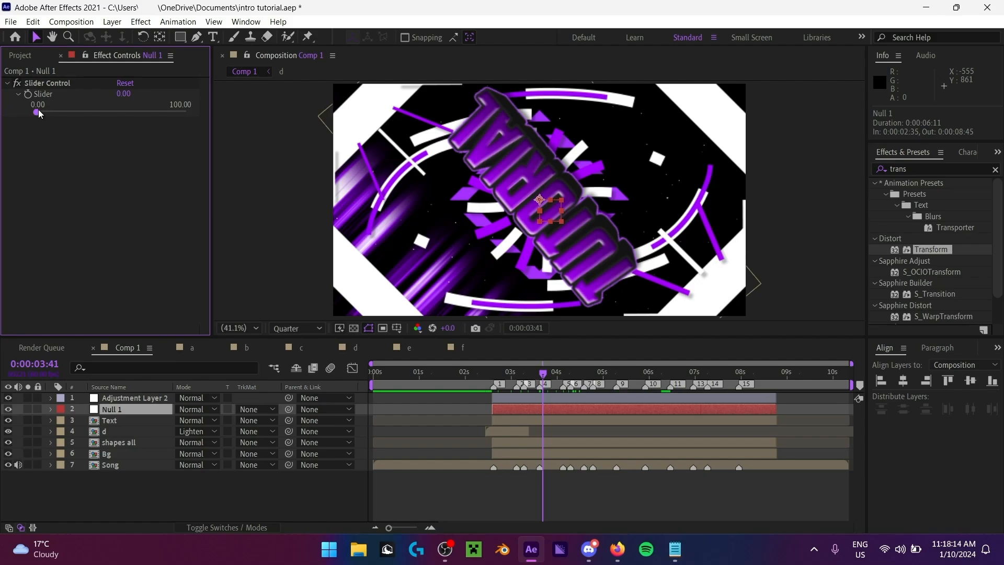
left_click_drag(38, 112, 205, 121)
key("ctrl+z")
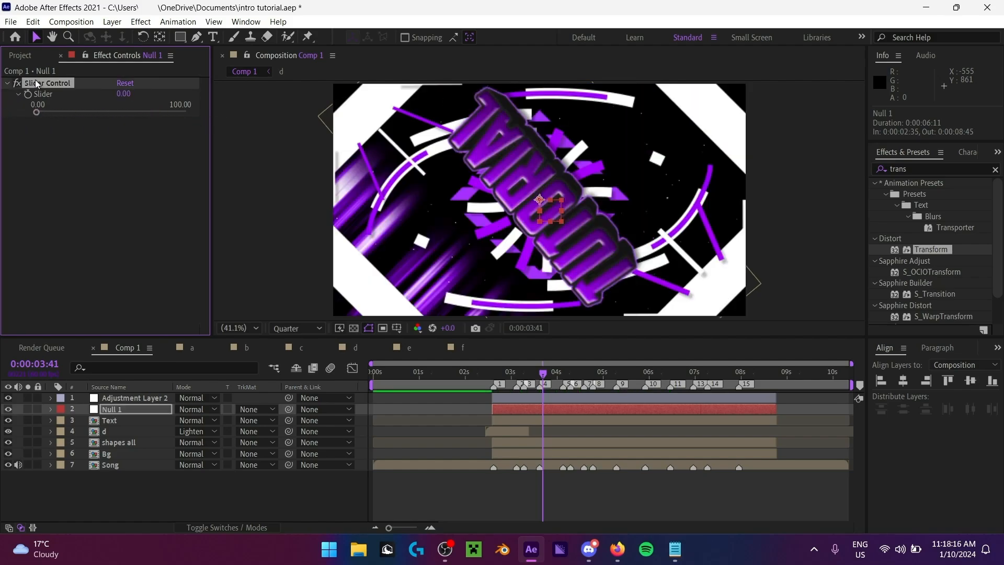
Step: Collapse the Slider range on Null 1 and set the Slider to 0.7
left_click(18, 95)
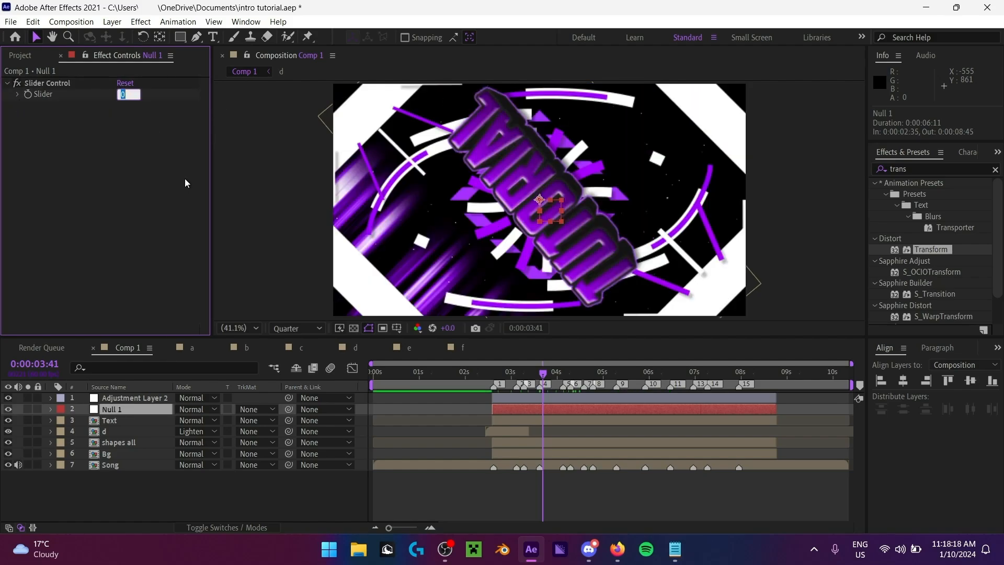
type("0.7")
key("Return")
Step: At composition marker 1, set Null 1's Slider to 0 with a keyframe and reveal the layer's keyframed properties
key("1")
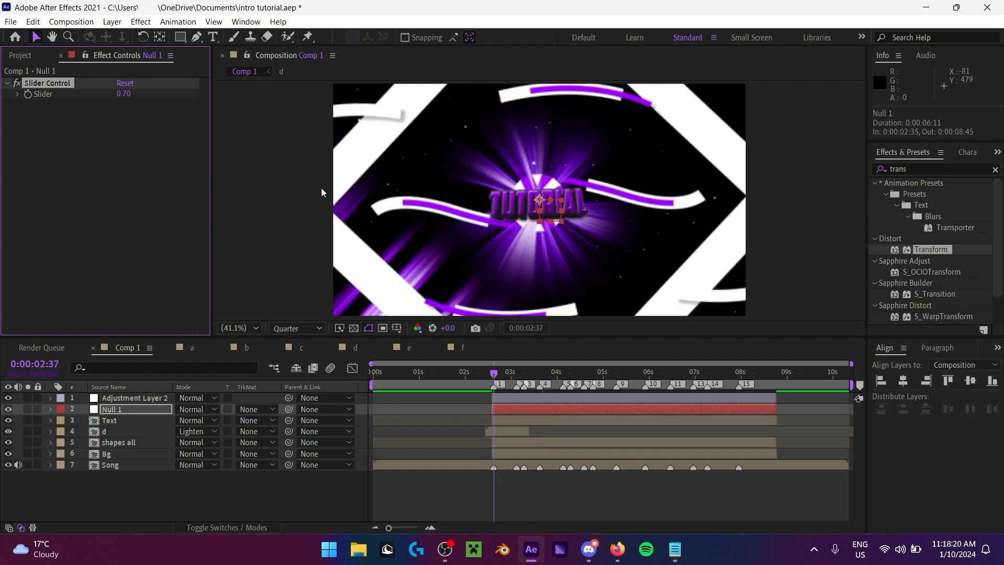
left_click(124, 94)
type("0")
key("Return")
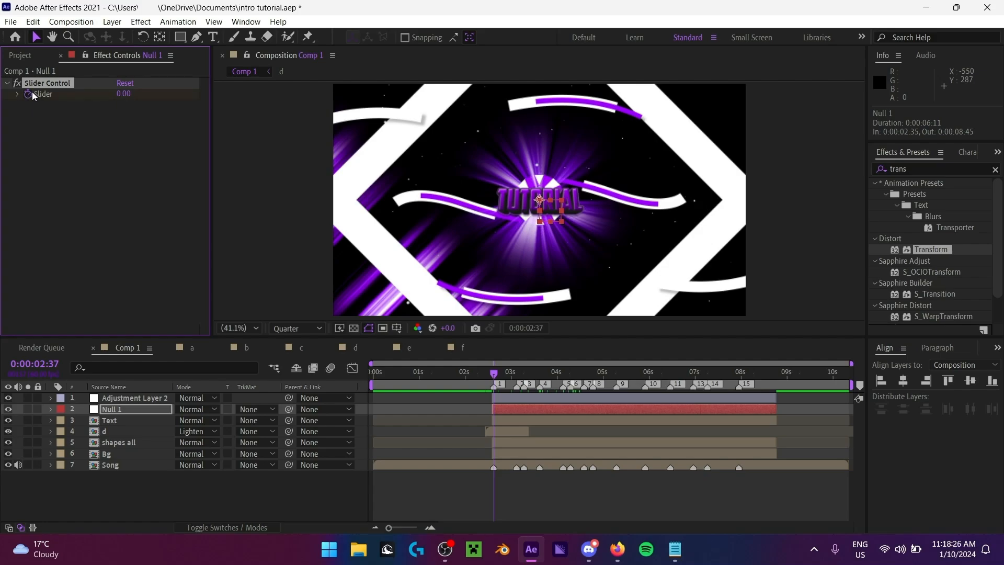
left_click(150, 409)
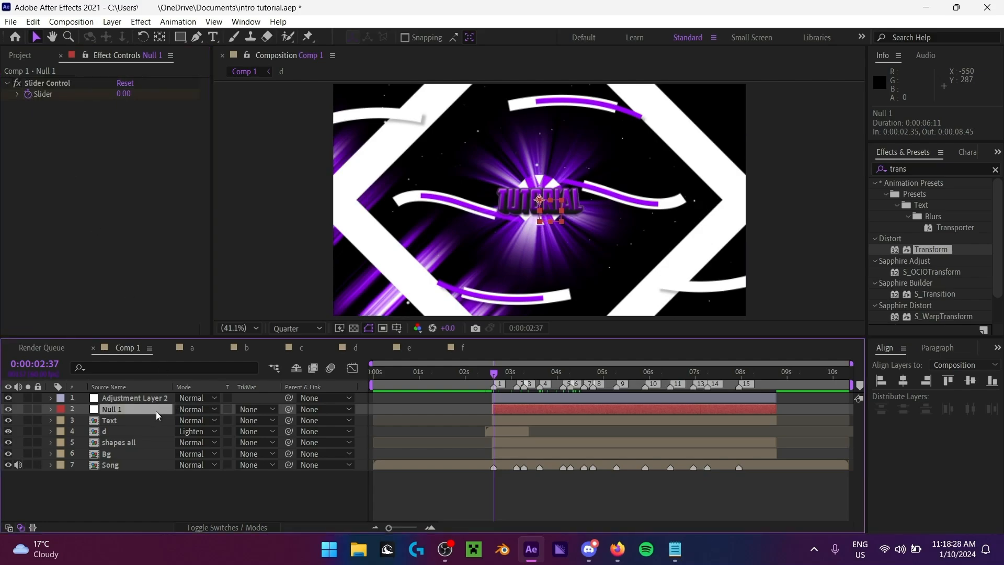
key("u")
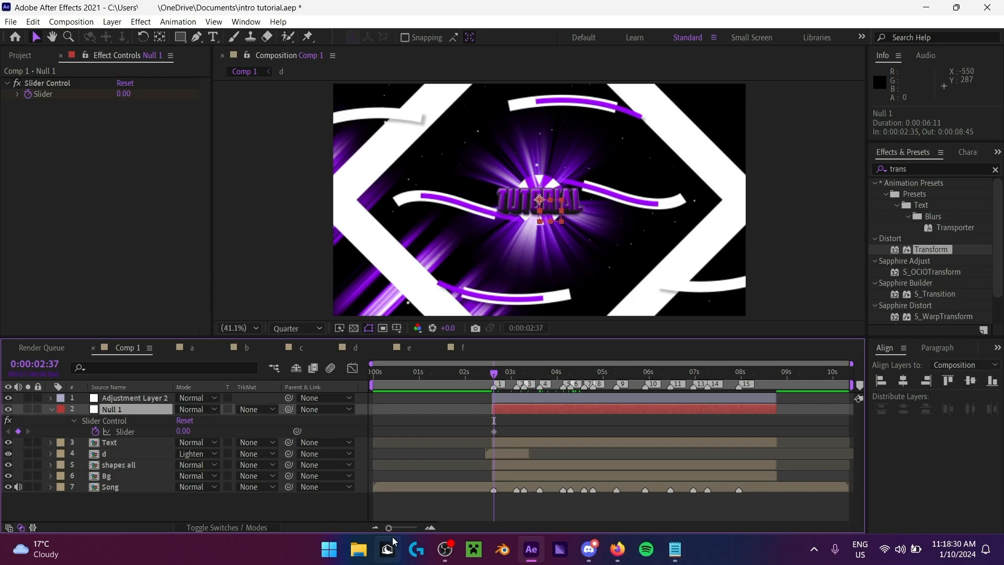
Step: Three frames after marker 1, at 0:00:02:40, add a Slider keyframe on Null 1 with a value of 0.7
left_click_drag(389, 527, 417, 528)
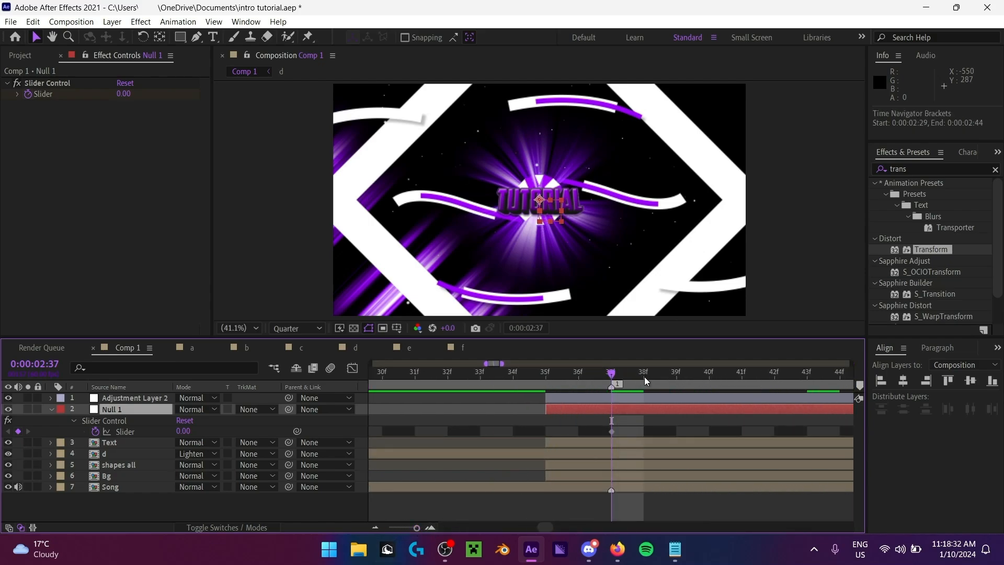
left_click_drag(644, 377, 708, 378)
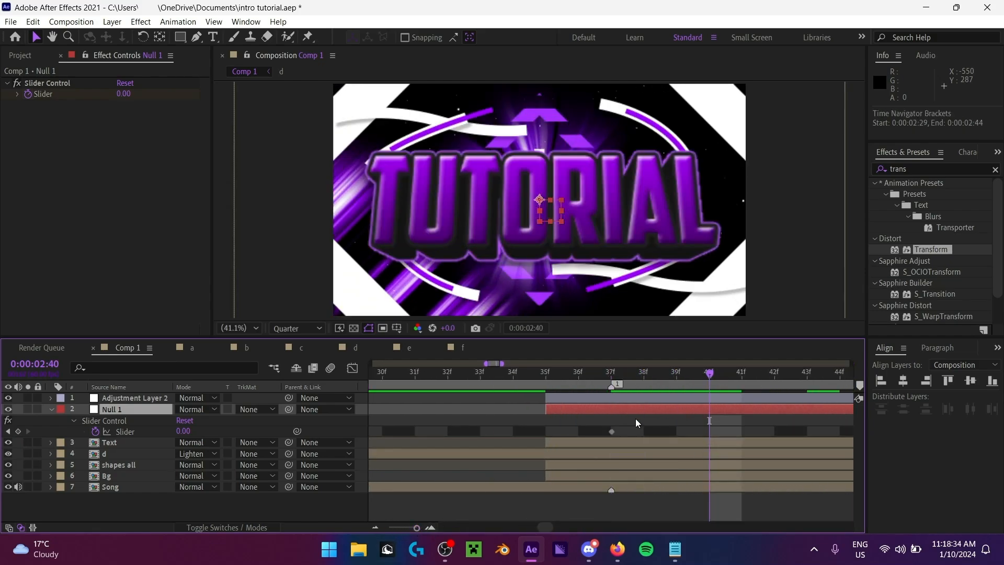
left_click(612, 431)
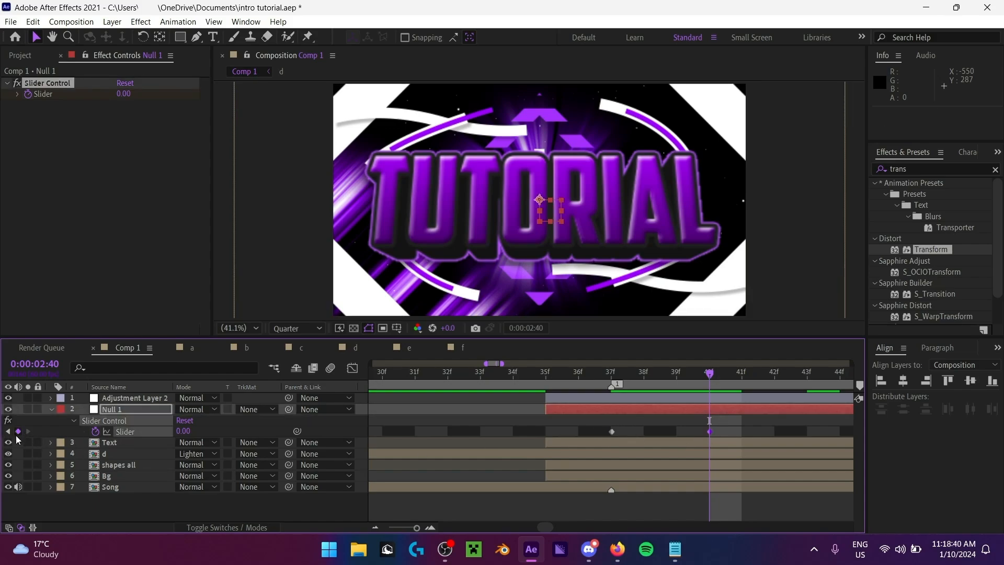
left_click(183, 431)
type("0.7")
key("Return")
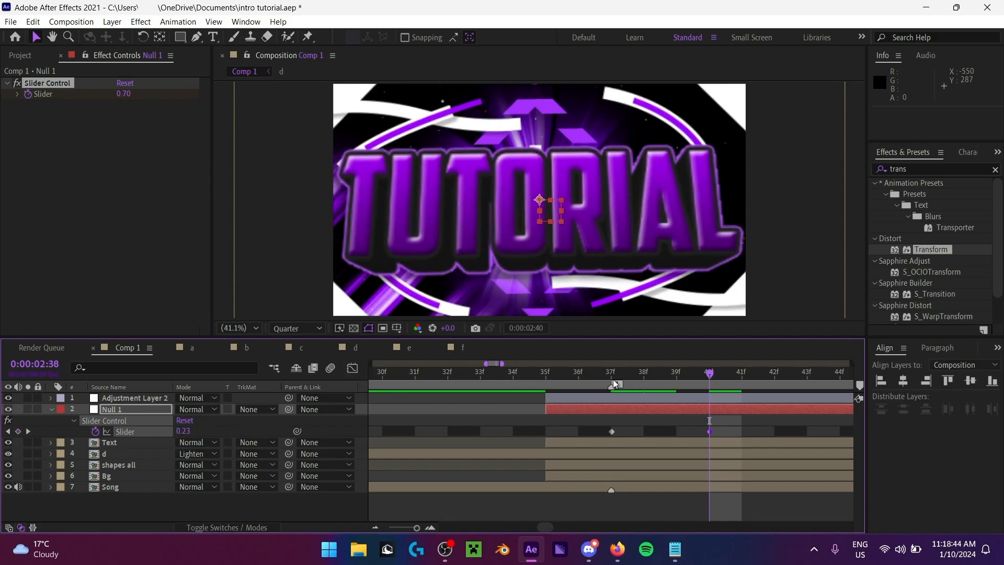
Step: Return to composition marker 1 and copy Null 1's two Slider keyframes
left_click(615, 385)
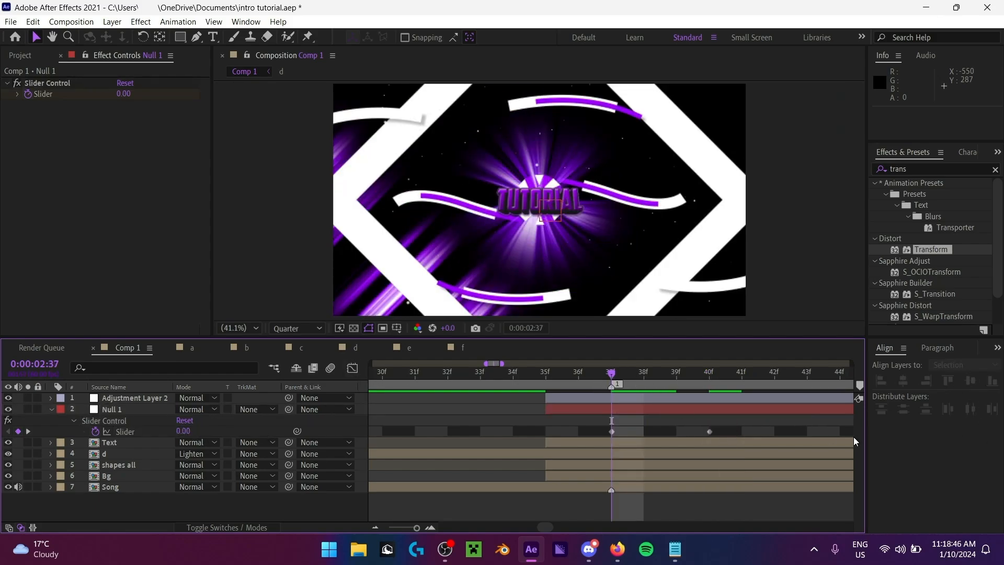
left_click_drag(755, 430, 582, 447)
key("ctrl+c")
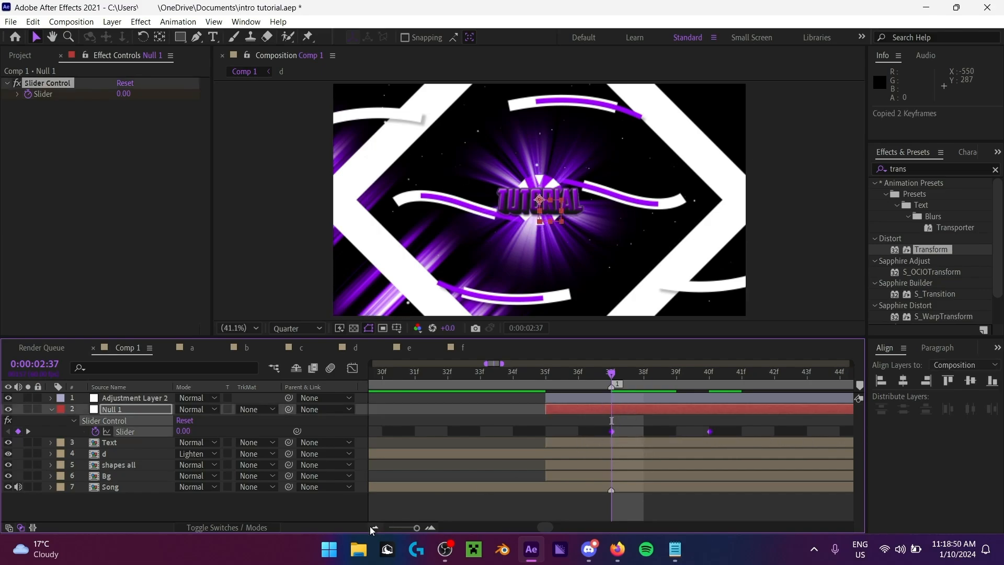
Step: Show the full composition timeline and step back and forth through its keyframes and markers between markers 1 and 6
left_click_drag(416, 527, 365, 529)
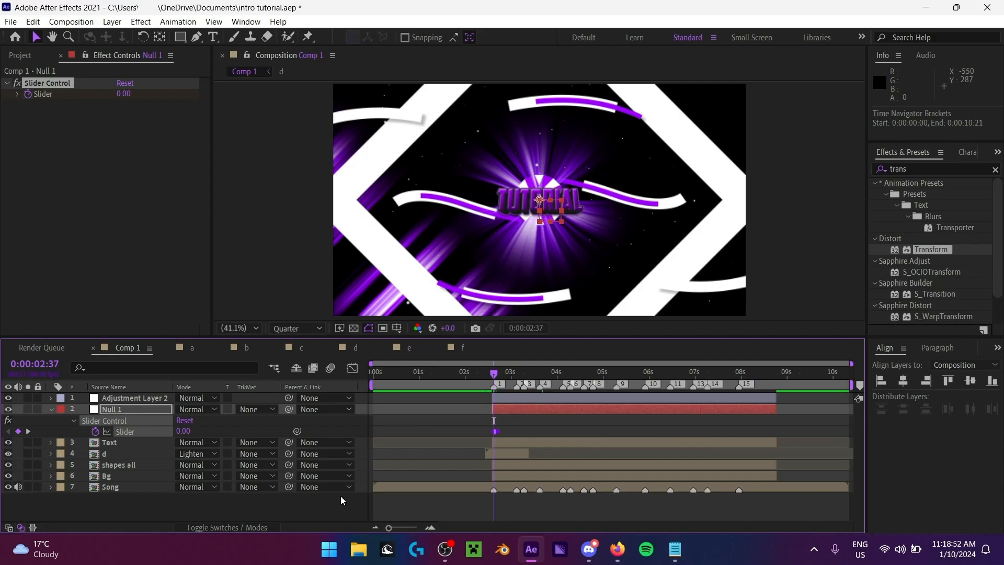
key("space")
key("j")
key("j")
key("k")
key("k")
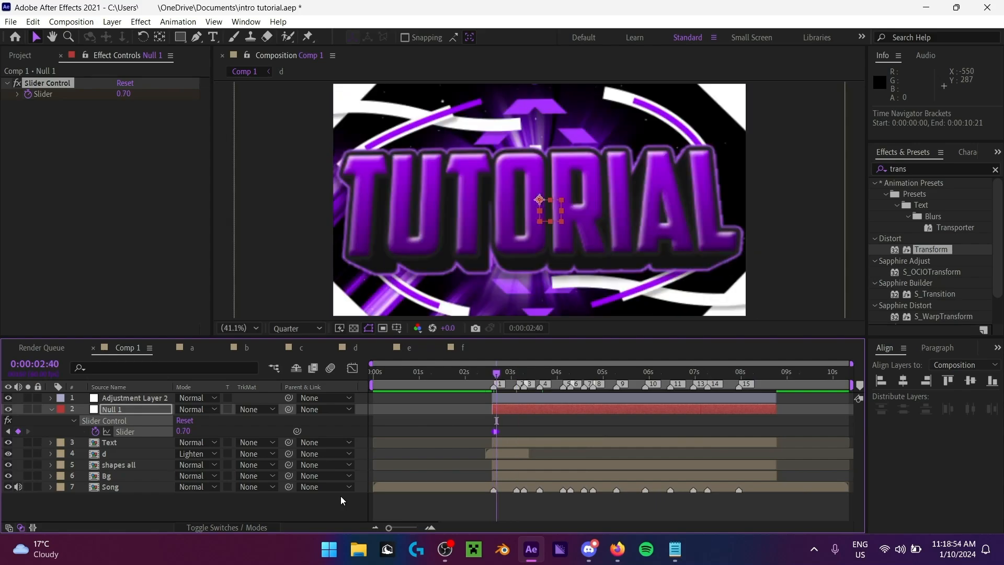
key("j")
key("j")
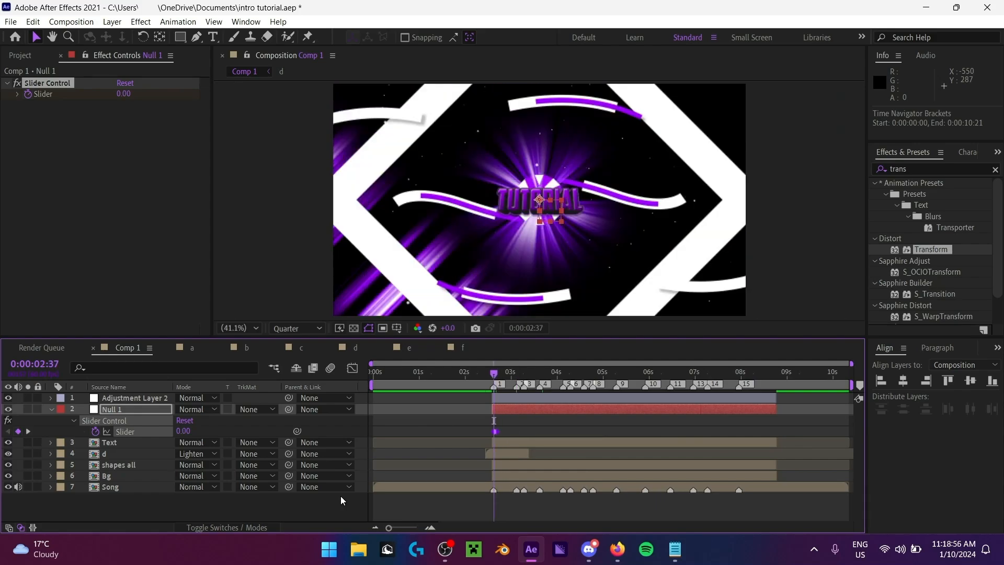
key("space")
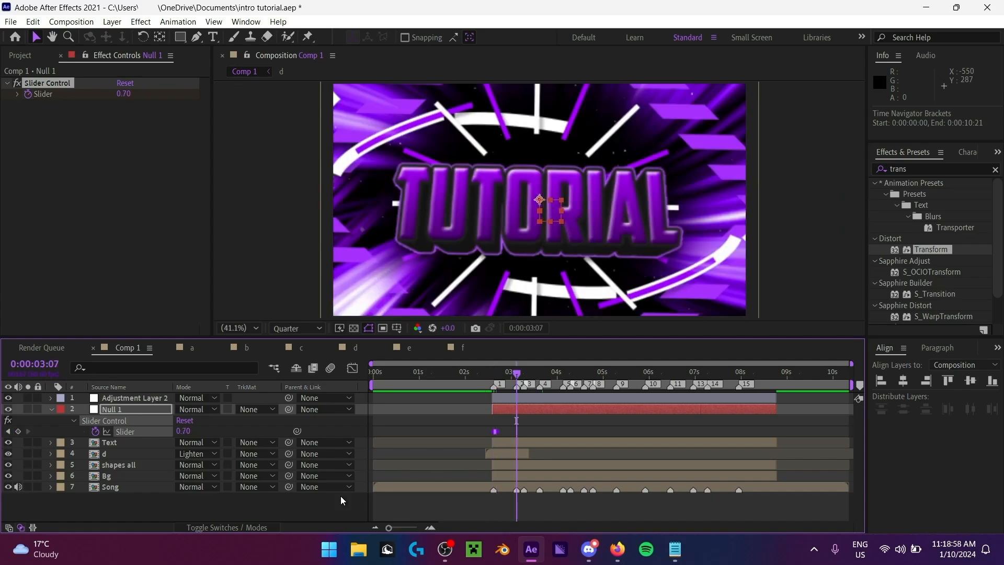
key("j")
key("j")
key("j")
key("j")
key("j")
key("j")
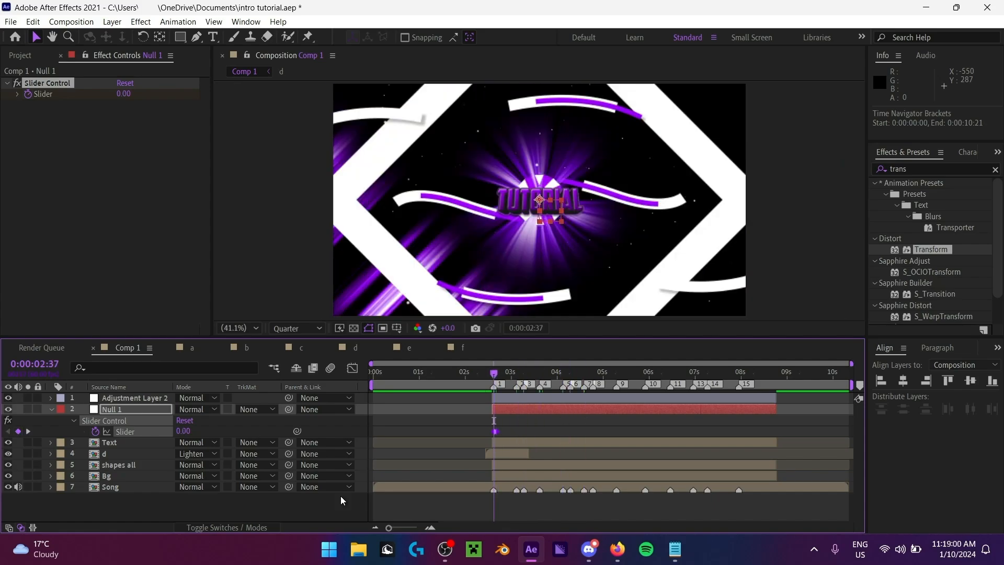
key("k")
key("k")
key("j")
key("j")
key("space")
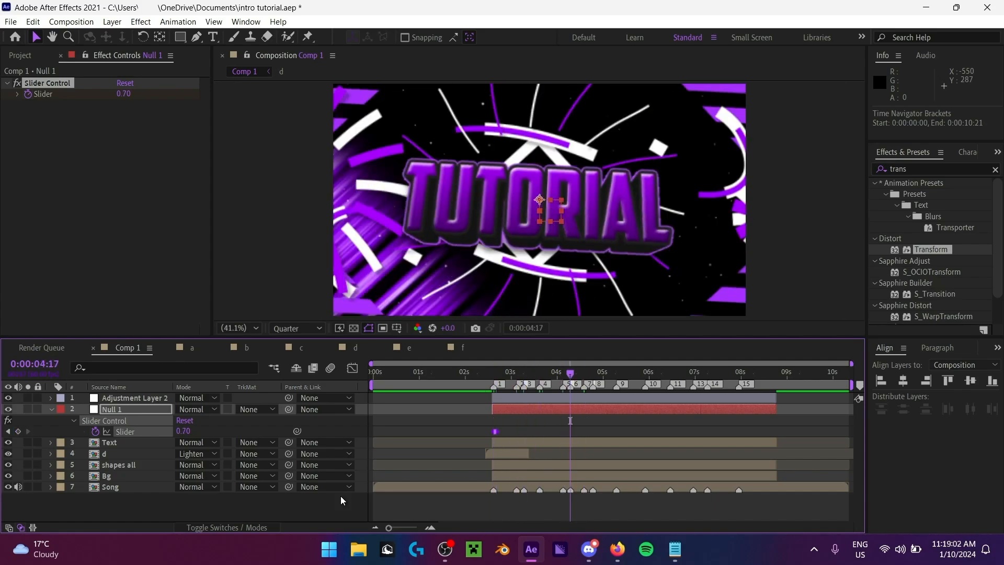
key("space")
key("space")
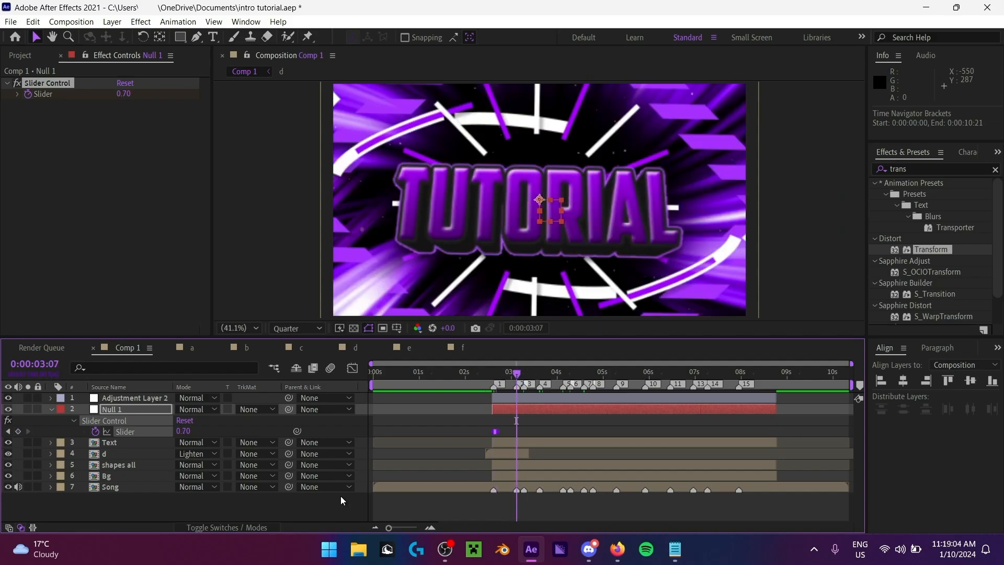
Step: Paste the copied pair of Slider keyframes on Null 1 at composition markers 2, 3 and 4
key("space")
key("k")
key("ctrl+v")
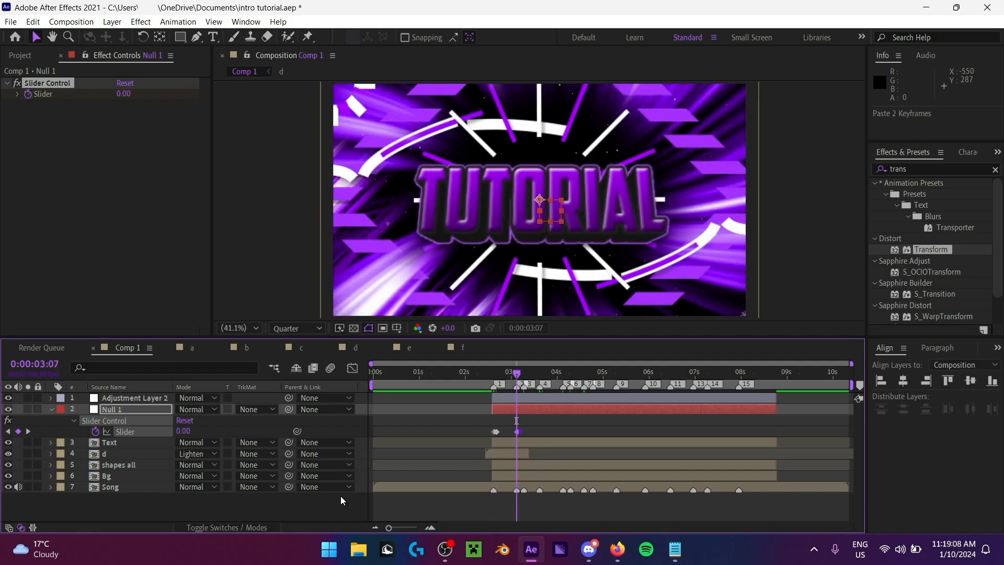
key("k")
key("ctrl+v")
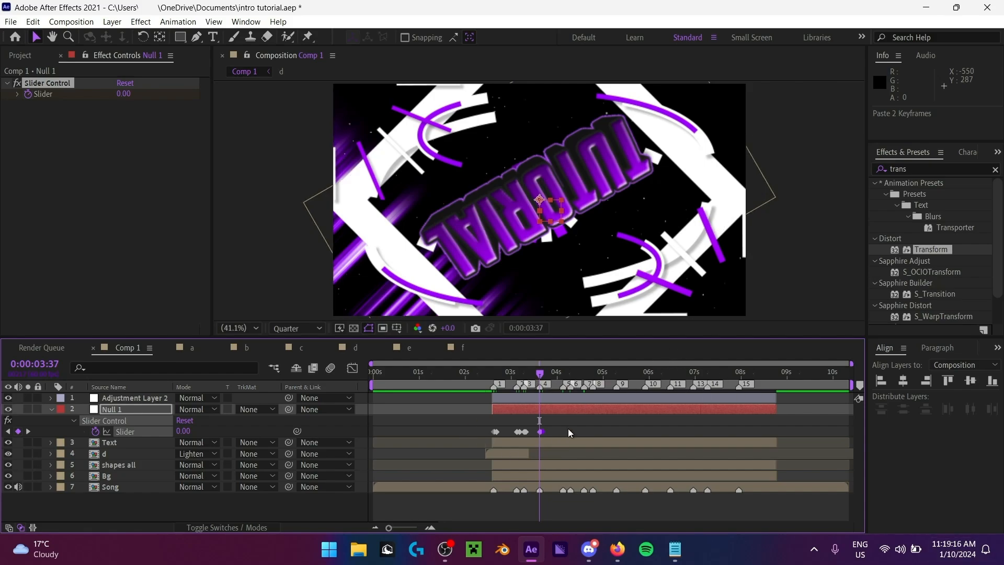
Step: Paste the copied Slider keyframe pair on Null 1 at composition markers 5, 6 and 7
key("k")
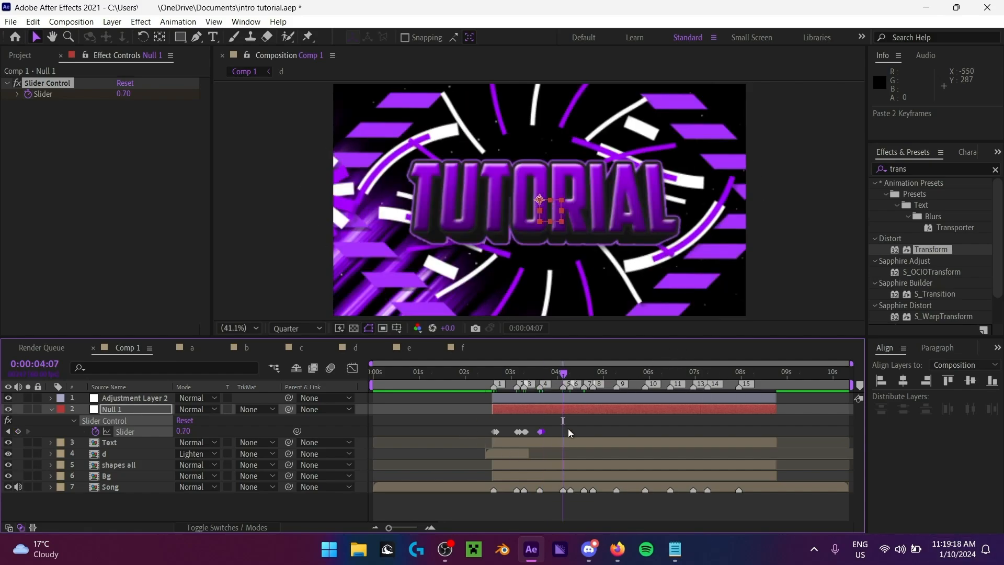
key("k")
key("u")
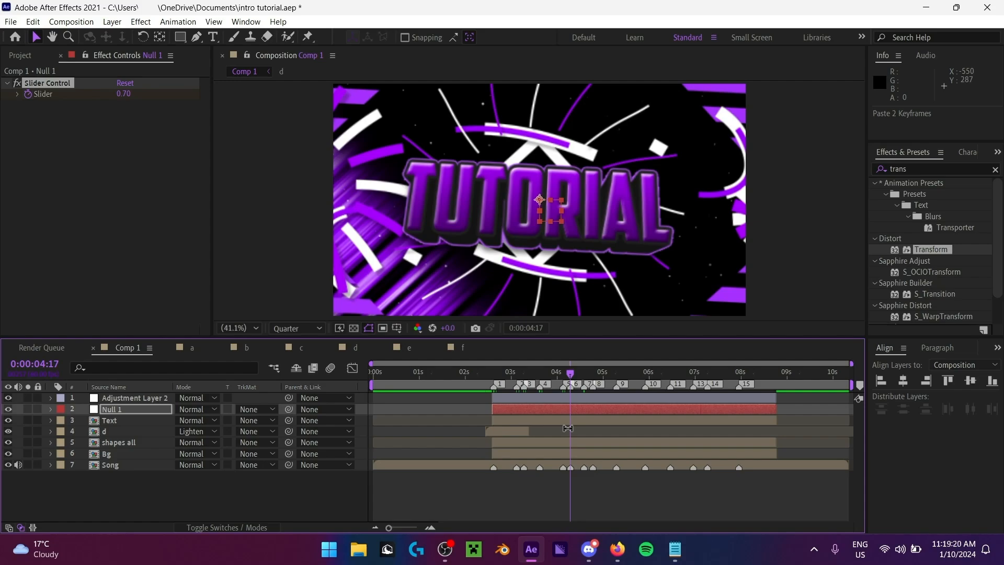
key("u")
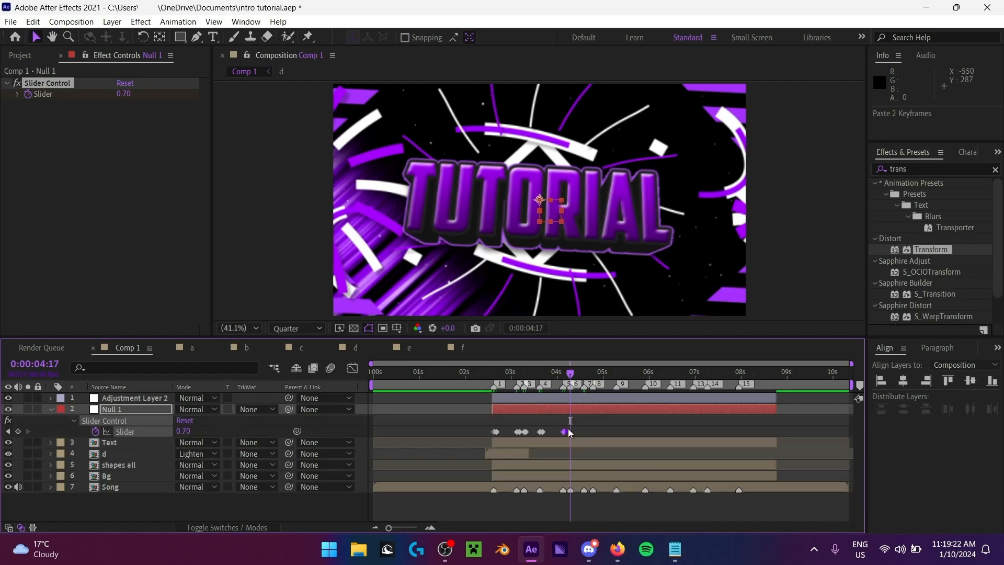
key("ctrl+v")
key("k")
key("ctrl+v")
key("k")
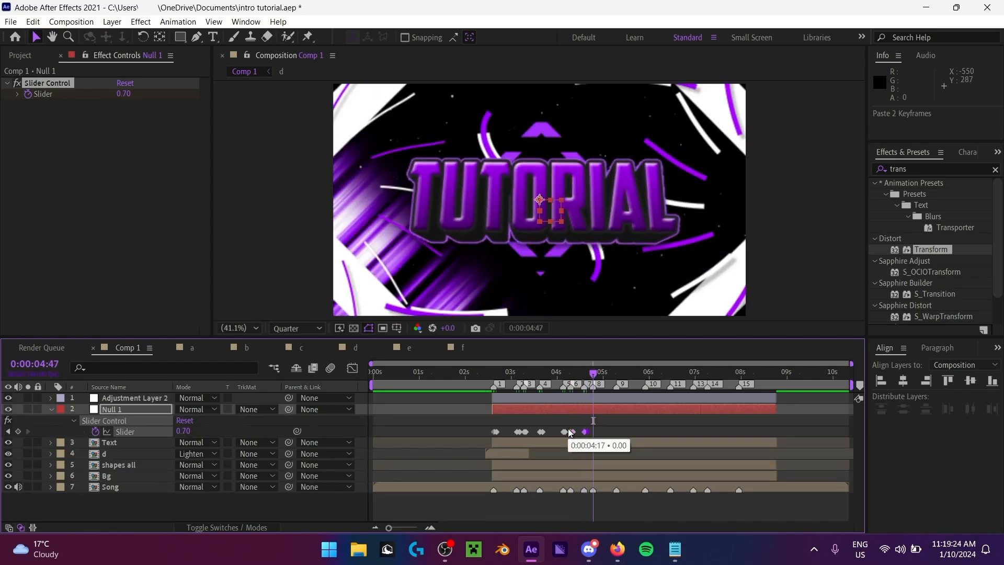
Step: Continue with the same Slider keyframe pair, pasting it at composition markers 8, 9 and 10
key("ctrl+v")
key("k")
key("ctrl+v")
key("k")
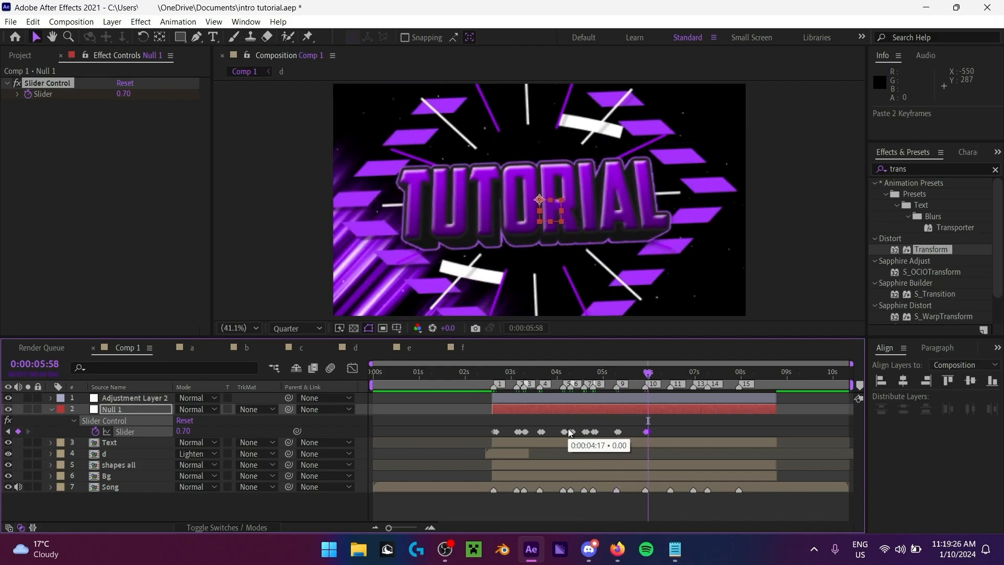
Step: Paste the Slider keyframe pair on Null 1 at the remaining composition markers from 11 through 15
key("k")
key("ctrl+v")
key("k")
key("ctrl+v")
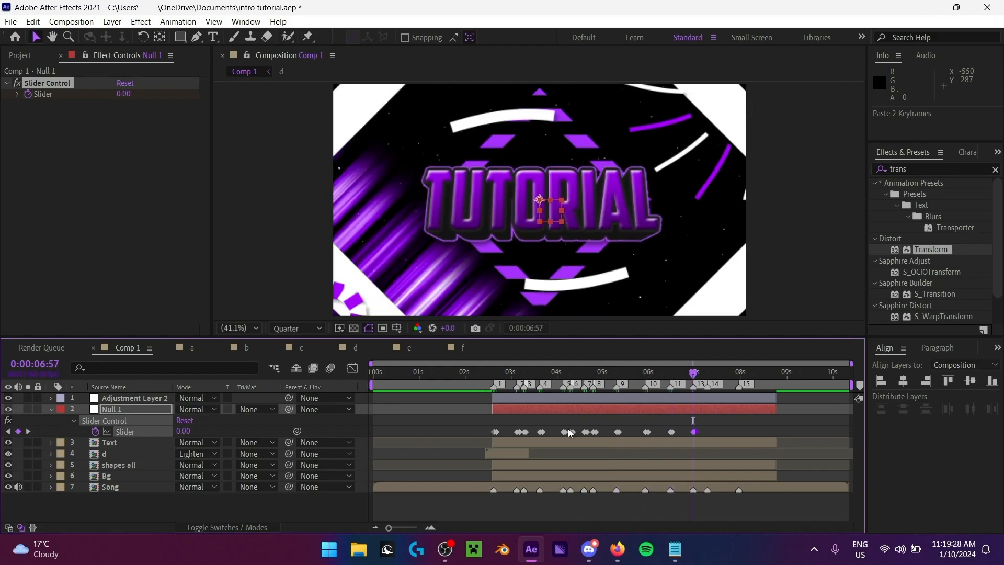
key("k")
key("ctrl+v")
key("k")
key("ctrl+v")
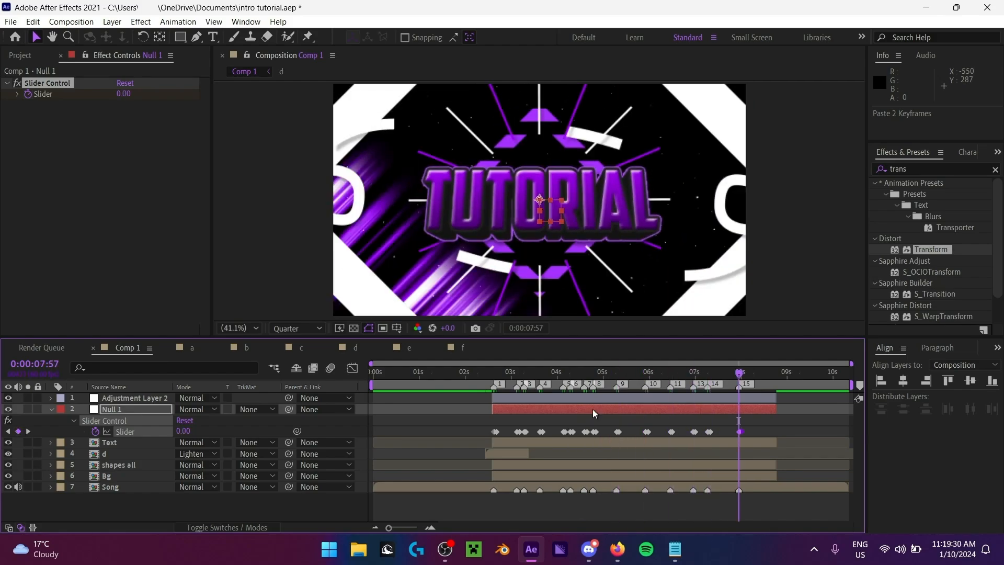
Step: Play back the composition from shortly before marker 1 to check the beat-synced shake, and collapse Null 1's properties
left_click(578, 381)
key("space")
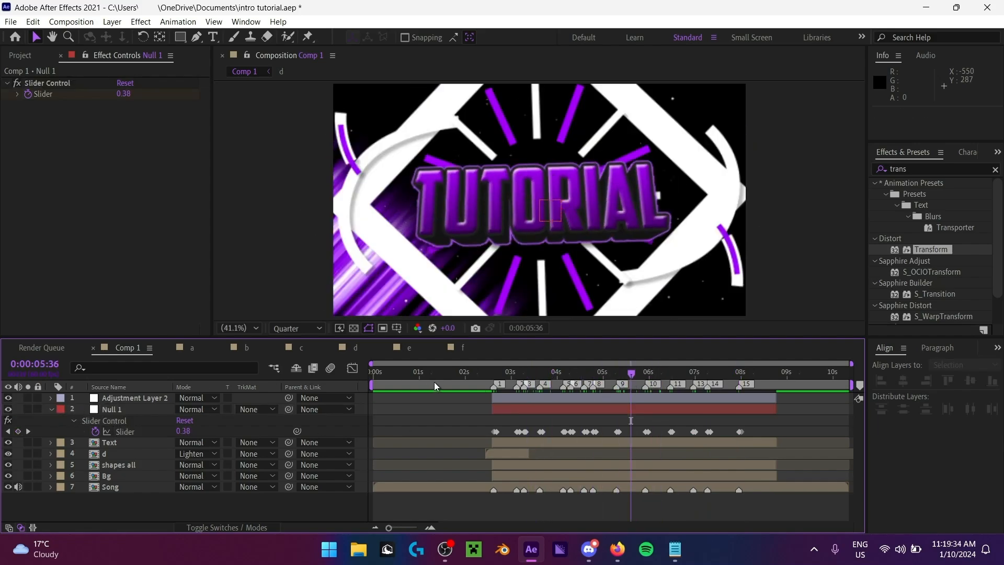
left_click(474, 382)
key("space")
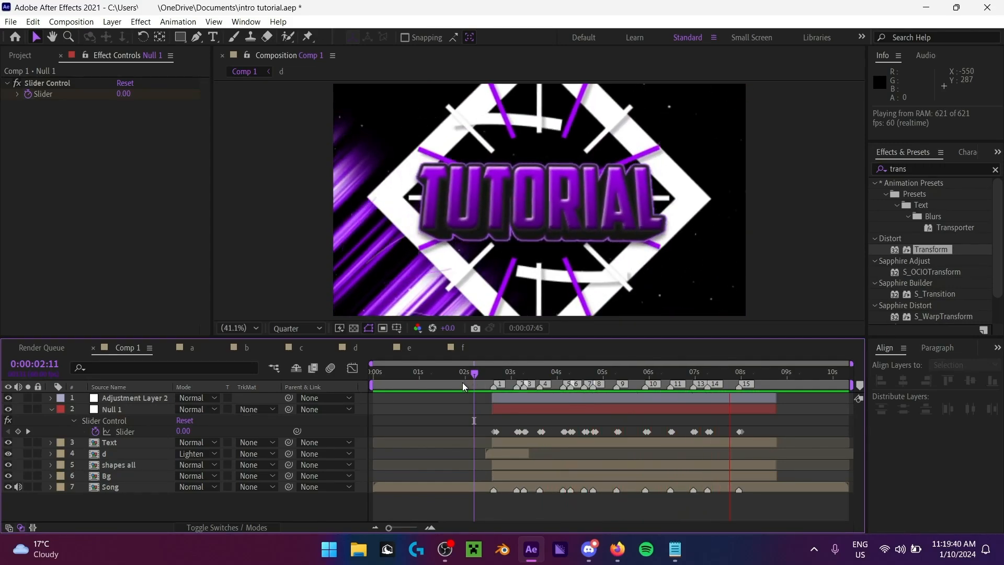
left_click_drag(460, 386, 7, 416)
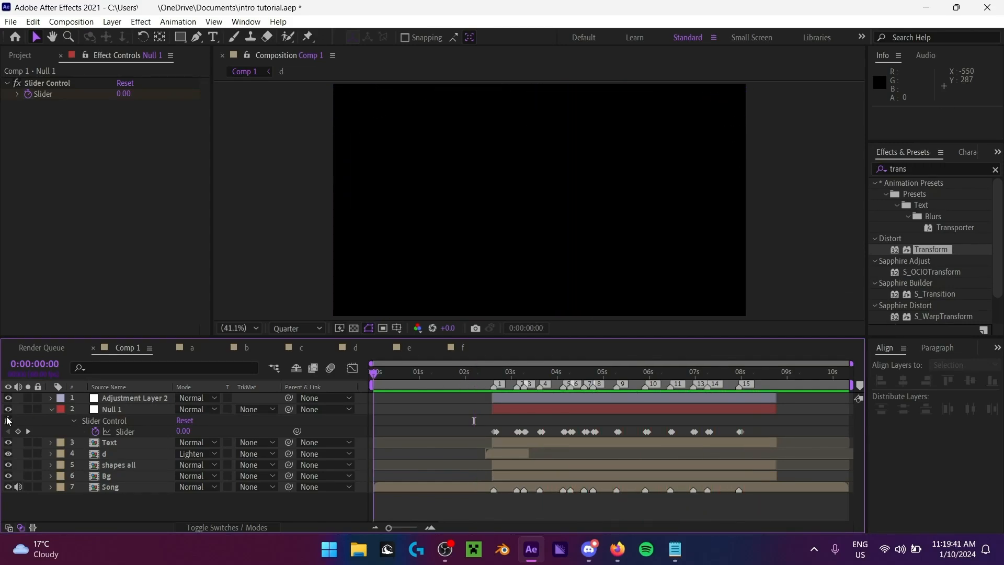
left_click(49, 409)
left_click(478, 372)
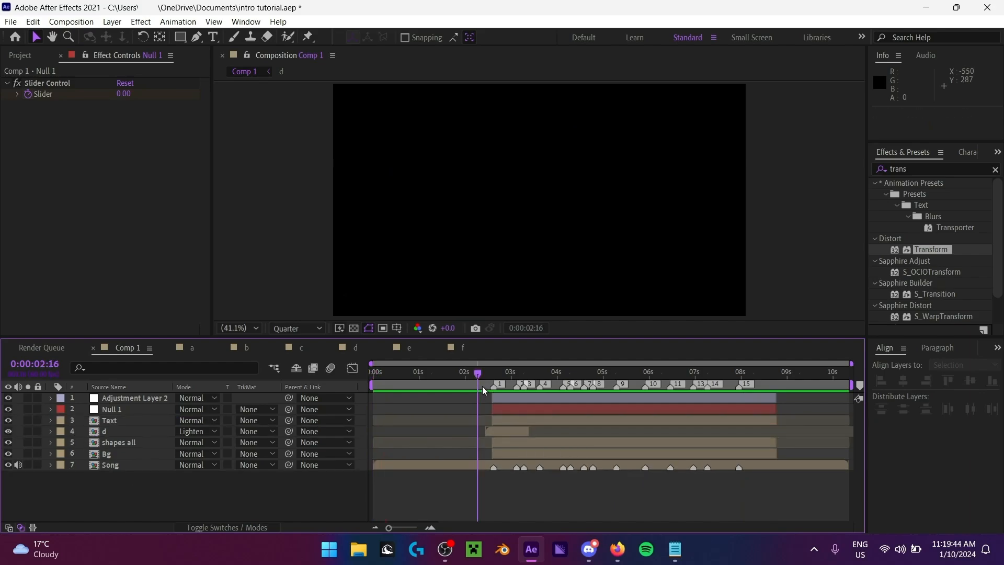
key("space")
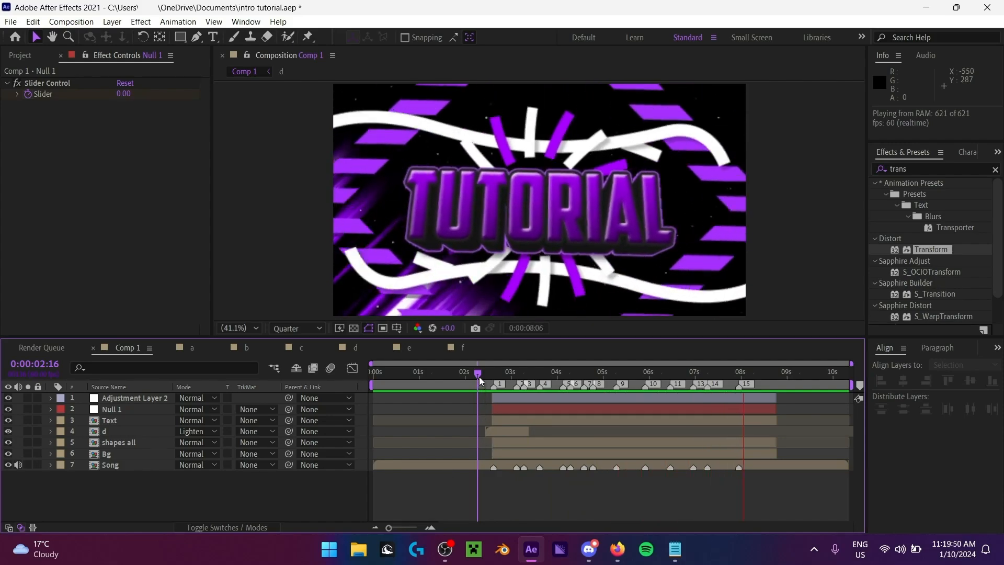
left_click(479, 376)
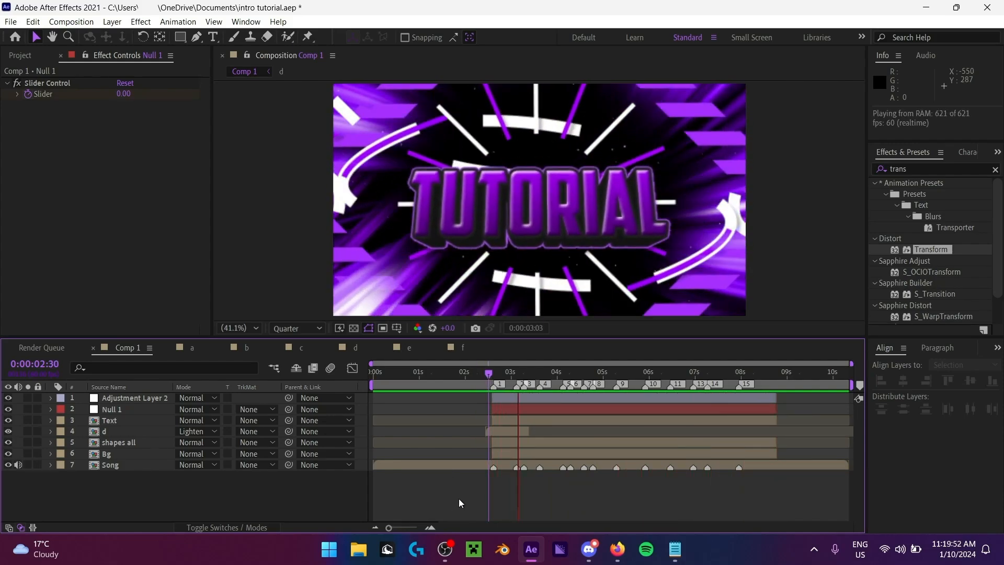
left_click(478, 375)
Step: Switch to Notepad, close its window and return to After Effects
left_click(675, 549)
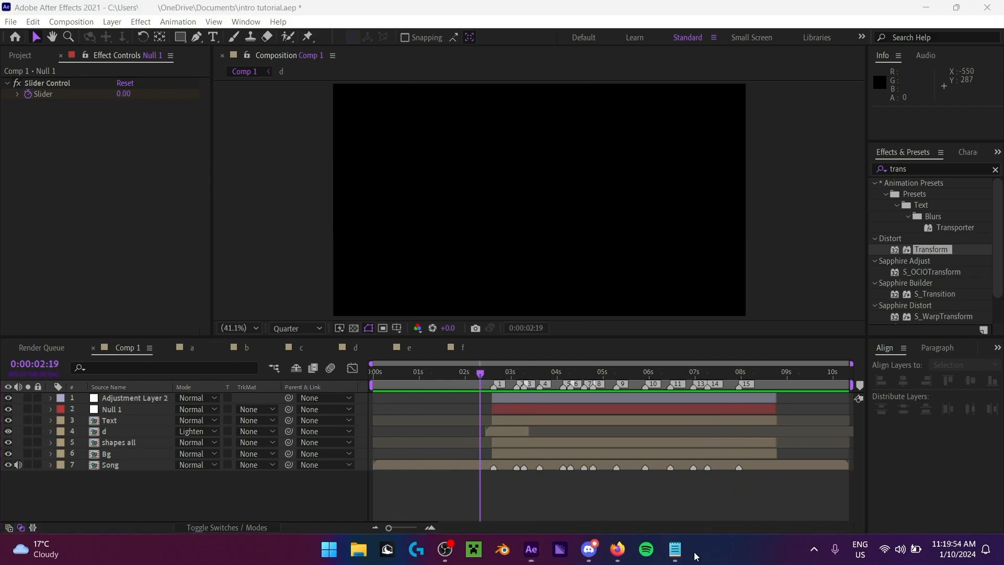
left_click(890, 110)
Step: Reveal Null 1's Slider keyframes, scrub through the shake around markers 4 to 6, and collapse the properties again
left_click(542, 376)
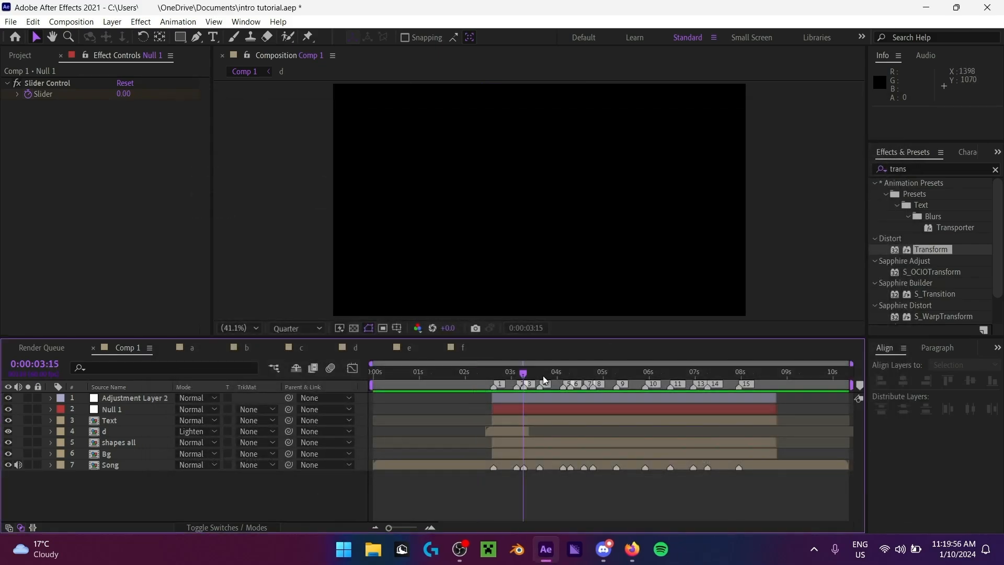
left_click(595, 408)
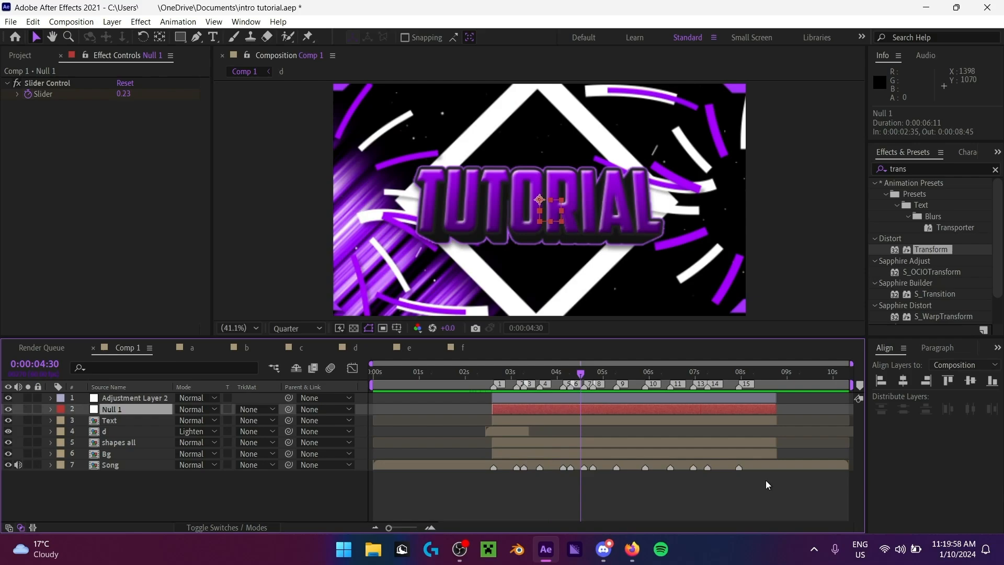
key("u")
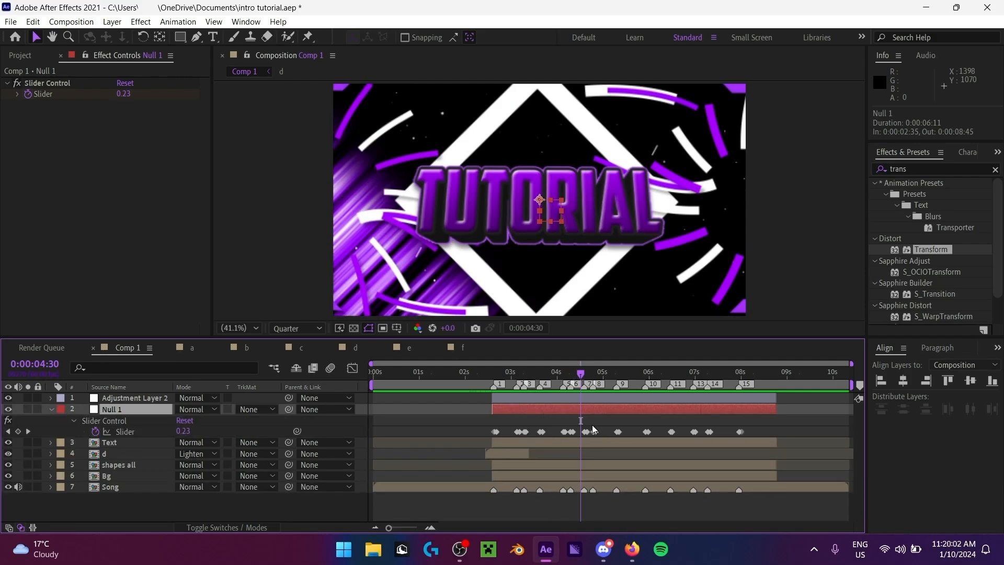
left_click(543, 378)
left_click_drag(544, 381, 573, 382)
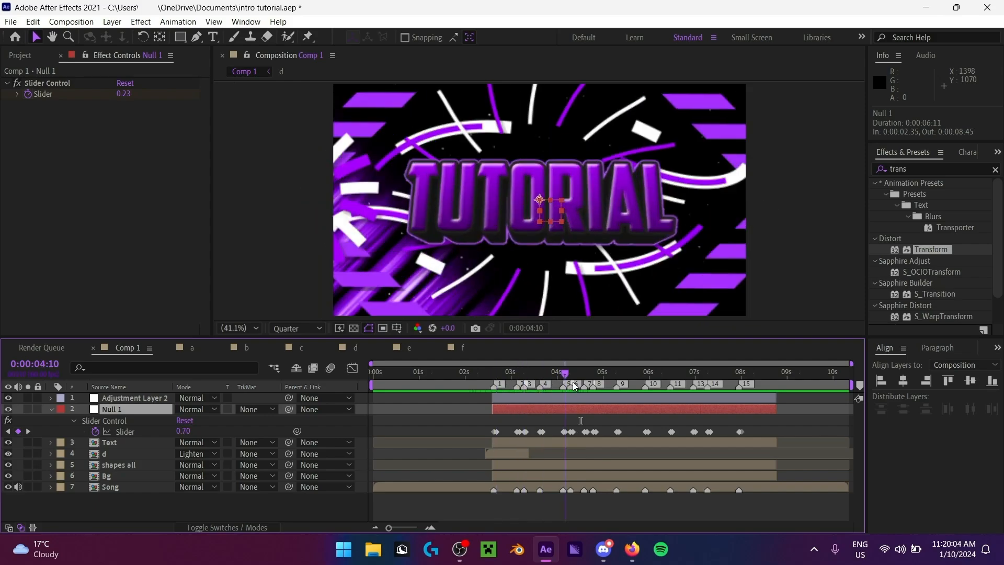
key("u")
Step: Preview the shake from about two seconds in, move to 0:00:04:15 and select Adjustment Layer 2
key("space")
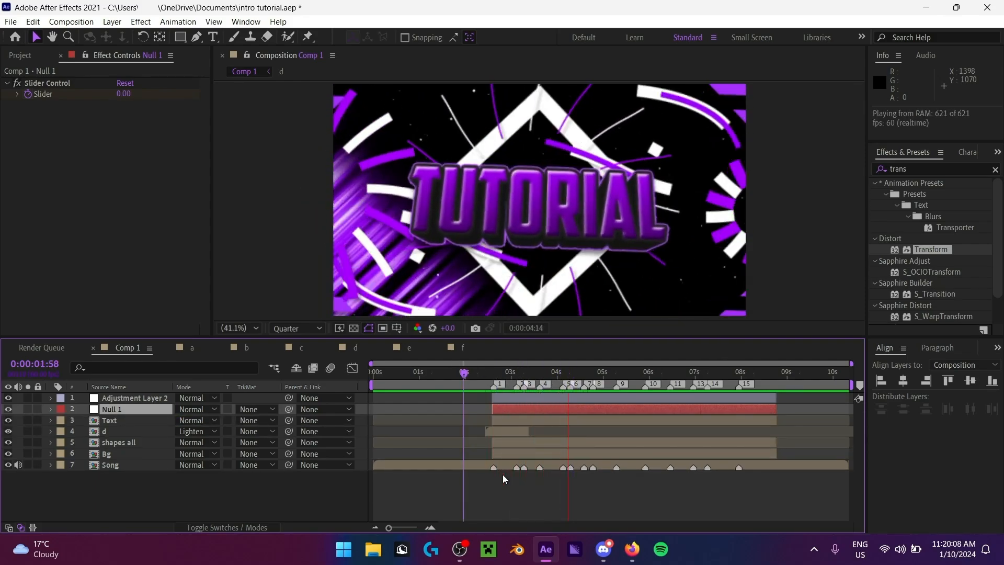
key("space")
left_click_drag(482, 375, 569, 375)
left_click(553, 399)
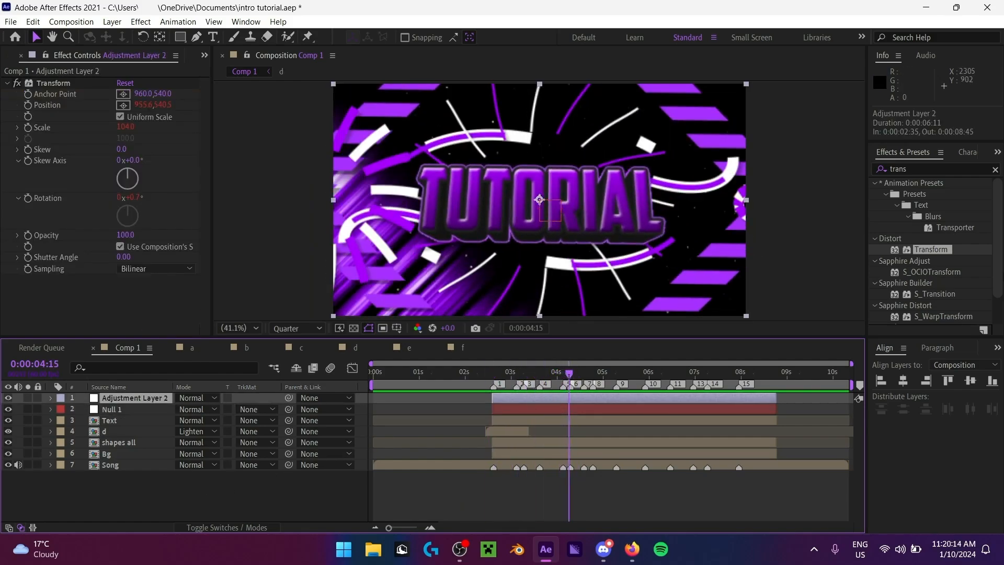
Step: Search the effects library for "glow" and apply the Stylize Glow effect to Adjustment Layer 2
left_click(925, 169)
double_click(899, 169)
type("glow")
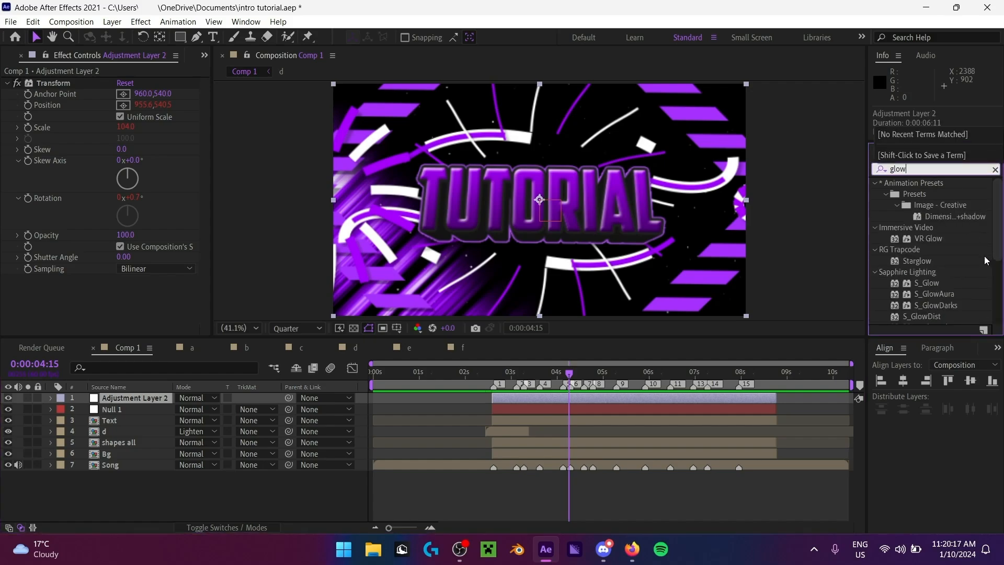
scroll(978, 272, "down", 3)
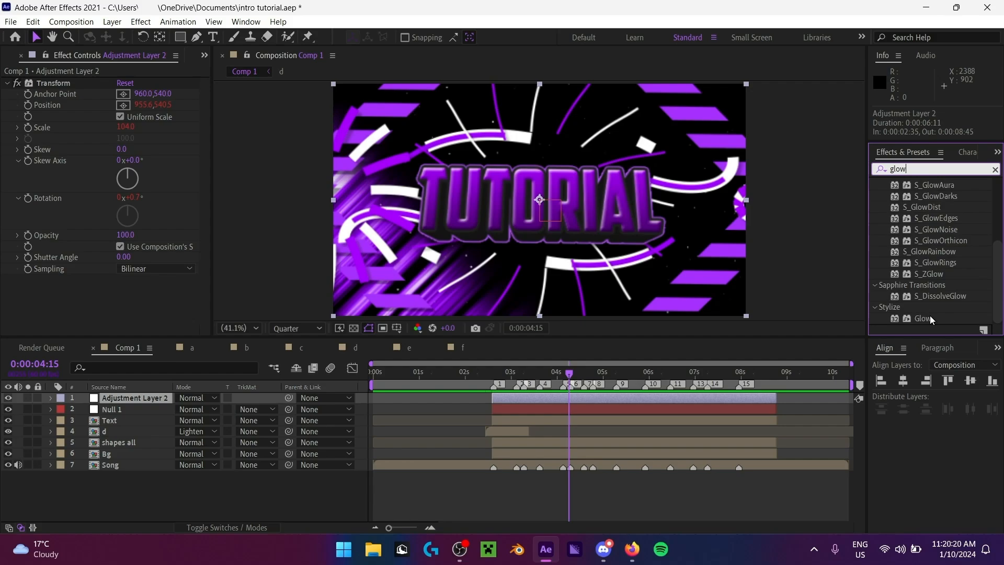
double_click(924, 318)
Step: Look through the other glow effects in the search results, including the Sapphire Lighting group, and clear the search
scroll(921, 261, "up", 3)
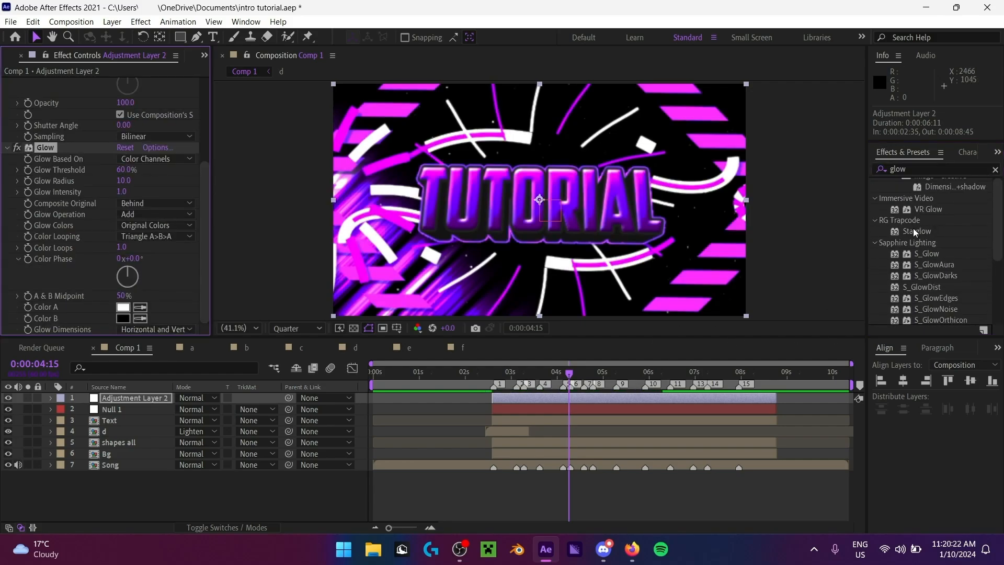
scroll(916, 245, "up", 2)
scroll(961, 272, "down", 4)
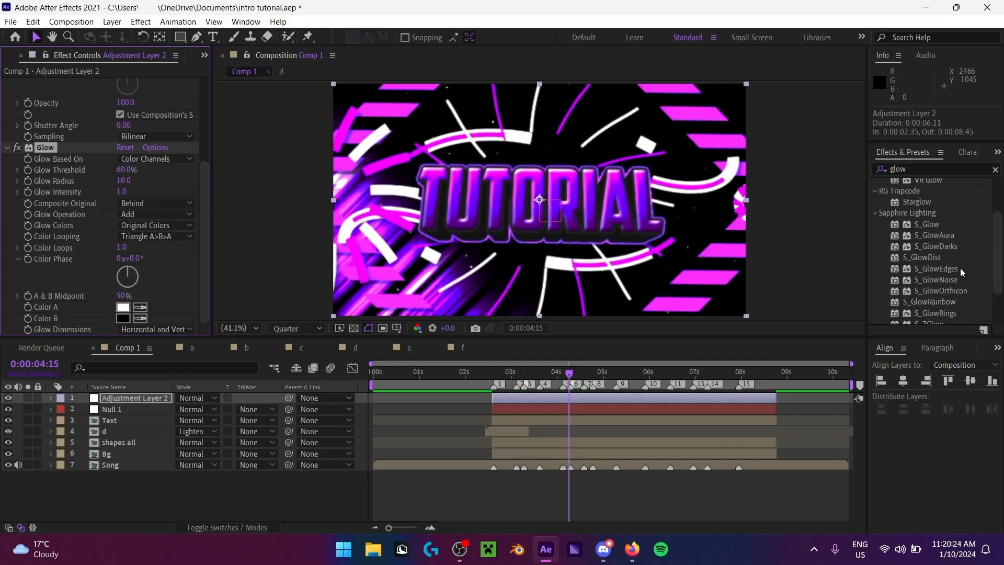
scroll(915, 290, "up", 3)
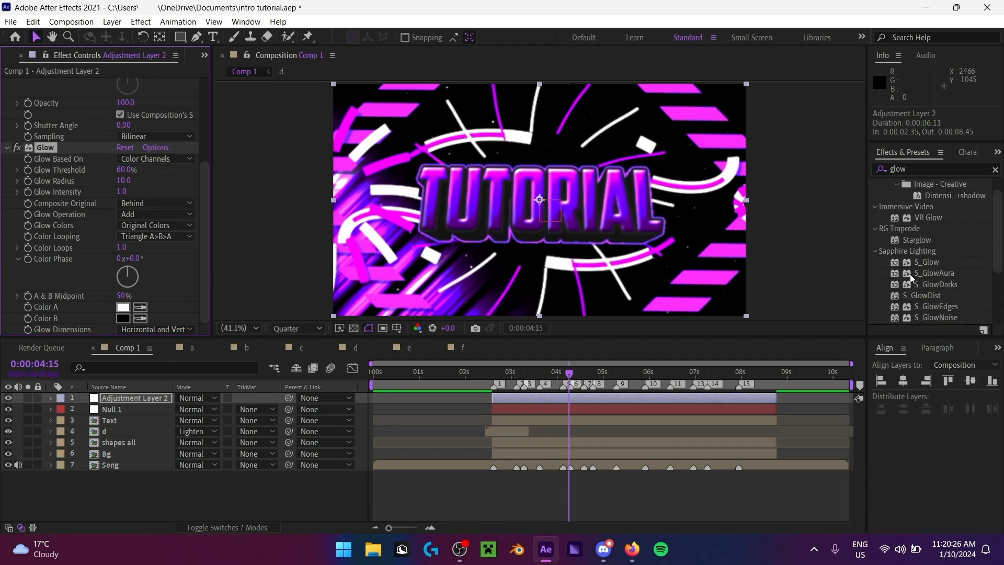
scroll(905, 235, "up", 1)
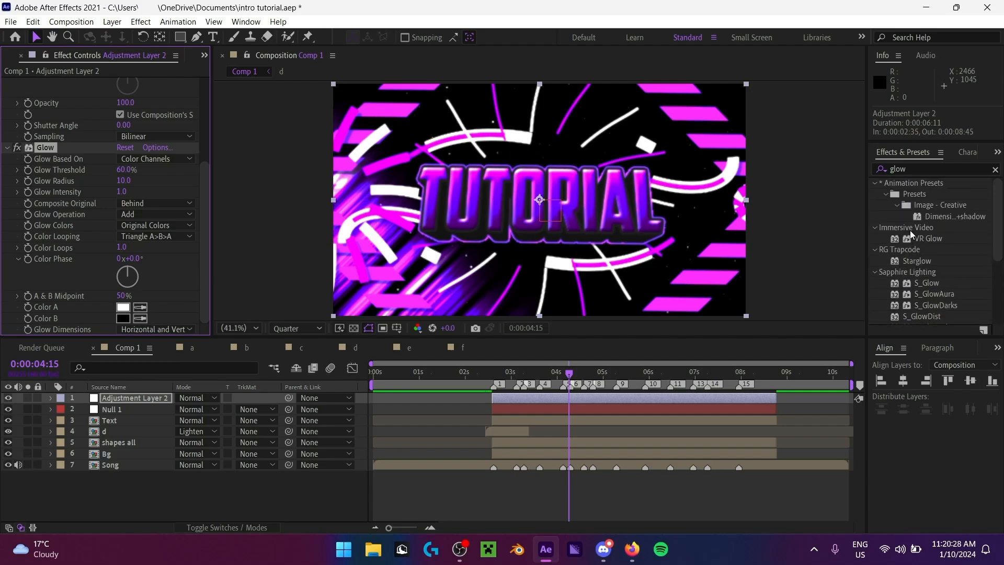
scroll(898, 281, "down", 2)
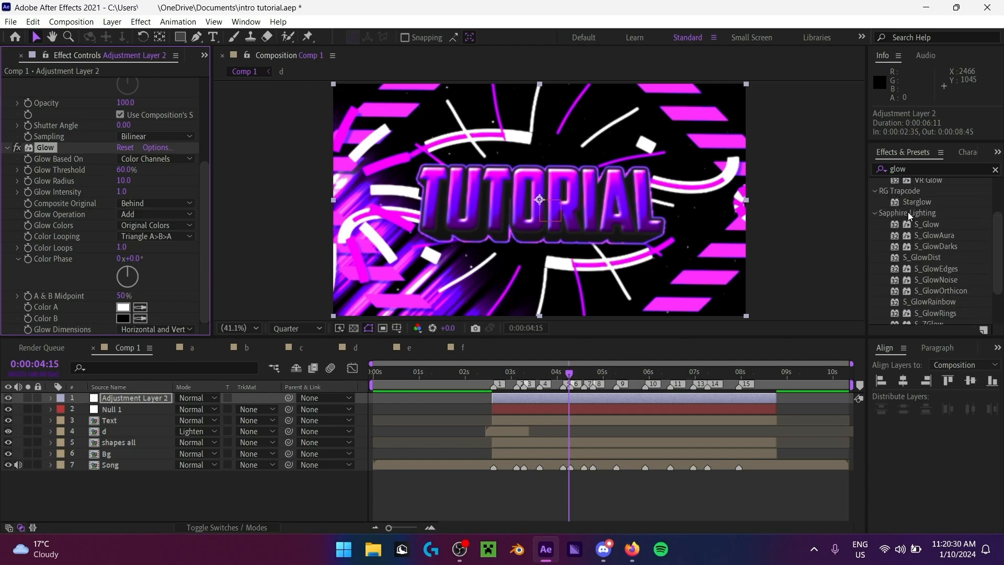
scroll(960, 255, "down", 2)
scroll(911, 258, "up", 5)
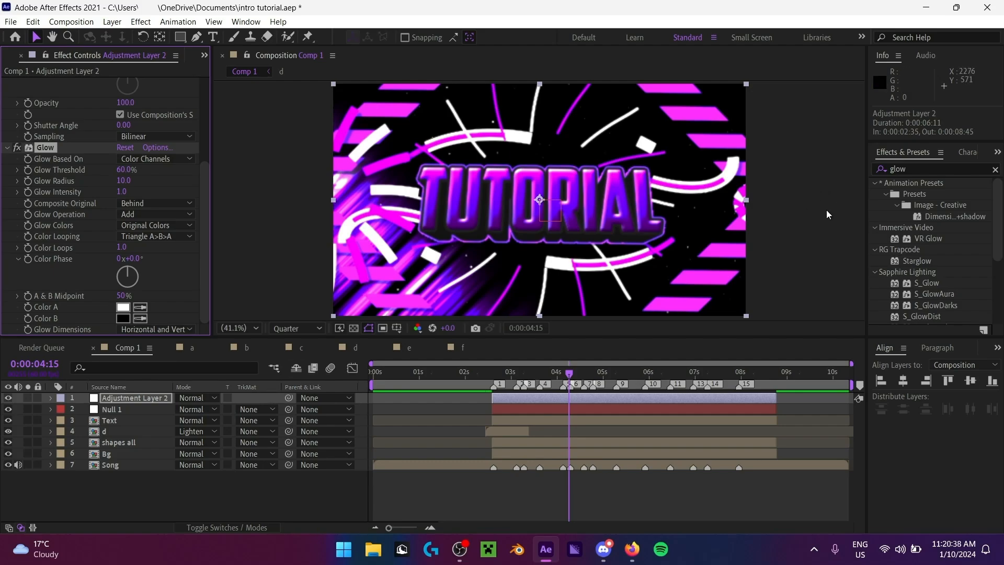
left_click(995, 169)
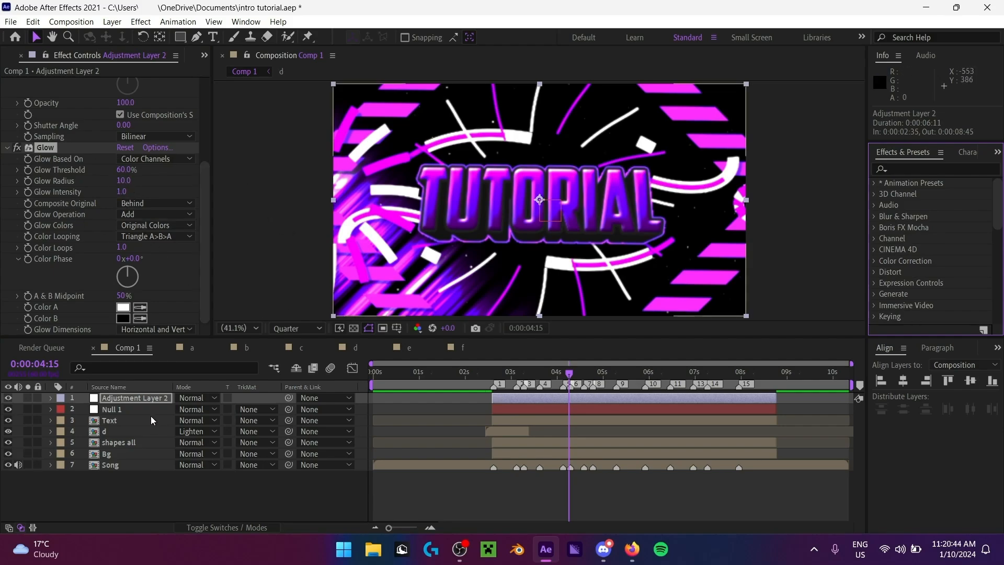
Step: Try a Glow Radius of 137 on Adjustment Layer 2, adjust the other glow values and undo those adjustments
left_click(143, 399)
scroll(78, 239, "up", 3)
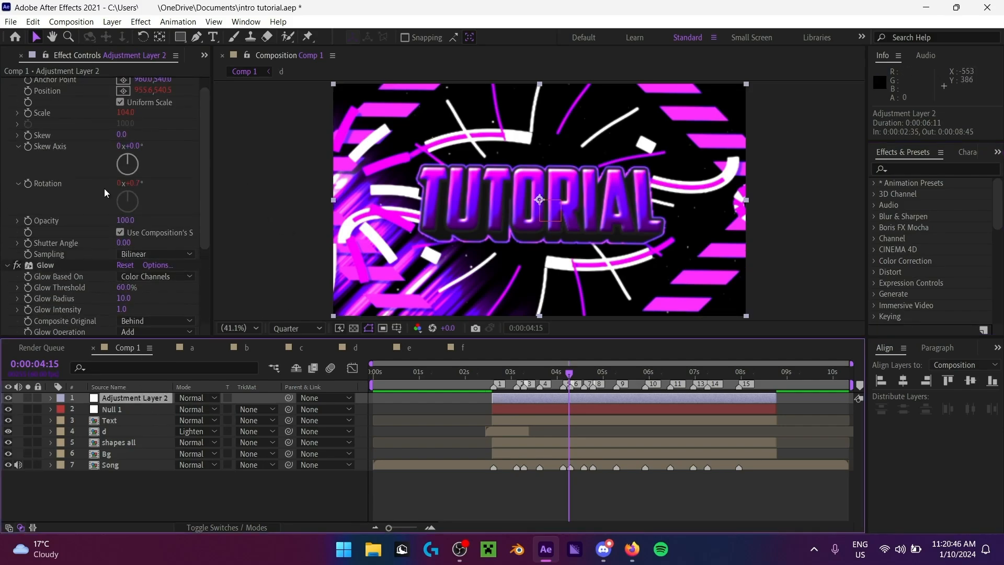
scroll(77, 239, "down", 2)
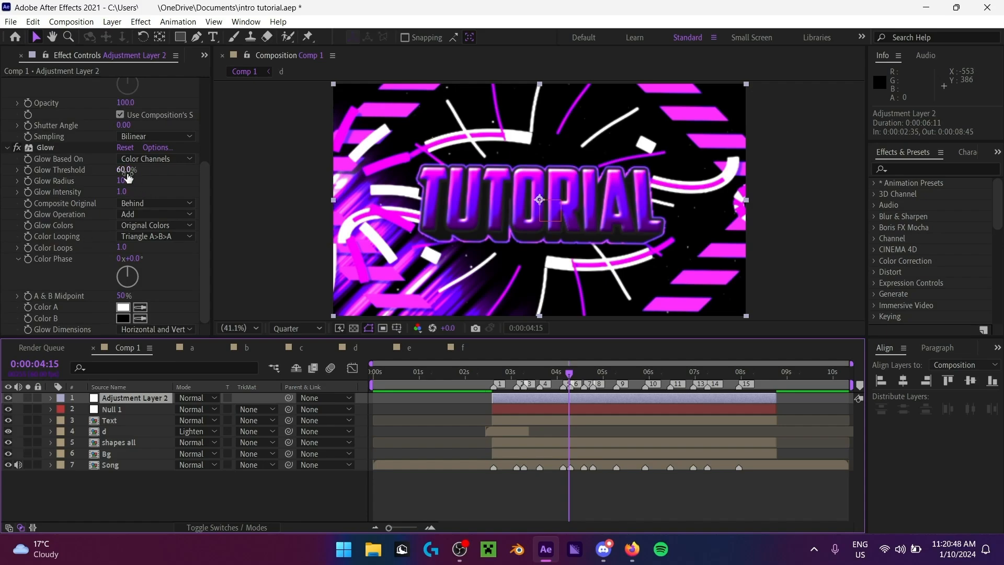
left_click_drag(126, 184, 248, 185)
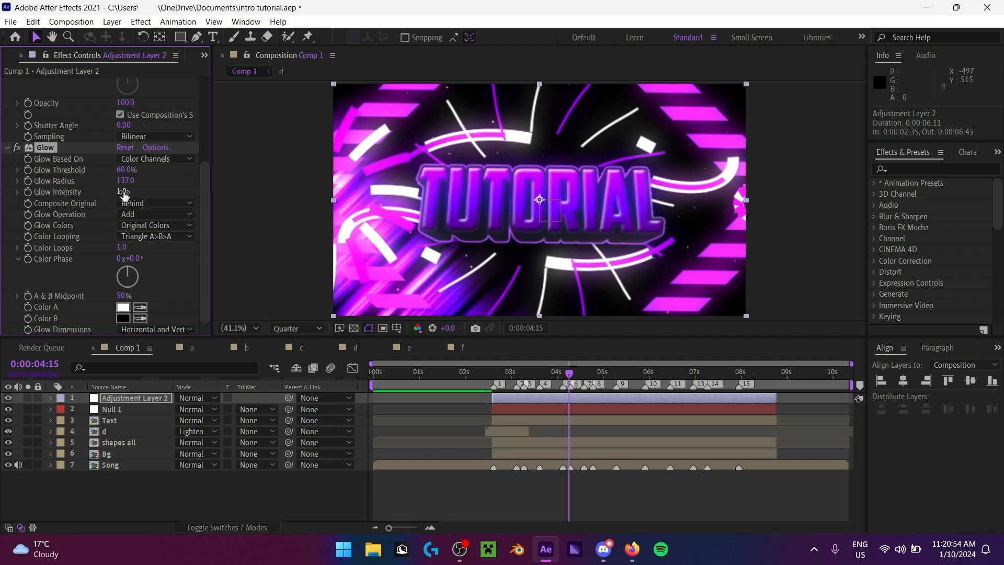
left_click_drag(122, 191, 146, 171)
key("ctrl+z")
key("ctrl+z")
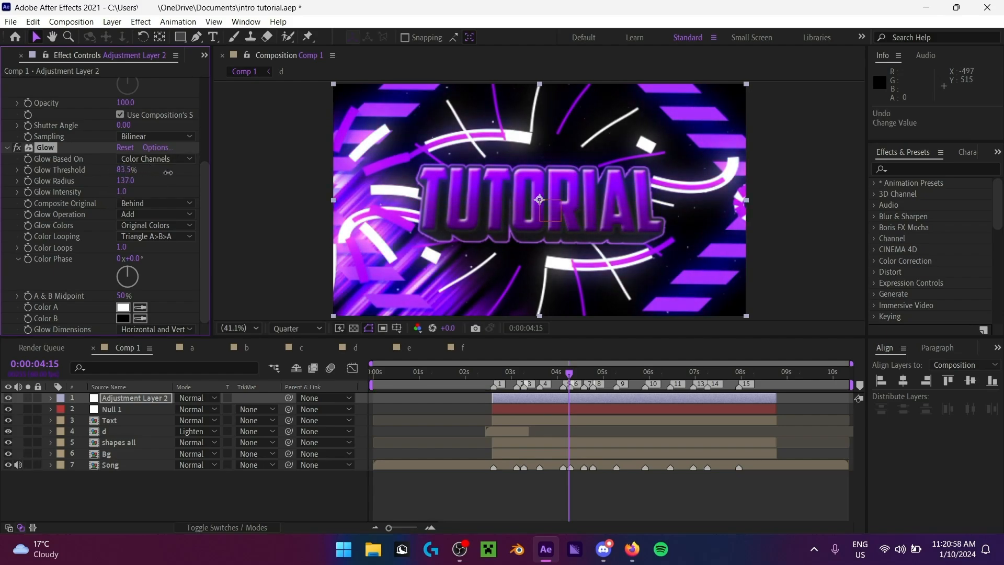
Step: Tune Adjustment Layer 2's Glow to a Threshold of 60.8%, a Radius of 256 and an Intensity of 0.0
left_click_drag(156, 183, 496, 202)
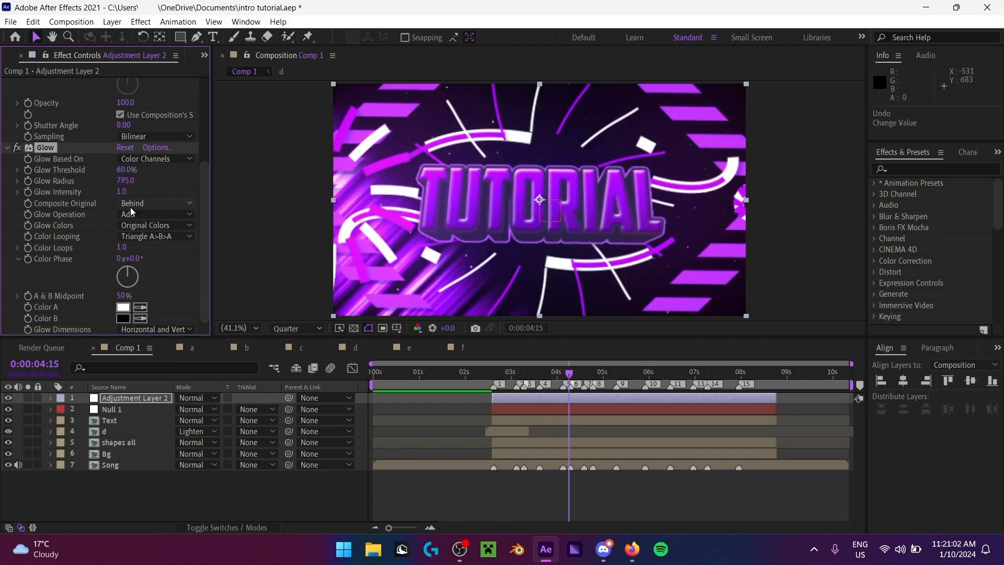
left_click_drag(119, 191, 81, 194)
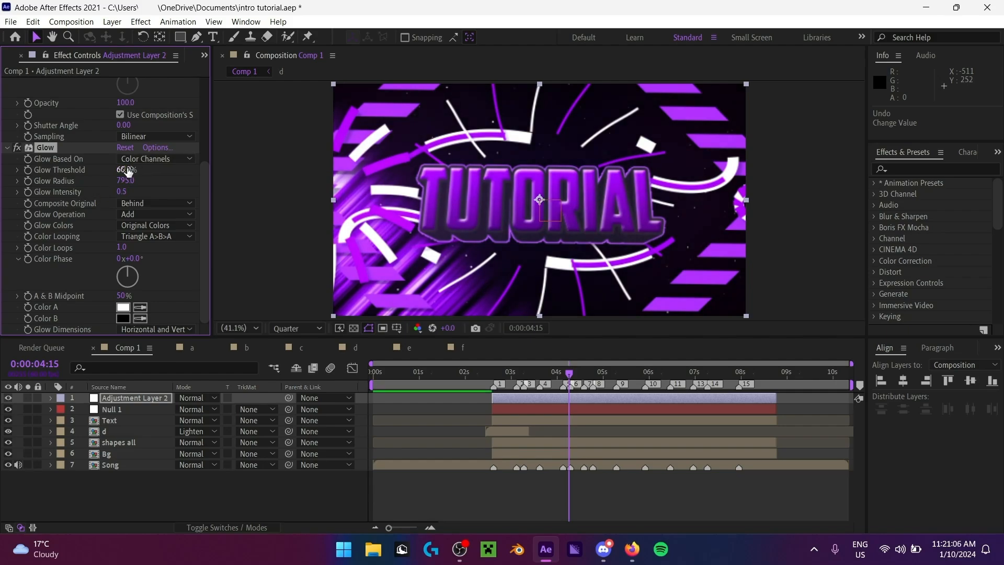
left_click_drag(126, 169, 199, 168)
left_click_drag(136, 177, 175, 174)
left_click_drag(120, 194, 171, 183)
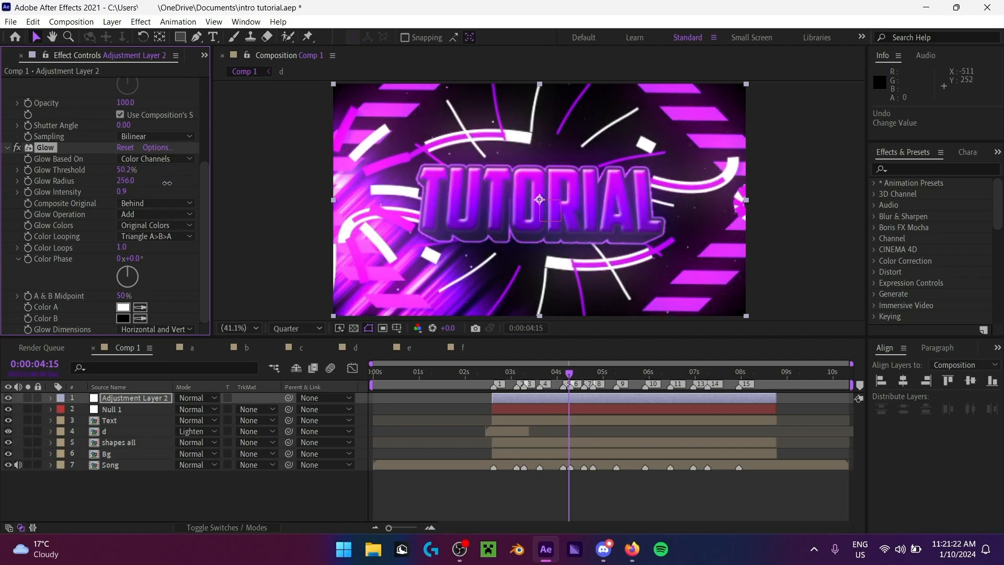
left_click_drag(136, 172, 21, 192)
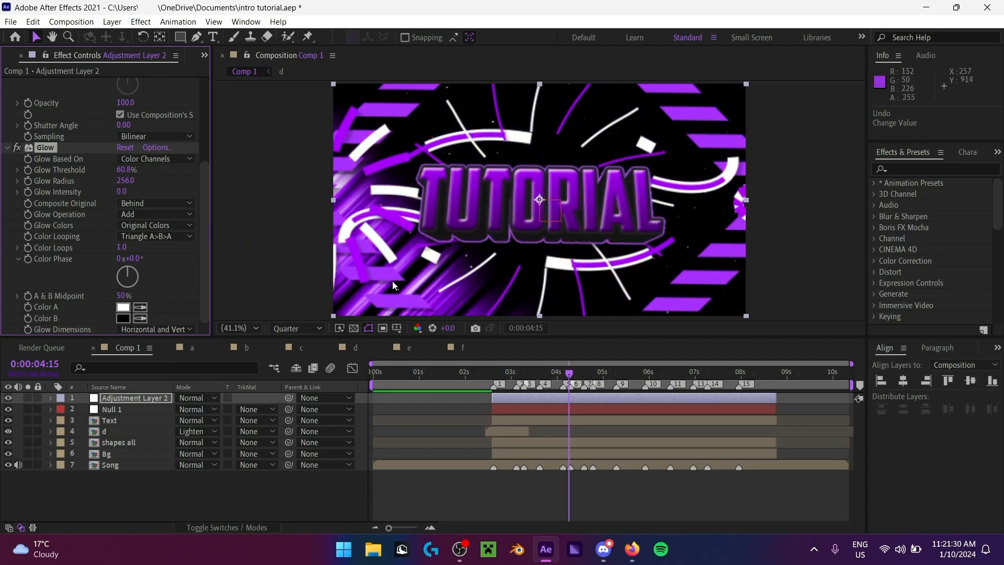
Step: Keyframe Glow Intensity at 0.0 on marker 1 (0:00:02:37) and reveal Adjustment Layer 2's keyframes
key("i")
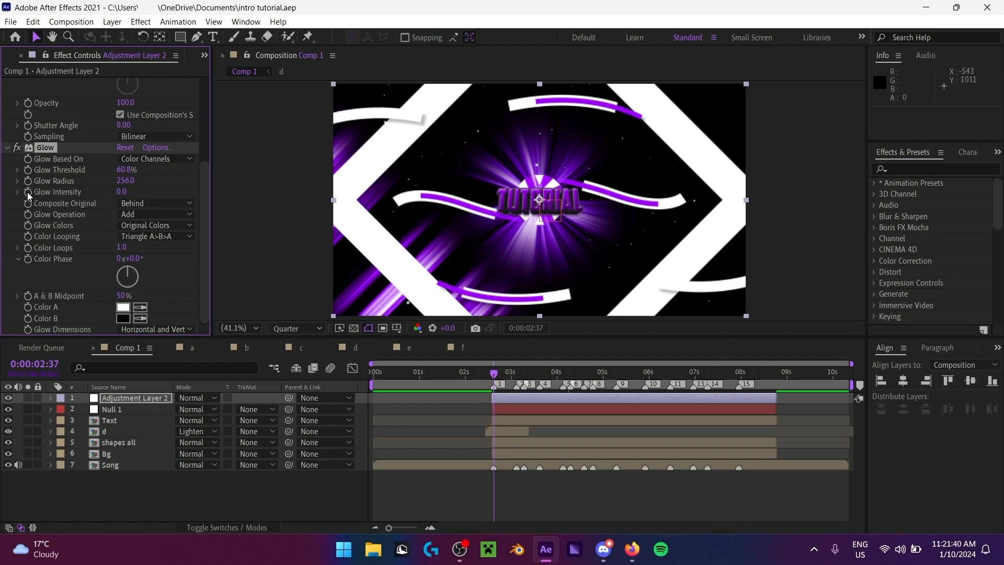
left_click(150, 396)
key("u")
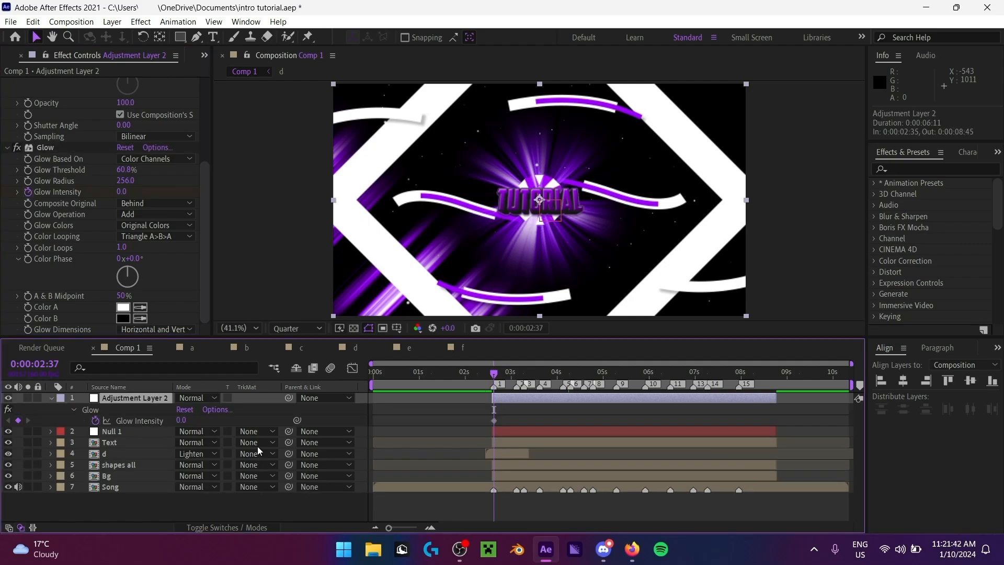
Step: Add a second Glow Intensity keyframe three frames after marker 1, at 0:00:02:40, with a value of 0.7
left_click_drag(398, 528, 430, 528)
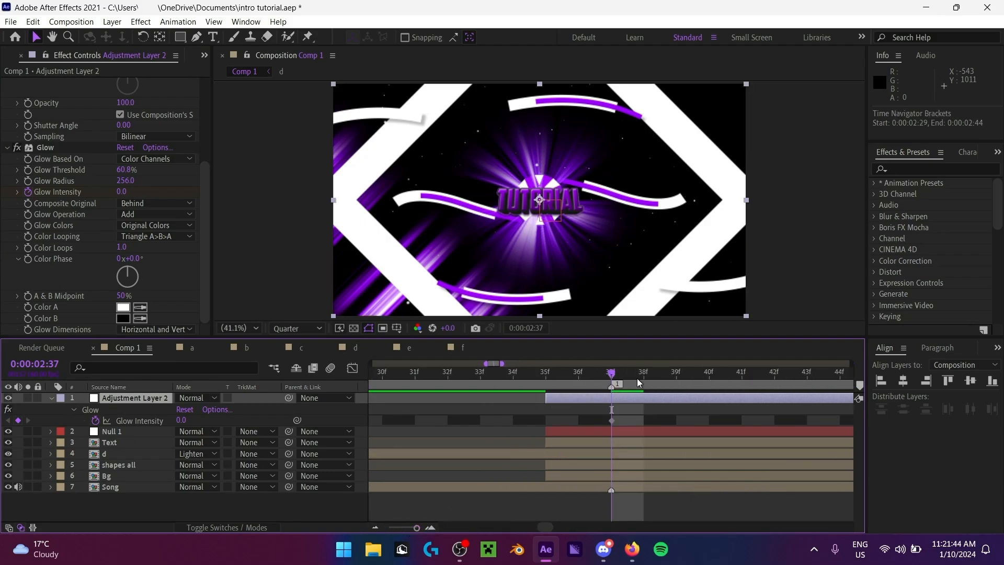
left_click_drag(637, 379, 705, 381)
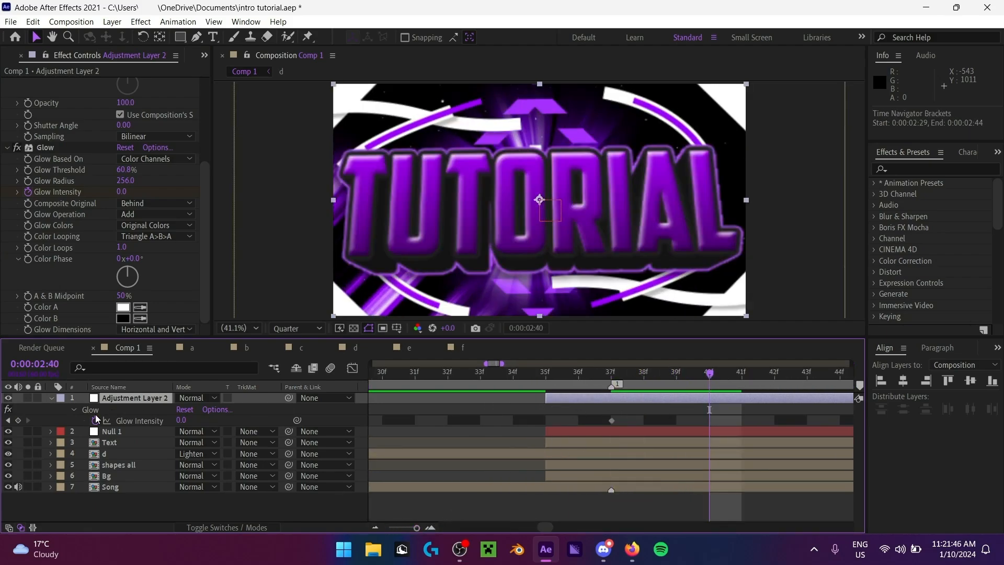
left_click(17, 420)
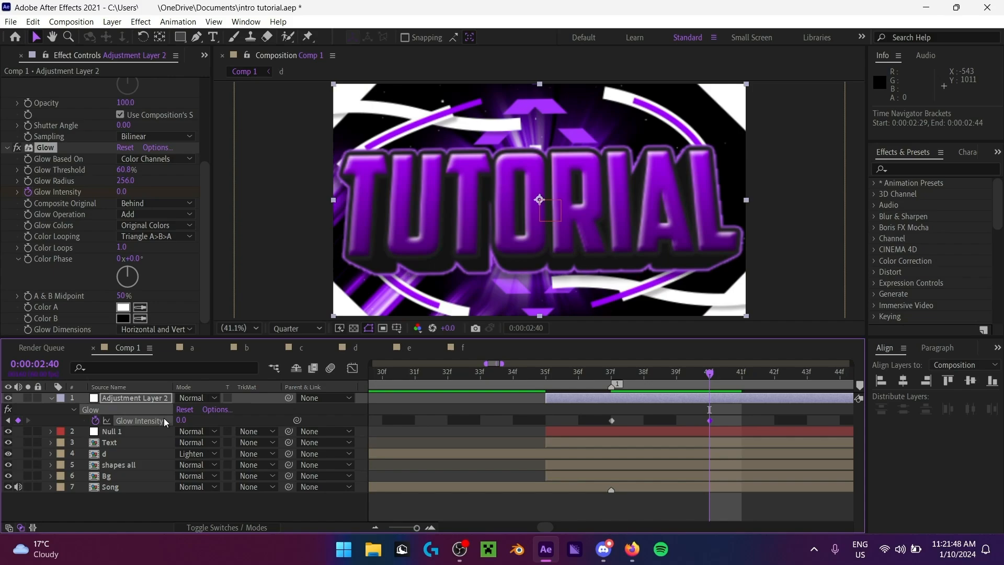
left_click_drag(184, 419, 220, 419)
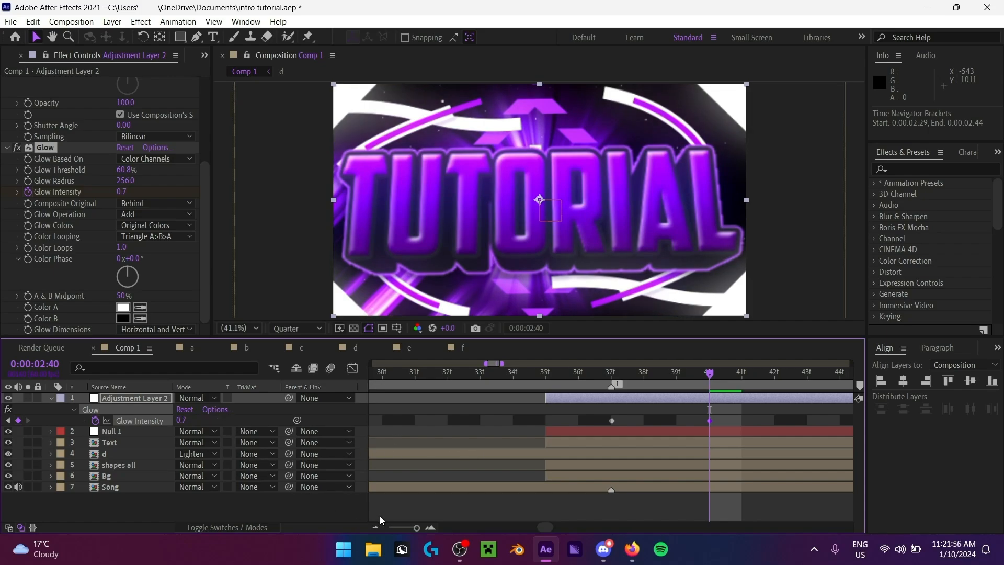
Step: Copy the two Glow Intensity keyframes at marker 1 and paste the pair at every following marker through marker 15
left_click(616, 375)
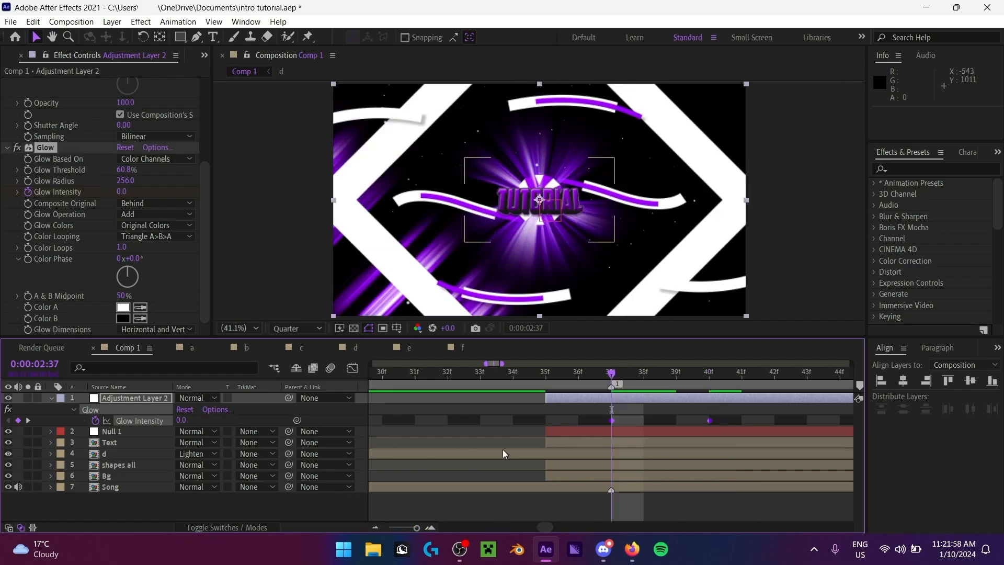
left_click_drag(404, 529, 390, 529)
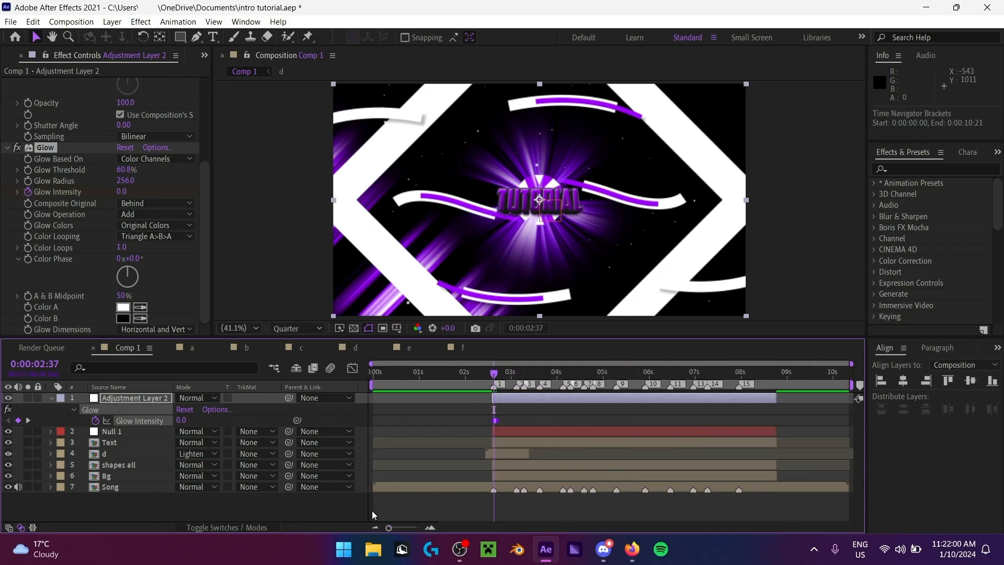
key("space")
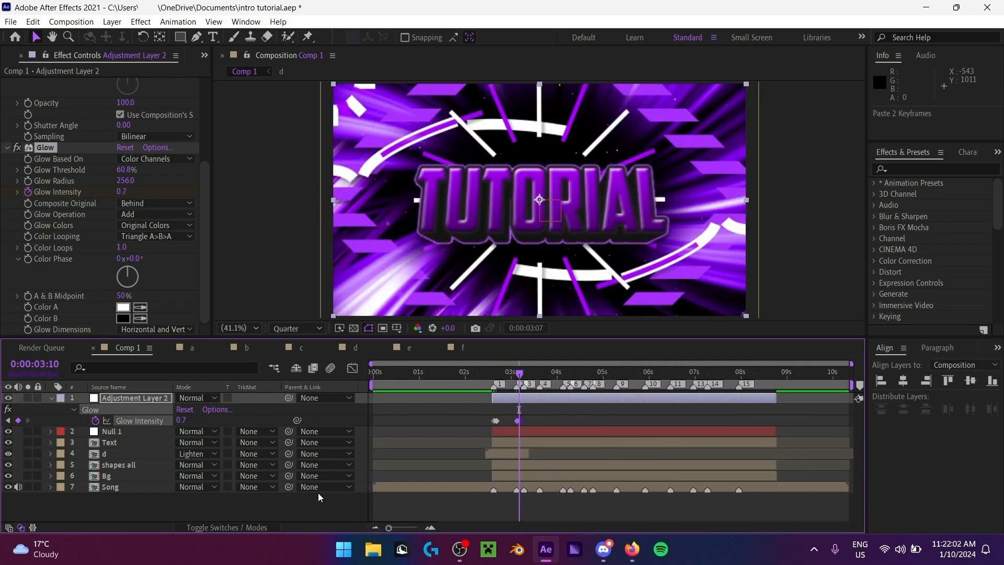
key("space")
key("ctrl+v")
key("k")
key("k")
key("ctrl+v")
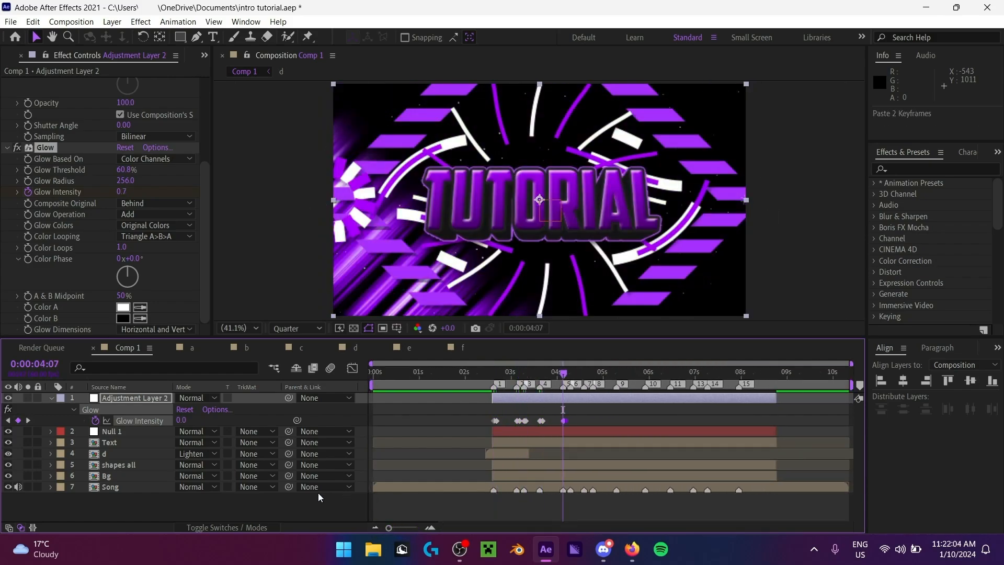
key("k")
key("k")
key("ctrl+v")
key("k")
key("k")
key("ctrl+v")
key("k")
key("k")
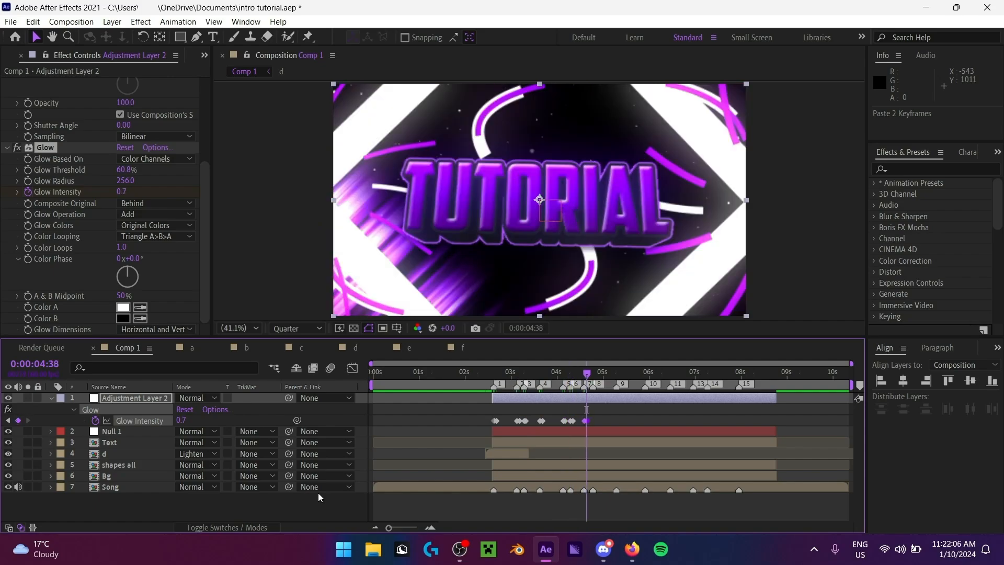
key("ctrl+v")
key("k")
key("k")
key("ctrl+v")
key("k")
key("k")
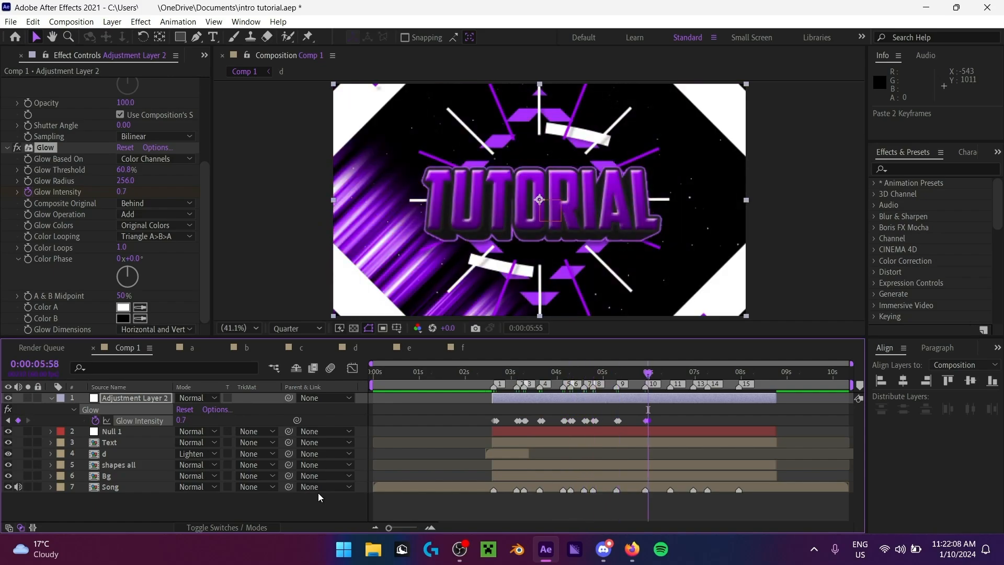
key("ctrl+v")
key("k")
key("ctrl+v")
key("k")
key("ctrl+v")
key("k")
key("ctrl+v")
key("k")
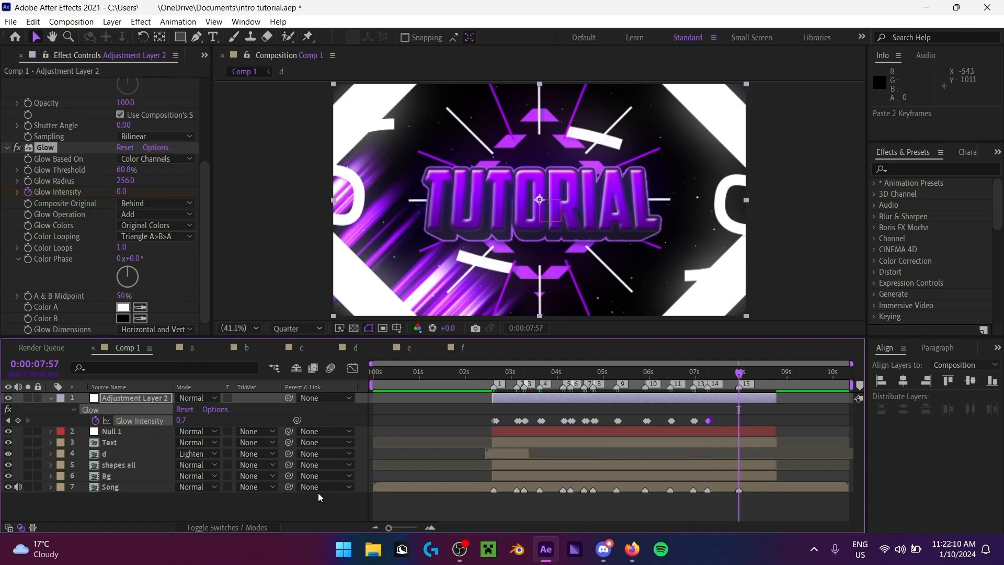
Step: Preview the keyframed glow from 0:00:02:12 and move the current time to 0:00:08:30
left_click(475, 377)
key("space")
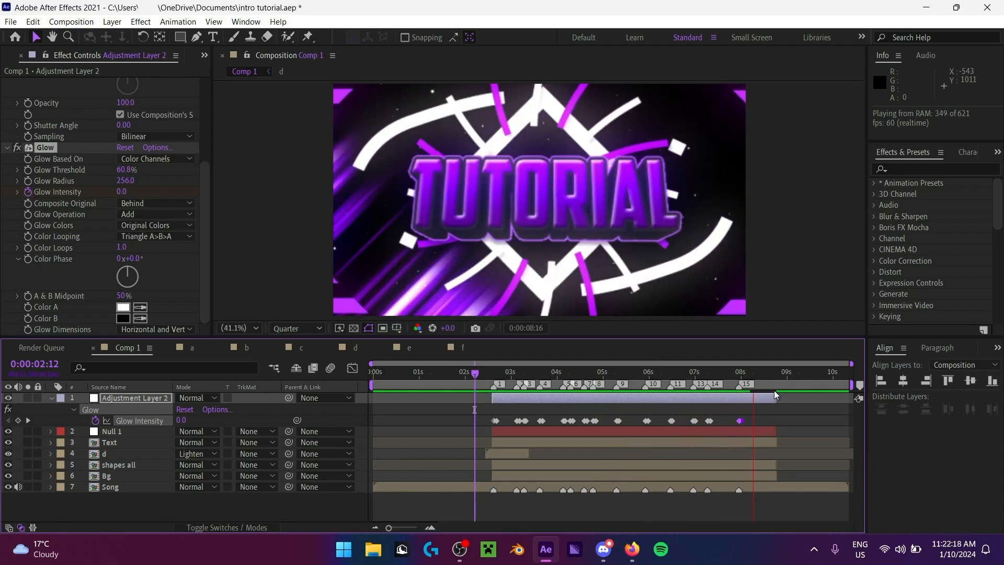
left_click(763, 376)
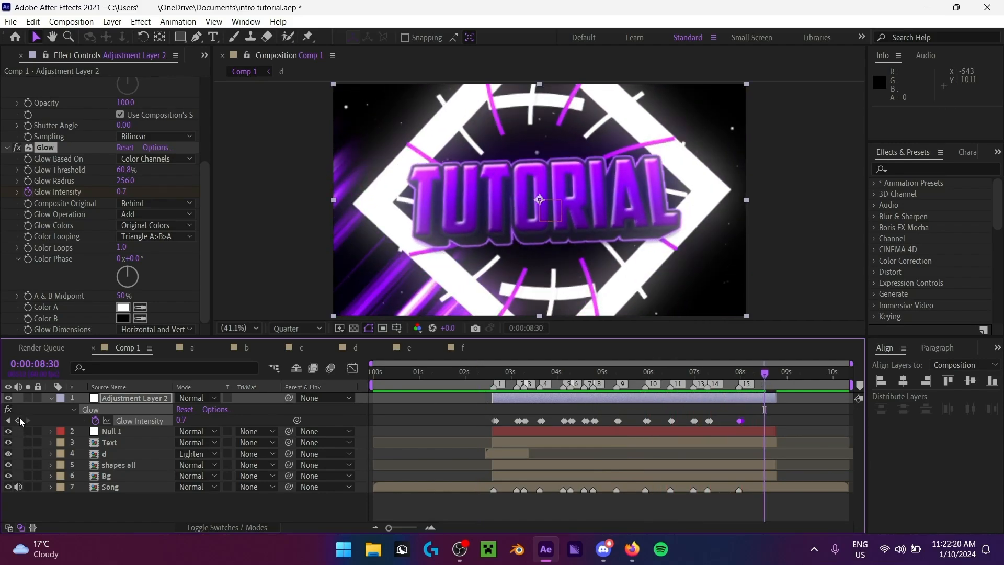
Step: Try setting Glow Intensity to 0 at 0:00:08:30 and shifting that keyframe to 0:00:08:22, and undo both changes
left_click(181, 420)
type("0")
key("Return")
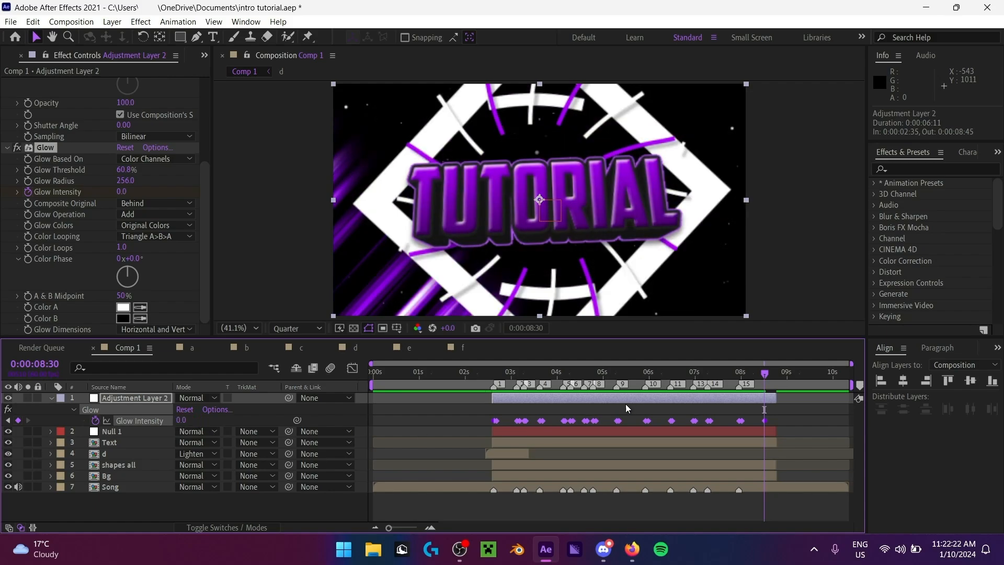
left_click_drag(764, 421, 758, 421)
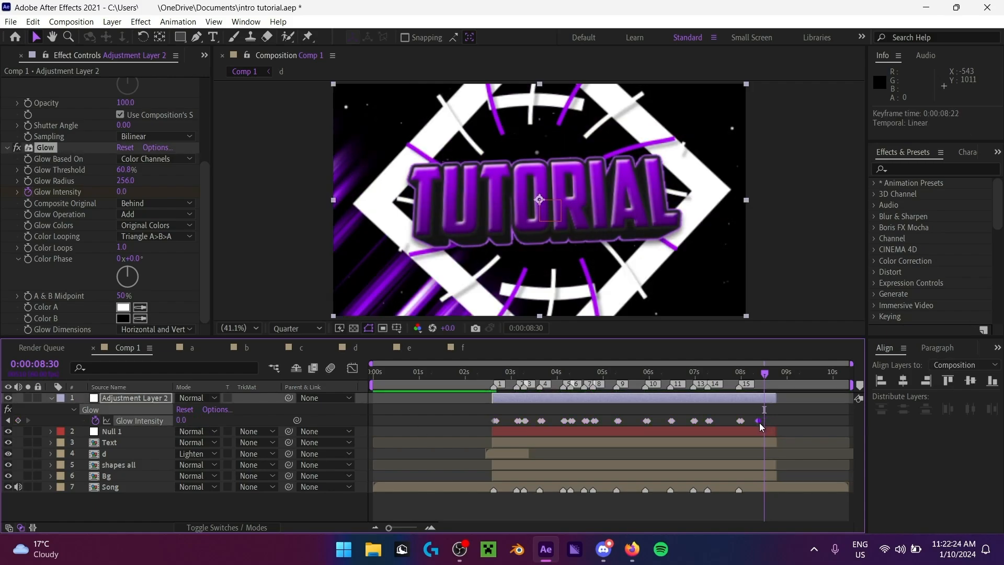
left_click(741, 372)
key("ctrl+z")
key("ctrl+z")
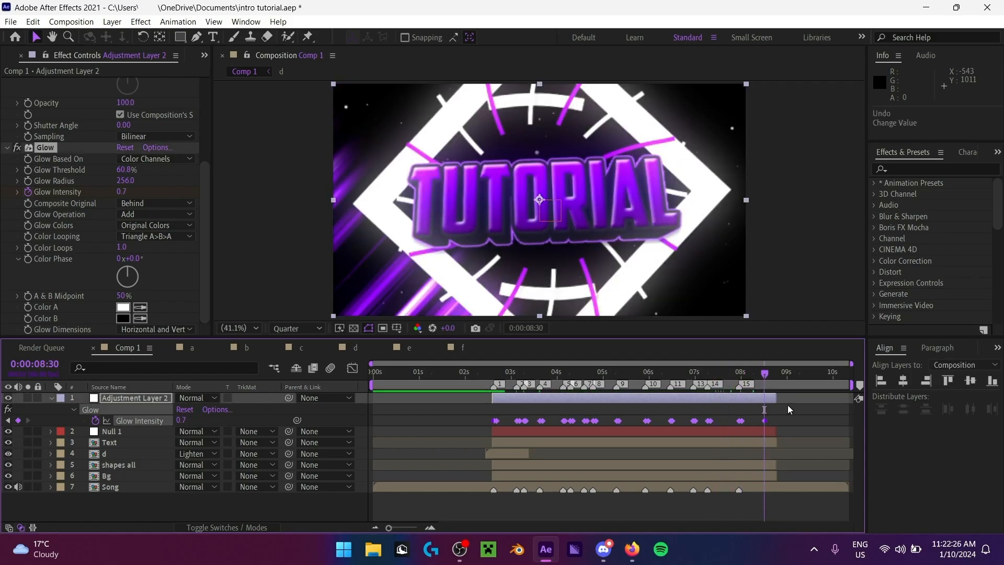
Step: Set Adjustment Layer 2's Glow Intensity keyframe at 0:00:08:30 to 0
left_click(190, 518)
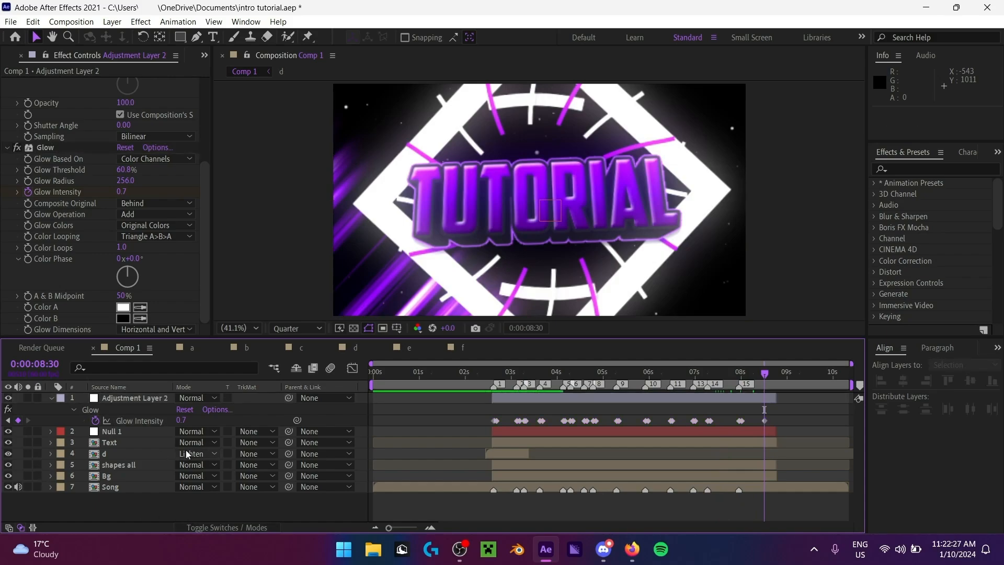
left_click(181, 420)
type("0")
key("Return")
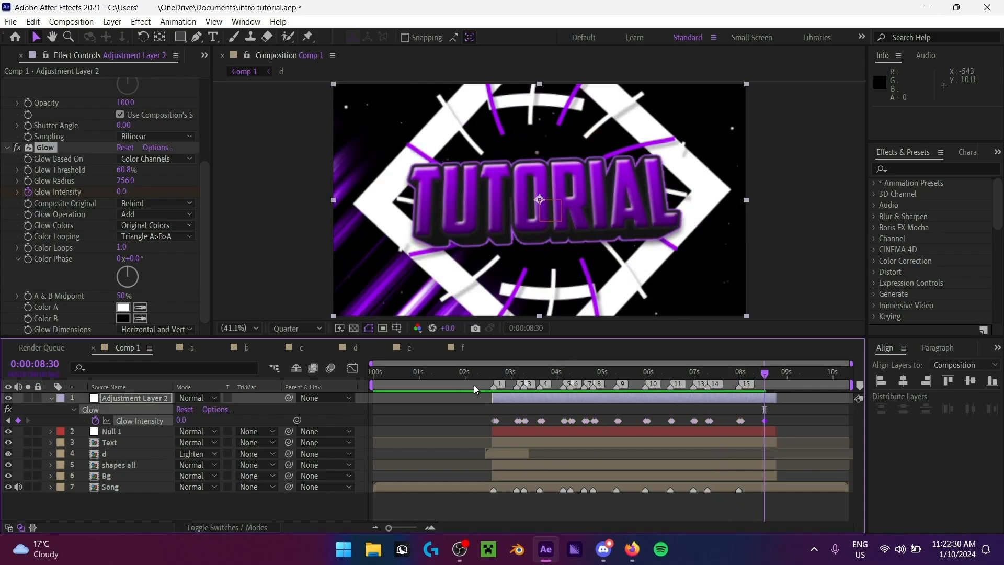
Step: Preview the composition from 0:00:01:32 and return the current time to 0:00:00:00
left_click(455, 373)
mouse_move(455, 373)
left_mouse_down()
mouse_move(764, 373)
mouse_move(444, 373)
left_mouse_up()
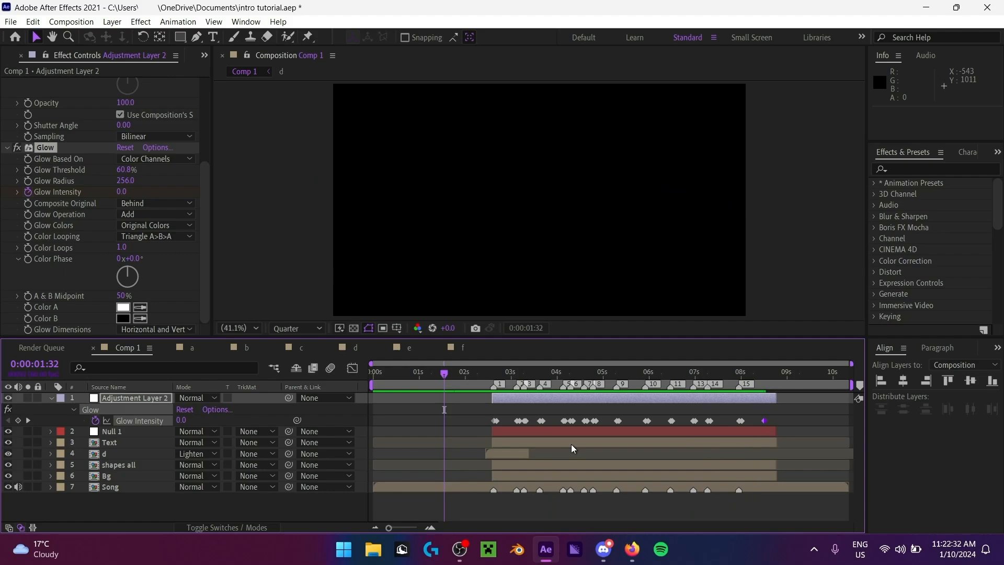
key("space")
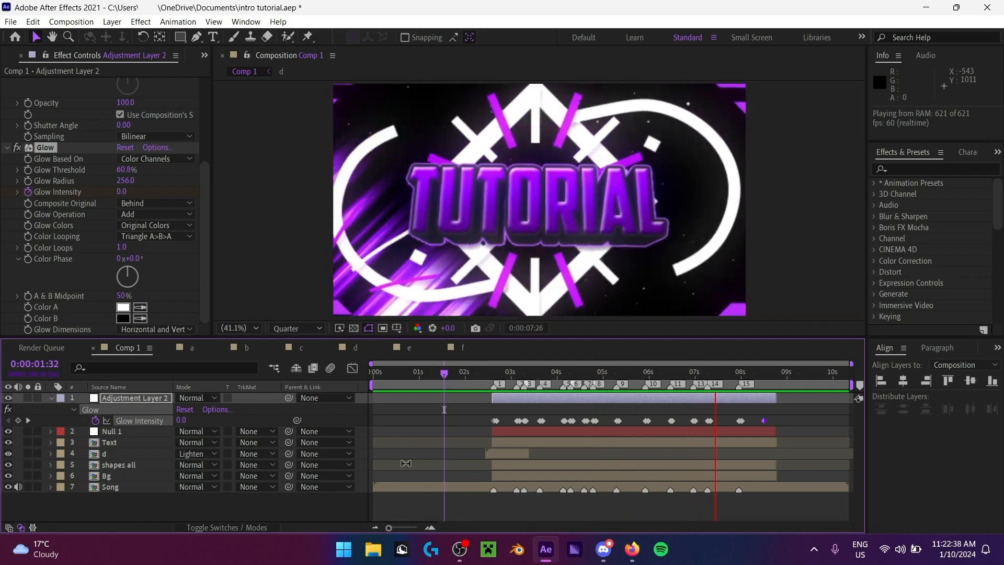
left_click_drag(444, 374, 147, 408)
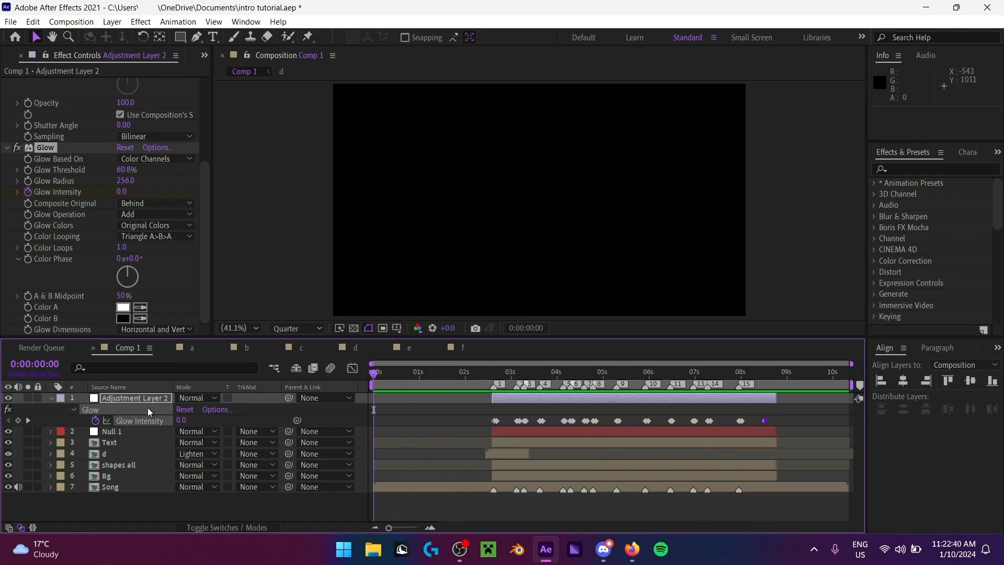
Step: Reveal Null 1's keyframed Slider and add a Slider keyframe at 0:00:08:30 with a value of 0
left_click(514, 430)
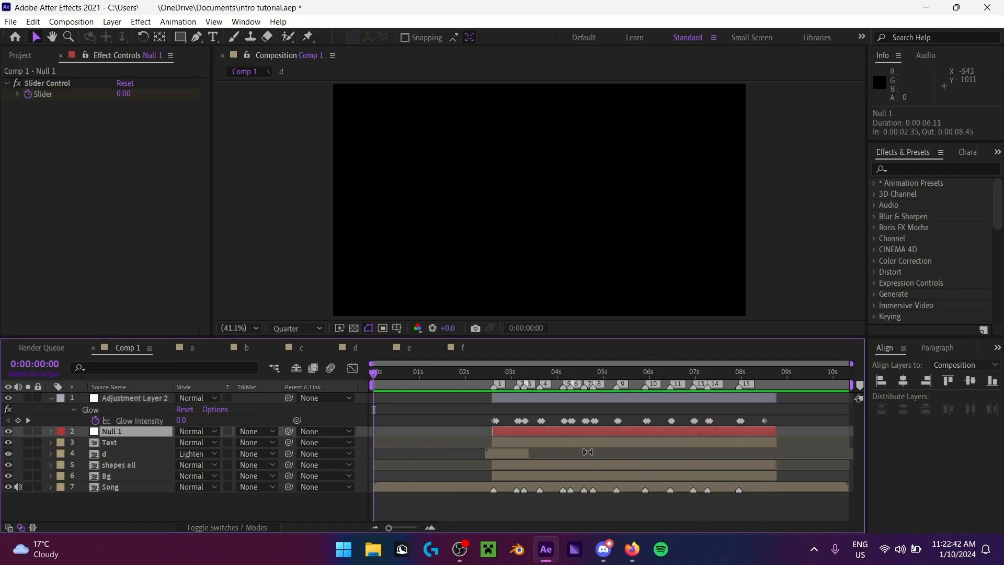
key("u")
left_click(765, 381)
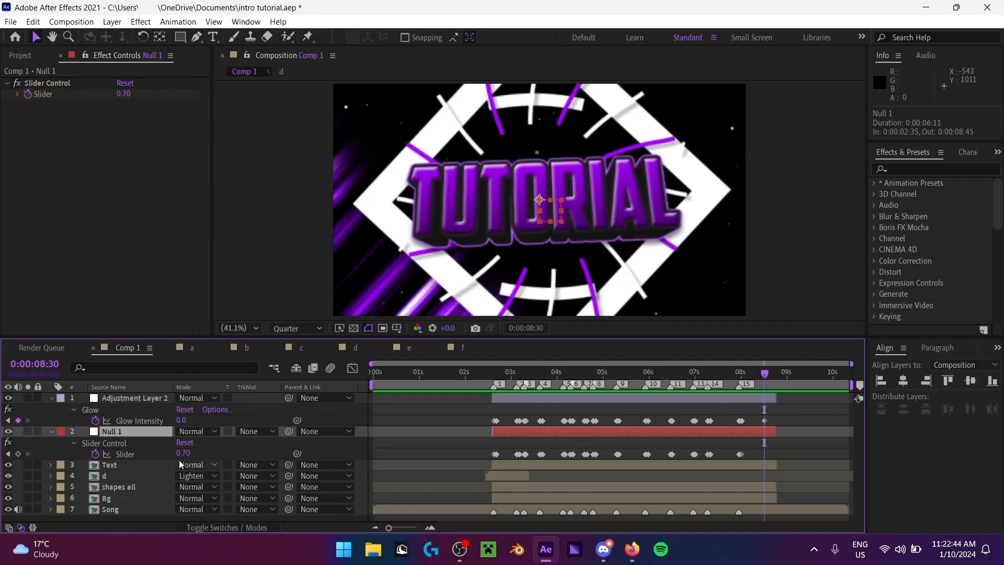
left_click(18, 454)
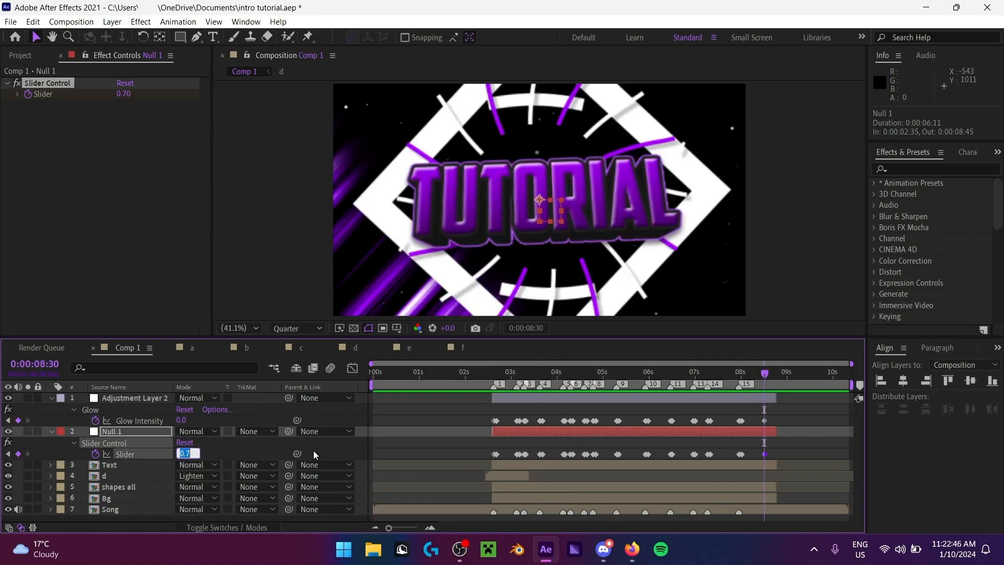
left_click(419, 453)
Step: Move the current time to Null 1's in point and collapse the keyframed properties of Null 1 and Adjustment Layer 2
left_click(145, 432)
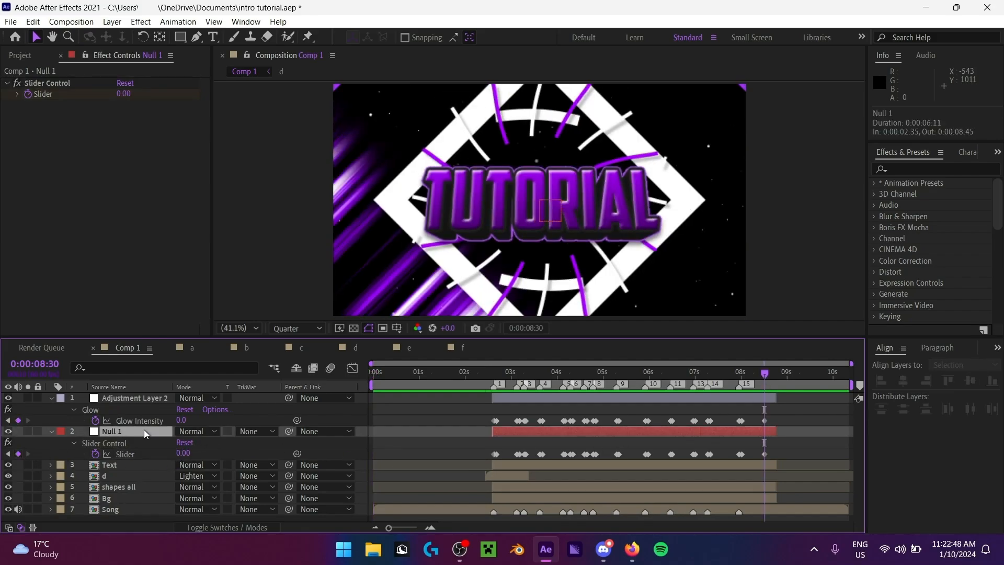
key("i")
key("u")
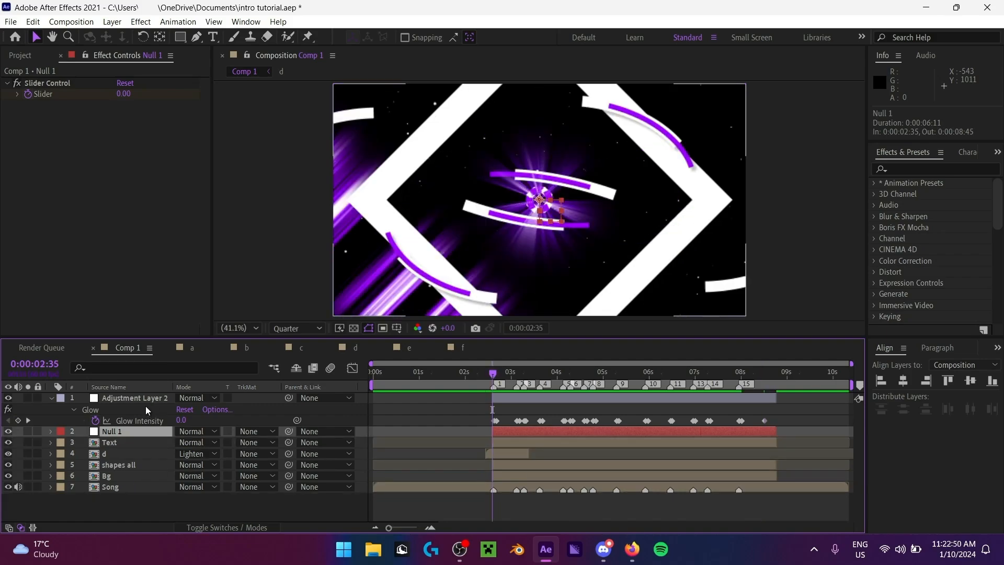
left_click(143, 400)
key("u")
key("u")
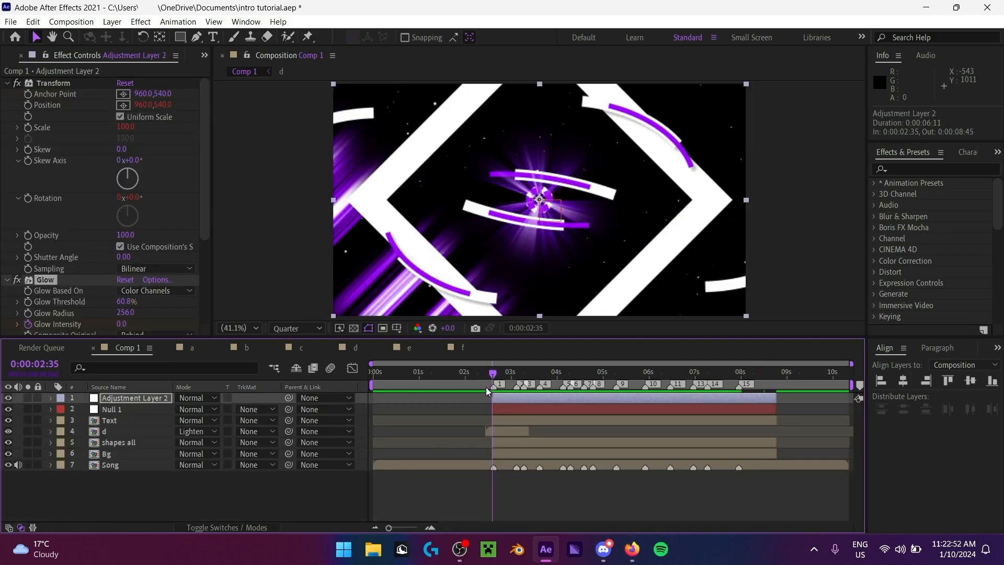
Step: Preview the composition from 0:00:02:35, replay it from shortly before marker 1, and move the current time to 0:00:04:35
key("space")
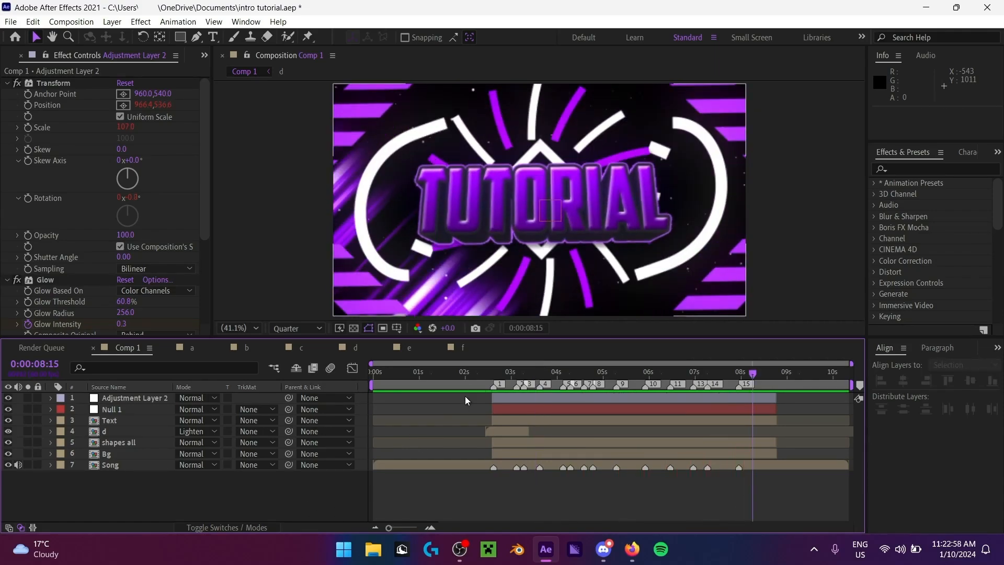
left_click(472, 374)
key("space")
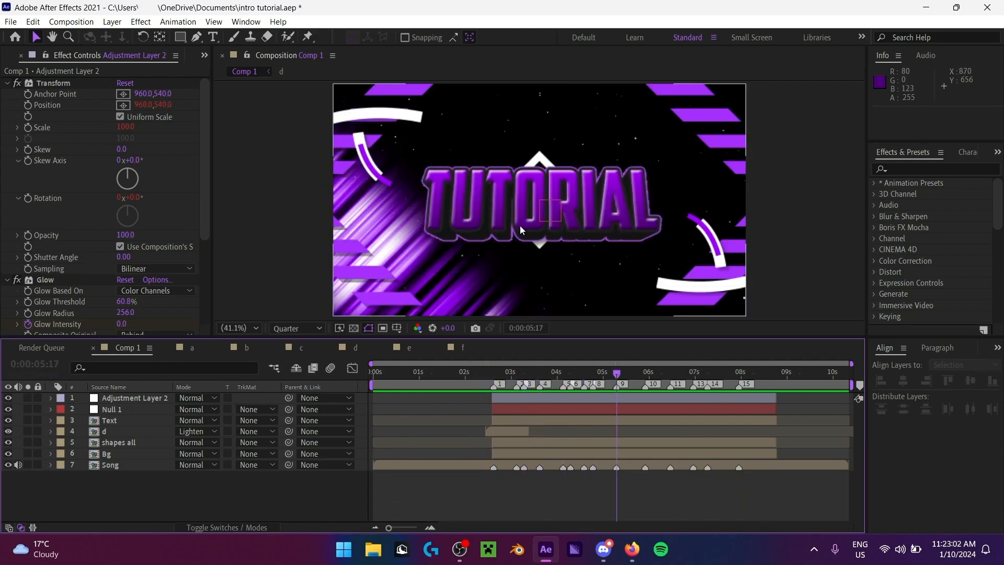
left_click(582, 375)
mouse_move(584, 377)
left_mouse_down()
mouse_move(595, 376)
mouse_move(585, 377)
left_mouse_up()
Step: Try adding a new adjustment layer above the others, and undo it together with the last Slider value change
right_click(164, 487)
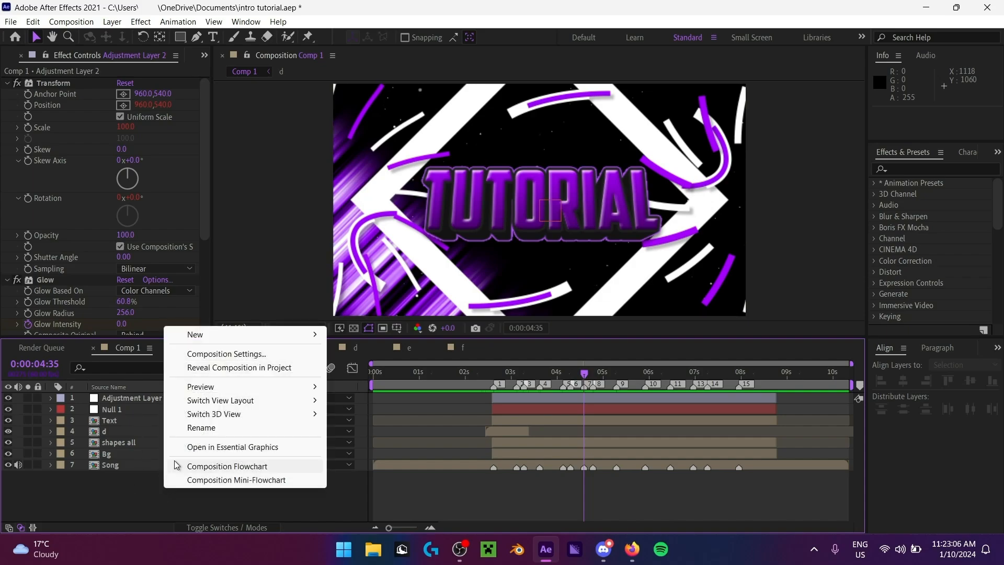
mouse_move(228, 331)
left_click(420, 437)
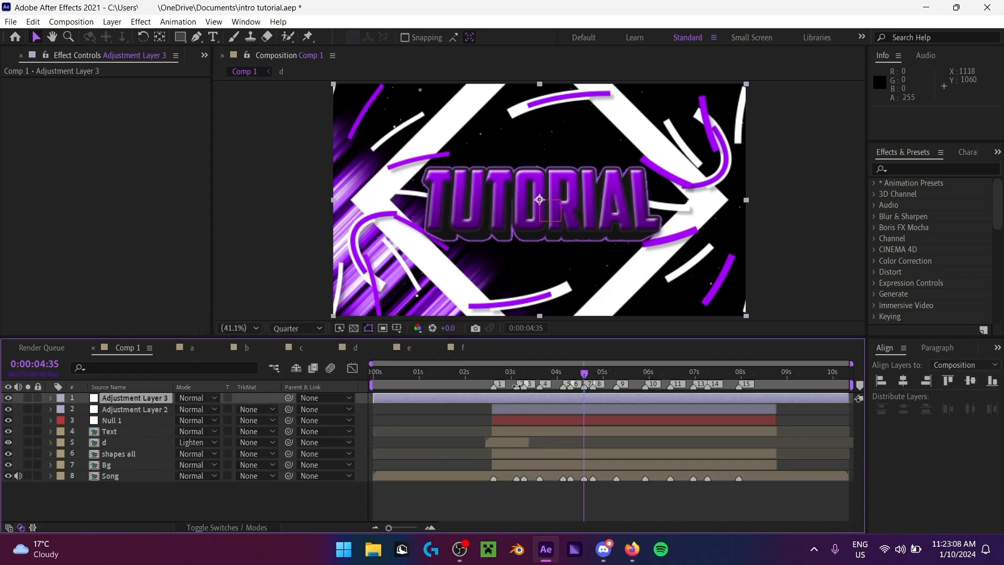
left_click_drag(503, 373, 489, 379)
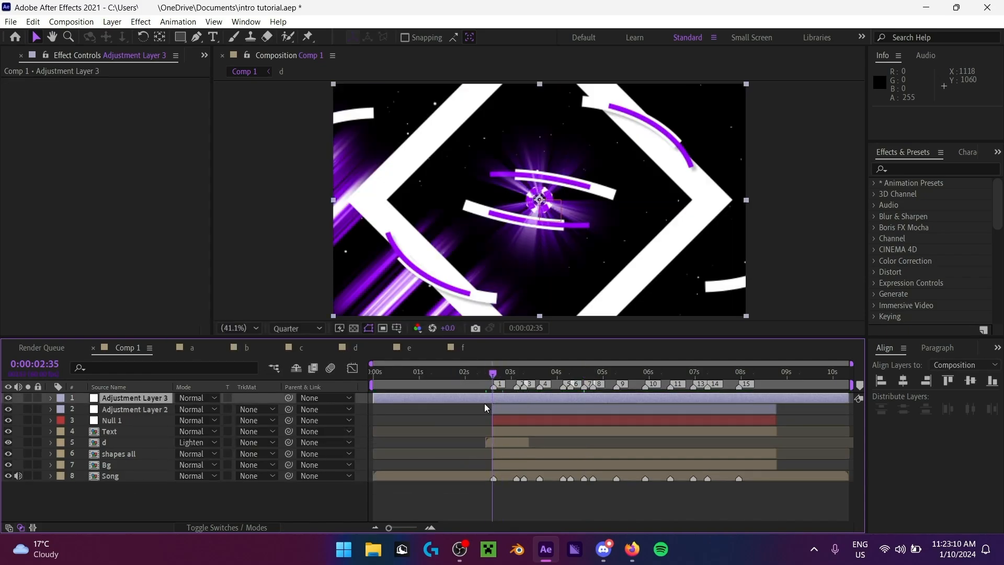
key("ctrl+z")
key("ctrl+z")
key("ctrl+z")
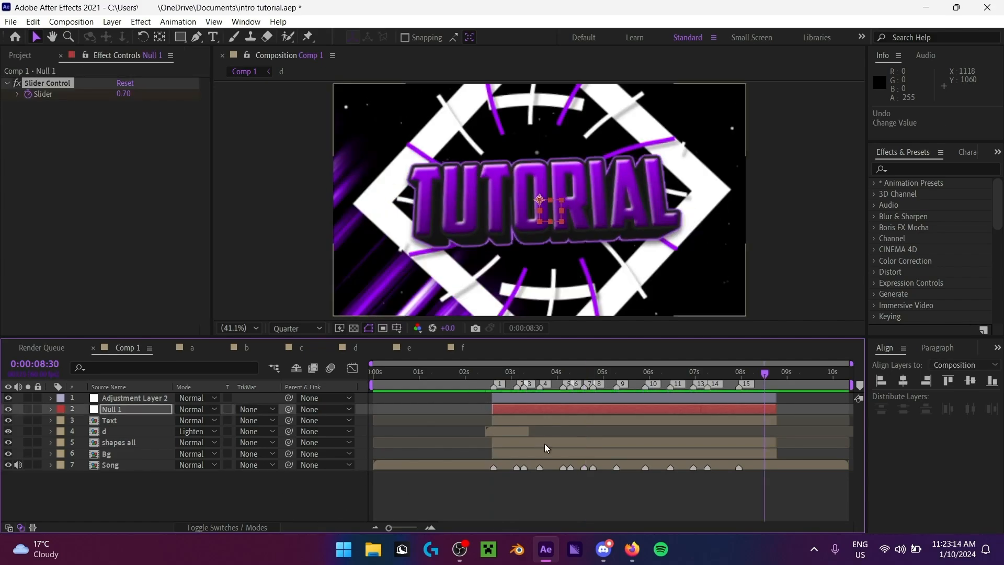
Step: Set Null 1's Slider to 0 at 0:00:08:30
left_click(123, 94)
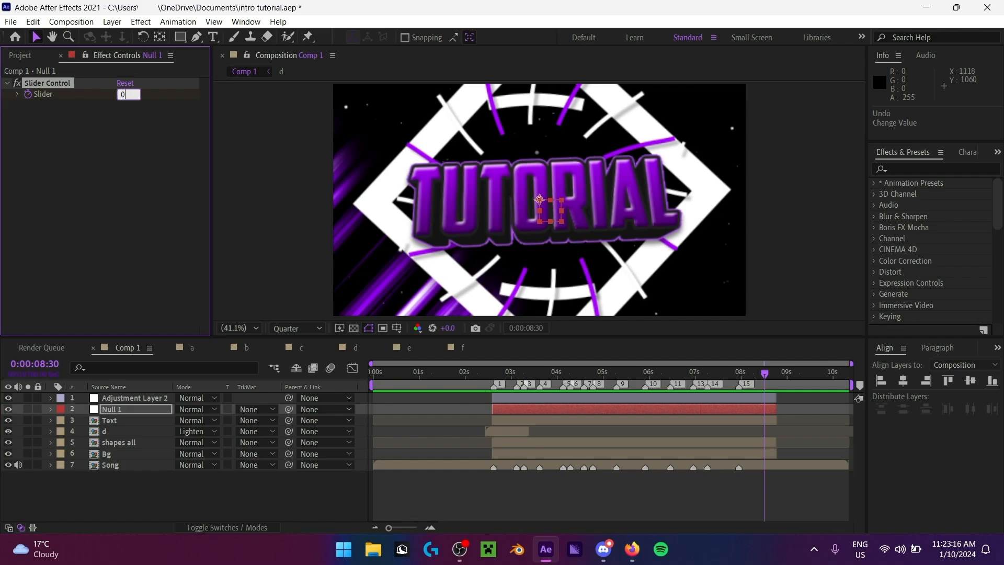
type("0")
key("Return")
Step: Create a new adjustment layer at the top of Comp 1's layer stack
left_click_drag(743, 376, 540, 378)
right_click(225, 491)
left_click(201, 425)
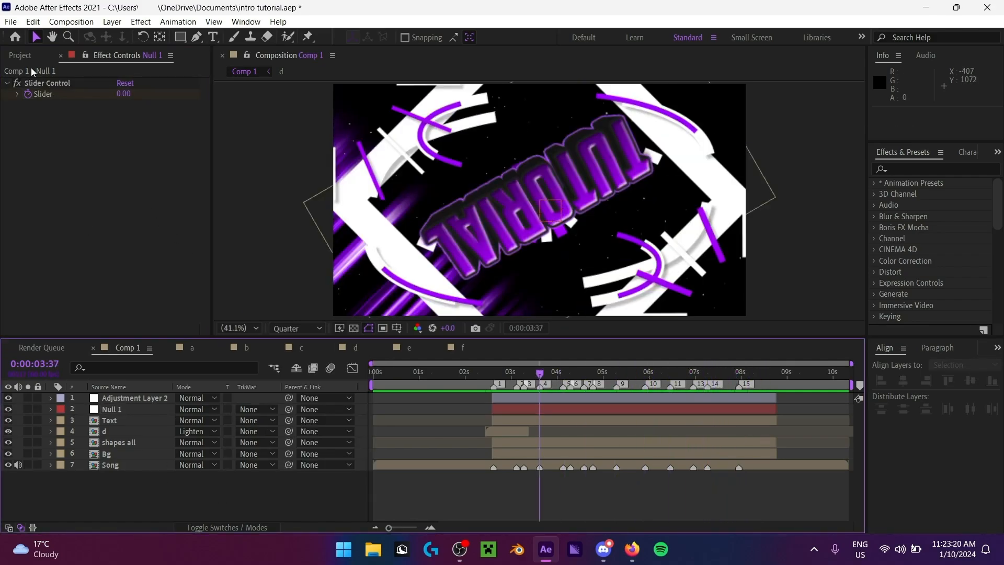
left_click(12, 55)
right_click(145, 486)
left_click(153, 479)
left_click(77, 487)
right_click(146, 492)
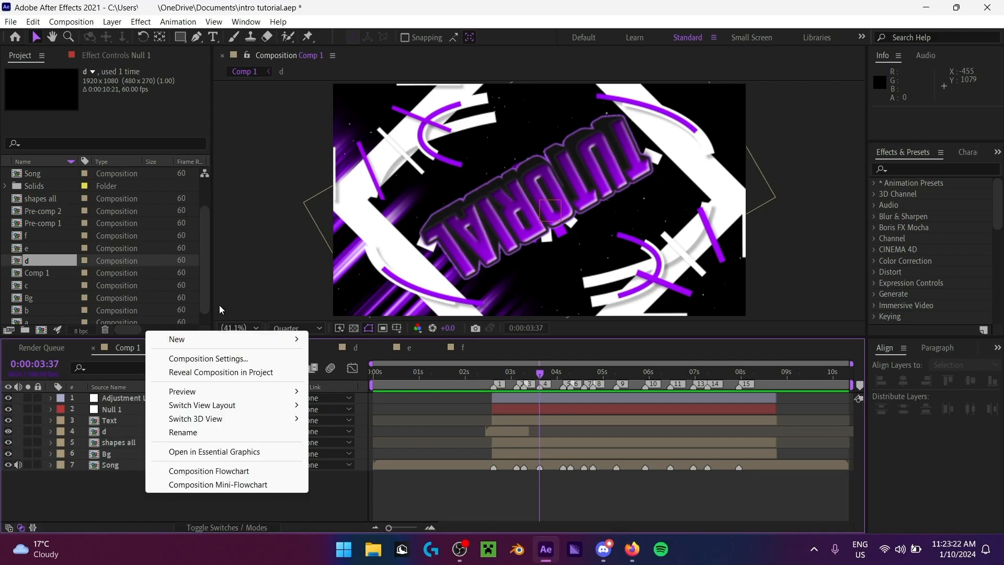
left_click(372, 440)
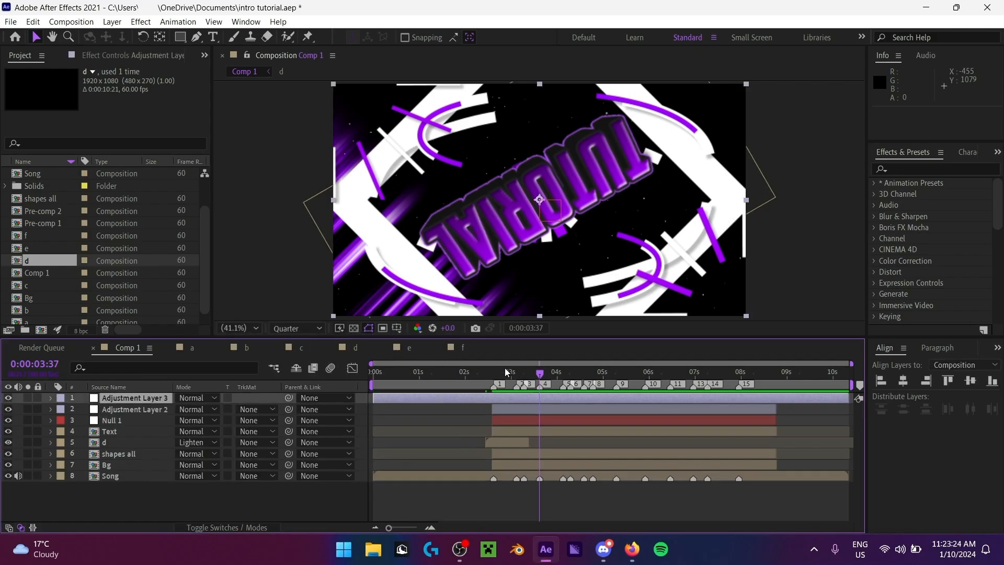
Step: Split Adjustment Layer 3 at 0:00:02:35 and 0:00:08:46, deleting the pieces outside that range to match the other layers
left_click(491, 374)
key("ctrl+shift+d")
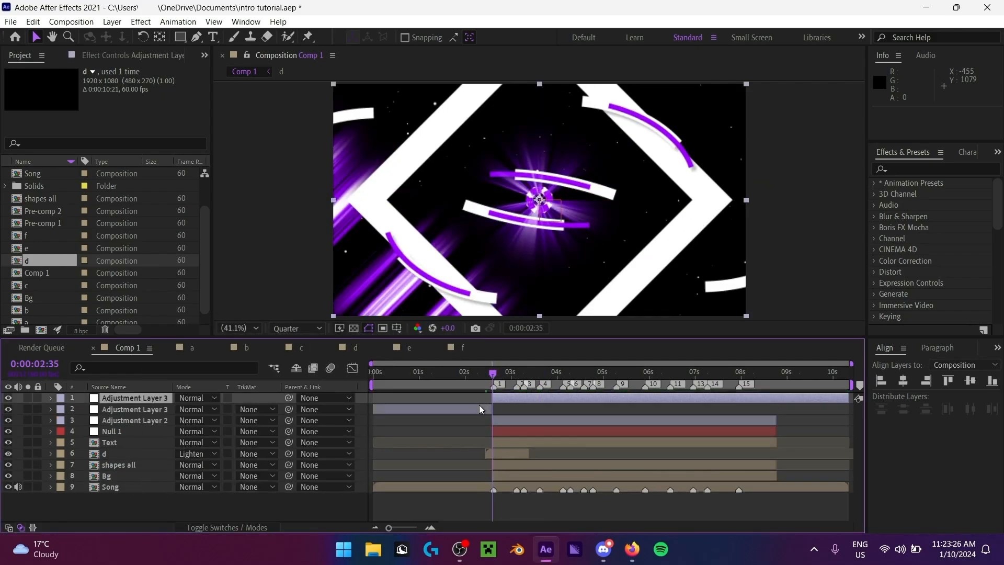
left_click(479, 406)
key("Delete")
left_click(777, 373)
left_click(795, 396)
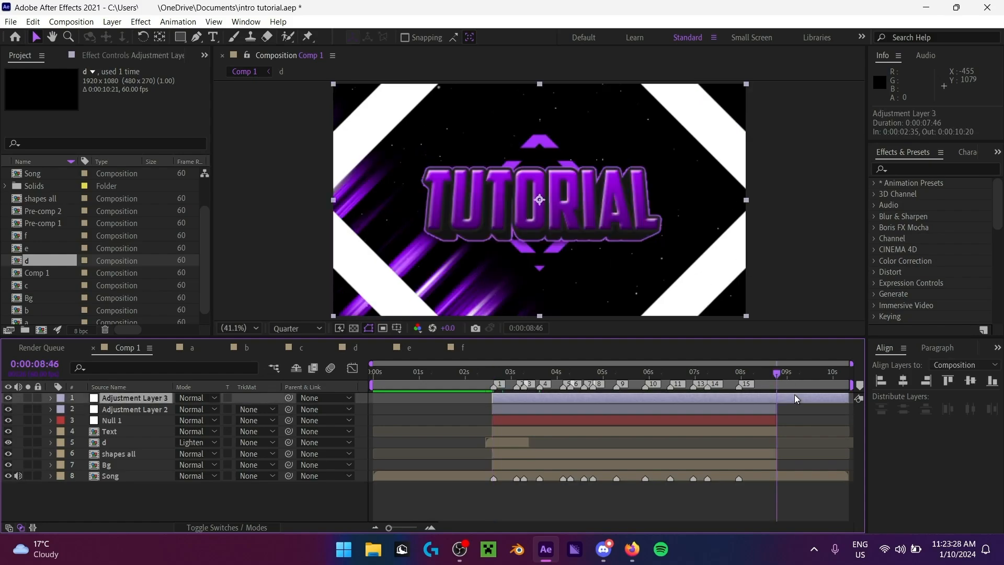
key("ctrl+shift+d")
key("Delete")
Step: Move the current time to 0:00:03:00 and apply the Stylize Glow effect to Adjustment Layer 3
left_click_drag(728, 382, 511, 385)
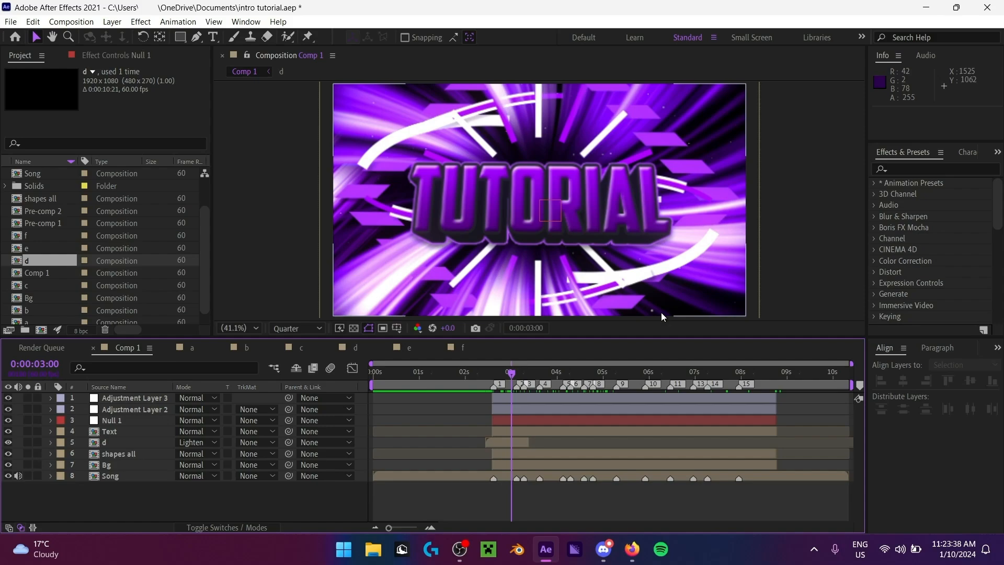
left_click(944, 164)
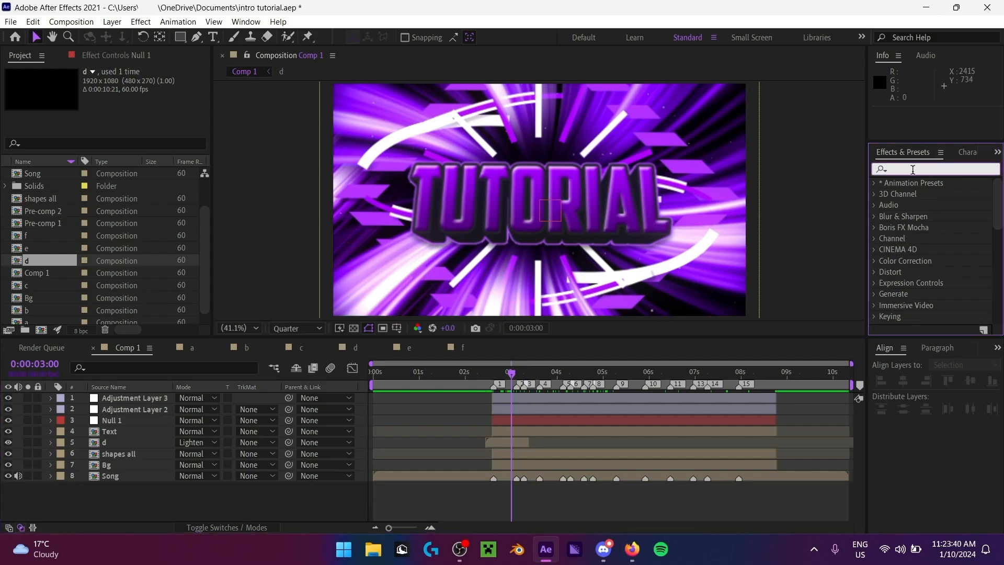
type("glow")
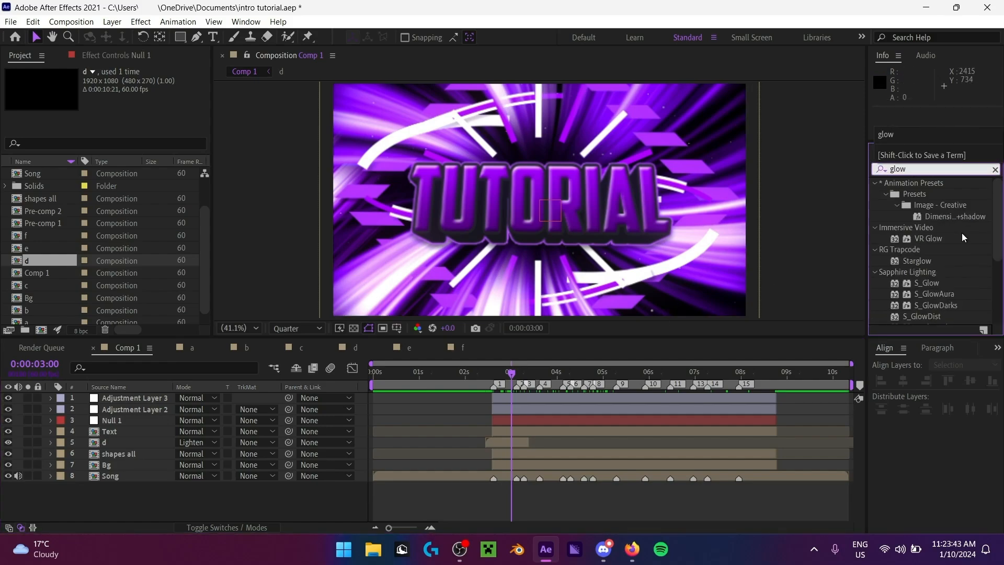
scroll(962, 246, "down", 5)
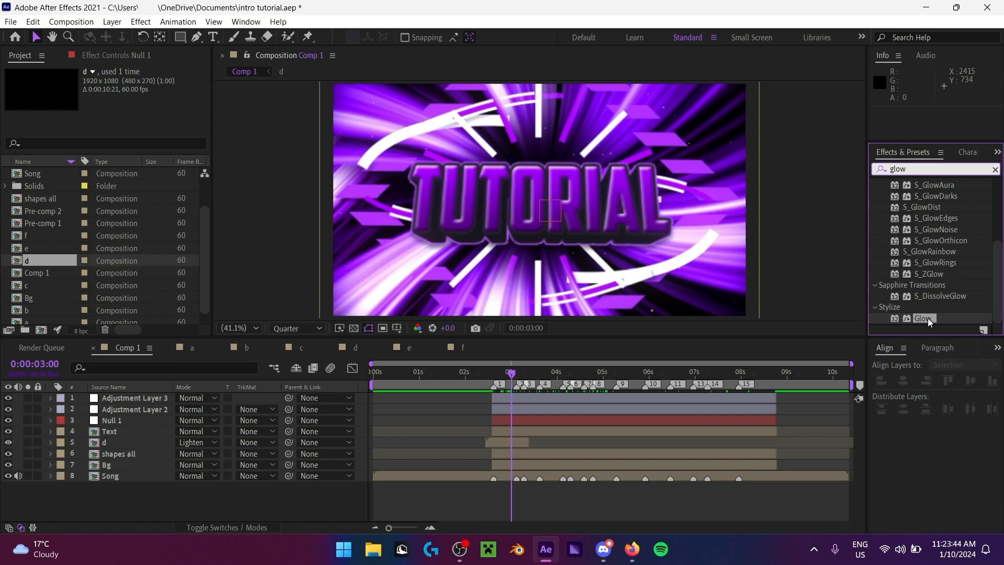
left_click(147, 399)
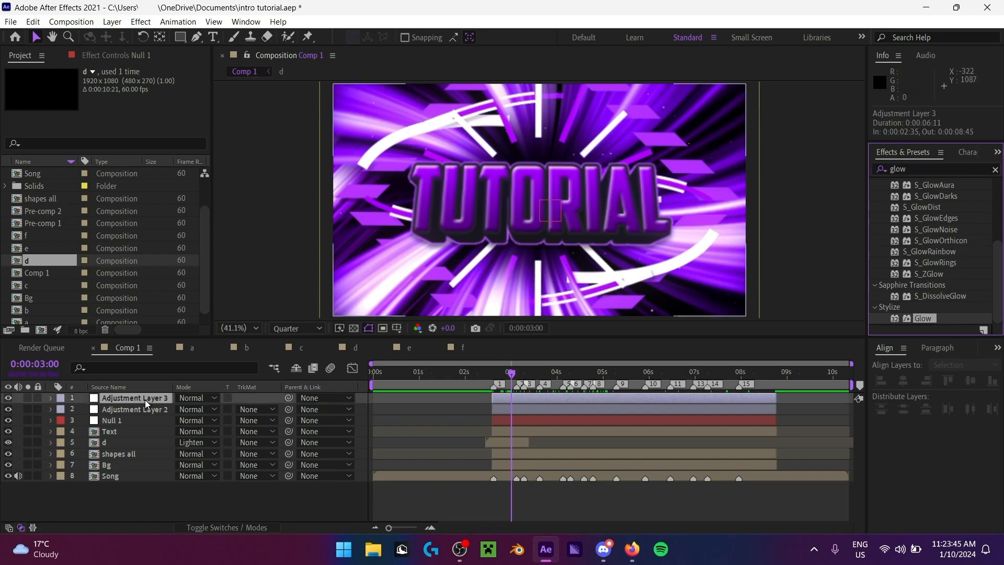
double_click(921, 319)
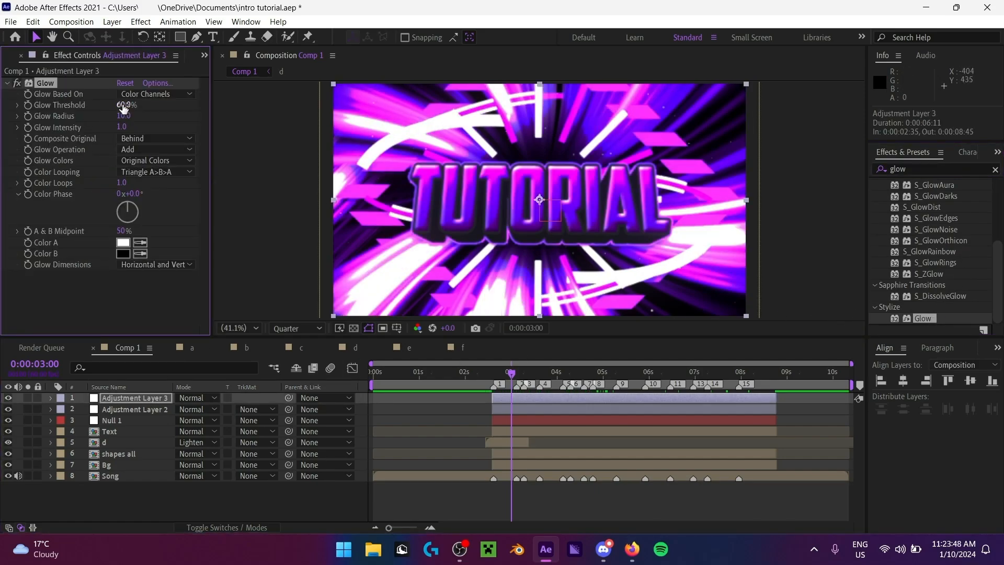
Step: Set Adjustment Layer 3's Glow Radius to 289 and Glow Intensity to 0.4, and preview the result from 0:00:02:19
left_click_drag(126, 120, 338, 140)
mouse_move(124, 126)
left_mouse_down()
mouse_move(95, 128)
mouse_move(110, 115)
mouse_move(123, 116)
mouse_move(121, 127)
left_mouse_up()
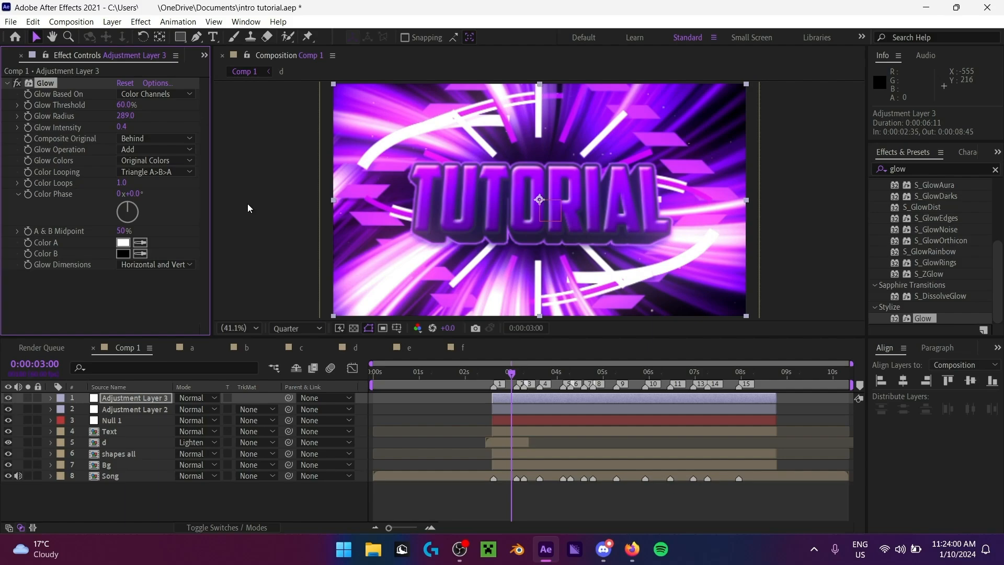
left_click(480, 372)
key("space")
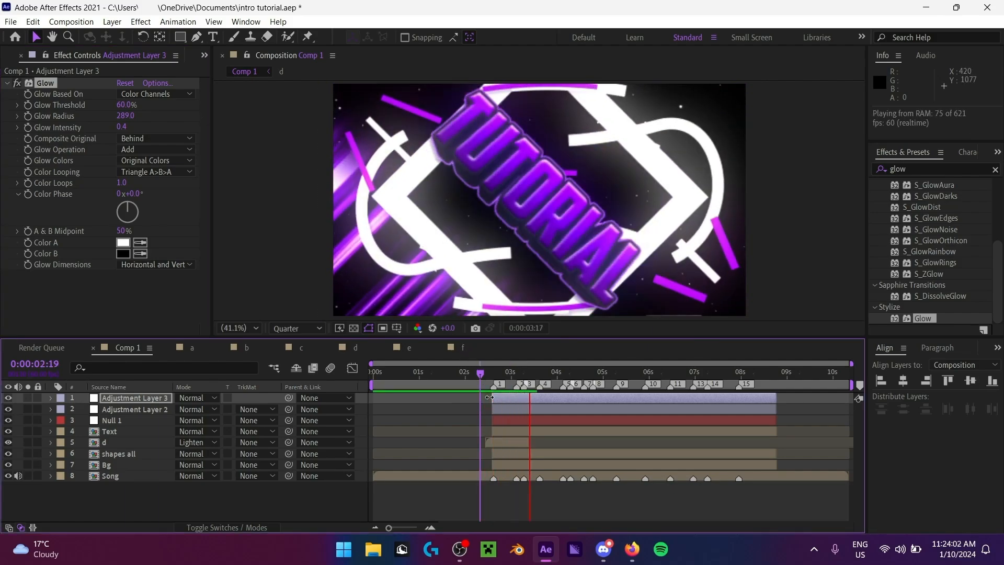
key("space")
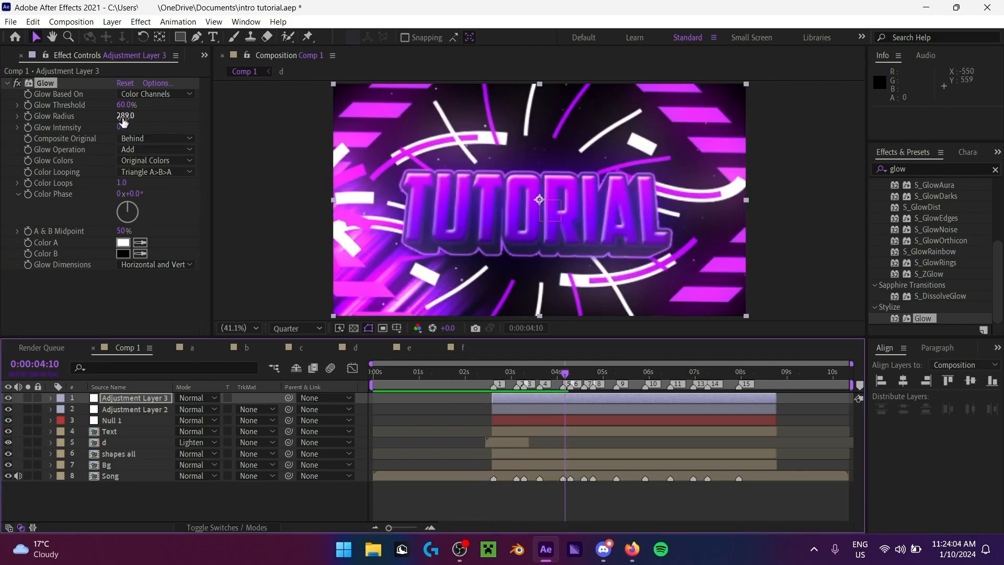
Step: Lower Adjustment Layer 3's Glow Intensity to 0.2 and check the look from 0:00:02:37 to 0:00:03:07
left_click_drag(122, 126, 113, 127)
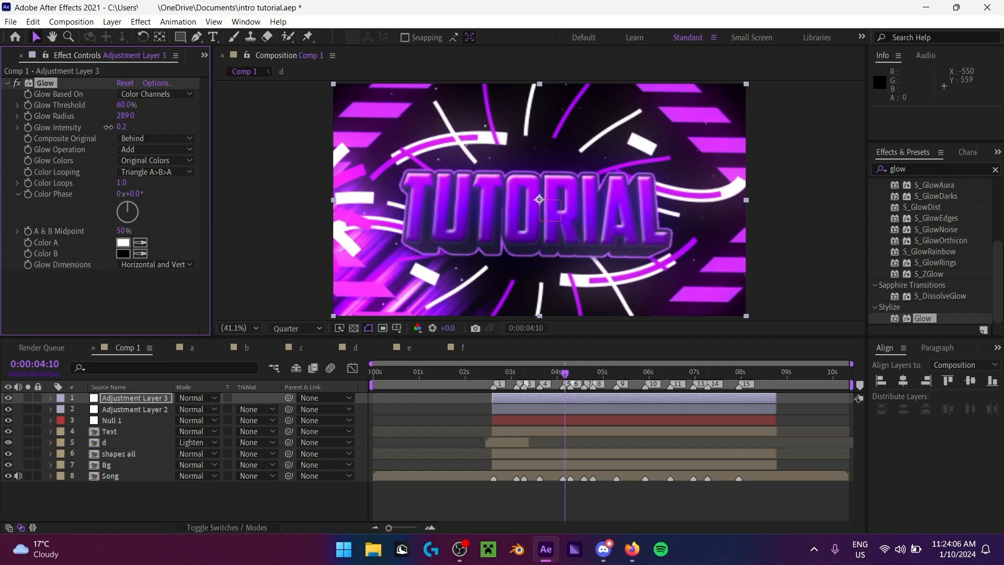
left_click(495, 372)
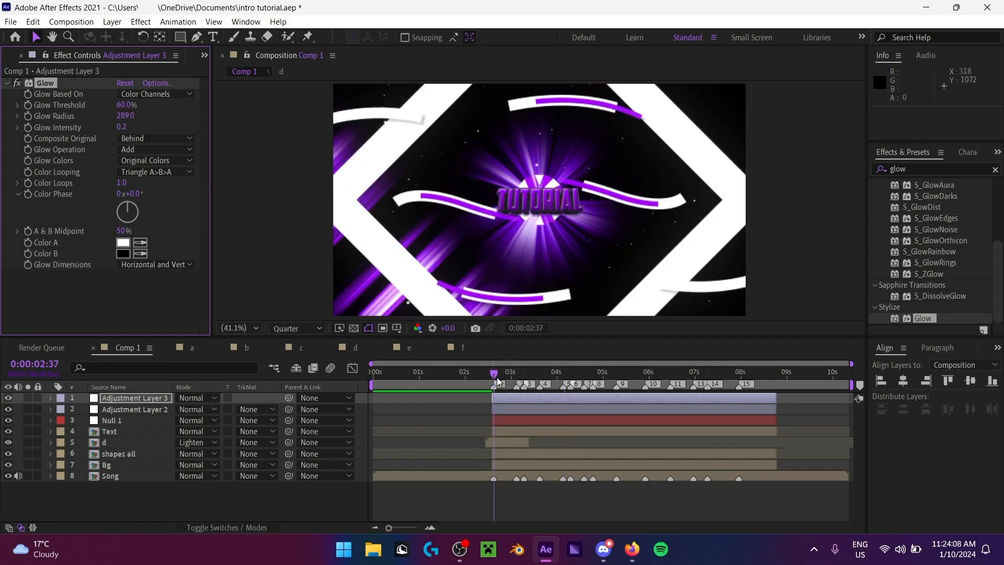
left_click_drag(498, 381, 517, 377)
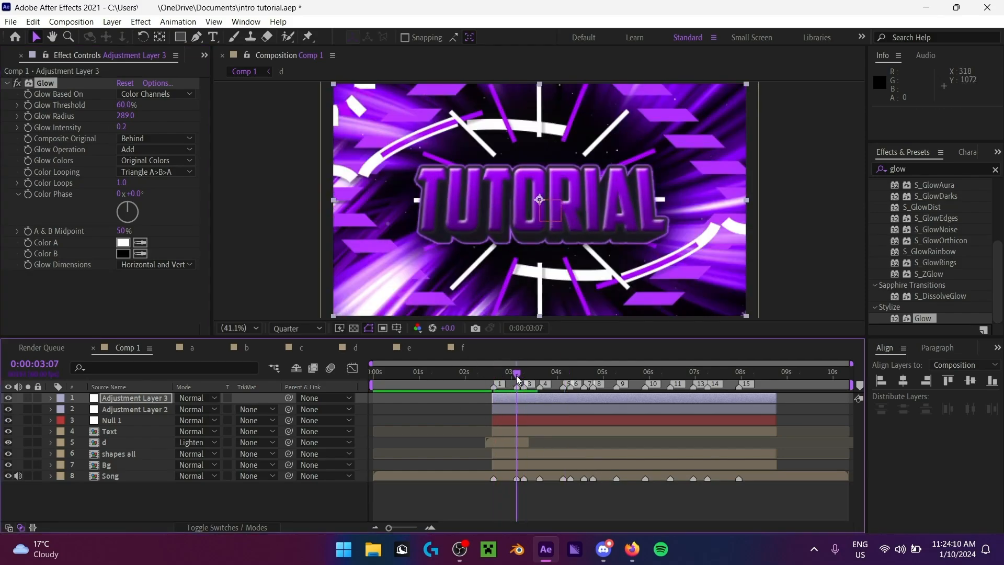
Step: Set Adjustment Layer 3's Glow Radius to 262 with Glow Intensity at 0.2, and preview the result from 0:00:02:10
left_click_drag(122, 128, 154, 118)
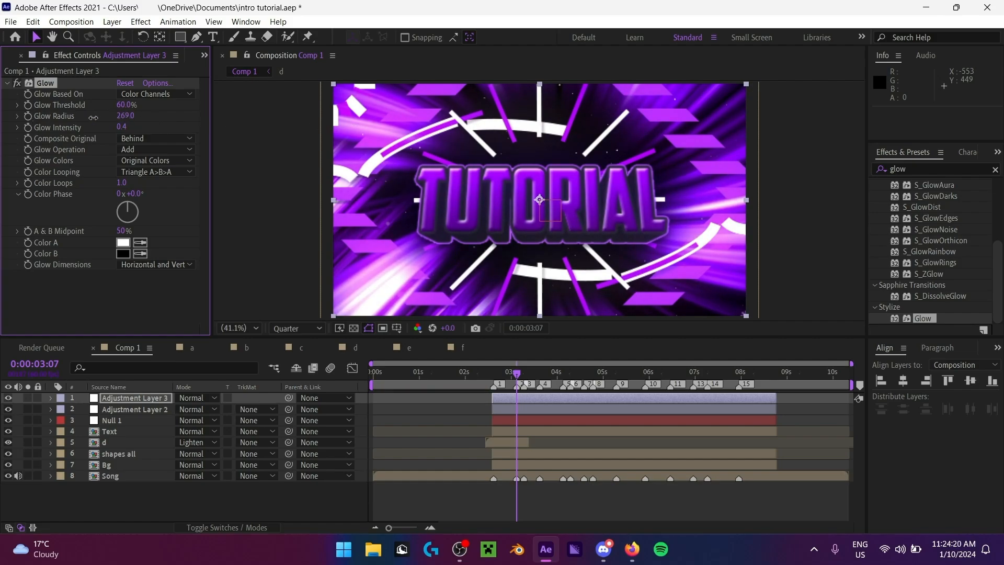
left_click_drag(125, 128, 117, 130)
key("space")
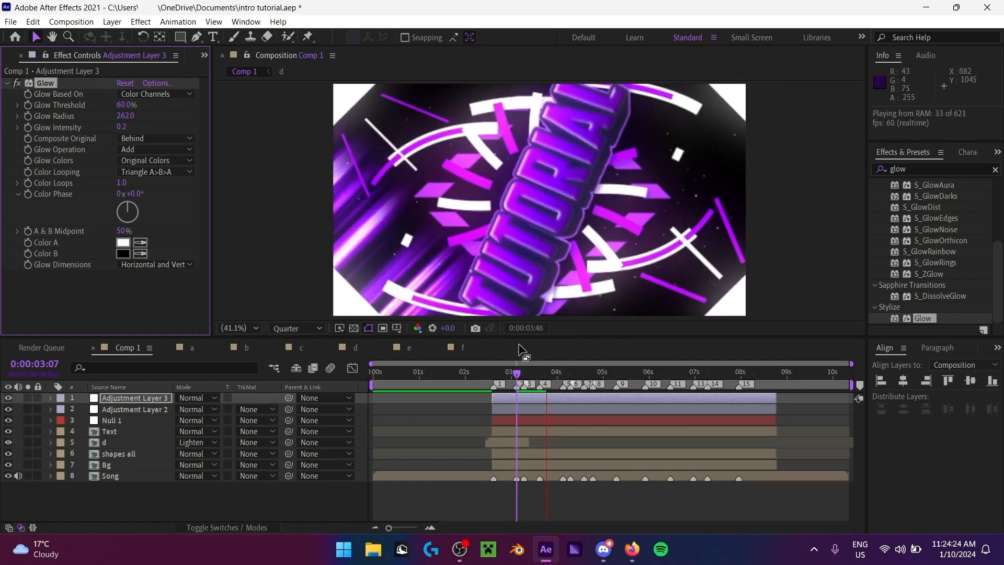
left_click(472, 376)
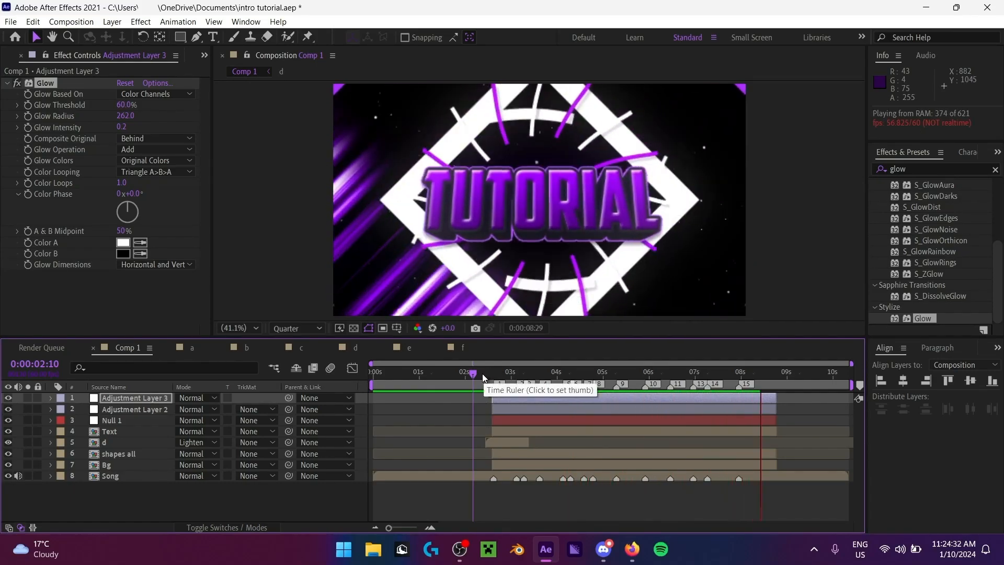
Step: At 0:00:03:07, try lower Glow Threshold values on Adjustment Layer 3 down to 0%, settling on 35.7%
left_click(488, 374)
left_click(519, 374)
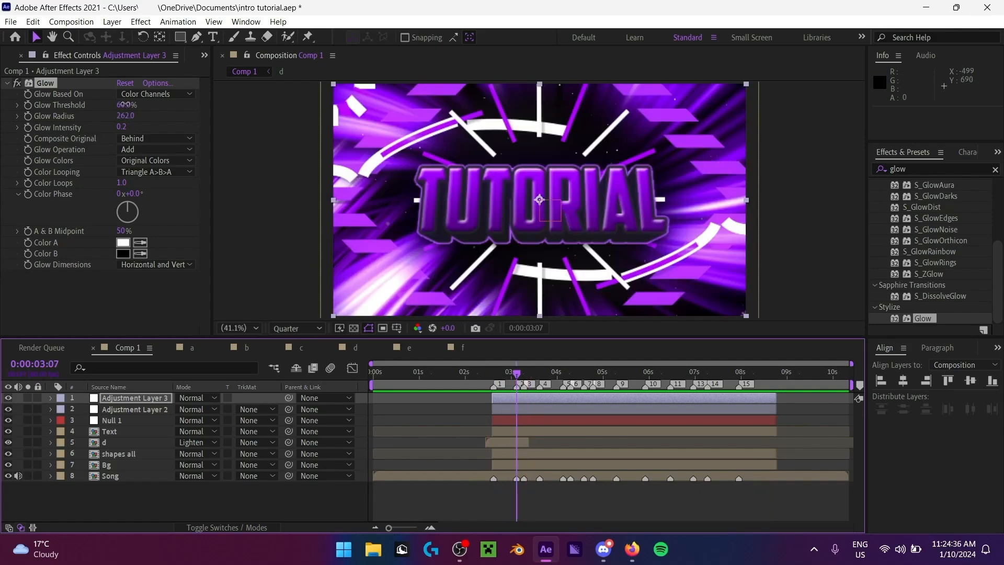
left_click_drag(125, 105, 94, 110)
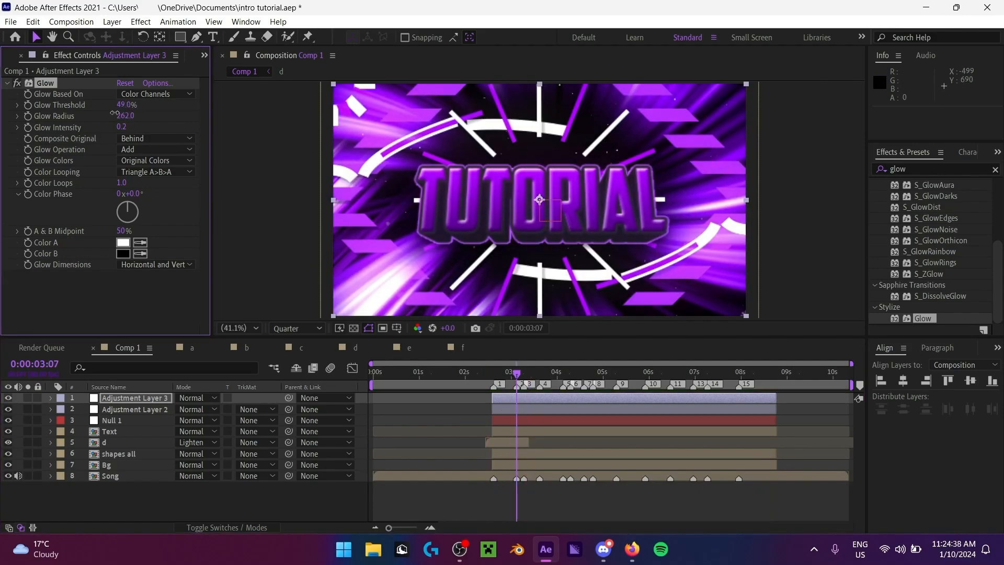
left_click_drag(107, 113, 25, 118)
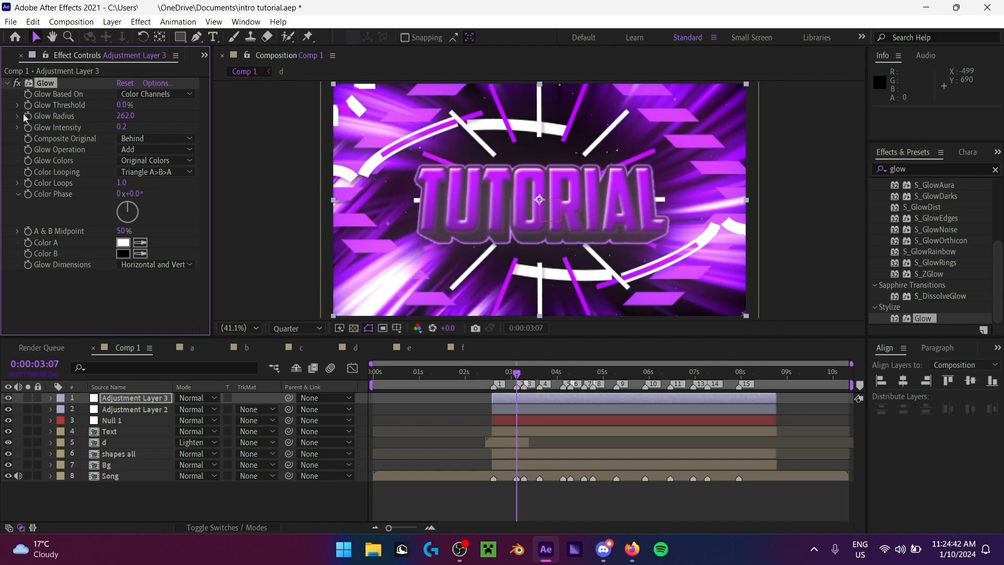
mouse_move(124, 106)
left_mouse_down()
mouse_move(92, 105)
mouse_move(128, 105)
left_mouse_up()
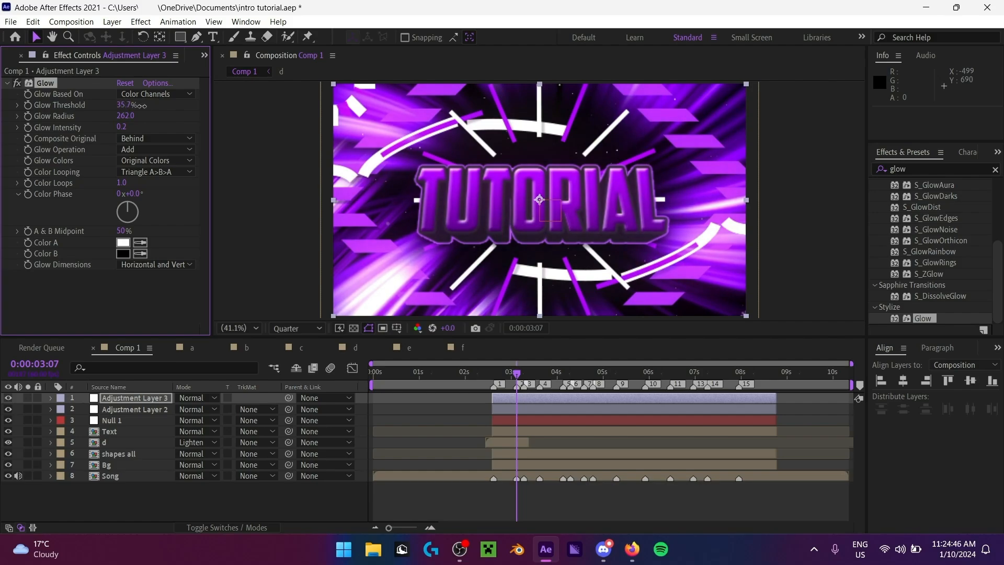
left_click(124, 243)
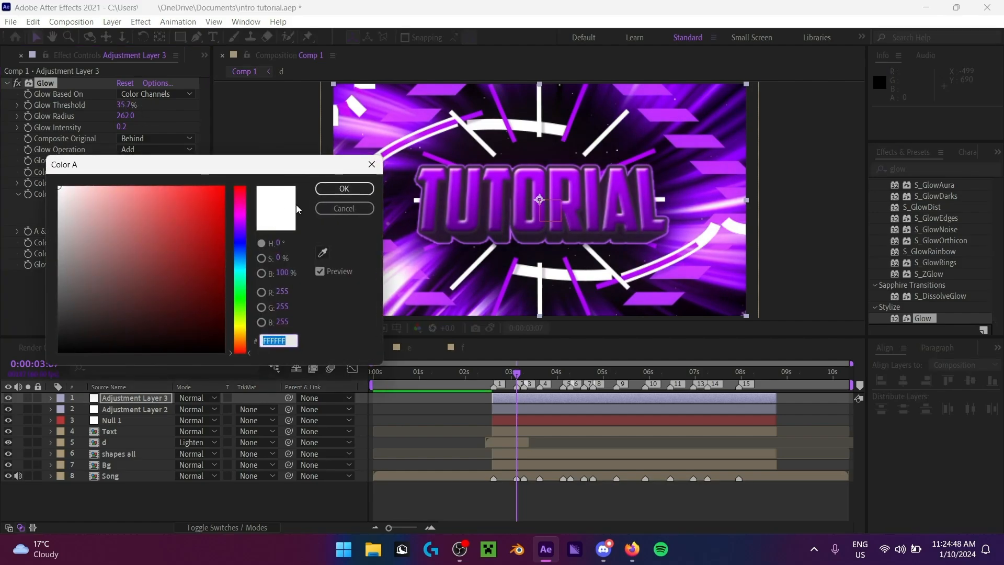
left_click(361, 188)
left_click(115, 244)
left_click(241, 222)
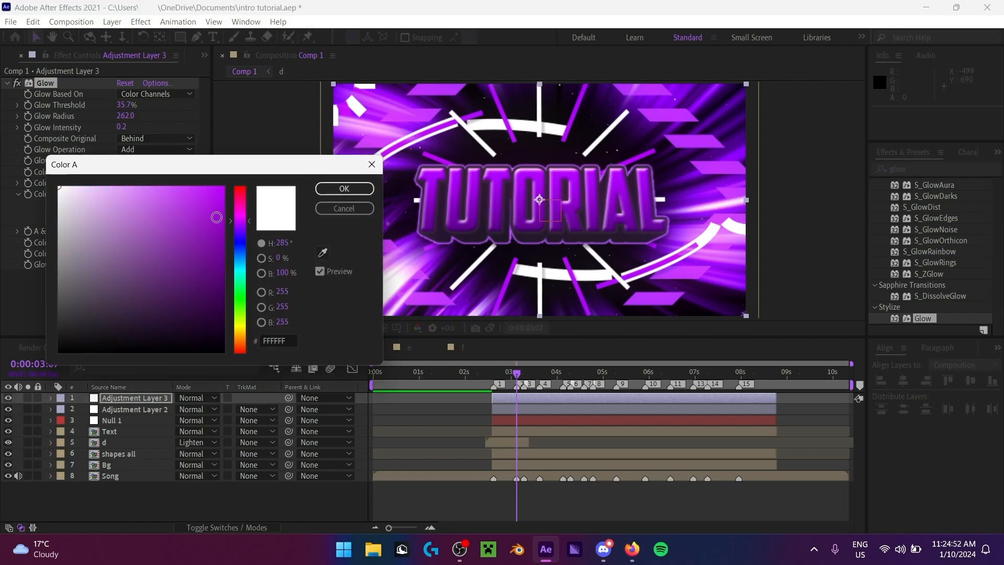
mouse_move(207, 214)
left_mouse_down()
mouse_move(186, 150)
mouse_move(206, 136)
mouse_move(224, 288)
mouse_move(163, 186)
left_mouse_up()
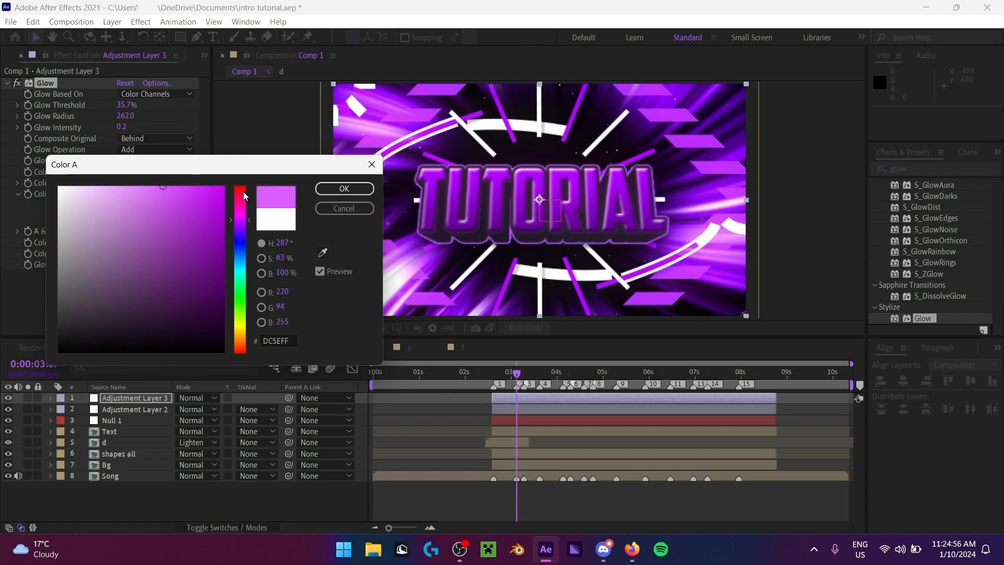
left_click_drag(244, 192, 242, 182)
mouse_move(212, 202)
left_mouse_down()
mouse_move(246, 116)
mouse_move(161, 112)
mouse_move(175, 109)
mouse_move(55, 79)
left_mouse_up()
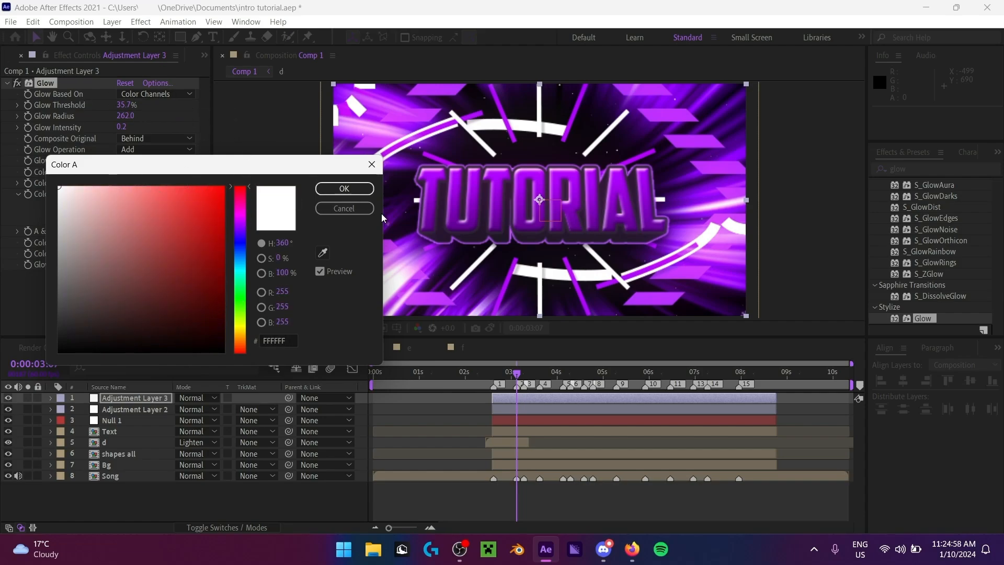
left_click(360, 209)
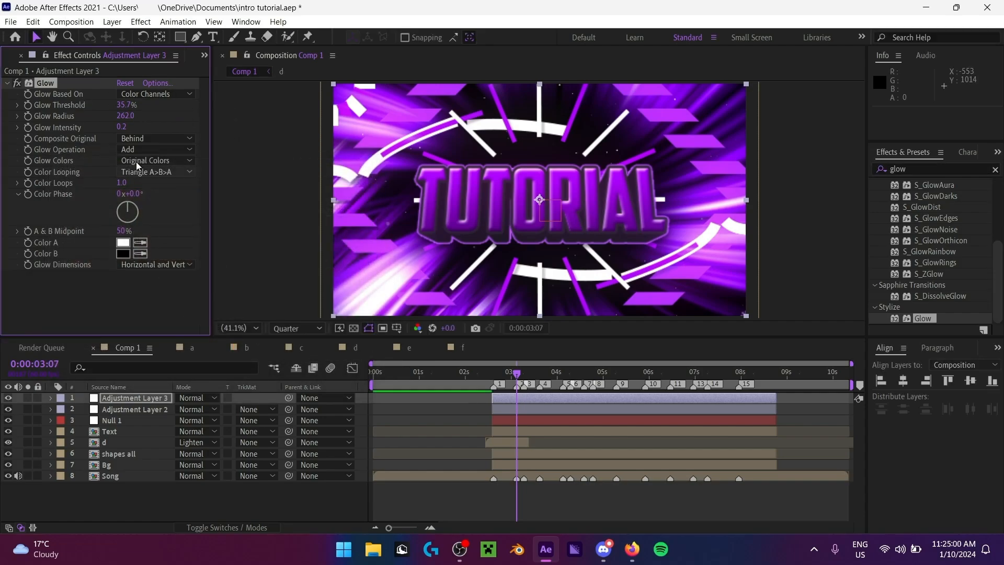
left_click_drag(135, 184, 165, 182)
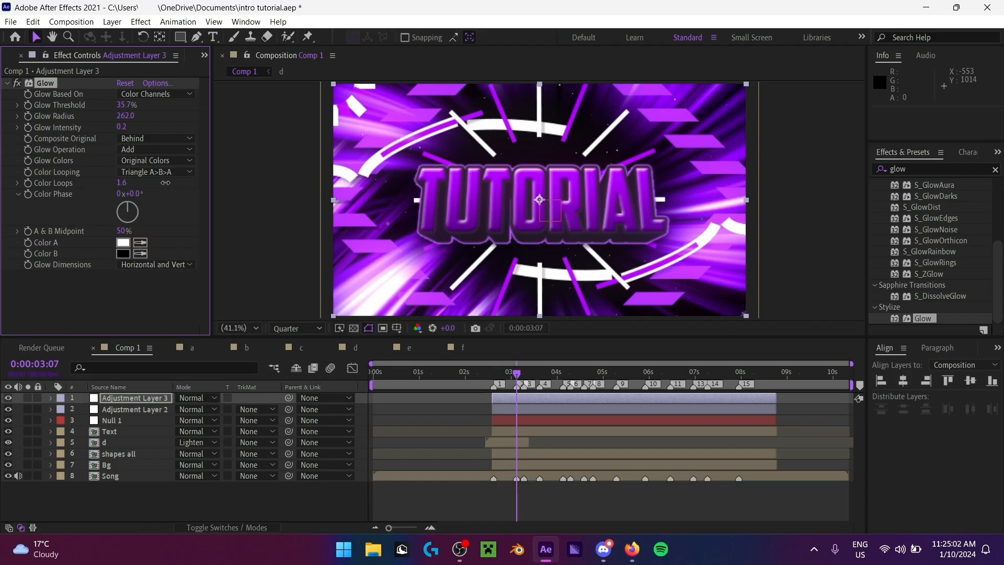
key("ctrl+z")
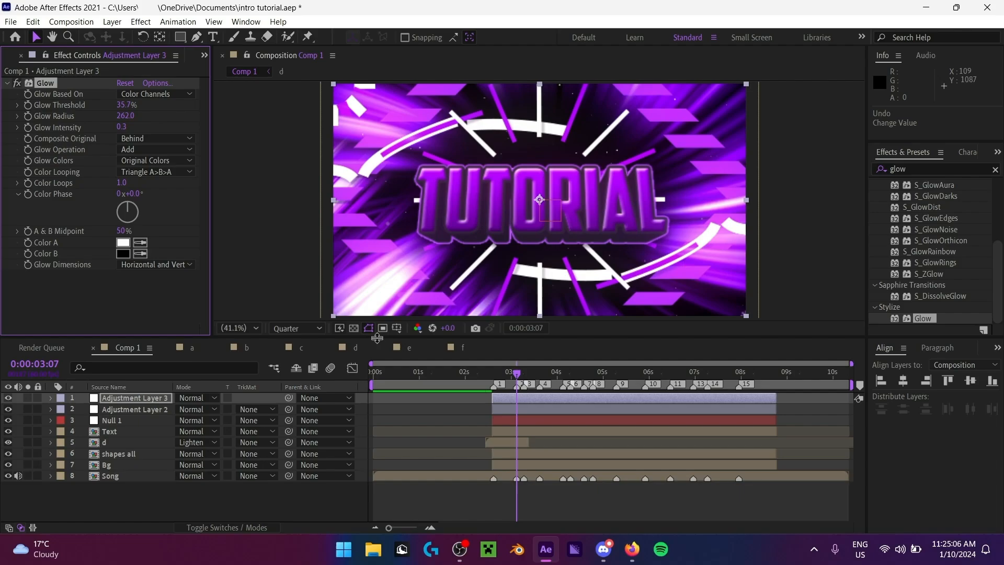
Step: Preview the glow from 0:00:02:29, set Adjustment Layer 3's Glow Intensity to 0.2, and replay the animation from 0:00:02:16
left_click(488, 373)
key("space")
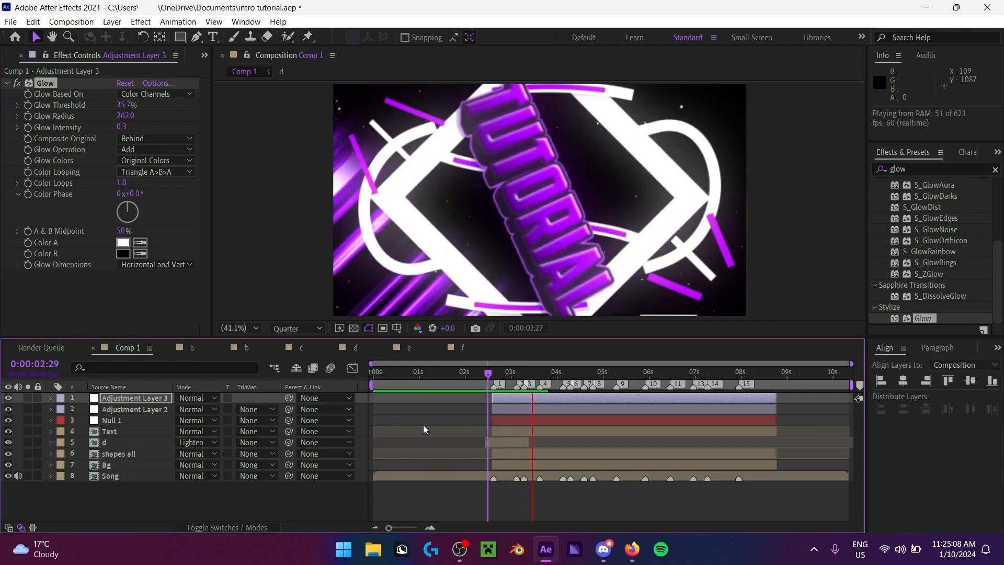
key("space")
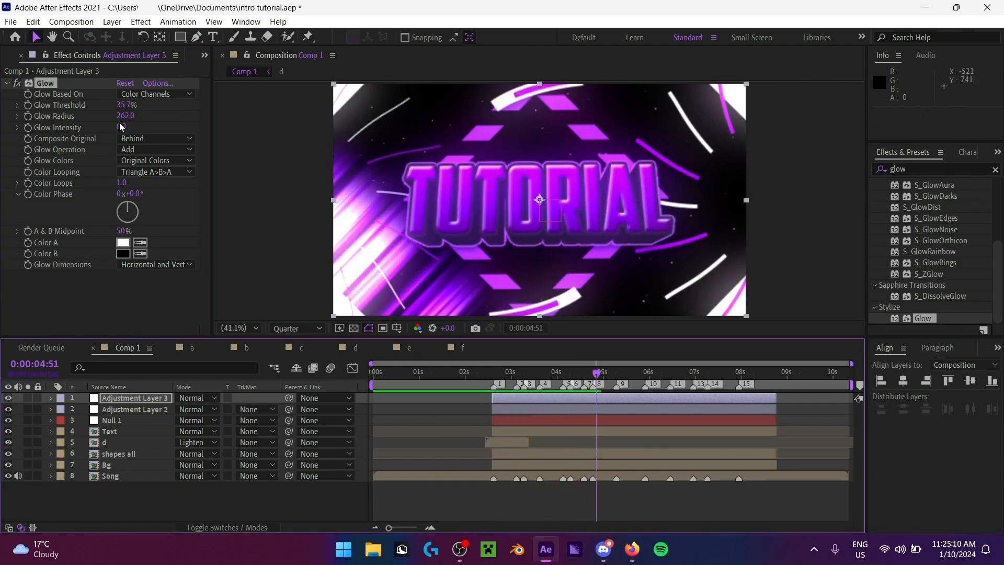
left_click(122, 127)
type("0.2")
key("Return")
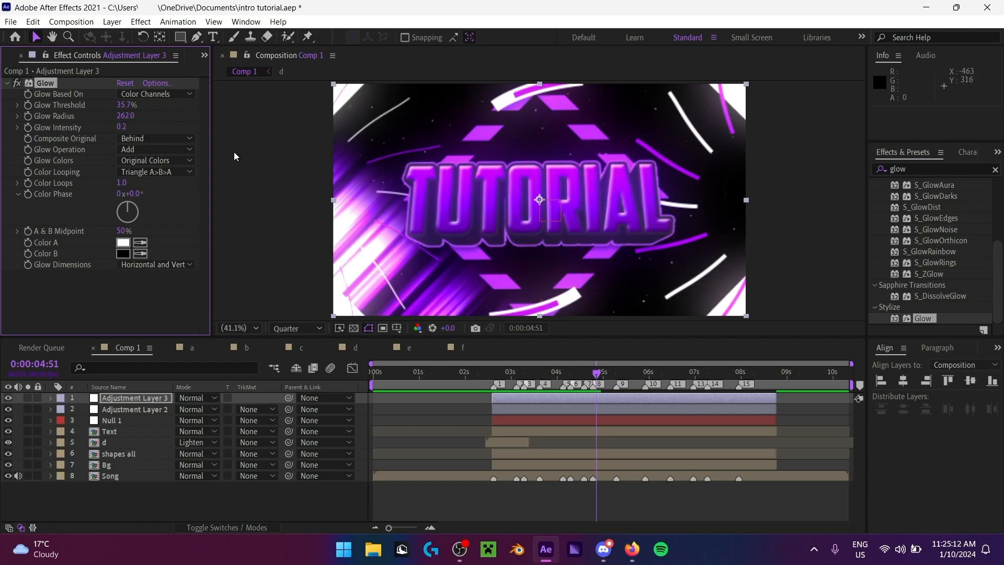
left_click(478, 374)
key("space")
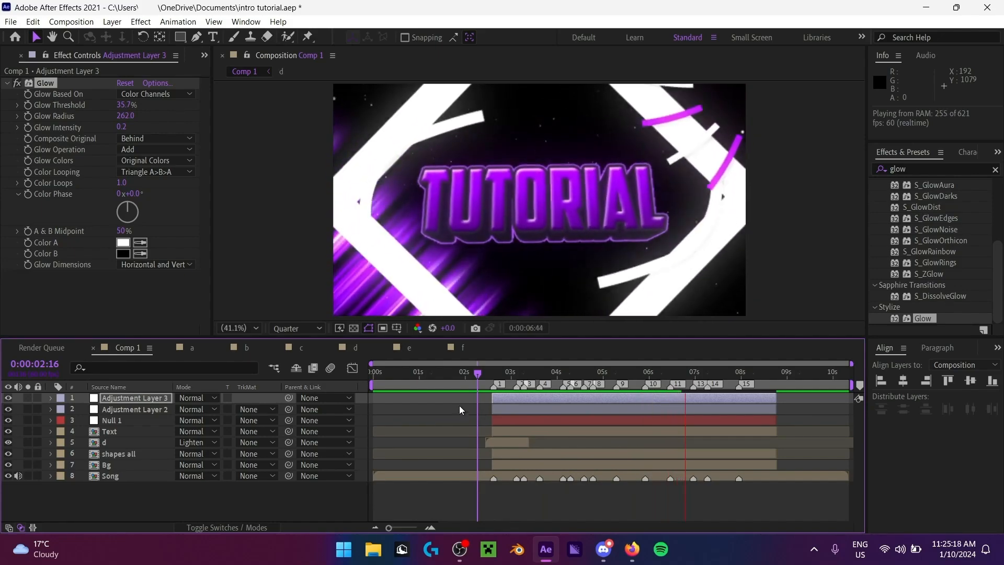
left_click_drag(477, 373, 516, 376)
left_click(494, 374)
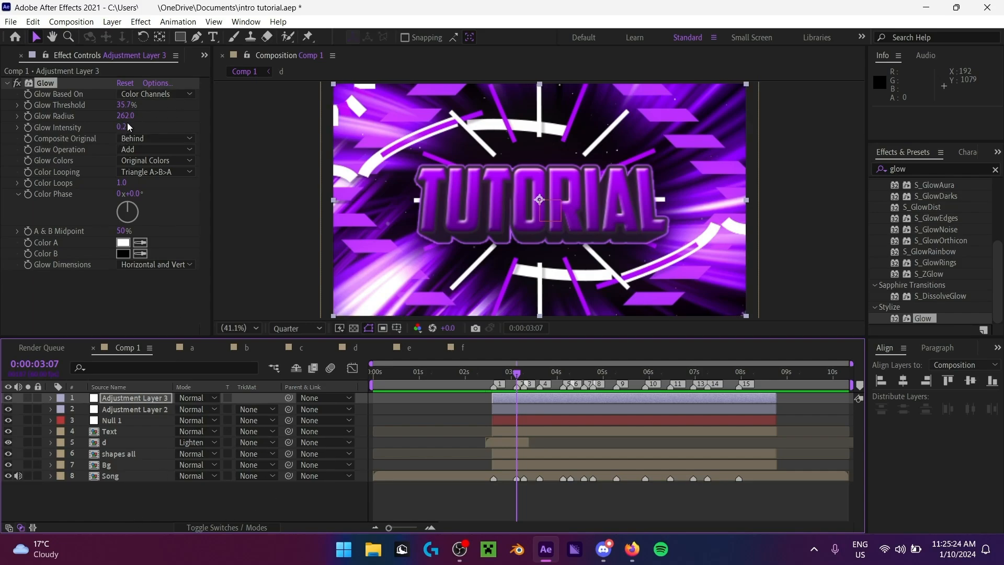
Step: Set Adjustment Layer 3's Glow Threshold to 41.2%, try Glow Intensity at 0.4 and 0.3, and preview from 0:00:03:07
mouse_move(128, 111)
left_mouse_down()
mouse_move(153, 110)
mouse_move(138, 111)
left_mouse_up()
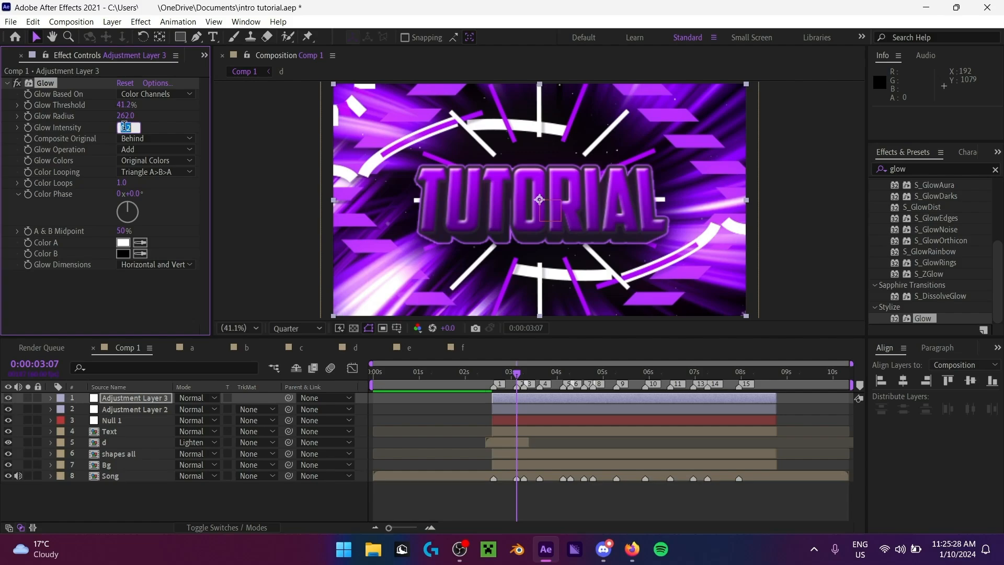
type("0.4")
key("Return")
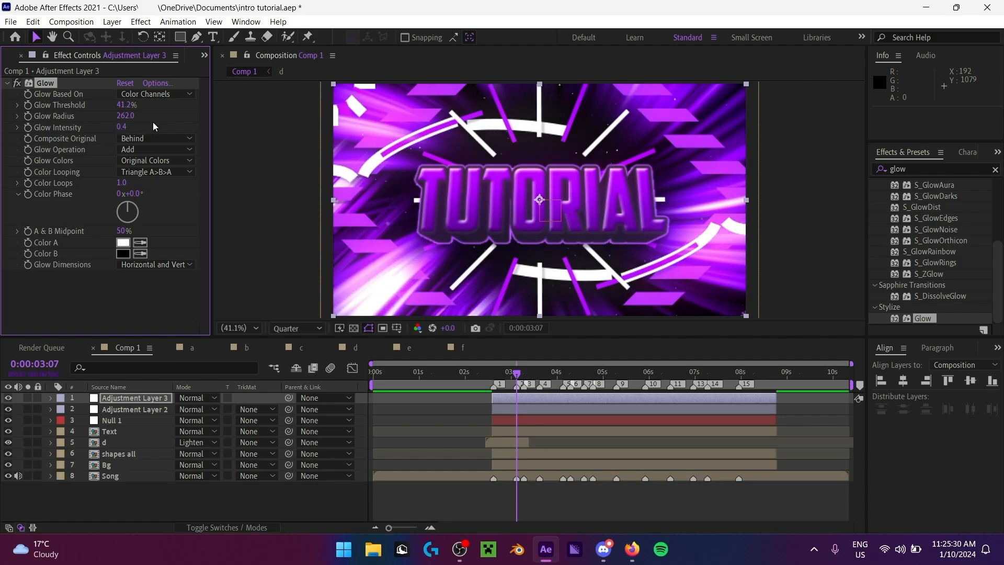
type("0.3")
key("Return")
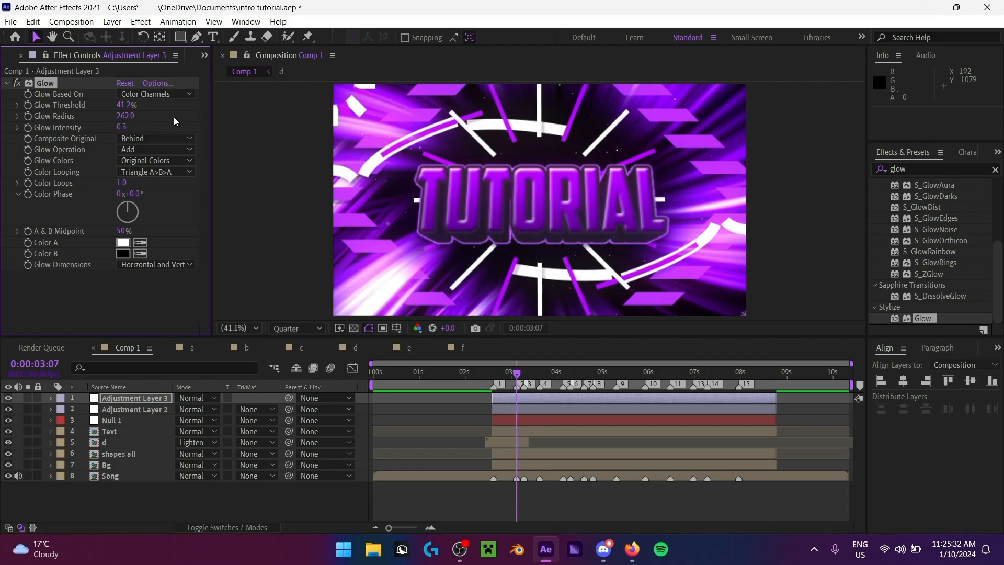
key("space")
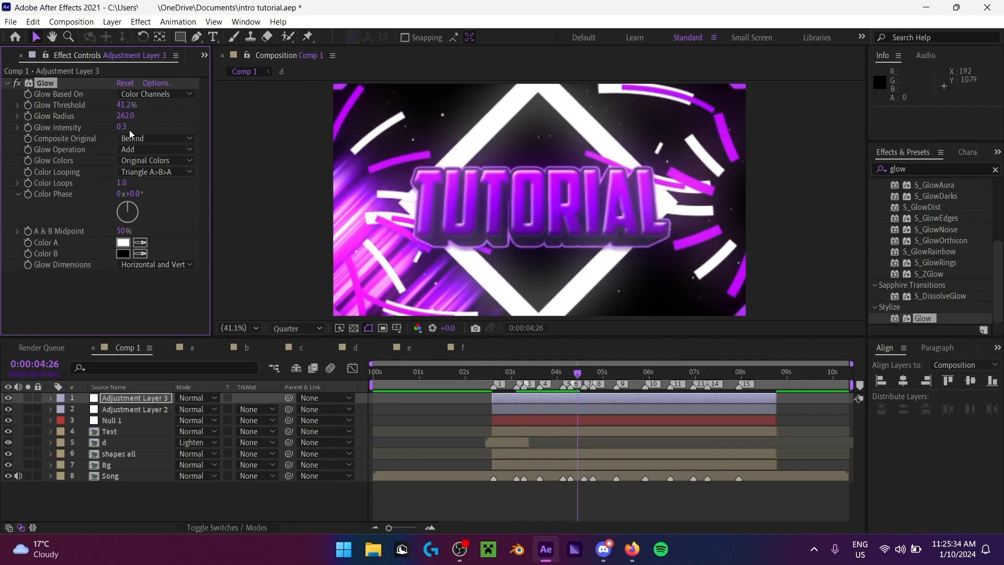
Step: Set Adjustment Layer 3's Glow Intensity to 0.2 and check the frame at 0:00:03:07
type("0.2")
key("Return")
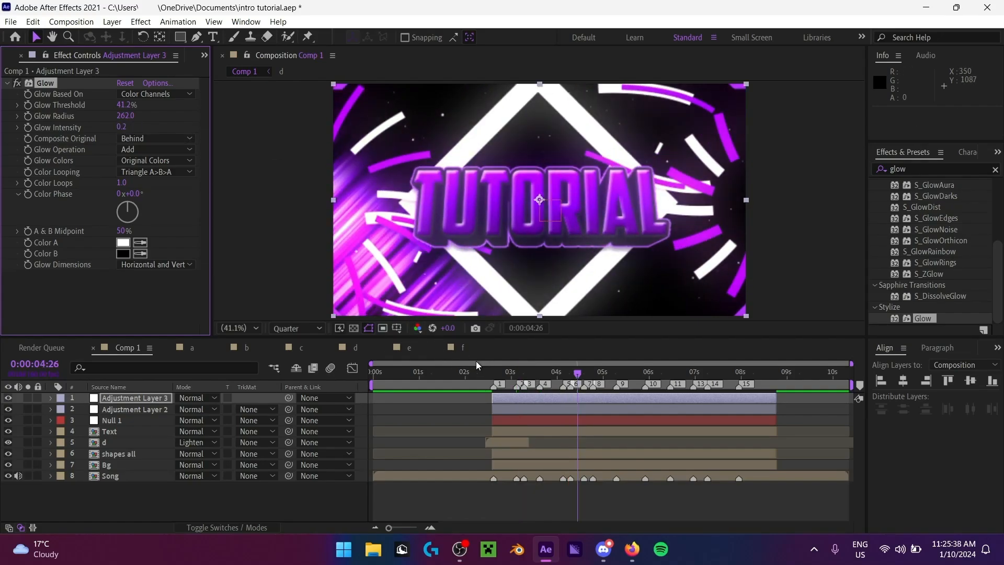
left_click(474, 378)
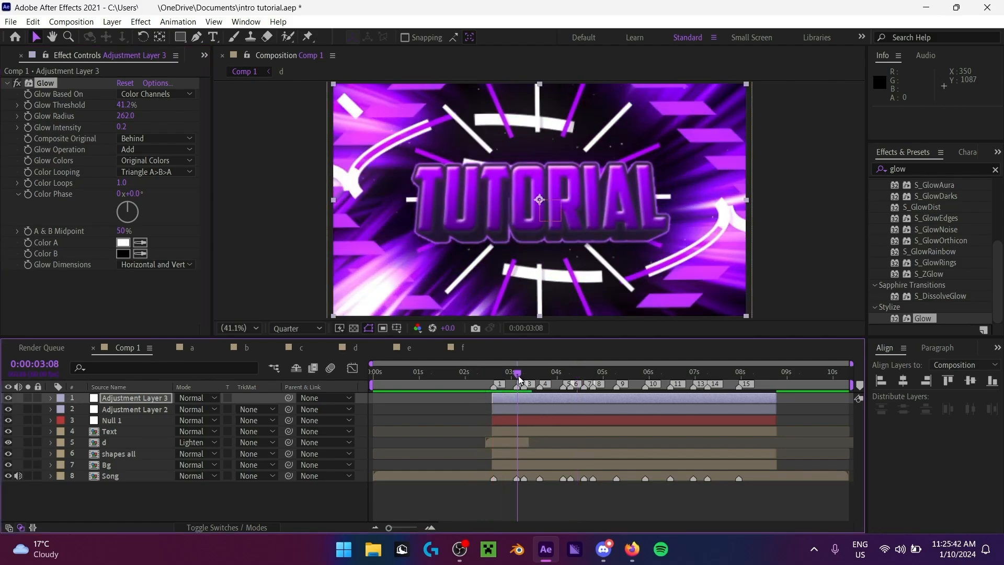
left_click_drag(519, 379, 517, 381)
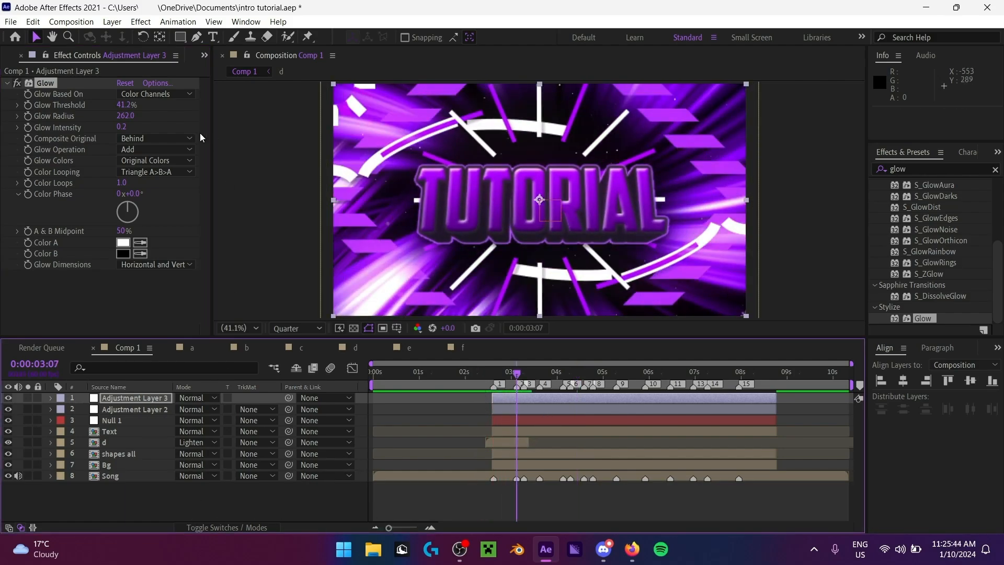
Step: Set Adjustment Layer 3's Glow Radius to 140 and Glow Threshold to 35.3%, and preview the result from 0:00:02:17
left_click_drag(125, 109, 180, 114)
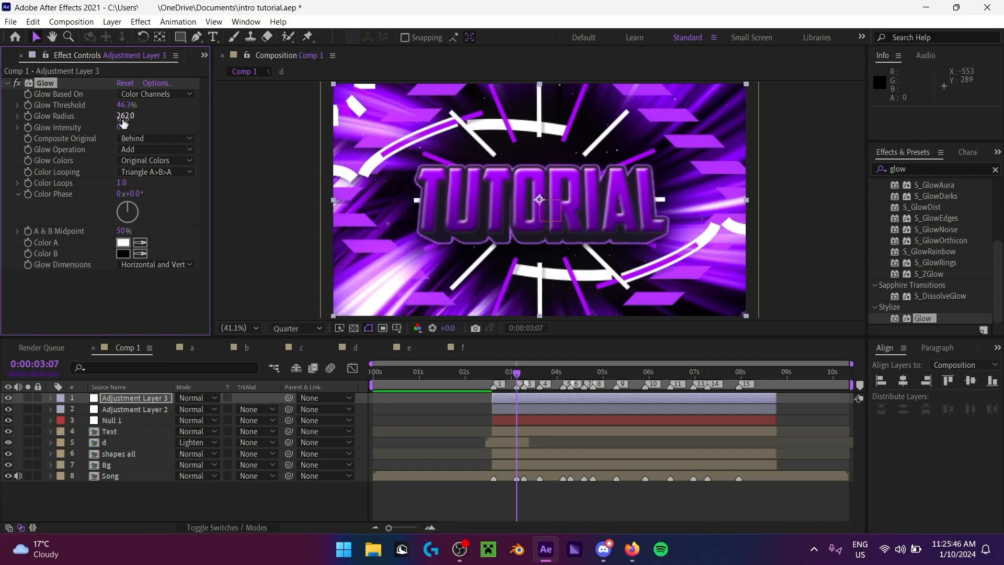
left_click_drag(106, 115, 36, 119)
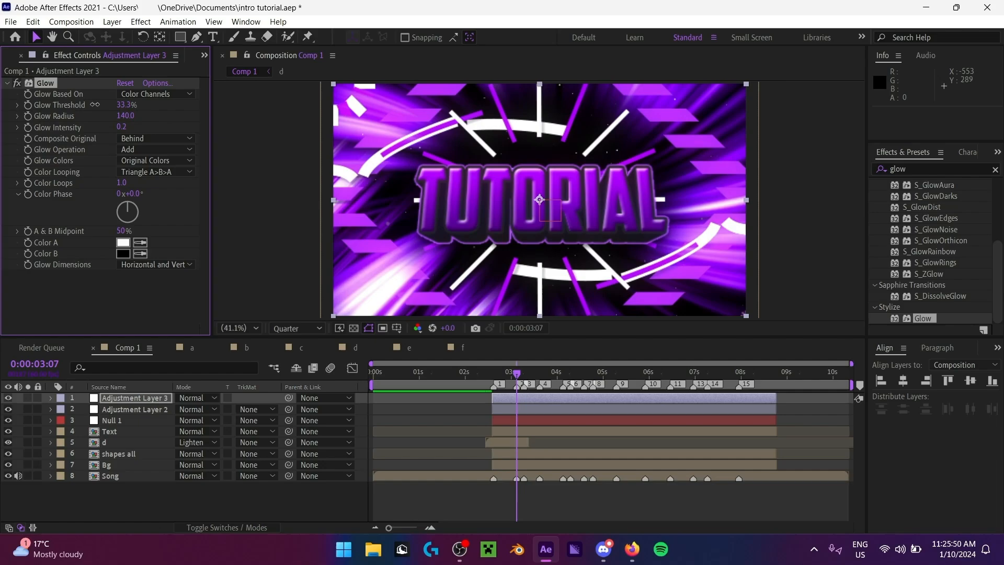
left_click_drag(95, 105, 94, 105)
left_click(479, 375)
key("space")
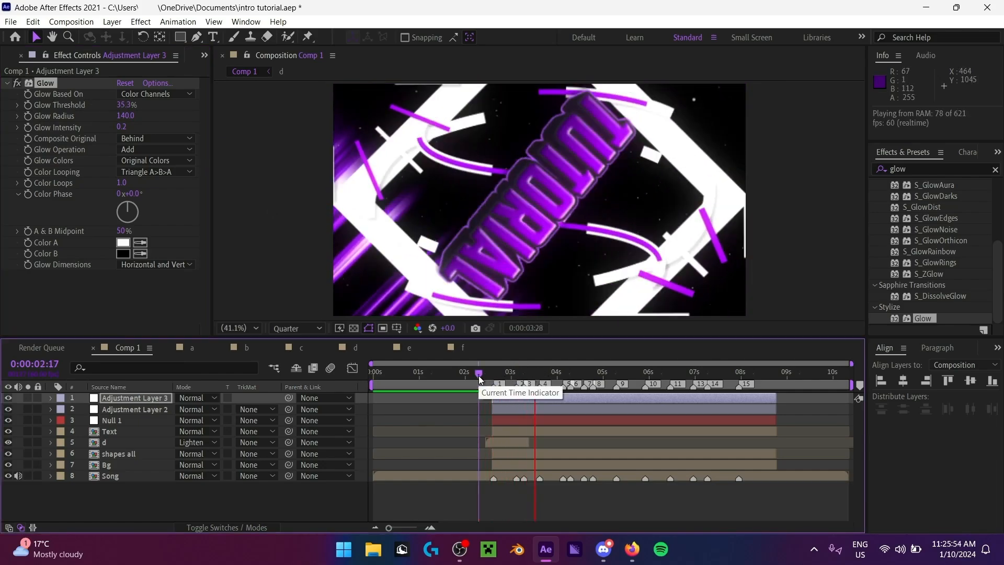
key("space")
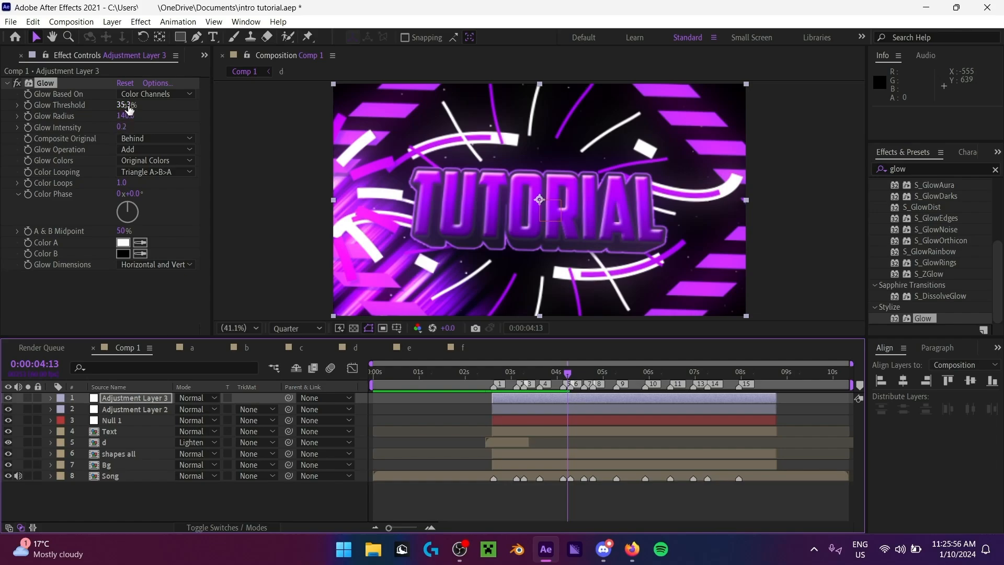
Step: Raise Adjustment Layer 3's Glow Threshold to 66.3% and preview the animation from 0:00:02:12
left_click_drag(128, 106, 168, 107)
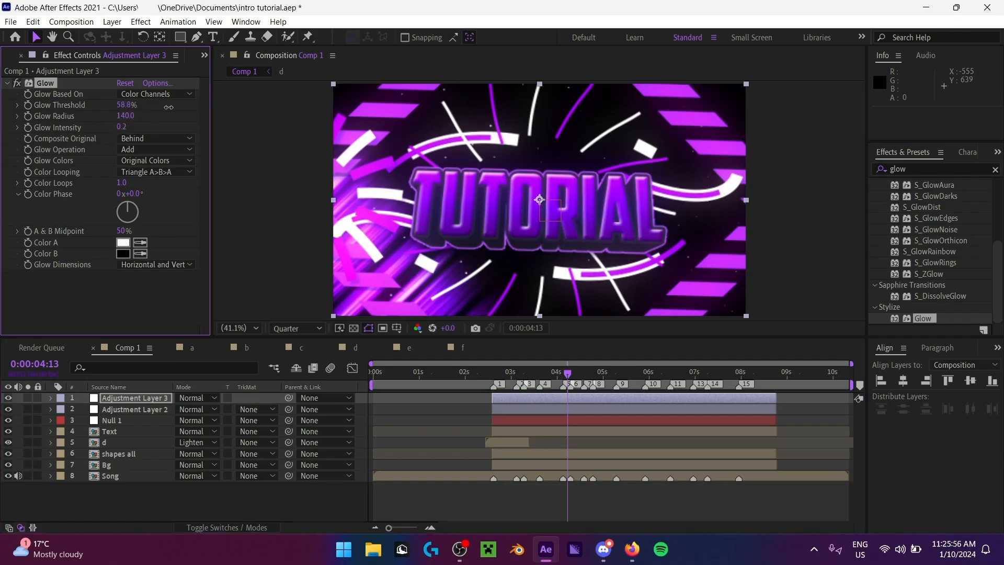
left_click(476, 373)
key("space")
left_click(475, 373)
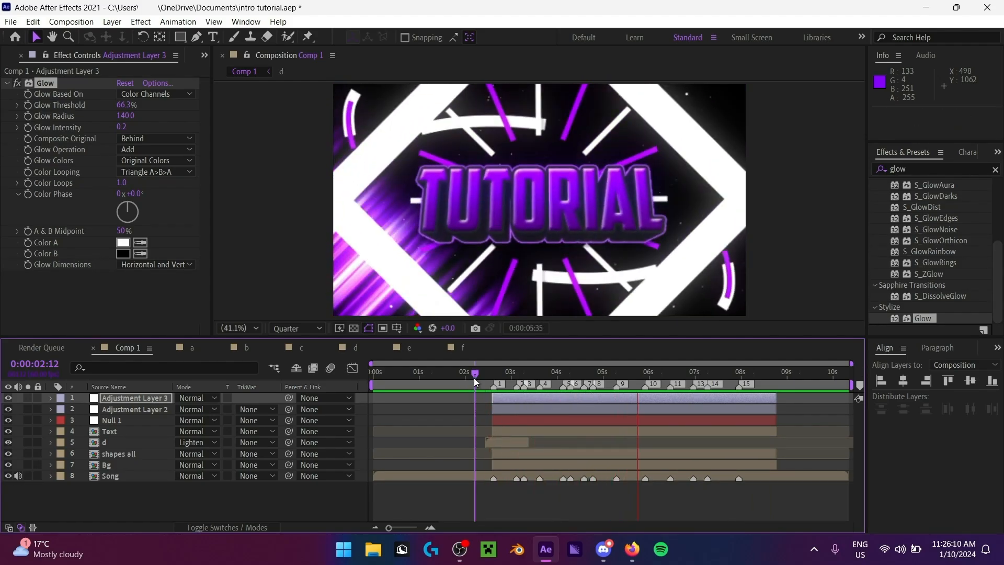
Step: Move the current time to 0:00:02:35 and save the project
left_click(487, 373)
left_click_drag(488, 373, 494, 375)
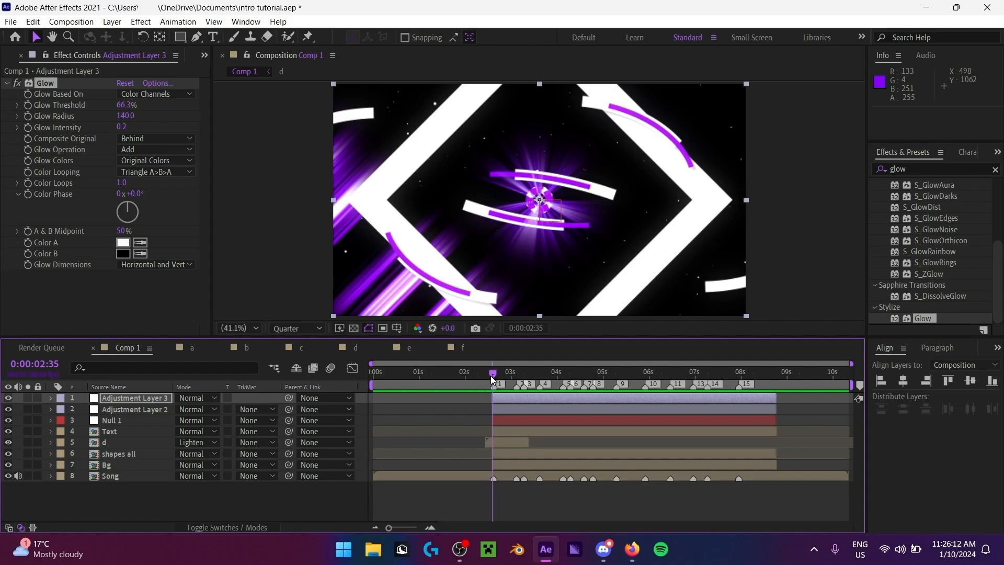
key("ctrl+s")
Step: Move the current time to 0:00:03:07 and search the effects for "glowA" and "edge", looking through the edge effects
left_click_drag(500, 375, 515, 375)
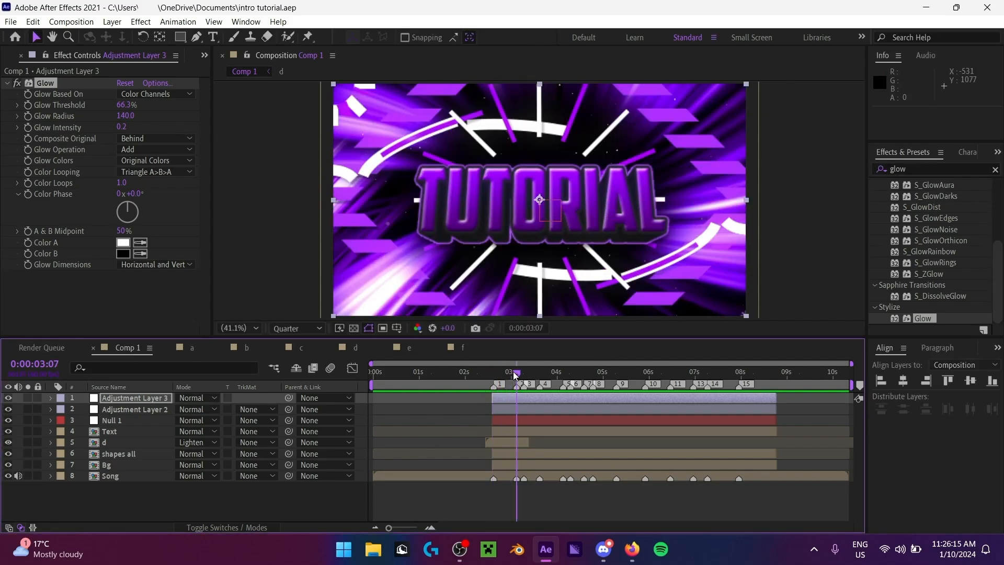
left_click(968, 167)
type("A")
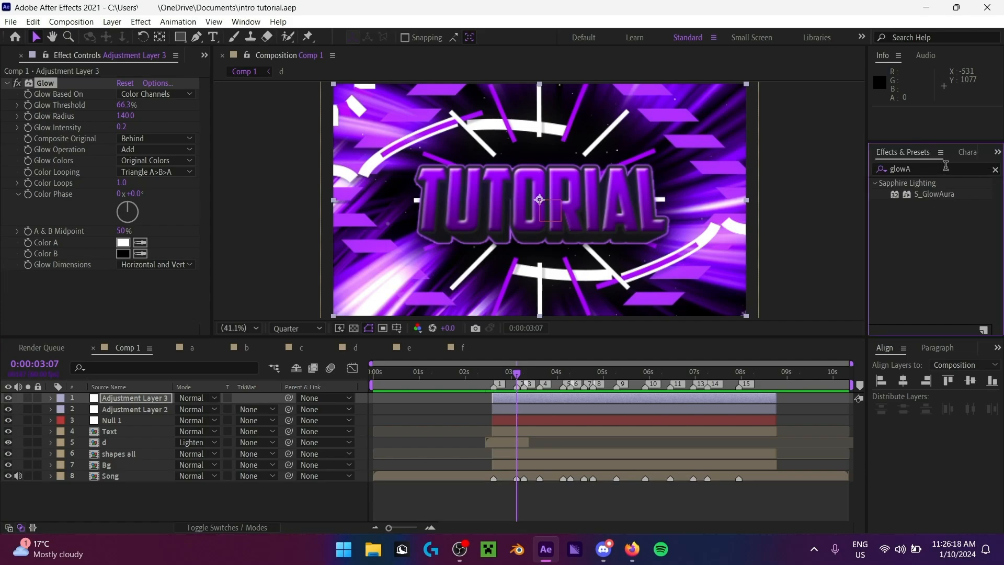
left_click(946, 168)
type("e")
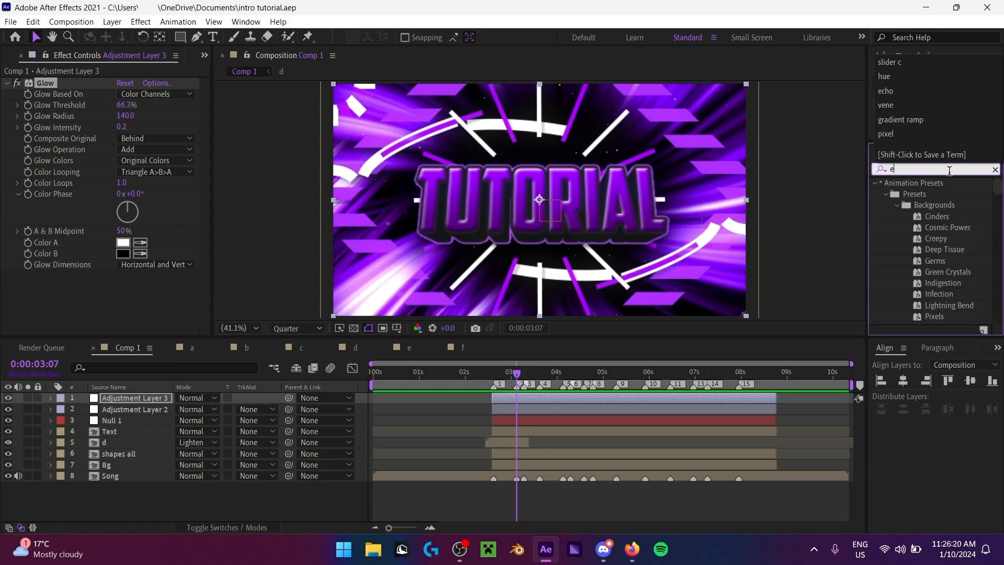
type("dge")
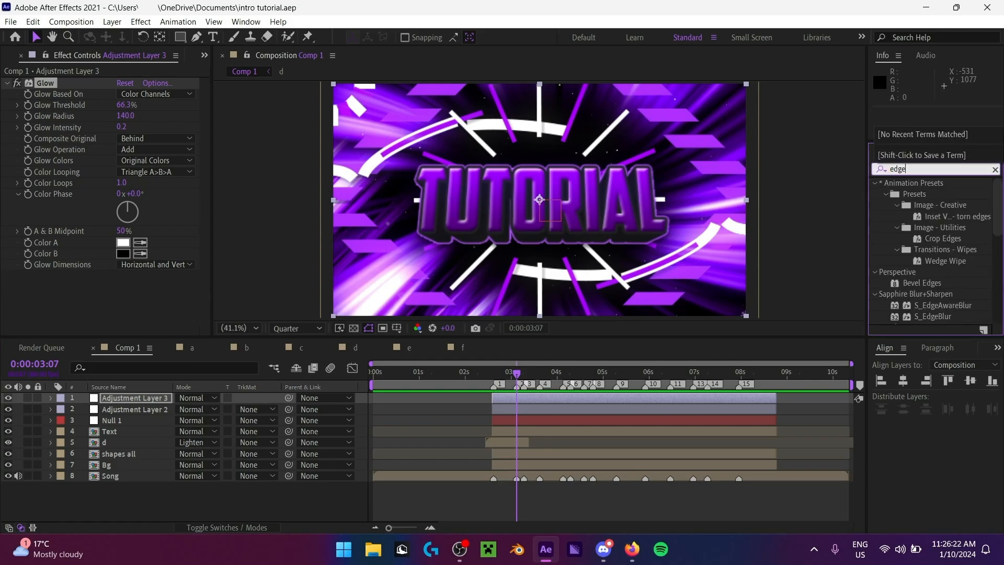
scroll(946, 316, "down", 6)
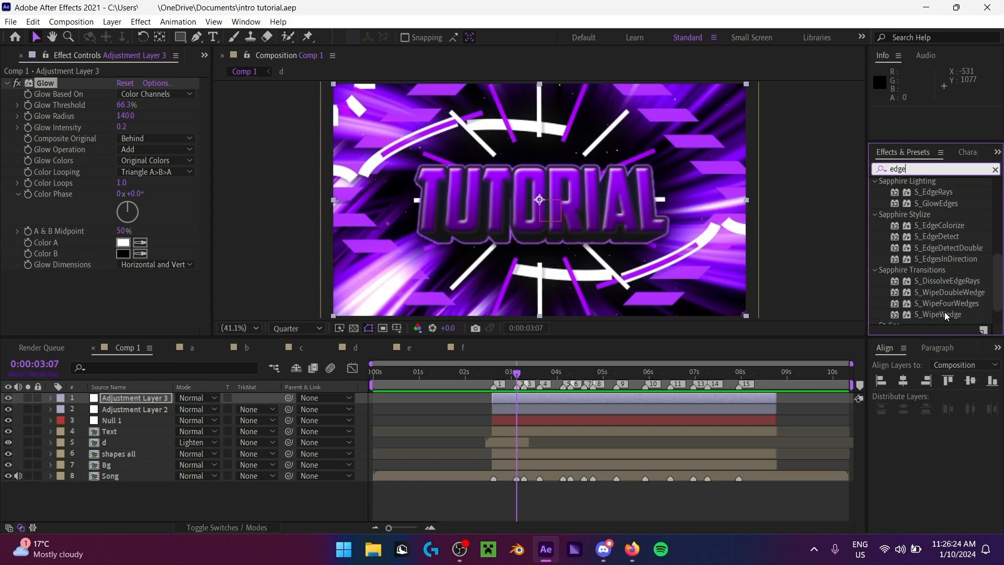
scroll(947, 315, "up", 6)
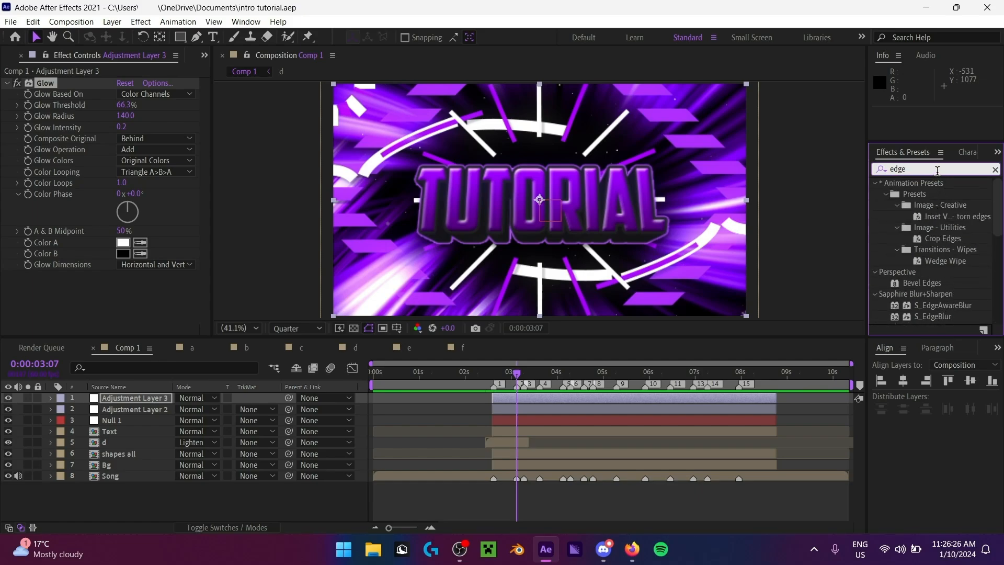
Step: Find the vignette effects and apply CC Vignette to Adjustment Layer 3
left_click(937, 170)
key("ctrl+a")
key("BackSpace")
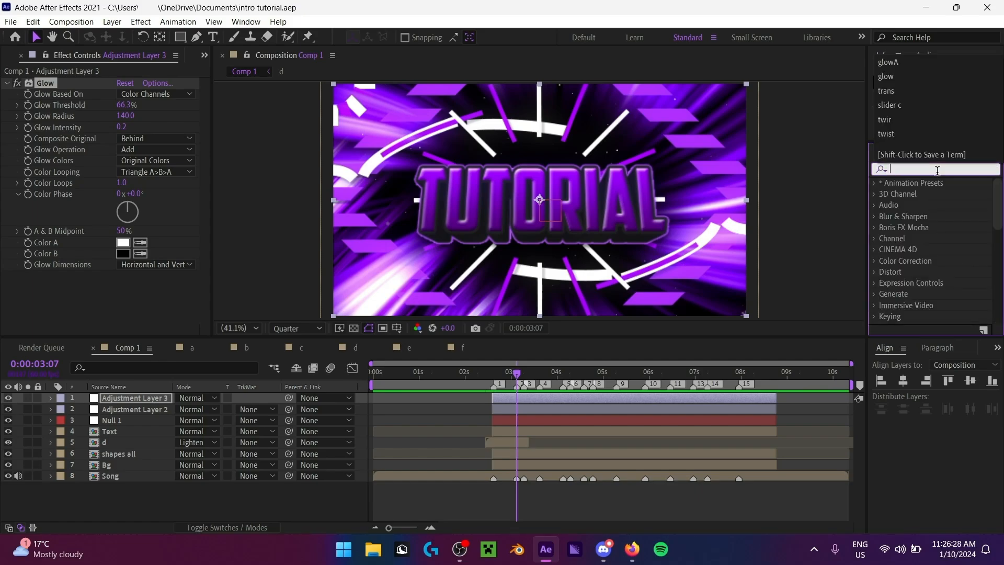
type("vigne")
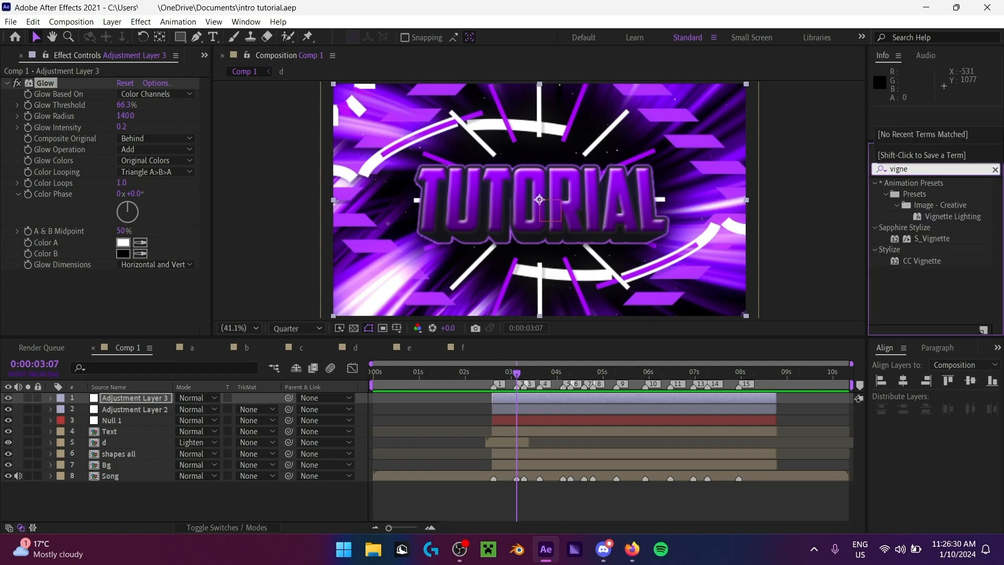
double_click(934, 261)
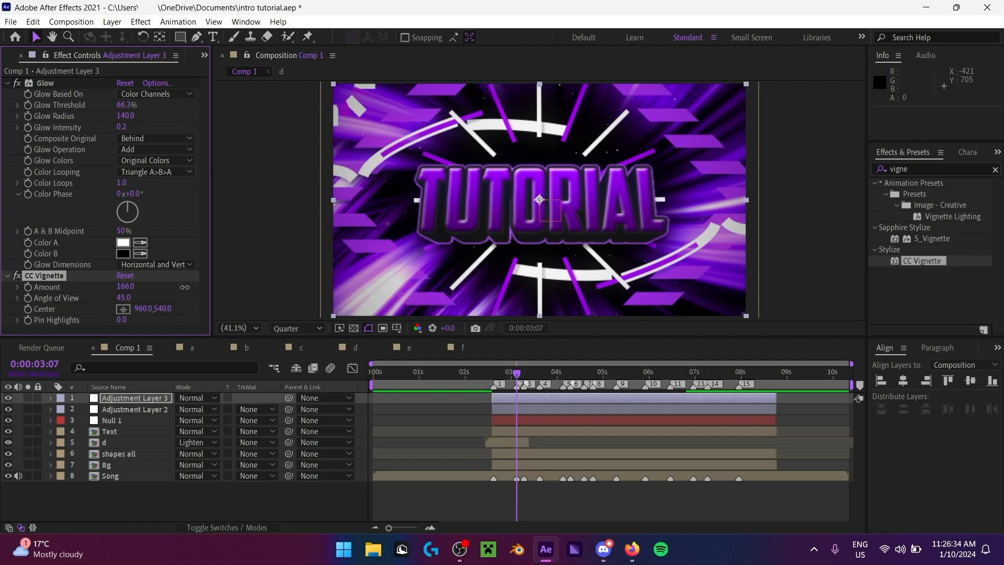
Step: Set CC Vignette's Pin Highlights to 52 and Amount to 159 on Adjustment Layer 3, and preview the animation
left_click_drag(186, 288, 123, 321)
key("ctrl+z")
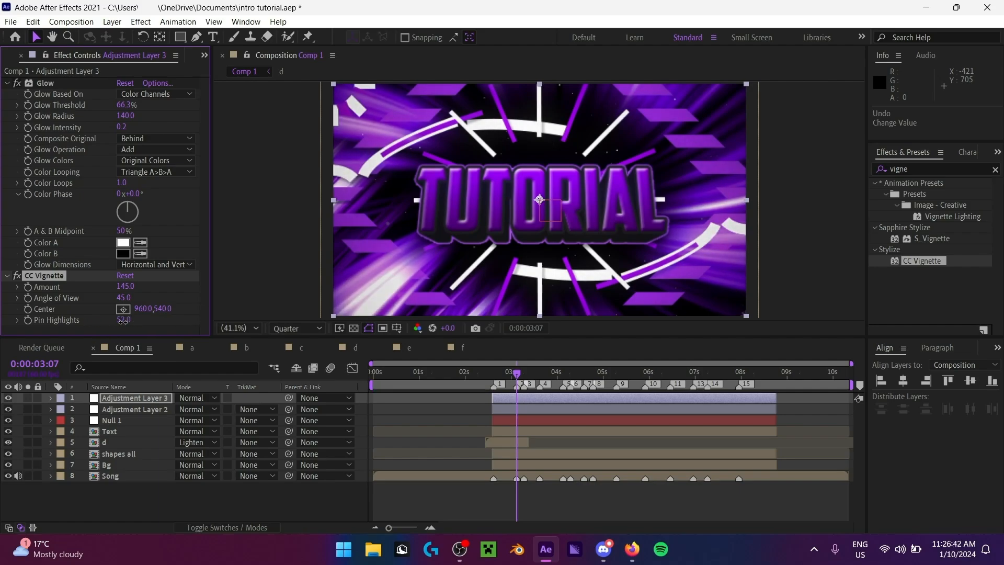
left_click_drag(125, 287, 145, 288)
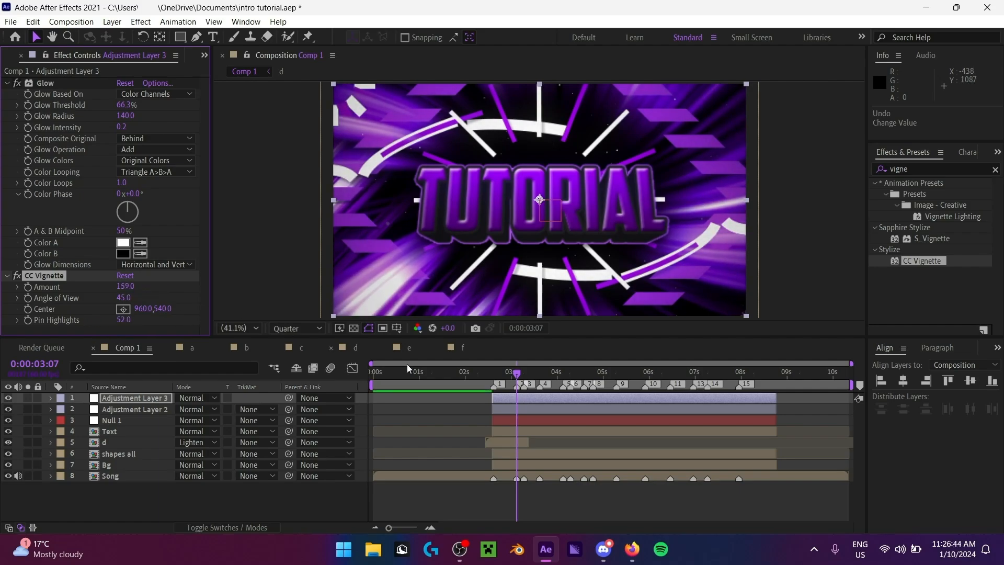
key("space")
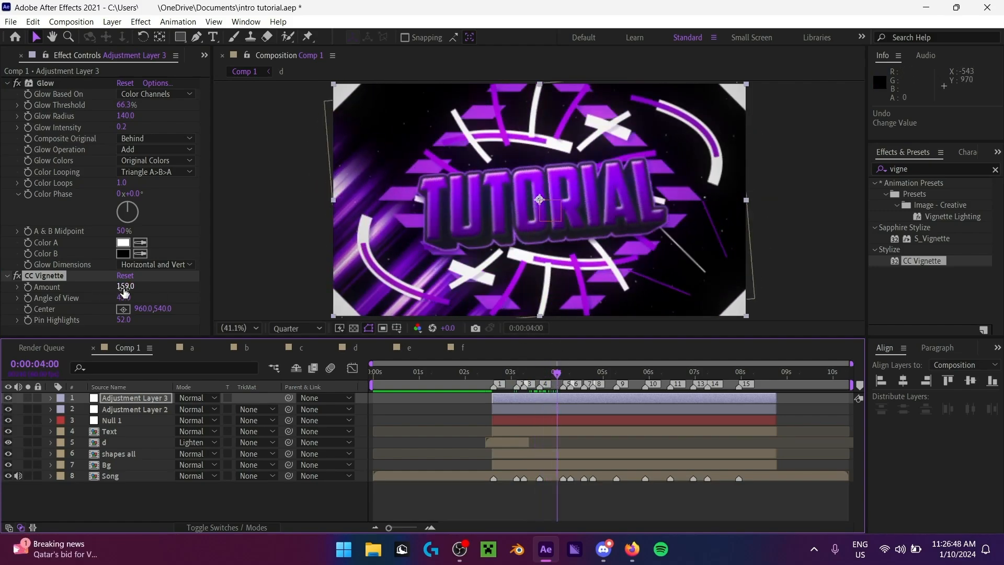
Step: Set CC Vignette's Amount to 138, preview from 0:00:02:10 and 0:00:02:33, and check the frame at 0:00:03:07
left_click_drag(125, 286, 101, 293)
left_click(473, 372)
key("space")
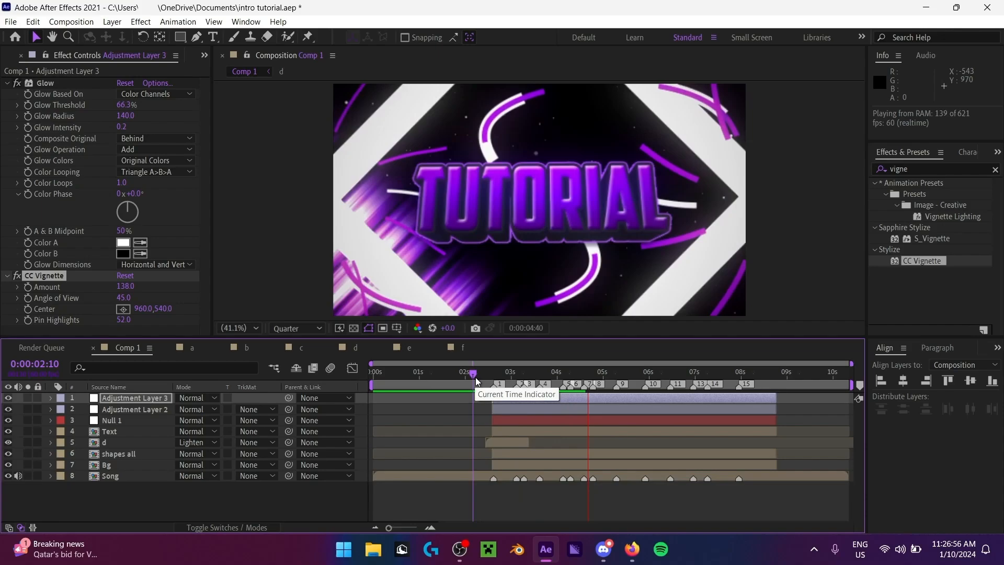
left_click(490, 373)
key("space")
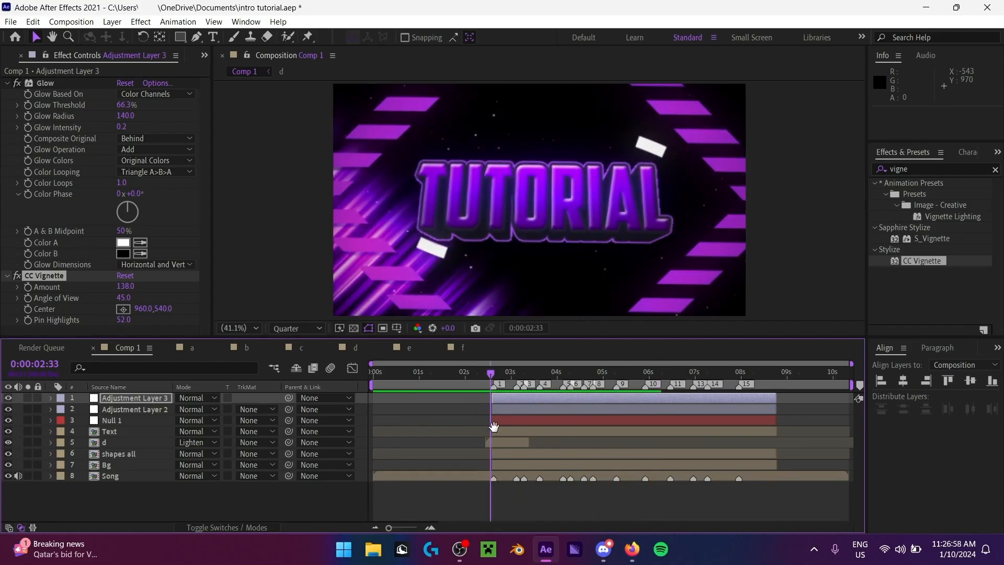
key("space")
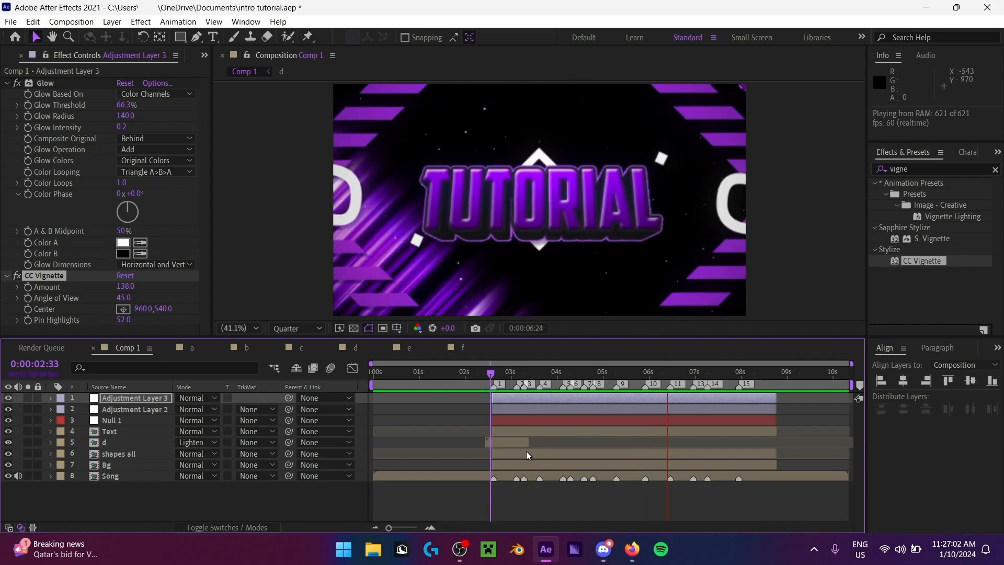
left_click(503, 374)
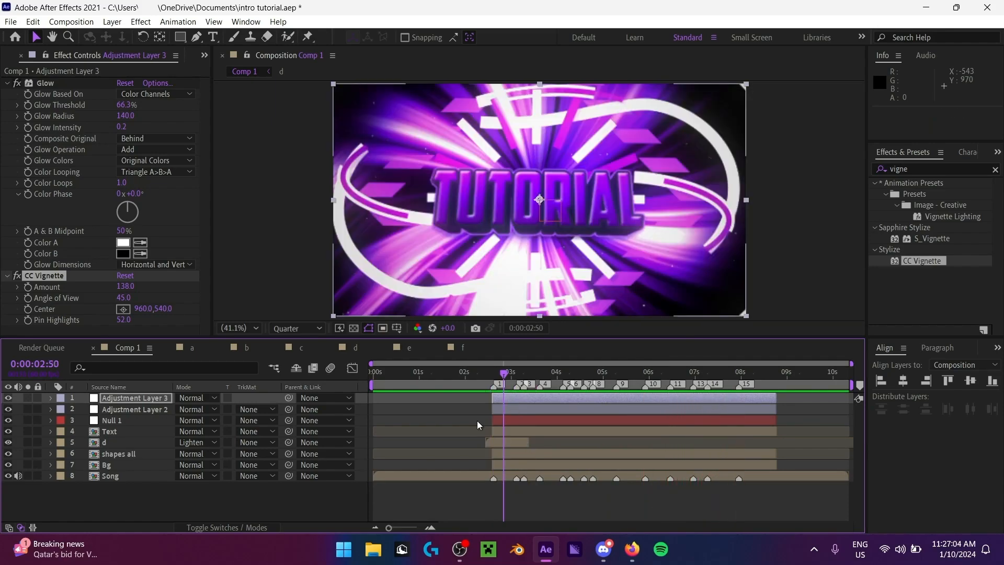
key("space")
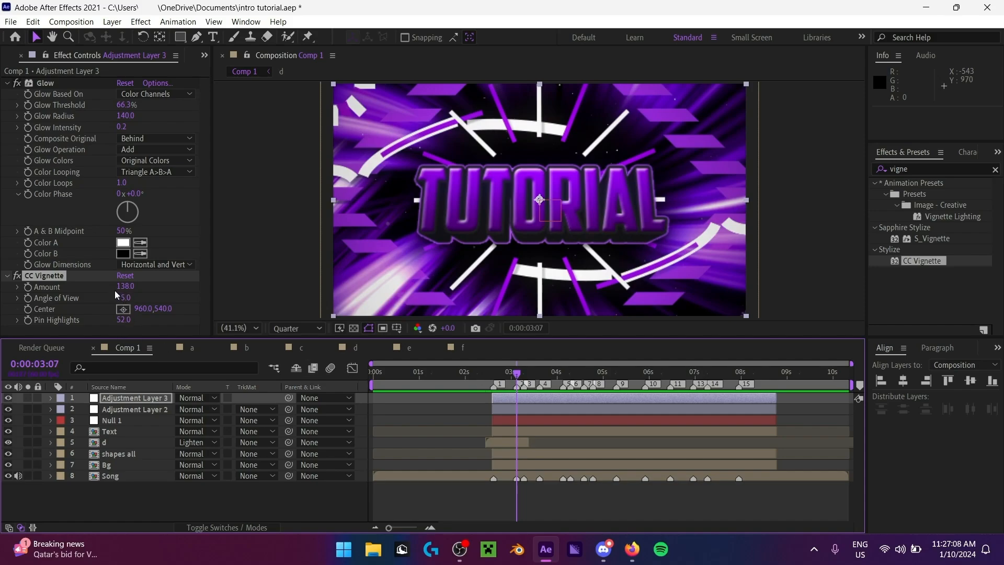
Step: Set CC Vignette's Angle of View to 41.4 and Amount to 156, and preview from 0:00:02:23
left_click_drag(129, 294, 153, 290)
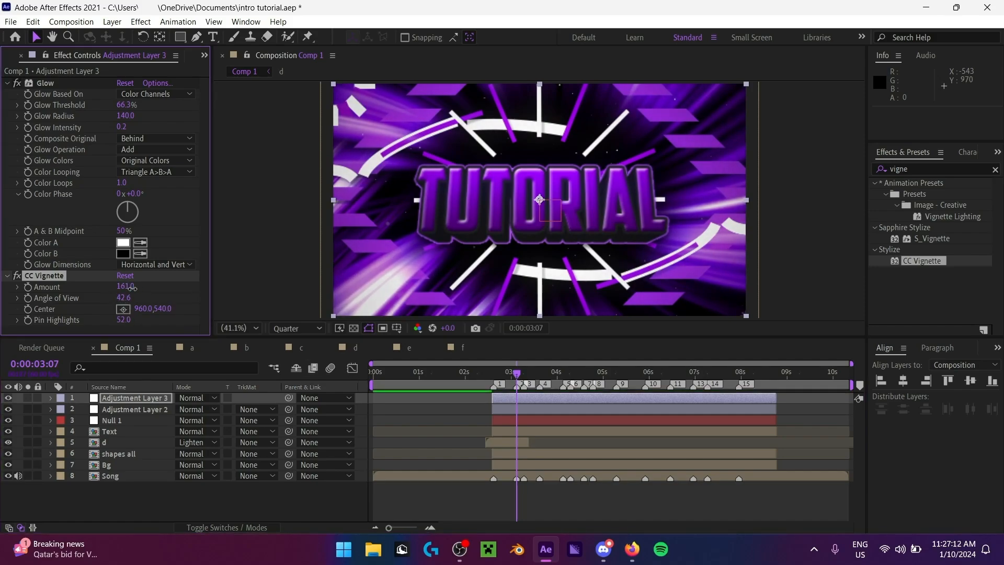
left_click_drag(128, 288, 130, 288)
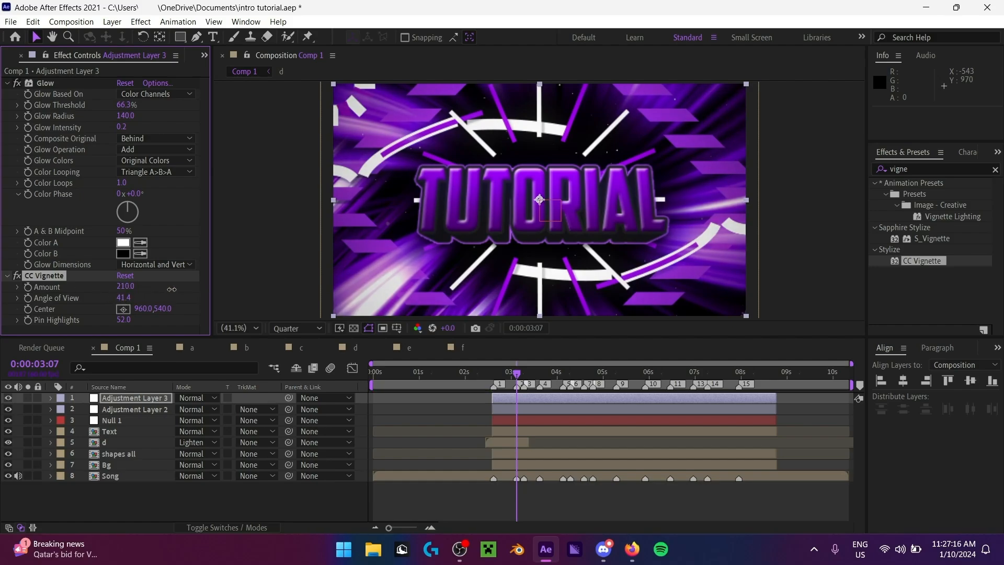
left_click_drag(172, 290, 131, 298)
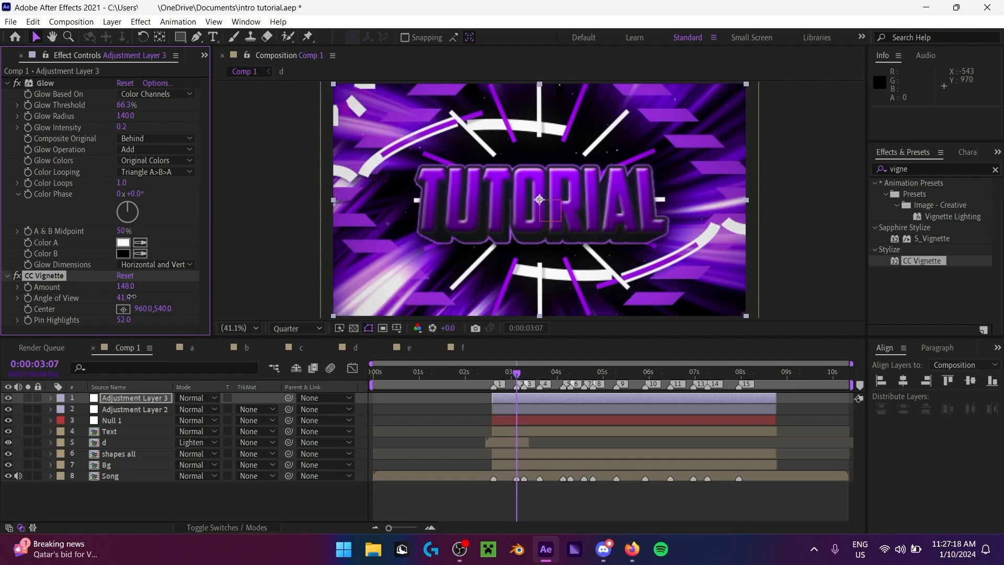
left_click(484, 375)
key("space")
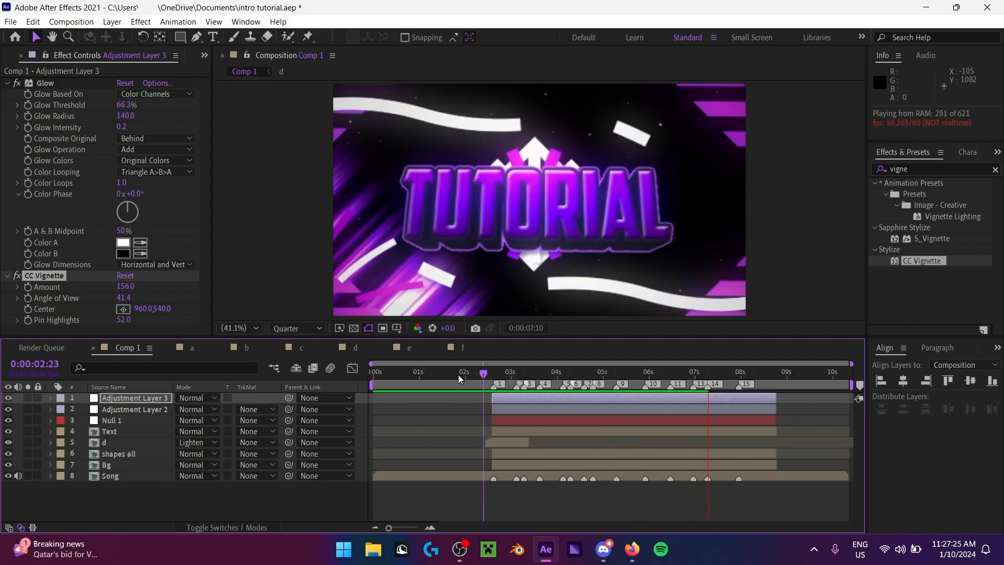
Step: Show the project's item list in place of the effect settings and save the project
key("Home")
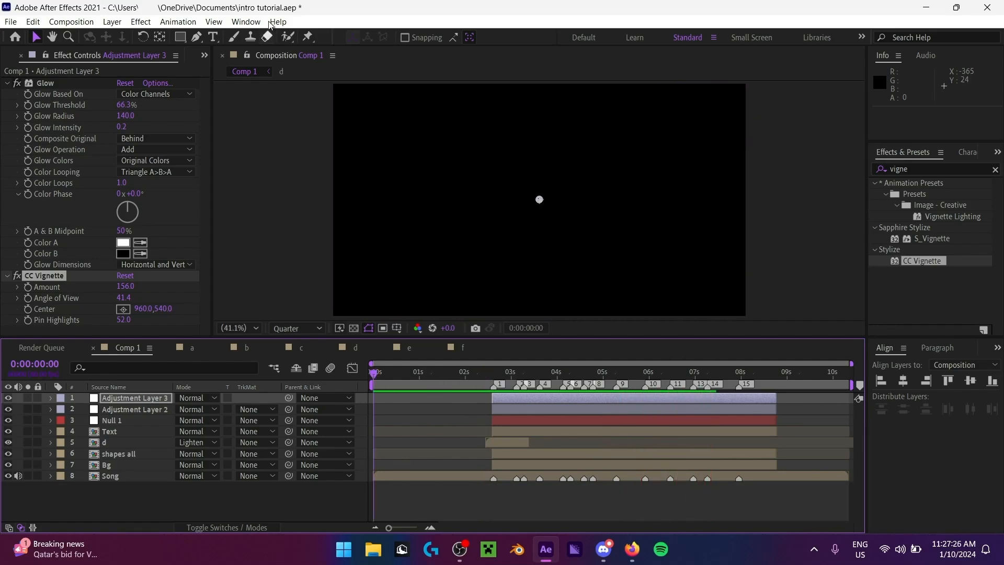
left_click(204, 56)
left_click(249, 74)
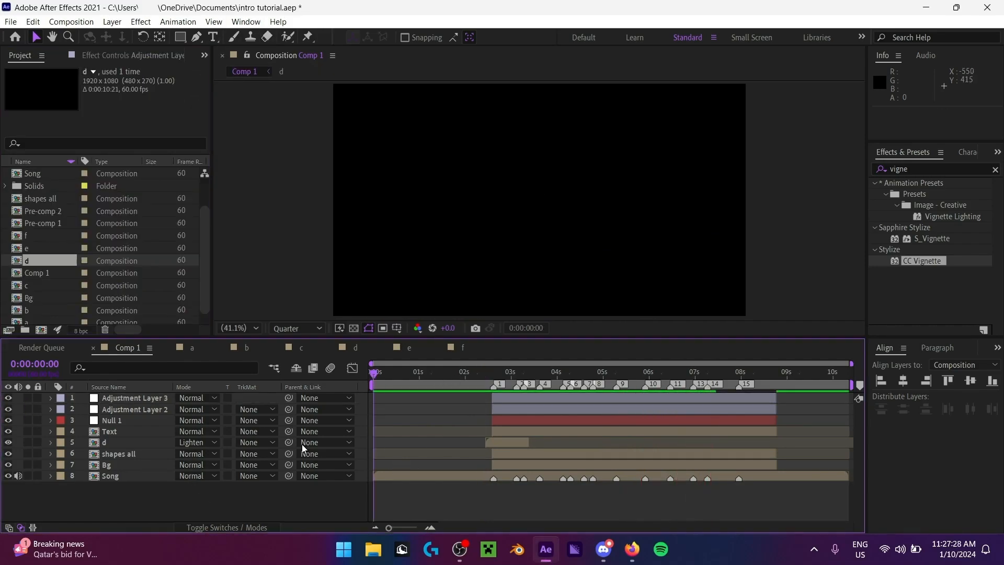
left_click(472, 372)
left_click(507, 373)
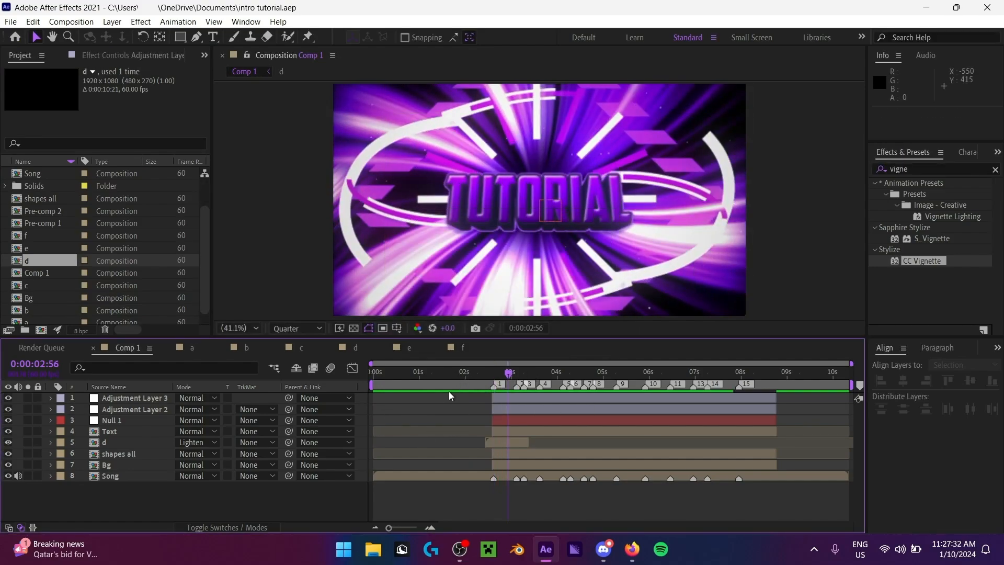
Step: Examine the frames from 0:00:03:07 to 0:00:04:56 and preview from 0:00:04:06
left_click_drag(509, 372, 517, 373)
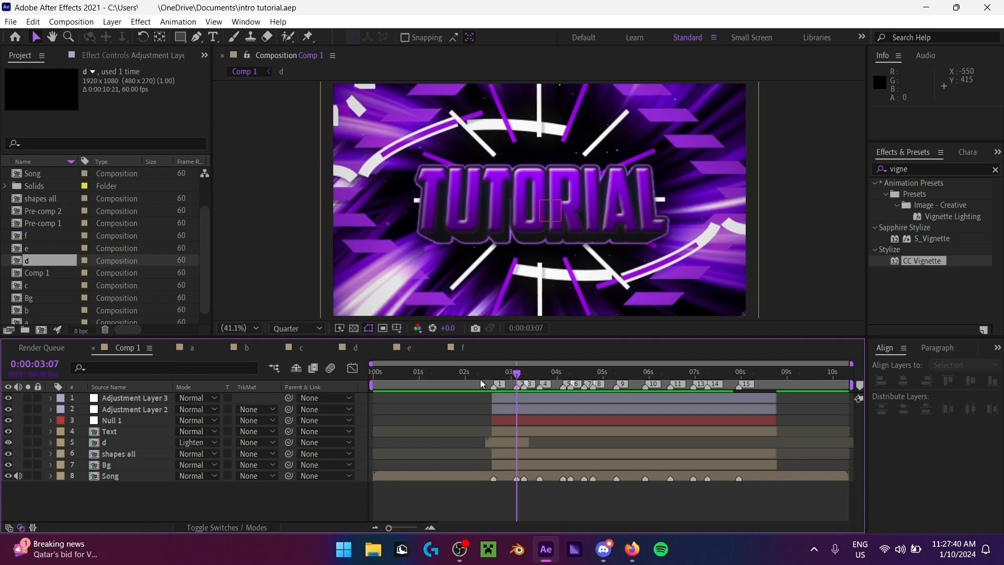
left_click_drag(494, 378, 600, 385)
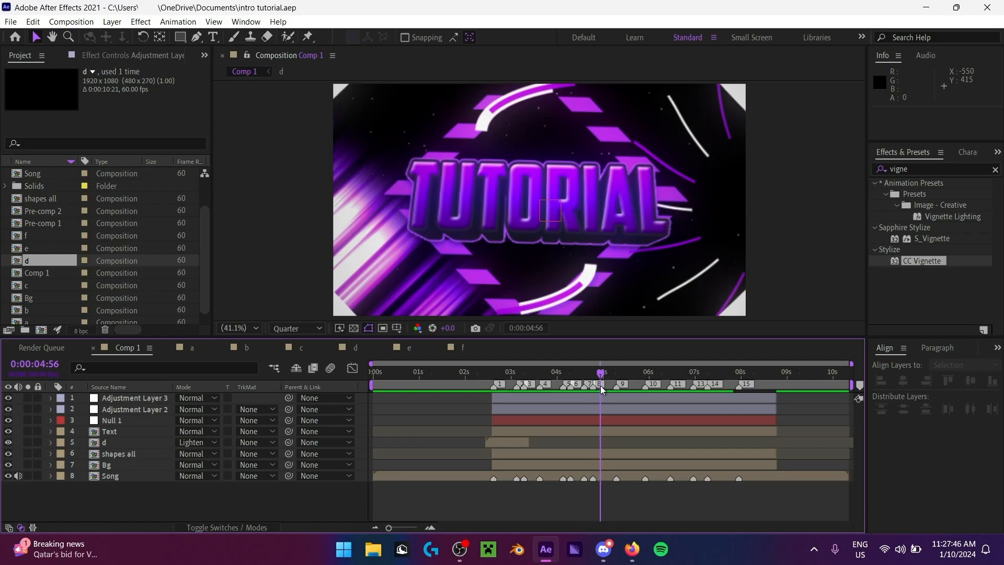
key("space")
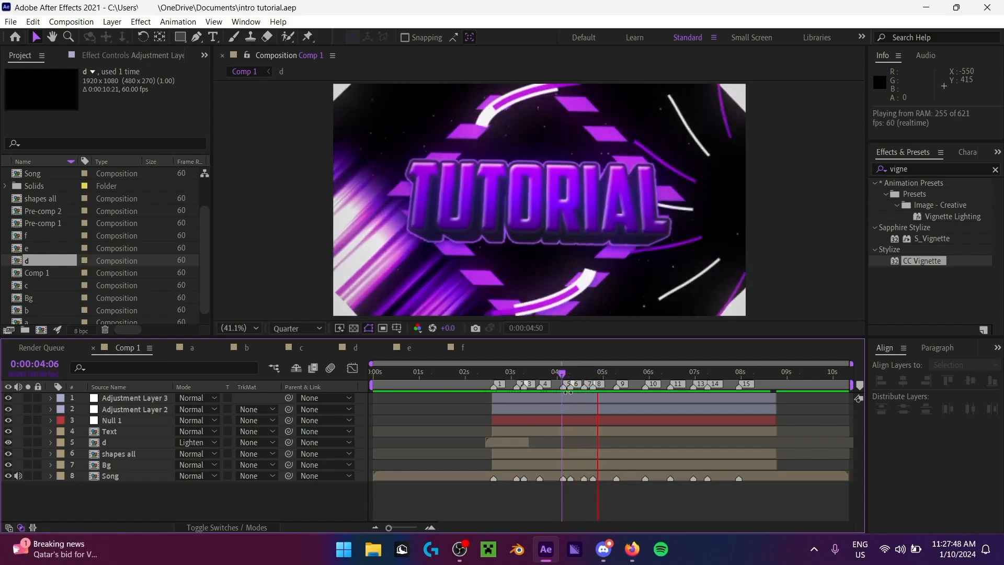
Step: Add a new adjustment layer, split it at 0:00:04:47 and delete the part before that time
left_click(595, 378)
right_click(173, 508)
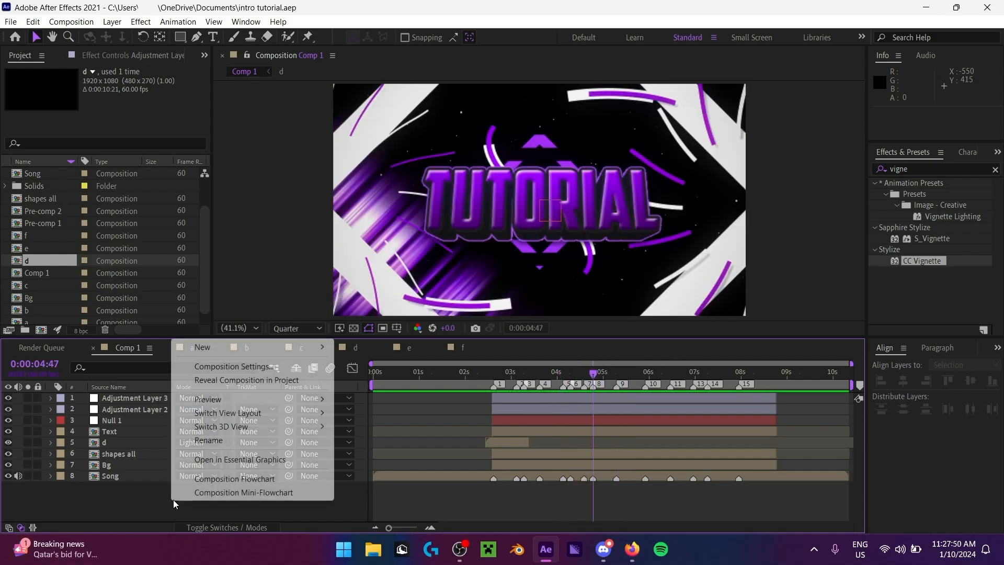
mouse_move(240, 347)
left_click(404, 449)
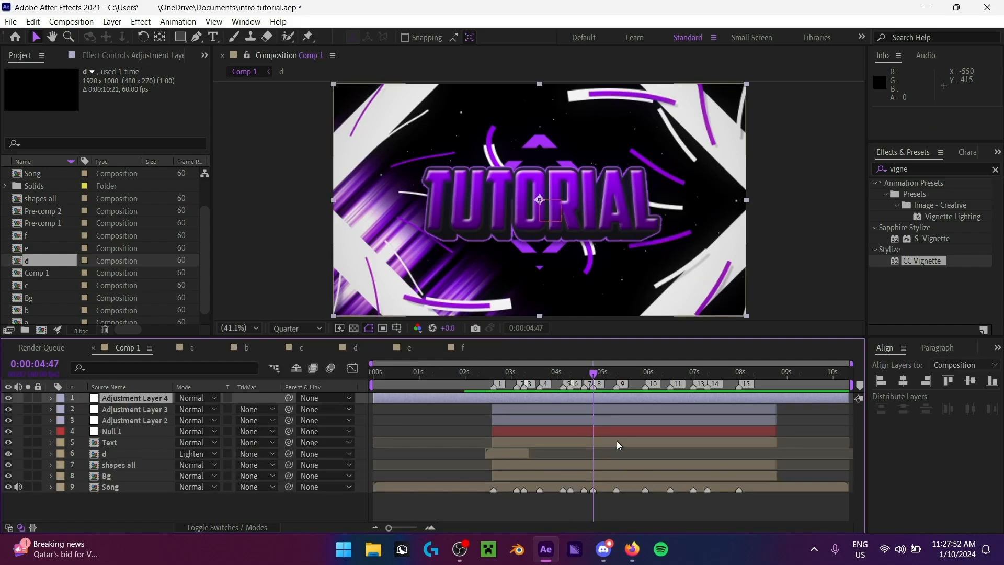
key("ctrl+shift+d")
key("Delete")
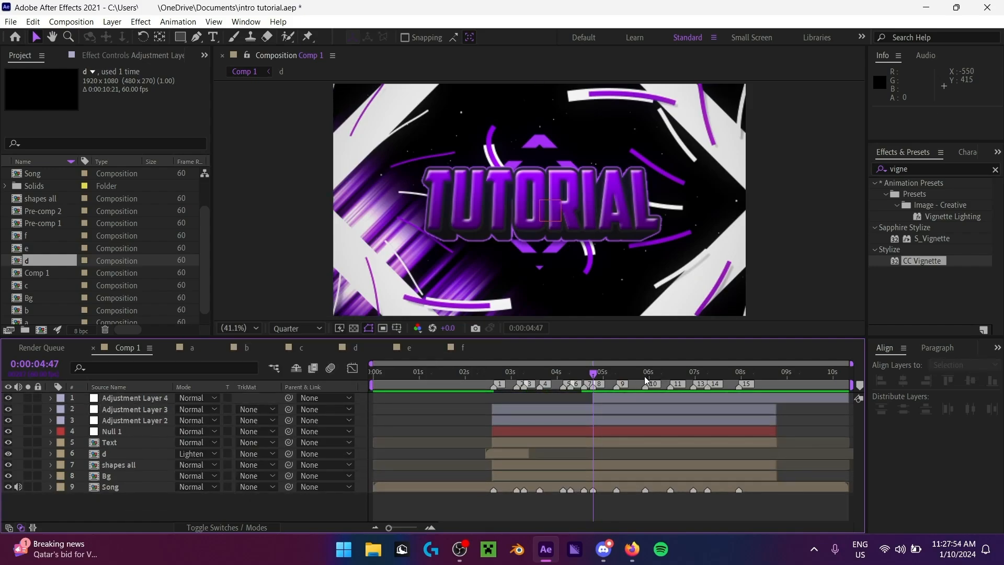
Step: Trim Adjustment Layer 4's end to marker 11 at 0:00:06:27 and return the current time to 0:00:04:47 with the layer selected
left_click(600, 373)
key("space")
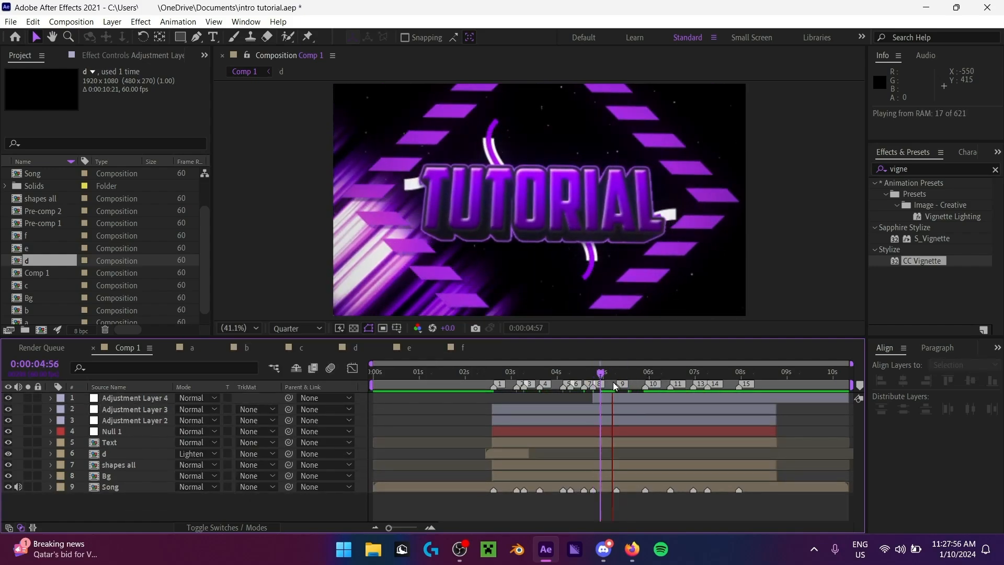
key("space")
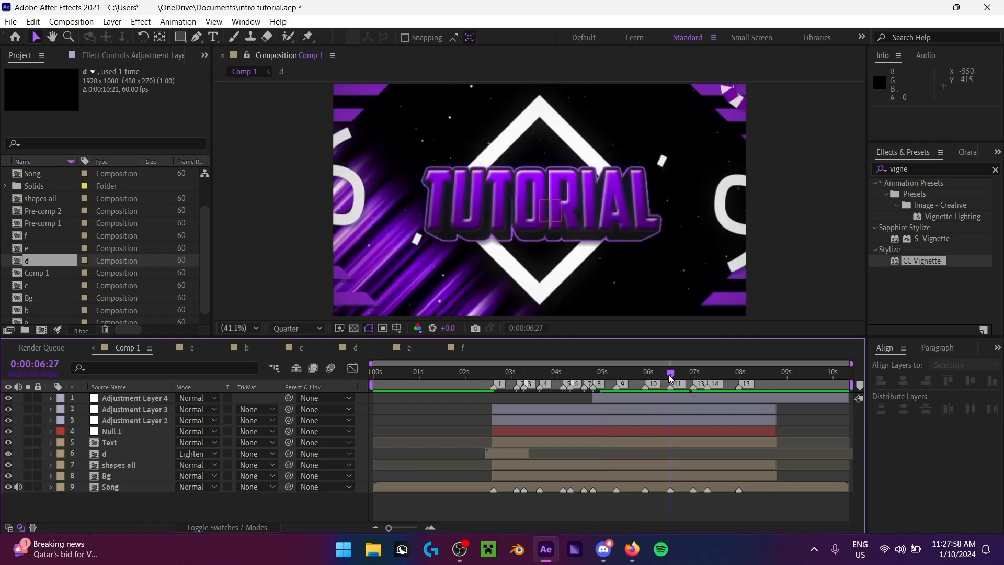
left_click(677, 401)
key("alt+]")
left_click_drag(658, 373, 594, 377)
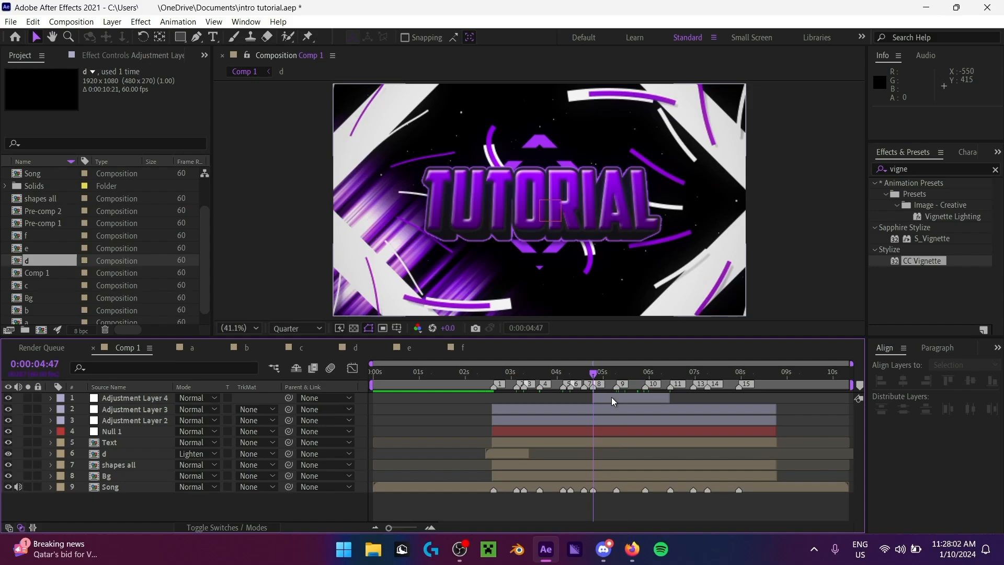
left_click(623, 397)
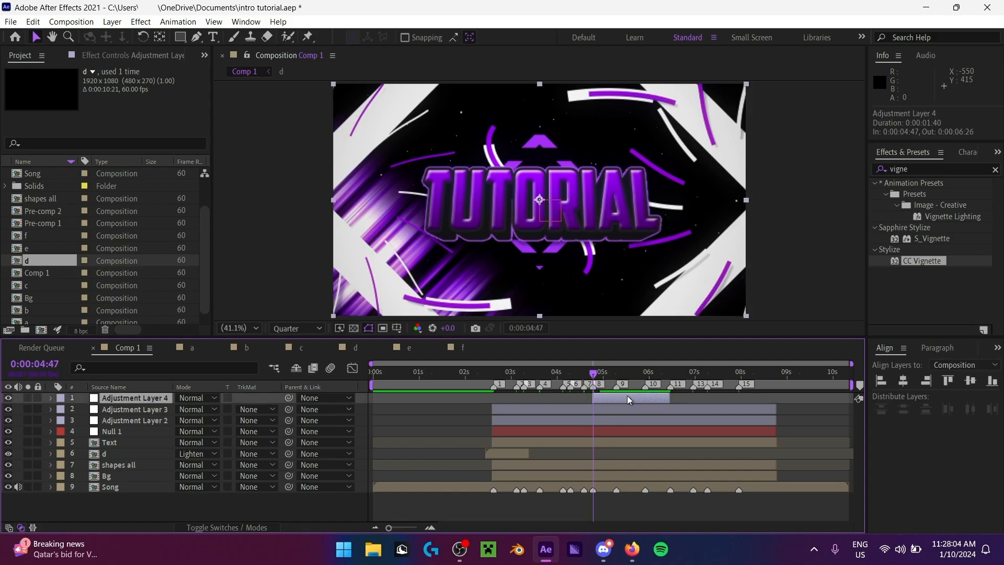
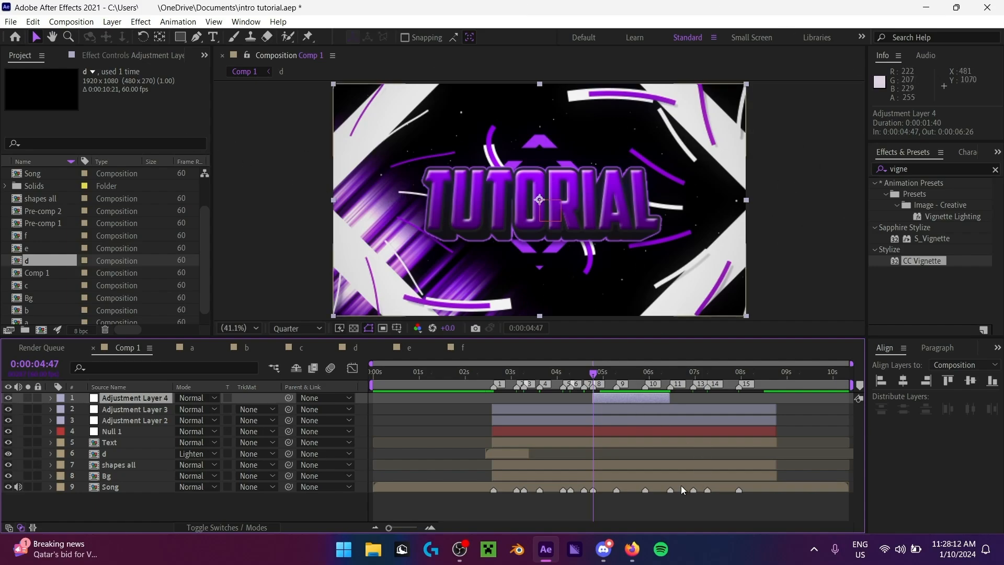
Step: Find the Motion Tile effect and apply it to Adjustment Layer 4
left_click(996, 171)
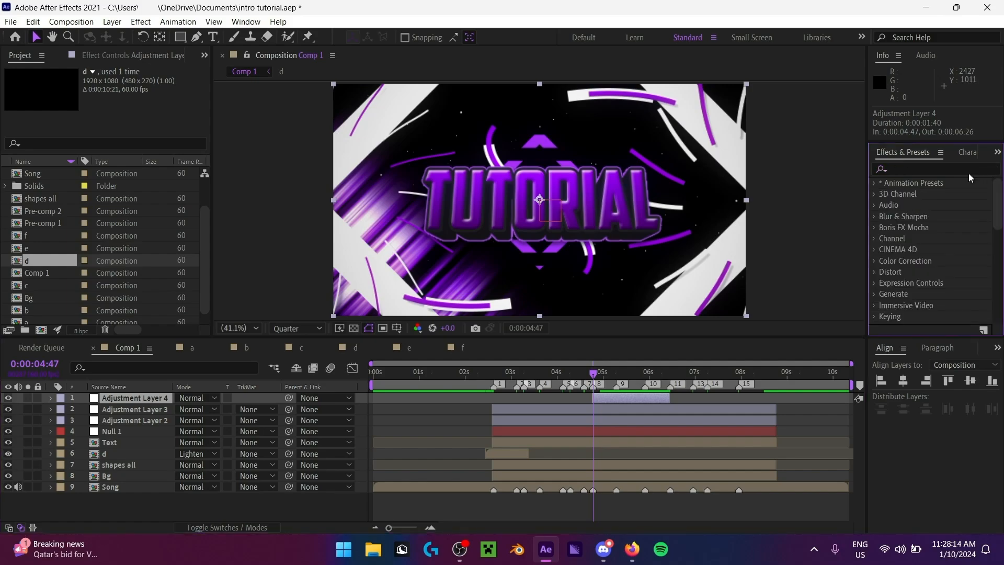
left_click(963, 169)
type("moti")
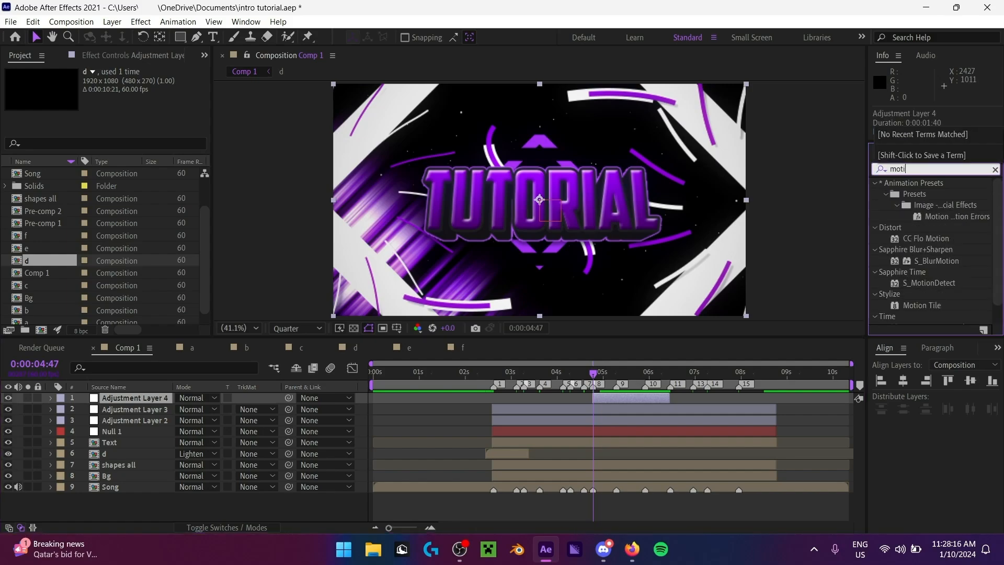
double_click(919, 308)
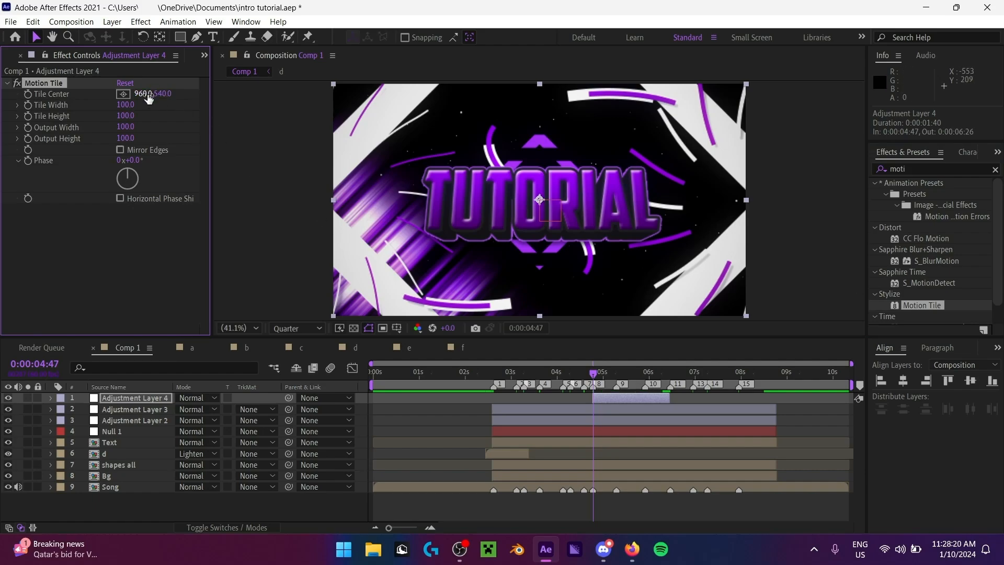
Step: Try shifting the Motion Tile's Tile Center horizontally with mirrored edges, and undo these changes
left_click_drag(147, 95, 131, 180)
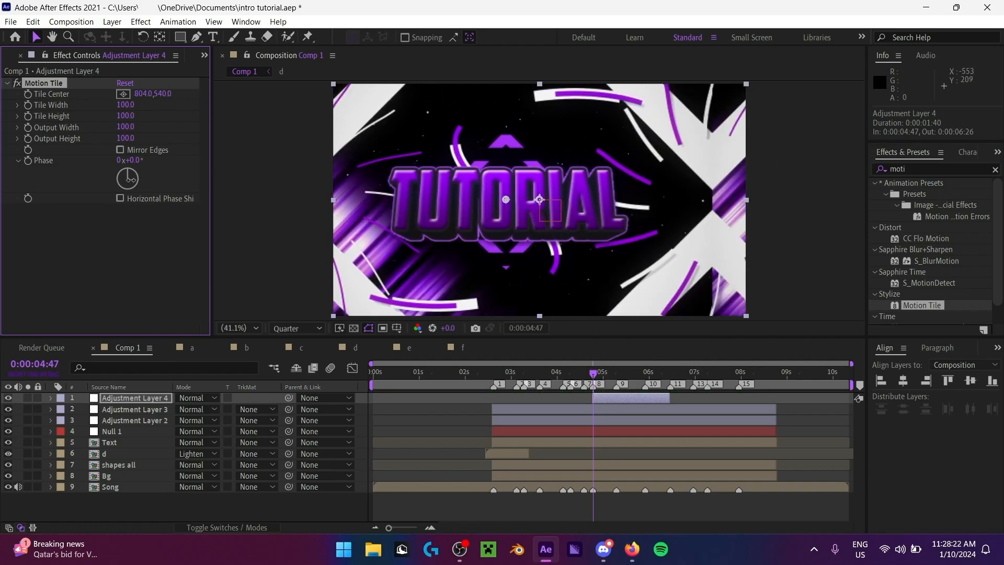
left_click(120, 150)
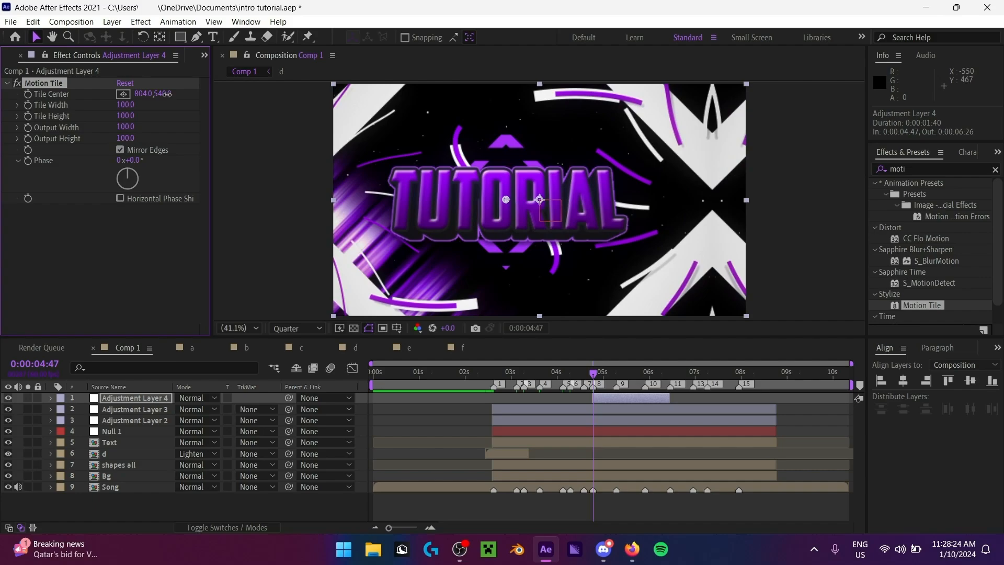
left_click_drag(142, 94, 527, 274)
key("ctrl+z")
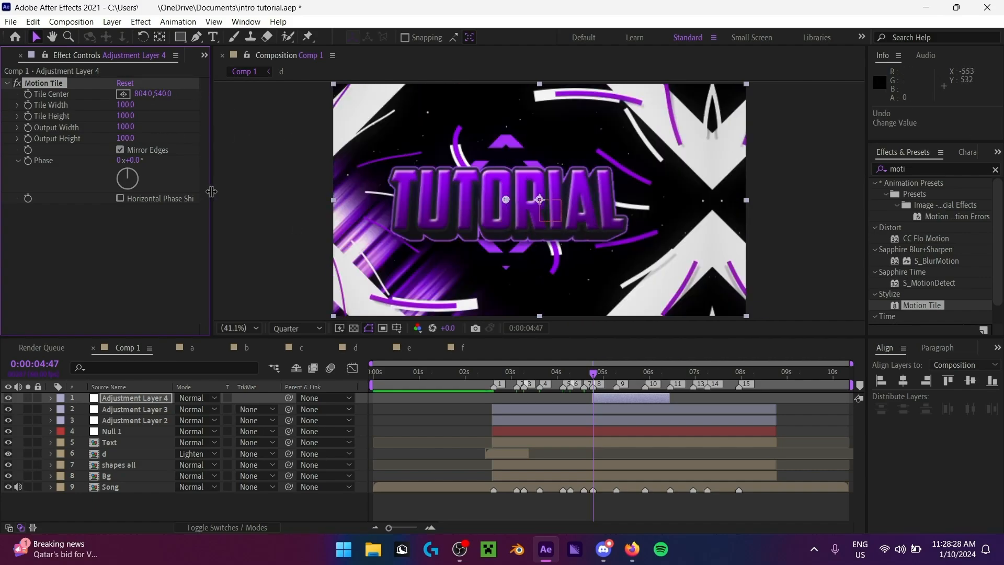
key("ctrl+z")
key("ctrl+z")
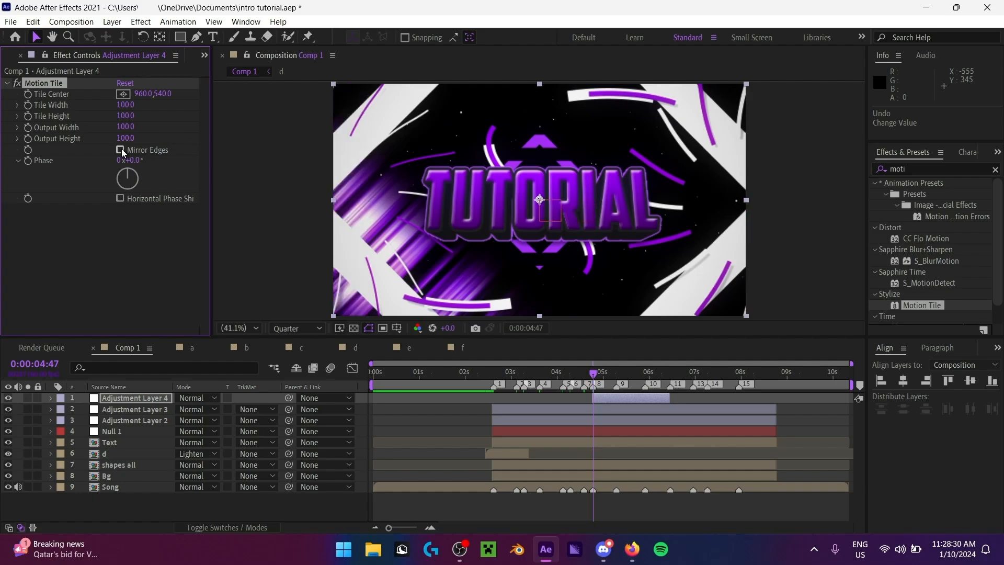
Step: Enable the Motion Tile's Mirror Edges, start keyframing Tile Center at 0:00:04:47 and set Output Width to 500
left_click(150, 259)
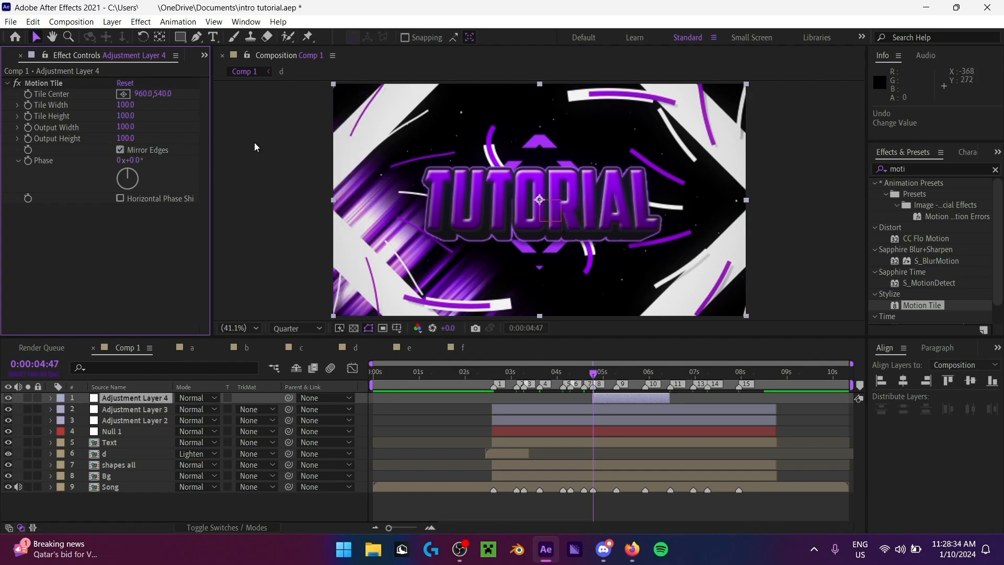
left_click(30, 101)
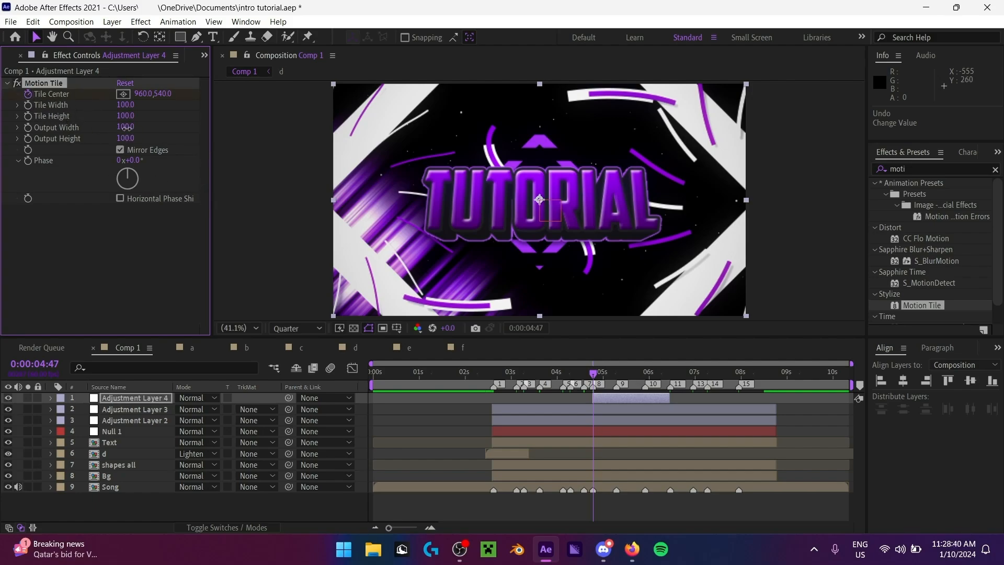
left_click(126, 127)
type("500")
key("Return")
left_click(123, 139)
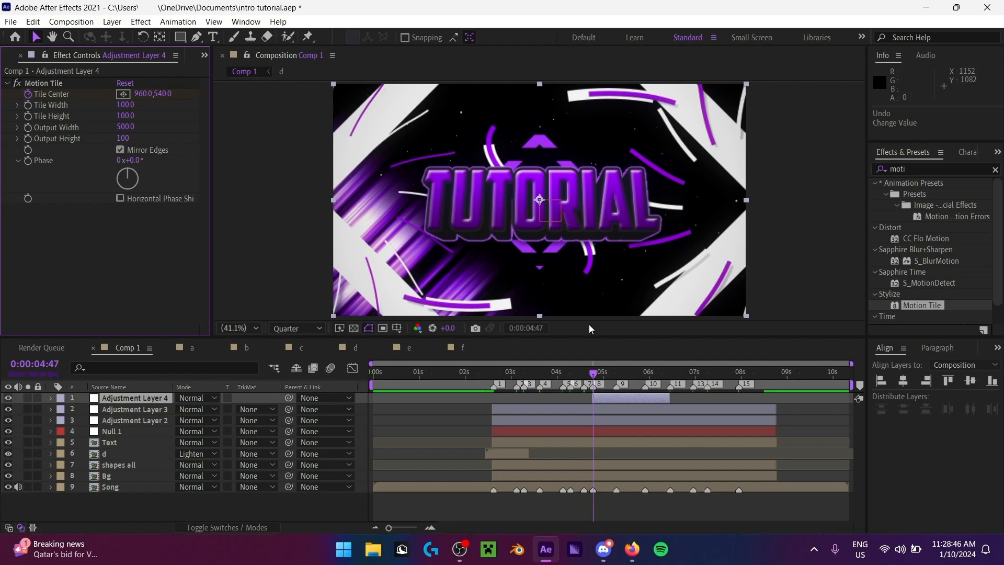
Step: At 0:00:05:09, shift Tile Center horizontally to about 4070 and set the Motion Tile's Output Width to 200
mouse_move(597, 376)
left_mouse_down()
mouse_move(618, 378)
mouse_move(611, 375)
left_mouse_up()
left_click_drag(144, 99, 860, 153)
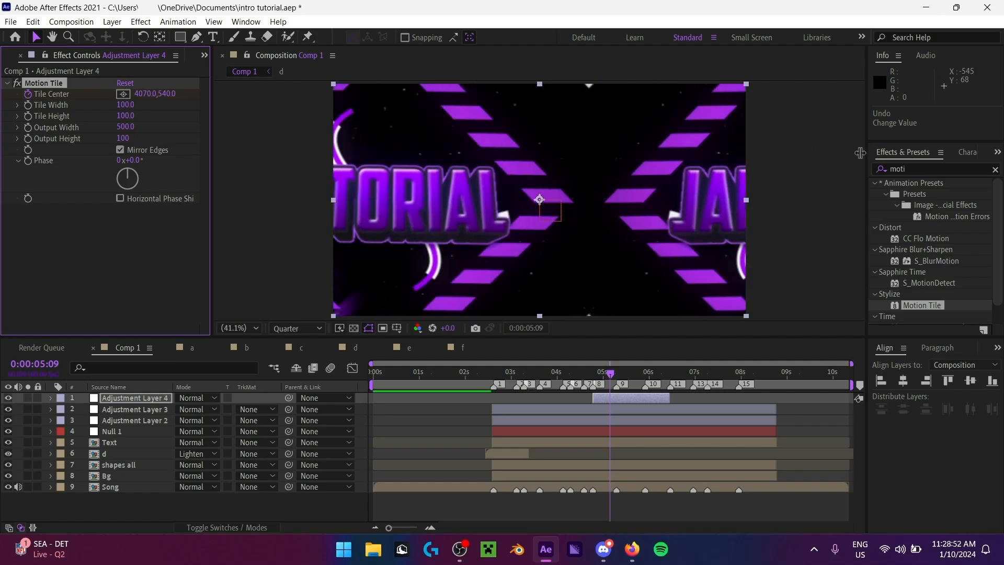
left_click(128, 126)
type("200")
key("Return")
Step: Set Tile Center's horizontal value to 960, reveal the layer's keyframes and delete the one at 0:00:05:09
left_click_drag(148, 102, 214, 90)
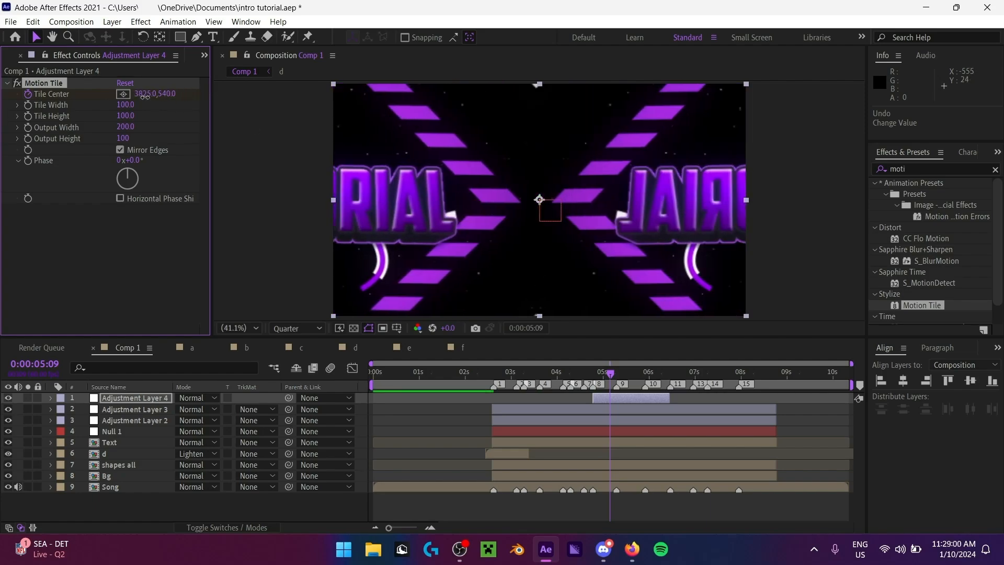
type("960")
key("Return")
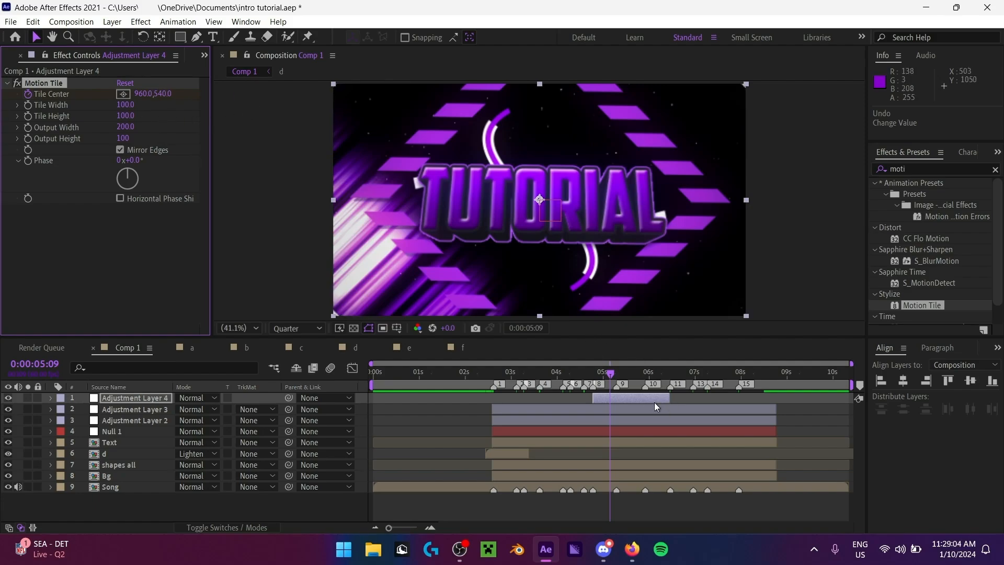
left_click_drag(608, 379, 595, 381)
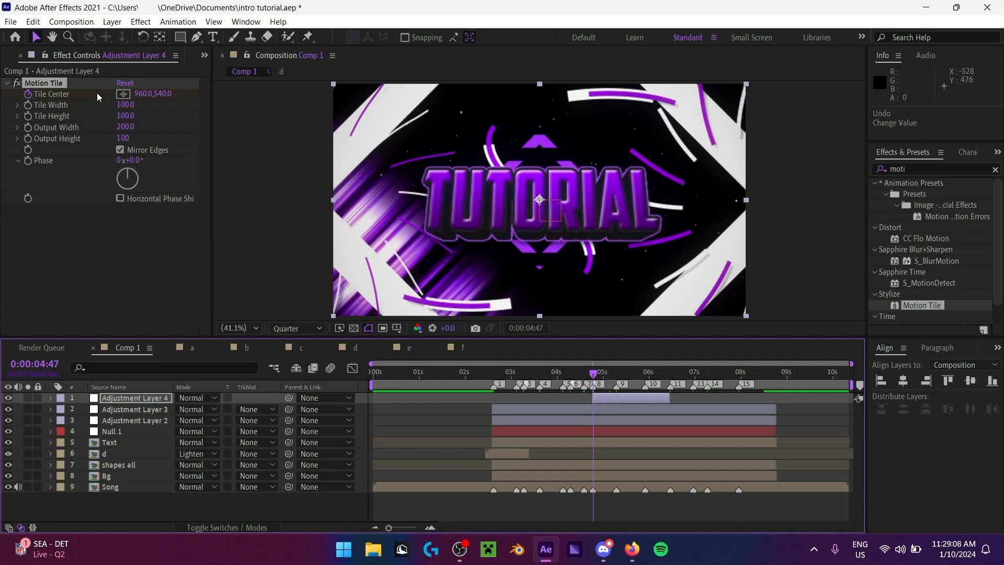
key("u")
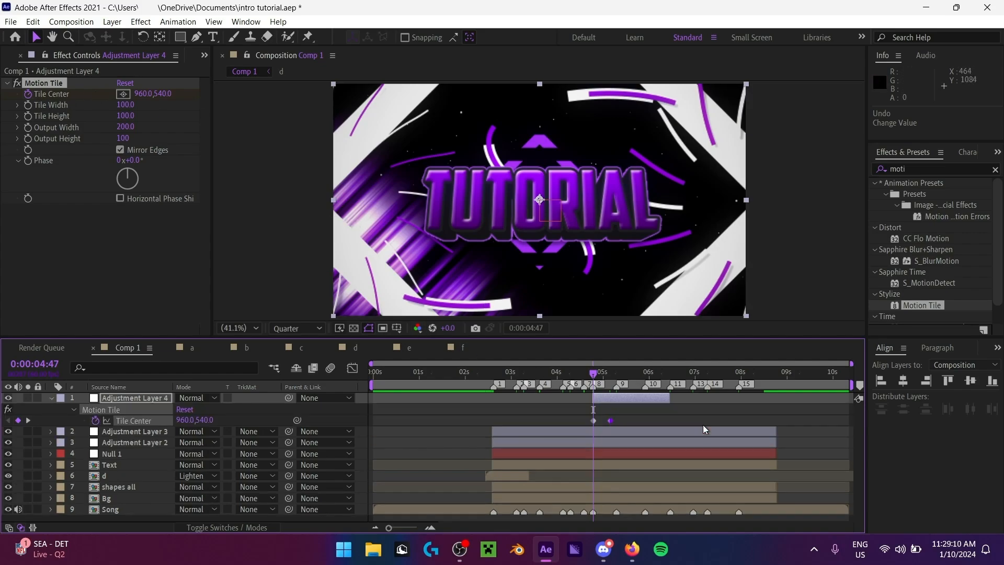
key("Delete")
Step: Keyframe the Motion Tile's Tile Center at 0:00:06:26 with a horizontal value of about 4803
left_click_drag(610, 378, 668, 381)
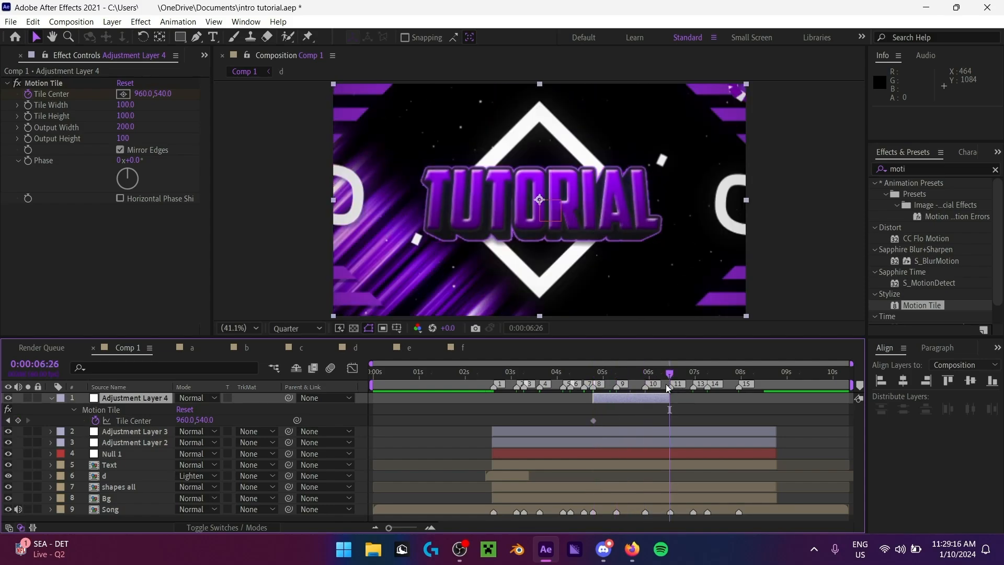
left_click_drag(186, 420, 385, 423)
left_click_drag(199, 426, 665, 462)
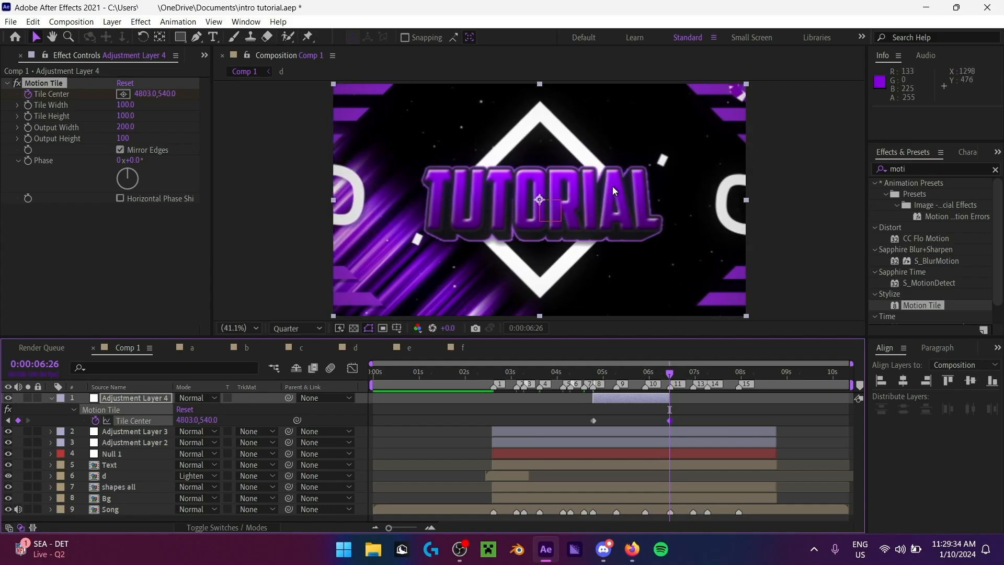
Step: Fine-tune the Tile Center keyframe at 0:00:06:26 to a horizontal value of 4796
scroll(613, 188, "down", 4)
scroll(577, 187, "up", 6)
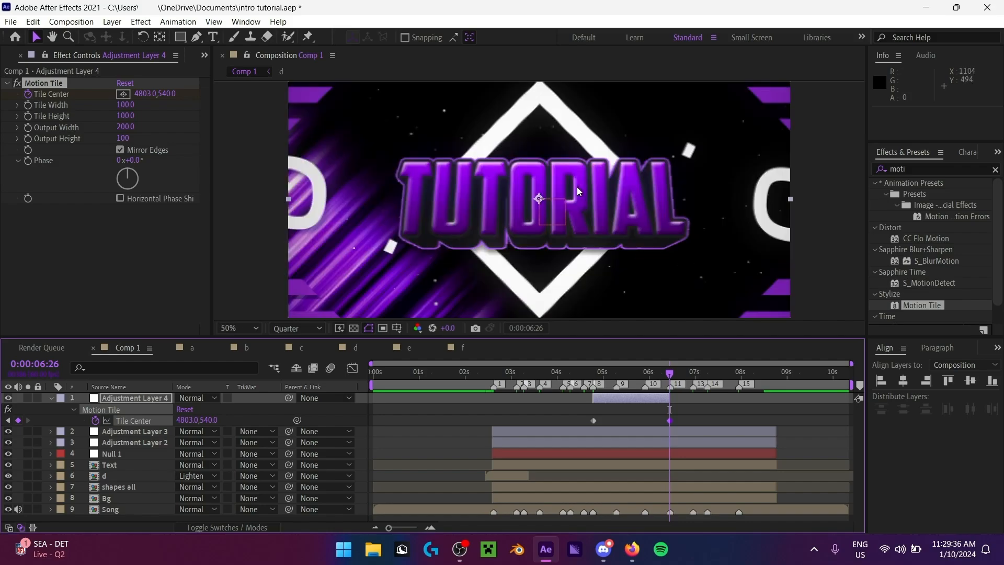
scroll(577, 187, "down", 2)
left_click(253, 329)
left_click(258, 97)
left_click_drag(470, 174, 625, 206)
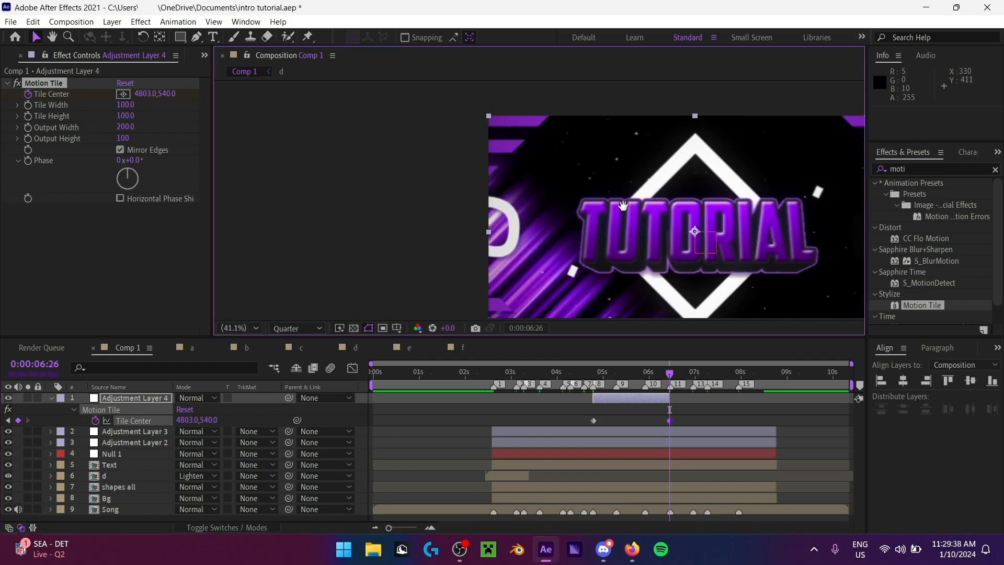
scroll(695, 247, "up", 2)
left_click_drag(695, 247, 515, 143)
key("v")
key("comma")
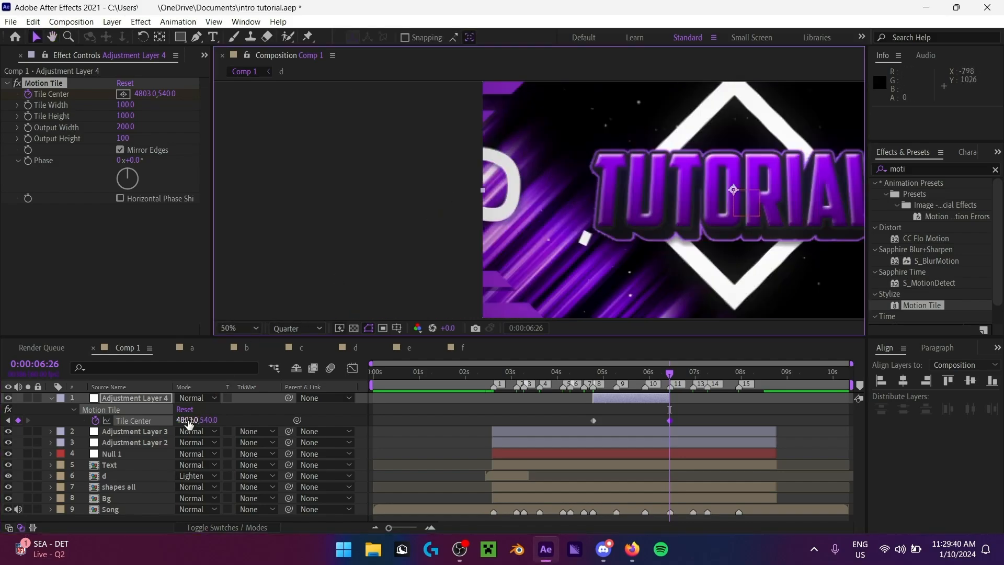
left_click_drag(190, 421, 191, 383)
left_click_drag(186, 421, 111, 436)
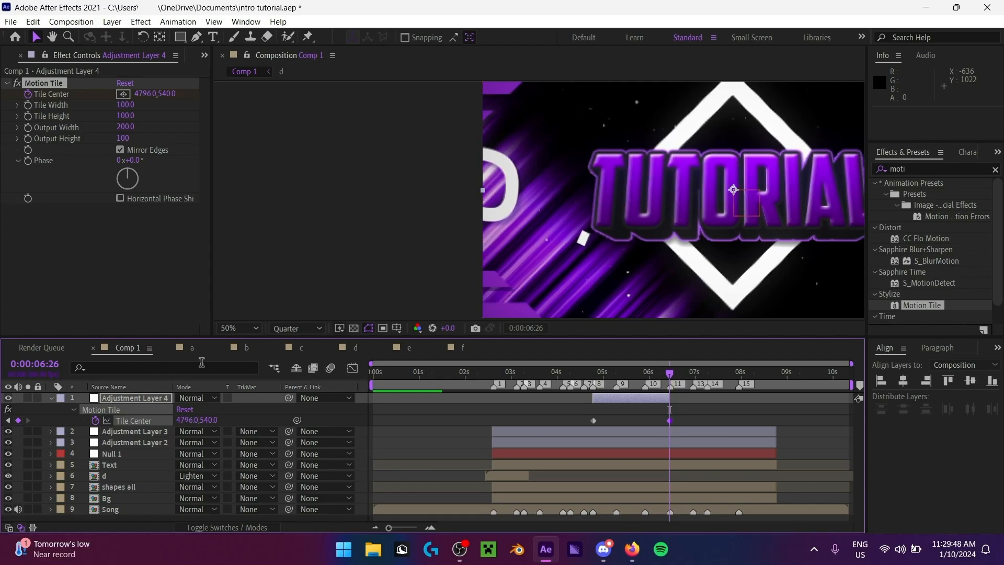
left_click(240, 328)
left_click(251, 109)
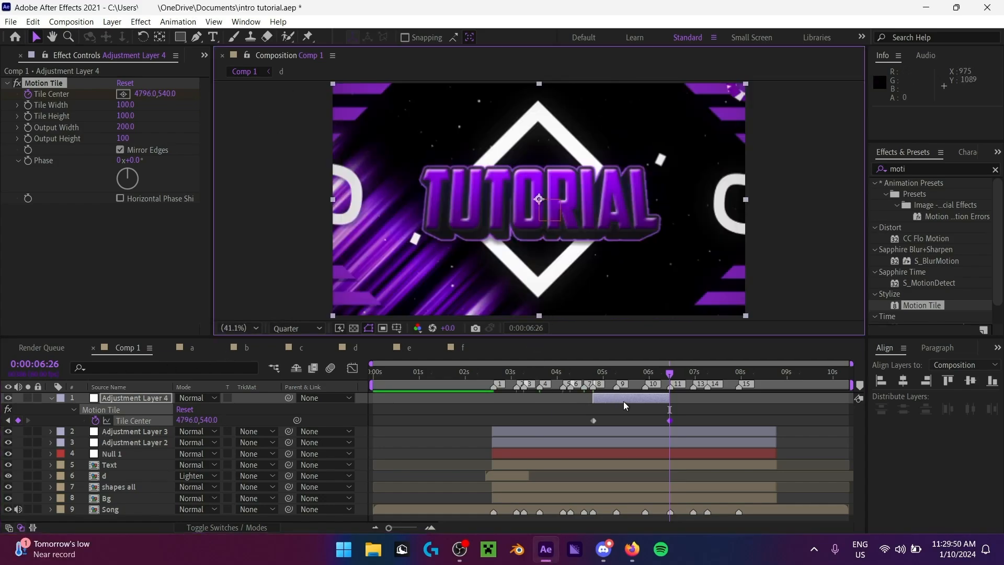
Step: Ease both Tile Center keyframes and reshape their speed graph so the movement starts fast and slows toward the end
left_click_drag(710, 416, 564, 427)
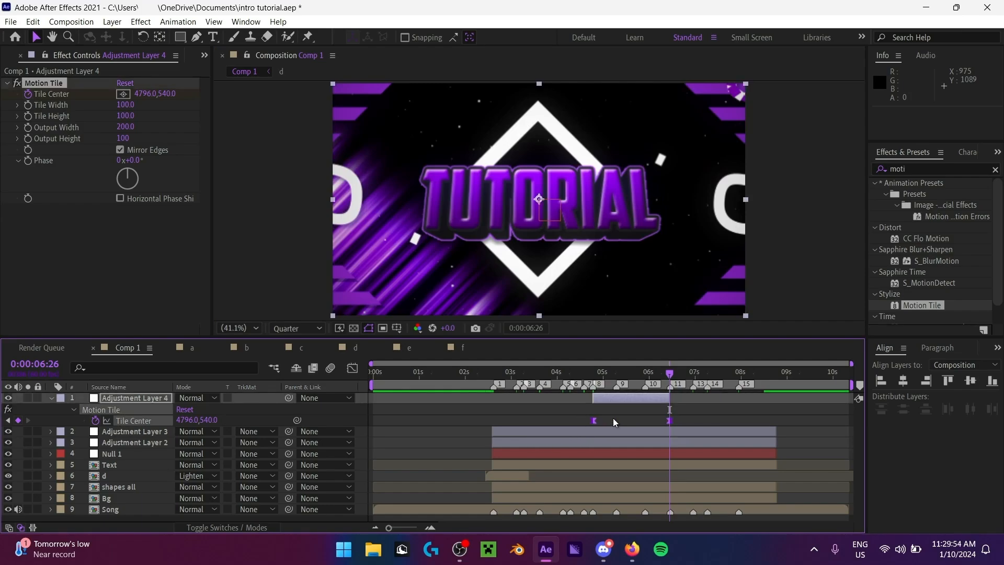
left_click_drag(650, 378, 617, 384)
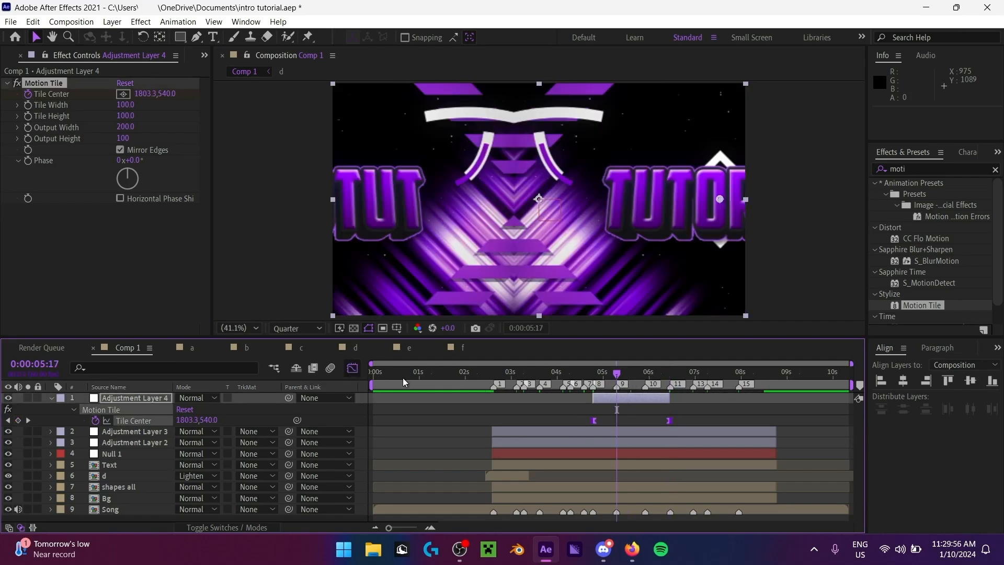
left_click(352, 369)
right_click(739, 449)
left_click(816, 333)
left_click_drag(466, 411, 722, 498)
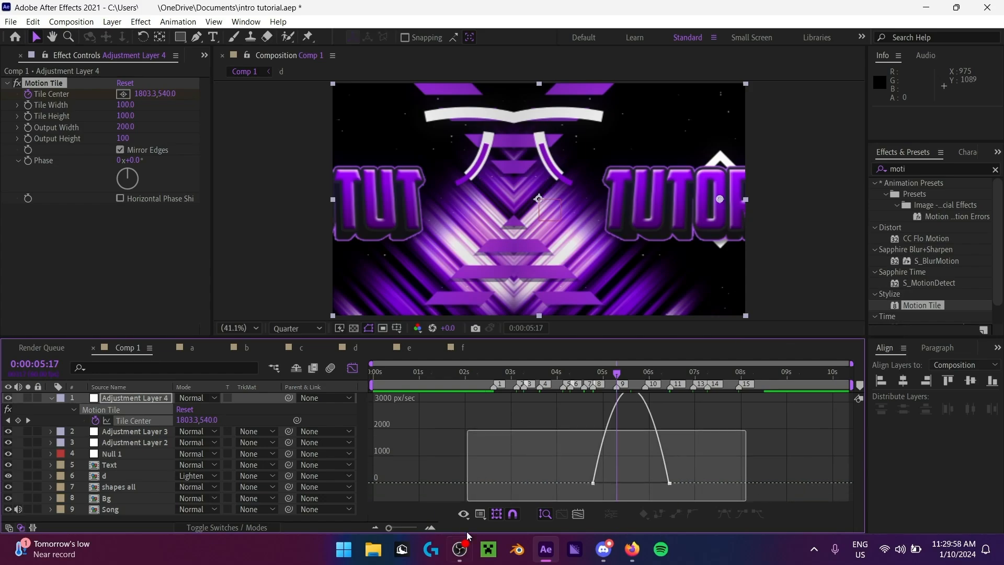
mouse_move(657, 491)
left_mouse_down()
mouse_move(613, 491)
mouse_move(637, 493)
left_mouse_up()
left_click(350, 369)
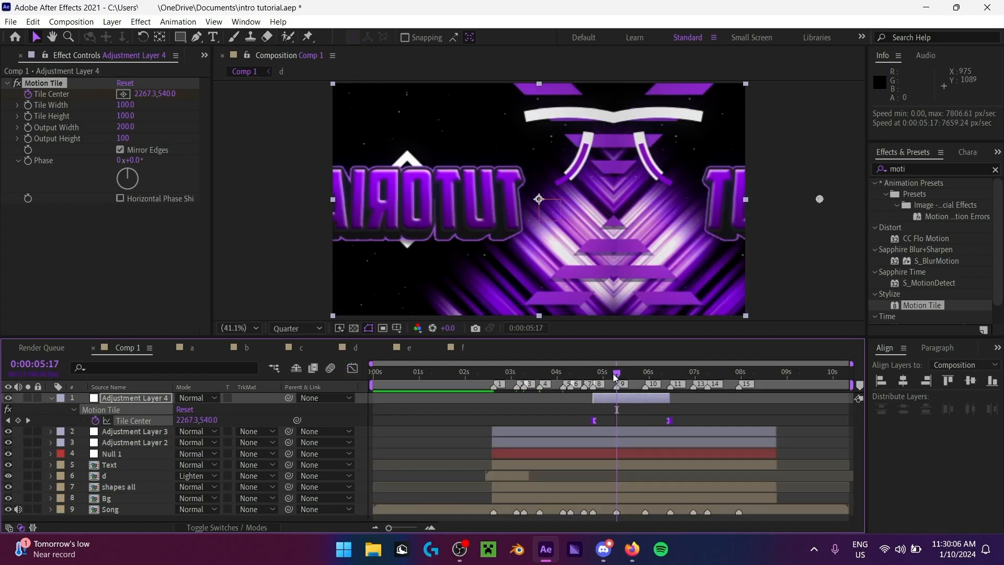
Step: Preview the mirrored tile slide from 0:00:04:49
left_click_drag(615, 373, 593, 376)
key("space")
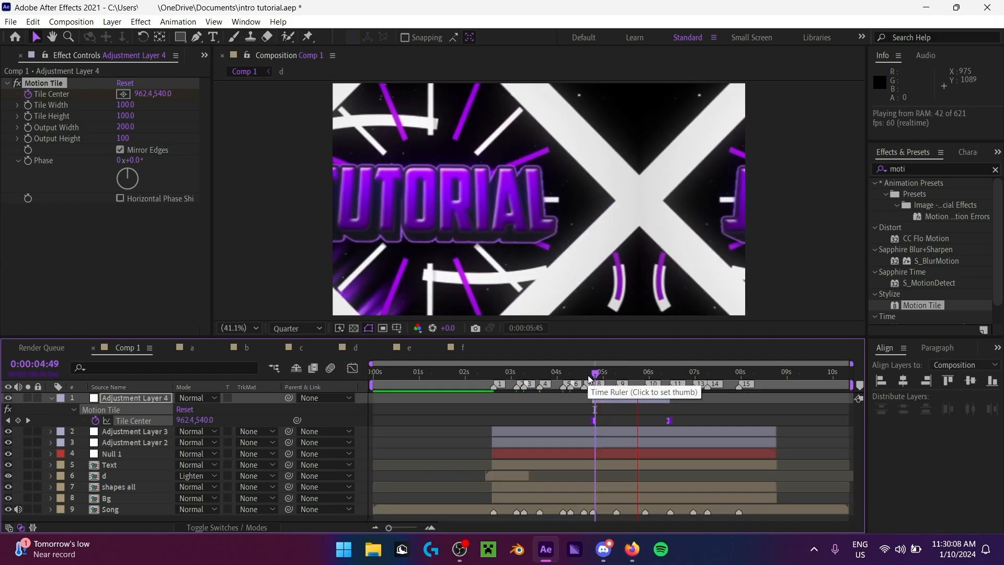
key("space")
key("space")
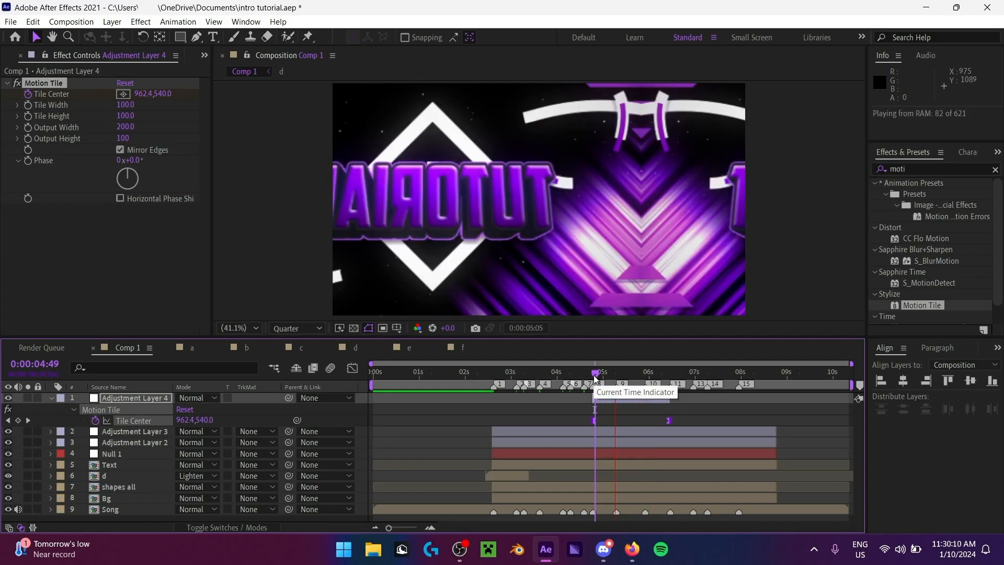
Step: Move Adjustment Layer 4's start and its first Tile Center keyframe to 0:00:05:10
left_click_drag(600, 376, 616, 377)
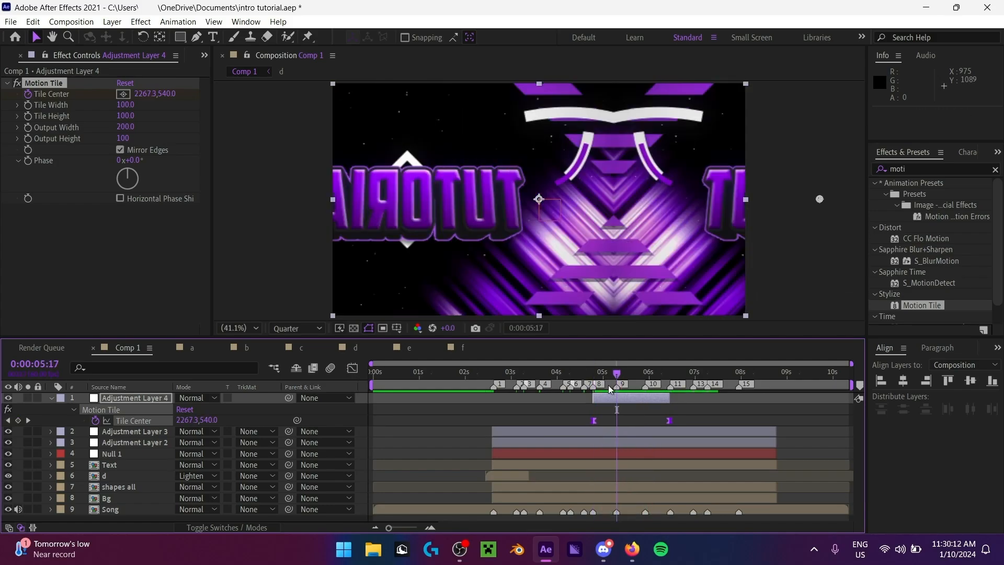
left_click_drag(586, 417, 609, 396)
left_click(609, 375)
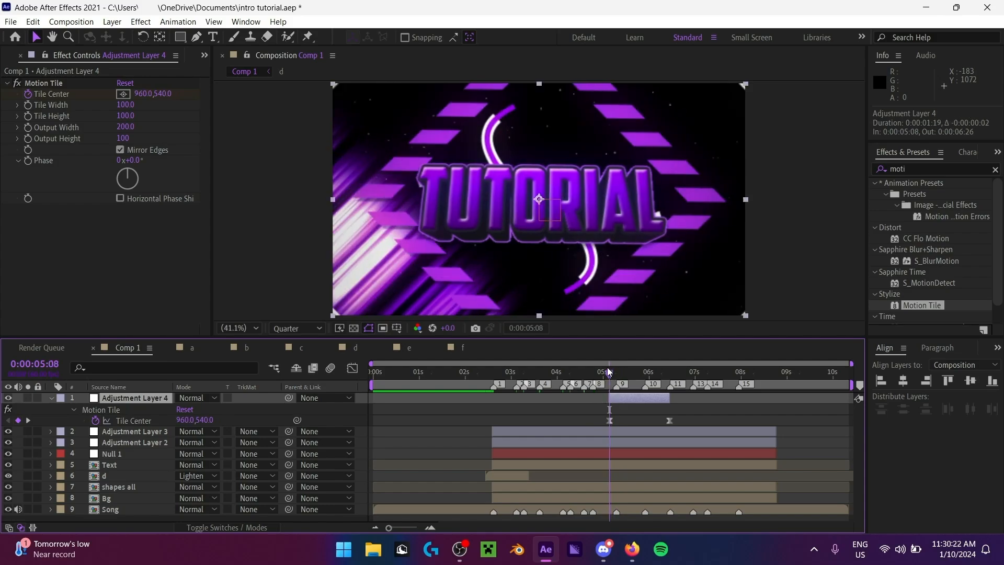
left_click_drag(686, 419, 604, 426)
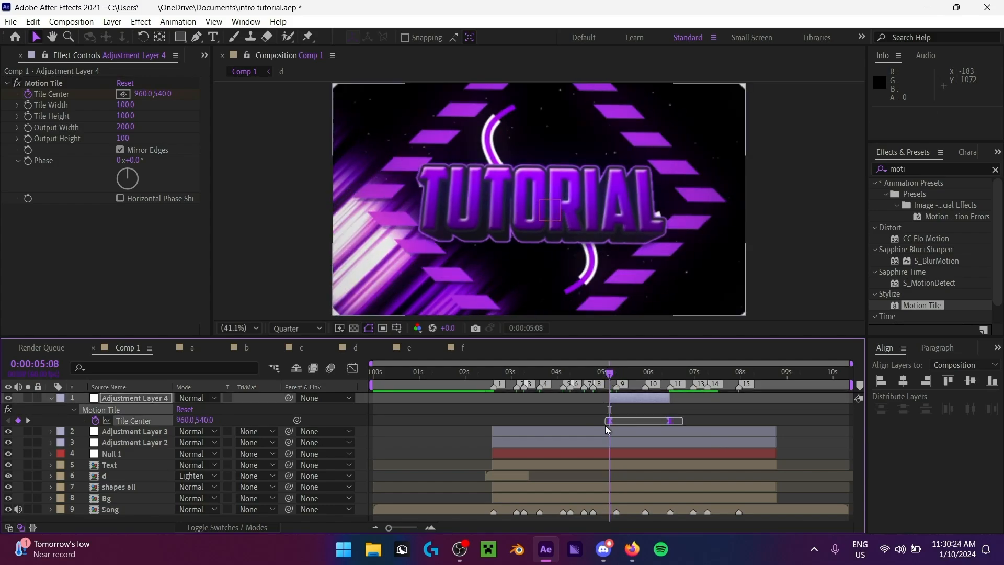
left_click(614, 382)
left_click_drag(614, 380, 613, 380)
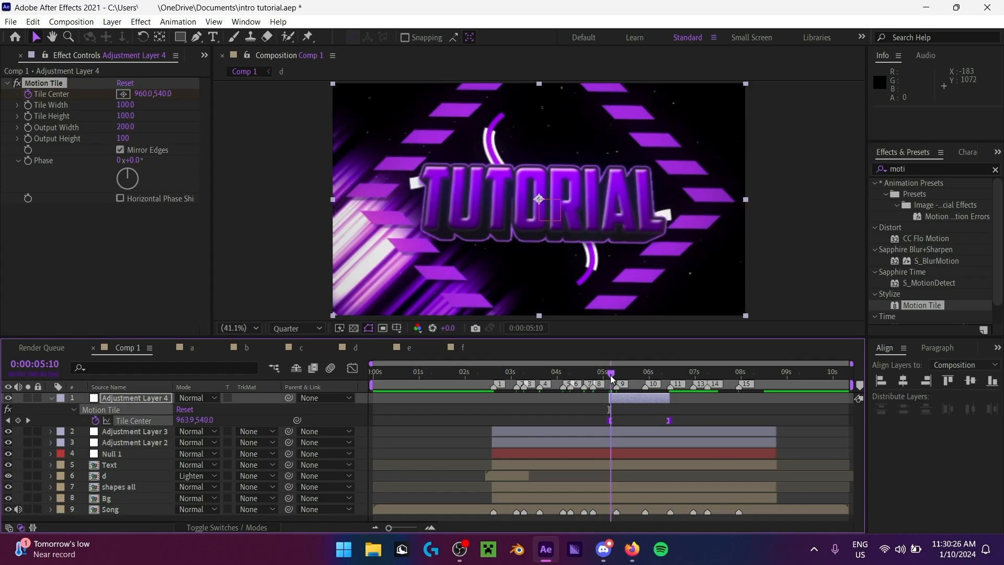
left_click(612, 420)
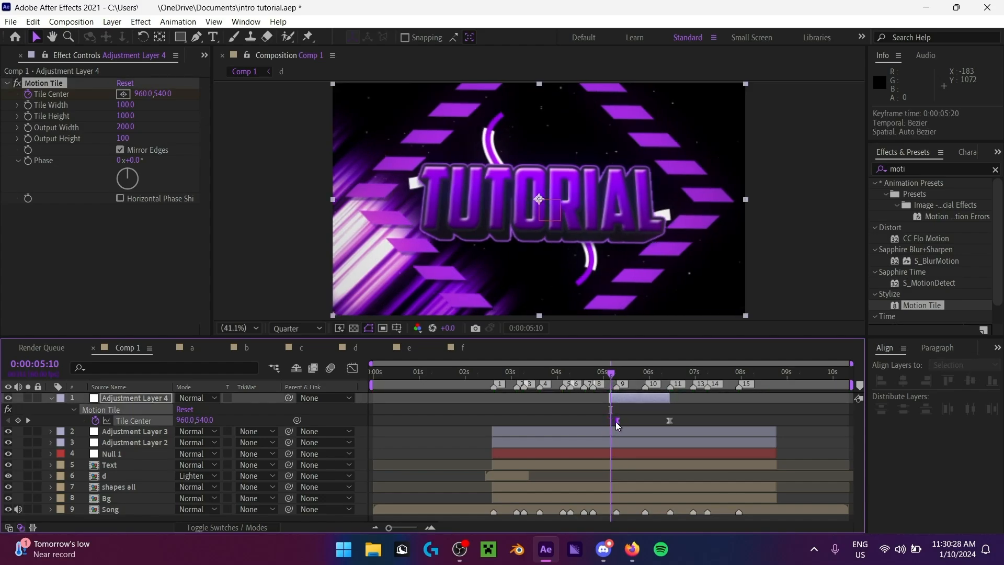
left_click_drag(610, 399, 612, 422)
left_click(611, 422)
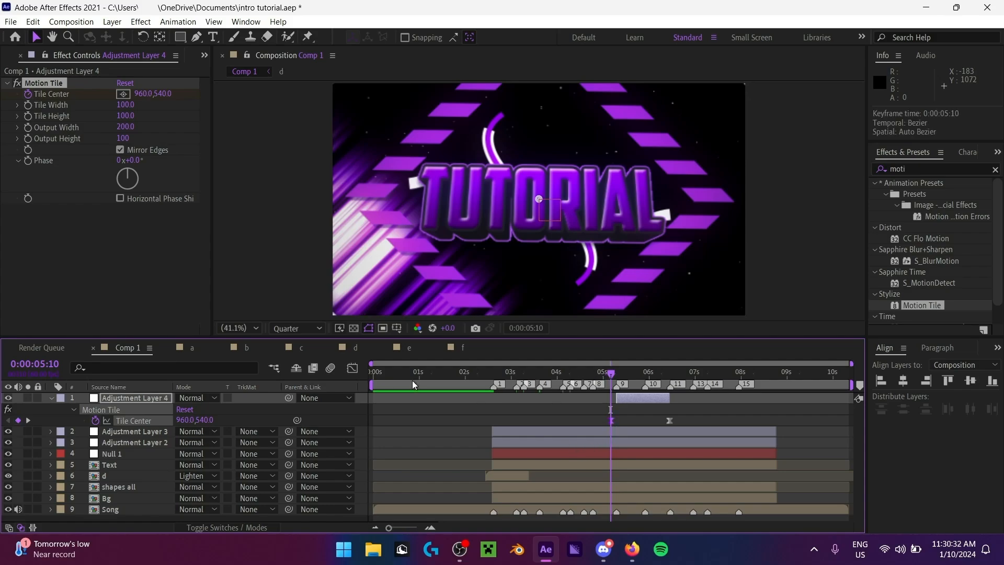
left_click(615, 398)
Step: Steepen the start of the Tile Center speed curve so the movement peaks right after the first keyframe
left_click(348, 369)
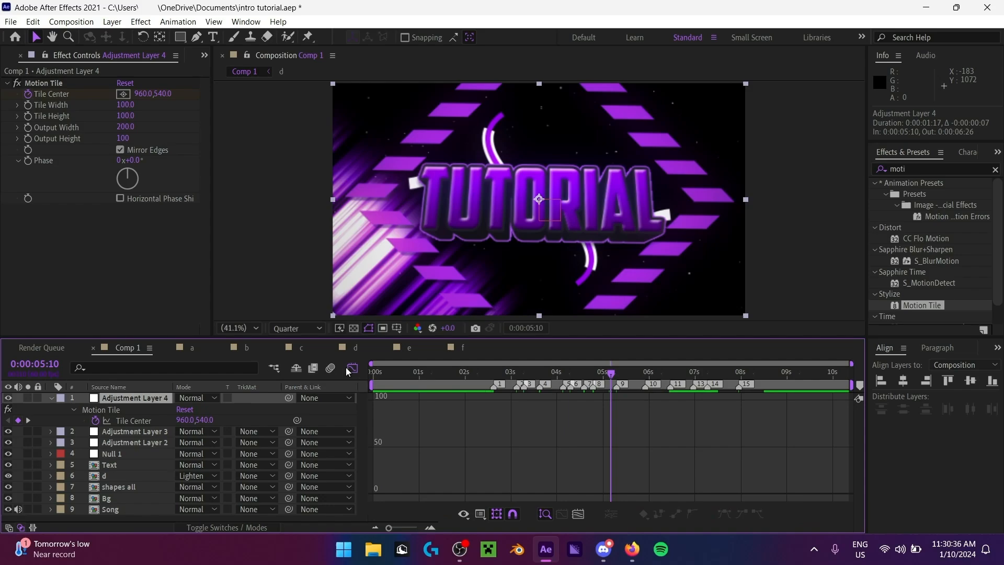
left_click(139, 419)
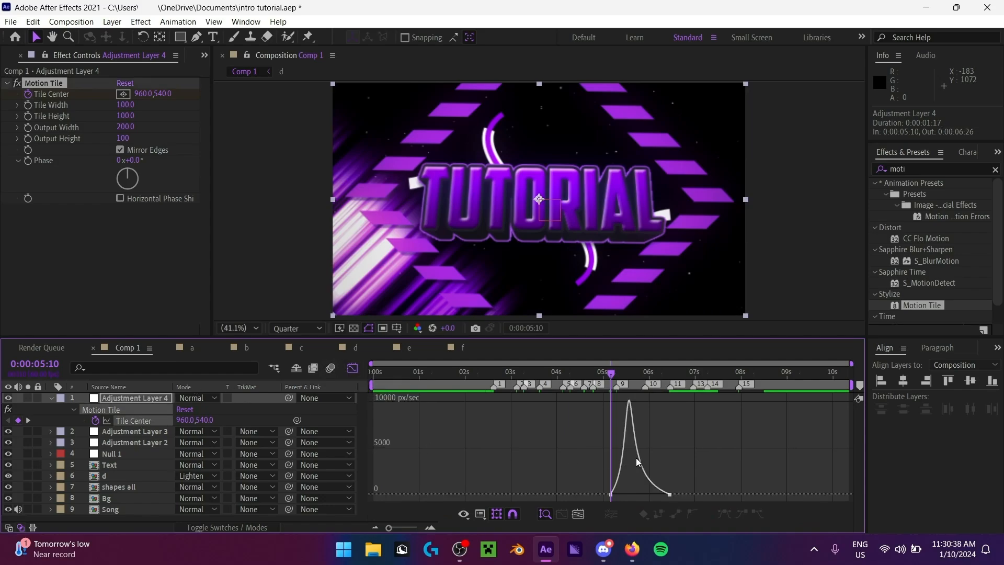
left_click_drag(570, 428, 601, 494)
left_click(356, 374)
Step: Try the first Tile Center keyframe at 0:00:05:03, return it to 0:00:05:10 and show its speed graph at 0:00:05:17
left_click_drag(611, 420, 608, 420)
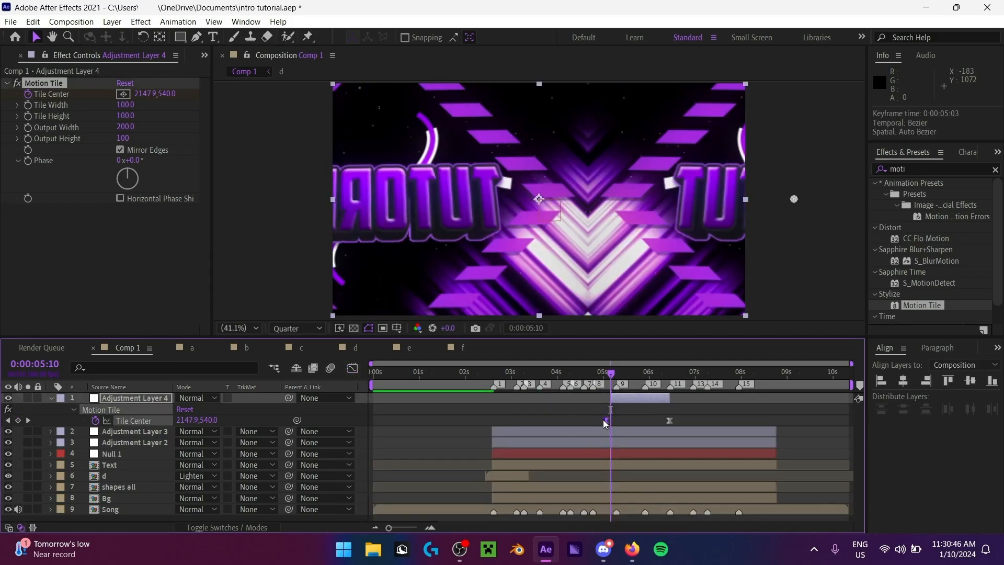
key("ctrl+z")
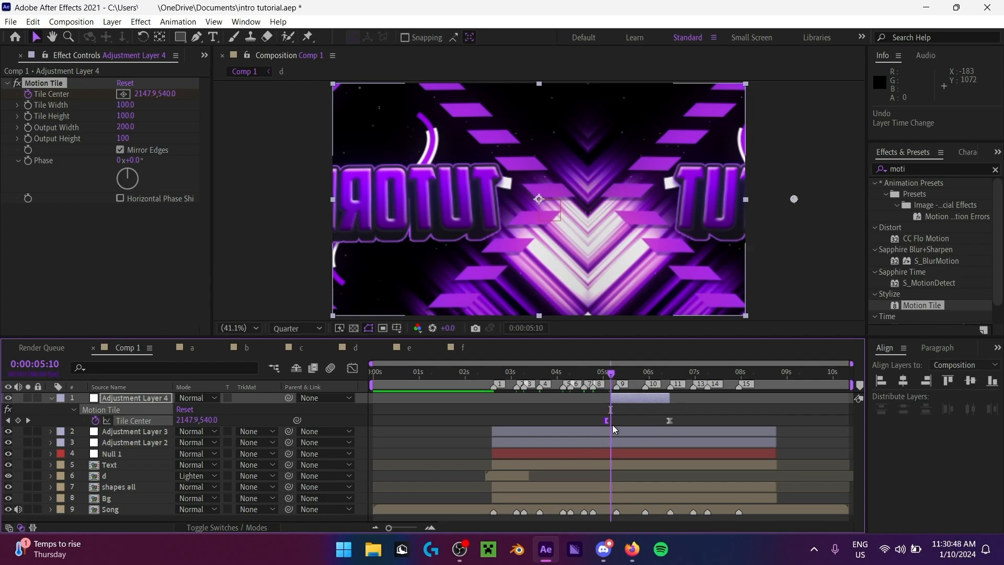
left_click(617, 372)
left_click_drag(606, 420, 612, 424)
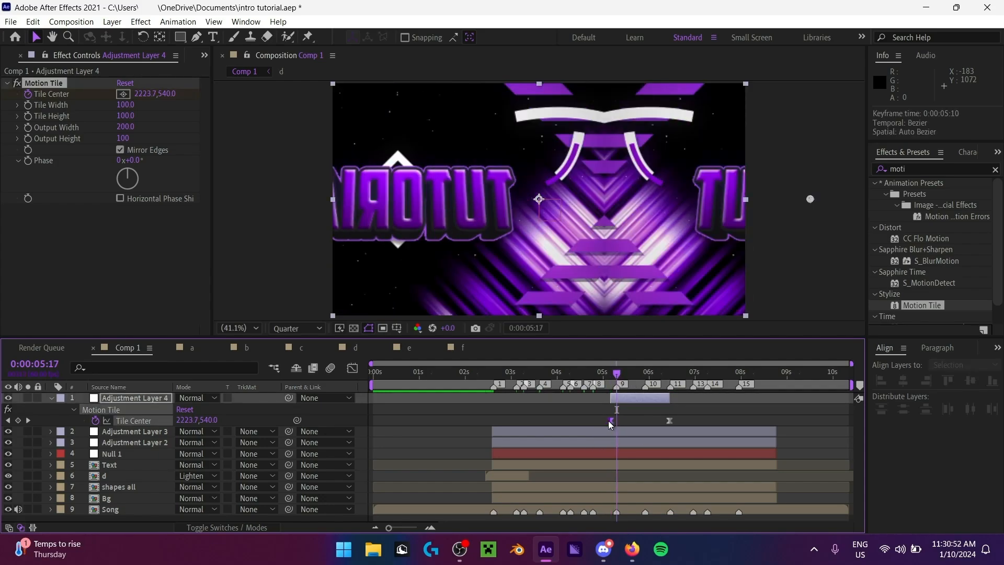
left_click(353, 369)
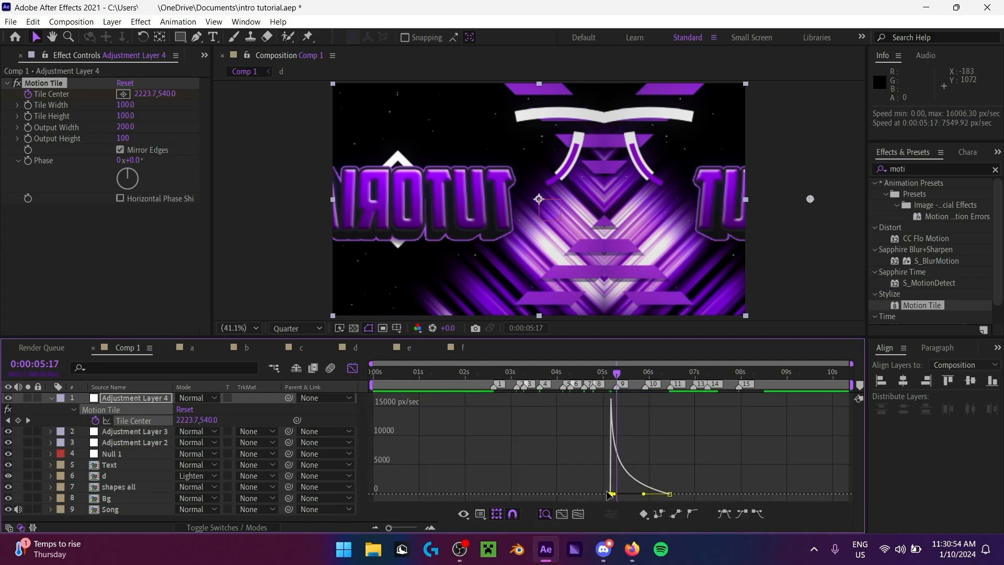
Step: Reshape the Tile Center speed curve at its first keyframe to peak at about 12230 px/sec, and preview from 0:00:04:56
mouse_move(615, 494)
left_mouse_down()
mouse_move(639, 495)
mouse_move(619, 496)
left_mouse_up()
left_click(601, 373)
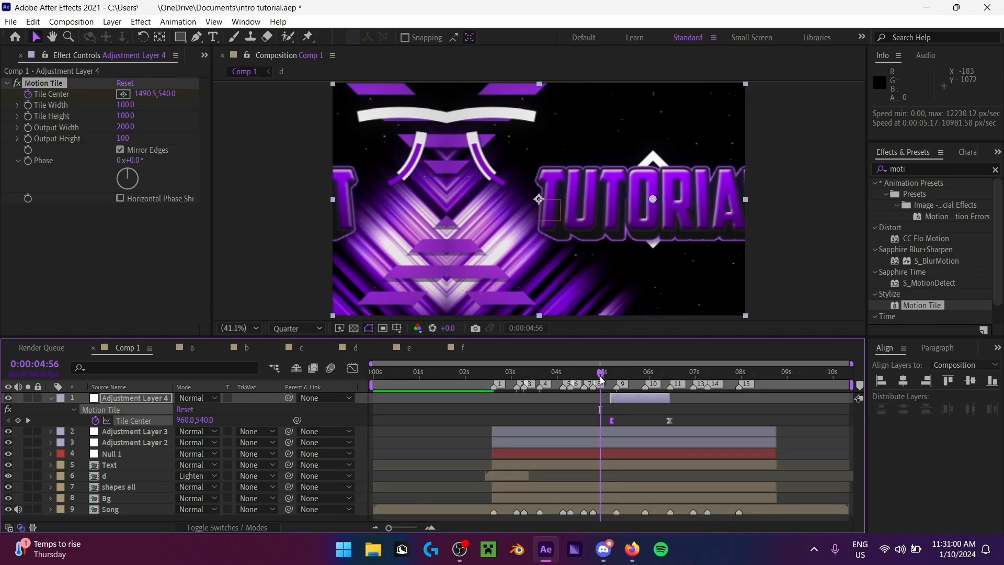
key("space")
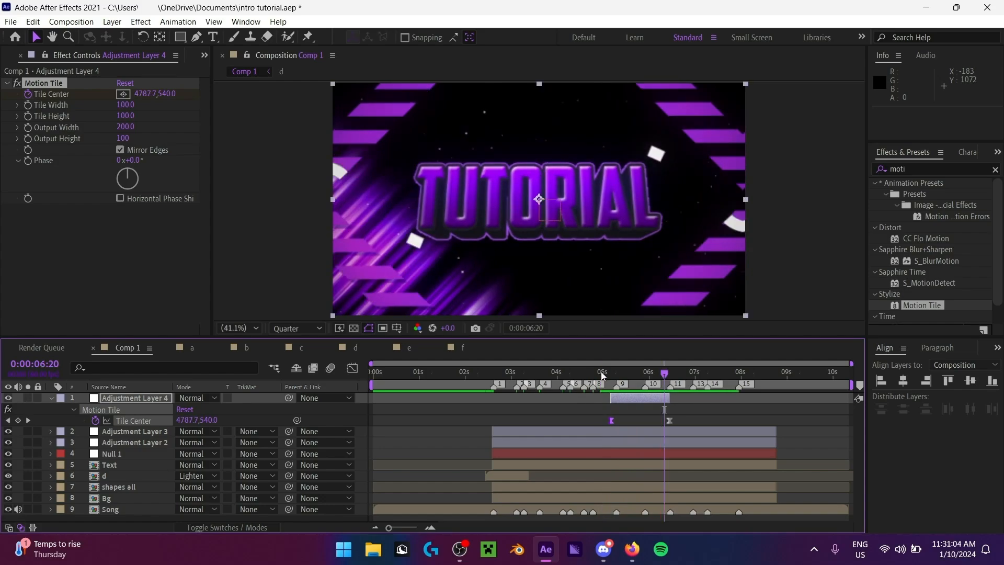
Step: Add a full-frame rectangular mask to Adjustment Layer 4 at 0:00:05:10 and prepare it for free transformation
left_click(610, 373)
left_click(52, 398)
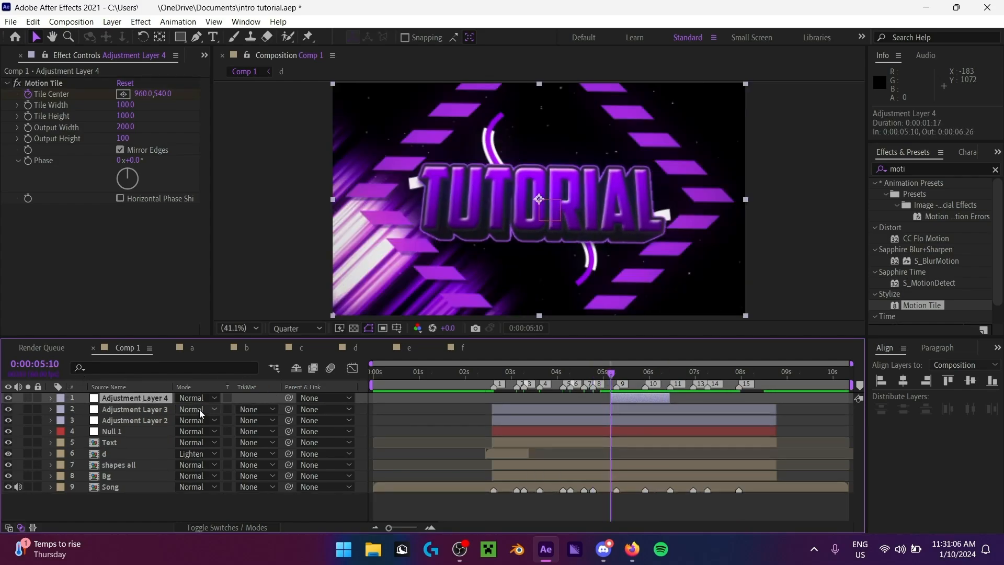
double_click(182, 36)
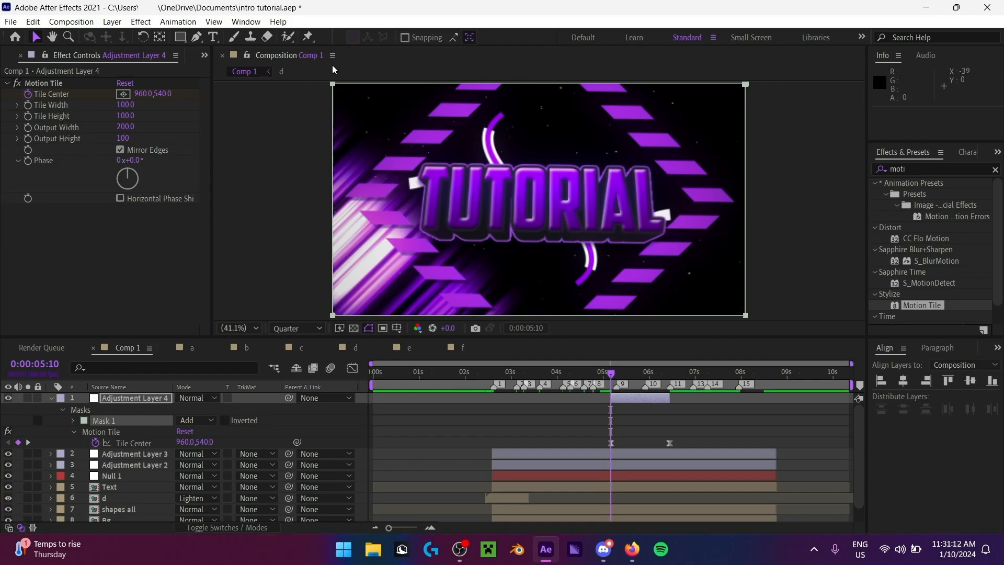
left_click(331, 86)
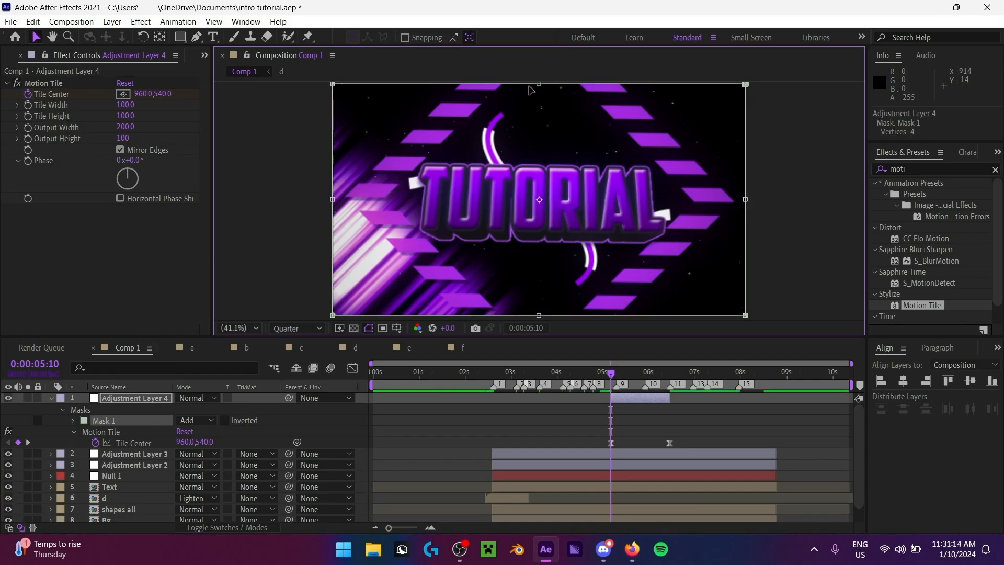
Step: Show the proportional grid, shrink the mask to the lower half of the frame at the centre line, and preview the split
left_click(401, 333)
left_click(434, 356)
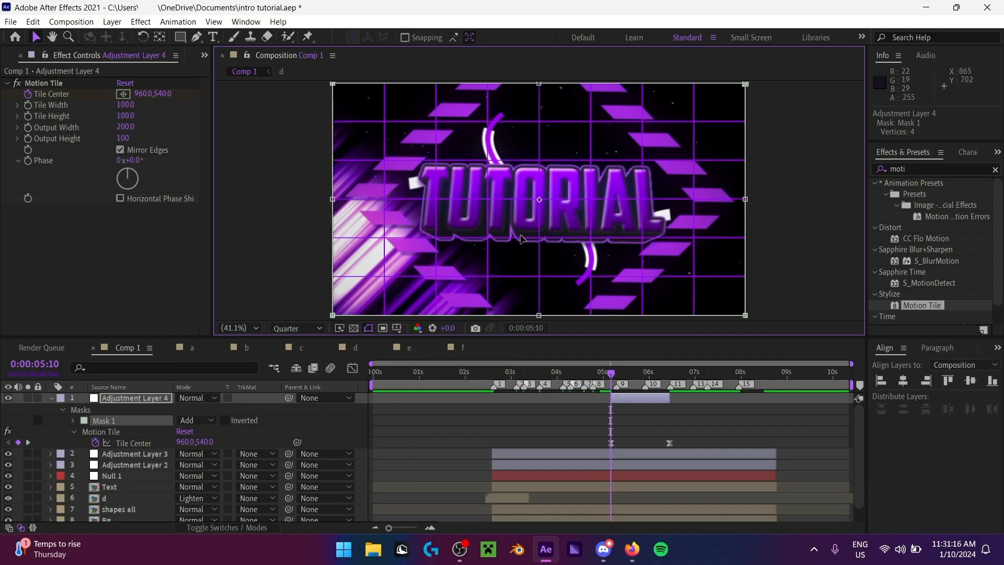
left_click_drag(539, 84, 552, 200)
key("space")
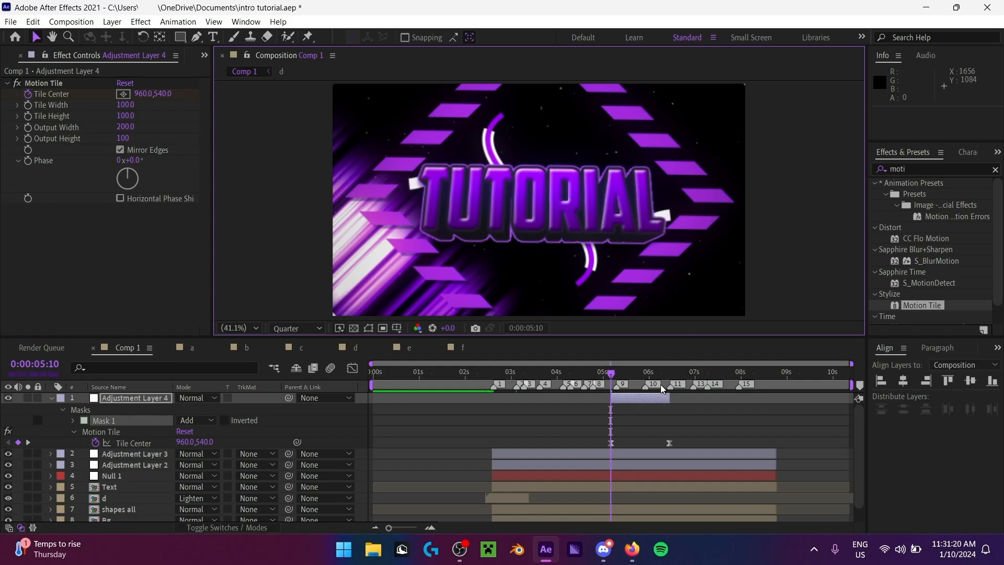
key("space")
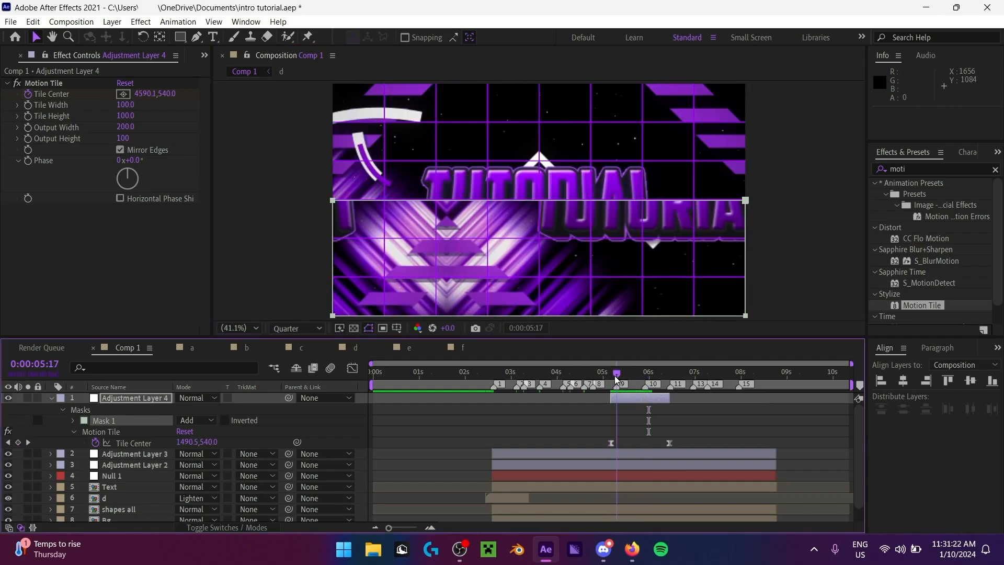
Step: Duplicate Adjustment Layer 4 and stretch the copy's mask up to the frame's top edge at Y 0
left_click(50, 398)
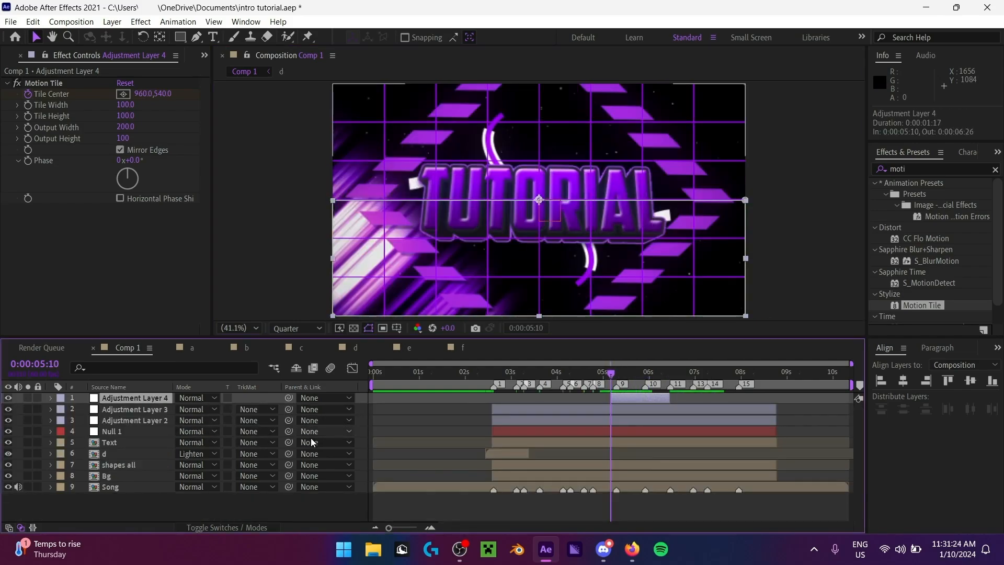
key("ctrl+d")
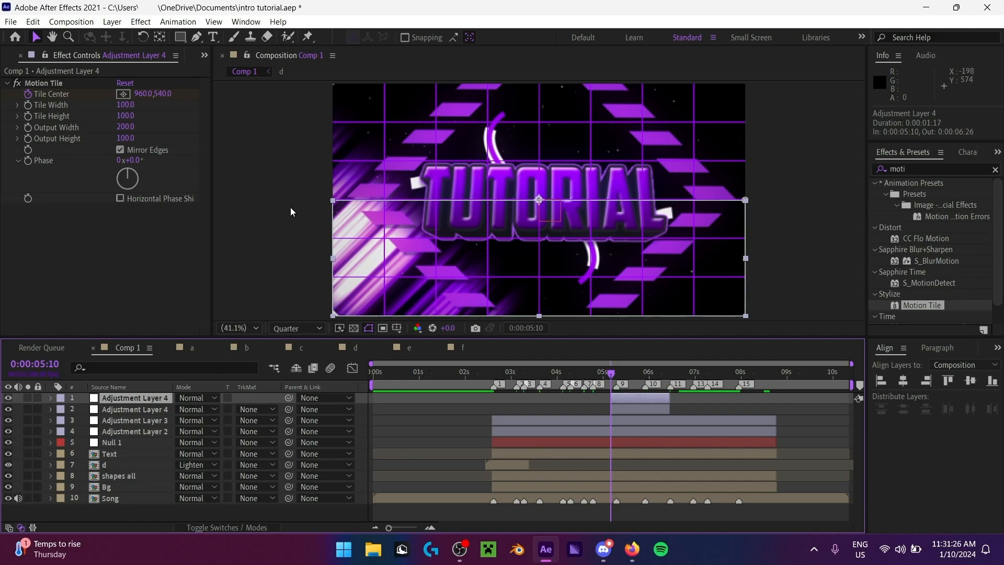
double_click(334, 201)
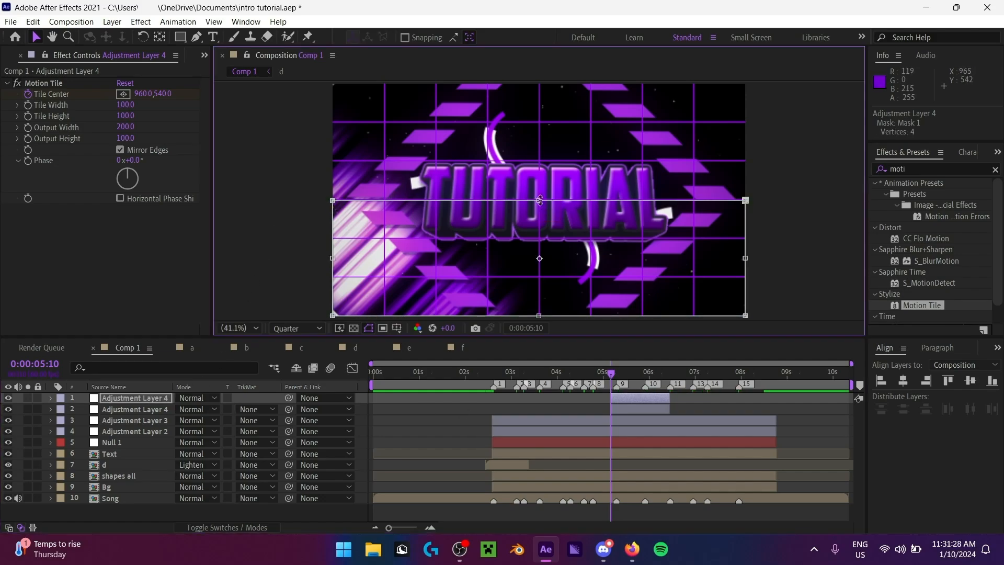
left_click_drag(540, 200, 540, 84)
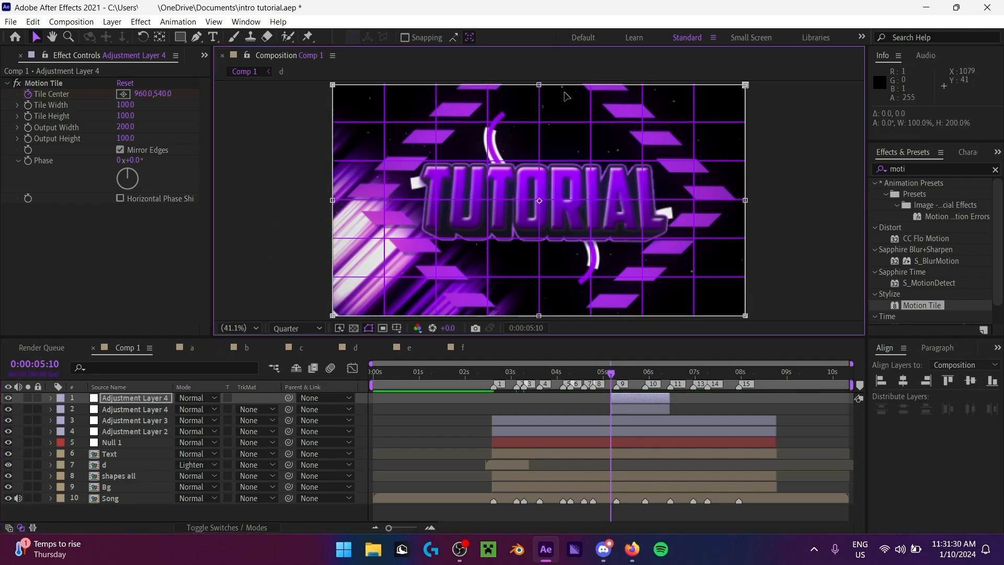
scroll(566, 96, "up", 4)
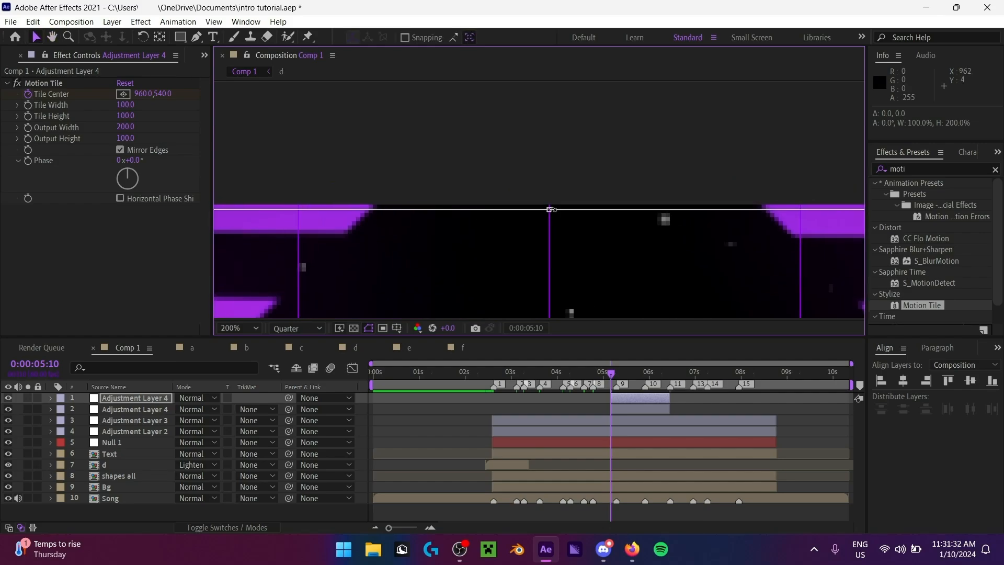
left_click_drag(550, 209, 550, 202)
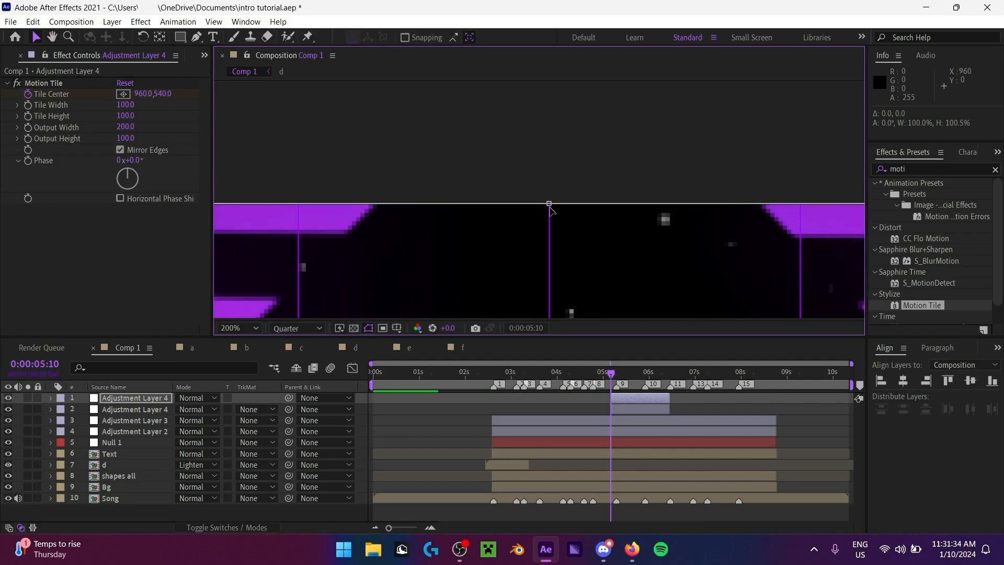
Step: Raise the bottom edge of the duplicate's mask to the frame's vertical centre so it covers only the upper half
scroll(580, 257, "down", 1)
scroll(582, 262, "down", 2)
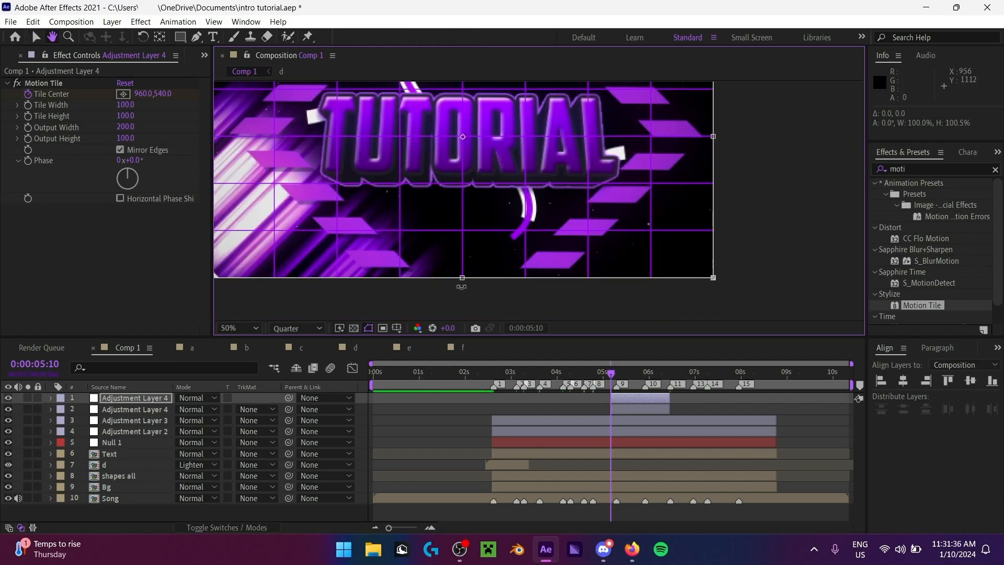
left_click_drag(462, 277, 462, 136)
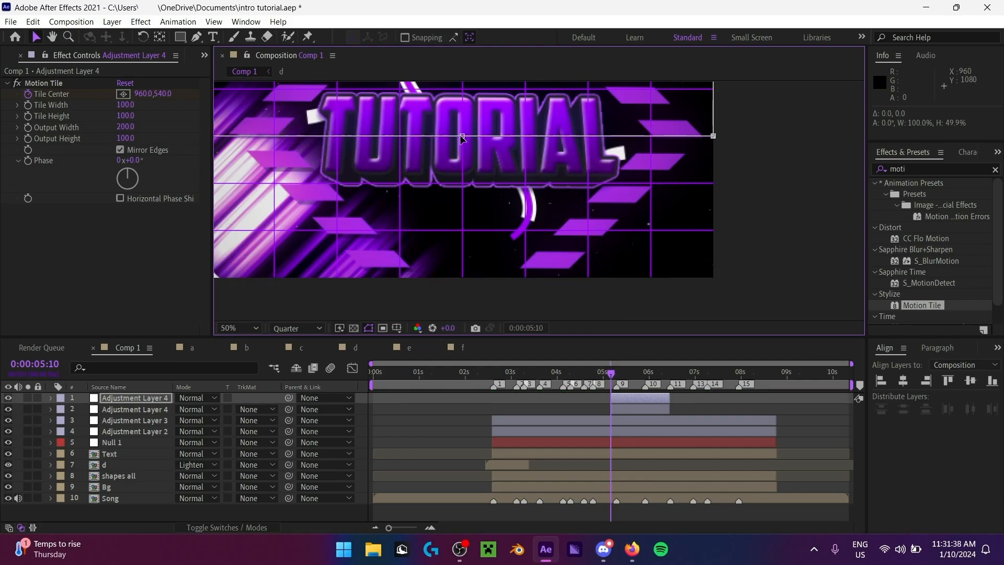
Step: Inspect the seam between the two masks at 0:00:05:25 and nudge the upper mask's bottom edge slightly down
left_click_drag(615, 379, 623, 380)
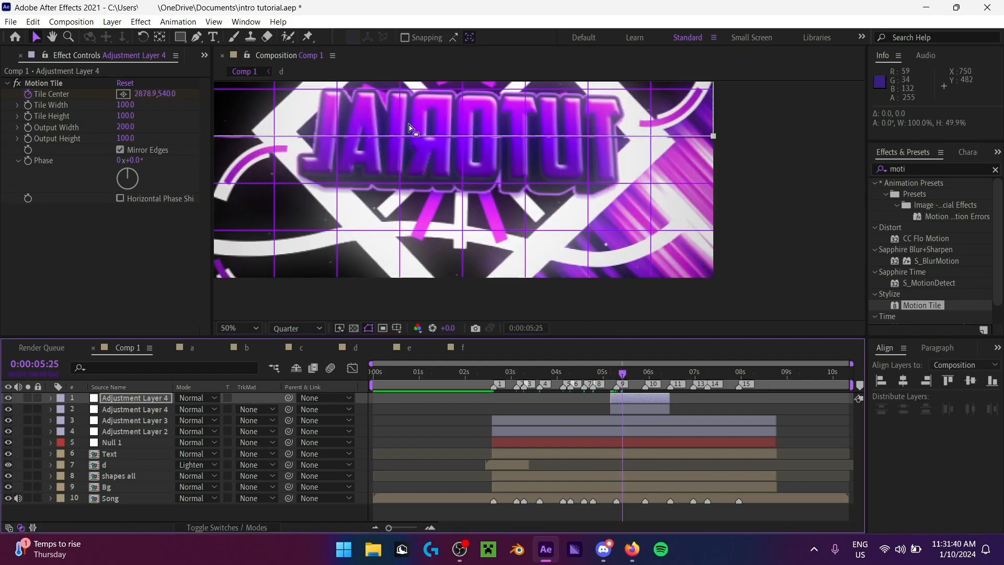
scroll(471, 188, "up", 5)
scroll(547, 206, "down", 4)
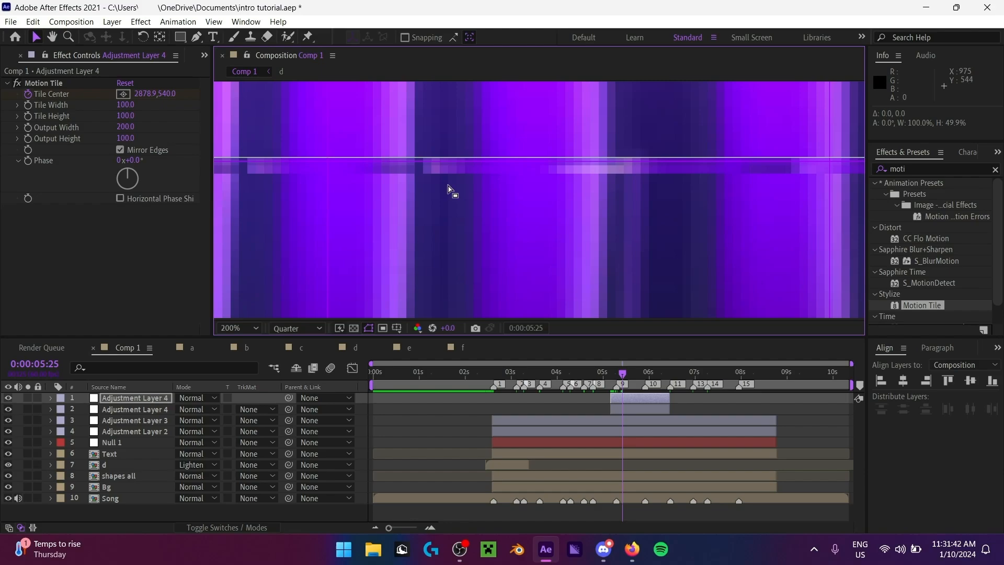
scroll(578, 222, "down", 4)
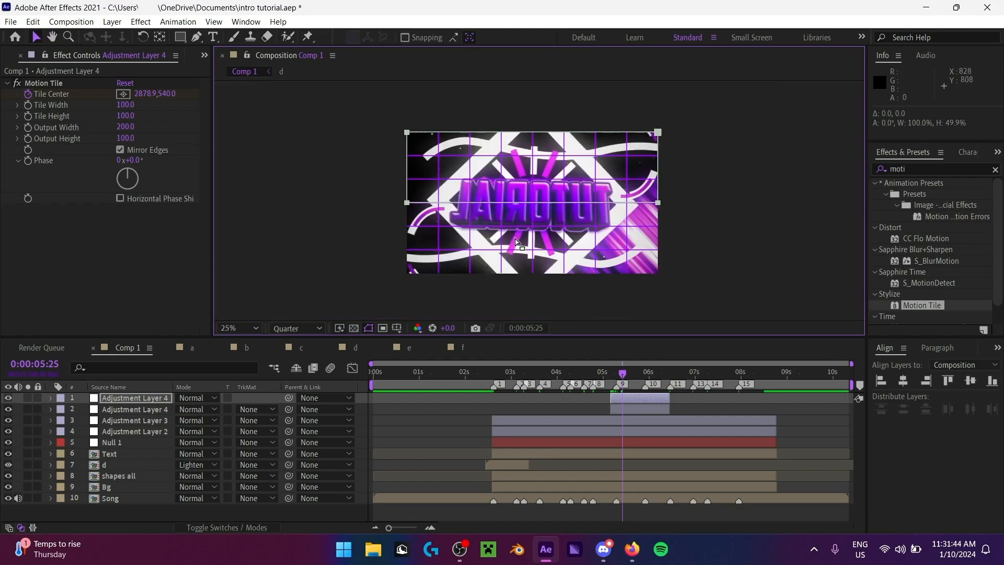
scroll(528, 204, "up", 6)
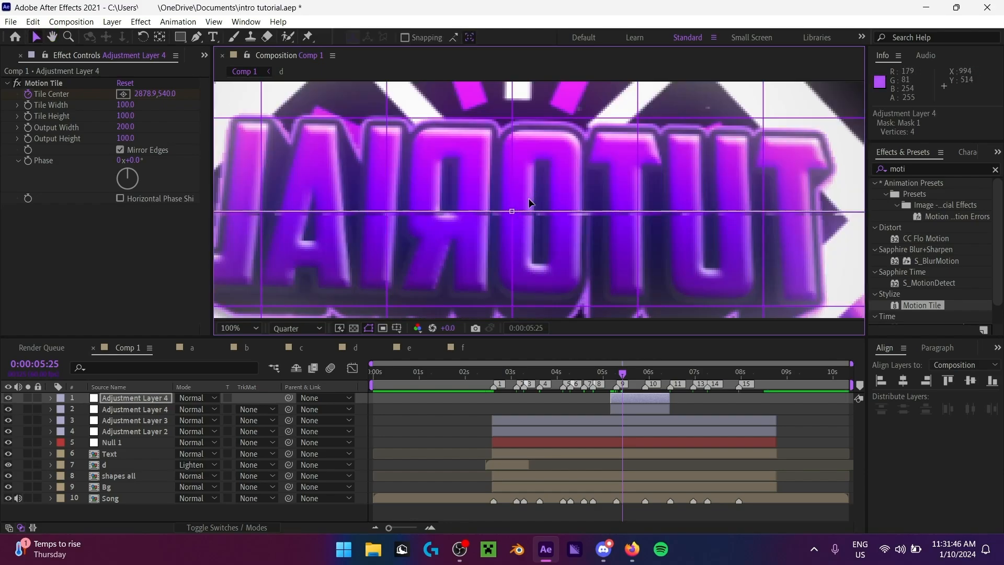
mouse_move(503, 215)
left_mouse_down()
mouse_move(503, 241)
mouse_move(508, 222)
left_mouse_up()
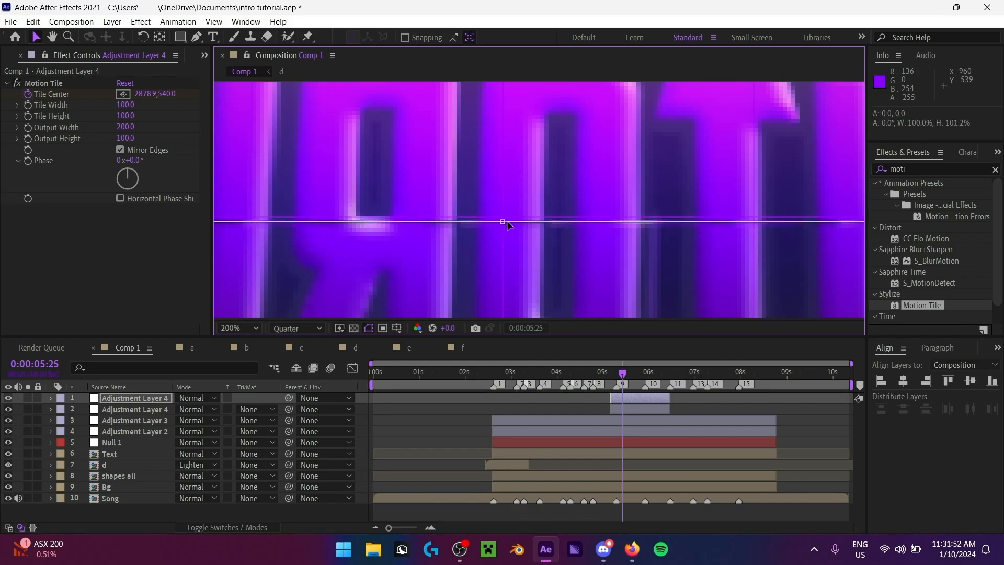
Step: Hide the proportional grid and move the upper mask's bottom edge slightly up to tighten the seam
scroll(508, 224, "down", 3)
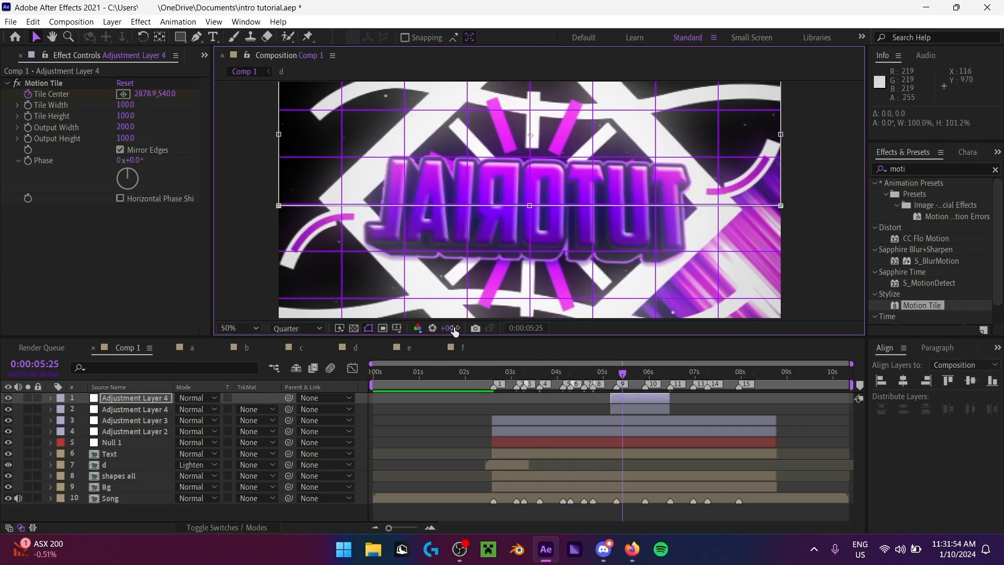
left_click(397, 329)
left_click(416, 355)
scroll(539, 220, "up", 3)
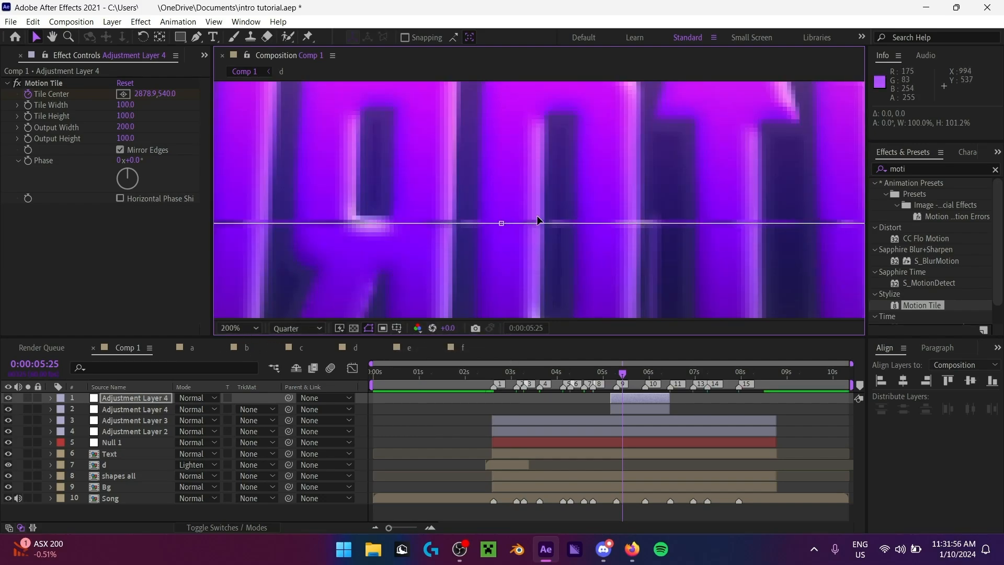
left_click_drag(503, 225, 502, 223)
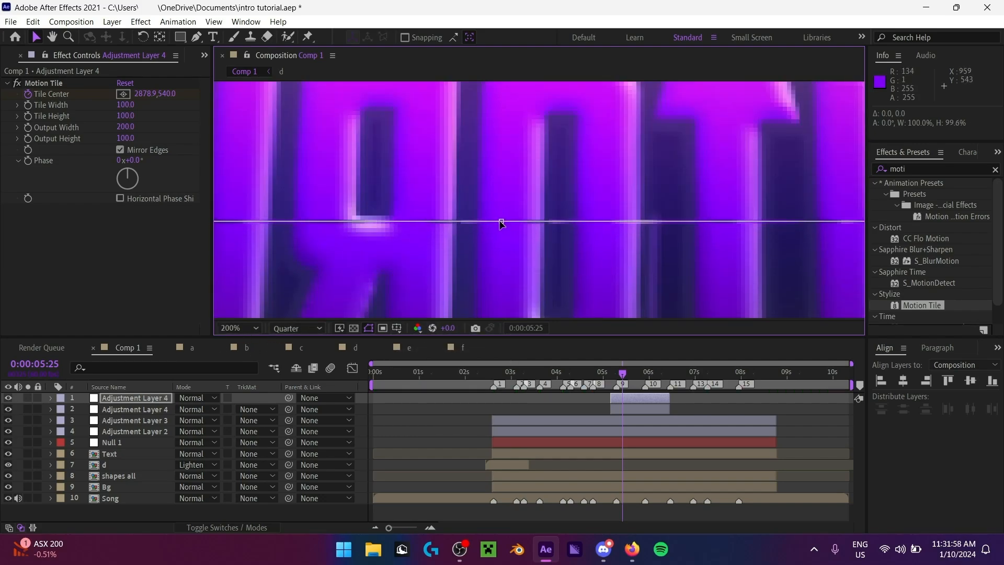
Step: Select the lower adjustment layer's mask and align its top edge with the centre seam
scroll(502, 224, "down", 3)
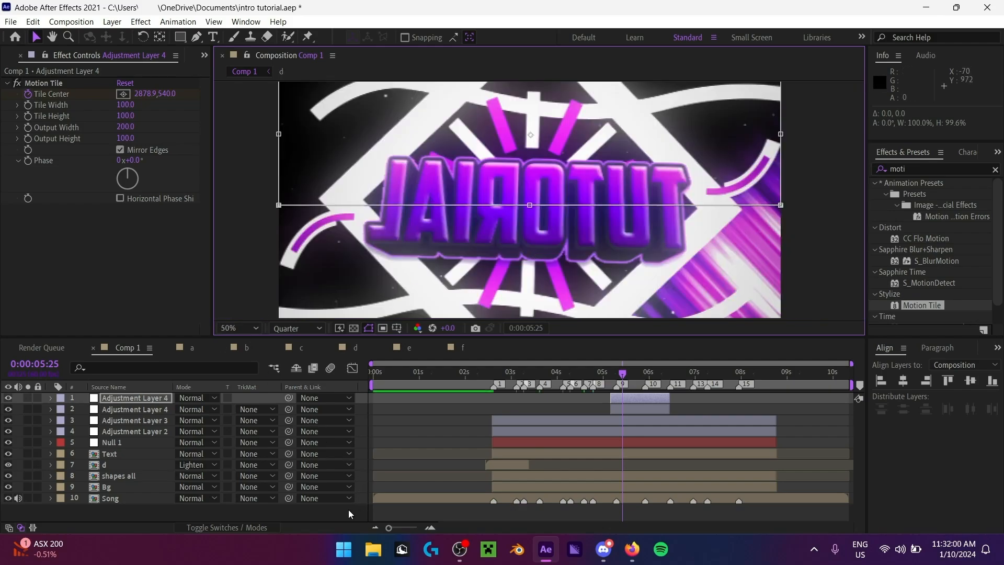
left_click(349, 514)
left_click(416, 228)
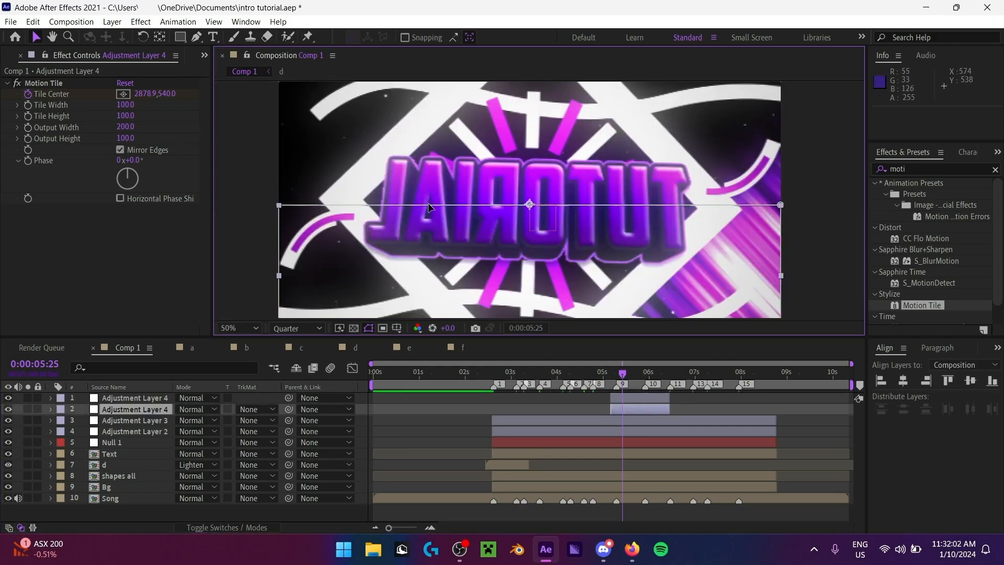
scroll(450, 218, "up", 3)
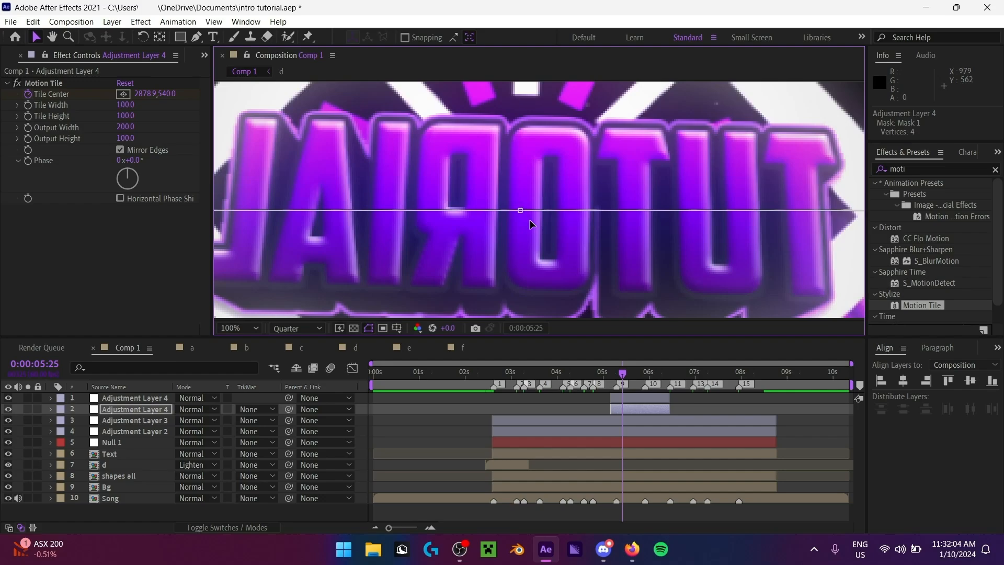
left_click_drag(501, 221, 500, 222)
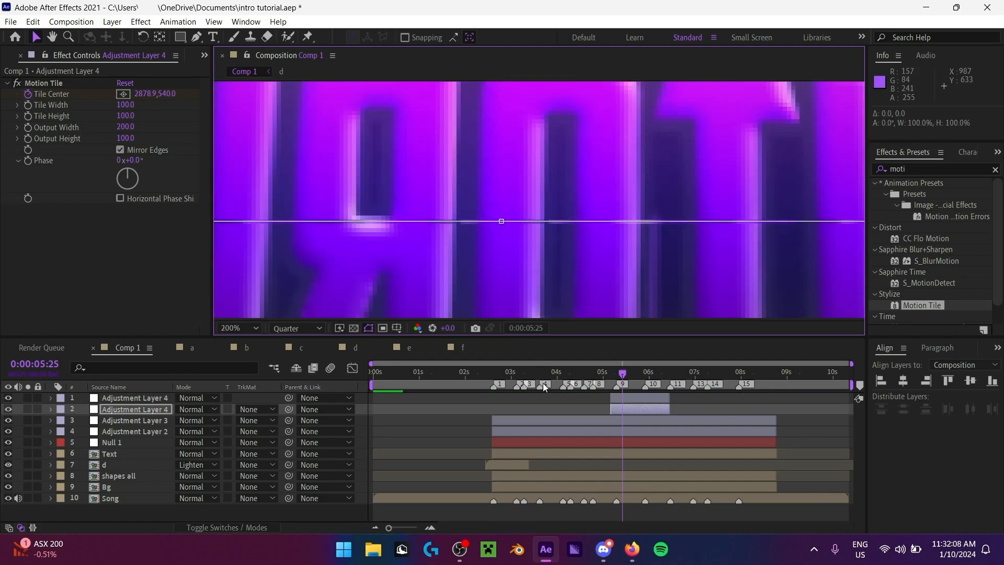
Step: Return to the upper adjustment layer's mask and fine-tune its bottom edge against the lower mask
left_click(614, 396)
scroll(493, 222, "down", 3)
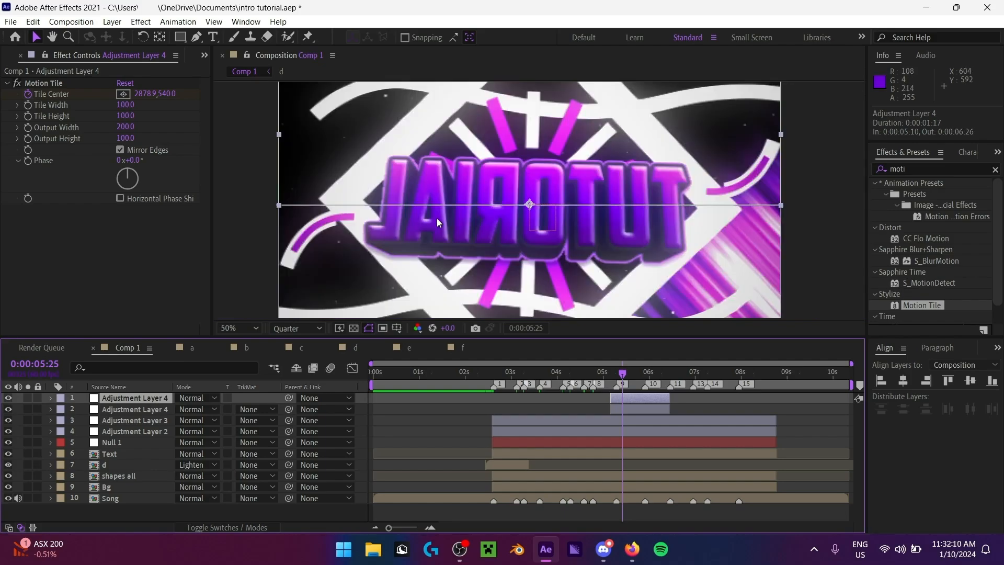
scroll(552, 216, "up", 2)
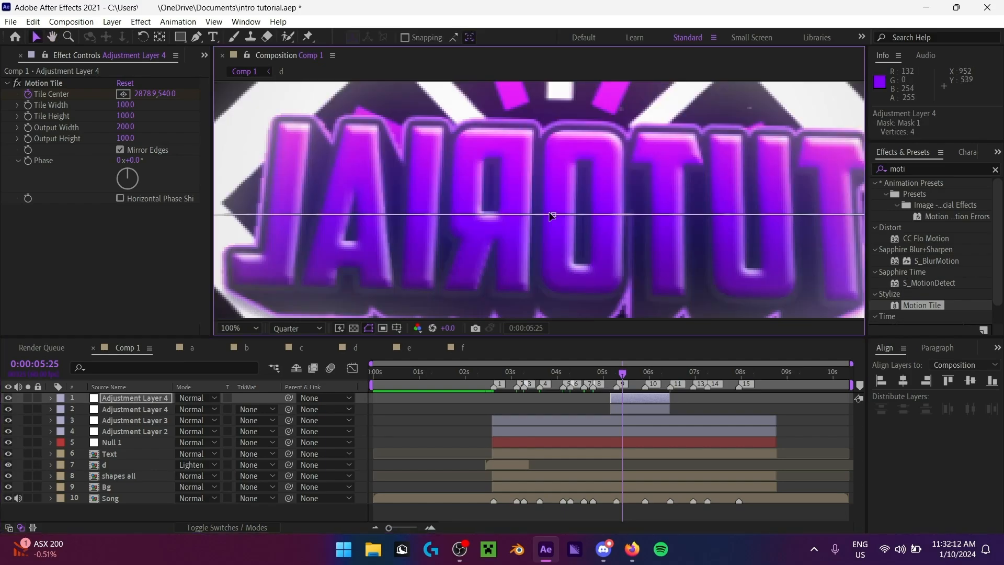
left_click_drag(568, 229, 568, 229)
scroll(568, 231, "down", 4)
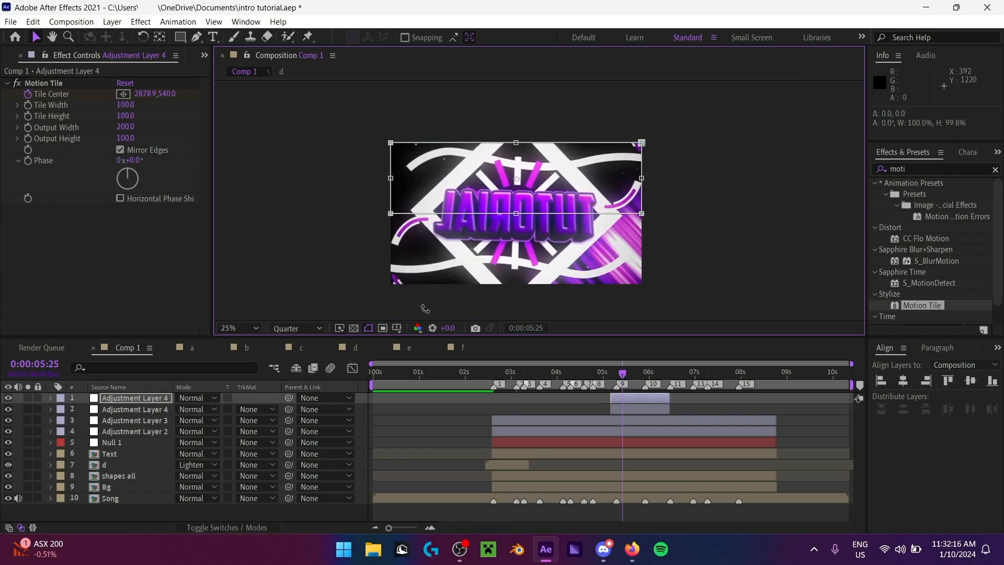
Step: Fit the composition in the viewer, deselect the layers, check the seam at Full resolution, and return to Quarter
left_click(239, 328)
left_click(267, 111)
left_click(269, 510)
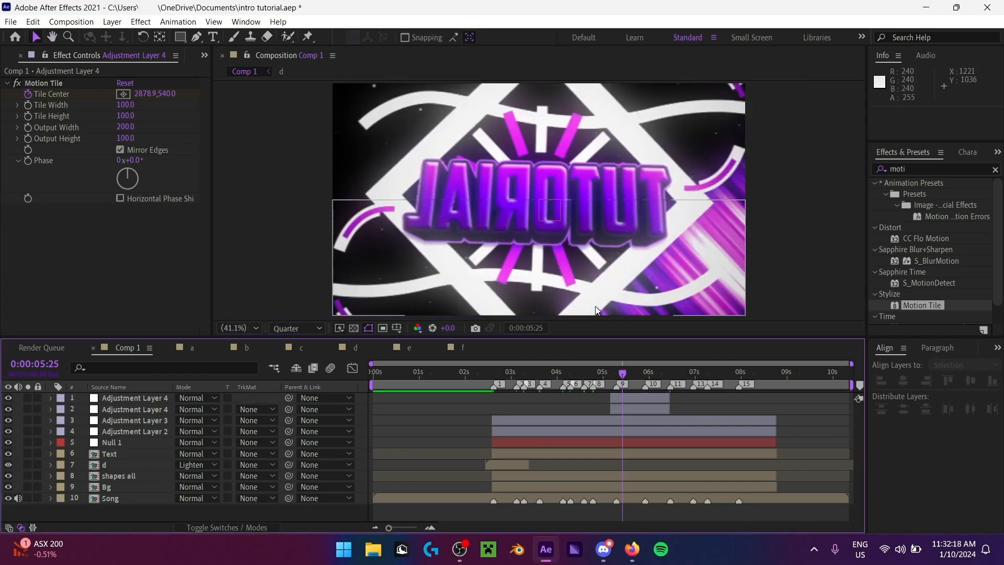
left_click(300, 326)
left_click(309, 338)
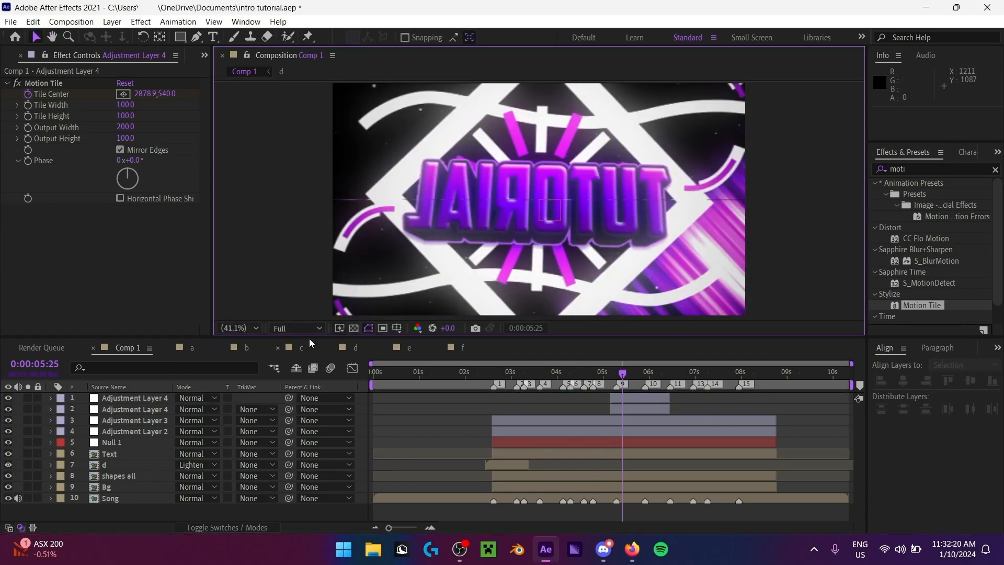
left_click(307, 328)
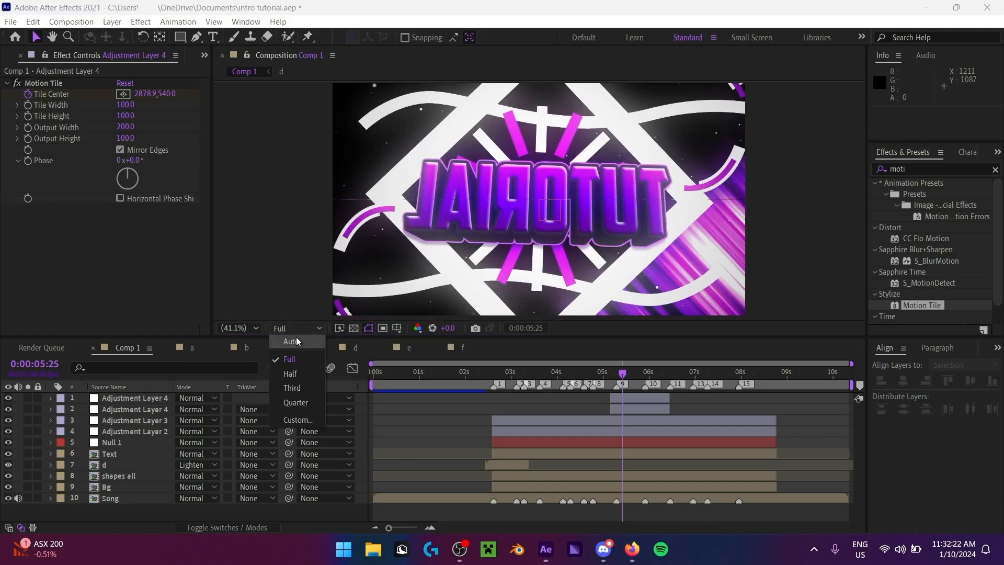
left_click(296, 402)
Step: Extend the bottom edge of the upper adjustment layer's mask slightly down, check the lower layer's mask edge, and reselect the upper layer
left_click(332, 197)
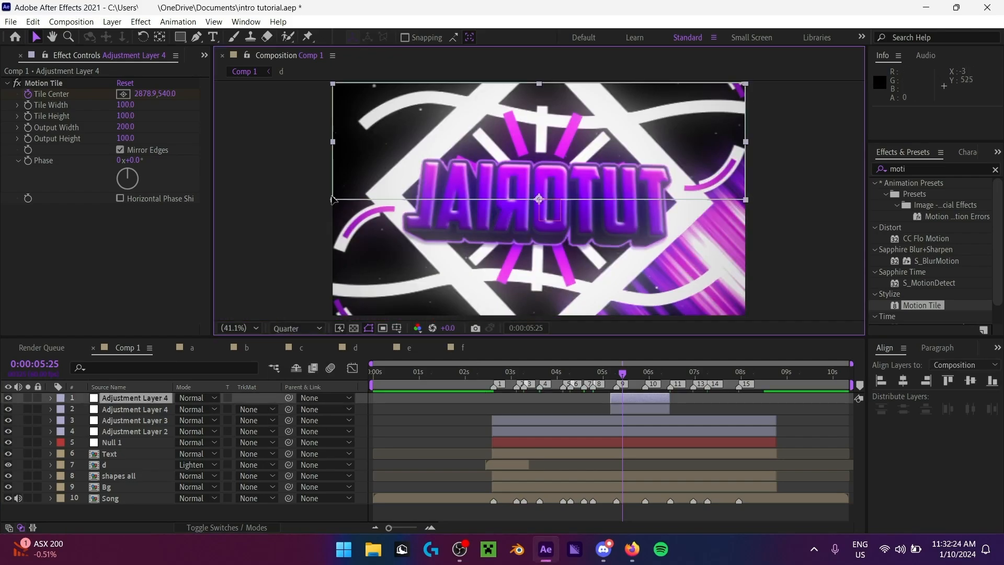
left_click(560, 200)
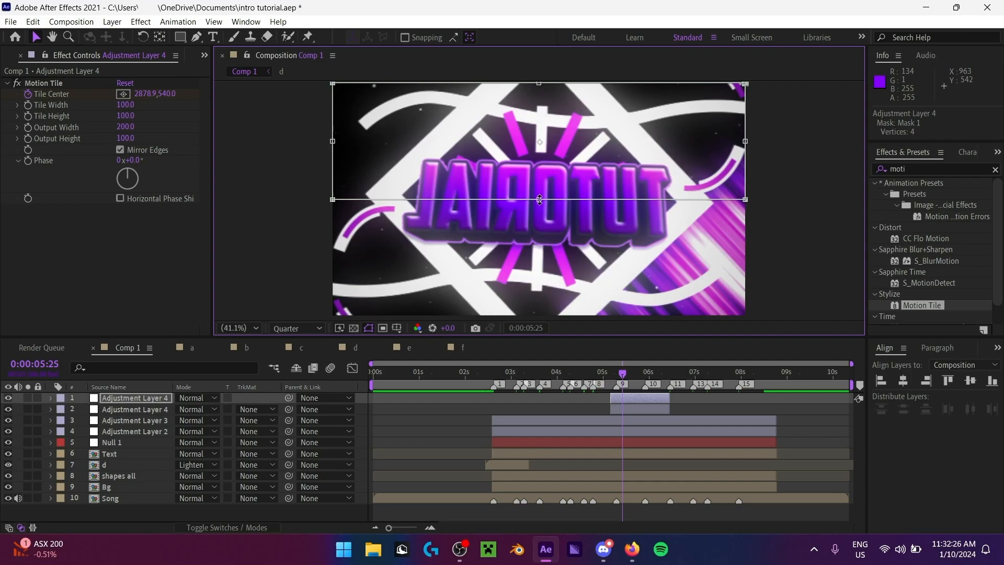
mouse_move(540, 200)
left_mouse_down()
mouse_move(539, 292)
mouse_move(541, 226)
mouse_move(556, 204)
left_mouse_up()
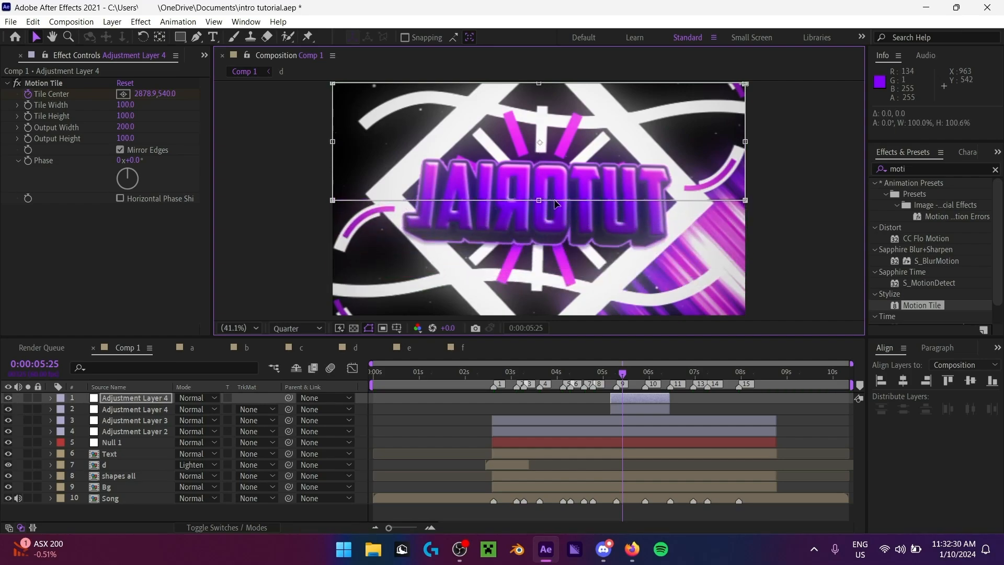
left_click(165, 409)
left_click(333, 200)
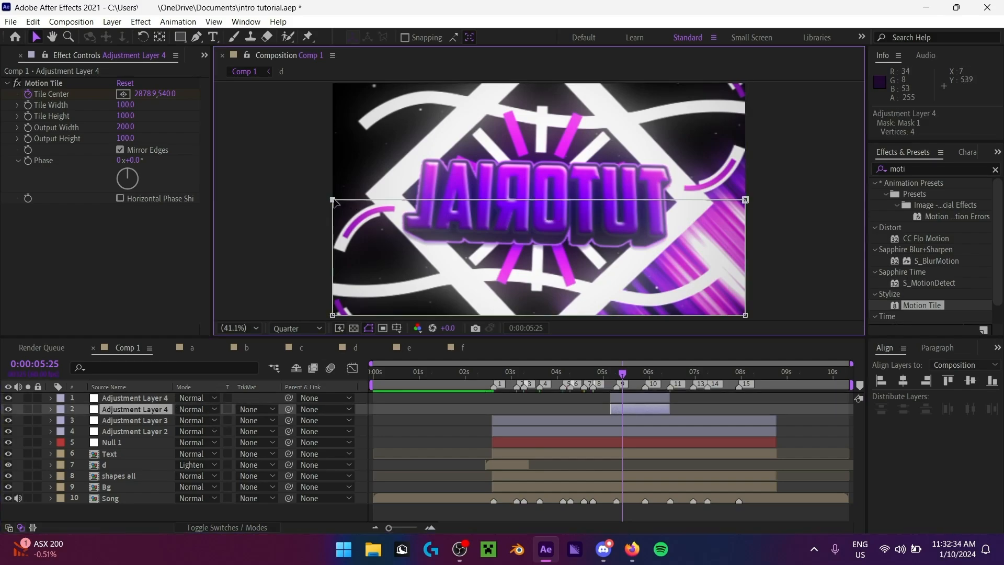
left_click_drag(128, 399, 155, 396)
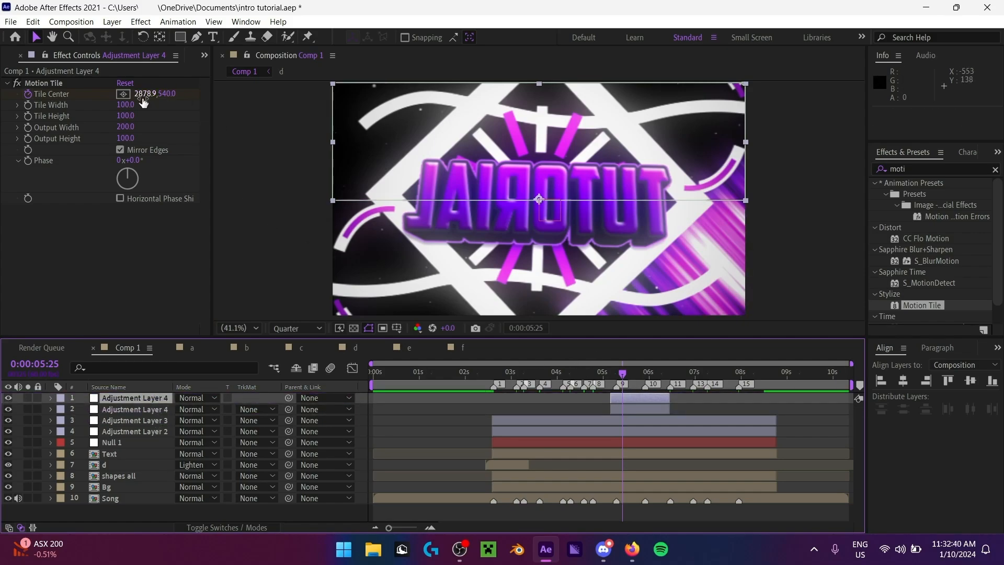
left_click_drag(144, 102, 38, 102)
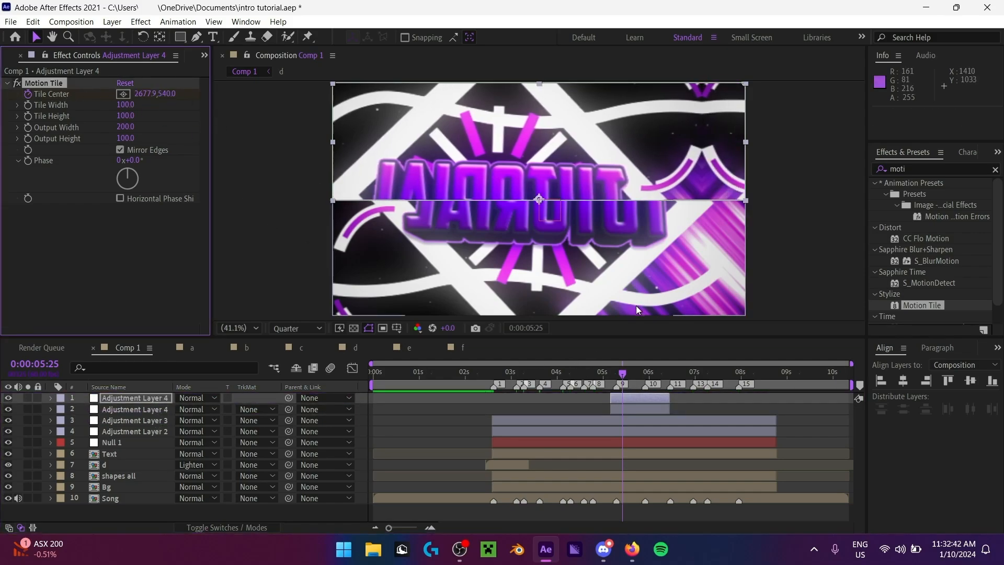
key("super")
key("Escape")
key("ctrl+z")
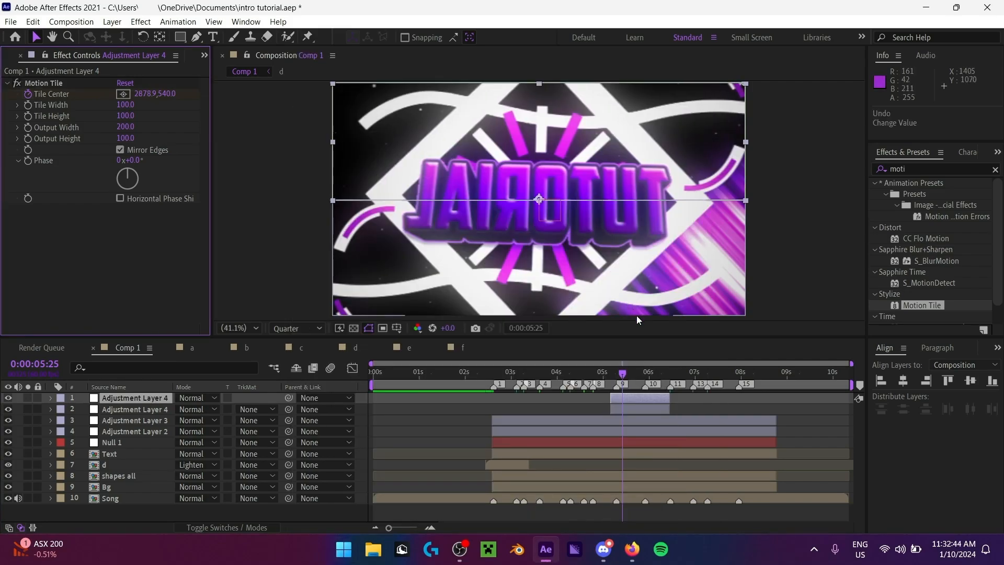
Step: Reveal the upper adjustment layer's keyframes and set the Tile Center X of its last keyframe at 0:00:06:26 to 960
key("u")
left_click(675, 374)
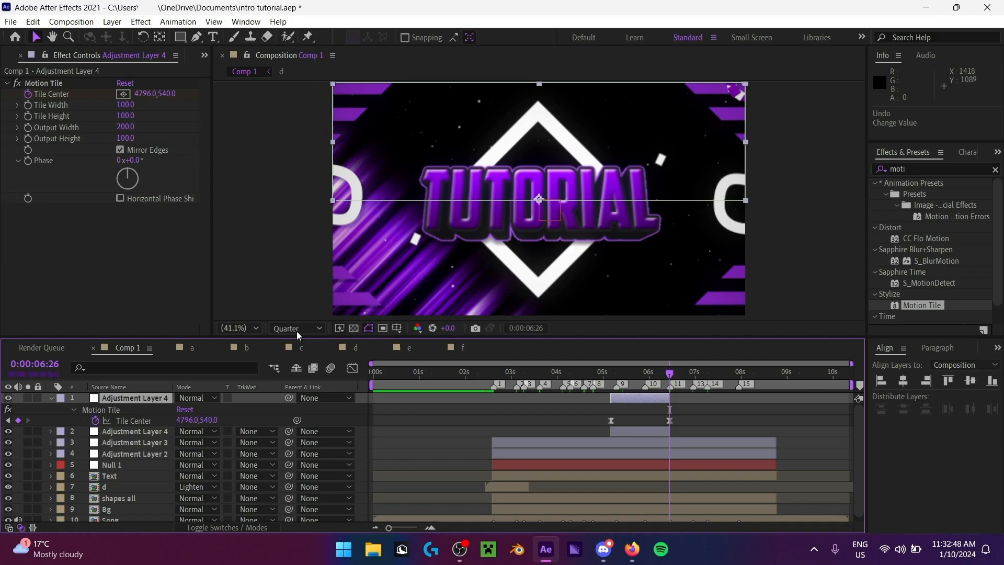
scroll(560, 220, "down", 4)
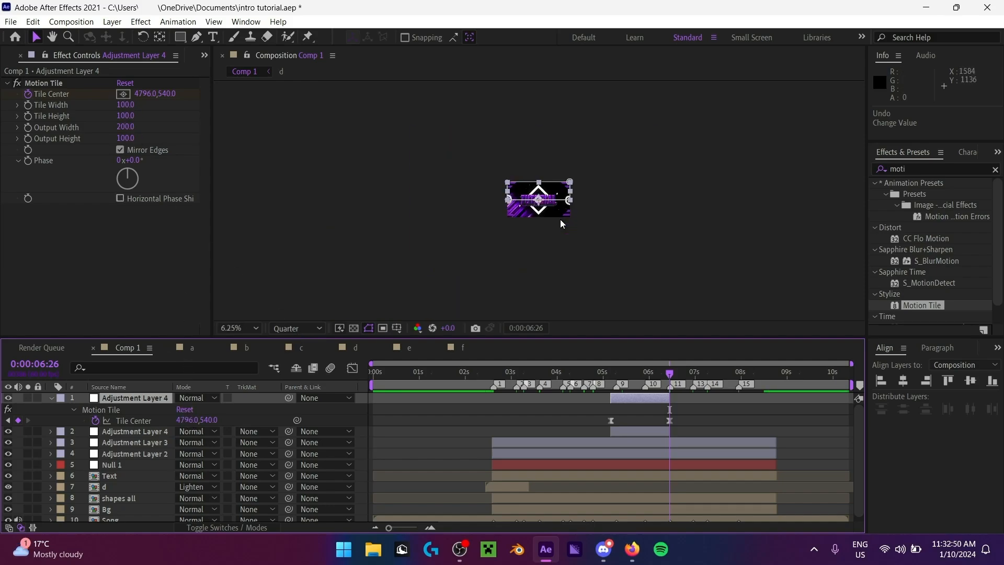
scroll(565, 225, "up", 4)
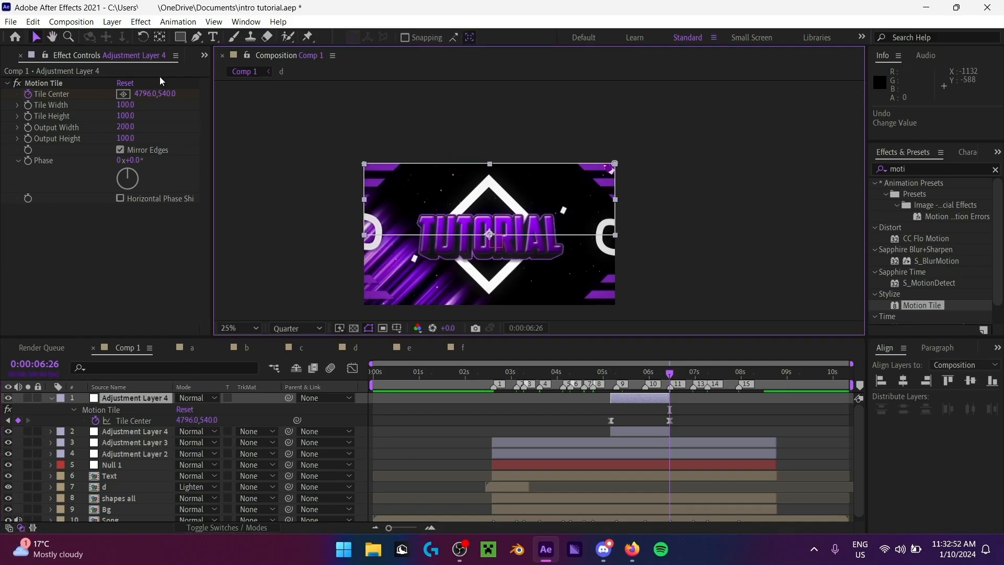
left_click_drag(144, 101, 3, 94)
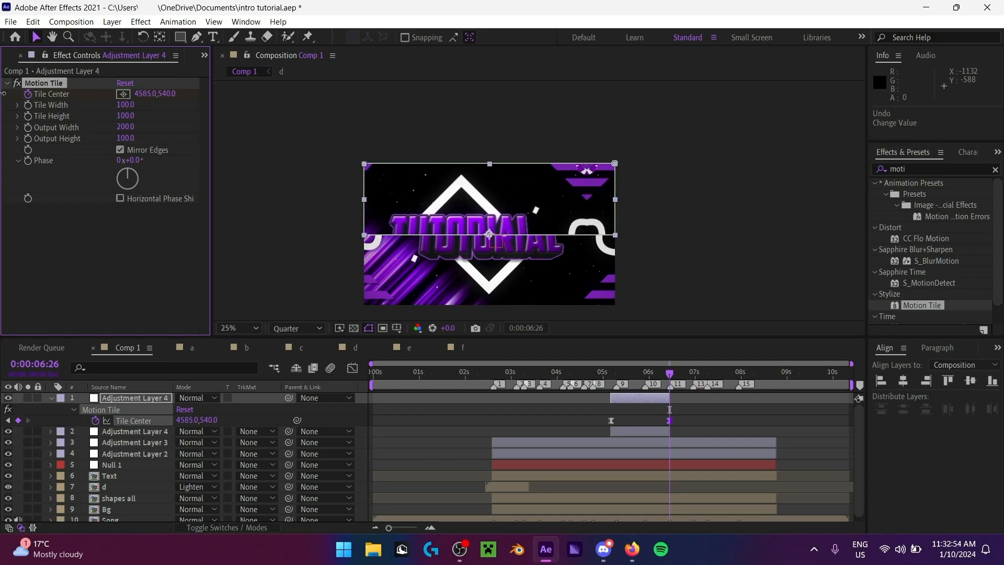
left_click_drag(139, 98, 121, 98)
left_click(144, 94)
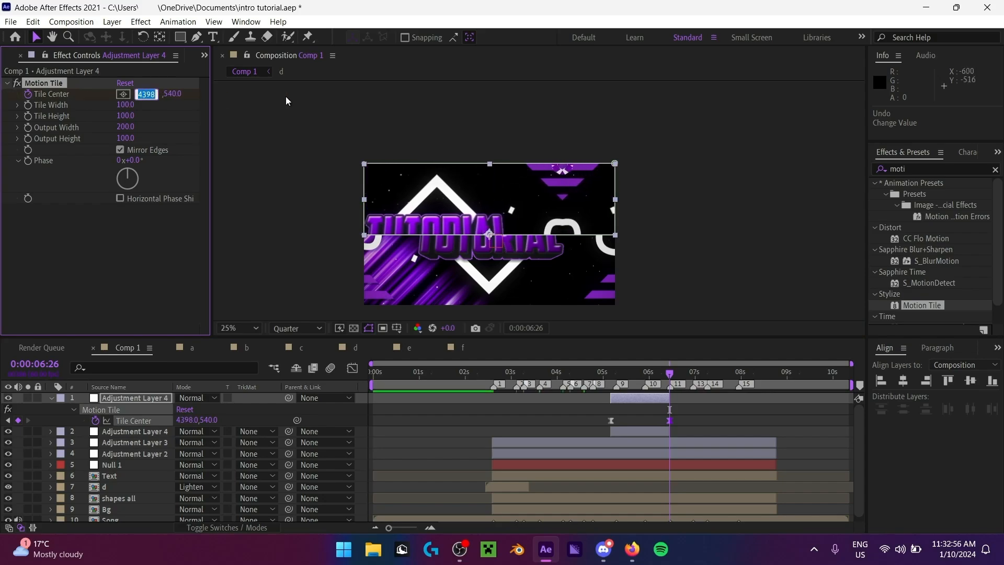
type("960")
key("Return")
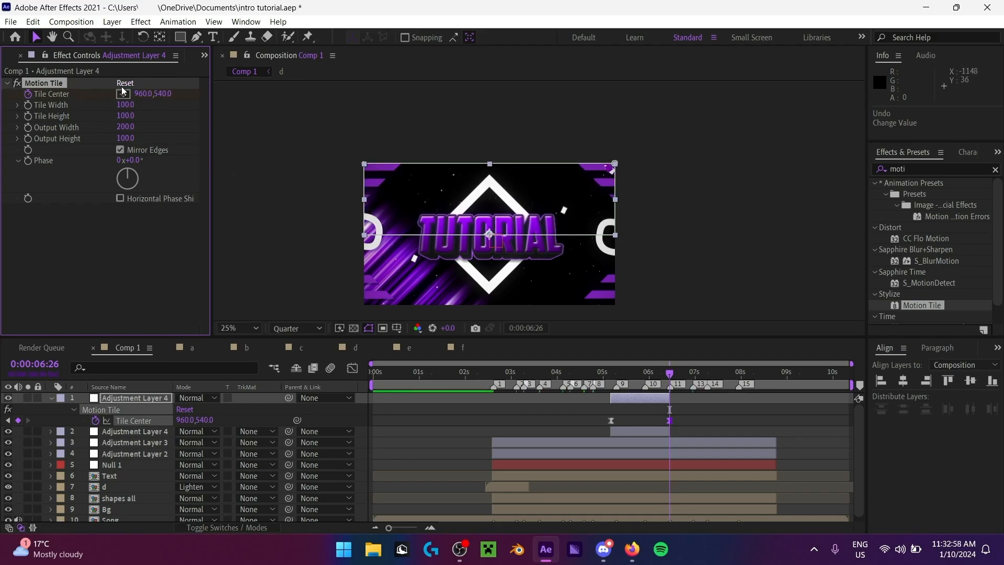
Step: Shift the last keyframe's Tile Center X in the negative direction to -2885, lining the upper half up with the lower half
left_click_drag(143, 95, 56, 96)
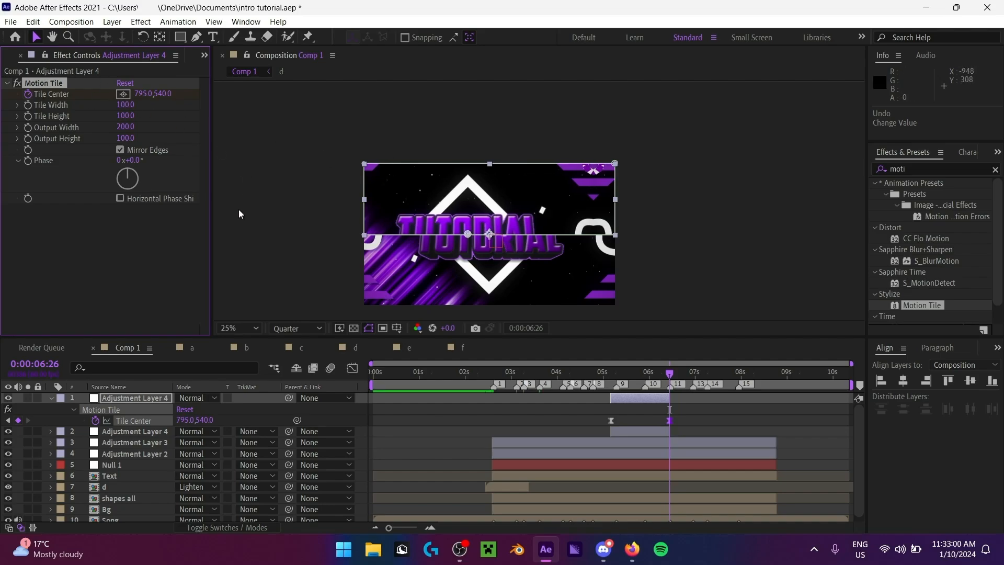
left_click(238, 328)
left_click(253, 110)
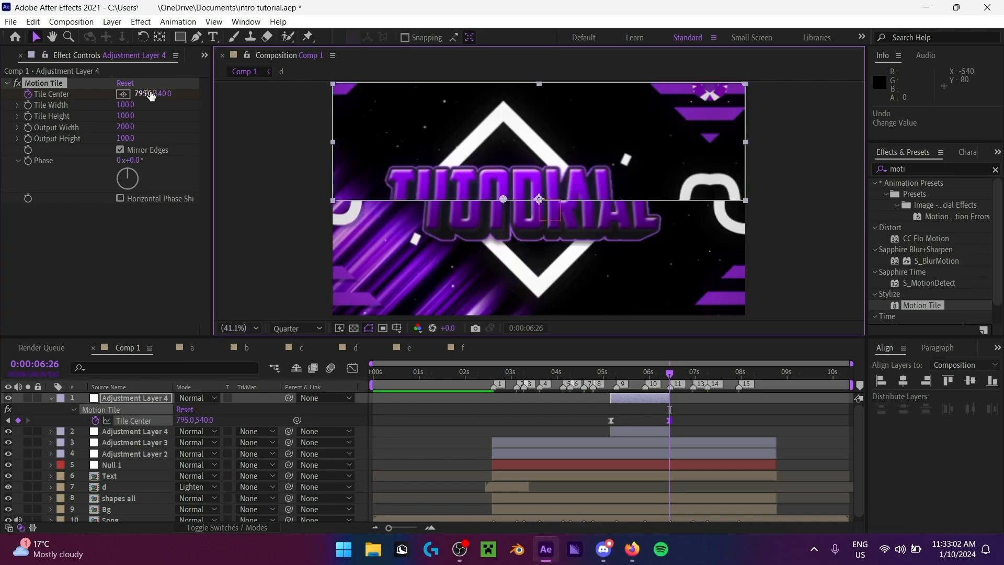
left_click_drag(144, 94, 22, 105)
left_click_drag(144, 96, 27, 102)
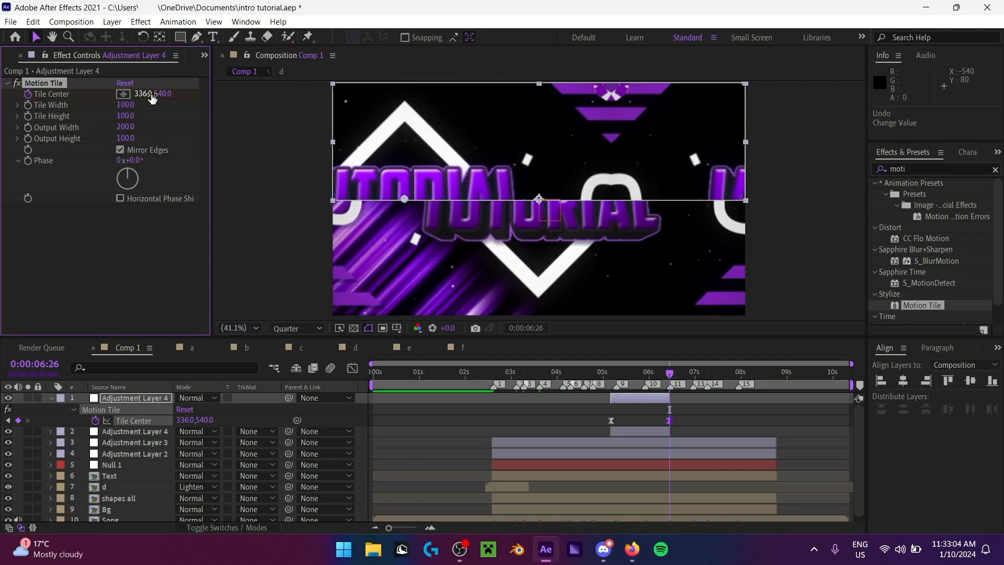
left_click_drag(152, 98, 211, 100)
left_click_drag(149, 99, 222, 94)
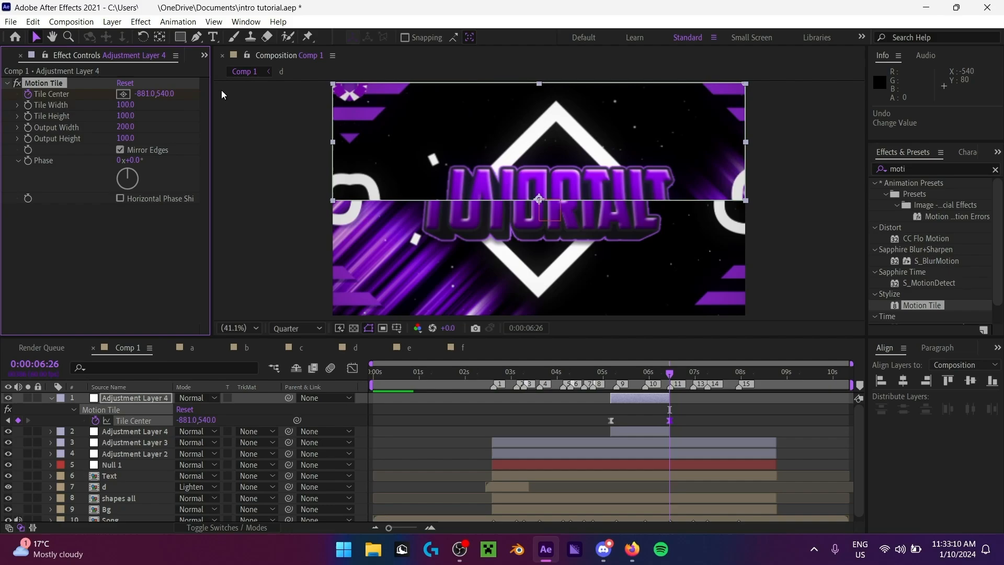
left_click_drag(150, 99, 3, 105)
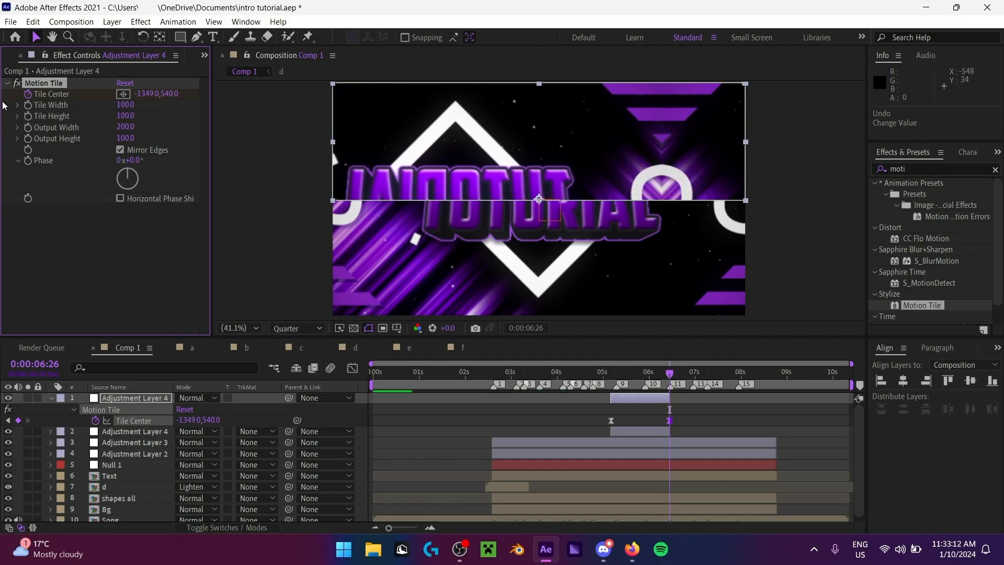
left_click_drag(137, 93, 3, 98)
left_click_drag(147, 94, 35, 97)
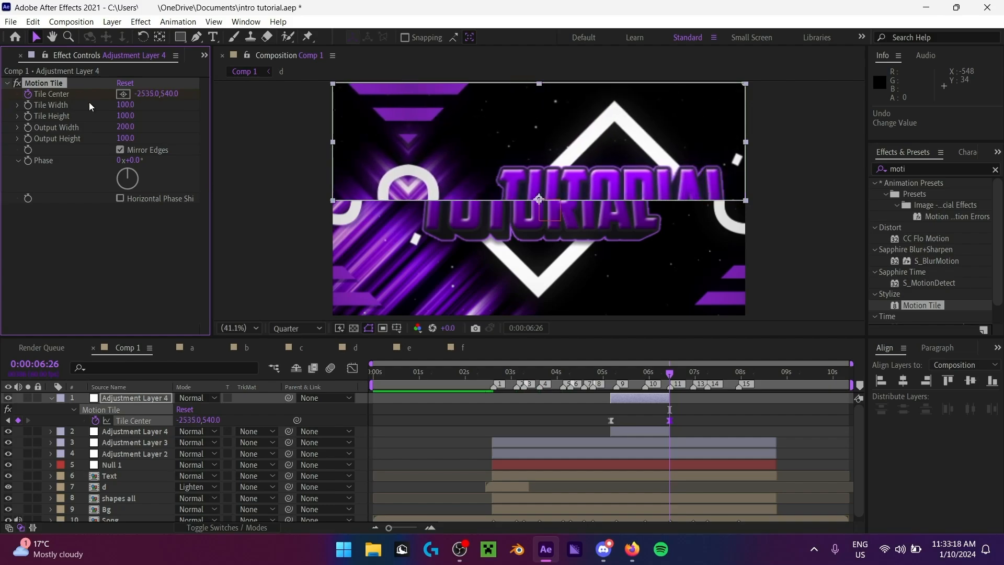
left_click_drag(149, 94, 29, 106)
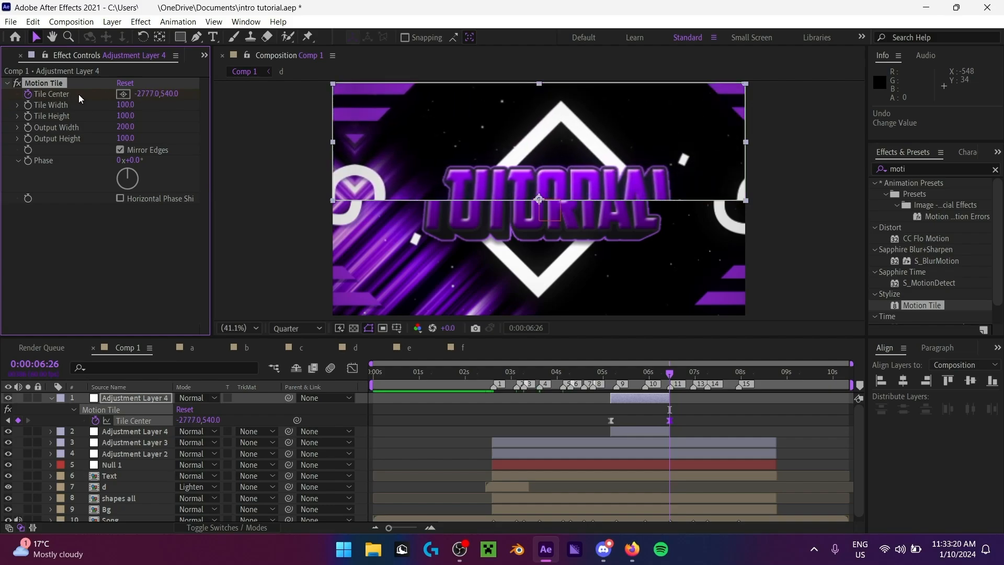
left_click_drag(147, 93, 79, 100)
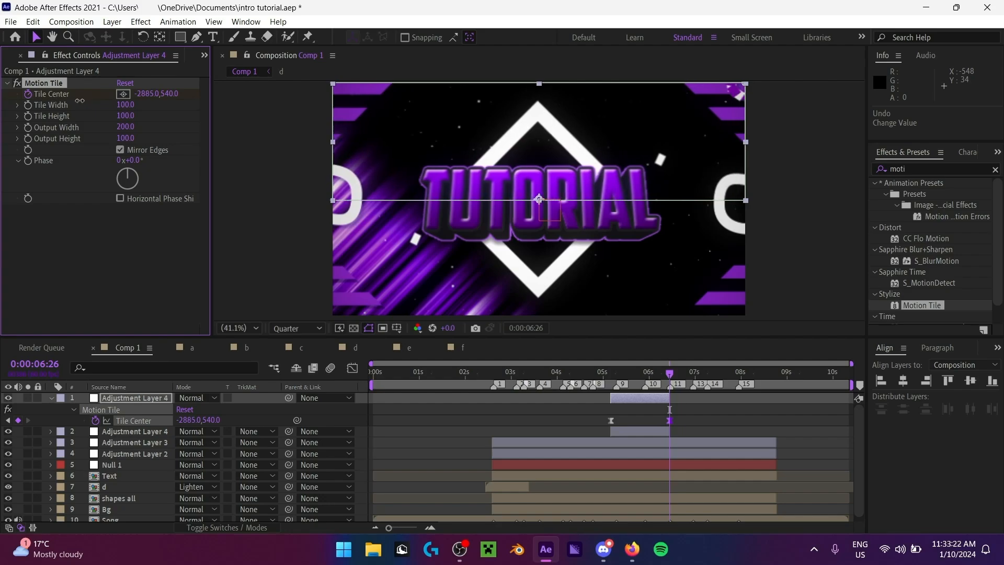
Step: Fine-tune the last keyframe's Tile Center X to -2884 so the title text matches across the centre seam
scroll(380, 199, "up", 4)
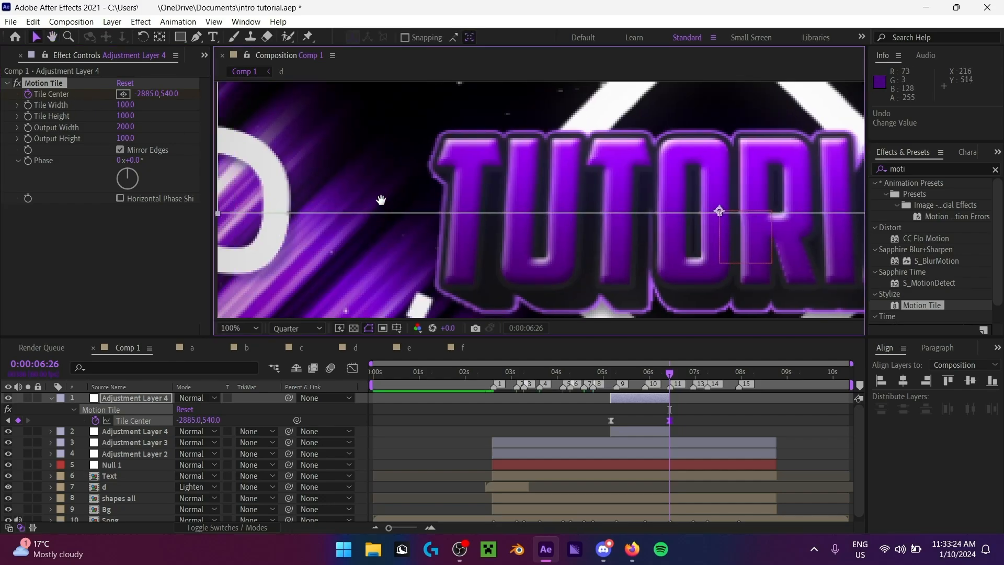
left_click_drag(380, 200, 462, 206)
left_click(432, 465)
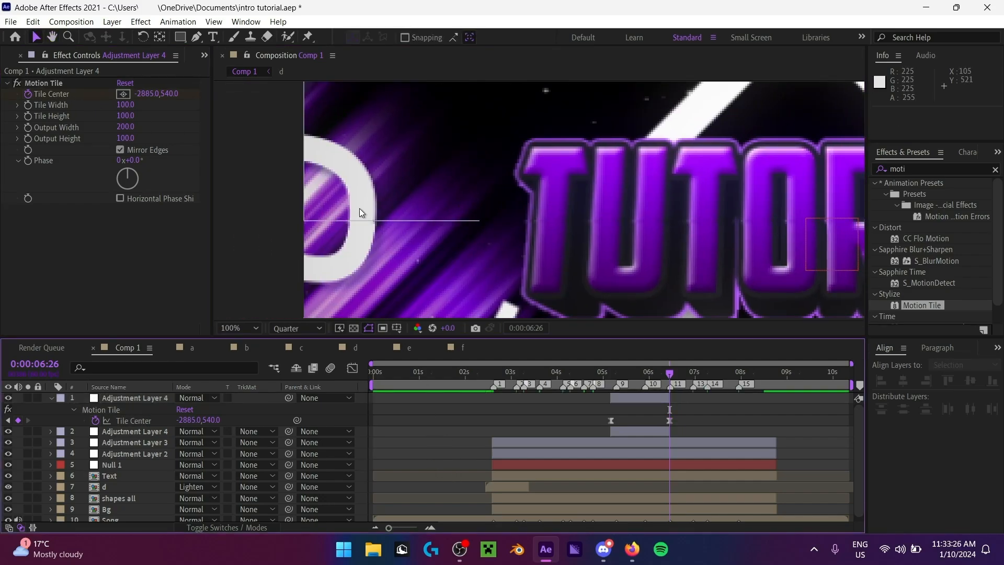
left_click_drag(359, 208, 467, 222)
mouse_move(147, 93)
left_mouse_down()
mouse_move(177, 103)
mouse_move(148, 105)
left_mouse_up()
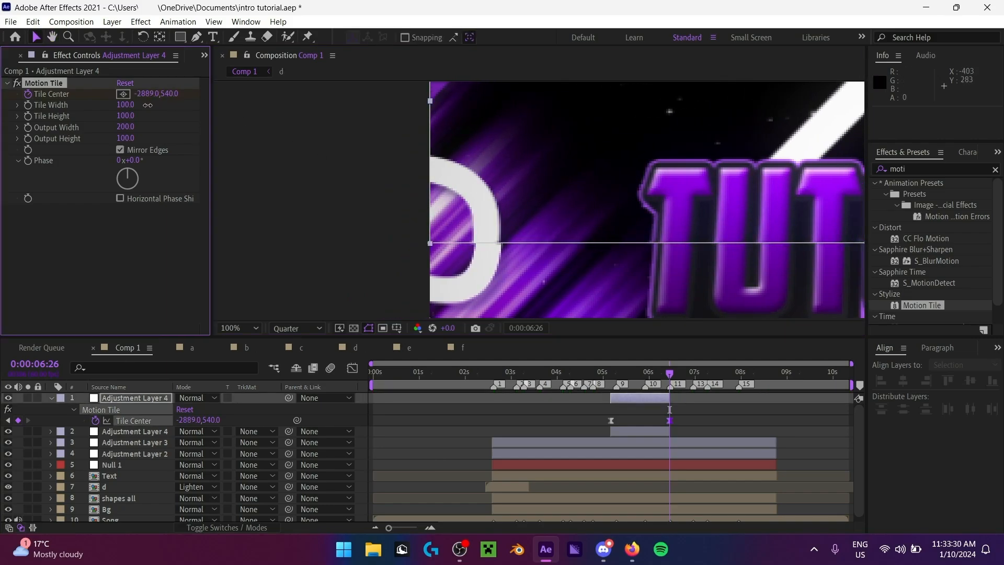
scroll(479, 215, "down", 4)
scroll(422, 205, "up", 7)
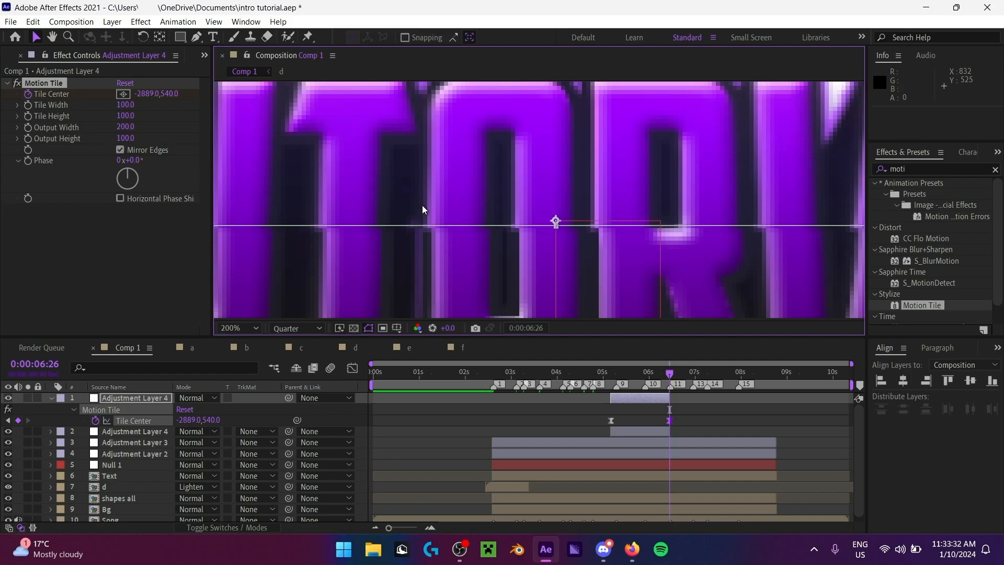
left_click_drag(472, 173, 688, 173)
left_click_drag(297, 150, 416, 166)
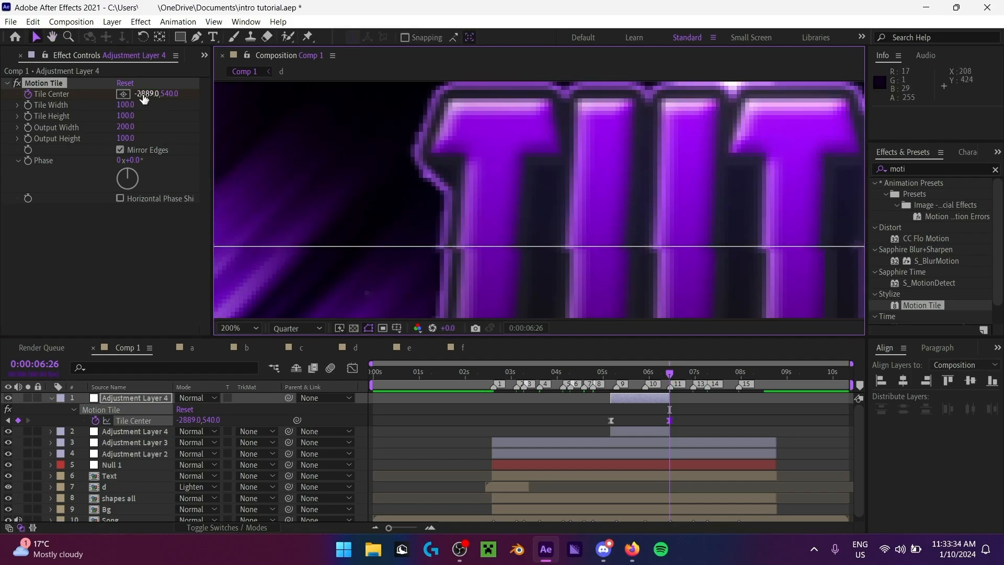
left_click_drag(143, 94, 146, 95)
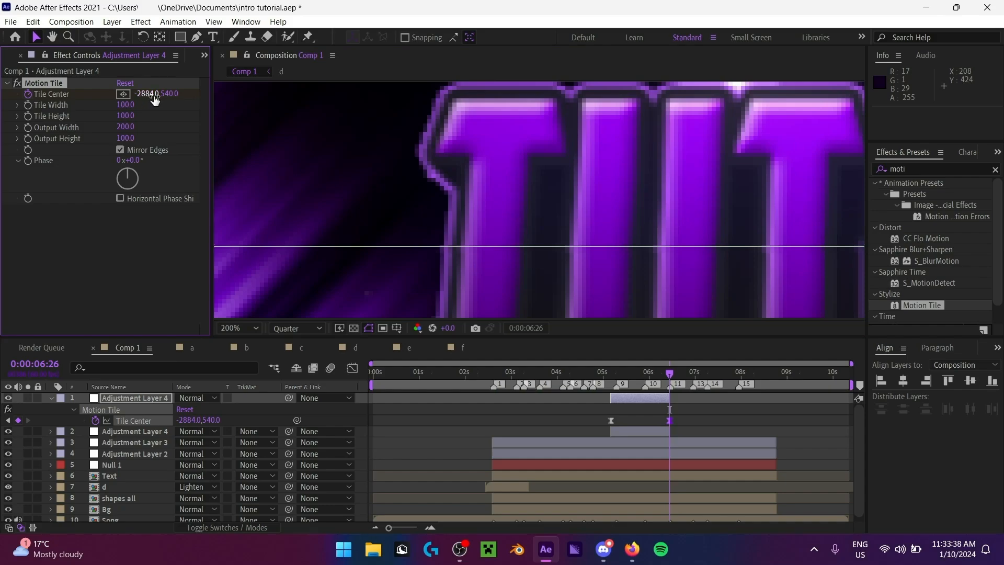
left_click_drag(565, 203, 383, 135)
left_click_drag(514, 195, 602, 228)
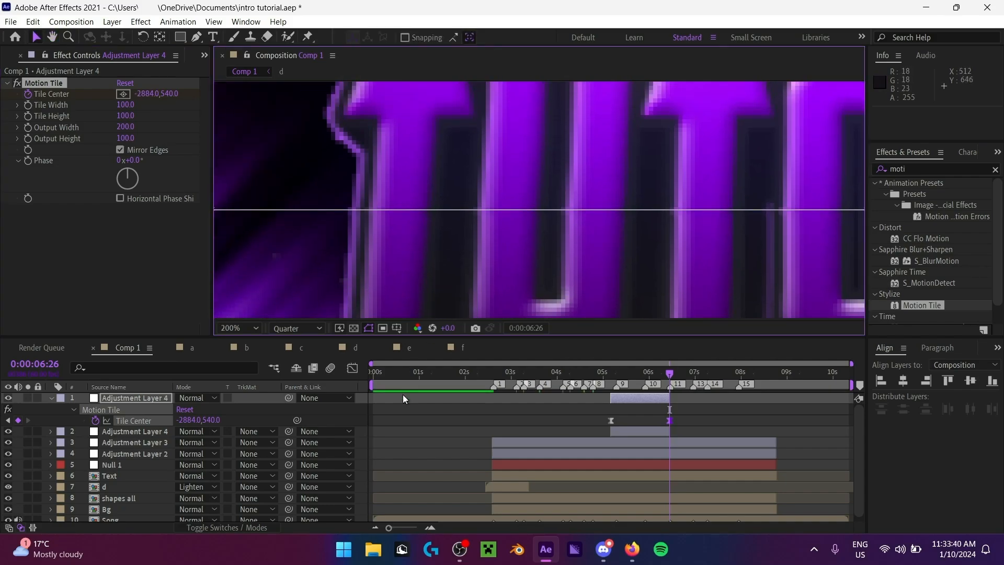
Step: Fit the composition in the viewer and examine the speed graph of the upper layer's two Tile Center keyframes
scroll(427, 312, "down", 6)
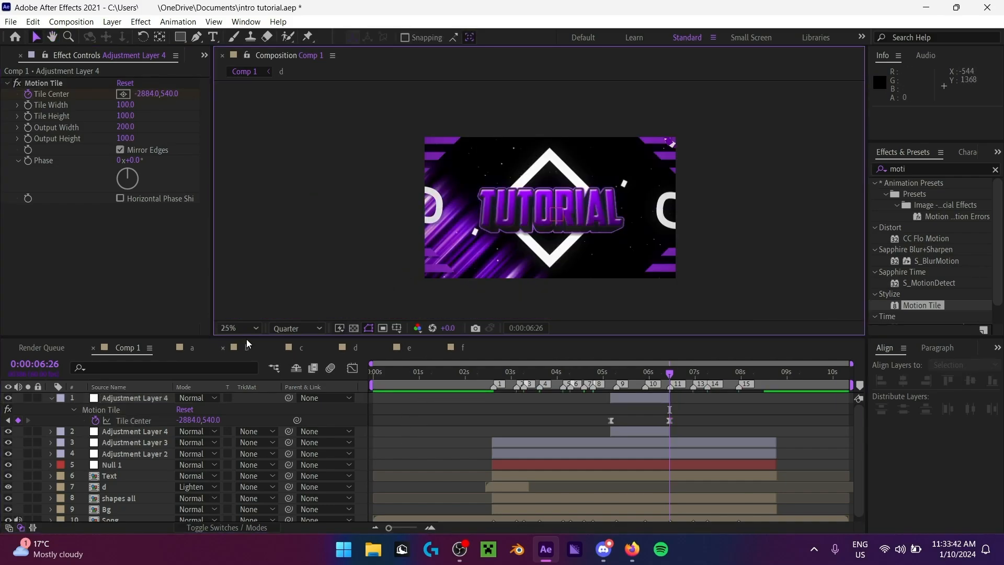
left_click(239, 328)
left_click(261, 120)
left_click_drag(685, 414, 588, 421)
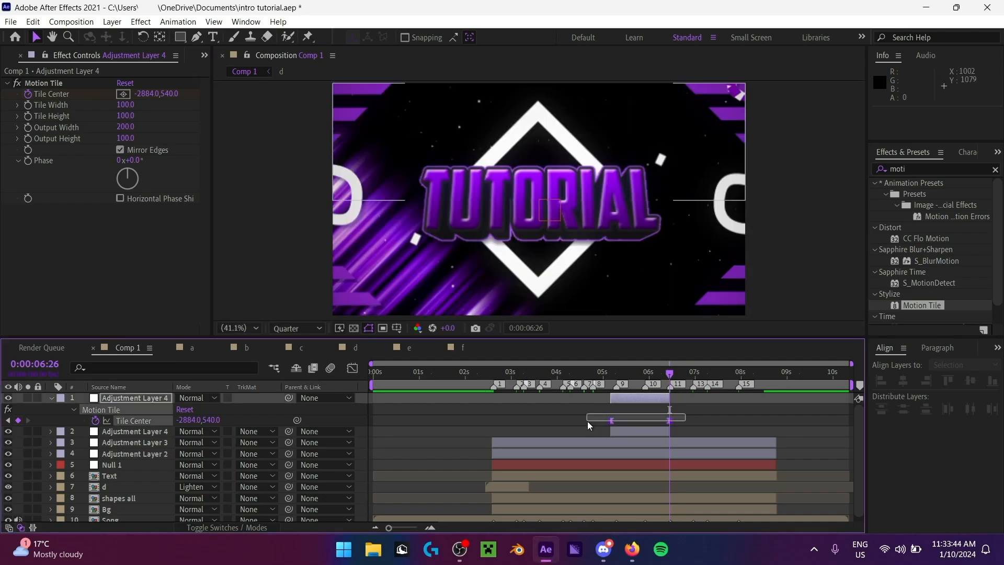
left_click(353, 368)
left_click_drag(628, 369, 615, 373)
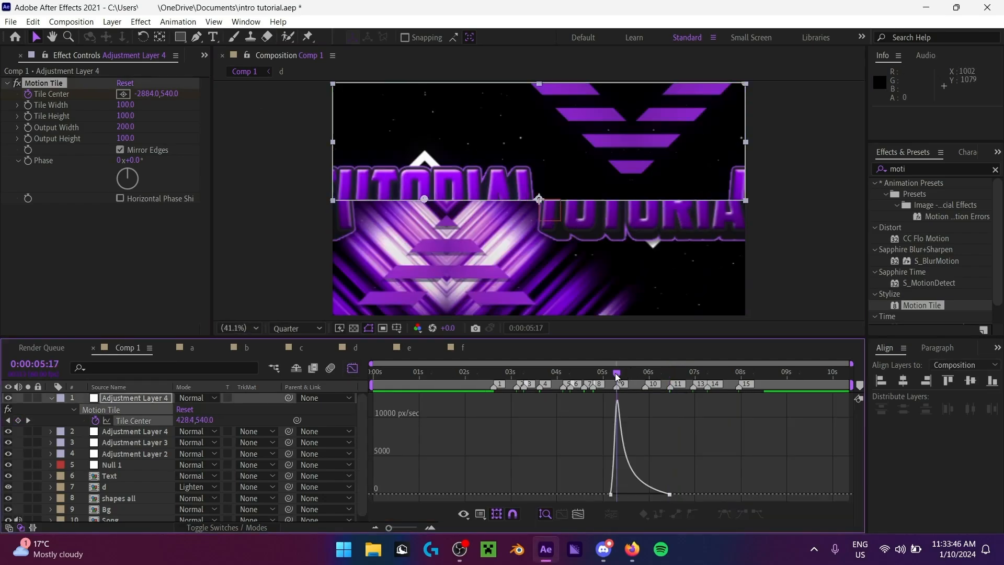
left_click(352, 368)
Step: Play back the intro from shortly before the adjustment layers begin to review the split sliding transition
key("Home")
left_click(459, 375)
key("space")
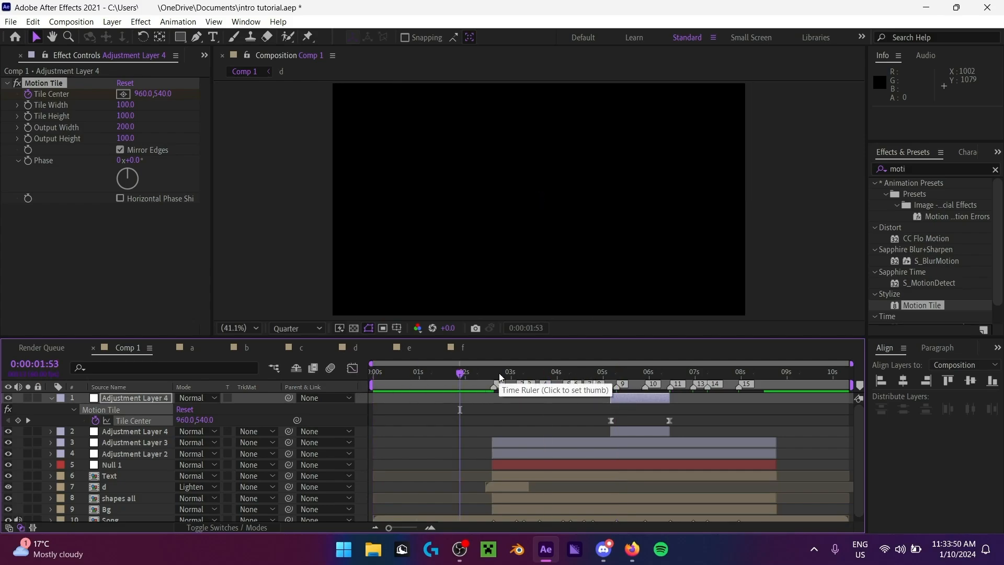
left_click(584, 374)
key("space")
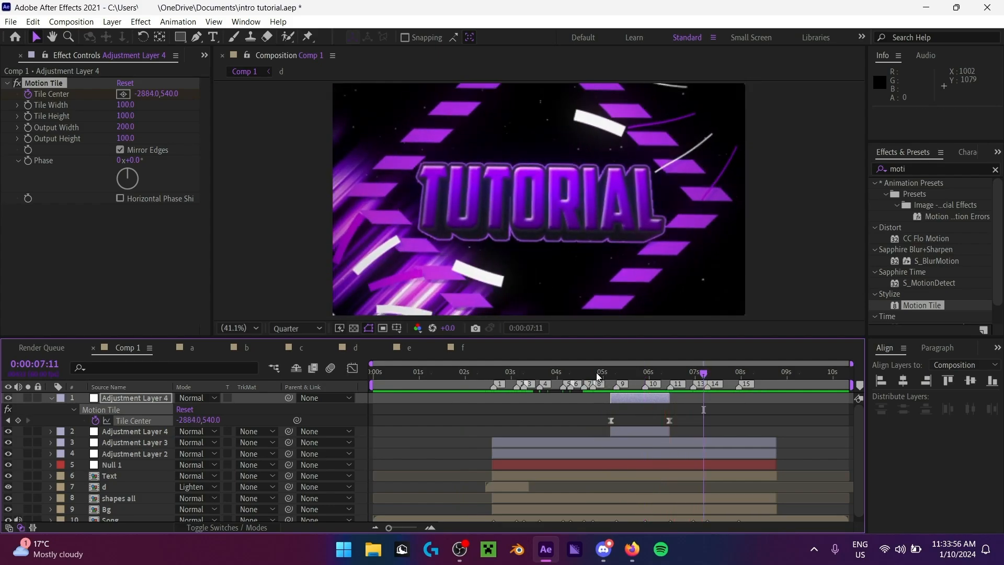
Step: Go to the upper adjustment layer's start at 0:00:05:10, collapse its properties and duplicate it
left_click(610, 374)
left_click(58, 397)
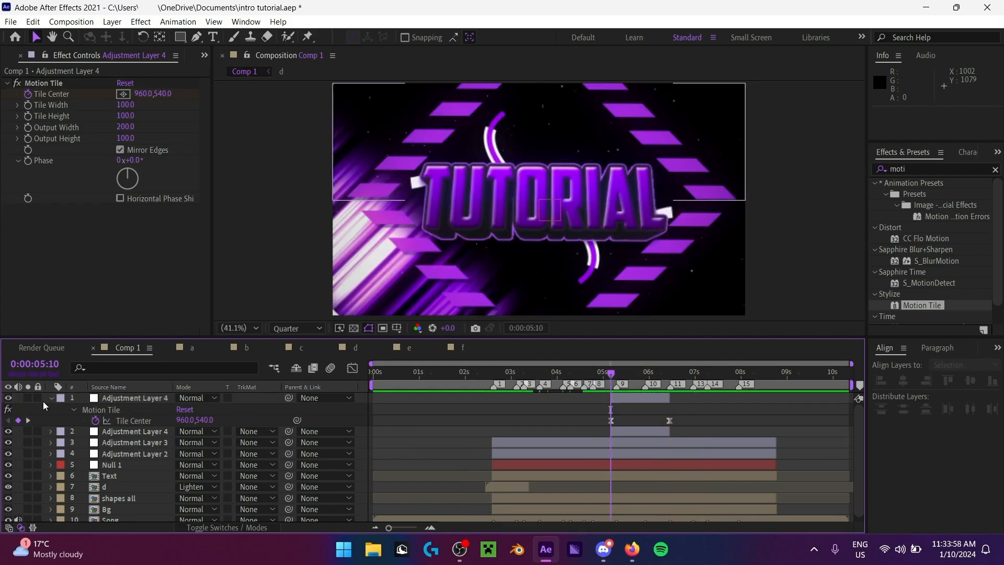
left_click(50, 398)
key("ctrl+d")
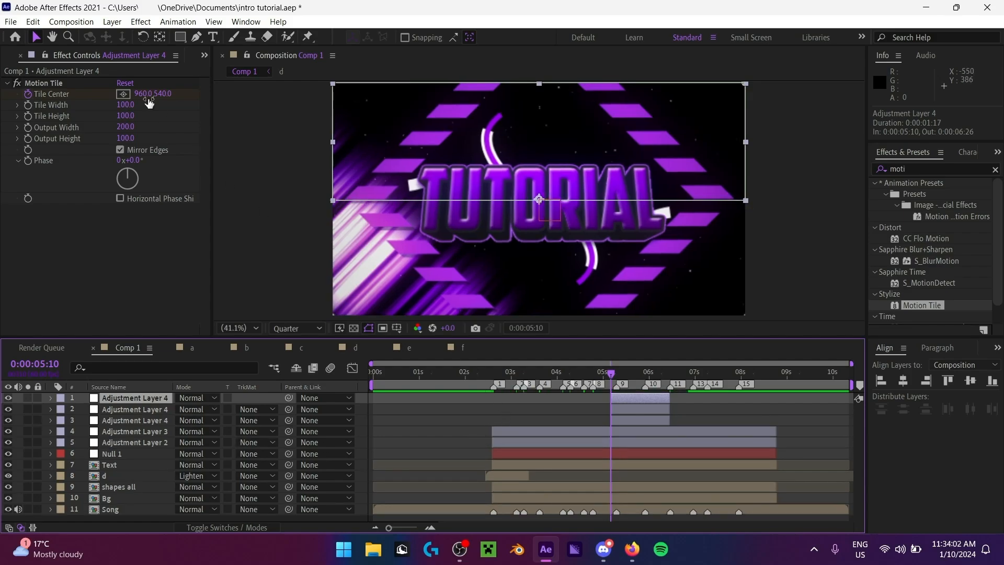
Step: Remove the Motion Tile effect and the mask from the duplicated top adjustment layer
left_click(72, 85)
key("Delete")
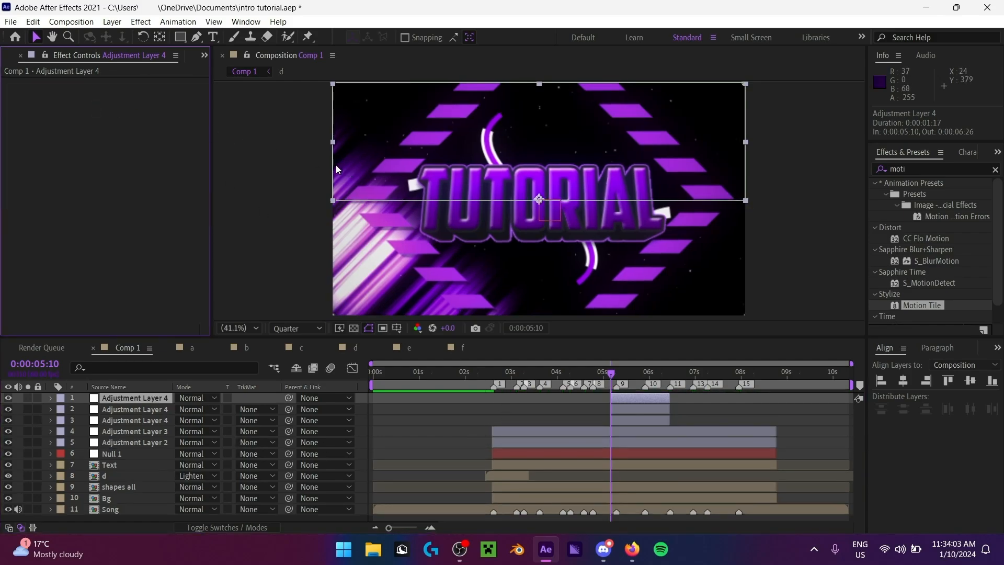
left_click(52, 398)
left_click(51, 399)
left_click(51, 398)
left_click(78, 410)
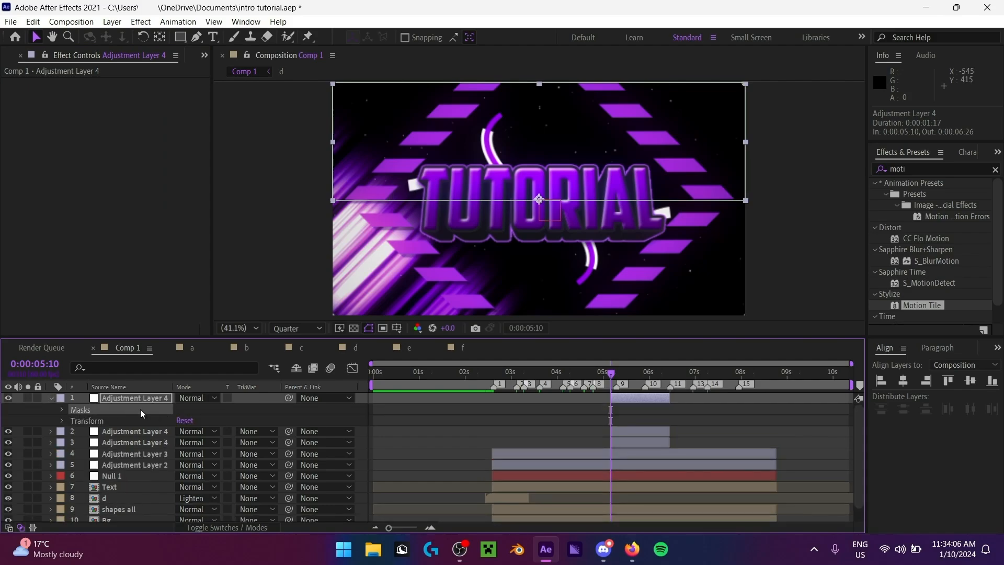
key("Delete")
left_click(51, 398)
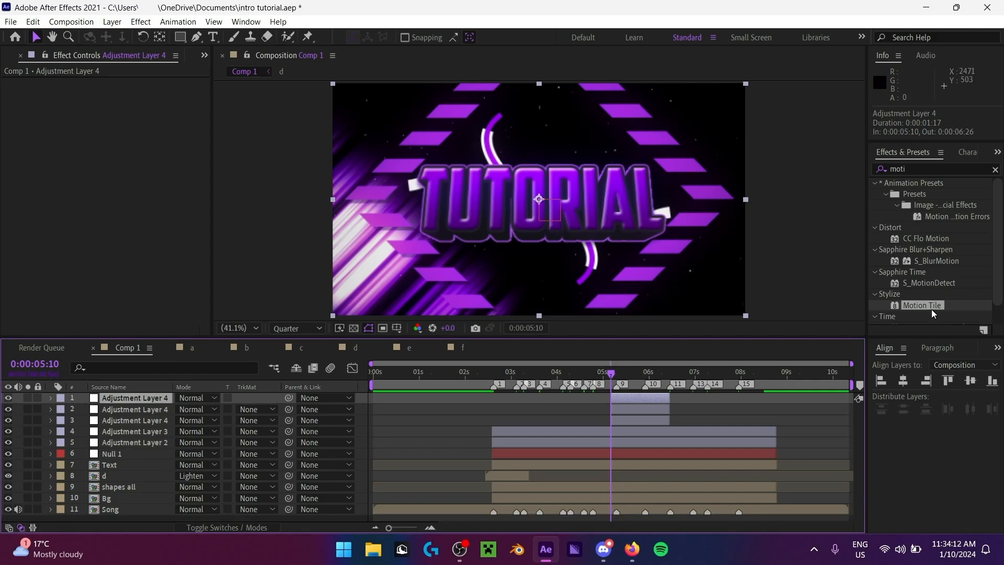
Step: Apply a fresh Motion Tile to the top adjustment layer with Output Width 200, Output Height 200 and Mirror Edges on
left_click_drag(922, 306, 615, 223)
key("Delete")
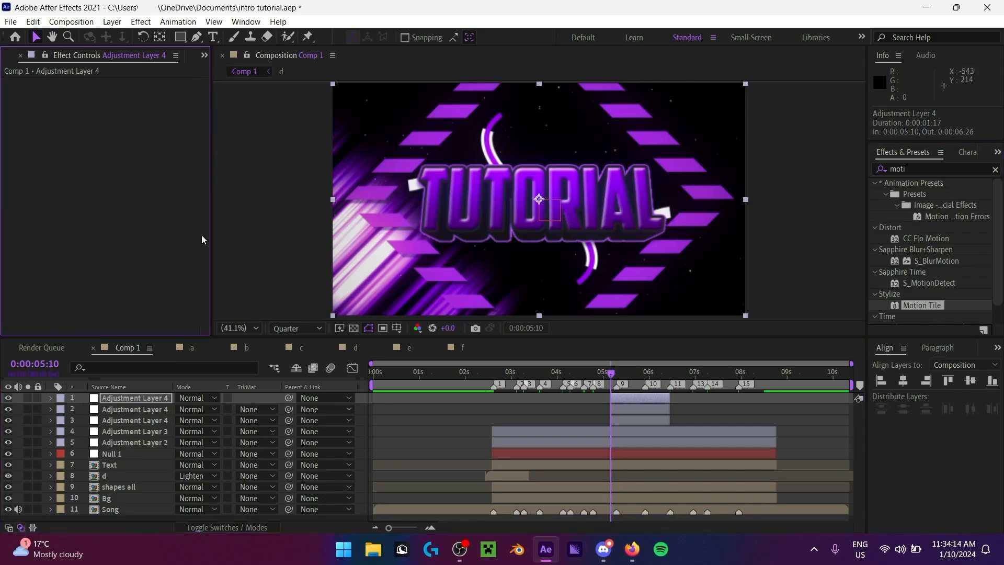
left_click(928, 166)
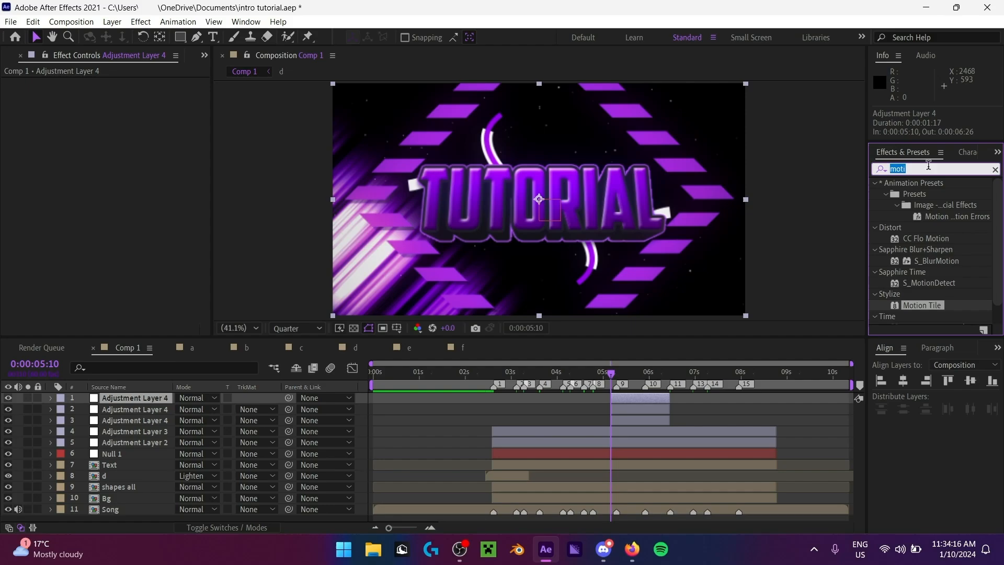
double_click(923, 306)
left_click(138, 132)
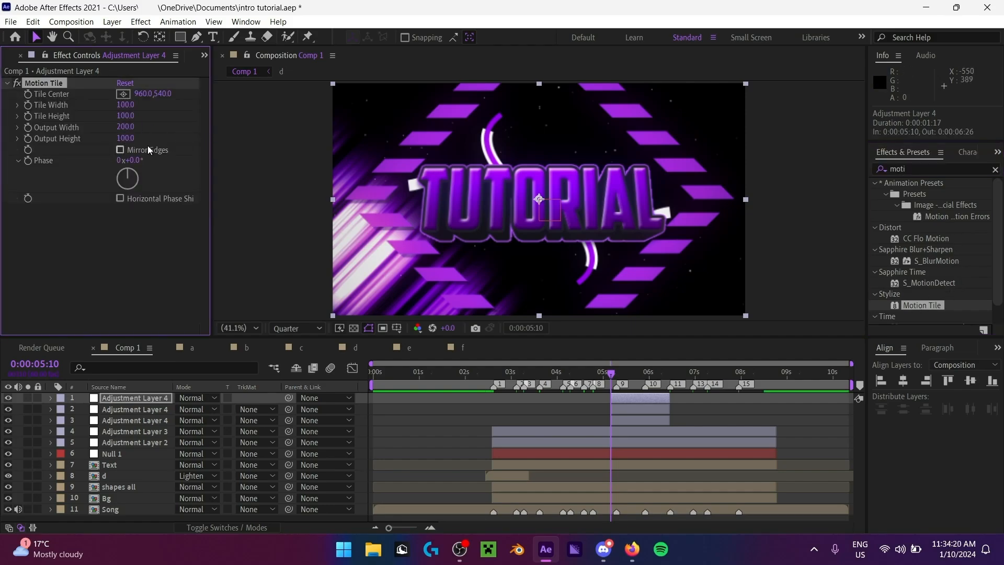
left_click(131, 139)
type("200")
key("Return")
Step: Add the Transform effect to the top adjustment layer and start Rotation keyframing at 0:00:05:10
left_click(945, 168)
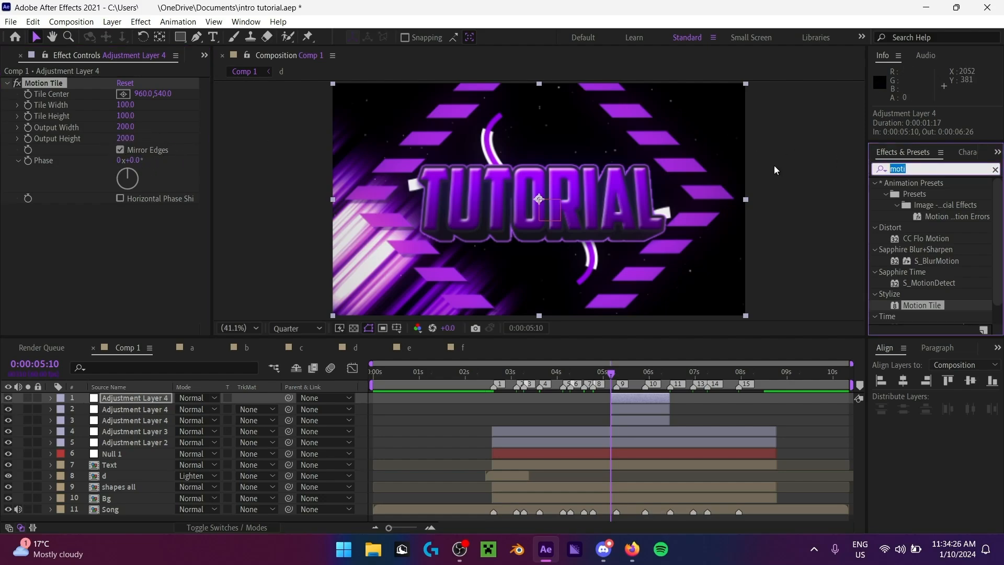
type("trans")
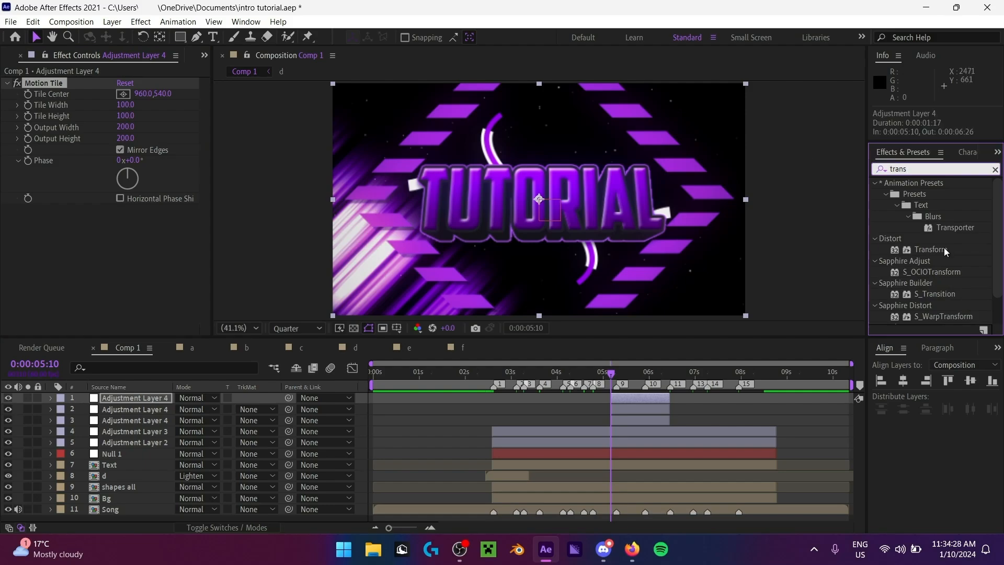
double_click(944, 247)
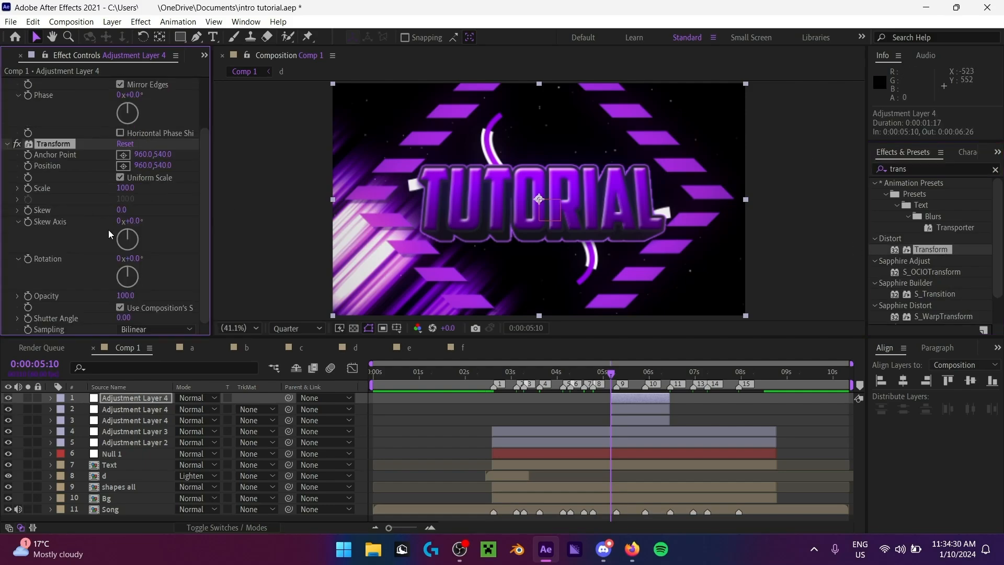
left_click(28, 258)
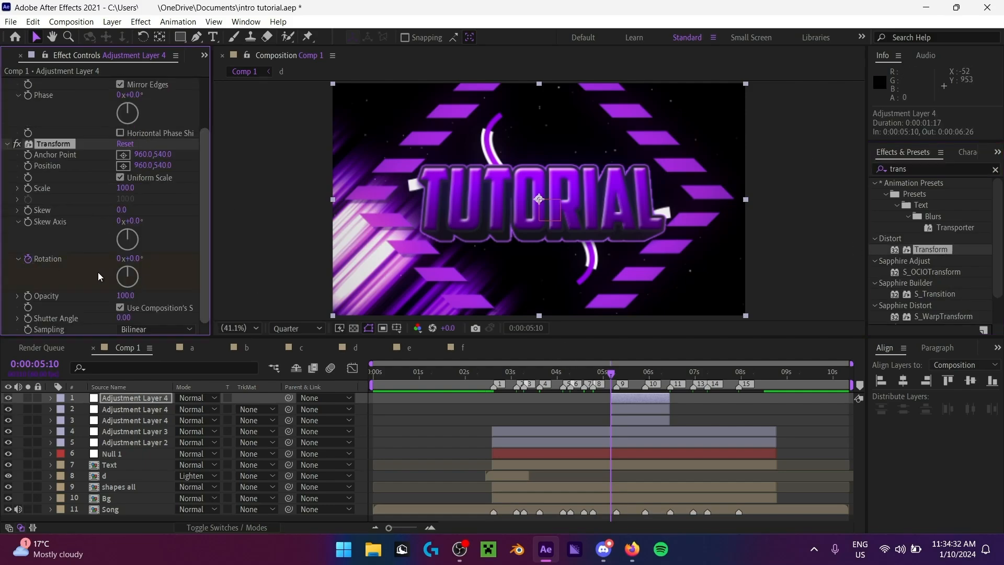
left_click(672, 376)
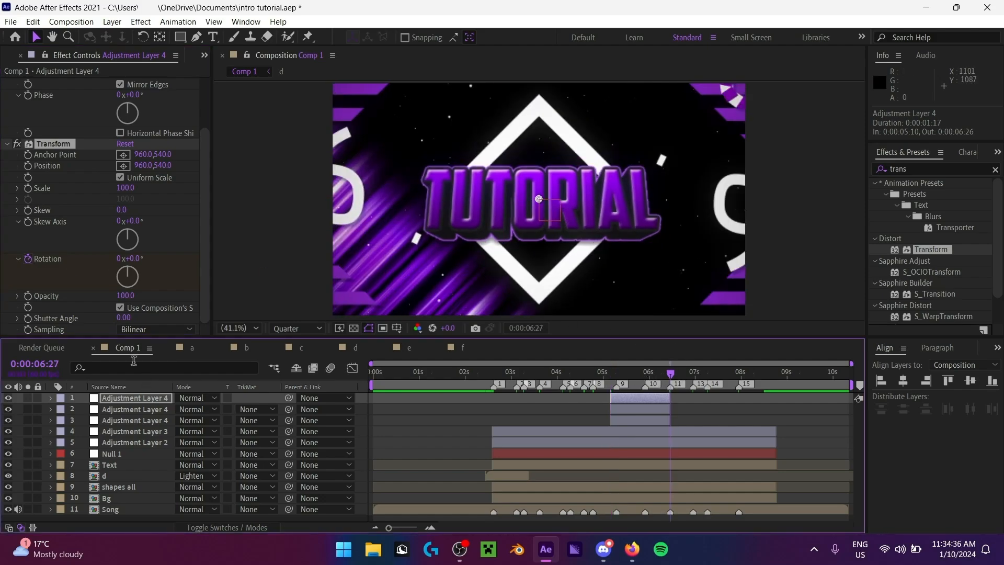
left_click_drag(135, 259, 184, 272)
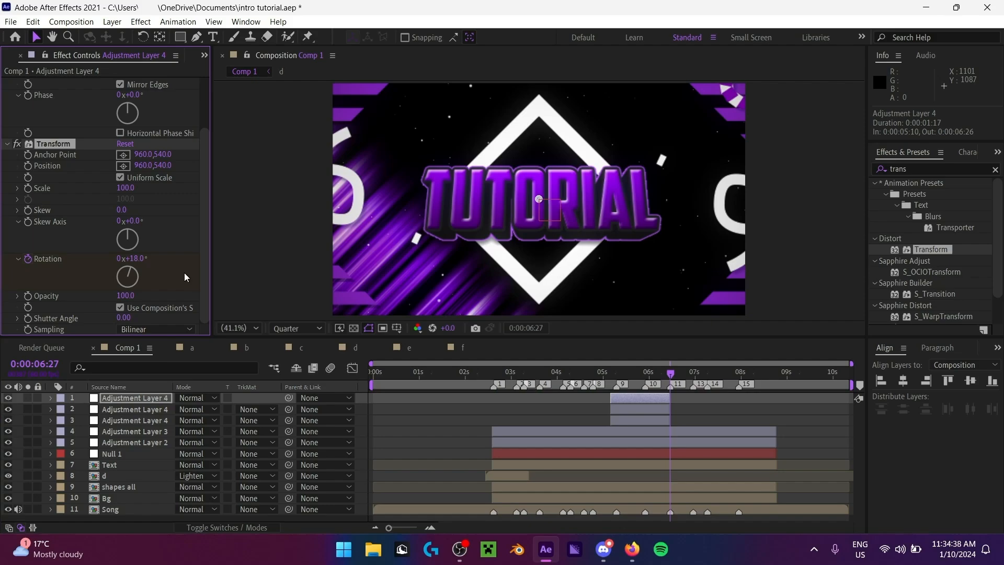
key("ctrl+z")
Step: At 0:00:06:26, set the Transform effect's Rotation to one full turn, 1x+0.0°
left_click(672, 377)
key("Page_Up")
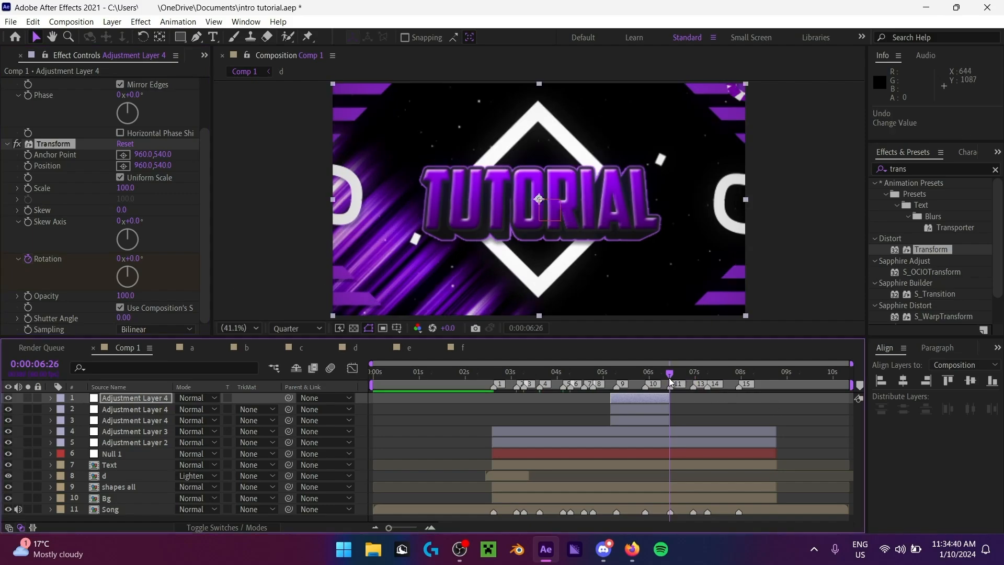
left_click_drag(141, 262, 373, 267)
left_click(147, 260)
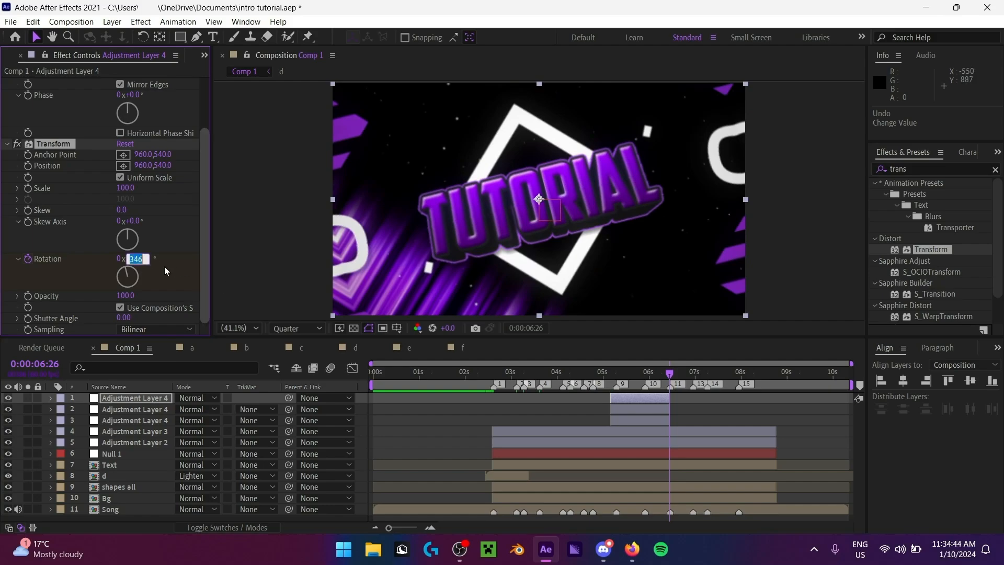
type("0")
key("Return")
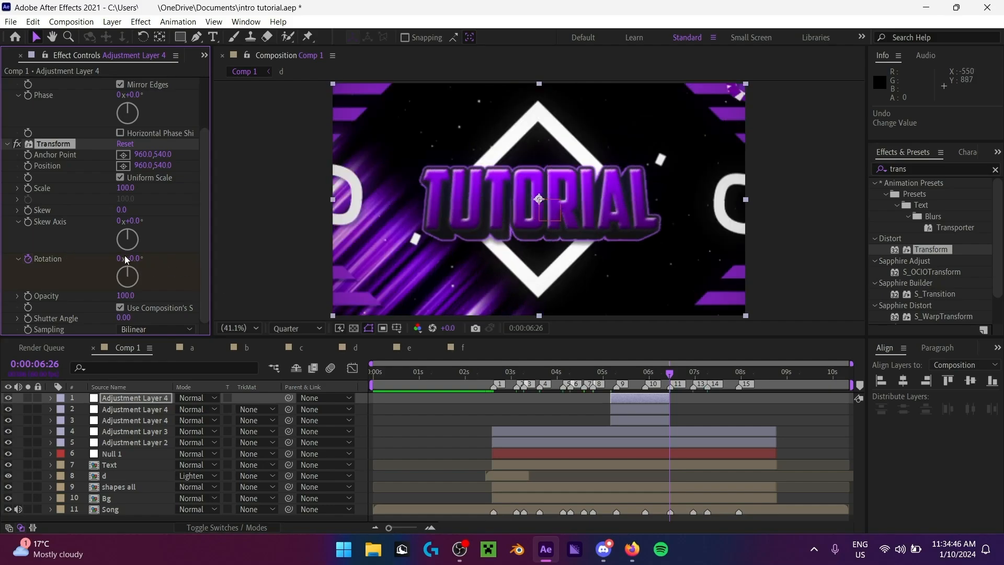
left_click(126, 260)
type("1")
key("Return")
Step: Reveal the top layer's Rotation keyframes and move the last one to 0:00:06:27, at the layer's end
left_click(151, 400)
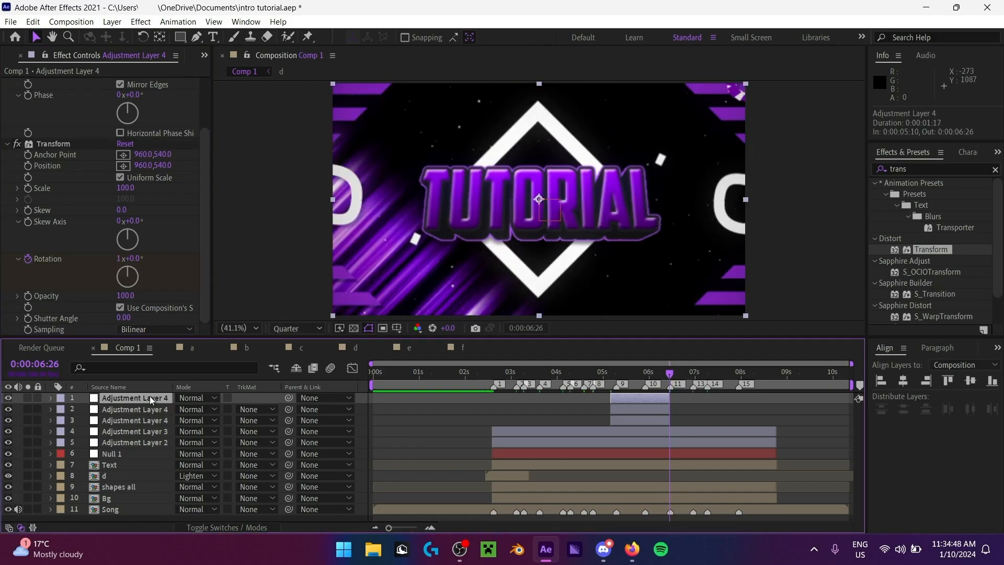
key("u")
left_click(432, 528)
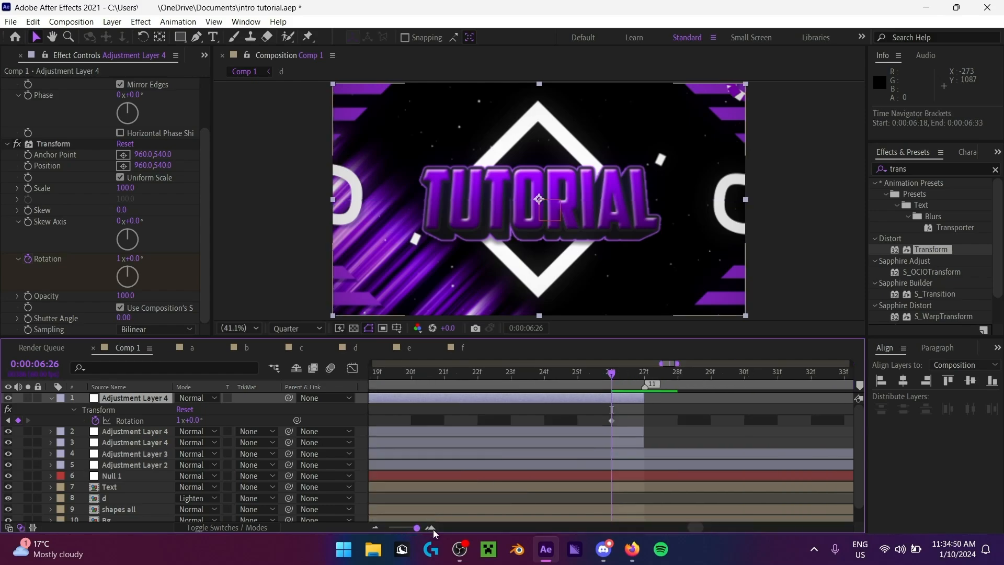
left_click_drag(613, 421, 644, 422)
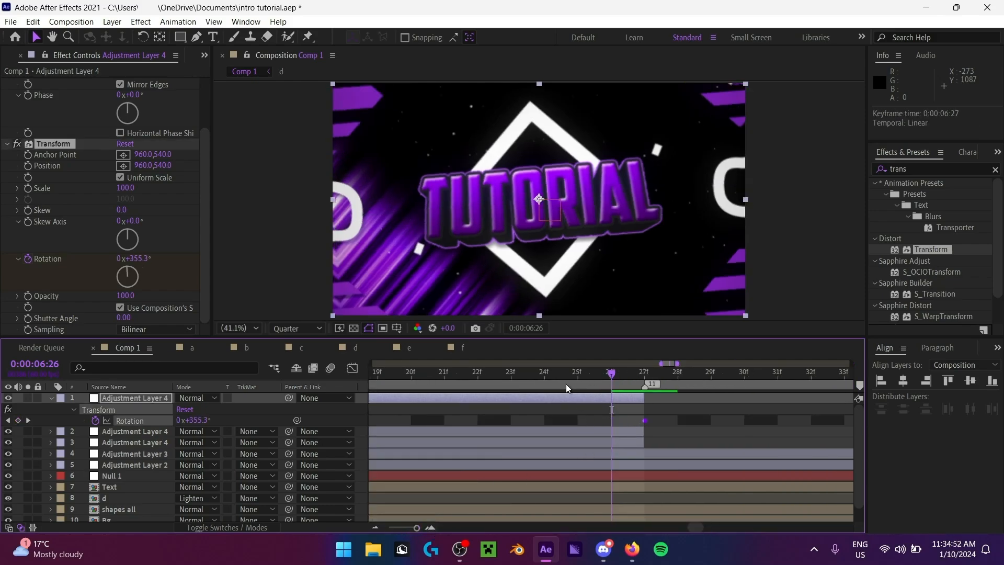
Step: Apply Easy Ease to both Rotation keyframes and reshape their speed graph so the spin starts fast and slows gradually
left_click_drag(418, 528, 405, 528)
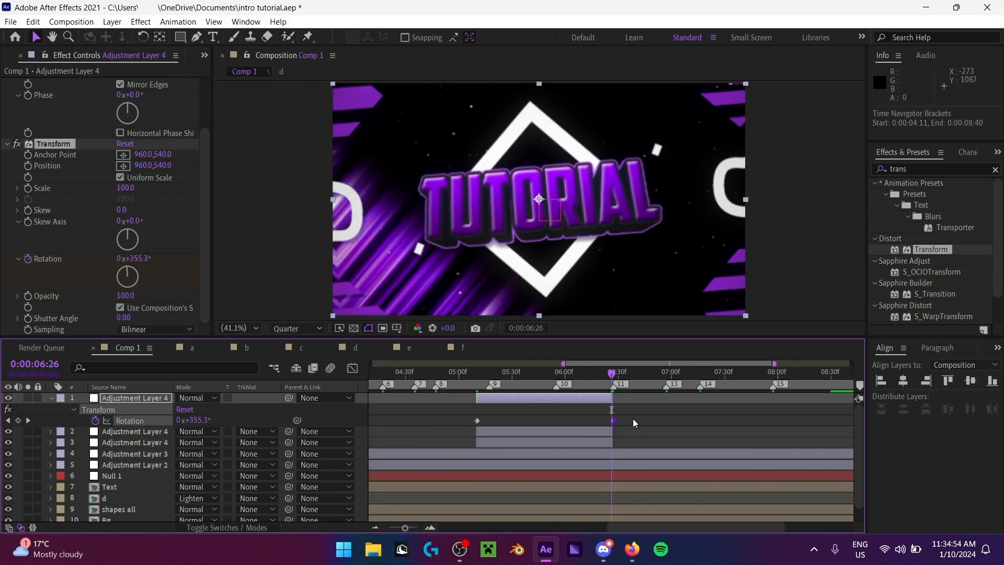
left_click_drag(634, 422, 453, 419)
key("F9")
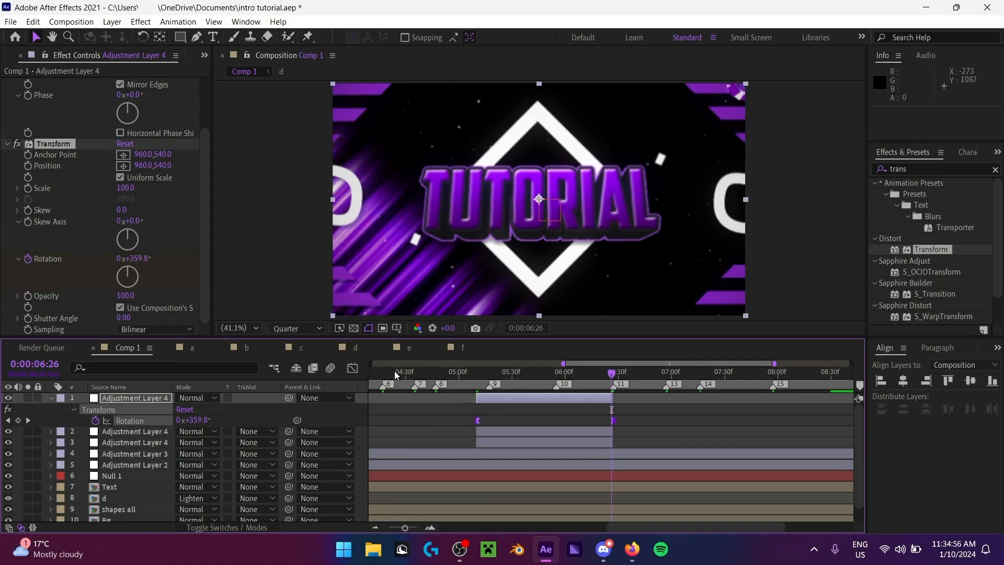
left_click(489, 374)
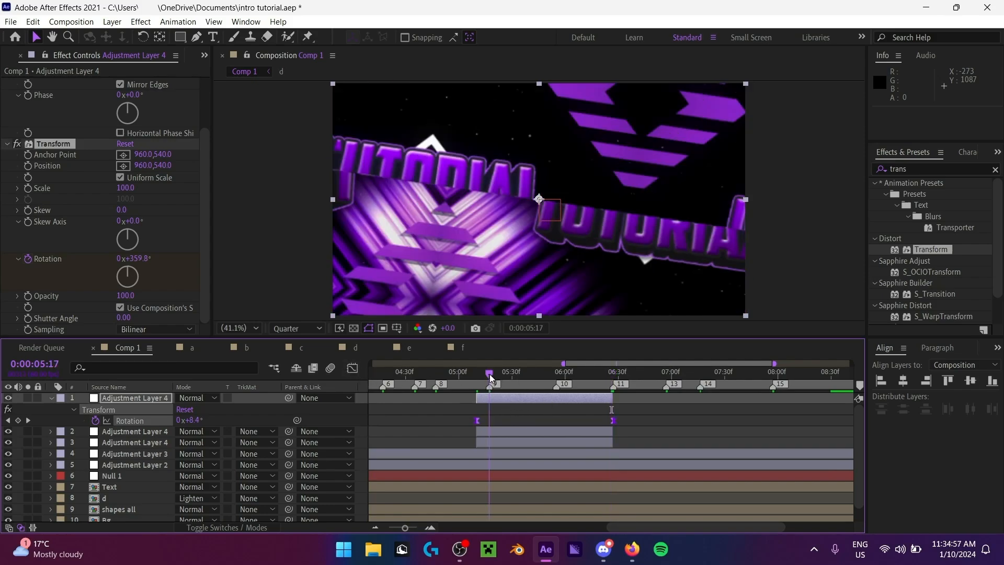
left_click(352, 369)
left_click_drag(591, 494, 485, 494)
left_click(351, 369)
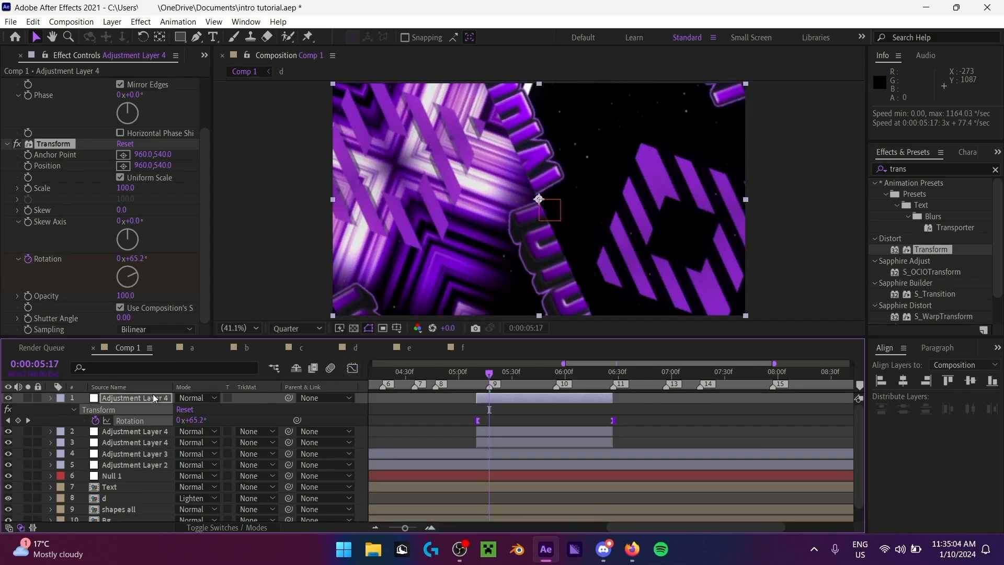
Step: Collapse the layer's properties and play back the intro from before the transition to review the split slide with the spin
key("u")
left_click_drag(405, 528, 383, 531)
left_click(478, 385)
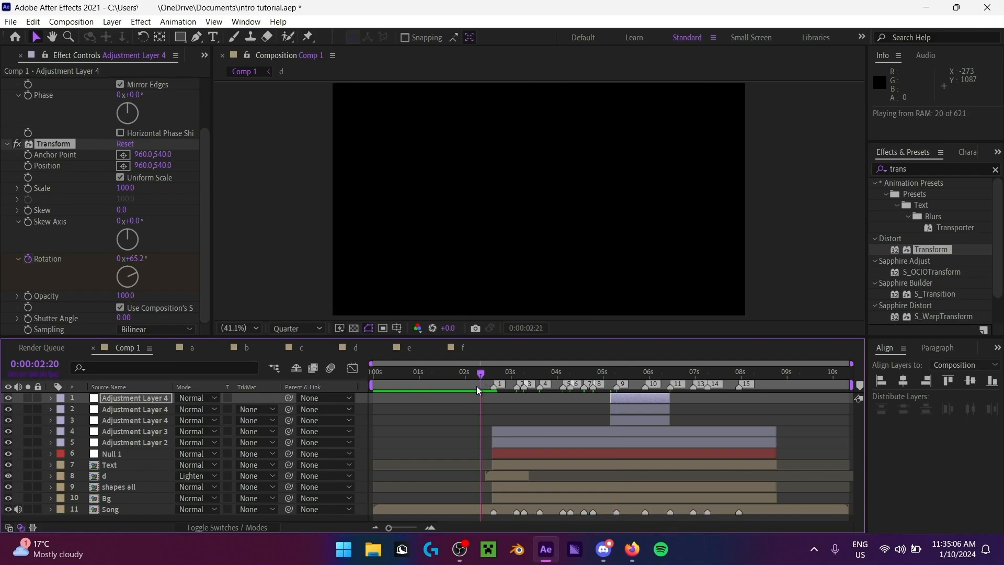
key("space")
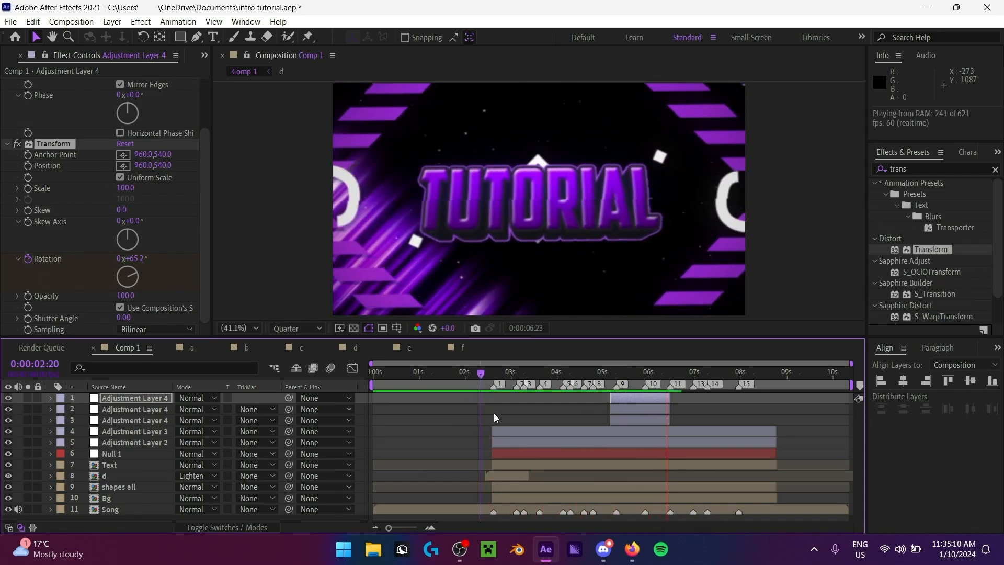
left_click(602, 373)
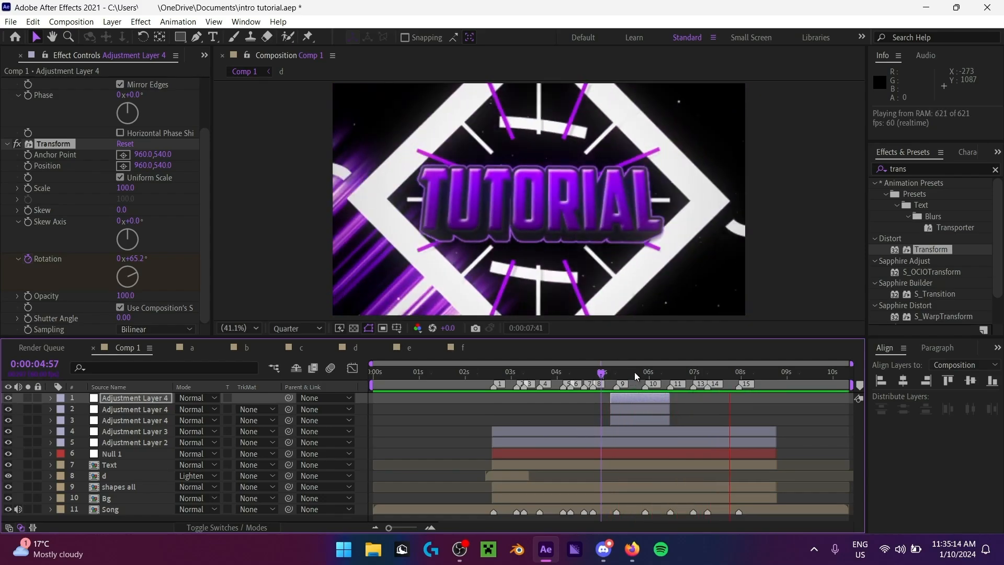
left_click(635, 372)
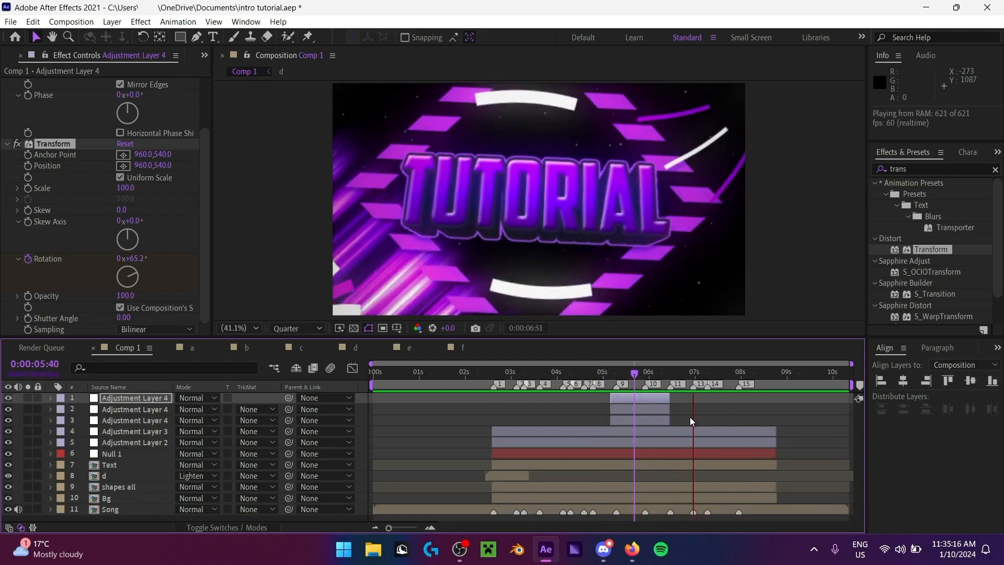
key("space")
key("Home")
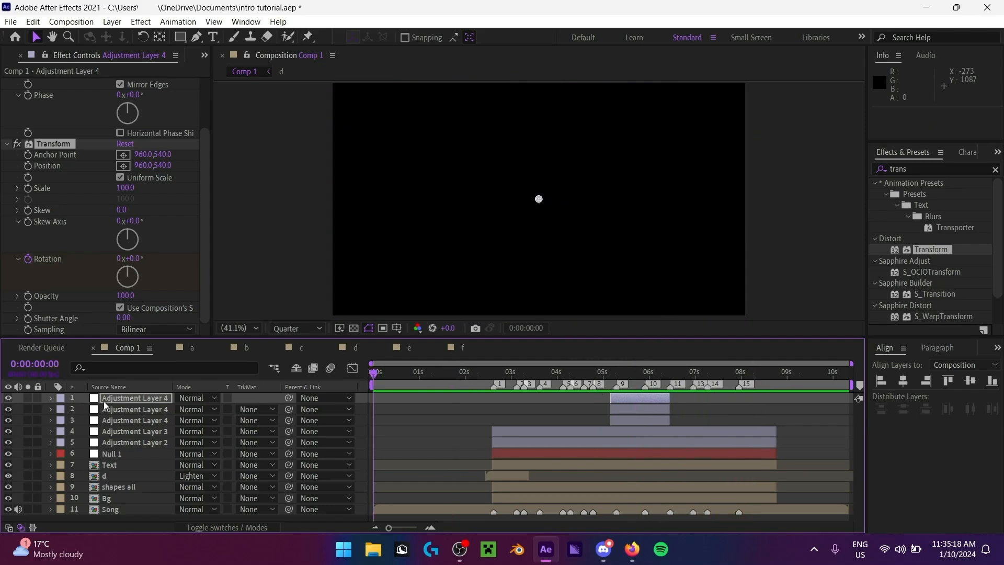
left_click(447, 417)
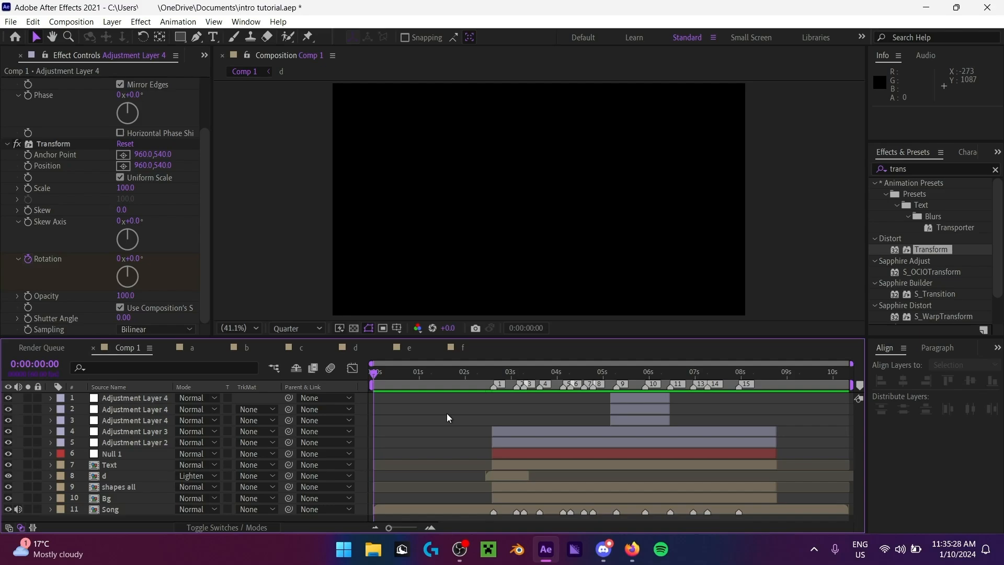
left_click(603, 372)
key("space")
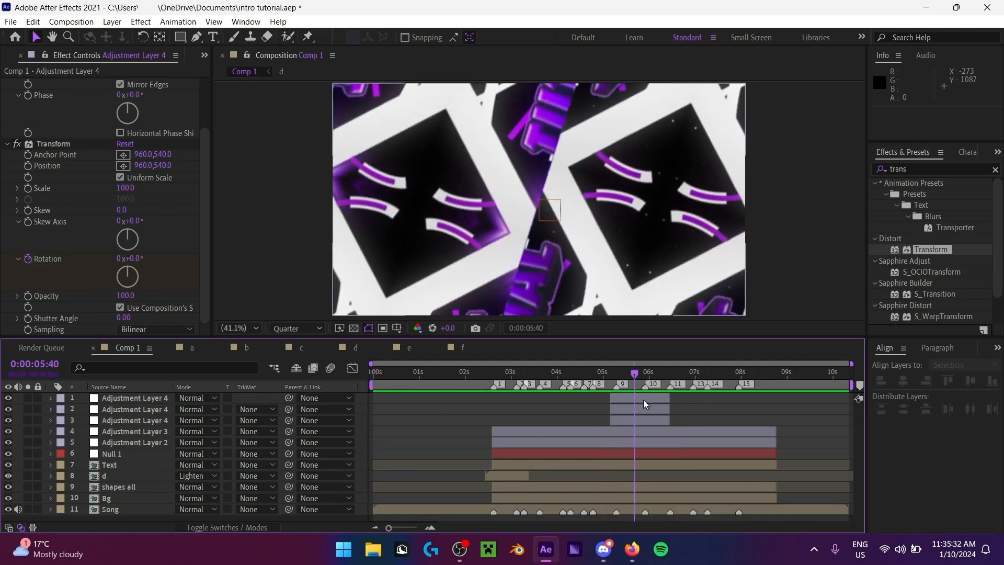
Step: Reverse the spin by setting the top adjustment layer's Rotation keyframe at 0:00:06:27 to -1x+0.0°
left_click(644, 399)
key("u")
left_click(670, 373)
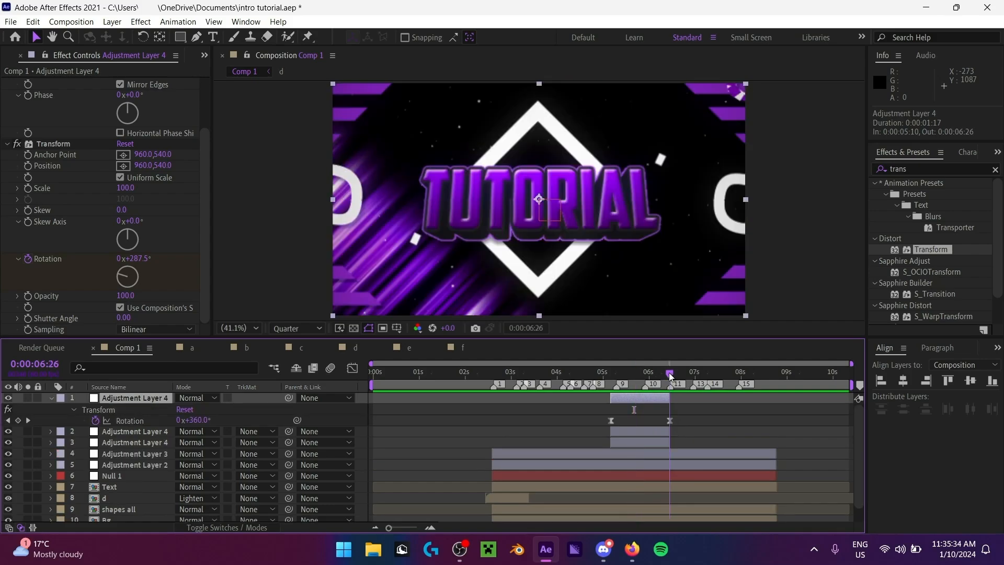
left_click(182, 421)
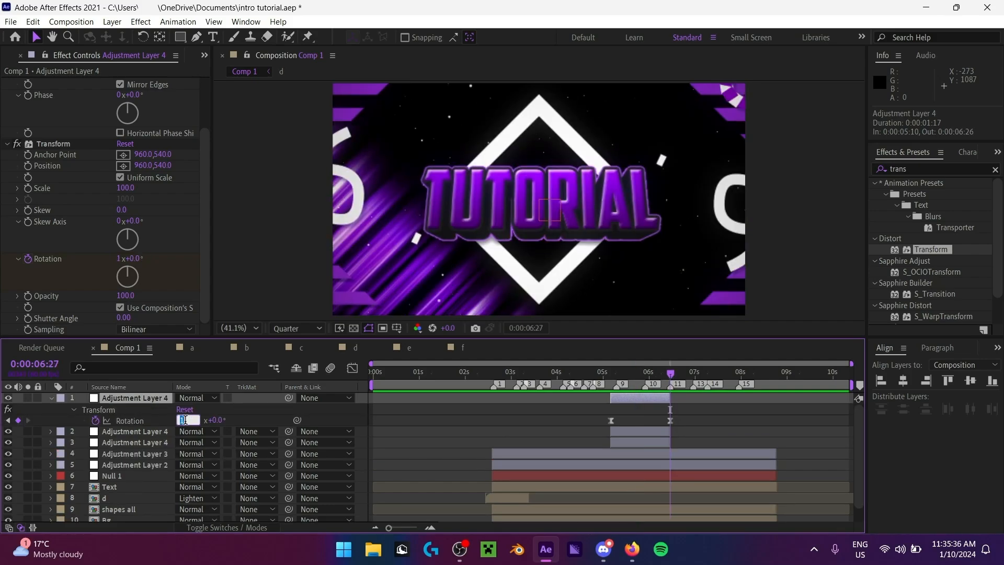
type("-1")
key("Return")
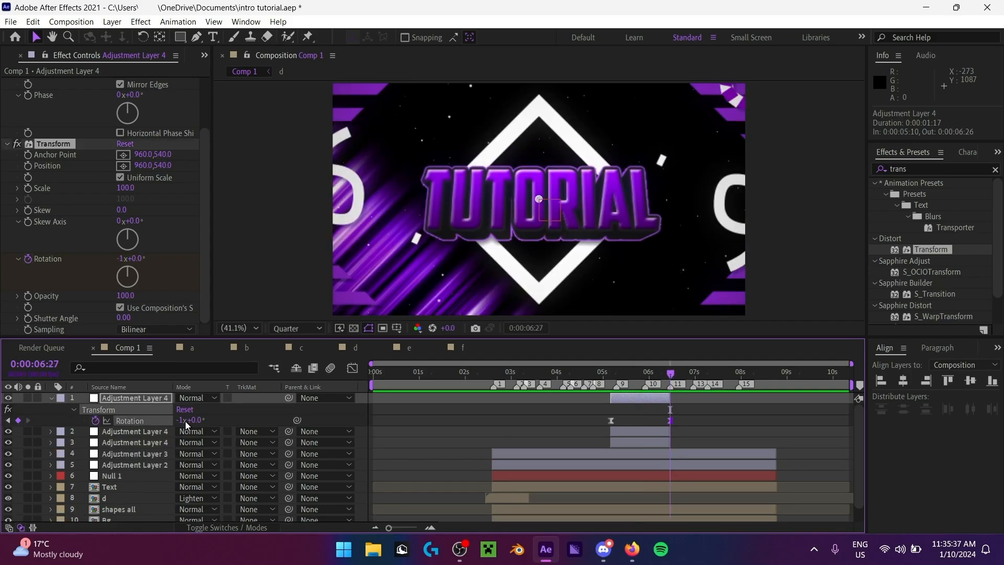
Step: Play back the transition from 0:00:05:04 and scrub to its end to review the reversed spin
left_click(607, 375)
key("space")
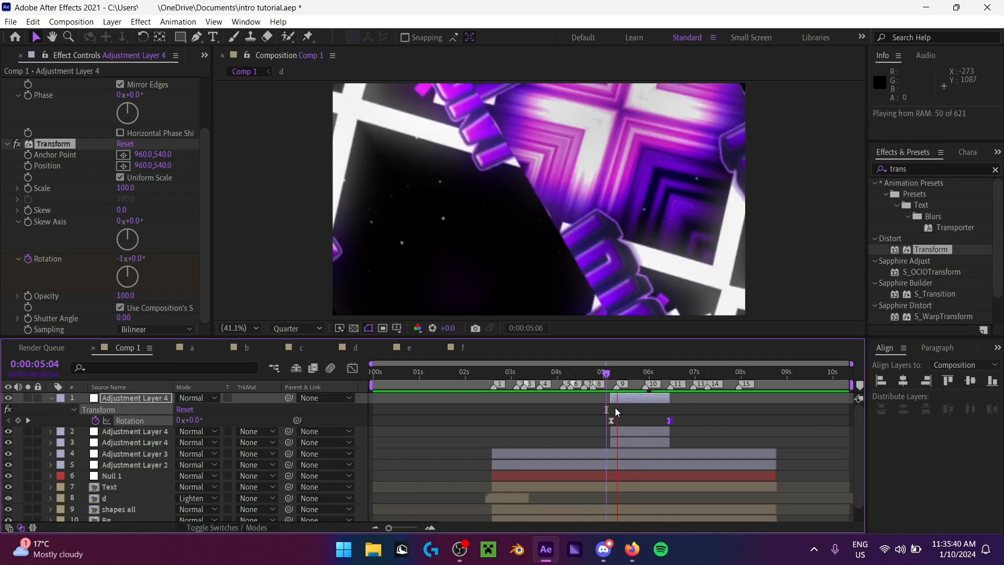
left_click(668, 377)
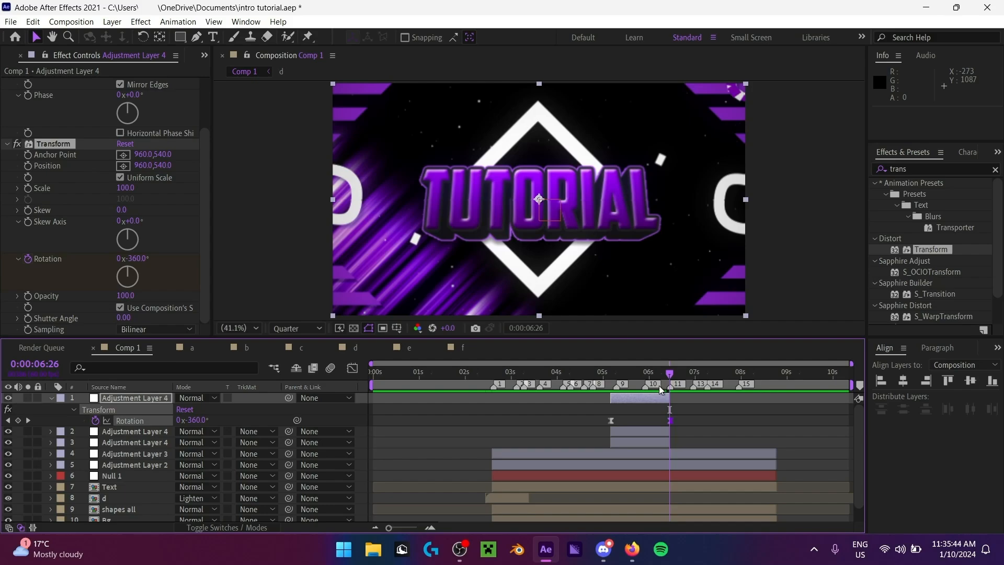
left_click(613, 385)
left_click_drag(618, 386, 679, 385)
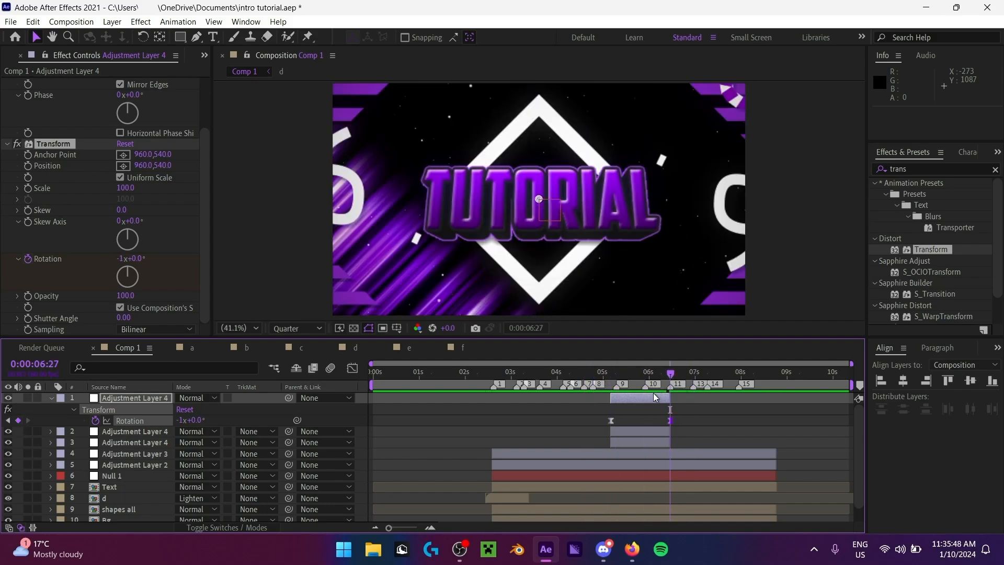
Step: Play back the transition from around 0:00:05:08 and compare the reversed spin with the forward spin
left_click(610, 375)
key("space")
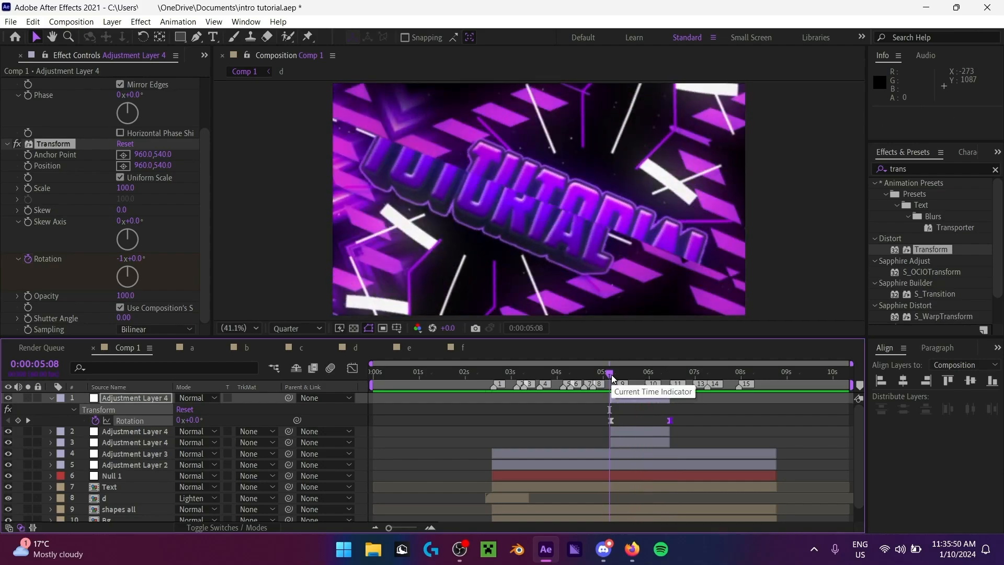
left_click(672, 384)
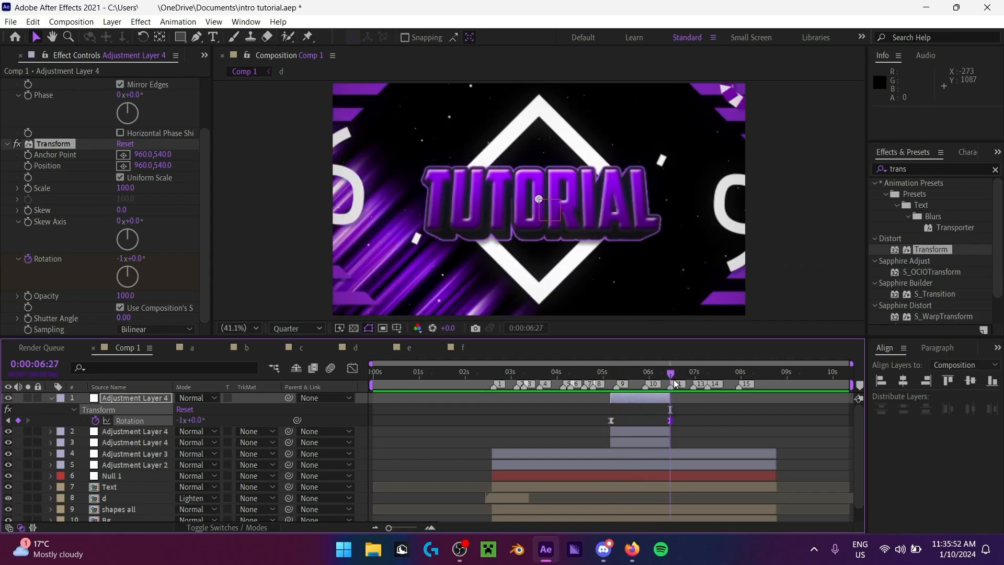
left_click(610, 384)
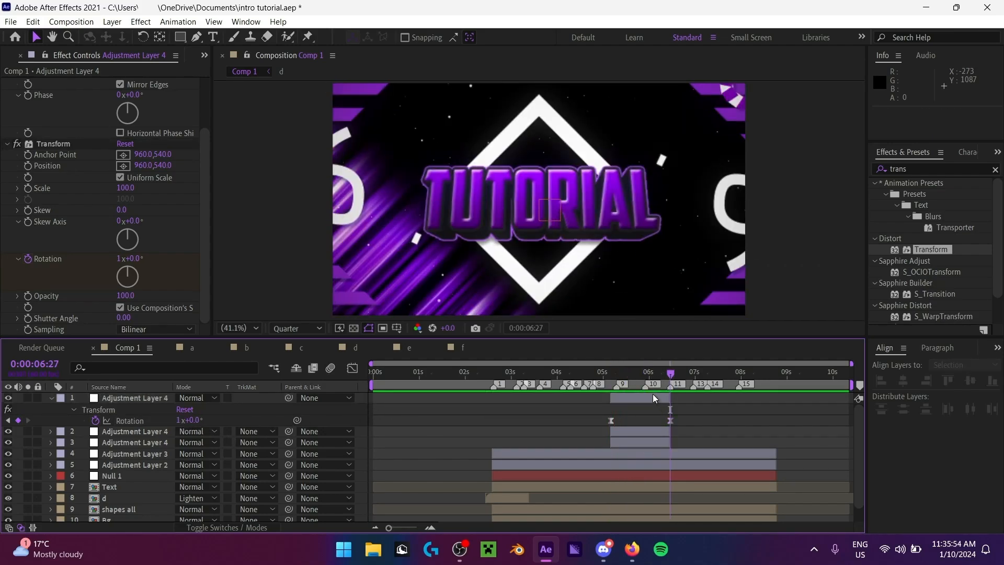
key("space")
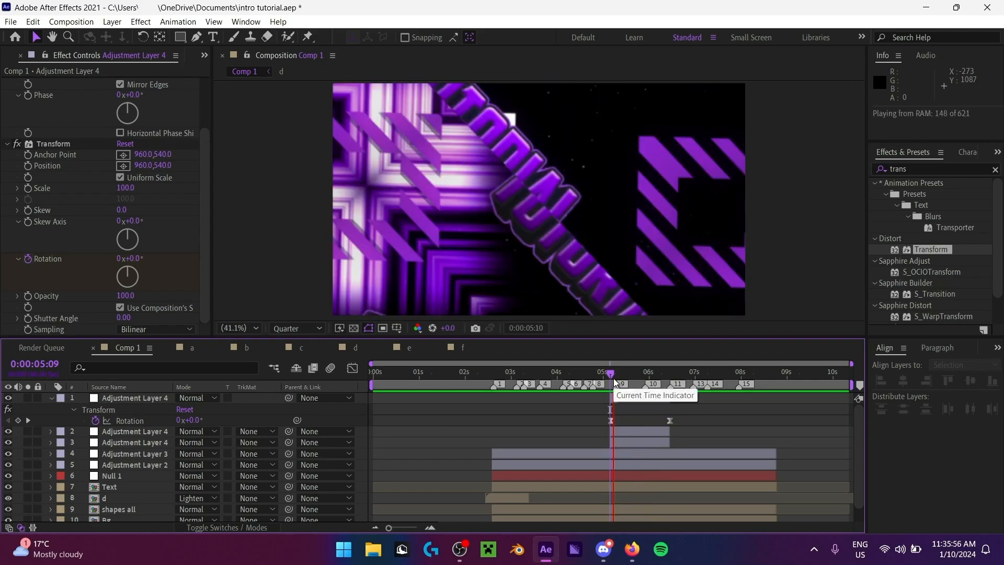
key("space")
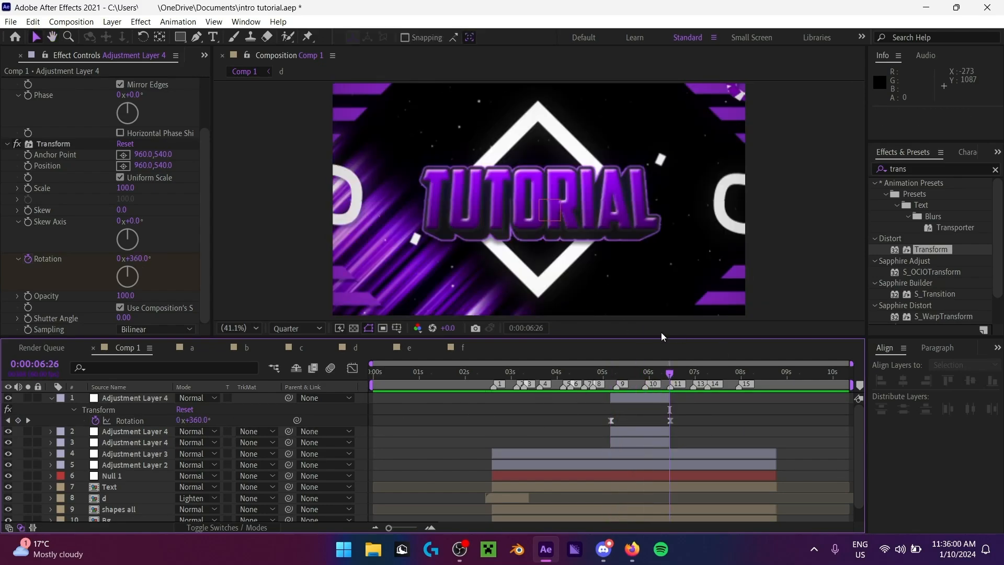
Step: Set the top adjustment layer's Rotation keyframe at 0:00:06:27 to -1x+0.0°
key("Page_Down")
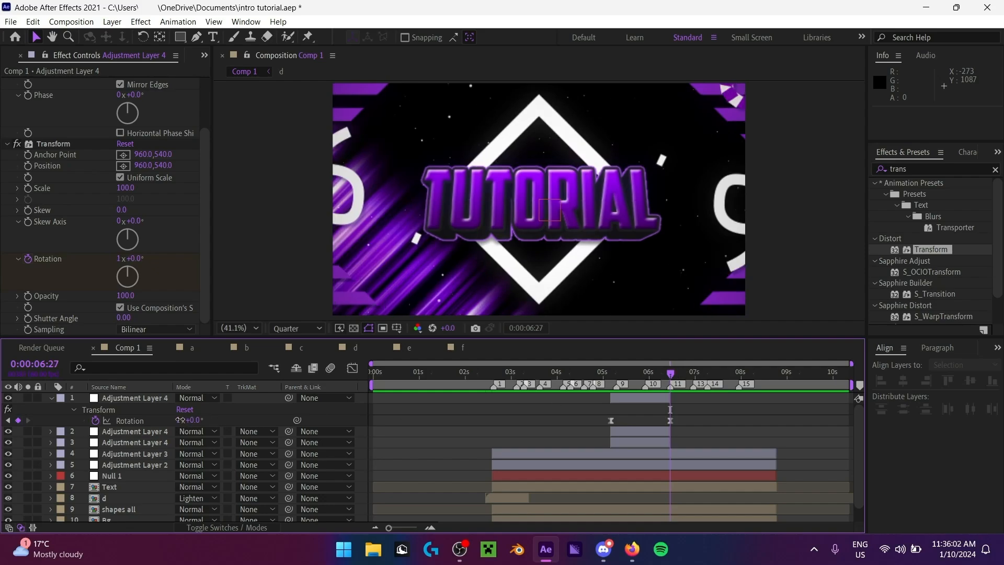
left_click(180, 420)
type("-1")
key("Return")
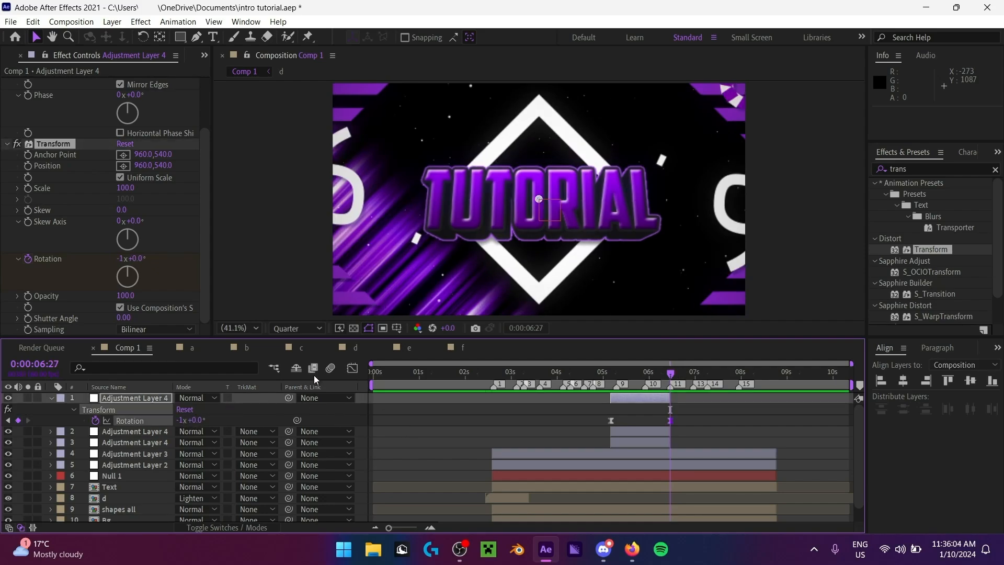
Step: Check the Rotation speed graph of the top adjustment layer and scrub through the start of the reversed spin
left_click(353, 368)
left_click_drag(636, 375, 615, 378)
key("Caps_Lock")
key("Caps_Lock")
key("space")
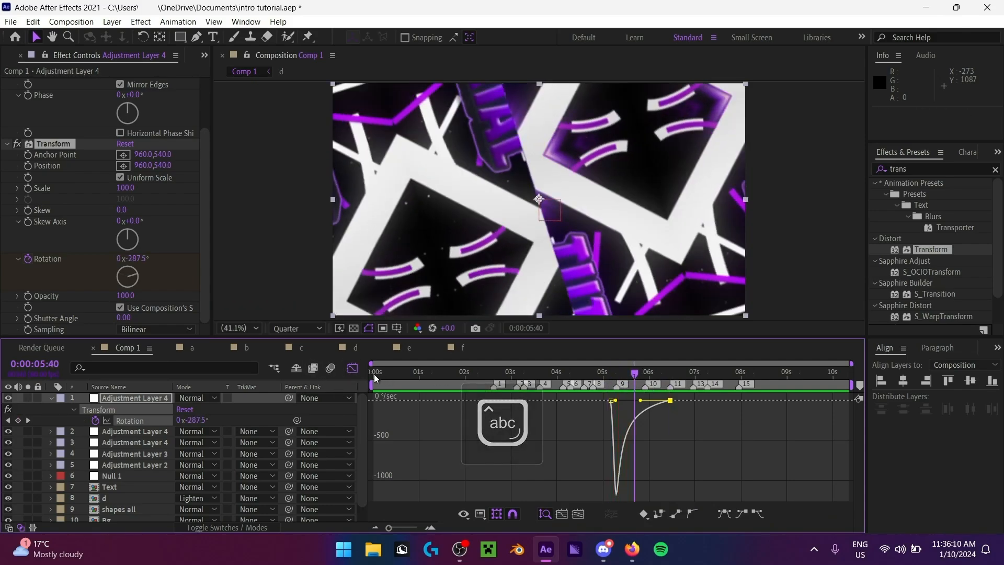
left_click(353, 368)
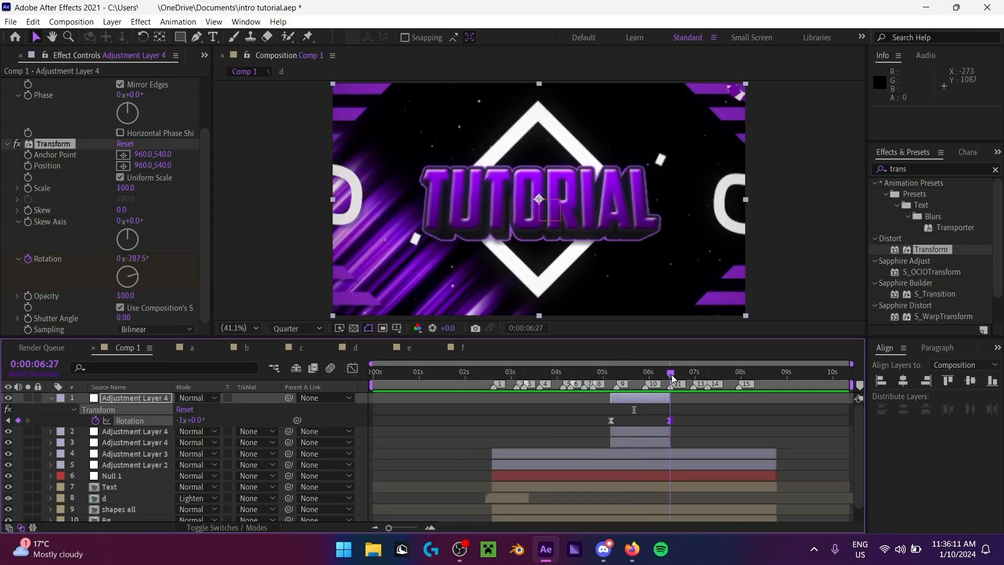
Step: Set the Rotation keyframe at 0:00:06:27 to 1x+0.0° and collapse the layer's properties
left_click(179, 421)
type("1")
left_click(308, 416)
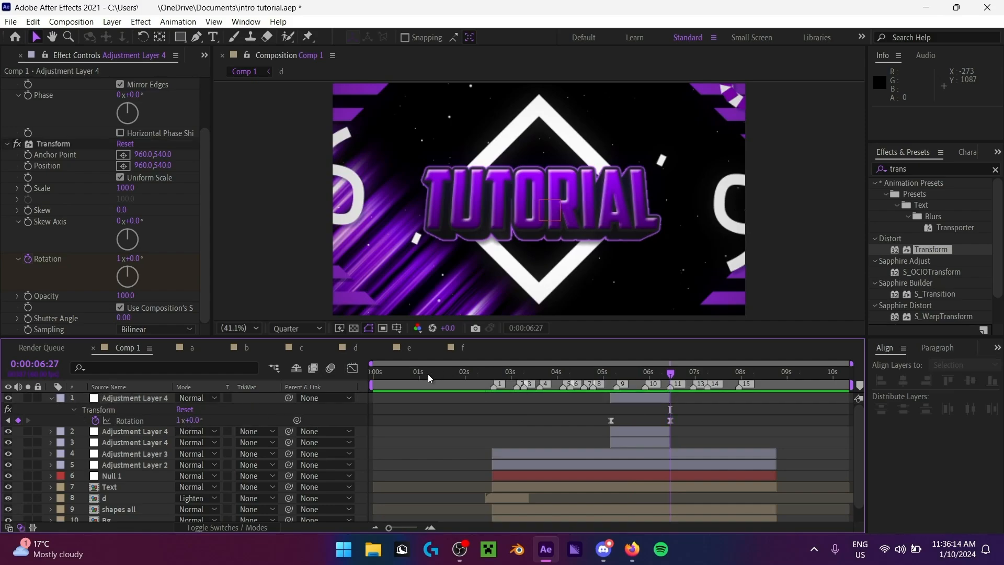
left_click(58, 397)
Step: Play back the intro from just before marker 1 to review all transitions, and return to the start of the timeline
left_click(480, 383)
key("space")
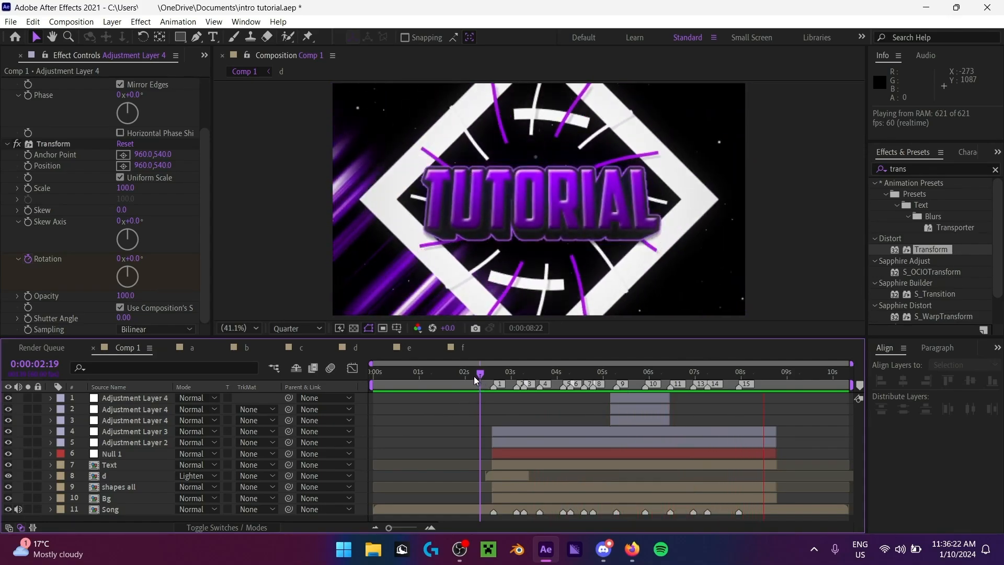
left_click(473, 372)
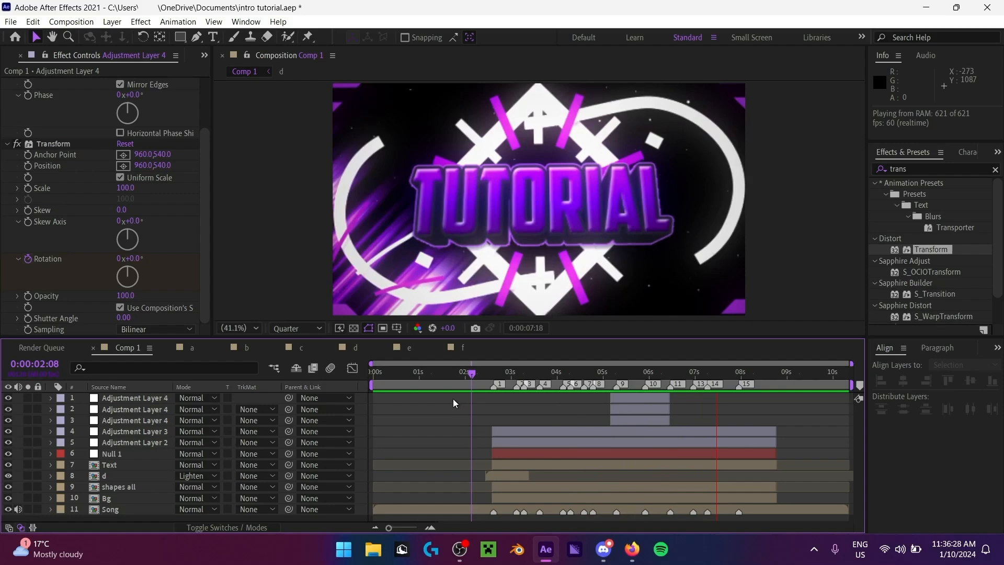
left_click_drag(470, 374, 373, 382)
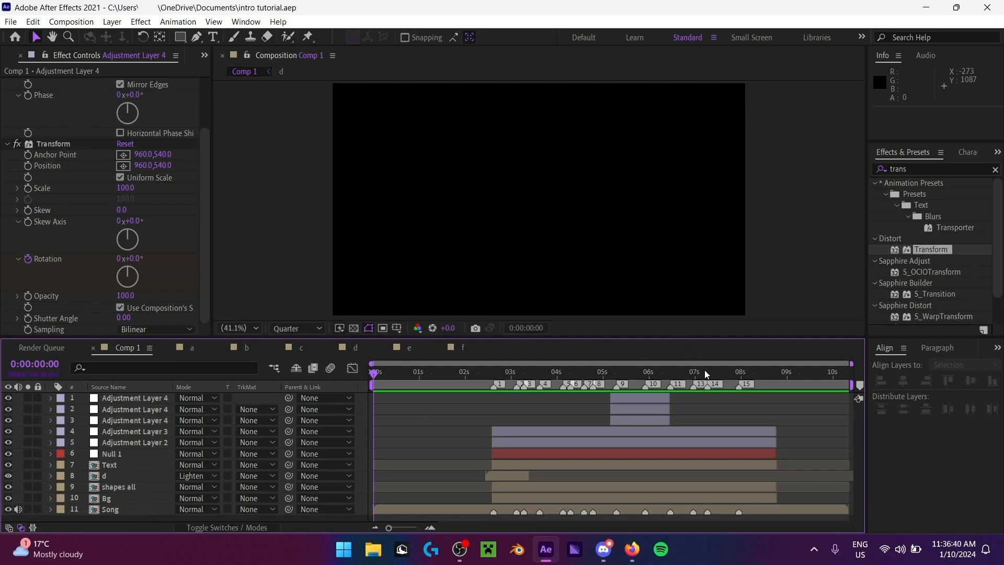
Step: Duplicate the top adjustment layer, move the copy to start at 0:00:07:16 and trim its end to 0:00:07:57
mouse_move(709, 372)
left_mouse_down()
mouse_move(717, 374)
mouse_move(651, 381)
mouse_move(708, 373)
left_mouse_up()
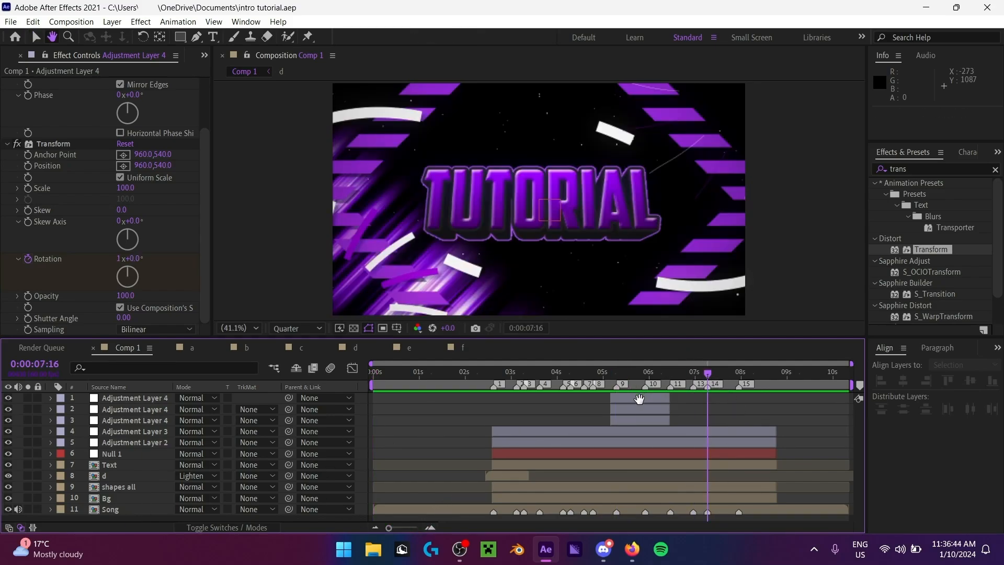
key("v")
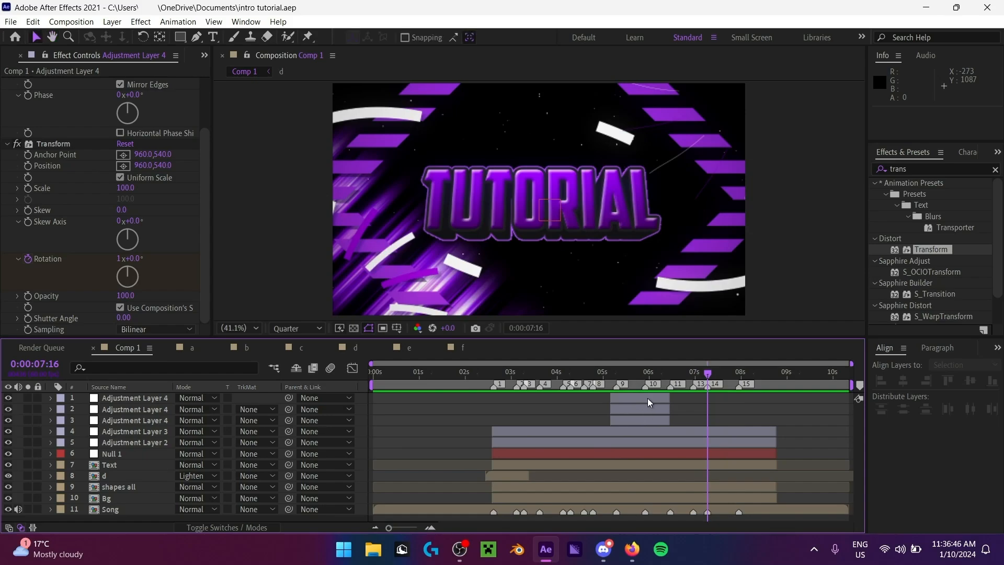
left_click(648, 398)
key("ctrl+d")
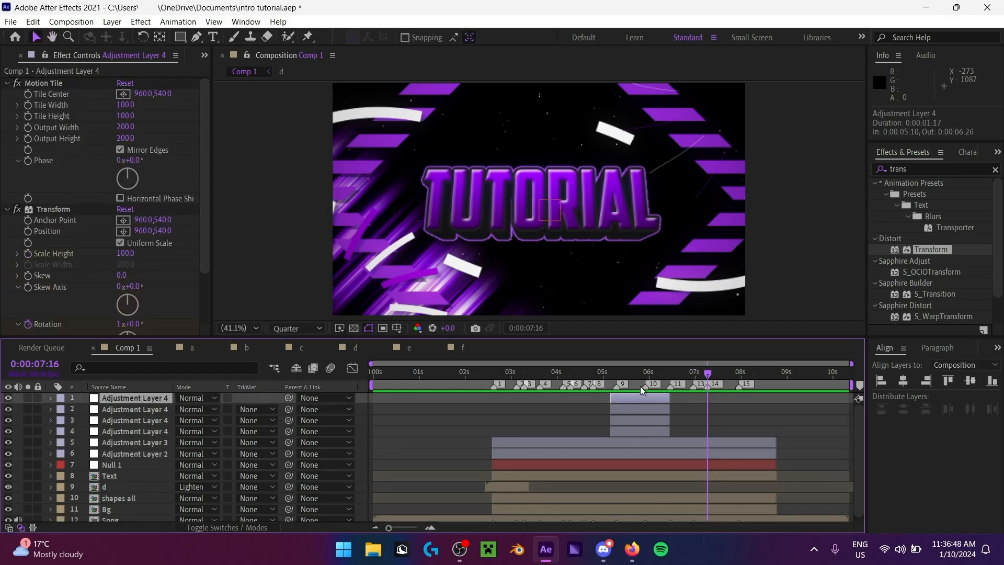
key("[")
left_click_drag(767, 399, 738, 401)
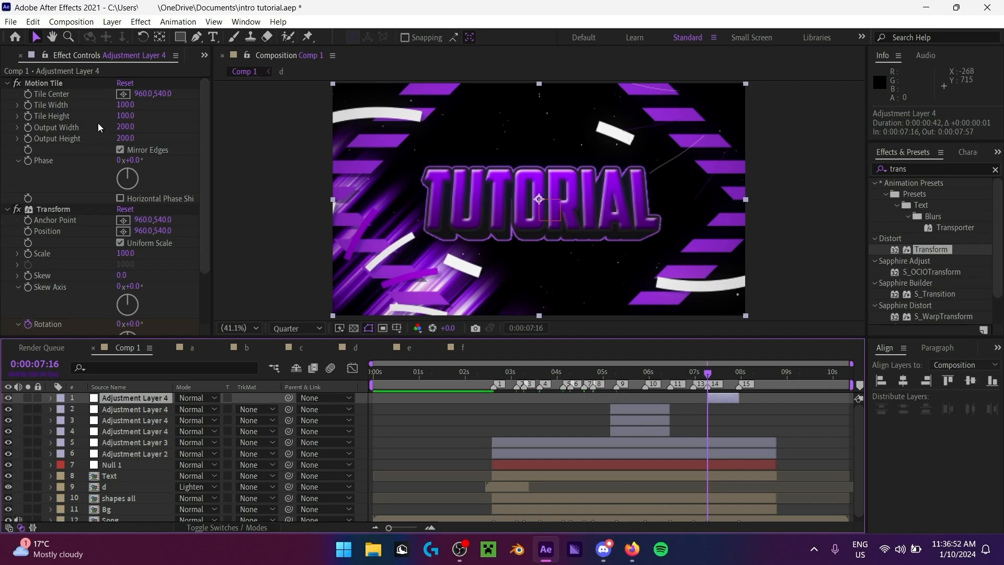
Step: Replace the Motion Tile and Transform effects on the duplicated adjustment layer with Hue/Saturation
left_click(52, 83)
left_click(53, 209, "ctrl")
key("Delete")
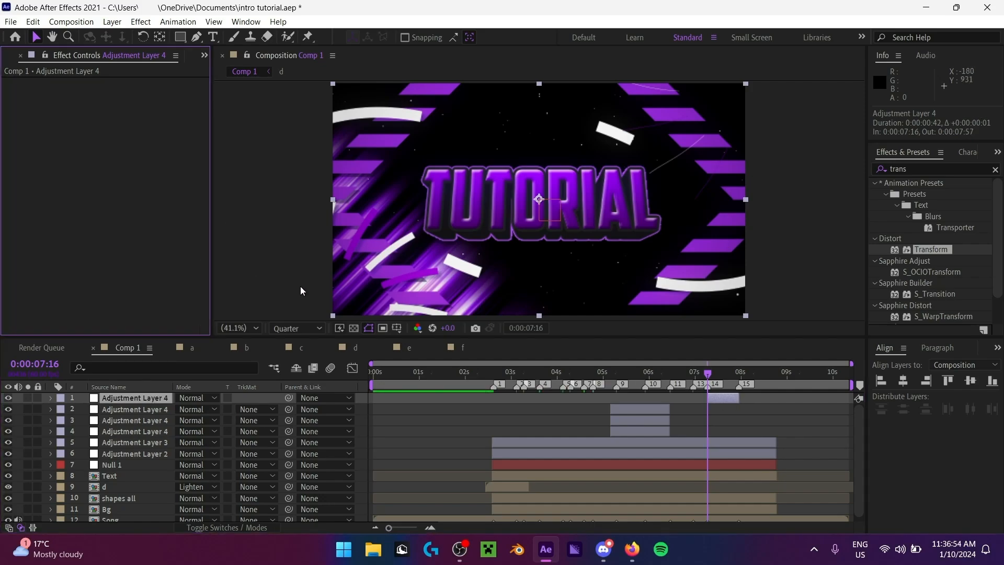
left_click(969, 169)
type("hue")
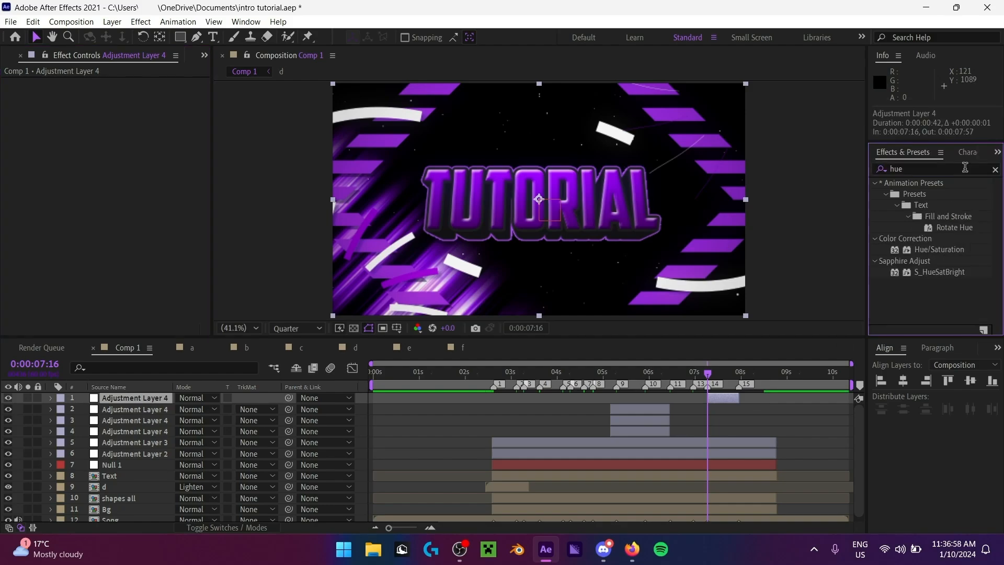
double_click(964, 251)
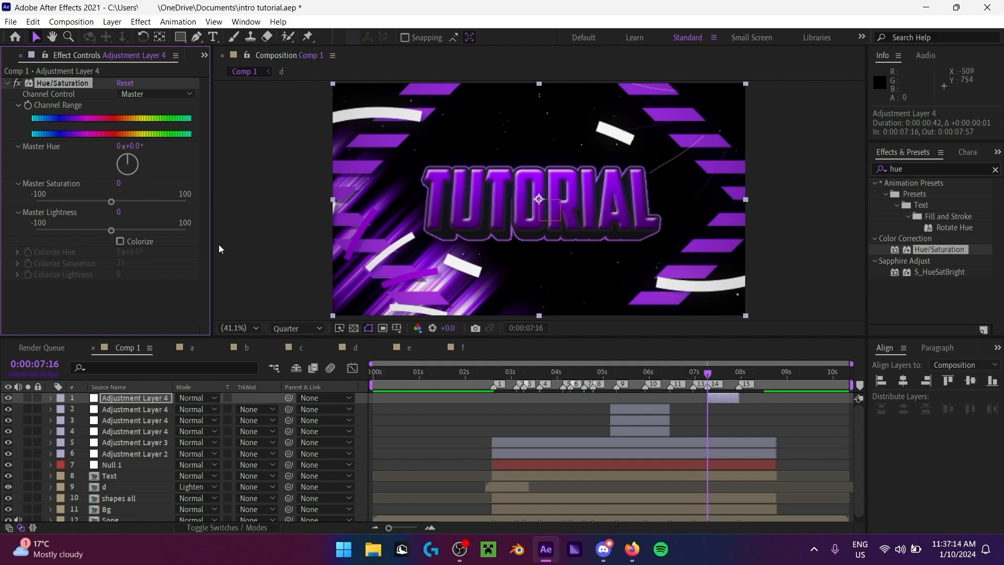
Step: Keyframe the Hue/Saturation Channel Range at 0:00:07:16 and set Master Hue to 1x+0.0° at 0:00:07:57
left_click(29, 107)
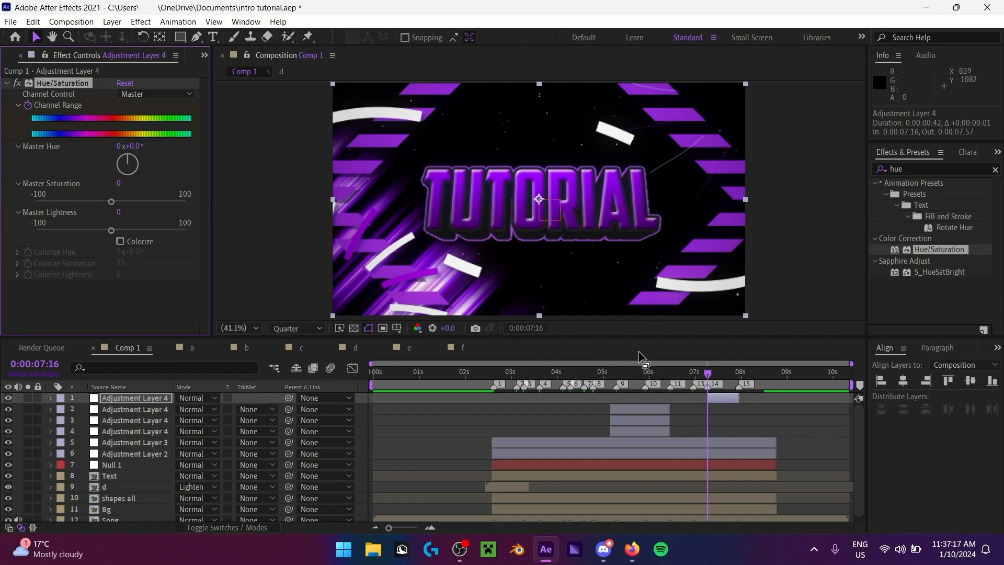
left_click(731, 380)
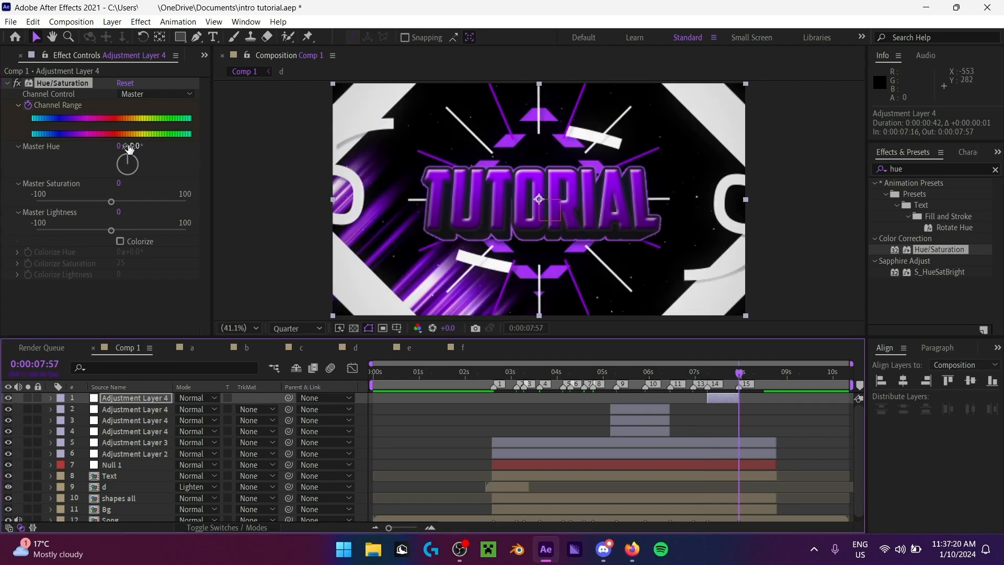
left_click(118, 147)
type("1")
key("Return")
Step: Reveal the hue layer's keyframes and play back the color shift from 0:00:07:16
left_click(713, 399)
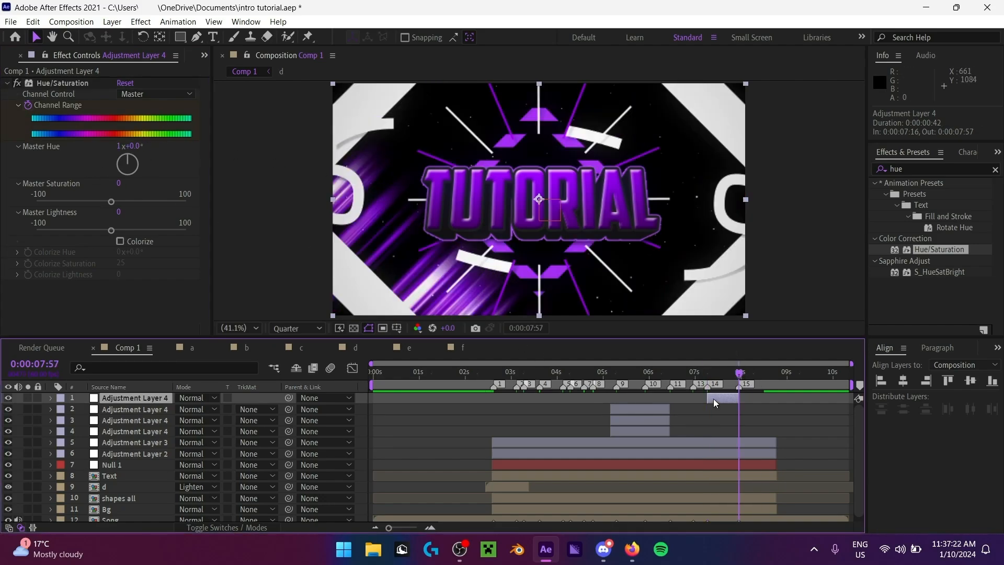
key("u")
left_click_drag(737, 385, 708, 381)
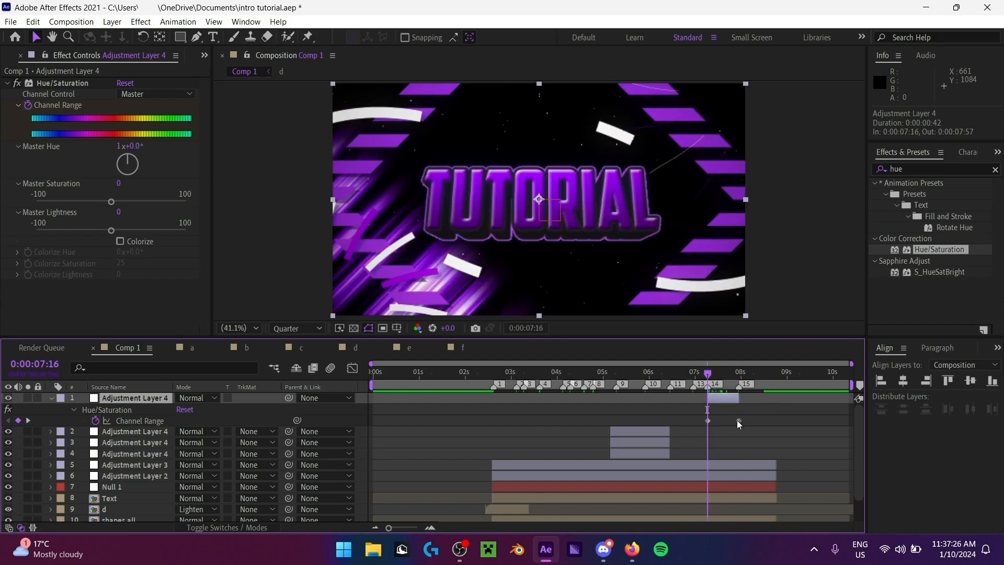
key("space")
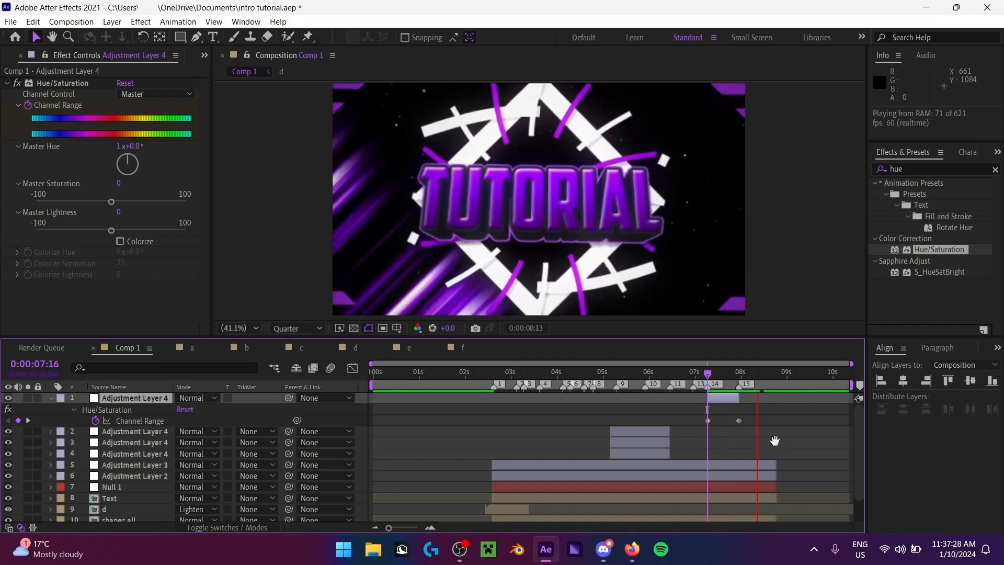
key("space")
Step: Collapse the hue layer's keyframes, play back the intro to review the color shift, and return to 0:00:00:00
key("u")
left_click(388, 375)
key("space")
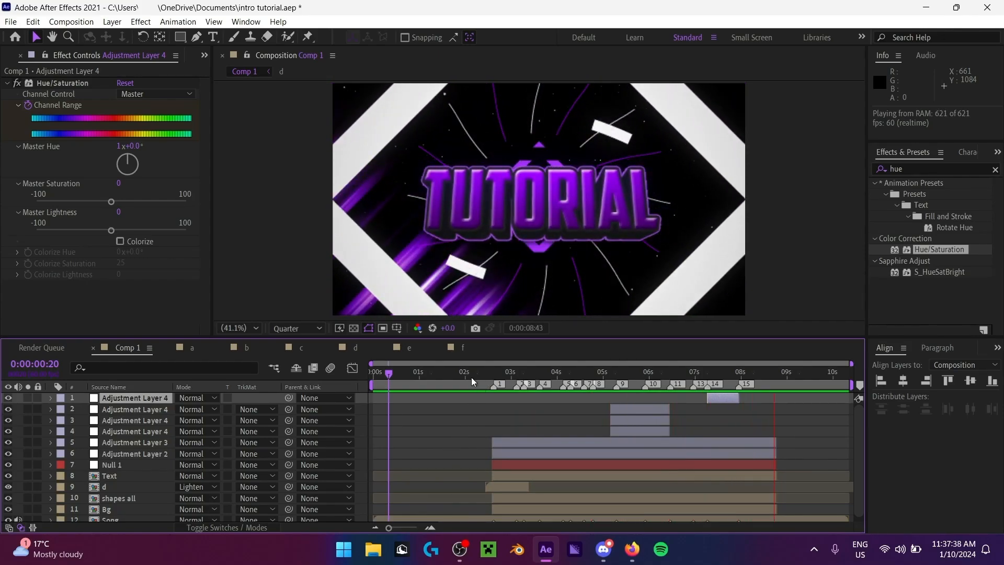
left_click(705, 381)
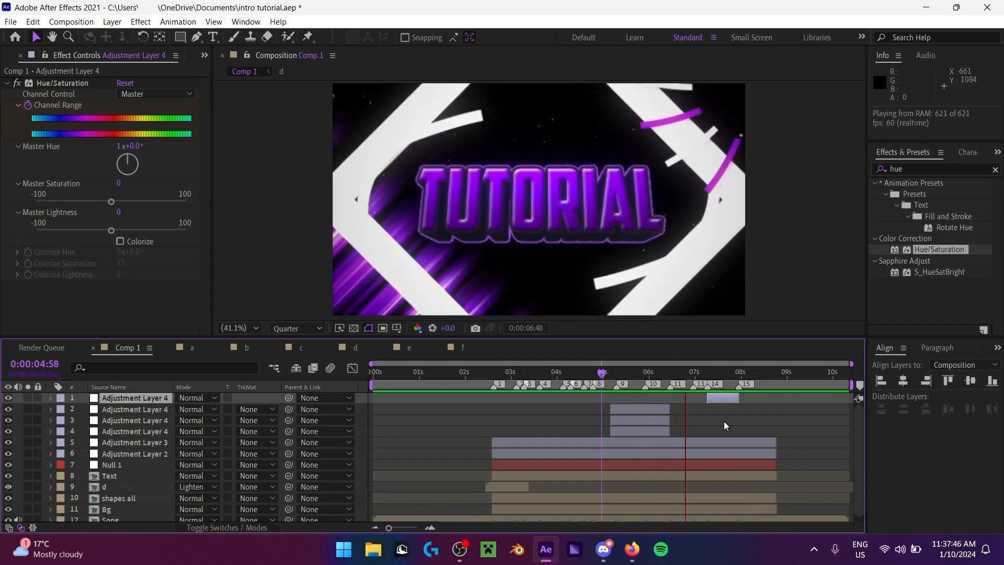
left_click_drag(453, 372, 127, 443)
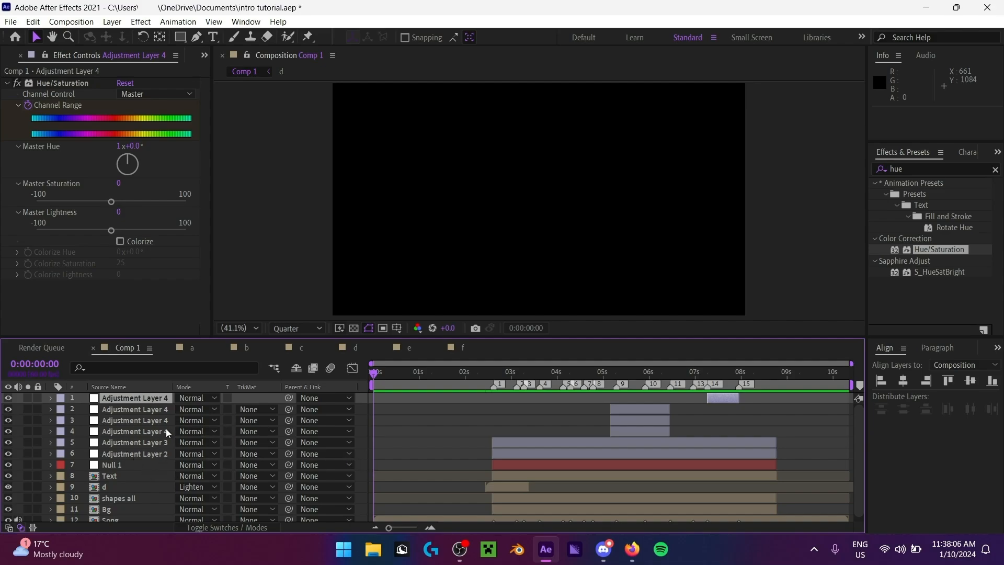
Step: Pre-compose every layer except Song into a new composition named all
scroll(171, 410, "down", 1)
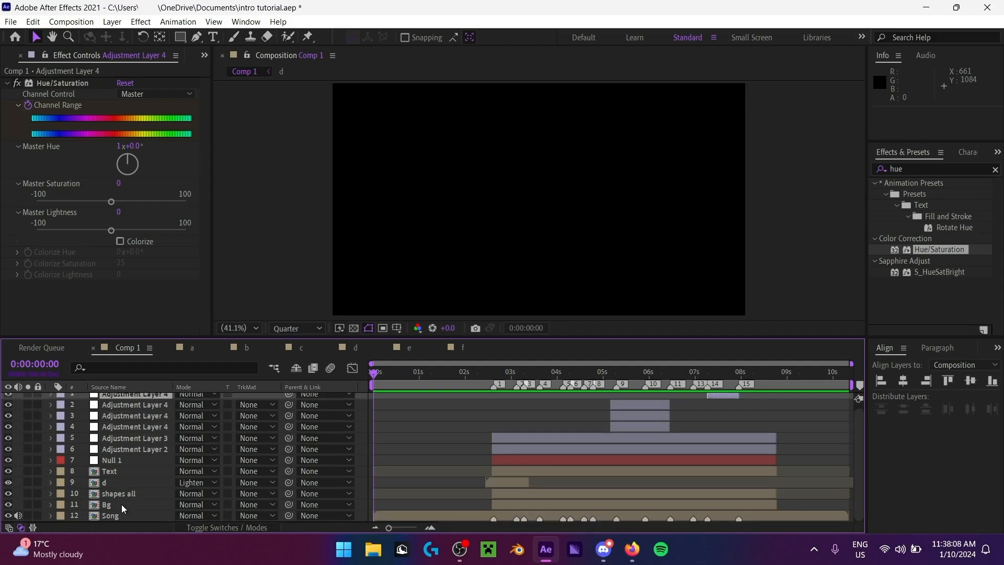
left_click(85, 516, "shift")
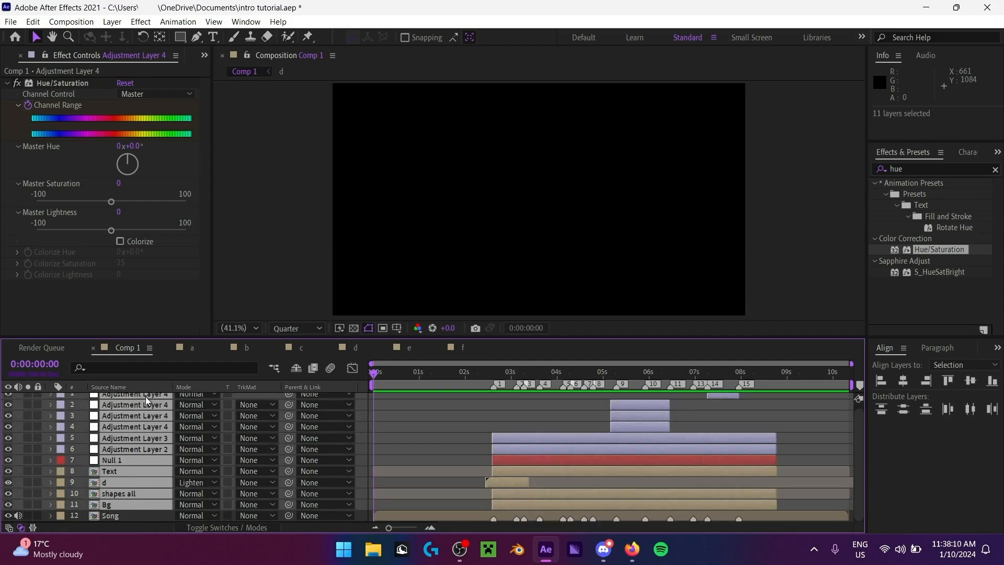
scroll(157, 429, "up", 1)
right_click(134, 432)
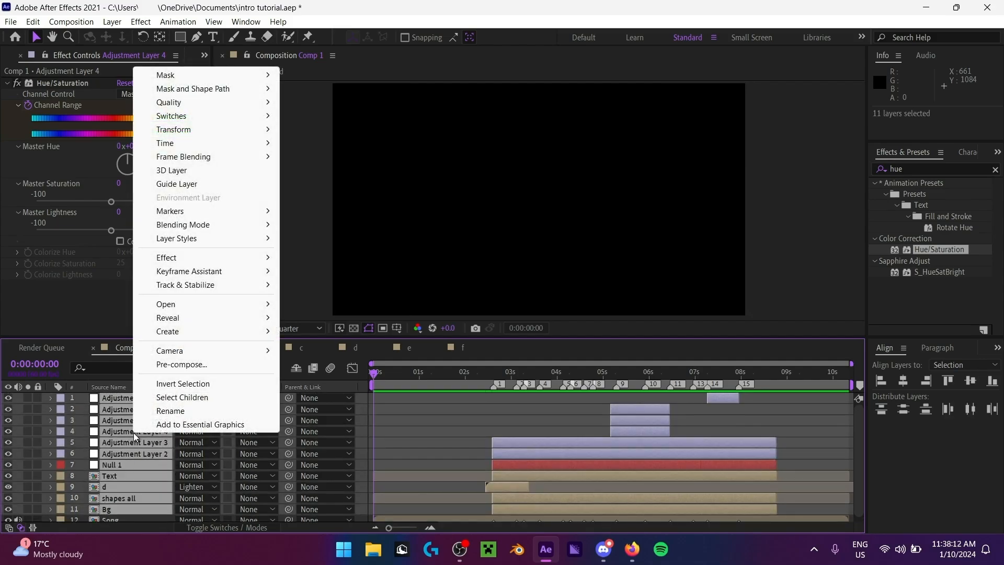
left_click(194, 365)
type("all")
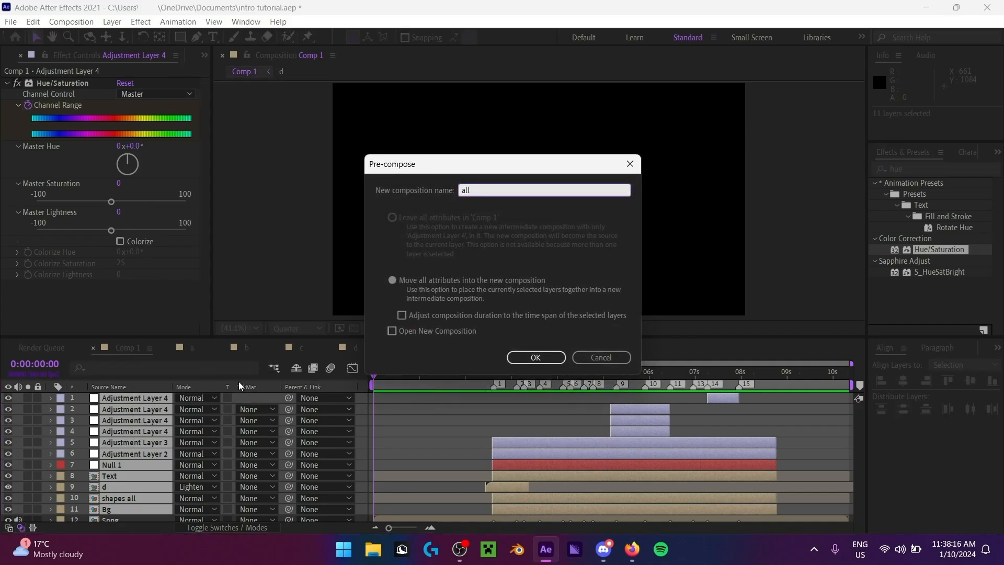
left_click(535, 358)
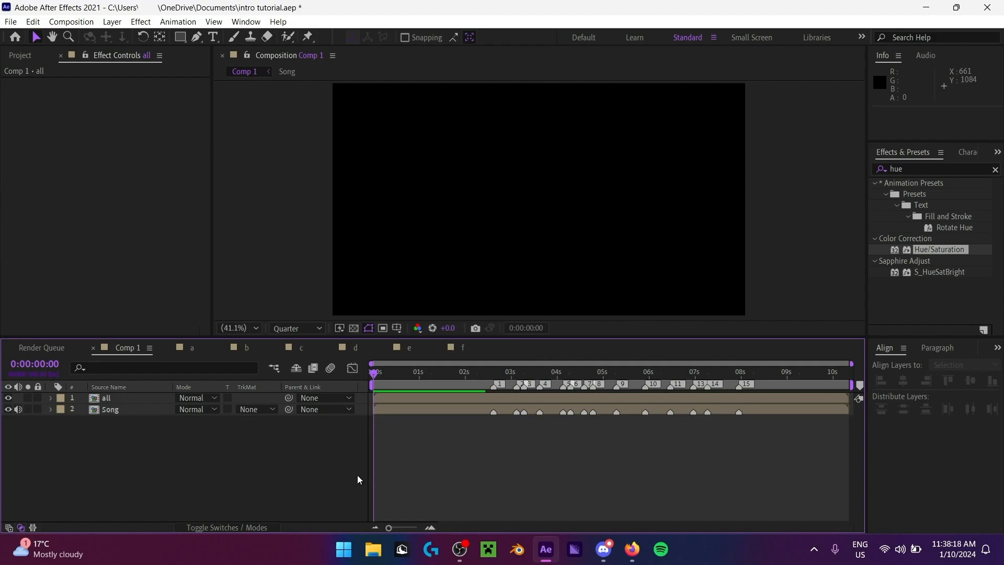
Step: Split the all layer at 0:00:02:34 and delete the part before it
left_click_drag(482, 385, 492, 385)
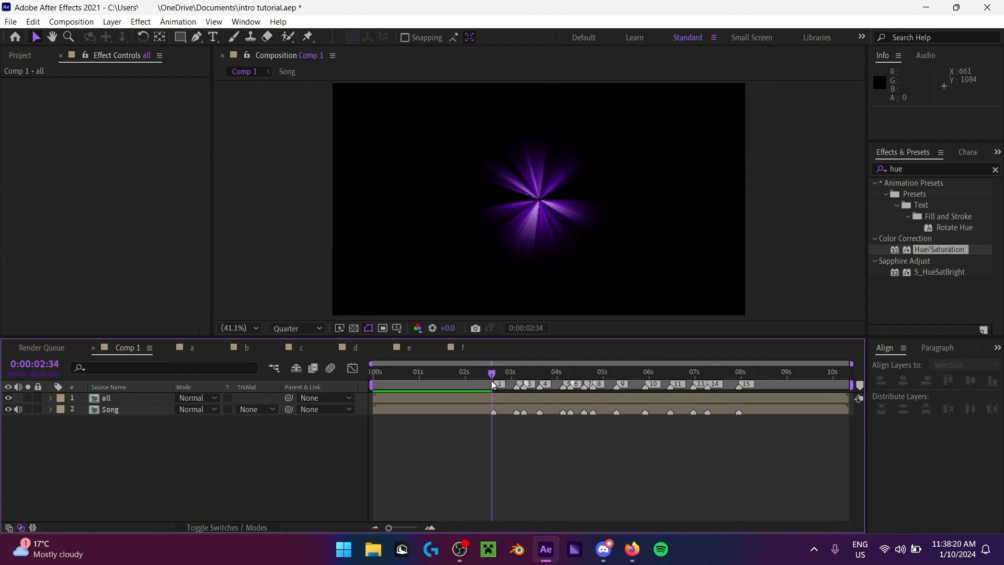
key("Page_Down")
key("Page_Down")
key("Page_Up")
key("Page_Up")
left_click_drag(492, 376, 492, 375)
left_click(494, 400)
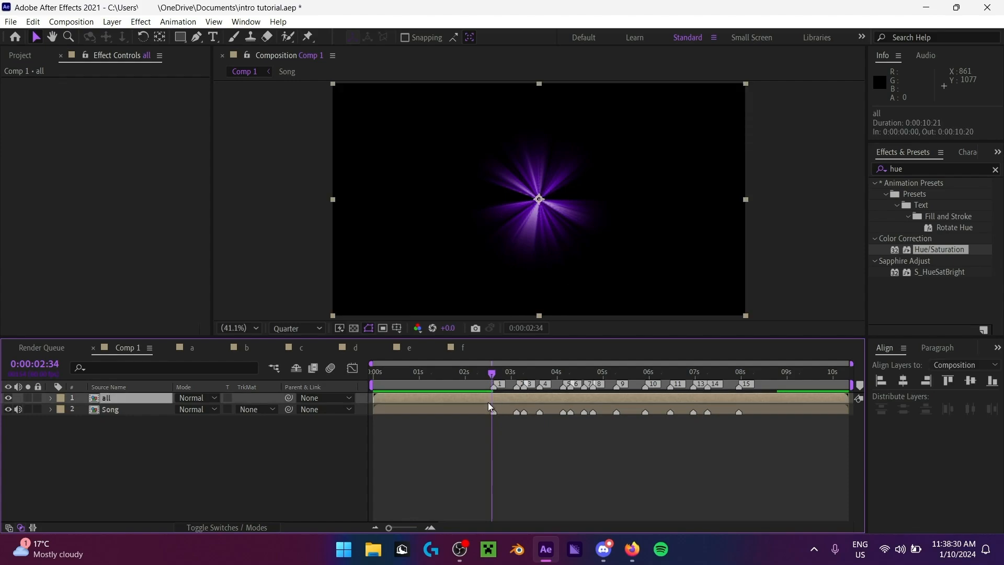
key("ctrl+shift+d")
left_click(481, 410)
key("Delete")
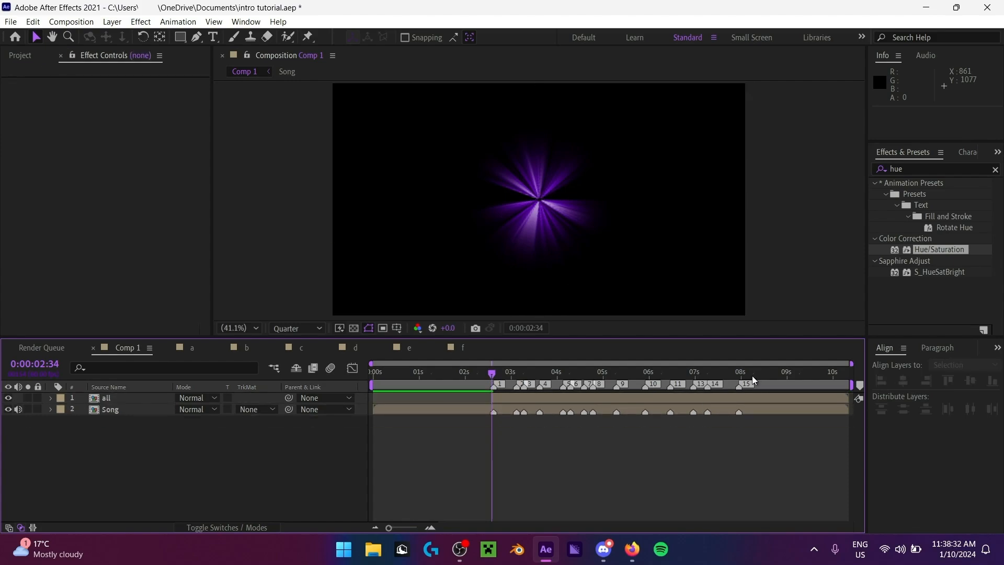
Step: Split the all layer at 0:00:08:46, delete the part after it and return to 0:00:00:00
left_click_drag(753, 377, 778, 382)
left_click(781, 396)
key("ctrl+shift+d")
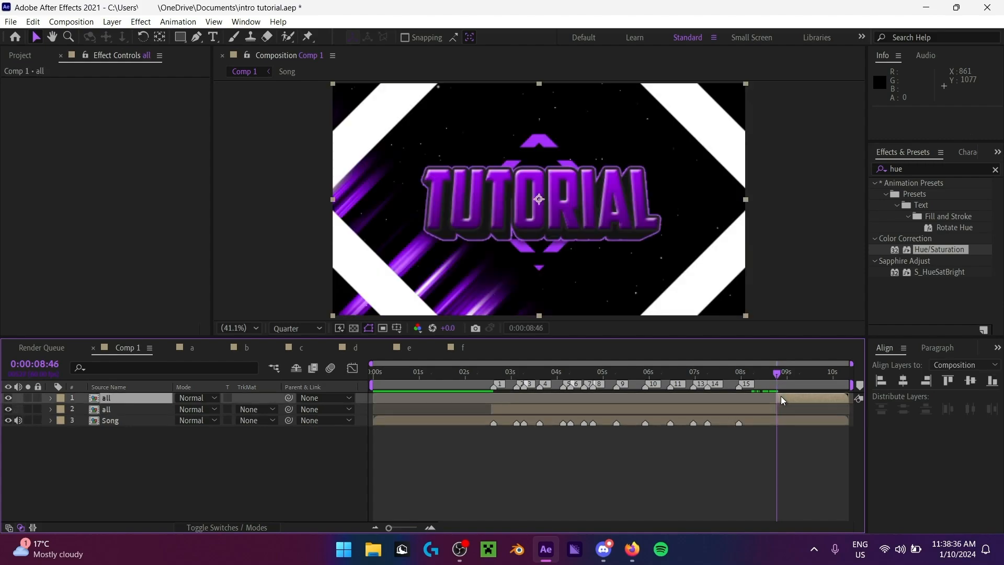
key("Delete")
key("Home")
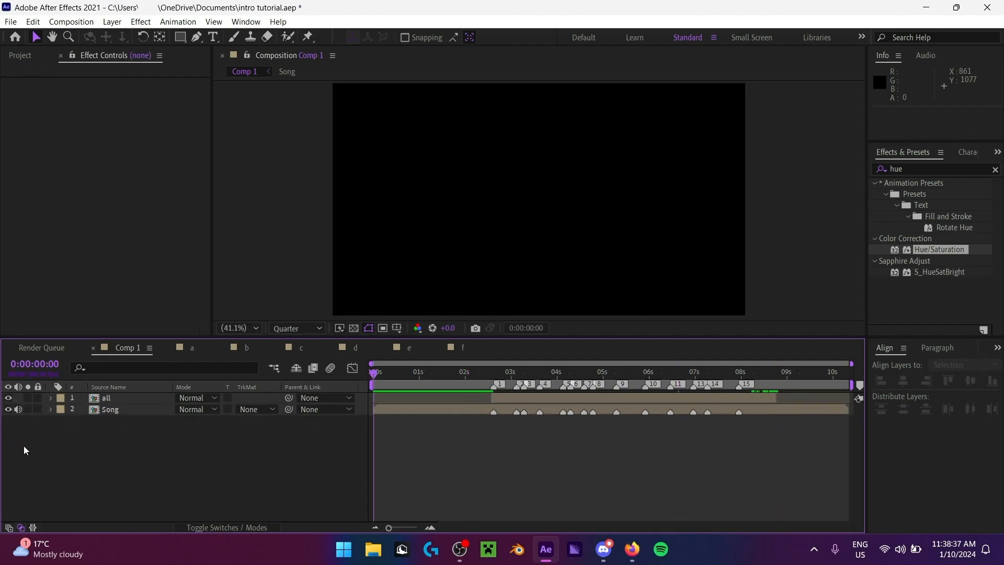
Step: Create a new black solid layer above the all layer
right_click(259, 448)
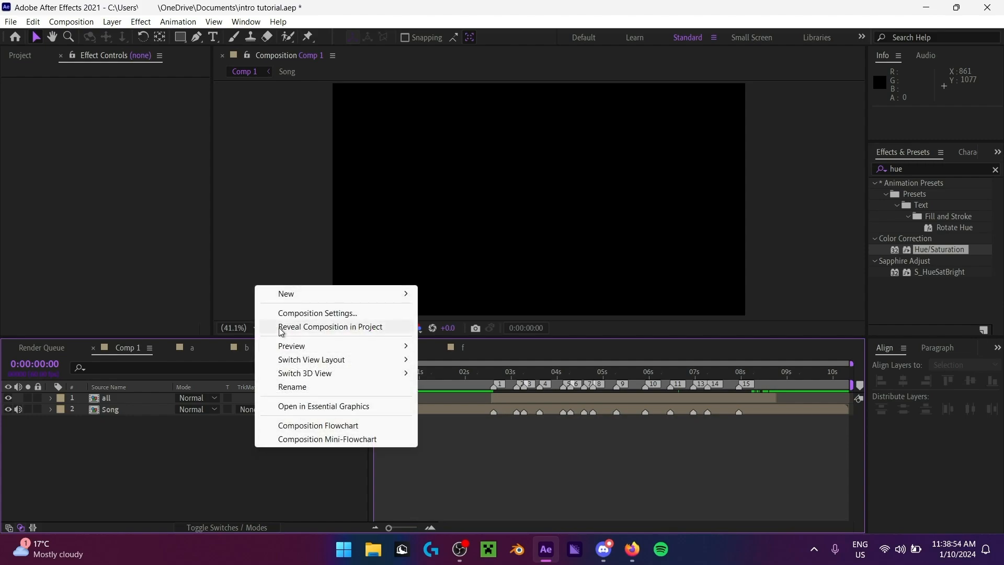
right_click(199, 459)
left_click(117, 451)
right_click(199, 444)
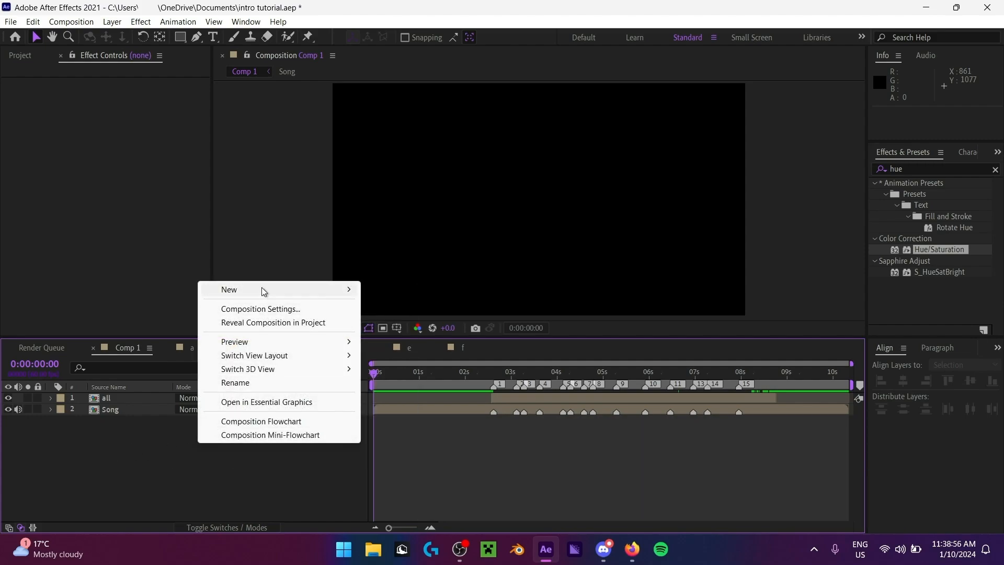
mouse_move(328, 289)
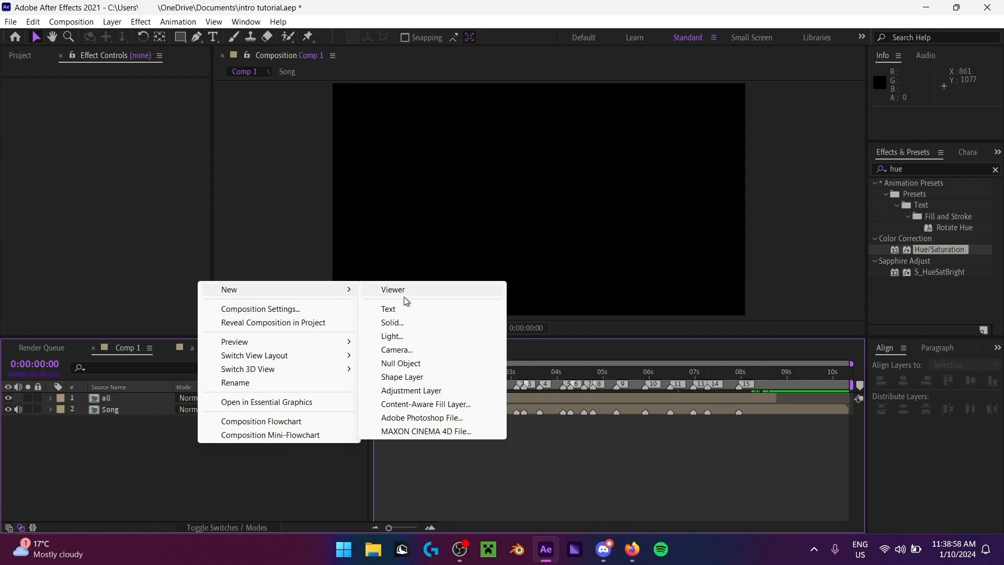
left_click(430, 324)
left_click(497, 414)
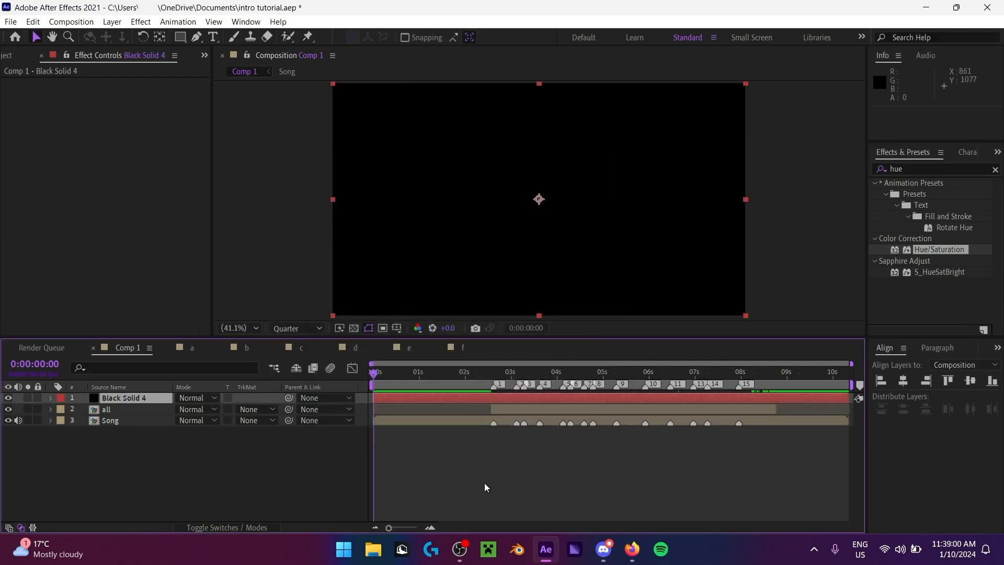
Step: Trim the black solid to run from 0:00:02:37 to 0:00:08:44 by splitting it and deleting the excess at both ends
left_click_drag(496, 375, 496, 404)
key("ctrl+shift+d")
left_click(488, 407)
key("Delete")
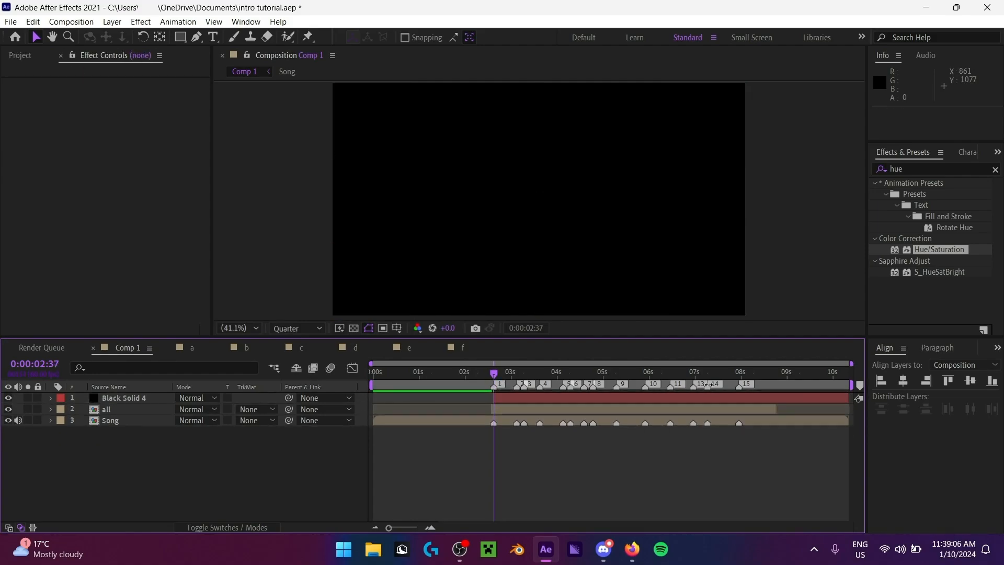
left_click_drag(765, 372, 375, 384)
left_click(781, 399)
key("ctrl+shift+d")
key("Delete")
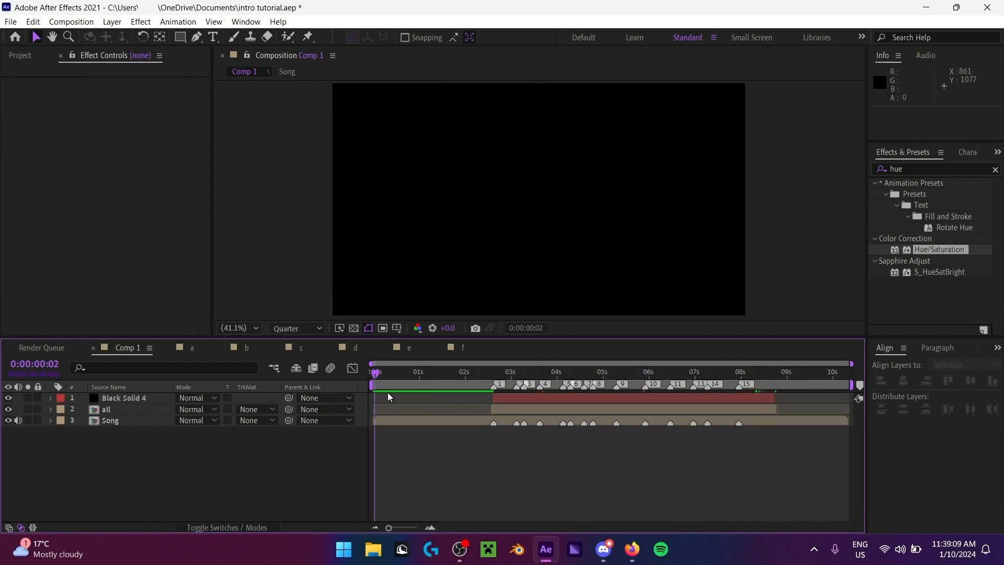
Step: Find the CC Jaws effect and apply it to the black solid
left_click(493, 381)
left_click_drag(499, 375, 520, 374)
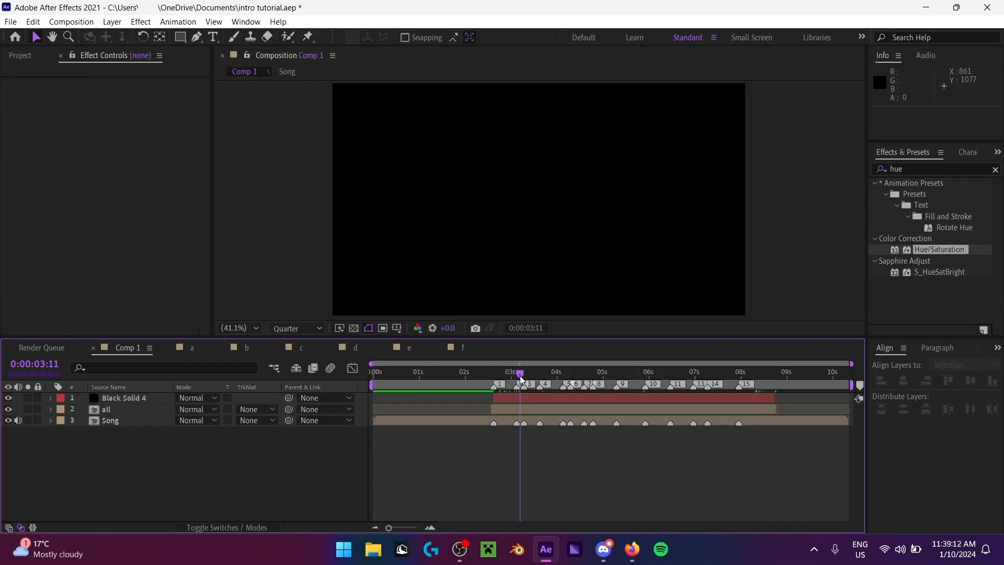
left_click(516, 397)
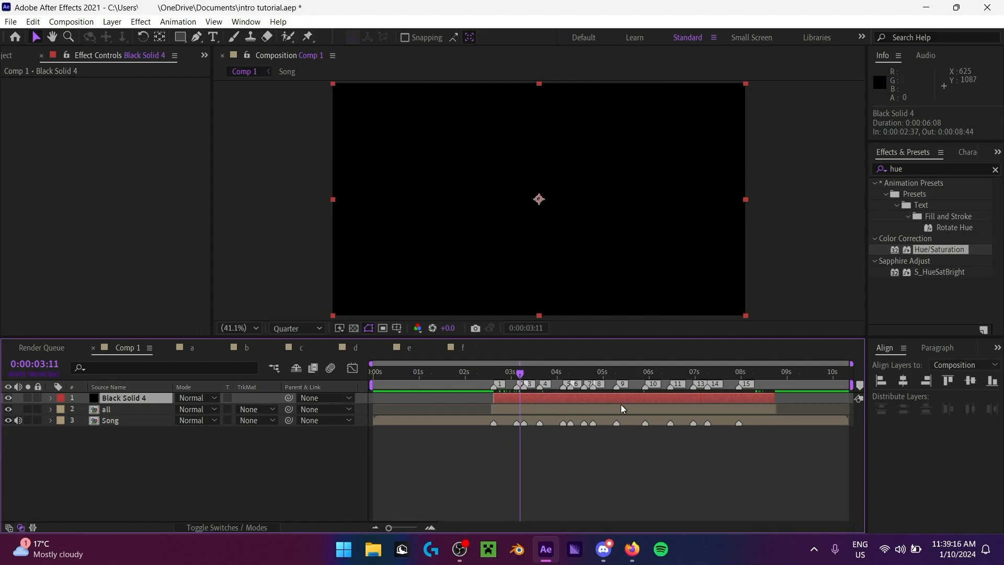
left_click(948, 173)
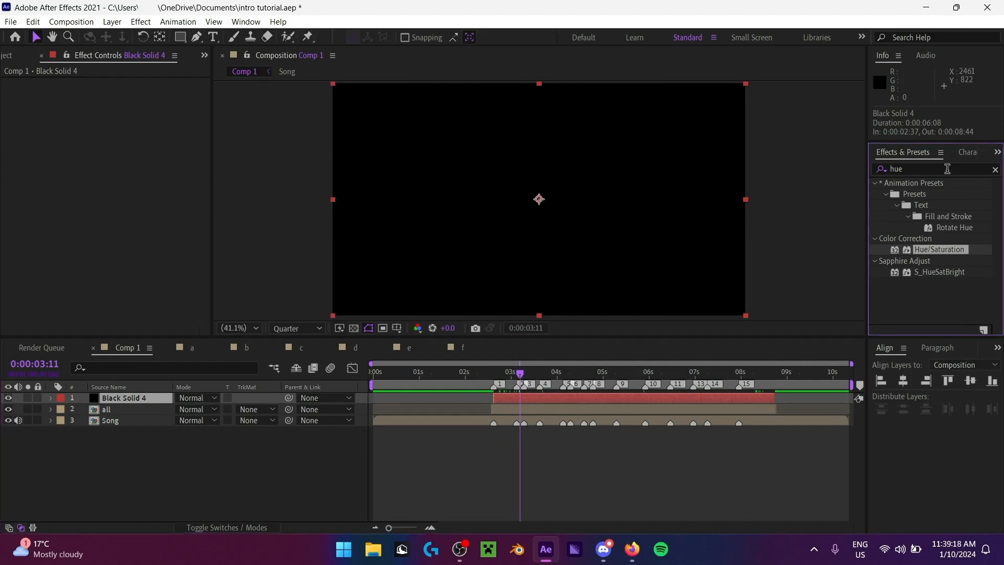
left_click(947, 169)
type("cc")
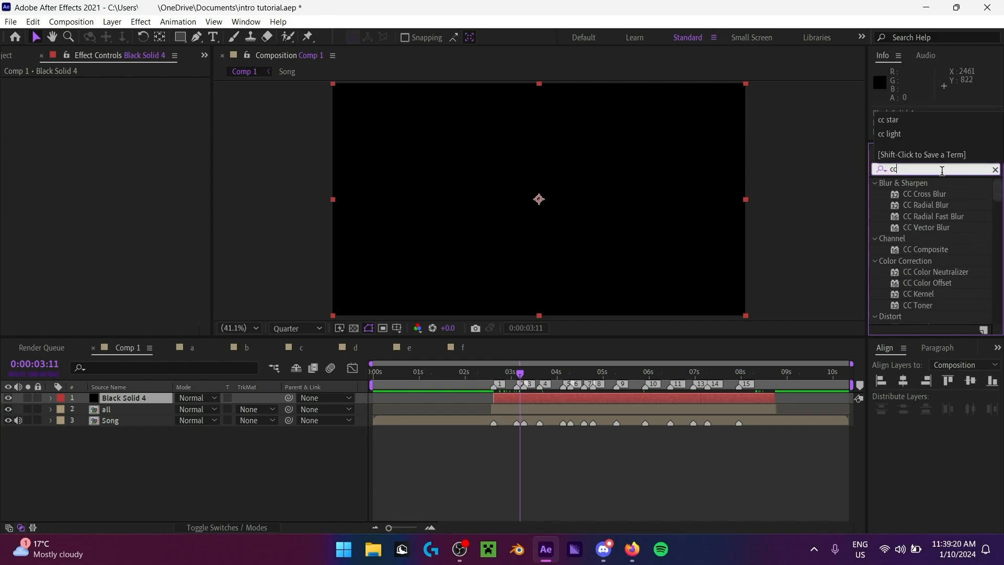
type(" jaws")
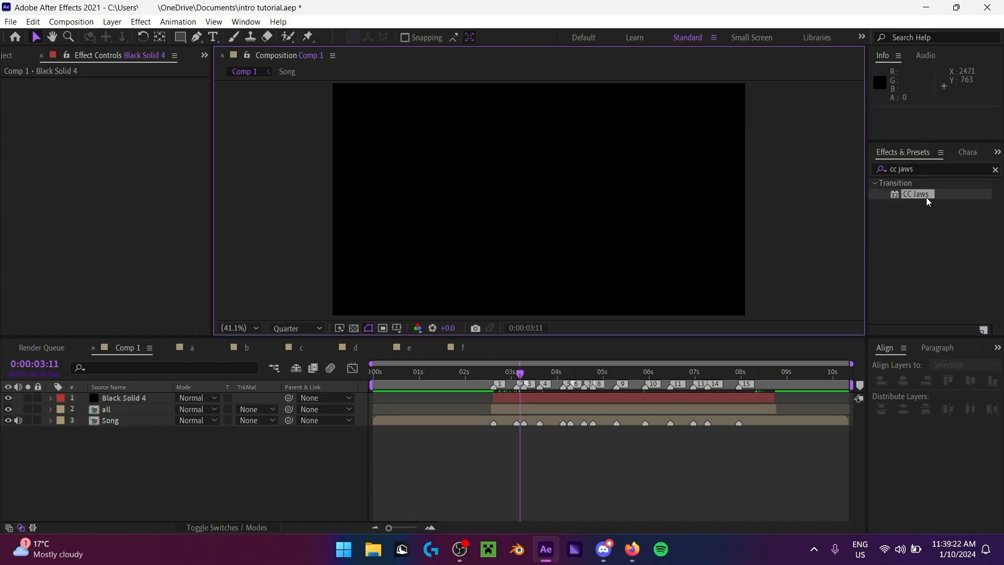
left_click(926, 196)
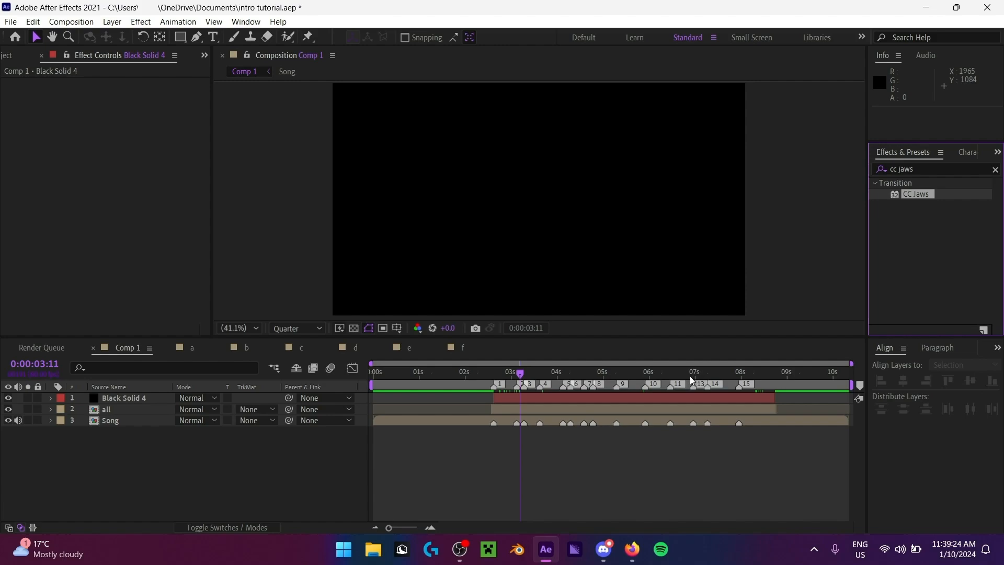
left_click(638, 401)
double_click(929, 195)
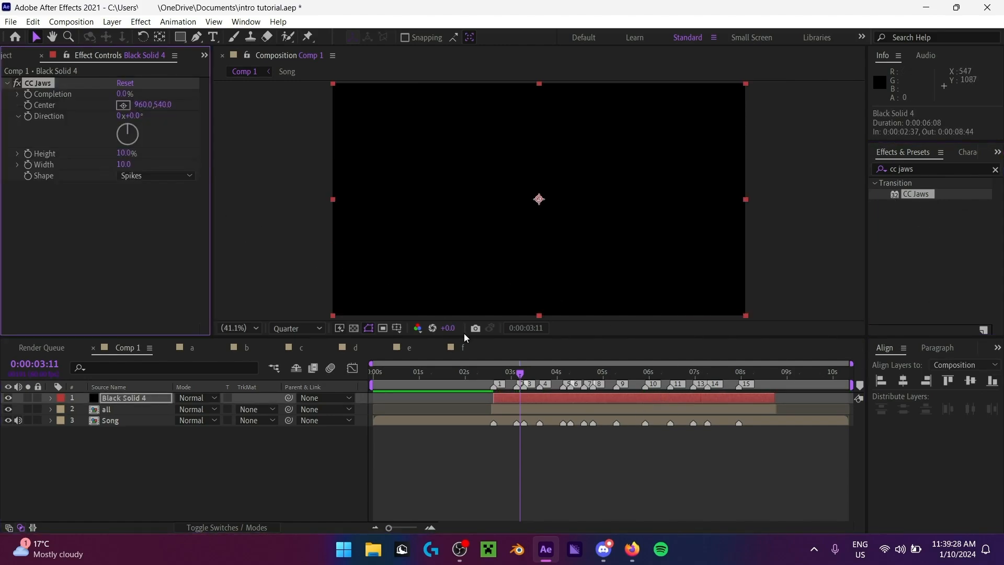
Step: Set CC Jaws Height to 0% and keyframe Completion at 100% at 0:00:02:37 and 87% at 0:00:03:07
key("i")
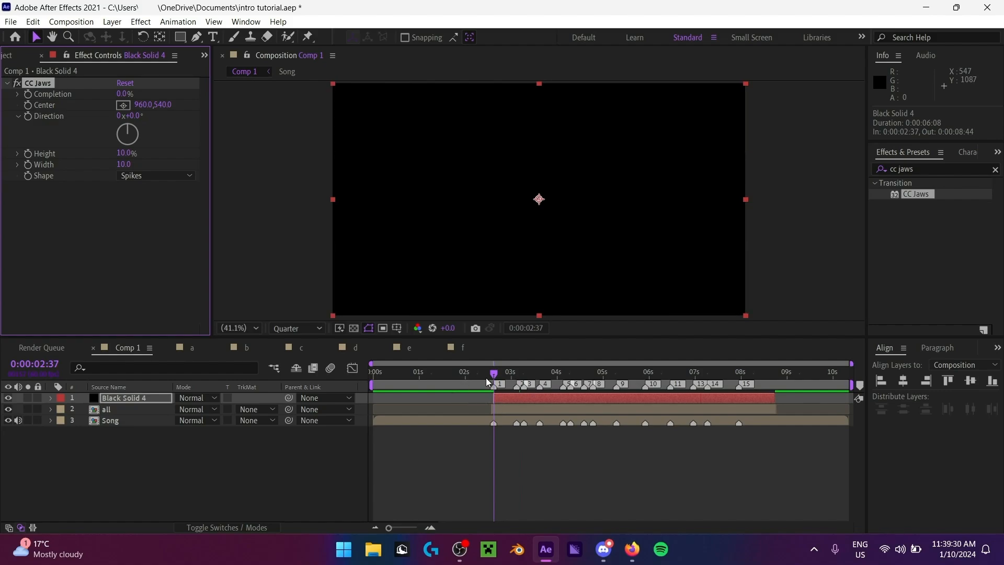
left_click_drag(122, 95, 143, 96)
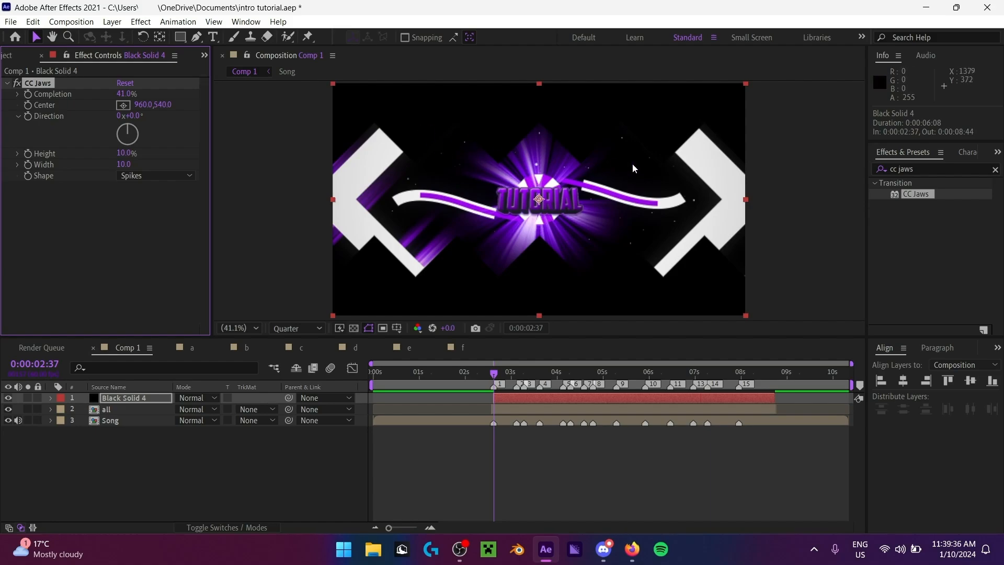
left_click(124, 154)
type("0")
key("Return")
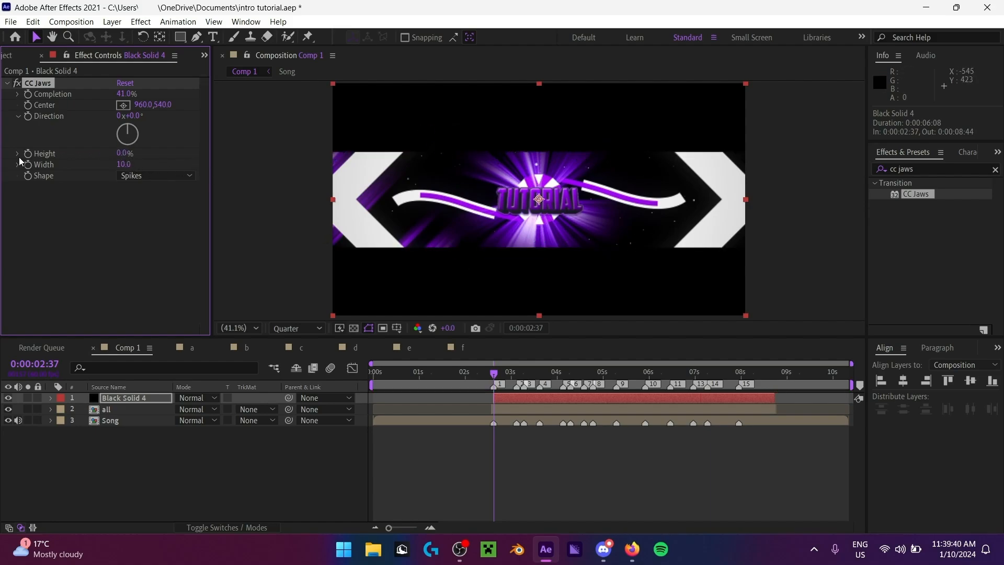
left_click_drag(124, 95, 249, 98)
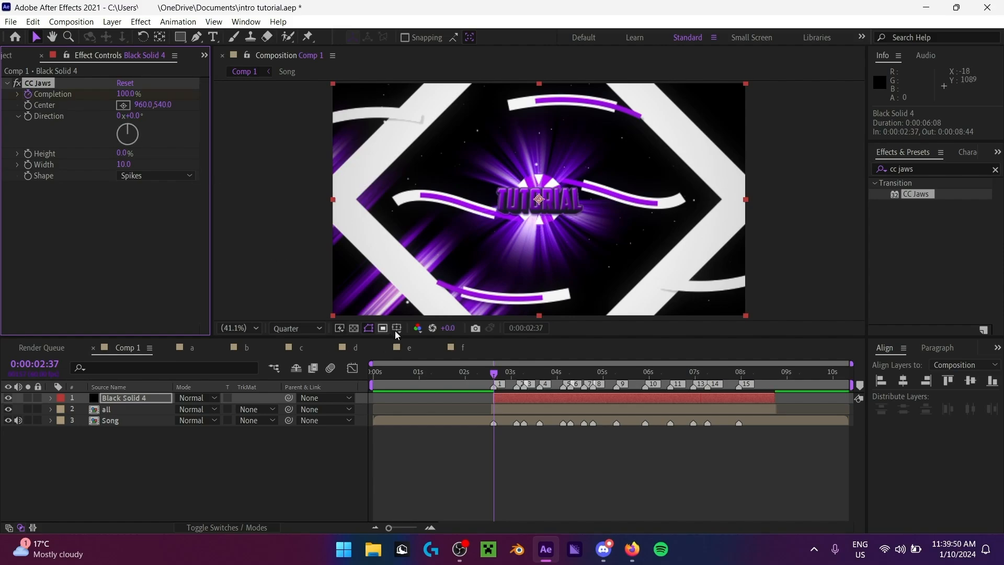
left_click(520, 367)
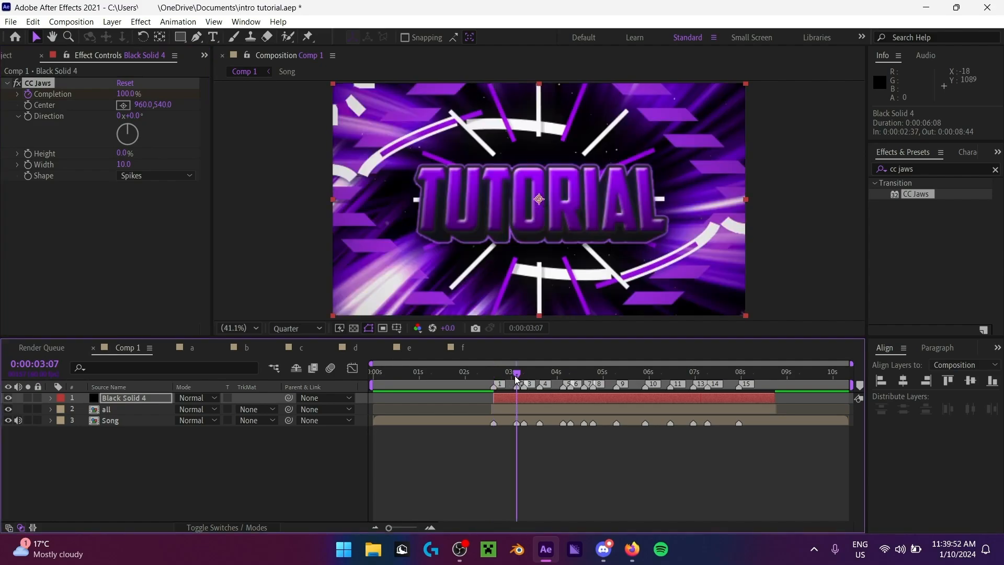
left_click_drag(131, 95, 124, 99)
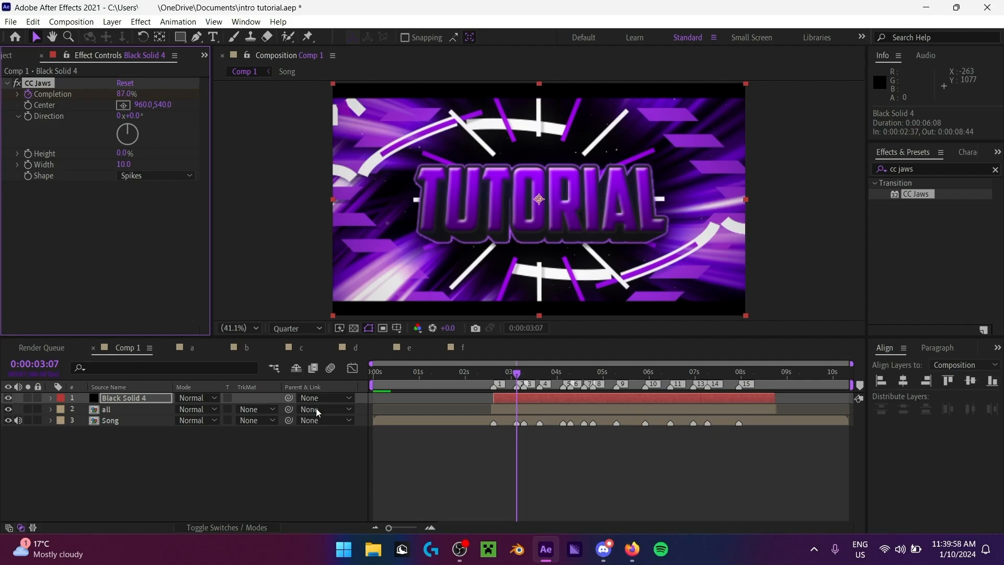
Step: Ease the solid's Completion keyframes, shape their speed graph to start fast and settle slowly, and collapse the keyframes
key("u")
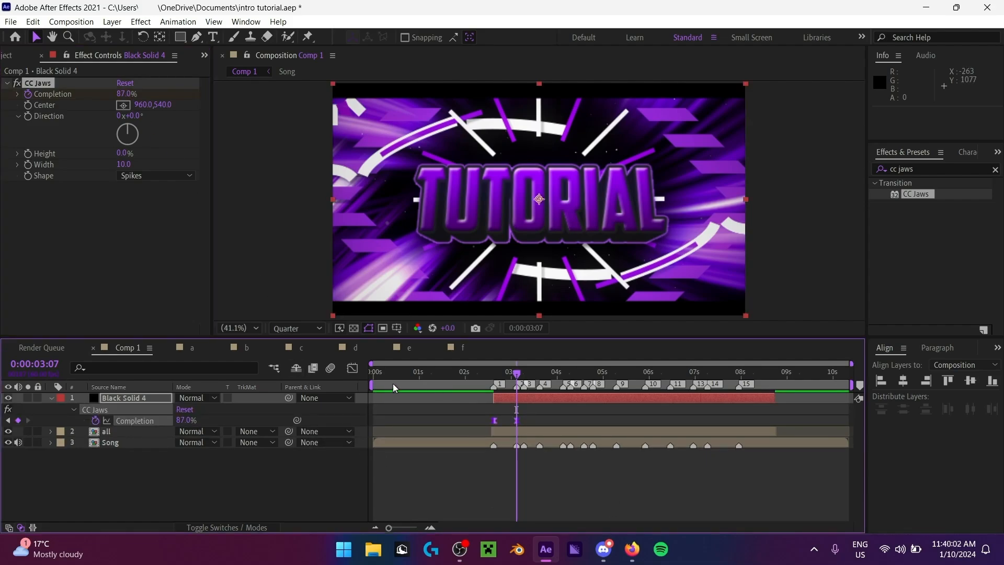
left_click(354, 368)
left_click_drag(411, 335, 410, 334)
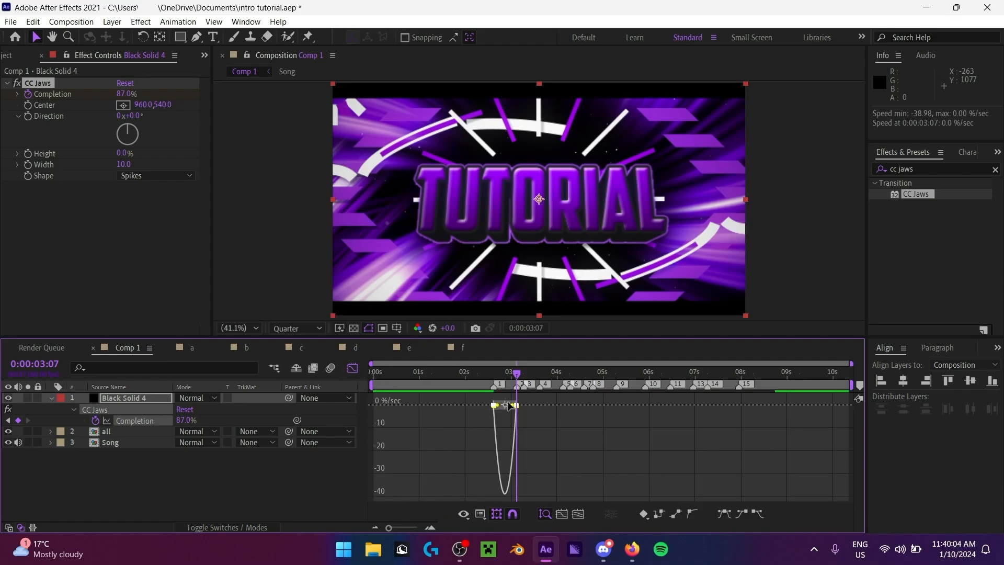
left_click_drag(508, 404, 501, 407)
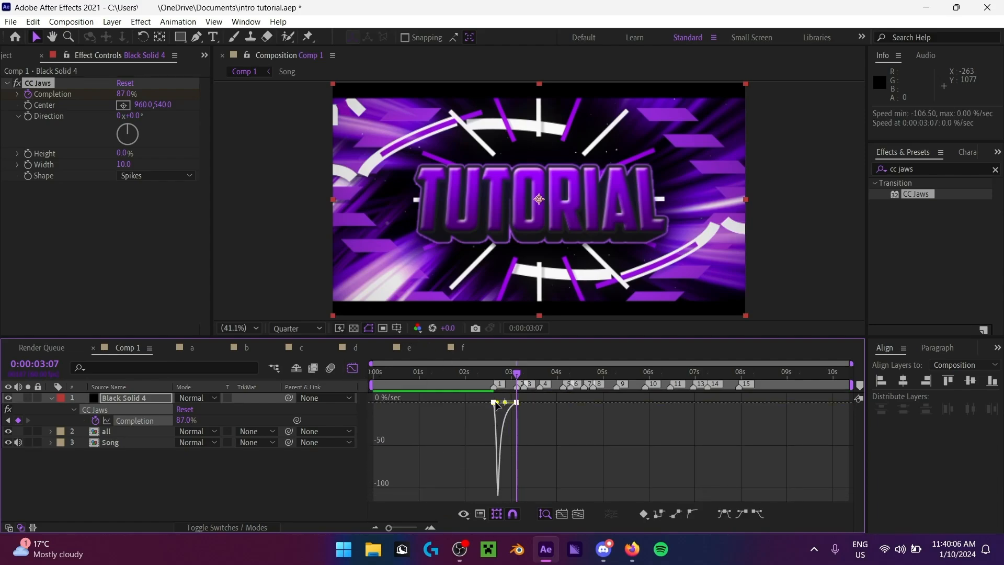
left_click(353, 368)
left_click(140, 401)
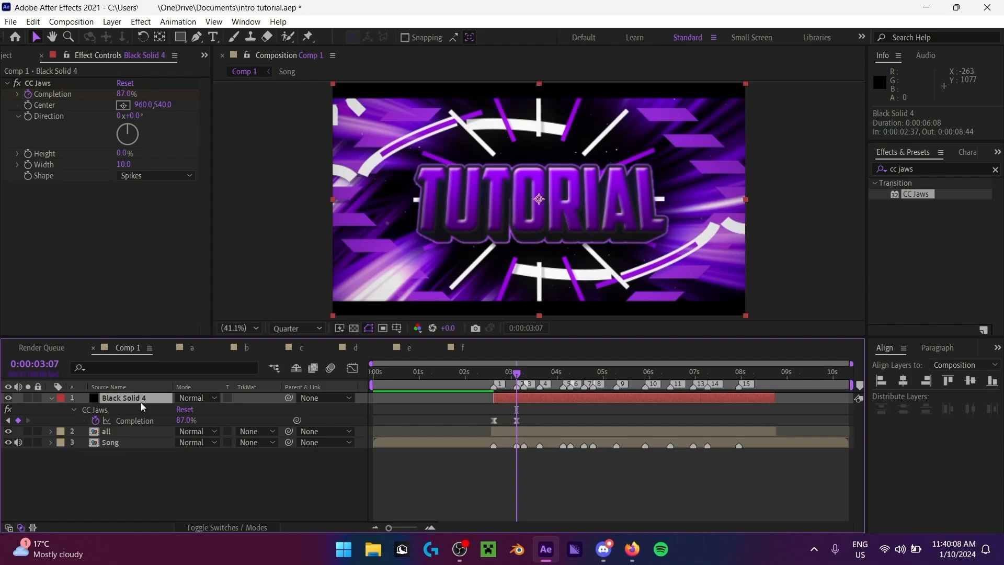
key("u")
Step: Play back the intro from just before marker 1 to review the closing black bars
left_click(474, 375)
key("space")
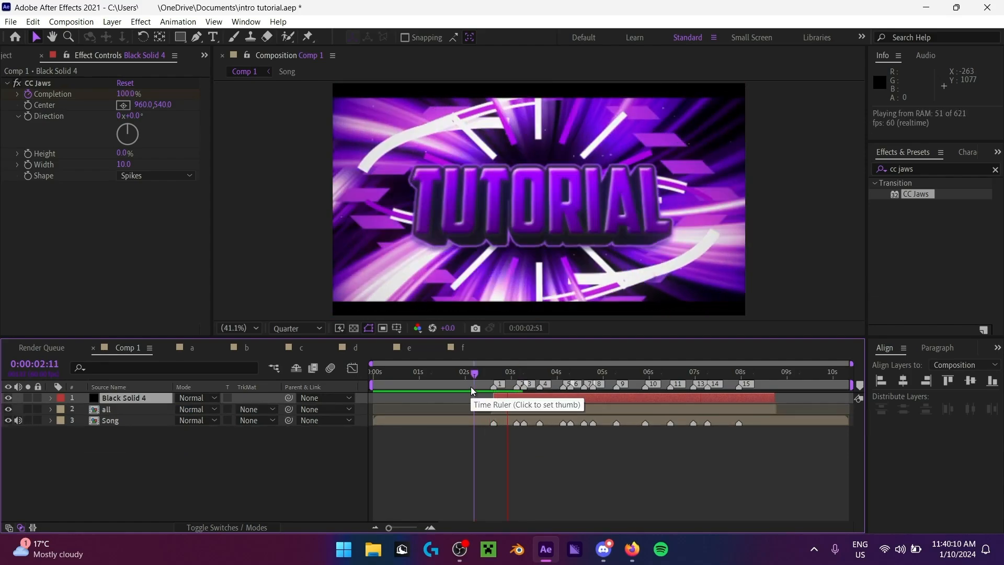
key("space")
key("space")
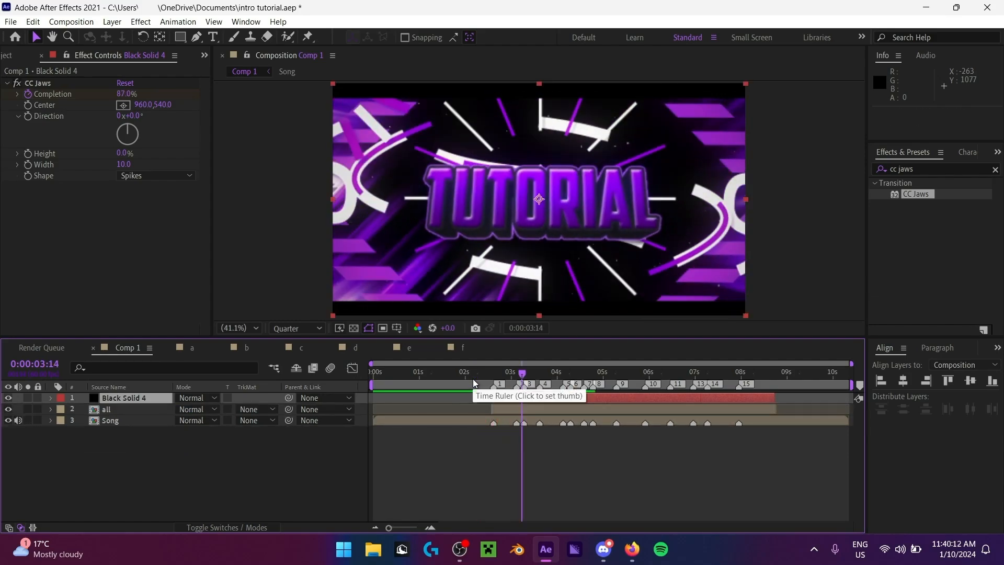
left_click(489, 377)
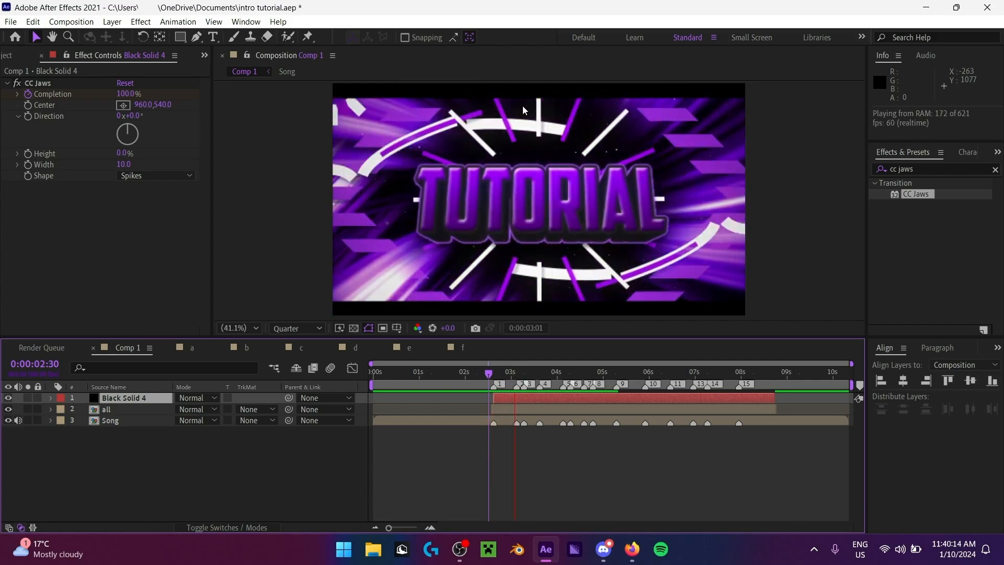
left_click(529, 375)
key("space")
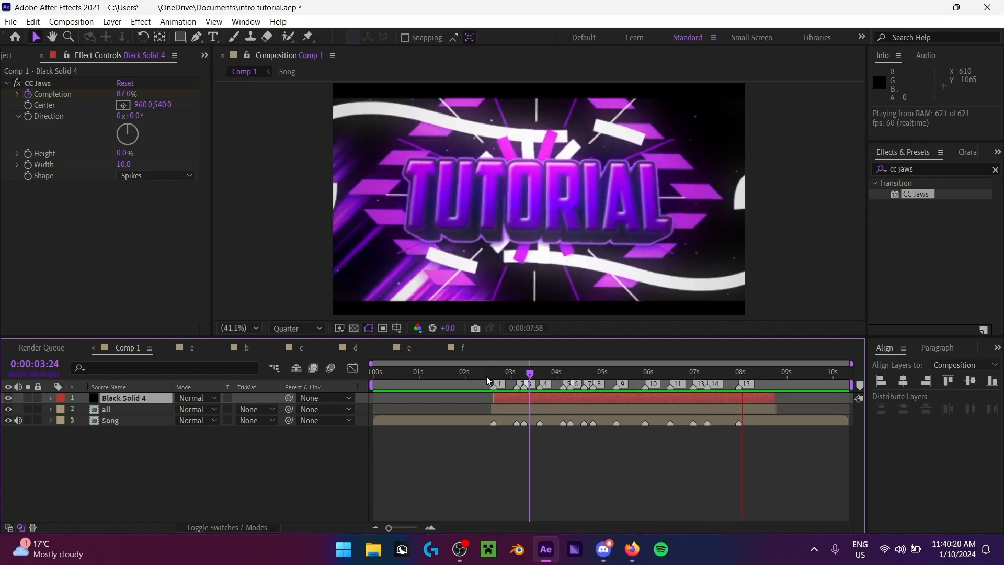
Step: Extend the black solid's start to 0:00:02:34, aligned with the start of the all layer
mouse_move(501, 381)
left_mouse_down()
mouse_move(466, 386)
mouse_move(491, 373)
left_mouse_up()
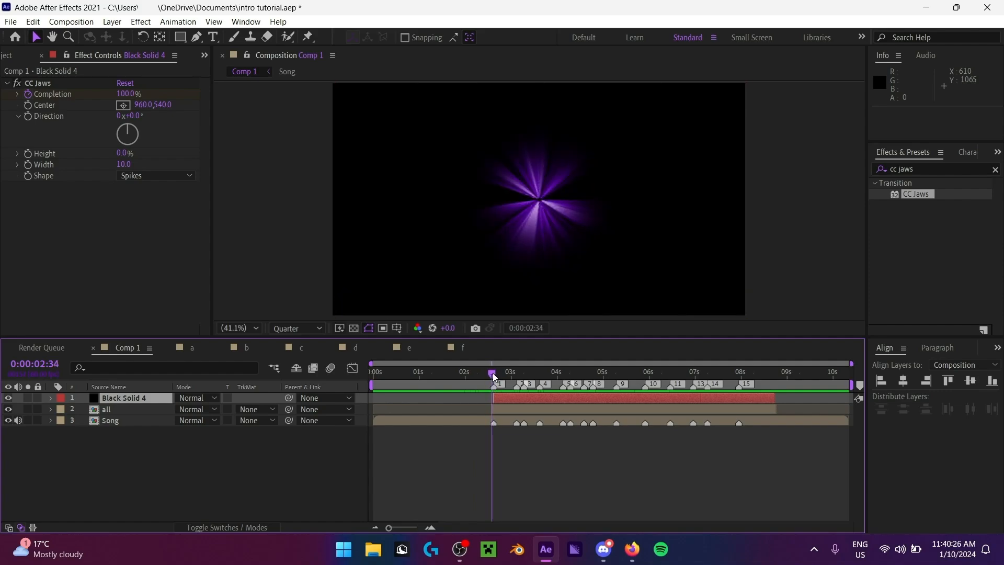
left_click_drag(492, 407, 494, 406)
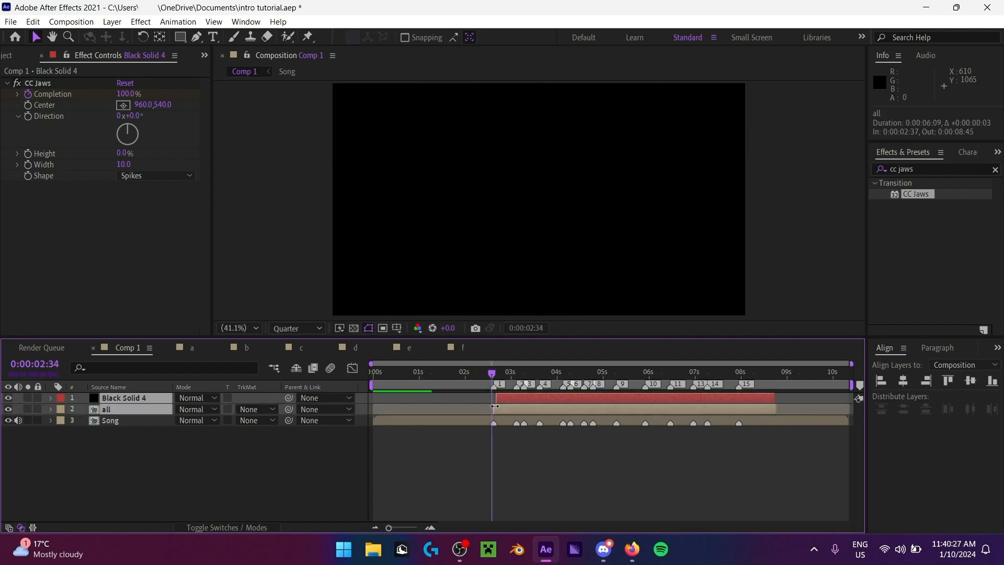
left_click(332, 474)
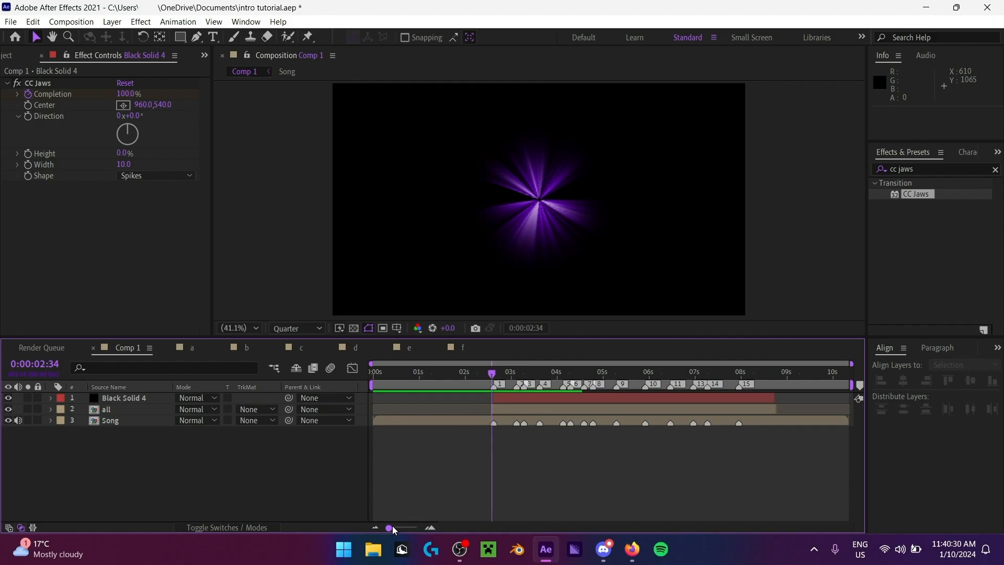
Step: Trim the start of the all layer to 0:00:02:35
left_click_drag(390, 528, 454, 531)
left_click(709, 374)
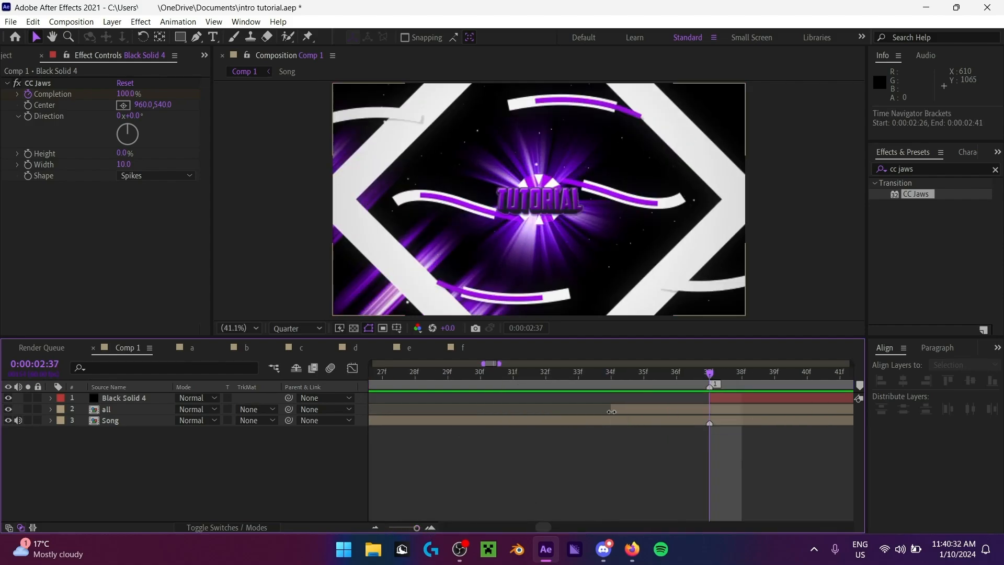
left_click_drag(612, 412, 643, 413)
key("Page_Down")
left_click_drag(412, 538, 355, 533)
key("Home")
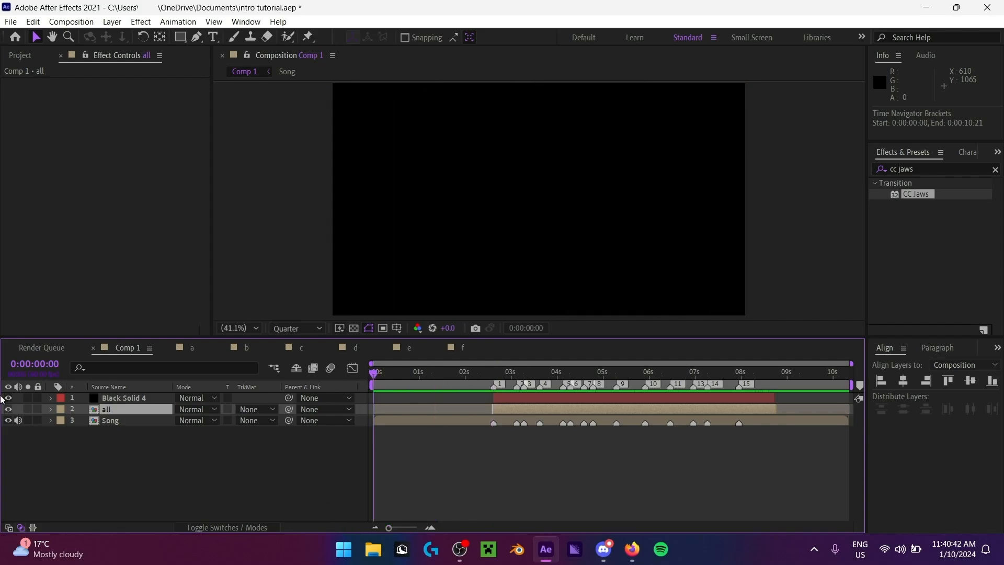
left_click(182, 474)
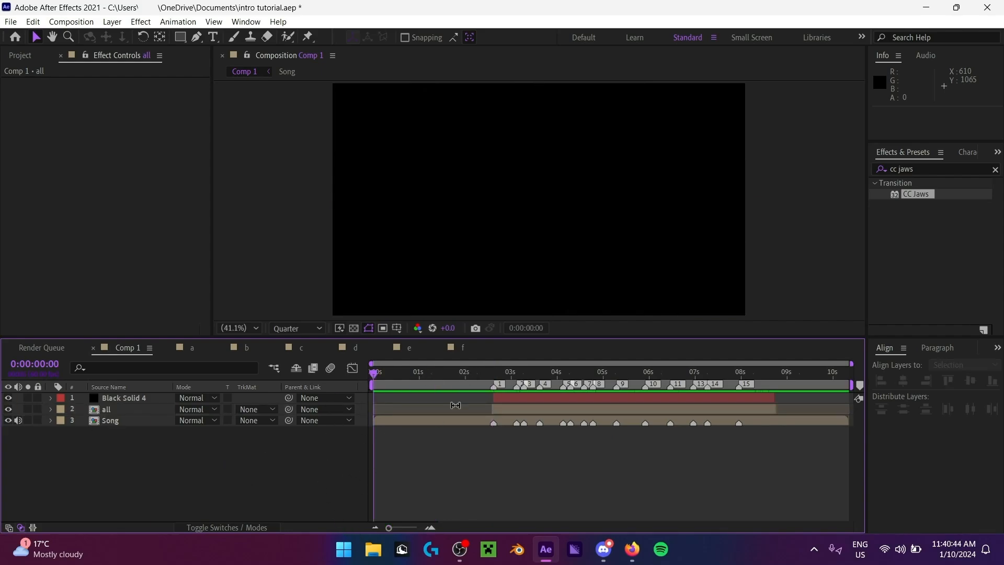
Step: Create a comp-size white solid with colour ffffff above the existing layers
left_click(82, 400)
right_click(167, 446)
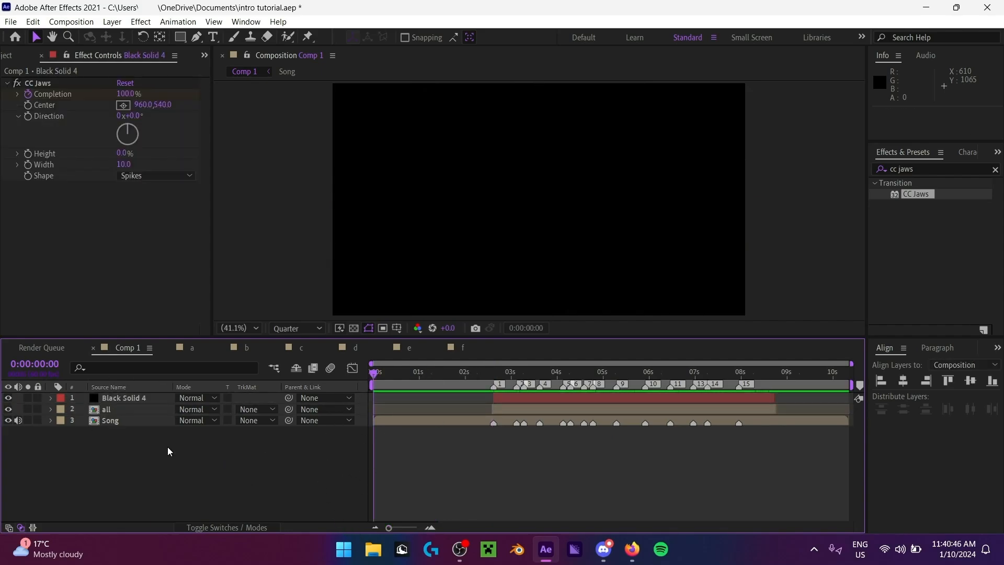
mouse_move(232, 301)
left_click(366, 330)
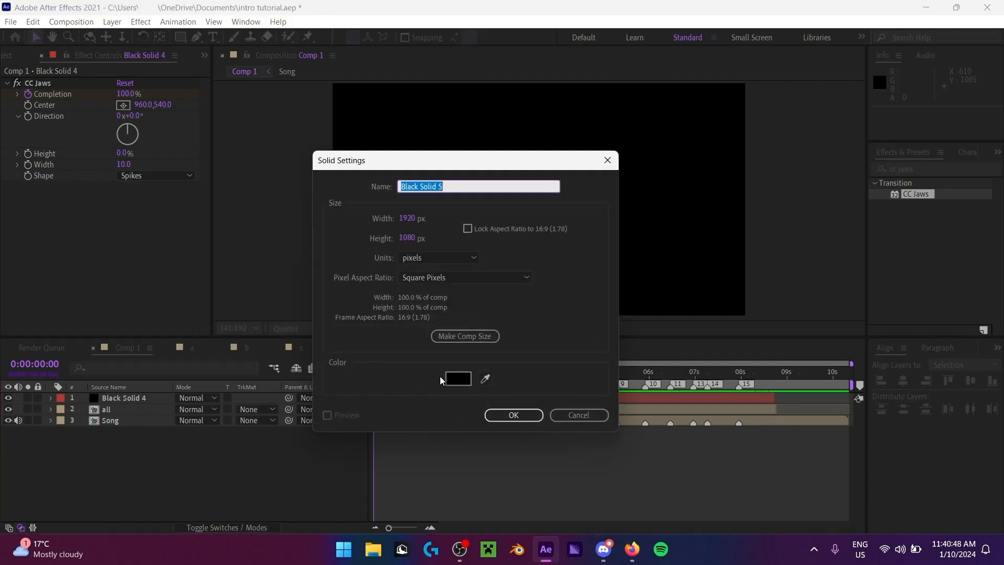
left_click(457, 377)
type("ffffff")
left_click(335, 188)
left_click(514, 415)
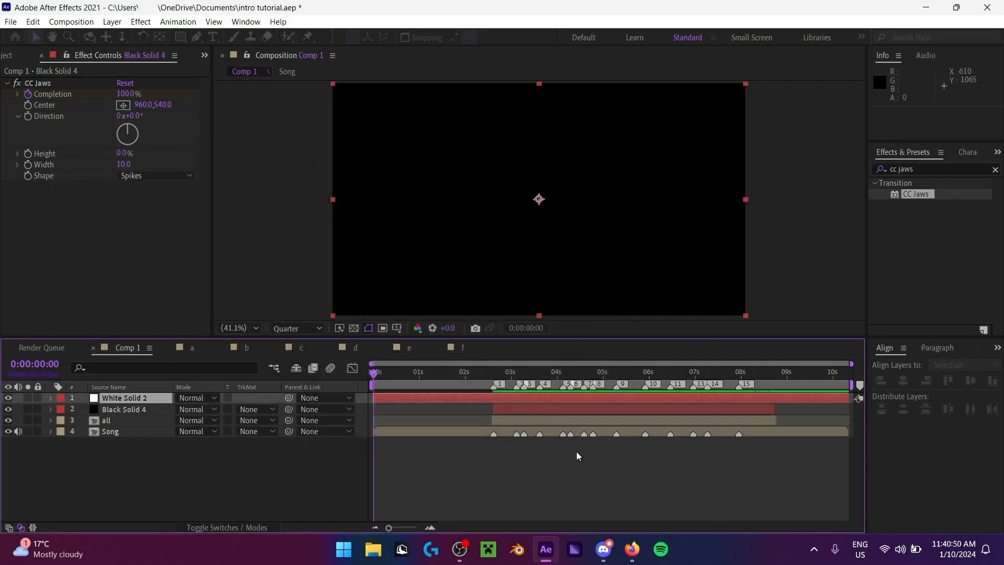
Step: Split the white solid at 0:00:02:35, matching the start of the all layer, and delete the earlier part
left_click(493, 372)
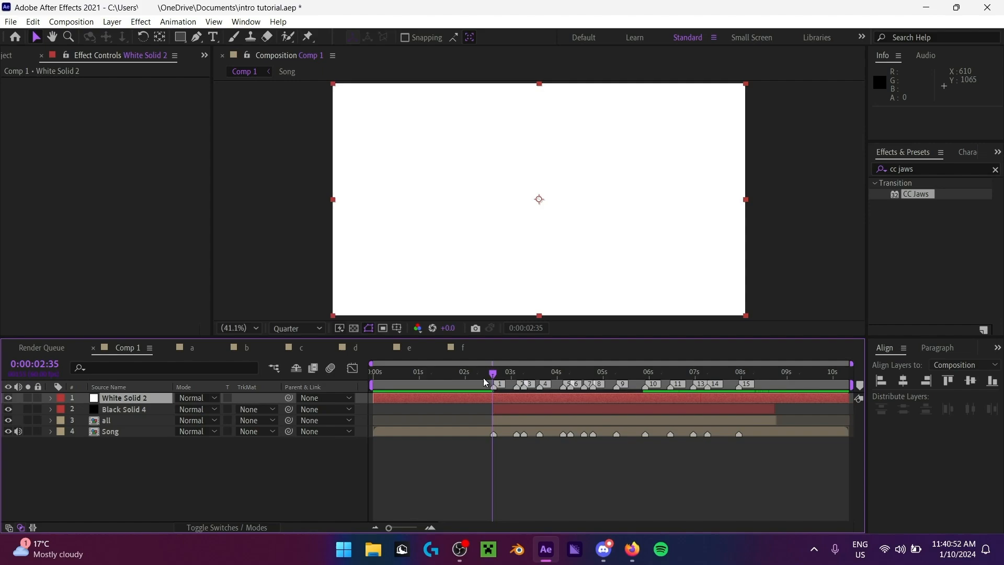
left_click_drag(388, 529, 424, 528)
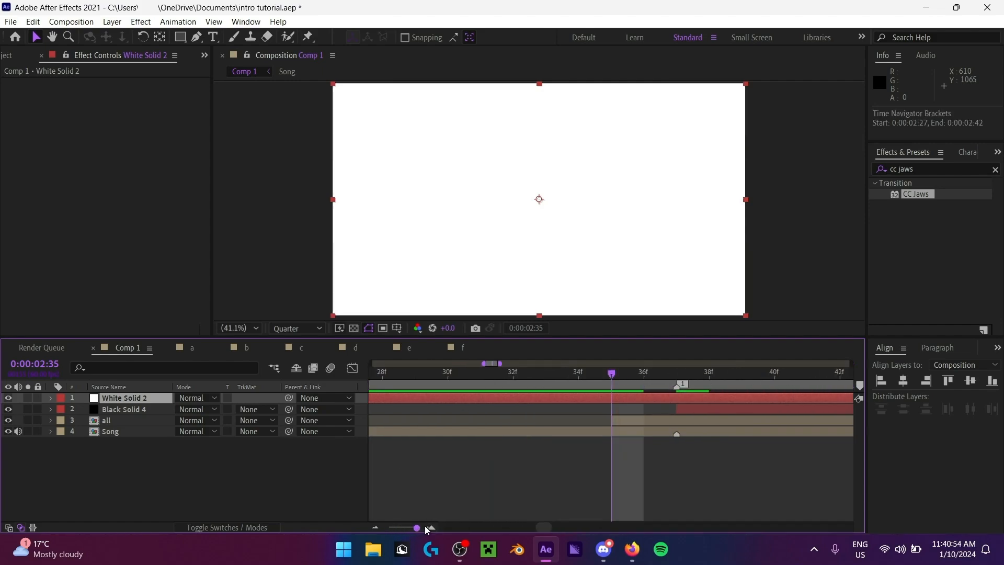
key("ctrl+shift+d")
left_click(551, 410)
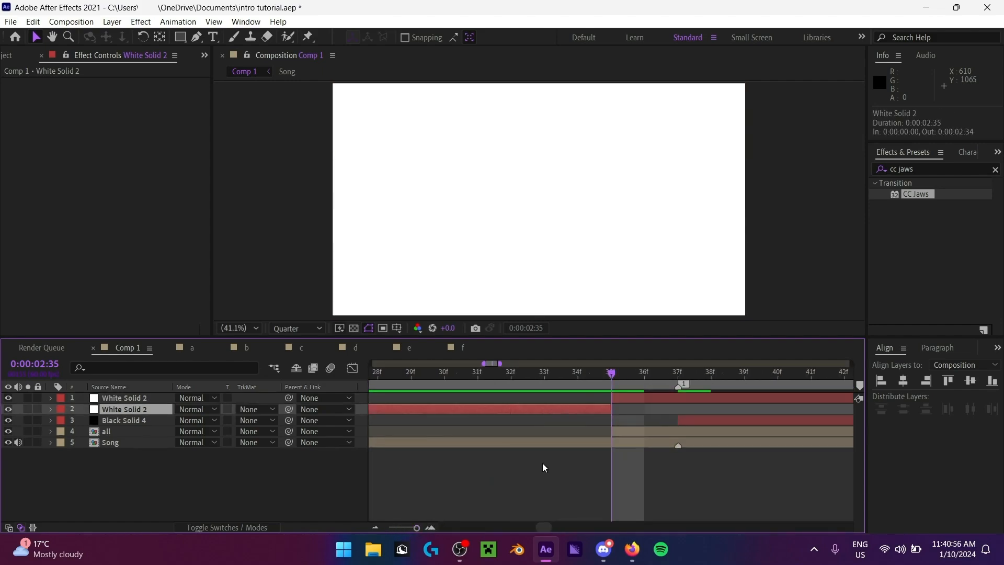
key("Delete")
left_click_drag(418, 528, 366, 529)
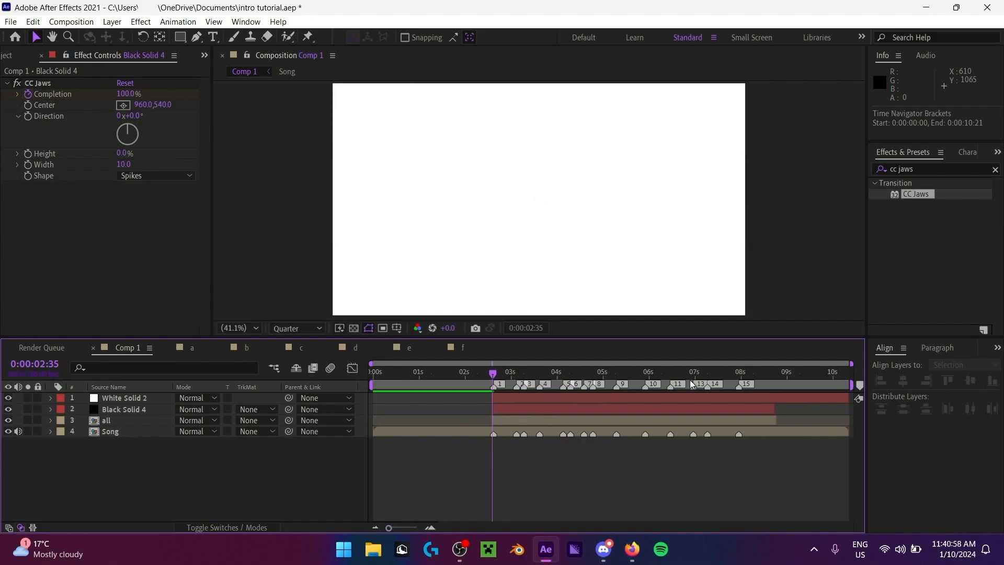
Step: Split the white solid at marker 3, 0:00:03:16, and delete the remainder after it
left_click_drag(778, 378, 586, 372)
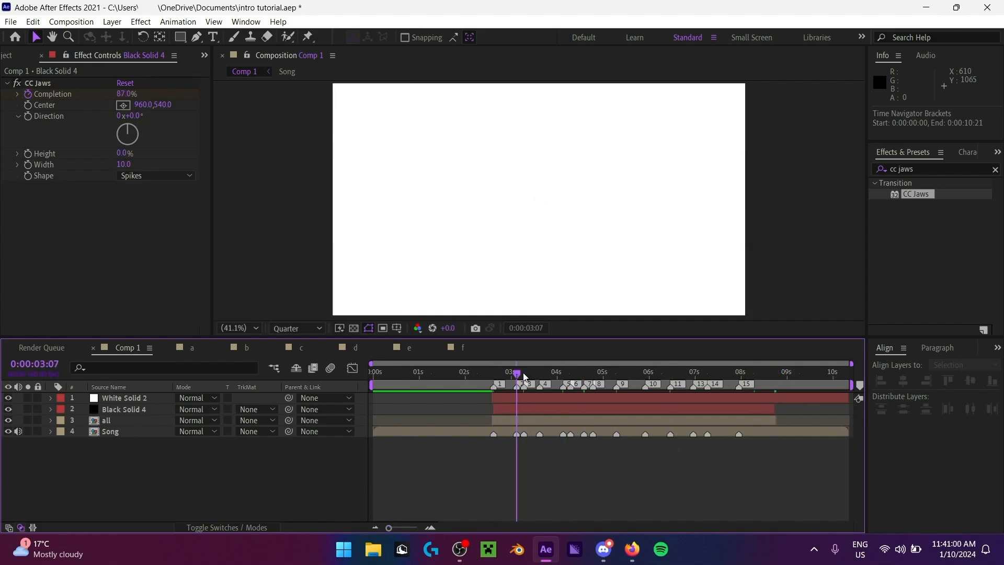
left_click(530, 397)
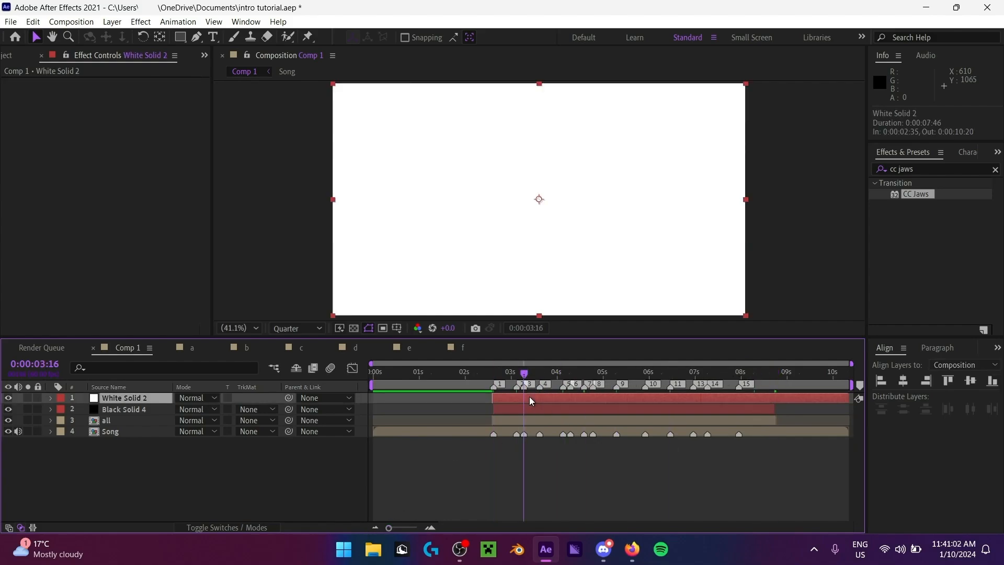
key("ctrl+shift+d")
key("Delete")
Step: Apply CC Light Wipe to the white solid with Completion at 26% and Intensity at 0
left_click(494, 373)
left_click_drag(492, 375, 490, 375)
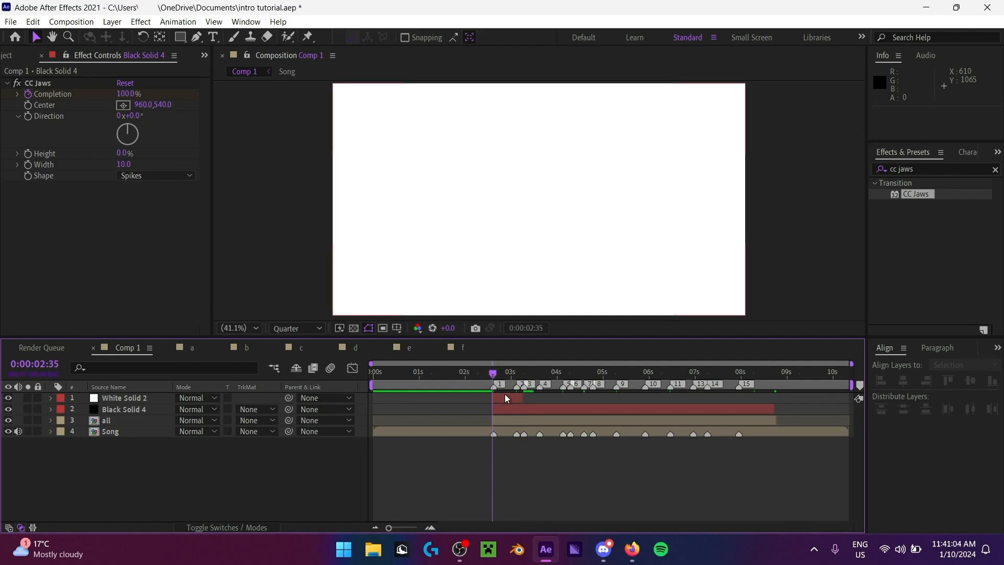
left_click(505, 397)
left_click(955, 168)
type("cc light")
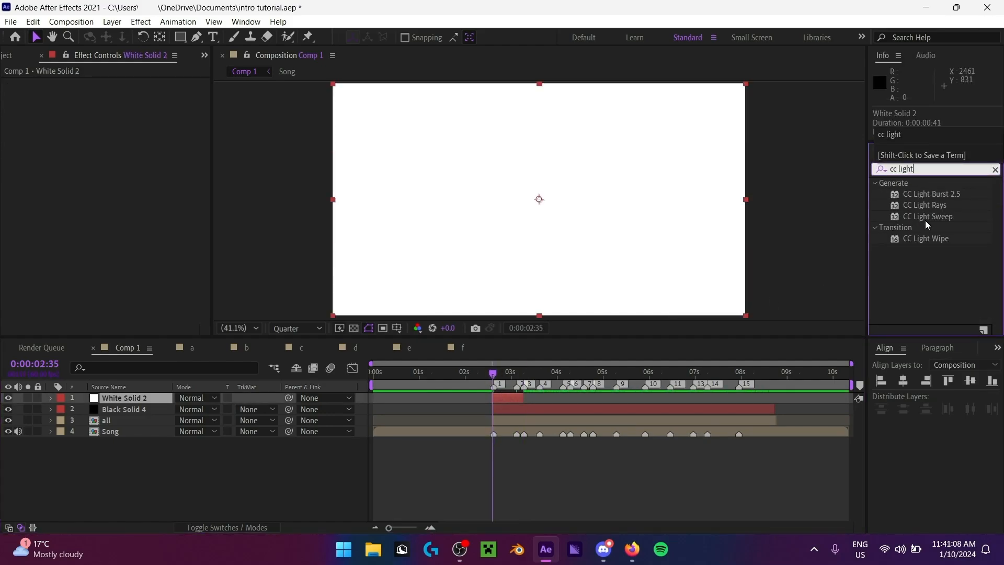
left_click(932, 236)
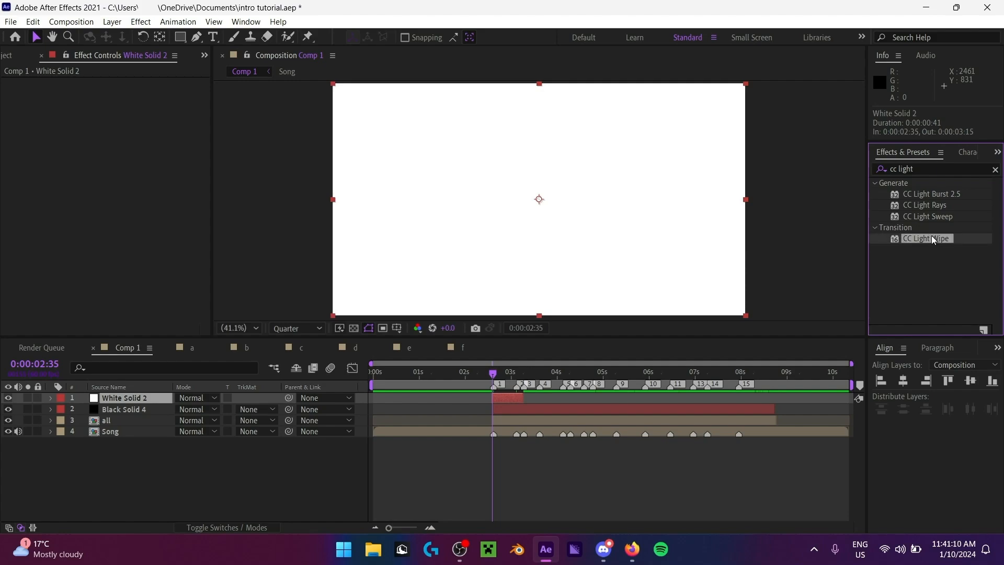
double_click(931, 236)
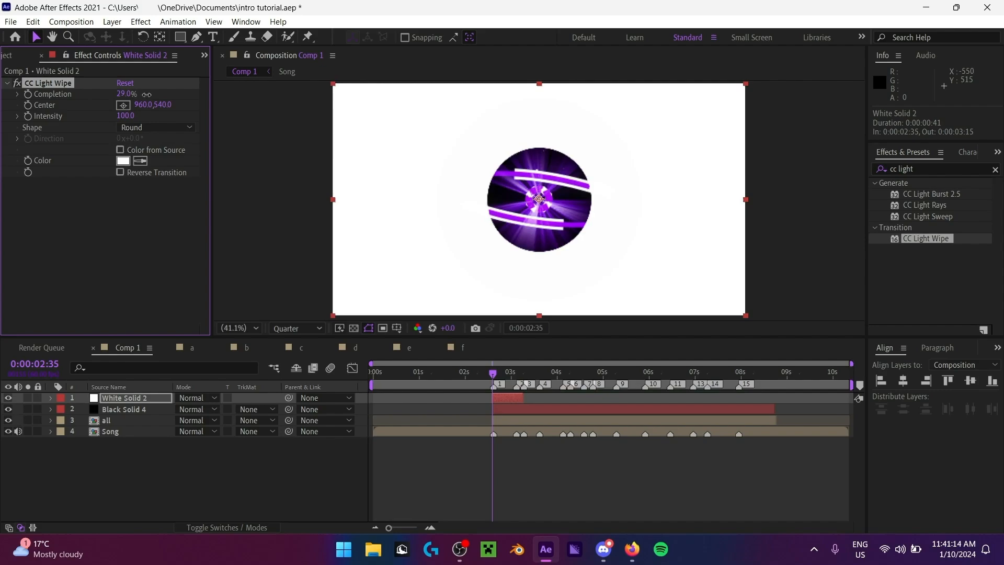
mouse_move(126, 94)
left_mouse_down()
mouse_move(155, 111)
mouse_move(3, 120)
mouse_move(173, 94)
mouse_move(120, 95)
left_mouse_up()
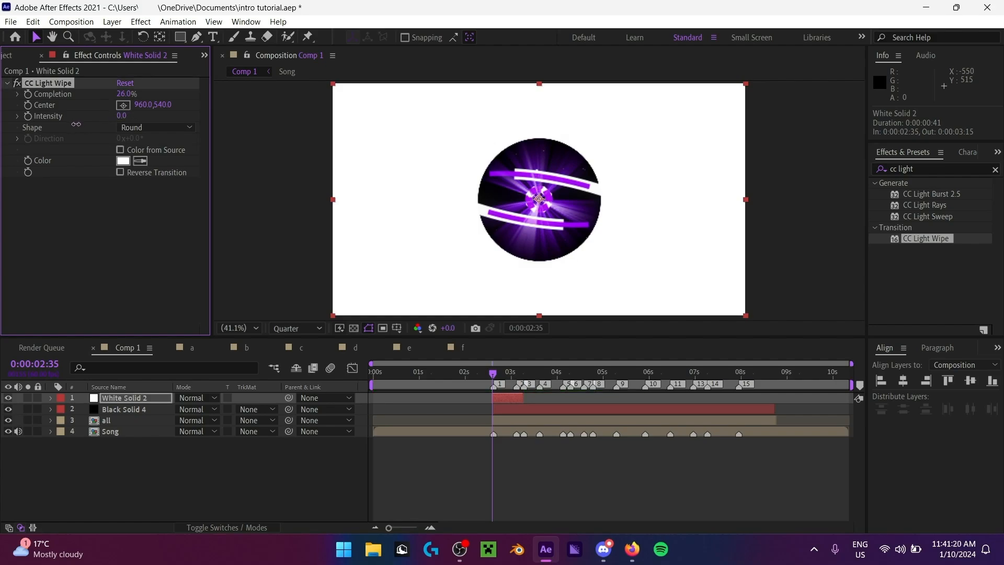
Step: Change the light-wipe solid's colour to black
left_click(166, 401)
key("ctrl+shift+y")
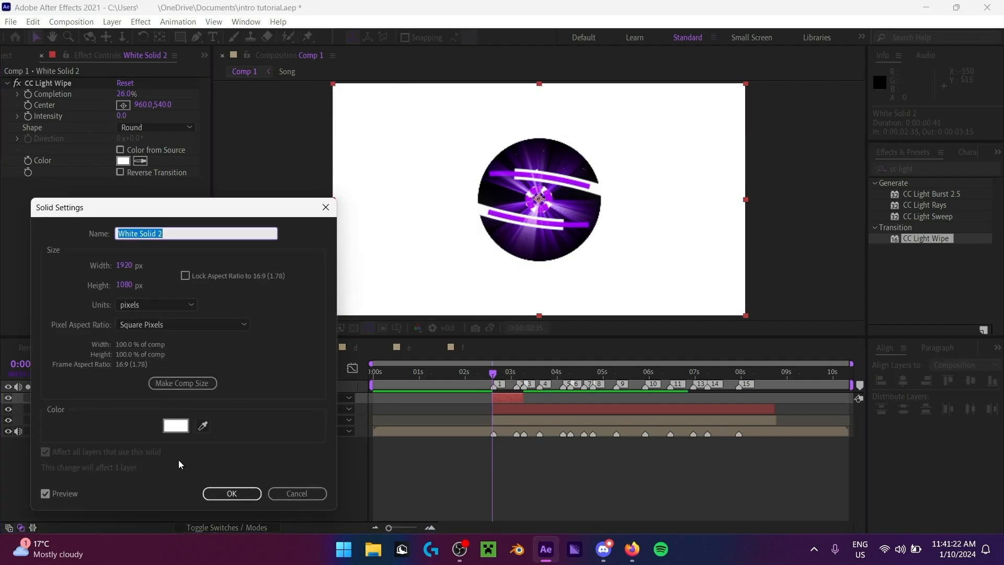
left_click(175, 426)
left_click_drag(168, 345, 58, 352)
left_click(345, 189)
left_click(231, 493)
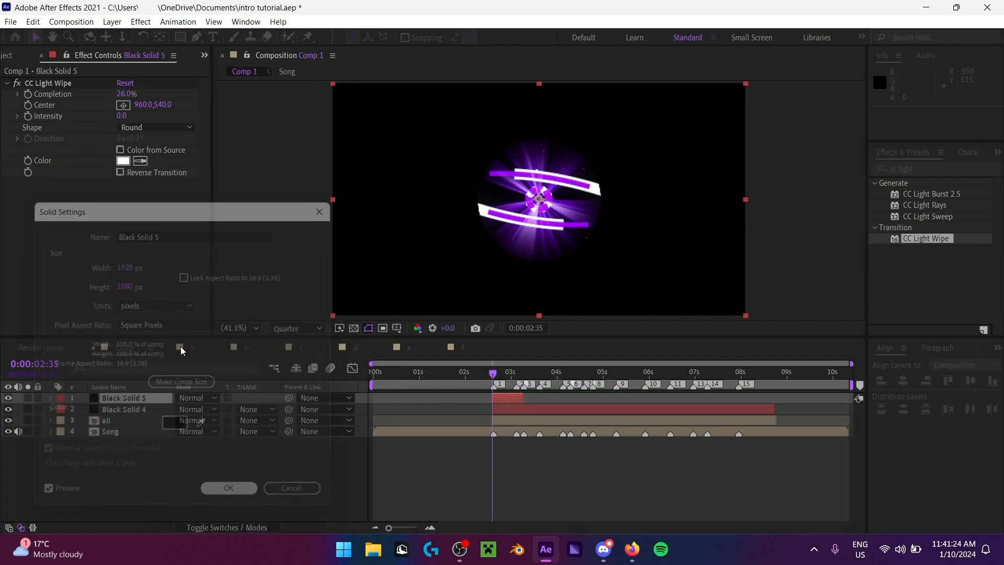
Step: Try CC Light Wipe Intensity at 70 on the black solid, and return it to 0
left_click_drag(129, 116, 42, 117)
left_click_drag(123, 116, 401, 175)
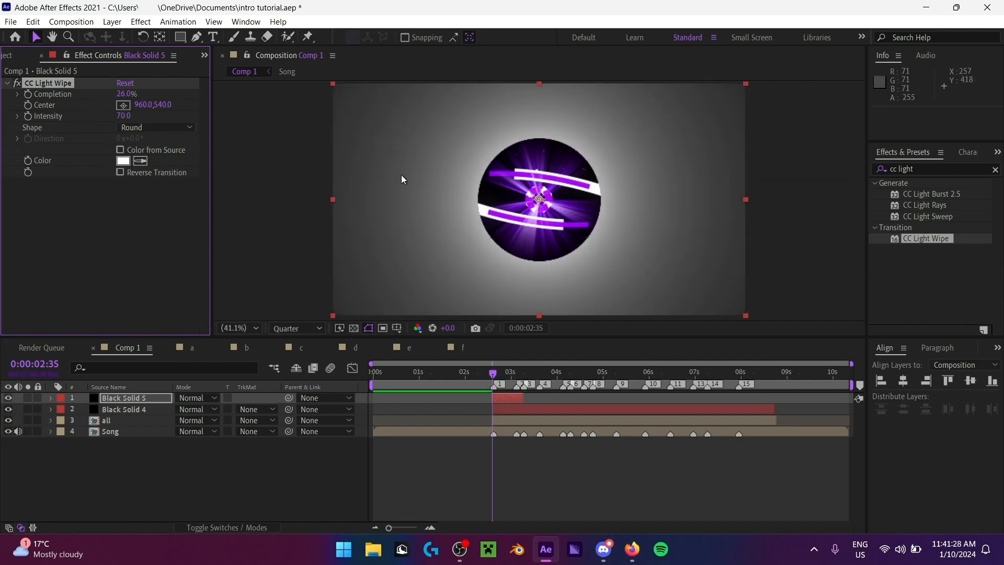
left_click_drag(124, 117, 20, 237)
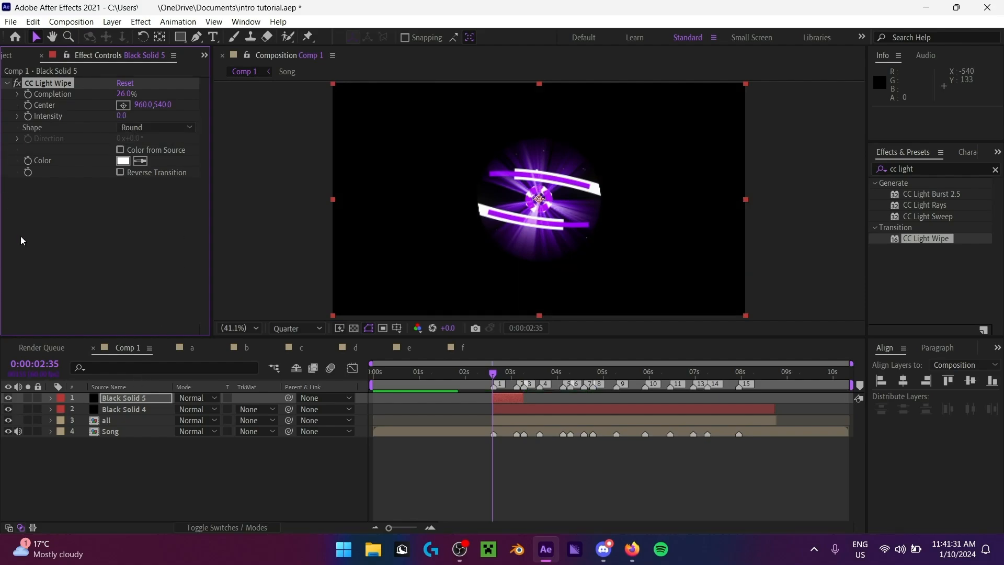
Step: Change the light-wipe solid's colour back to white
left_click(149, 394)
key("ctrl+shift+y")
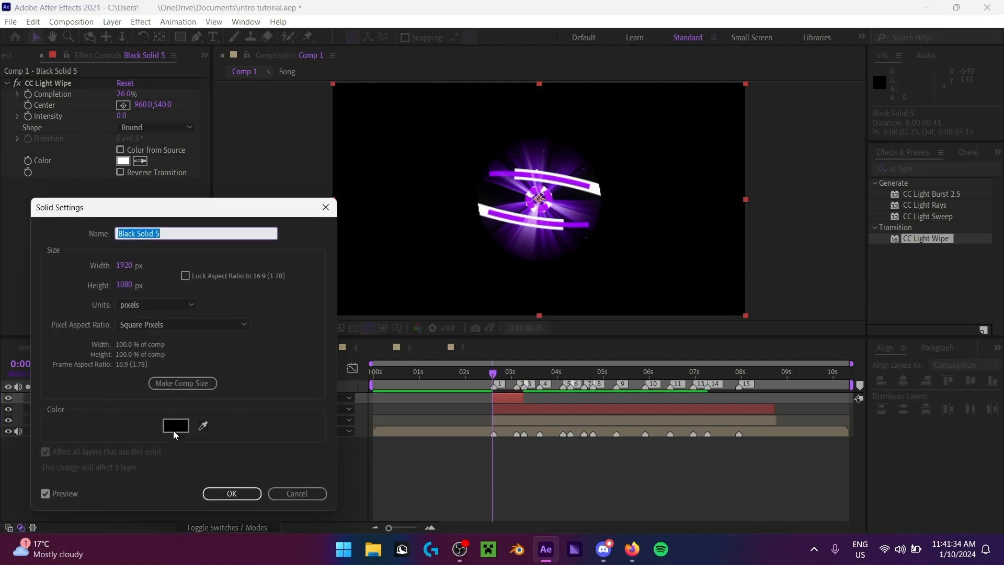
left_click(175, 429)
left_click_drag(123, 258, 57, 184)
left_click(345, 188)
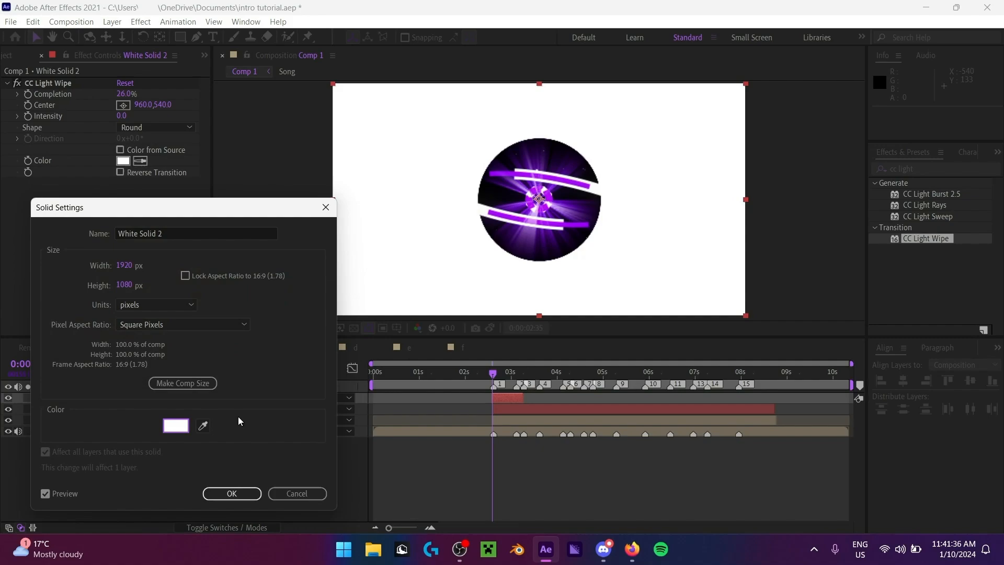
left_click(232, 493)
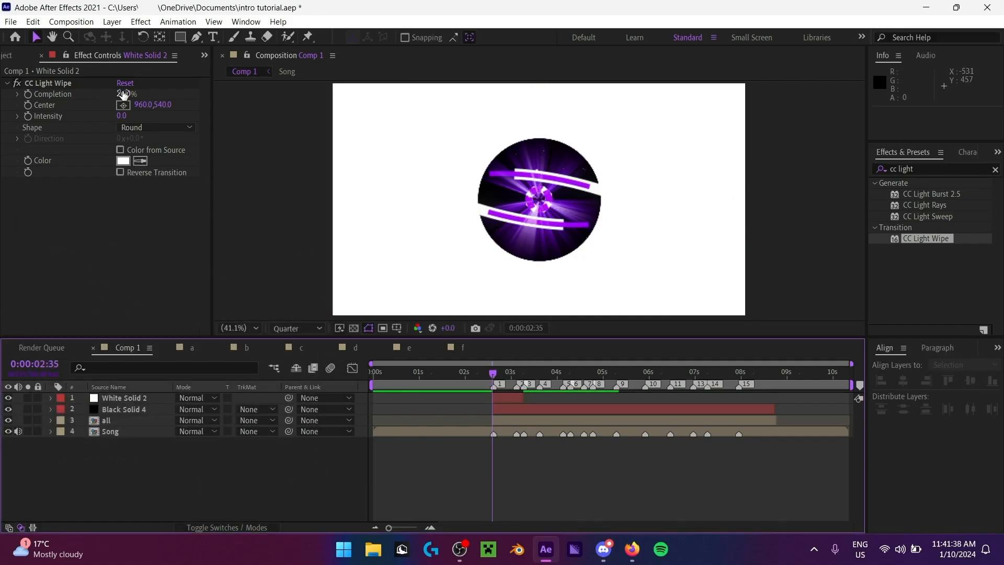
Step: Keyframe the CC Light Wipe Completion at 0% on the white solid's first frame, 0:00:02:35, and reveal the keyframe
left_click_drag(125, 95, 47, 99)
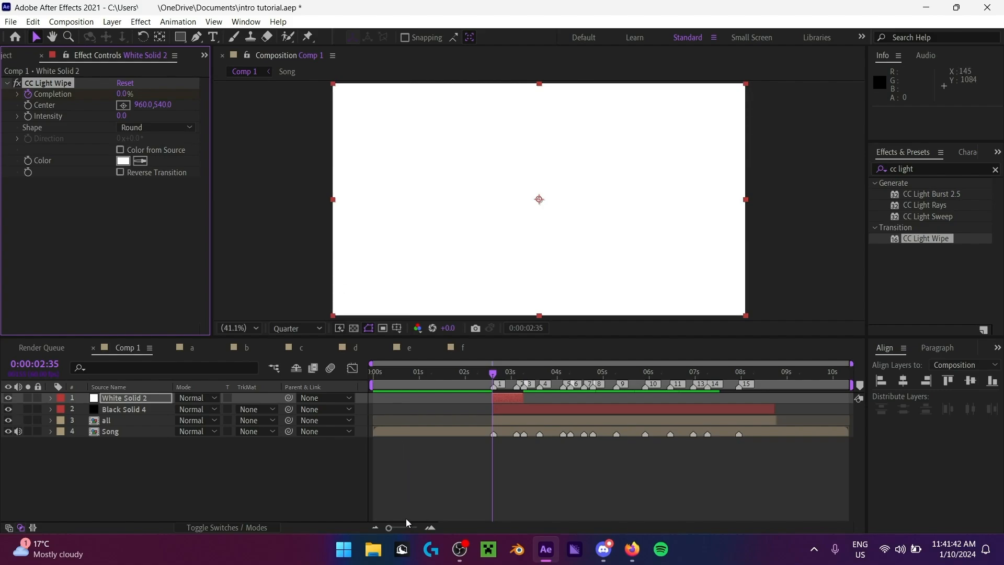
left_click_drag(389, 528, 456, 530)
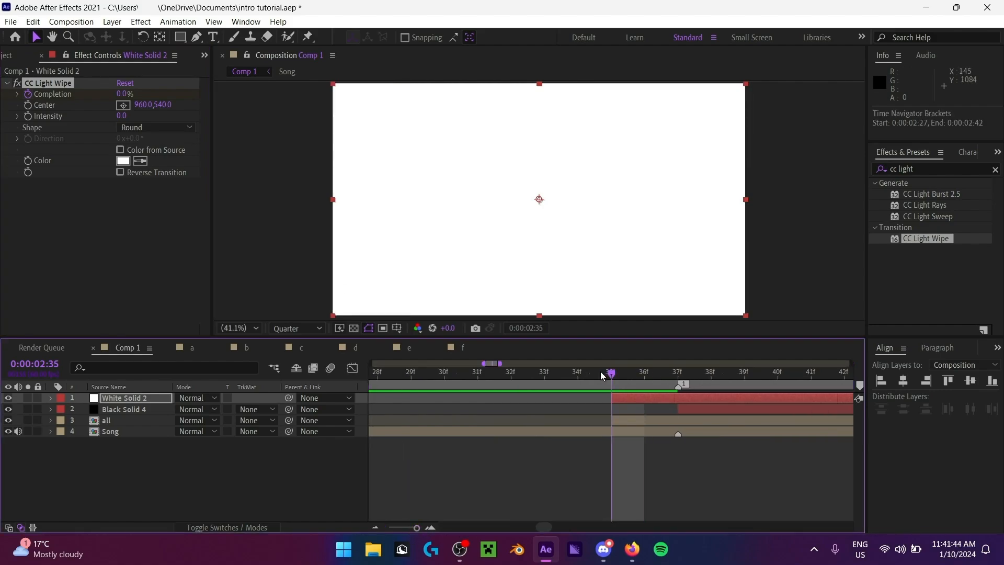
key("Page_Up")
key("Page_Down")
key("u")
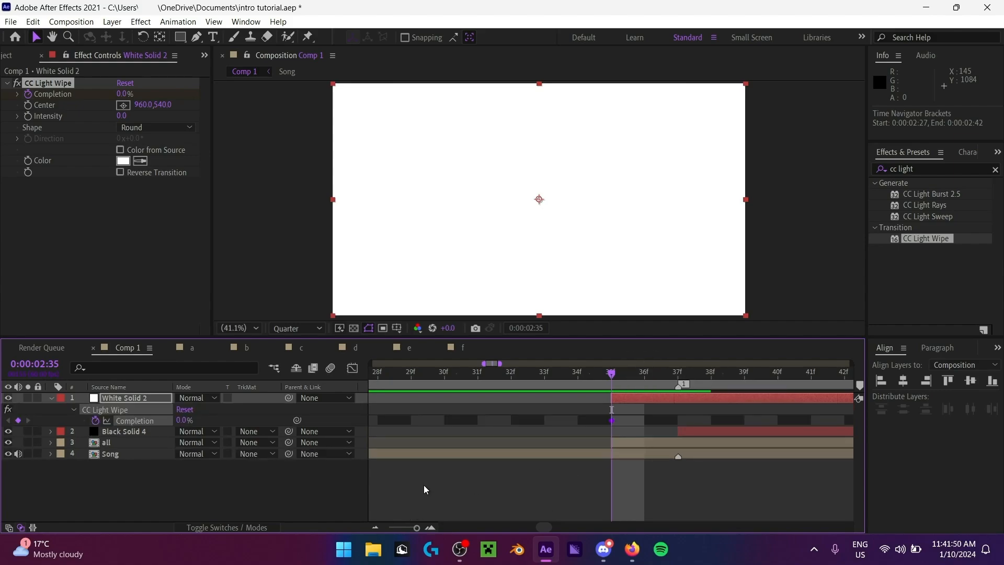
Step: Add a Completion keyframe of 100% at marker 3, 0:00:03:16
left_click_drag(409, 529, 399, 528)
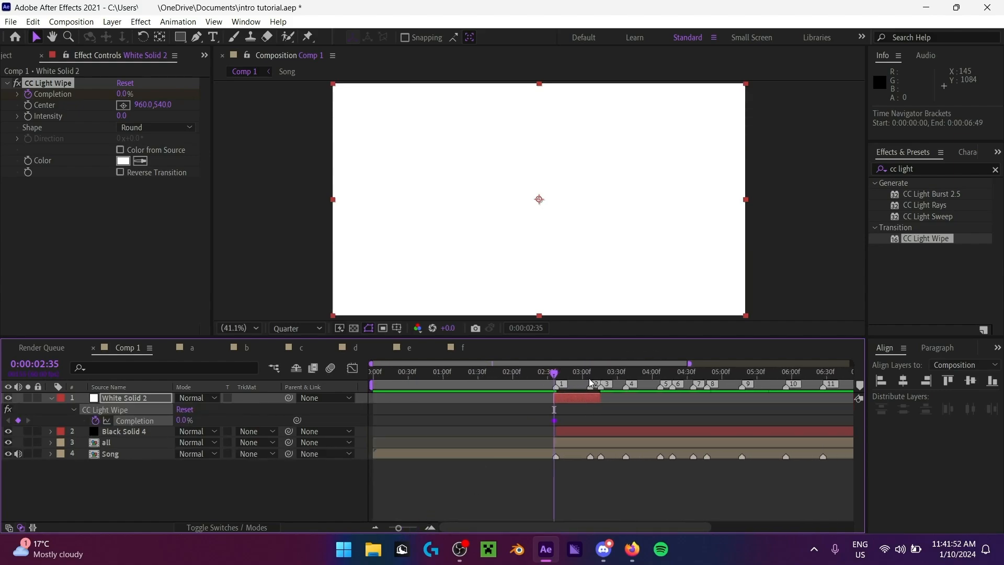
left_click(602, 375)
left_click(20, 420)
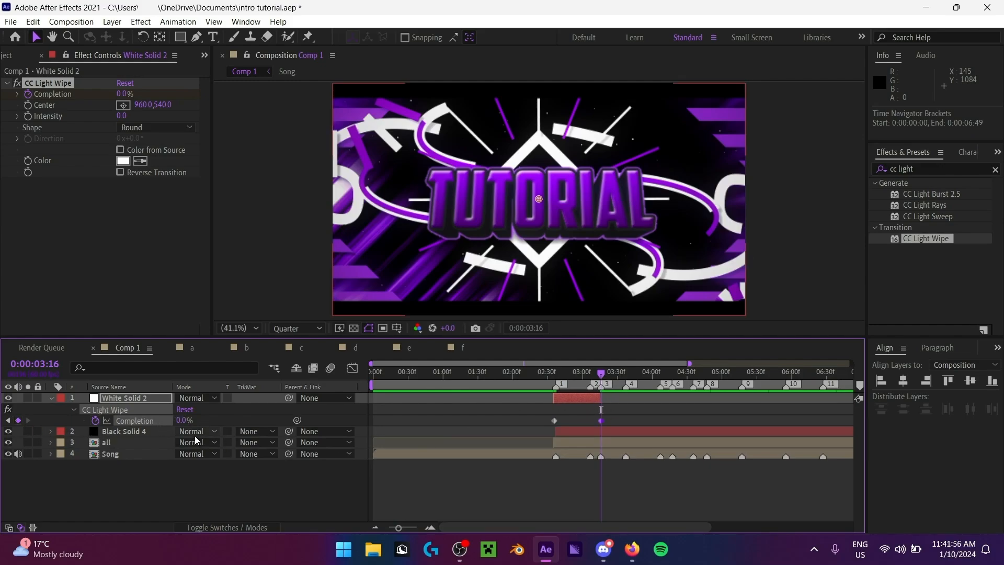
left_click(184, 421)
type("100")
key("Return")
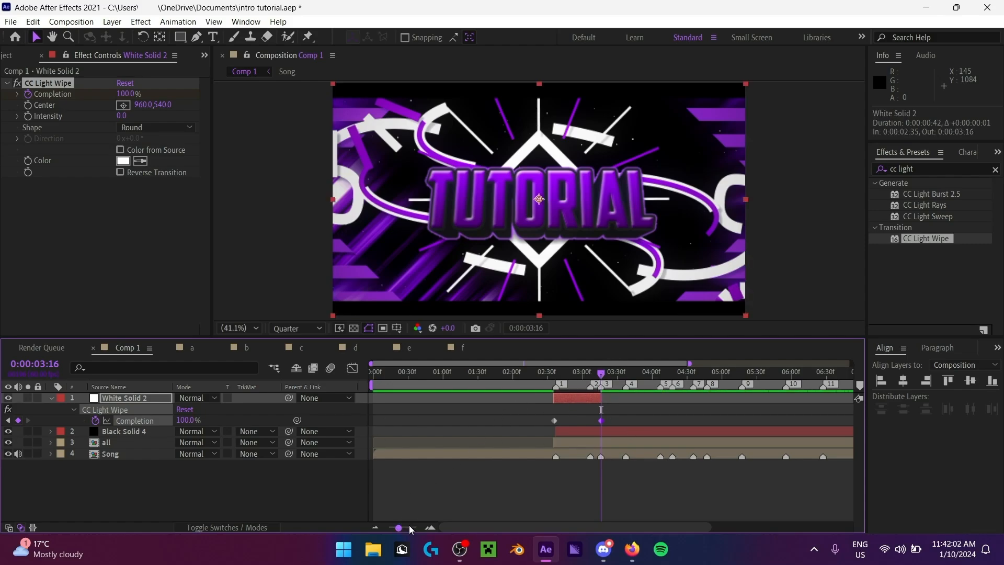
Step: Set the white solid's out point to 0:00:03:16, on the last Completion keyframe
left_click_drag(398, 528, 431, 528)
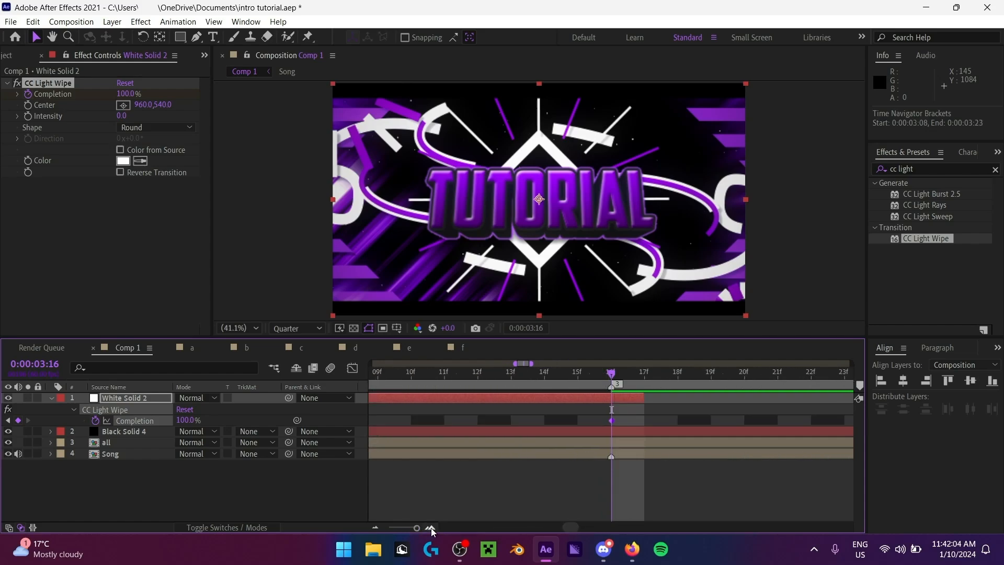
mouse_move(639, 396)
left_mouse_down()
mouse_move(611, 399)
mouse_move(644, 399)
left_mouse_up()
key("ctrl+z")
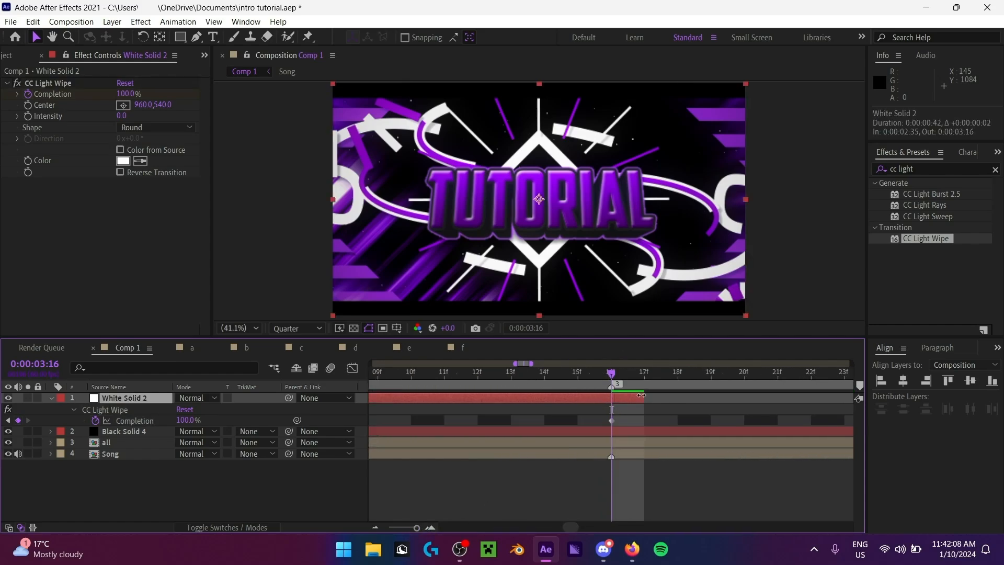
left_click_drag(413, 528, 376, 532)
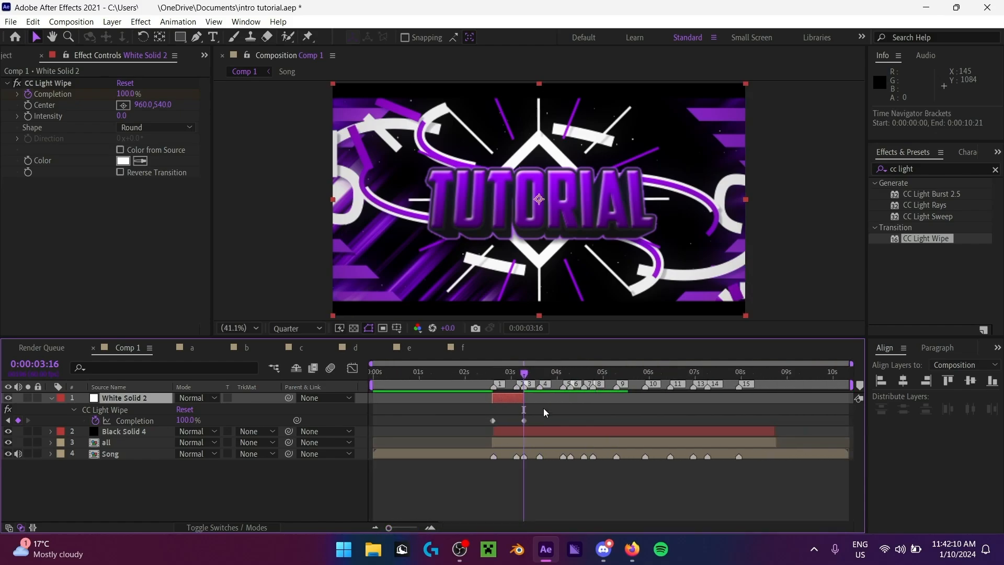
Step: Play back the white light-wipe transition from just before marker 1
left_click_drag(498, 378, 483, 380)
key("space")
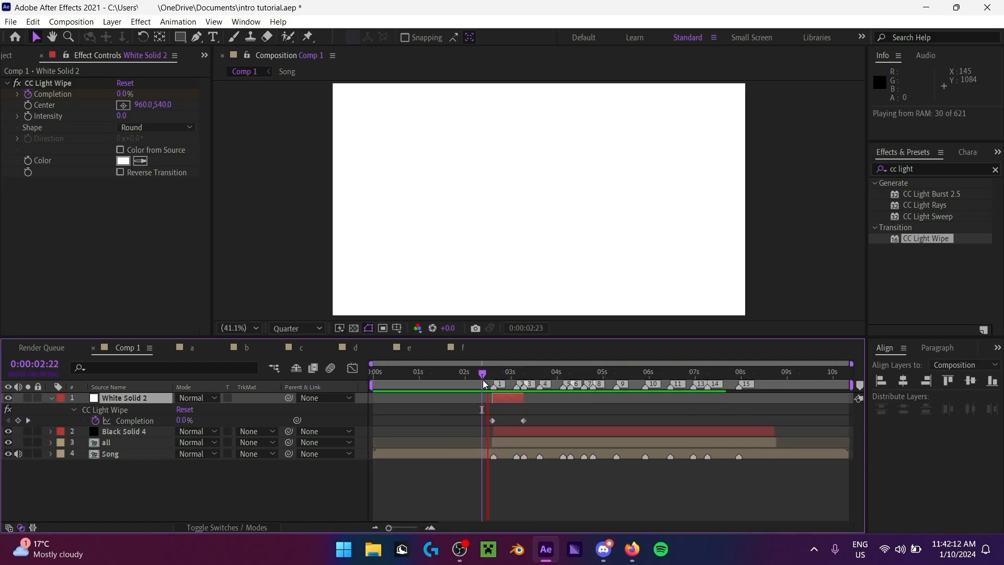
key("space")
Step: Easy-ease both CC Light Wipe Completion keyframes and reshape their speed curve so the wipe peaks right at the start and slows down
left_click_drag(559, 415, 485, 424)
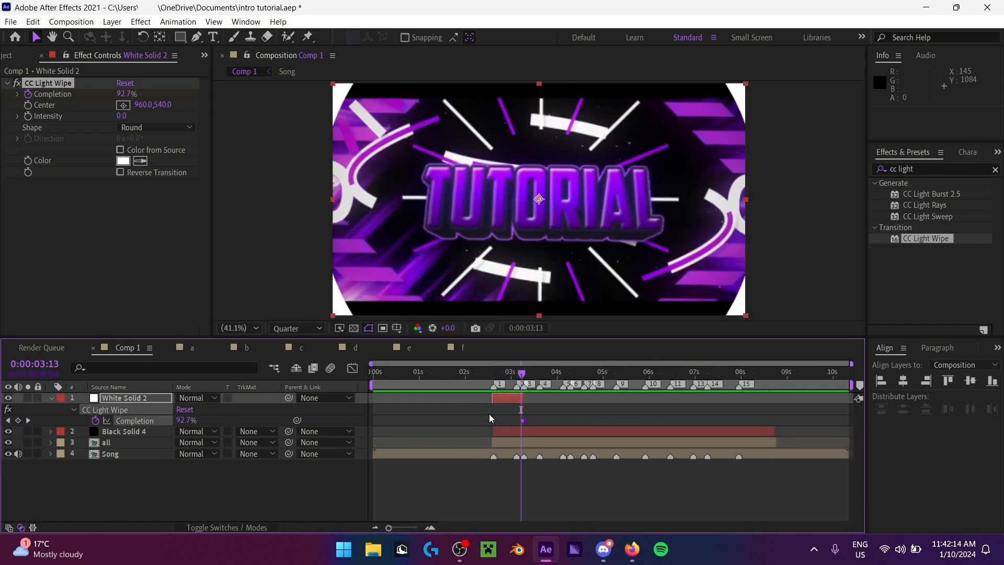
key("F9")
left_click(352, 368)
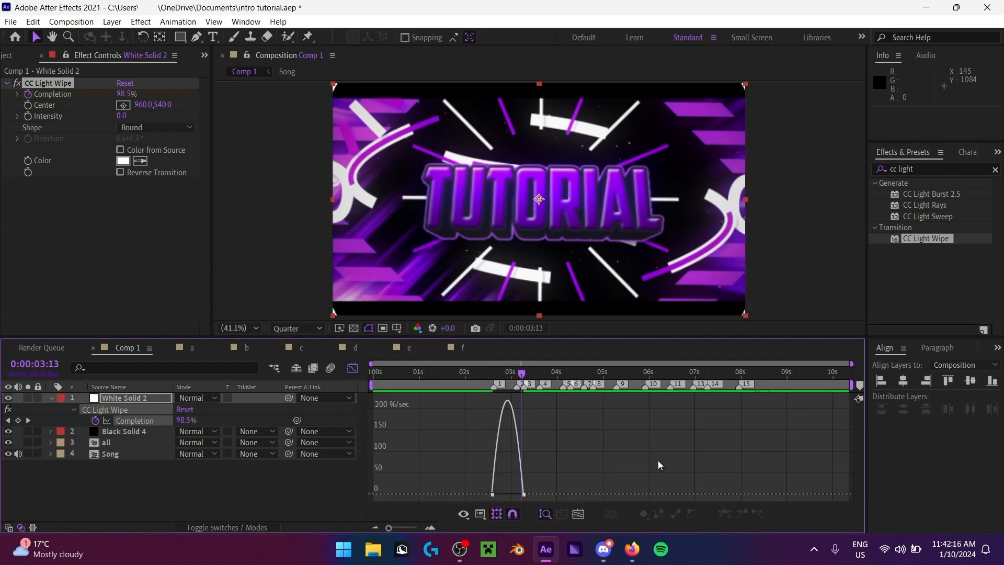
left_click_drag(518, 494, 500, 495)
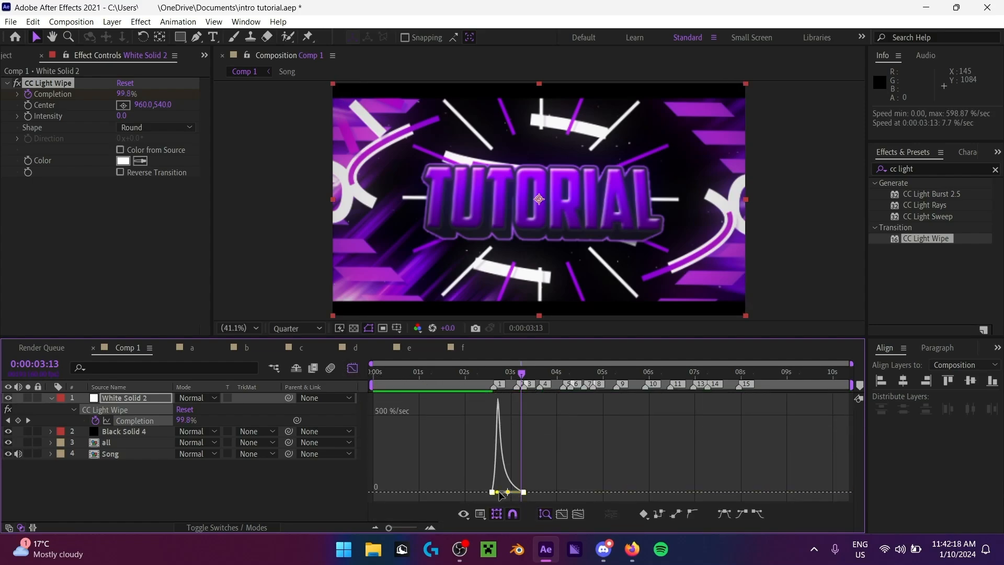
left_click_drag(501, 376, 493, 375)
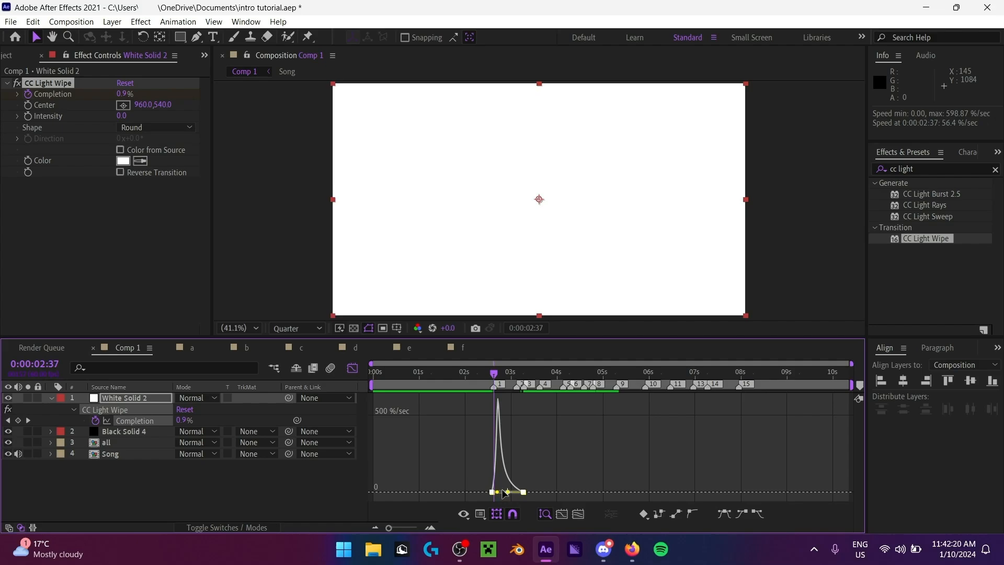
left_click_drag(498, 493, 496, 494)
left_click(353, 368)
left_click(354, 368)
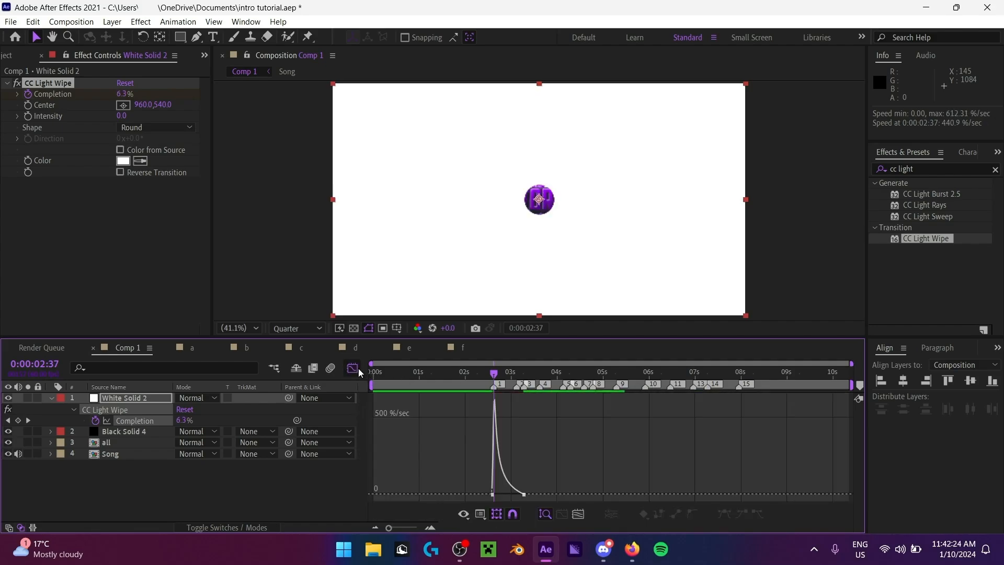
left_click(354, 368)
Step: Play back the eased light wipe from 0:00:02:22, then collapse and deselect the white solid
left_click(482, 376)
key("space")
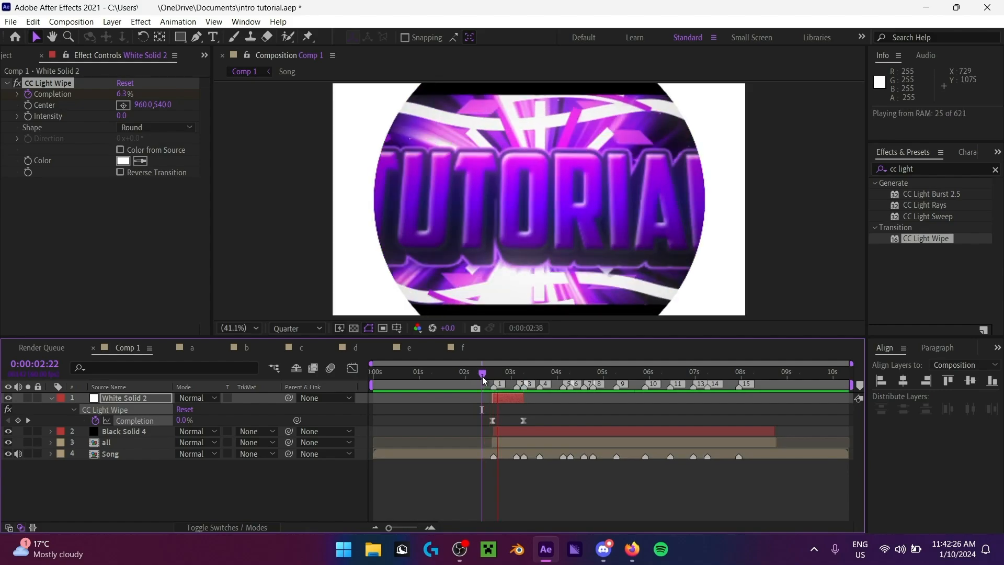
key("space")
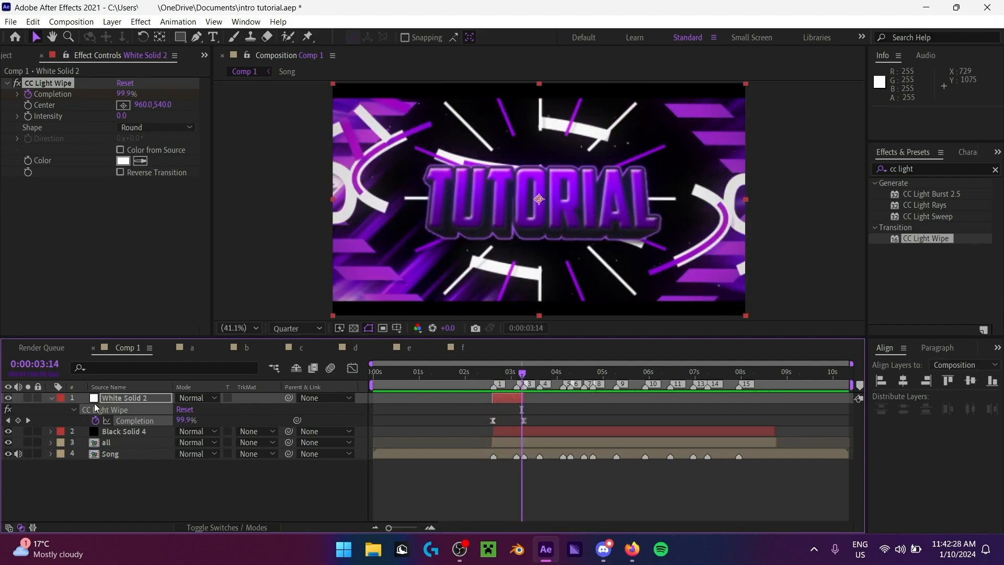
left_click(51, 397)
left_click(221, 466)
Step: Duplicate the white solid at 0:00:02:37 and set the upper copy's blend mode to Silhouette Alpha
left_click(494, 371)
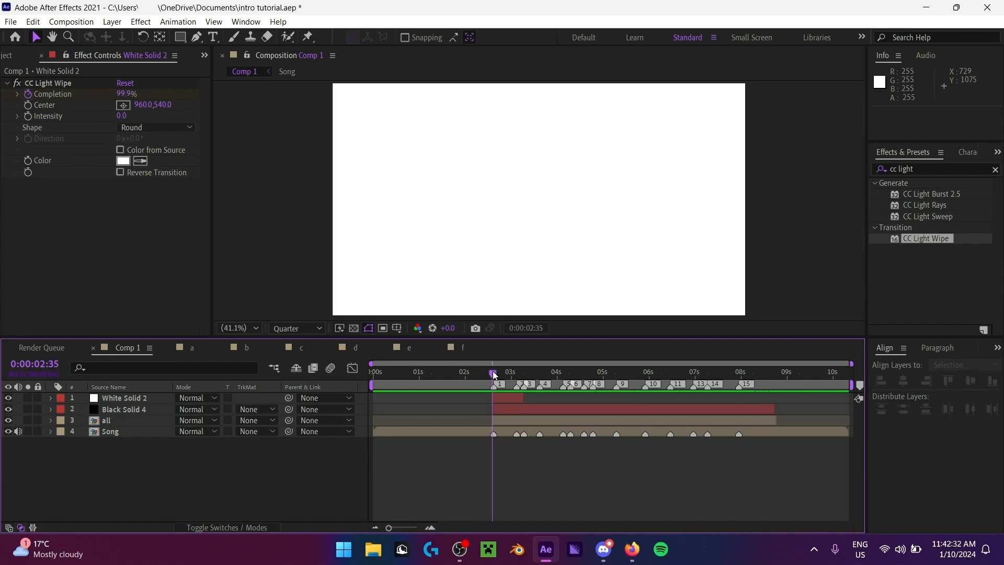
left_click_drag(493, 372, 494, 373)
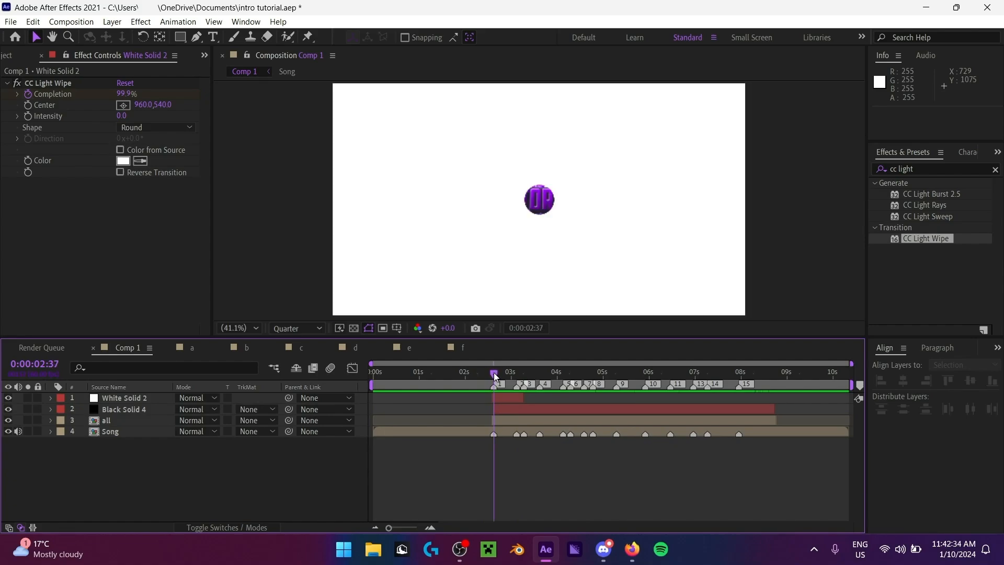
left_click(180, 396)
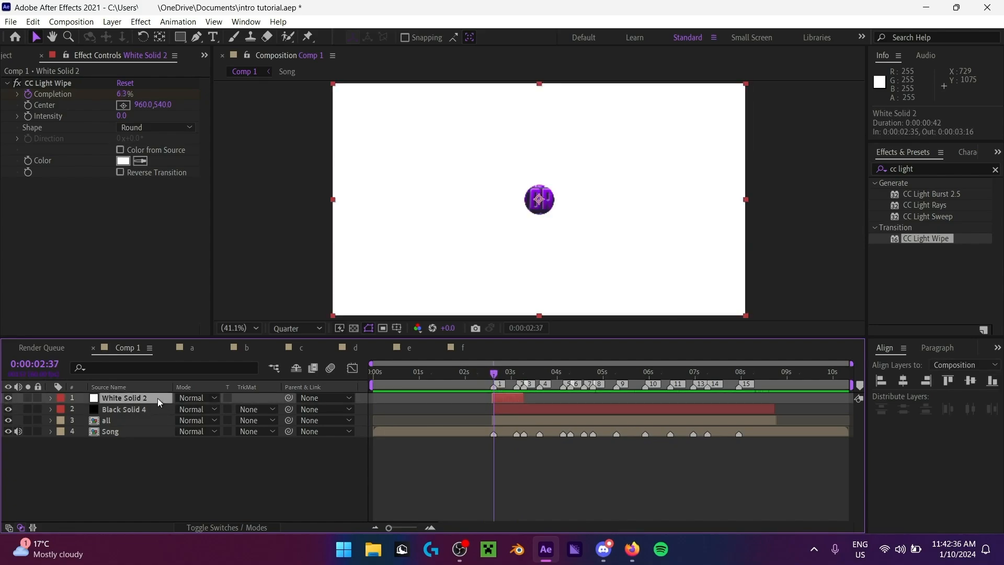
key("ctrl+d")
left_click_drag(388, 527, 409, 534)
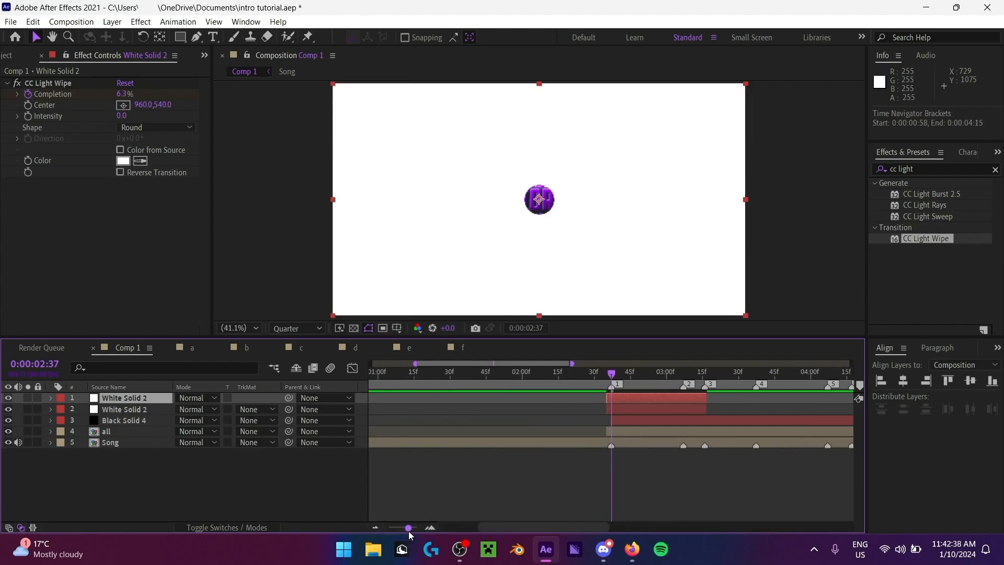
left_click(195, 398)
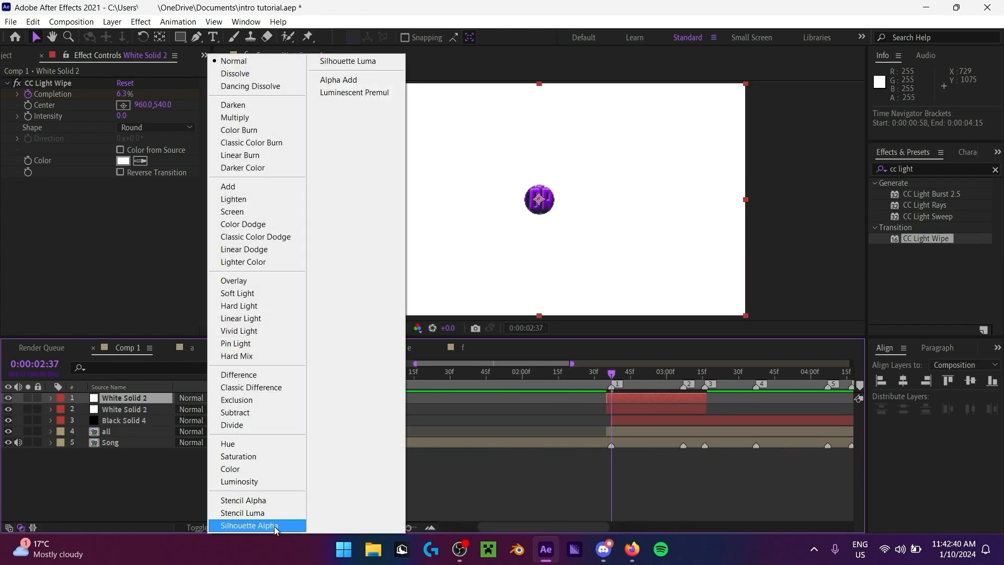
left_click(274, 526)
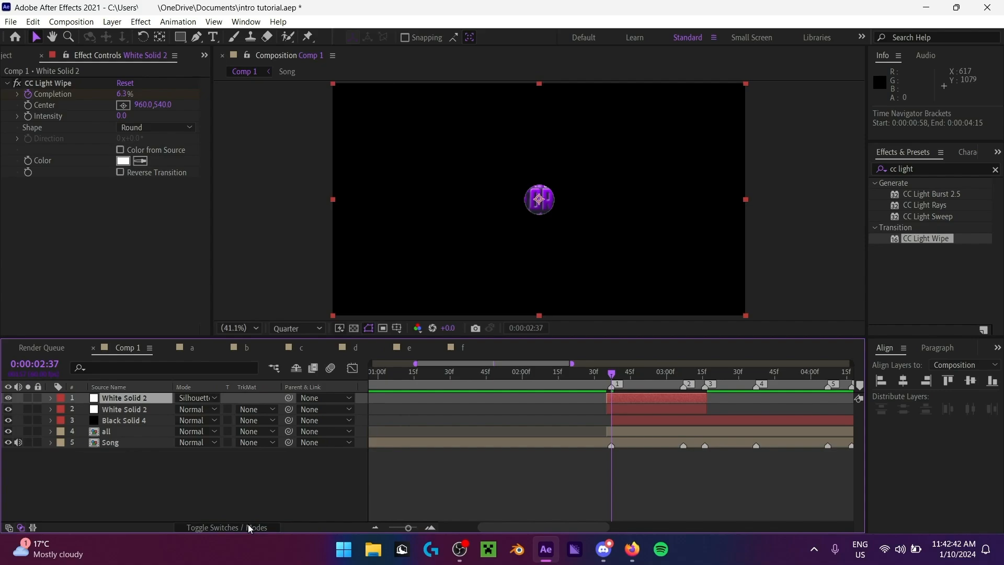
left_click(204, 396)
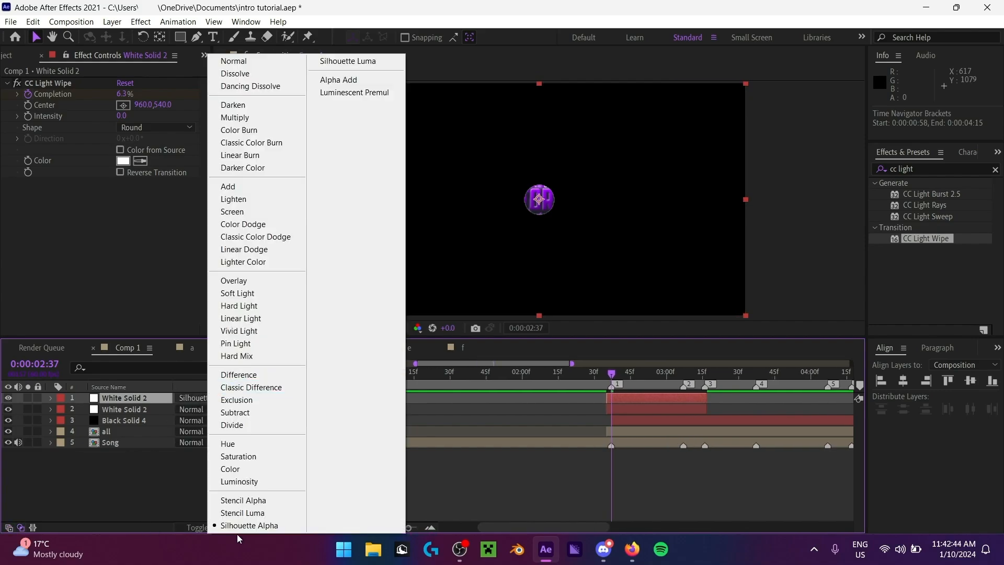
left_click(236, 535)
Step: Shift the Silhouette Alpha solid one frame earlier to start at 0:00:02:34 and preview the wipe
left_click_drag(638, 395, 634, 396)
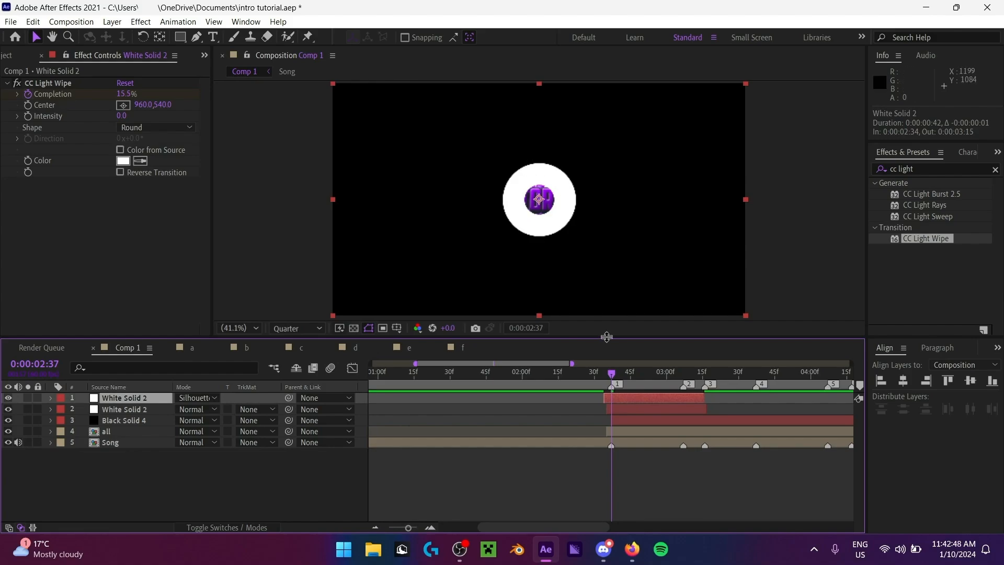
left_click(593, 379)
key("space")
key("space")
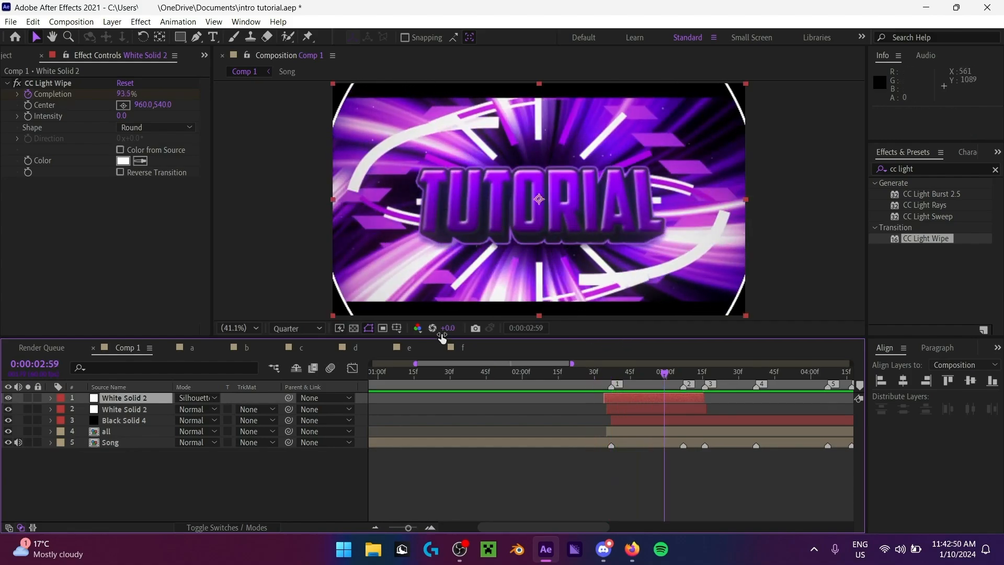
Step: Show the transparency grid and scrub through the wipe to inspect the white ring and the transparent area around it
left_click(358, 329)
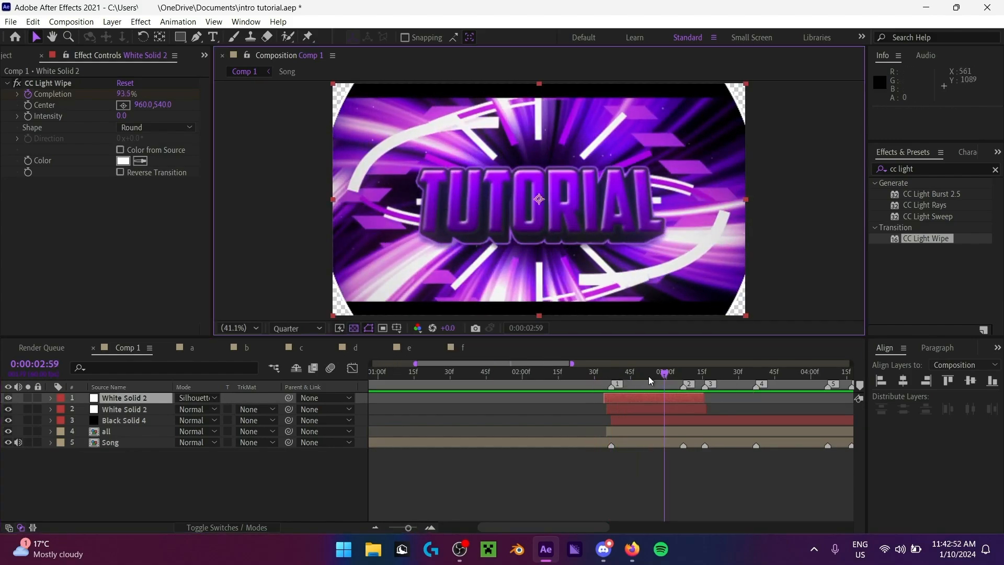
left_click_drag(648, 375, 626, 383)
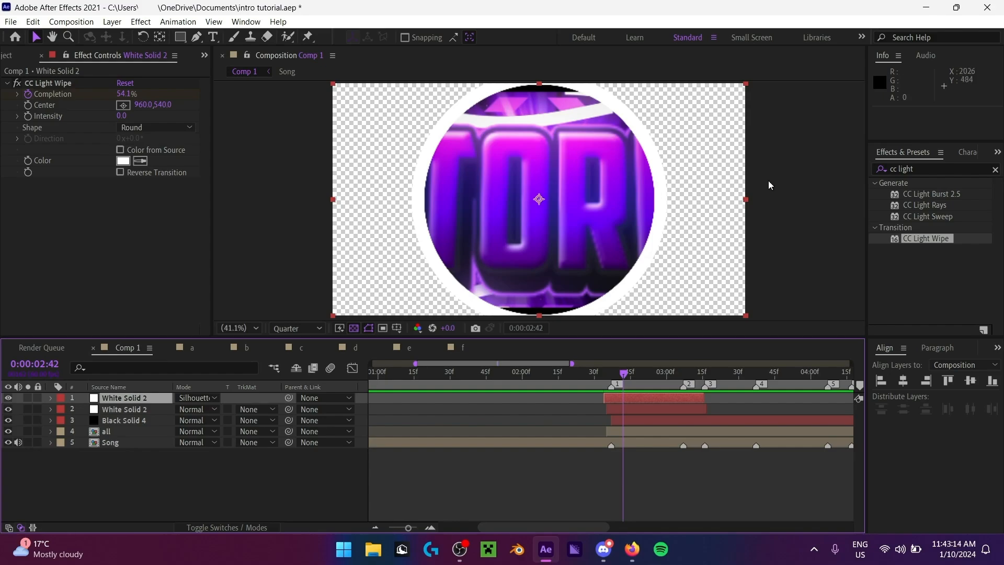
left_click_drag(586, 374, 627, 386)
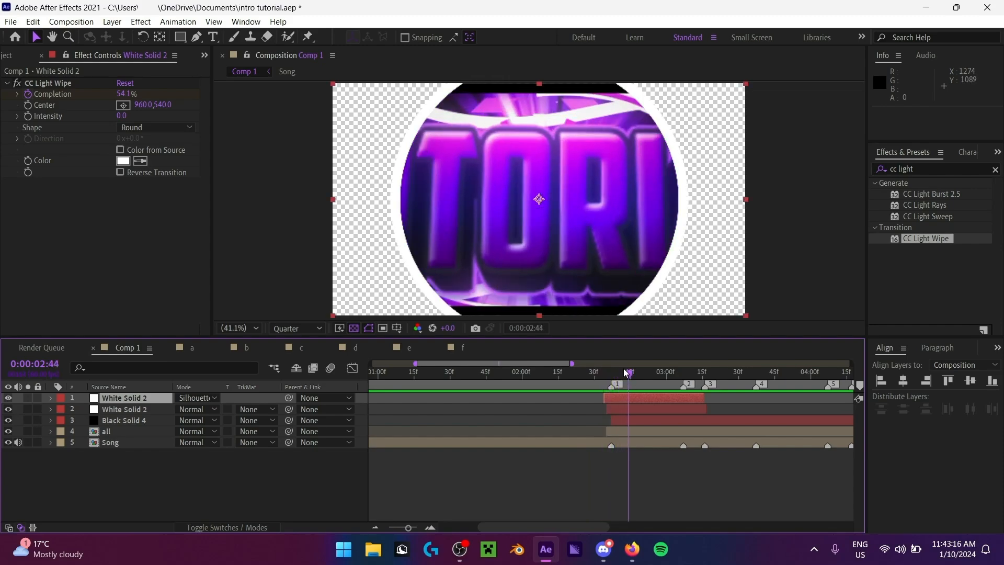
Step: With the current time at 0:00:07:52, duplicate the Normal-mode white solid and move the copy to the top of the layer stack
left_click_drag(408, 529, 385, 533)
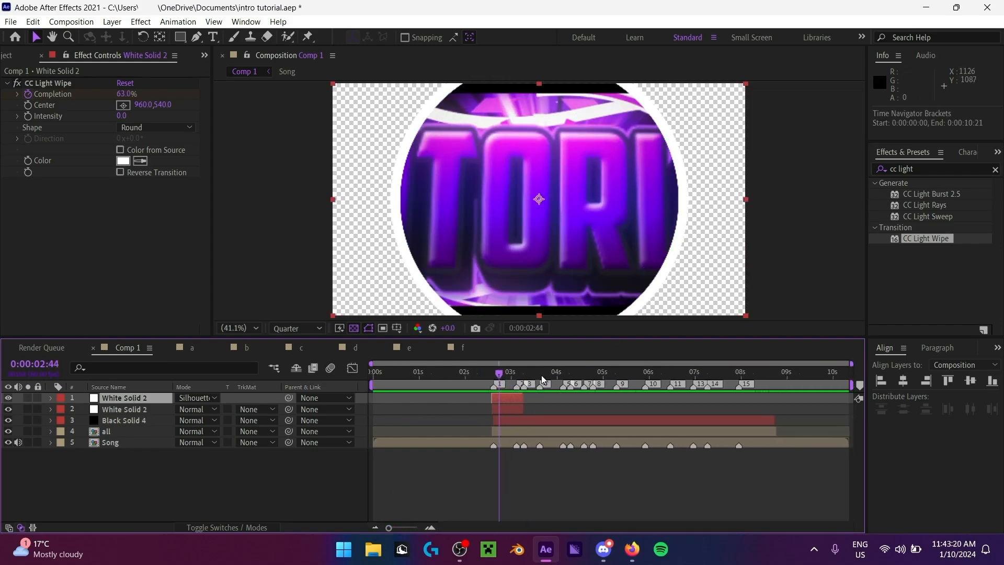
left_click_drag(621, 373, 735, 373)
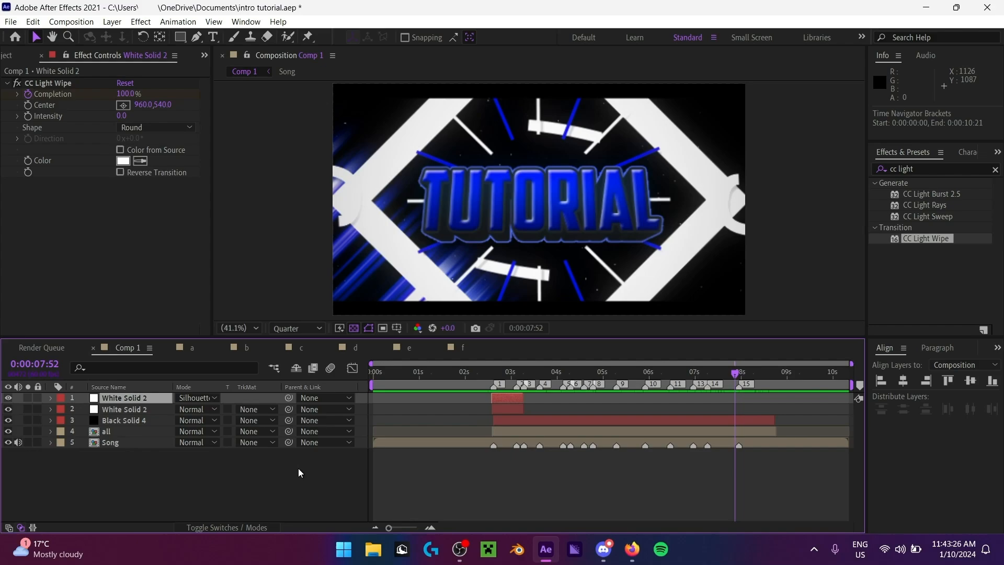
left_click(137, 410)
key("ctrl+d")
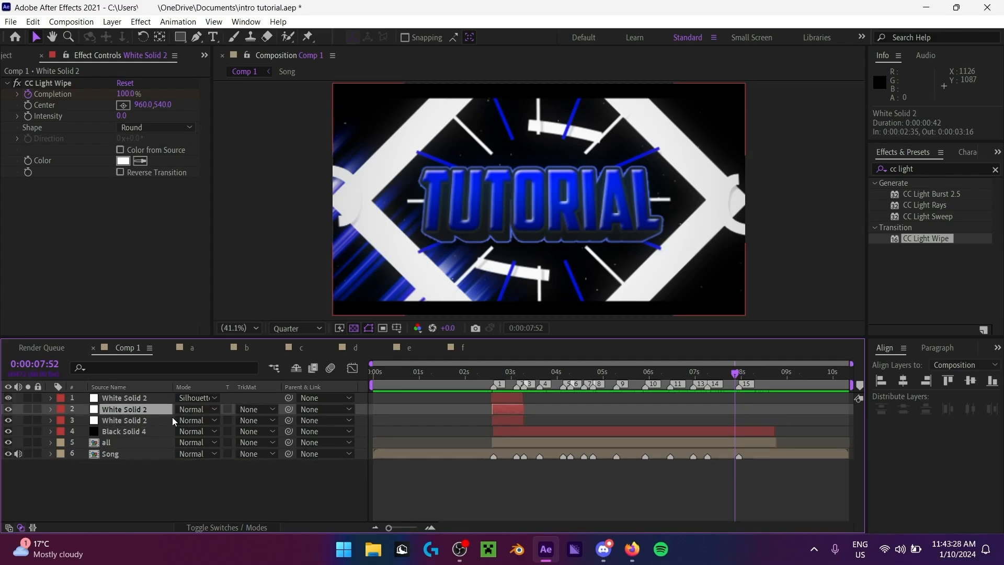
left_click_drag(158, 413, 159, 396)
left_click(157, 421)
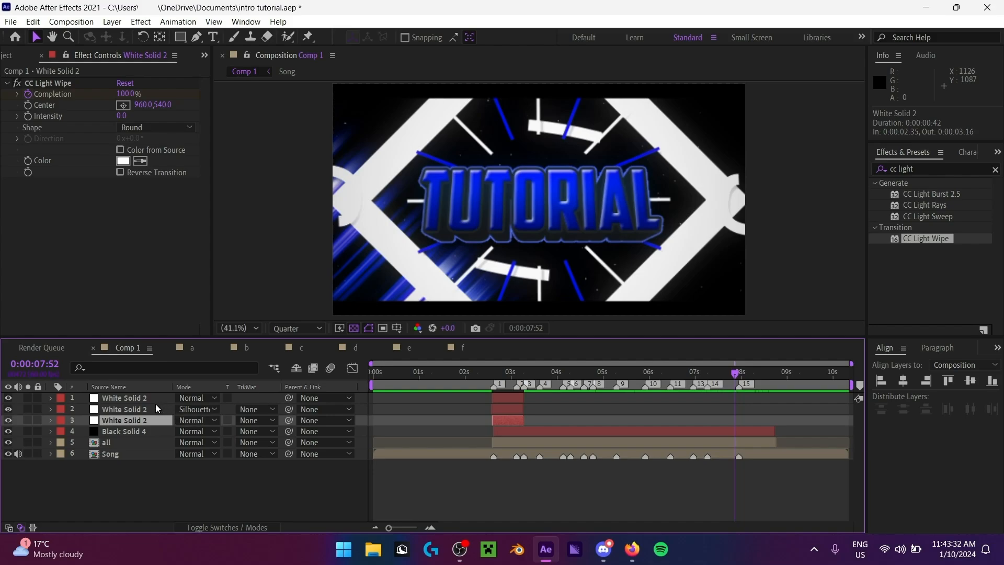
left_click(138, 400)
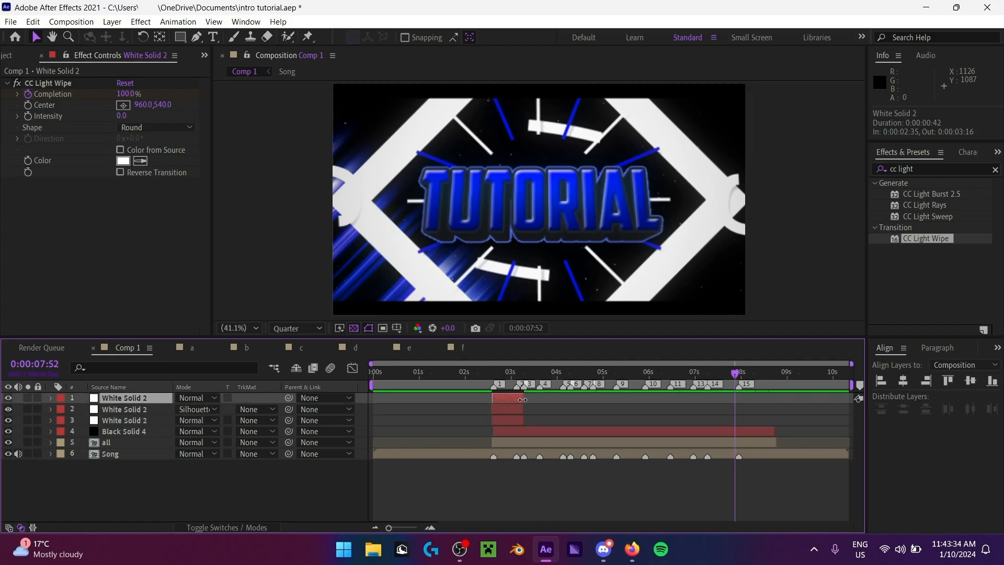
Step: Move the top white solid to start at 0:00:07:52 and remove its CC Light Wipe effect
left_click_drag(523, 400, 743, 403)
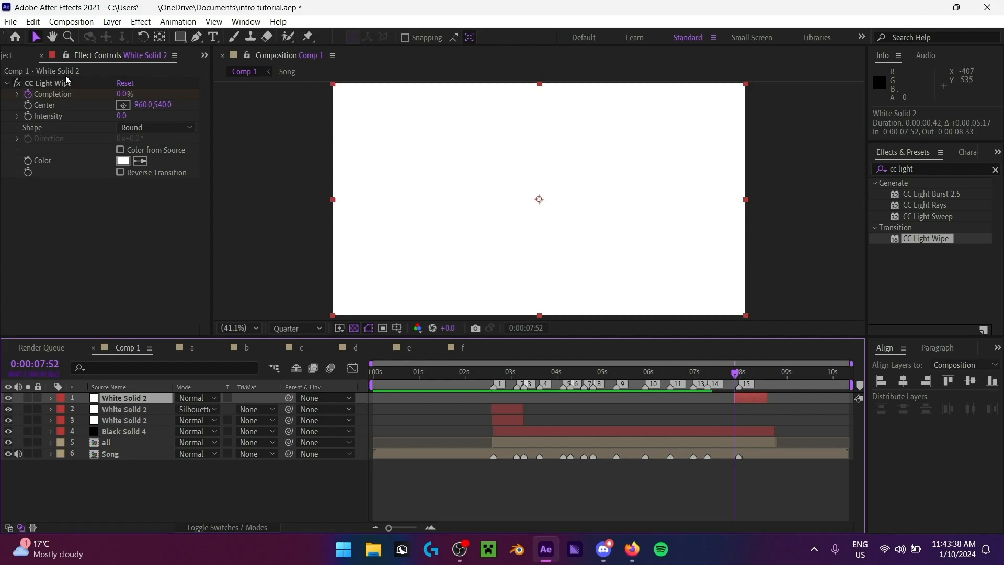
left_click(47, 82)
key("Delete")
Step: Try CC Line Sweep on the top white solid with Completion at 46, then remove the effect
left_click(941, 167)
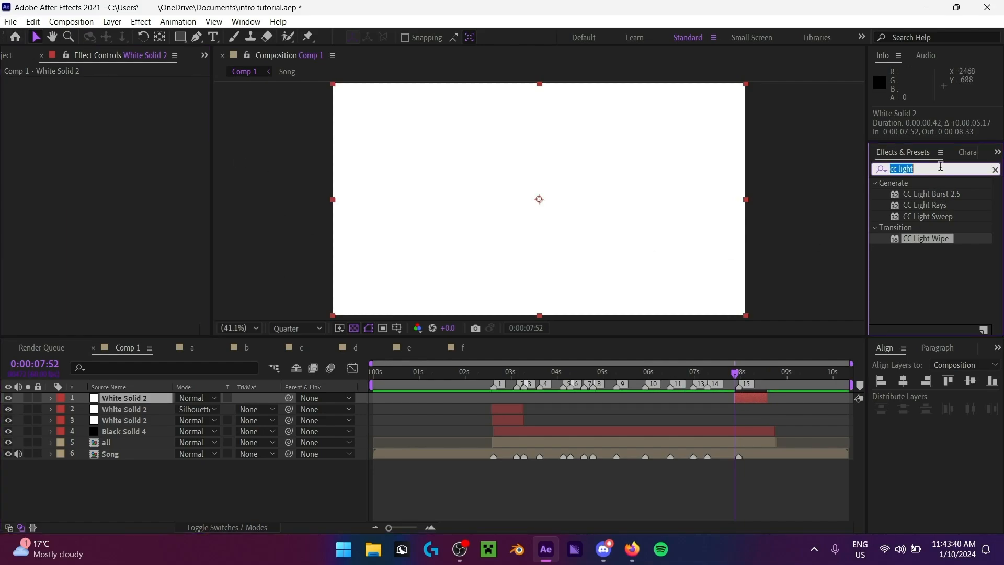
type("line w")
triple_click(941, 167)
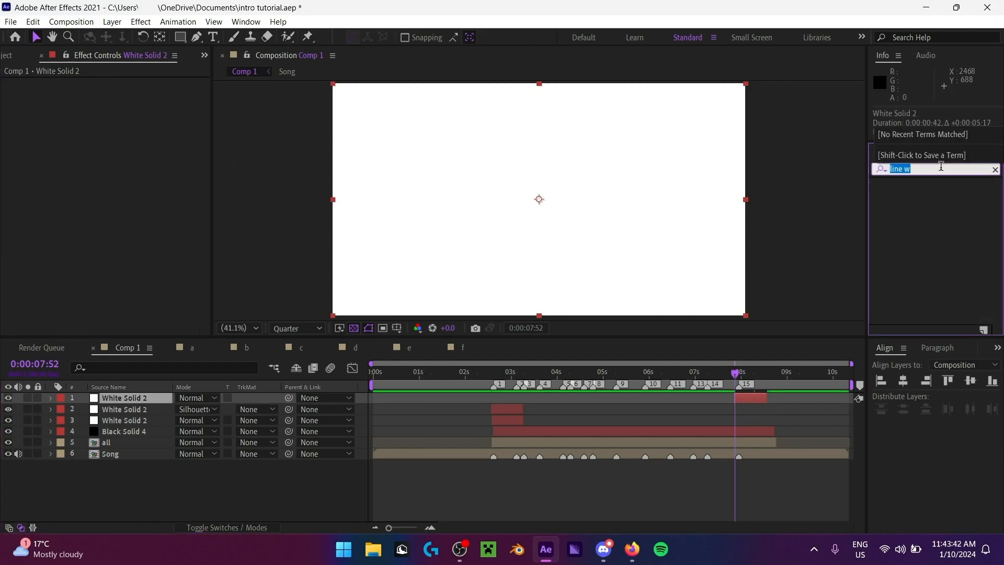
key("BackSpace")
type("line sw")
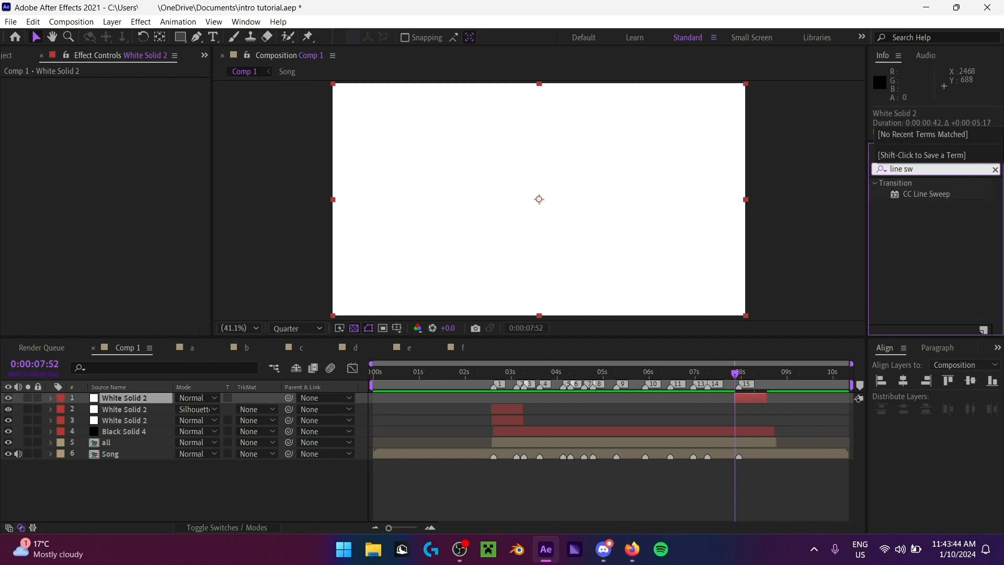
double_click(924, 193)
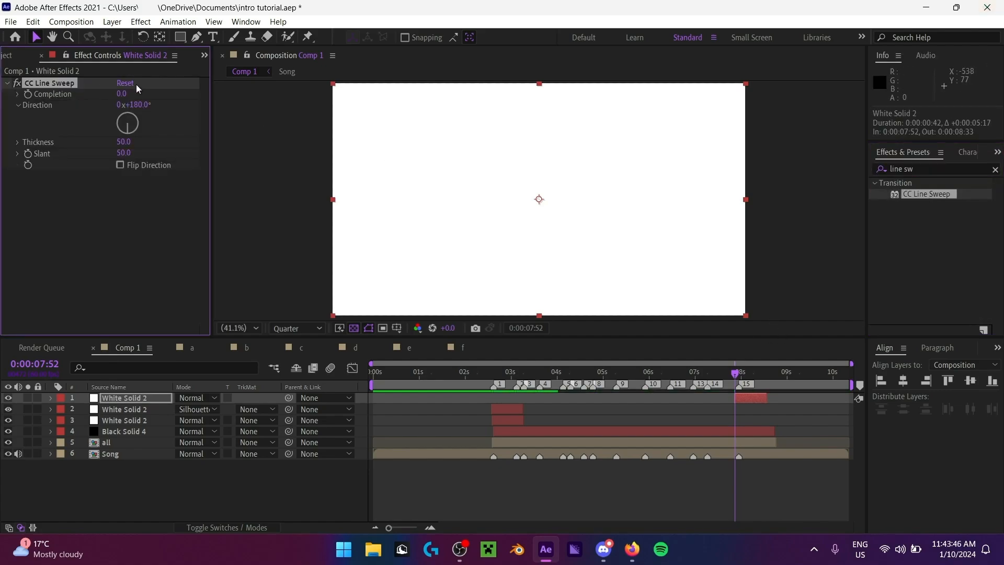
left_click_drag(128, 93, 152, 93)
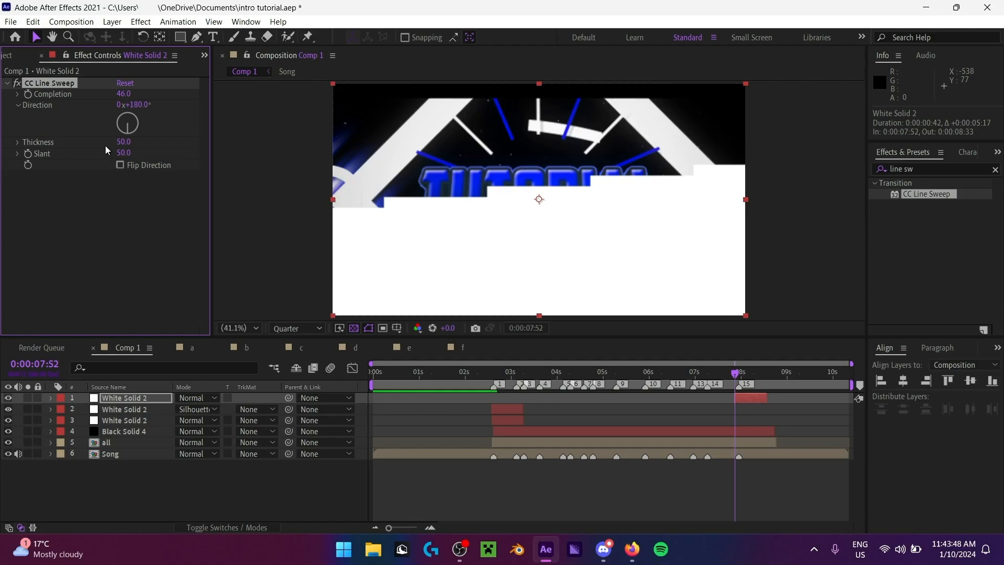
key("Delete")
Step: Apply a fresh CC Light Wipe to the top white solid and set its Completion to 49%
left_click(996, 169)
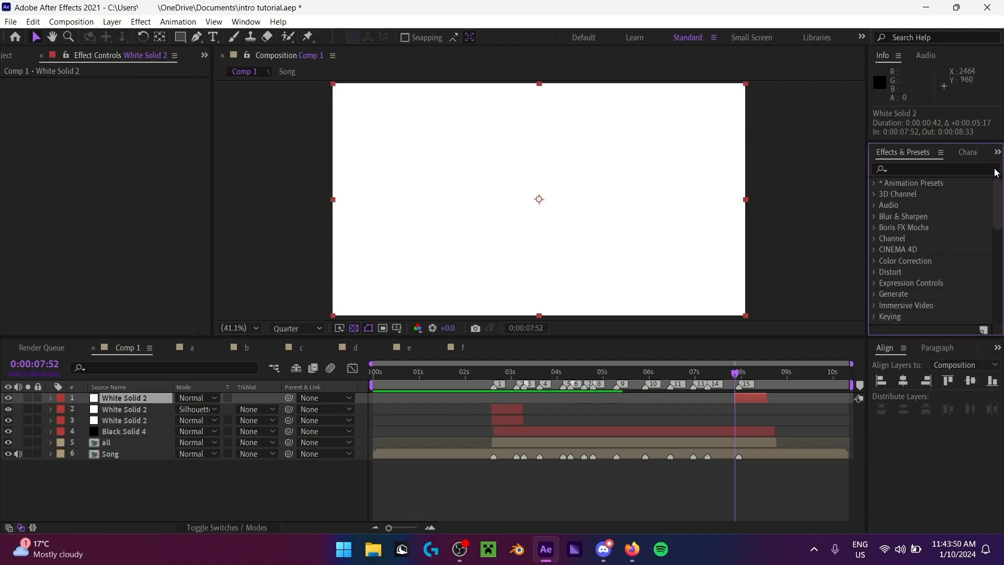
left_click(948, 170)
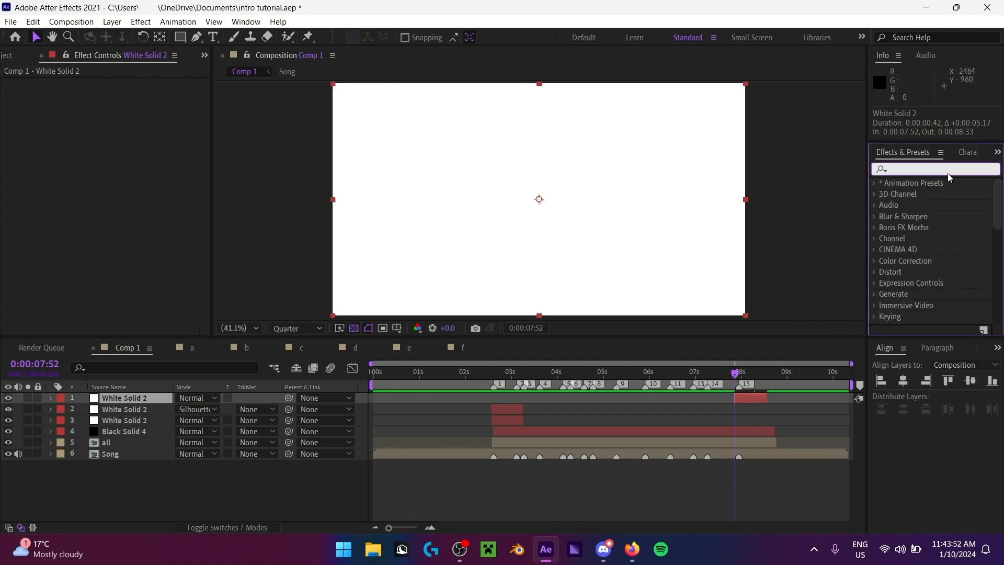
type("light w")
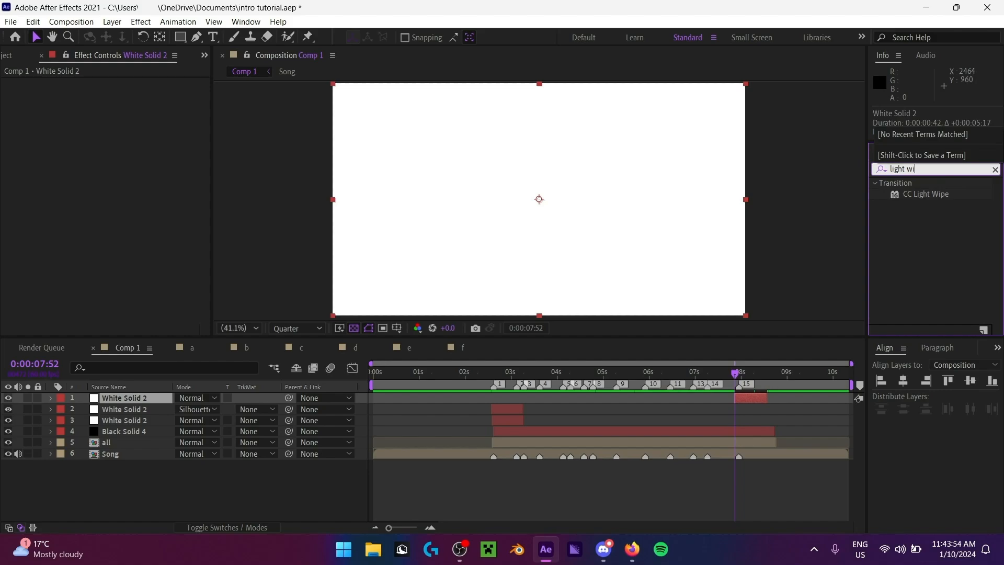
type("i")
double_click(925, 195)
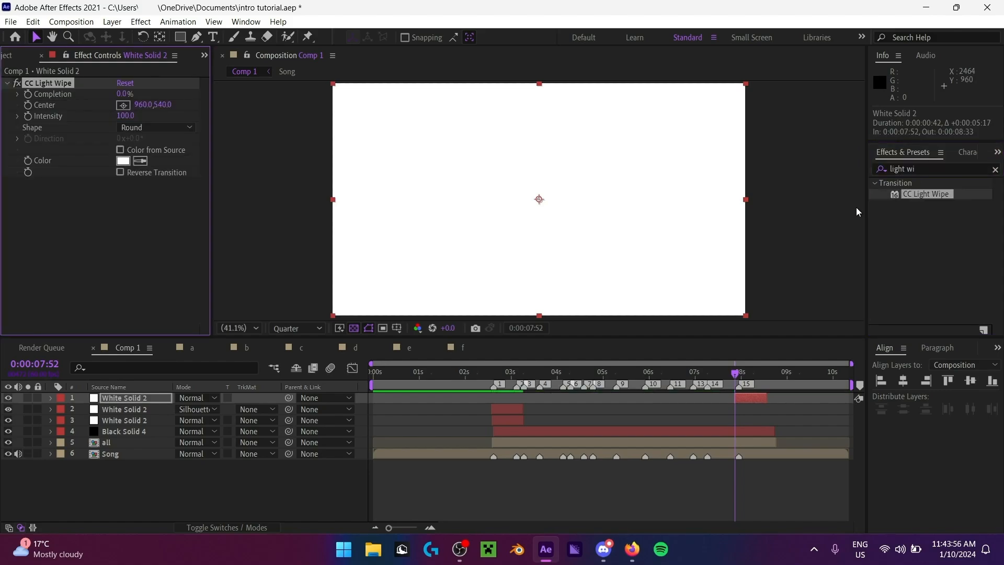
left_click_drag(126, 93, 150, 93)
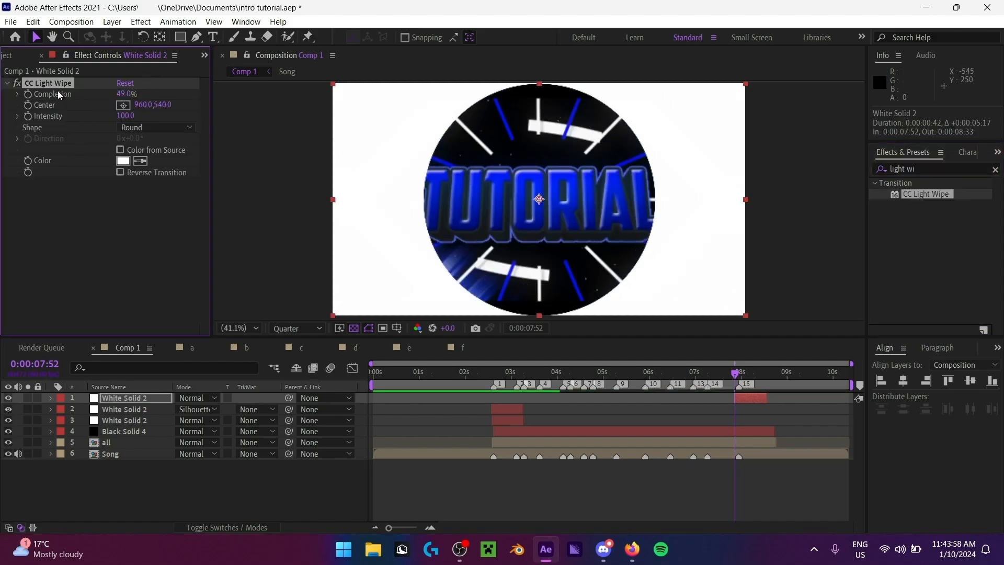
Step: Remove the CC Light Wipe effect from the top white solid and clear the effects search
key("Delete")
left_click(996, 170)
Step: Try CC Line Sweep on the top white solid with Completion at 71, and remove the effect
key("ctrl+space")
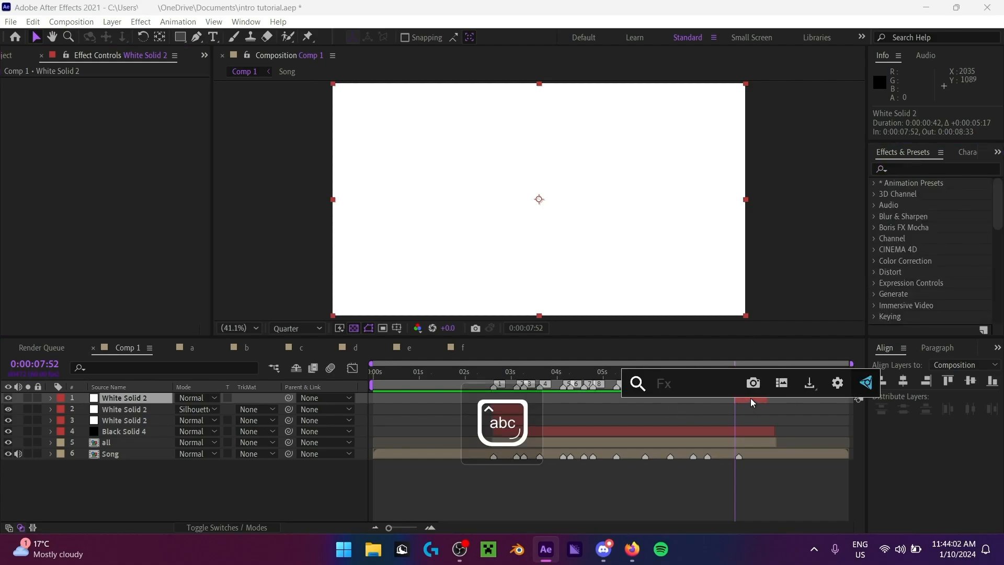
type("line w")
key("BackSpace")
key("BackSpace")
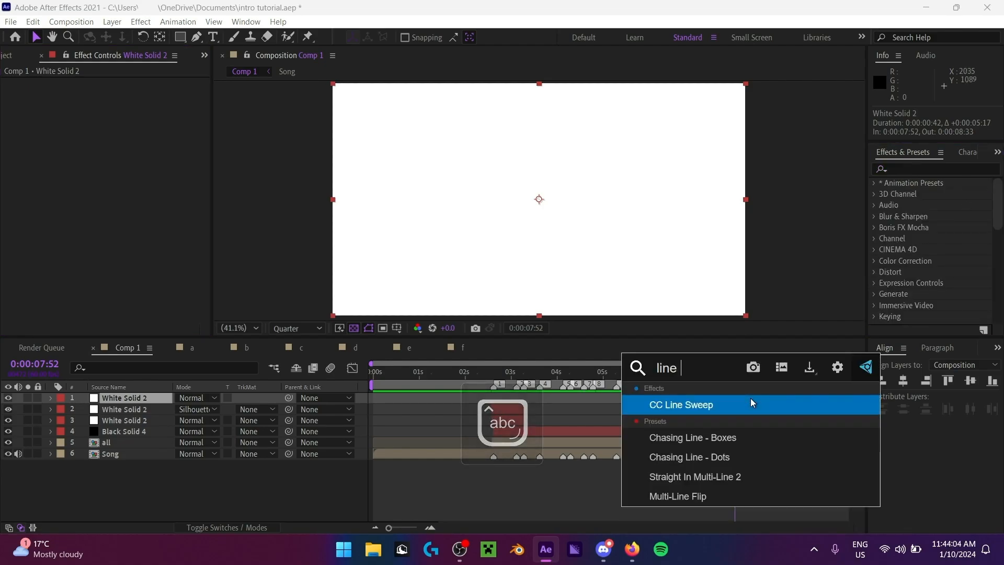
left_click(751, 401)
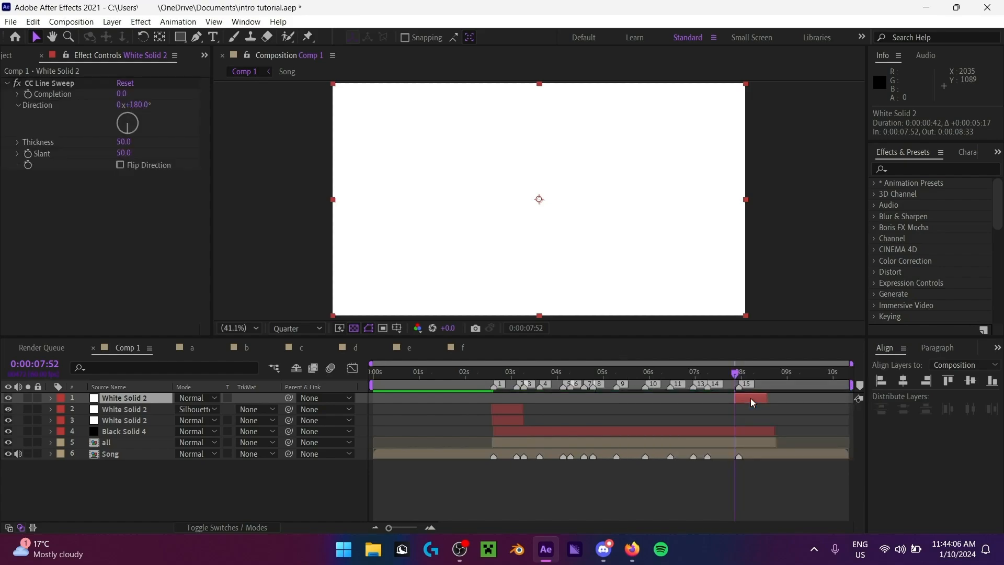
left_click(119, 97)
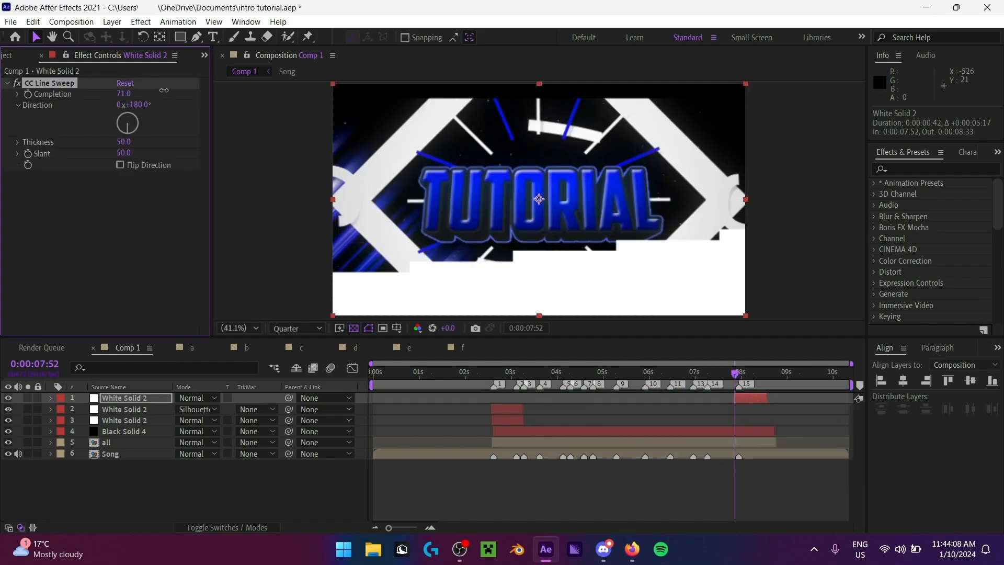
left_click_drag(122, 93, 139, 96)
key("Delete")
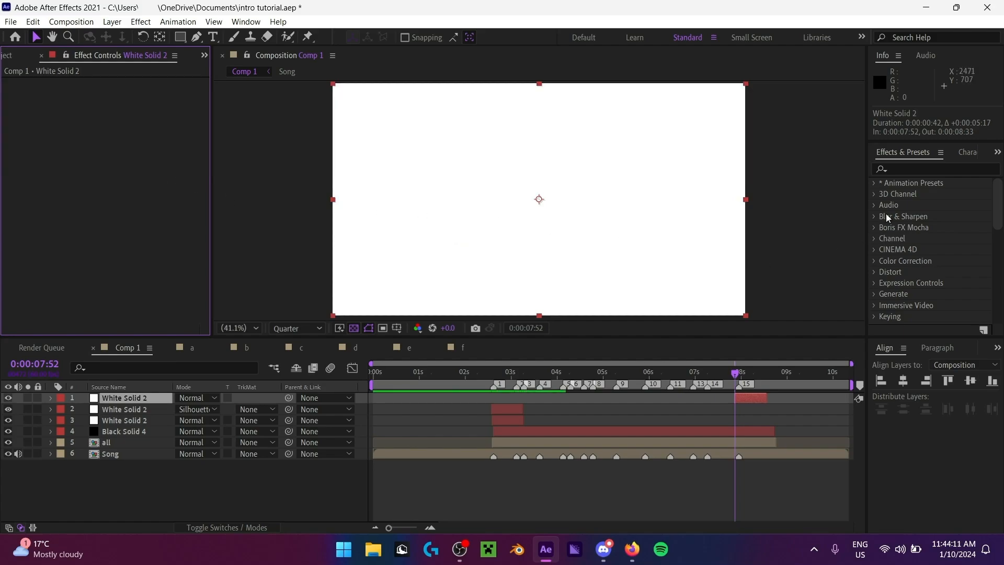
Step: Search the effects and presets for "wipe" and browse the matches
left_click(911, 165)
type("line ")
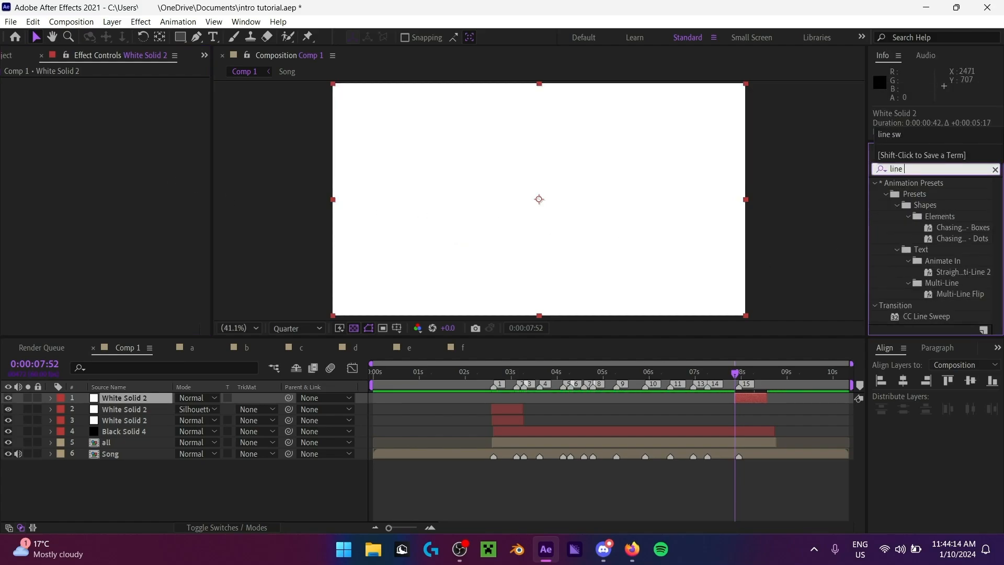
type("w")
key("BackSpace")
key("BackSpace")
key("BackSpace")
key("BackSpace")
key("BackSpace")
key("BackSpace")
type("wipe")
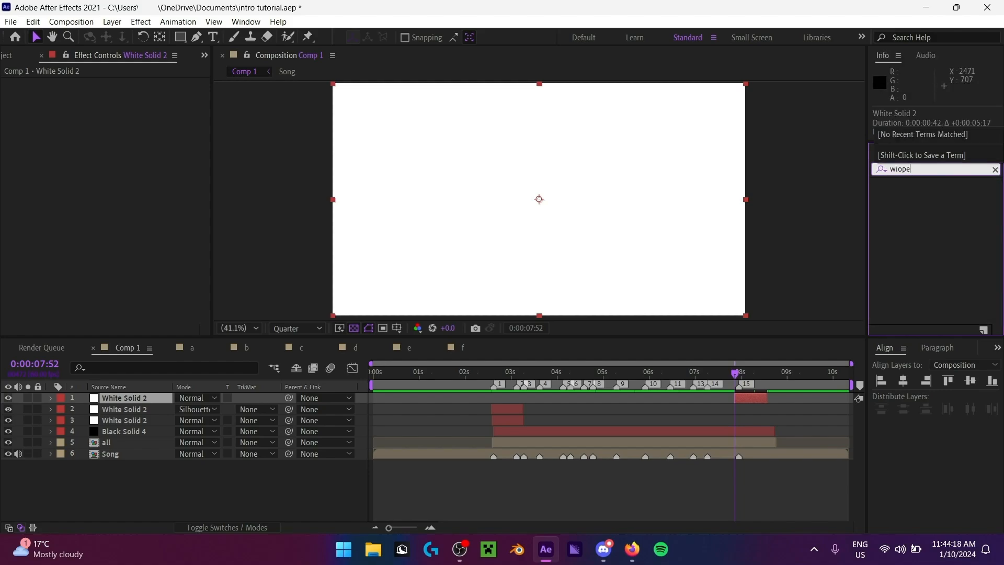
scroll(937, 248, "down", 10)
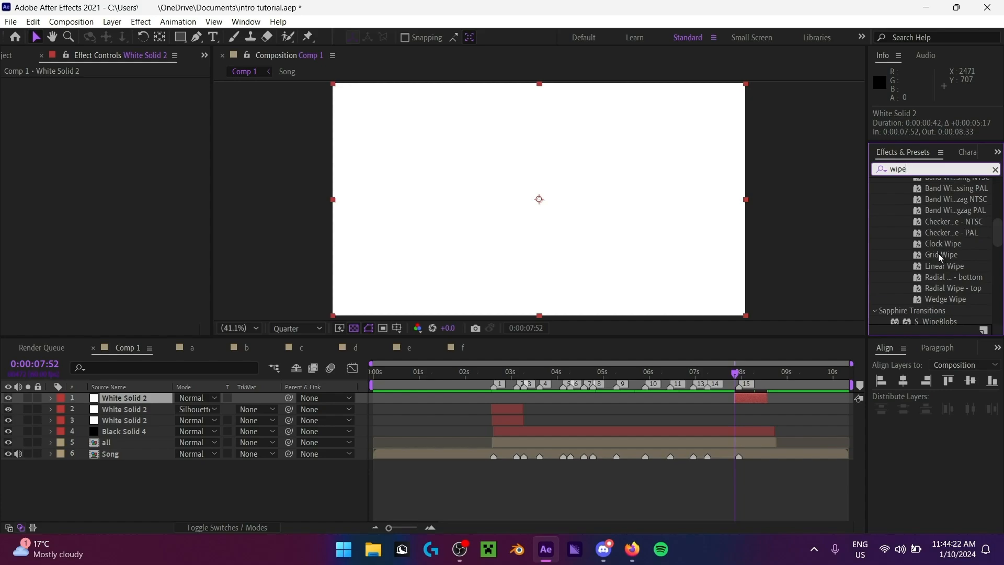
type("`")
key("BackSpace")
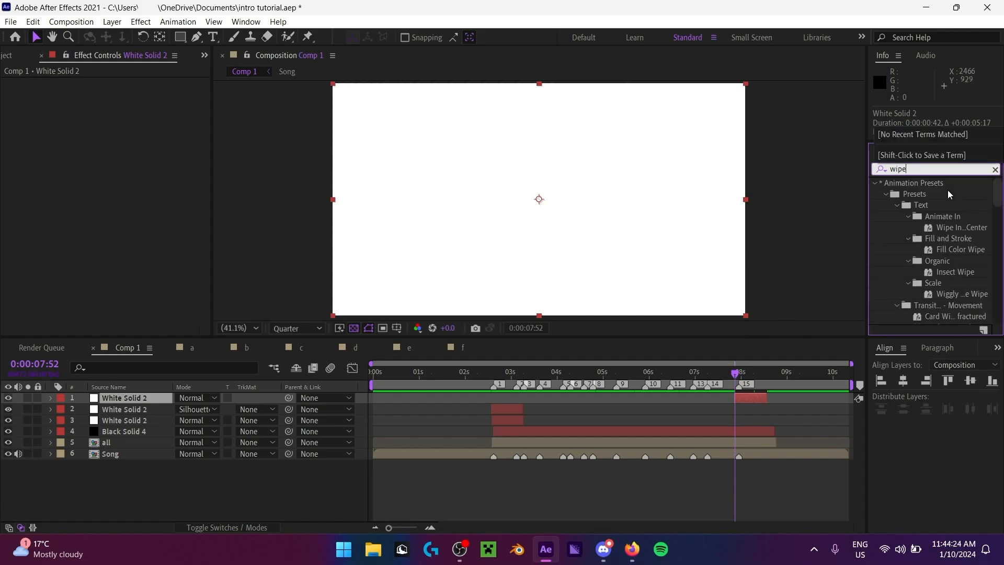
Step: Maximize the effects list, apply the Linear Wipe transition effect to the top white solid, and clear the search
left_click(941, 167)
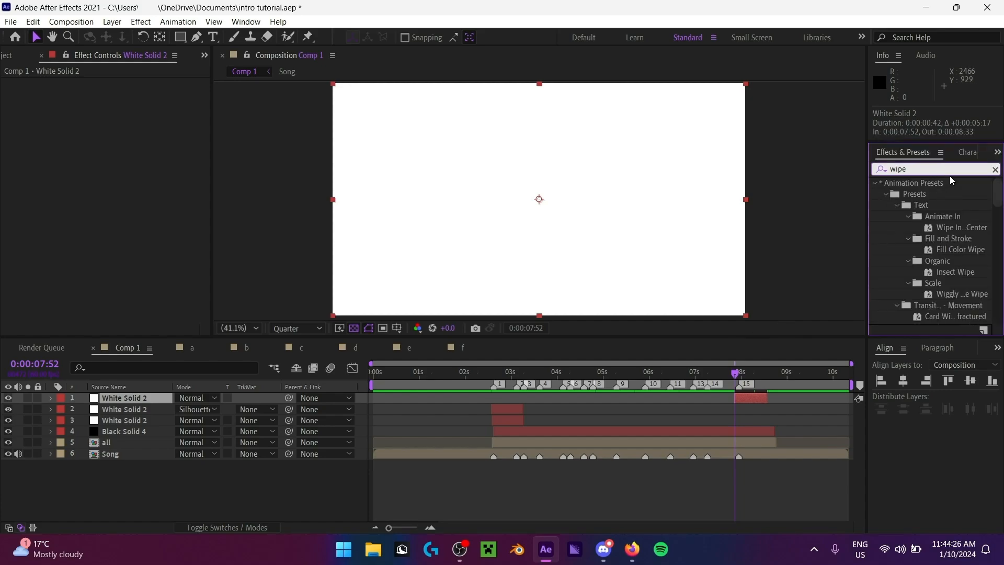
left_click(953, 146)
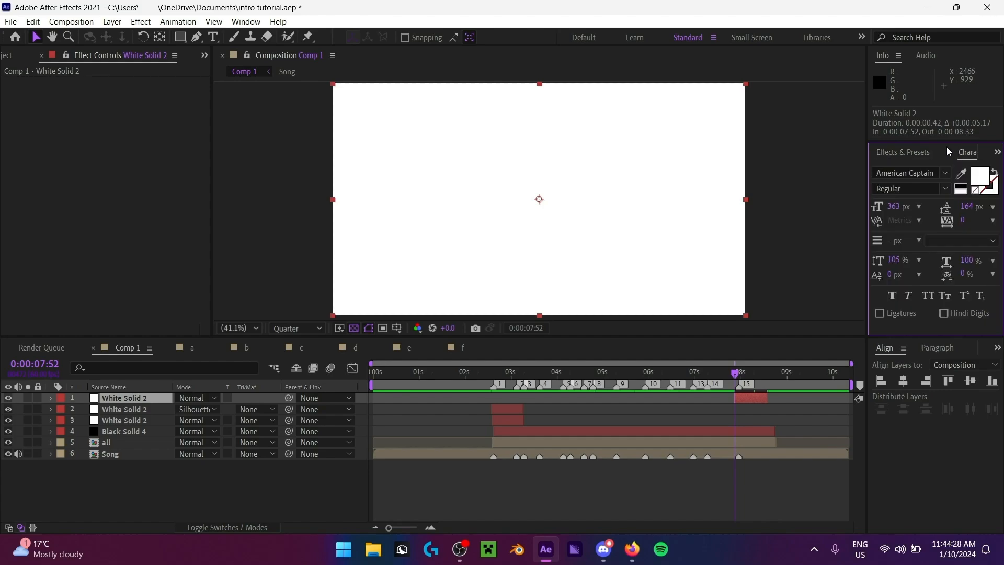
left_click(943, 148)
key("grave")
scroll(277, 309, "down", 10)
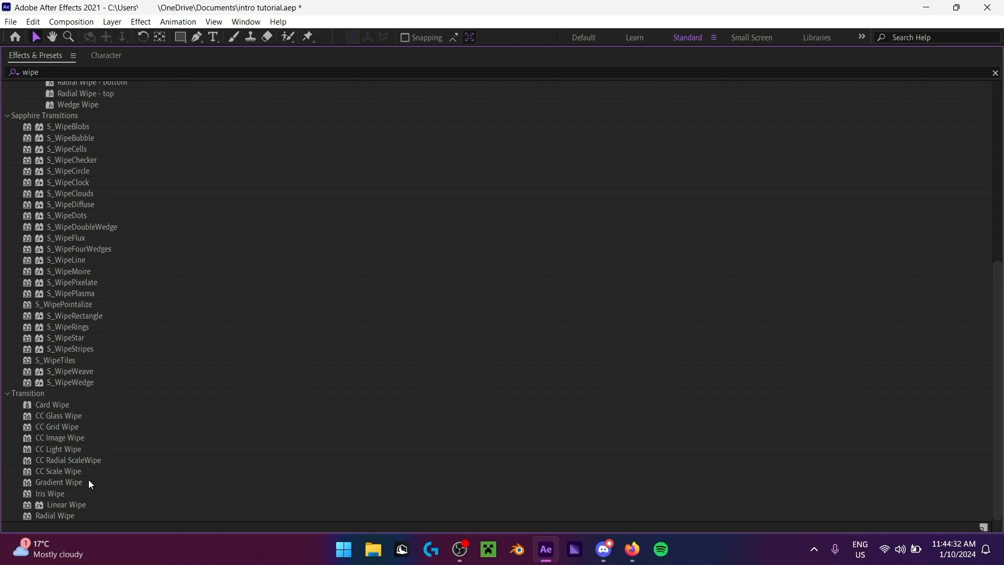
double_click(75, 504)
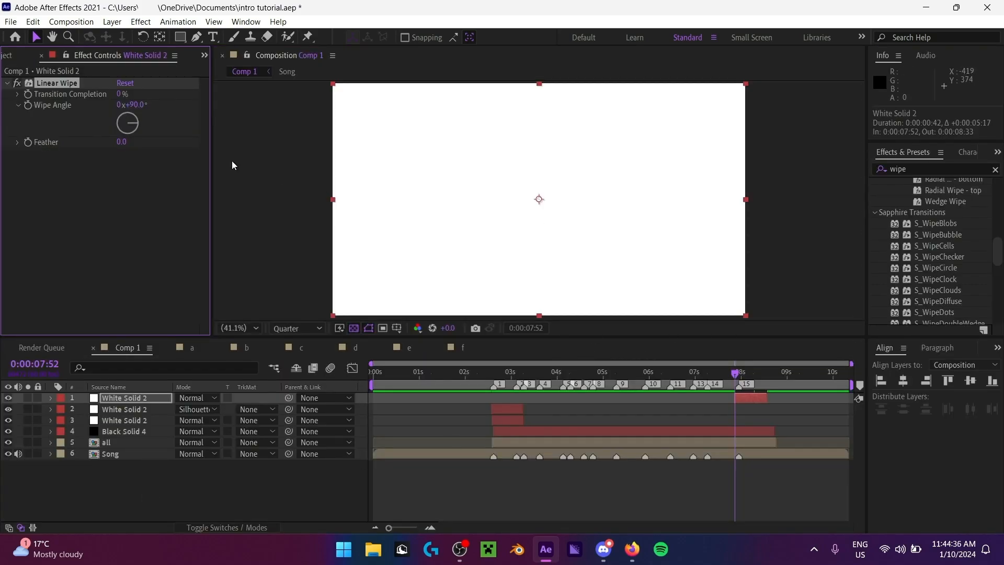
scroll(884, 250, "up", 8)
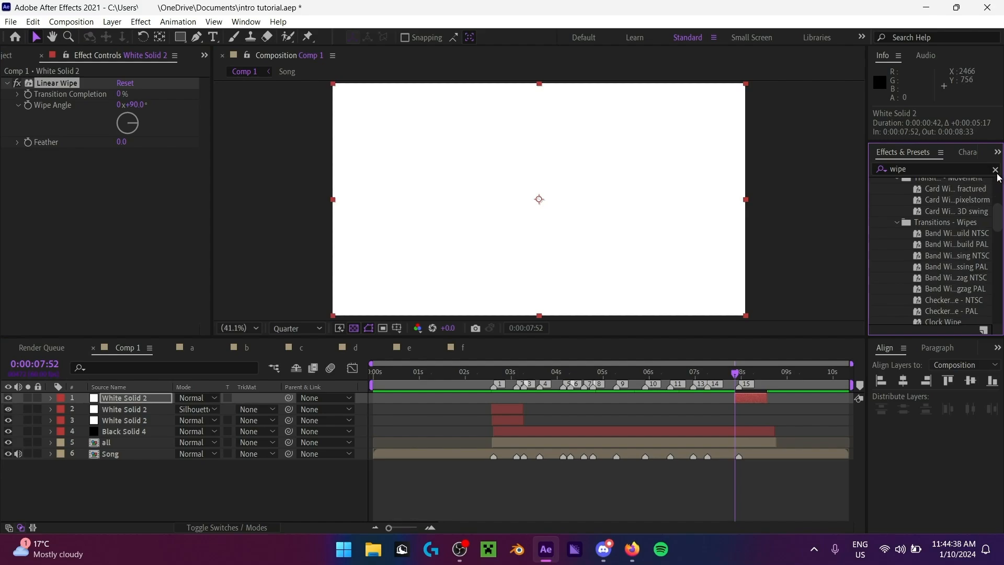
left_click(995, 169)
Step: Set the Linear Wipe's Wipe Angle to 33° and keyframe Transition Completion at 100% at 0:00:07:52
left_click(134, 95)
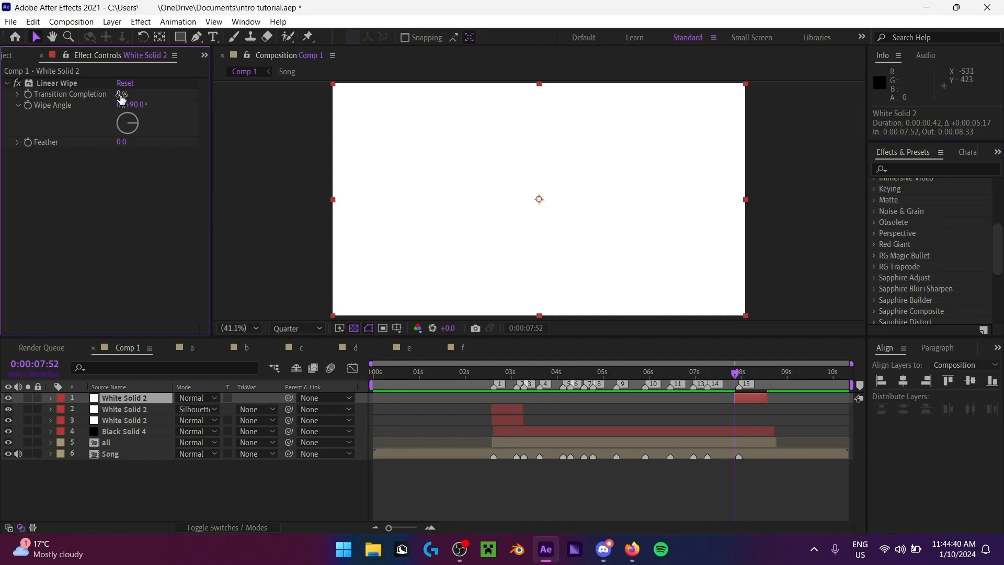
left_click_drag(122, 100, 285, 129)
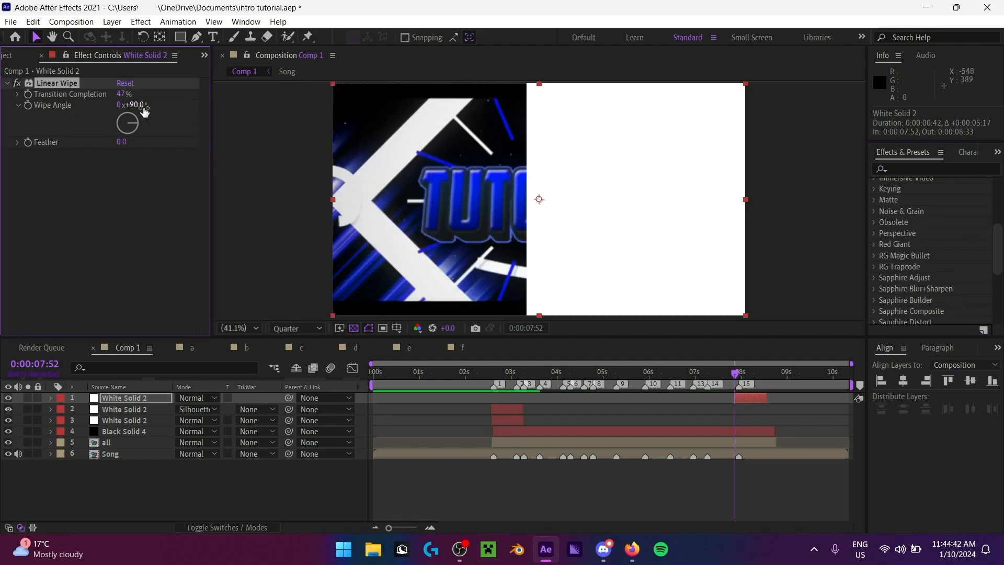
mouse_move(145, 111)
left_mouse_down()
mouse_move(113, 110)
mouse_move(127, 94)
mouse_move(156, 116)
mouse_move(132, 120)
left_mouse_up()
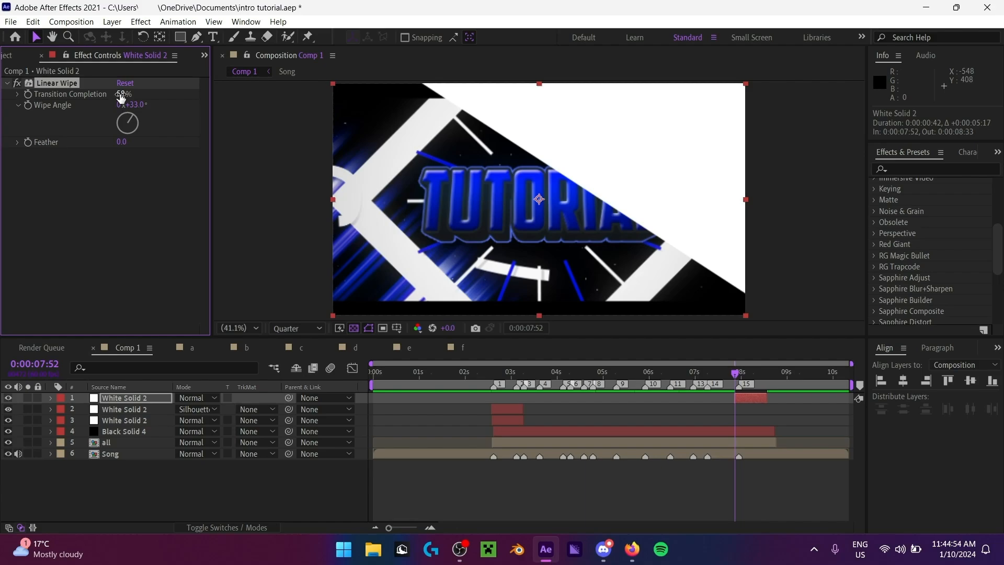
left_click_drag(121, 98, 137, 97)
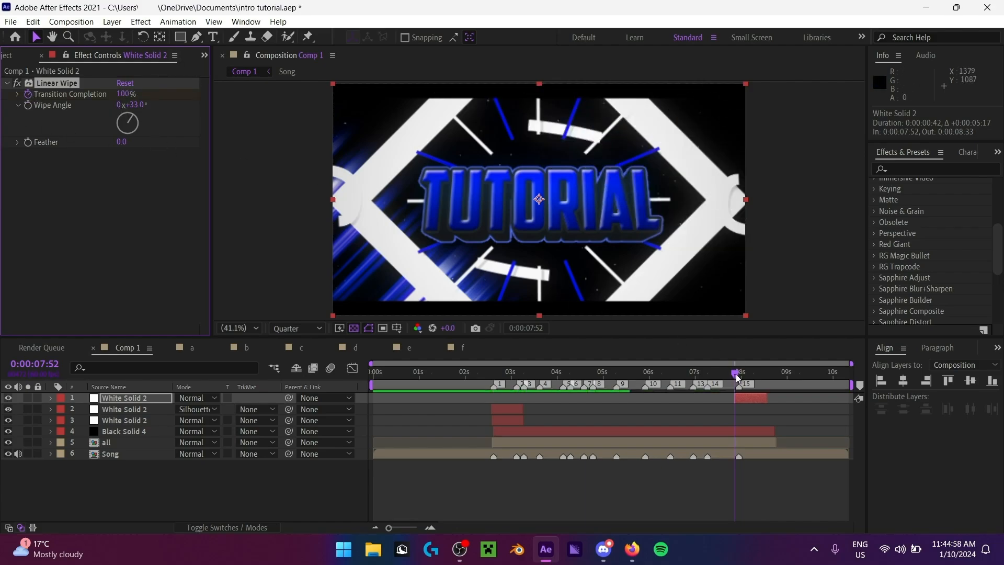
Step: Extend the top white solid's end to 0:00:08:49 and return to 0:00:07:52
left_click(767, 375)
left_click_drag(768, 397, 775, 398)
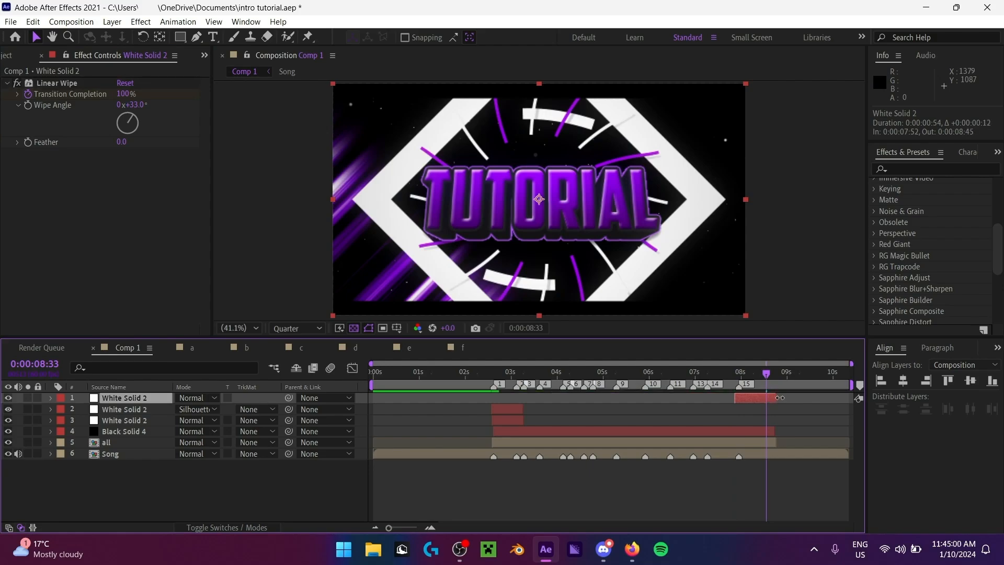
left_click(776, 375)
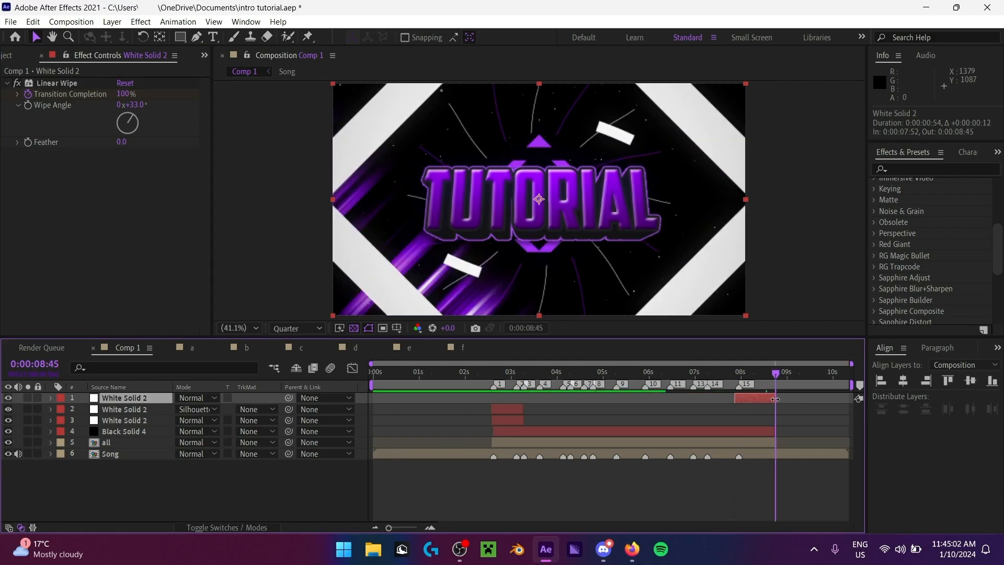
left_click_drag(776, 398, 735, 375)
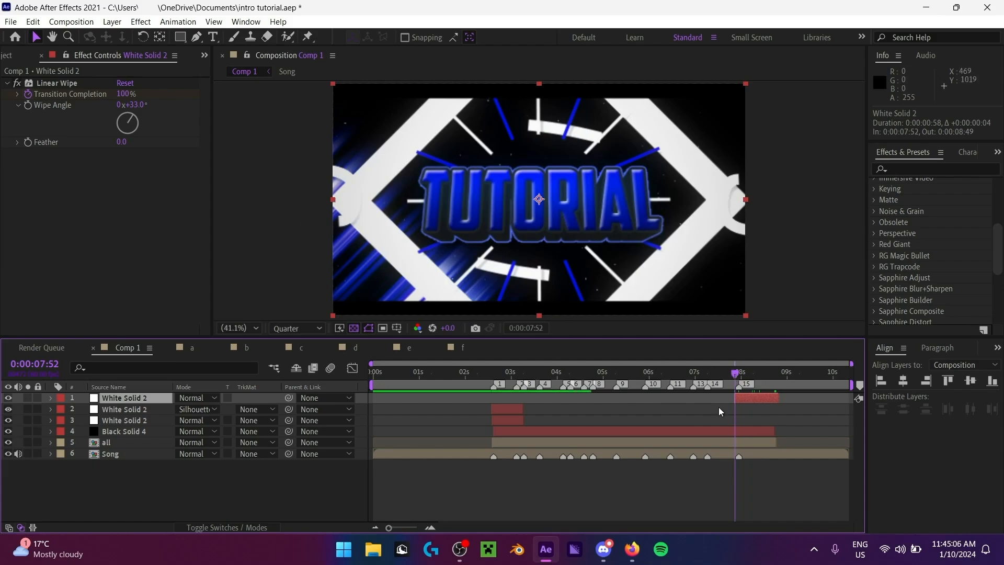
Step: Reveal the top white solid's keyframes and add a Transition Completion keyframe of 0% at 0:00:08:49
key("u")
left_click_drag(386, 526, 424, 529)
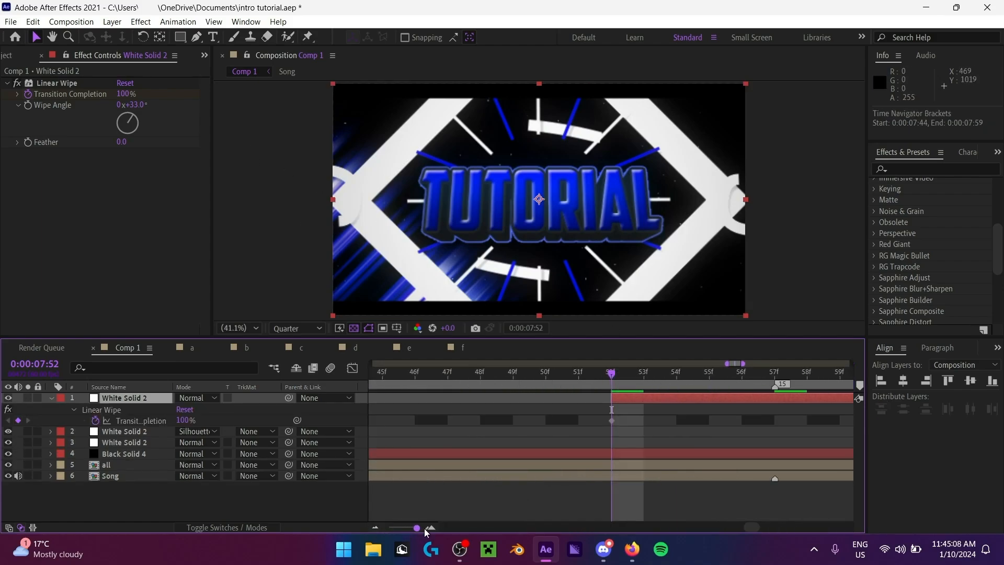
key("space")
key("space")
left_click_drag(406, 532, 380, 535)
left_click(780, 374)
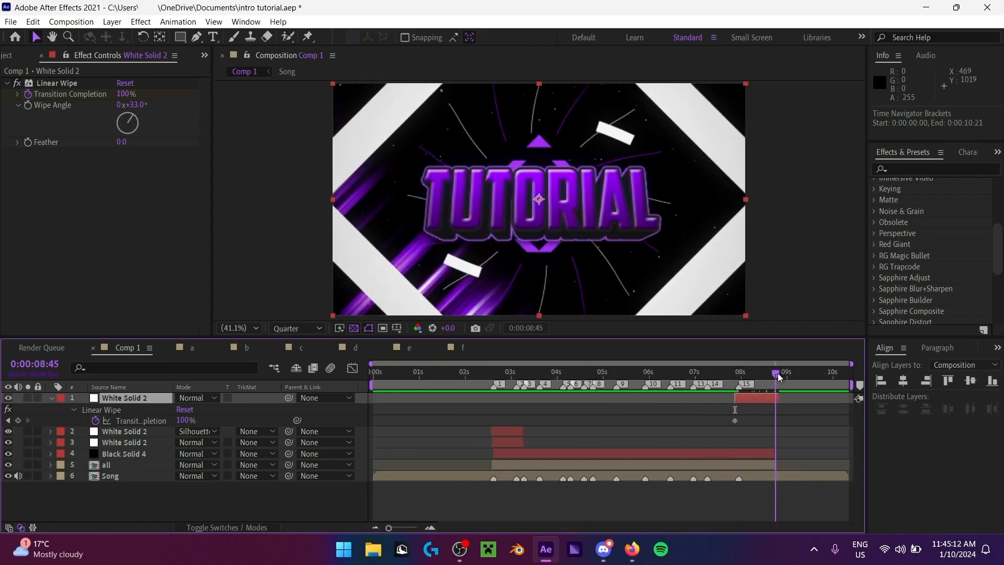
left_click(19, 421)
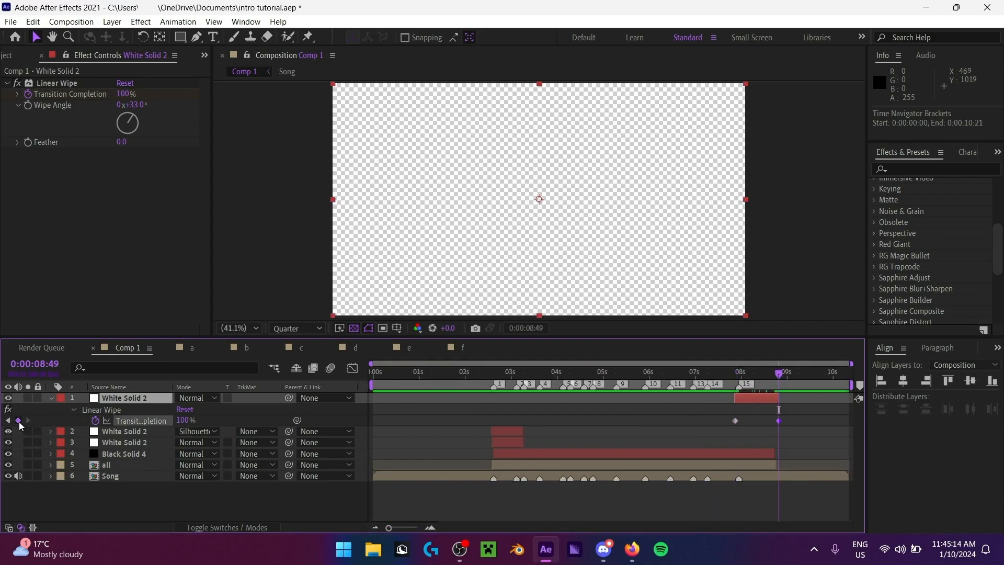
left_click_drag(181, 421, 141, 431)
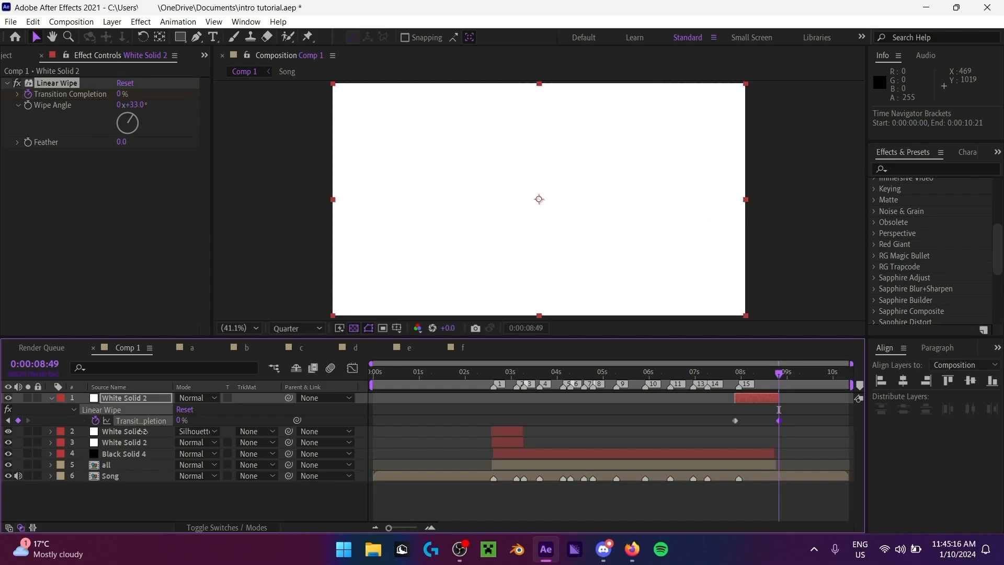
Step: Preview the linear wipe and apply Easy Ease to both Transition Completion keyframes
left_click(746, 375)
key("space")
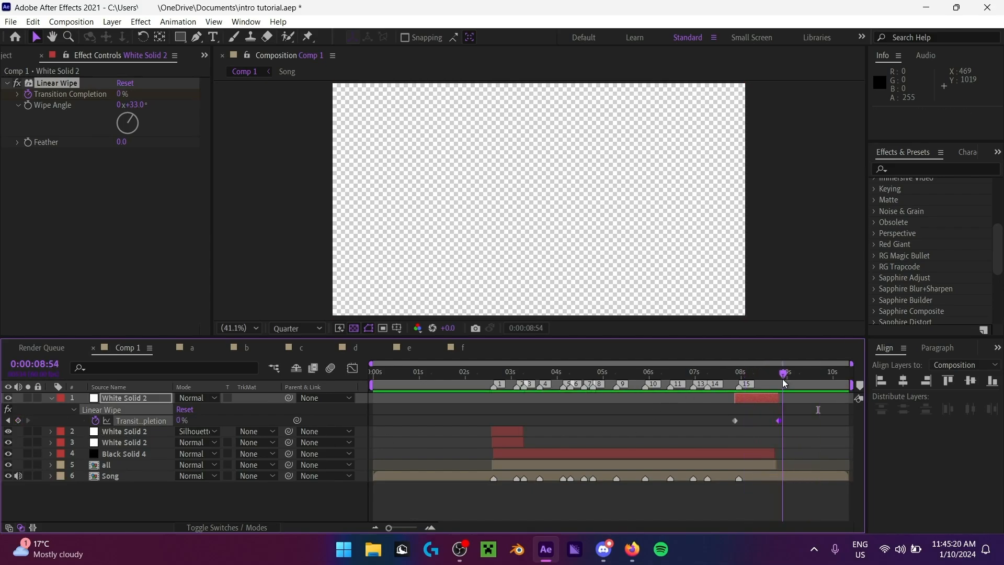
key("space")
left_click_drag(758, 378, 754, 382)
left_click_drag(790, 427, 729, 413)
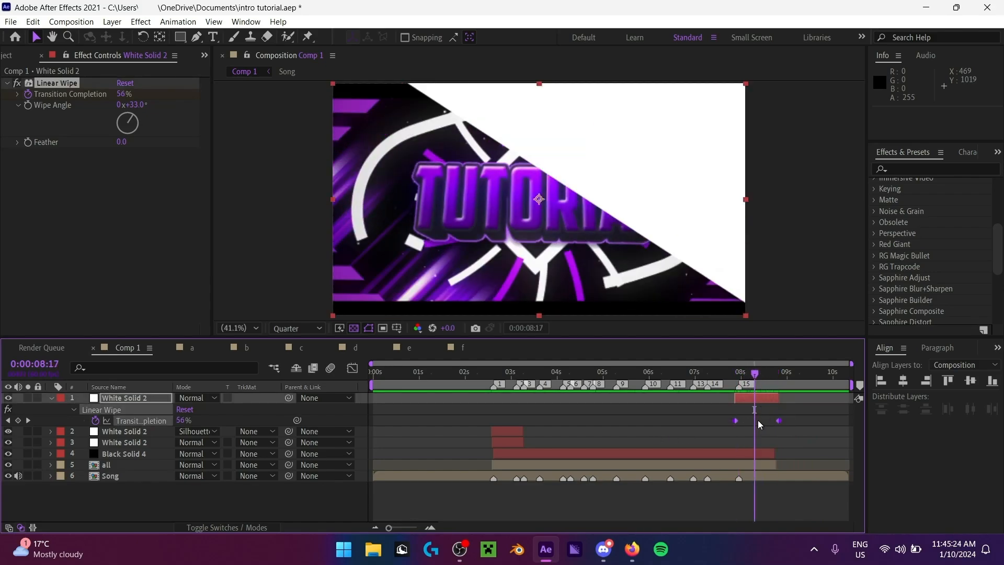
key("F9")
Step: Reshape the Transition Completion speed graph so the wipe starts fast and slows toward its last keyframe, and preview it
left_click(352, 368)
left_click(741, 374)
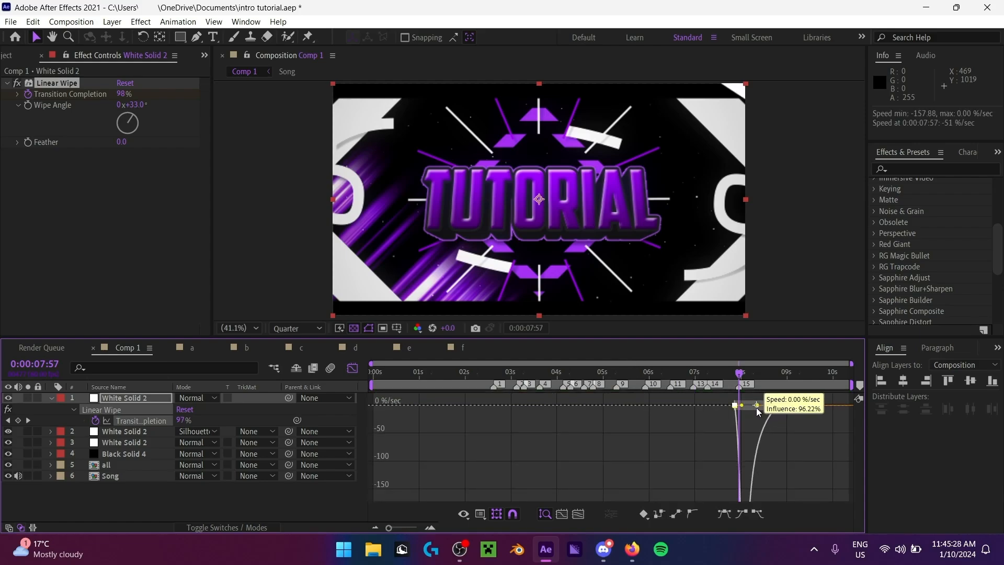
left_click_drag(757, 403, 736, 404)
left_click(352, 369)
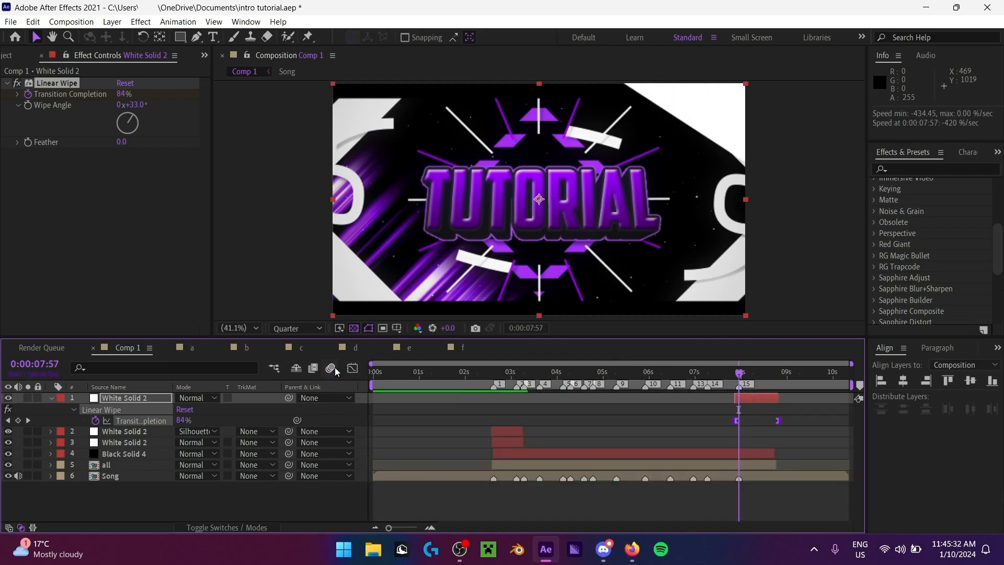
key("space")
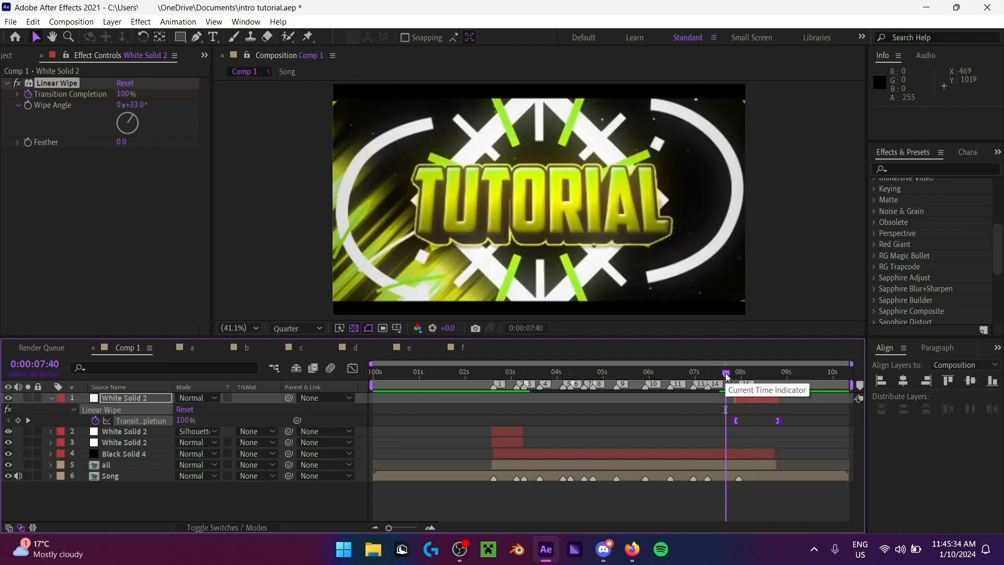
left_click_drag(727, 374, 752, 373)
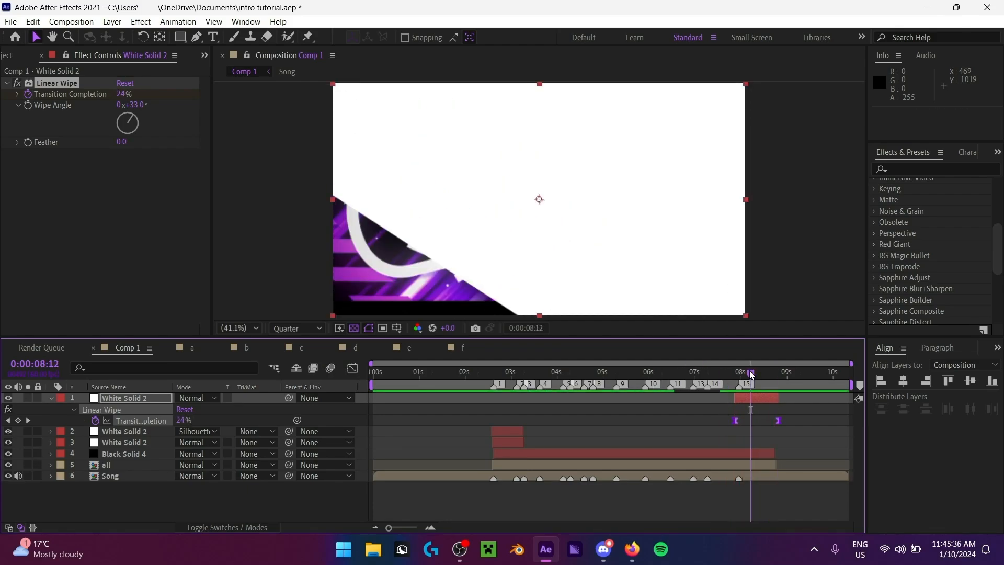
Step: Duplicate the top white solid as a Silhouette Alpha copy and shift the copy to start at 0:00:07:55
left_click(51, 399)
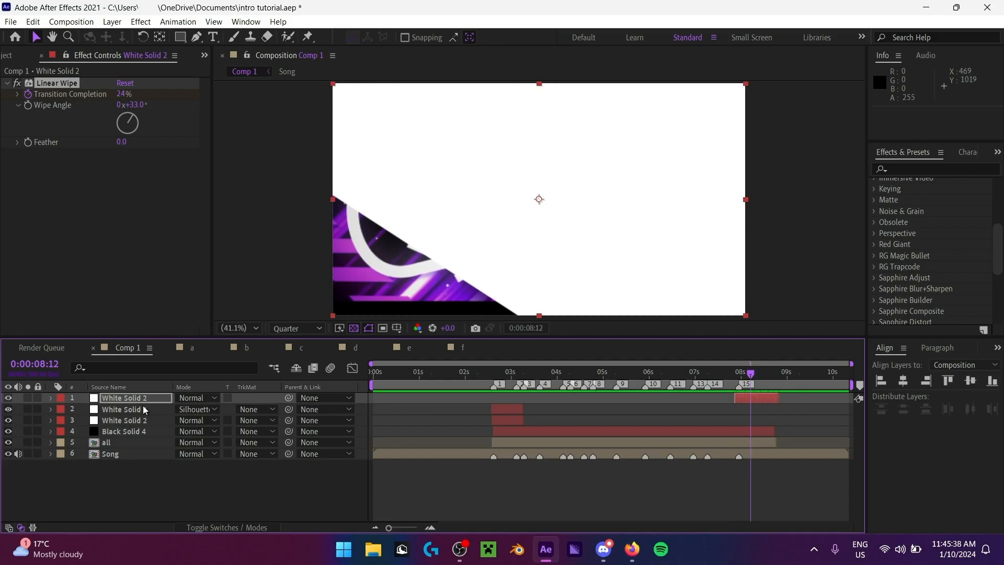
left_click(143, 406)
left_click(134, 397)
key("ctrl+d")
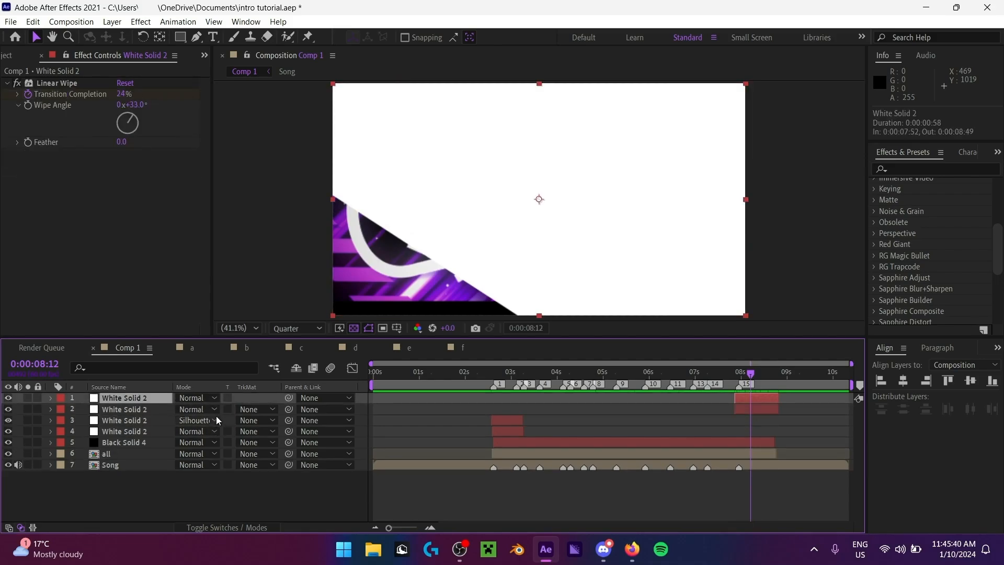
left_click(207, 398)
left_click(240, 523)
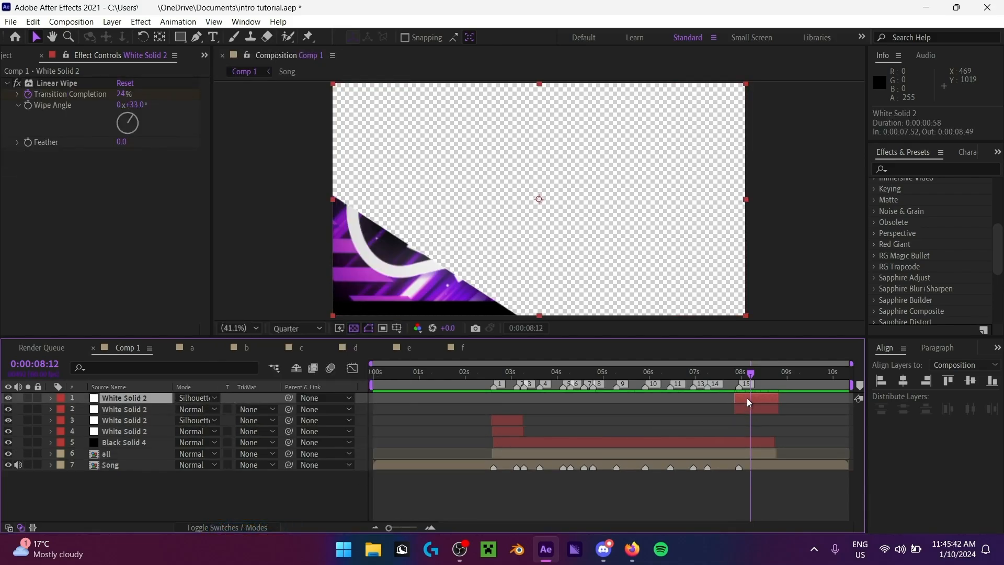
left_click_drag(747, 397, 752, 400)
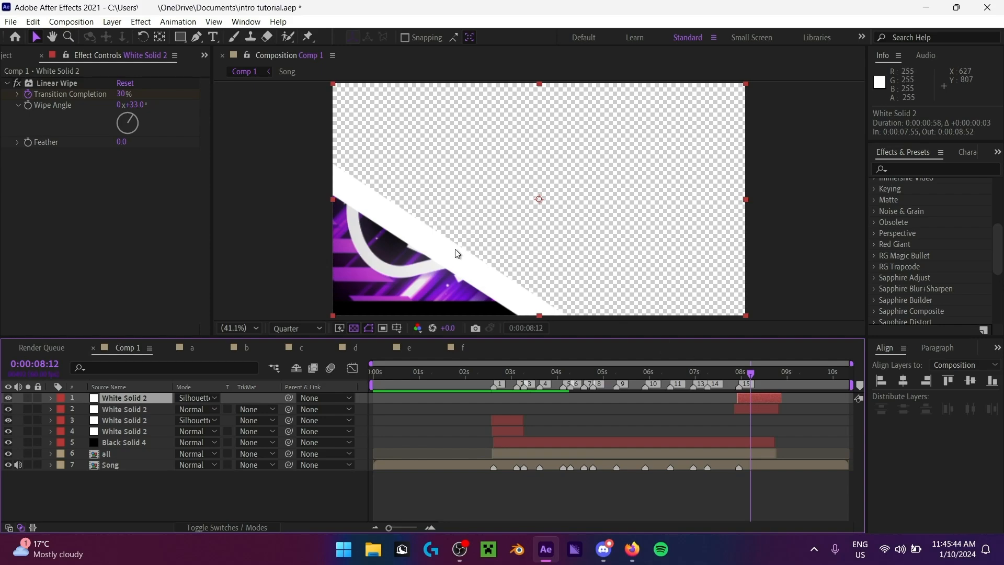
Step: Preview the full intro from the start of Comp 1 and return the current time to 0:00:00:00
left_click(488, 374)
key("space")
left_click_drag(478, 374, 301, 423)
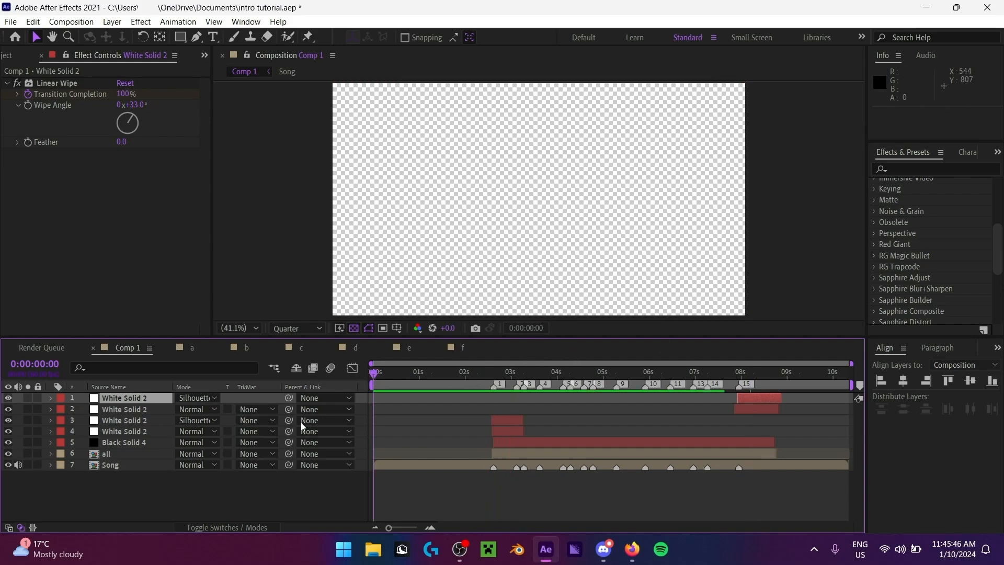
left_click(11, 55)
key("space")
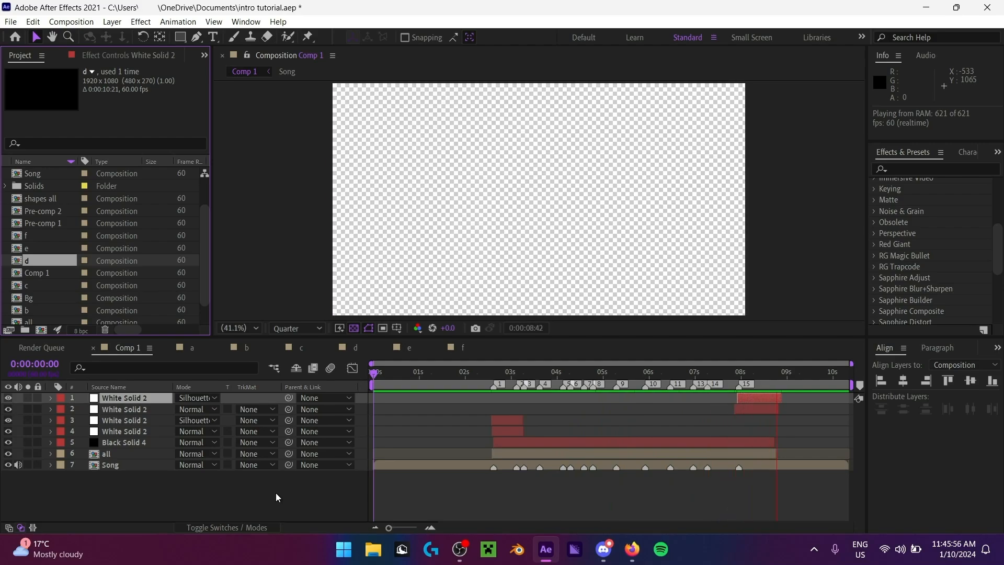
left_click(373, 372)
left_click(197, 495)
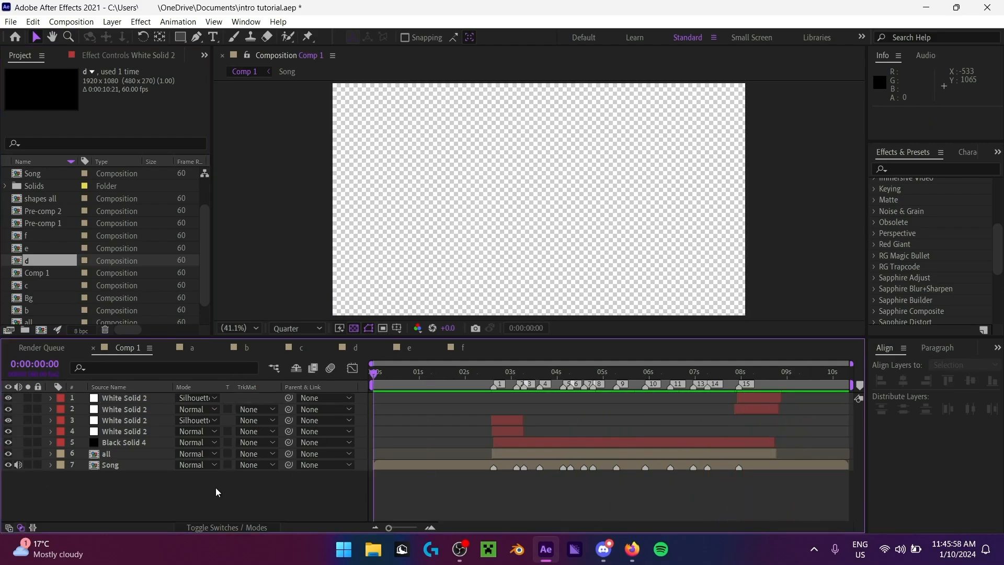
left_click_drag(478, 371, 196, 500)
Step: Create a new adjustment layer at the top of Comp 1
right_click(196, 501)
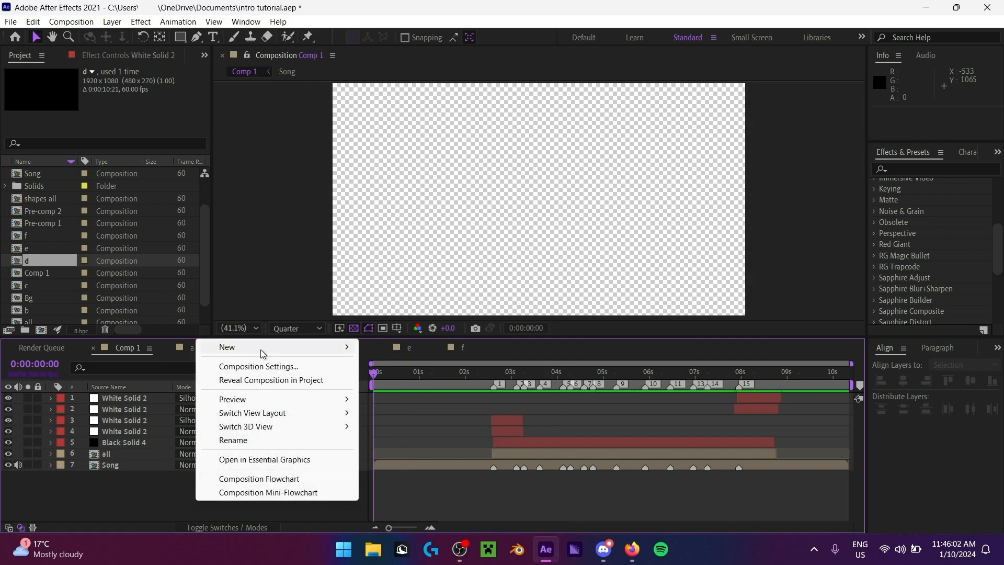
mouse_move(260, 349)
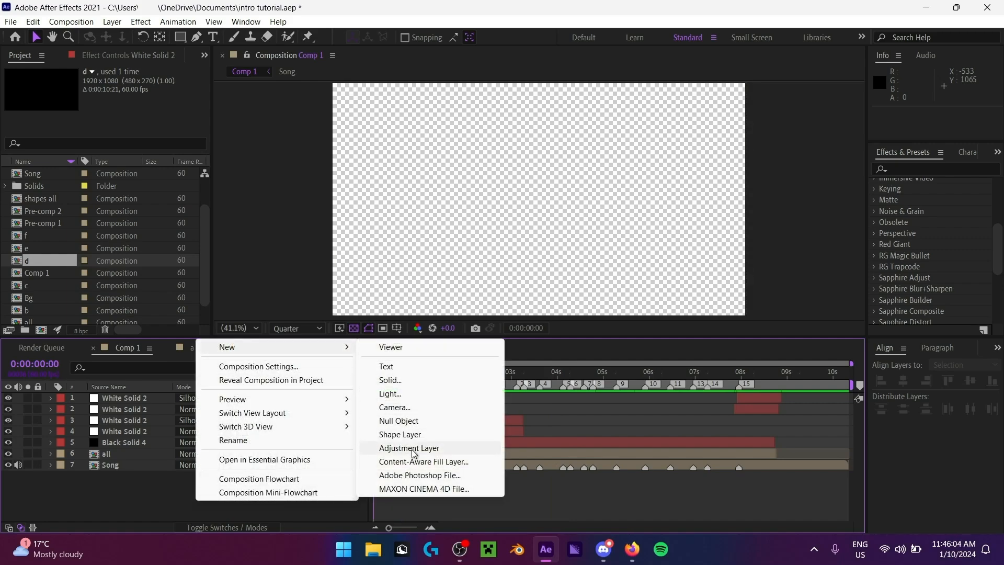
left_click(176, 478)
right_click(183, 486)
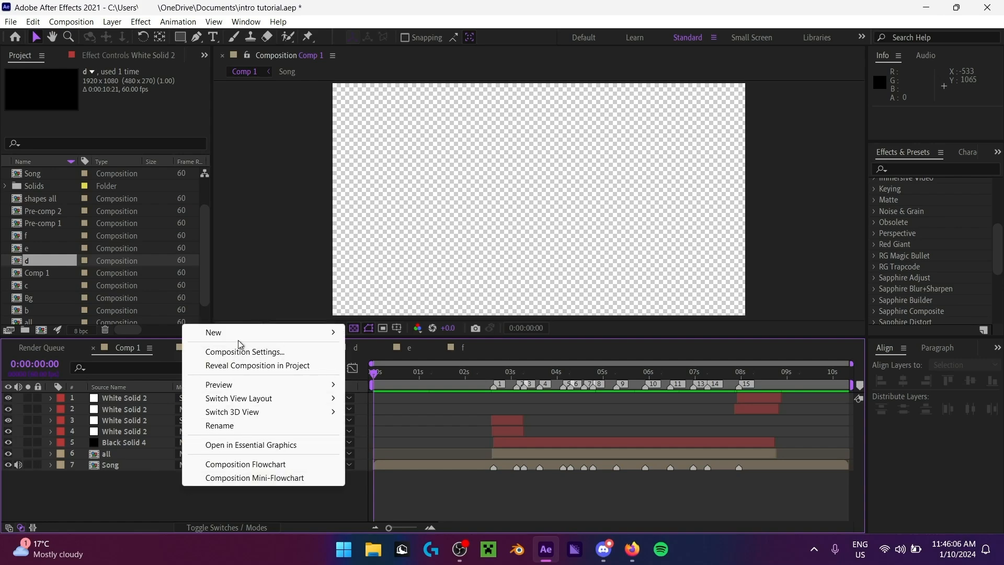
mouse_move(244, 332)
left_click(430, 433)
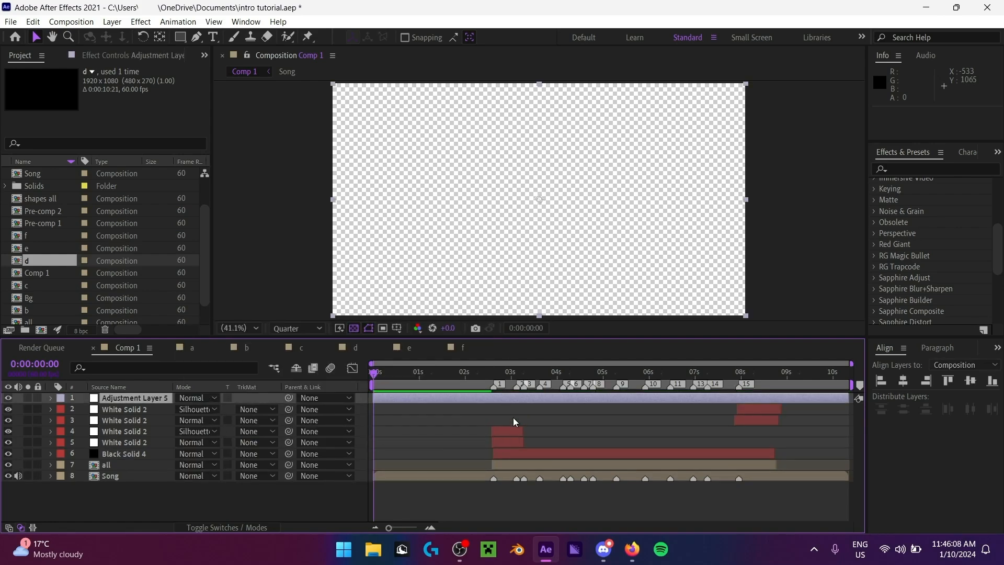
Step: Split the adjustment layer at 0:00:02:34 and delete the part before it
left_click_drag(474, 372, 481, 371)
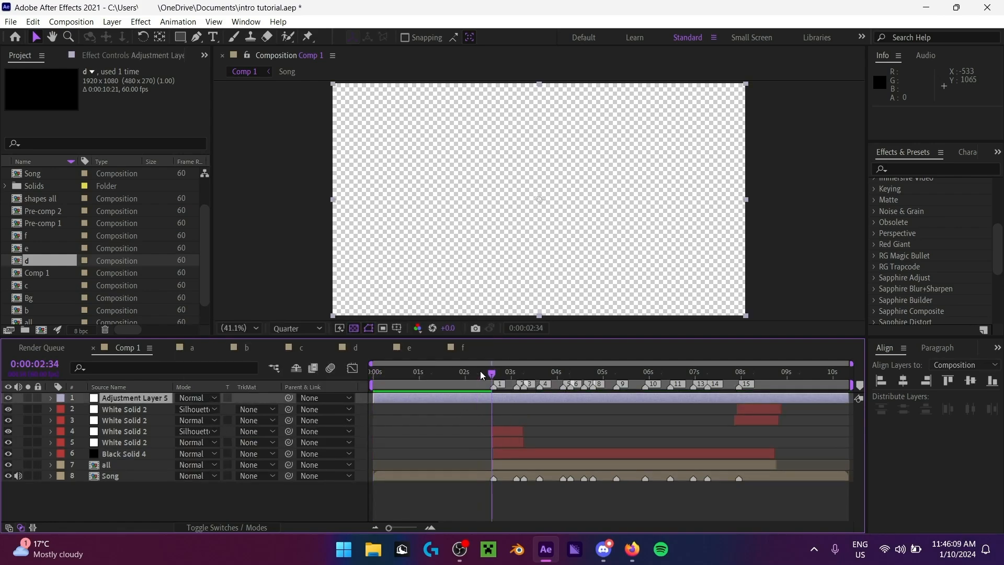
key("ctrl+shift+d")
left_click(481, 407)
key("Delete")
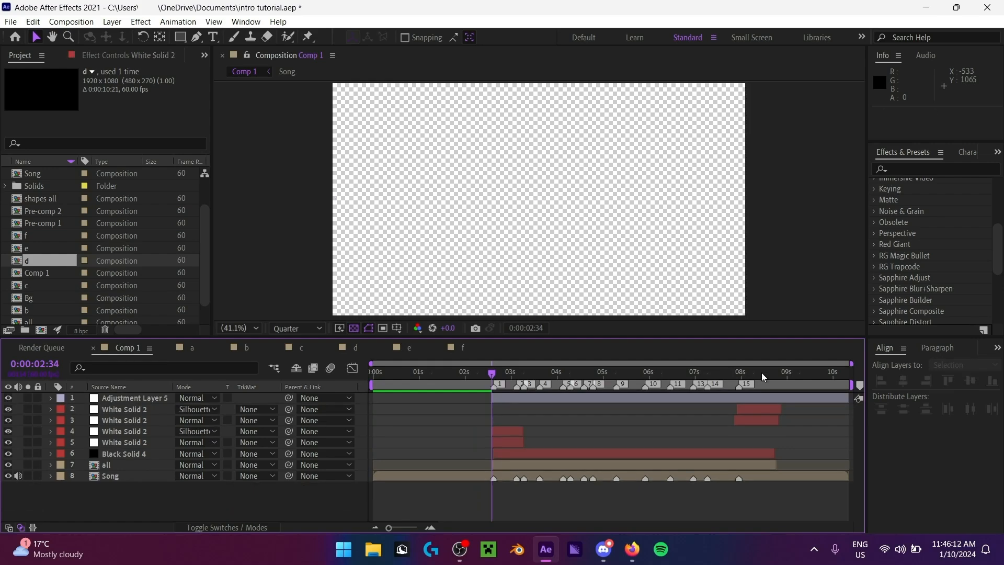
Step: Split the adjustment layer at 0:00:08:52 and delete the part after it
key("Caps_Lock")
left_click_drag(797, 379, 781, 380)
key("Caps_Lock")
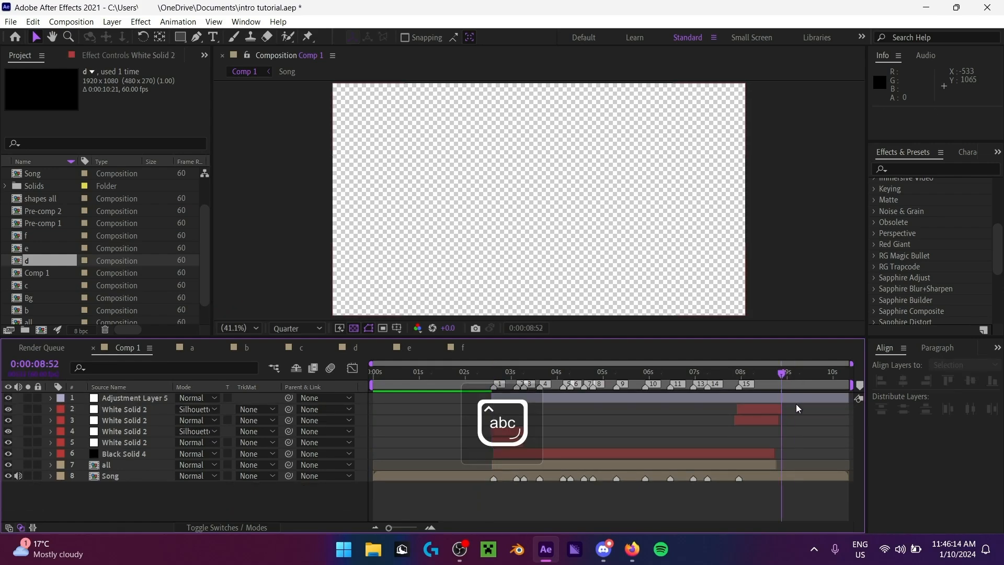
left_click(793, 398)
key("ctrl+shift+d")
key("Delete")
Step: Move to 0:00:04:31, select the adjustment layer and search the effects for "pixel"
left_click_drag(781, 373, 582, 392)
left_click(583, 397)
key("ctrl+space")
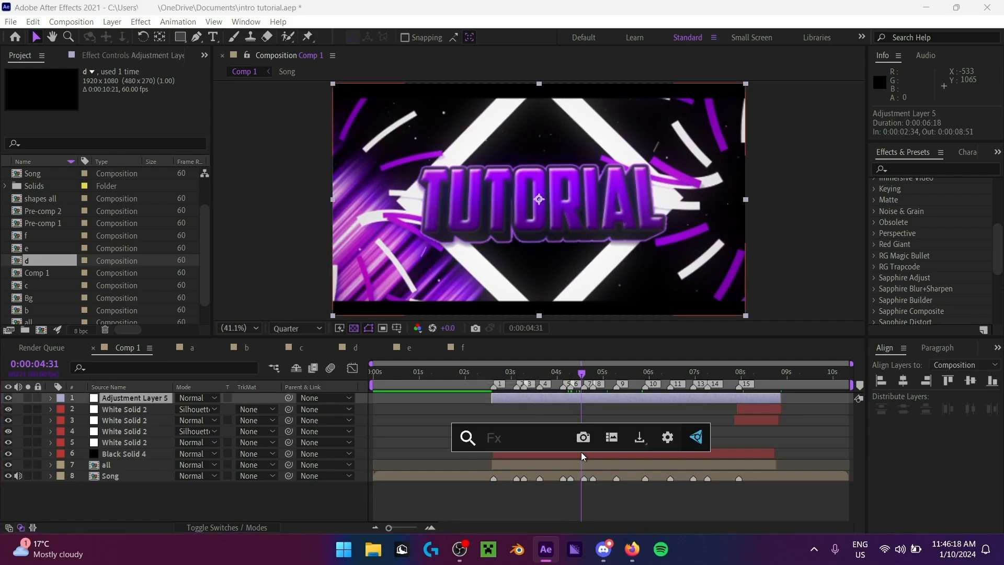
key("Escape")
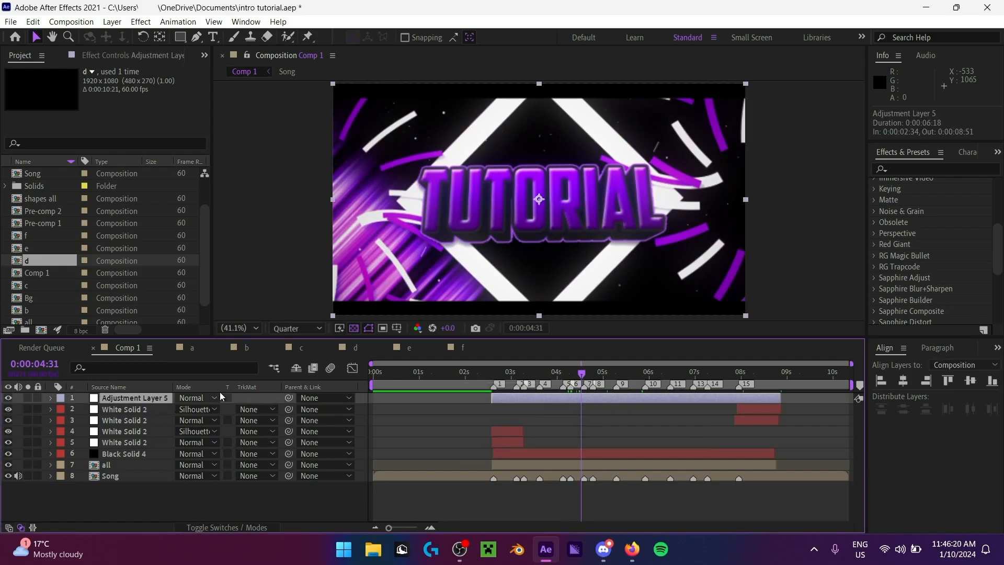
left_click(918, 170)
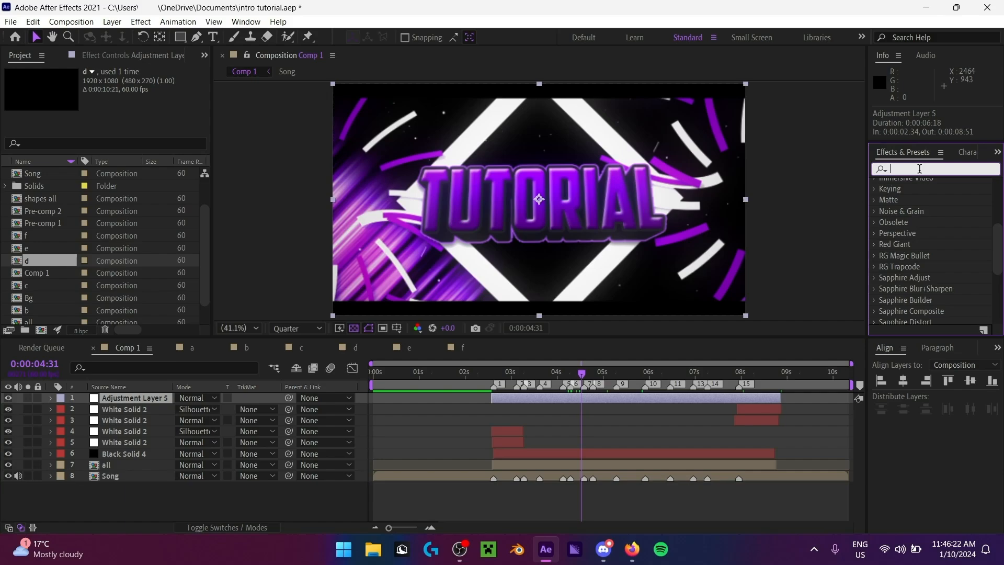
type("pixel")
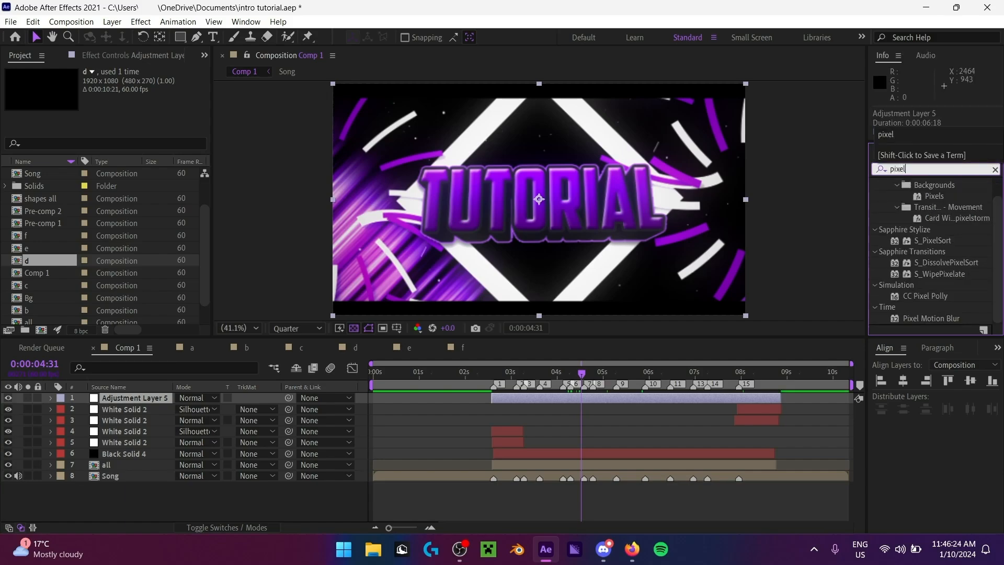
Step: Try layer motion blur on the white solids, Black Solid 4 and the "all" layer, preview it, and disable it again
left_click(262, 504)
key("F4")
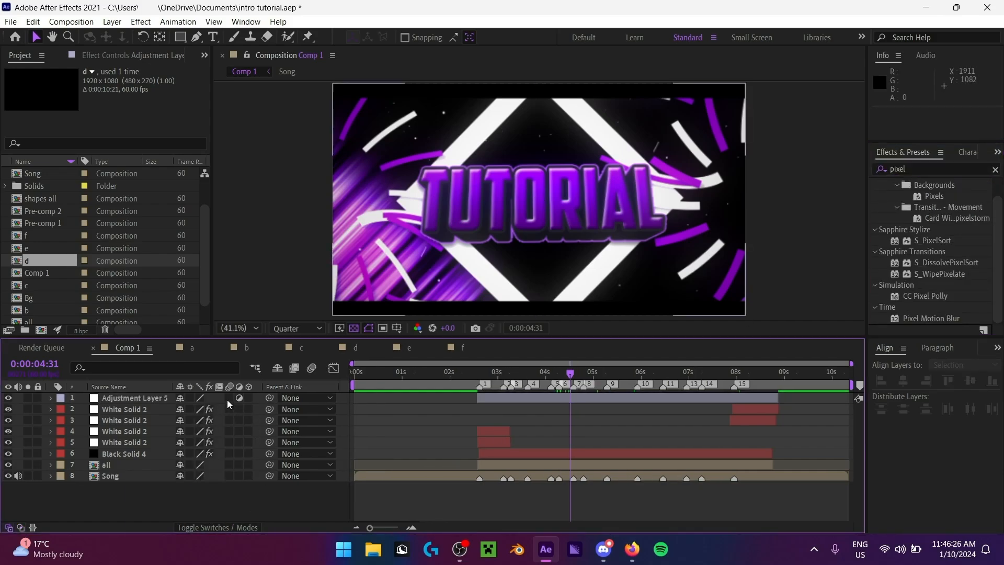
left_click_drag(226, 466, 226, 464)
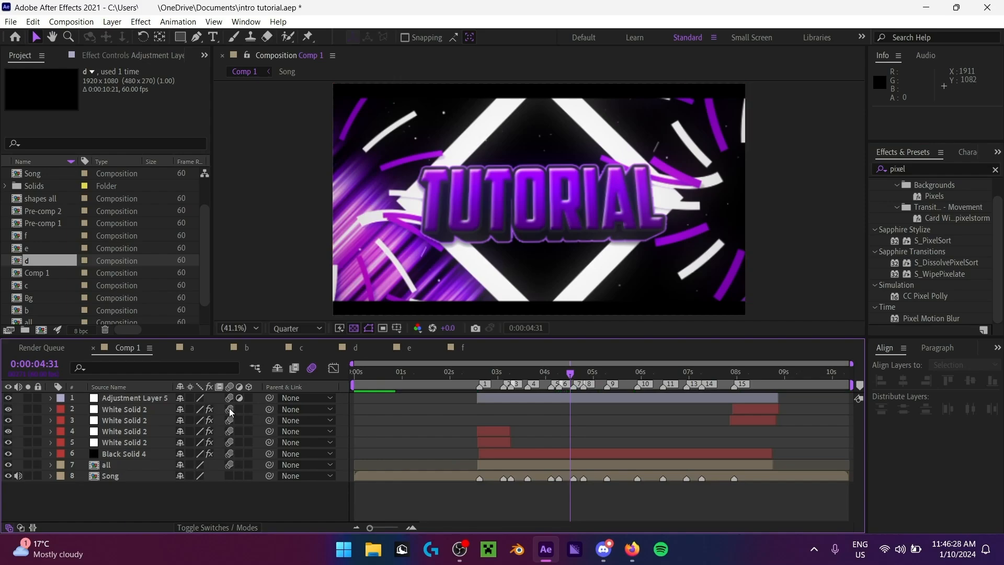
left_click_drag(229, 399, 229, 465)
left_click(229, 464)
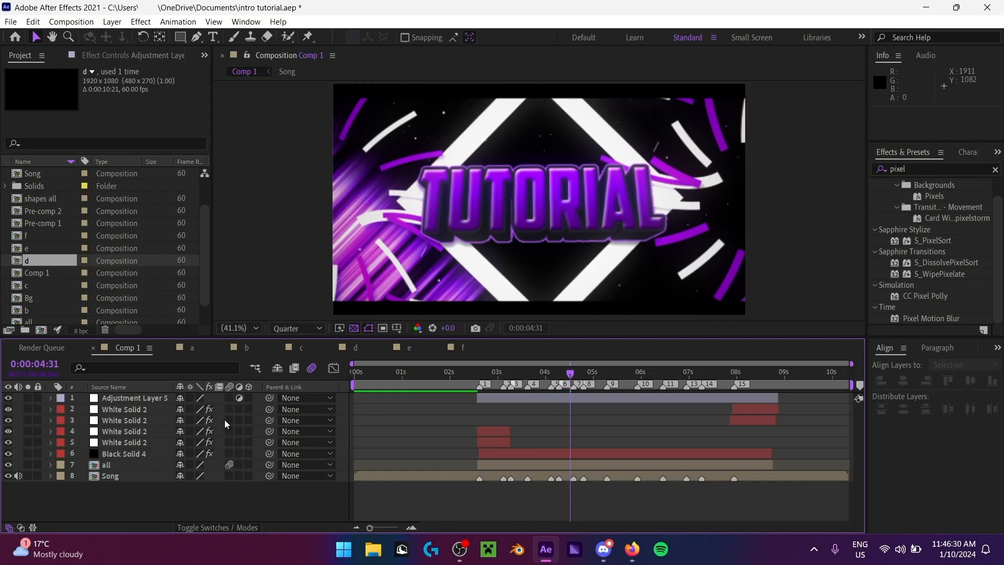
left_click_drag(229, 409, 233, 441)
left_click(450, 383)
key("space")
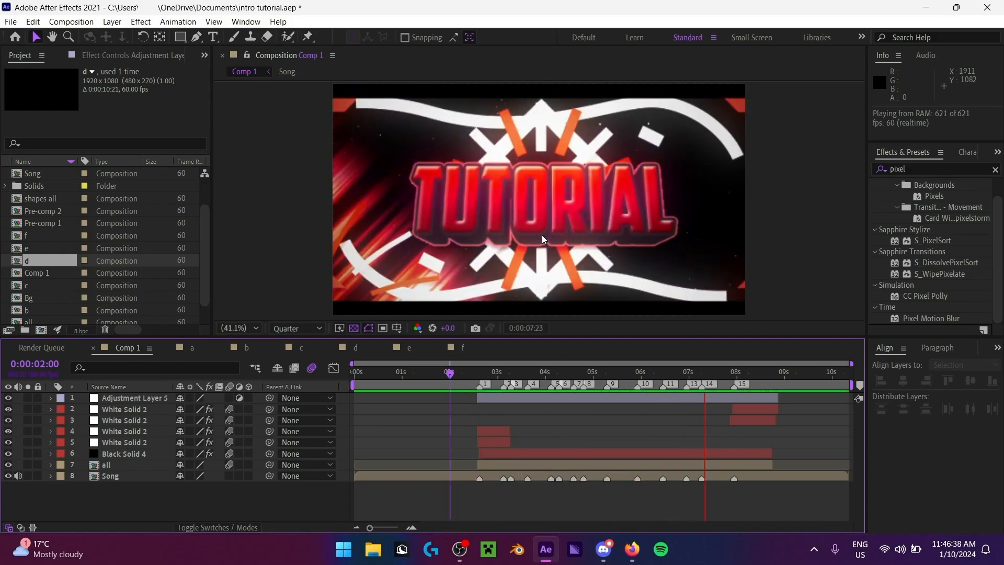
left_click(596, 370)
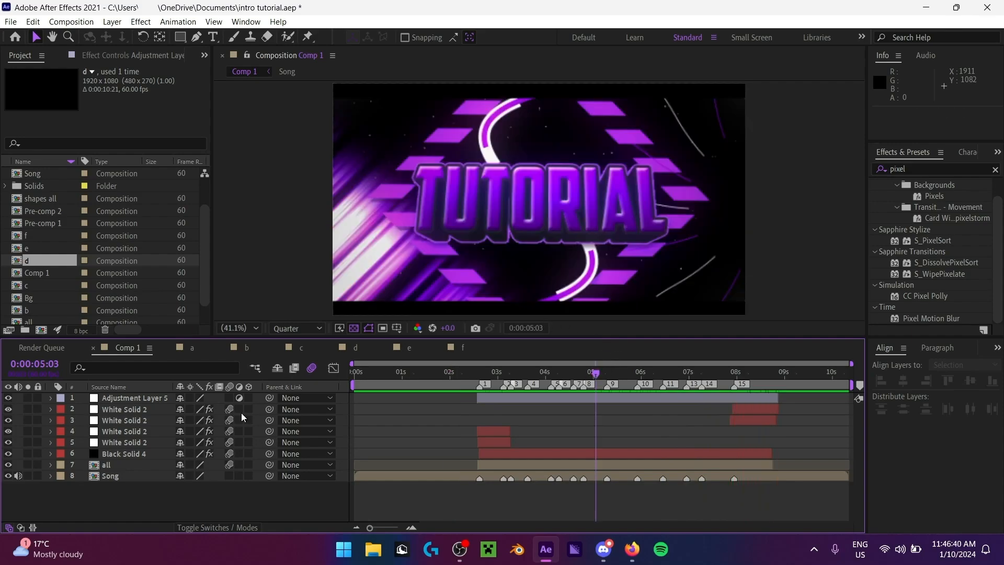
left_click_drag(230, 413, 229, 464)
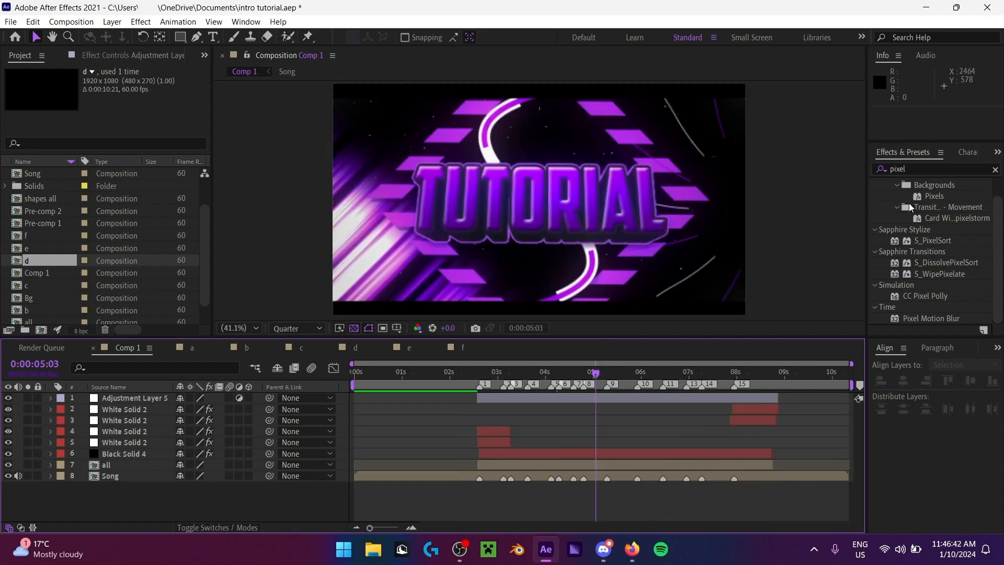
Step: Apply Pixel Motion Blur to the adjustment layer and preview the result from 0:00:02:14
left_click(122, 399)
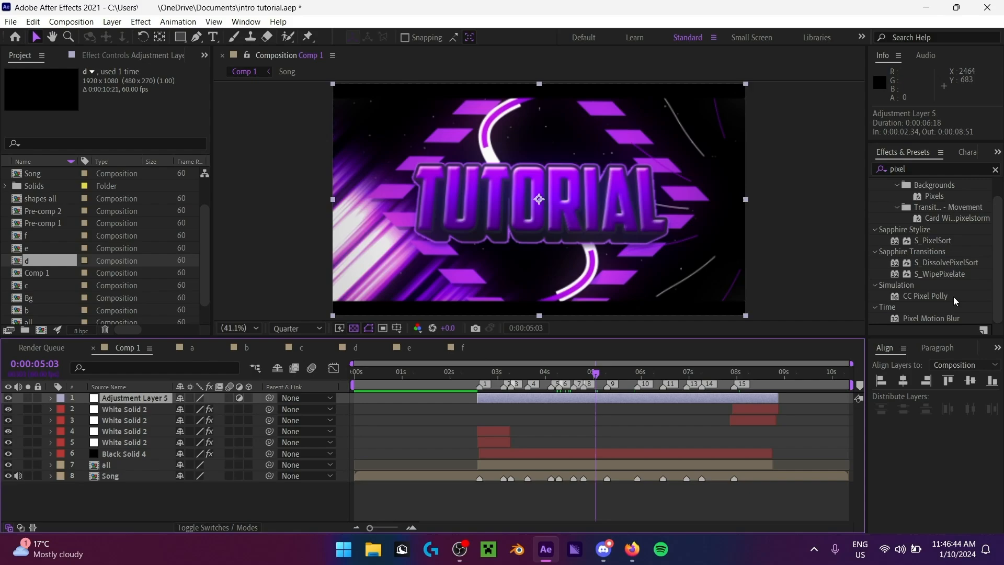
double_click(944, 319)
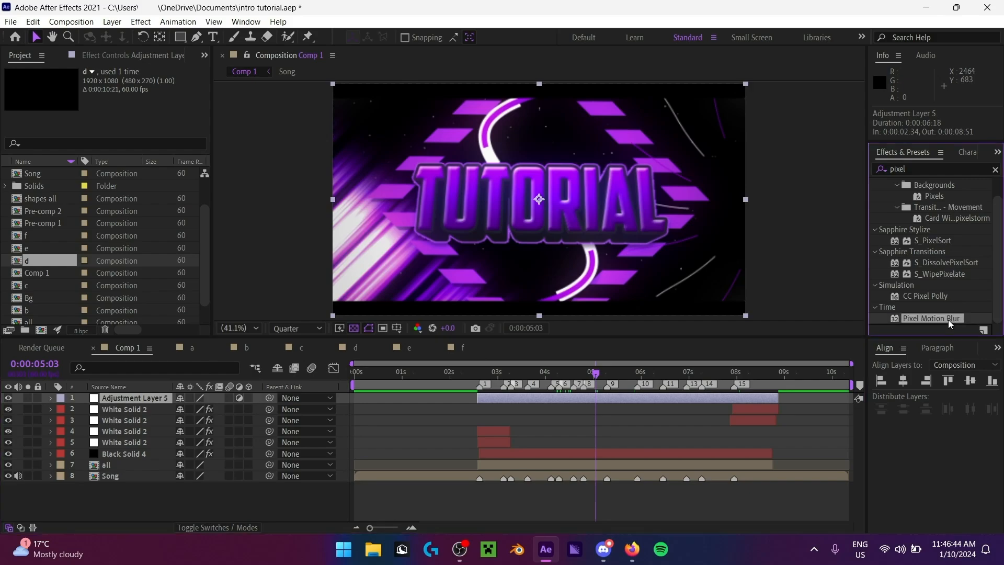
left_click(460, 381)
key("space")
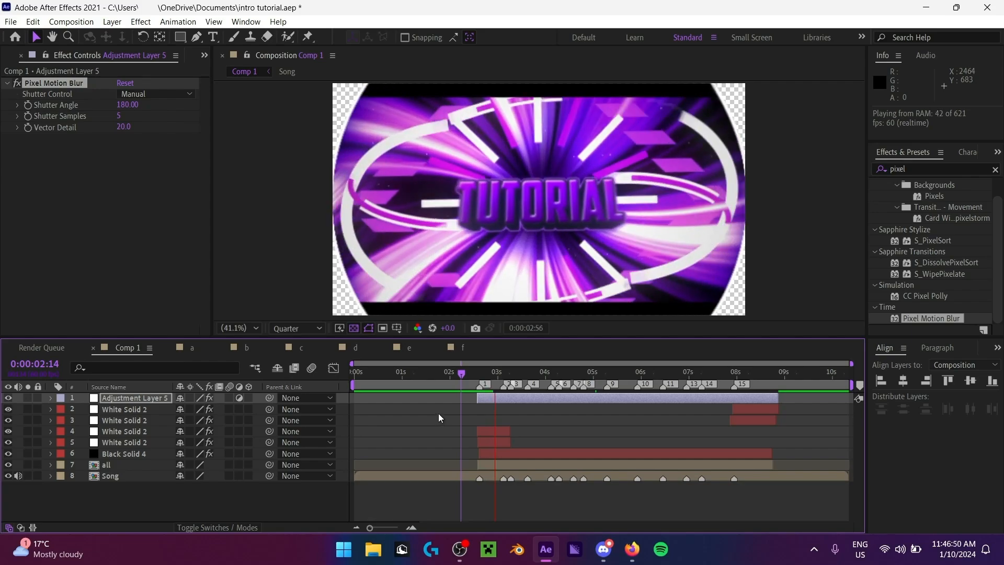
Step: Preview the blurred intro from just before marker 1, checking the opening circle and closing wipe
left_click(456, 378)
key("space")
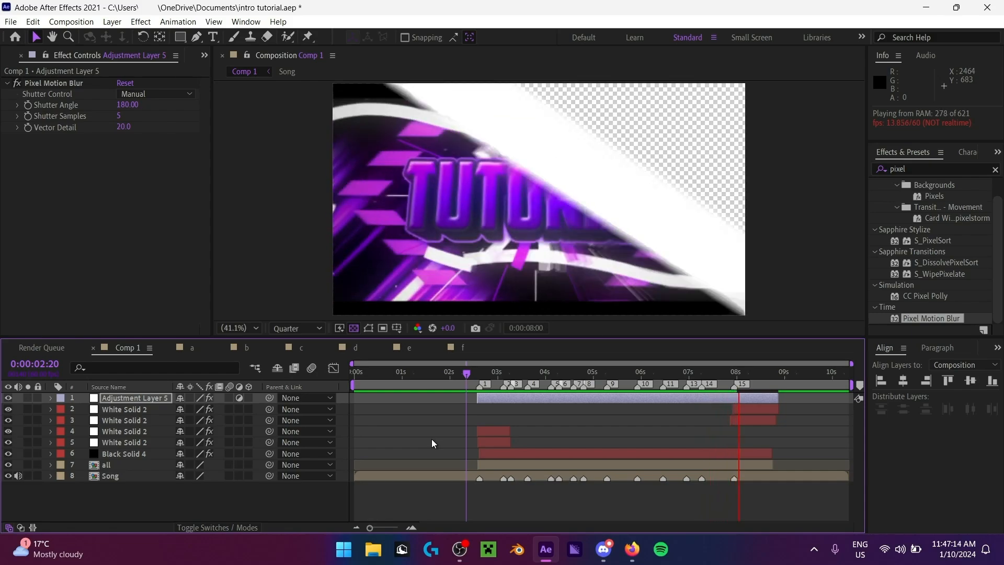
left_click(456, 374)
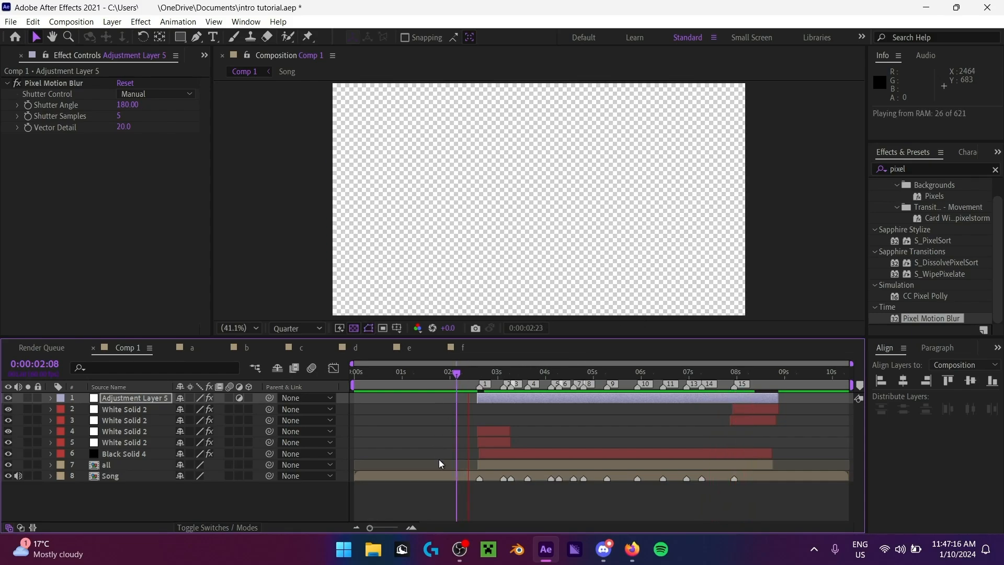
left_click(465, 374)
key("space")
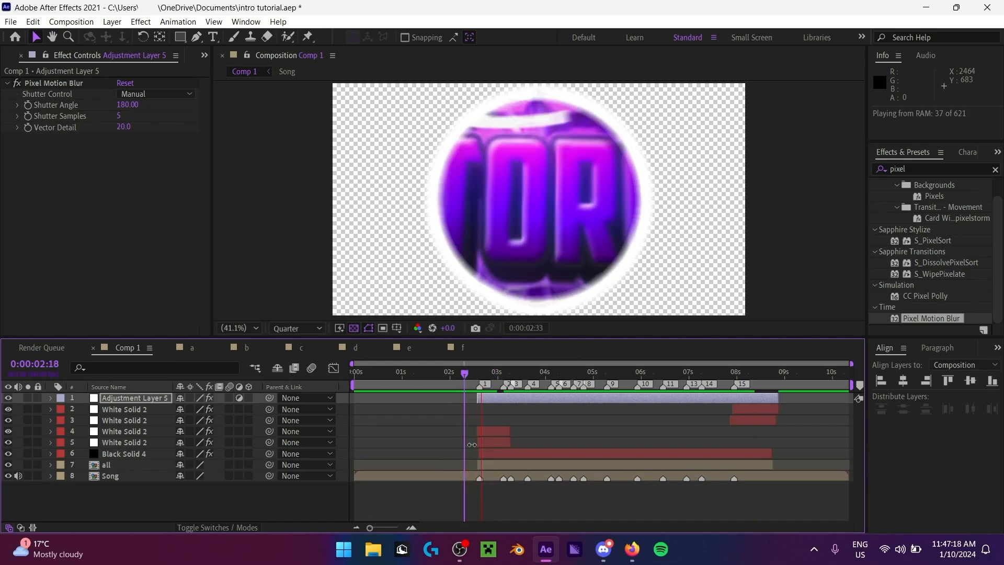
Step: Shift the adjustment layer a few frames toward marker 1, preview the intro and return to 0:00:00:00
key("space")
left_click_drag(496, 398, 500, 399)
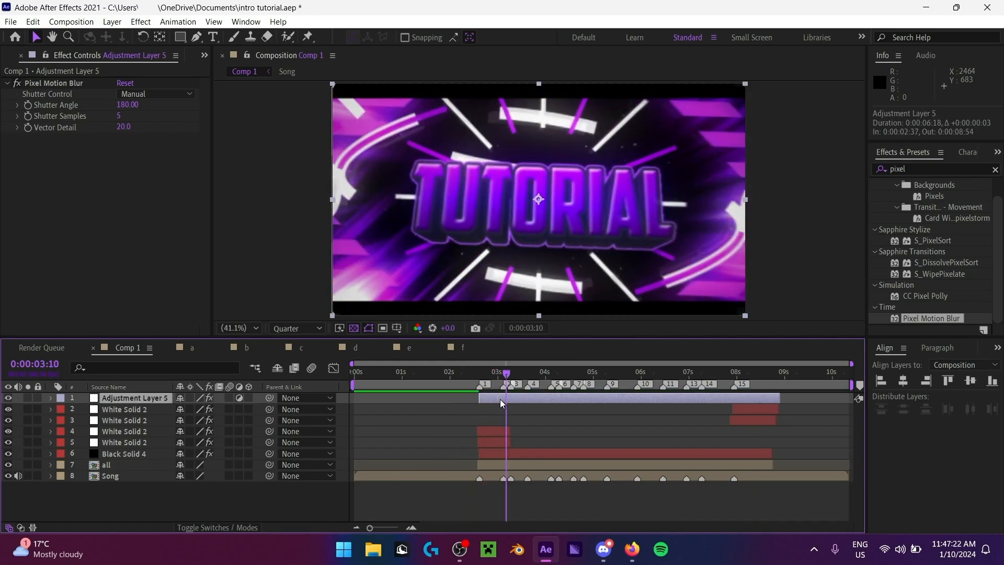
key("space")
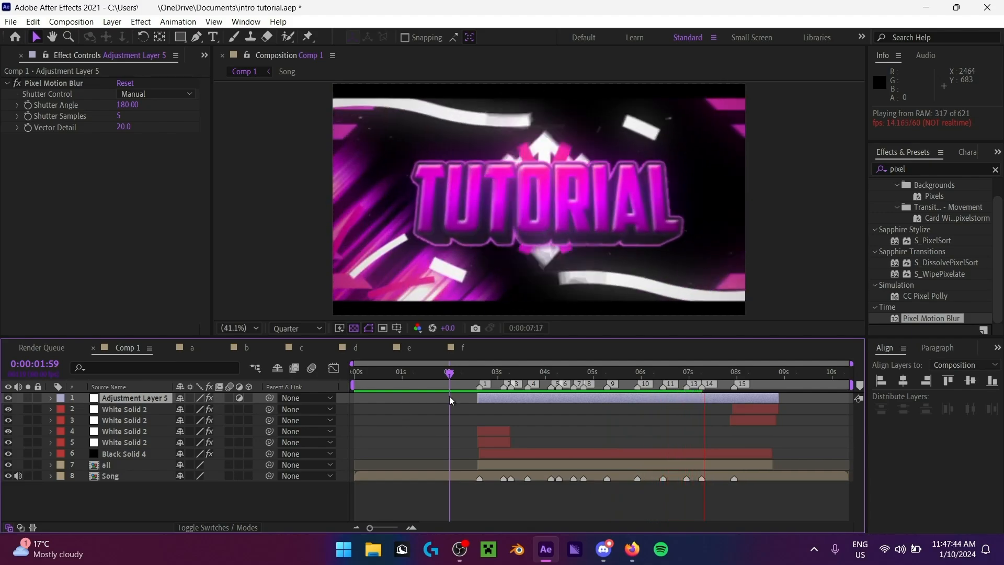
left_click(465, 374)
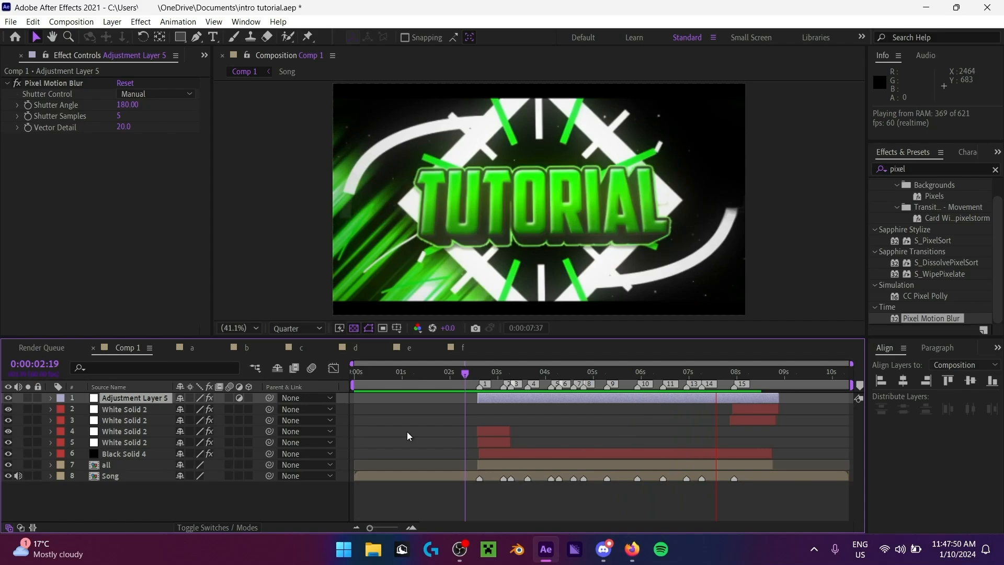
left_click_drag(443, 372, 76, 401)
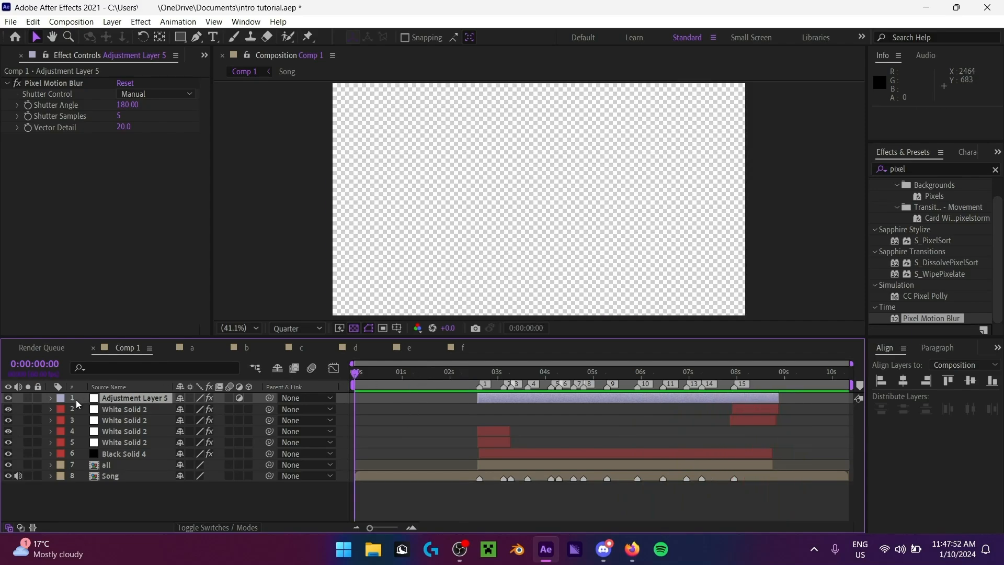
Step: Save the project and select Comp 1 among the project items
left_click(9, 56)
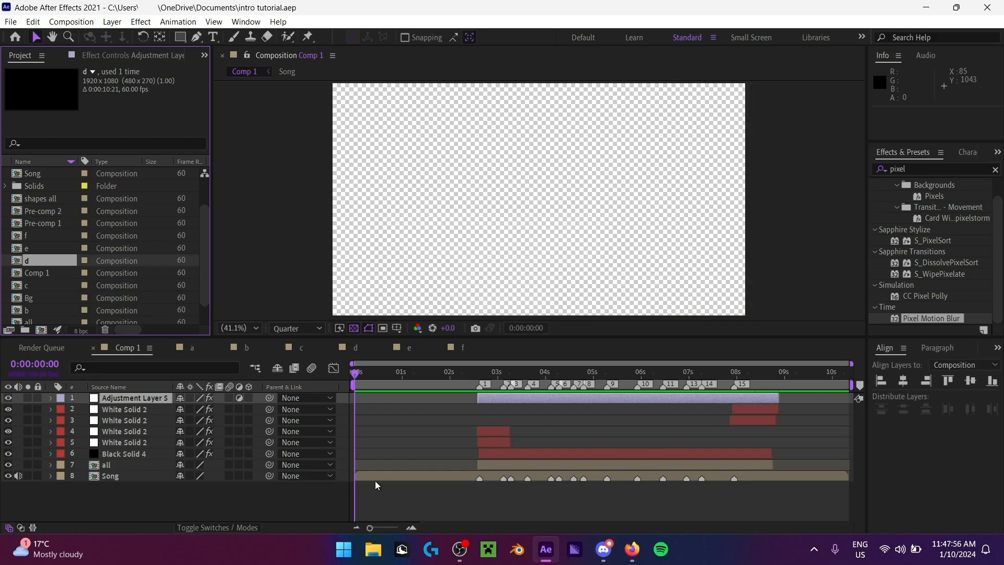
scroll(52, 234, "down", 2)
left_click(58, 246)
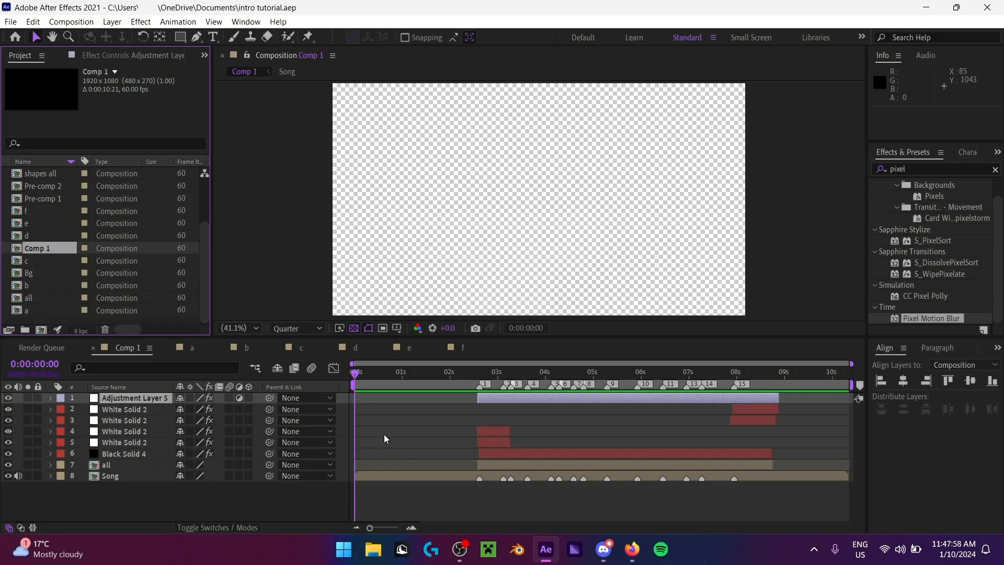
Step: Play back the finished intro in Comp 1 and return to 0:00:00:00
left_click_drag(492, 372, 355, 408)
key("space")
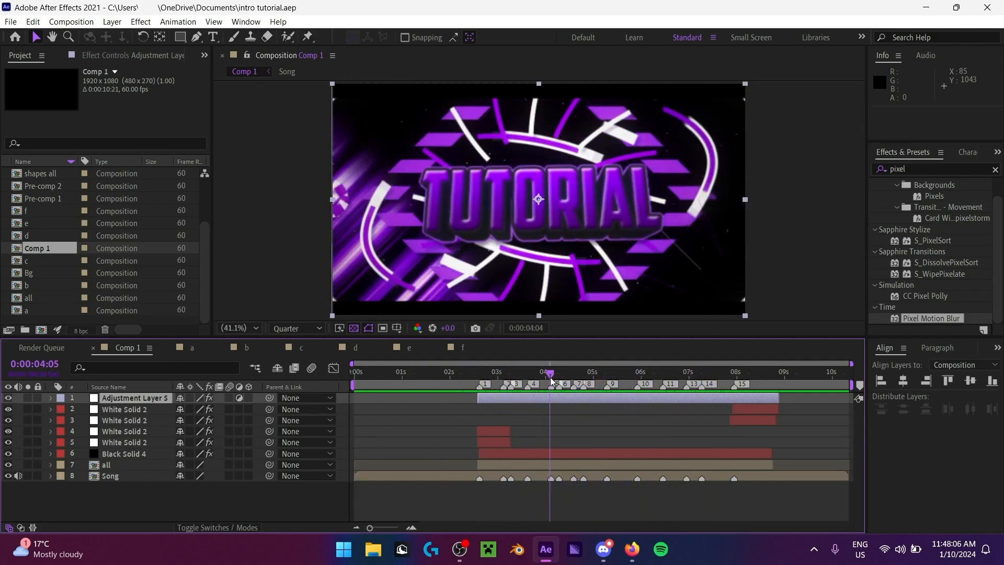
key("space")
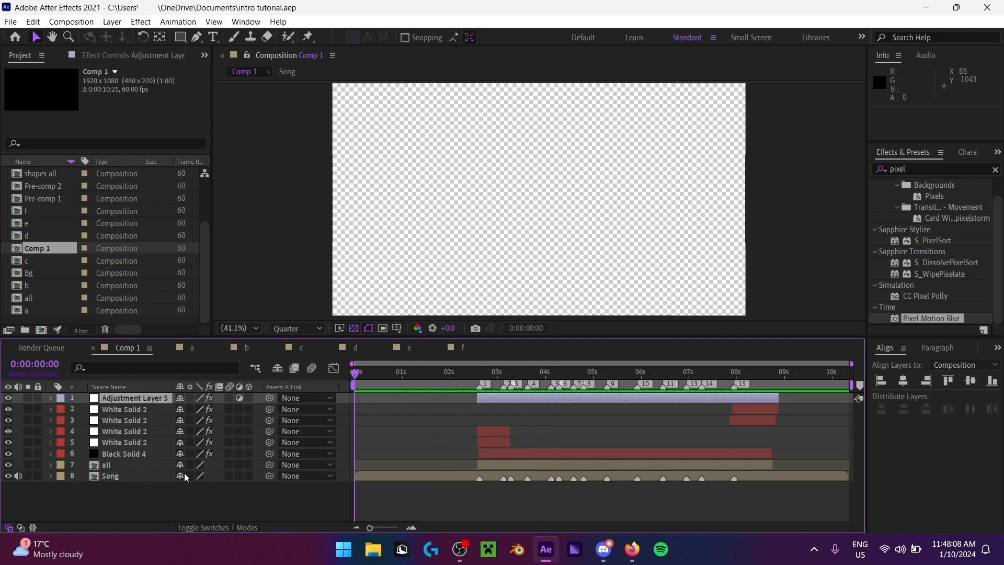
Step: Close the compositions a, b, c, d, e and f, leaving only Comp 1 open in the timeline
left_click(169, 347)
left_click(168, 346)
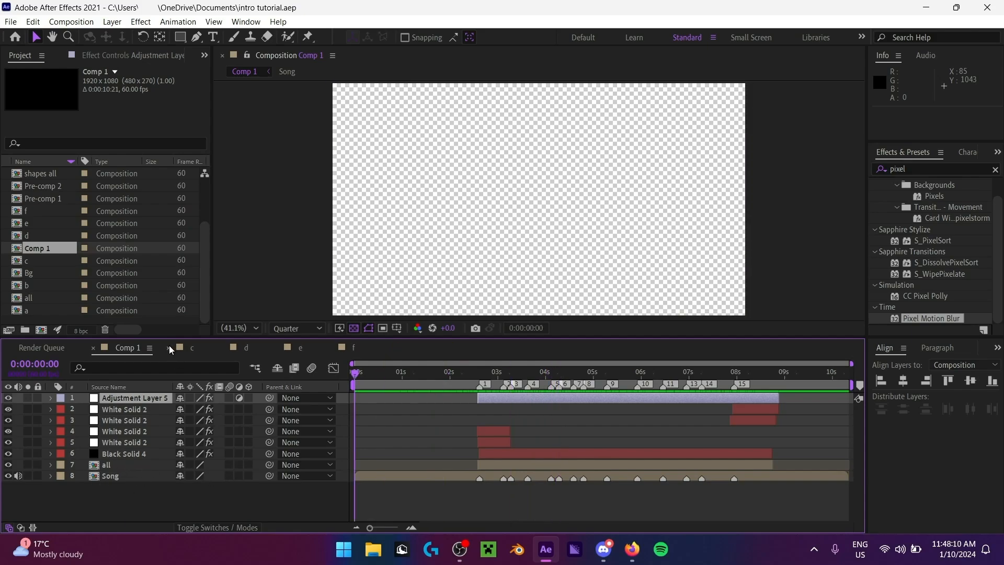
left_click(169, 347)
left_click(168, 347)
left_click(169, 347)
left_click(168, 347)
left_click(55, 349)
left_click(131, 350)
left_click(52, 348)
left_click(119, 350)
left_click(282, 499)
mouse_move(193, 496)
left_mouse_down()
mouse_move(164, 466)
mouse_move(196, 498)
left_mouse_up()
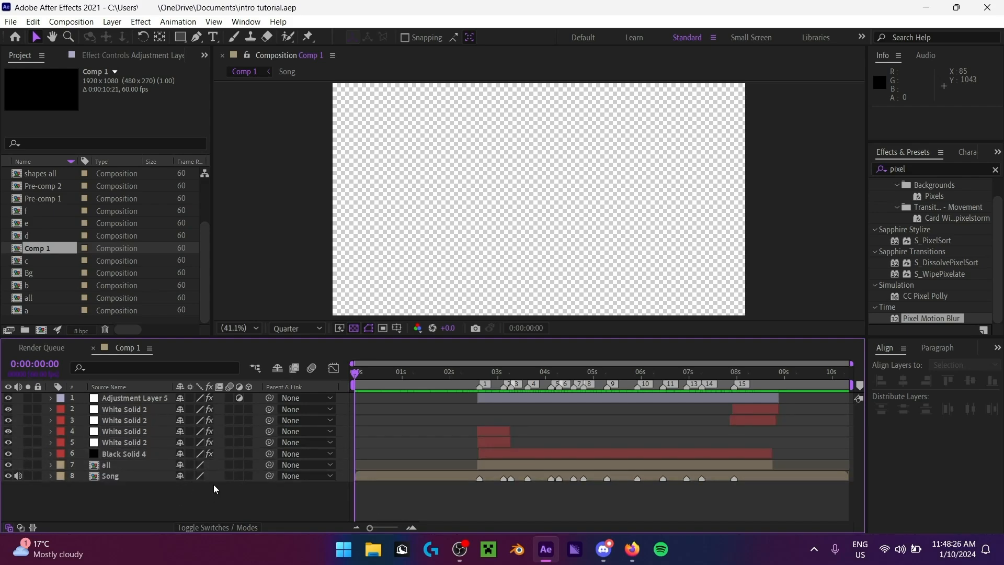
Step: Create a comp-sized solid in Comp 1 with the green colour 00FF0E
right_click(207, 507)
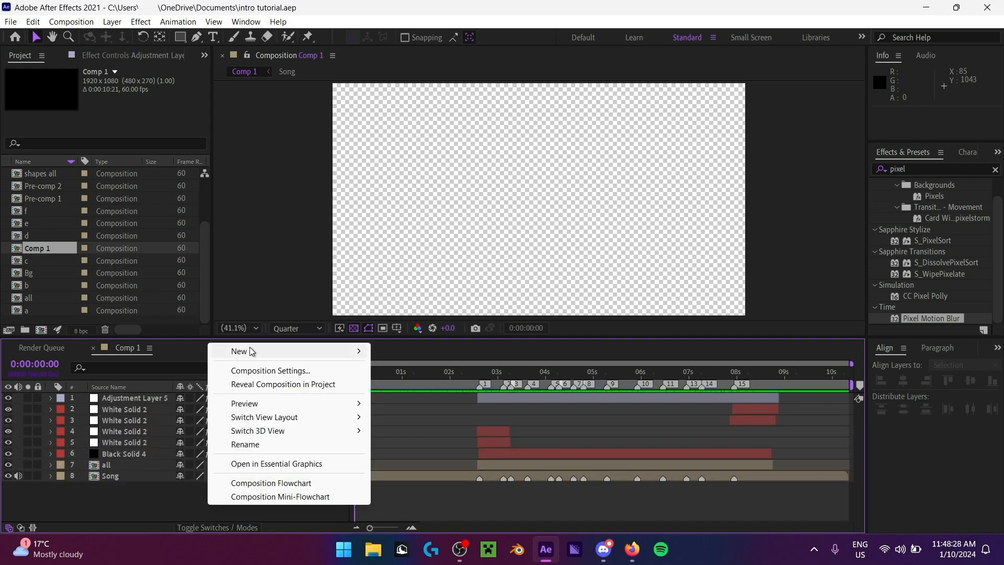
left_click(408, 384)
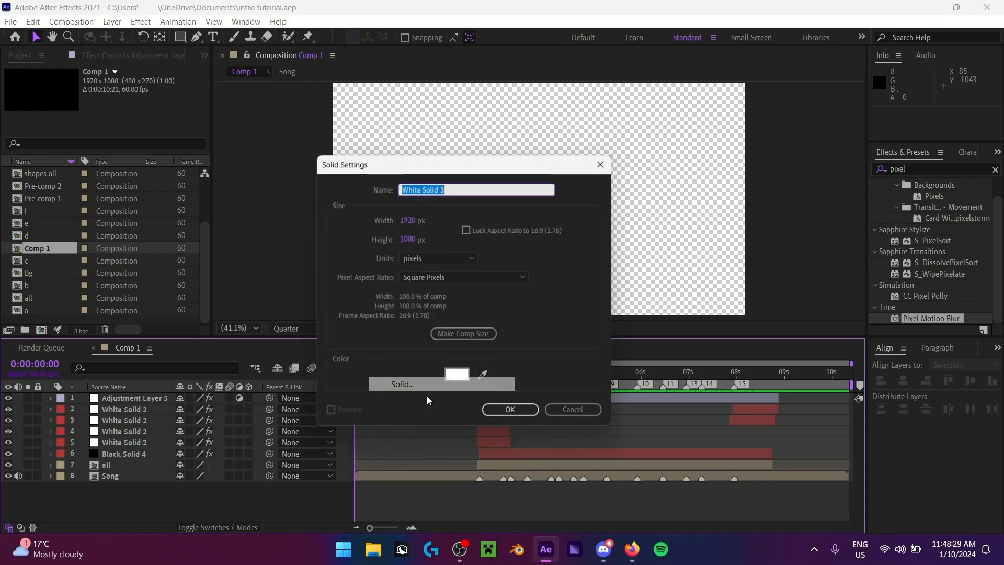
left_click(458, 378)
left_click(238, 298)
left_click(222, 189)
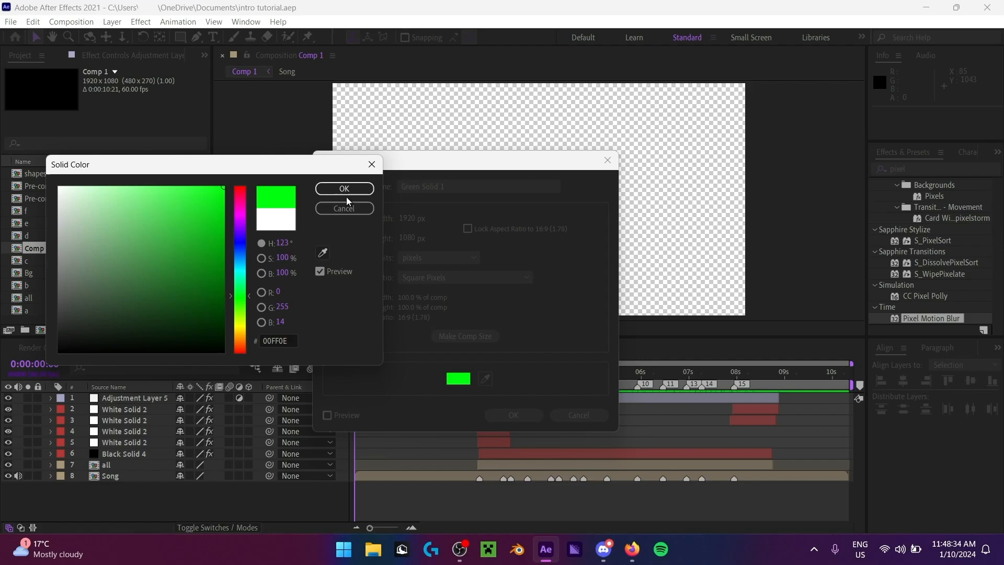
left_click(344, 188)
left_click(514, 415)
Step: Place the green solid between the all and Song layers, check the frame at 0:00:02:37 and delete the solid
left_click_drag(131, 398, 131, 481)
left_click_drag(522, 374, 480, 386)
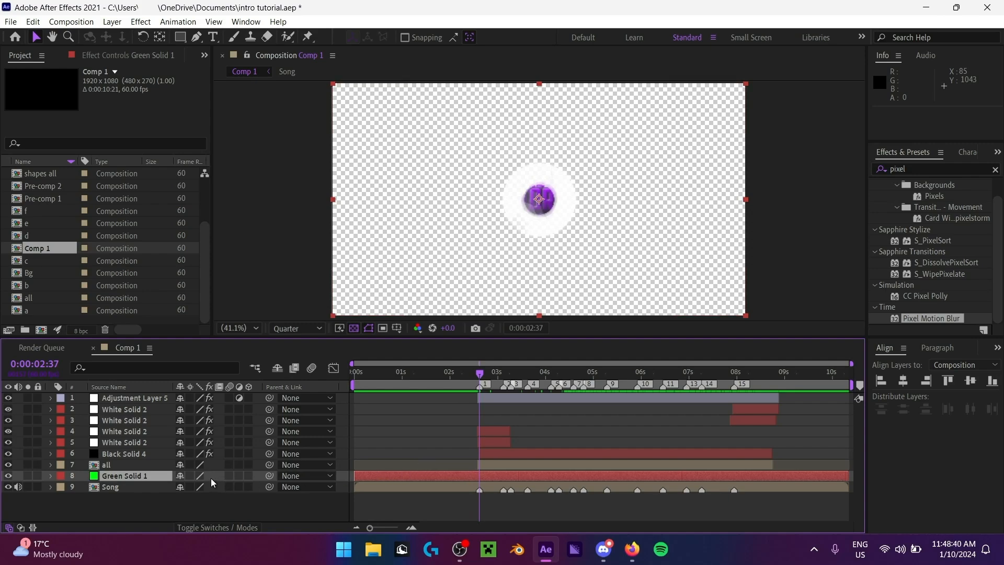
left_click(152, 475)
key("Delete")
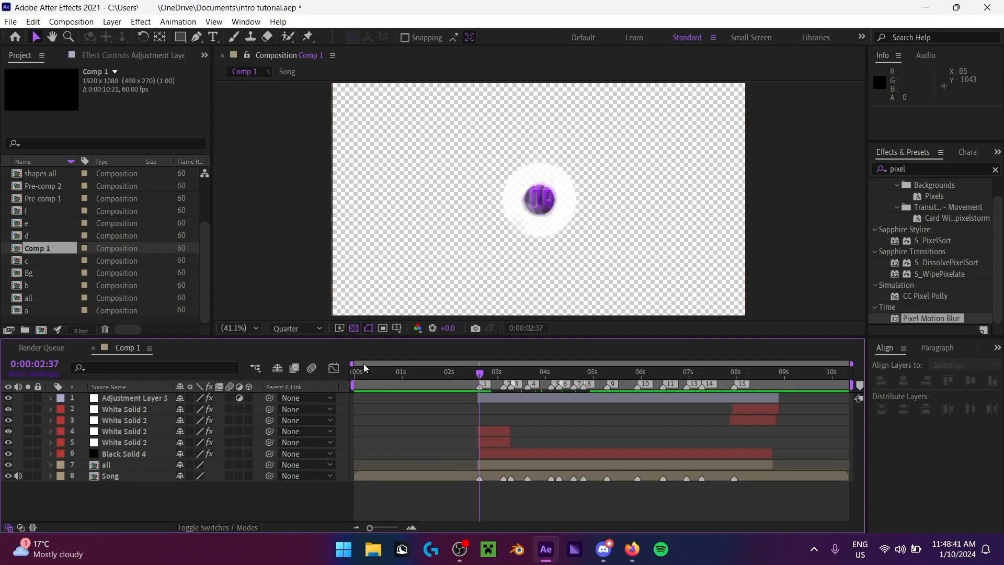
Step: Show the layers' blending modes in the timeline and check those of White Solid 2 on layers 2 and 4
left_click(121, 431)
left_click(132, 410)
left_click(130, 430)
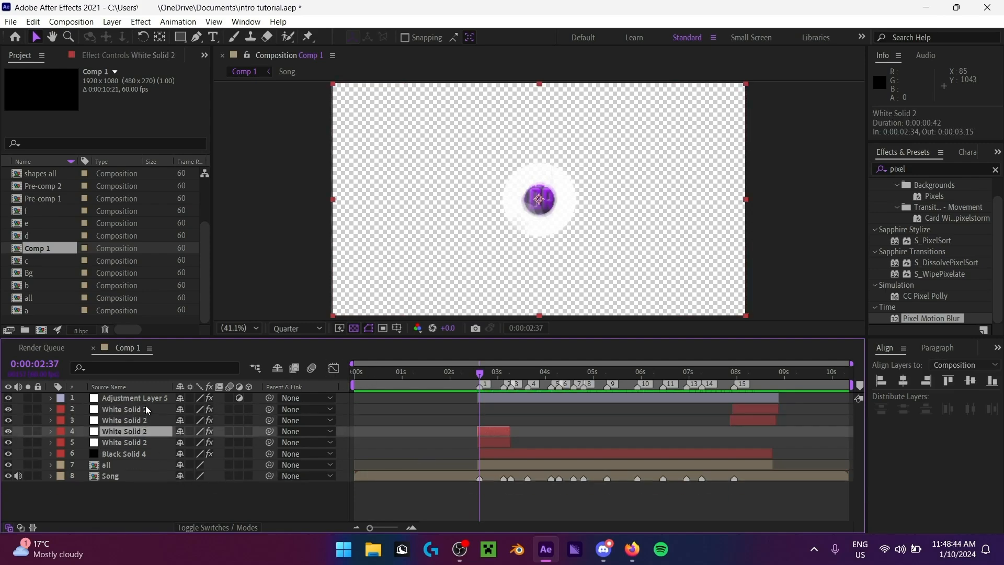
left_click(146, 408)
left_click(143, 433)
left_click(215, 528)
left_click(190, 501)
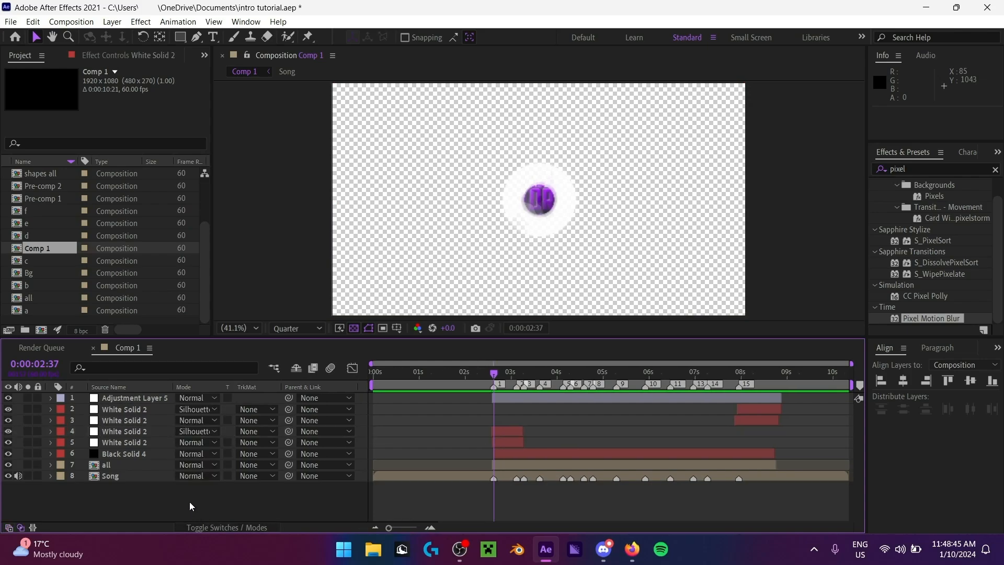
Step: Look over the render queue, return to Comp 1's timeline at 0:00:02:09 and save the project
left_click(374, 374)
left_click_drag(431, 371, 200, 438)
left_click(42, 347)
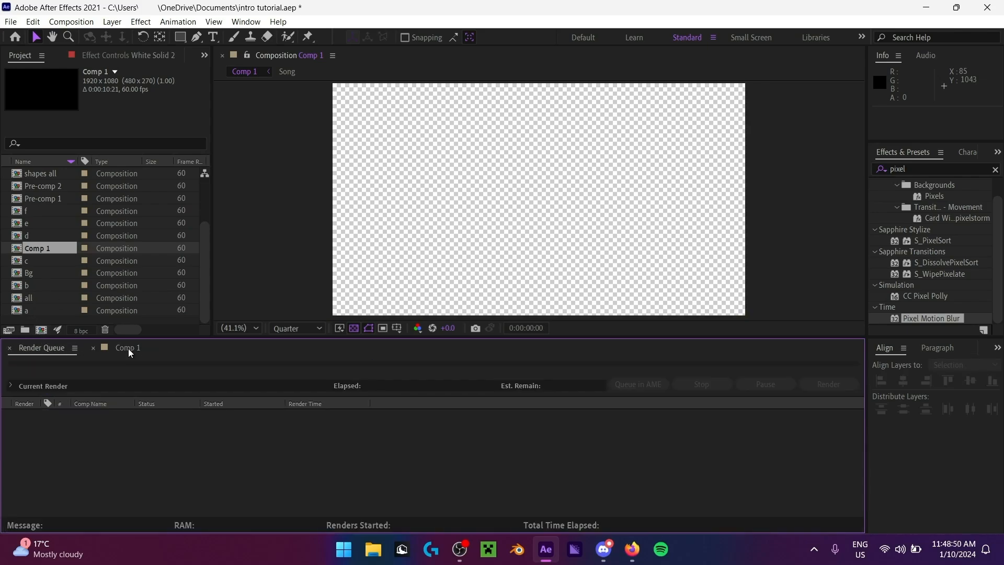
left_click(128, 348)
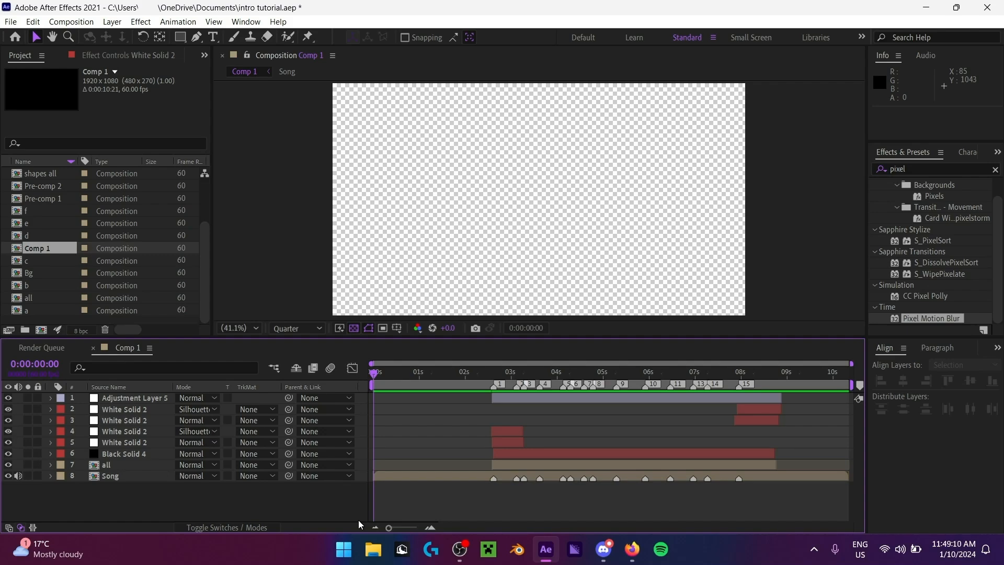
mouse_move(485, 378)
left_mouse_down()
mouse_move(494, 378)
mouse_move(472, 372)
left_mouse_up()
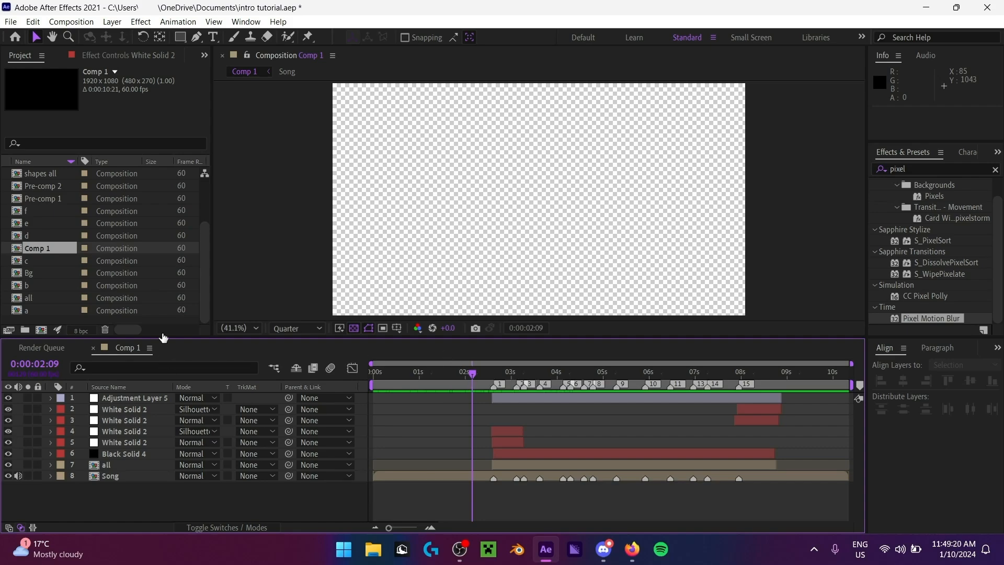
left_click(66, 346)
left_click(118, 346)
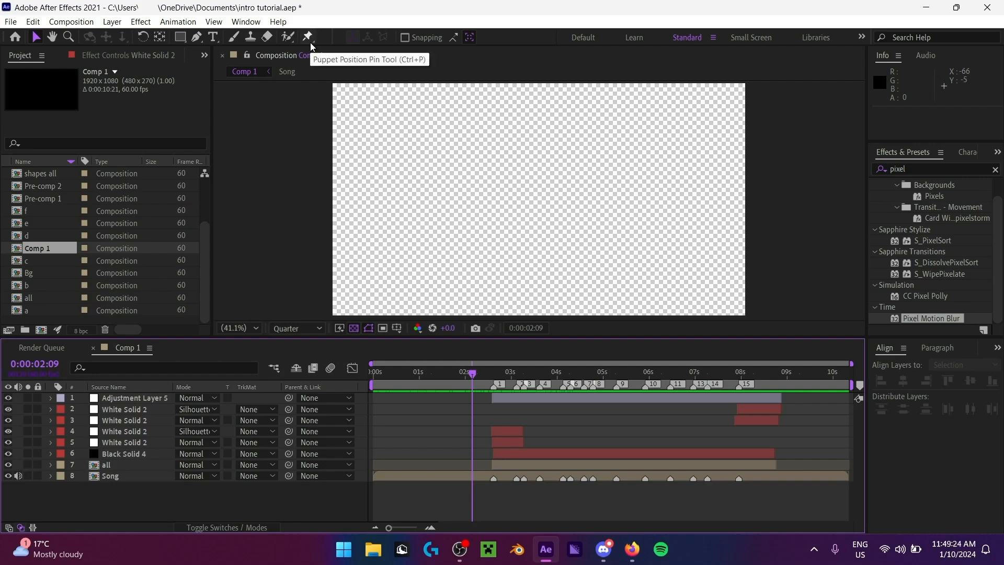
key("ctrl+s")
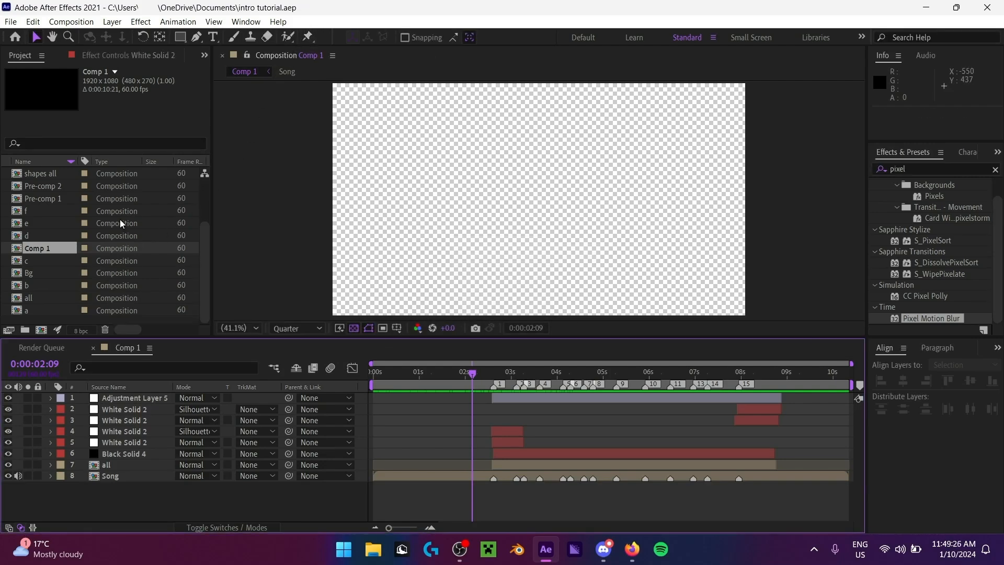
Step: Select Comp 1 among the project items and add it to the render queue
left_click(52, 248)
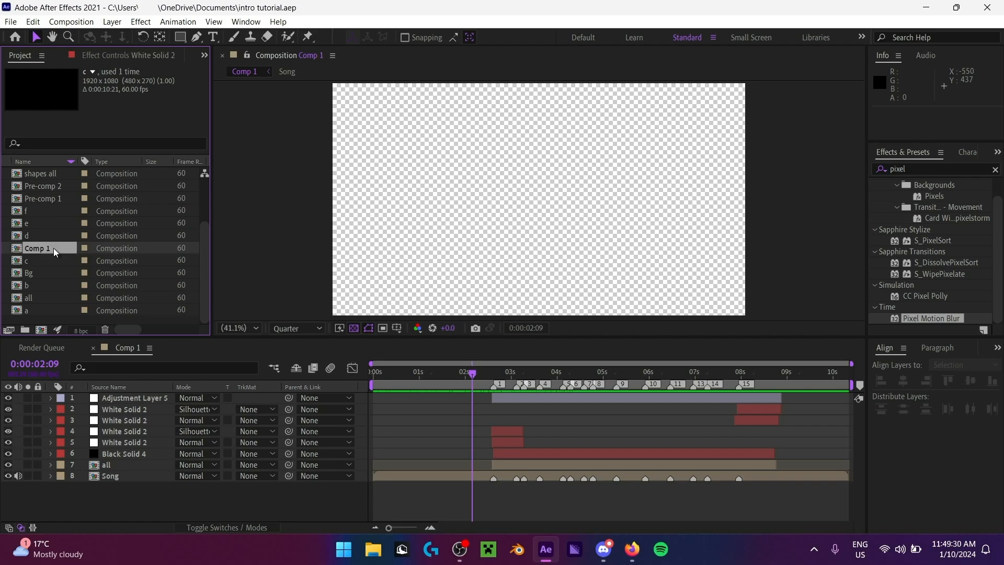
left_click_drag(144, 508, 168, 381)
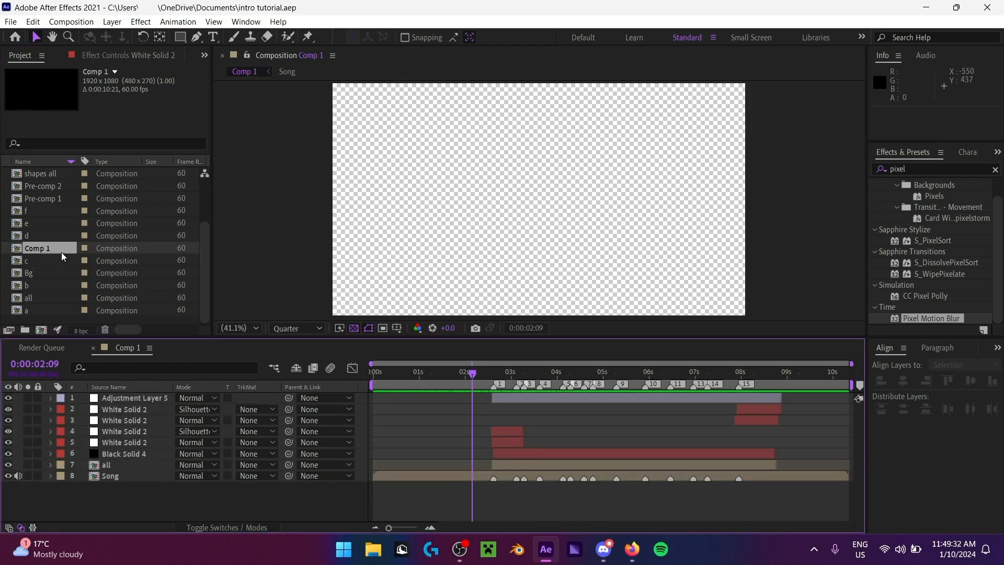
left_click(56, 270)
left_click(51, 248)
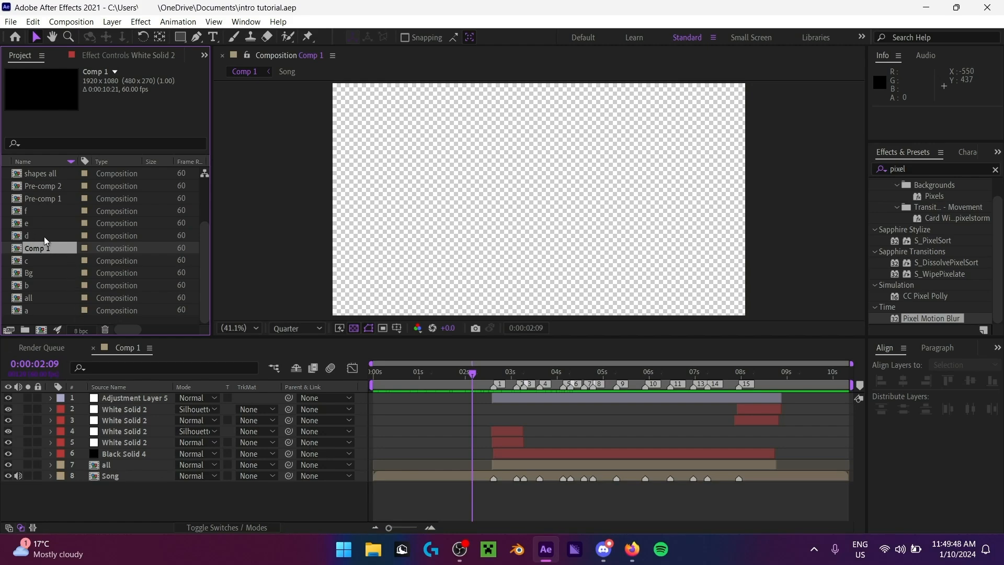
left_click(52, 210)
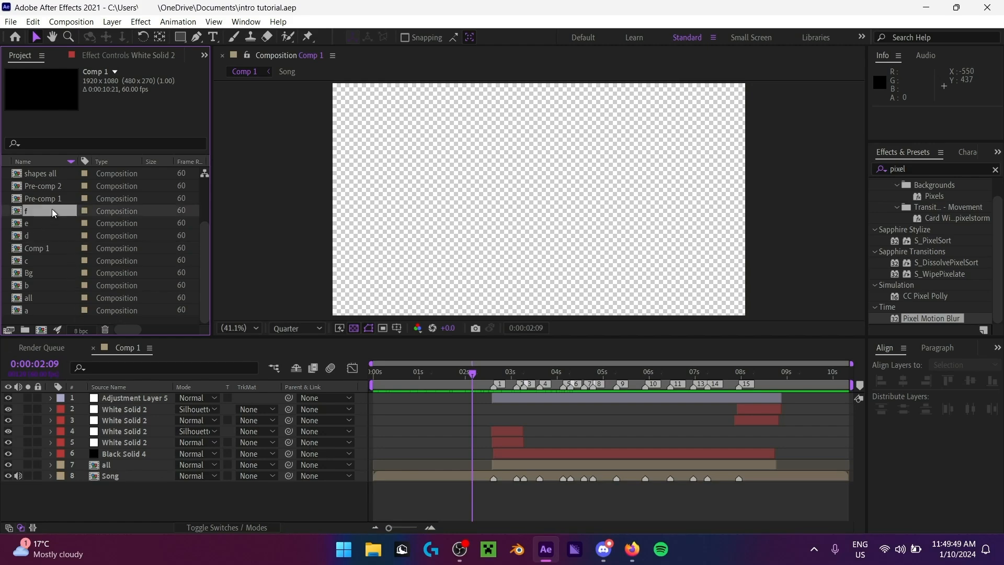
left_click(55, 249)
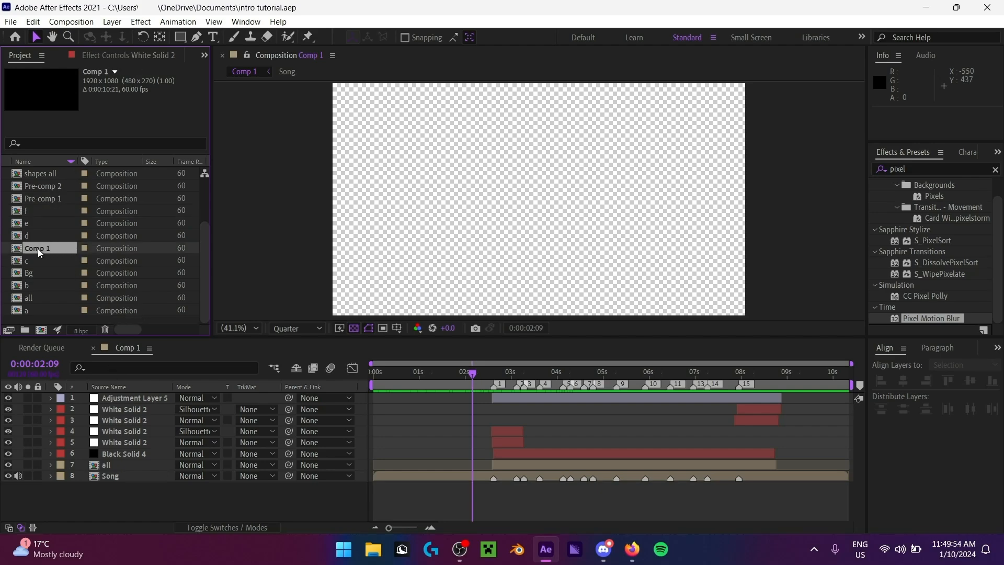
left_click(5, 22)
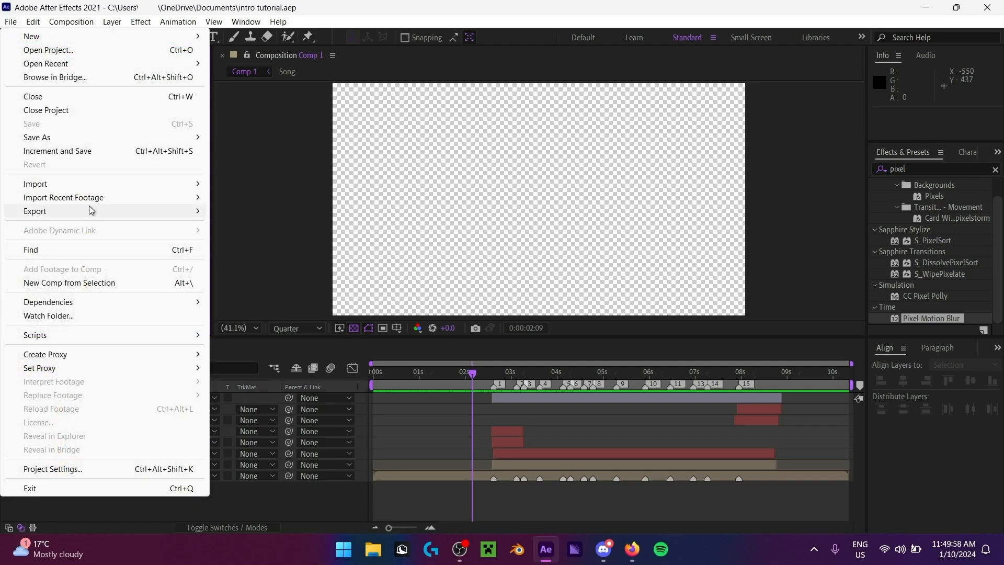
mouse_move(58, 210)
left_click(285, 225)
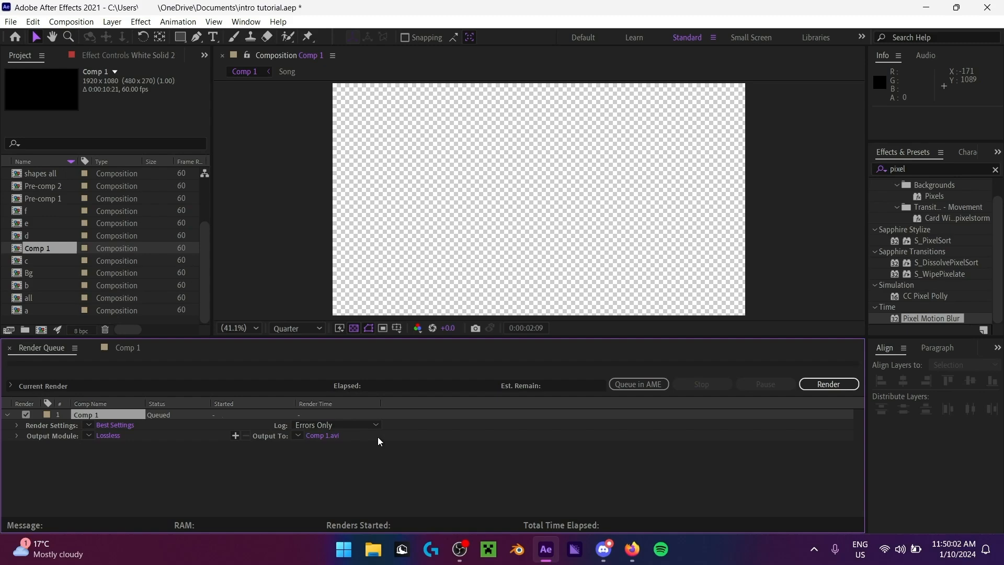
Step: Review Comp 1's render settings and accept Best quality, Full resolution and the comp's own frame rate
left_click(120, 425)
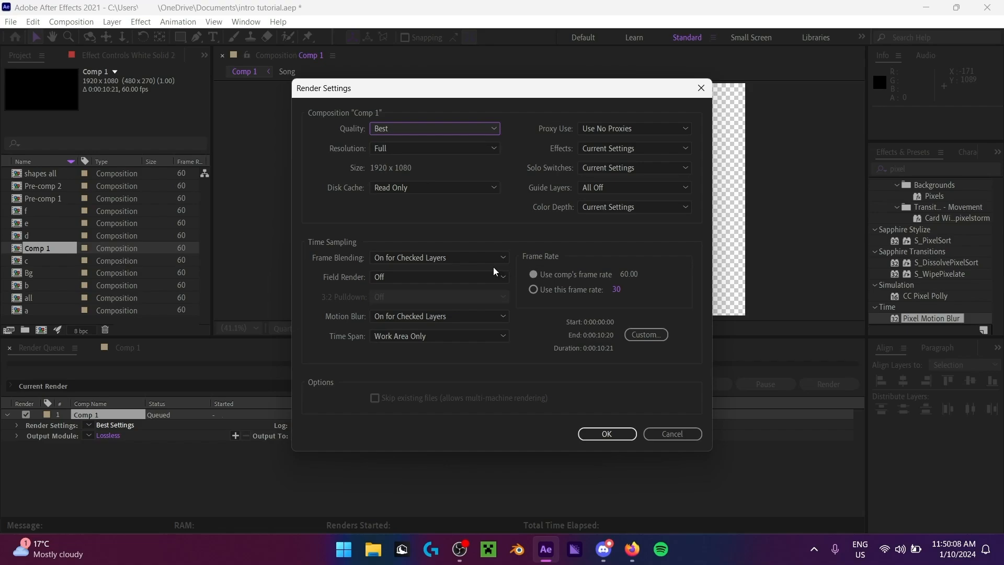
left_click(472, 149)
left_click(328, 150)
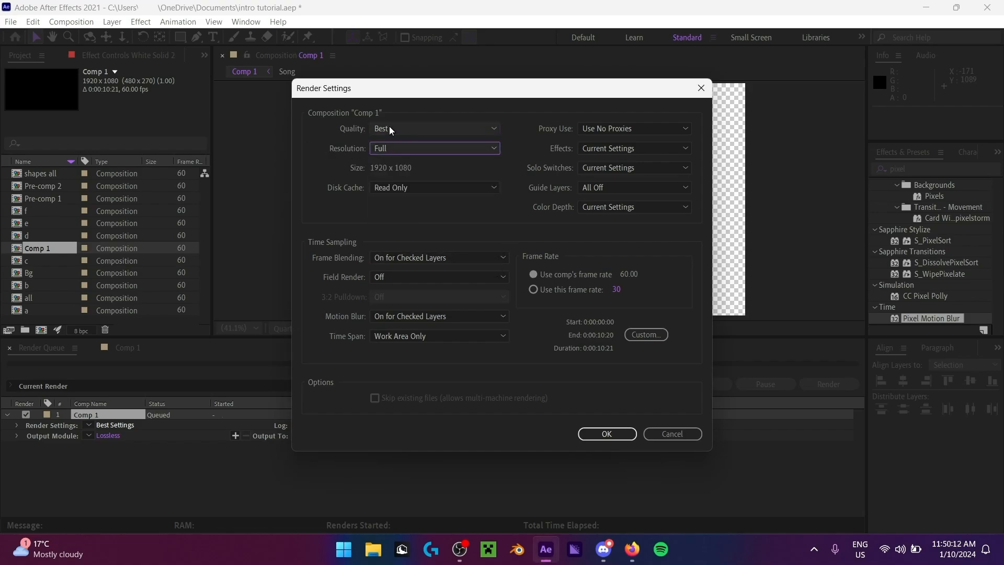
left_click(389, 126)
left_click(336, 143)
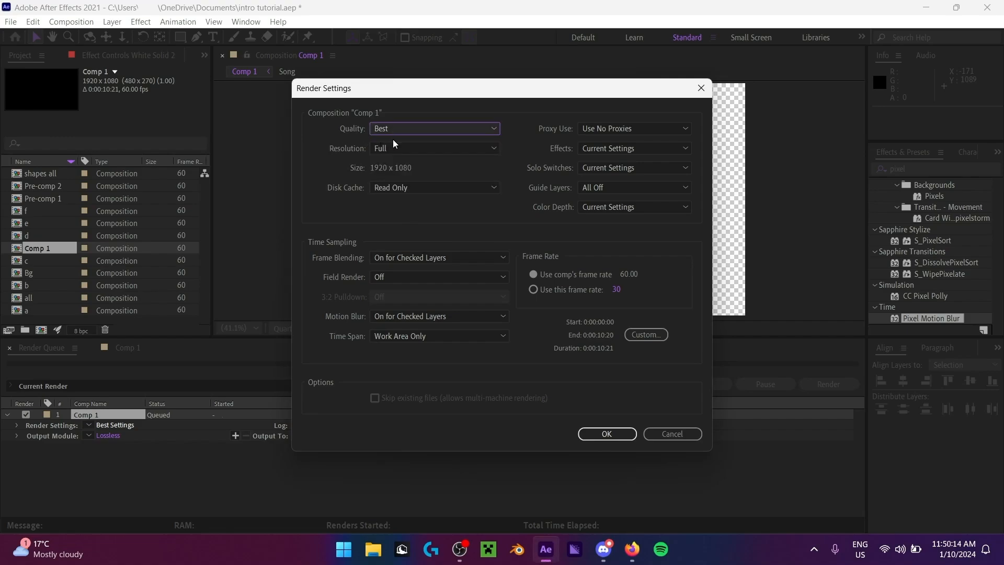
left_click(403, 128)
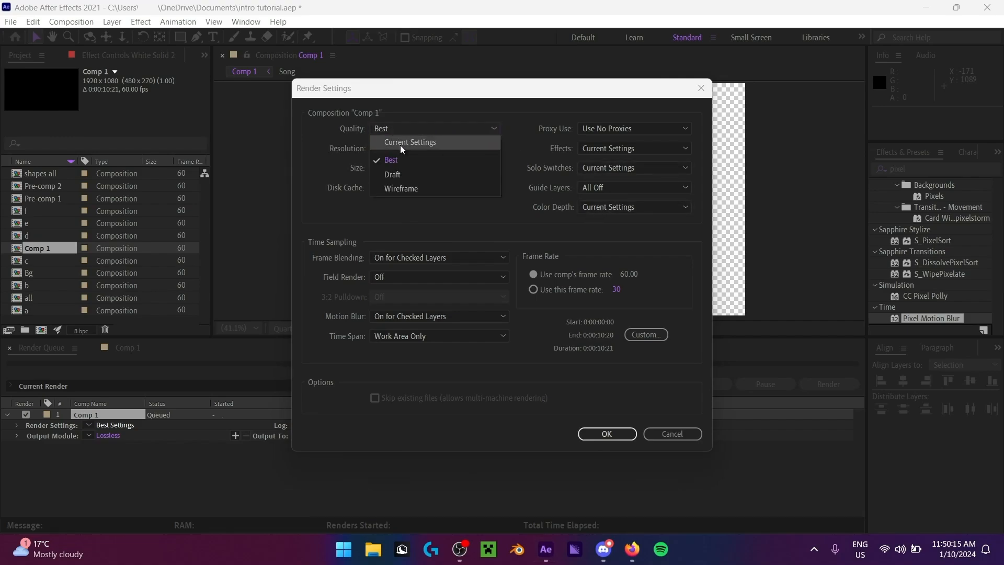
left_click(334, 130)
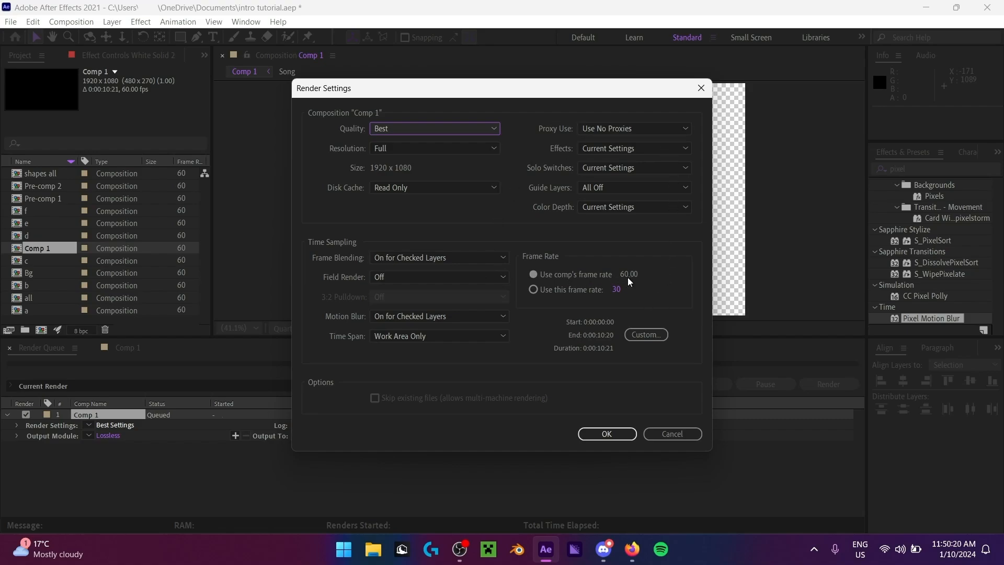
left_click(596, 433)
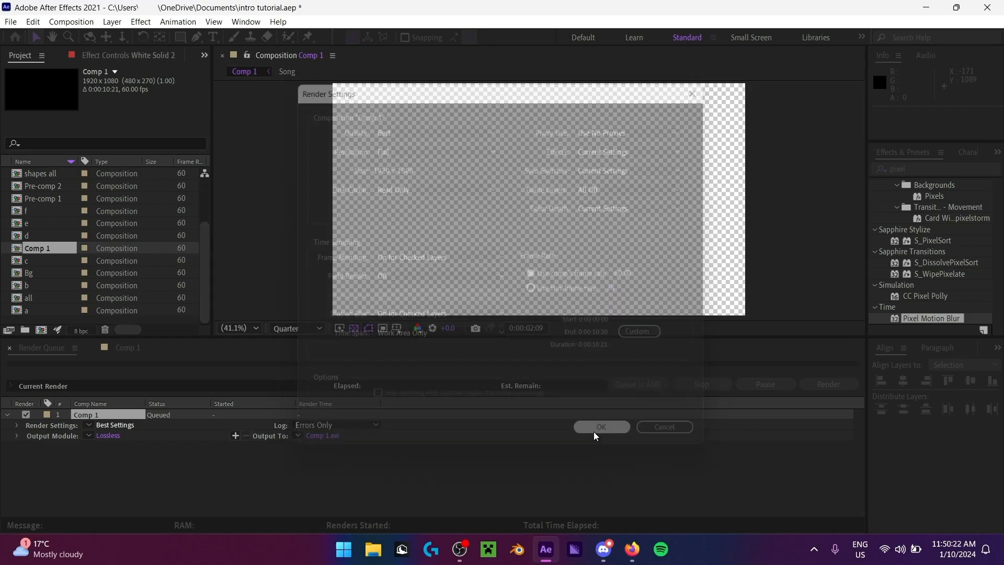
Step: Set Comp 1's output module to the QuickTime format with RGB + Alpha channels
left_click(106, 436)
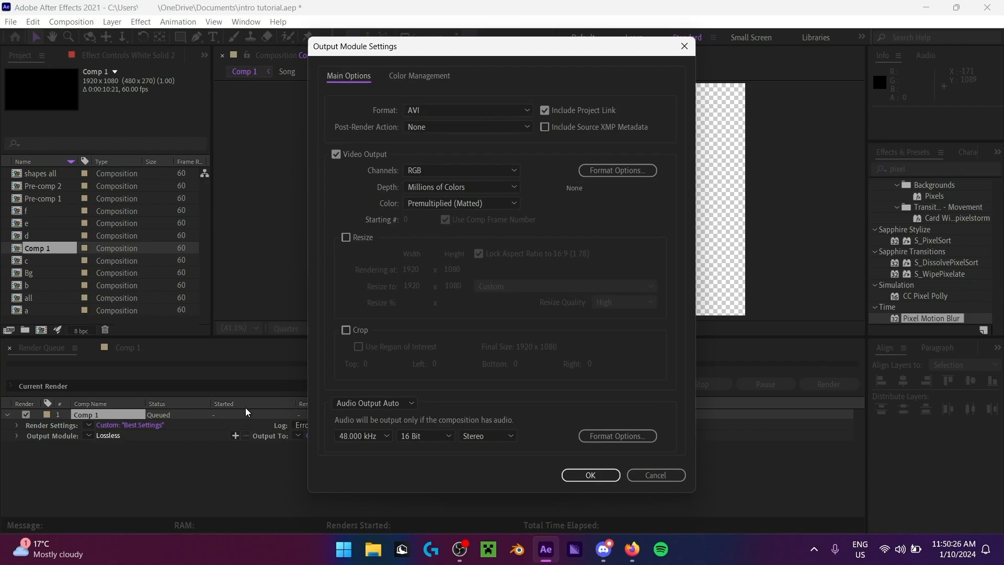
left_click(494, 112)
left_click(468, 256)
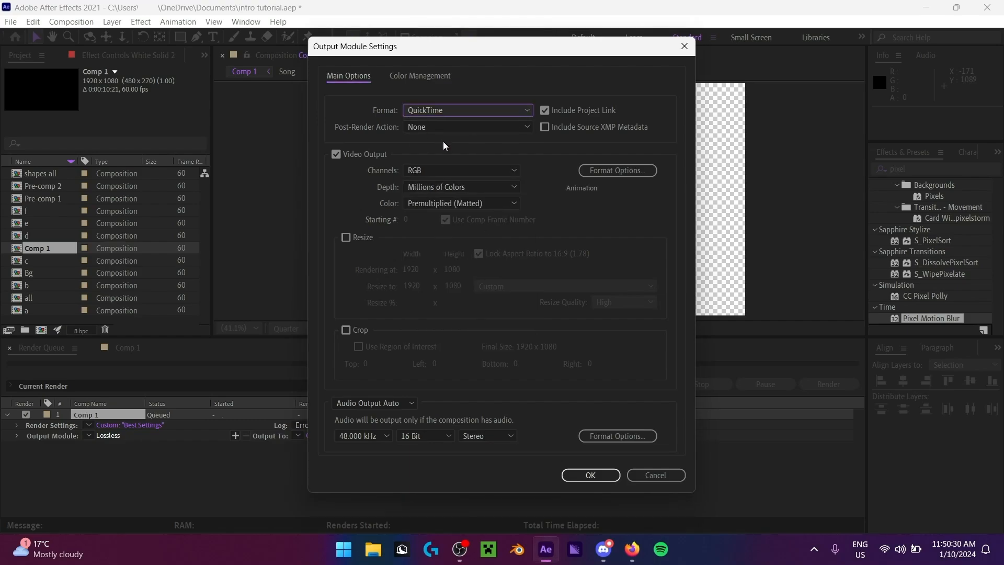
left_click(454, 172)
left_click(473, 214)
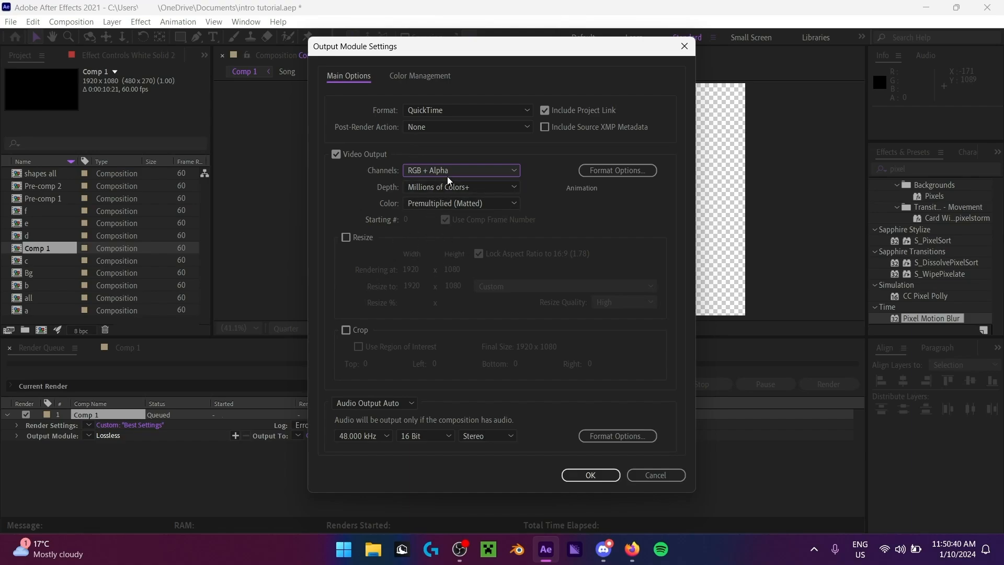
left_click(587, 475)
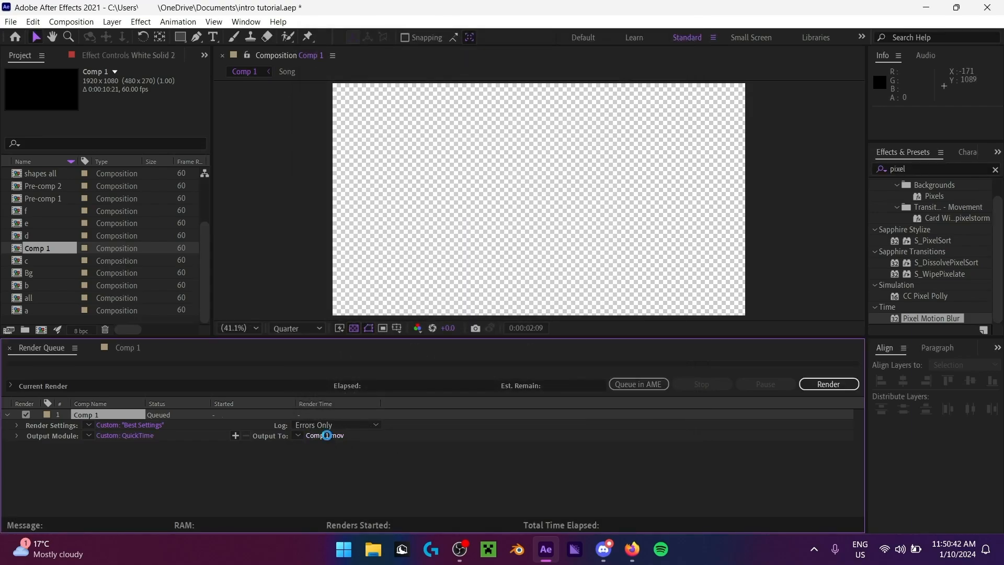
Step: Open the output destination for Comp 1's queued render and choose the Videos folder
left_click(327, 435)
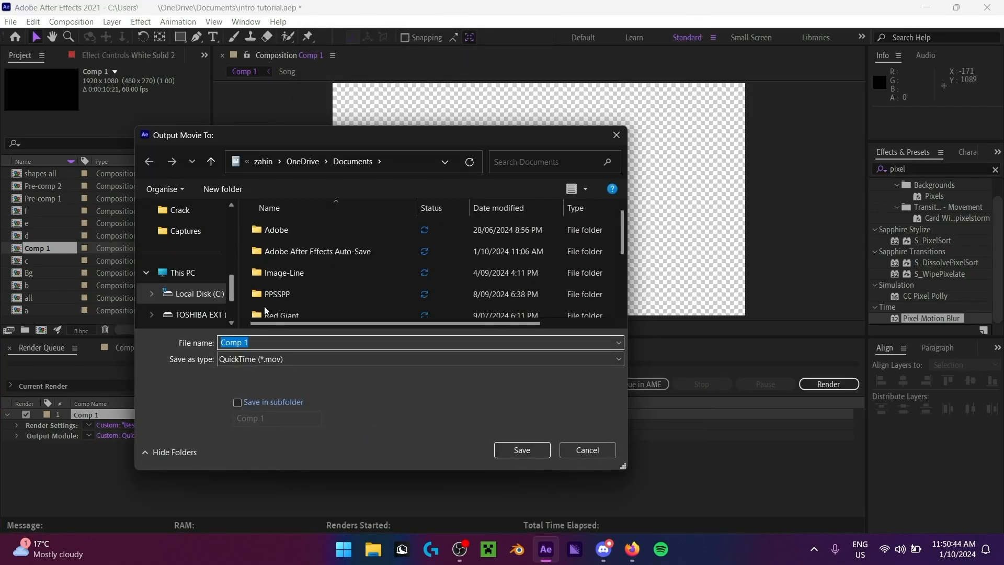
scroll(211, 282, "down", 3)
scroll(212, 281, "up", 5)
scroll(209, 271, "down", 1)
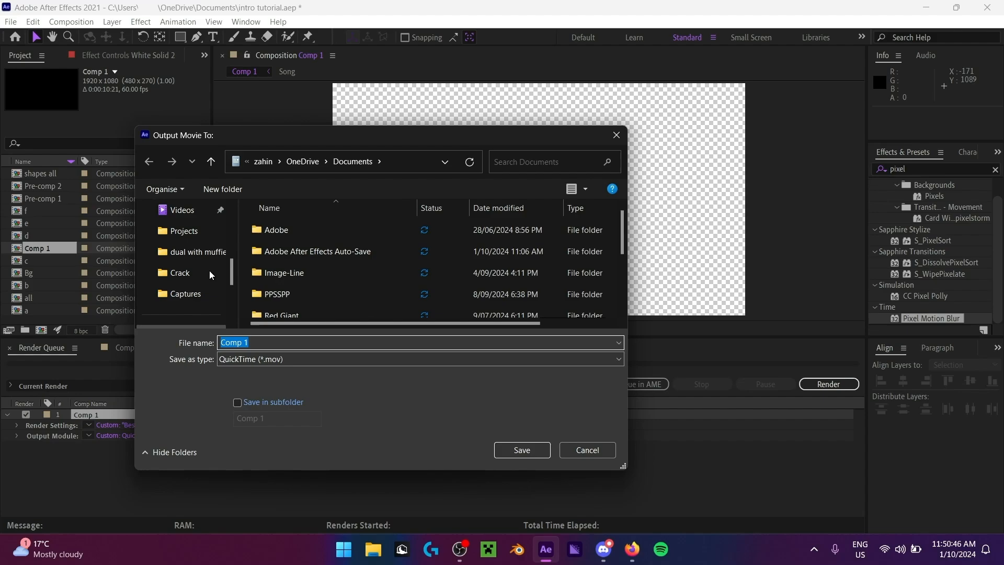
scroll(209, 271, "up", 3)
scroll(194, 282, "down", 1)
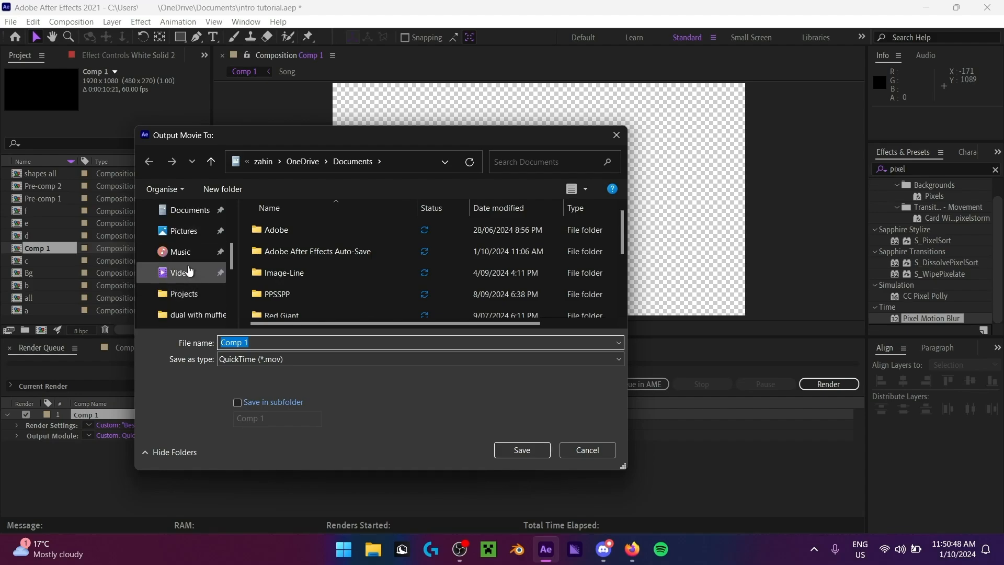
left_click(189, 271)
Step: Name the output movie "intro tutorial" and save the destination as a QuickTime file
left_click(301, 343)
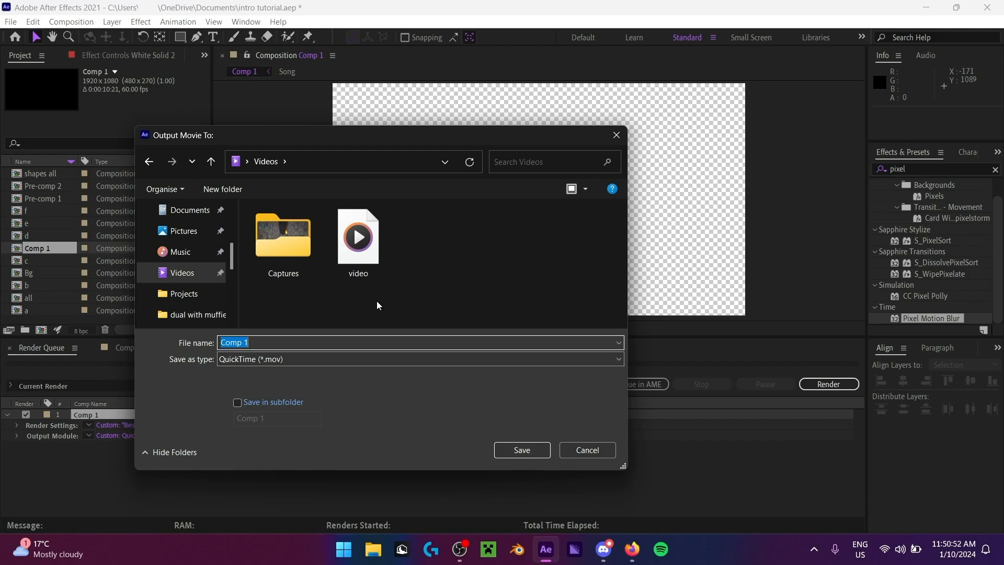
type("intro tutp")
key("BackSpace")
type("orial")
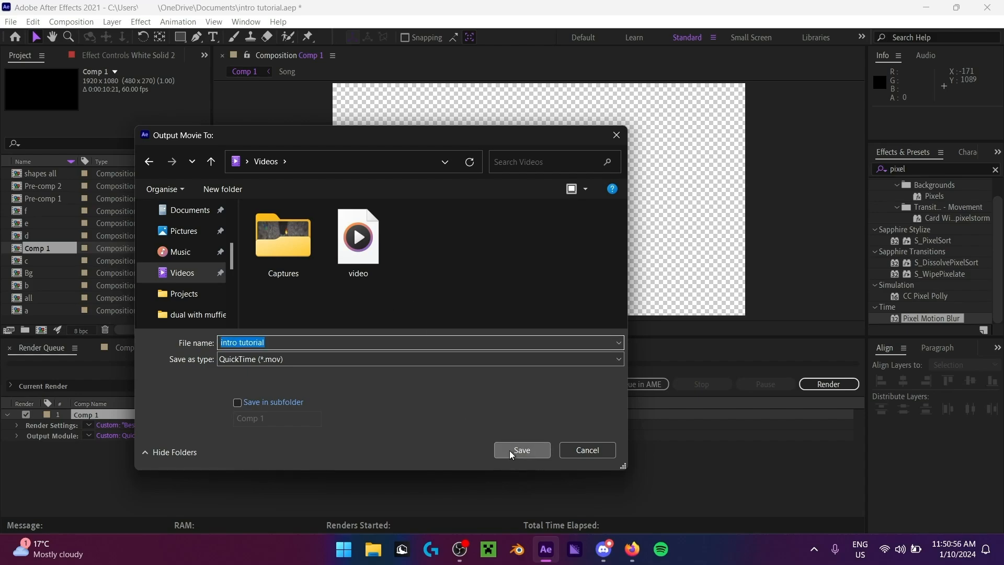
left_click(510, 451)
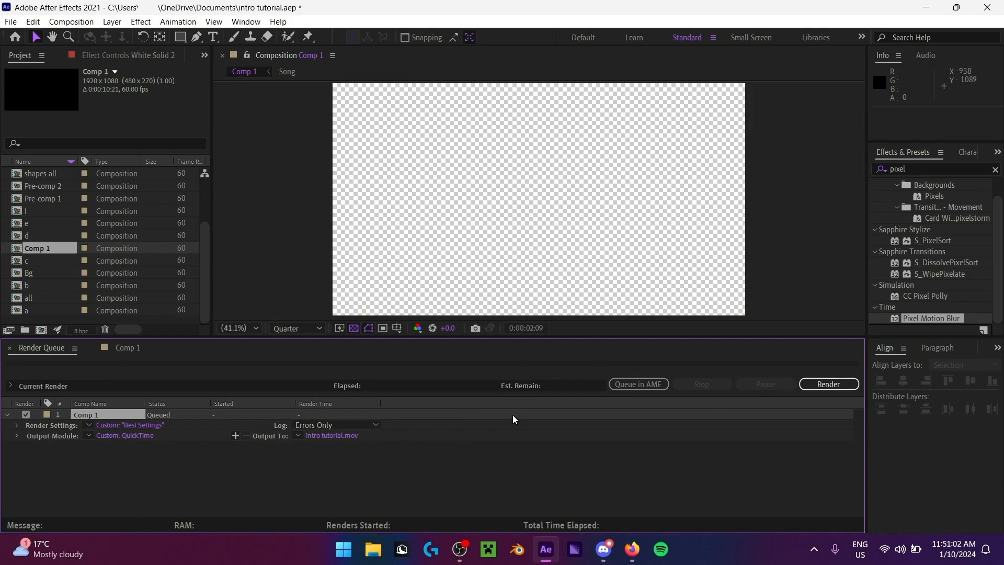
Step: Return to Comp 1's timeline and preview the finished intro from the first frame
left_click(137, 347)
key("Home")
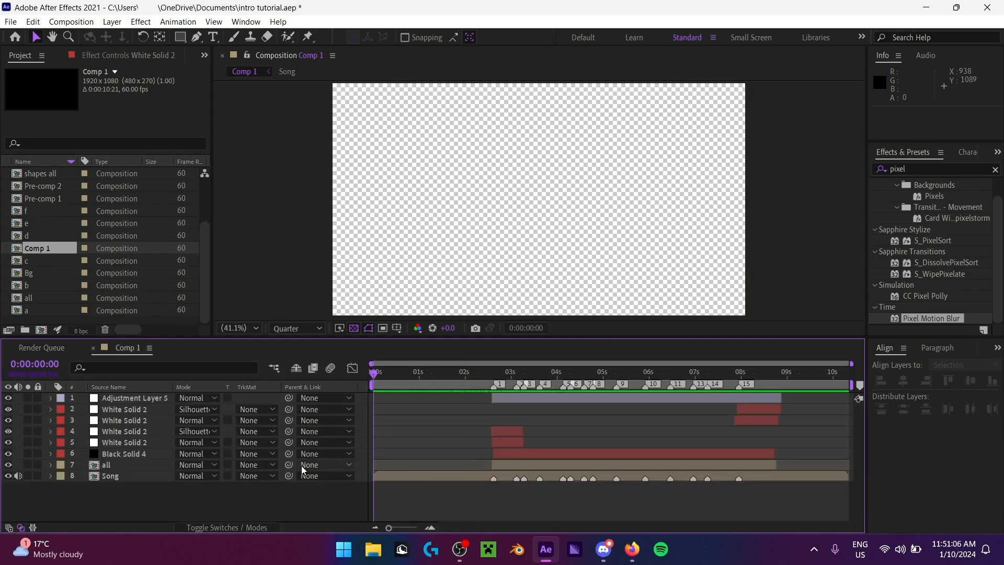
key("space")
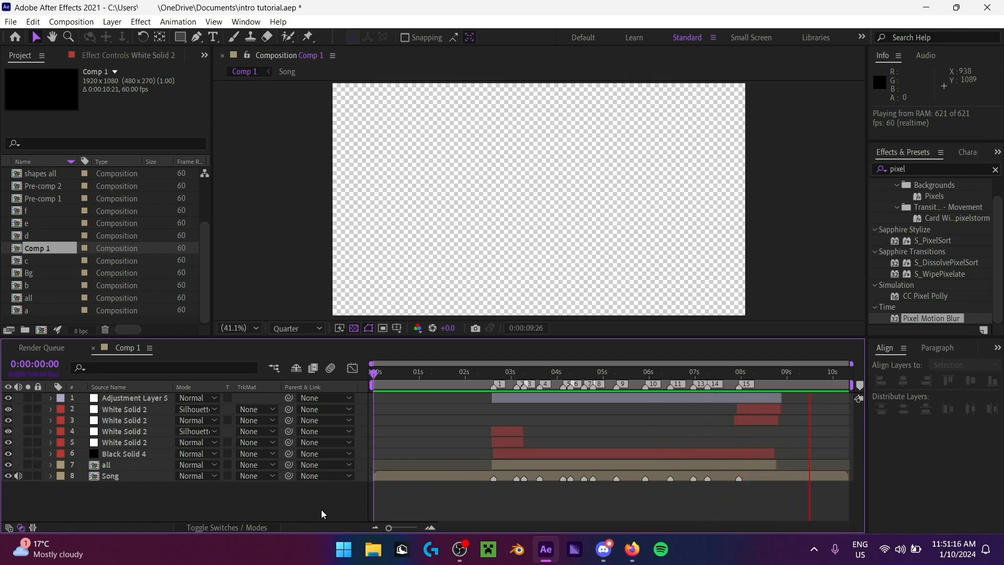
key("space")
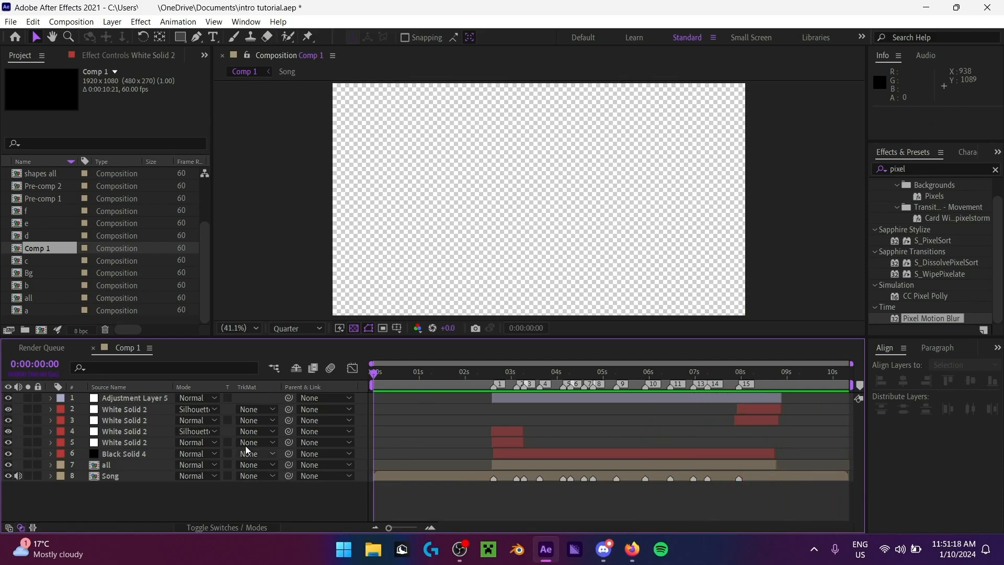
Step: Look over the queued render once more and scrub Comp 1's timeline back to the first frame
left_click(42, 348)
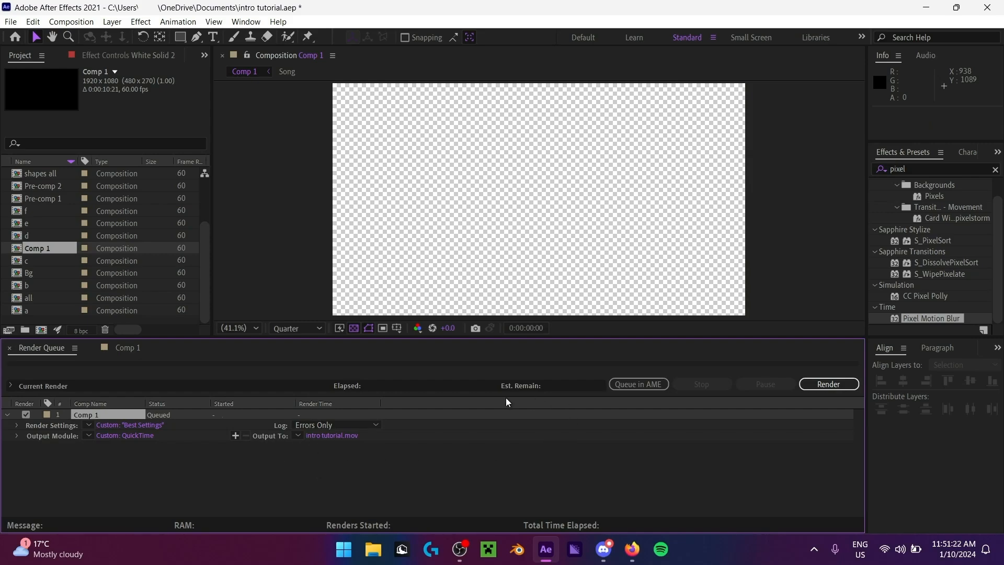
left_click(126, 347)
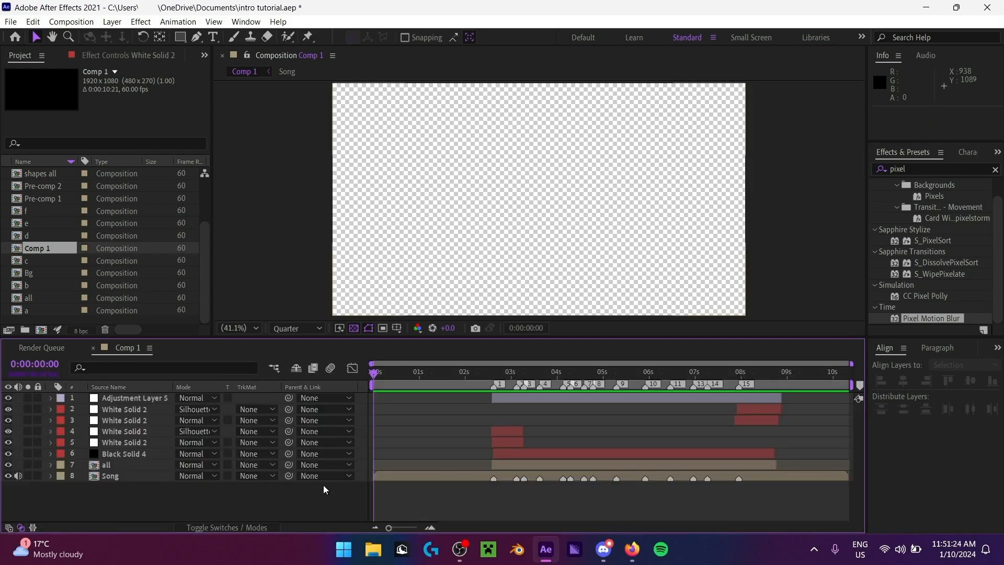
left_click(546, 373)
left_click_drag(562, 374, 371, 382)
left_click(453, 552)
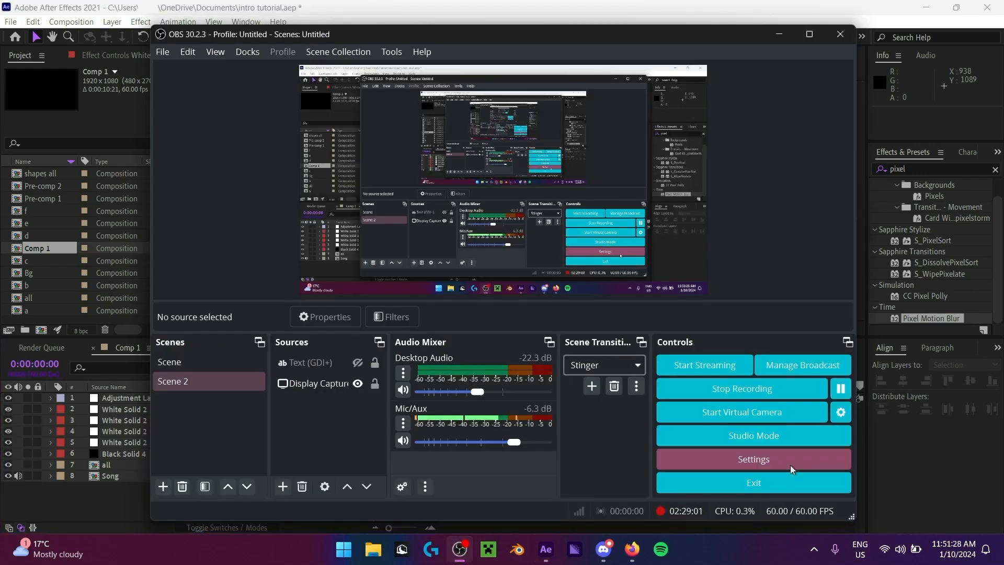